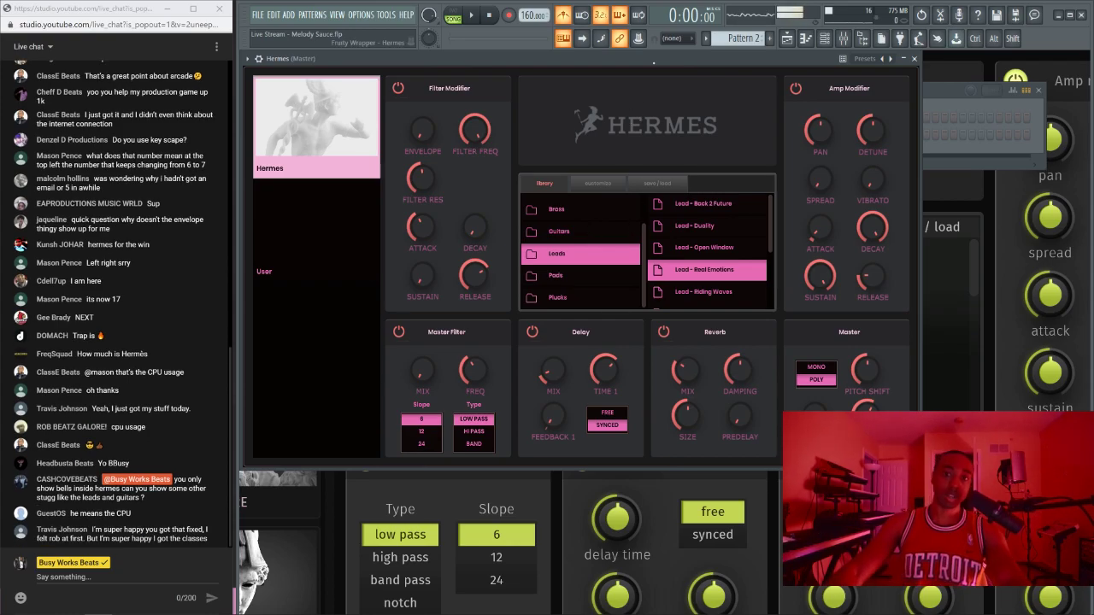
Step: Close the Hermes plugin window and delete the Scaler channel from the channel rack
mouse_move(656, 62)
mouse_down()
mouse_move(666, 83)
mouse_move(657, 62)
mouse_up()
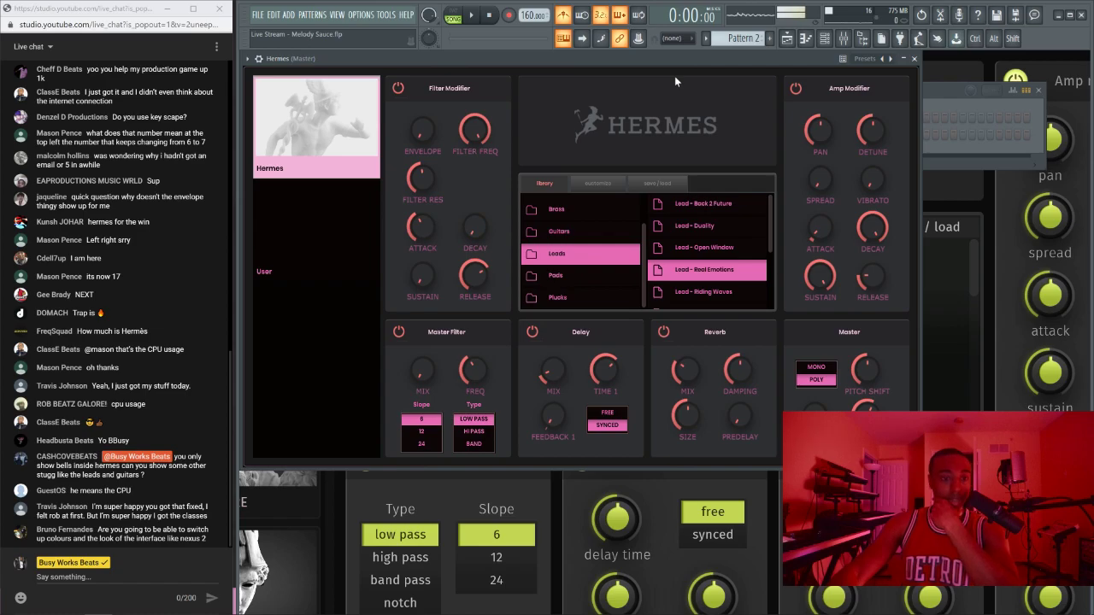
click(914, 59)
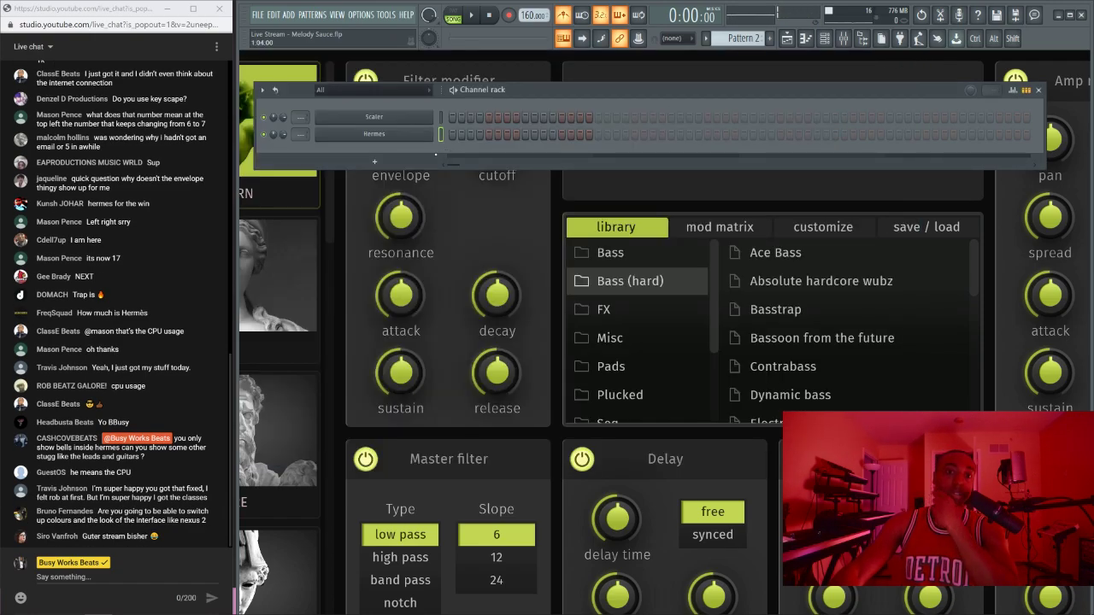
right_click(382, 117)
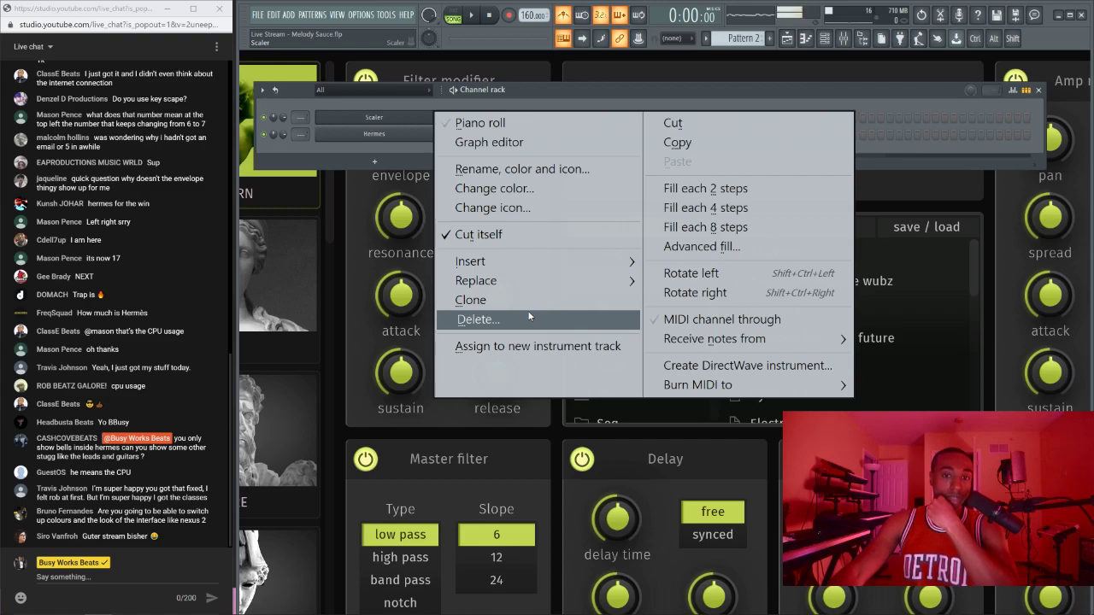
click(529, 318)
key(Return)
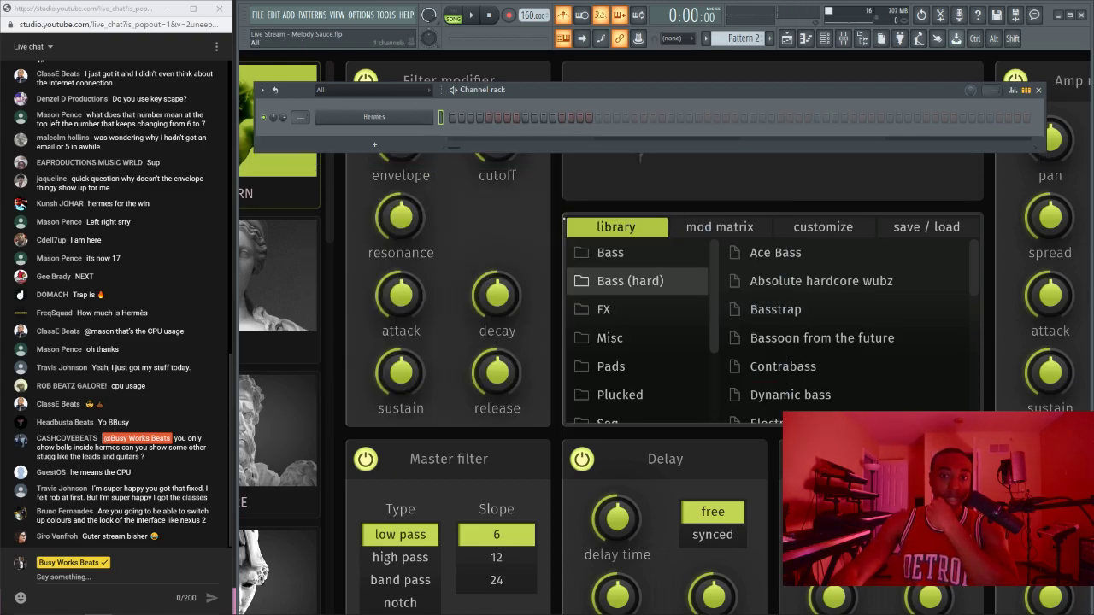
Step: Open the Hermes channel's piano roll, audition the keys from E7 to G7, and close it
right_click(437, 121)
click(466, 125)
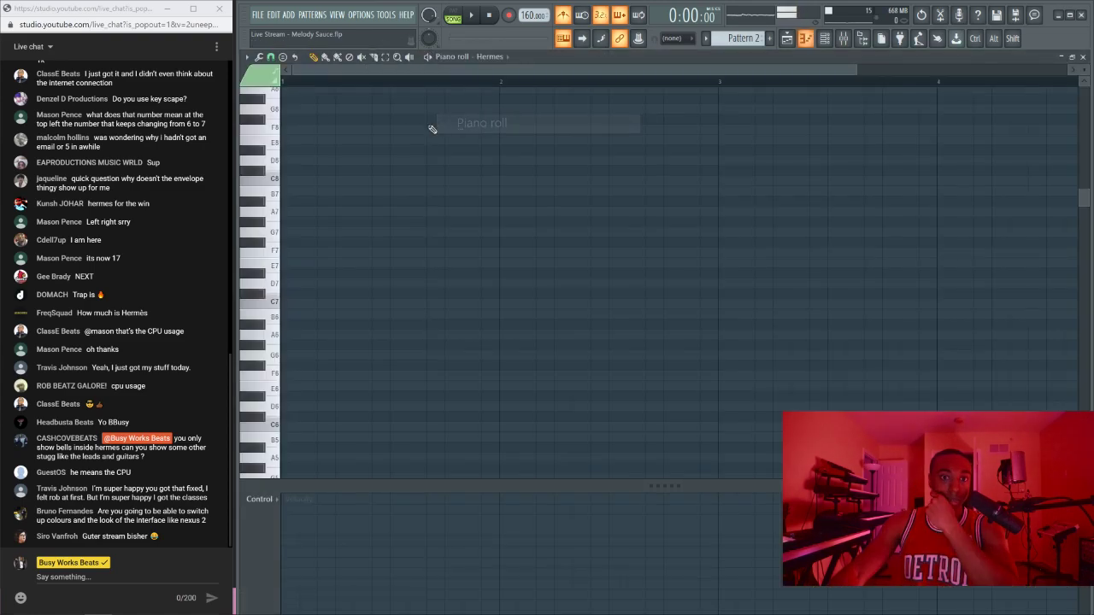
scroll(470, 87, down, 3)
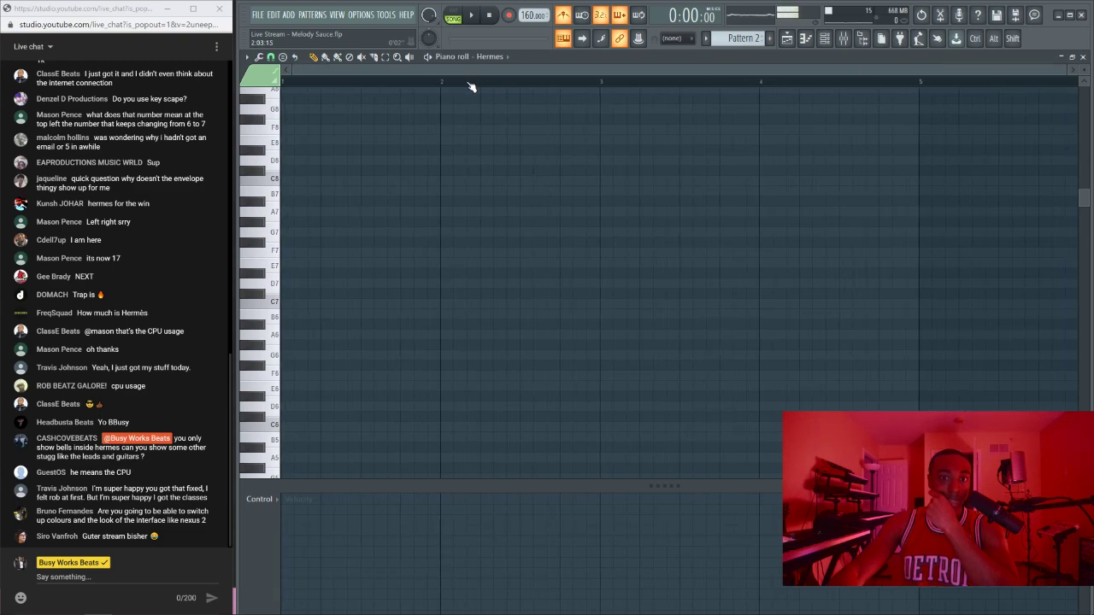
click(275, 248)
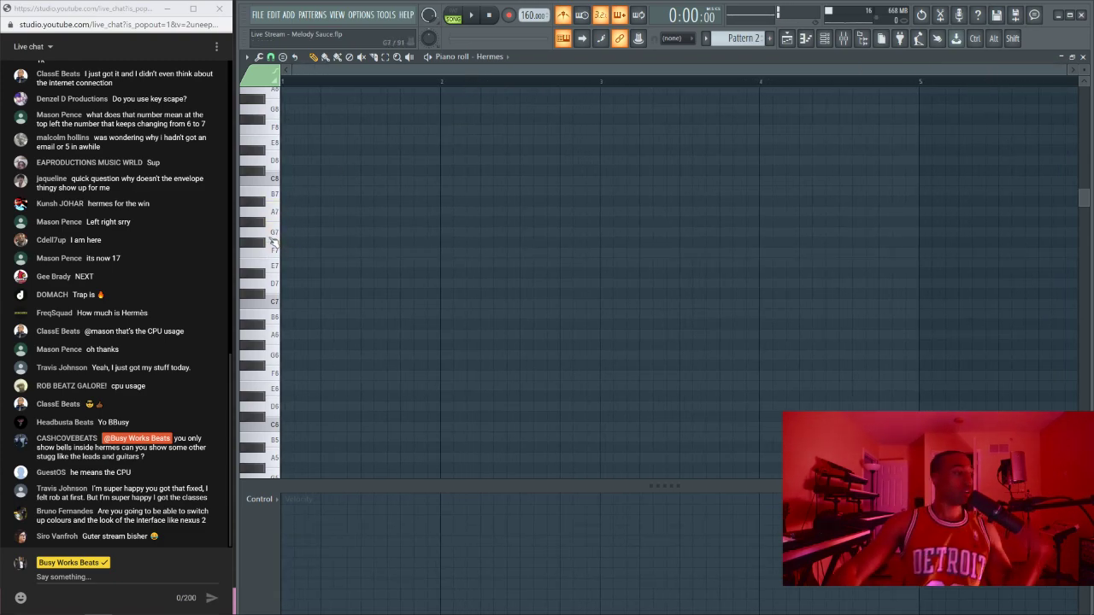
click(274, 234)
click(273, 265)
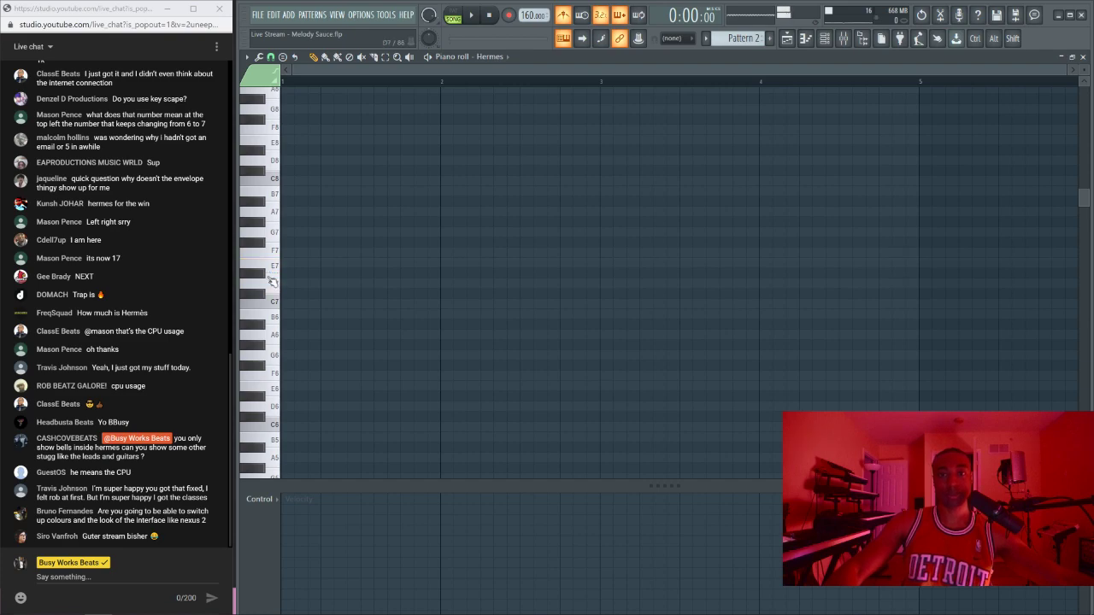
click(276, 234)
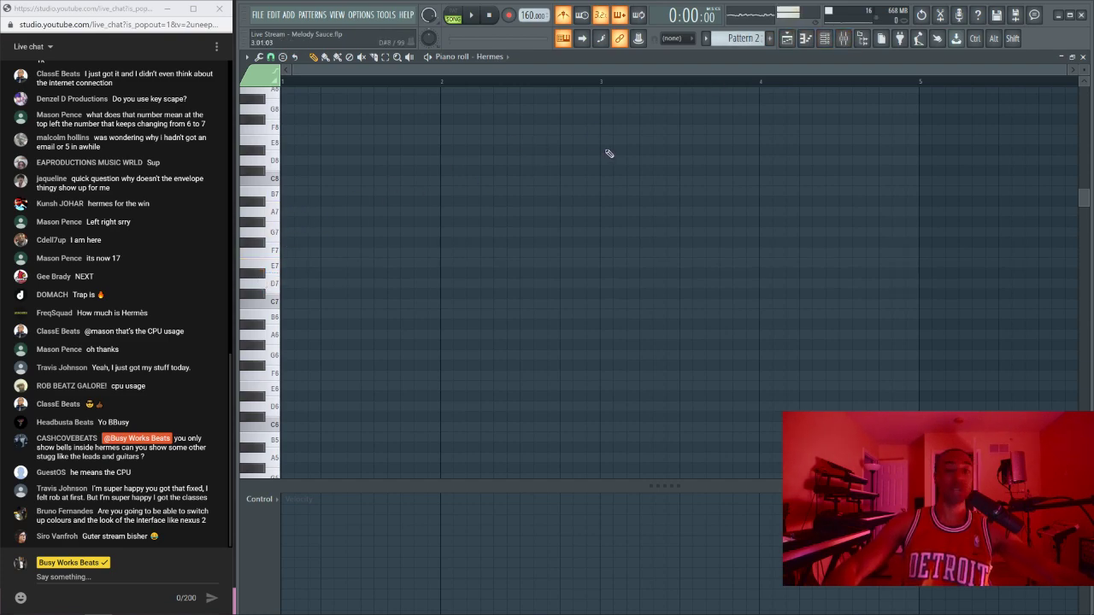
scroll(1049, 73, up, 1)
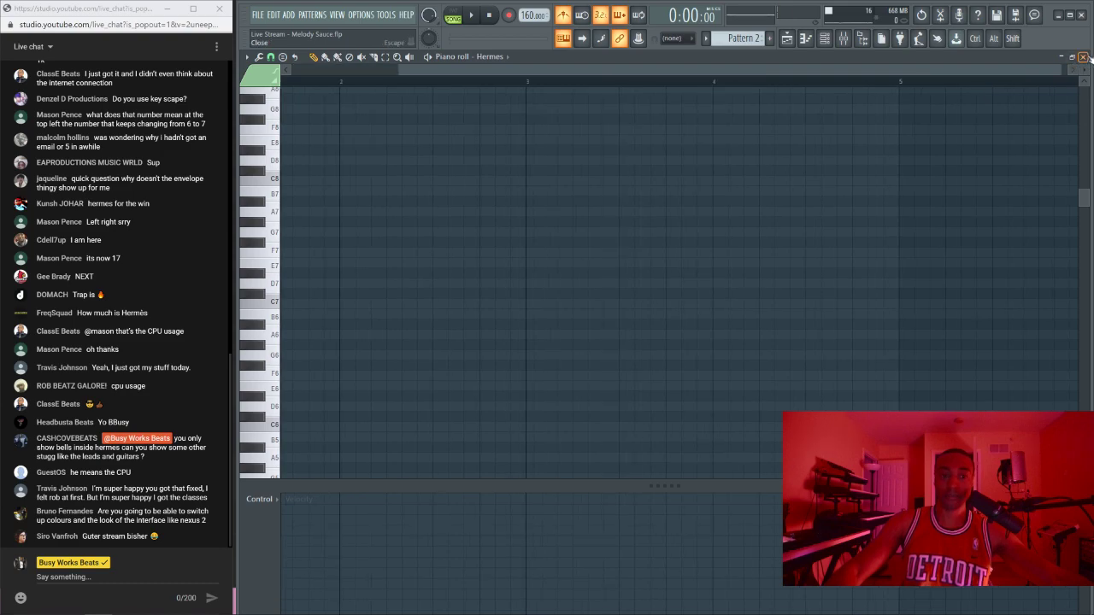
click(1083, 57)
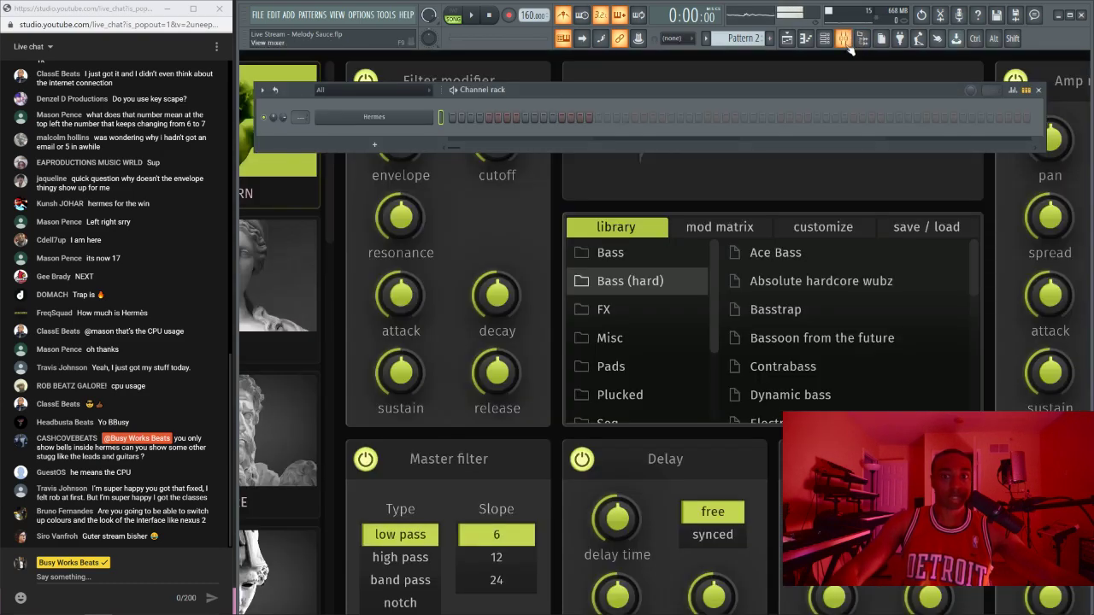
Step: Show the mixer and place an E6 note at the start of bar 1, followed by a D6 note, in Hermes' piano roll
click(843, 38)
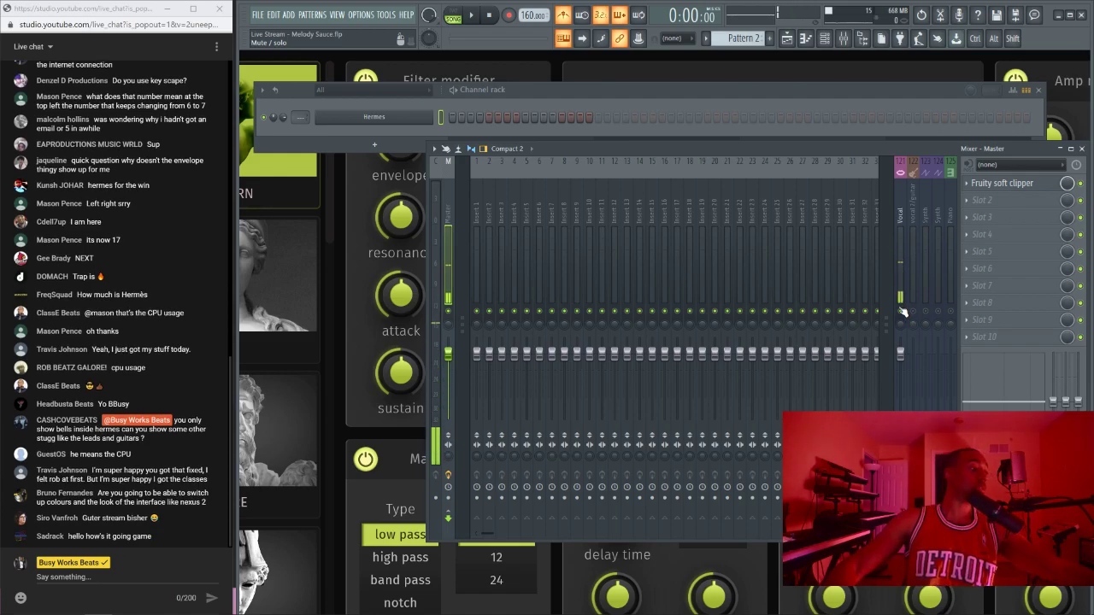
right_click(423, 116)
click(453, 119)
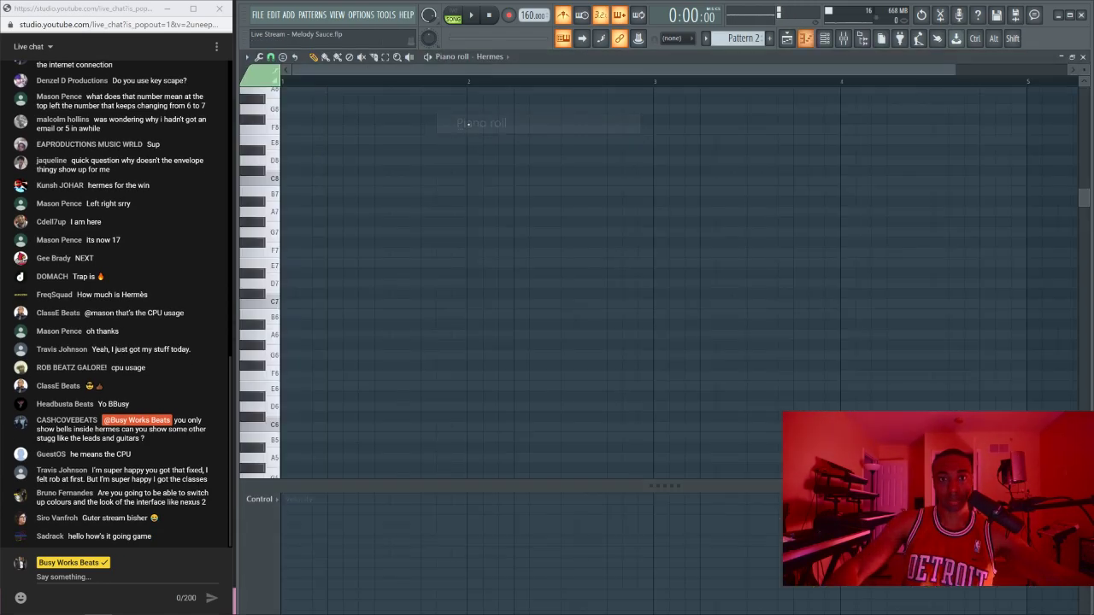
click(277, 373)
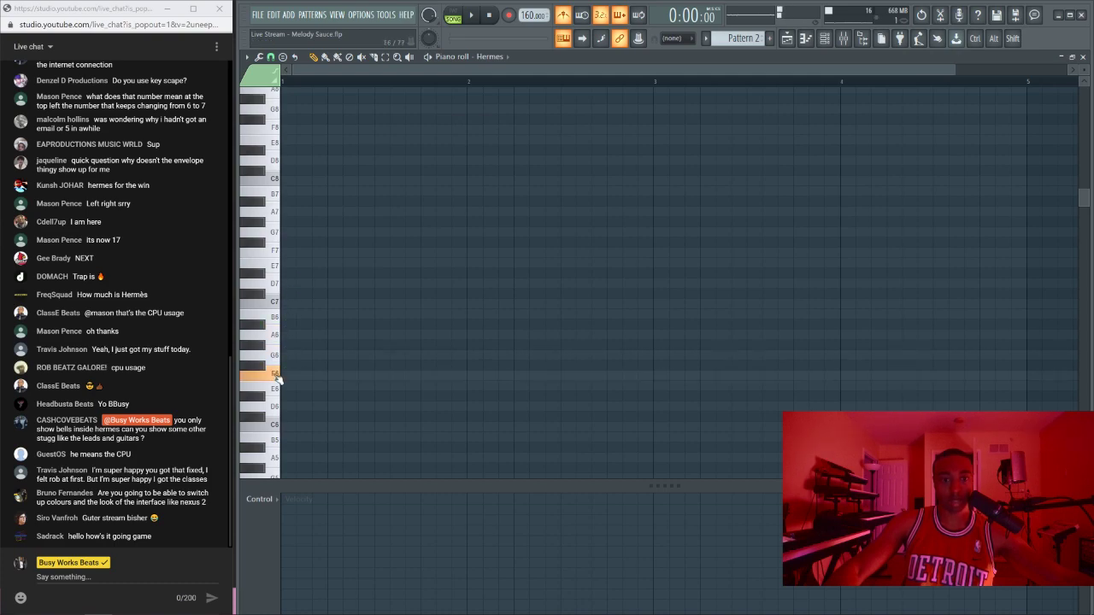
click(288, 386)
click(283, 388)
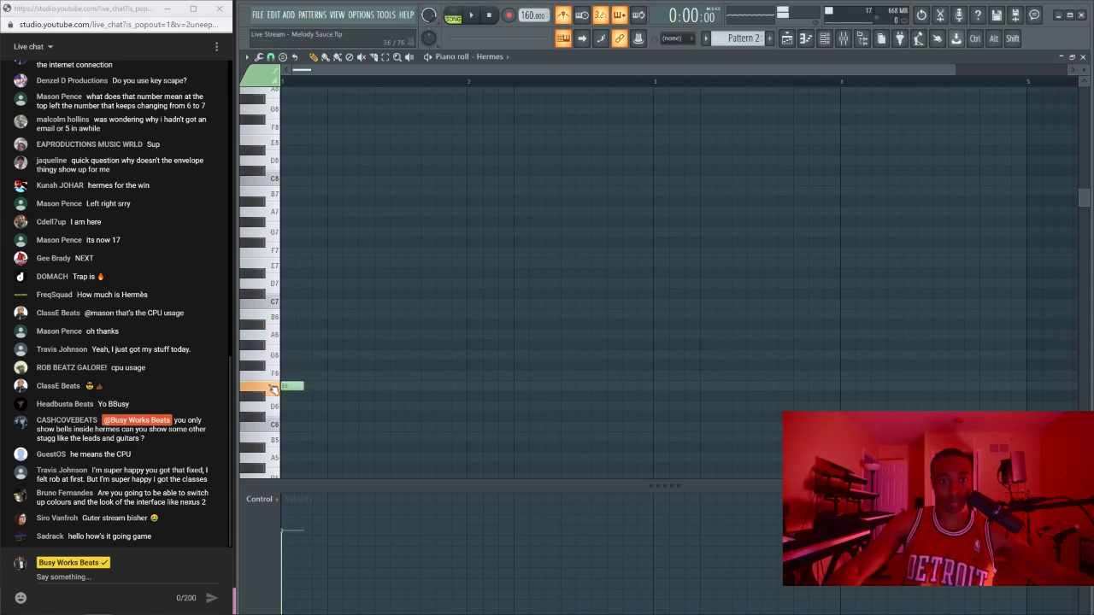
click(318, 407)
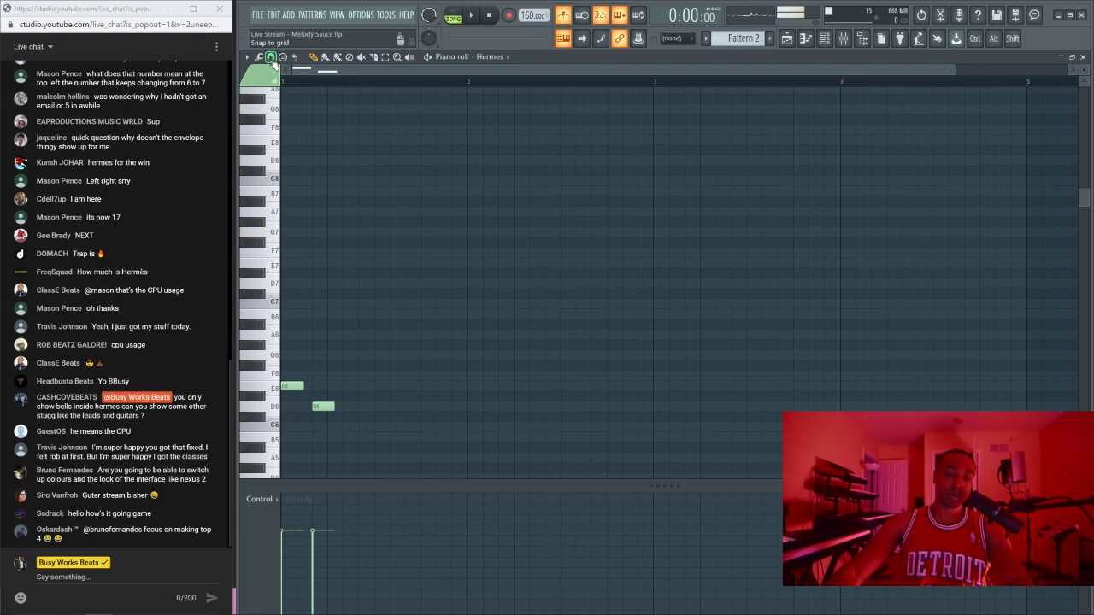
Step: Open the Hermes plugin interface from the channel rack and switch its theme to Light
click(1083, 56)
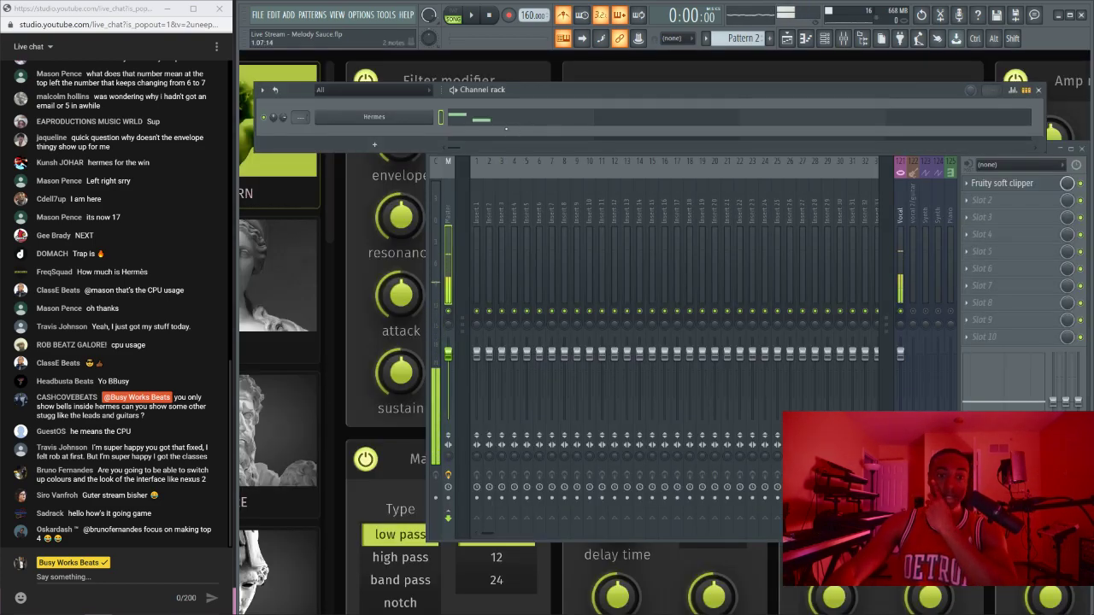
click(472, 121)
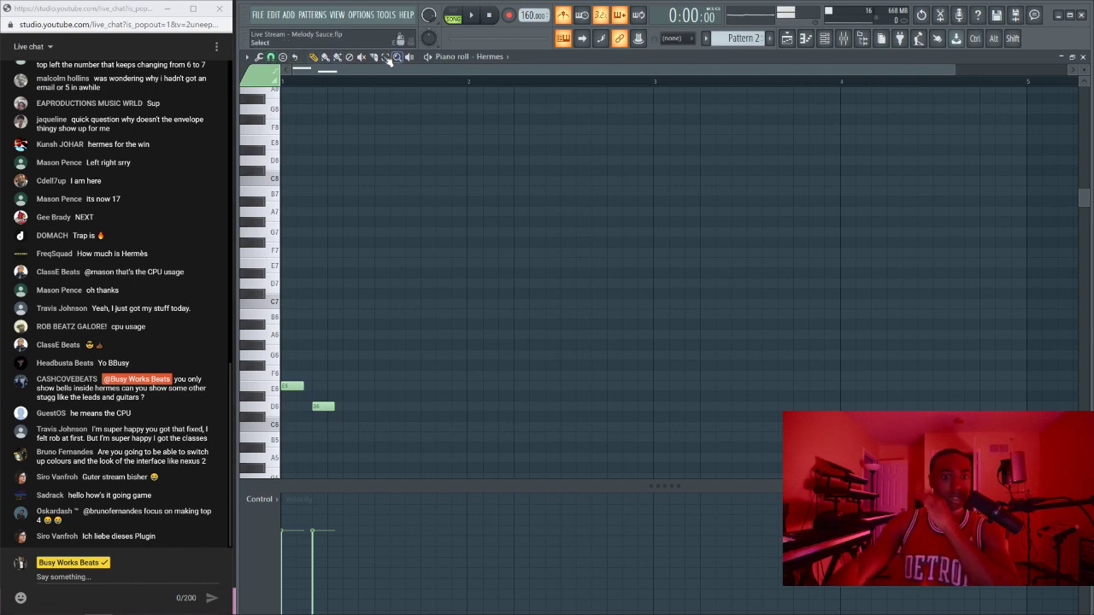
click(824, 43)
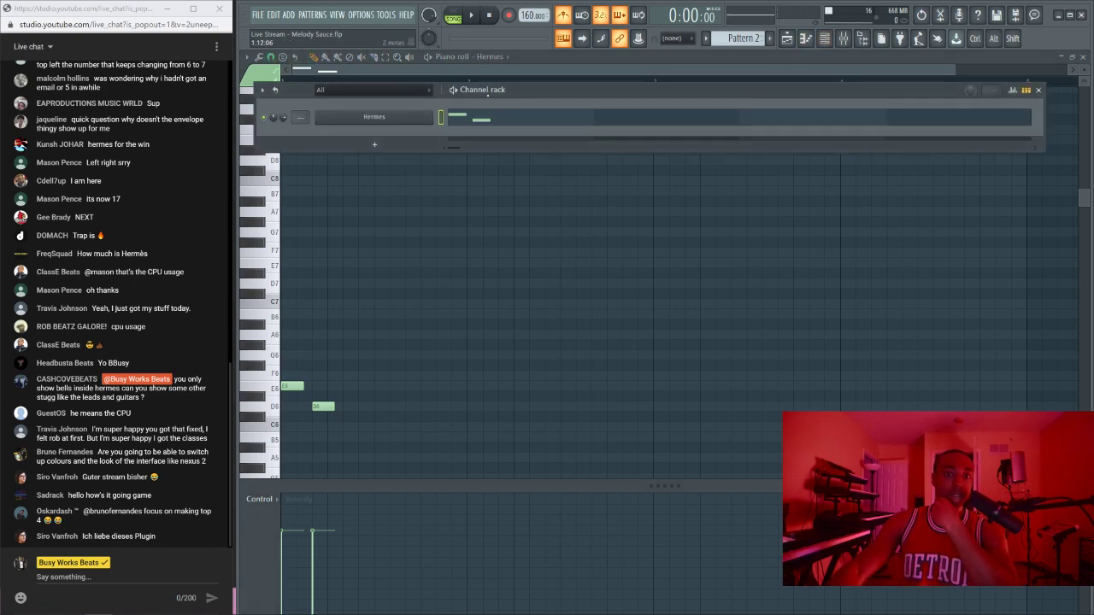
click(383, 121)
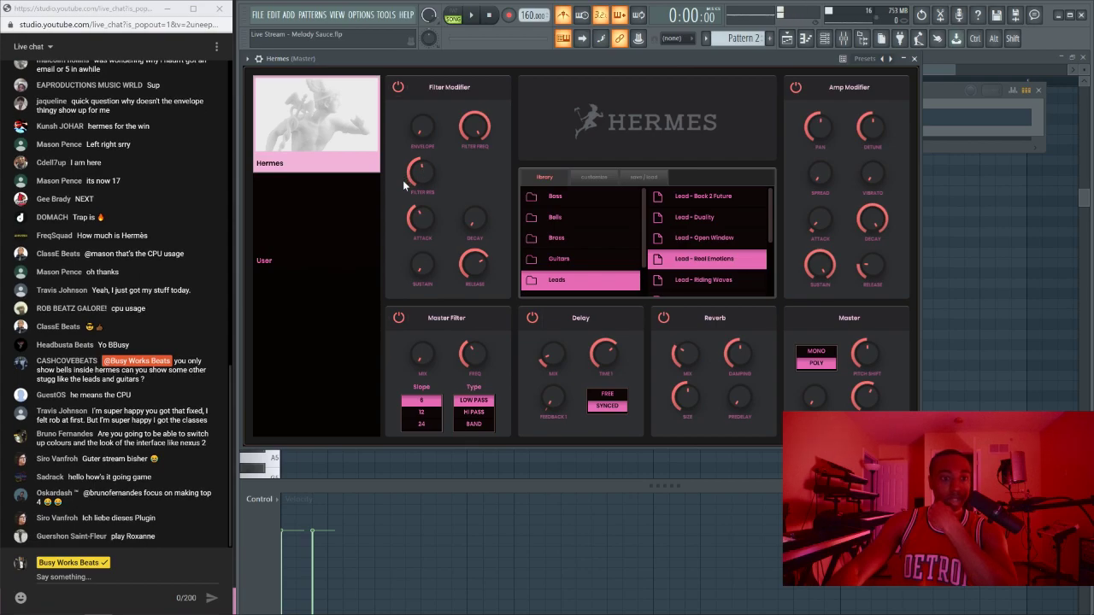
click(594, 177)
click(602, 235)
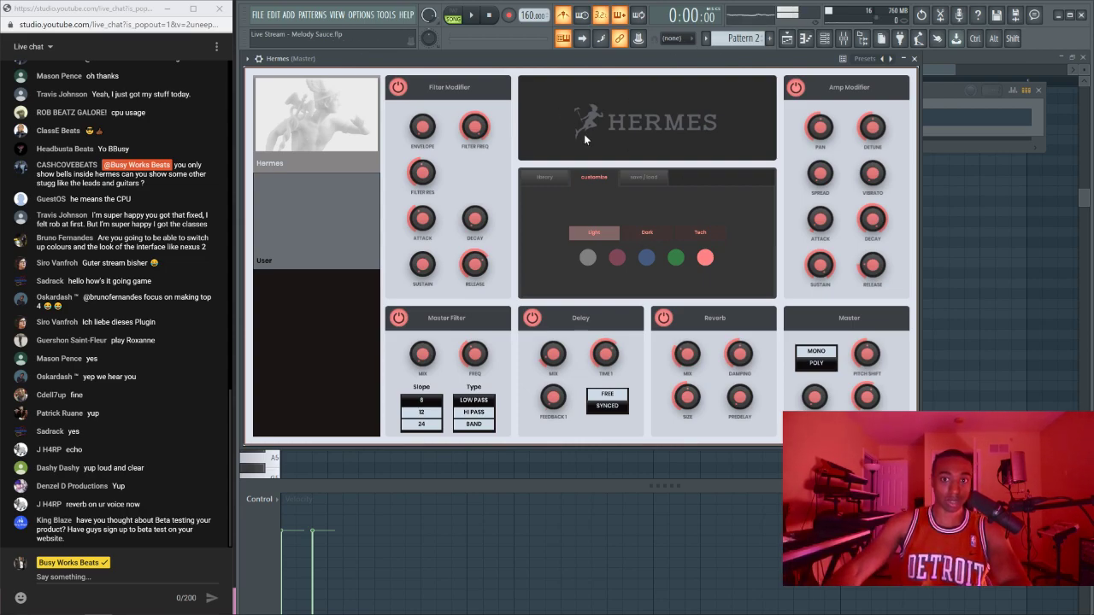
Step: Try the white, pink, blue, green and red accent colours on the Light theme
click(596, 259)
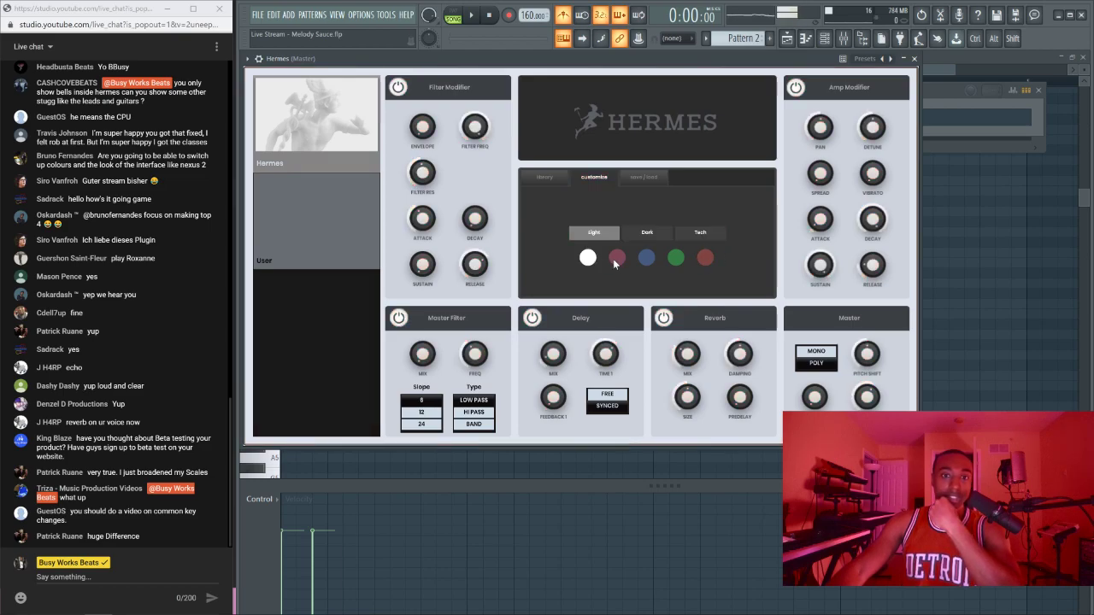
click(616, 259)
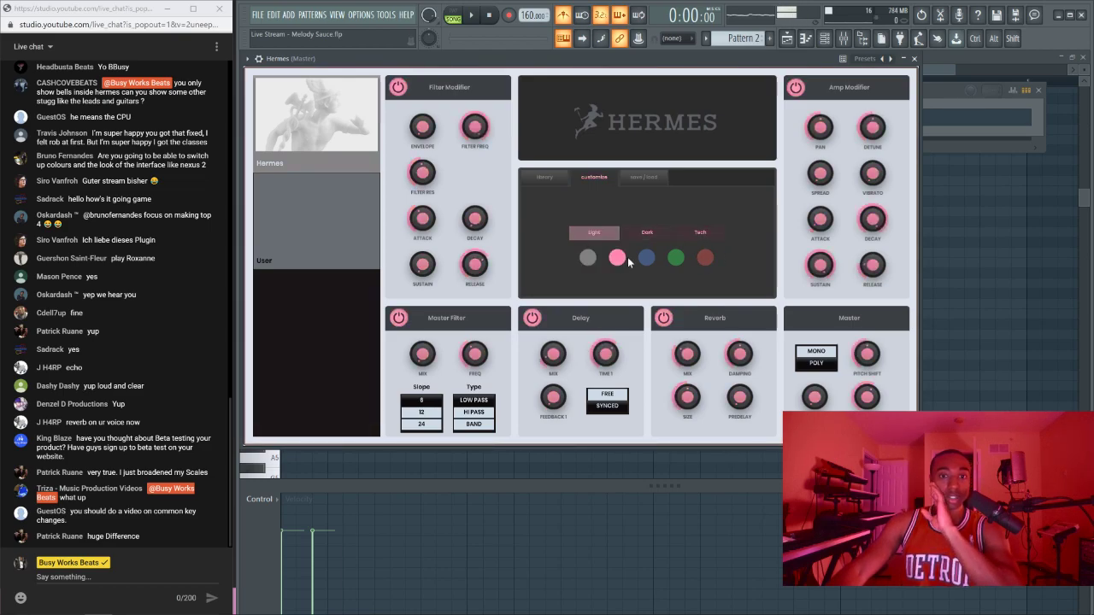
click(647, 259)
click(677, 260)
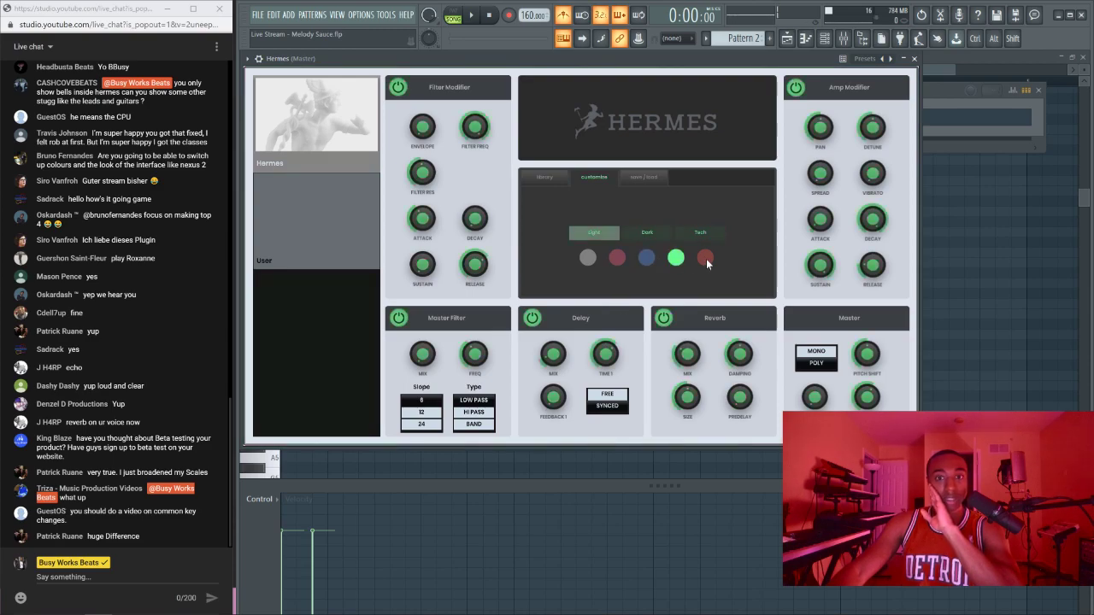
click(706, 259)
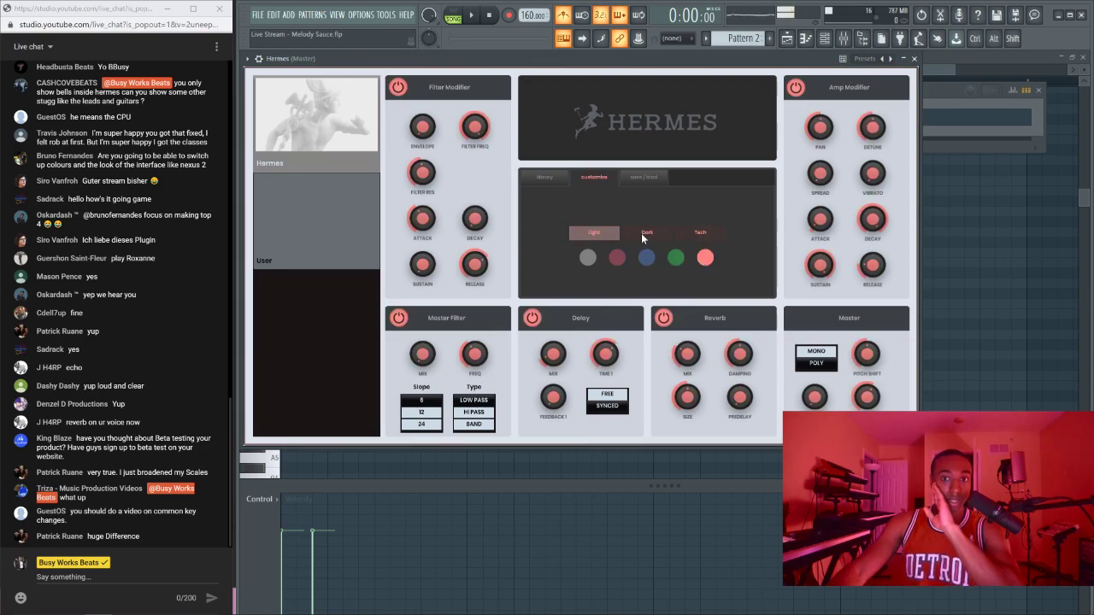
Step: Switch Hermes to the Dark theme and cycle through its accent colours, ending on pink
click(642, 235)
click(588, 257)
click(617, 257)
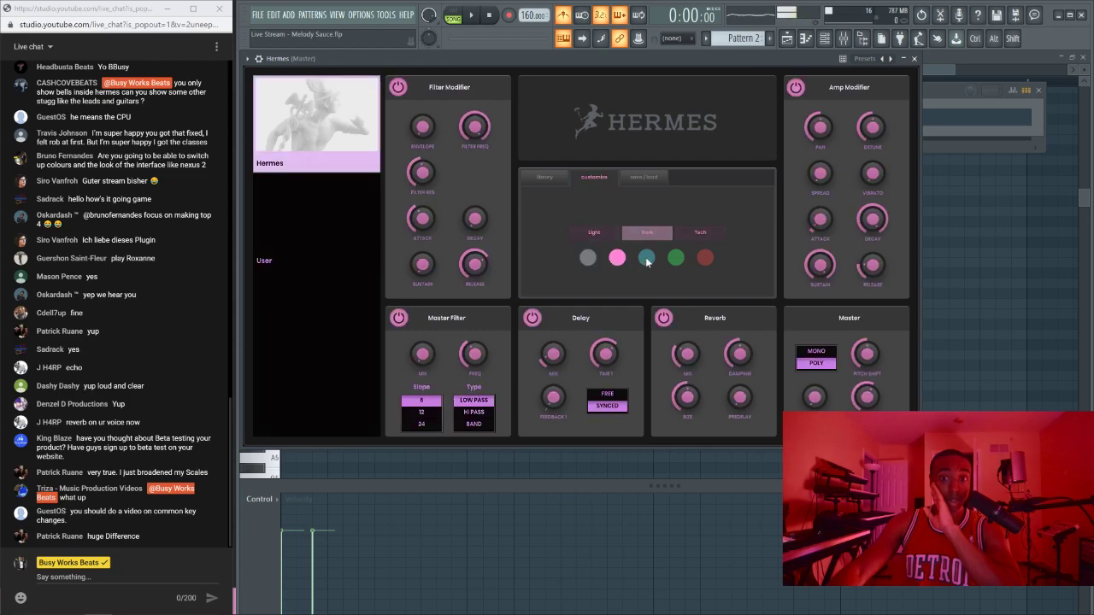
click(647, 258)
click(676, 258)
click(705, 259)
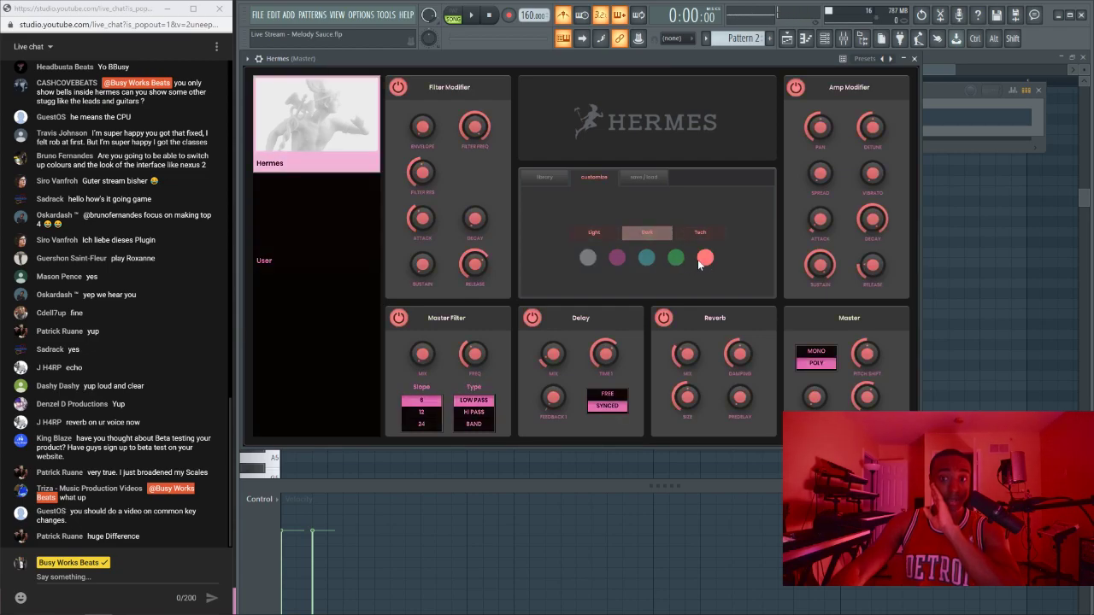
click(645, 259)
click(617, 258)
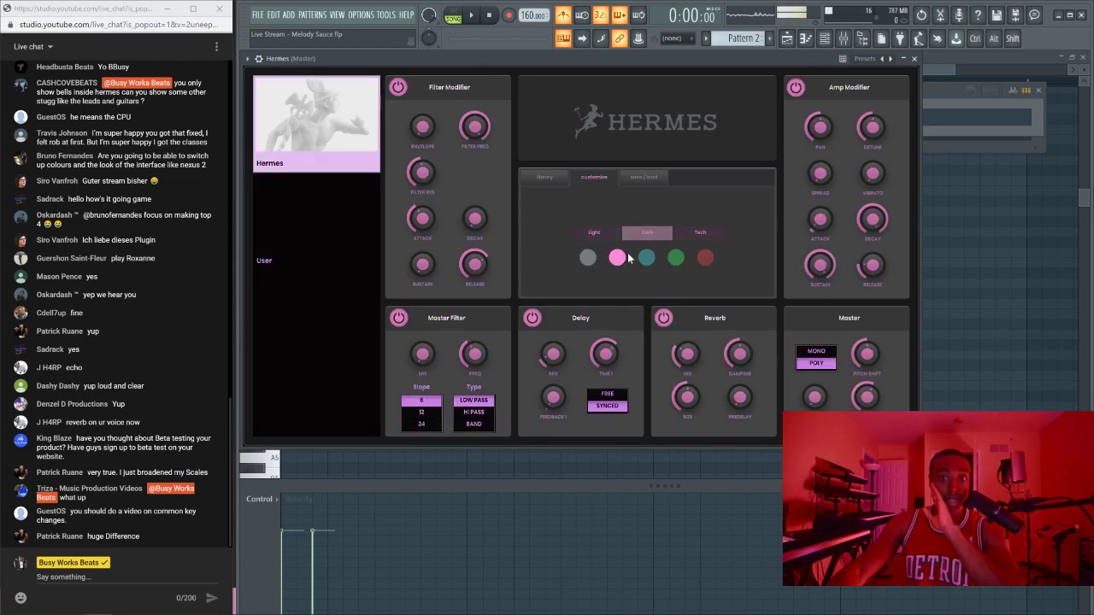
Step: Apply the Tech theme to Hermes, try each accent colour, and settle on pink
click(690, 237)
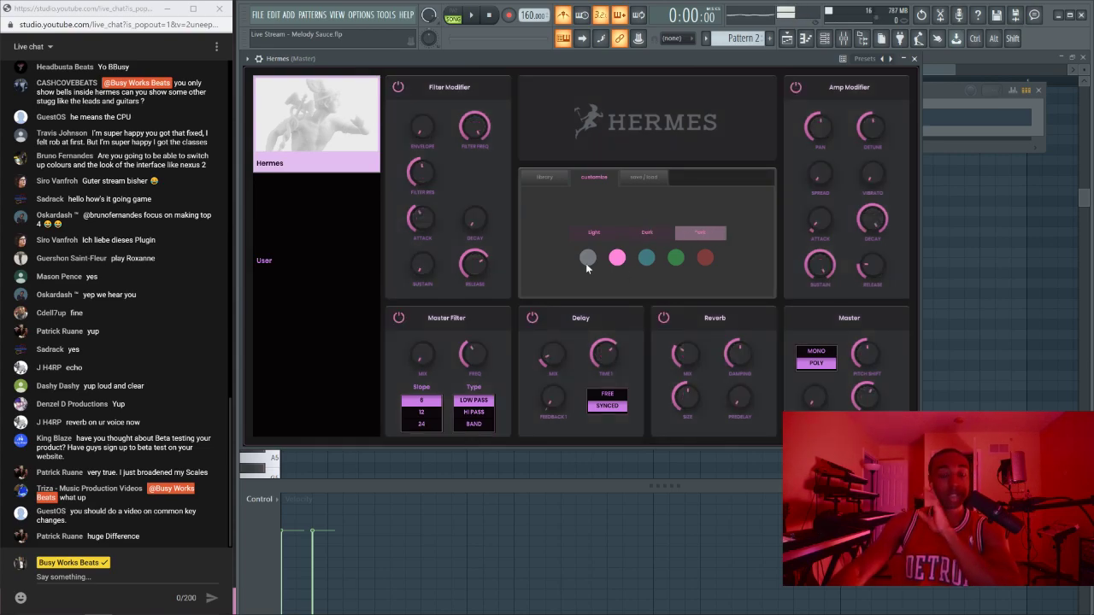
click(588, 261)
click(617, 258)
click(643, 261)
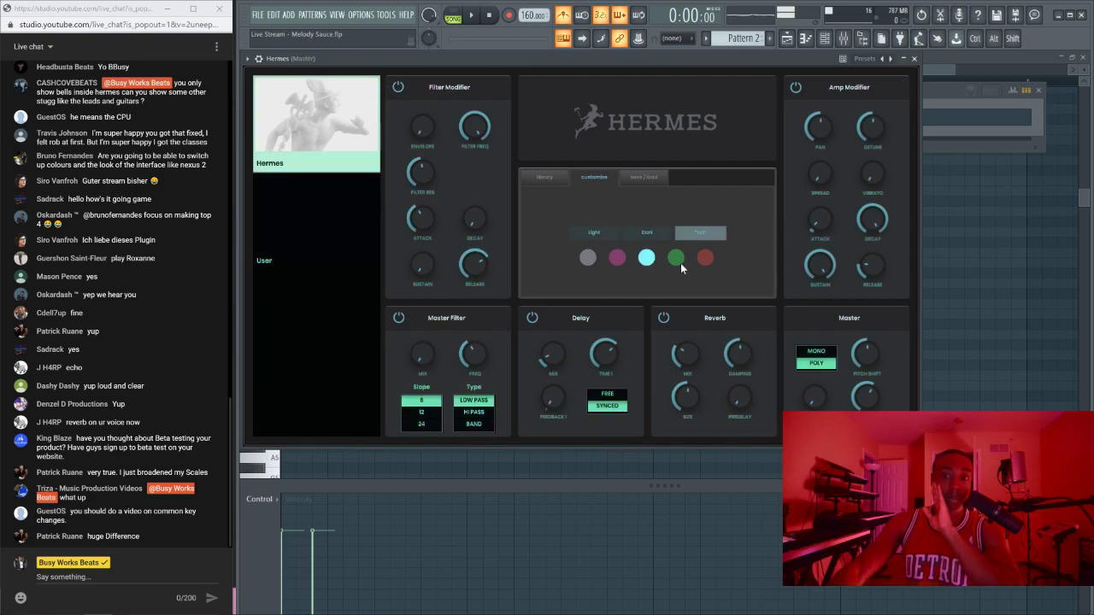
click(676, 259)
click(705, 258)
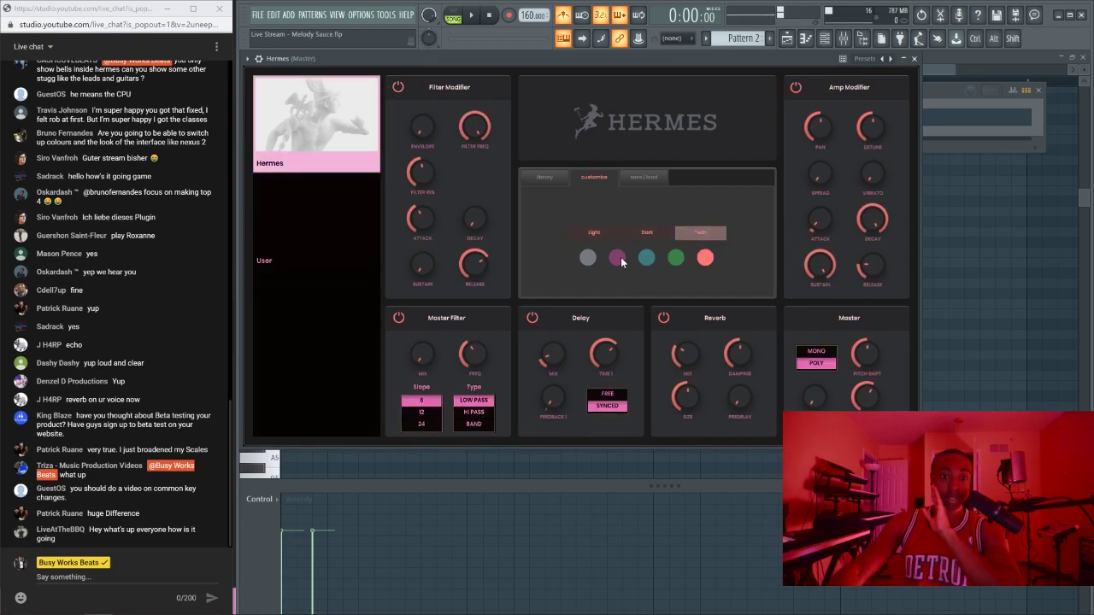
click(618, 258)
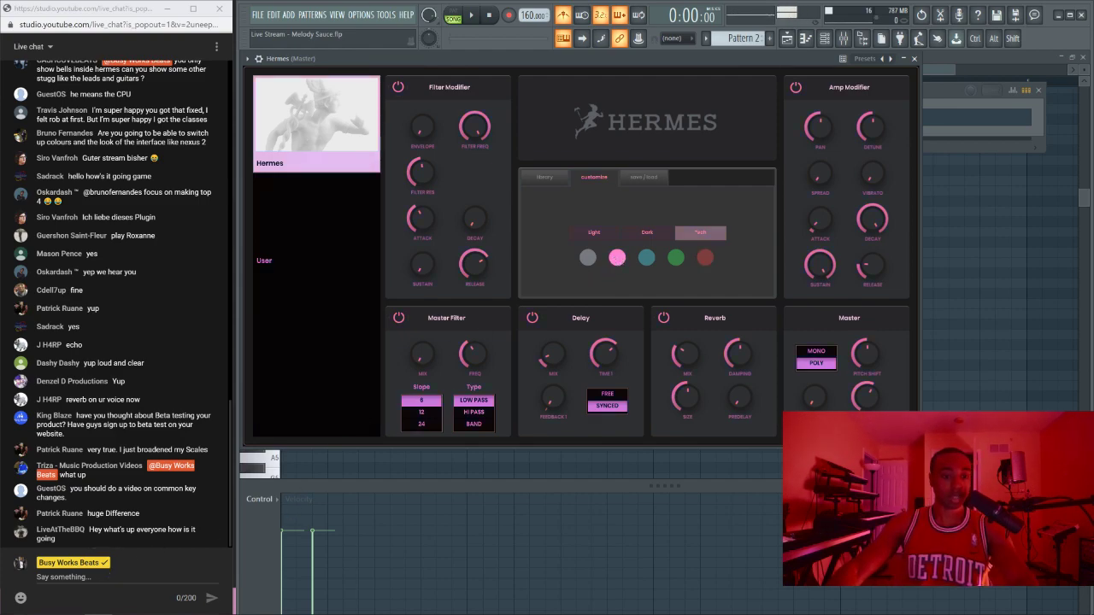
Step: Send the message "Tantacrul" in the YouTube live chat
click(109, 573)
text(Tantacr)
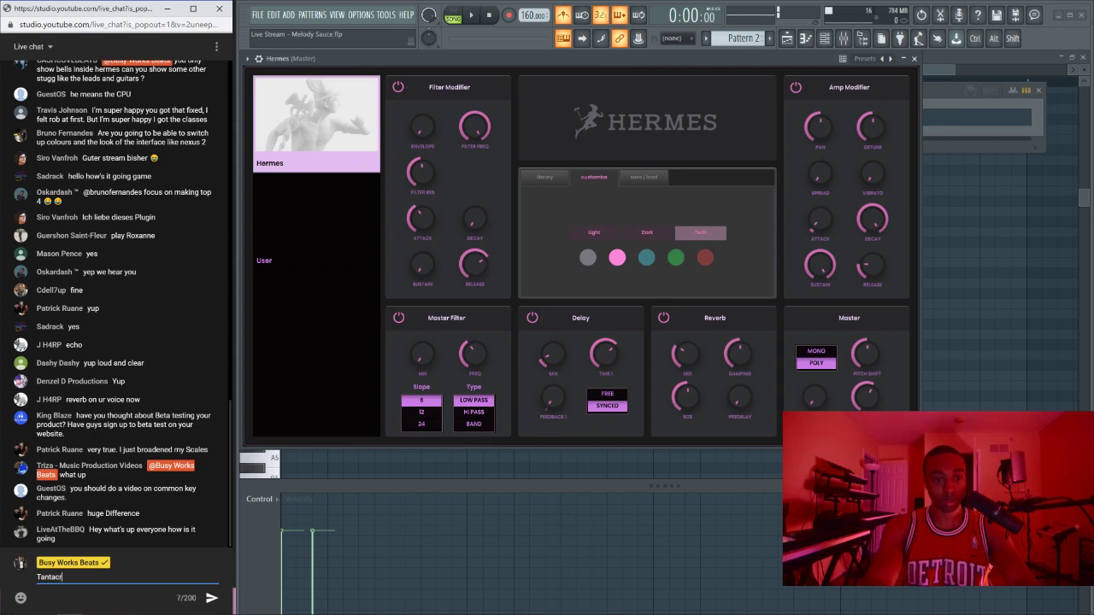
text(ul)
key(Return)
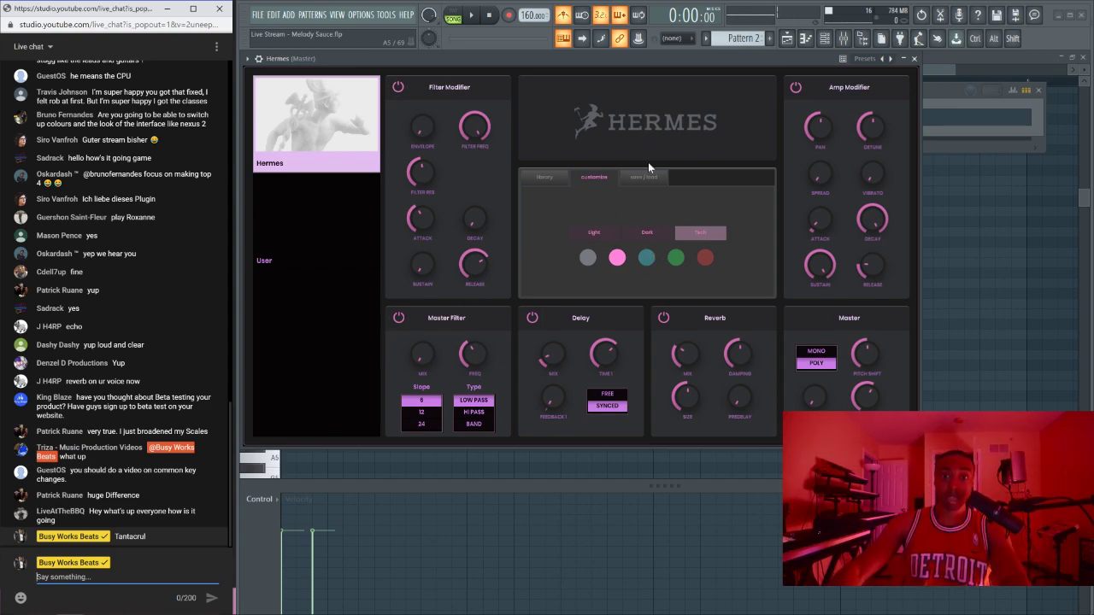
Step: Try the blue accent colour on Hermes' Tech theme and return to pink
click(646, 258)
click(612, 259)
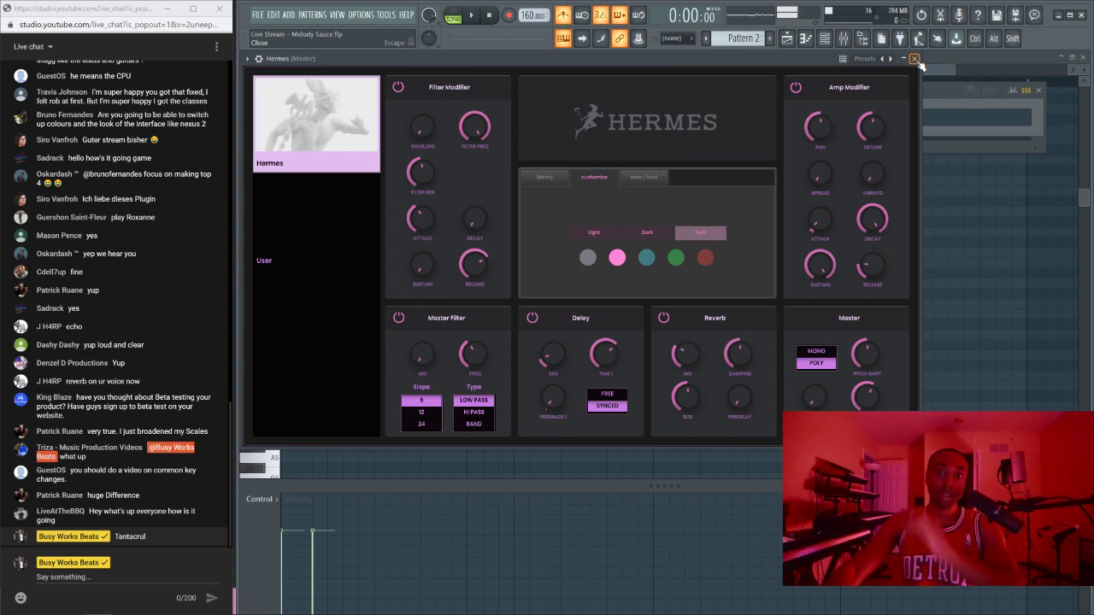
Step: Close the Hermes window, delete the D6 note from the piano roll, and set the snap to 1/2 beat
click(914, 58)
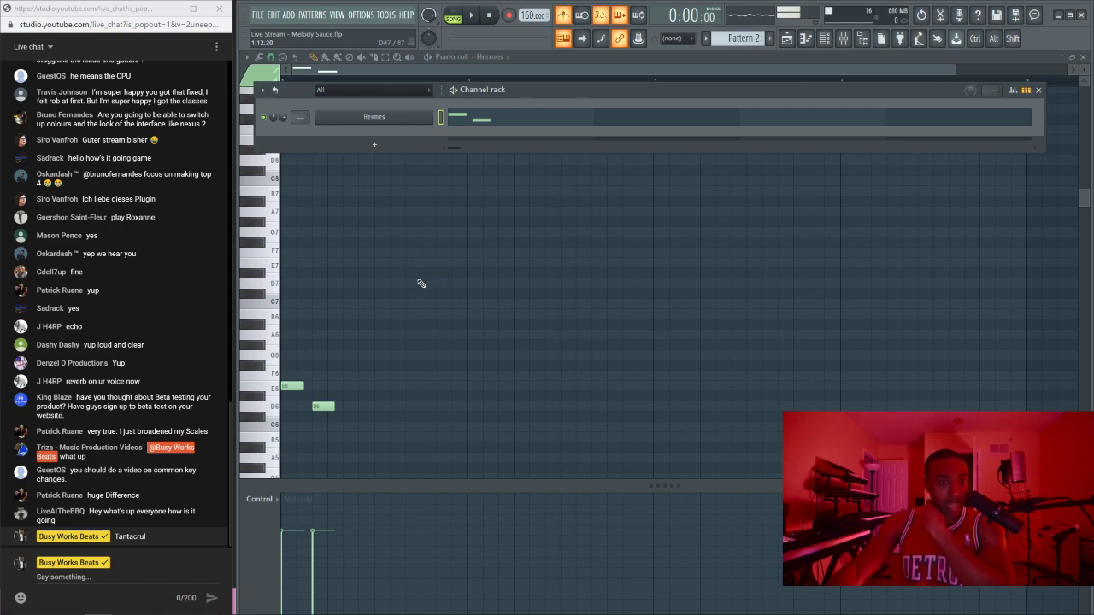
right_click(323, 406)
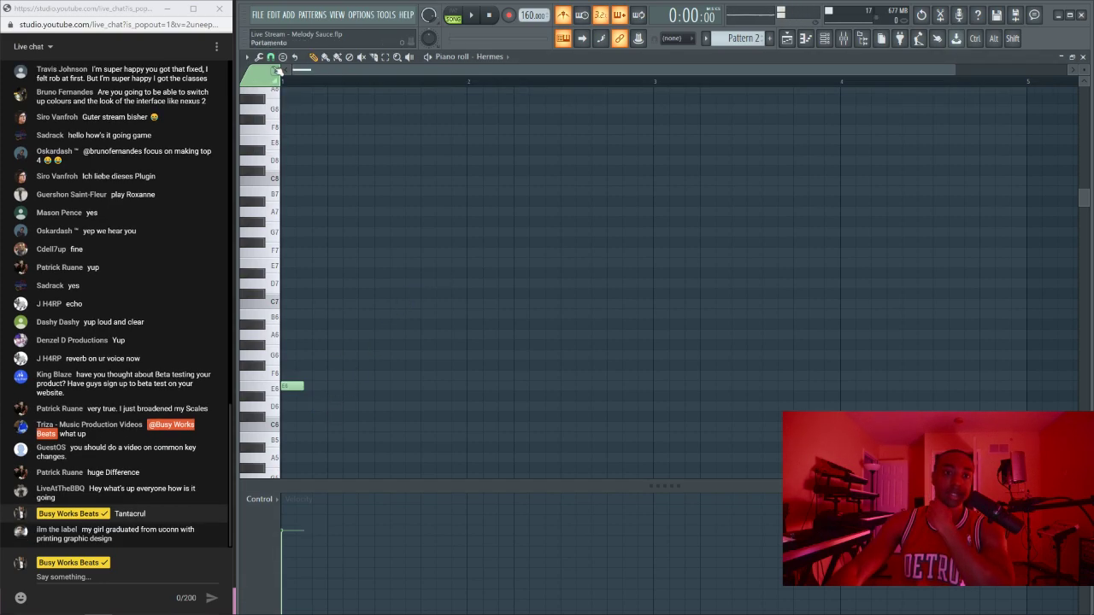
click(271, 57)
click(309, 324)
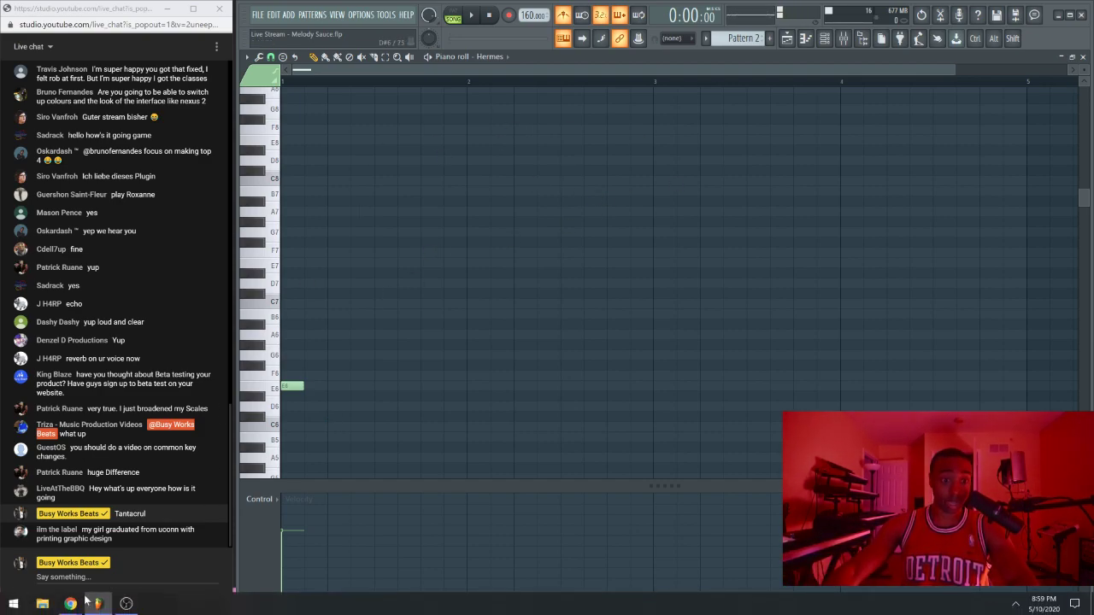
Step: Check the live stream dashboard in YouTube Studio and read through the recent live chat messages
click(77, 588)
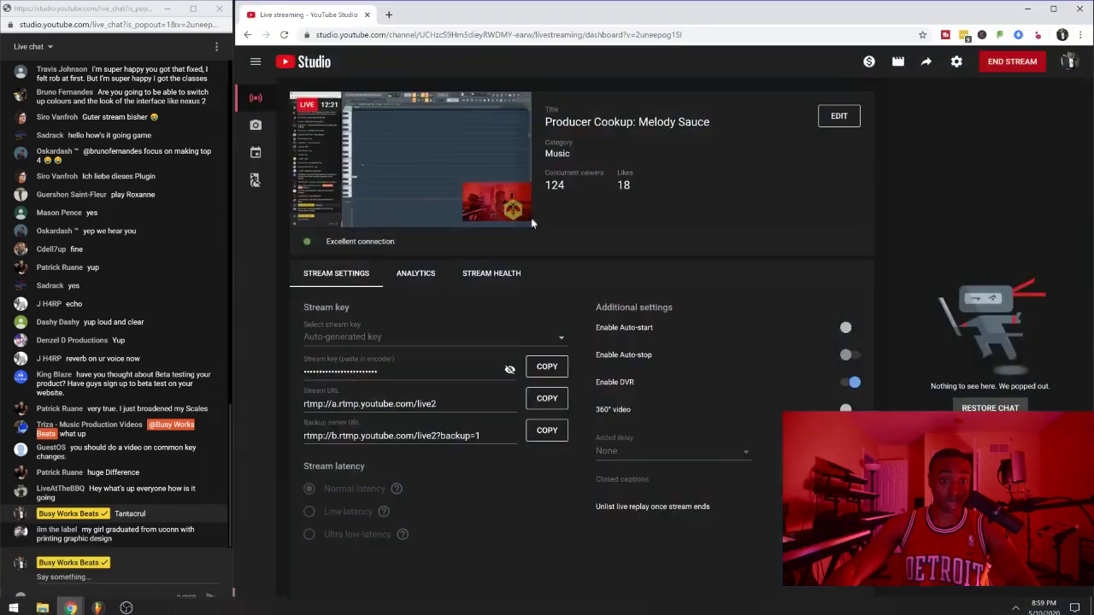
click(1033, 10)
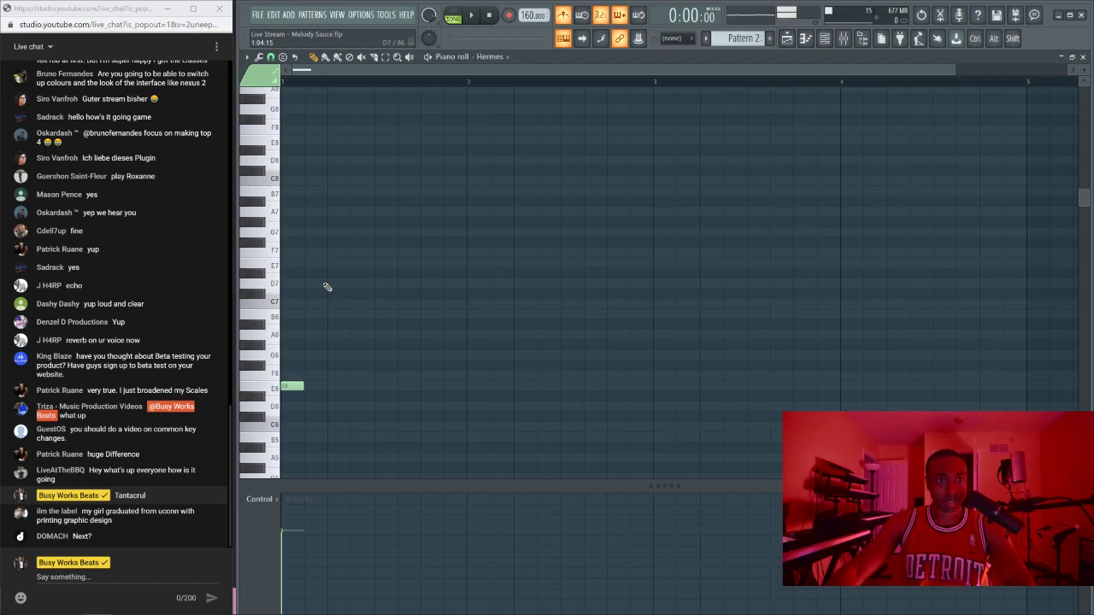
scroll(163, 268, up, 1)
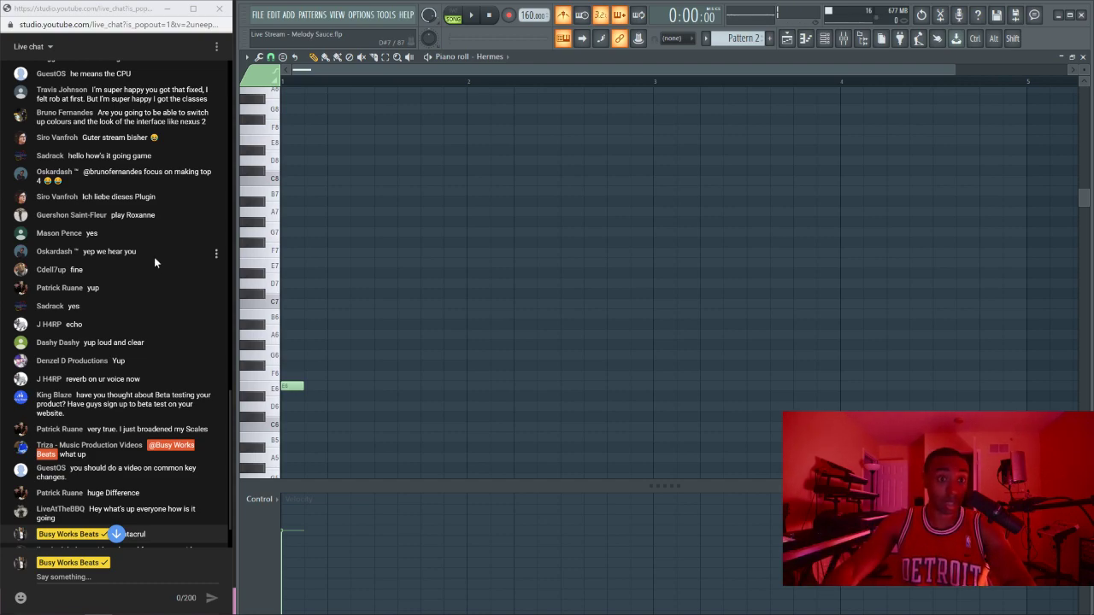
scroll(154, 256, down, 2)
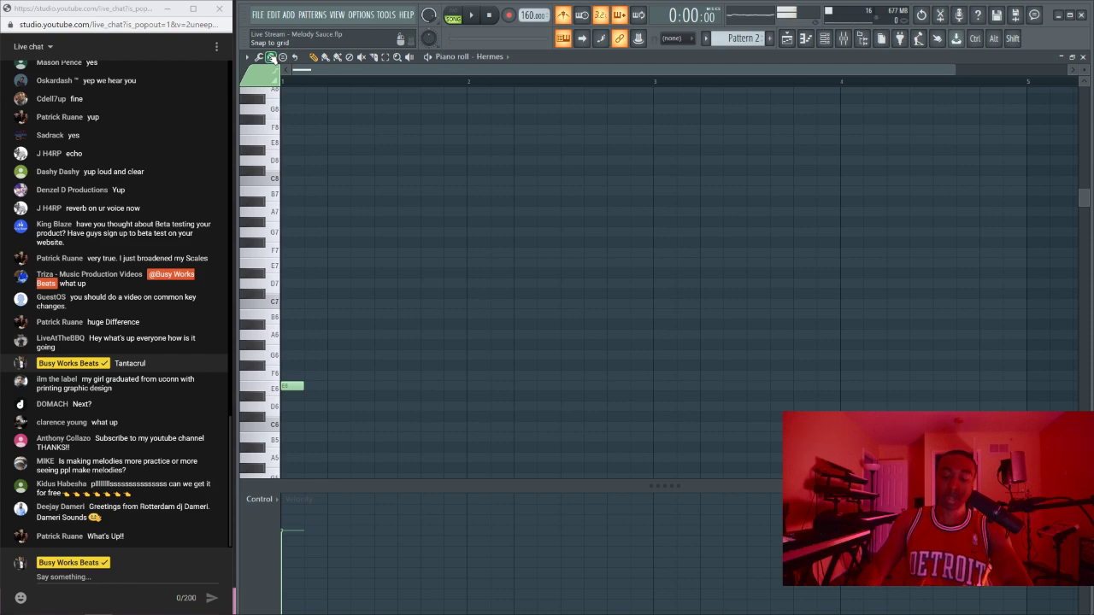
Step: Delete the remaining E6 note from the Hermes piano roll
right_click(293, 387)
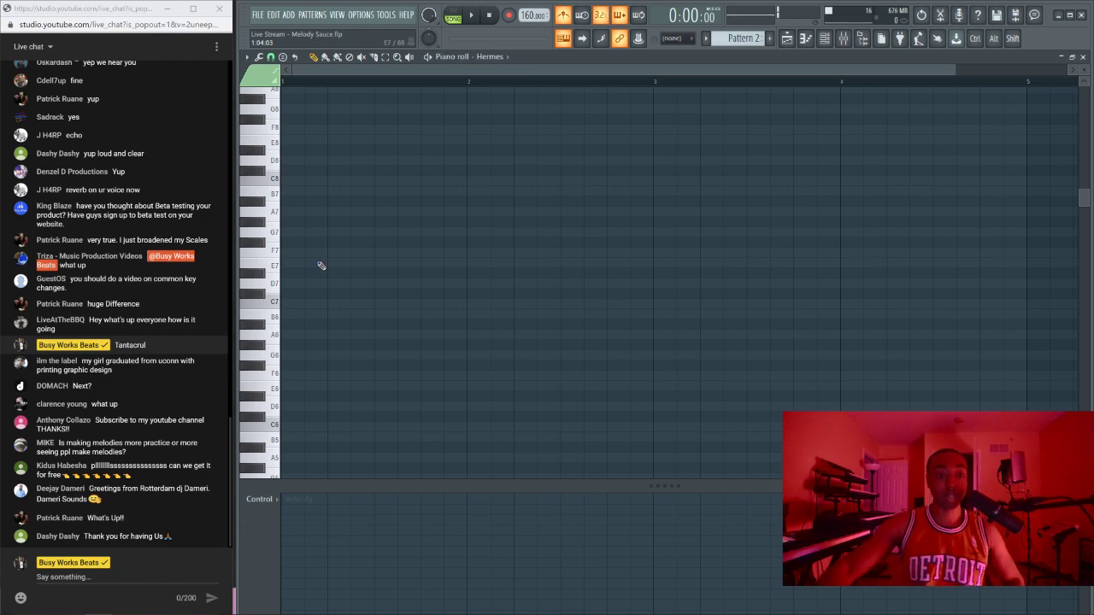
click(262, 59)
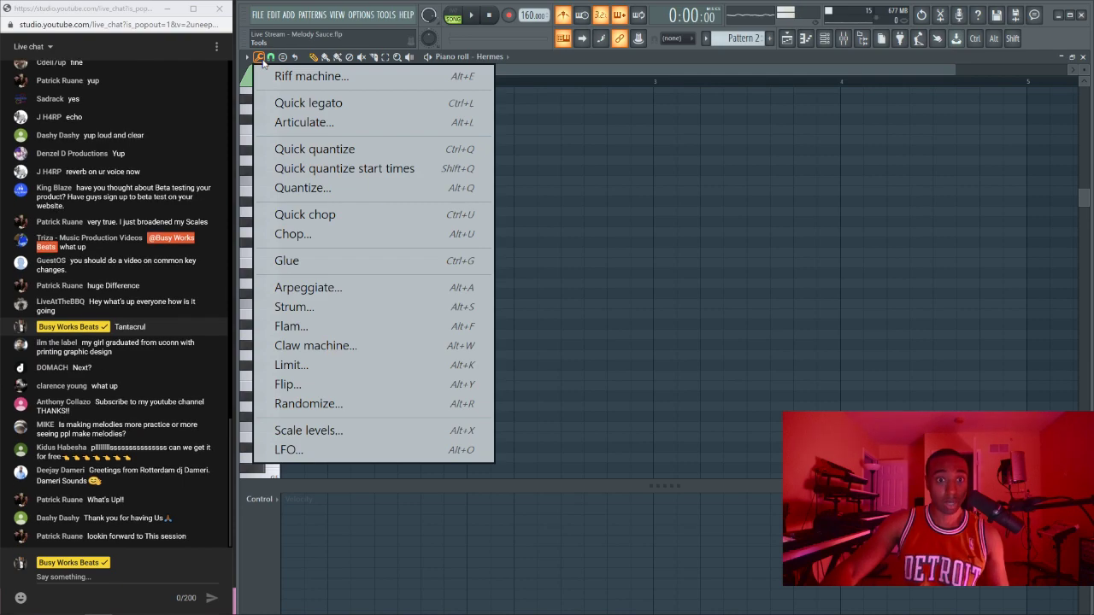
click(742, 226)
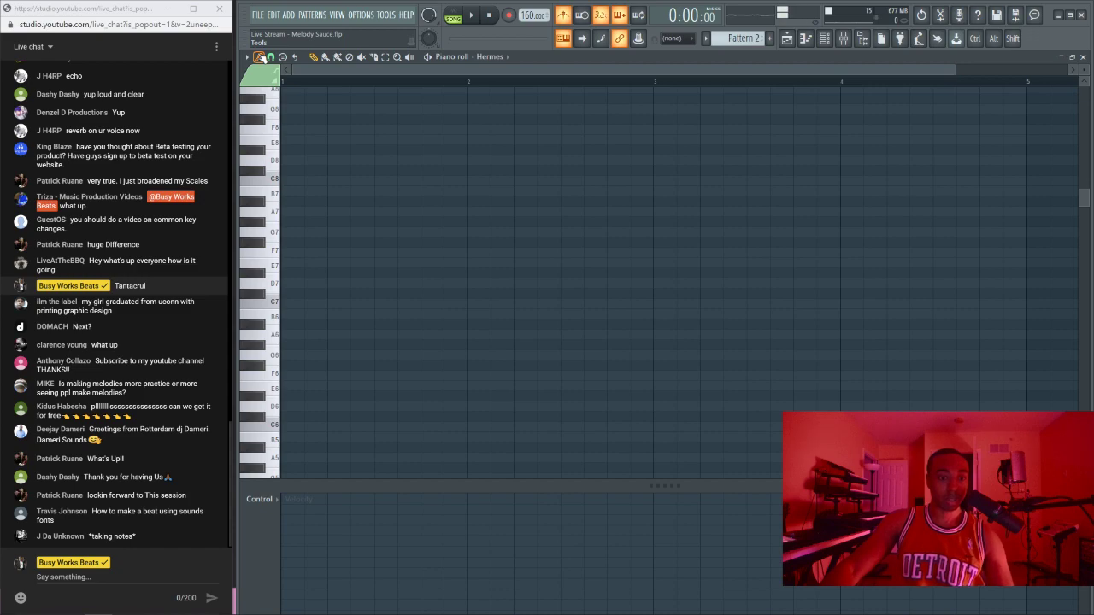
Step: Stamp the Other Phrygian scale into the piano roll with its root on E6 at the start of bar 1
click(260, 56)
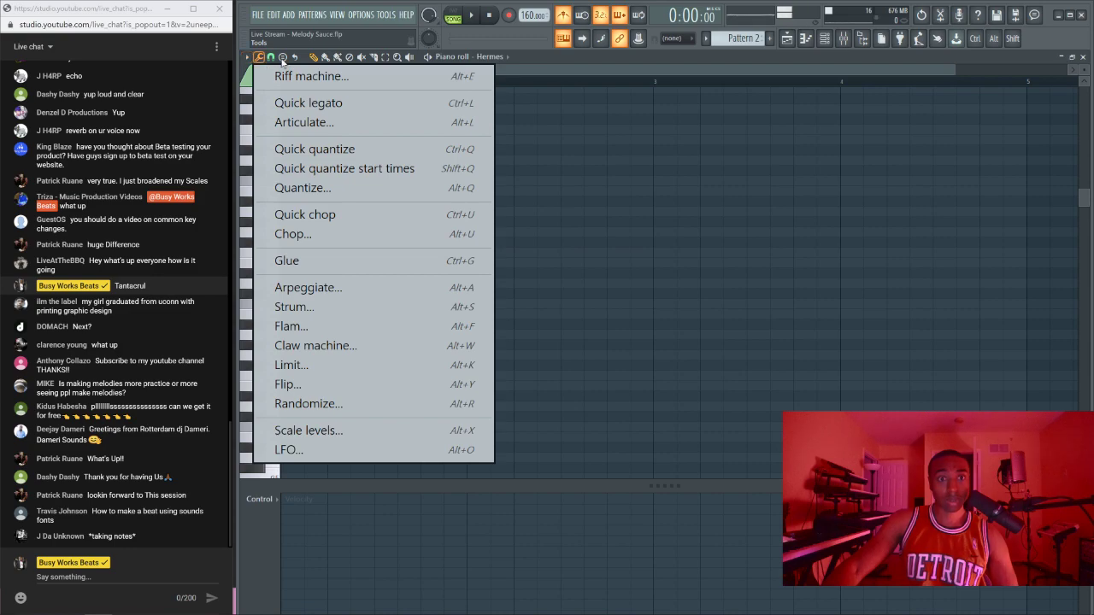
click(282, 62)
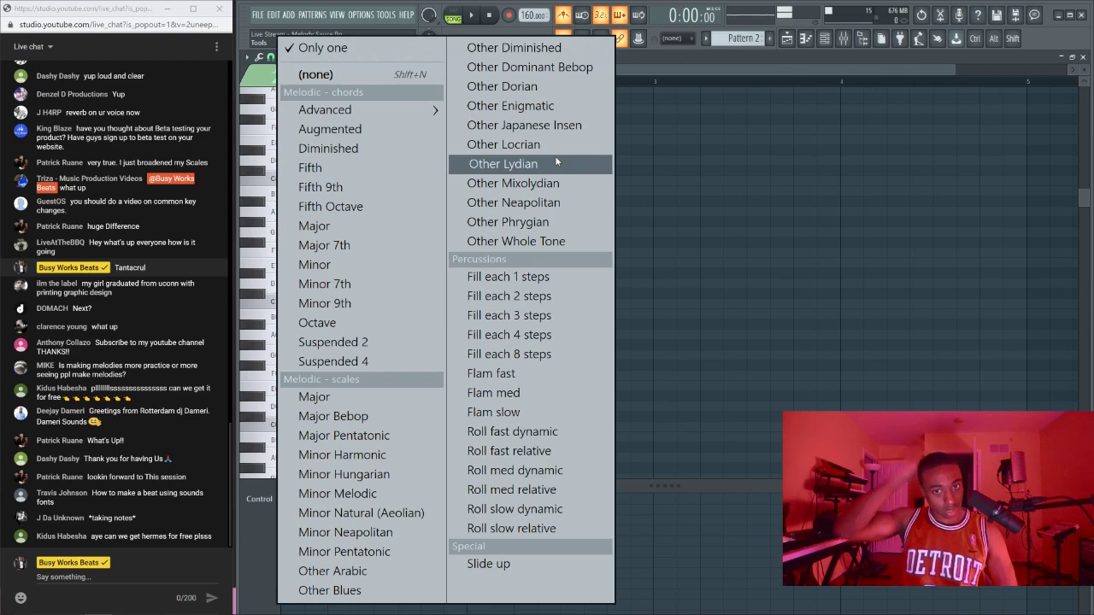
click(503, 223)
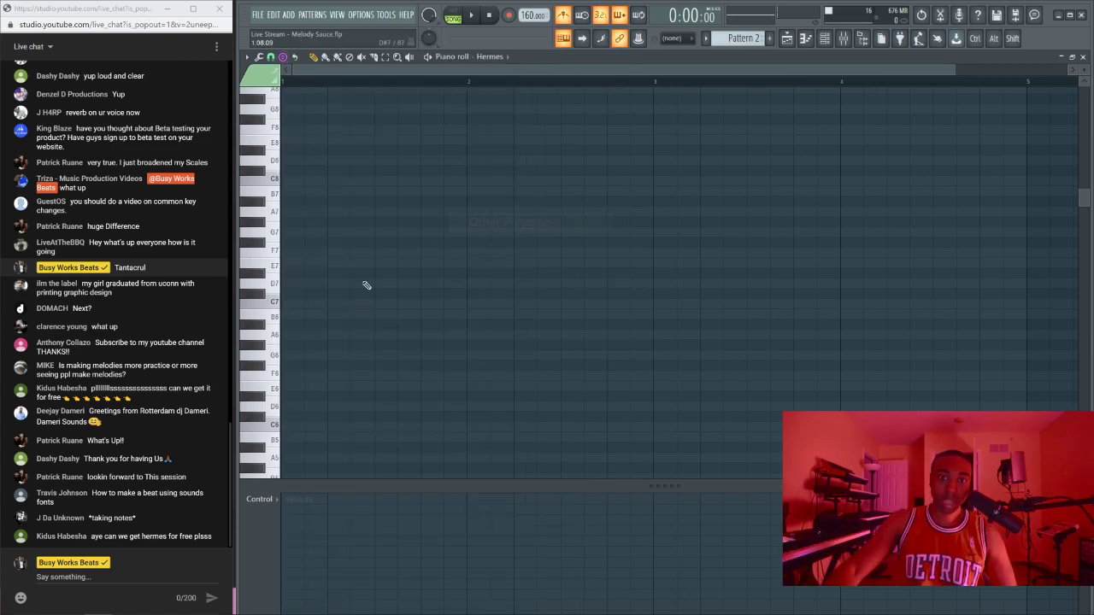
click(291, 387)
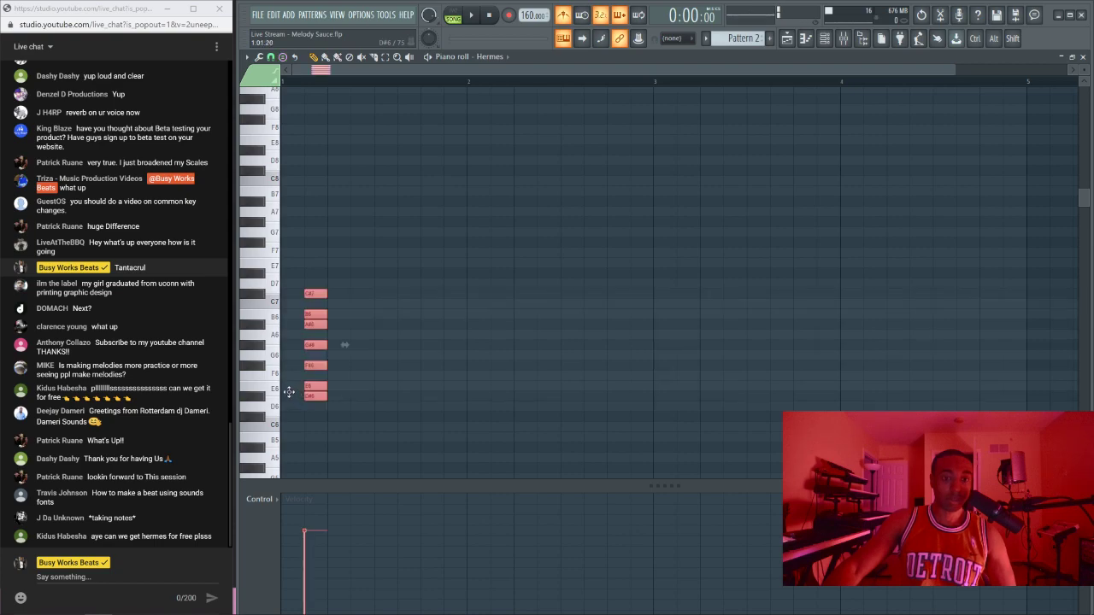
click(347, 327)
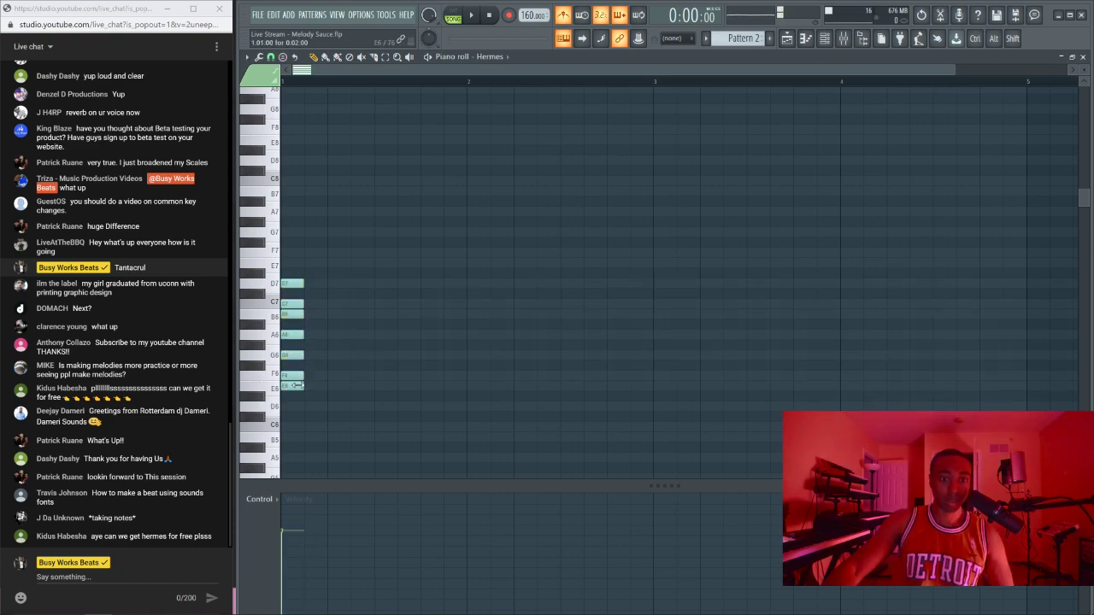
Step: Reset the stamp to none and move the stacked Phrygian notes to the start of bar 3
drag(287, 385, 474, 386)
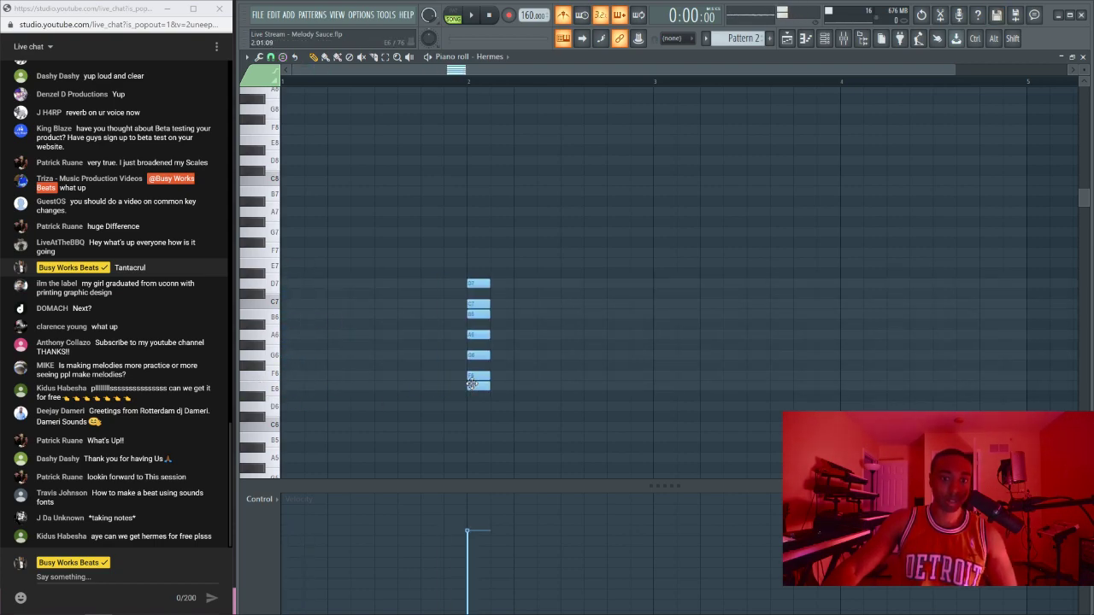
click(272, 58)
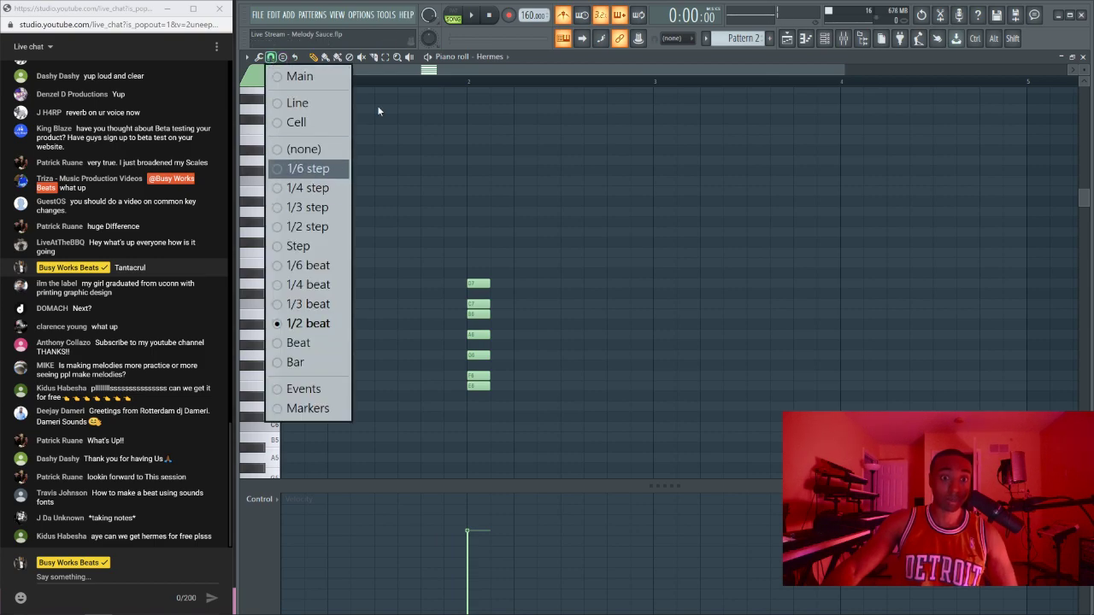
click(281, 56)
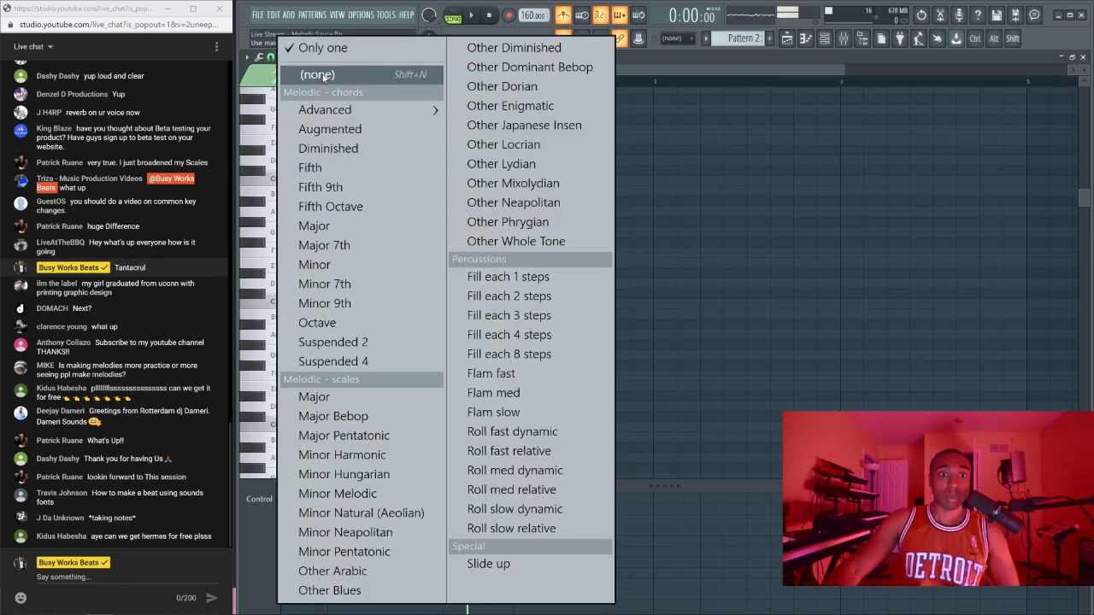
click(316, 74)
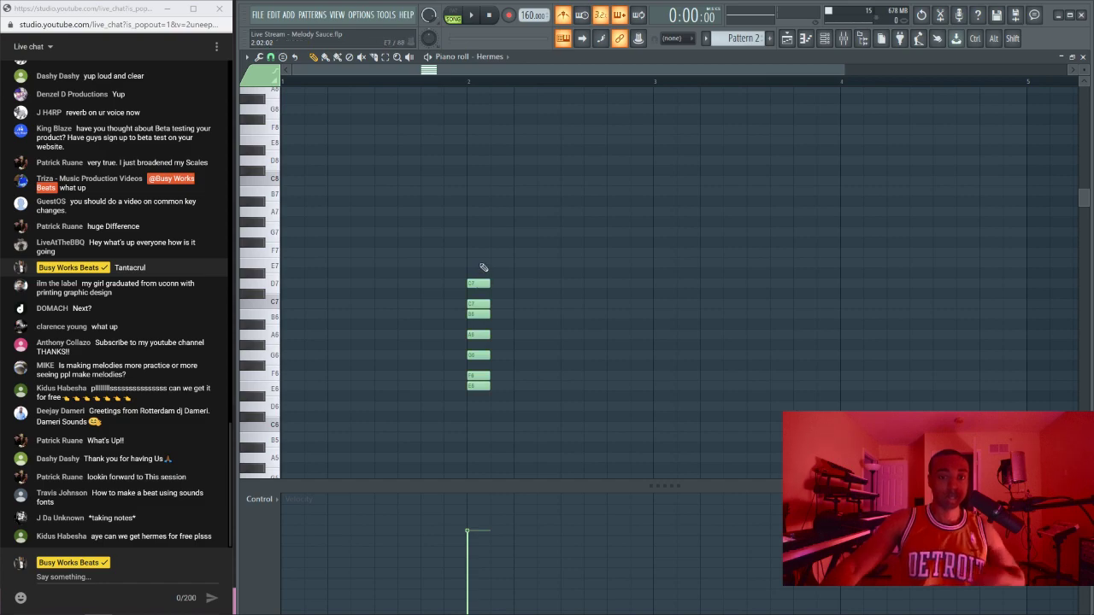
drag(462, 249, 506, 410)
drag(441, 243, 539, 414)
drag(473, 383, 656, 383)
key(ctrl+d)
Step: Draw an ascending run of half-beat notes from the start of bar 1: E6, F6, G6, A6, B6, C7 and D7
click(289, 386)
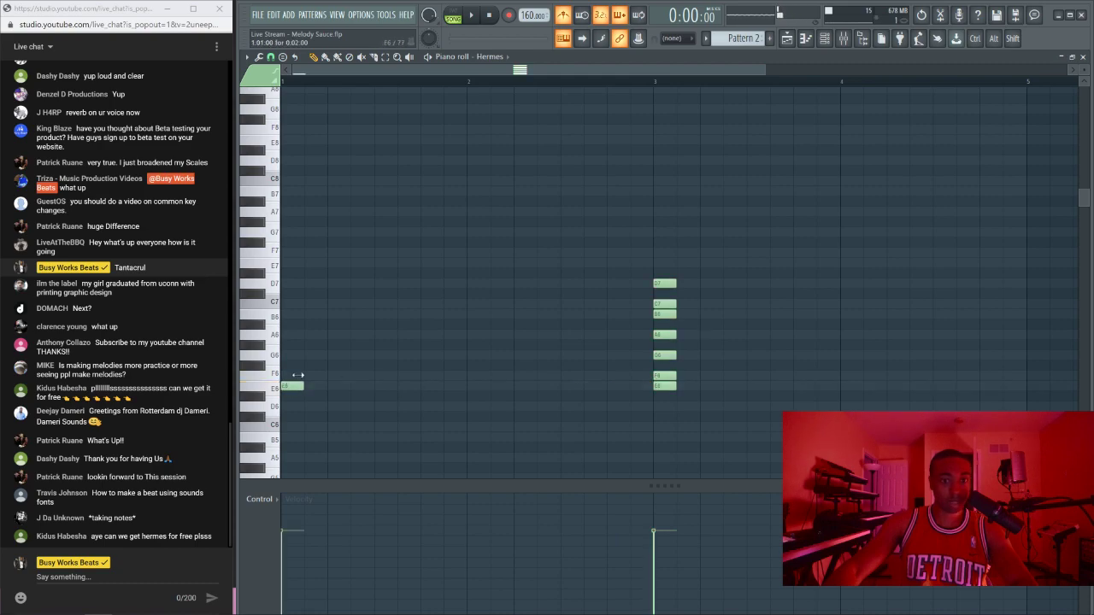
mouse_move(308, 369)
mouse_down()
mouse_move(311, 383)
mouse_move(335, 355)
mouse_up()
click(353, 338)
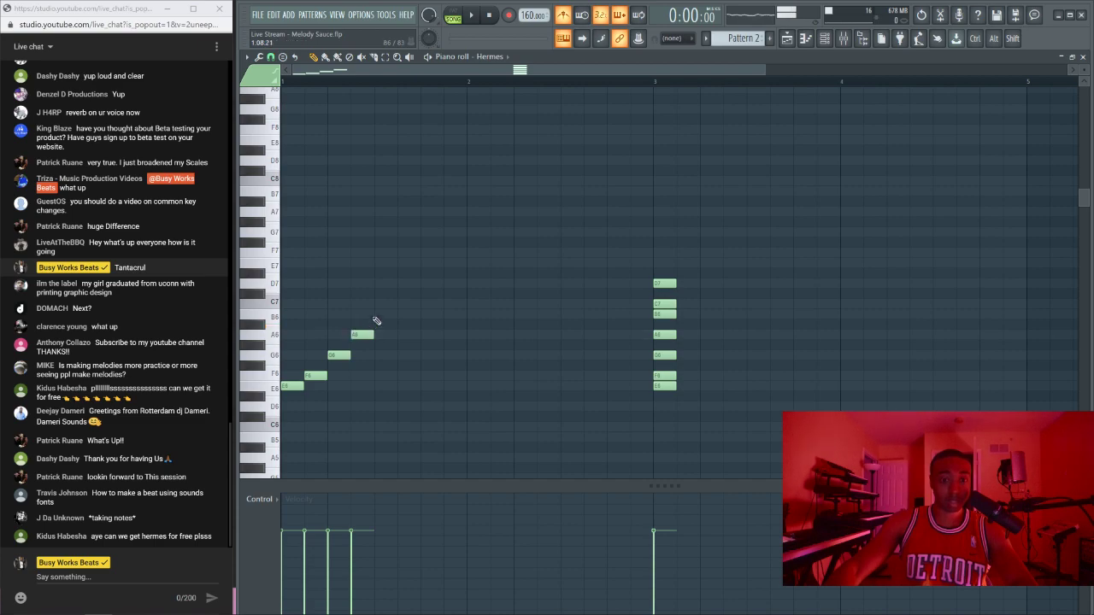
click(377, 314)
click(400, 304)
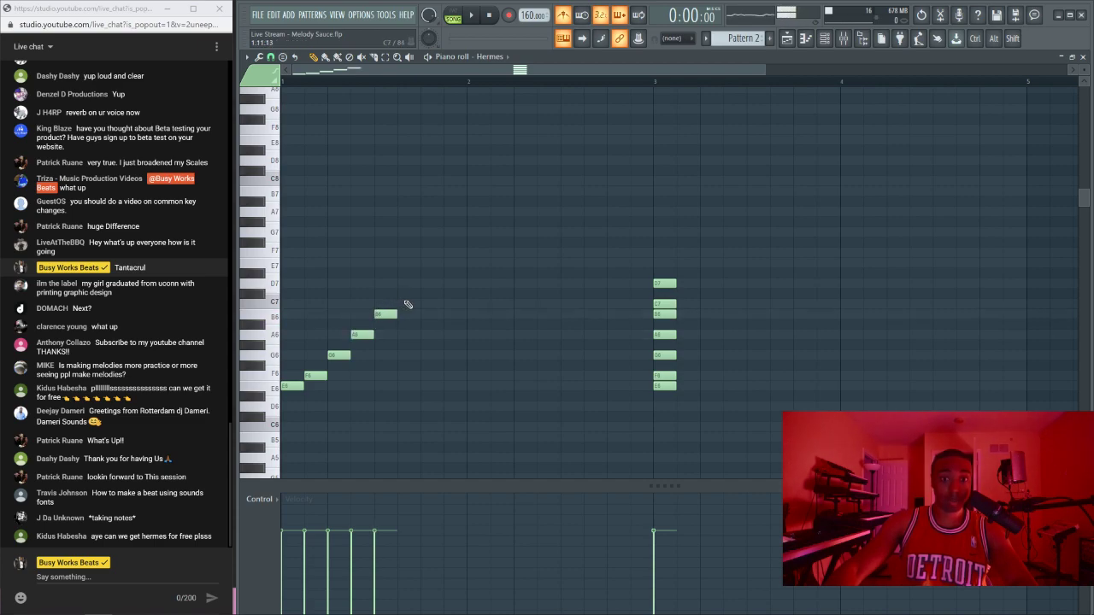
click(427, 283)
drag(447, 268, 285, 410)
Step: Draw a descending run of half-beat notes from the start of bar 2: D7, C7, B6, A6, G6, F6 and E6
click(471, 283)
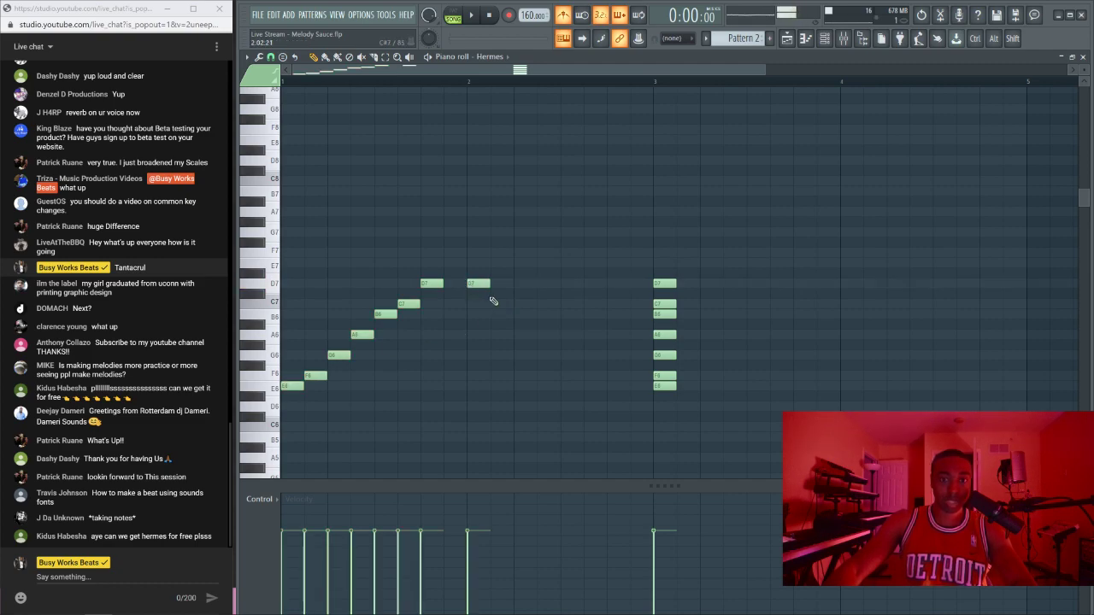
click(494, 305)
click(517, 313)
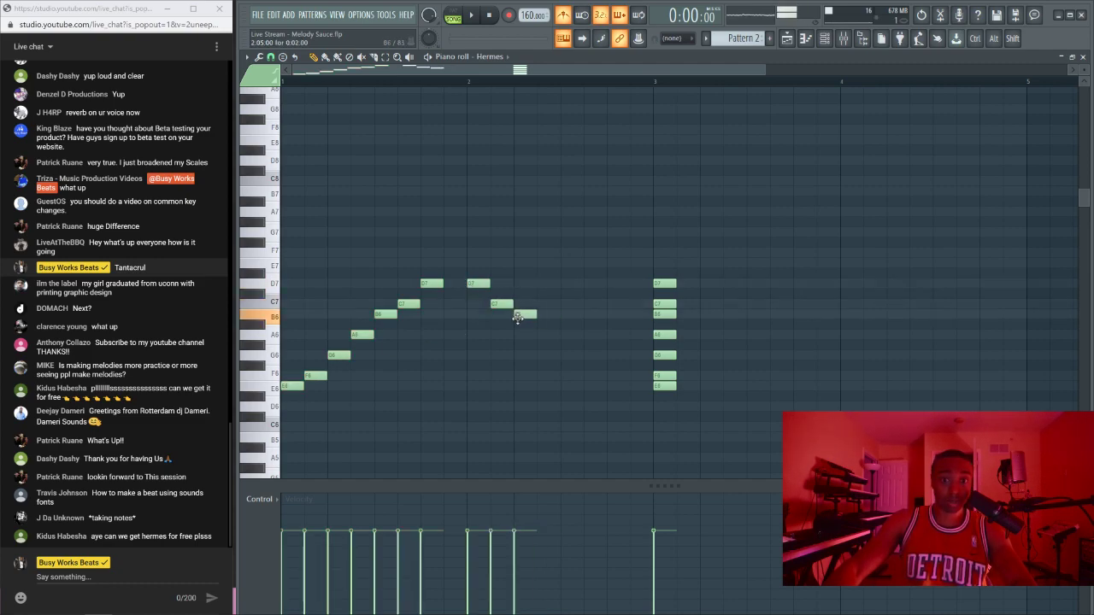
click(539, 334)
click(560, 358)
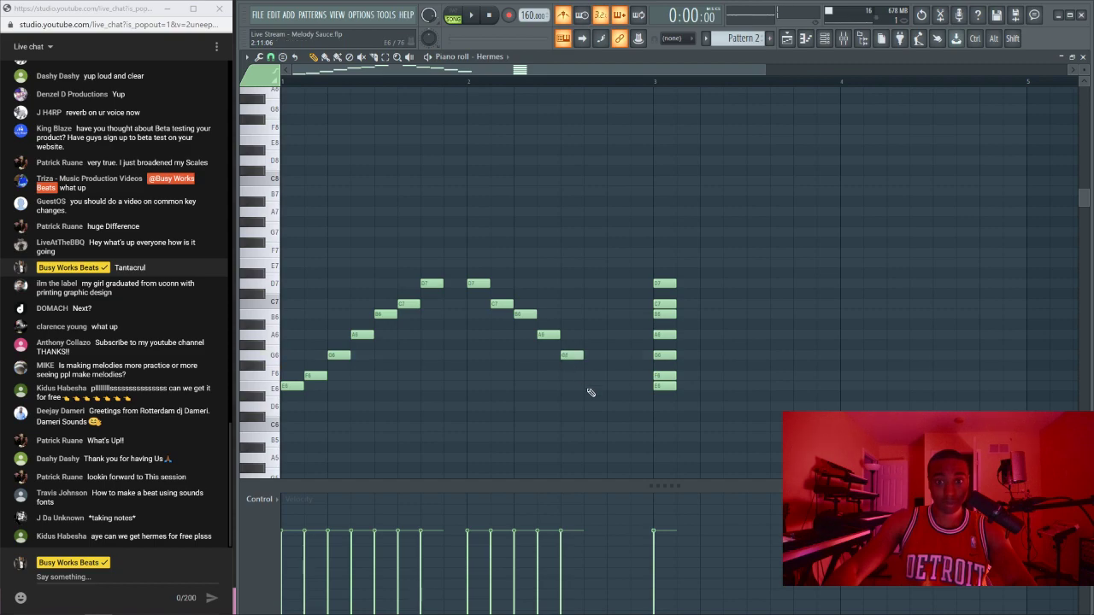
drag(588, 389, 587, 373)
click(614, 386)
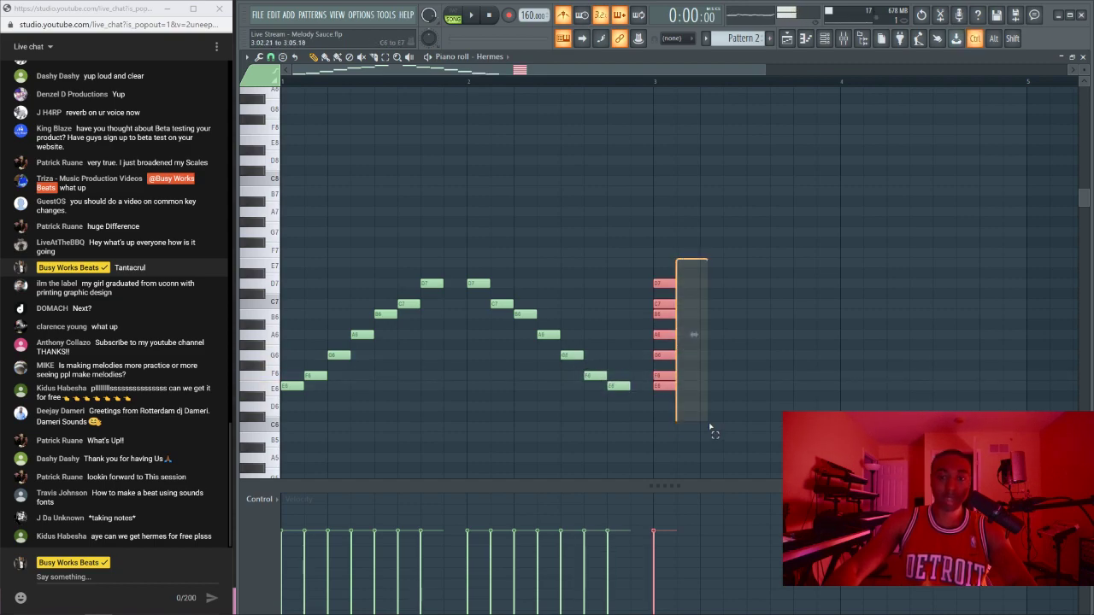
Step: Move the stacked Phrygian notes from bar 3 to the start of bar 4 and deselect them
drag(709, 258, 653, 423)
drag(659, 382, 847, 382)
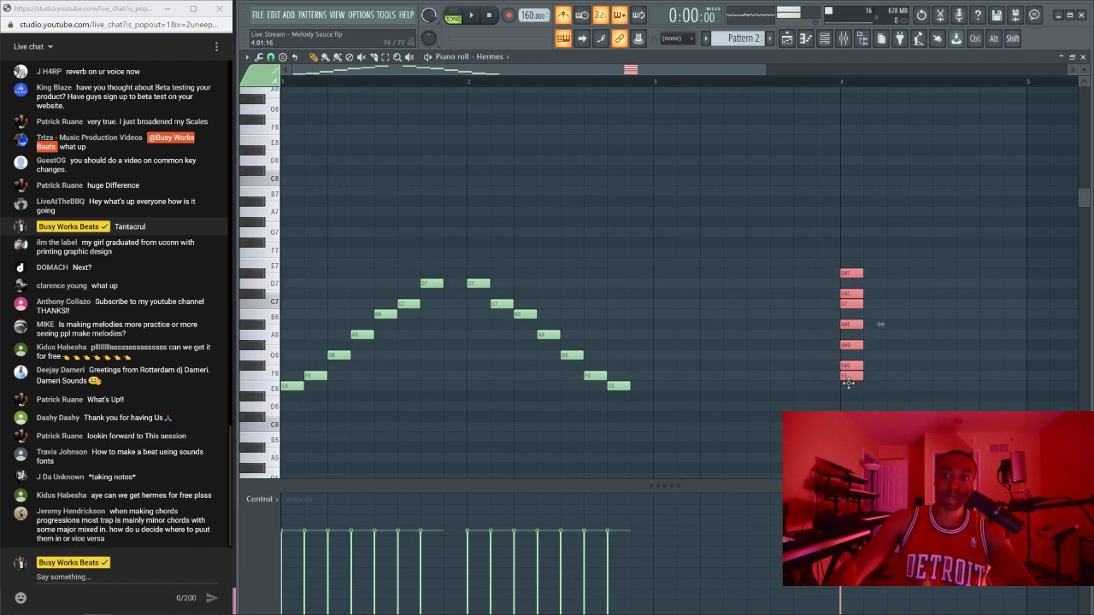
click(779, 394)
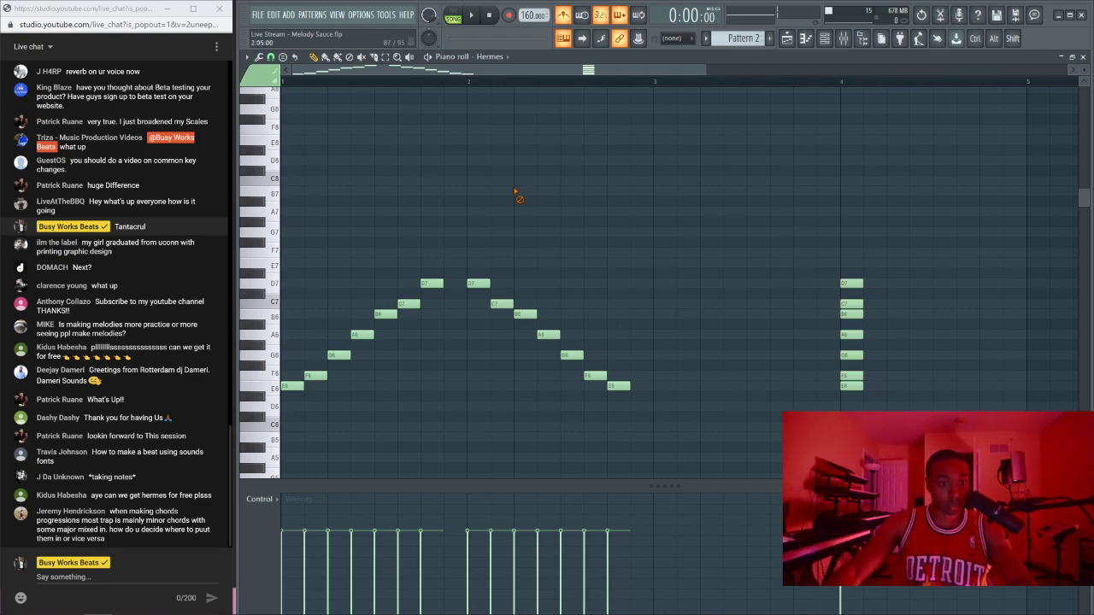
Step: Switch playback to pattern mode, play the ascending and descending runs, and select all their notes
key(space)
click(453, 15)
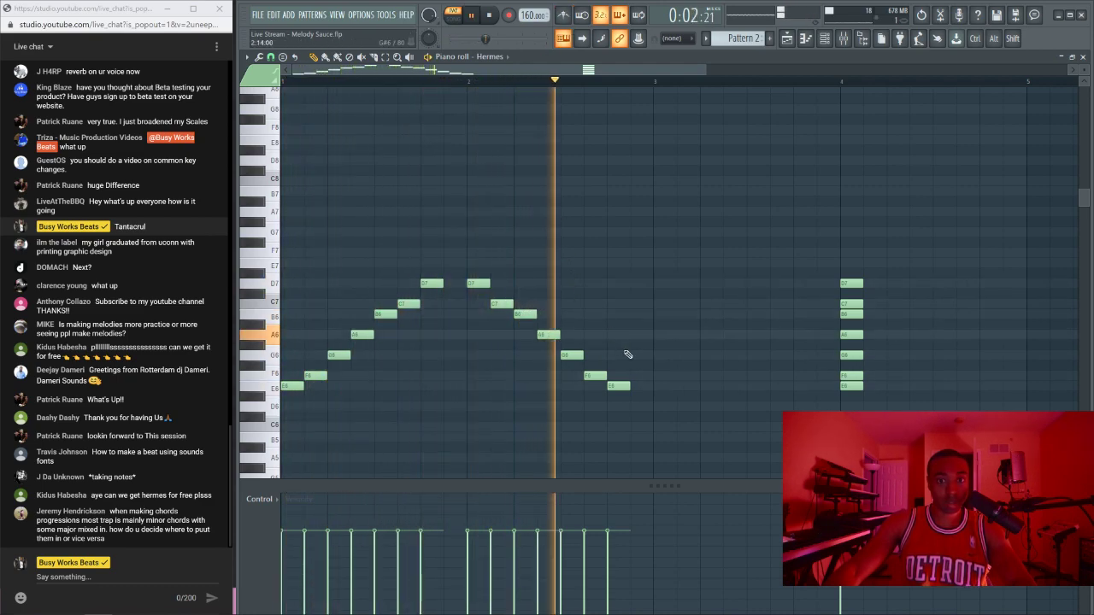
drag(650, 381, 281, 231)
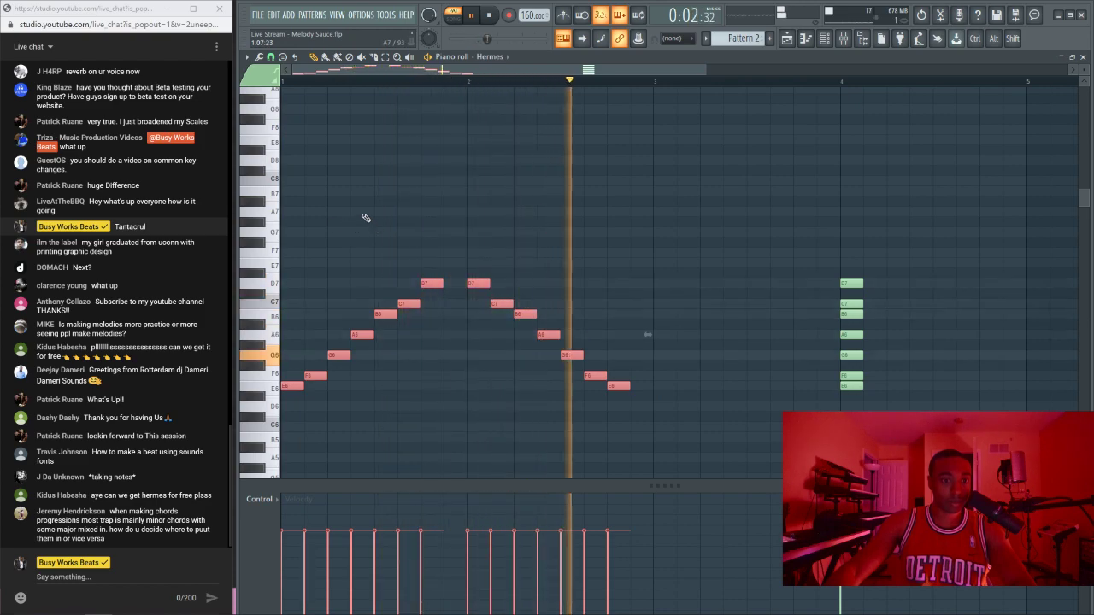
key(space)
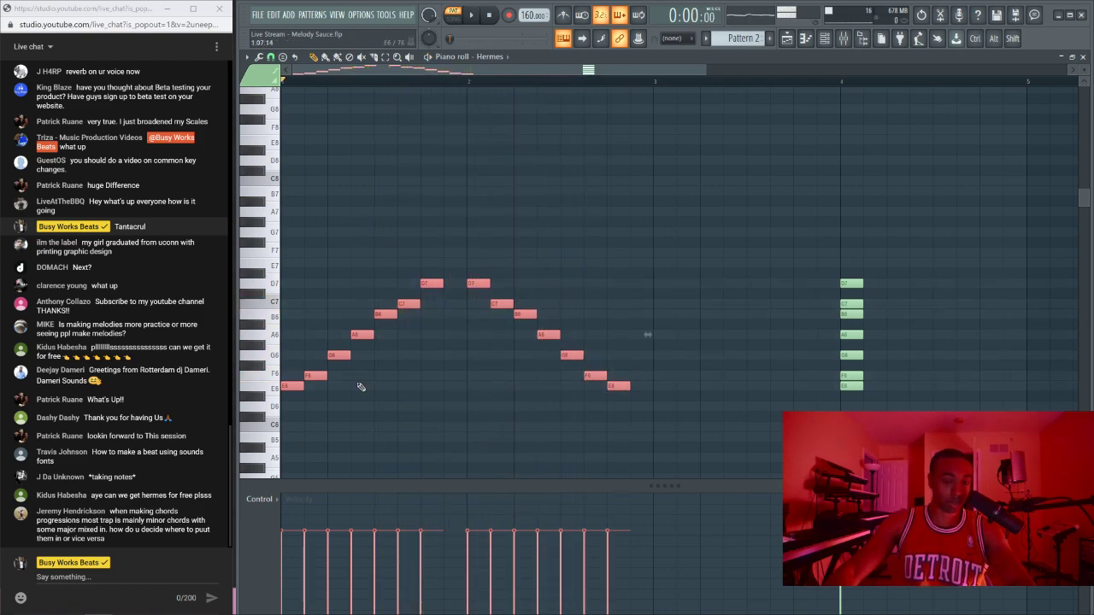
key(space)
key(space)
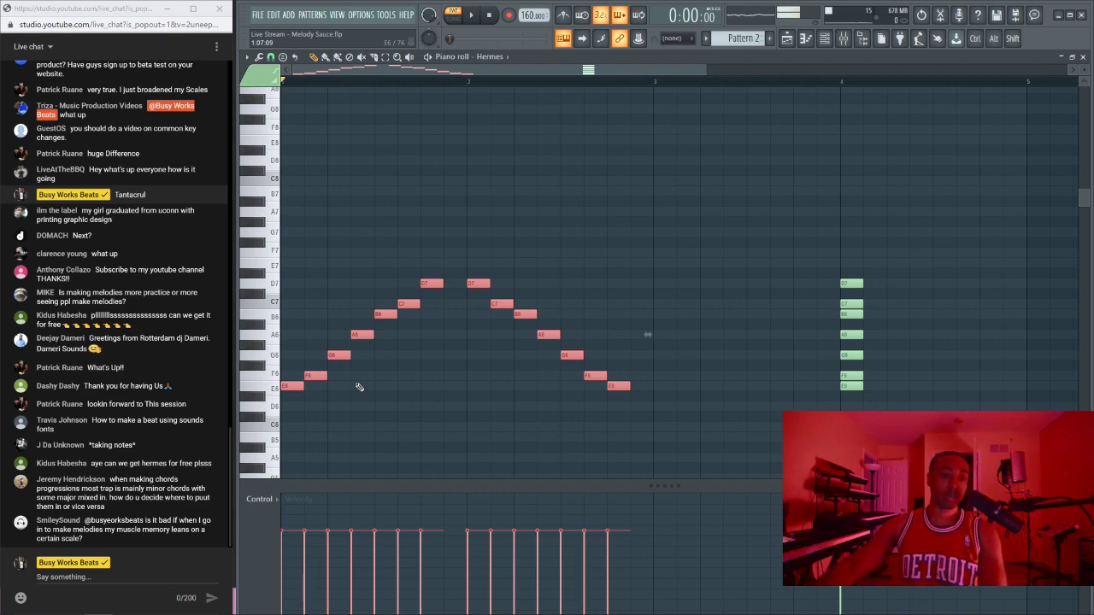
Step: Reselect the notes of both scale runs in bars 1 and 2 and audition them again
click(111, 577)
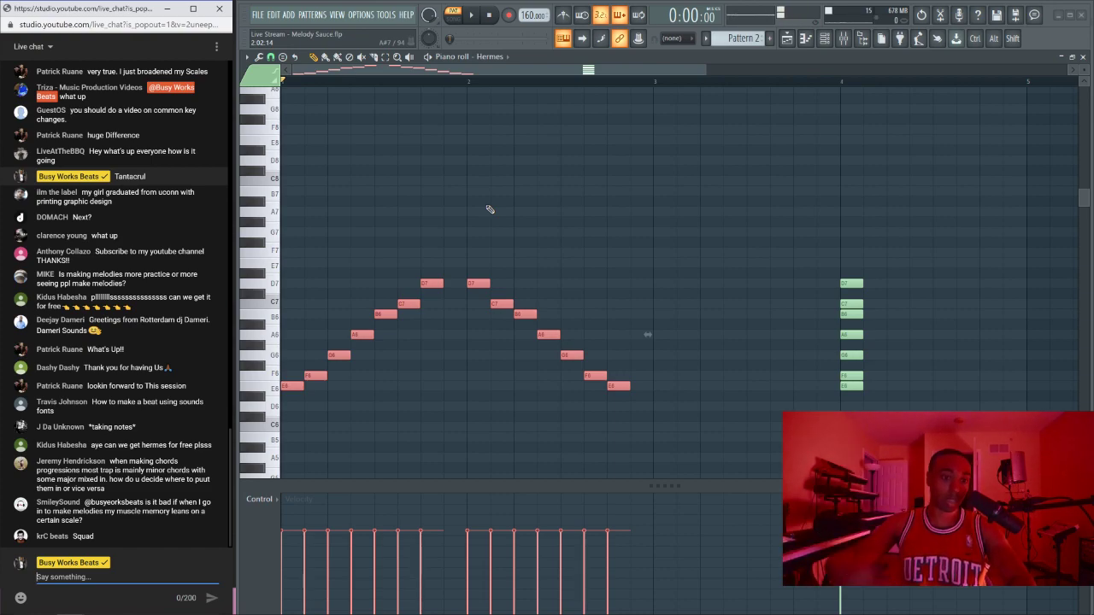
drag(682, 207, 288, 474)
drag(667, 432, 279, 228)
ctrl+click(393, 224)
drag(672, 200, 297, 436)
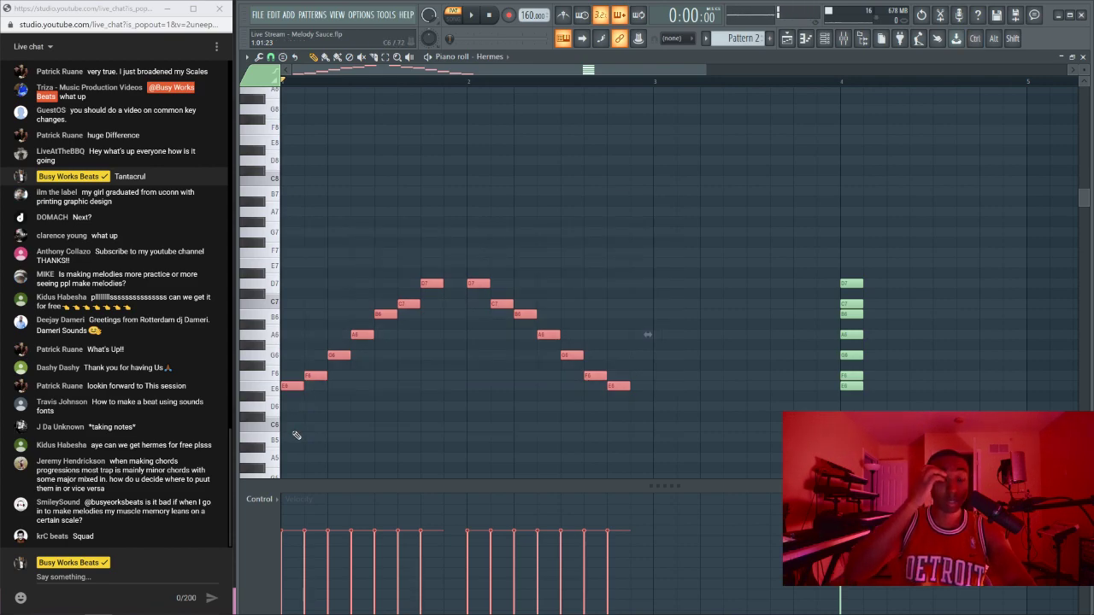
key(space)
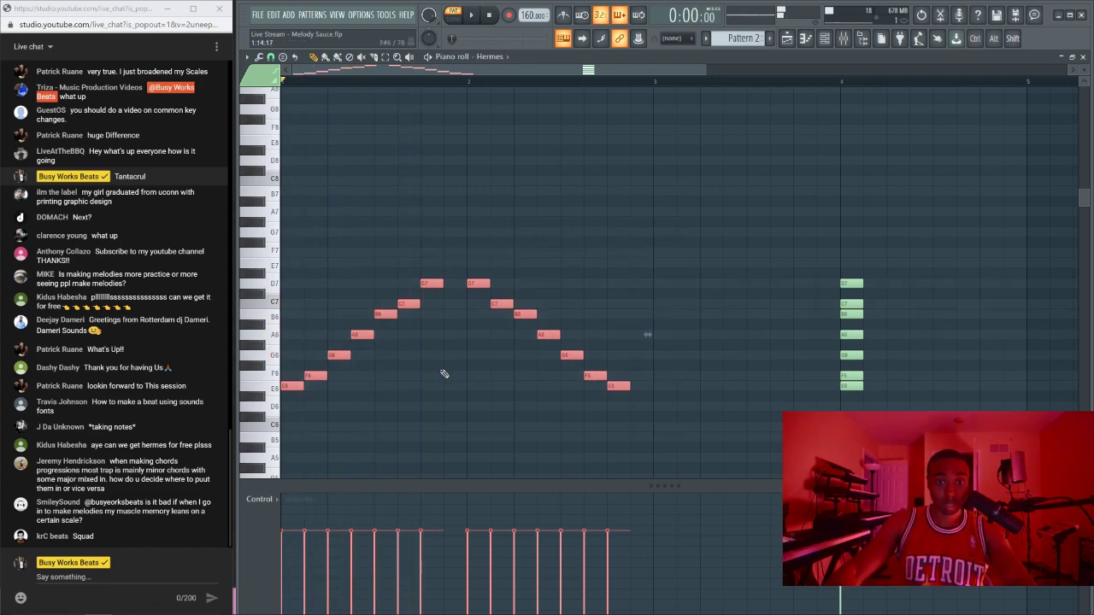
Step: Play back both scale runs in bars 1 and 2, leaving all their notes selected
click(444, 373)
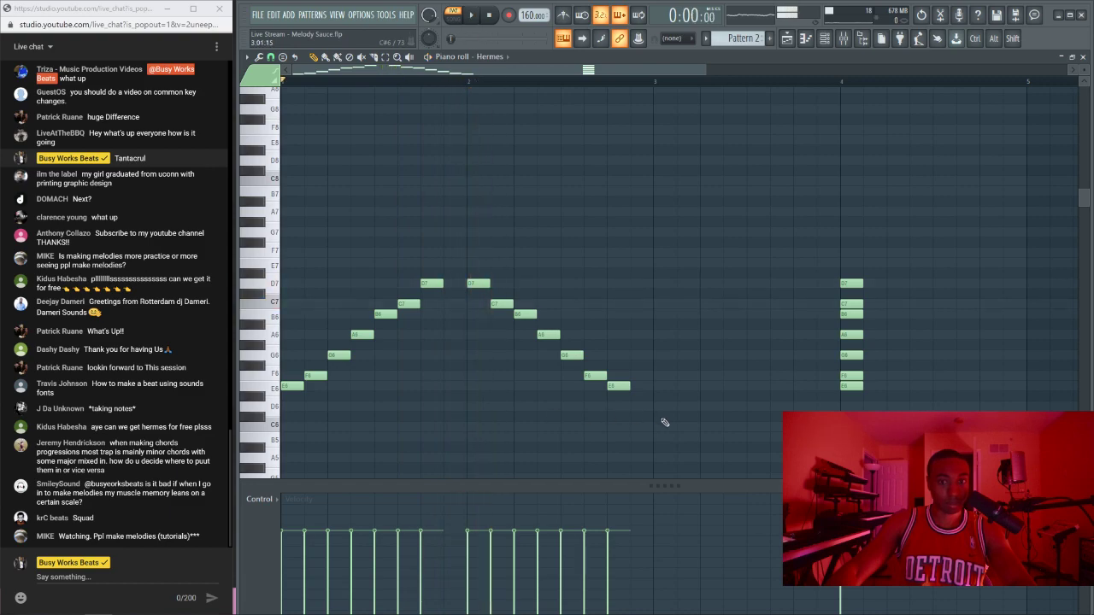
drag(661, 422, 283, 244)
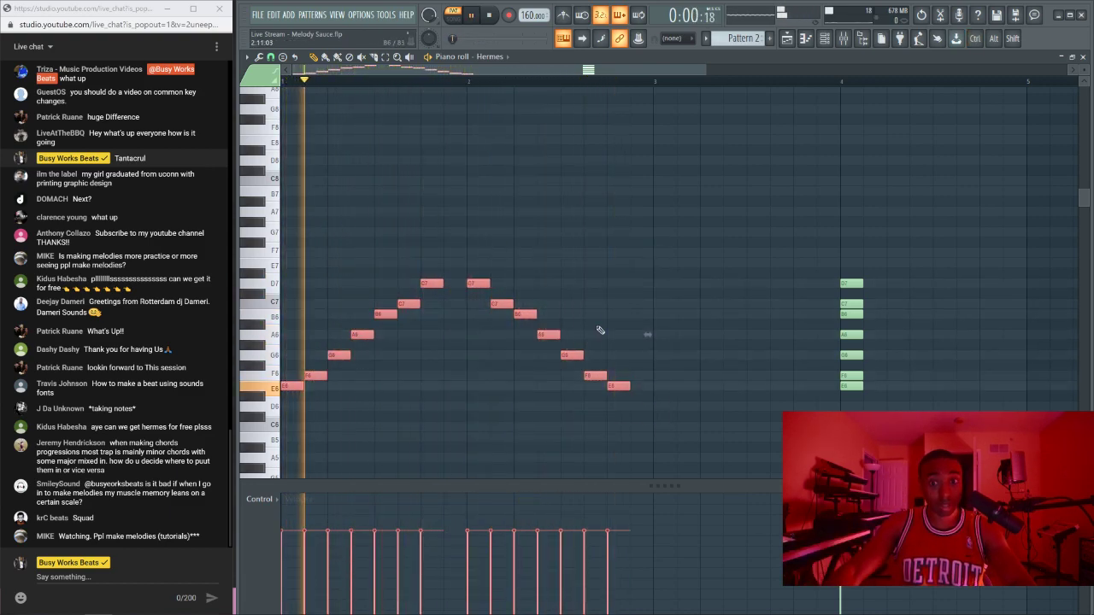
drag(674, 430, 283, 219)
key(ctrl+d)
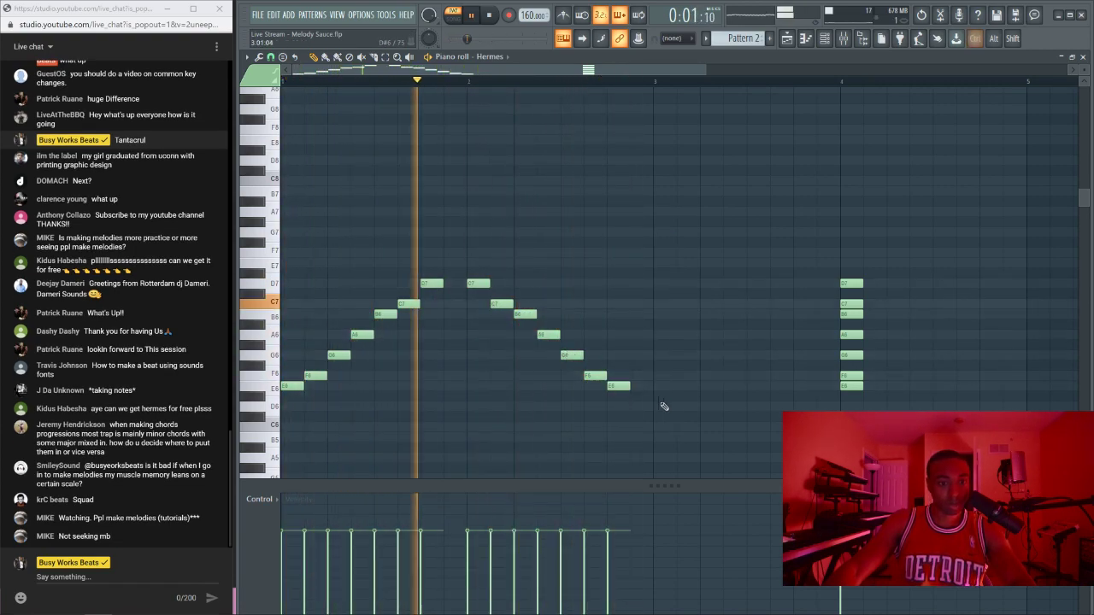
drag(664, 444, 280, 263)
key(space)
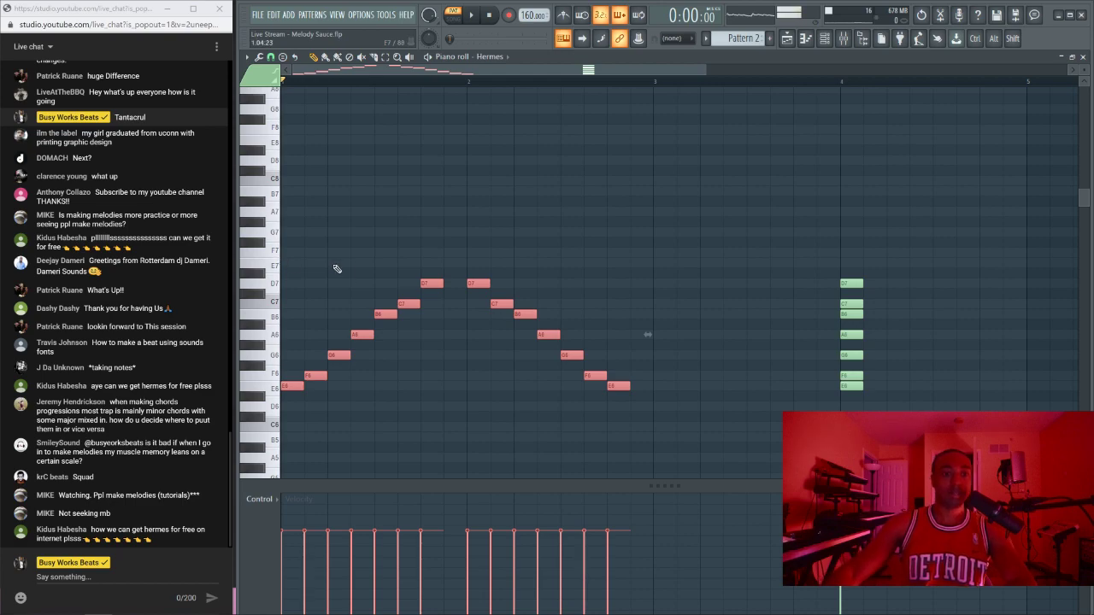
Step: Lengthen the notes of both scale runs to one beat each and clear every note from the piano roll
drag(451, 281, 466, 283)
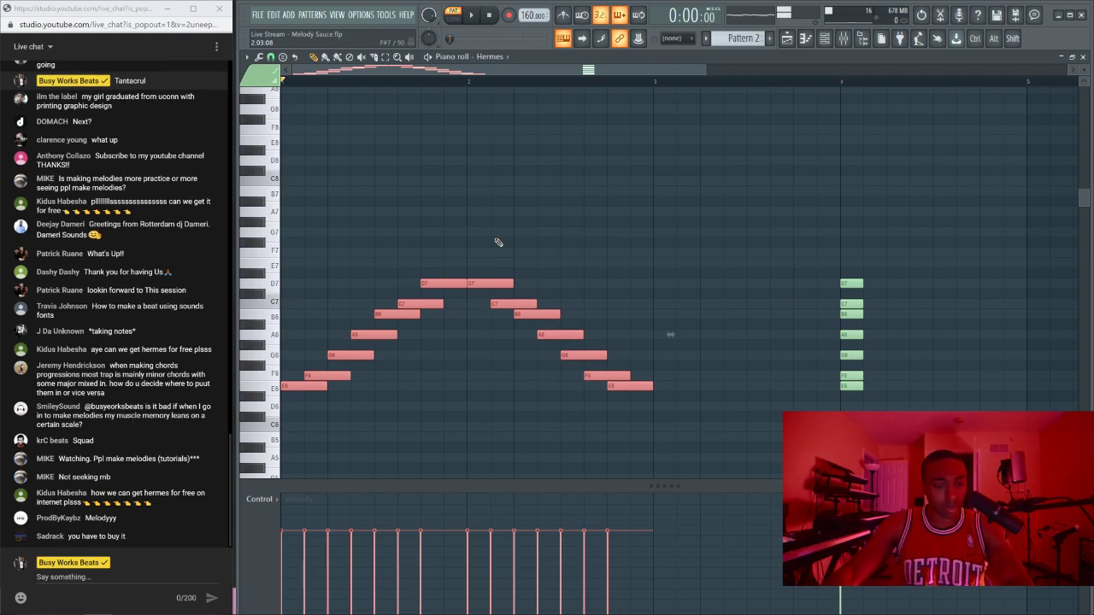
key(ctrl+d)
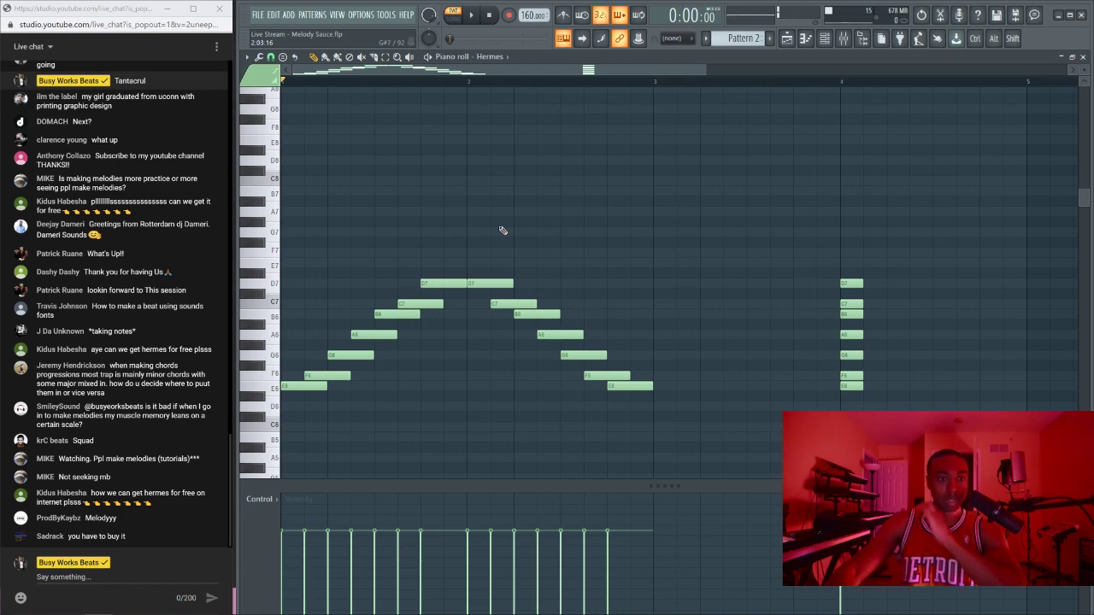
key(ctrl+a)
key(Delete)
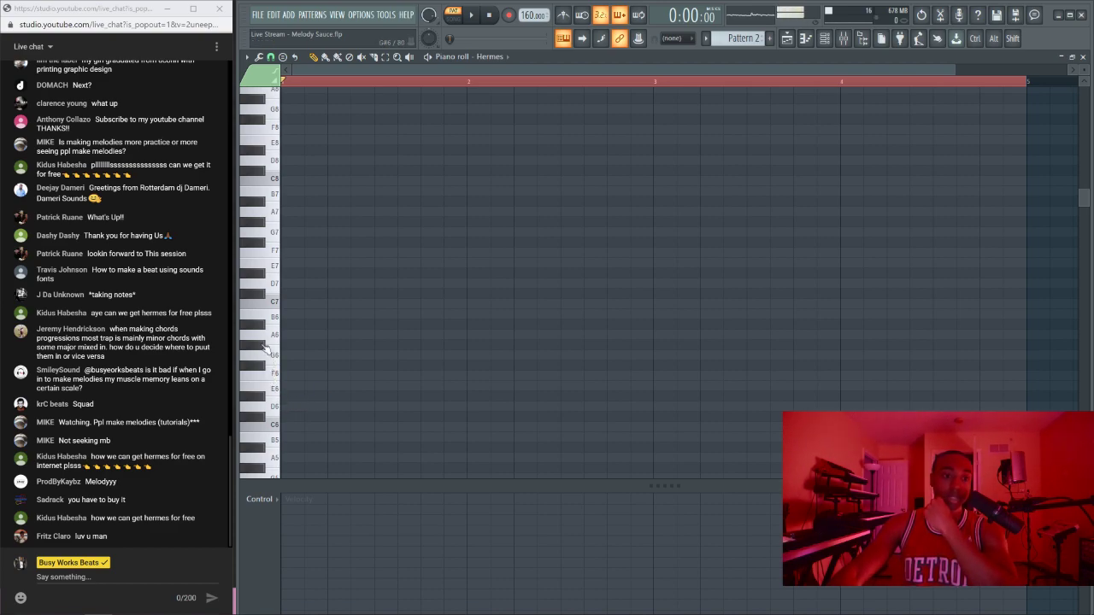
Step: Draw a one-beat D minor chord of D6, F6 and A6 at the start of bar 1 and transpose it down one octave
scroll(295, 370, down, 3)
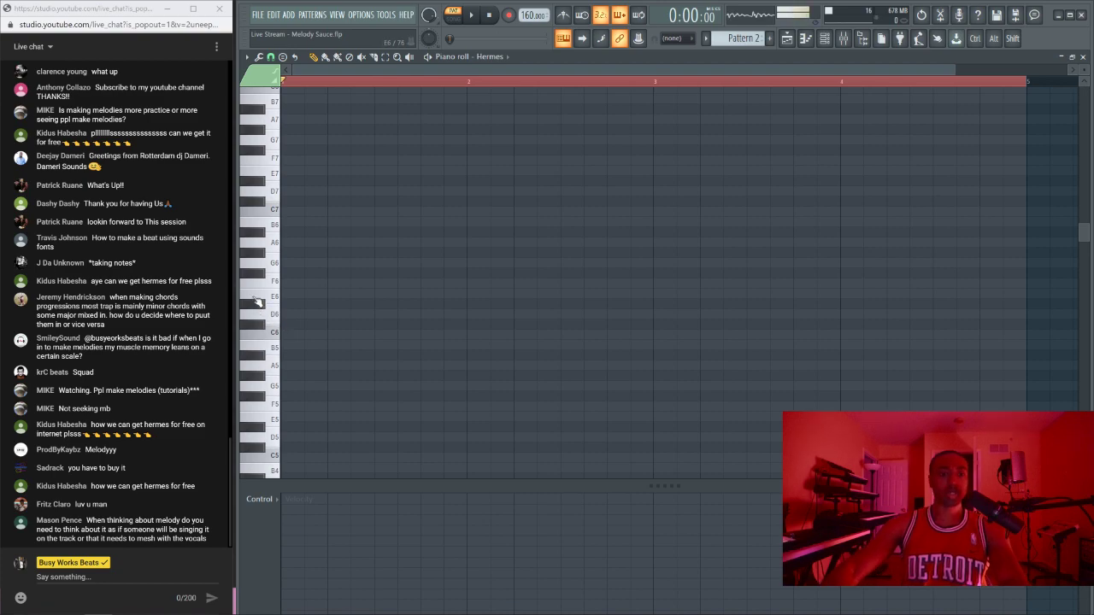
click(266, 254)
click(271, 272)
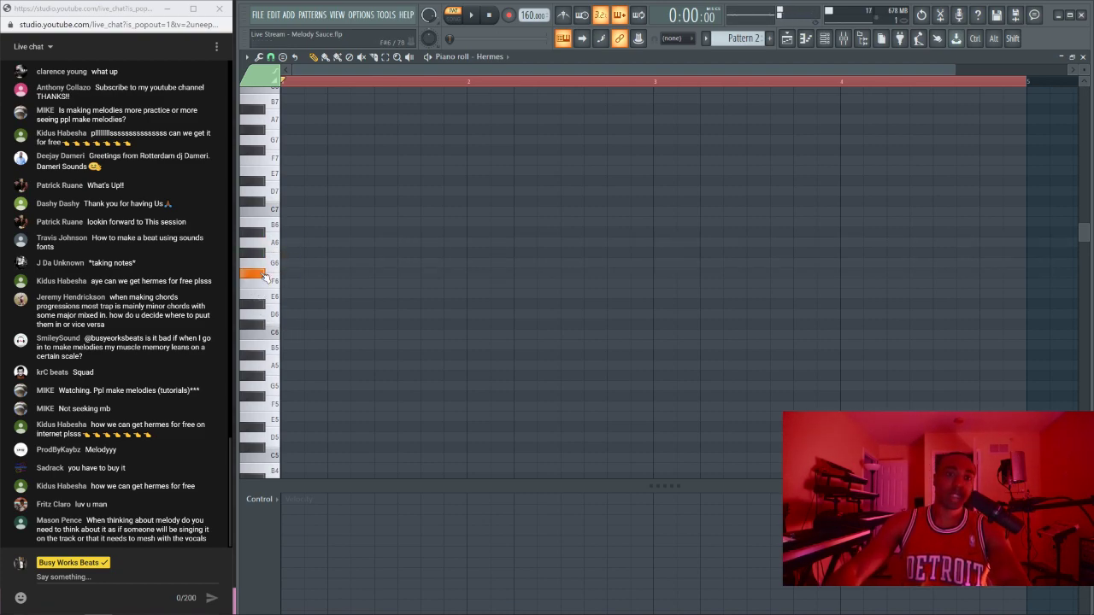
click(274, 291)
click(295, 315)
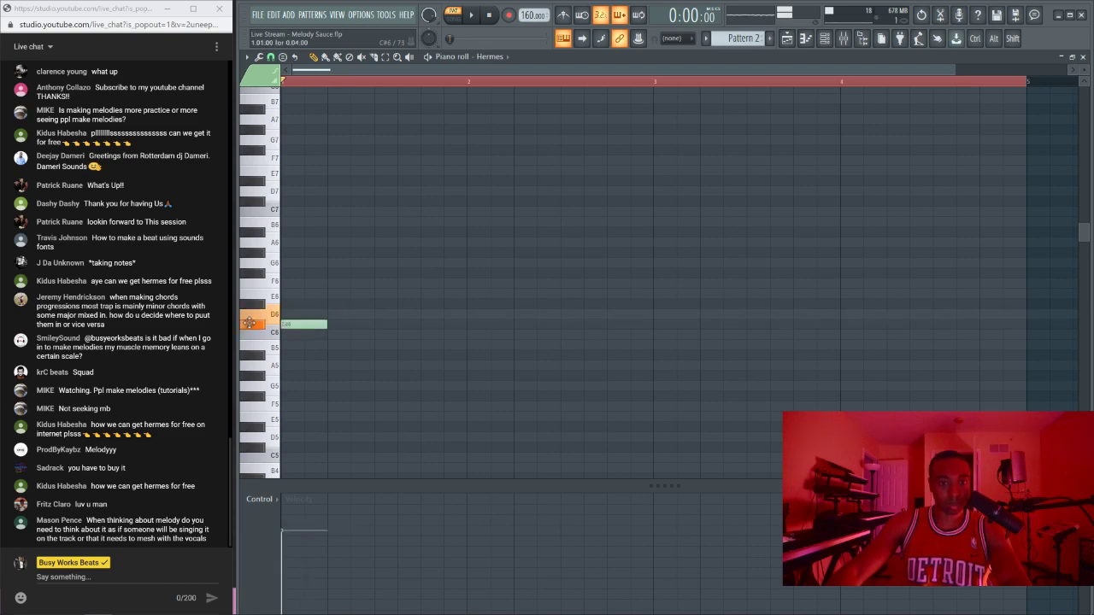
click(295, 283)
click(291, 242)
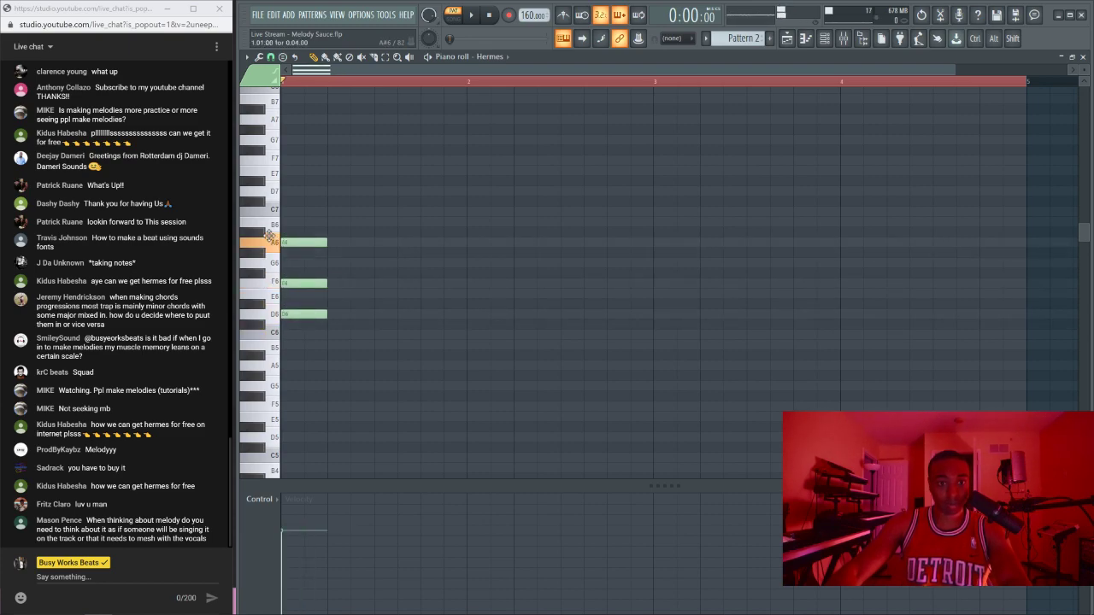
key(ctrl+Down)
scroll(476, 342, down, 4)
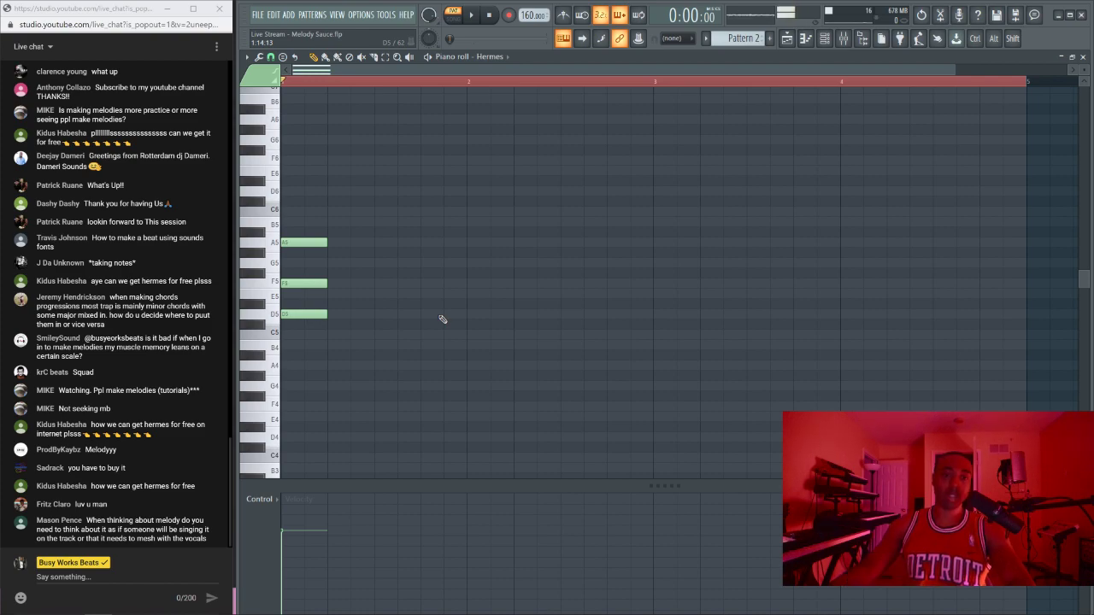
Step: Select the three chord notes and lengthen them to two beats
drag(406, 344, 286, 190)
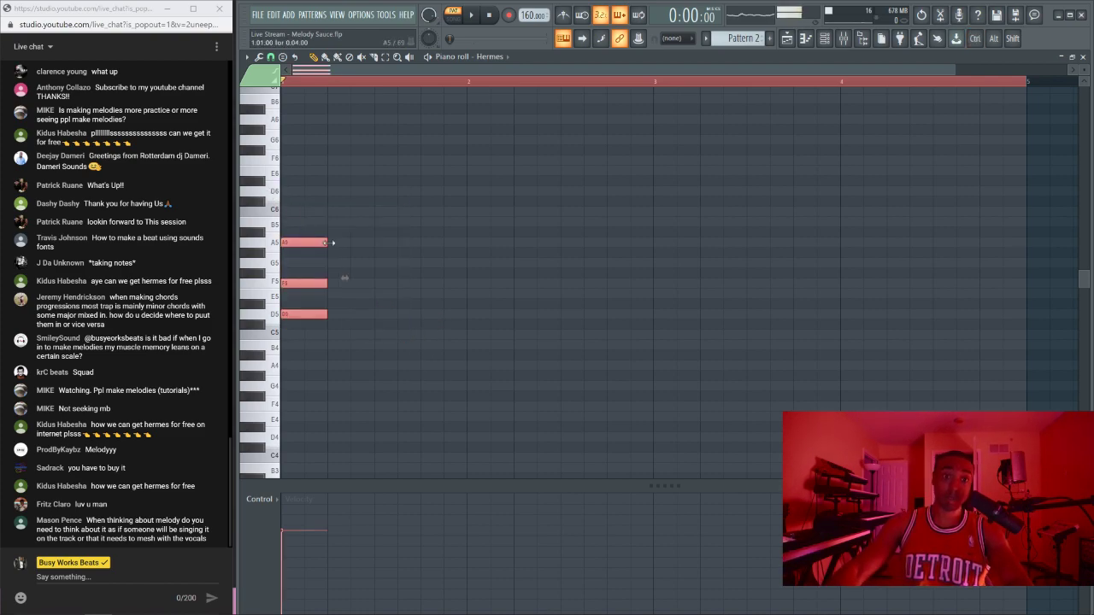
drag(325, 242, 365, 242)
drag(374, 198, 310, 339)
ctrl+click(459, 350)
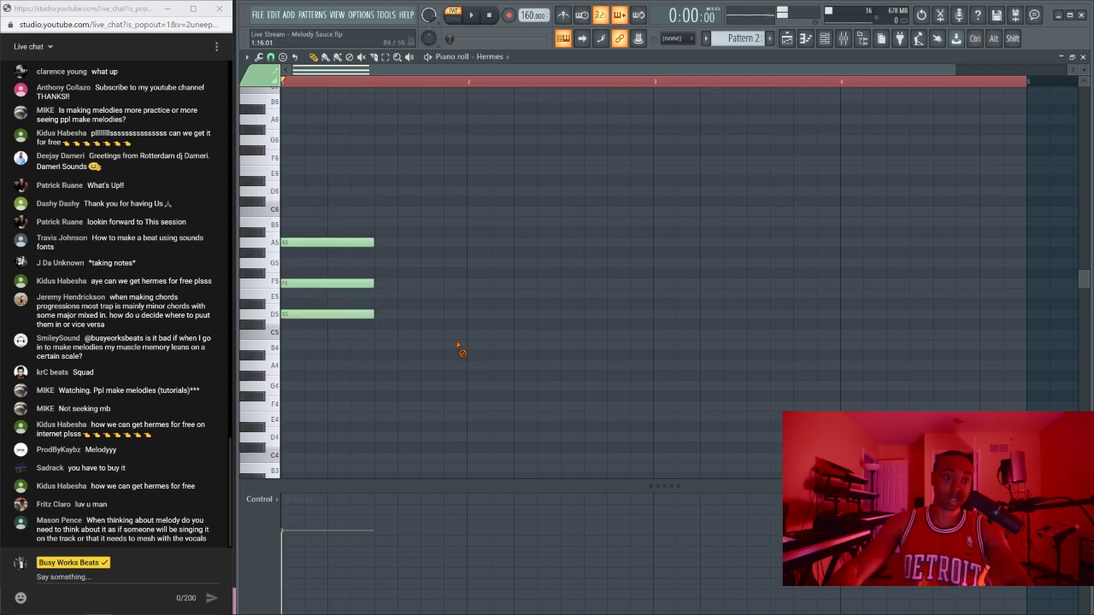
Step: Transpose the chord down another octave to D4, F4 and A4
drag(393, 329, 313, 418)
key(ctrl+Down)
click(350, 202)
scroll(357, 203, down, 3)
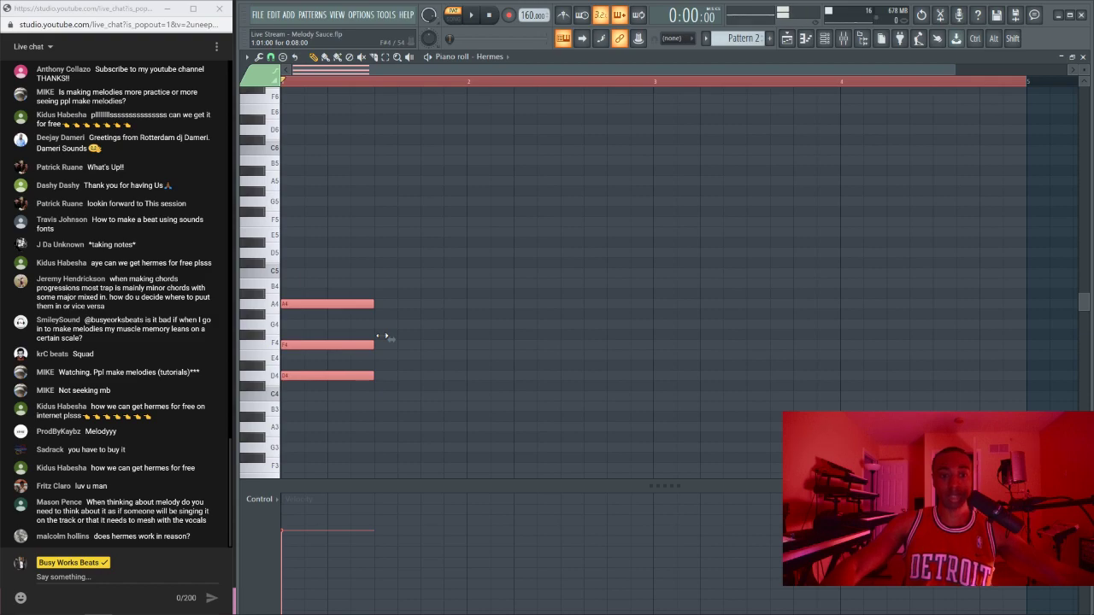
Step: Audition the D minor chord in bar 1 and reselect its three notes
key(space)
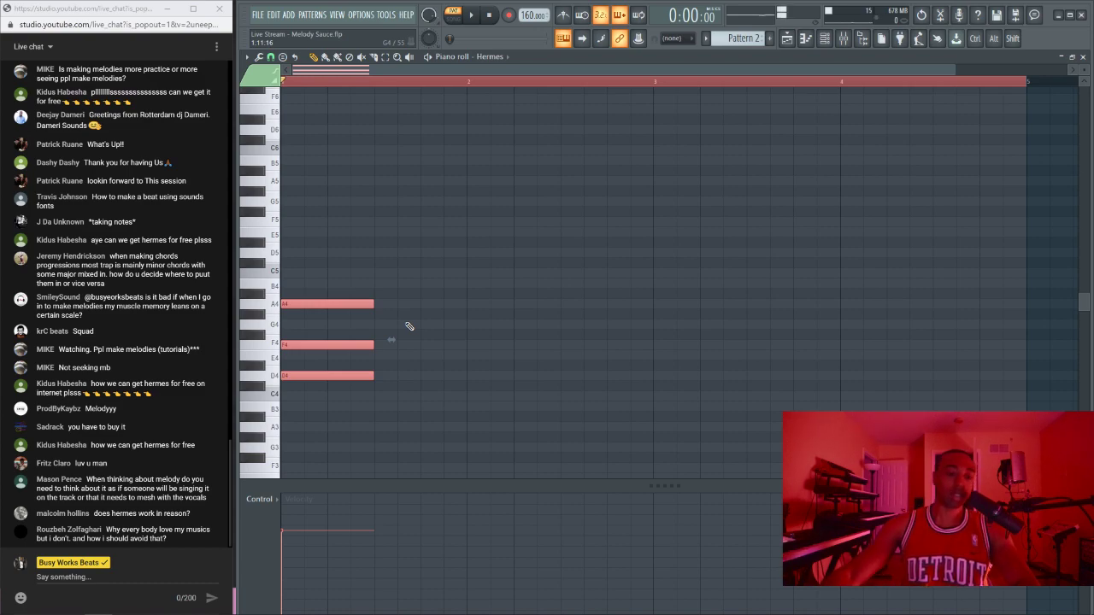
drag(408, 391, 308, 290)
drag(342, 248, 337, 291)
key(space)
key(space)
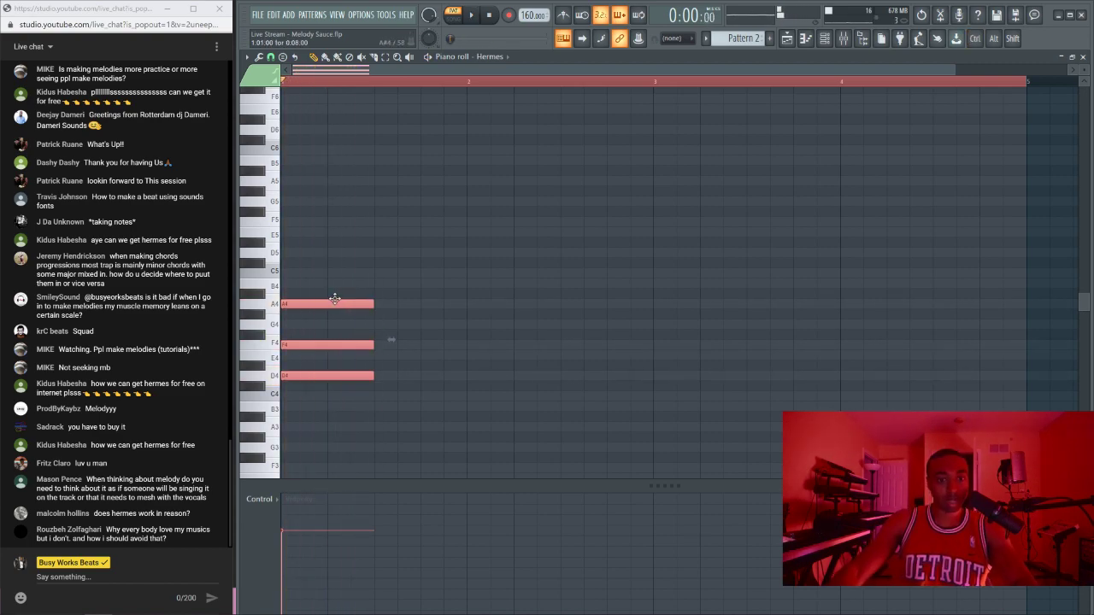
drag(335, 290, 407, 327)
drag(383, 287, 321, 398)
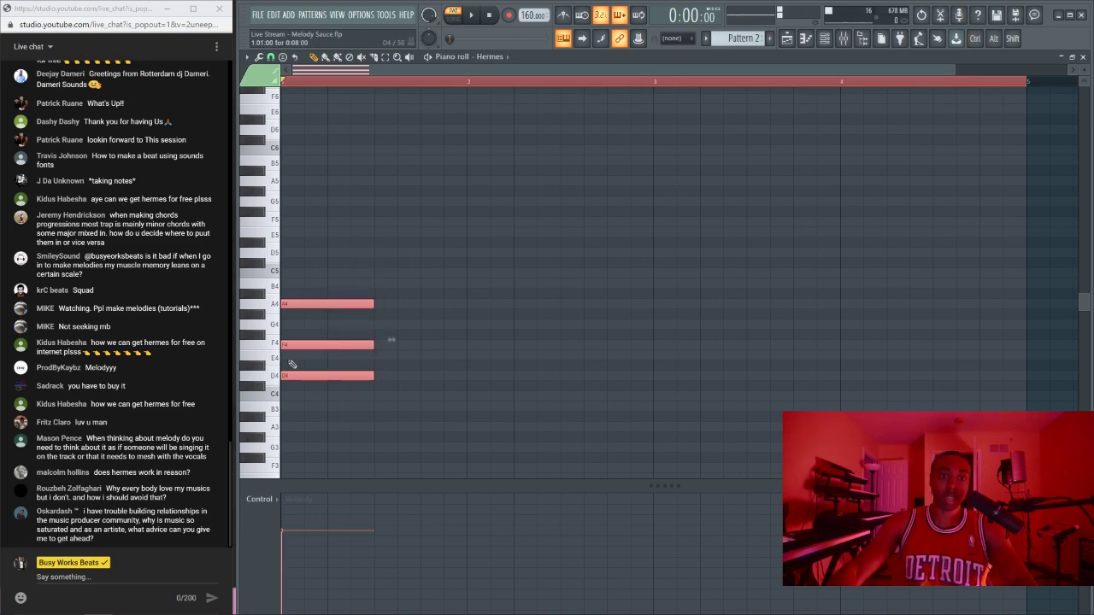
Step: Duplicate the chord to beat 3 of bar 1, lower the copy's middle note to E4, and audition both chords
shift+drag(297, 342, 393, 347)
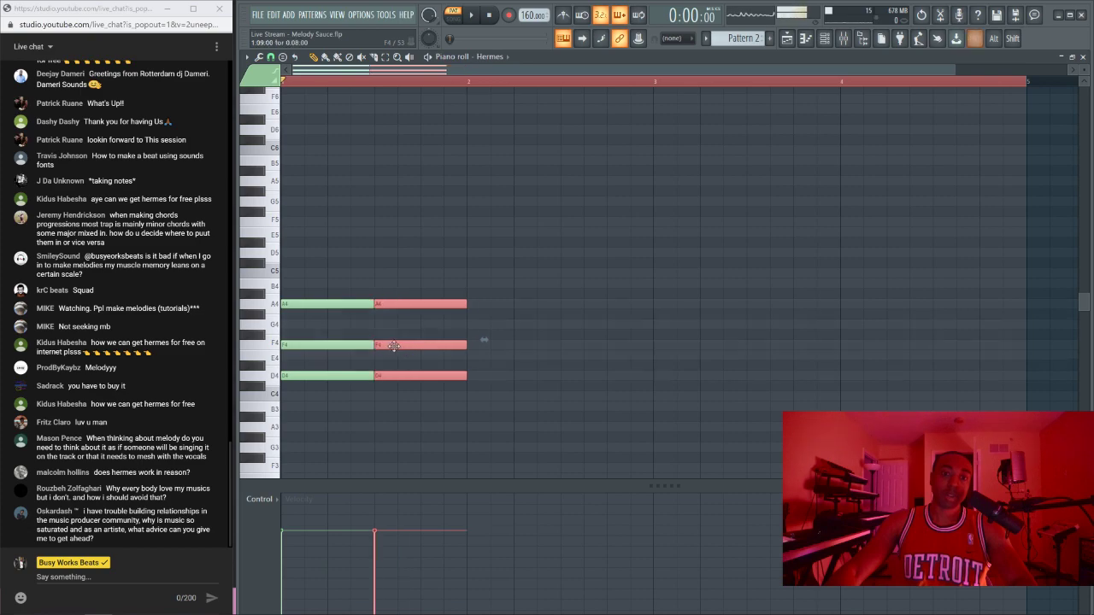
ctrl+click(391, 346)
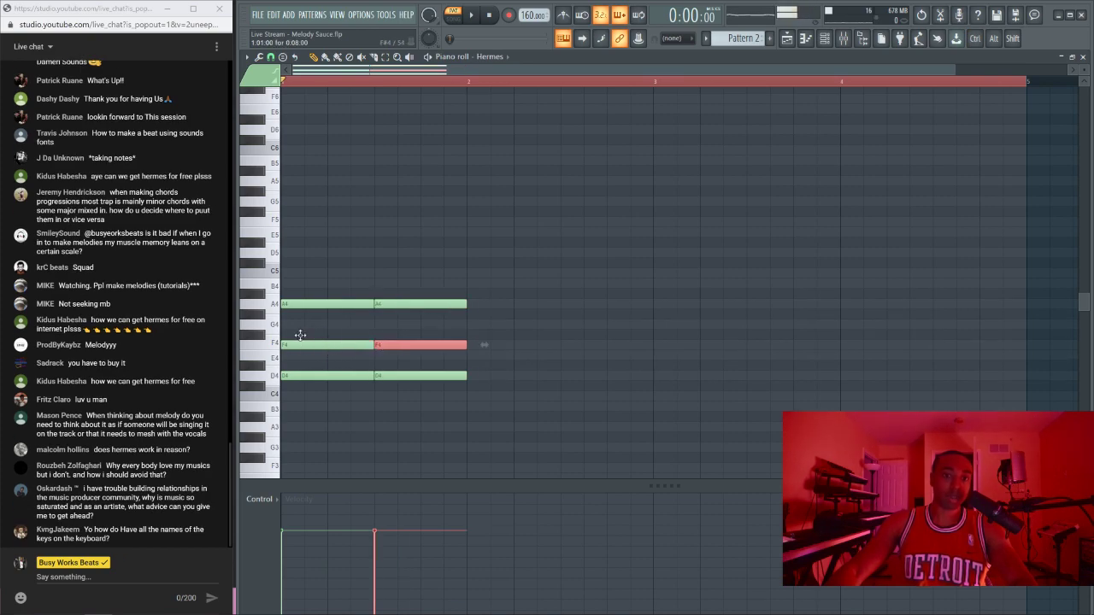
ctrl+drag(303, 291, 309, 390)
ctrl+click(397, 346)
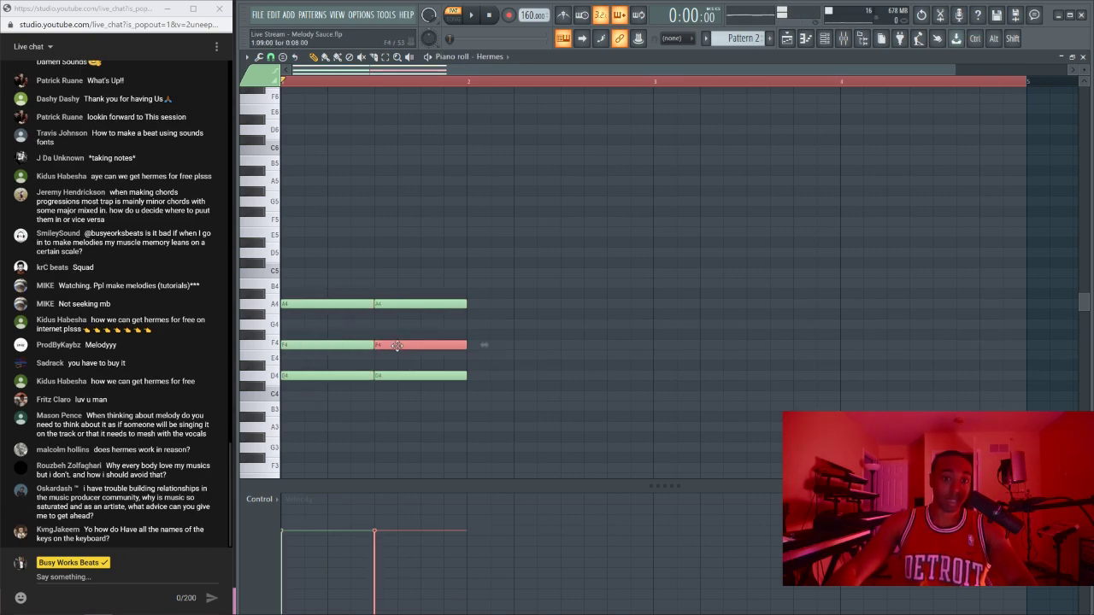
ctrl+click(350, 344)
ctrl+click(398, 345)
drag(405, 346, 405, 357)
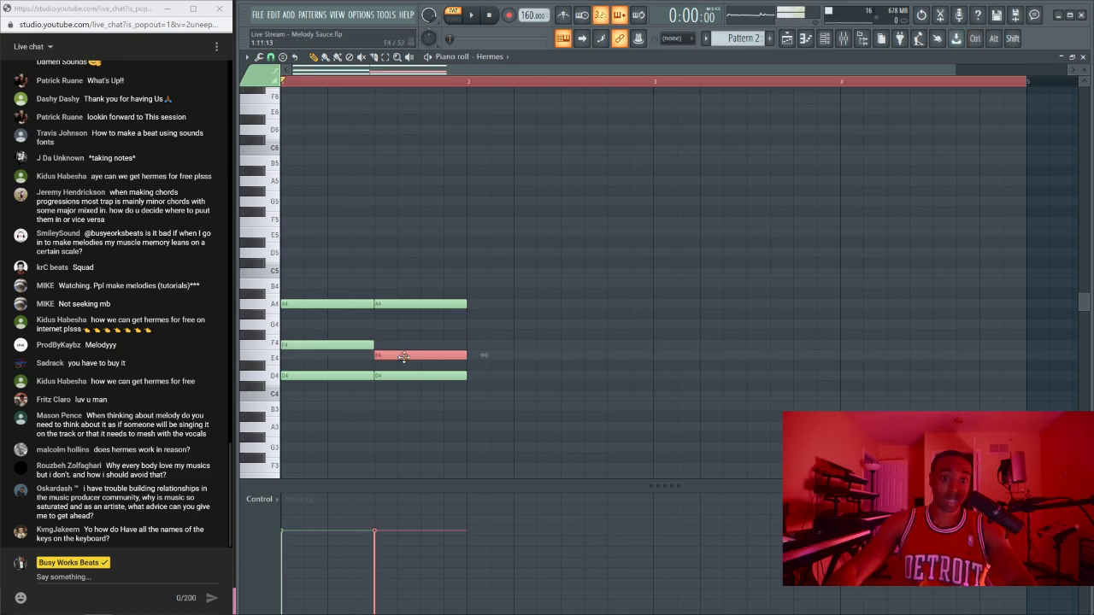
key(space)
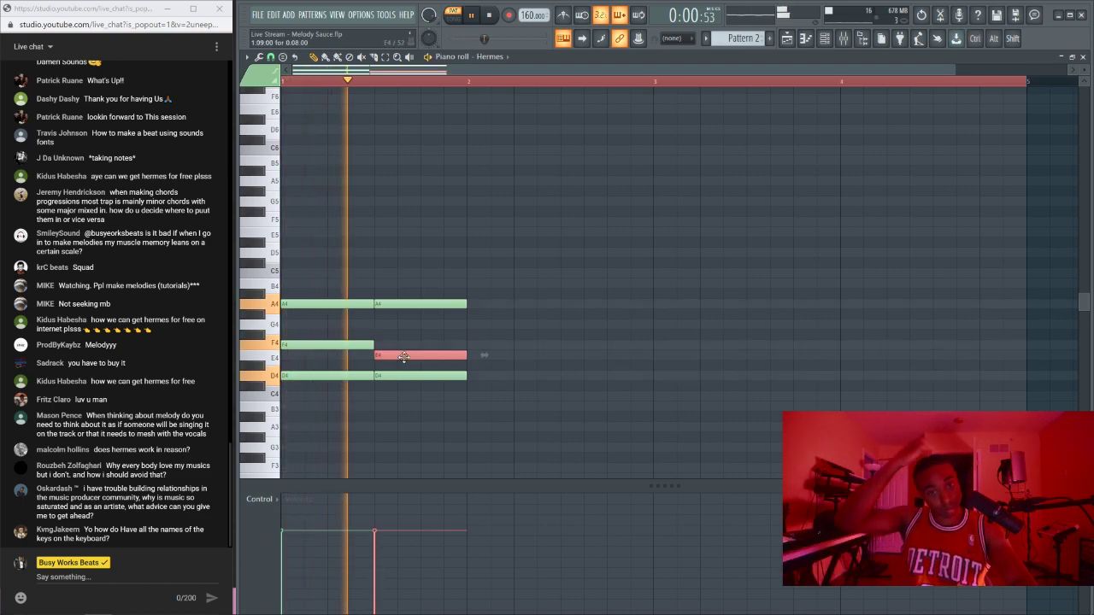
key(space)
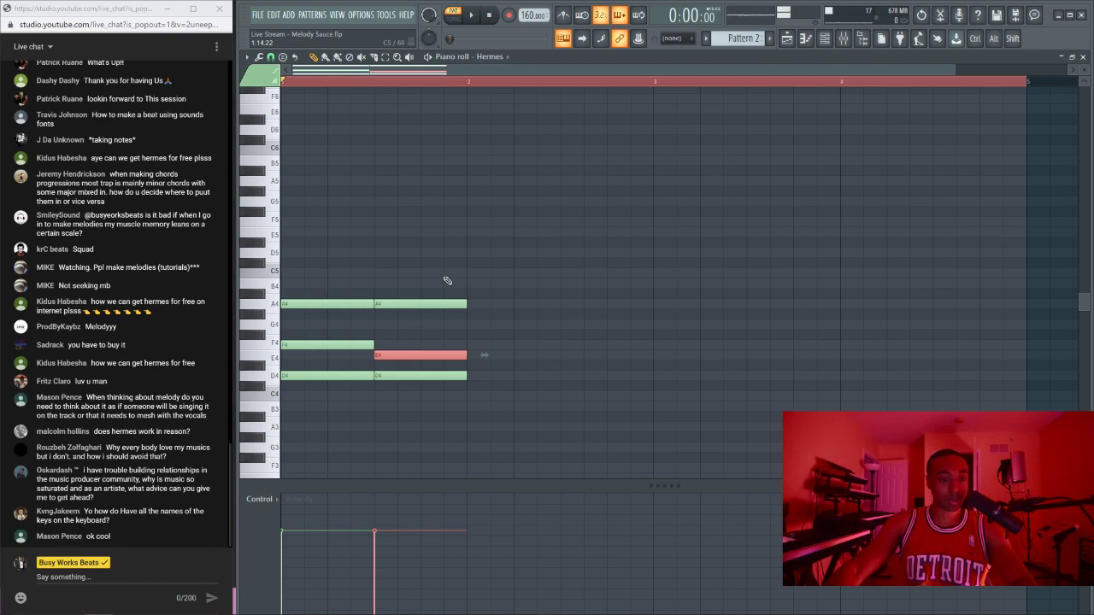
Step: Delete the second chord's middle note and replace it with a copy of the first chord's F4 placed on E4
drag(433, 357, 345, 345)
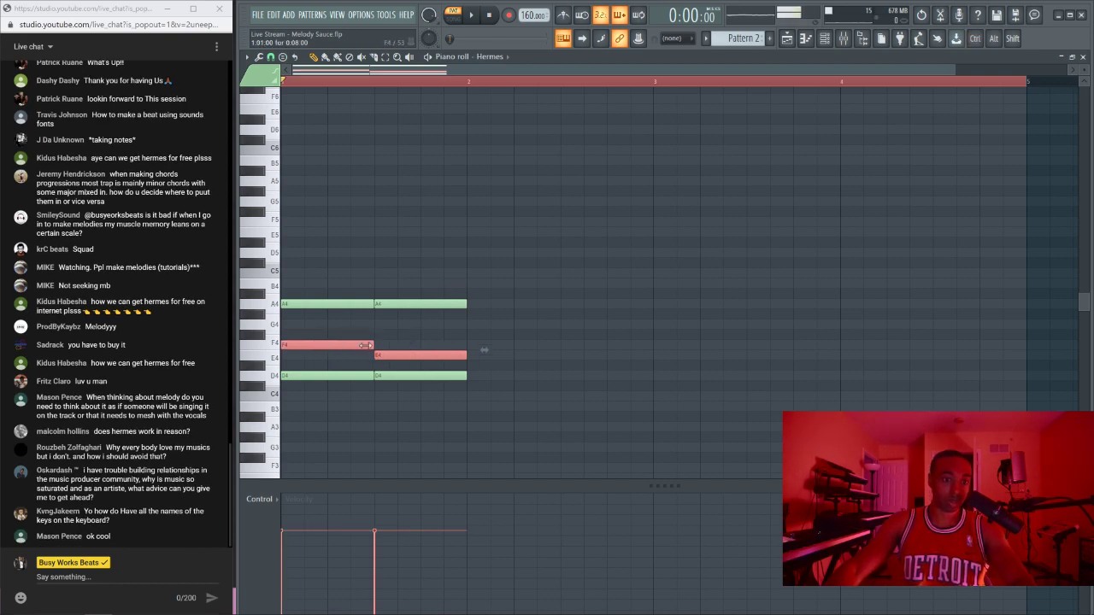
drag(386, 279, 402, 399)
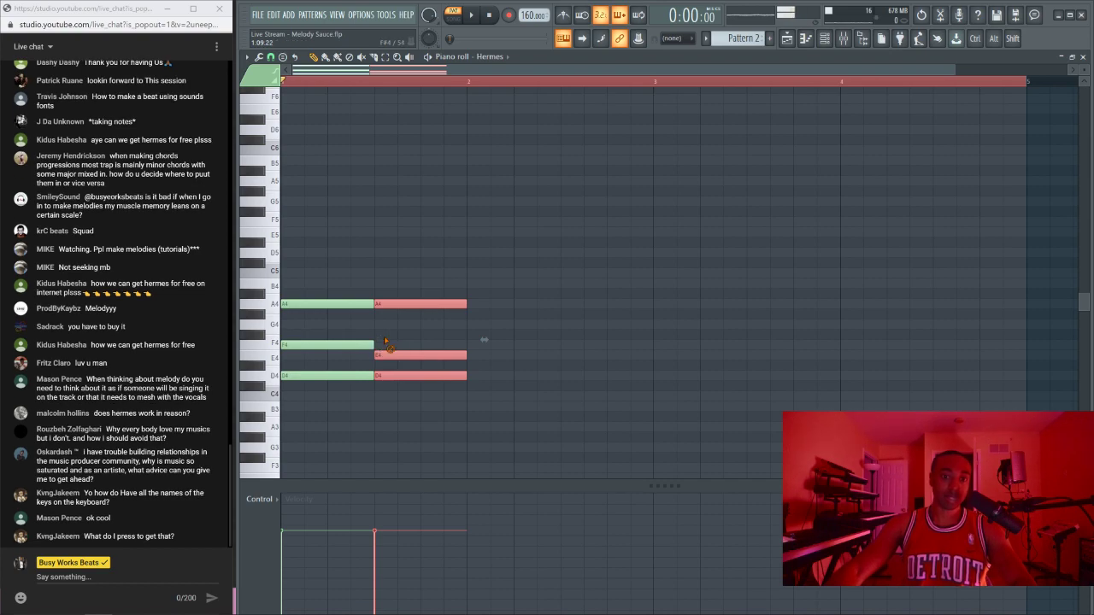
right_click(386, 356)
click(324, 346)
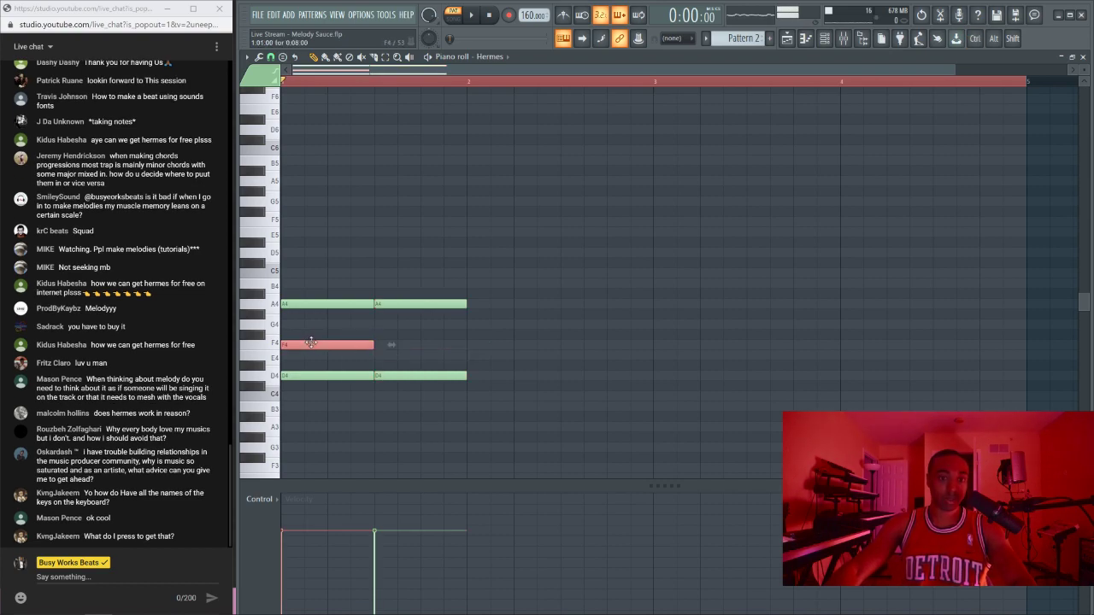
drag(323, 346, 432, 356)
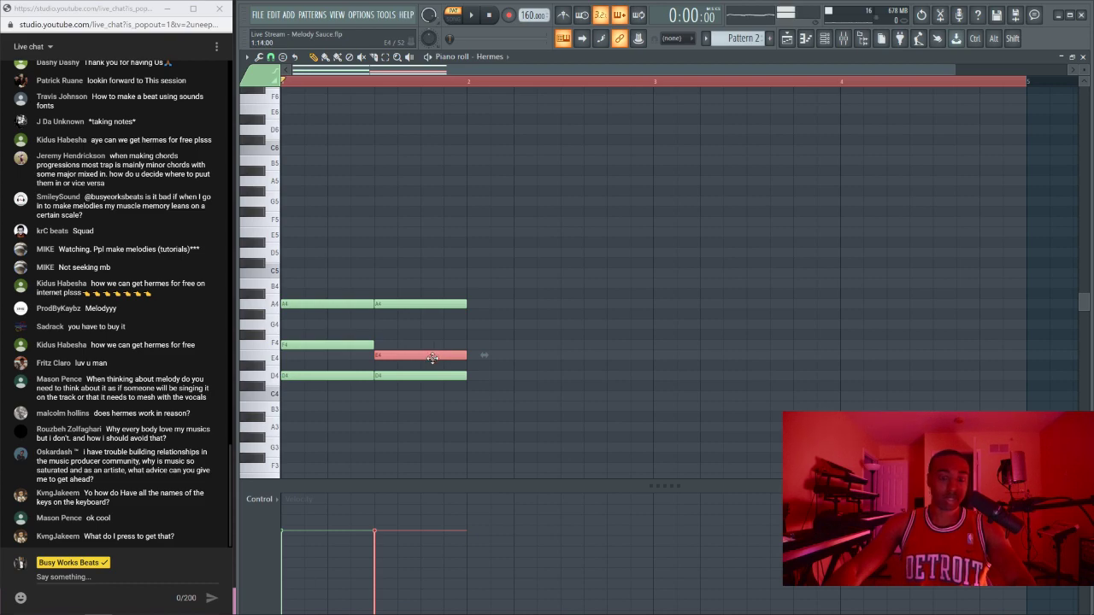
Step: Duplicate both chords into bar 2 and raise the copies' middle notes one semitone, to F#4 and F4
drag(416, 268, 280, 300)
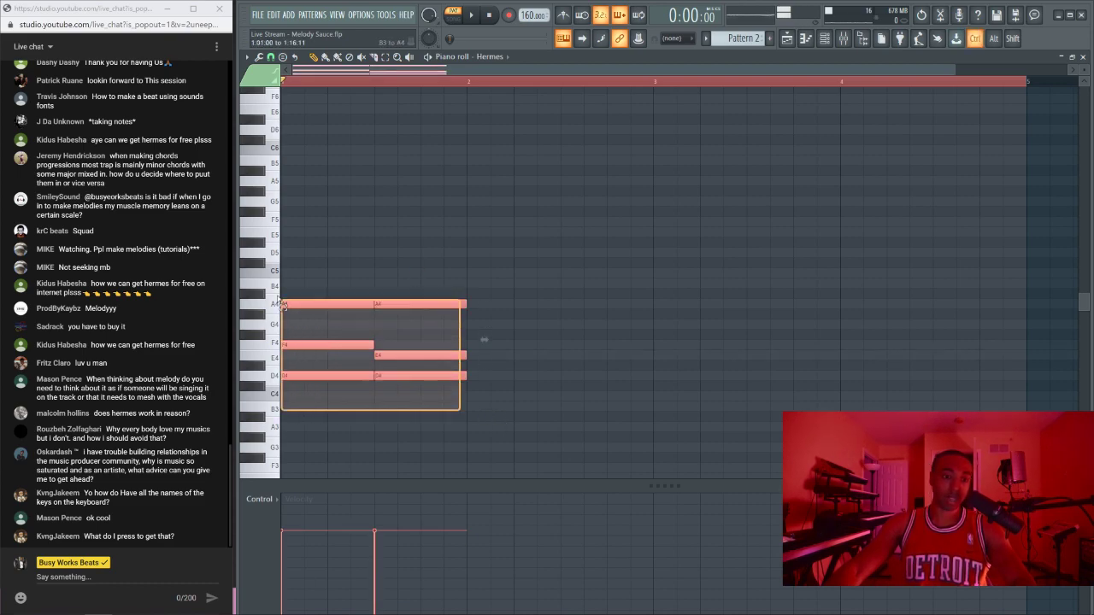
key(ctrl+b)
click(506, 346)
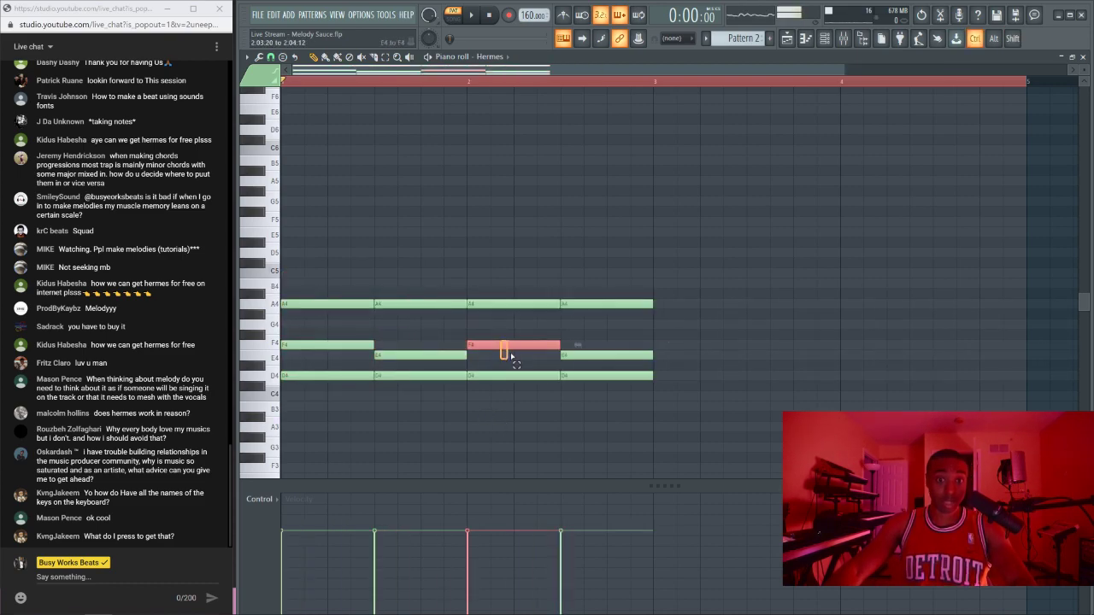
drag(511, 355, 582, 345)
Step: Play back the two-bar chord progression and select the two chords in bar 2
key(space)
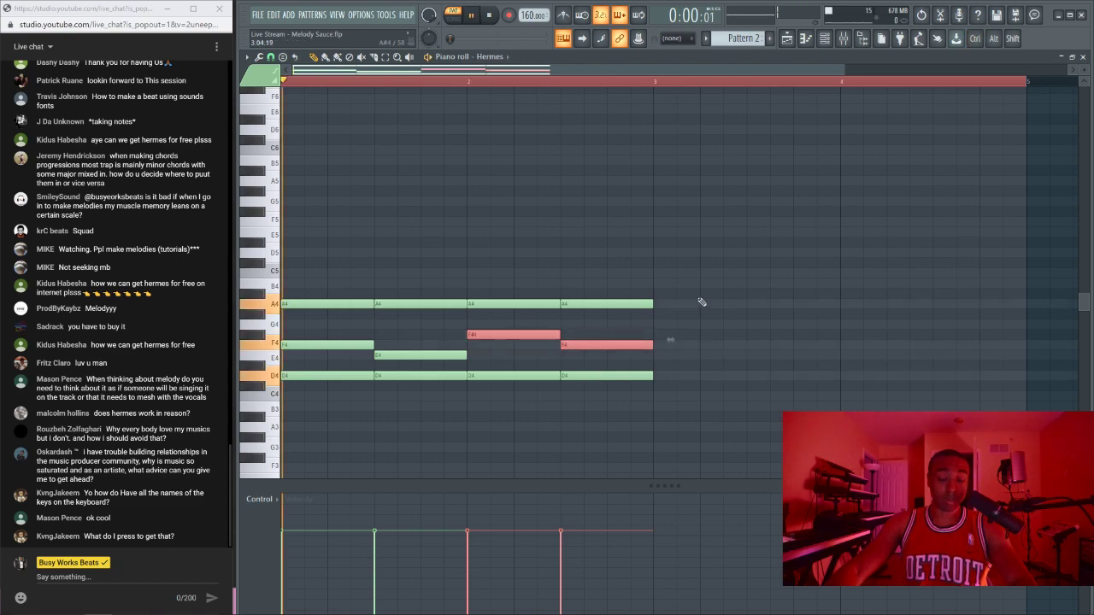
key(ctrl+d)
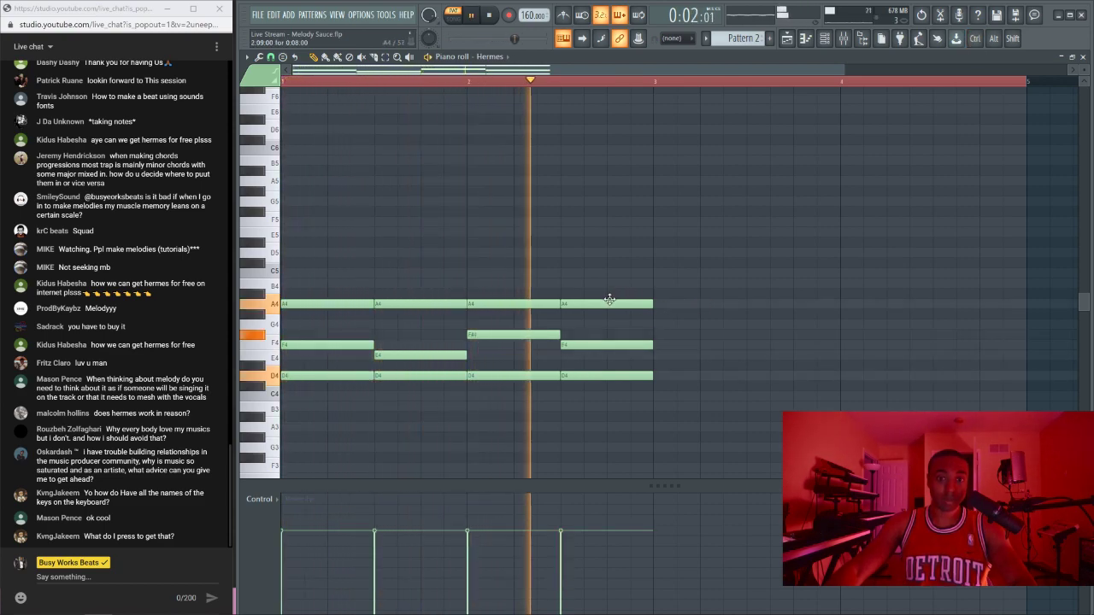
key(space)
drag(499, 260, 599, 380)
ctrl+click(527, 252)
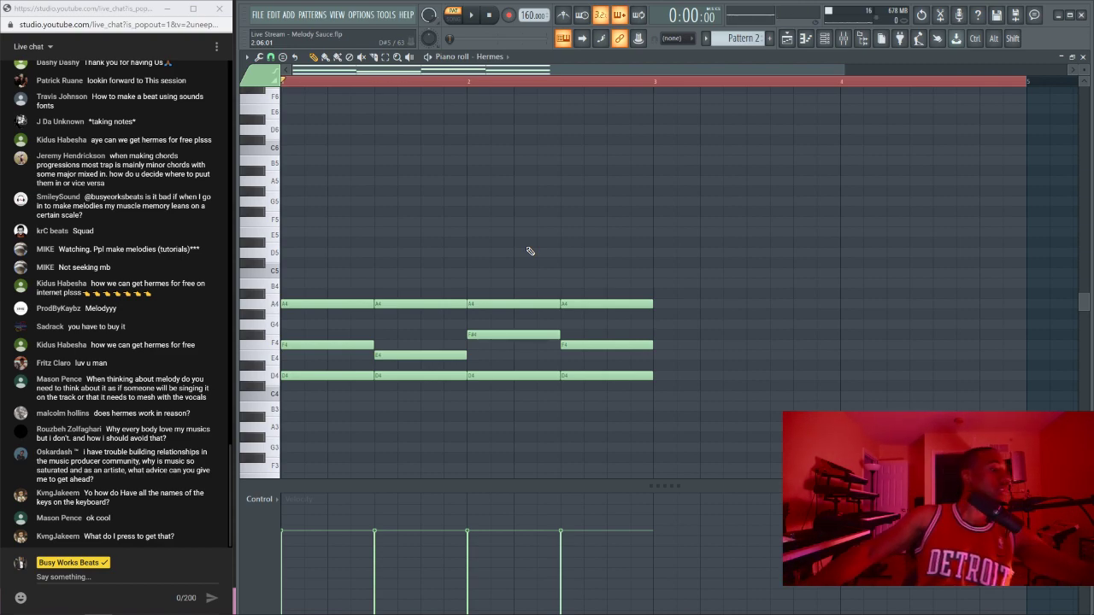
click(471, 17)
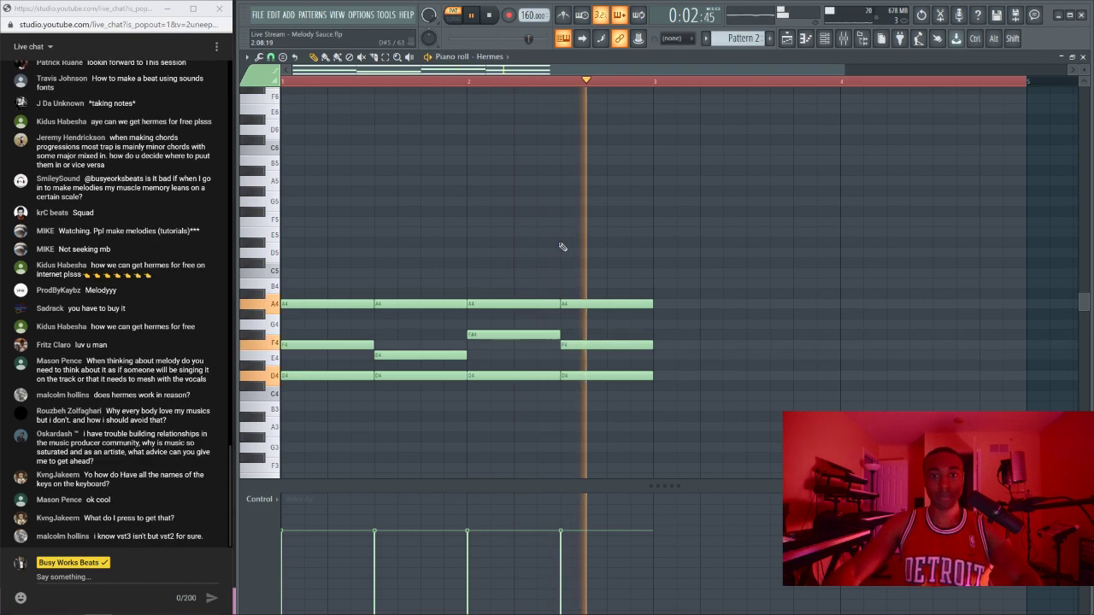
drag(566, 261, 538, 373)
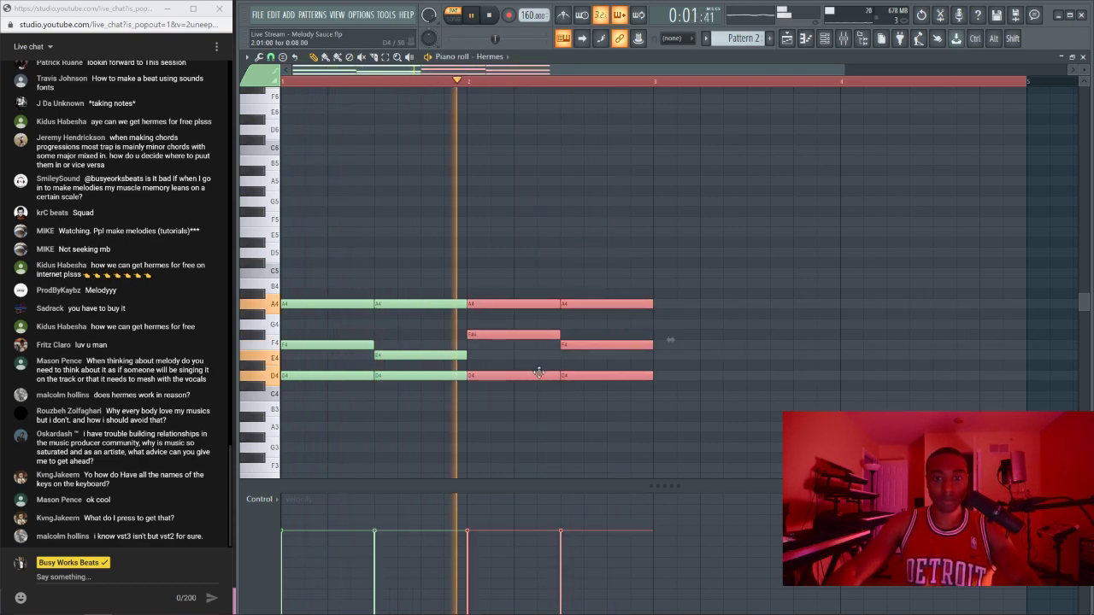
Step: Check which preset is loaded in the Hermes plugin, and play back the two-bar chord progression
key(space)
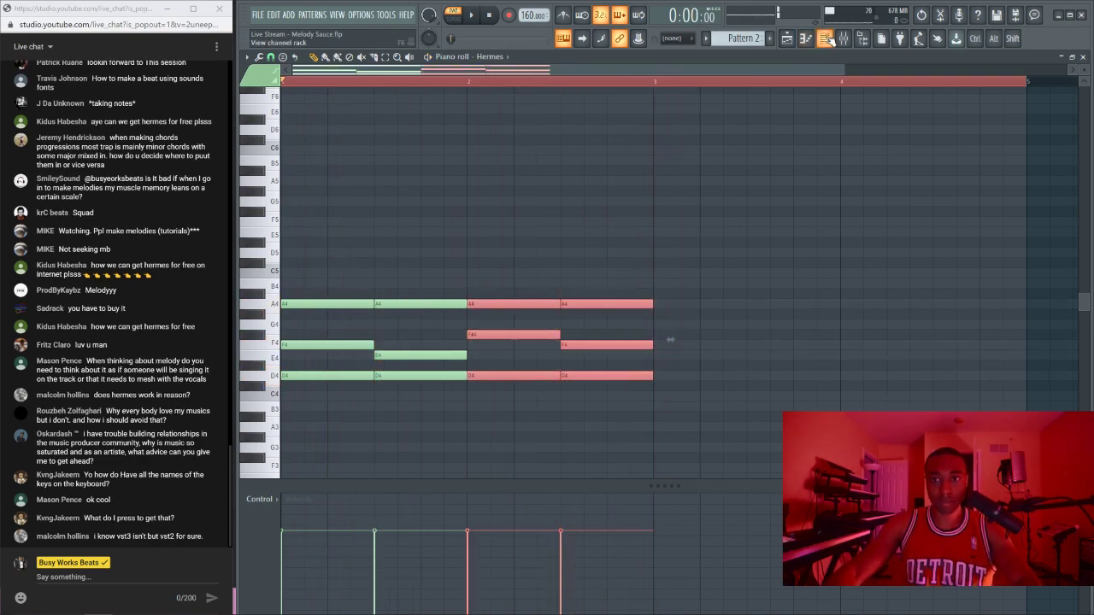
click(826, 38)
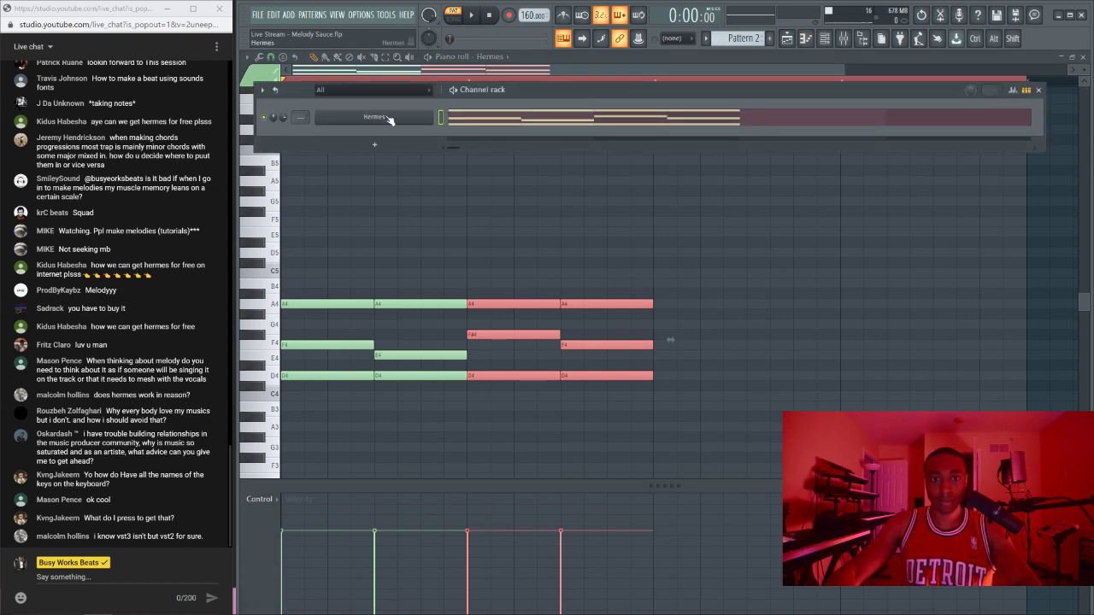
click(386, 117)
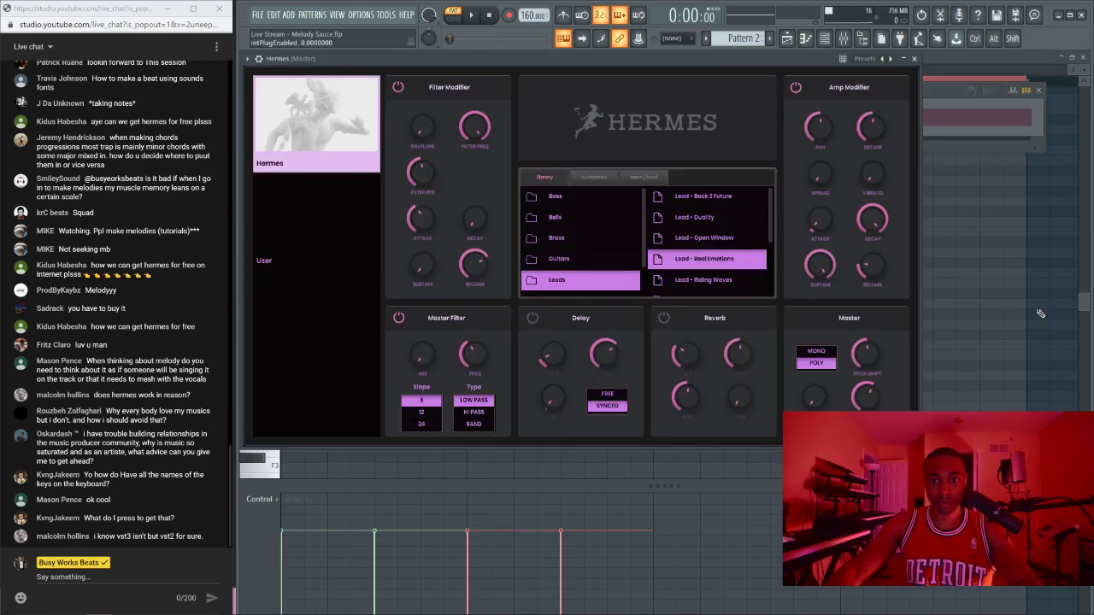
click(1040, 315)
key(space)
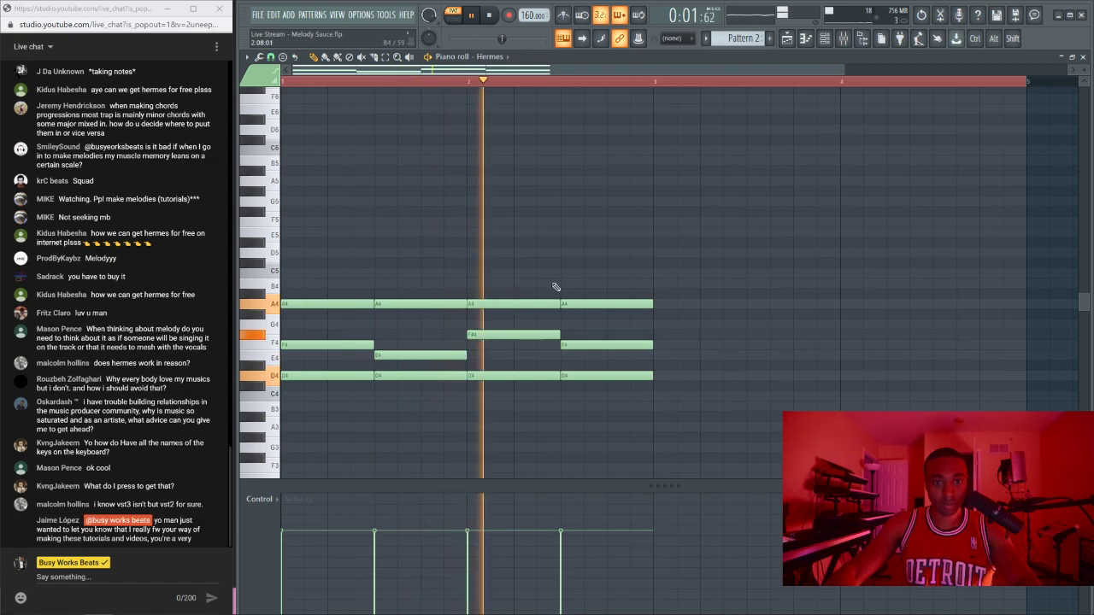
key(space)
Step: Move the two chords in bar 2 to the start of bar 3, leaving bar 2 empty
ctrl+drag(513, 277, 598, 383)
drag(504, 377, 690, 376)
click(844, 39)
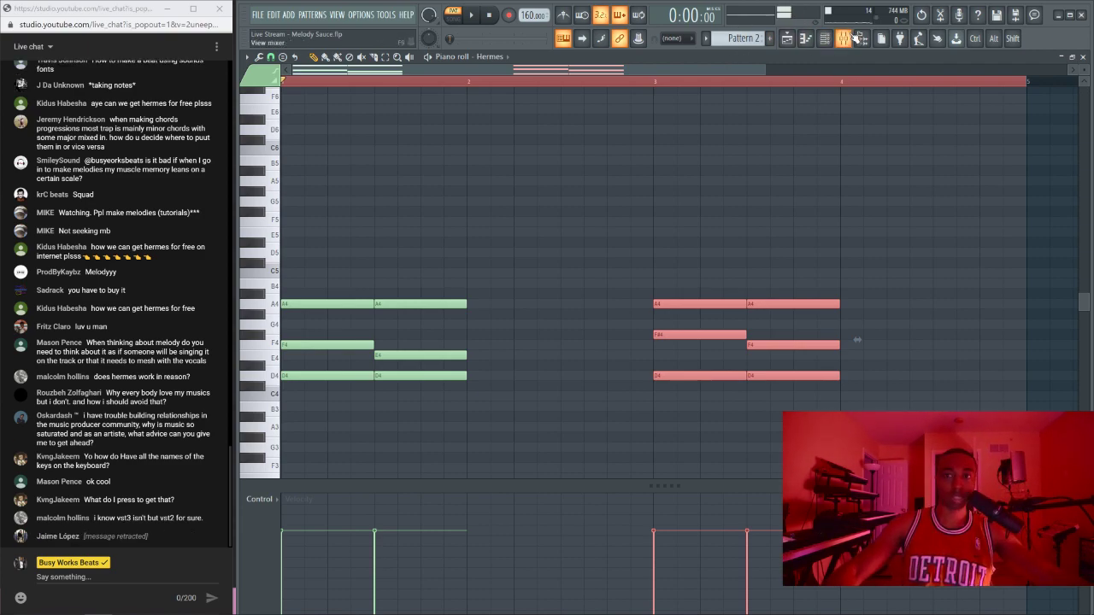
click(631, 208)
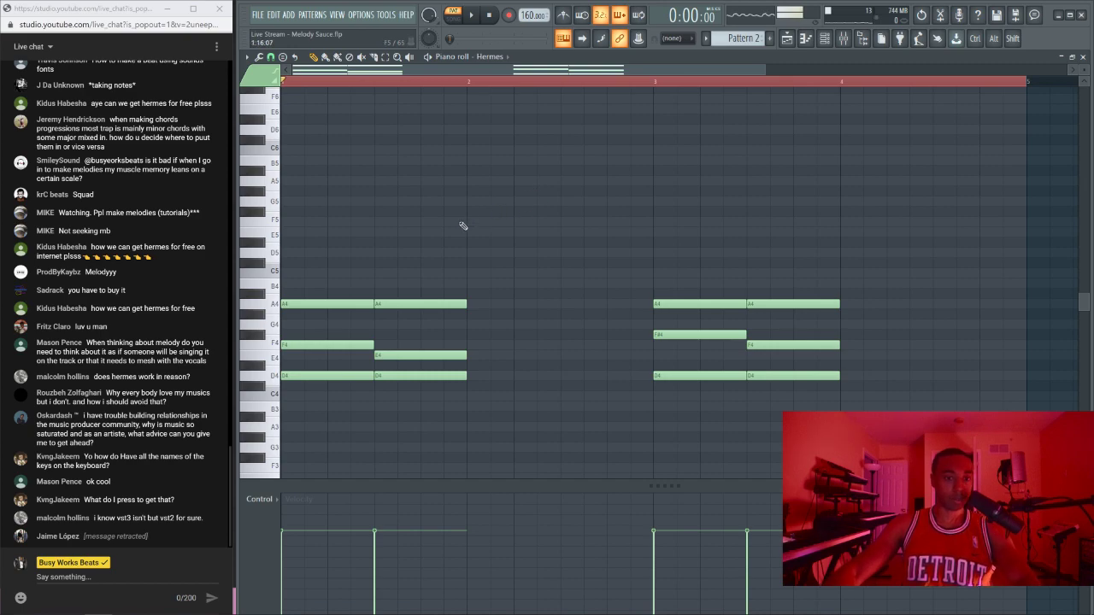
Step: Highlight the bar 1 chords and the moving middle notes in bars 1 and 3 to compare both chord pairs
drag(472, 219, 282, 432)
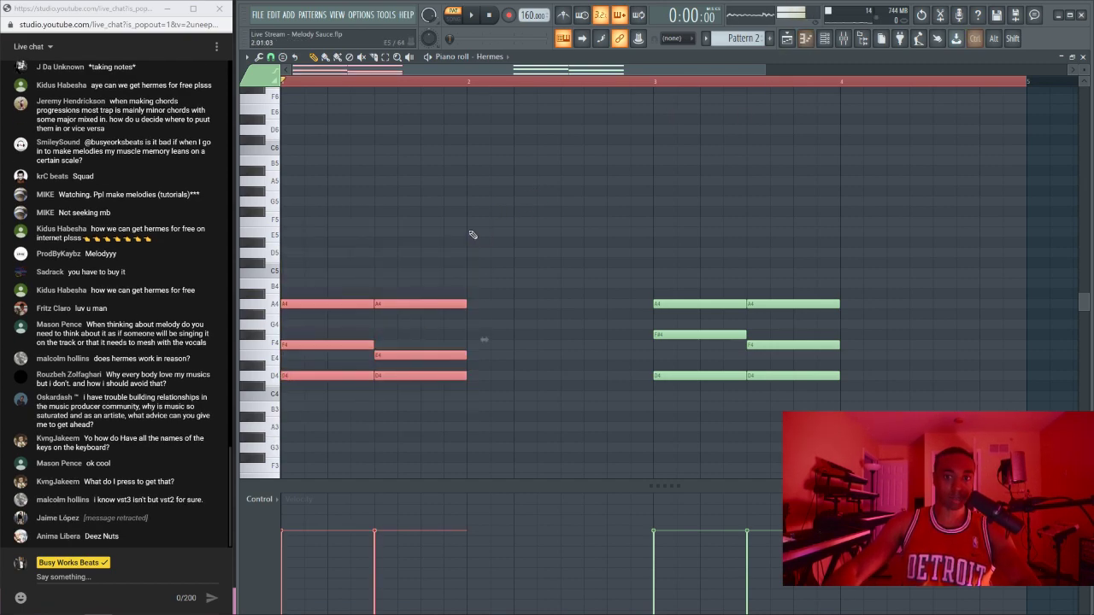
drag(371, 218, 438, 412)
click(566, 365)
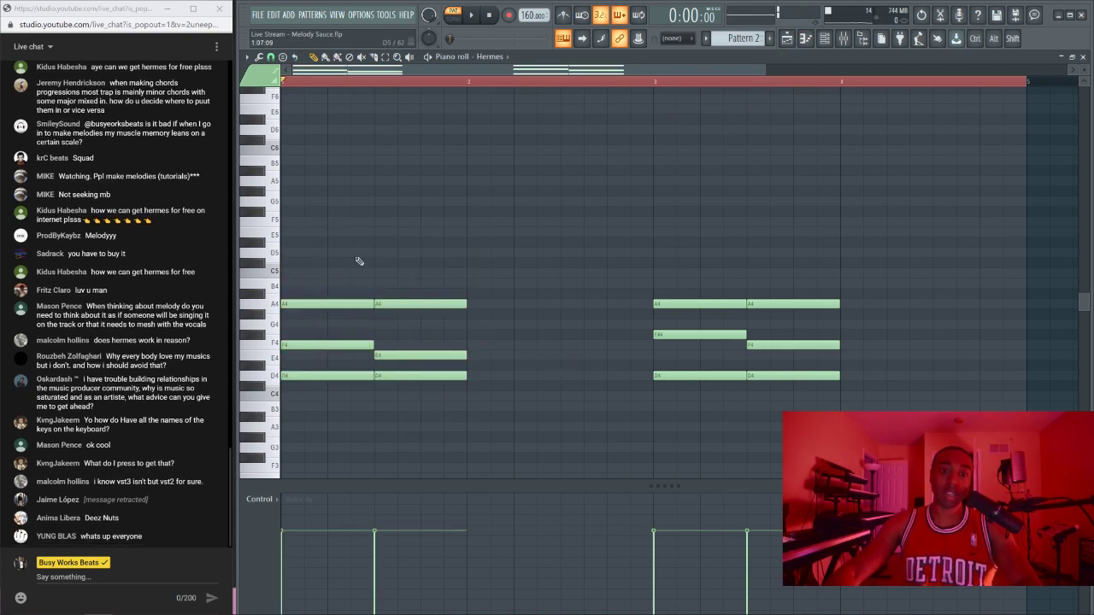
drag(356, 249, 429, 402)
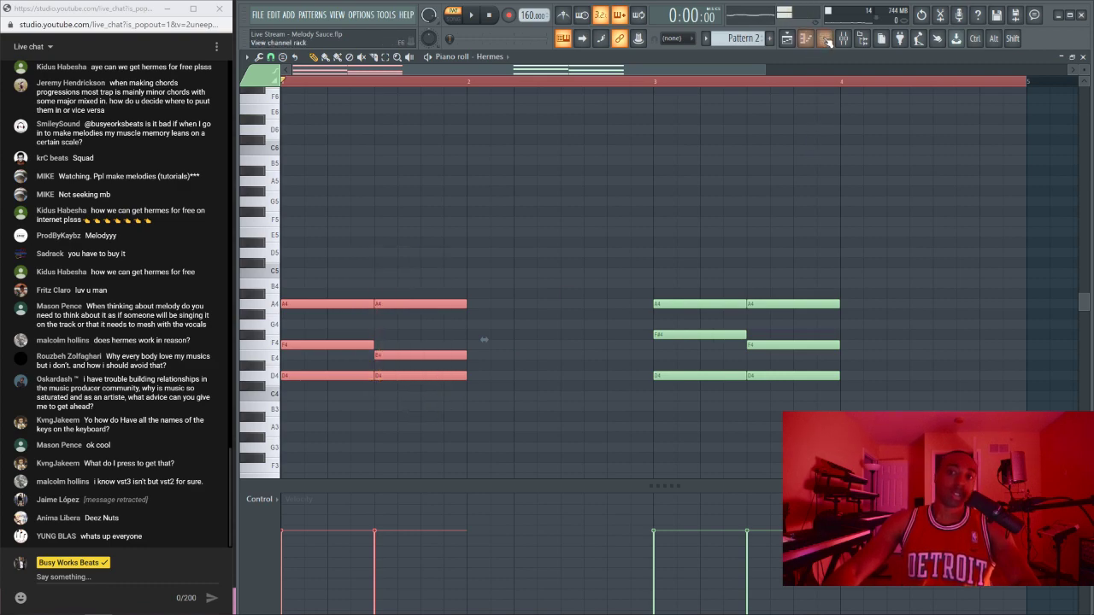
drag(331, 343, 389, 363)
drag(677, 319, 769, 347)
drag(708, 330, 773, 350)
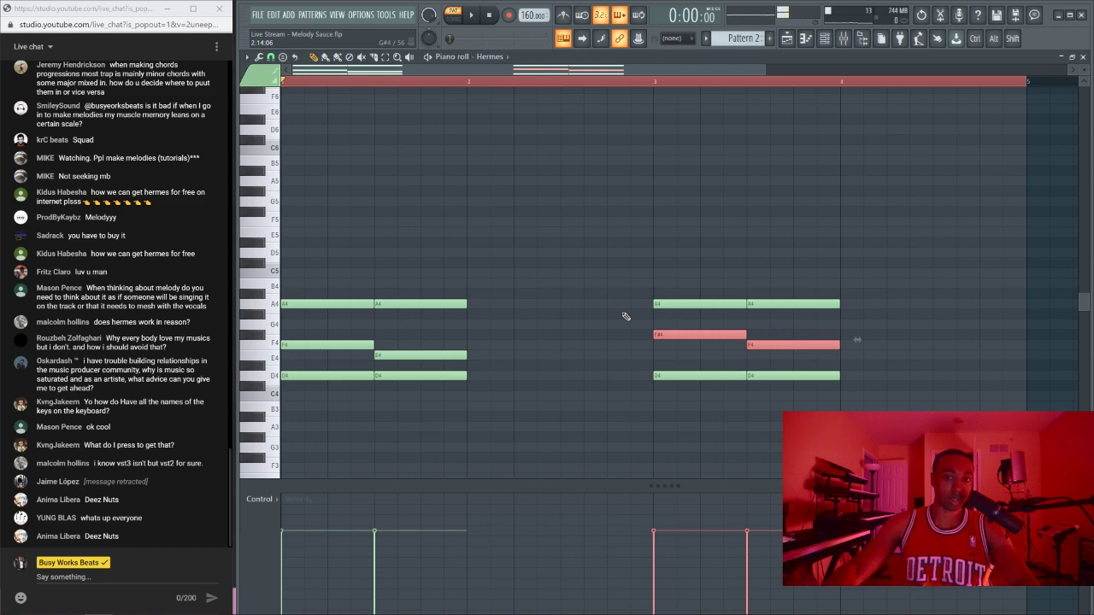
drag(309, 334, 382, 346)
Step: Play back the spaced-out chord progression while briefly showing the Hermes channel's pattern in the channel rack
key(space)
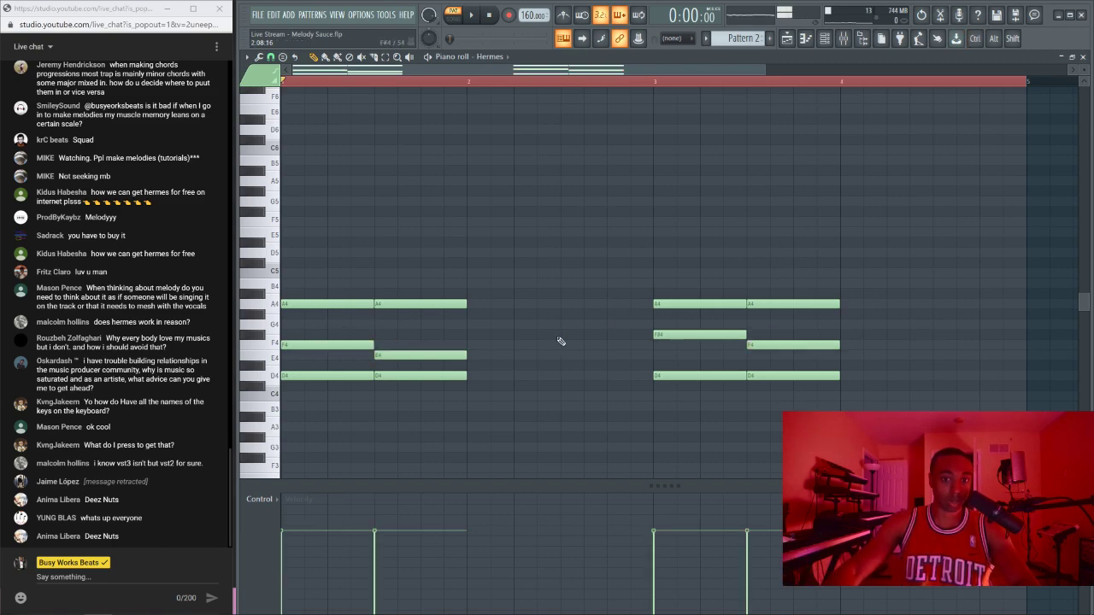
key(F6)
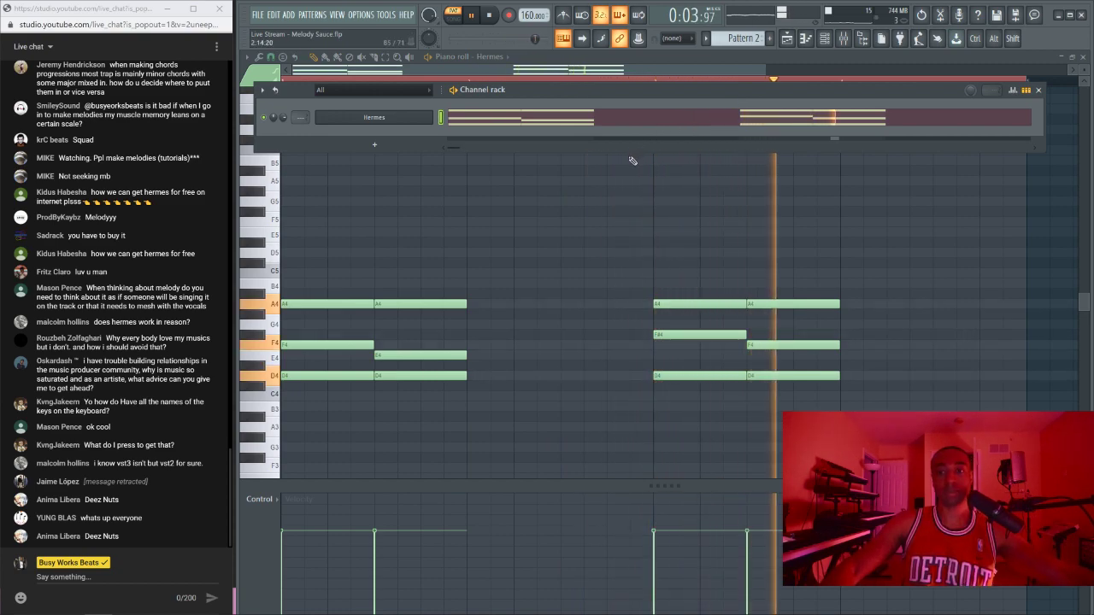
key(F6)
key(space)
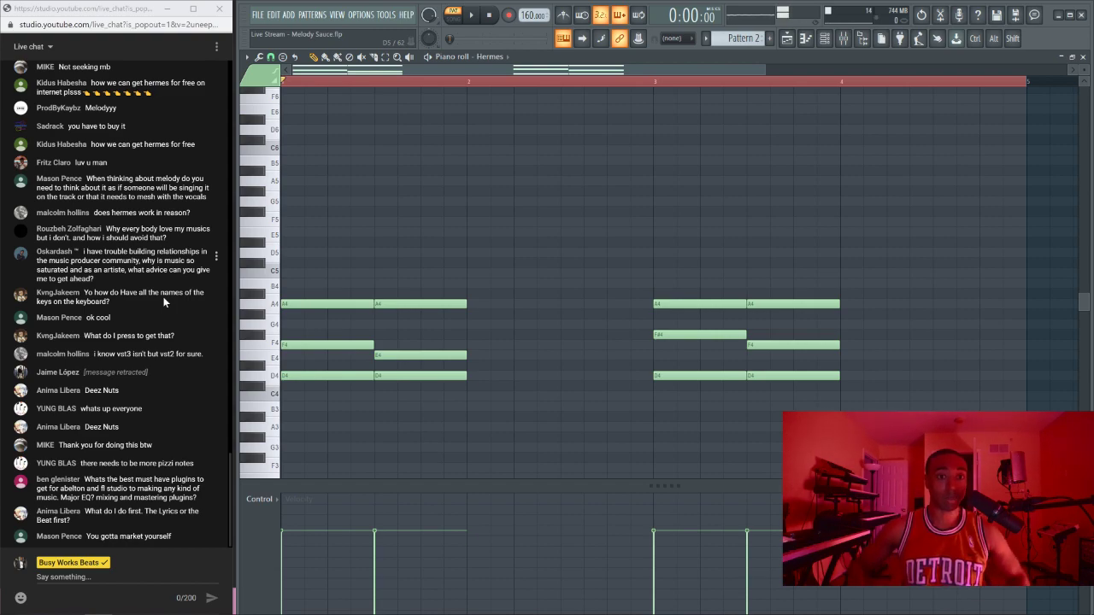
Step: Set the piano roll's key labels to All notes
click(247, 57)
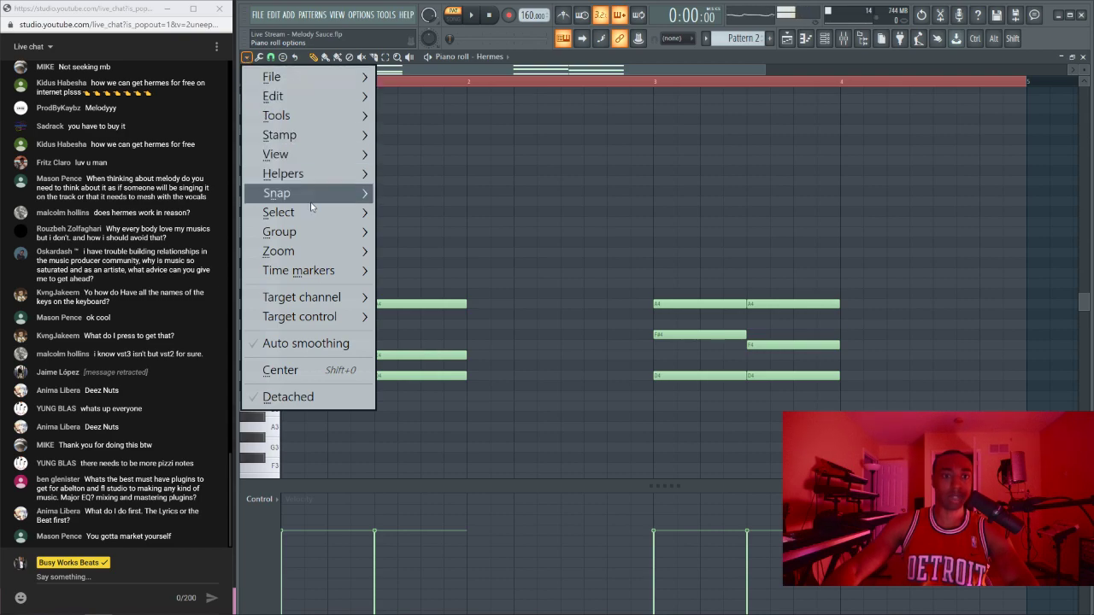
mouse_move(319, 183)
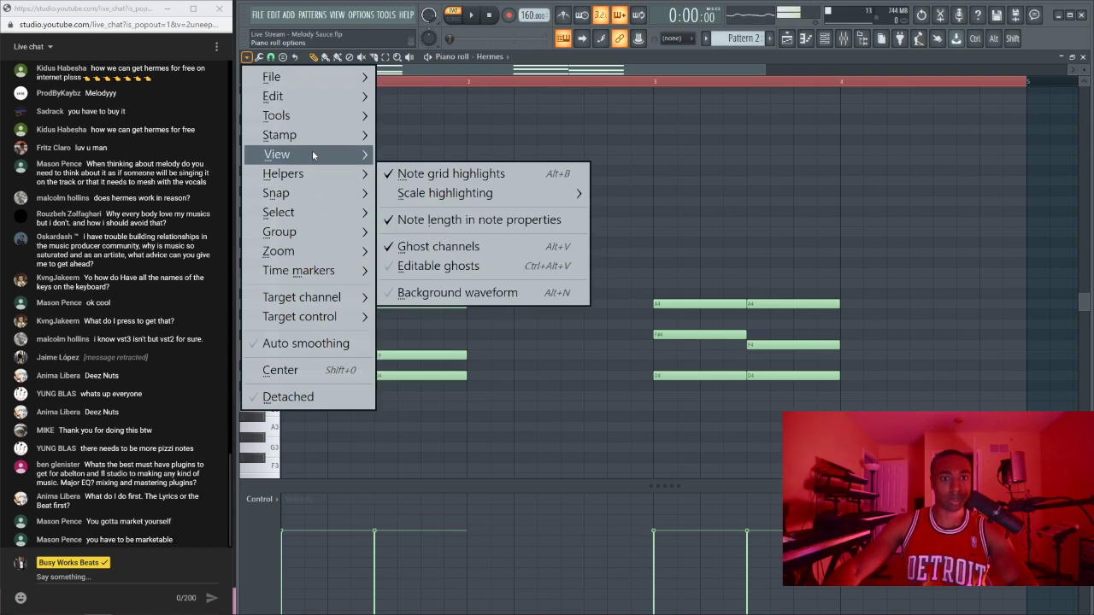
mouse_move(312, 153)
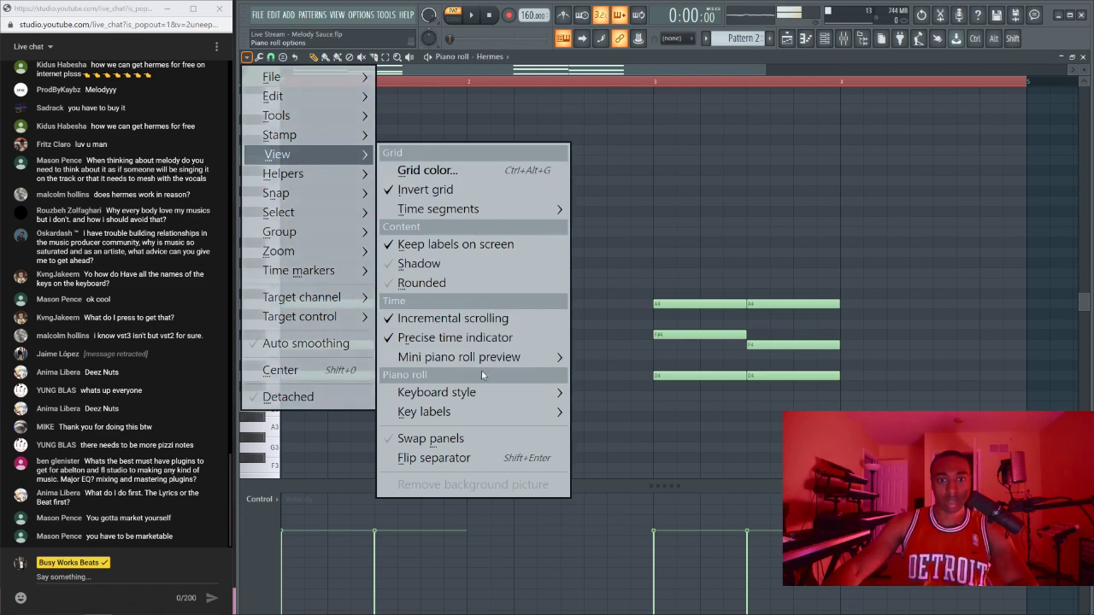
mouse_move(489, 394)
mouse_move(494, 412)
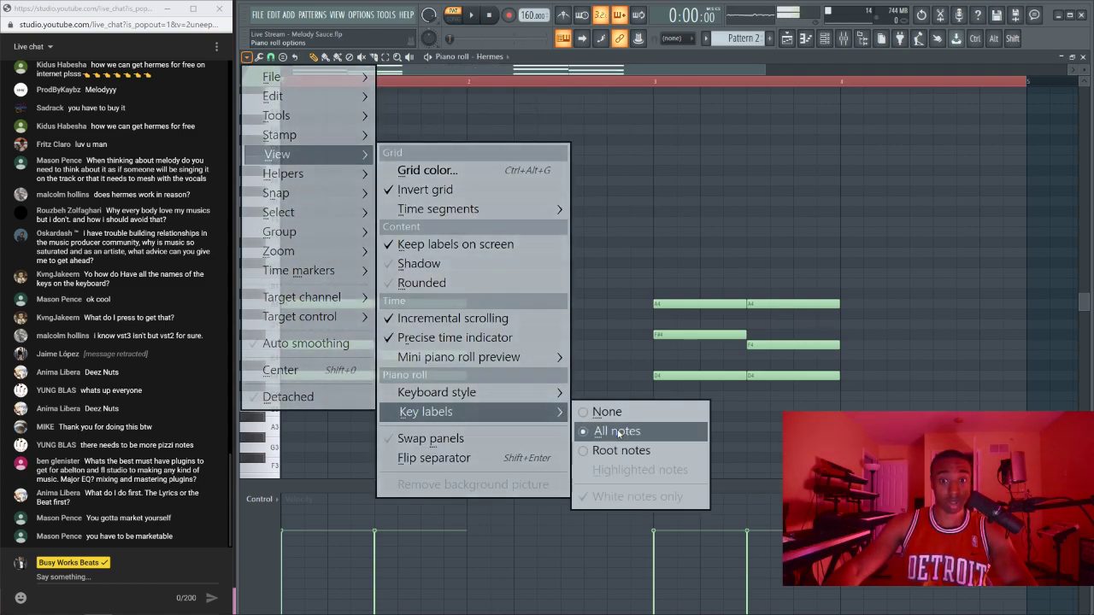
click(619, 431)
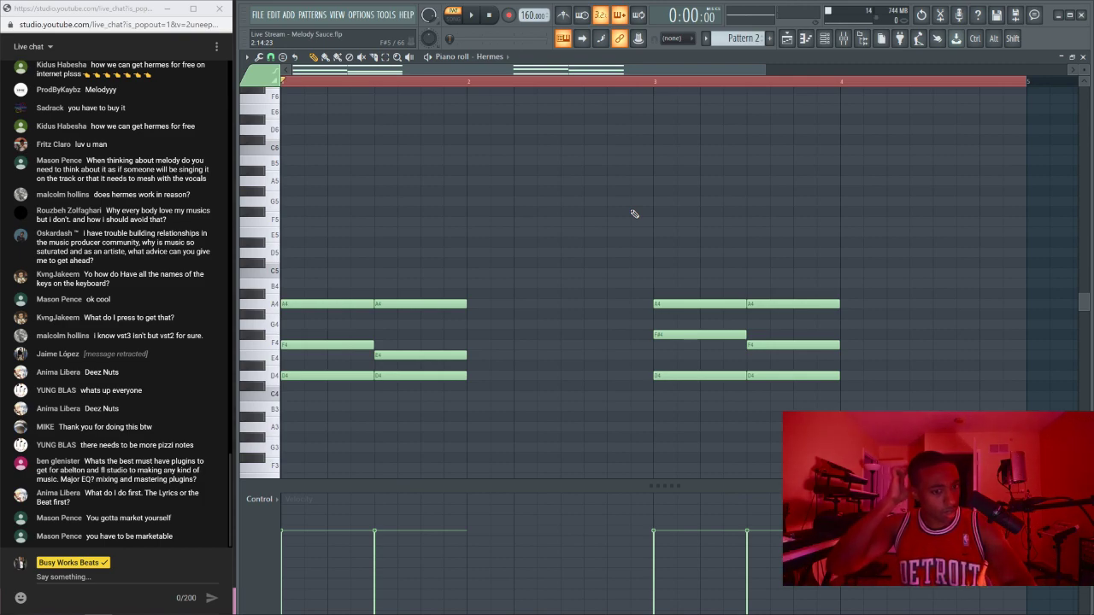
Step: Play back the chords in bars 1 and 3 two more times
key(space)
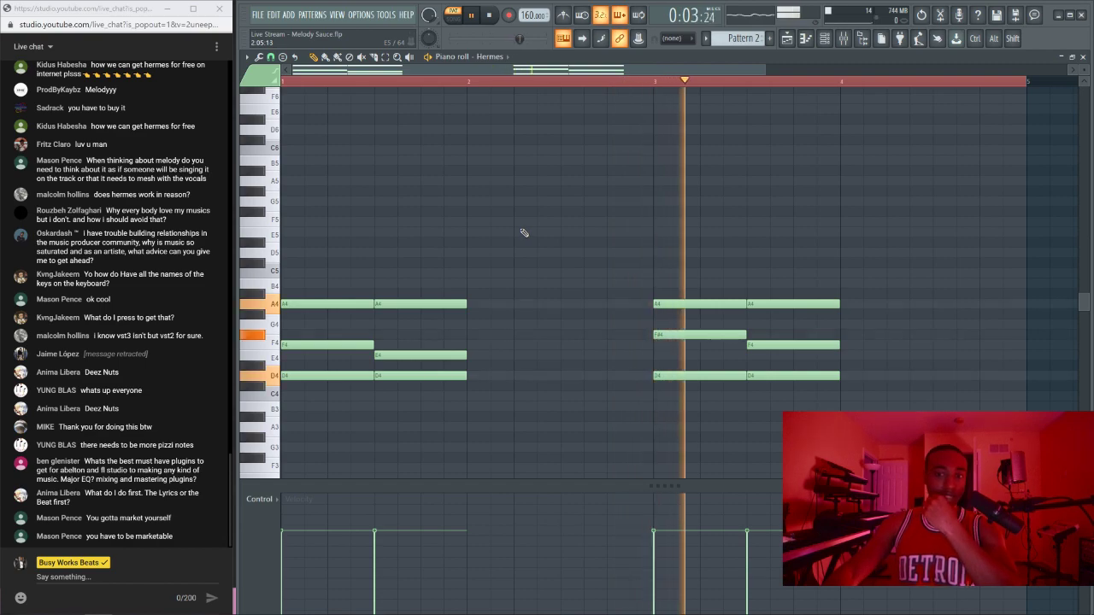
key(space)
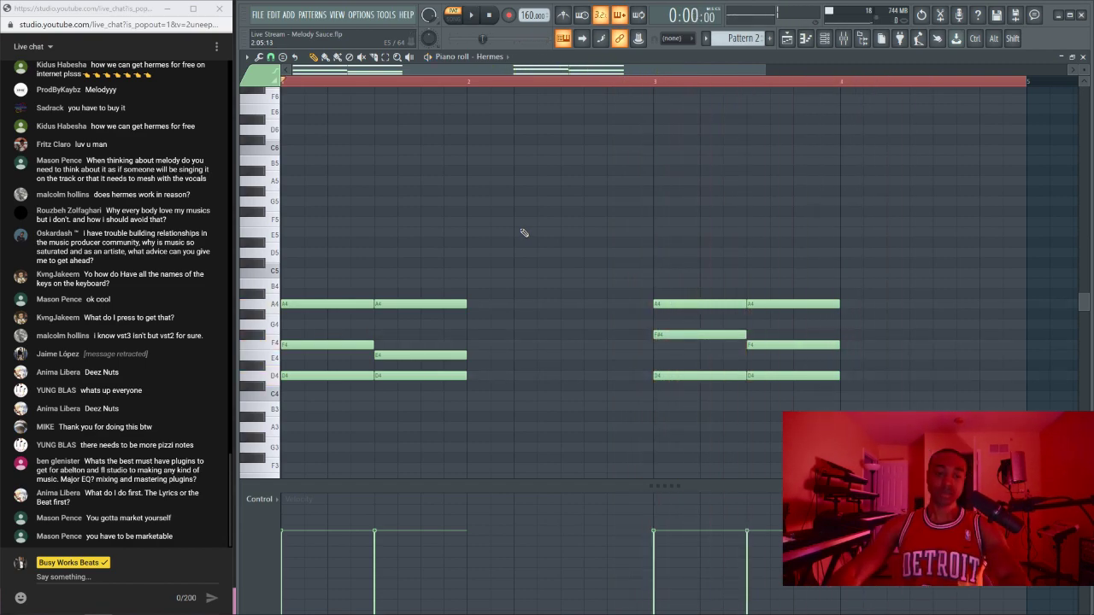
key(space)
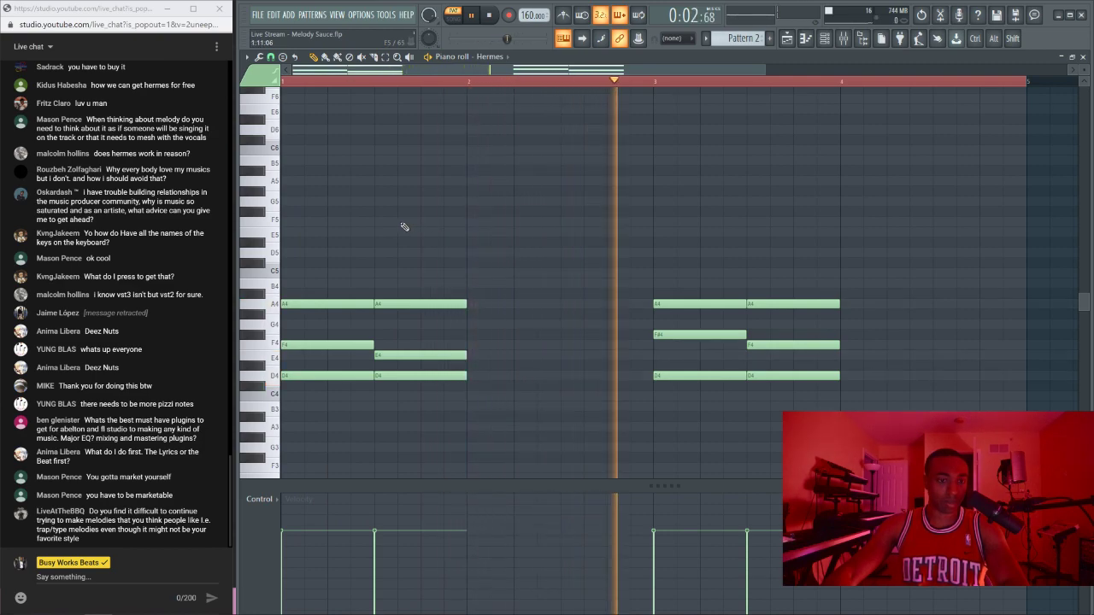
key(space)
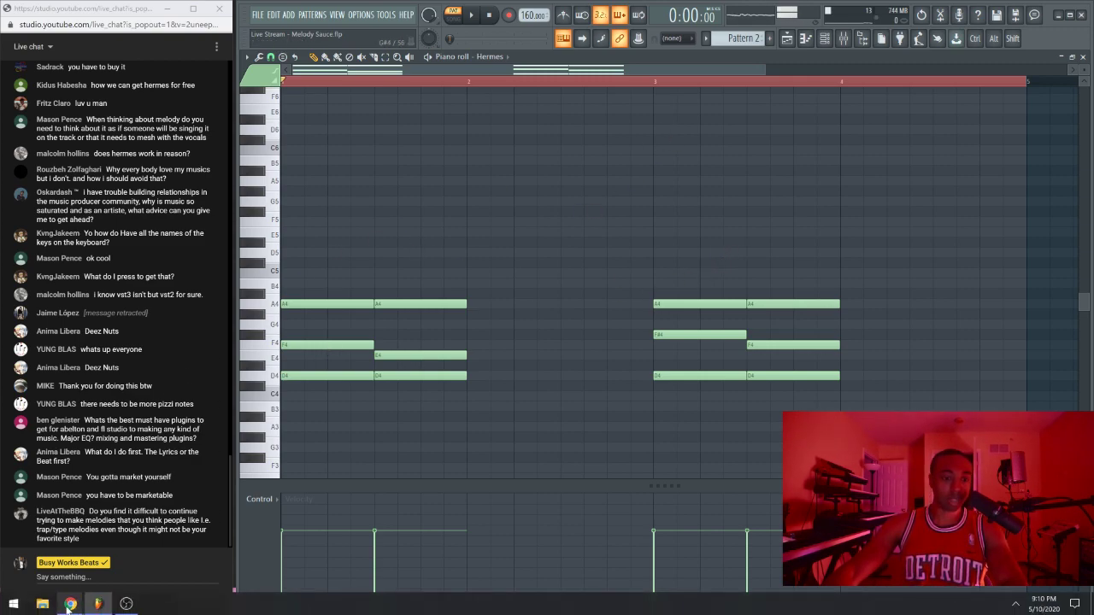
Step: Check the live stream dashboard in YouTube Studio, then return to FL Studio and read the viewers' chat questions
click(68, 586)
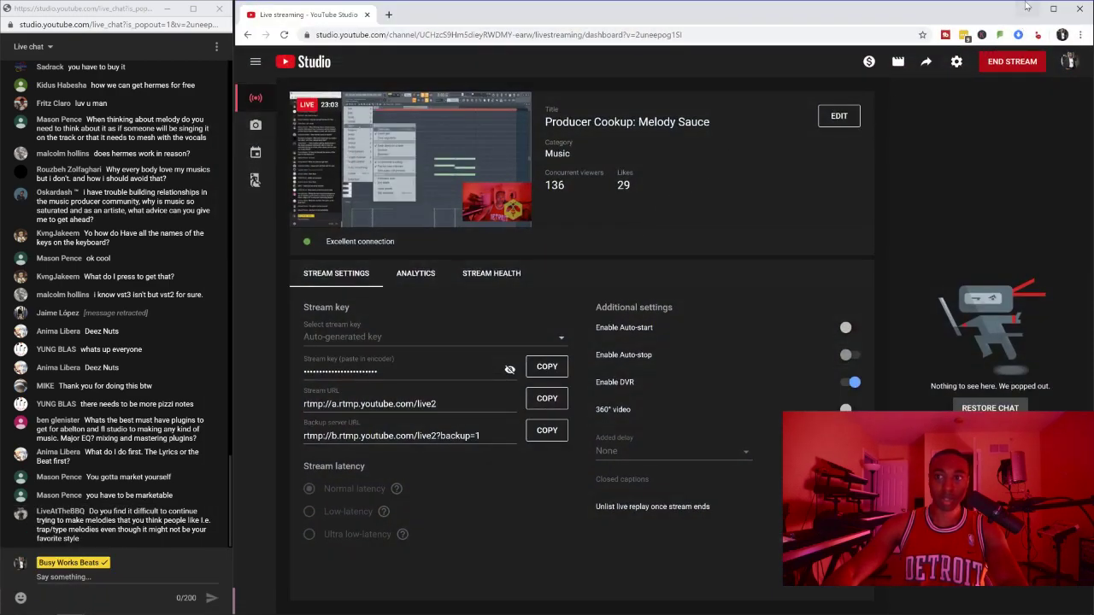
click(1027, 6)
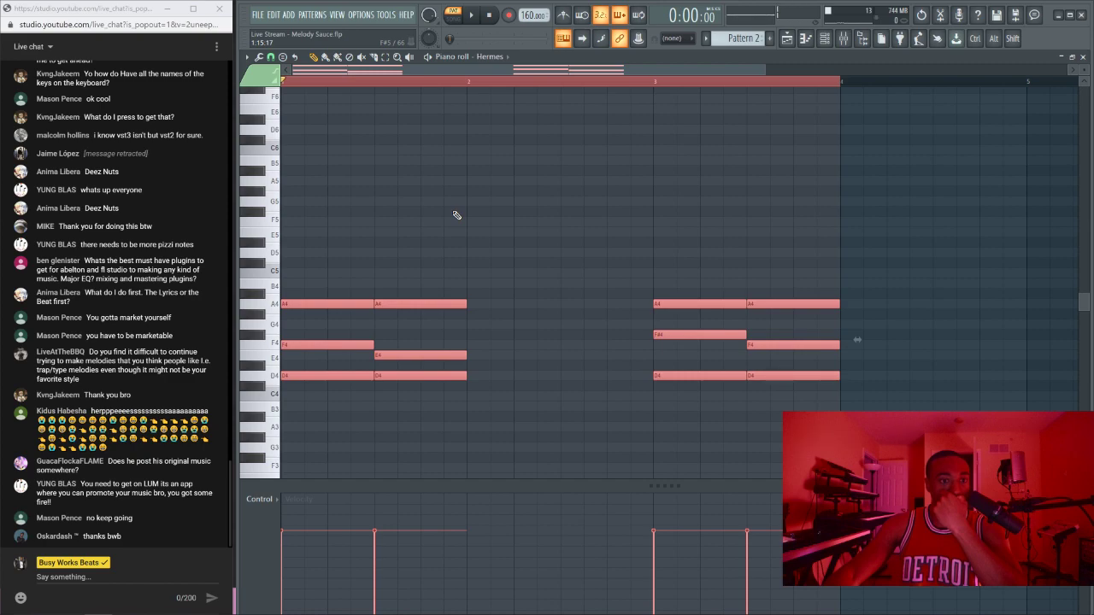
click(824, 40)
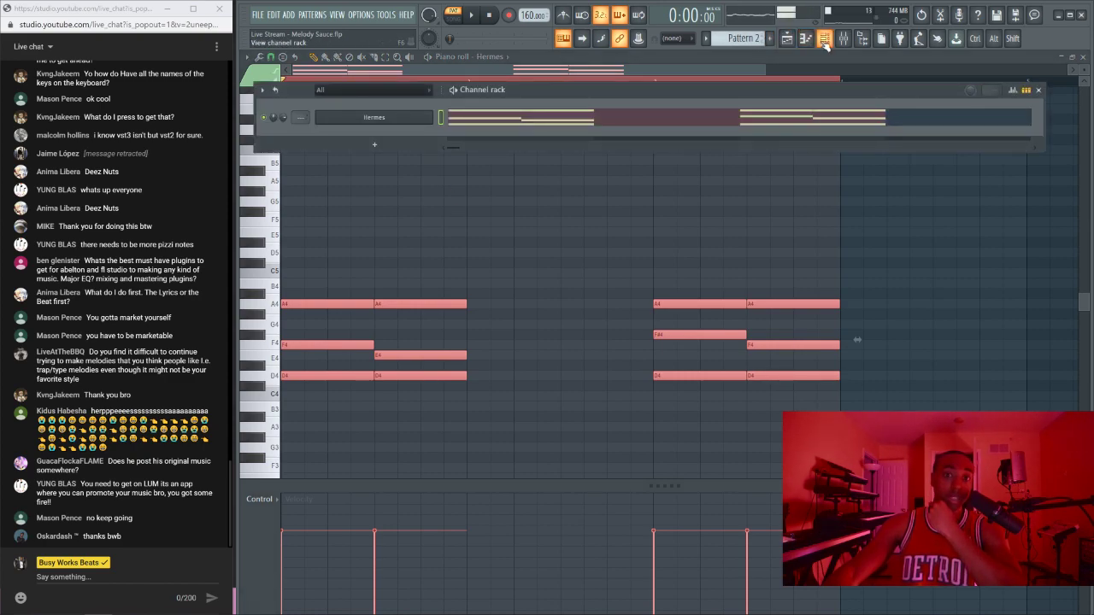
right_click(547, 221)
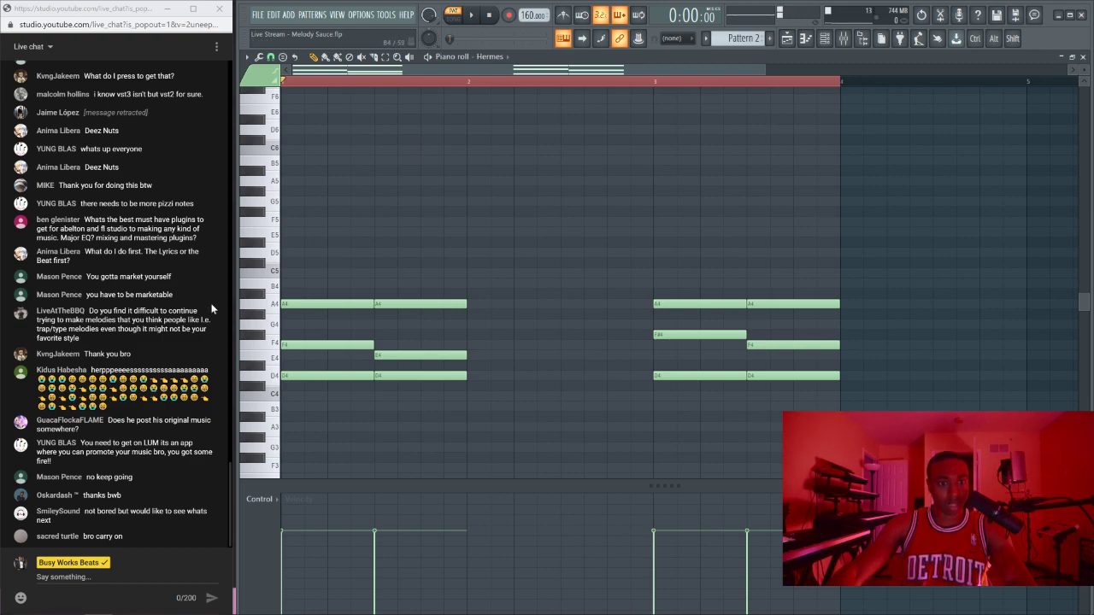
drag(81, 298, 101, 270)
click(101, 270)
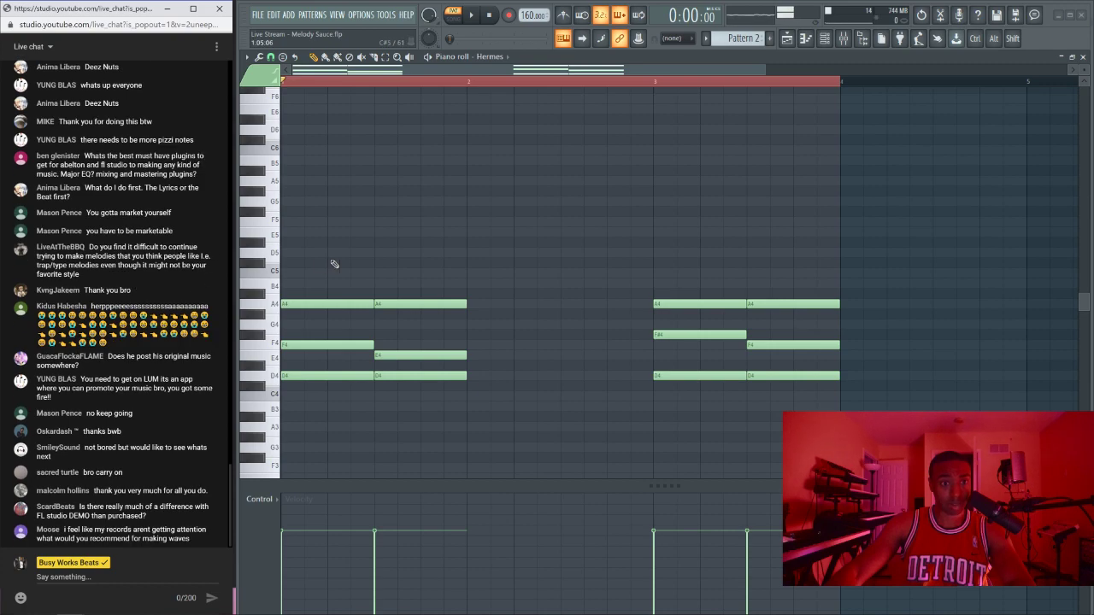
Step: Select all the chords, check the stream dashboard in YouTube Studio, and delete the chords from the piano roll
drag(328, 250, 928, 407)
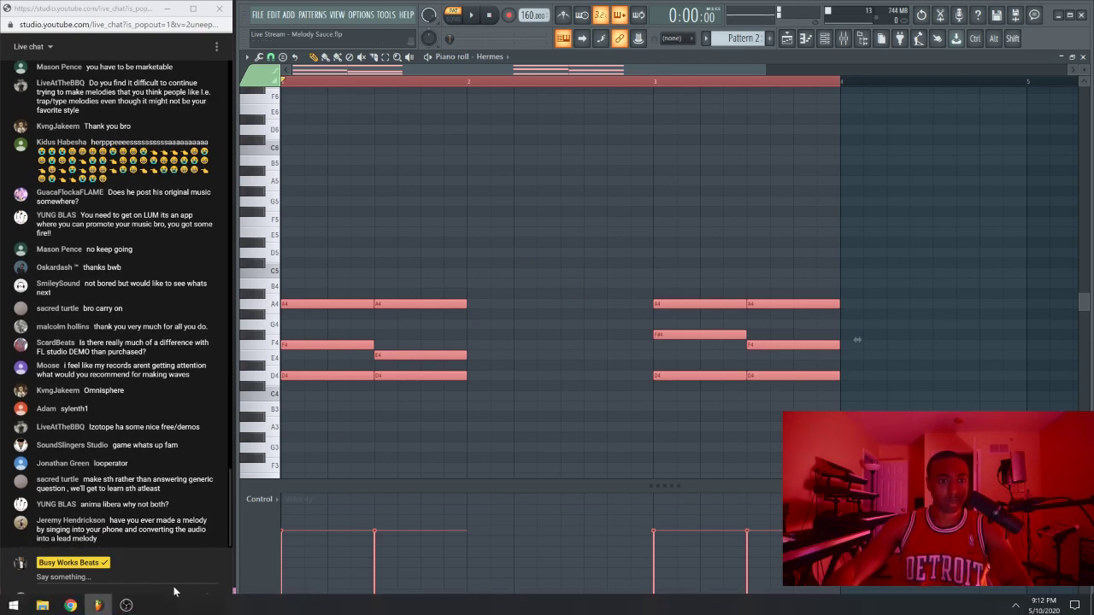
click(70, 605)
click(66, 576)
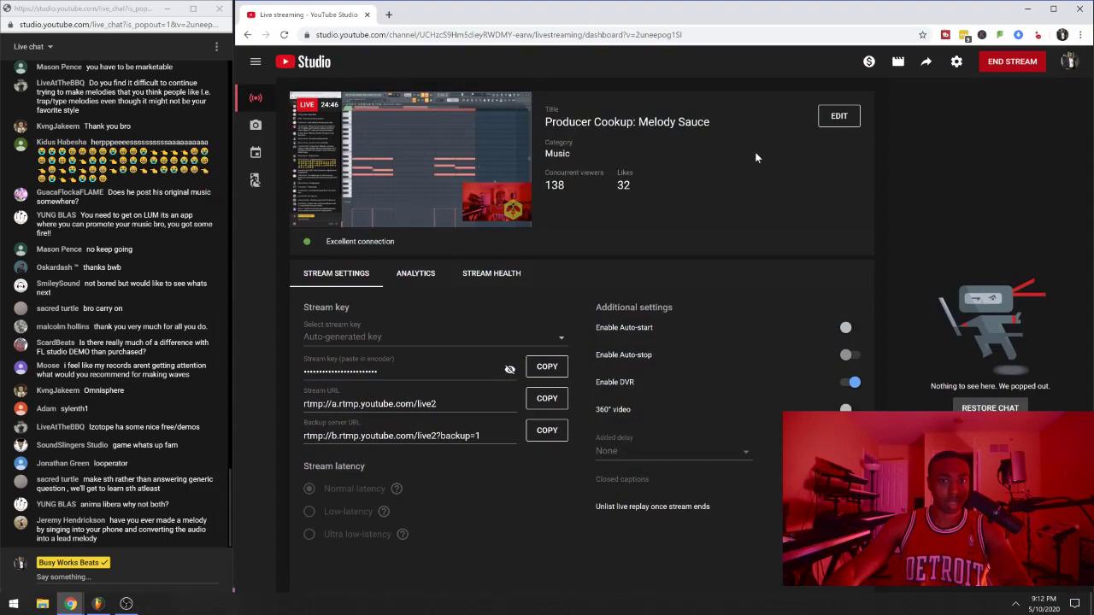
click(1027, 9)
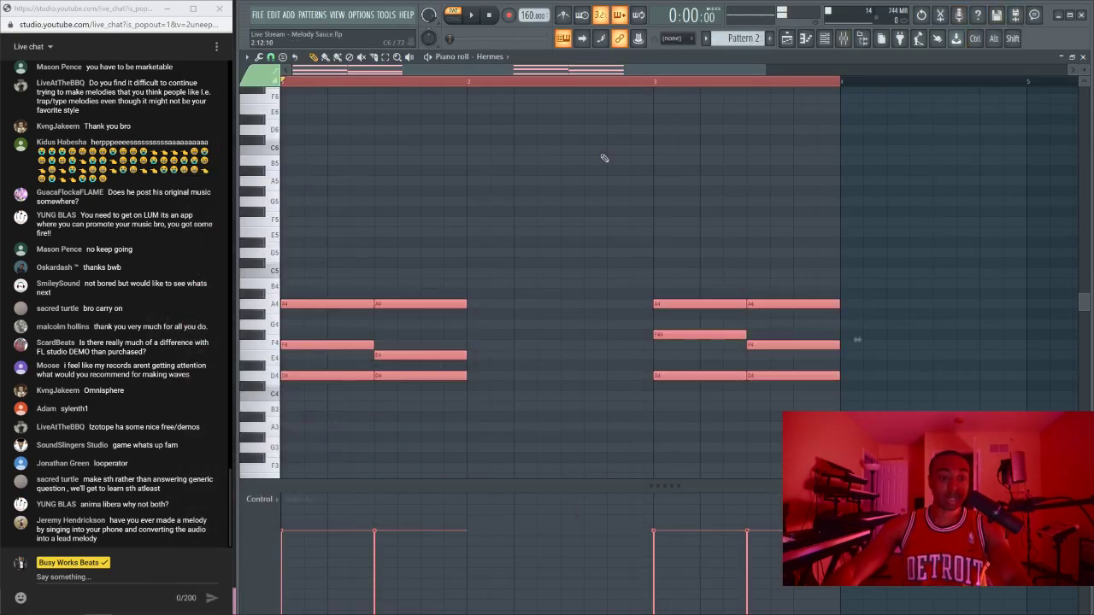
key(Delete)
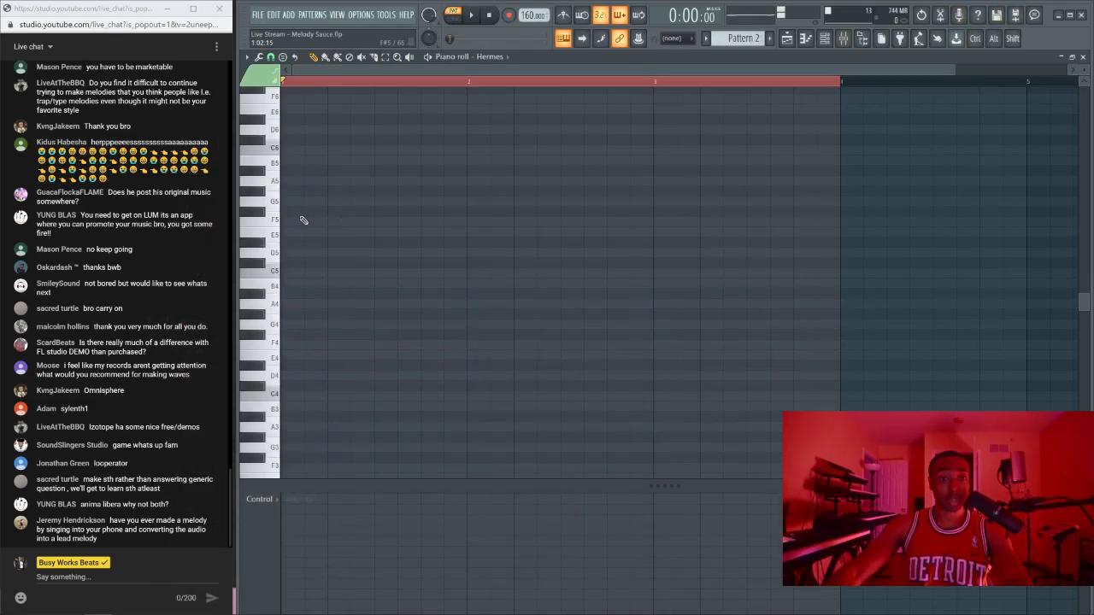
Step: Audition a short run of notes with the current Hermes lead sound over the empty pattern
key(x)
key(v)
key(m)
key(c)
key(b)
key(m)
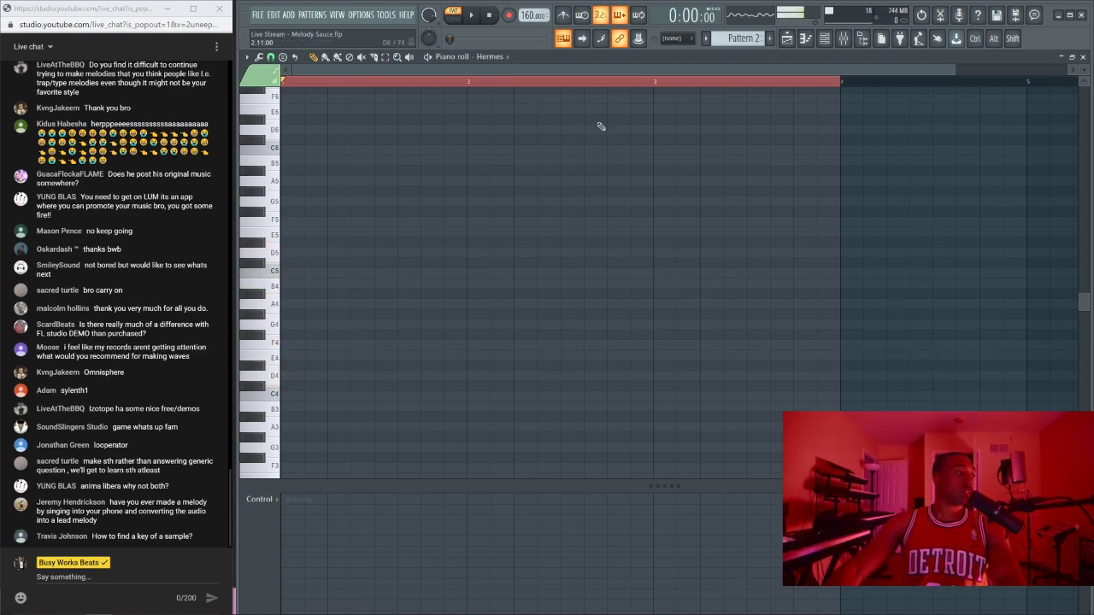
Step: Load the Bells - Divine Crystals preset in Hermes and return to the empty piano roll
click(824, 38)
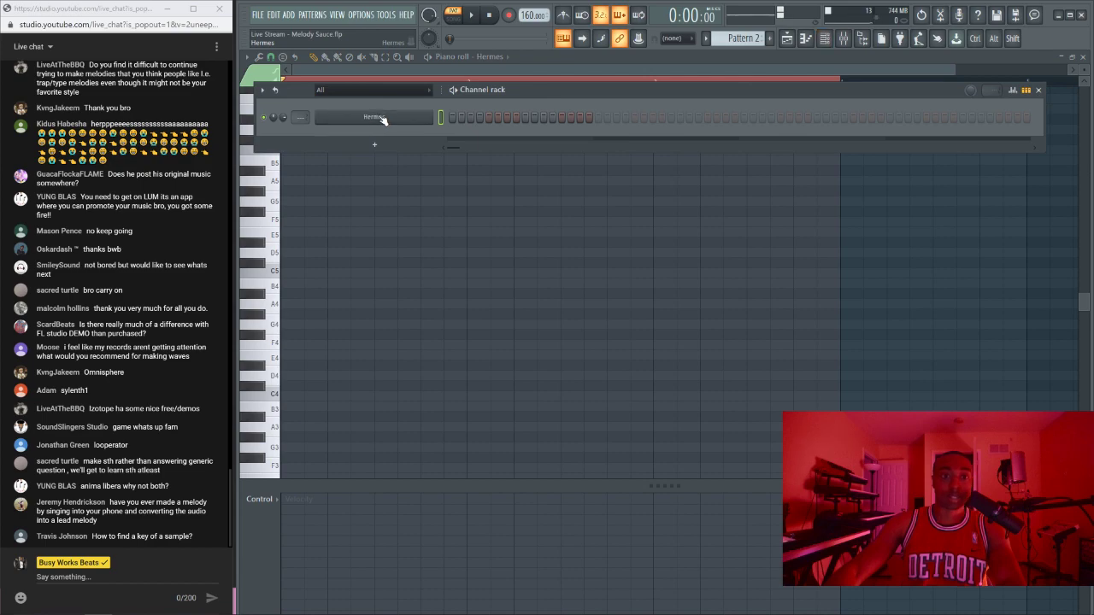
click(382, 120)
scroll(574, 245, down, 1)
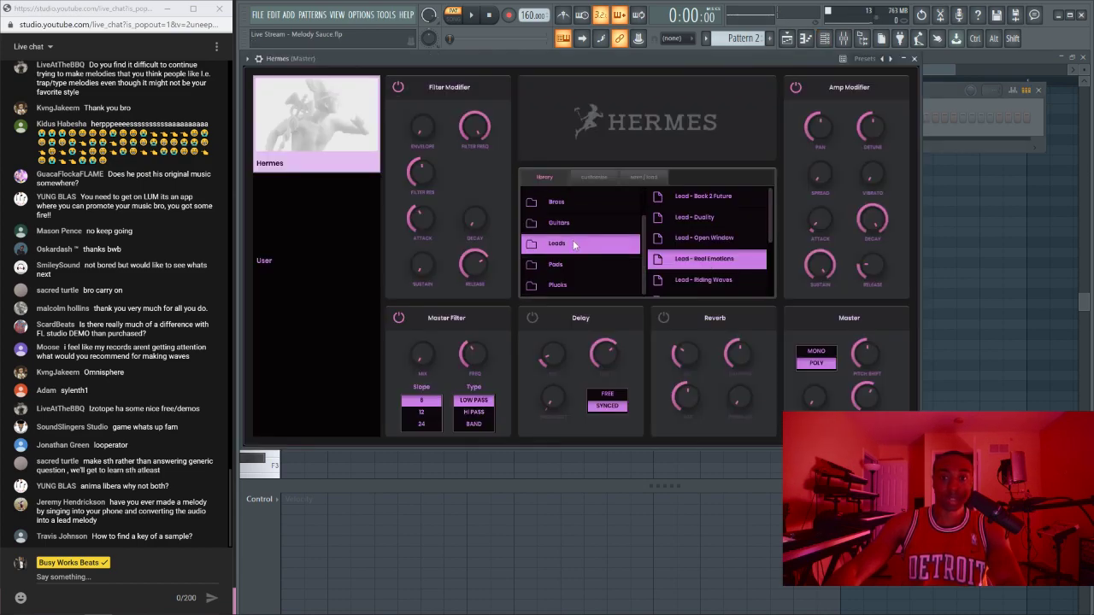
scroll(573, 241, up, 2)
click(567, 221)
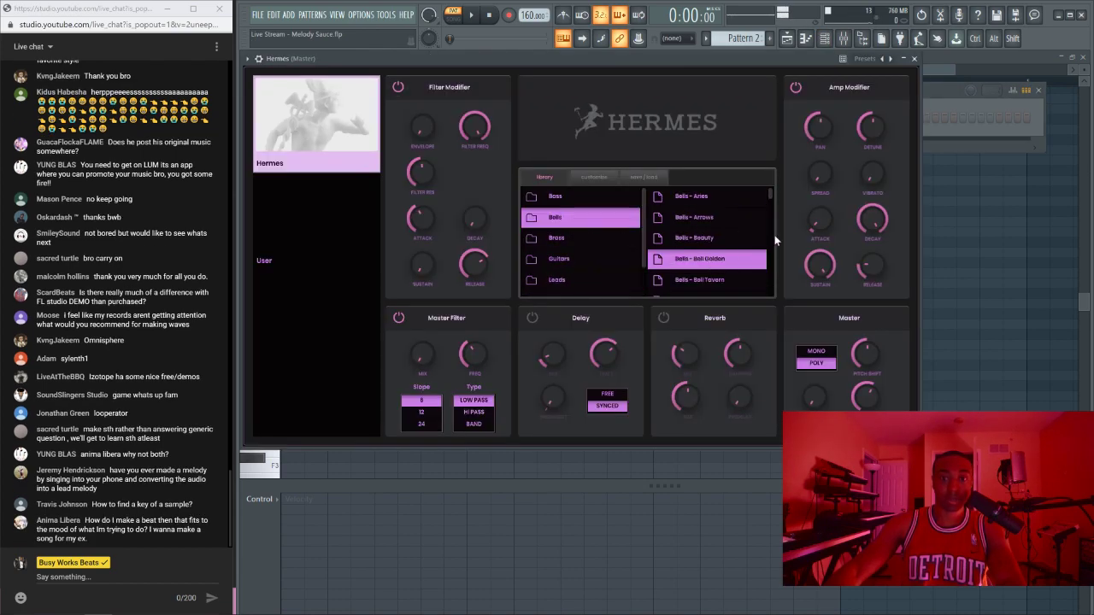
scroll(724, 237, down, 3)
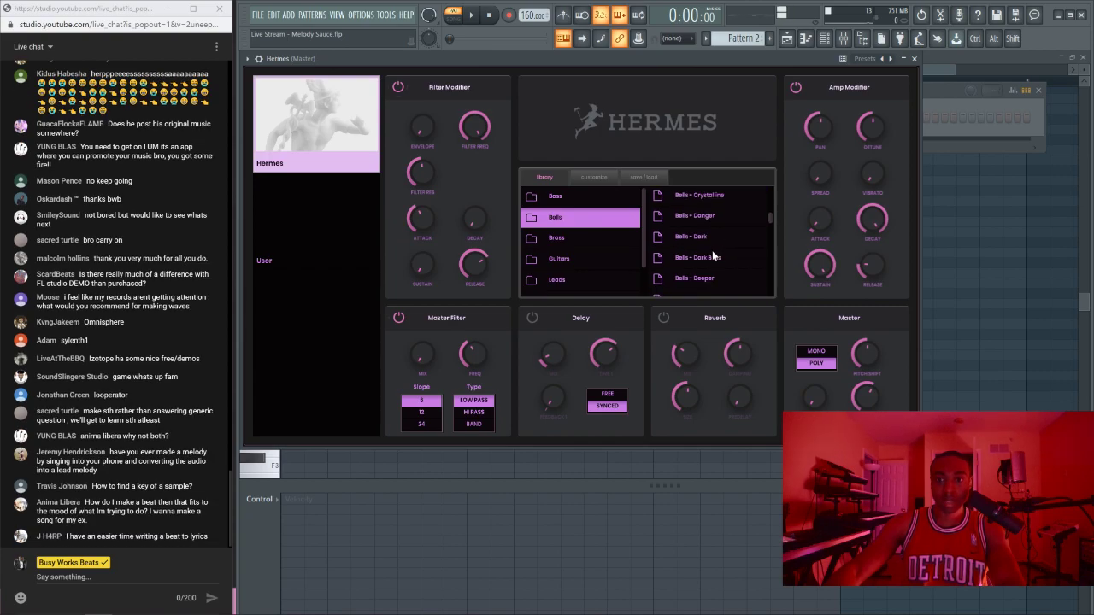
scroll(712, 250, down, 2)
click(716, 251)
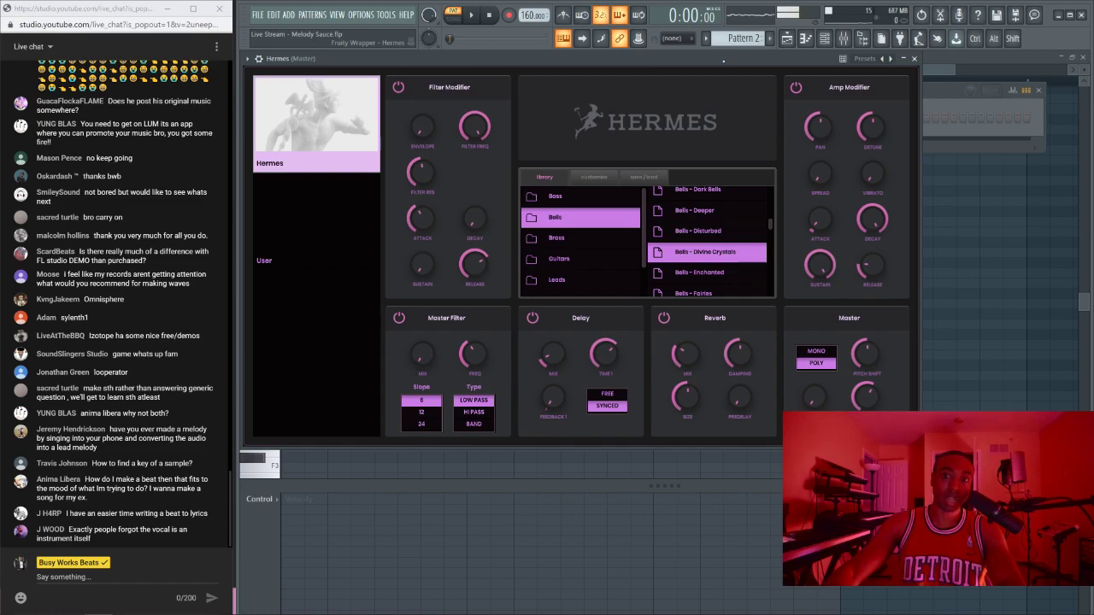
drag(723, 60, 729, 71)
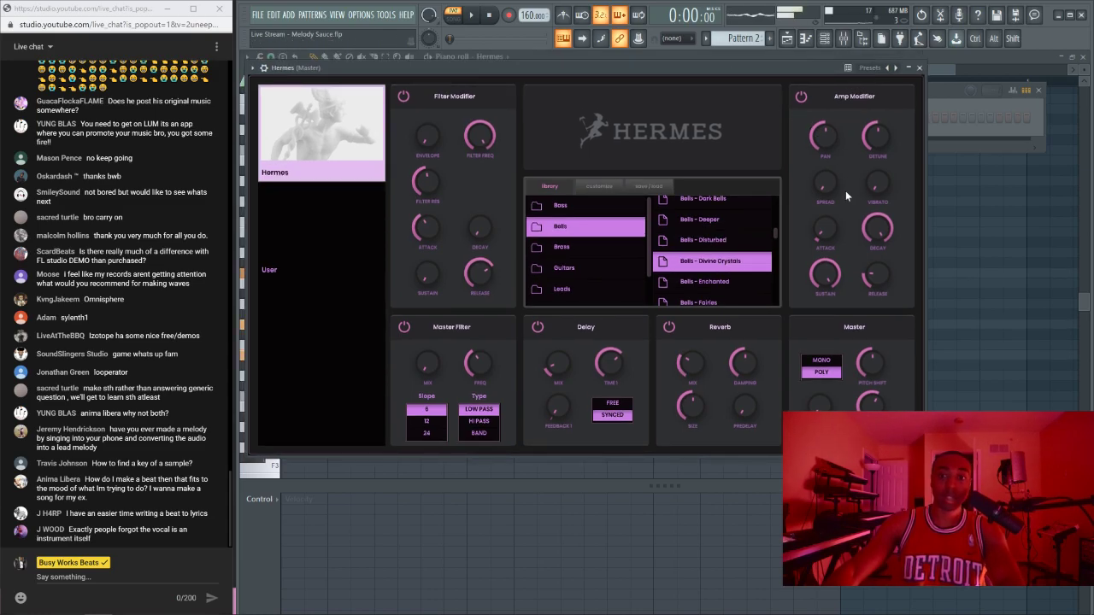
click(919, 68)
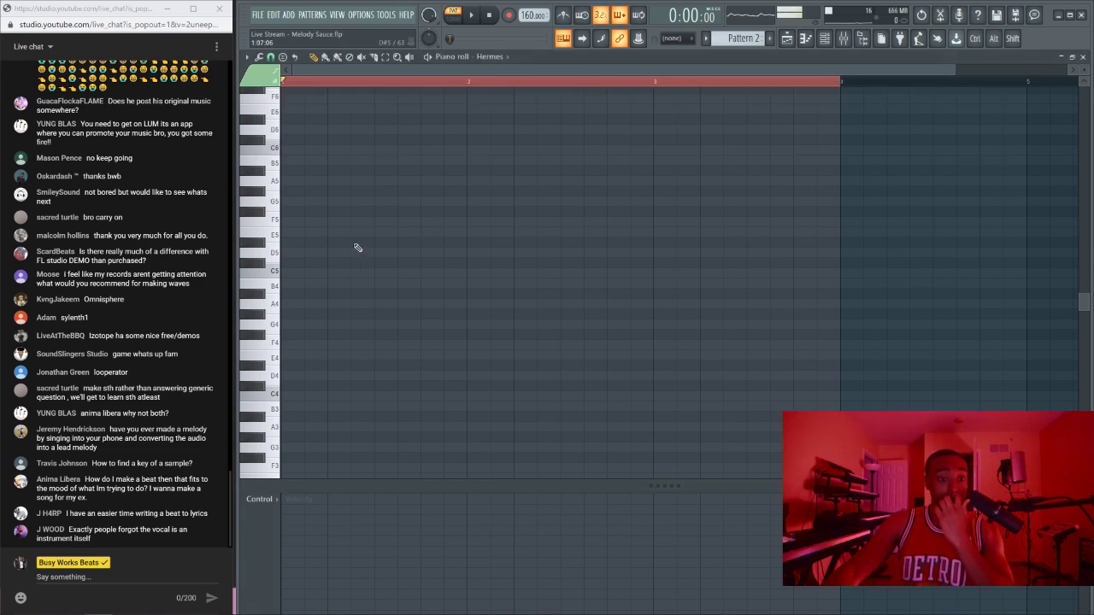
click(298, 359)
drag(373, 356, 327, 357)
right_click(315, 357)
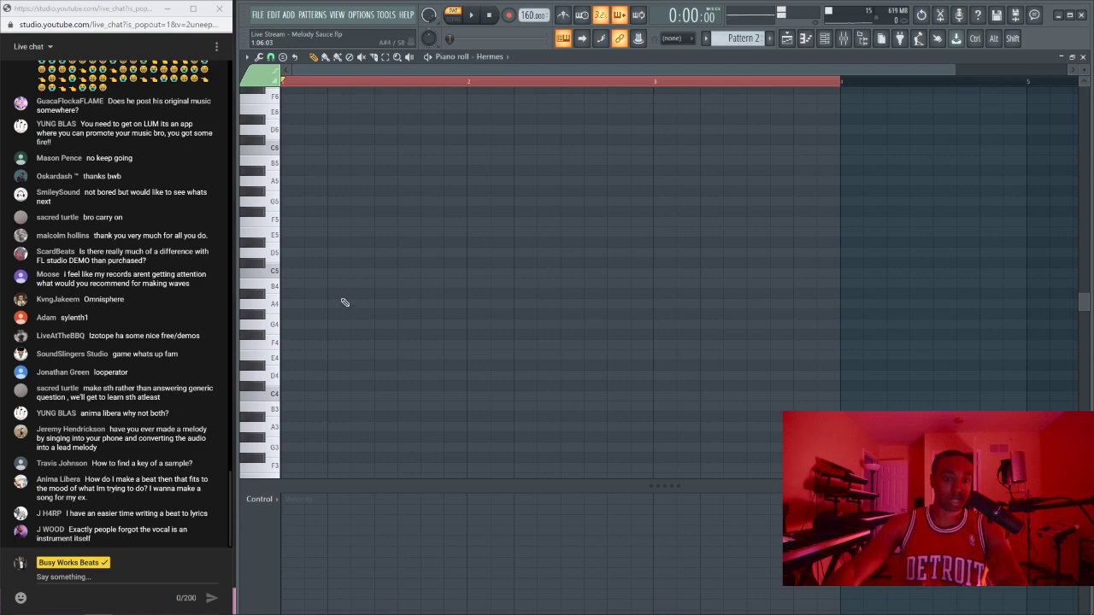
Step: Draw four consecutive short ascending notes, D4, F4, A4 and C5, from the start of bar 1
click(297, 379)
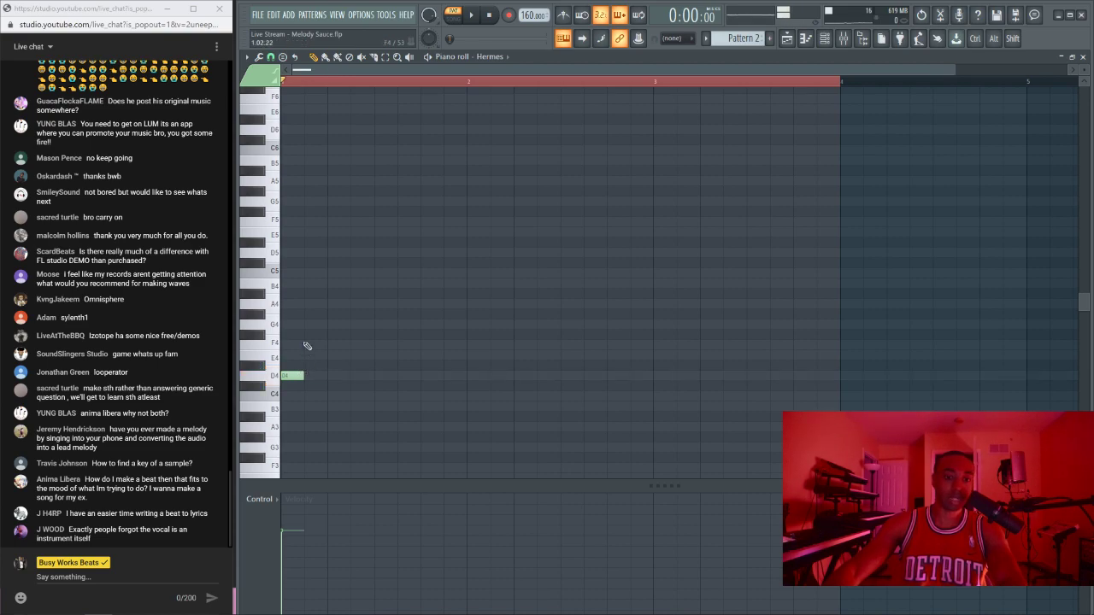
click(311, 344)
click(334, 304)
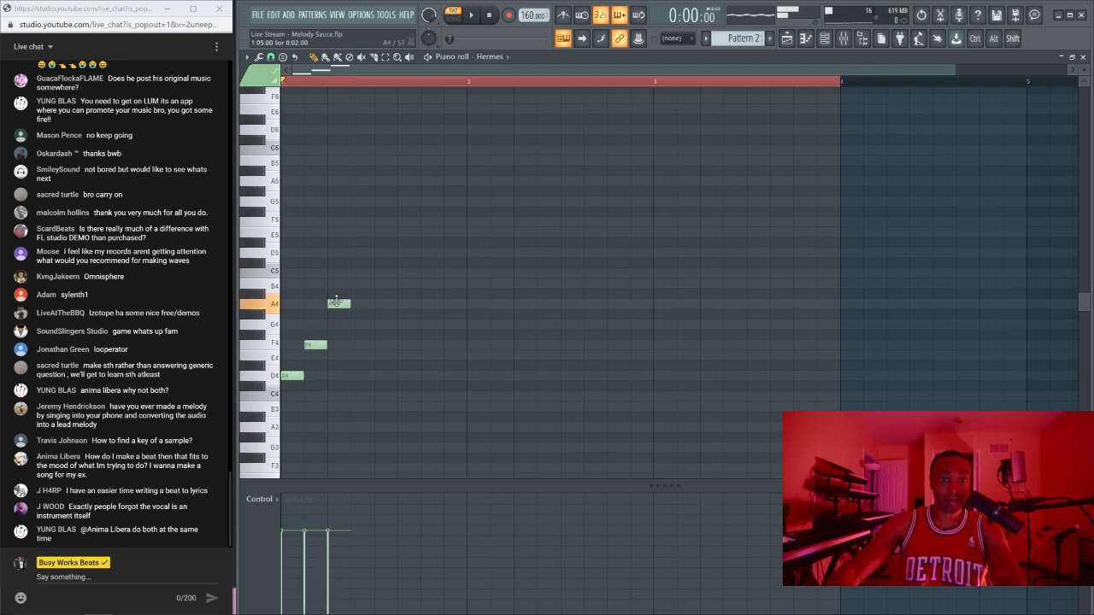
click(359, 263)
drag(359, 264, 360, 273)
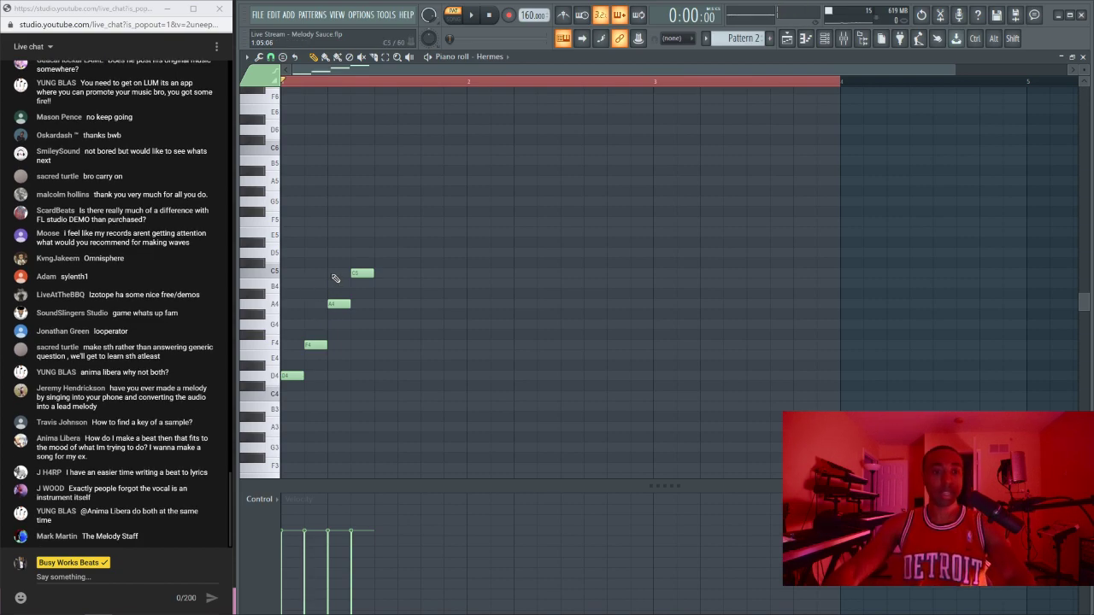
Step: Rearrange the notes so A4 directly follows D4 and F4 sits underneath C5
drag(395, 227, 306, 371)
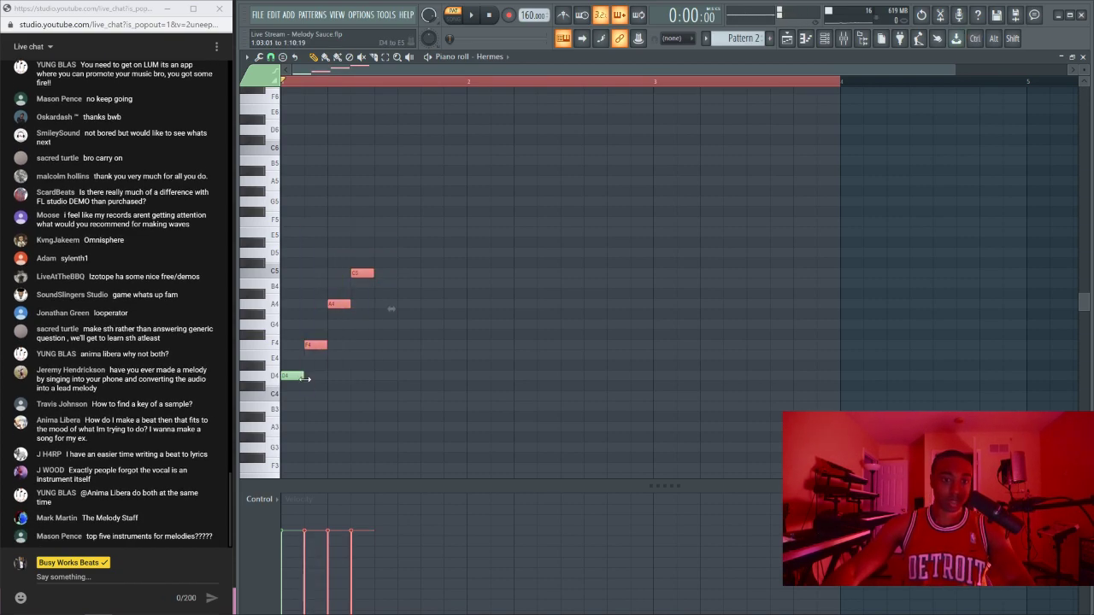
ctrl+click(408, 415)
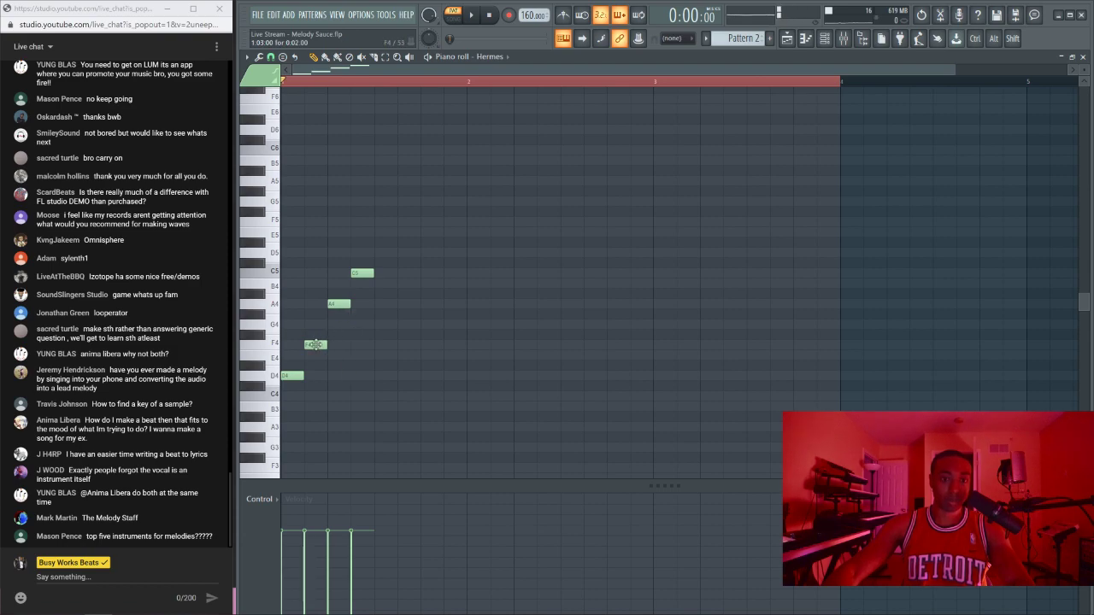
click(336, 303)
drag(335, 303, 313, 304)
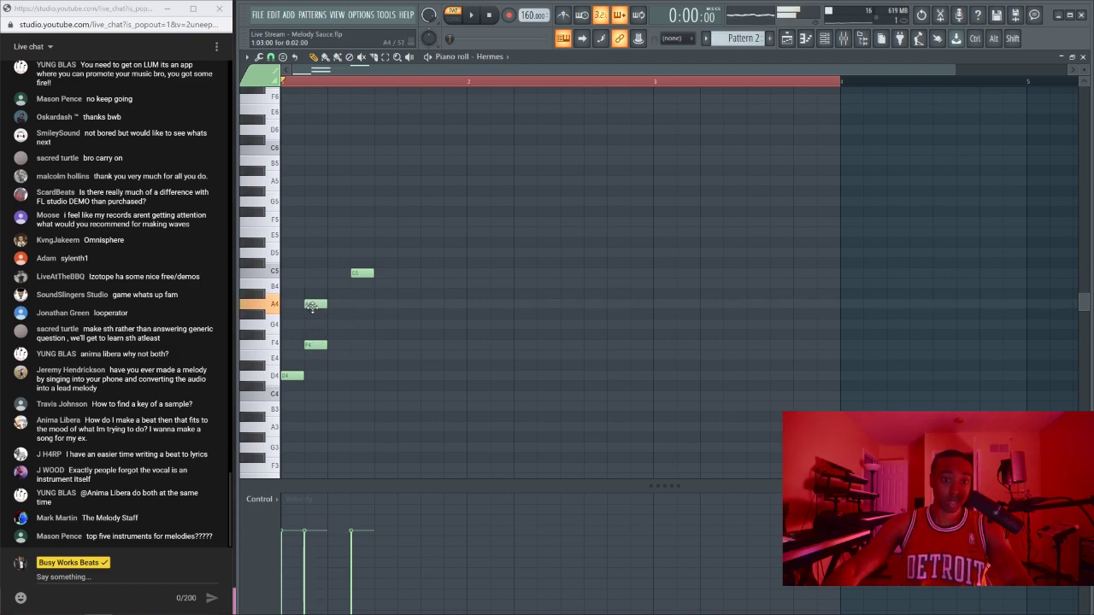
drag(314, 344, 360, 344)
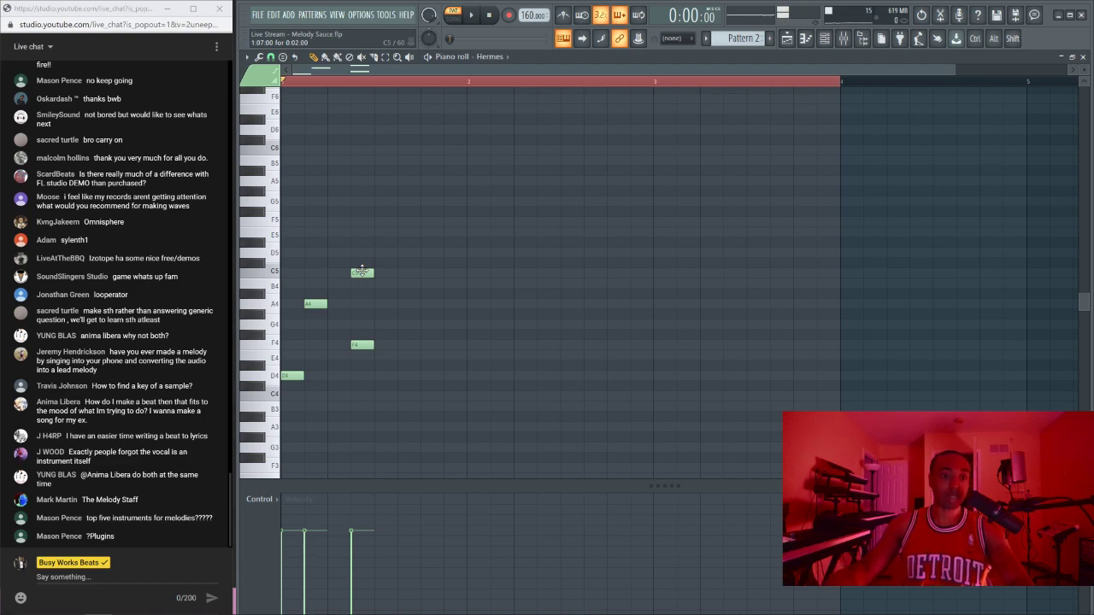
Step: Play back the opening phrase, highlight its four notes and clear the selection
key(space)
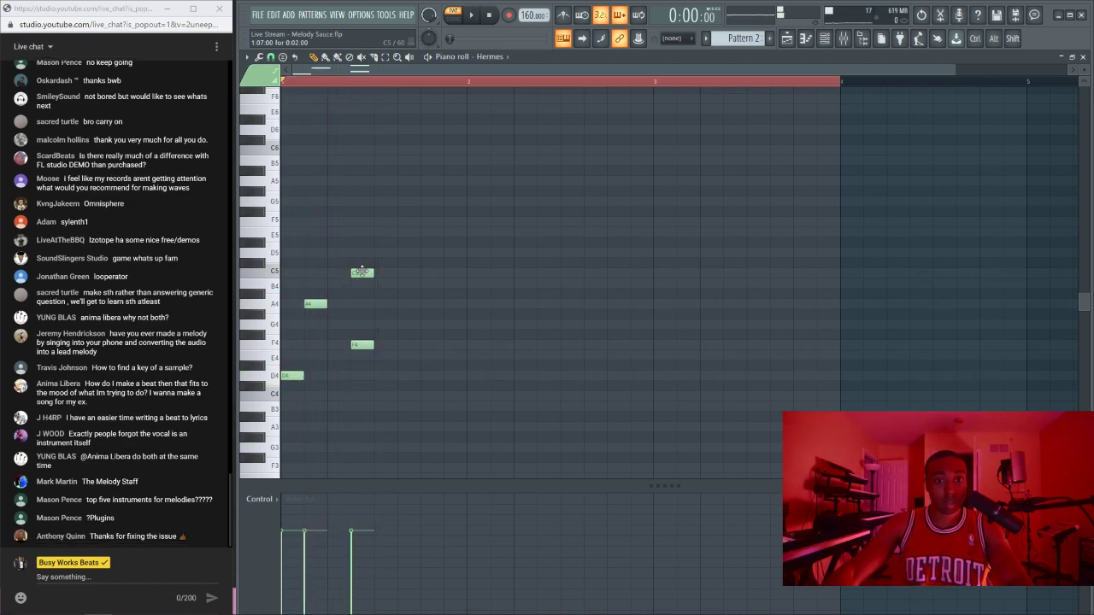
key(space)
drag(402, 229, 281, 399)
ctrl+click(371, 418)
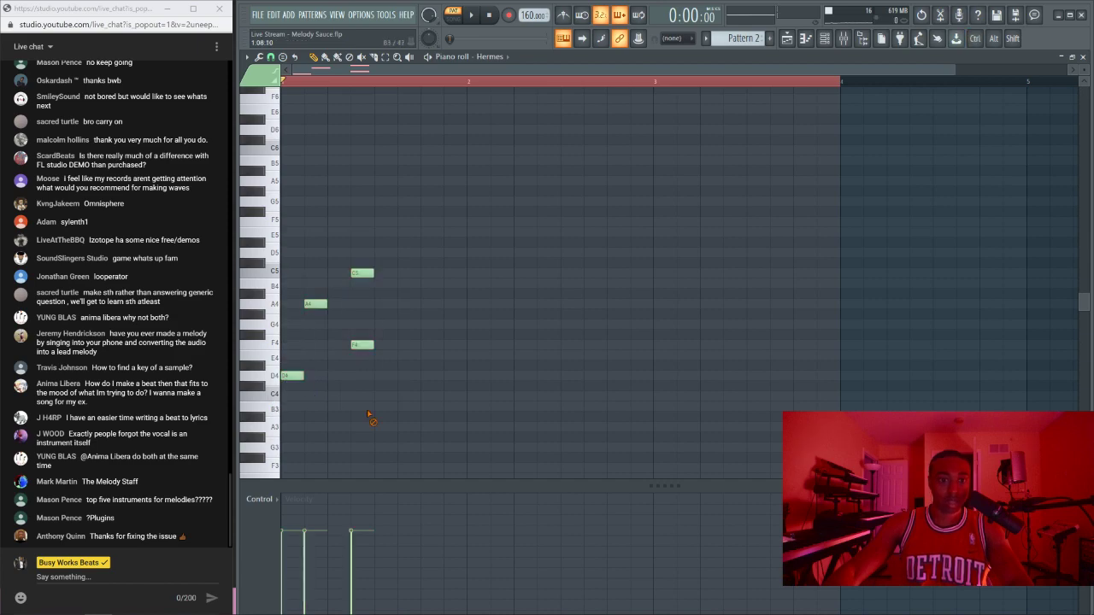
drag(428, 410, 277, 198)
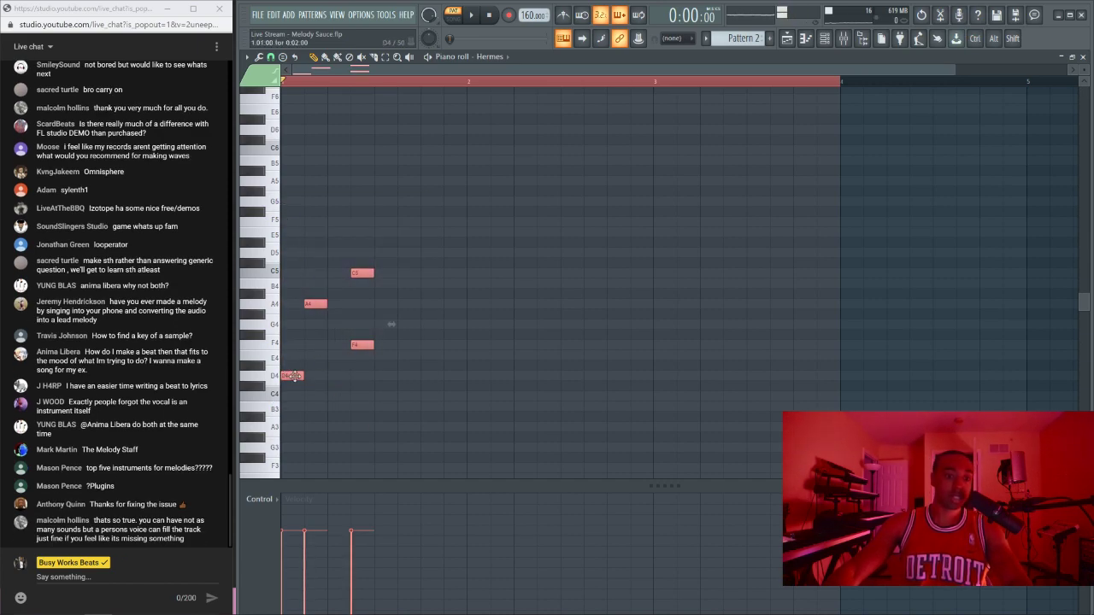
click(413, 412)
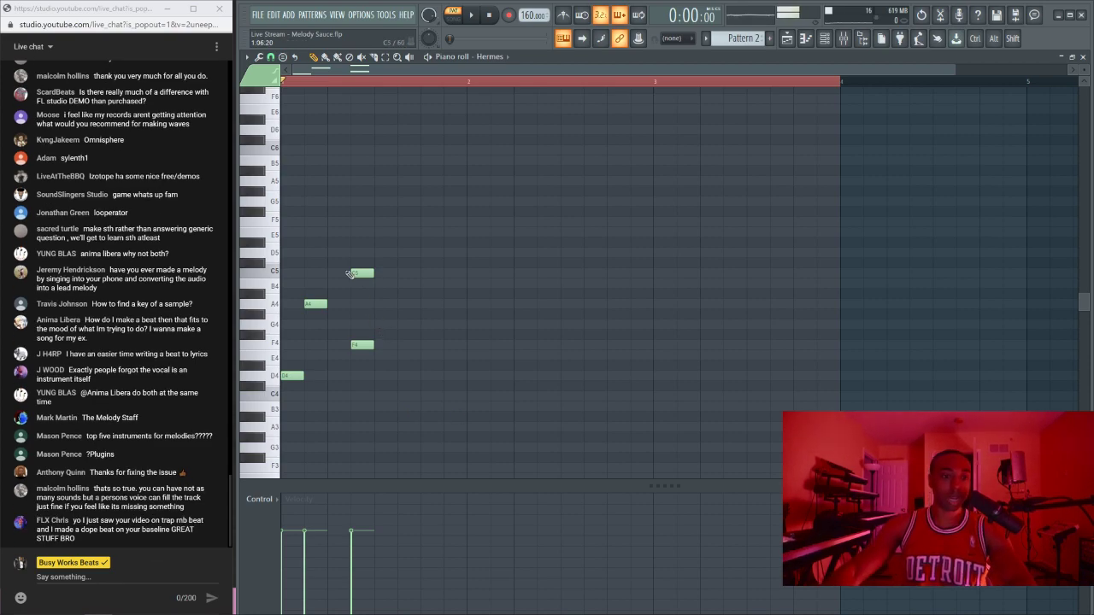
Step: Stamp a Major 7th chord rooted on D#4 at the start of bar 2 and deselect it
click(283, 57)
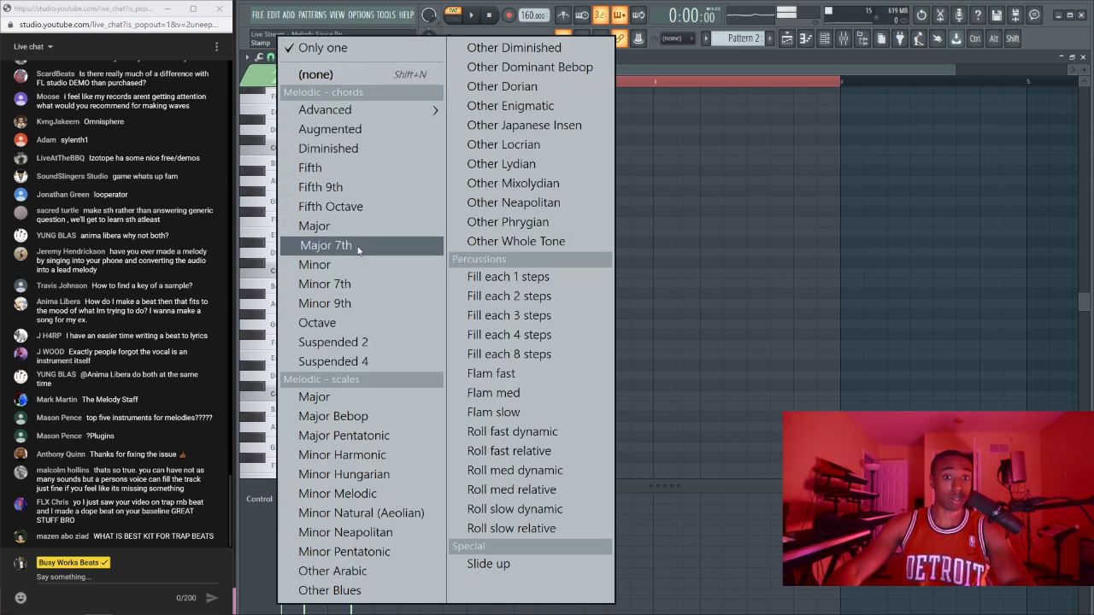
click(359, 246)
click(471, 366)
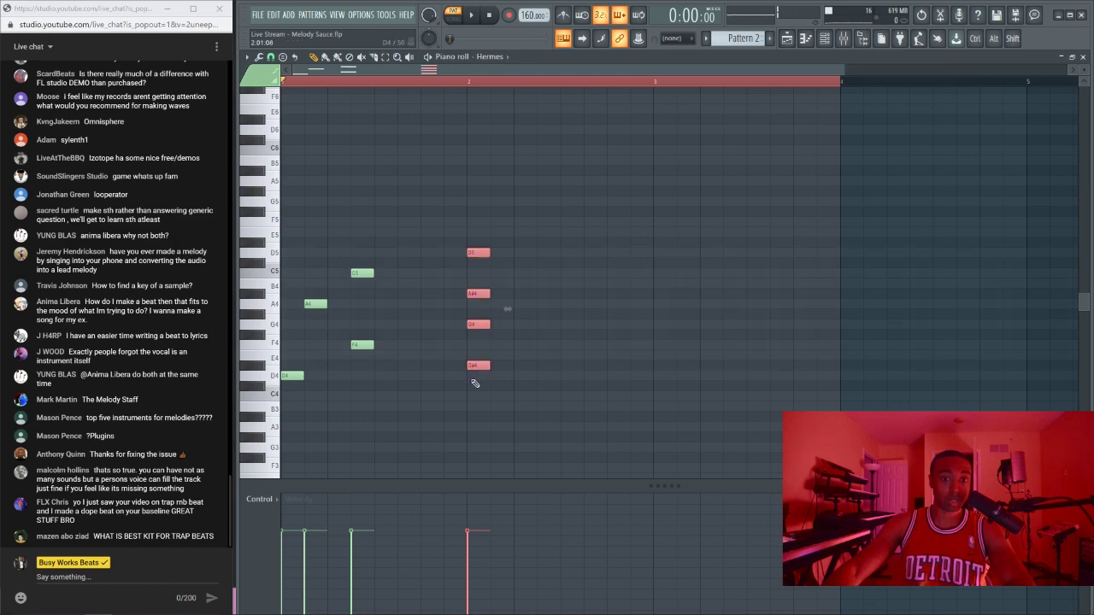
click(479, 256)
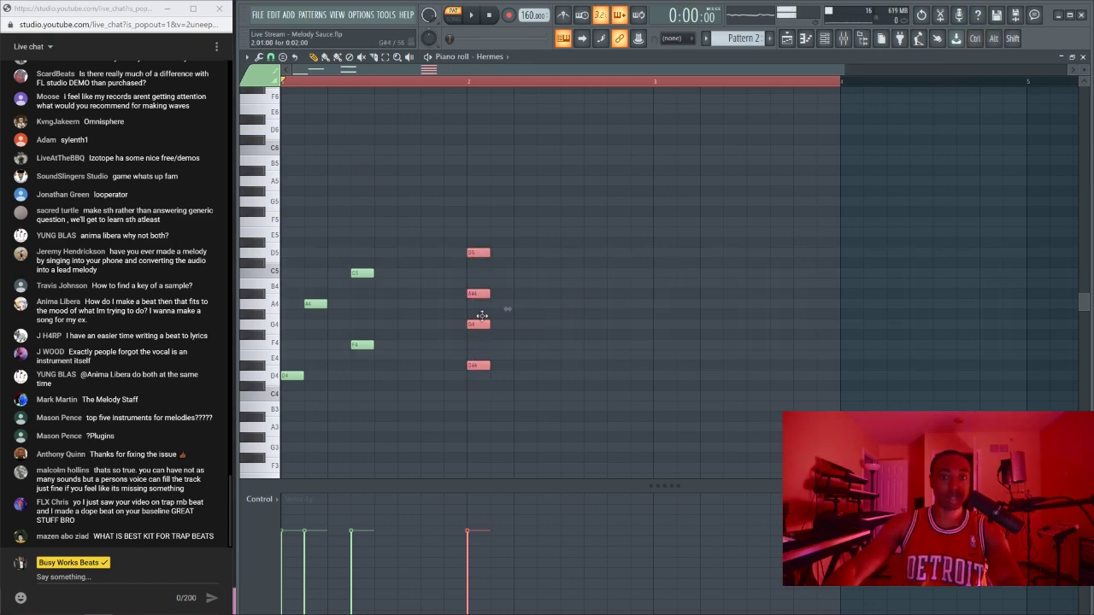
click(547, 297)
Step: Delete the A#4 from the stamped chord and undo the deletion
right_click(479, 294)
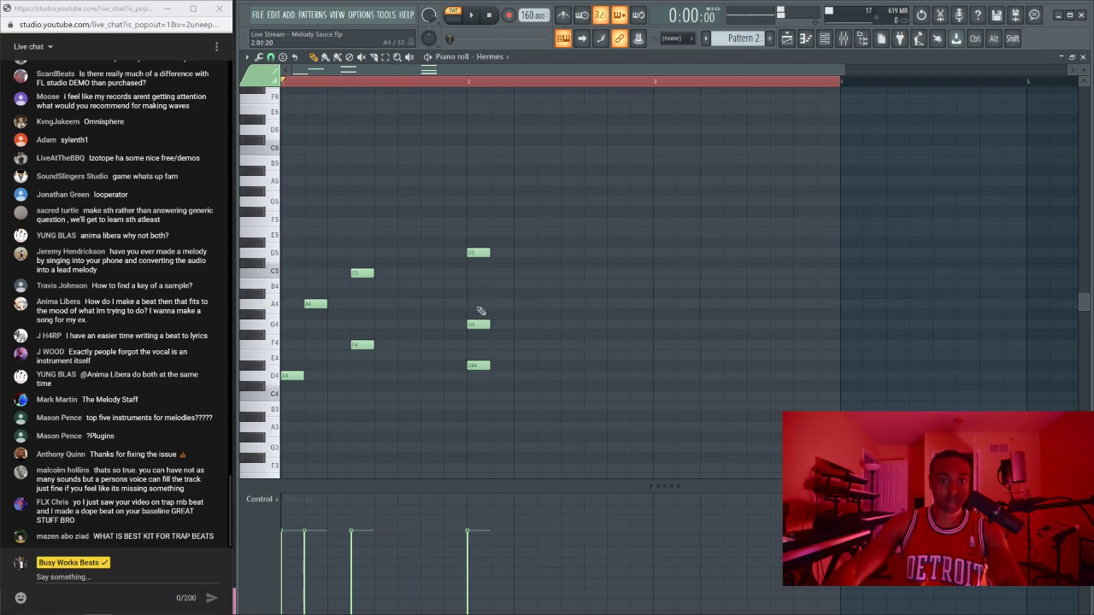
key(ctrl+alt+z)
key(ctrl+alt+z)
key(ctrl+alt+z)
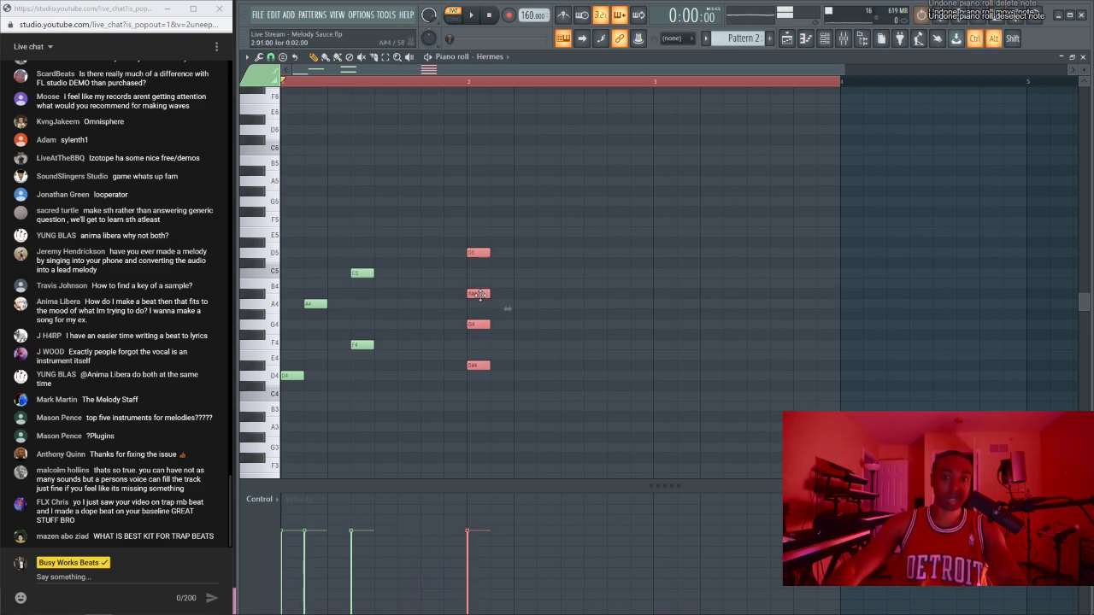
key(ctrl+alt+z)
Step: Try moving the chord's A#4 on its own and undo each move
click(565, 308)
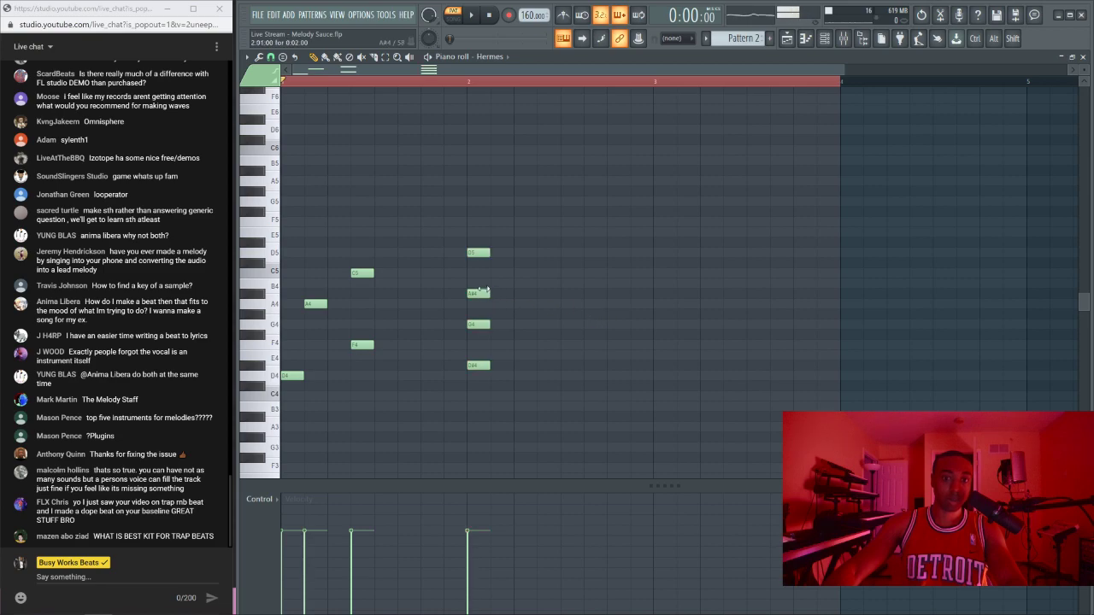
mouse_move(470, 295)
mouse_down()
mouse_move(447, 294)
mouse_move(469, 293)
mouse_up()
key(ctrl+alt+z)
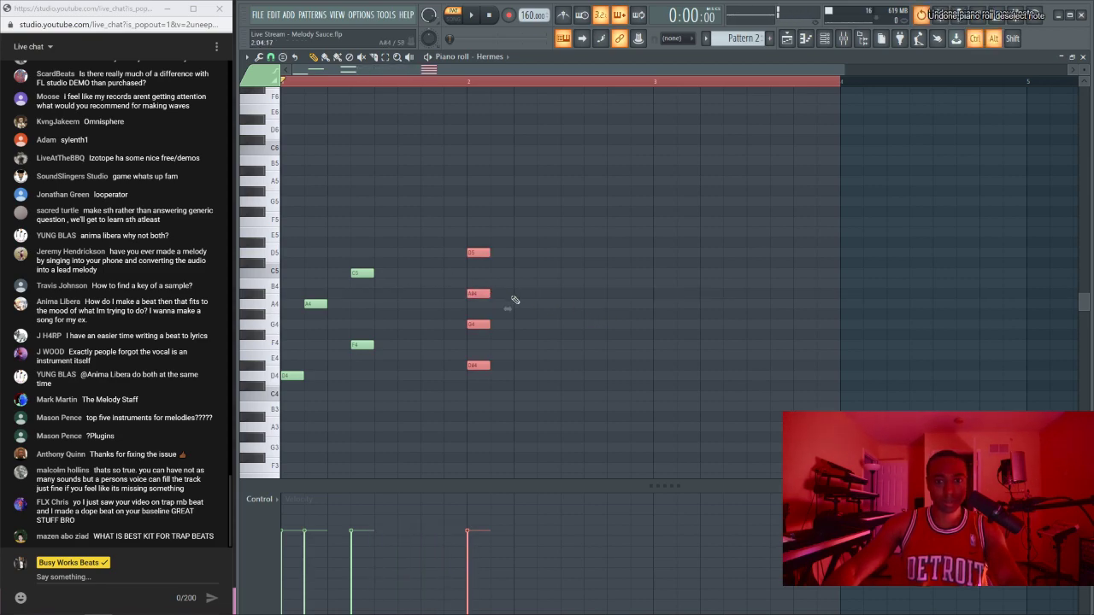
key(ctrl+alt+z)
click(553, 313)
mouse_move(483, 294)
mouse_down()
mouse_move(501, 293)
mouse_move(477, 292)
mouse_up()
key(ctrl+alt+z)
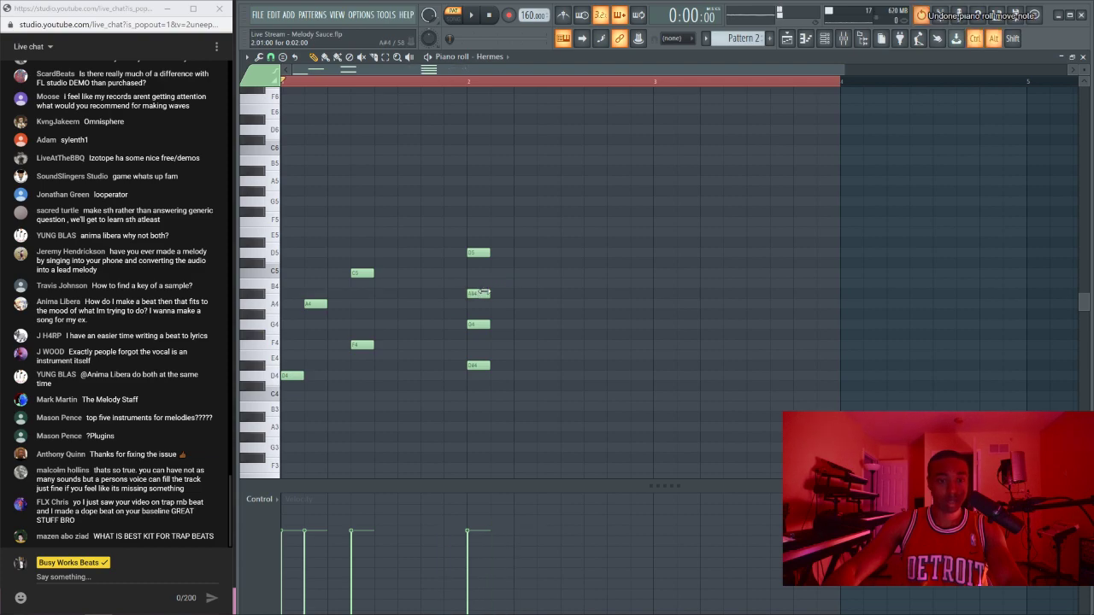
key(ctrl+alt+z)
key(ctrl+alt+z)
key(ctrl+alt+z)
key(ctrl+alt+z)
key(ctrl+alt+z)
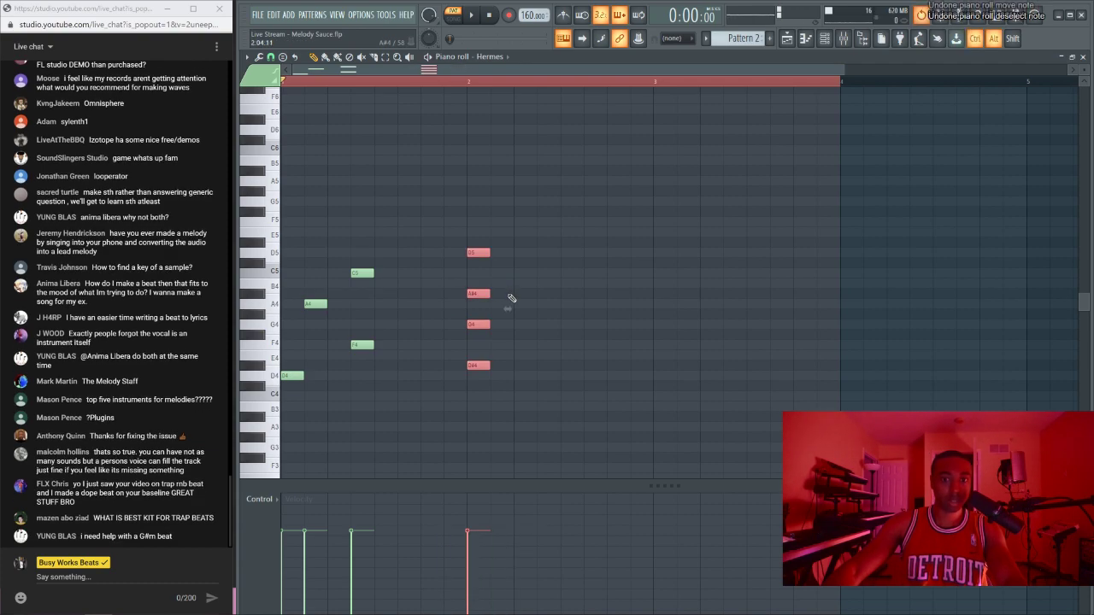
key(ctrl+alt+z)
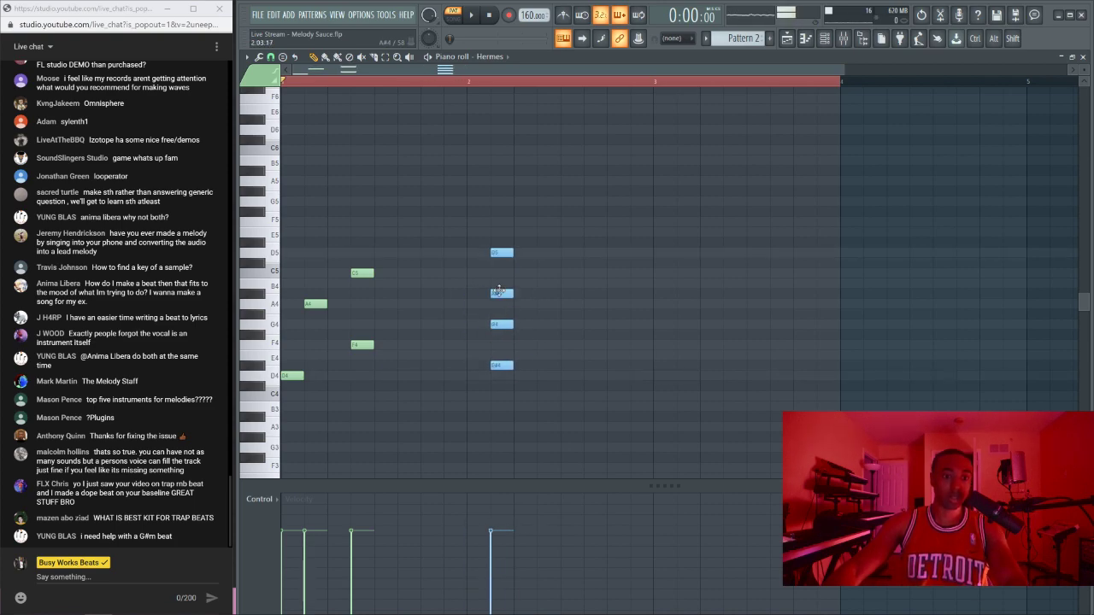
Step: Deselect the stamped chord in bar 2 and delete all four of its notes
drag(481, 186, 503, 369)
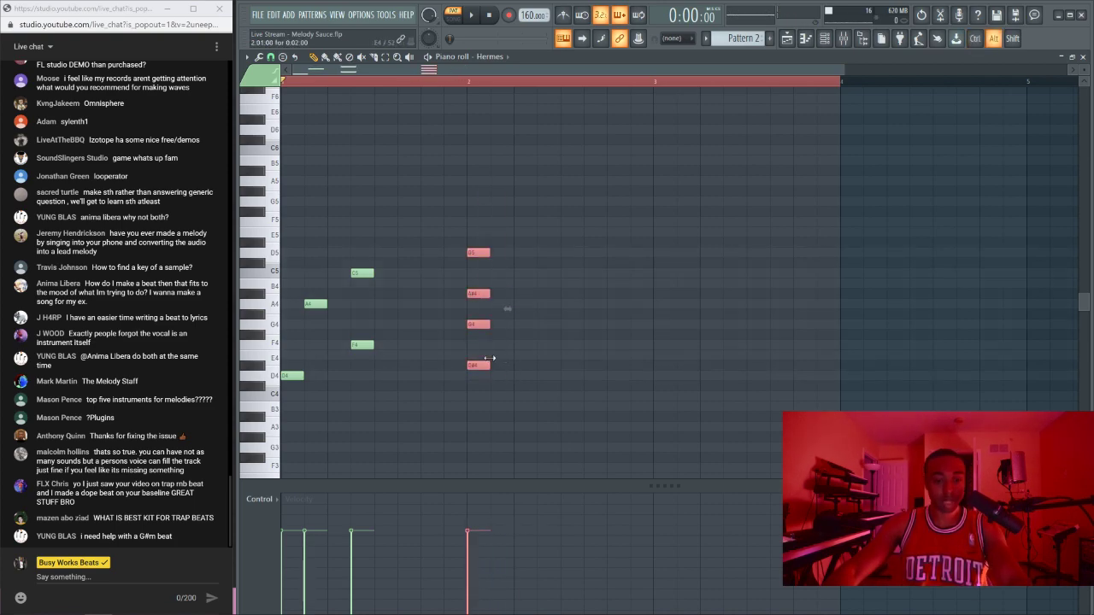
key(ctrl+d)
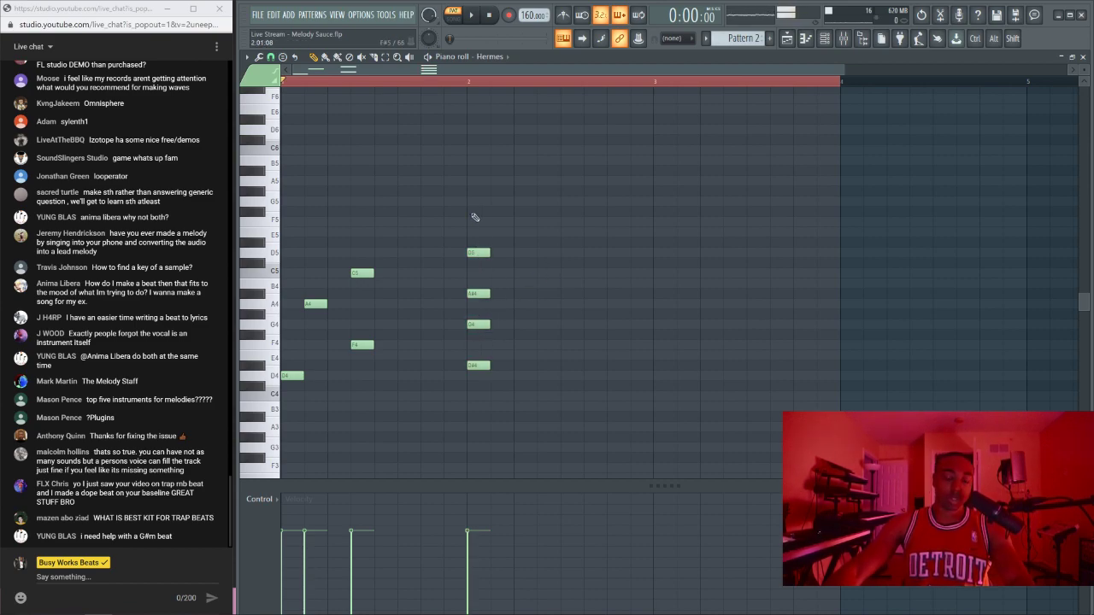
right_click(479, 253)
right_click(479, 294)
right_click(479, 325)
right_click(481, 366)
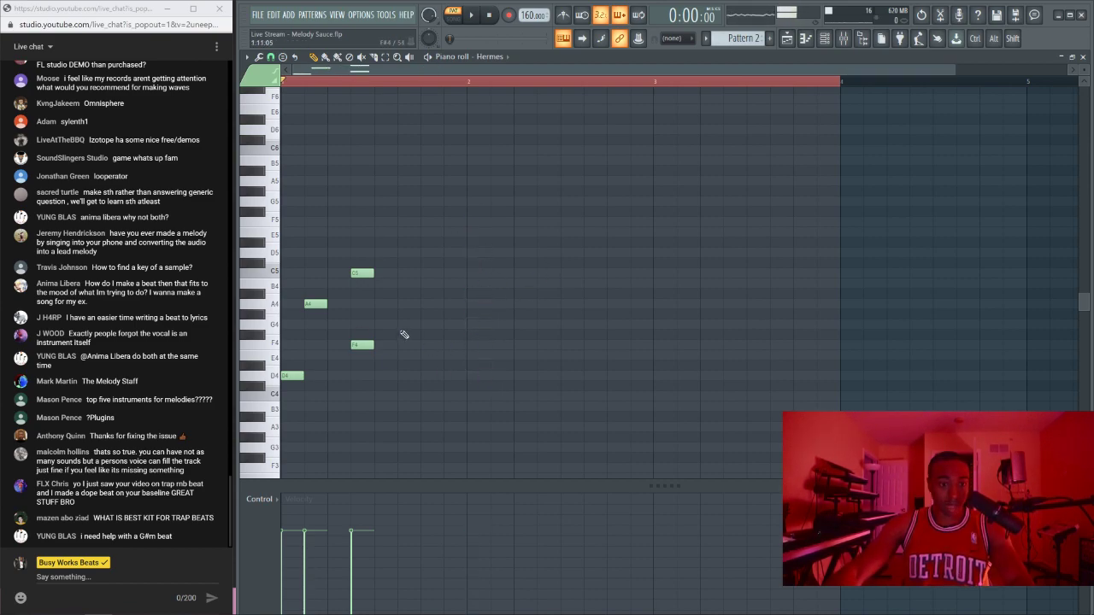
Step: Play back the opening phrase and add short A4 and D5 notes at the end of bar 1
key(space)
key(space)
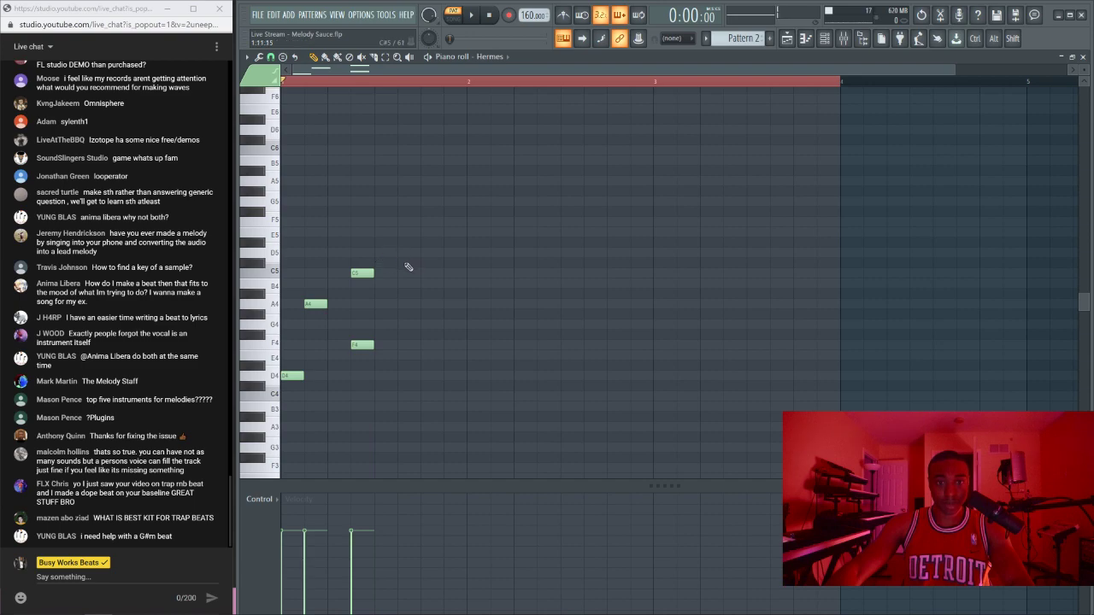
click(424, 304)
click(449, 253)
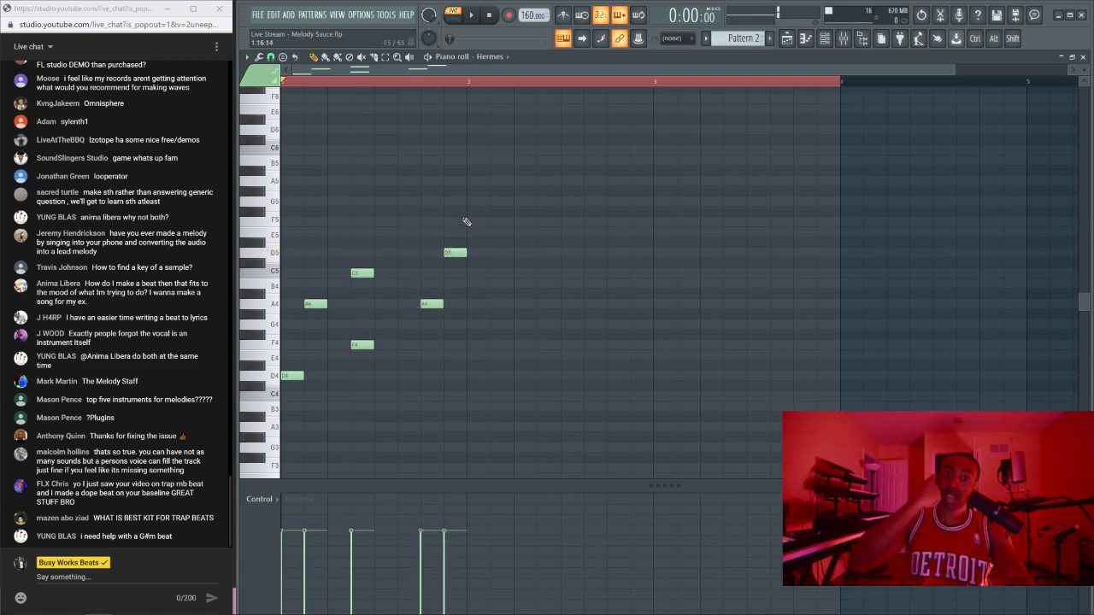
Step: Point out the individual notes of the opening phrase in bar 1, selecting the D4, A4 and C5 notes
drag(419, 330, 467, 248)
ctrl+click(291, 378)
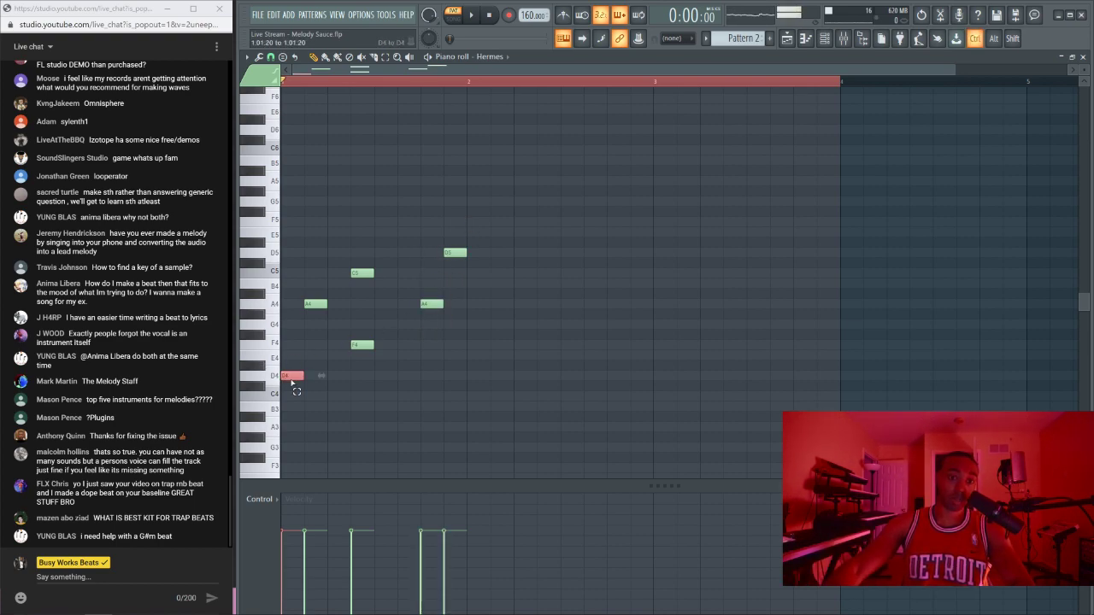
ctrl+click(314, 318)
ctrl+click(364, 274)
drag(420, 309, 395, 302)
drag(441, 260, 479, 252)
mouse_move(291, 368)
mouse_down()
mouse_move(318, 375)
mouse_move(296, 381)
mouse_up()
Step: Play back the opening phrase, duplicate all its bar 1 notes and place the copy at the start of bar 2
drag(453, 279, 283, 400)
key(space)
key(space)
key(ctrl+b)
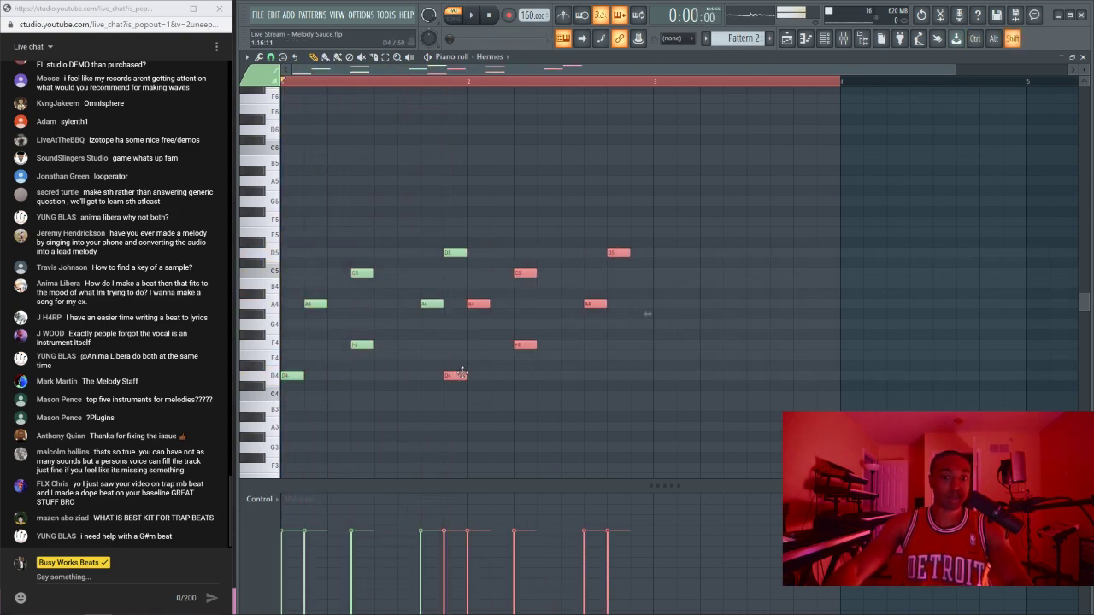
Step: Turn on the metronome and briefly play back the pattern
click(564, 17)
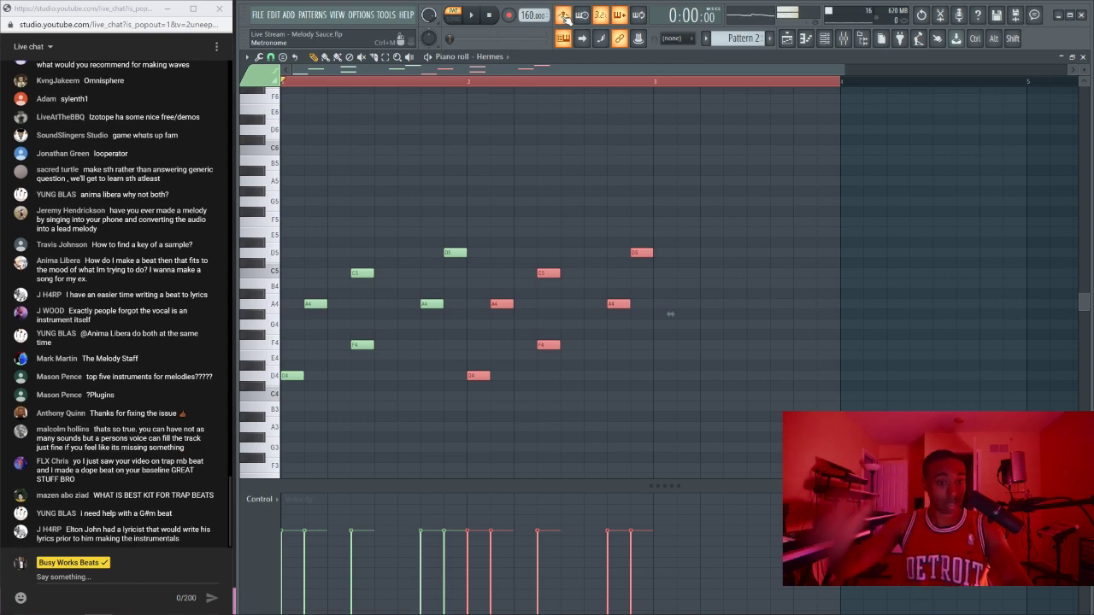
key(space)
key(space)
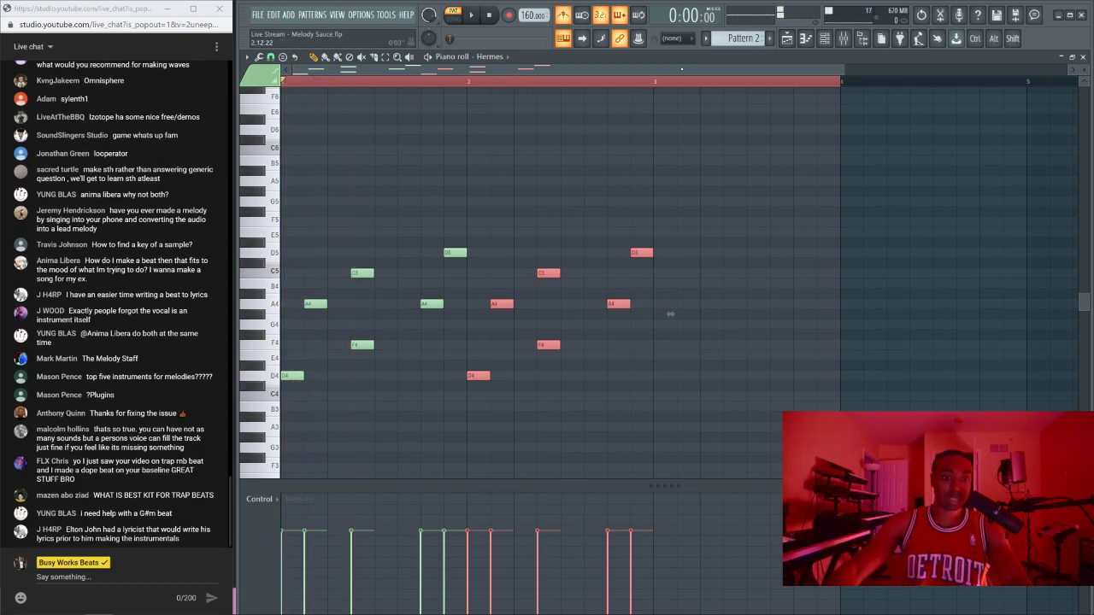
Step: Browse the samples to the BWB WAV 6 KICKS folder, inside Friends Sounds, Splitmind and BWB THE WAVE KIT VOL. 6
click(861, 39)
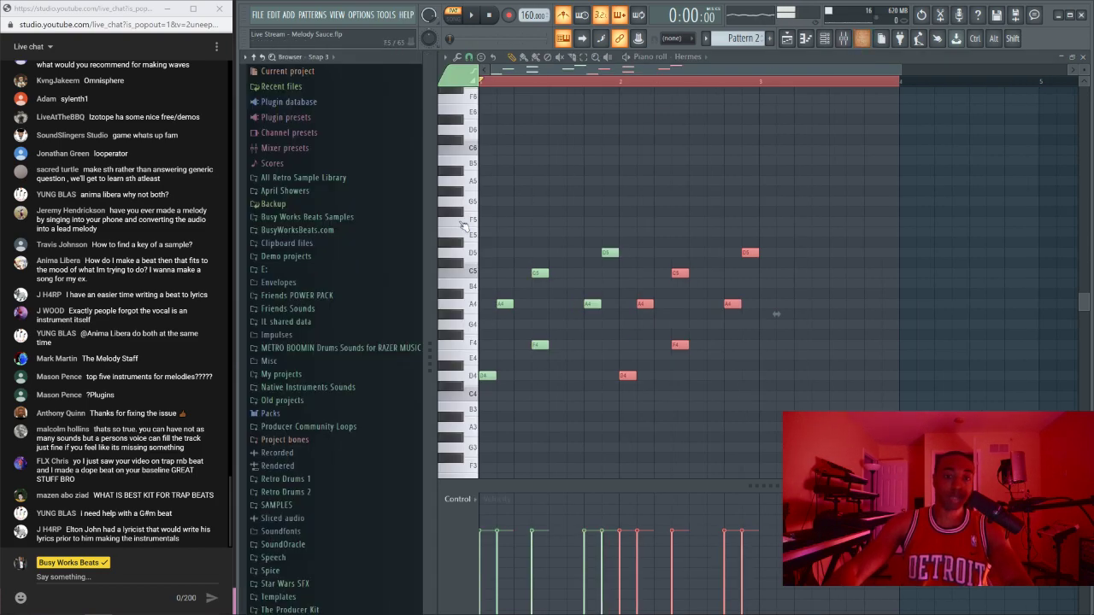
click(309, 309)
scroll(314, 342, down, 10)
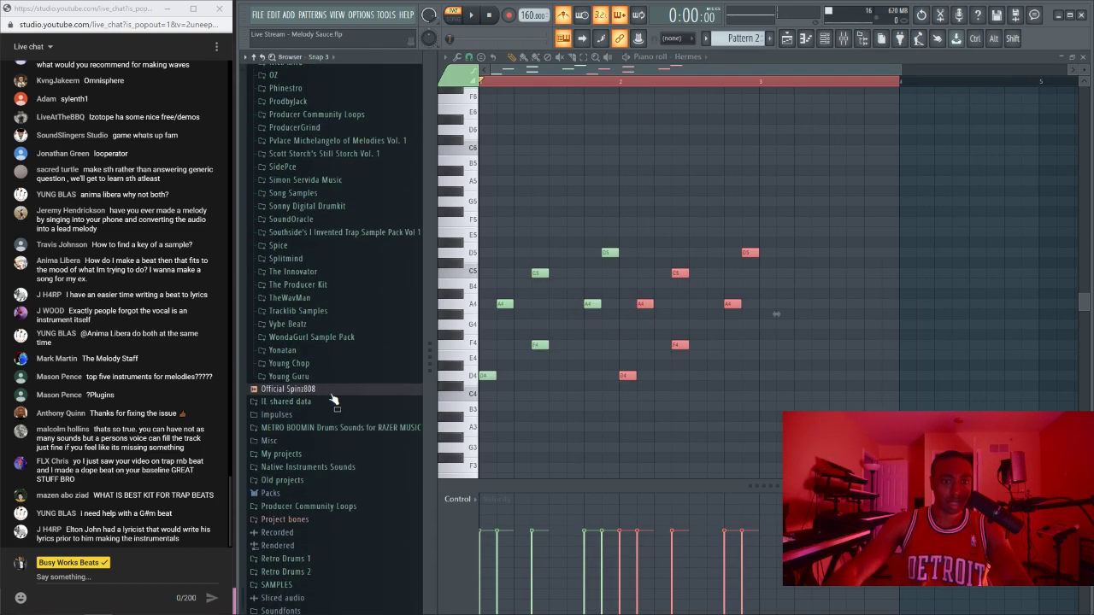
click(287, 259)
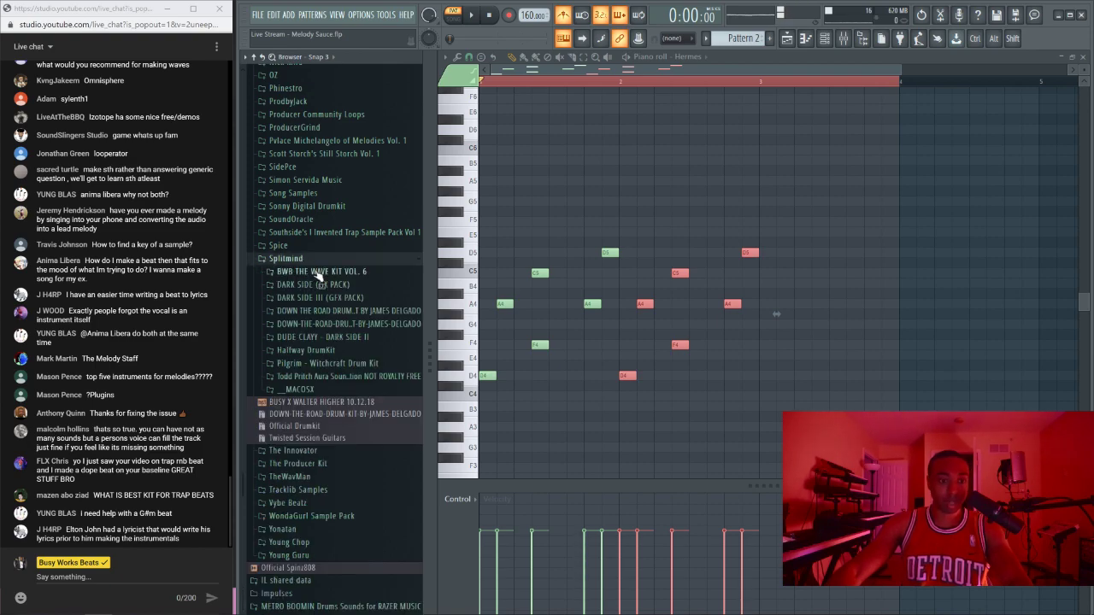
click(318, 272)
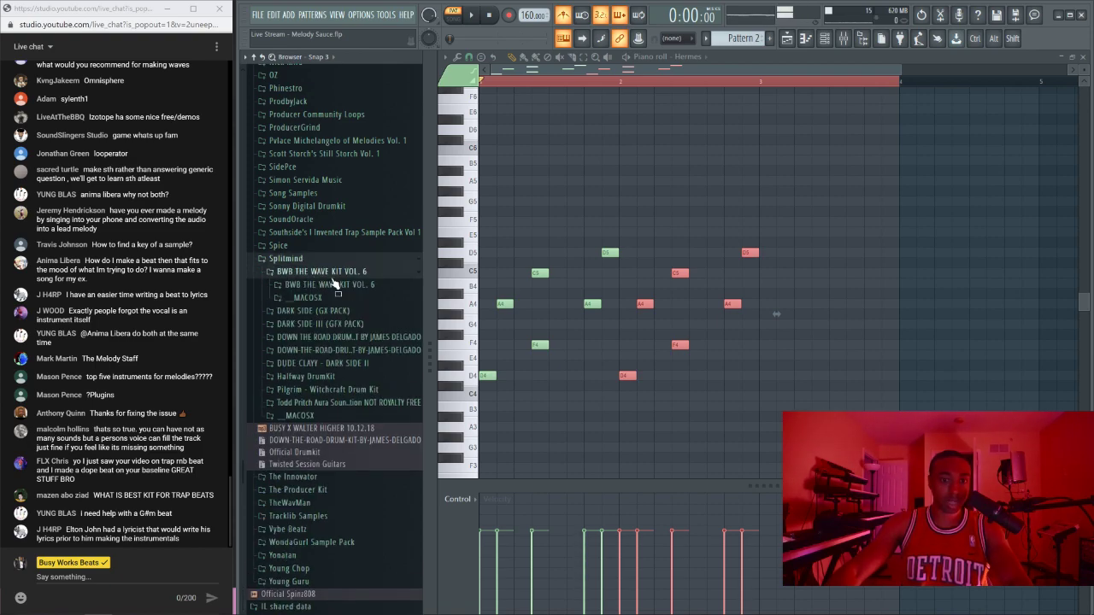
click(332, 285)
click(358, 336)
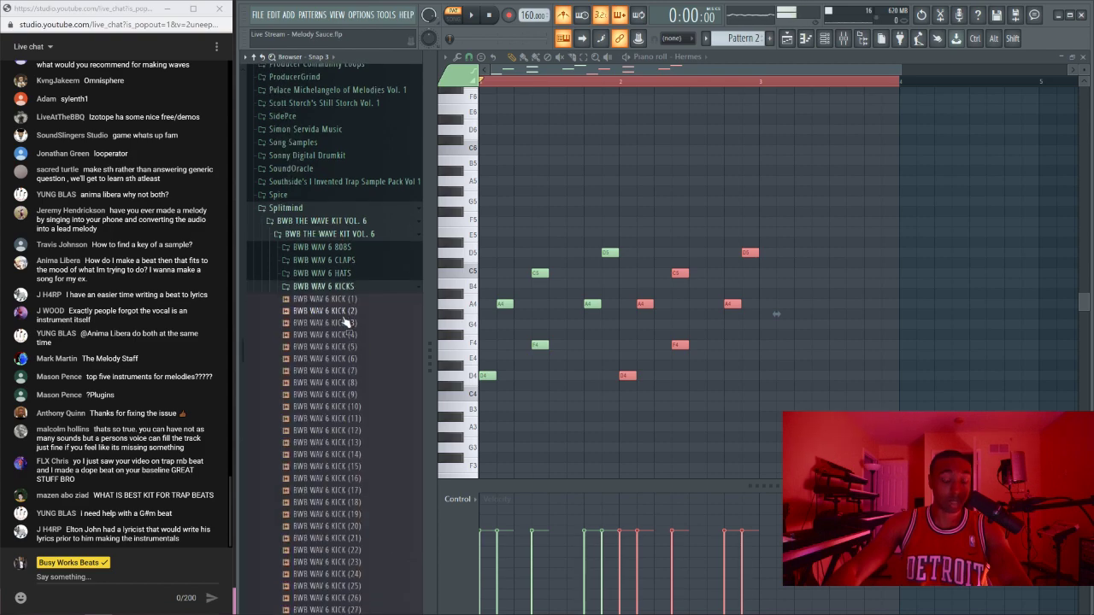
Step: Audition the kick samples BWB WAV 6 KICK (1), (4) and (5)
click(342, 300)
click(340, 335)
click(339, 347)
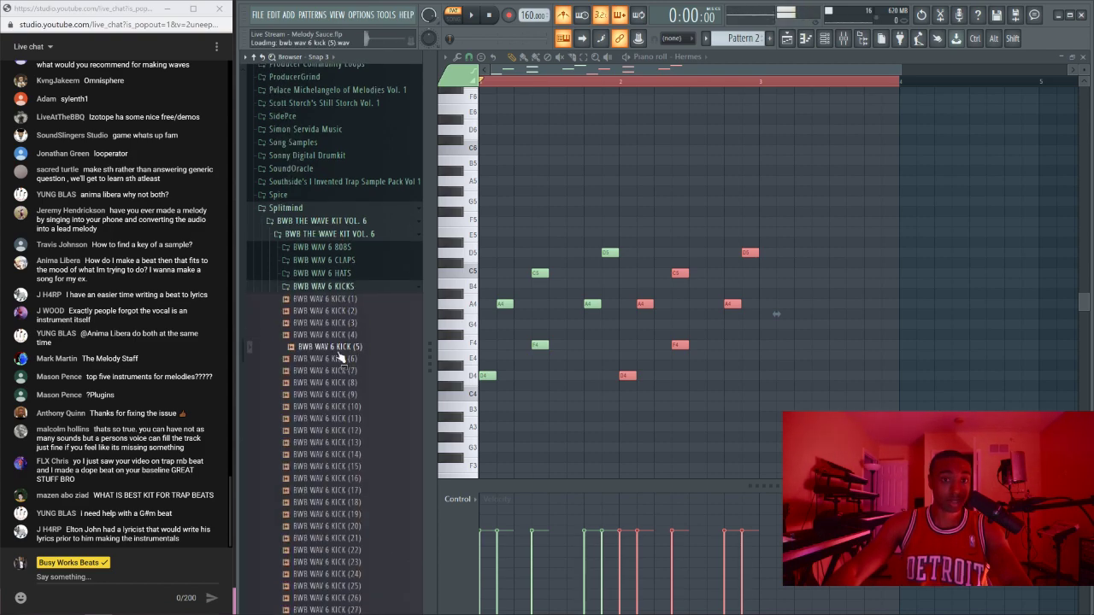
Step: Collapse the kicks, BWB THE WAVE KIT VOL. 6 and Splitmind folders and hide the sample browser
click(338, 286)
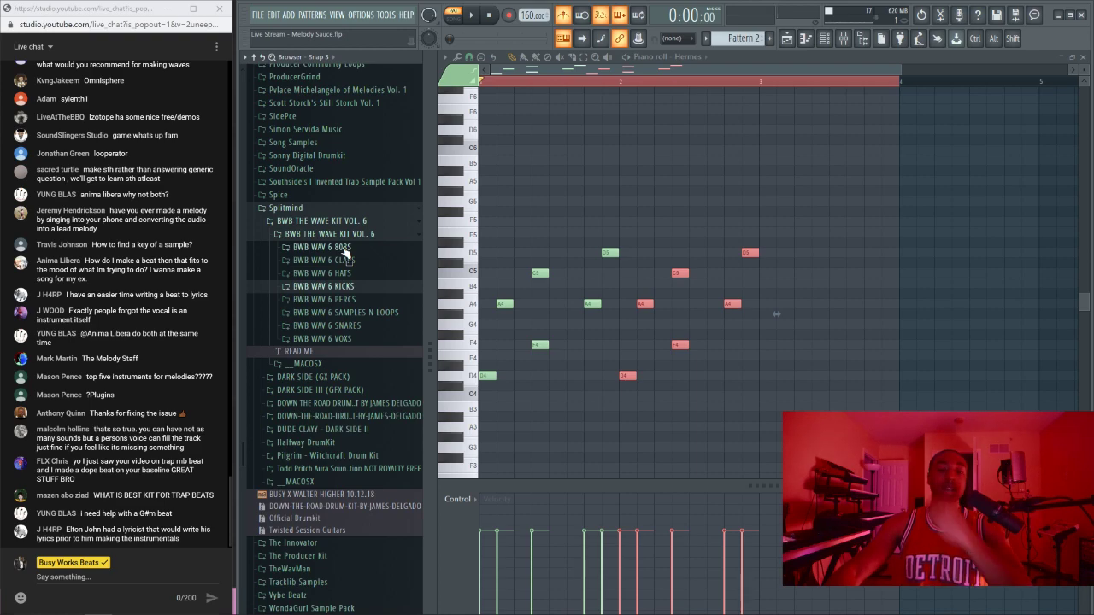
click(342, 233)
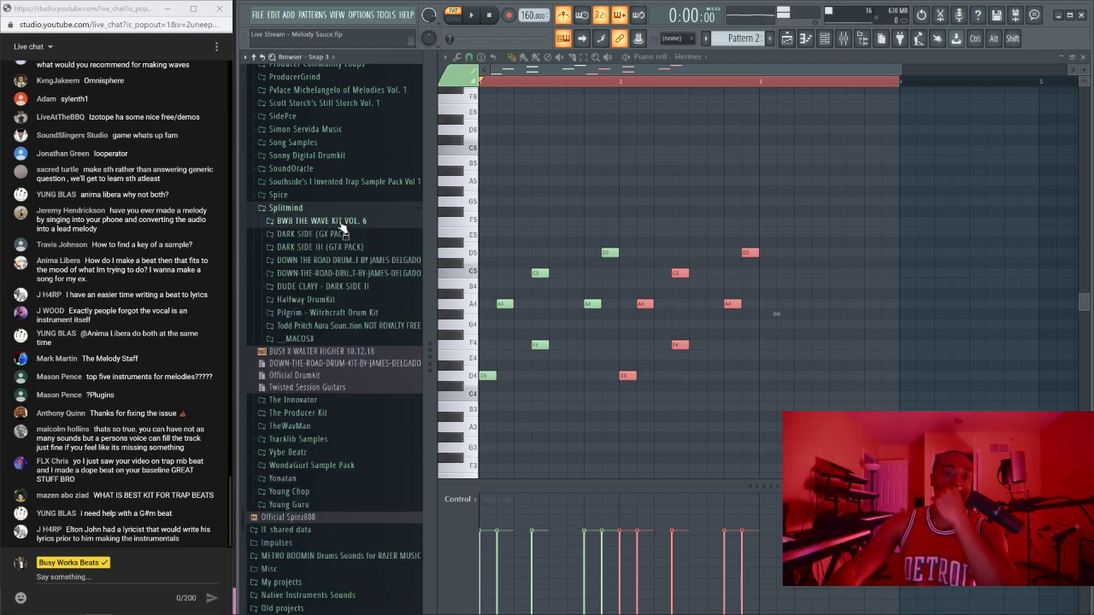
click(327, 210)
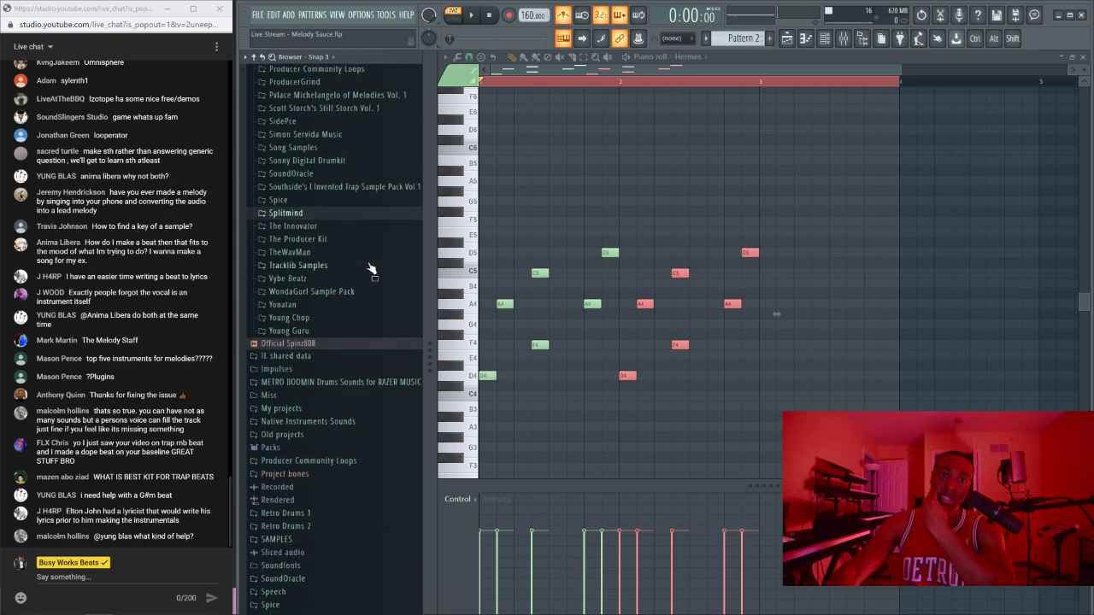
scroll(372, 271, up, 4)
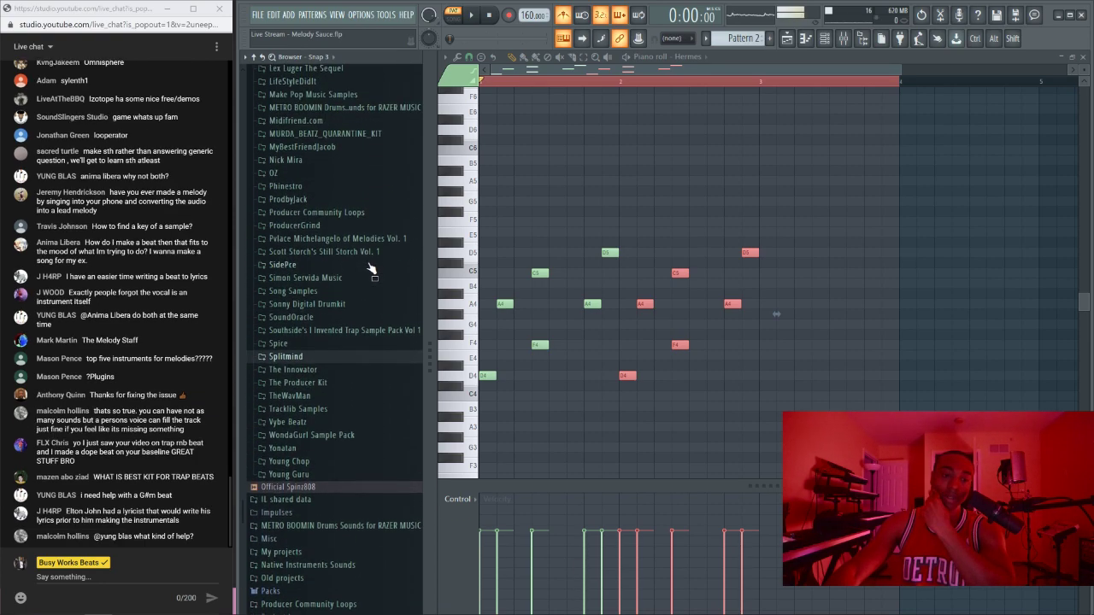
click(863, 38)
click(863, 39)
click(862, 39)
Step: Deselect the copied notes in bar 2 and play back the two-bar phrase with the metronome
key(ctrl+d)
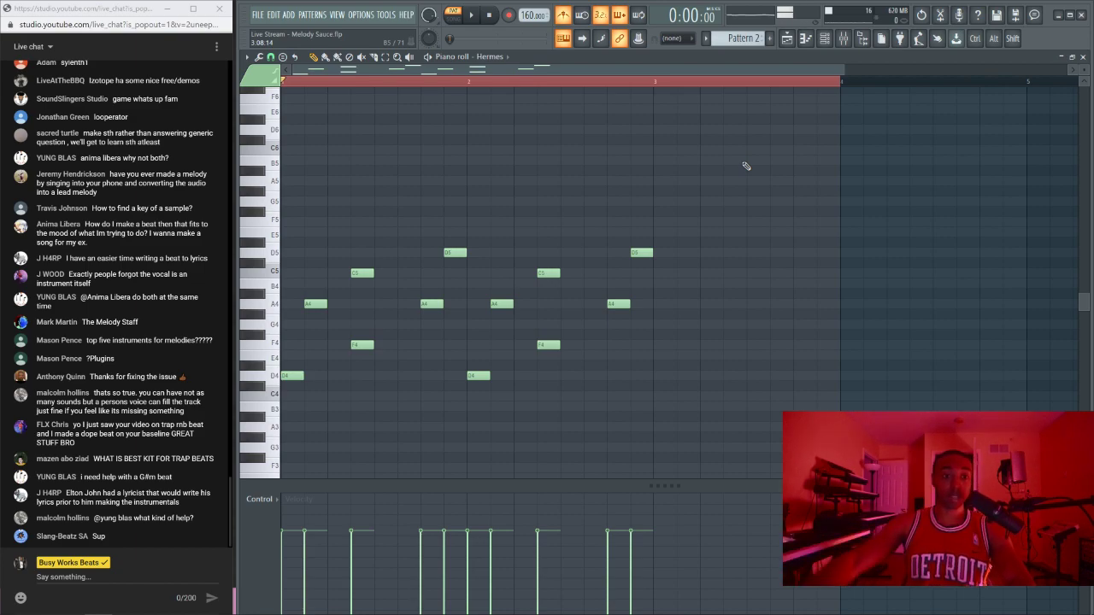
key(space)
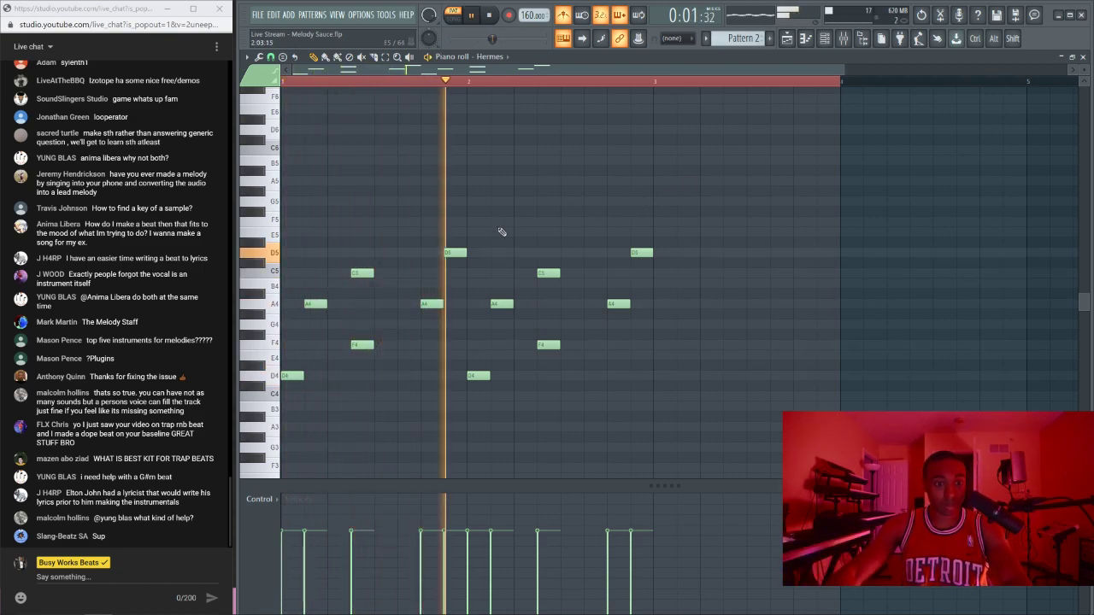
key(space)
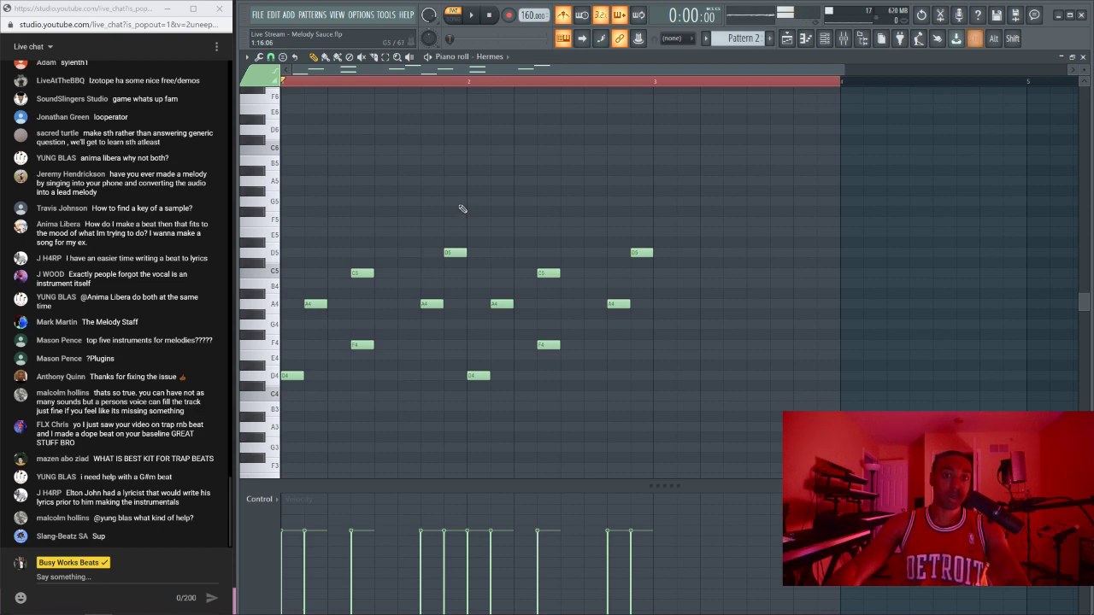
Step: Highlight the bar 1 phrase and its bar 2 copy in turn to compare them
drag(459, 198, 287, 438)
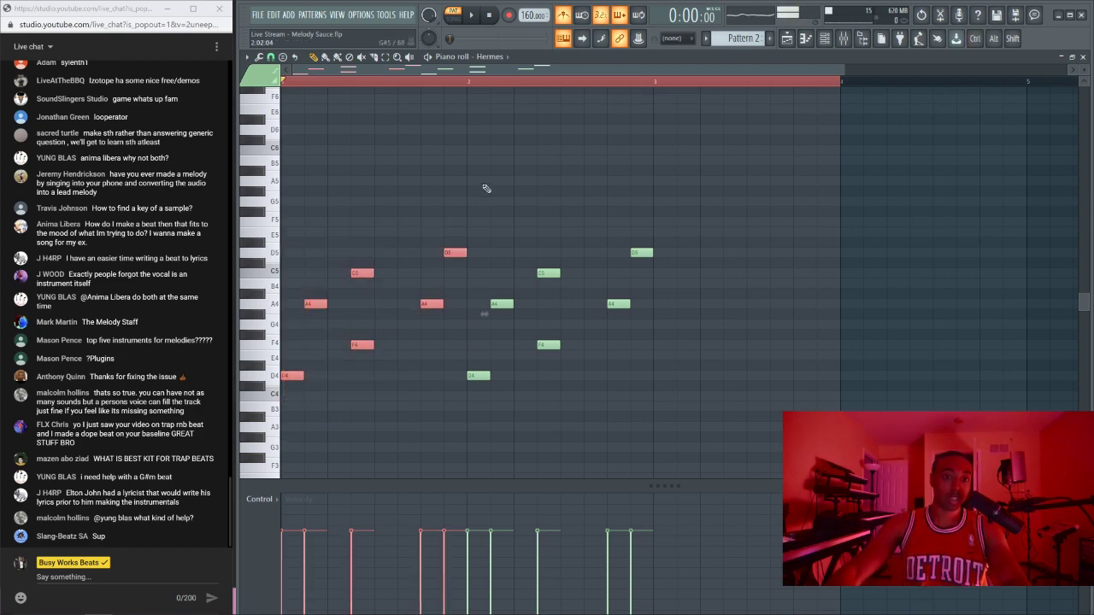
drag(458, 188, 468, 214)
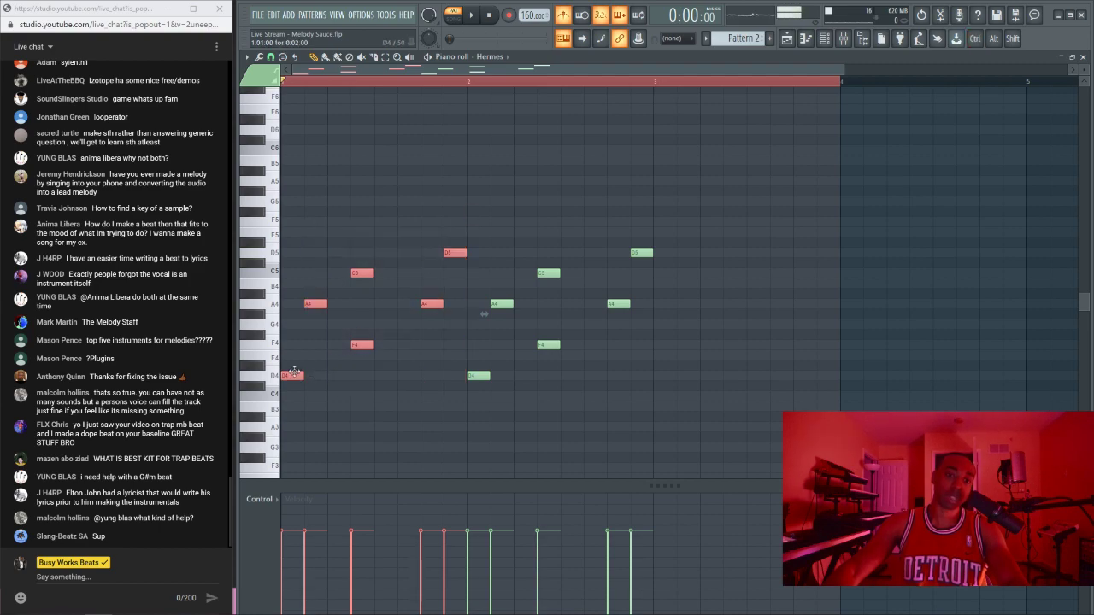
drag(483, 167, 659, 419)
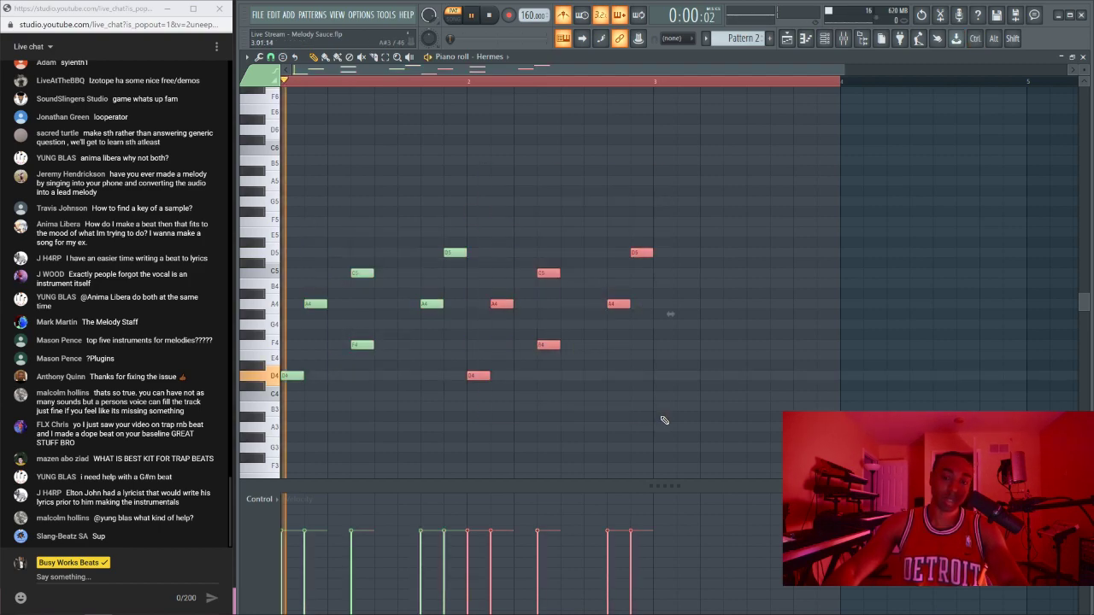
drag(473, 400, 652, 231)
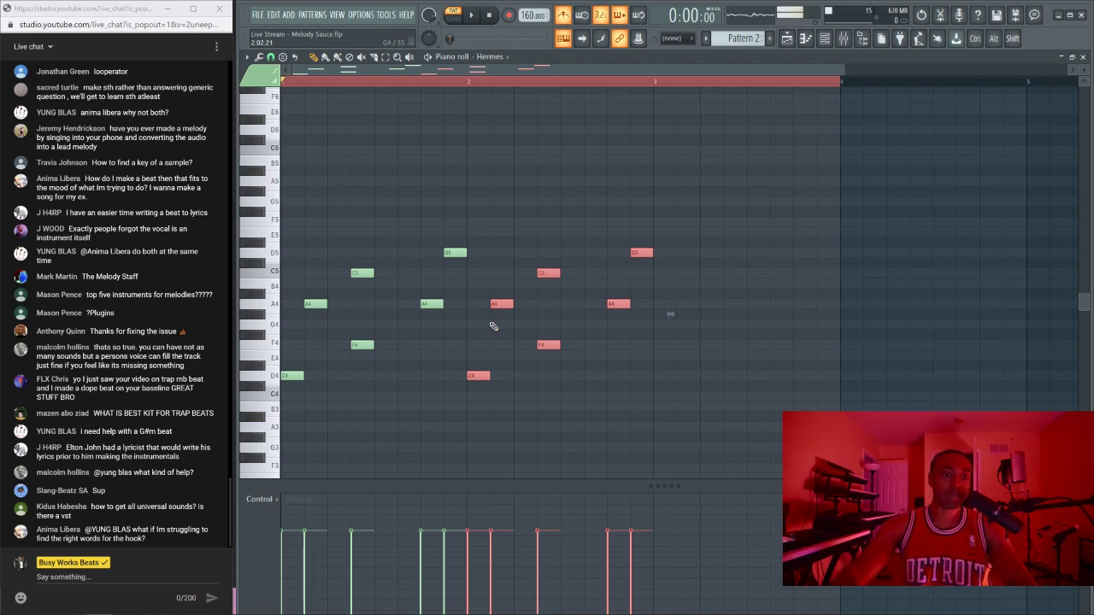
Step: Switch to the YouTube live chat, post the reply "XPAND2" and look back through the viewers' messages
click(127, 577)
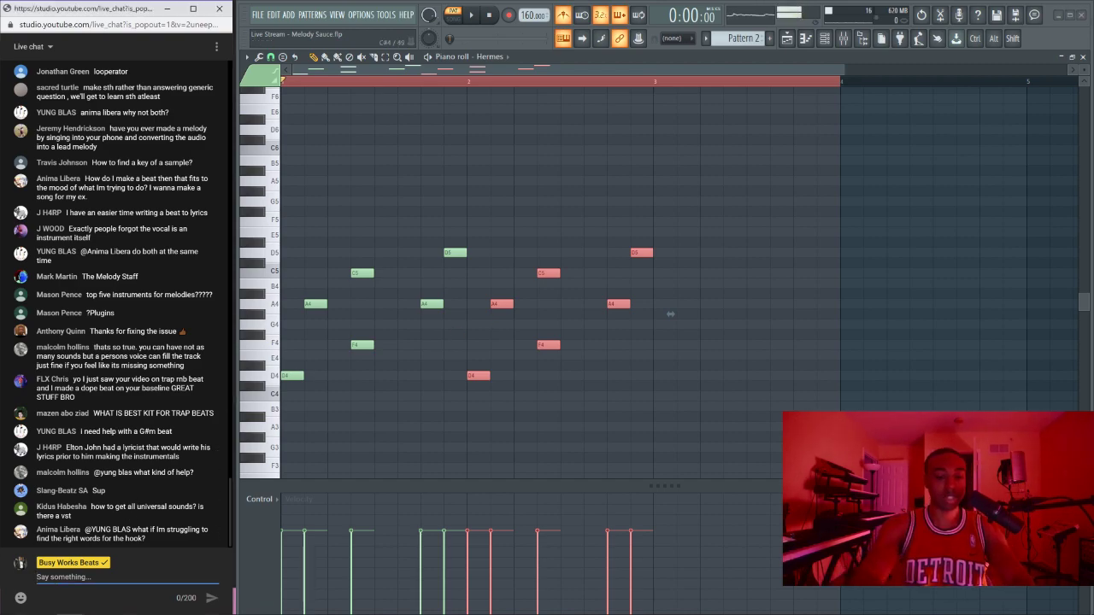
text(XPA)
text(2)
key(Return)
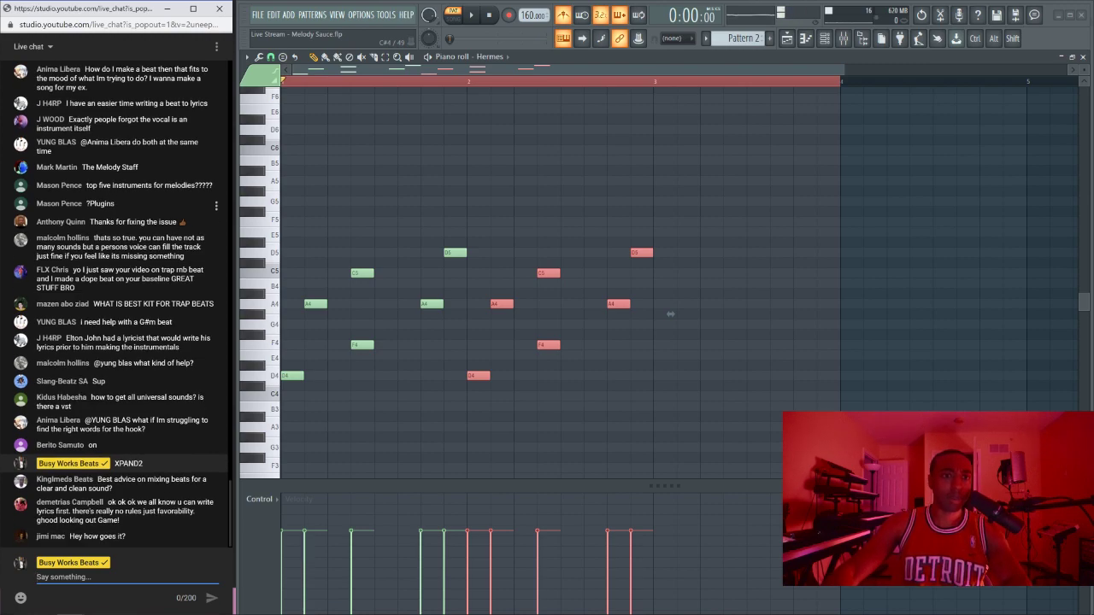
scroll(107, 220, up, 1)
scroll(109, 219, up, 1)
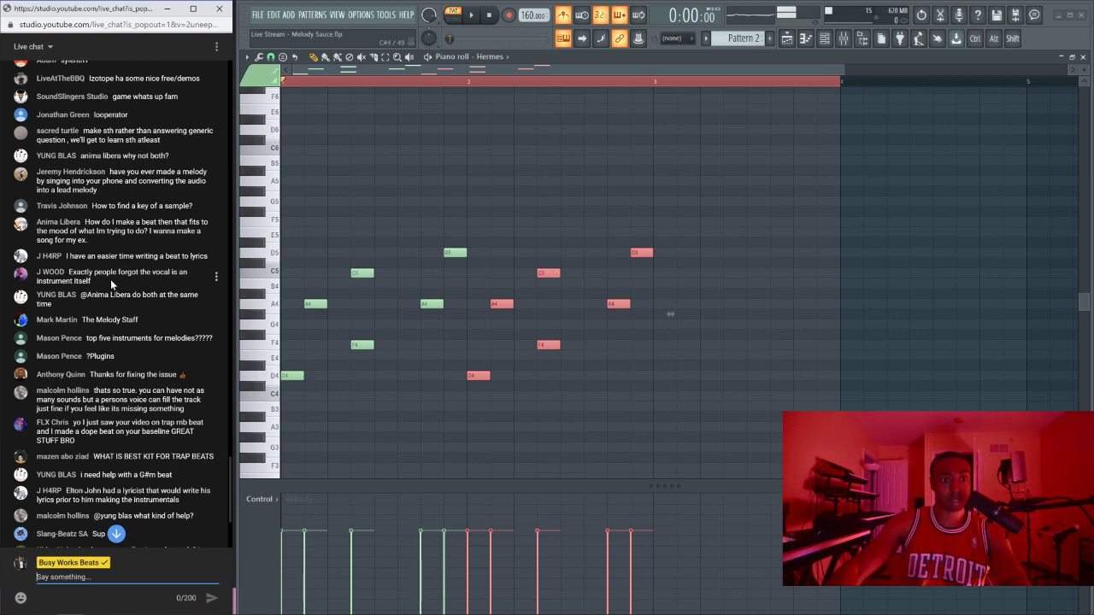
scroll(111, 279, down, 3)
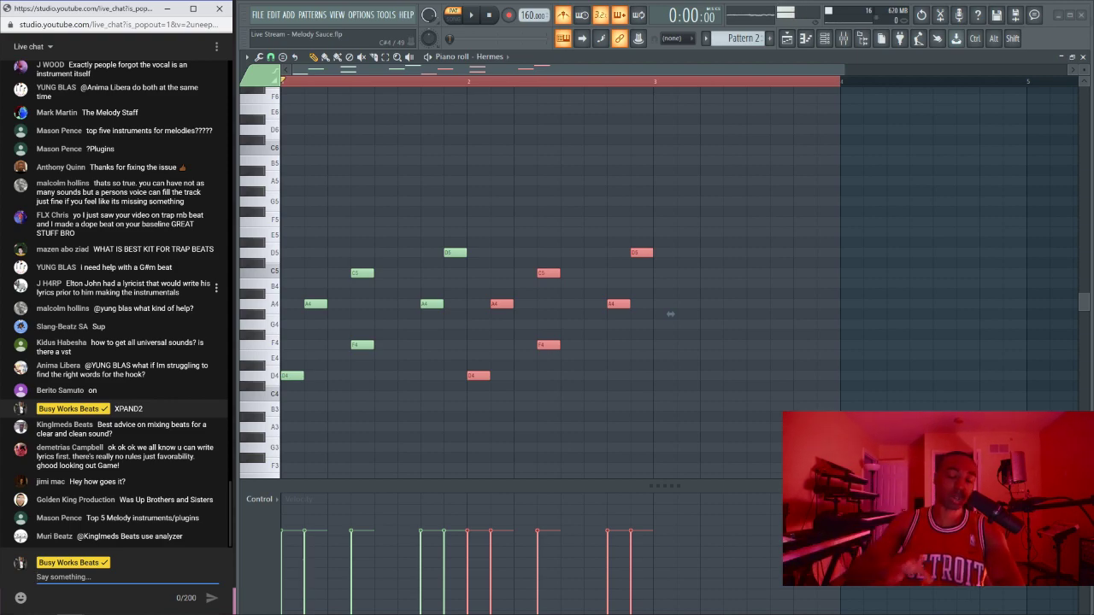
Step: Return to the FL Studio piano roll, clear the note selection and play back both bars
click(670, 314)
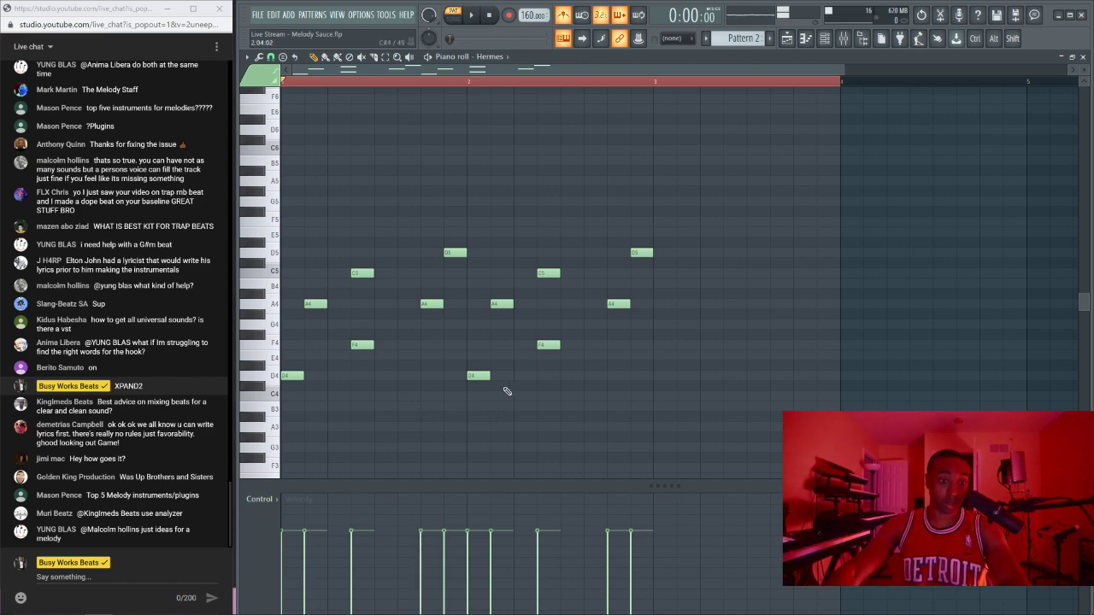
key(space)
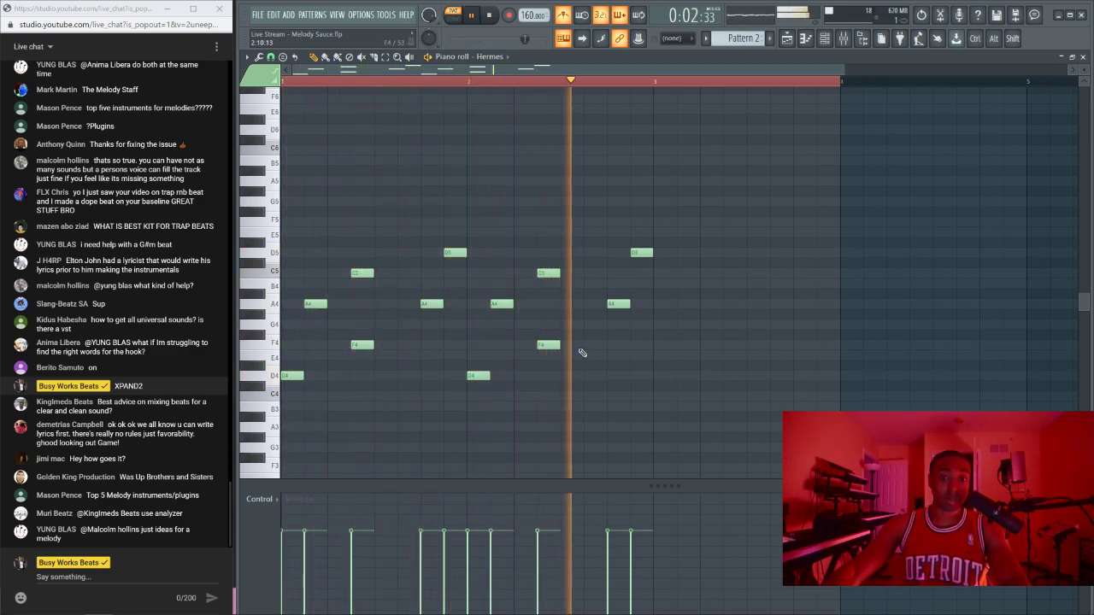
key(space)
Step: Duplicate all the notes of bars 1 and 2 into bars 3 and 4 and clear the selection
drag(709, 391, 282, 213)
key(ctrl+b)
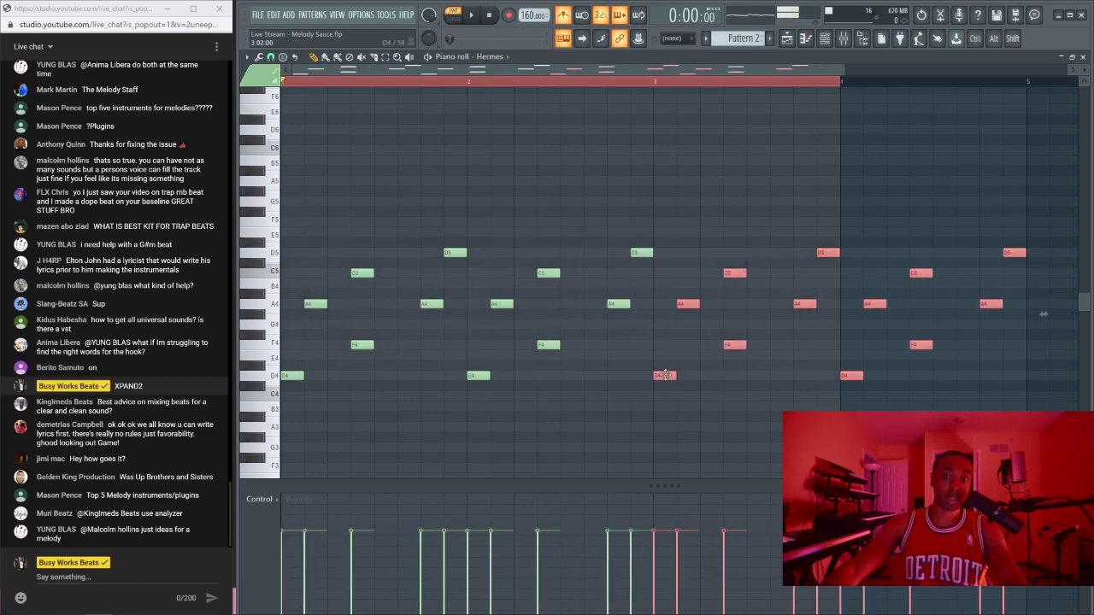
key(ctrl+d)
scroll(706, 86, down, 1)
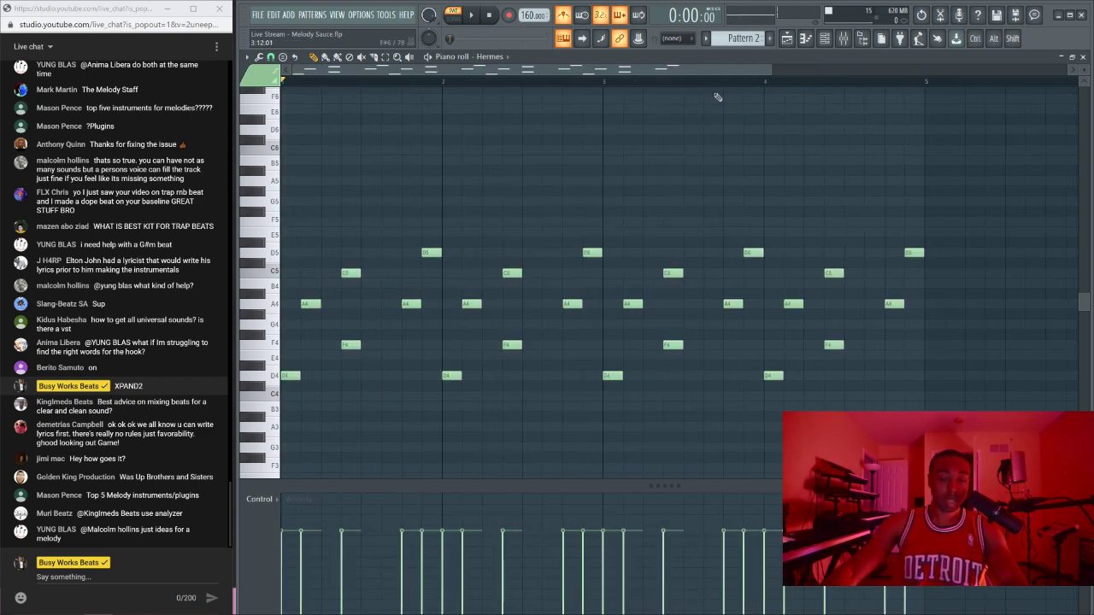
Step: Highlight the four bars of repeated notes in turn, singly and in groups, and start playback of the pattern
drag(752, 220, 287, 407)
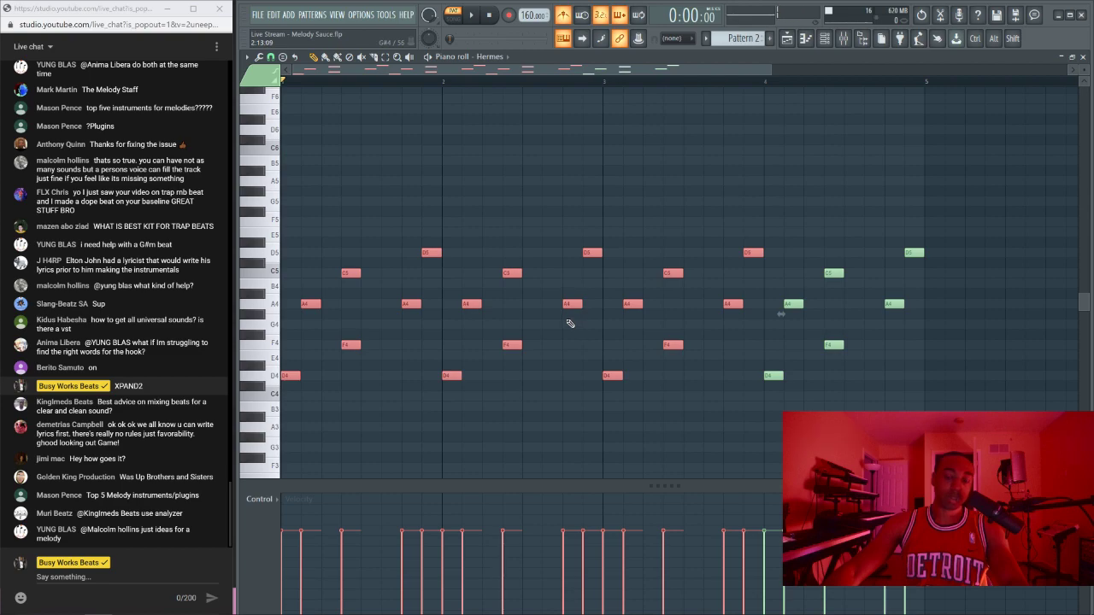
ctrl+drag(448, 410, 551, 249)
ctrl+drag(443, 218, 281, 391)
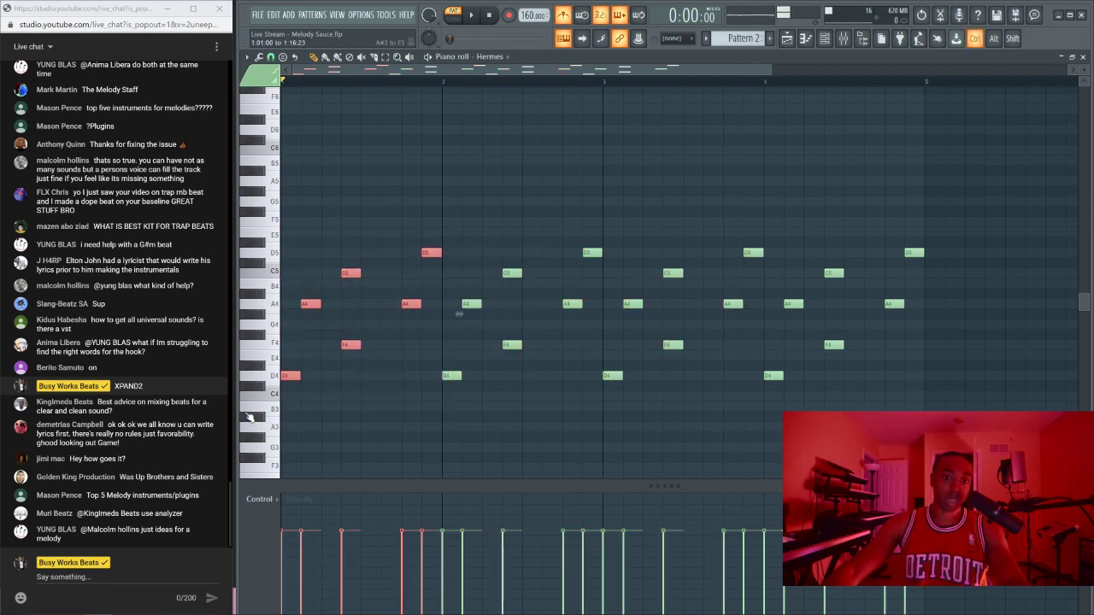
ctrl+drag(458, 198, 600, 432)
ctrl+drag(618, 207, 736, 476)
ctrl+drag(783, 199, 943, 466)
ctrl+drag(941, 314, 941, 314)
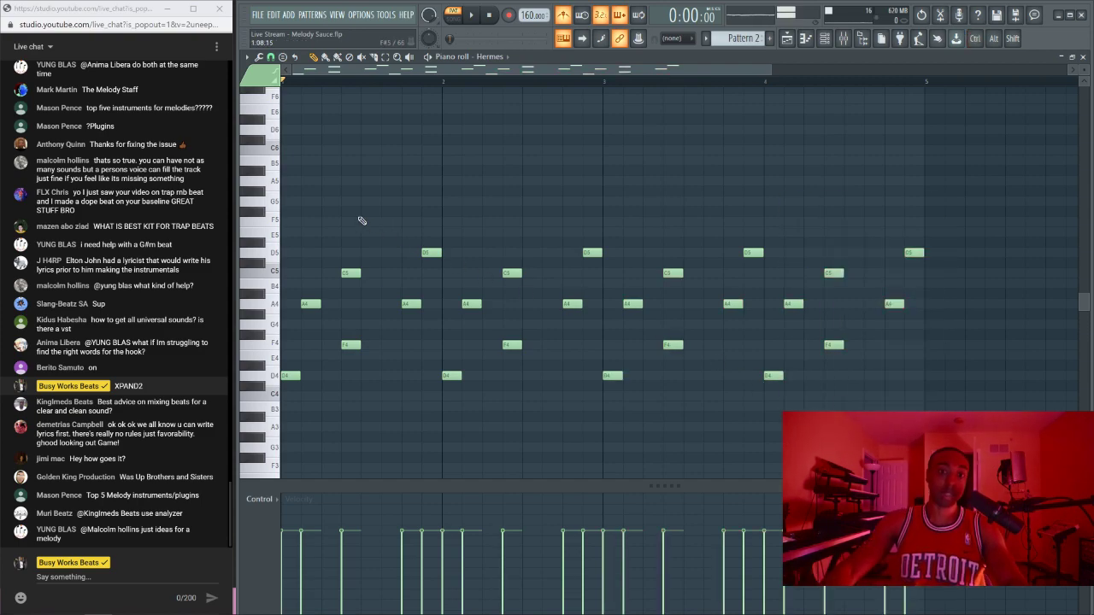
ctrl+drag(349, 207, 764, 418)
ctrl+drag(779, 196, 962, 420)
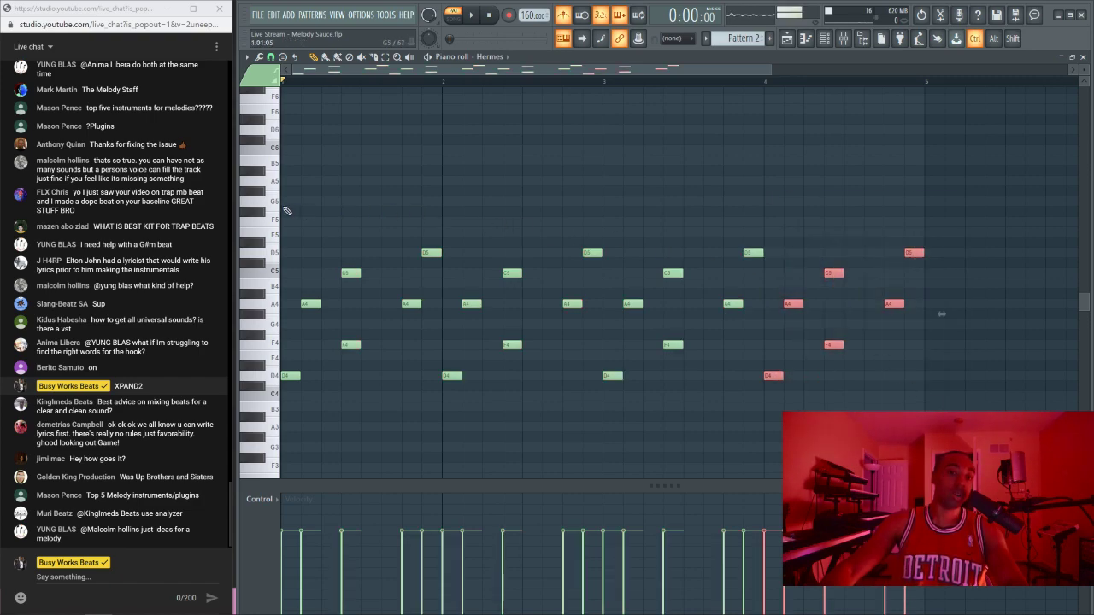
ctrl+drag(285, 208, 443, 412)
ctrl+drag(457, 198, 571, 444)
ctrl+drag(778, 164, 881, 371)
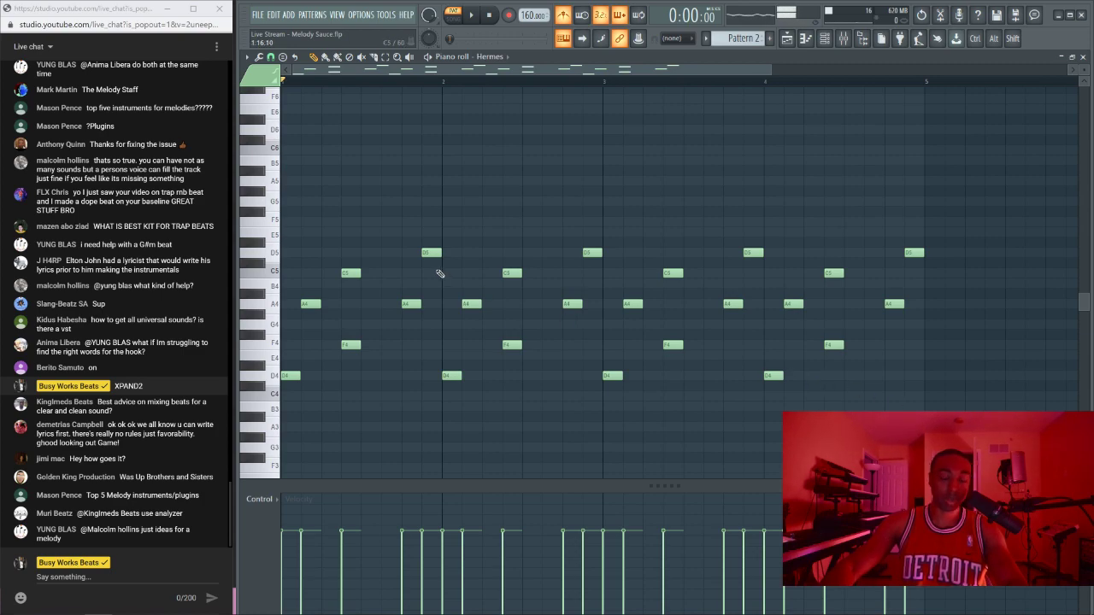
key(space)
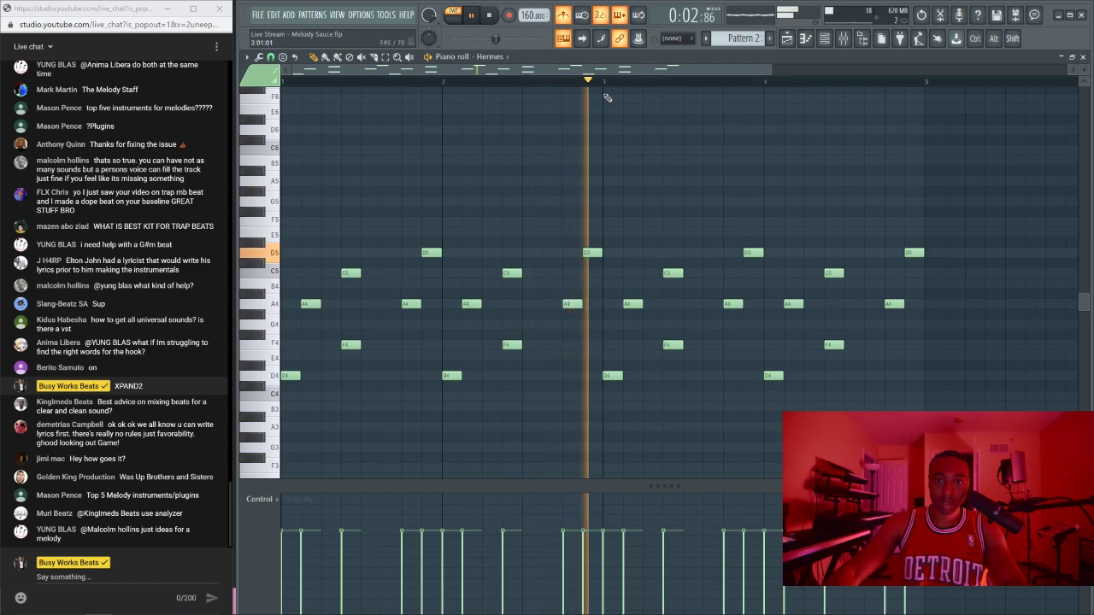
Step: Stop playback and add three notes to bar 4: E5 at its start, D5 above the first A4, and A4 right after the C5
key(space)
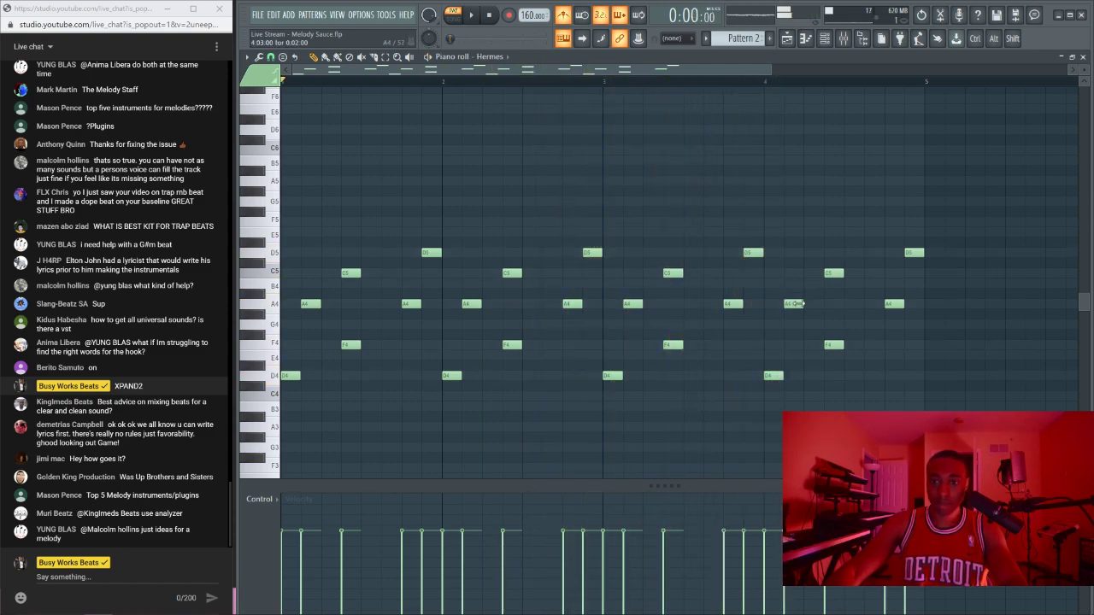
click(781, 221)
mouse_move(769, 220)
mouse_down()
mouse_move(758, 239)
mouse_move(750, 231)
mouse_up()
drag(805, 257, 784, 254)
mouse_move(824, 305)
mouse_down()
mouse_move(813, 276)
mouse_move(832, 319)
mouse_move(834, 308)
mouse_up()
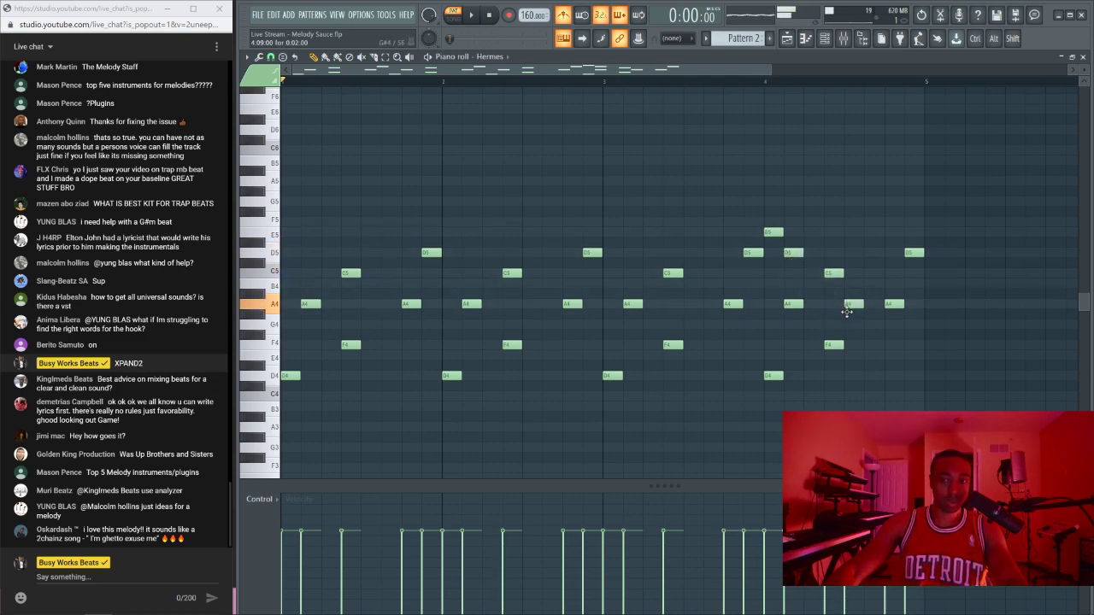
Step: Play the pattern and delete the D4, the F4 and the A4 under the D5 from bar 4
key(space)
right_click(774, 376)
right_click(833, 345)
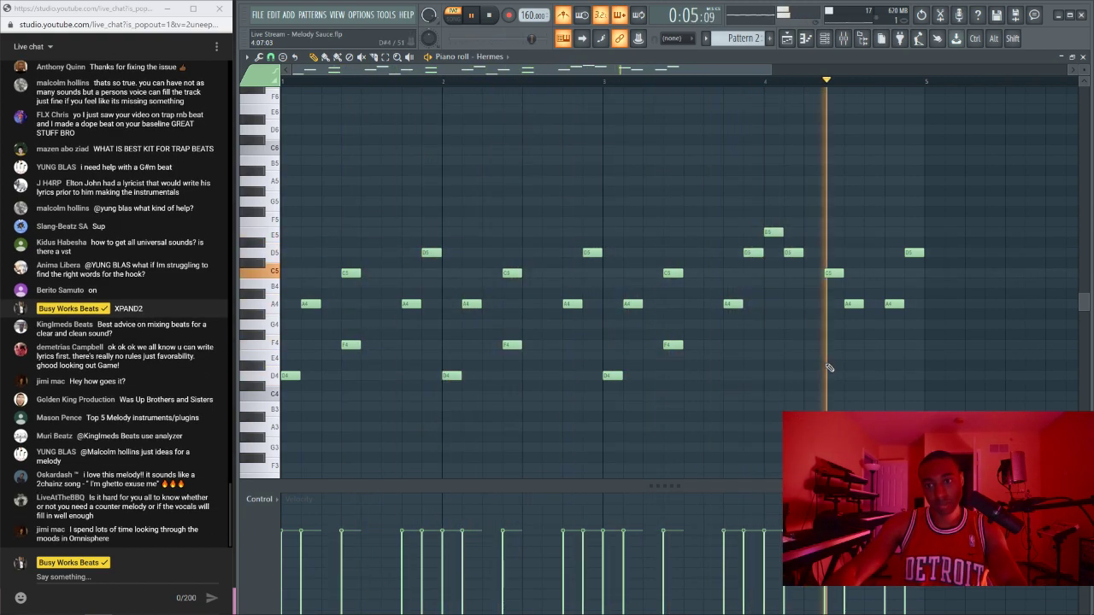
Step: Delete the A4 directly after the C5 in bar 4 and play back the four bars
key(space)
right_click(856, 305)
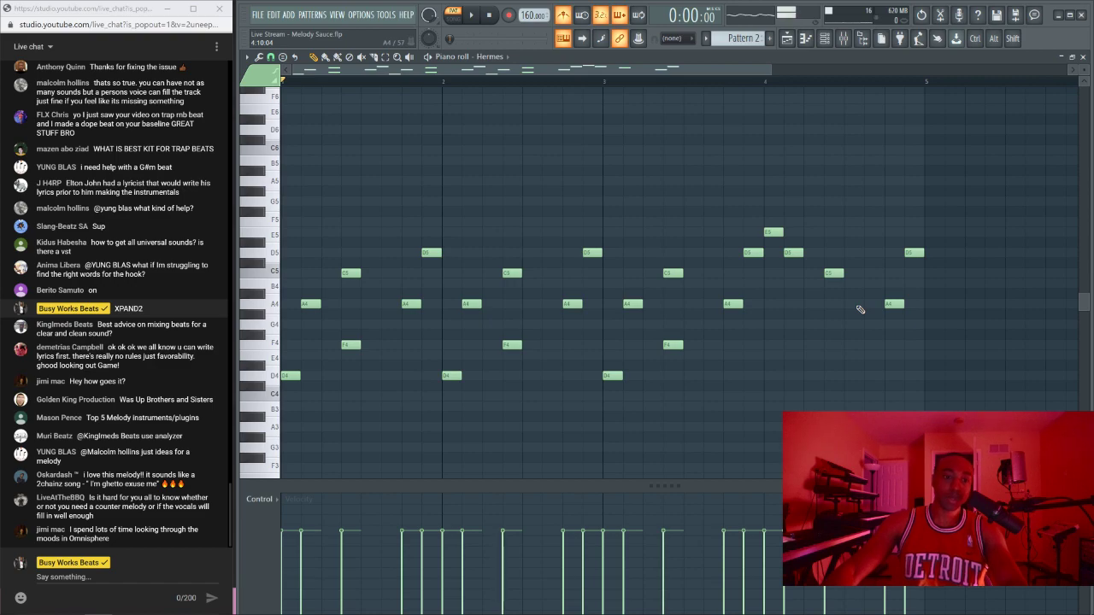
key(space)
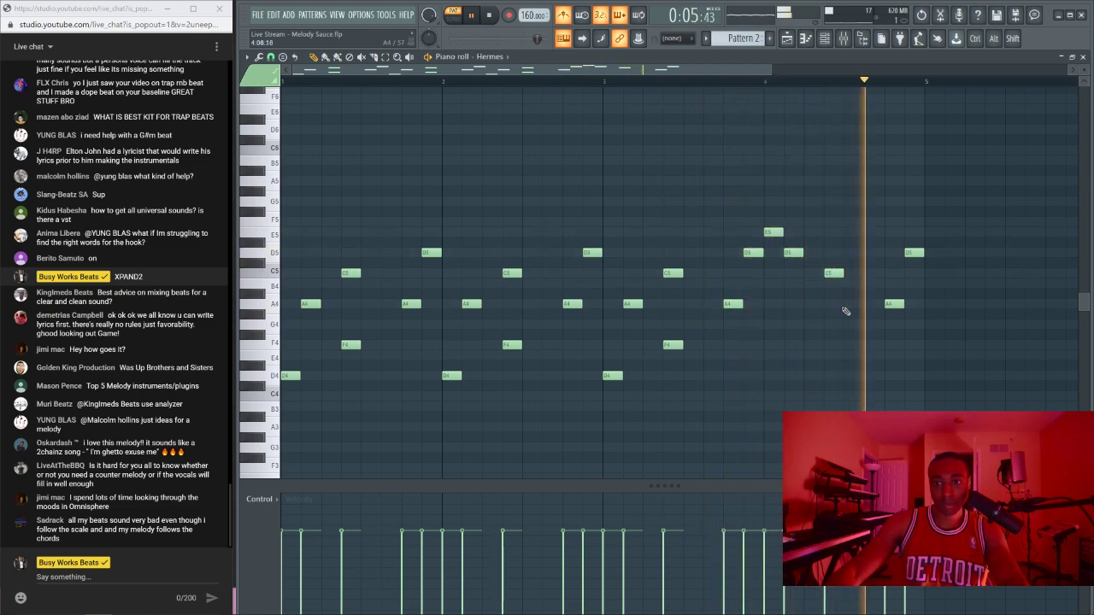
key(space)
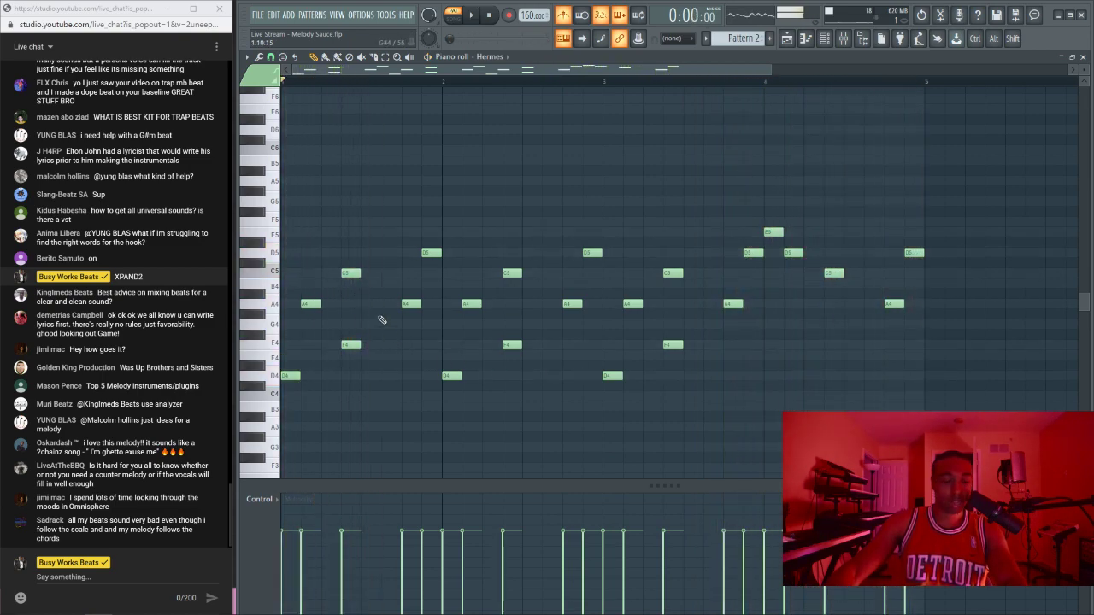
Step: Highlight the empty gaps after the chords in bars 1 and 2 and play the opening of the pattern
drag(368, 238, 407, 449)
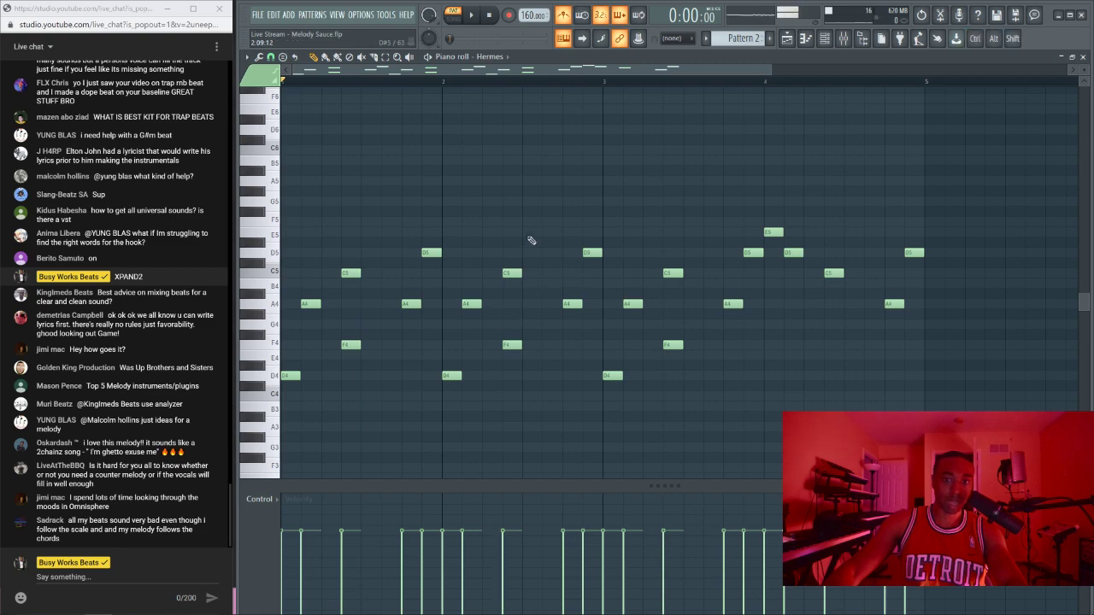
drag(529, 229, 564, 430)
drag(368, 207, 400, 436)
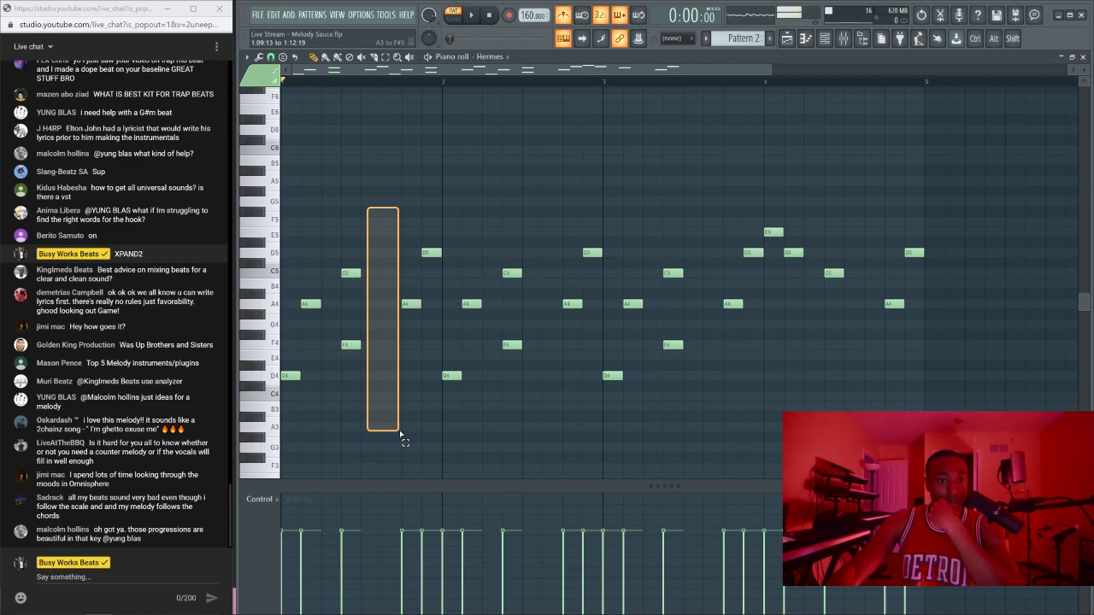
drag(401, 433, 402, 434)
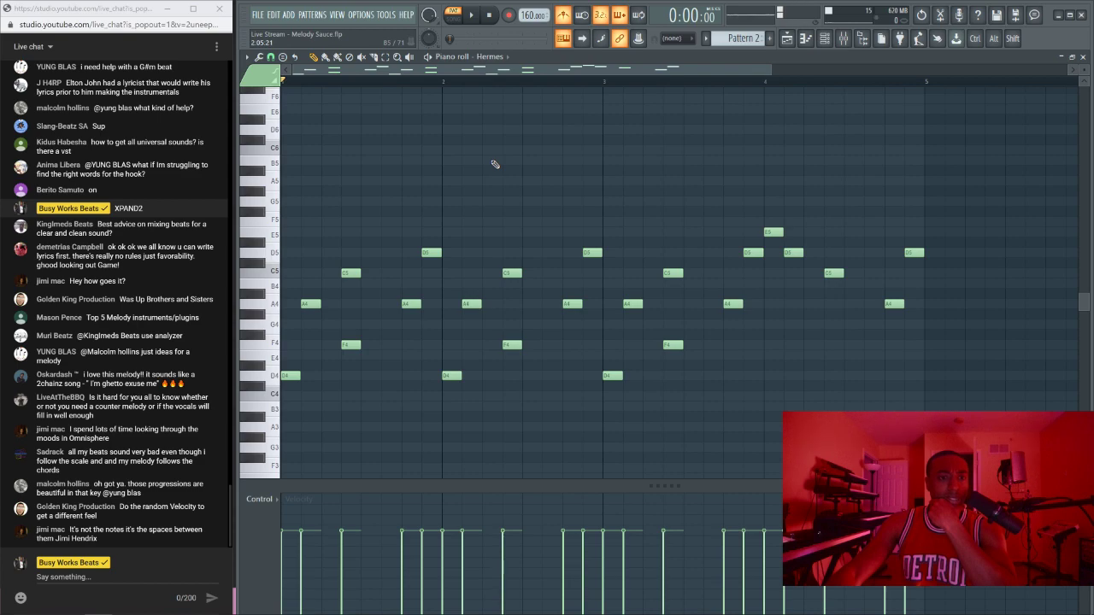
key(space)
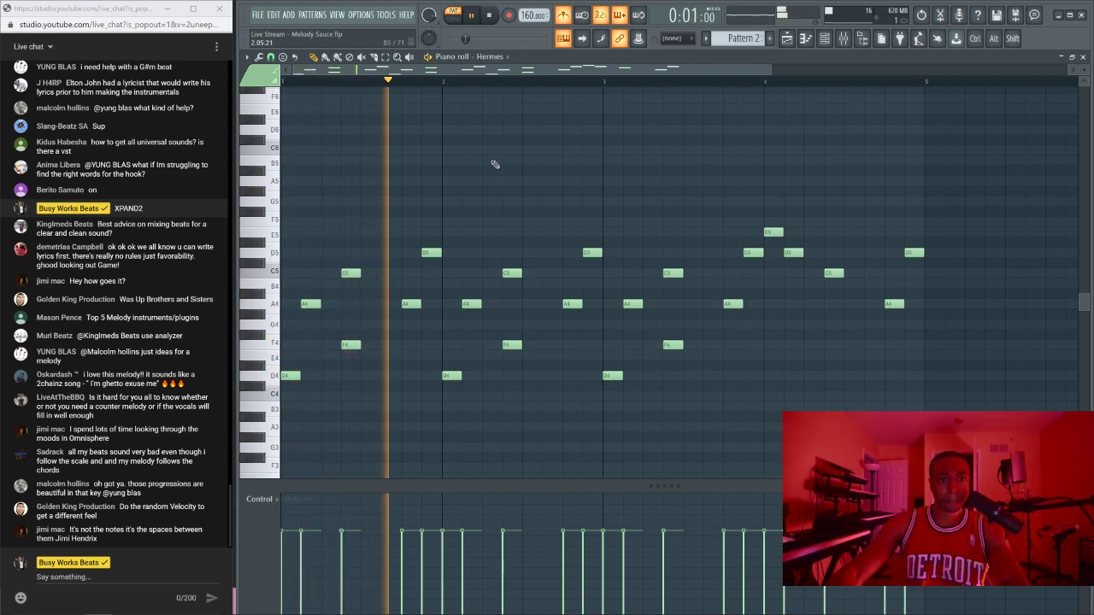
key(space)
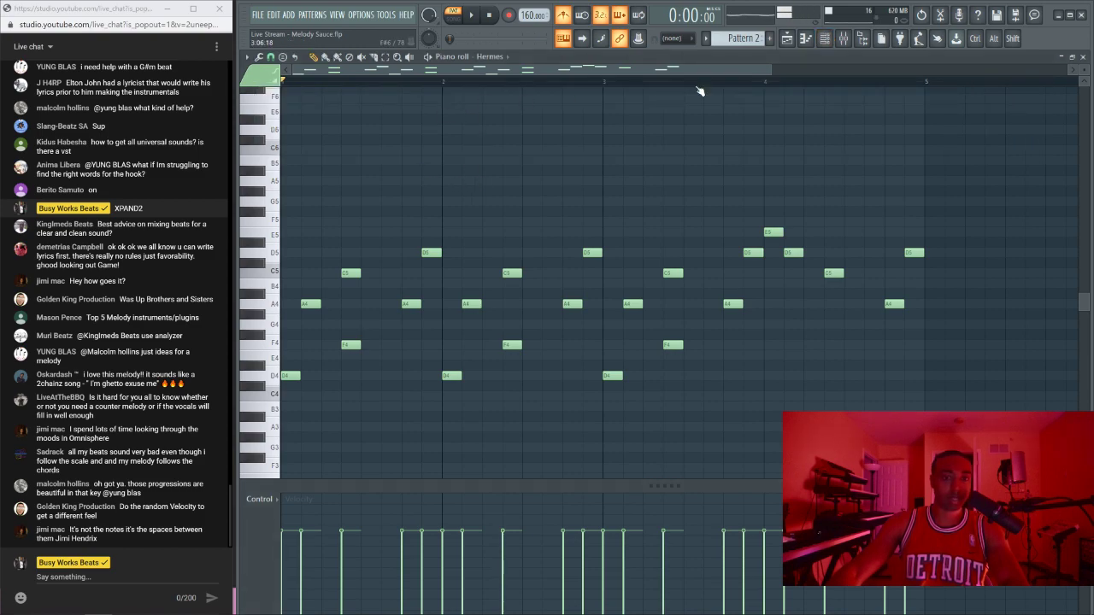
Step: Lower the velocities of bar 1's C5 and F4 chord and bar 2's opening D4, and play back the result
click(825, 41)
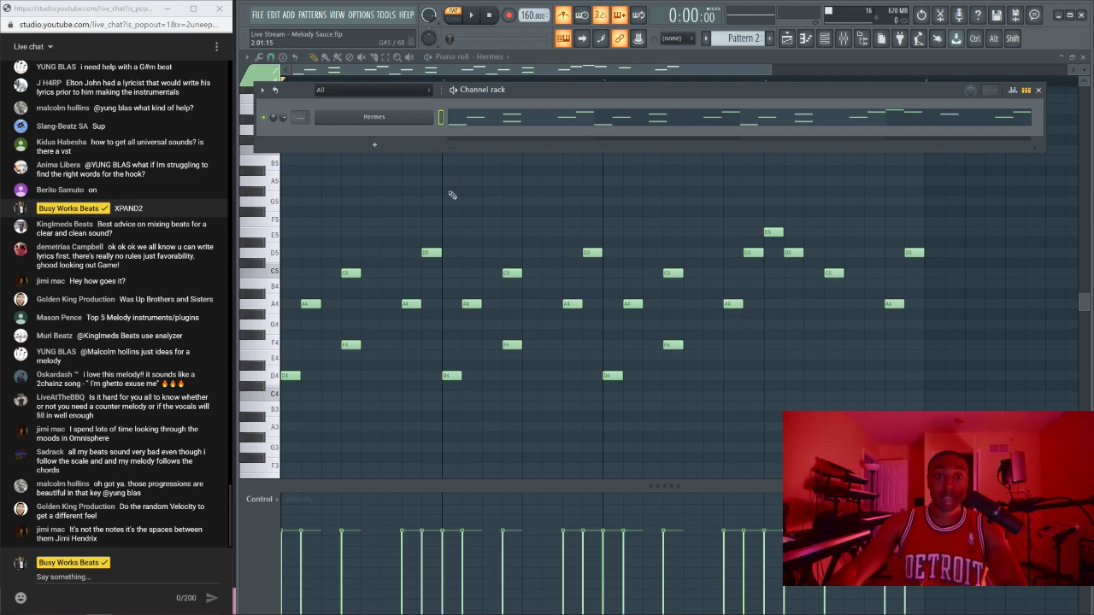
key(F6)
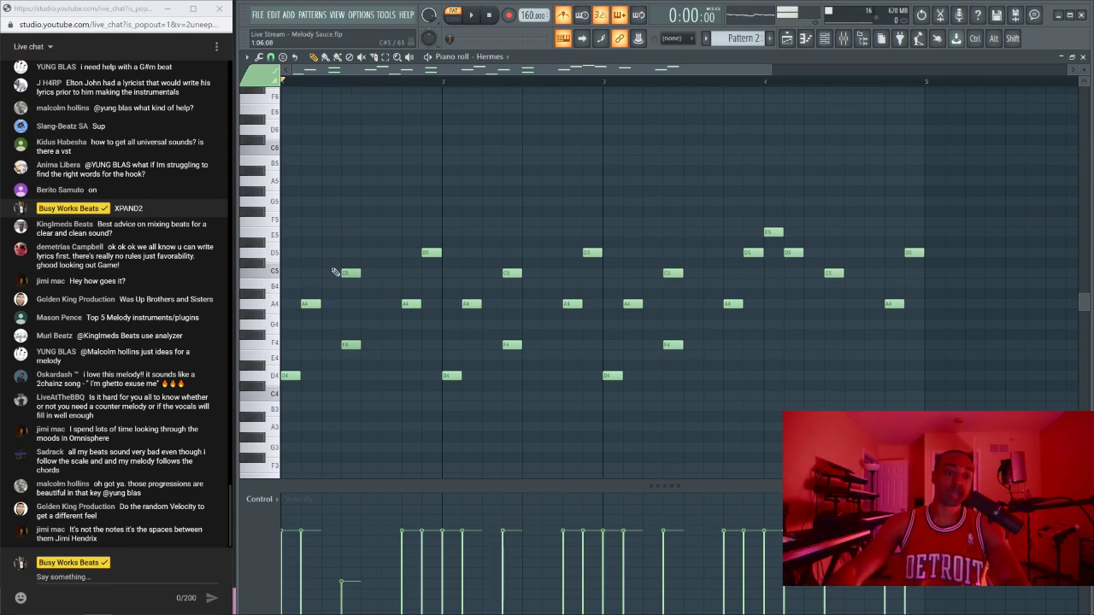
key(space)
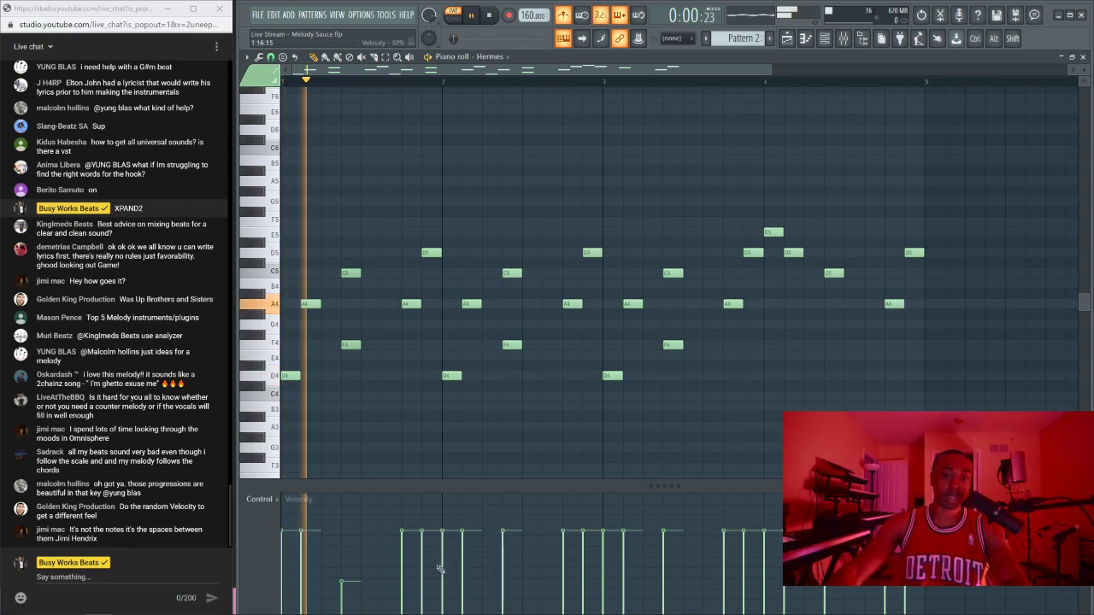
key(space)
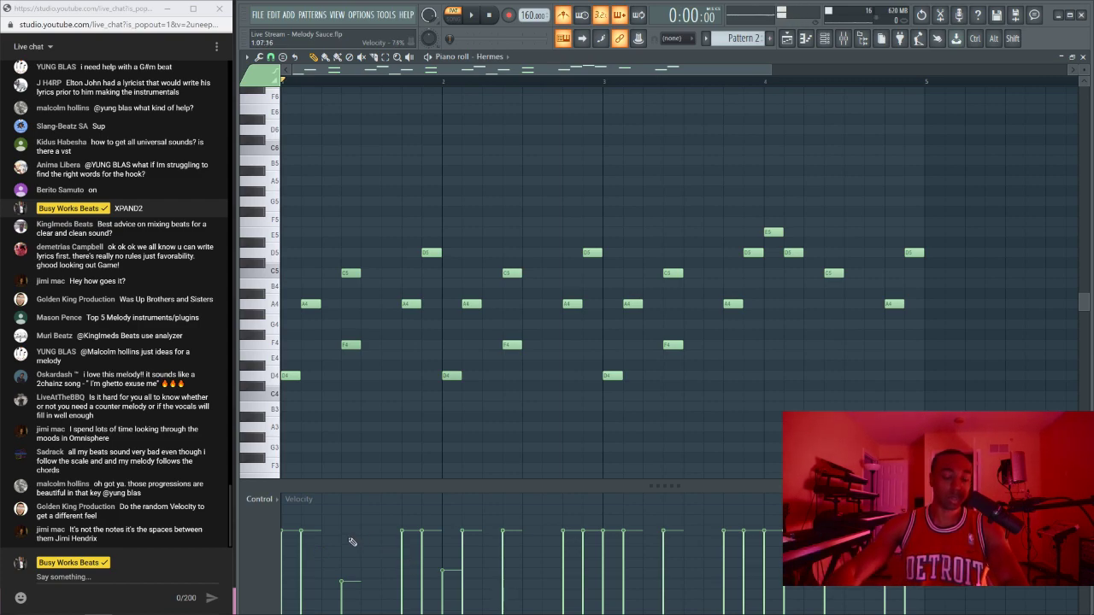
Step: Raise the velocities of the C5 and F4 chords in bars 1, 2 and 3 to near maximum while playing the pattern
drag(345, 527, 345, 501)
key(space)
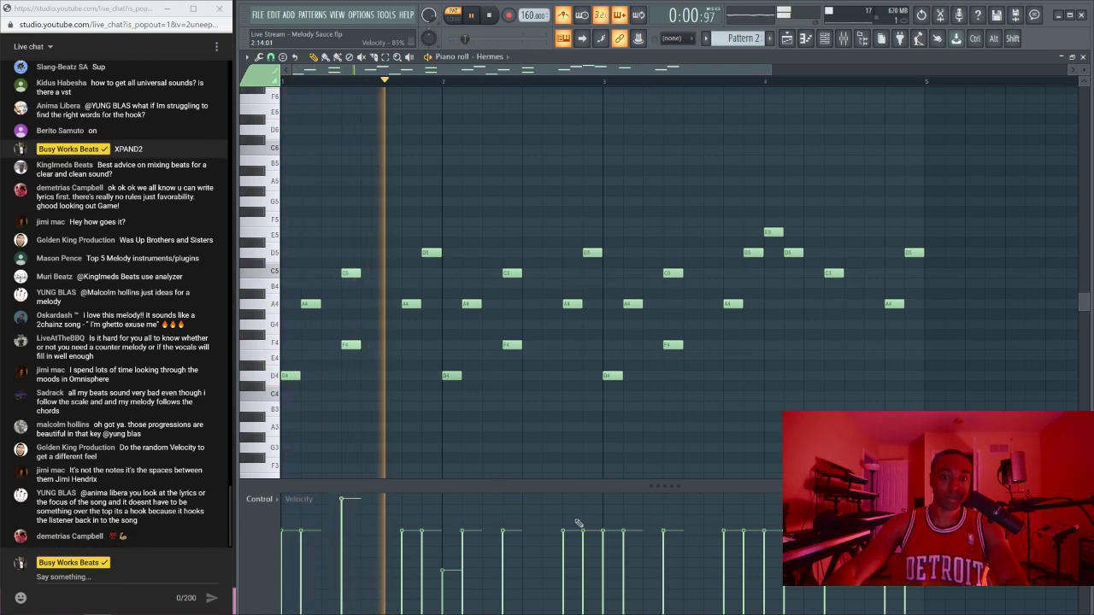
click(504, 498)
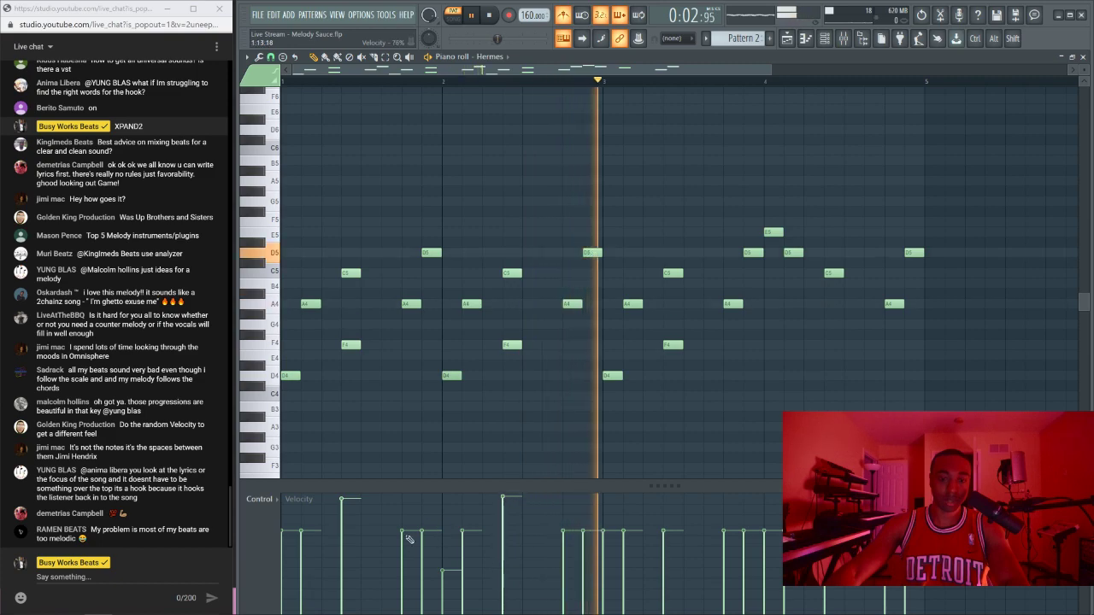
click(667, 500)
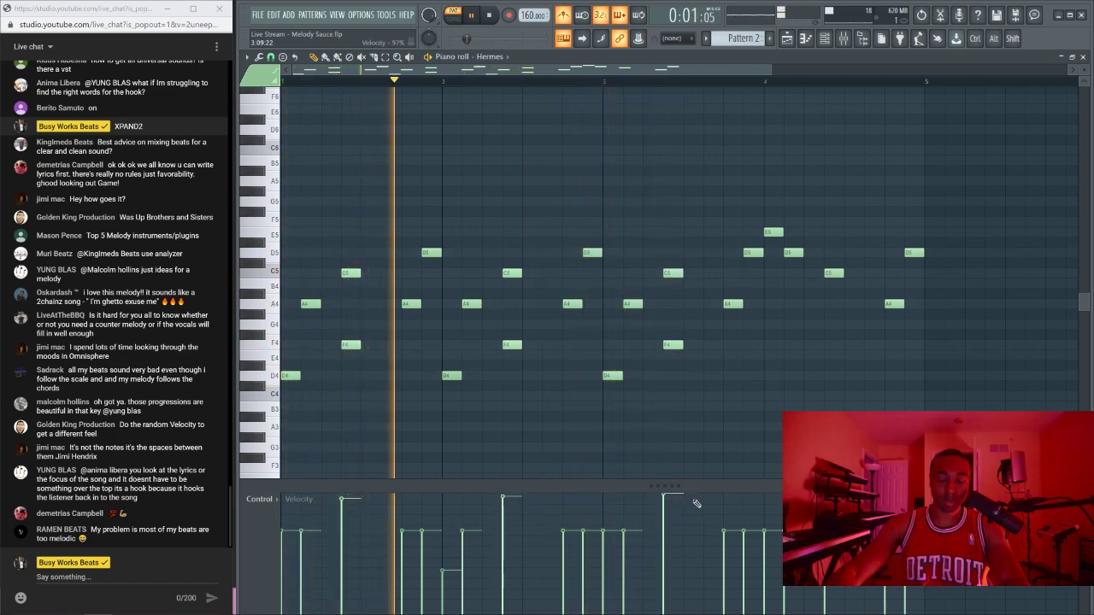
key(space)
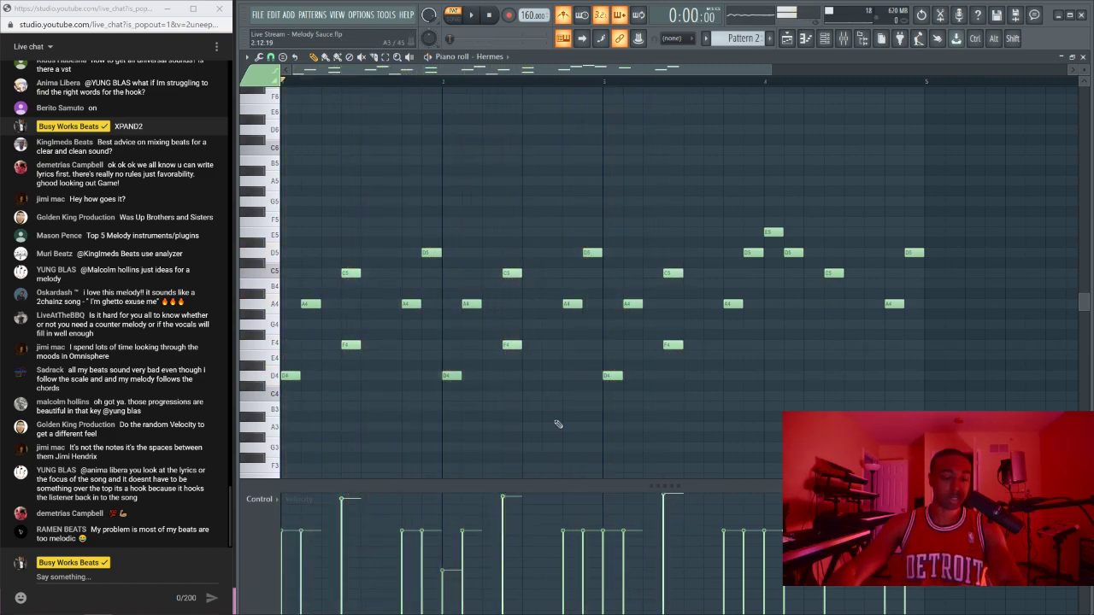
Step: Shorten the C5 and F4 chord notes in bars 1 to 3 to half their length, using 1/4 beat snap
drag(353, 381, 353, 266)
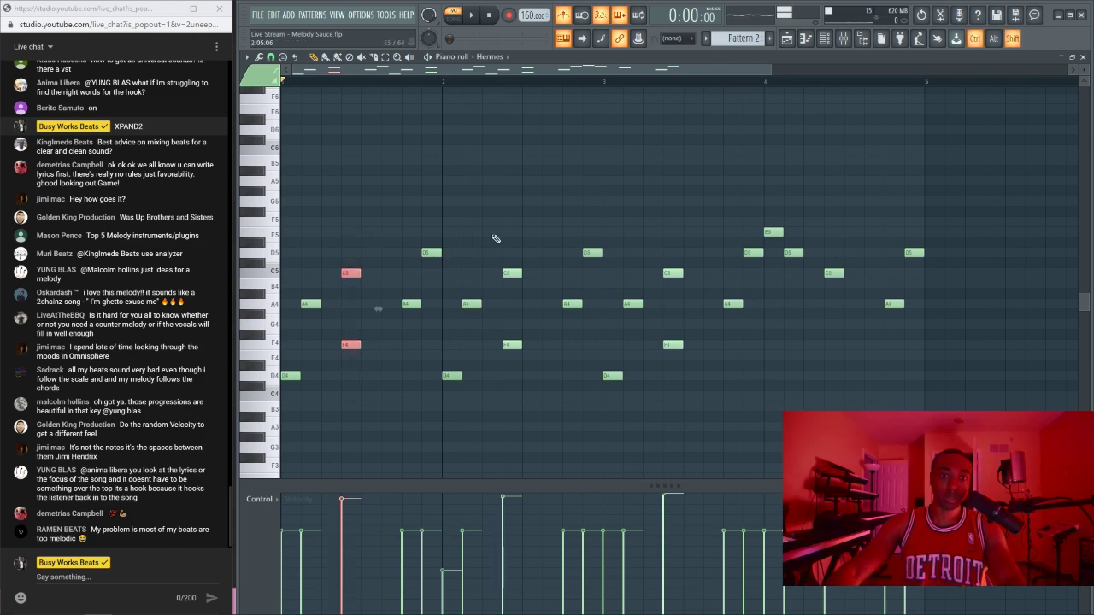
drag(501, 229, 524, 419)
drag(663, 228, 681, 363)
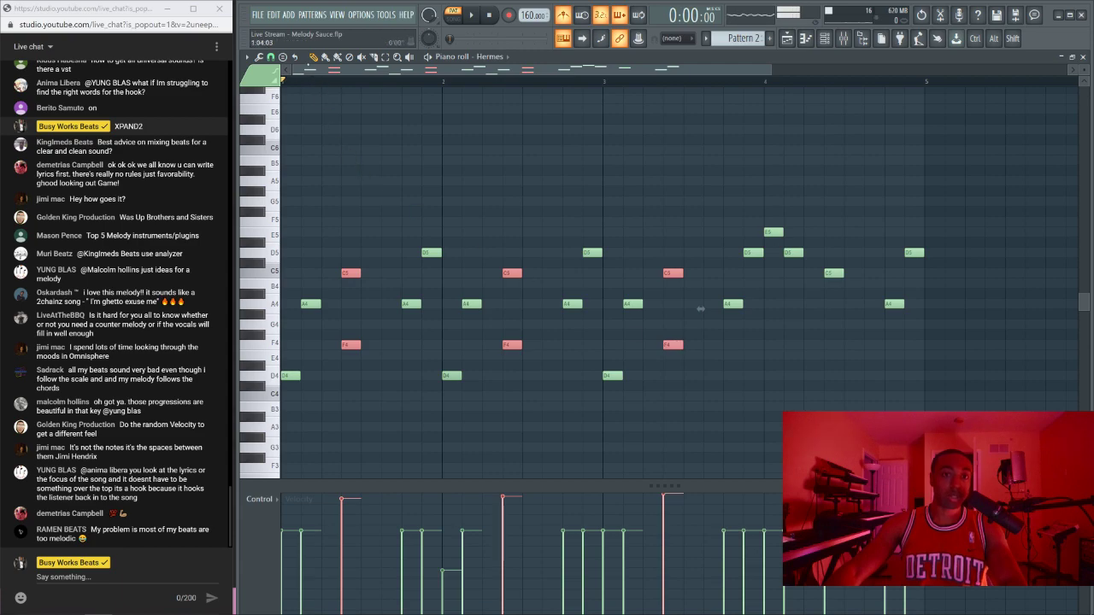
click(271, 56)
click(305, 285)
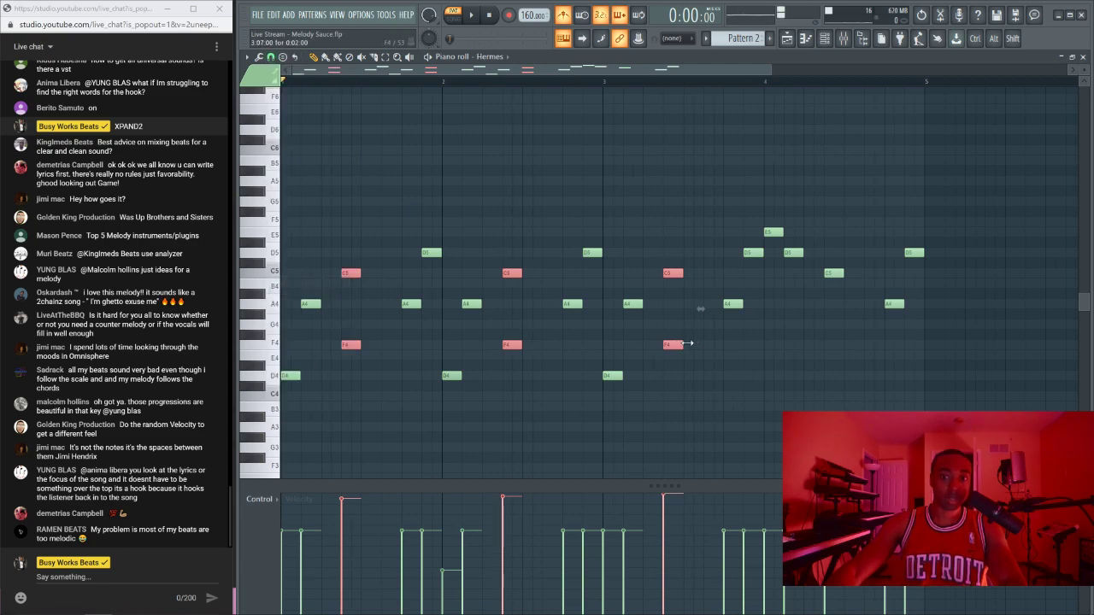
drag(689, 343, 678, 344)
Step: Return the snap to 1/2 beat, clear the note selection and play back the pattern
click(283, 57)
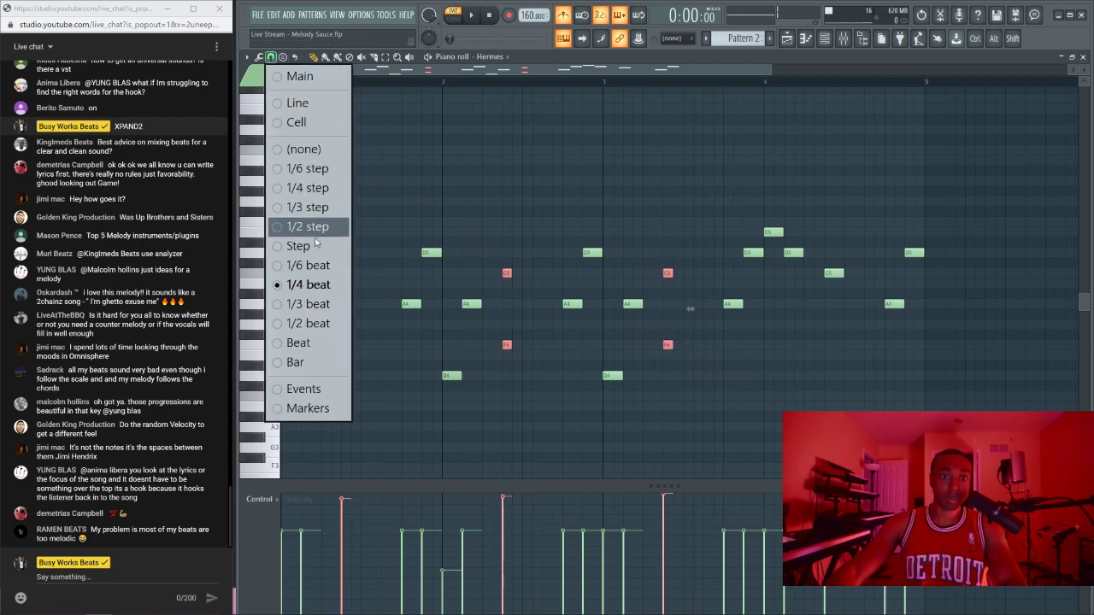
click(306, 323)
click(362, 325)
key(space)
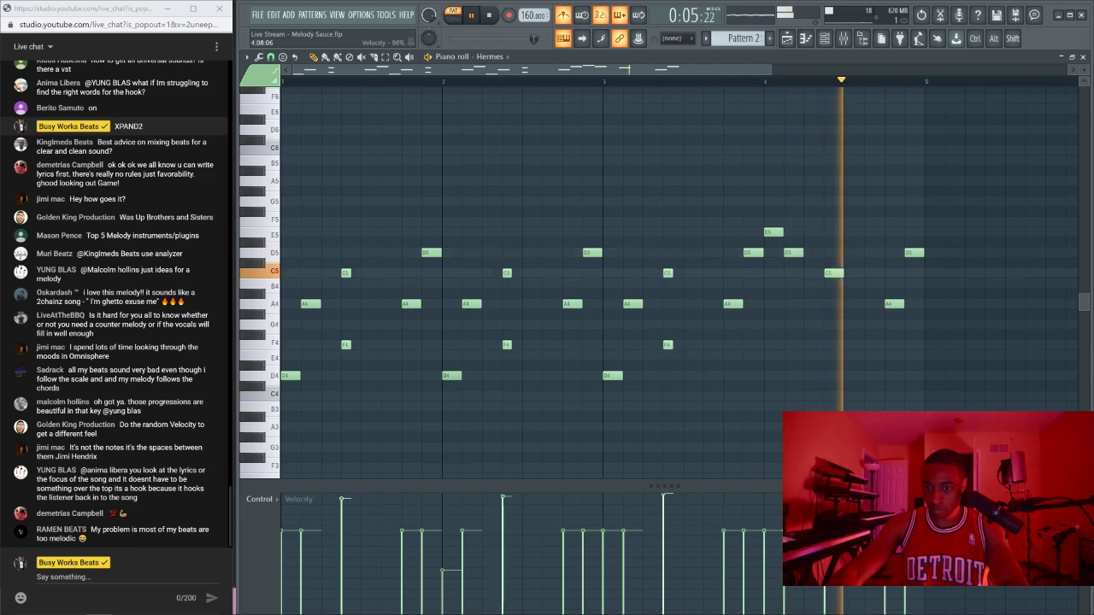
key(space)
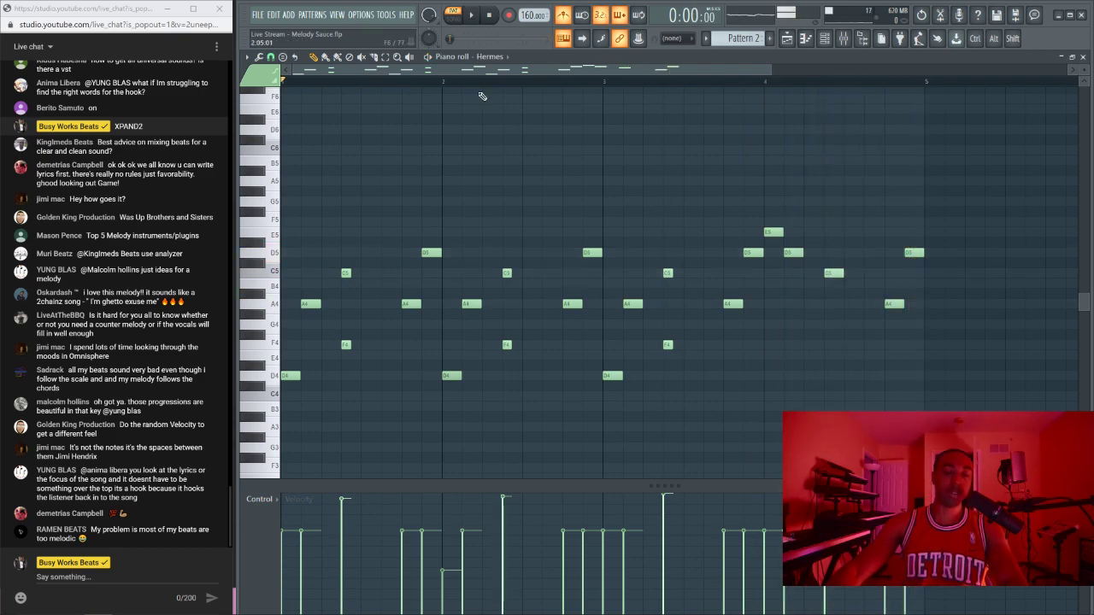
Step: Shorten the C5 in bar 4 to half its length using 1/4 beat snap, restore 1/2 beat snap and start playback
click(271, 57)
click(291, 285)
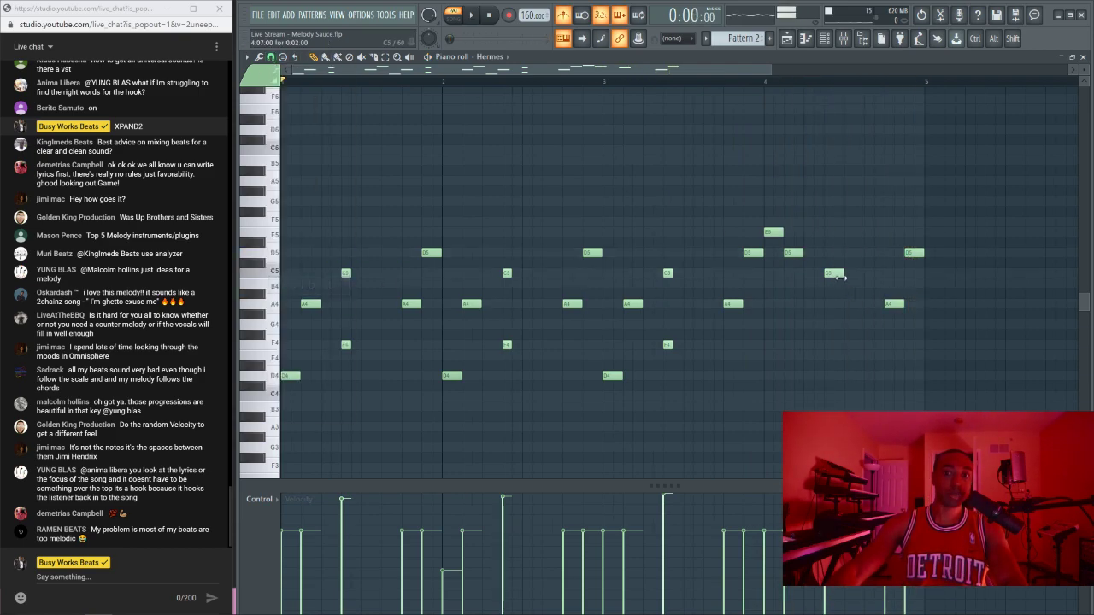
click(271, 57)
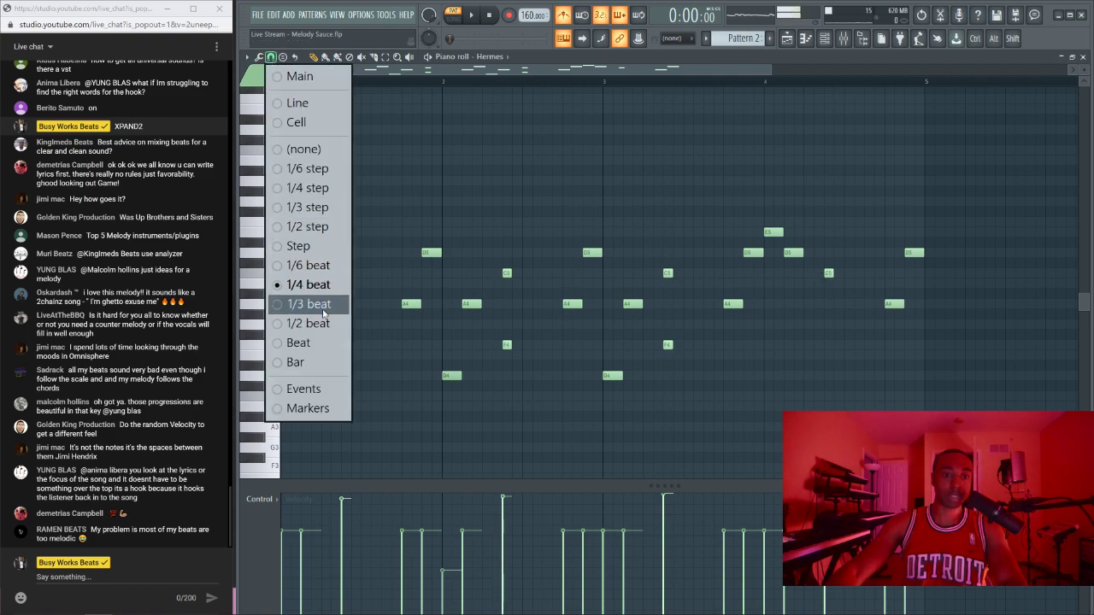
click(295, 320)
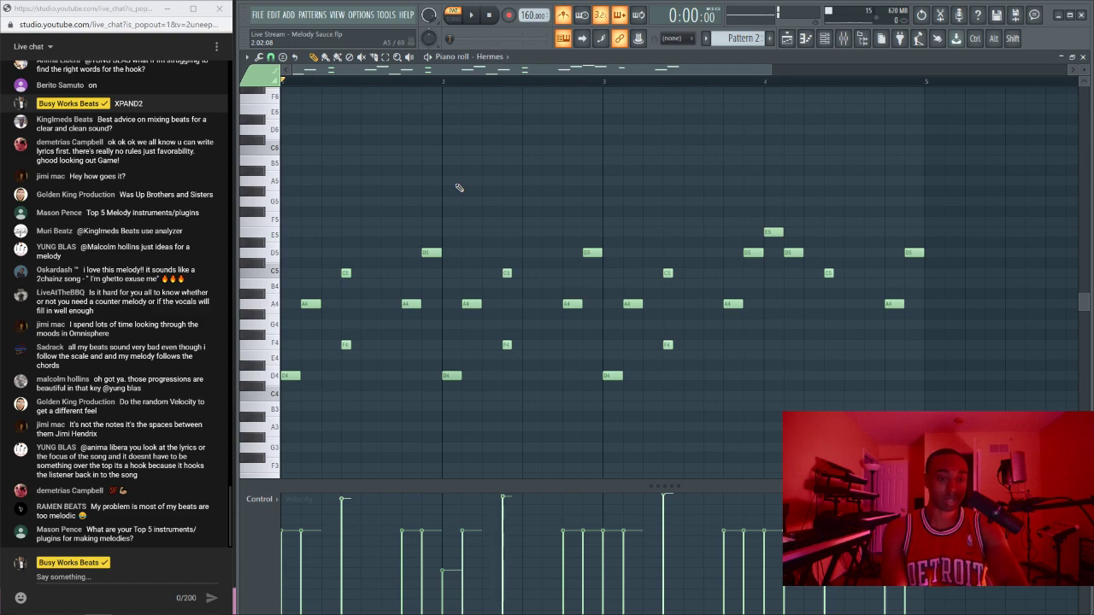
key(space)
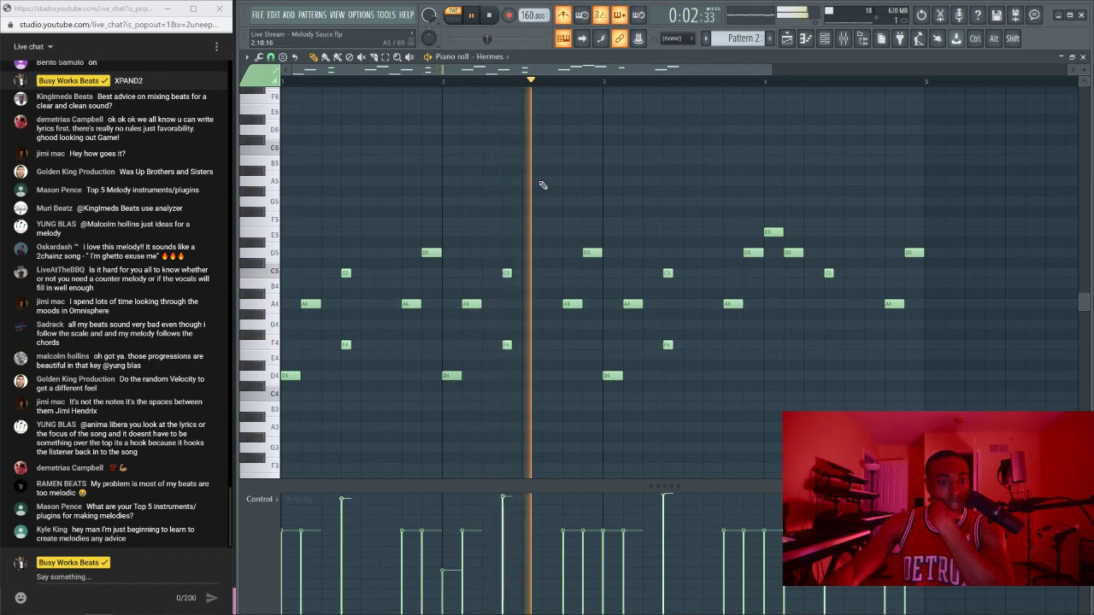
Step: Stop playback, open the Hermes instrument from the channel rack and load the Bells preset just below Bells - Magnum
key(F6)
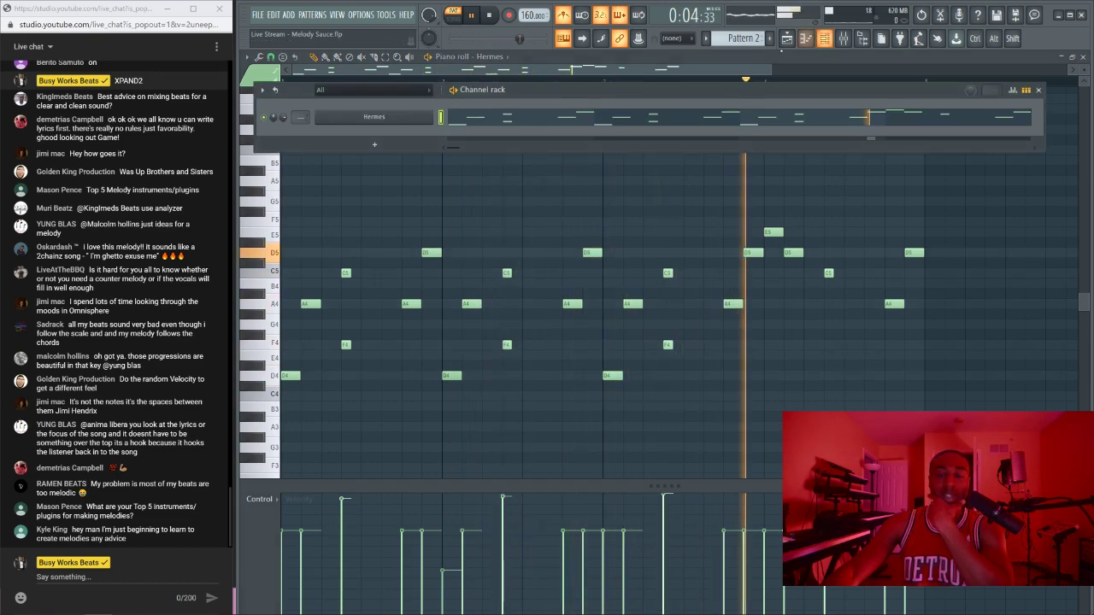
key(space)
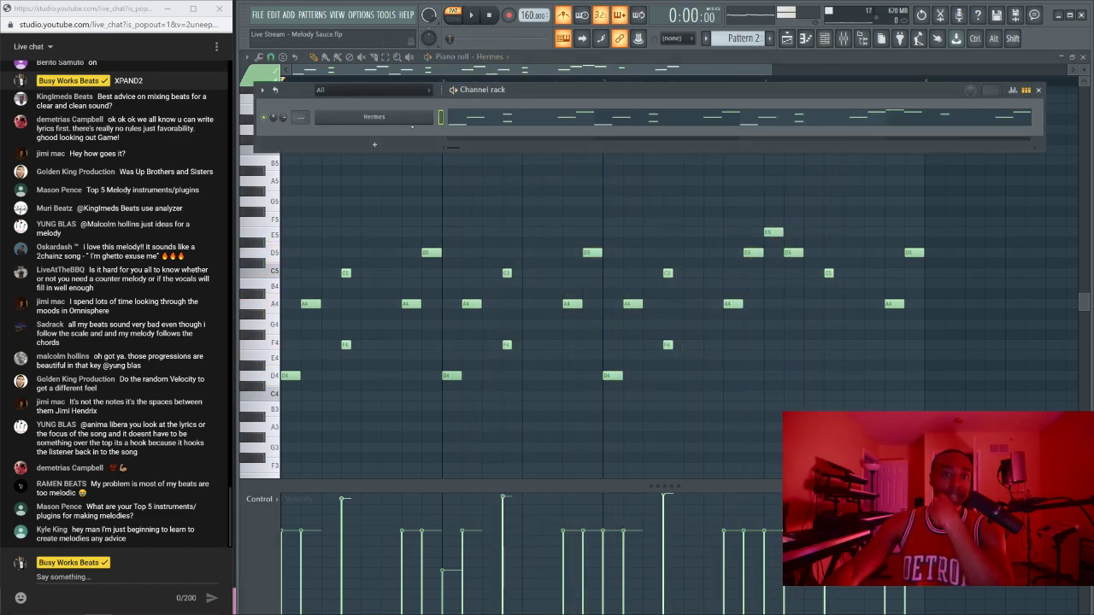
click(403, 119)
scroll(696, 242, up, 2)
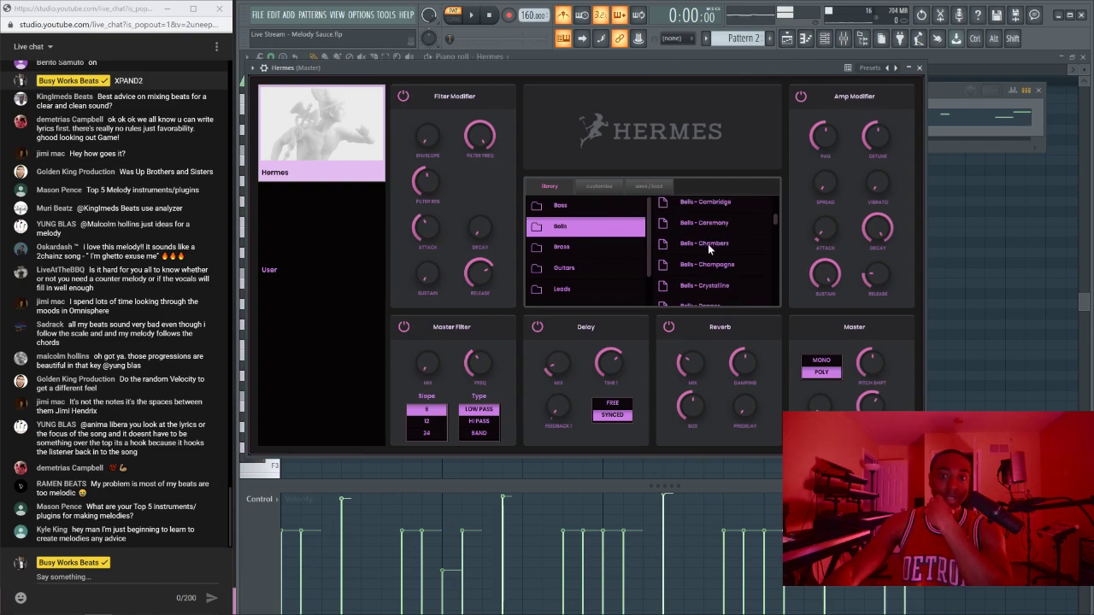
scroll(730, 244, up, 2)
scroll(730, 253, down, 4)
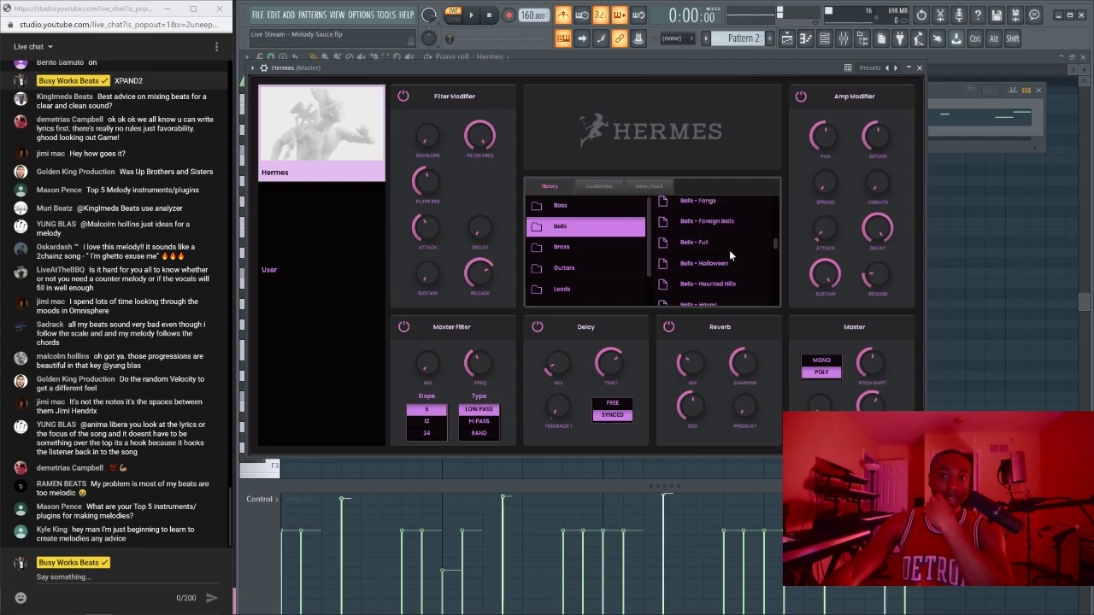
click(714, 273)
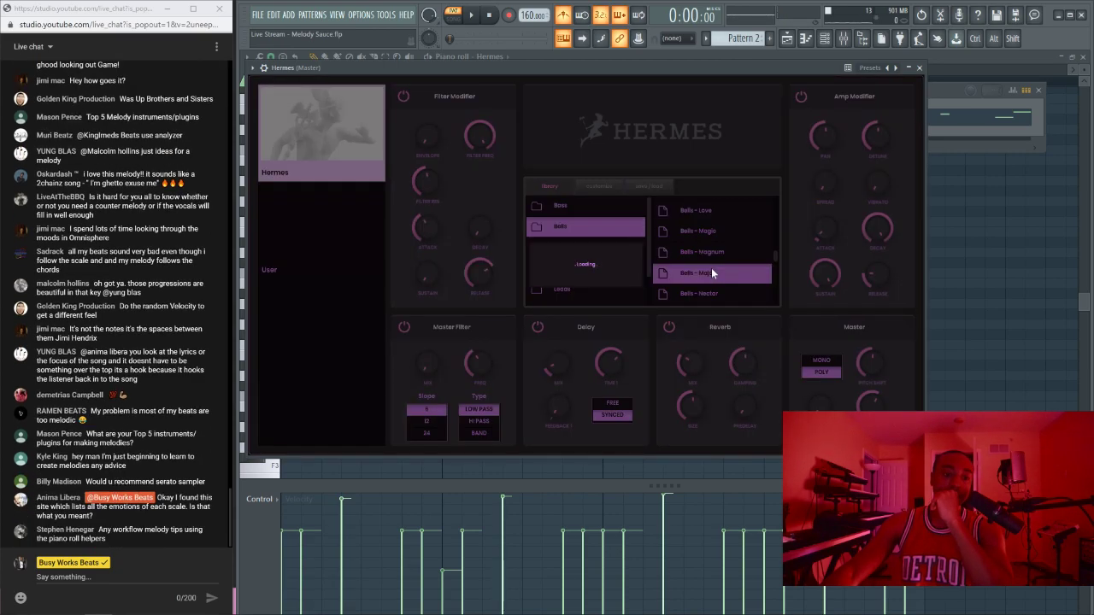
click(919, 67)
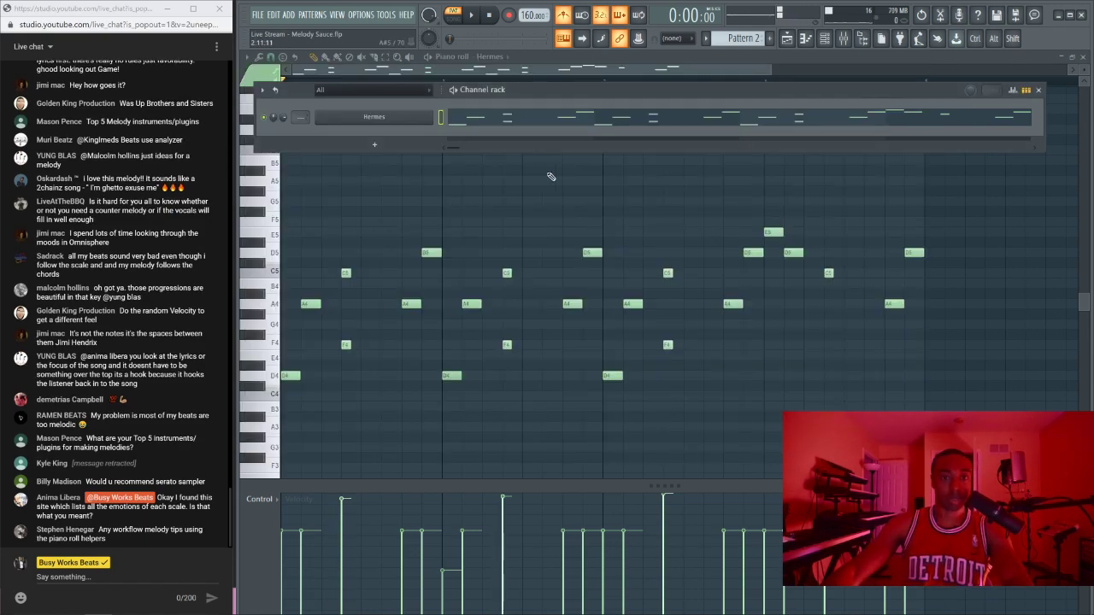
Step: Play back the pattern with the new bell preset, then route the Hermes channel to mixer insert 1
key(space)
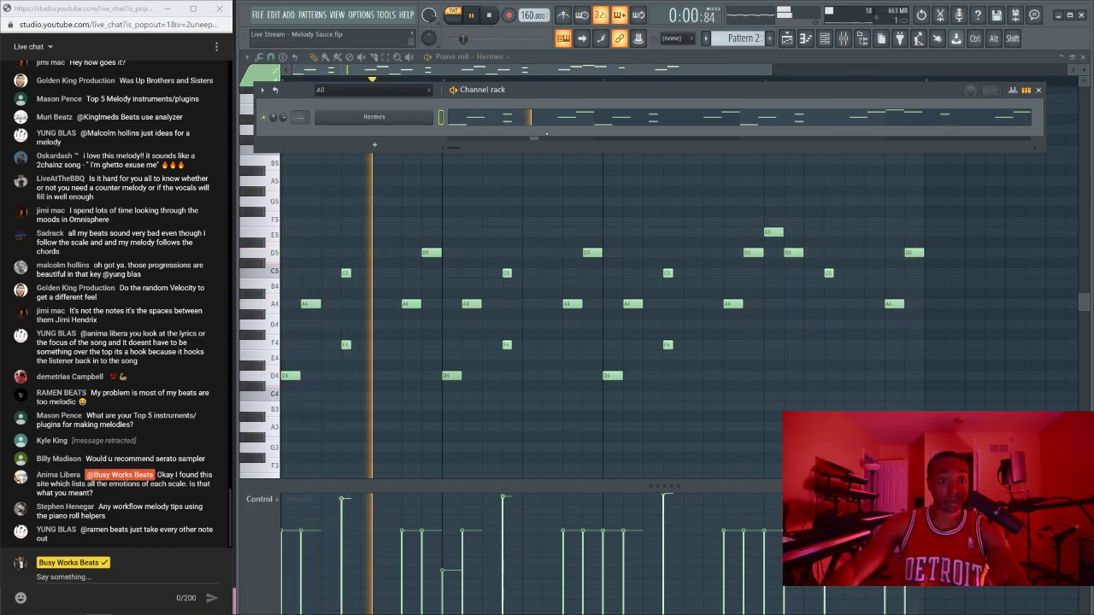
key(space)
click(847, 42)
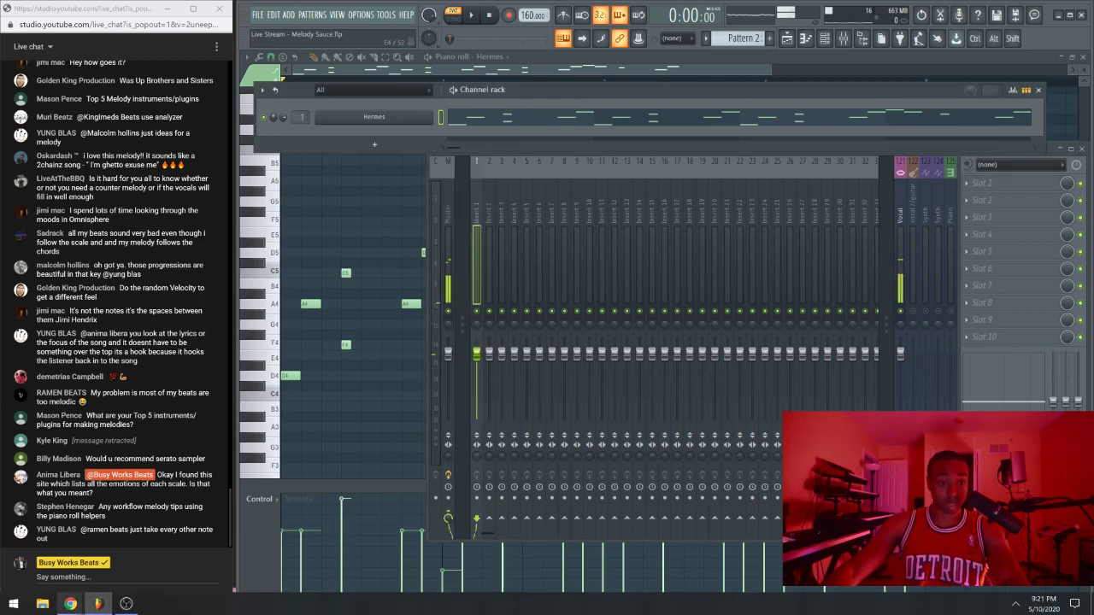
click(70, 604)
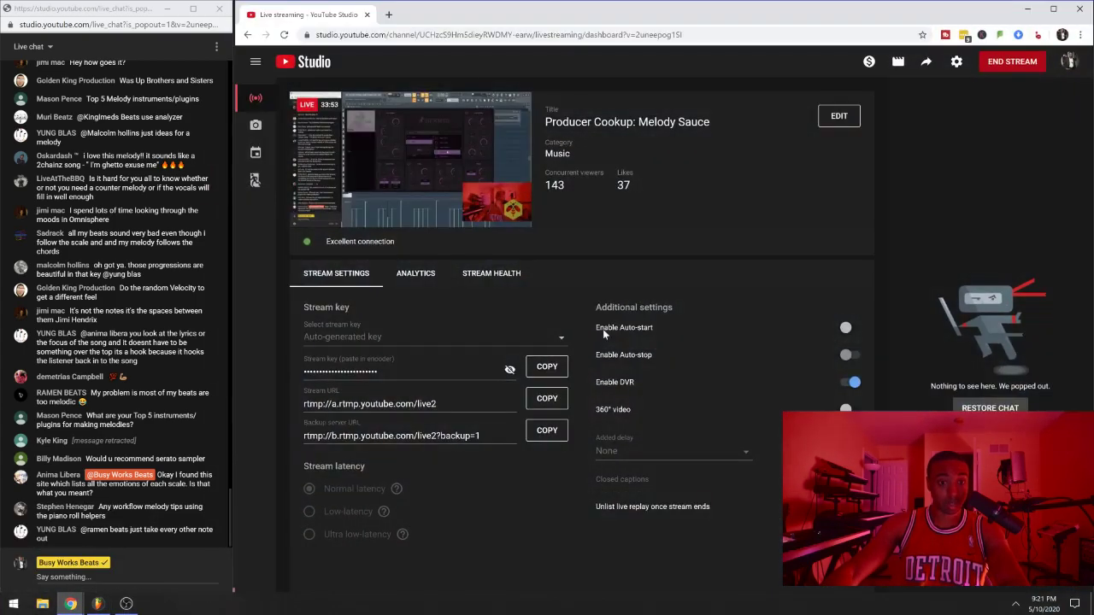
click(1029, 9)
click(391, 247)
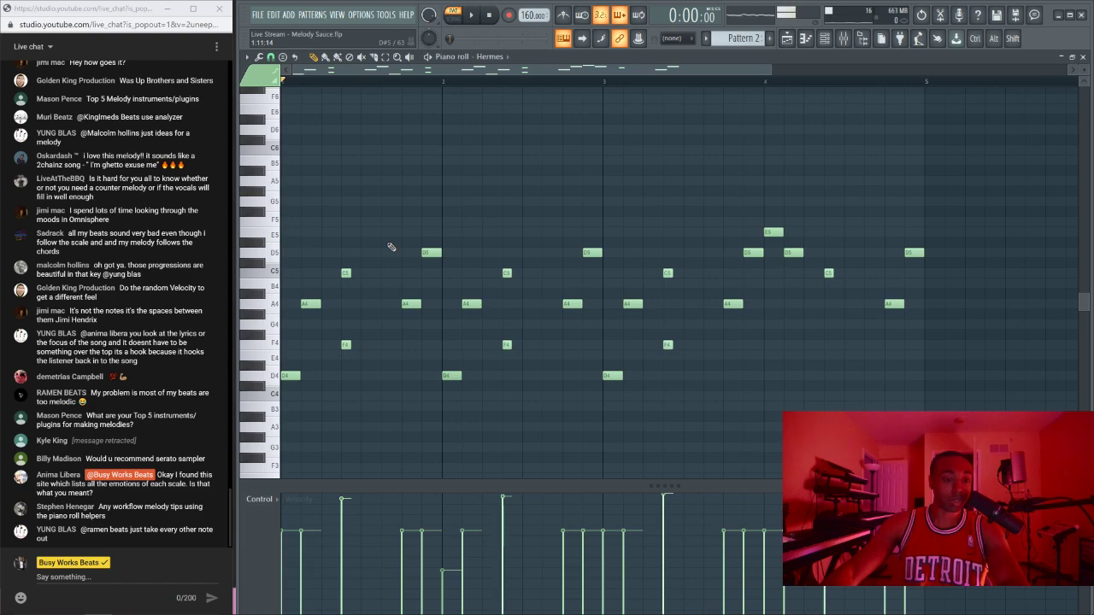
click(826, 40)
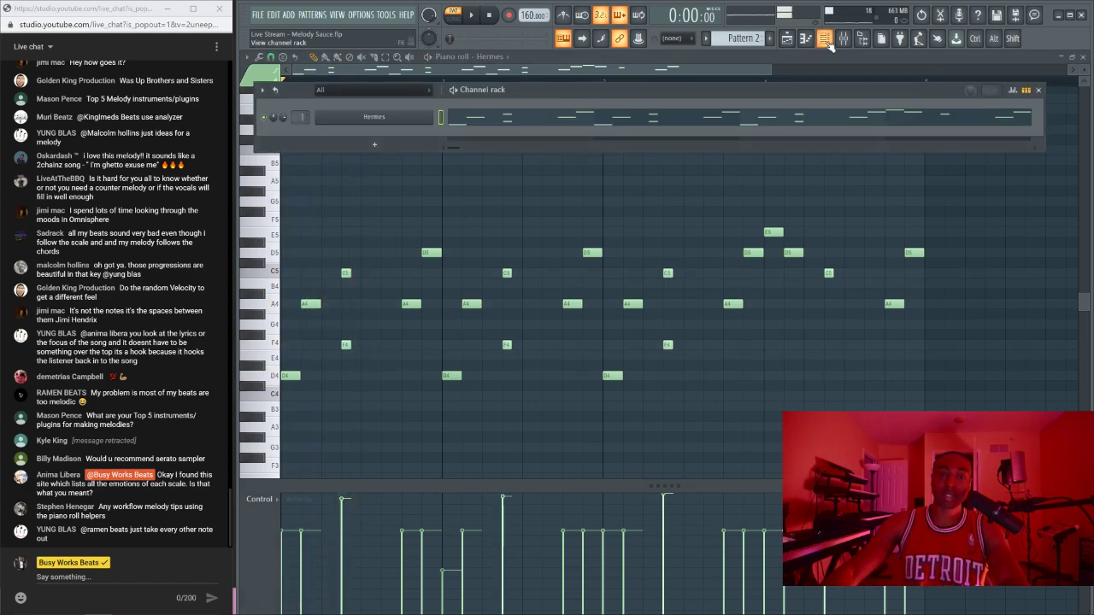
click(420, 122)
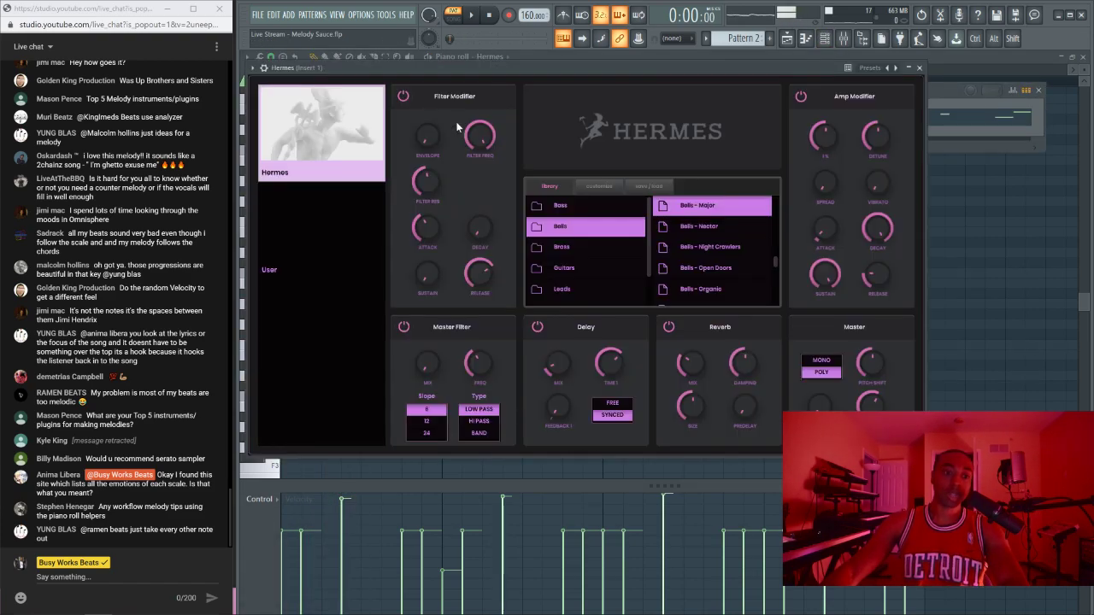
click(920, 69)
Step: Load Fruity Delay 3 into the first effect slot of mixer insert 1
click(844, 39)
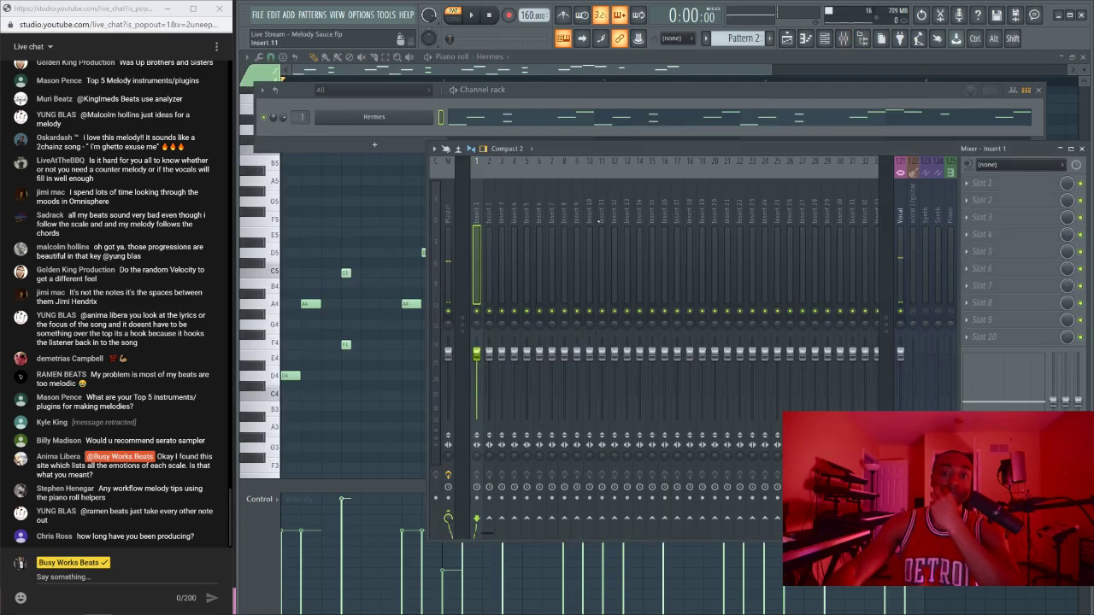
click(981, 198)
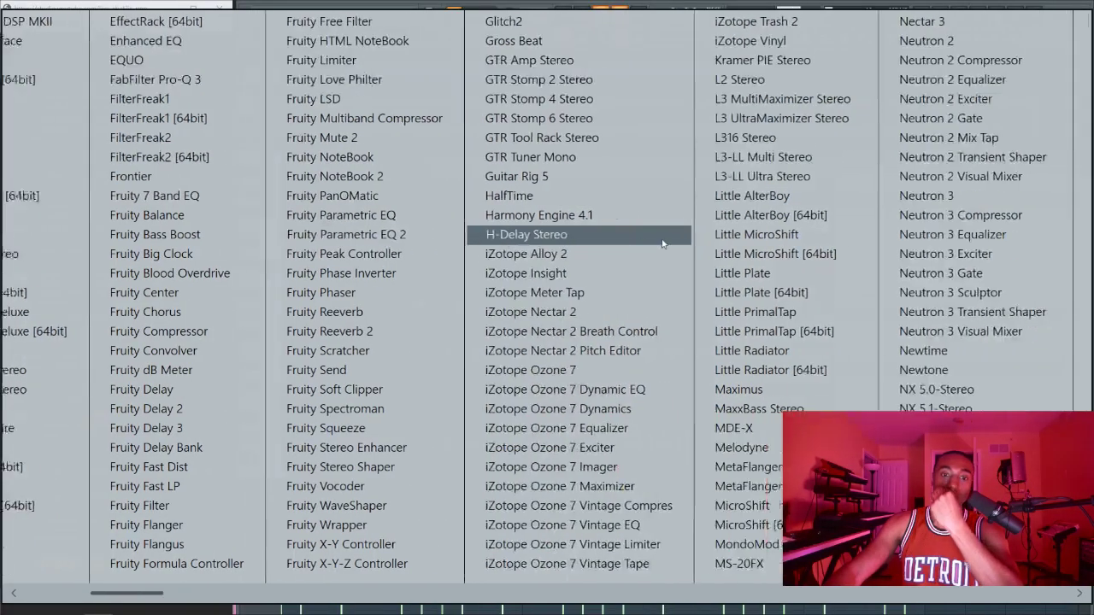
scroll(663, 244, right, 3)
scroll(662, 244, left, 5)
scroll(614, 288, right, 1)
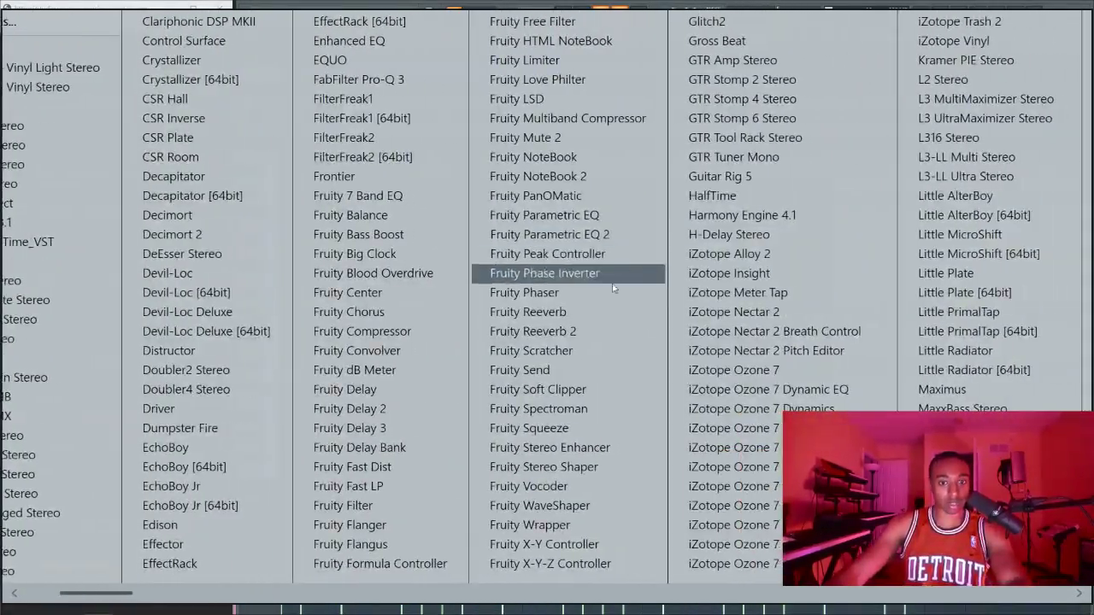
click(438, 428)
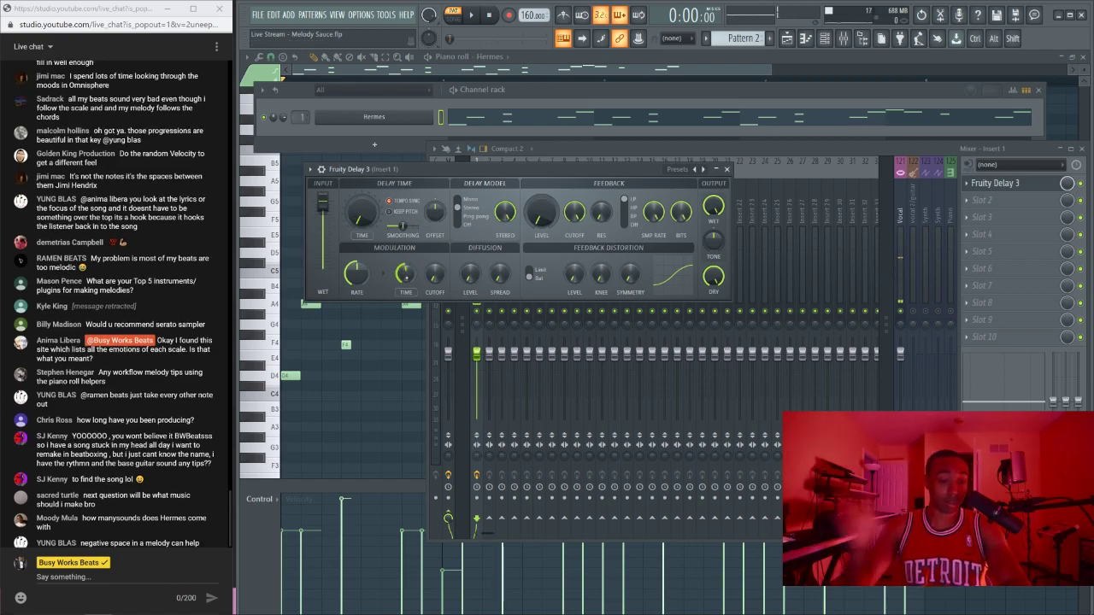
Step: Play back the pattern with the delay applied, close the floating windows over the piano roll and stop playback
key(space)
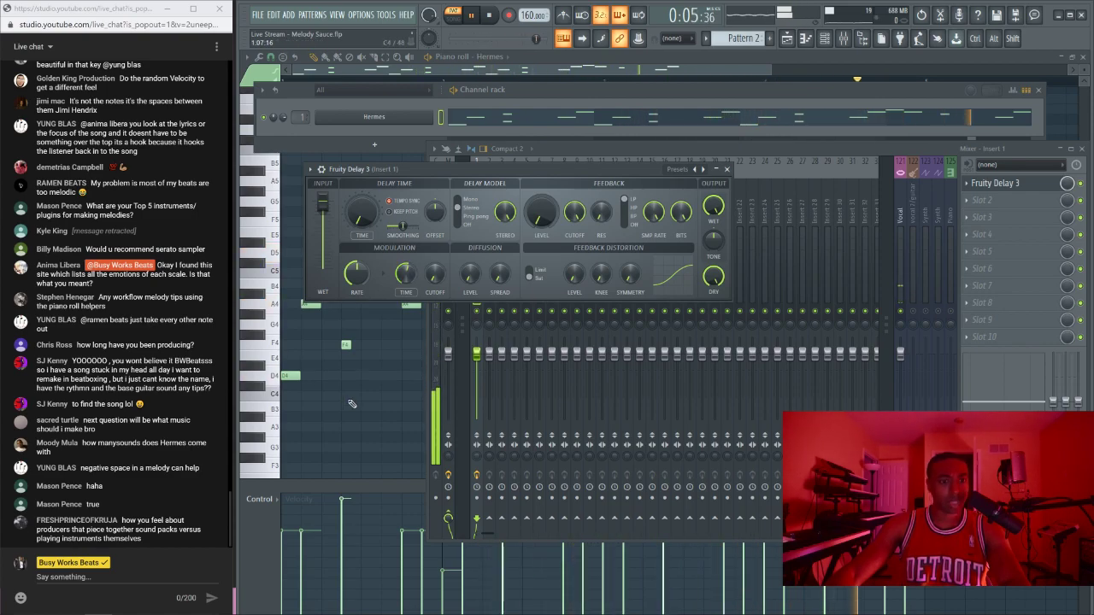
key(F12)
key(space)
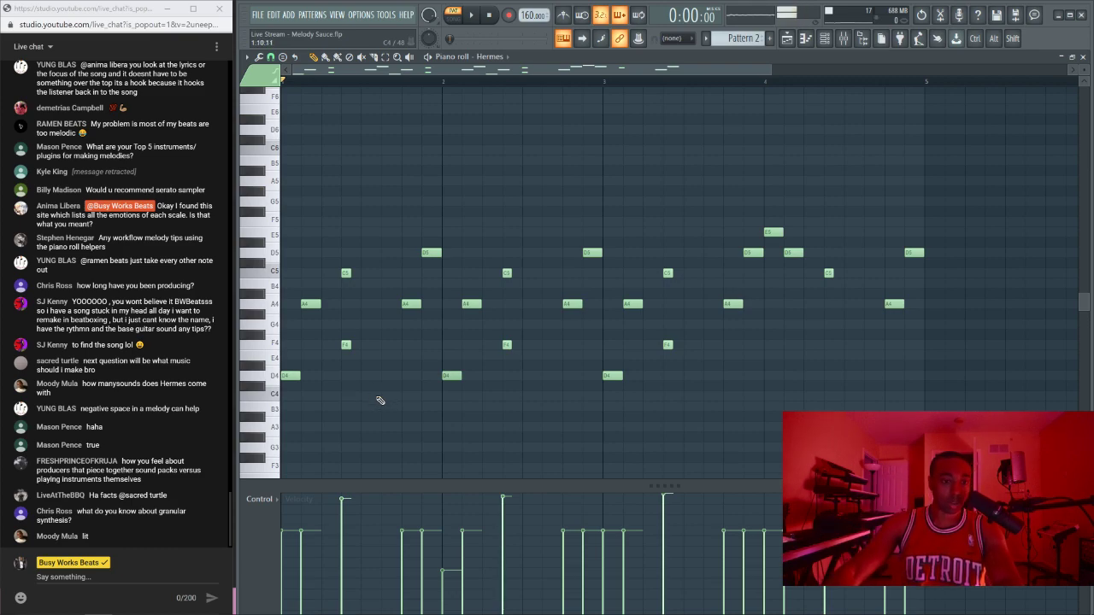
Step: Play the pattern again while viewing Fruity Delay 3 on insert 1, then close the mixer windows and stop playback
key(space)
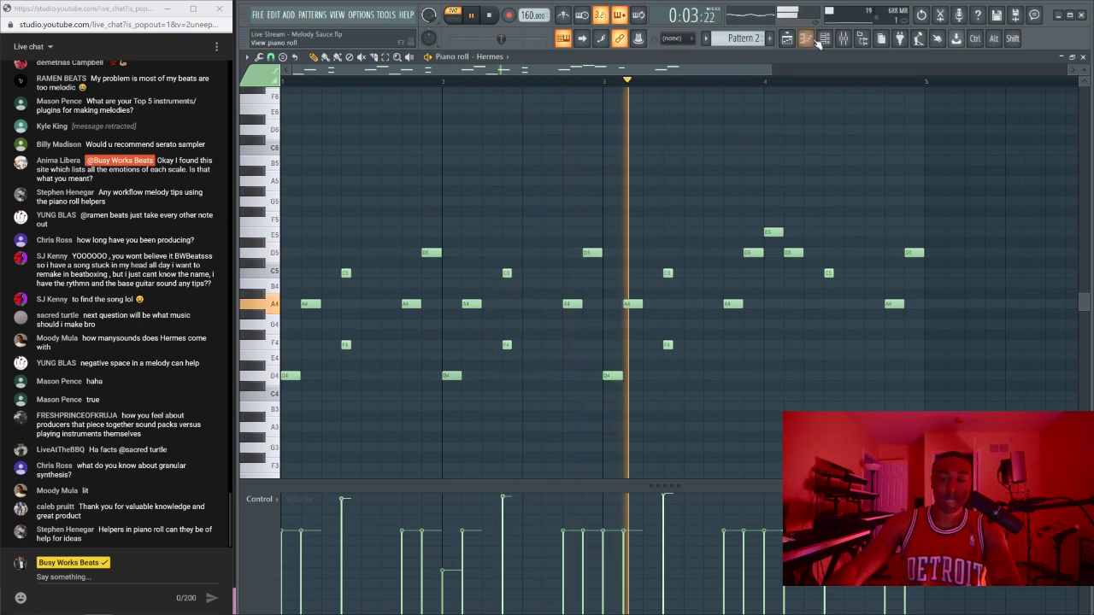
click(849, 41)
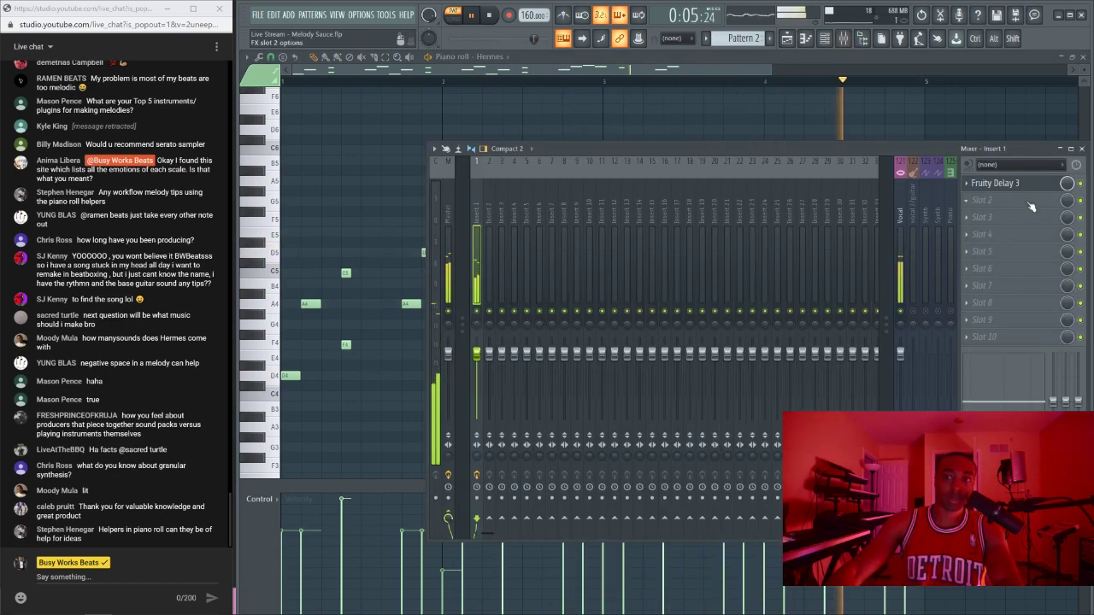
click(1010, 182)
key(Escape)
key(Escape)
key(Escape)
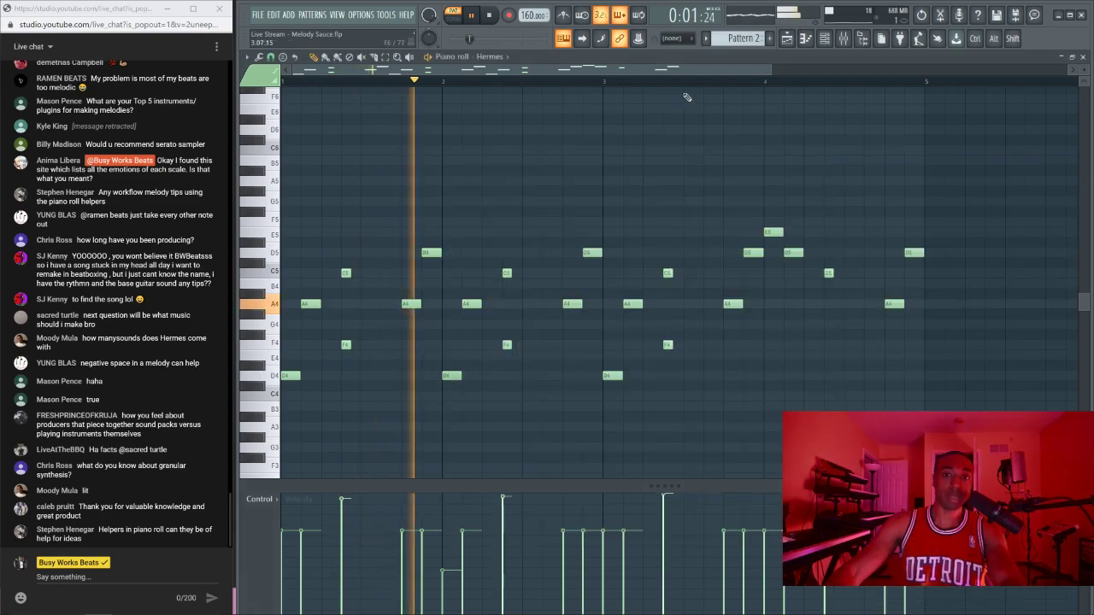
key(space)
Step: Open Hermes from the channel rack, raise the Amp Modifier spread and audition the pattern
click(843, 41)
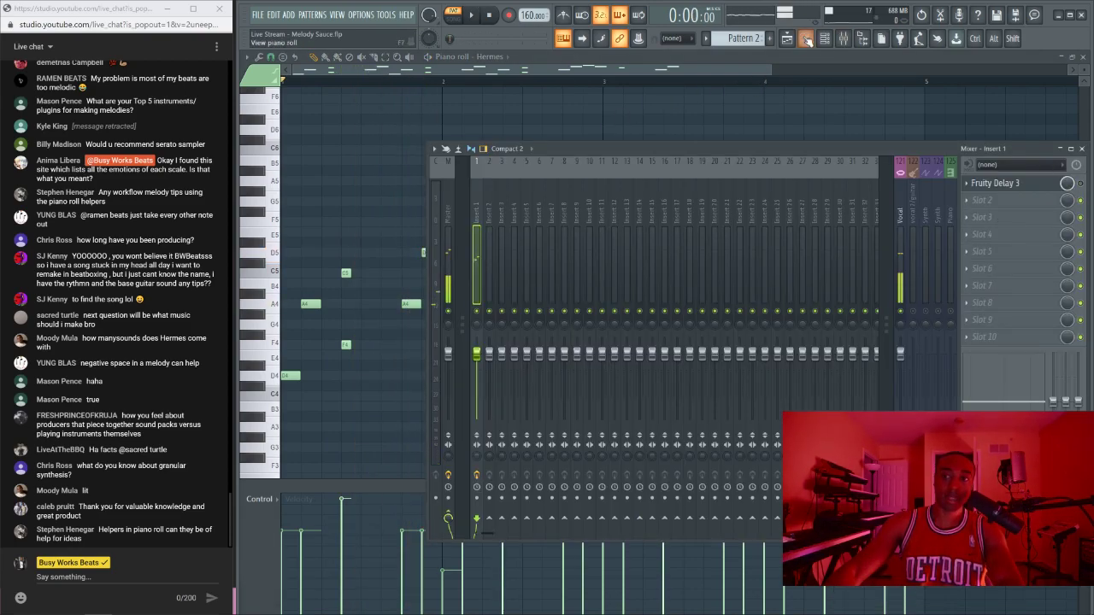
click(825, 40)
click(825, 41)
click(826, 41)
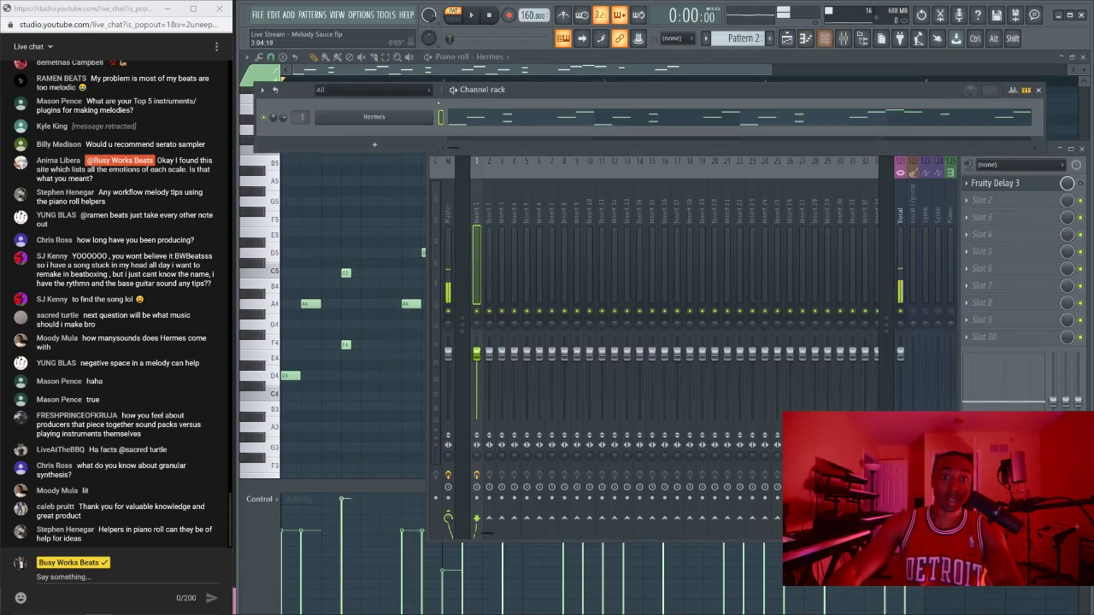
click(387, 122)
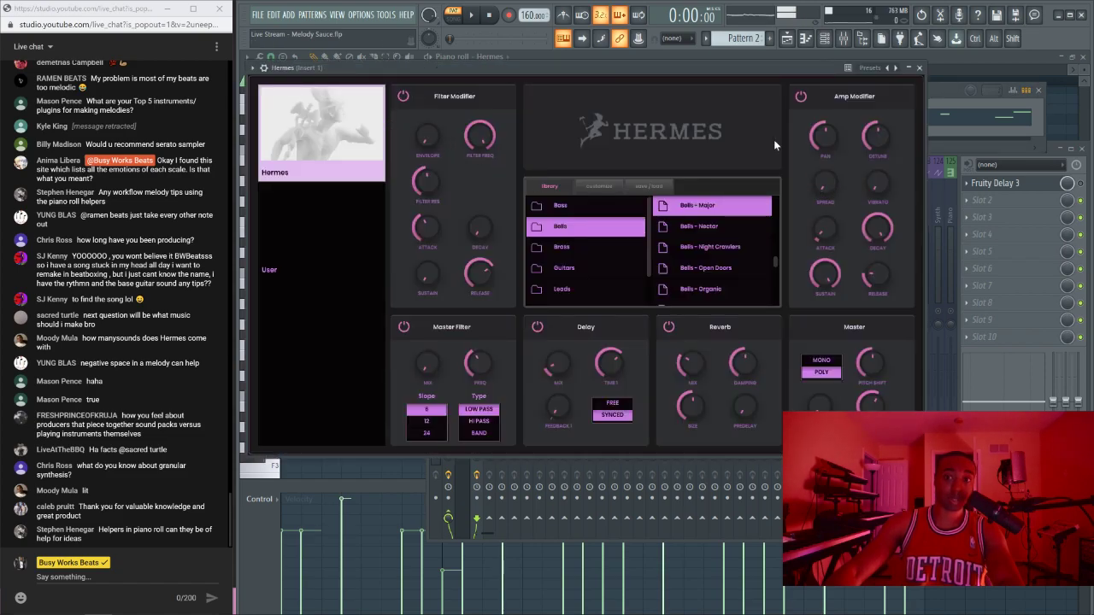
drag(714, 72, 721, 88)
key(space)
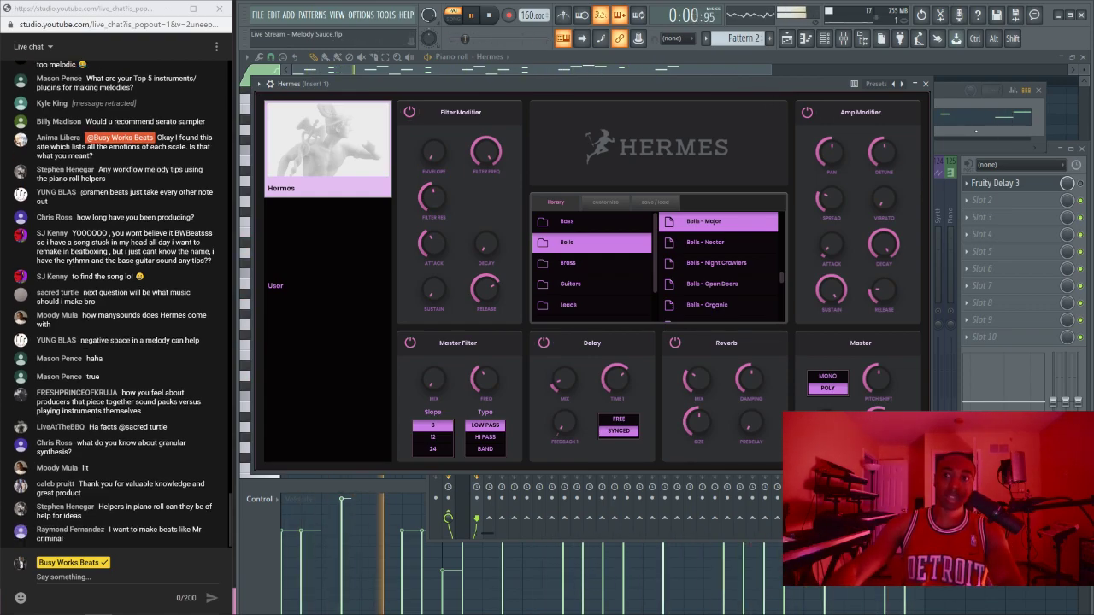
key(space)
Step: Bring up the piano roll, outline the empty gap after the first chord in bar 1, and close the piano roll
key(F6)
click(633, 122)
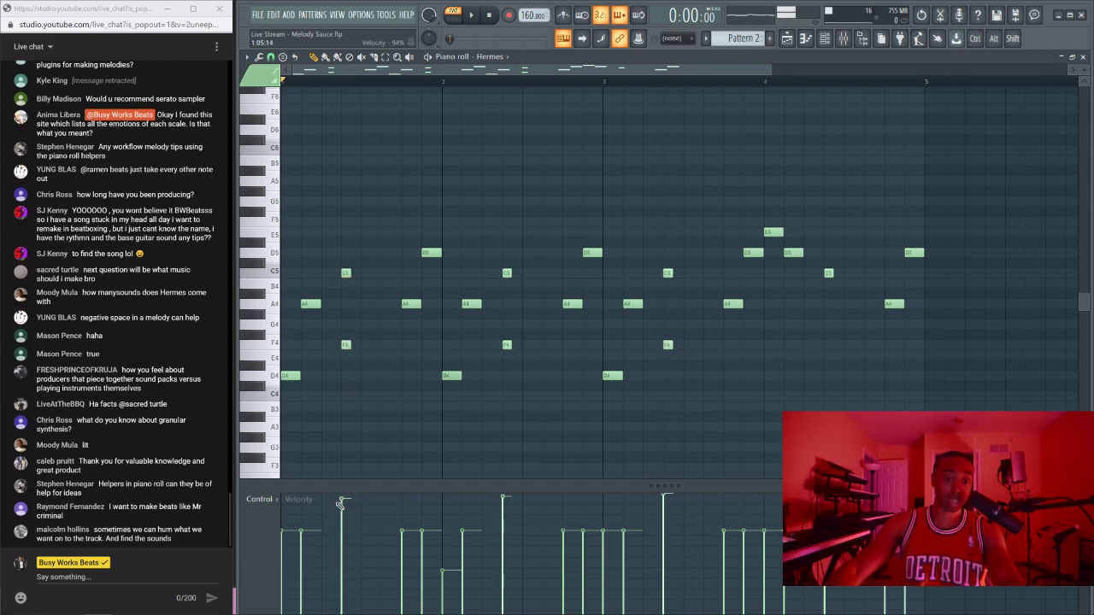
key(ctrl)
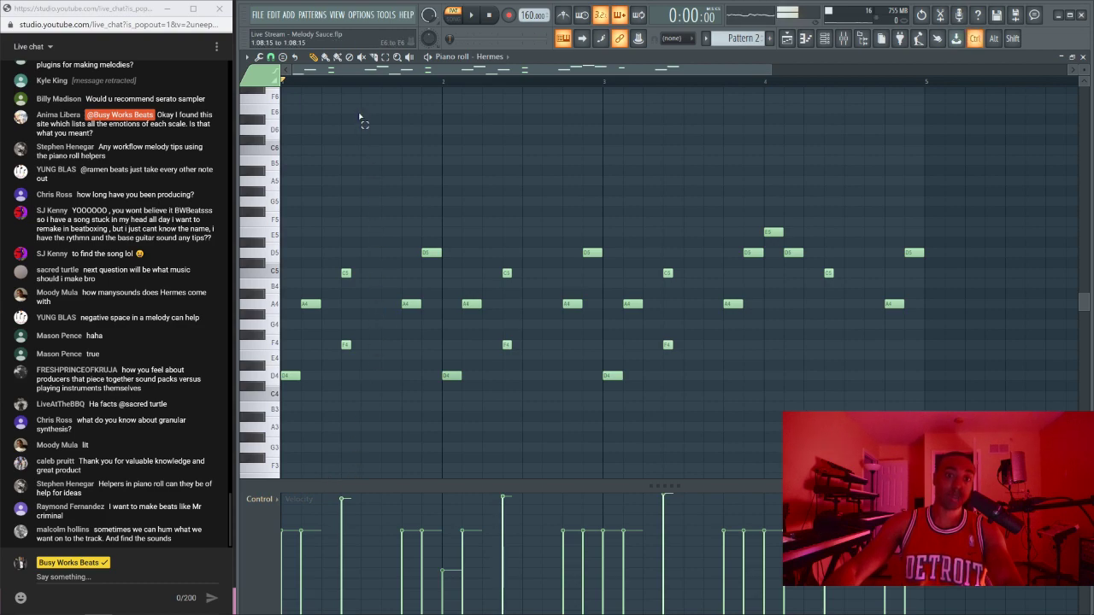
drag(359, 106, 403, 458)
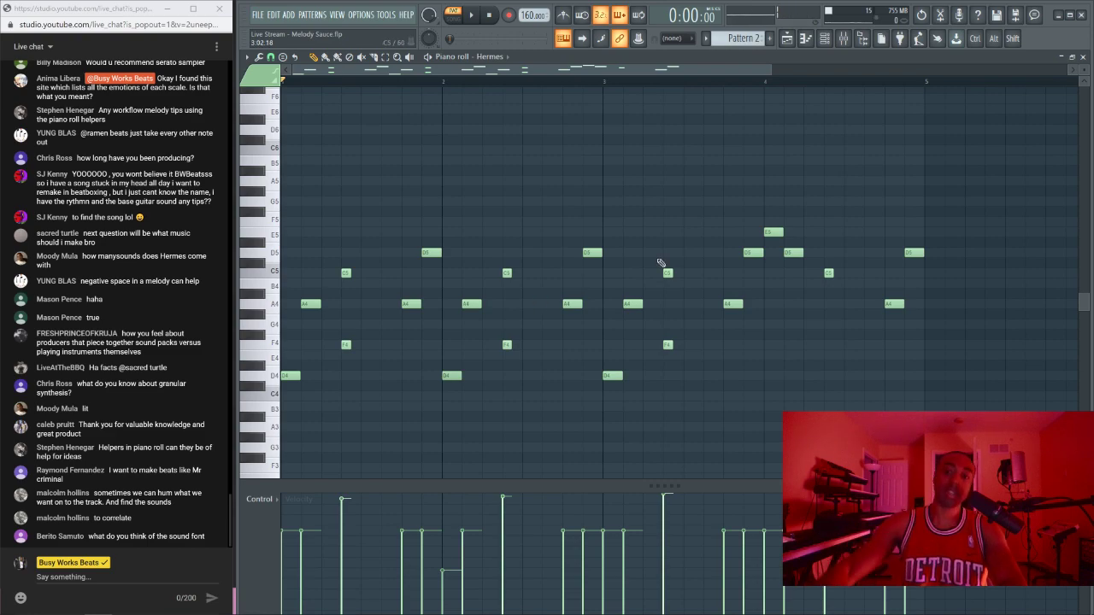
click(1083, 57)
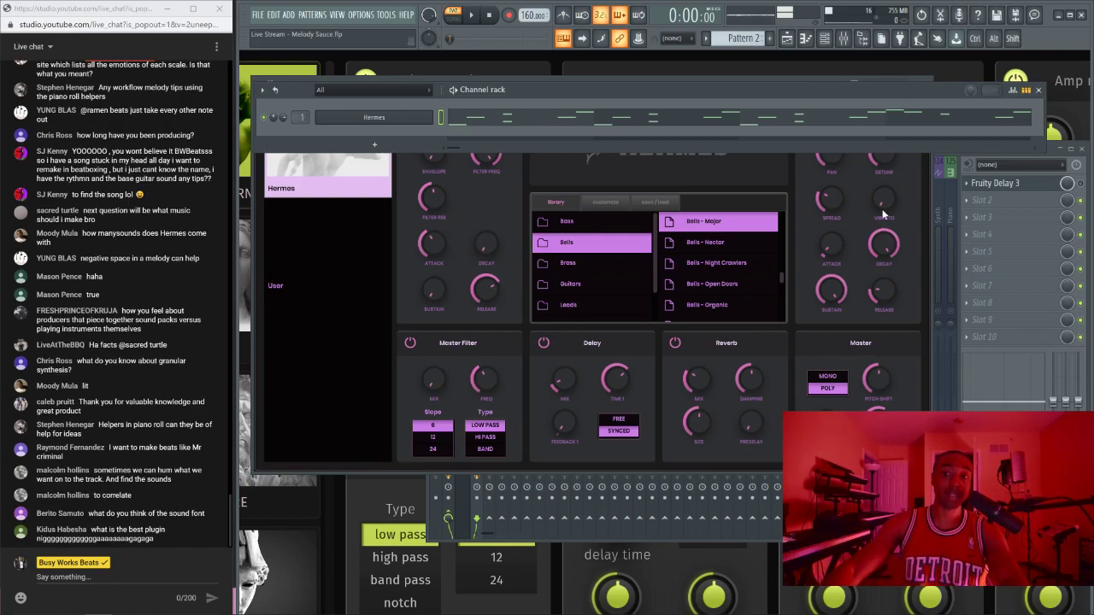
Step: Set the Hermes vibrato depth to about 0.76 ms and the amp release to about 708 ms while auditioning the pattern
click(909, 224)
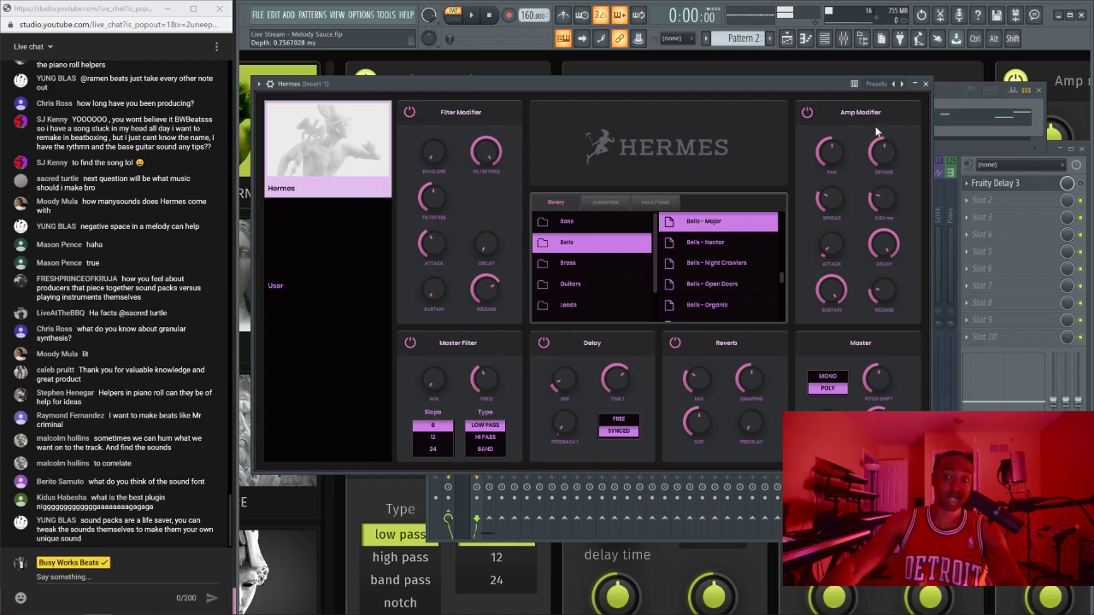
key(space)
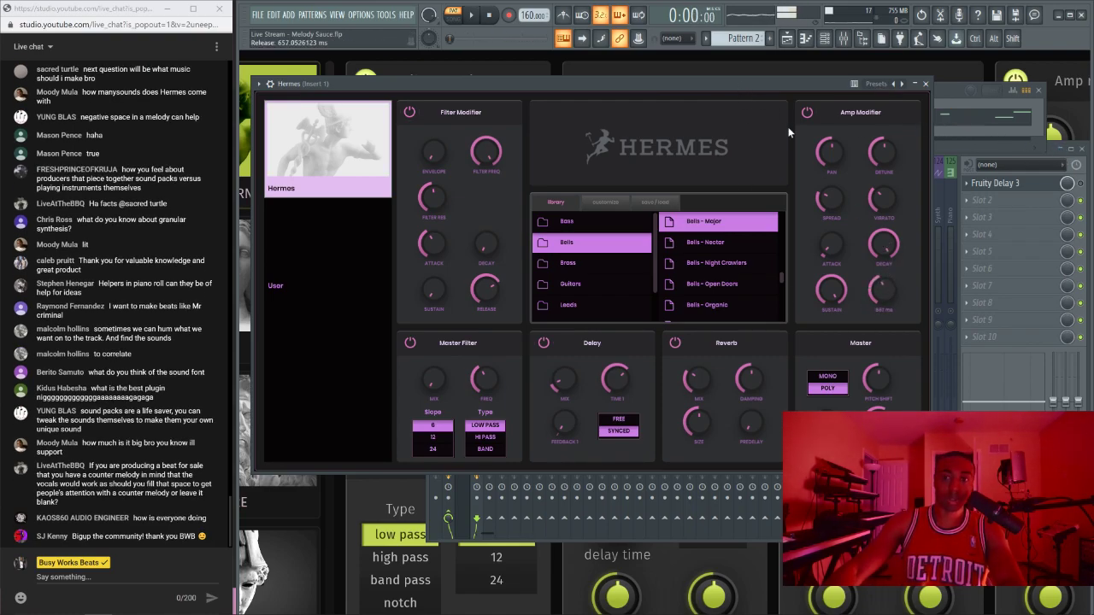
key(space)
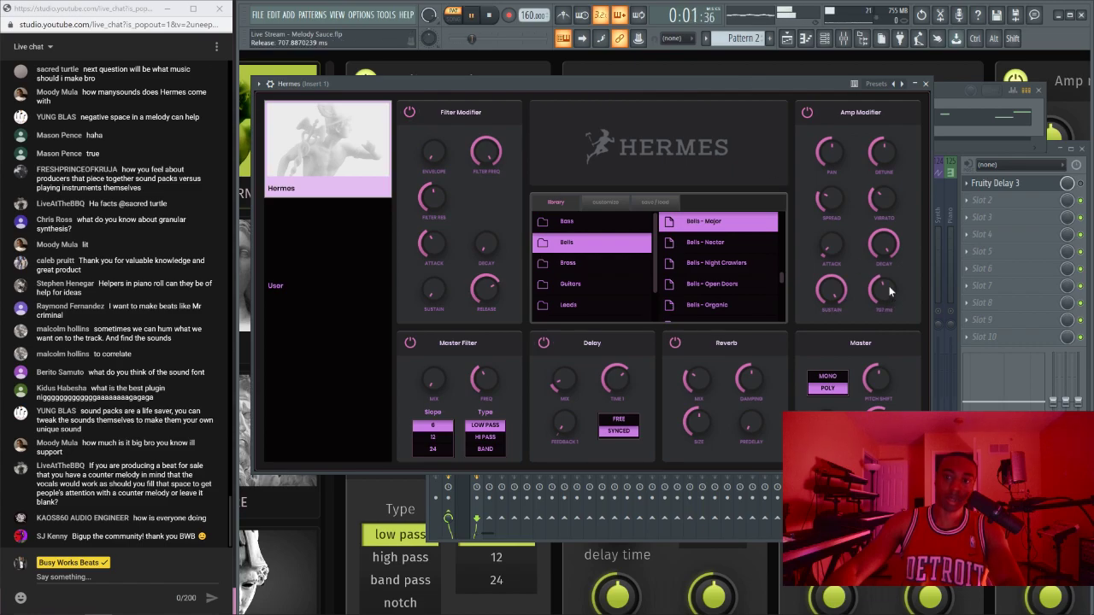
click(925, 84)
key(space)
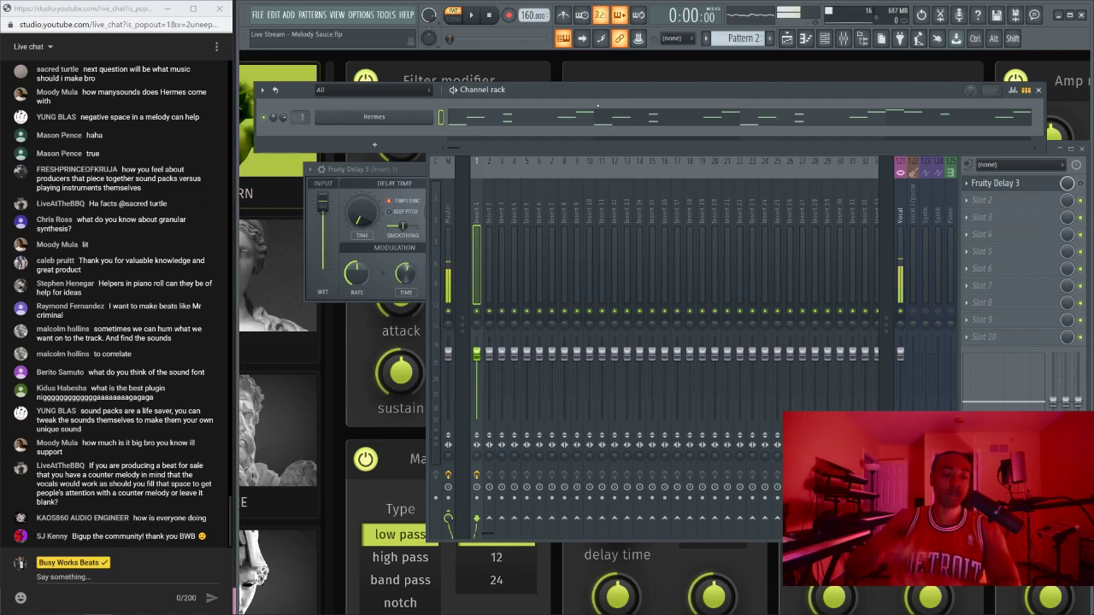
Step: Look over the adjusted Hermes controls, close the instrument and play back the pattern once more
click(411, 117)
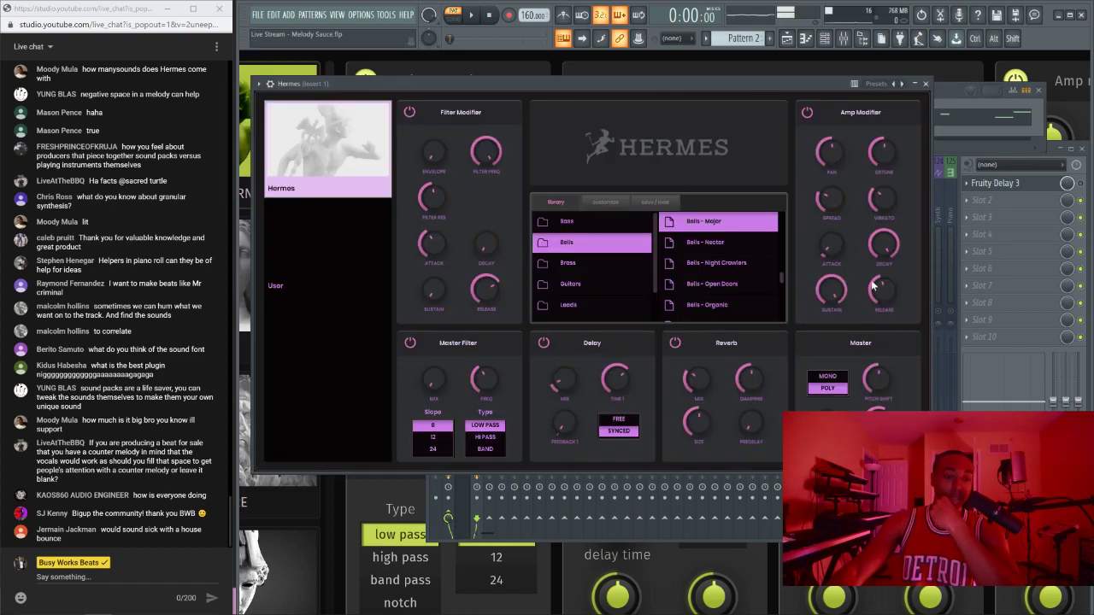
click(925, 83)
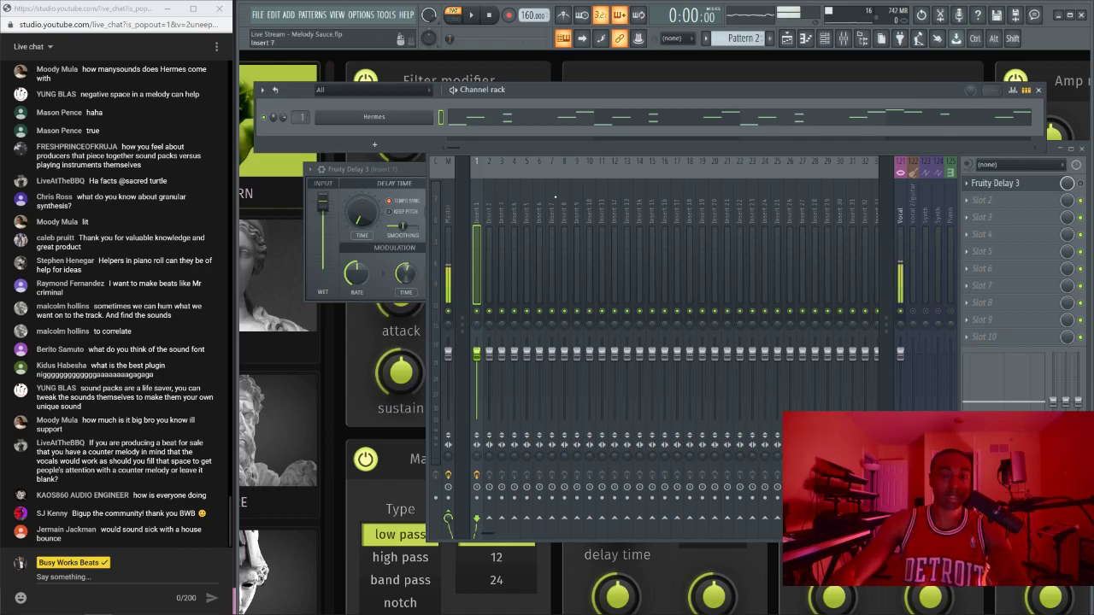
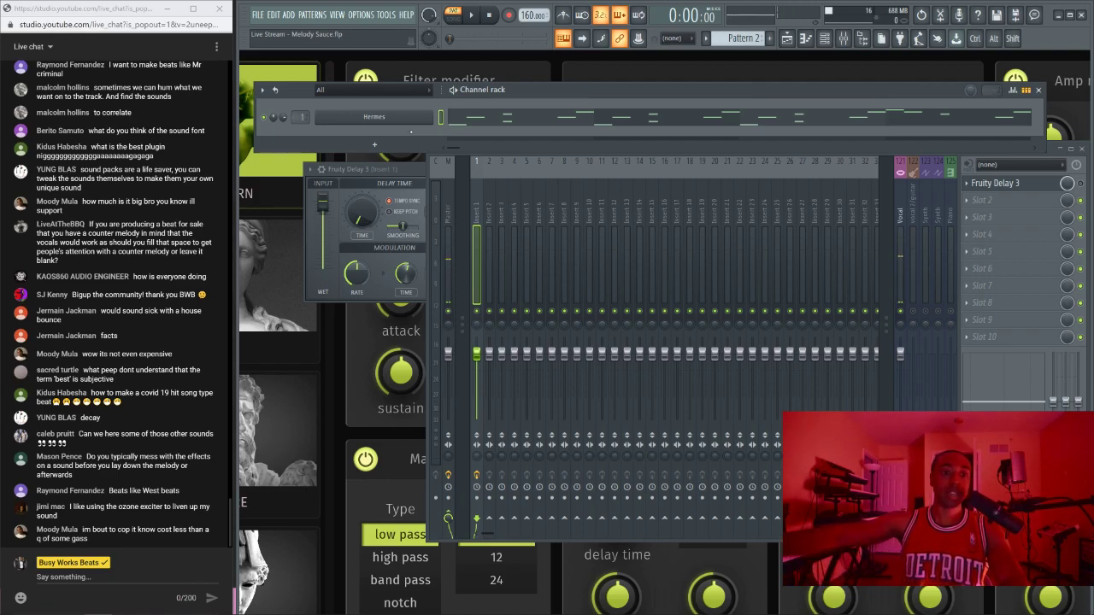
key(space)
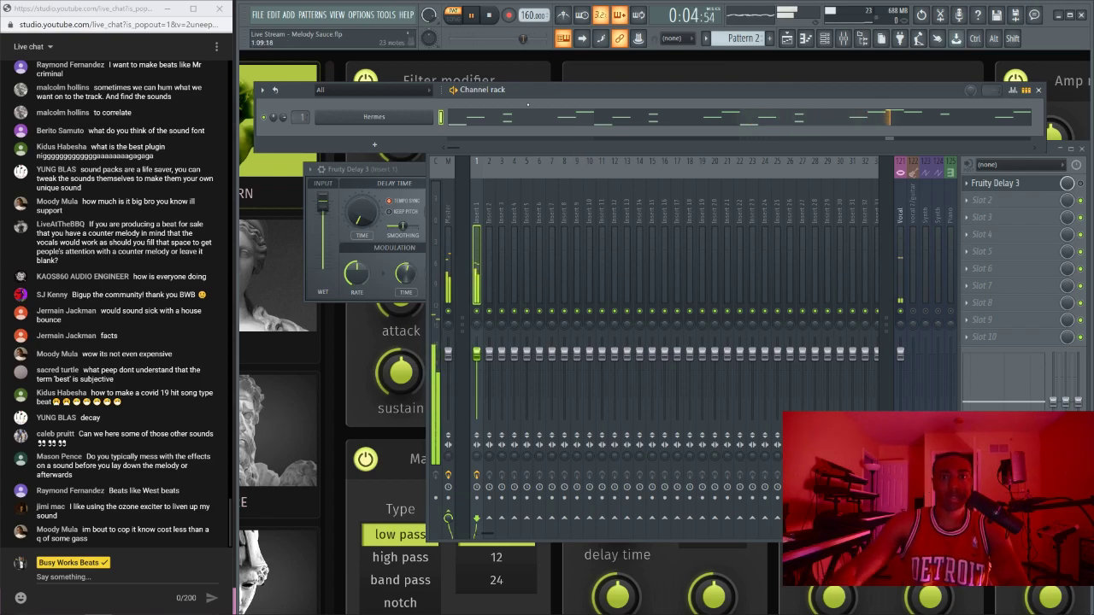
key(space)
Step: Add HalfTime to the second effect slot of mixer insert 1 and start playback to hear it
click(412, 120)
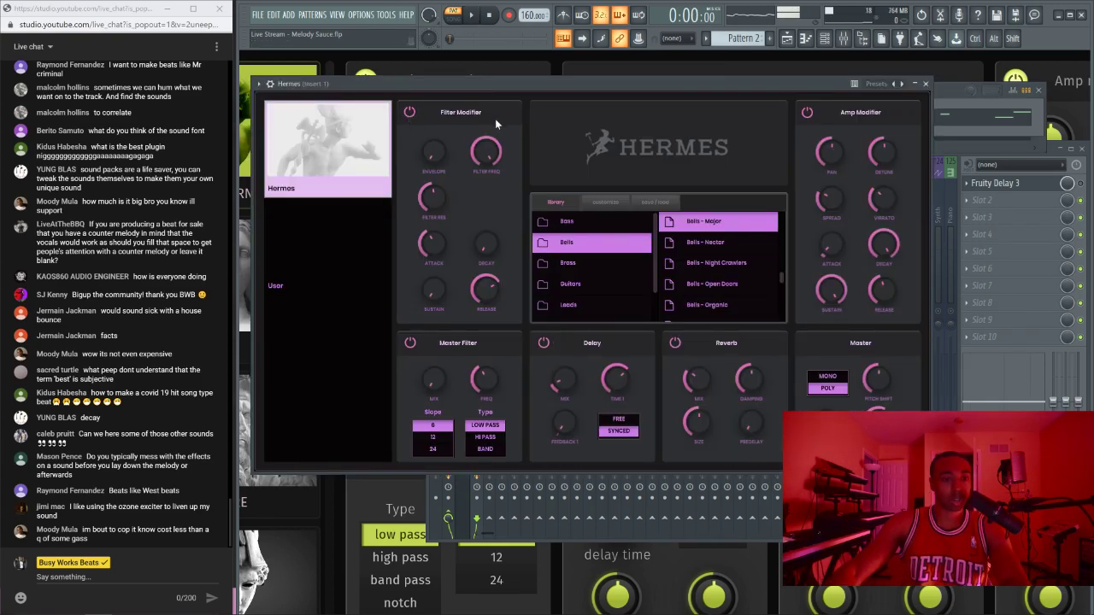
click(985, 202)
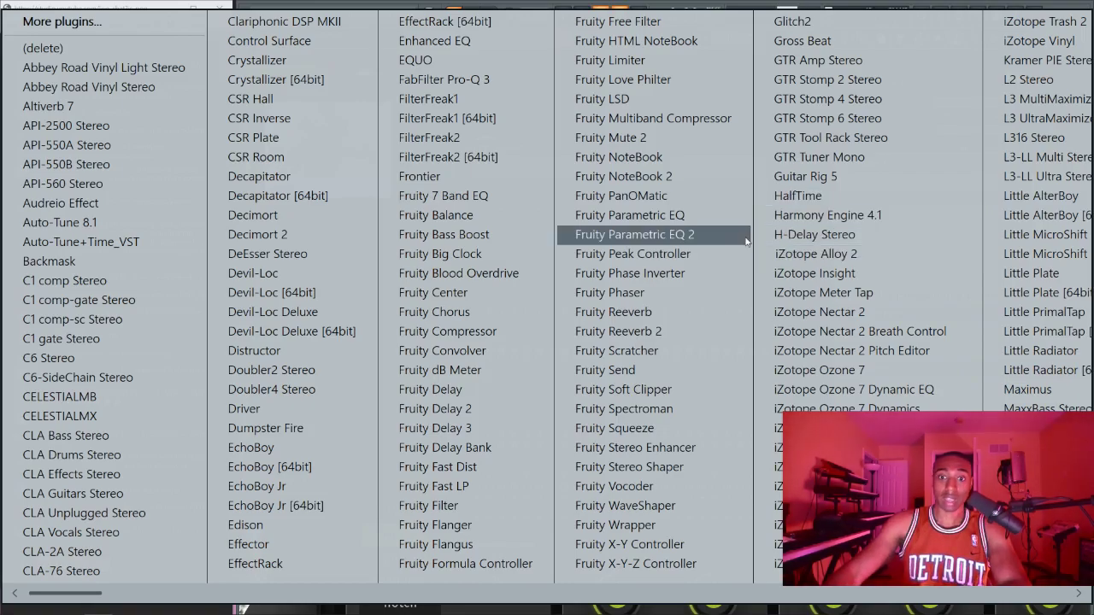
click(850, 194)
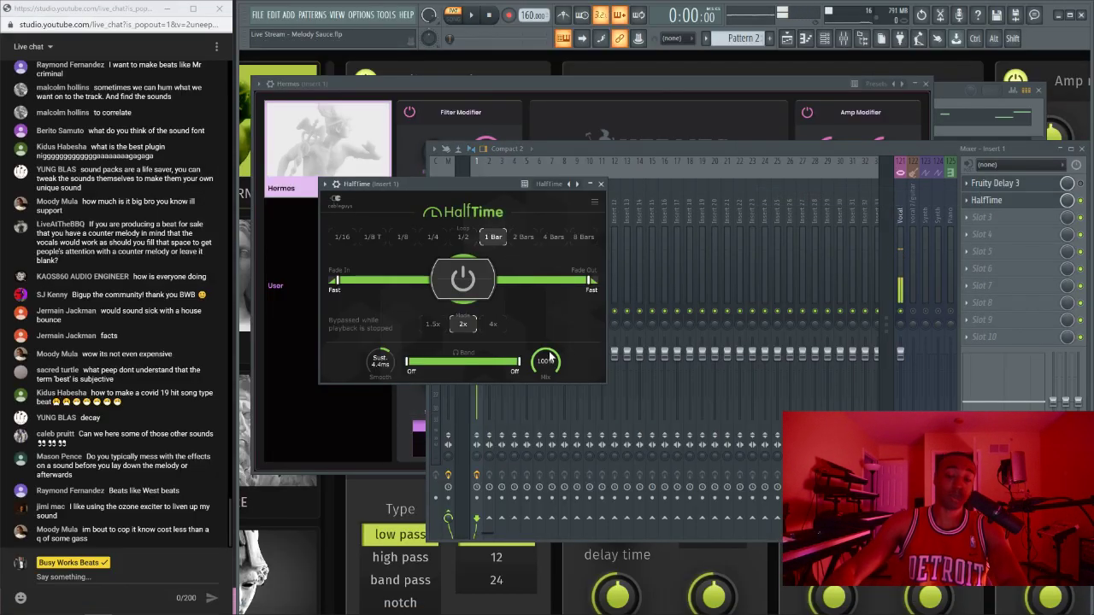
drag(613, 152, 588, 147)
key(space)
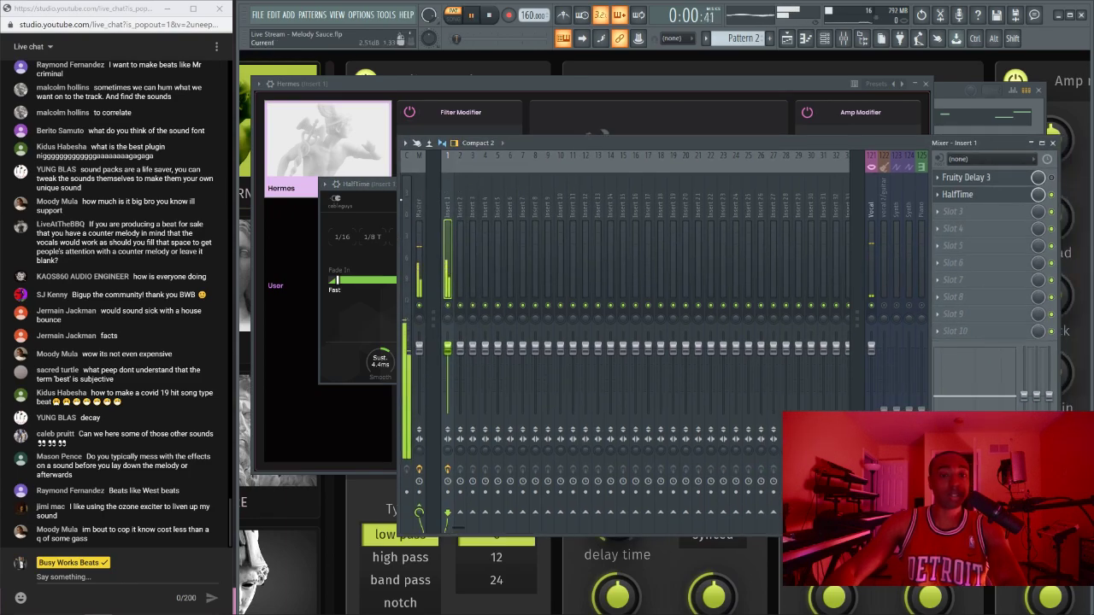
Step: Bring the HalfTime window forward and lower HalfTime's mix level on mixer insert 1 to about 42%
click(372, 183)
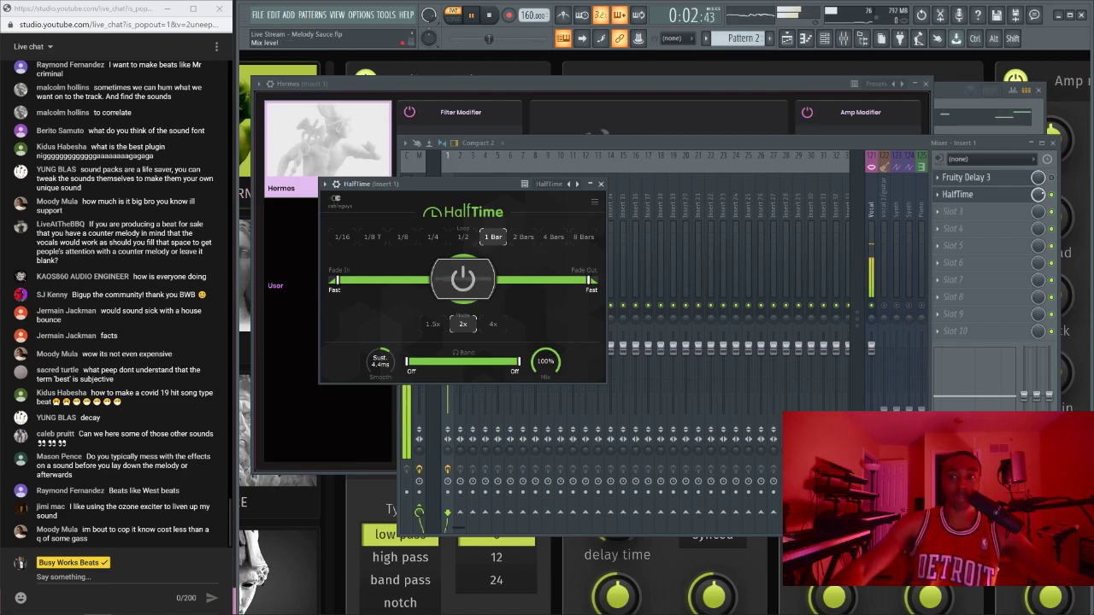
drag(1038, 194, 1038, 219)
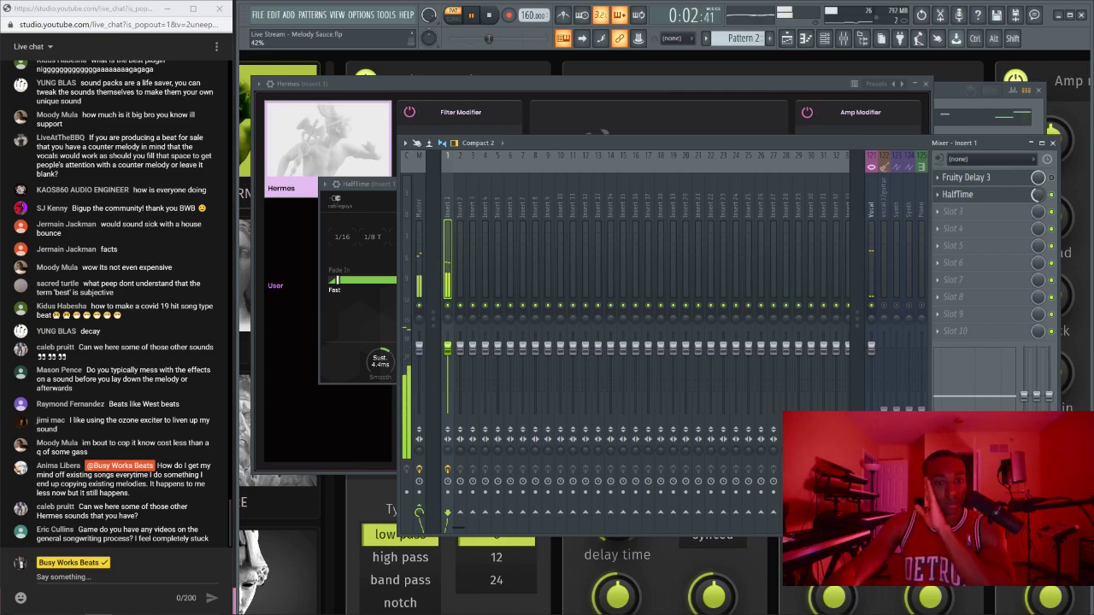
Step: Return to Hermes and load the Brass - SKOOP preset from the Brass category
click(498, 85)
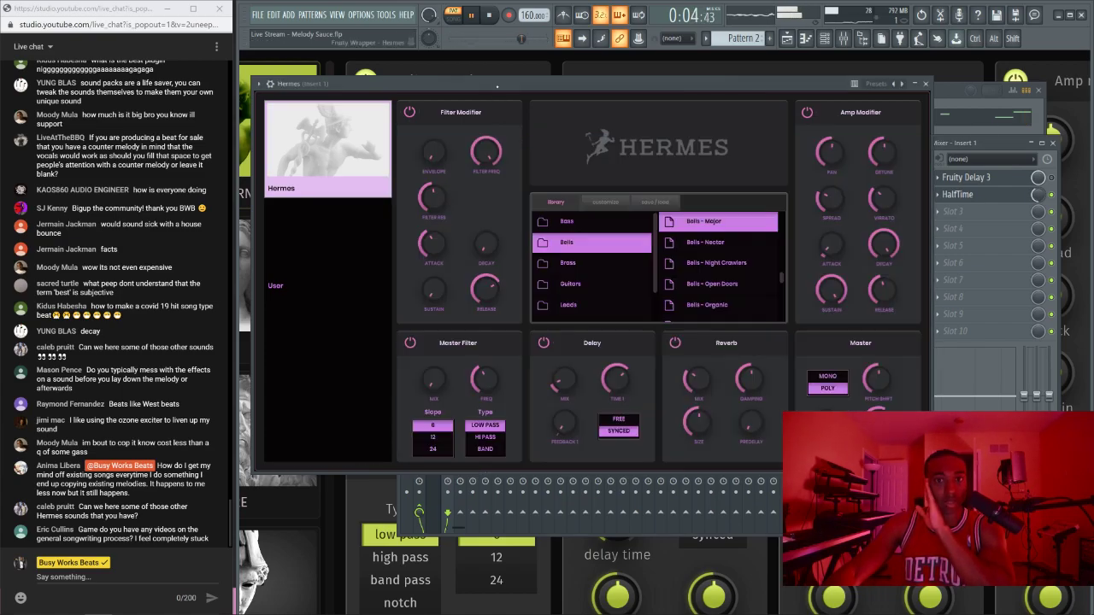
click(613, 259)
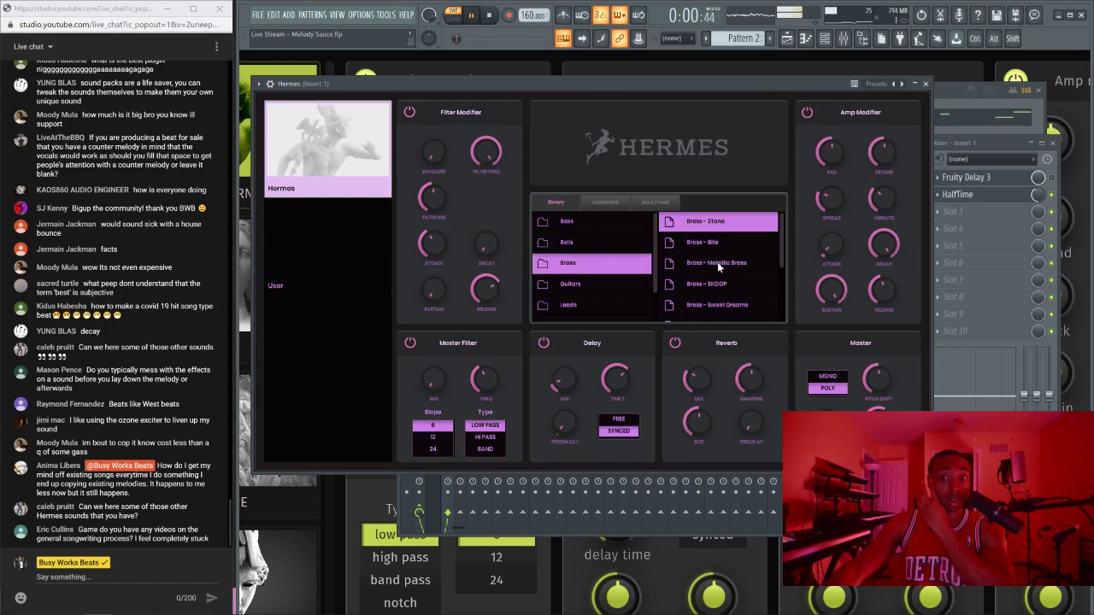
scroll(604, 254, down, 2)
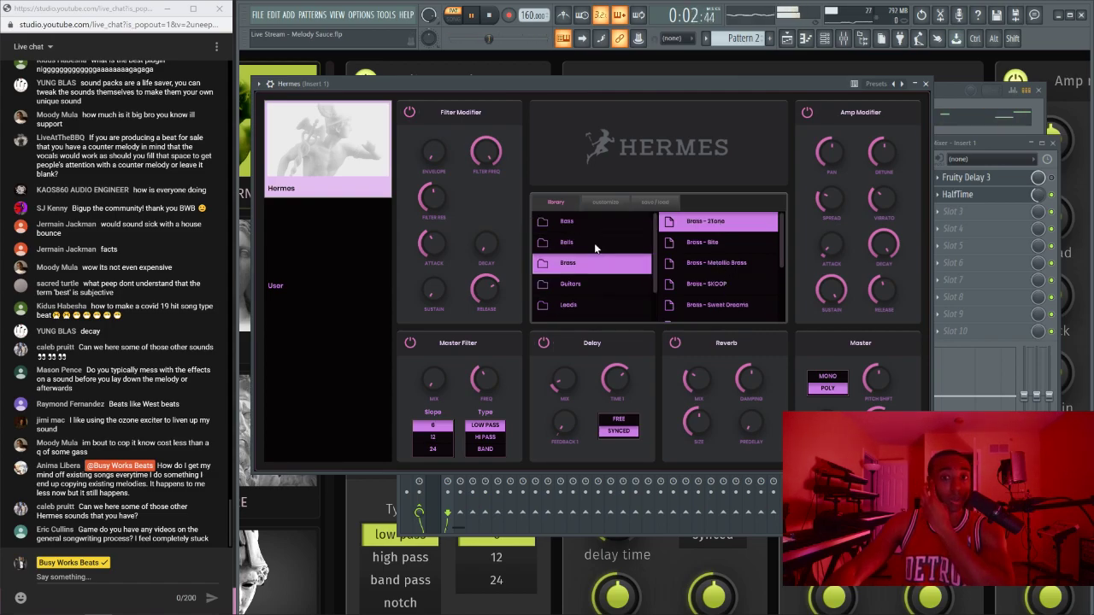
scroll(586, 245, up, 2)
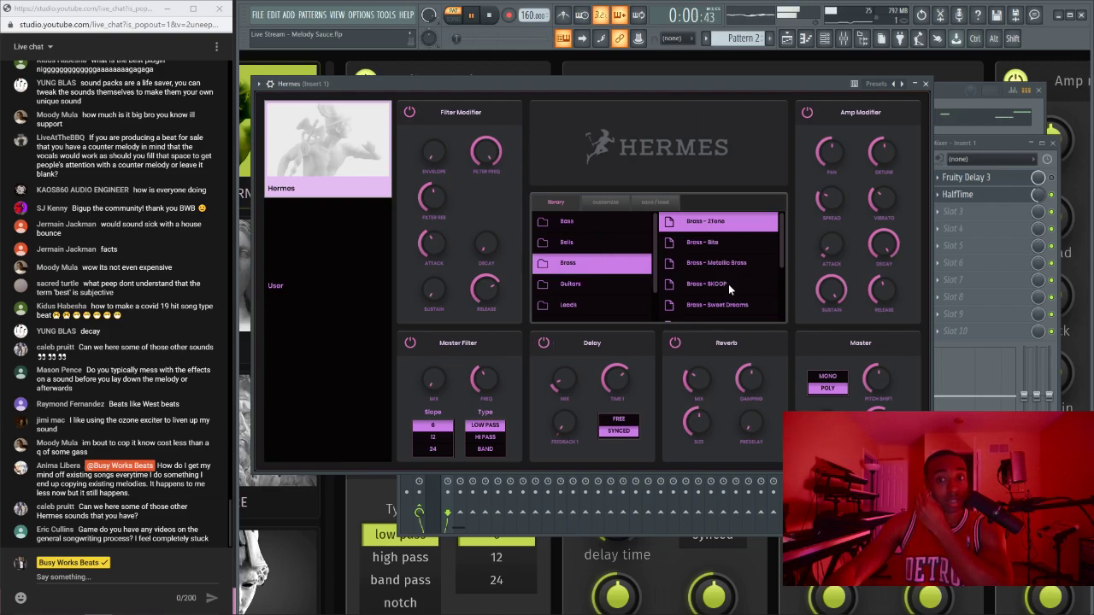
click(725, 280)
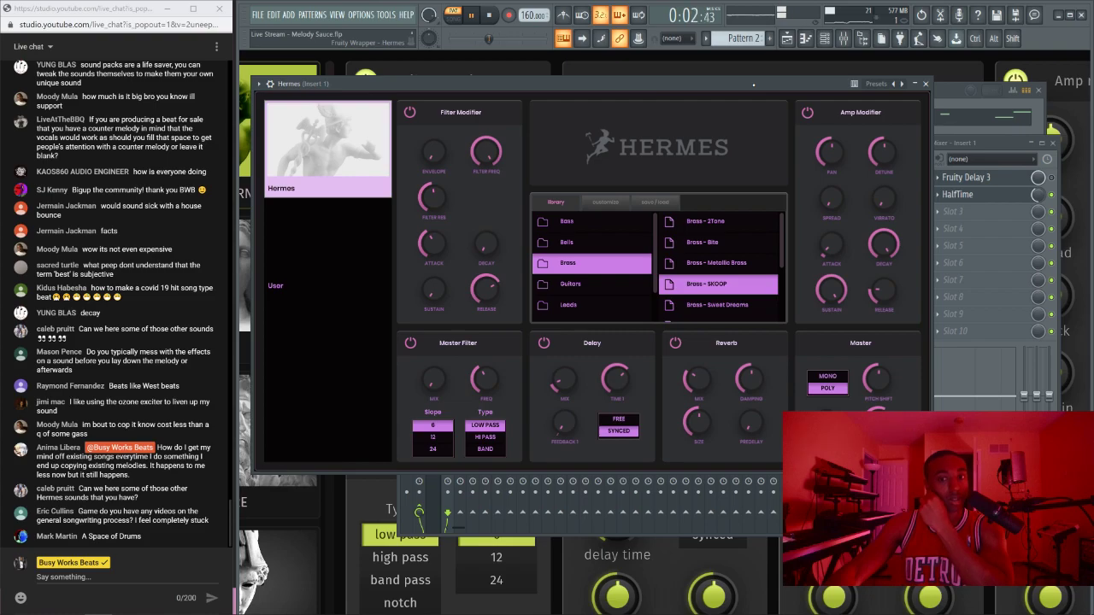
Step: Set the Hermes amp release to about 370 ms, slightly lower the insert 1 fader, and stop playback
drag(876, 292, 876, 270)
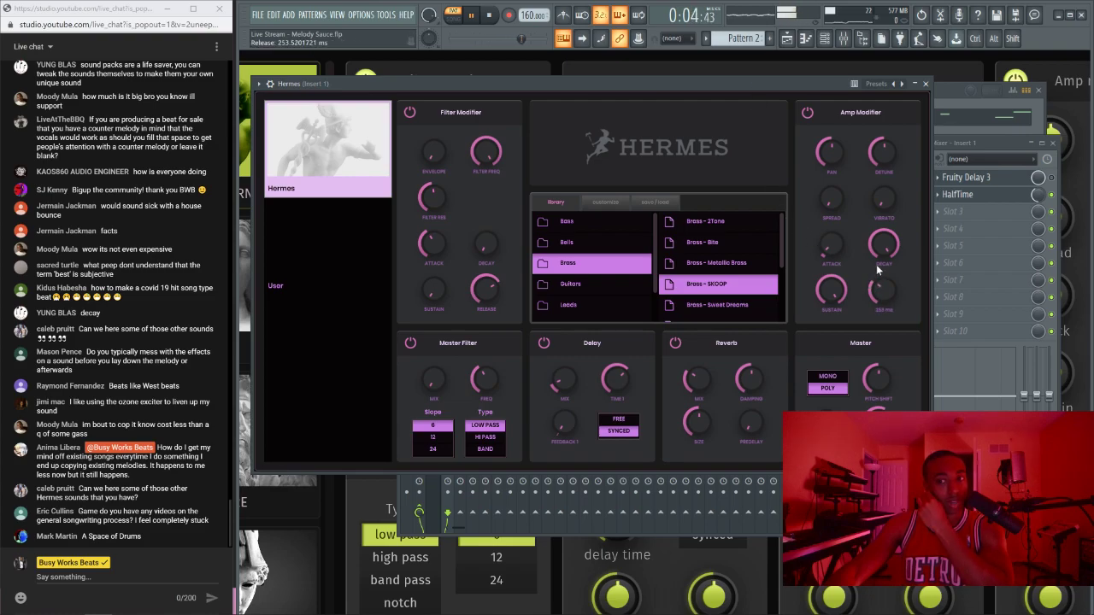
key(F9)
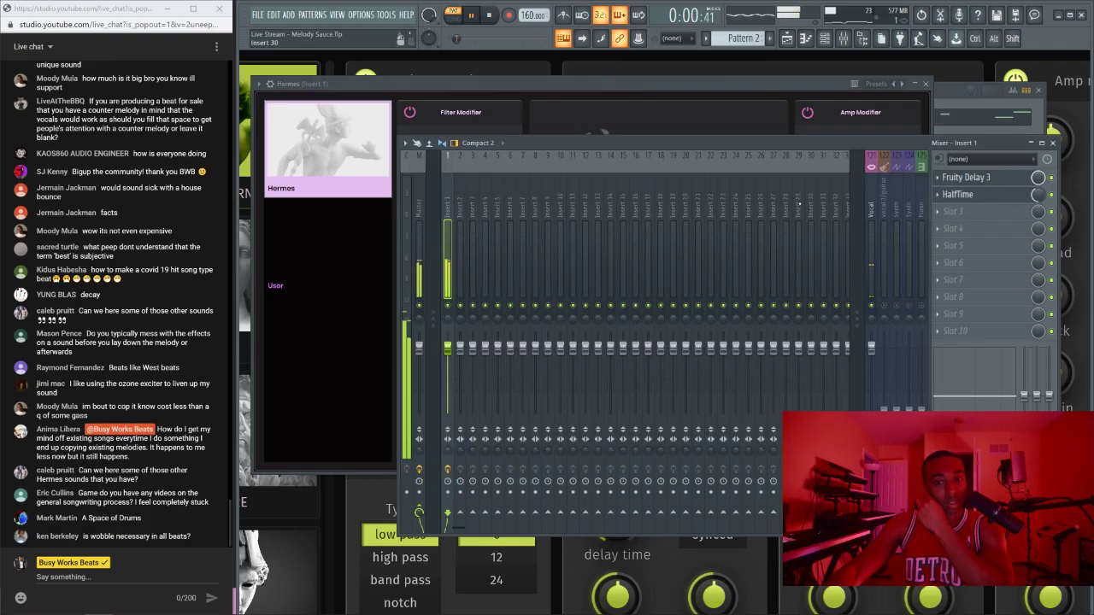
drag(447, 346, 447, 352)
click(539, 85)
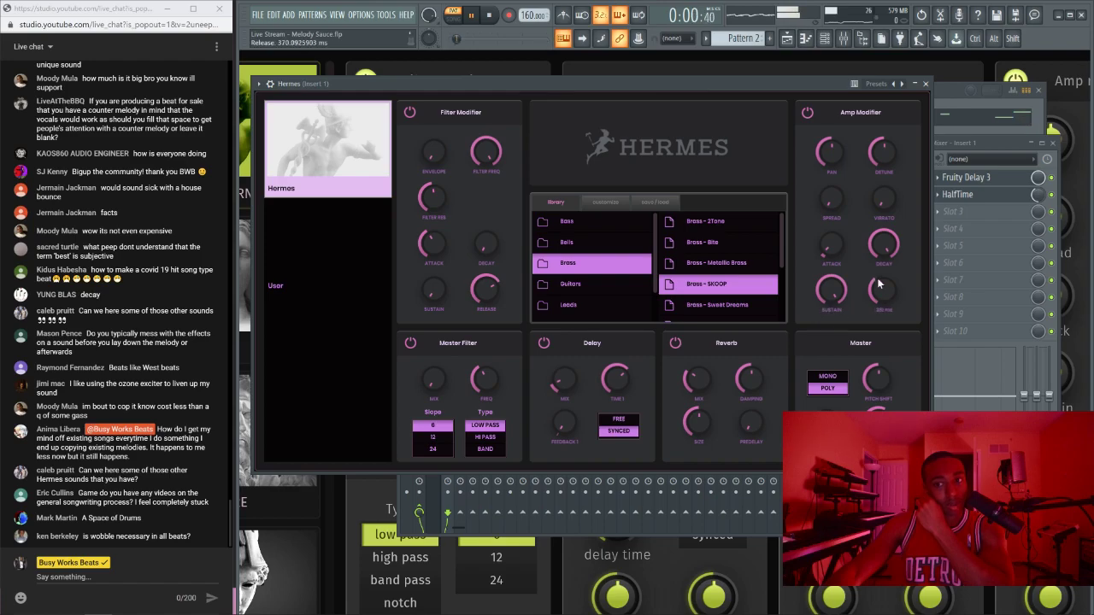
click(487, 15)
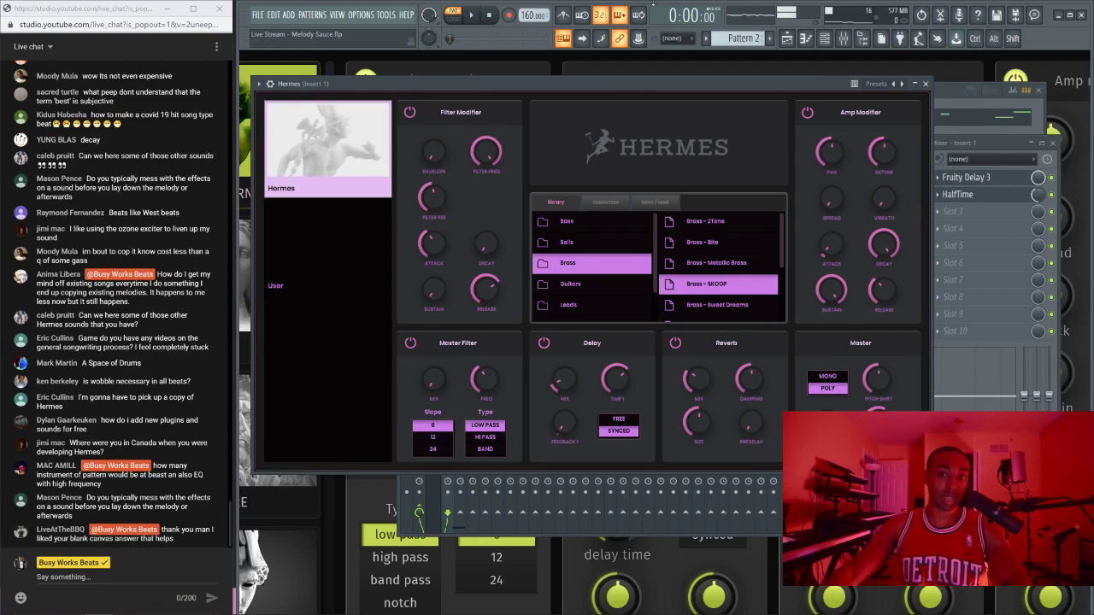
Step: Browse the Guitars category in Hermes and load the Guitar - Lead Acting preset
click(573, 285)
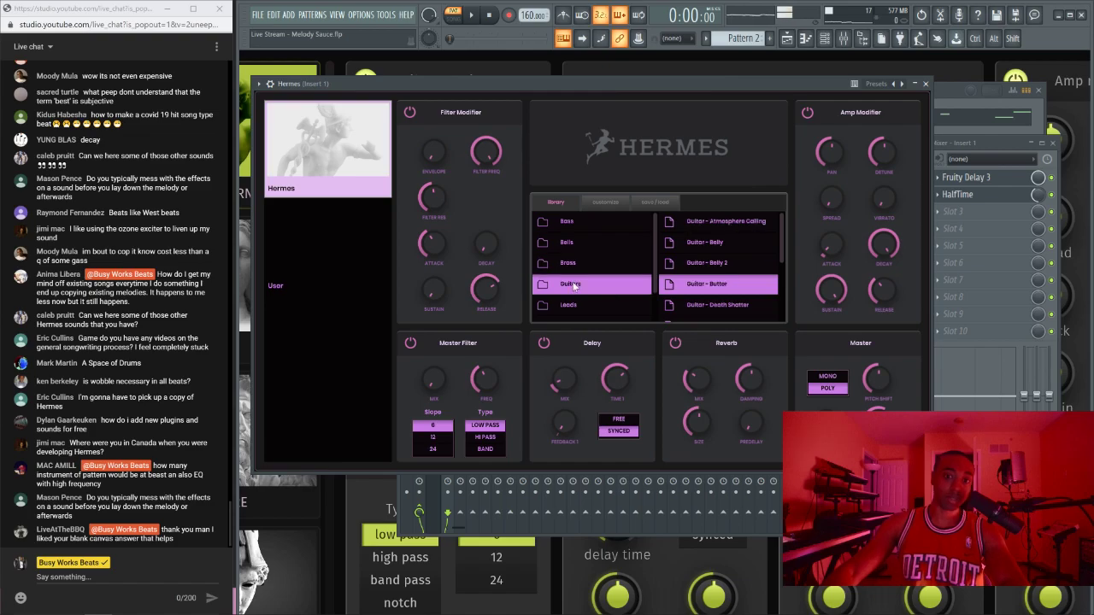
scroll(731, 233, down, 3)
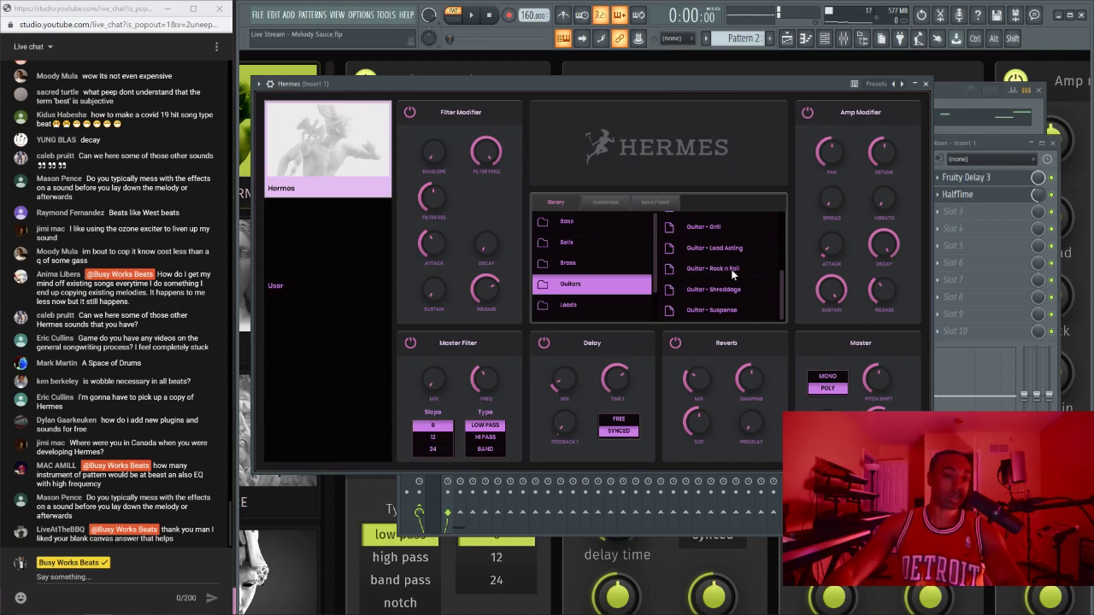
scroll(731, 274, up, 3)
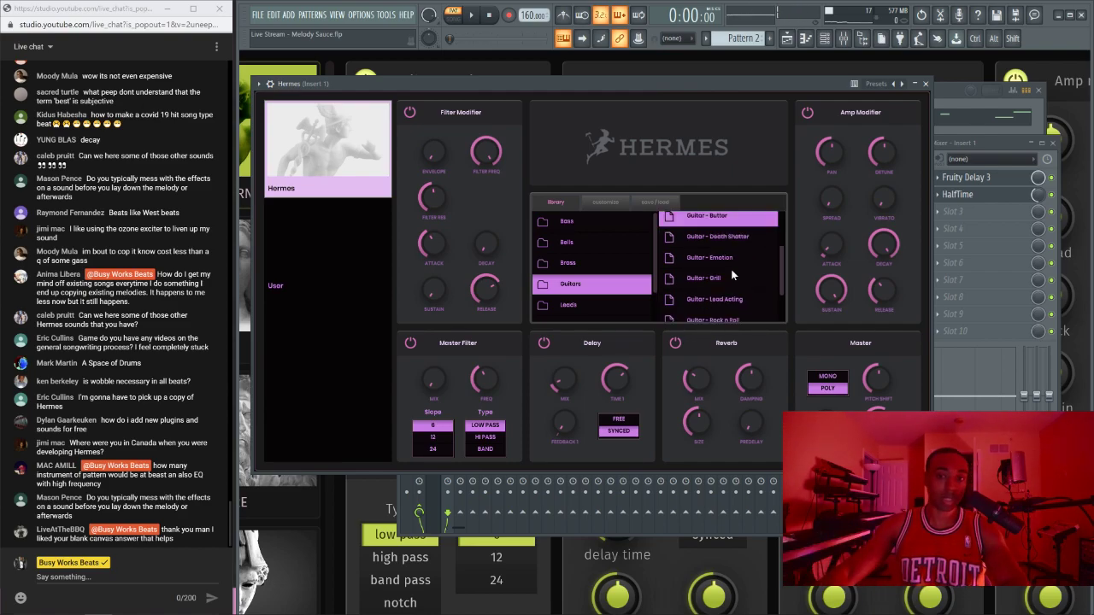
scroll(732, 272, down, 3)
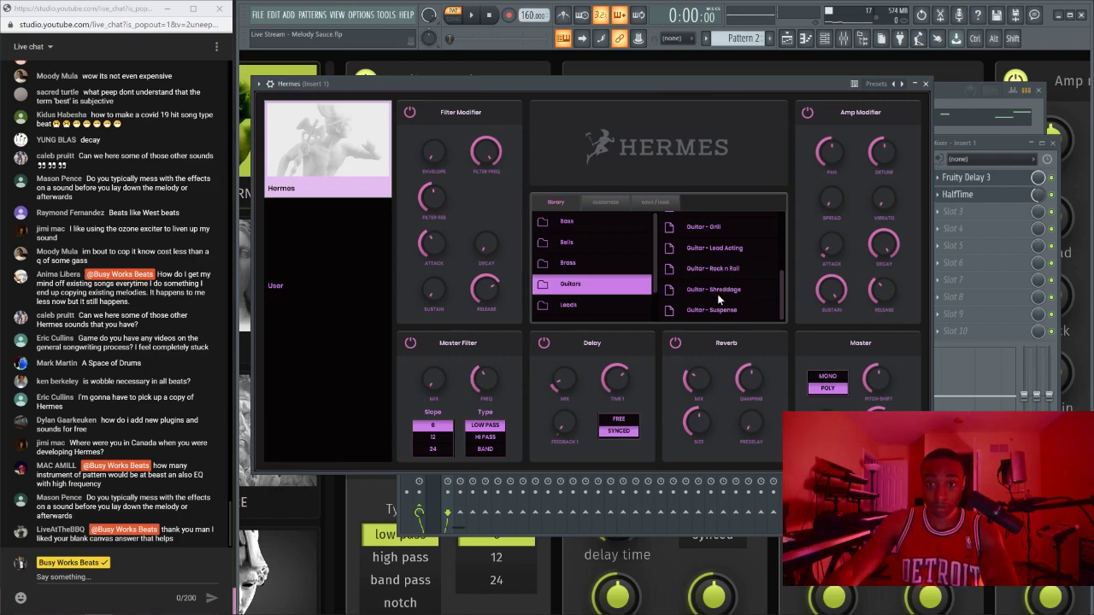
scroll(721, 311, up, 3)
scroll(721, 276, down, 3)
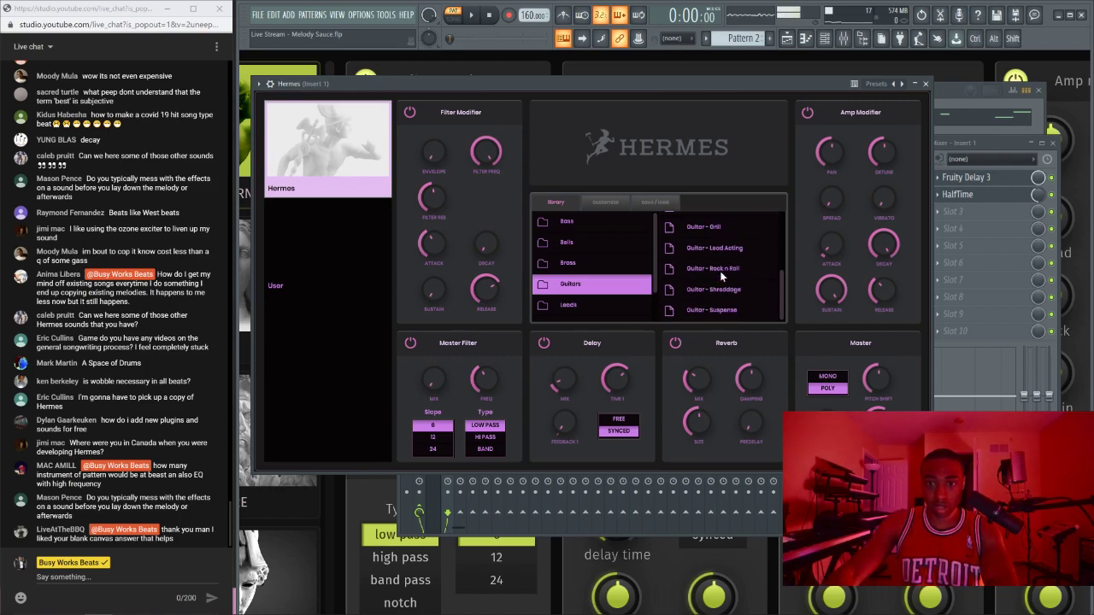
click(736, 253)
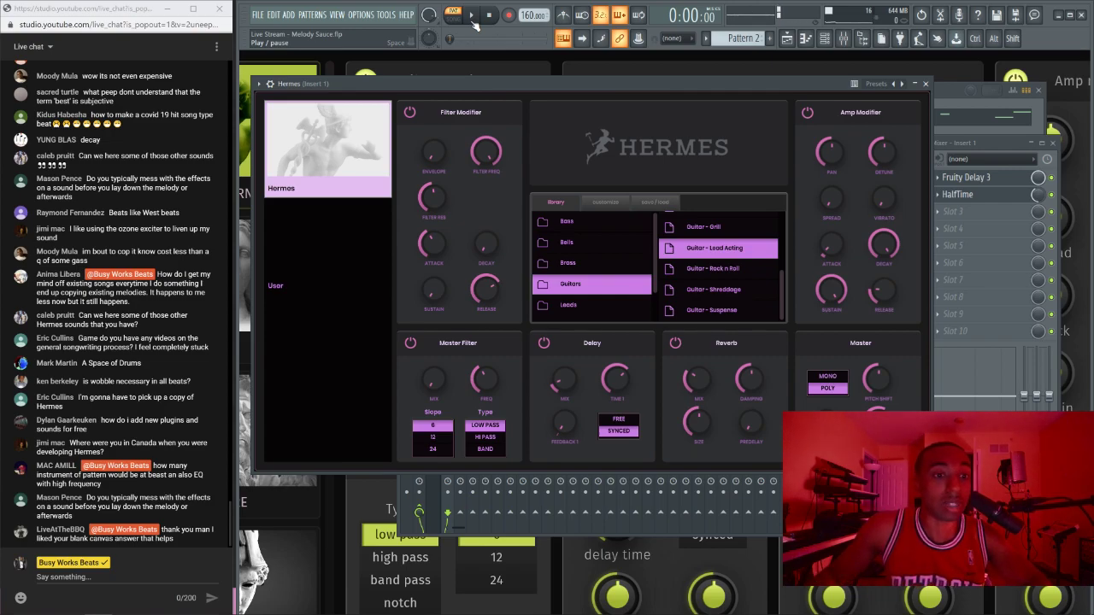
Step: Play the pattern with the guitar preset, lengthen the Hermes amp release, then close the instrument and stop playback
click(472, 16)
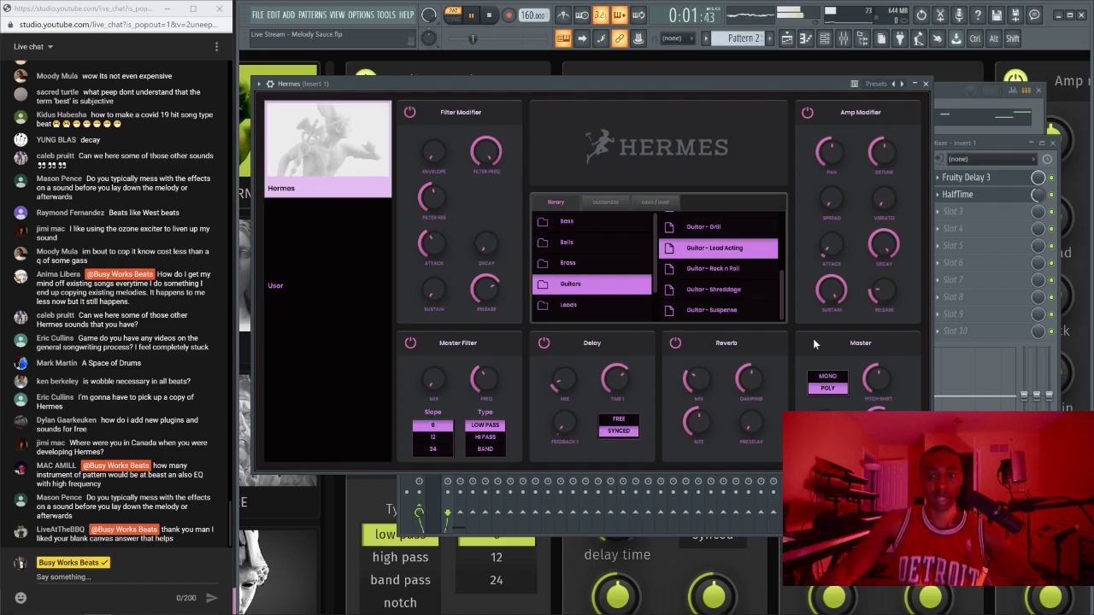
drag(879, 288, 857, 229)
click(928, 84)
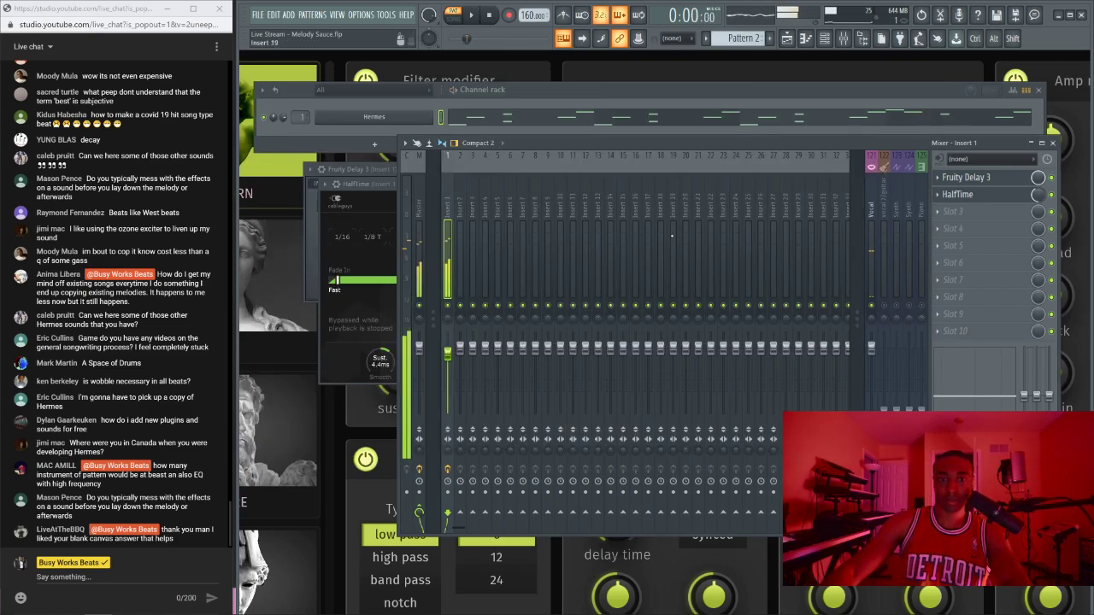
key(space)
Step: Add Fruity Parametric EQ 2 to the third slot of mixer insert 1 and cut its three lowest bands during playback
click(960, 213)
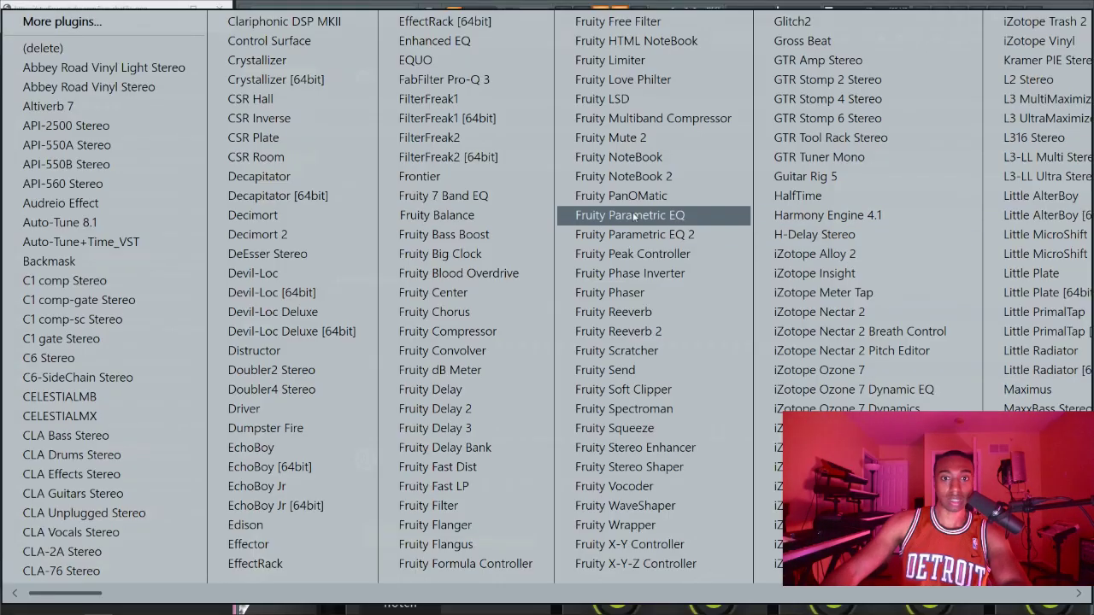
click(686, 232)
drag(412, 291, 389, 317)
key(space)
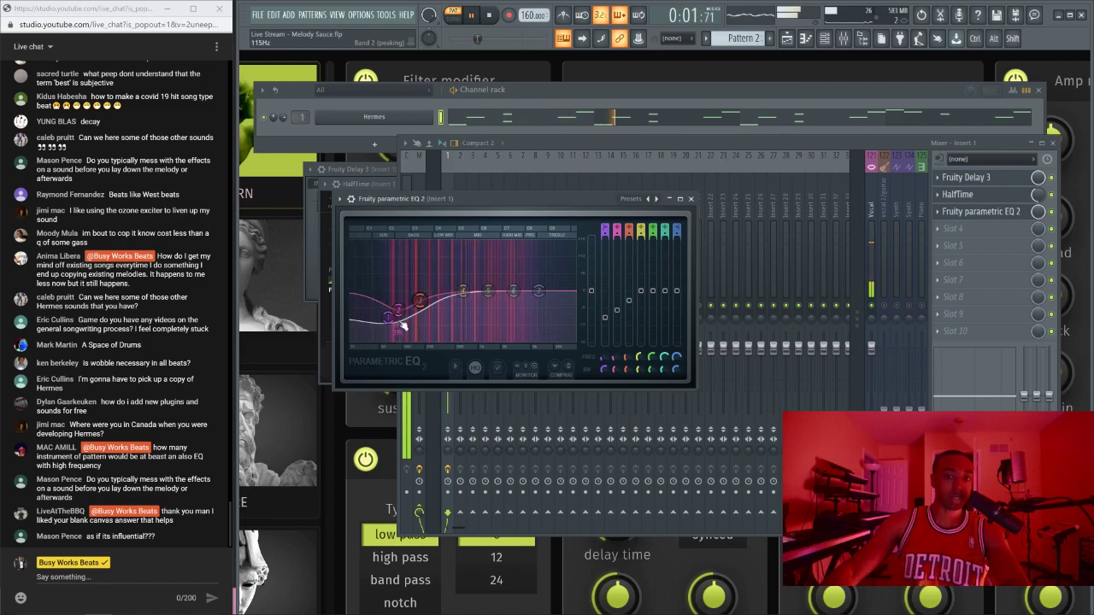
click(692, 199)
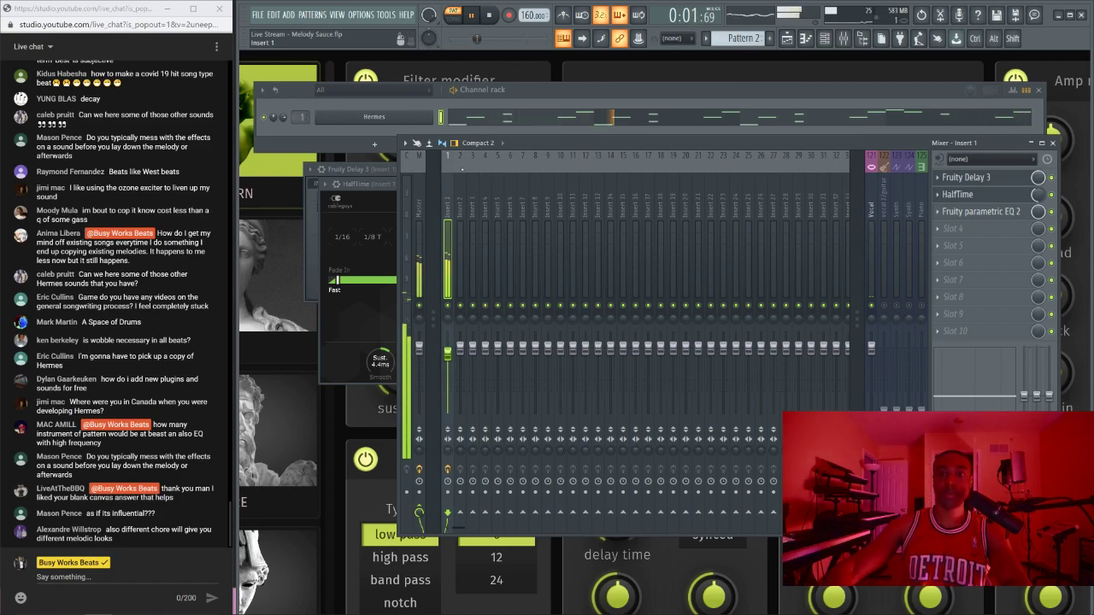
Step: Raise the Hermes spread and set the vibrato depth to about 0.92 ms, then close the instrument and audition the pattern
click(387, 121)
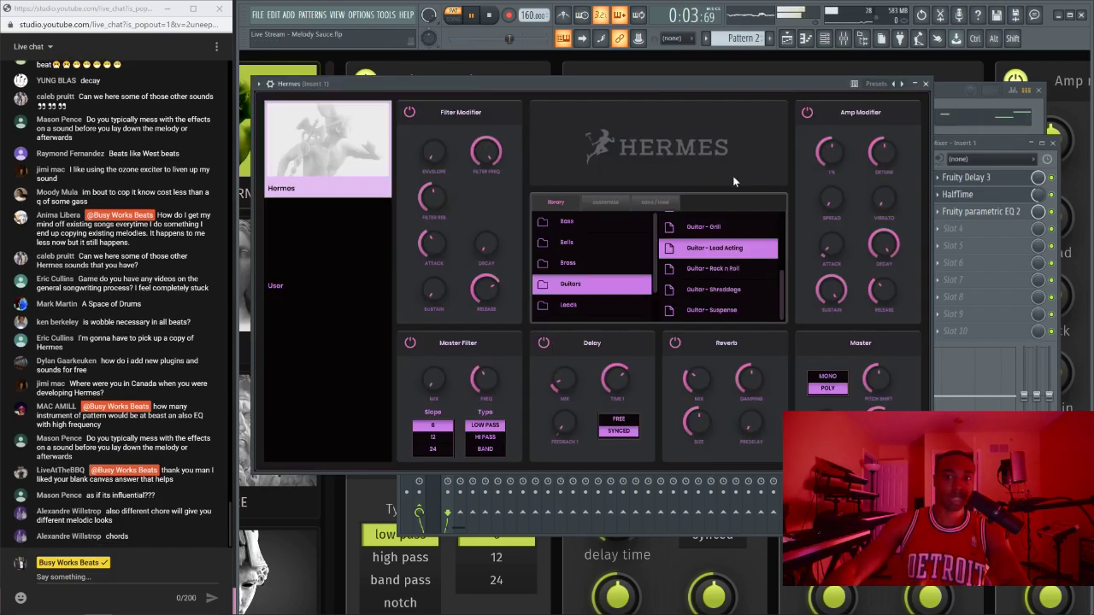
drag(883, 208, 870, 125)
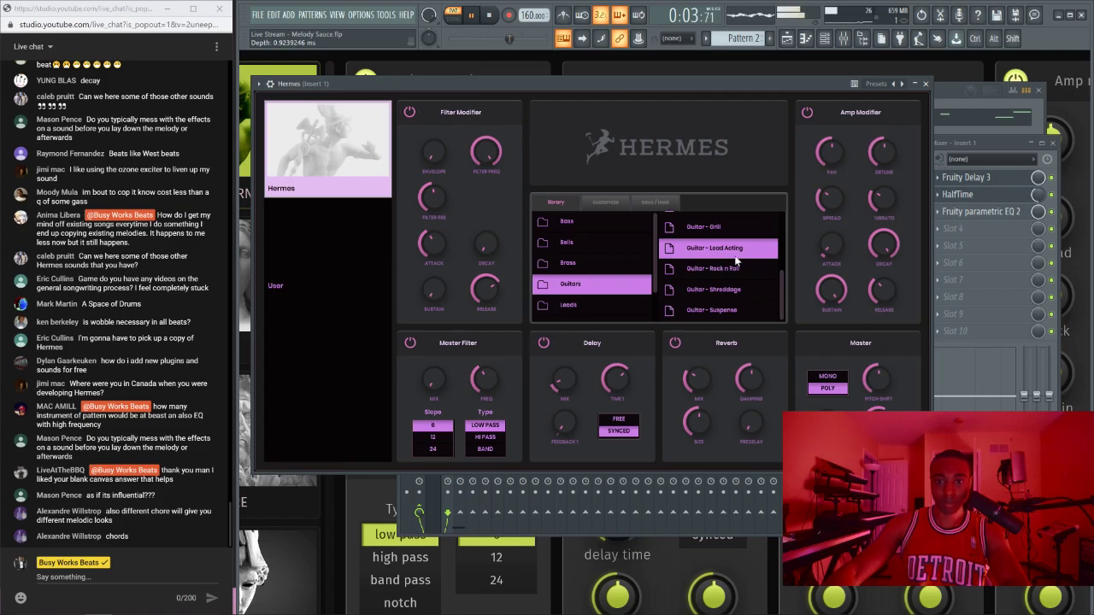
click(926, 84)
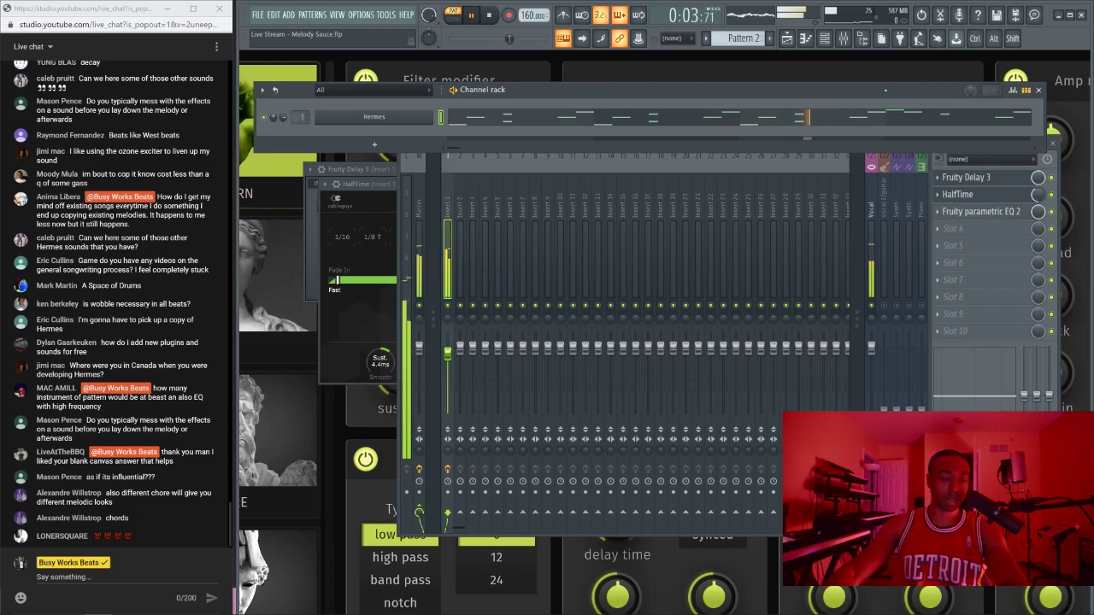
key(space)
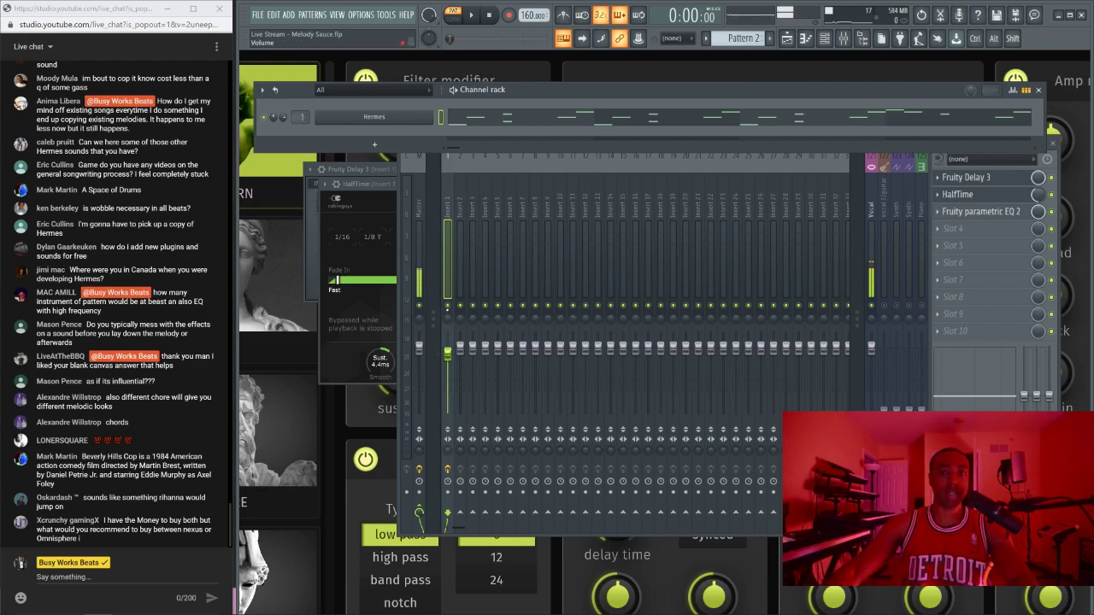
key(space)
key(space)
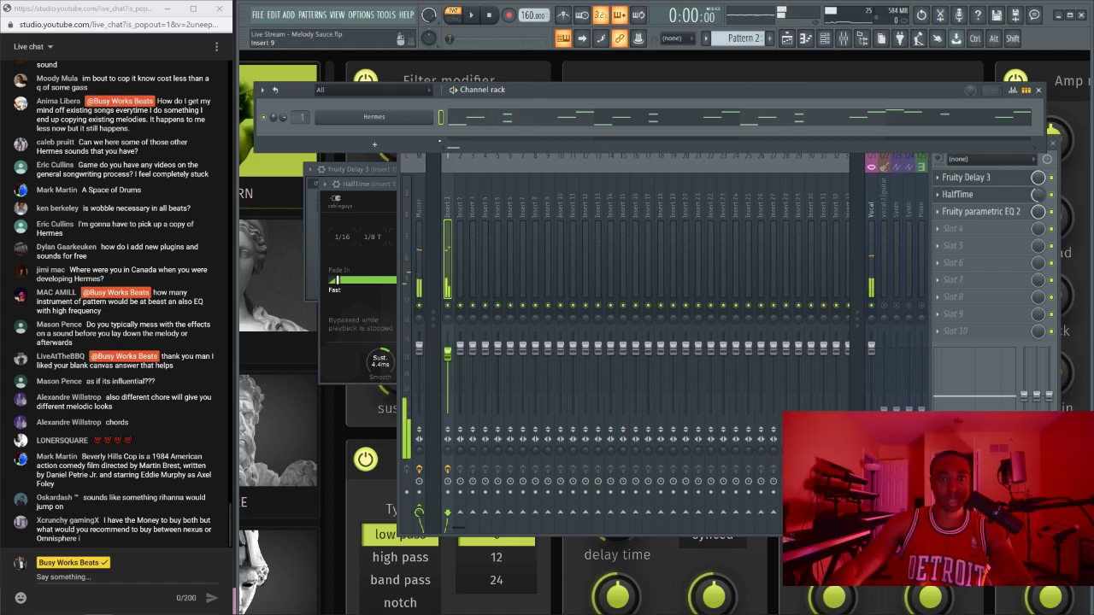
Step: Reopen Hermes and load the Lead - Real Emotions preset from the Leads category
click(389, 118)
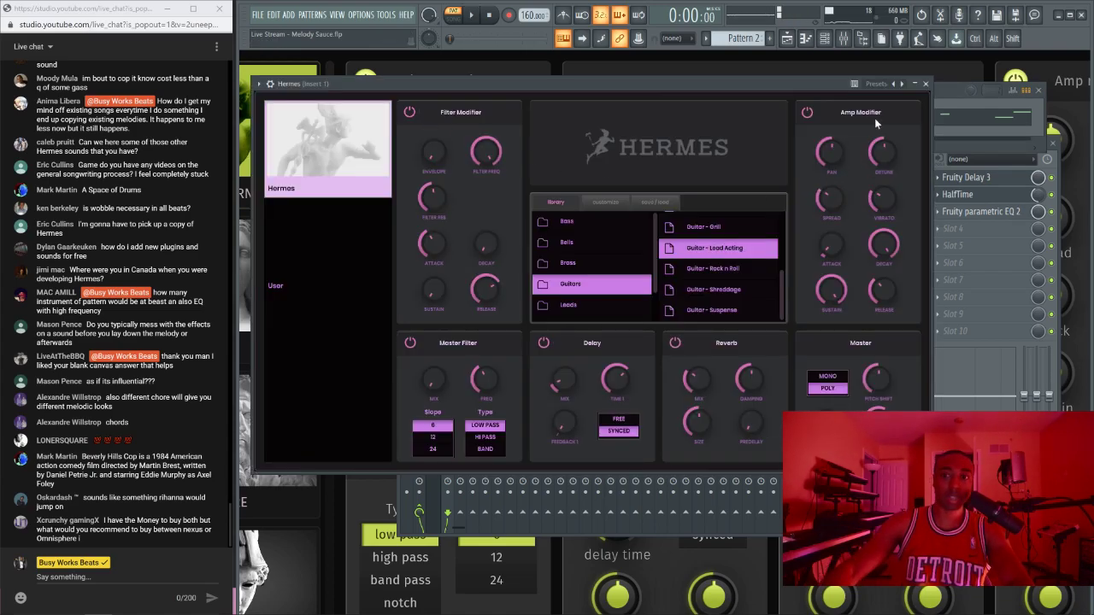
scroll(737, 274, up, 5)
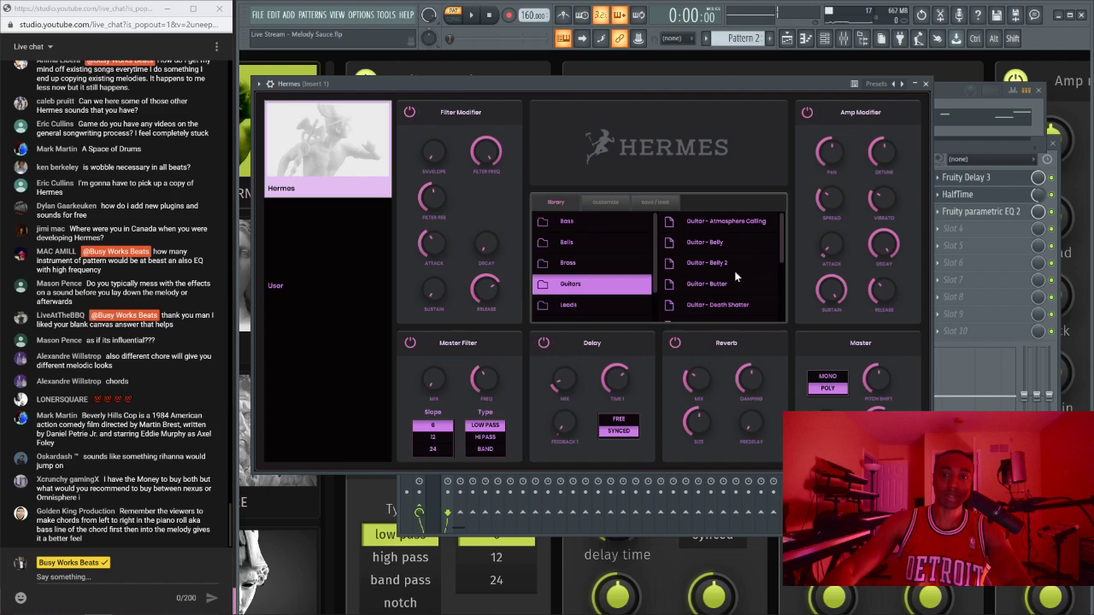
scroll(613, 272, down, 2)
click(629, 270)
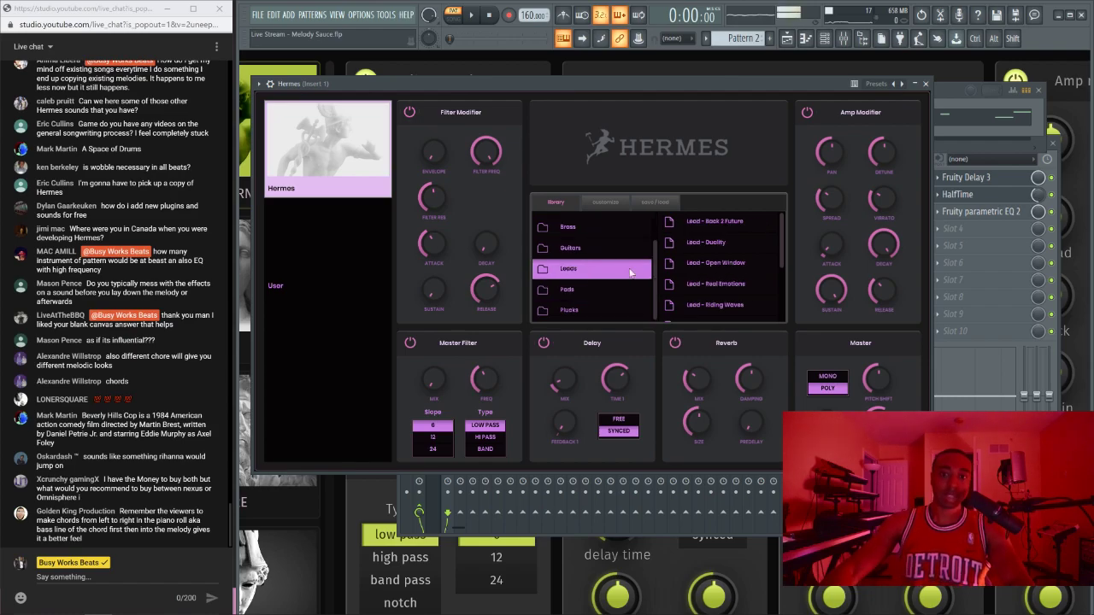
click(735, 284)
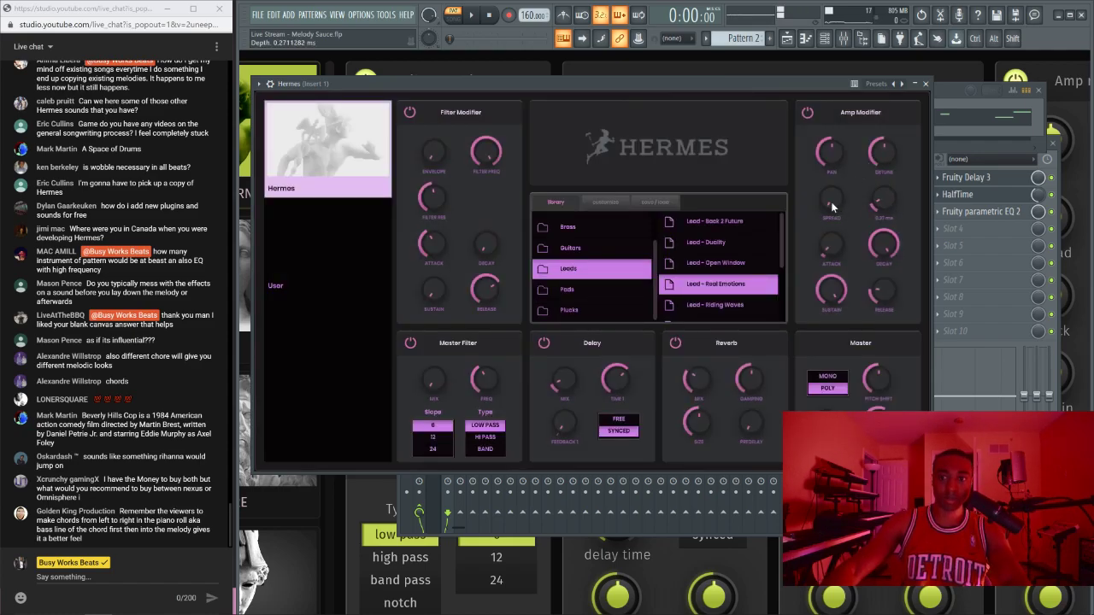
Step: Set the Hermes vibrato depth to about 0.27 ms and raise the spread during playback, moving its window below the channel rack
key(space)
drag(831, 205, 831, 190)
drag(800, 83, 803, 170)
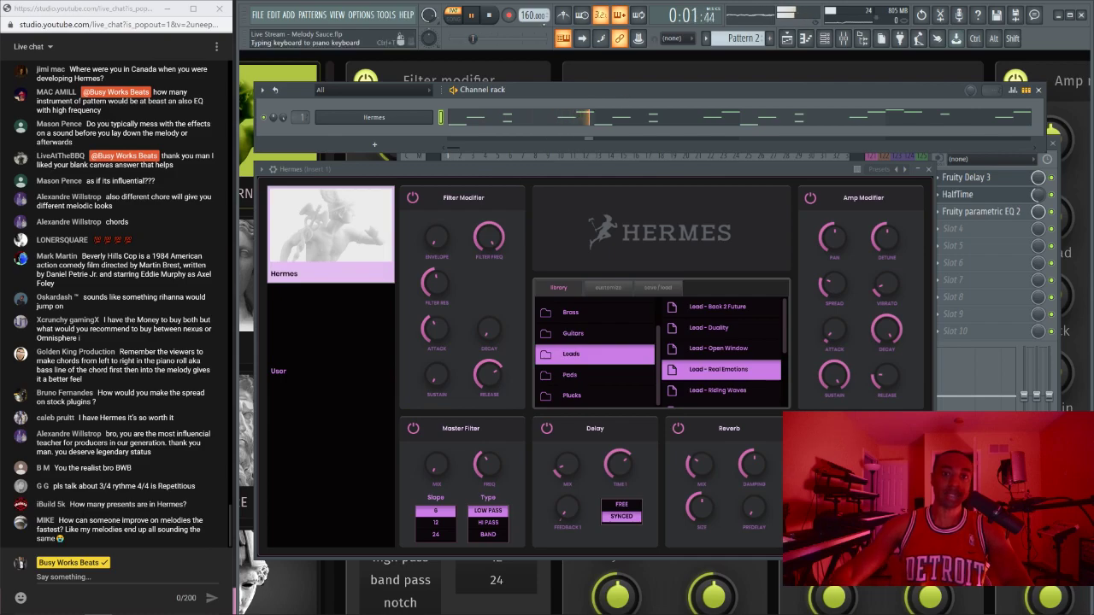
key(space)
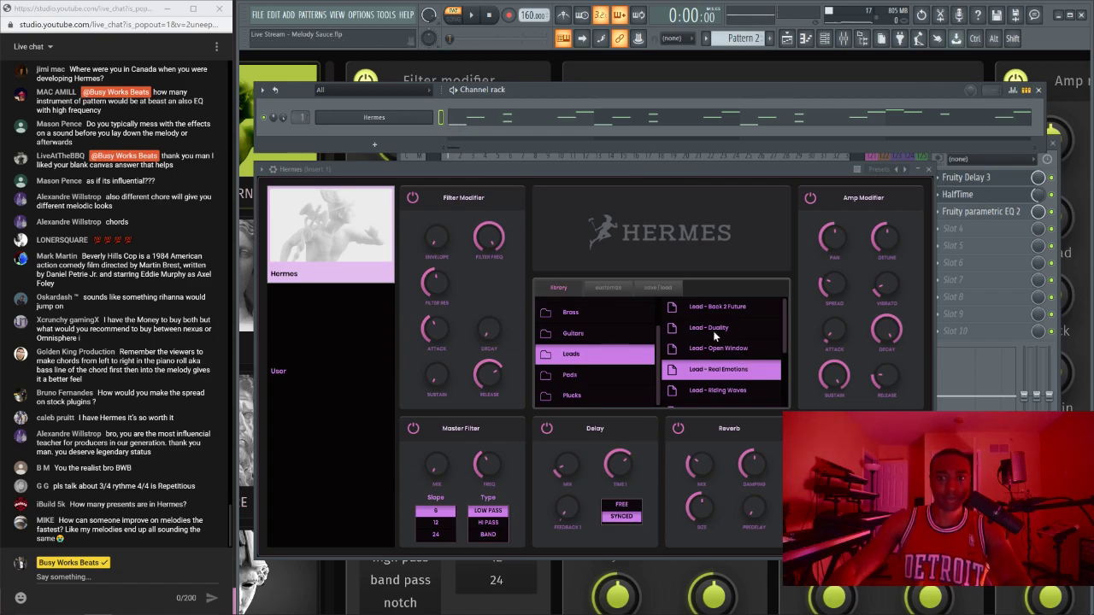
Step: Load the Lead - Static preset from the Leads category in Hermes, check the live chat and audition the pattern
scroll(719, 363, down, 2)
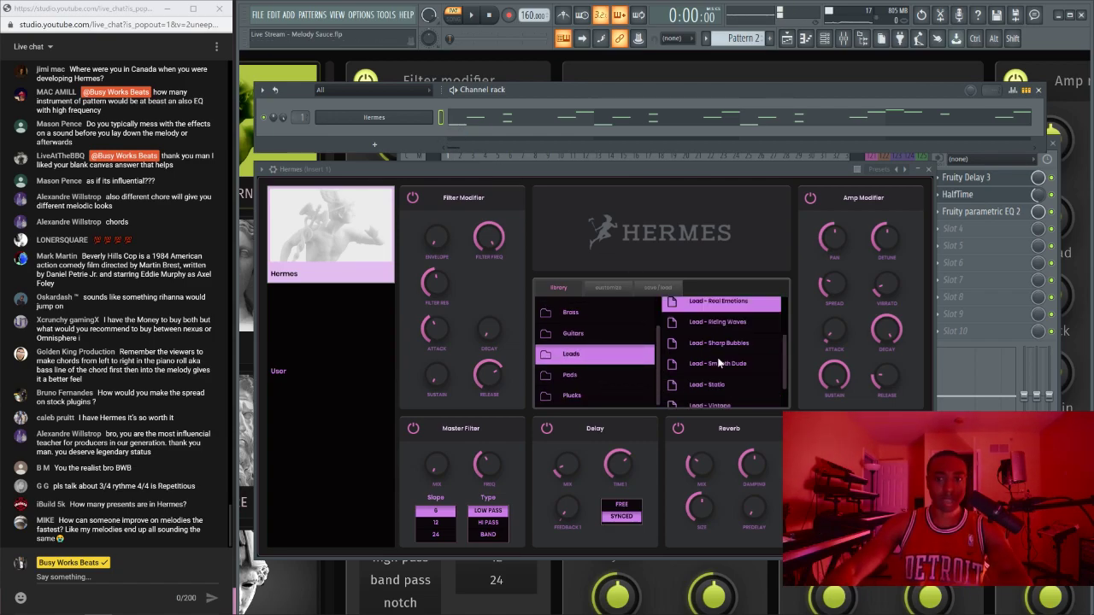
scroll(604, 359, up, 2)
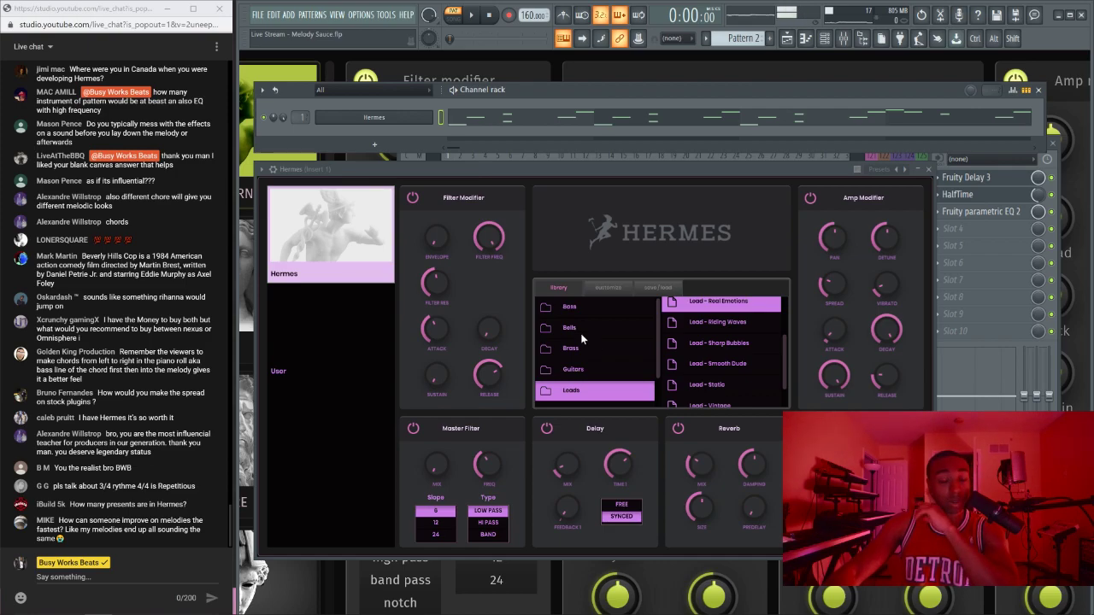
scroll(581, 333, down, 2)
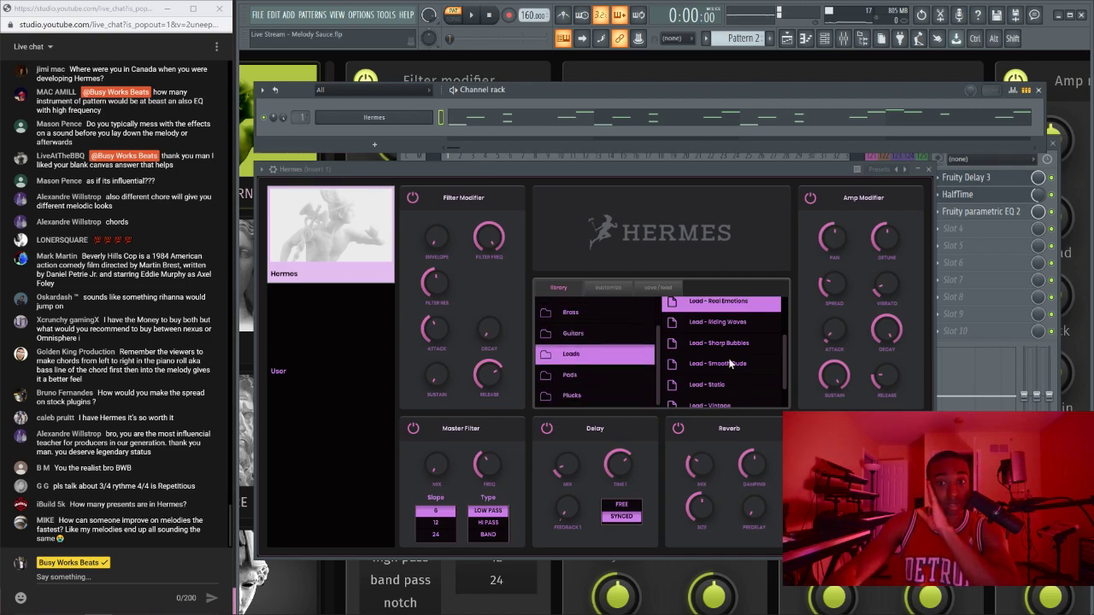
scroll(733, 363, down, 2)
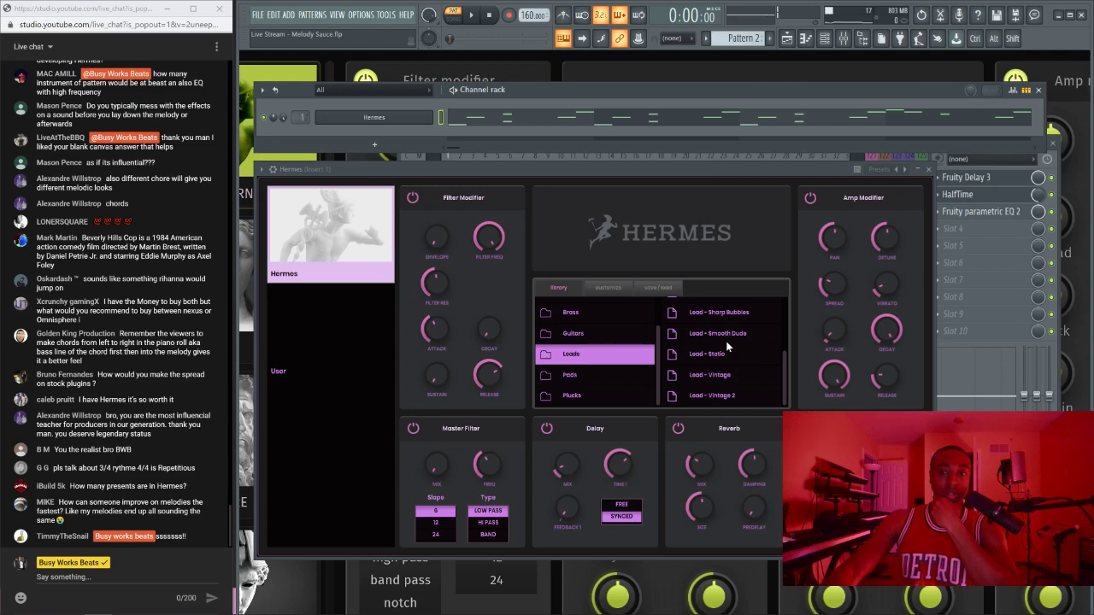
click(731, 355)
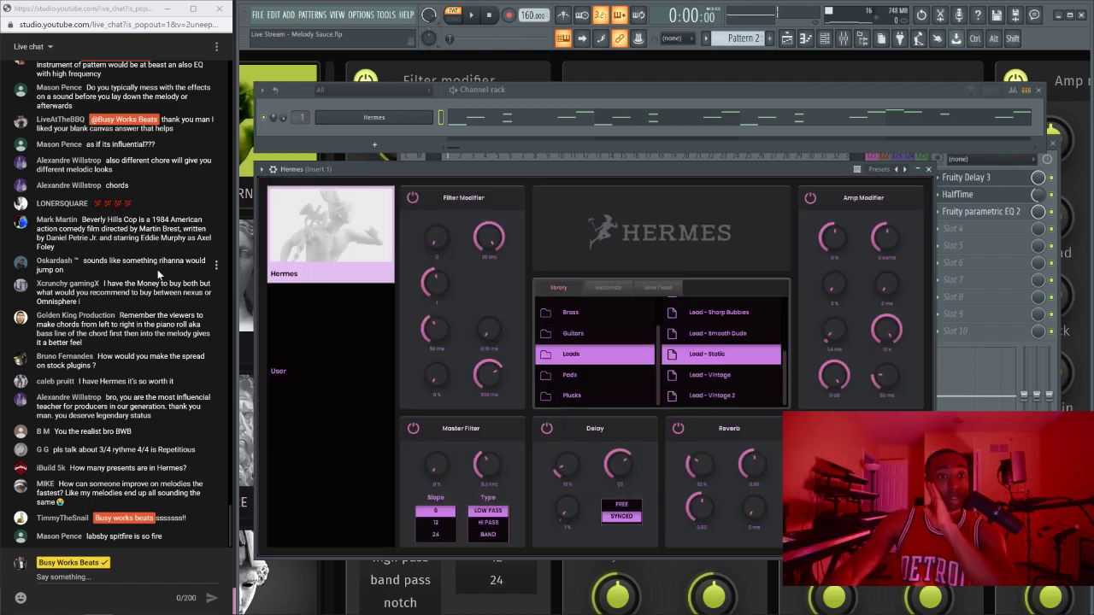
scroll(158, 273, up, 1)
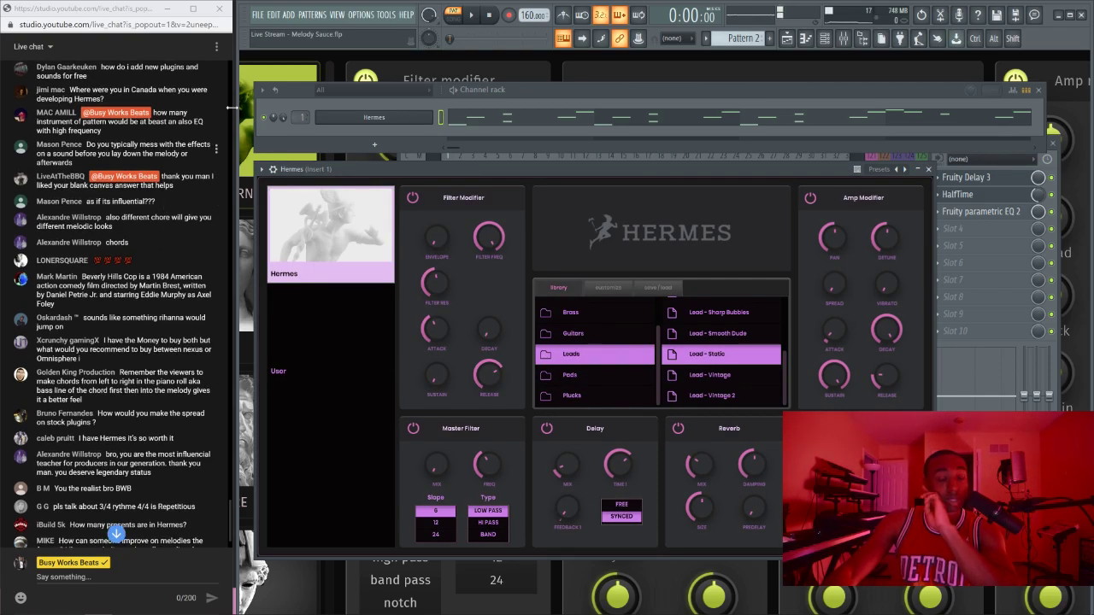
click(480, 18)
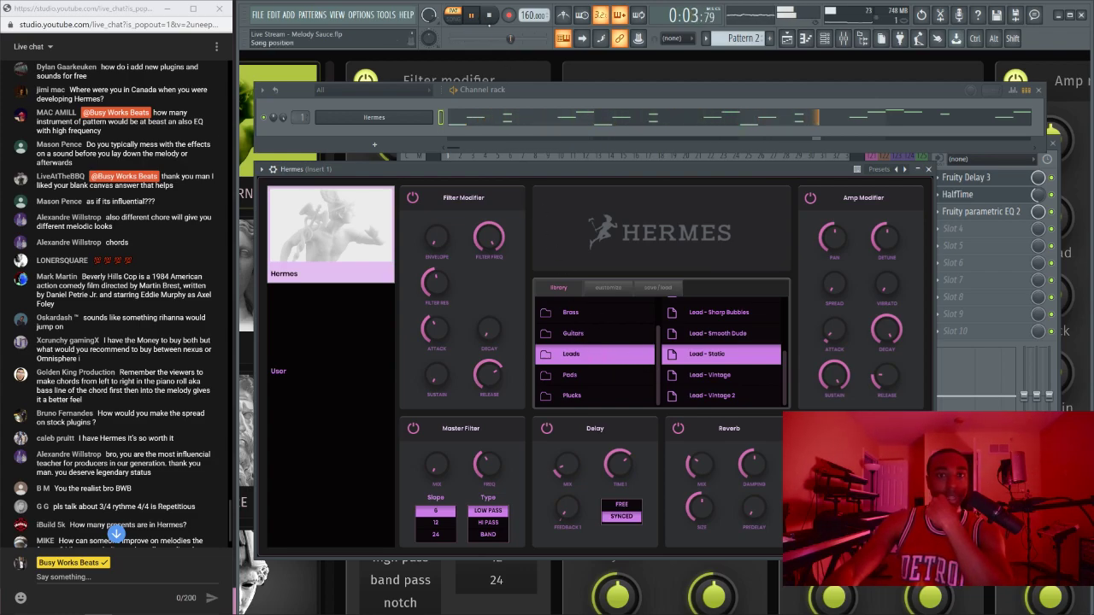
key(space)
Step: Load the Pluck - Golden Impact preset from the Plucks category and play the pattern with it
click(594, 373)
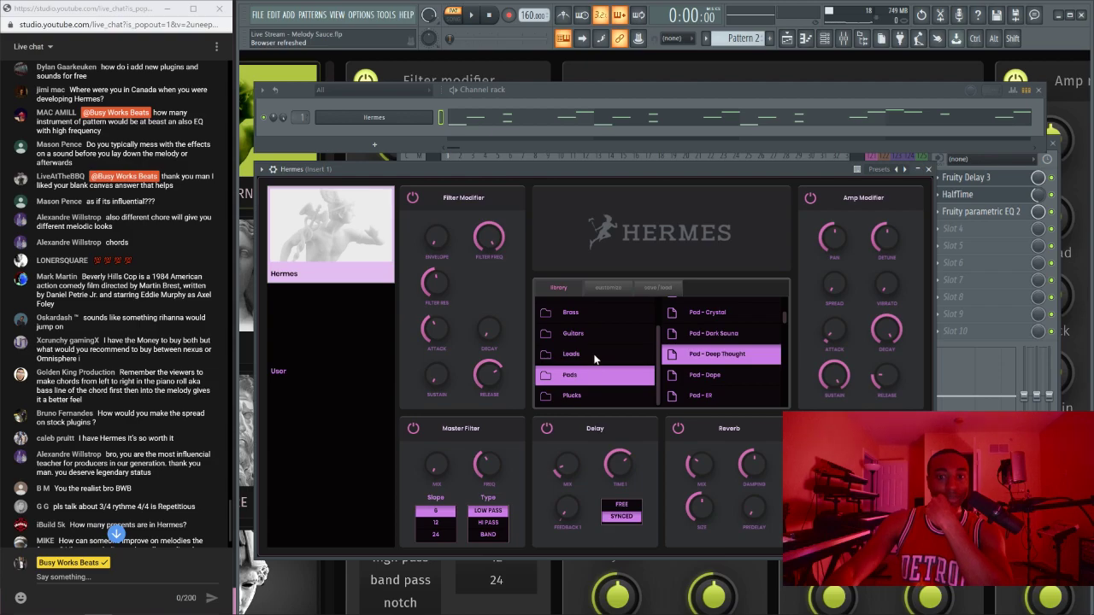
click(596, 393)
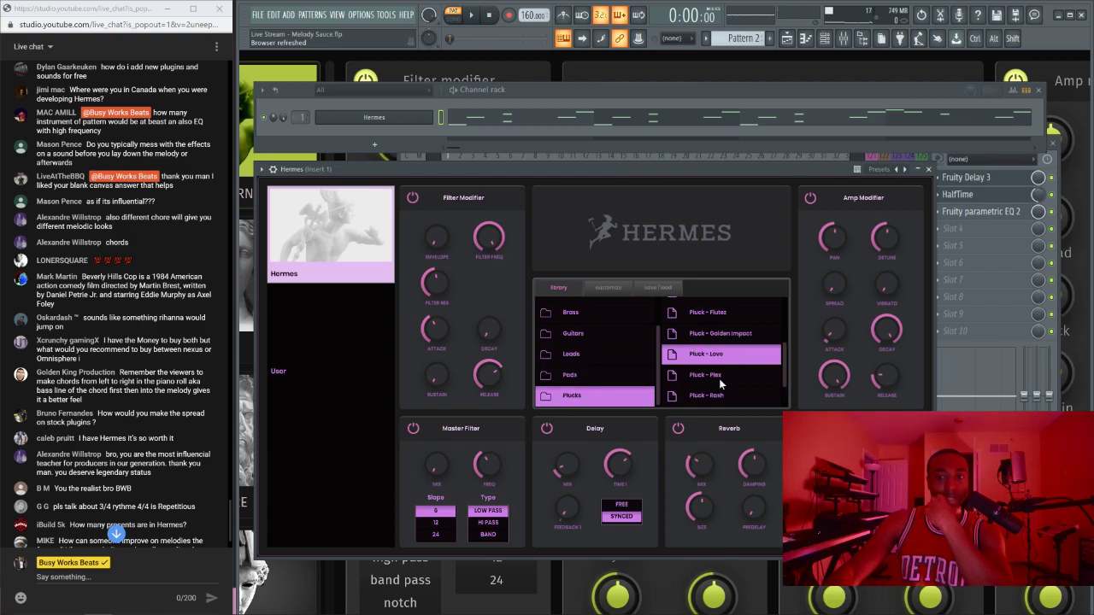
click(727, 334)
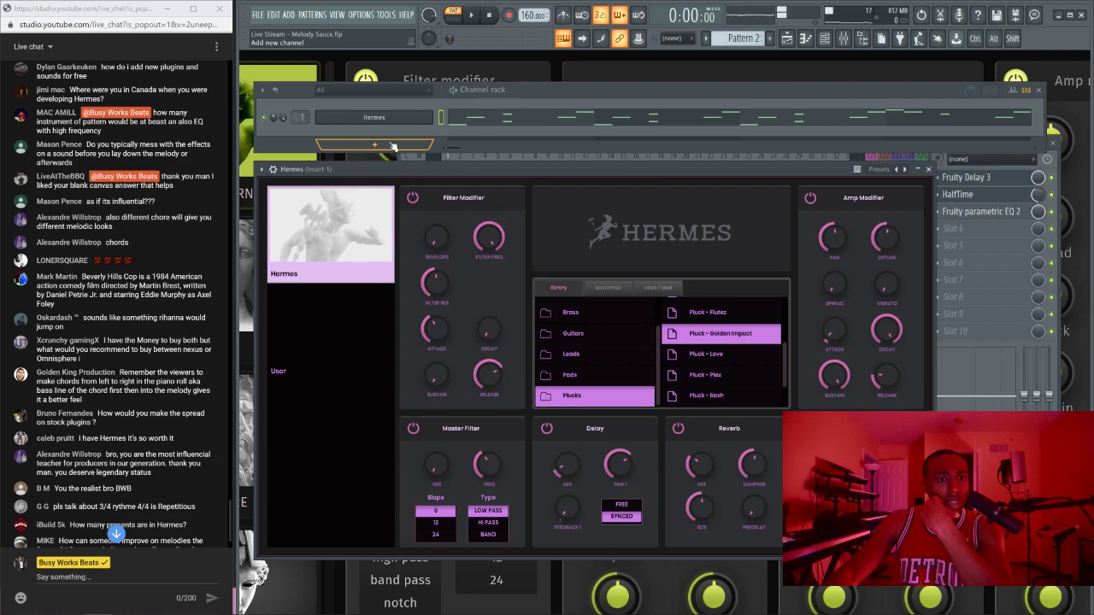
click(476, 19)
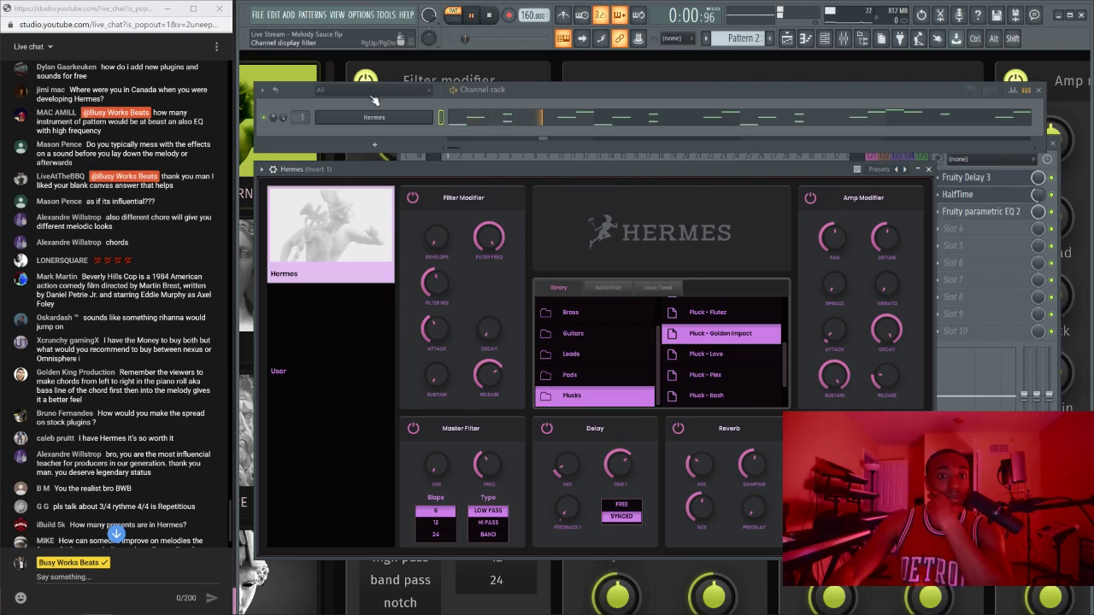
Step: Stop playback, load the Lead - Real Emotions preset from the Leads category again and audition the pattern
click(571, 354)
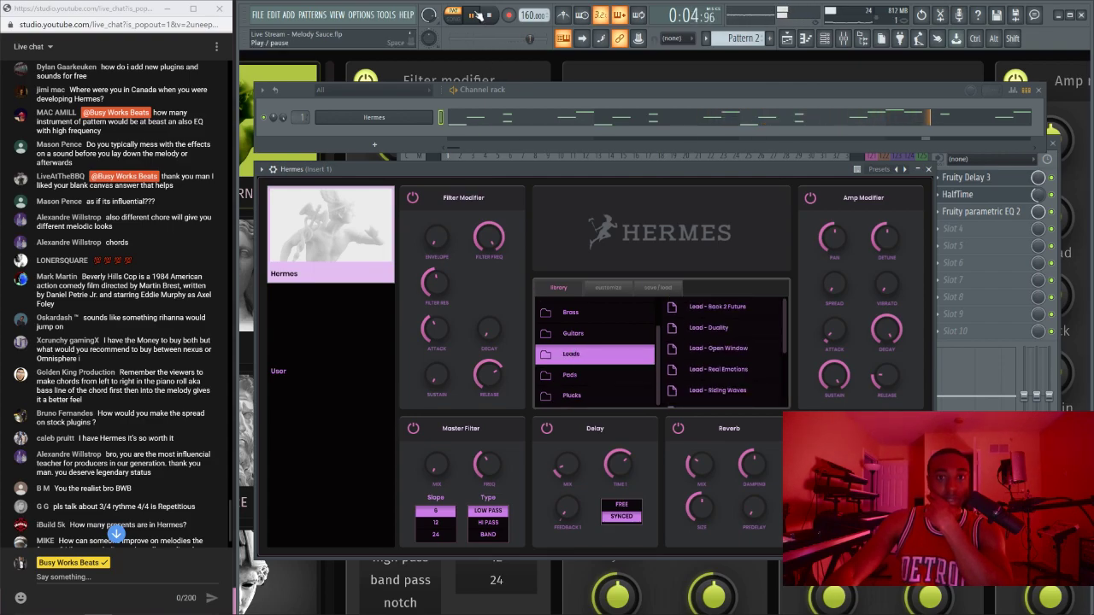
key(space)
click(738, 374)
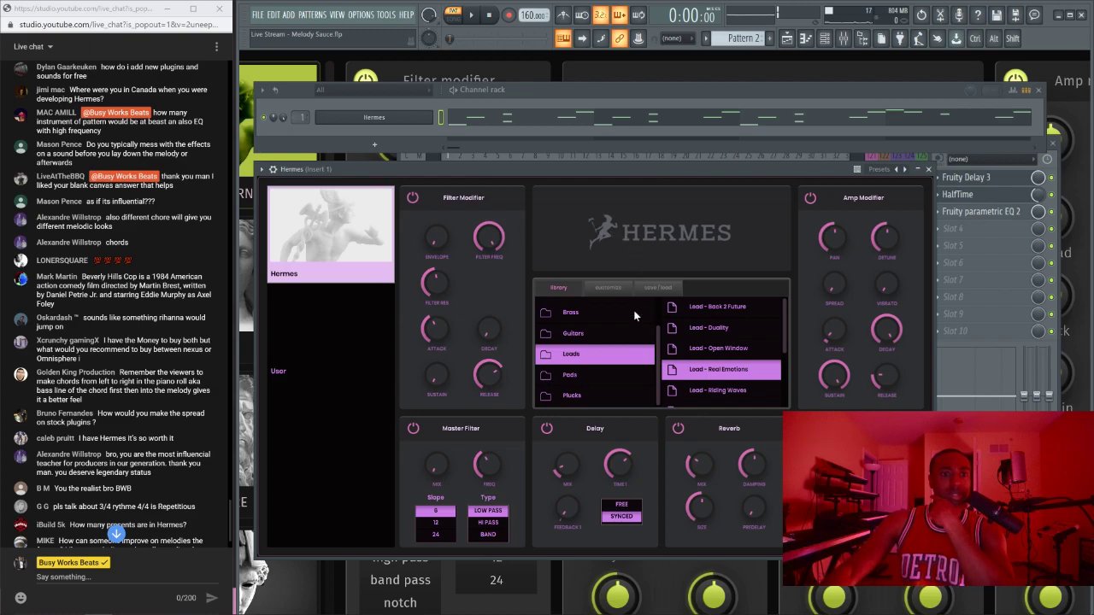
key(space)
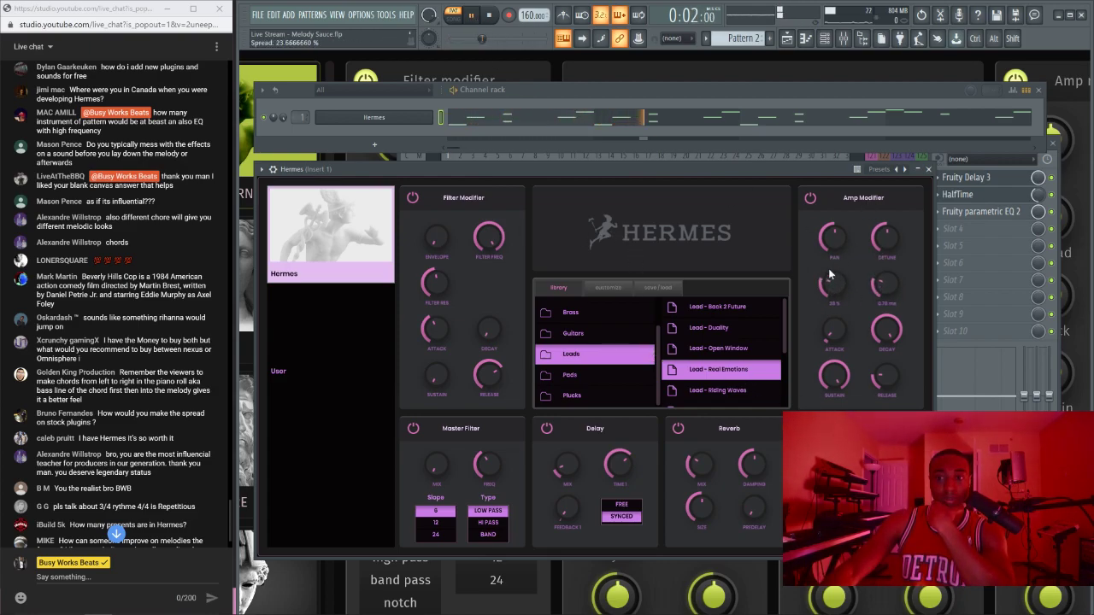
Step: Stop playback and place Pattern 2 on playlist Track 1 at bar 1, with a copy starting at bar 5
click(788, 38)
key(space)
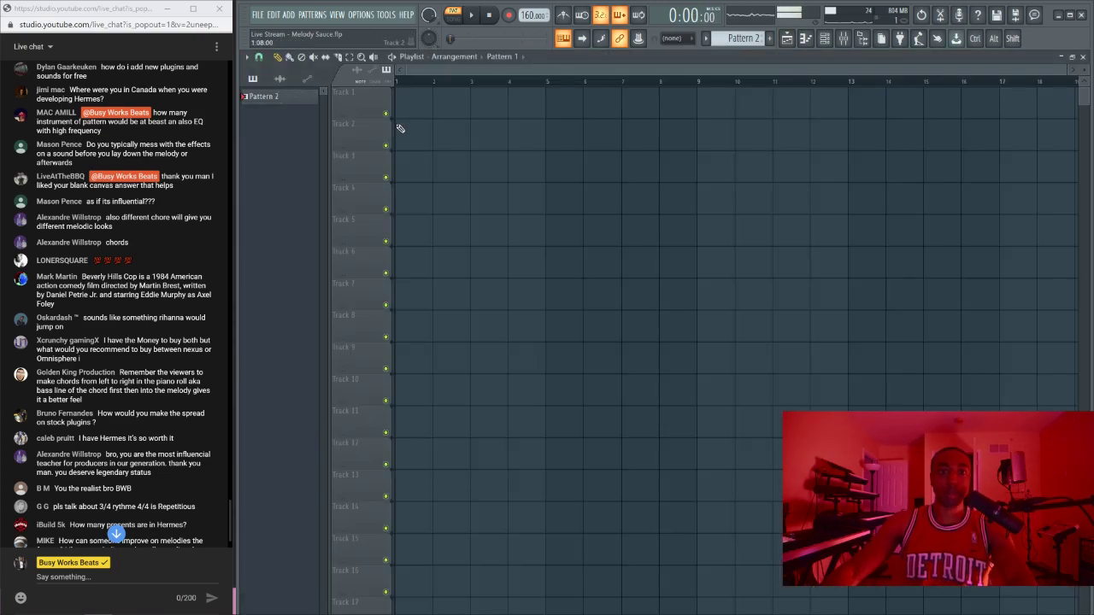
drag(263, 95, 412, 103)
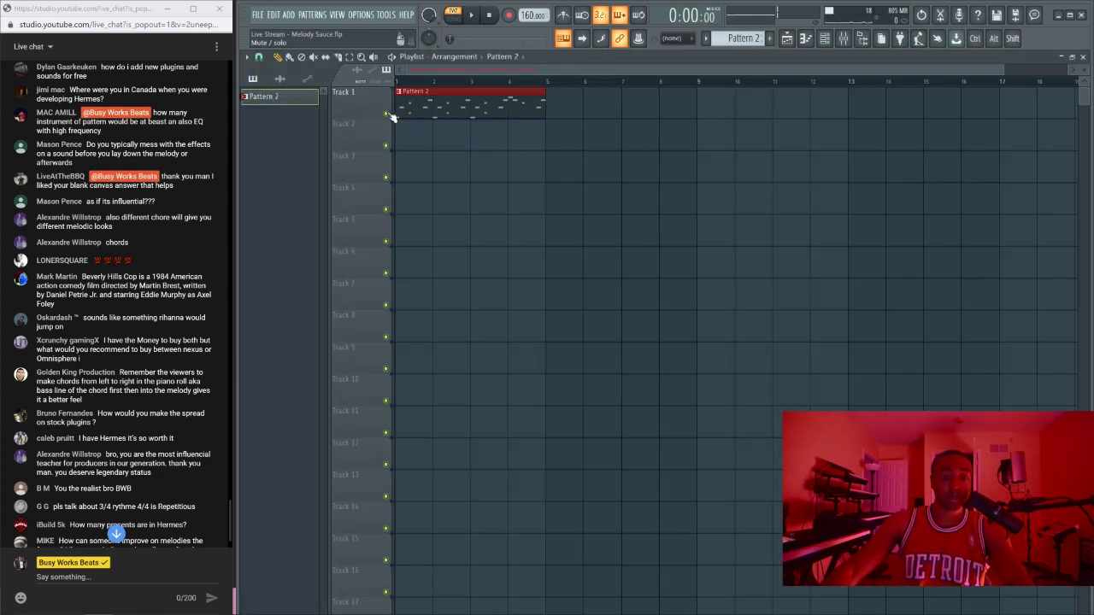
drag(532, 114, 607, 115)
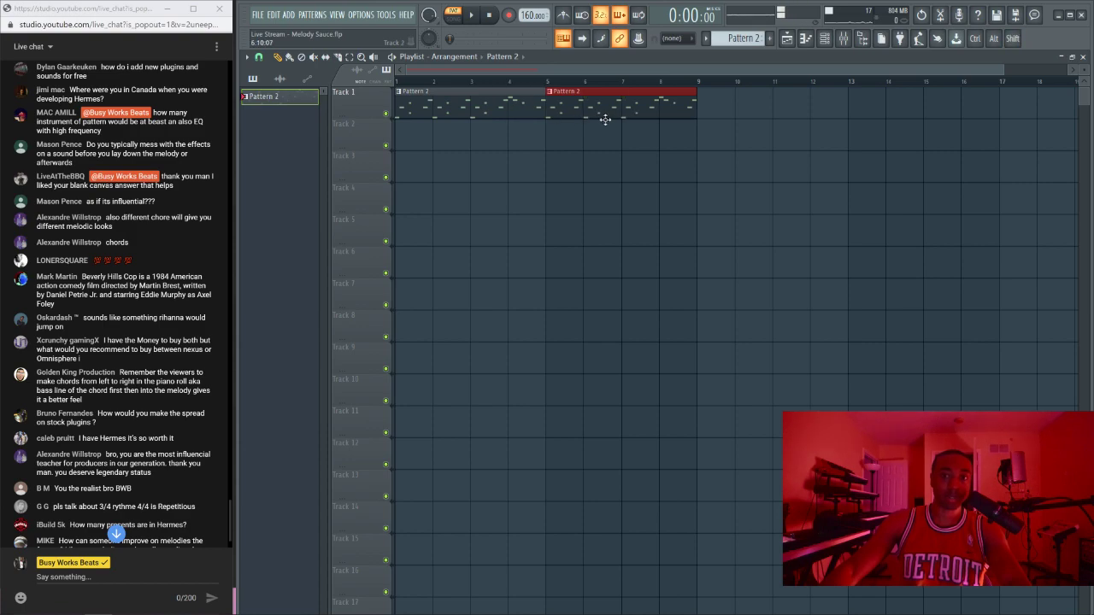
click(116, 534)
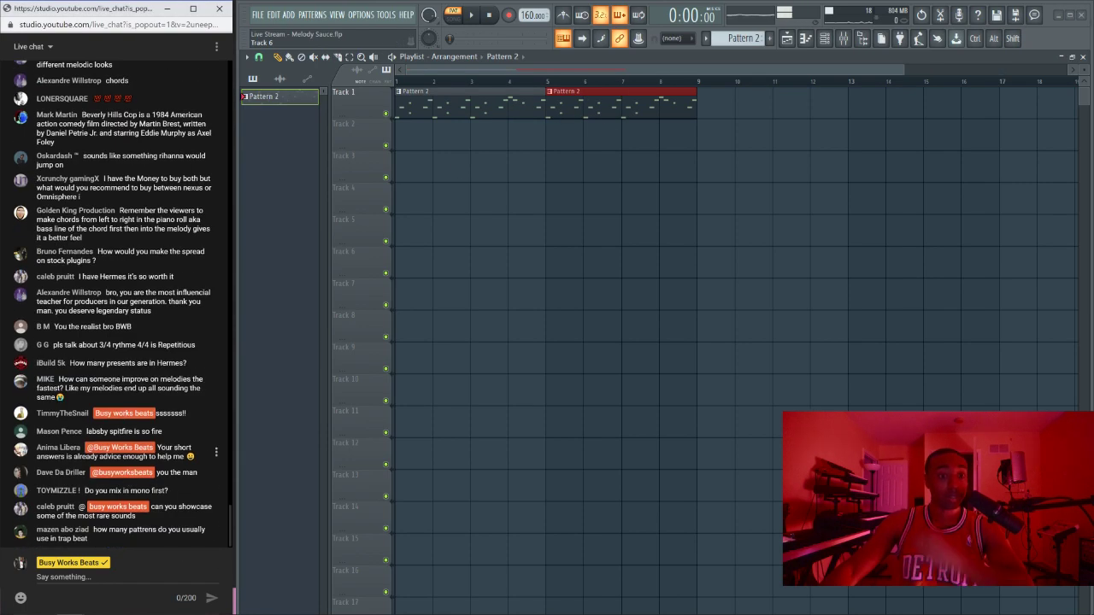
Step: Try to consolidate playlist Track 1 from the track start
right_click(364, 97)
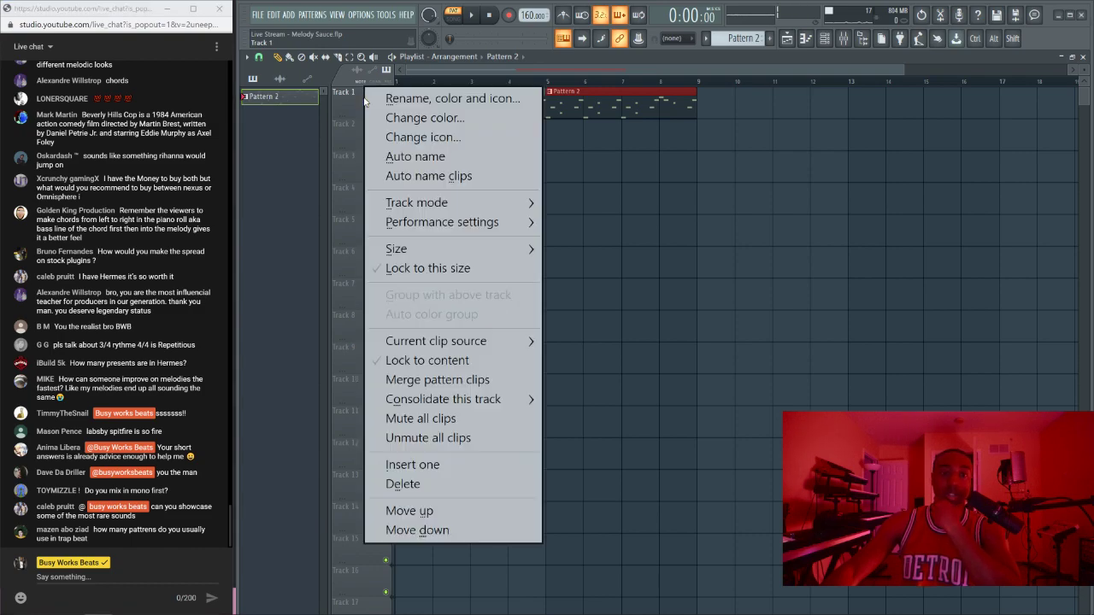
mouse_move(513, 400)
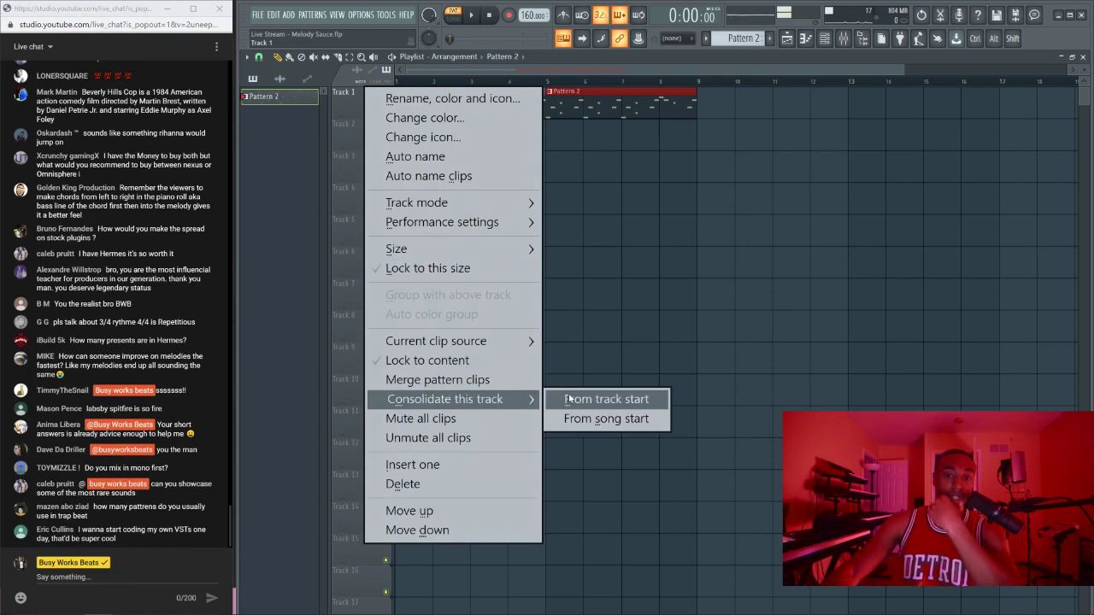
click(575, 398)
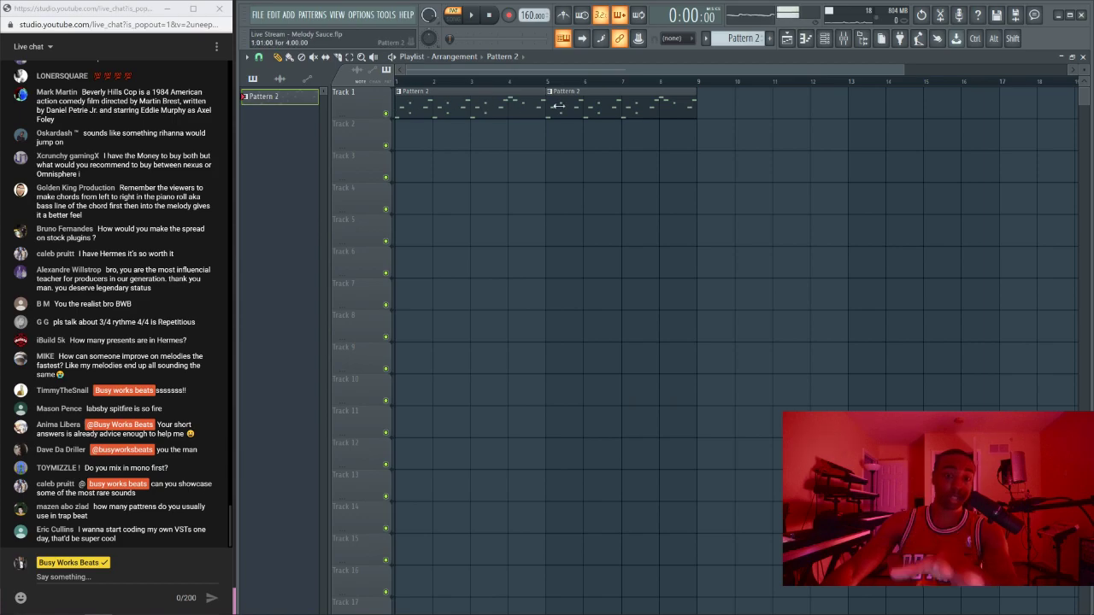
Step: Add Edison to the fourth effect slot of mixer insert 1 and set its recording mode to On play
click(844, 37)
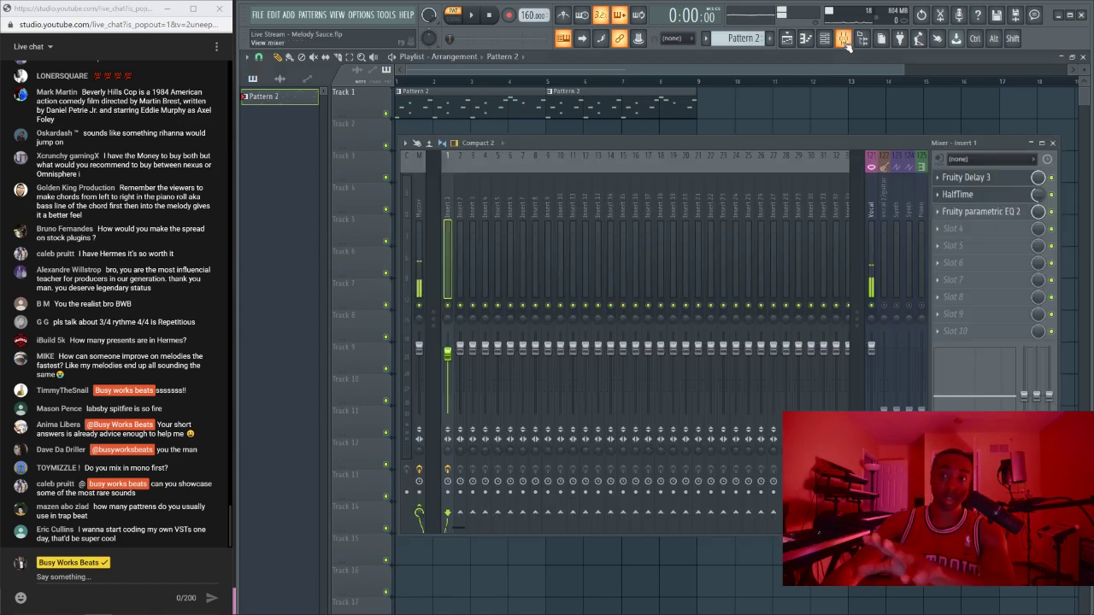
click(989, 232)
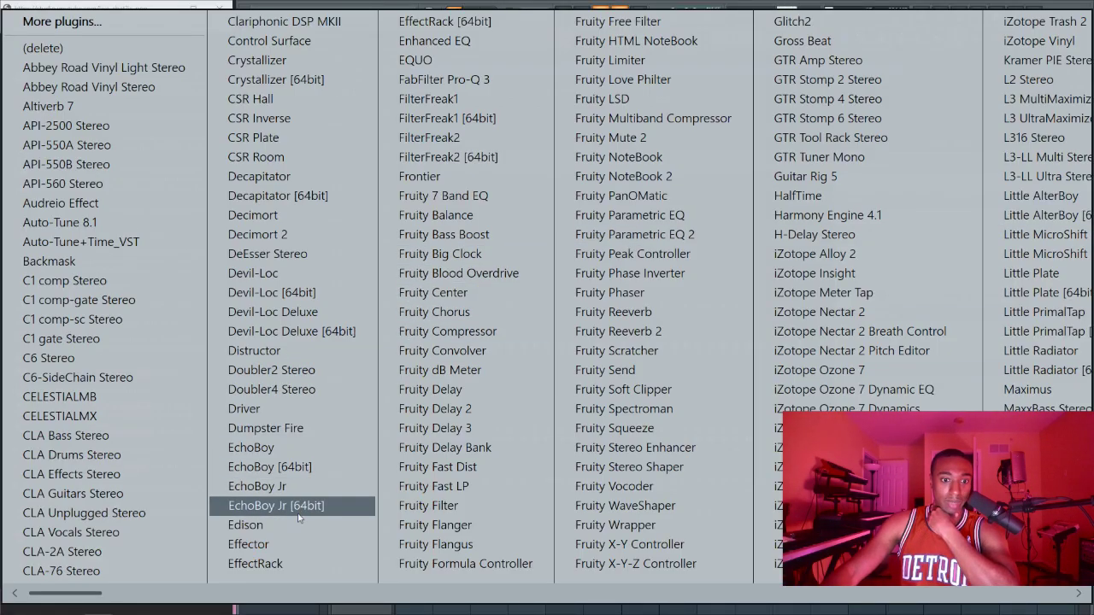
click(342, 525)
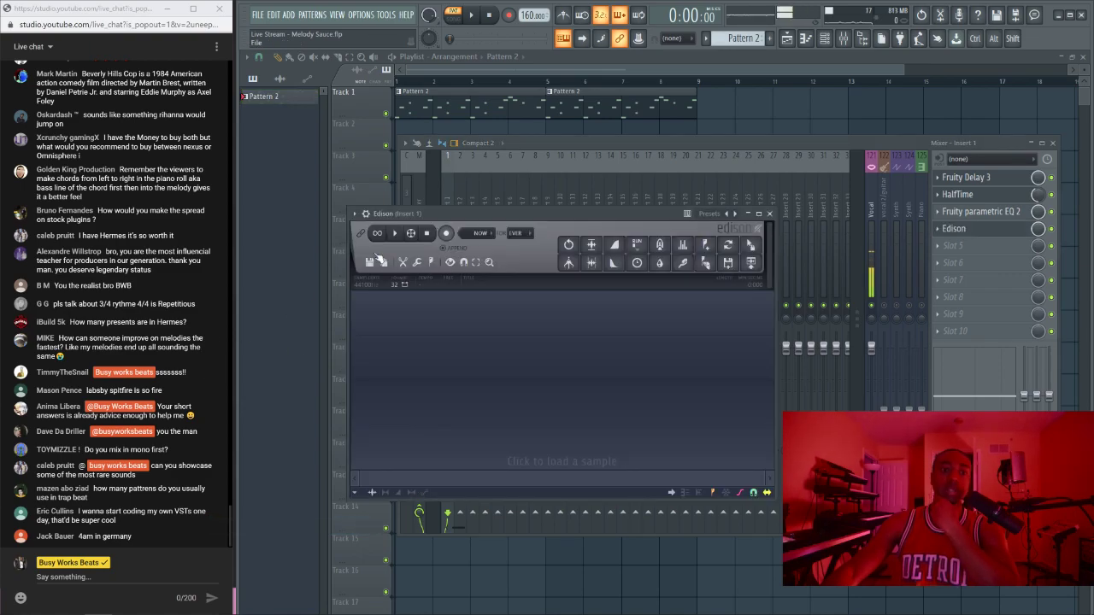
drag(481, 219, 596, 153)
click(610, 167)
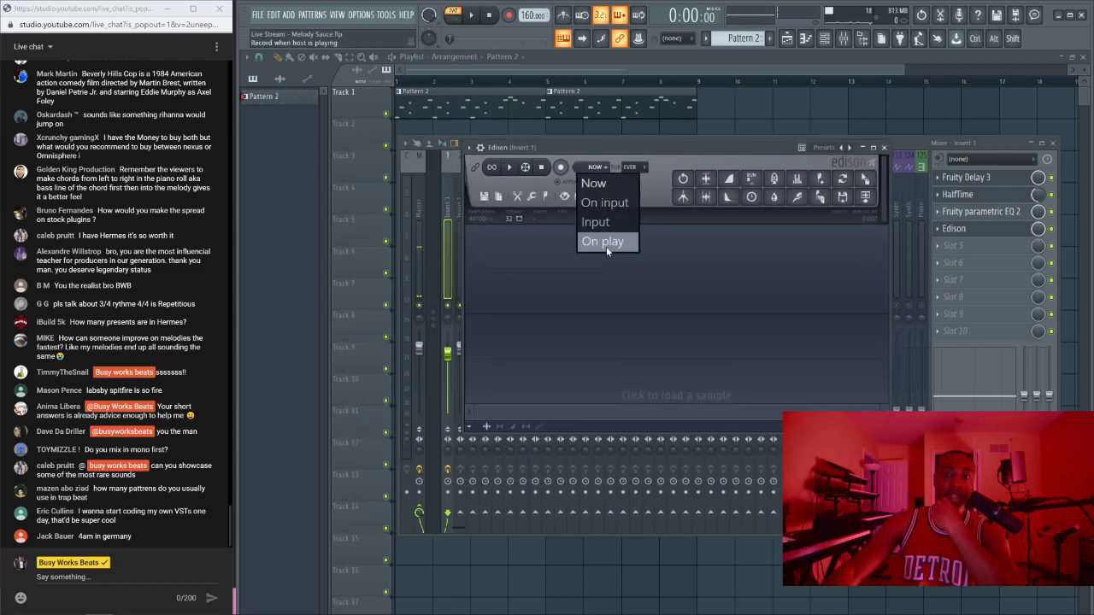
click(611, 242)
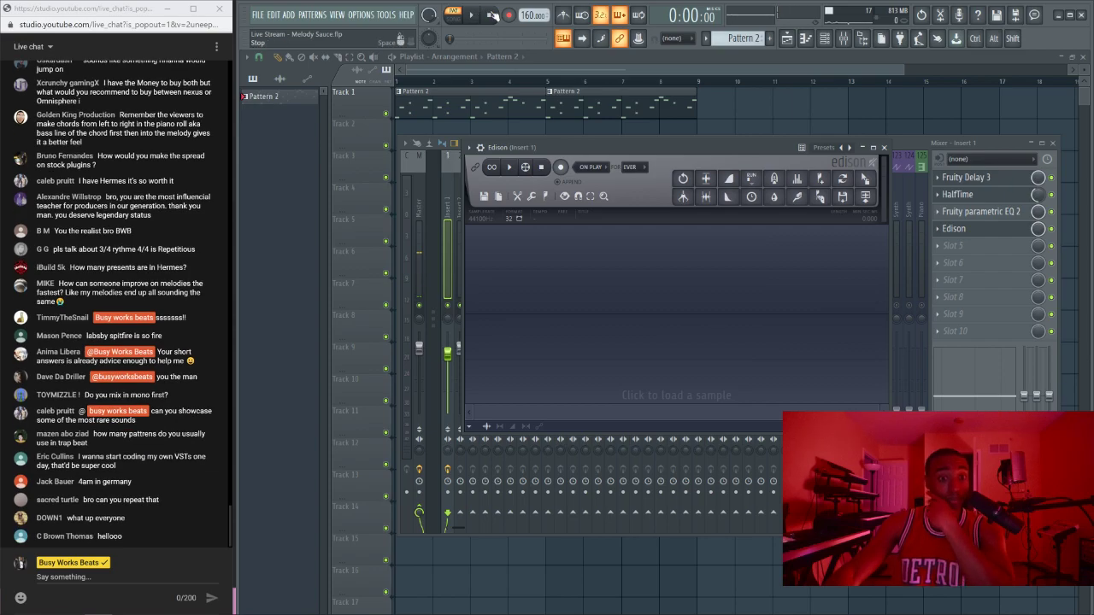
Step: Record the playing pattern into Edison for slightly more than one full loop, and stop both playback and recording
click(562, 166)
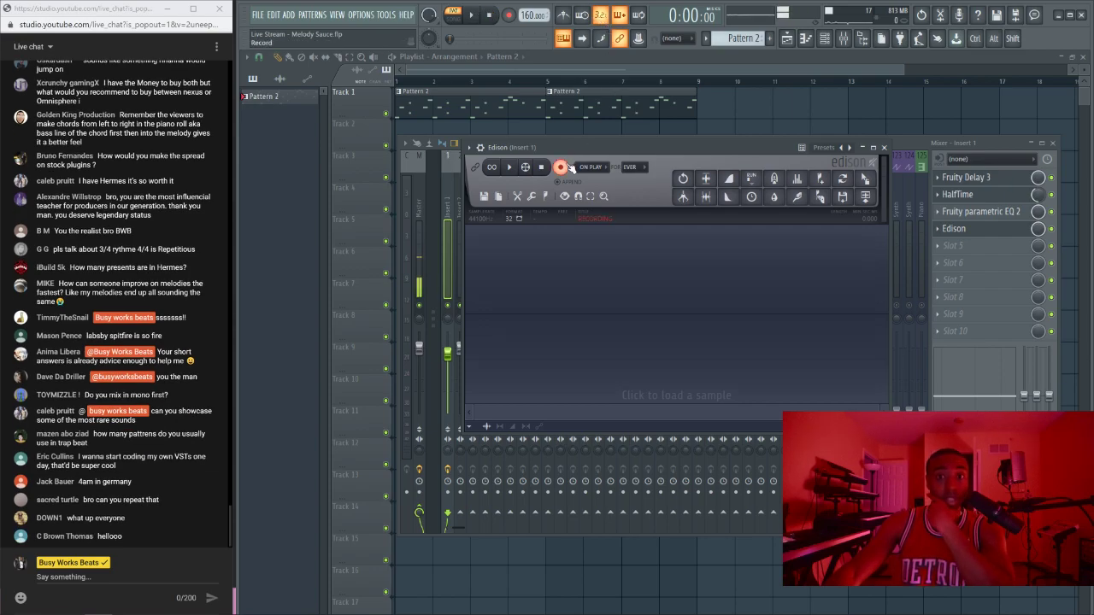
click(473, 15)
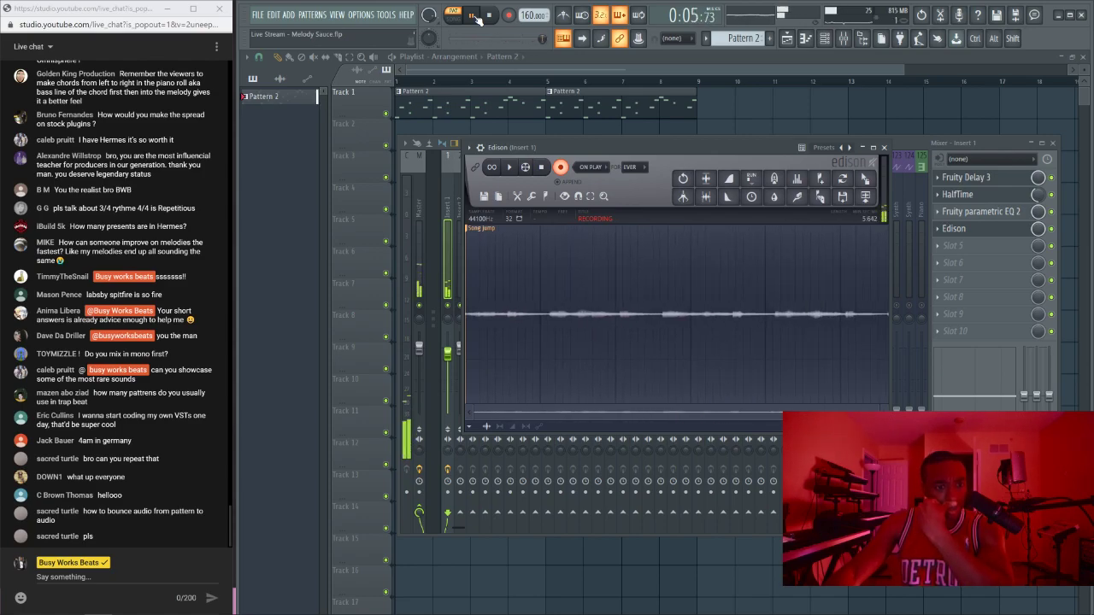
click(488, 17)
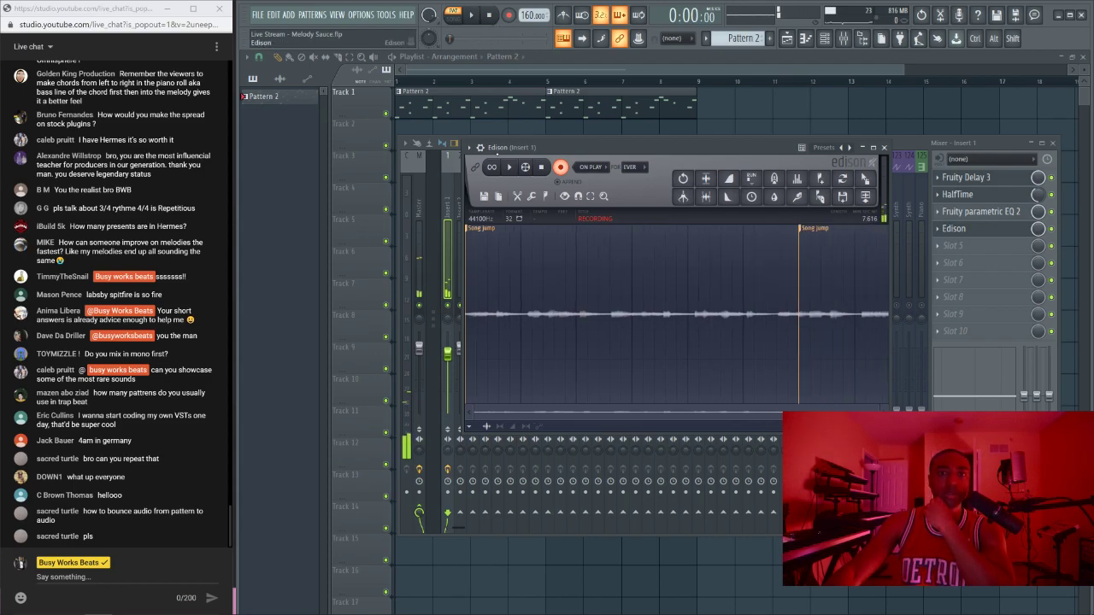
click(541, 169)
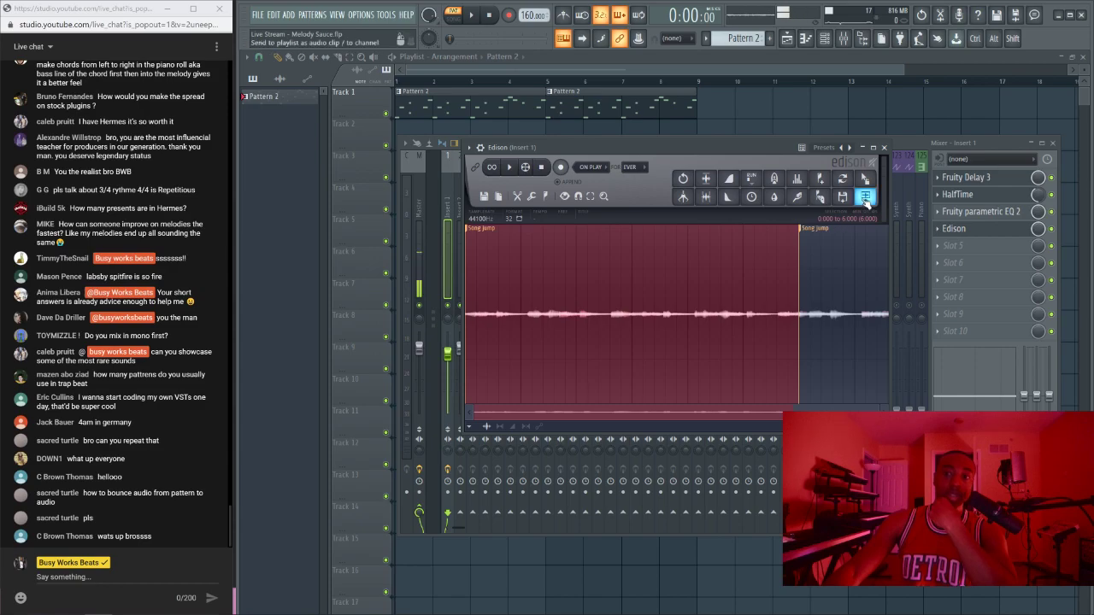
Step: Send the first recorded region from Edison to playlist Track 2 at bar 1 and duplicate the audio clip at bar 5
click(867, 201)
click(657, 124)
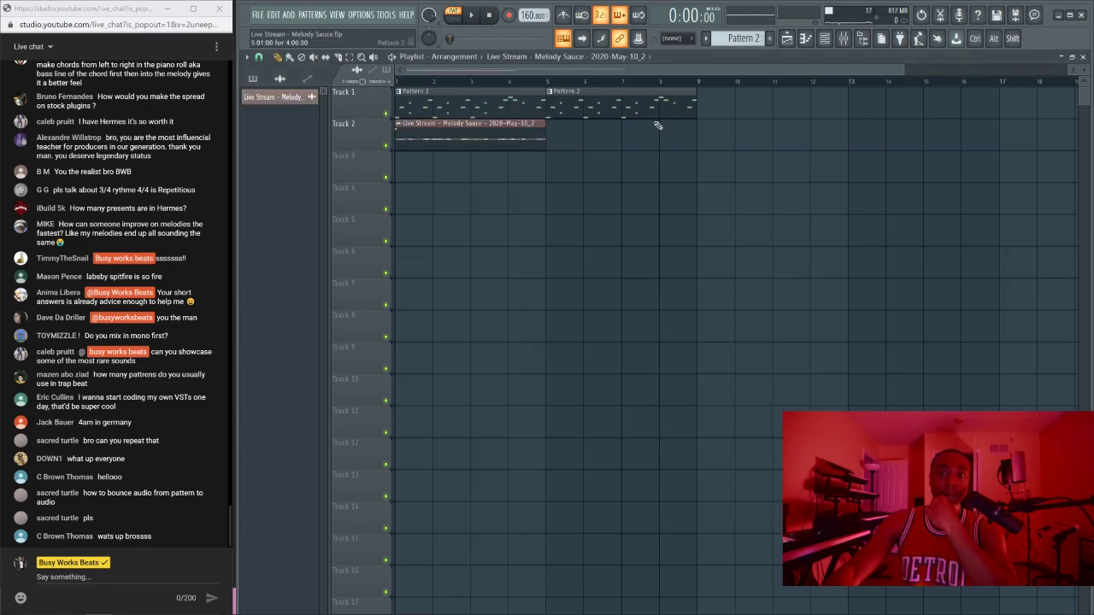
ctrl+drag(486, 179, 600, 142)
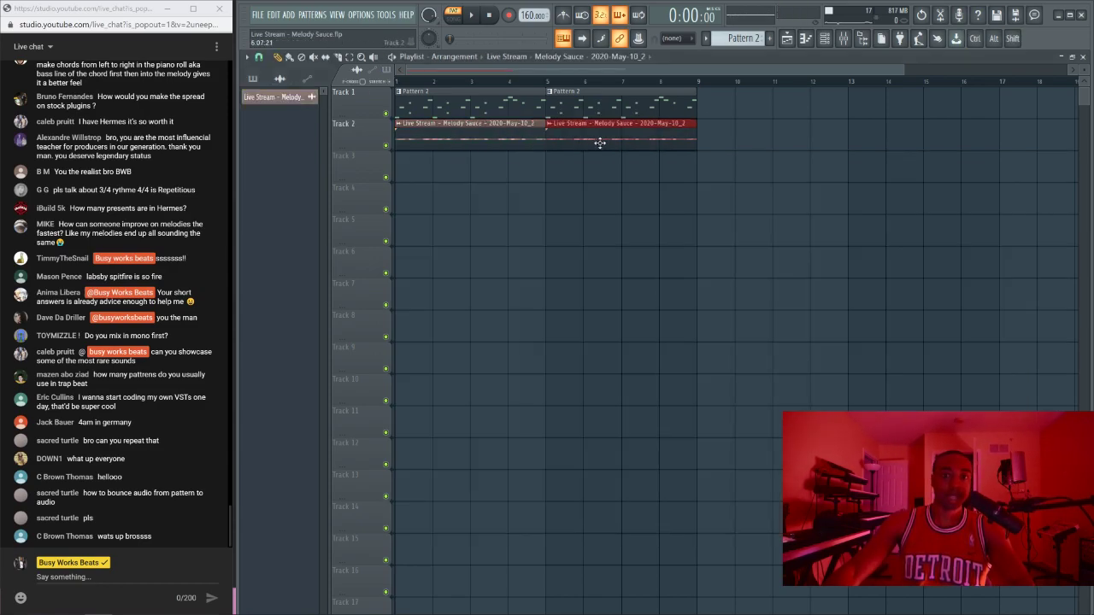
Step: Mute both Pattern 2 clips on Track 1 and switch from the Mute tool to the Paint tool
click(597, 113)
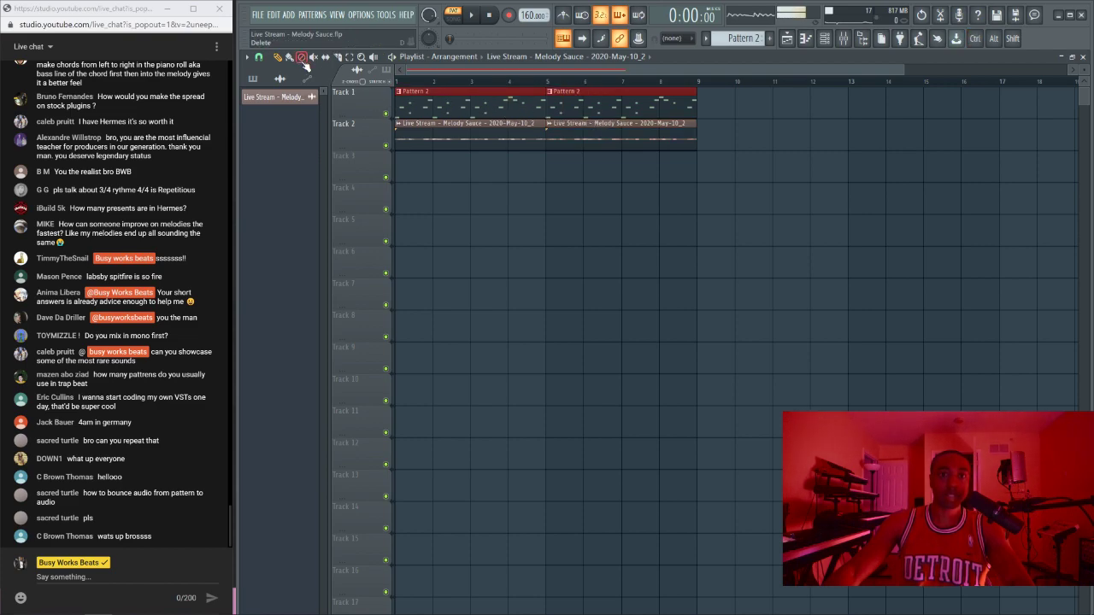
click(521, 105)
click(580, 108)
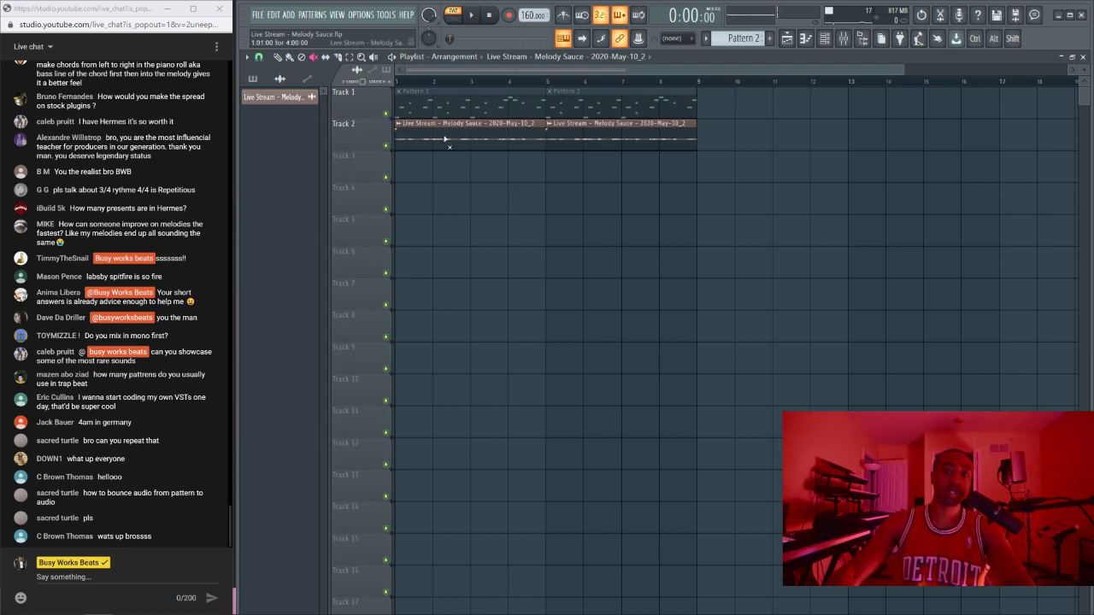
click(289, 56)
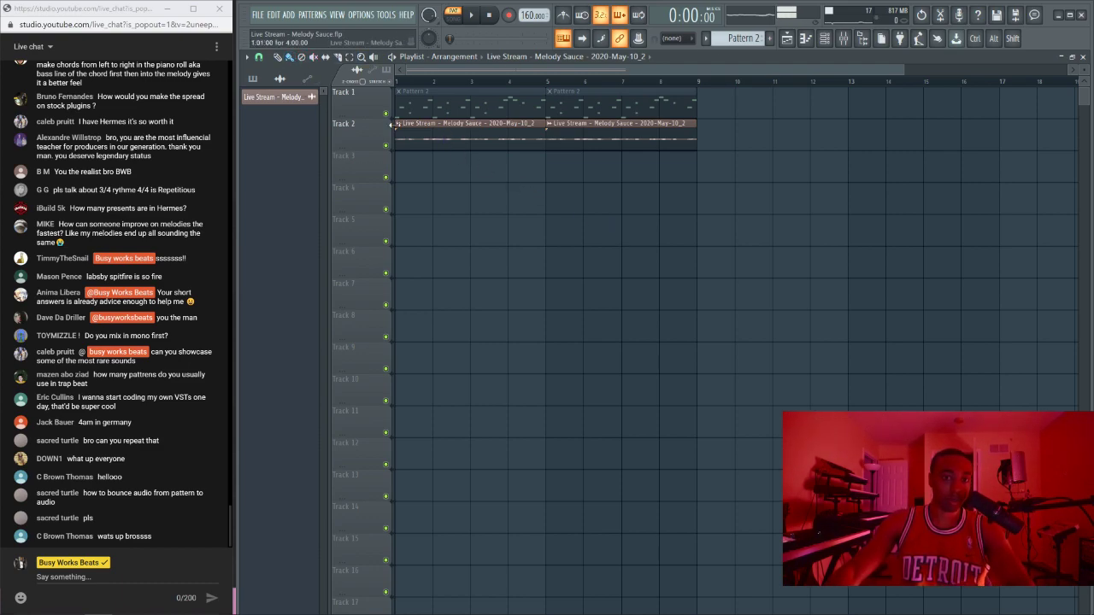
Step: Normalize the recorded audio clip on Track 2 in its channel settings and review those settings once more before closing them
click(396, 125)
click(449, 193)
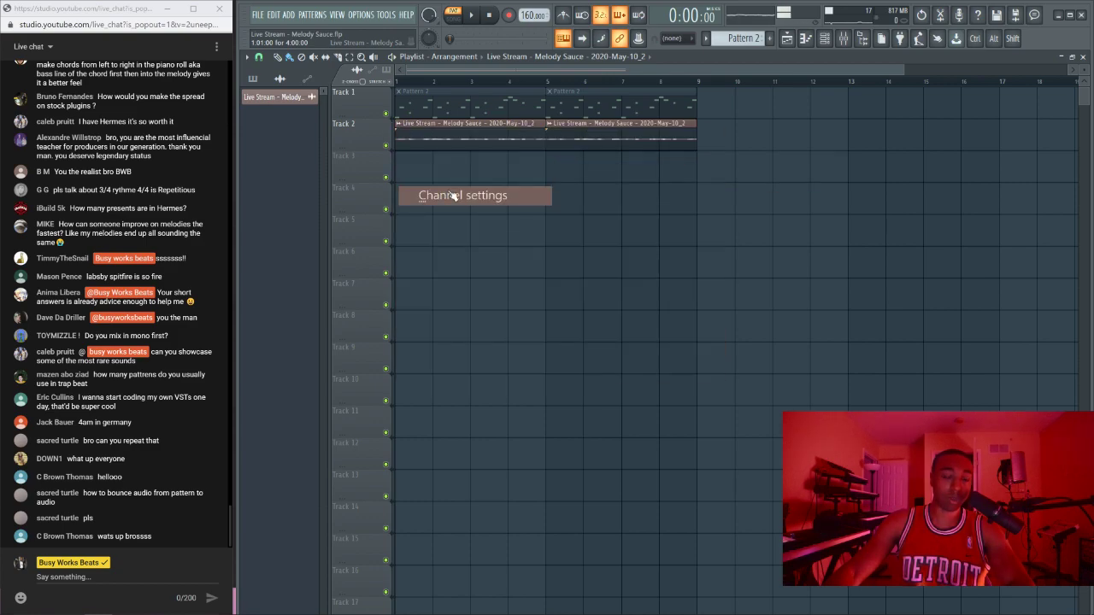
click(427, 229)
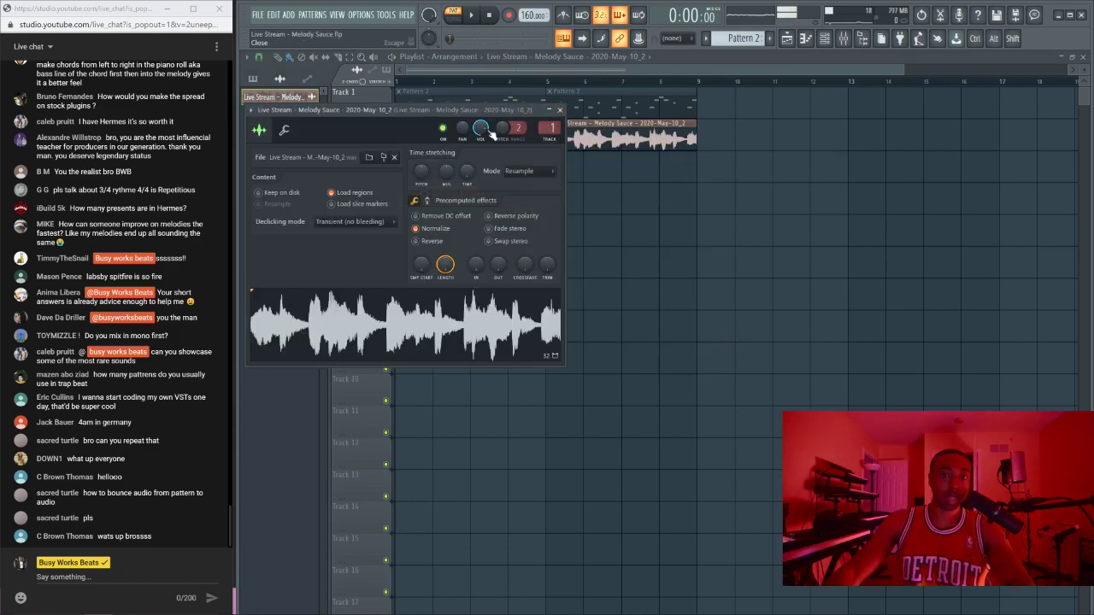
click(560, 109)
click(398, 124)
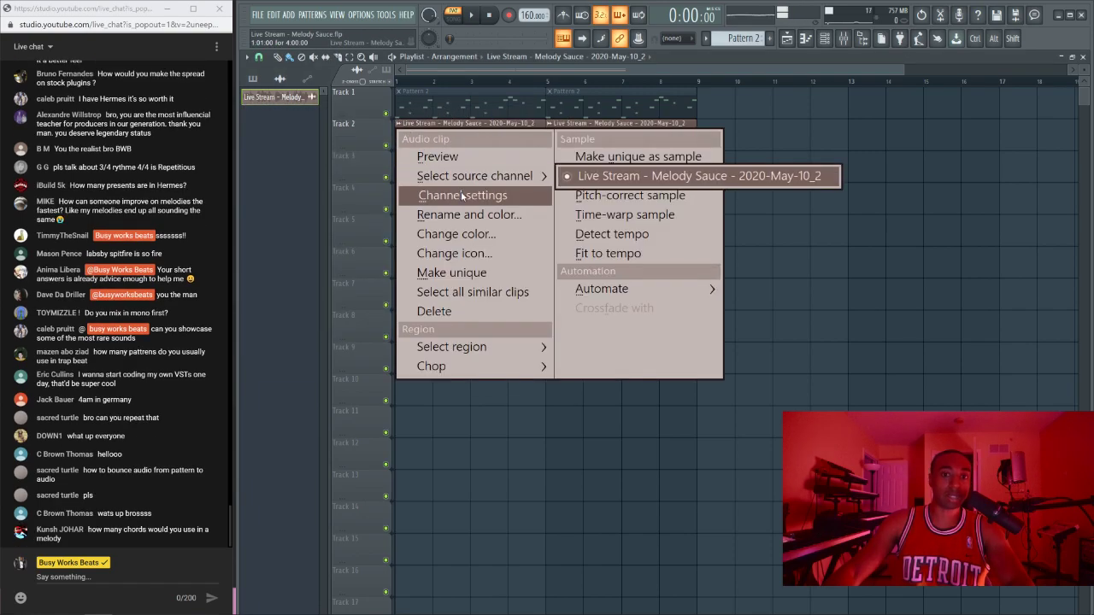
click(448, 195)
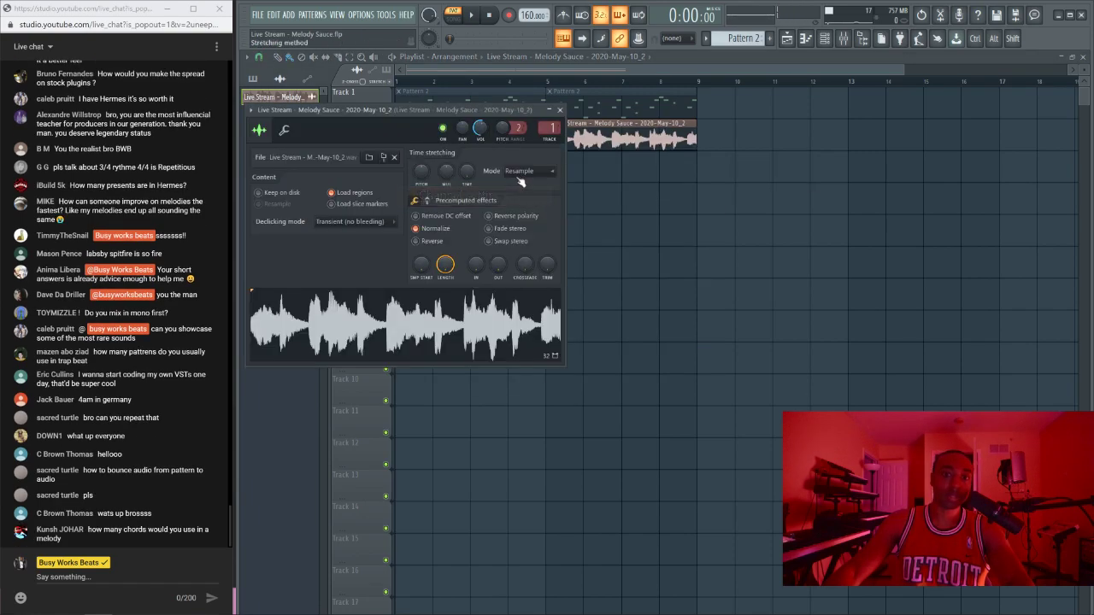
click(560, 109)
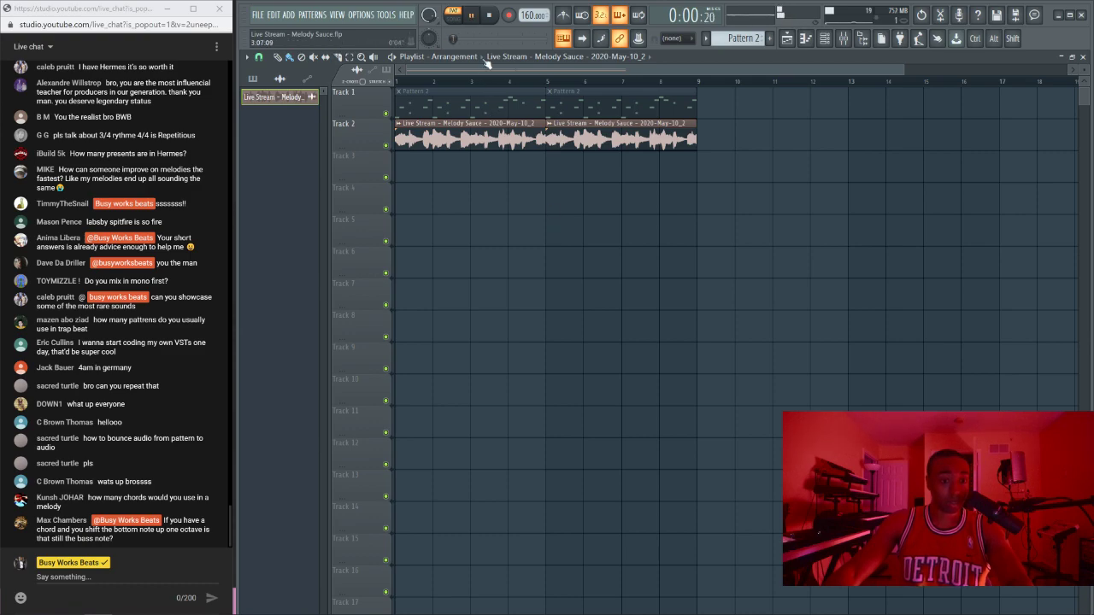
Step: Switch playback to song mode and briefly check the channel rack over the playlist
click(453, 15)
click(824, 41)
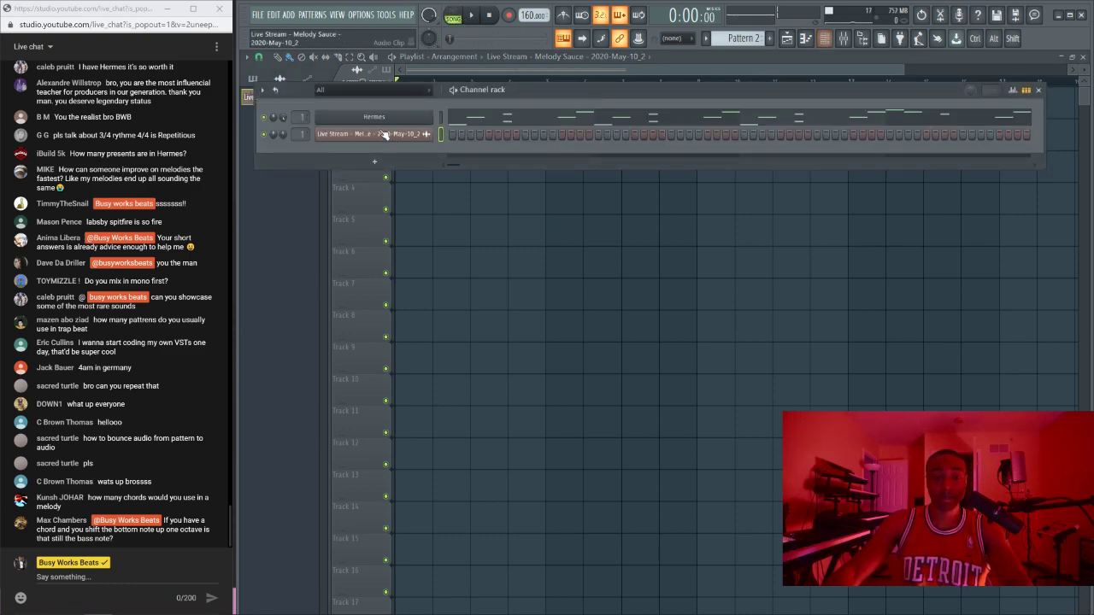
key(F6)
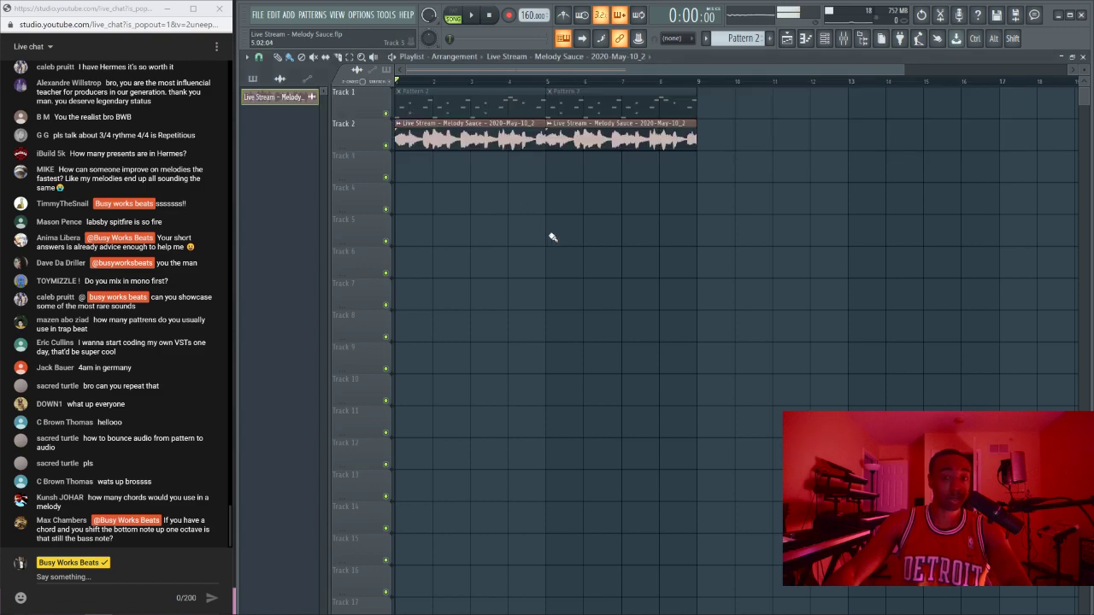
key(space)
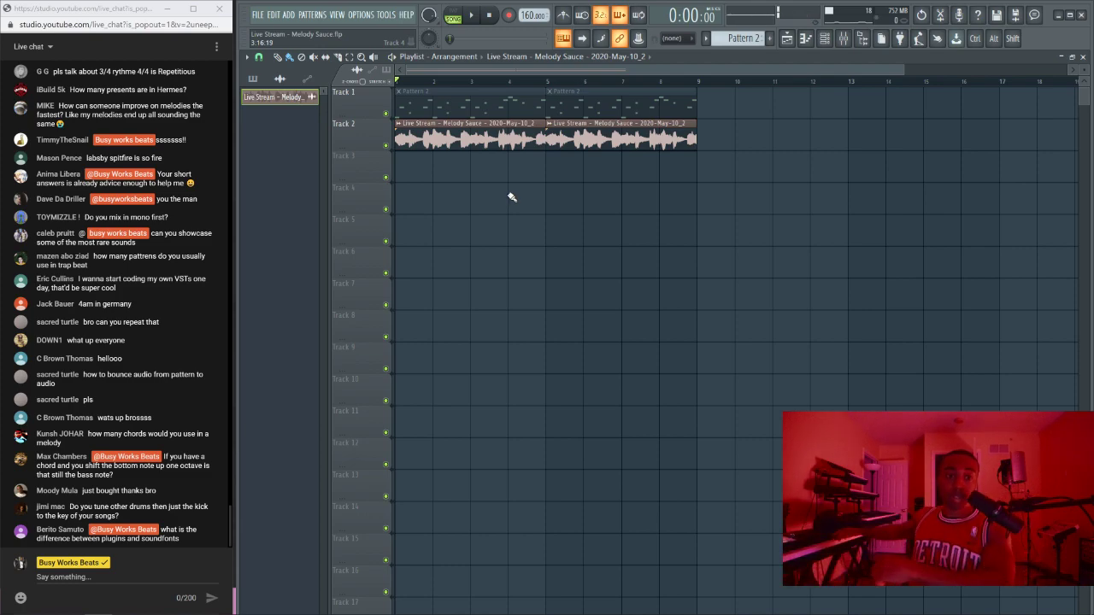
Step: Select the Hermes channel in the channel rack and review the MIDI input and output device settings
click(824, 37)
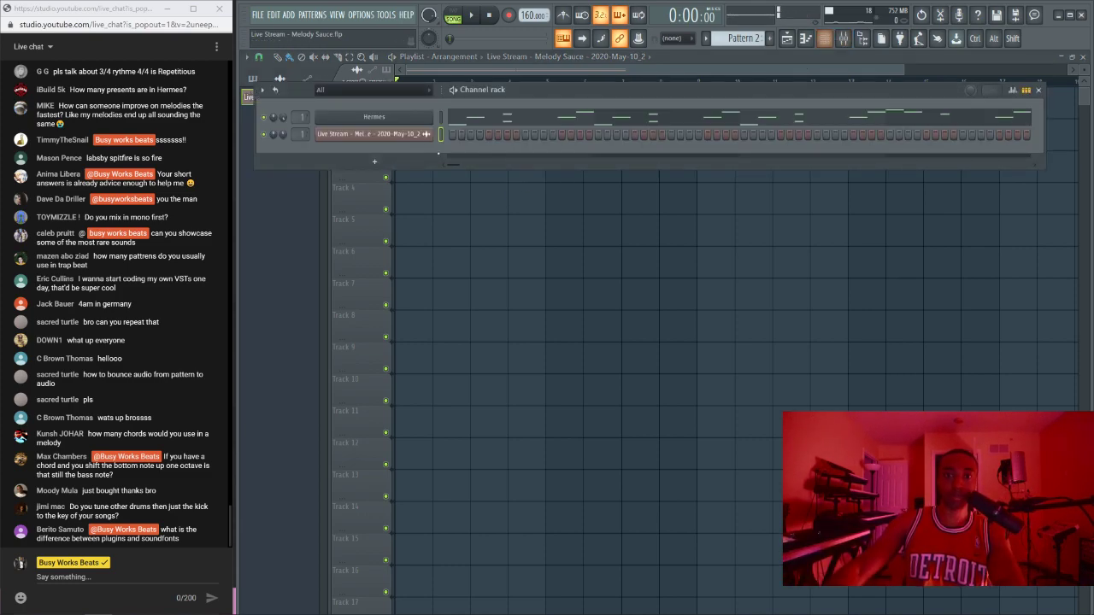
click(442, 117)
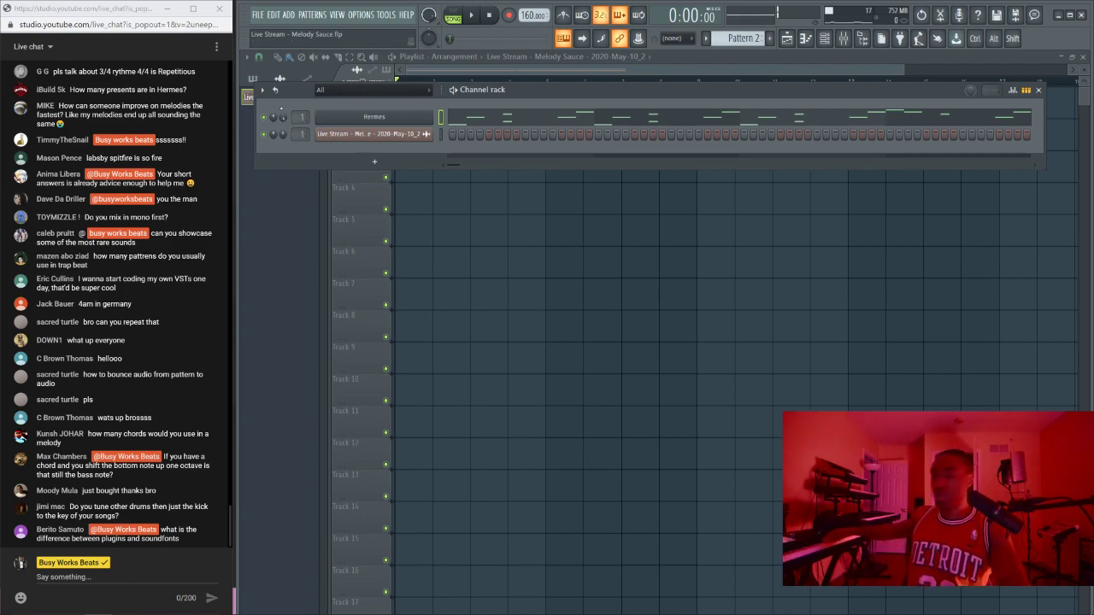
click(361, 15)
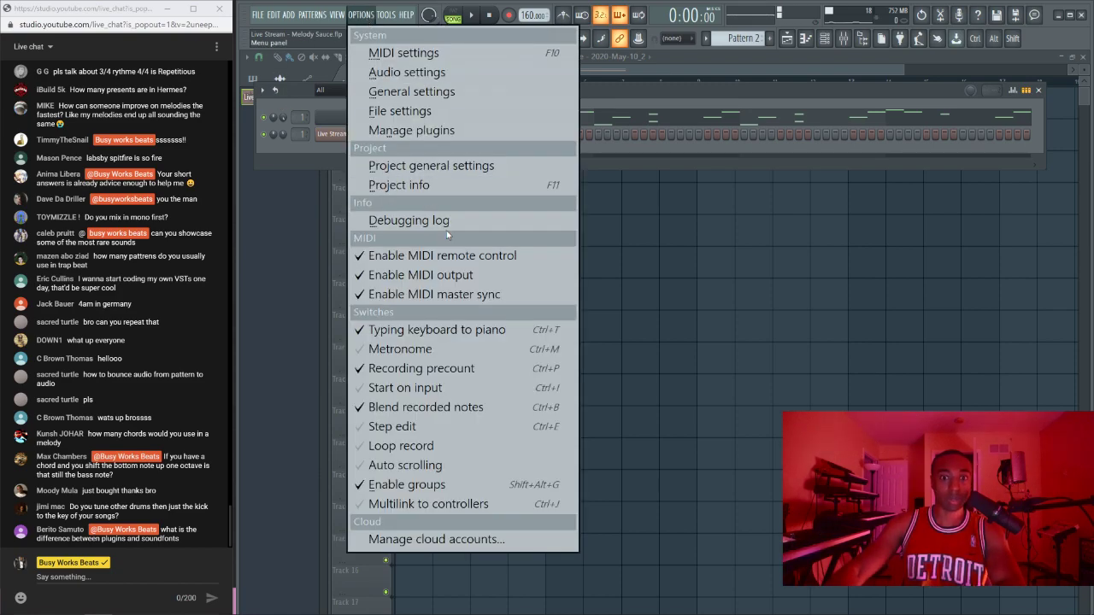
click(403, 53)
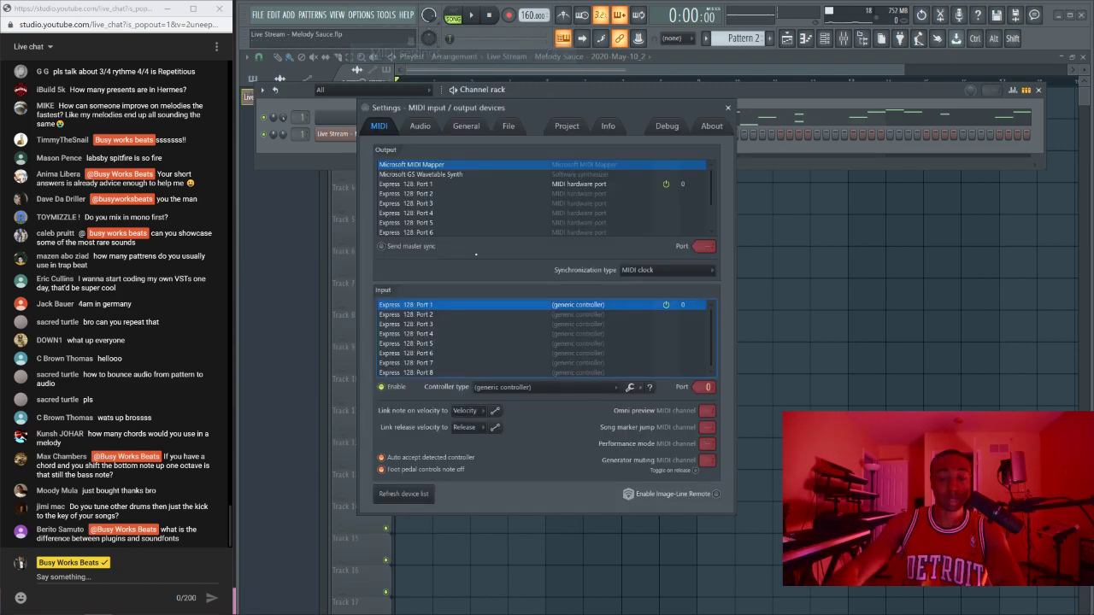
click(729, 108)
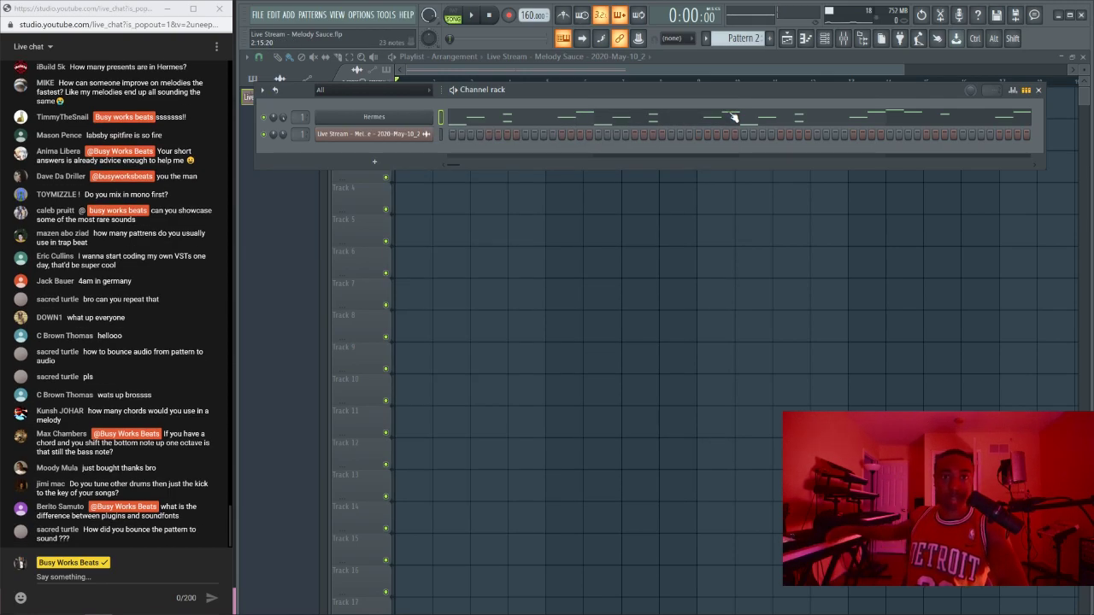
Step: Open the Hermes piano roll and add an A5, C6 and E6 chord at the start of bar 1
click(447, 118)
scroll(288, 197, down, 1)
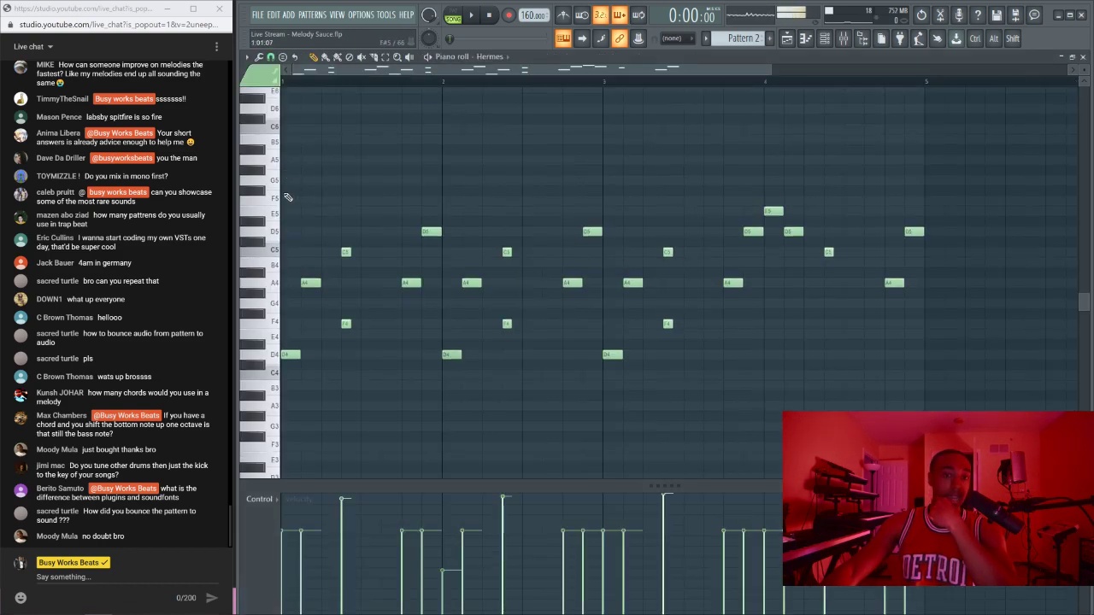
scroll(287, 196, up, 2)
click(286, 201)
click(286, 200)
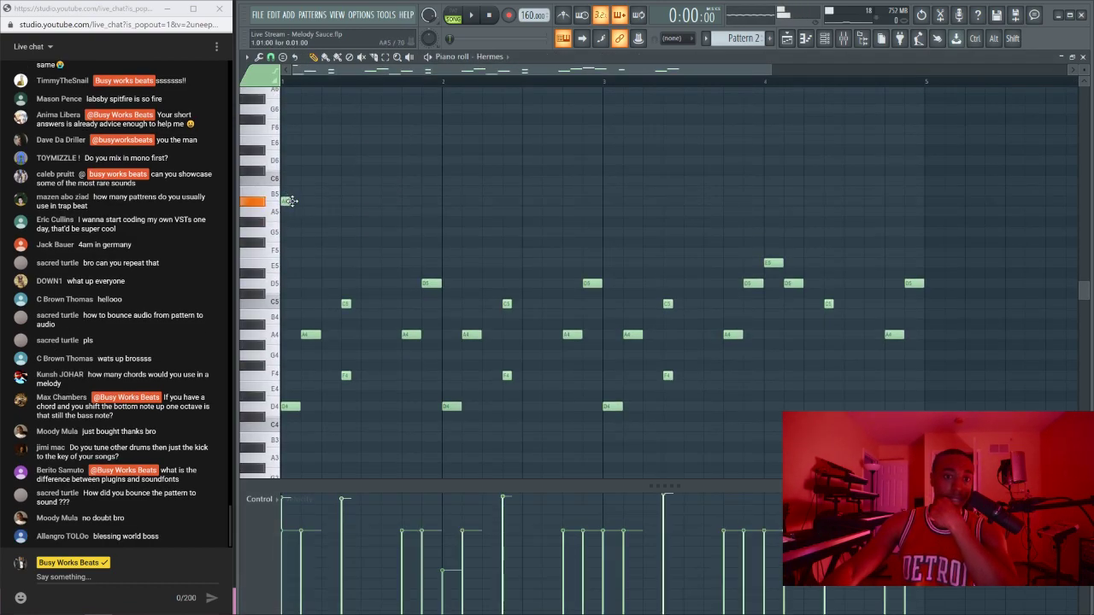
drag(289, 201, 310, 200)
drag(294, 202, 291, 211)
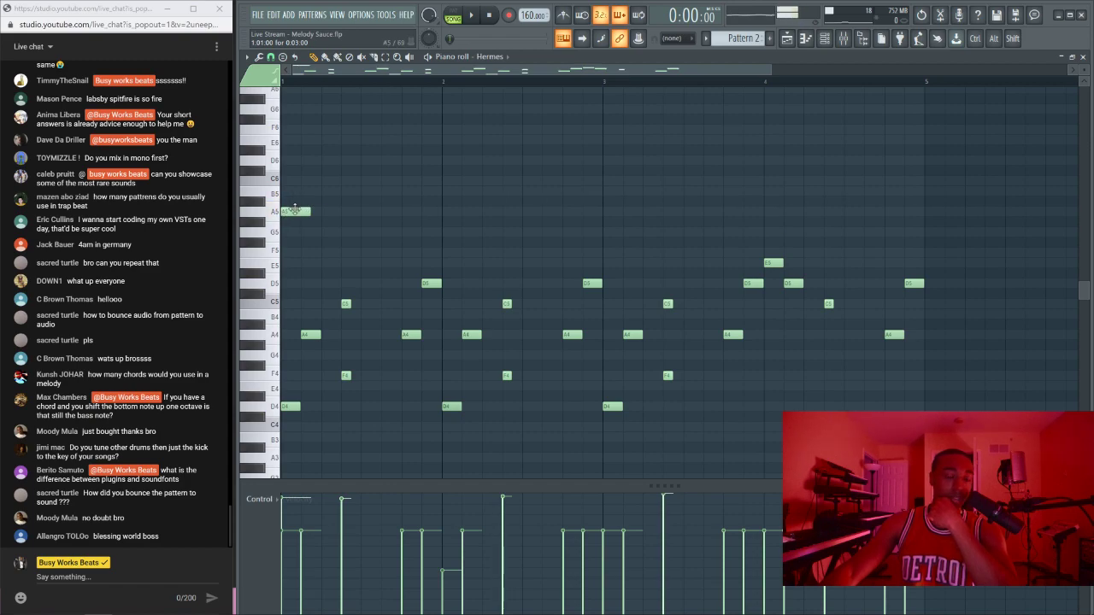
click(290, 182)
click(291, 140)
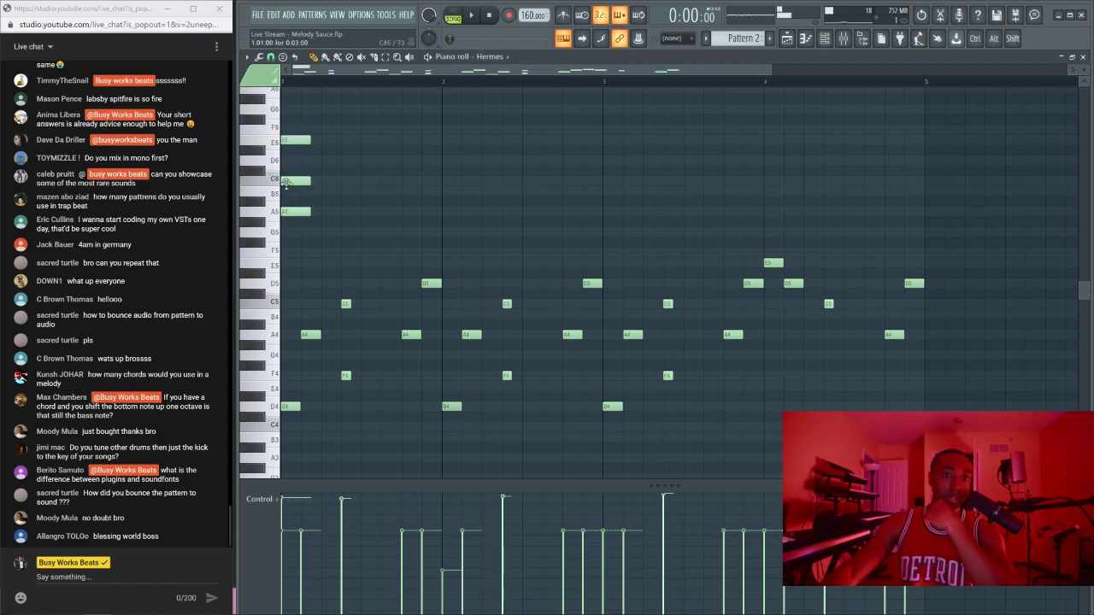
Step: Raise the chord's bottom A5 note by one octave to A6
ctrl+click(299, 213)
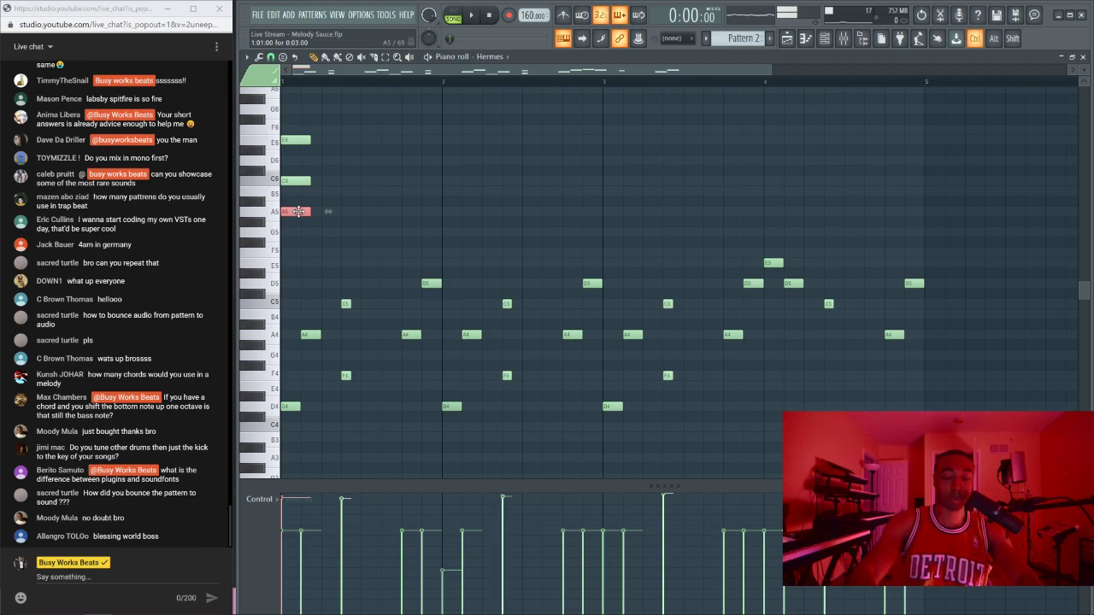
key(ctrl+Up)
scroll(301, 215, up, 4)
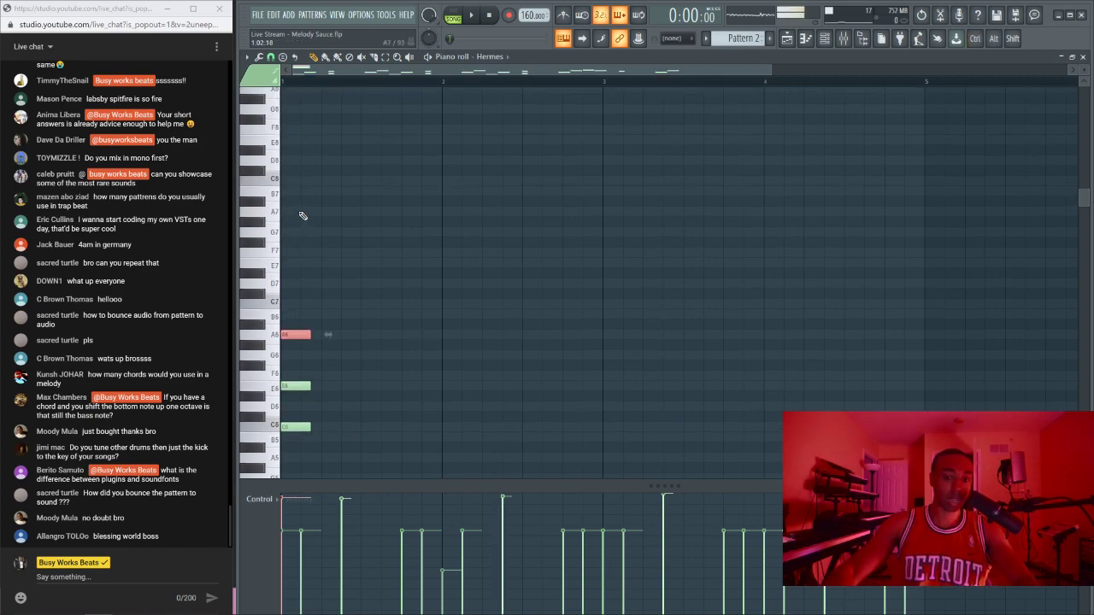
Step: Lower the raised chord note by one octave, delete the added chord notes and close the piano roll
key(ctrl+Down)
scroll(302, 215, down, 2)
drag(306, 258, 293, 412)
drag(333, 392, 296, 261)
key(Delete)
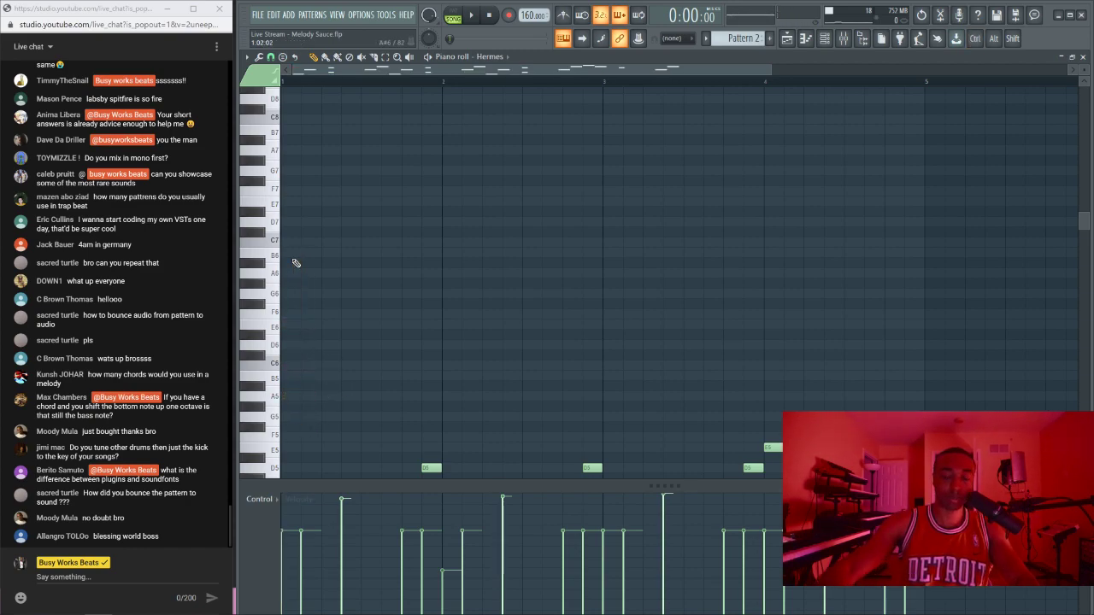
click(1083, 56)
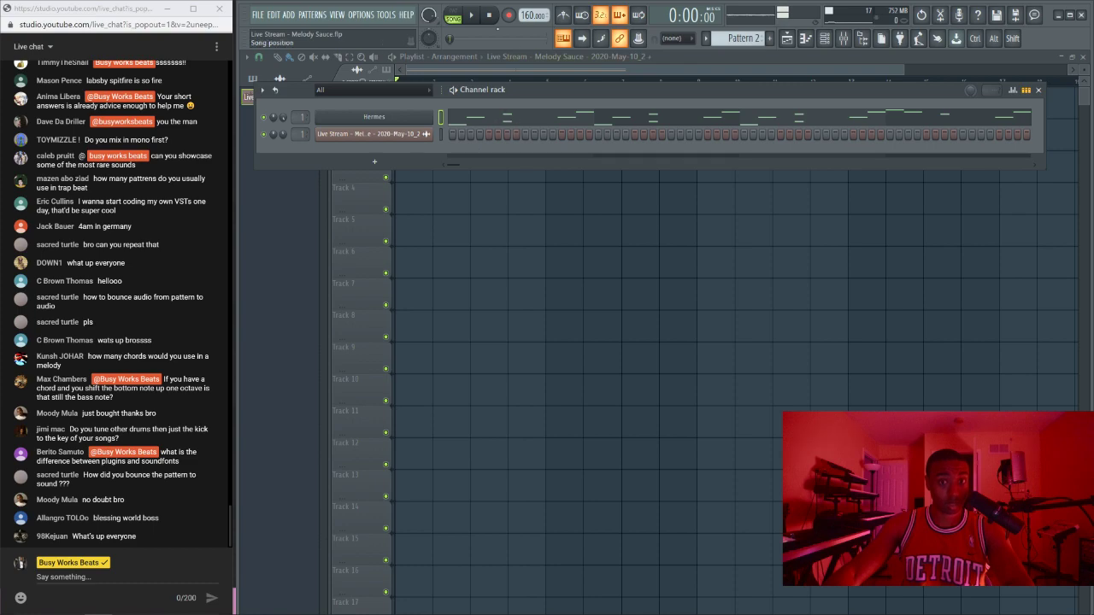
Step: Listen to the arrangement twice from the beginning, stopping playback after each pass
click(480, 16)
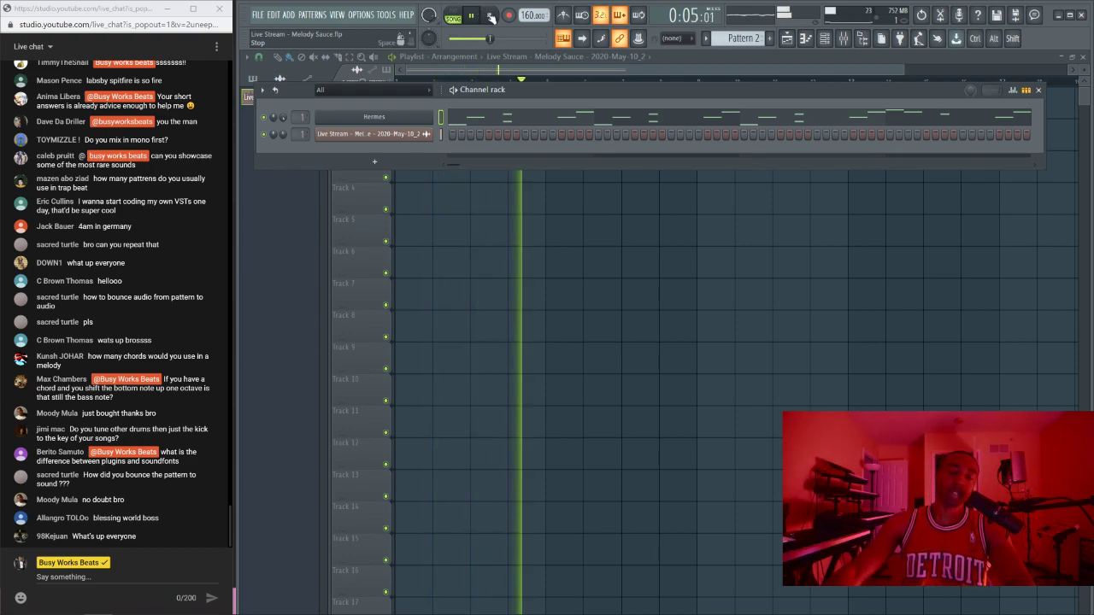
click(490, 17)
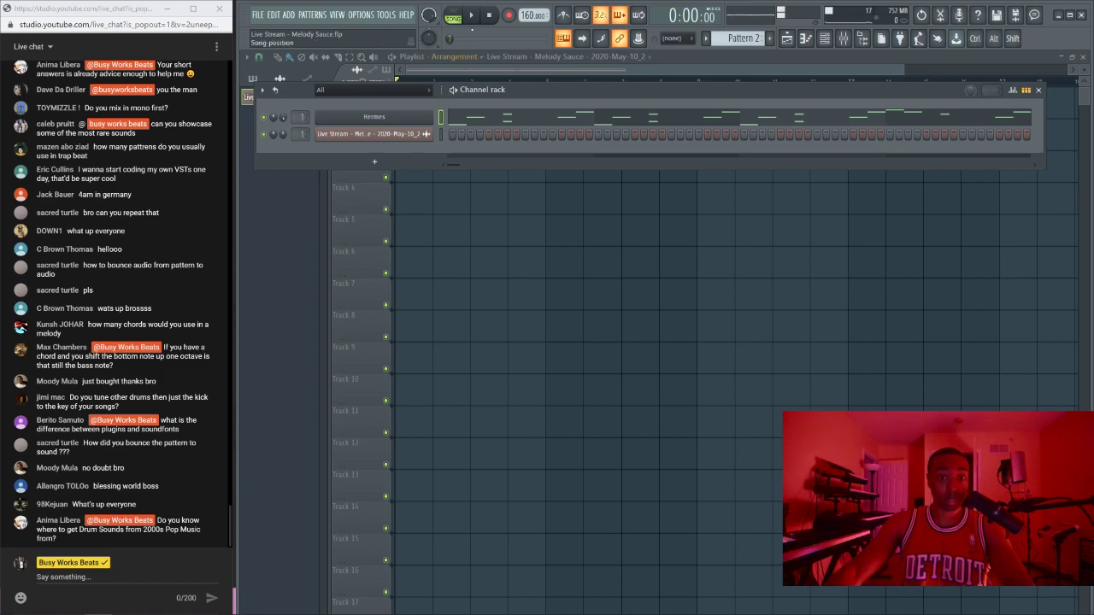
click(472, 16)
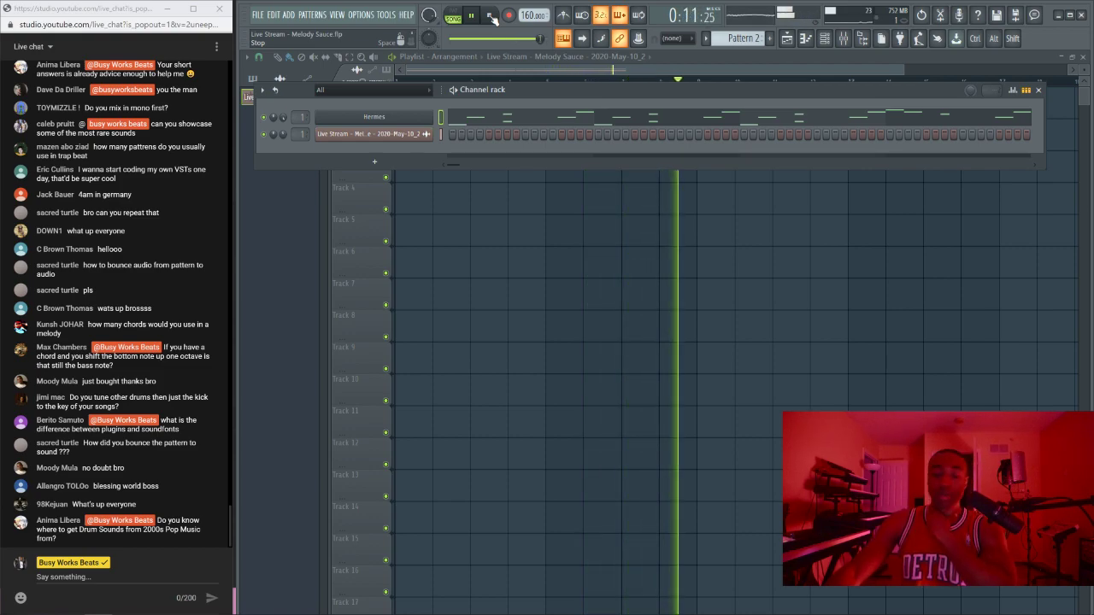
click(491, 17)
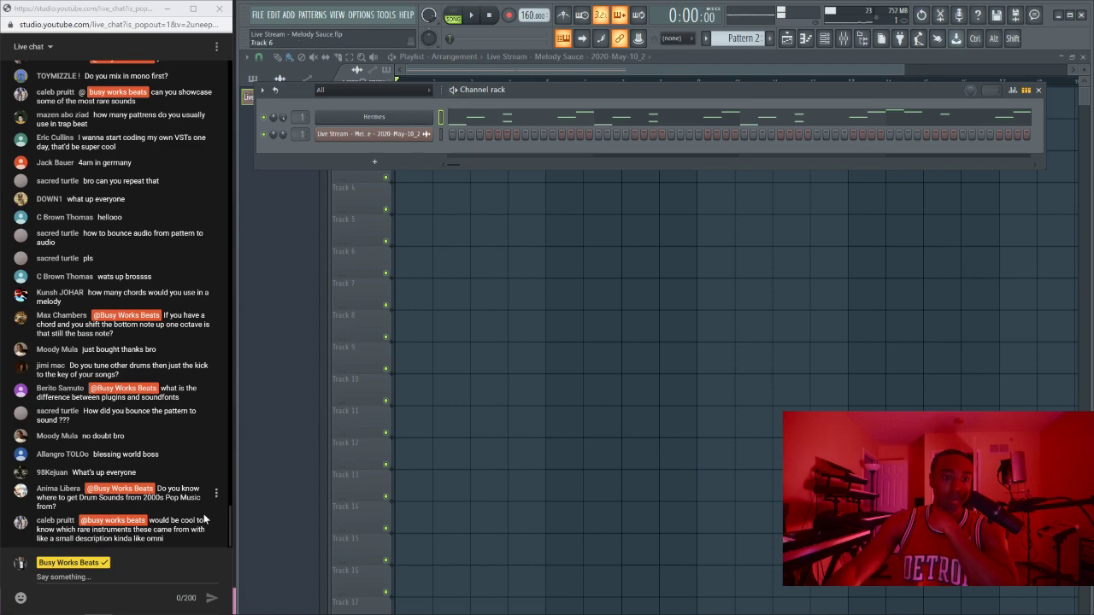
click(152, 577)
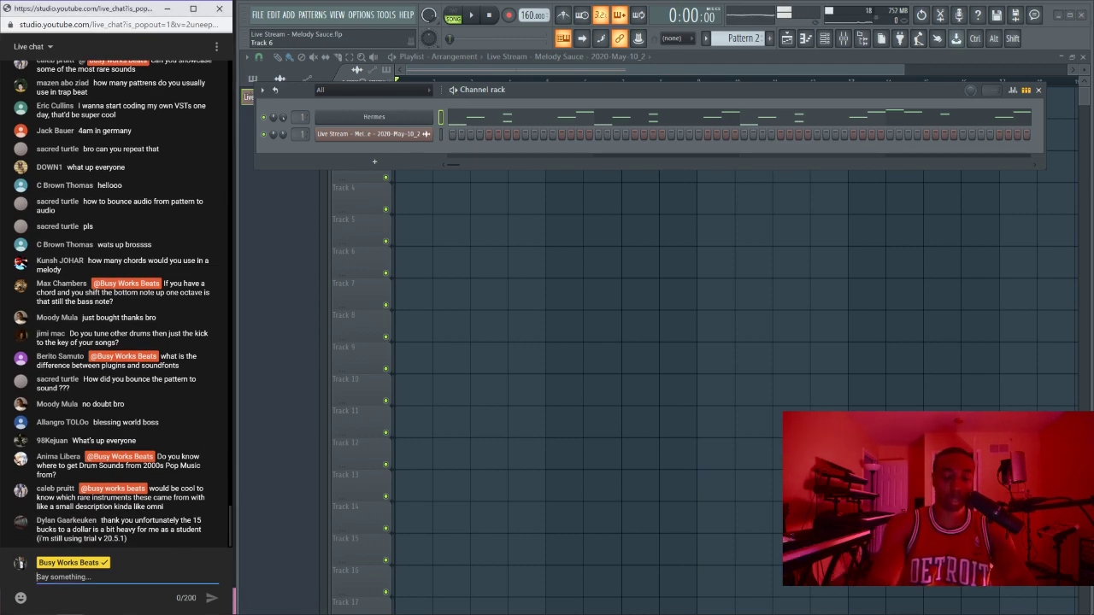
Step: Browse Make Pop Music Samples to the MPM - Indie Pop folder and preview its clap samples
click(863, 39)
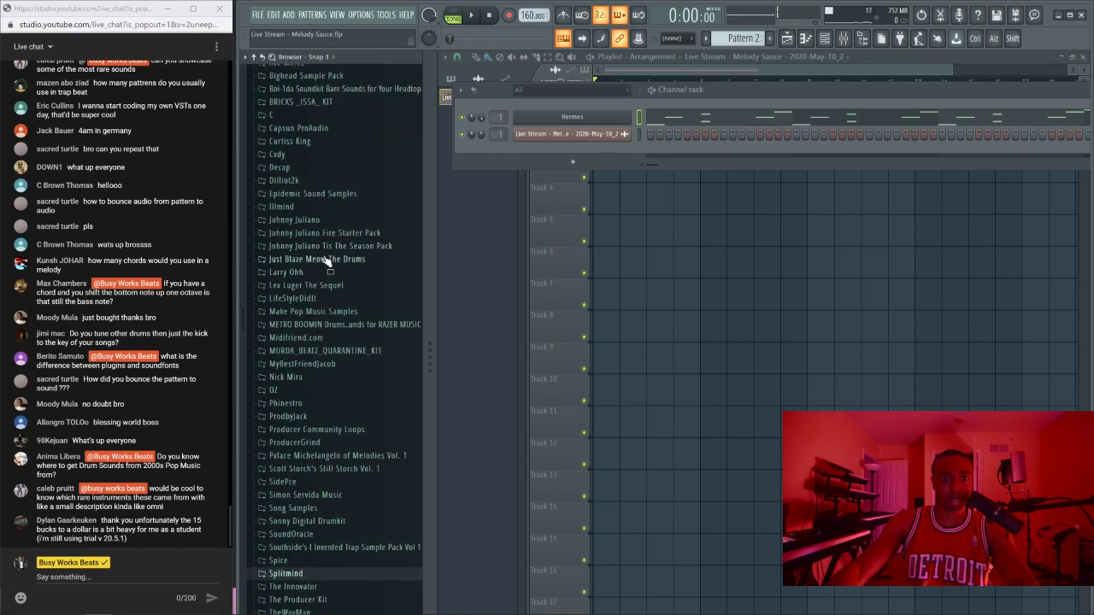
click(328, 311)
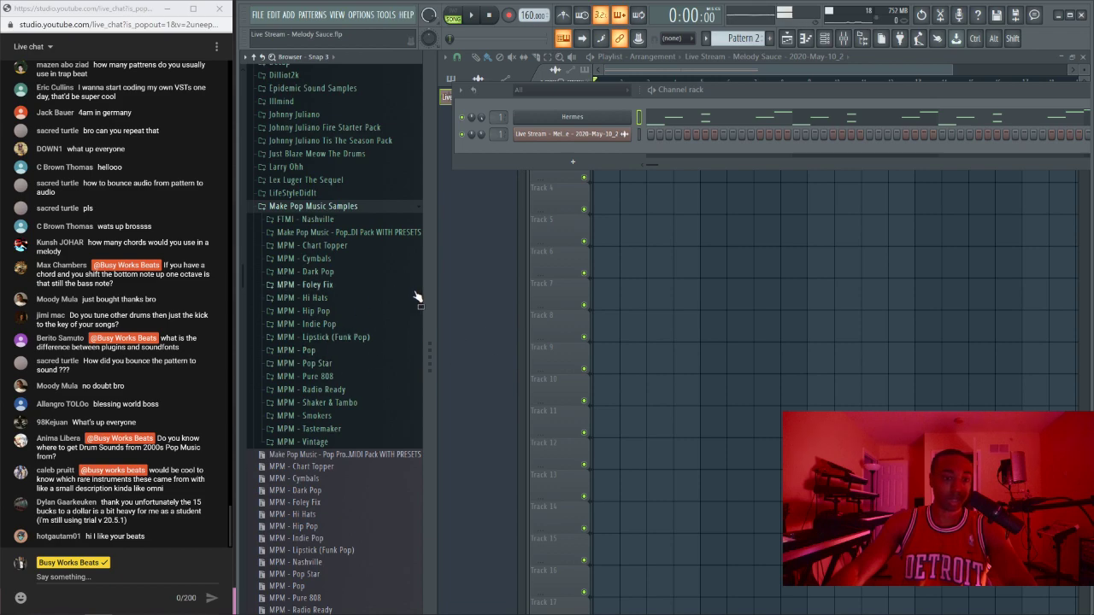
click(332, 326)
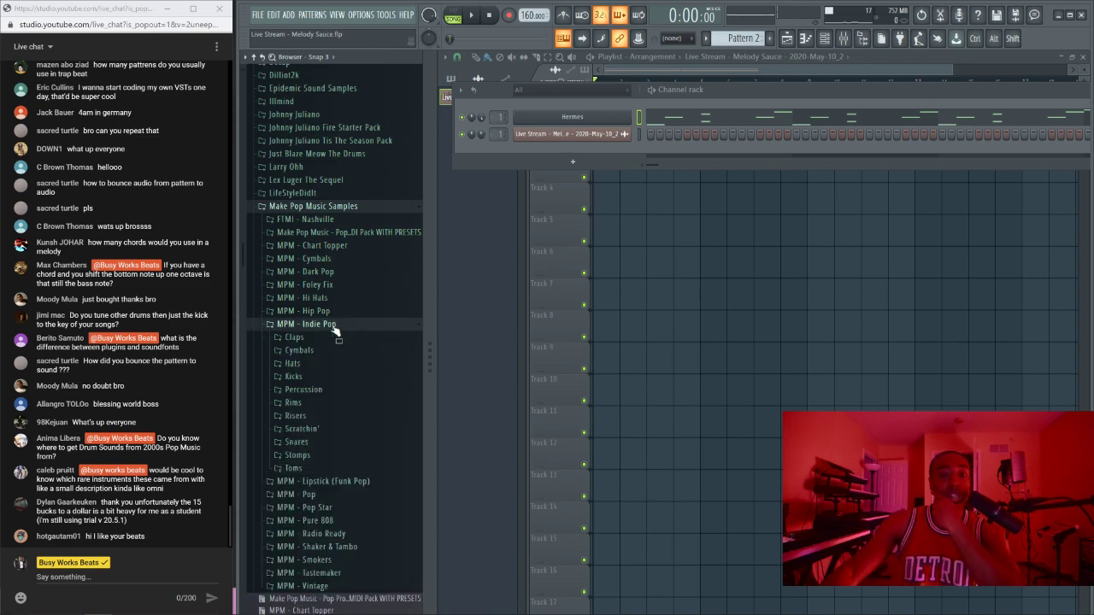
click(304, 340)
click(307, 351)
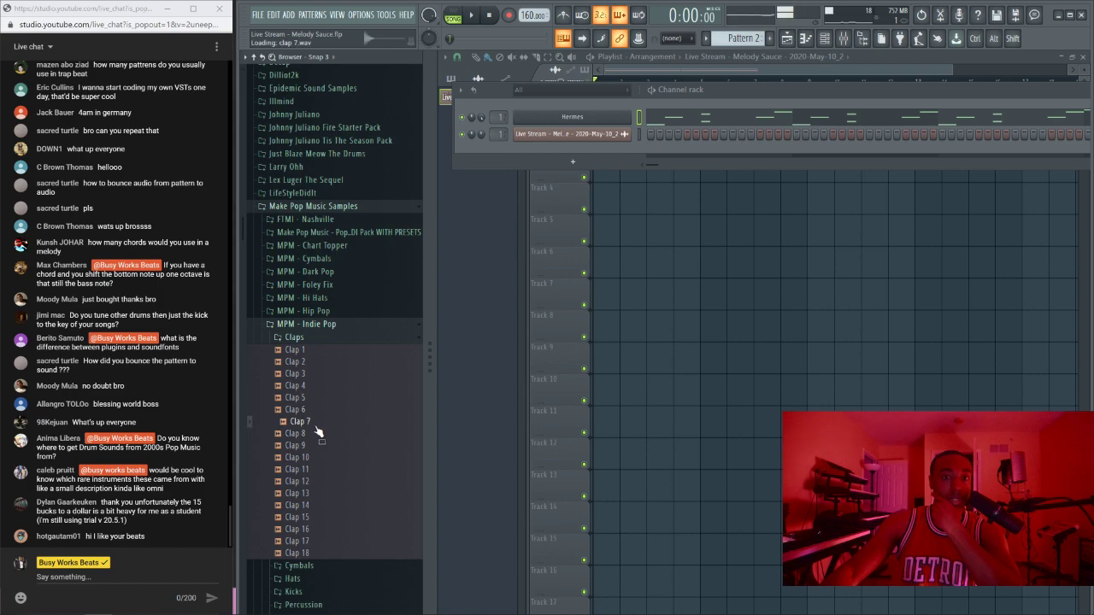
Step: Close the Claps folder and look through the hat samples in MPM - Indie Pop
click(312, 338)
click(320, 369)
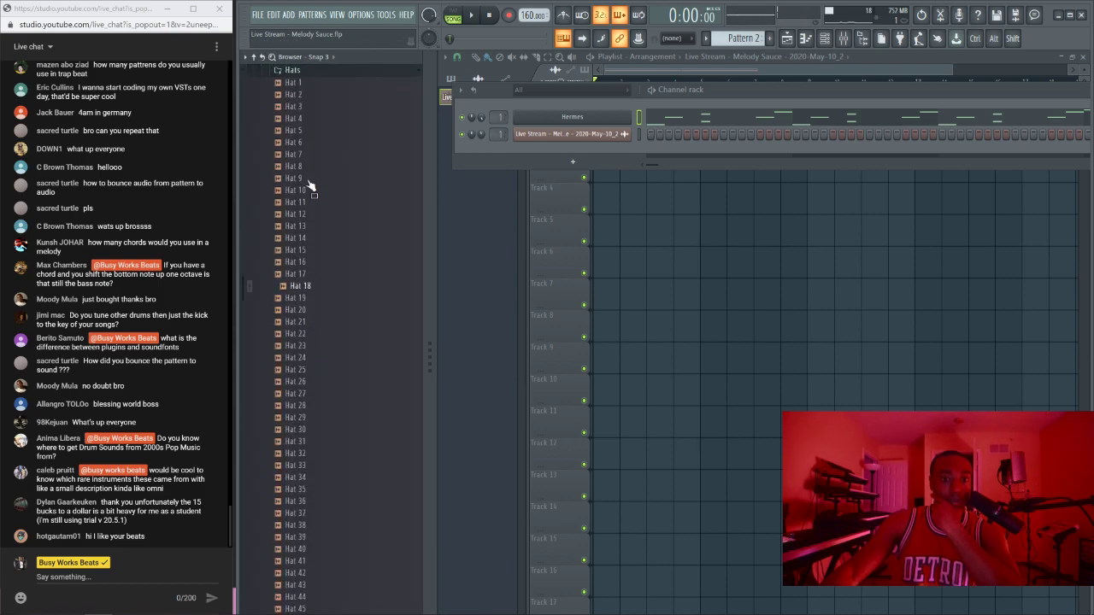
click(301, 83)
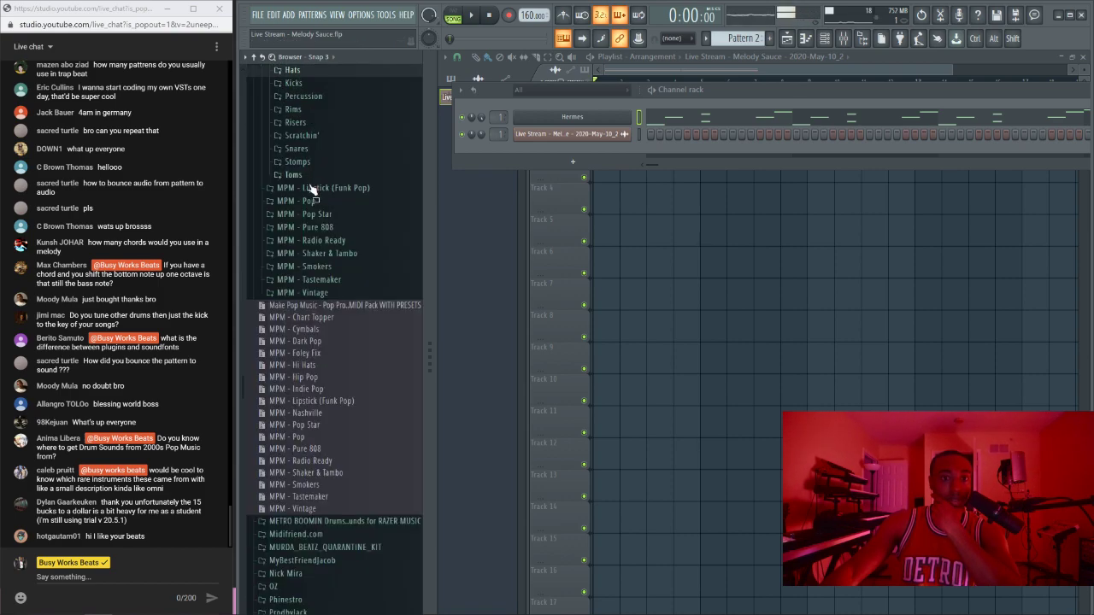
Step: Preview several kick samples in the Kicks folder of MPM - Indie Pop, including Kick 4 and Kick 9
click(304, 85)
click(322, 107)
click(323, 132)
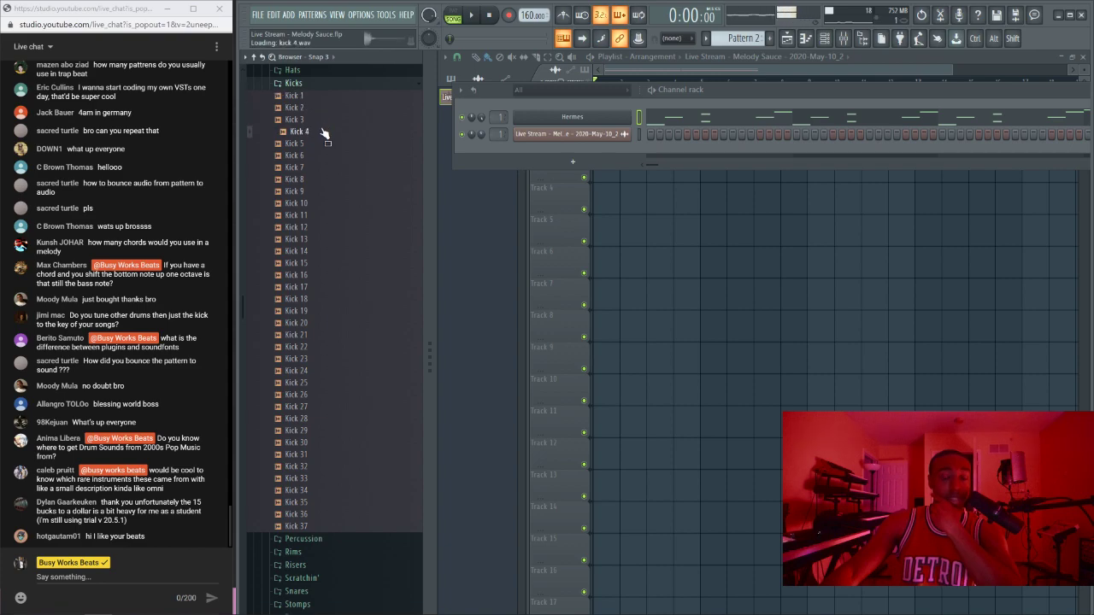
click(321, 143)
click(319, 159)
click(317, 180)
click(312, 191)
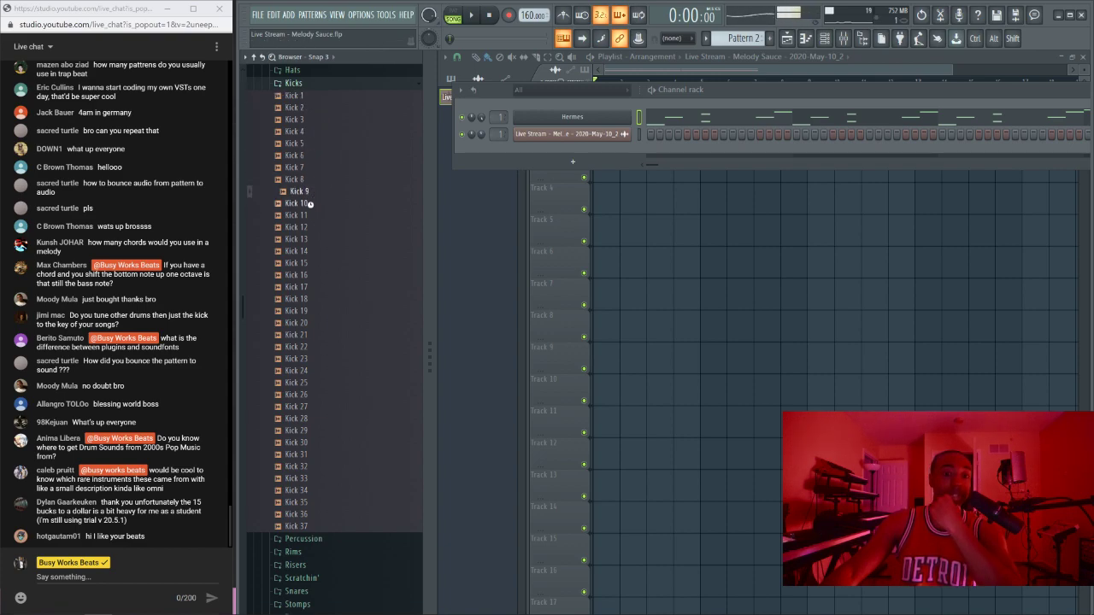
click(310, 227)
click(310, 288)
Step: Collapse the Kicks, MPM - Indie Pop and Make Pop Music Samples folders and hide the sample browser
scroll(295, 283, up, 4)
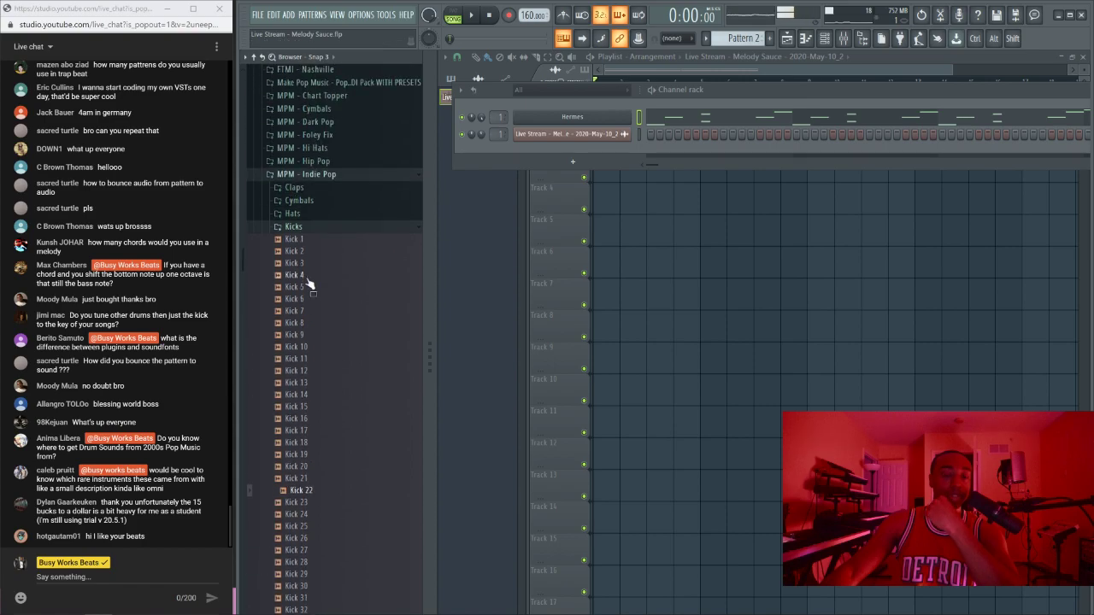
click(296, 227)
click(307, 177)
scroll(335, 238, up, 5)
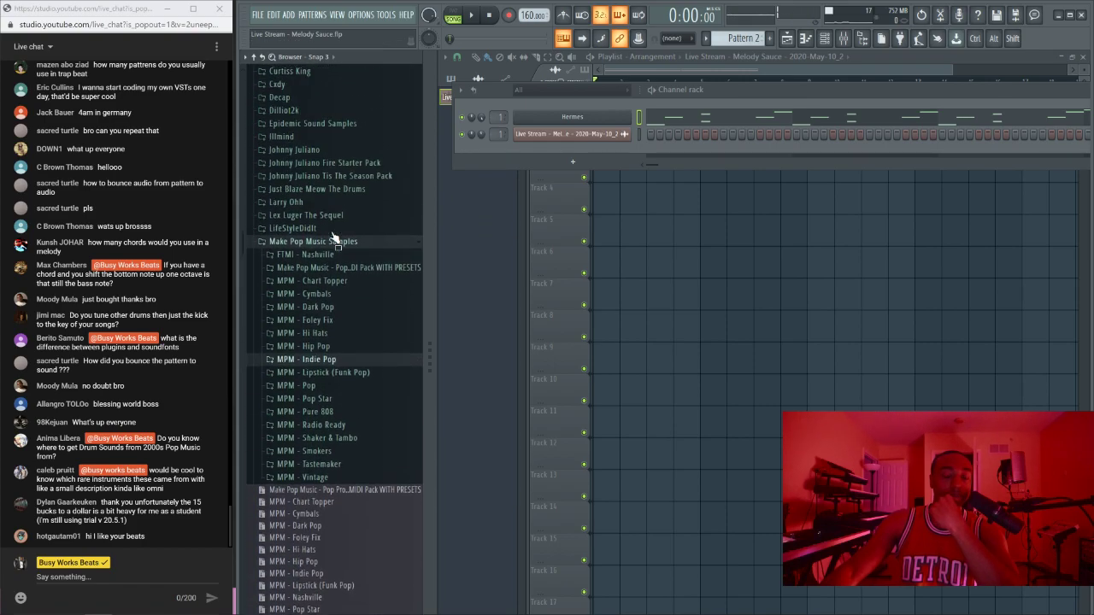
scroll(332, 207, down, 1)
click(321, 203)
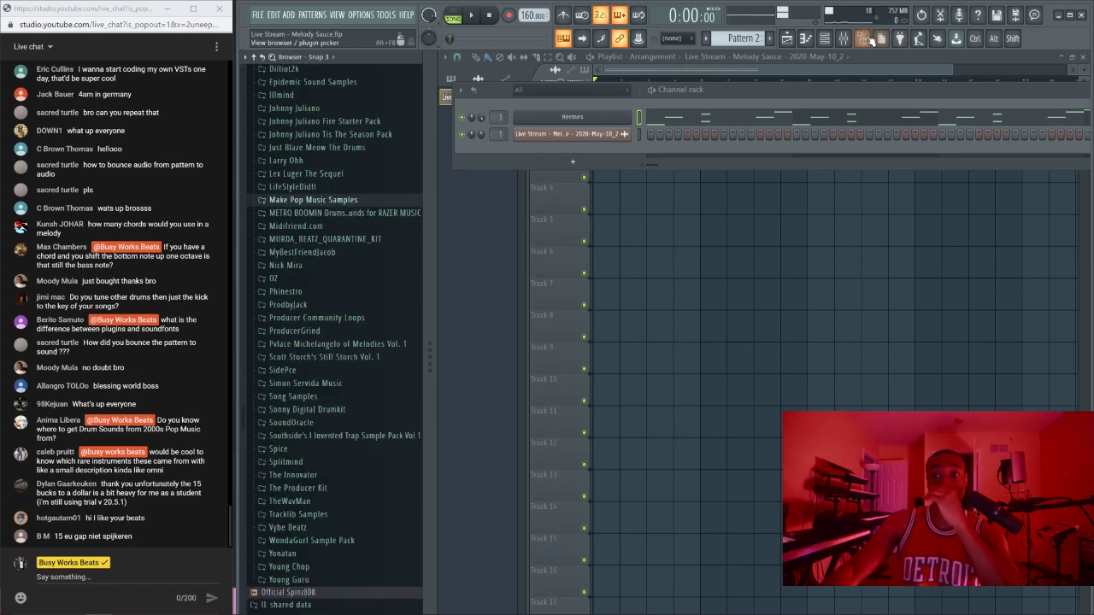
click(864, 38)
Step: Play the arrangement briefly, stop it, and open the Edison effect on the Live Stream - Melody Sauce mixer track
key(space)
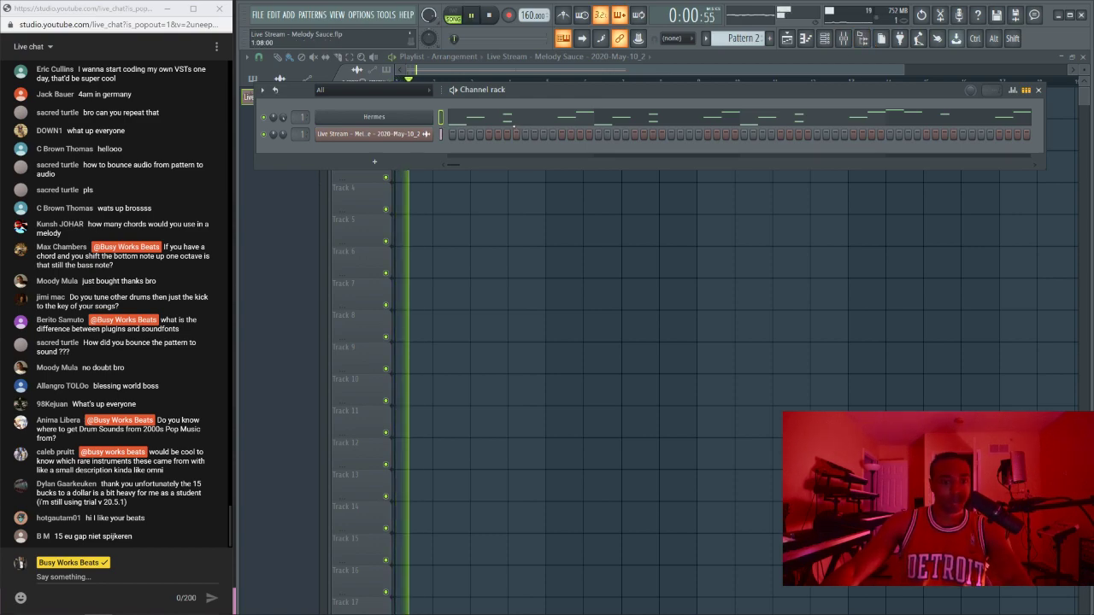
key(space)
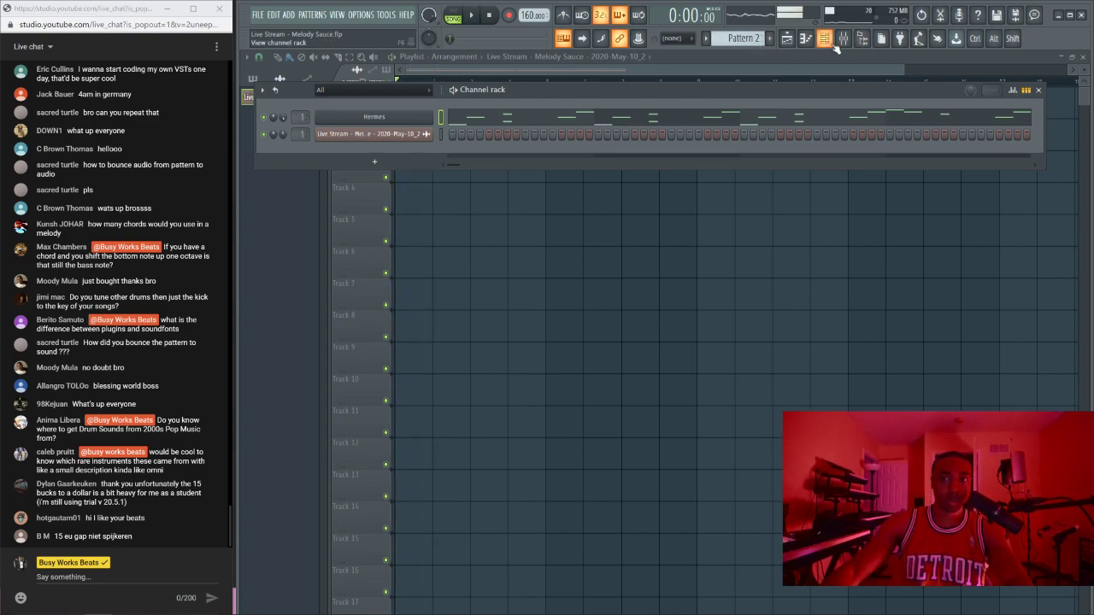
key(F9)
click(954, 228)
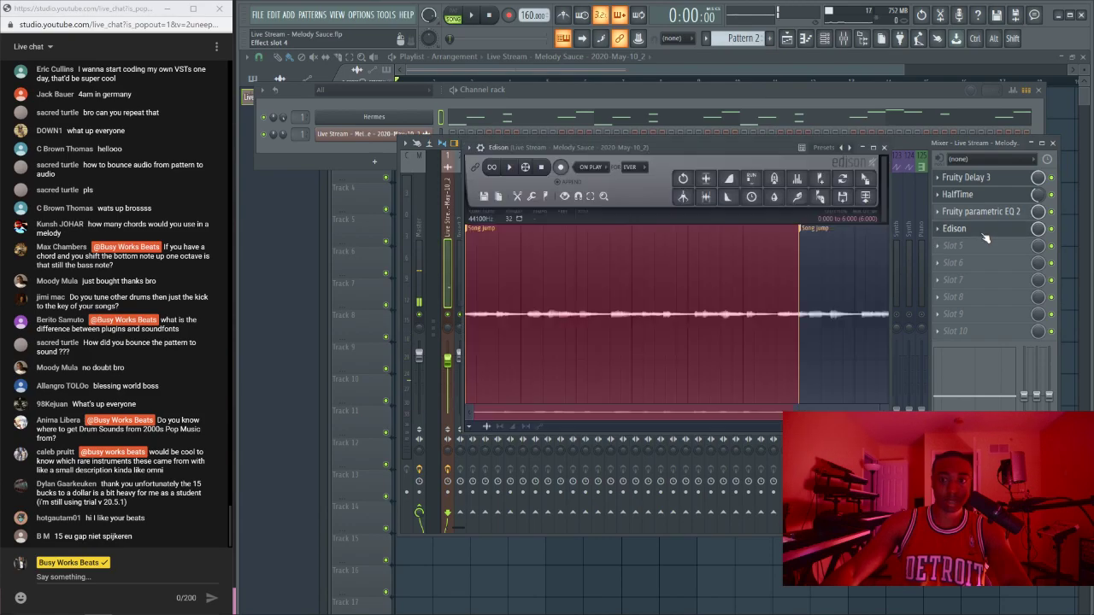
Step: Start a new empty sample in Edison, arm recording, and record the full arrangement's playback before stopping it
click(483, 199)
click(510, 220)
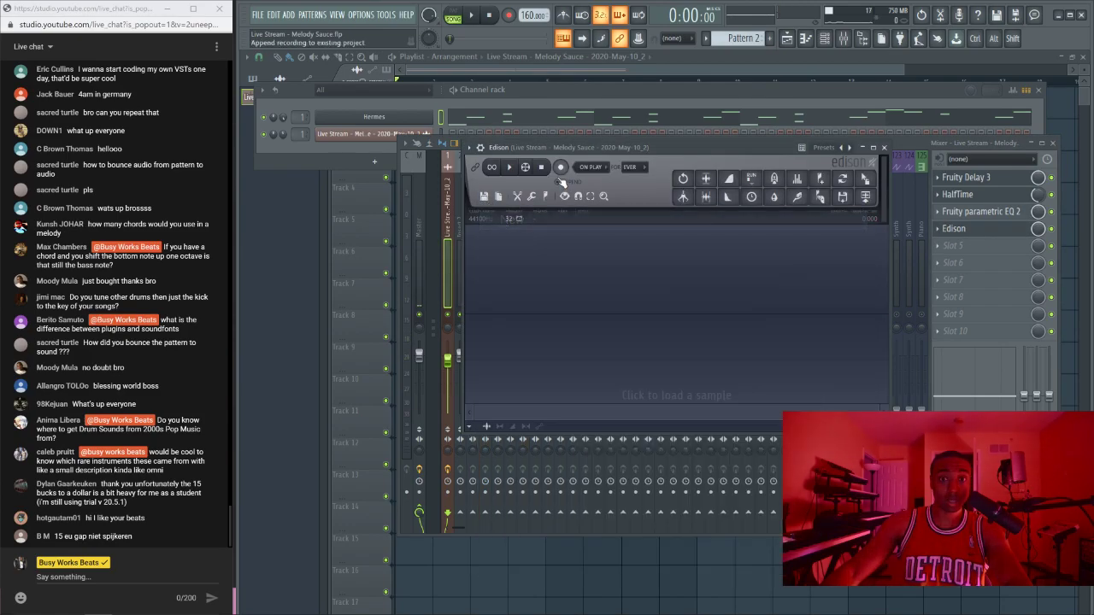
click(560, 167)
click(483, 18)
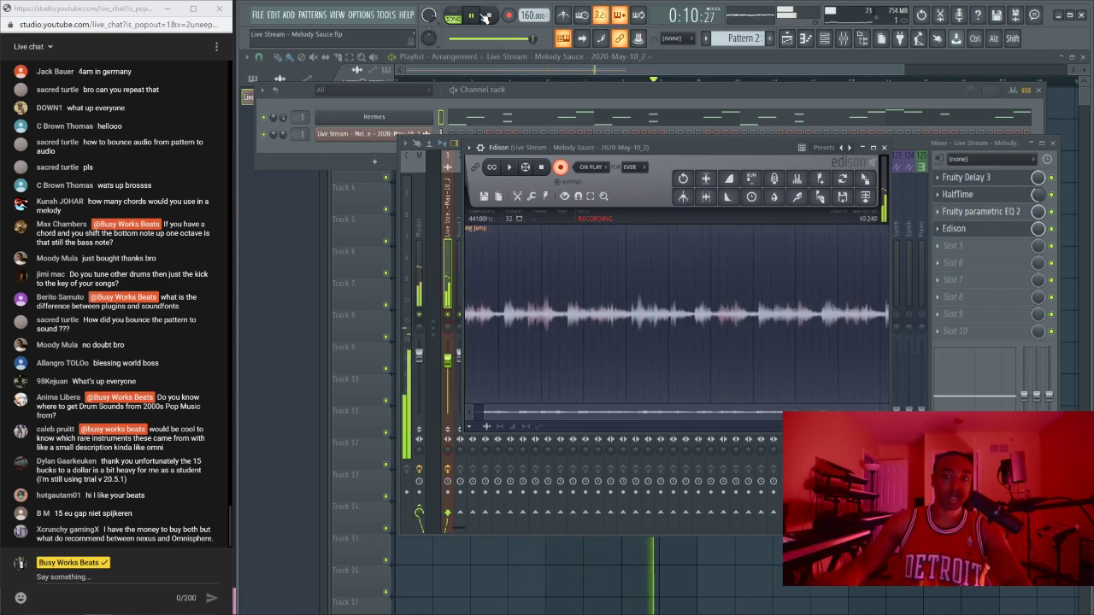
click(456, 38)
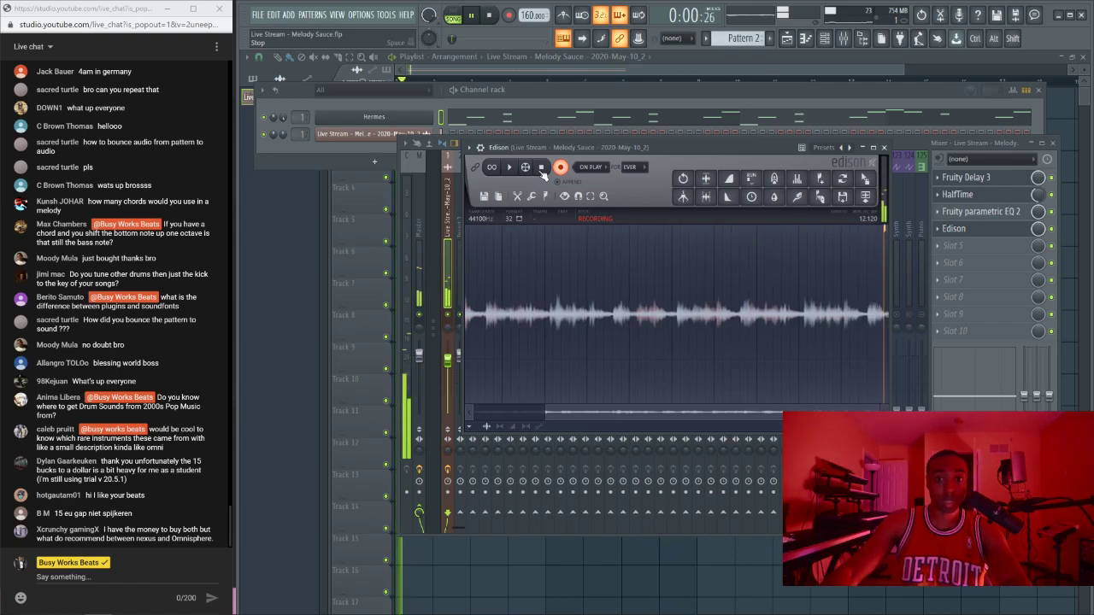
click(490, 15)
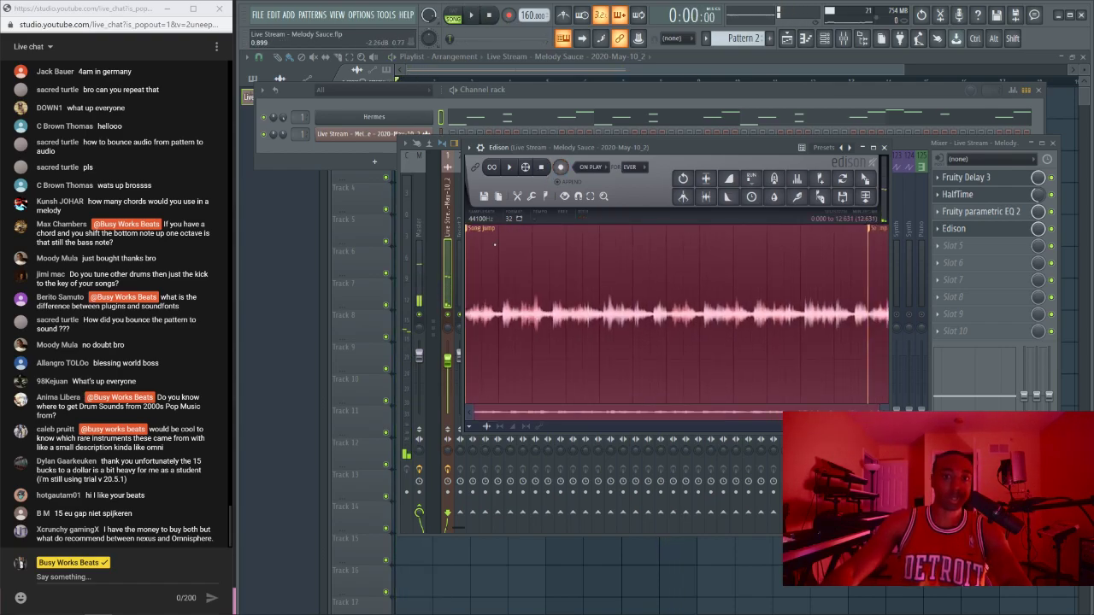
Step: Select the recorded region between the Song jump markers, send it to the playlist as an audio clip, and delete the two older clips on Track 2
double_click(491, 234)
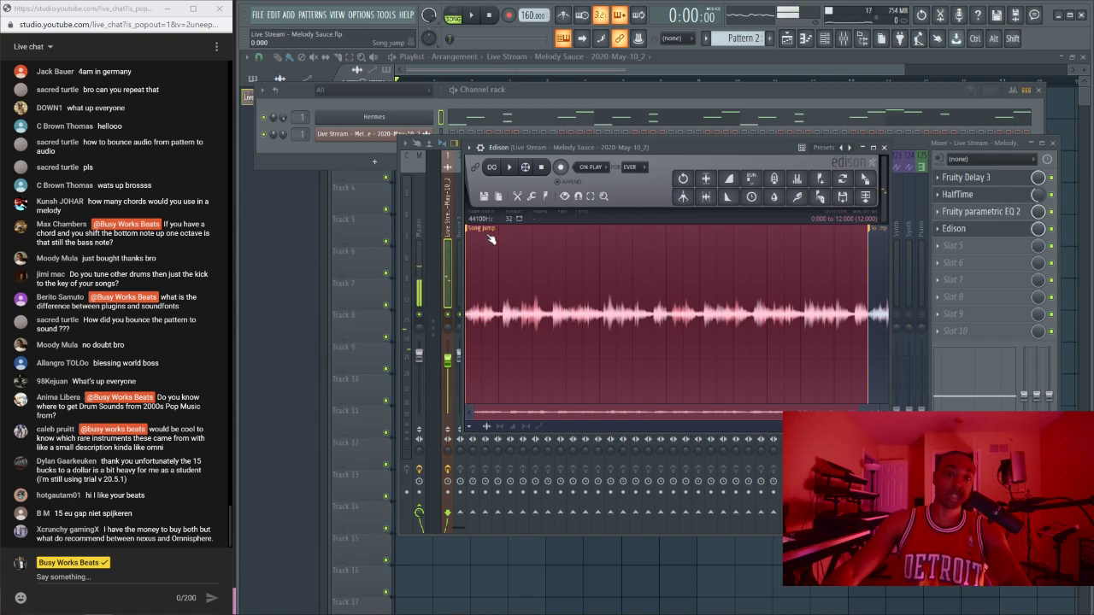
click(868, 197)
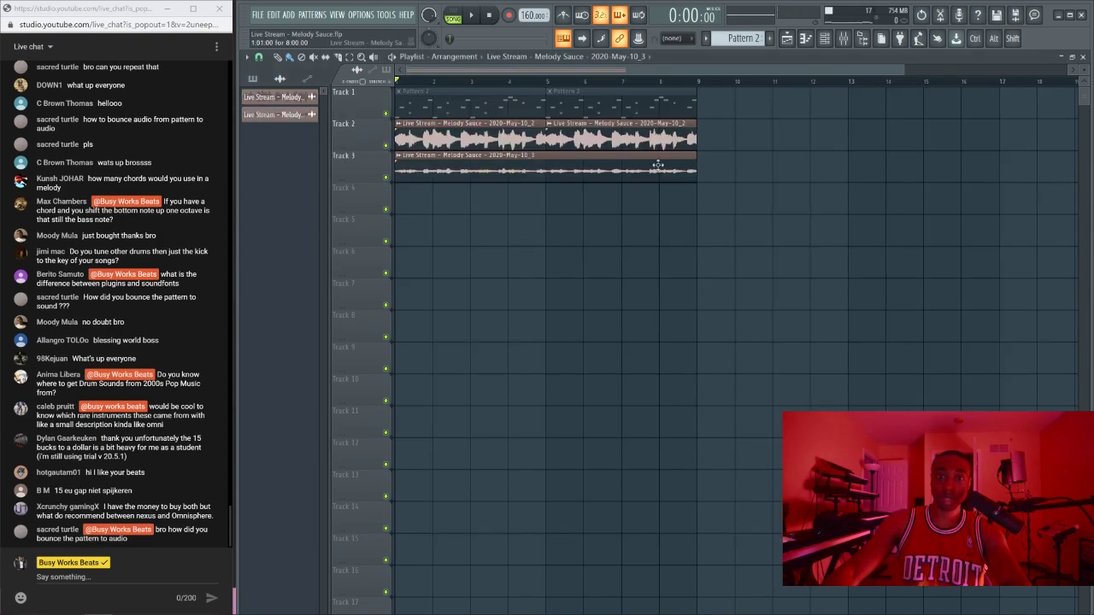
right_click(552, 139)
right_click(518, 140)
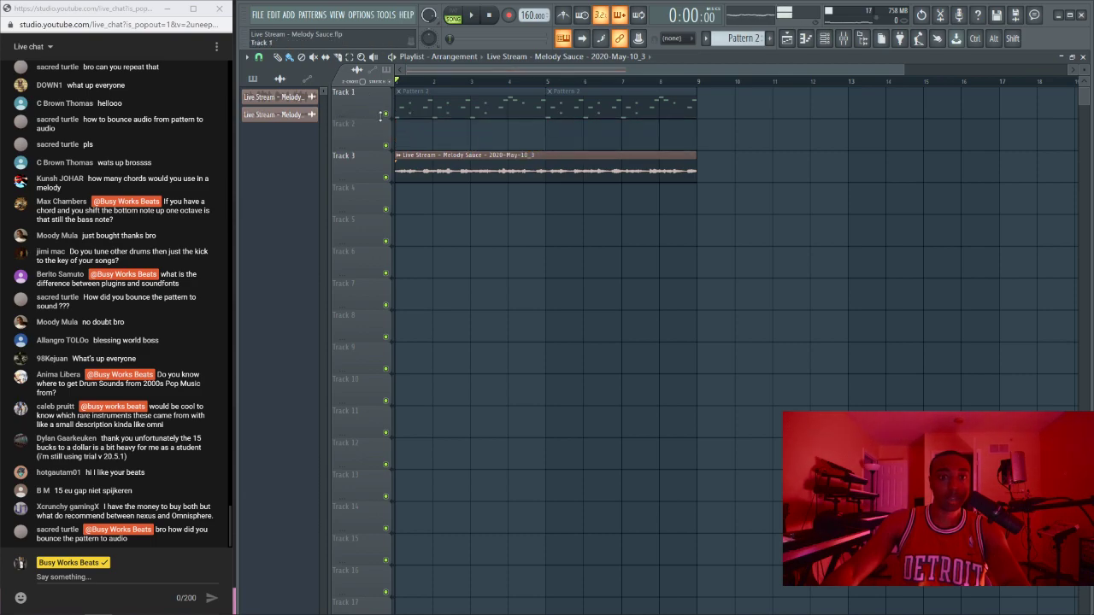
Step: Enable Normalize in the channel settings of the audio clip on Track 3, and close the settings
click(398, 154)
click(453, 229)
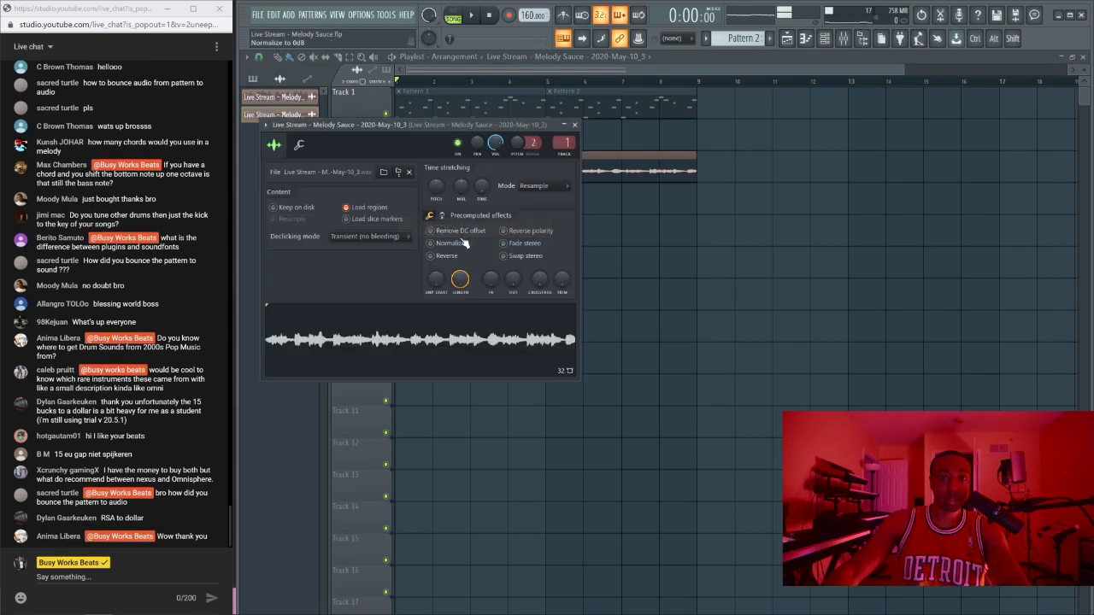
click(575, 125)
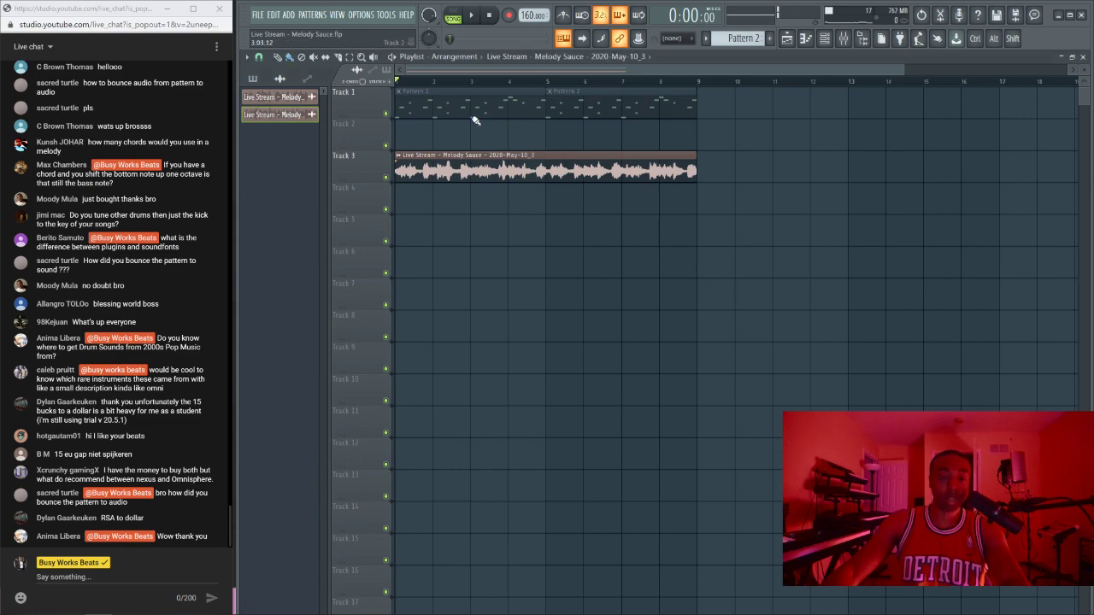
Step: Show the Consolidate this track options for Track 1, and dismiss them without choosing one
right_click(367, 102)
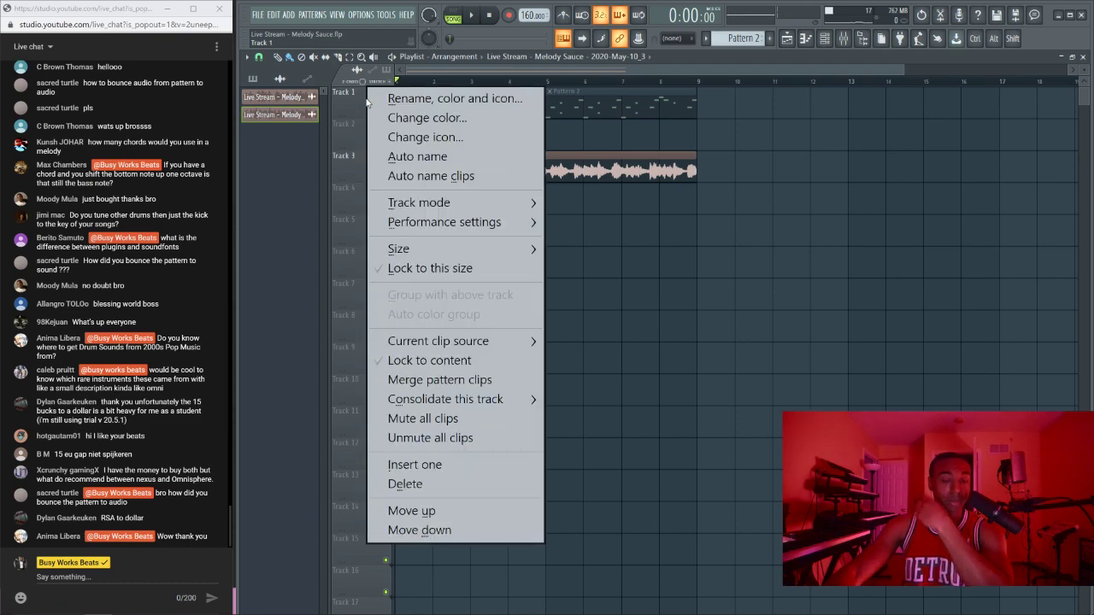
mouse_move(492, 399)
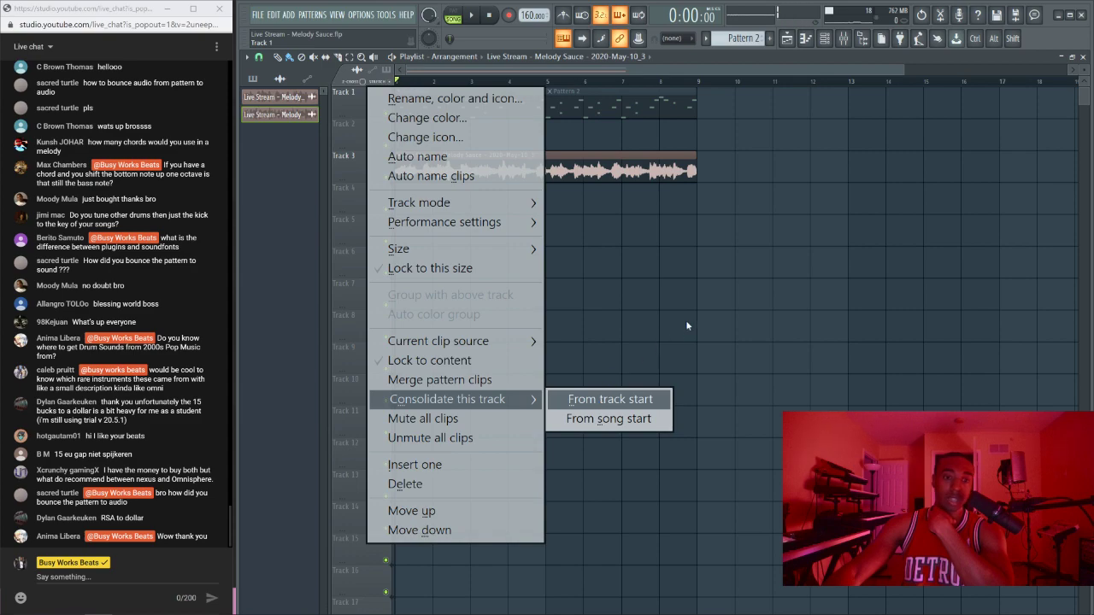
click(775, 296)
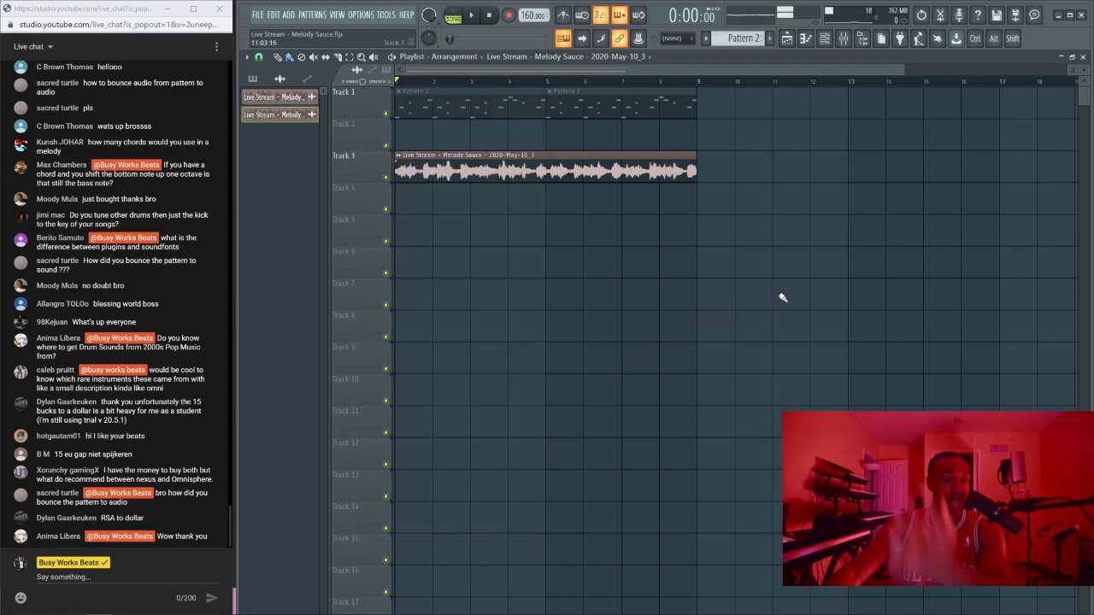
Step: Open Edison from the mixer, show its recording start options including On input and On play, and close all open windows
click(844, 39)
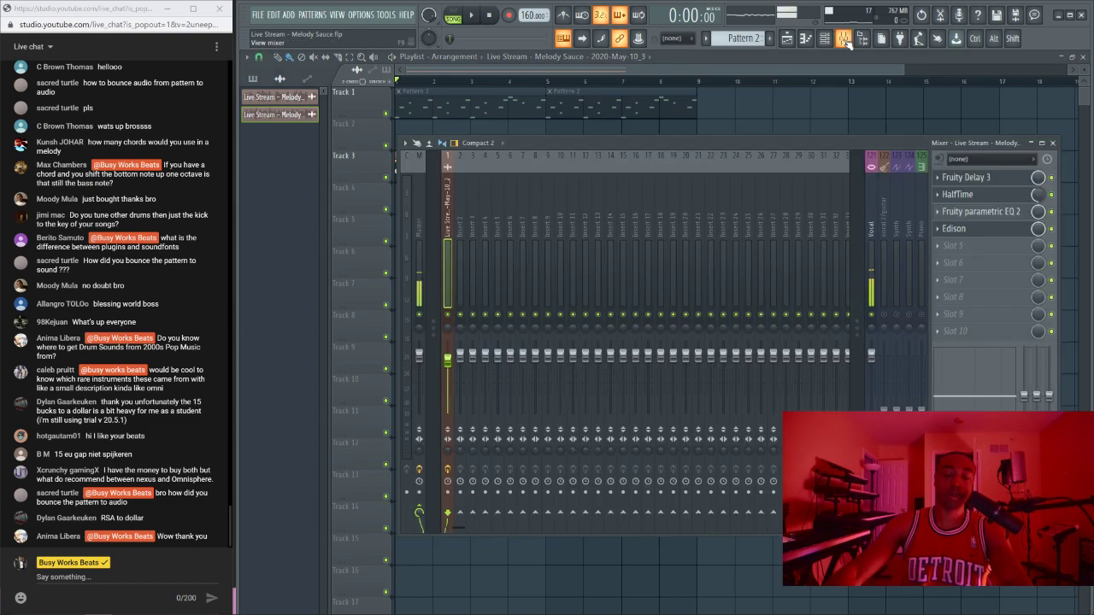
click(981, 230)
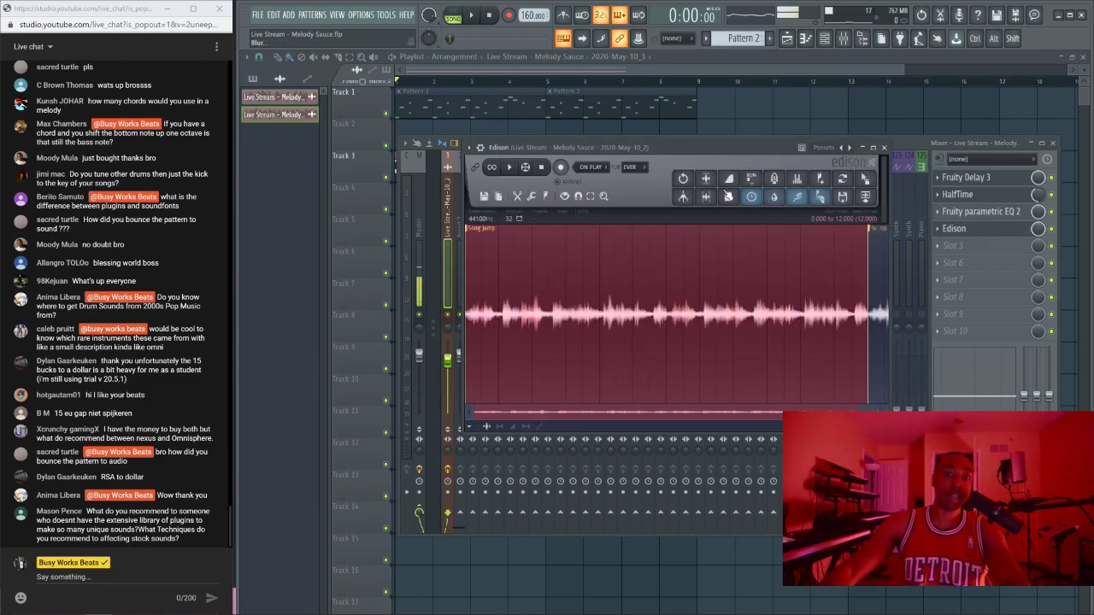
click(590, 167)
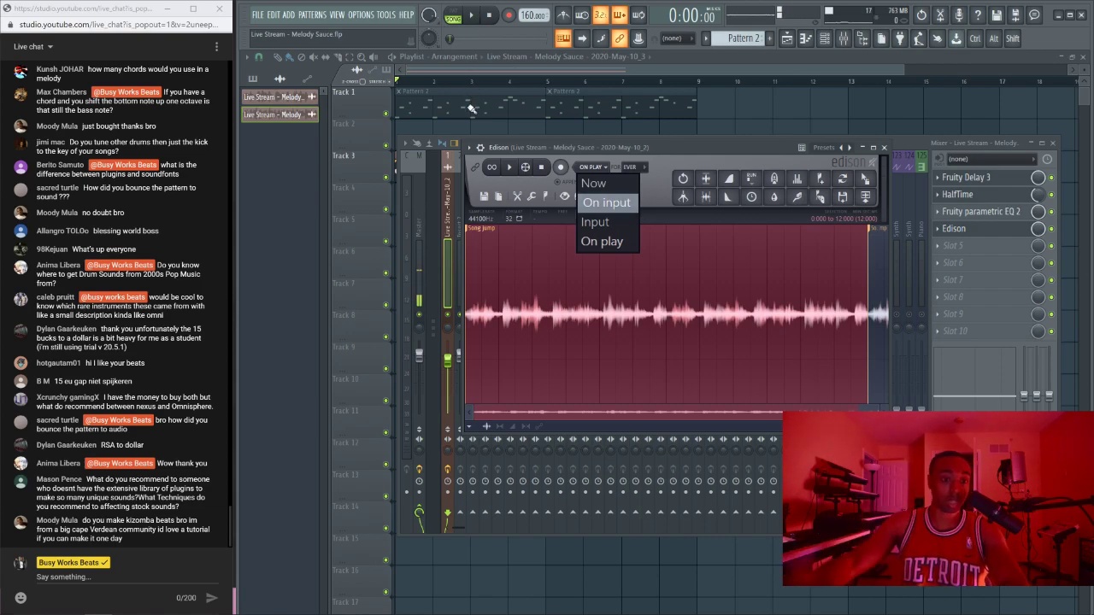
key(F12)
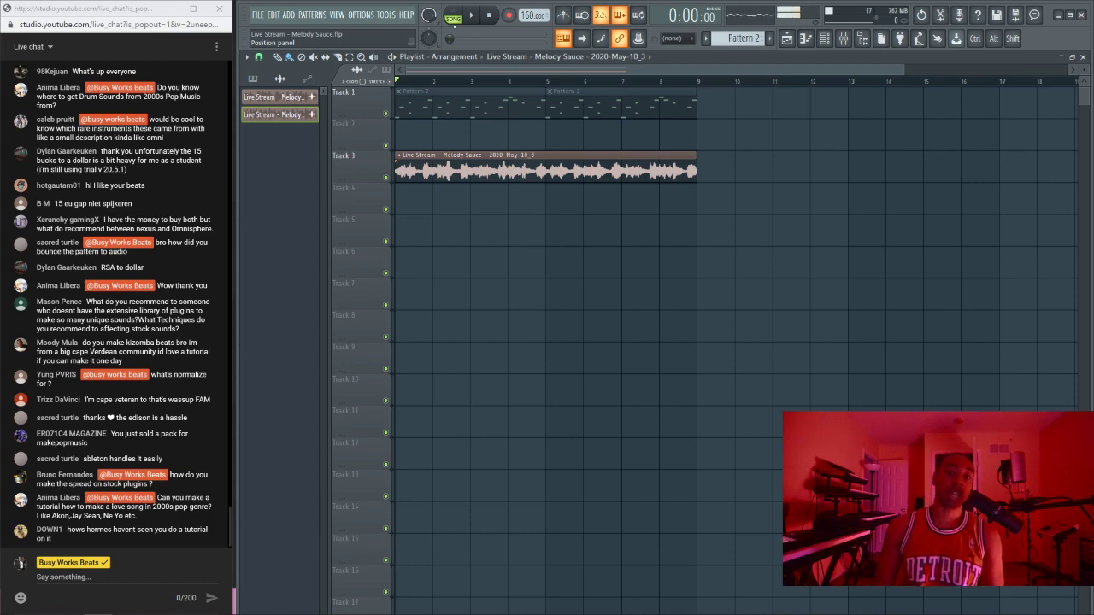
Step: Demonstrate Normalize on the Track 3 audio clip by switching it off and on again in the channel settings
click(399, 156)
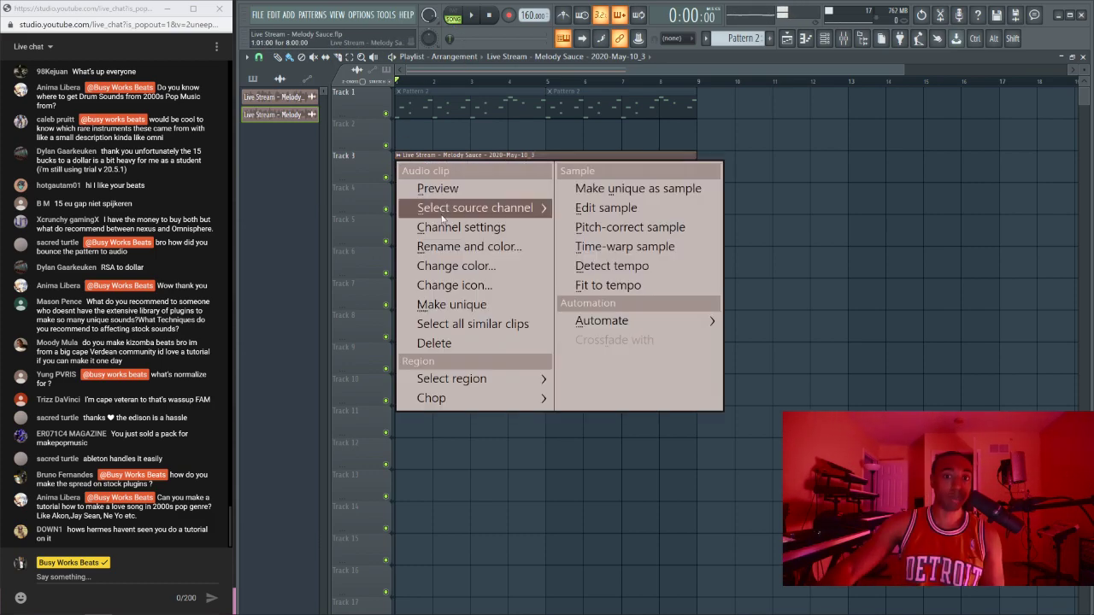
click(419, 224)
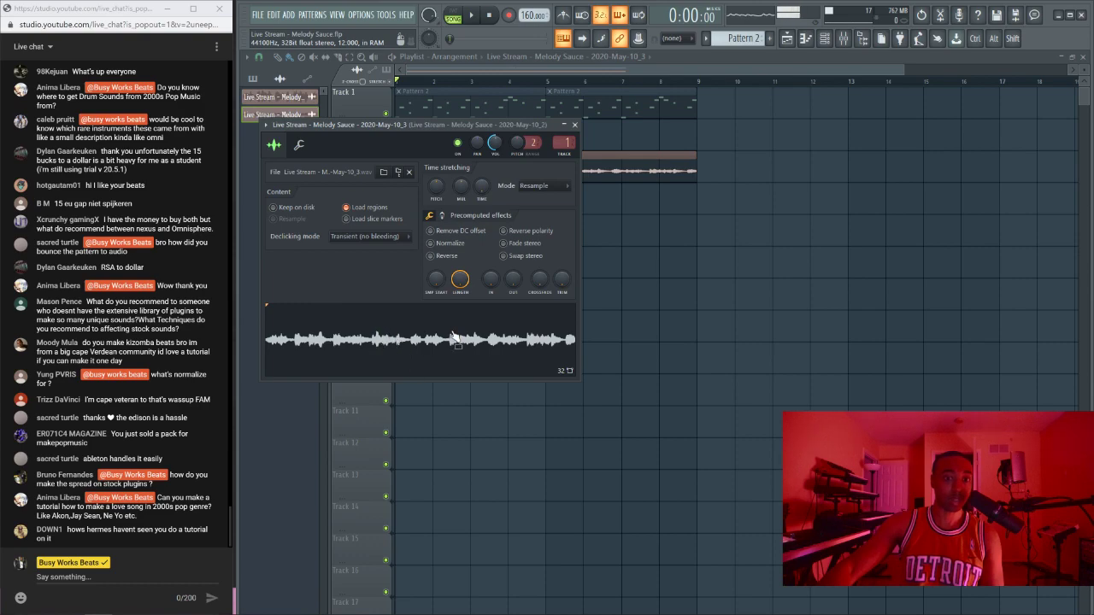
click(450, 243)
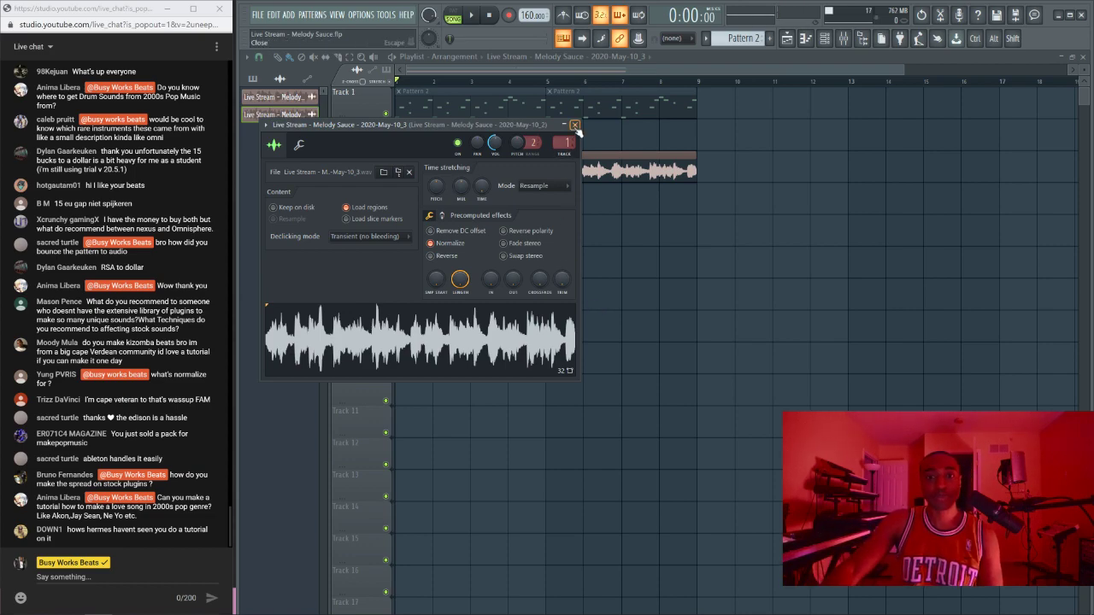
click(575, 124)
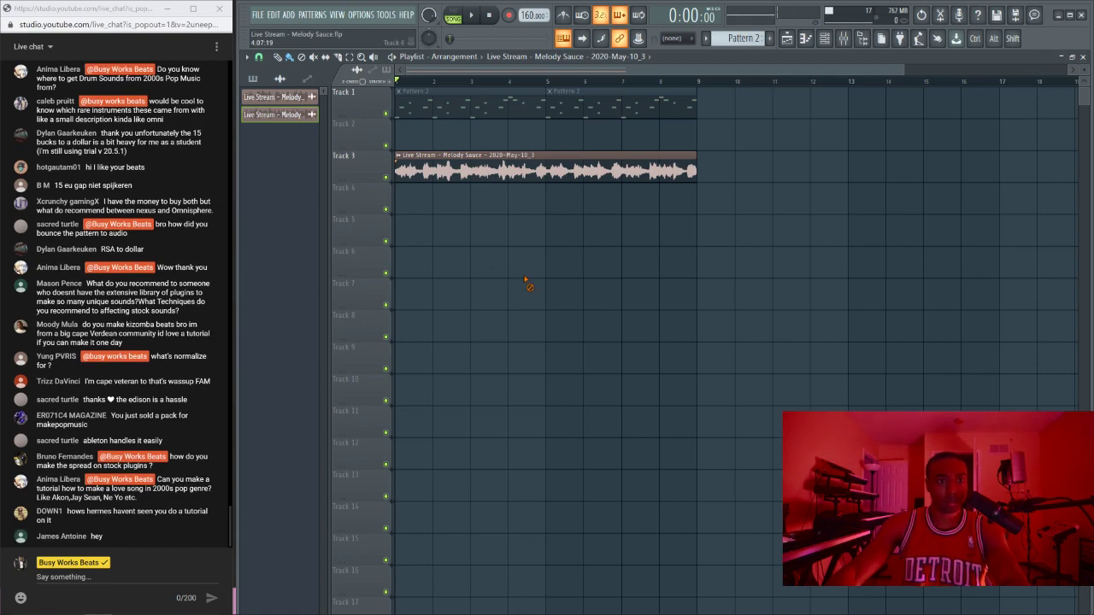
Step: Route the Live Stream - Melody Sauce 2020-May-10_3 channel to mixer track 2, and play the arrangement briefly
click(824, 37)
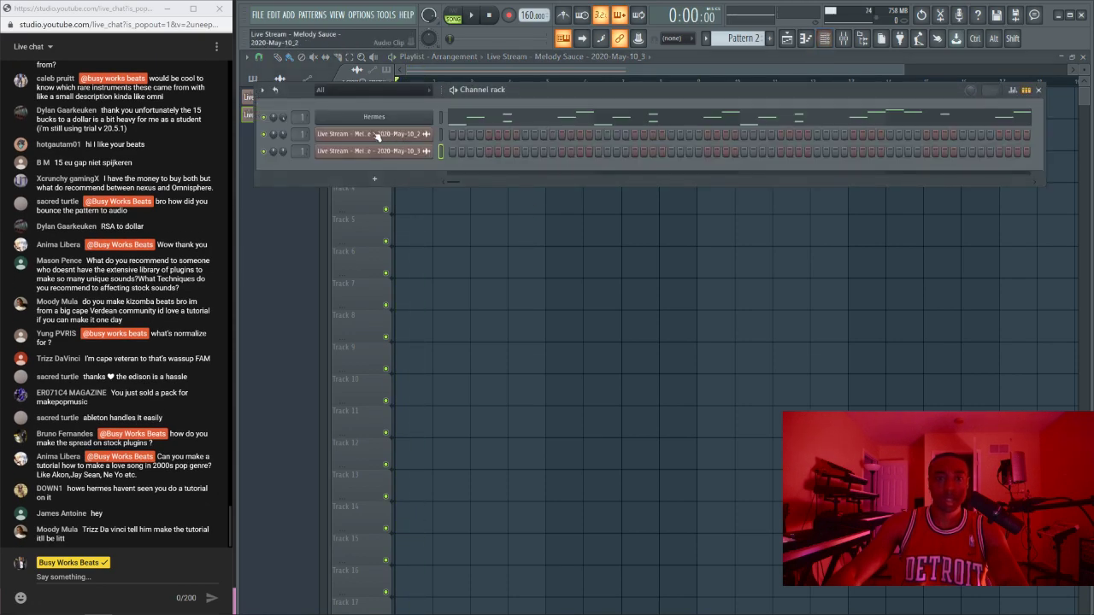
key(space)
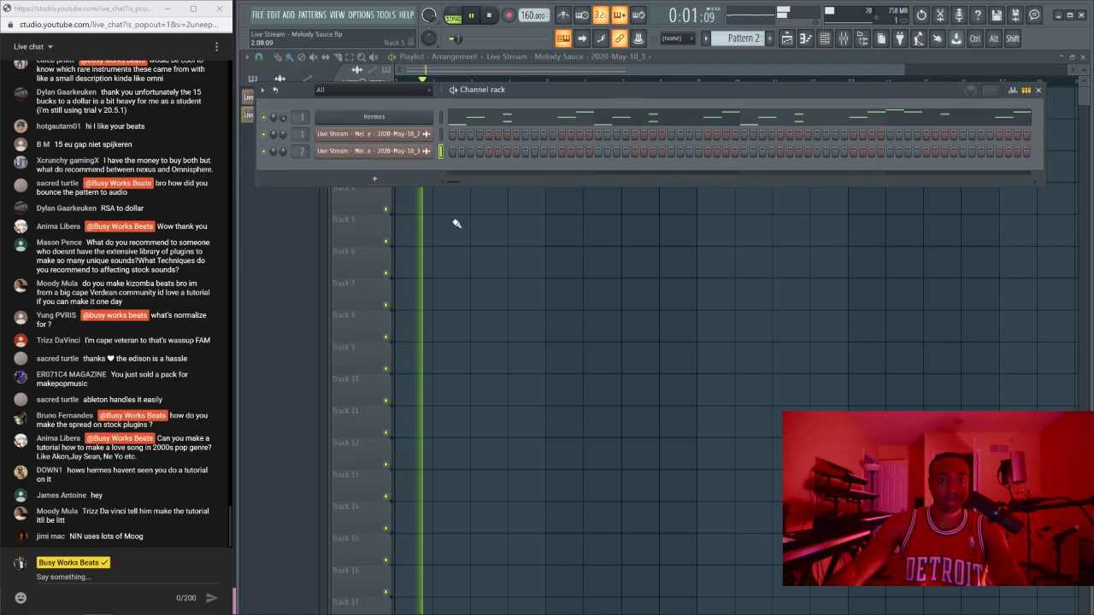
key(space)
key(F6)
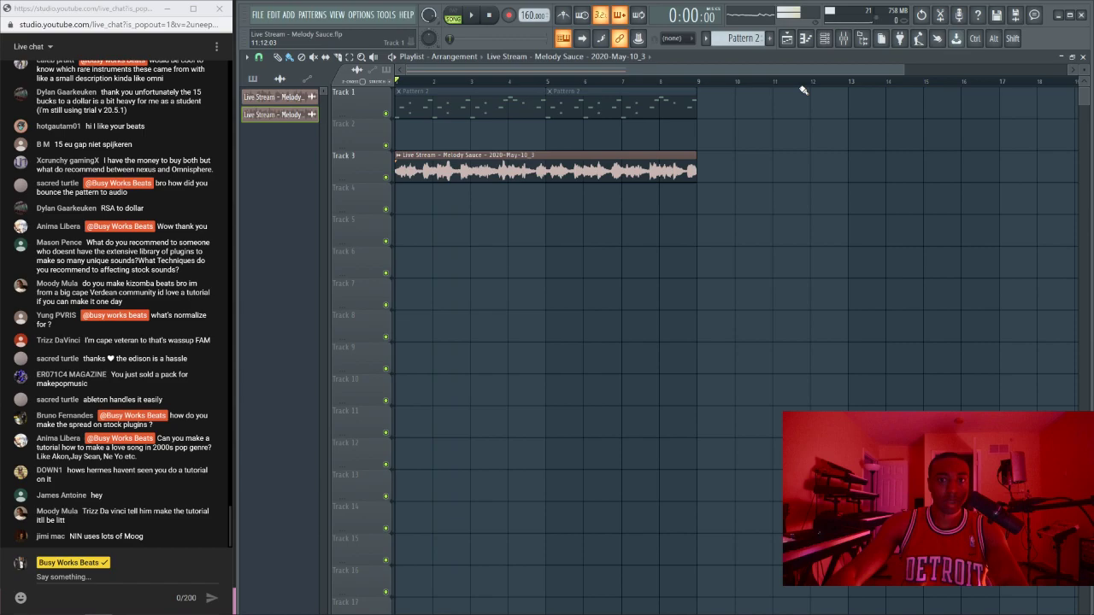
Step: Check the live streaming dashboard in YouTube Studio, and return to the FL Studio playlist
click(825, 39)
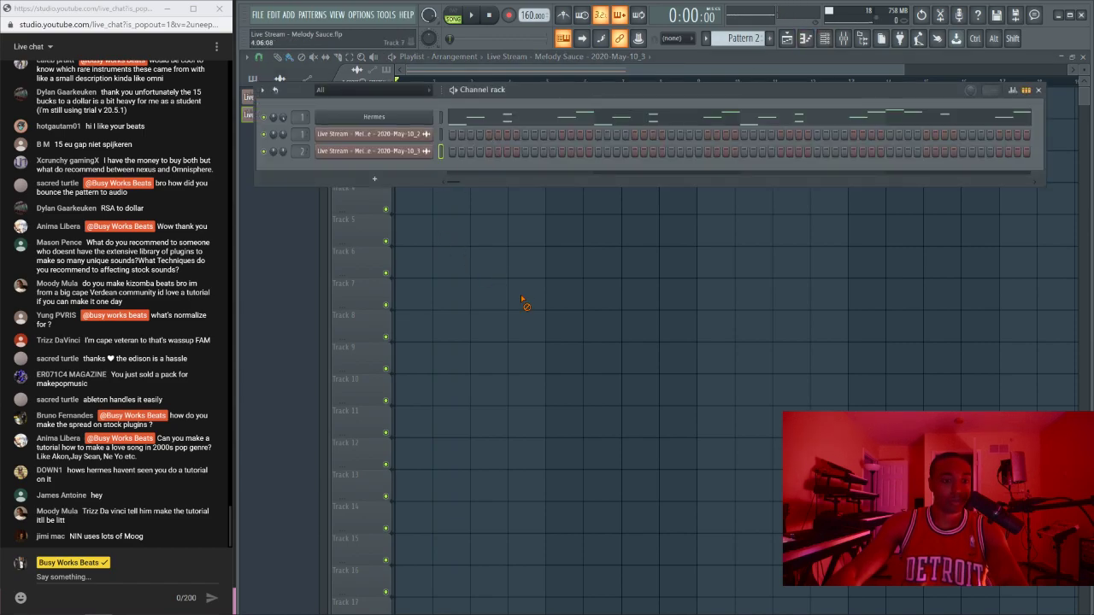
key(F6)
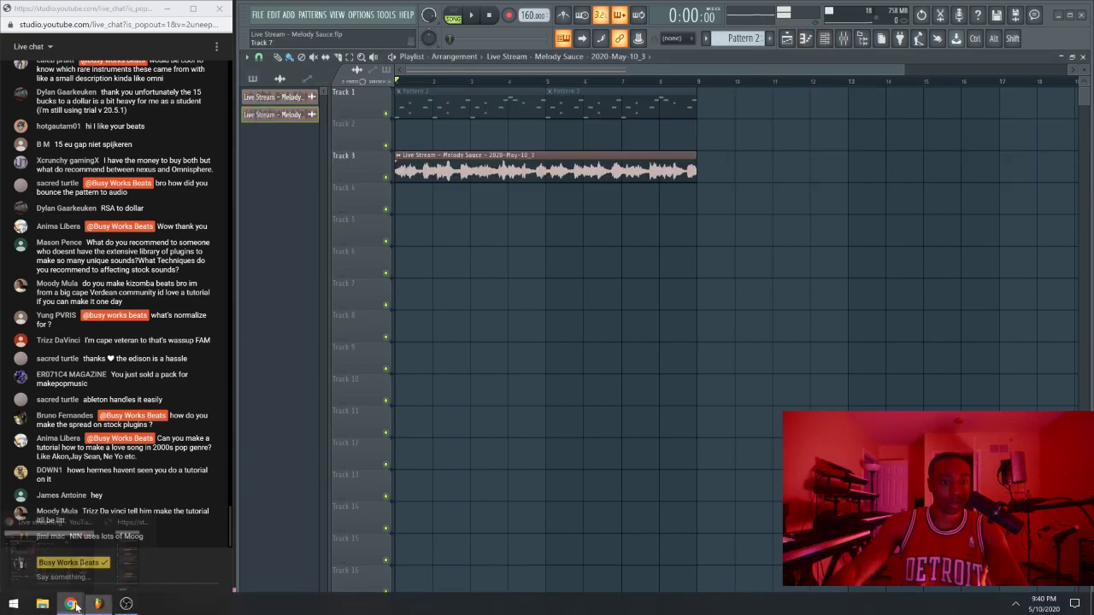
click(71, 603)
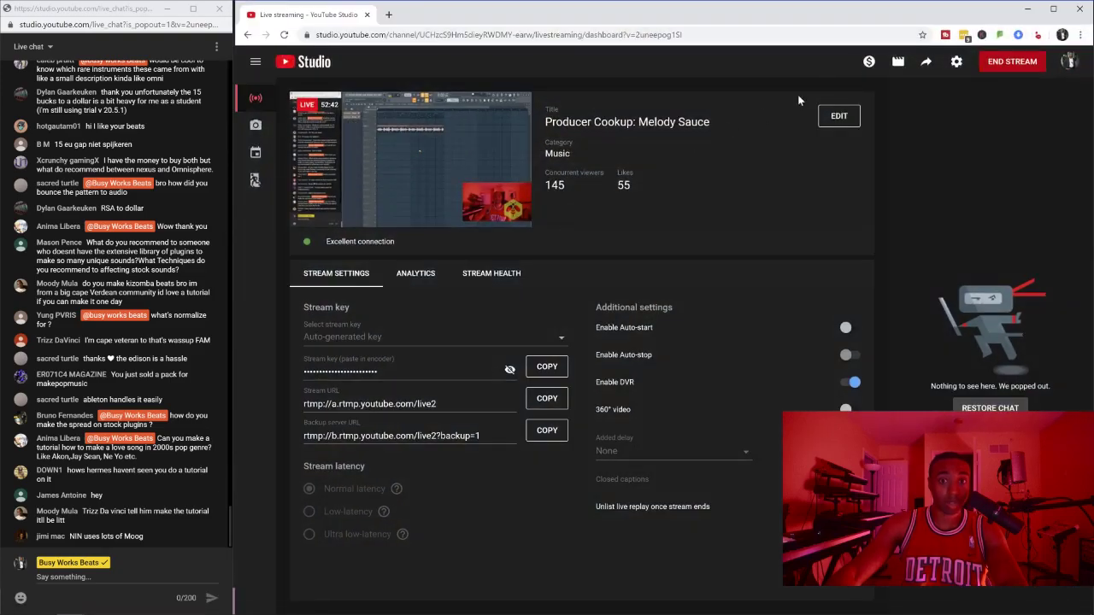
click(1027, 9)
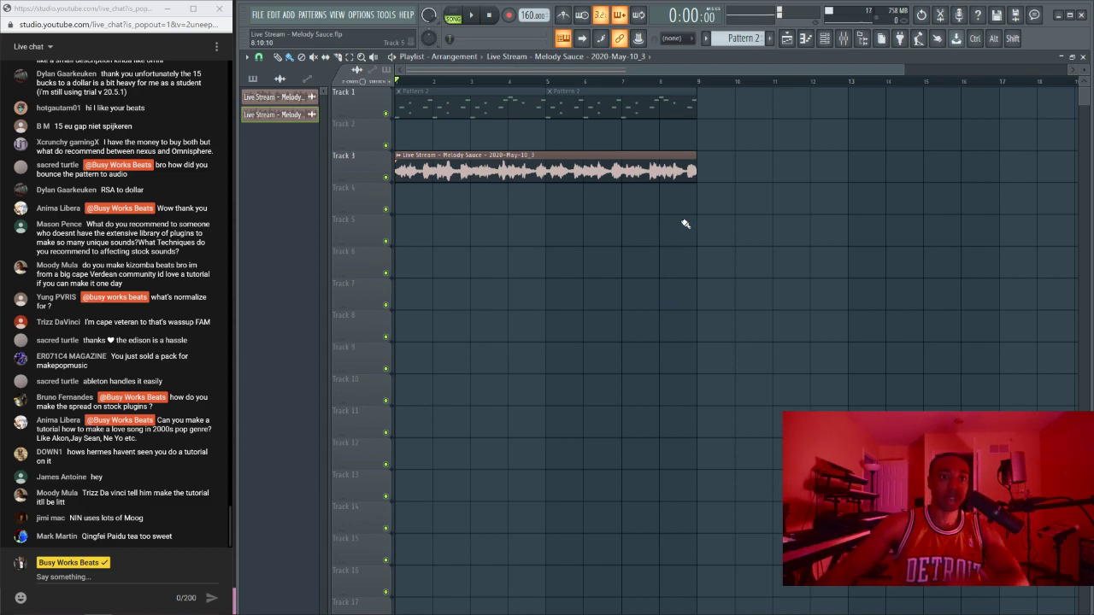
Step: Show the channel rack and switch from Pattern 2 to the empty Pattern 3
click(825, 38)
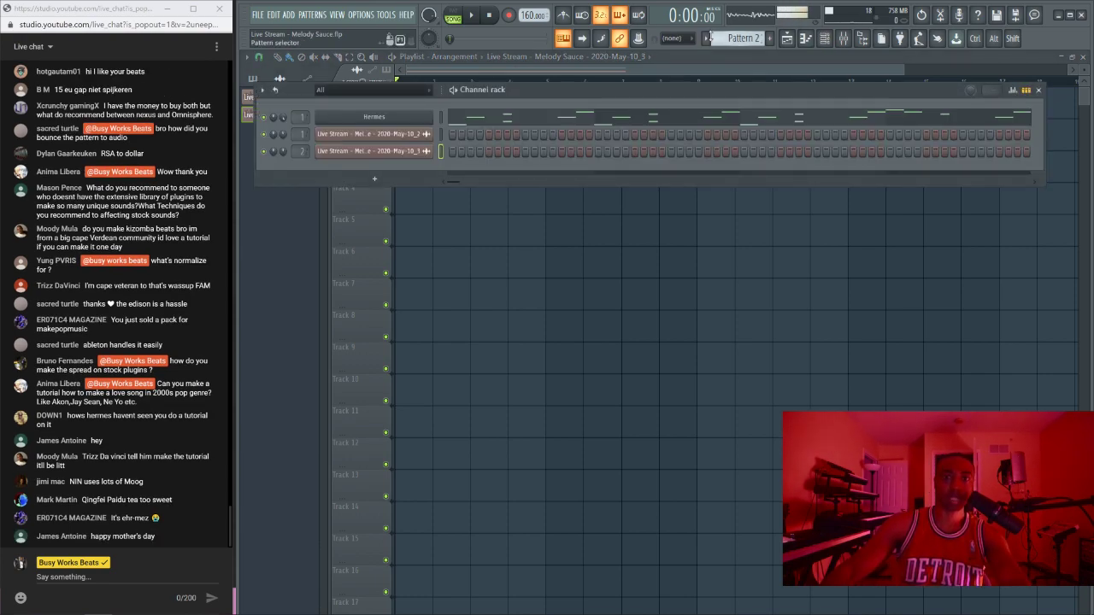
scroll(735, 37, down, 1)
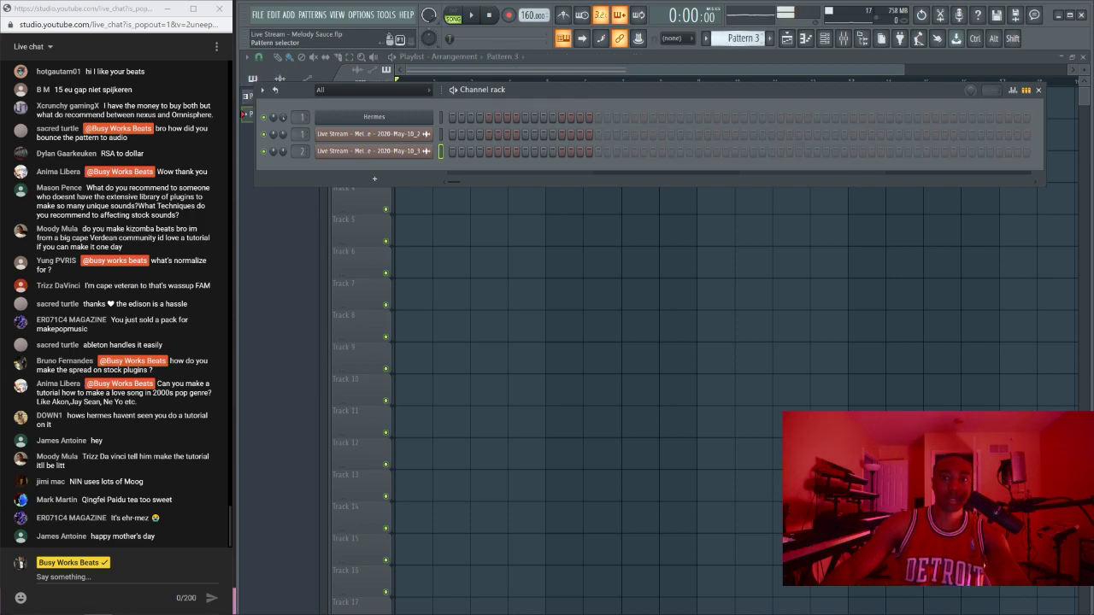
scroll(740, 38, up, 1)
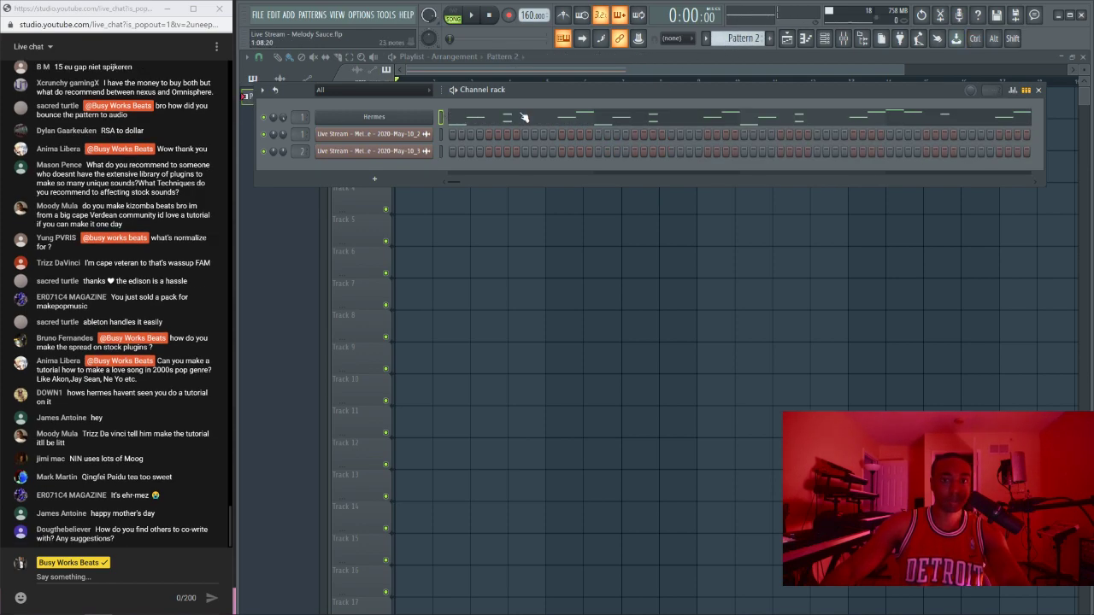
scroll(741, 38, down, 1)
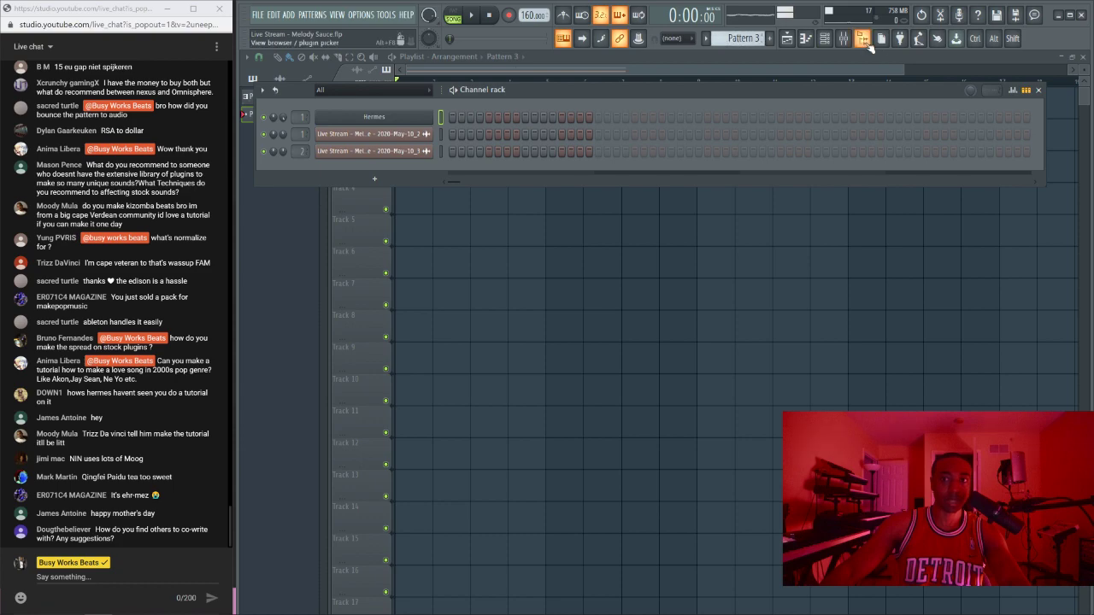
Step: Show the browser, collapse its folder structure, and expand Packs and the Instruments folder inside it
click(863, 38)
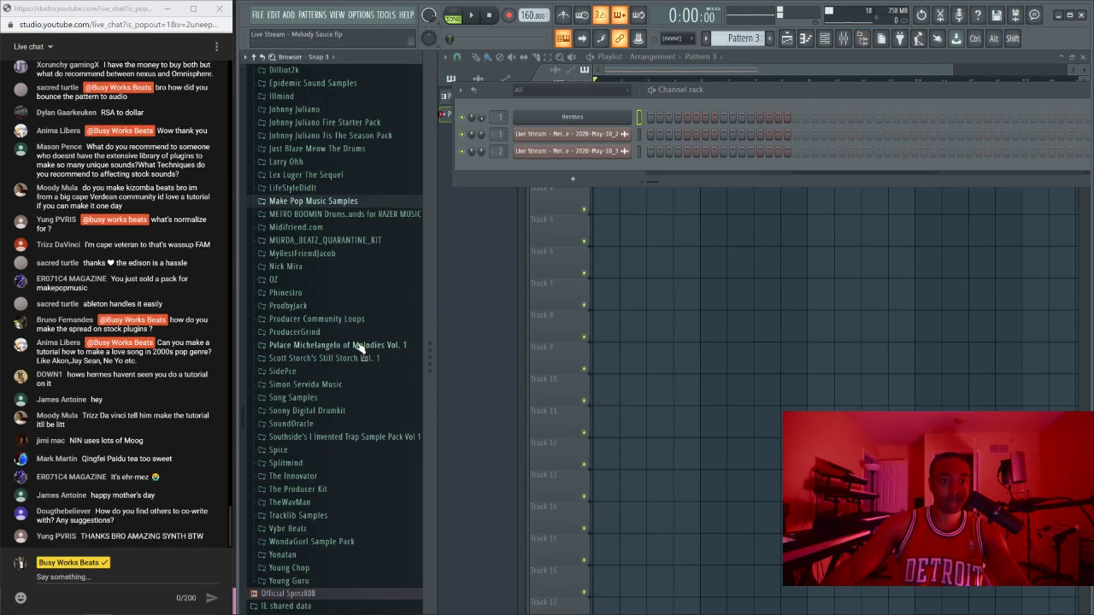
click(254, 58)
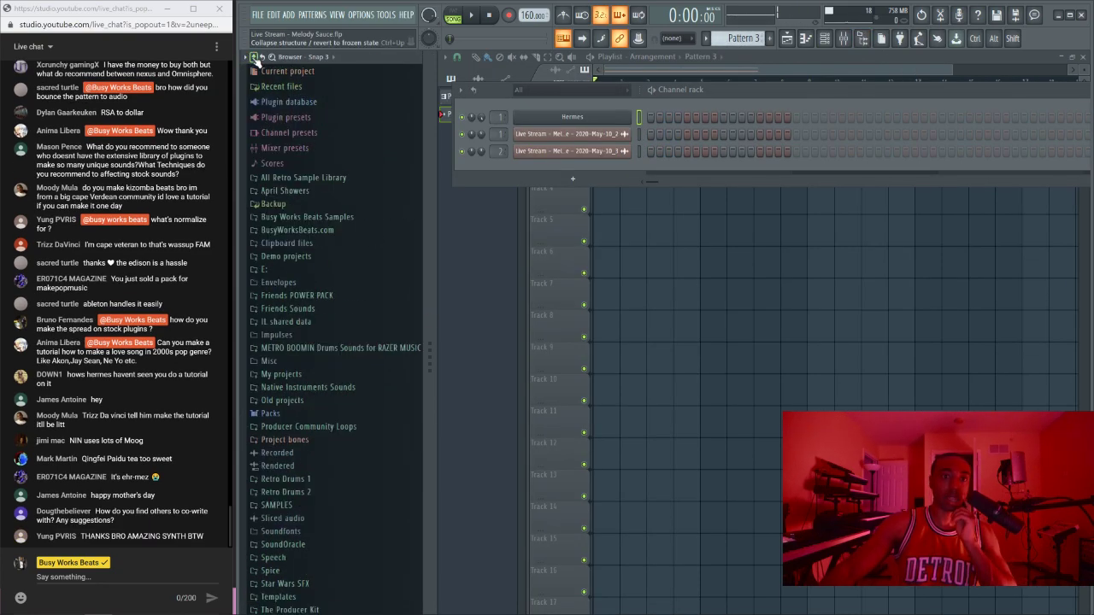
click(299, 414)
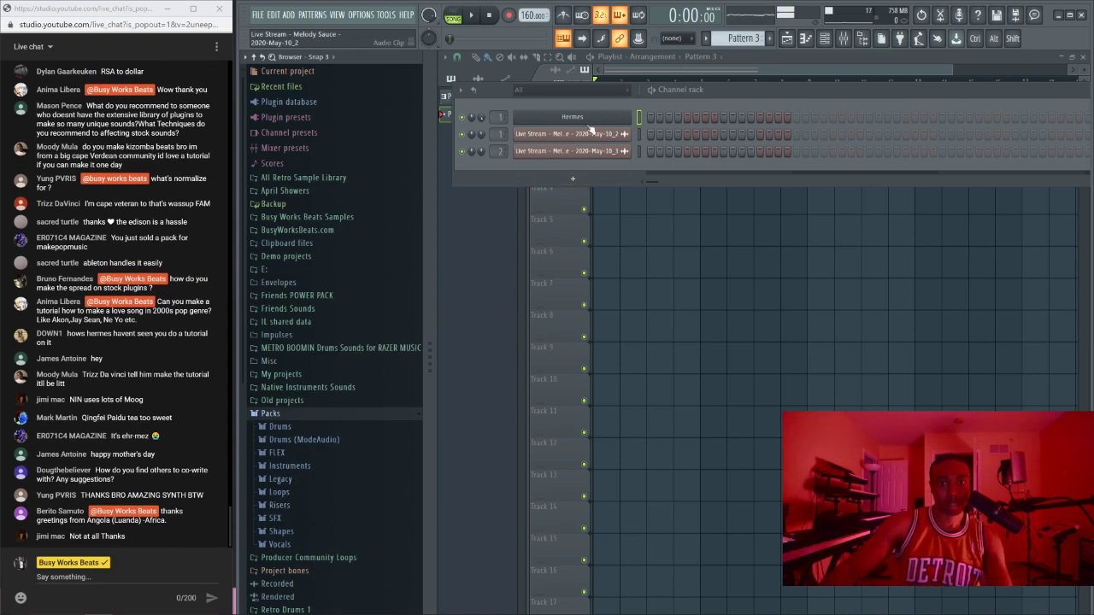
click(309, 469)
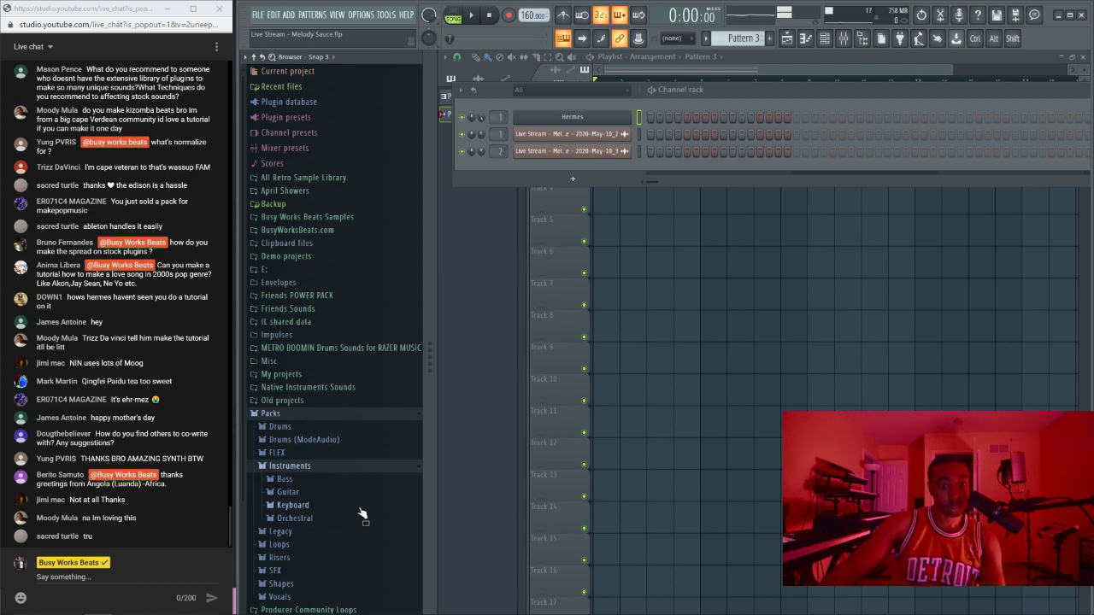
Step: Expand the Keyboard folder under Packs > Instruments and open its Electric preset in a new channel
scroll(359, 504, down, 3)
click(303, 364)
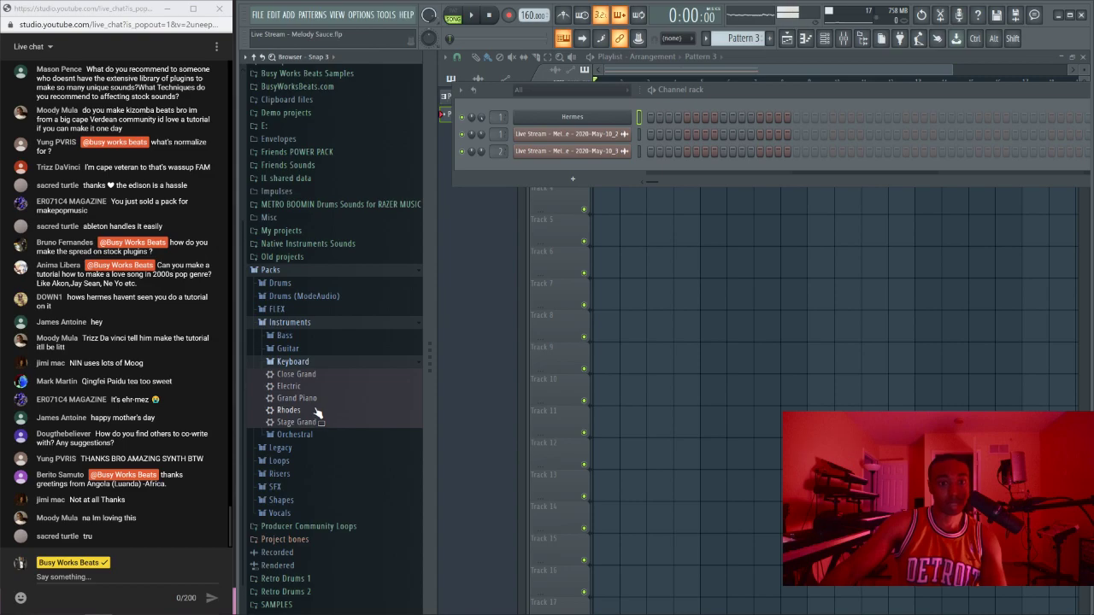
right_click(299, 386)
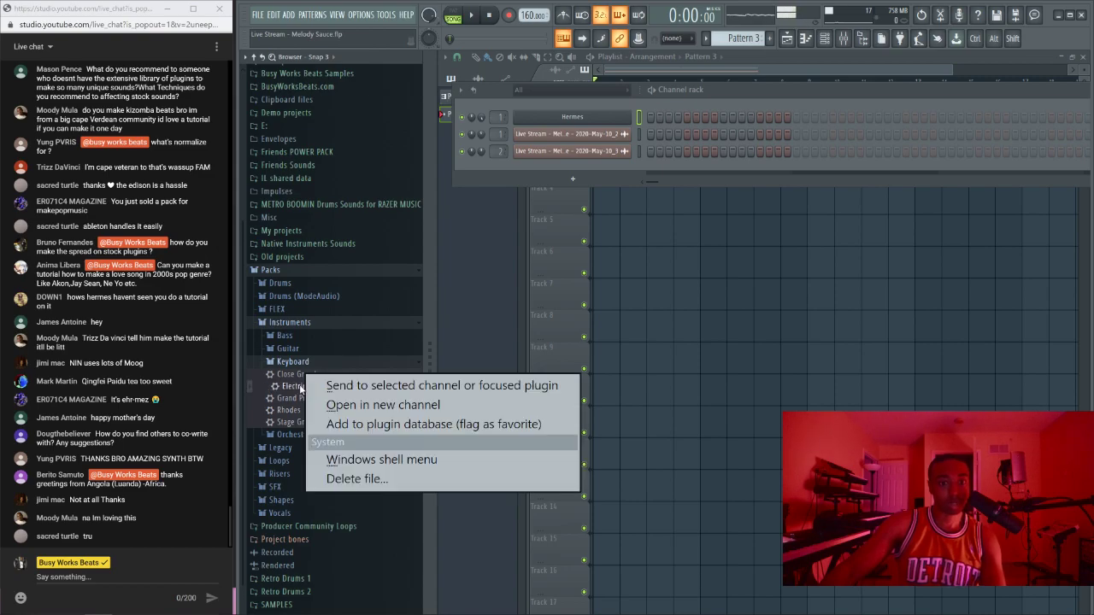
click(354, 408)
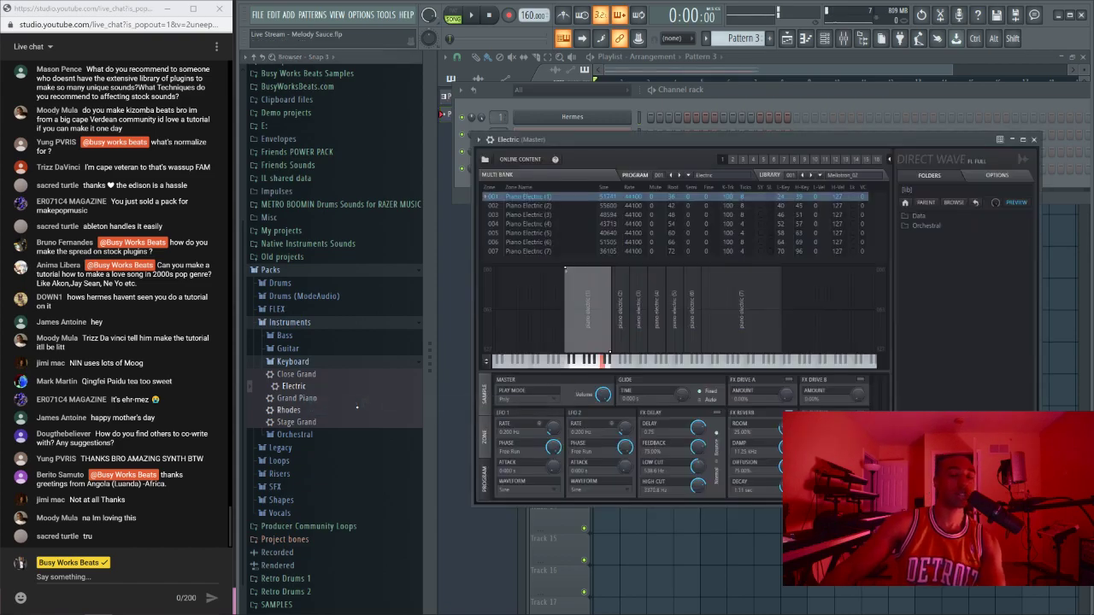
Step: Paste the copied melody into the Electric channel of Pattern 3, route it to mixer track 1, and close its DirectWave window
click(704, 91)
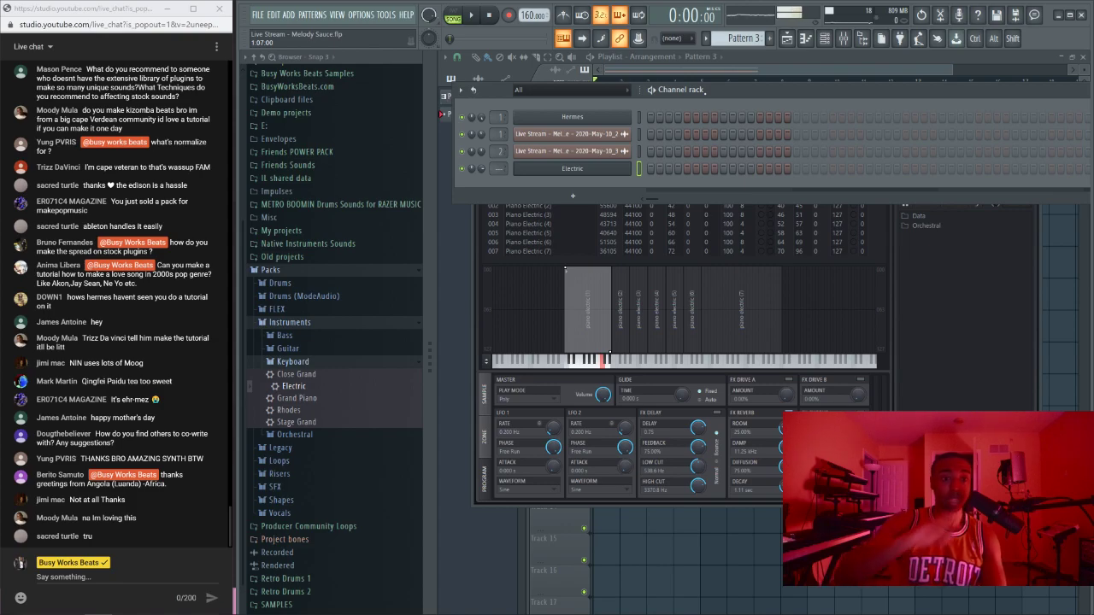
key(ctrl+v)
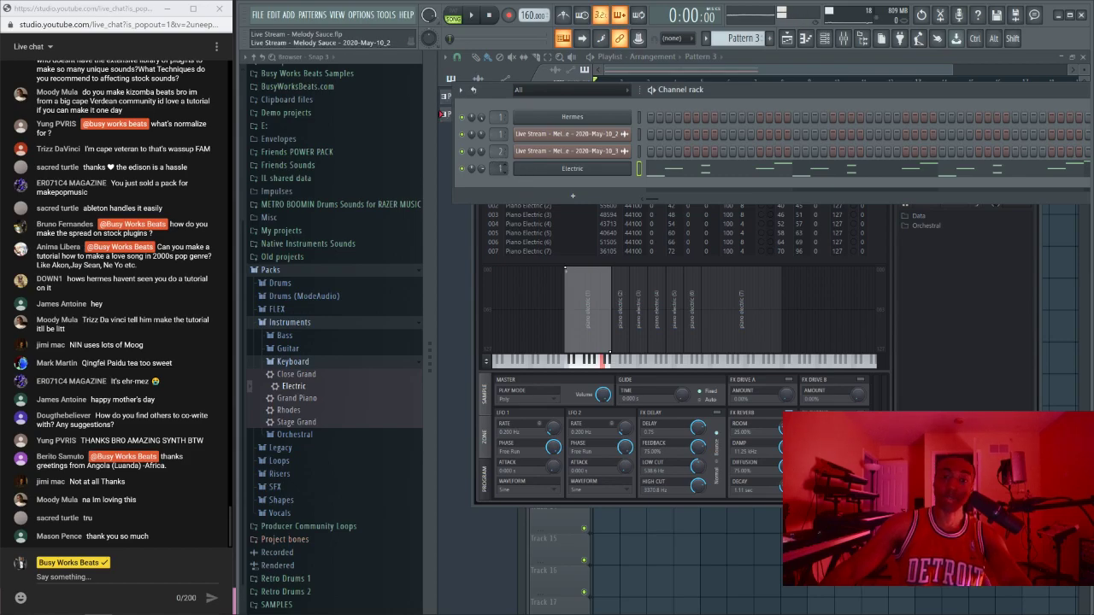
click(564, 170)
drag(793, 139, 753, 188)
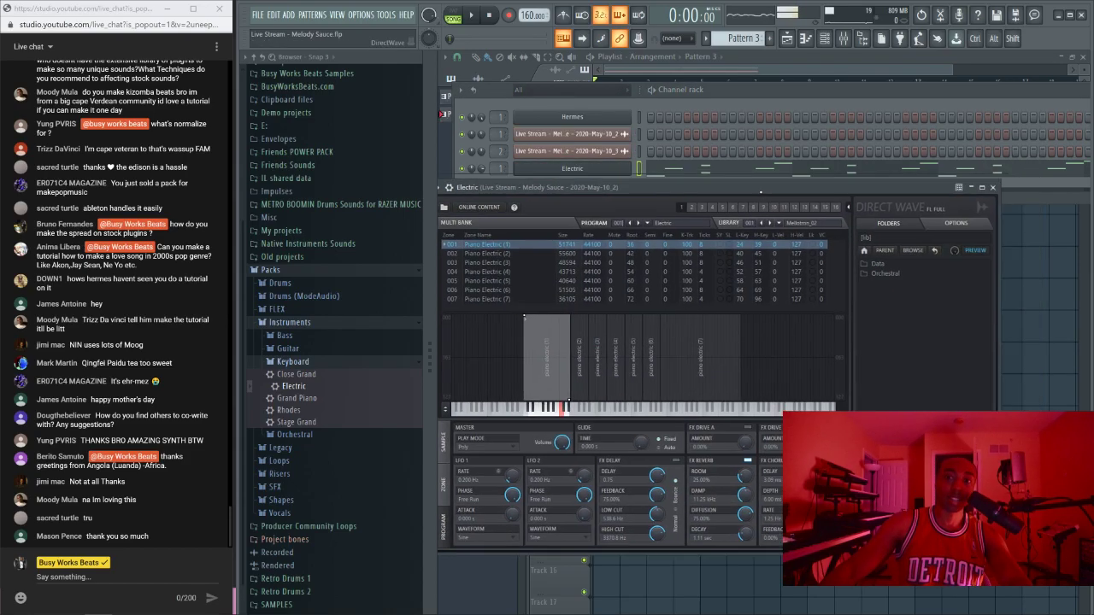
click(994, 188)
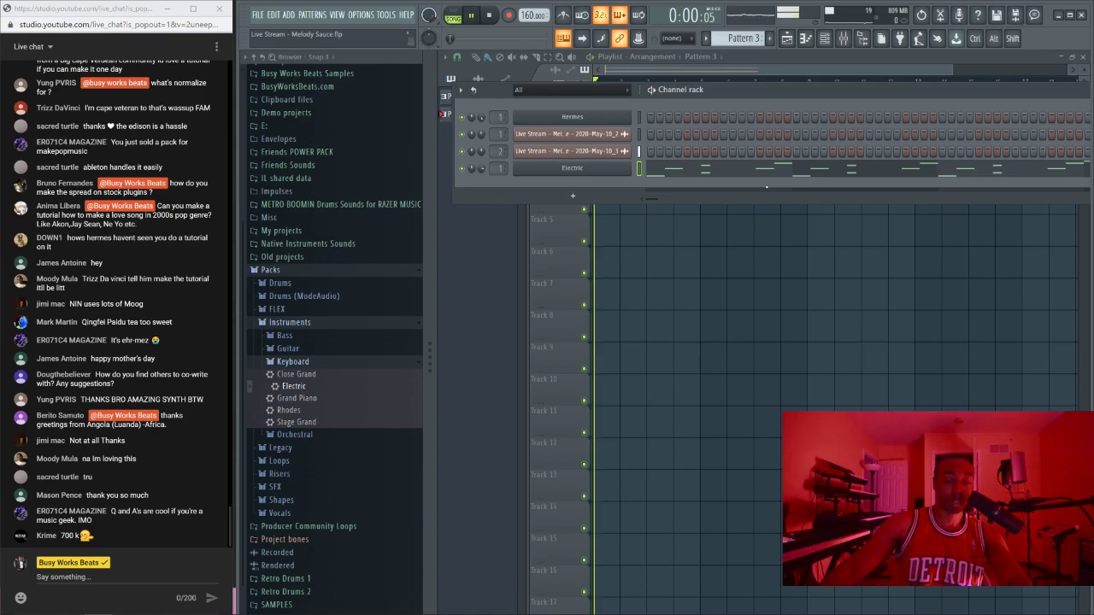
Step: Play Pattern 3 in pattern mode with the browser hidden and the Electric channel's DirectWave window shown, and stop playback
click(470, 15)
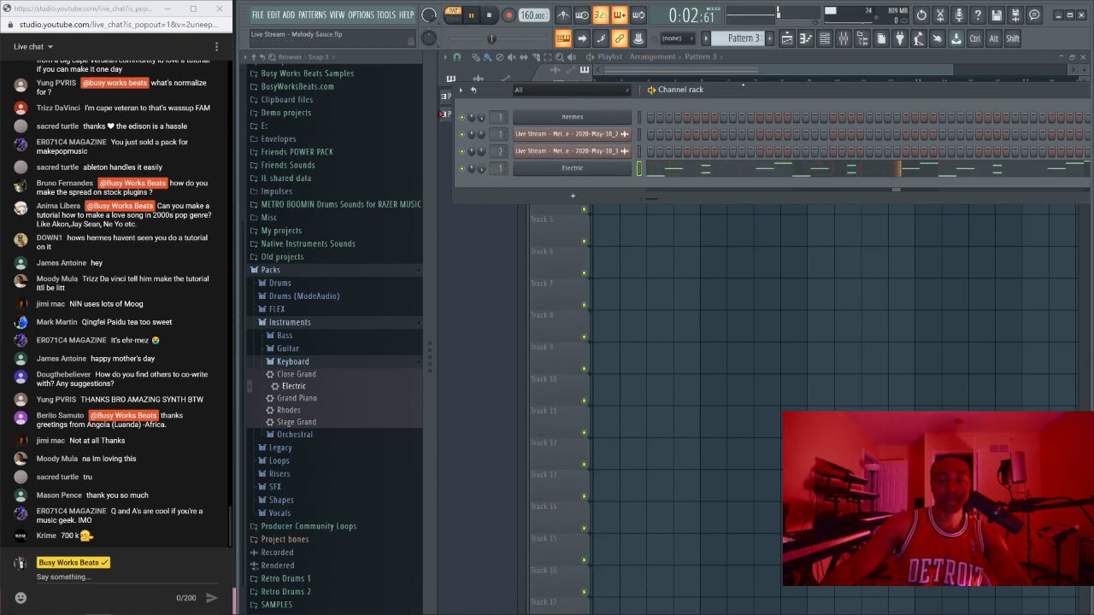
click(864, 40)
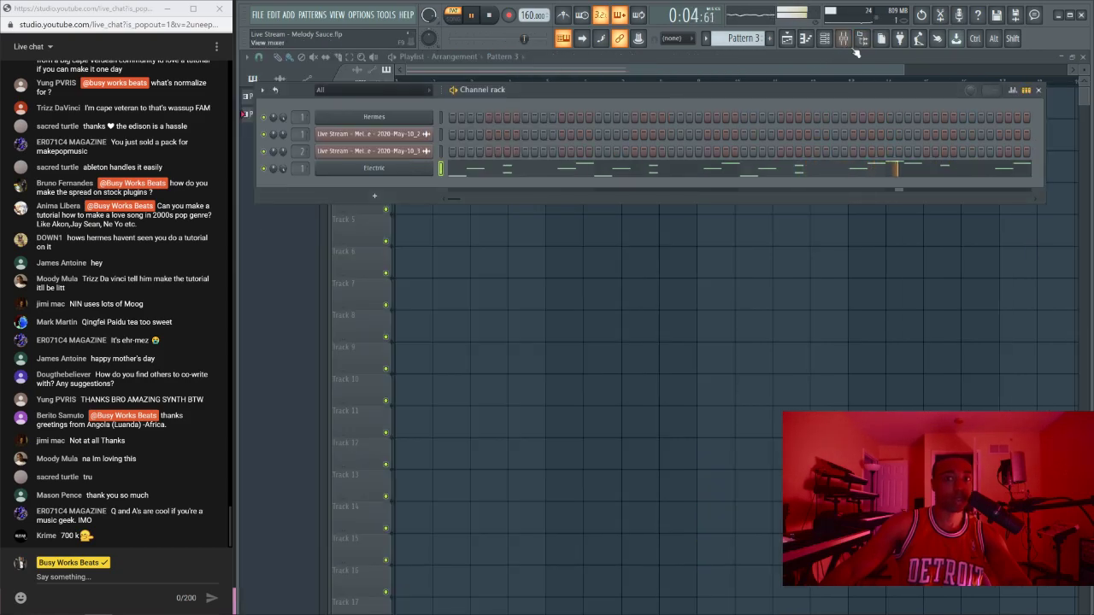
click(376, 169)
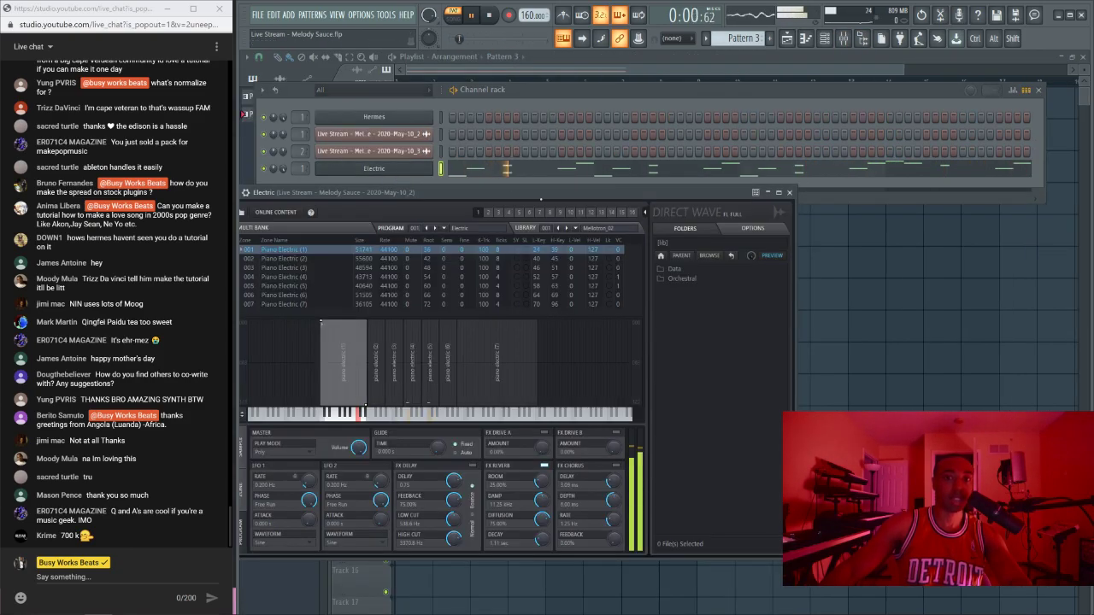
drag(542, 192, 645, 165)
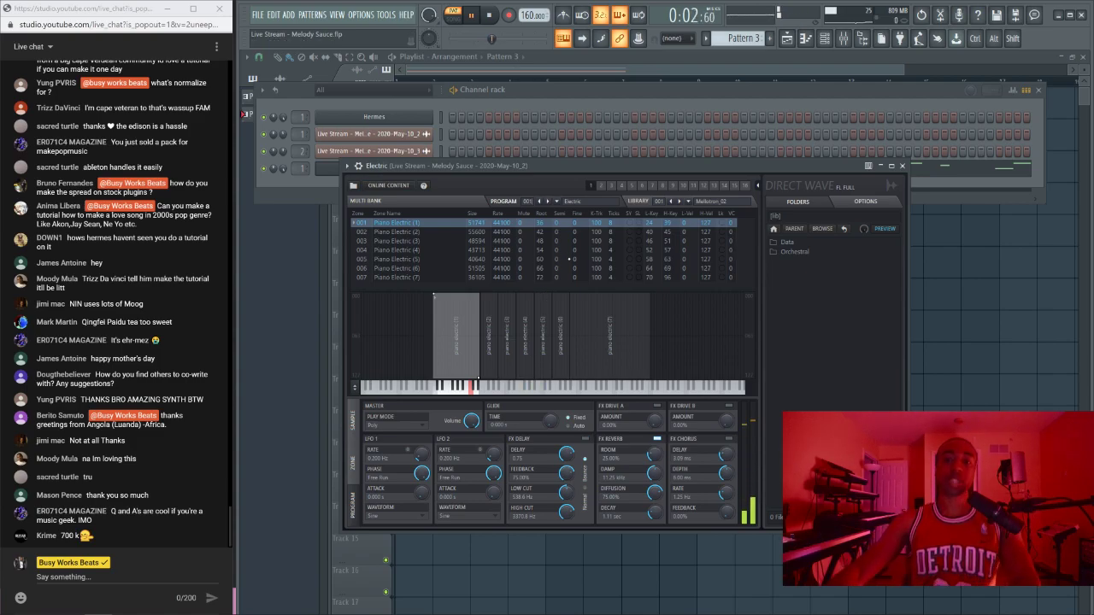
click(491, 17)
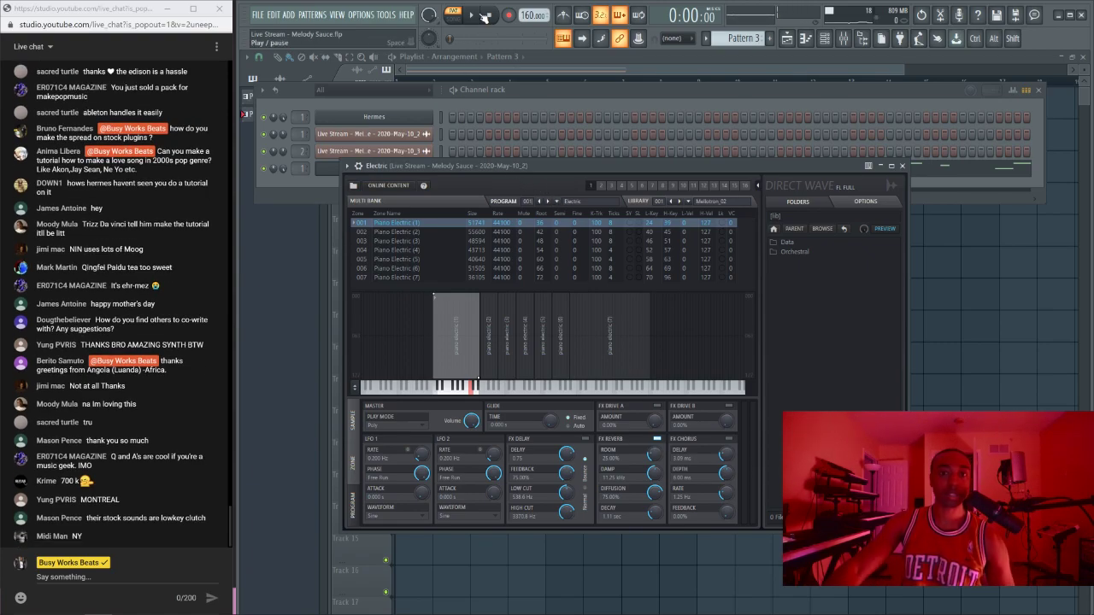
Step: Turn on FX Chorus and FX Delay in the Electric channel's DirectWave during playback, and close its window
key(space)
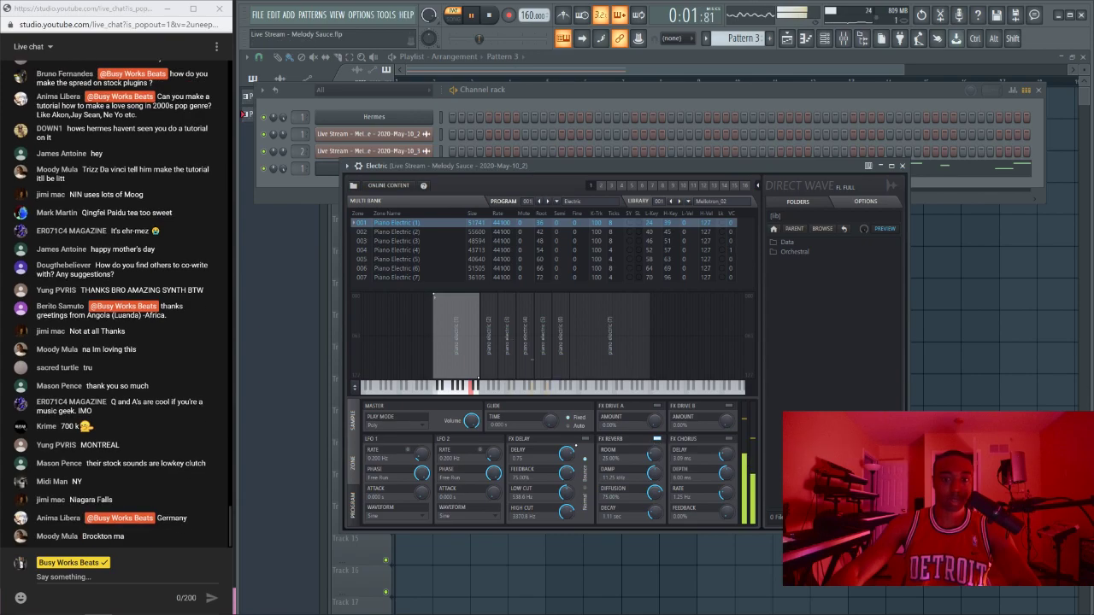
click(728, 439)
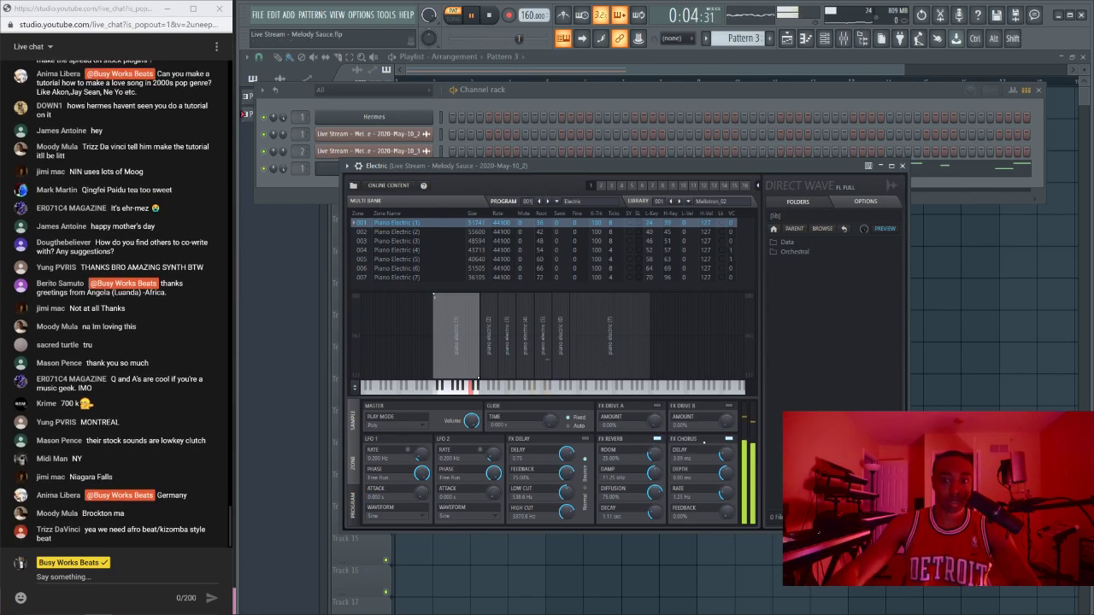
click(843, 38)
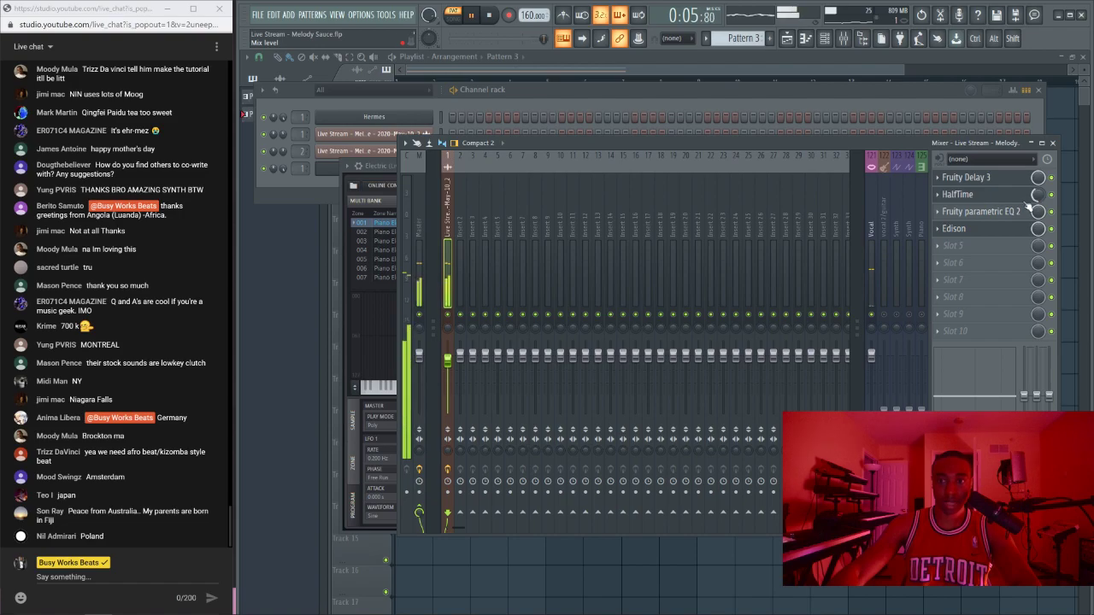
click(475, 90)
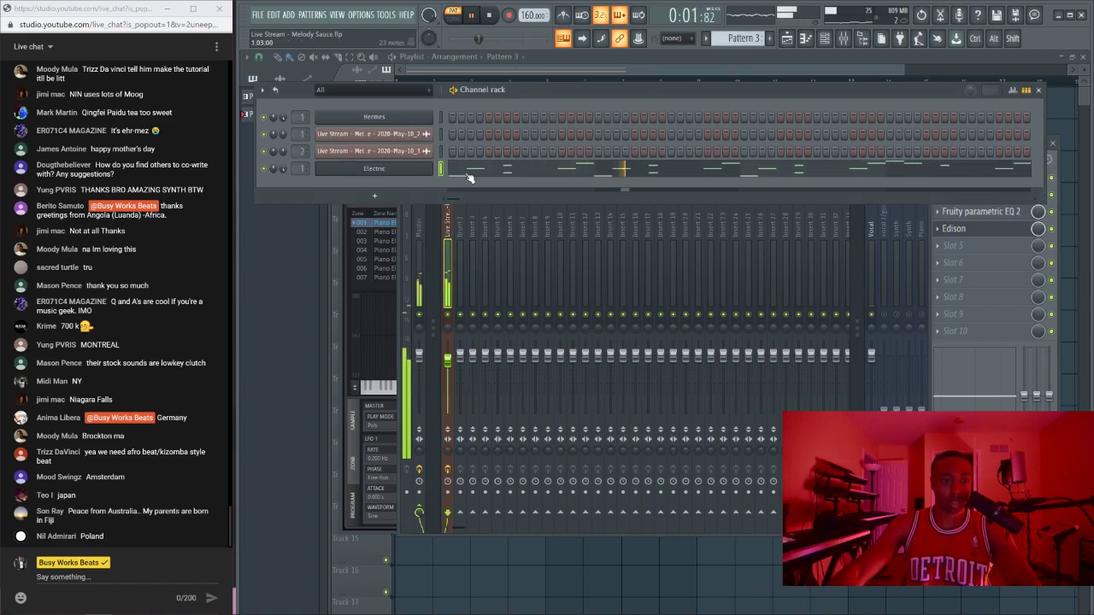
click(414, 171)
click(414, 171)
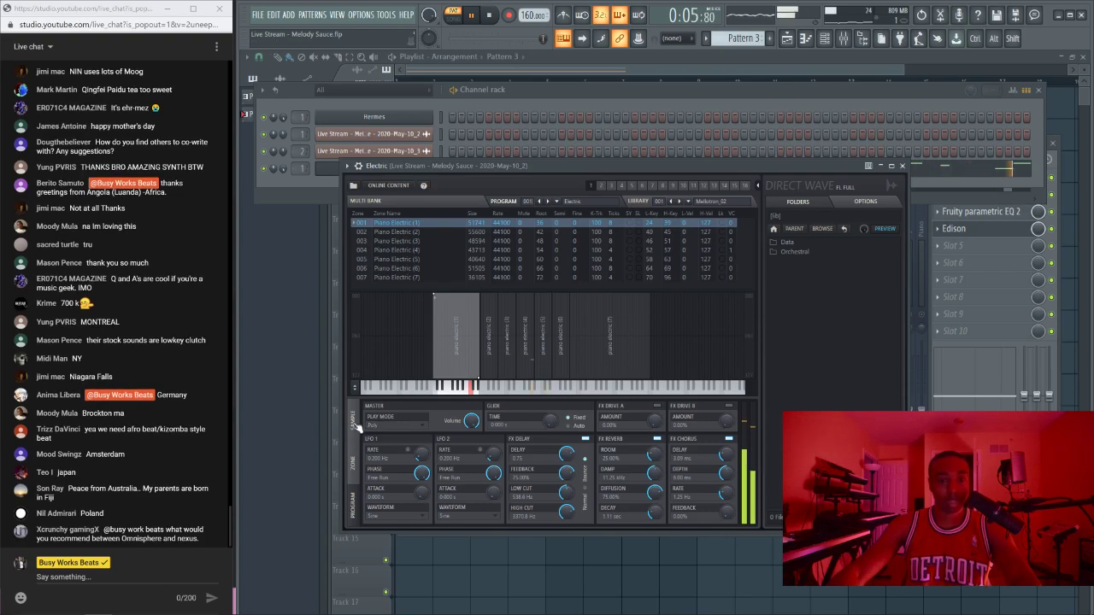
click(901, 166)
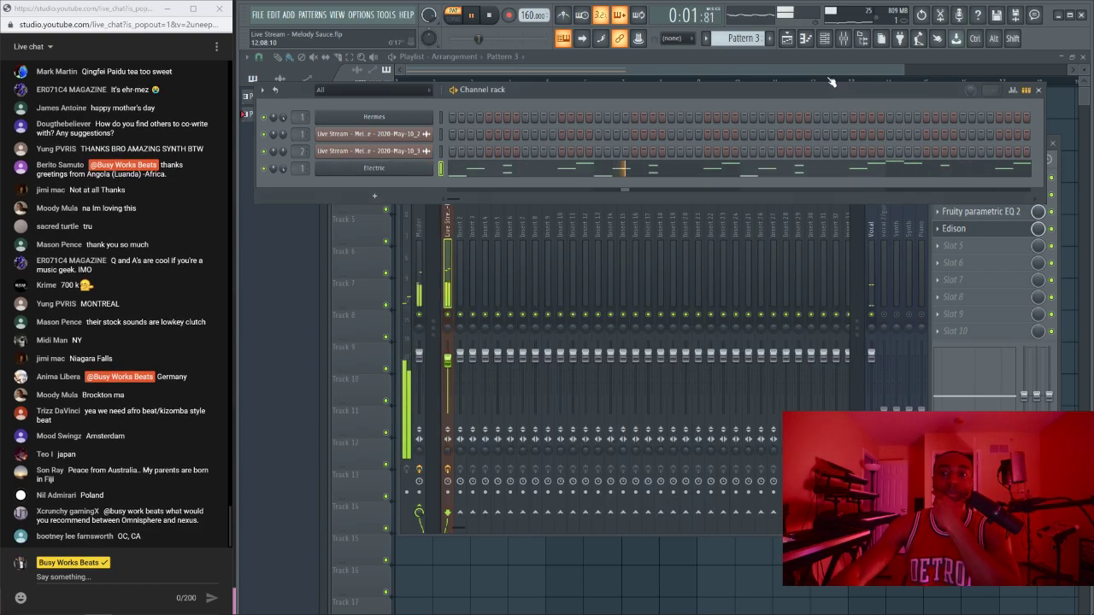
Step: Stop playback, show the browser again, and look through the FLEX and Shapes packs with Instruments collapsed
click(862, 39)
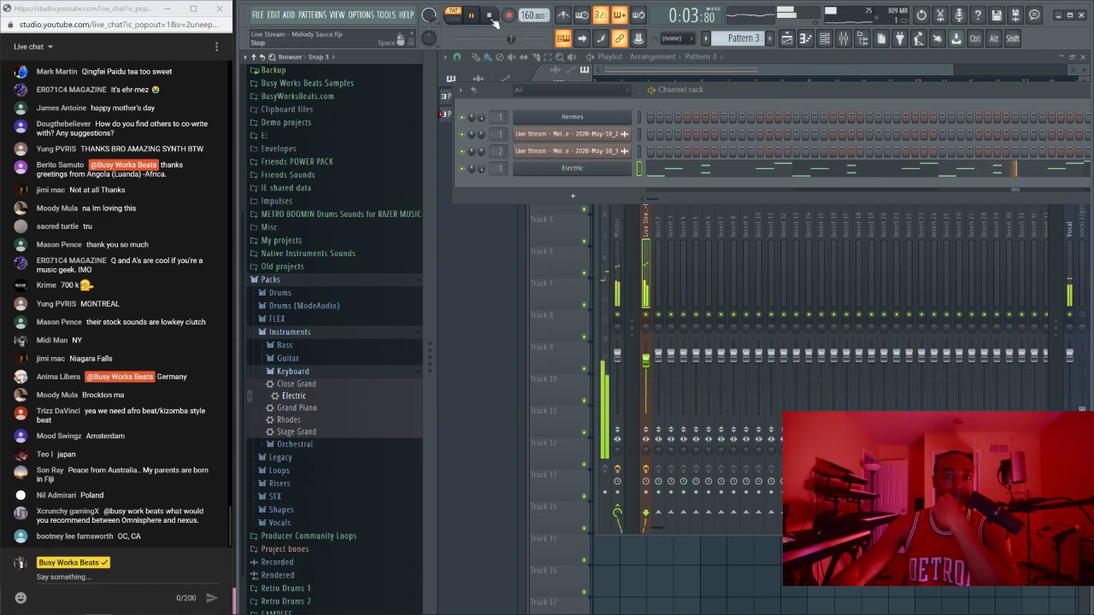
key(space)
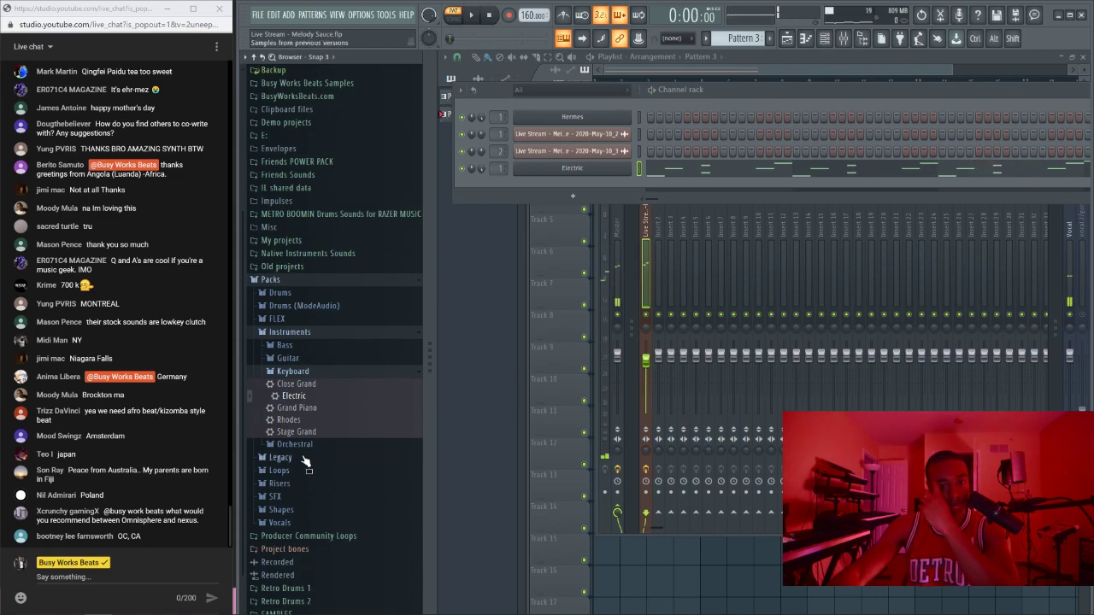
click(305, 318)
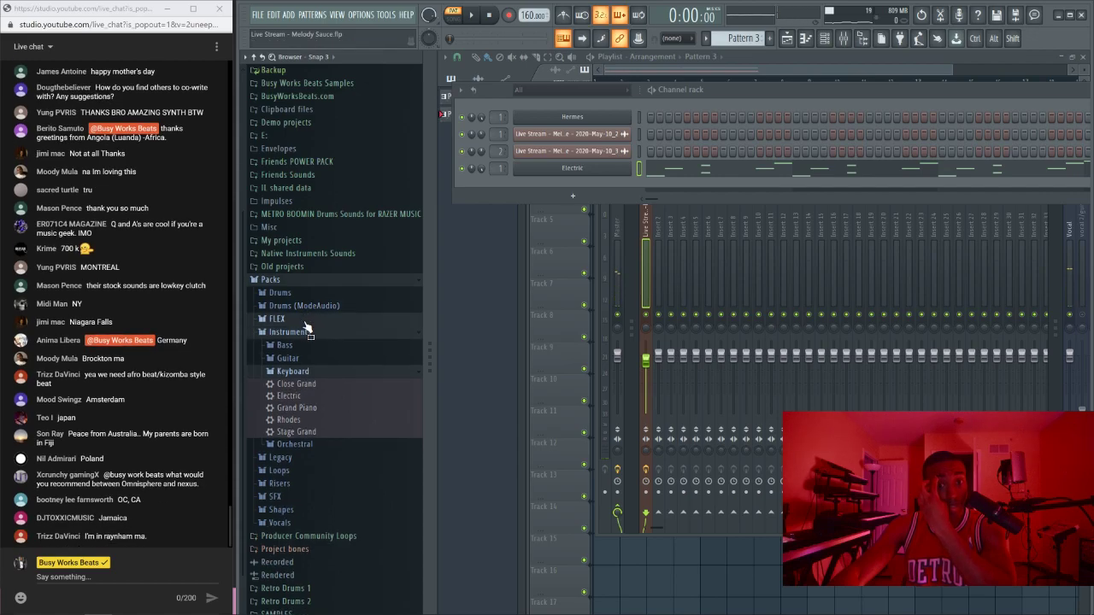
click(308, 345)
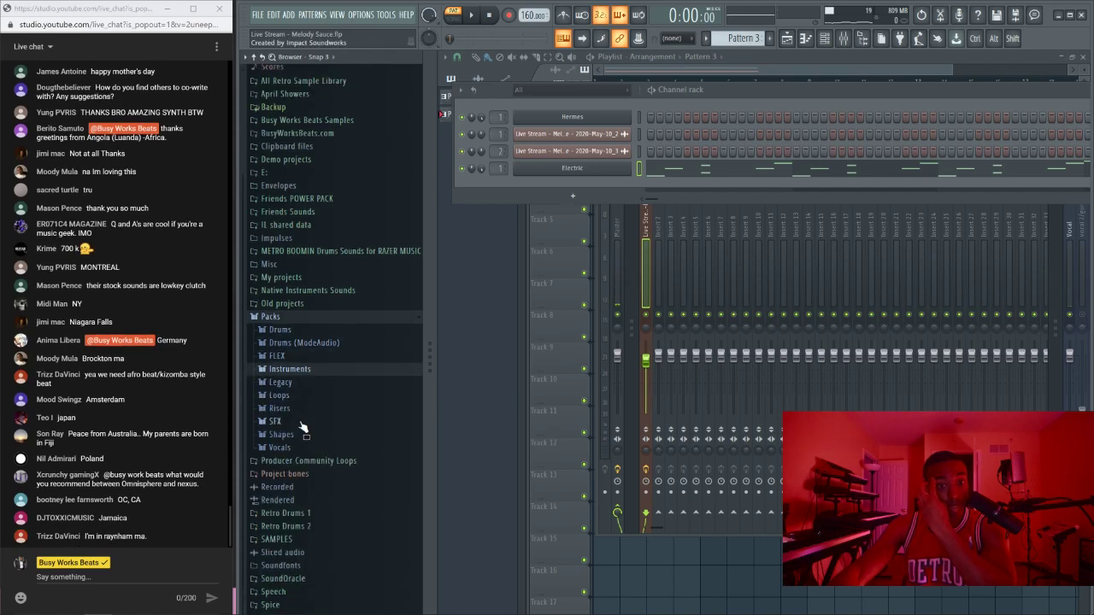
click(295, 356)
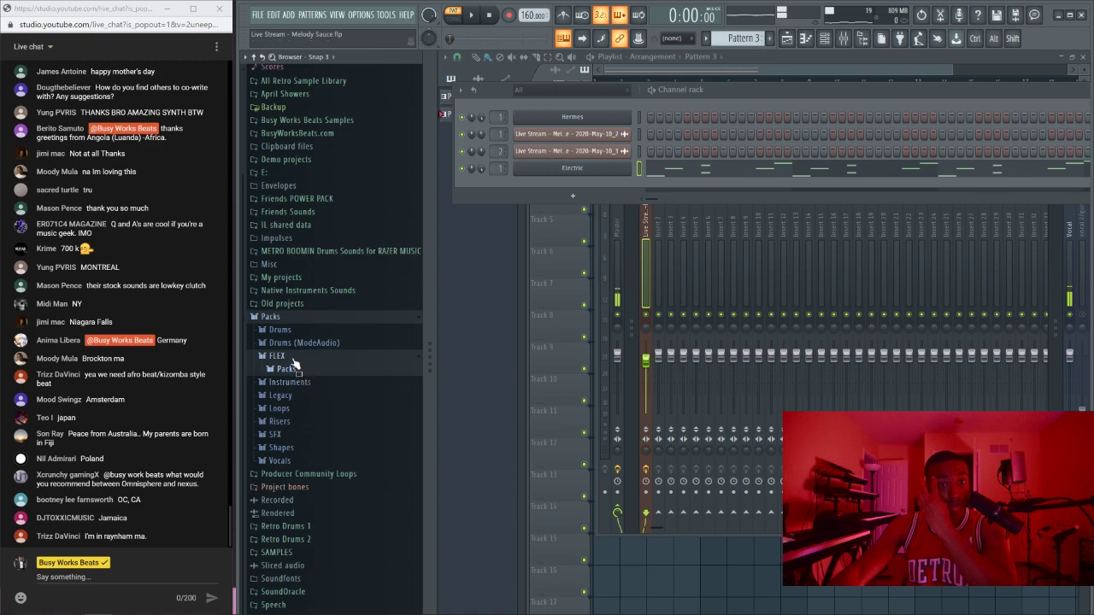
click(295, 356)
click(305, 438)
click(305, 439)
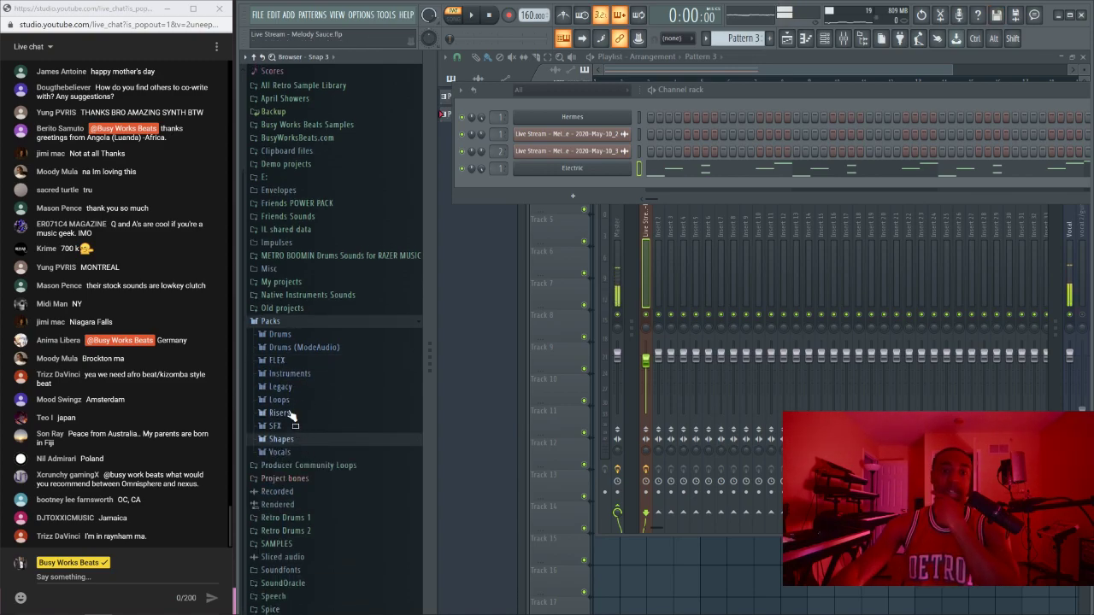
Step: Expand the Percs folder under Legacy > Instruments and preview PERC_Isle Mallet_C4 and PERC_Kalim_C4
click(295, 388)
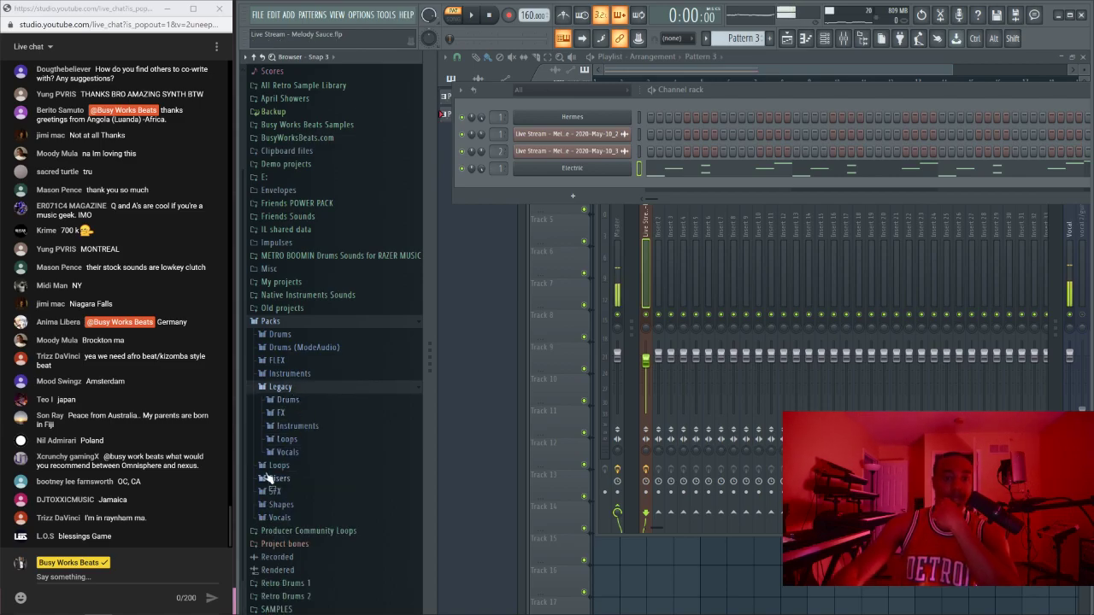
click(298, 426)
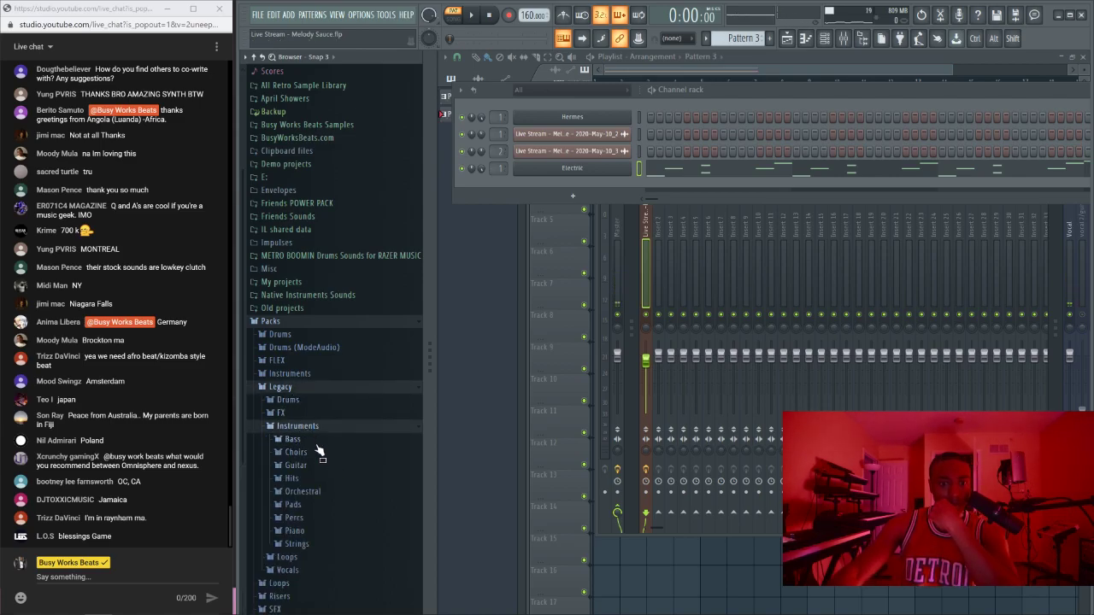
scroll(329, 436, down, 5)
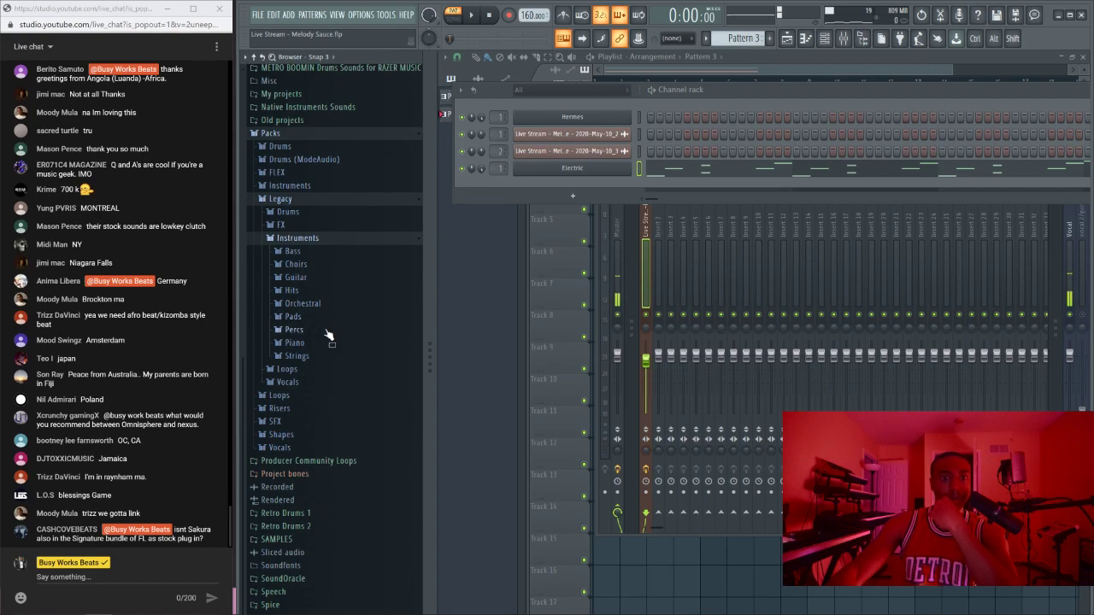
click(323, 331)
click(320, 344)
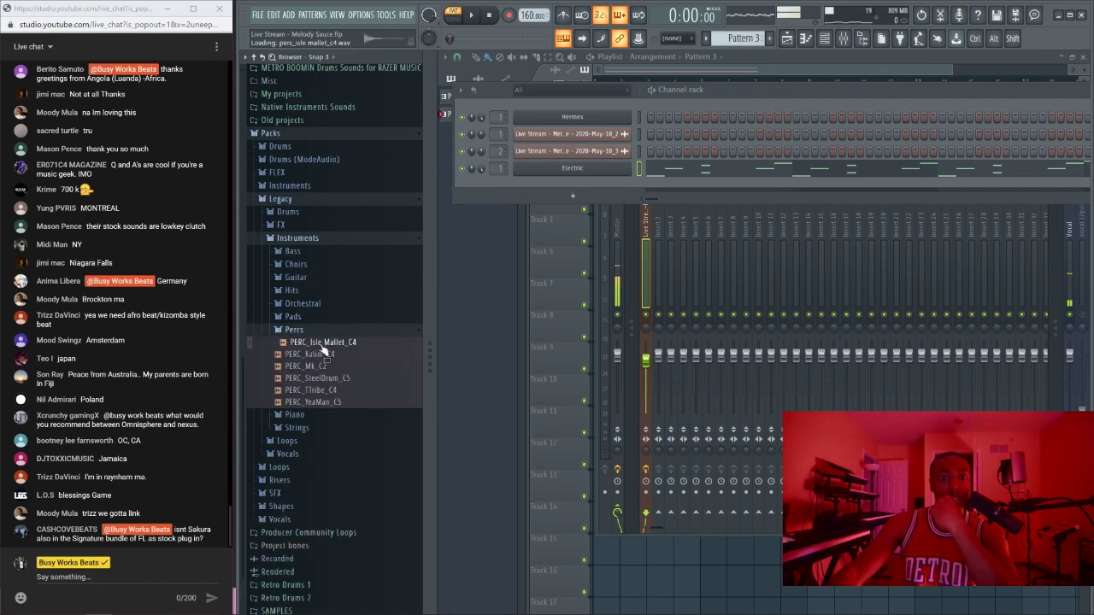
click(325, 355)
Step: Add the PERC_Kalim_C4 sample as a new channel and copy the Electric channel's notes into it
click(597, 171)
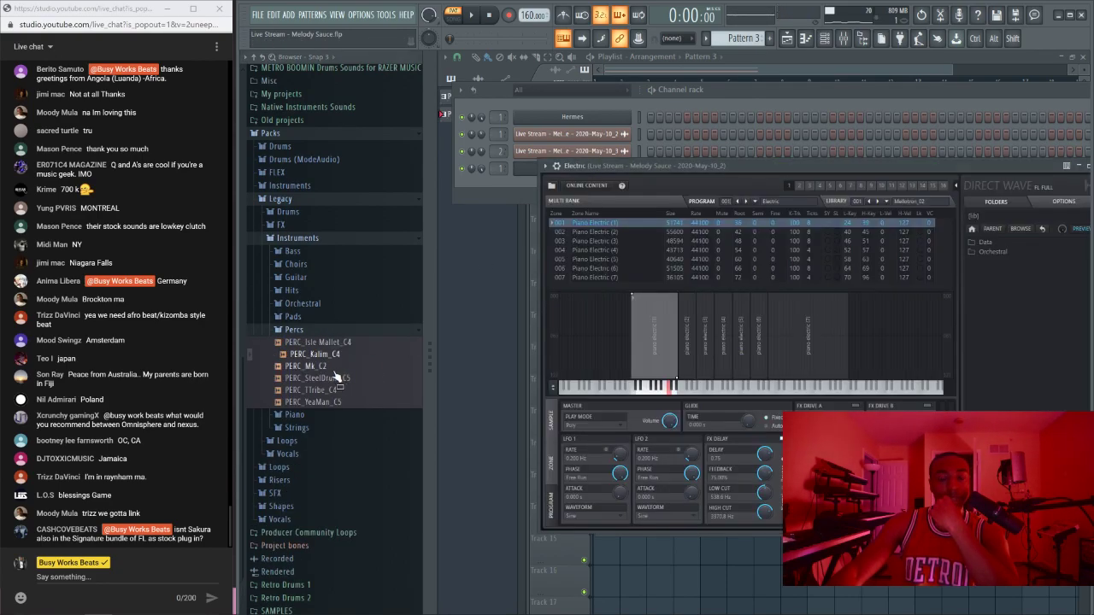
drag(323, 343, 522, 186)
drag(305, 360, 598, 183)
key(ctrl+c)
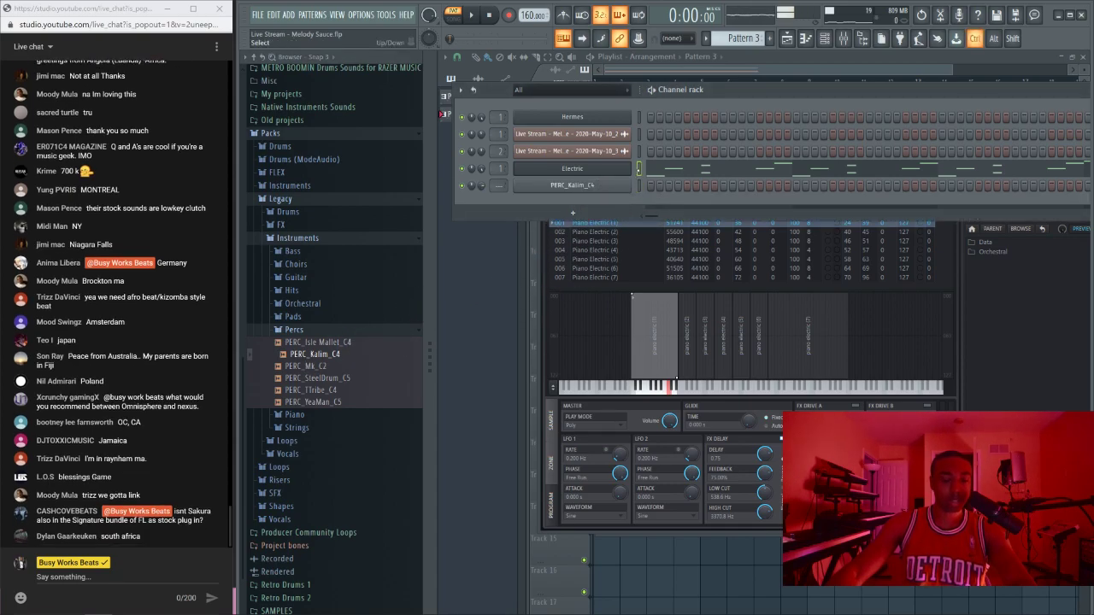
click(639, 185)
key(ctrl+v)
Step: Mute the Electric channel, route PERC_Kalim_C4 to mixer track 1, and play Pattern 3 briefly
click(463, 168)
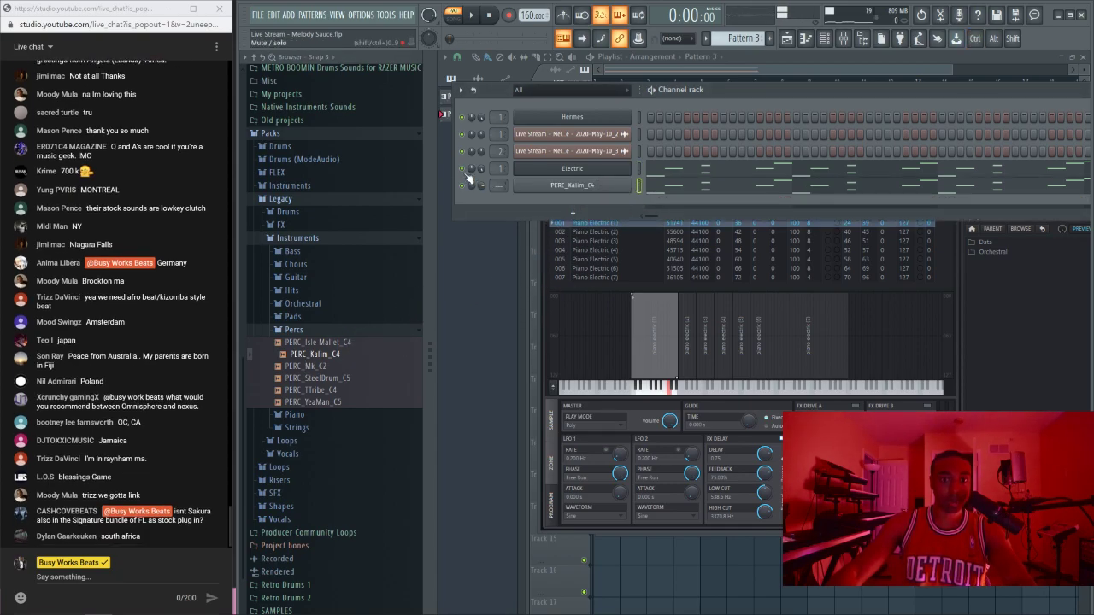
drag(498, 186, 499, 177)
key(space)
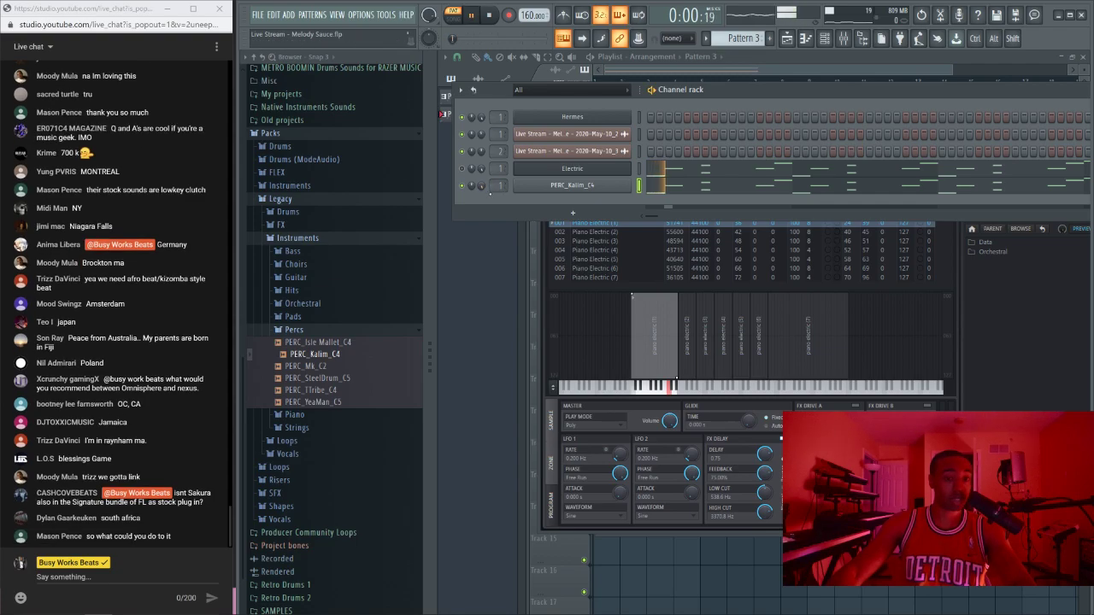
key(space)
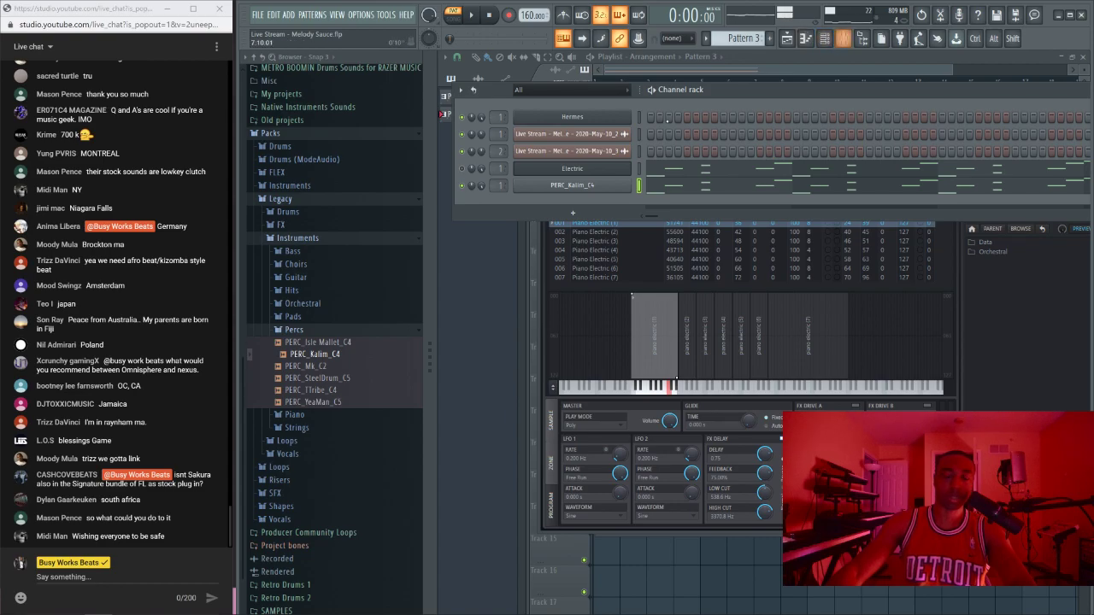
Step: Restart playback of Pattern 3 and show the mixer, moving its window clear of the webcam area
key(space)
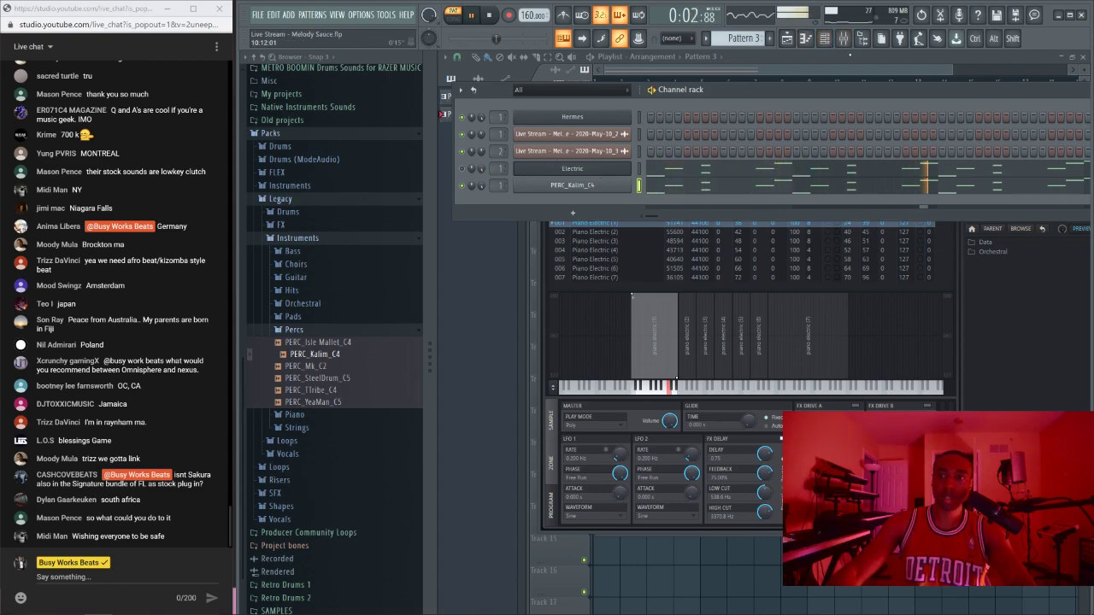
click(844, 39)
drag(772, 140, 663, 112)
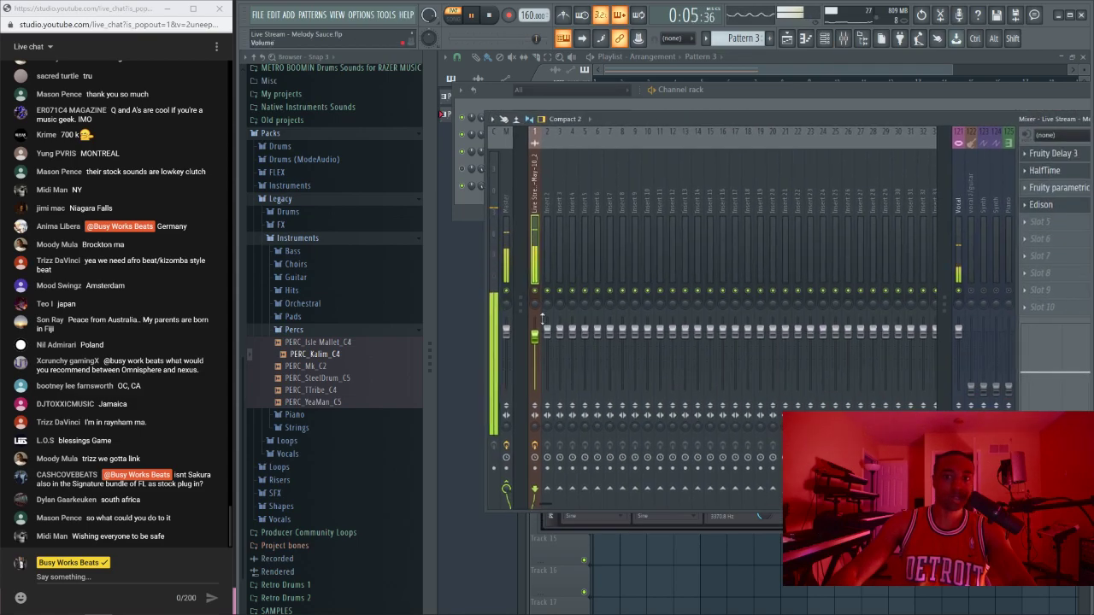
Step: Lower mixer track 1's volume and move the mixer window so its effect slots show, ending with Pattern 3 stopped and the channel rack in front
drag(536, 332, 536, 347)
drag(645, 115, 579, 115)
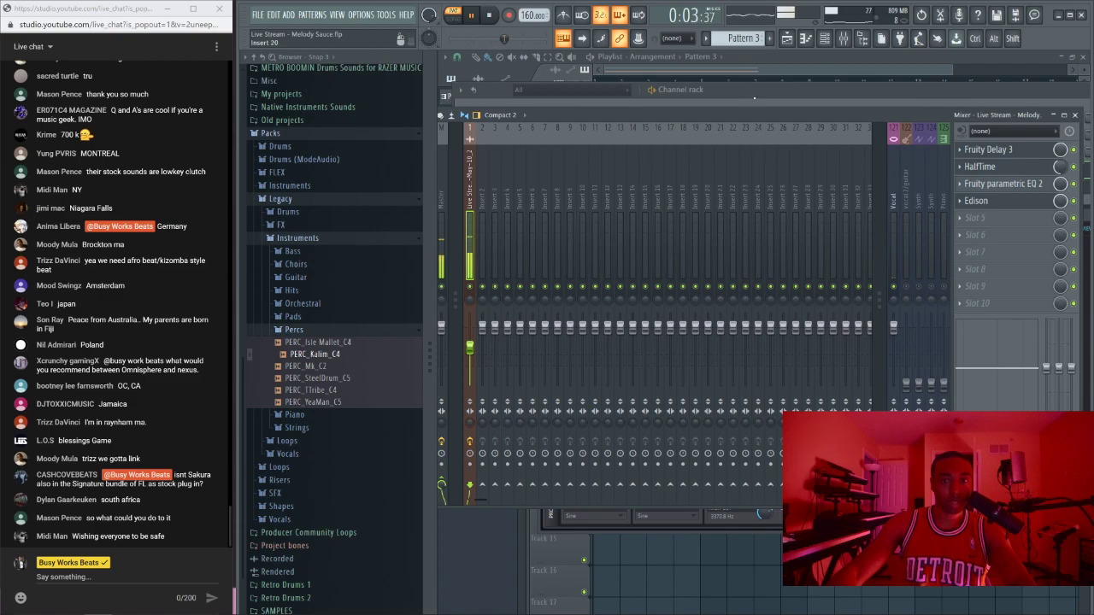
click(770, 87)
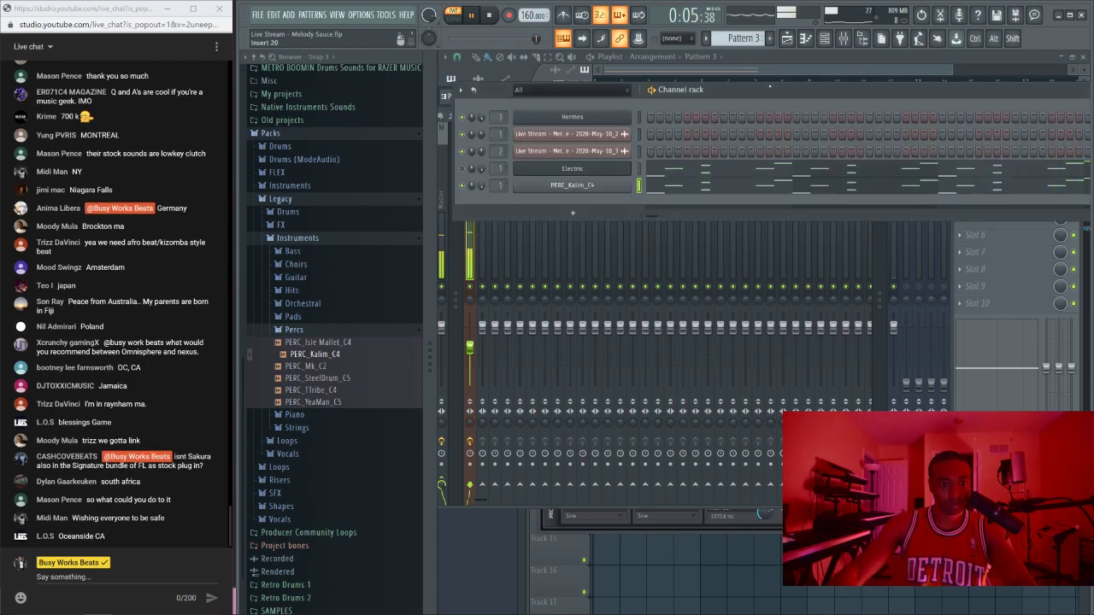
key(space)
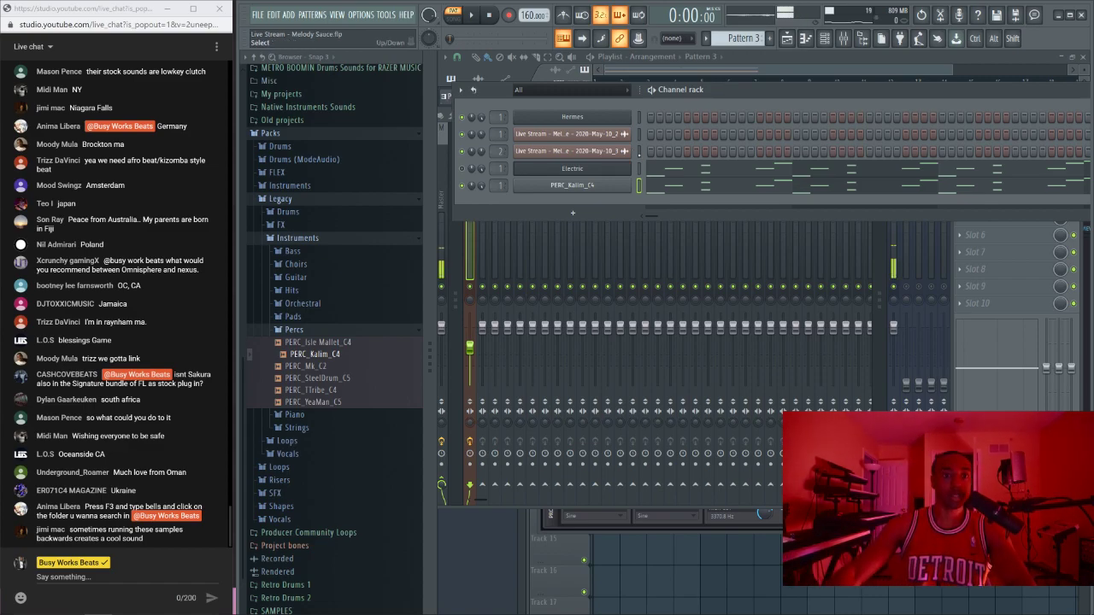
Step: Check the recent live chat messages and view the sampler settings of the PERC_Kalim_C4 channel
scroll(205, 171, up, 2)
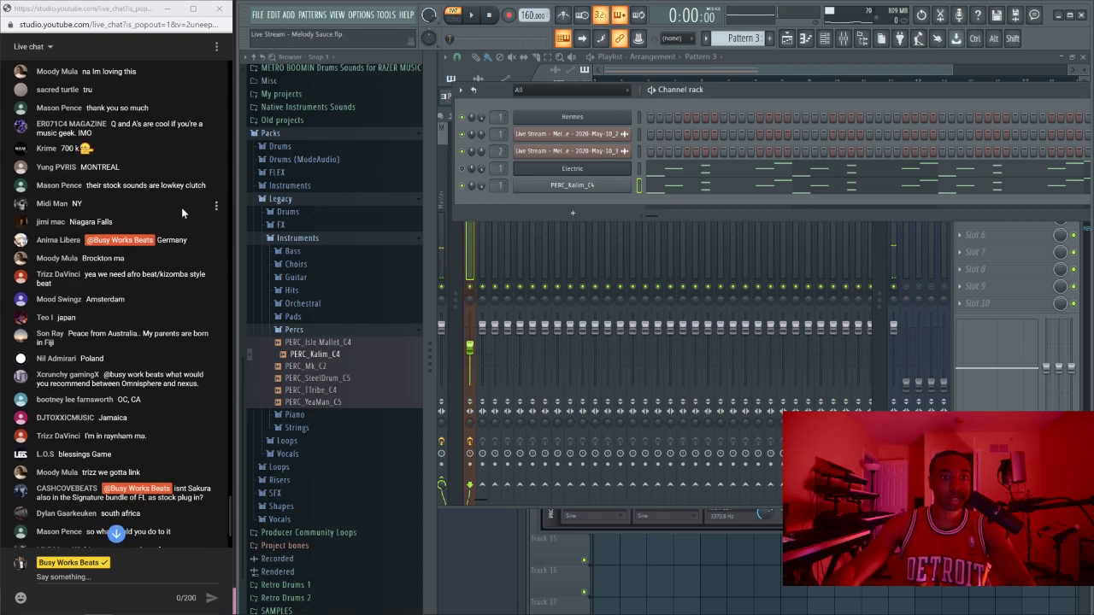
scroll(176, 204, down, 2)
click(608, 186)
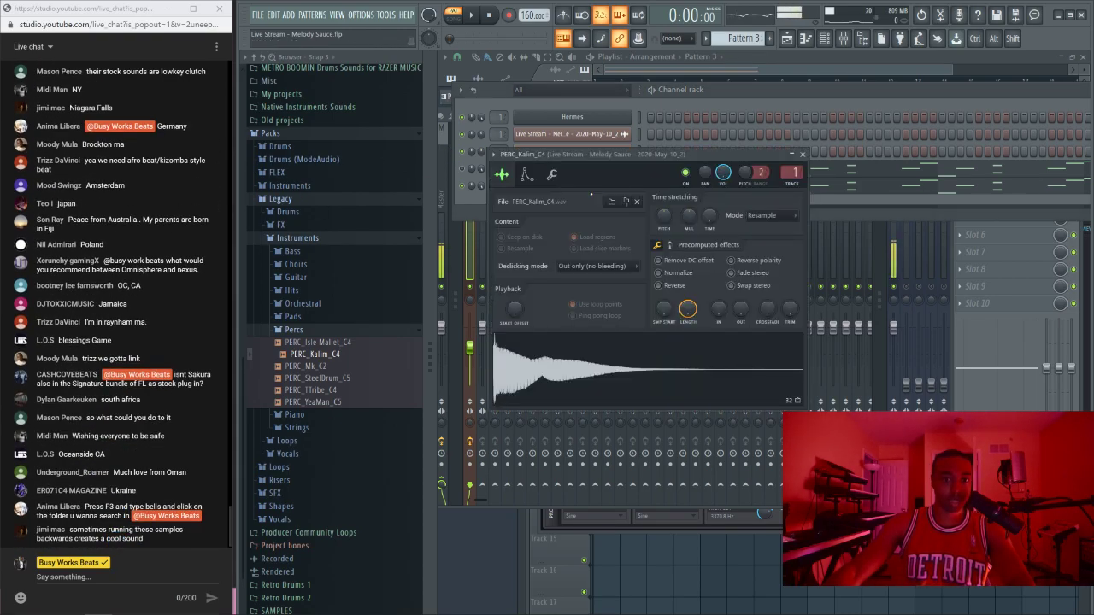
click(801, 157)
Step: Review the Fruity Delay 3 and HalfTime settings on mixer track 1
click(1014, 245)
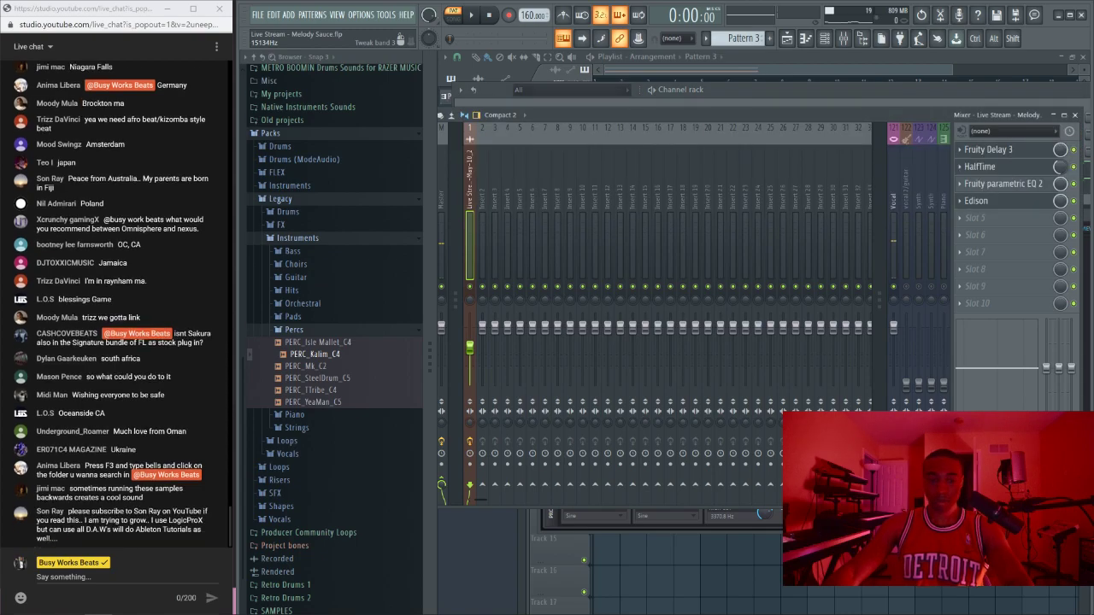
click(1016, 151)
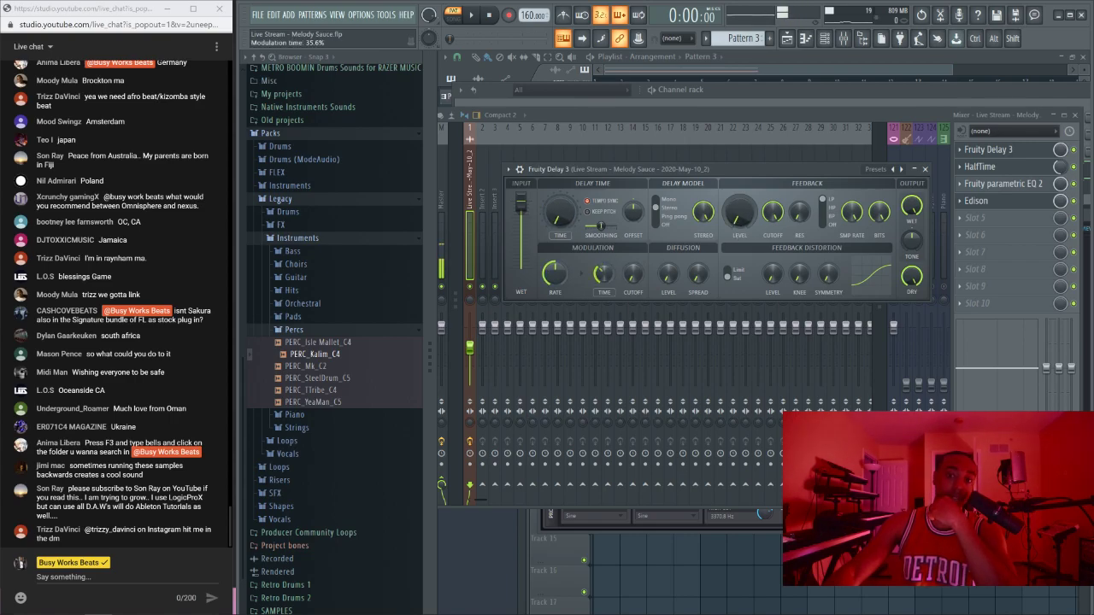
click(925, 169)
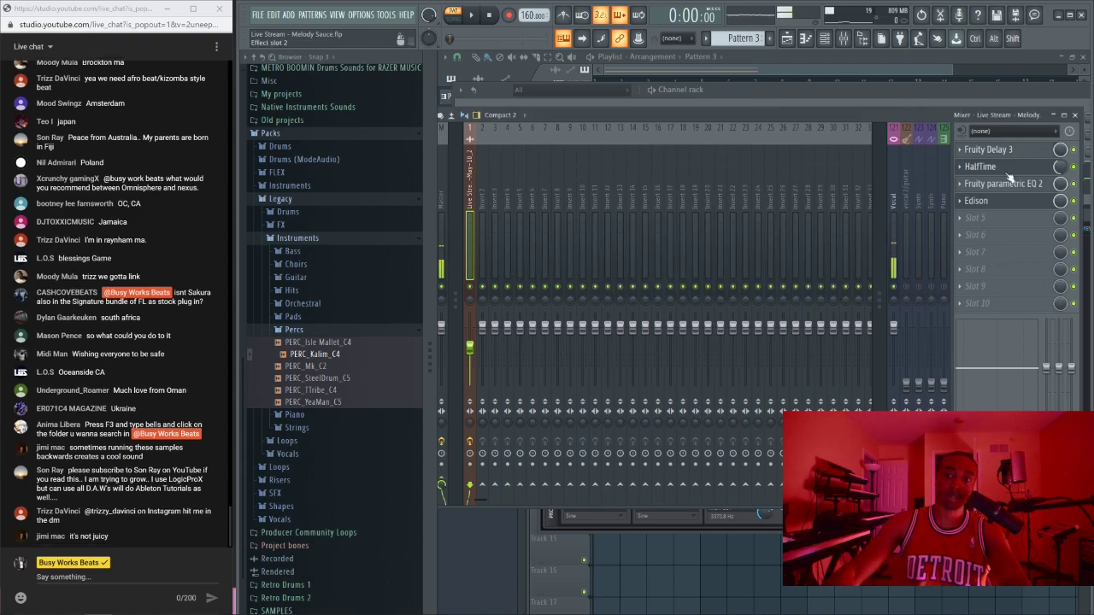
click(1028, 171)
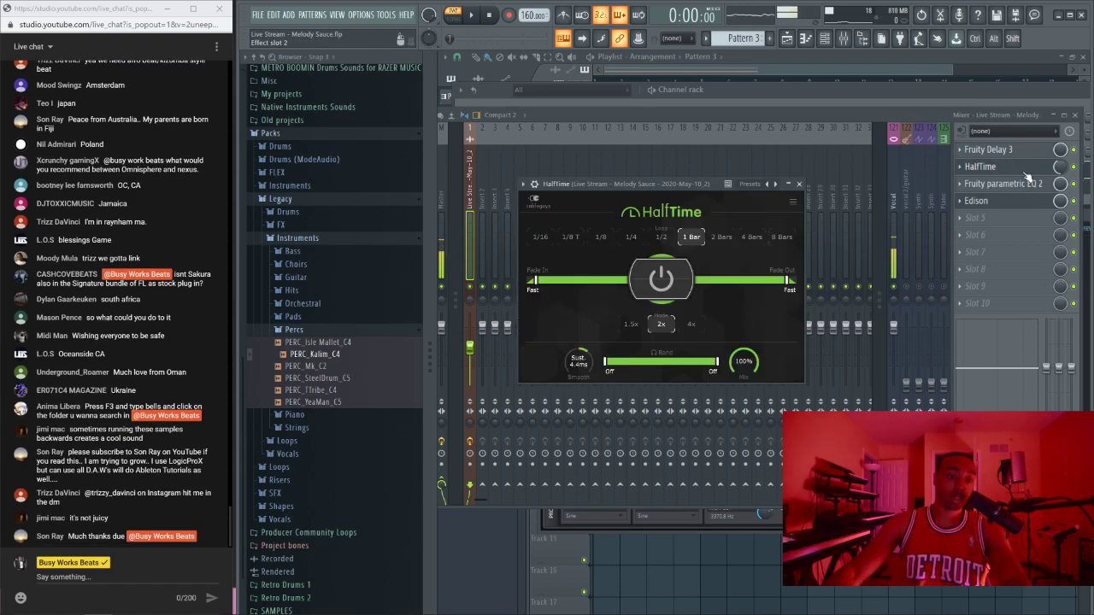
Step: Add Gross Beat to slot 5 of mixer track 1 and set its Momentary preset to the 1/2 Speed time effect
click(980, 217)
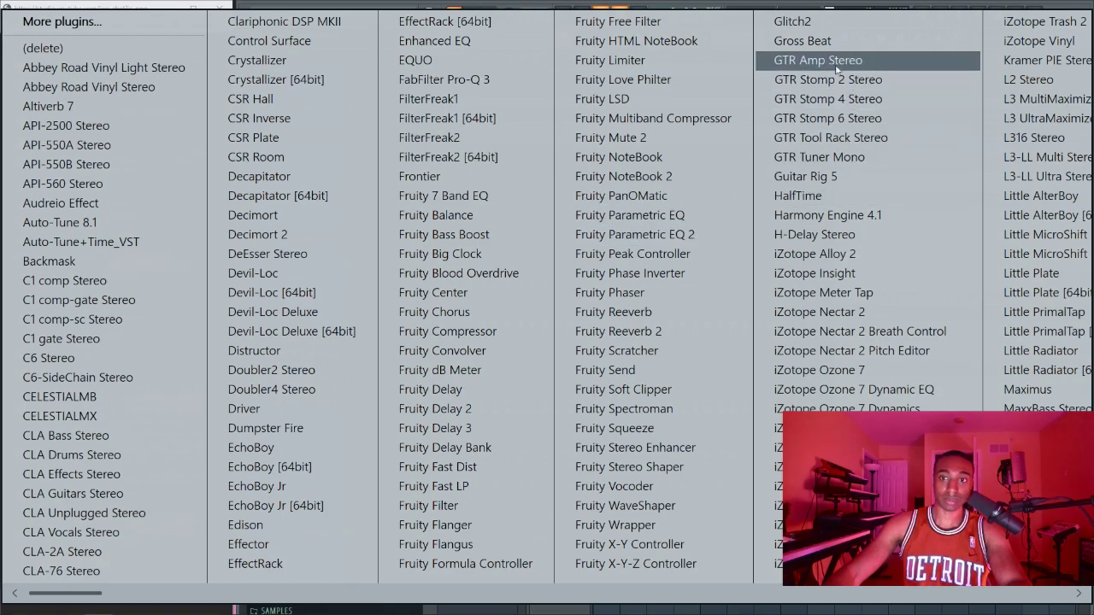
click(820, 41)
click(848, 110)
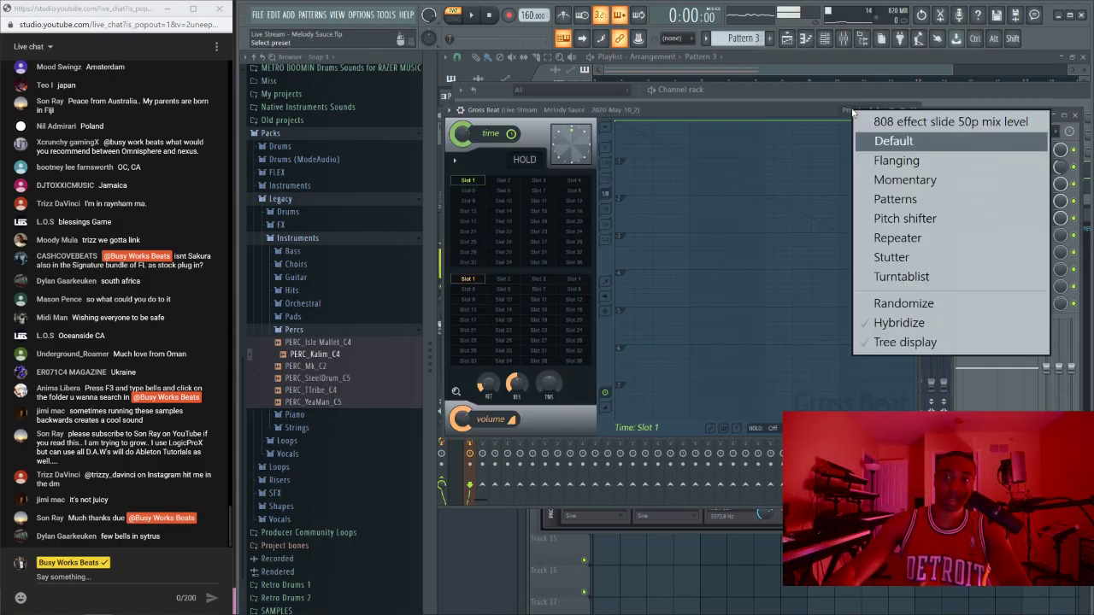
click(861, 176)
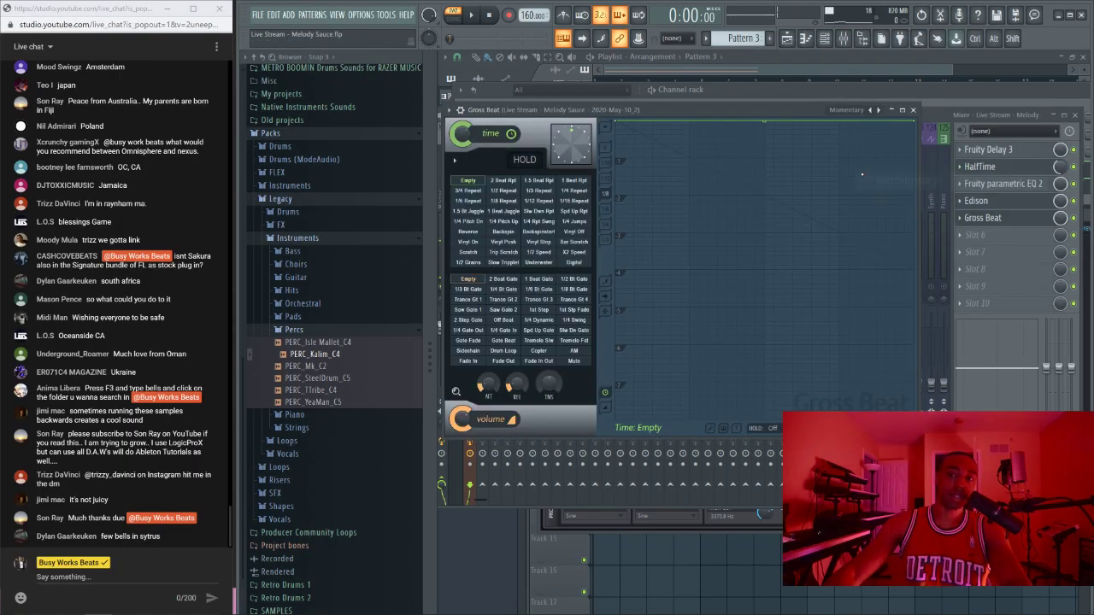
click(545, 253)
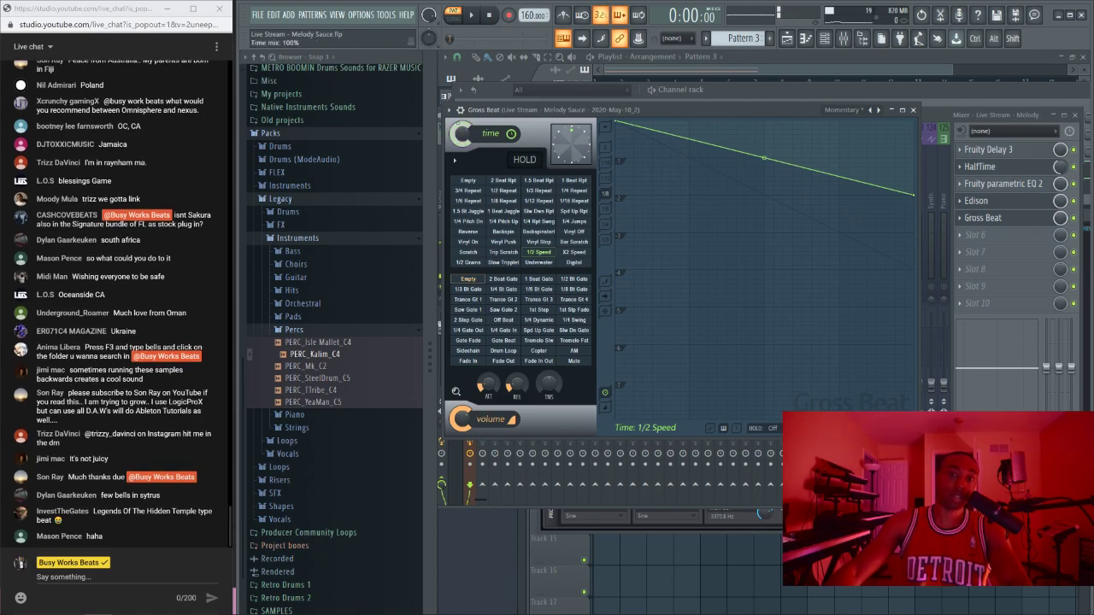
Step: Disable HalfTime on mixer track 1 and audition Pattern 3 through Gross Beat's 1/2 Speed effect
key(space)
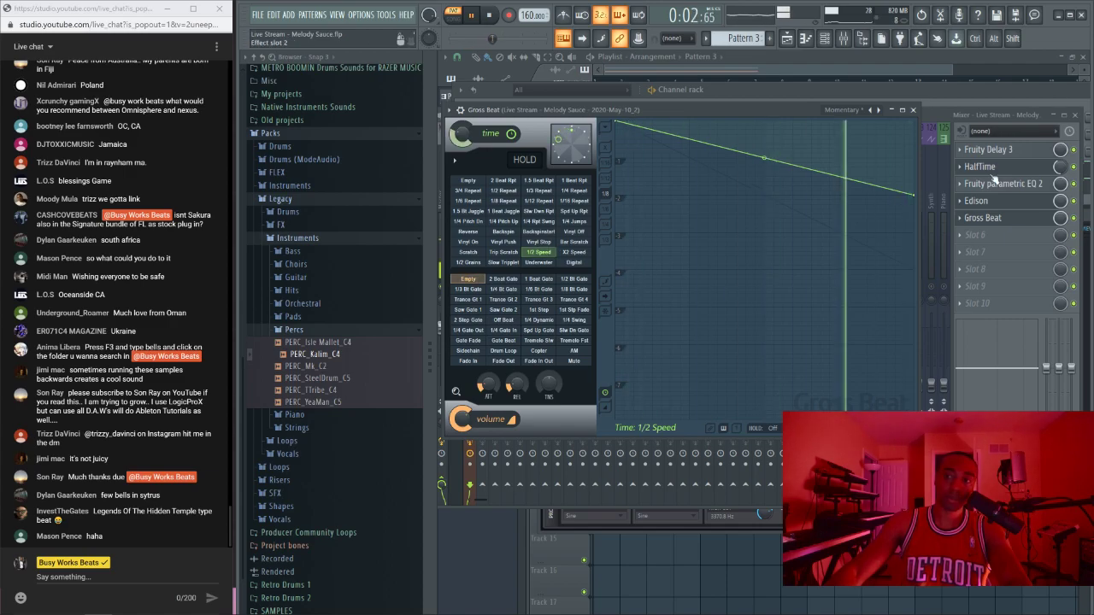
key(space)
key(Escape)
click(1010, 219)
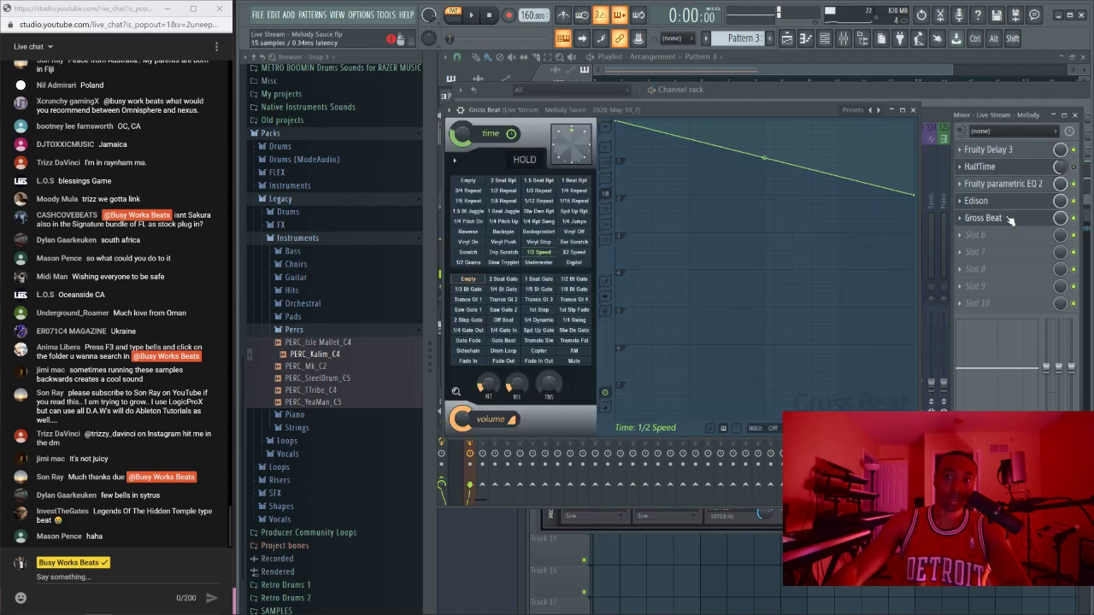
key(space)
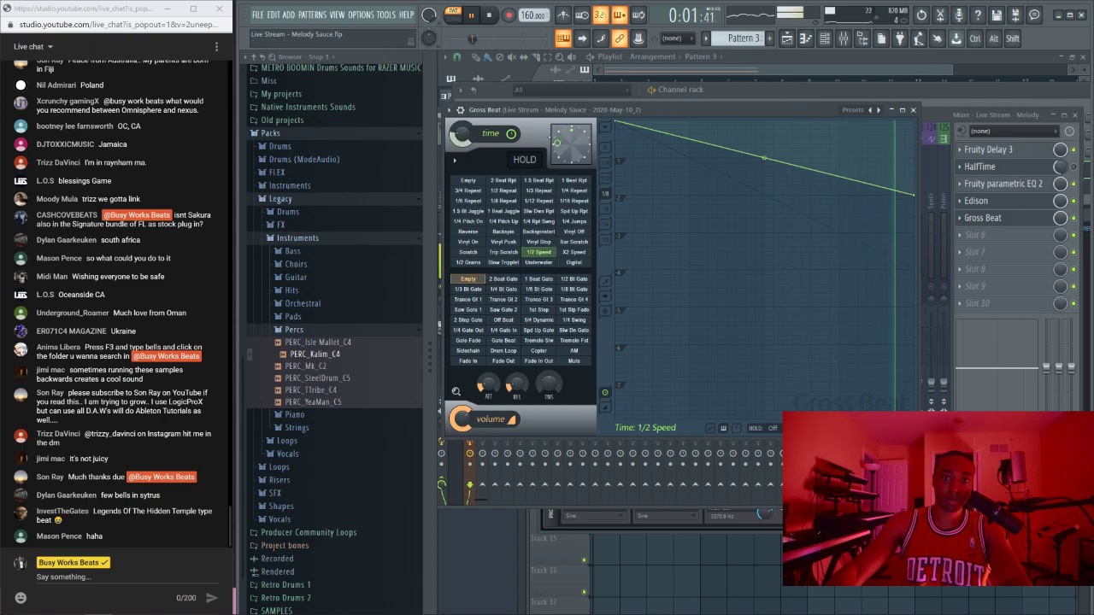
key(space)
Step: View the Fruity parametric EQ 2 curve on mixer track 1 and close the plugin window
click(1026, 184)
click(1026, 184)
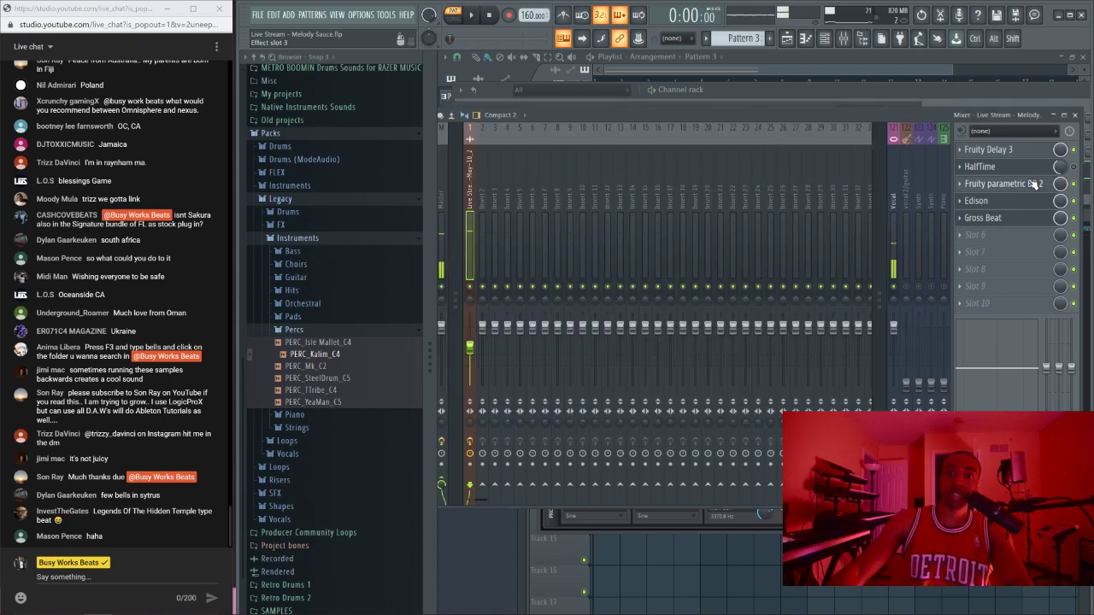
click(1025, 184)
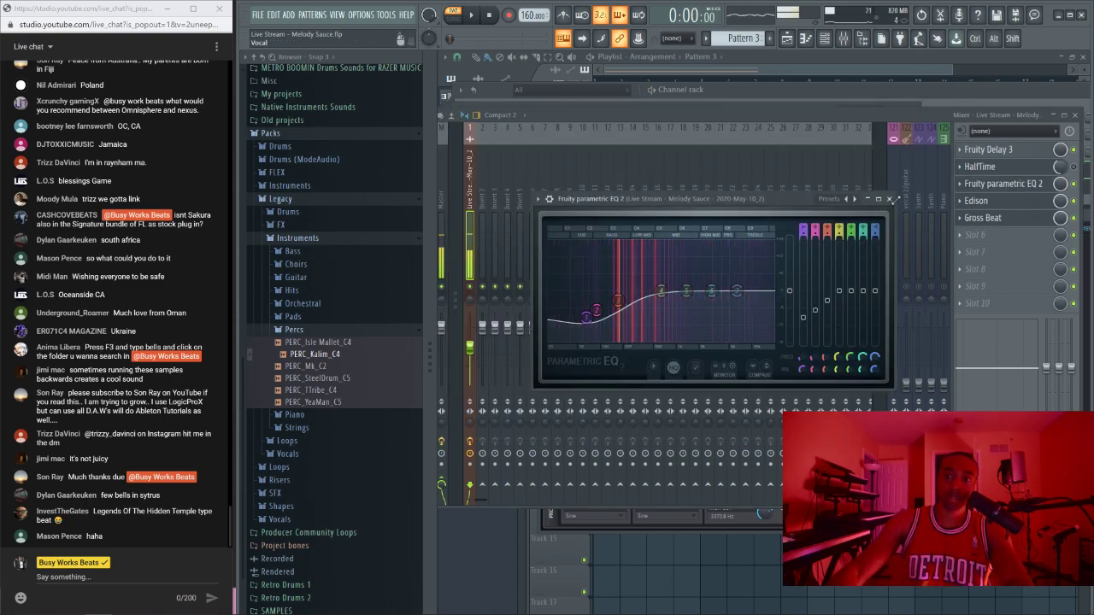
click(889, 198)
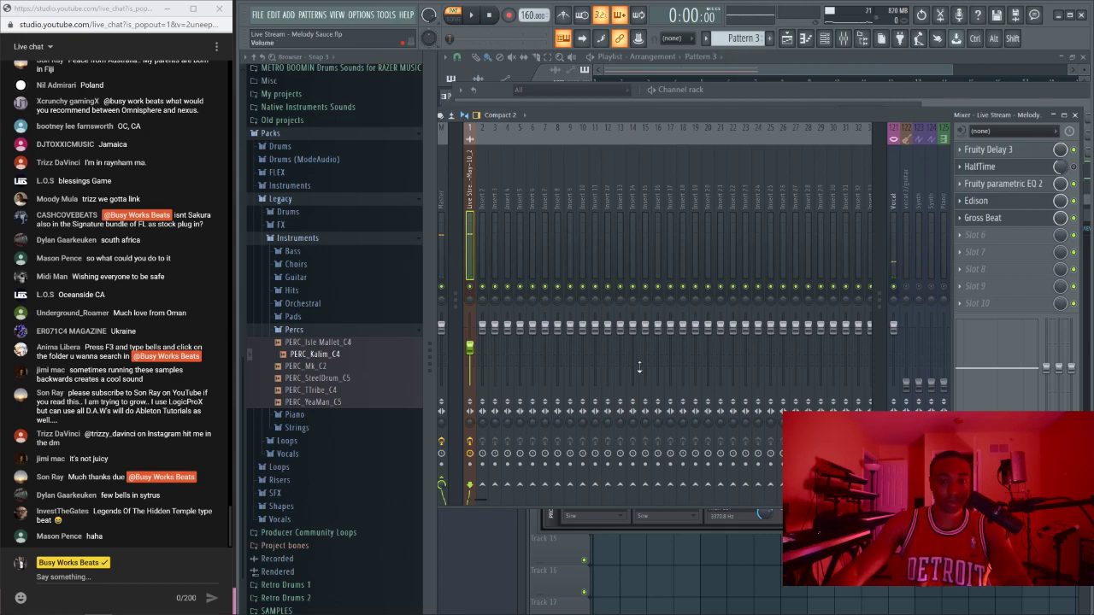
Step: Play Pattern 3 through the full effects chain, bring up the channel rack, and stop playback
key(space)
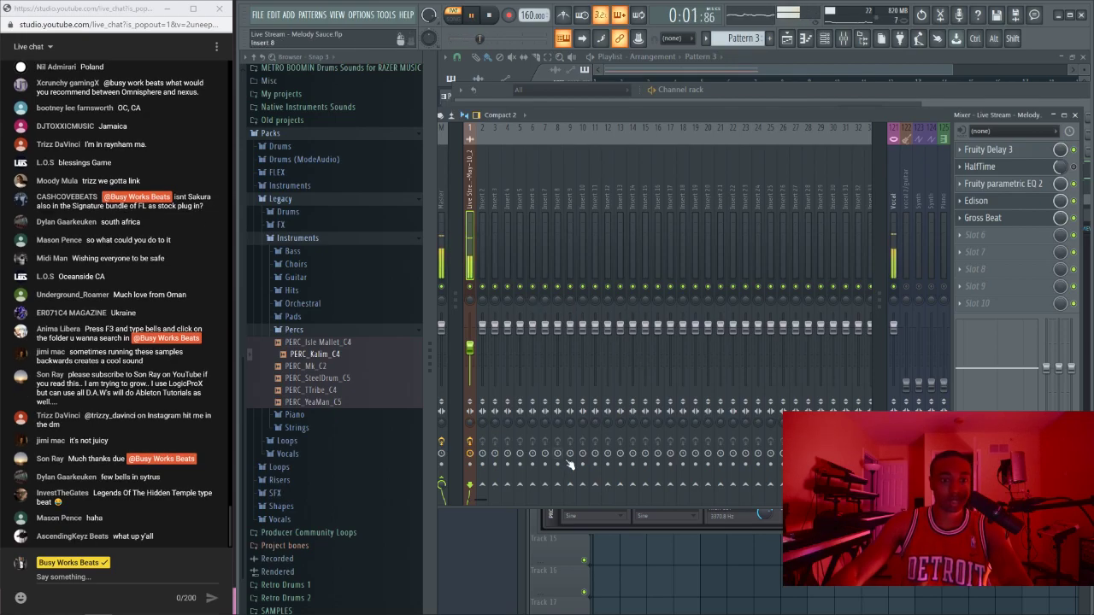
key(space)
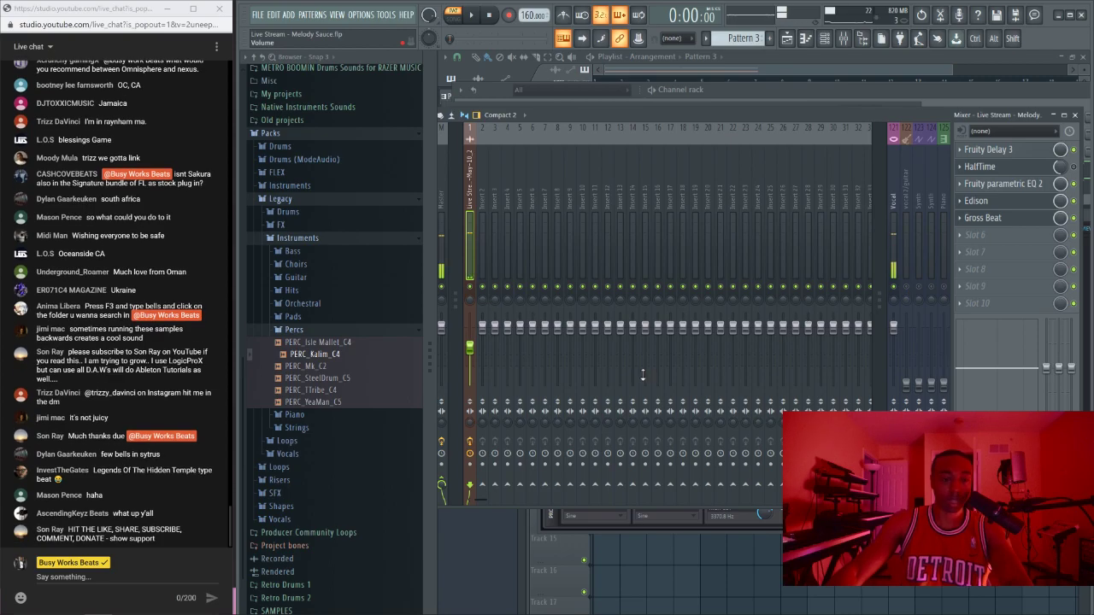
key(space)
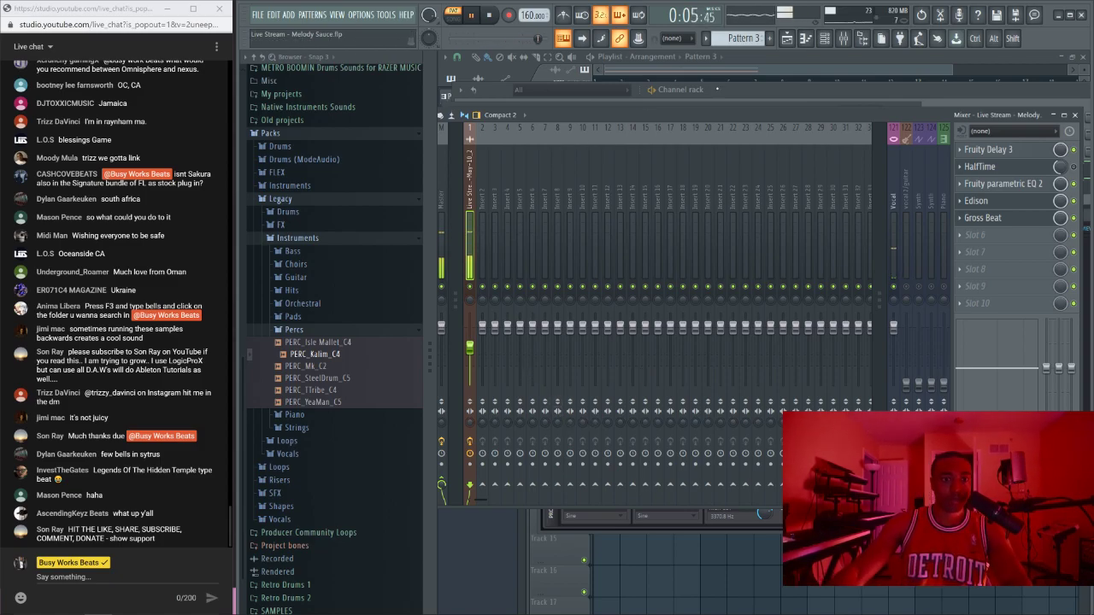
key(F6)
key(space)
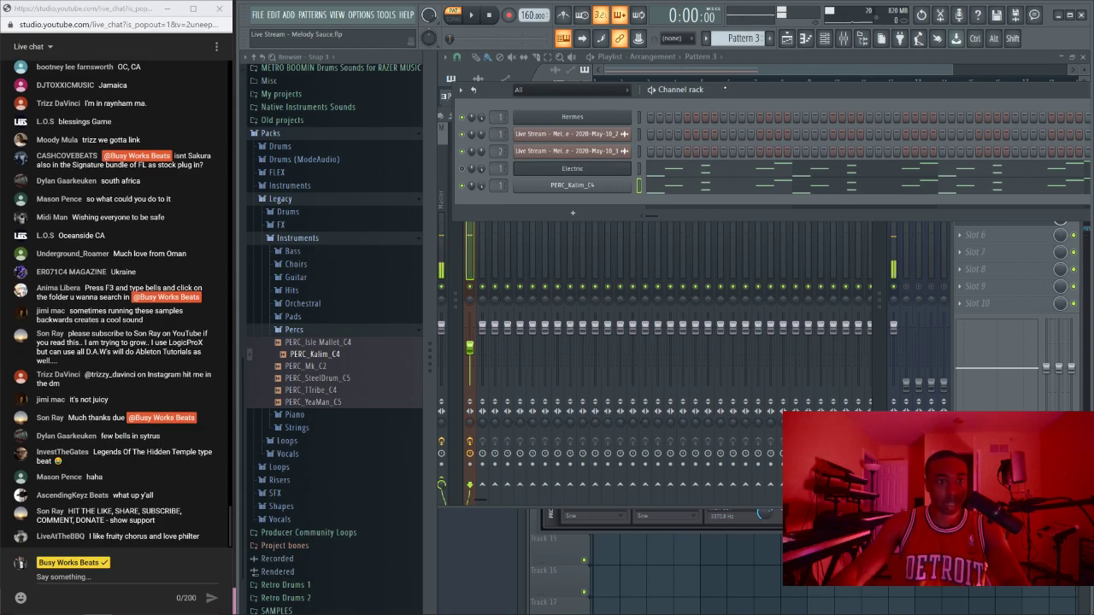
Step: Read back through the live chat for viewer questions and return to the newest messages
scroll(168, 209, up, 1)
scroll(168, 210, up, 5)
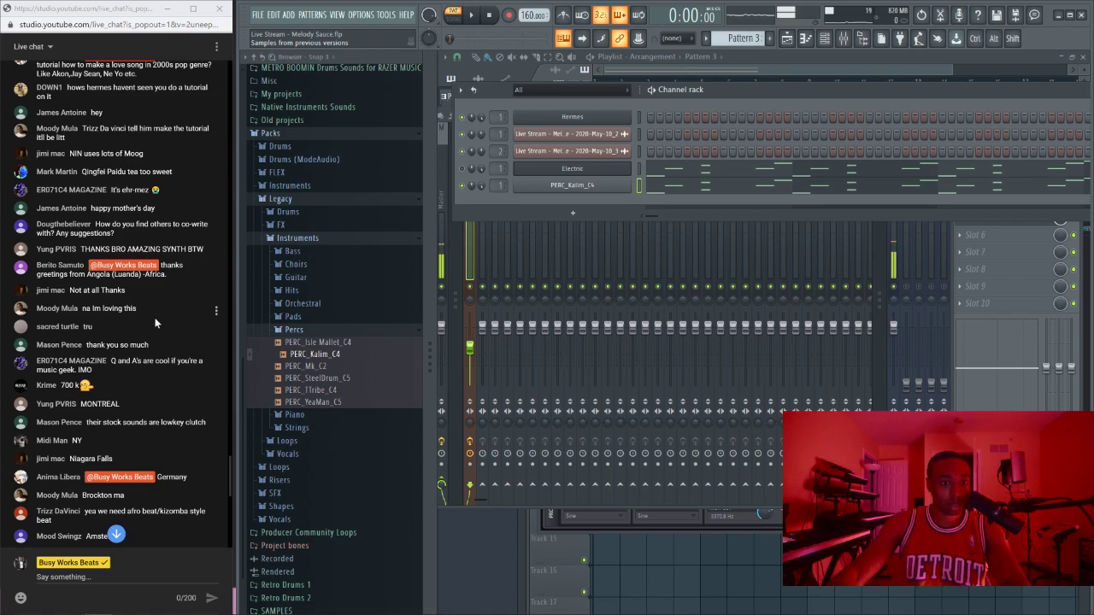
scroll(159, 326, down, 2)
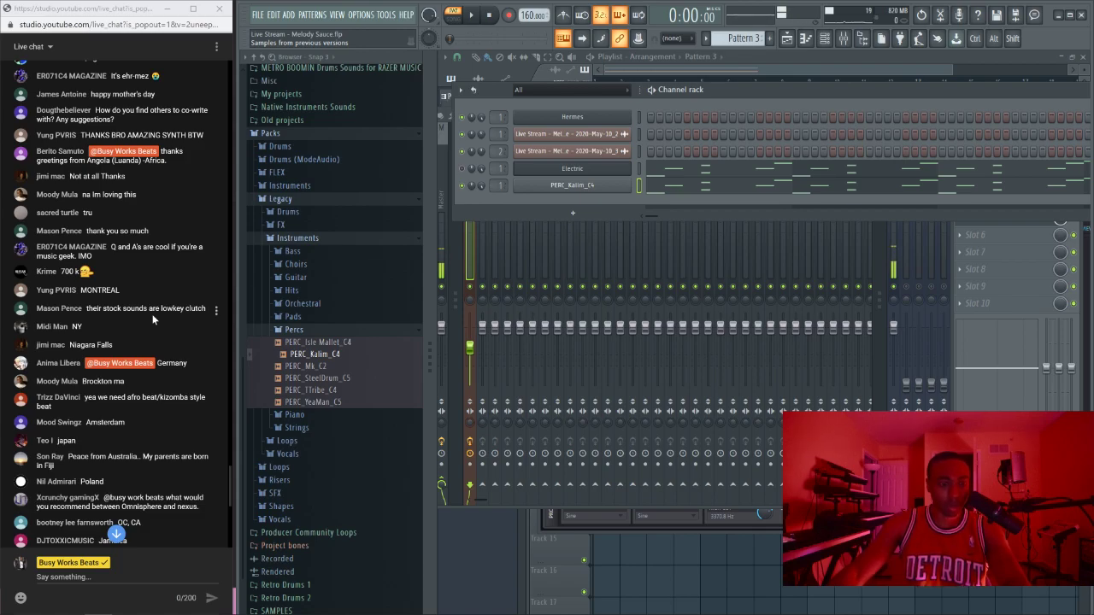
scroll(152, 287, up, 1)
scroll(151, 287, down, 2)
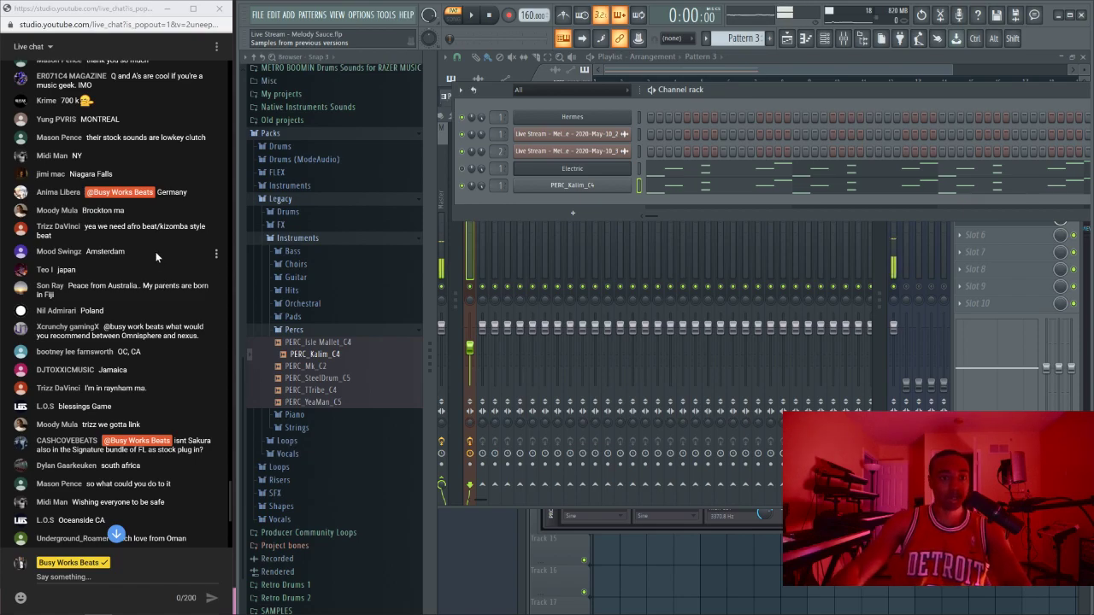
scroll(157, 257, down, 3)
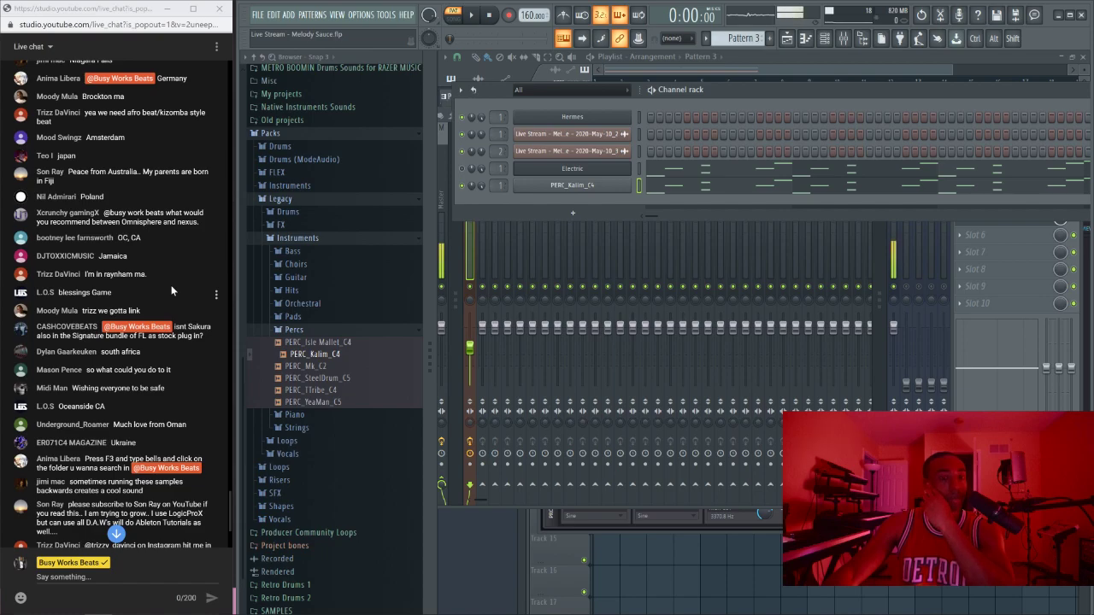
scroll(171, 291, down, 5)
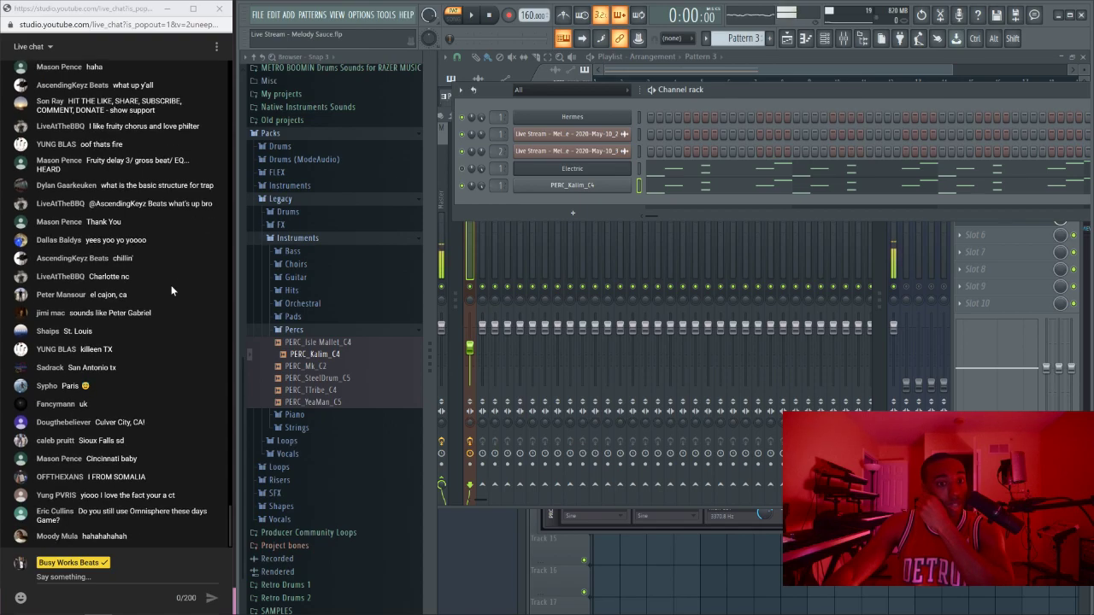
Step: Play Pattern 3 again from its start to audition the PERC_Kalim_C4 melody, and stop it
click(473, 16)
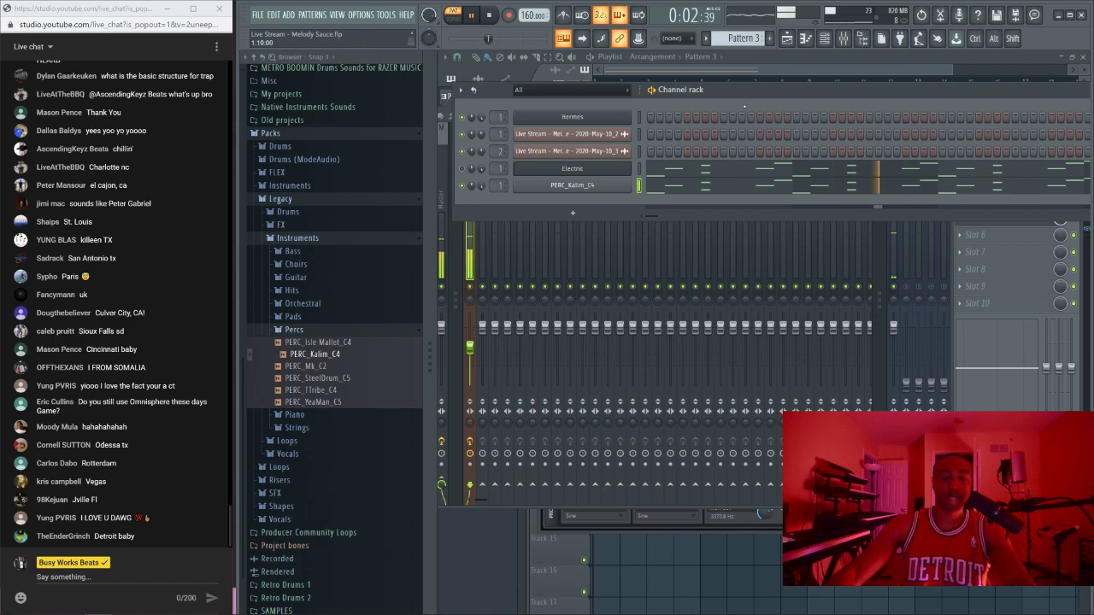
key(space)
key(space)
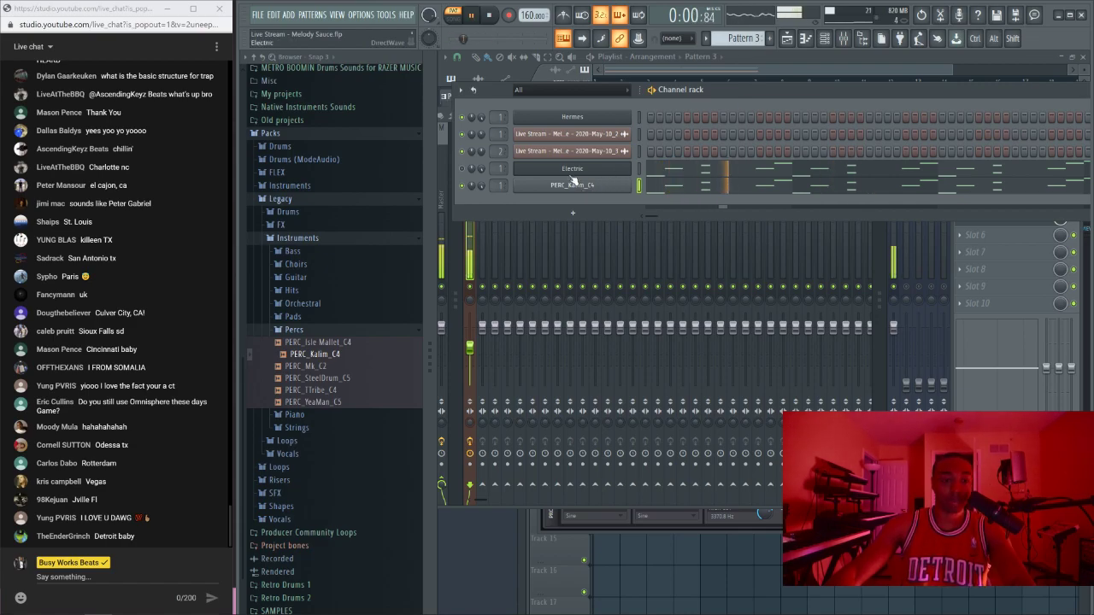
key(space)
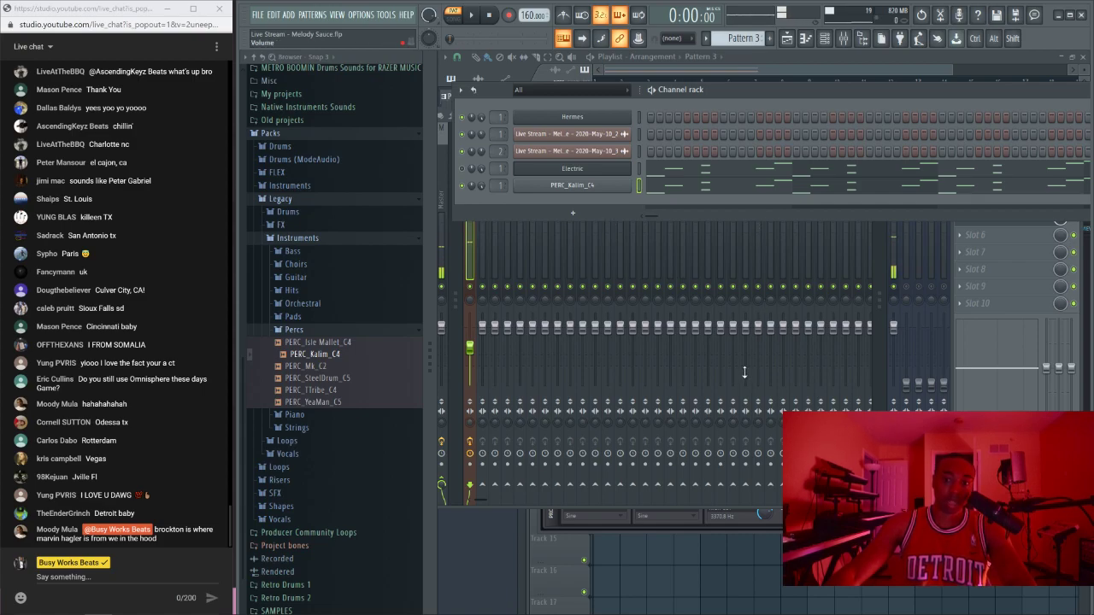
Step: Delete the PERC_Kalim_C4 and Electric channels from the channel rack
right_click(595, 184)
key(d)
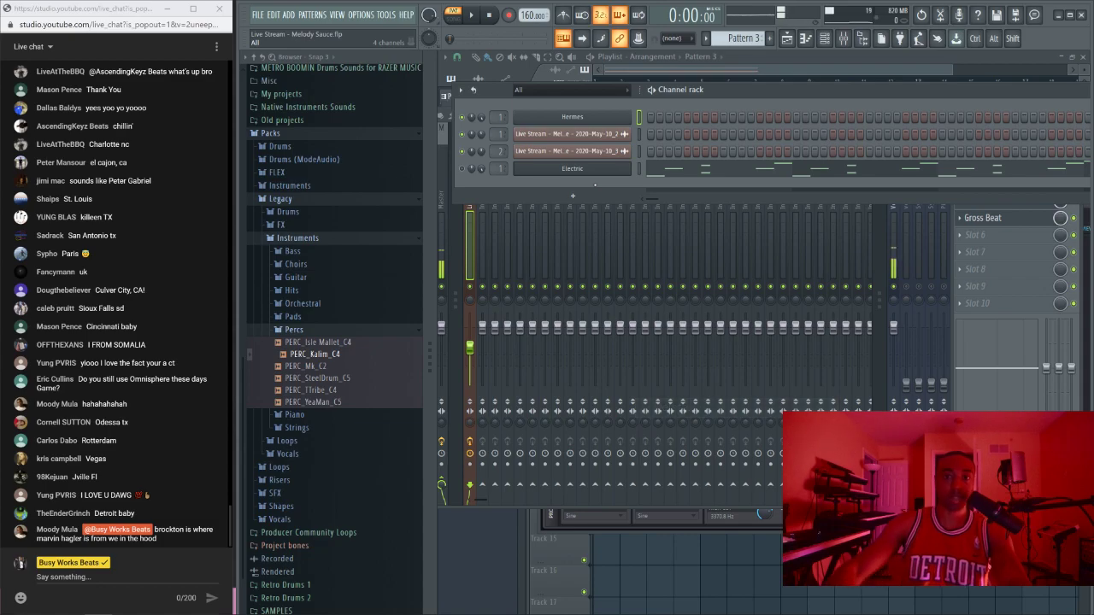
right_click(573, 168)
key(alt+Delete)
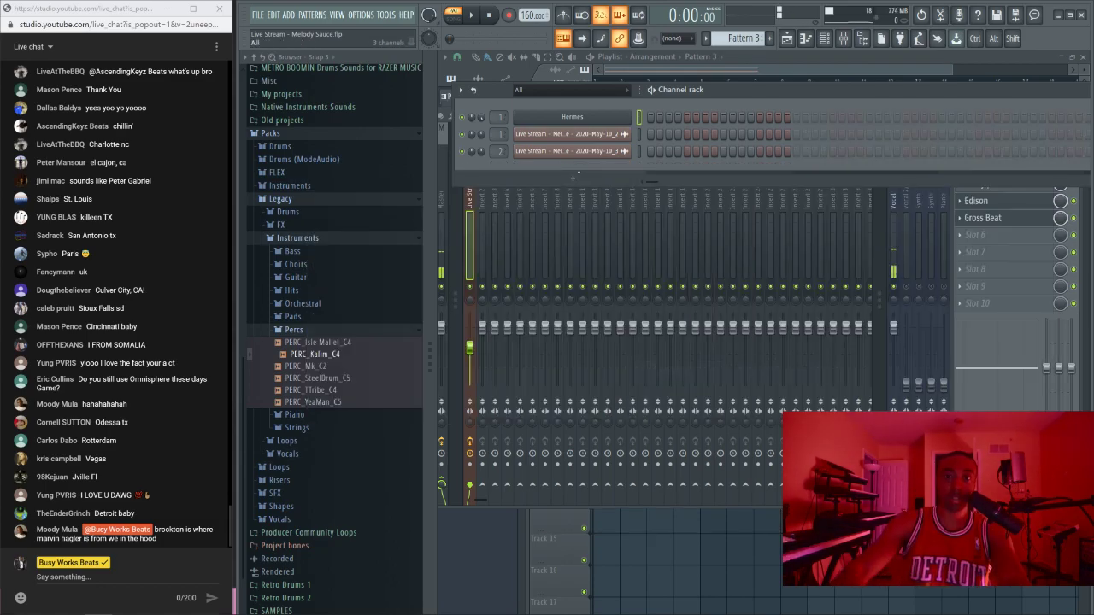
Step: Show the playlist and switch playback from pattern to song mode
key(F5)
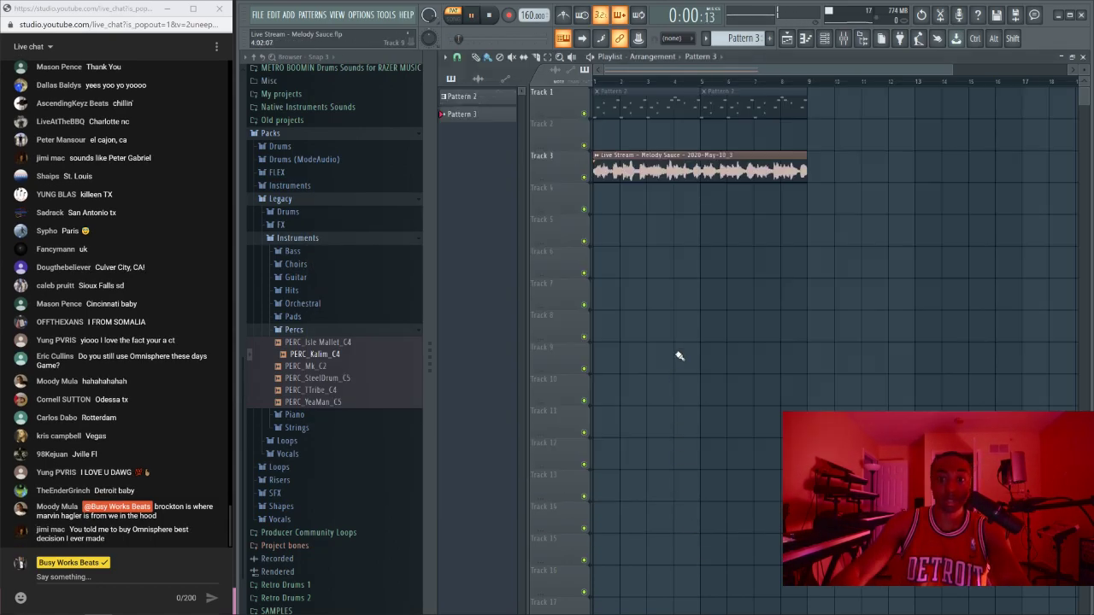
click(453, 19)
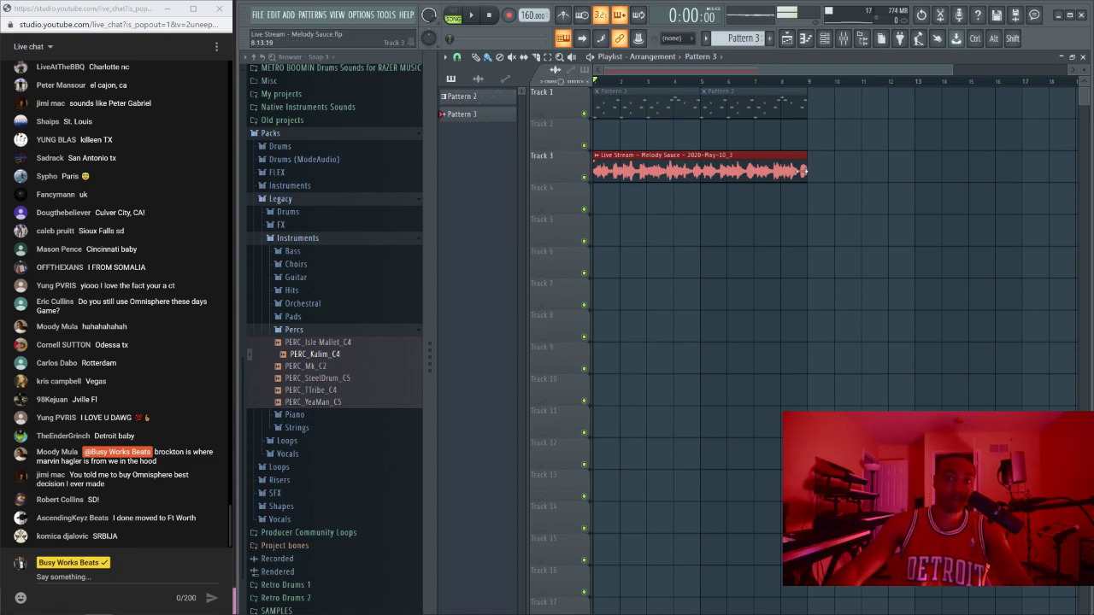
Step: Compress the Live Stream audio clip on Track 3 to 4 bars and set its time-stretching mode to Stretch
drag(807, 171, 681, 170)
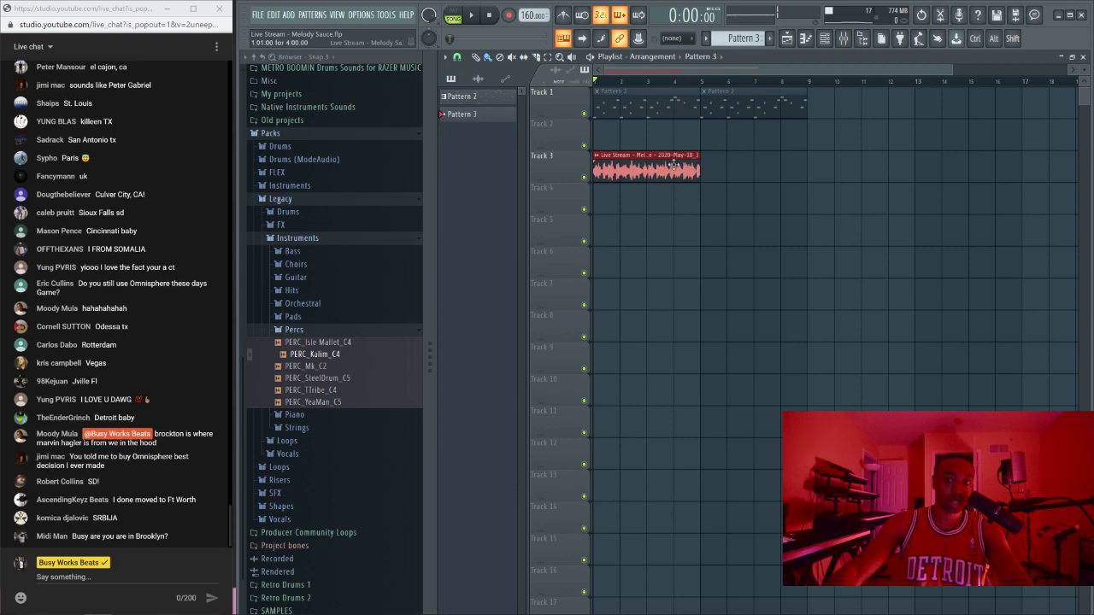
click(598, 155)
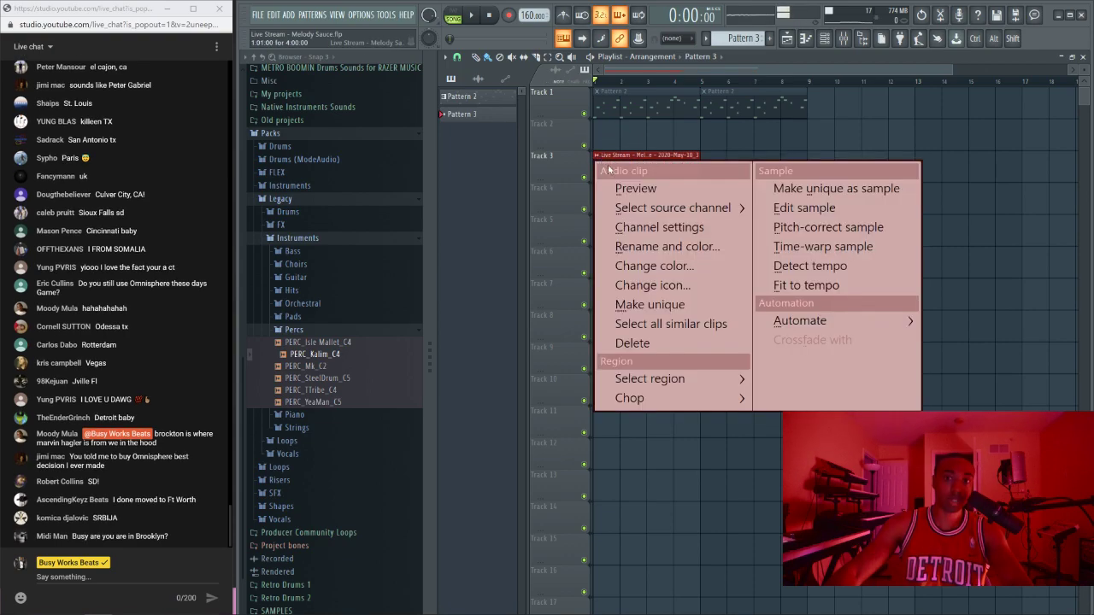
click(648, 227)
click(728, 185)
click(739, 236)
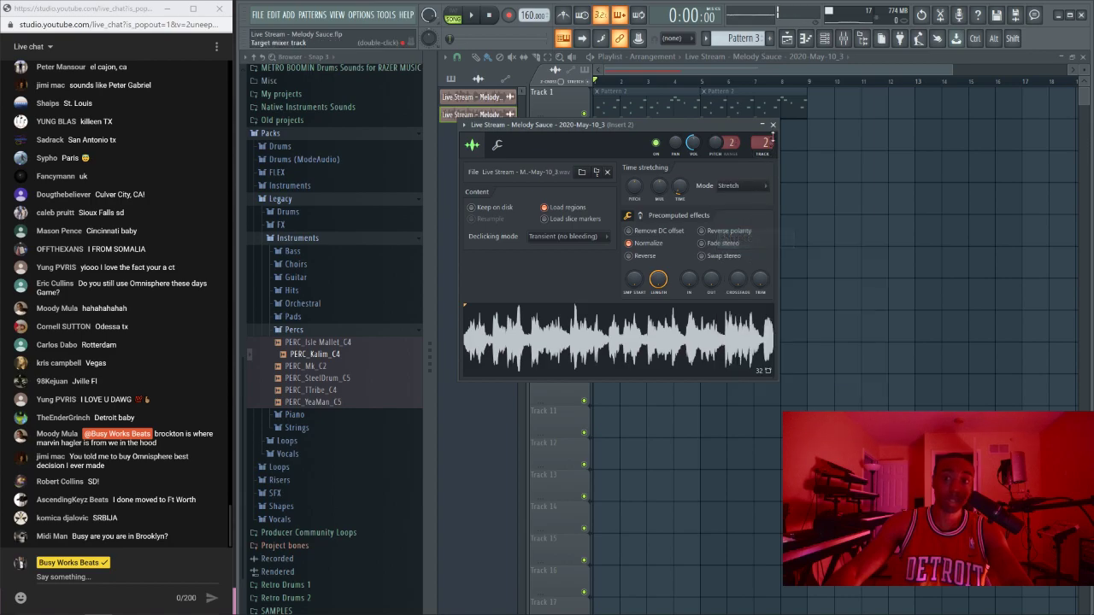
click(772, 125)
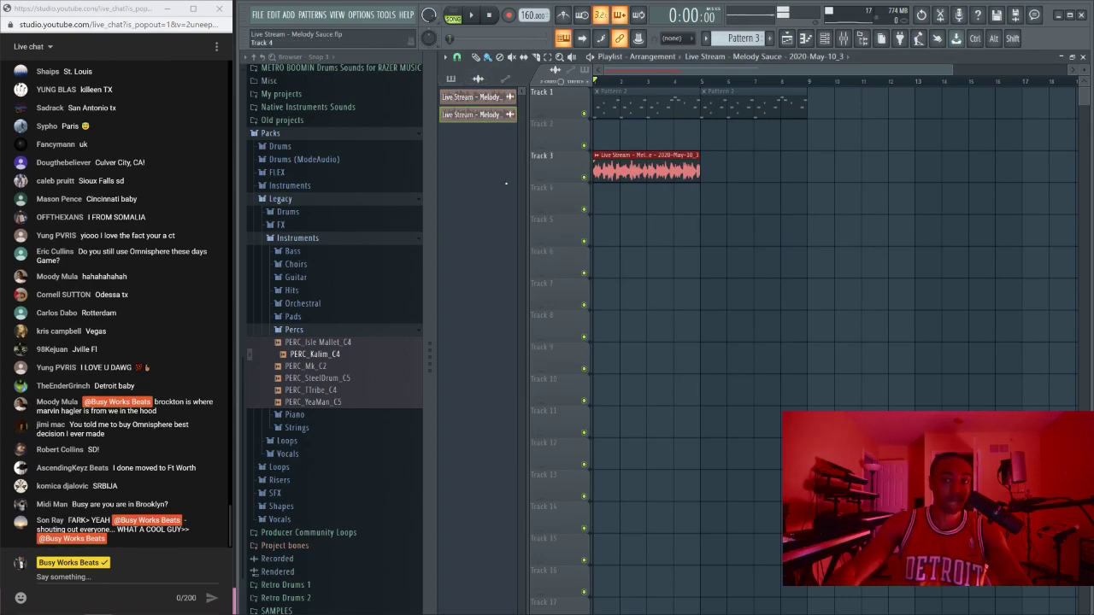
Step: Audition the compressed clip, stretch it to 16 bars, and start playback again
key(space)
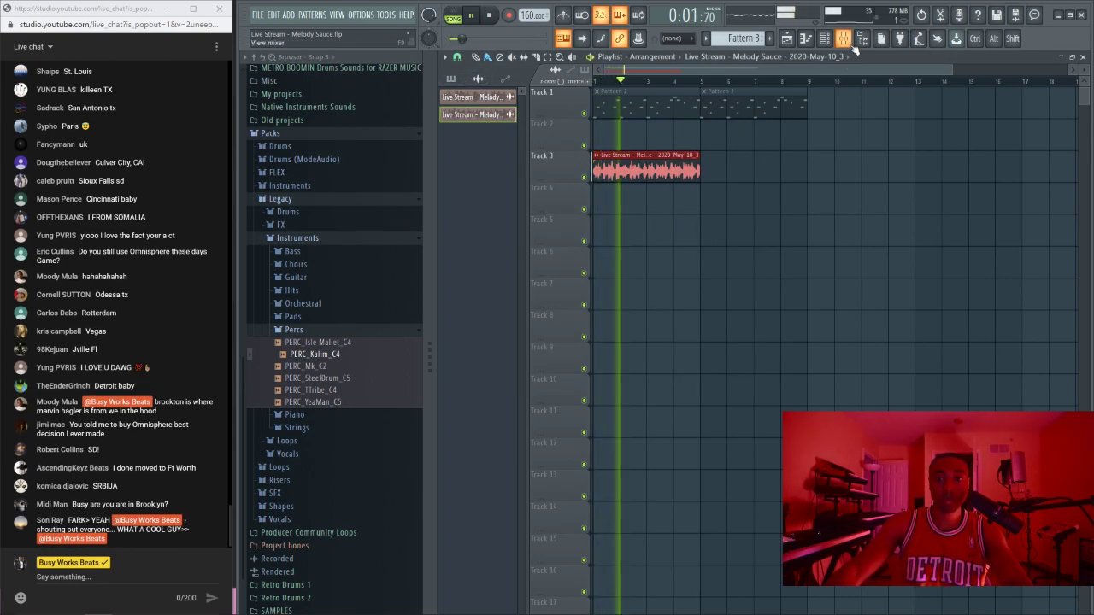
key(space)
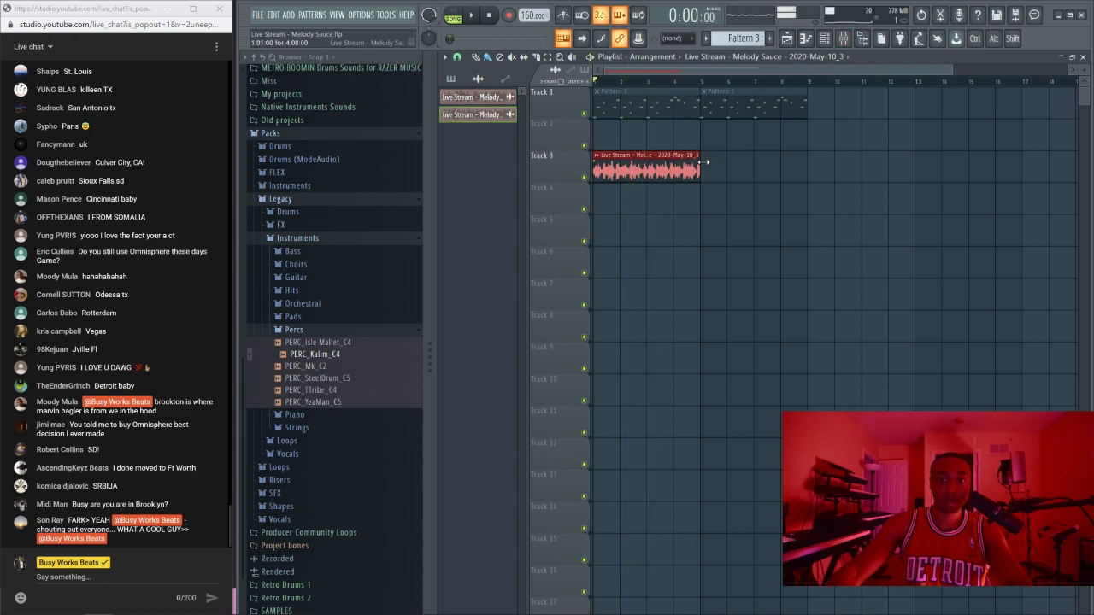
drag(705, 162, 1021, 161)
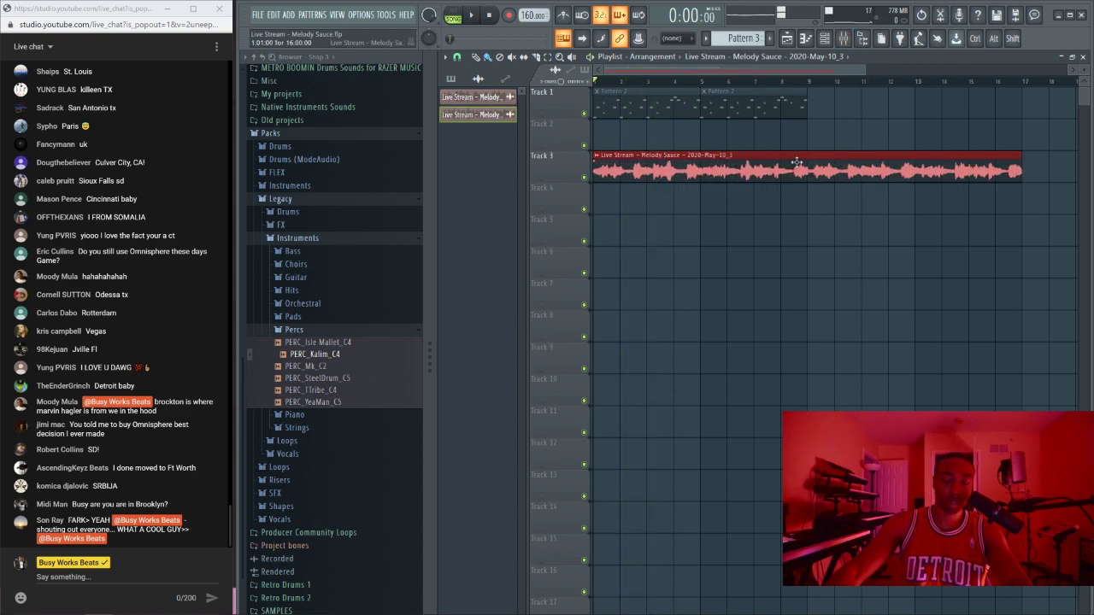
key(space)
Step: Reset the first mixer insert to its default state, hide the mixer and stop playback
click(843, 39)
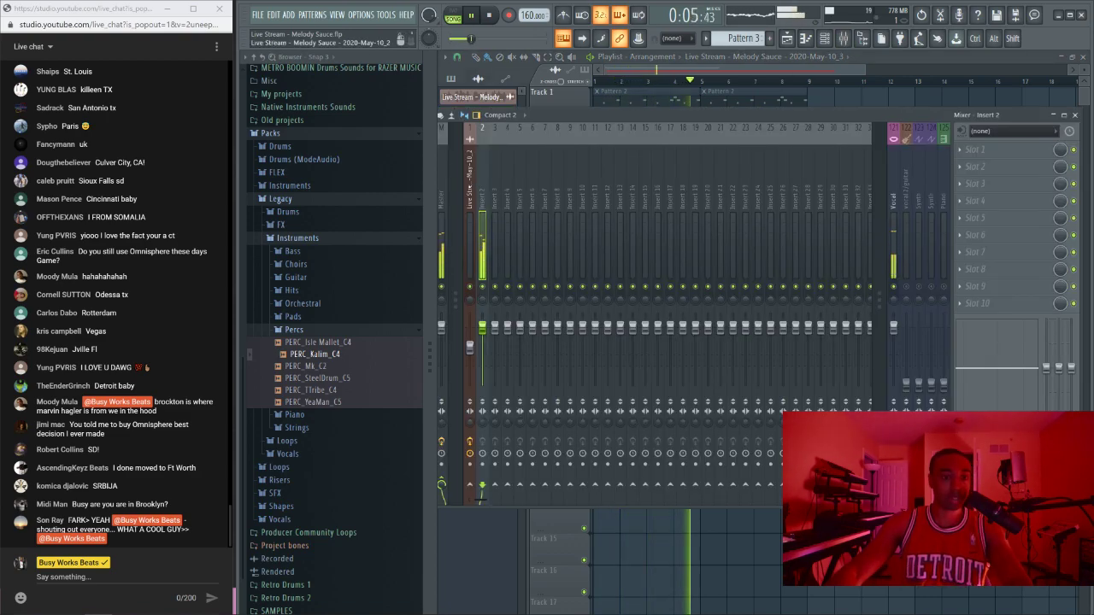
click(469, 180)
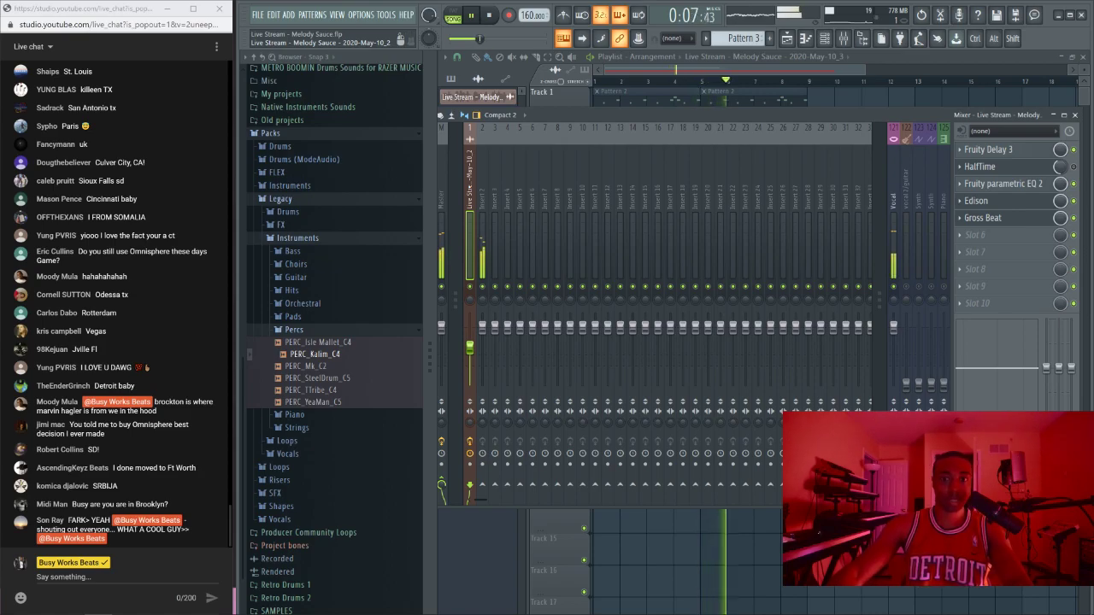
right_click(470, 197)
click(547, 286)
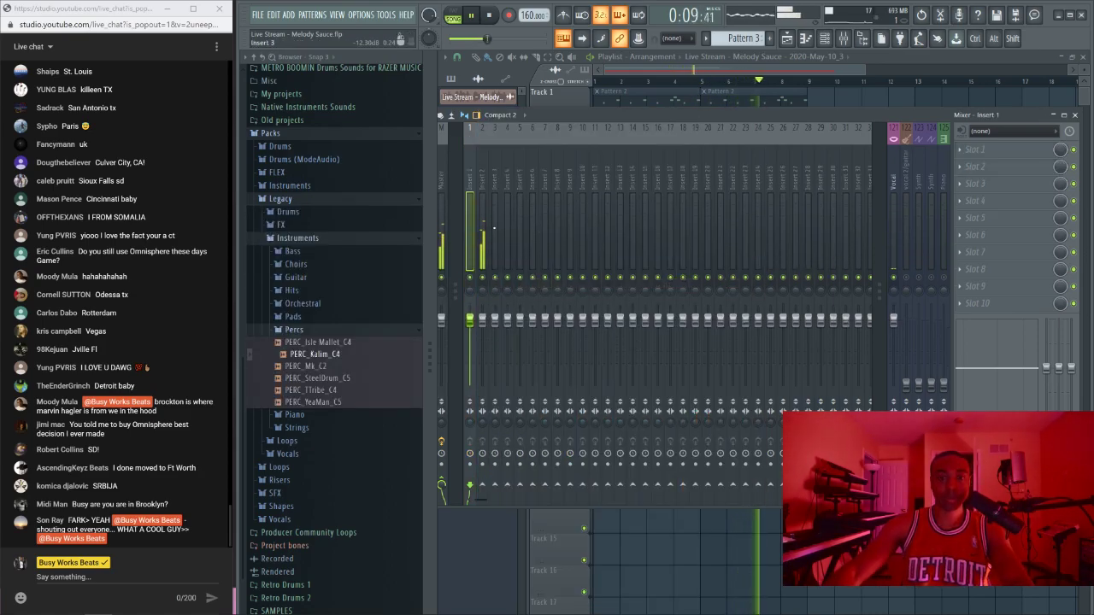
click(480, 332)
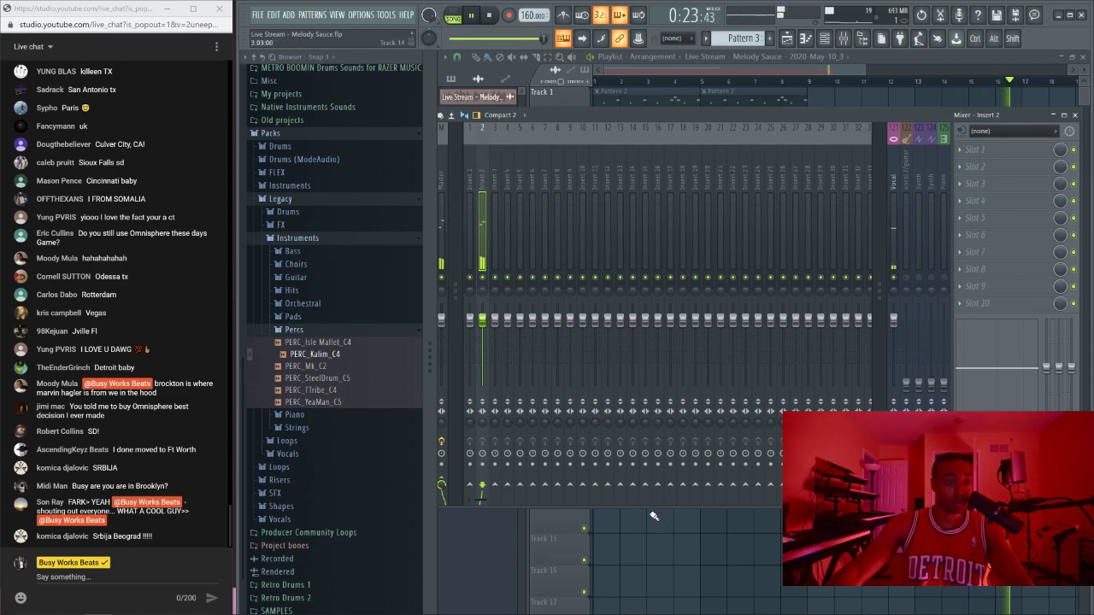
key(F9)
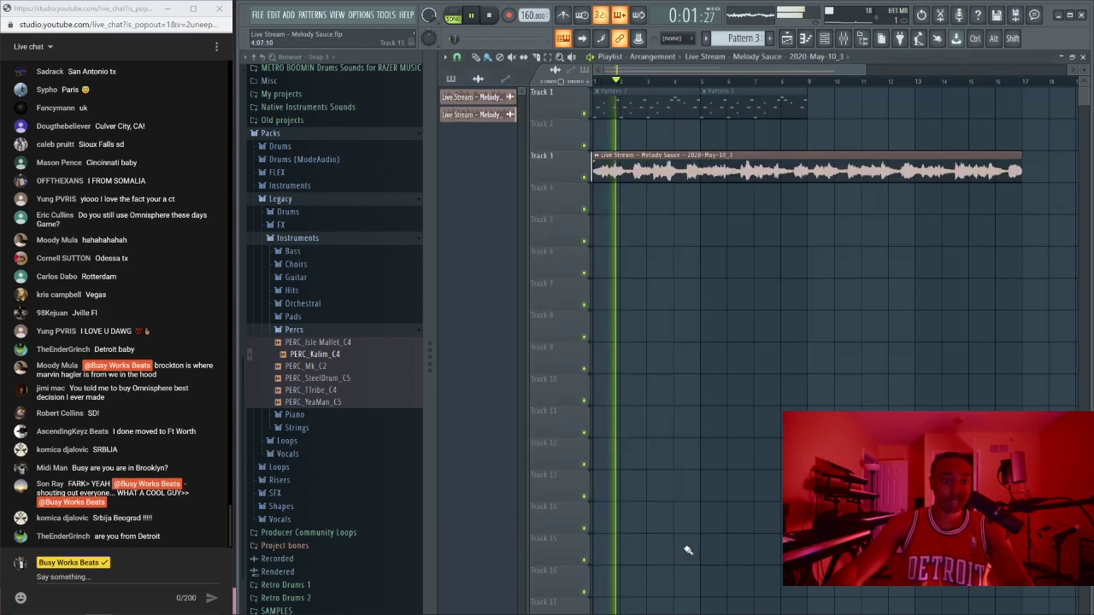
key(space)
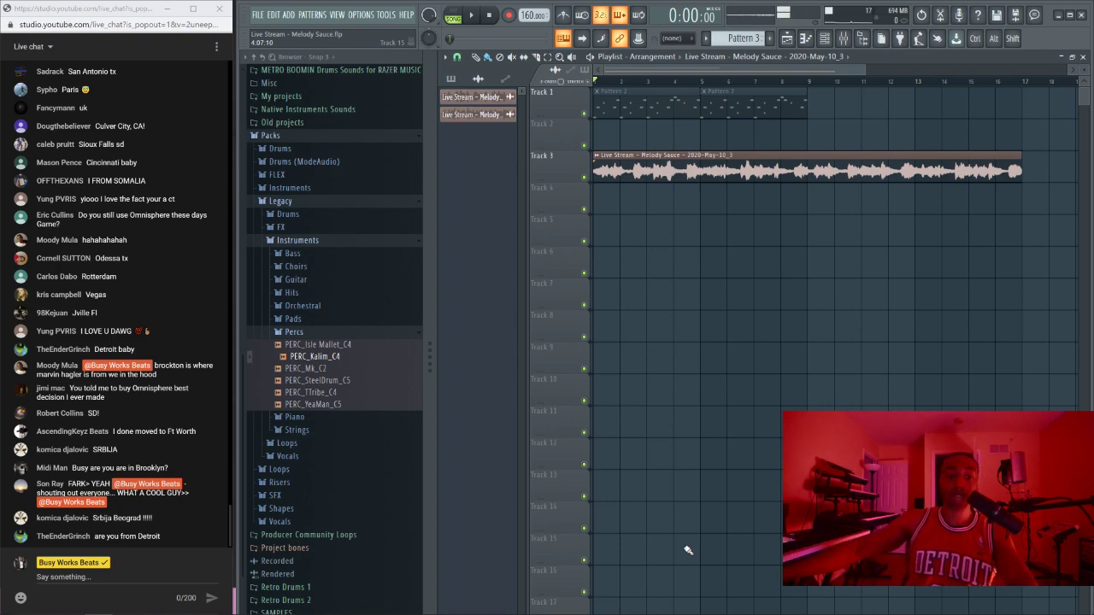
click(824, 37)
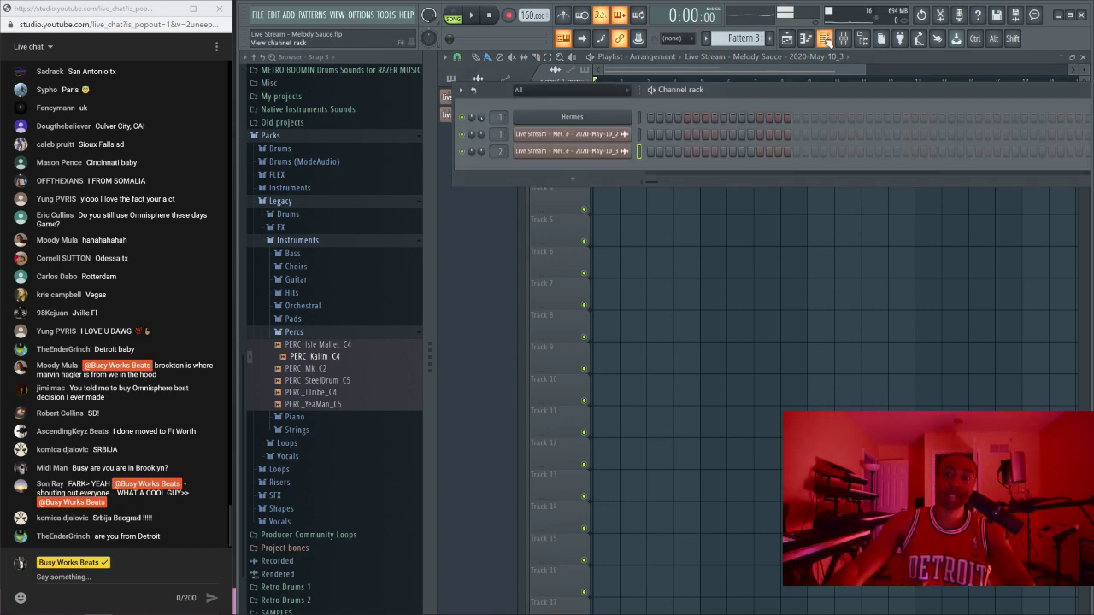
click(567, 88)
click(572, 106)
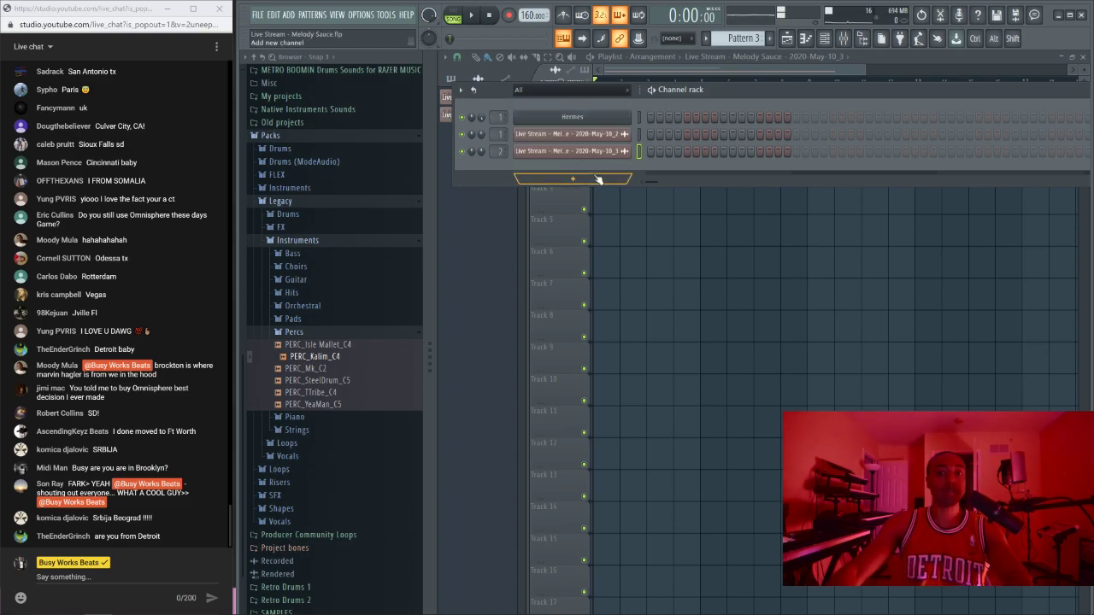
click(598, 180)
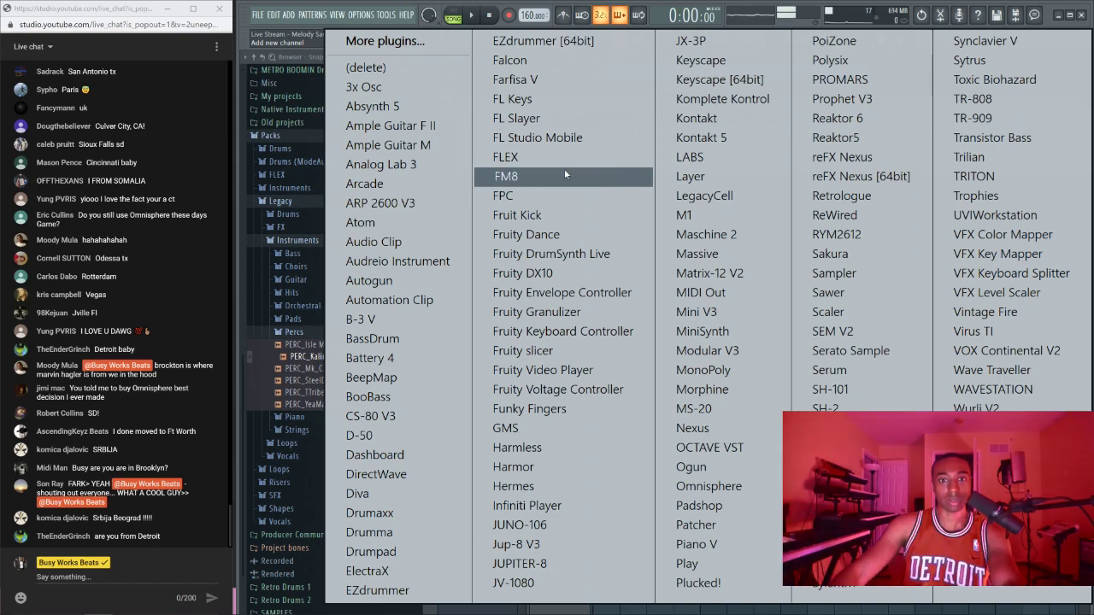
click(565, 174)
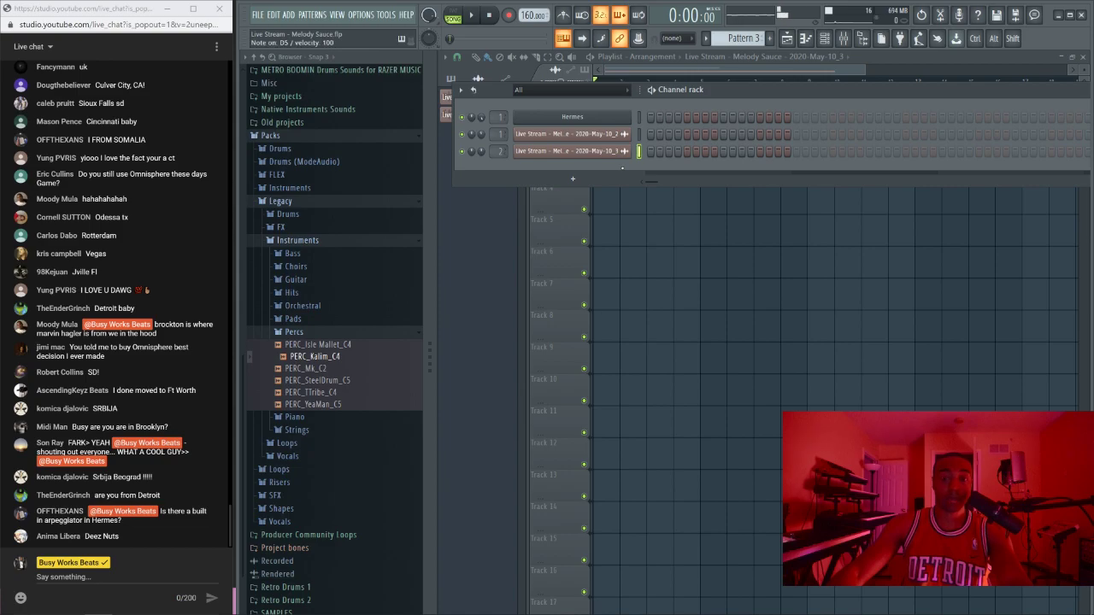
key(F6)
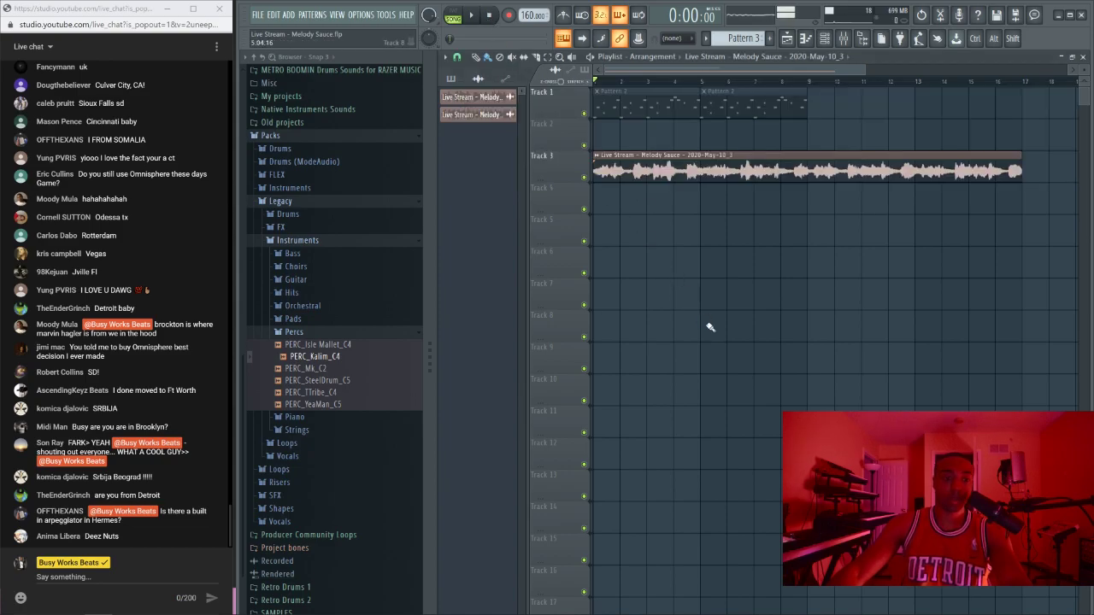
Step: Delete the audio clip on Track 3 and both pattern clips on Track 1 from the playlist
right_click(784, 165)
right_click(742, 109)
right_click(652, 111)
Step: Delete both Live Stream audio channels from the channel rack, keeping only Hermes
click(825, 39)
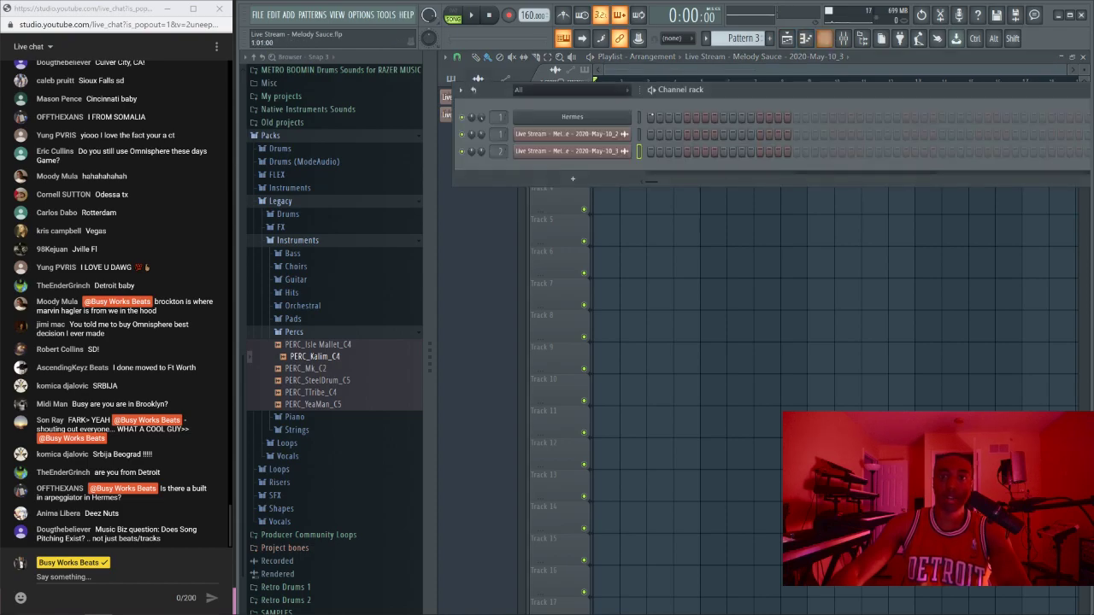
right_click(589, 134)
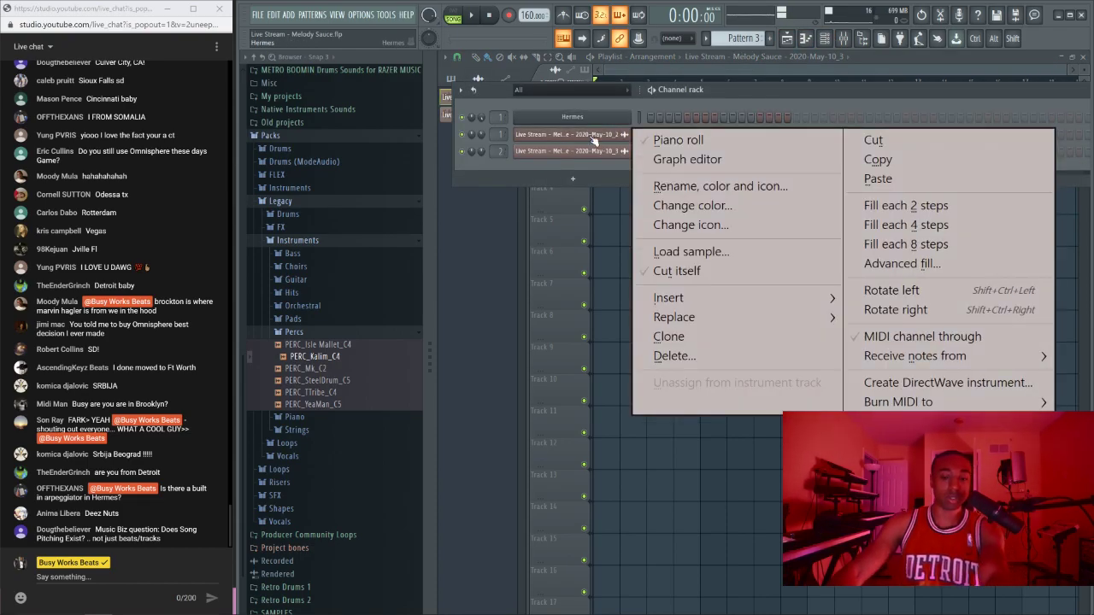
key(d)
right_click(589, 135)
key(d)
Step: Open the Hermes instrument, move its window up, and hide the browser to make room for it
click(628, 117)
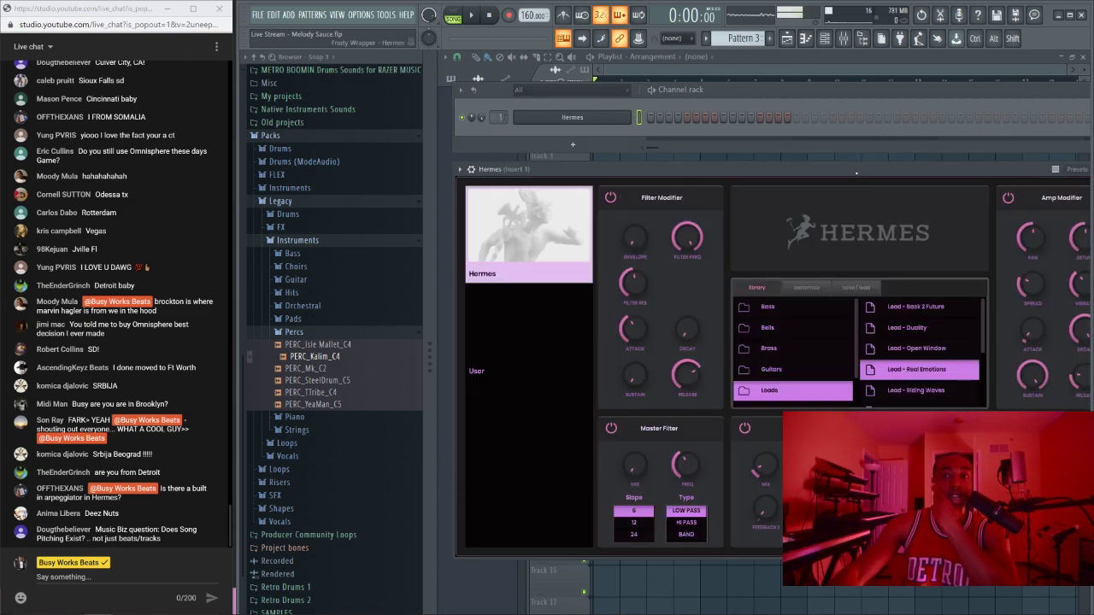
drag(856, 173, 851, 96)
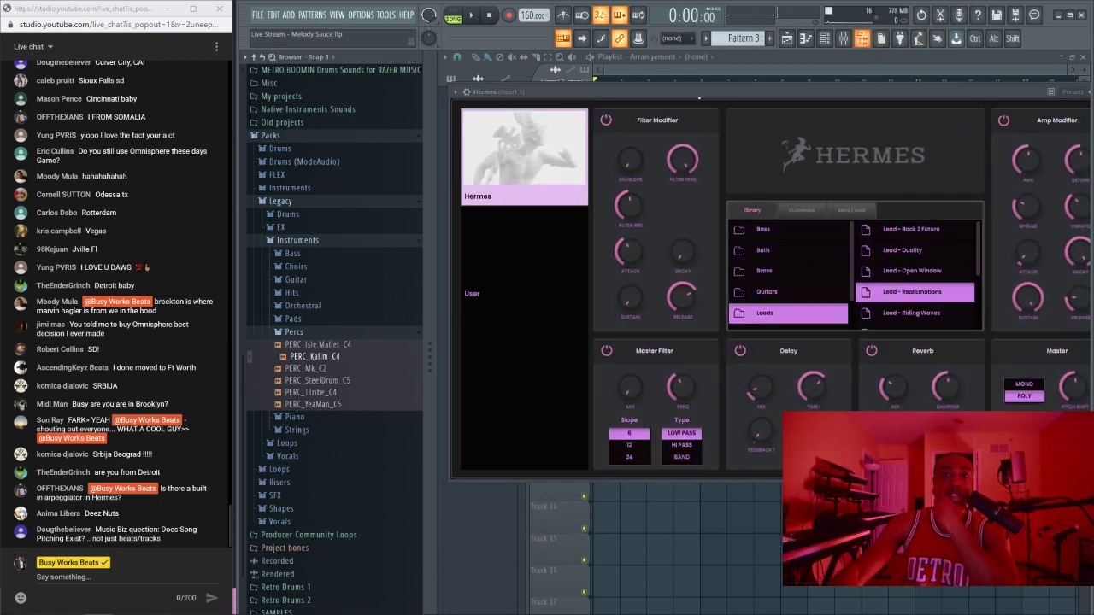
click(261, 58)
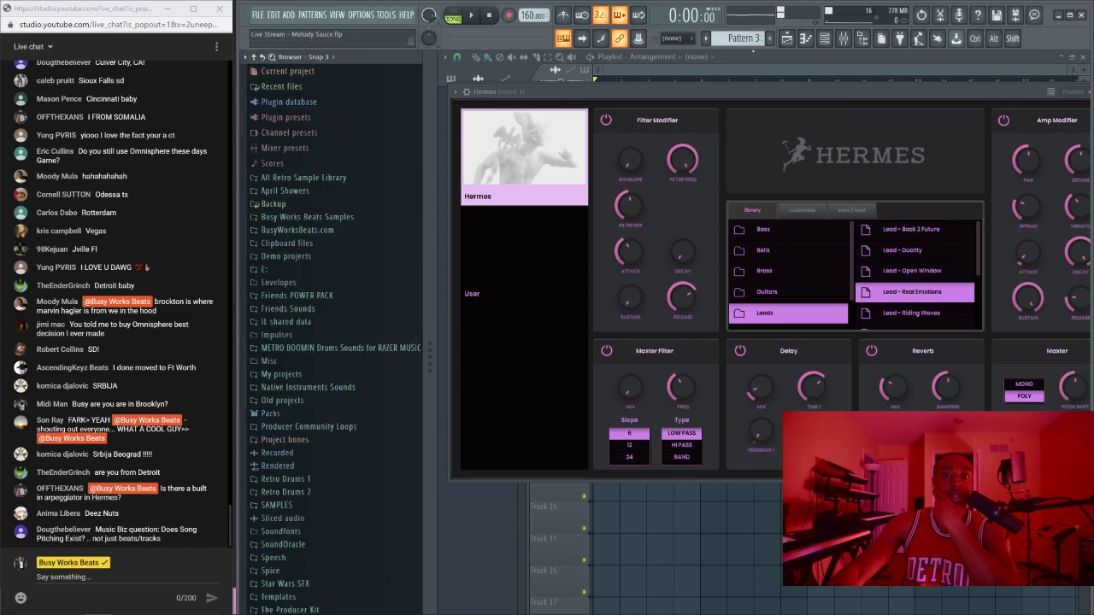
click(862, 43)
click(861, 42)
click(862, 43)
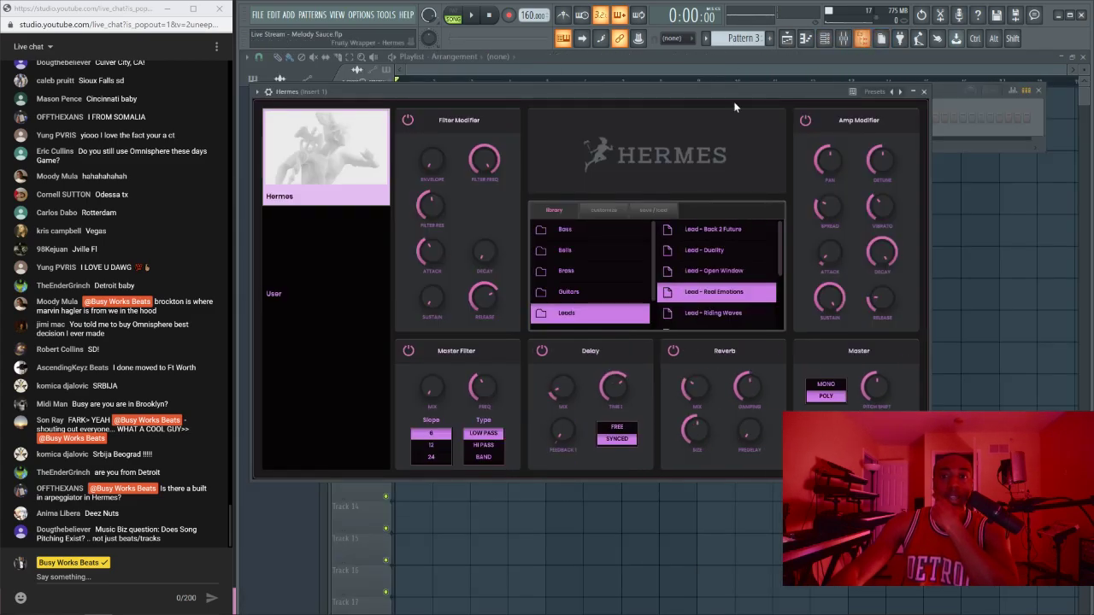
Step: Look through the Leads and Bells presets in the Hermes library and load Bells - Disturbed
click(565, 250)
scroll(579, 268, down, 1)
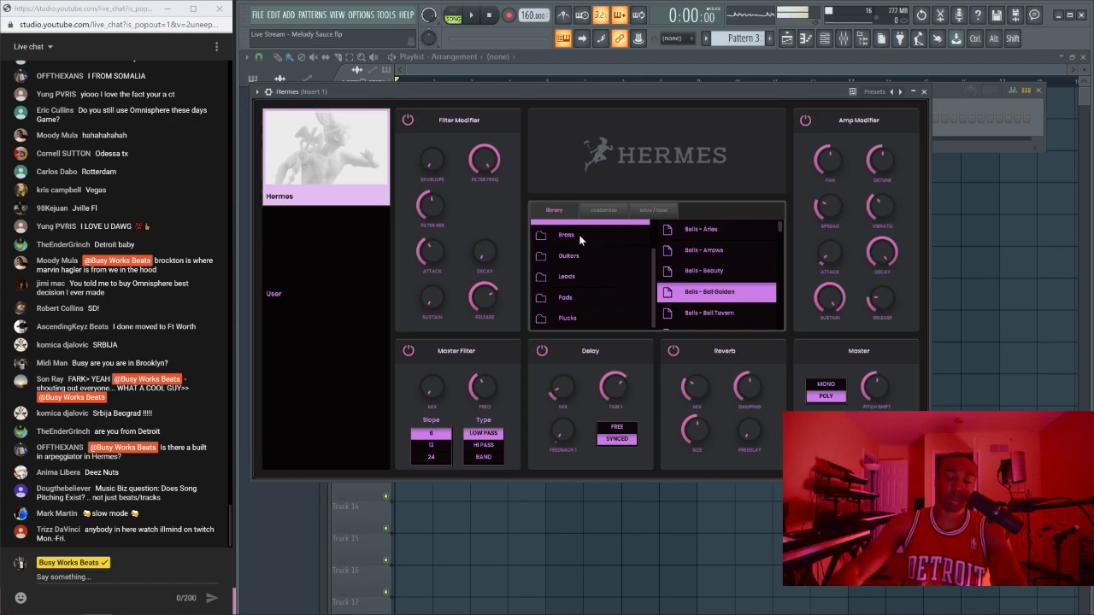
click(578, 279)
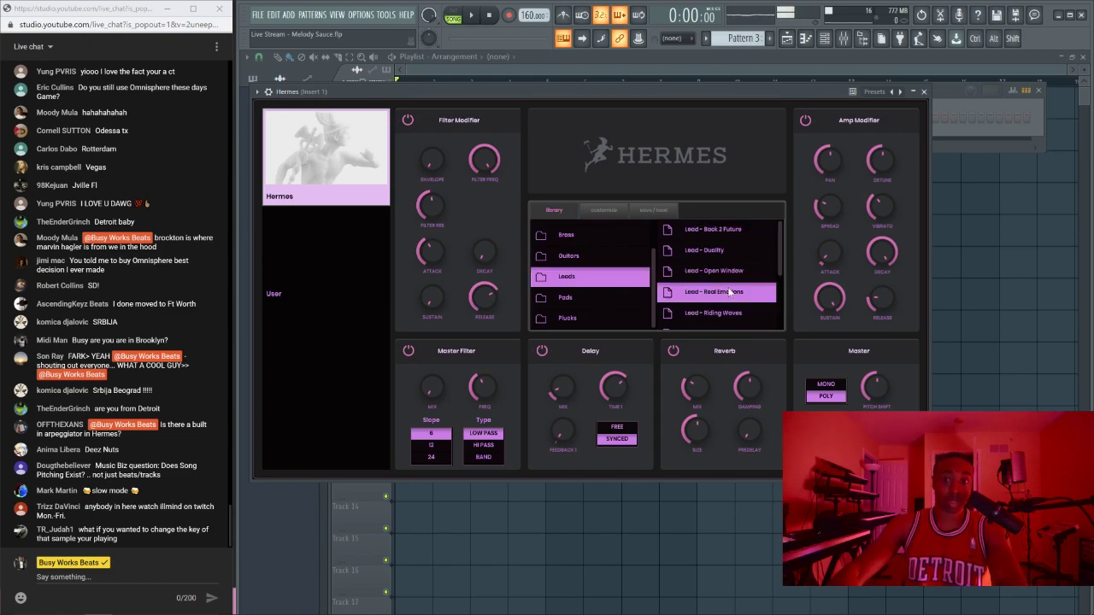
scroll(597, 270, up, 2)
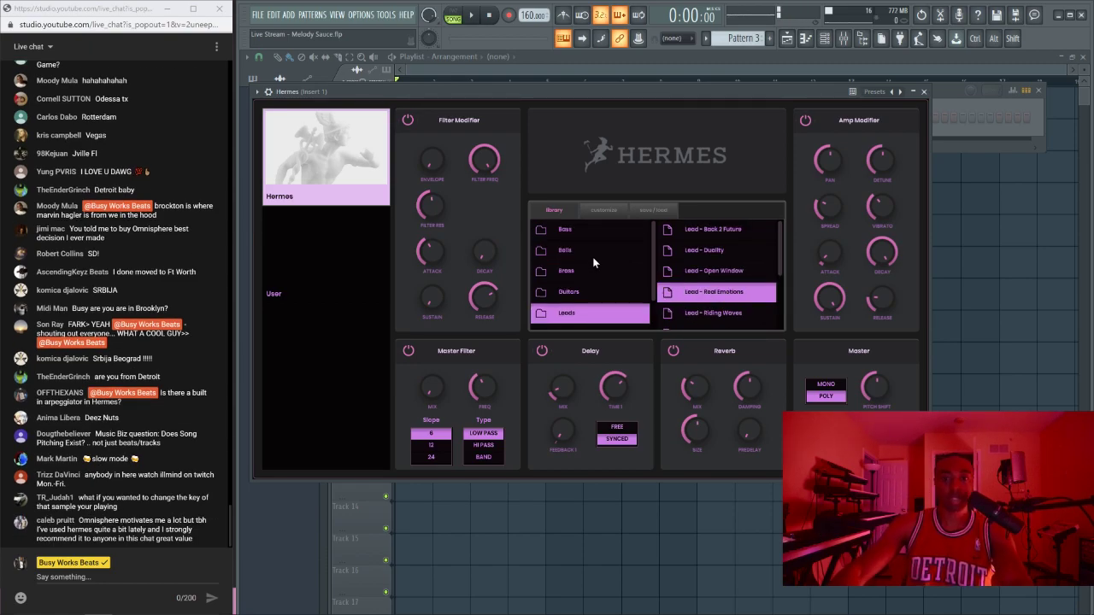
click(580, 248)
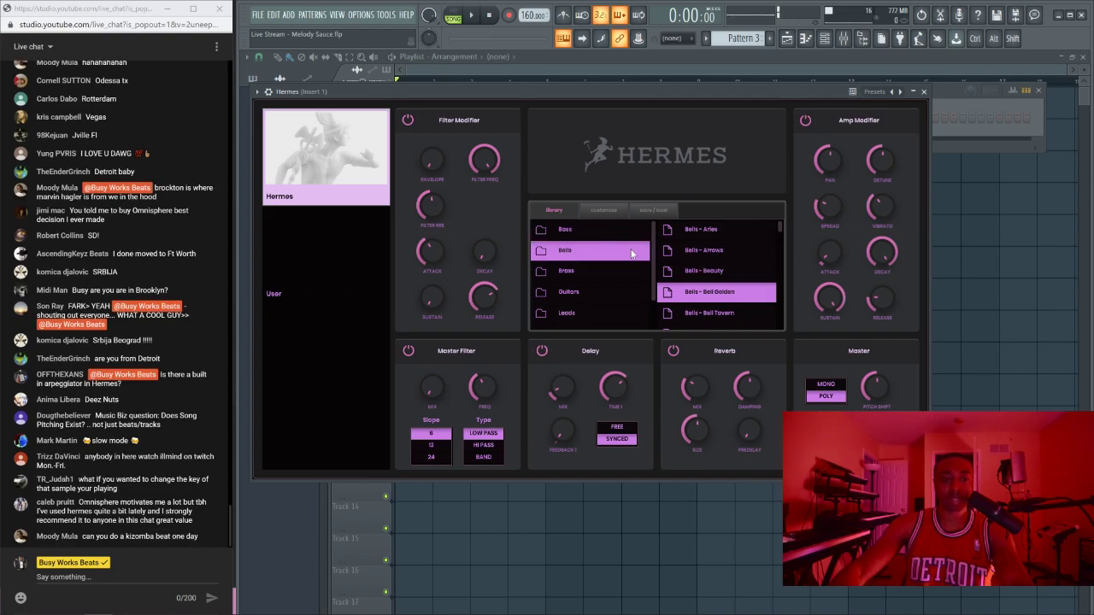
scroll(718, 268, down, 3)
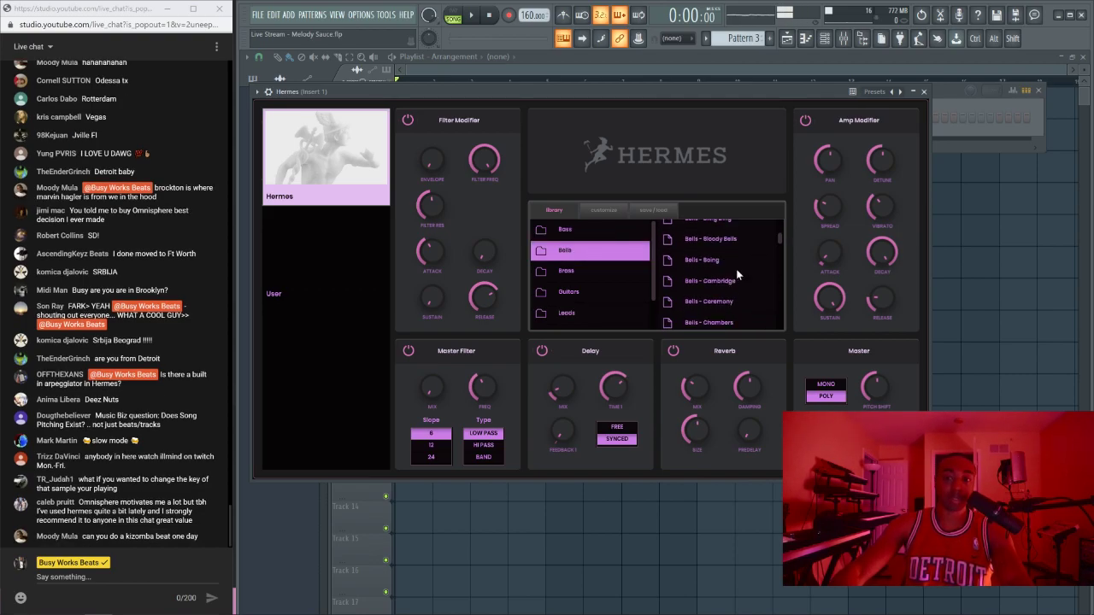
scroll(727, 279, down, 3)
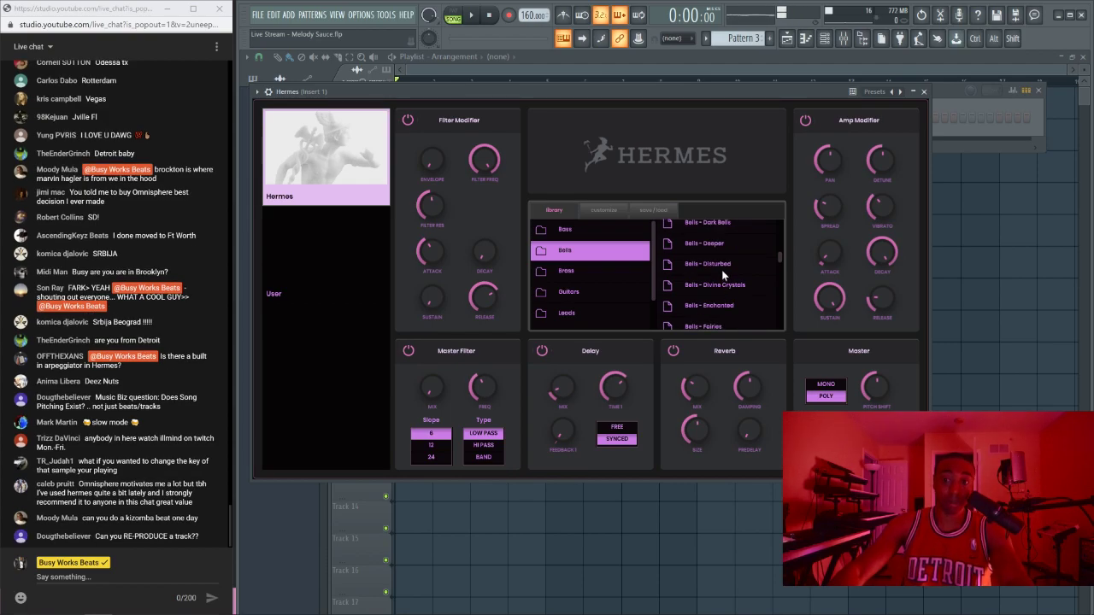
click(718, 264)
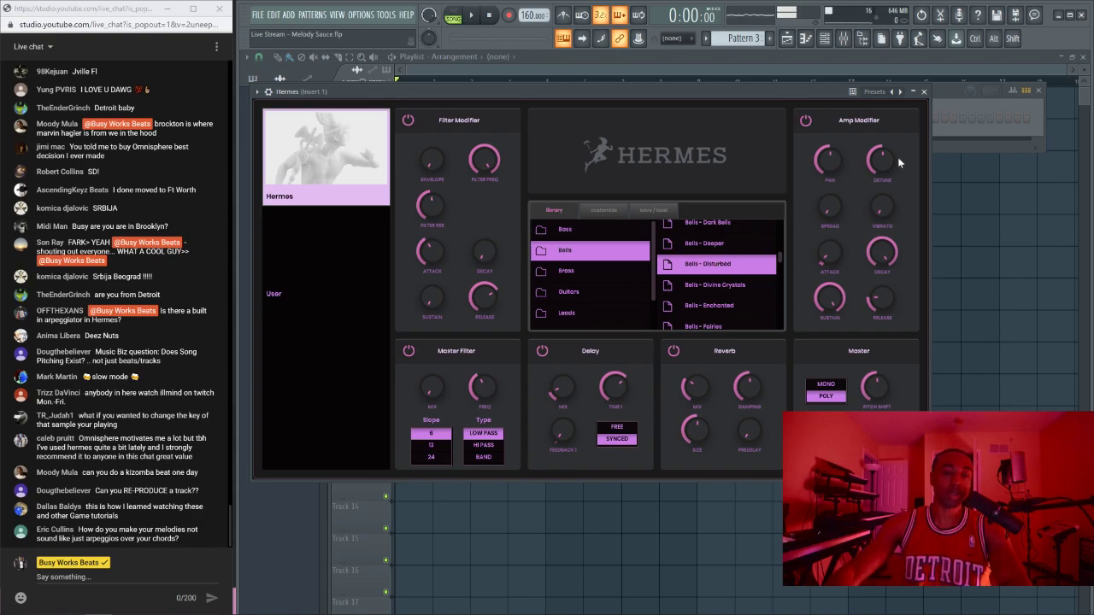
Step: Close Hermes, open its piano roll, and place an A7 note at the start of bar 1
click(923, 92)
right_click(410, 118)
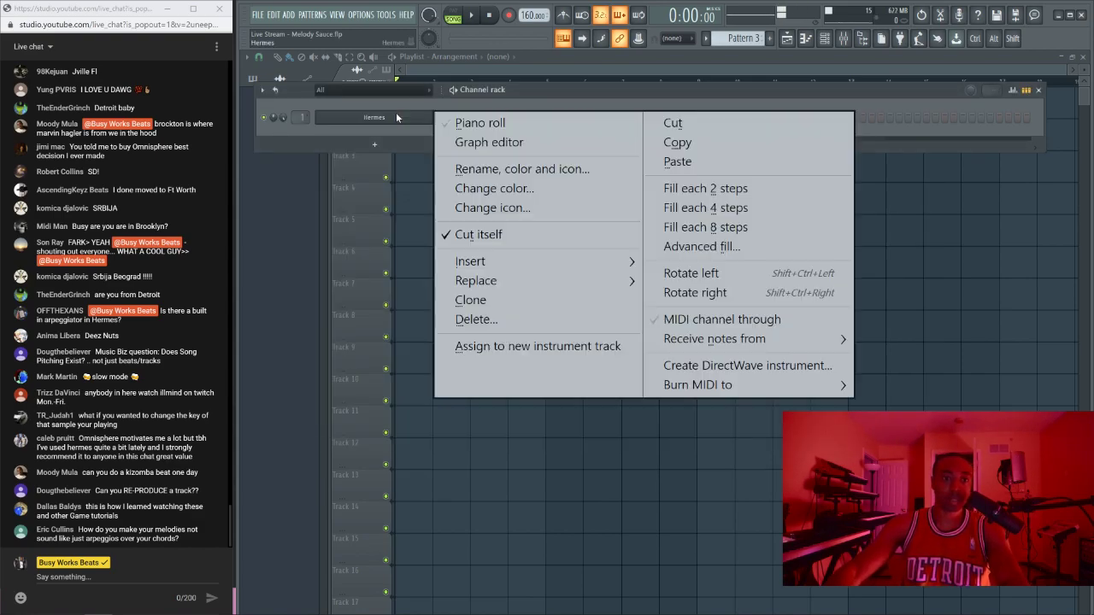
click(465, 122)
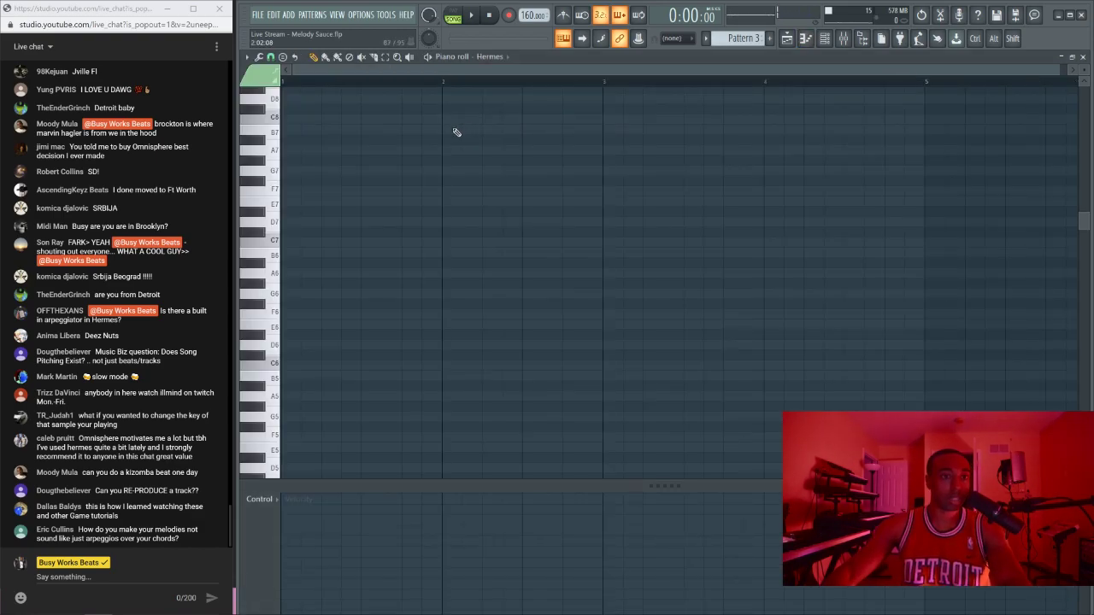
click(267, 150)
click(262, 193)
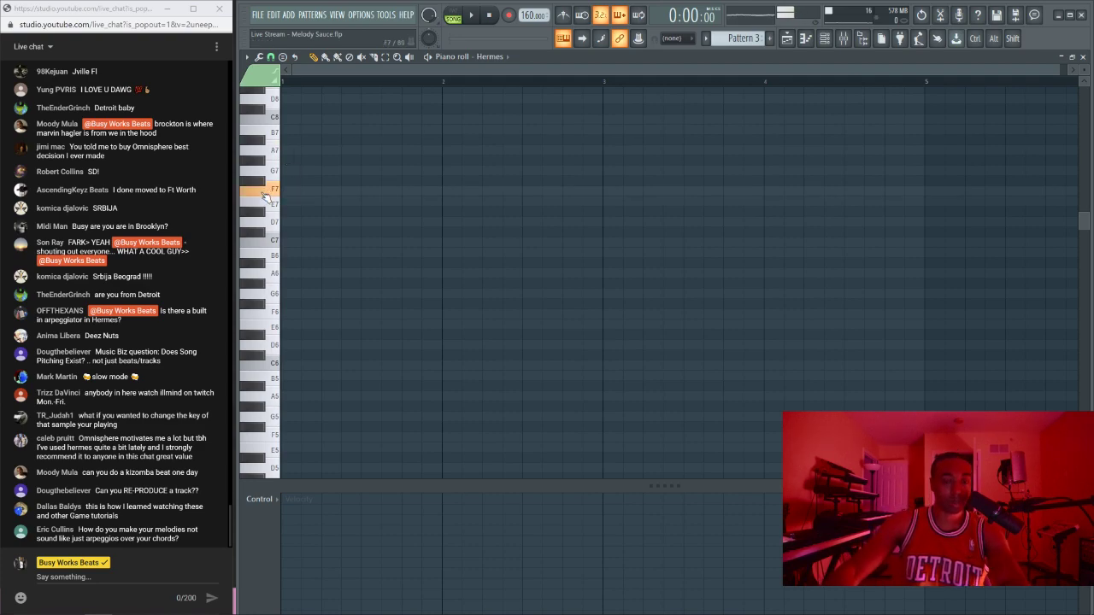
click(290, 151)
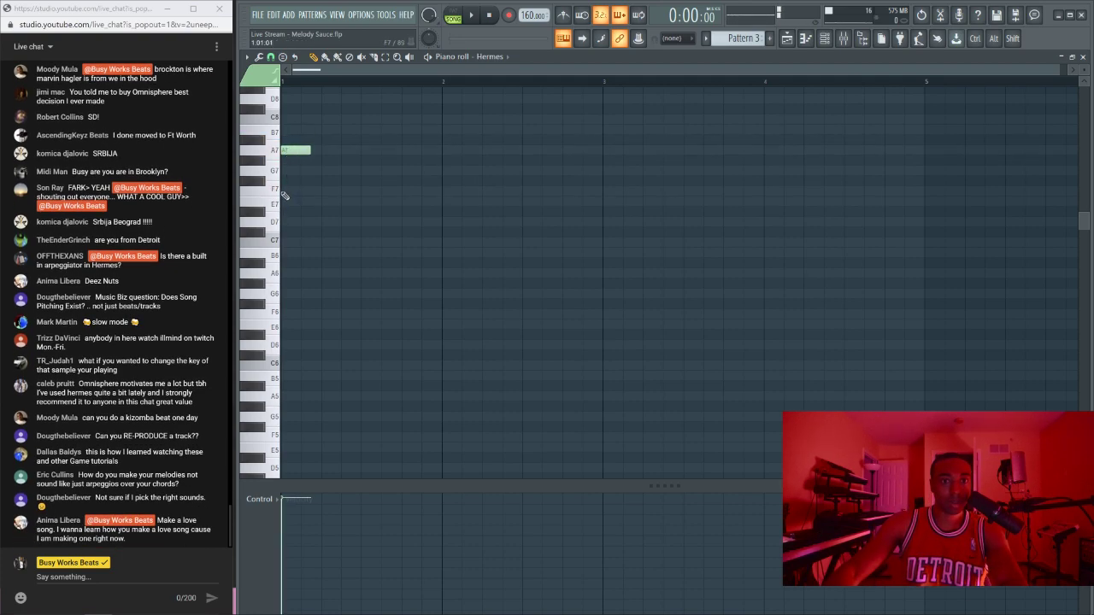
Step: Add an F7 note and a following E7 note after the A7 in bar 1 of the piano roll
click(325, 190)
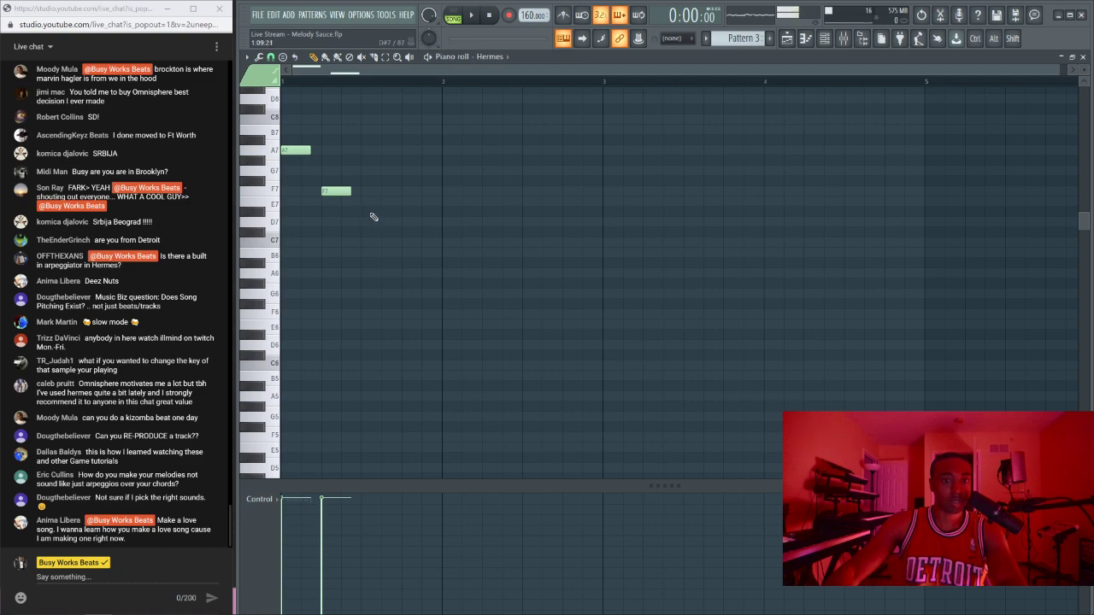
drag(366, 232, 360, 193)
Step: Post the message "GRISELDA or TRAVIS SCOTT??" in the YouTube live chat
click(106, 573)
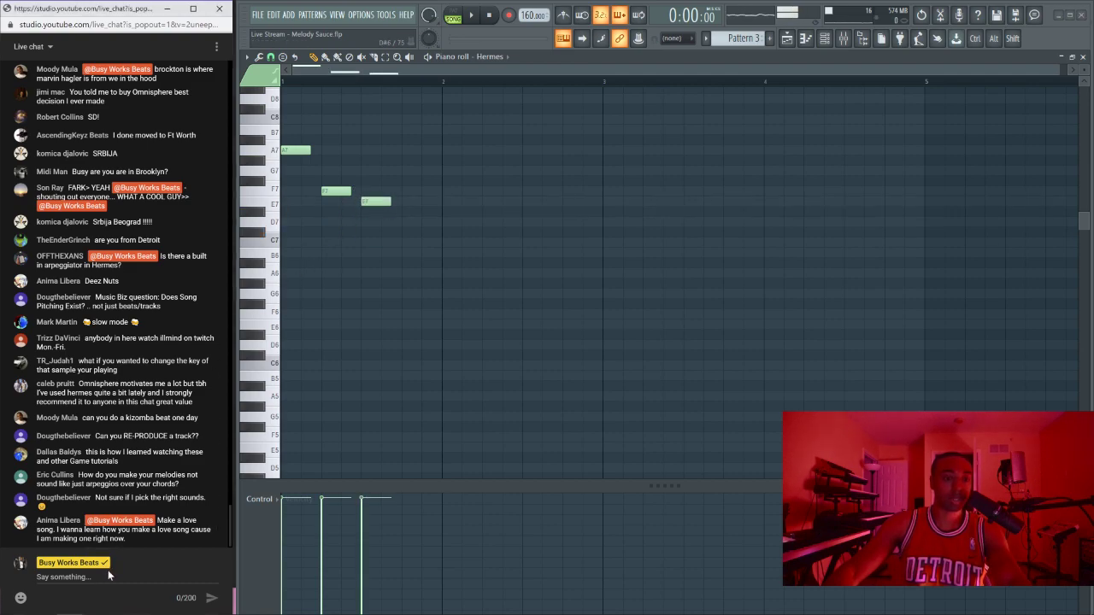
text(GR)
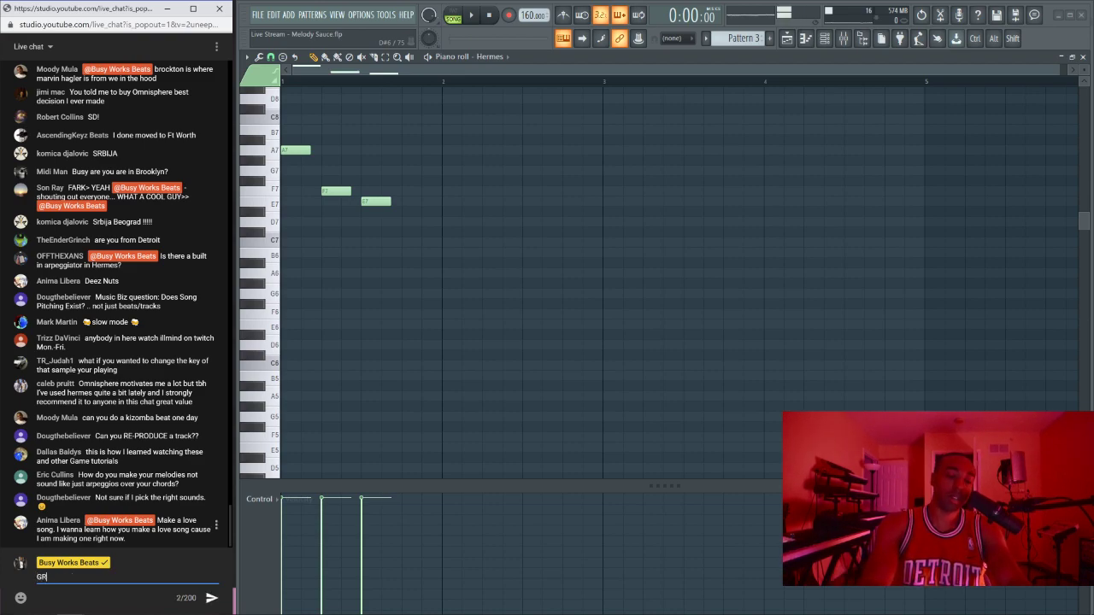
text(ISELDA )
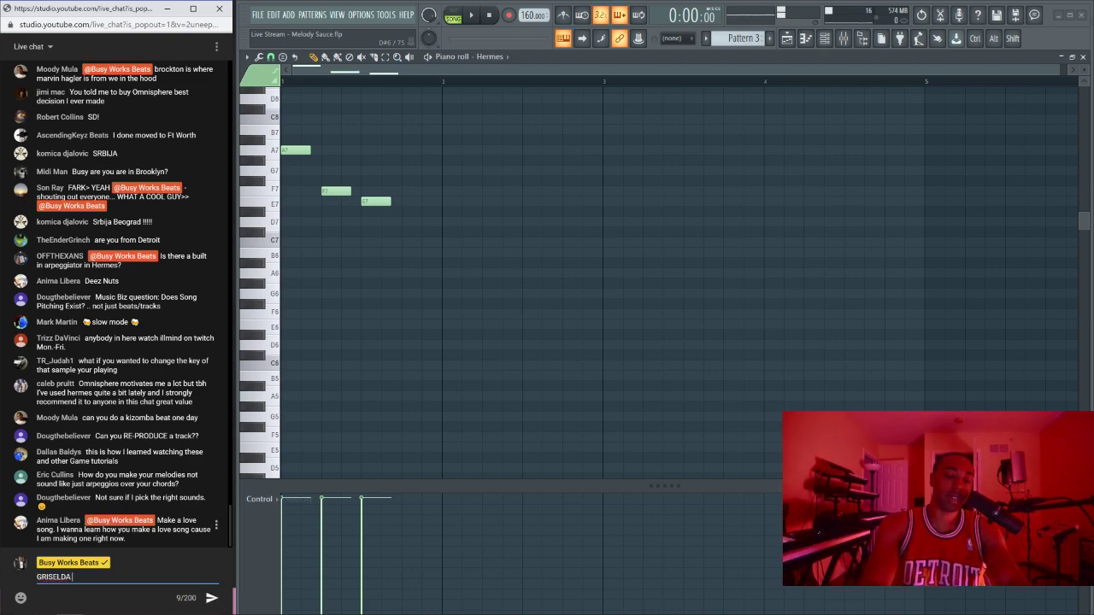
text(or TRAV)
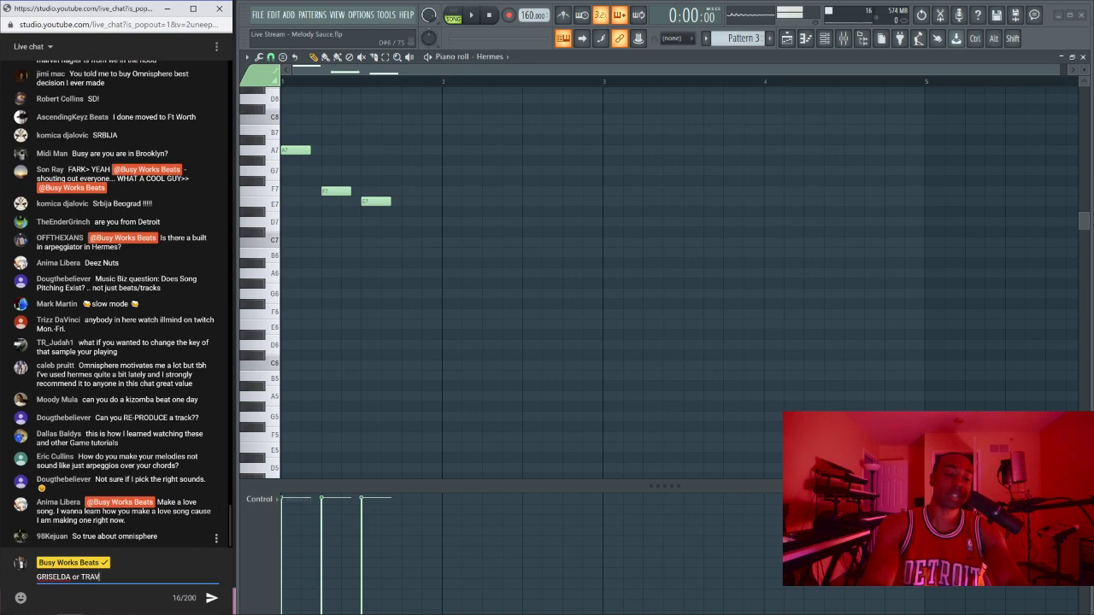
text(IS SCOTT??)
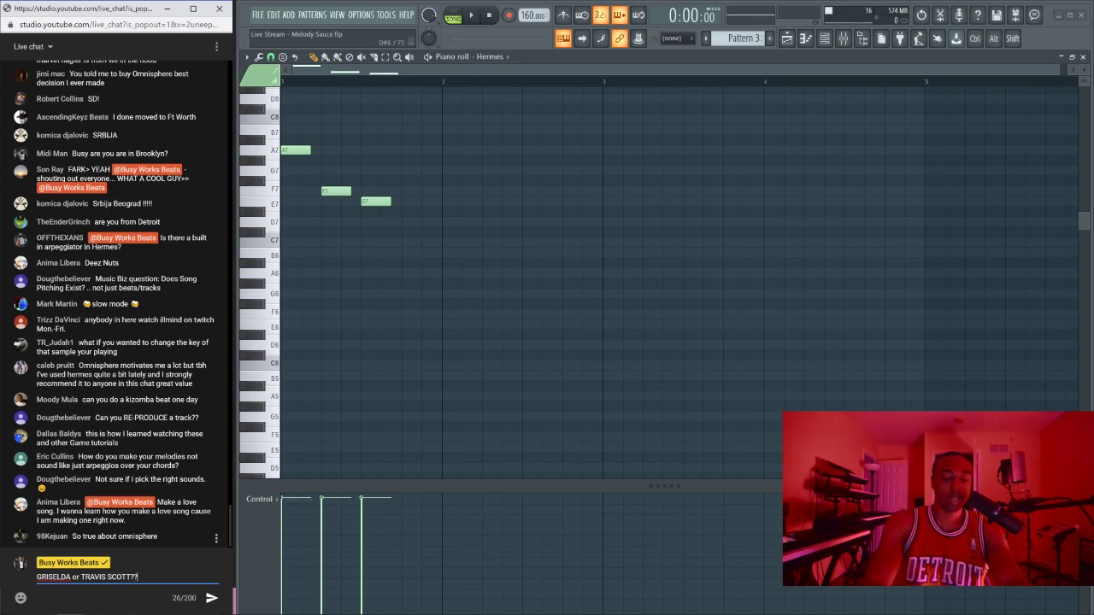
key(Return)
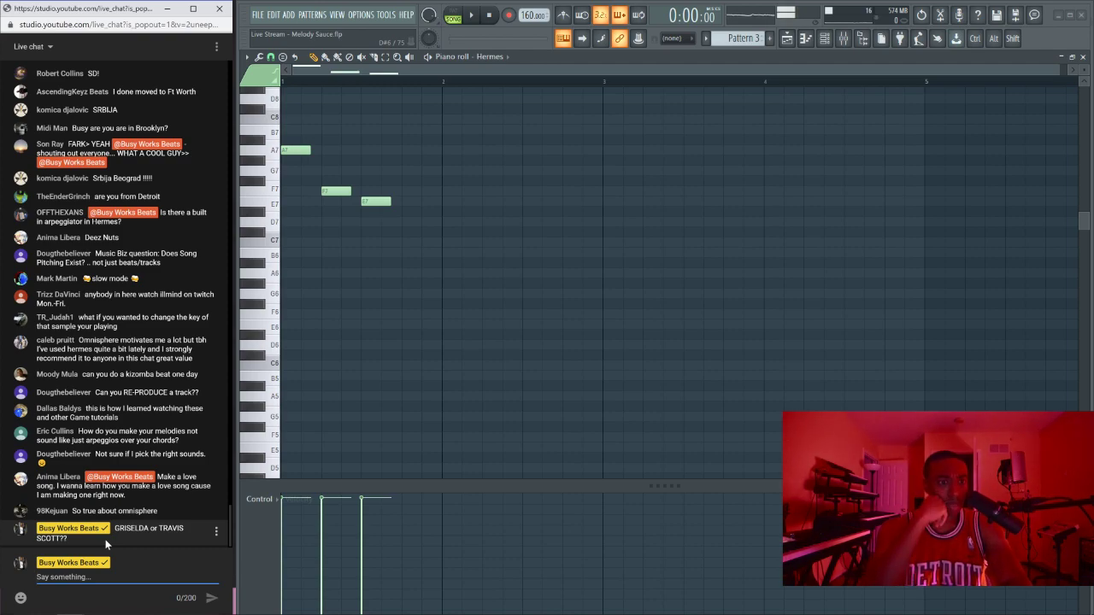
Step: Check the YouTube Studio live streaming dashboard, then minimize it to return to the piano roll
mouse_move(68, 605)
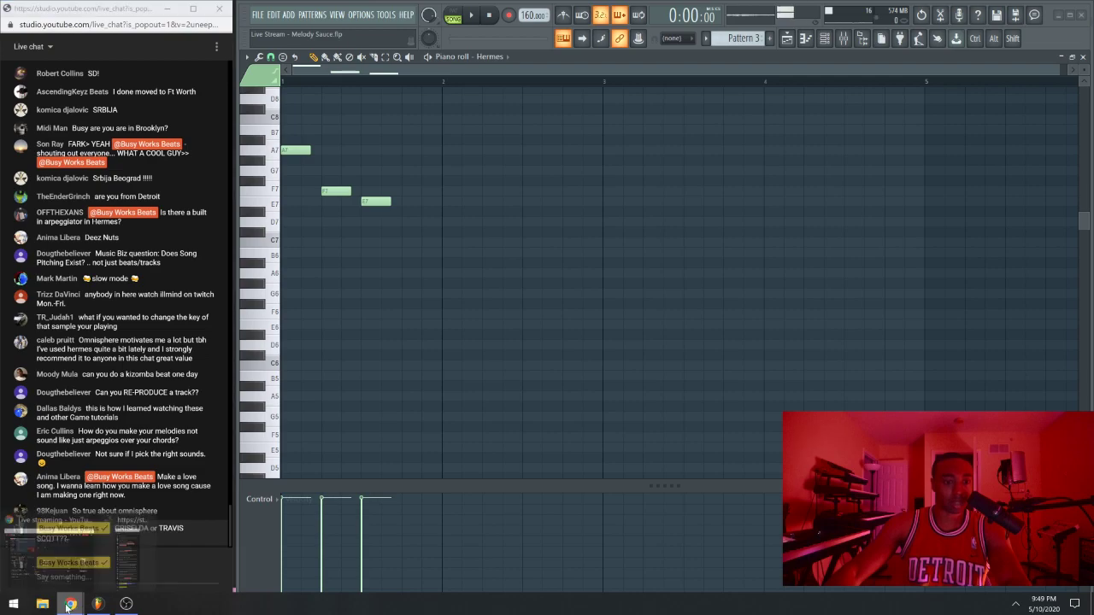
click(56, 552)
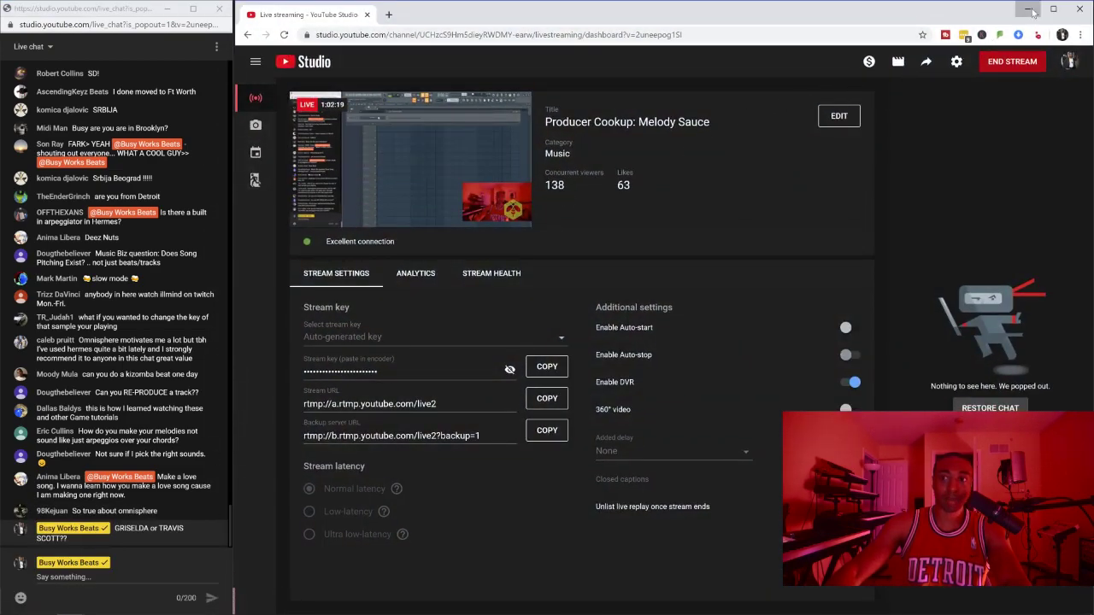
click(1031, 10)
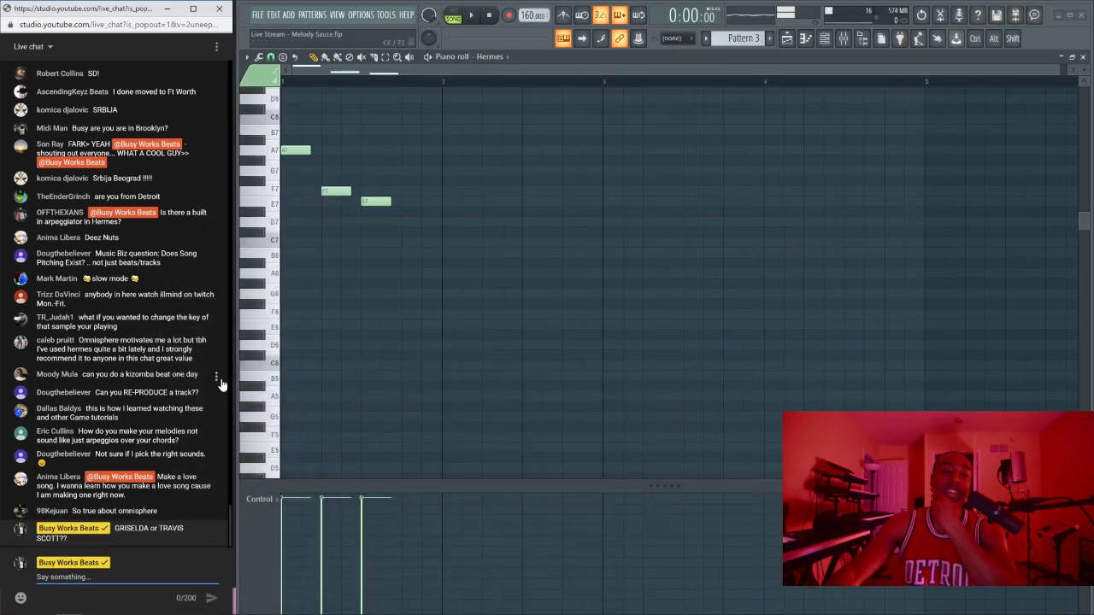
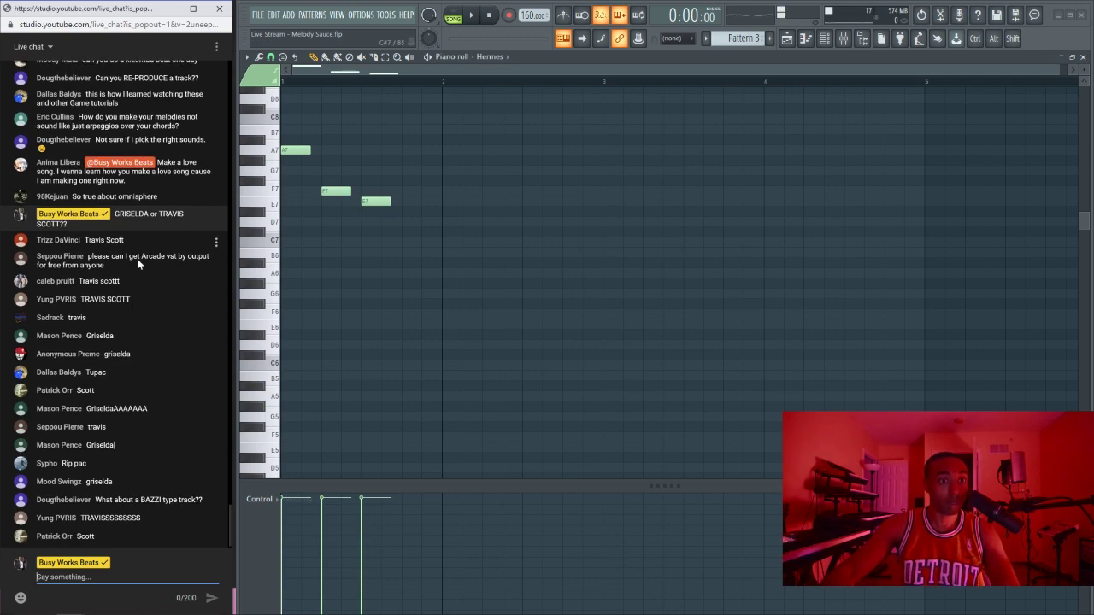
Step: Read through the viewers' replies to the Griselda or Travis Scott question in the live chat
scroll(138, 265, up, 3)
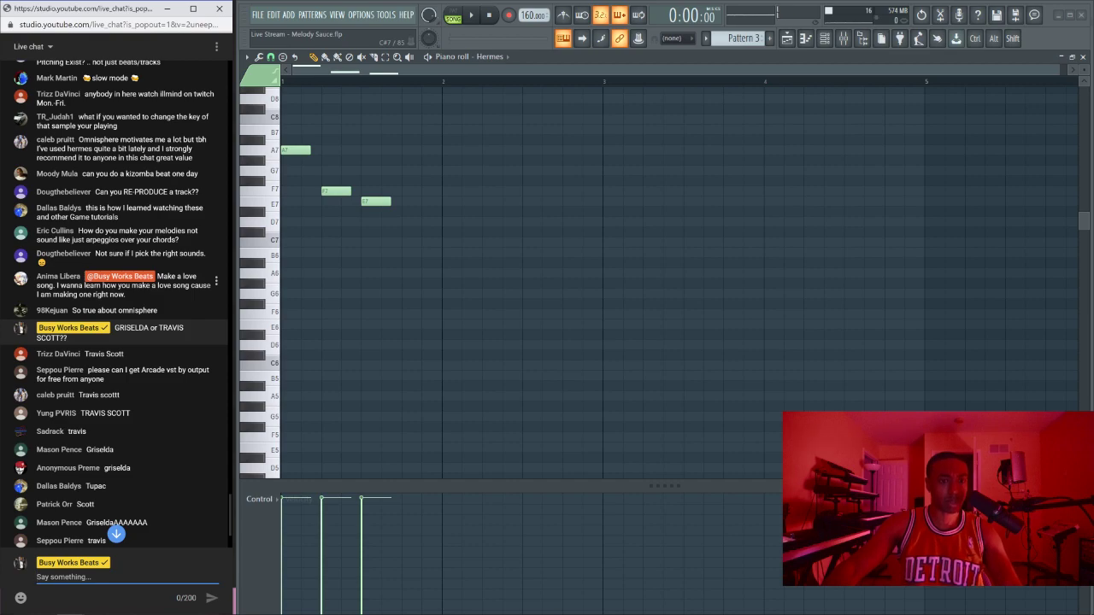
scroll(179, 283, down, 5)
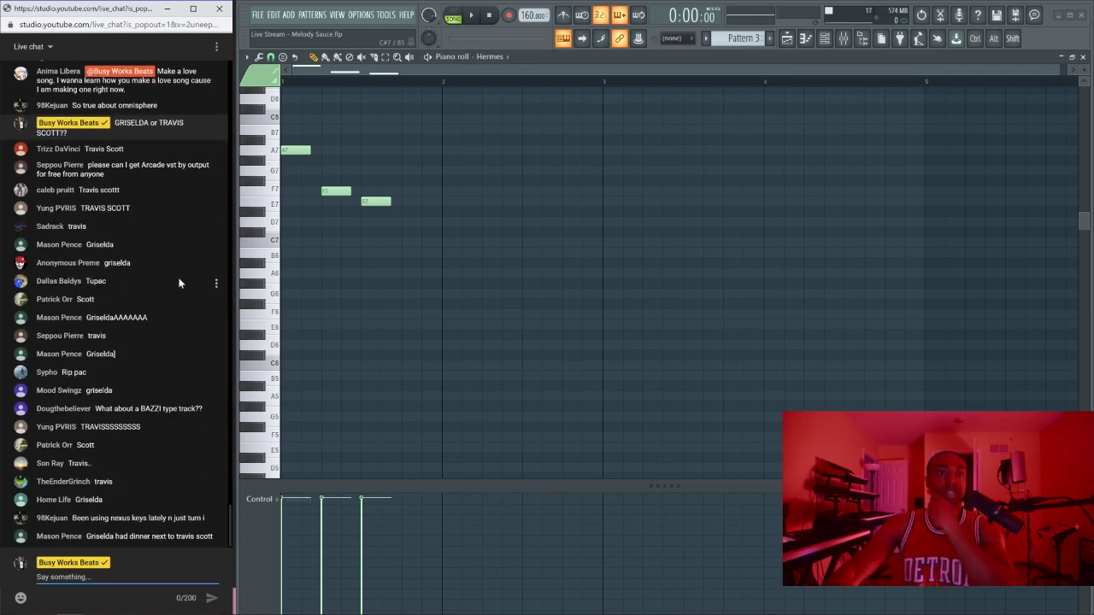
scroll(180, 283, up, 1)
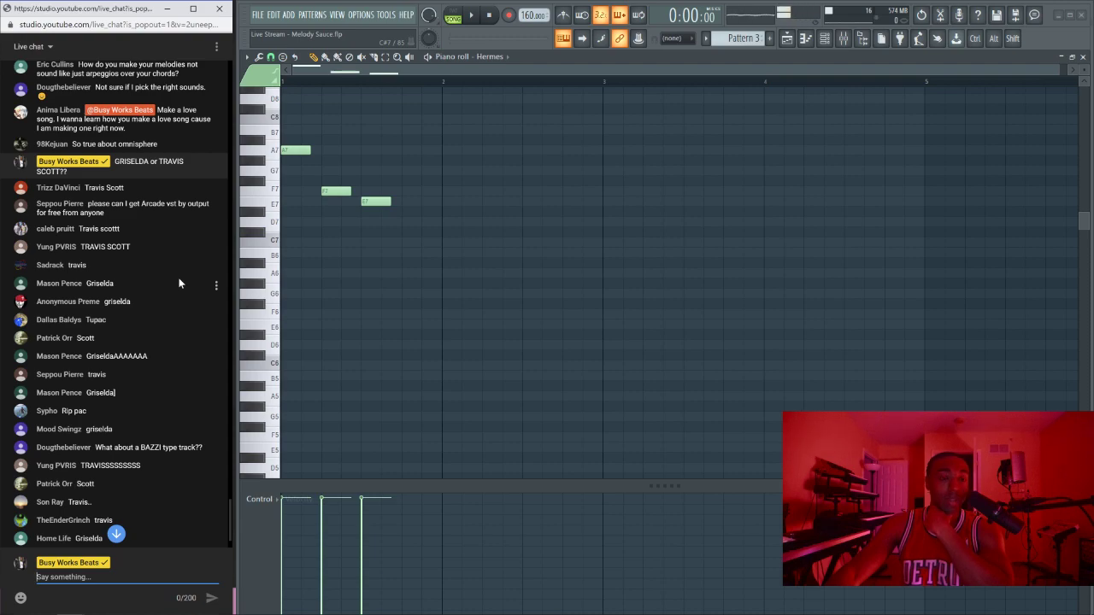
scroll(179, 283, up, 3)
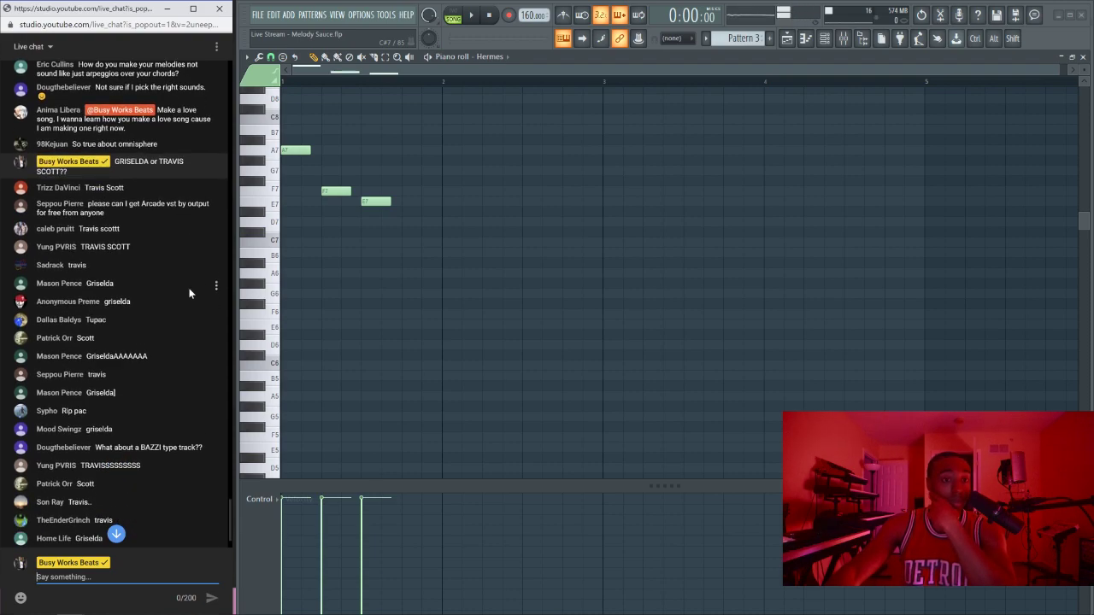
scroll(190, 293, down, 3)
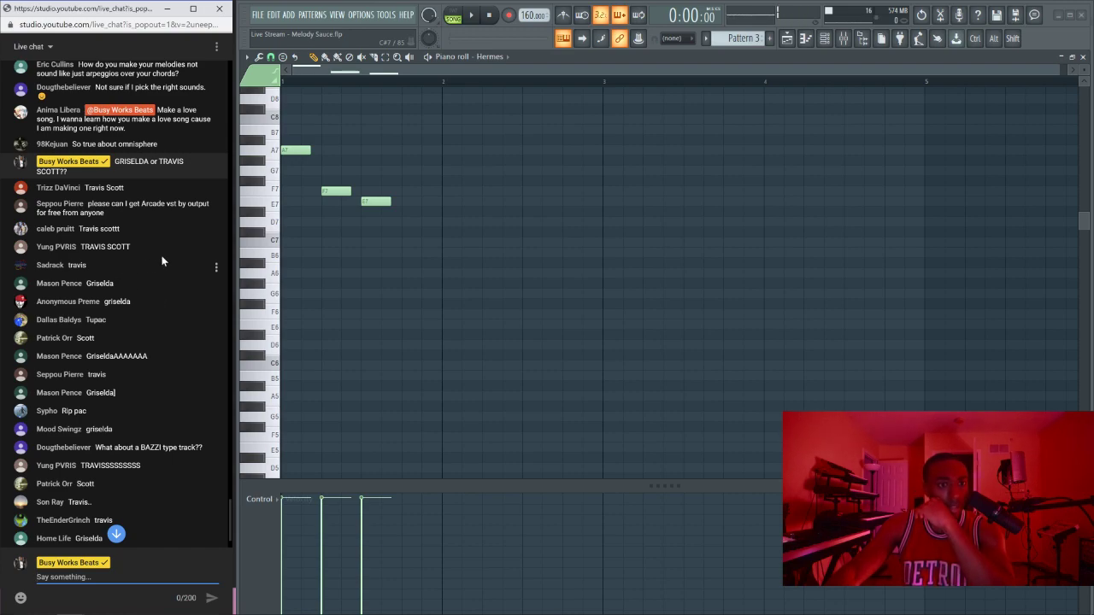
scroll(161, 261, down, 3)
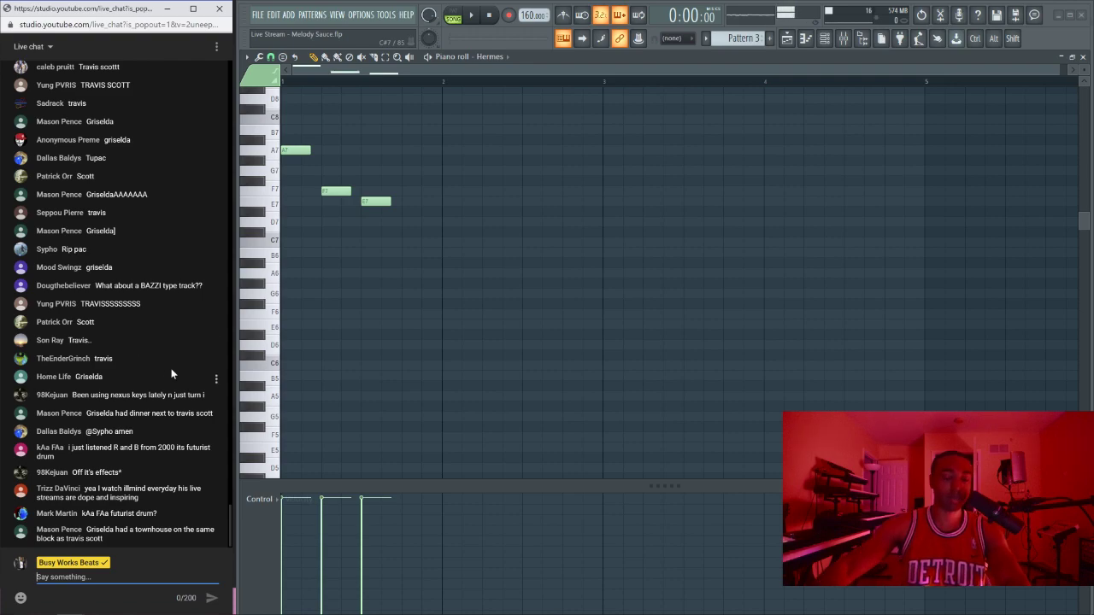
scroll(171, 369, up, 2)
scroll(169, 367, up, 1)
scroll(169, 366, down, 2)
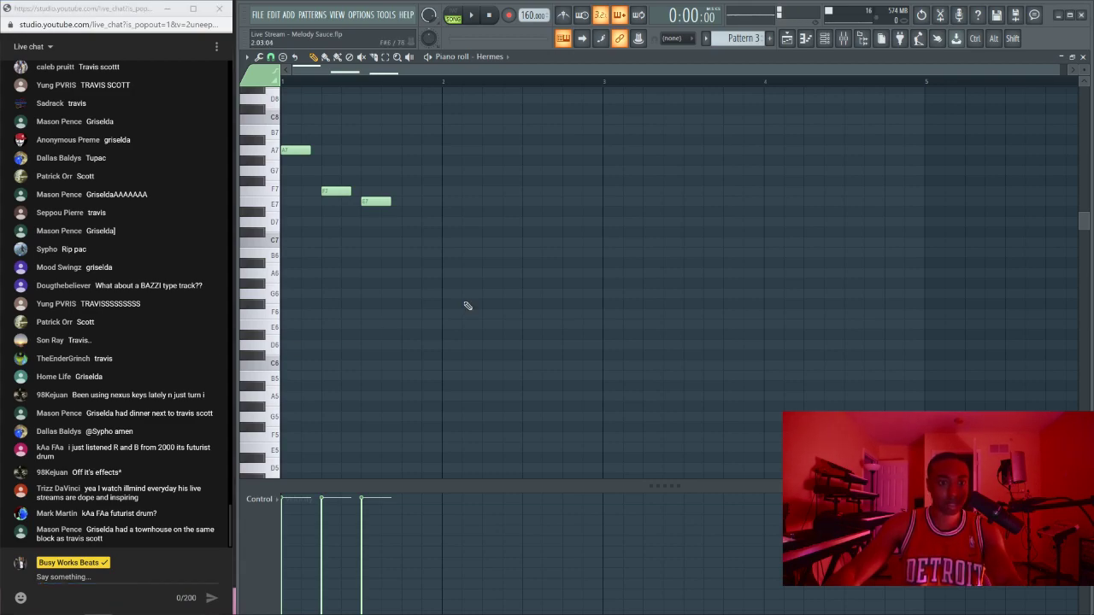
Step: Delete the A7, F7 and E7 notes from bar 1 of the Hermes piano roll
key(ctrl+a)
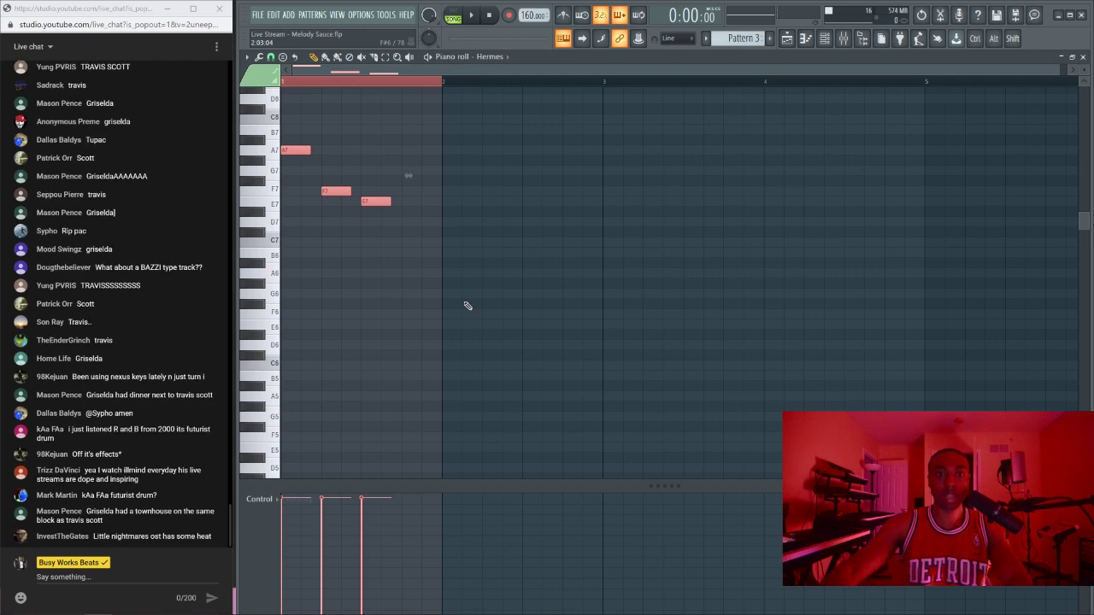
right_click(430, 253)
right_click(376, 202)
right_click(336, 191)
right_click(299, 151)
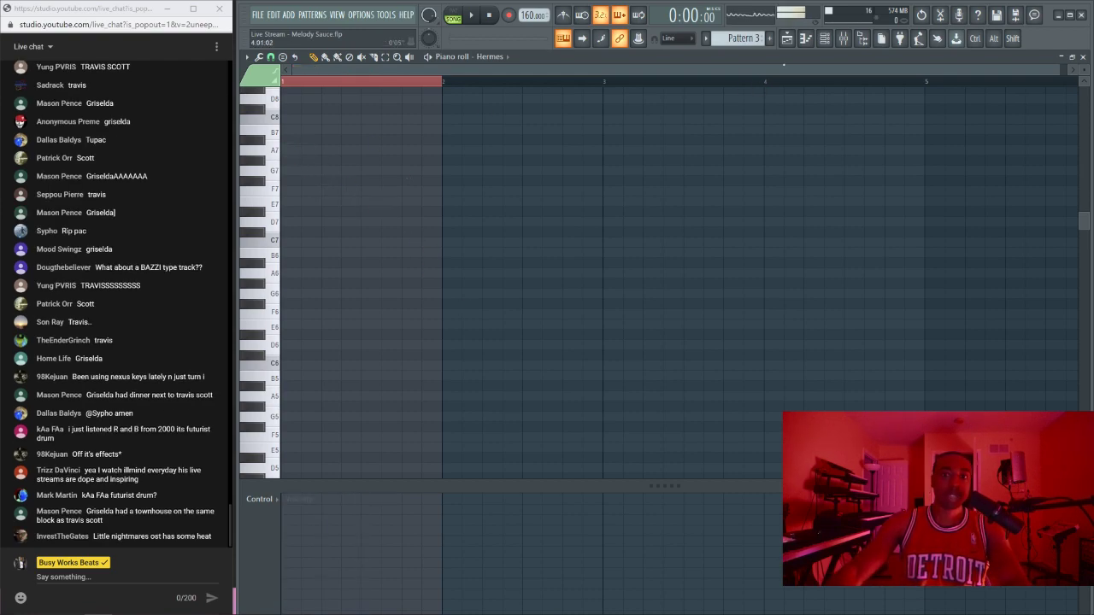
Step: Bring up the Hermes instrument from the channel rack to view it, then return to the piano roll
click(825, 38)
click(408, 119)
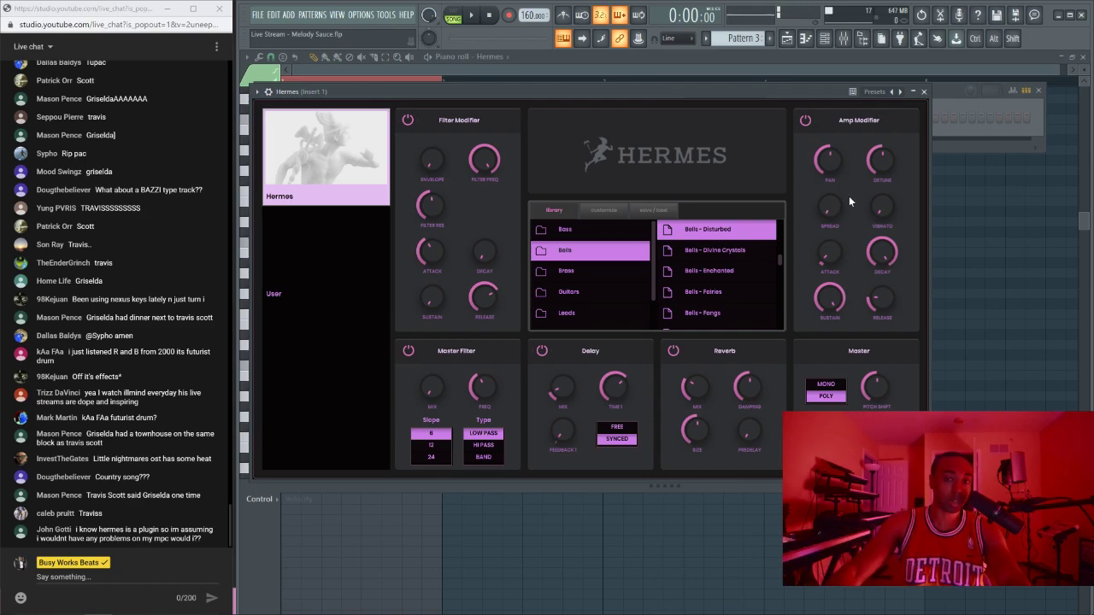
click(954, 242)
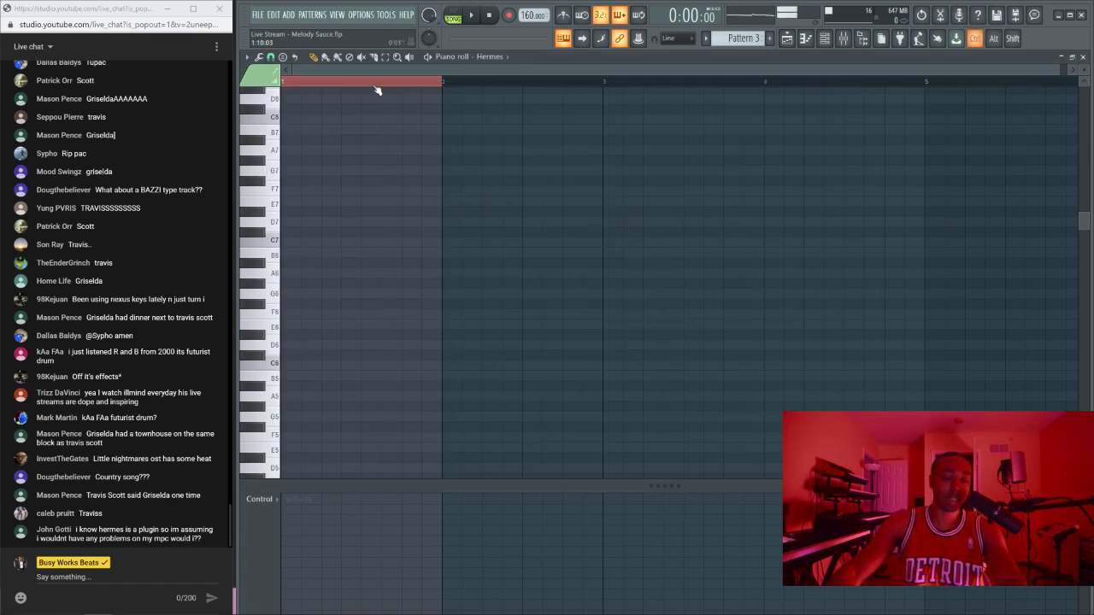
Step: Clear the bar 1 time selection, place a G6 note at its start, and audition the keys around E5
key(ctrl+d)
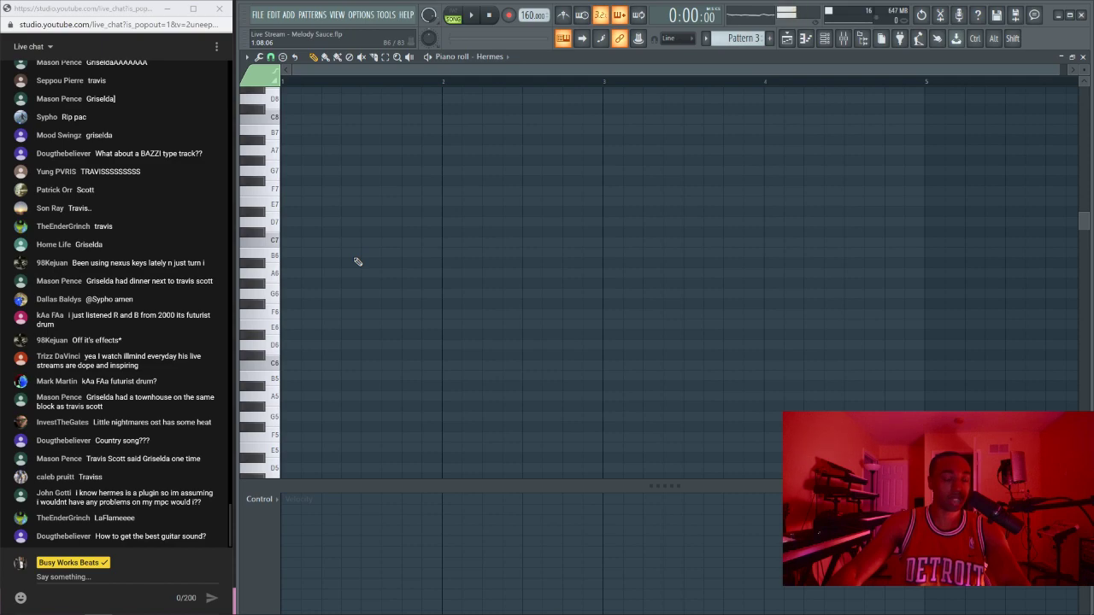
click(289, 294)
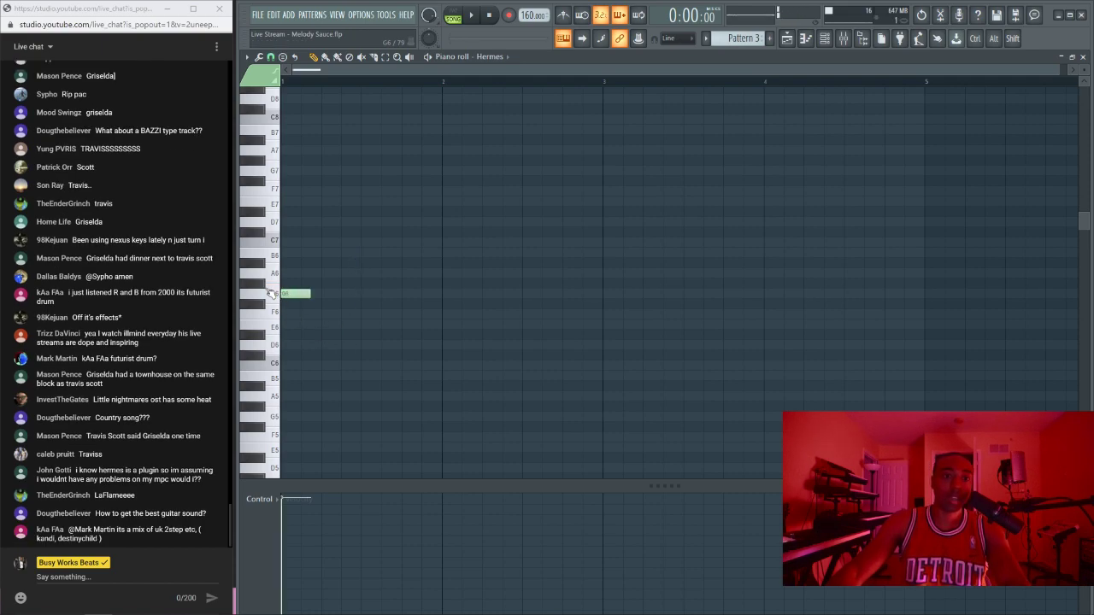
scroll(272, 296, down, 4)
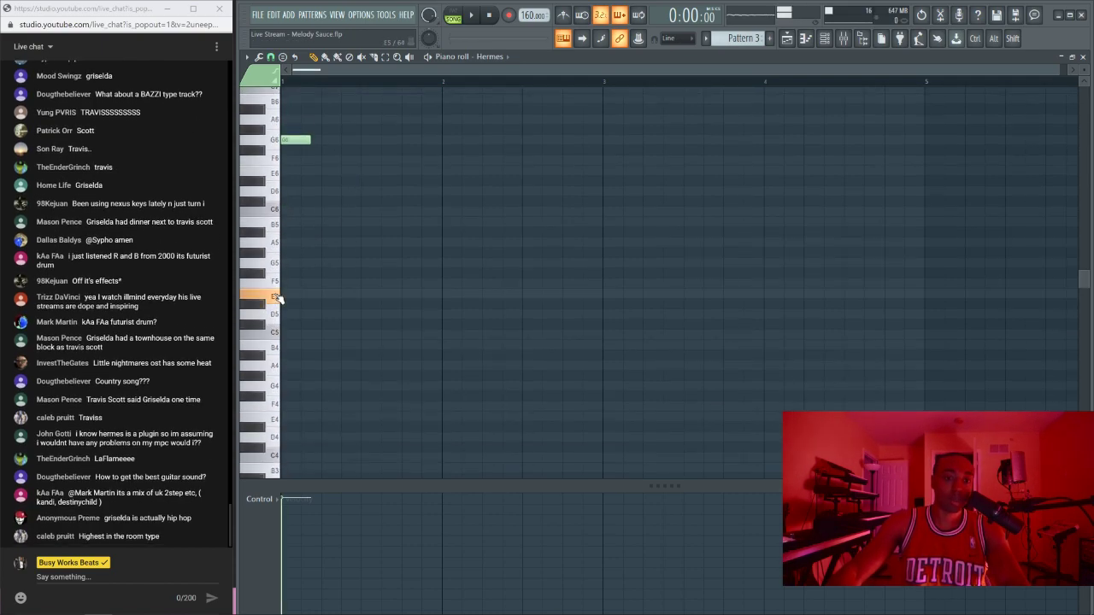
drag(275, 295, 271, 265)
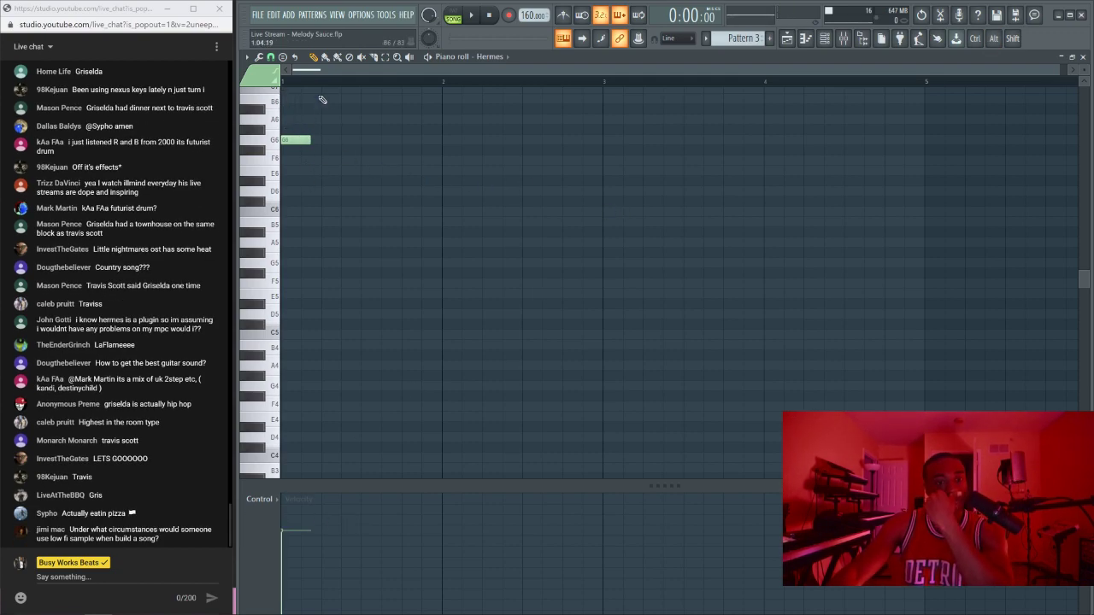
Step: Stamp the Minor Natural (Aeolian) scale from C5 on beat 2 of bar 2, removing the stray single C6 note
click(285, 58)
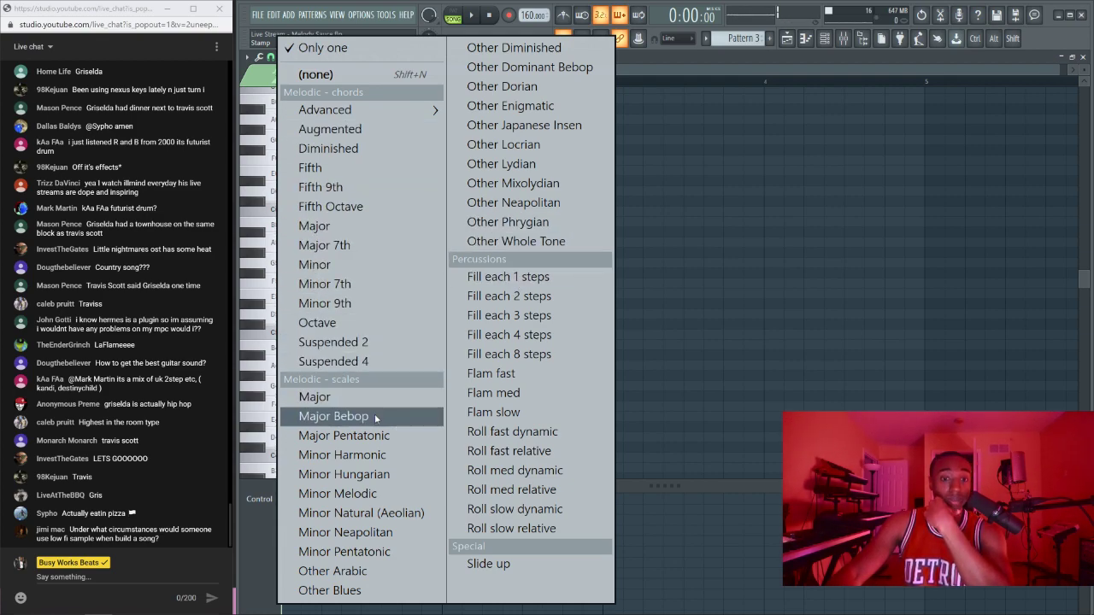
click(381, 511)
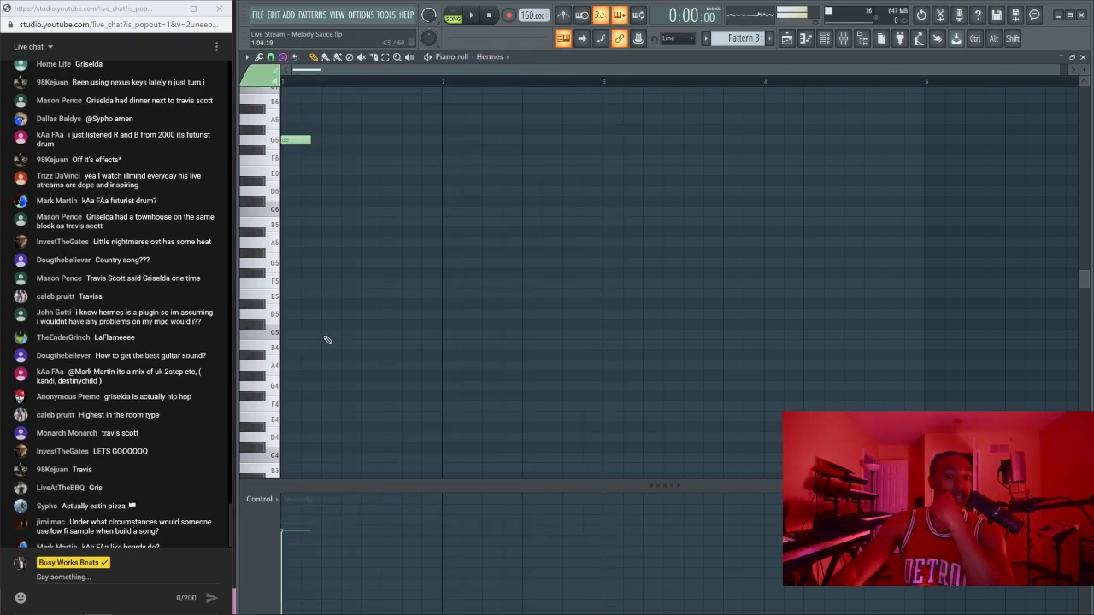
click(484, 335)
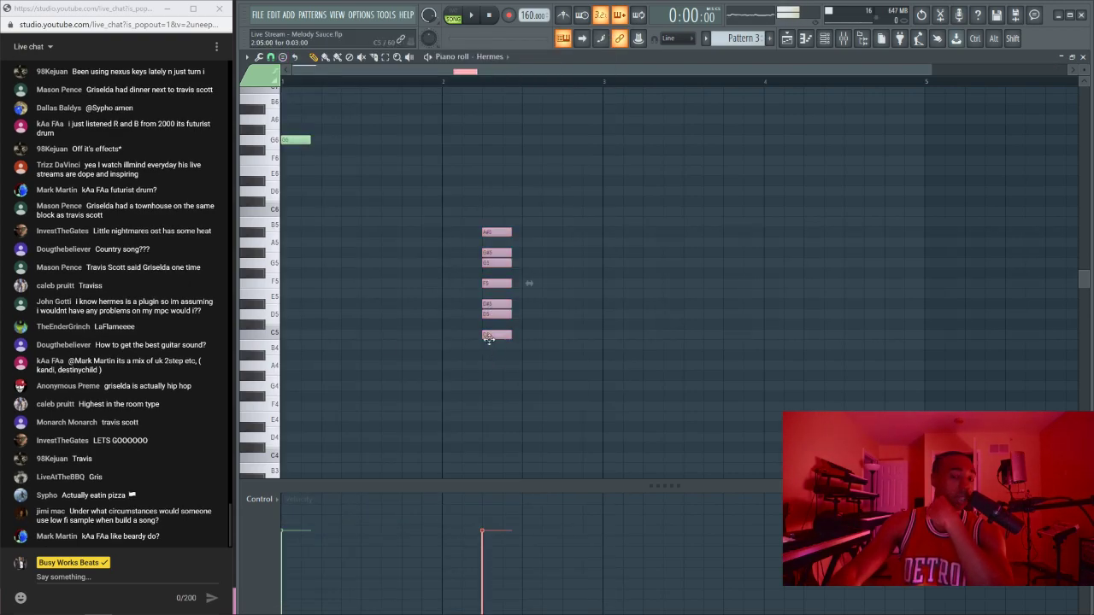
click(489, 211)
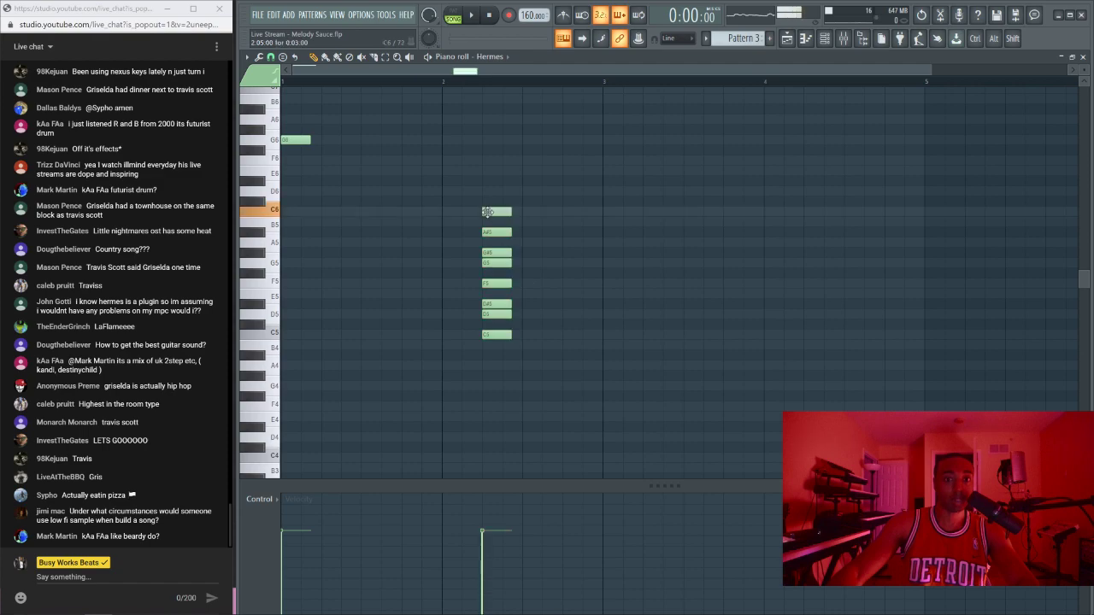
right_click(503, 207)
Step: Stamp a second Minor Natural (Aeolian) scale from C6, directly above the first one in bar 2
click(271, 57)
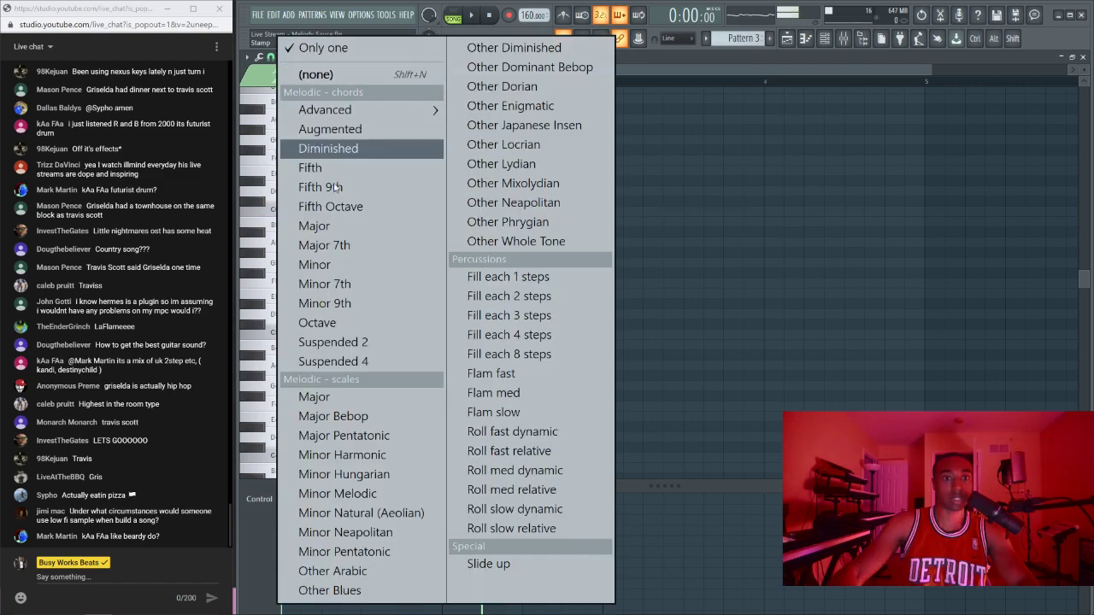
click(389, 513)
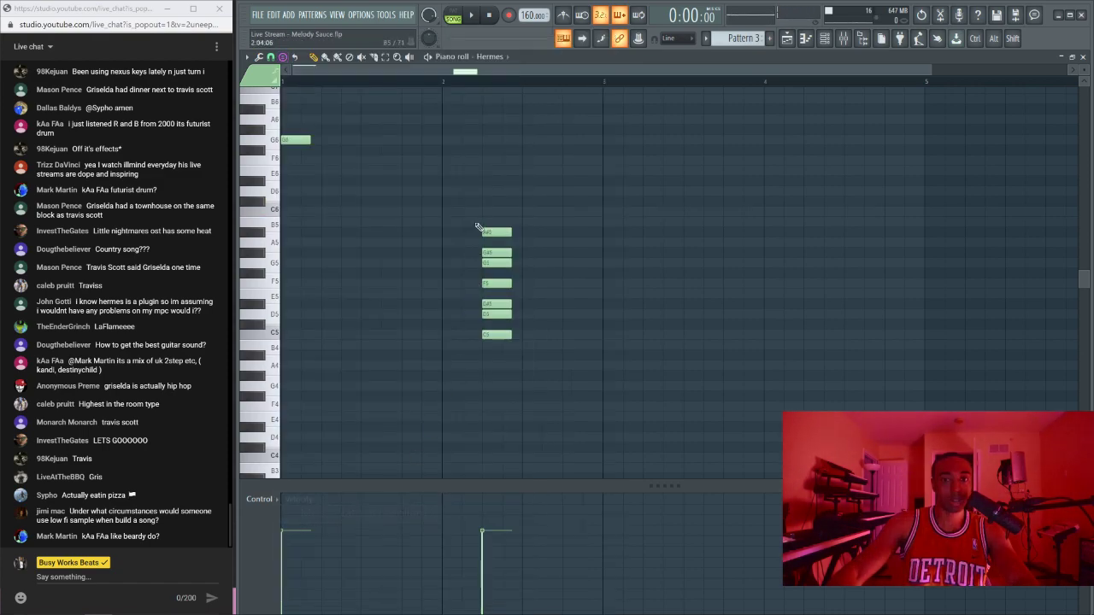
click(487, 211)
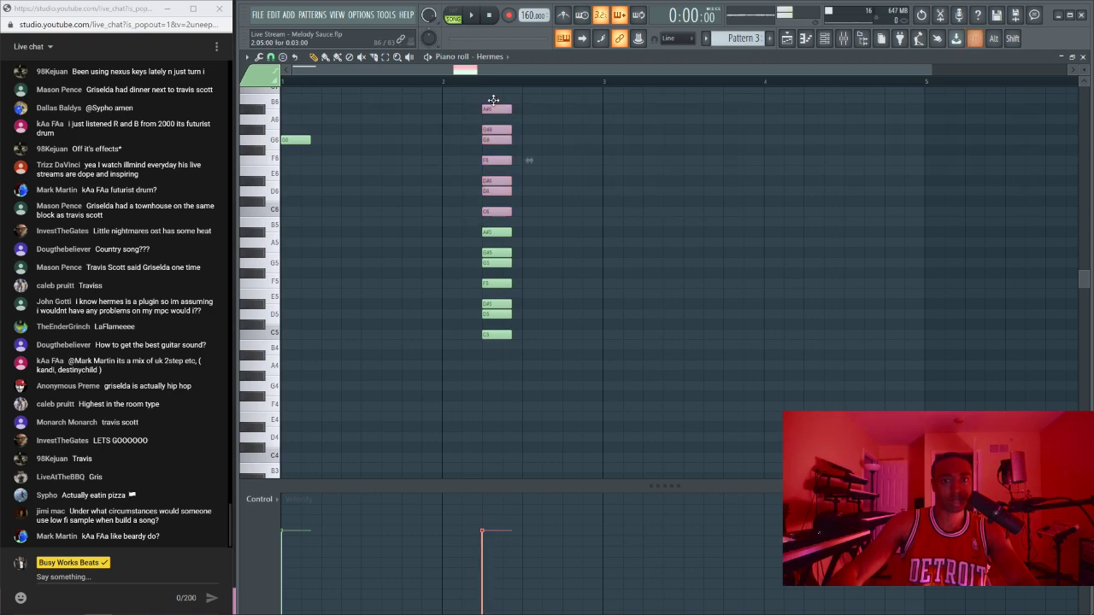
Step: Select all notes of both stamped scales and lengthen them to almost the end of bar 2
drag(494, 96, 517, 381)
key(alt)
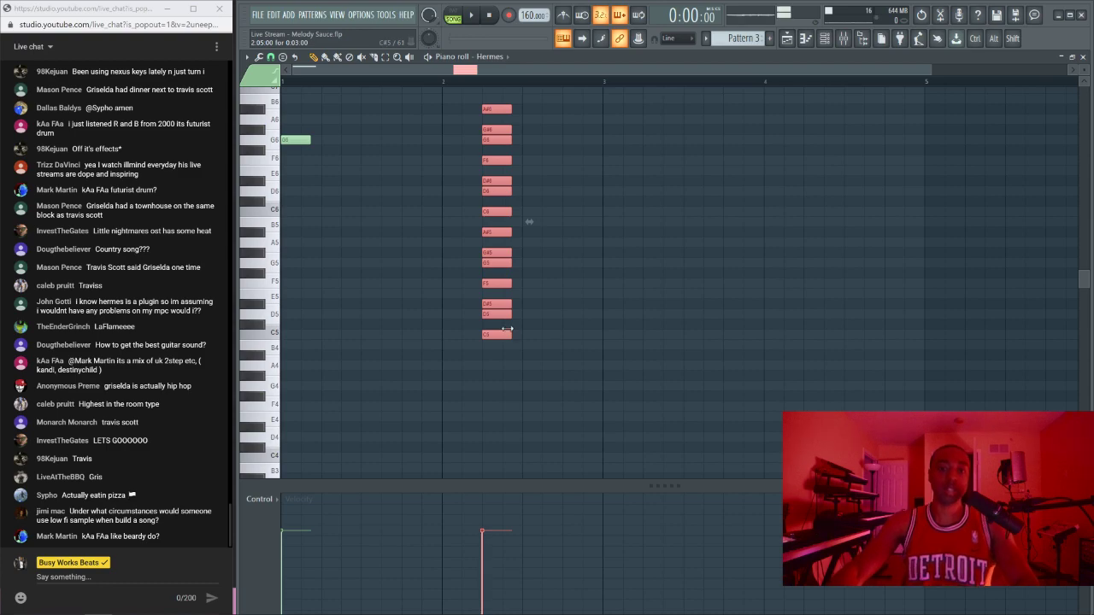
drag(530, 352, 582, 353)
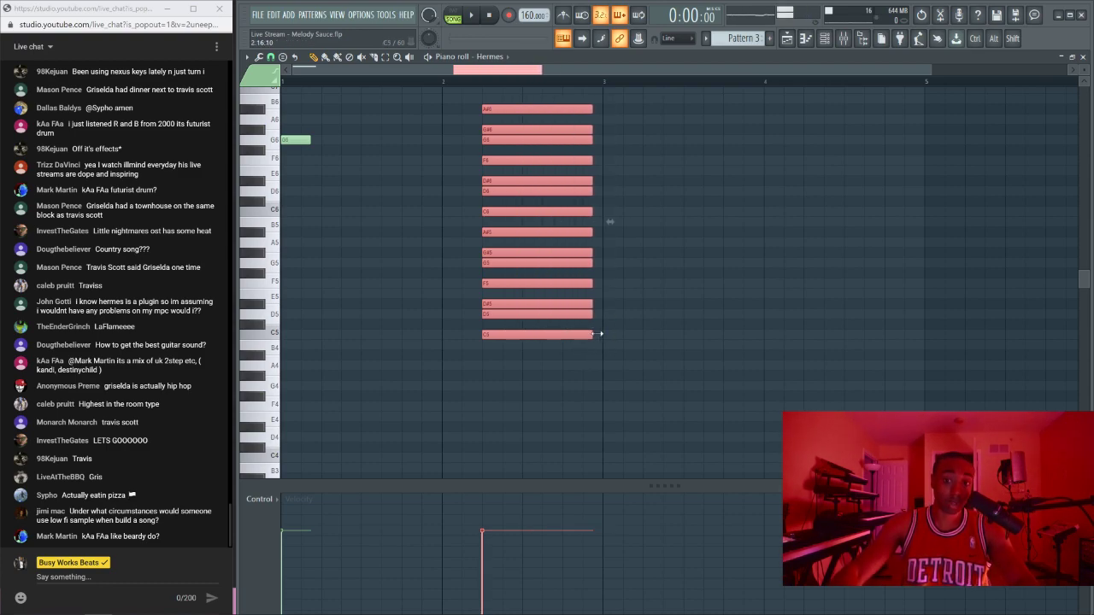
Step: Lengthen the stamped scale notes past bar 3, then slice off the excess so they end exactly at the bar 3 line
drag(600, 332, 619, 333)
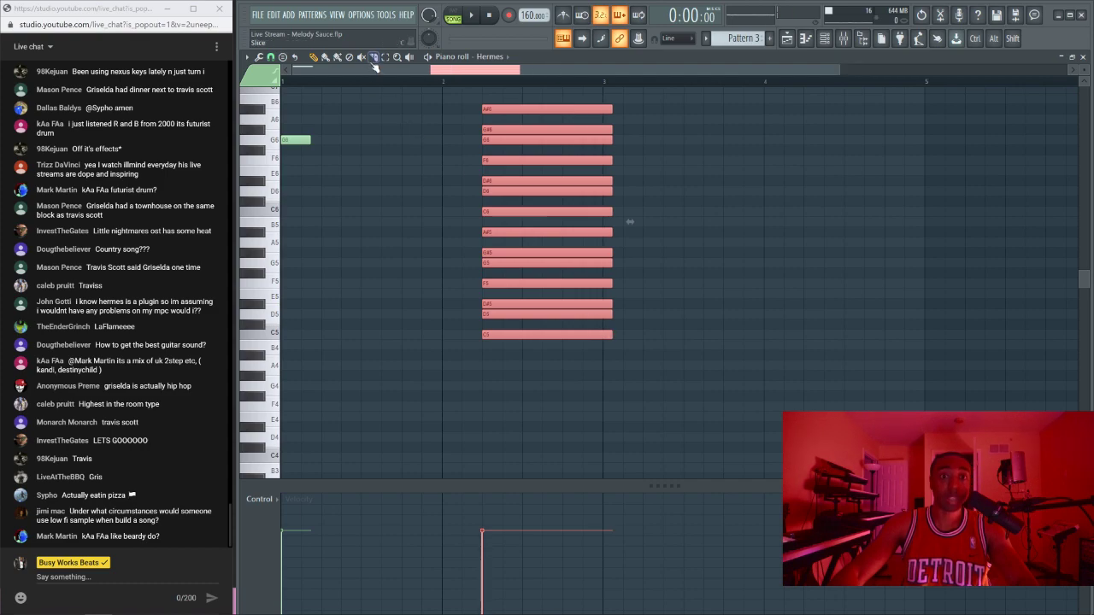
mouse_move(603, 91)
mouse_down()
mouse_move(644, 378)
mouse_move(609, 384)
mouse_up()
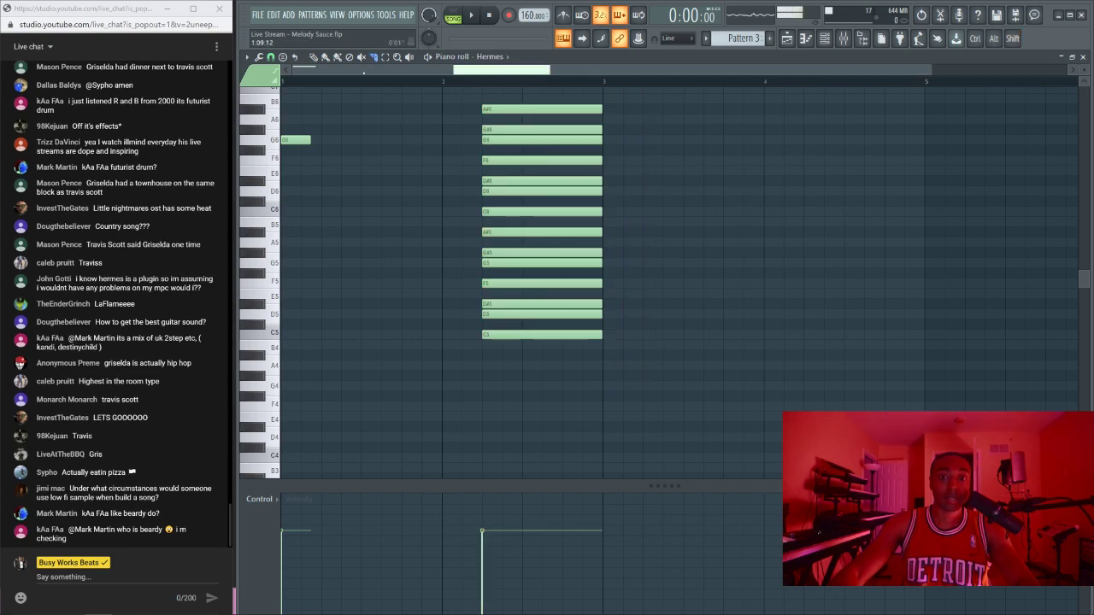
click(314, 58)
Step: Select the whole stack of scale notes and move it to the start of bar 4
drag(523, 419, 539, 116)
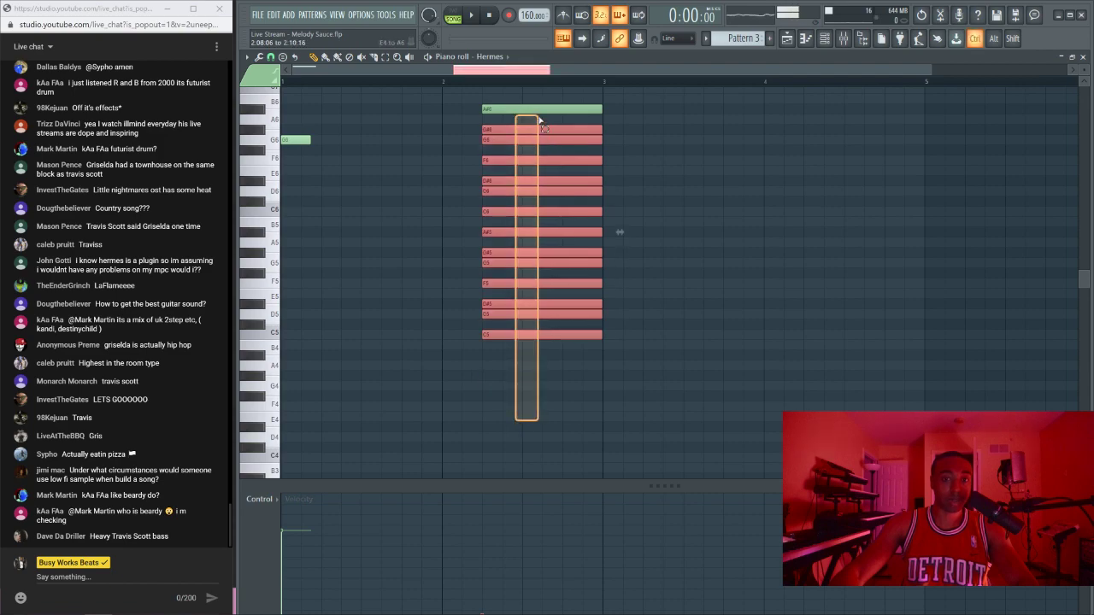
drag(513, 333, 794, 337)
click(615, 342)
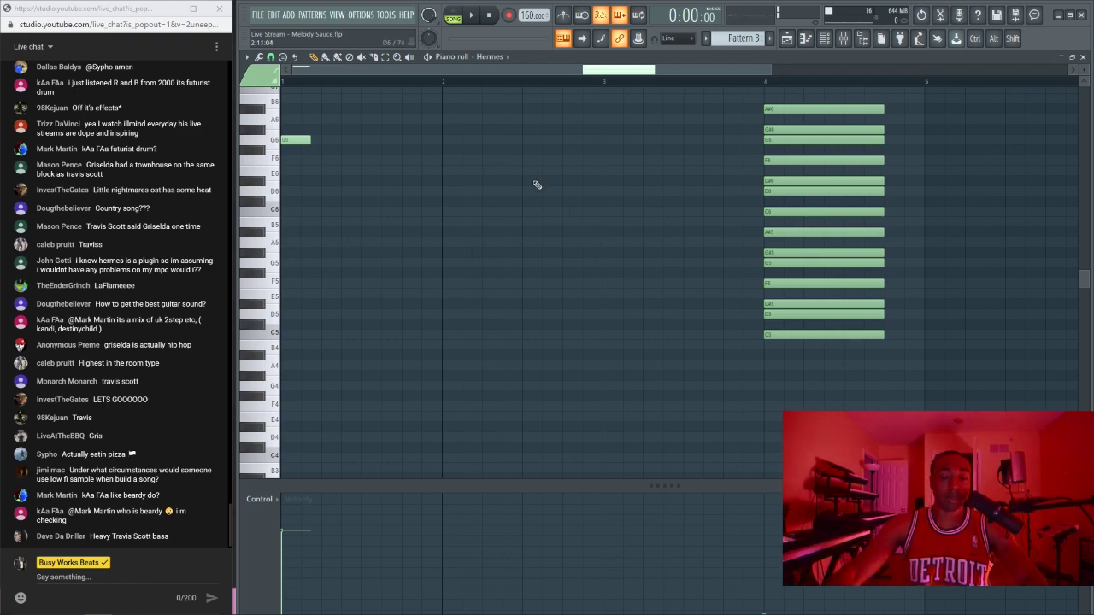
Step: Move the G6 note down to C6 at the start of bar 1 and switch playback to pattern mode
drag(466, 156, 273, 210)
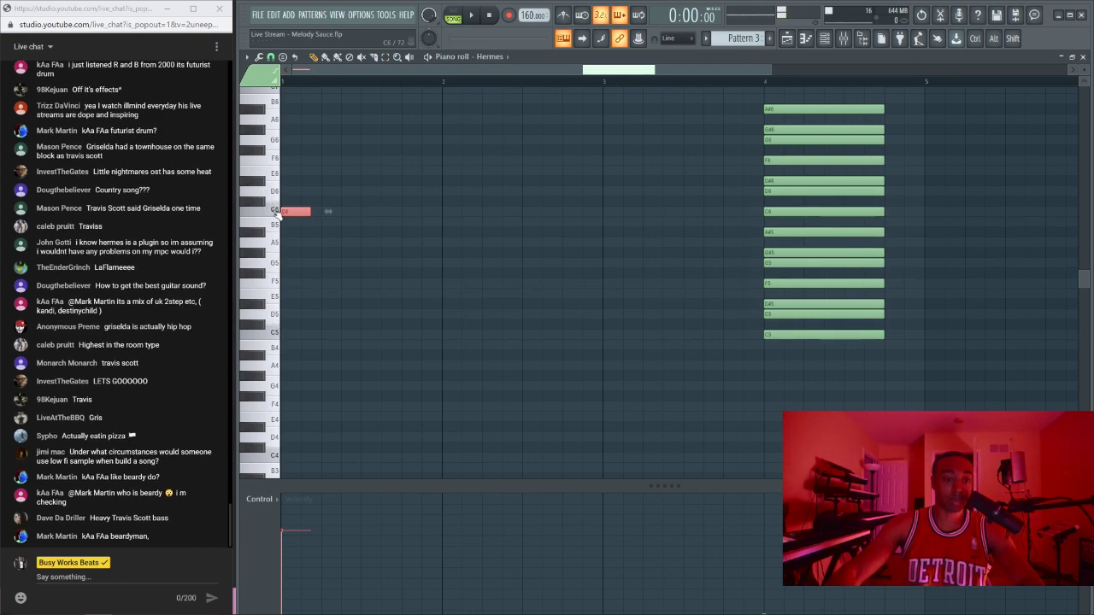
ctrl+click(333, 265)
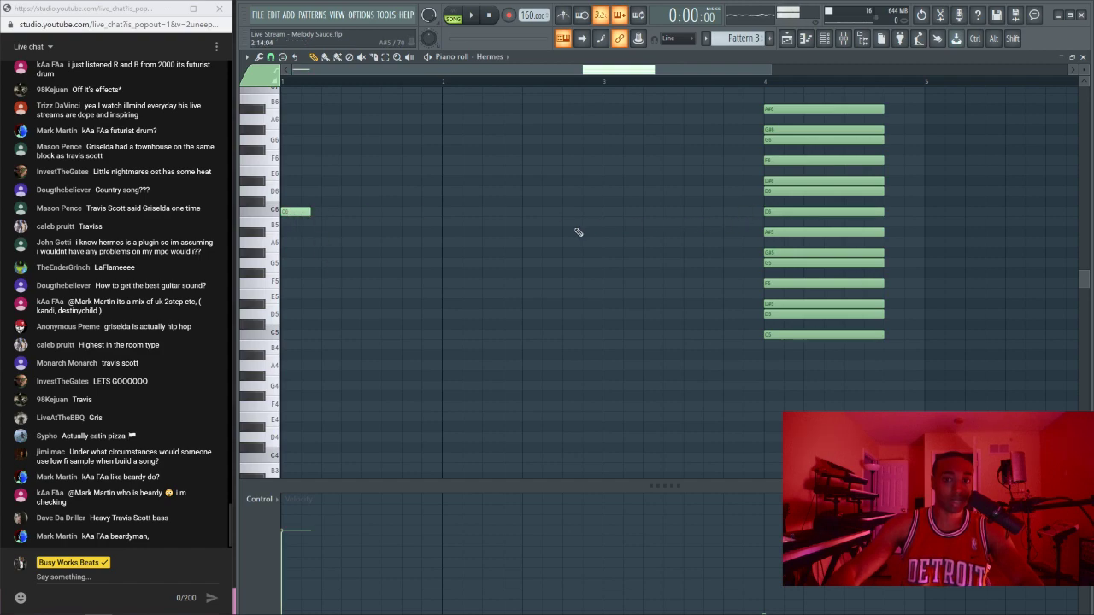
click(453, 16)
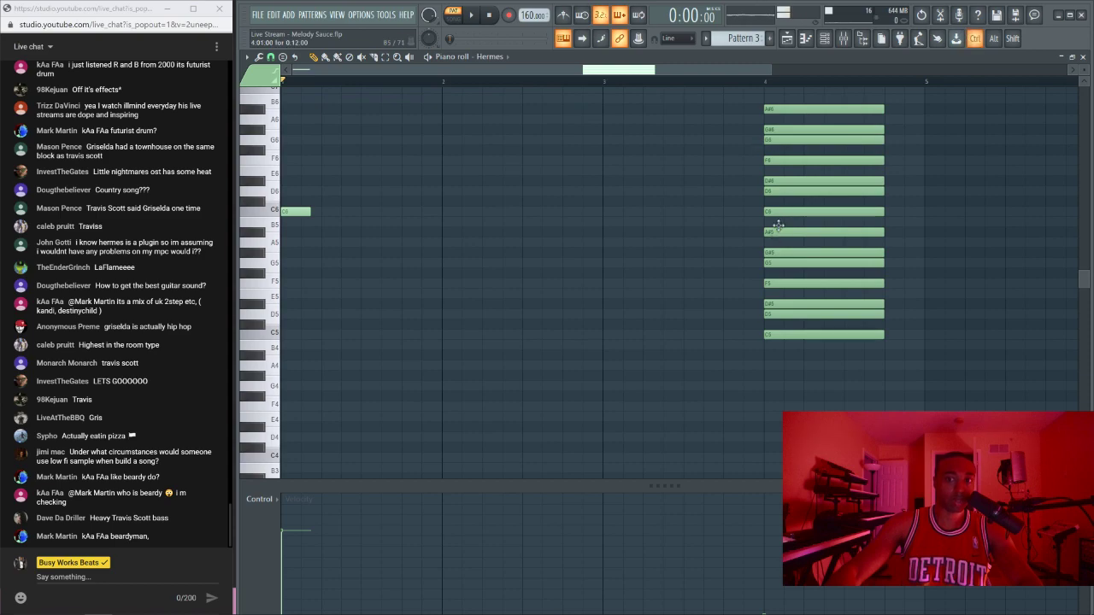
Step: Place F6, G6 and G#6 notes on beats 2, 3 and 4 of bar 1 and play back the phrase
drag(780, 225, 787, 104)
scroll(586, 254, up, 3)
click(513, 265)
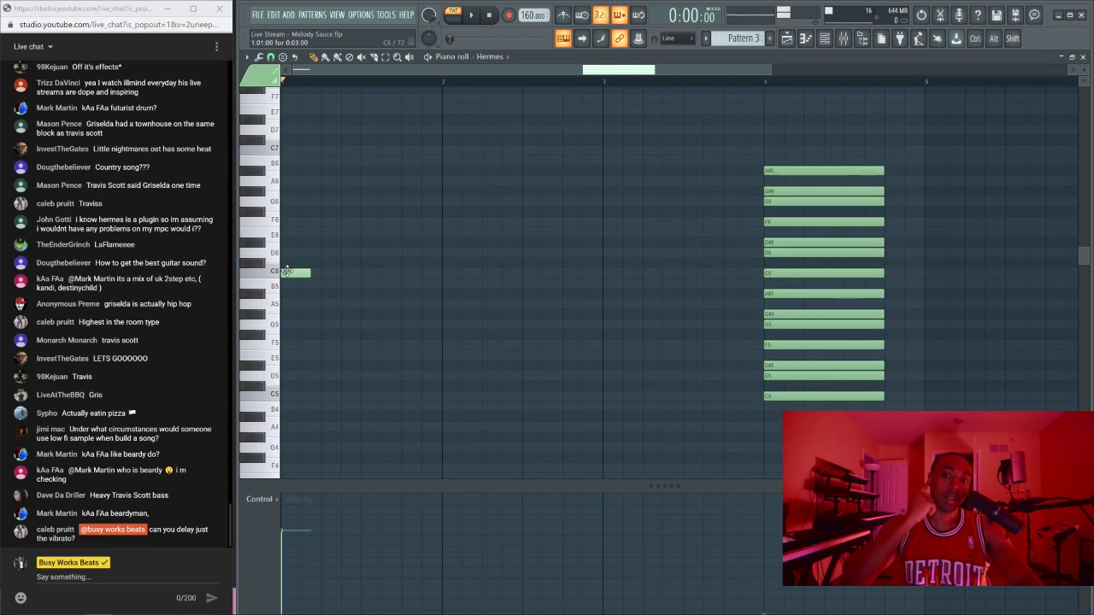
click(330, 223)
key(space)
key(space)
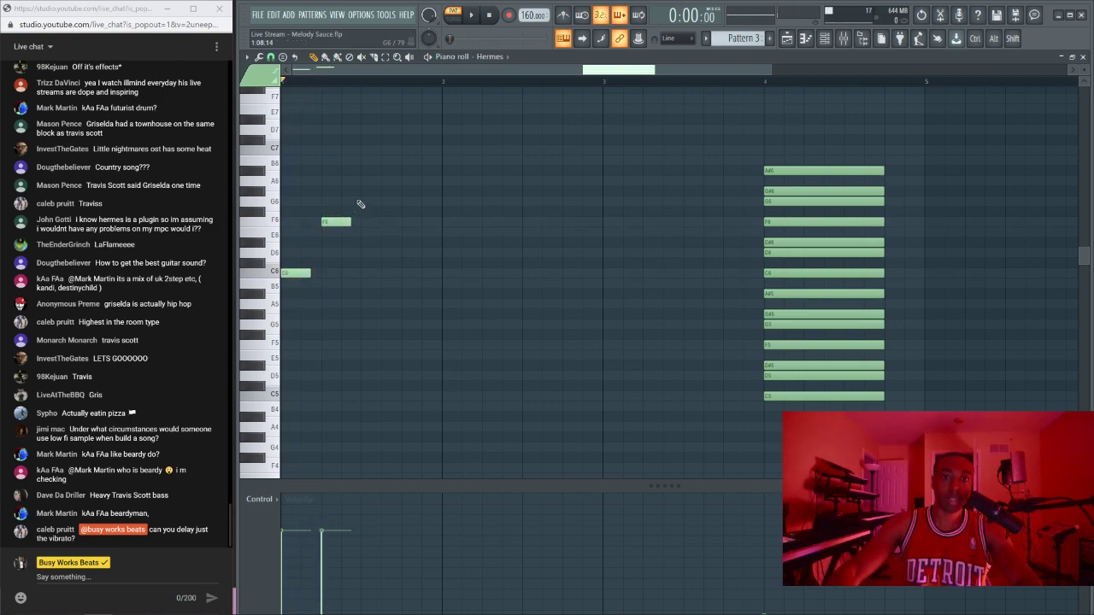
click(359, 201)
mouse_move(384, 180)
mouse_down()
mouse_move(425, 193)
mouse_move(384, 192)
mouse_up()
drag(783, 202, 779, 187)
right_click(606, 284)
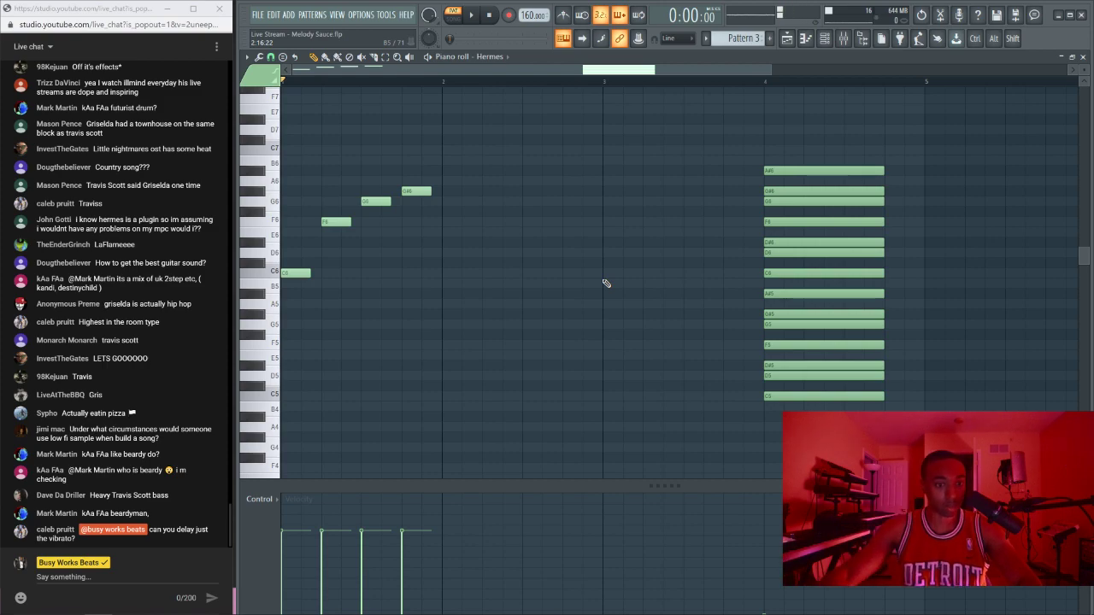
key(space)
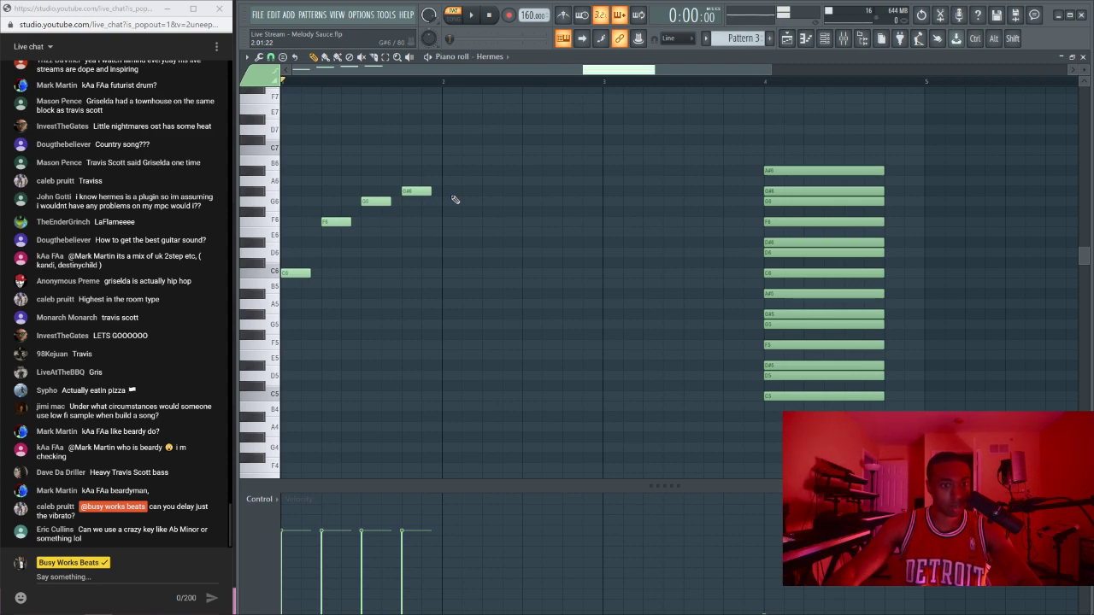
Step: Select the four melody notes in bar 1 and delete them
drag(455, 171, 257, 335)
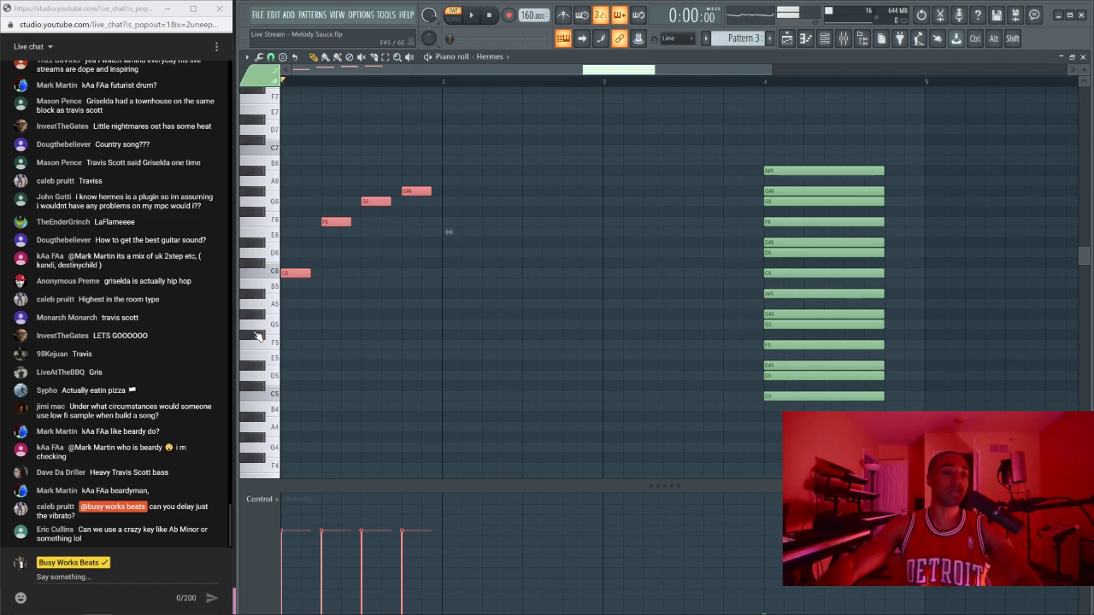
drag(474, 331, 291, 118)
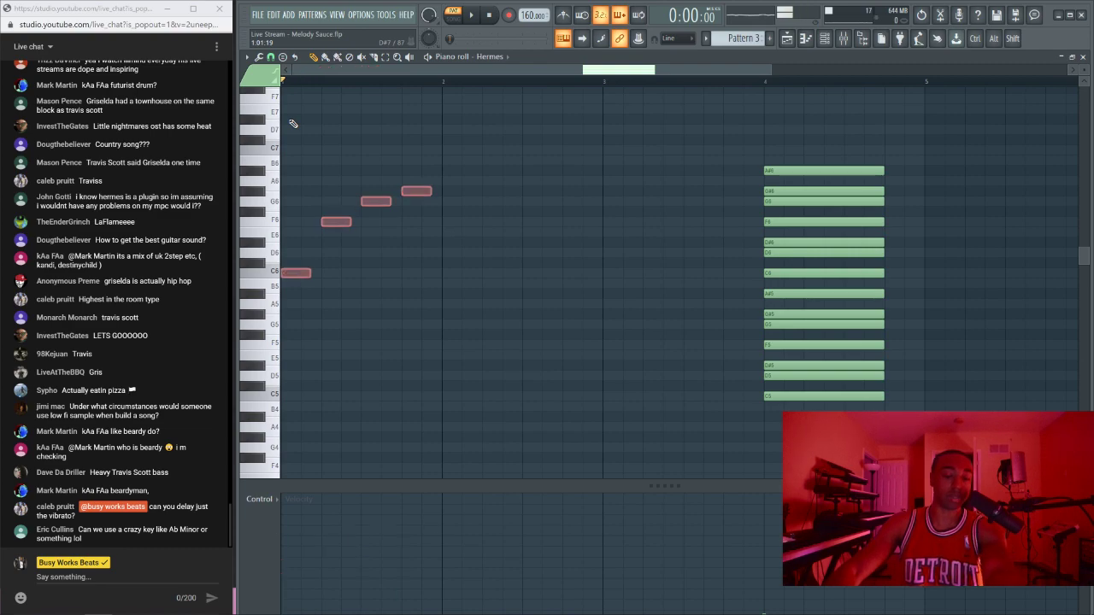
key(Delete)
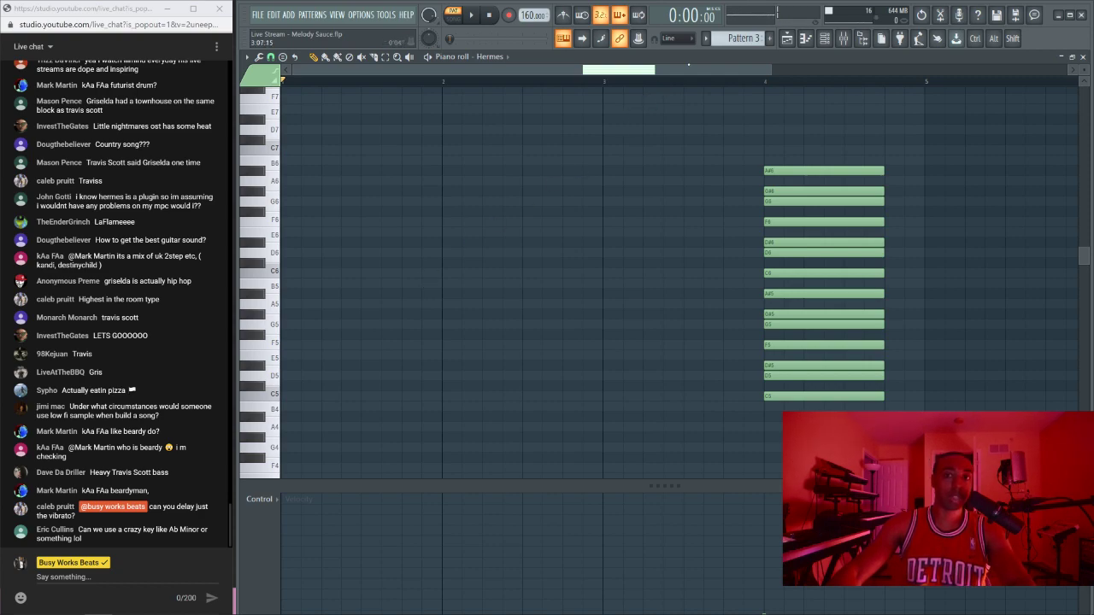
Step: Add a sampler channel named (delete) and set up a delayed pitch LFO in its envelope settings to show delayed vibrato
click(823, 38)
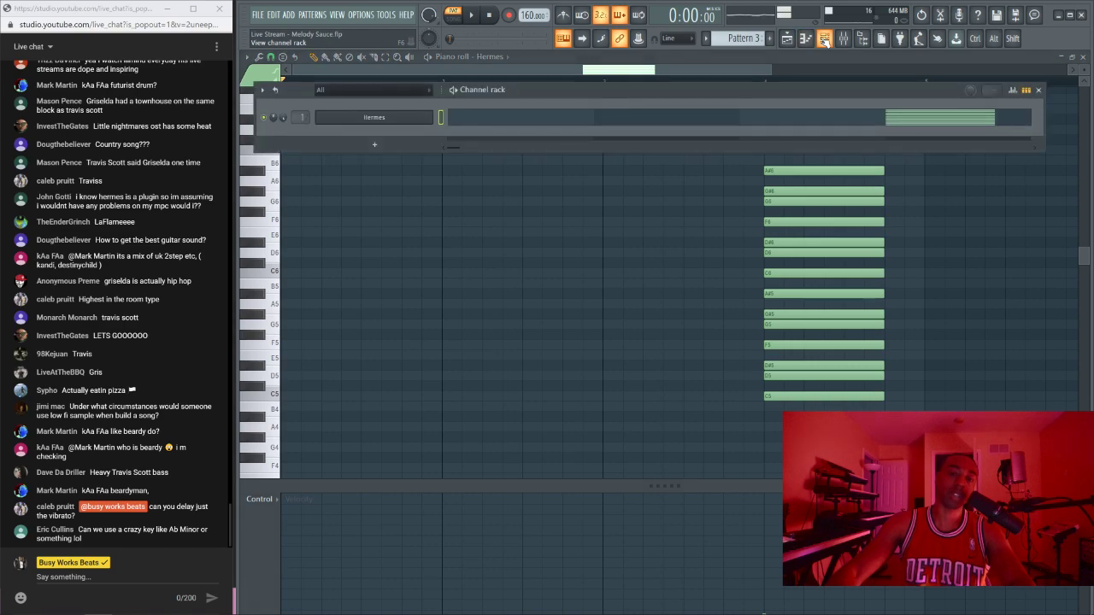
click(406, 146)
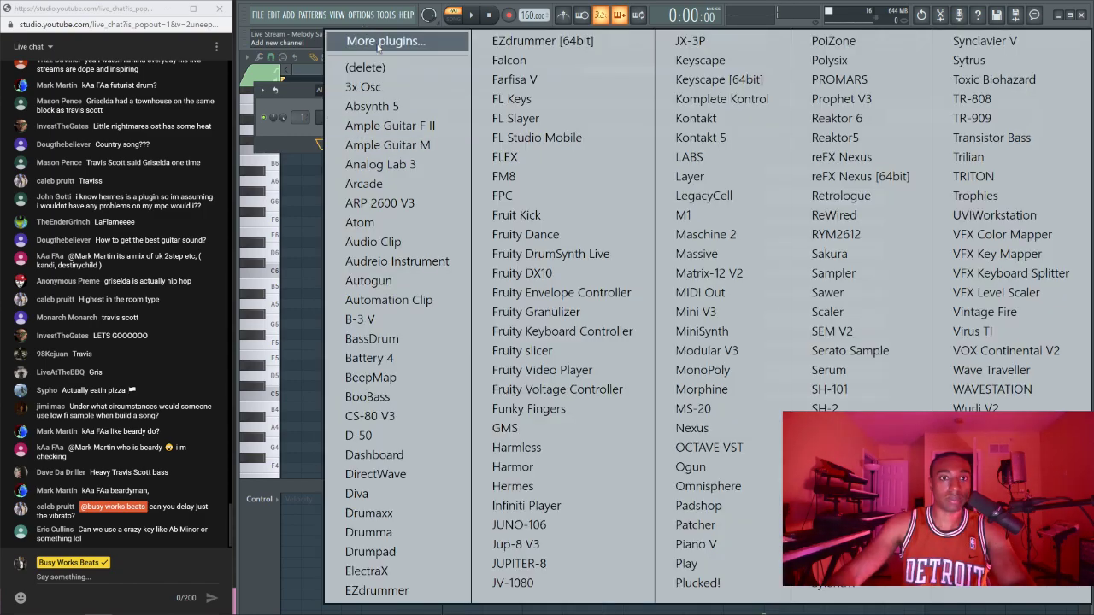
click(365, 68)
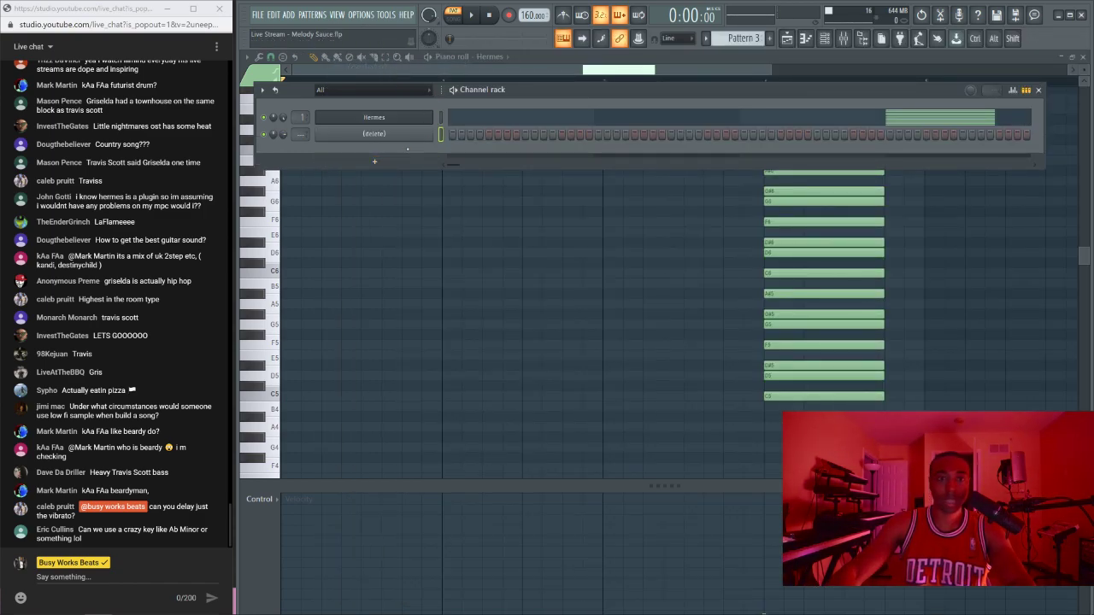
click(373, 134)
click(342, 190)
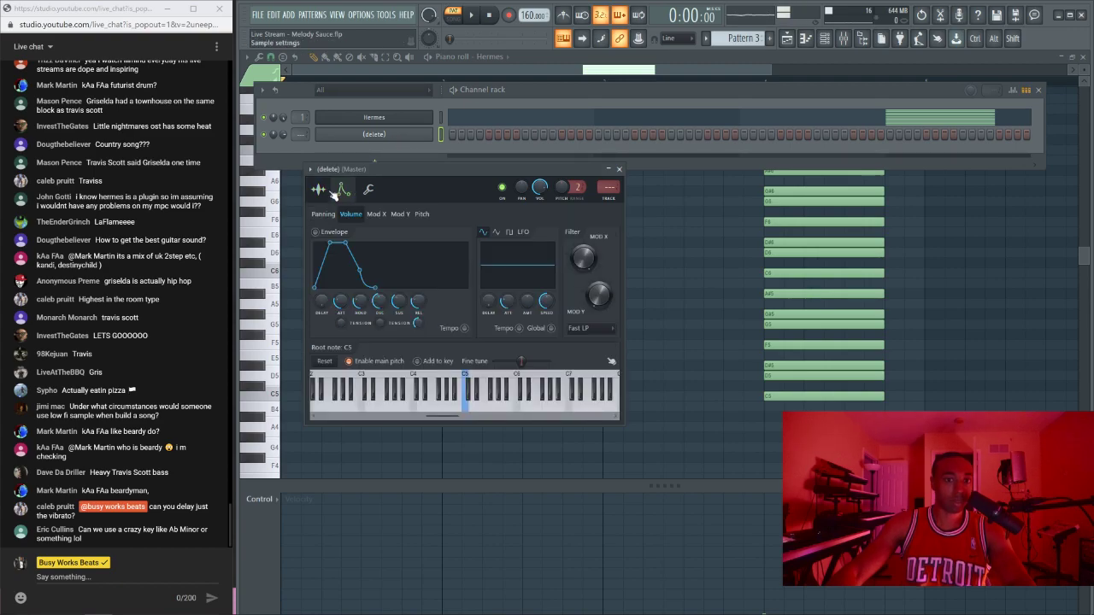
click(422, 215)
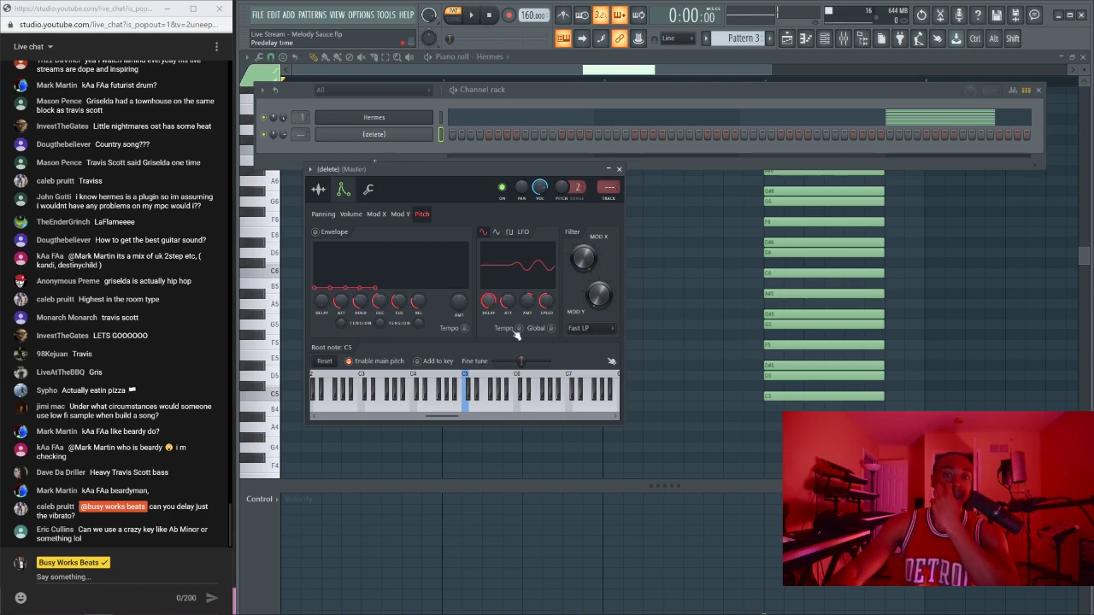
Step: Close the sampler's settings, delete the (delete) channel, and hide the channel rack
click(619, 169)
right_click(423, 137)
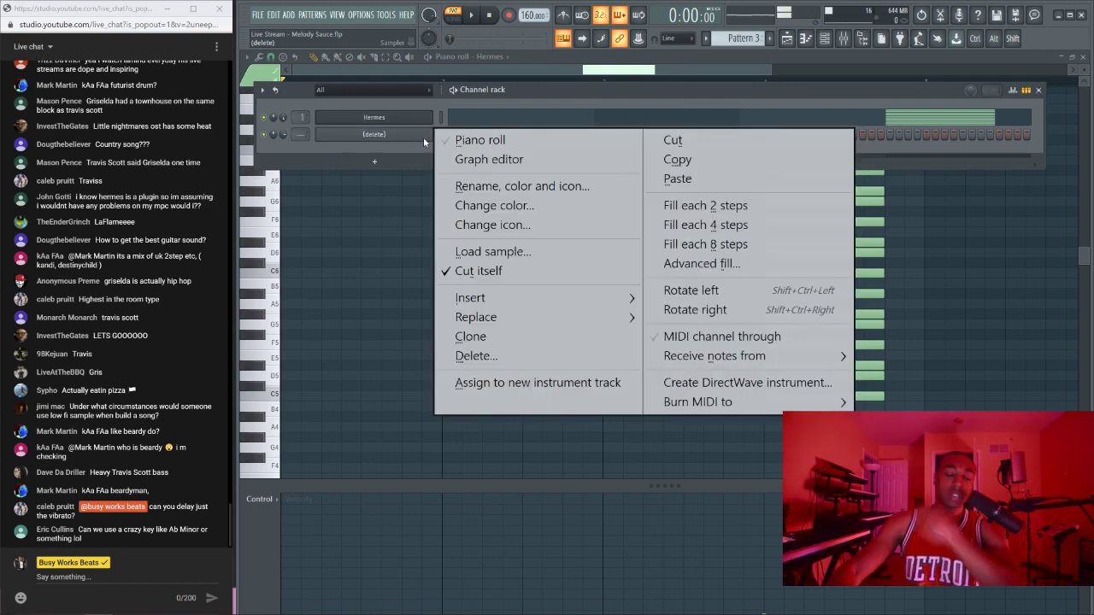
click(476, 356)
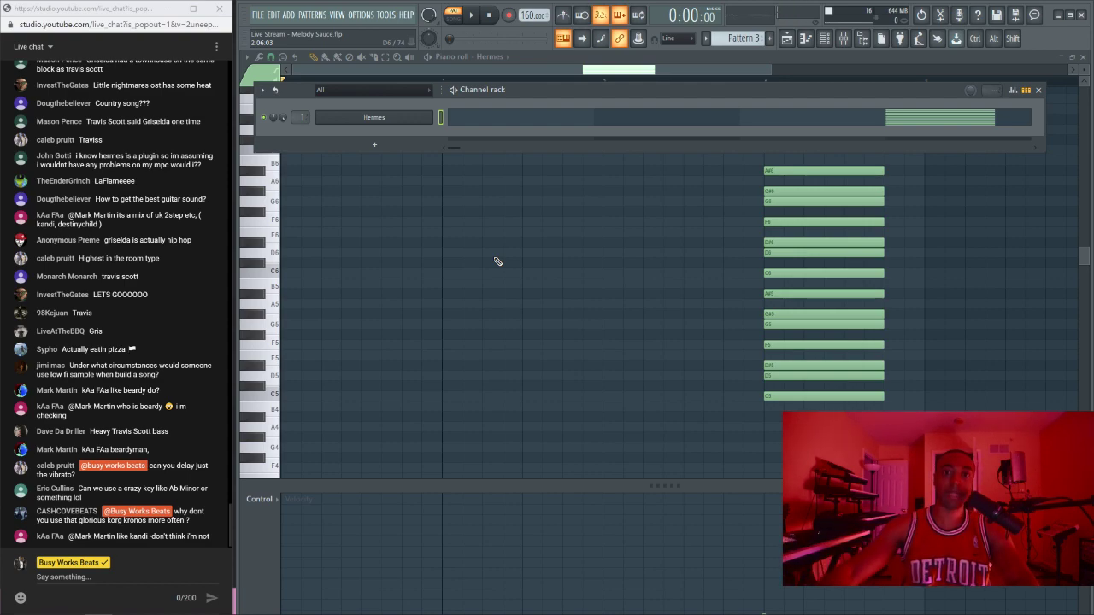
key(F6)
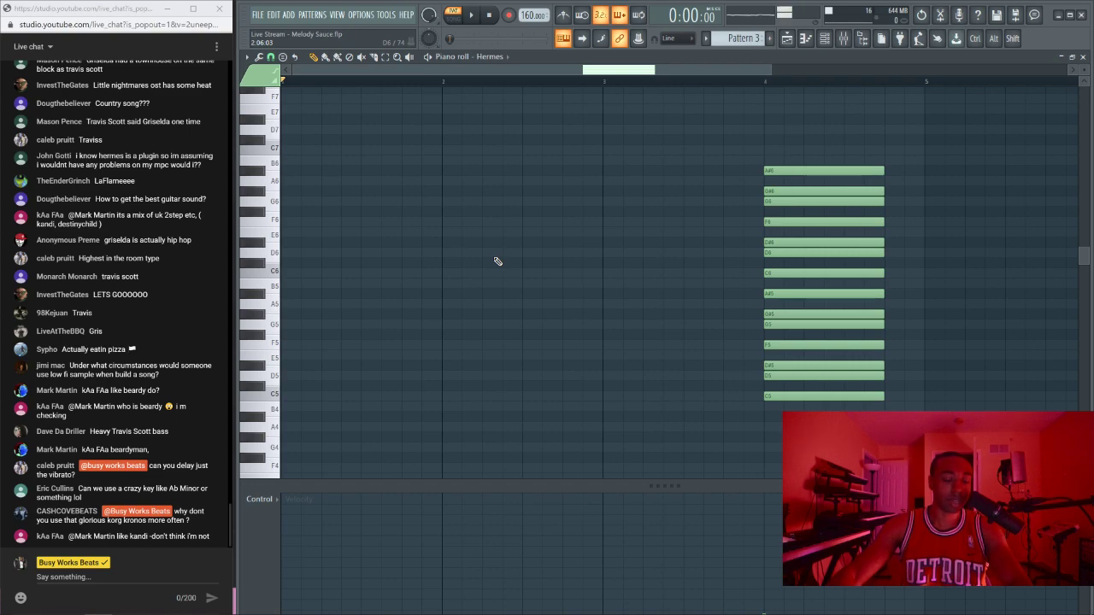
Step: Transpose the whole scale guide in bar 4 down four semitones so it starts on G#4, and clear the selection
key(ctrl+a)
key(ctrl+d)
scroll(502, 270, down, 1)
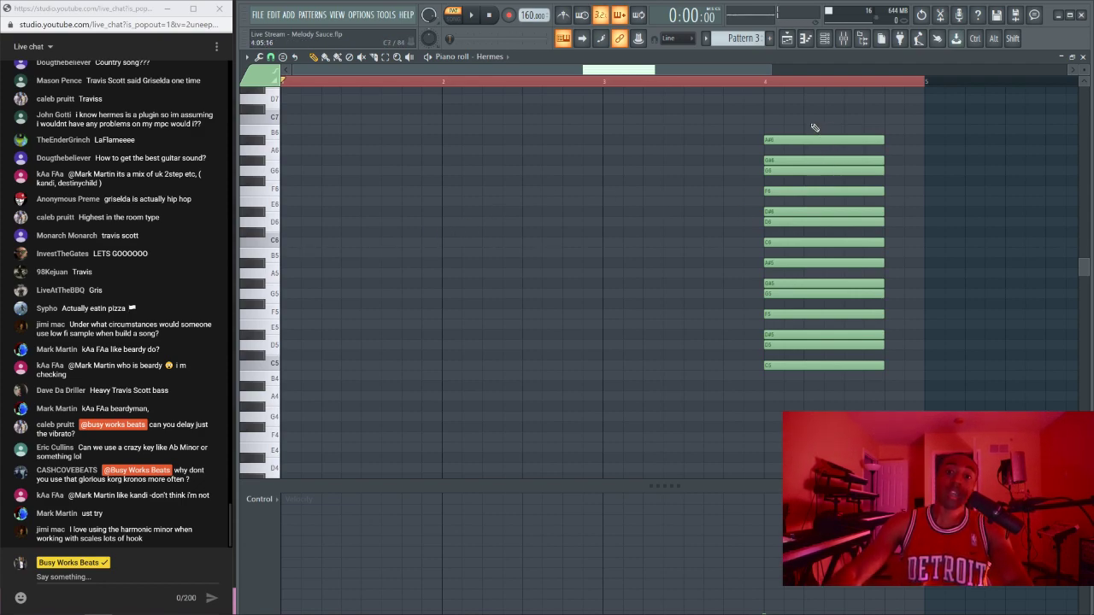
drag(814, 127, 814, 385)
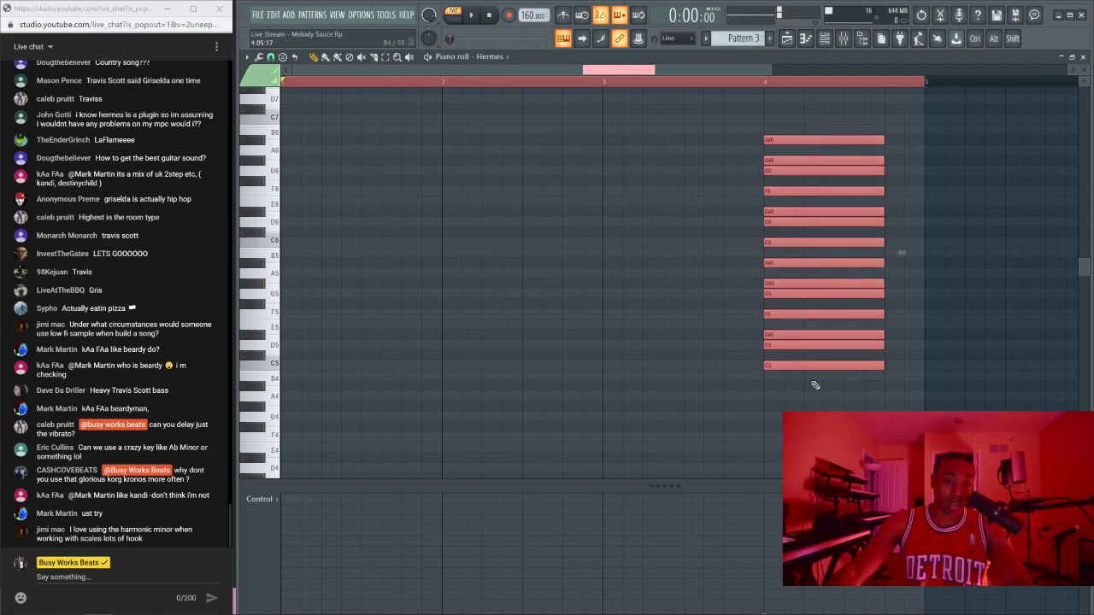
drag(801, 369, 801, 409)
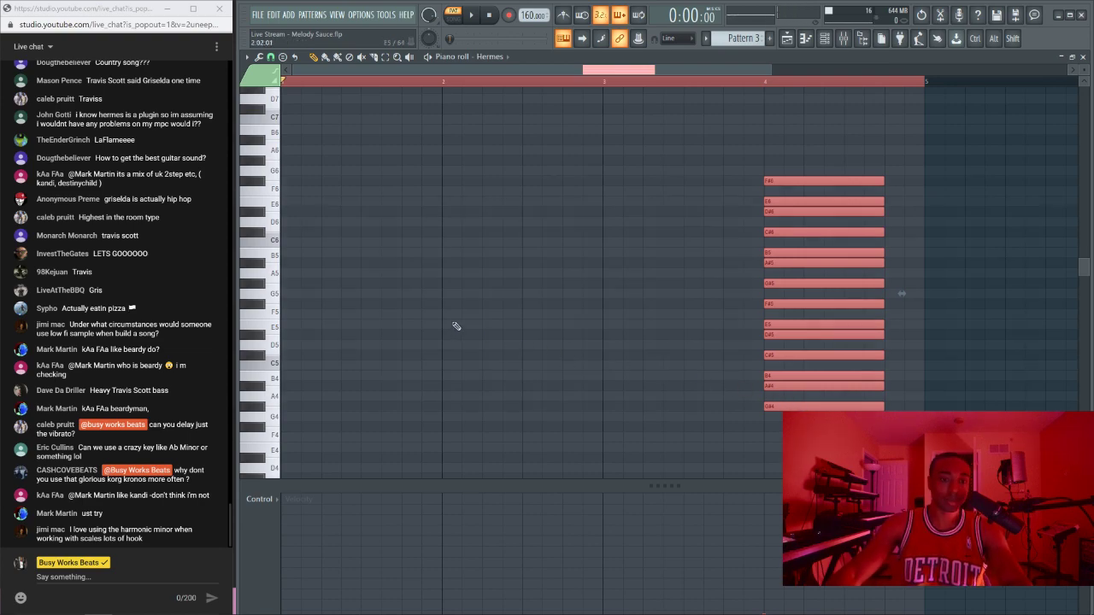
key(ctrl+d)
drag(785, 181, 805, 426)
key(ctrl+d)
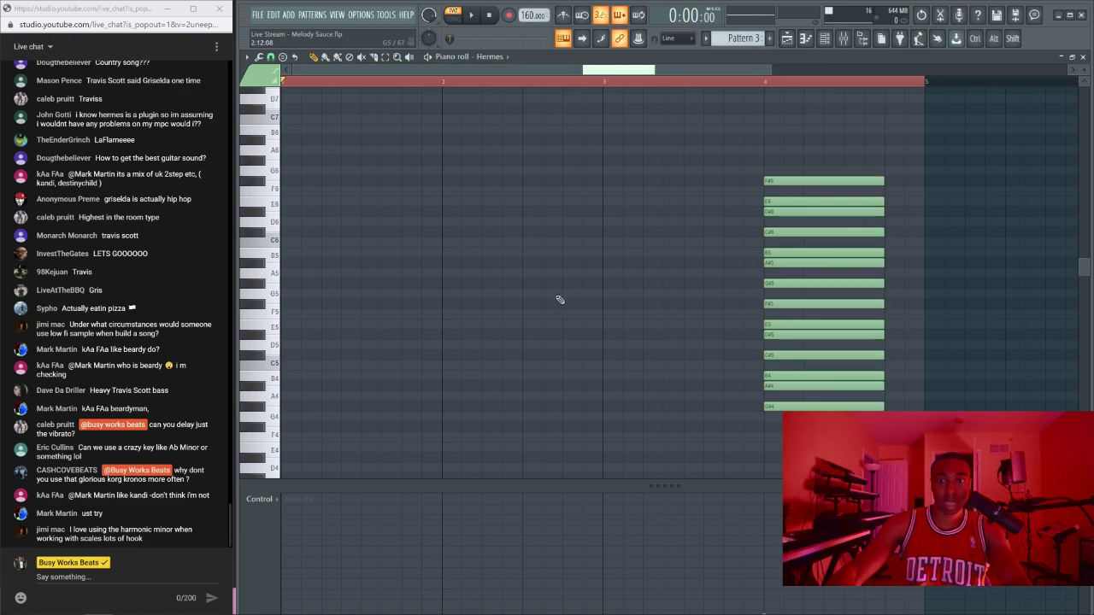
Step: Place a G#5 note at the start of bar 1, shorten it to half a beat, and play it back
drag(504, 283, 281, 282)
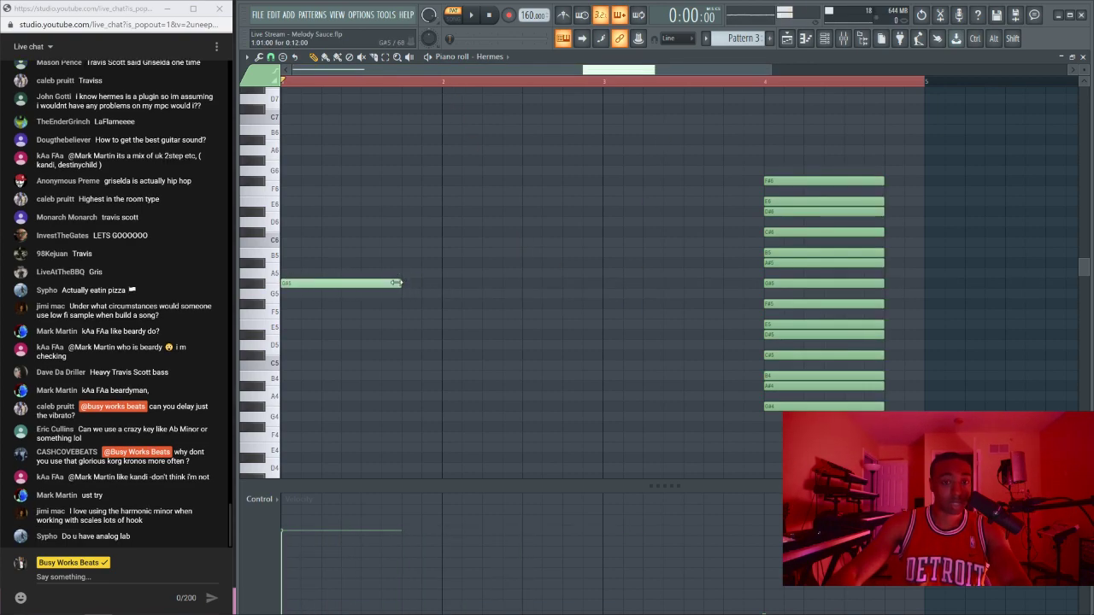
drag(398, 283, 302, 286)
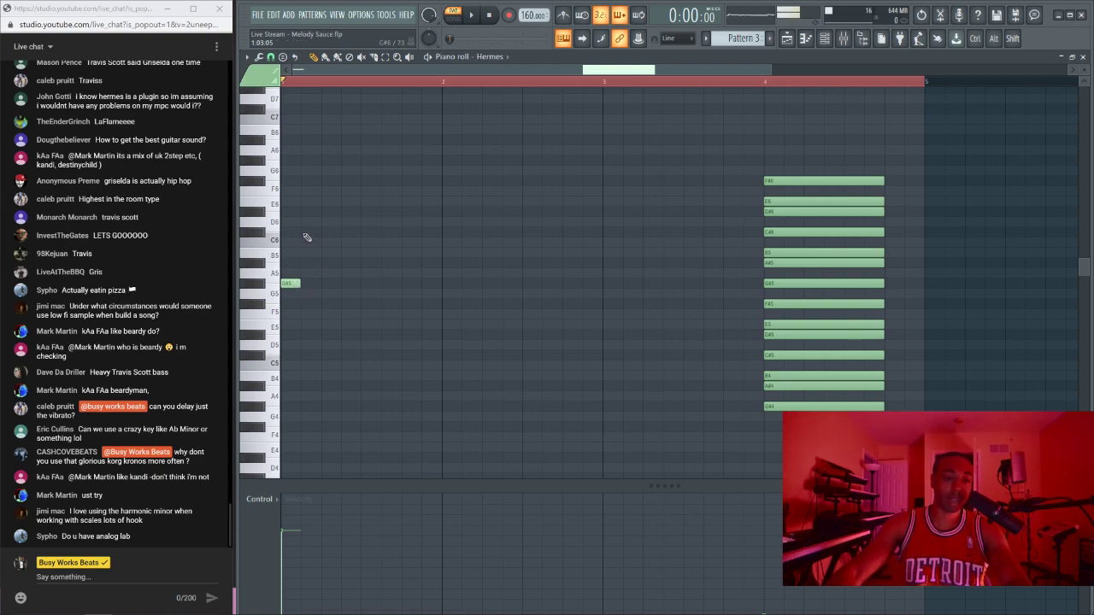
key(space)
key(space)
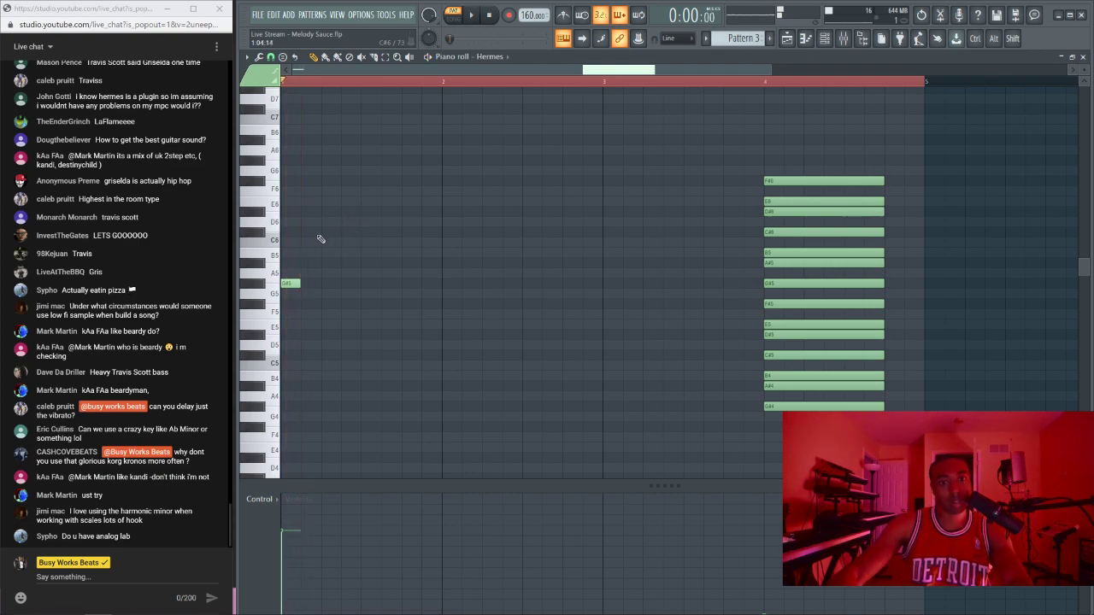
Step: Add half-beat C#6, D#6 and E6 notes on beats 2, 3 and 4 of bar 1
click(370, 193)
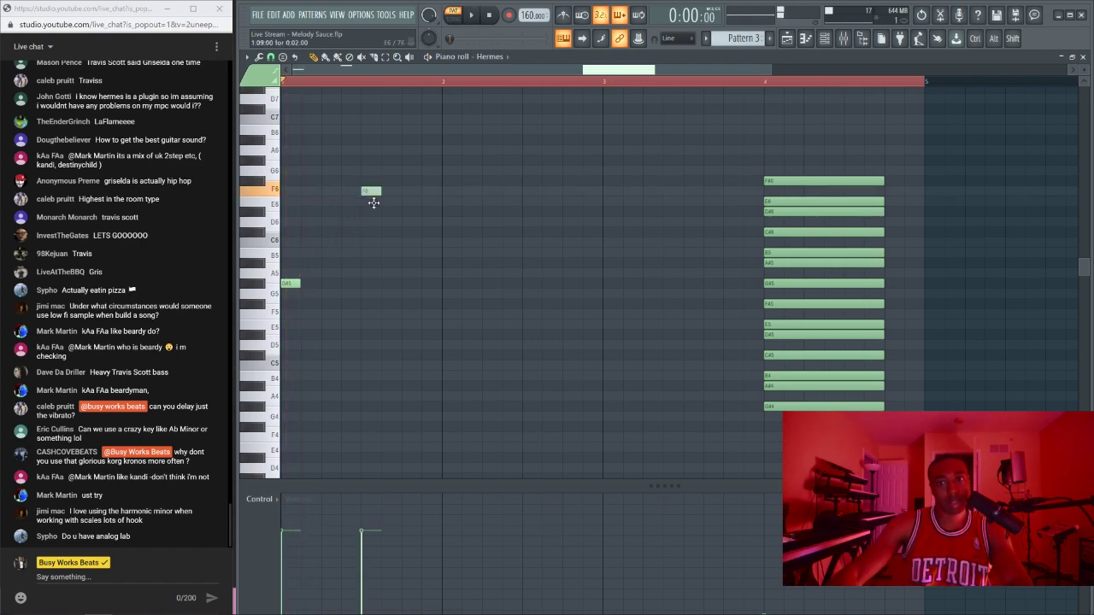
drag(374, 202, 411, 200)
click(385, 202)
key(space)
ctrl+click(388, 181)
key(space)
drag(342, 247, 317, 229)
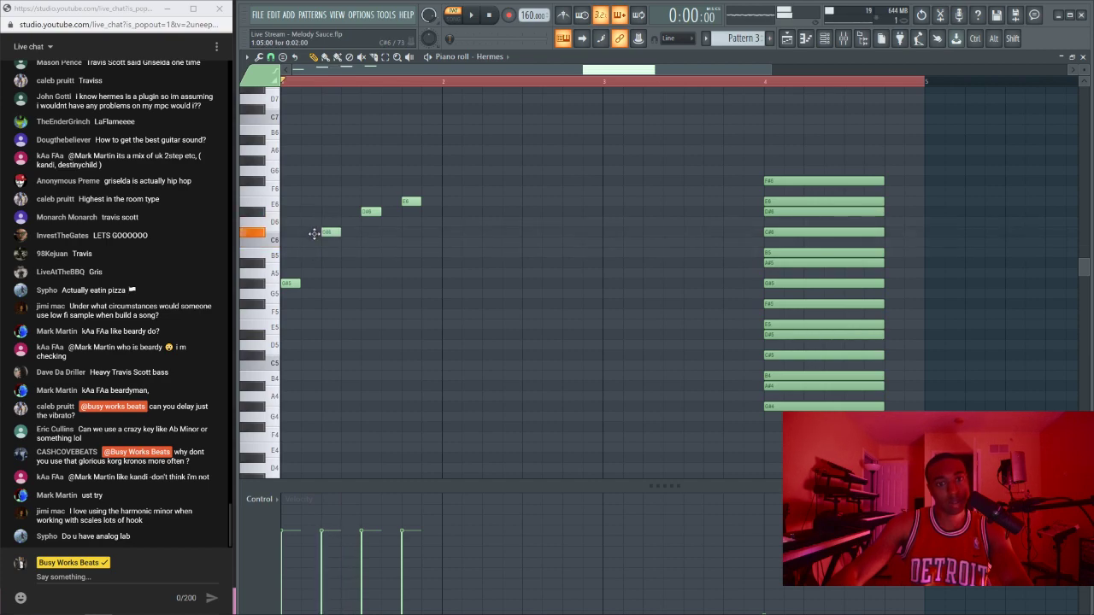
Step: Play back the four-note phrase in bar 1 and duplicate it into bar 2
key(space)
key(space)
drag(443, 186, 446, 282)
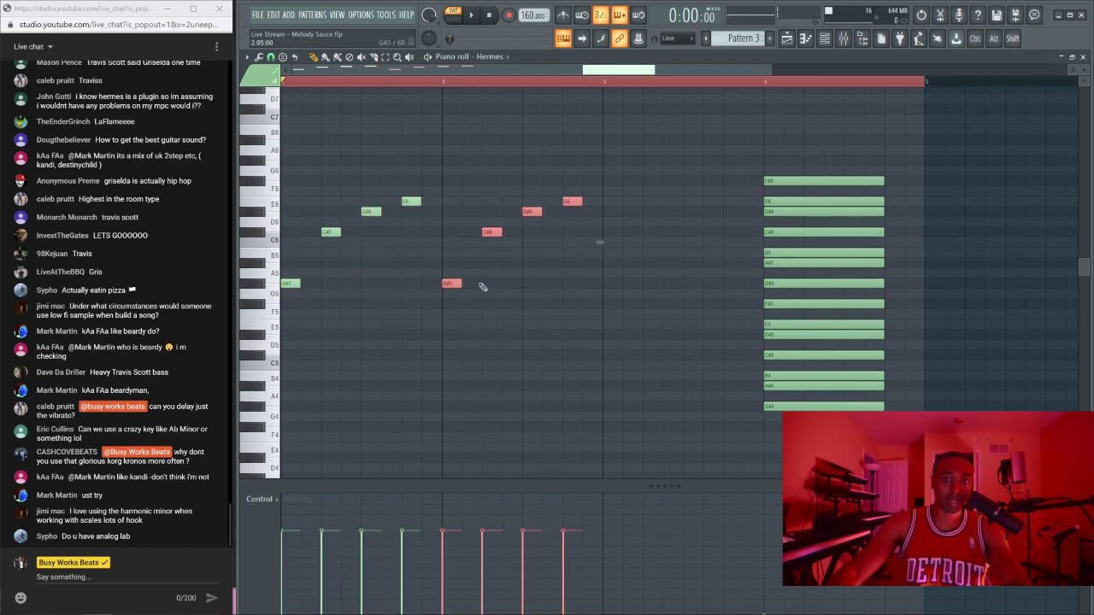
ctrl+drag(581, 327, 308, 152)
Step: Move the scale guide notes to the start of bar 5 and duplicate the two-bar melody into bars 3 and 4
ctrl+drag(762, 117, 928, 461)
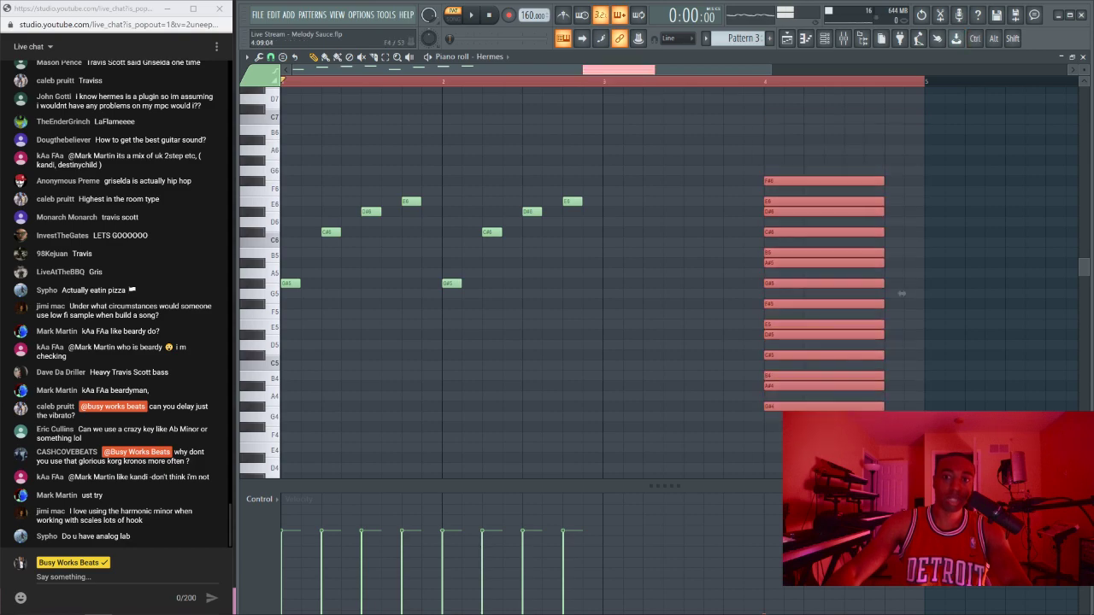
drag(778, 407, 939, 407)
drag(617, 127, 615, 293)
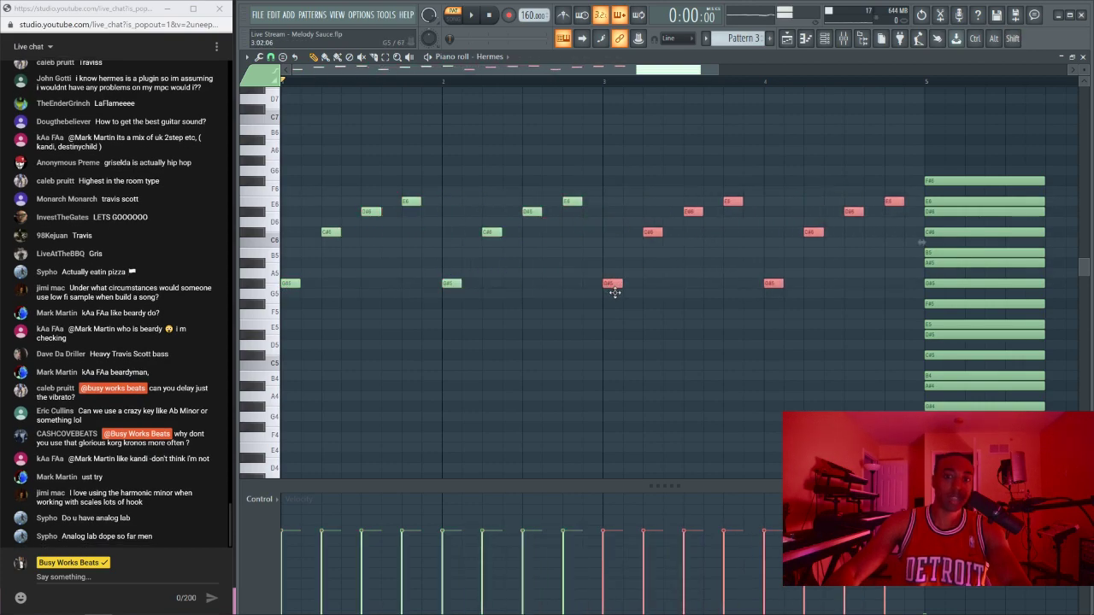
ctrl+click(622, 328)
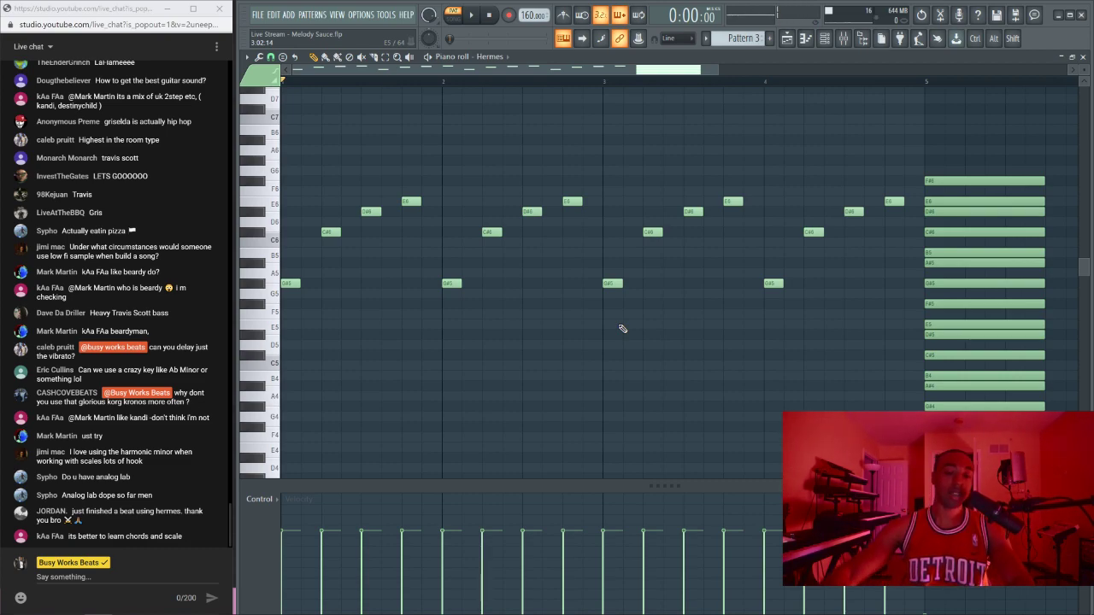
Step: Set the snap to 1/3 beat and replace bar 1's beat-2 C#6 with one starting two-thirds of a beat into the bar
drag(892, 297, 291, 147)
ctrl+click(362, 154)
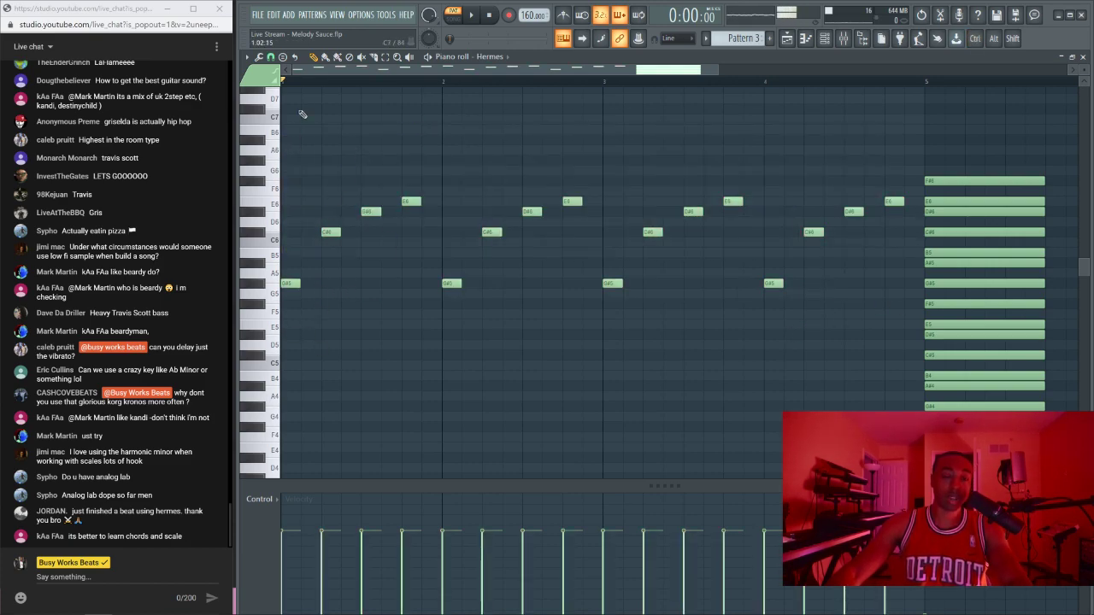
click(270, 56)
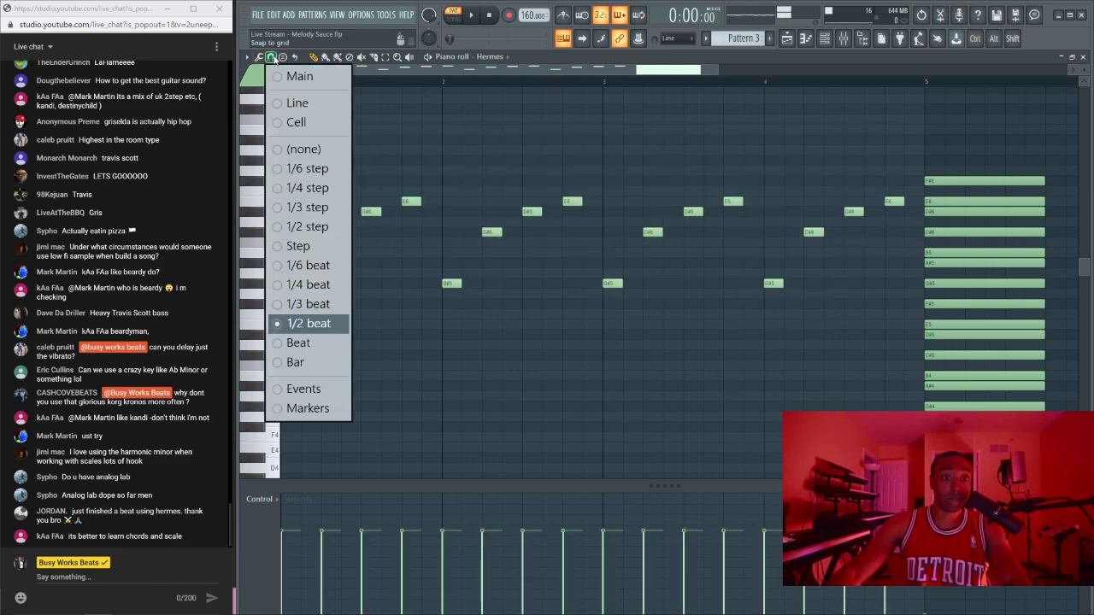
click(339, 303)
drag(893, 323, 333, 150)
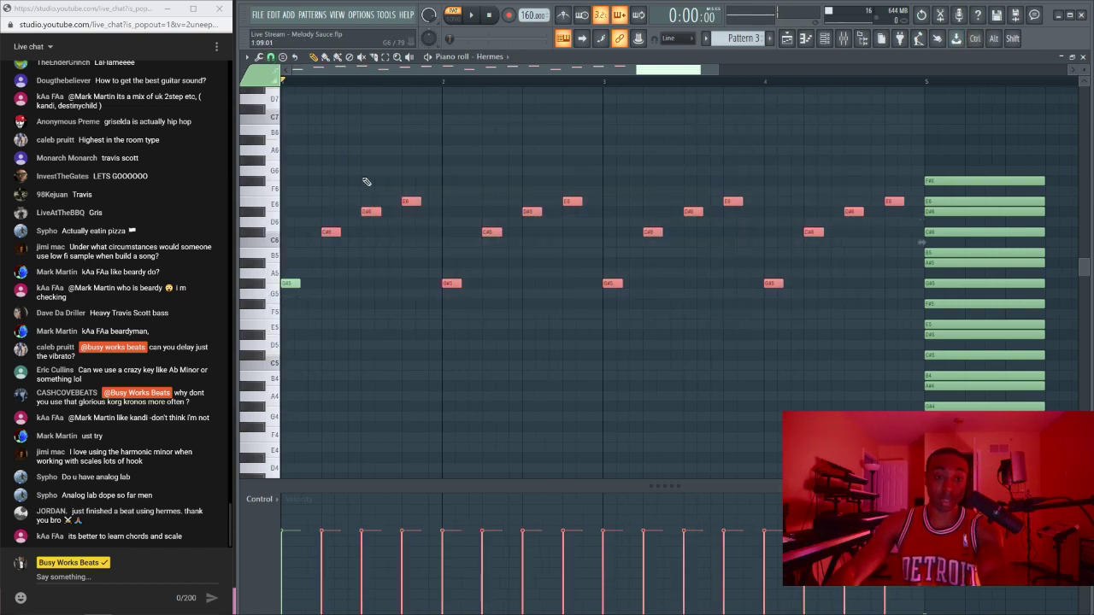
click(342, 261)
right_click(331, 232)
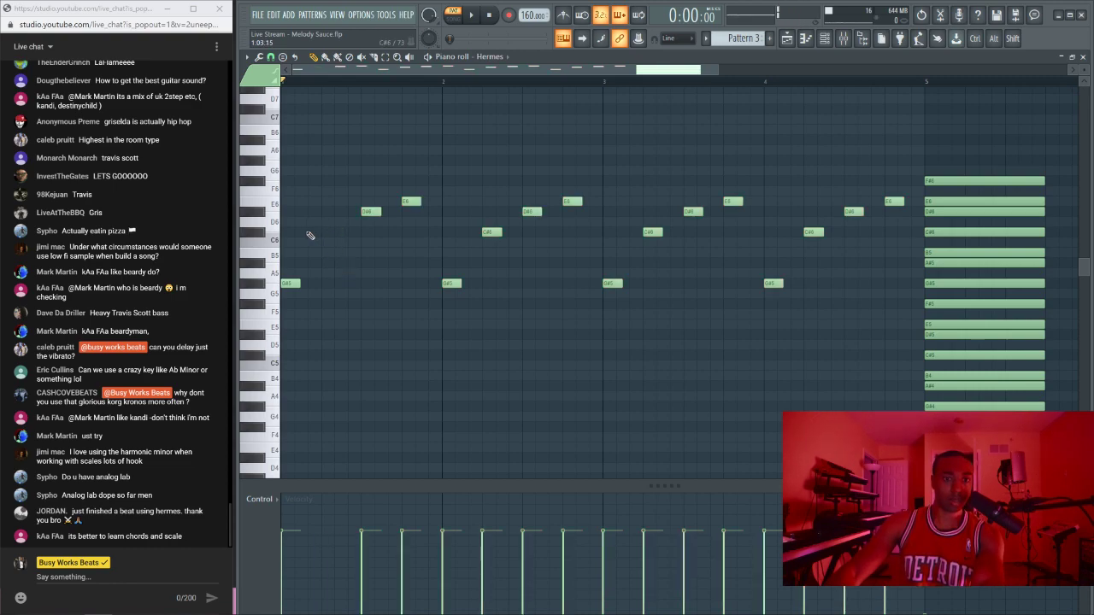
click(299, 234)
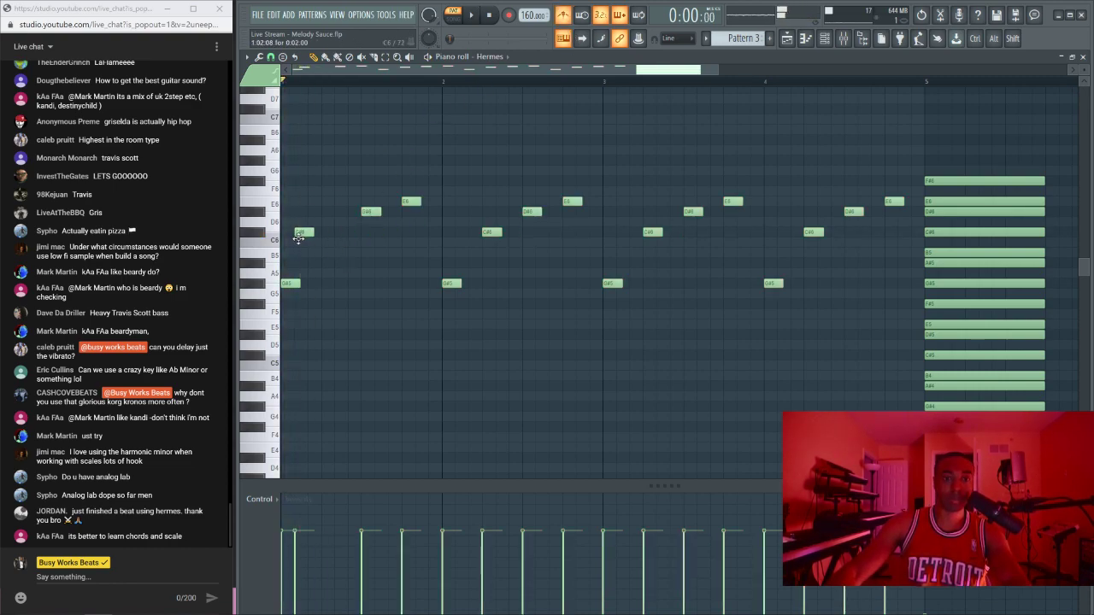
drag(298, 234, 312, 234)
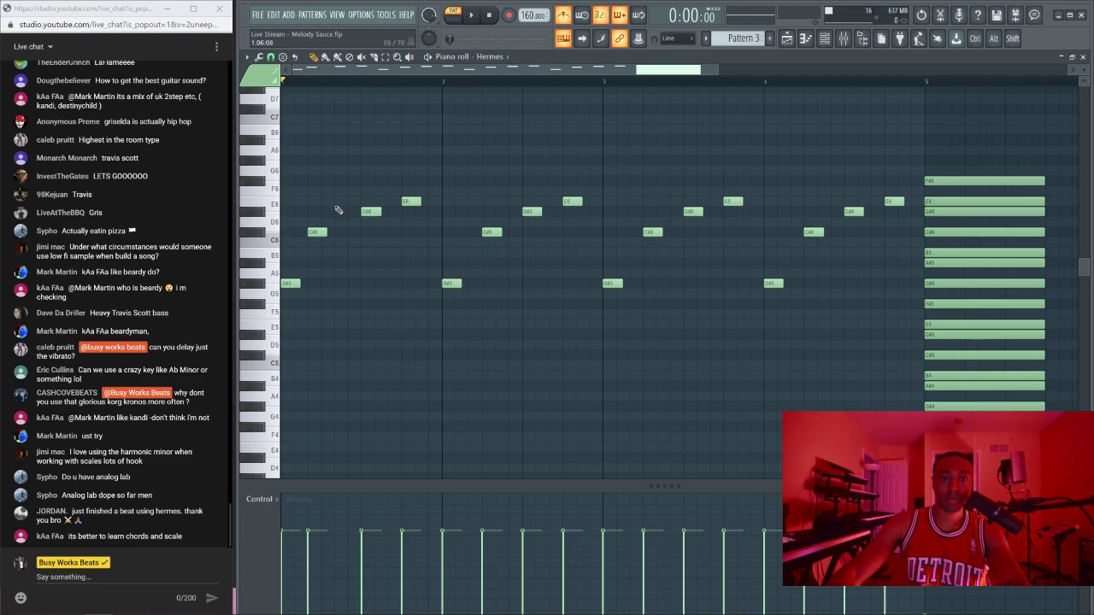
Step: Replace bar 1's D#6 and E6 with a single E6 starting one and one-third beats into the bar
click(326, 201)
right_click(371, 211)
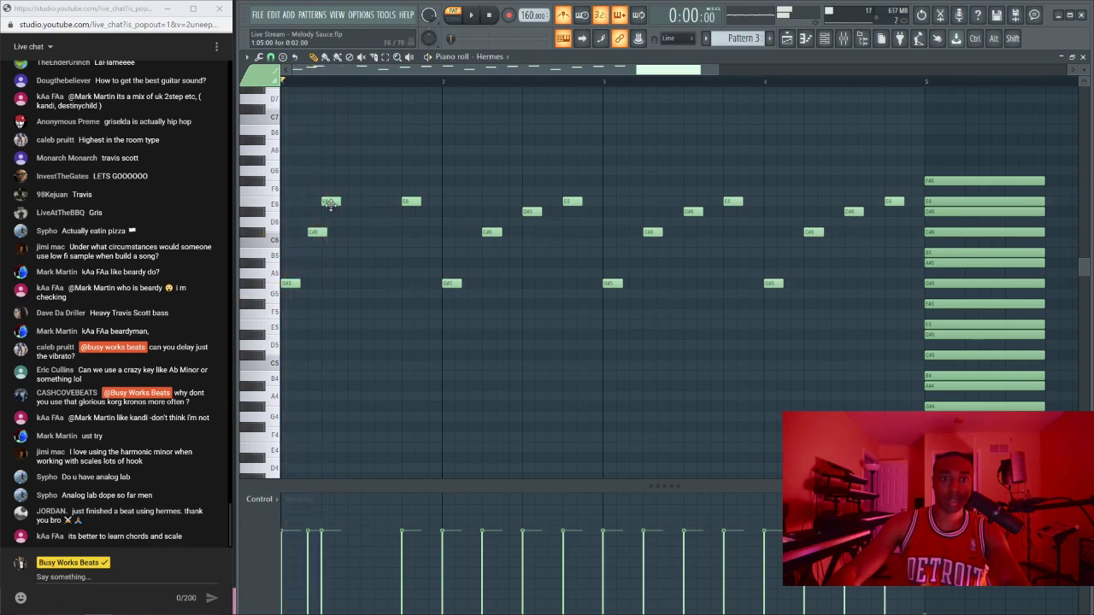
drag(330, 202, 343, 202)
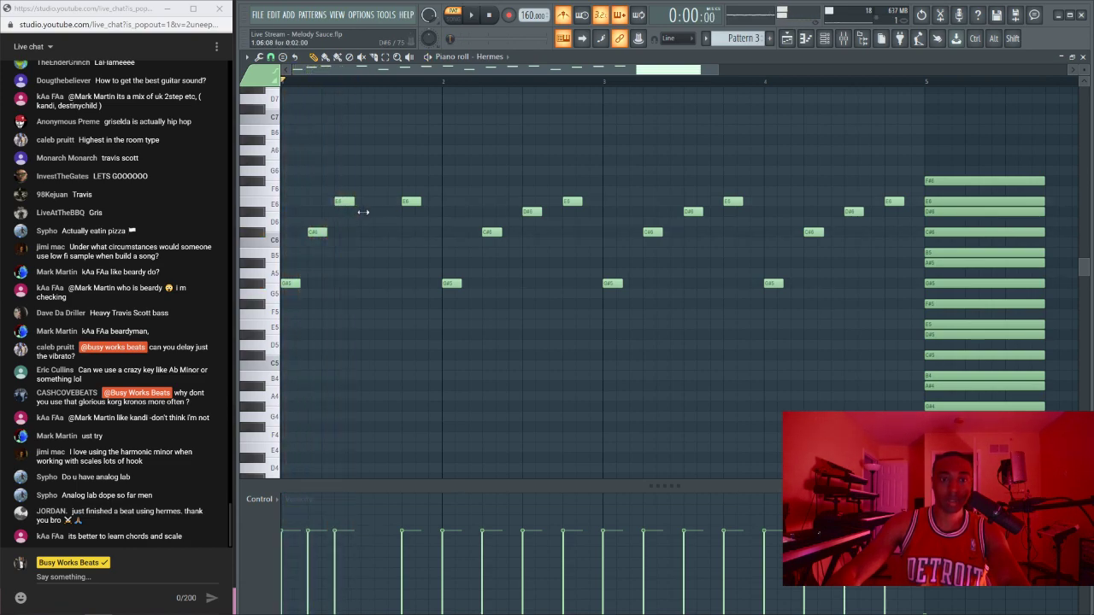
right_click(410, 201)
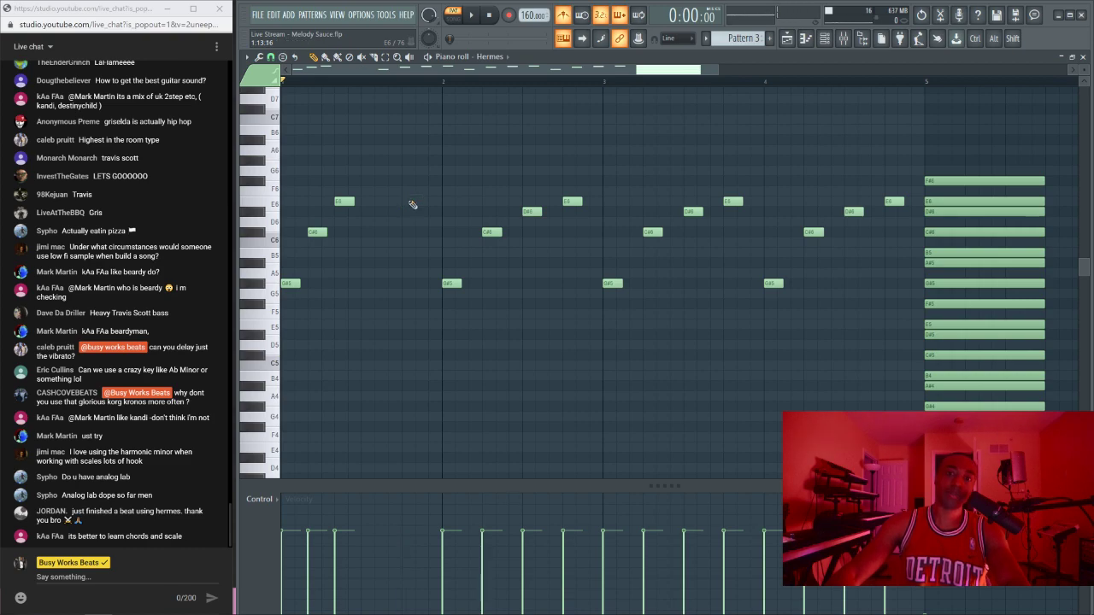
Step: Delete the melody notes in bars 2 to 4 and keep the grid snap at 1/3 beat
drag(446, 314, 904, 178)
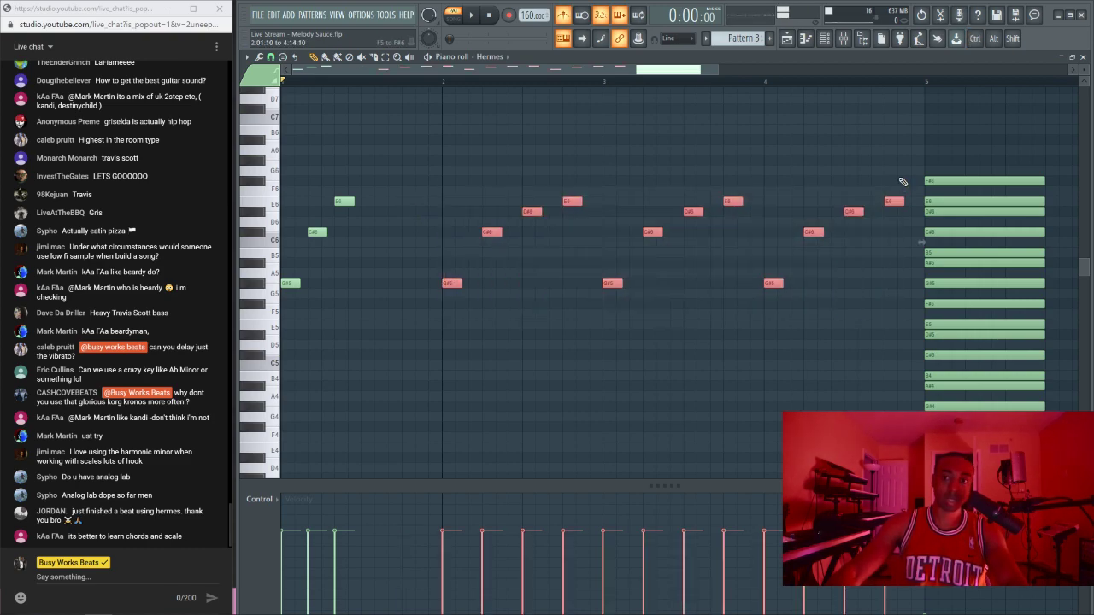
key(Delete)
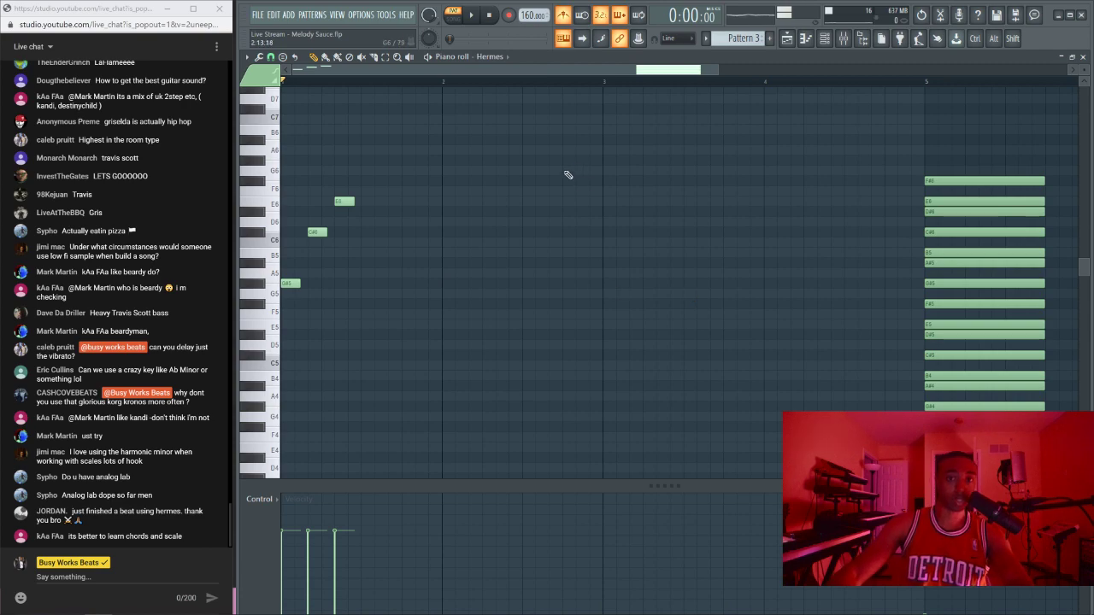
click(272, 56)
click(308, 305)
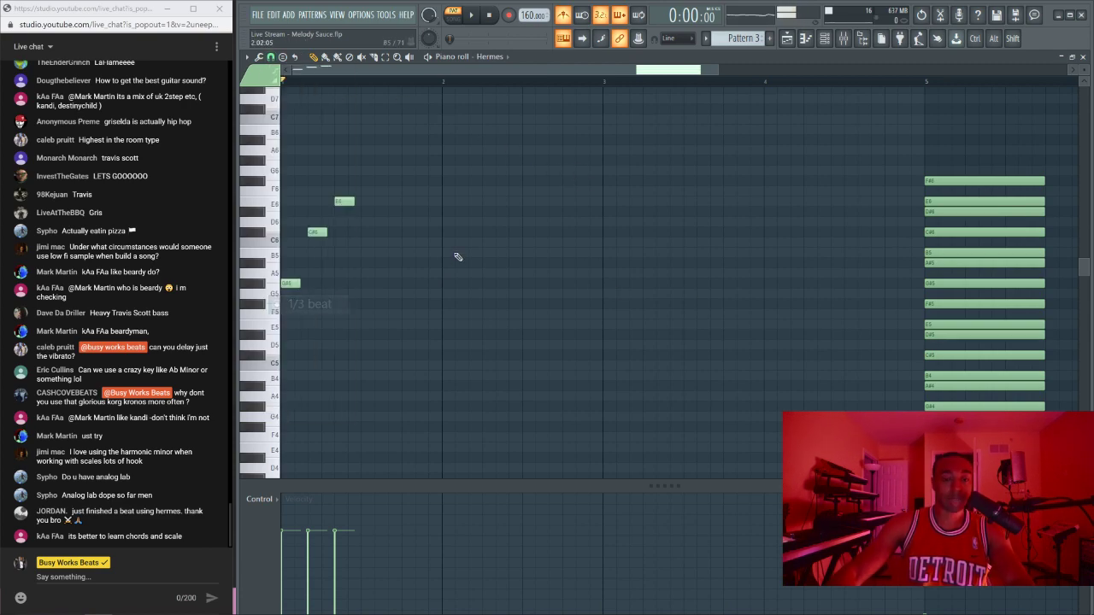
Step: Duplicate the G#5, C#6 and E6 phrase so the copy starts on beat 3 of bar 1
drag(371, 170, 282, 297)
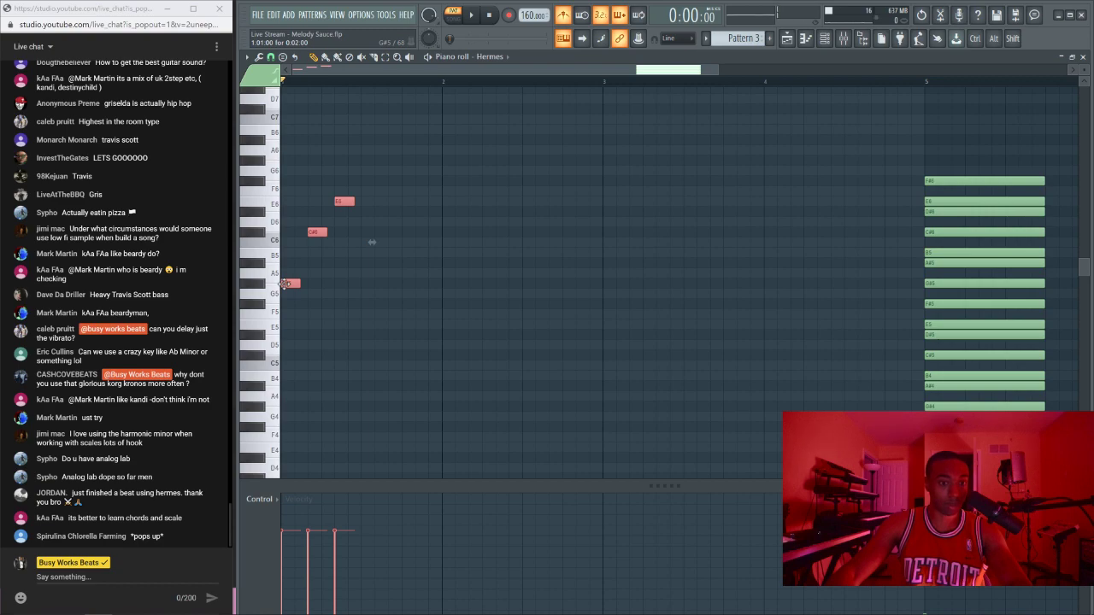
drag(284, 284, 366, 278)
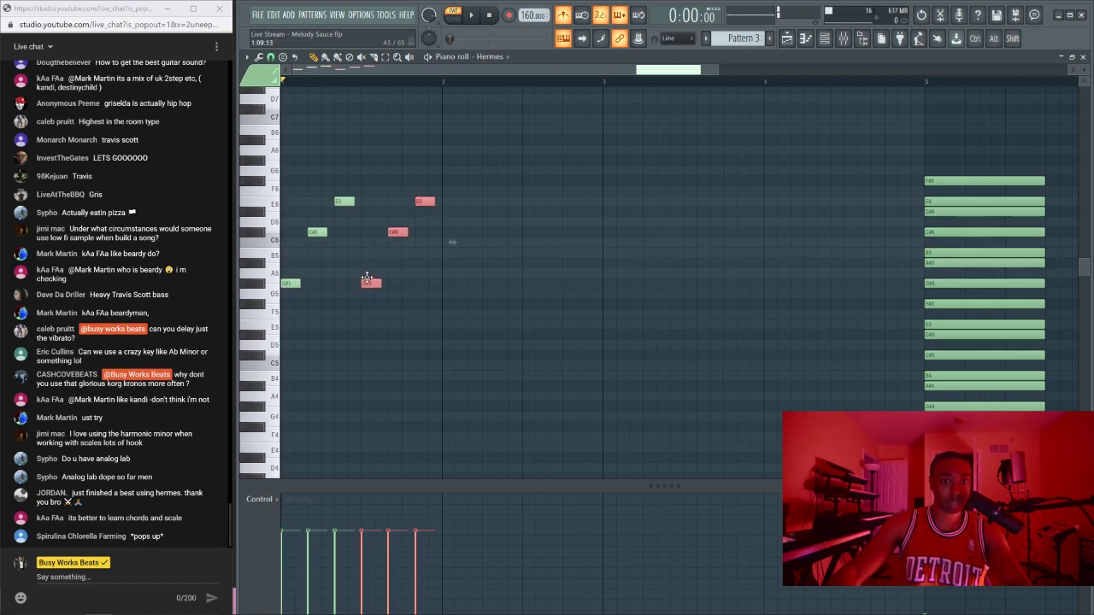
right_click(452, 299)
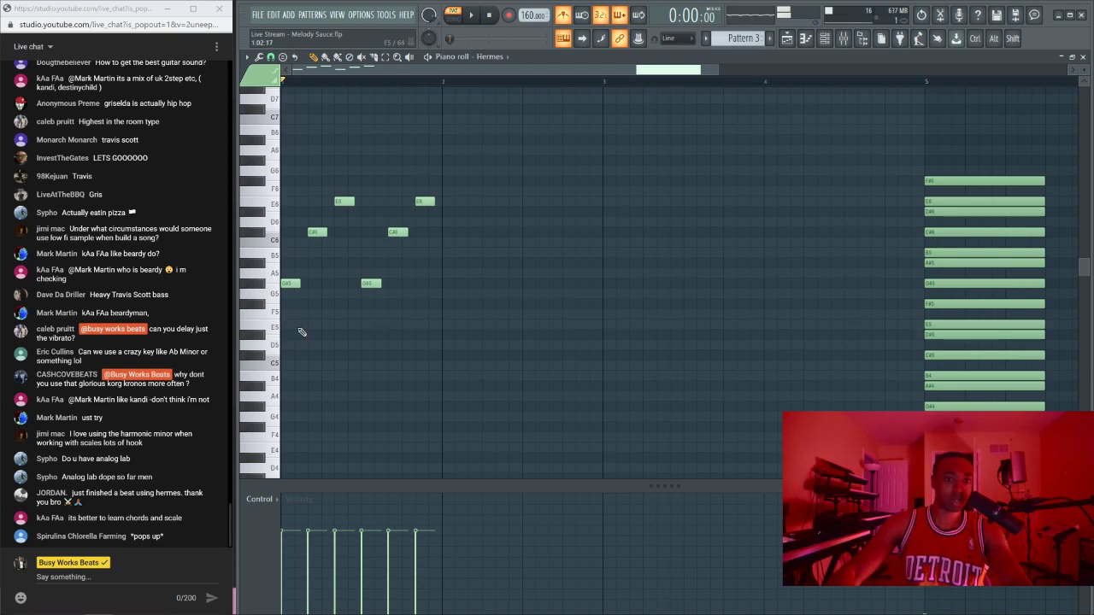
Step: Pick out G#5, E5 and C#5 in the scale guide, and add E5 and C#5 beneath the first G#5
click(292, 285)
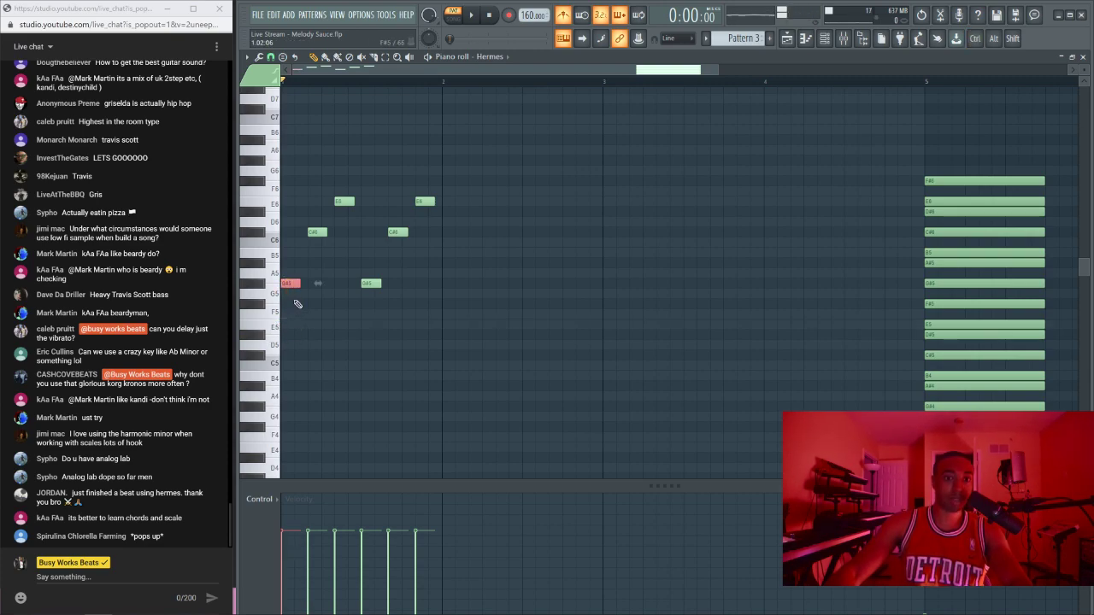
ctrl+shift+click(936, 285)
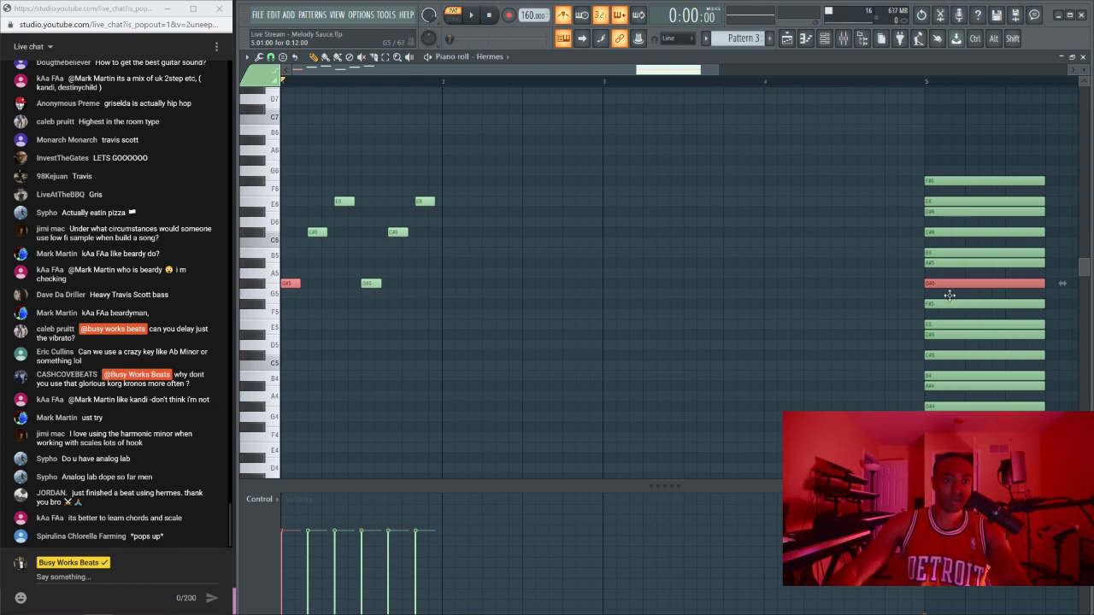
ctrl+shift+click(945, 325)
ctrl+shift+click(942, 355)
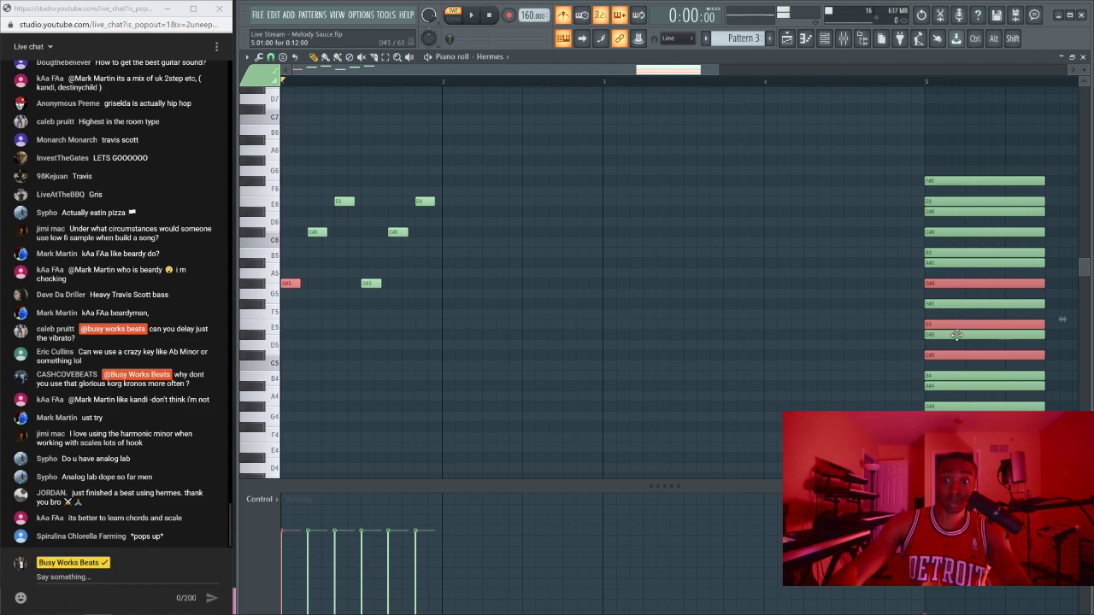
click(297, 329)
click(293, 325)
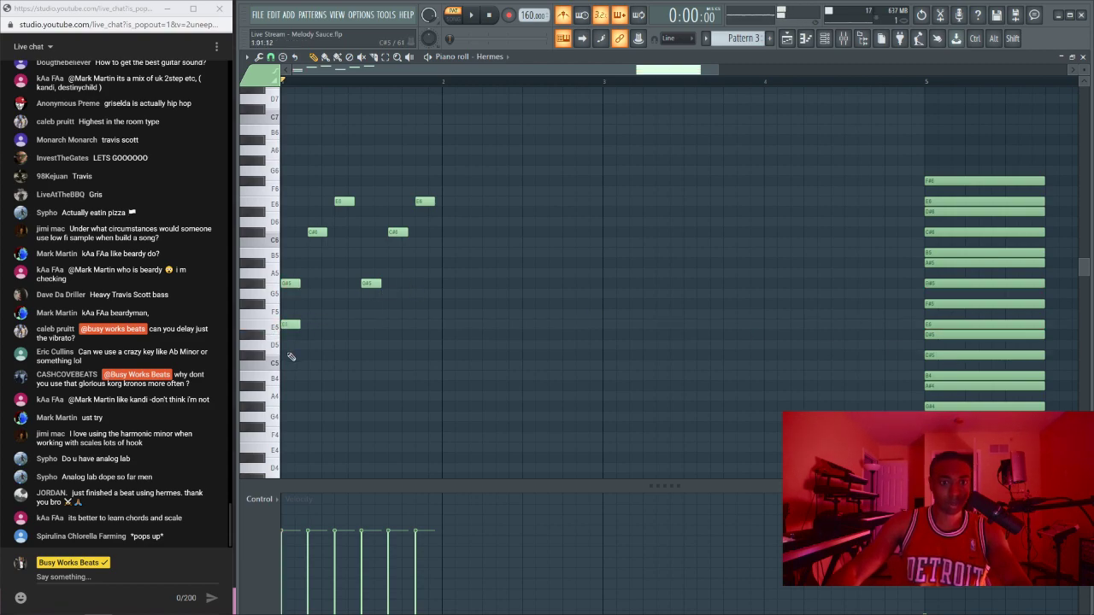
click(292, 355)
Step: Duplicate the E5 and C#5 pair beneath the G#5 on beat 3 of bar 1
drag(306, 369, 280, 312)
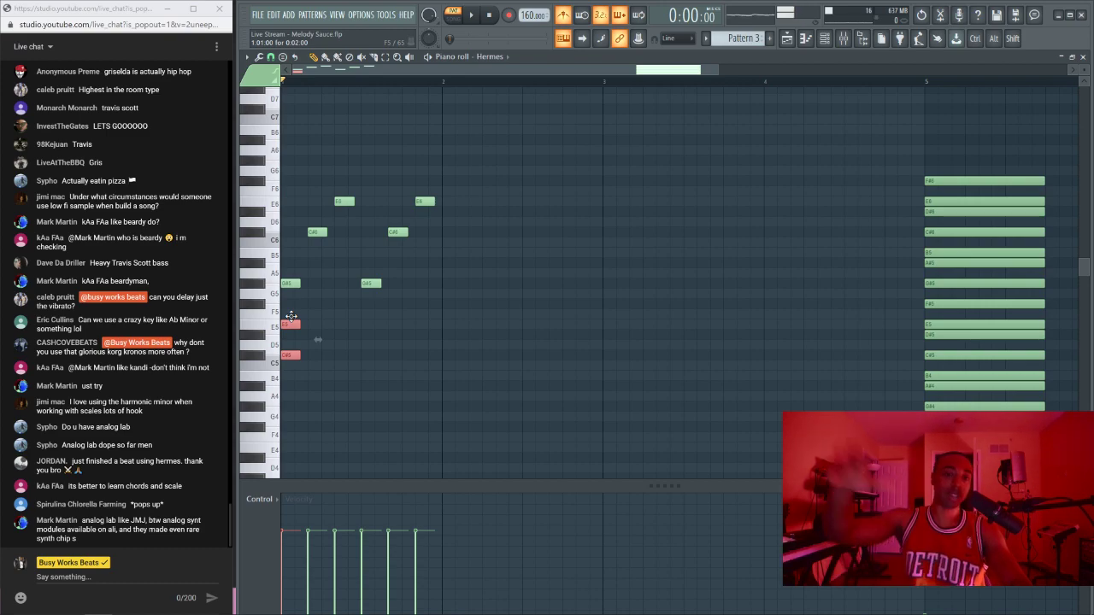
key(shift)
drag(289, 321, 368, 322)
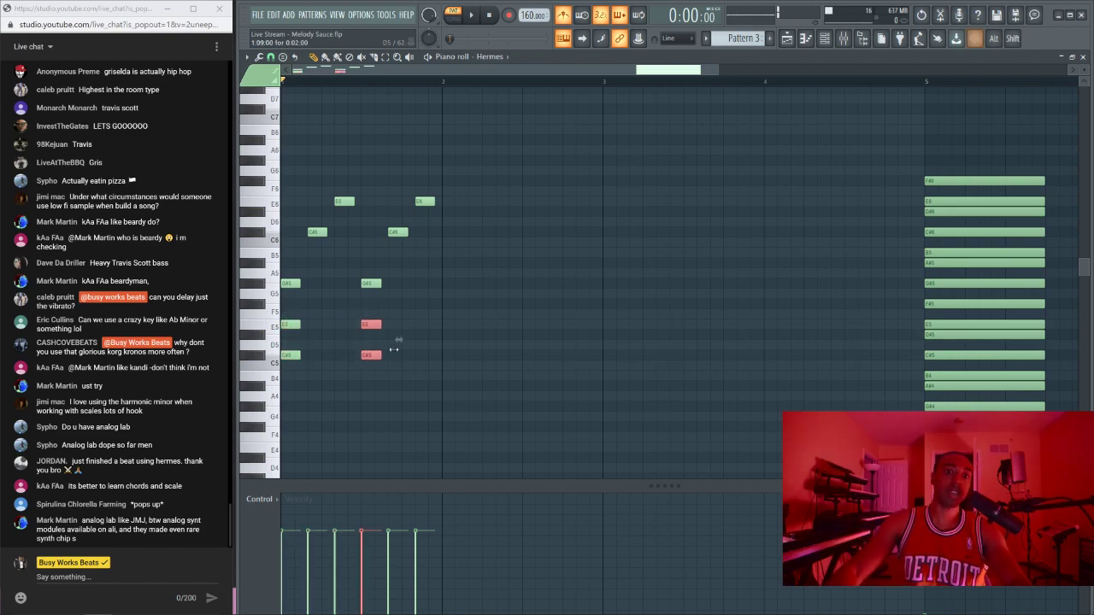
Step: Strum the two C#5, E5 and G#5 chords with Alternate direction enabled in the strumizer, and play the result back
mouse_move(438, 372)
mouse_down()
mouse_move(283, 271)
mouse_move(285, 281)
mouse_up()
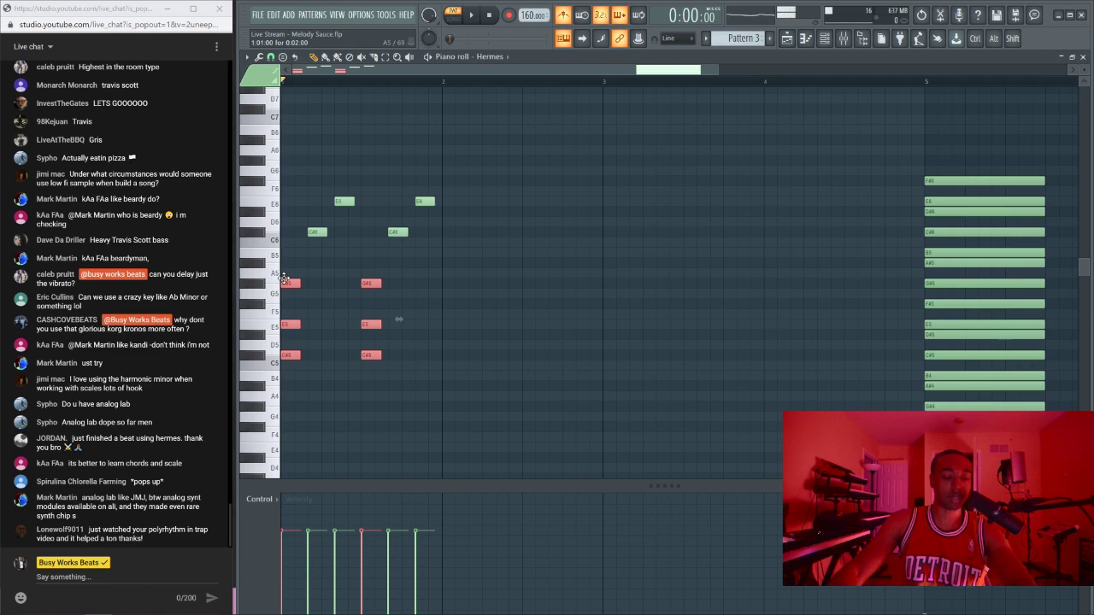
key(alt+s)
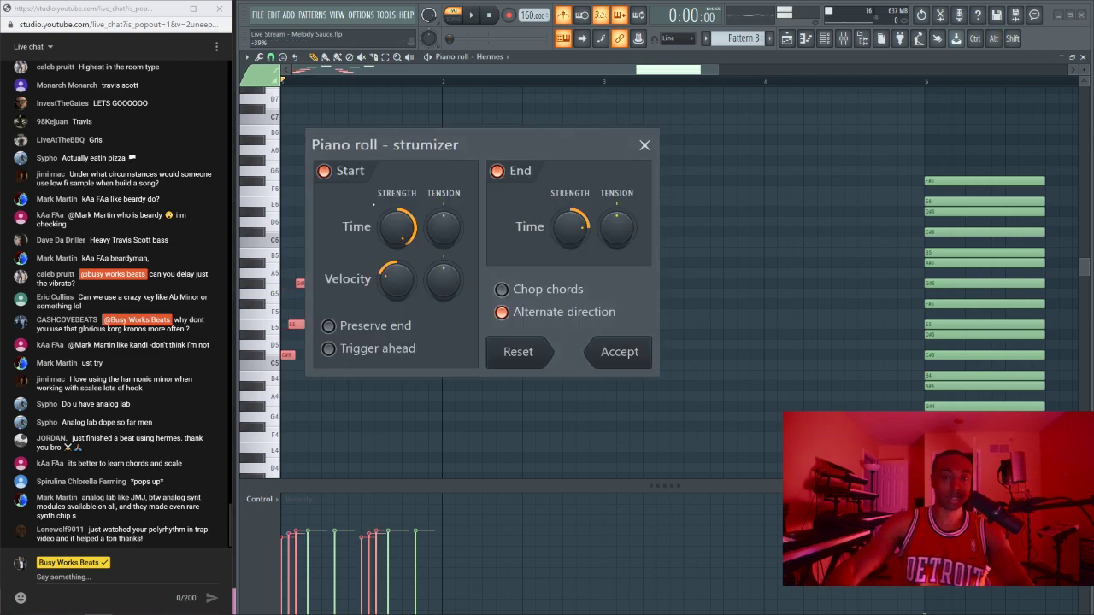
drag(436, 146, 623, 123)
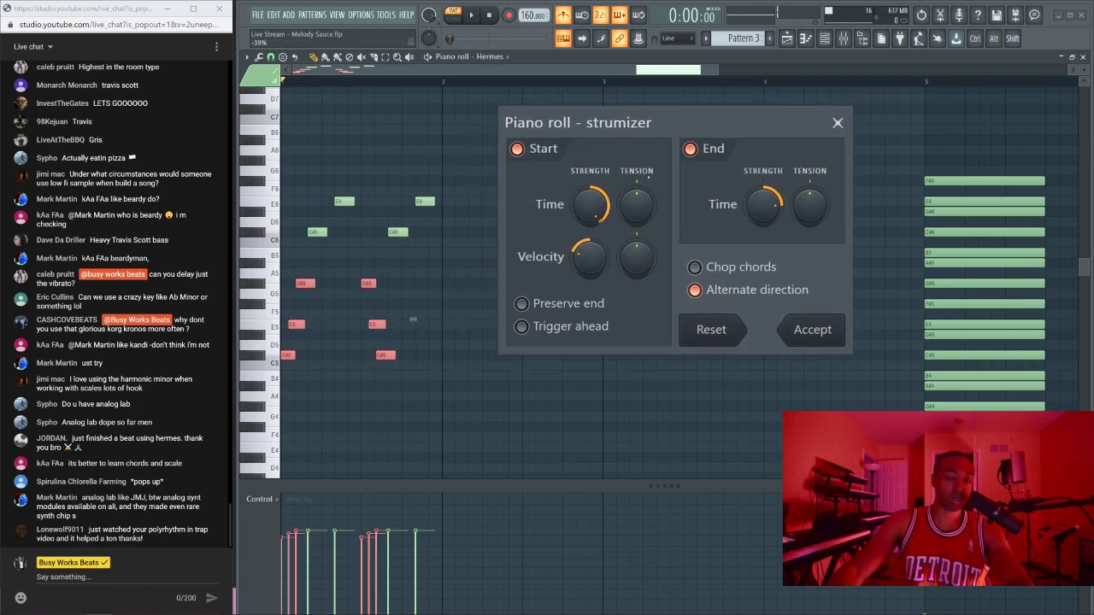
click(712, 291)
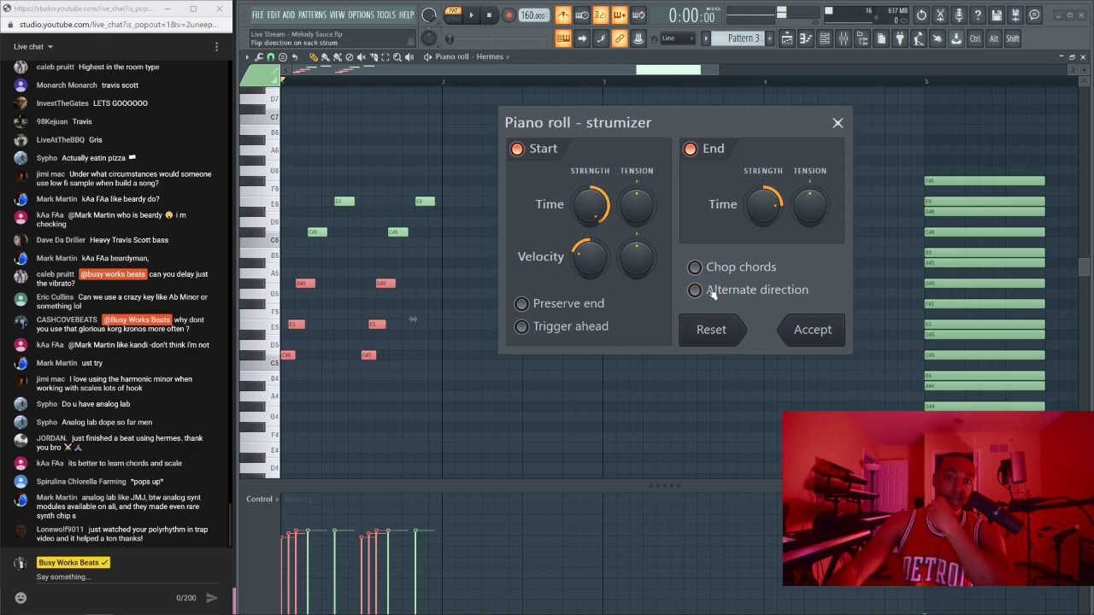
click(711, 291)
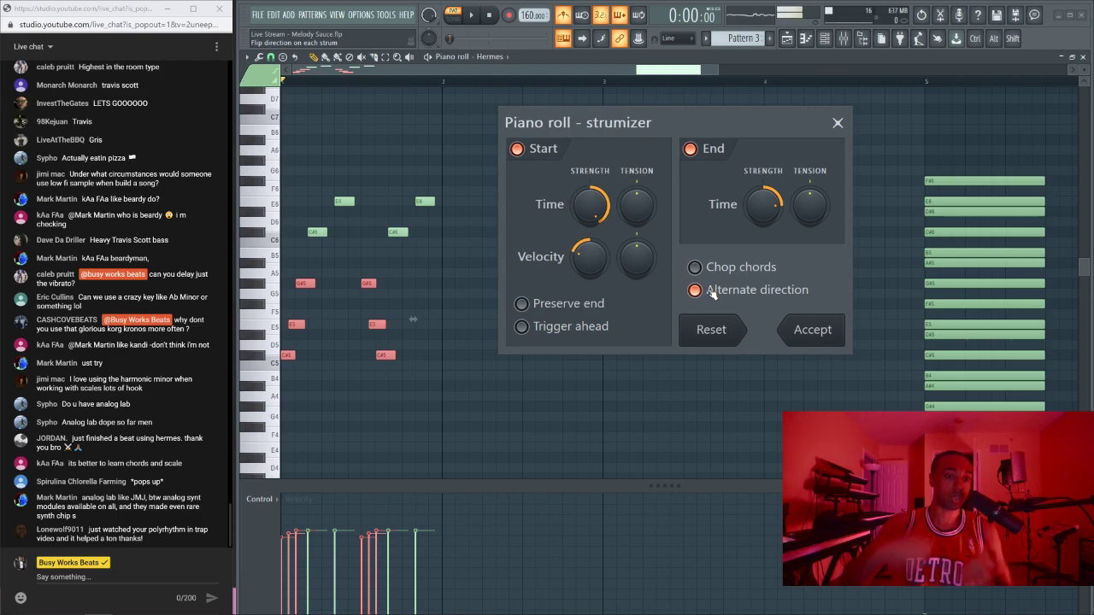
key(space)
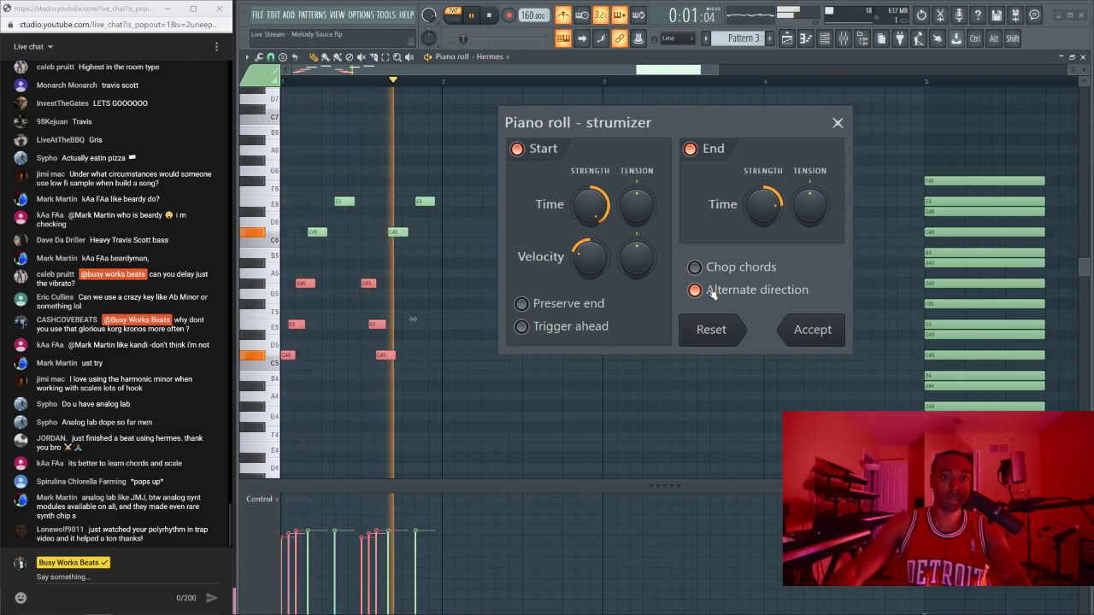
key(space)
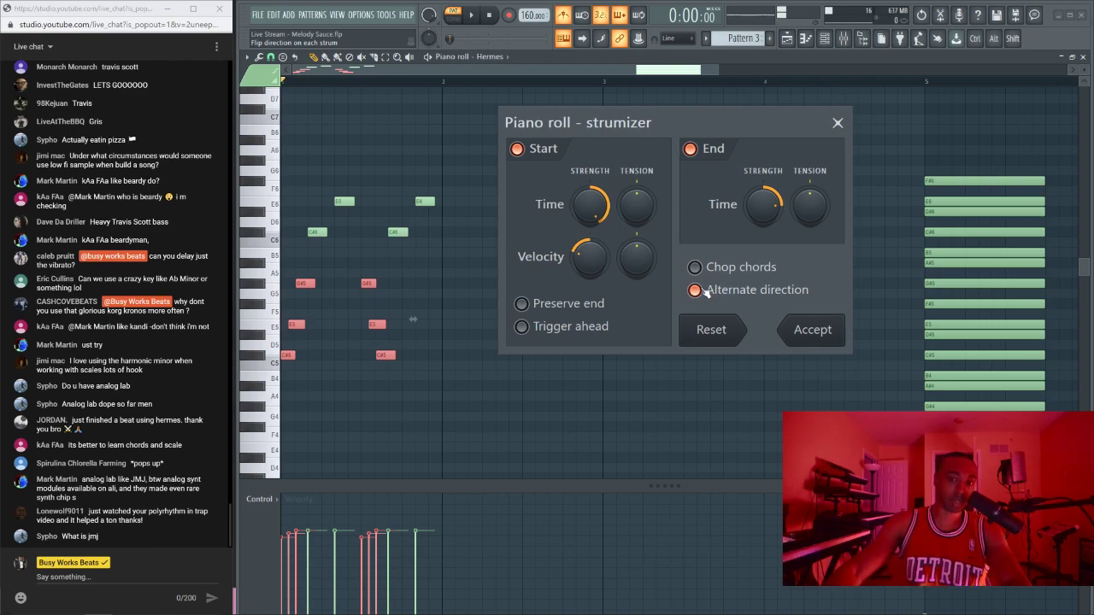
Step: Compare the strummed chords with Alternate direction on and off, listening to the non-alternating version, and leave the option enabled
click(703, 289)
click(703, 289)
click(703, 289)
click(704, 289)
click(703, 289)
click(704, 289)
click(704, 288)
click(704, 288)
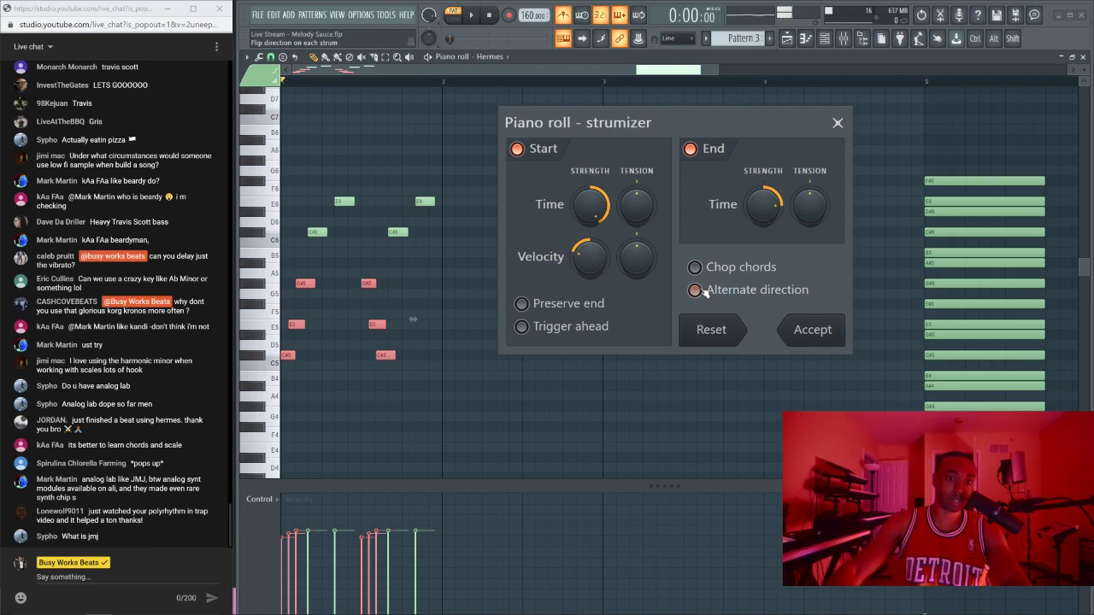
click(695, 290)
key(space)
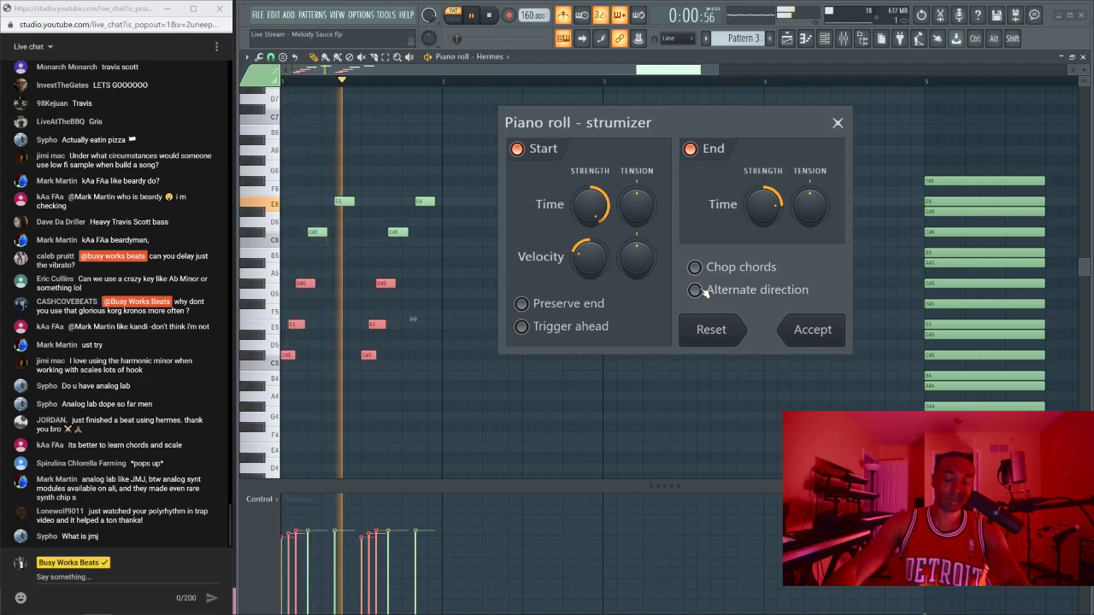
key(space)
click(695, 290)
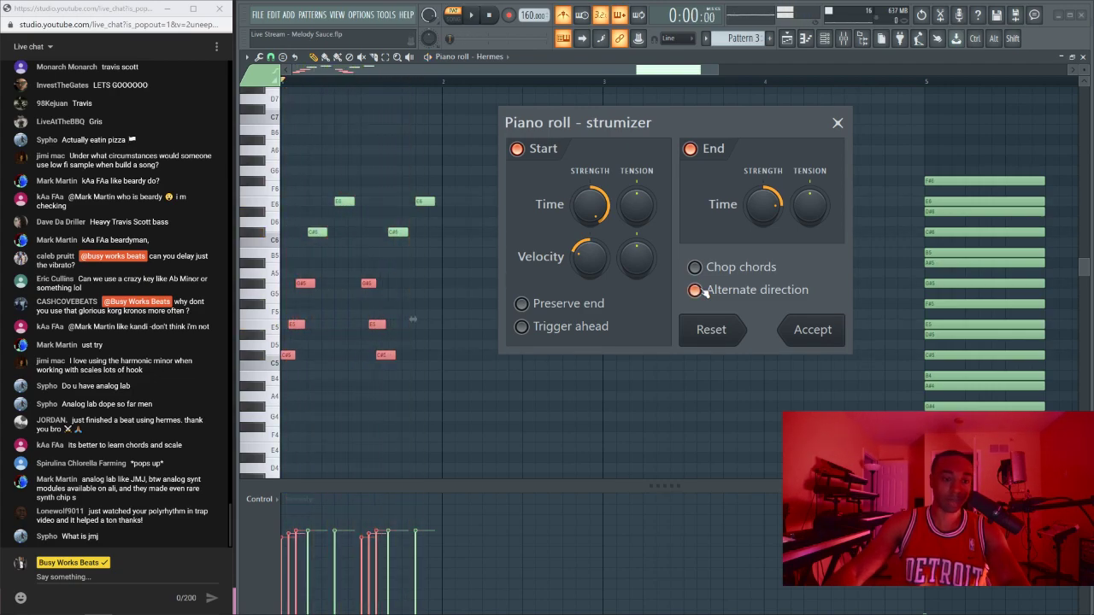
Step: Reduce the strum's end-time and start-time strength while listening to the phrase, and accept the strum settings
drag(763, 205, 764, 199)
key(space)
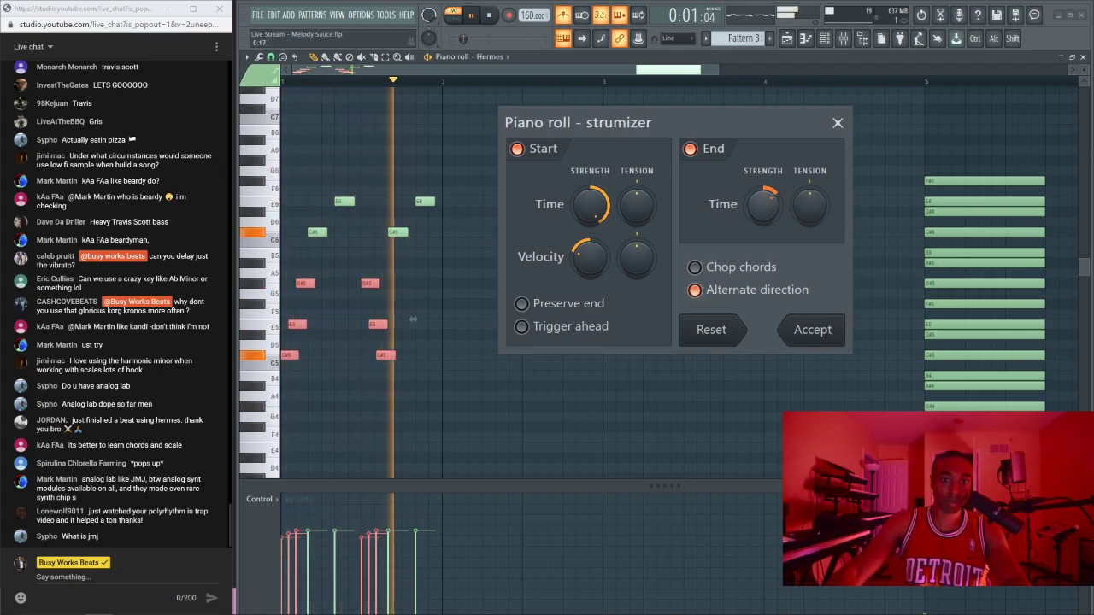
mouse_move(590, 205)
mouse_down()
mouse_move(590, 224)
mouse_move(594, 195)
mouse_up()
key(space)
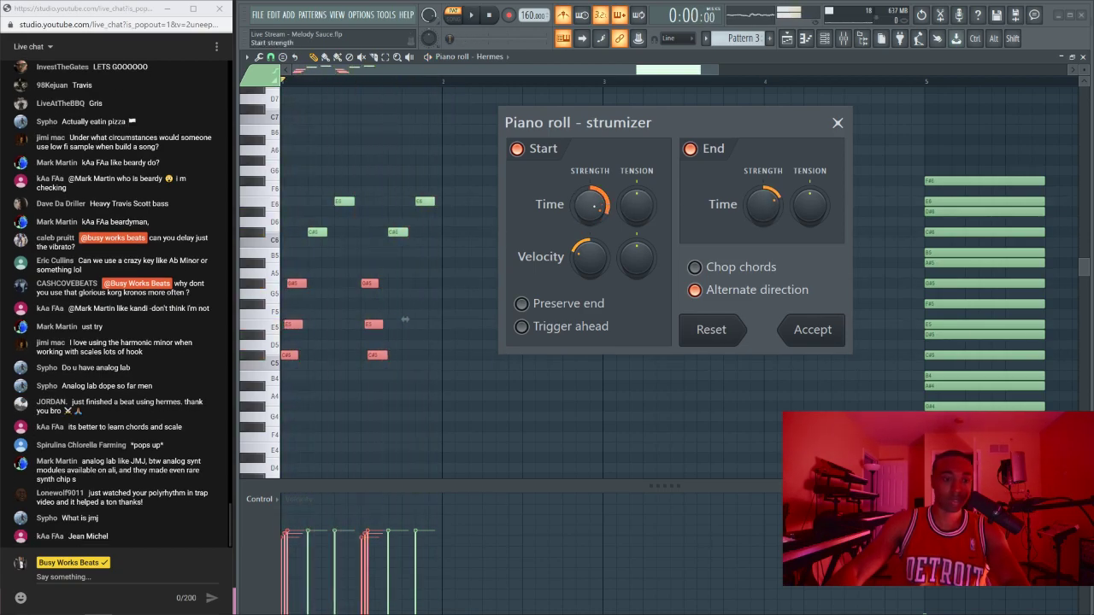
key(space)
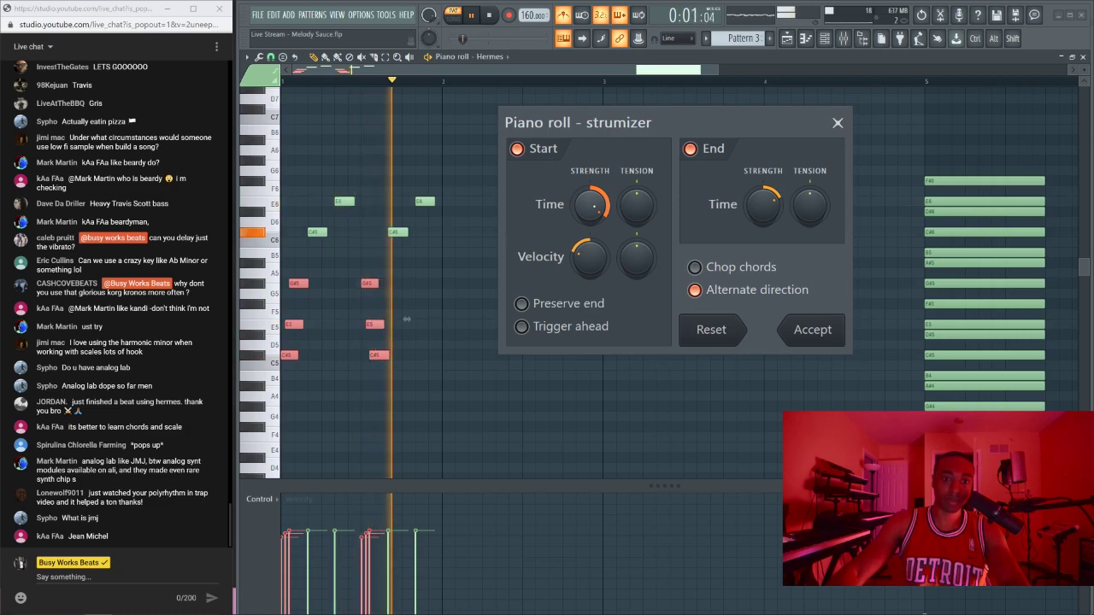
key(space)
click(812, 330)
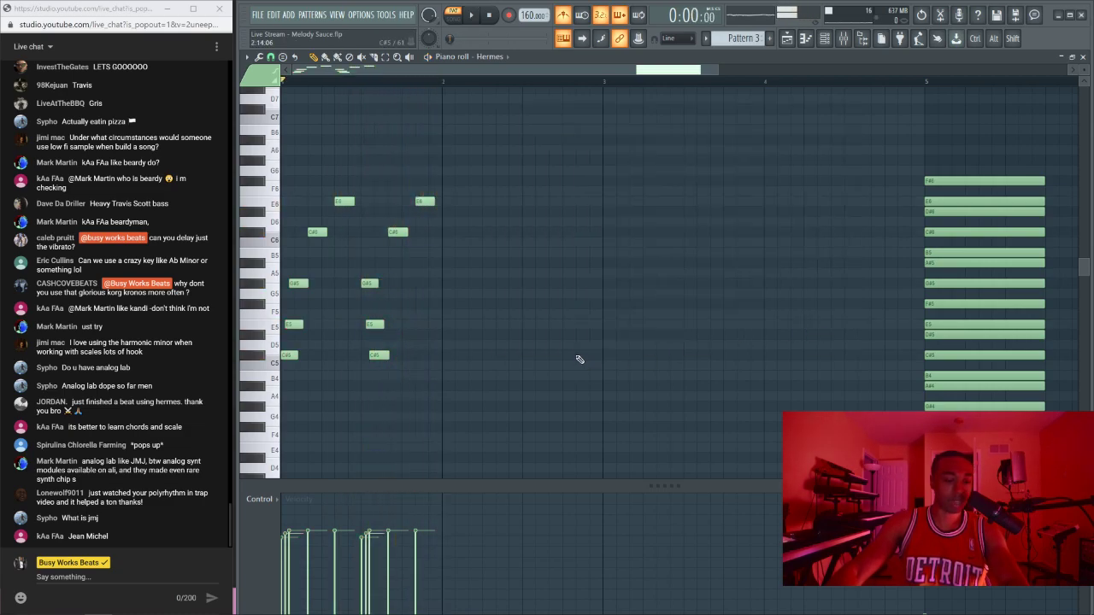
Step: Duplicate the bar 1 phrase into bar 2, clear the selection, and play the two bars back
drag(557, 413, 282, 147)
drag(290, 353, 451, 353)
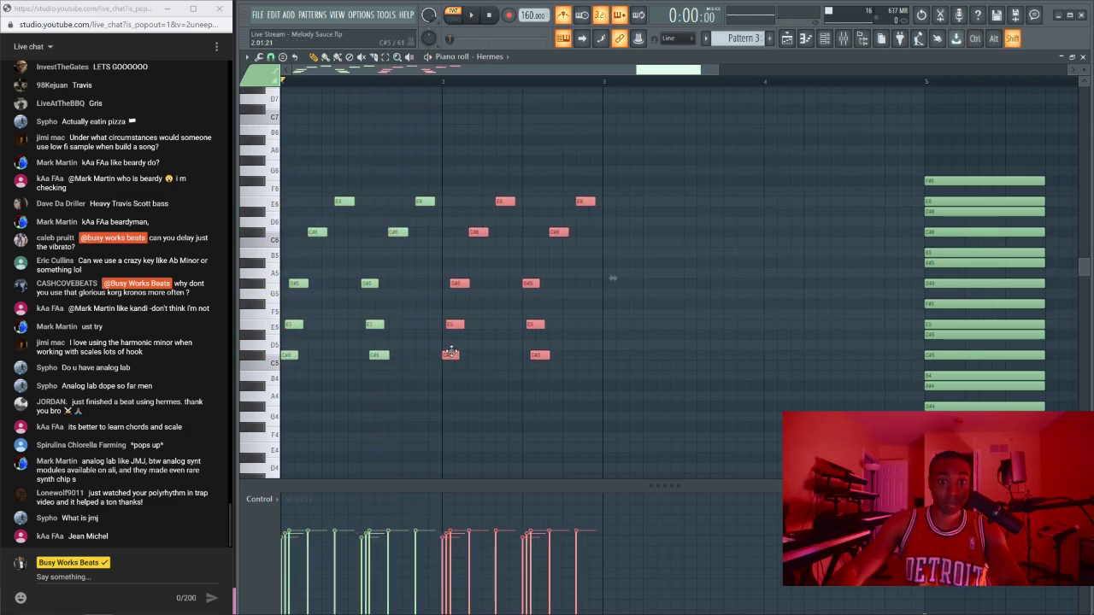
key(ctrl+d)
key(space)
key(space)
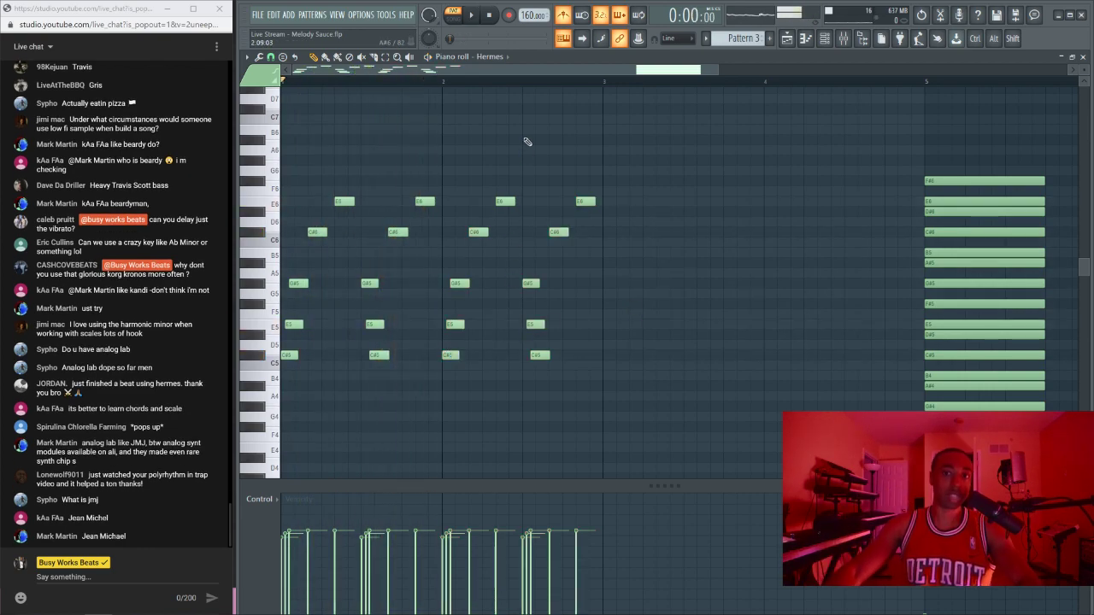
key(space)
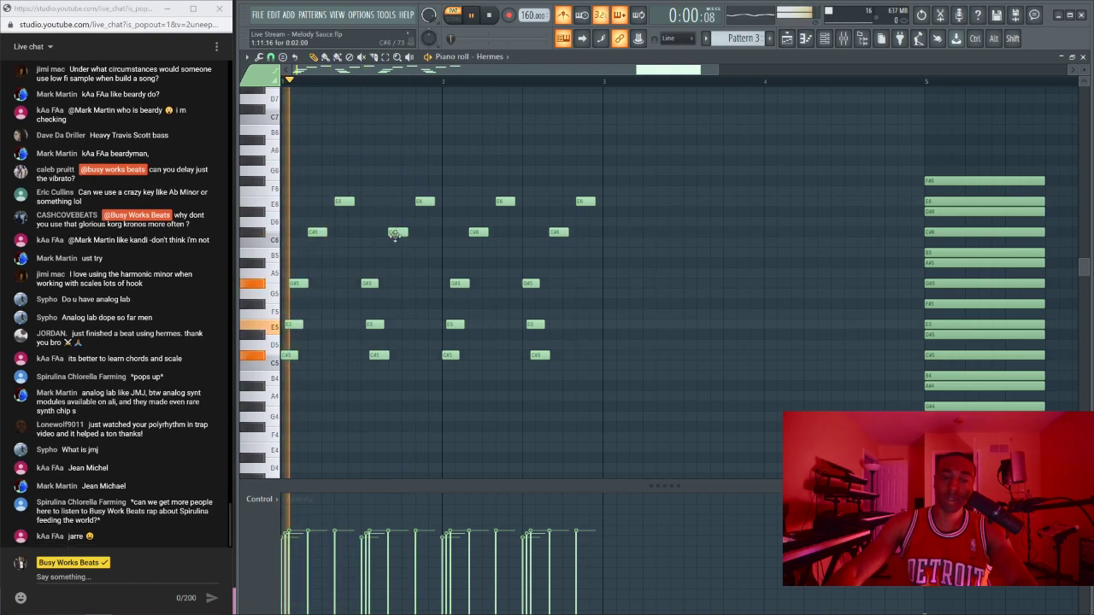
key(space)
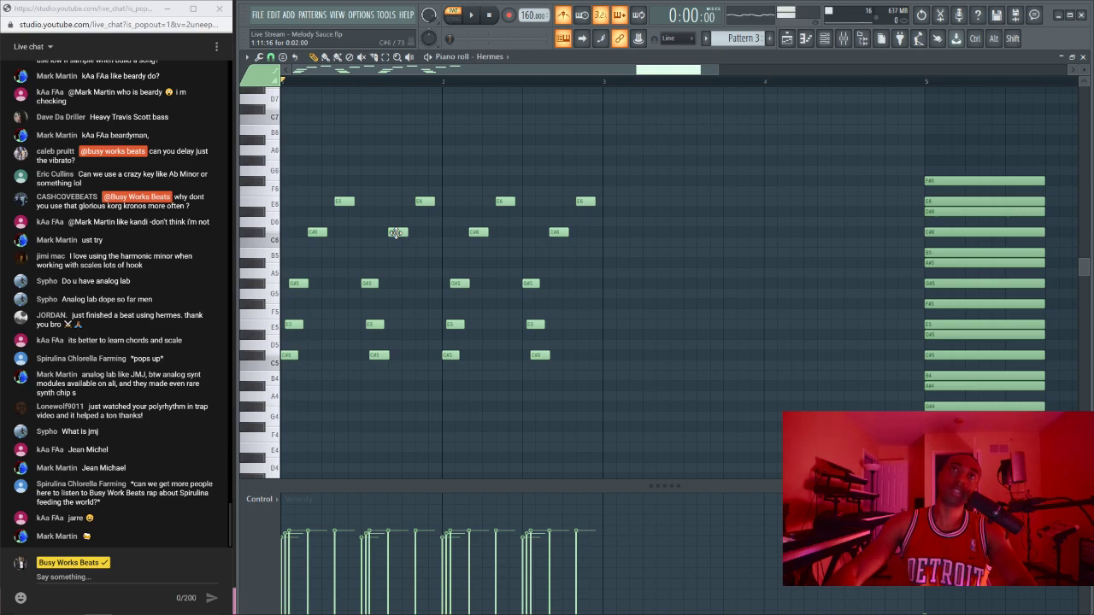
Step: Lower the last high note of bar 1 to D#6 and play the phrase back
key(space)
key(space)
click(395, 233)
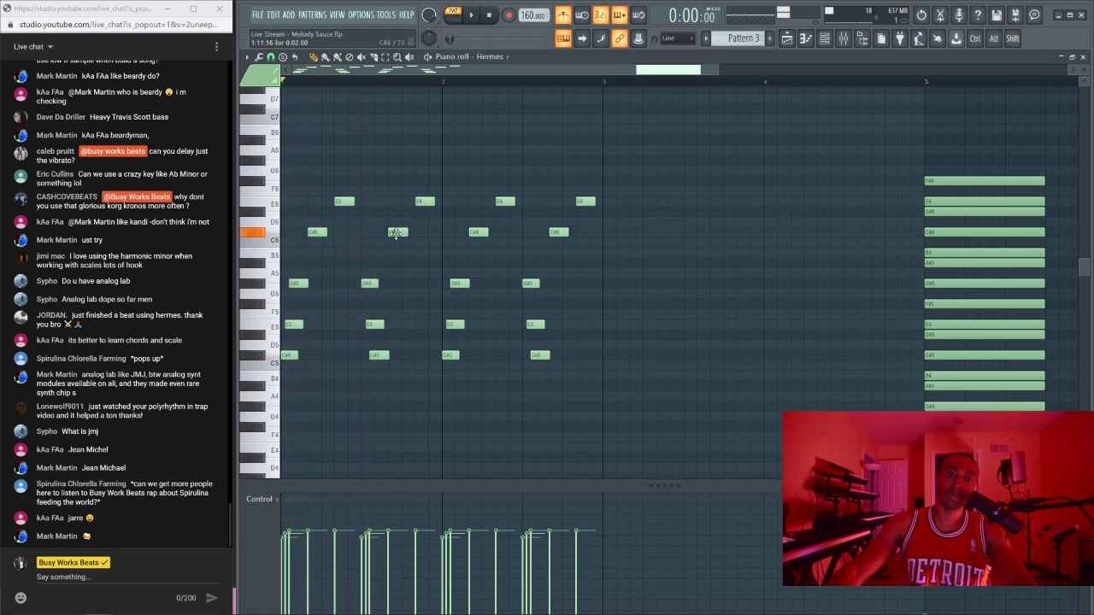
drag(419, 203, 413, 224)
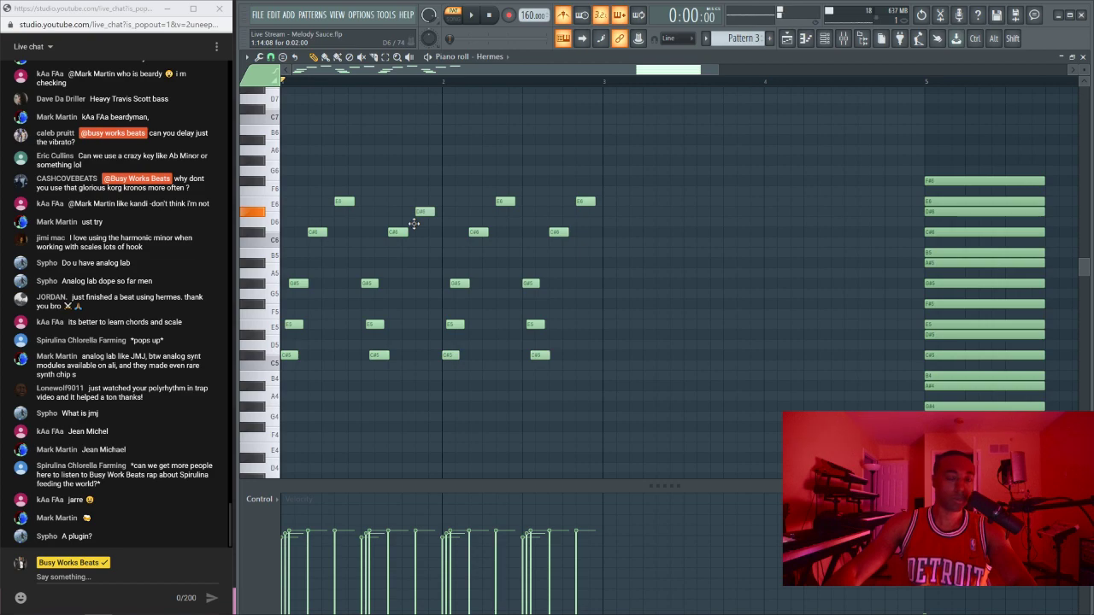
key(space)
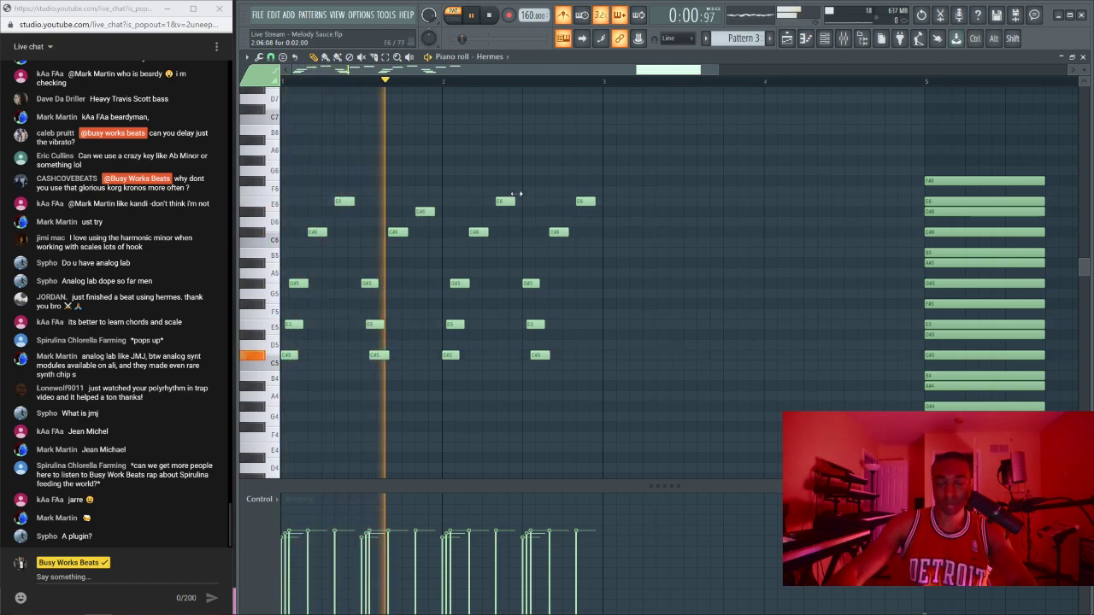
key(space)
key(space)
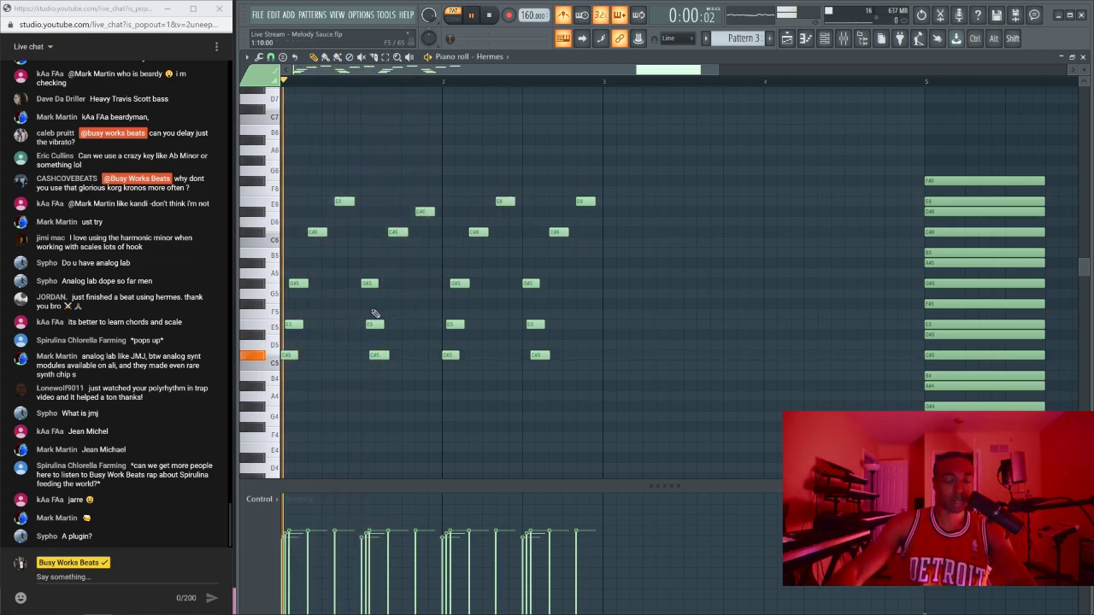
Step: Delete the E5 note from the second strummed chord in both bars and listen to the phrase
right_click(375, 324)
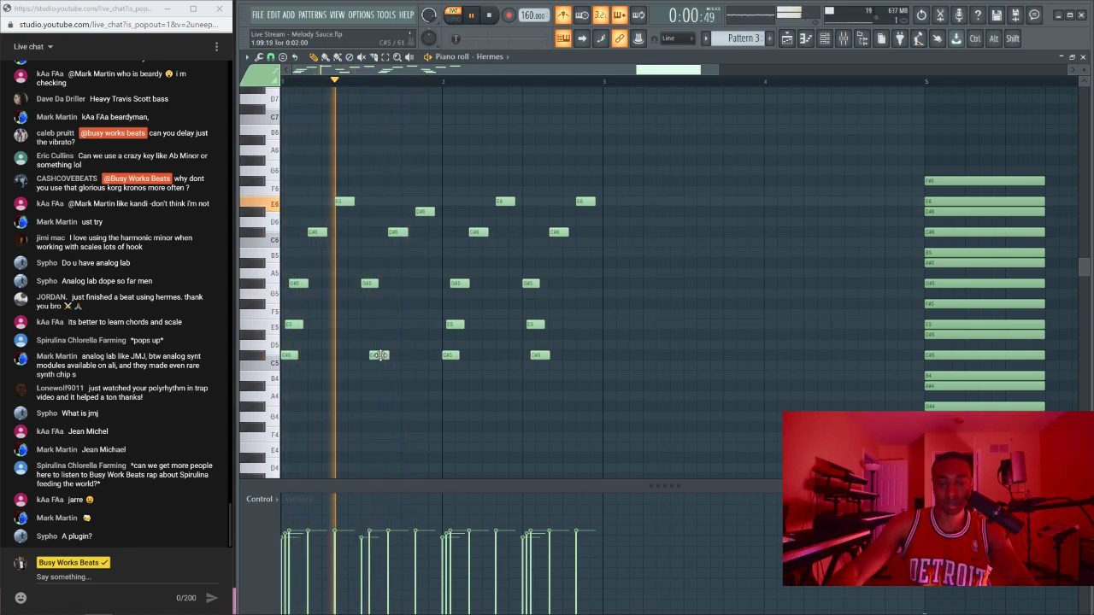
key(space)
right_click(536, 323)
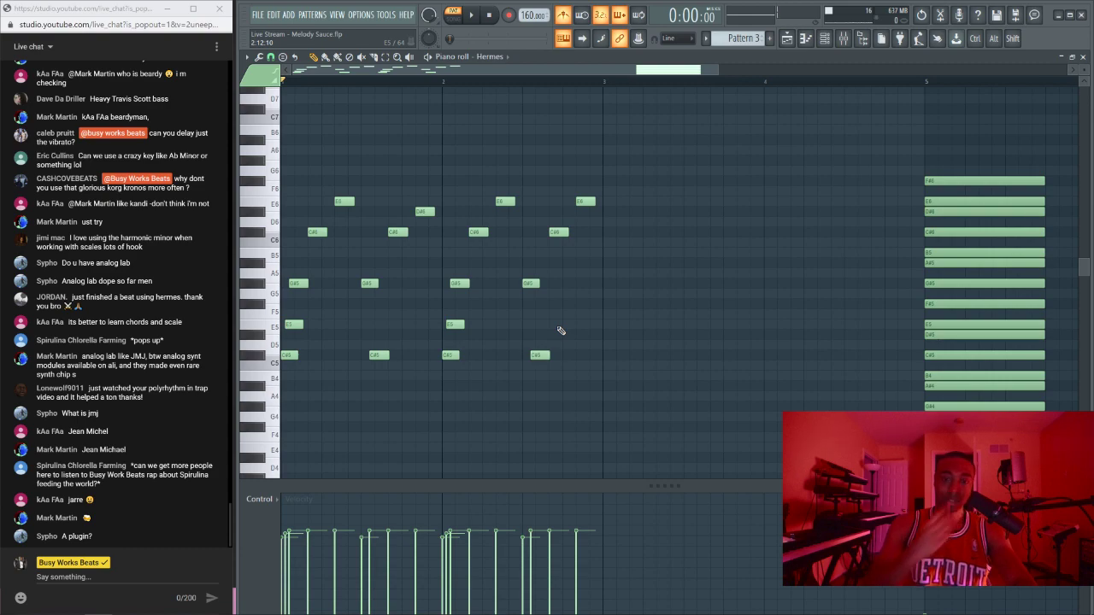
drag(380, 390, 373, 293)
right_click(397, 398)
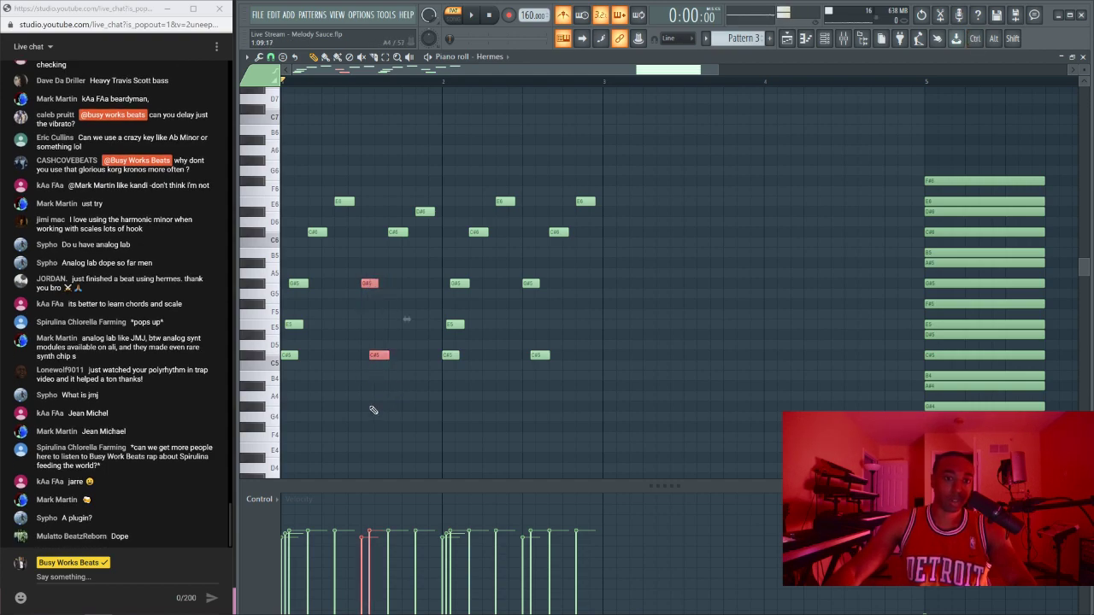
key(space)
key(space)
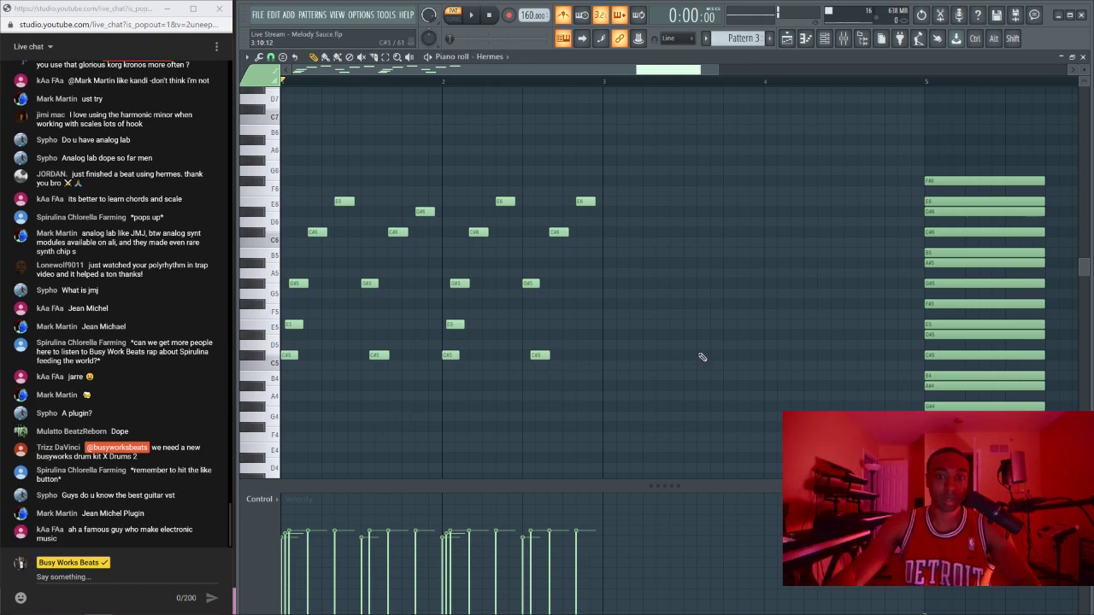
Step: Save the project and play back the two-bar phrase
key(ctrl+s)
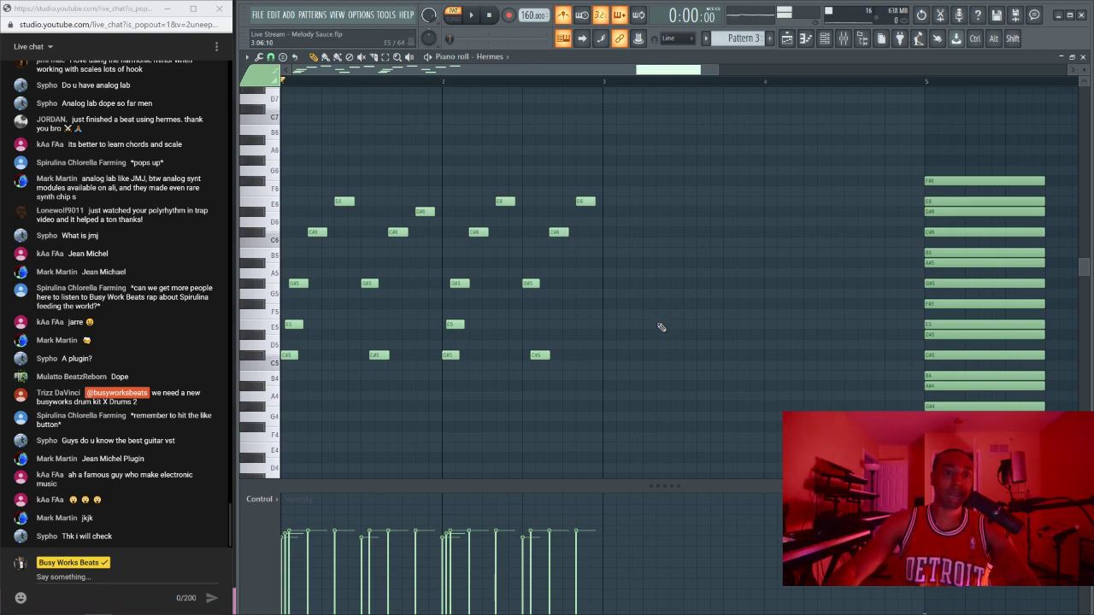
key(space)
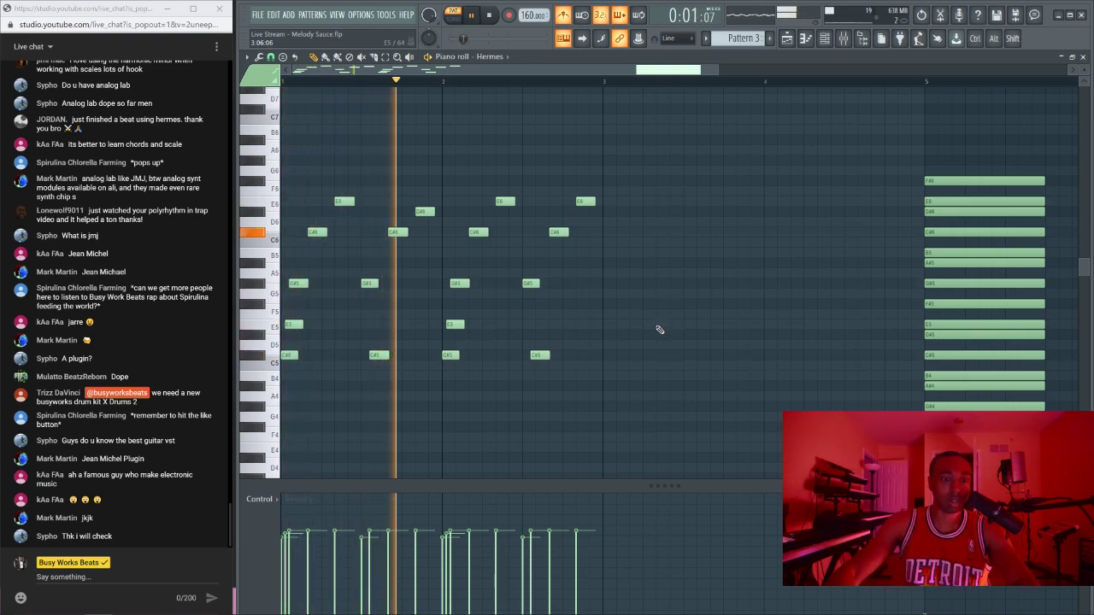
key(space)
key(space)
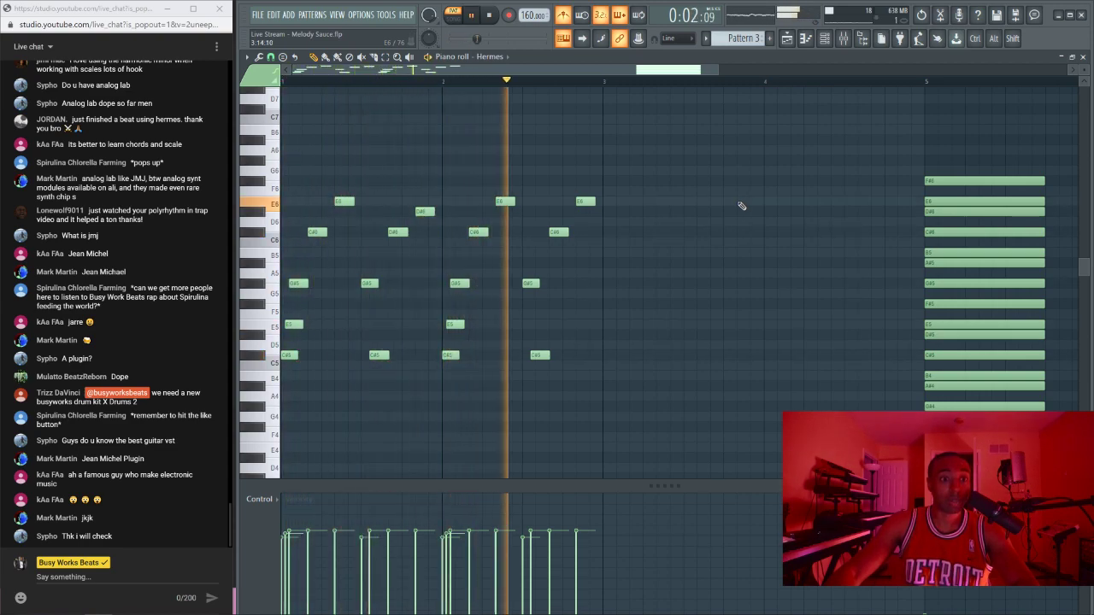
key(space)
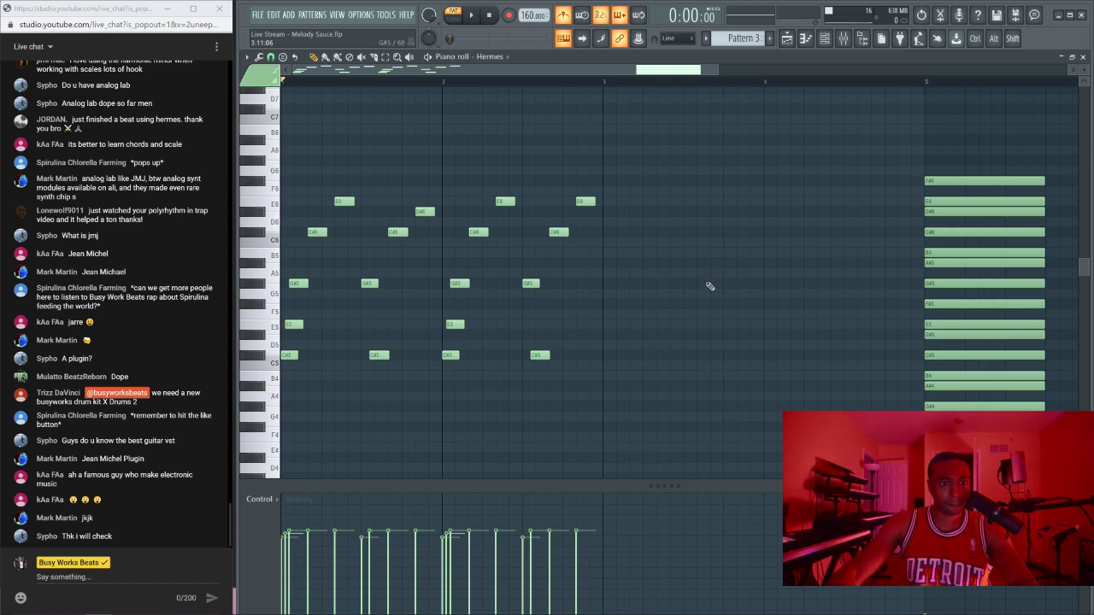
Step: Load the Bells - Beauty preset in Hermes and close the plugin window
click(824, 37)
click(390, 117)
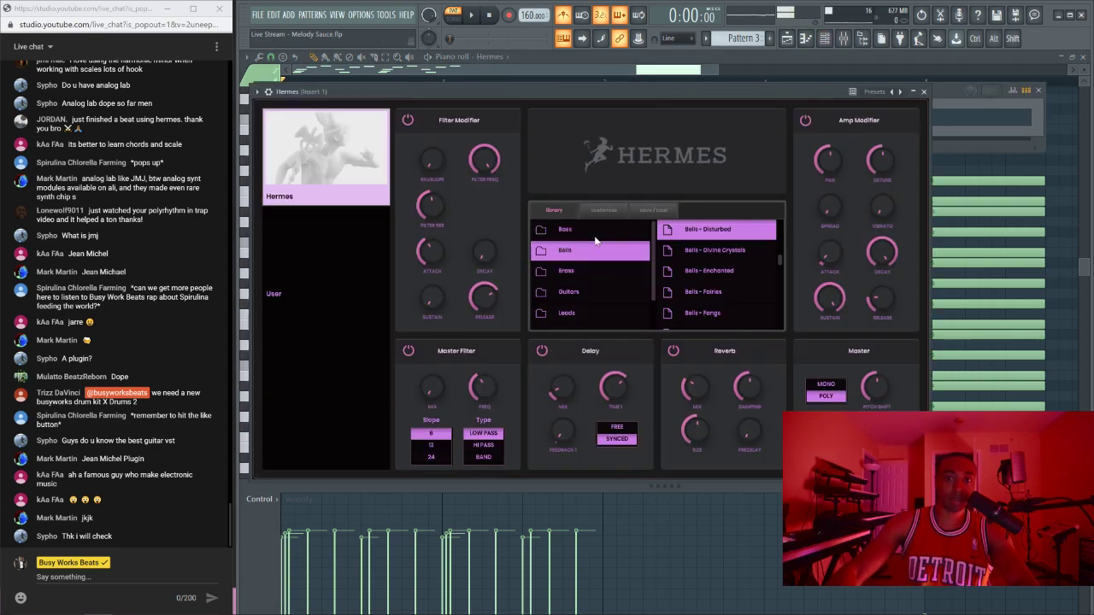
scroll(725, 262, up, 3)
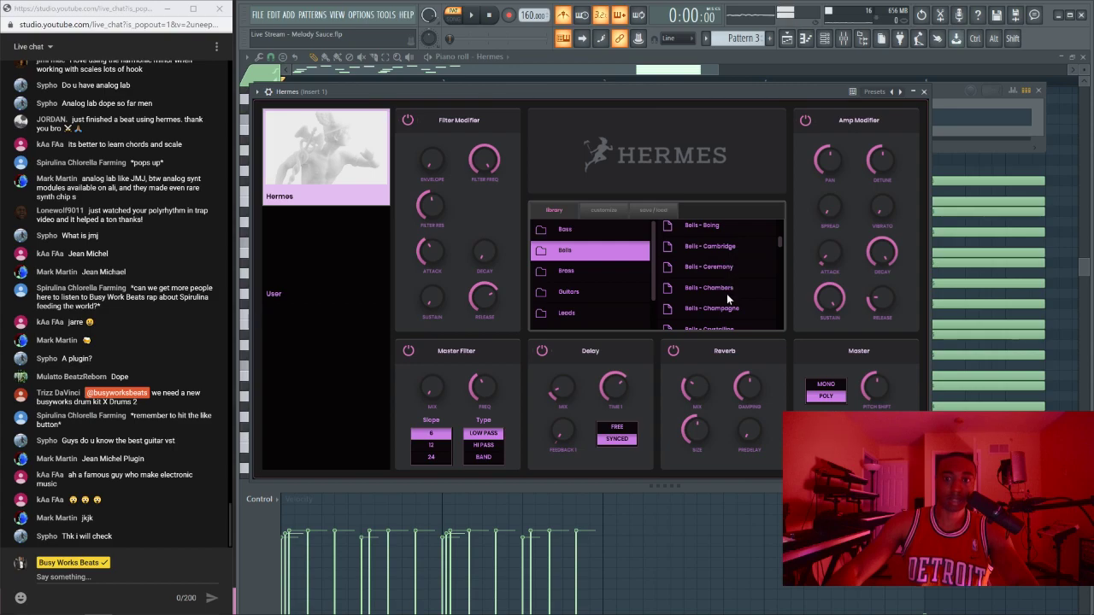
scroll(726, 290, up, 4)
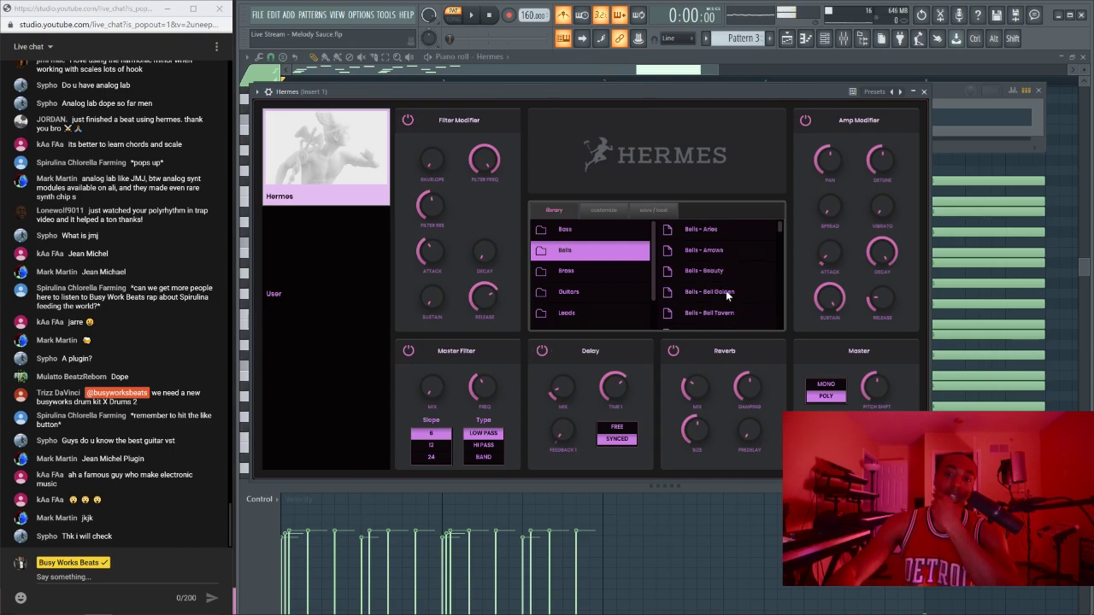
click(719, 270)
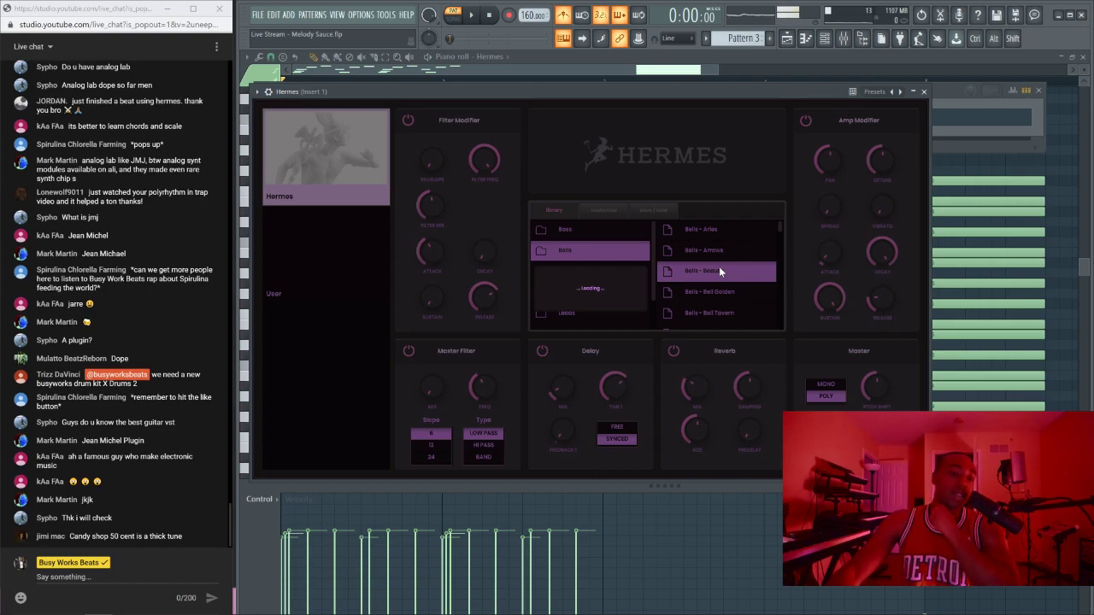
click(923, 91)
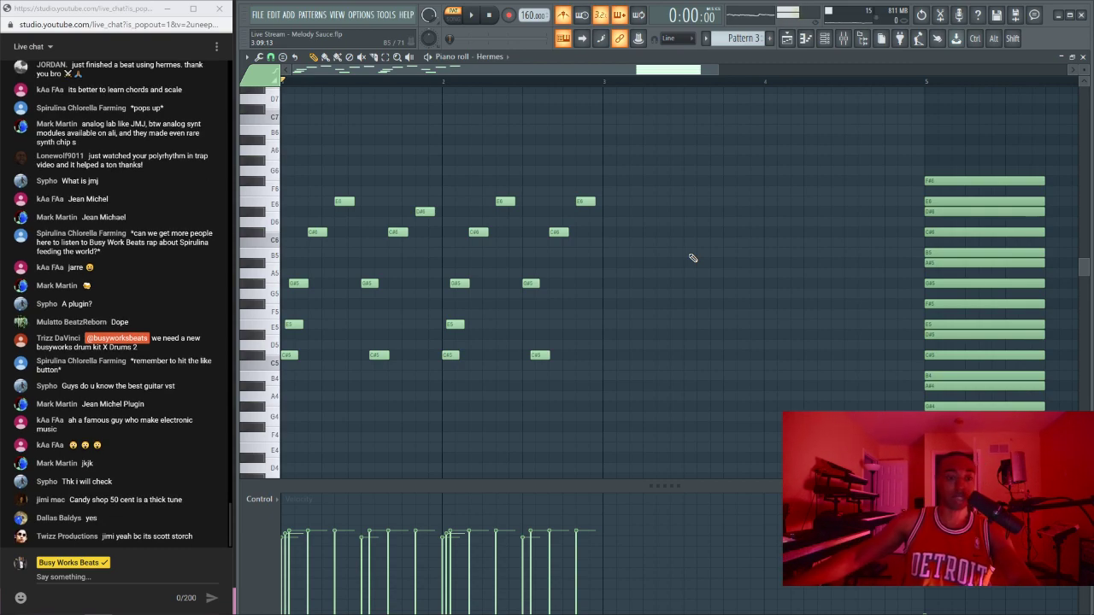
Step: Play the phrase with the metronome switched off, and lower the last high note of bar 2 to D#6
key(space)
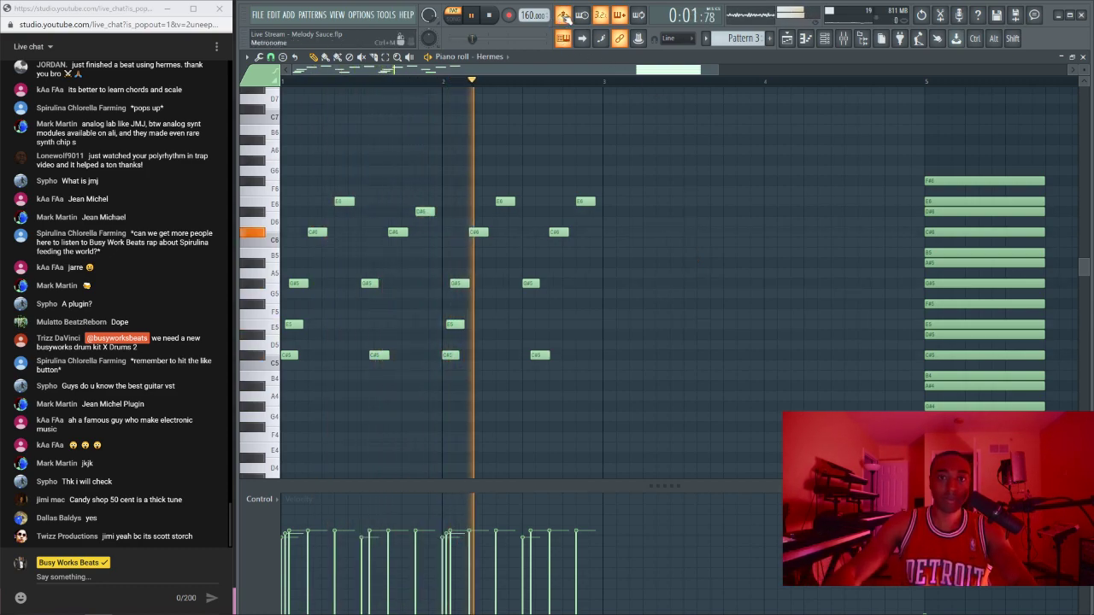
drag(609, 137, 281, 370)
ctrl+click(635, 401)
key(space)
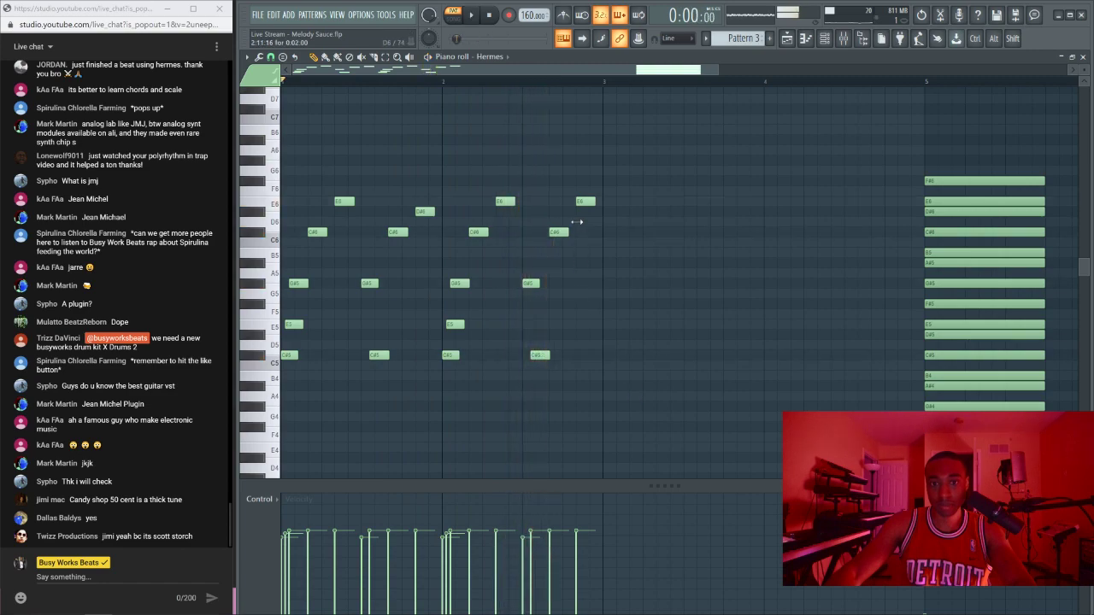
drag(584, 197, 584, 209)
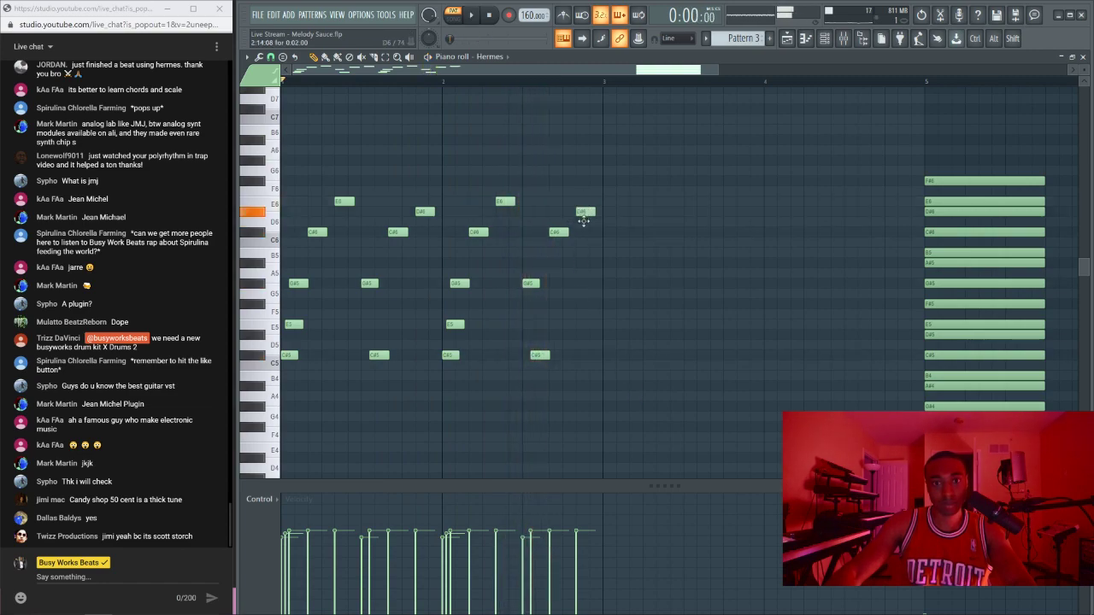
Step: Duplicate the two-bar phrase into bars 3 and 4 and play the pattern back
key(ctrl+a)
key(ctrl+b)
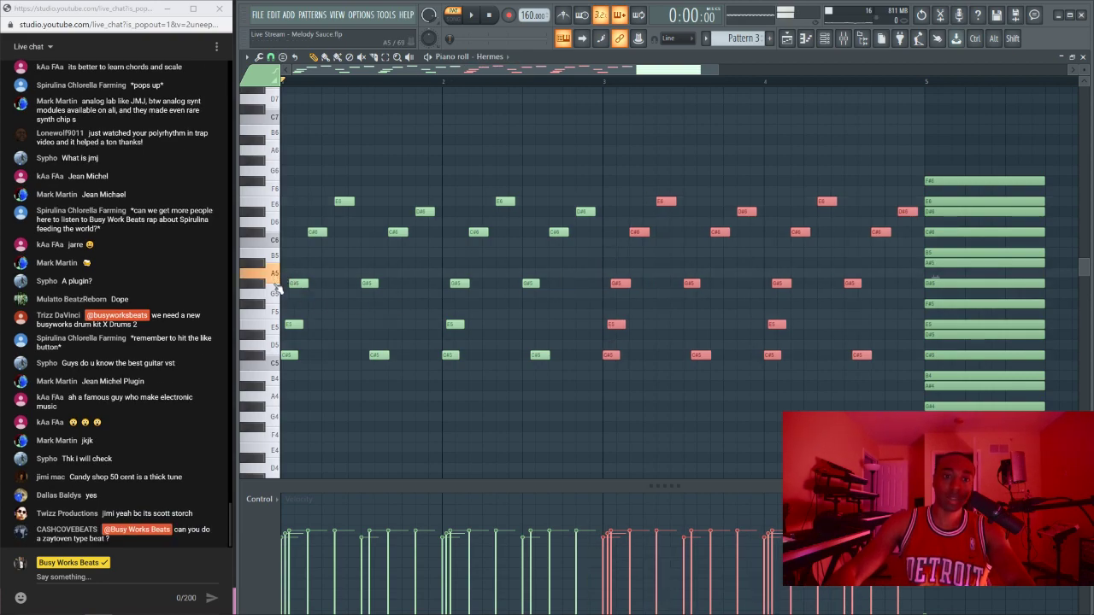
key(space)
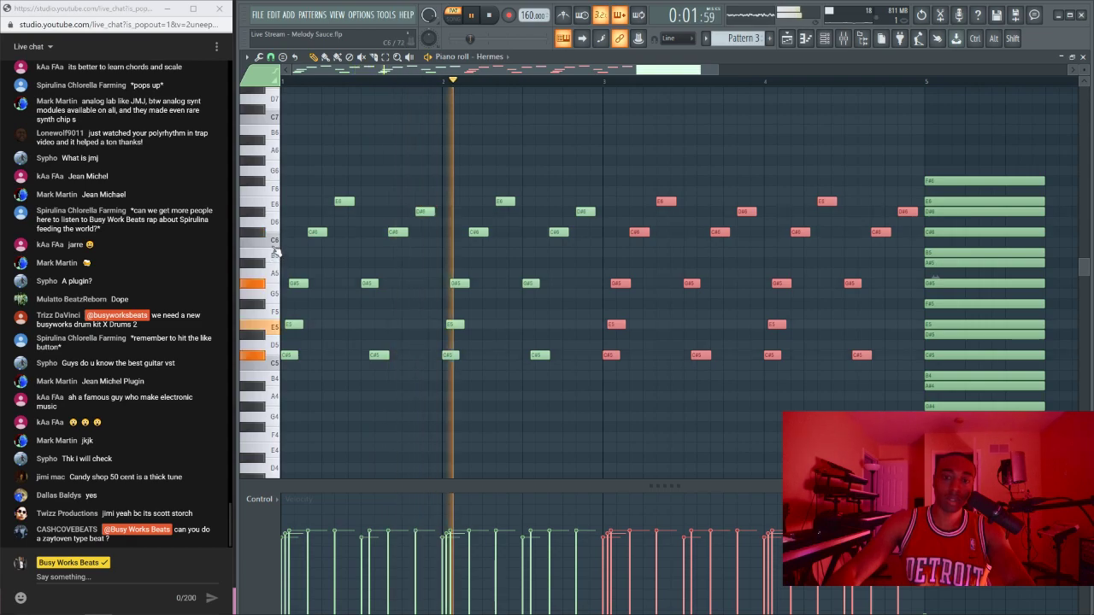
key(space)
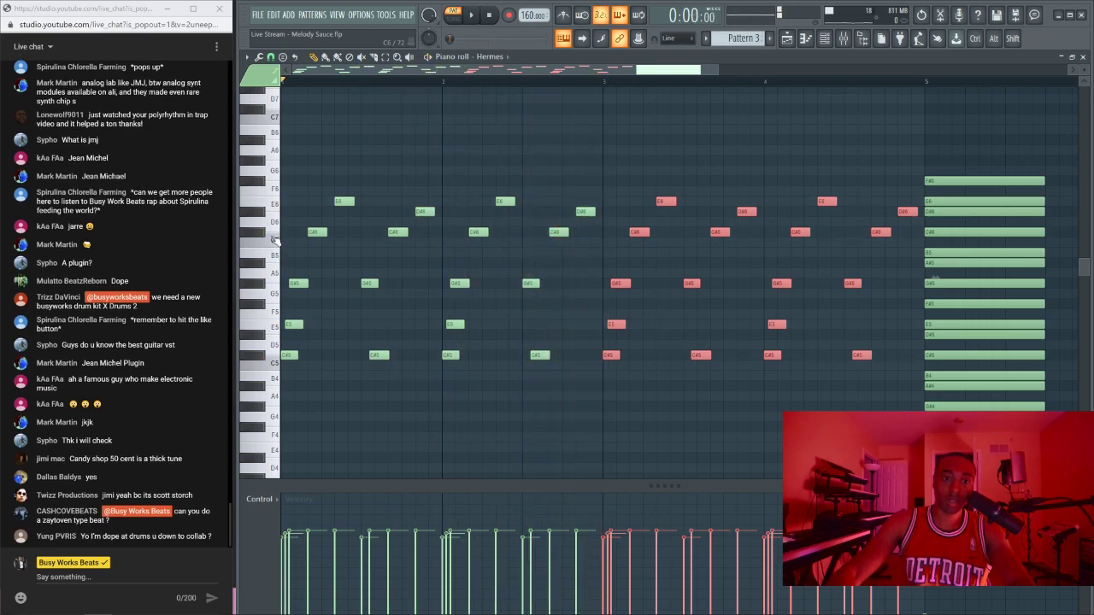
Step: Audition keyboard notes, transpose the copied phrase in bars 3 and 4 up so it starts on B5, and play it
drag(274, 241, 263, 183)
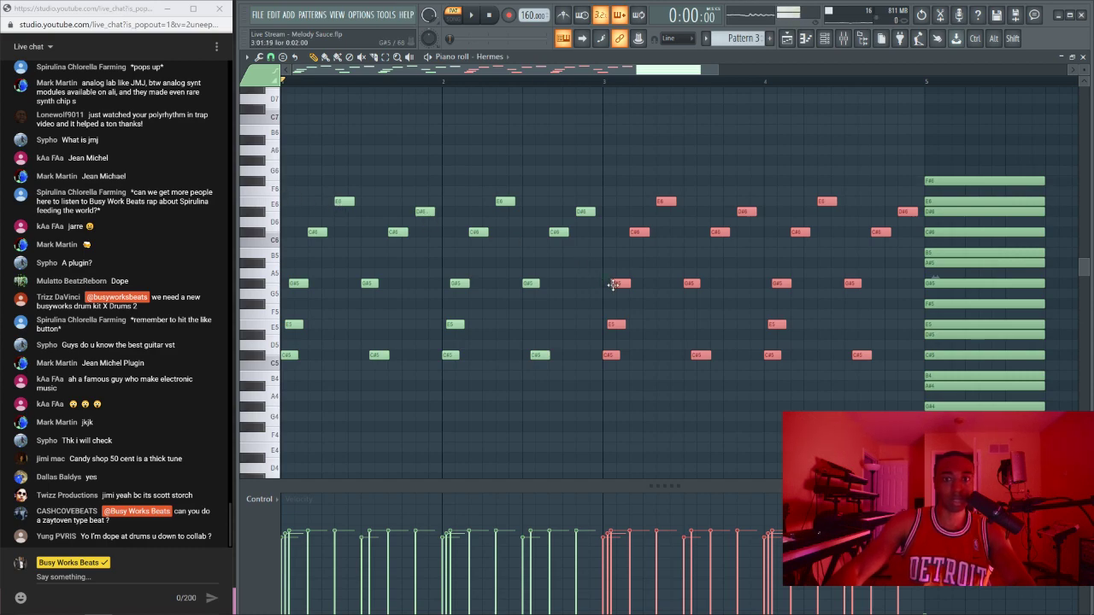
drag(613, 285, 608, 180)
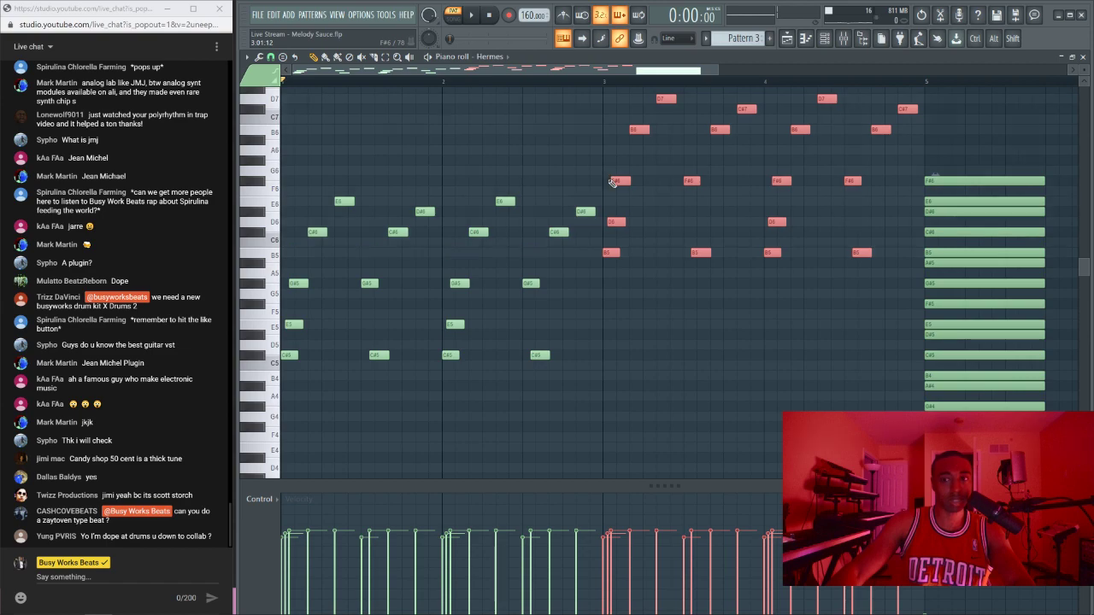
key(space)
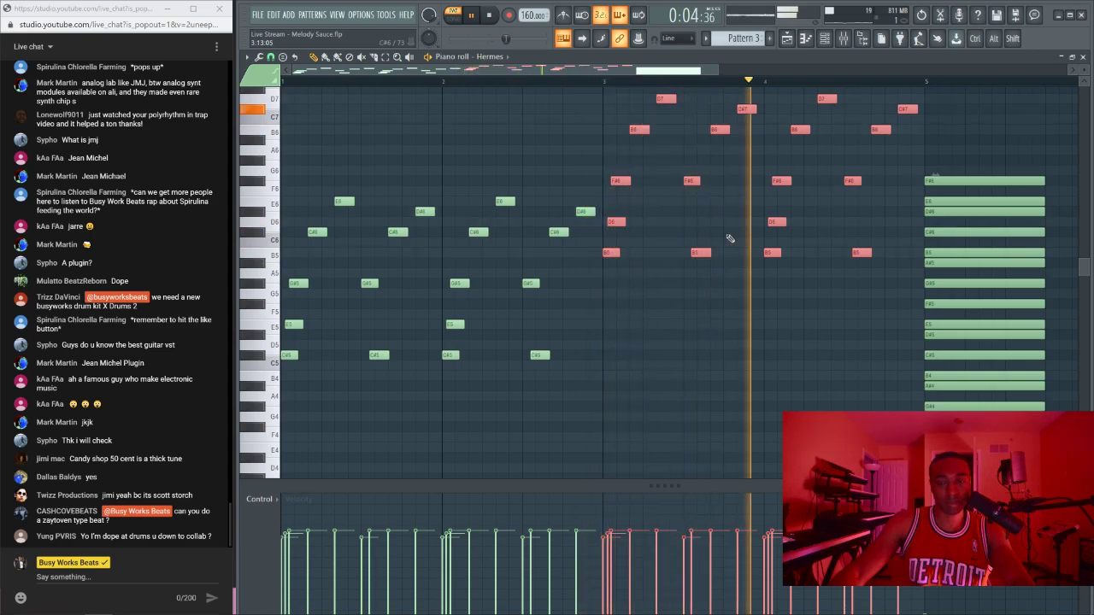
key(space)
key(space)
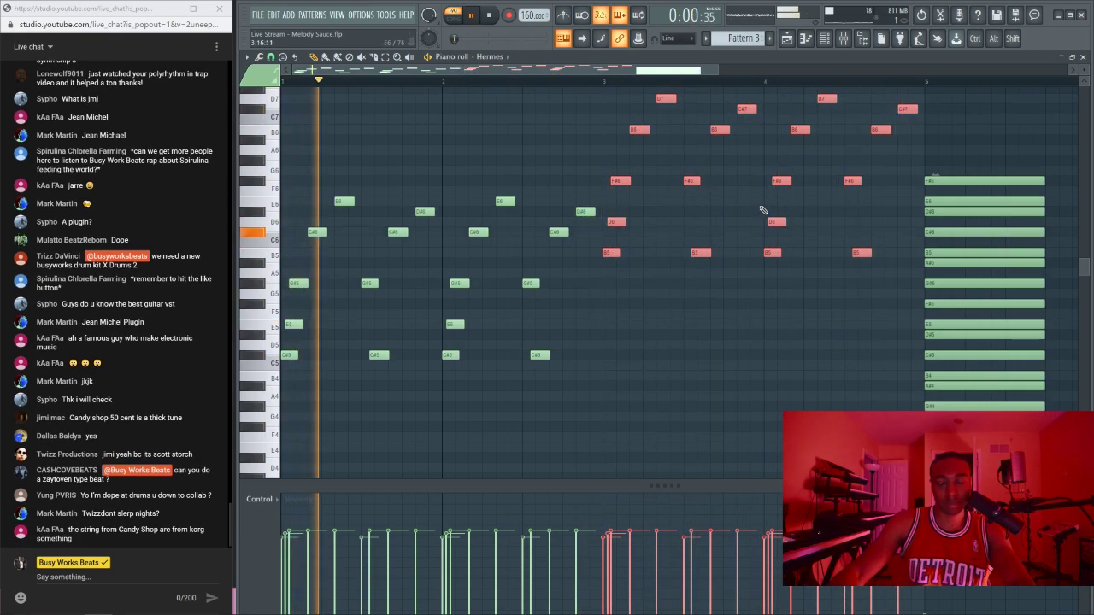
Step: Transpose the selected phrase in bars 3 and 4 down one octave and listen to the pattern
key(ctrl+Down)
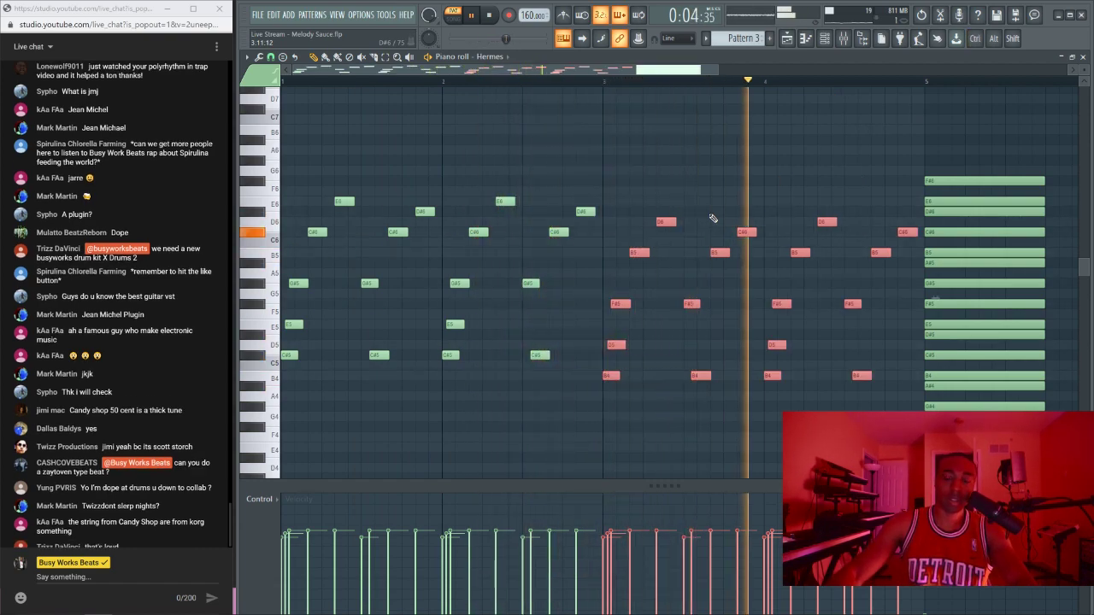
key(space)
key(space)
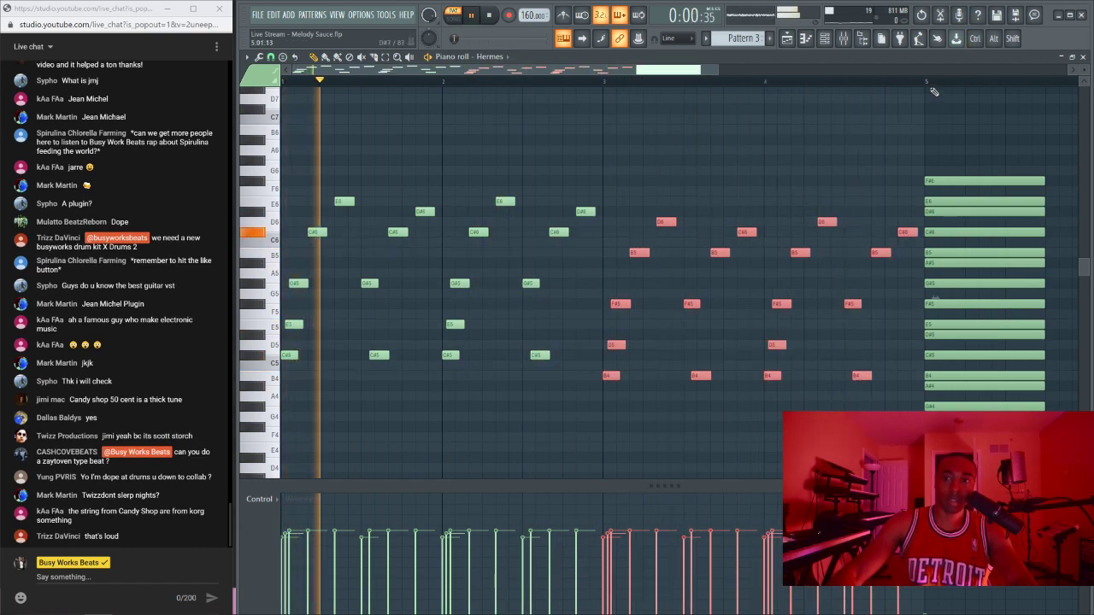
key(space)
Step: Lower the two D5 chord notes in bars 3 and 4 to C#5
drag(624, 344, 831, 349)
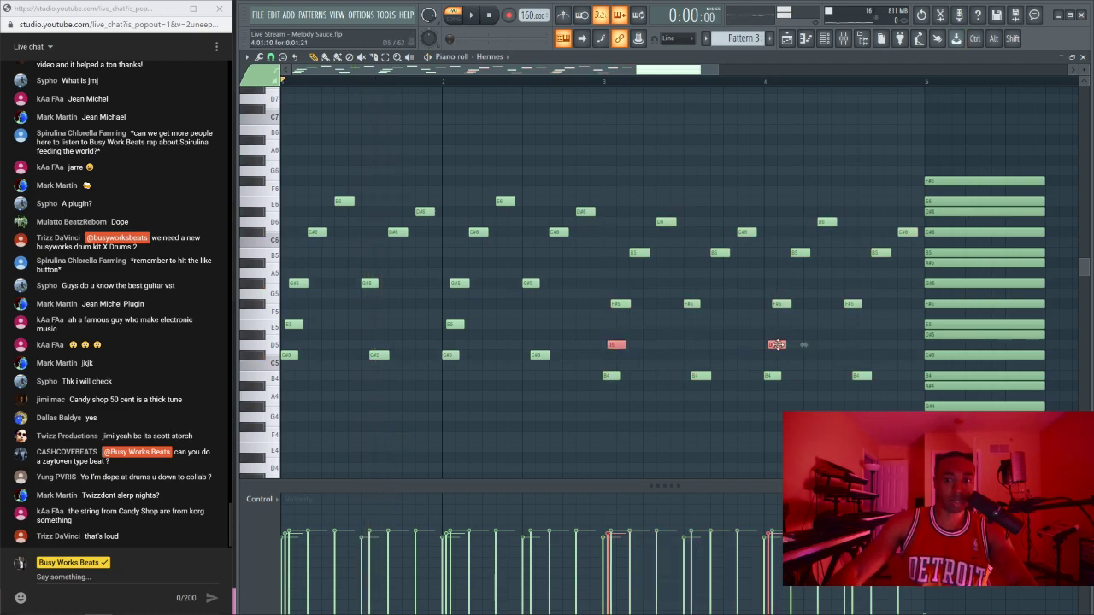
key(shift+Down)
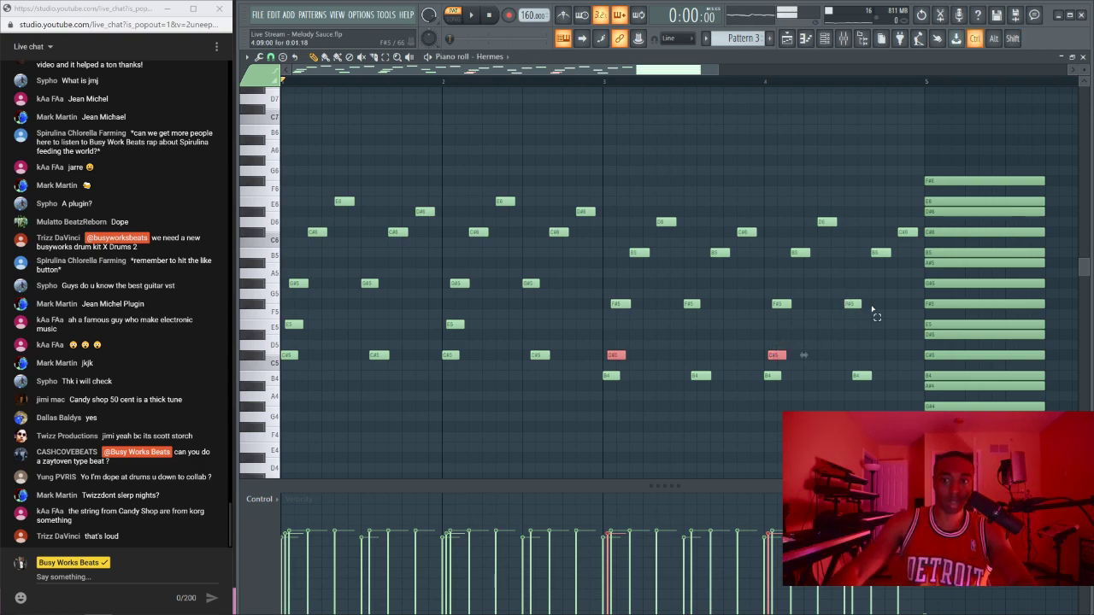
Step: Raise the two D6 notes in bars 3 and 4 to D#6 and play the pattern back
drag(873, 313, 761, 304)
drag(882, 263, 656, 224)
ctrl+click(890, 235)
key(shift+Up)
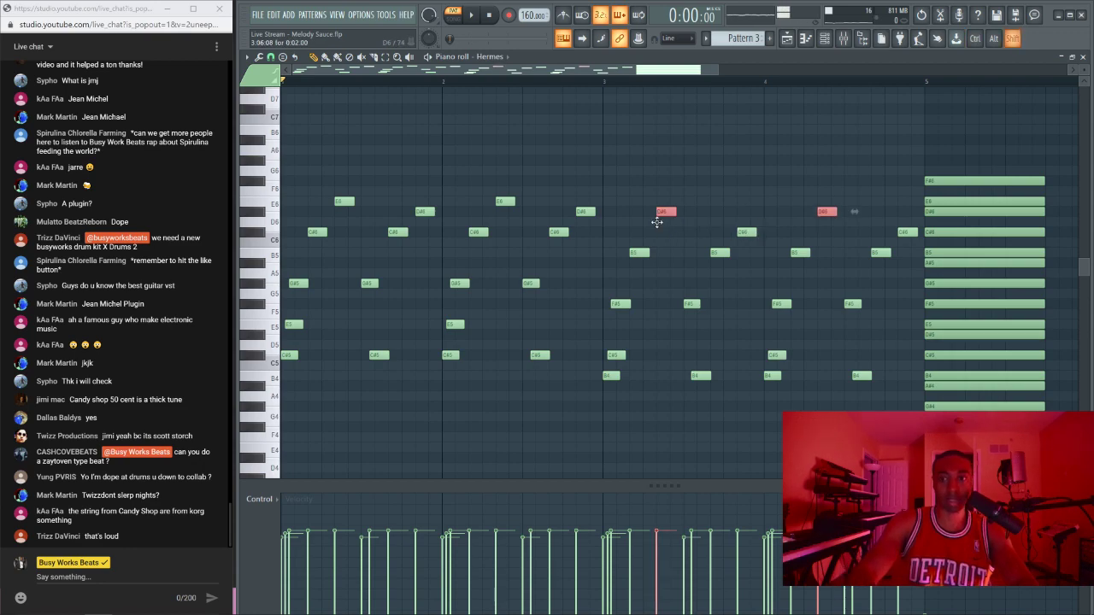
key(space)
drag(811, 362, 609, 352)
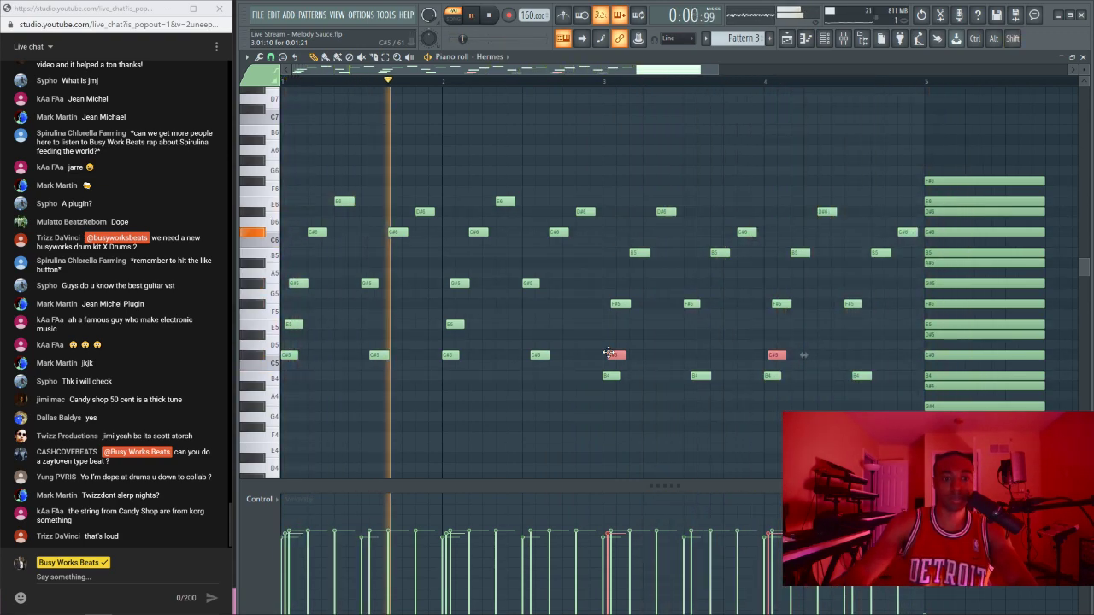
key(space)
key(space)
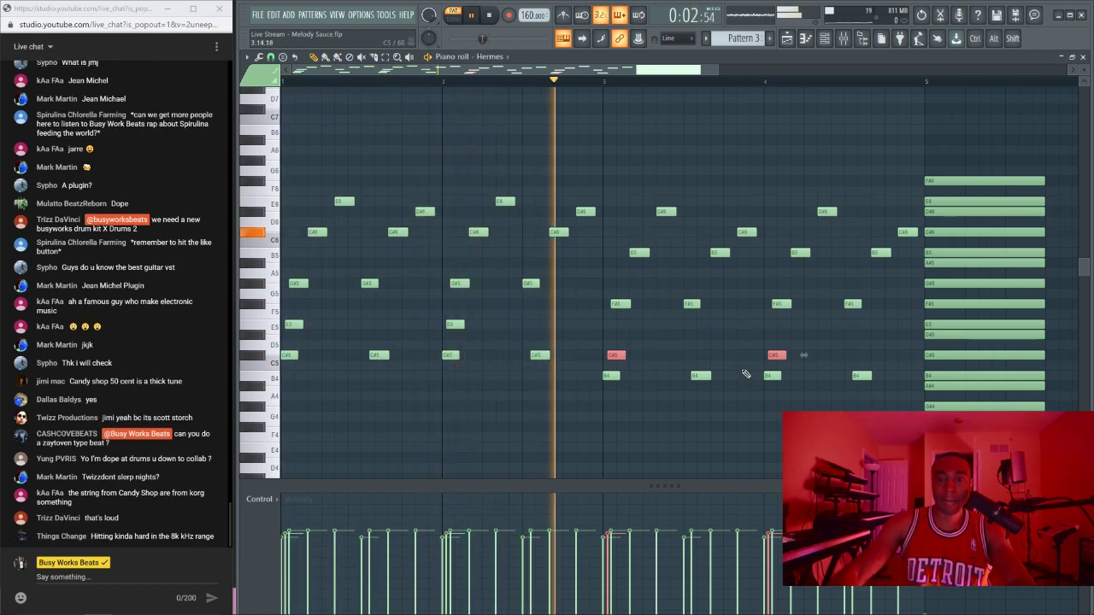
key(space)
Step: Replace the altered phrase in bars 3 and 4 with an exact duplicate of the phrase in bars 1 and 2
drag(901, 391, 836, 228)
drag(901, 126, 282, 166)
key(Delete)
key(space)
key(space)
key(ctrl+b)
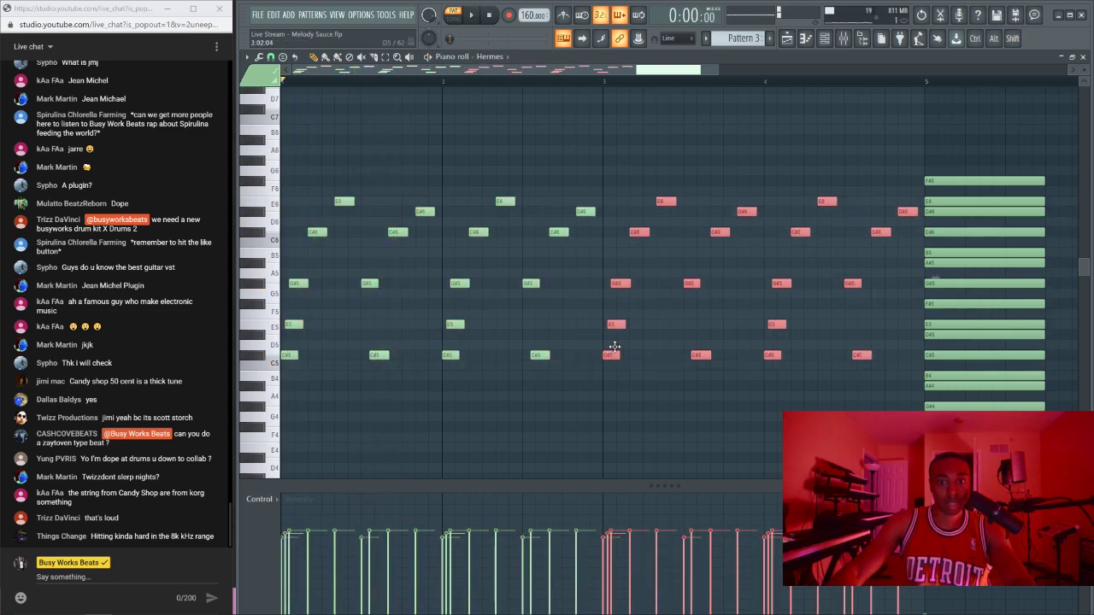
Step: Delete the stack of long scale-guide notes in bar 5 of the Hermes piano roll, then close the piano roll
click(1083, 58)
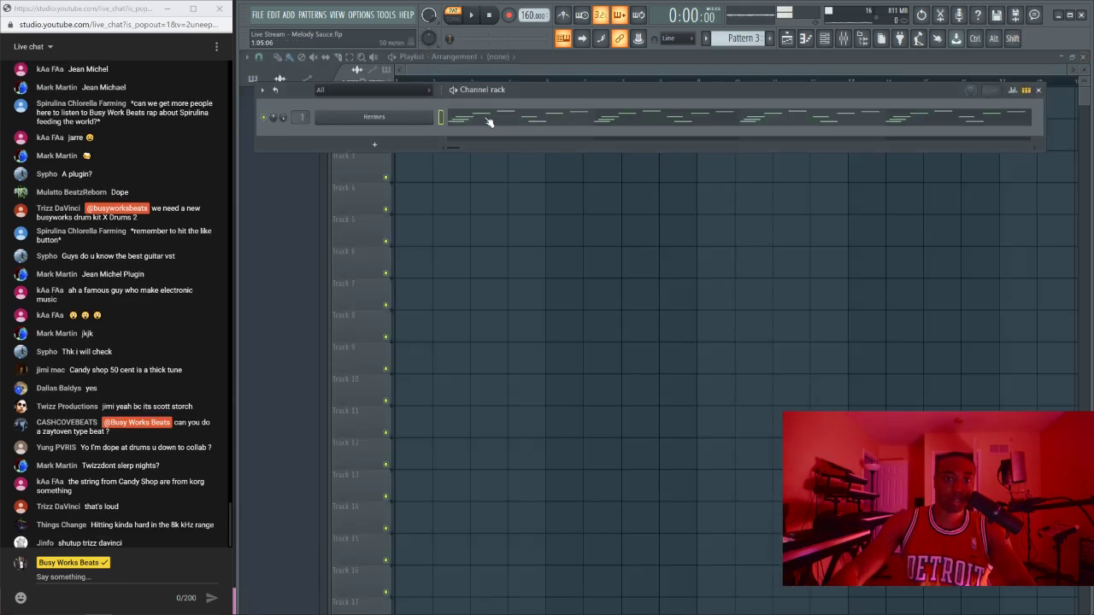
click(549, 120)
drag(989, 145, 960, 469)
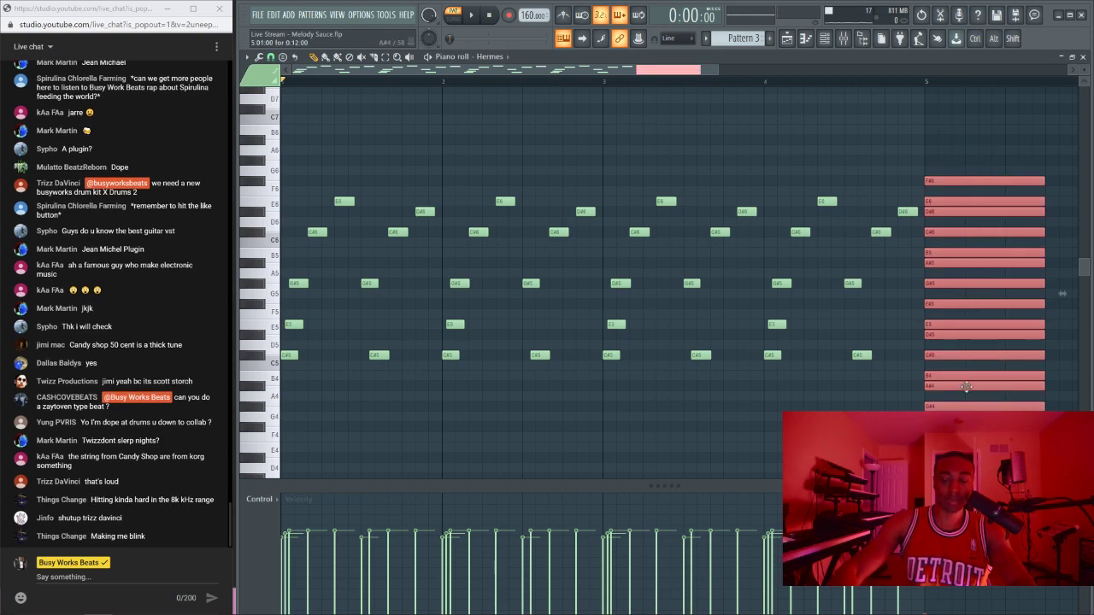
key(Delete)
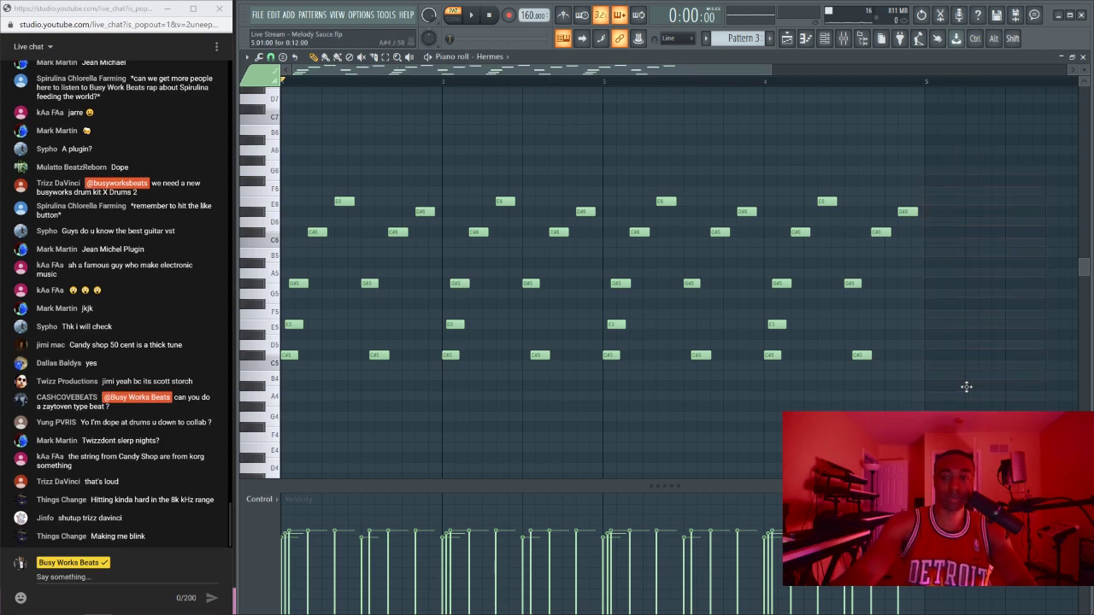
click(1083, 57)
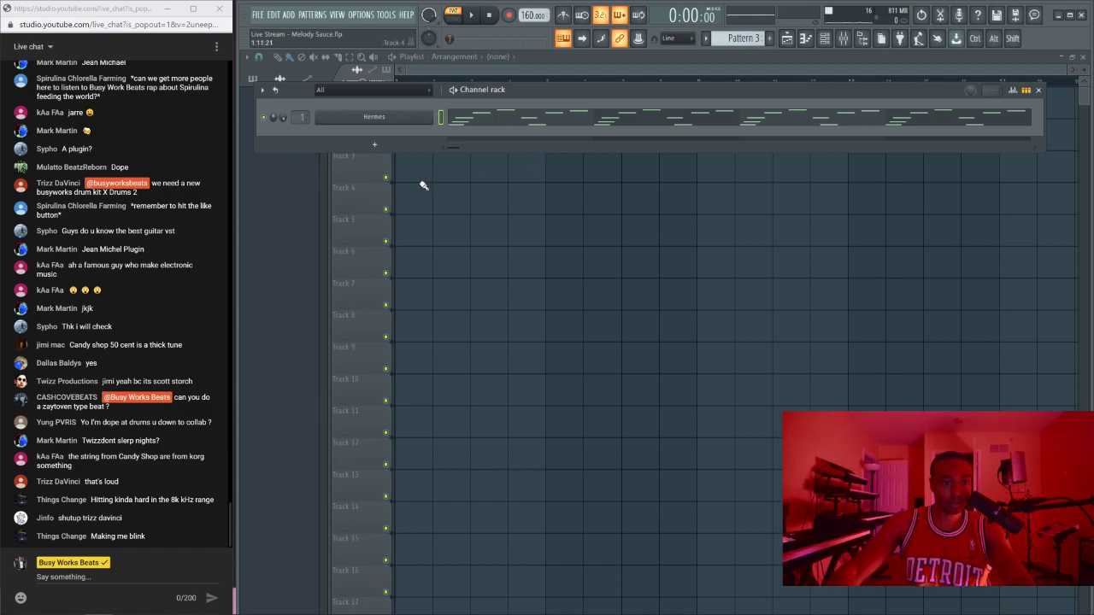
Step: Raise the vibrato in the Hermes instrument, lower its master pitch shift, and listen to the pattern
click(373, 117)
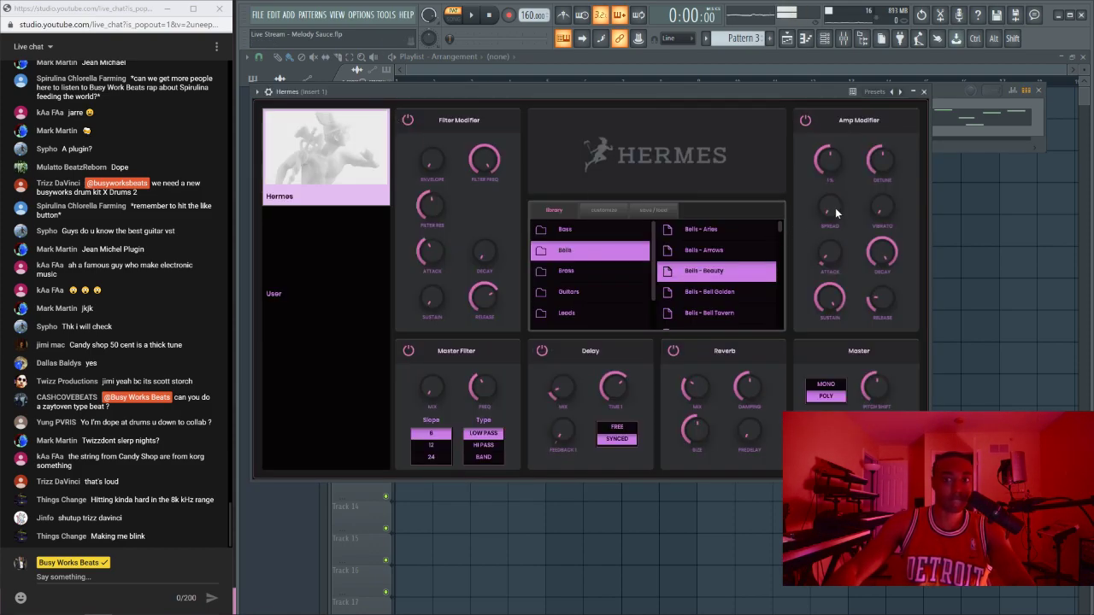
drag(835, 208, 827, 156)
drag(805, 90, 808, 104)
key(space)
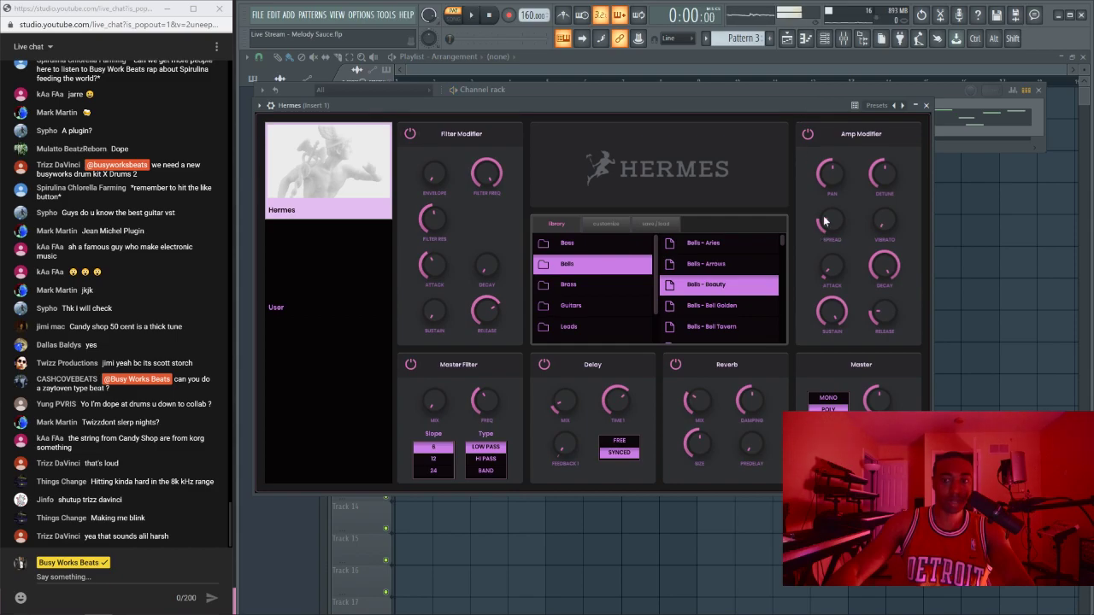
drag(824, 221, 880, 217)
key(space)
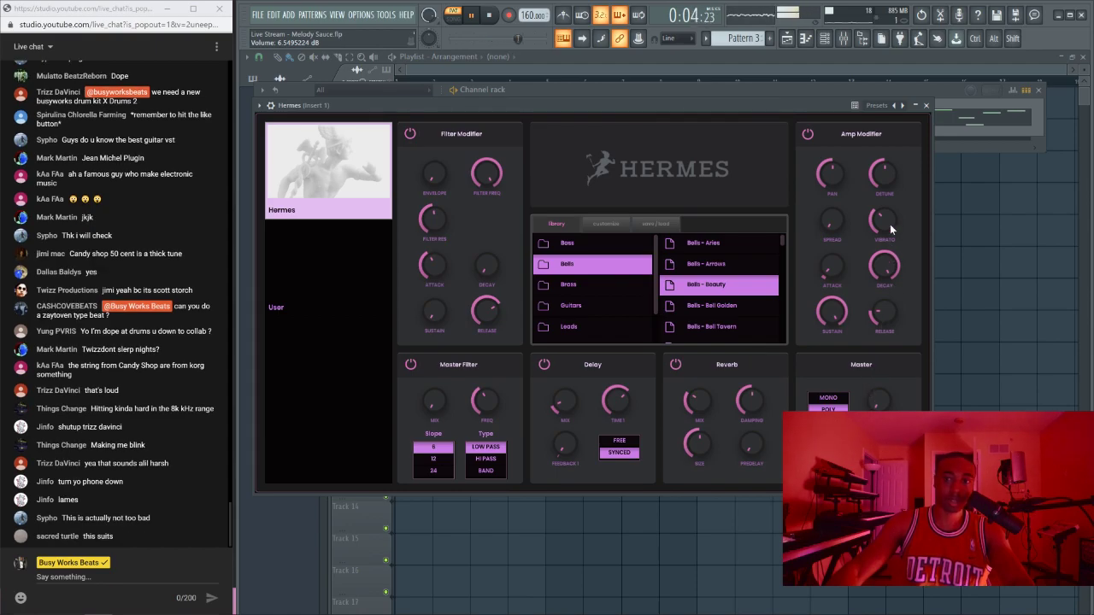
click(927, 106)
key(space)
key(Return)
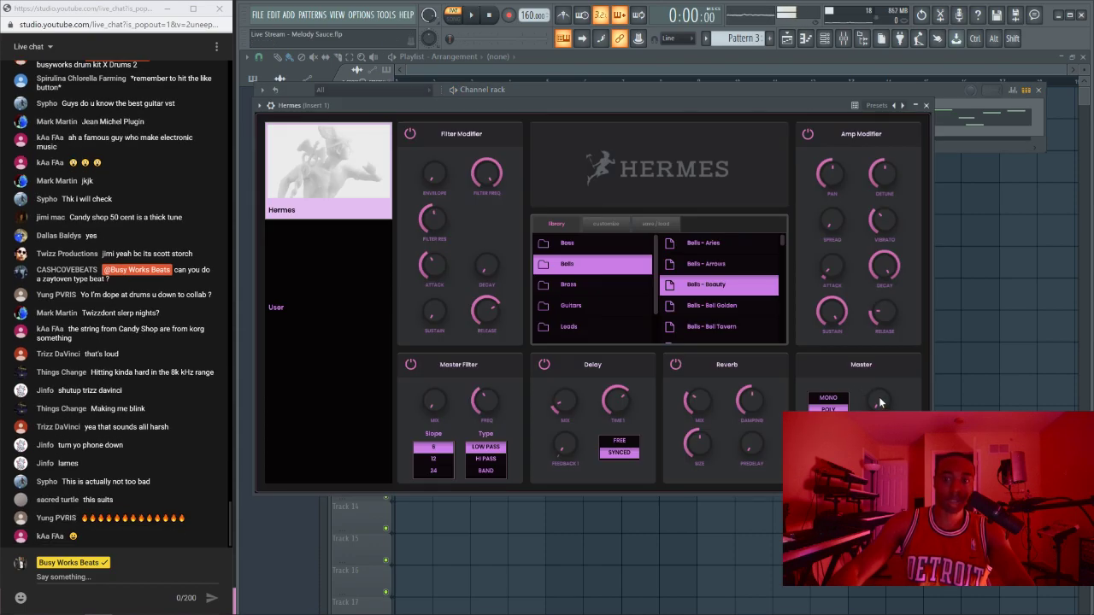
click(926, 106)
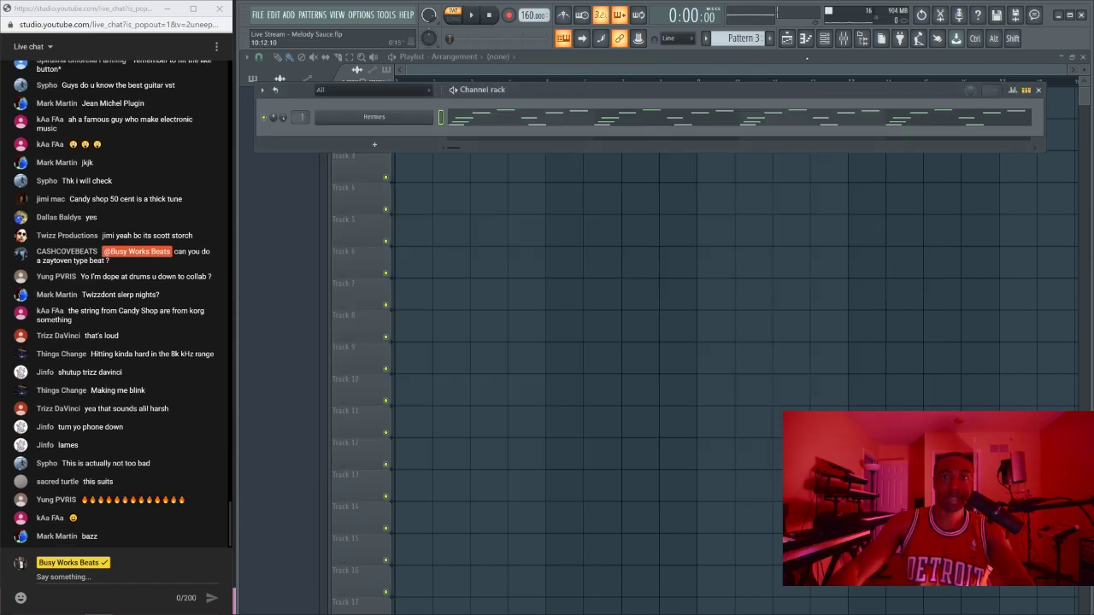
Step: Load HalfTime in the first effect slot of mixer Insert 1, set its mix to 50%, and audition it
click(843, 37)
click(771, 192)
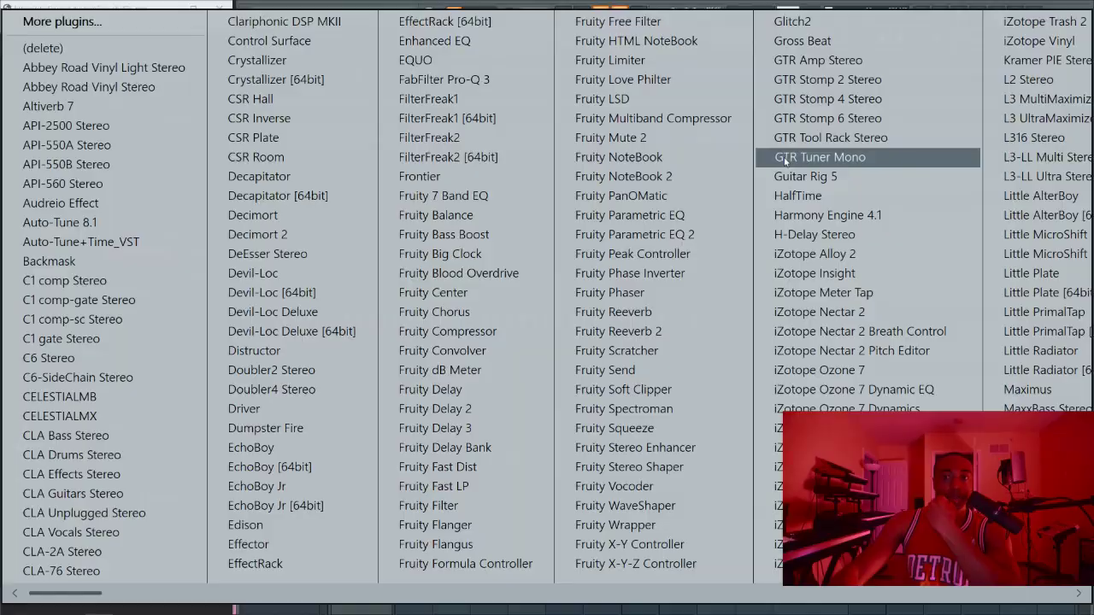
click(799, 196)
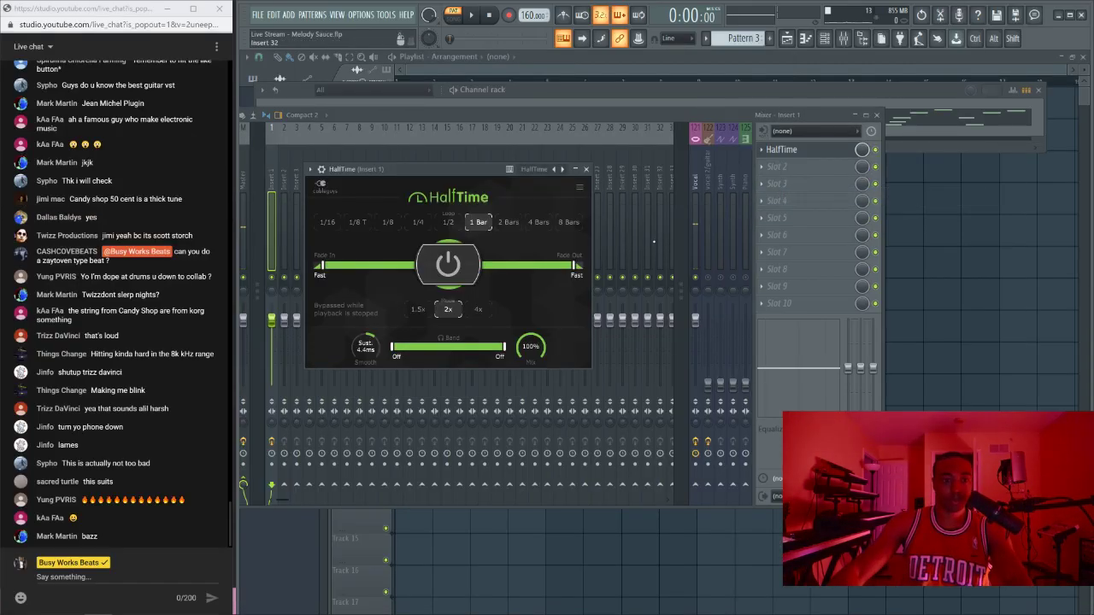
drag(541, 344, 540, 430)
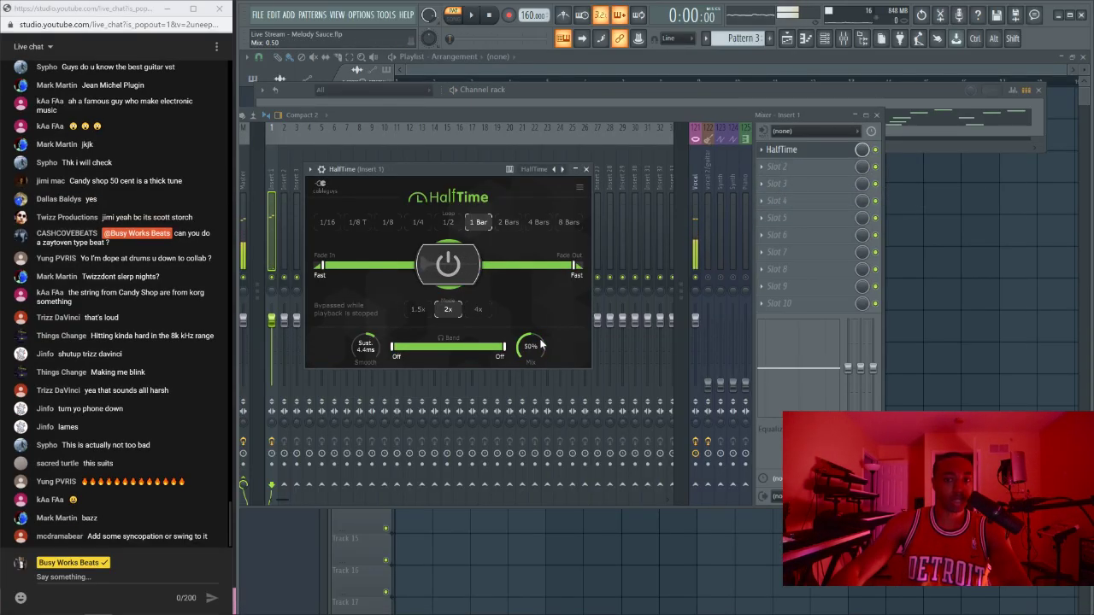
right_click(1014, 268)
key(space)
key(space)
Step: Audition HalfTime on Insert 1, set its loop length to 2 Bars, and play the pattern
click(842, 38)
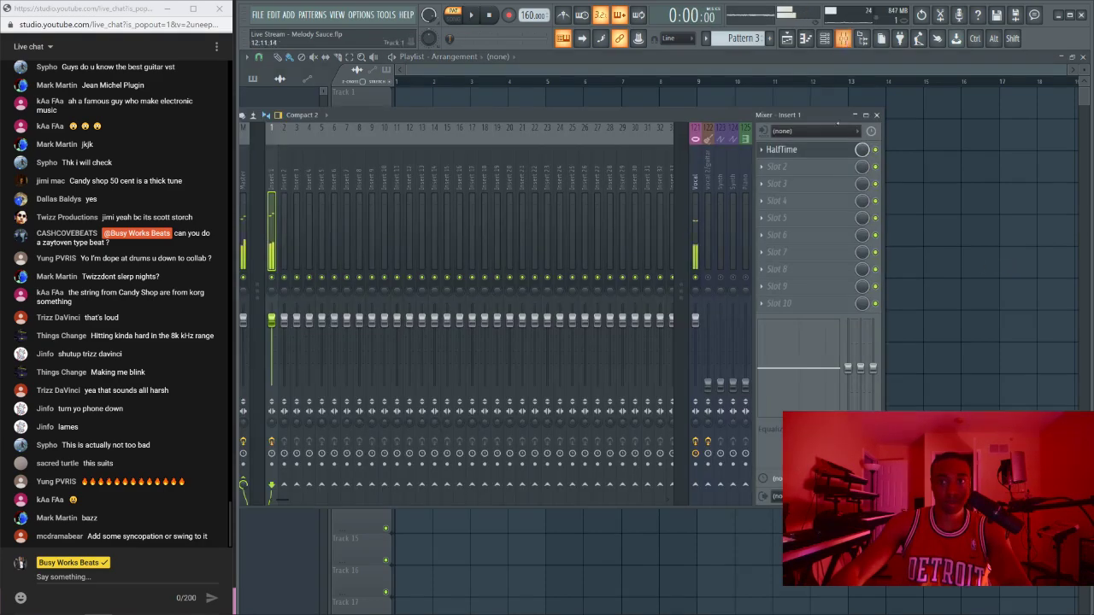
click(822, 151)
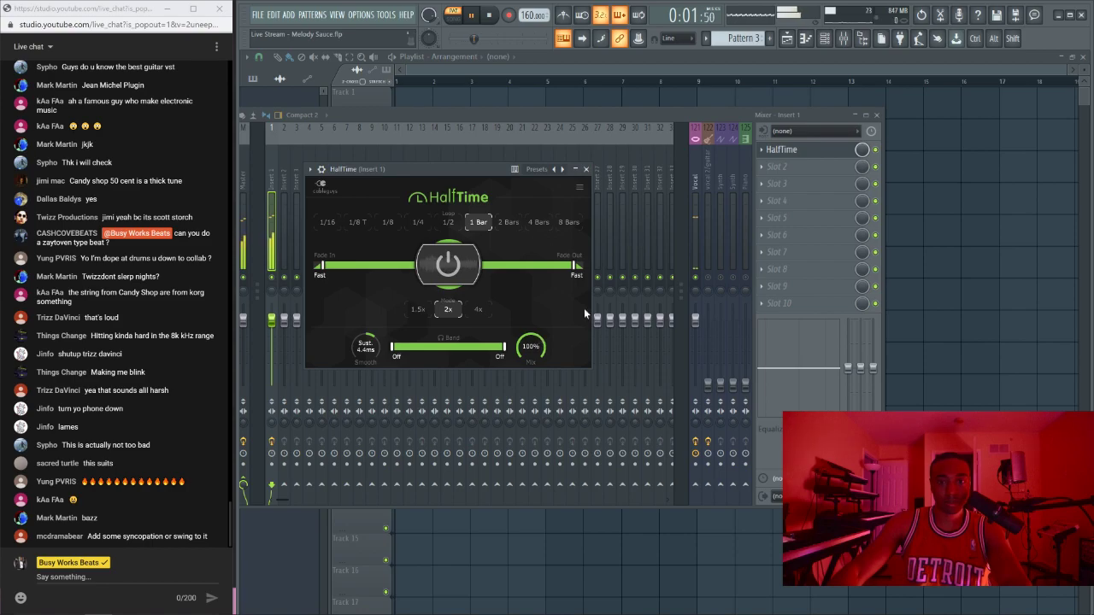
key(space)
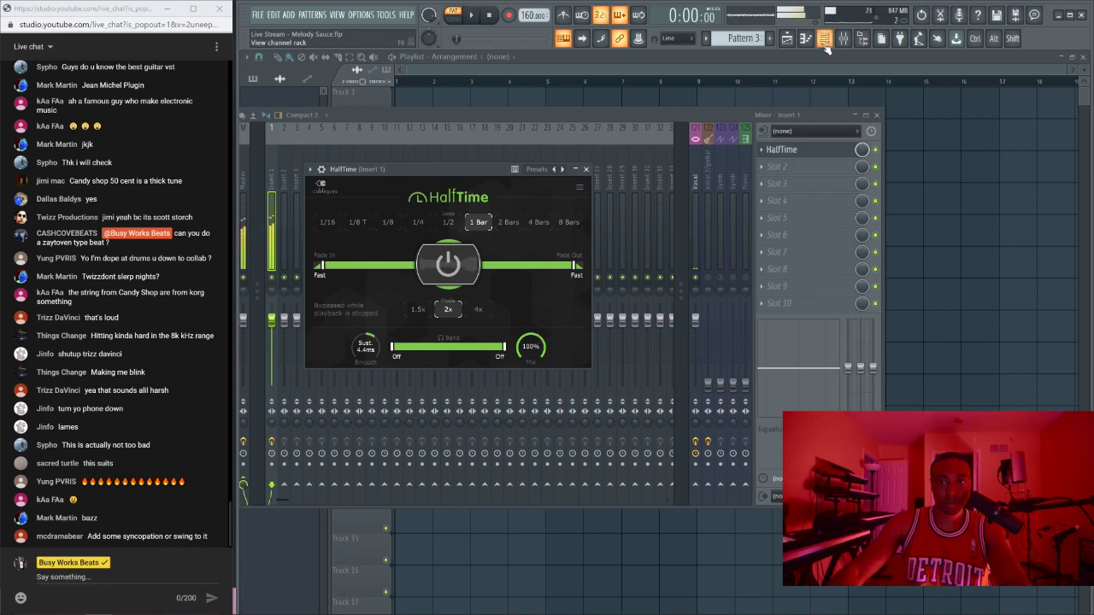
click(510, 223)
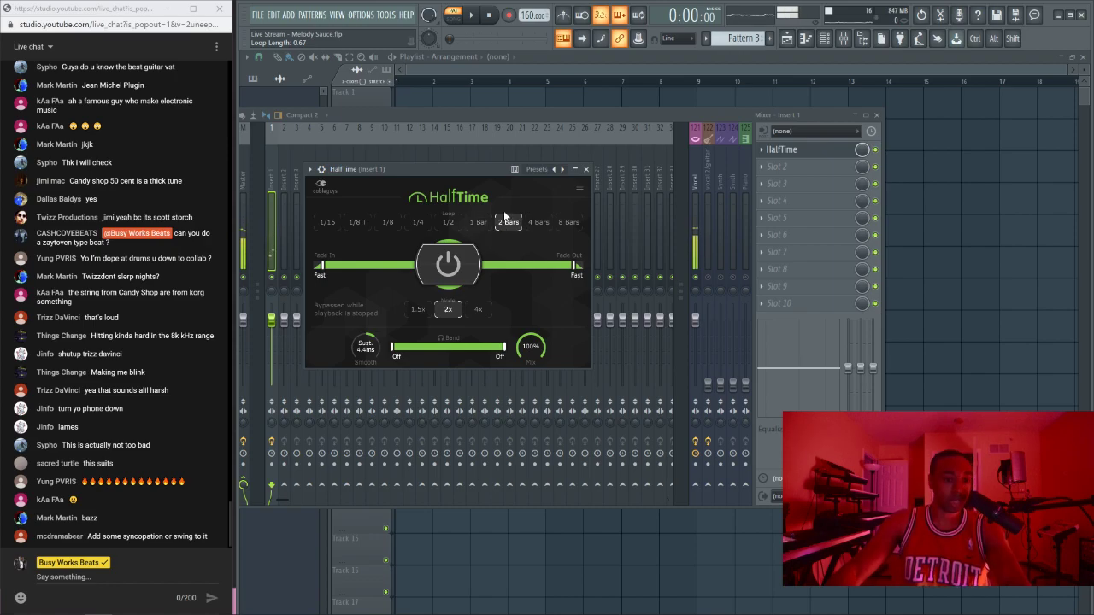
key(space)
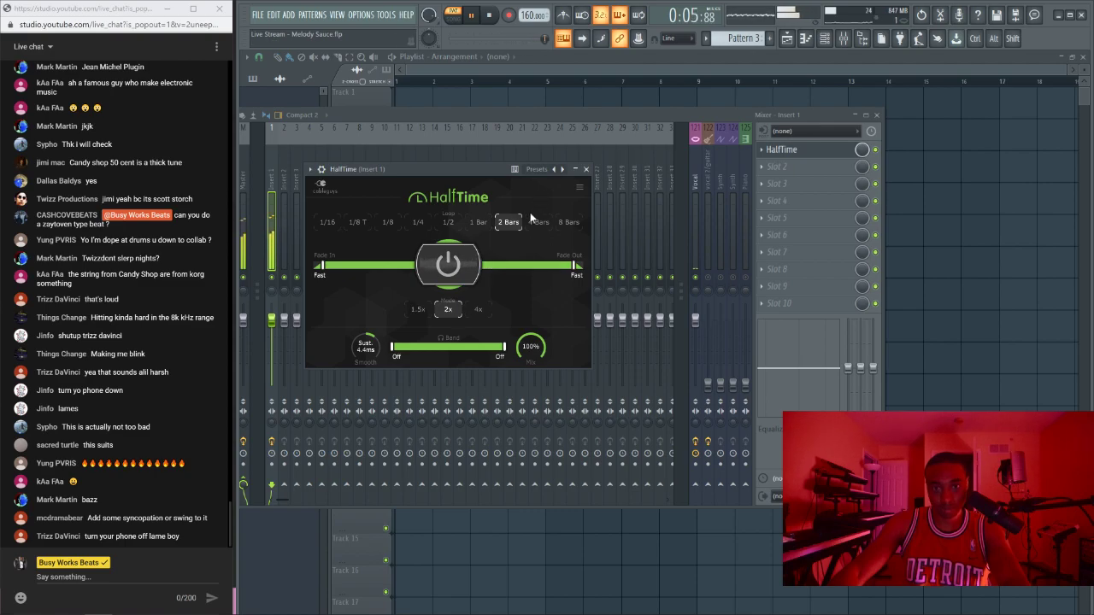
key(space)
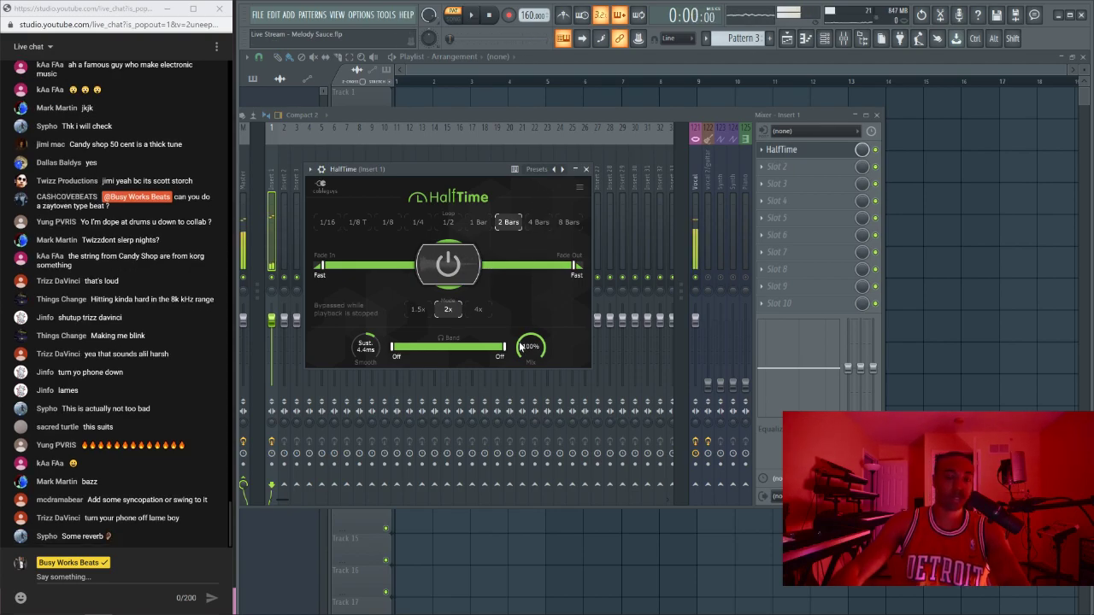
Step: Set the HalfTime loop length to 1 Bar and its mix to 23% while listening to the pattern
key(space)
drag(530, 347, 530, 377)
key(space)
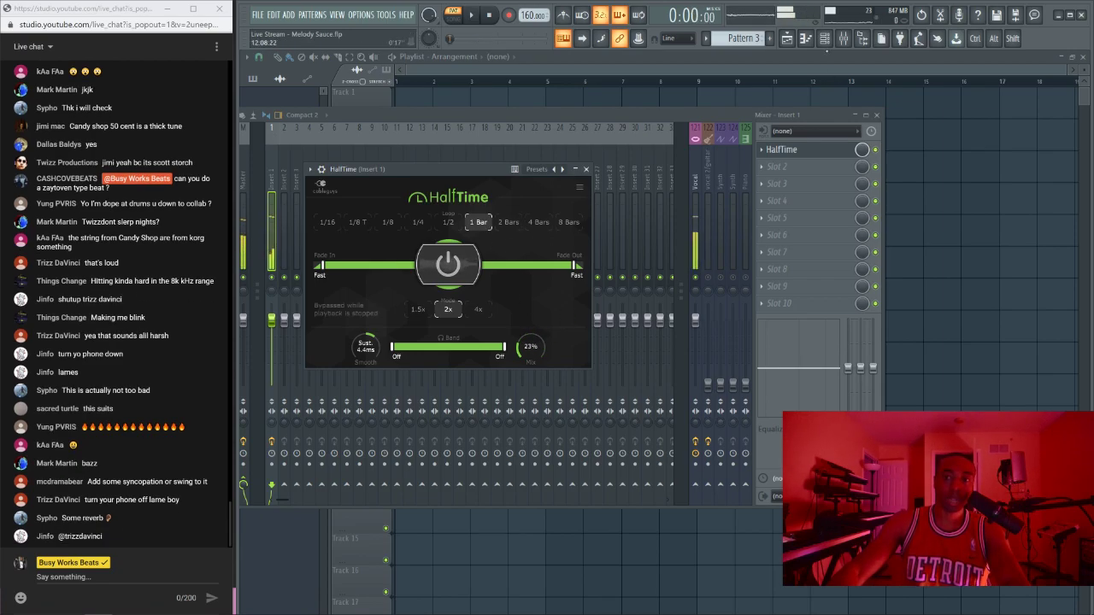
Step: Reopen the Hermes instrument, turn its master pitch shift down, and play the pattern
key(F6)
click(399, 120)
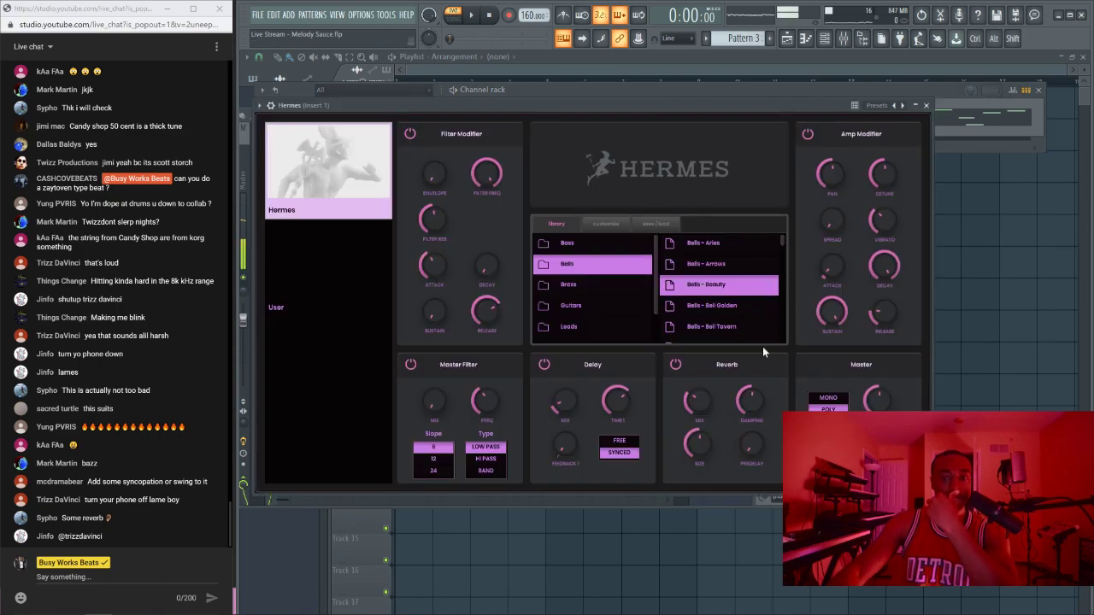
drag(880, 393, 880, 444)
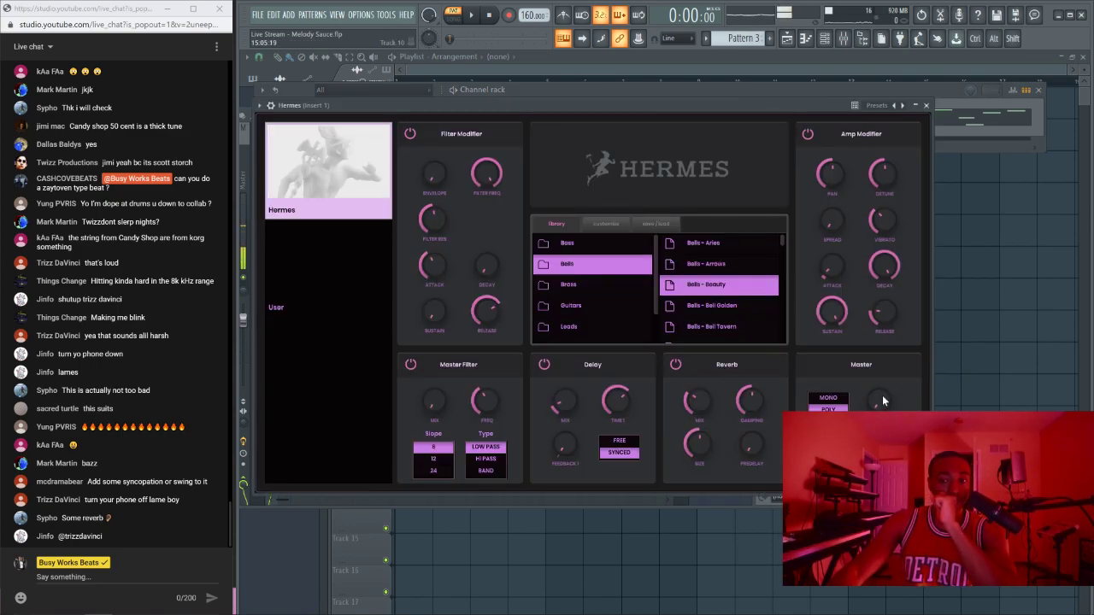
drag(883, 399, 883, 411)
key(space)
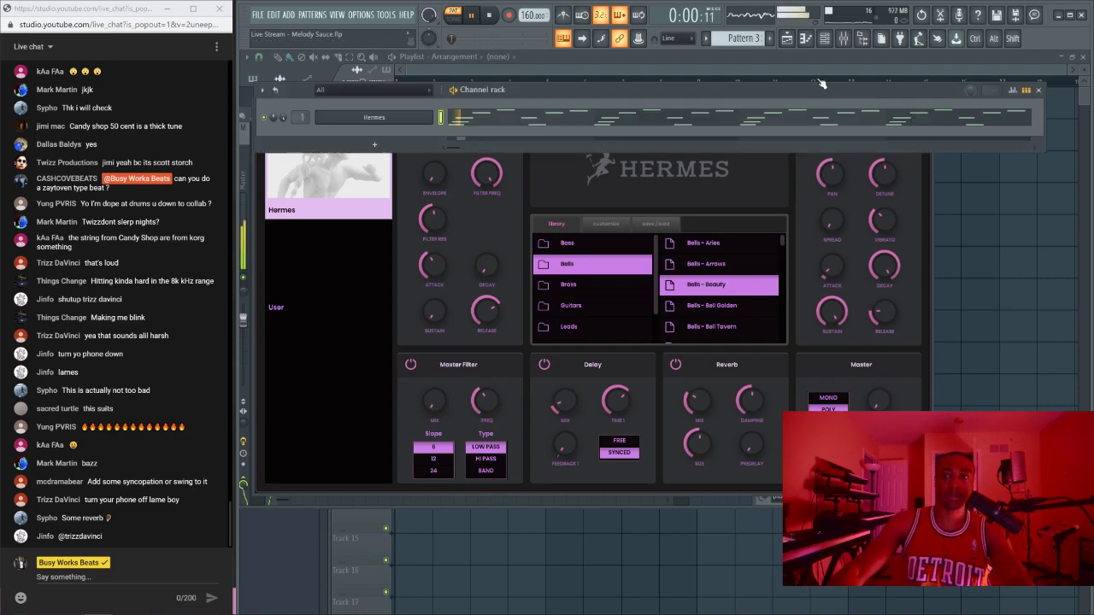
Step: Bypass HalfTime on mixer Insert 1 and place Pattern 3 at bar 1 of Track 1 in the playlist
key(F9)
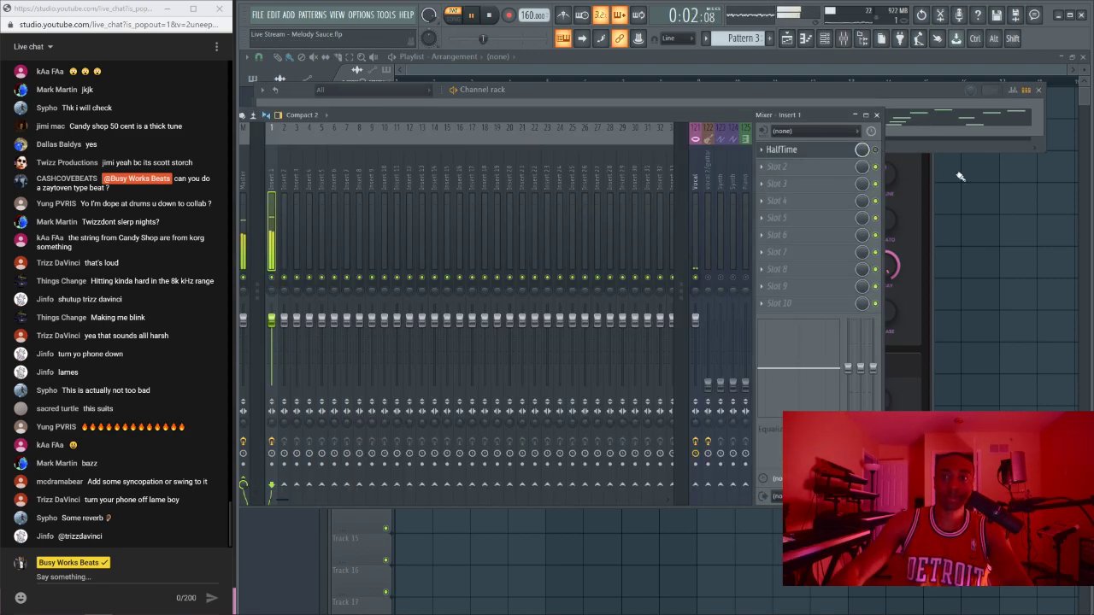
click(1011, 197)
click(471, 113)
drag(530, 105, 454, 105)
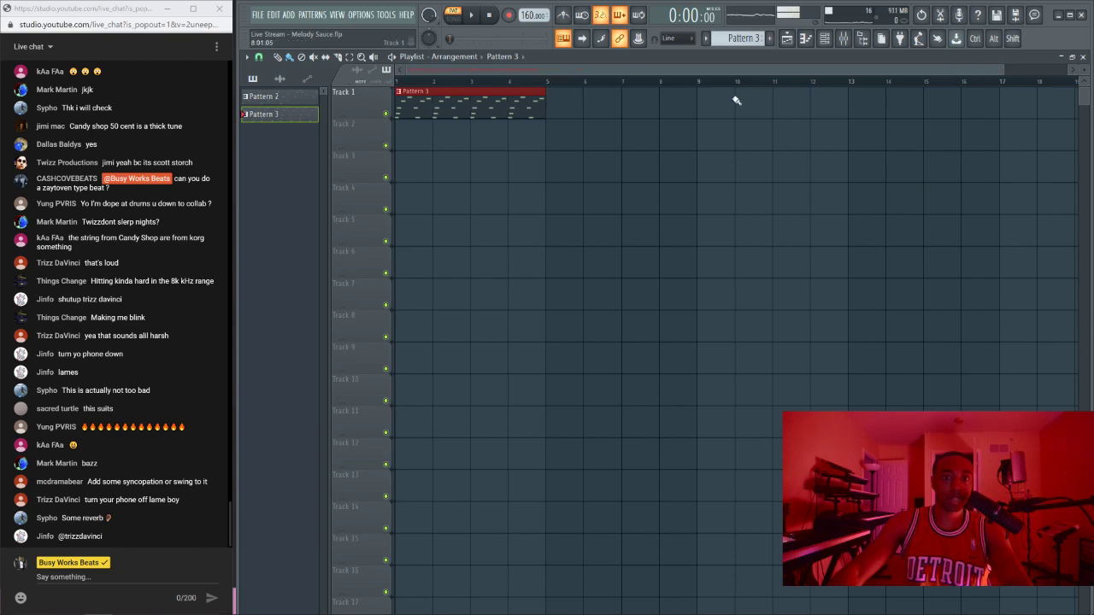
Step: Turn on the metronome, play the pattern, and review the Hermes notes in the piano roll
click(824, 38)
click(563, 14)
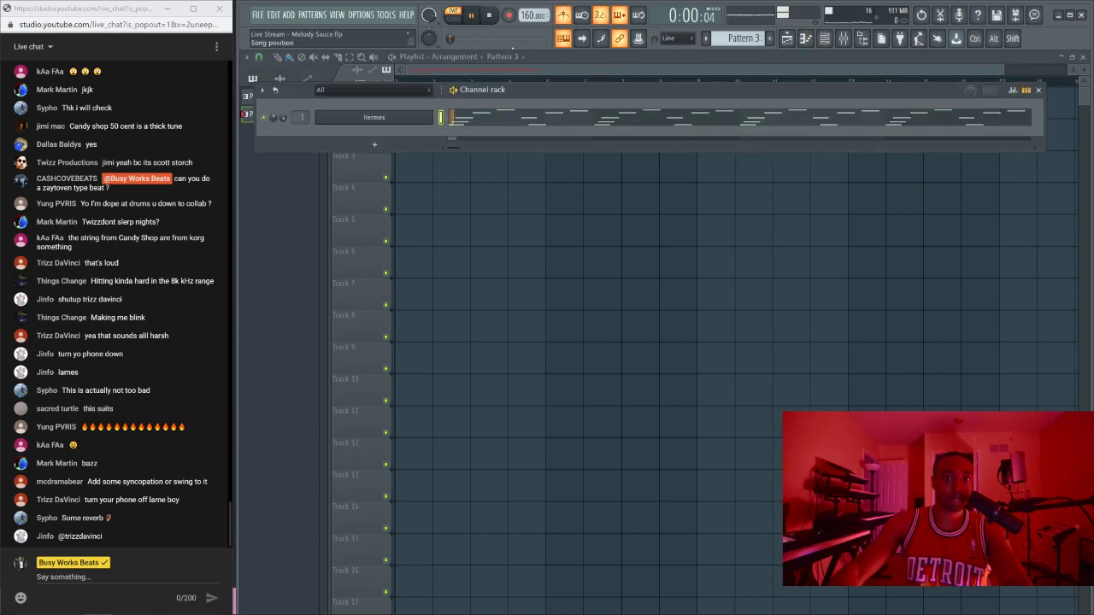
click(503, 126)
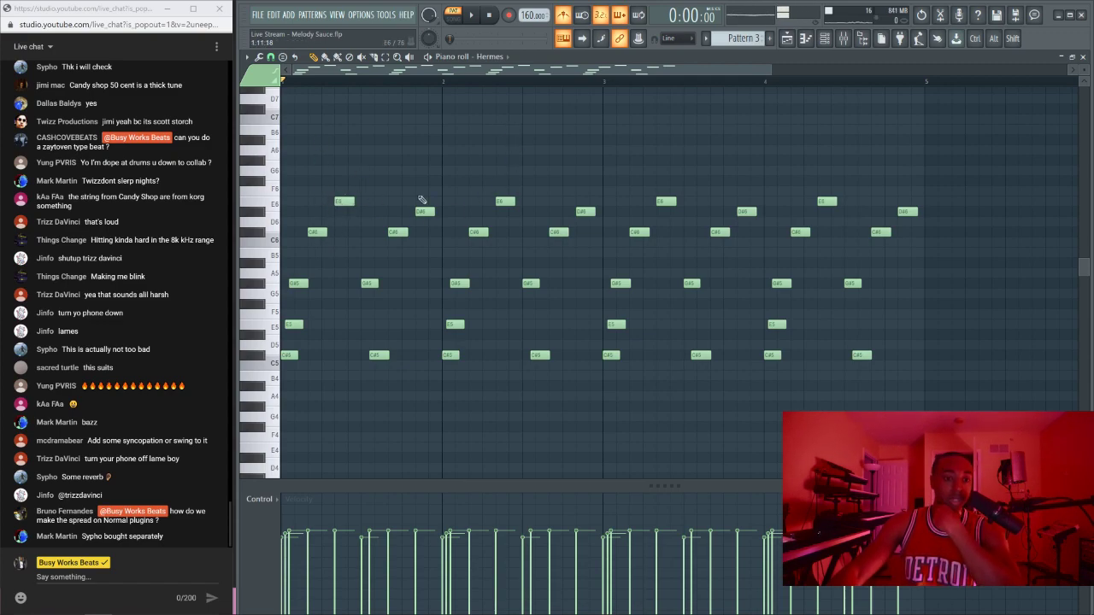
click(1083, 57)
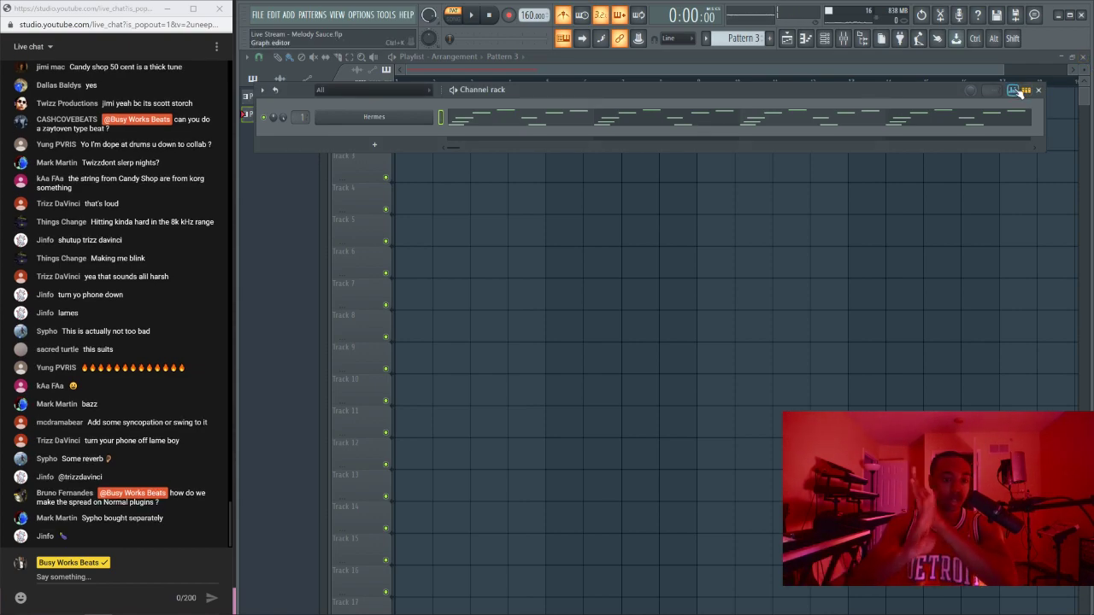
Step: Open the miscellaneous functions in the detailed settings of the Hermes channel
click(391, 122)
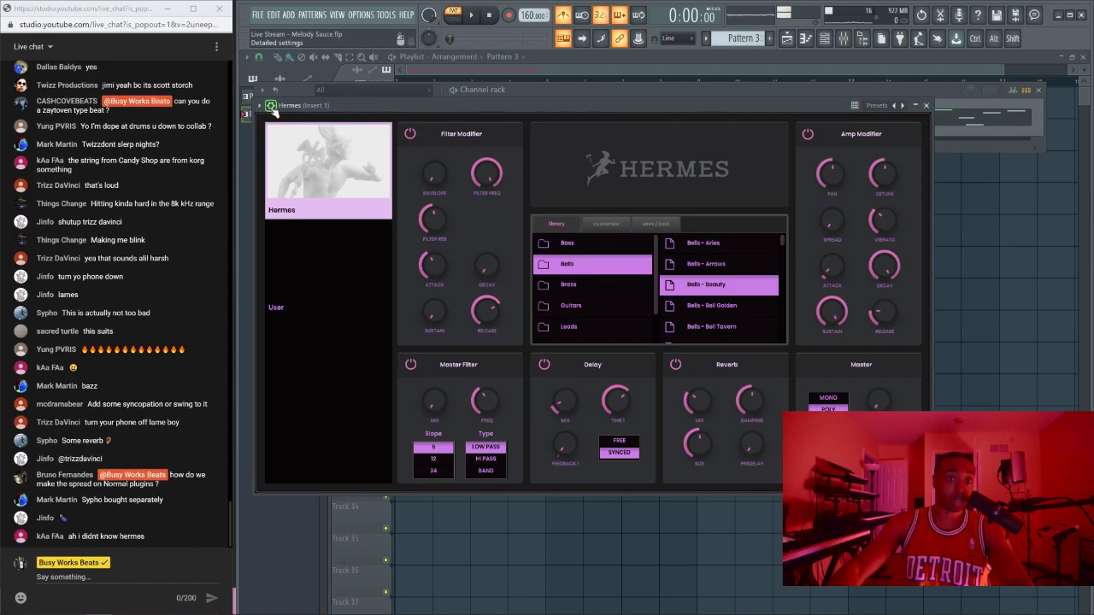
click(270, 106)
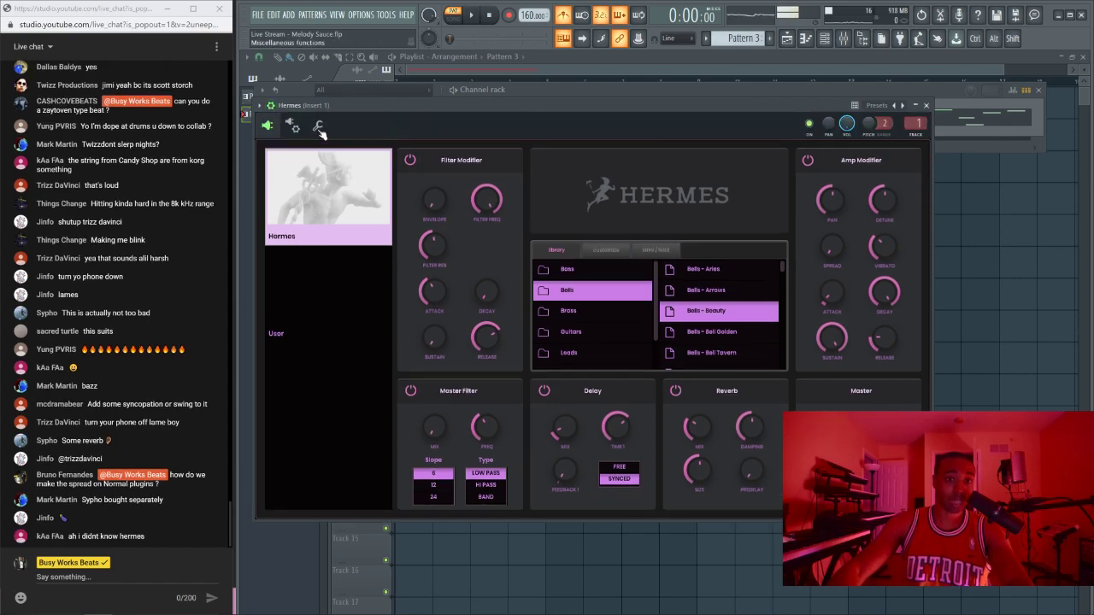
click(318, 126)
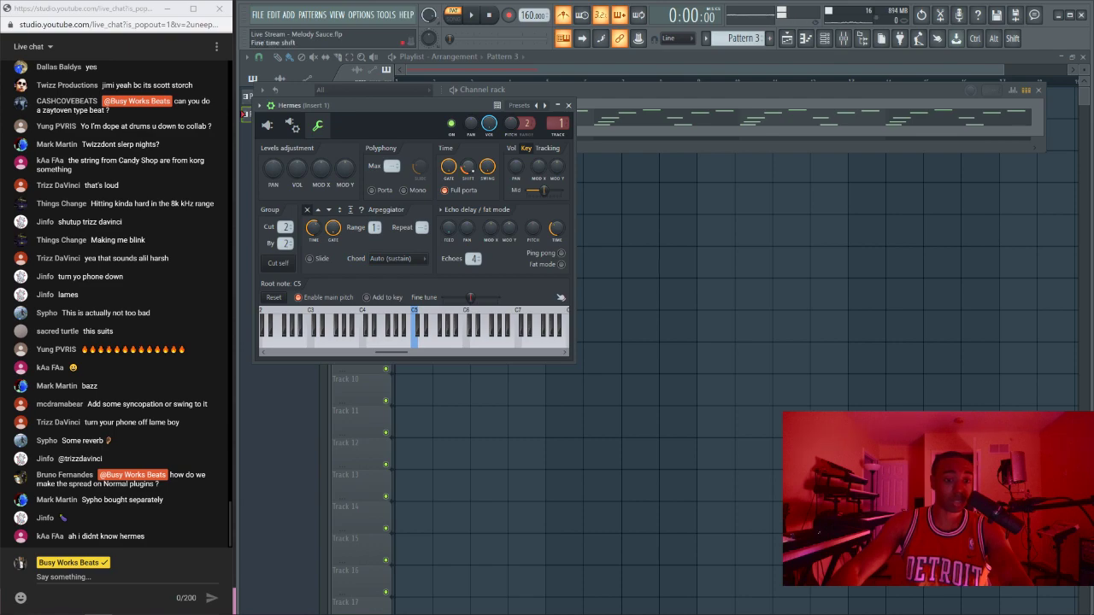
Step: Close the Hermes channel settings and set the project tempo to 150 BPM
key(space)
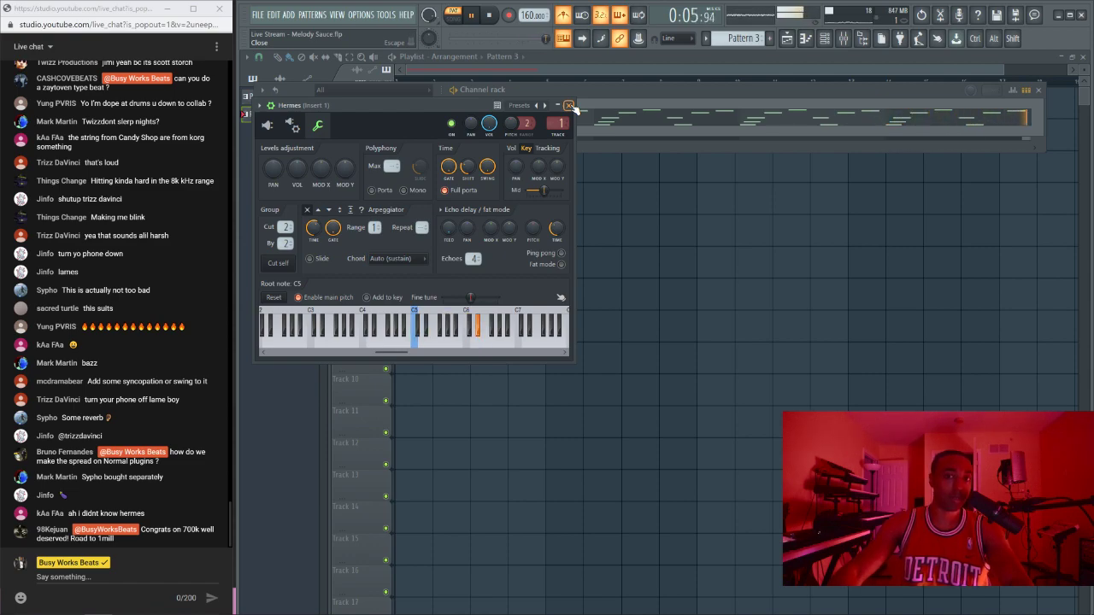
click(570, 105)
key(space)
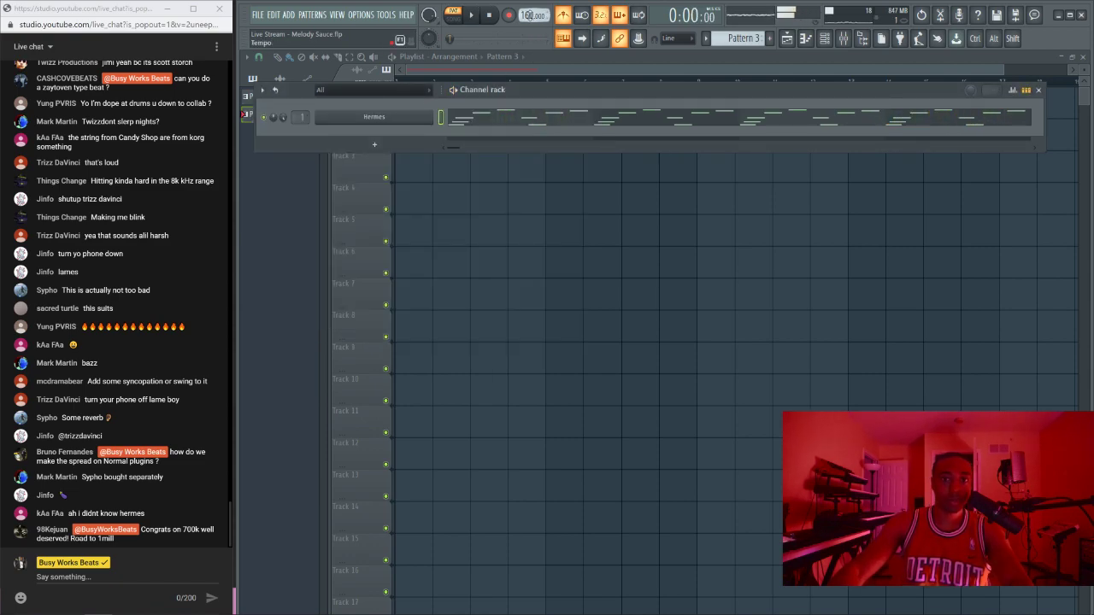
drag(529, 14, 529, 21)
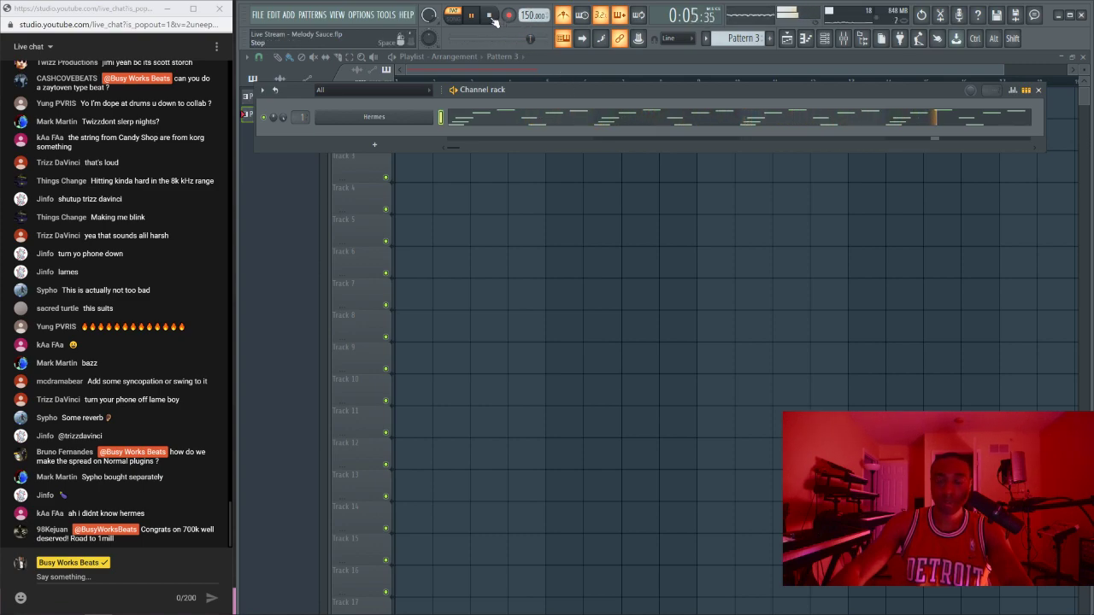
Step: Open the mixer and lower the Insert 1 volume fader to about -4.6 dB while the pattern plays
key(F9)
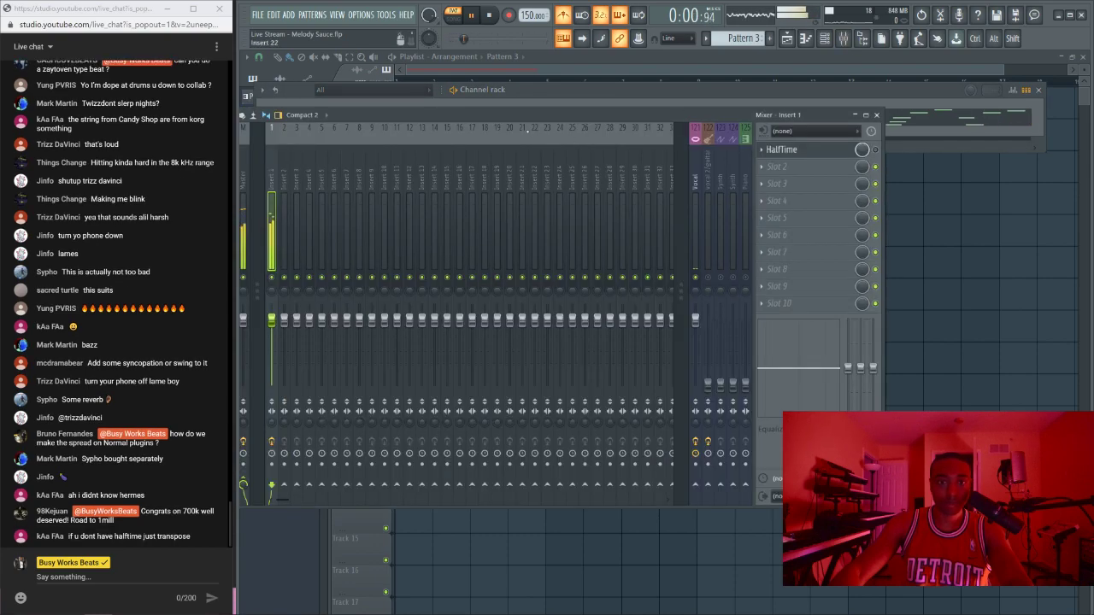
drag(526, 115, 599, 110)
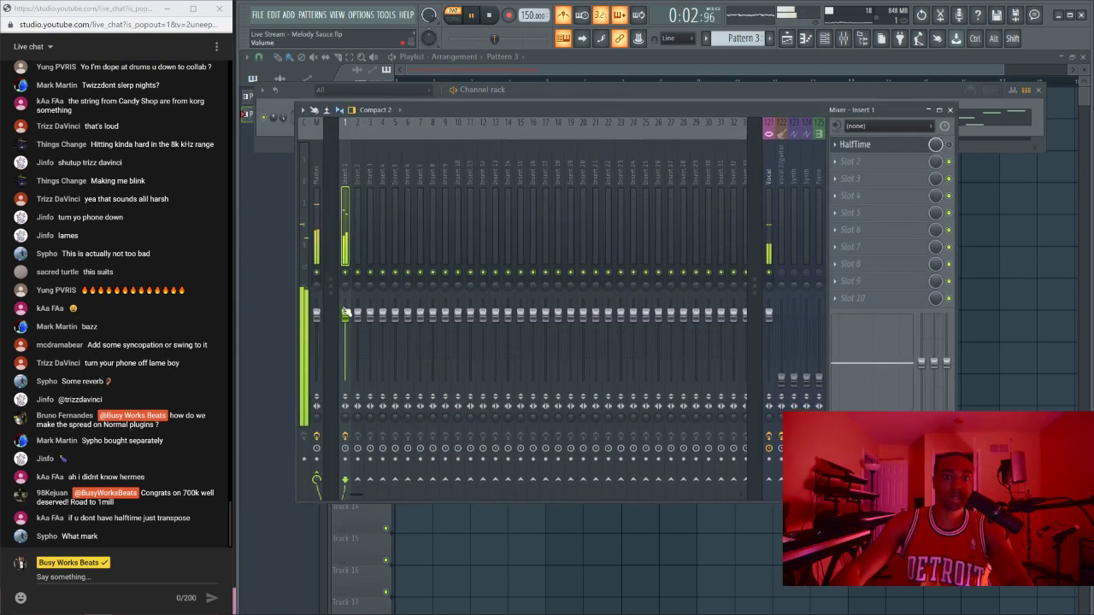
drag(344, 313, 357, 323)
right_click(346, 336)
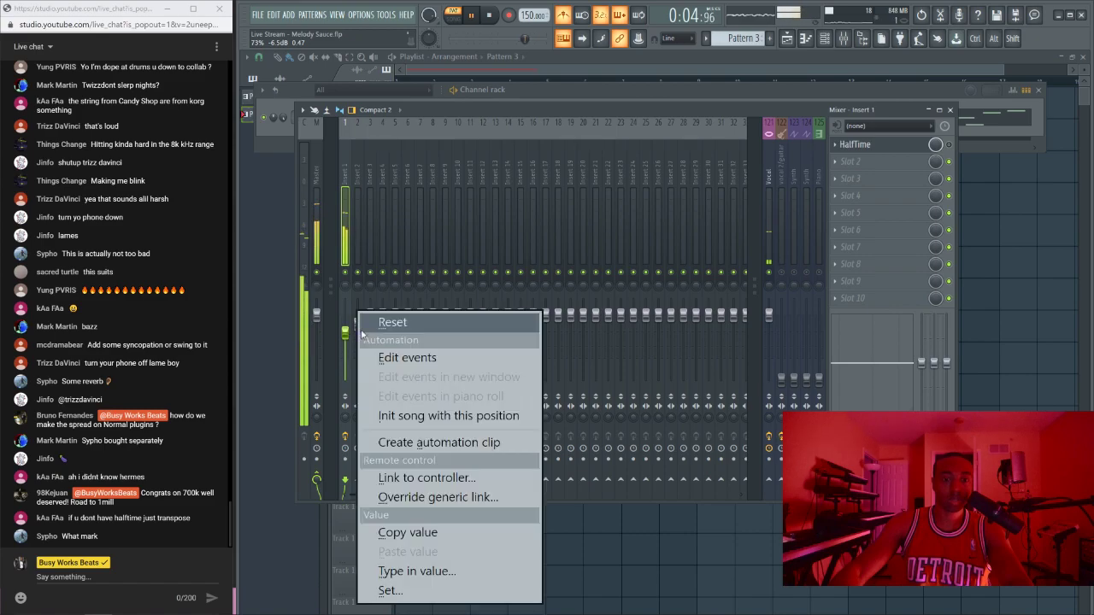
click(366, 319)
key(space)
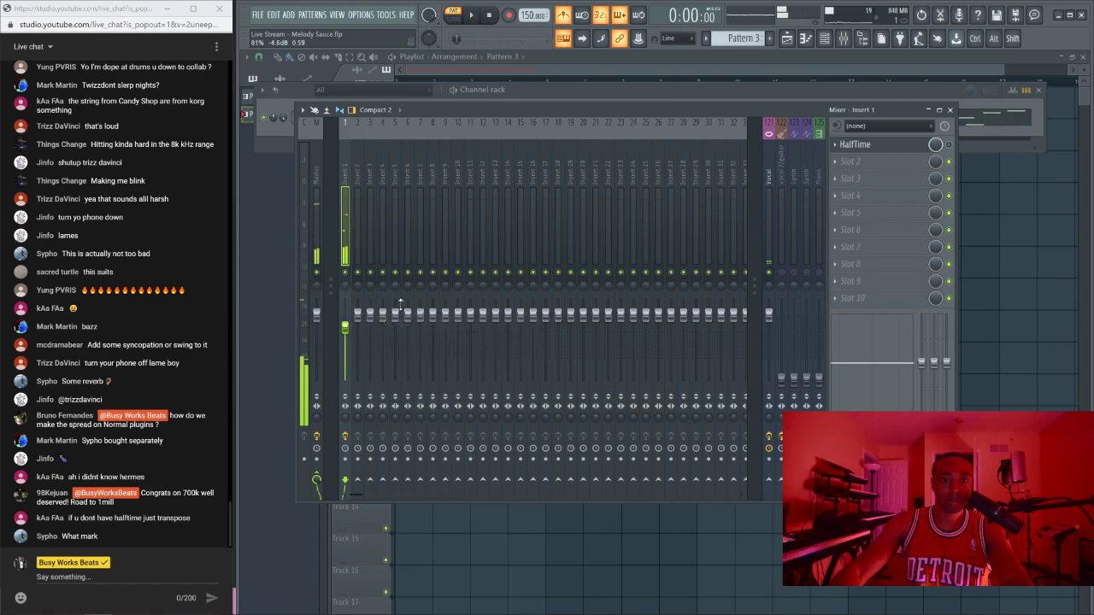
Step: Add Fruity Delay 3 to slot 2 of Insert 1, turn down its feedback level, and choose the Stereo delay model
click(850, 161)
click(512, 428)
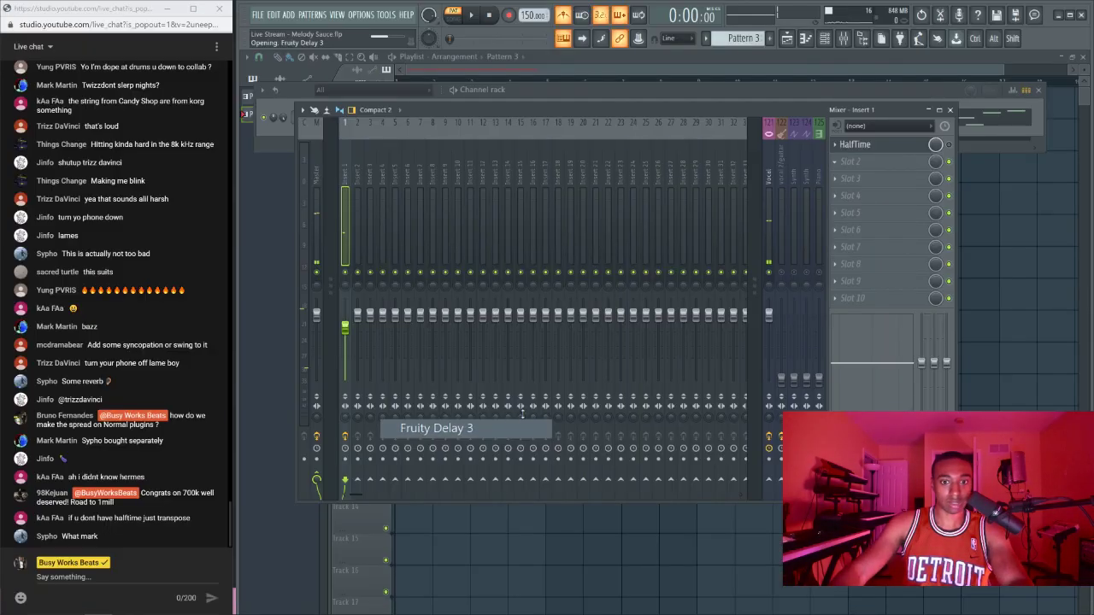
drag(555, 226, 555, 265)
click(472, 222)
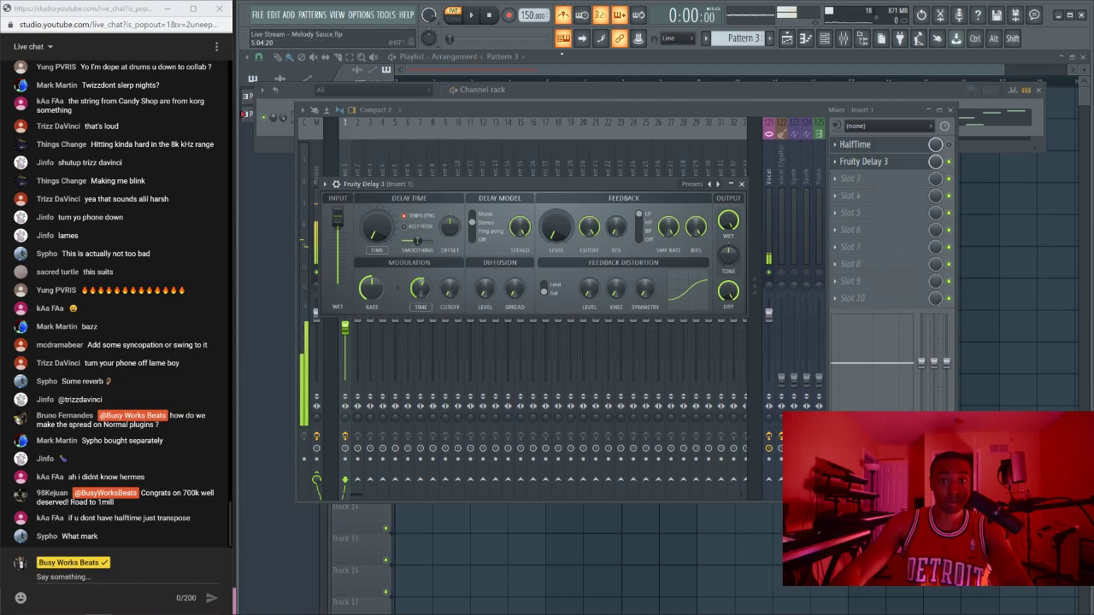
key(space)
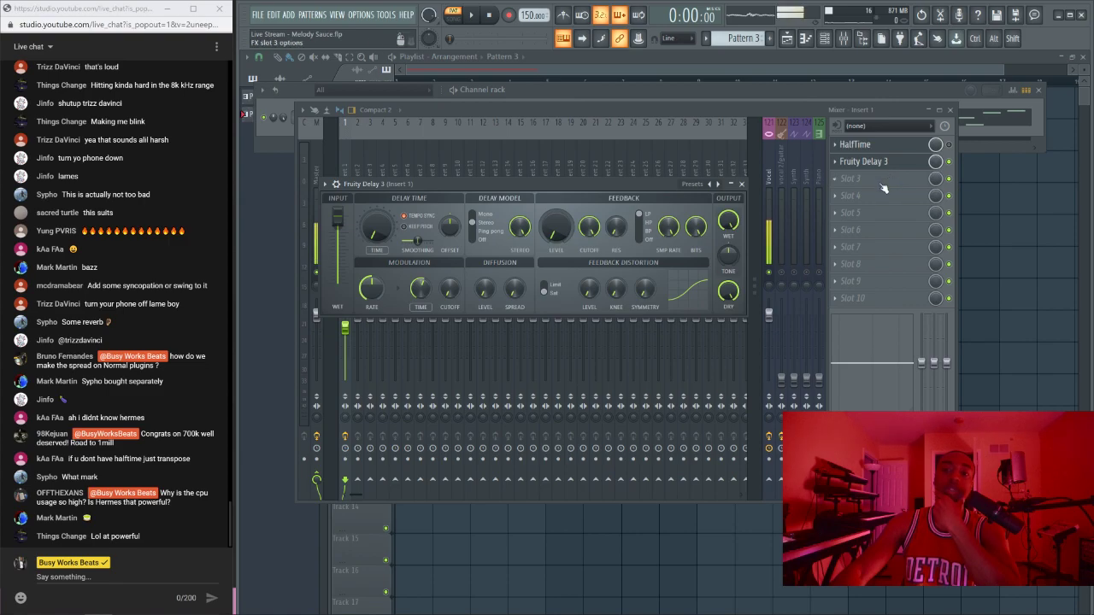
Step: Try to consolidate playlist Track 1 from the track start
click(1049, 221)
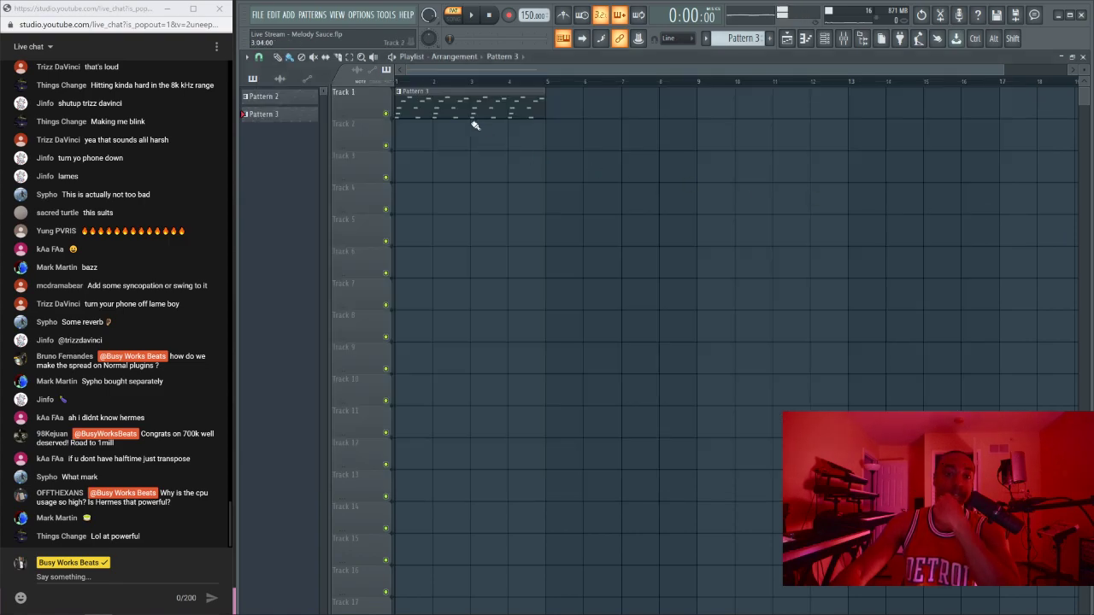
right_click(360, 98)
mouse_move(483, 399)
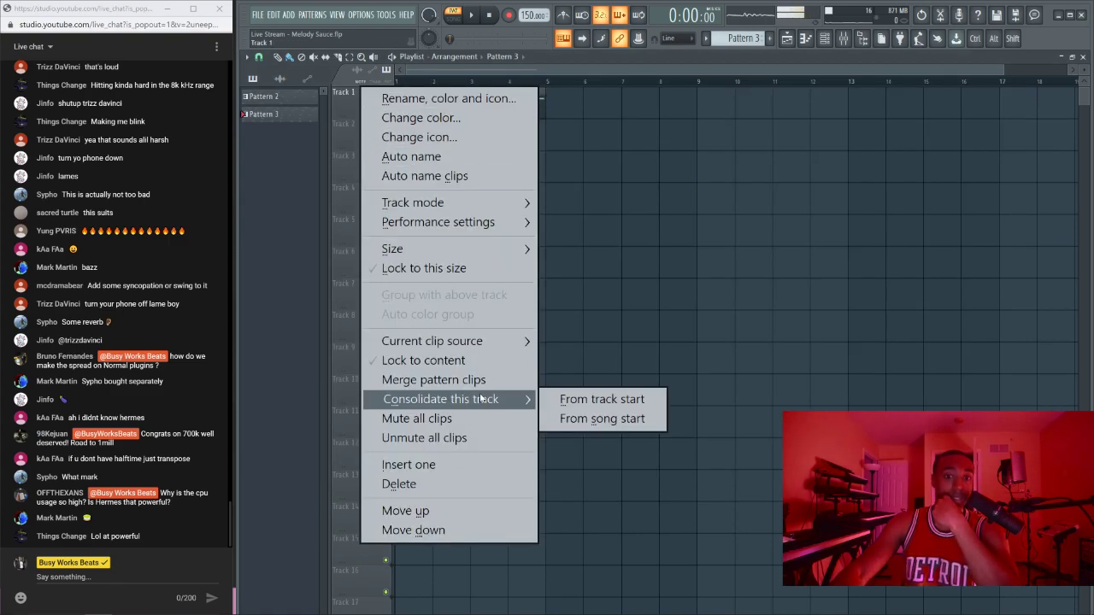
click(610, 400)
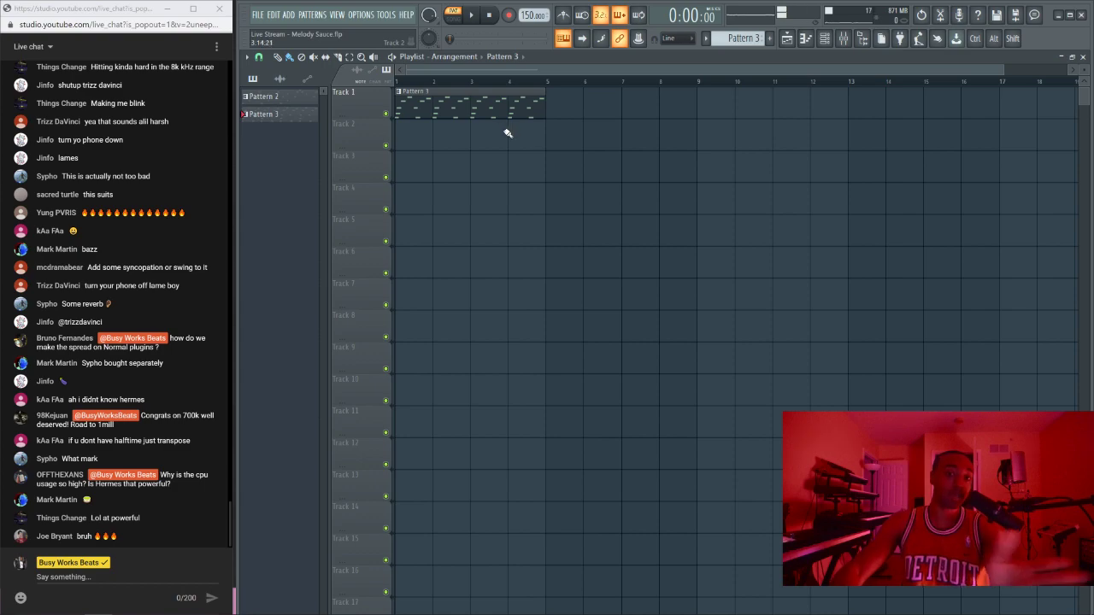
Step: Add Edison to slot 3 of Insert 1 and arm it to record on play
click(842, 39)
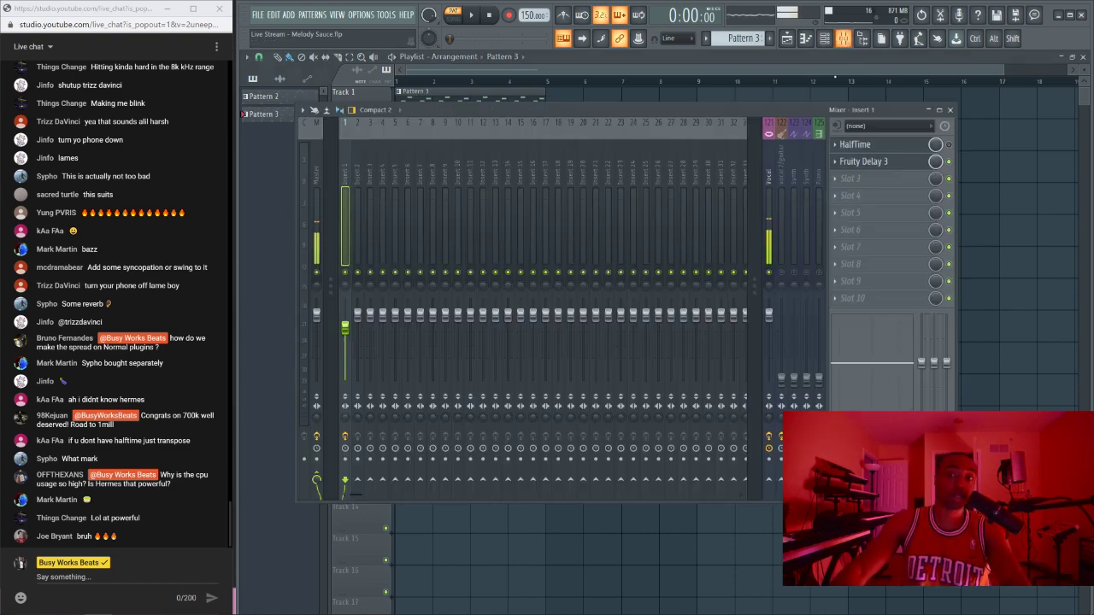
click(872, 194)
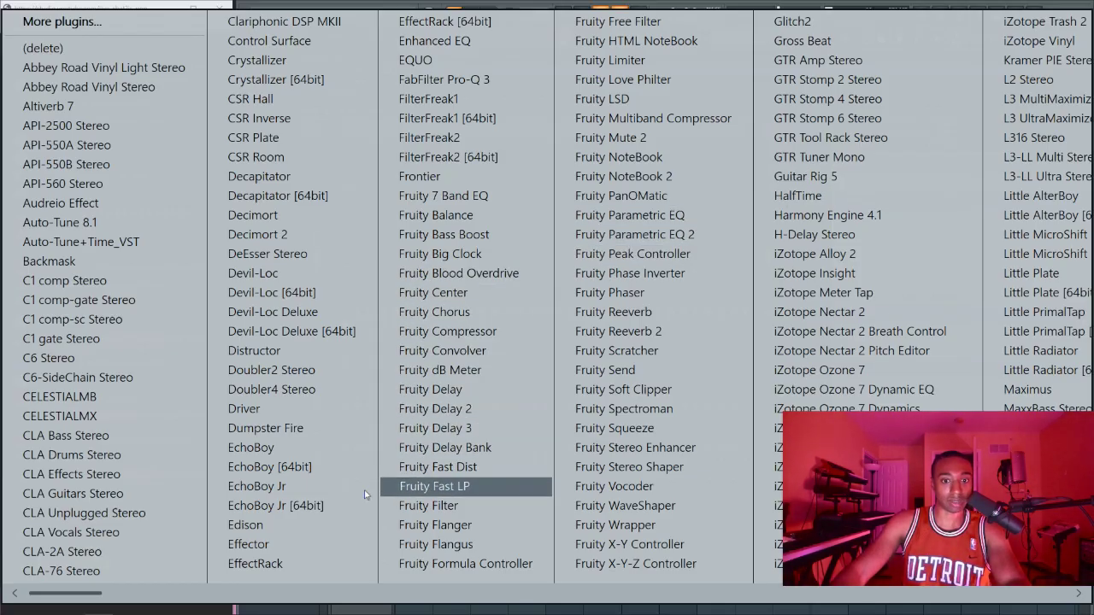
click(248, 525)
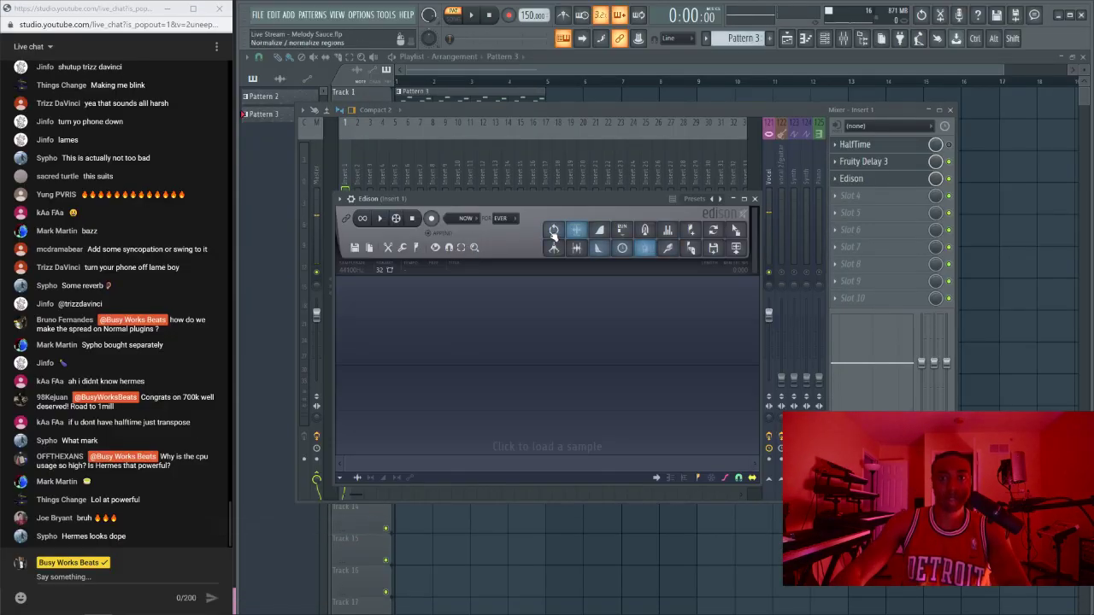
click(466, 218)
click(479, 293)
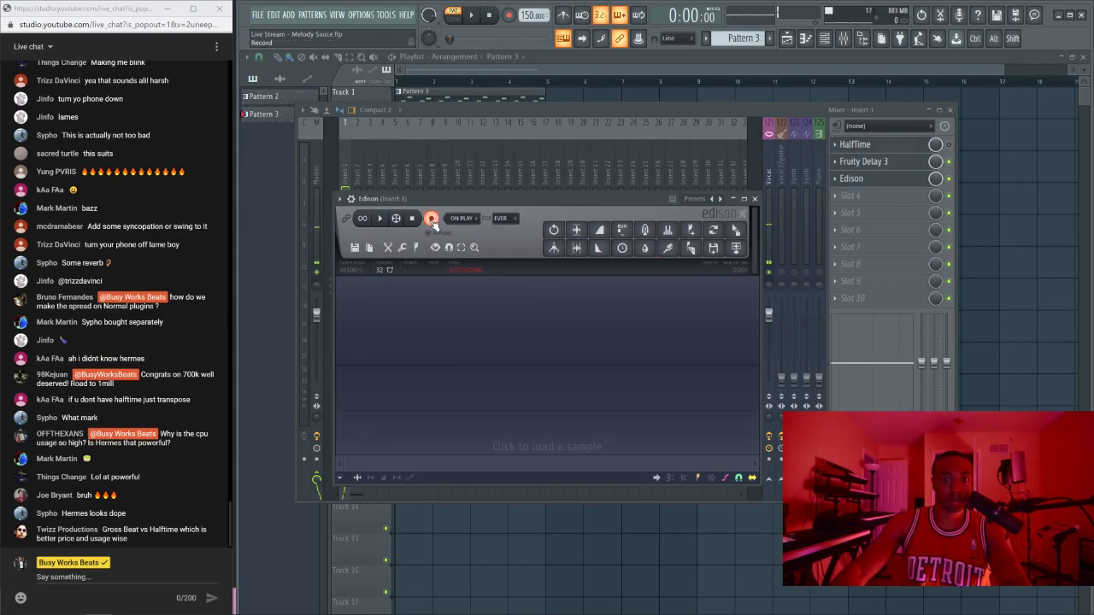
Step: Record the looping pattern into Edison and send its first full loop to the playlist as an audio clip
click(479, 17)
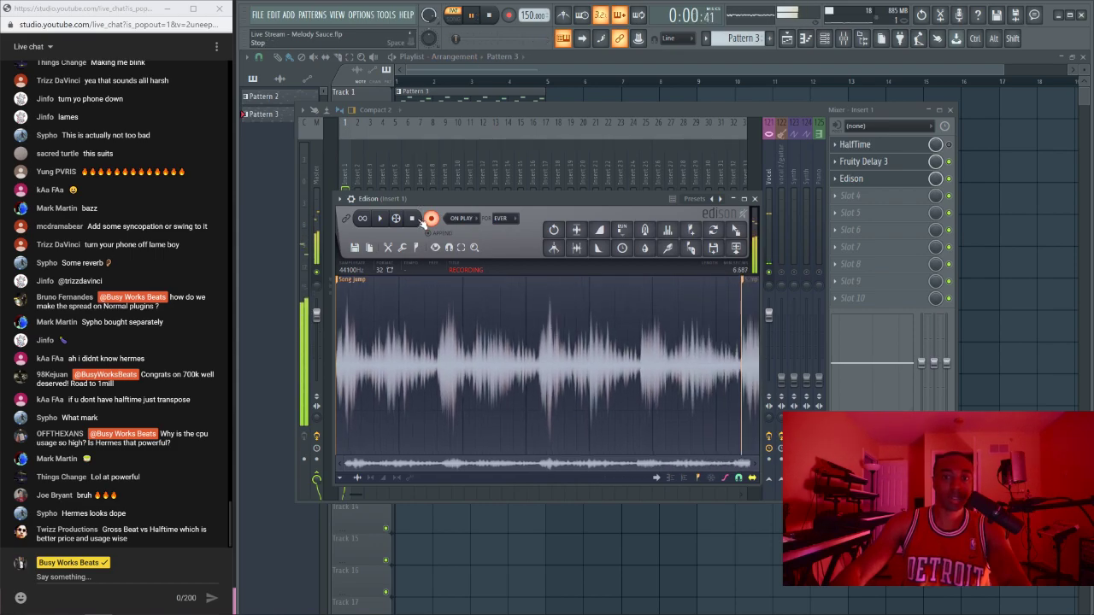
click(488, 17)
click(488, 17)
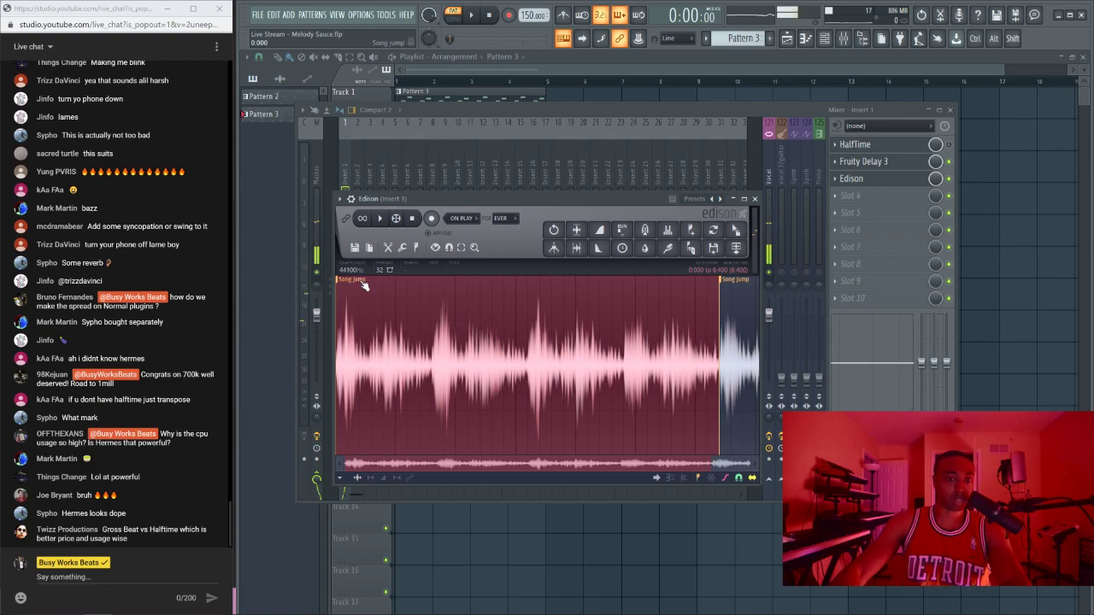
click(737, 248)
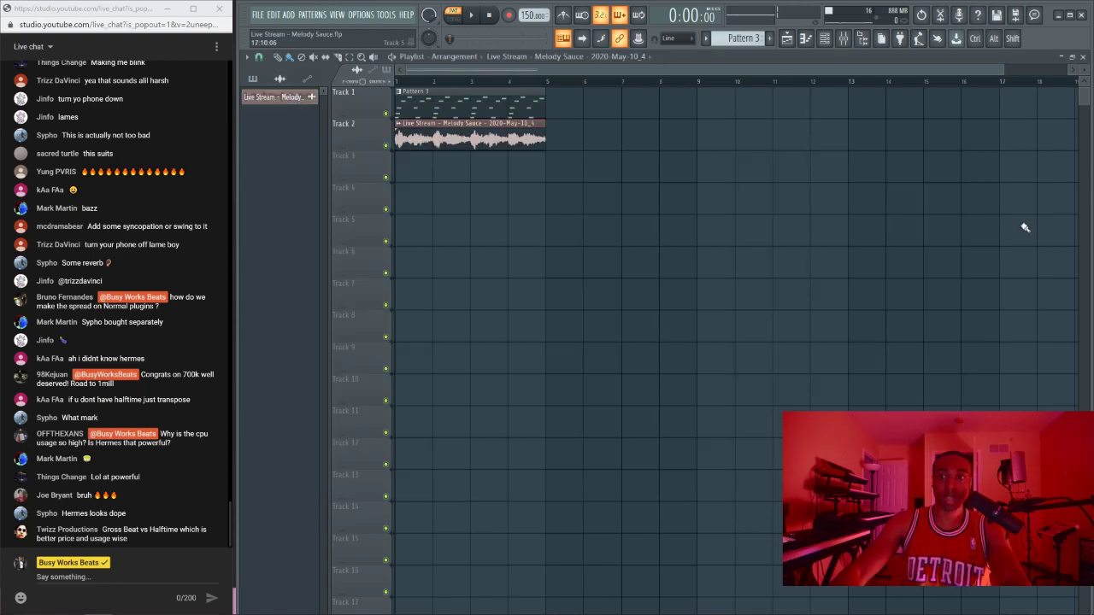
Step: Delete the Pattern 3 clip from Track 1 and stretch the recorded audio clip to end at bar 9
right_click(480, 101)
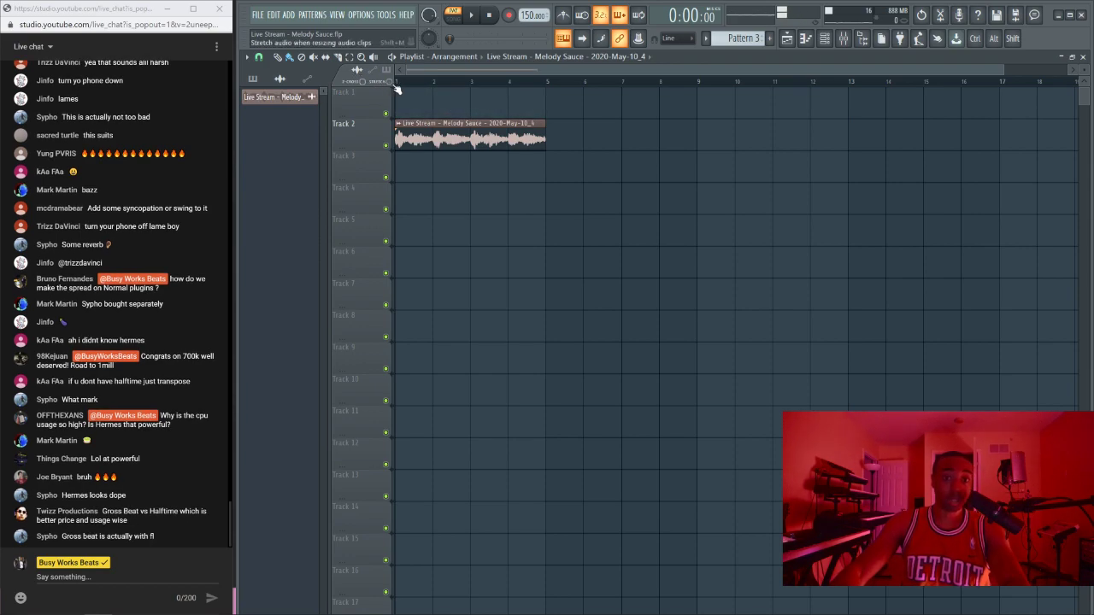
drag(541, 145, 696, 144)
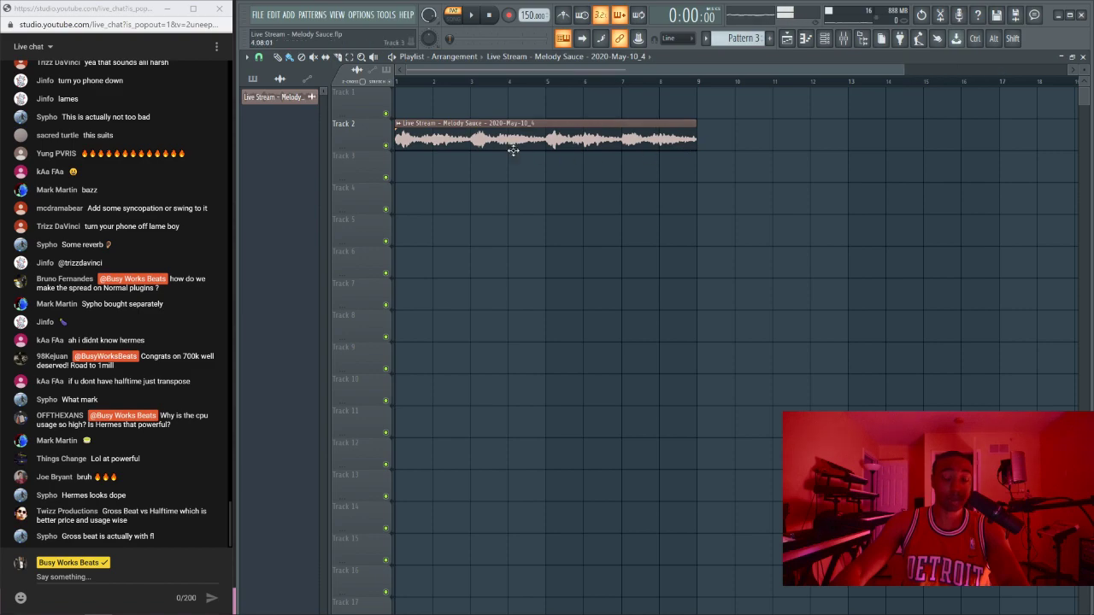
Step: Set the audio clip's time-stretching mode to Stretch in its channel settings, then close them
click(398, 124)
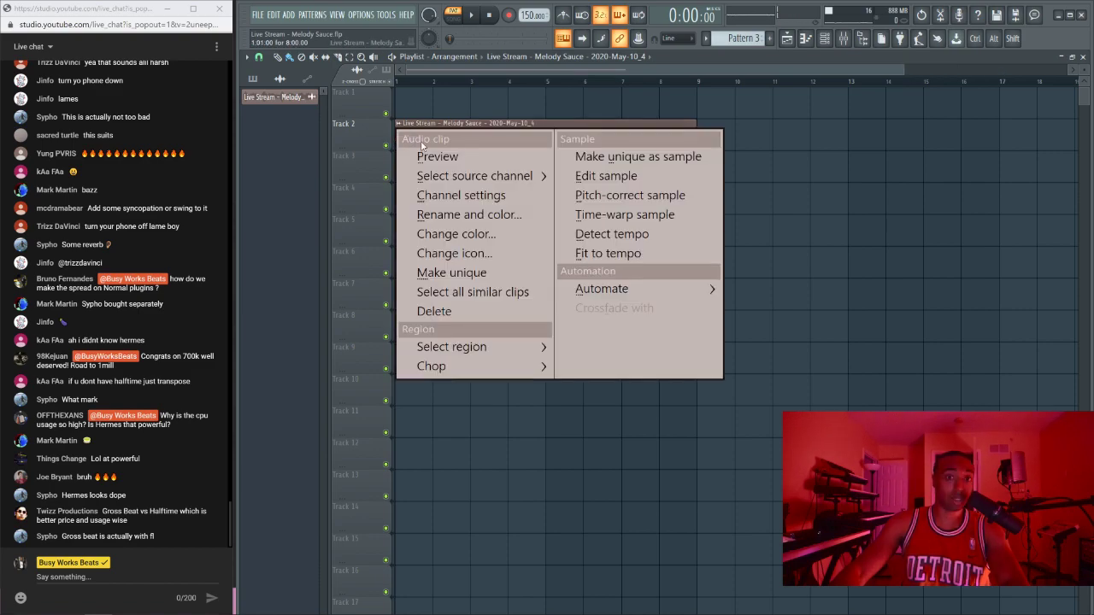
click(462, 202)
click(585, 246)
click(600, 297)
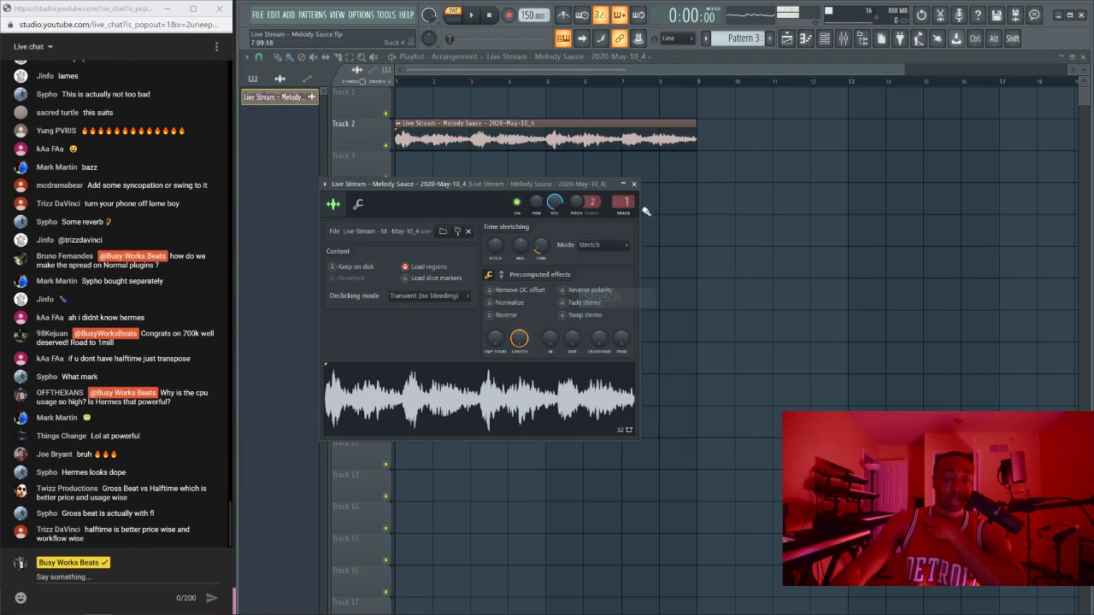
click(634, 183)
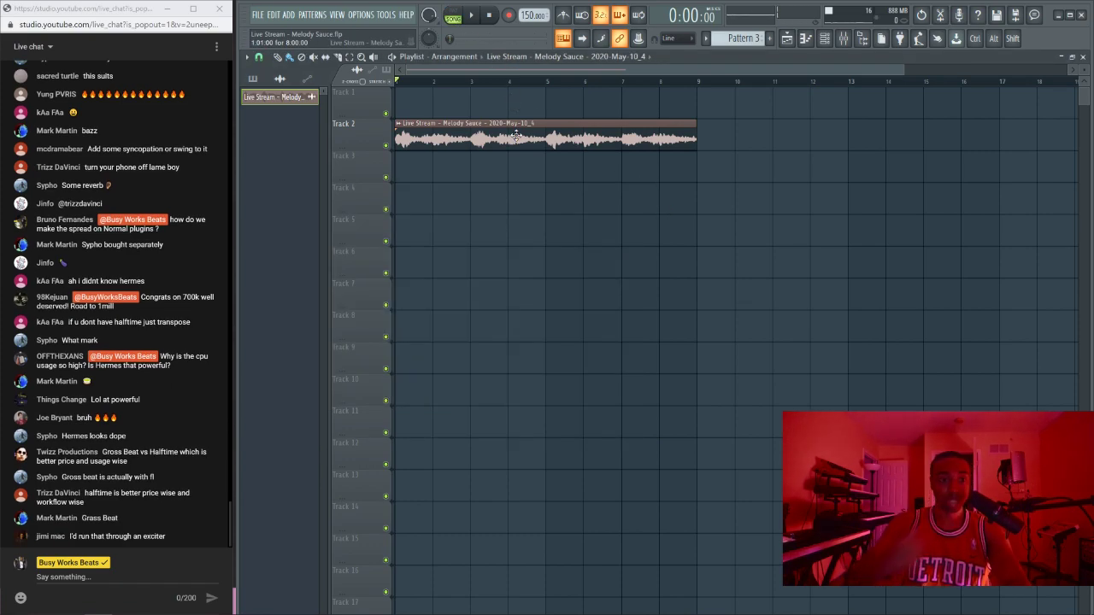
Step: Audition the start of the stretched audio clip in song mode
key(space)
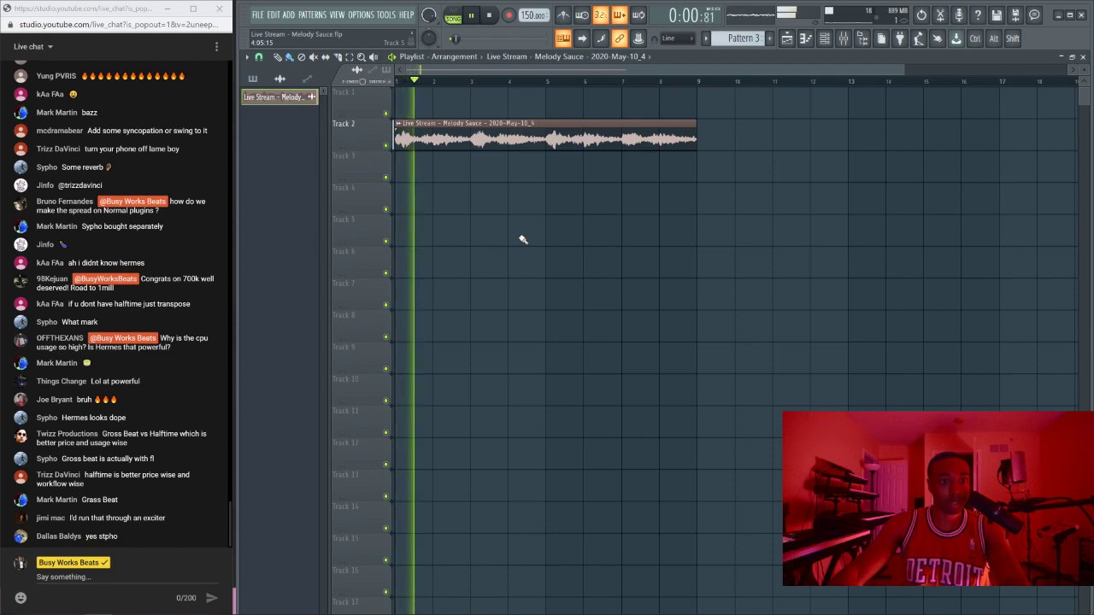
key(space)
key(space)
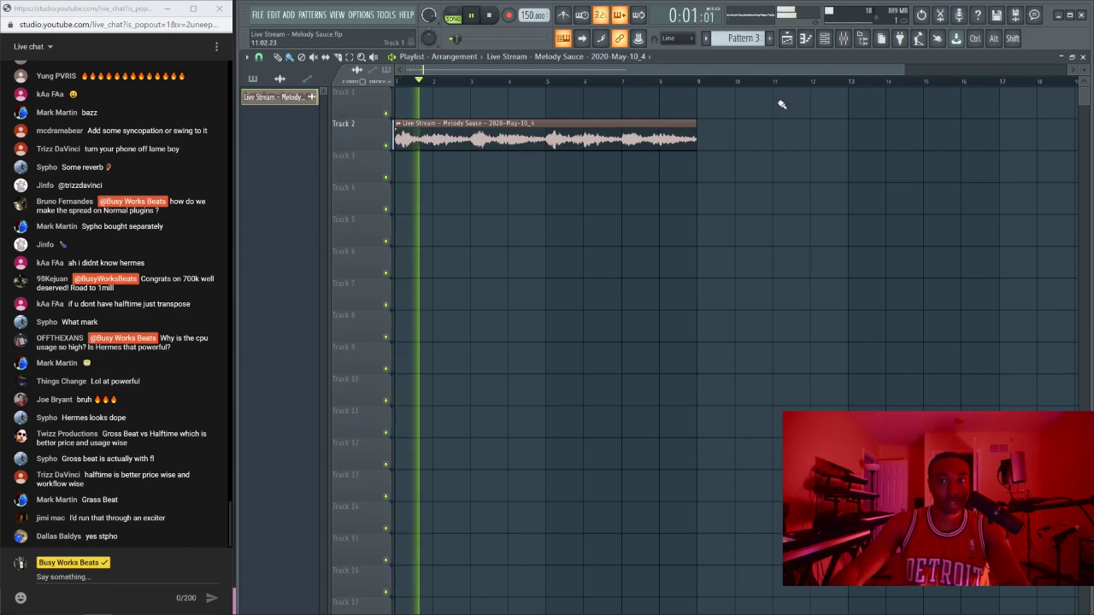
key(space)
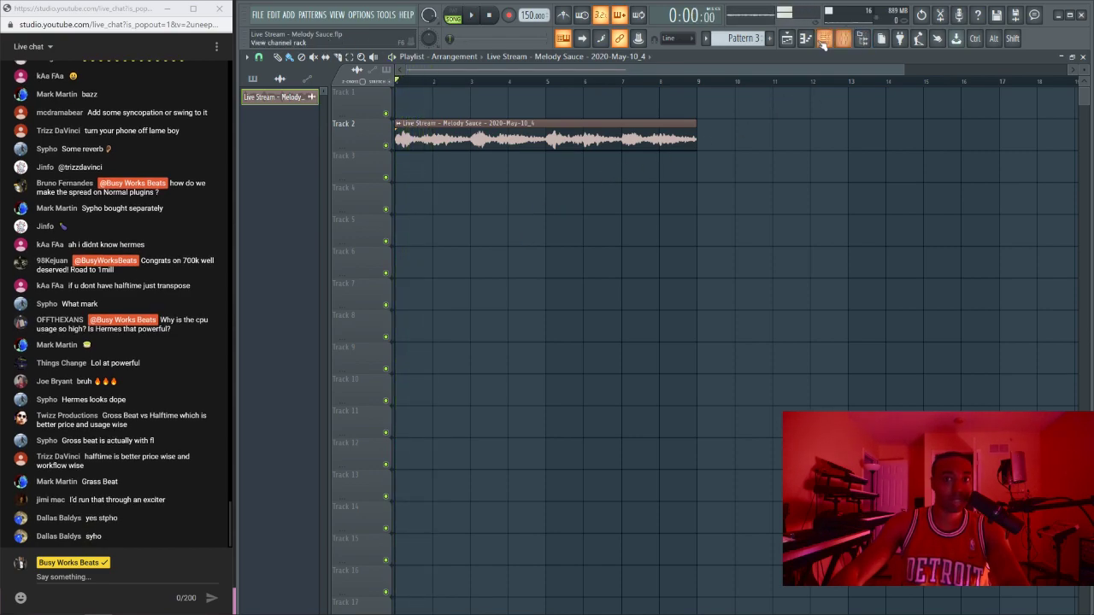
Step: Review the channel rack and the clip's mixer insert, play the song, and close the open windows
click(824, 39)
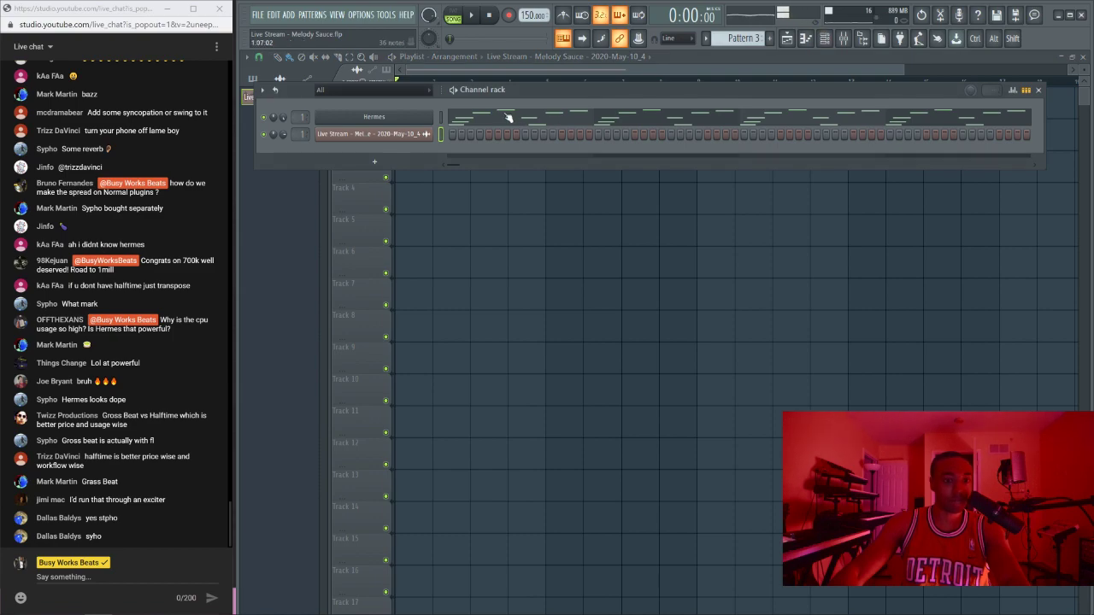
click(844, 39)
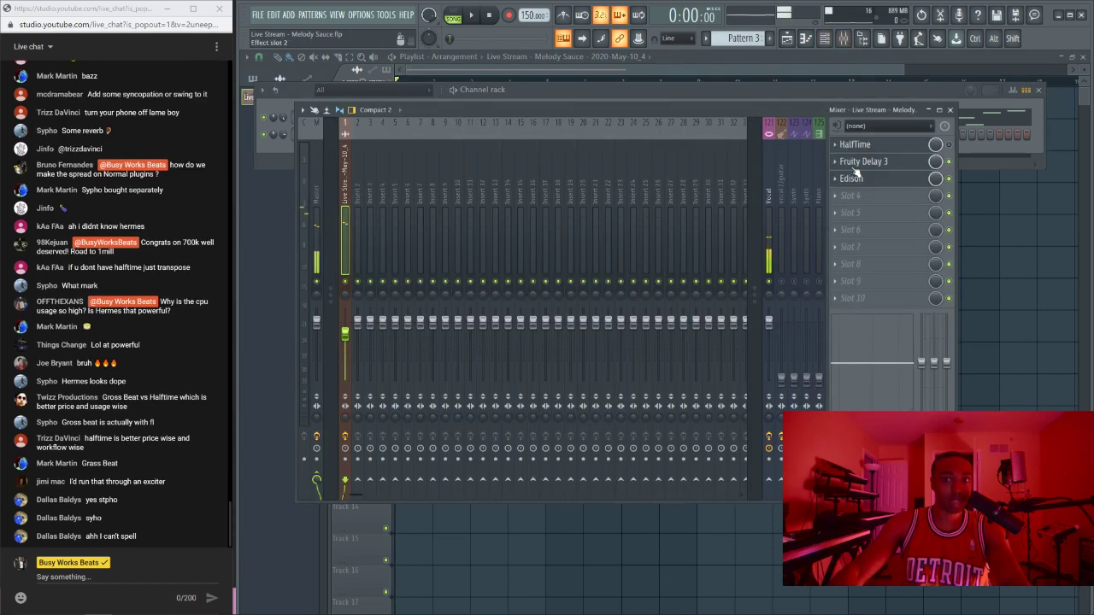
click(985, 156)
key(space)
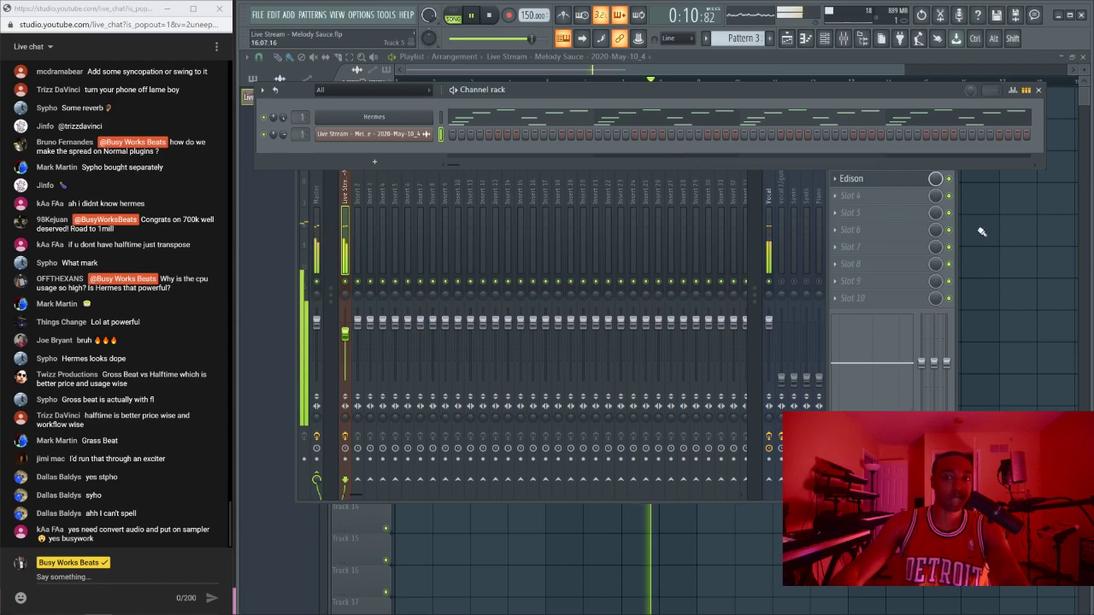
key(space)
key(F12)
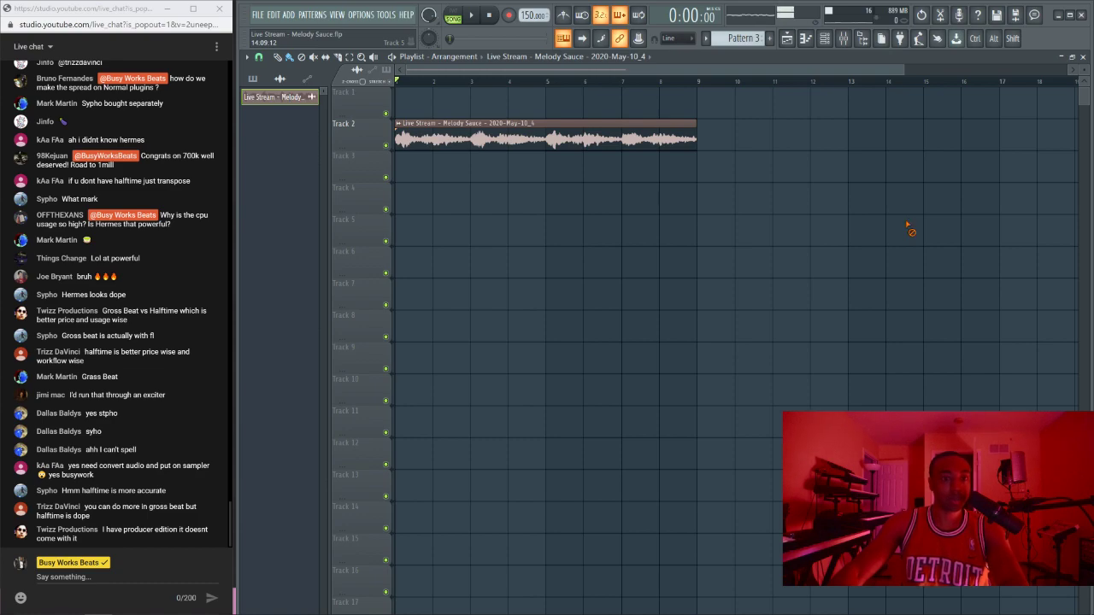
Step: Play the stretched audio clip once more and reopen the mixer on its insert track
key(space)
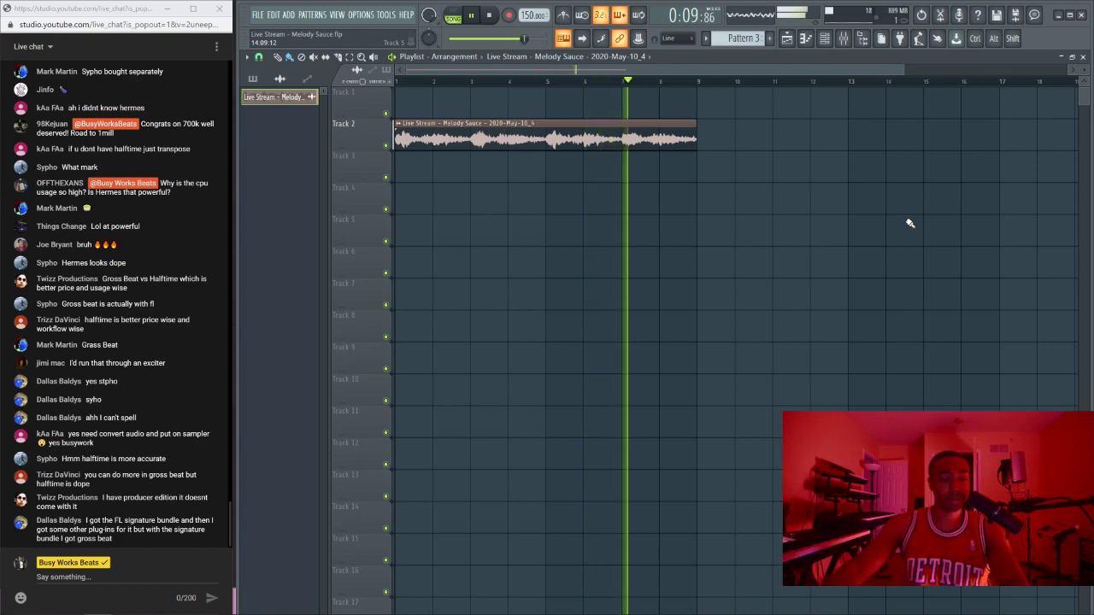
key(space)
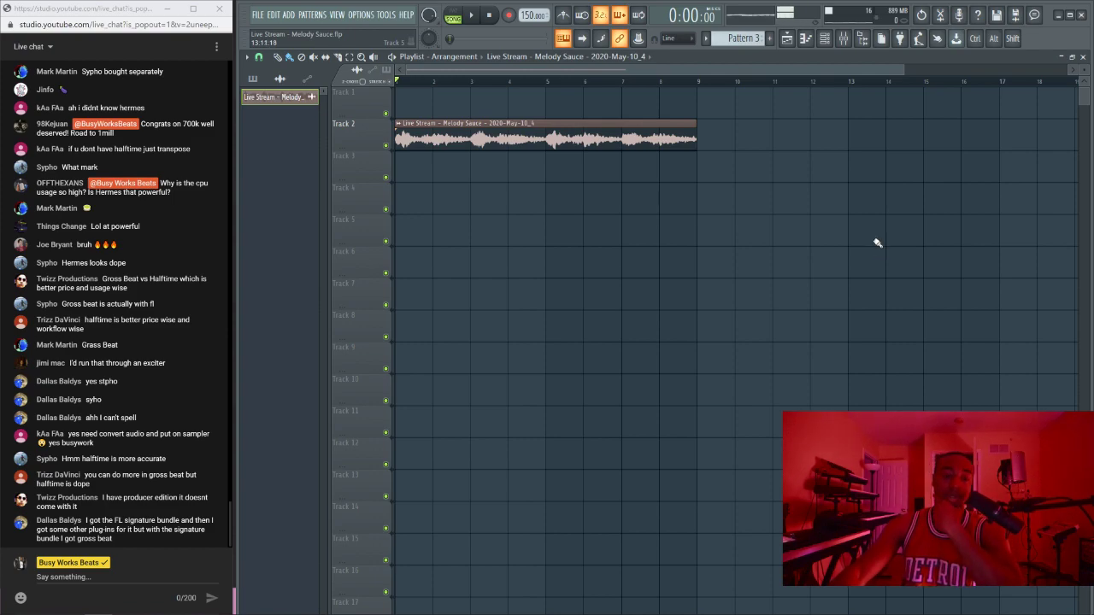
click(844, 38)
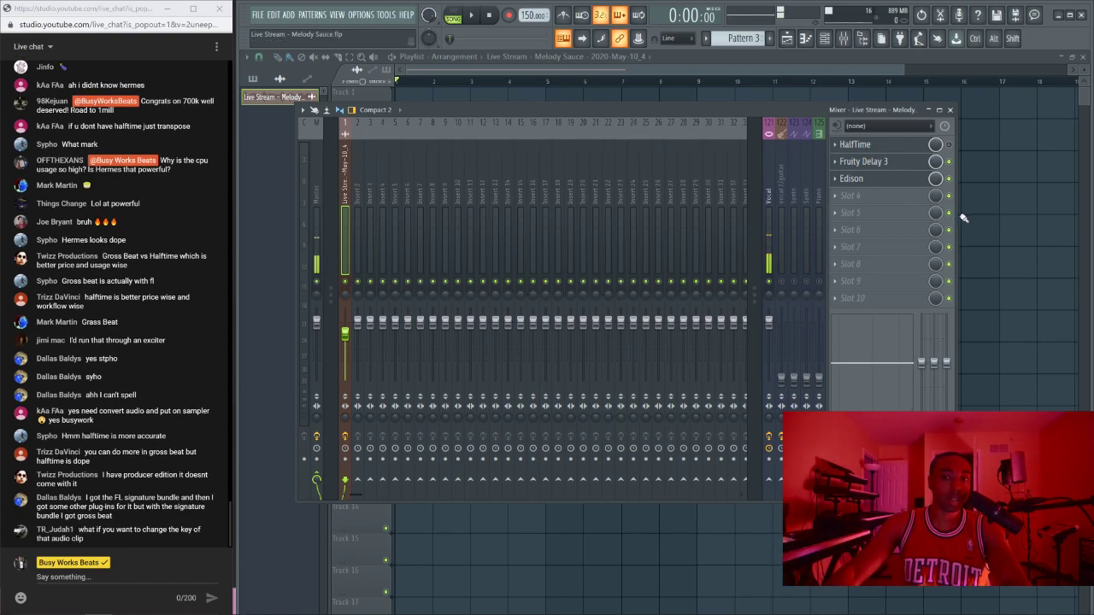
Step: Play the song and lower the clip's mixer insert volume to about 59%
click(1007, 211)
key(space)
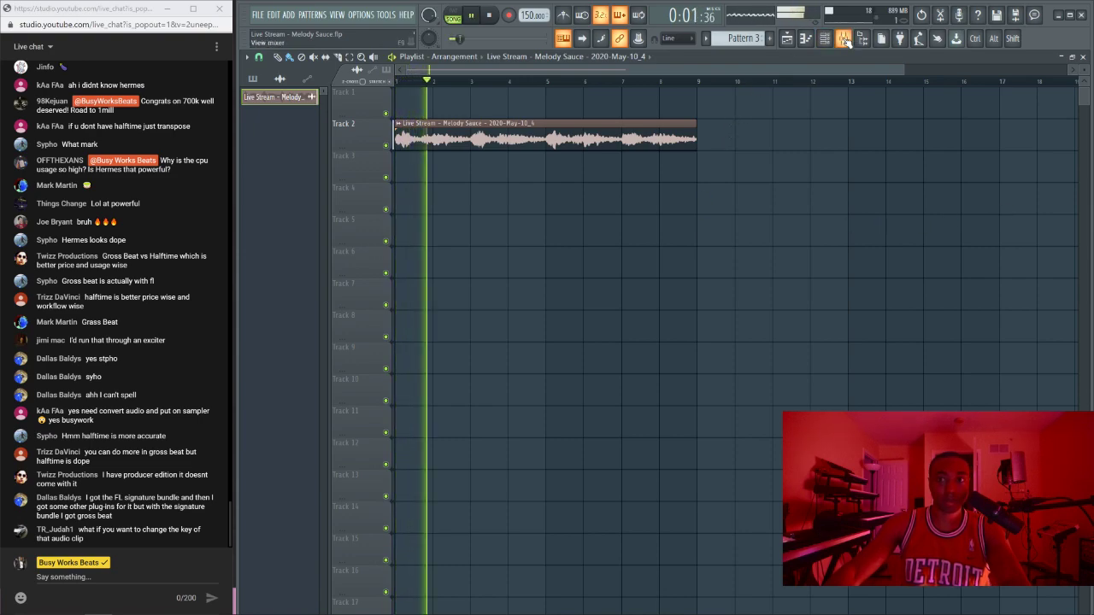
key(F9)
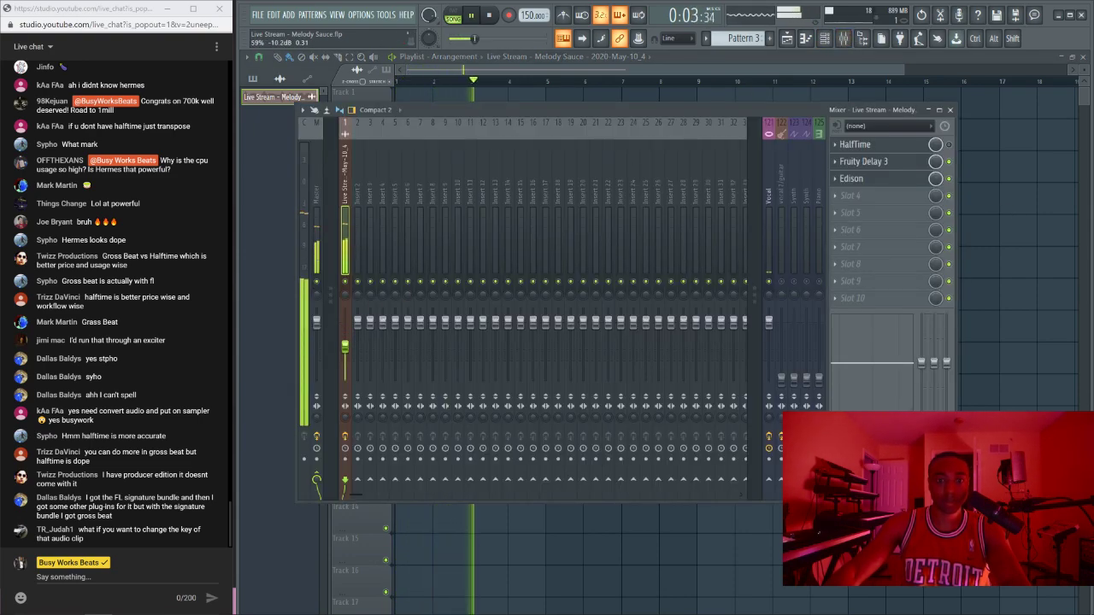
key(space)
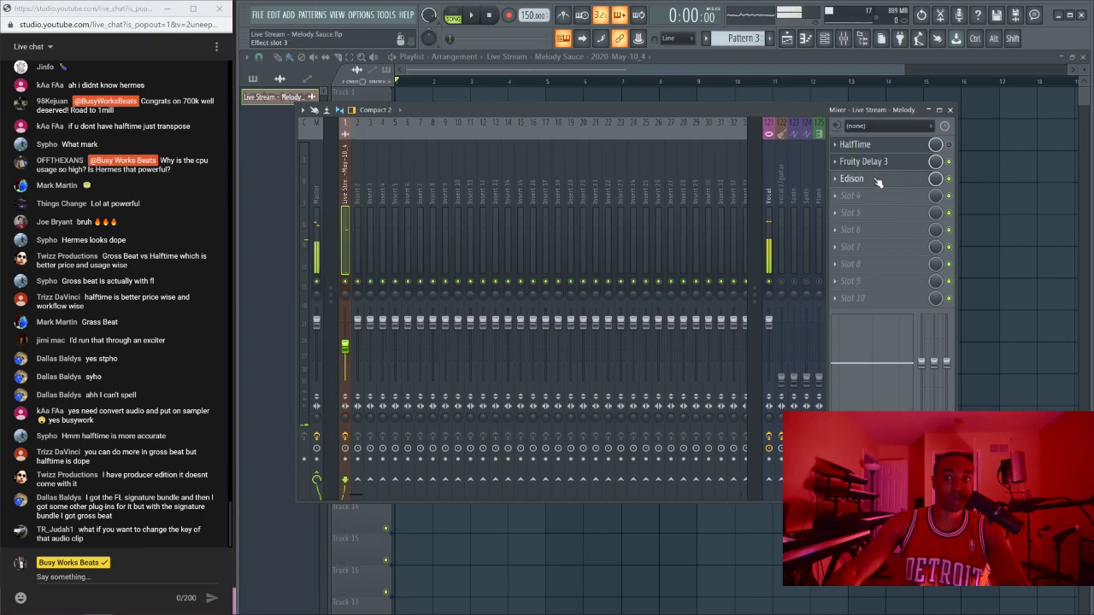
Step: Clear Edison on the clip's mixer insert with a new session and record the stretched clip as the song plays
click(851, 178)
click(355, 248)
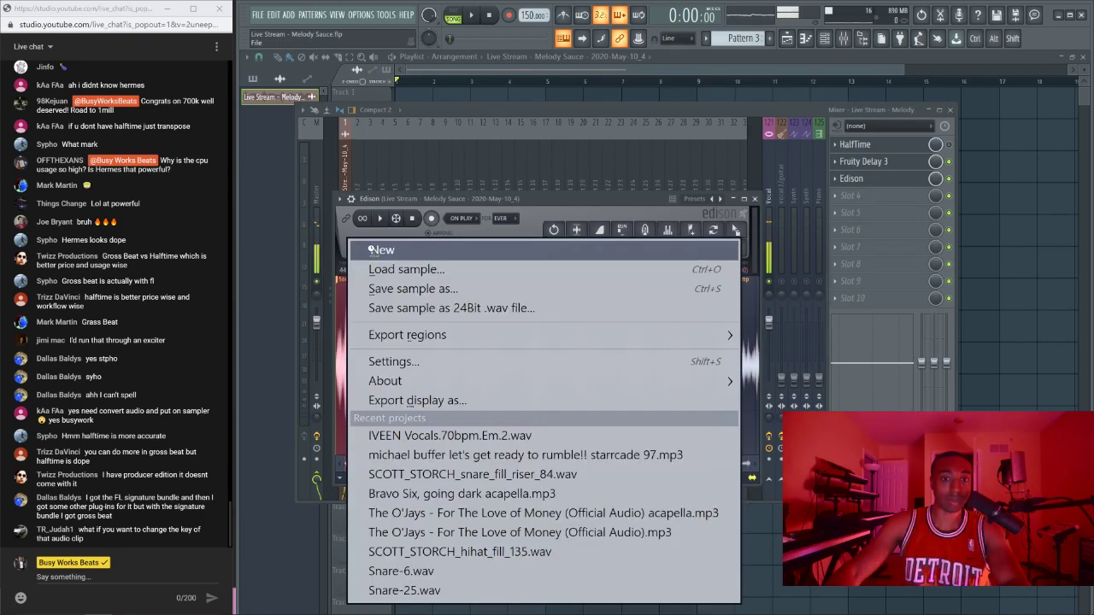
click(376, 249)
click(481, 17)
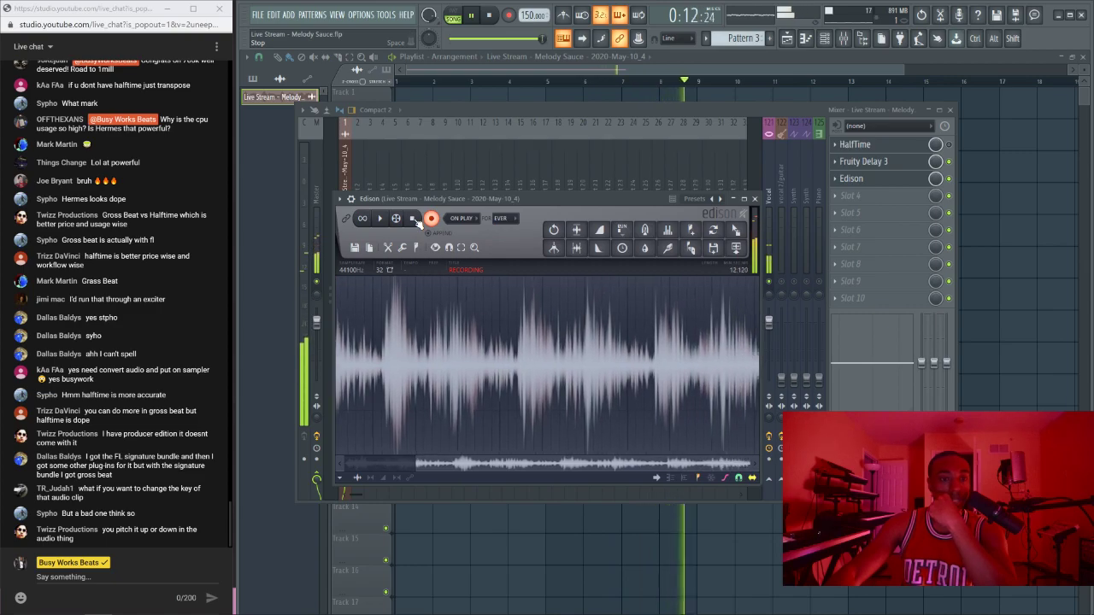
click(417, 219)
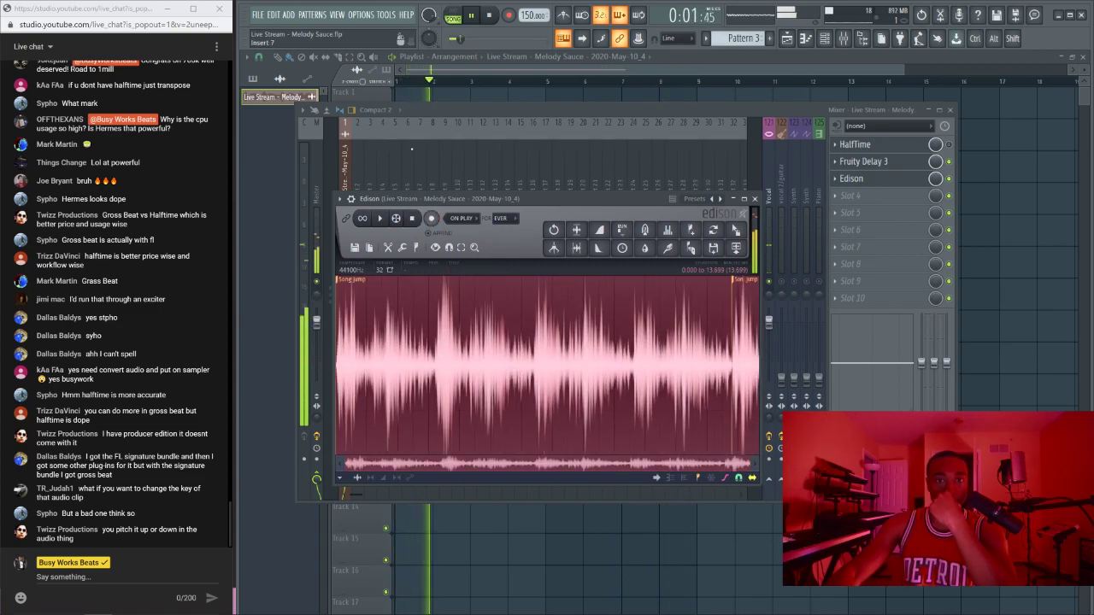
click(411, 217)
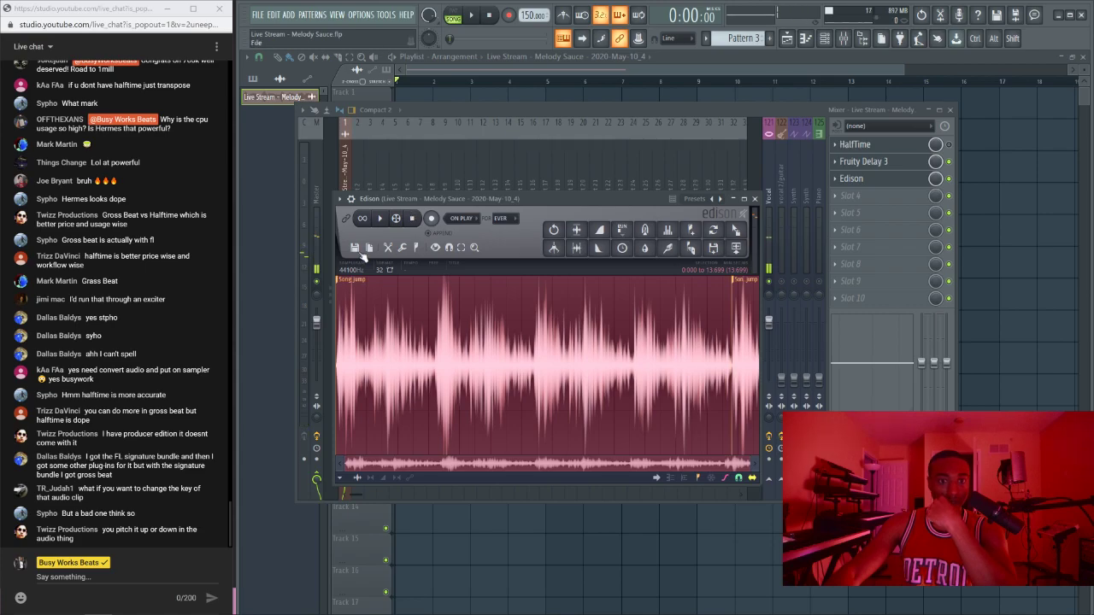
Step: Send the new Edison recording to the playlist and delete the older audio clip from Track 2
click(736, 248)
key(F12)
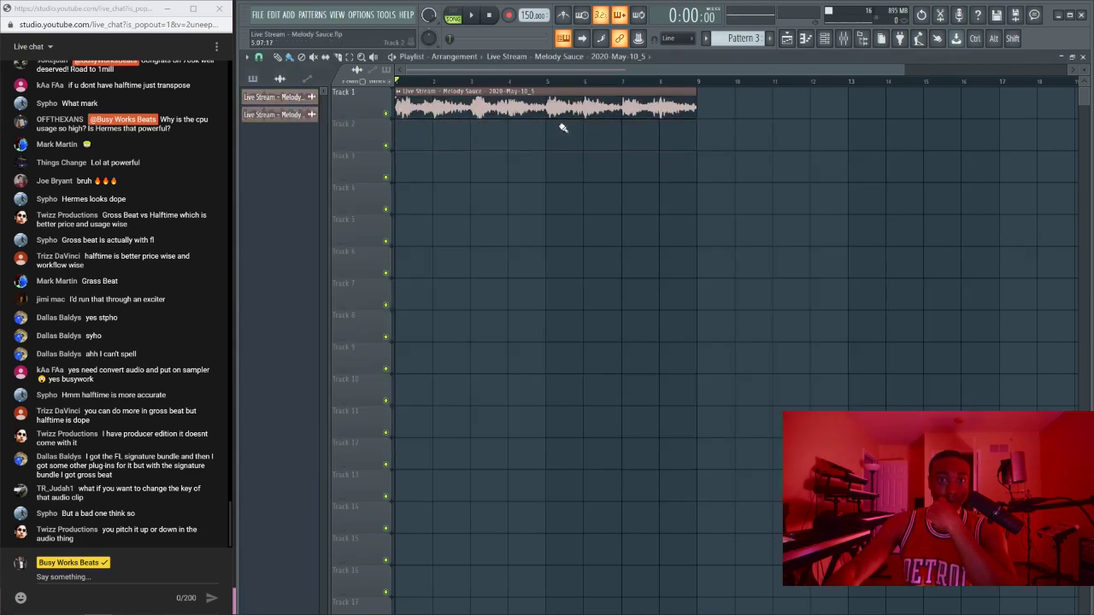
drag(480, 106, 479, 137)
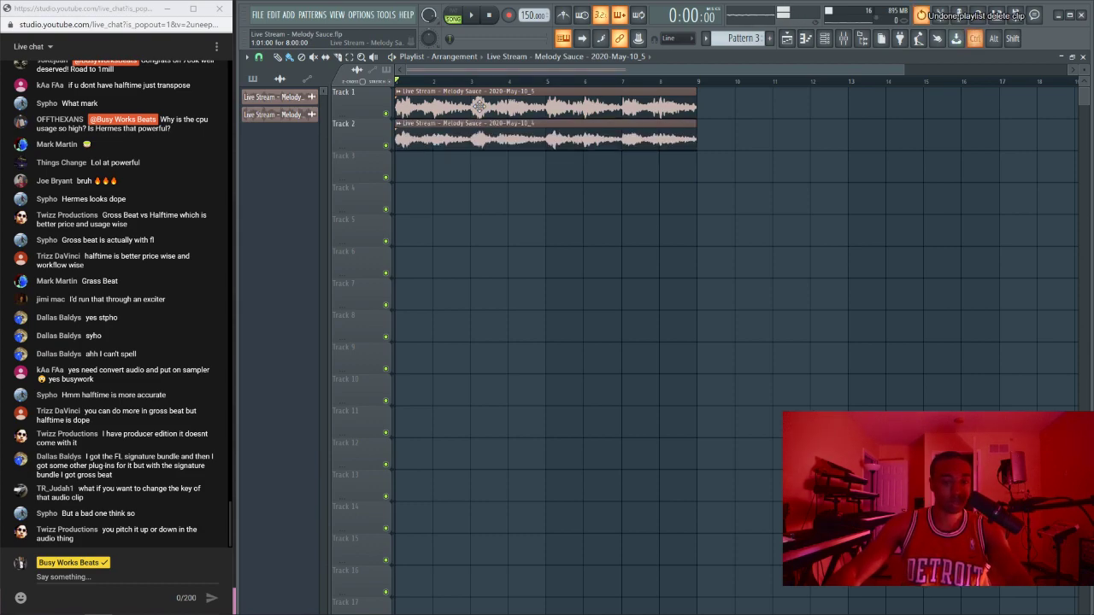
right_click(537, 135)
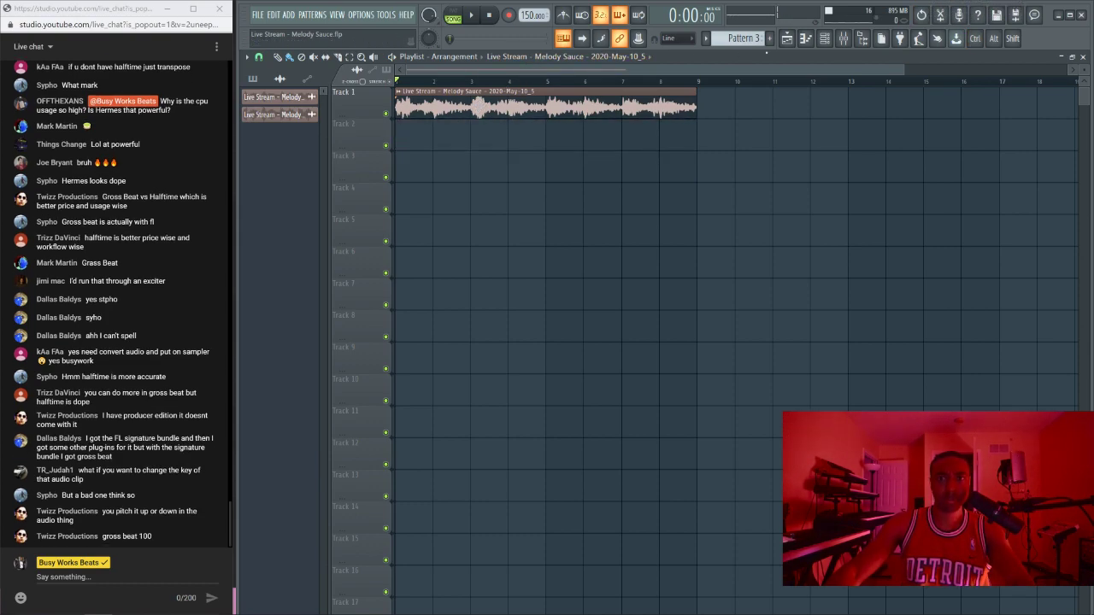
Step: Lower the new recording's channel volume to about 56% in the channel rack, then audition it in the song
click(823, 39)
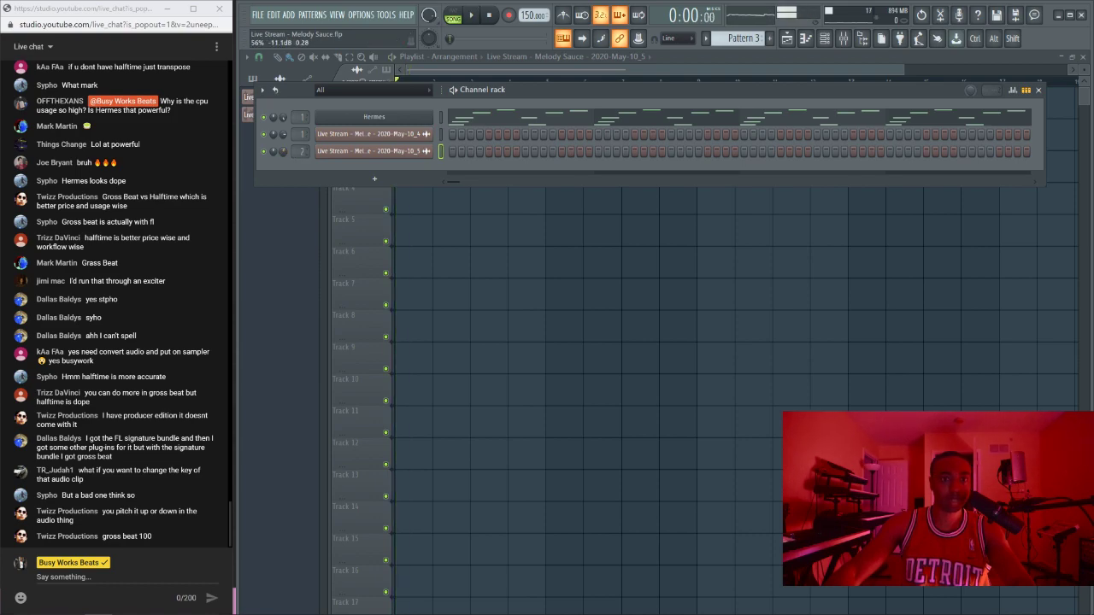
key(space)
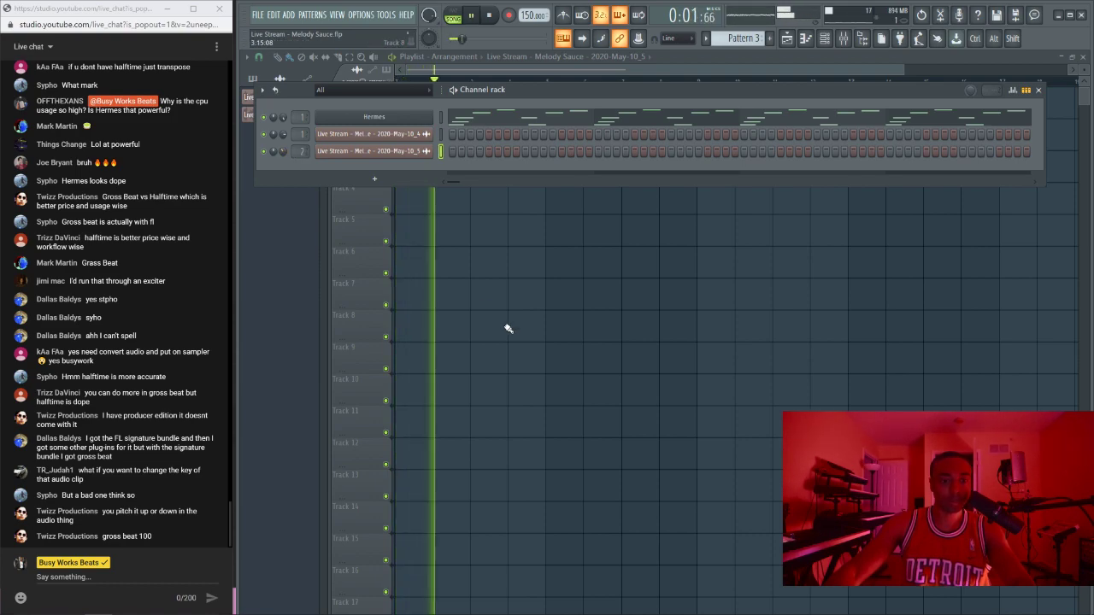
key(F6)
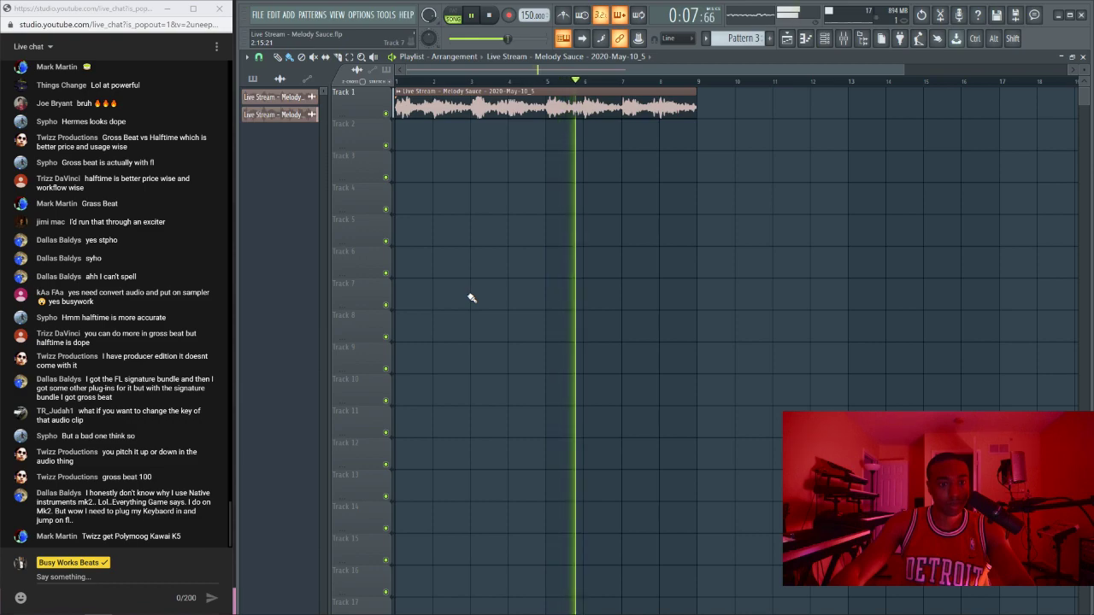
key(space)
Step: Set the Track 1 clip's time stretching to Stretch mode, shift its pitch up 100 cents, and audition it
click(398, 90)
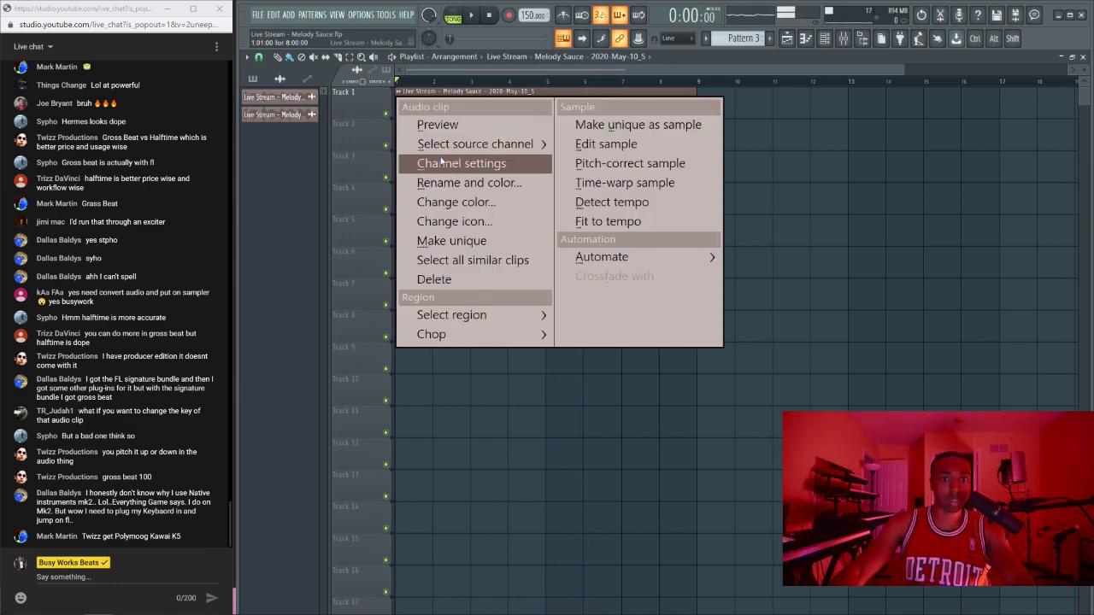
click(442, 162)
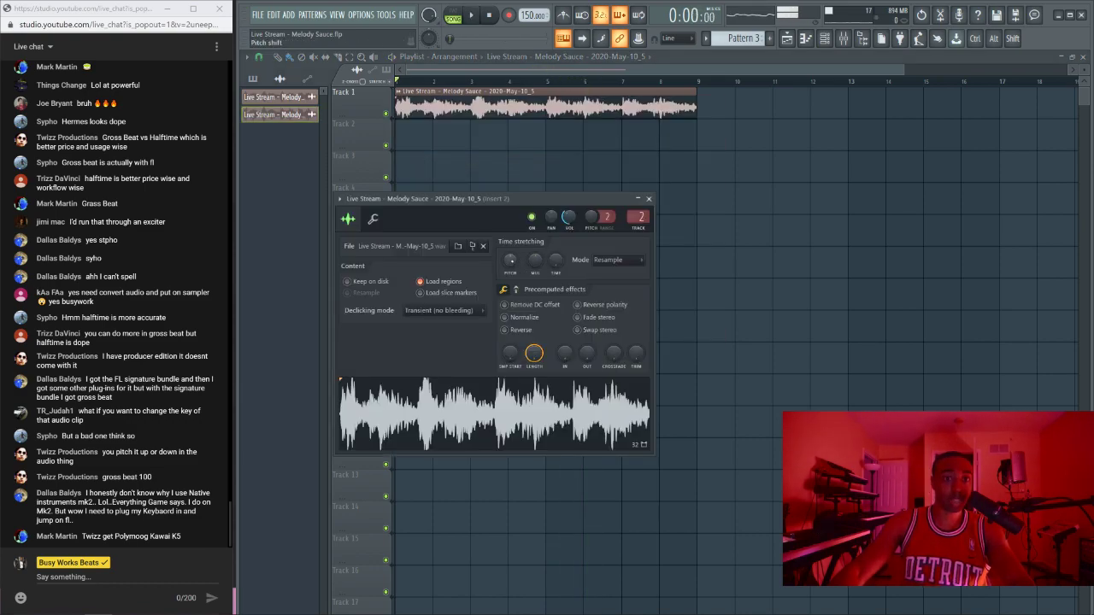
right_click(512, 261)
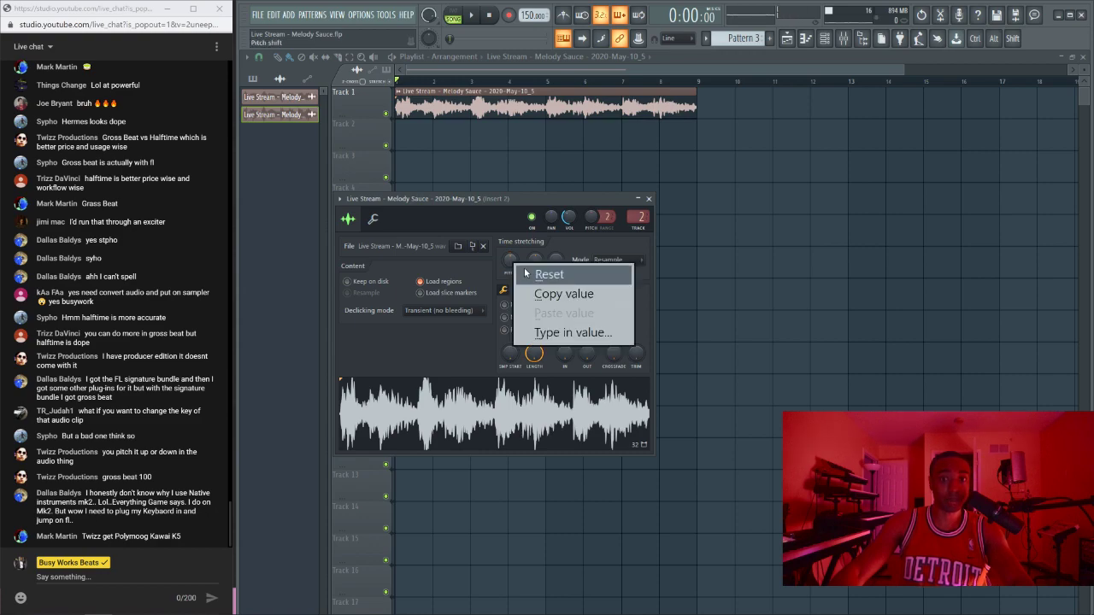
click(525, 273)
click(597, 261)
click(618, 312)
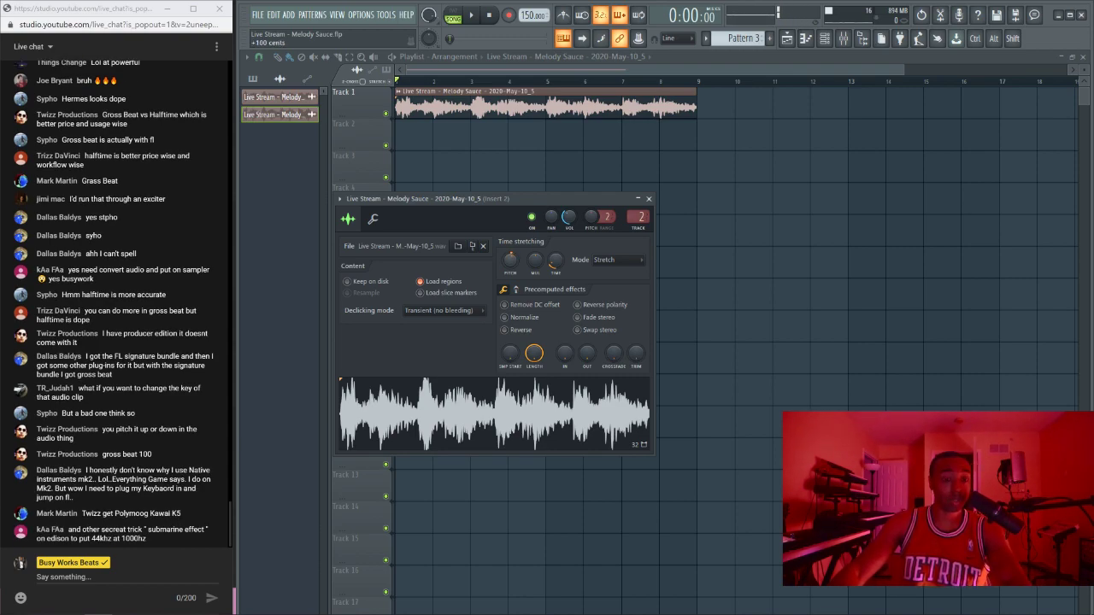
key(Escape)
key(space)
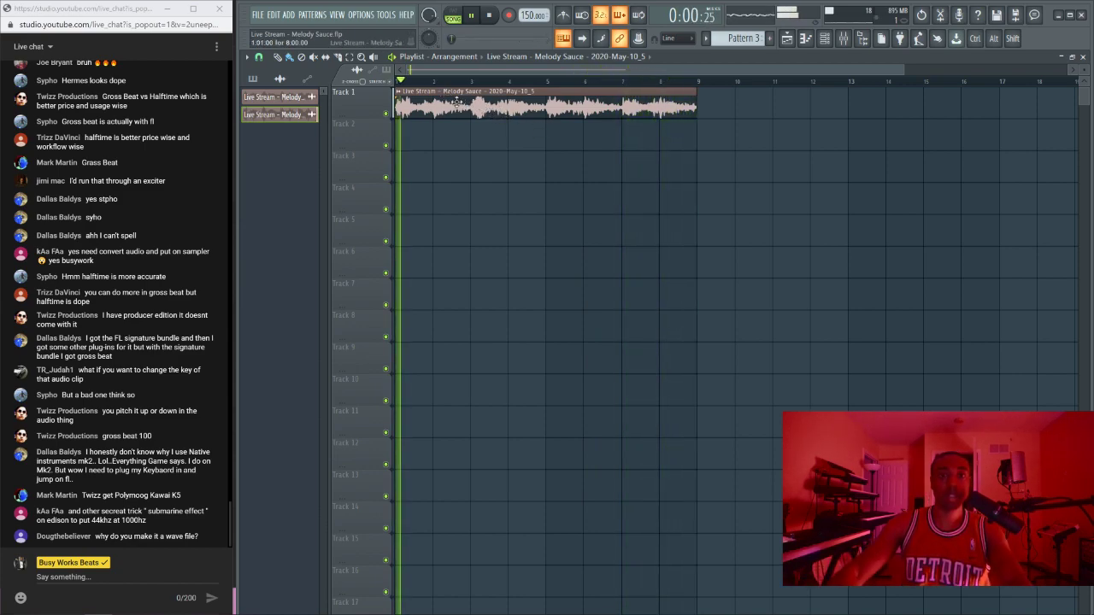
key(space)
Step: Reverse the Track 1 clip in its channel settings and play it back
click(400, 97)
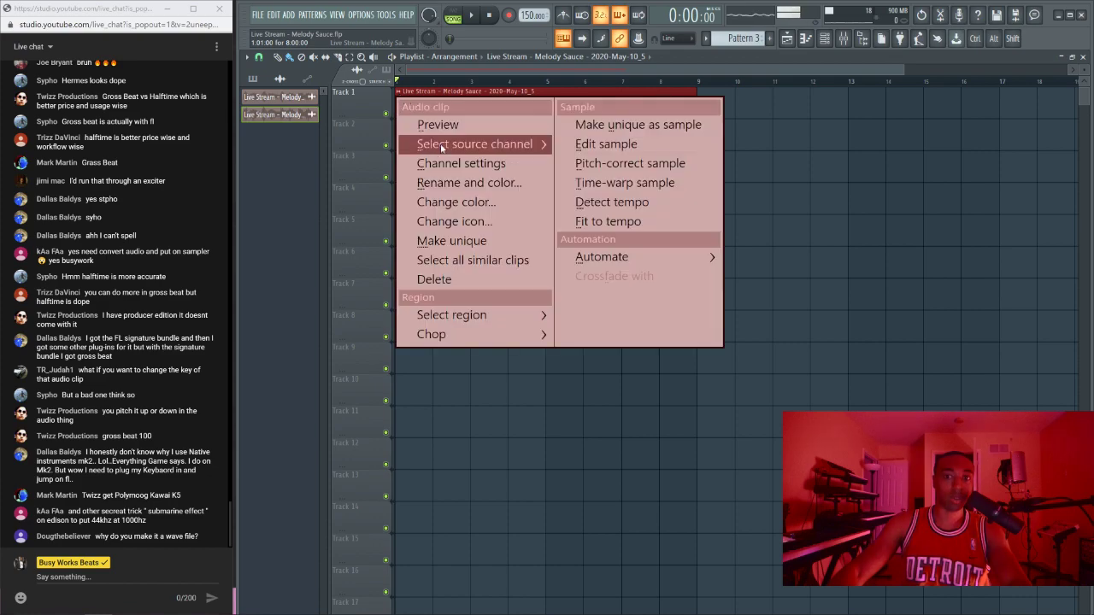
click(453, 163)
click(521, 330)
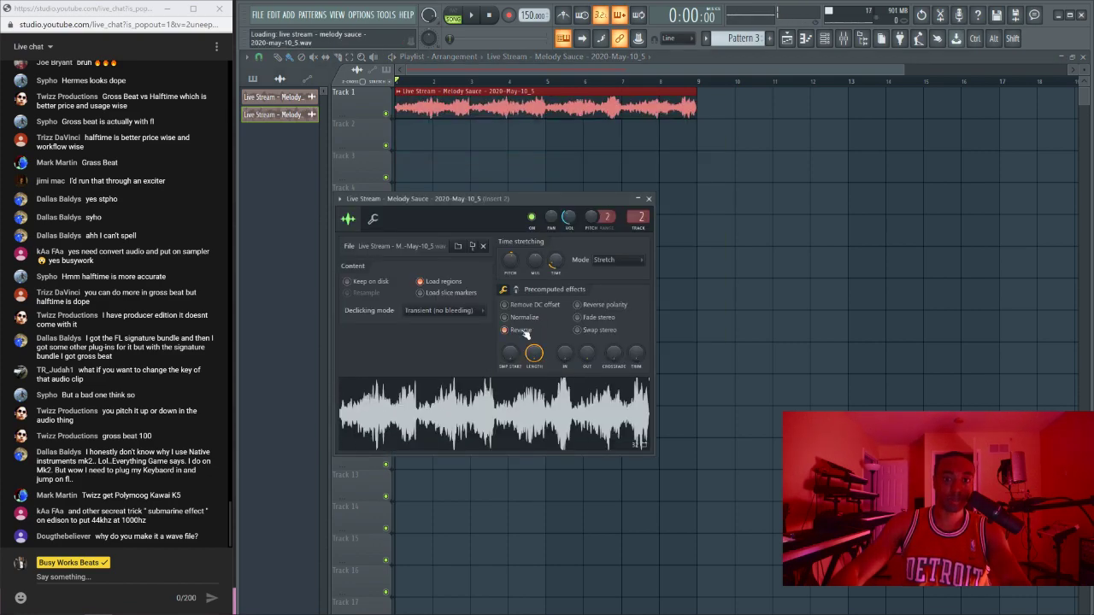
click(649, 198)
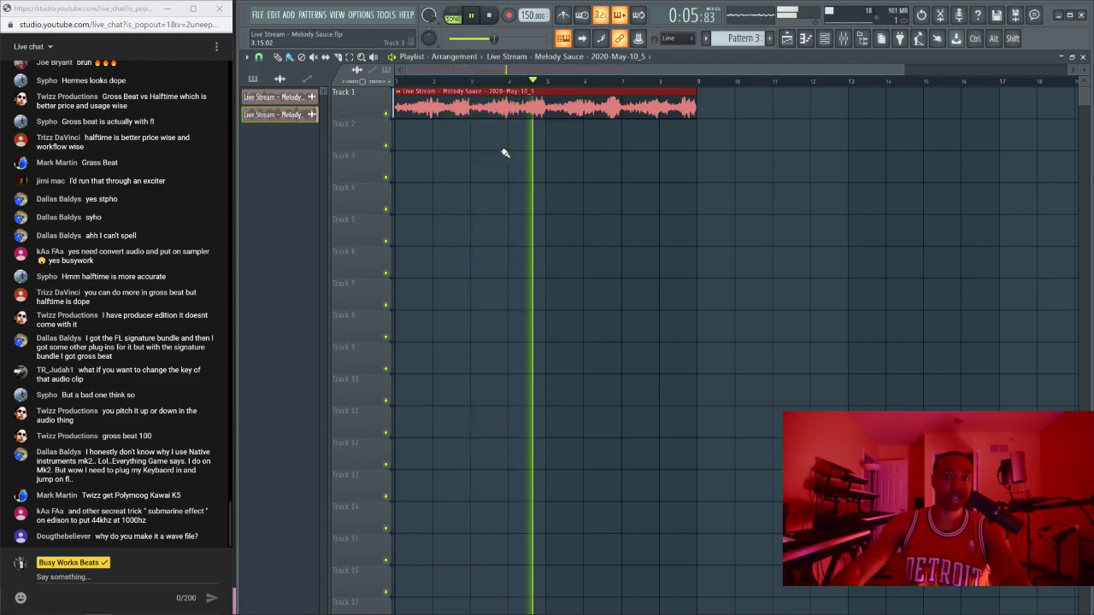
Step: Turn off the Track 1 clip's reverse effect and briefly play it from the start
click(399, 93)
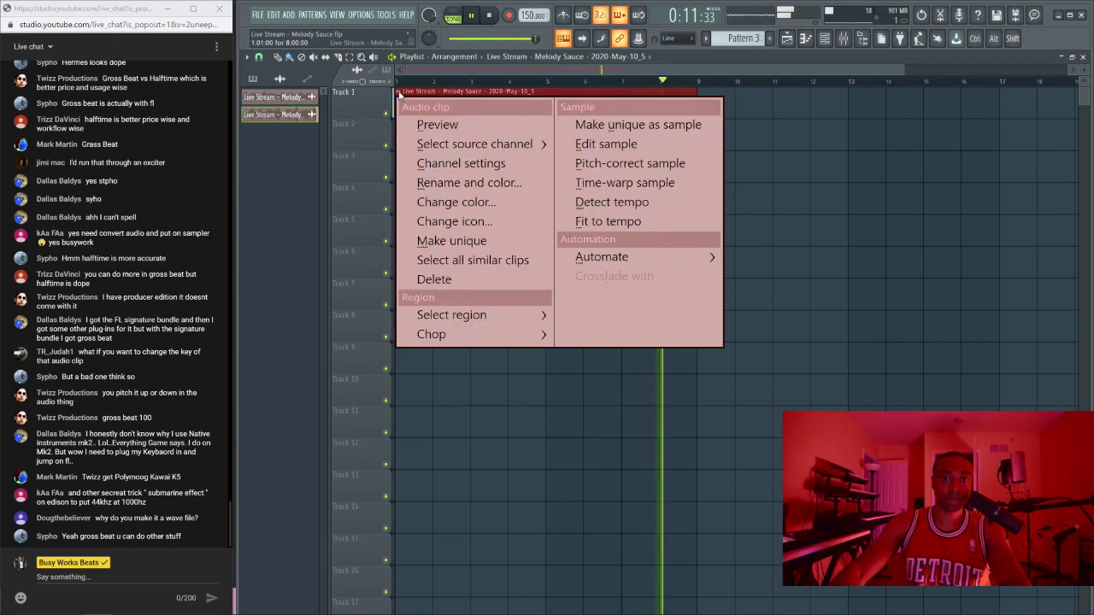
click(453, 163)
key(space)
click(518, 329)
key(Escape)
key(space)
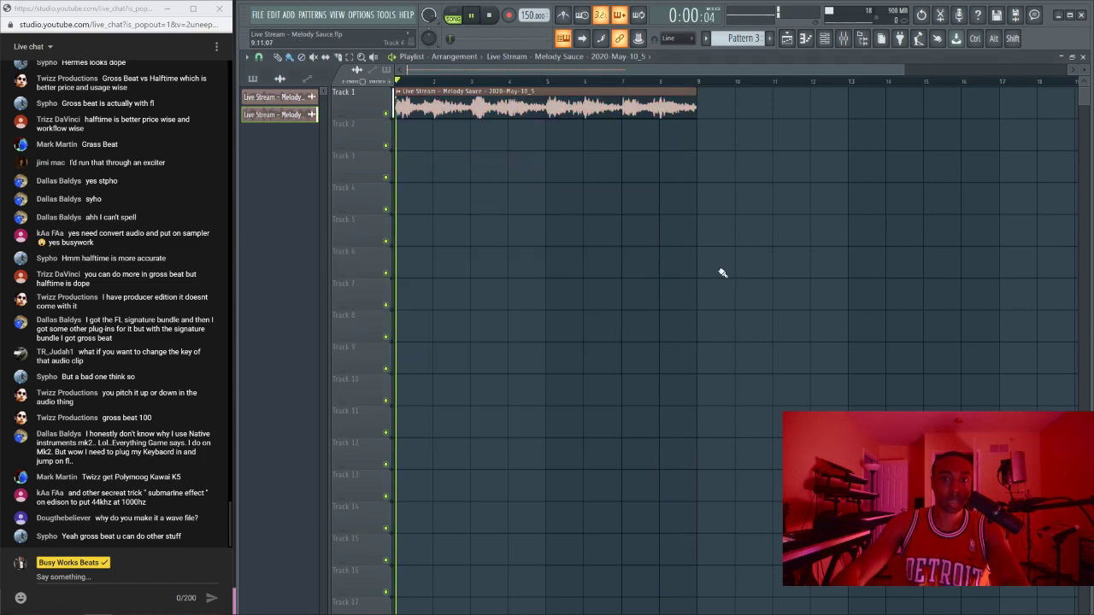
key(space)
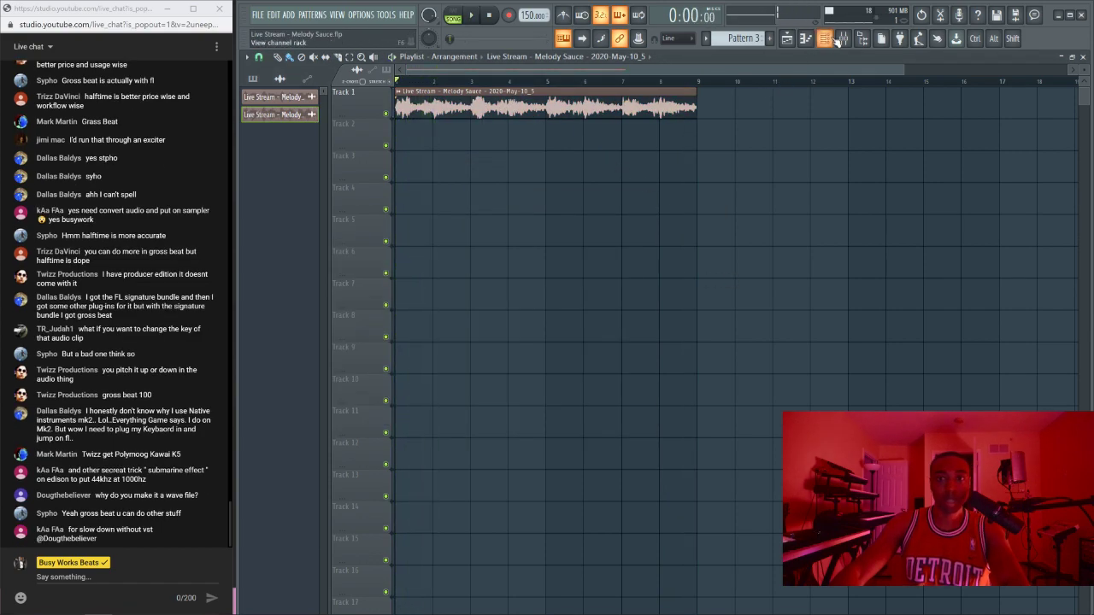
Step: Review the Hermes melody's notes in the piano roll, then return to the channel rack
click(827, 39)
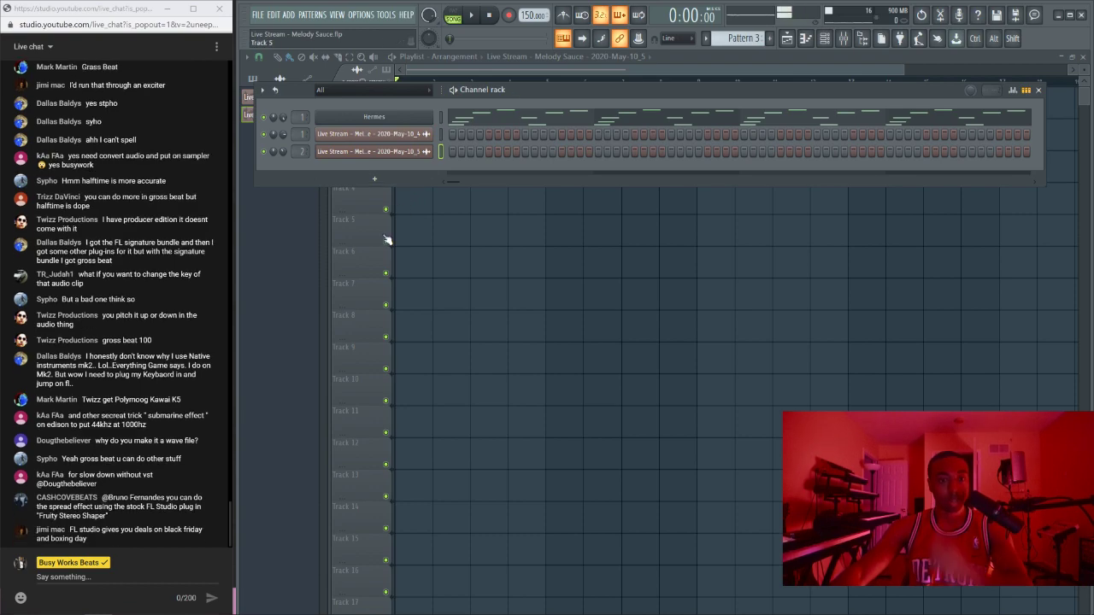
click(536, 124)
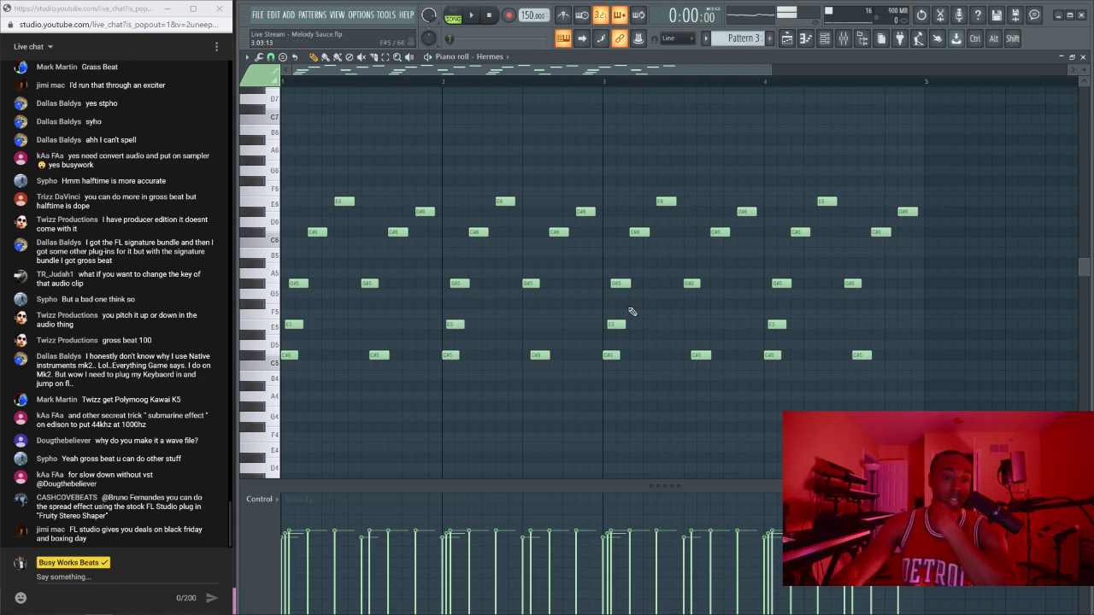
click(1083, 57)
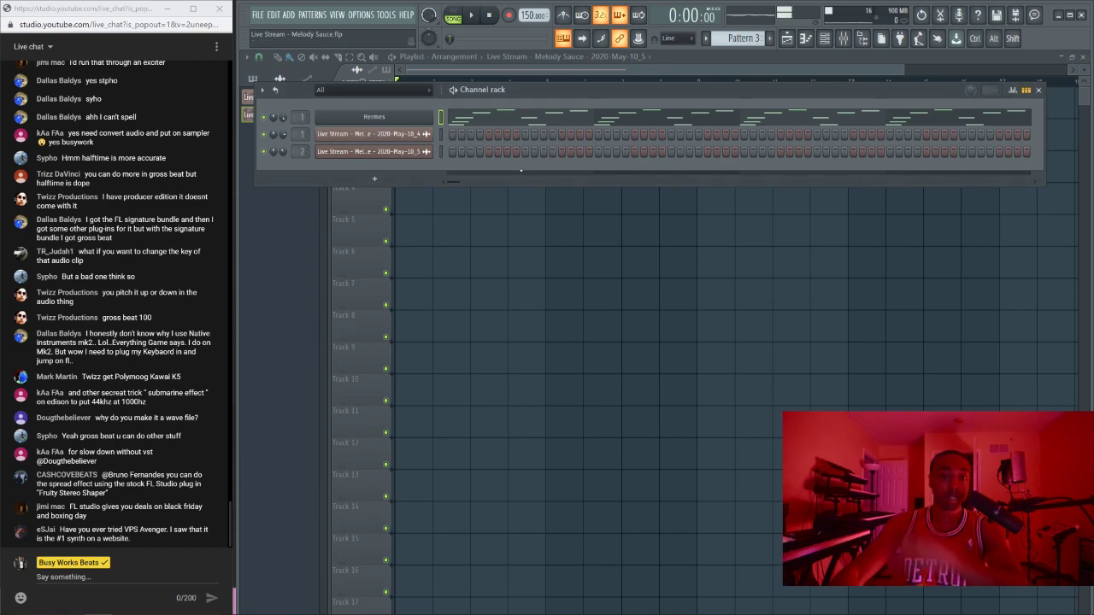
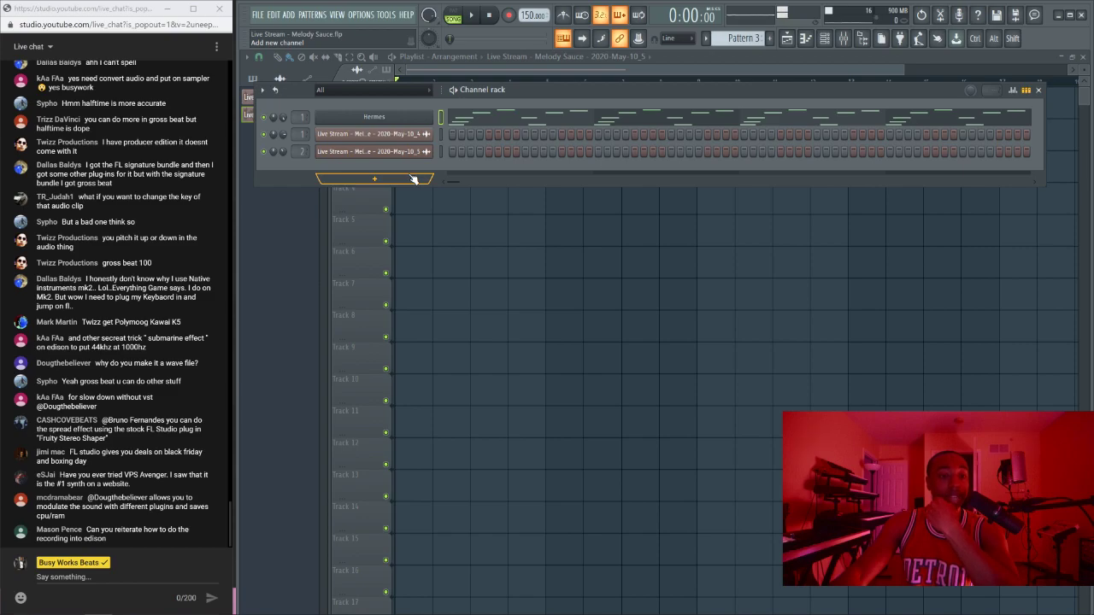
click(414, 179)
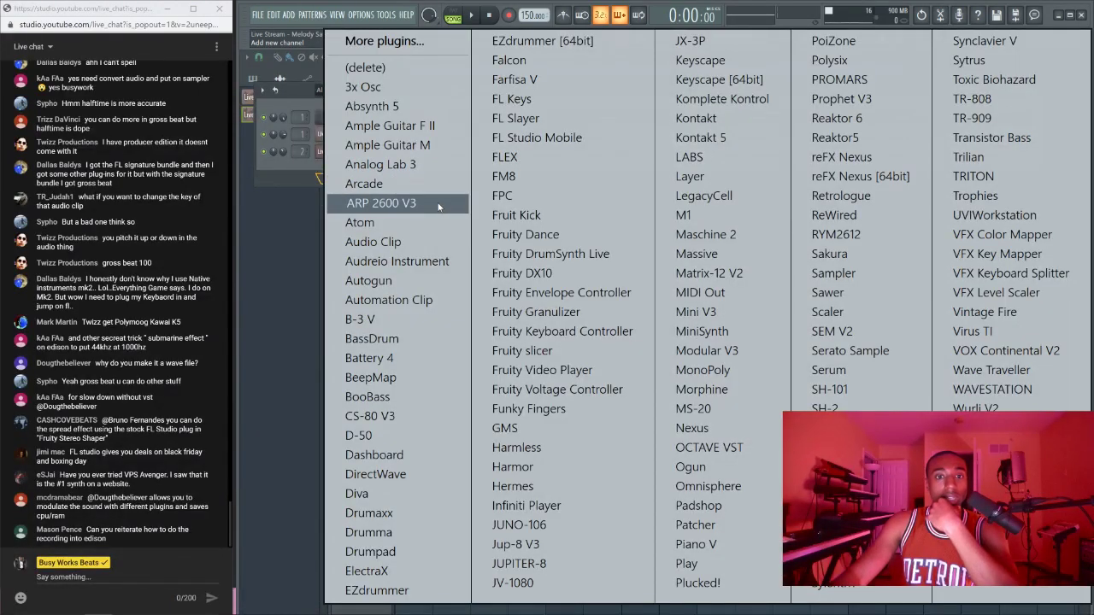
click(360, 163)
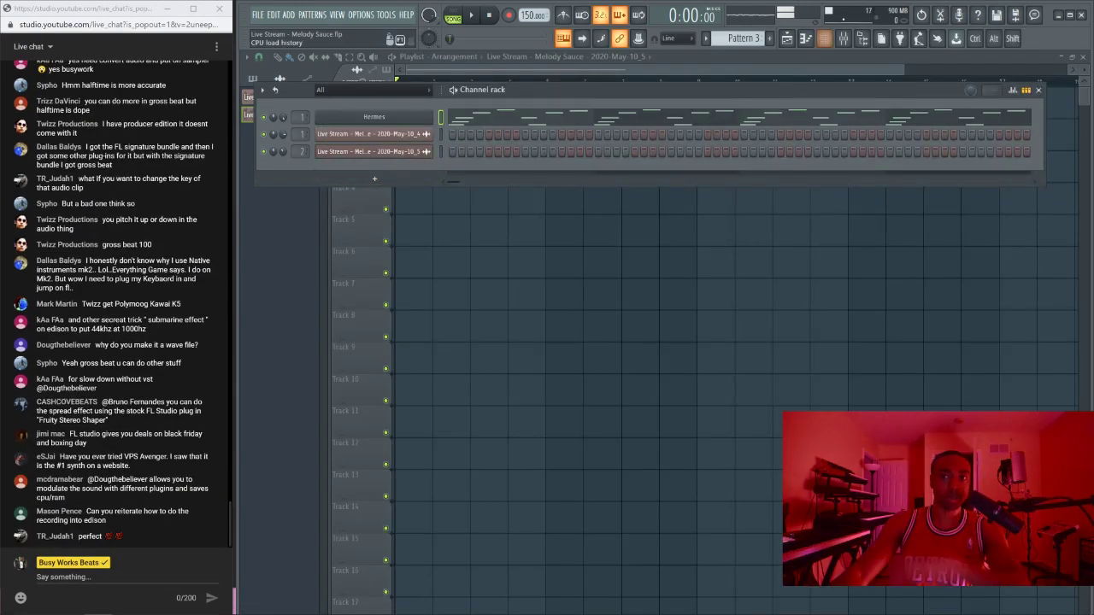
click(843, 39)
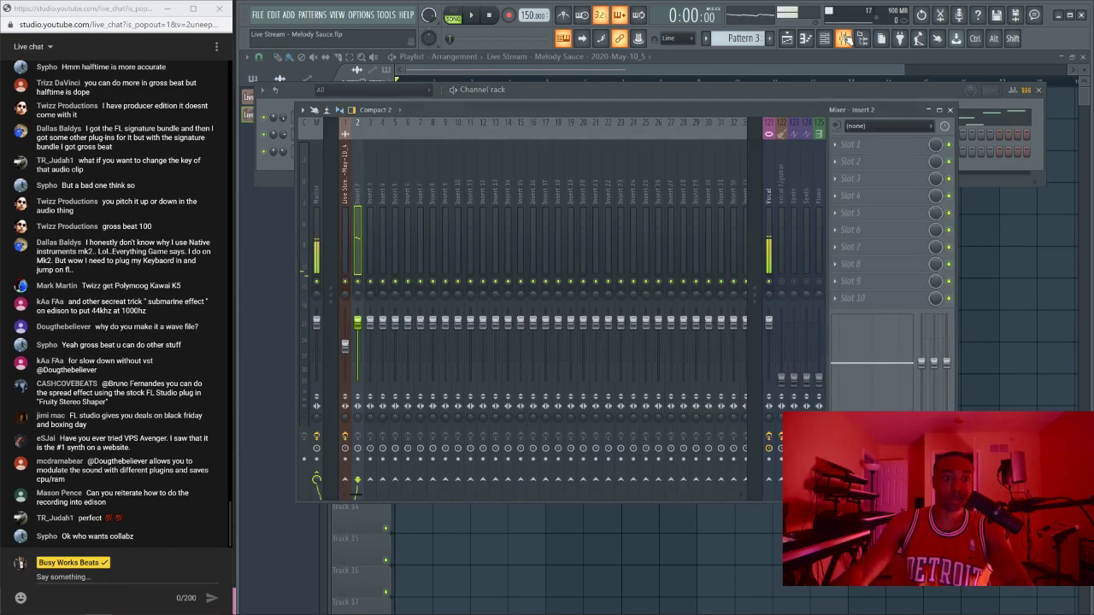
click(845, 39)
Step: Browse to the drum folders of BWB THE WAVE KIT VOL. 6 inside Friends Sounds > Splitmind while the sample plays
click(861, 39)
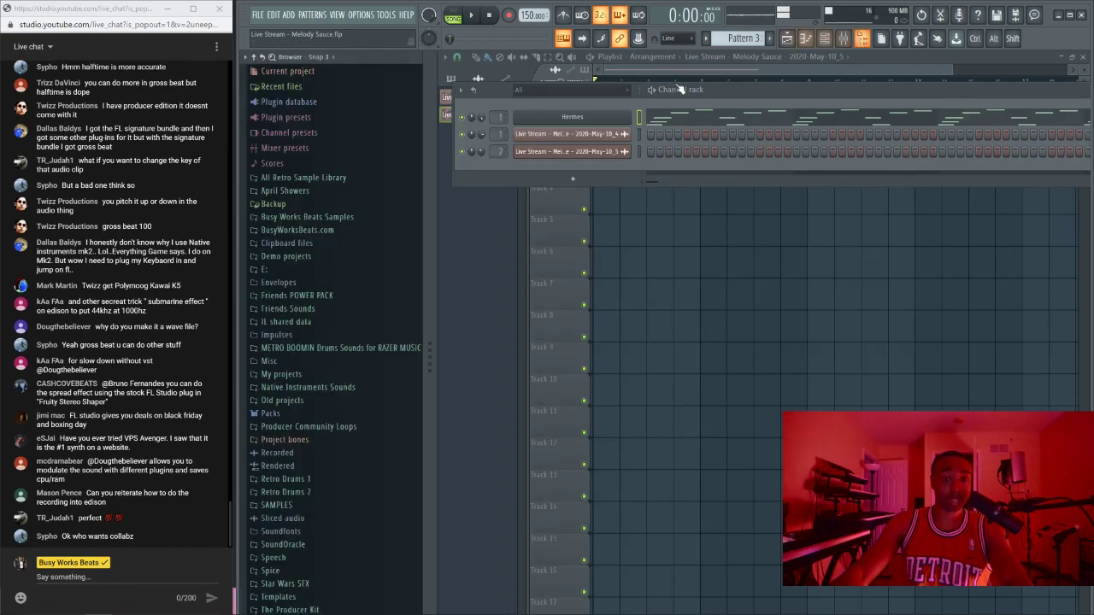
click(320, 310)
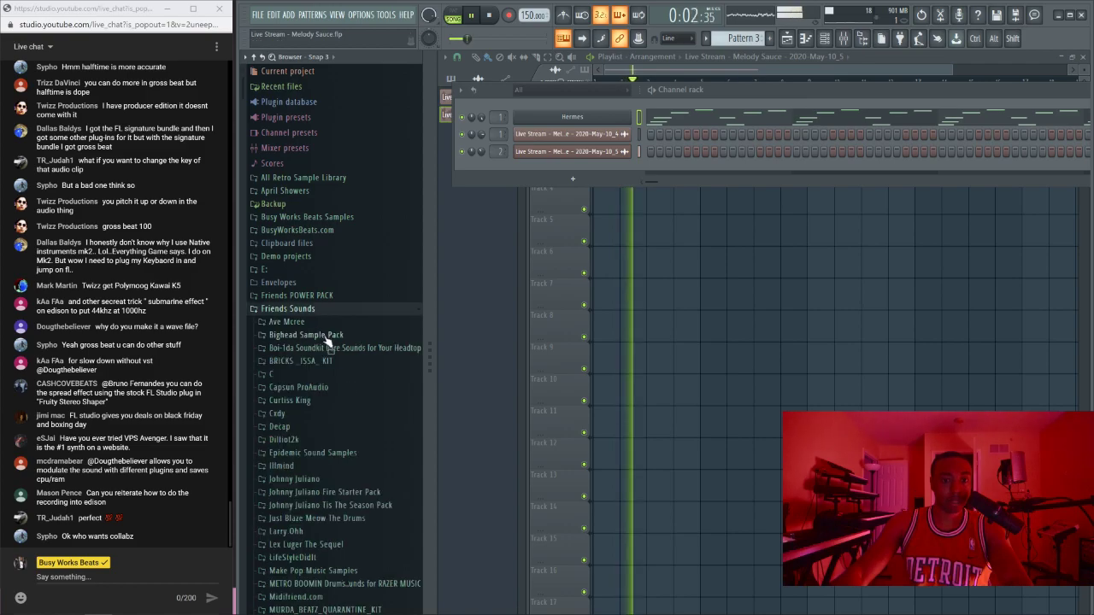
scroll(328, 340, down, 10)
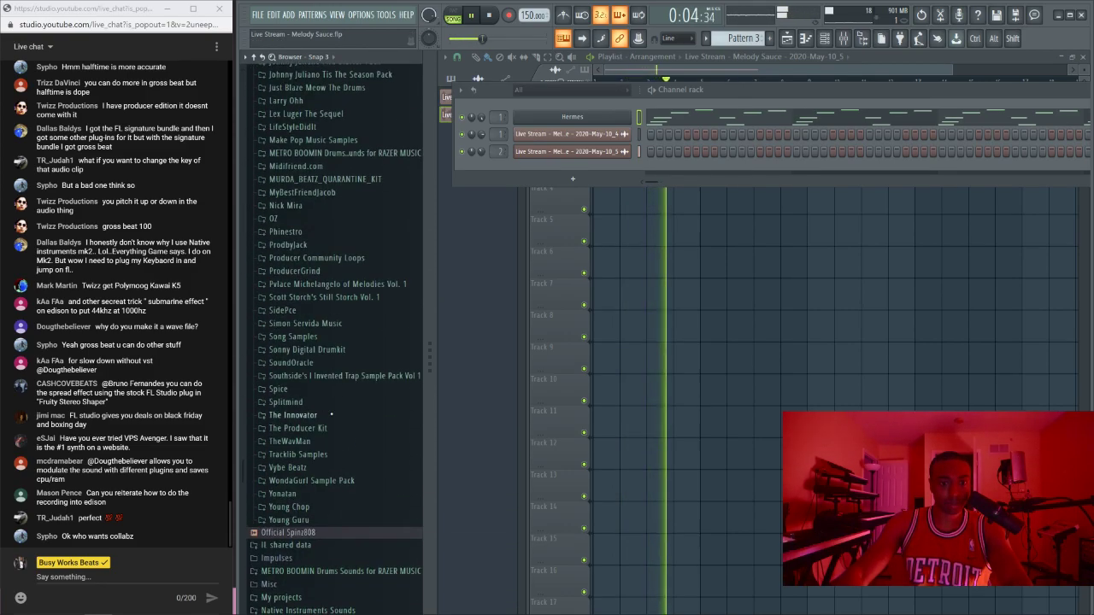
click(304, 401)
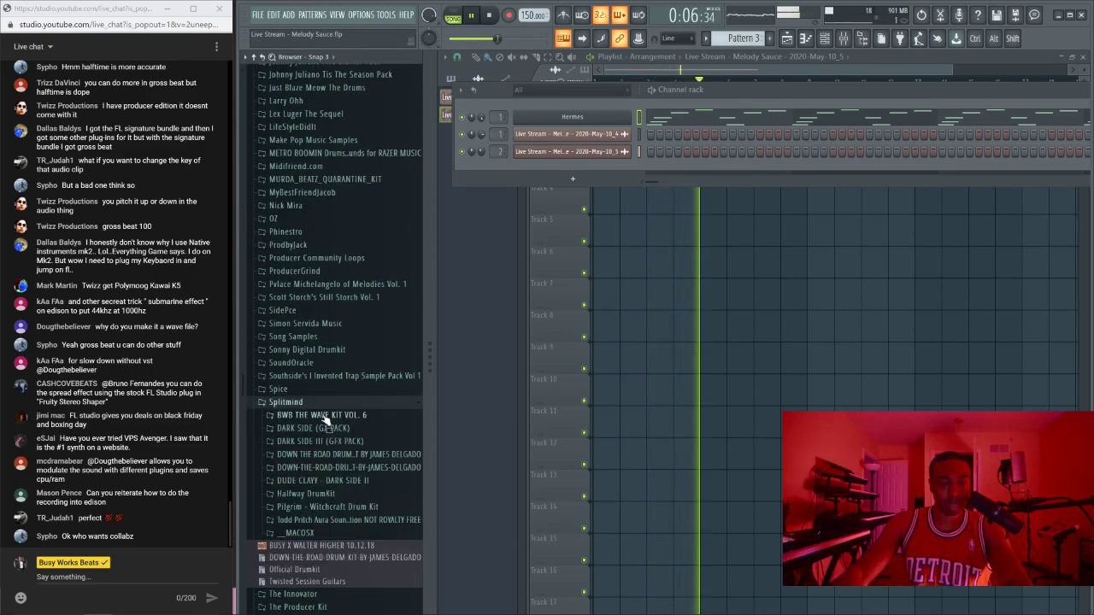
click(325, 417)
click(329, 427)
scroll(333, 422, down, 7)
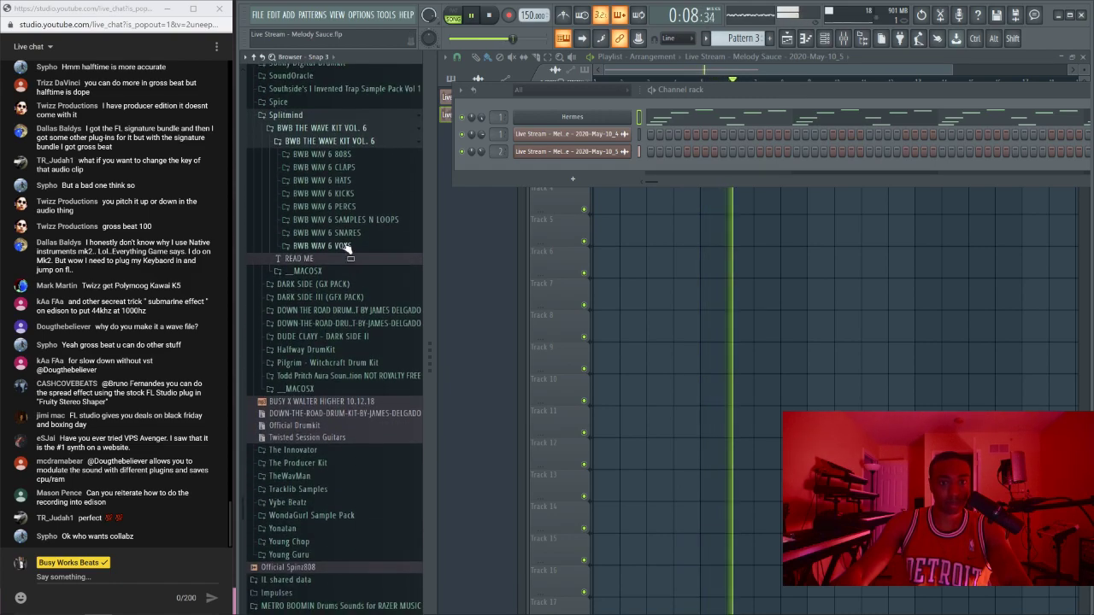
Step: Load BWB WAV 6 KICK (2) into a new channel and route it to mixer track 3
click(345, 193)
click(359, 218)
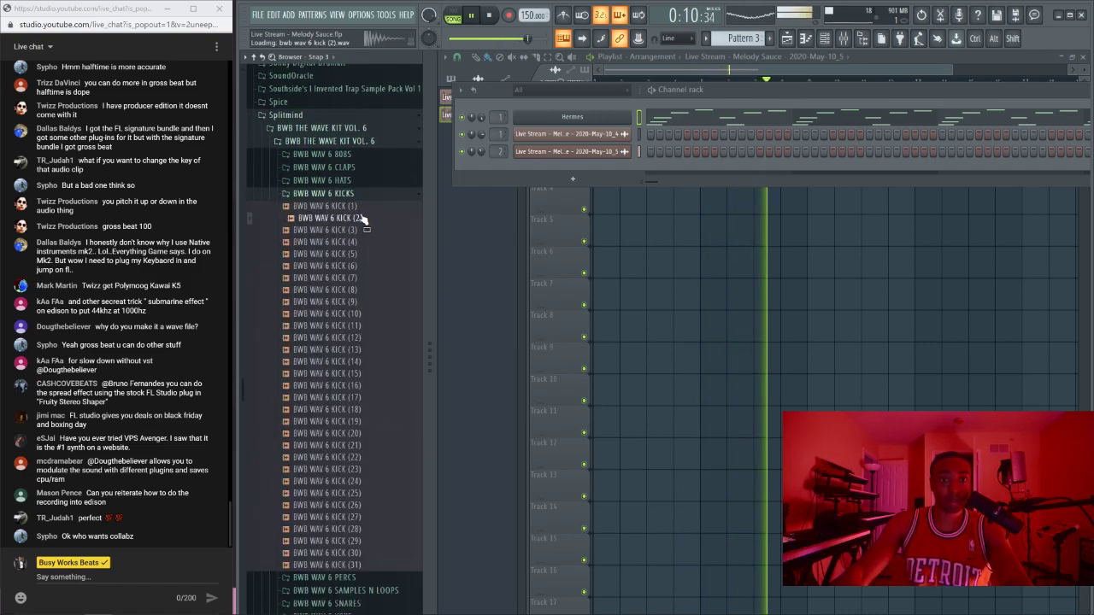
right_click(359, 220)
click(376, 237)
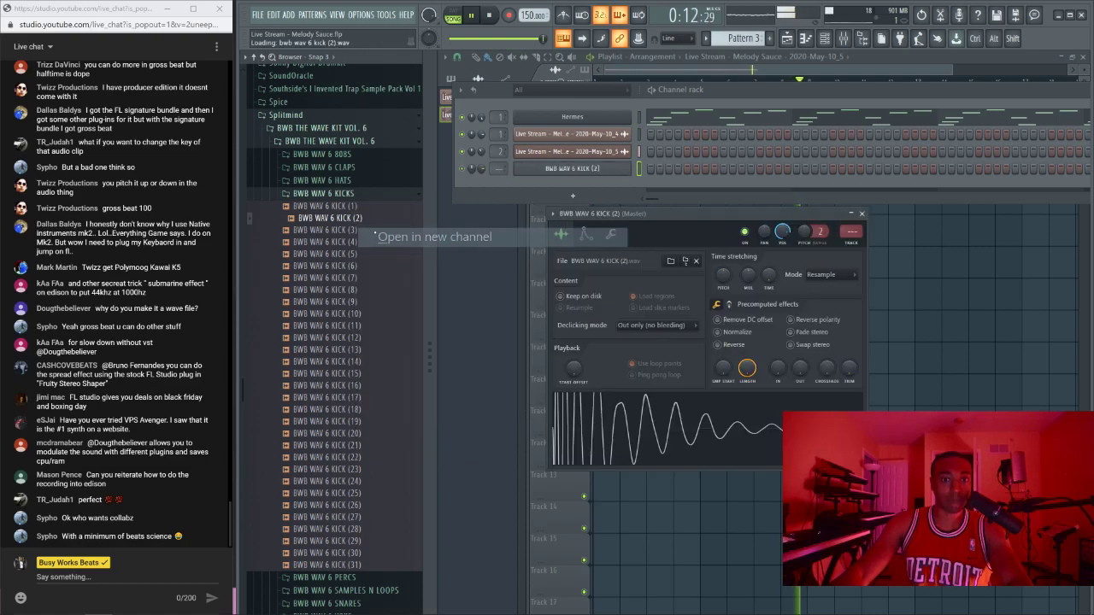
drag(502, 173, 502, 166)
Step: Audition claps from the wave kit and load BWB WAV 6 CLAP (1) into a new channel
click(350, 193)
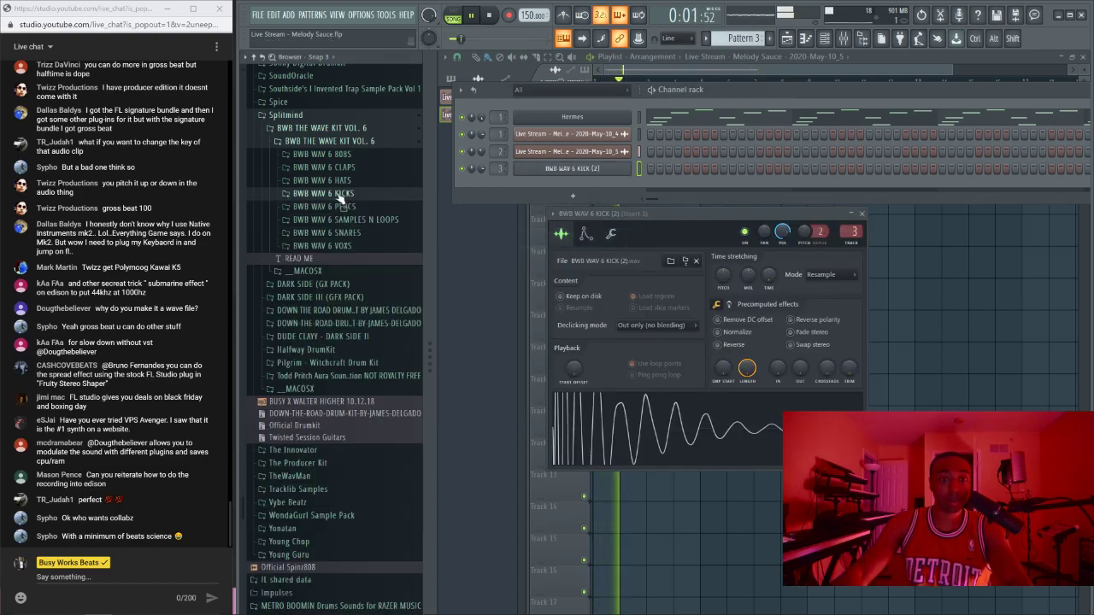
click(350, 167)
click(352, 193)
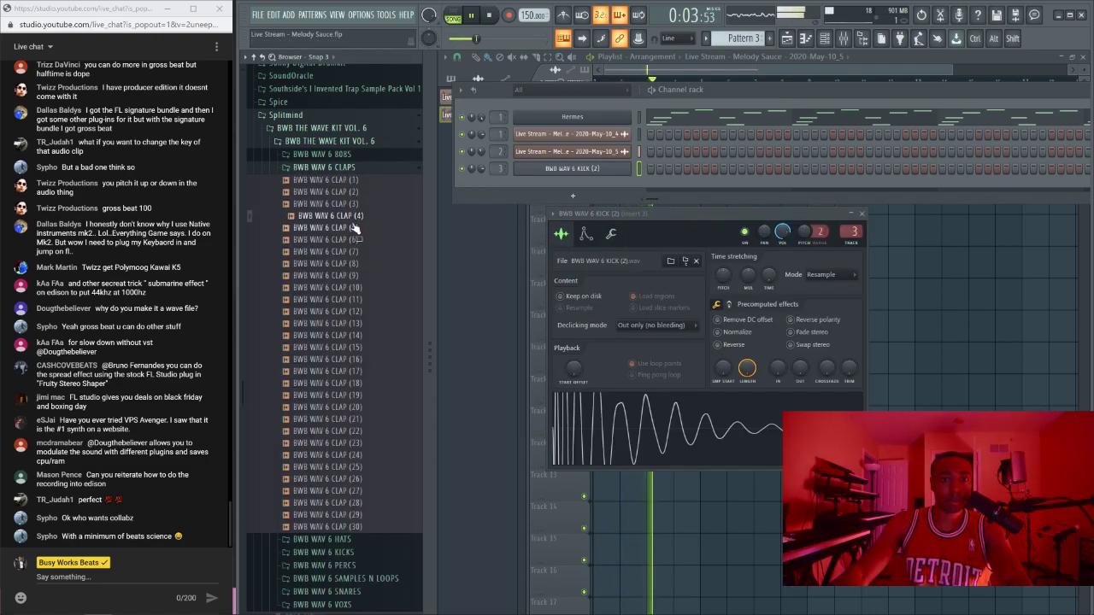
click(342, 183)
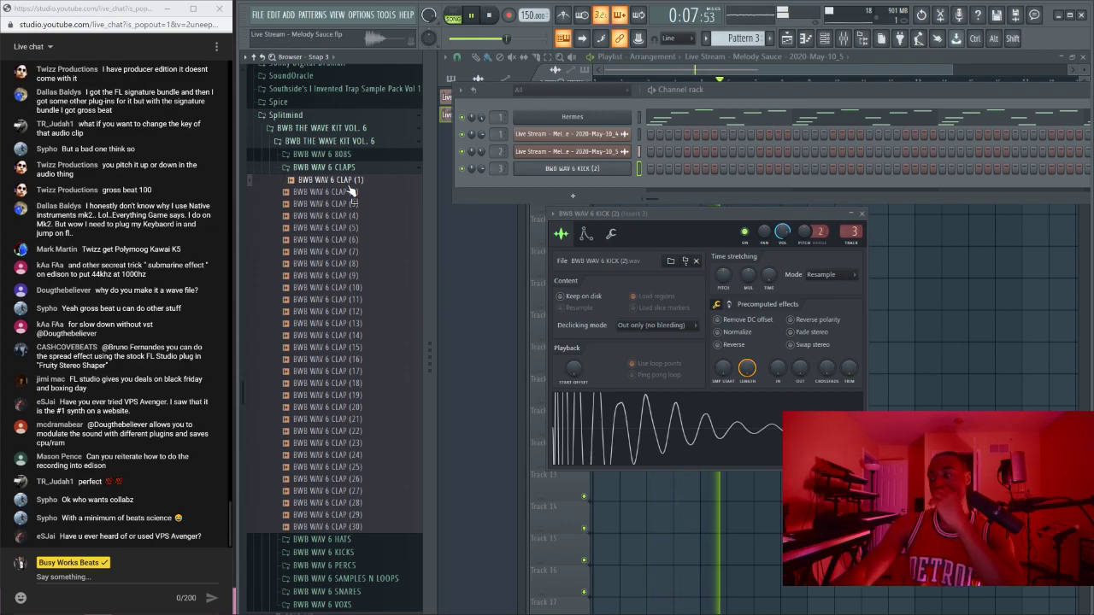
right_click(346, 180)
click(402, 198)
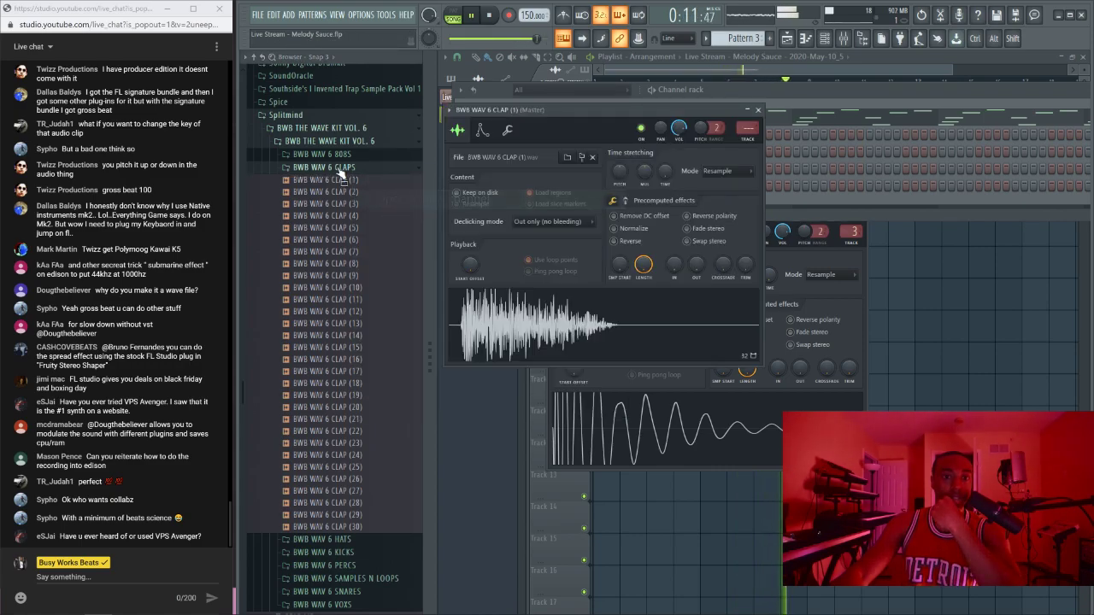
Step: Load BWB WAV 6 SNARE (1) from the wave kit's snares into a new channel
click(342, 167)
click(359, 234)
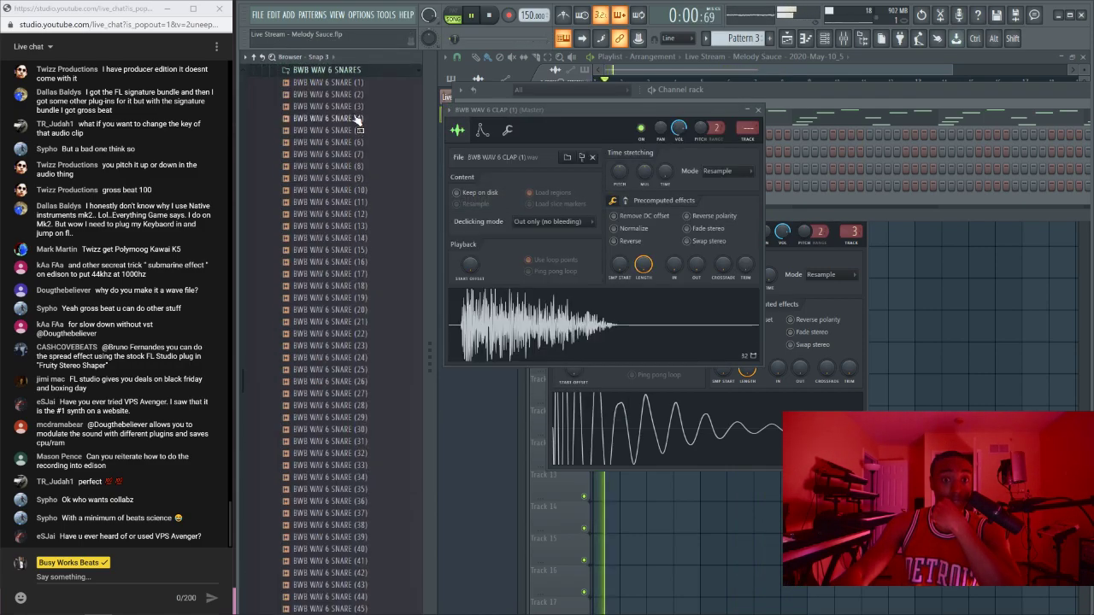
right_click(342, 85)
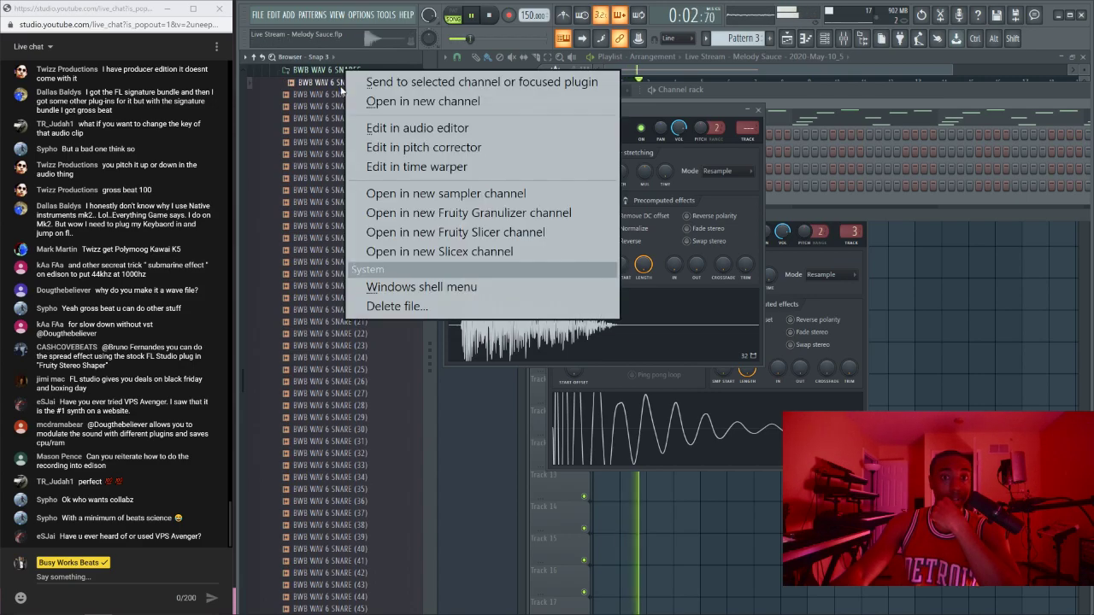
click(393, 100)
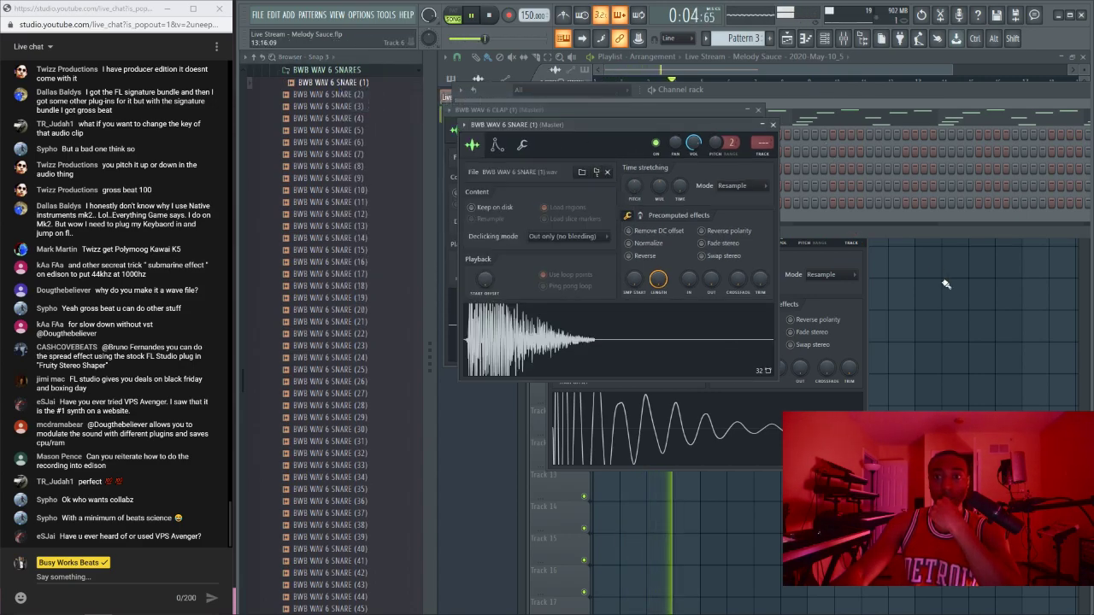
Step: Stop playback and load the Gross Beat effect on mixer Insert 2
key(F5)
key(space)
click(843, 38)
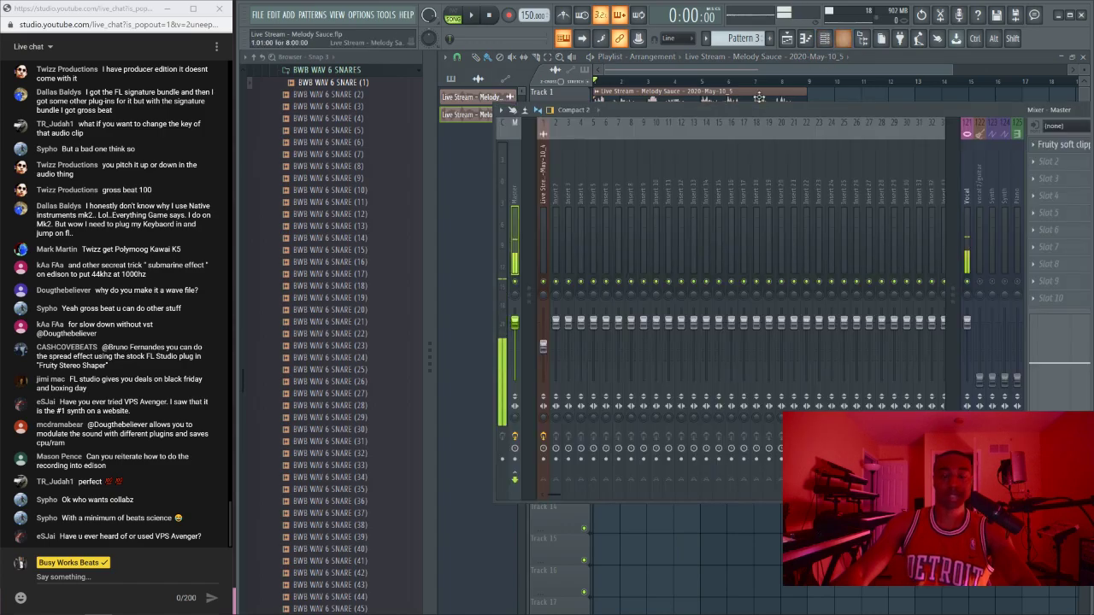
click(825, 39)
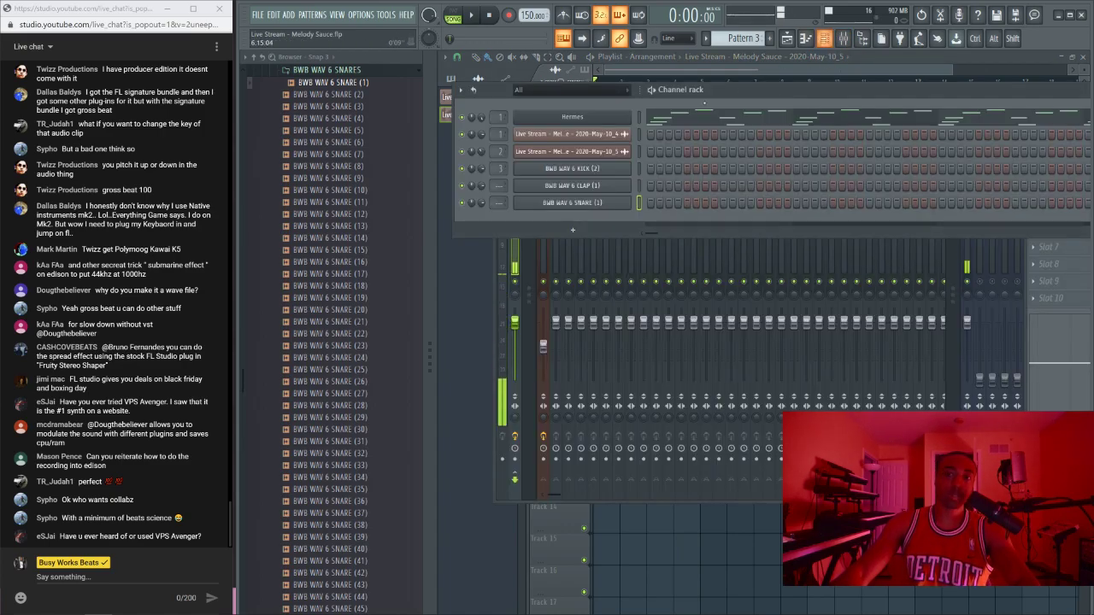
click(556, 261)
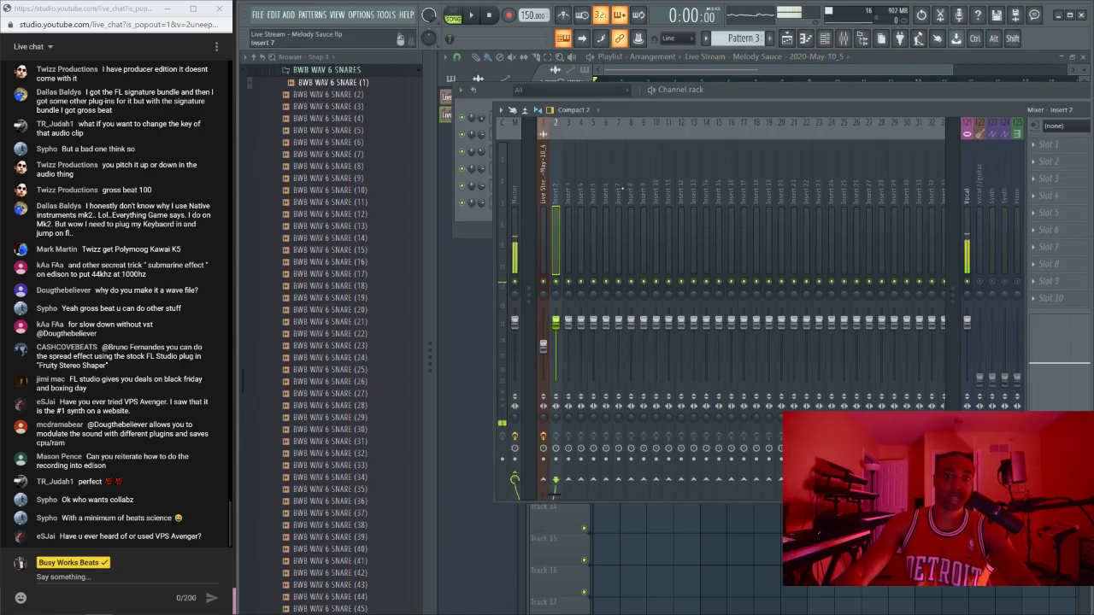
drag(753, 110, 711, 103)
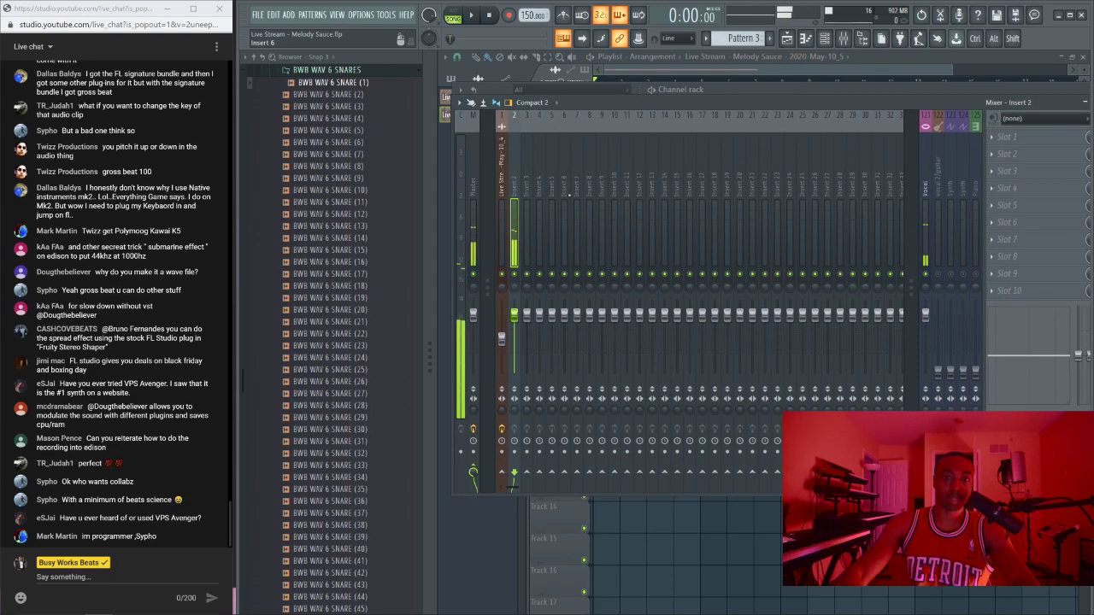
click(1007, 155)
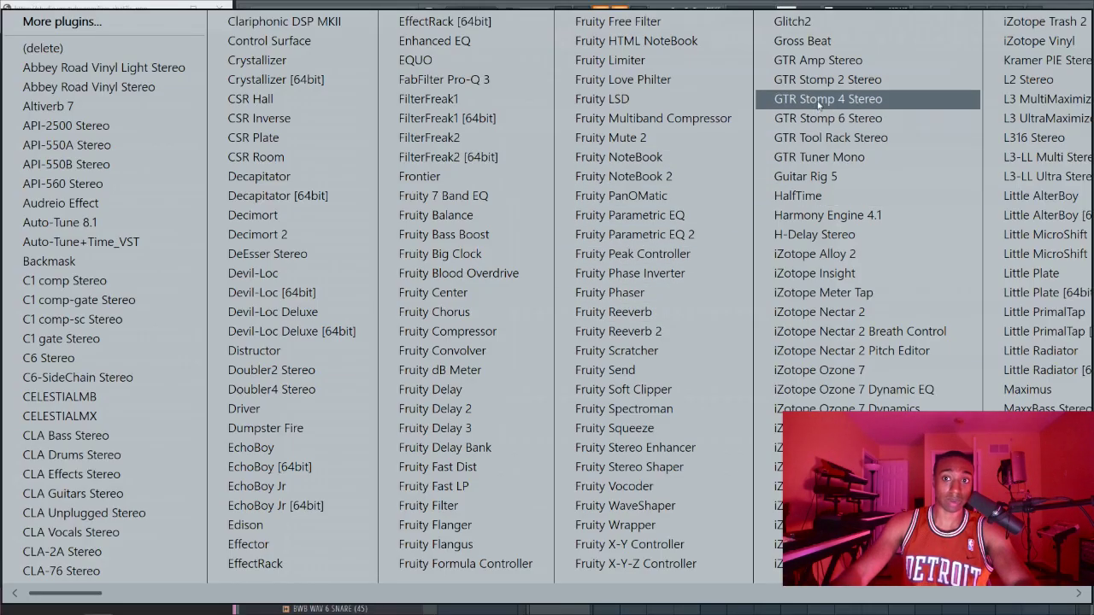
click(804, 41)
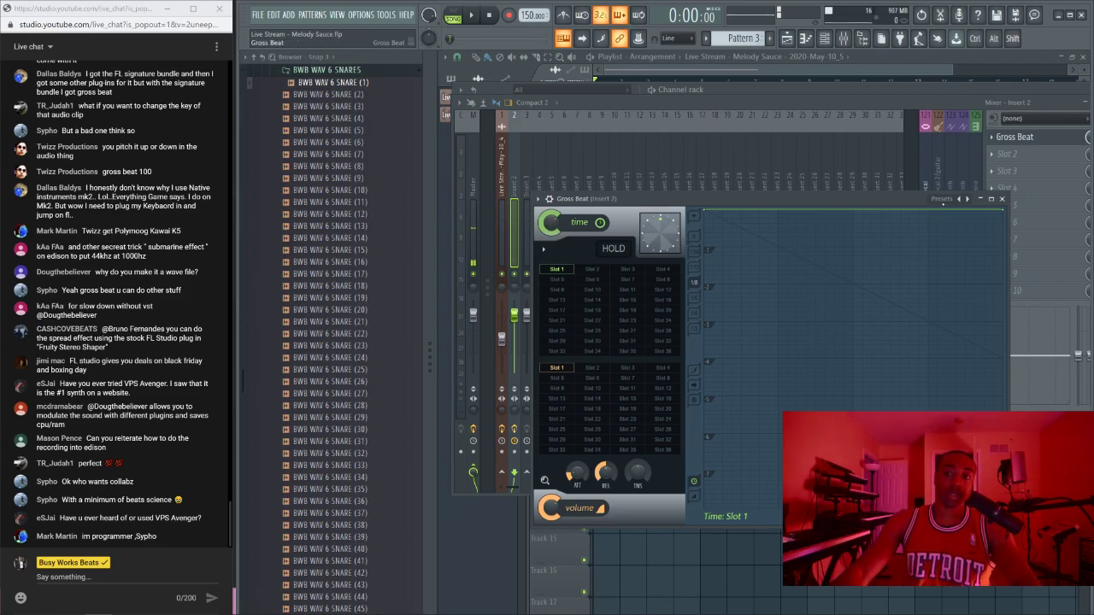
Step: Load Gross Beat's Patterns preset, select the 1 Beat Gate volume pattern, and play the sample
click(943, 200)
click(936, 286)
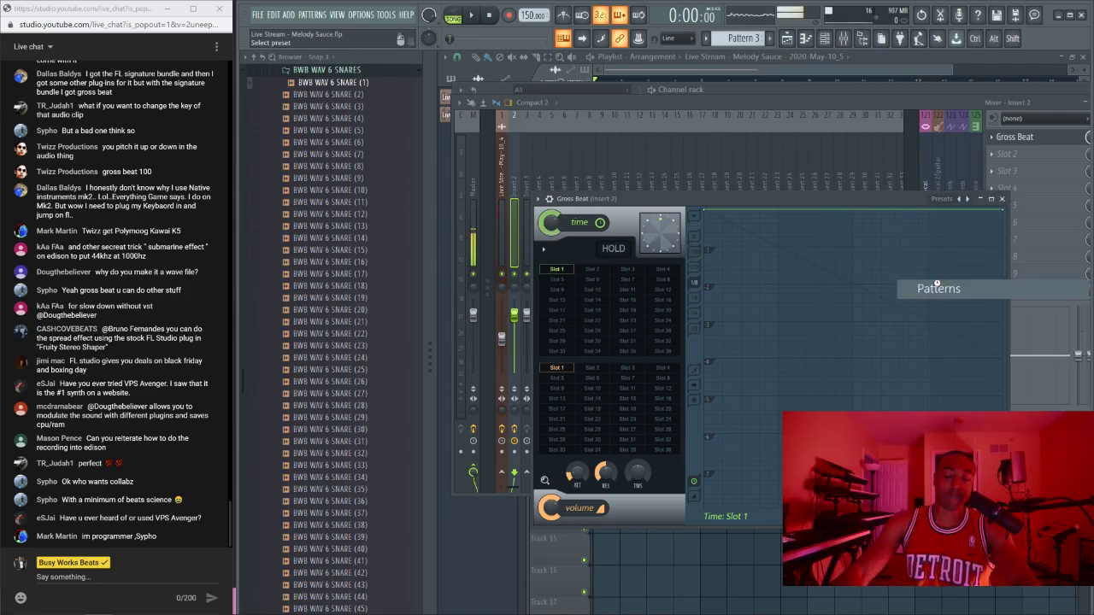
click(604, 369)
click(628, 370)
key(space)
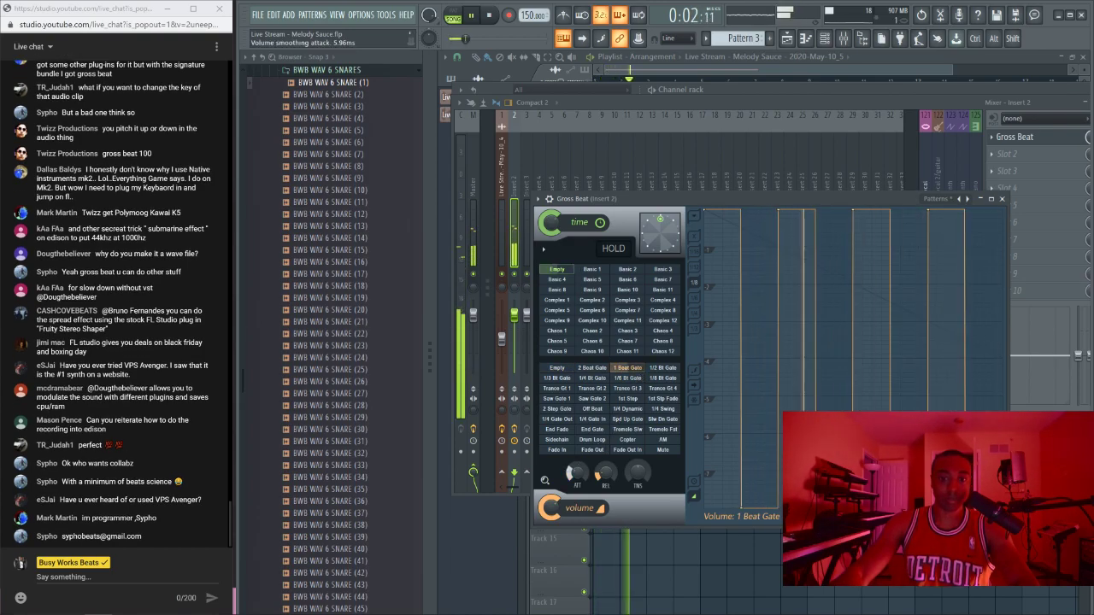
Step: Raise Gross Beat's volume smoothing attack and lower its volume mix to 46%
drag(577, 474, 577, 464)
drag(551, 508, 550, 551)
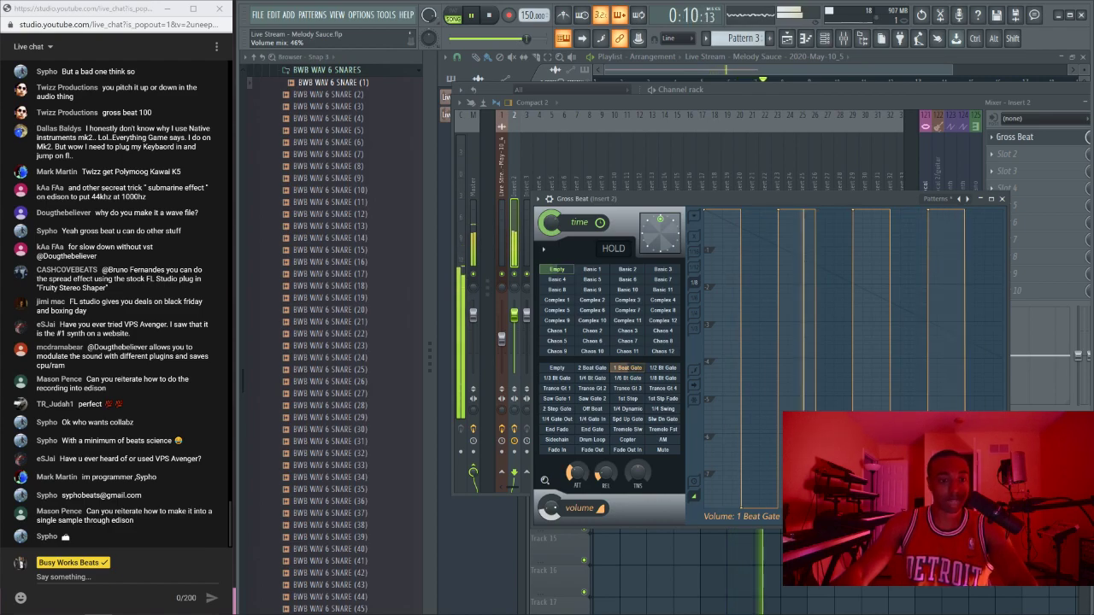
right_click(613, 543)
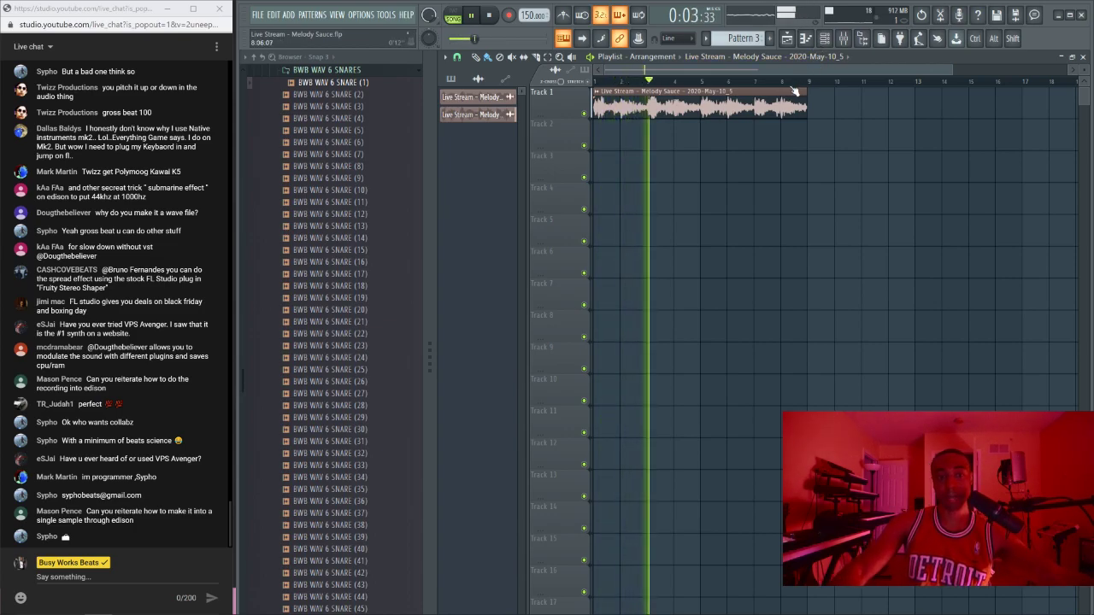
Step: Create the empty Pattern 4 and route the clap to mixer track 4 and the snare to mixer track 5
click(824, 37)
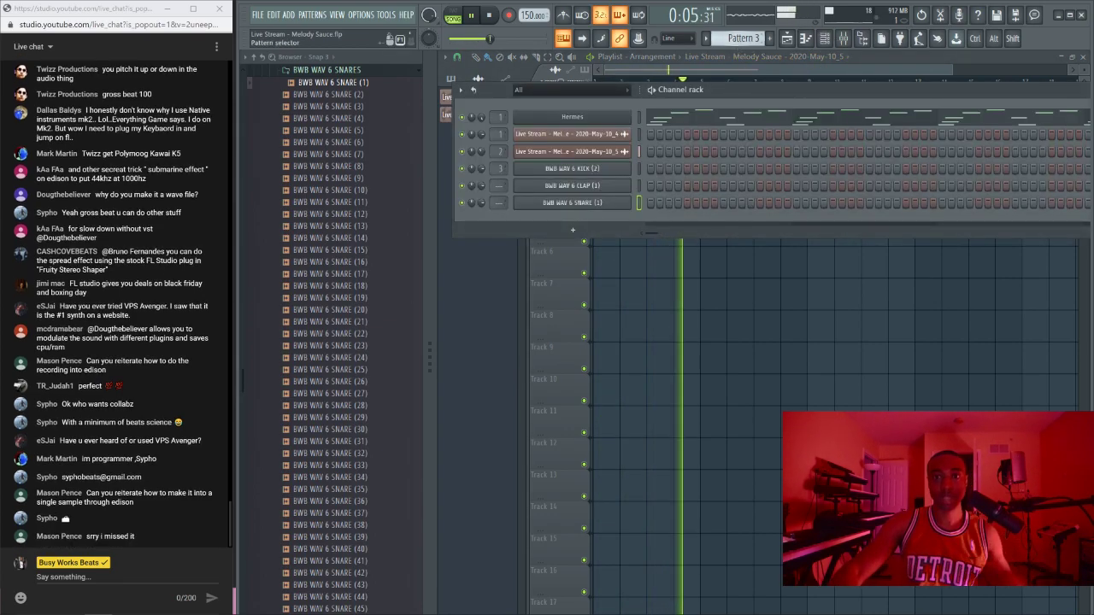
click(769, 38)
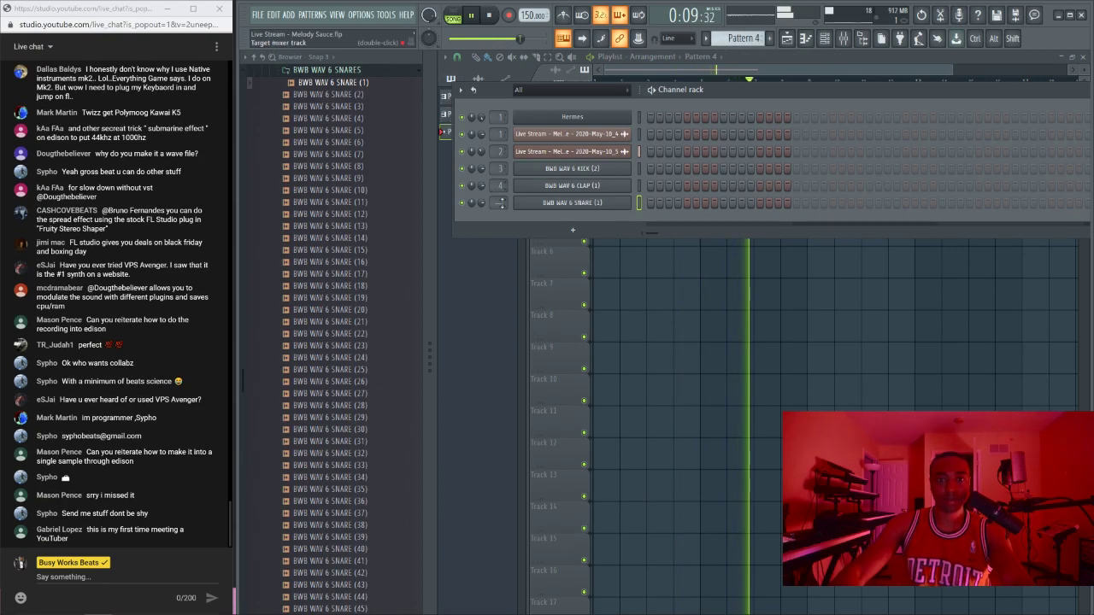
Step: Audition hi-hats from the wave kit and add BWB WAV 6 HI HAT (3) as a new channel on mixer track 6
scroll(350, 203, up, 4)
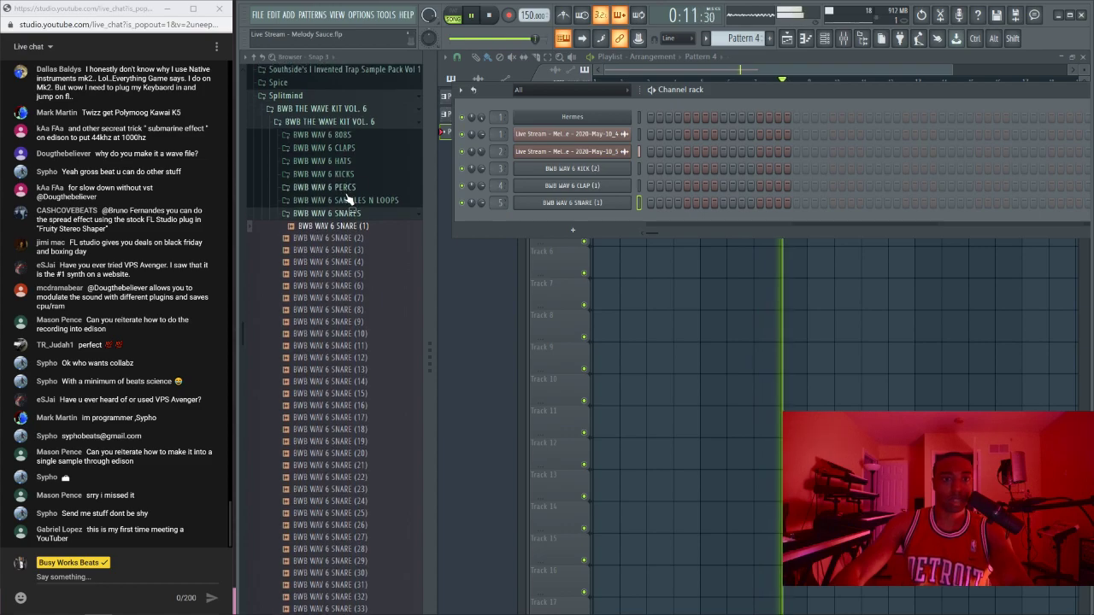
click(346, 162)
click(351, 173)
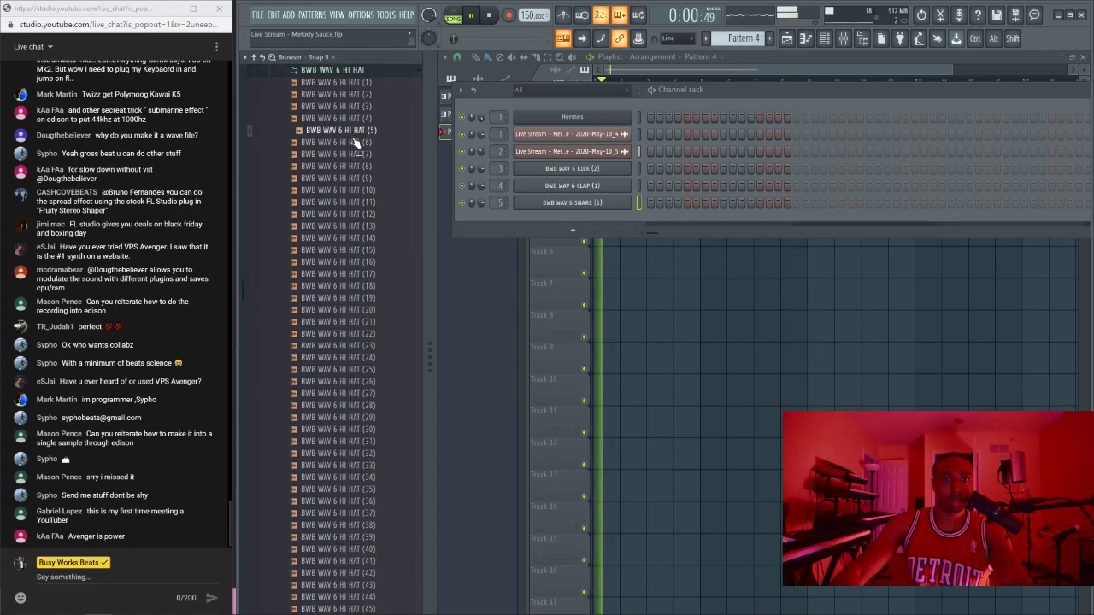
click(349, 83)
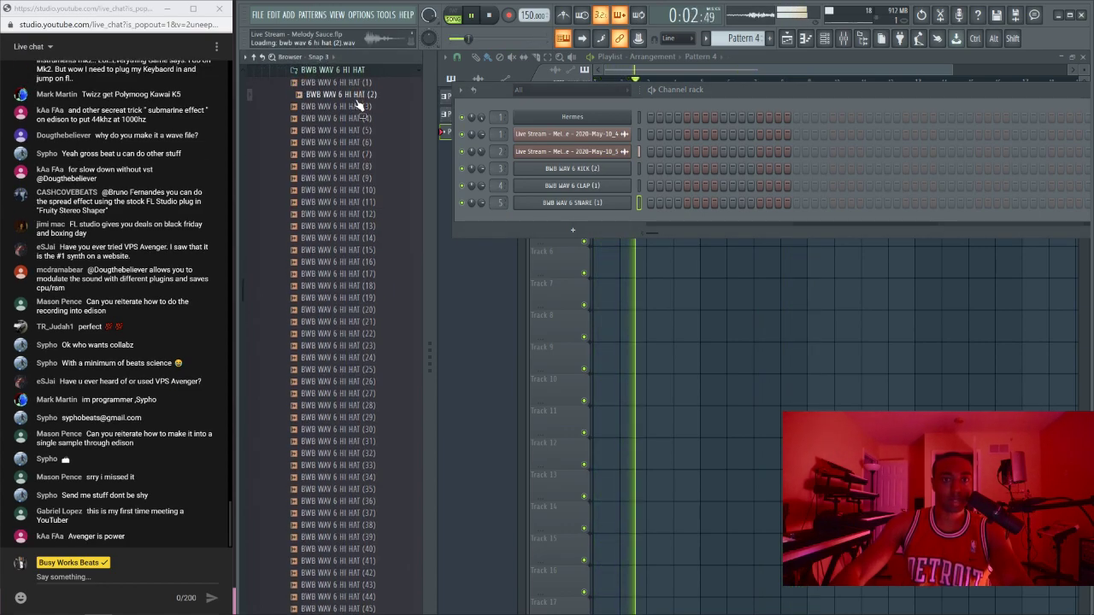
click(356, 106)
drag(356, 106, 562, 216)
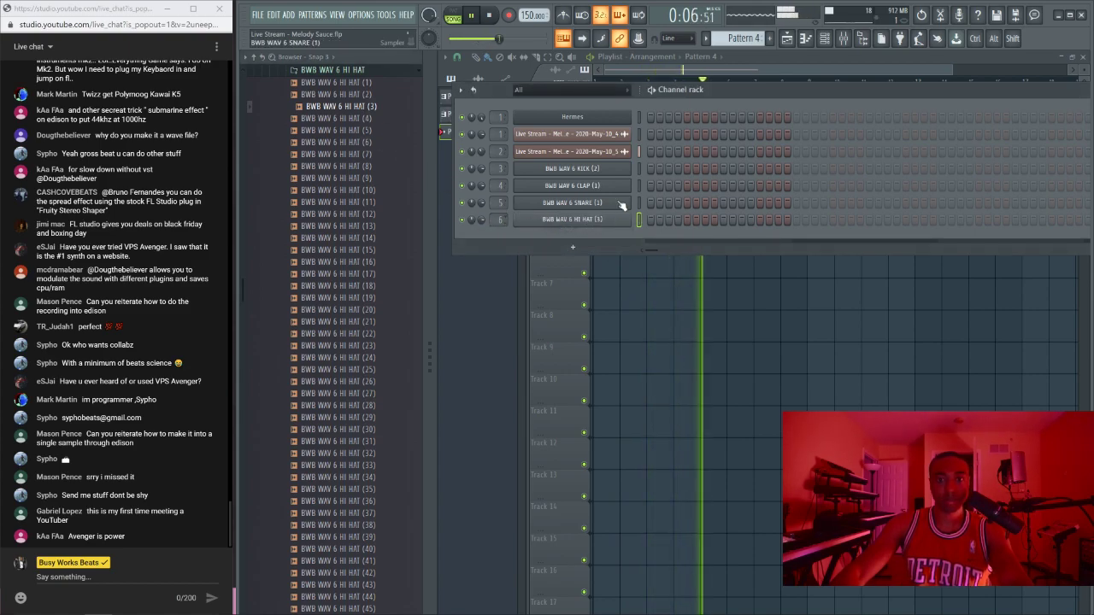
Step: Stop playback and place a Pattern 4 clip at the start of playlist Track 3
key(space)
key(F6)
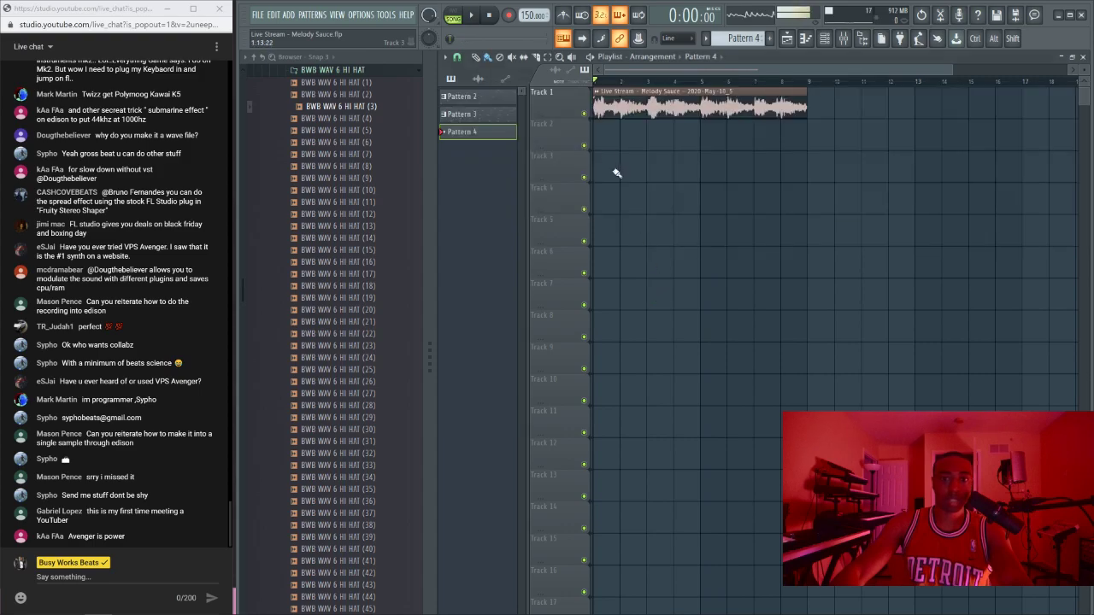
click(614, 159)
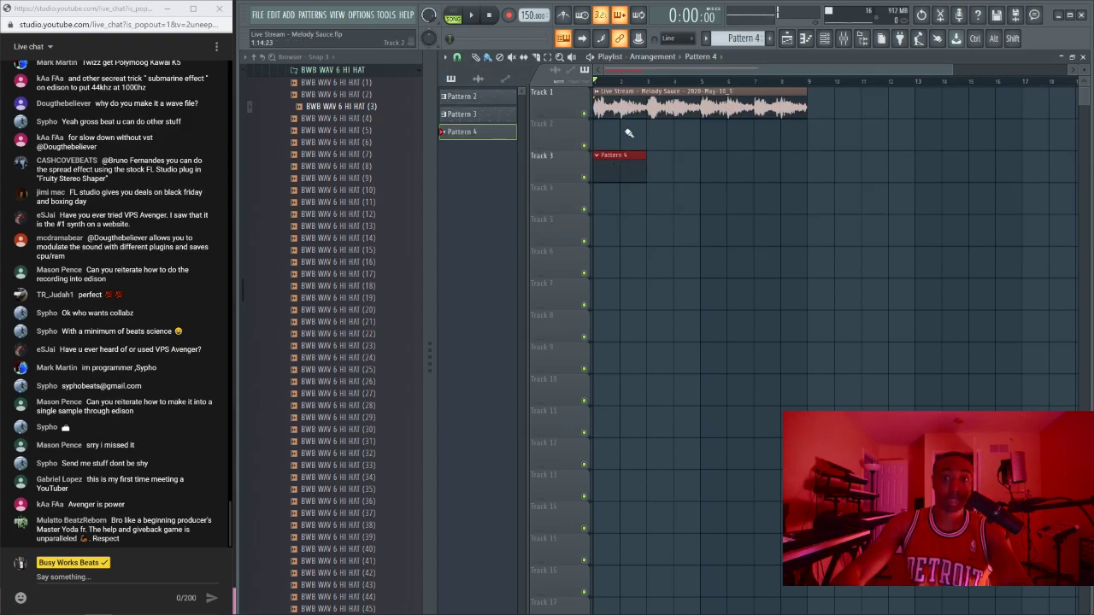
Step: Open the BWB WAV 6 HI HAT (3) channel in the piano roll and set the snap to 1/3 beat
key(space)
key(F6)
right_click(633, 217)
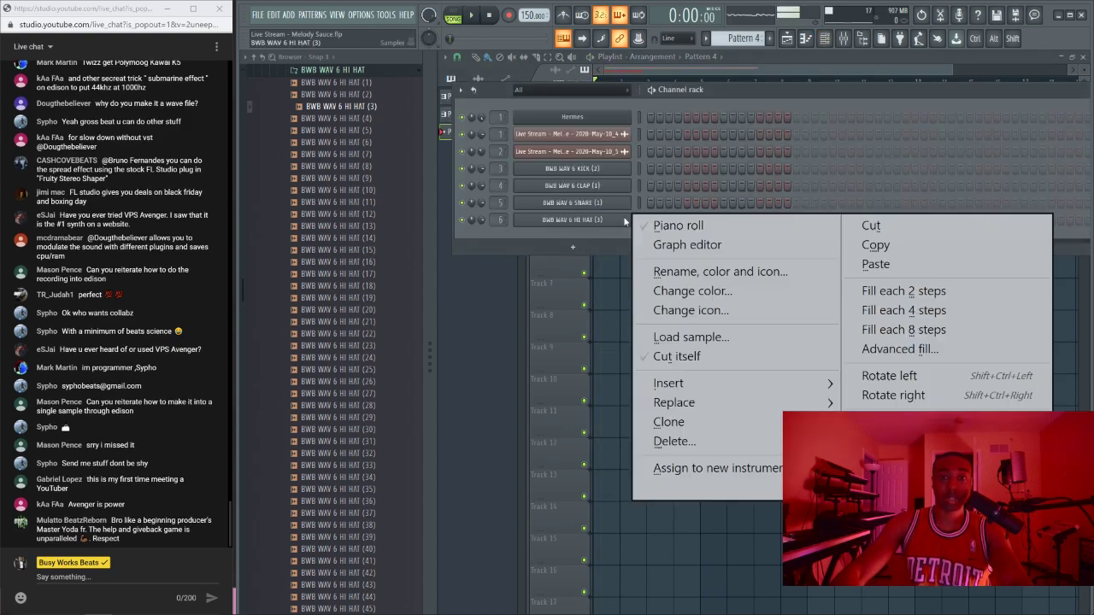
right_click(621, 233)
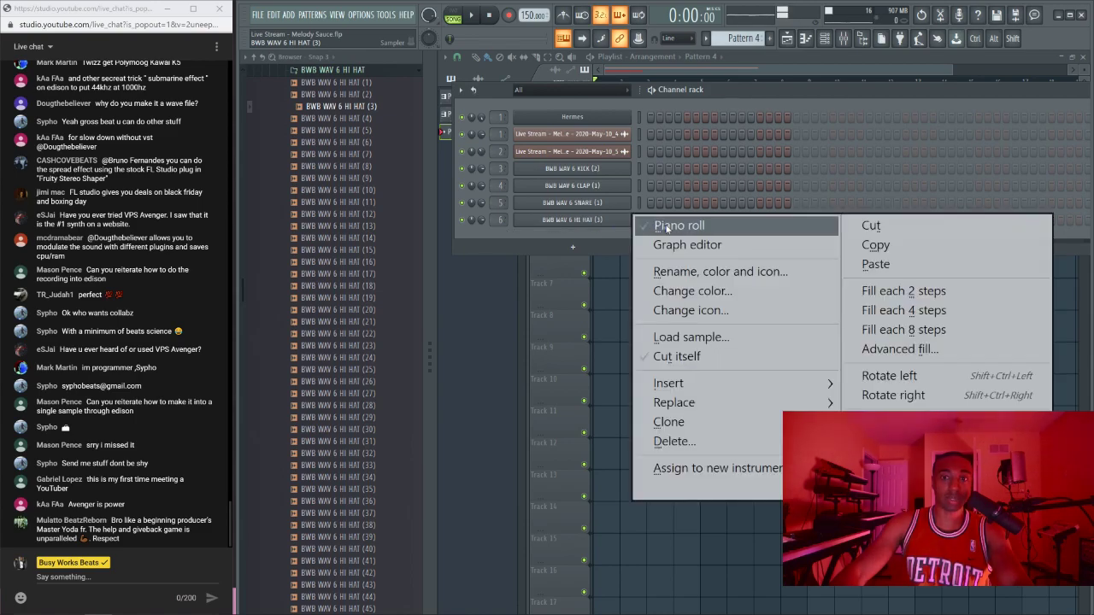
click(680, 225)
click(469, 58)
click(524, 304)
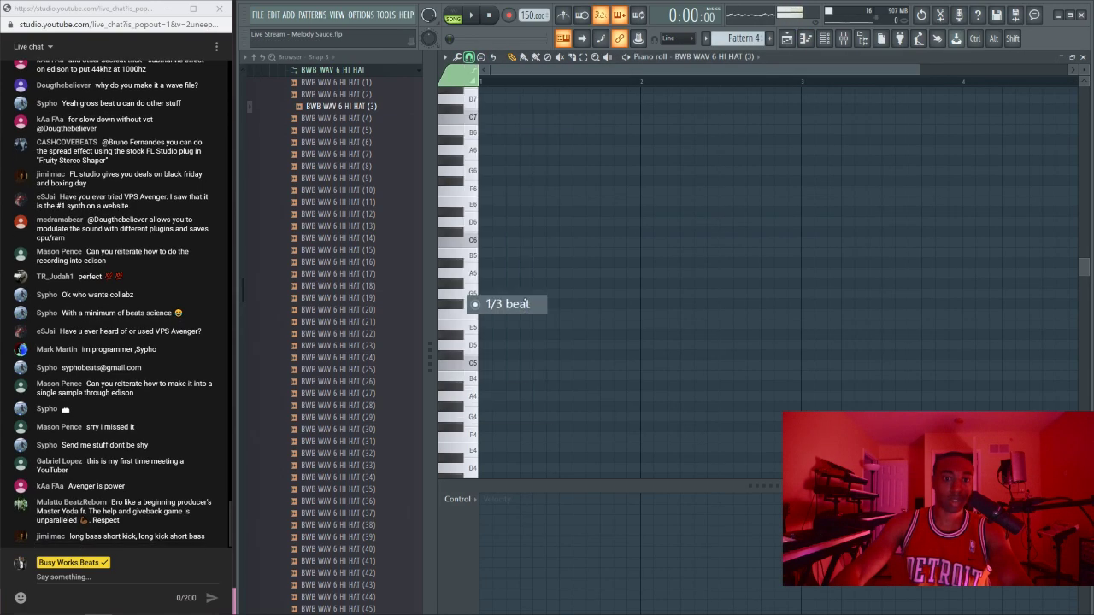
Step: Fill the first bar with six evenly spaced C5 hi-hat notes, two-thirds of a beat apart, and play them
scroll(582, 82, down, 2)
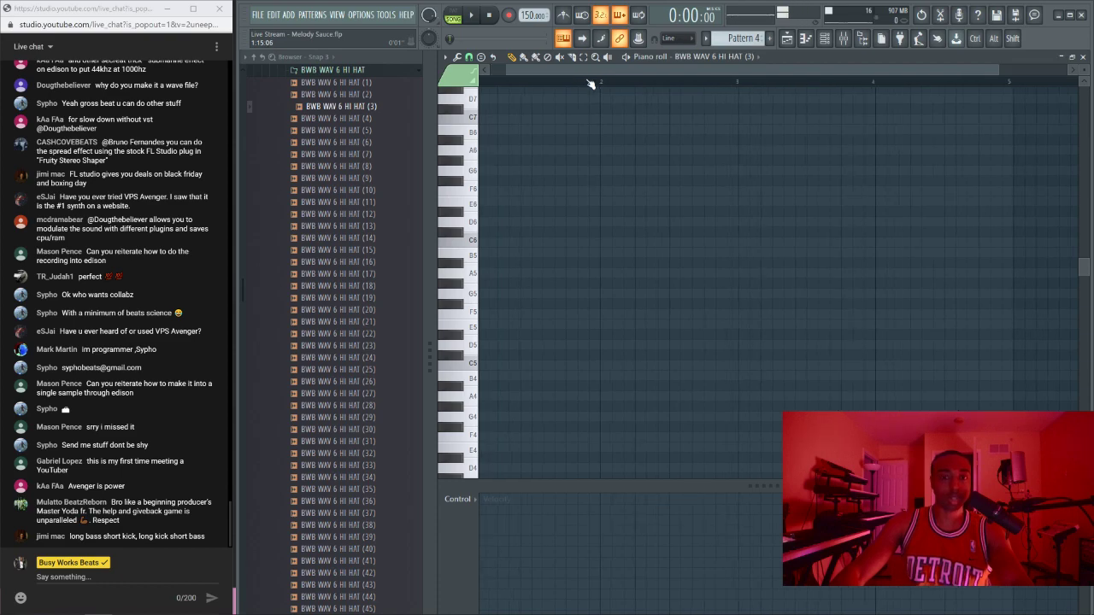
drag(584, 71, 564, 70)
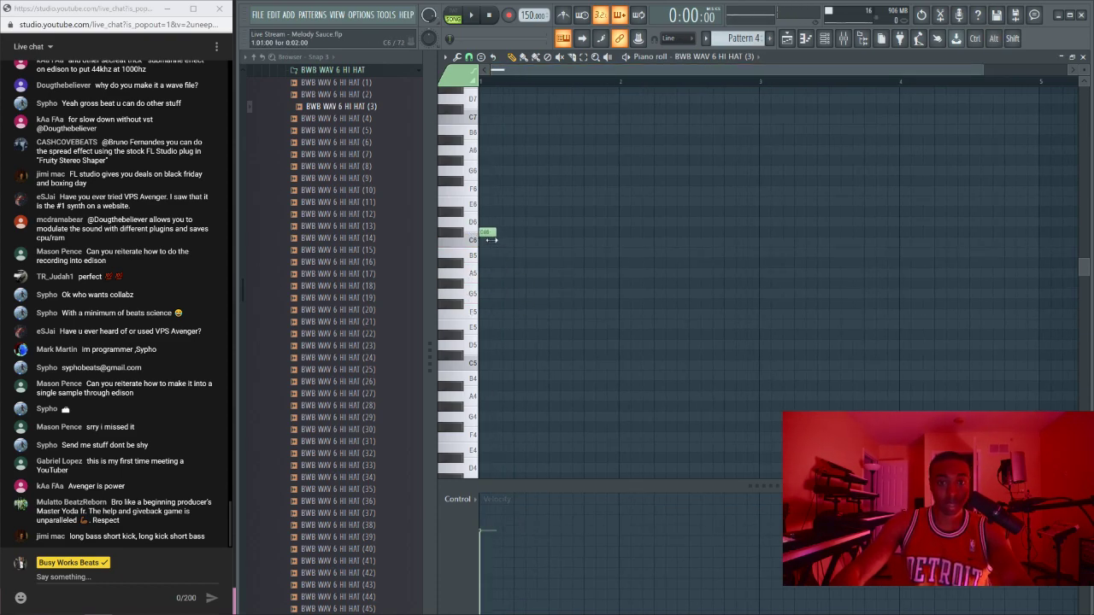
drag(483, 363, 484, 366)
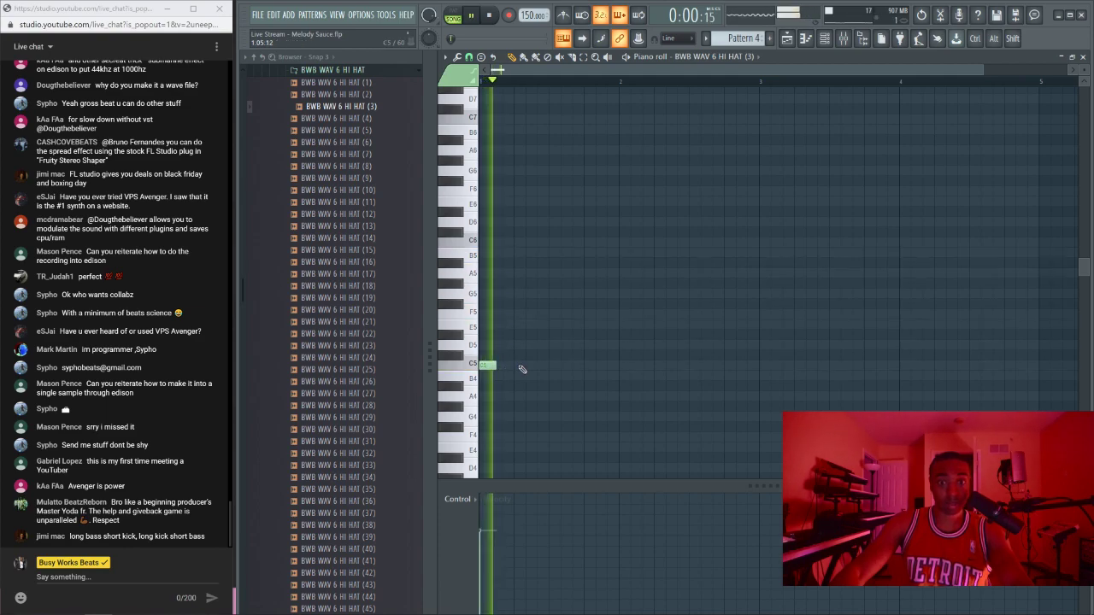
key(space)
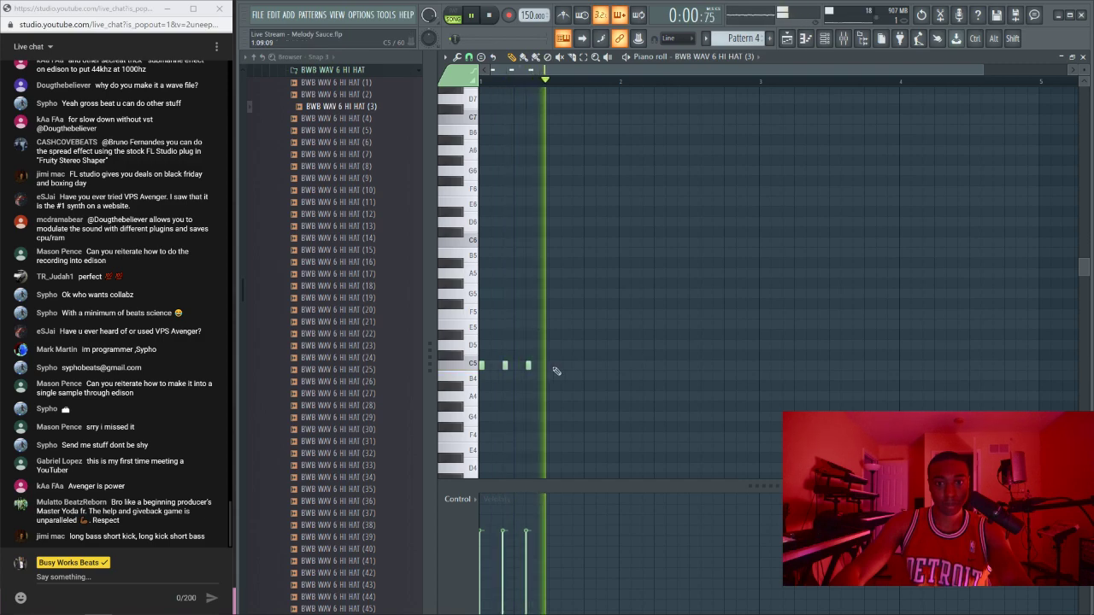
mouse_move(555, 370)
mouse_down()
mouse_move(489, 365)
mouse_move(552, 366)
mouse_up()
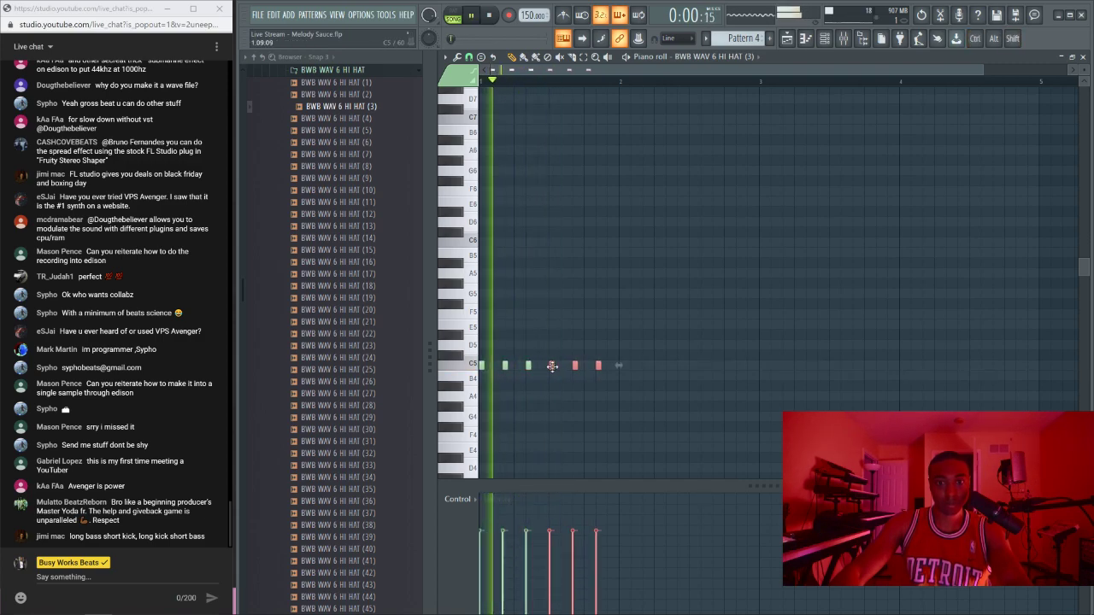
drag(643, 361, 462, 373)
key(space)
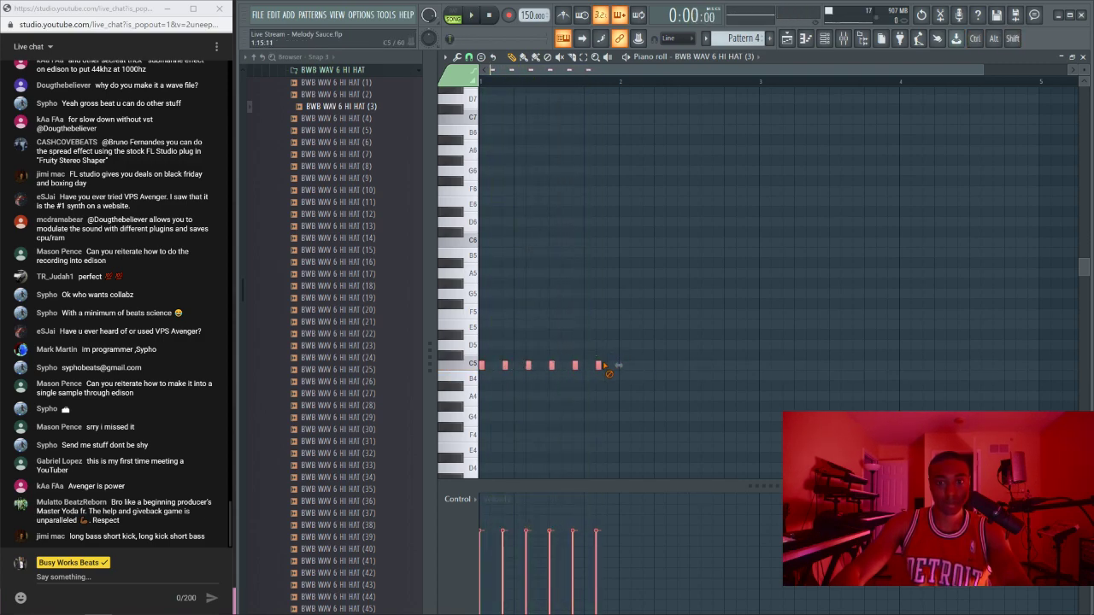
Step: Set the snap to 1/2 beat, replace the hi-hat notes with three half-beat-spaced C5 notes, and close the piano roll
right_click(506, 366)
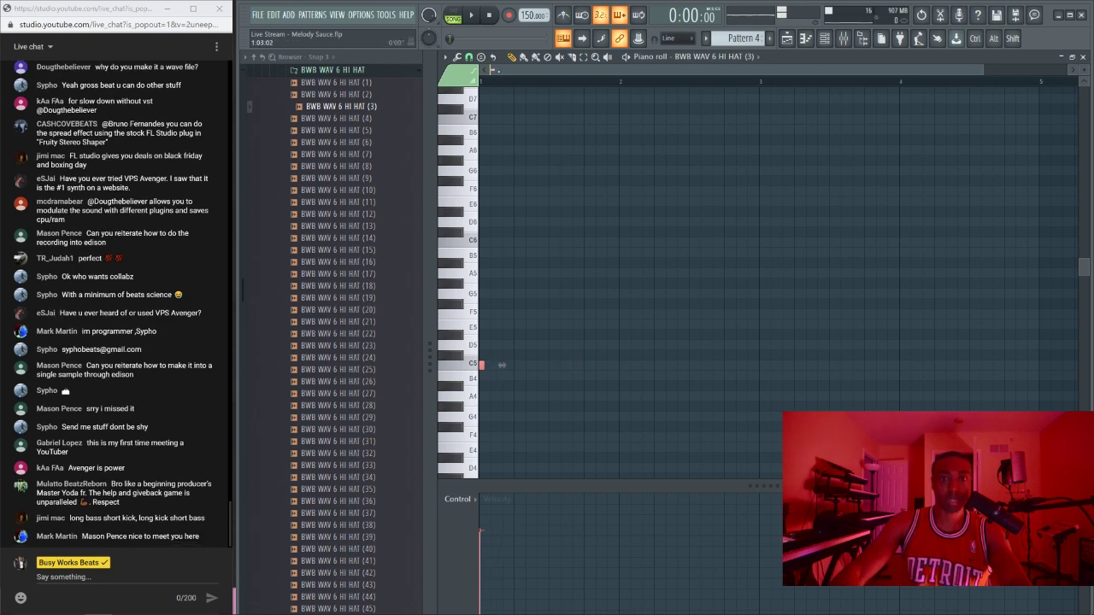
click(469, 57)
click(507, 324)
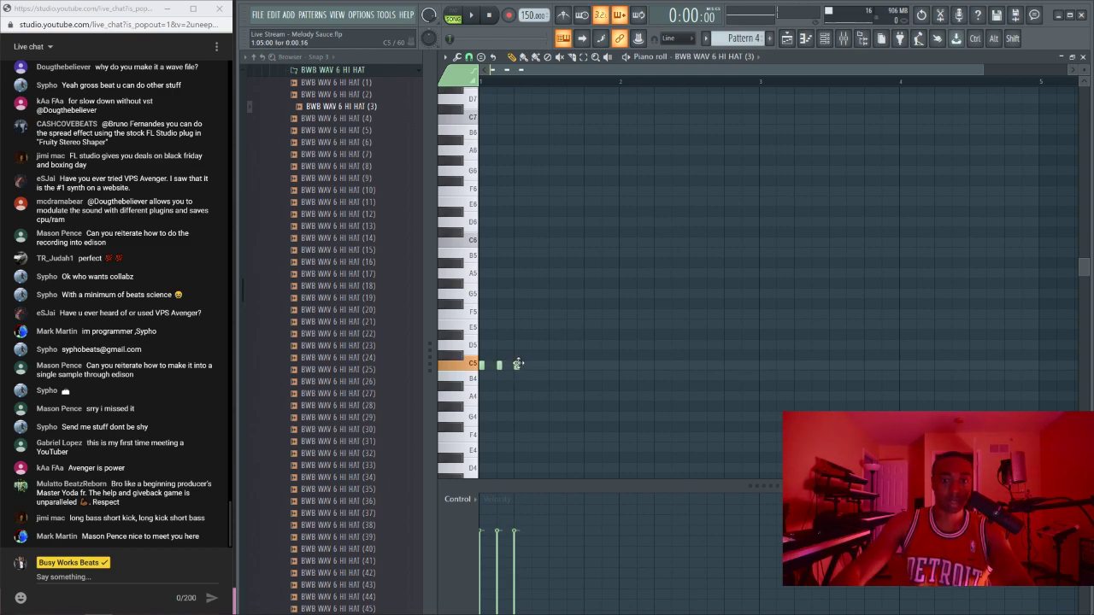
click(1082, 58)
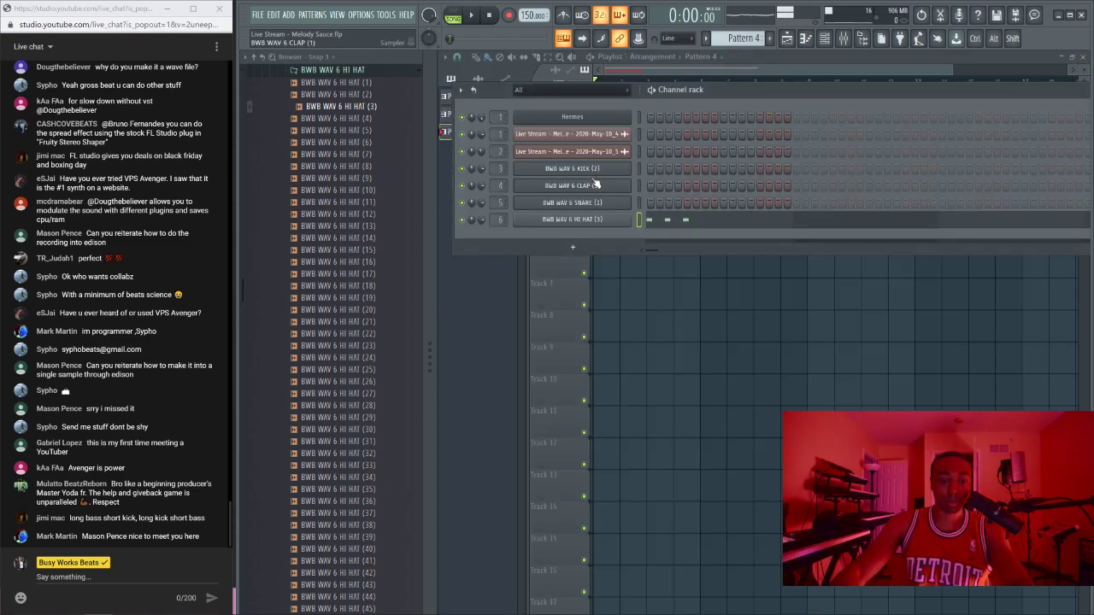
Step: Clear the hi-hat channel's notes and program its hits on steps 1, 4, 7, 9, 12 and 15
key(ctrl+x)
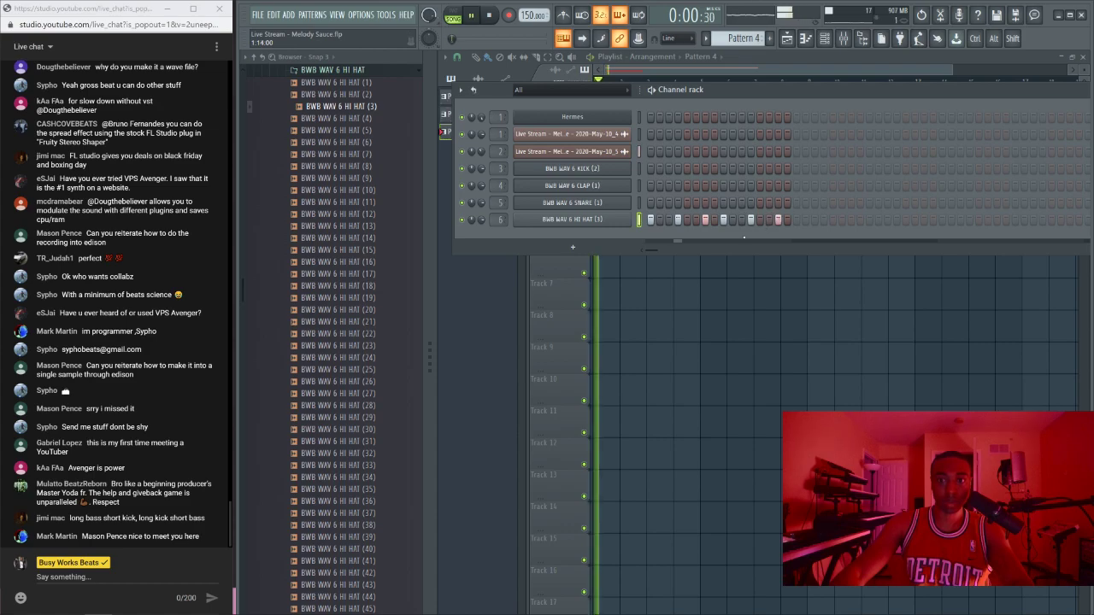
key(space)
key(F6)
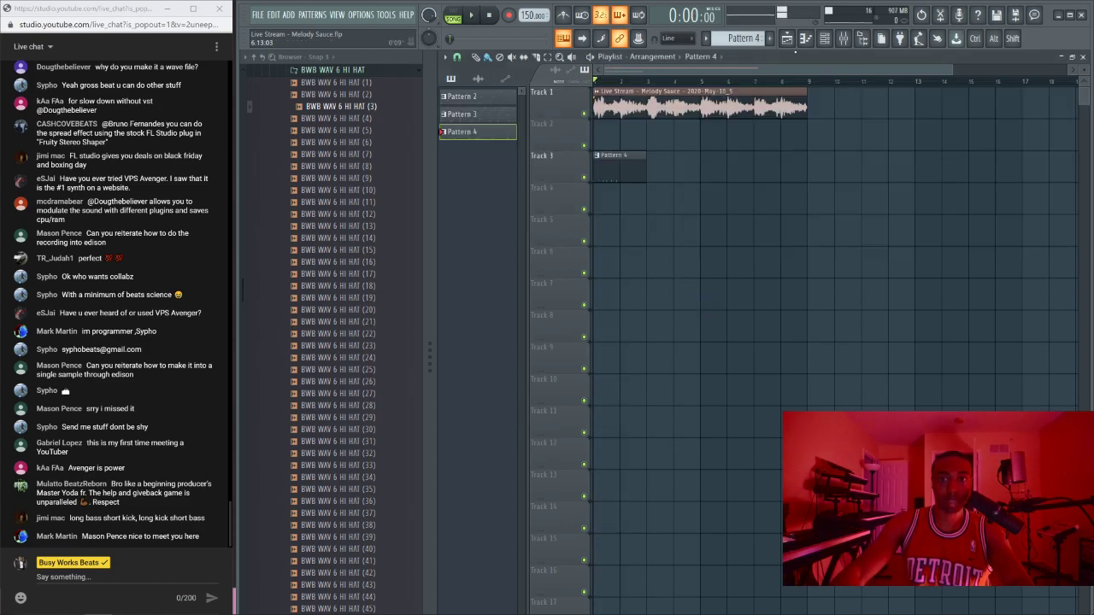
Step: Hide the browser and extend the hi-hat rhythm into a second bar on steps 17, 20, 23, 25, 28 and 31
click(825, 39)
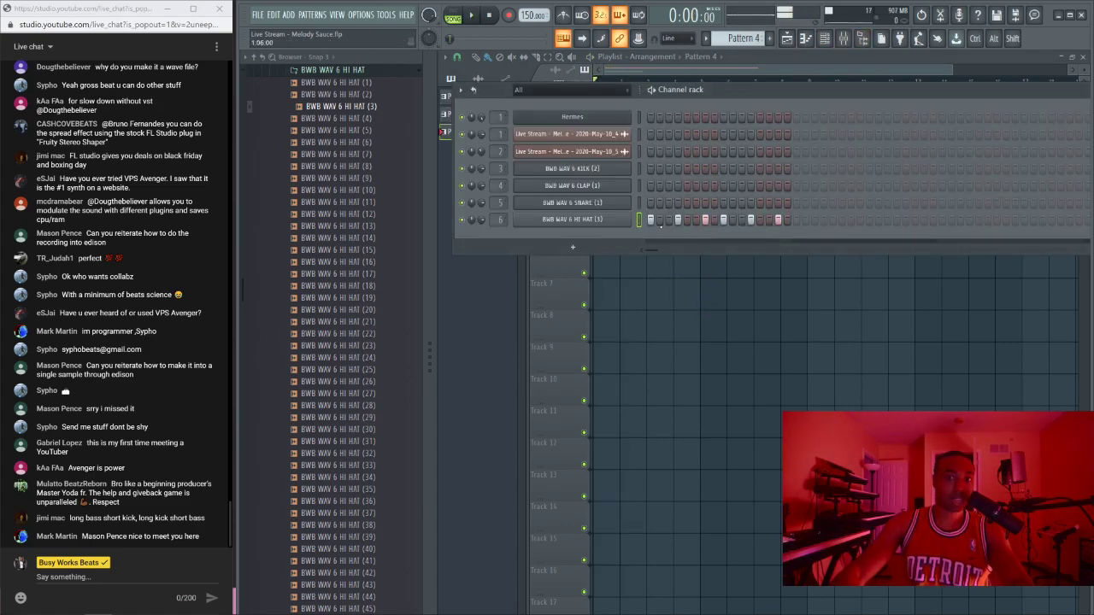
click(865, 41)
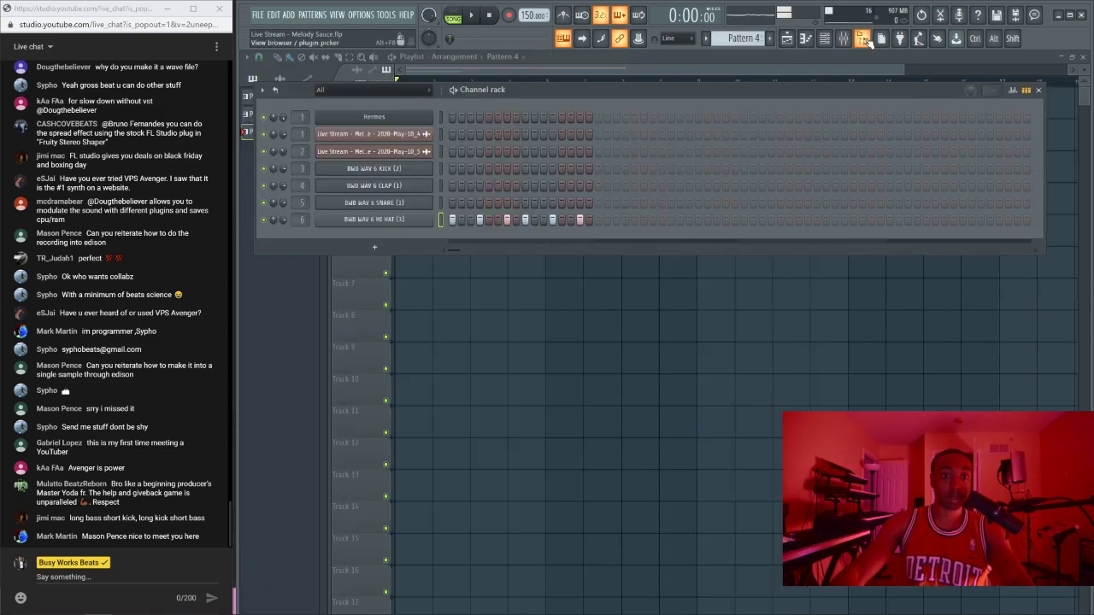
key(space)
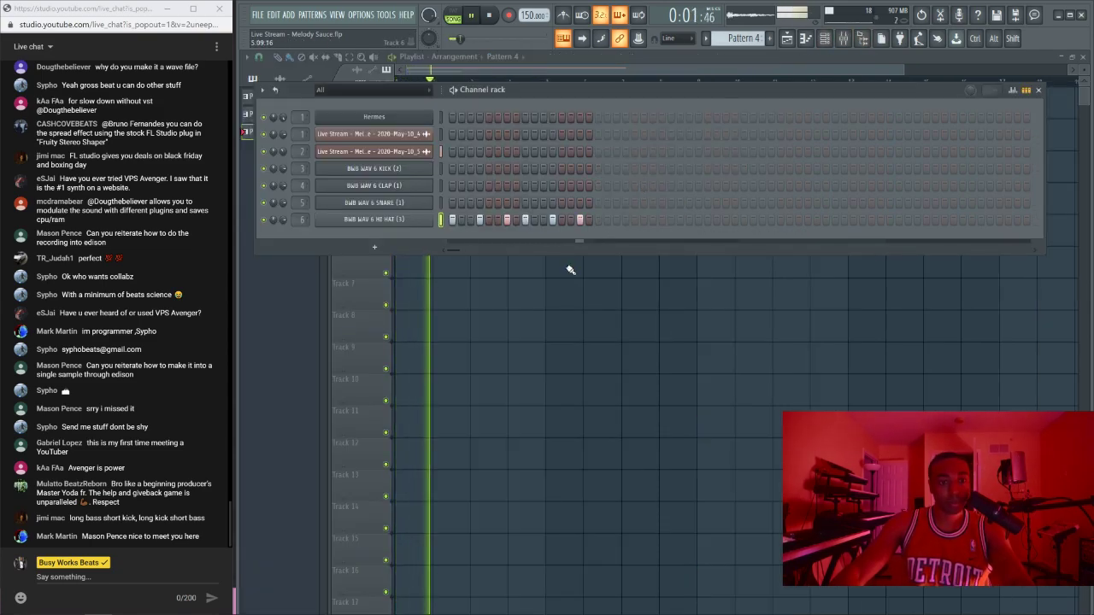
click(599, 220)
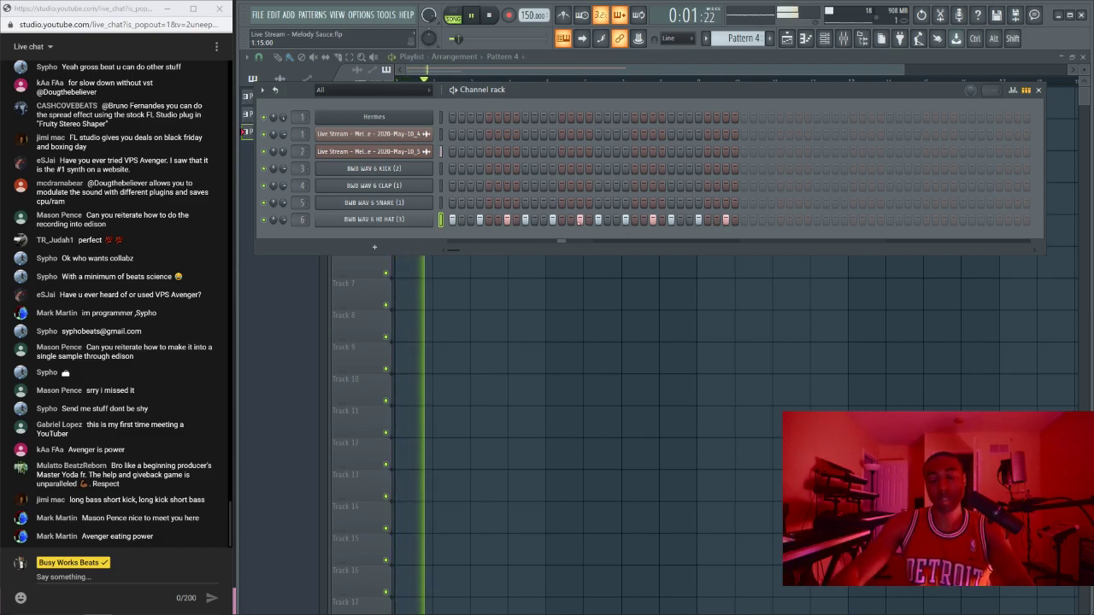
Step: Repeat the Pattern 4 clip along playlist Track 3 until it matches the melody clip's length, and play the arrangement
key(F6)
ctrl+click(440, 167)
key(space)
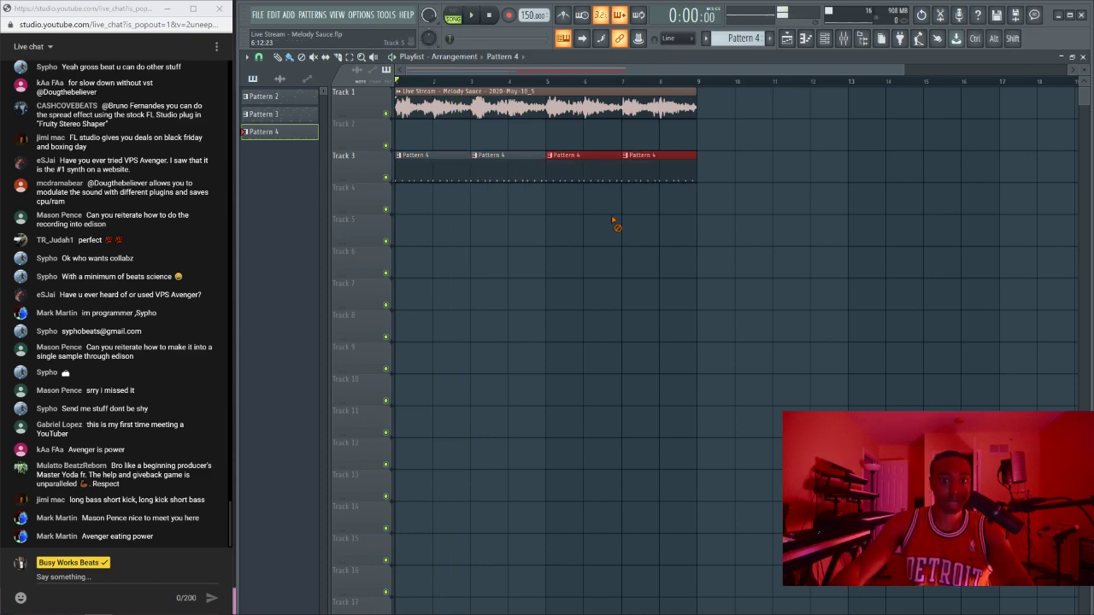
key(space)
Step: Open the BWB WAV 6 HI HAT (3) channel in the piano roll and place a half-beat C5 note at the pattern's start
key(F6)
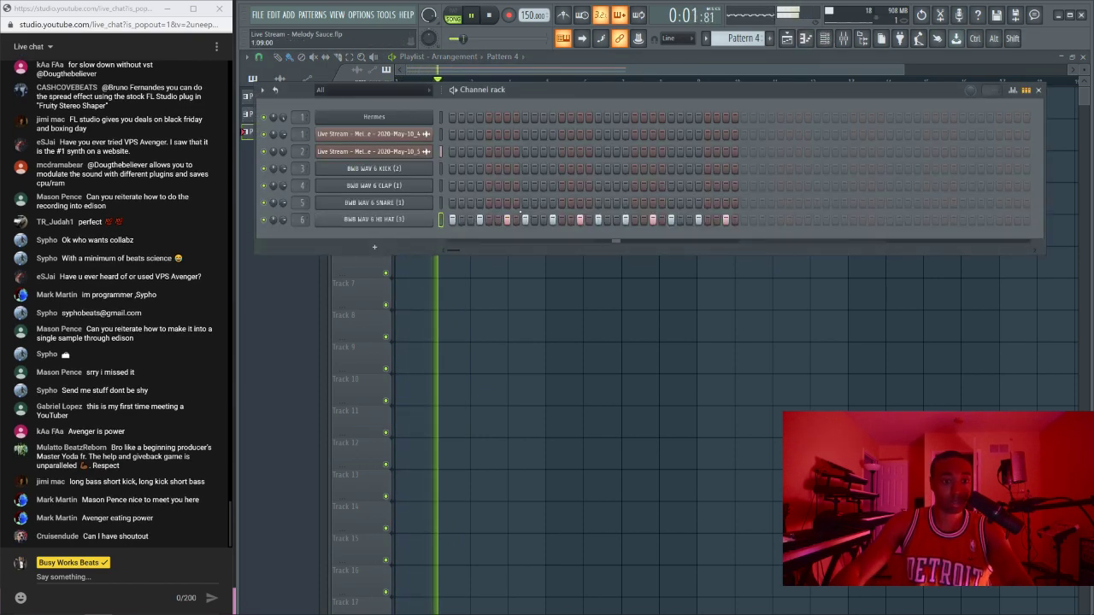
right_click(373, 219)
click(403, 226)
key(space)
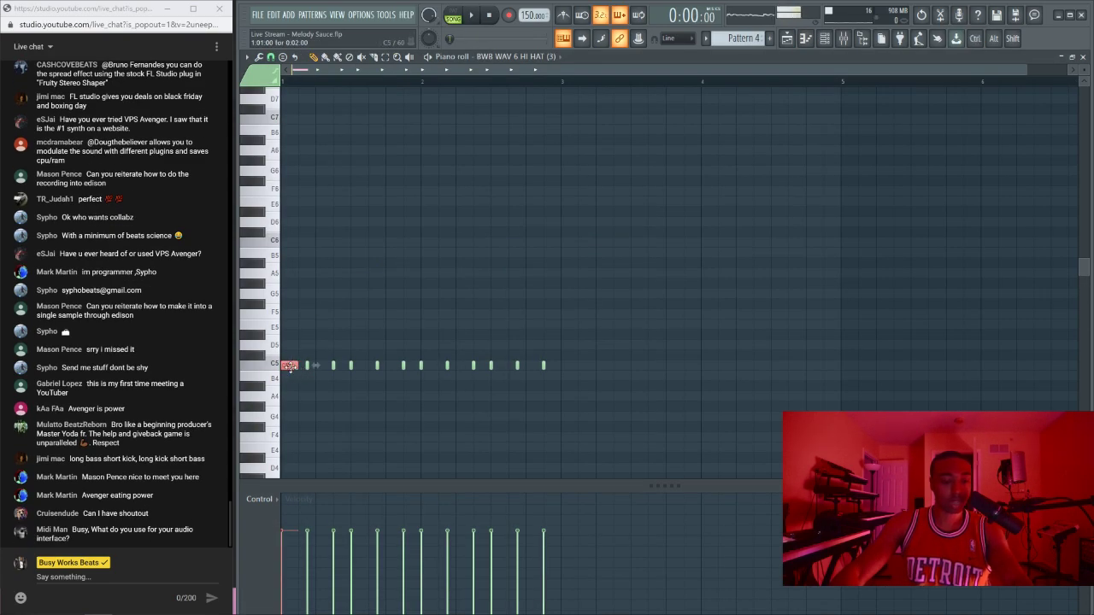
Step: Try chopping the opening hi-hat note with the arpeggiator at a lower time multiplier, play it, and undo the chop
key(alt+a)
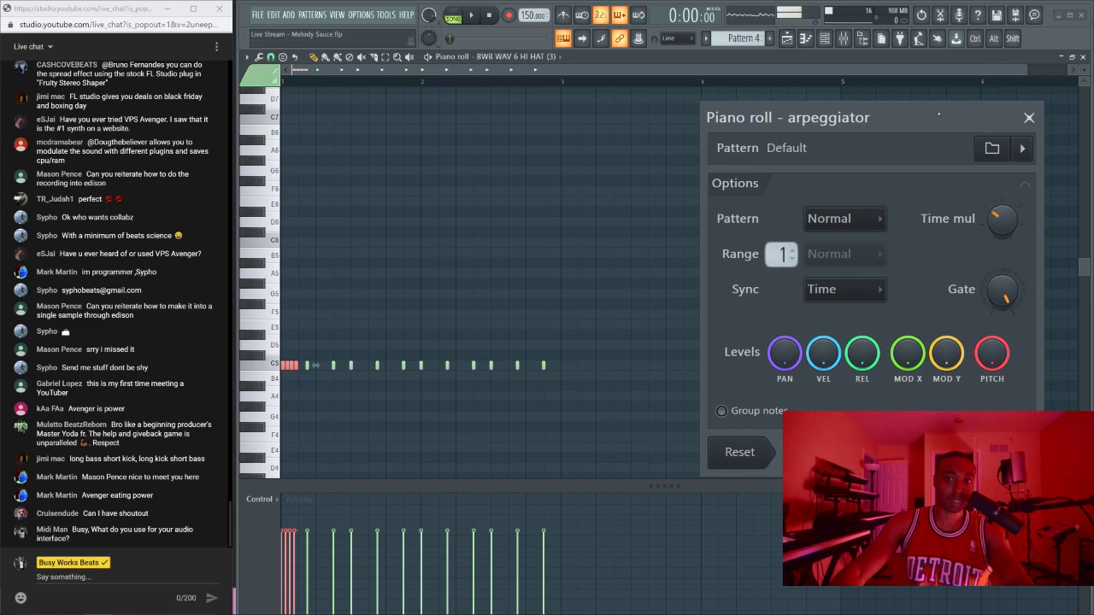
drag(939, 112, 834, 68)
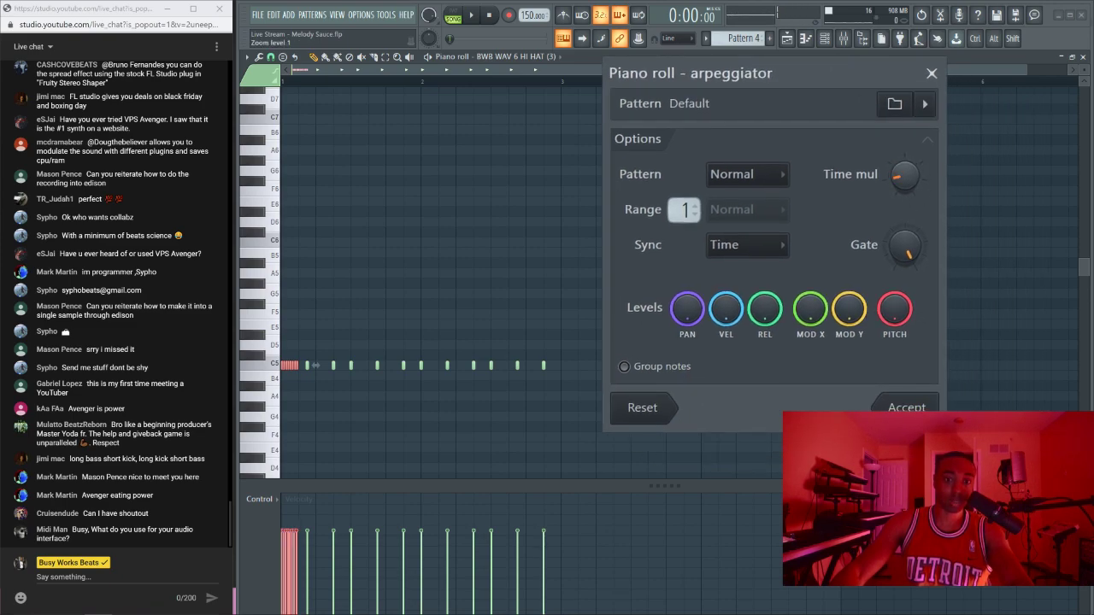
click(905, 408)
key(space)
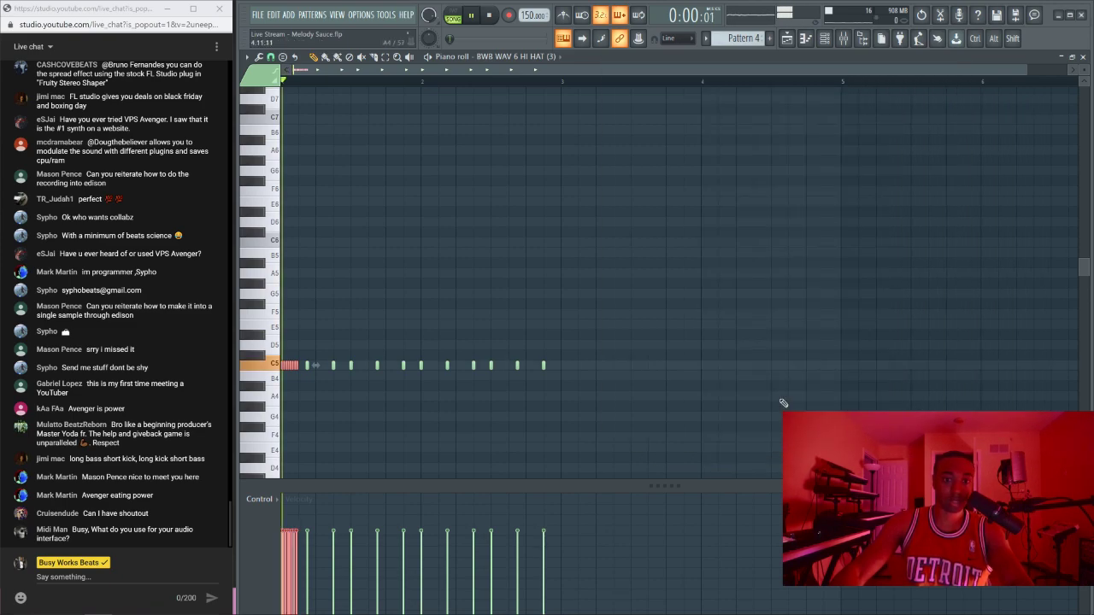
key(space)
key(ctrl+z)
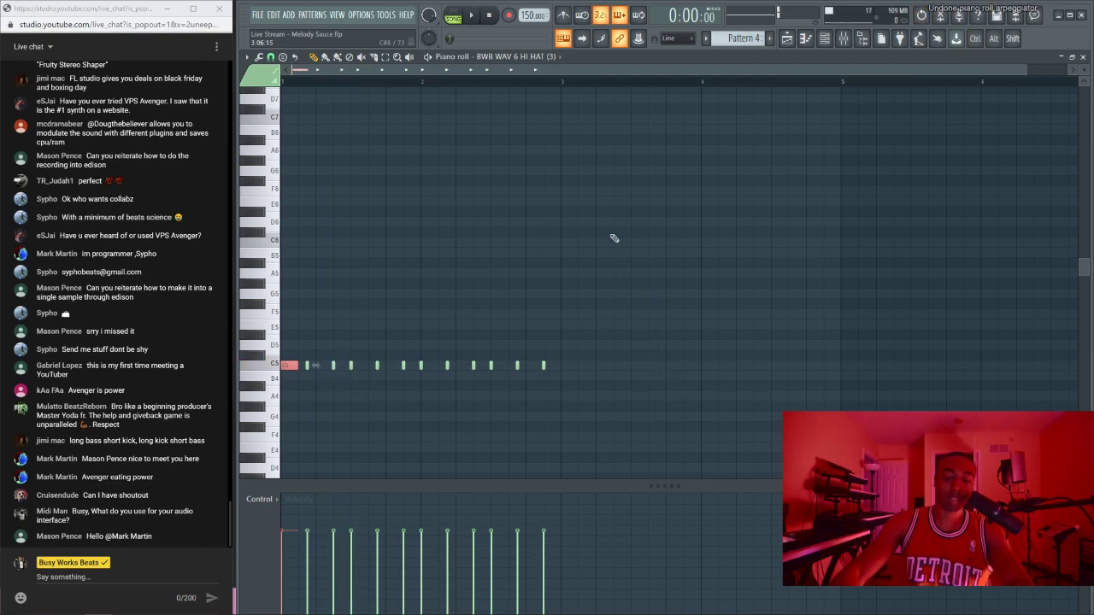
Step: Chop the opening half-beat note into four hits with the arpeggiator's default settings and play the result
key(alt+a)
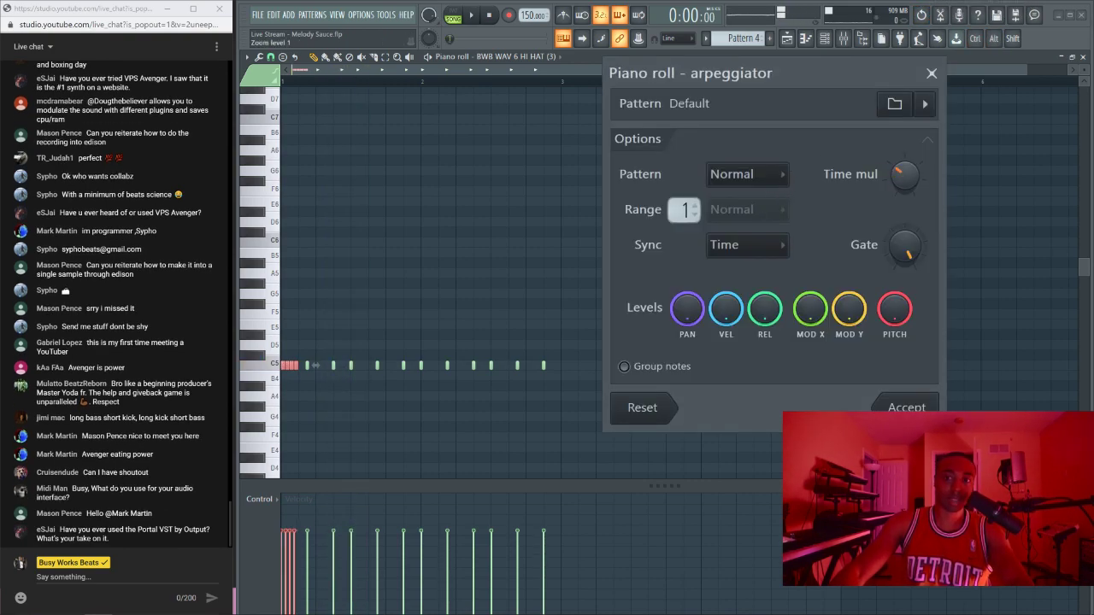
click(924, 408)
key(space)
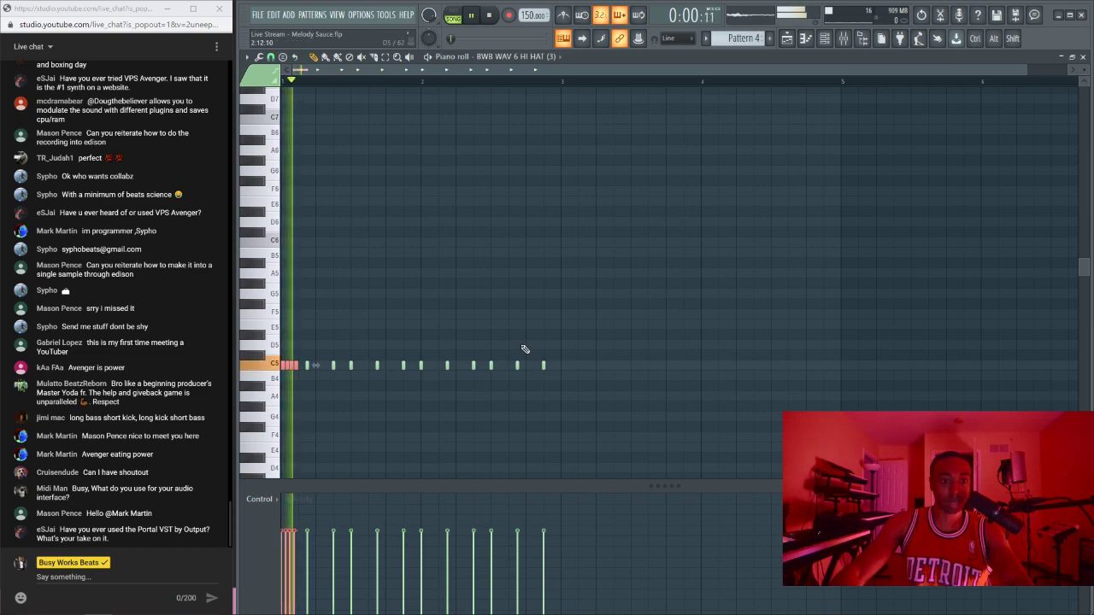
Step: Replace the hi-hat note on step 4 of bar 2 with a half-beat C5 note on step 3
right_click(448, 367)
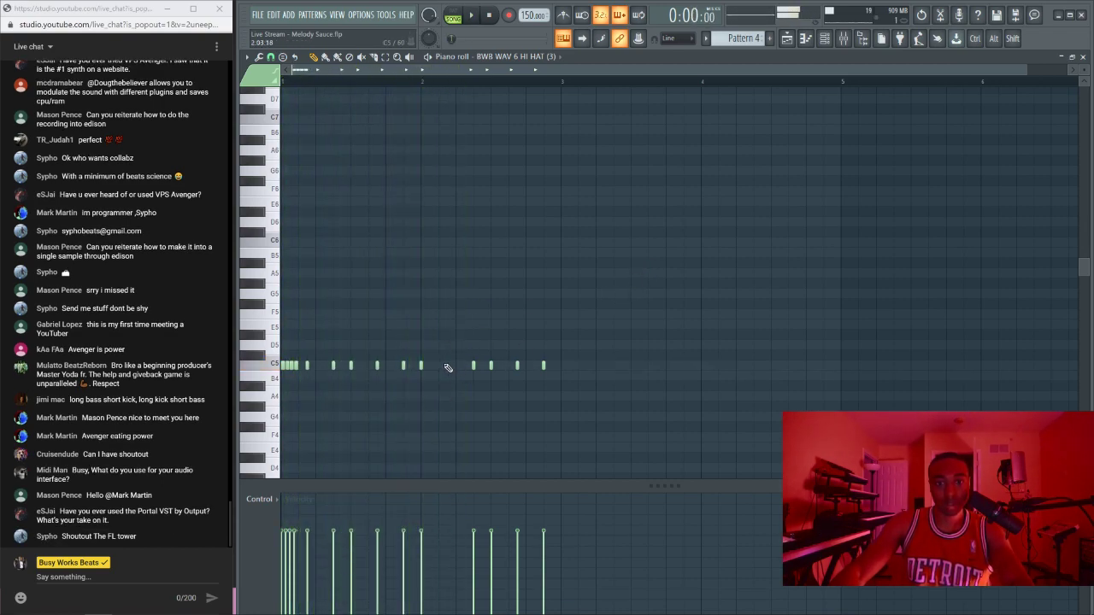
click(440, 365)
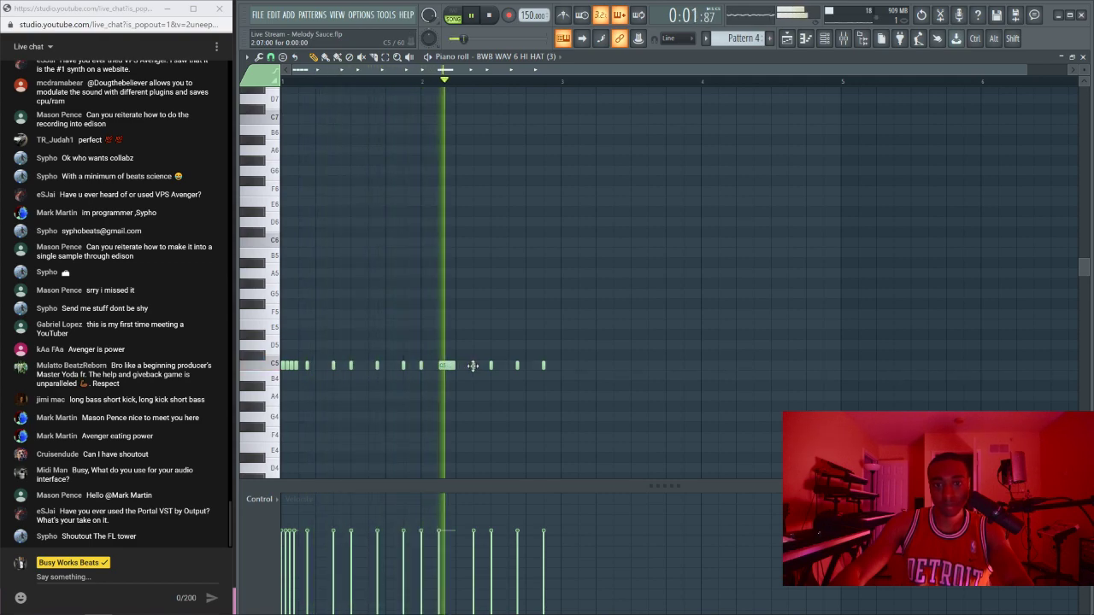
Step: Place a one-beat C5 note on beat 2 of bar 2 and chop it into a roll with the arpeggiator
mouse_move(473, 365)
mouse_down()
mouse_move(458, 365)
mouse_move(492, 366)
mouse_up()
ctrl+click(478, 369)
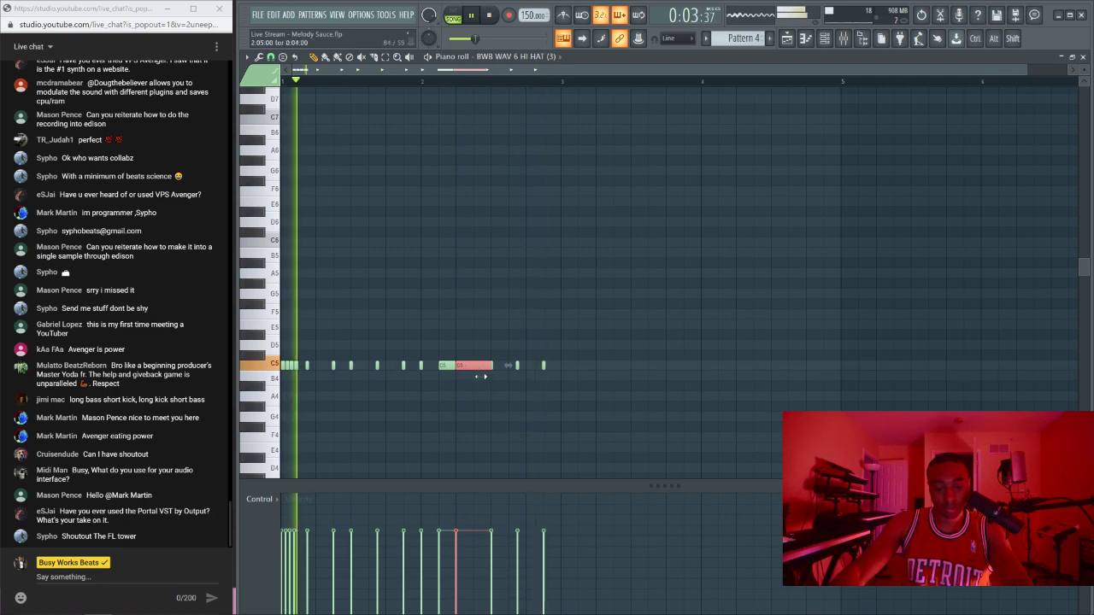
key(alt+a)
key(Return)
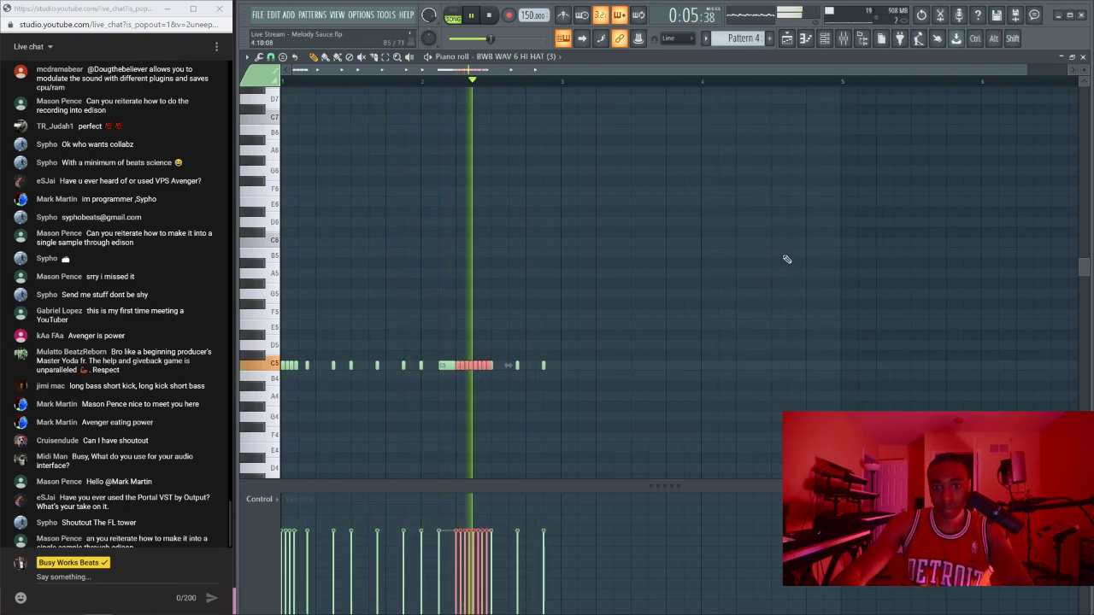
key(ctrl+d)
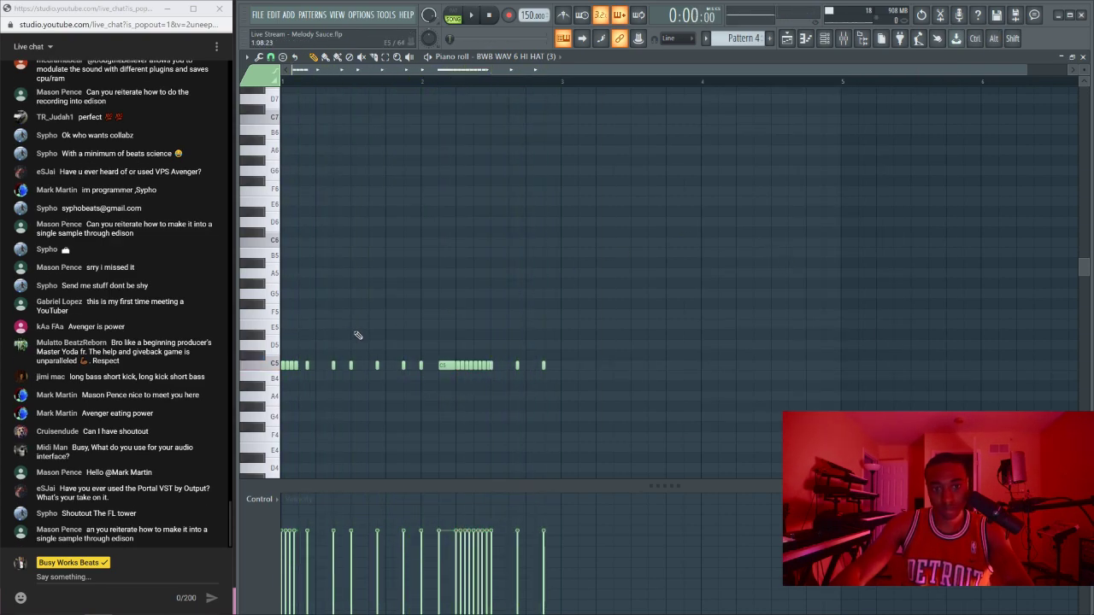
Step: Place a half-beat C5 hi-hat note on beat 2 of bar 1, keeping the snap at 1/2 beat
key(space)
click(325, 356)
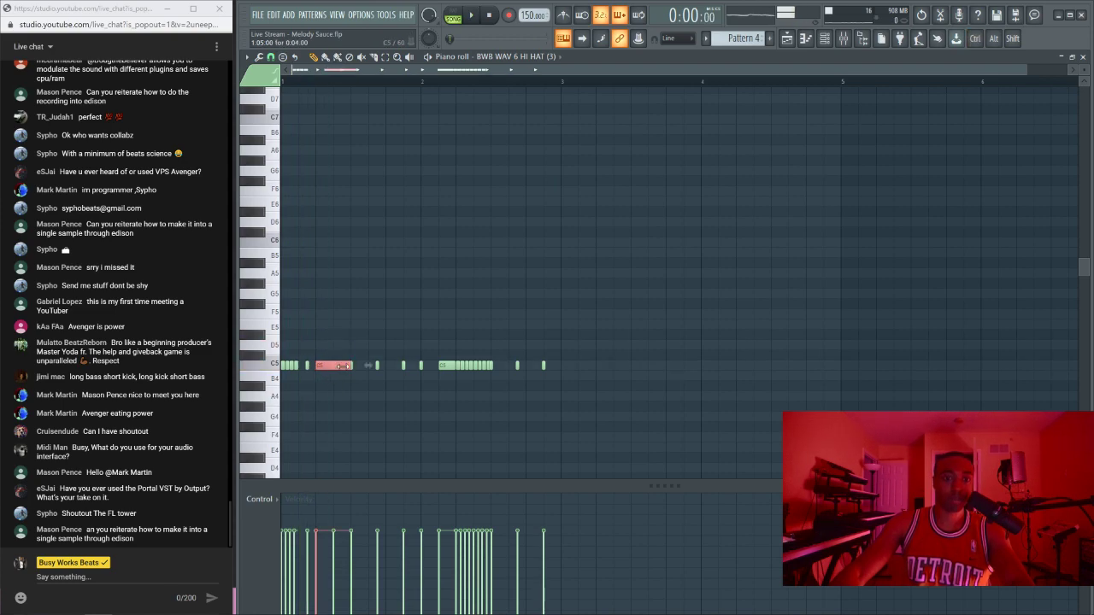
drag(342, 366, 316, 365)
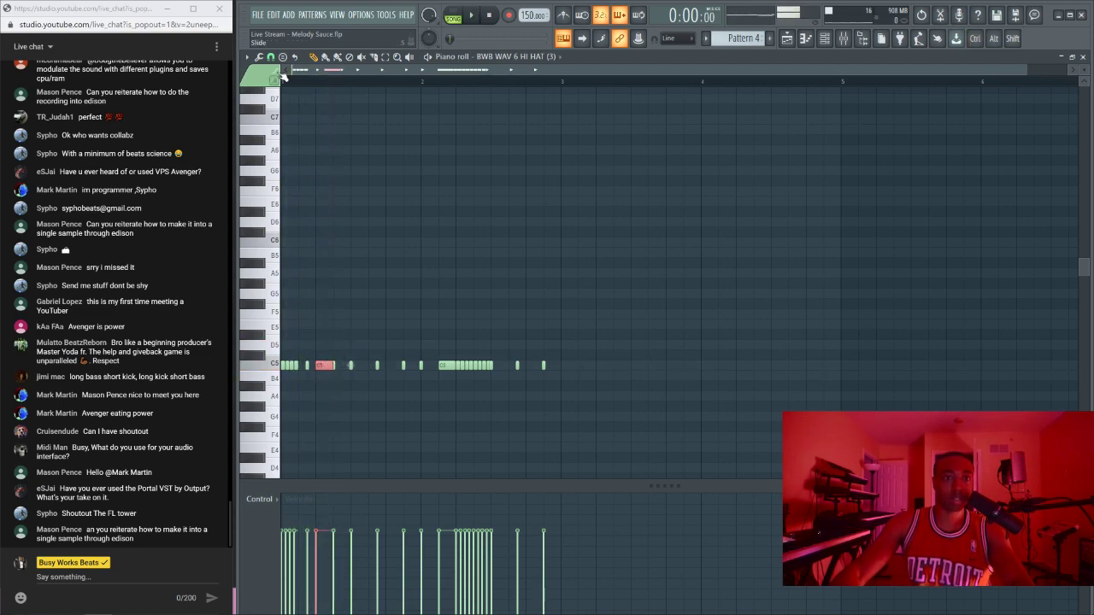
click(271, 57)
click(327, 323)
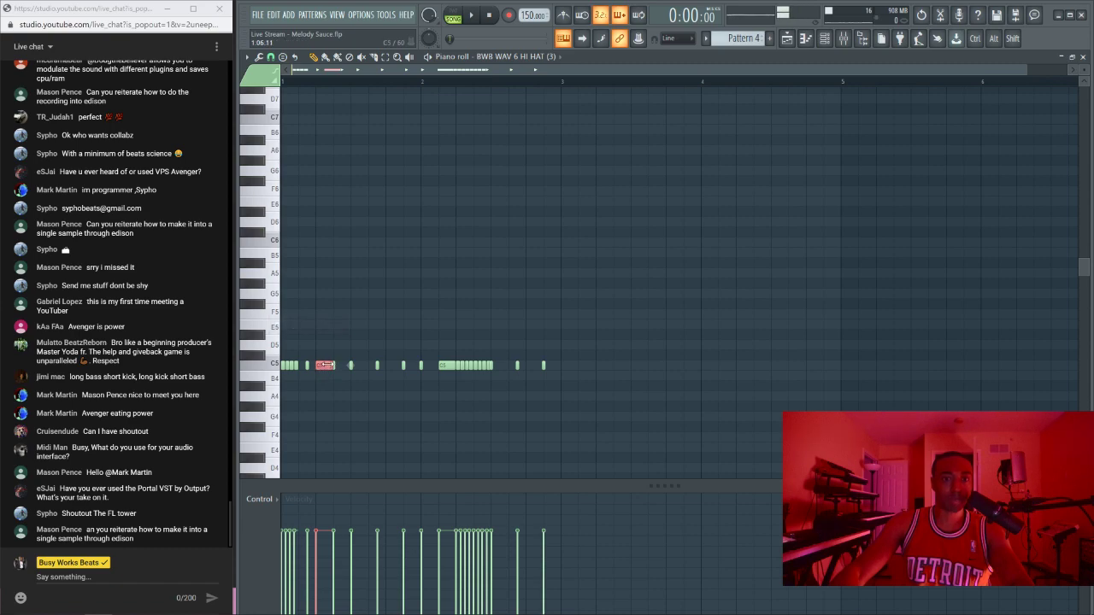
Step: Set the snap to 1/4 beat, put one-step C5 notes on steps 5 and 6 of bar 1, and play the pattern
click(271, 57)
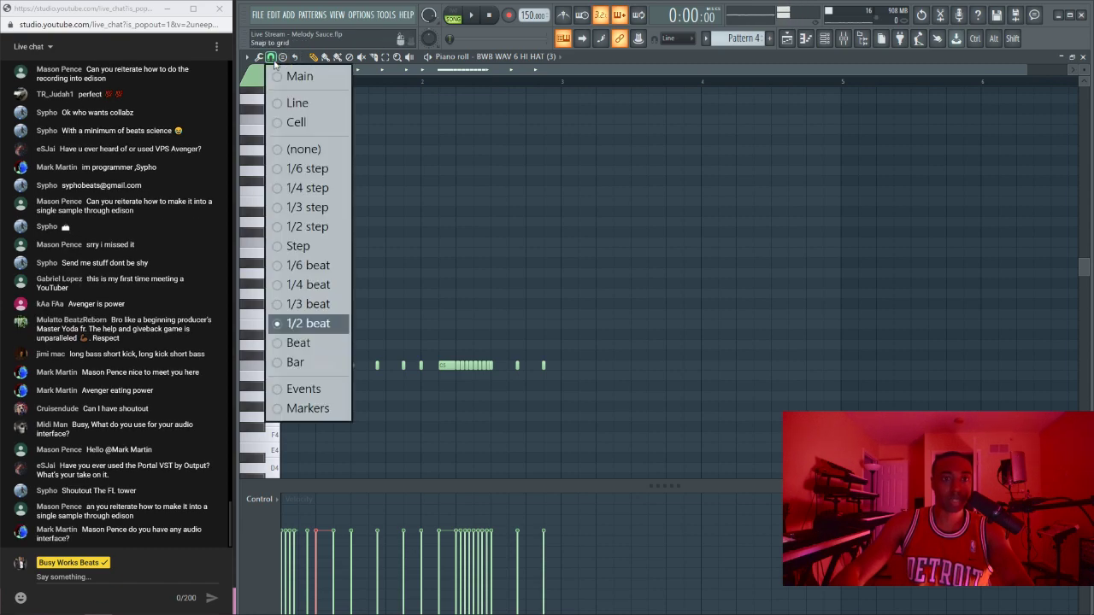
click(335, 288)
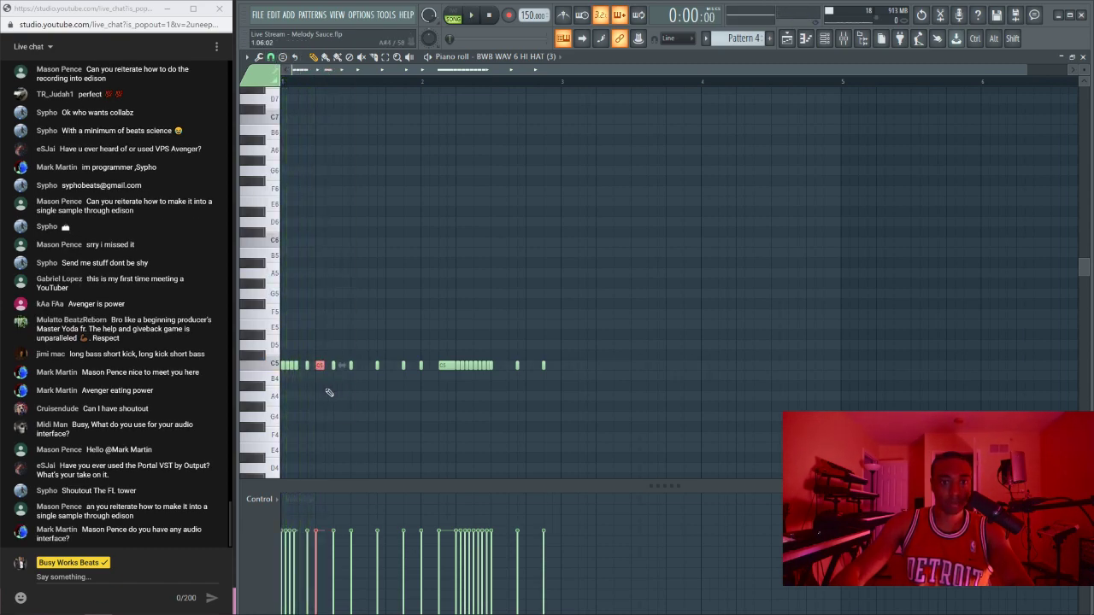
key(space)
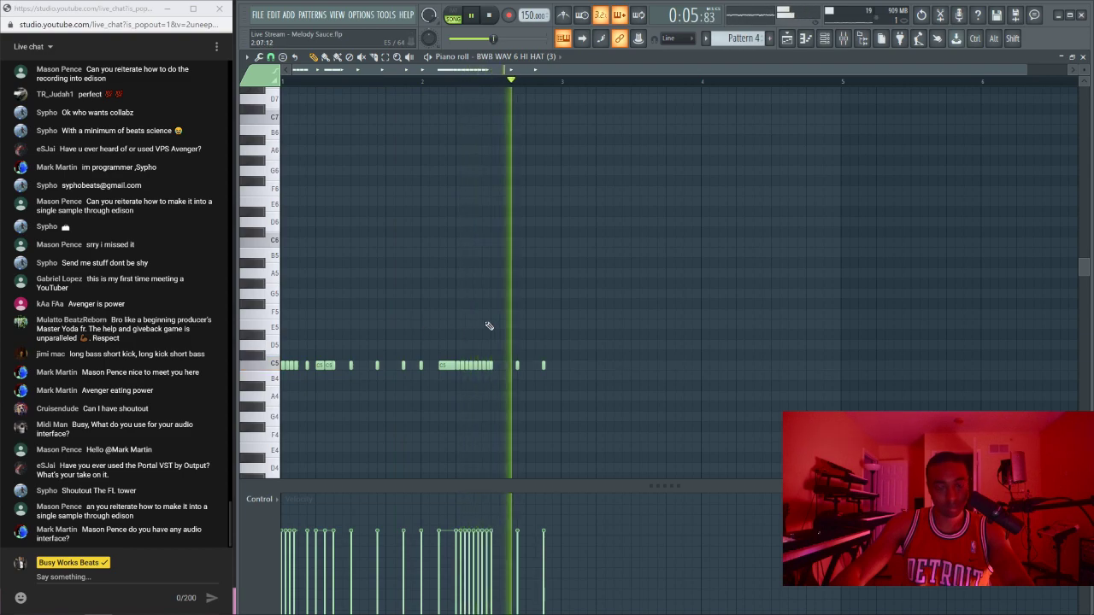
Step: Close the hi-hat editor, return to the playlist and play the arrangement with the finished hi-hat pattern
click(1083, 56)
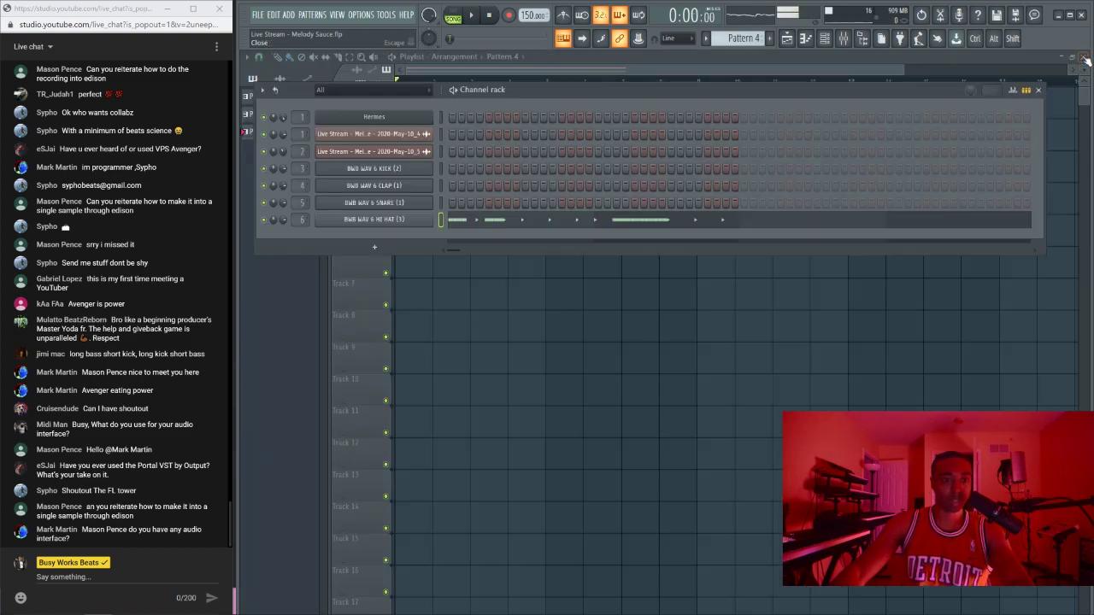
key(F6)
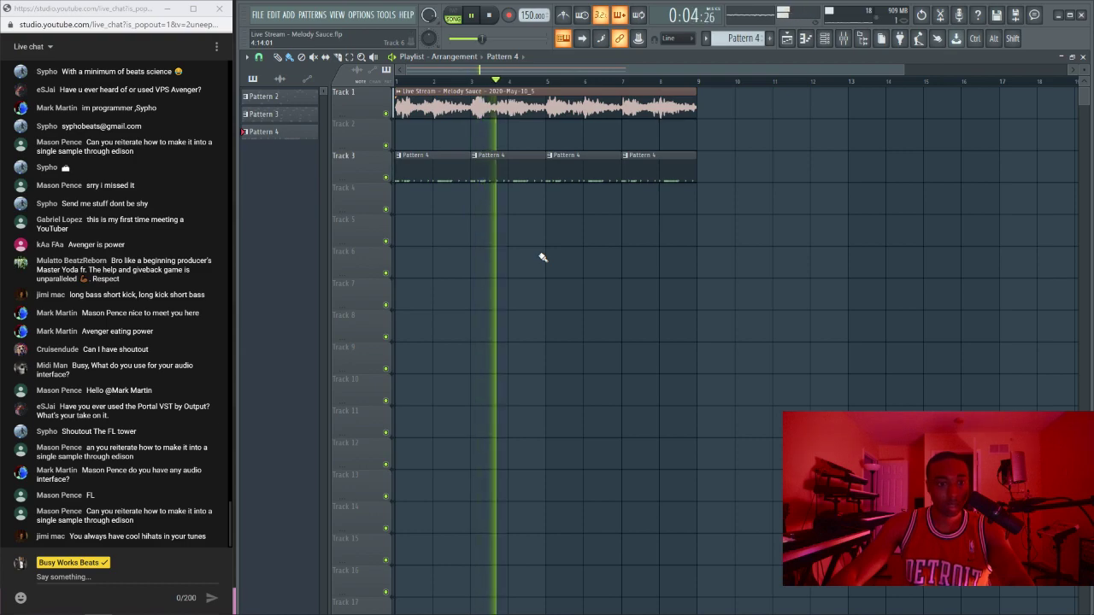
key(space)
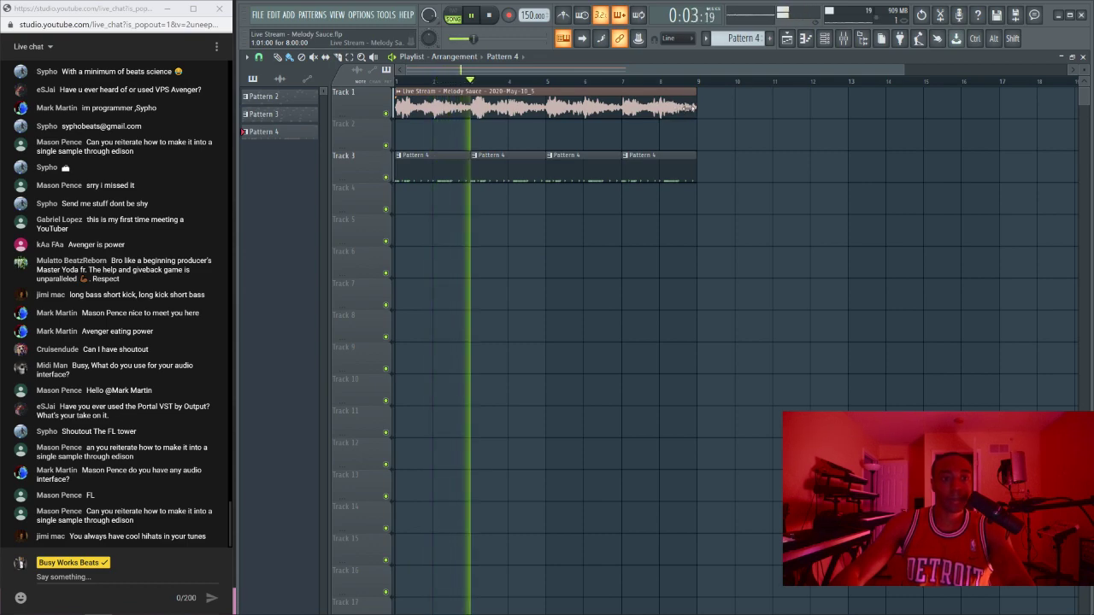
Step: Switch to the empty Pattern 5, stop playback and place a Pattern 5 clip at bar 1 of Track 4
click(825, 39)
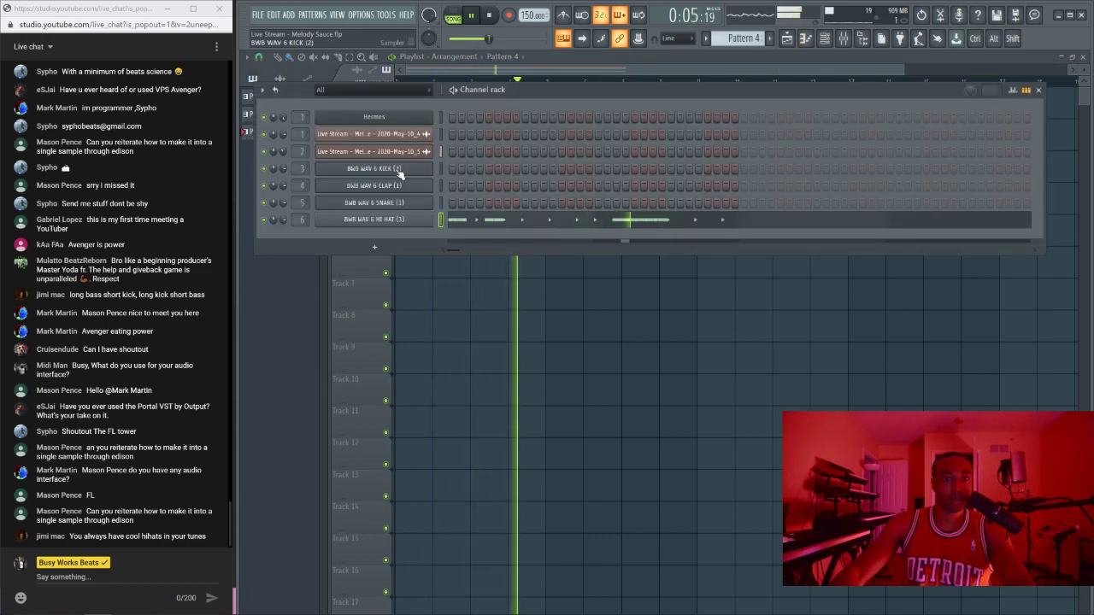
click(769, 38)
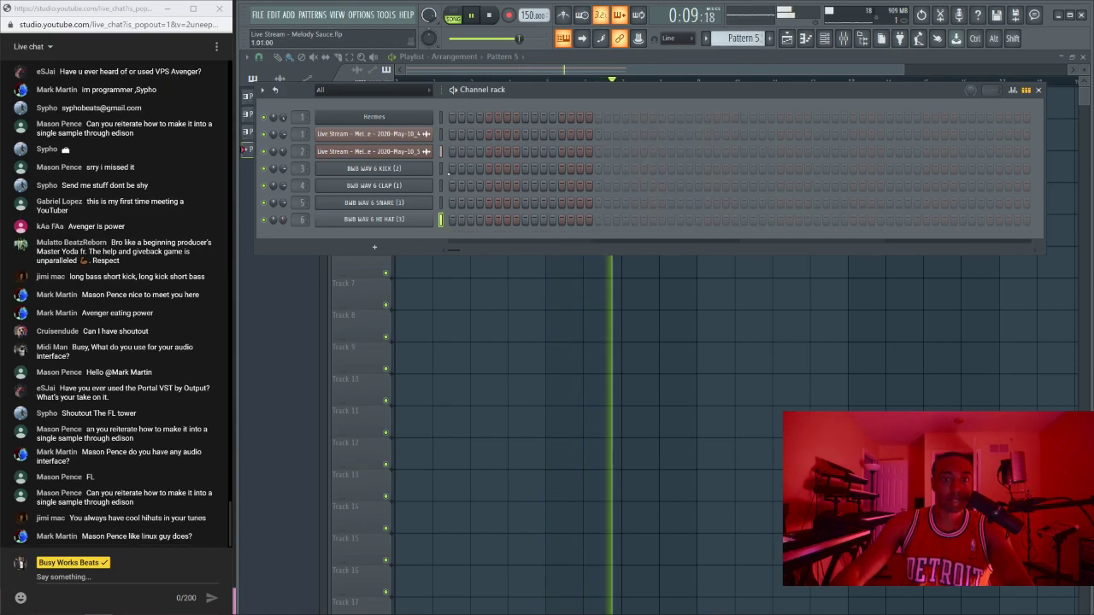
key(space)
key(F6)
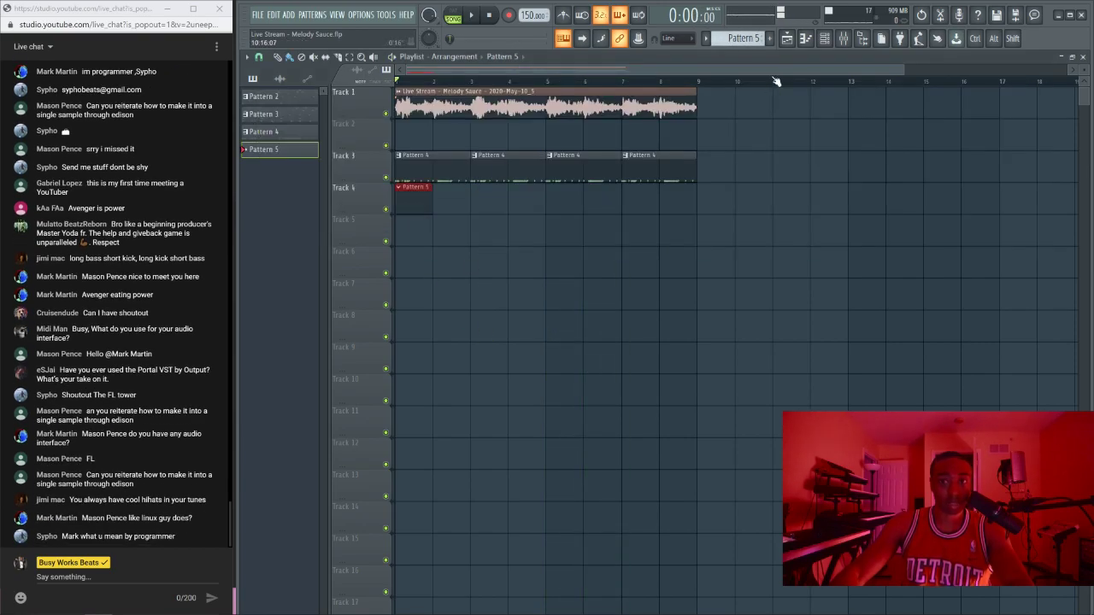
Step: Reopen Pattern 4's hi-hat notes and lower the filter cutoff progressively on the three-note group at beat 2 of bar 1
click(825, 39)
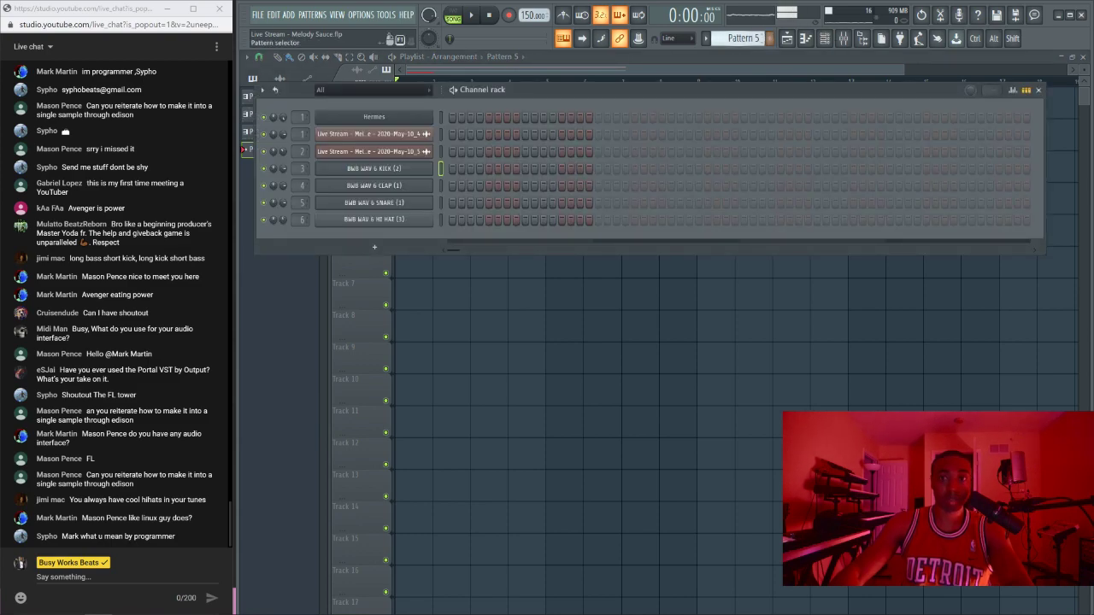
scroll(742, 39, up, 1)
click(556, 224)
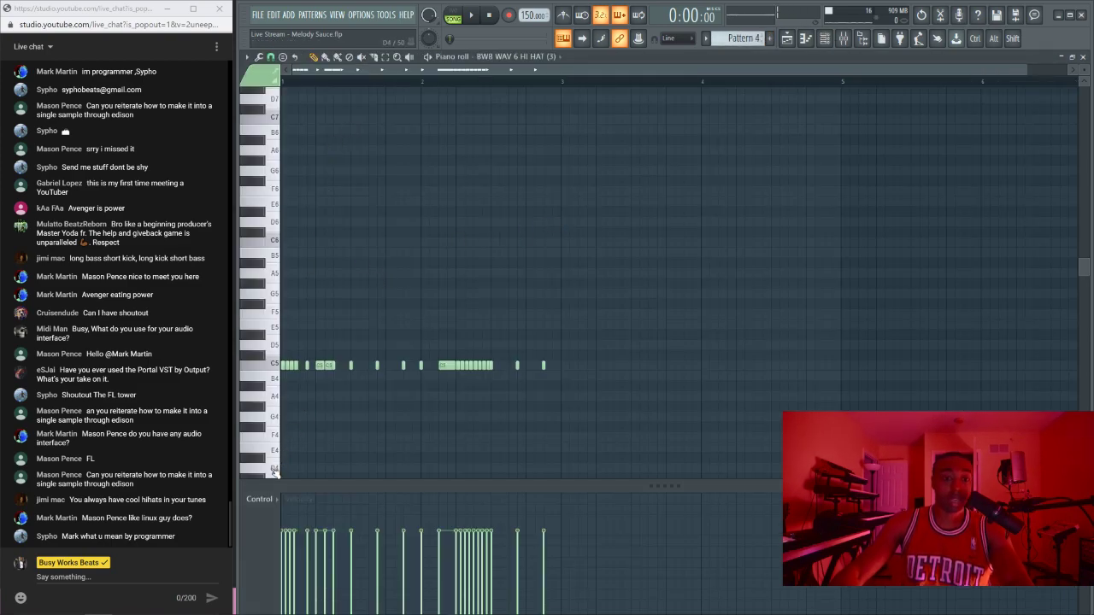
click(260, 499)
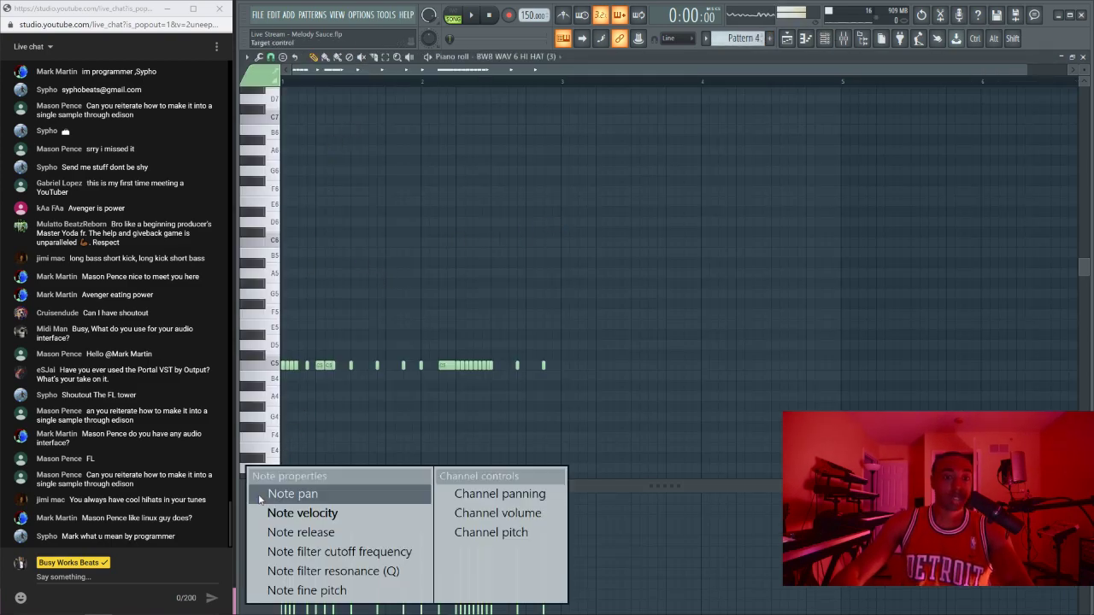
click(334, 549)
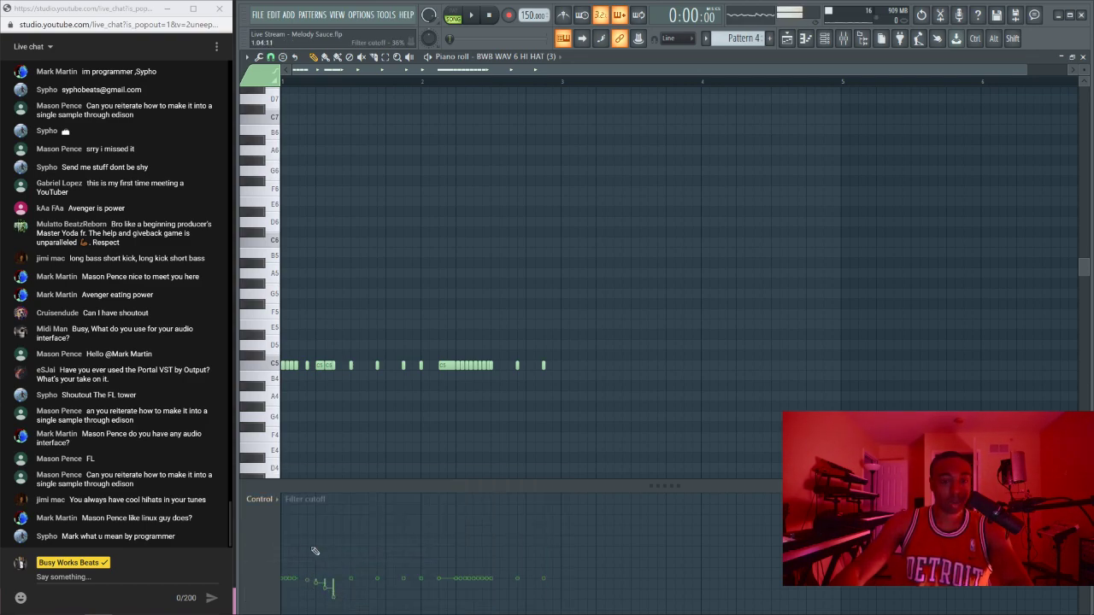
Step: Raise the note filter resonance progressively on the three-note hi-hat group in bar 1 and start playback
click(270, 505)
click(317, 566)
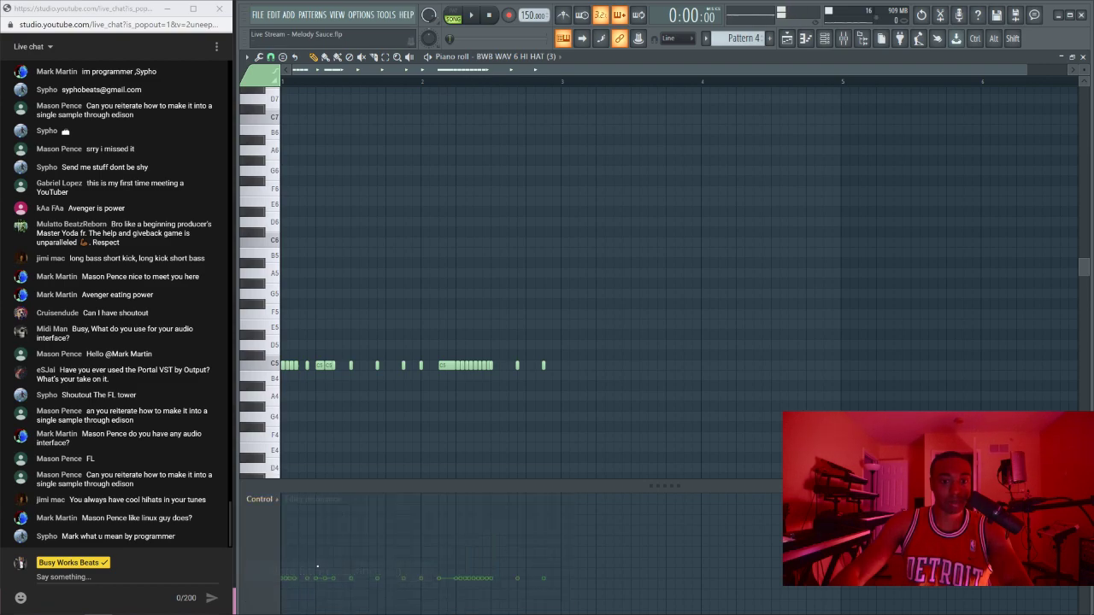
key(space)
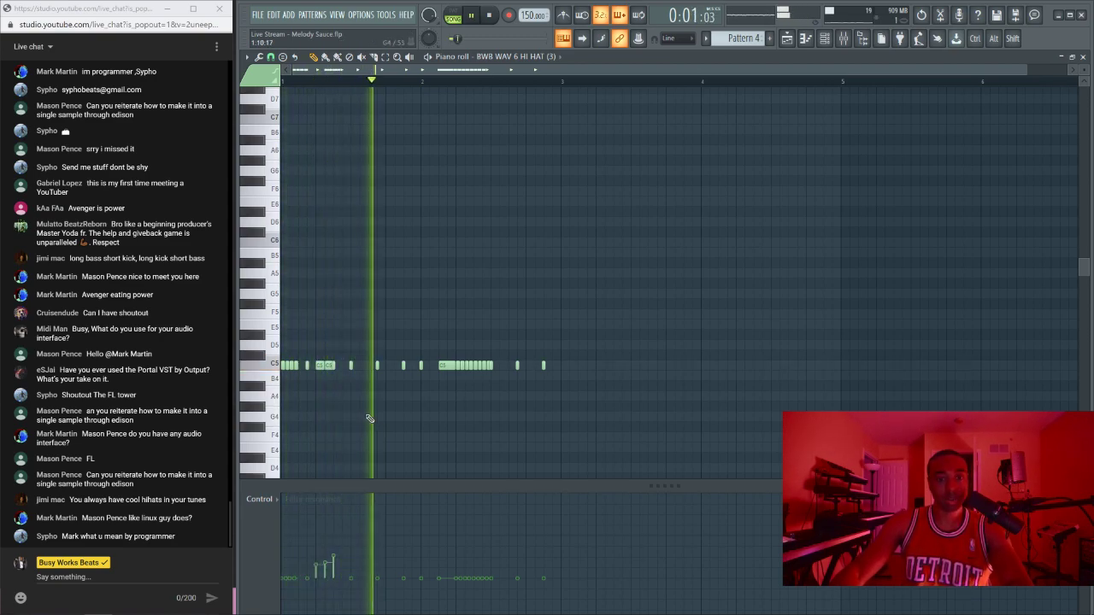
Step: Lower the filter cutoff on the first notes of the bar 2 hi-hat roll and raise the filter resonance progressively across it
click(269, 499)
click(311, 553)
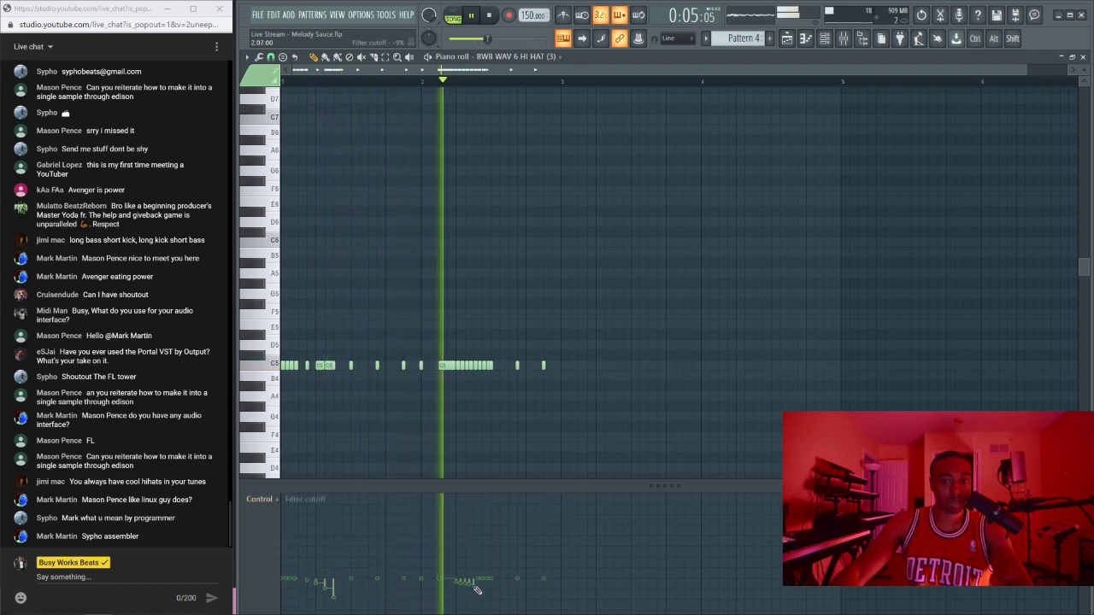
click(272, 502)
click(313, 569)
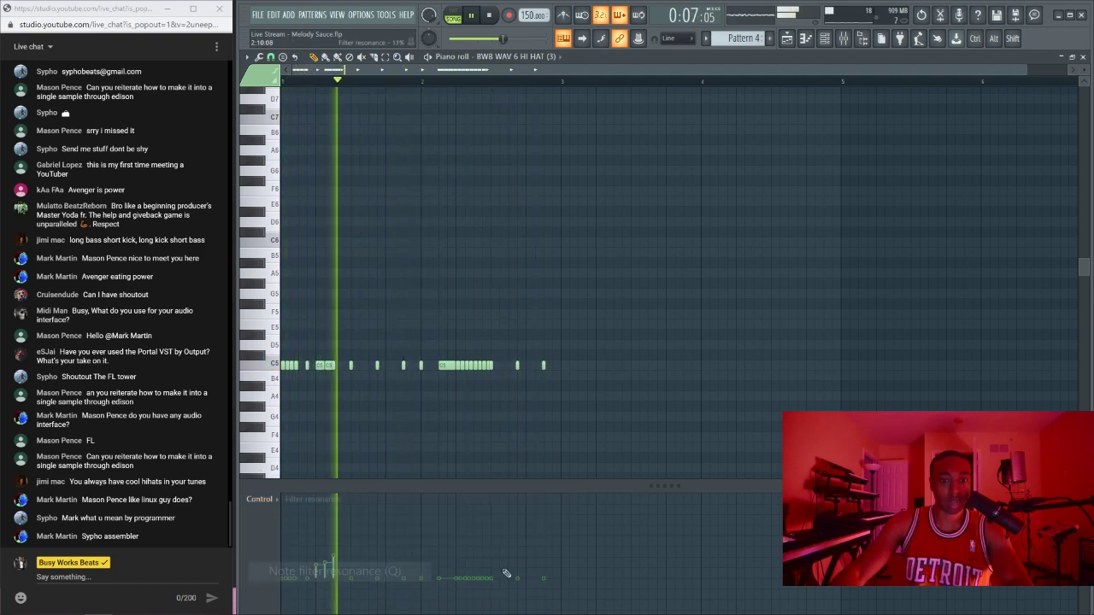
mouse_move(455, 574)
mouse_down()
mouse_move(493, 544)
mouse_move(489, 561)
mouse_up()
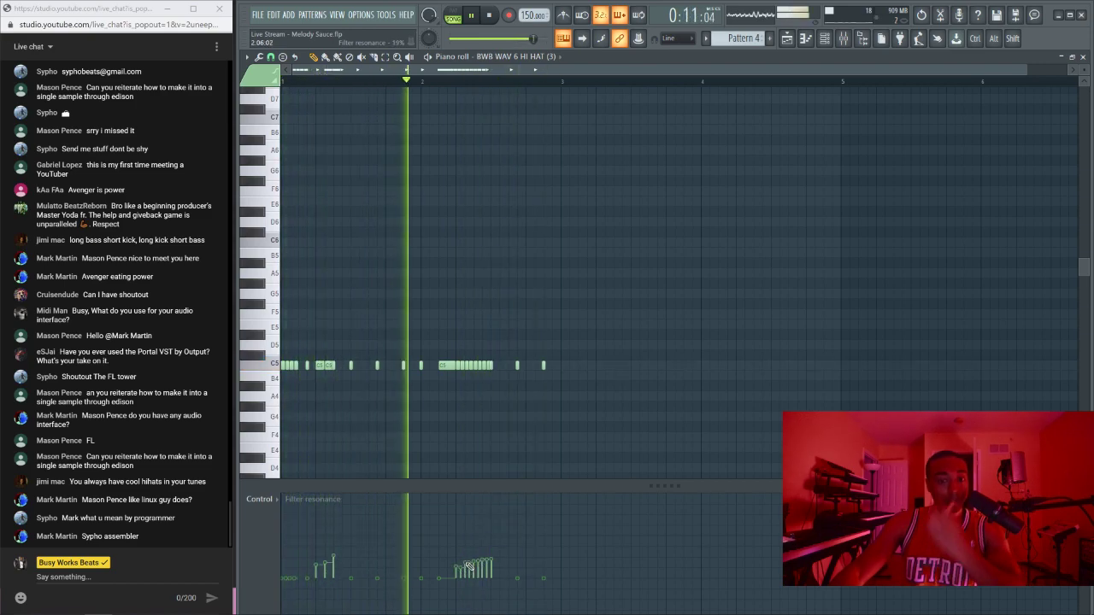
Step: Show note velocity again in the control lane below the hi-hat notes
click(265, 500)
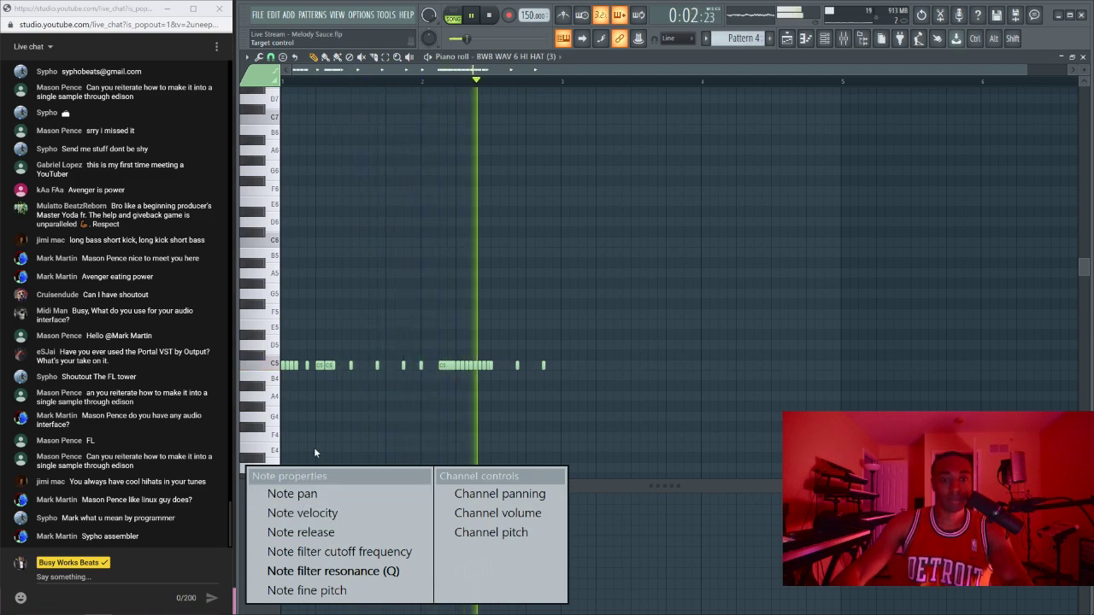
click(317, 516)
click(265, 500)
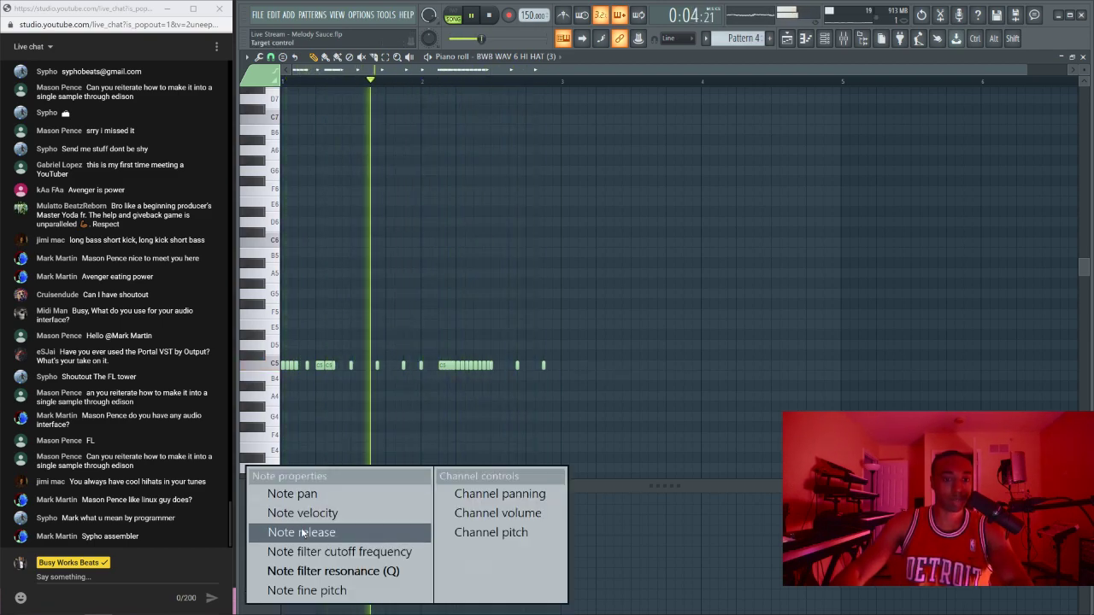
click(318, 513)
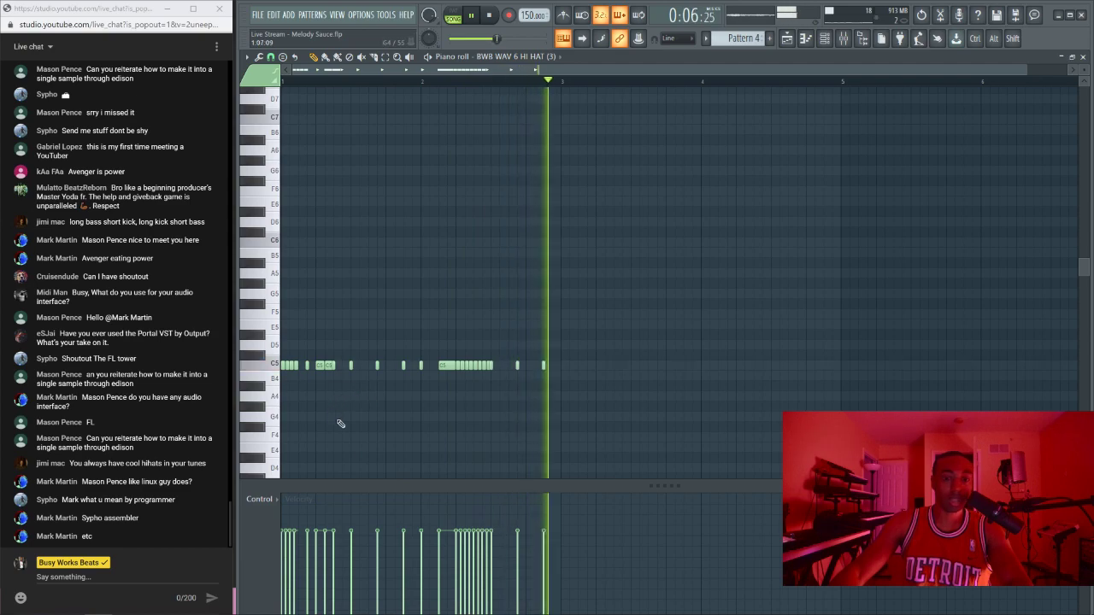
Step: Place a one-step G4 hi-hat note on step 7 of bar 1
scroll(339, 423, down, 4)
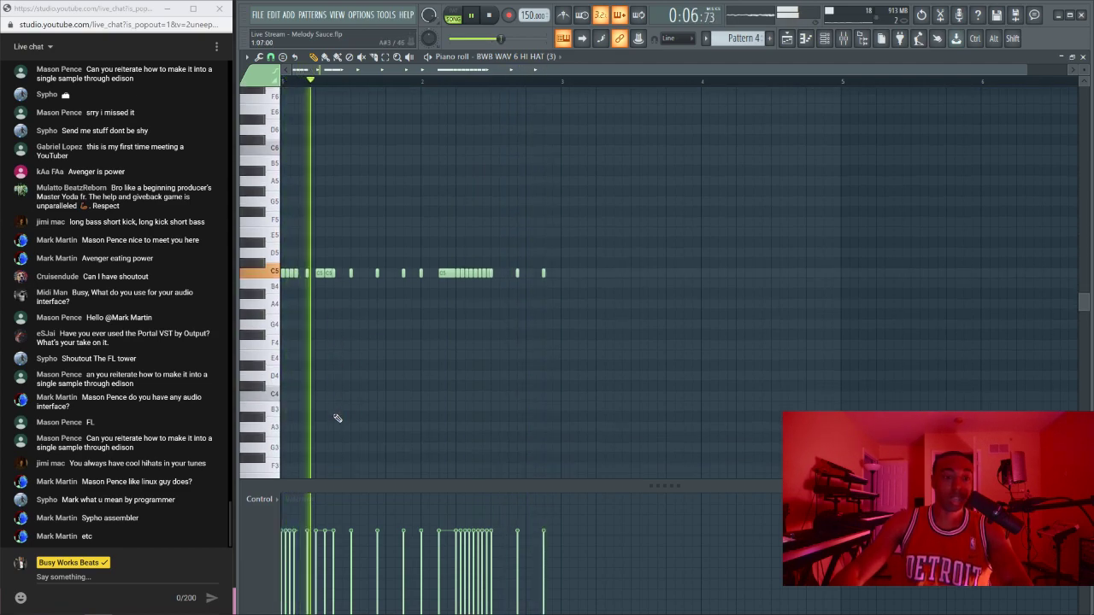
click(338, 325)
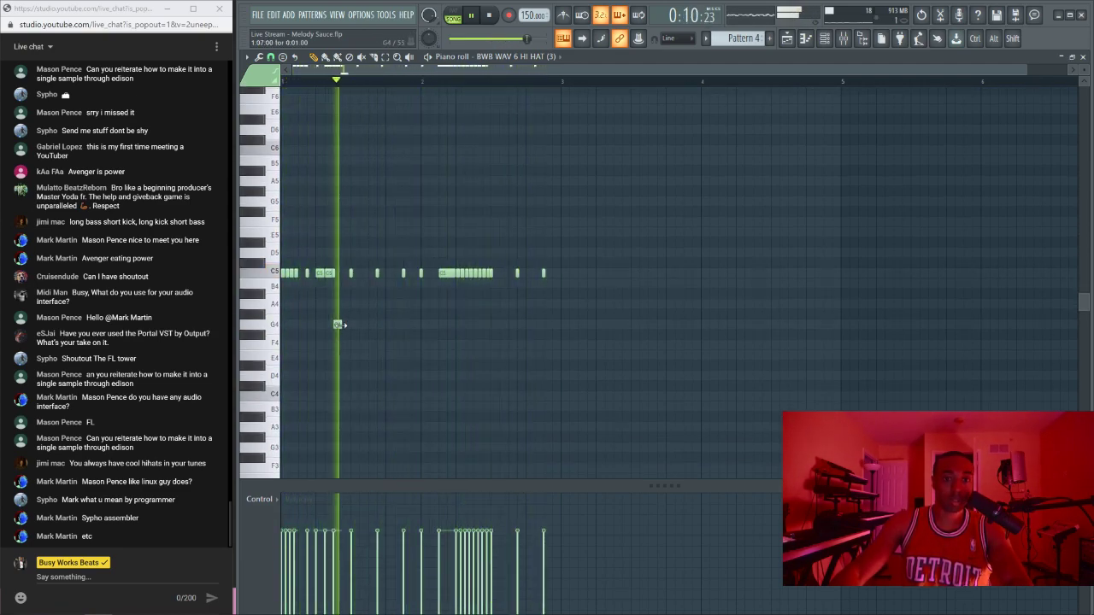
click(544, 325)
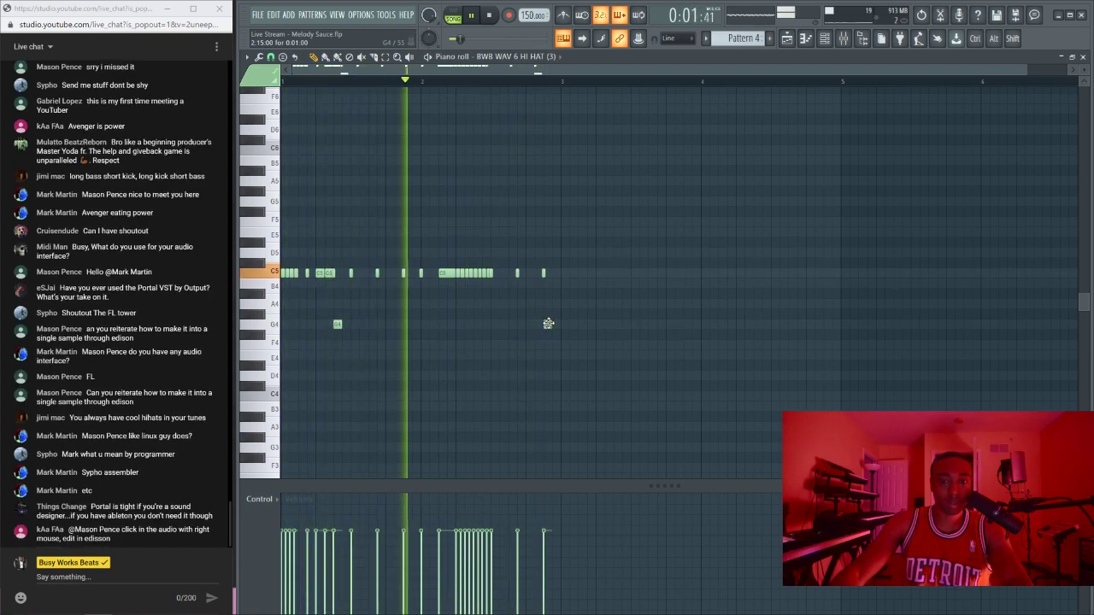
drag(547, 323, 474, 324)
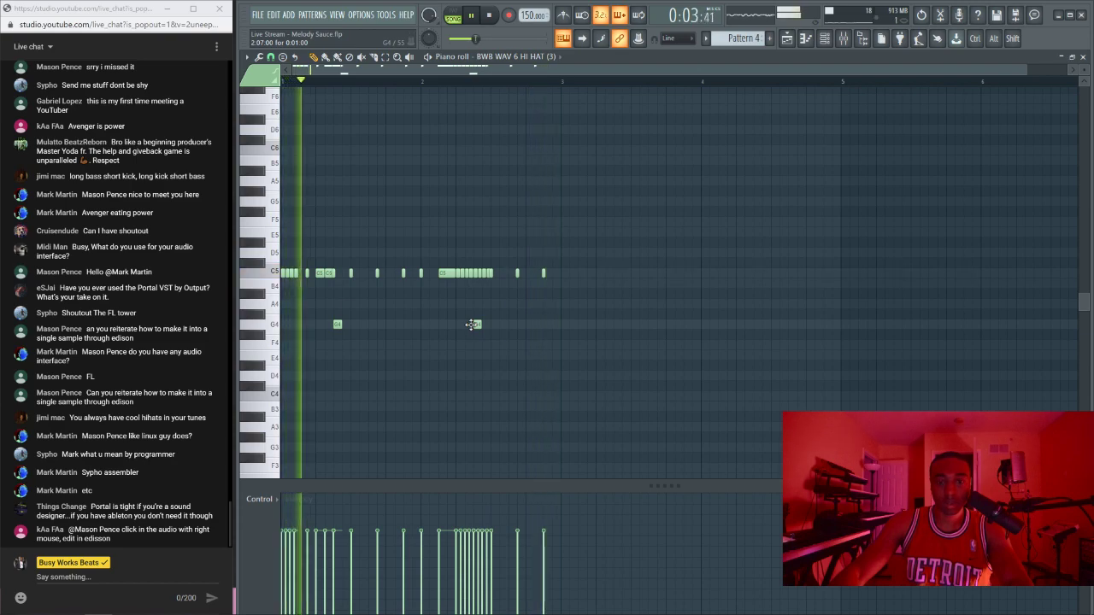
right_click(472, 325)
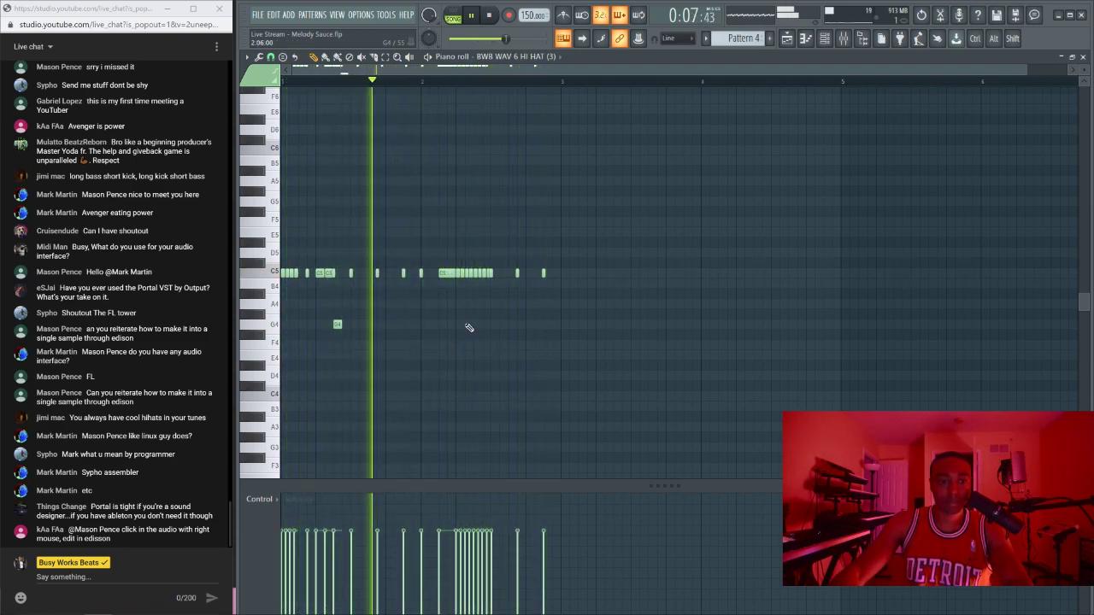
Step: Place a one-step G4 hi-hat note on step 11 of bar 1, then close the note editor and stop playback
click(368, 324)
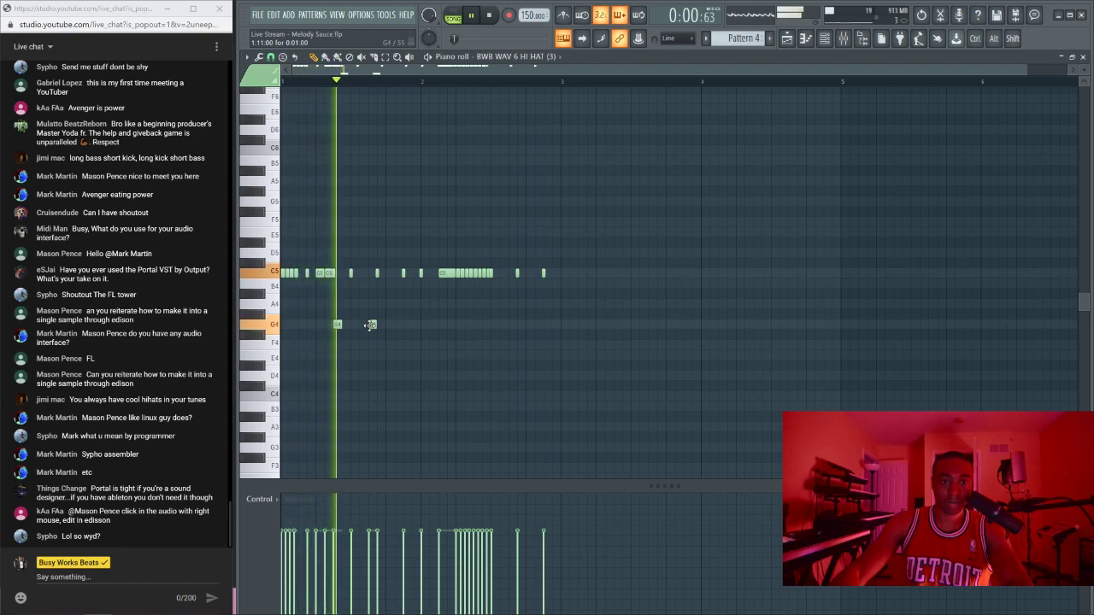
click(1083, 57)
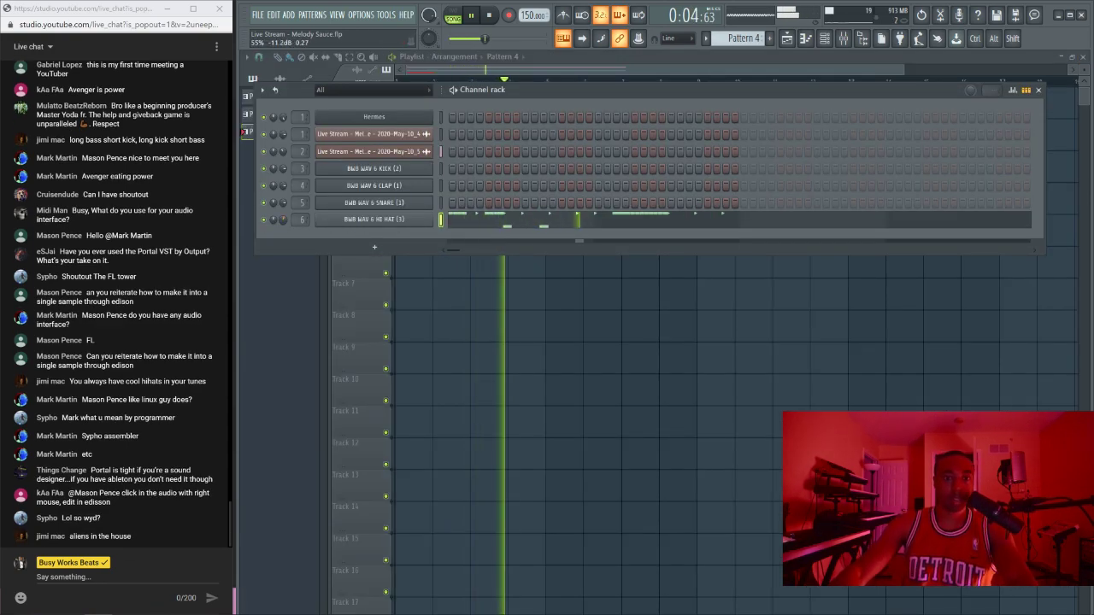
key(space)
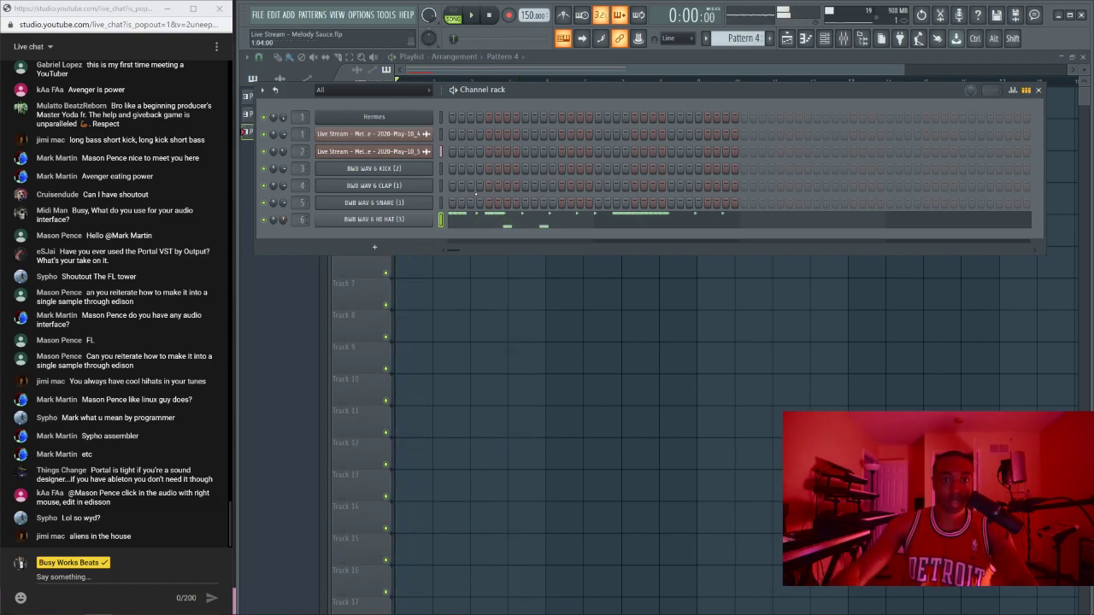
Step: In Pattern 5, put a snare hit on step 9 of each of the four bars while the arrangement plays
key(F6)
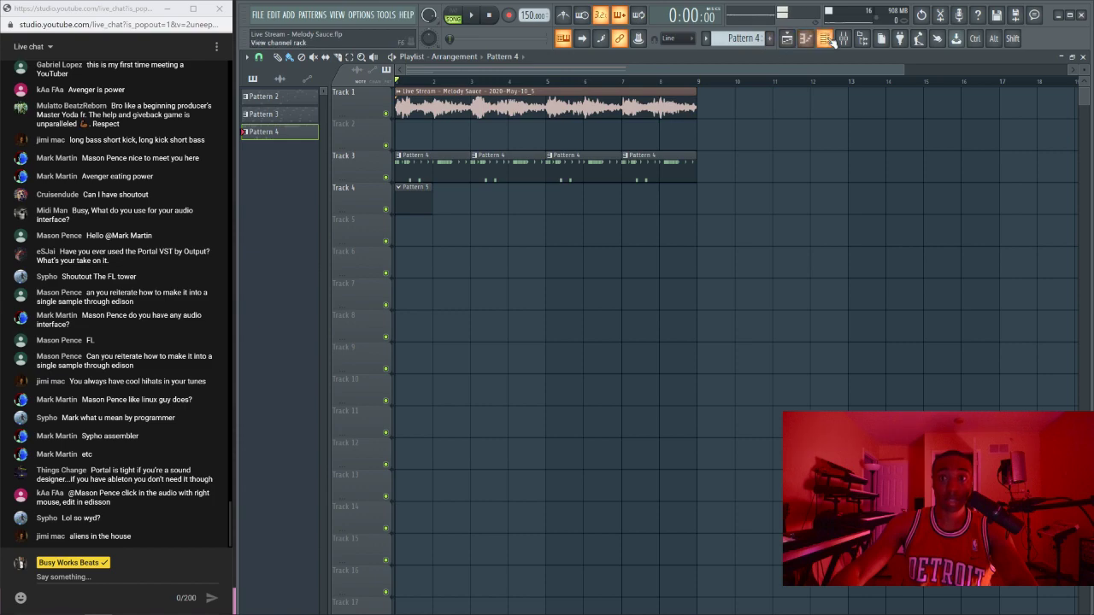
click(827, 39)
scroll(748, 38, down, 1)
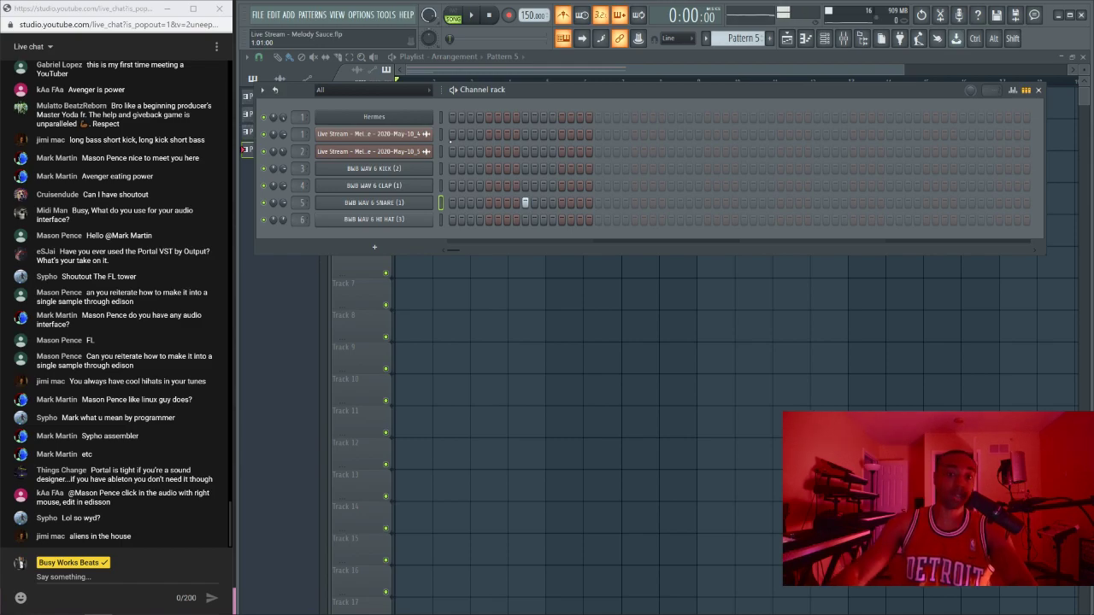
key(space)
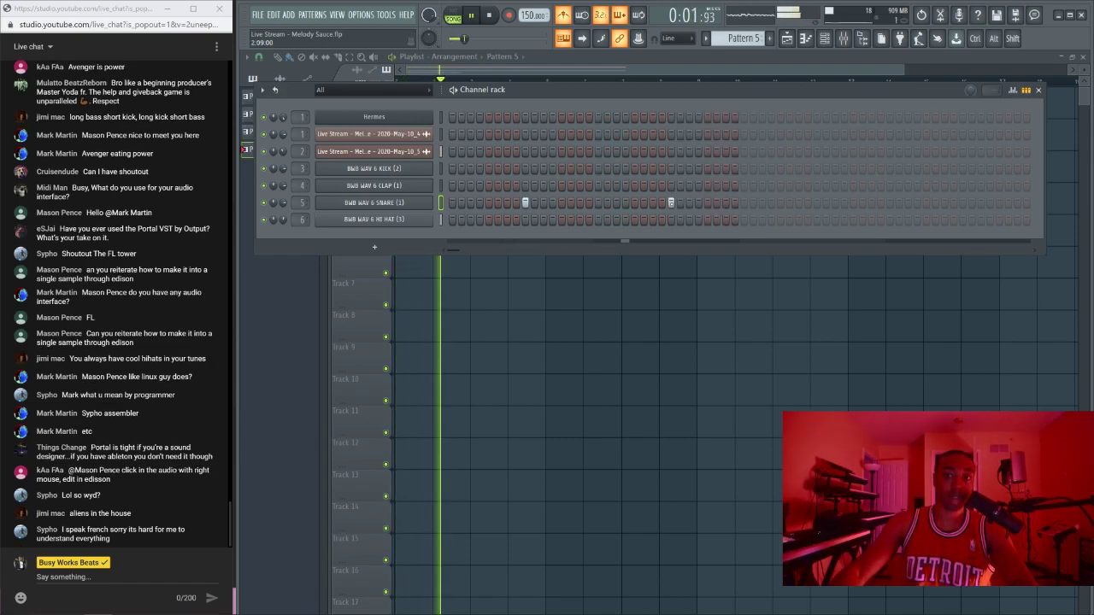
click(817, 203)
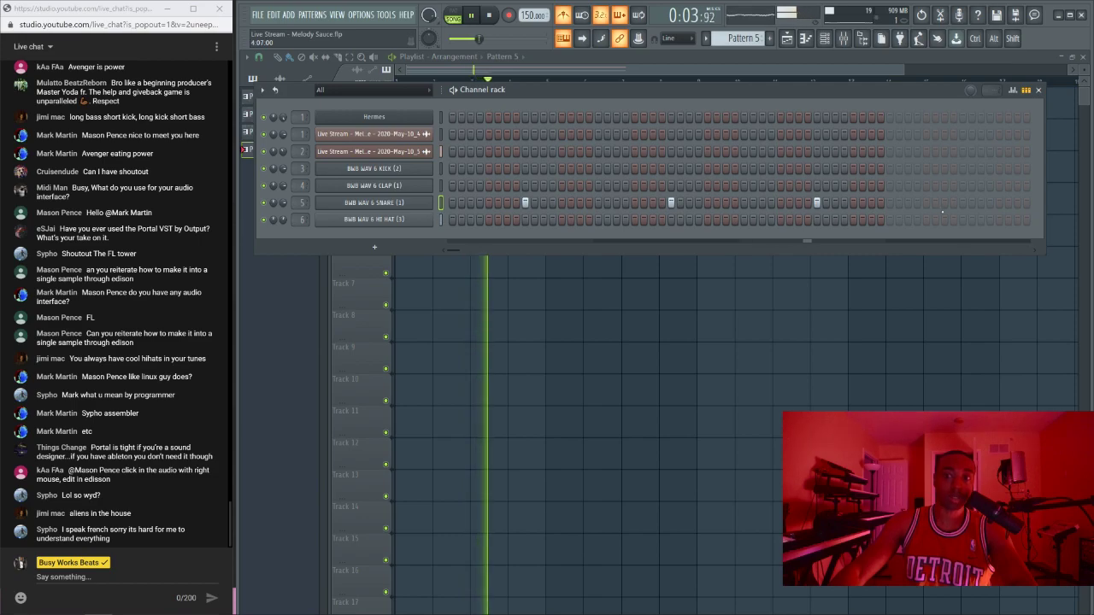
key(F6)
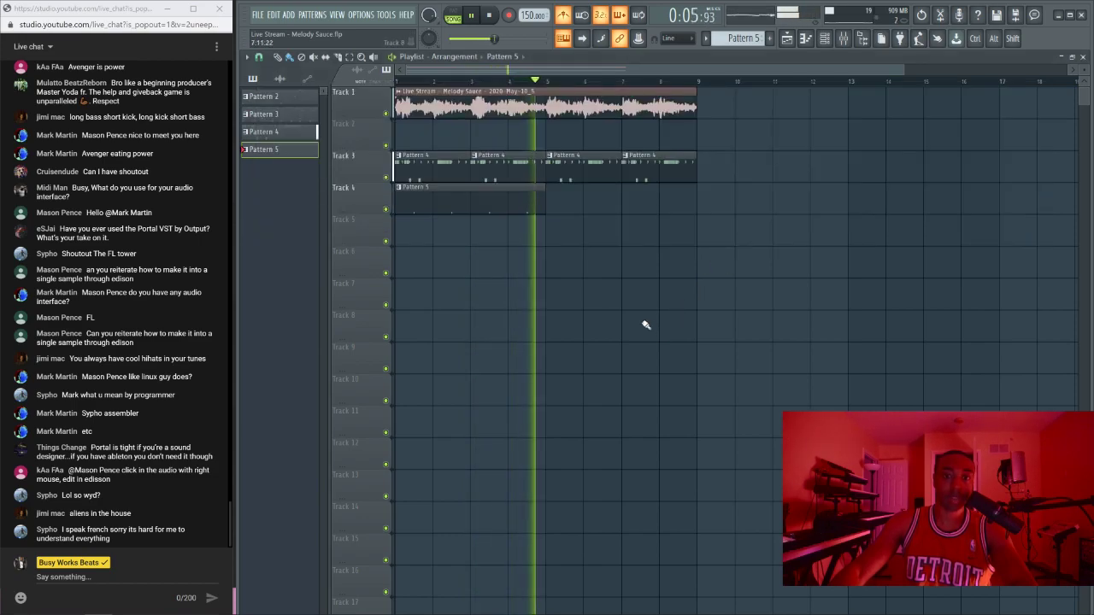
Step: Duplicate the Pattern 5 clip on Track 4 to fill bars 5 to 8, deselect it and play the arrangement
key(space)
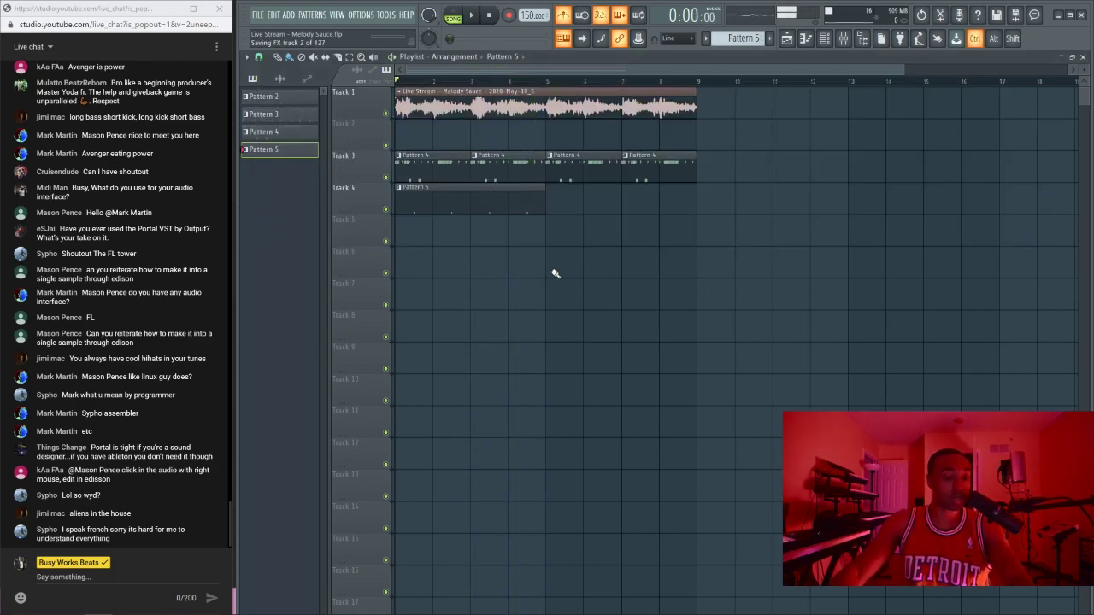
key(ctrl+b)
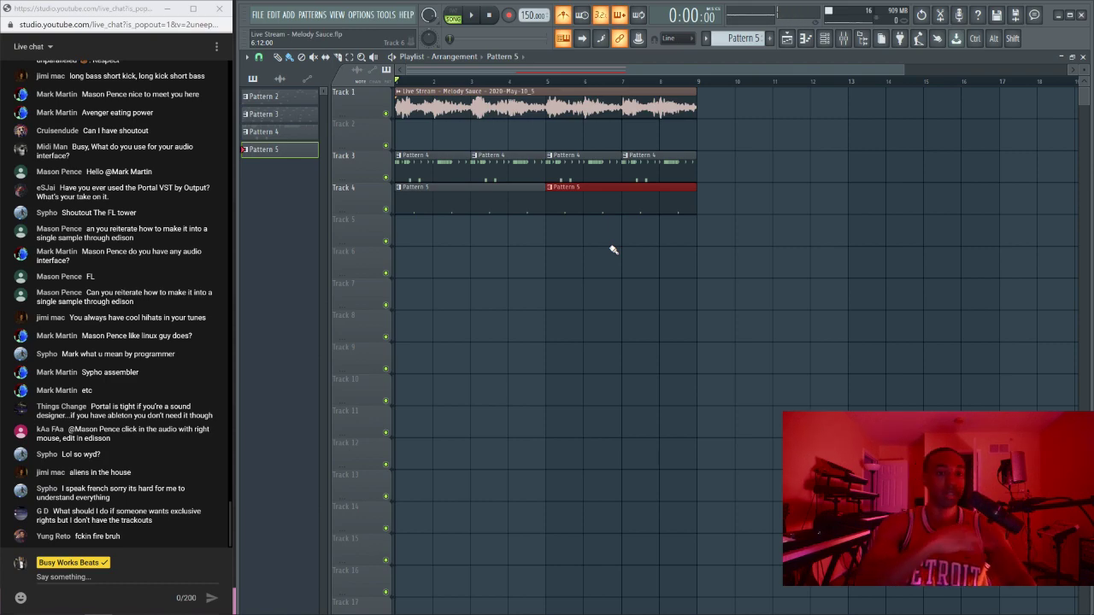
key(ctrl+d)
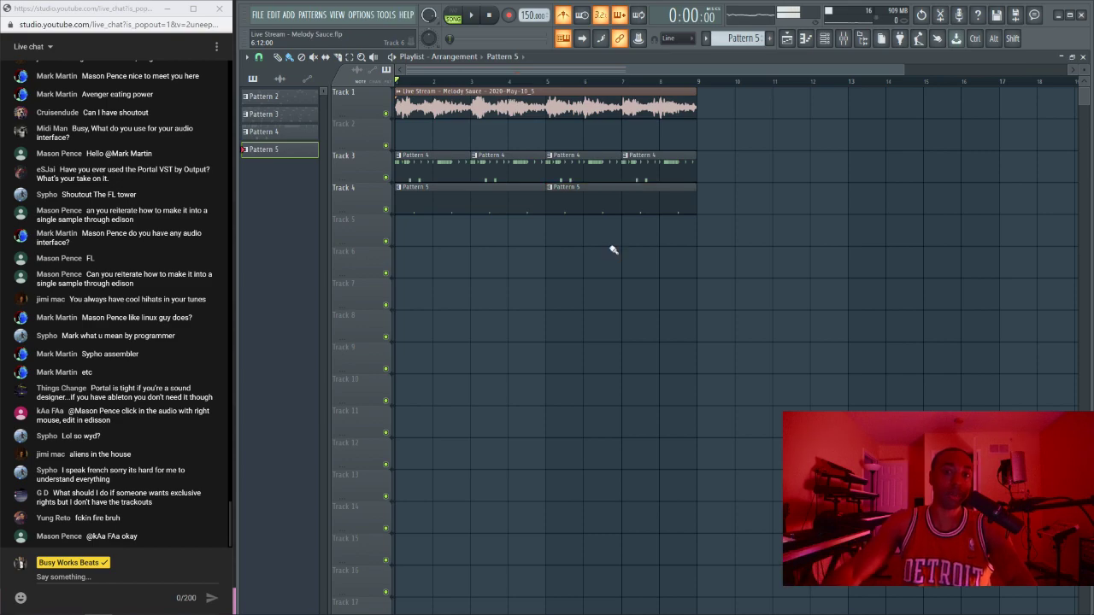
key(space)
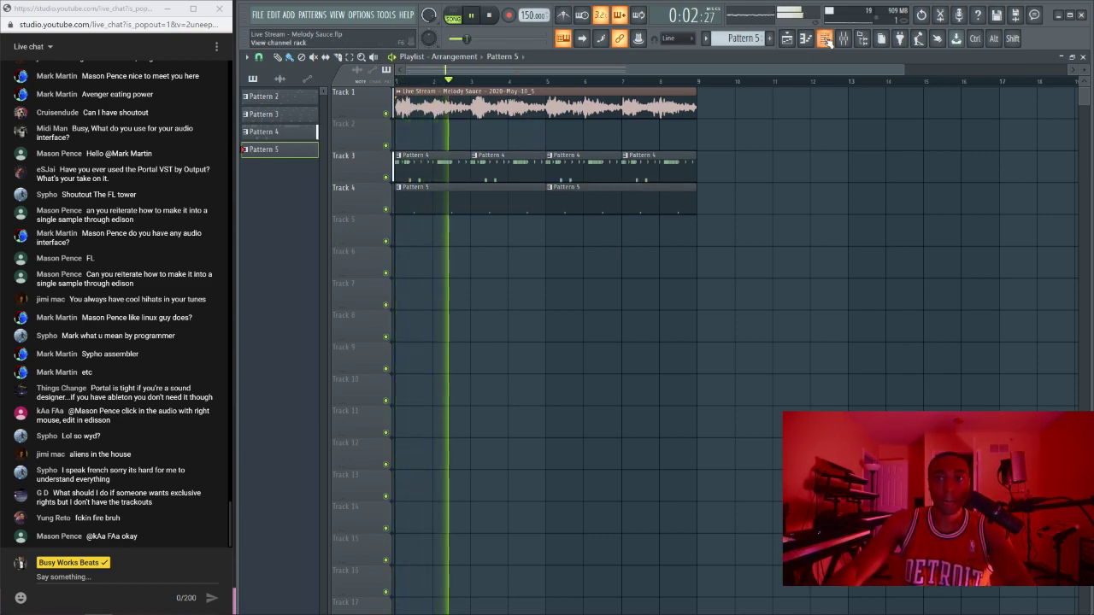
Step: In Pattern 5, add clap hits on step 9 of bars 1 and 3 while the arrangement plays
key(F6)
click(525, 185)
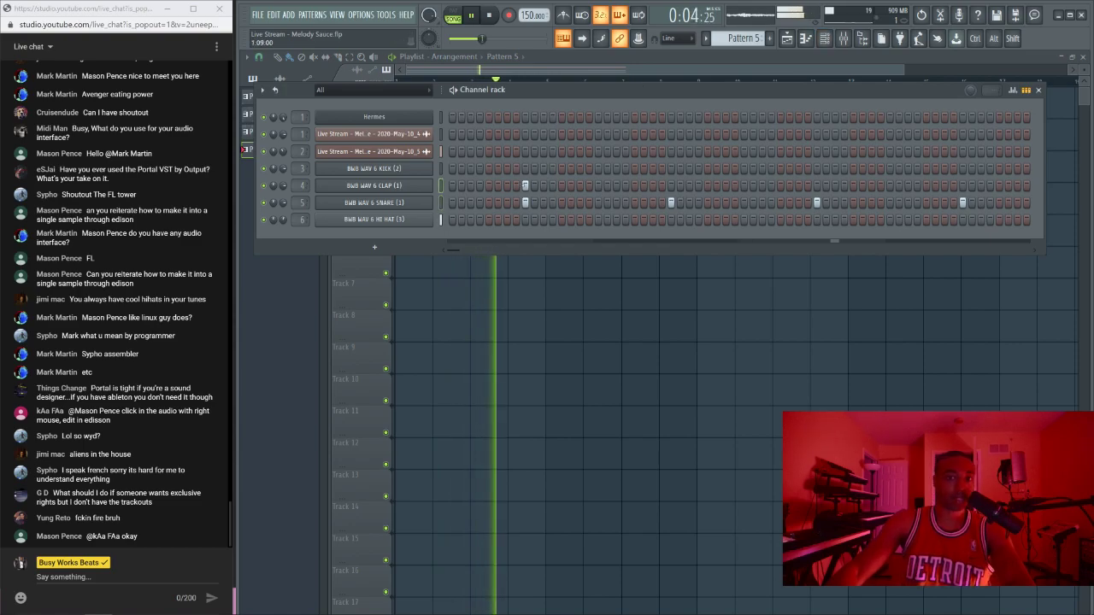
click(816, 185)
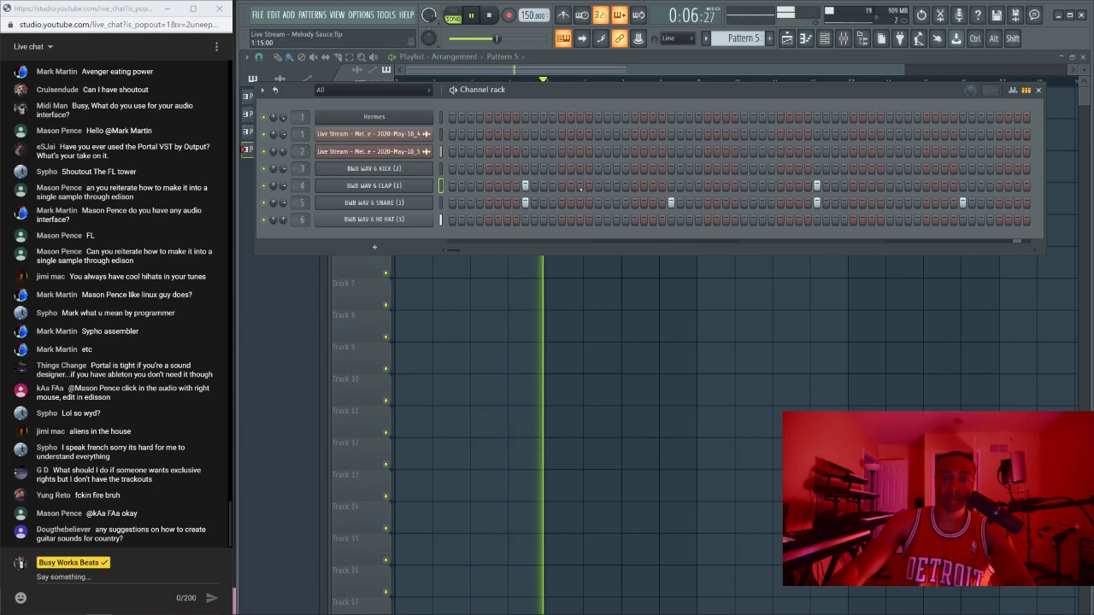
key(F6)
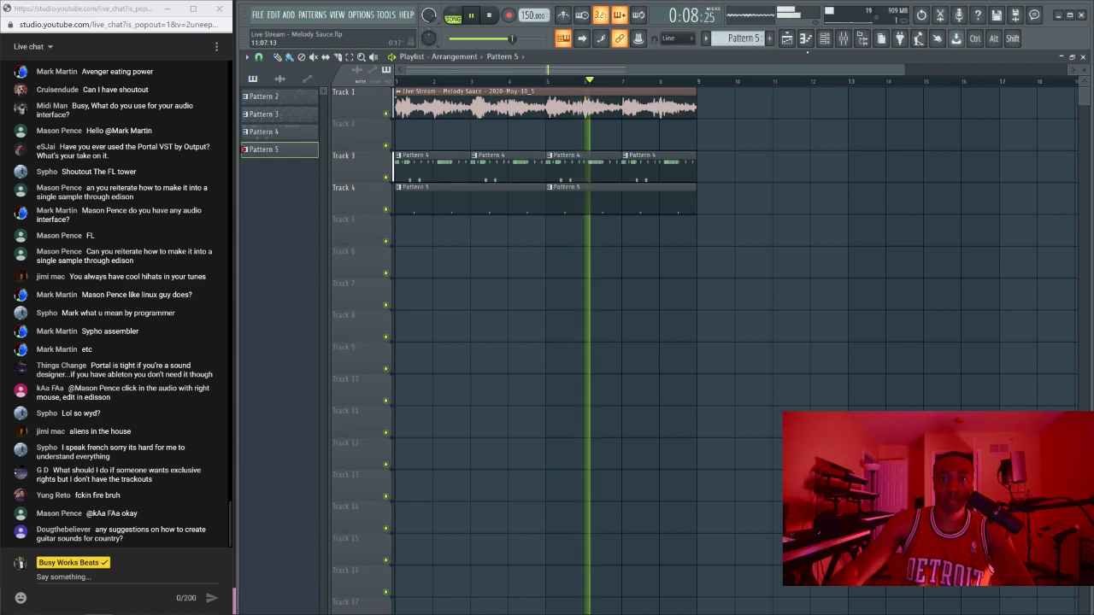
key(F6)
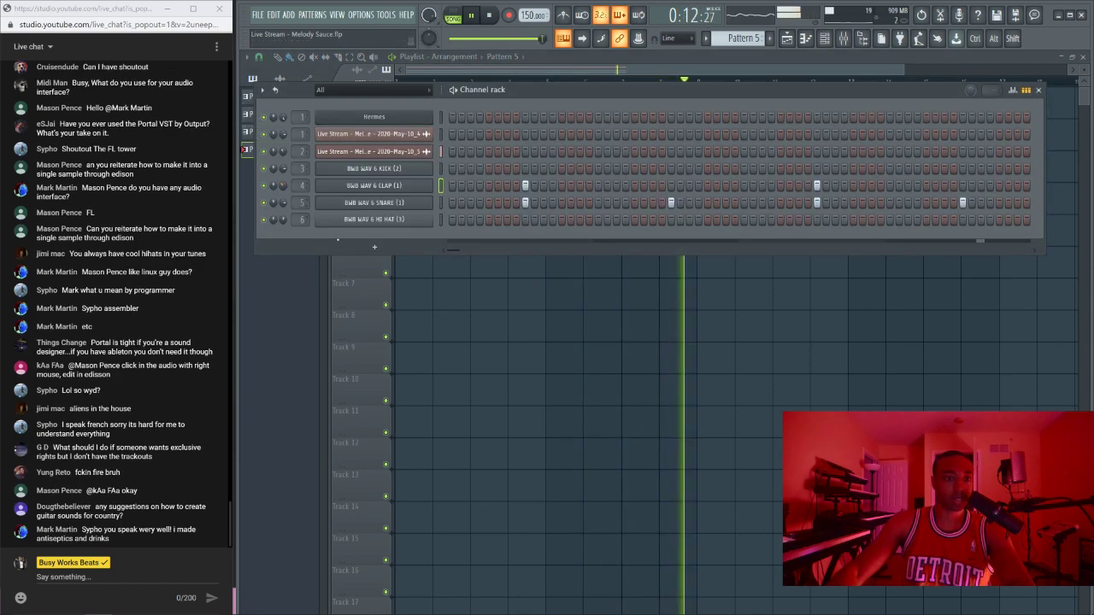
key(F6)
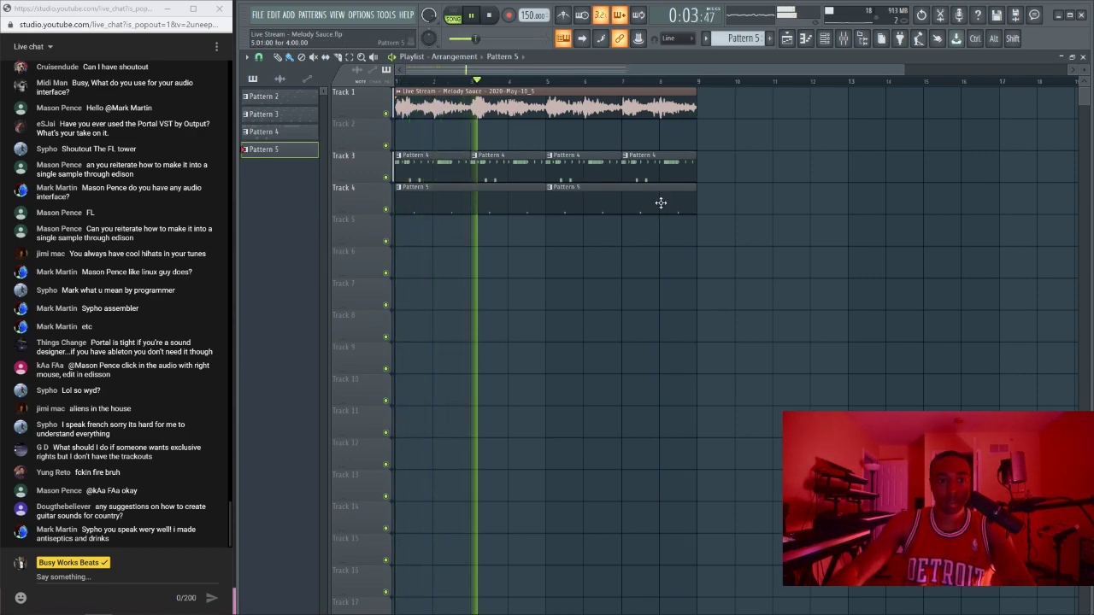
Step: In Pattern 5, place kick hits on step 1 of bar 1, step 5 of bar 2, steps 1 and 7 of bar 3, and steps 5 and 11 of bar 4
click(825, 39)
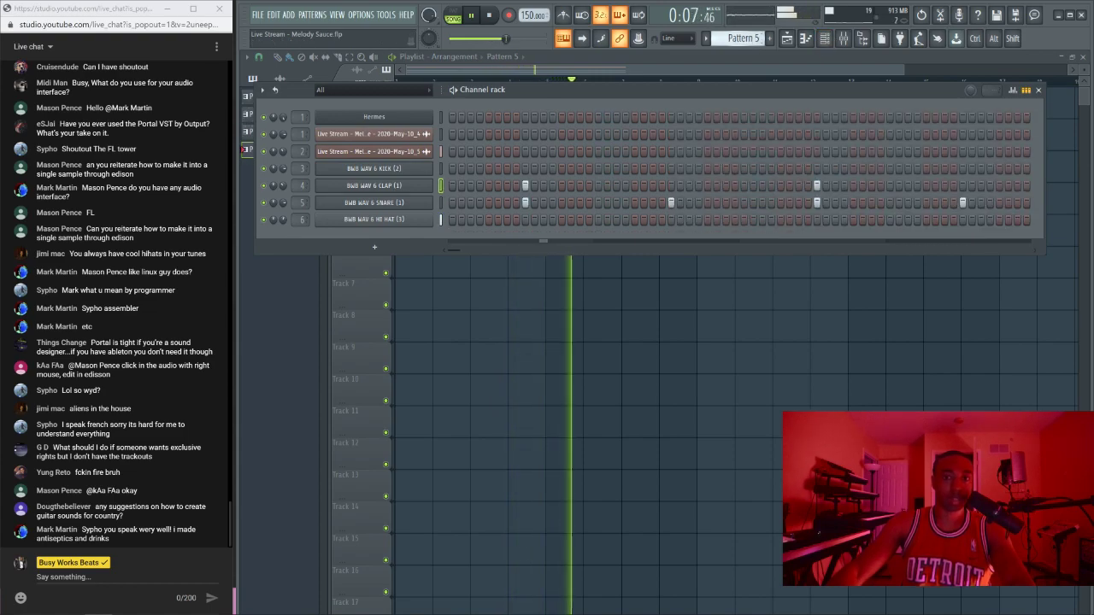
key(space)
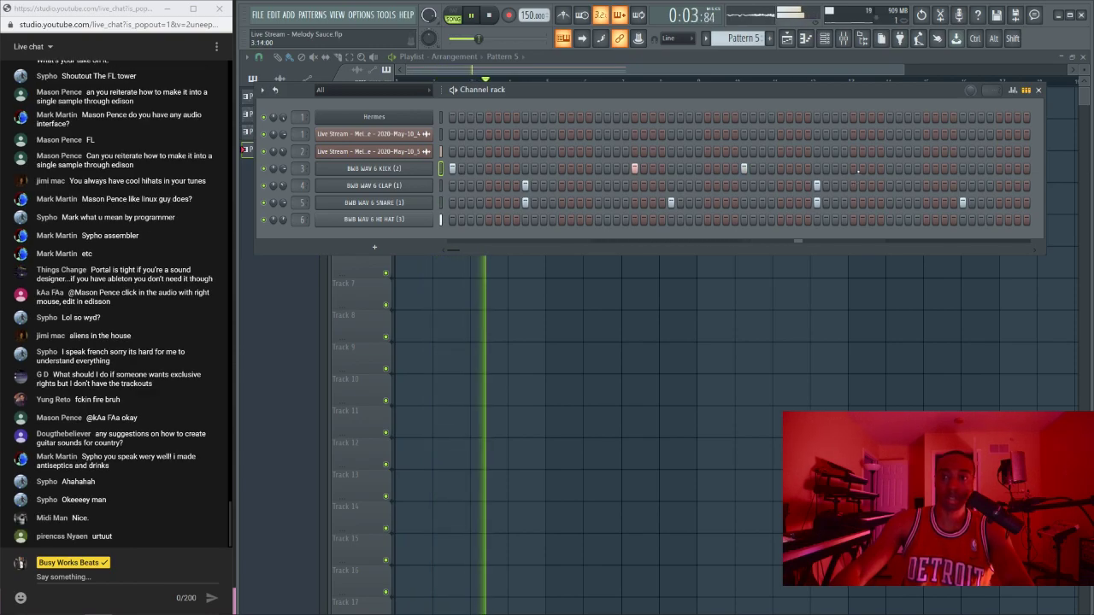
key(space)
key(space)
click(798, 168)
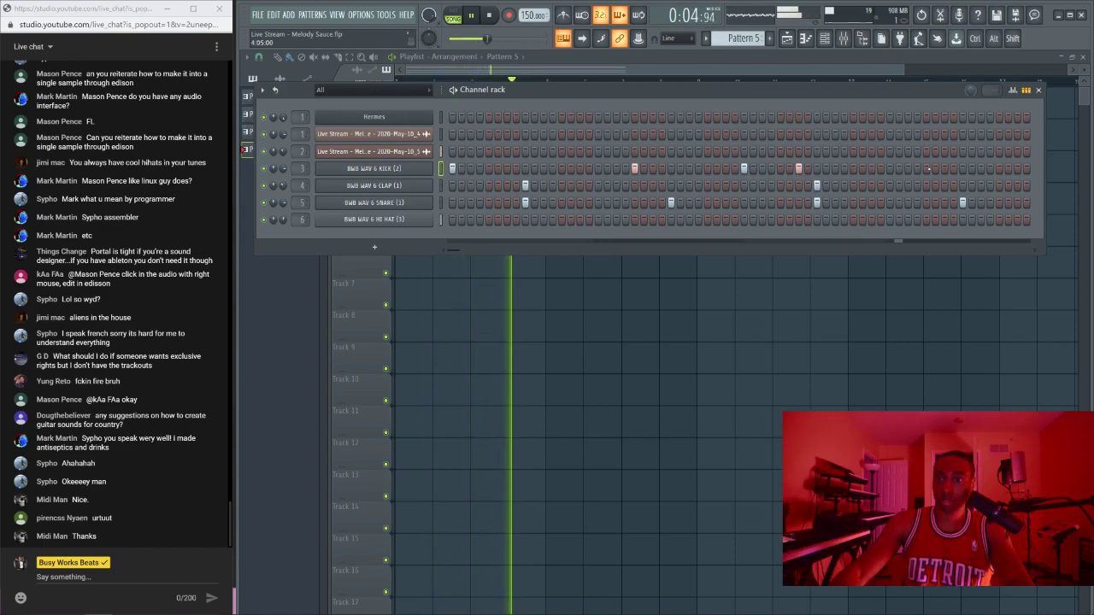
click(926, 168)
click(981, 168)
key(F6)
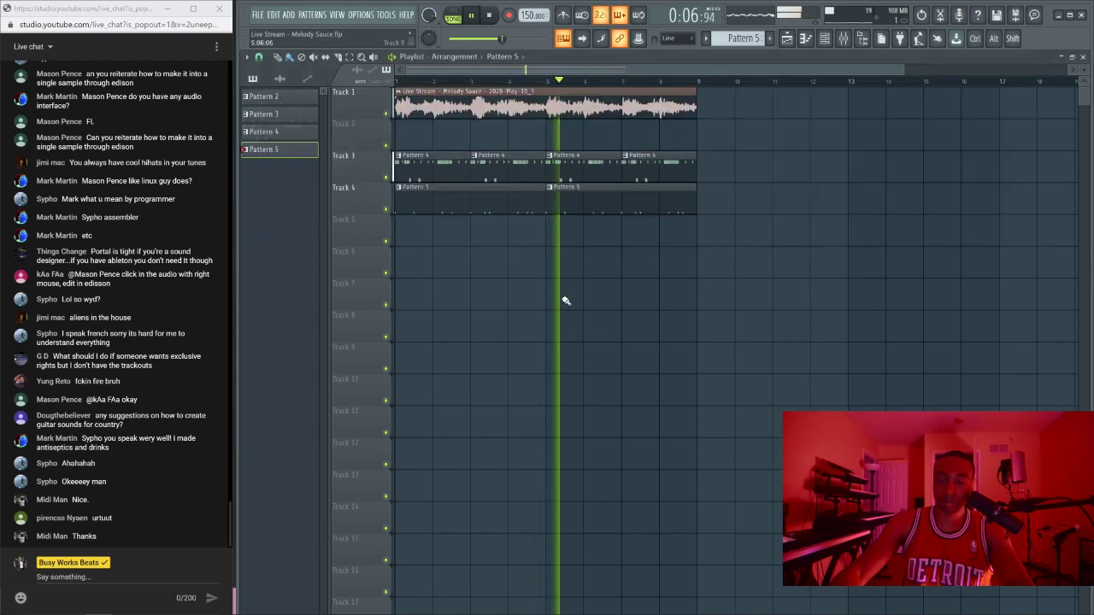
Step: Load Fruity Soft Clipper into the first effect slot of the kick's mixer track, Insert 3, and close its window
click(825, 38)
key(space)
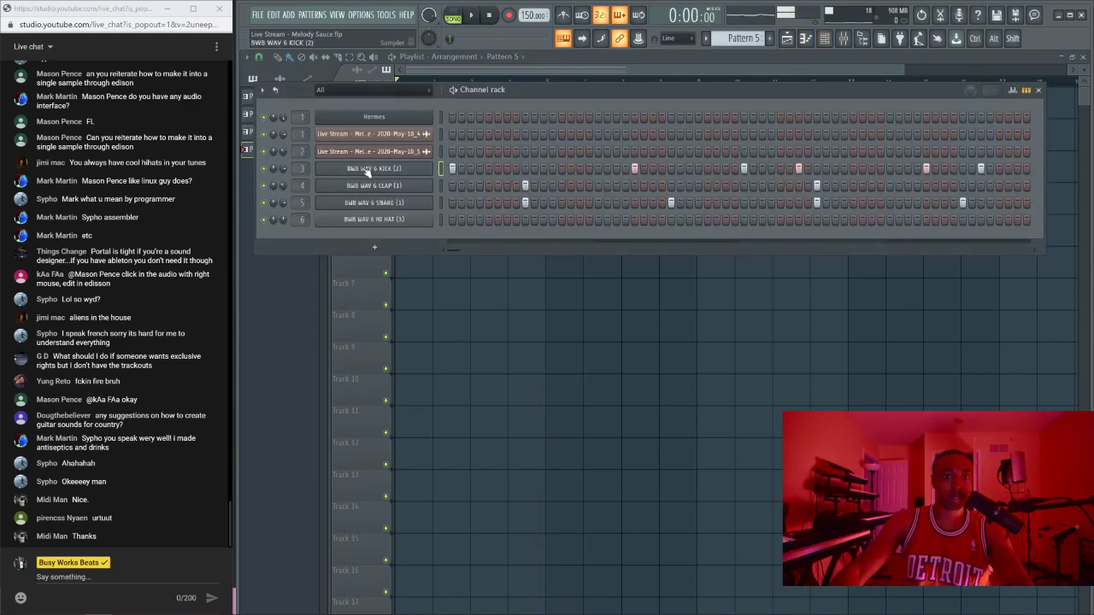
click(843, 39)
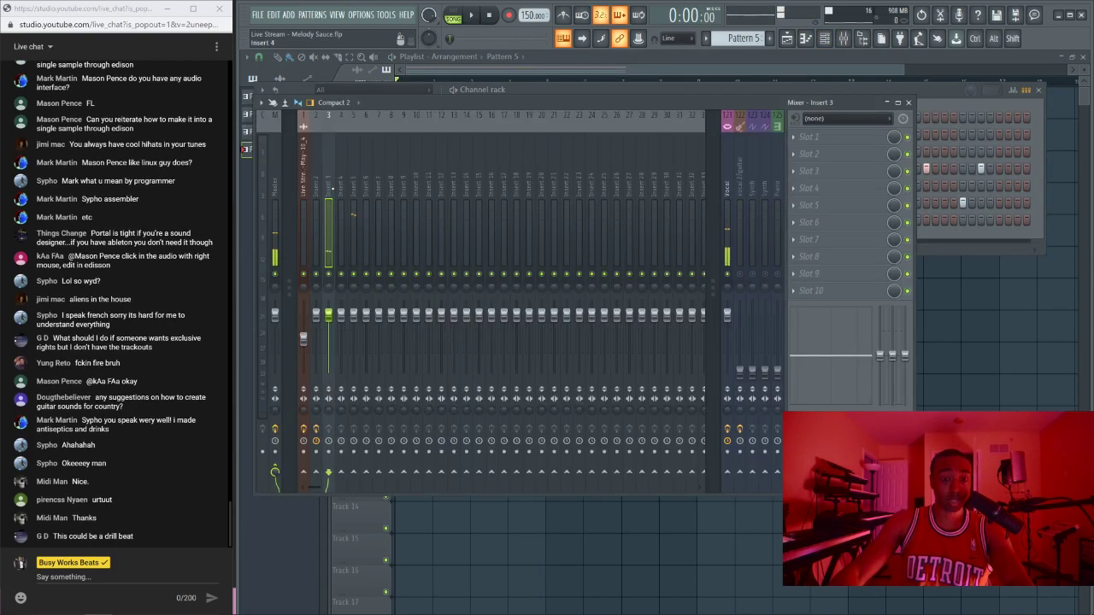
key(space)
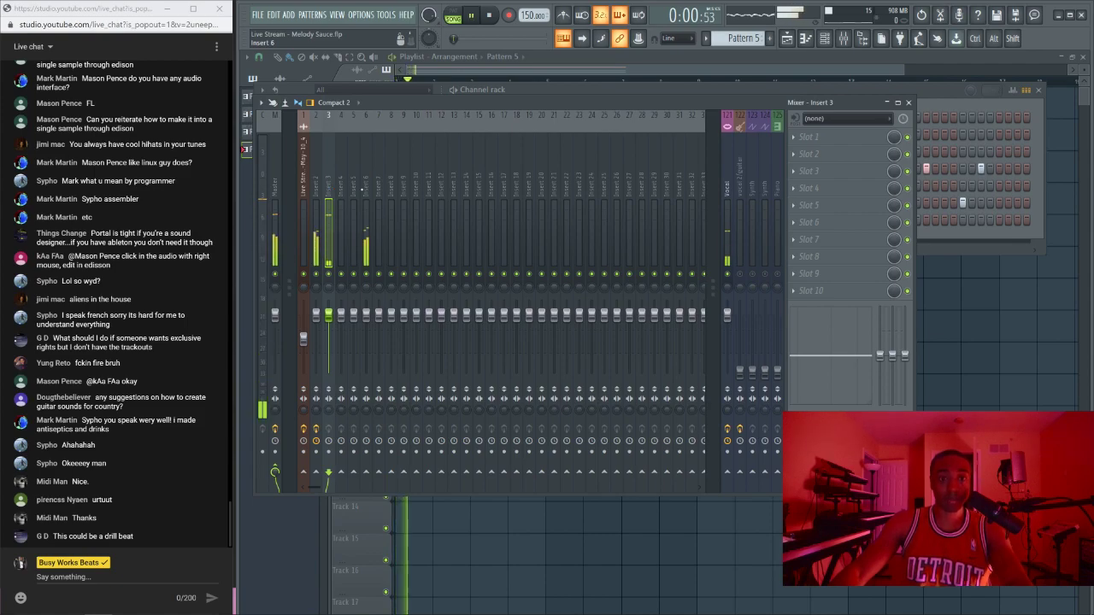
key(space)
click(844, 148)
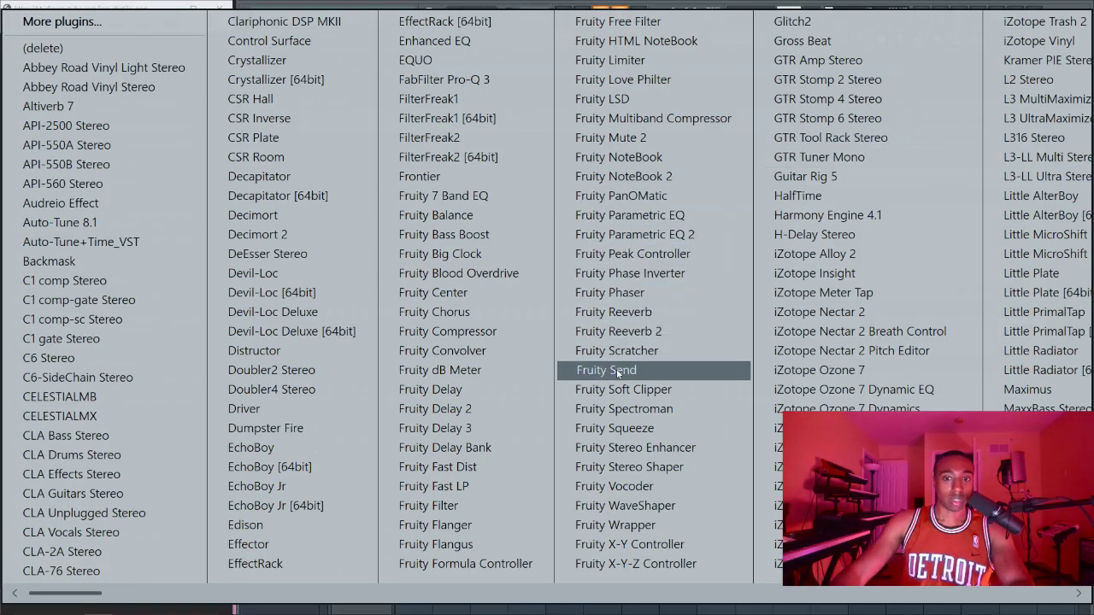
click(628, 392)
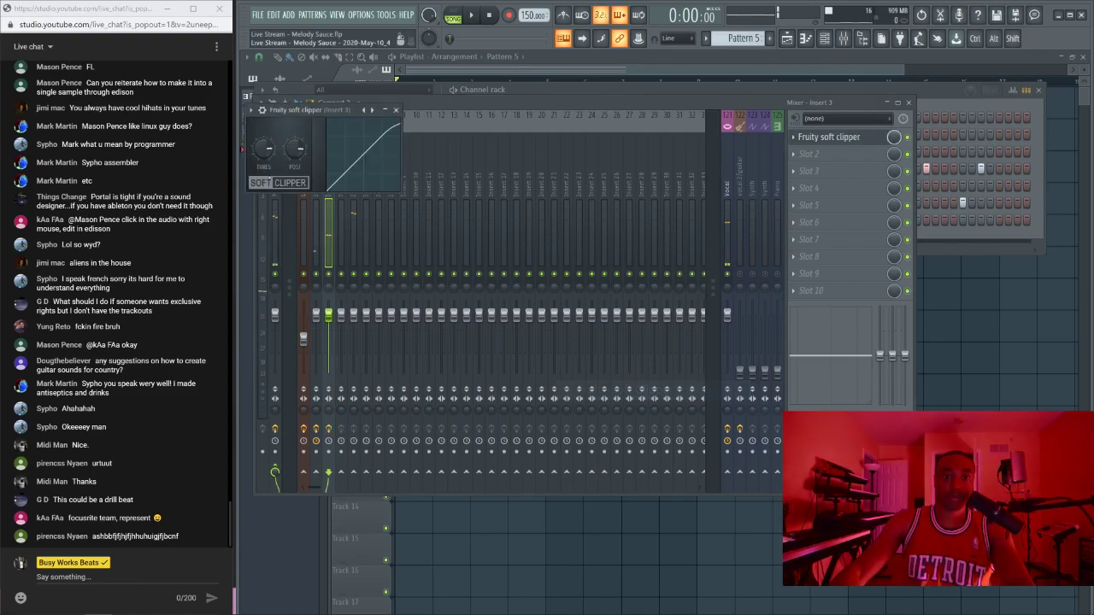
click(396, 112)
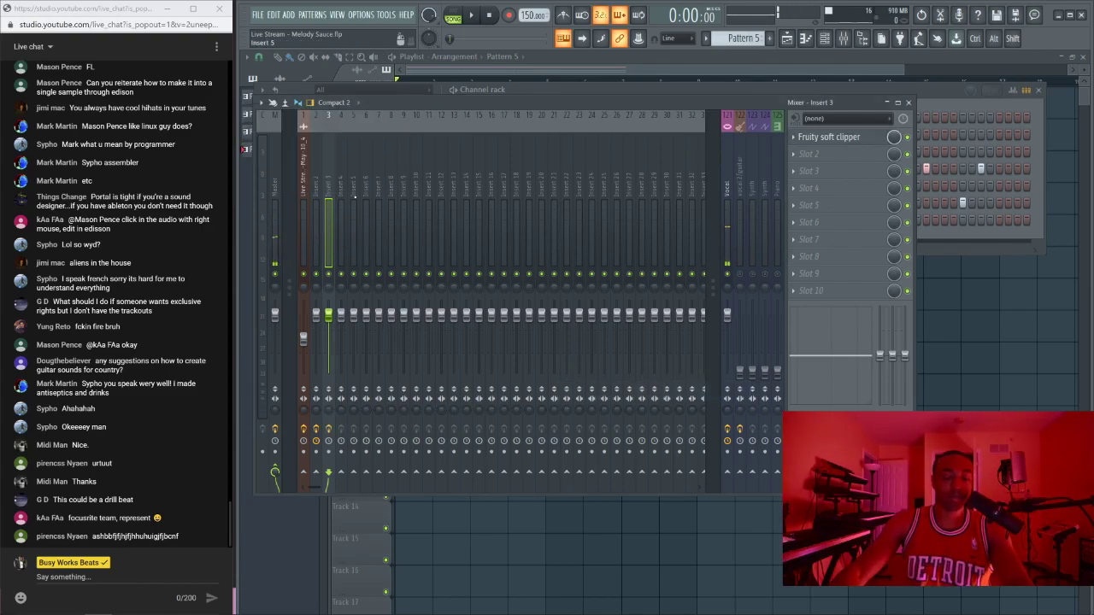
Step: Set the faders of mixer inserts 1 to 7 together slightly lower than before, play the arrangement to check the levels, and close the mixer
drag(378, 196, 303, 196)
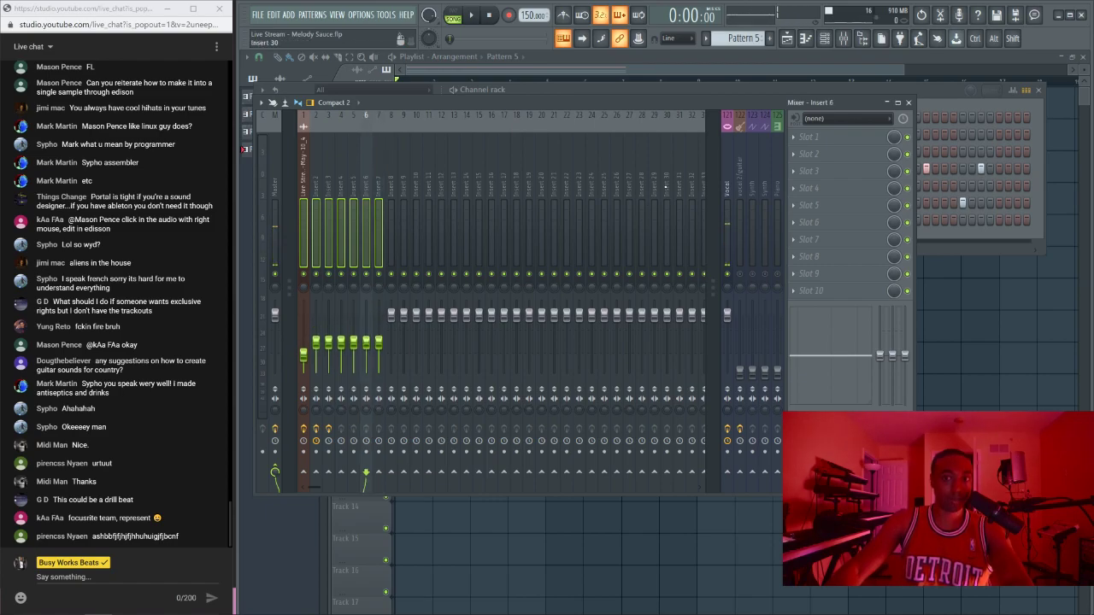
click(727, 316)
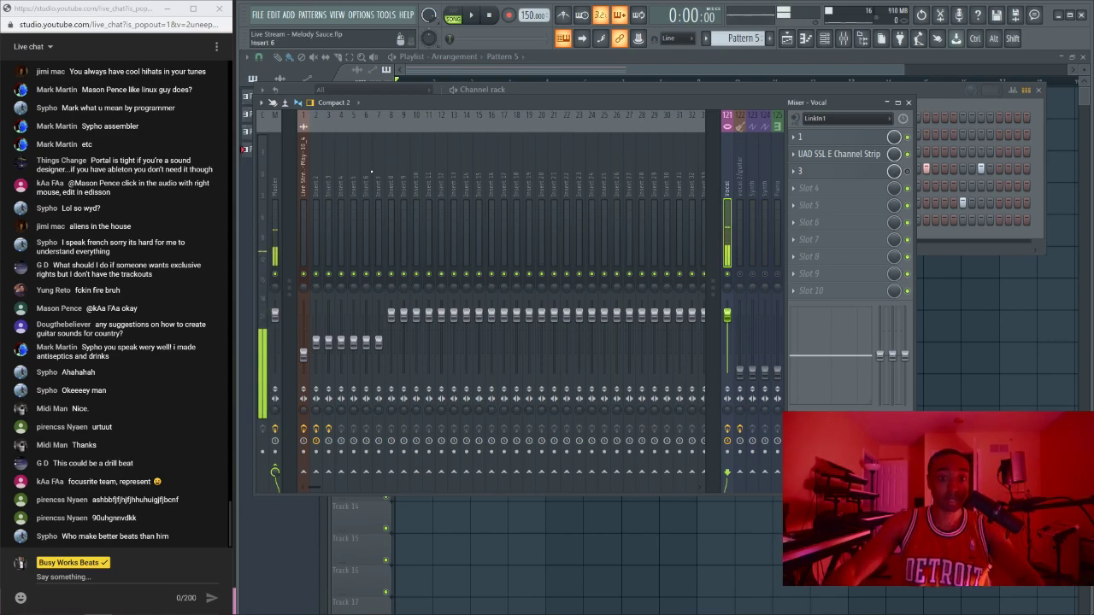
drag(376, 172, 302, 180)
drag(366, 342, 366, 319)
key(space)
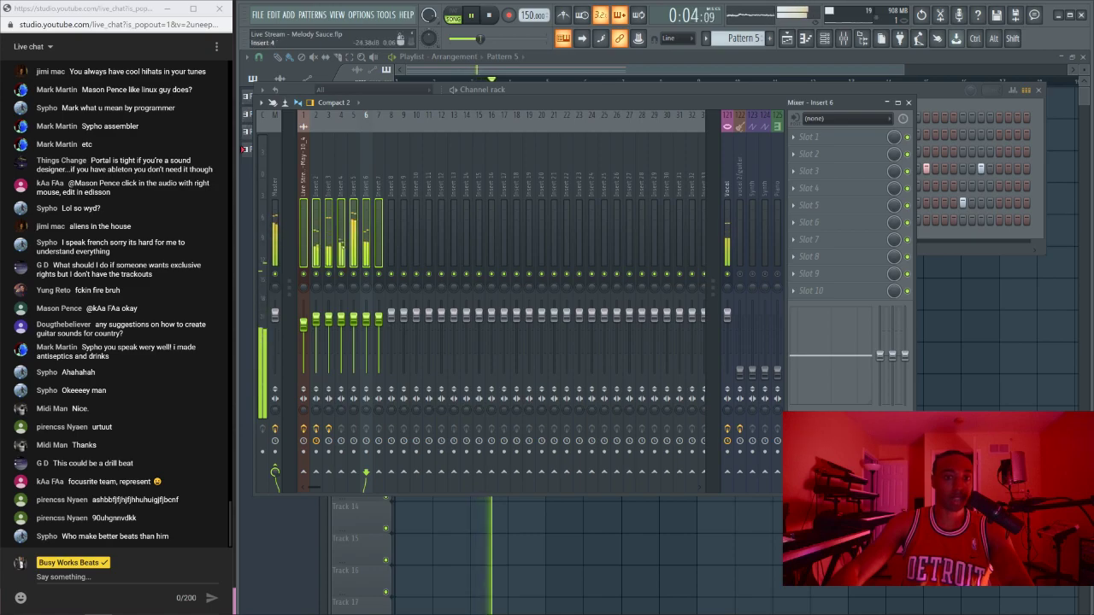
click(328, 222)
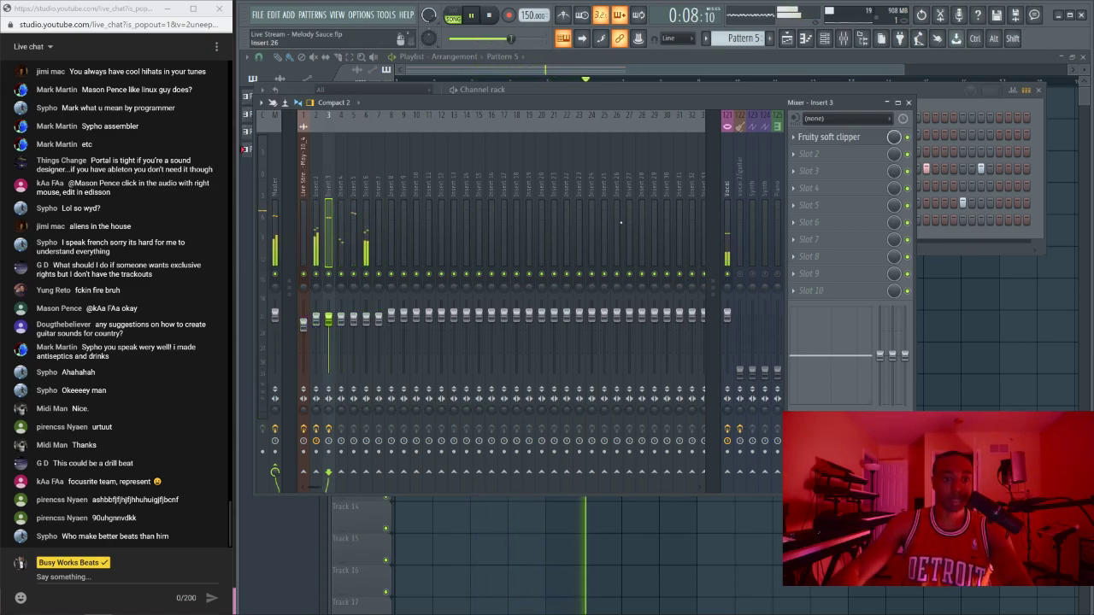
right_click(1003, 327)
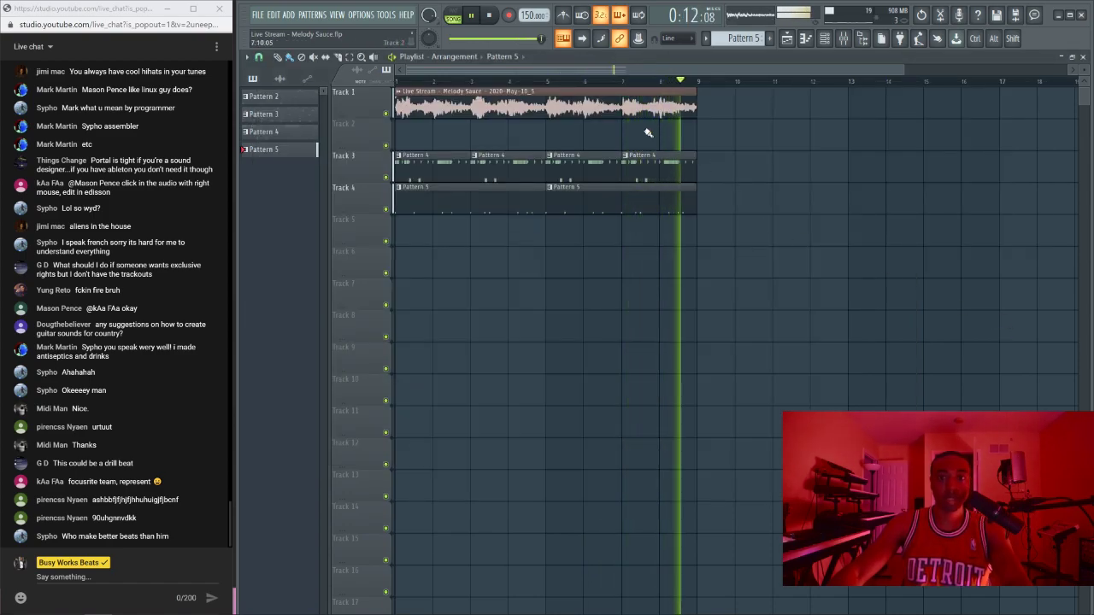
Step: Stop playback, duplicate all playlist clips to fill bars 9 to 16, and clear the selection
key(space)
key(ctrl+a)
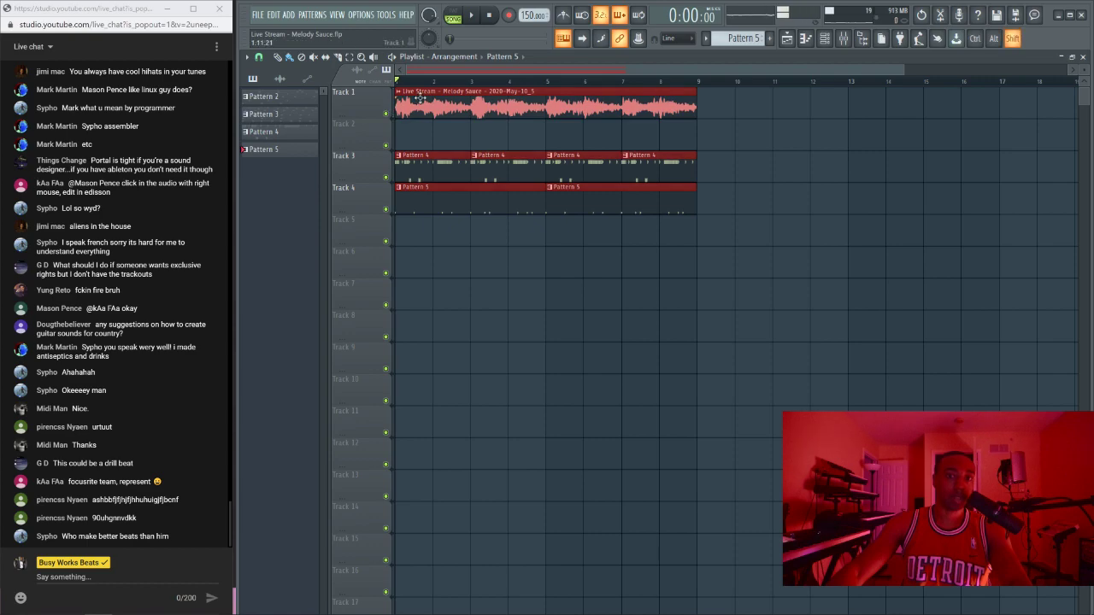
key(ctrl+b)
key(ctrl+d)
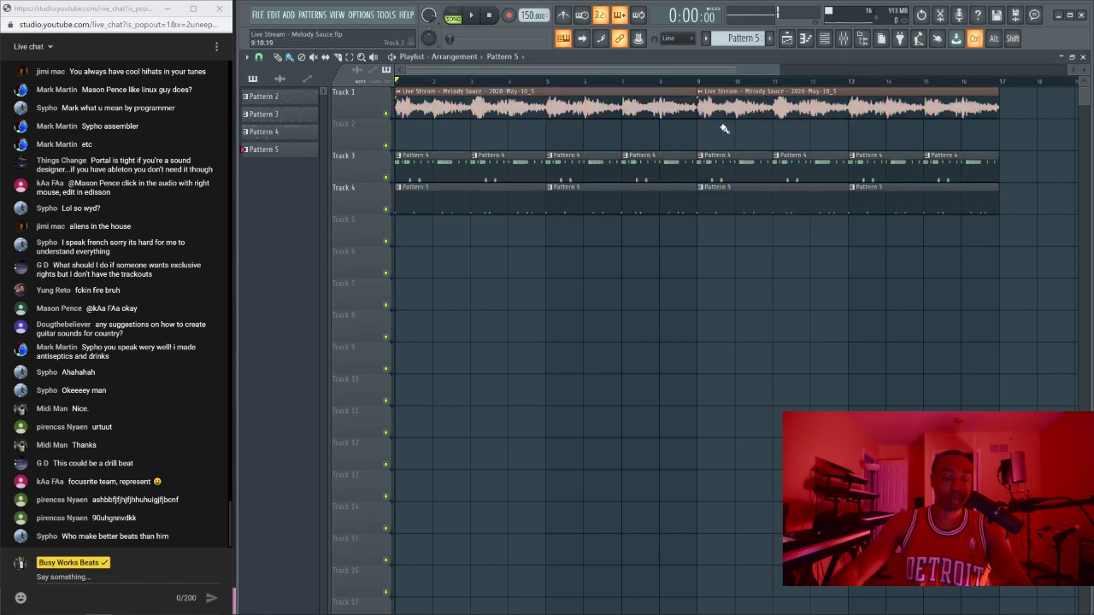
Step: Look through the BWB WAV 6 808S folder in the sample browser, then collapse the Splitmind folder
click(862, 37)
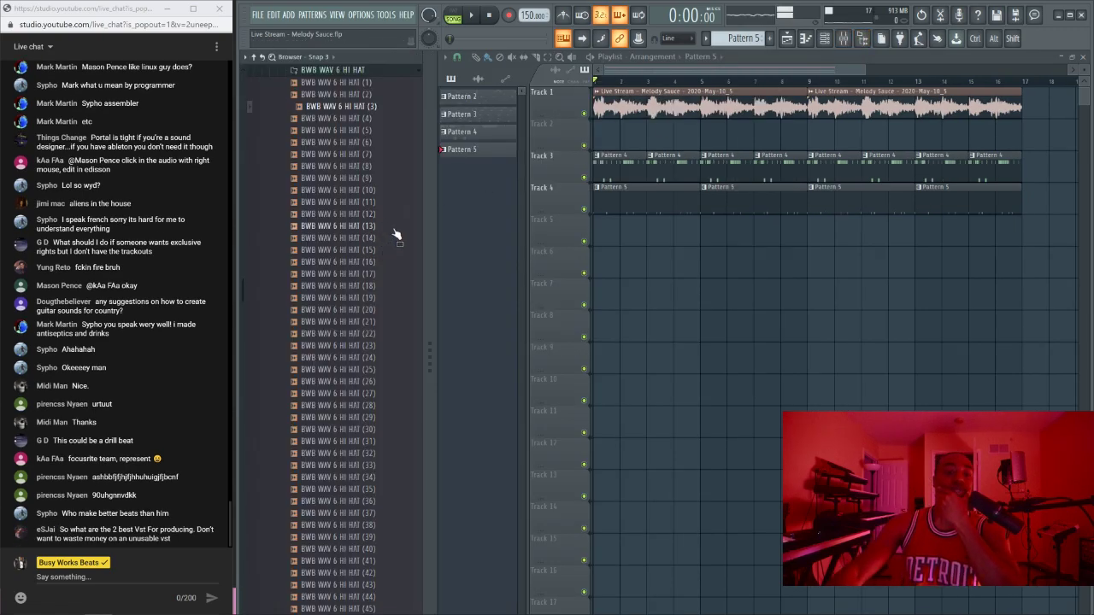
click(825, 47)
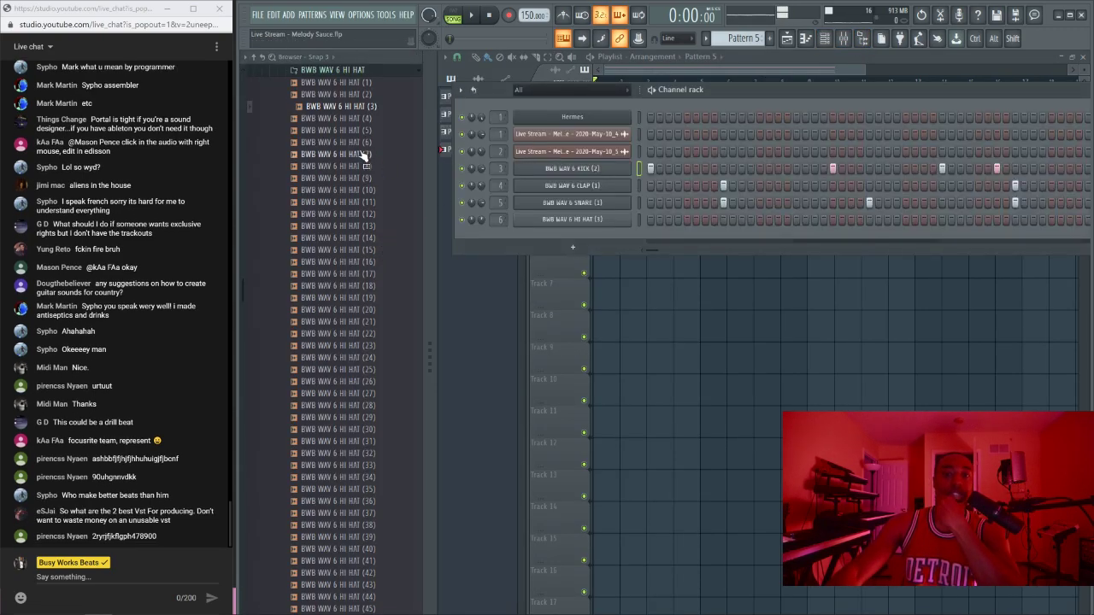
scroll(363, 155, up, 3)
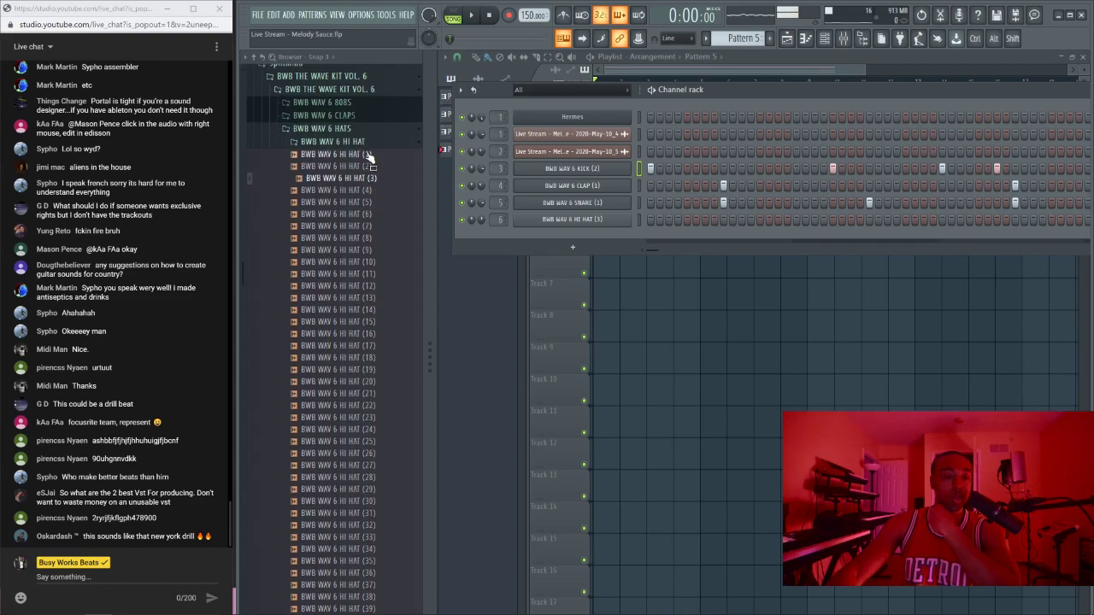
click(348, 104)
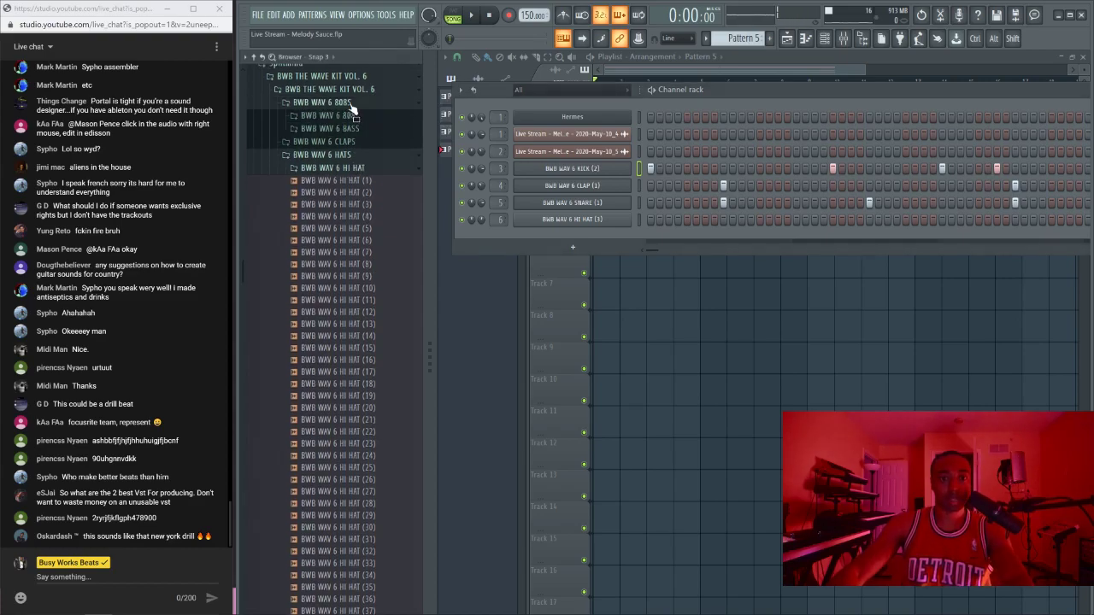
click(348, 115)
click(347, 105)
scroll(346, 108, up, 5)
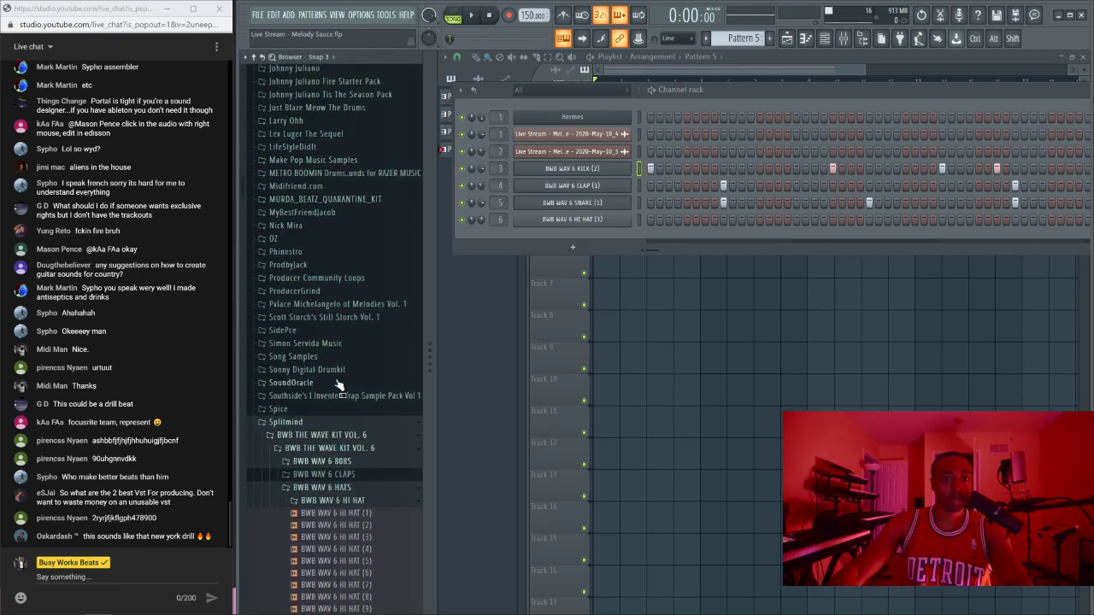
click(318, 423)
Step: While the arrangement plays, open the 808s folder of the BRICKS _ISSA_ KIT and audition Bricks 808 1
key(space)
scroll(362, 275, up, 3)
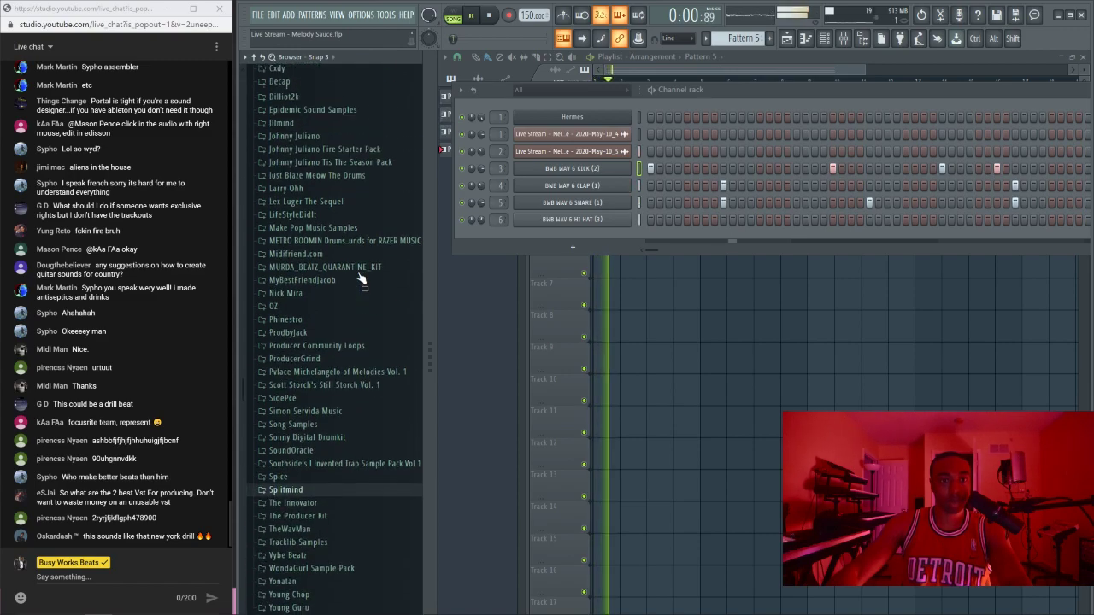
scroll(361, 189, up, 3)
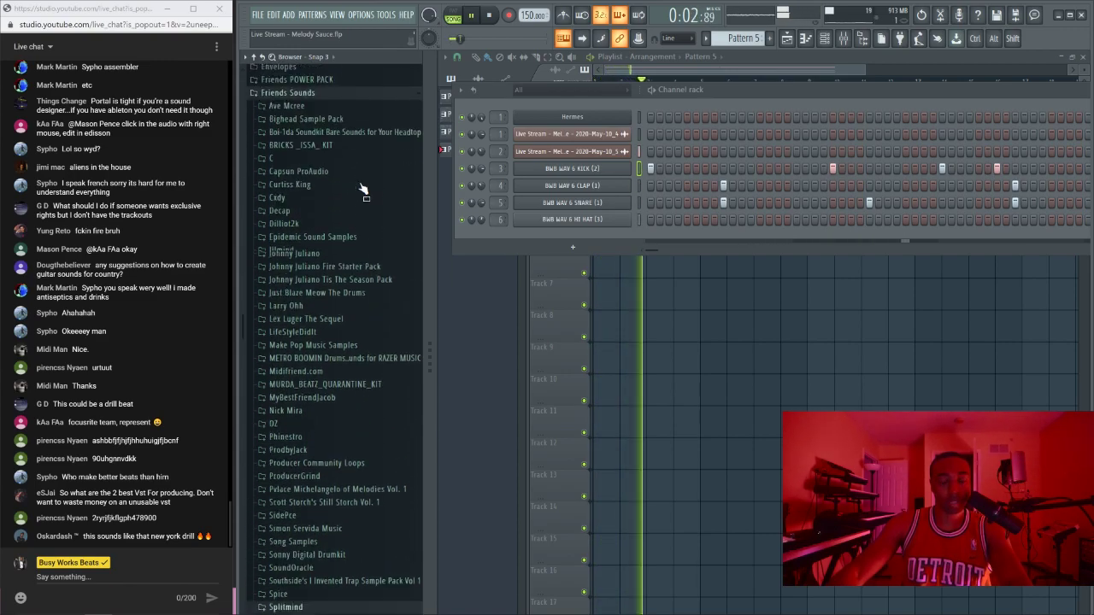
click(330, 94)
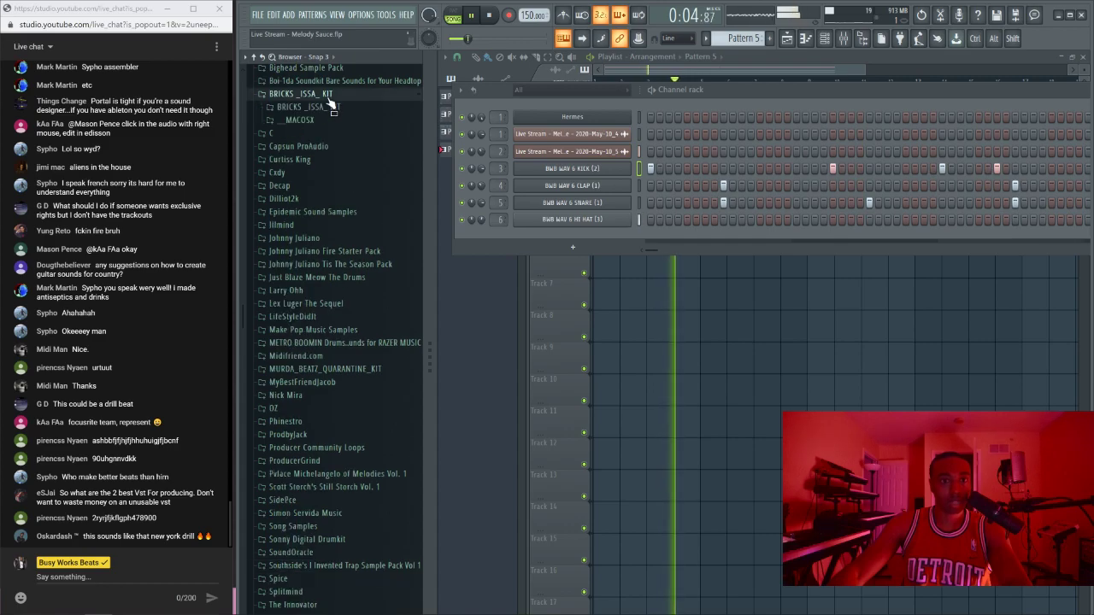
click(331, 108)
click(329, 121)
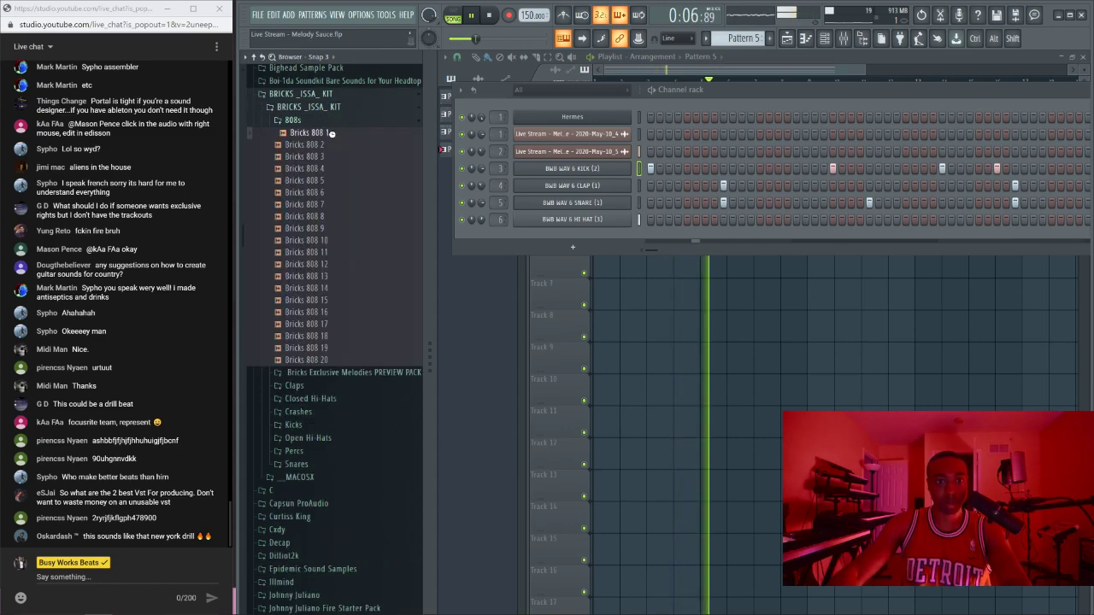
Step: Audition Bricks 808 2 and Bricks 808 3, stop playback and load Bricks 808 3 into a new channel
click(332, 146)
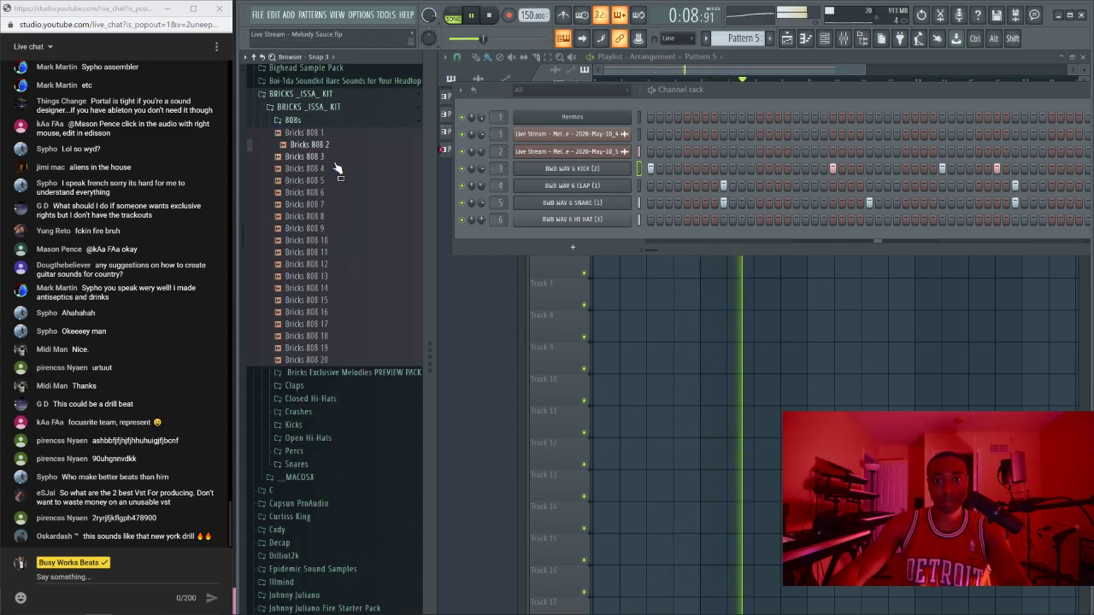
click(334, 157)
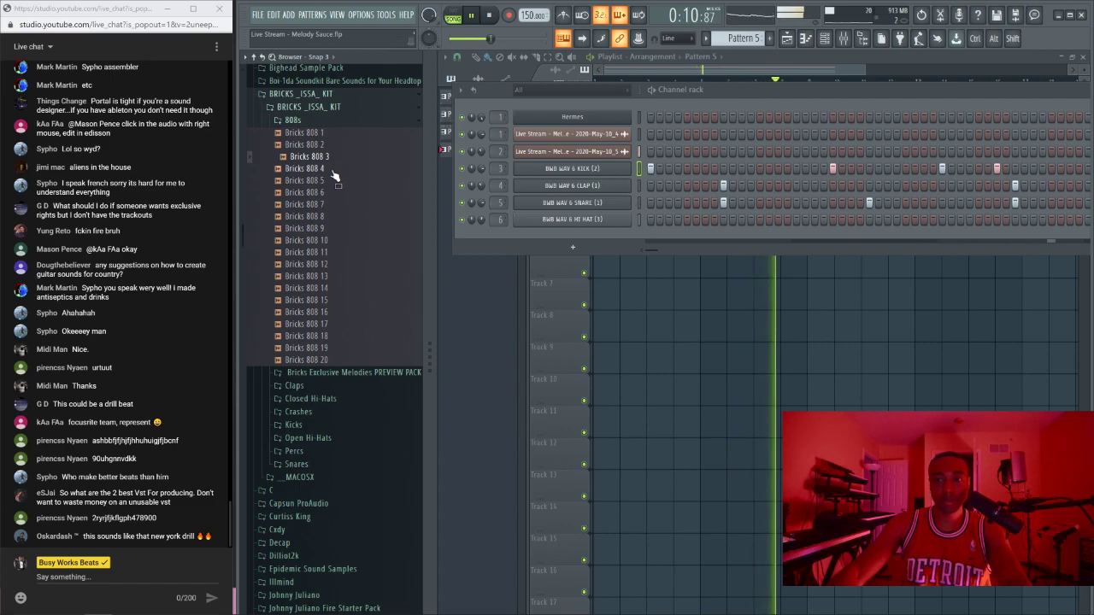
key(space)
right_click(334, 162)
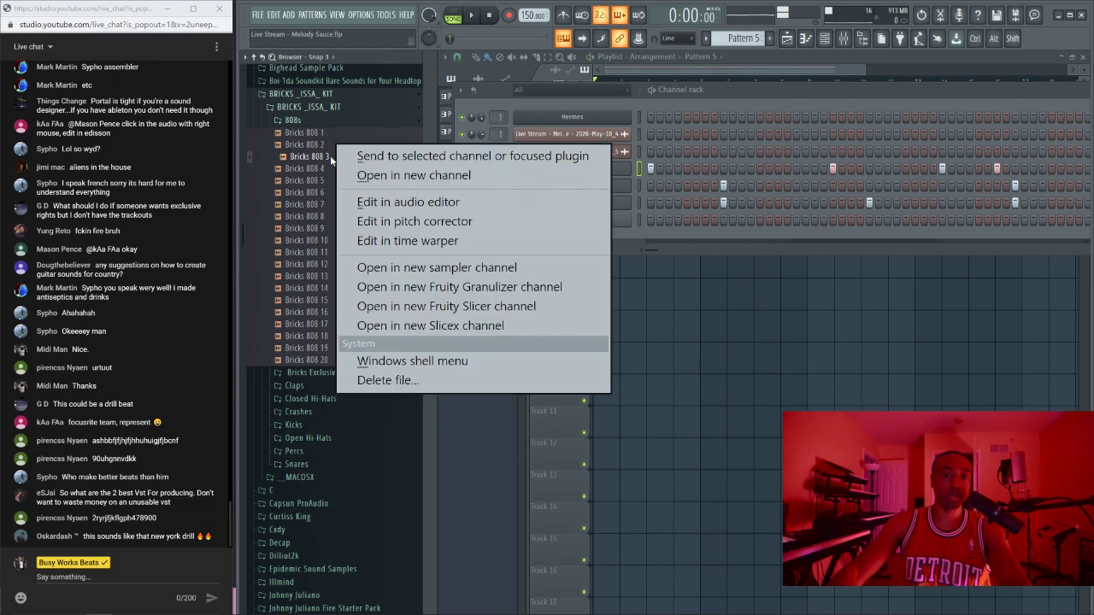
click(377, 177)
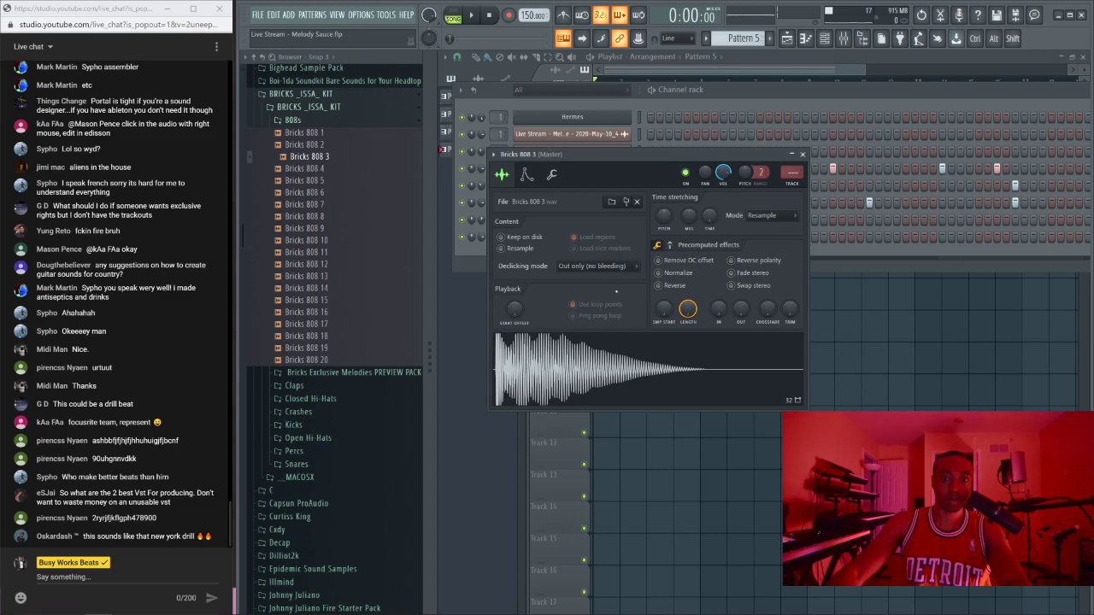
Step: Route Bricks 808 3 to mixer track 7 with Normalize enabled, and check its precomputed effects before closing the channel settings
click(804, 155)
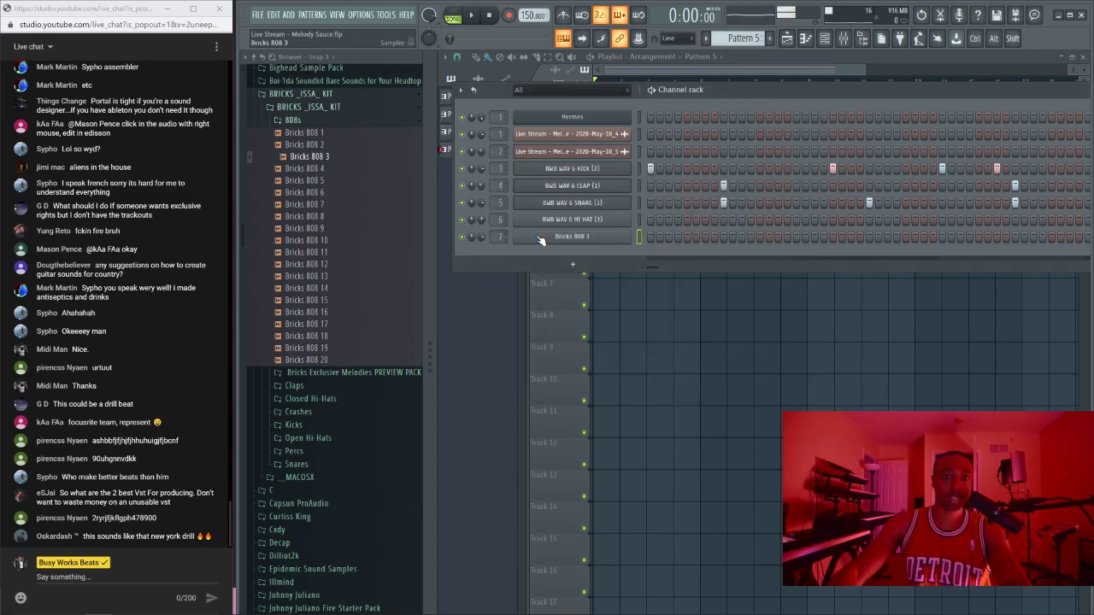
click(541, 238)
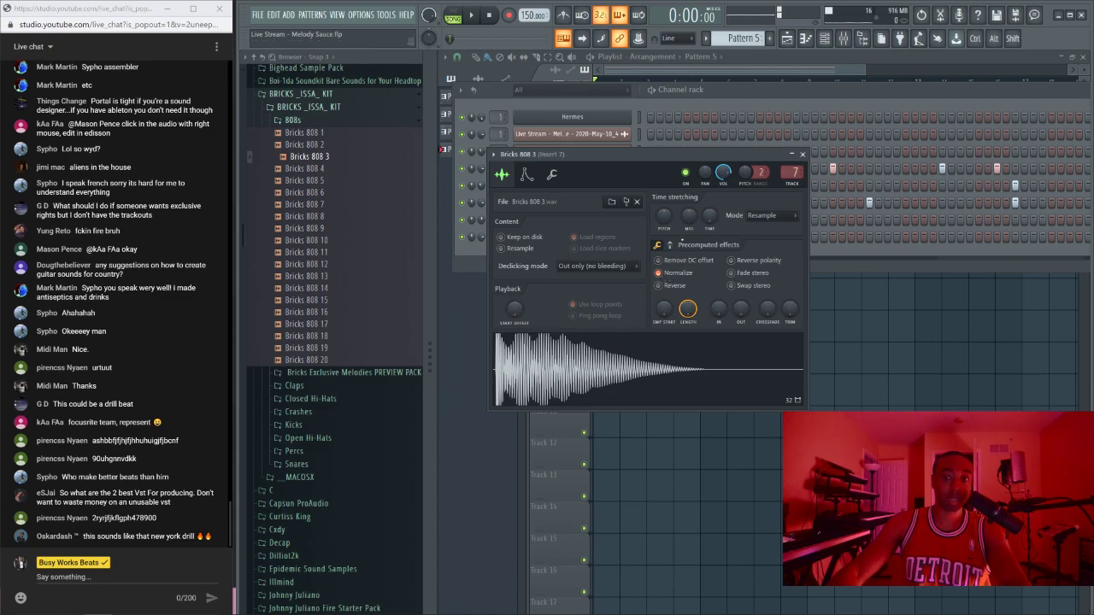
click(670, 245)
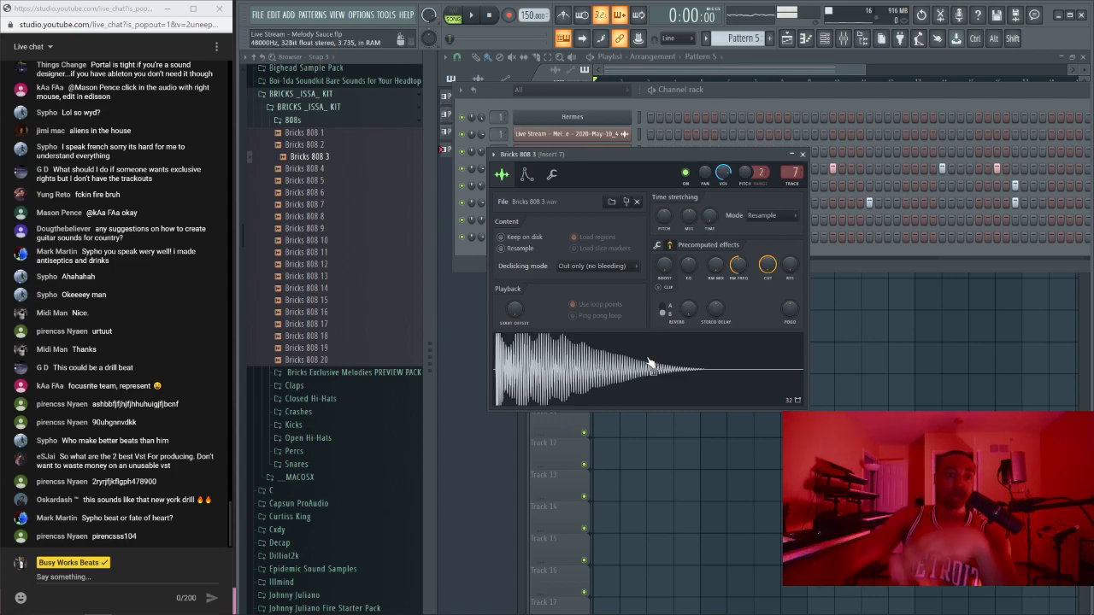
click(667, 246)
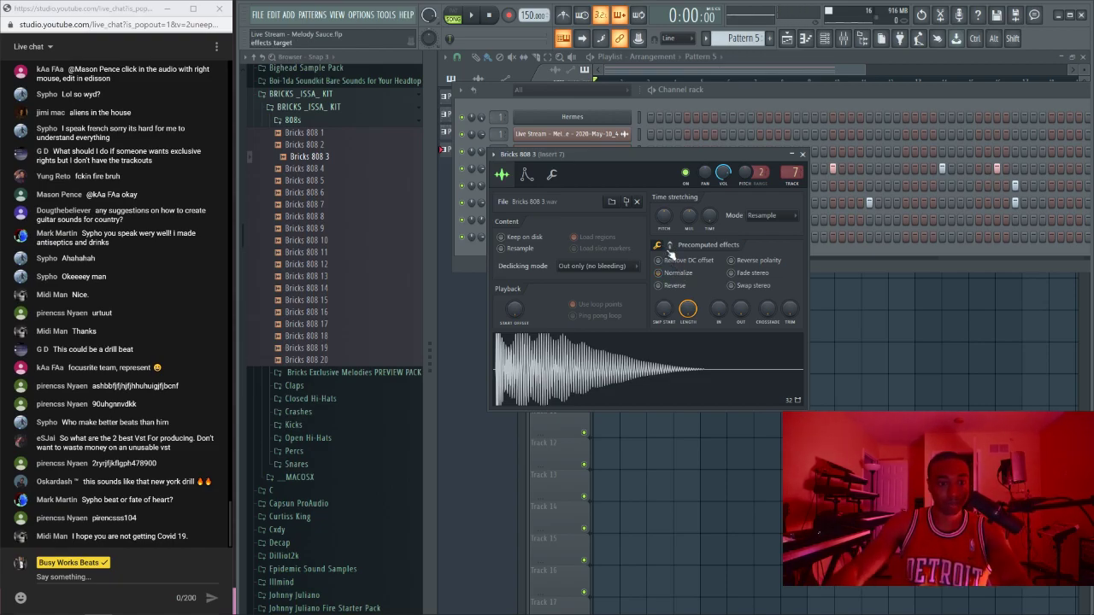
click(803, 155)
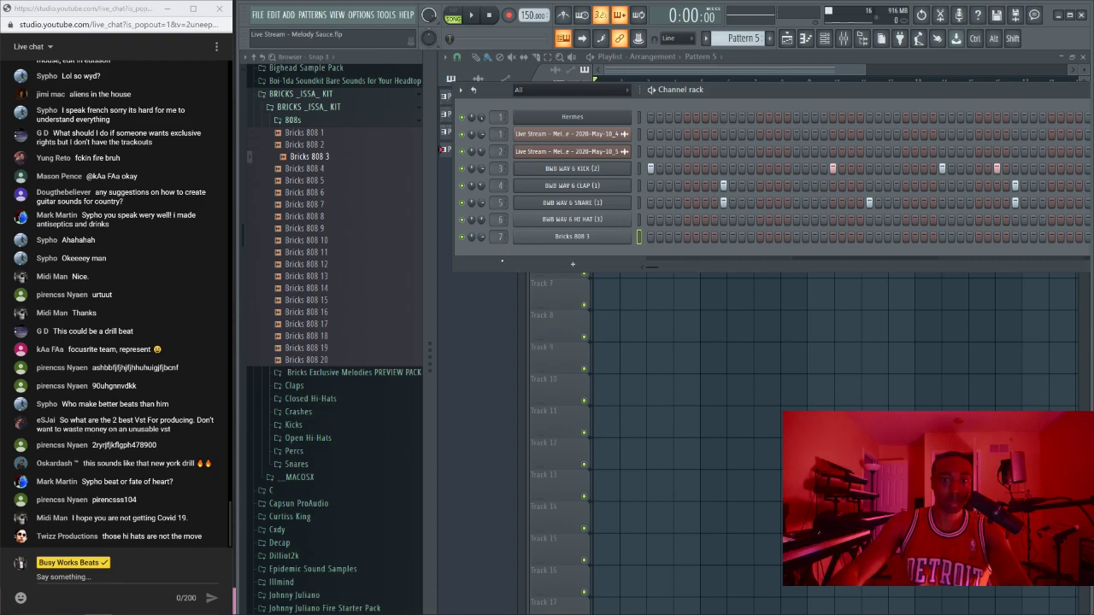
Step: Switch to the empty Pattern 6 and add a one-beat C#5 note at the start of the Bricks 808 3 piano roll
key(space)
drag(742, 37, 742, 27)
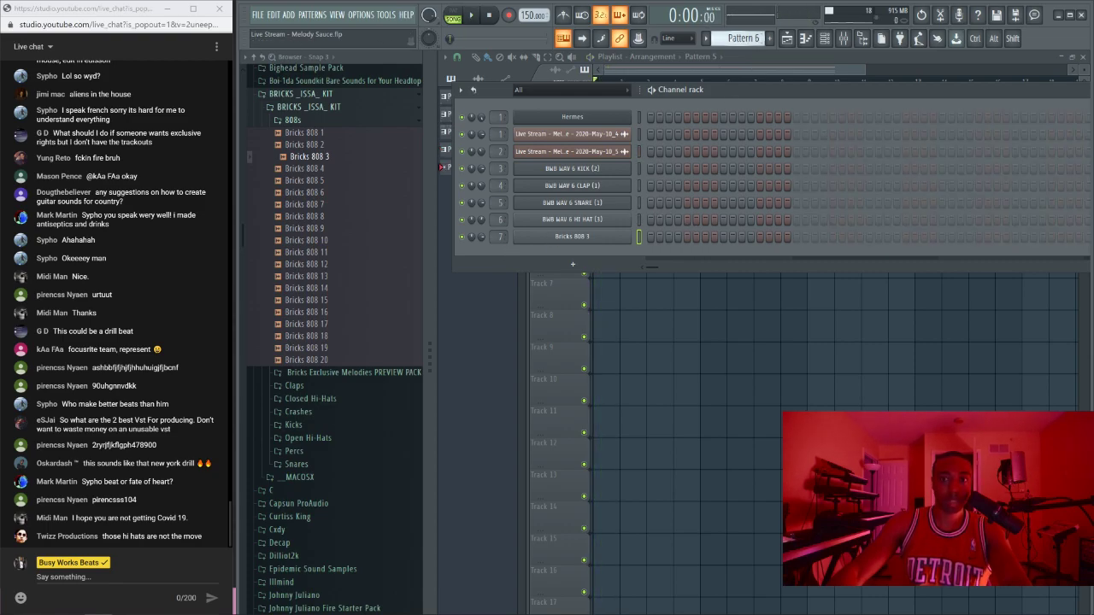
right_click(581, 242)
click(658, 244)
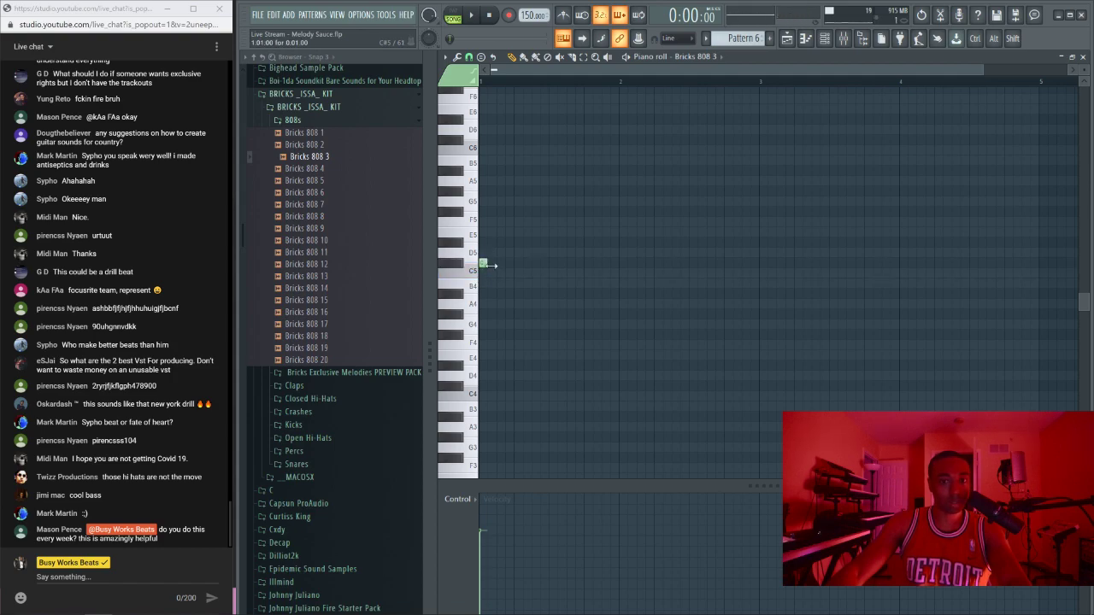
click(788, 41)
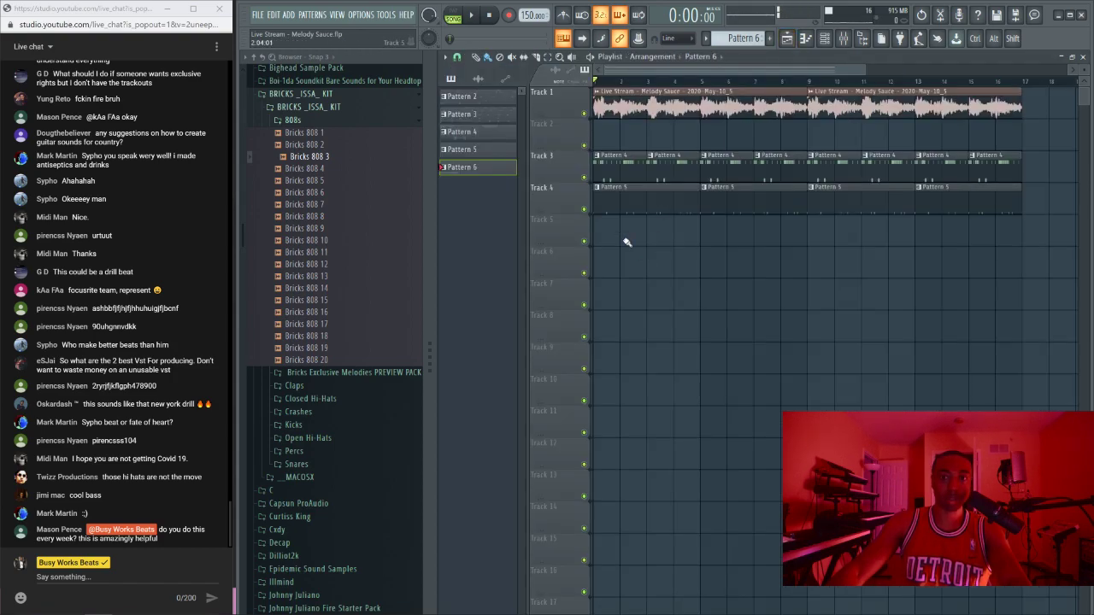
Step: Place a Pattern 6 clip at bar 1 of Track 5 in the playlist and hide the browser
click(603, 219)
key(space)
click(829, 40)
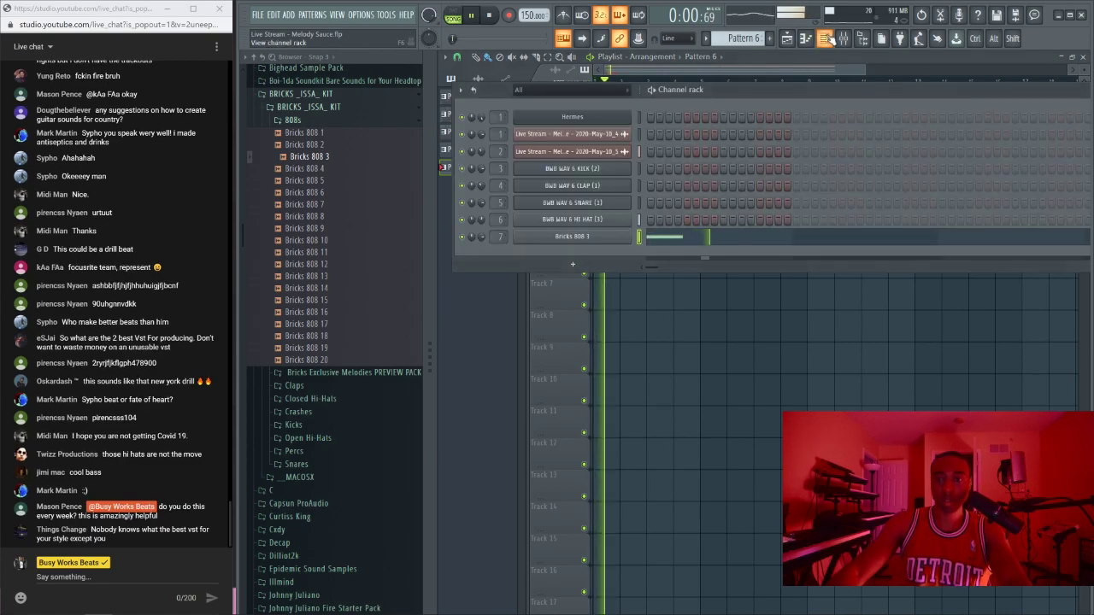
click(862, 39)
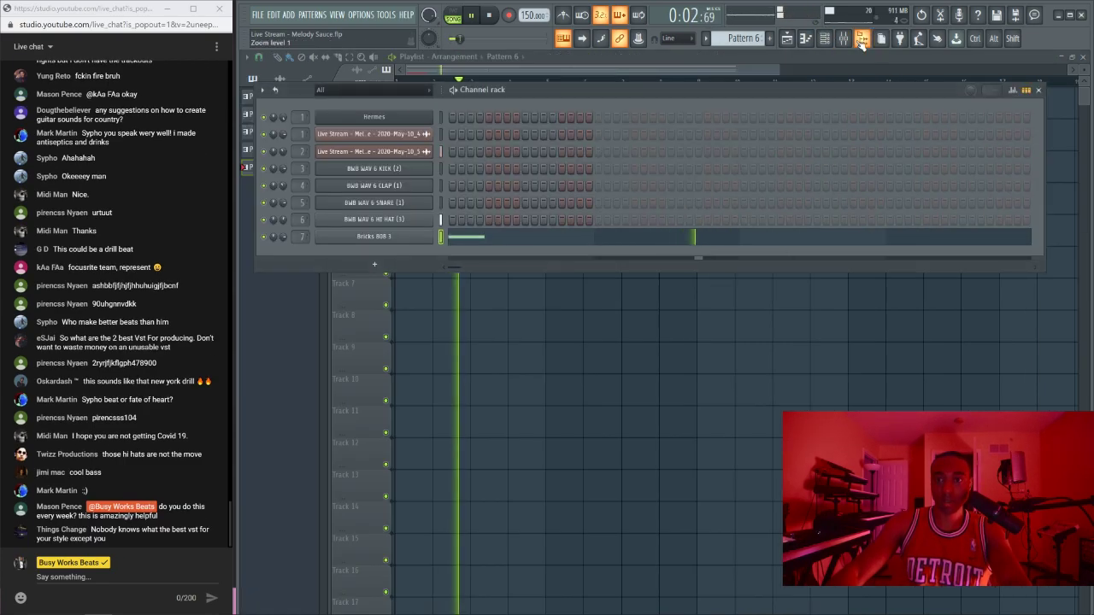
click(861, 41)
key(space)
drag(420, 230, 382, 232)
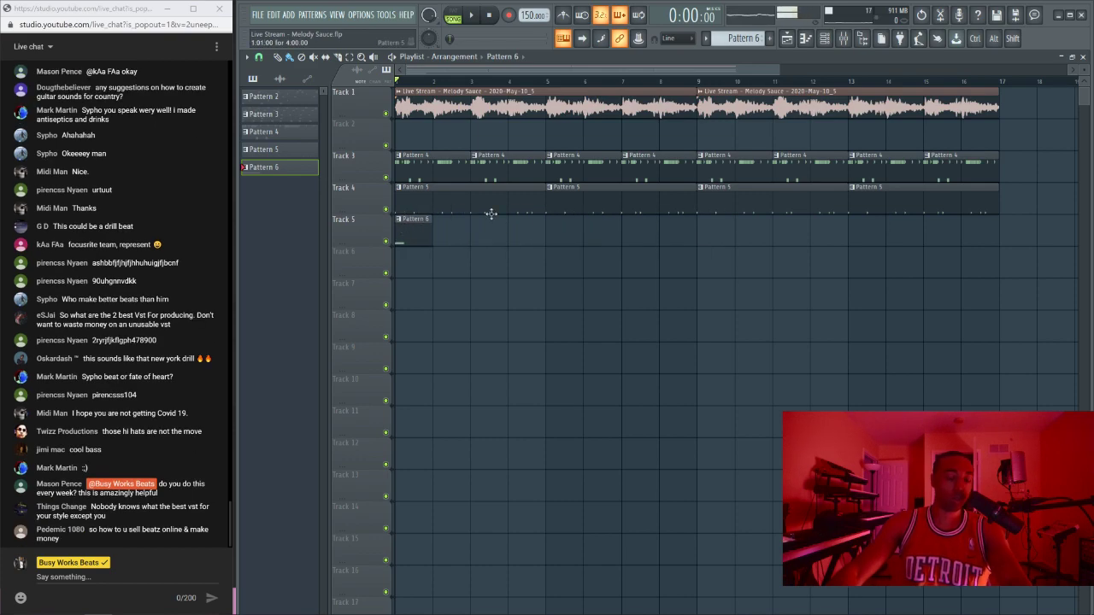
Step: Play the arrangement repeatedly from the start to hear the first 808 note against the melody and drums
key(space)
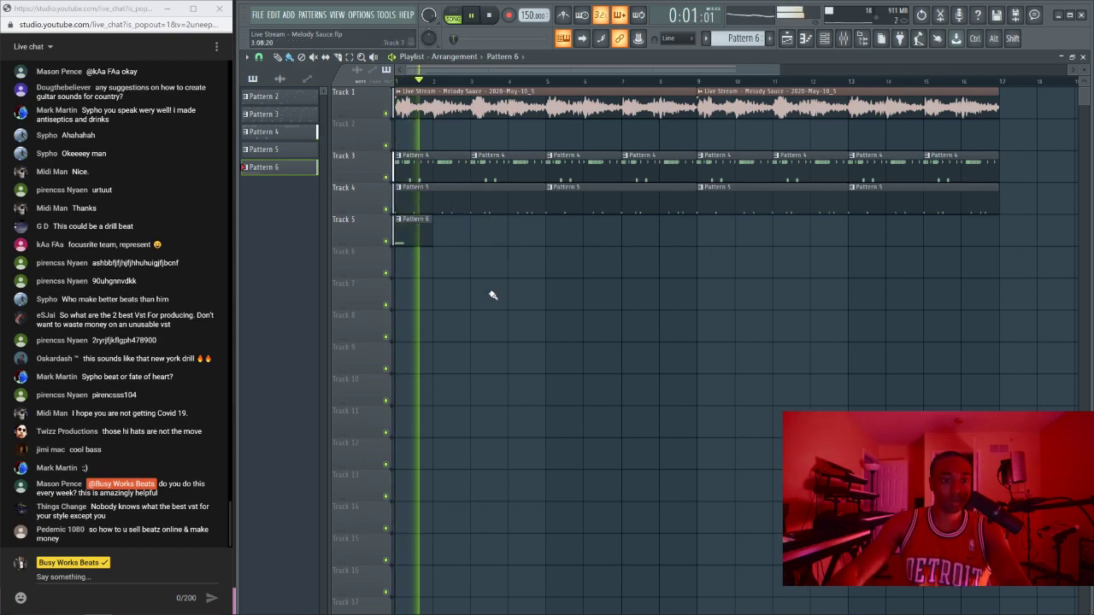
key(space)
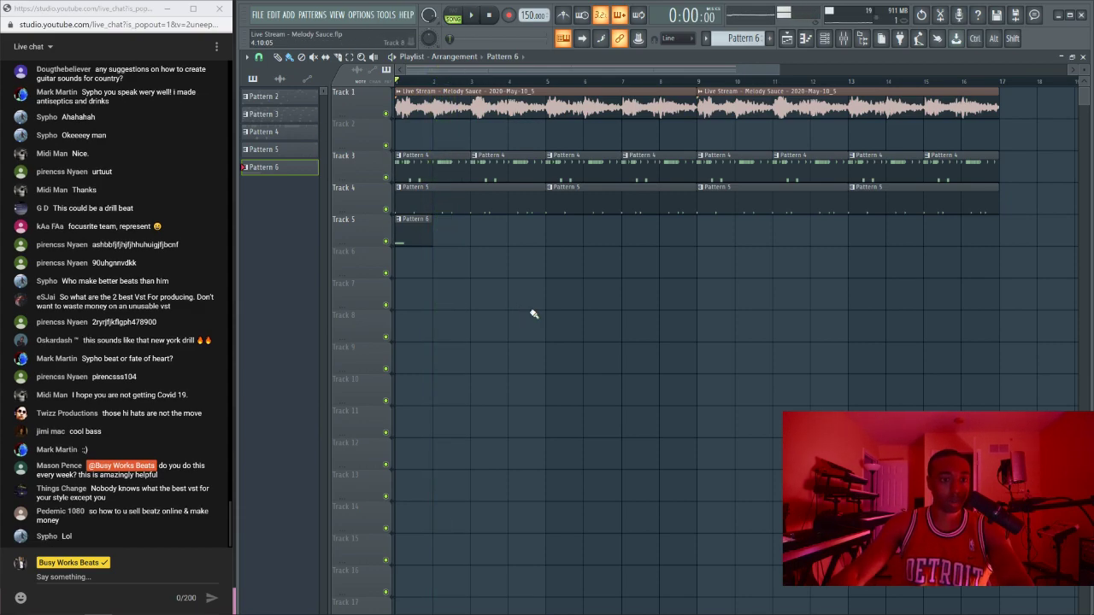
key(space)
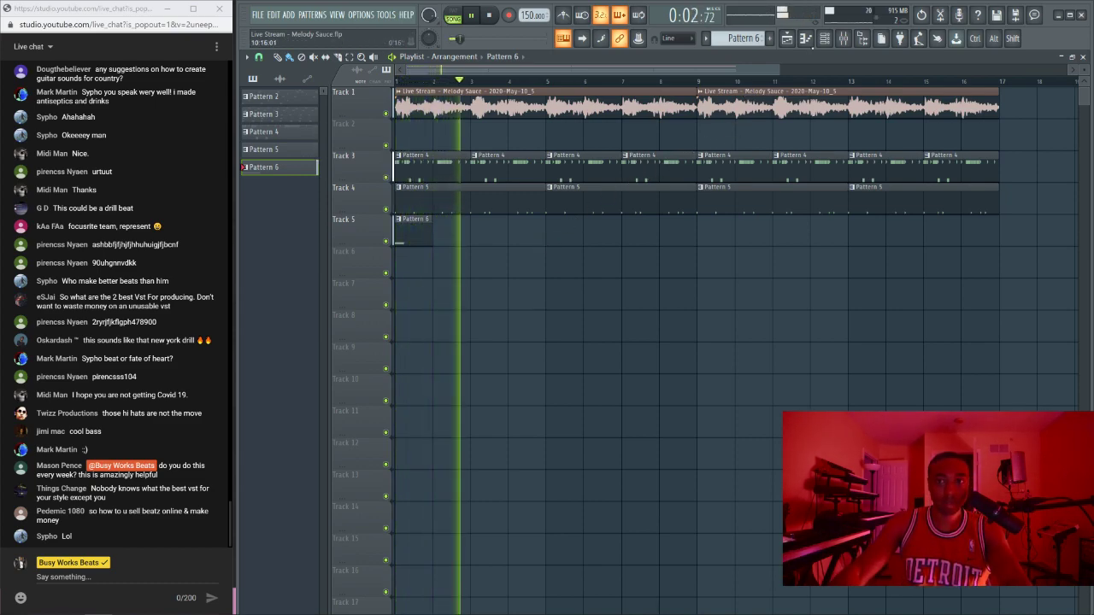
click(825, 39)
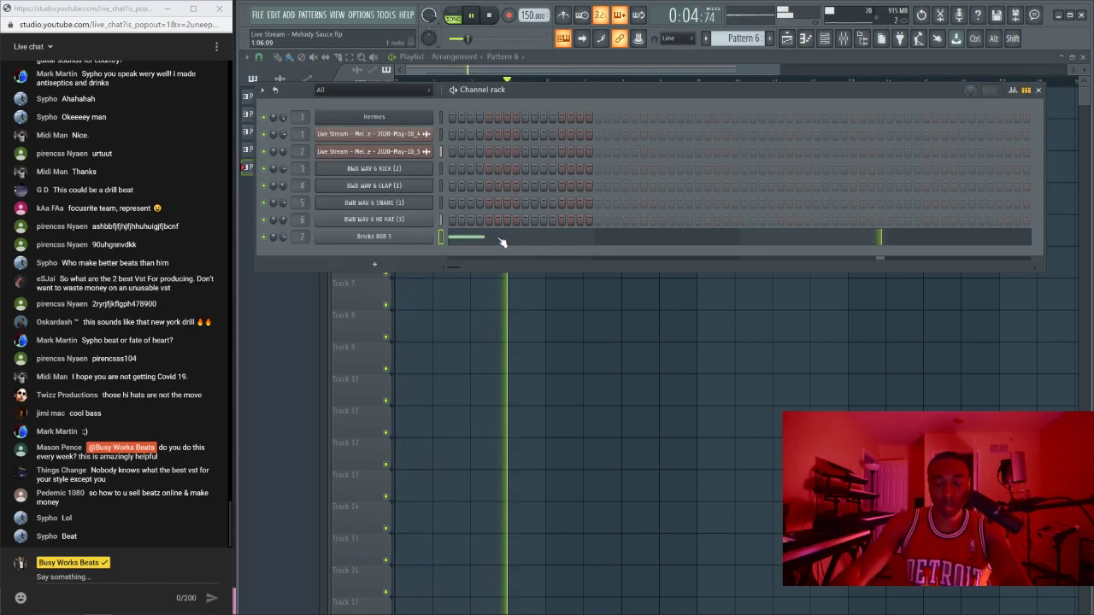
key(space)
key(F6)
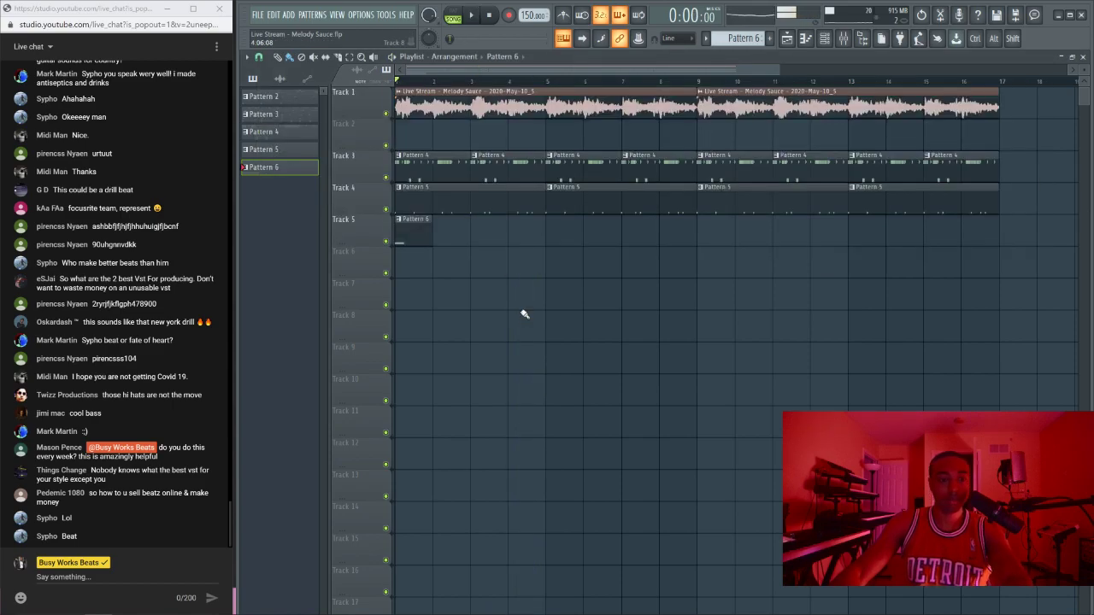
key(space)
click(829, 40)
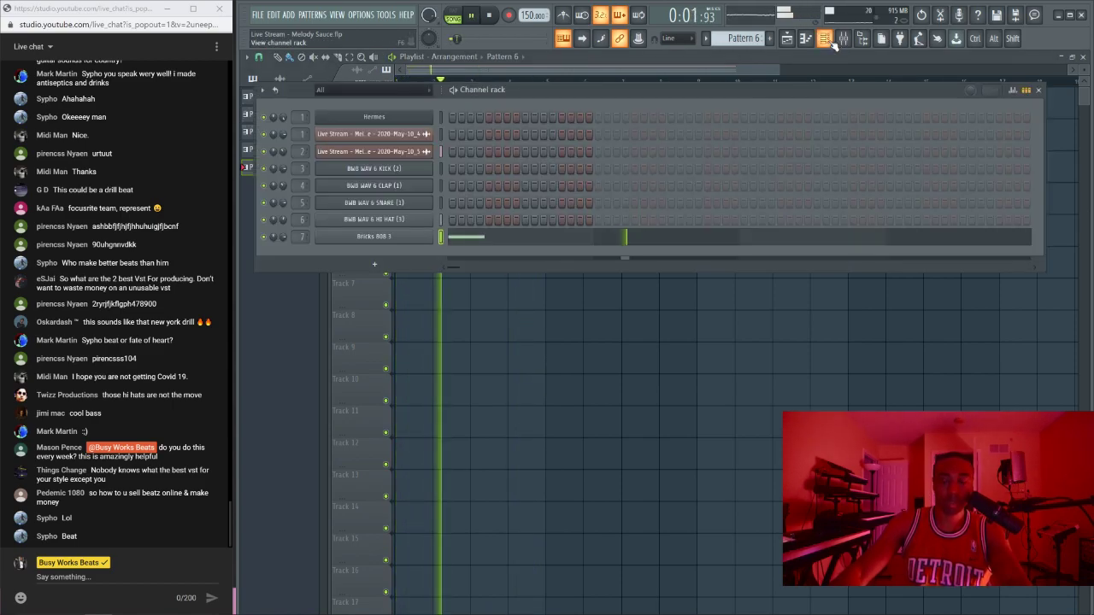
Step: Add three C#6 notes in the second half of bar 4 of the 808 pattern, extending the last to the bar's end
key(space)
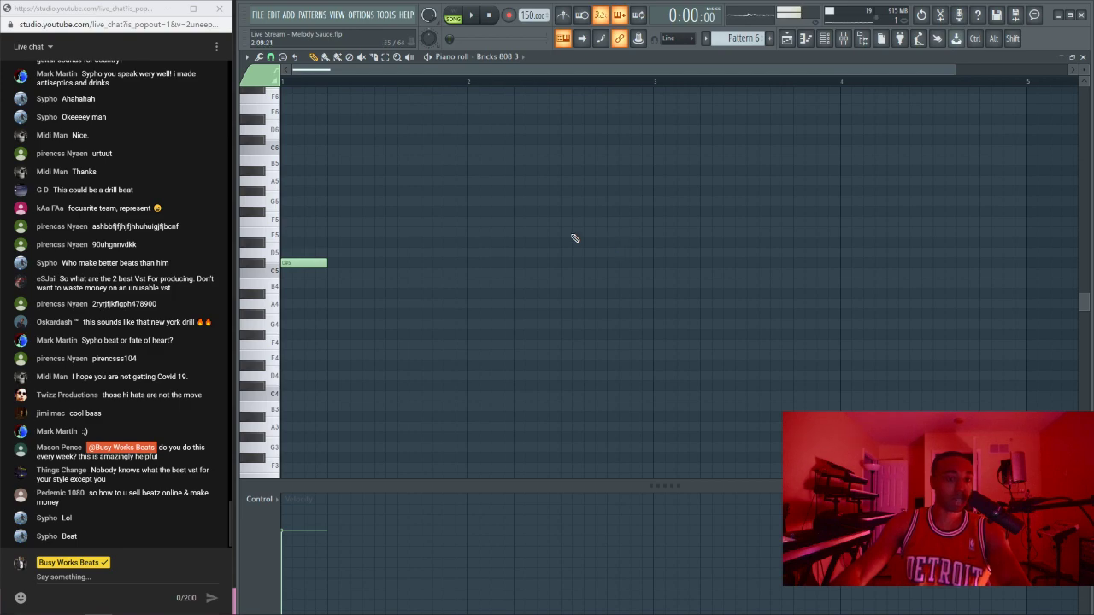
key(space)
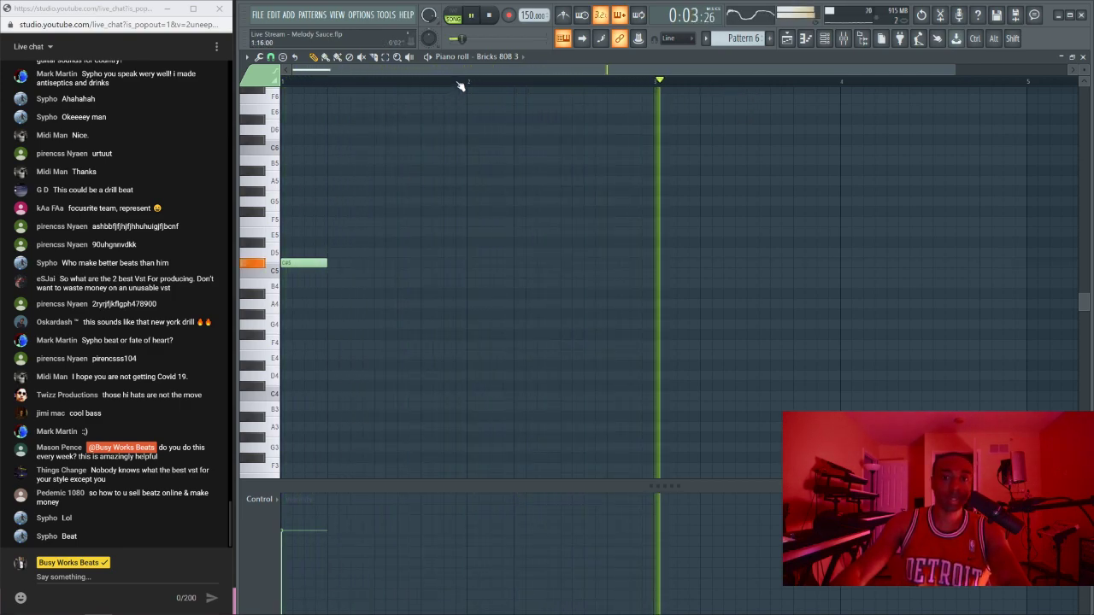
scroll(460, 85, down, 2)
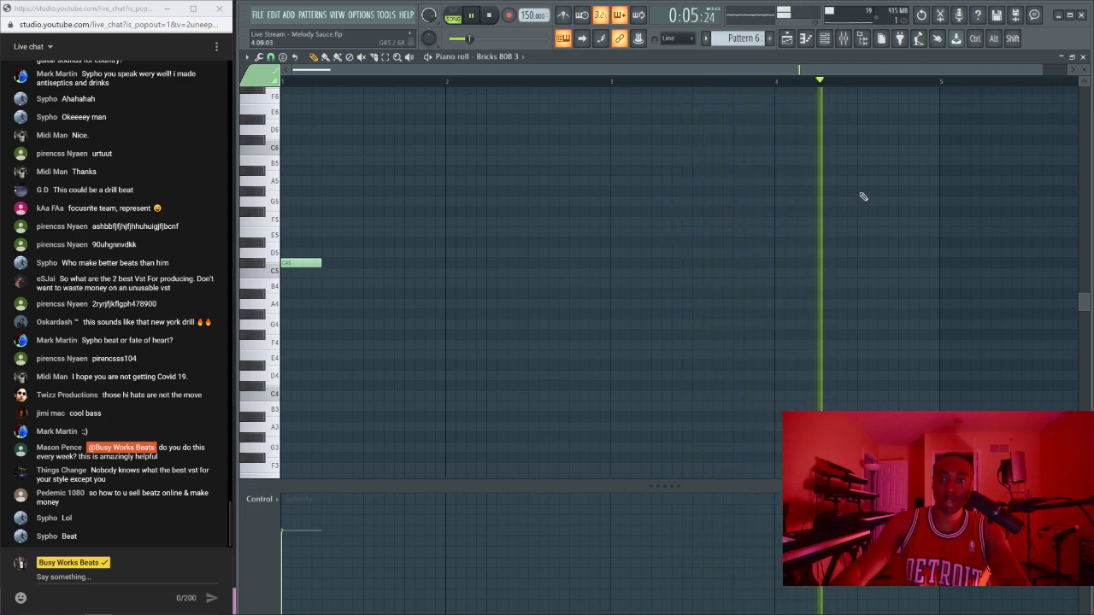
key(space)
mouse_move(859, 138)
mouse_down()
mouse_move(860, 129)
mouse_move(874, 139)
mouse_up()
click(881, 139)
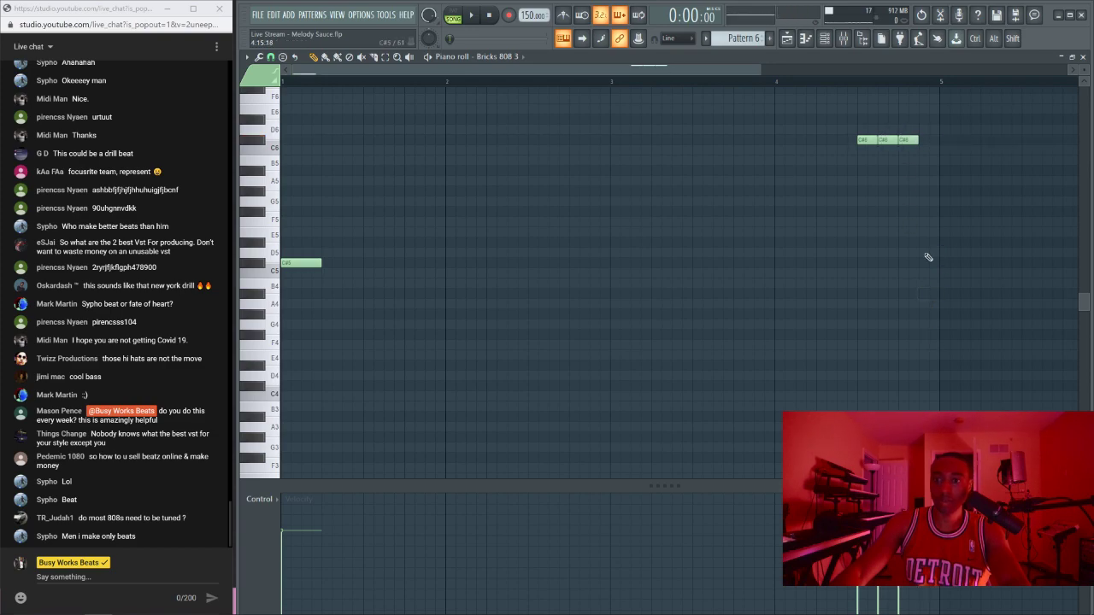
drag(918, 142, 939, 145)
Step: Return to the playlist during playback, copy the Pattern 6 clip on Track 5 to bar 5, and stop playback
key(space)
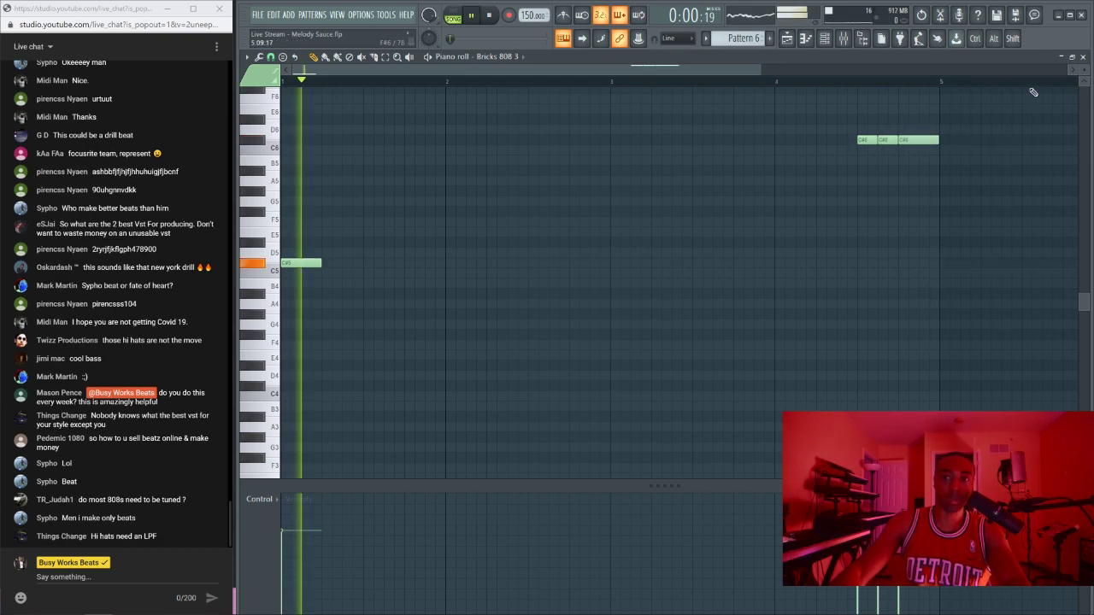
click(1083, 58)
key(F6)
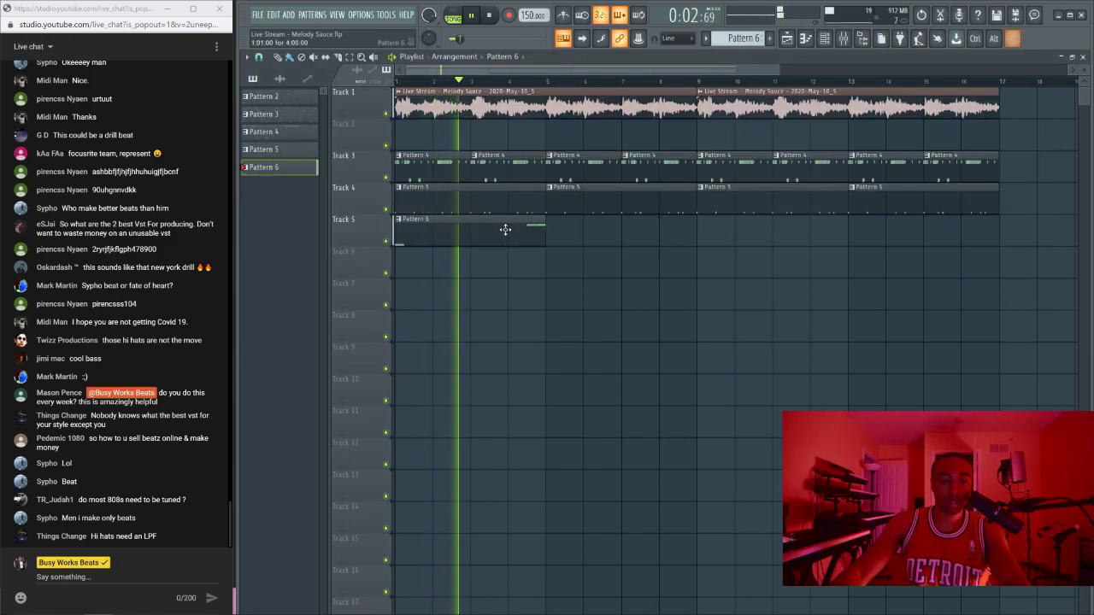
shift+drag(507, 228, 660, 219)
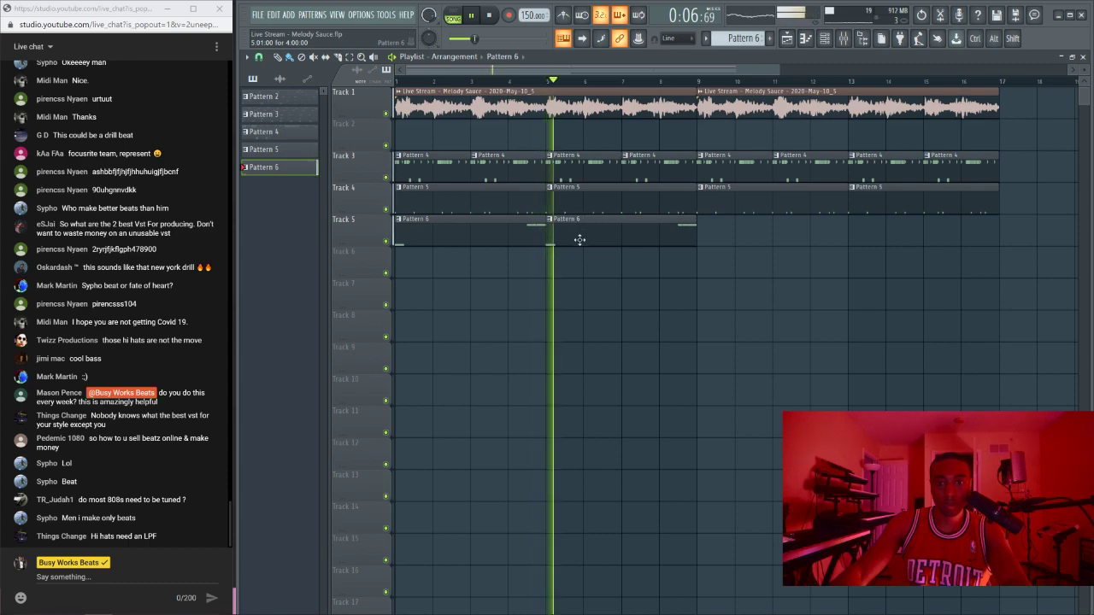
key(space)
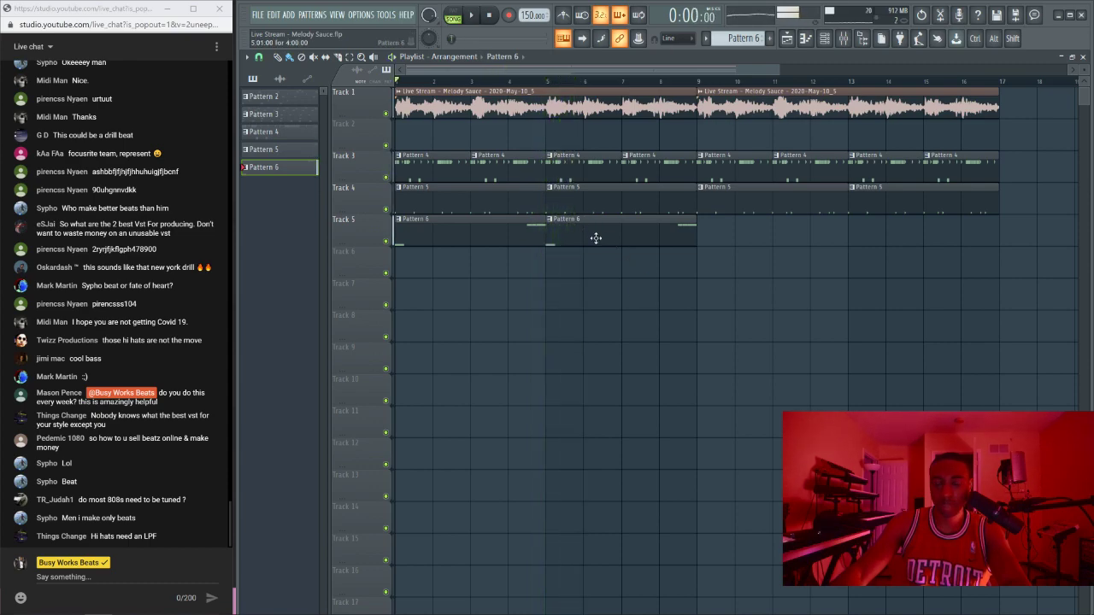
Step: Replace the bar 4 C#6 notes with three spaced two-thirds of a beat apart using 1/3 beat snap, stretching the last to the bar's end
click(828, 43)
click(669, 236)
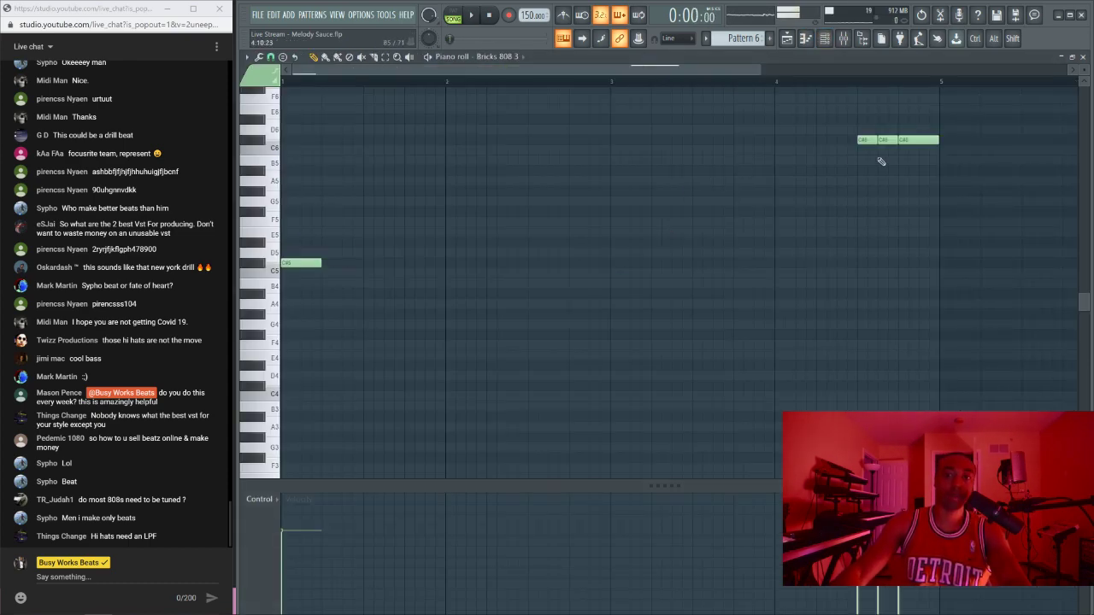
key(space)
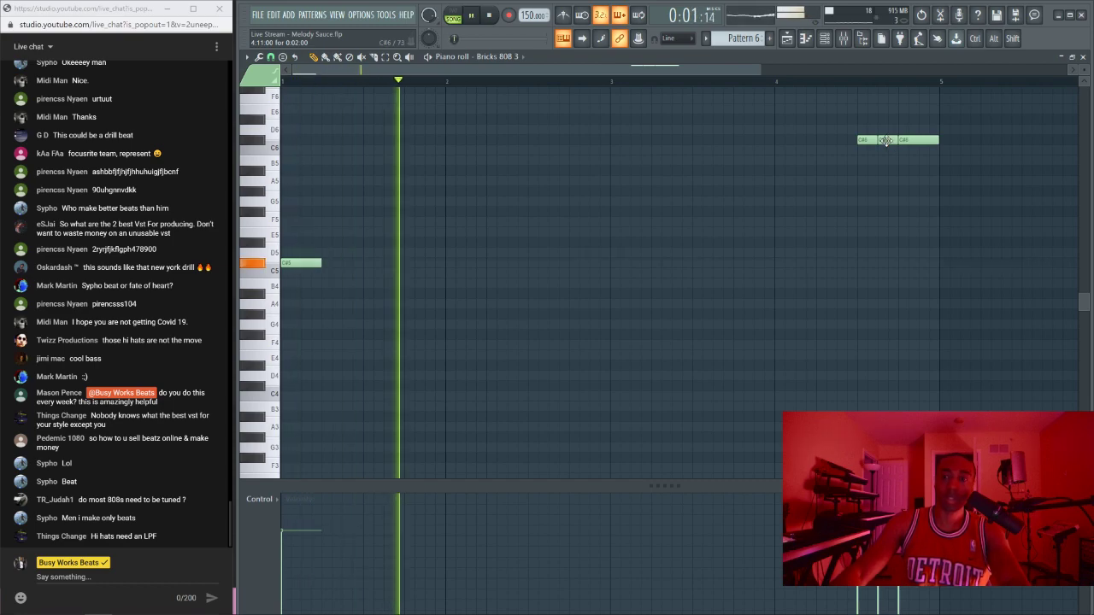
key(space)
click(271, 57)
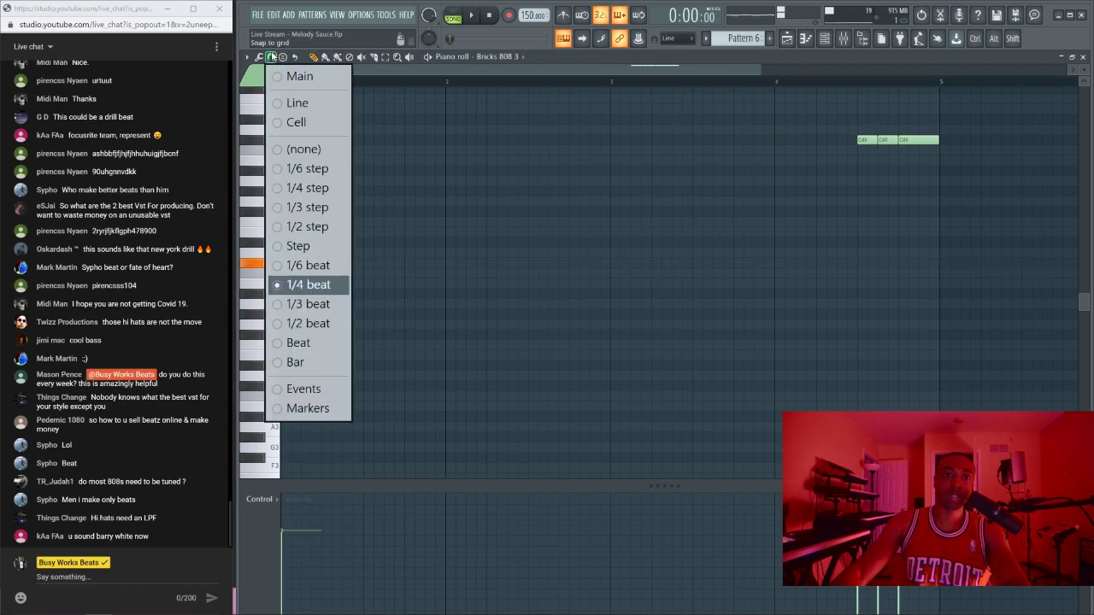
click(304, 303)
right_click(918, 139)
right_click(888, 139)
right_click(866, 139)
click(881, 139)
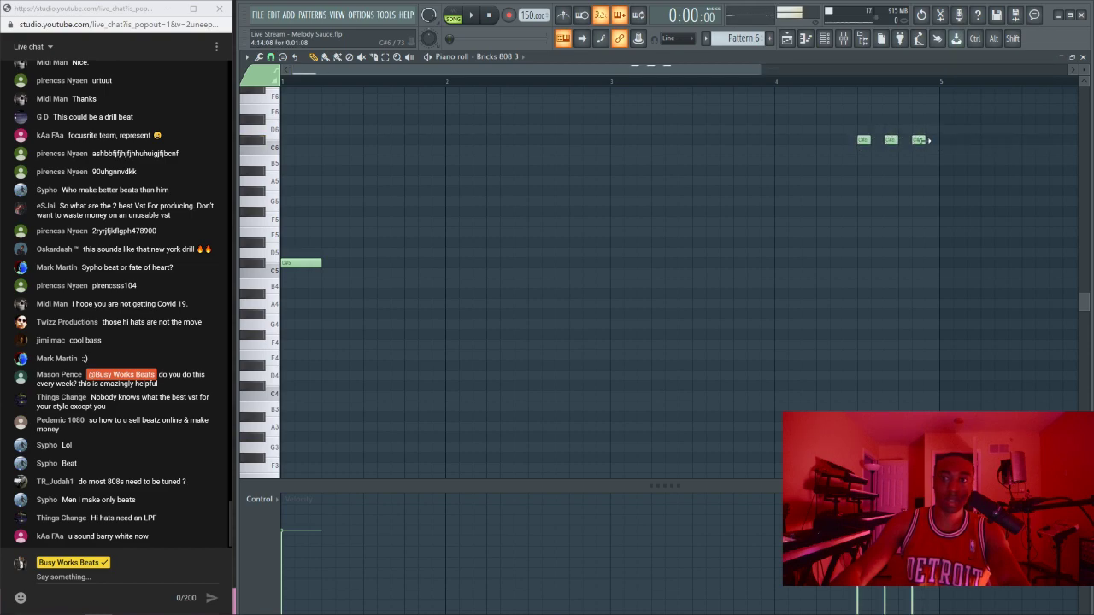
Step: Play the arrangement to hear the revised 808 rhythm at the ends of bars 4 and 8
key(space)
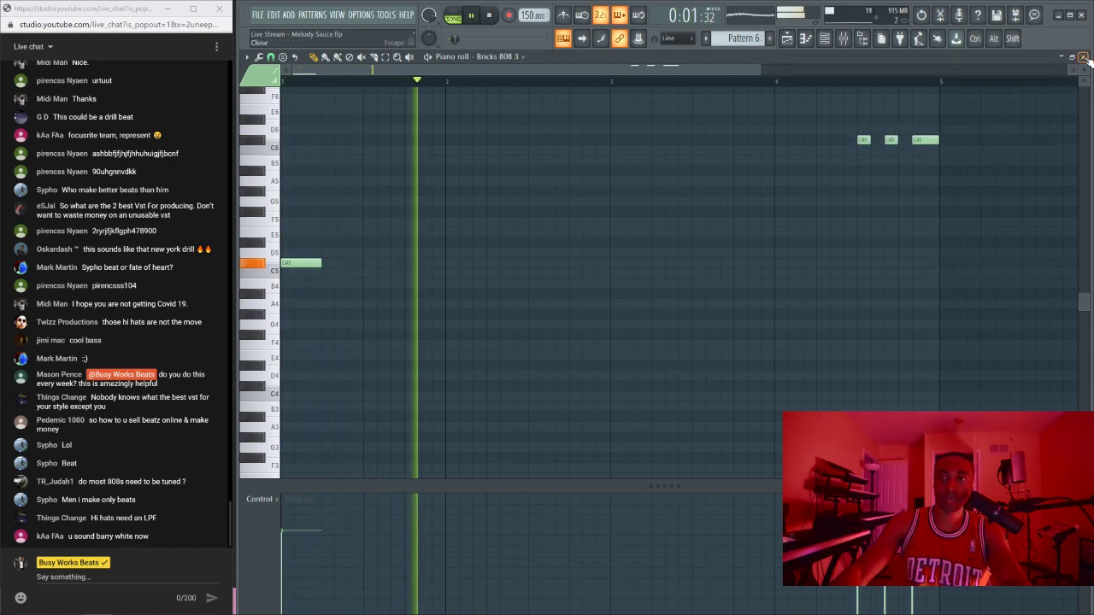
key(F7)
key(F6)
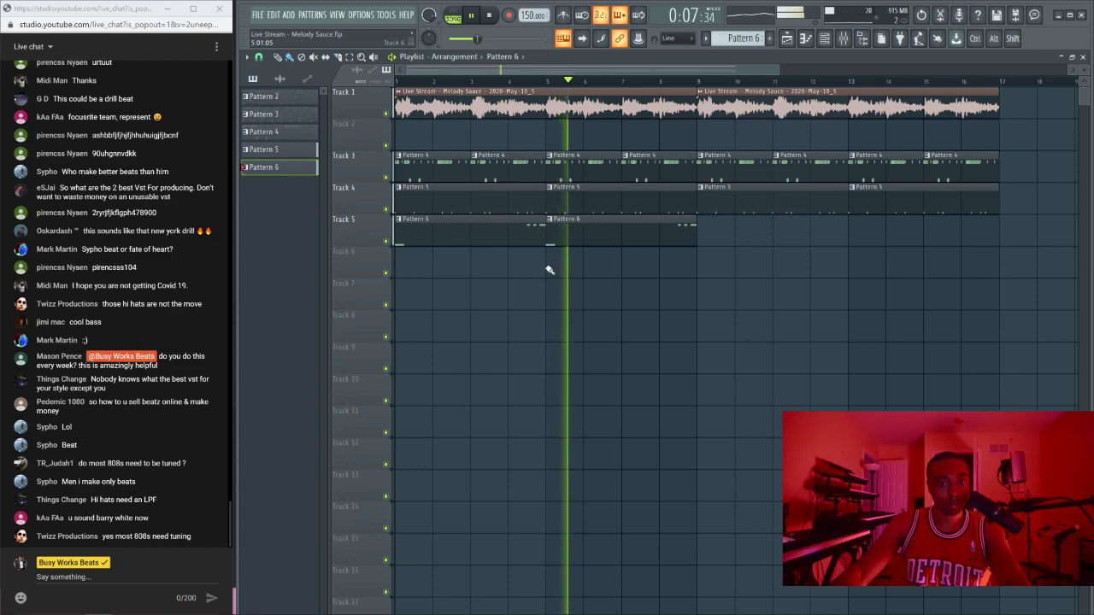
key(space)
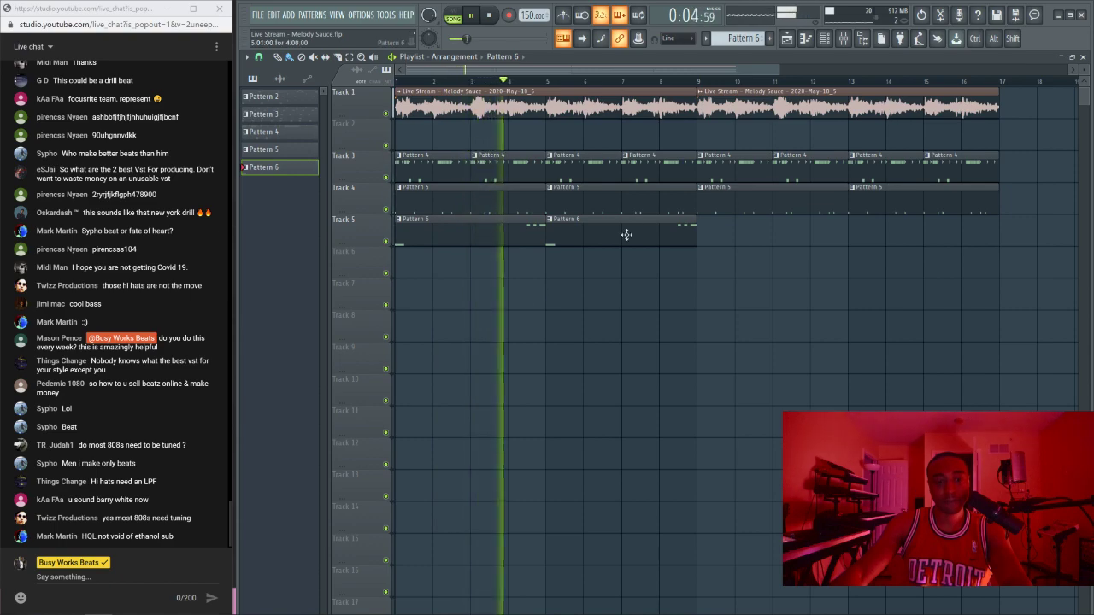
key(F6)
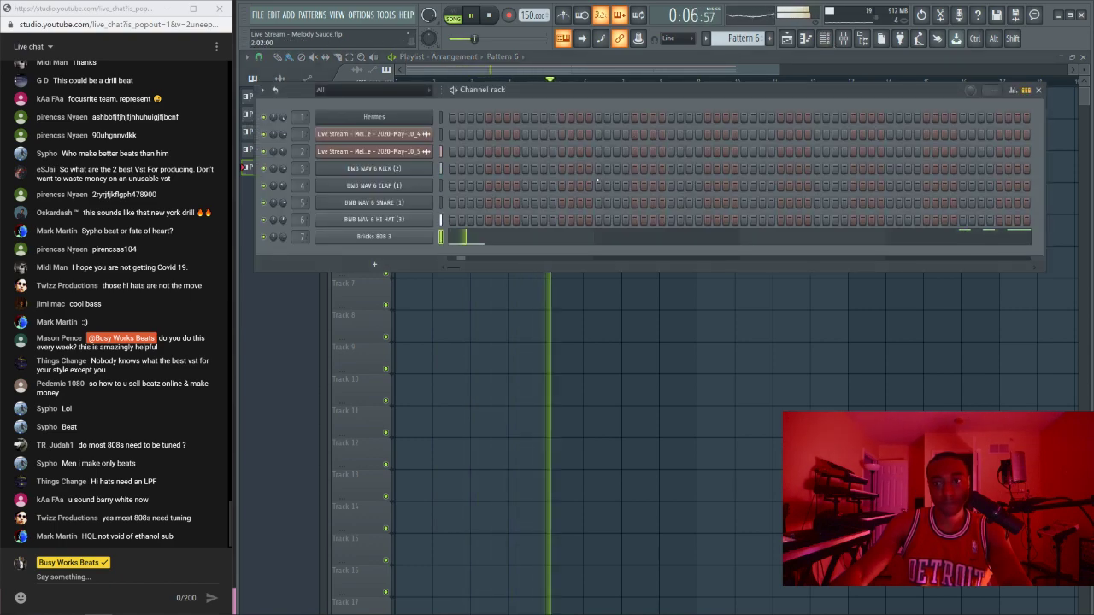
key(F6)
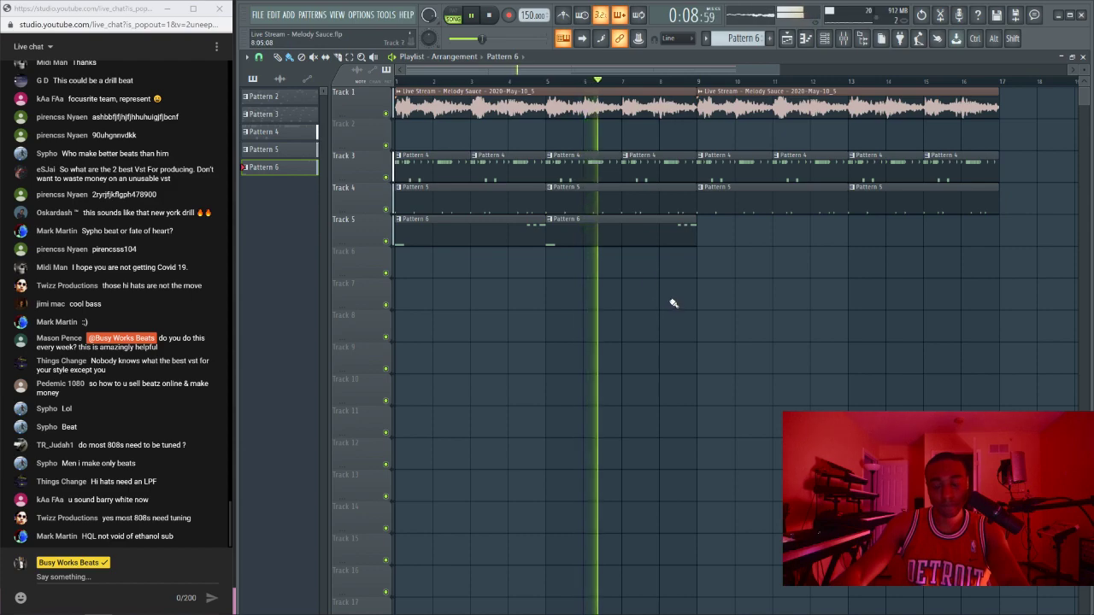
Step: Repeat the two Pattern 6 clips on Track 5 across bars 9 to 16 and save the project
mouse_move(721, 225)
mouse_down()
mouse_move(508, 245)
mouse_move(624, 224)
mouse_move(803, 235)
mouse_up()
key(ctrl+d)
key(ctrl+s)
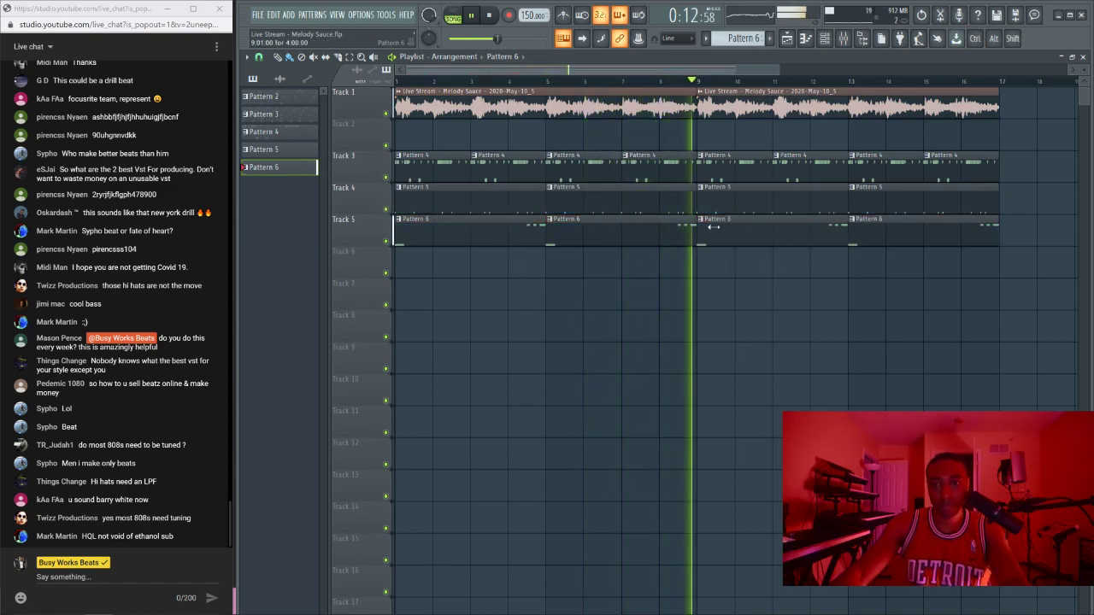
Step: Delete the Pattern 6 clips at bars 1 and 5 on Track 5 and stop playback
right_click(537, 232)
right_click(563, 231)
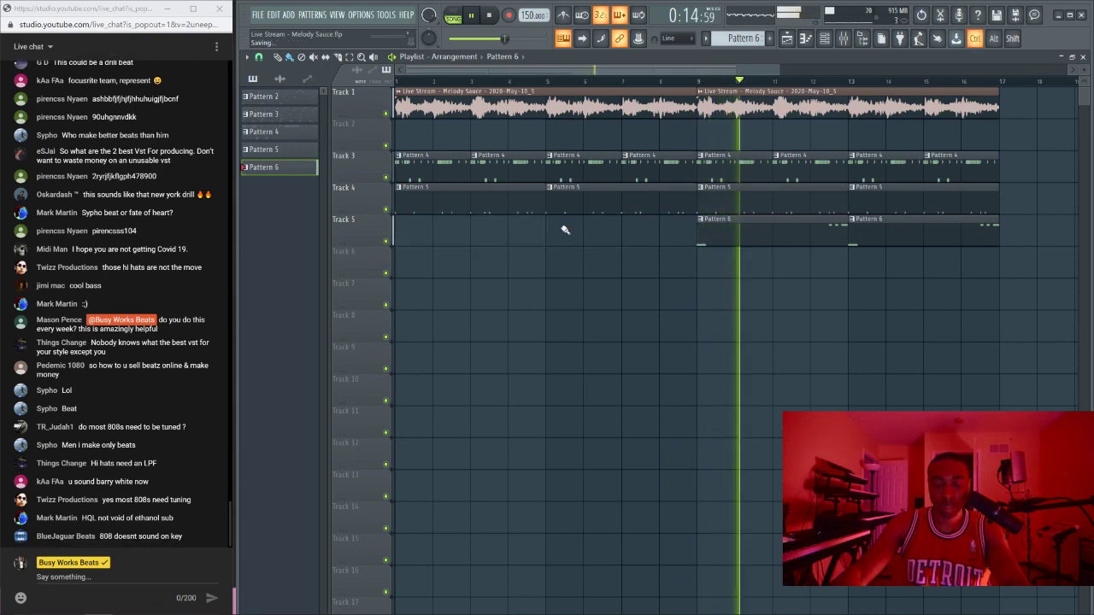
key(F6)
key(space)
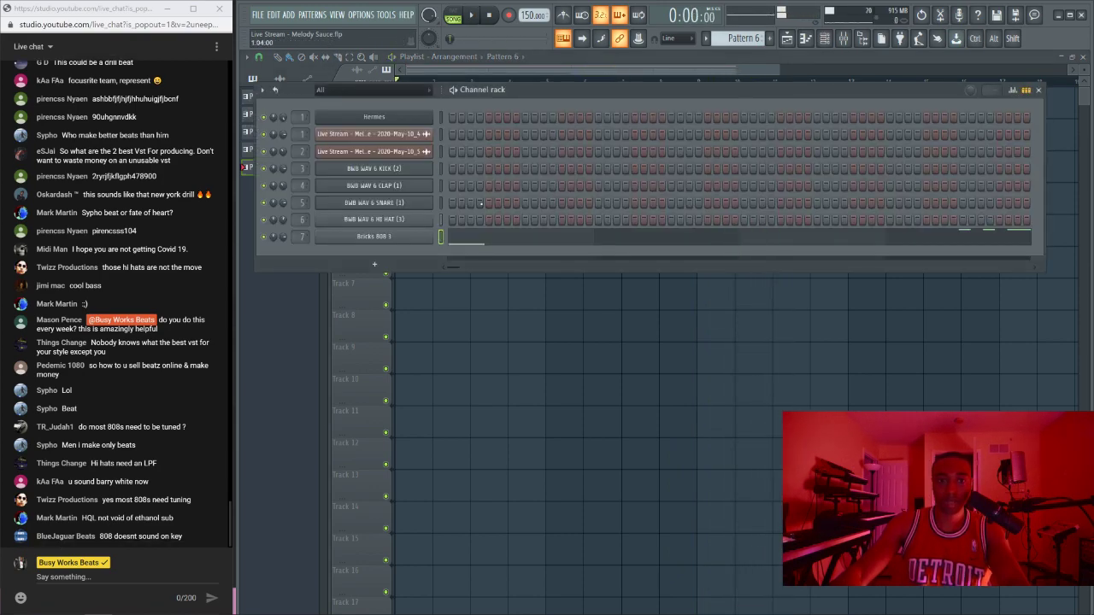
Step: Check the Bricks 808 notes and the opening playback, and place a Pattern 6 clip at bar 5 on Track 5
click(755, 235)
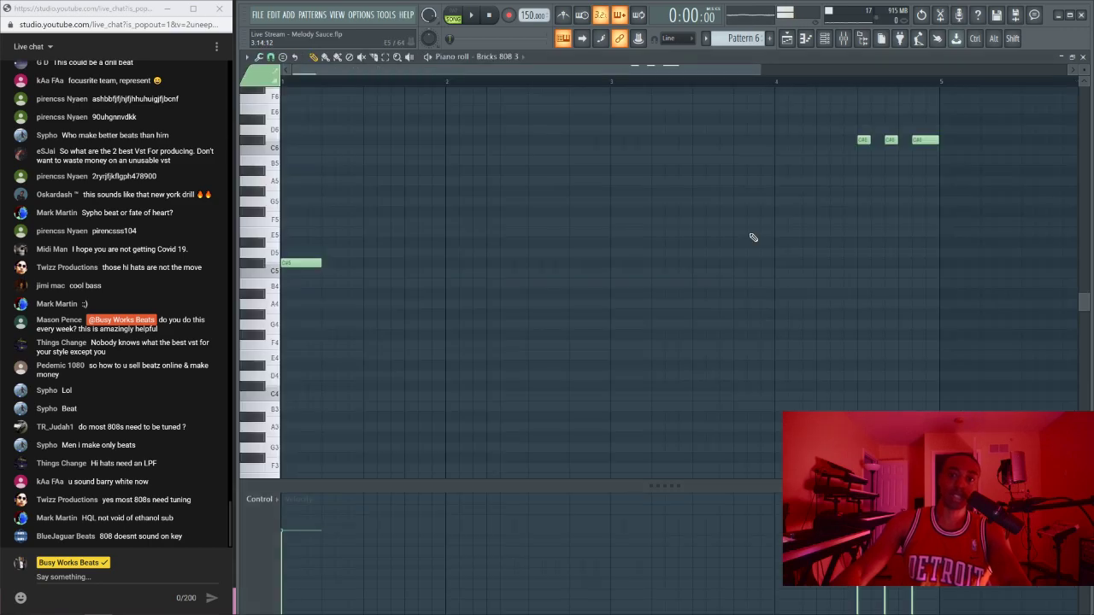
click(1083, 57)
key(F6)
key(space)
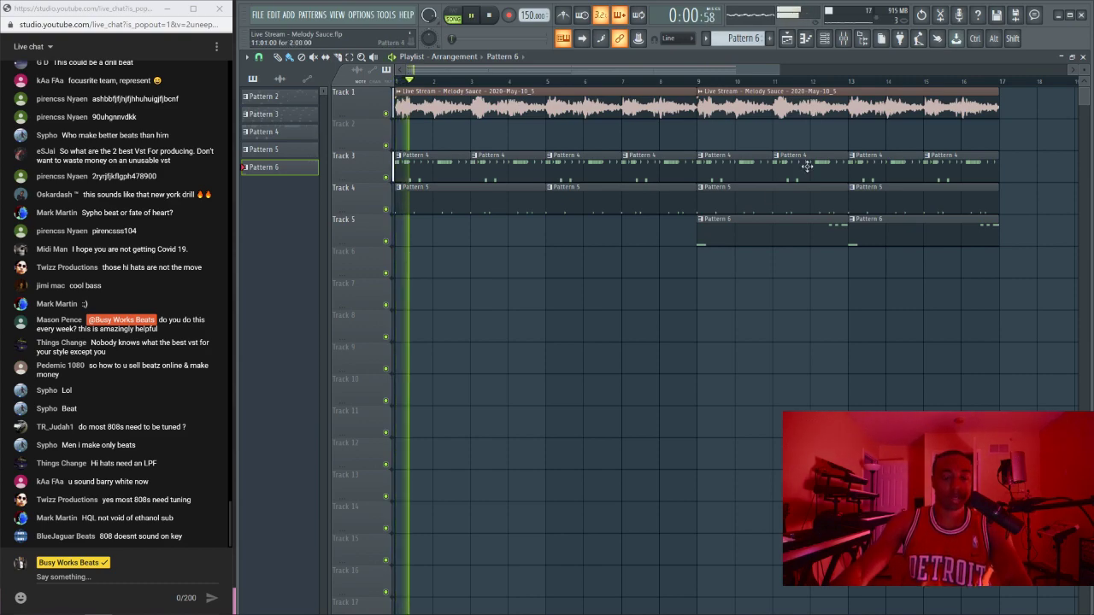
key(space)
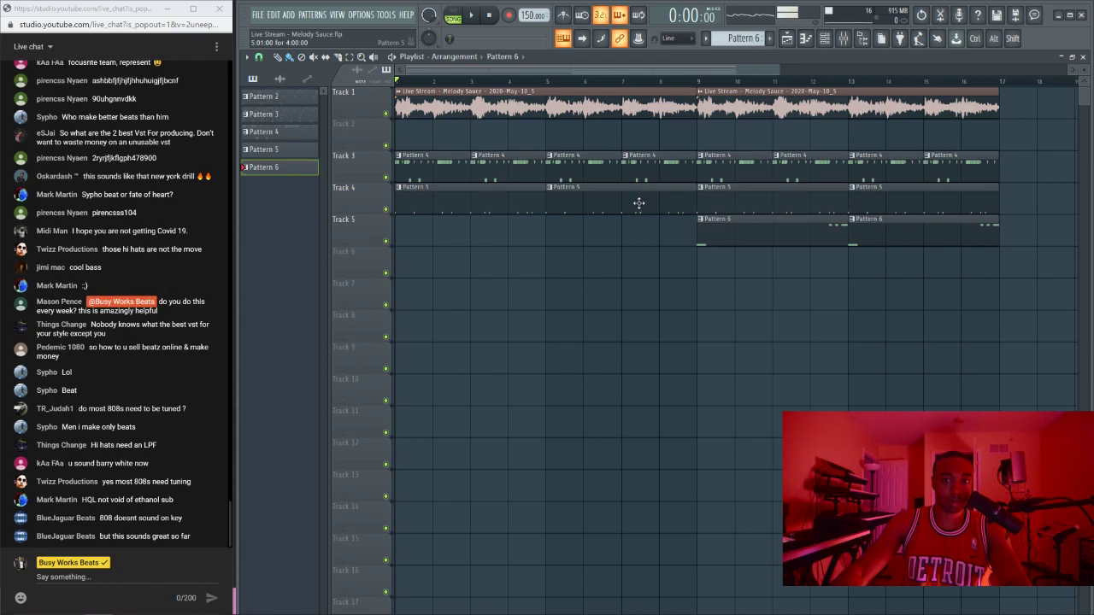
click(547, 229)
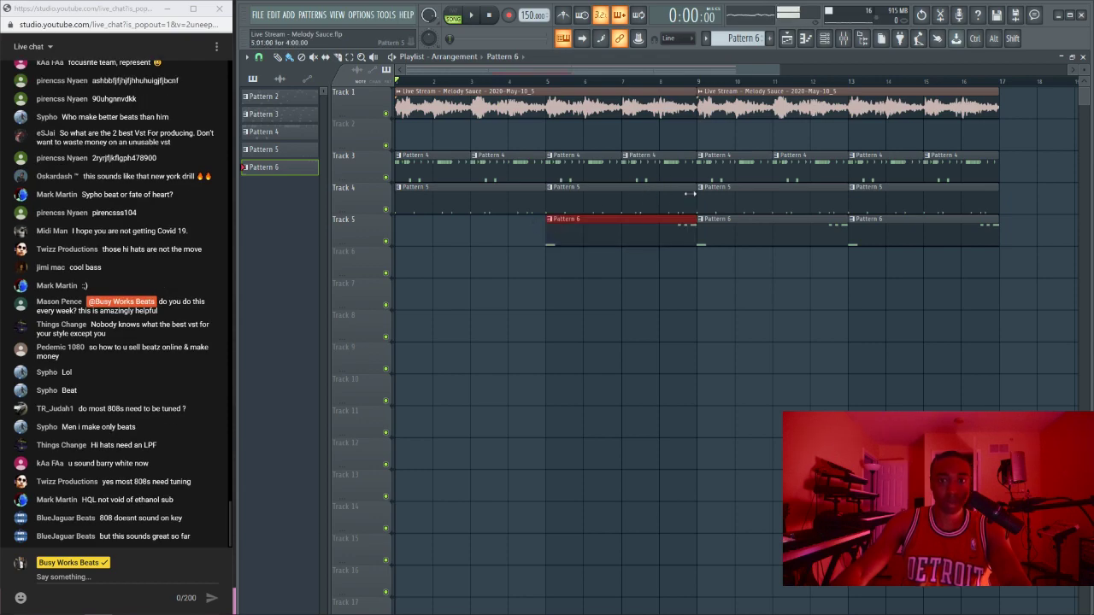
Step: Make the Pattern 5 clip at bar 5 on Track 4 and the Pattern 4 clip at bar 7 on Track 3 unique
right_click(555, 187)
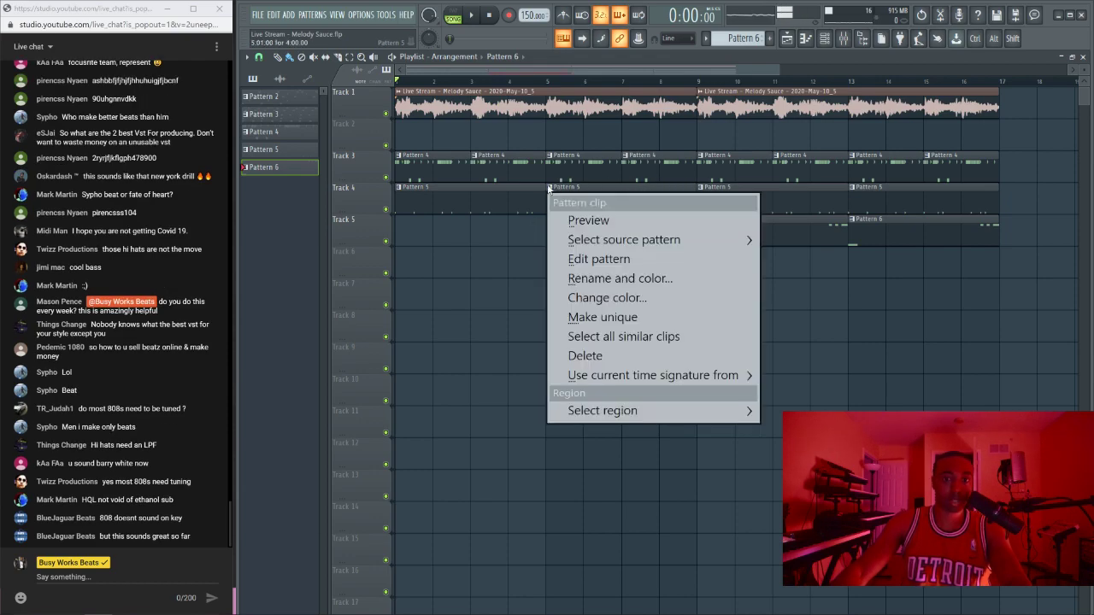
click(594, 317)
right_click(628, 164)
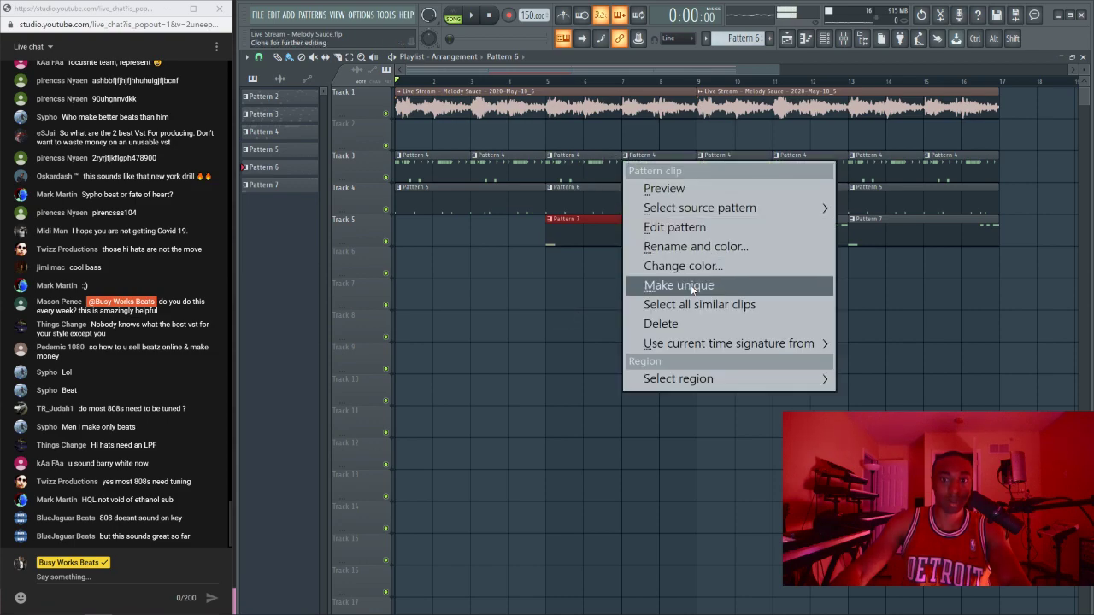
click(658, 284)
Step: Move the last kick in bar 4 of the Track 4 drum clip at bar 5 onto the beat 3 snare using 1/3 beat snap, and play it back
double_click(641, 189)
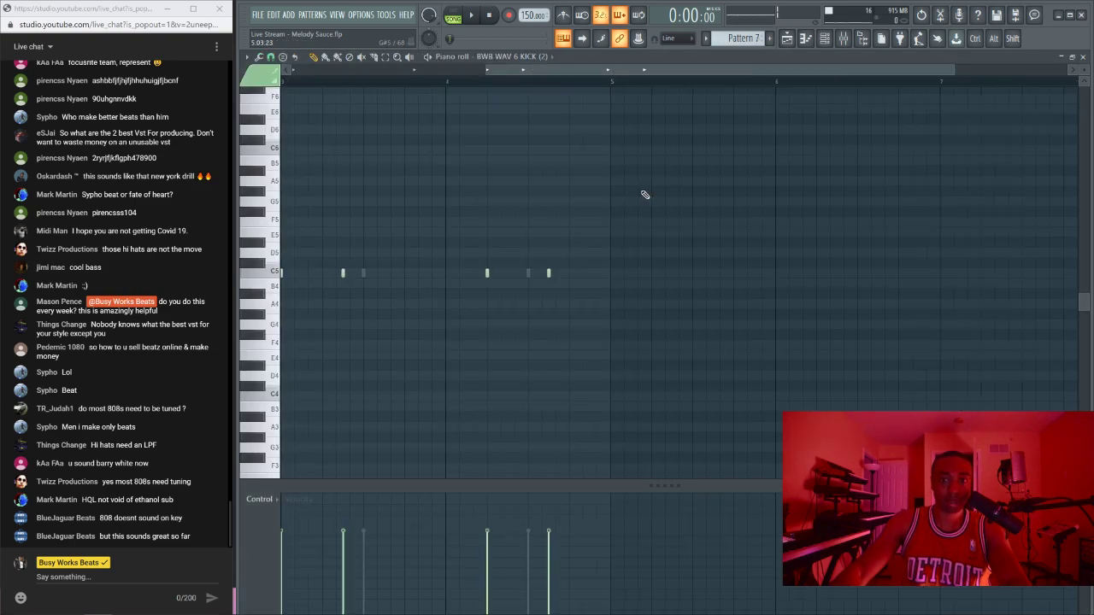
key(space)
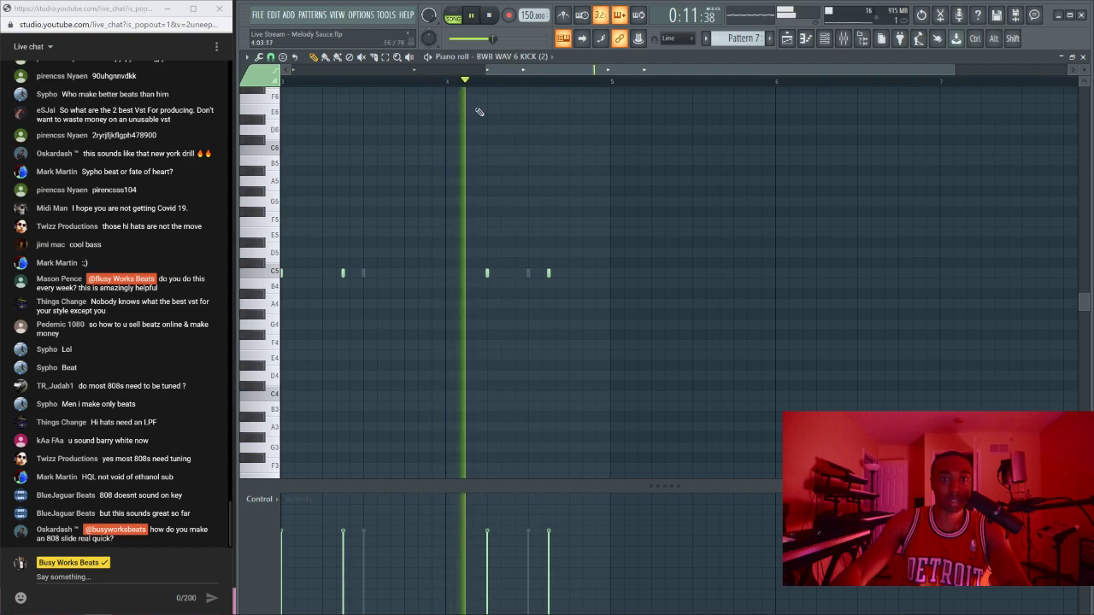
key(space)
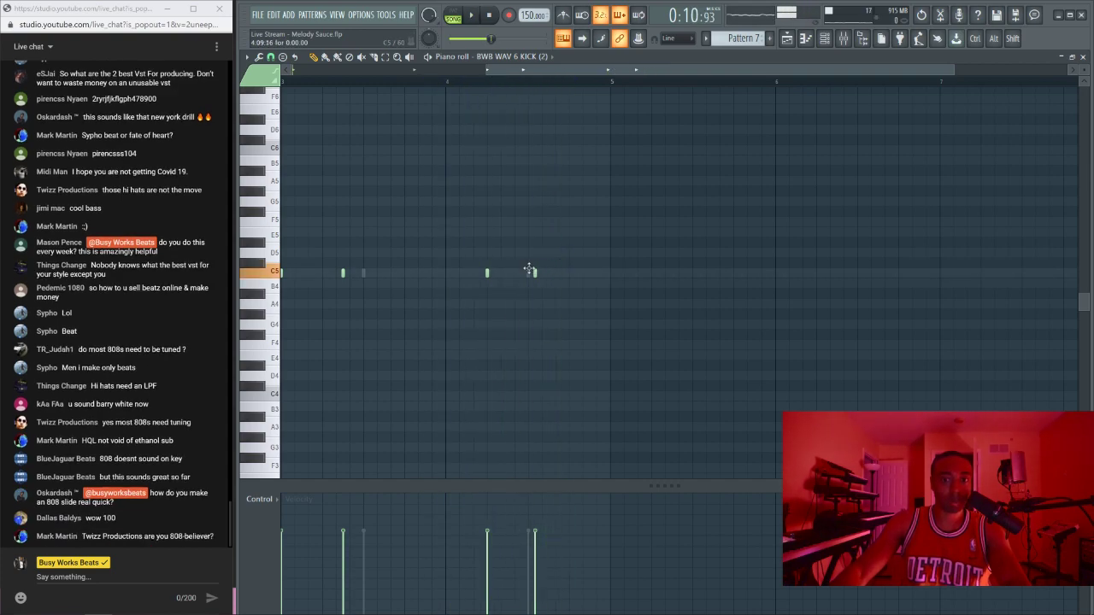
click(270, 56)
click(295, 305)
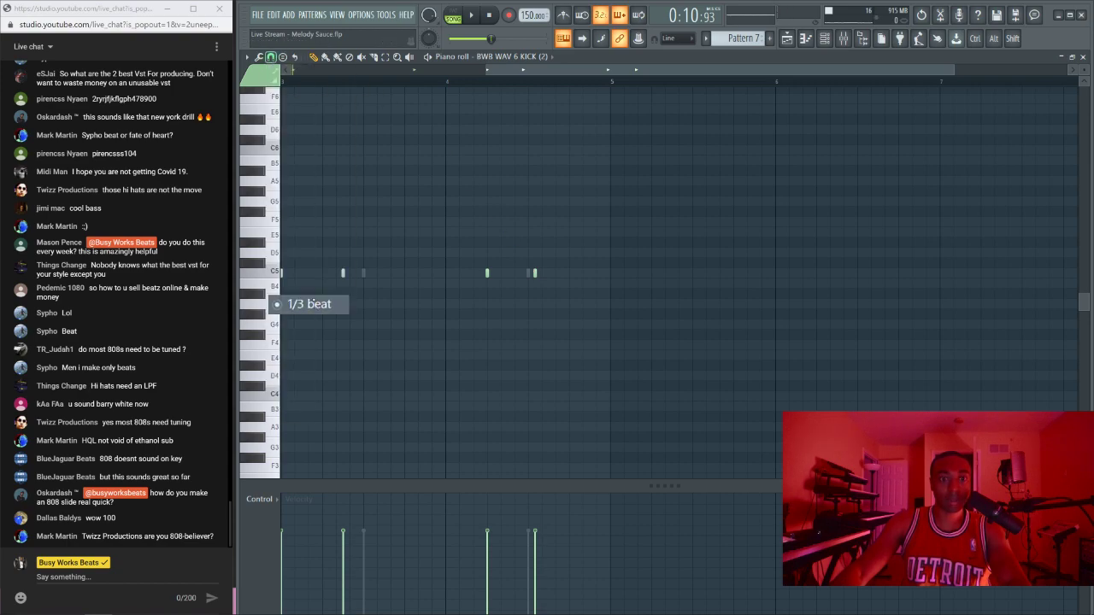
click(529, 274)
key(space)
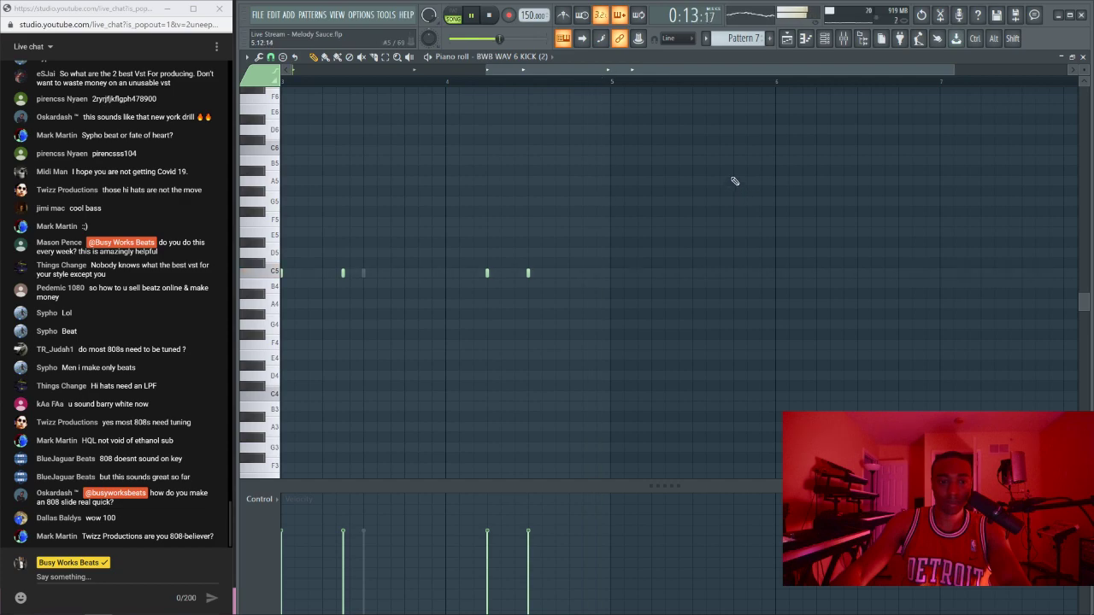
key(space)
key(Escape)
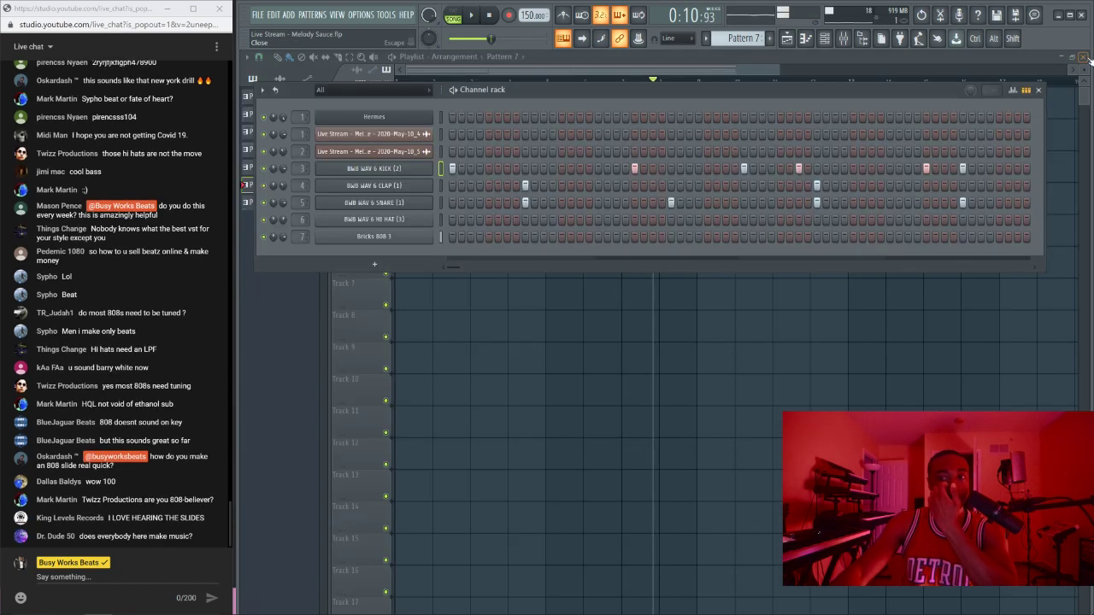
key(Escape)
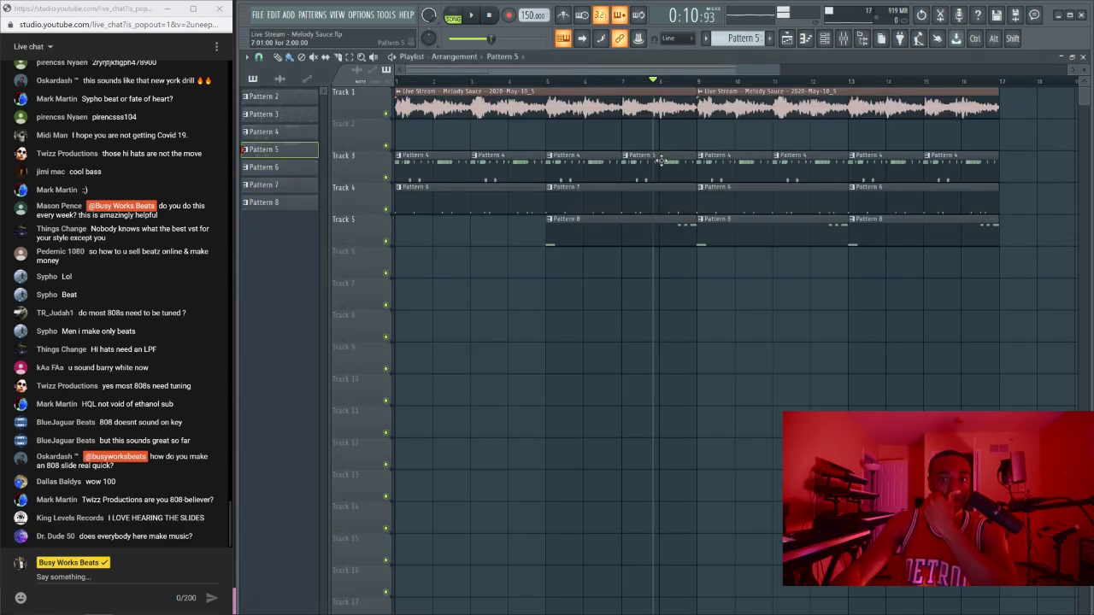
Step: Review the hi-hat roll in the Track 3 clip at bar 7 and play the arrangement from the playlist
double_click(661, 160)
key(space)
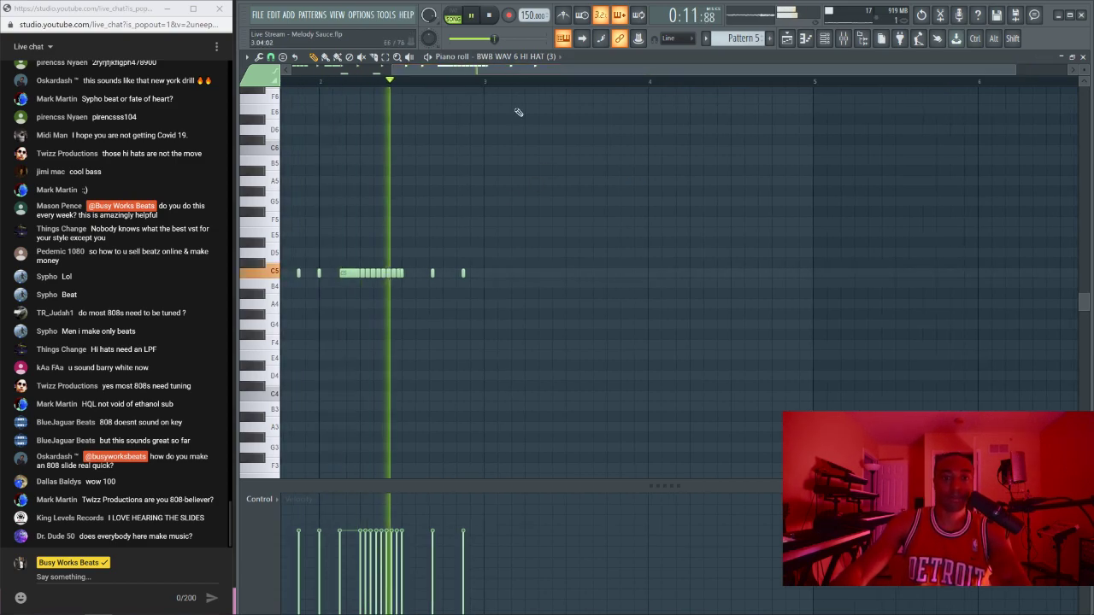
key(space)
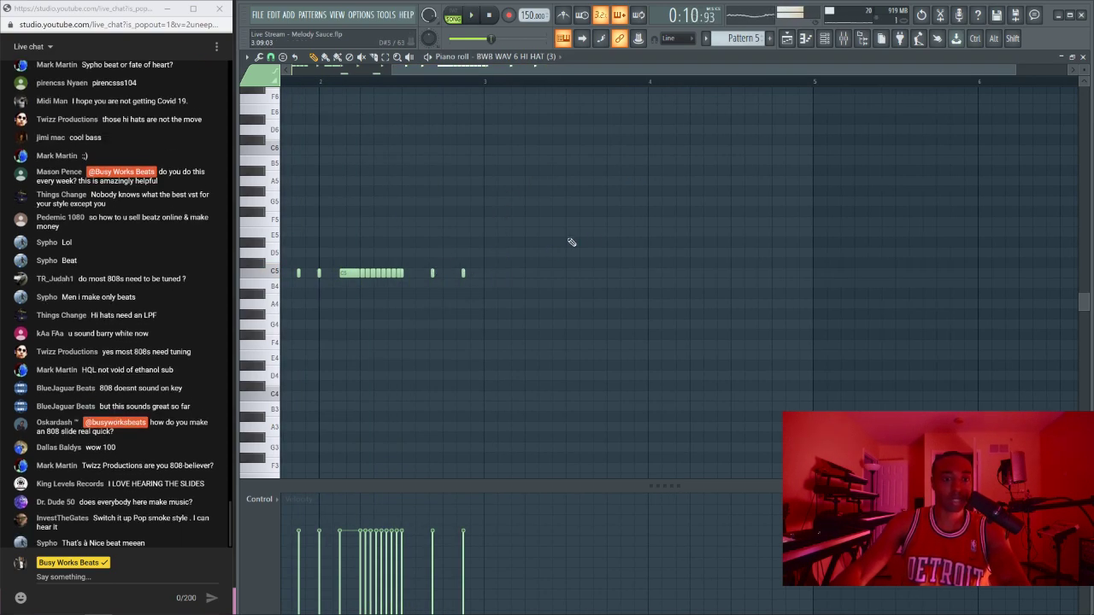
click(1084, 57)
key(space)
key(Escape)
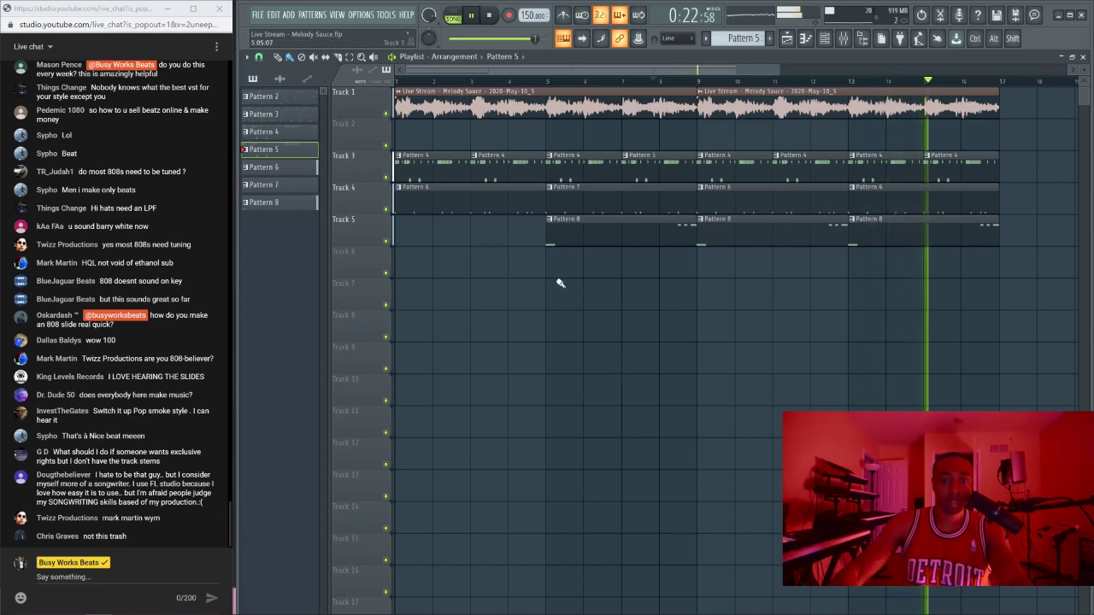
Step: Check the Pattern 6 drum steps and merge the two Track 4 clips at bars 9 and 13 into one eight-bar pattern
click(824, 38)
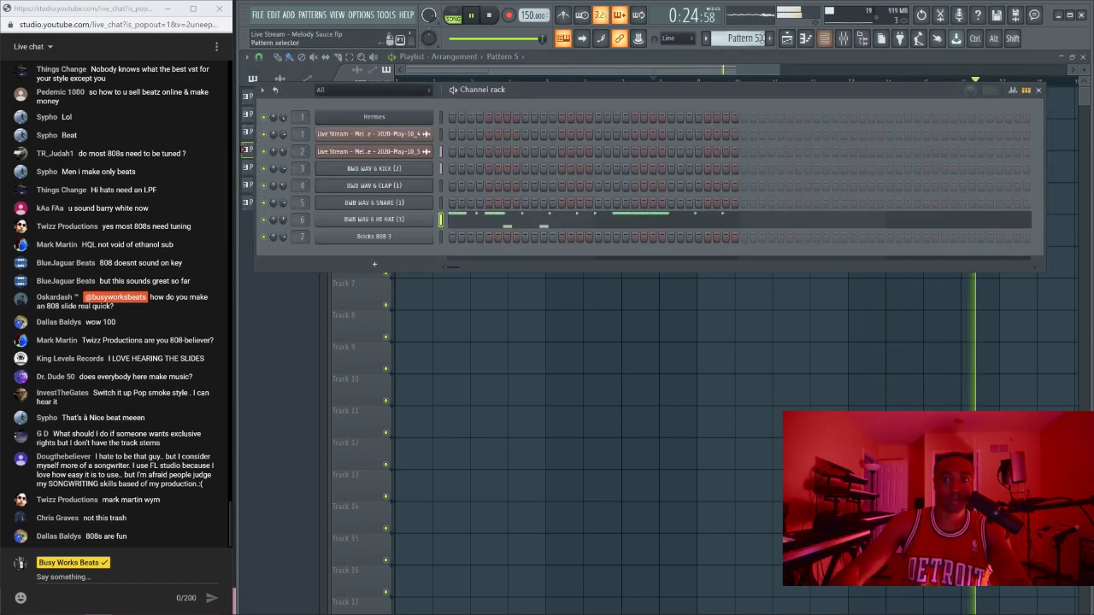
scroll(758, 39, down, 1)
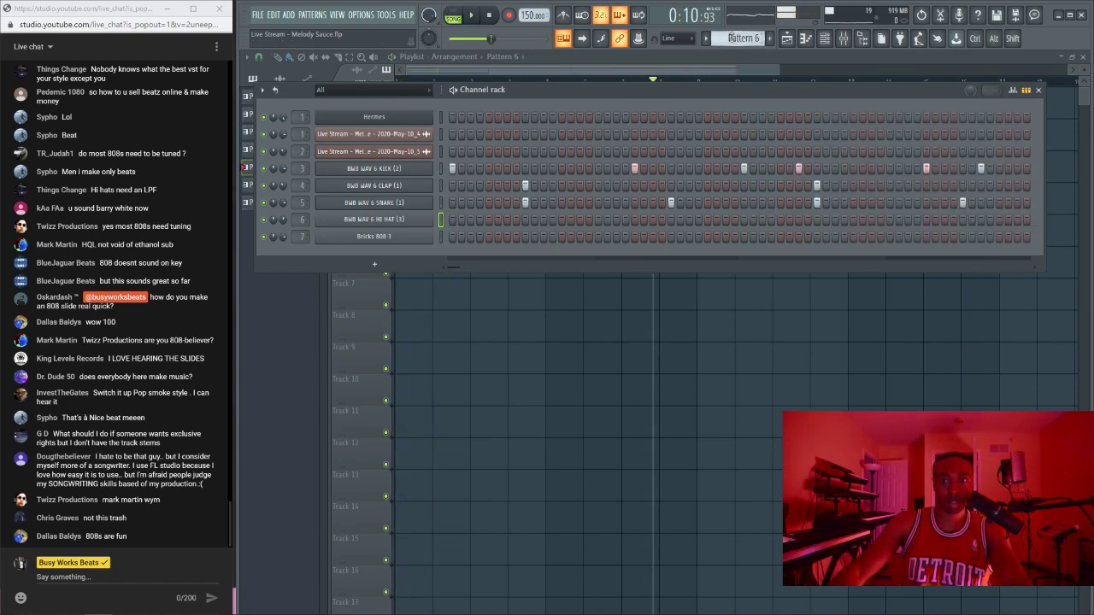
key(F6)
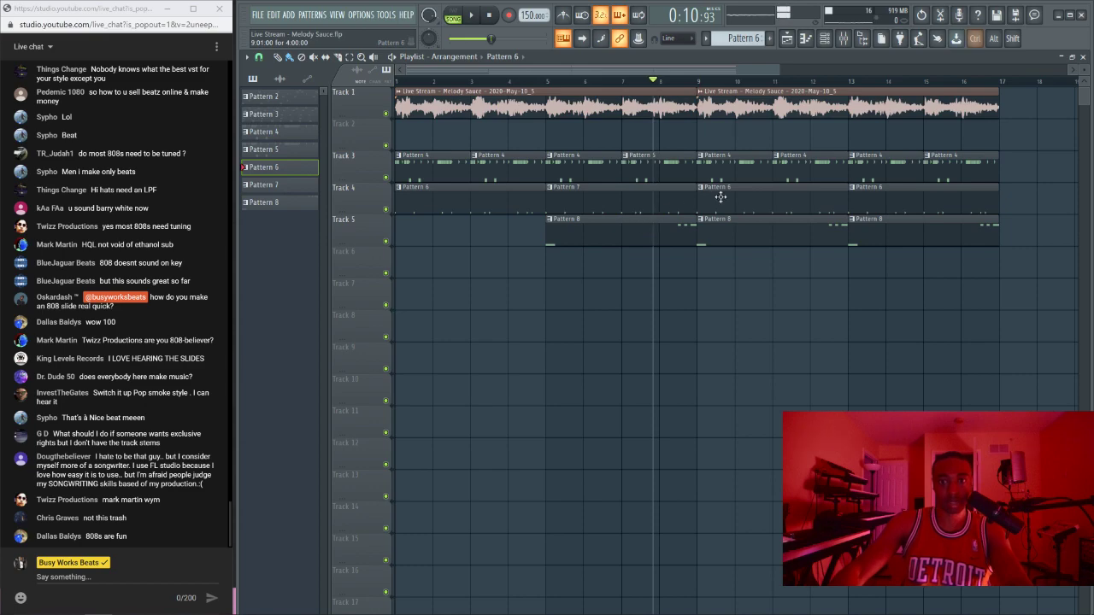
ctrl+drag(745, 198, 897, 193)
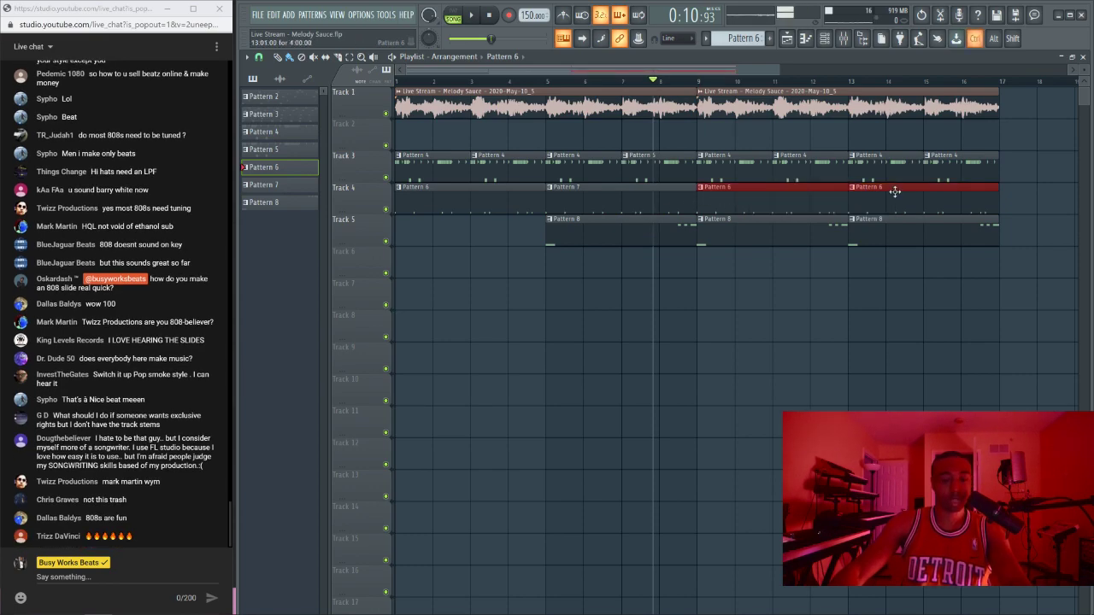
double_click(734, 198)
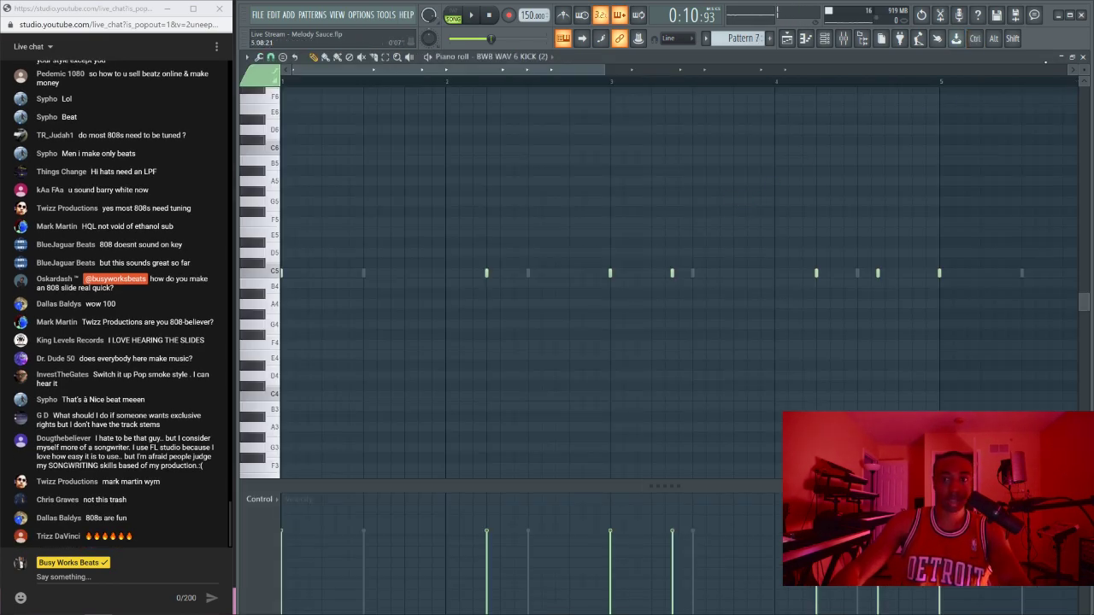
click(1083, 57)
Step: Add kicks on steps 7, 13 and 45 of the merged Pattern 7 drums while playing the arrangement
key(F6)
key(space)
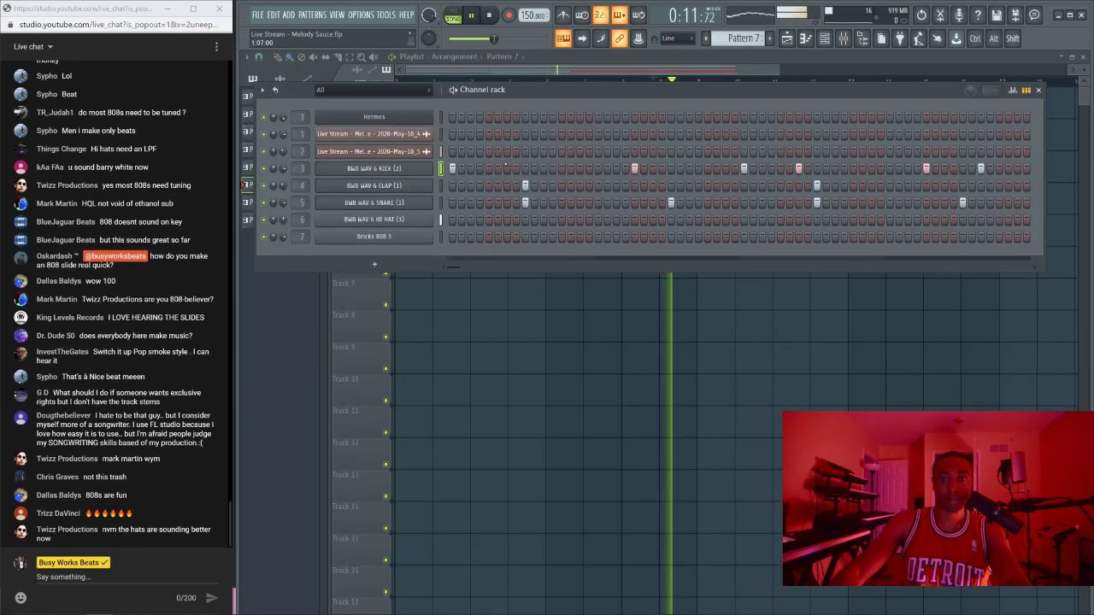
click(507, 169)
click(562, 168)
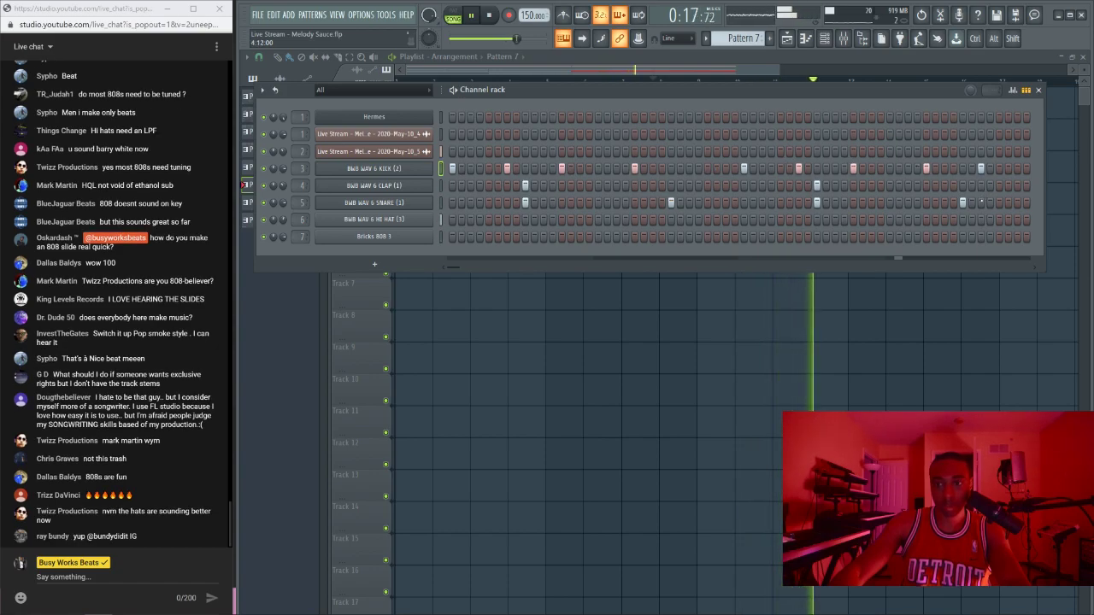
key(space)
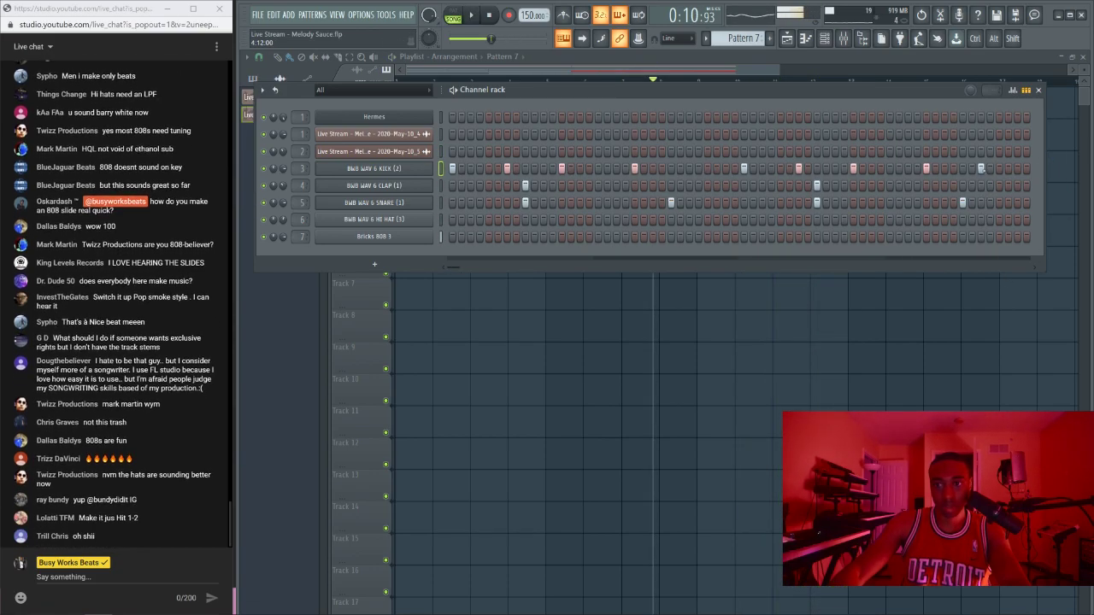
key(space)
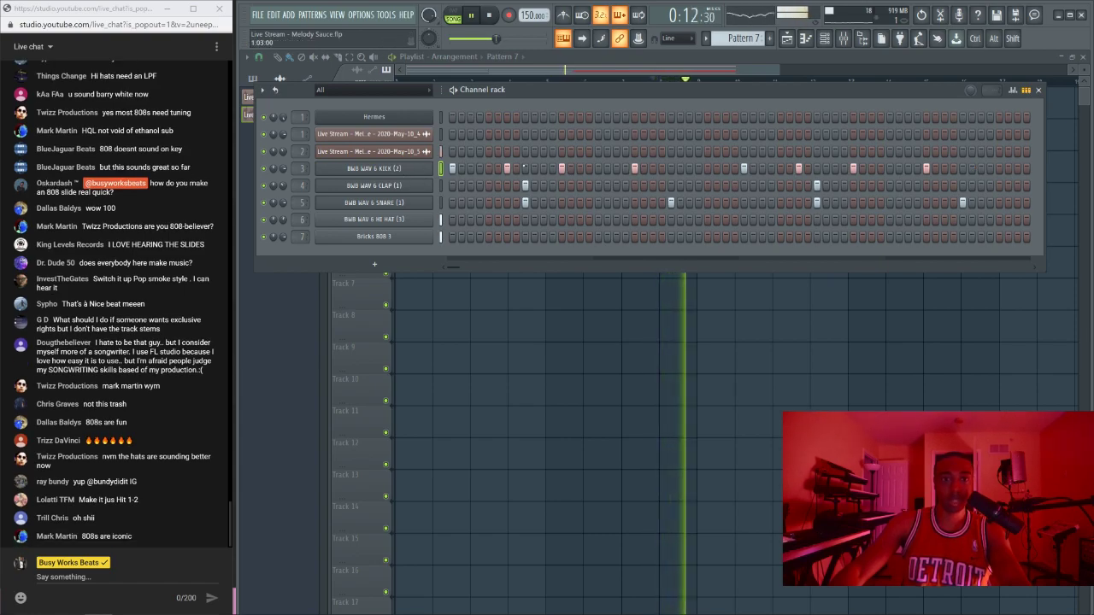
Step: Replace the last kick in bar 8 of Pattern 7 with one on the beat 3 snare using 1/3 beat snap
right_click(427, 169)
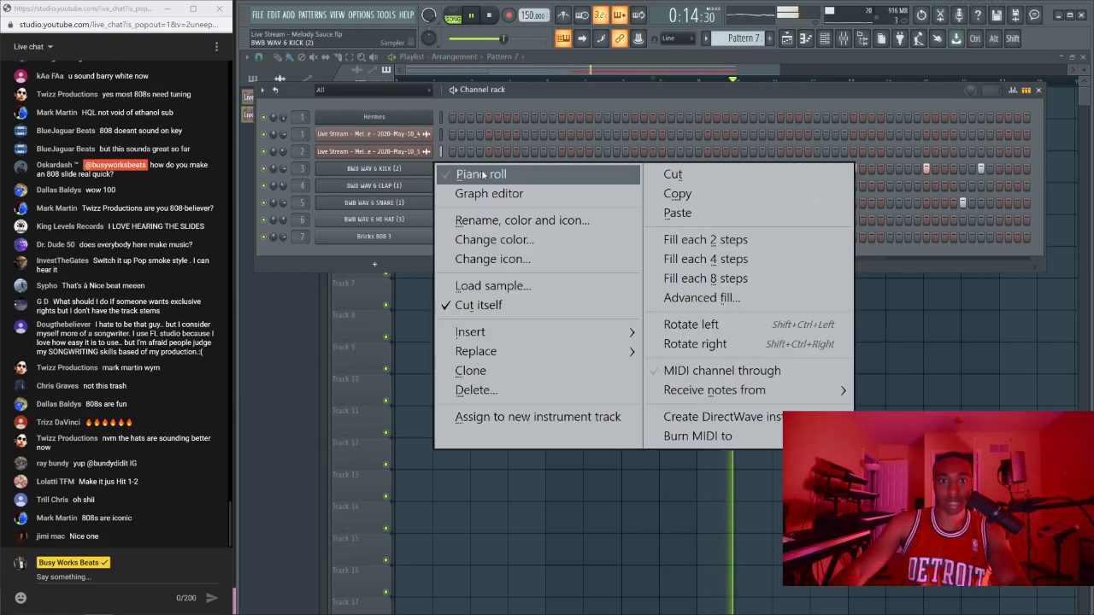
click(466, 174)
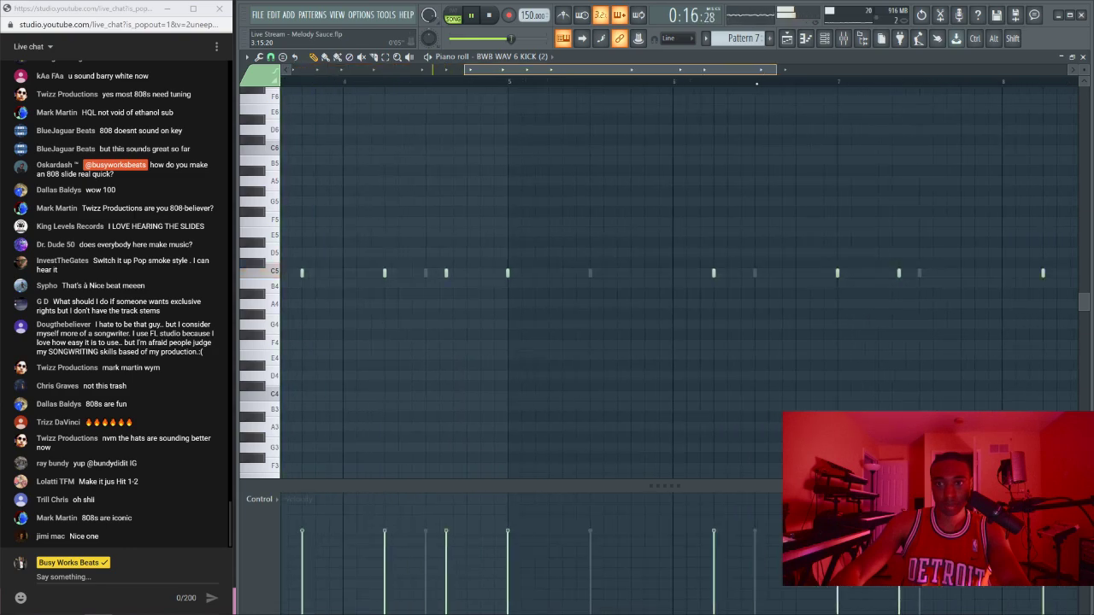
click(272, 56)
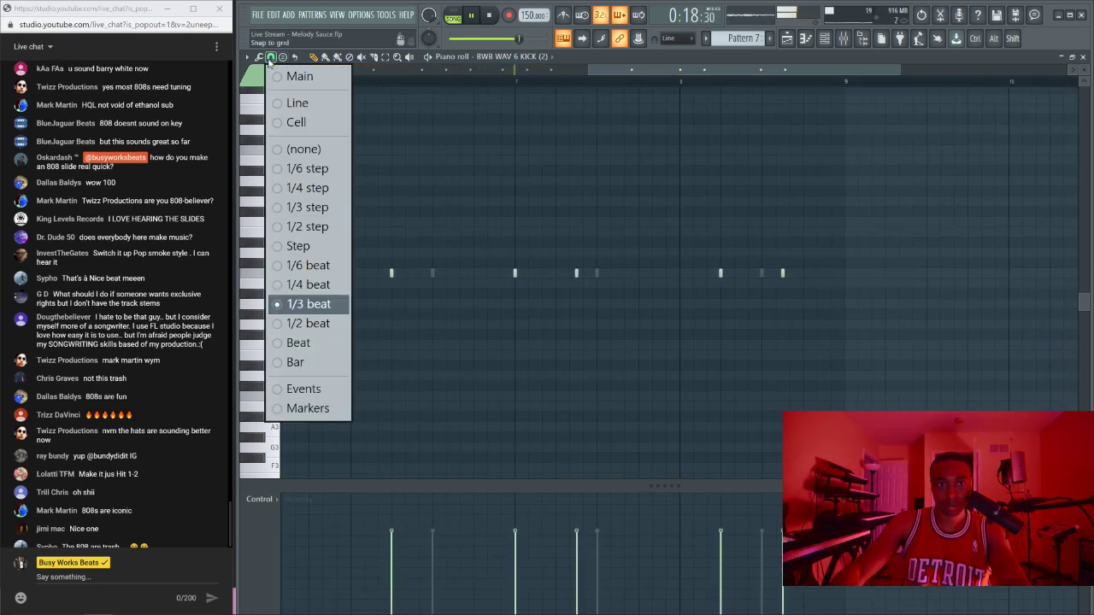
click(312, 304)
right_click(782, 274)
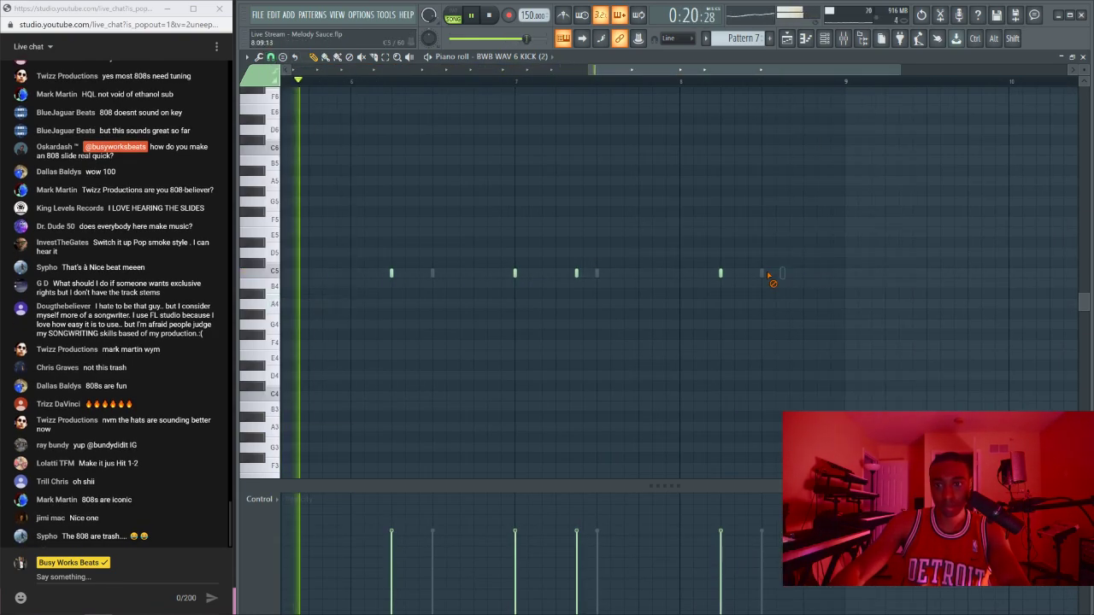
click(762, 273)
click(1083, 57)
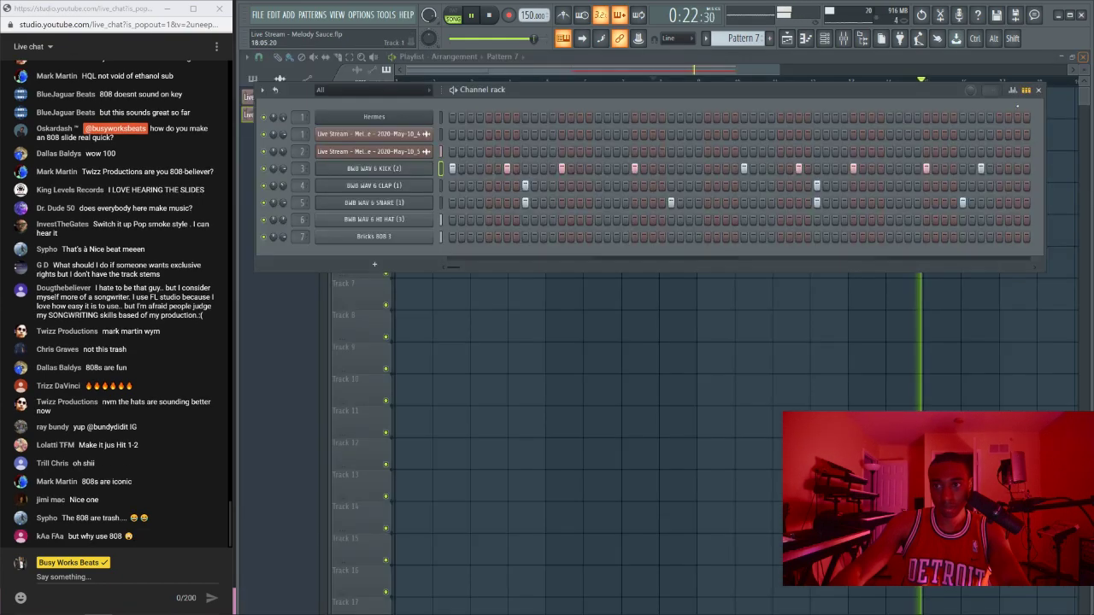
Step: Play the arrangement while checking Insert 2 in the mixer, and return to the playlist
click(1038, 87)
click(825, 41)
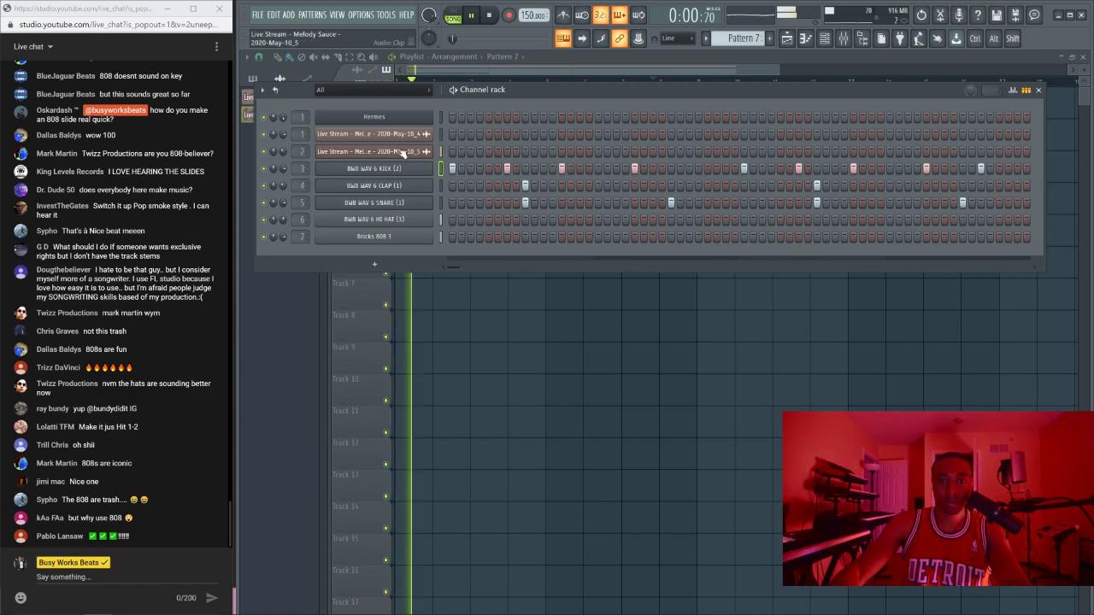
click(843, 39)
click(313, 484)
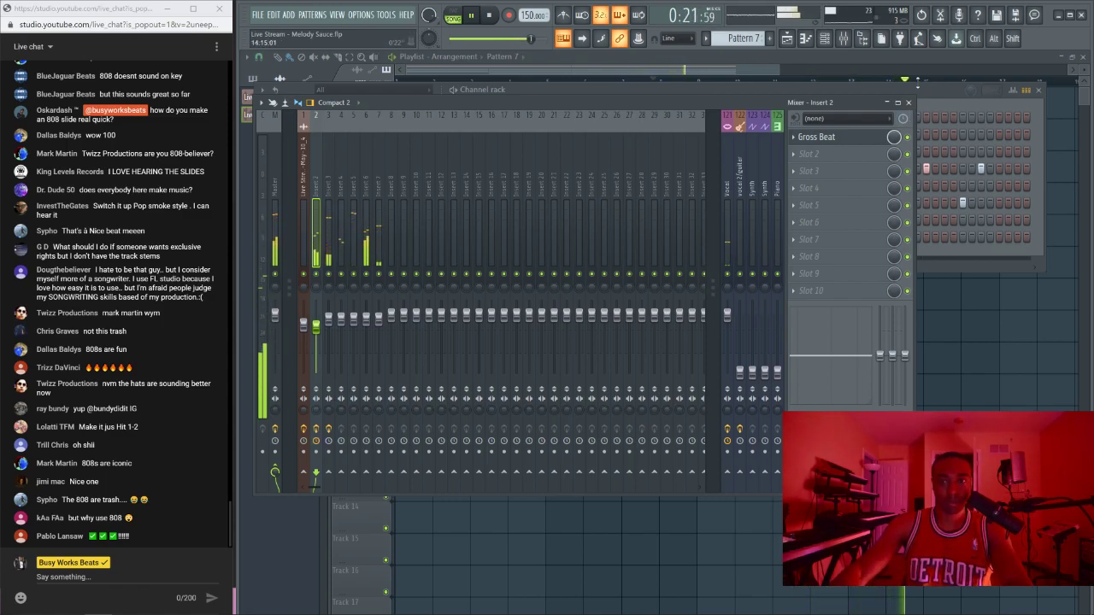
key(F9)
key(F6)
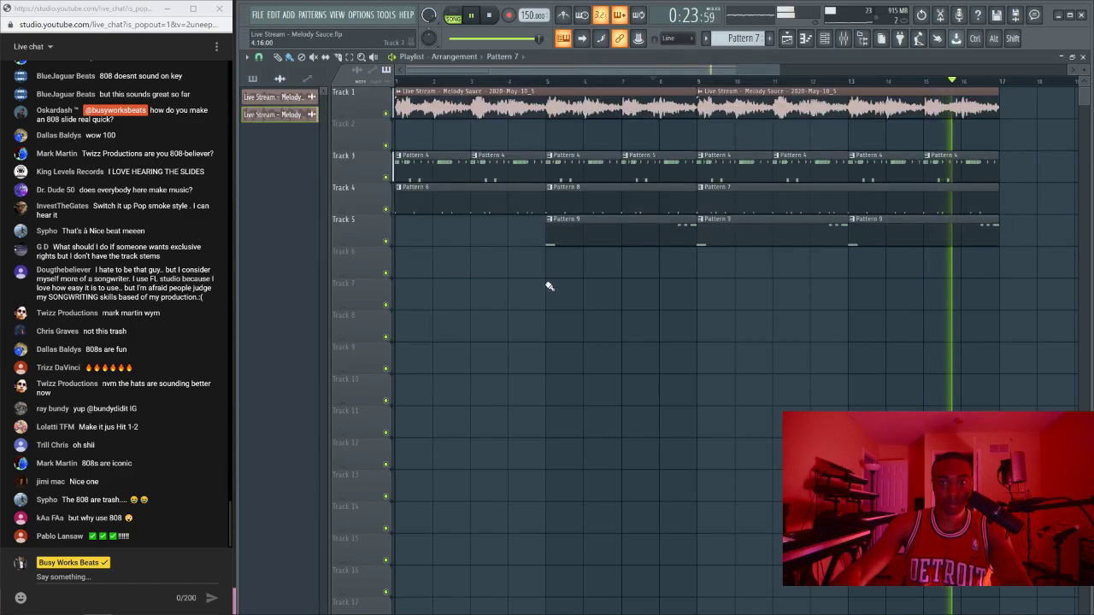
Step: Stop playback, add an Omnisphere channel and load its OSCar Bass 1 patch
key(space)
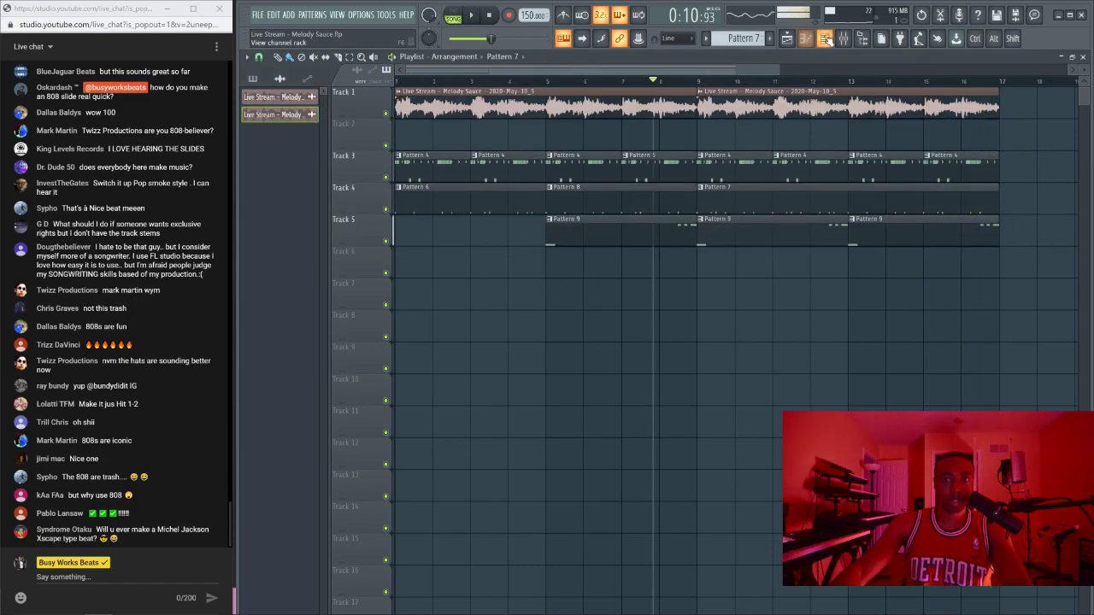
click(825, 39)
click(374, 267)
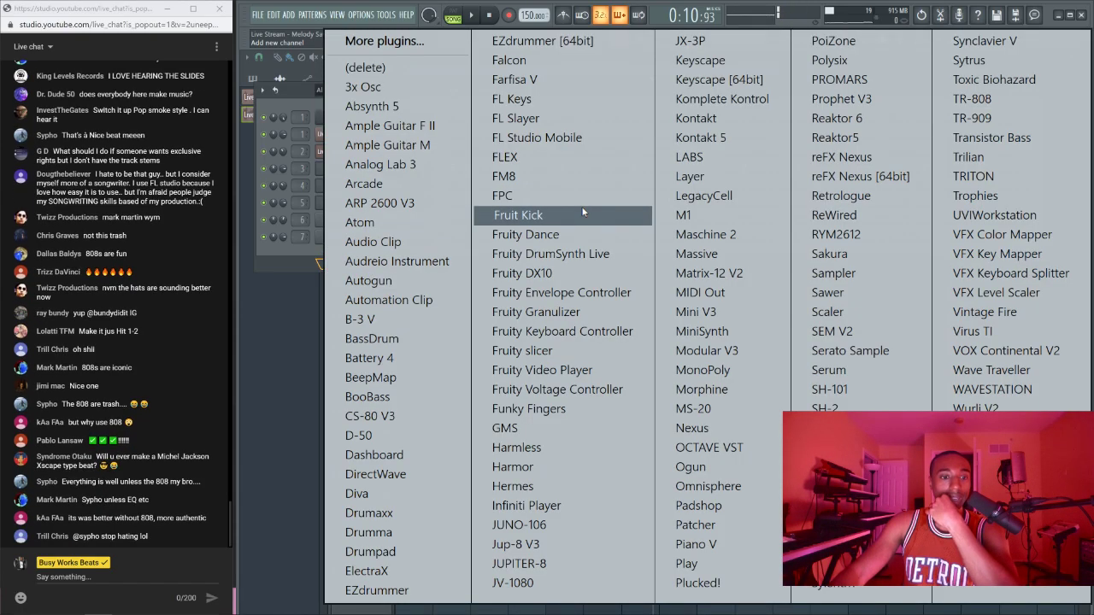
click(772, 486)
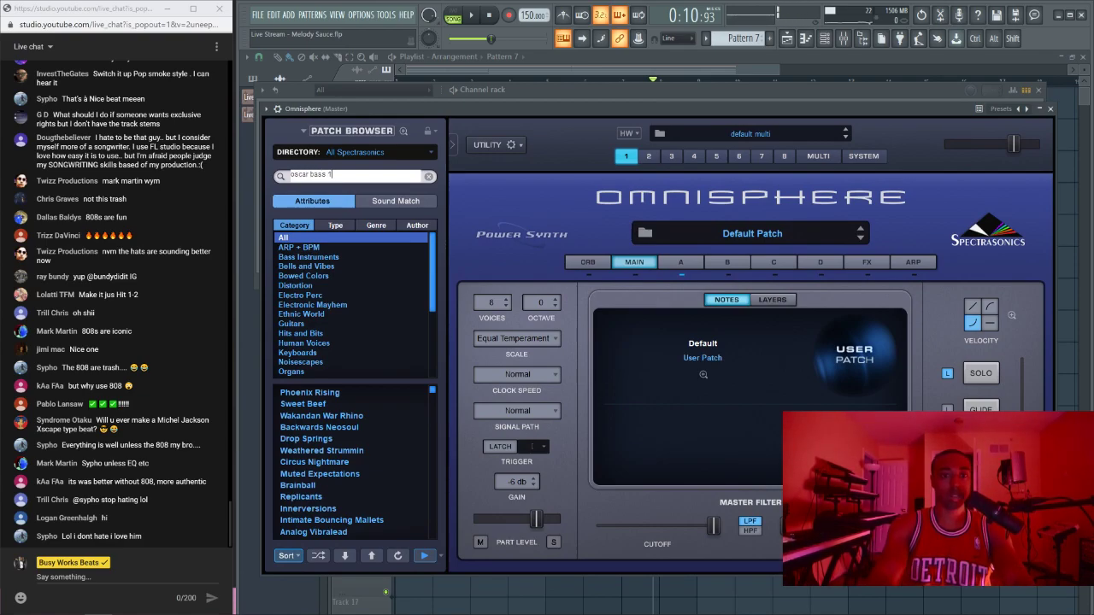
key(Return)
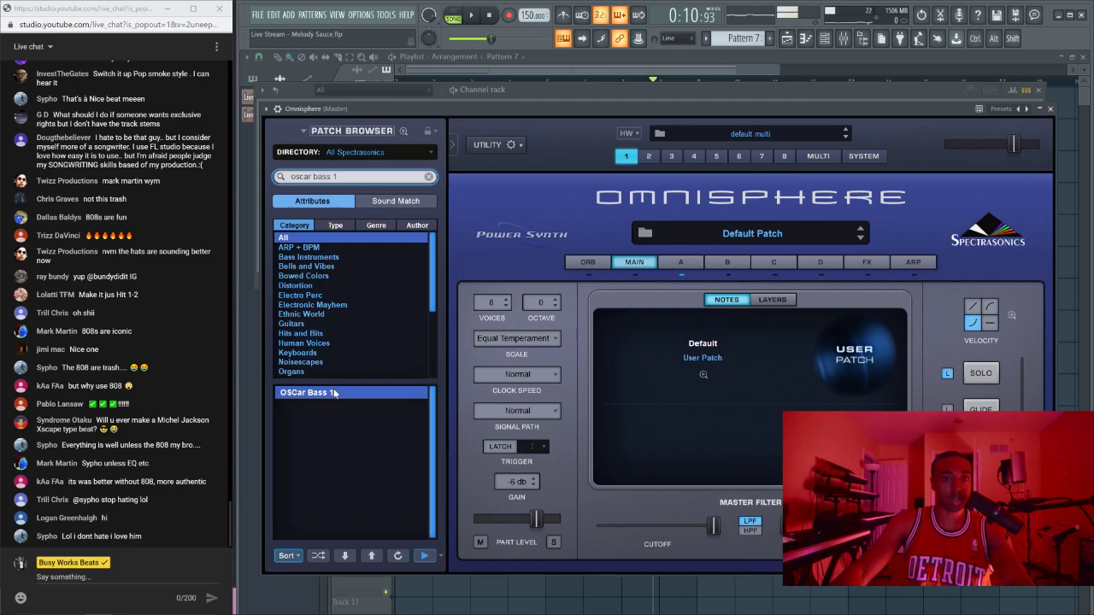
click(1049, 109)
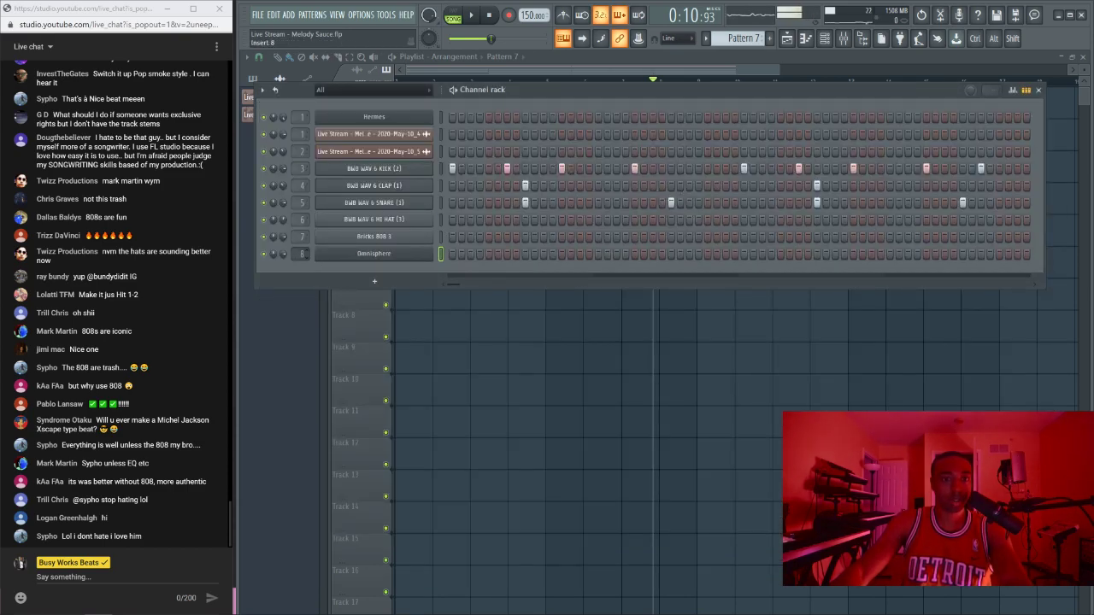
Step: Remove the Pattern 9 808 clip at bar 5 of Track 5 and rewind the song to the start
key(KP_Add)
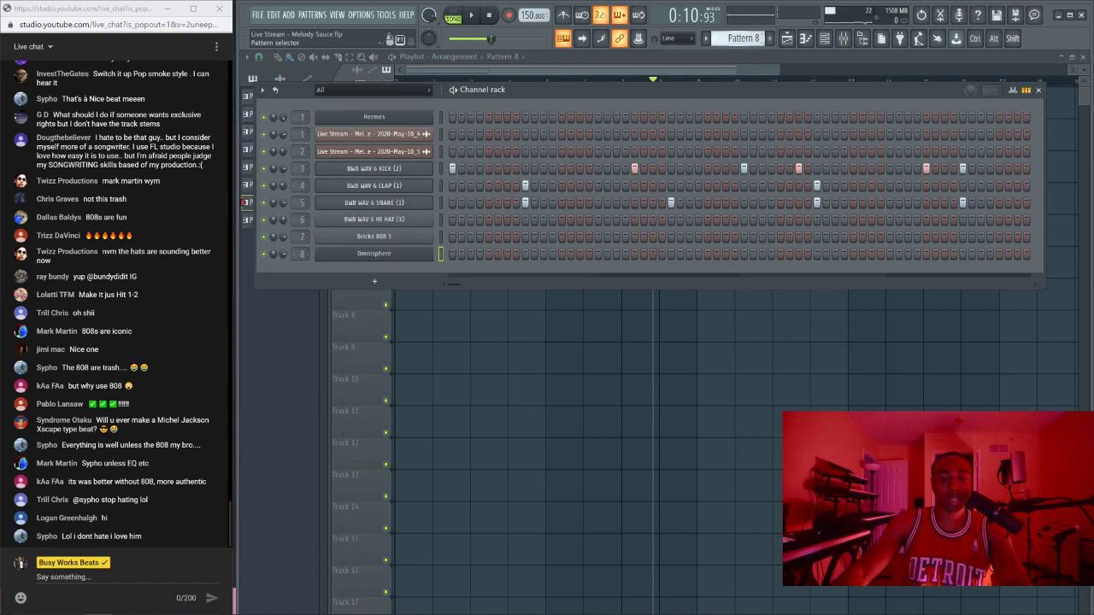
key(KP_Add)
key(F6)
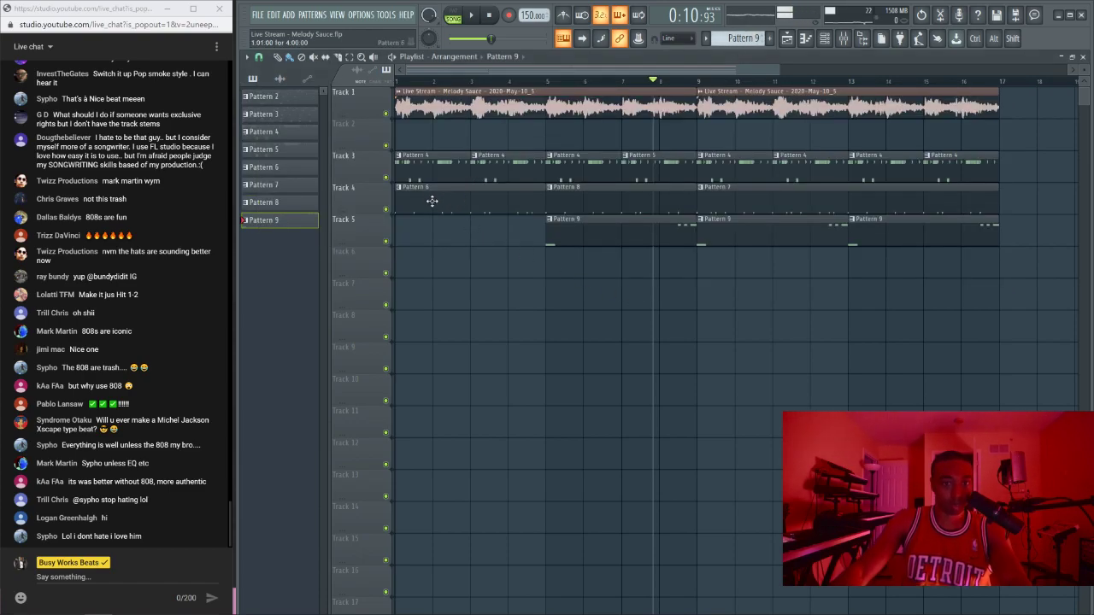
right_click(676, 240)
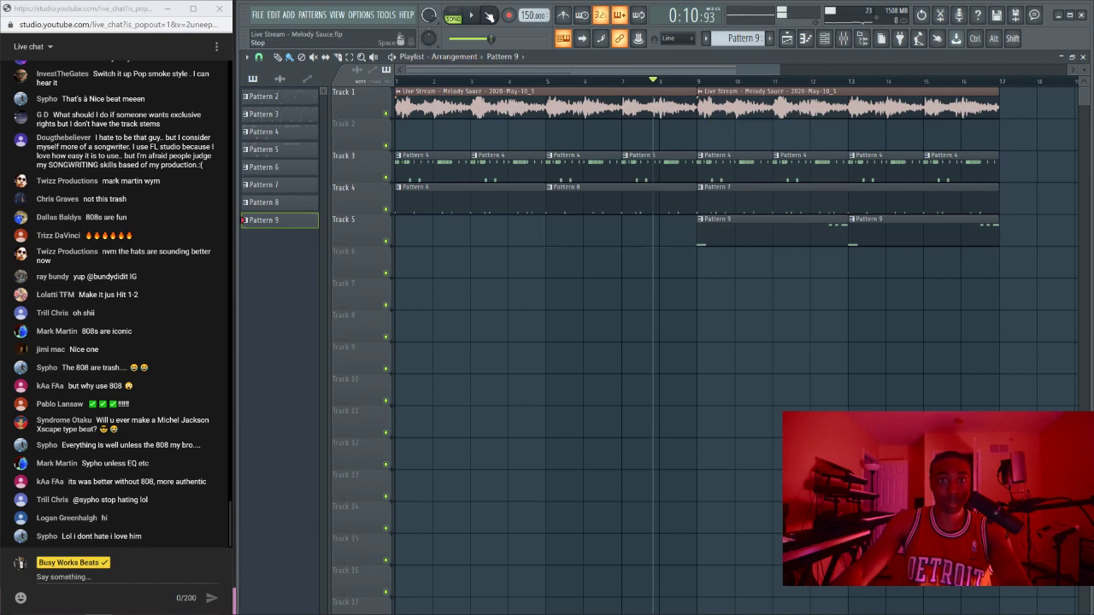
click(489, 15)
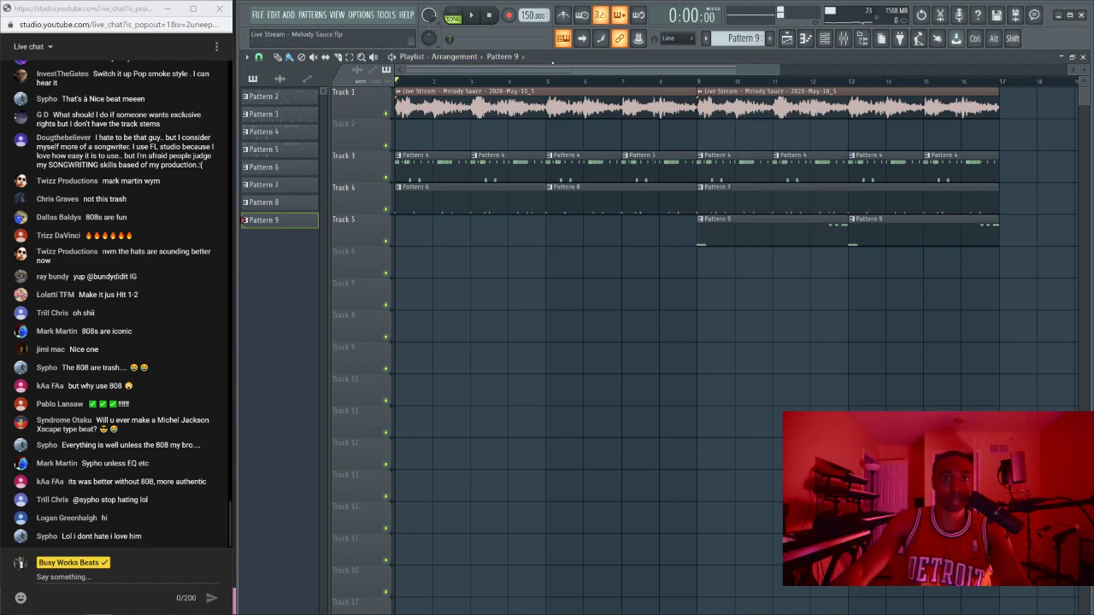
Step: Set the Omnisphere mixer track, Insert 8, to about -2.4 dB and switch to the empty Pattern 10
key(space)
click(824, 38)
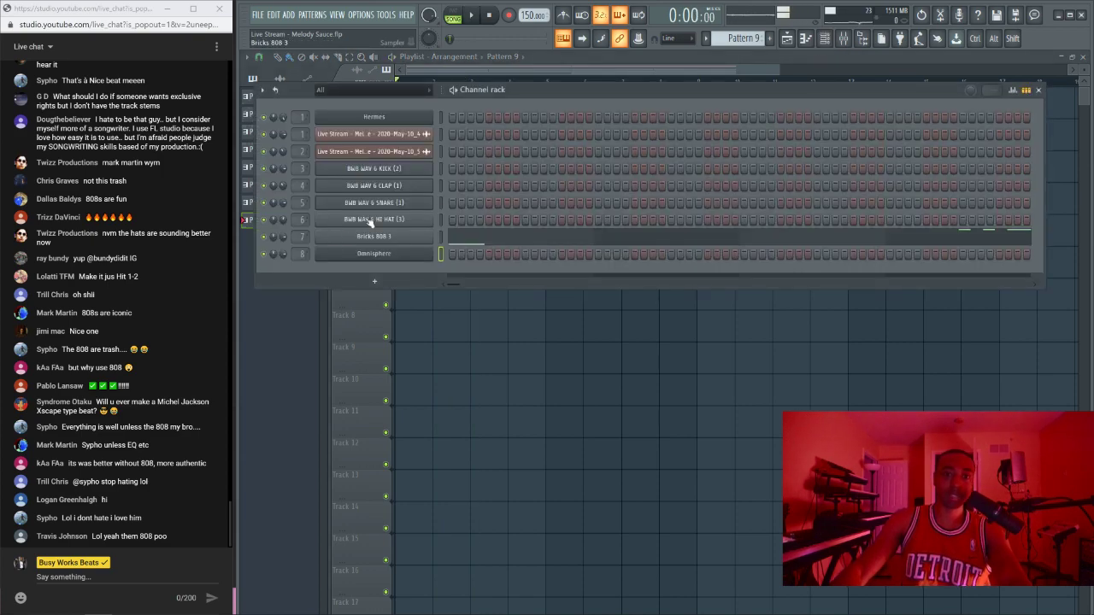
click(844, 38)
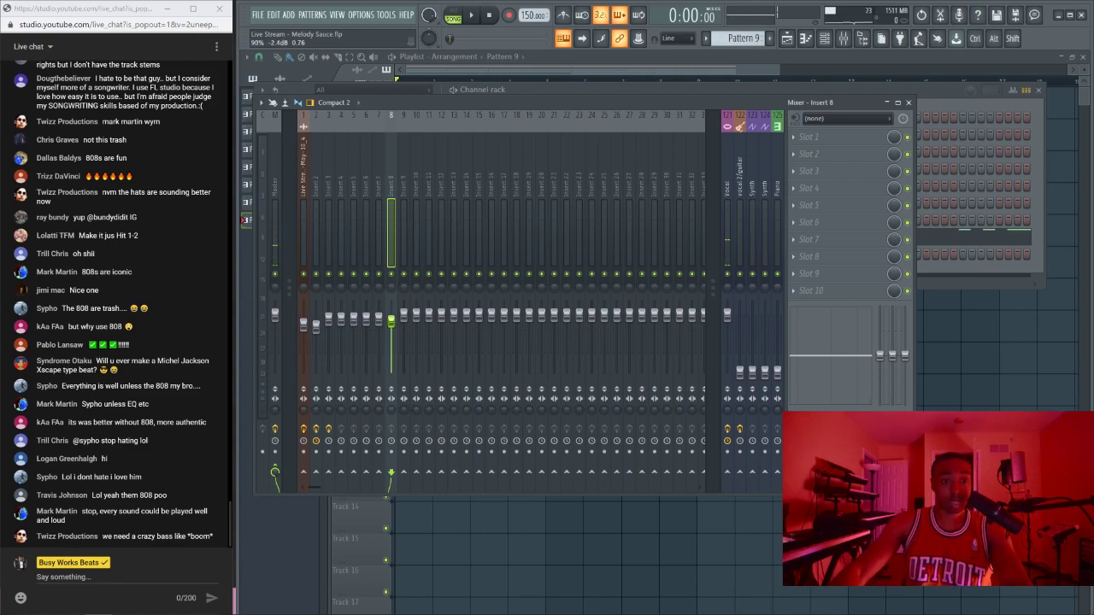
click(945, 91)
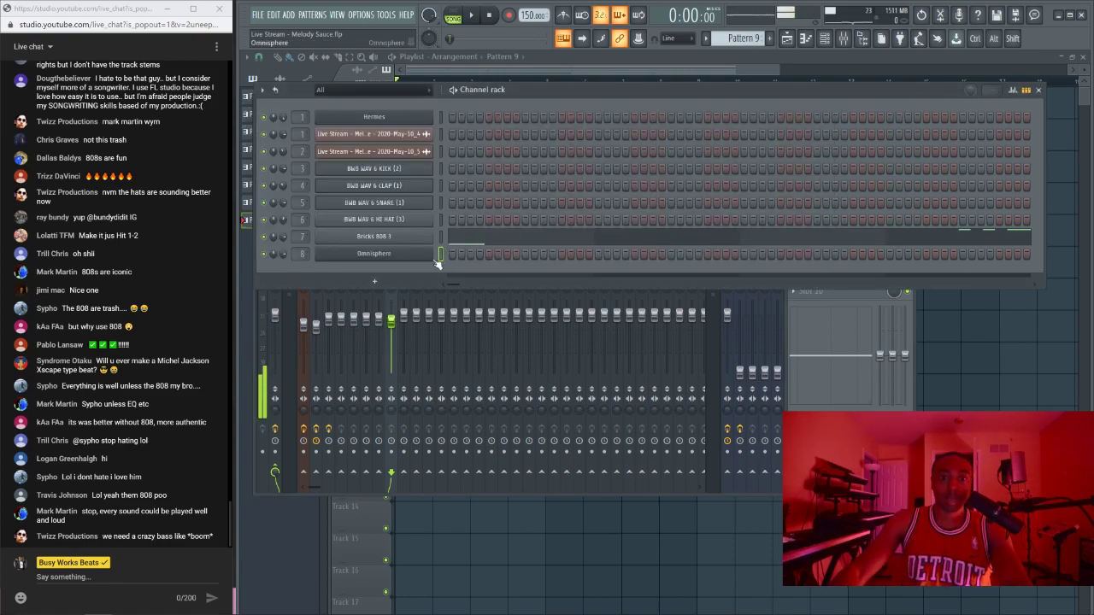
click(902, 392)
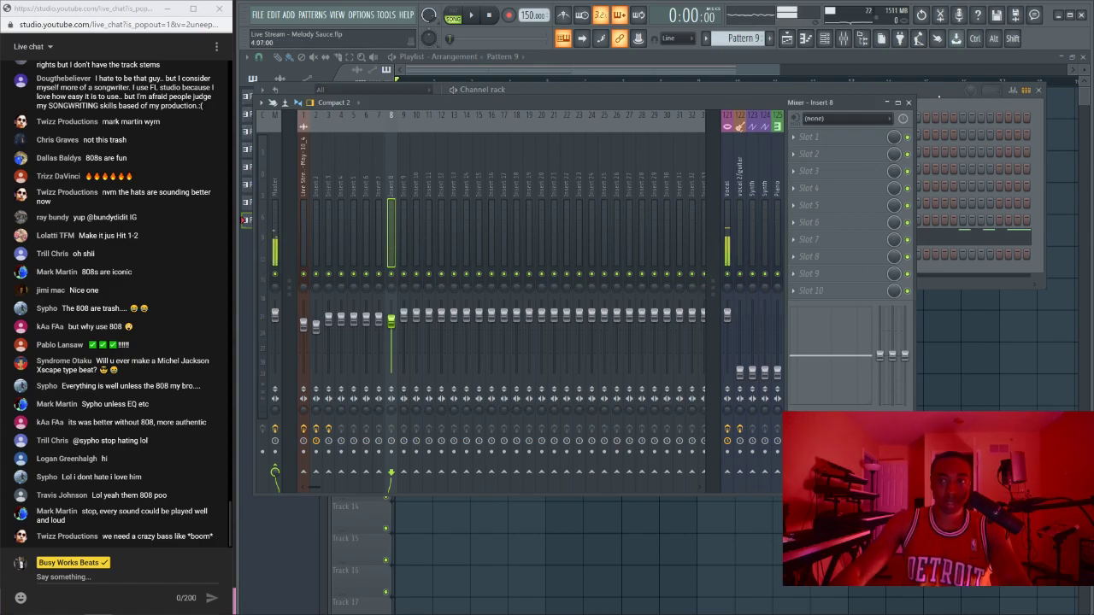
click(939, 96)
scroll(760, 40, down, 1)
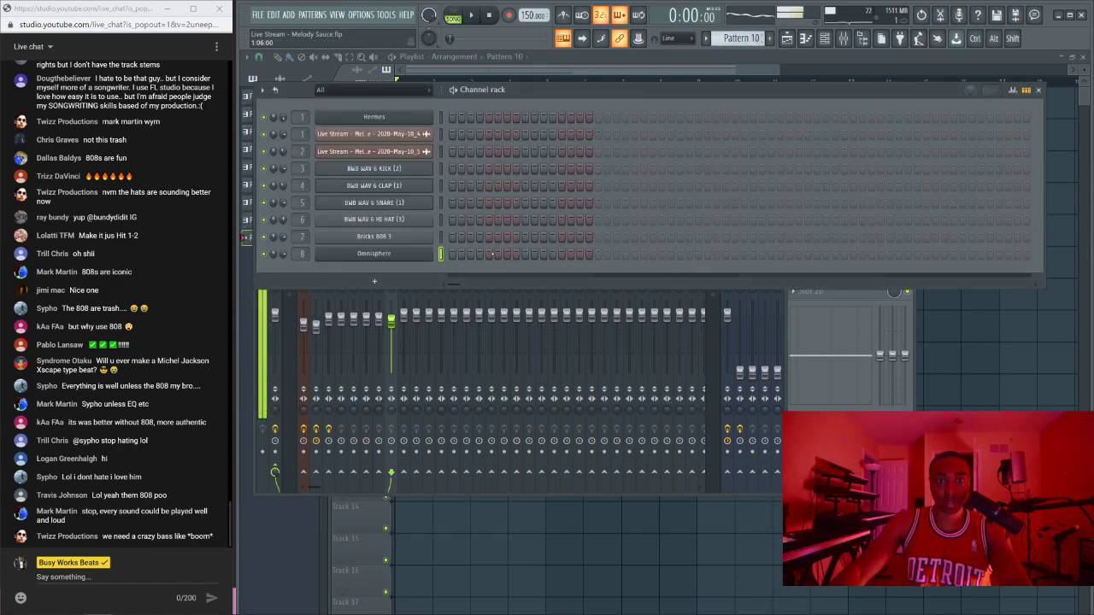
Step: Draw a one-bar D4 note for Omnisphere in Pattern 10 and place the pattern at bar 1 of Track 7
right_click(428, 253)
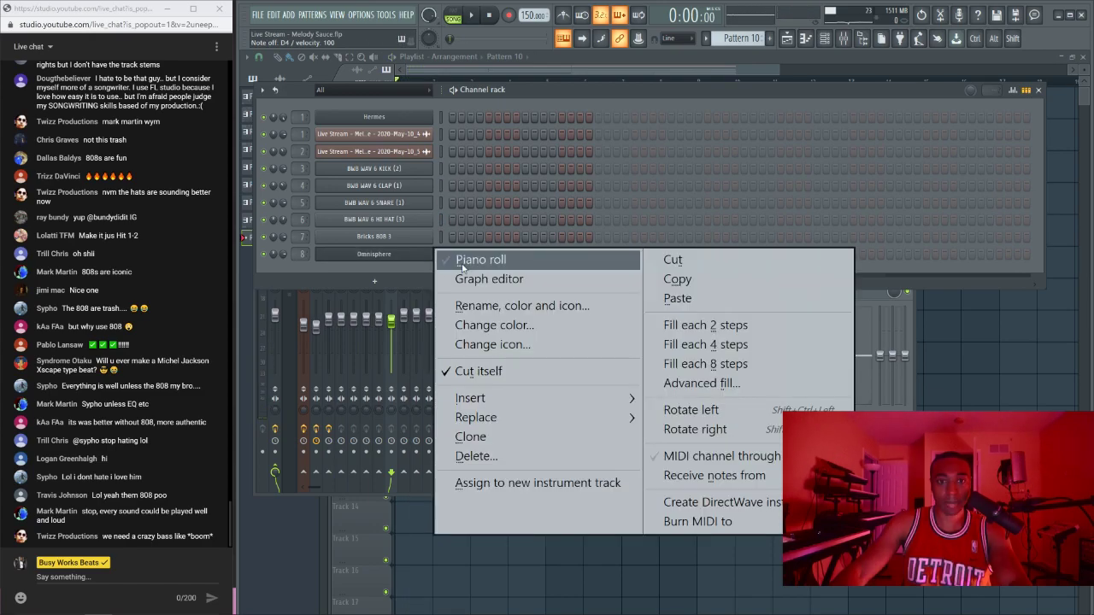
click(466, 256)
drag(285, 375, 451, 374)
key(F5)
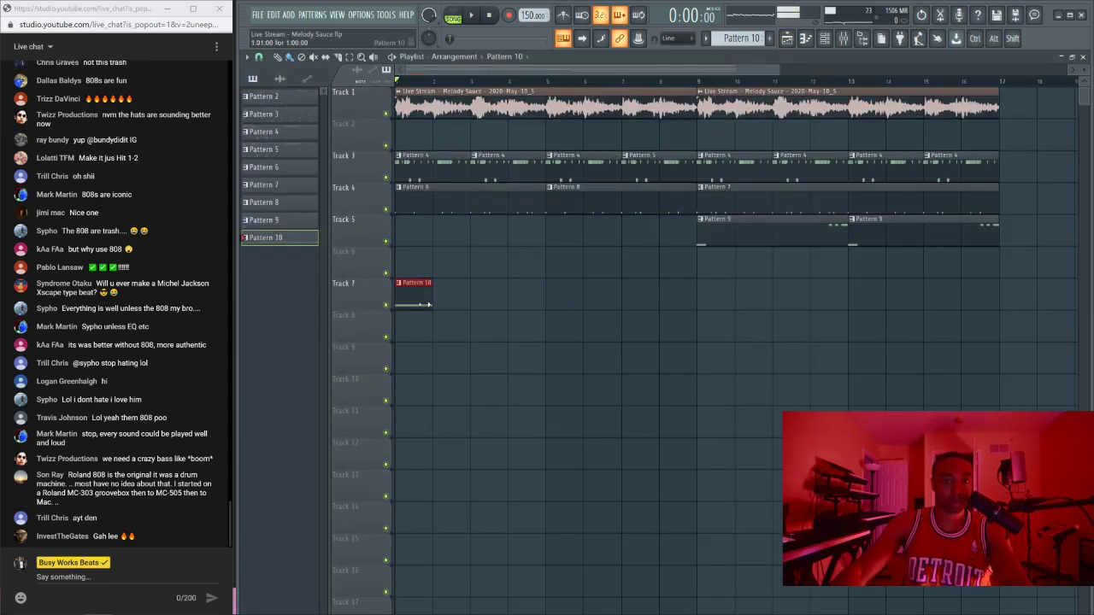
Step: Preview the bass against the melody and add a one-bar A3 note in bar 2 of Pattern 10
key(space)
key(F6)
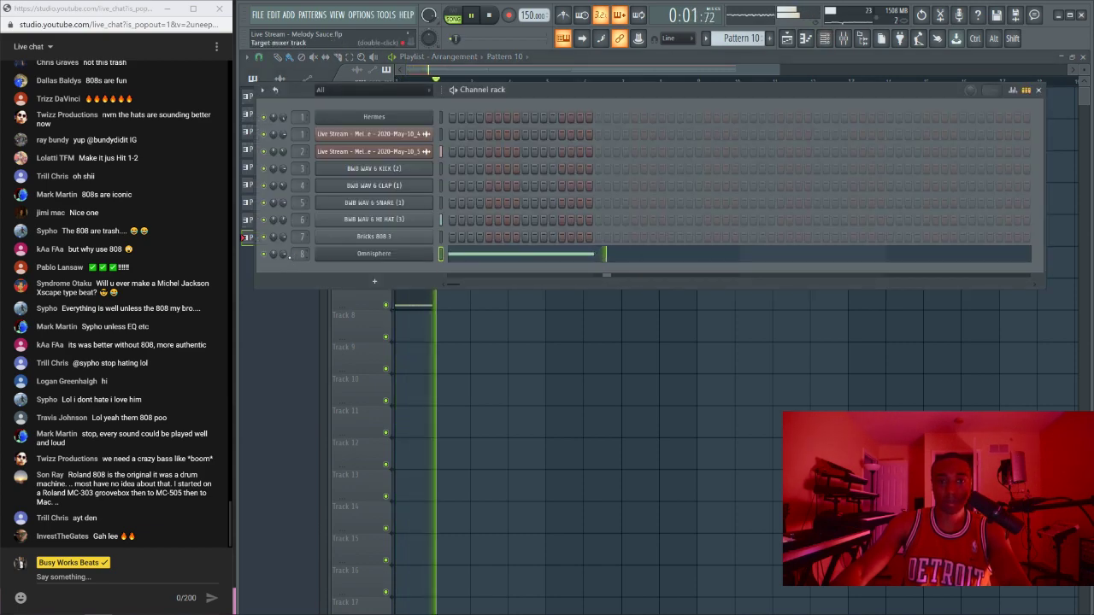
click(481, 261)
key(space)
click(447, 447)
drag(447, 447, 447, 427)
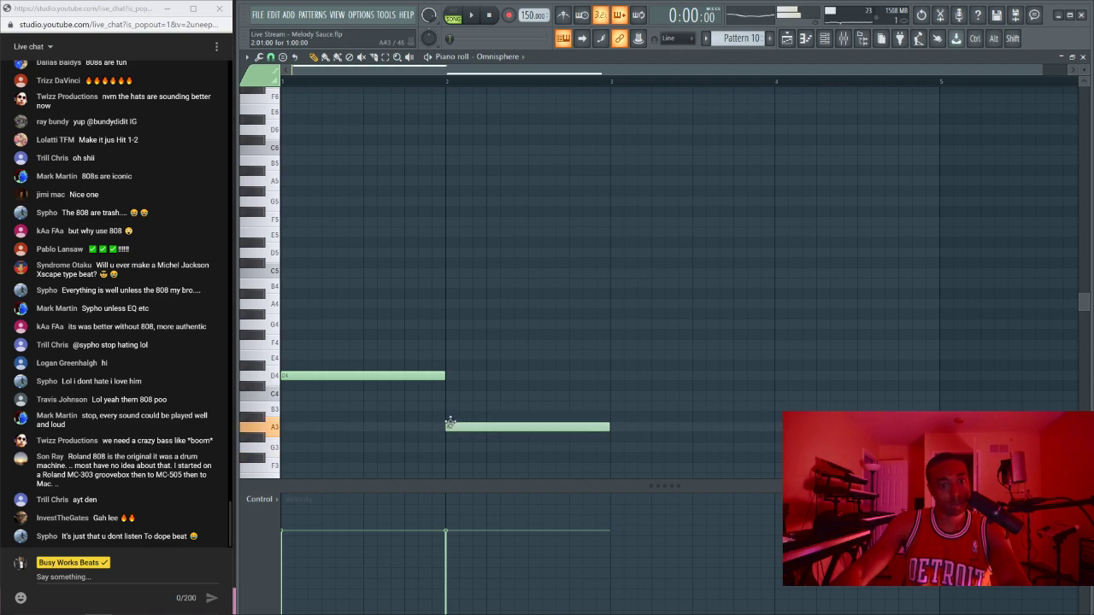
Step: Add a one-bar A#3 note in bar 3 and a G4 note in bar 4 of the Omnisphere bass line
key(space)
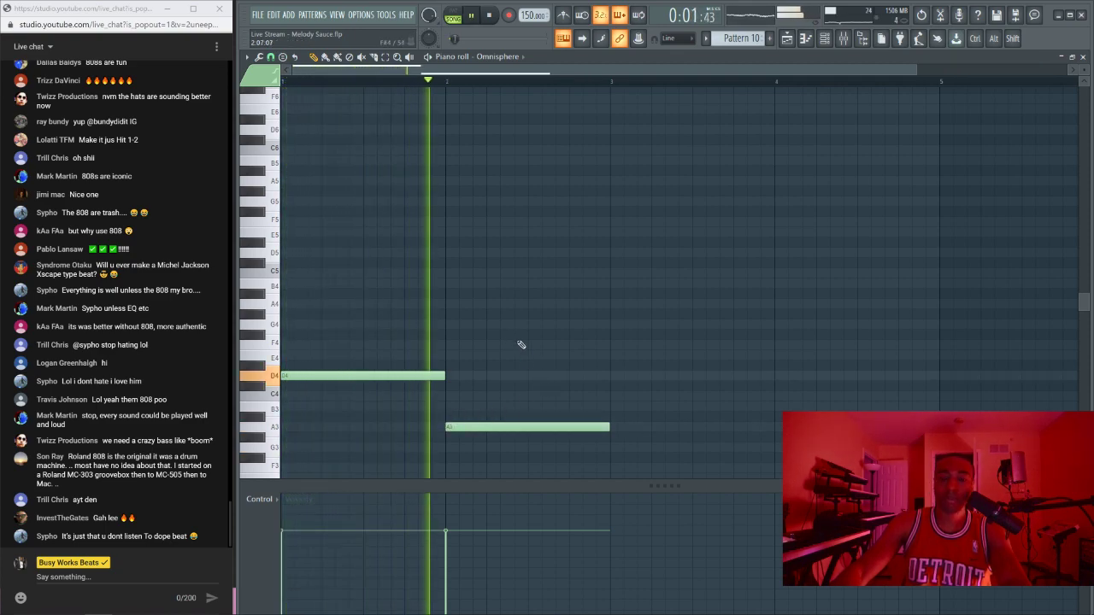
key(space)
click(611, 416)
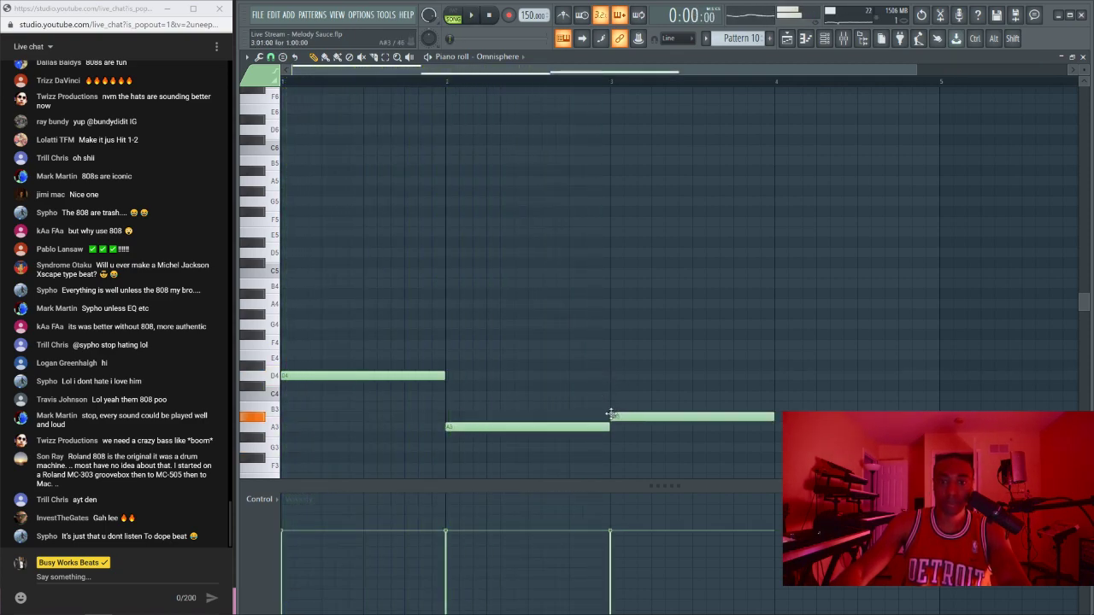
drag(777, 295, 772, 324)
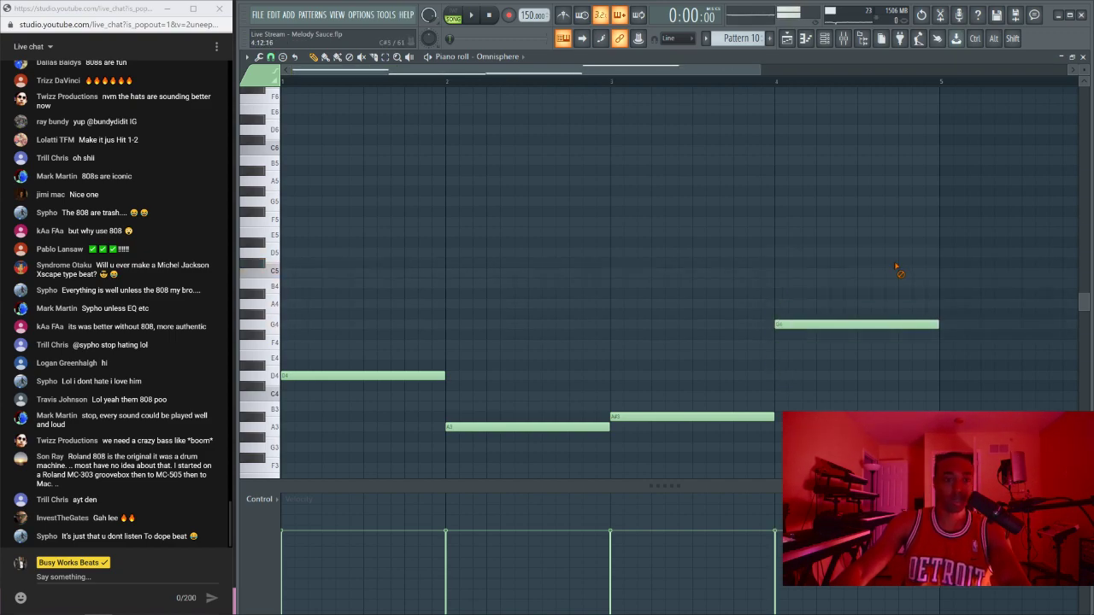
Step: Add short F4 and E4 notes at the end of bar 4, using 1/2 beat snap
key(space)
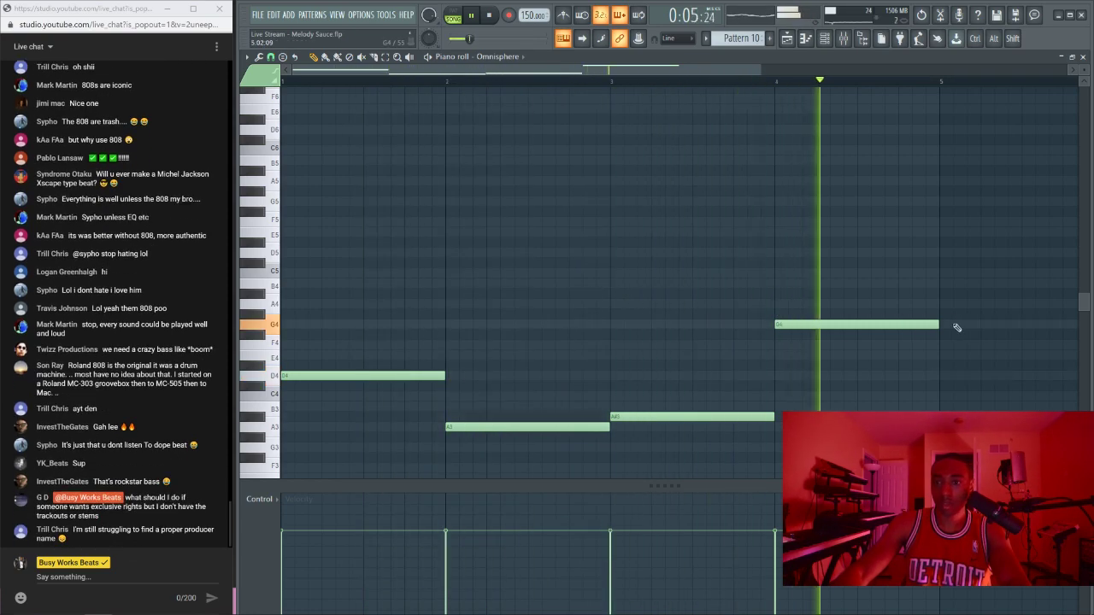
key(space)
click(894, 344)
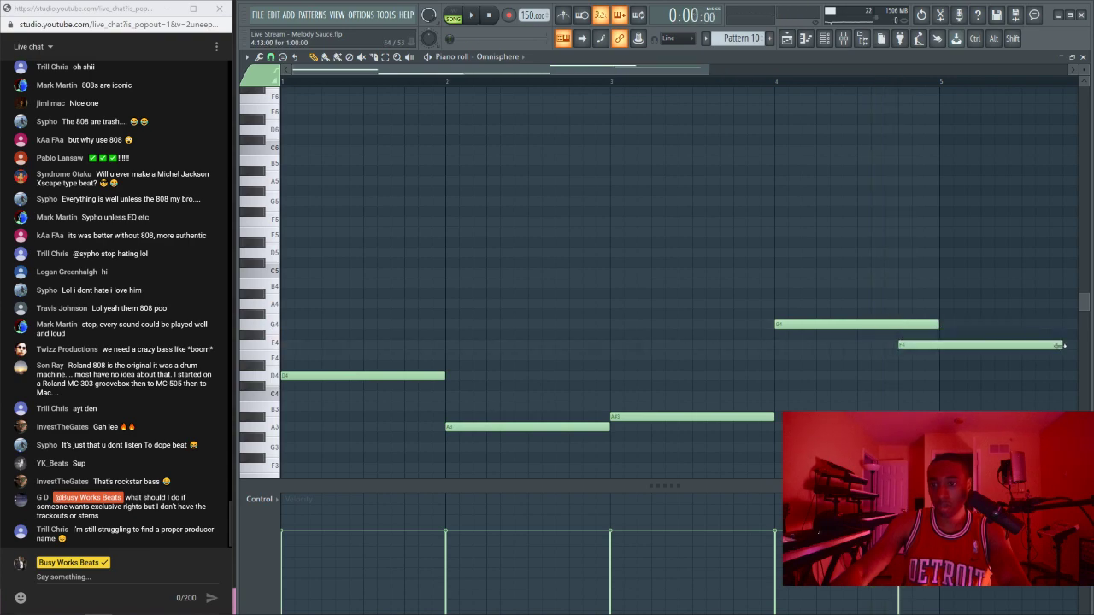
drag(1060, 345, 913, 360)
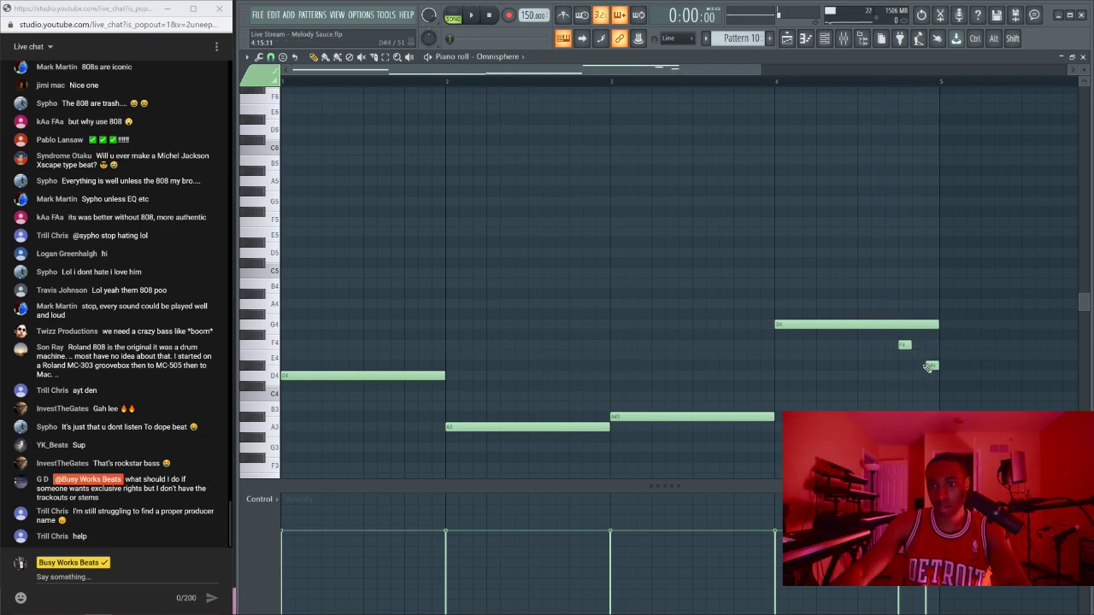
click(271, 56)
click(308, 323)
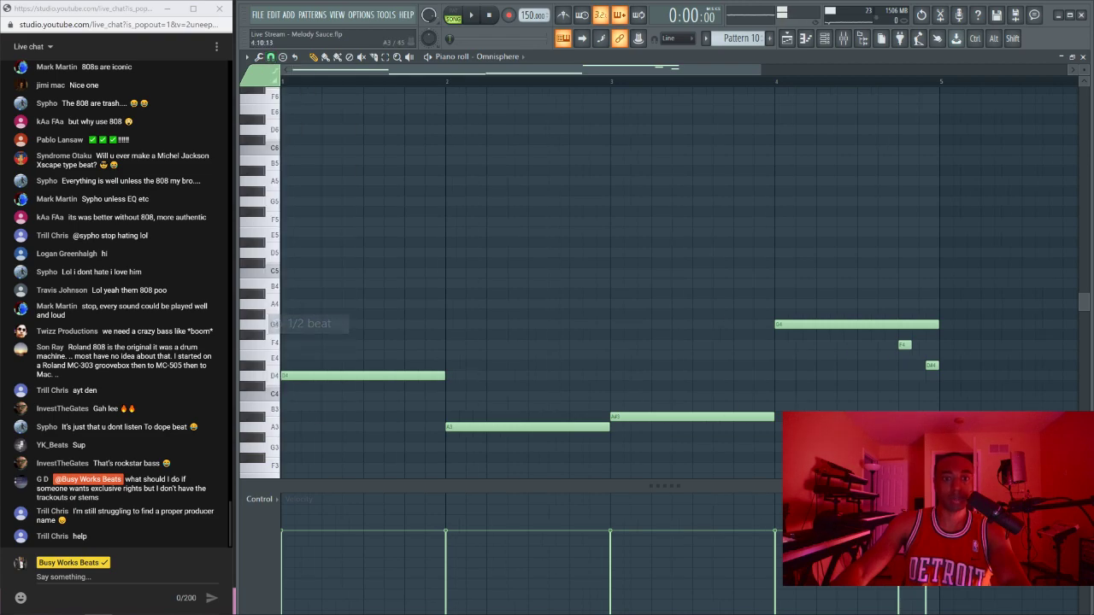
click(924, 365)
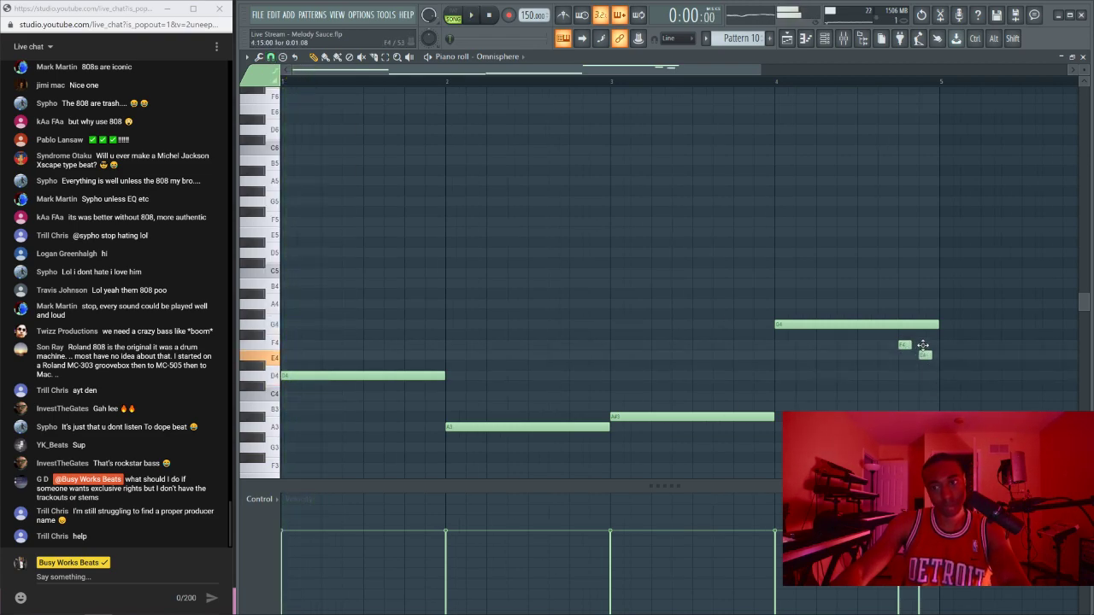
Step: Shorten the G4 note to end where the F4 starts, and lengthen F4 and E4 to half a beat each
key(space)
drag(938, 325, 971, 351)
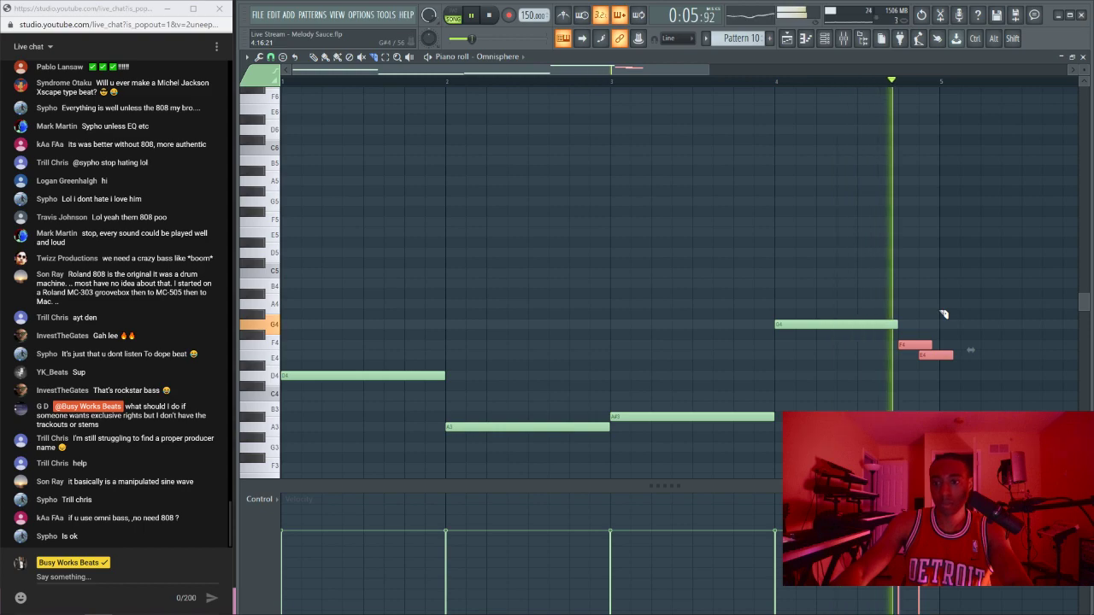
key(space)
drag(947, 341, 955, 365)
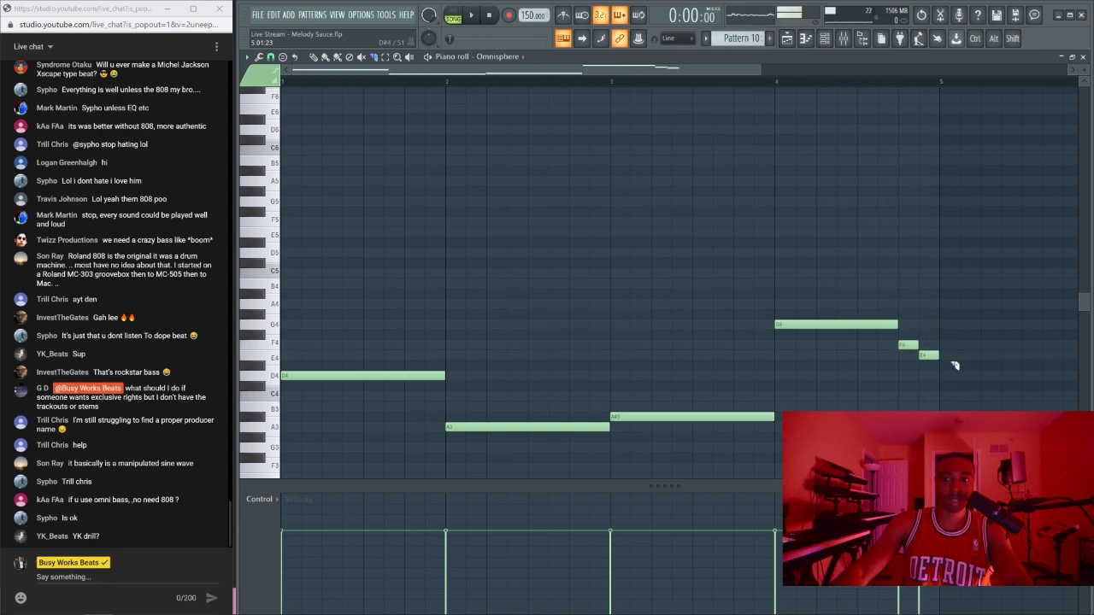
Step: Duplicate the four-bar bass phrase into bars 5 to 8 of Pattern 10 and return to the playlist
key(ctrl+a)
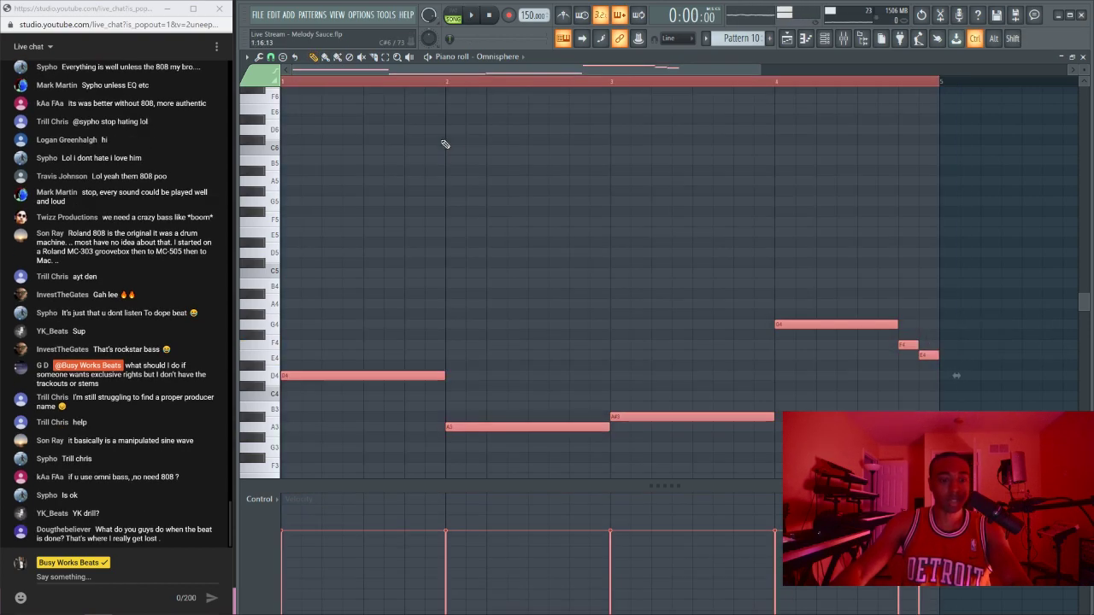
drag(313, 375, 955, 375)
key(space)
key(space)
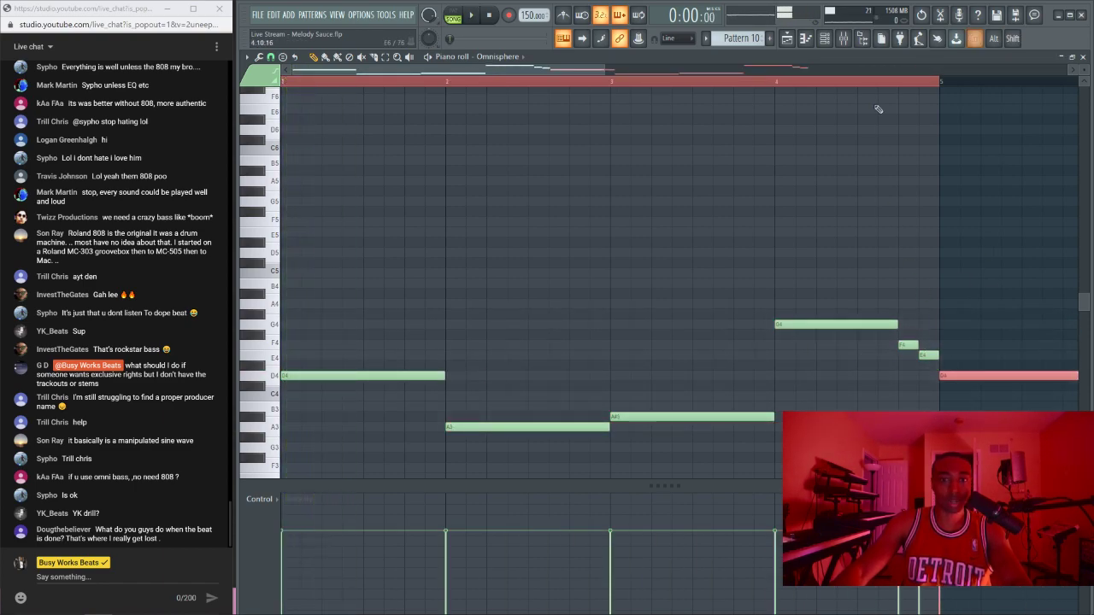
key(ctrl+d)
click(1083, 58)
key(Escape)
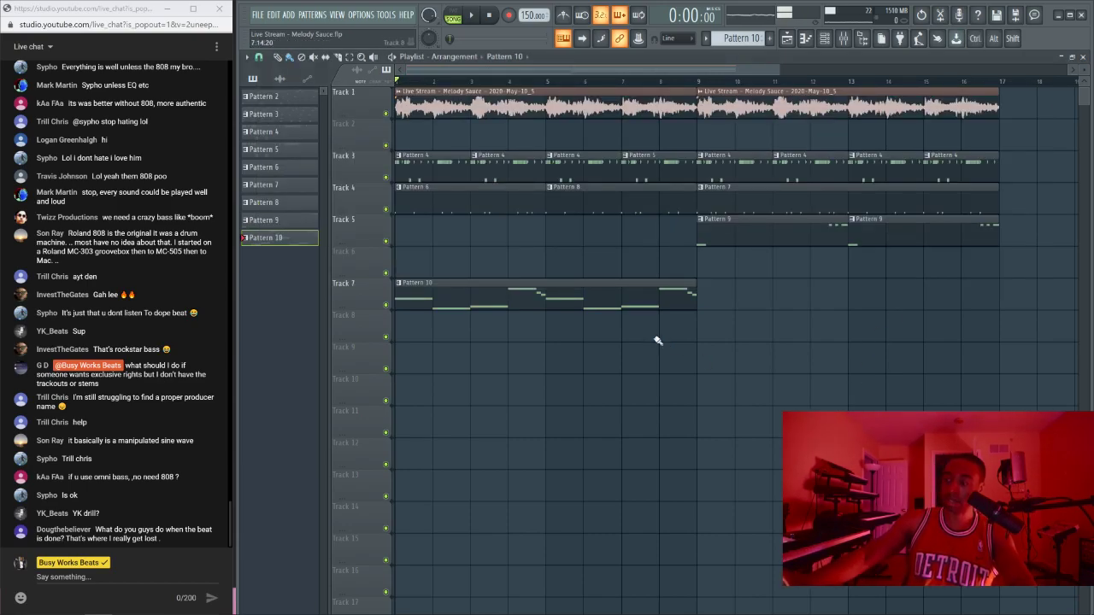
Step: Play the arrangement to check the eight-bar Omnisphere bass pattern against the melody and drums
key(space)
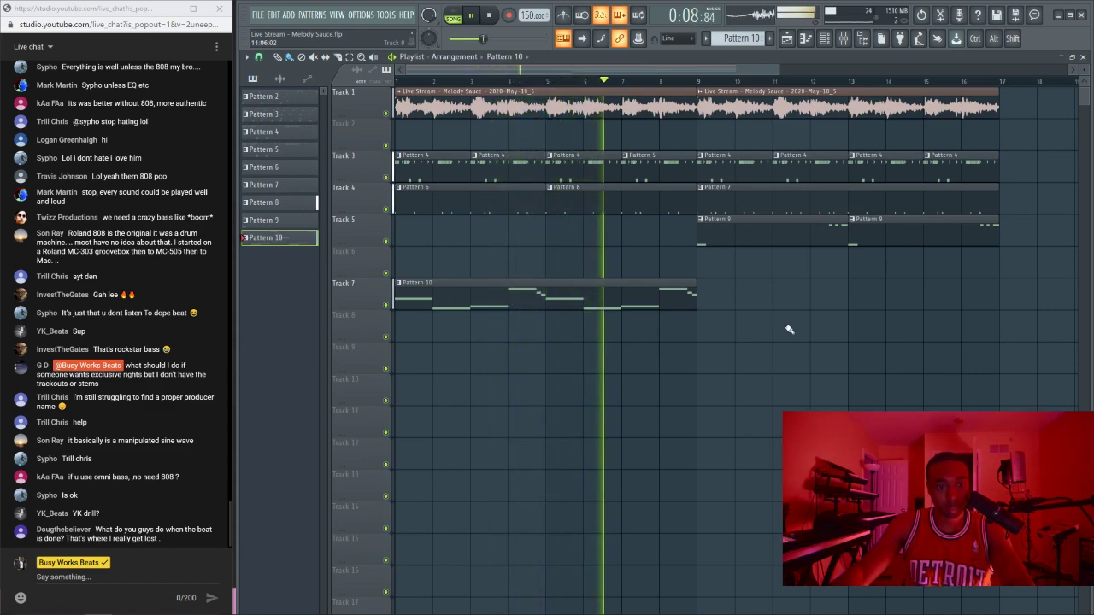
key(space)
click(443, 299)
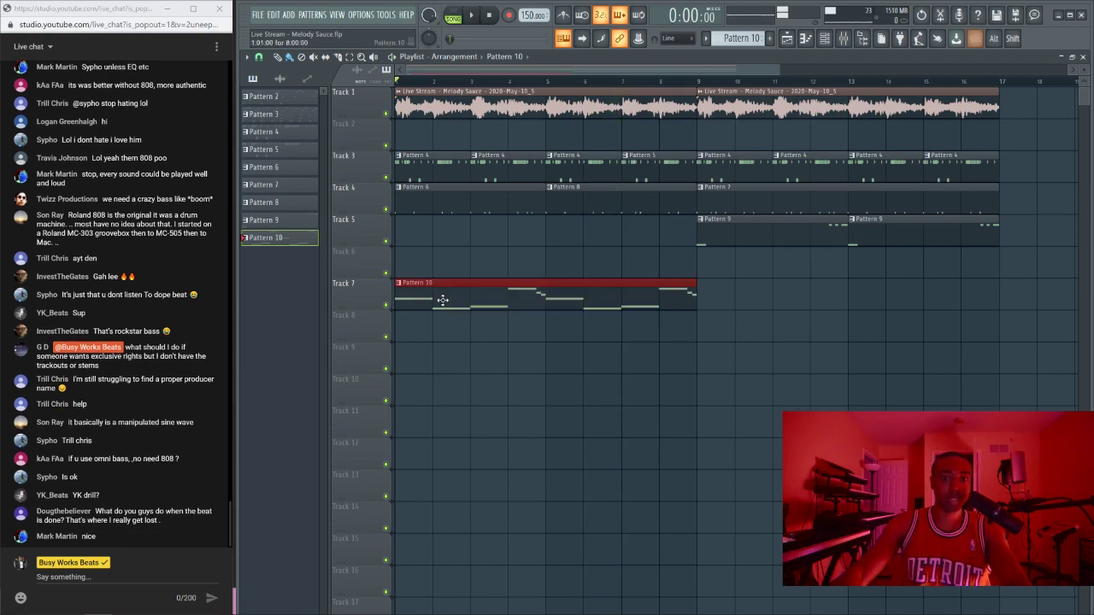
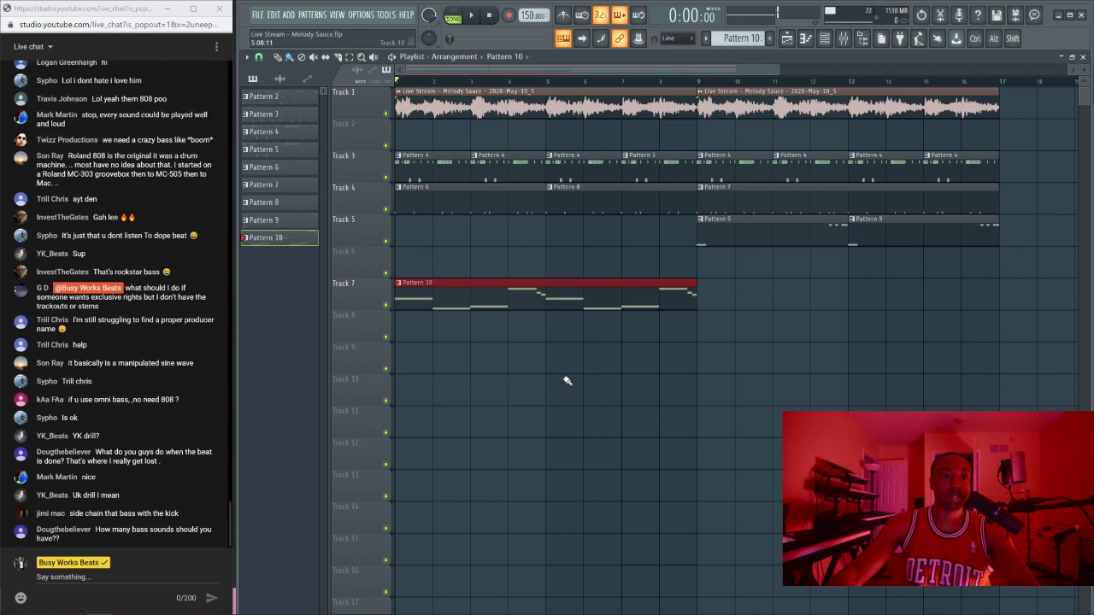
right_click(603, 437)
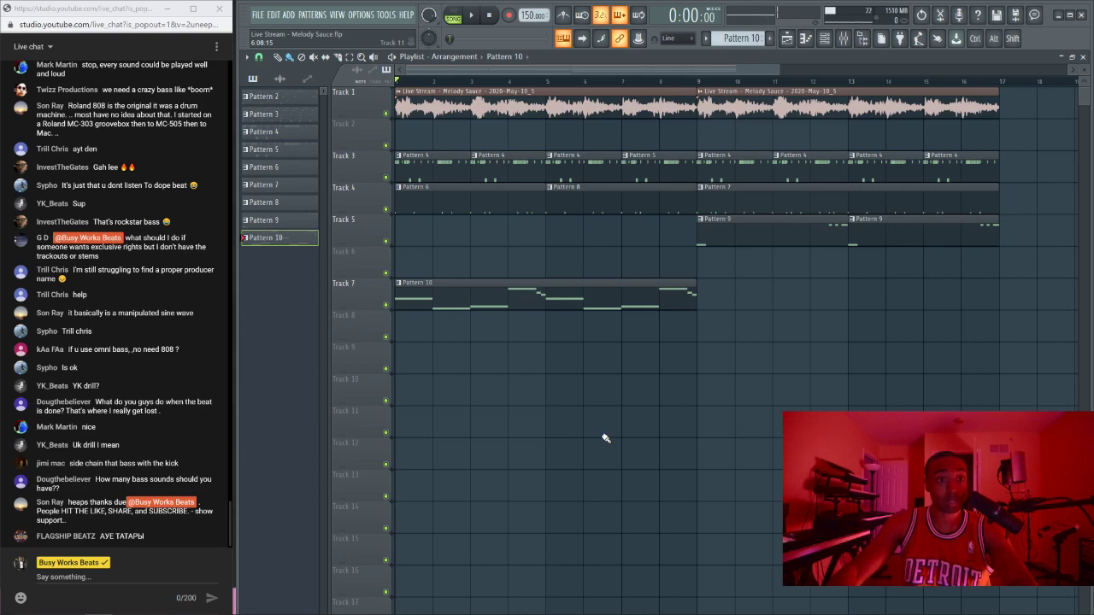
Step: Route the Omnisphere bass to mixer insert 8 and set that track's fader to 76% (-5.8 dB) during playback
key(space)
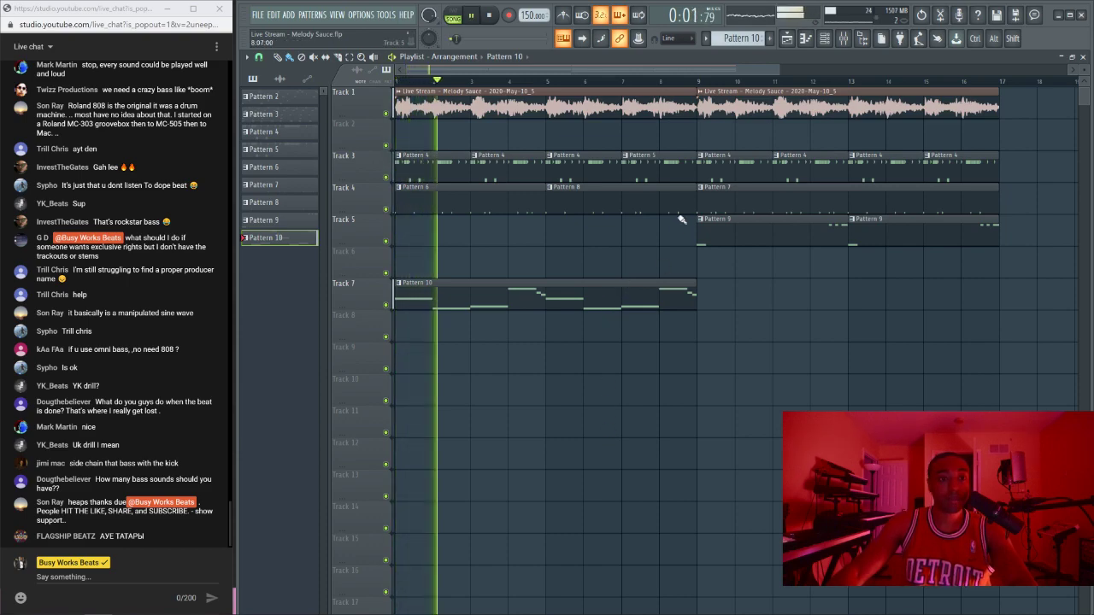
key(F6)
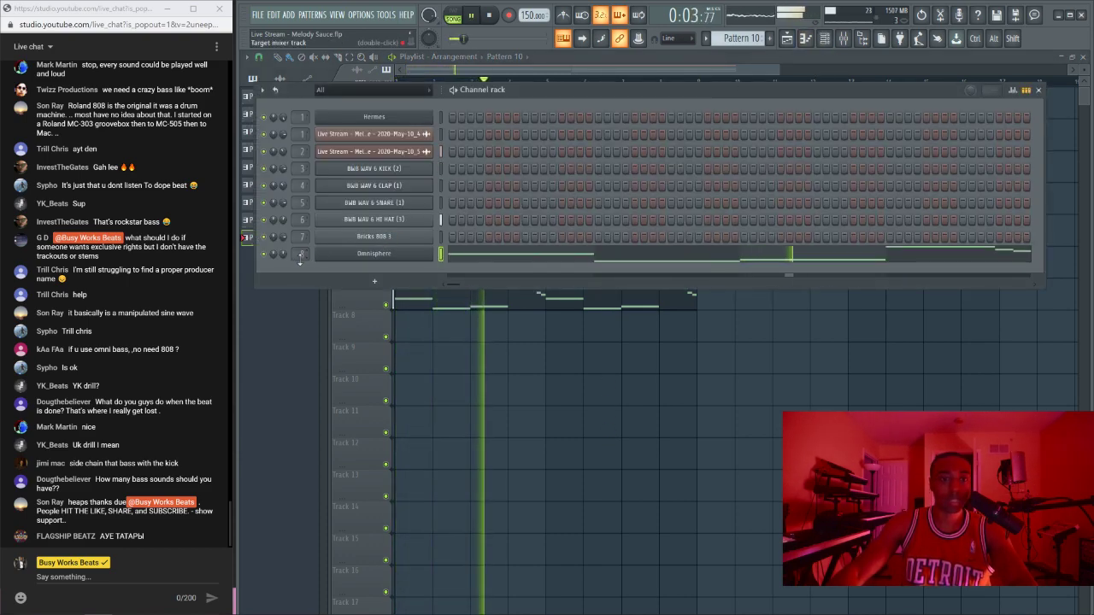
key(space)
click(850, 46)
key(space)
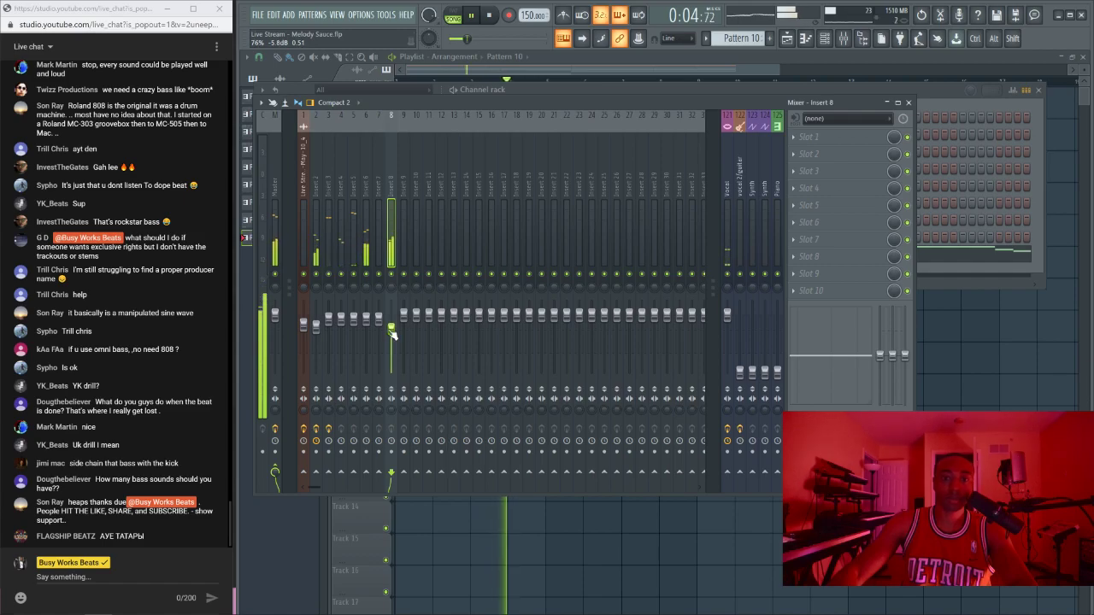
key(F5)
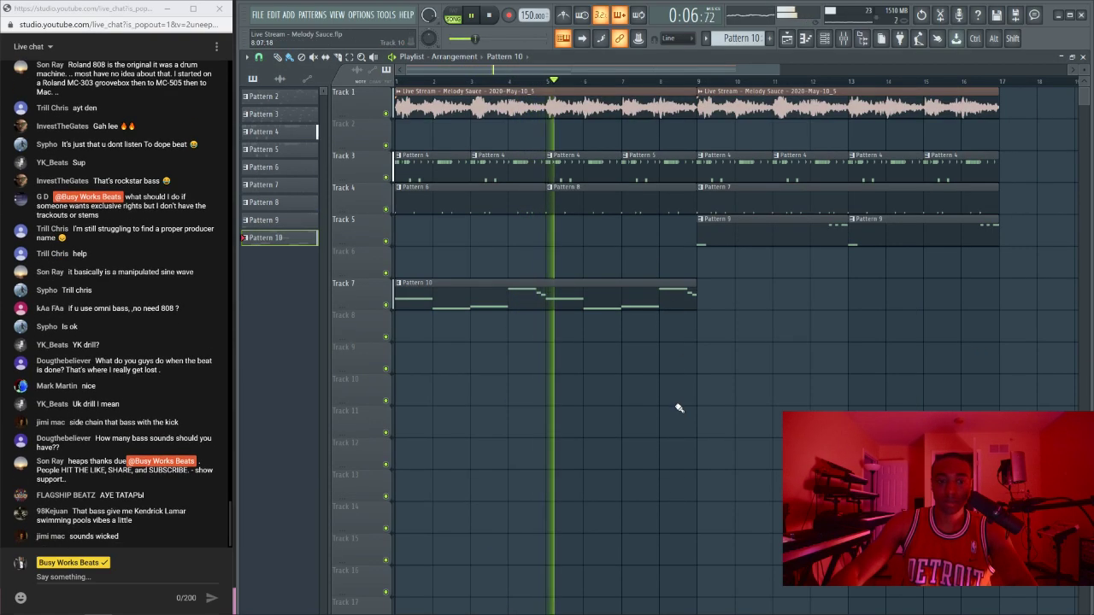
Step: In Pattern 10, shorten the D4 bass note at bar 5 to half a bar and fill the second half with an A4
key(space)
click(399, 286)
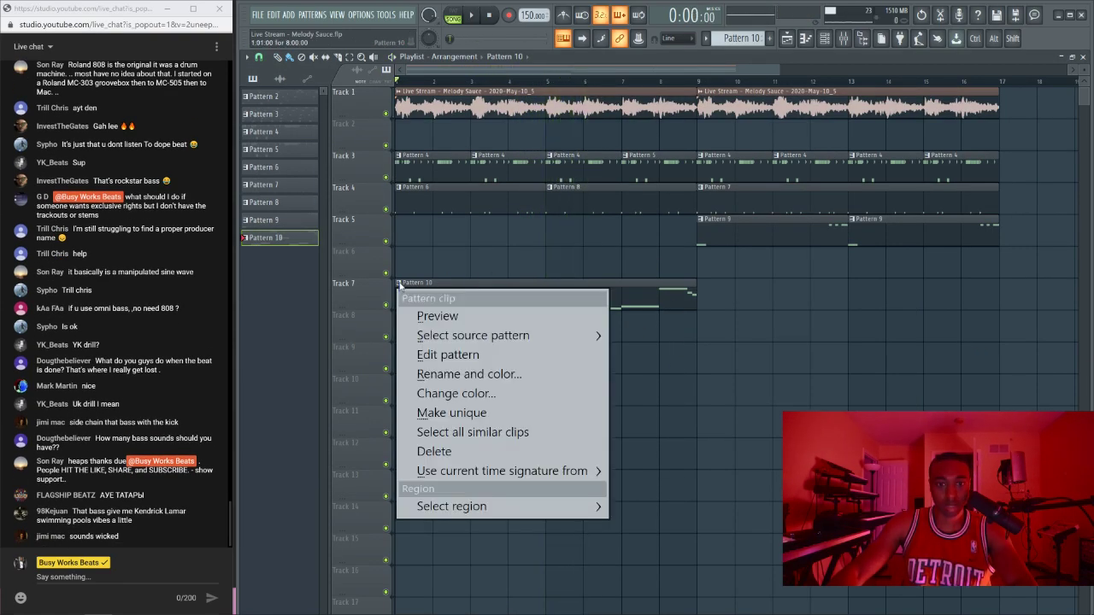
click(650, 265)
double_click(608, 298)
scroll(567, 97, left, 3)
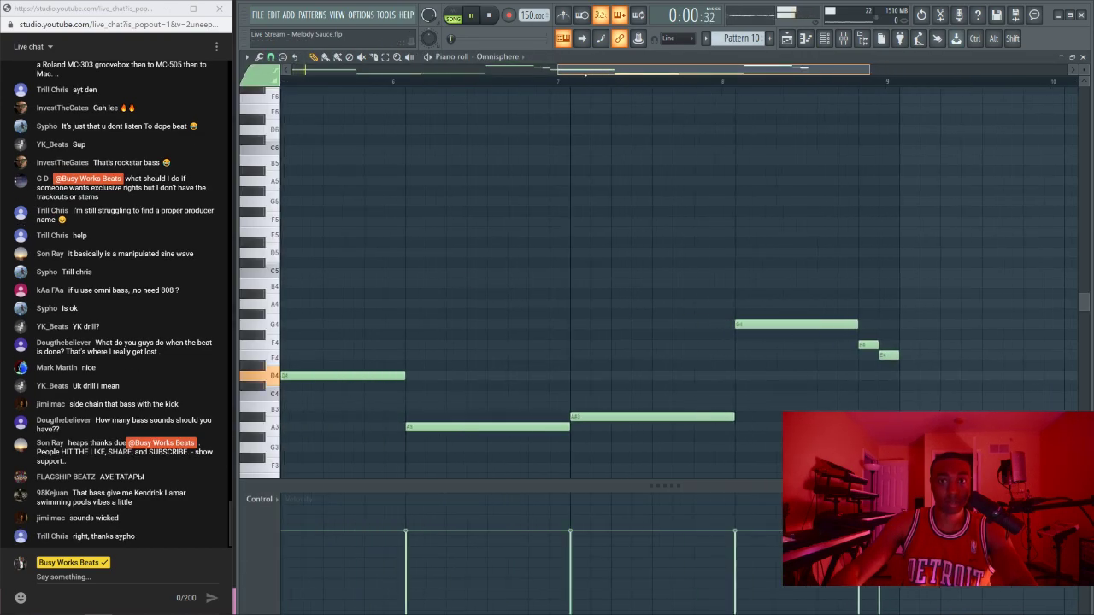
scroll(657, 365, left, 4)
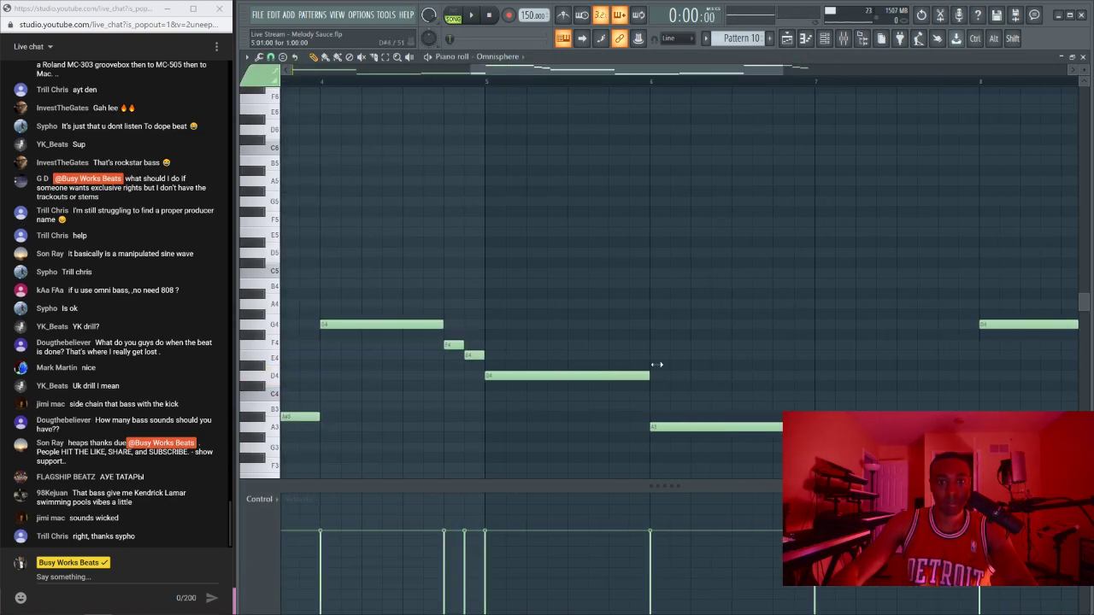
drag(574, 311, 576, 301)
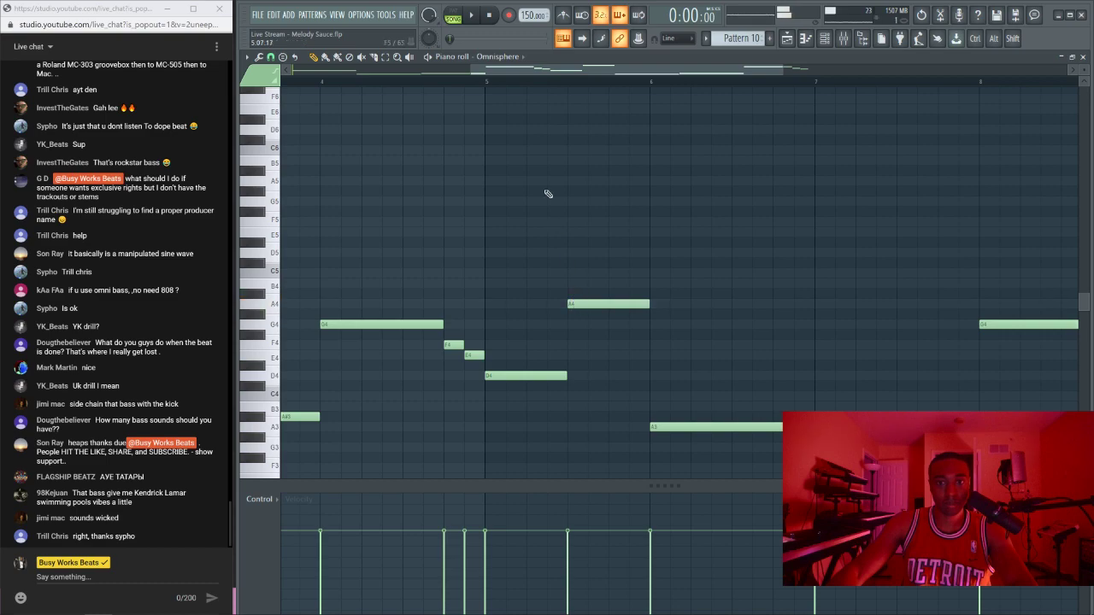
Step: Play the arrangement to check the edited bass line, return to the playlist and save the project
key(space)
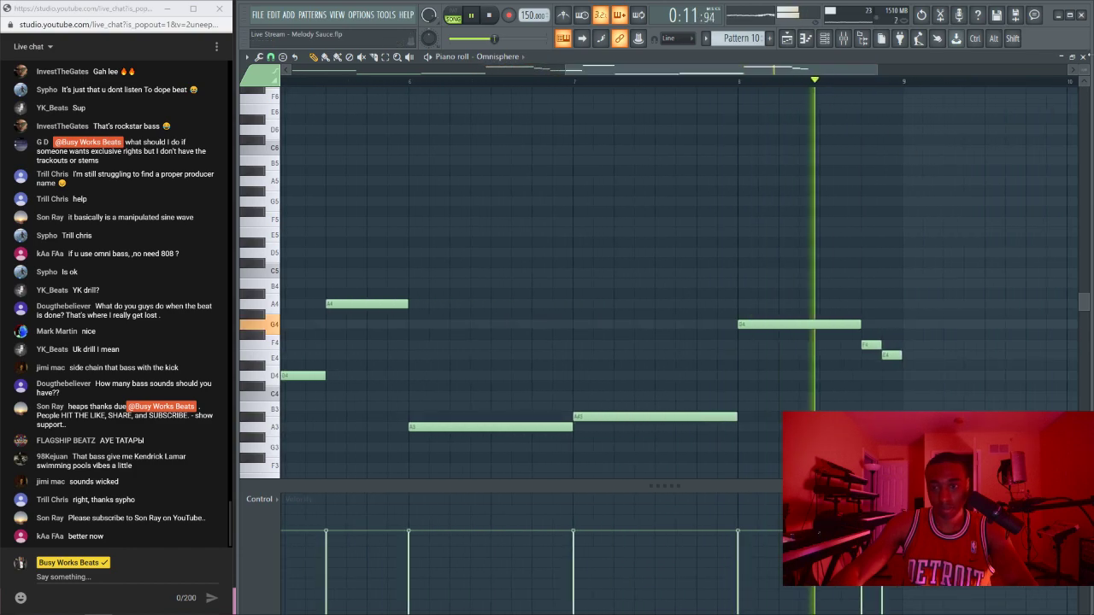
click(1083, 57)
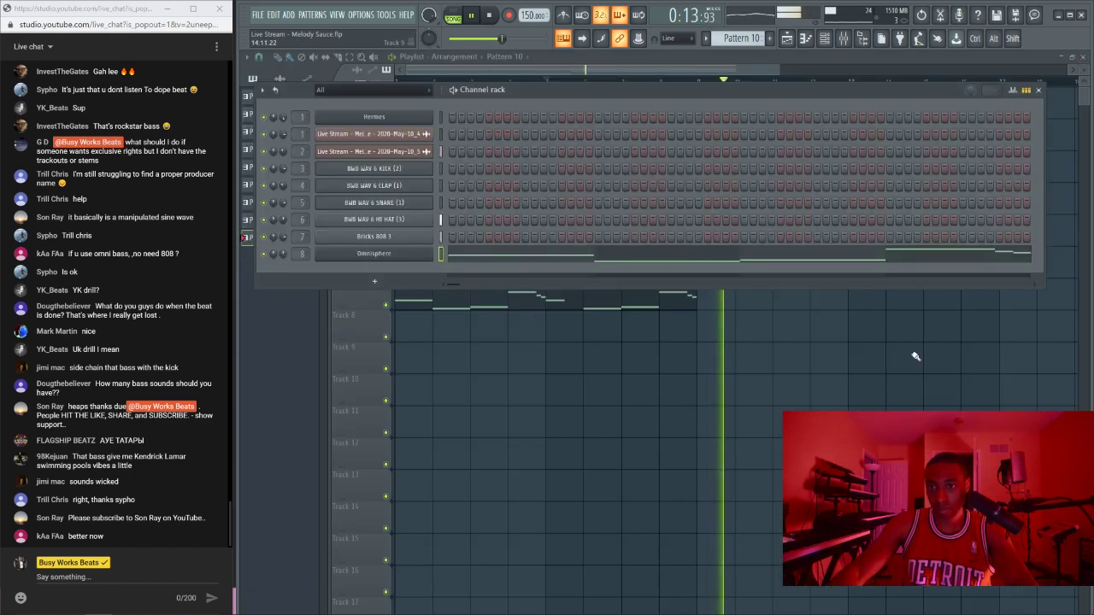
key(F6)
key(ctrl+s)
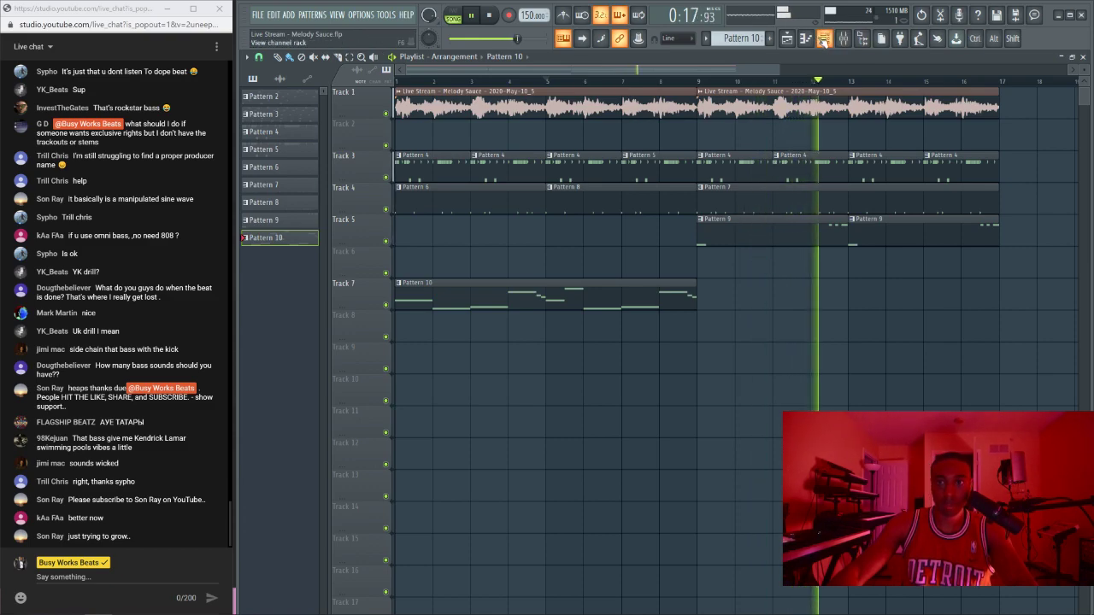
key(F6)
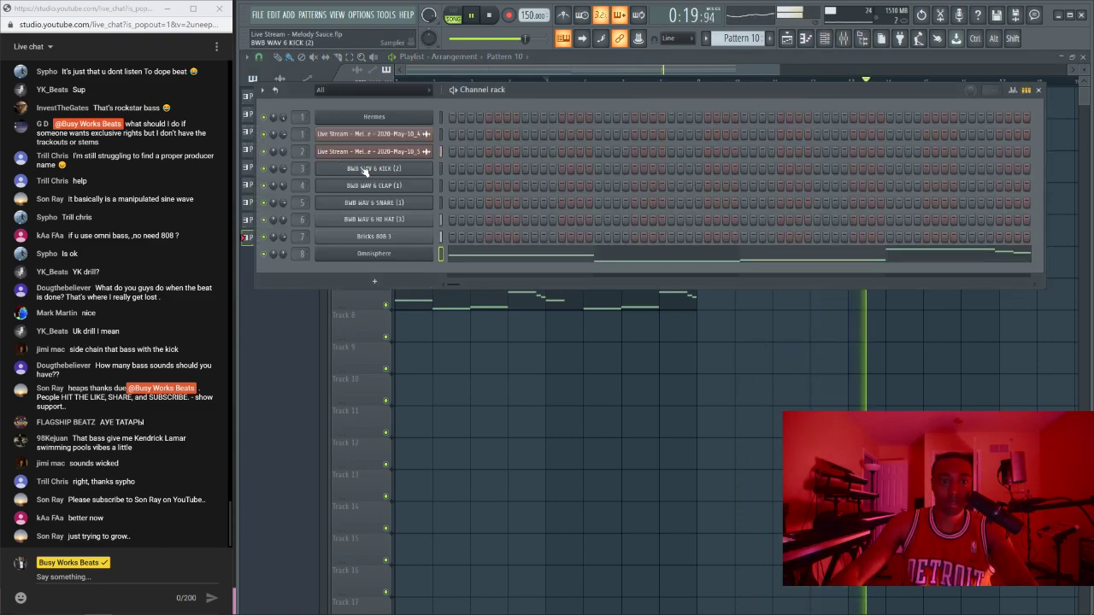
key(F6)
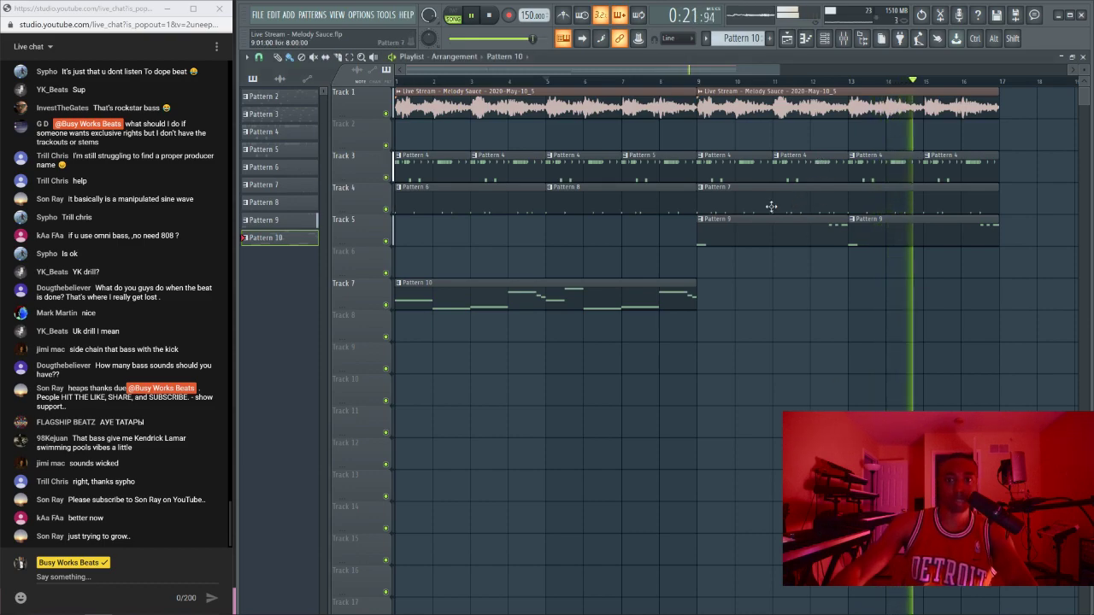
Step: In Pattern 7, move the second kick of bar 4 earlier onto beat 3, in line with the ghost note
double_click(797, 196)
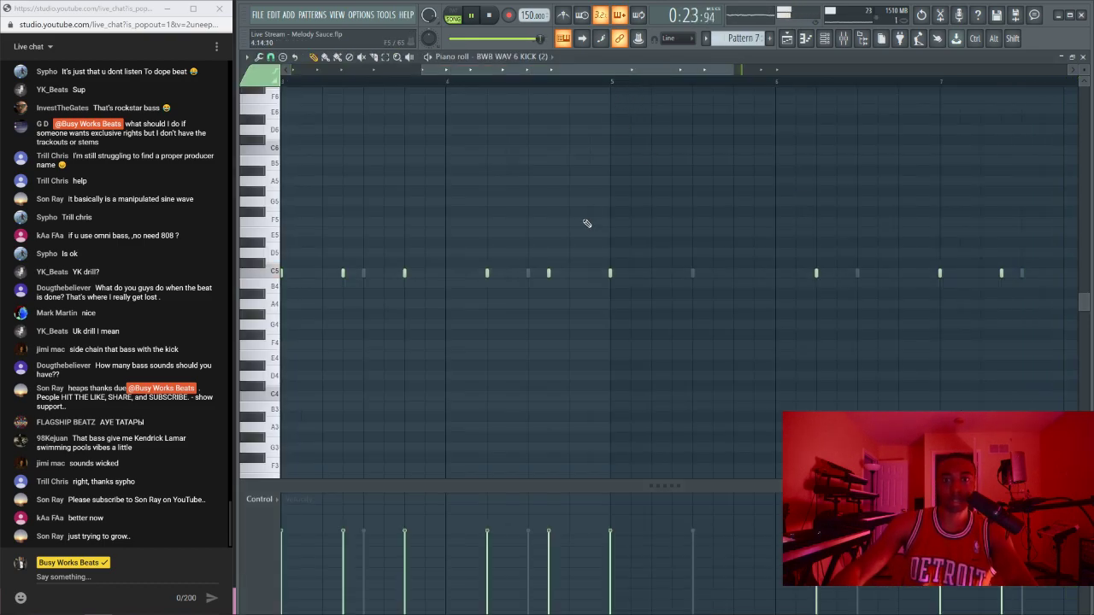
click(271, 57)
click(304, 303)
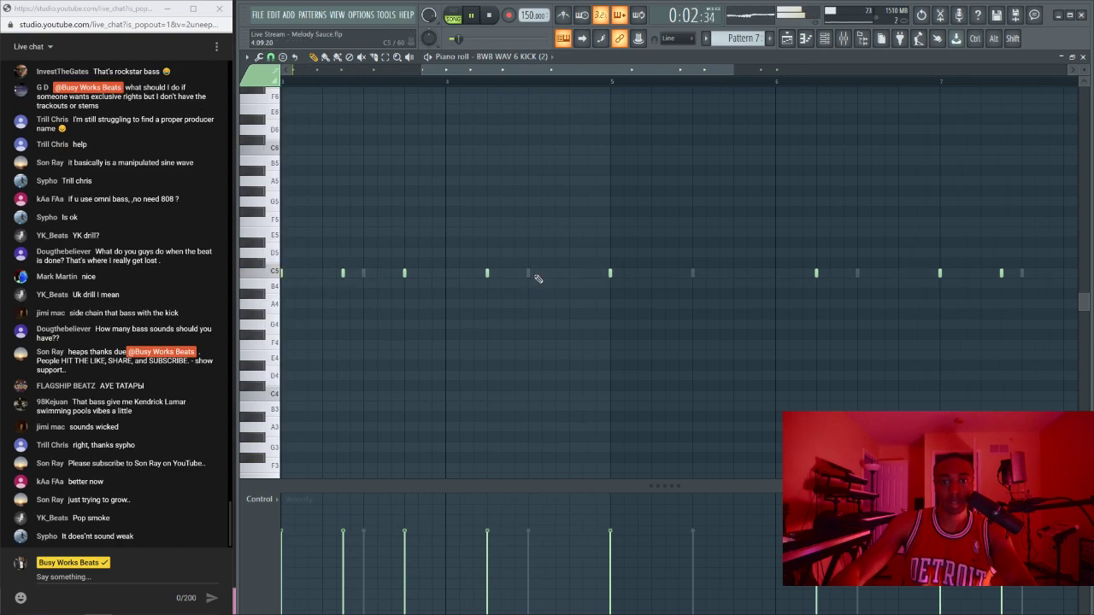
click(530, 273)
click(1081, 57)
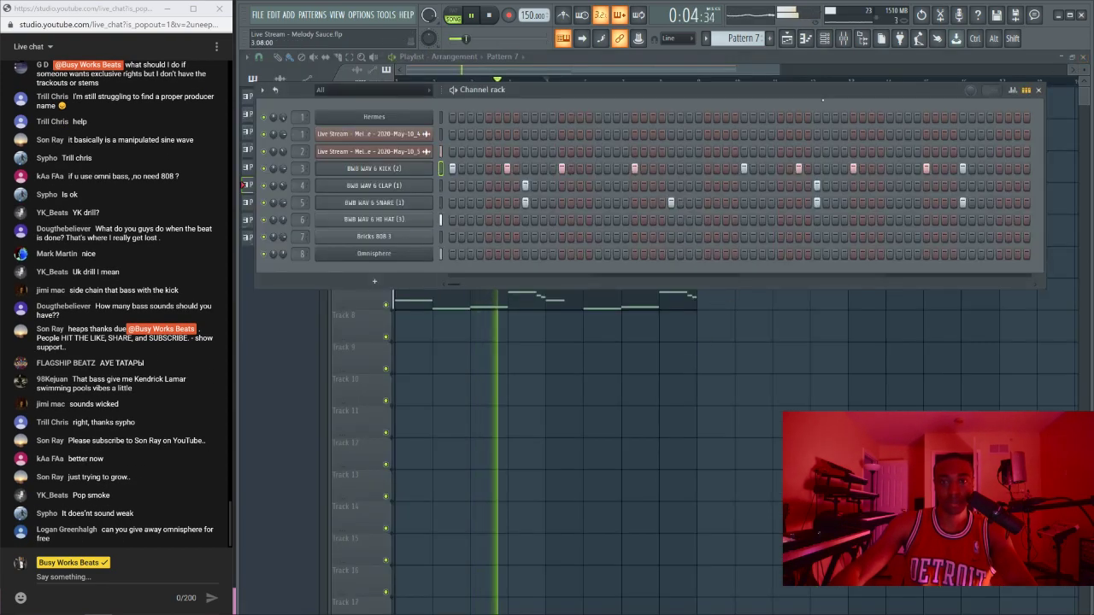
Step: Check the kick on mixer insert 3 during playback and set the kick's channel volume to 88% (-2.8 dB)
key(F9)
key(space)
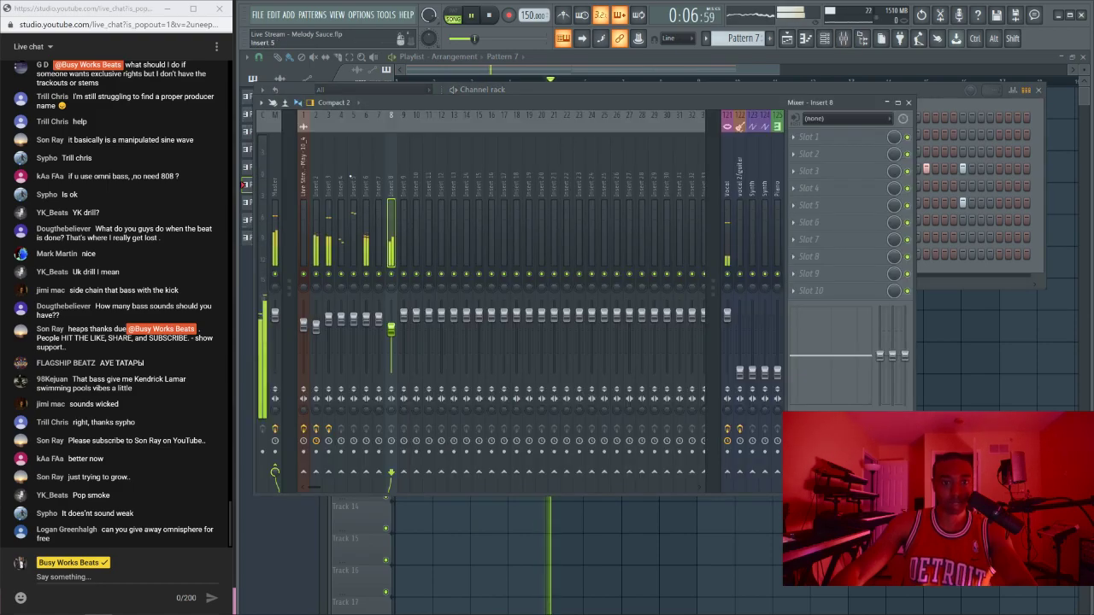
scroll(363, 206, up, 5)
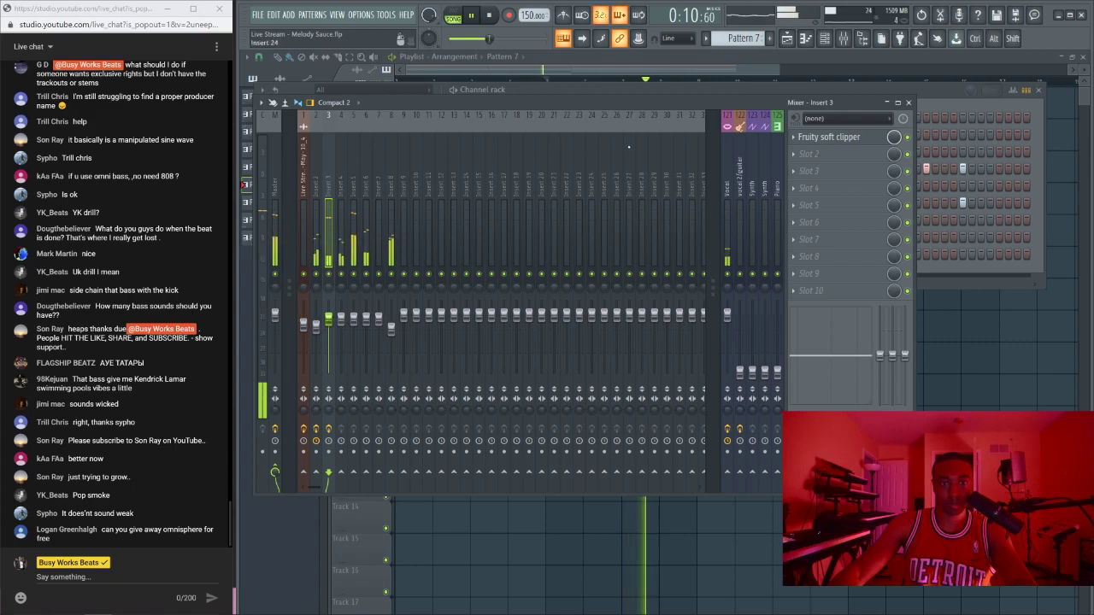
key(F6)
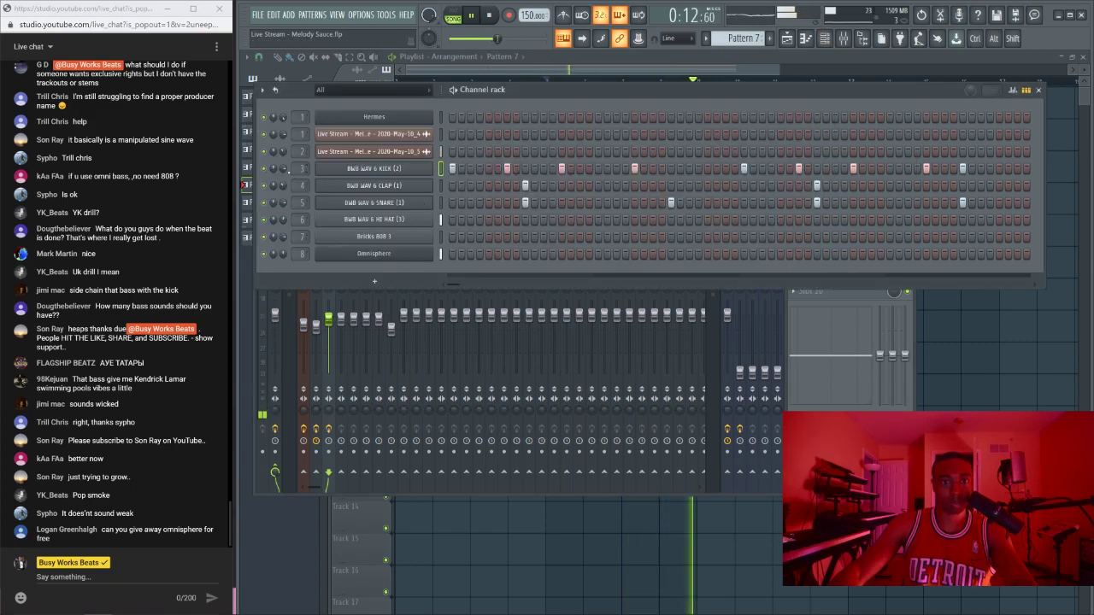
key(space)
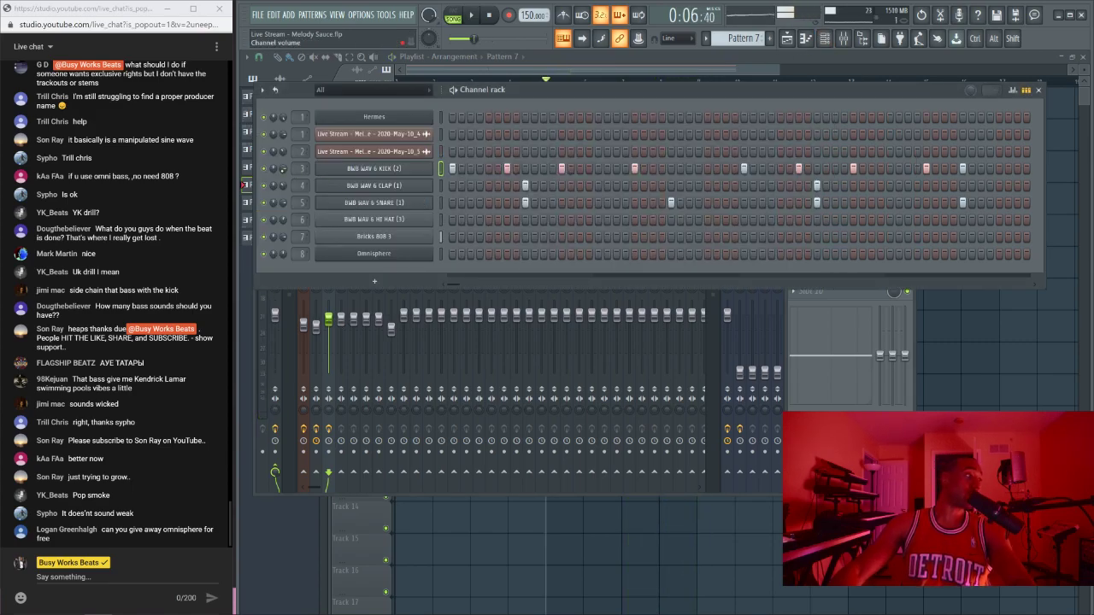
key(space)
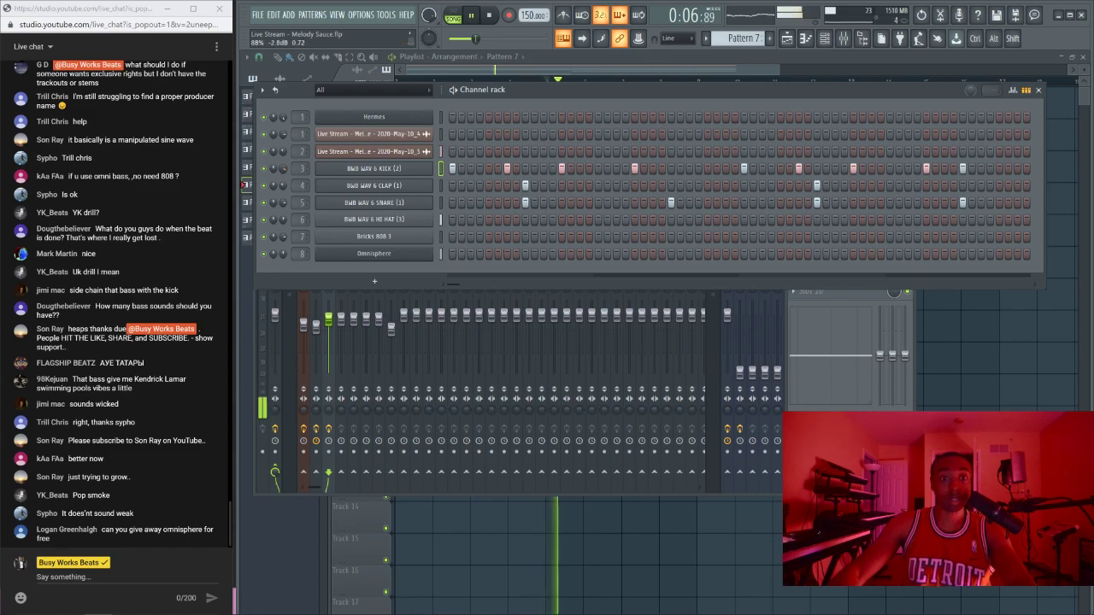
Step: Inspect the kick's sample and miscellaneous channel settings and its mixer insert
click(376, 168)
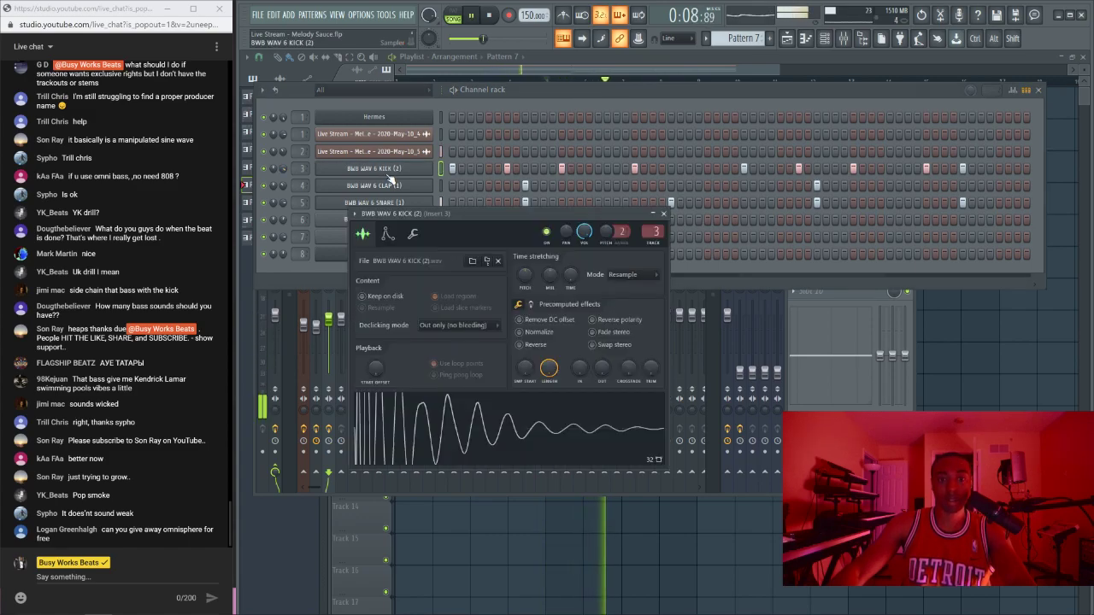
key(F9)
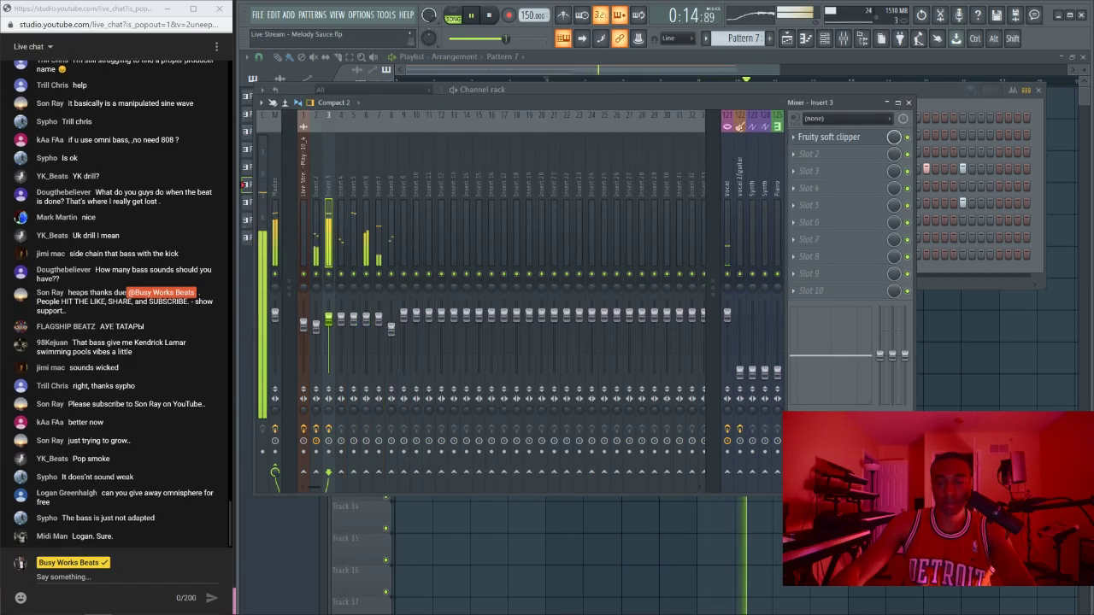
click(927, 90)
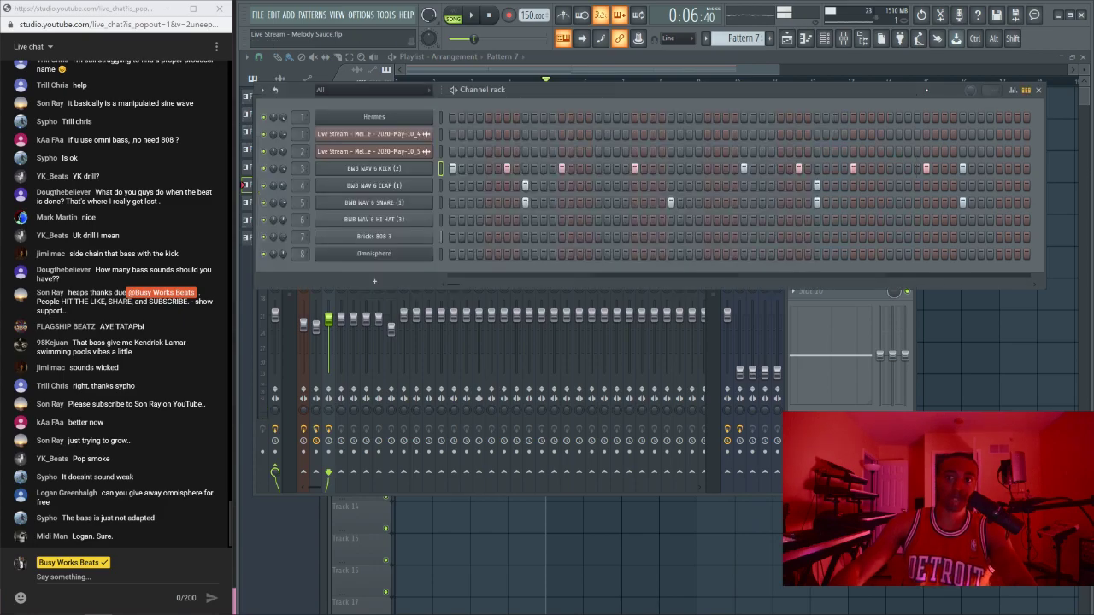
click(410, 171)
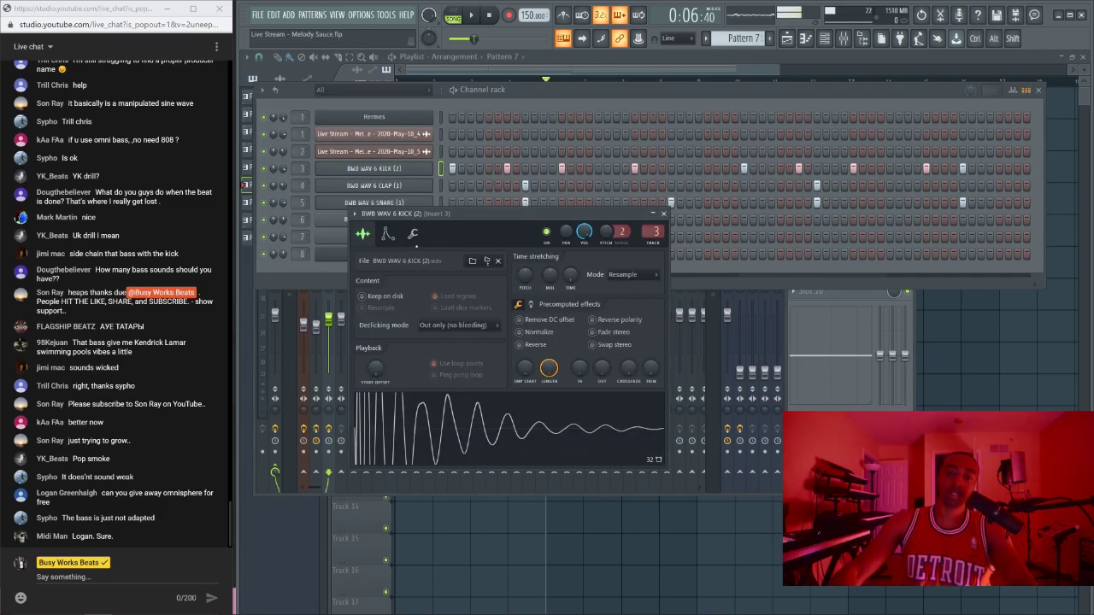
click(415, 237)
click(663, 212)
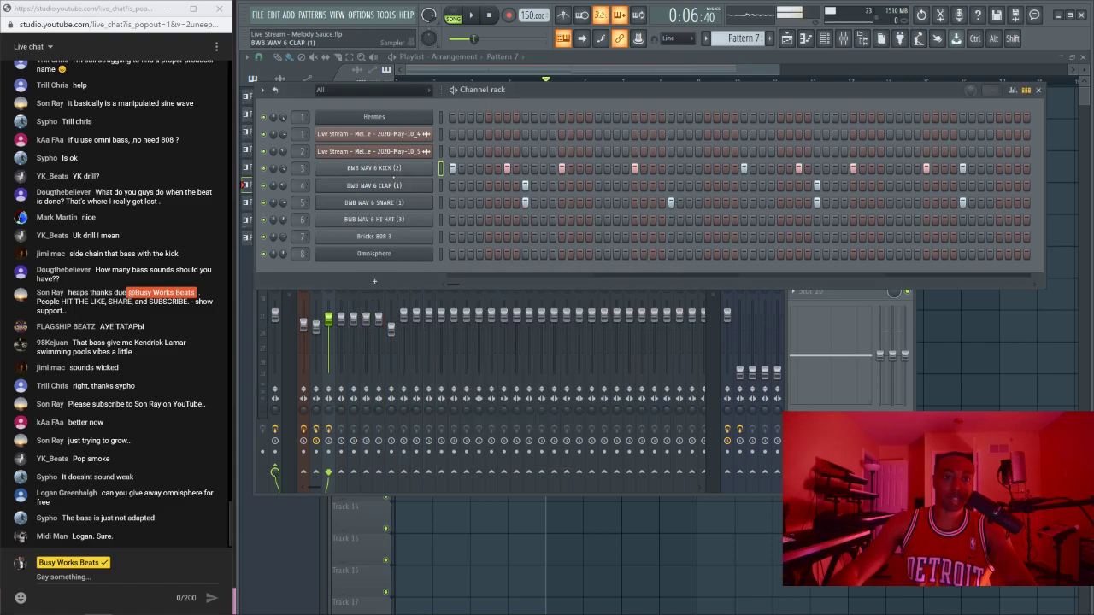
Step: Reset the kick's channel volume to its default and play the arrangement
click(374, 171)
right_click(283, 168)
click(322, 185)
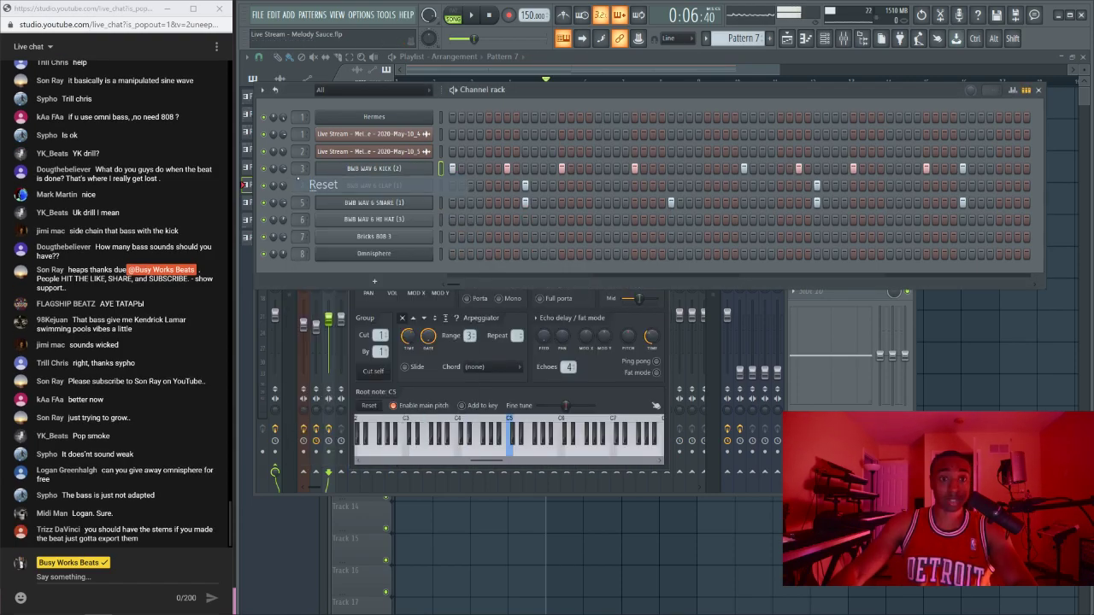
key(space)
key(space)
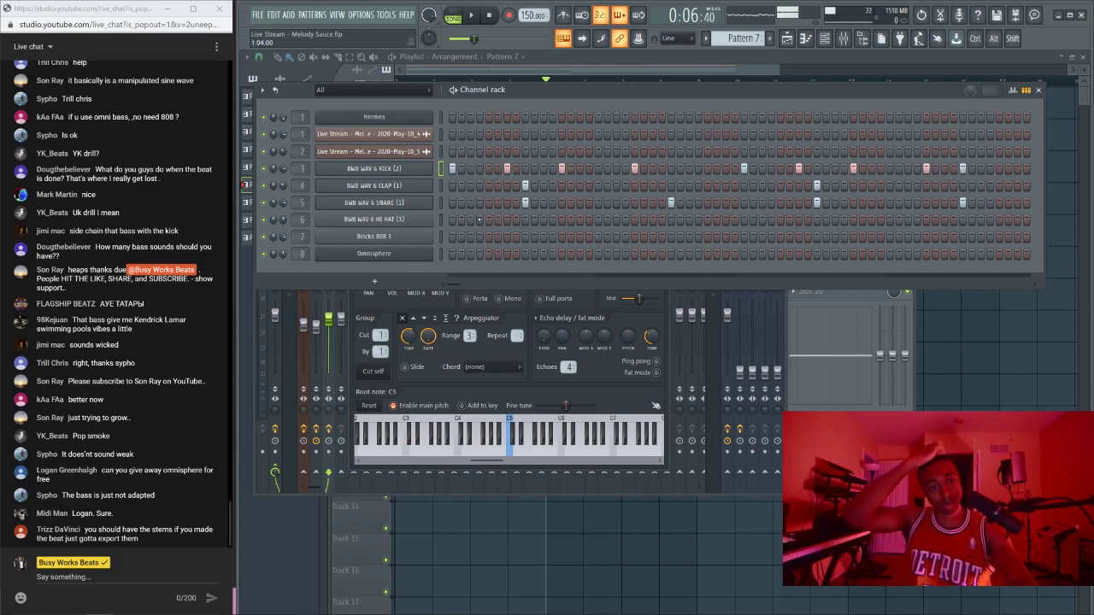
key(space)
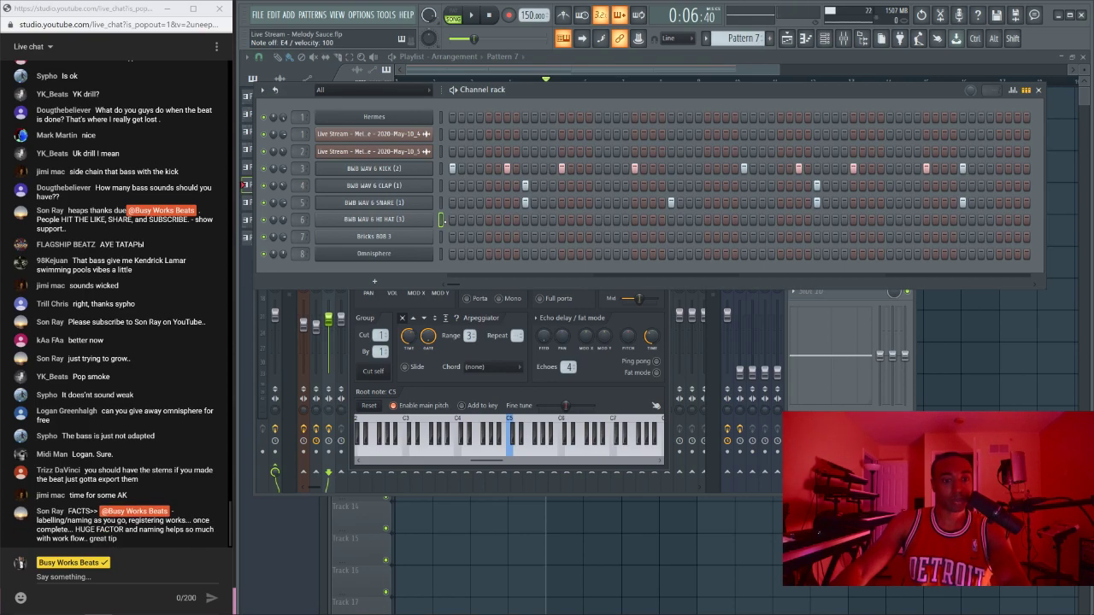
key(space)
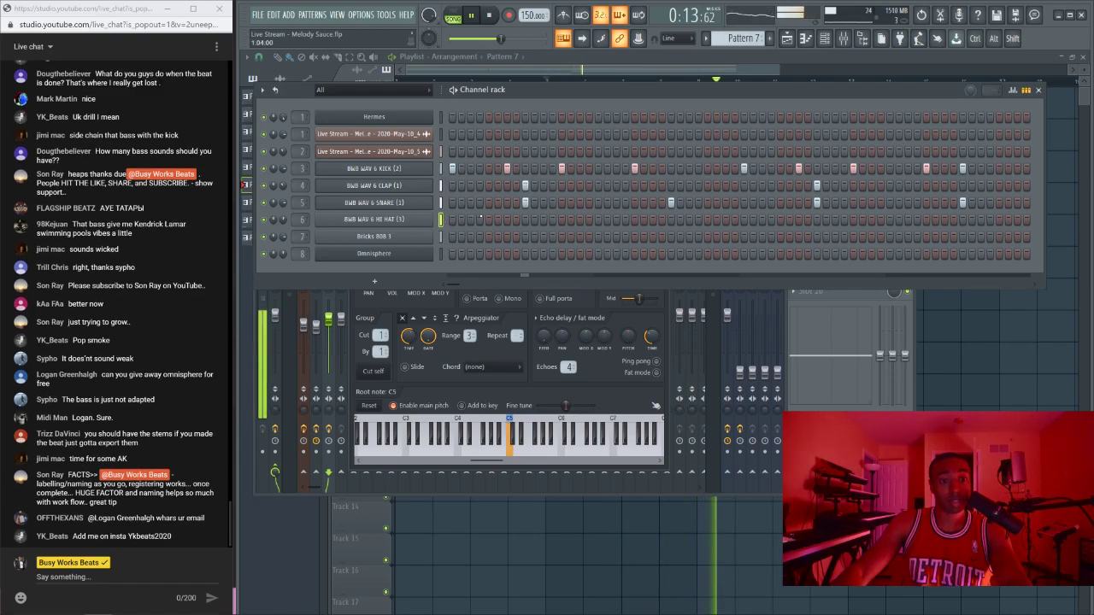
Step: Review the kick and hi-hat channel settings while the arrangement plays
click(405, 171)
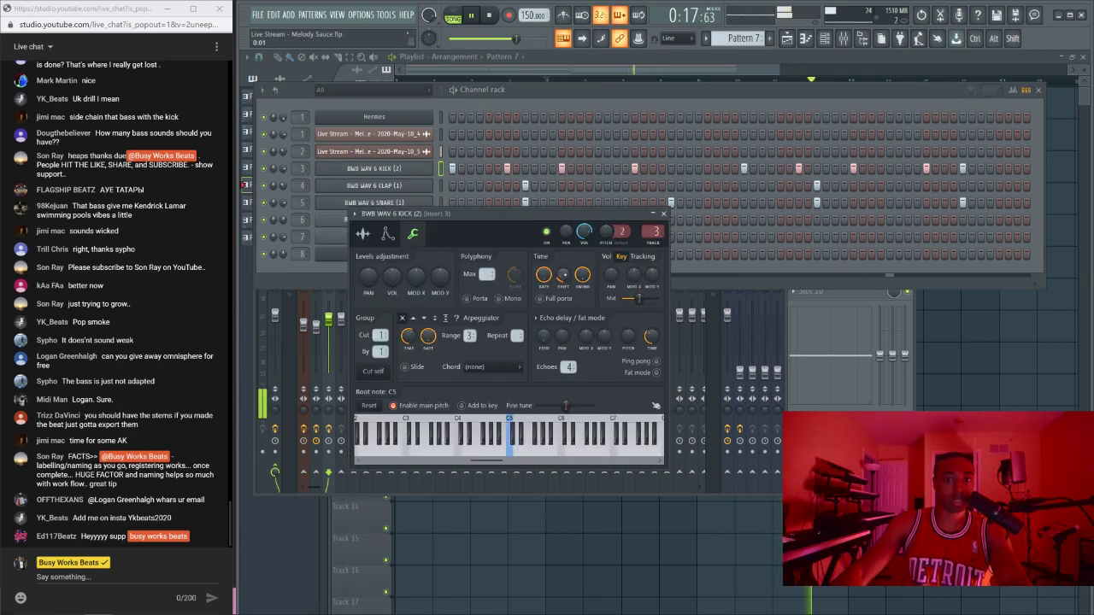
click(664, 213)
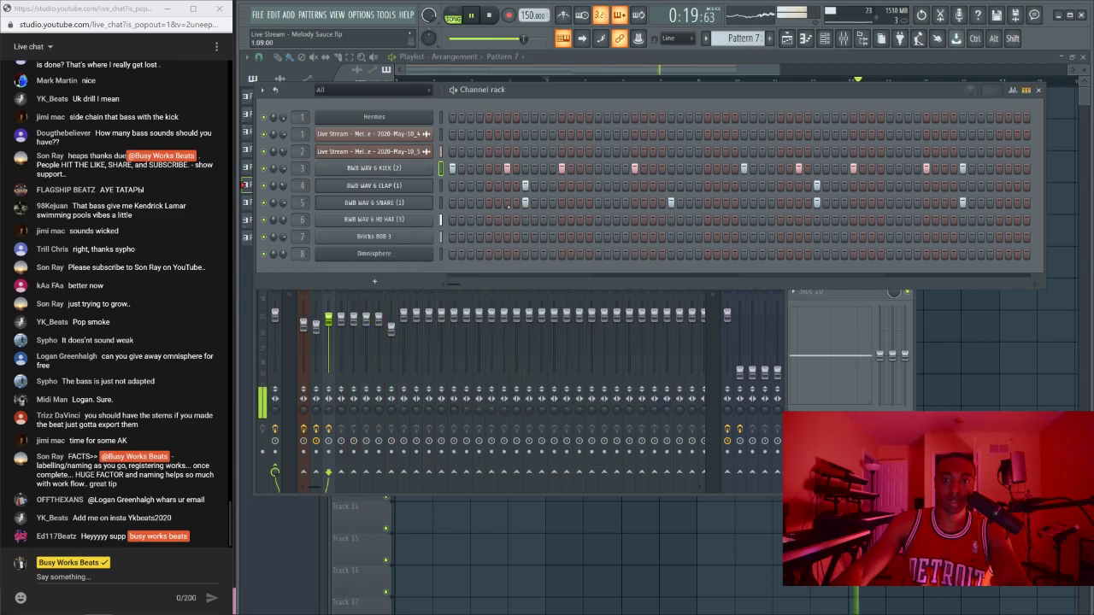
click(411, 224)
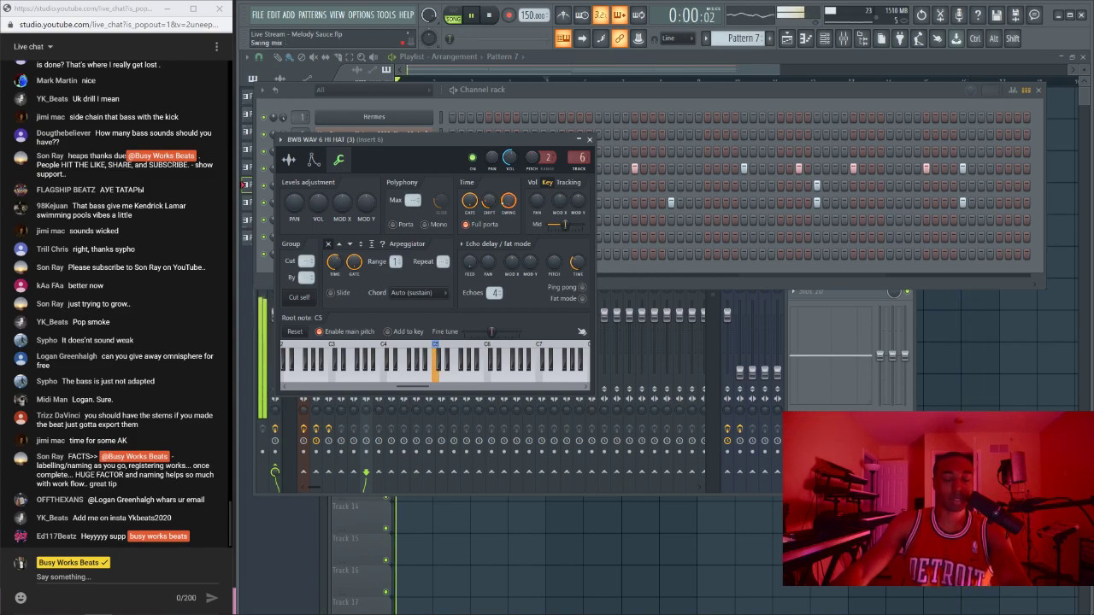
click(589, 140)
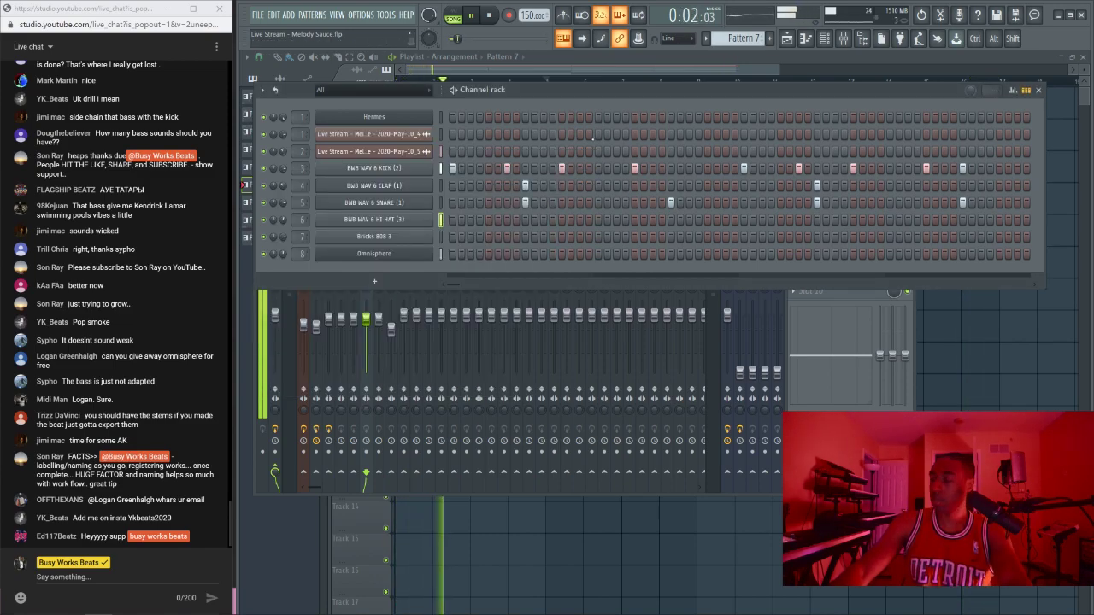
Step: Play the arrangement with the mixer open to check the levels of the individual tracks
key(F12)
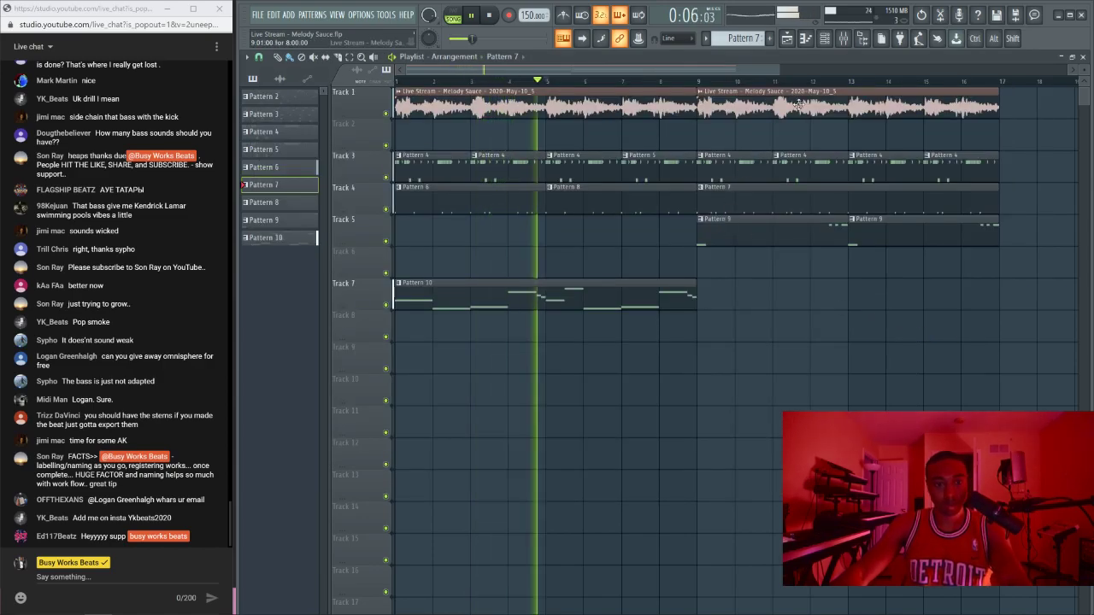
key(F9)
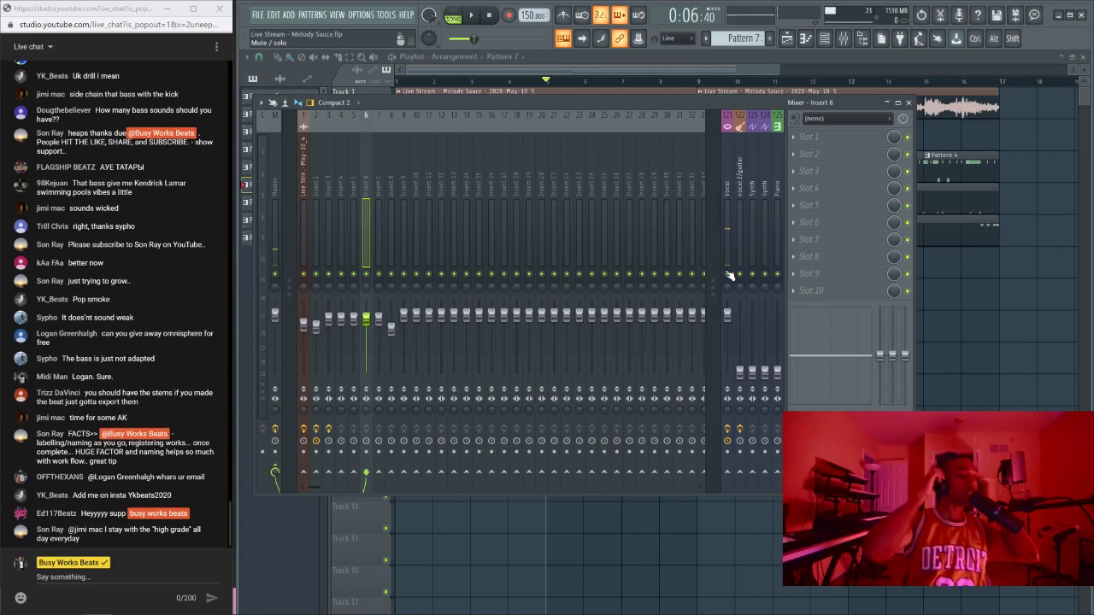
key(space)
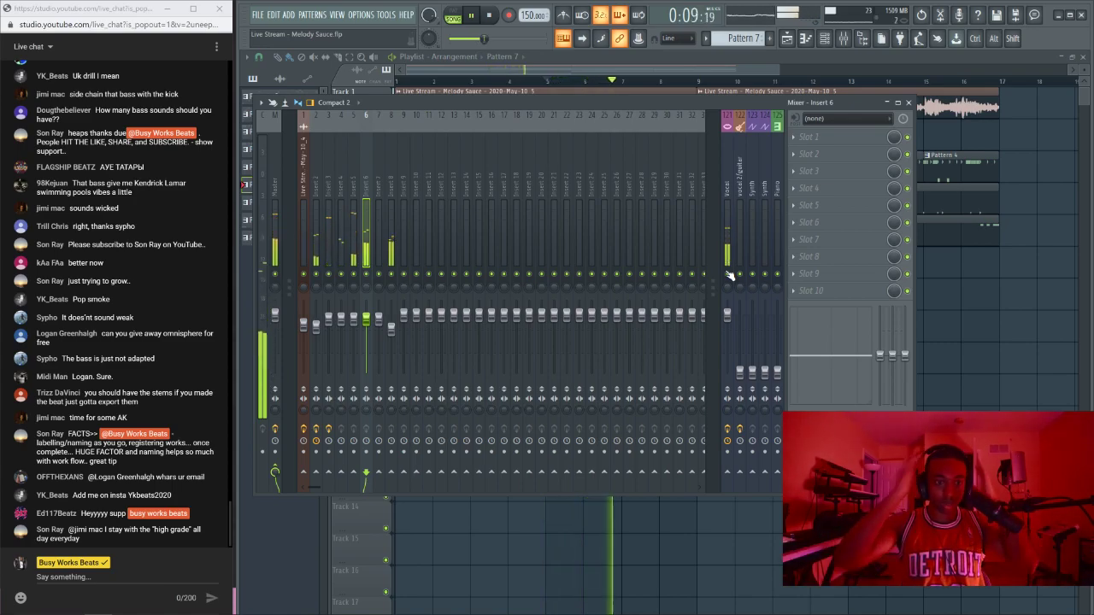
Step: Check mixer inserts 1 to 9 during playback, inspecting the effect slots of Insert 3 and Insert 7
drag(403, 161, 295, 161)
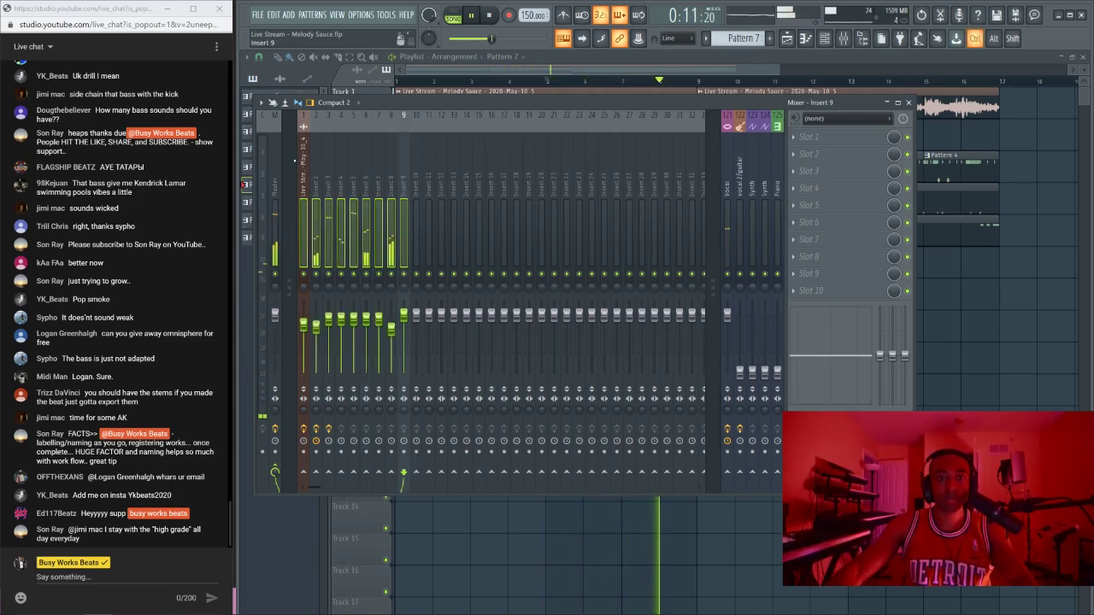
click(328, 195)
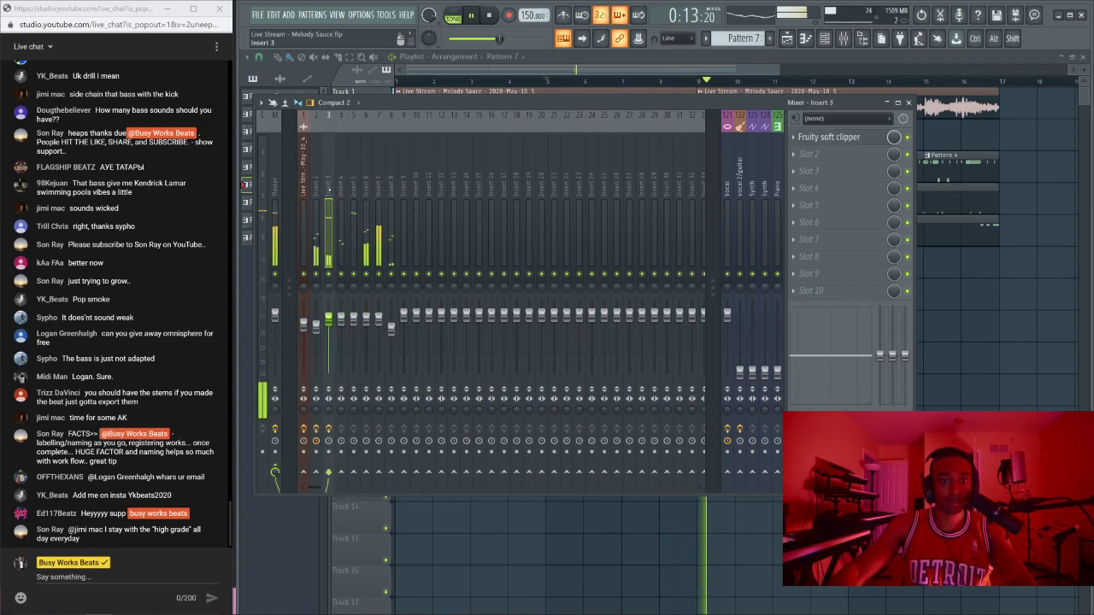
click(381, 240)
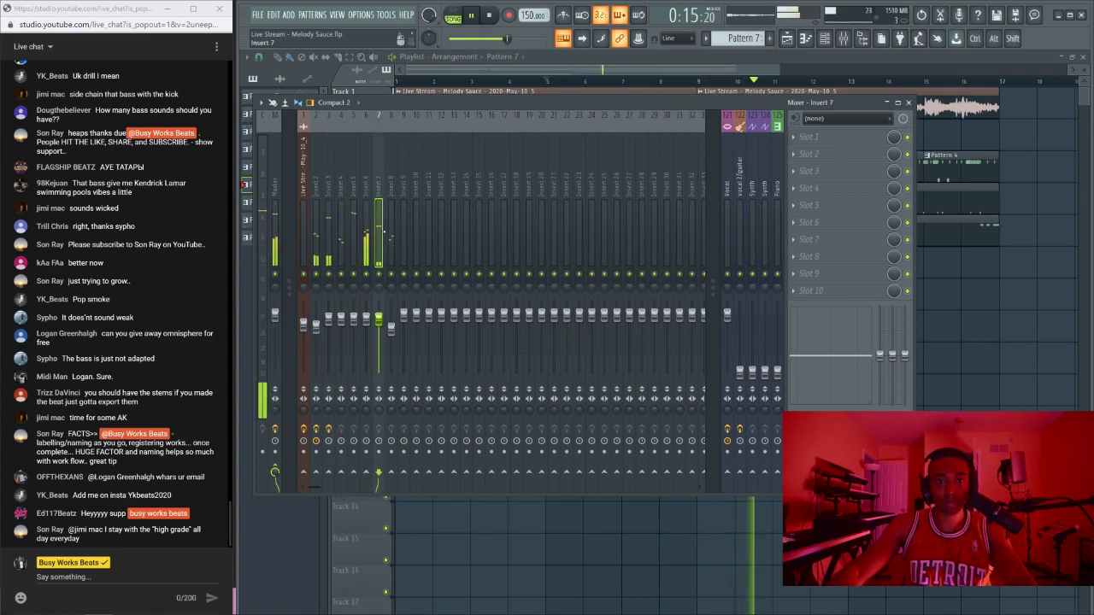
key(F9)
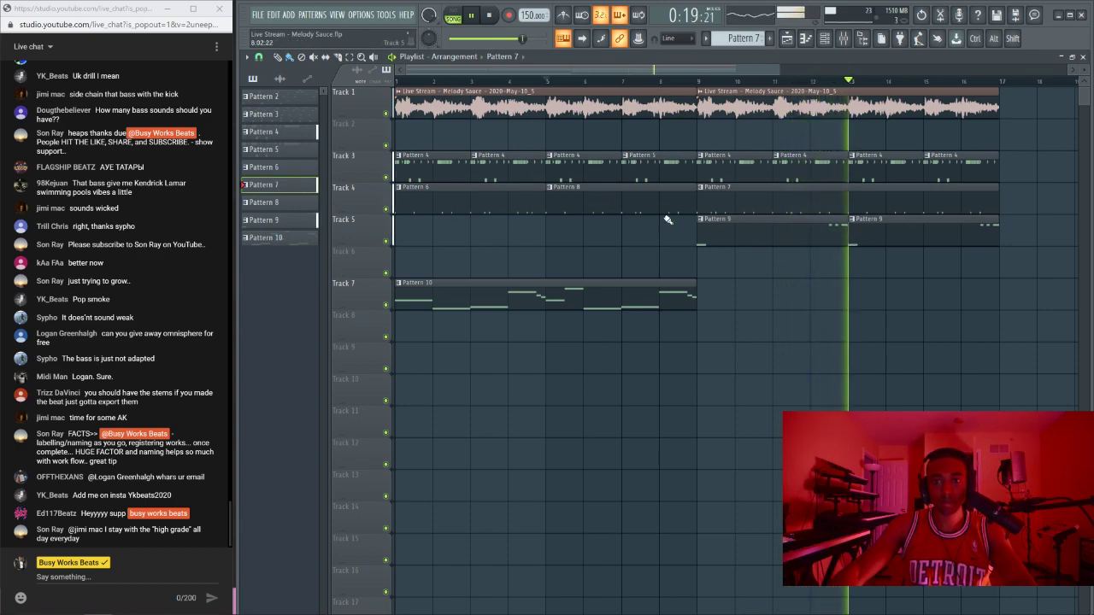
Step: Delete both Pattern 9 clips from Track 5 and listen to the arrangement without them
key(space)
right_click(865, 230)
right_click(818, 230)
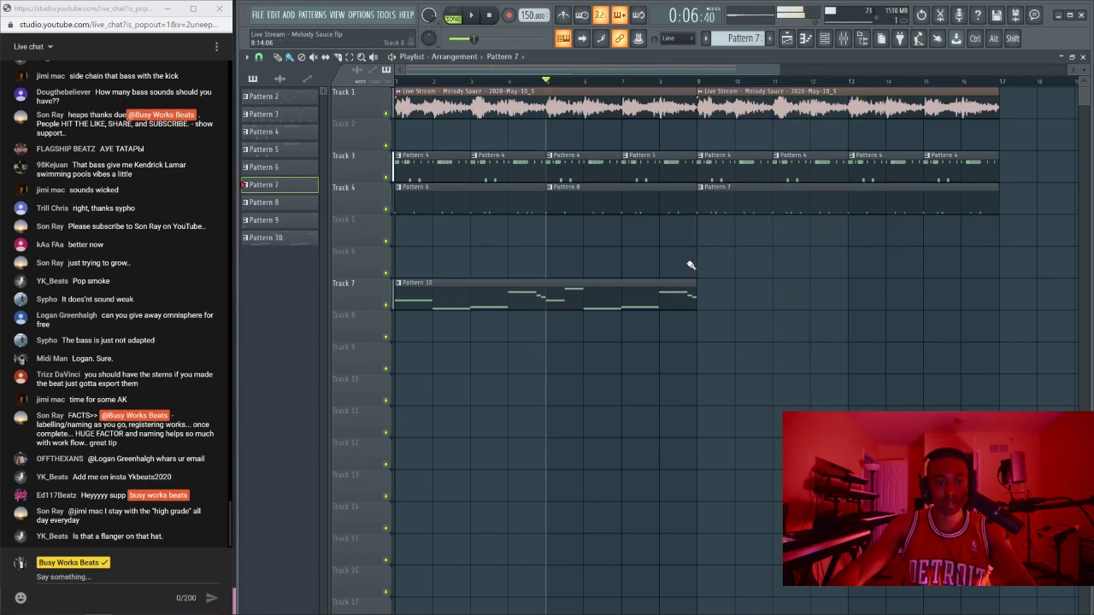
key(space)
click(501, 283)
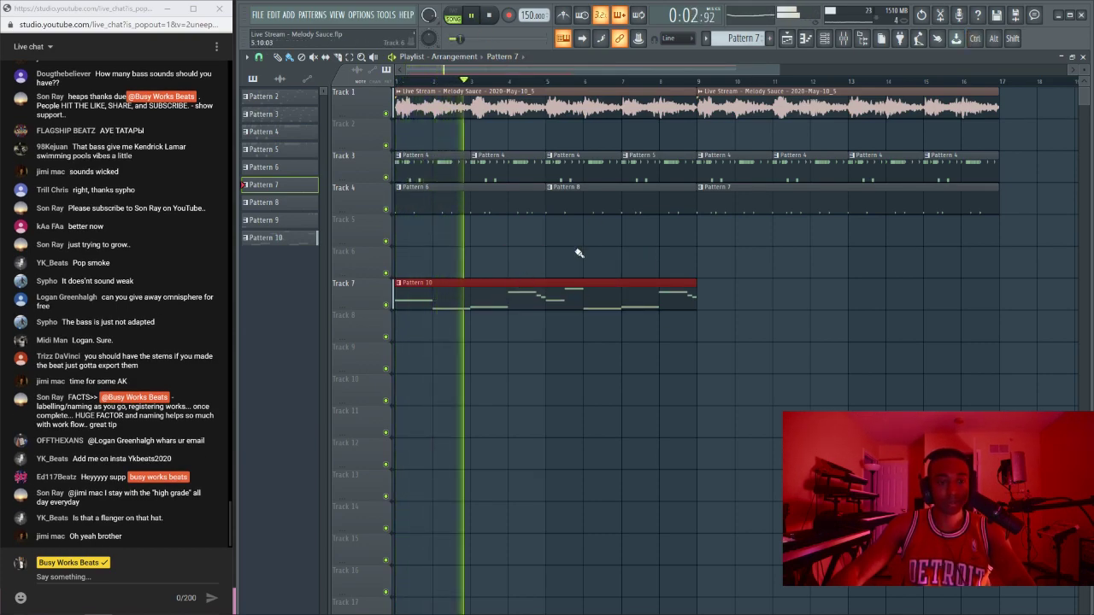
key(space)
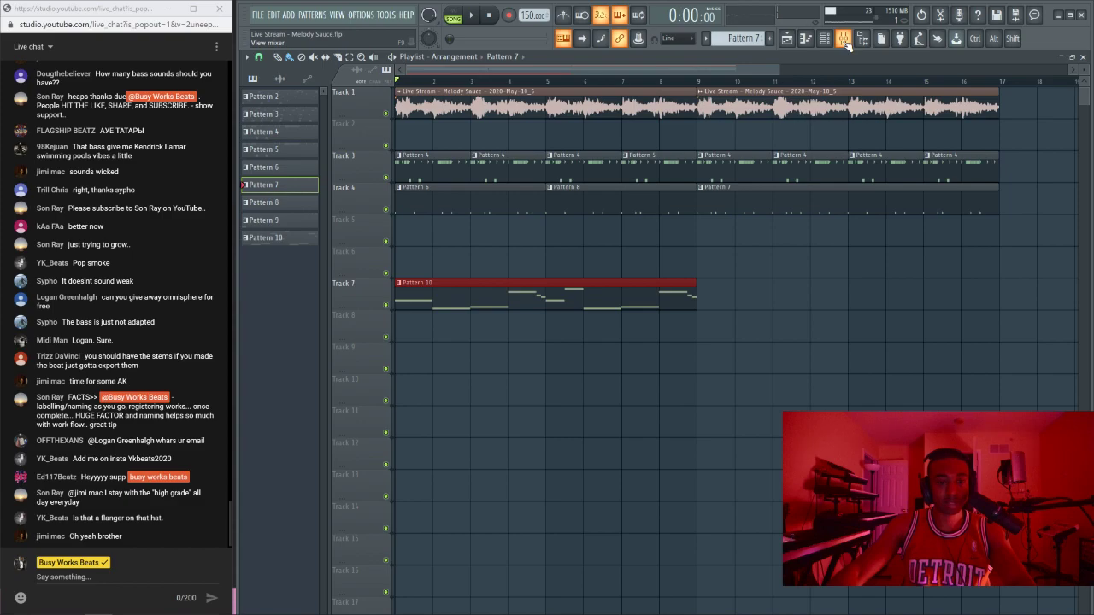
Step: Open Pattern 4's hi-hat notes in the piano roll from its clip on Track 3
click(845, 42)
key(F9)
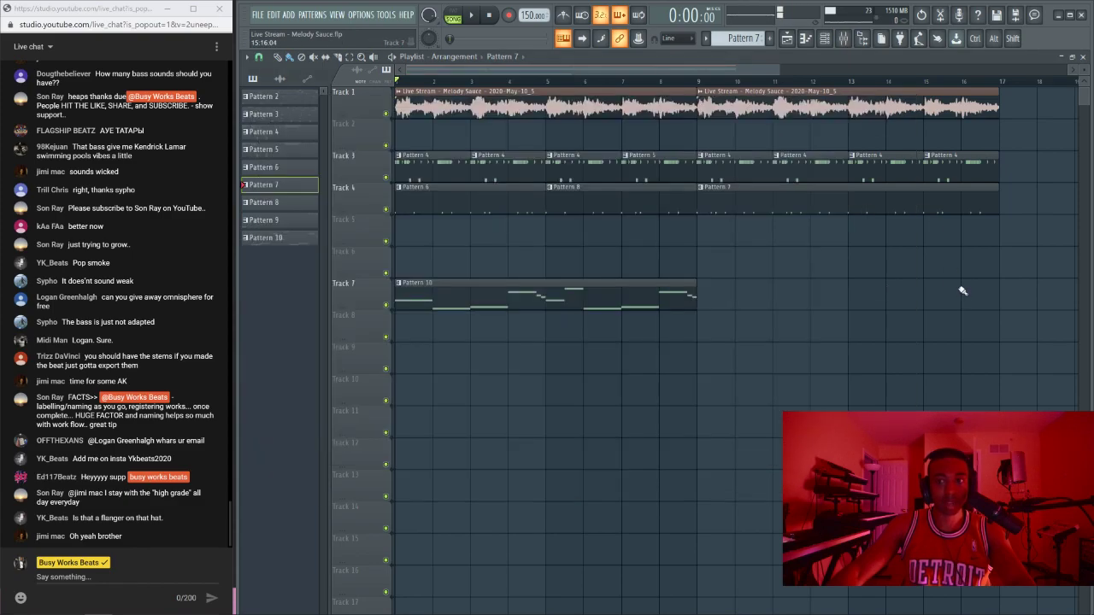
click(826, 40)
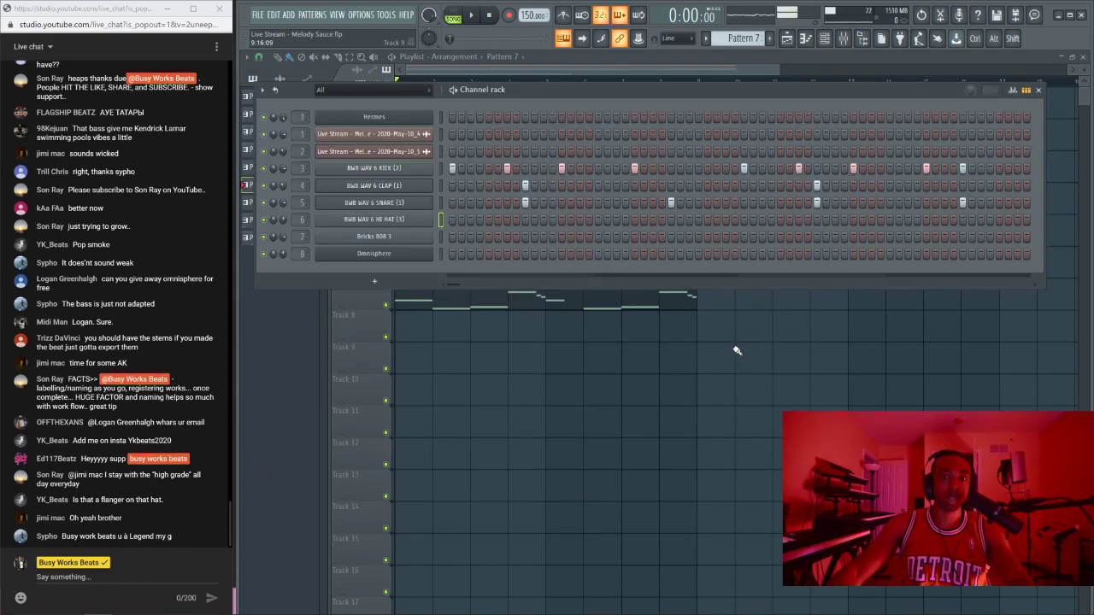
key(F6)
click(496, 163)
double_click(495, 162)
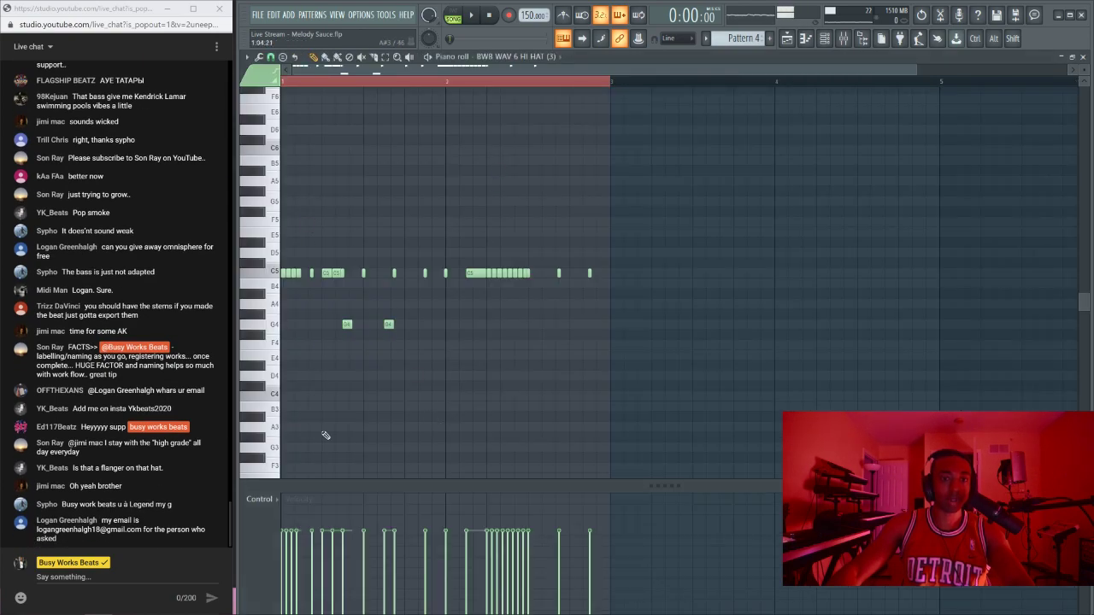
Step: Examine the hi-hat notes' filter cutoff and filter resonance, then show note velocity again
click(261, 498)
click(290, 552)
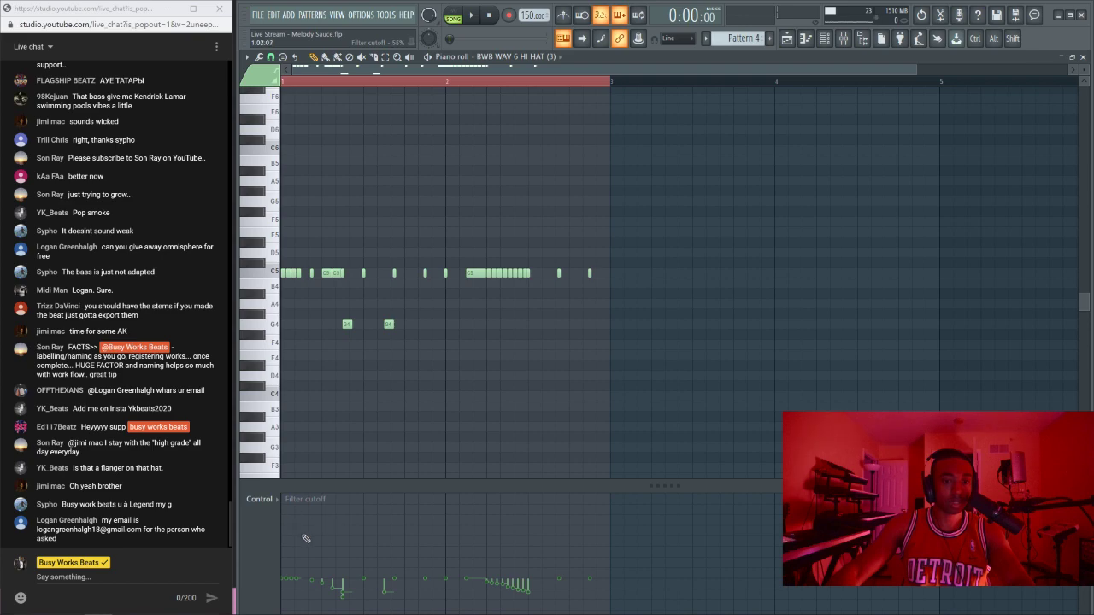
click(261, 498)
click(290, 569)
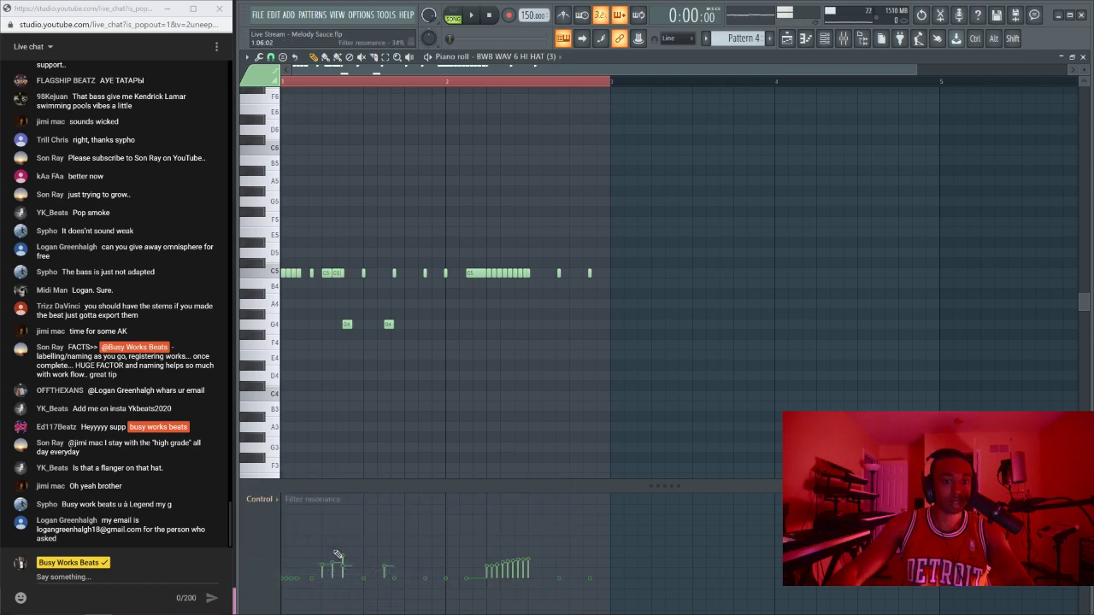
click(261, 499)
click(291, 551)
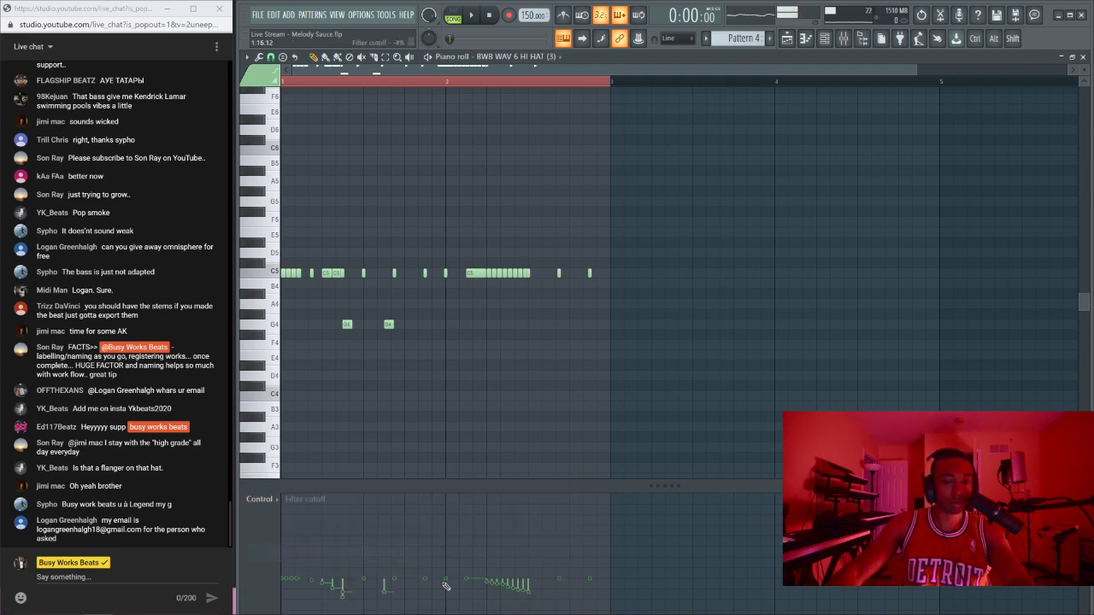
click(267, 501)
click(573, 369)
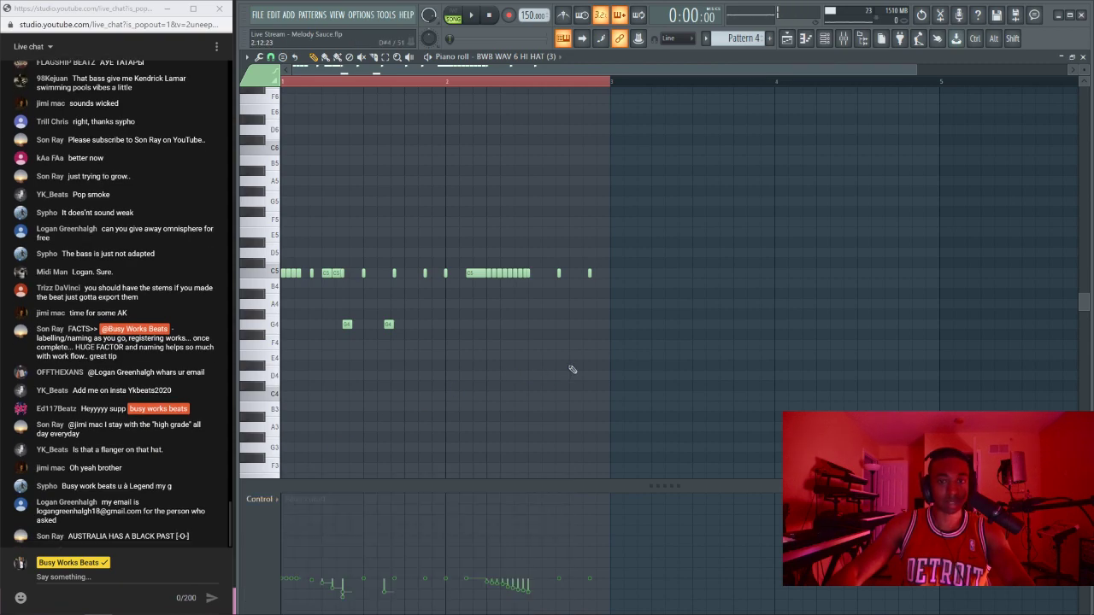
click(286, 507)
click(291, 516)
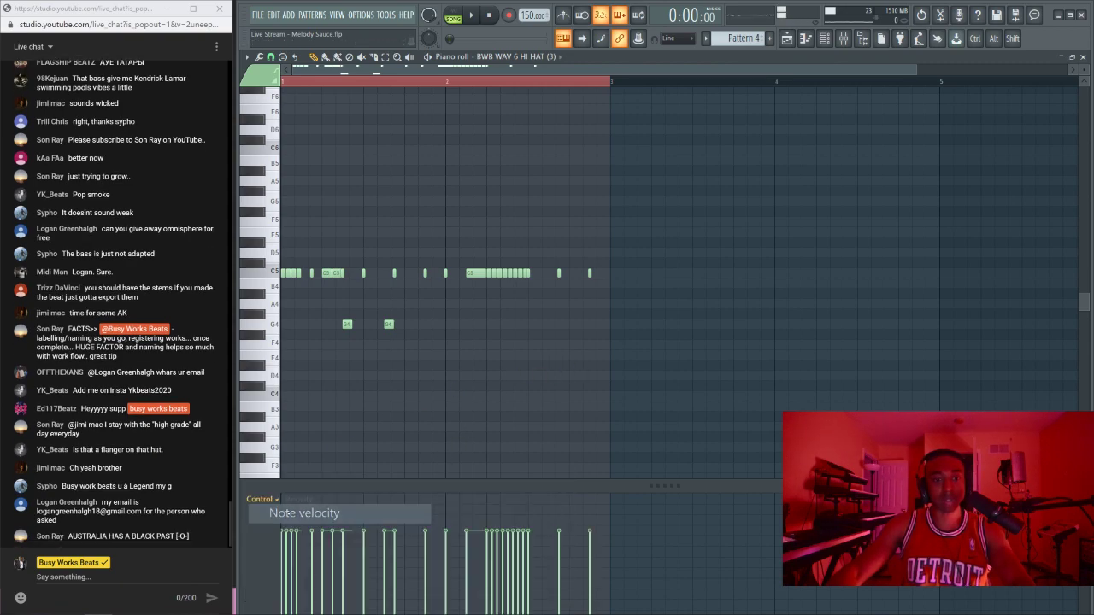
Step: Close the hi-hat piano roll and listen to the arrangement with the channel rack open
click(1083, 56)
key(space)
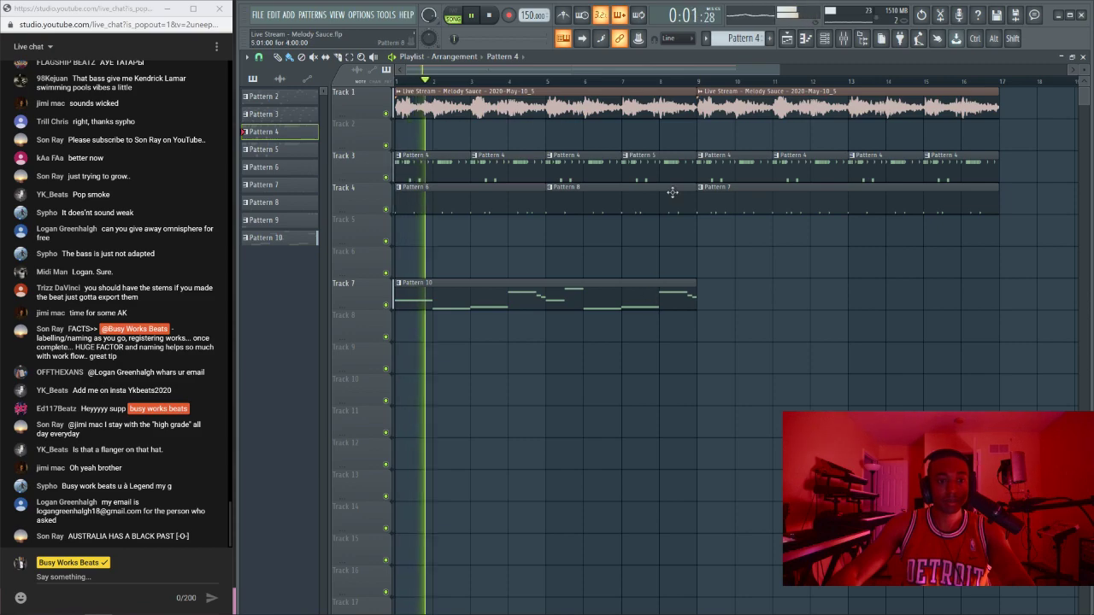
key(F6)
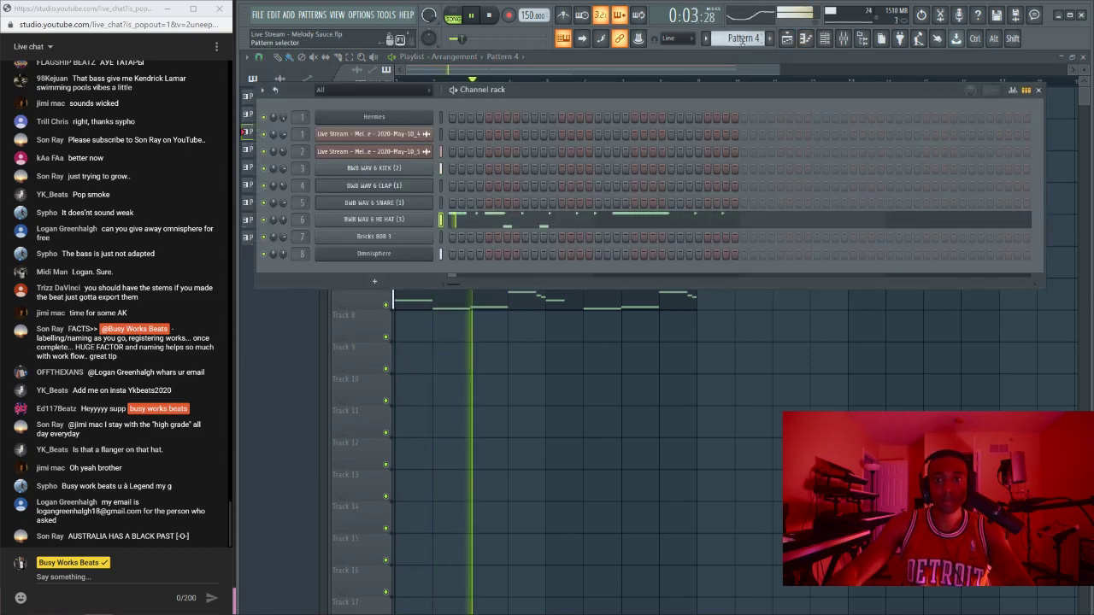
key(space)
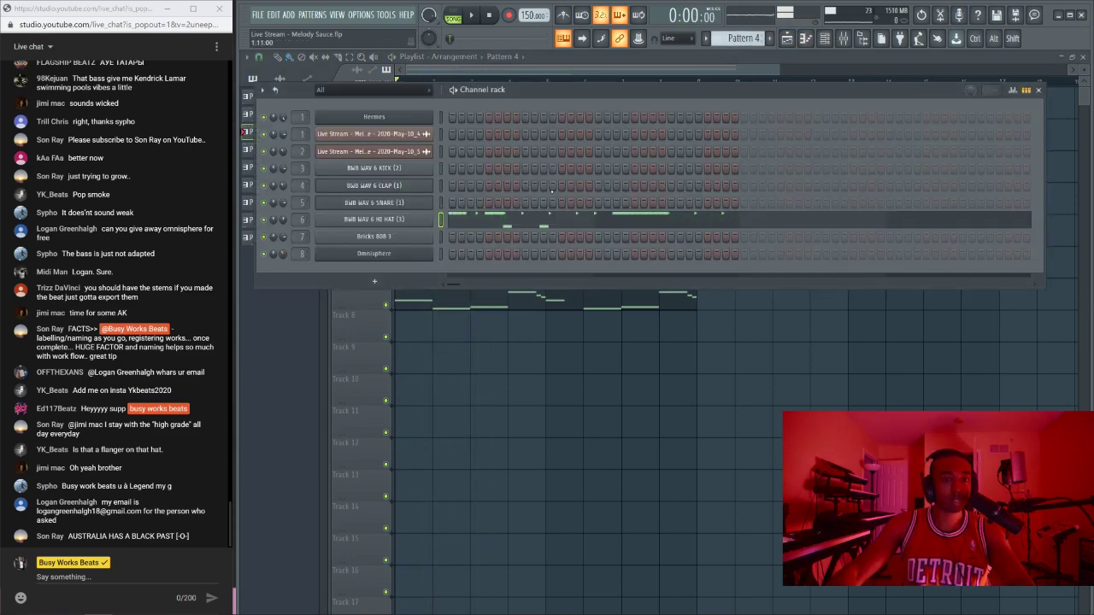
key(space)
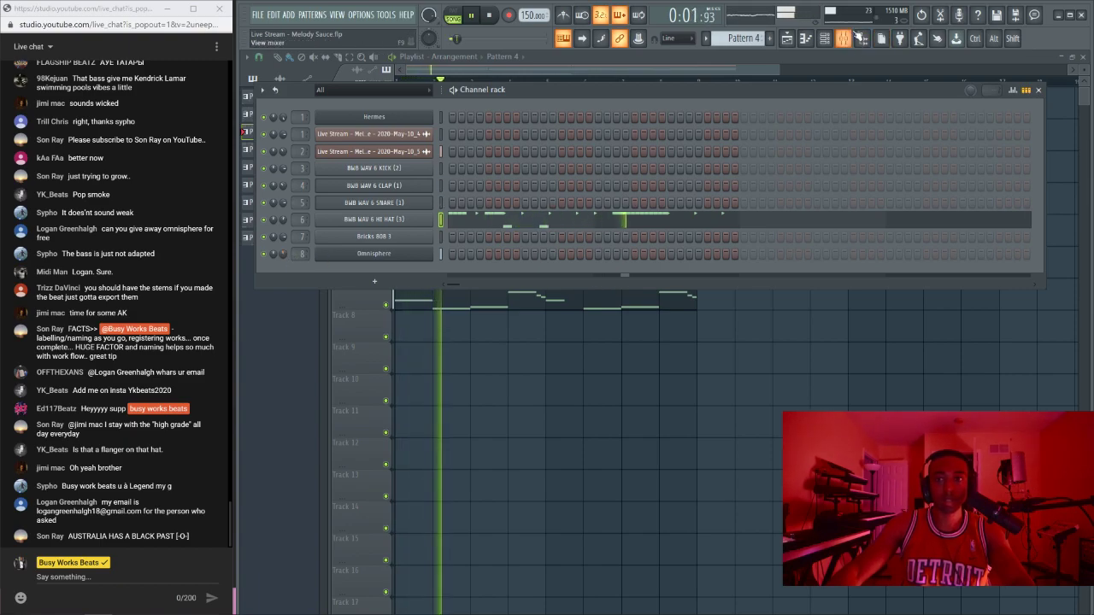
Step: Inspect the mixer's used inserts while replaying the song, checking the effects on Inserts 3, 1 and 2
click(859, 39)
key(space)
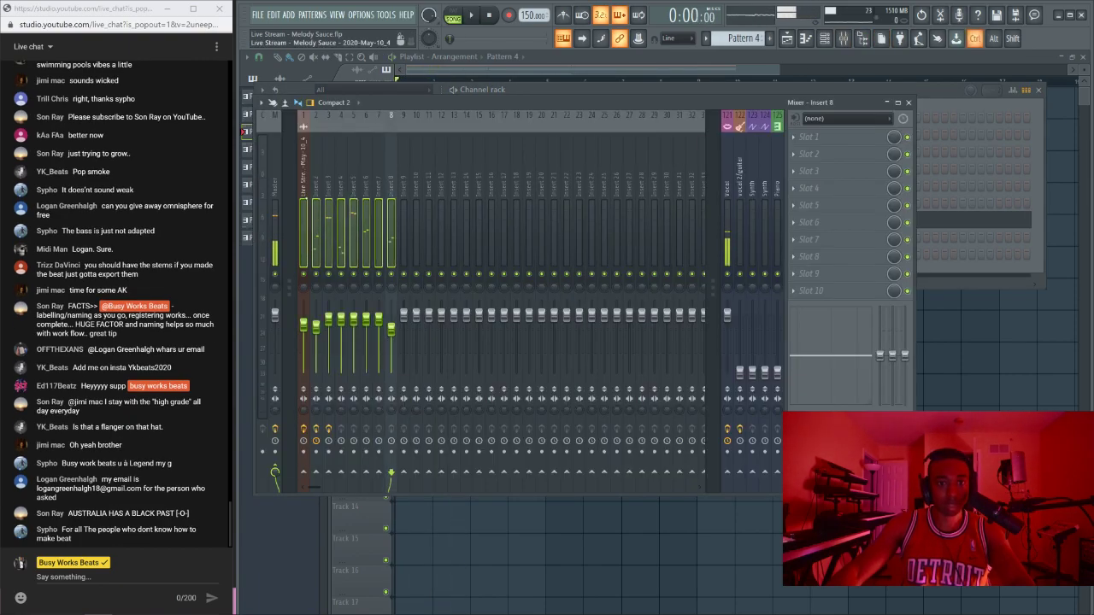
key(space)
click(332, 224)
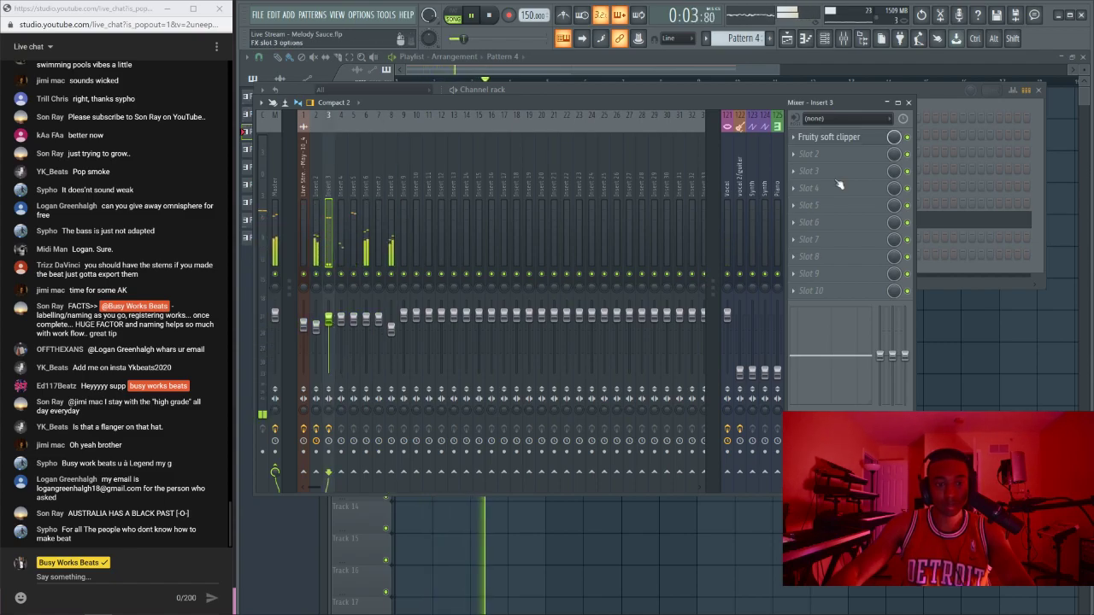
click(303, 221)
key(space)
click(316, 220)
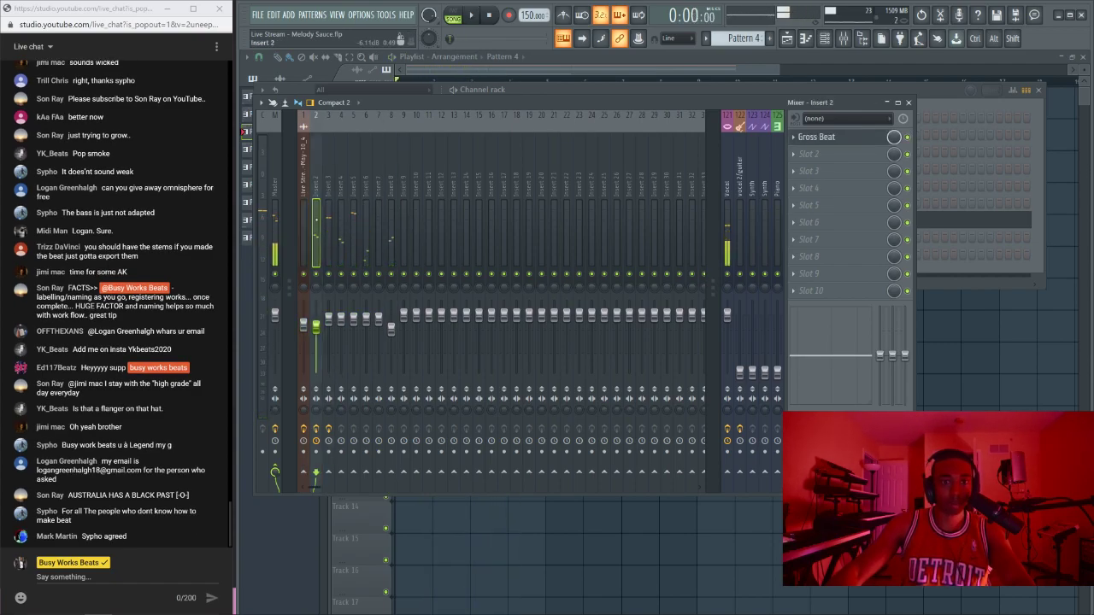
key(space)
key(space)
click(936, 321)
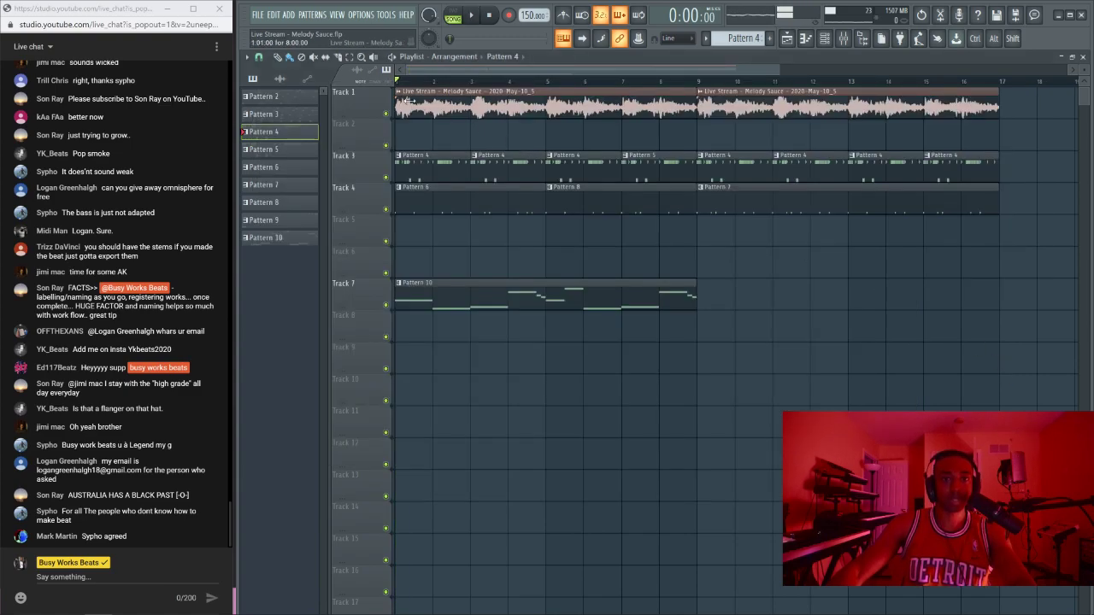
Step: Lower the time-stretching pitch of the Melody Sauce audio clip on Track 1 and listen to the result
click(400, 92)
click(418, 166)
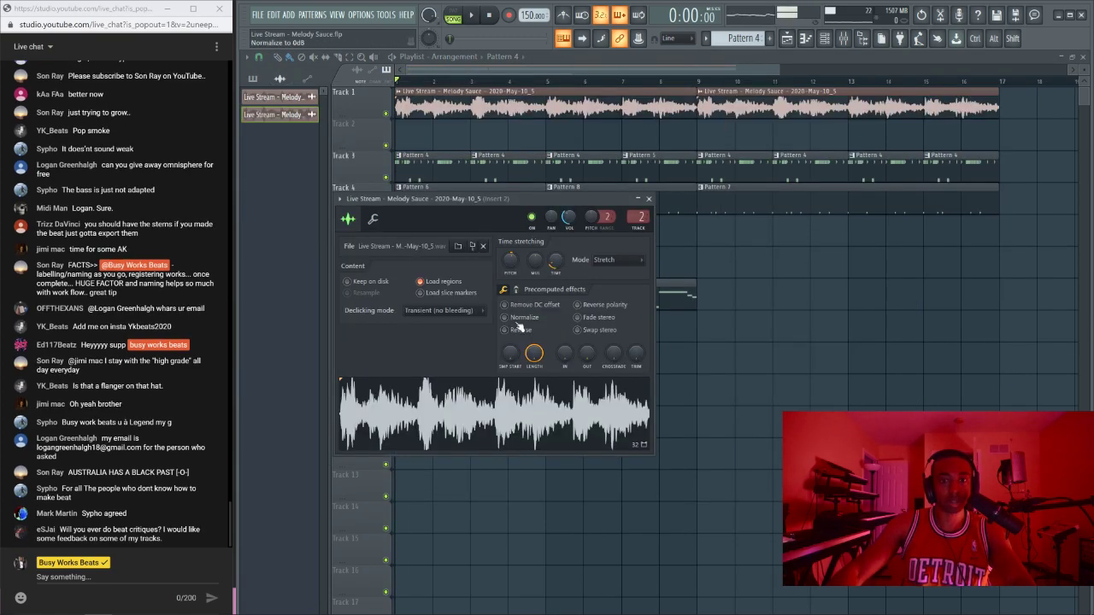
drag(510, 261, 510, 278)
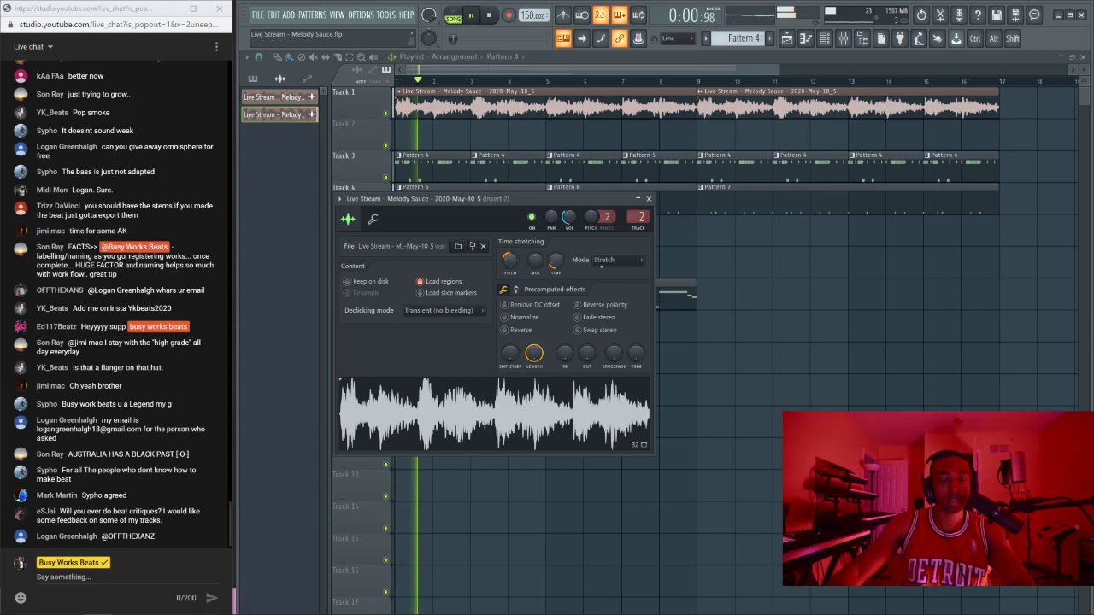
click(649, 200)
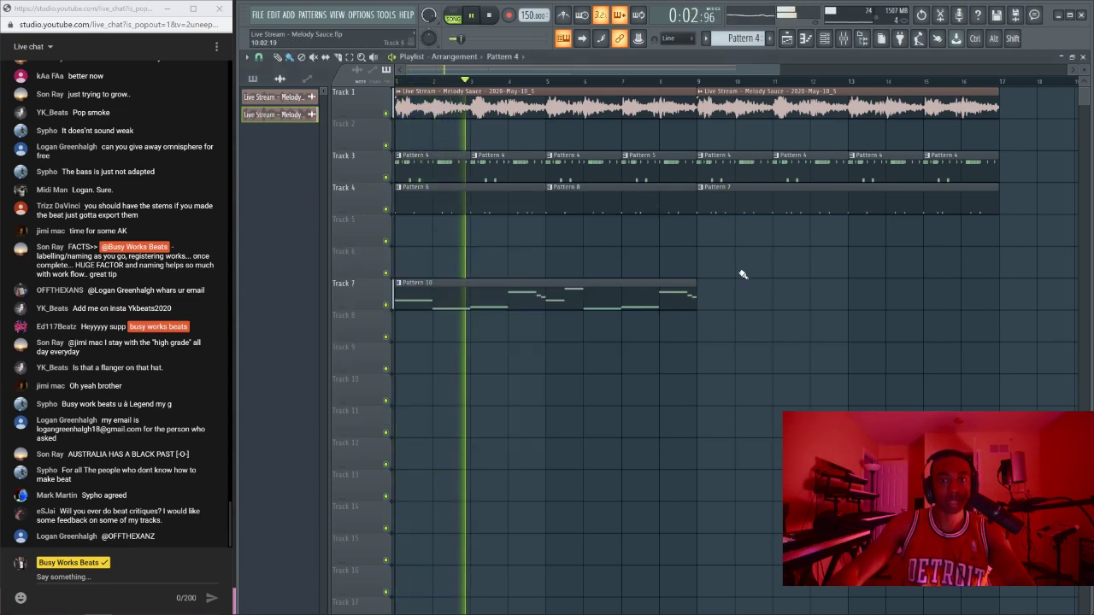
key(space)
Step: Transpose Pattern 10's Omnisphere notes down six semitones and up one octave, and play the result
double_click(444, 297)
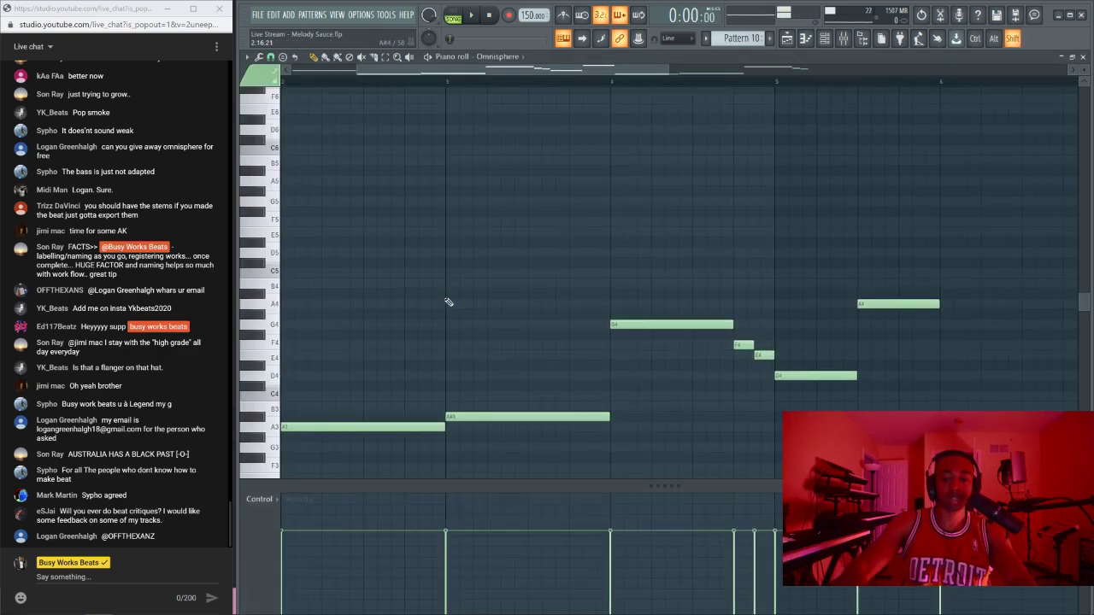
key(shift+Down)
key(shift+Down)
key(shift+Down)
key(shift+Down)
key(shift+Down)
key(shift+Down)
key(ctrl+Up)
key(space)
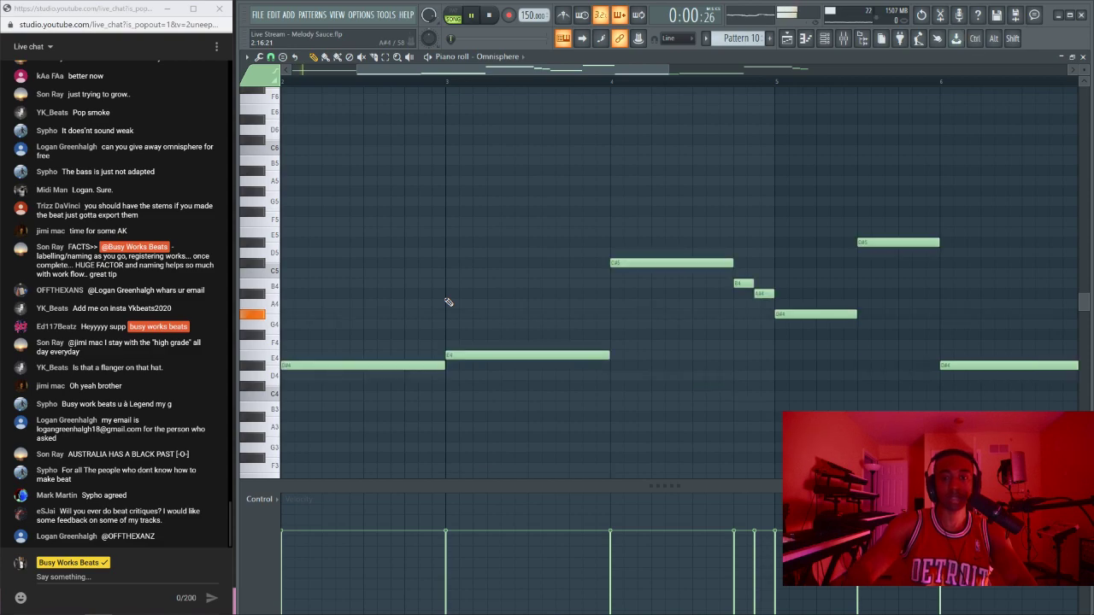
click(1083, 57)
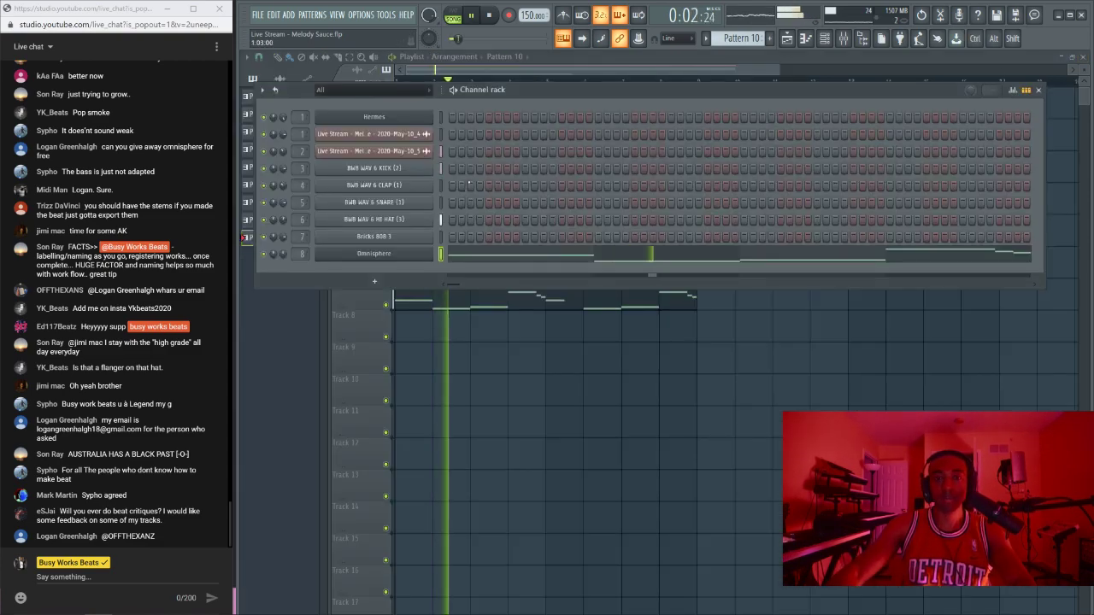
Step: Turn down the Omnisphere channel's volume and save the project
drag(284, 254, 284, 275)
key(F6)
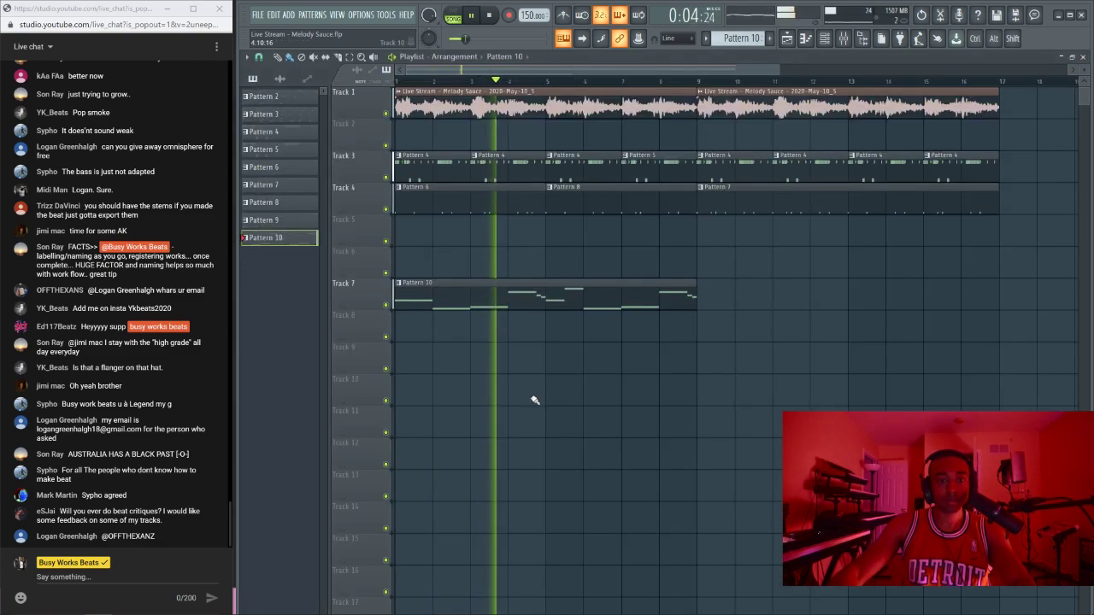
key(ctrl+s)
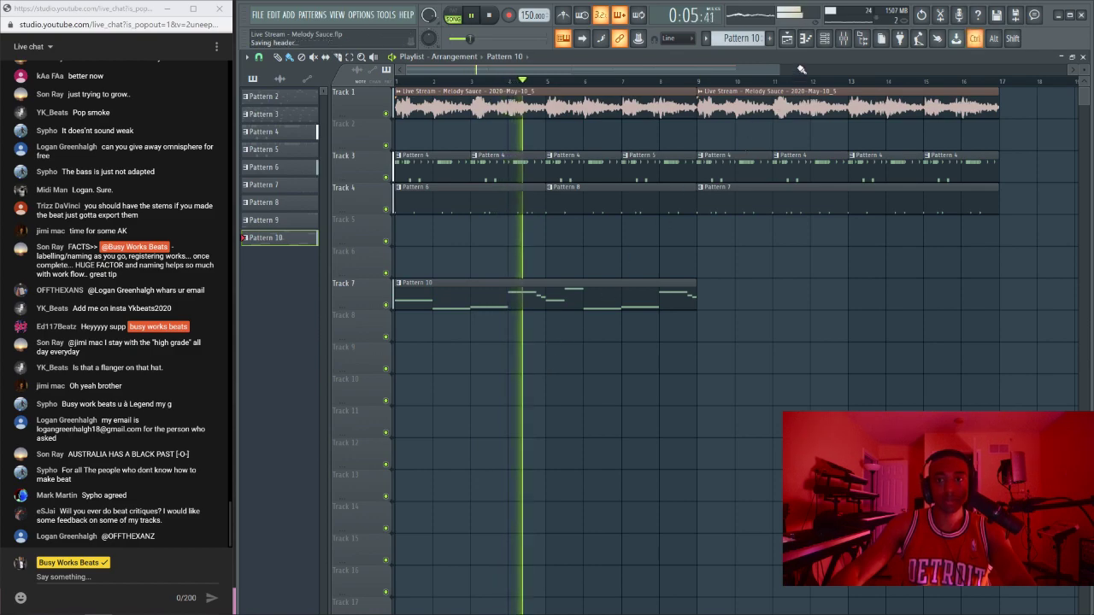
key(F6)
key(F6)
Step: Delete all the pattern clips from Track 3 in the playlist
right_click(625, 171)
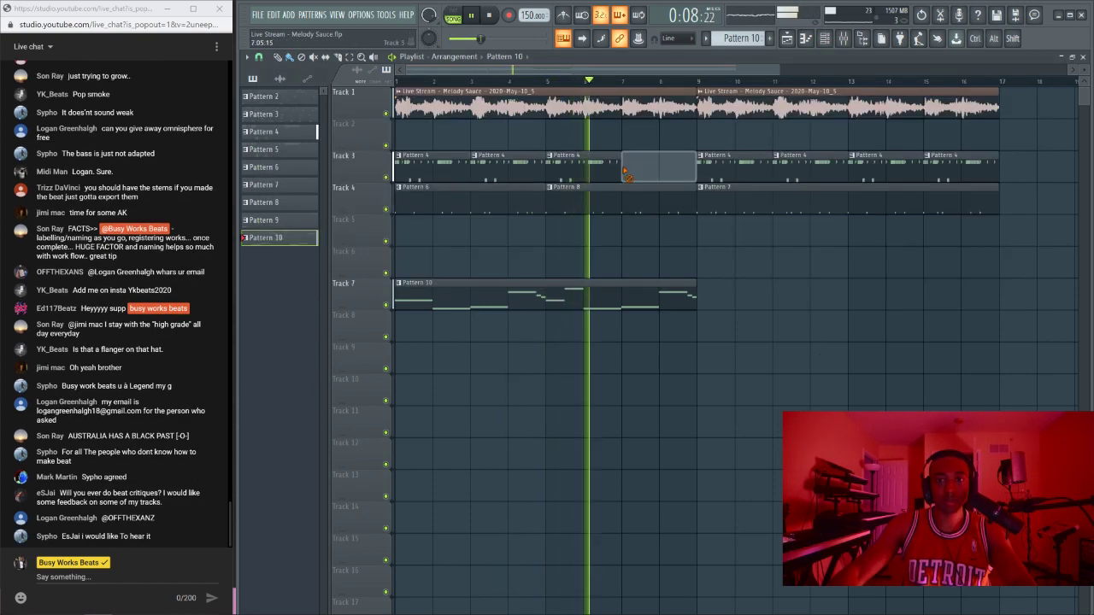
right_click(583, 168)
right_click(508, 162)
right_click(434, 159)
right_click(735, 165)
right_click(831, 164)
right_click(887, 164)
right_click(962, 163)
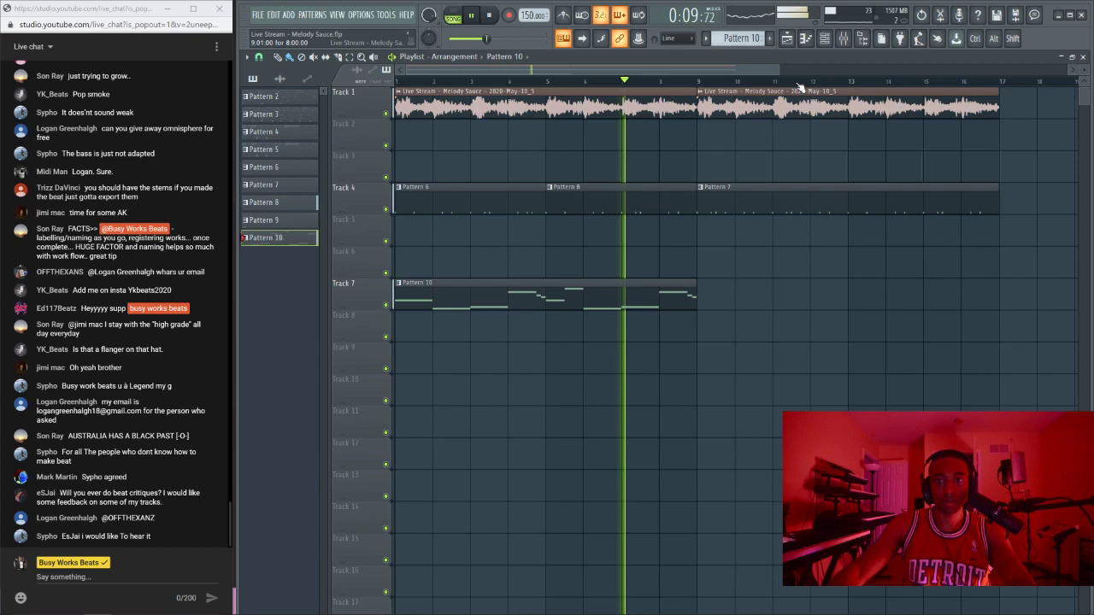
Step: Stop playback and switch the channel rack to the empty Pattern 11
click(837, 48)
key(space)
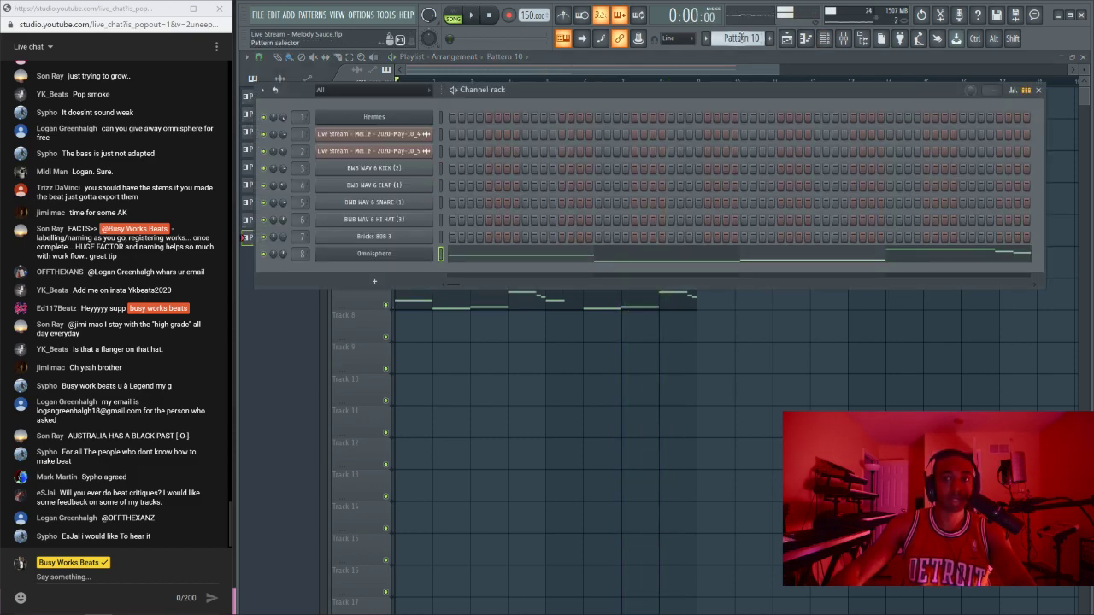
drag(742, 38, 742, 29)
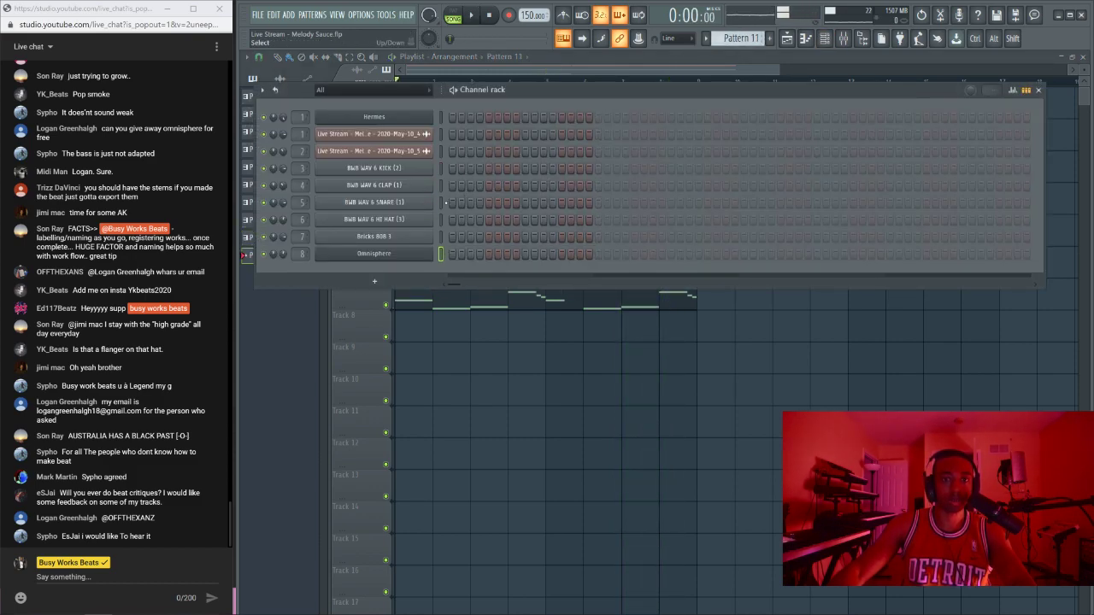
Step: Start playback and fill every second step of the BWB WAV 6 HI HAT (3) channel in Pattern 11
key(space)
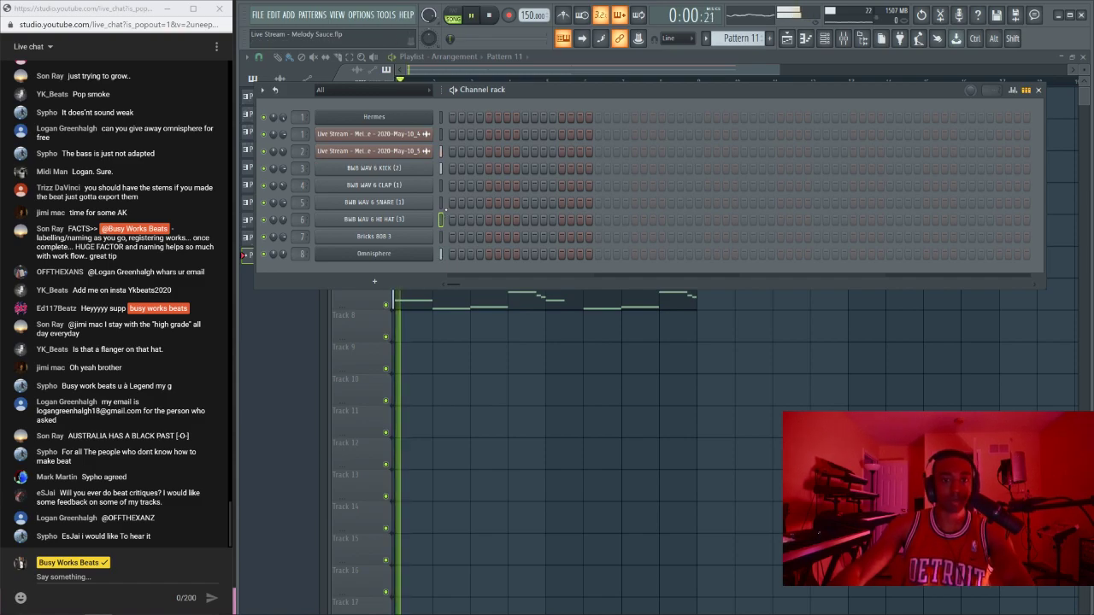
right_click(429, 219)
click(696, 295)
key(F6)
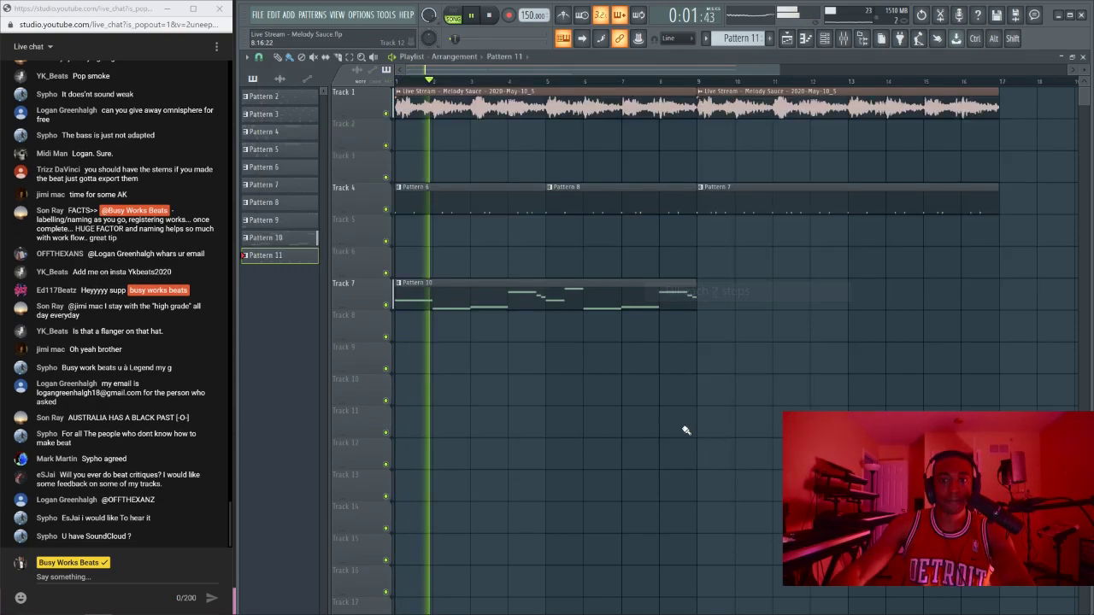
click(828, 37)
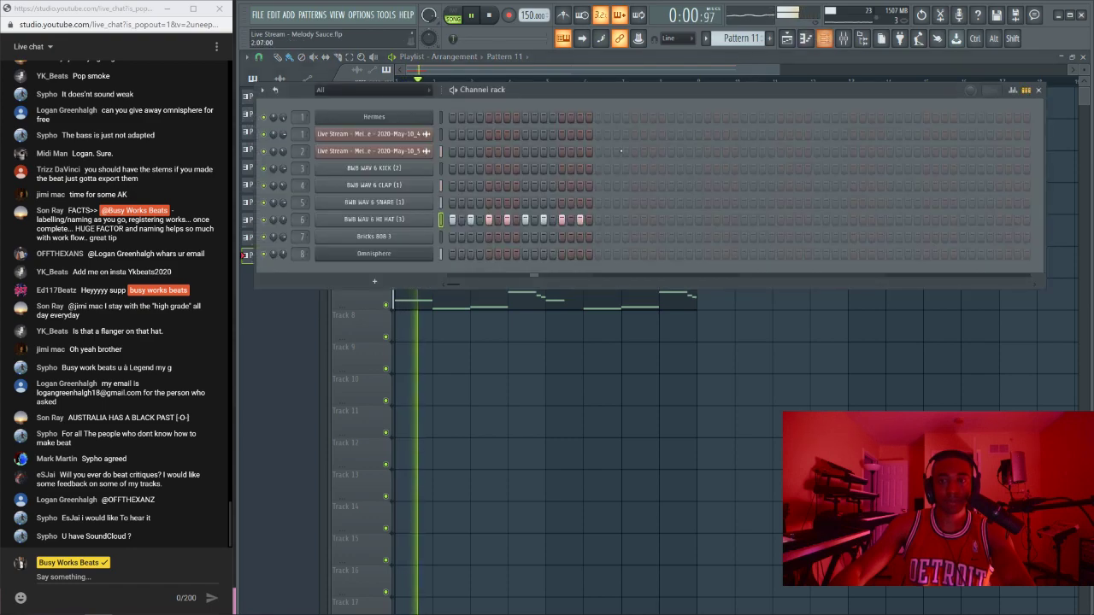
Step: Extend Pattern 11 to 64 steps, filling the BWB WAV 6 HI HAT (3) channel on every second step throughout
key(space)
right_click(428, 218)
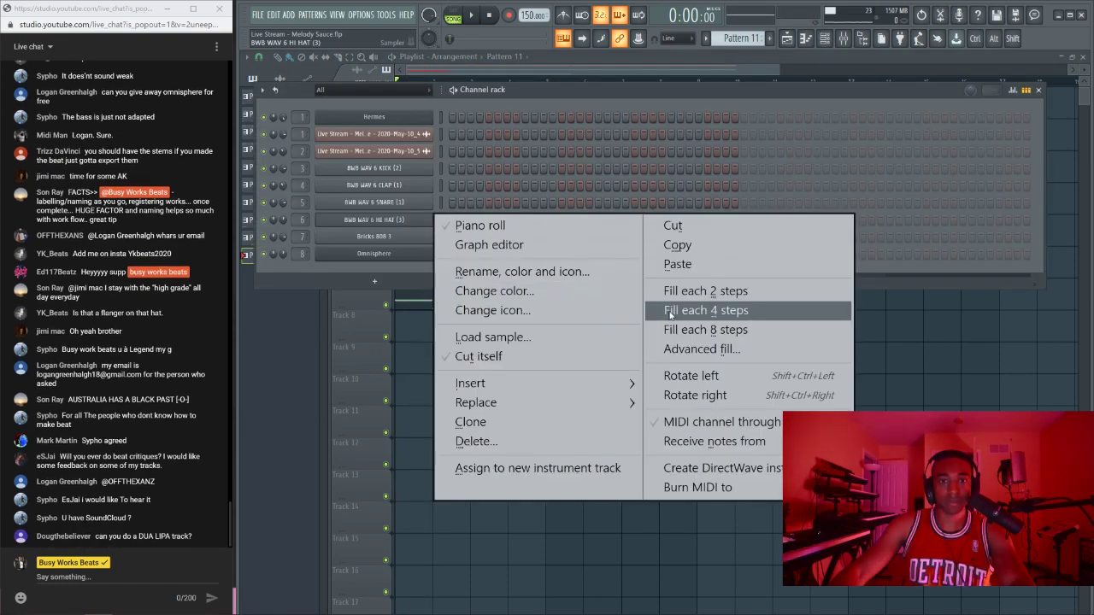
click(709, 310)
key(space)
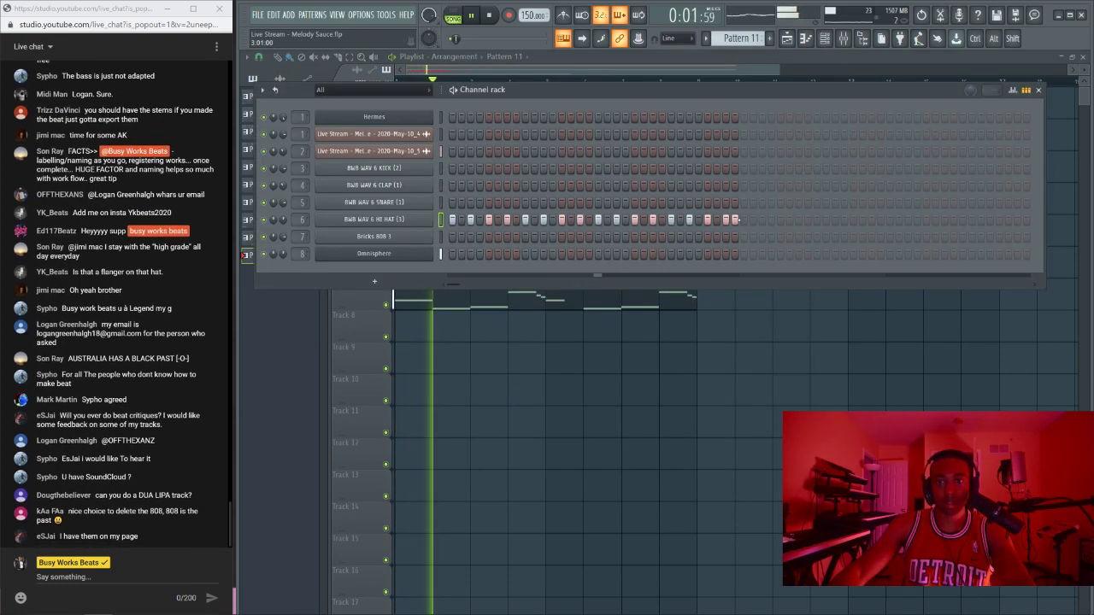
right_click(736, 219)
click(744, 219)
right_click(427, 219)
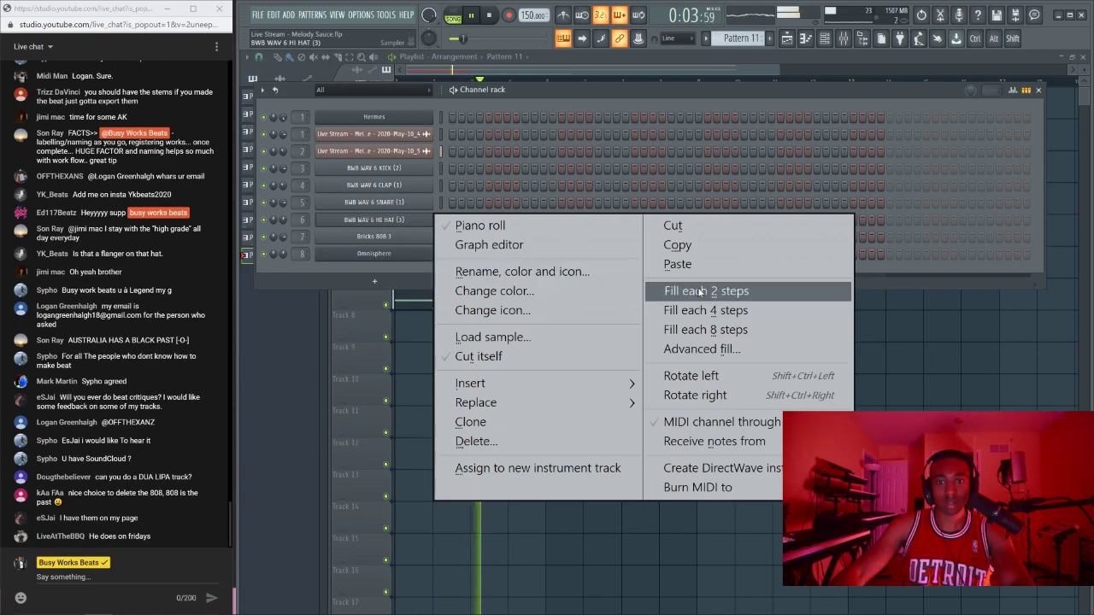
click(709, 288)
key(space)
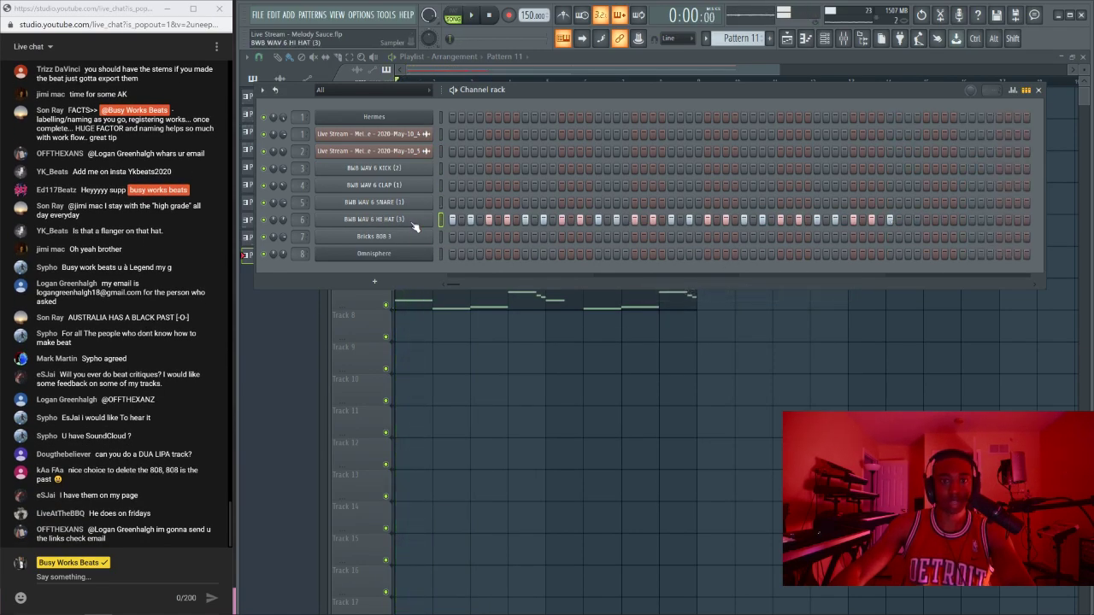
right_click(414, 224)
click(706, 288)
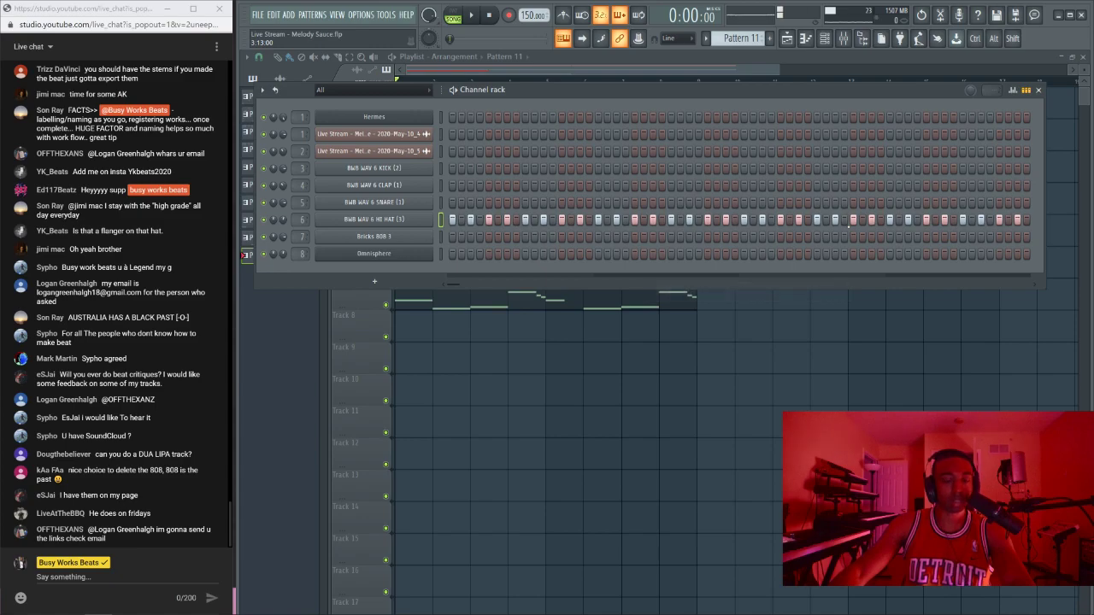
Step: Place Pattern 11 at bar 1 of Track 5 in the playlist, duplicate it at bar 5, and play the result
key(F6)
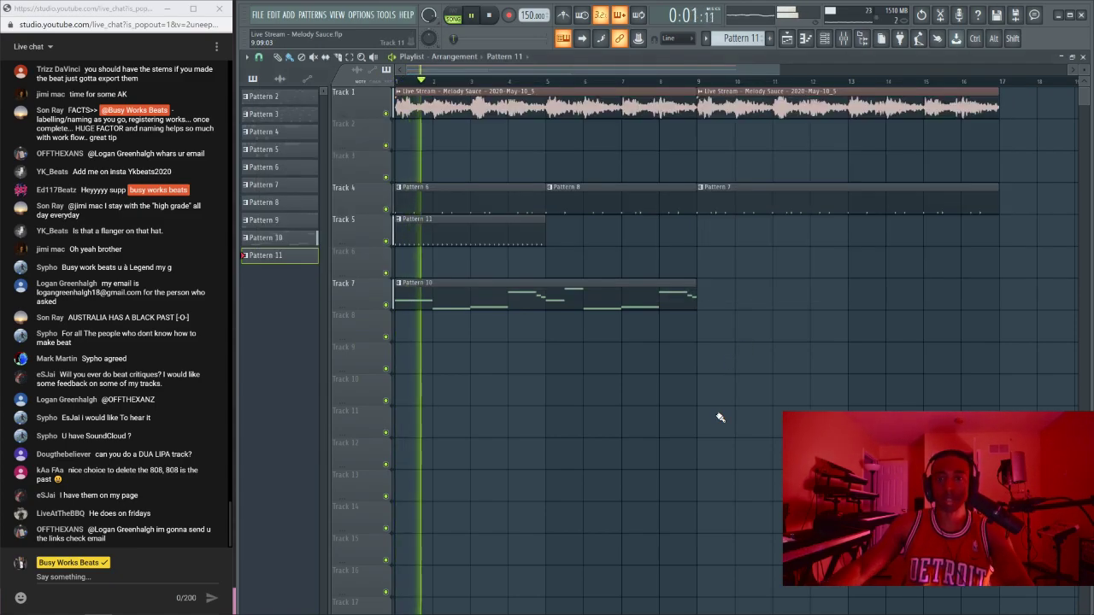
drag(464, 225, 616, 226)
key(space)
click(824, 38)
key(space)
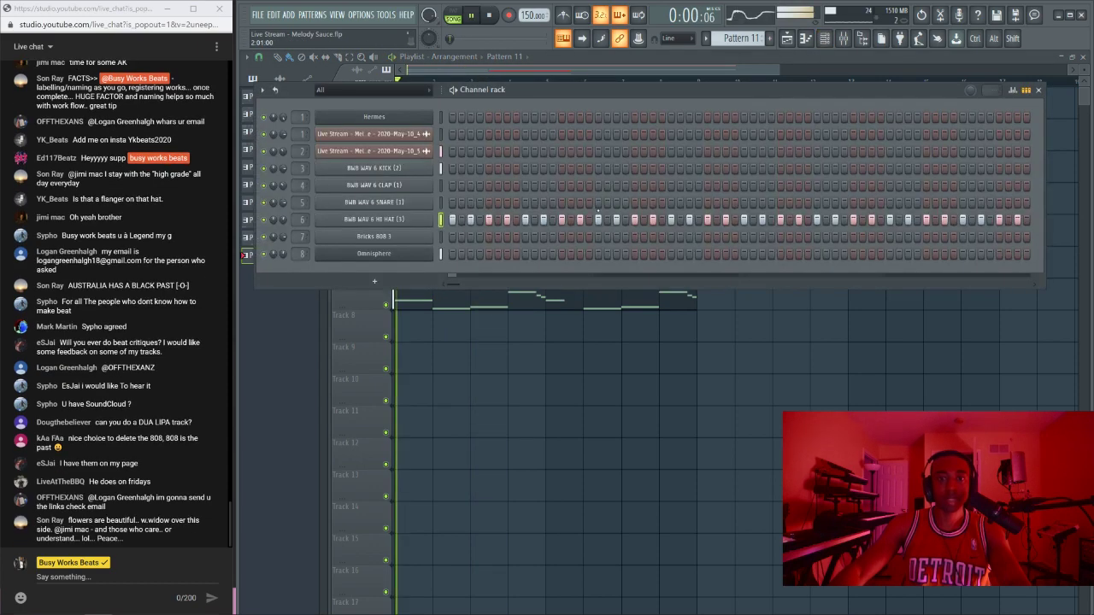
Step: Replace the Pattern 6 and Pattern 8 clips on Track 4 with a copy of the Pattern 7 clip starting at bar 1
scroll(740, 39, up, 1)
key(space)
scroll(740, 39, up, 2)
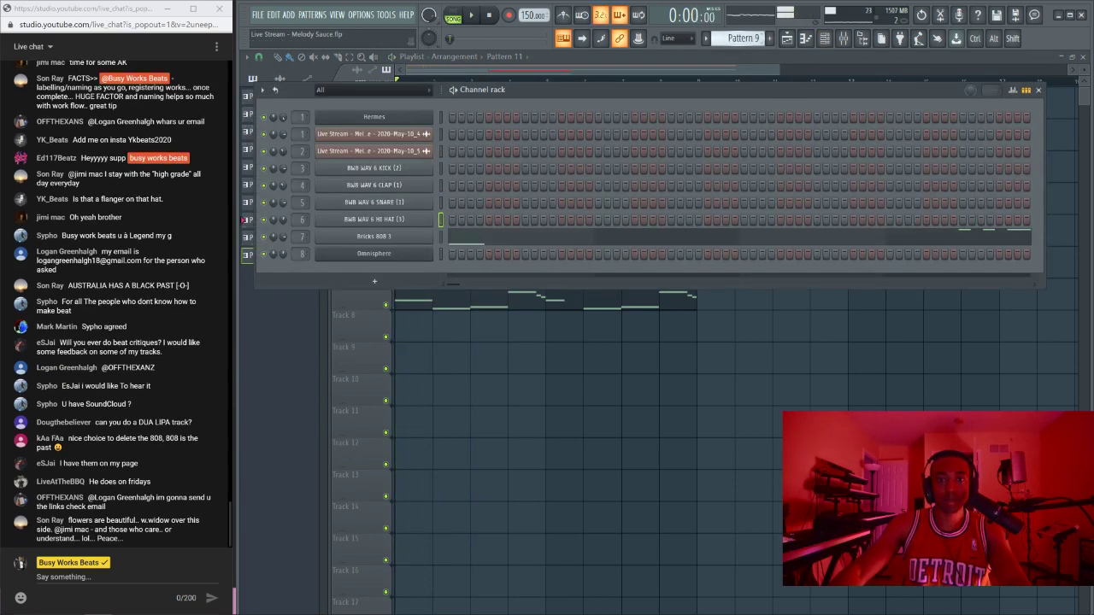
scroll(740, 38, down, 1)
scroll(740, 39, up, 1)
key(F6)
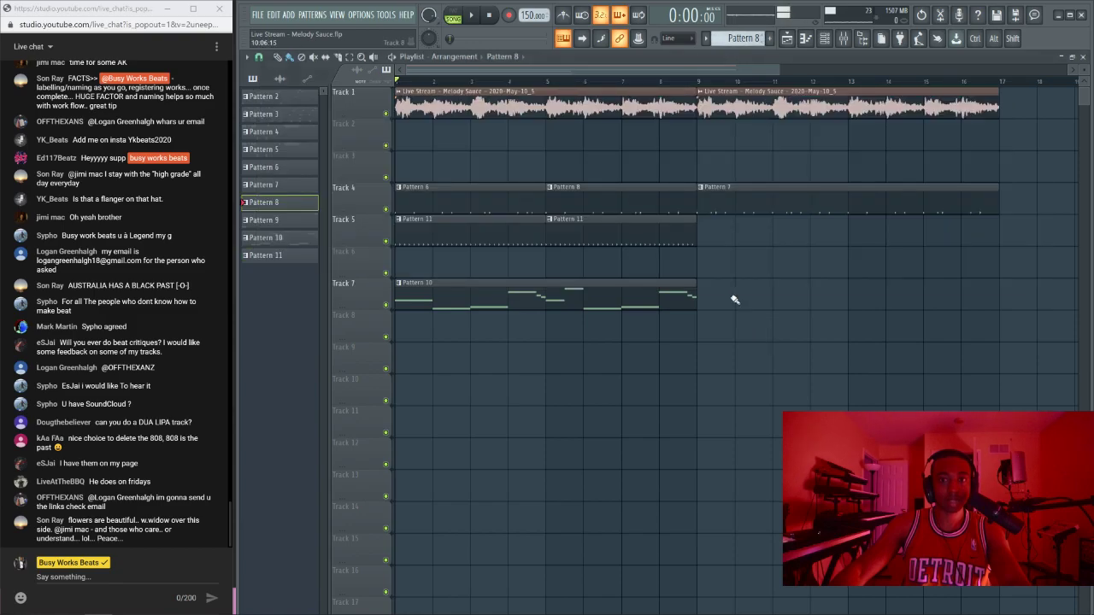
right_click(555, 191)
right_click(513, 193)
shift+drag(811, 196, 450, 183)
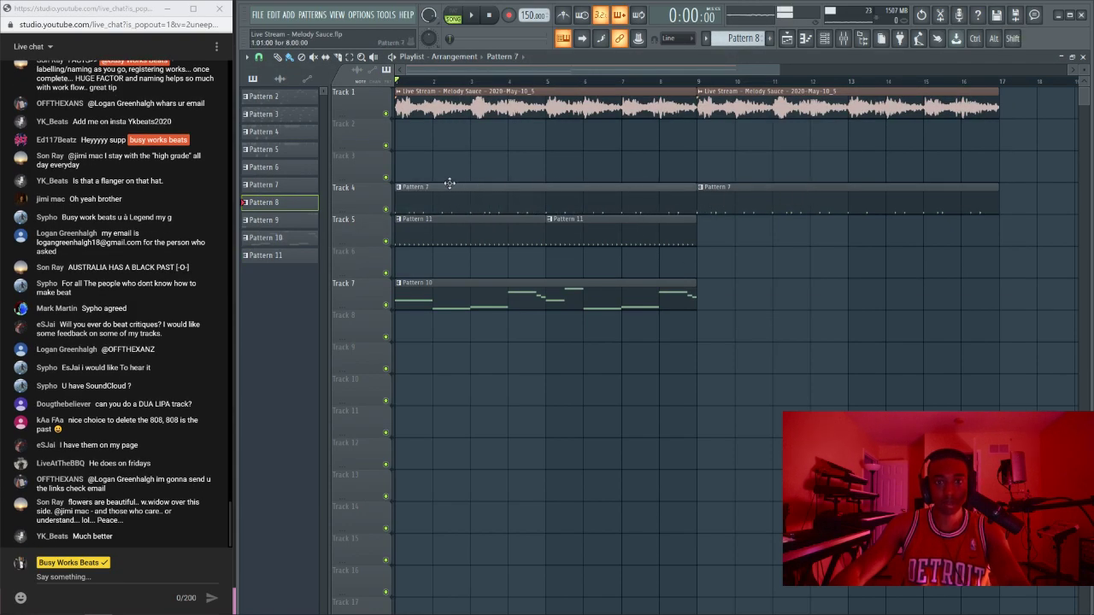
Step: Play the arrangement briefly and switch the channel rack to Pattern 7
key(space)
click(825, 38)
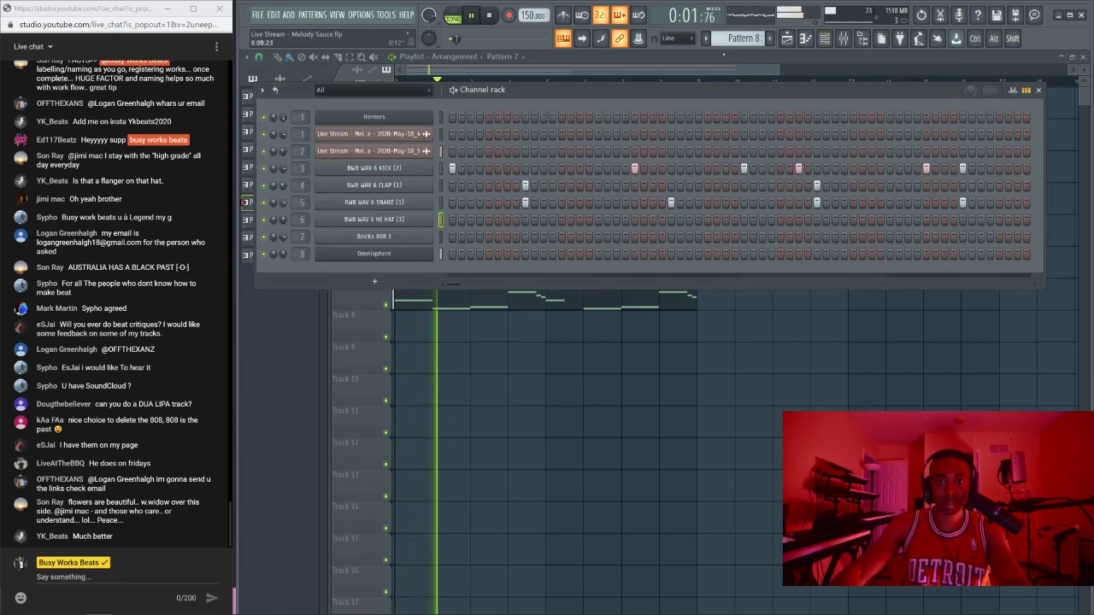
scroll(740, 39, up, 1)
key(space)
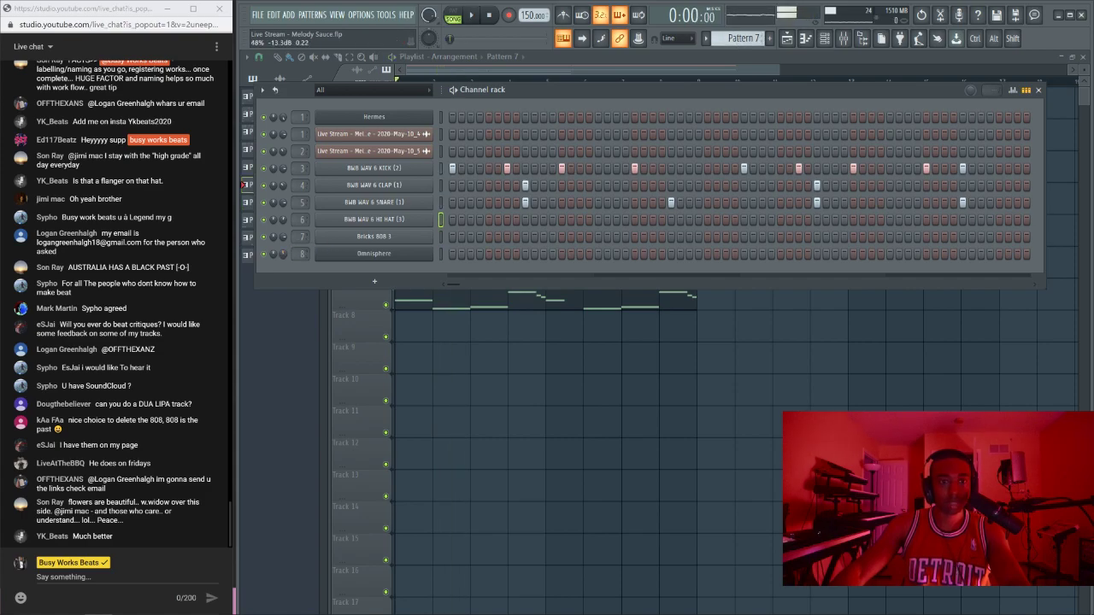
Step: Lower the mixer faders of Inserts 1 to 8 while the arrangement plays
click(844, 41)
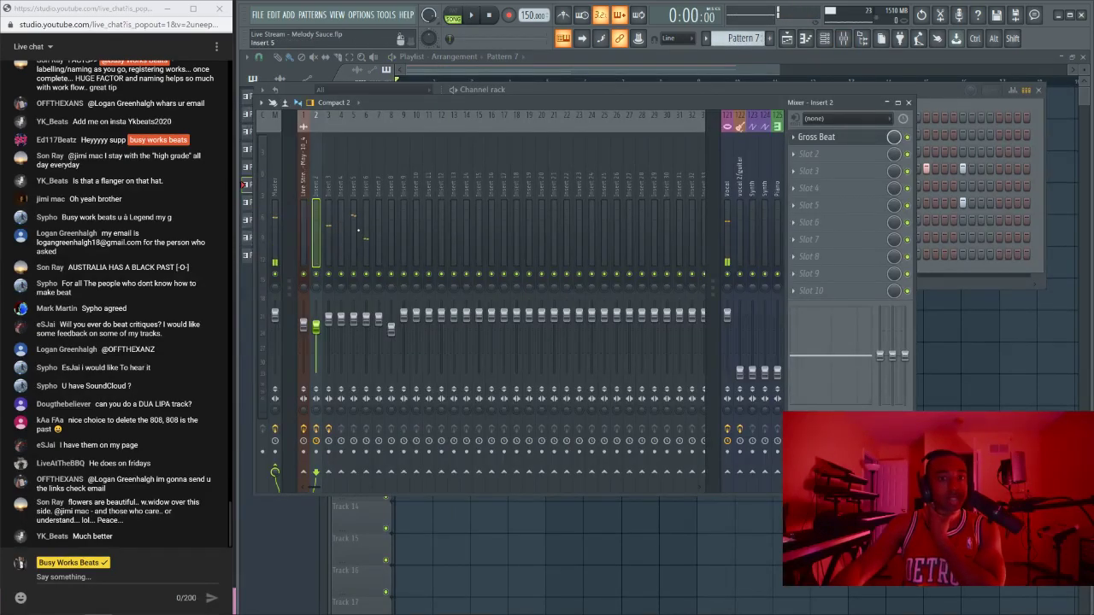
key(space)
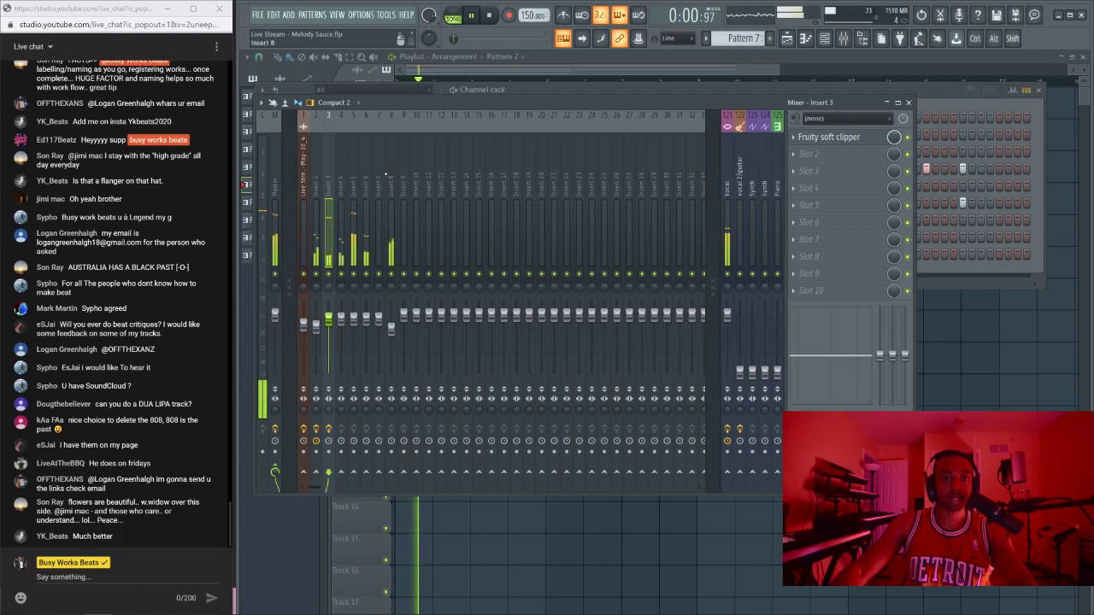
drag(366, 322, 328, 327)
click(362, 248)
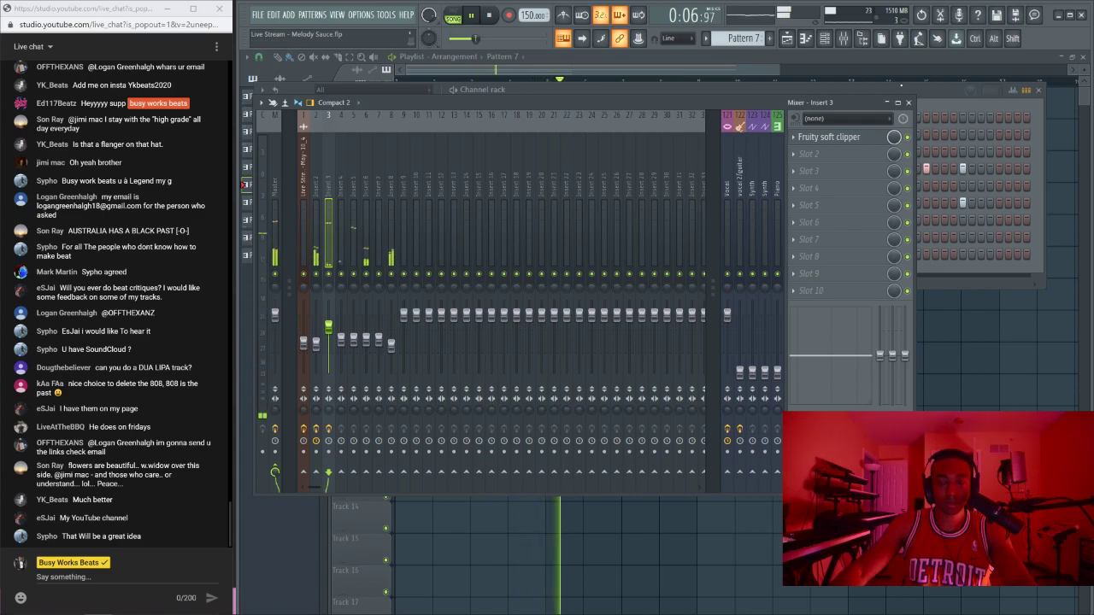
Step: Browse Splitmind's BWB THE WAVE KIT VOL. 6 to its BWB WAV 6 KICKS folder and audition a kick sample
click(862, 38)
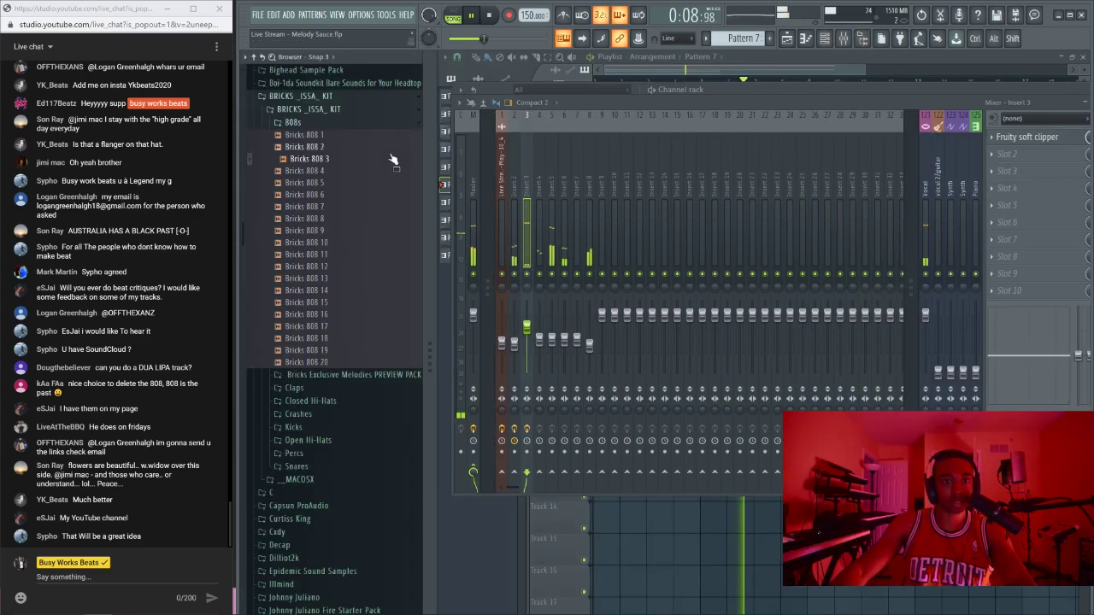
scroll(323, 318, down, 6)
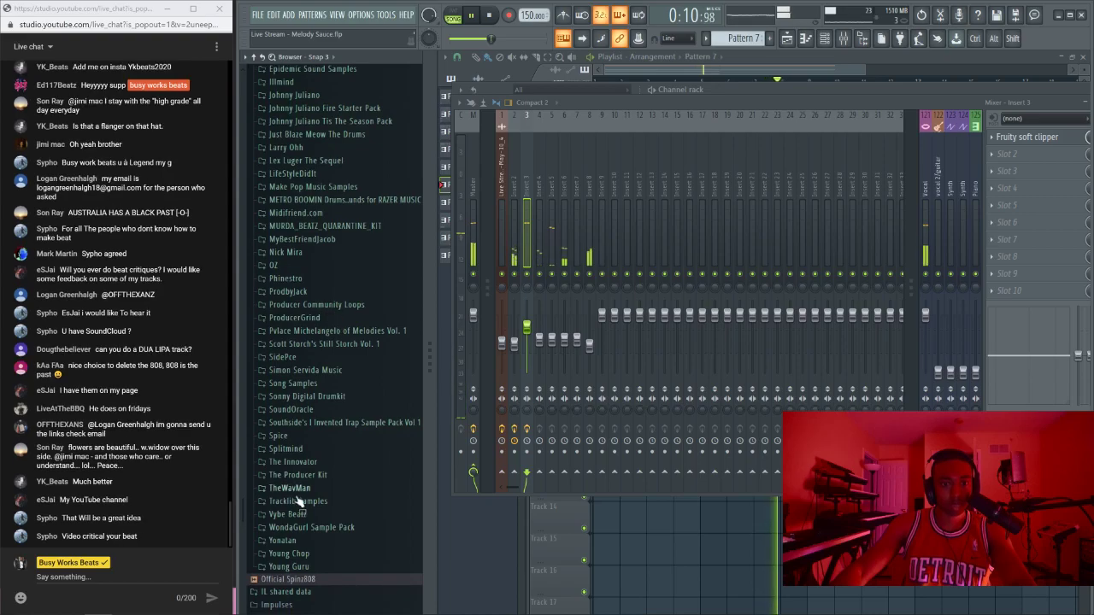
click(321, 449)
click(320, 462)
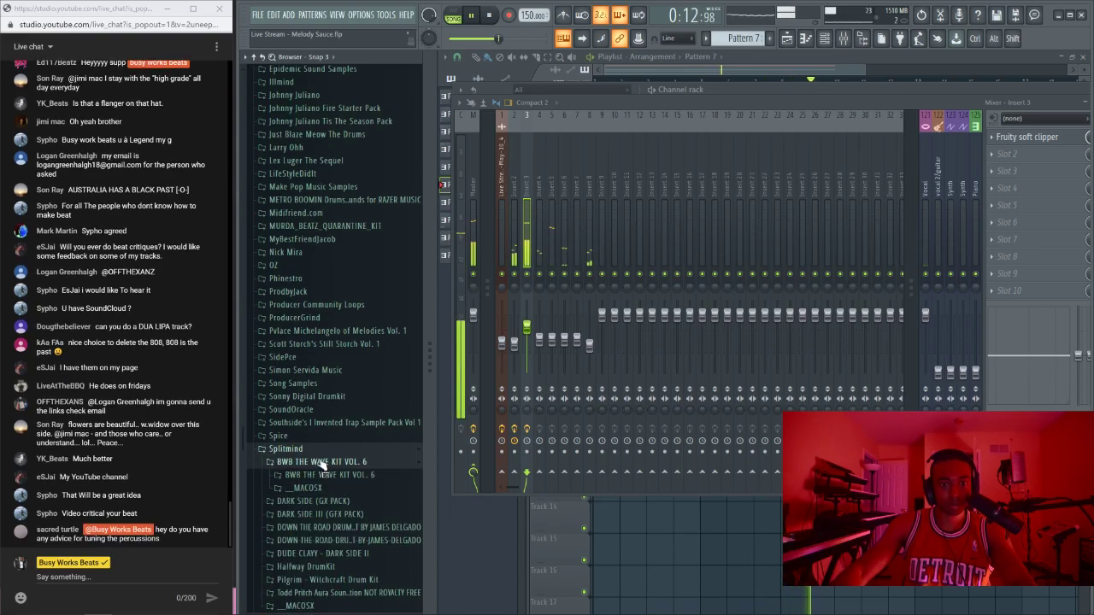
scroll(333, 427, down, 2)
click(341, 403)
click(324, 456)
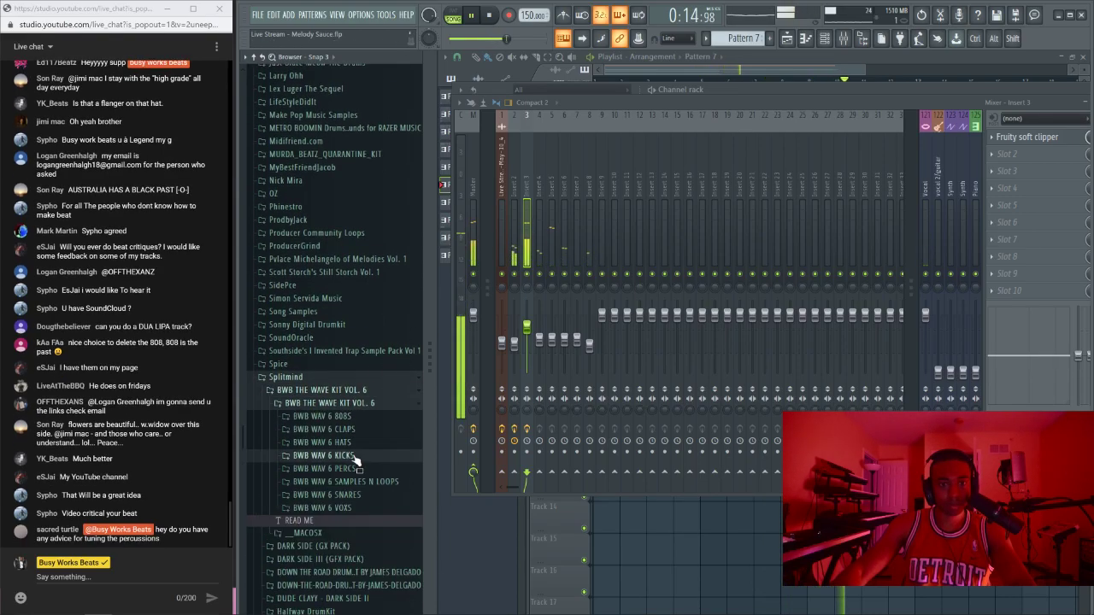
scroll(365, 393, down, 3)
click(358, 119)
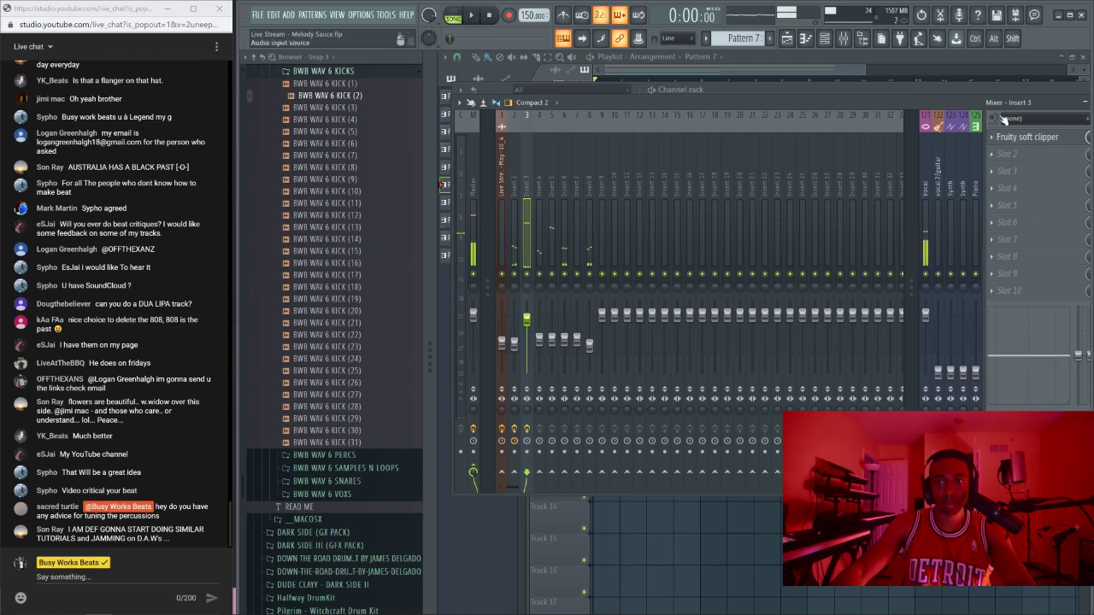
Step: Reposition the mixer window and replay the arrangement while checking the mixer, channel rack and playlist
drag(997, 117, 953, 112)
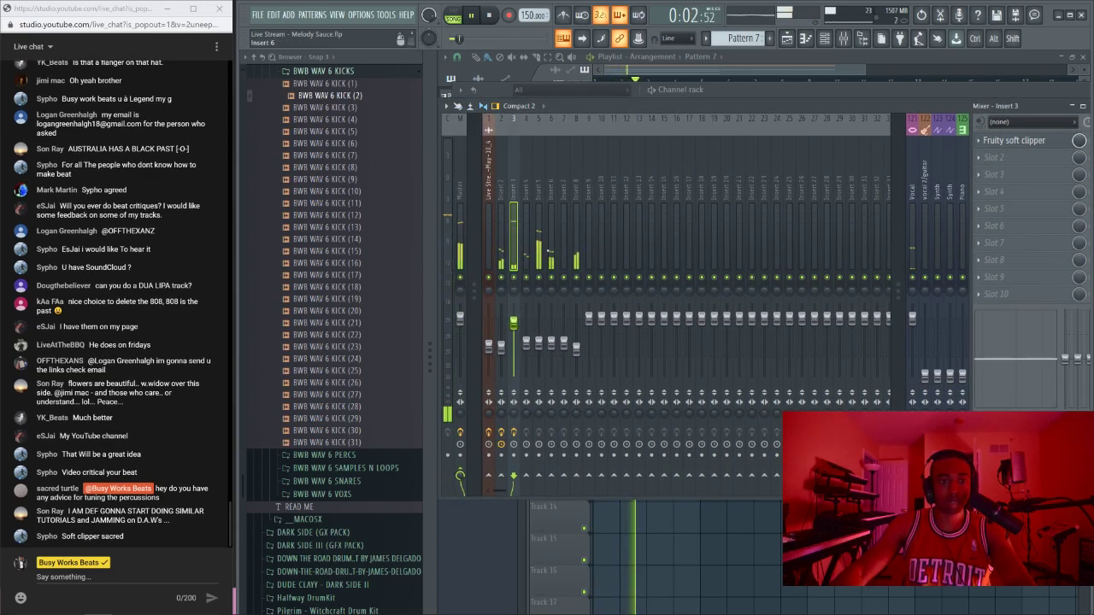
click(804, 93)
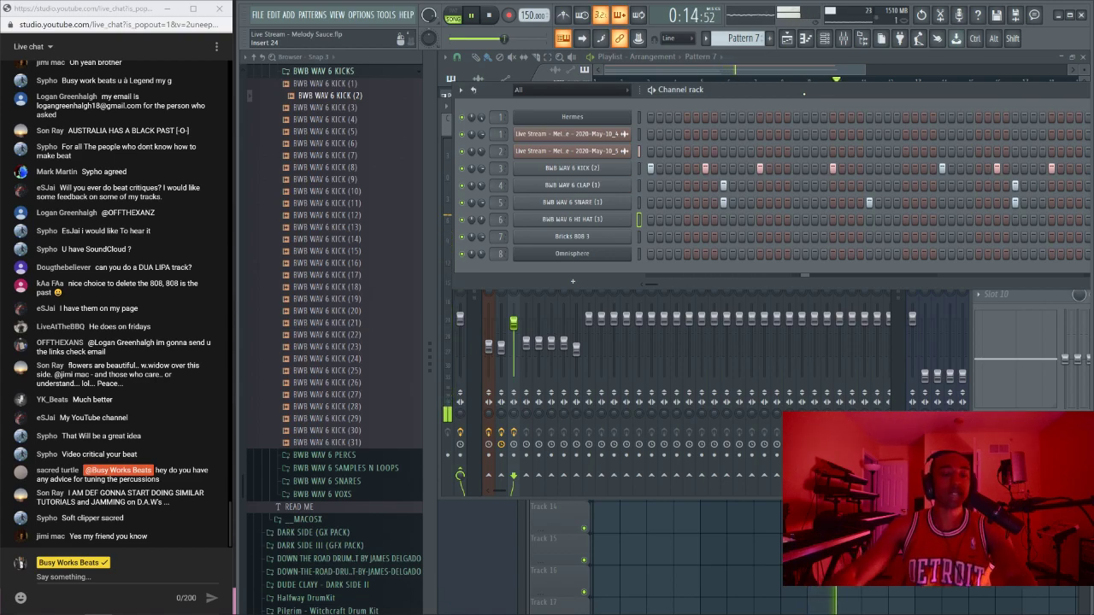
key(F5)
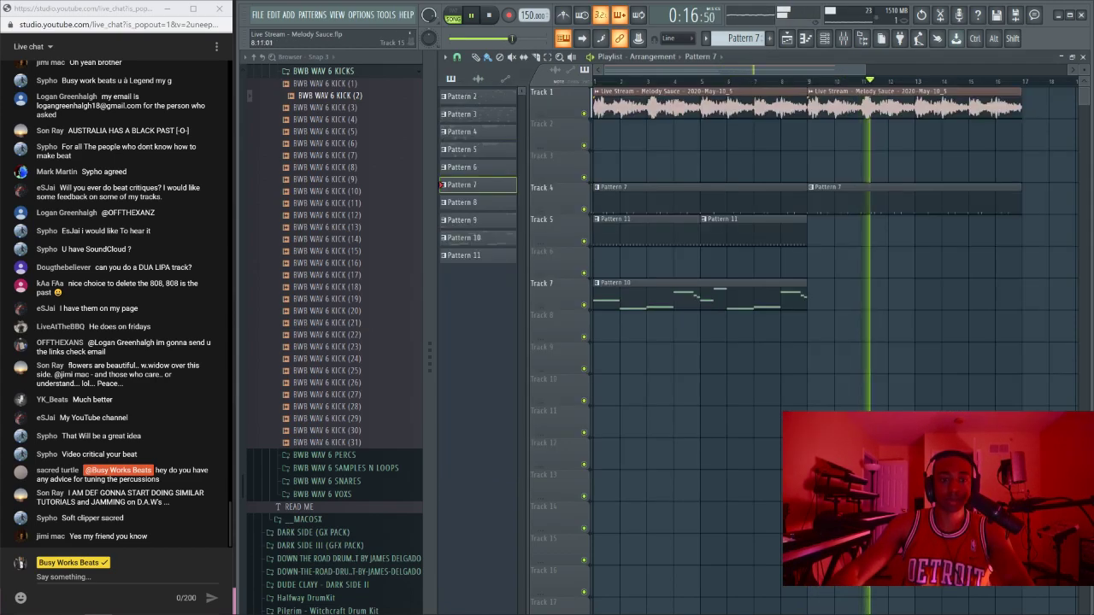
key(space)
key(space)
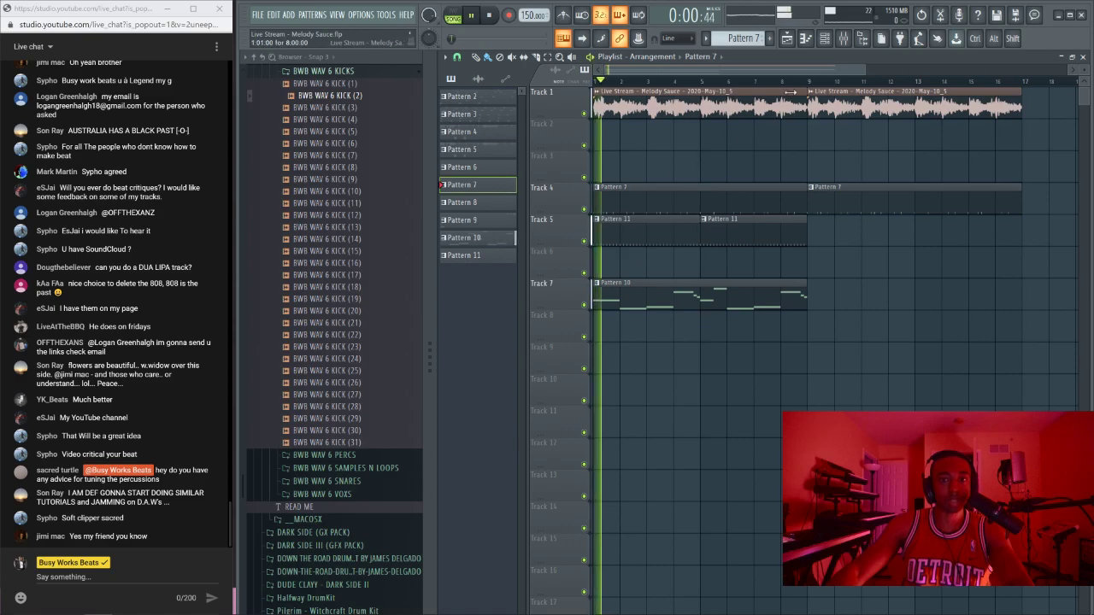
click(844, 38)
click(843, 40)
click(842, 39)
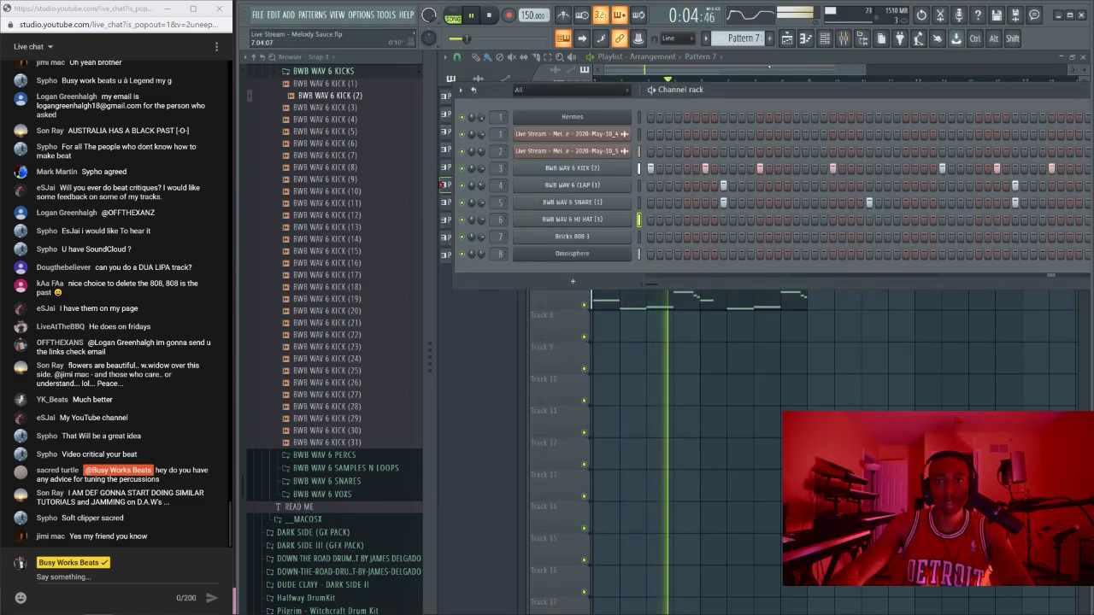
Step: Inspect the BWB WAV 6 HI HAT (3) channel's settings and return to the channel rack
click(584, 221)
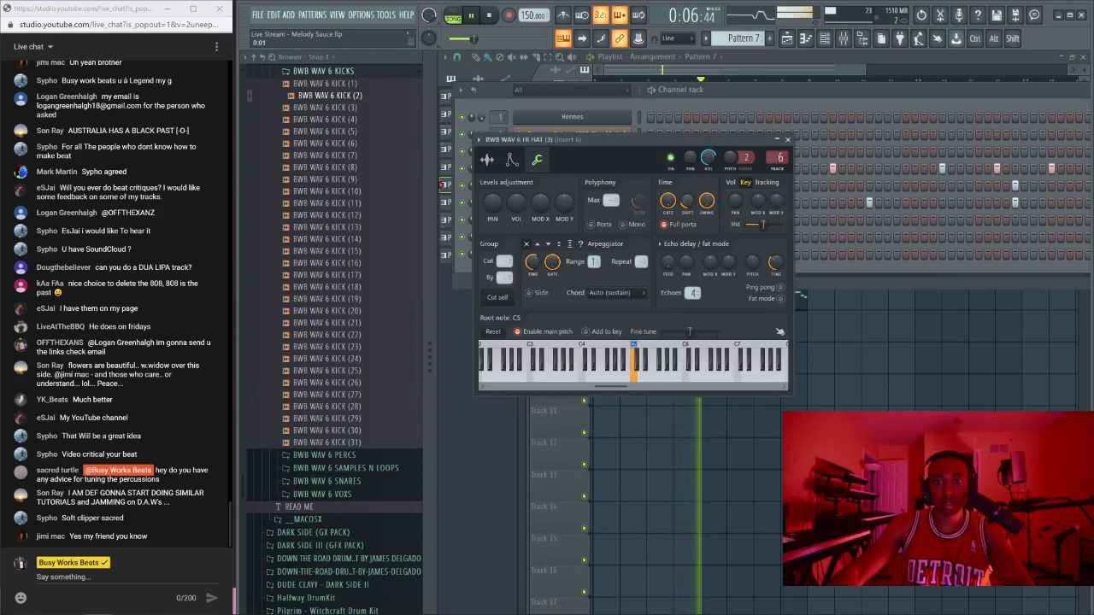
click(923, 363)
click(825, 38)
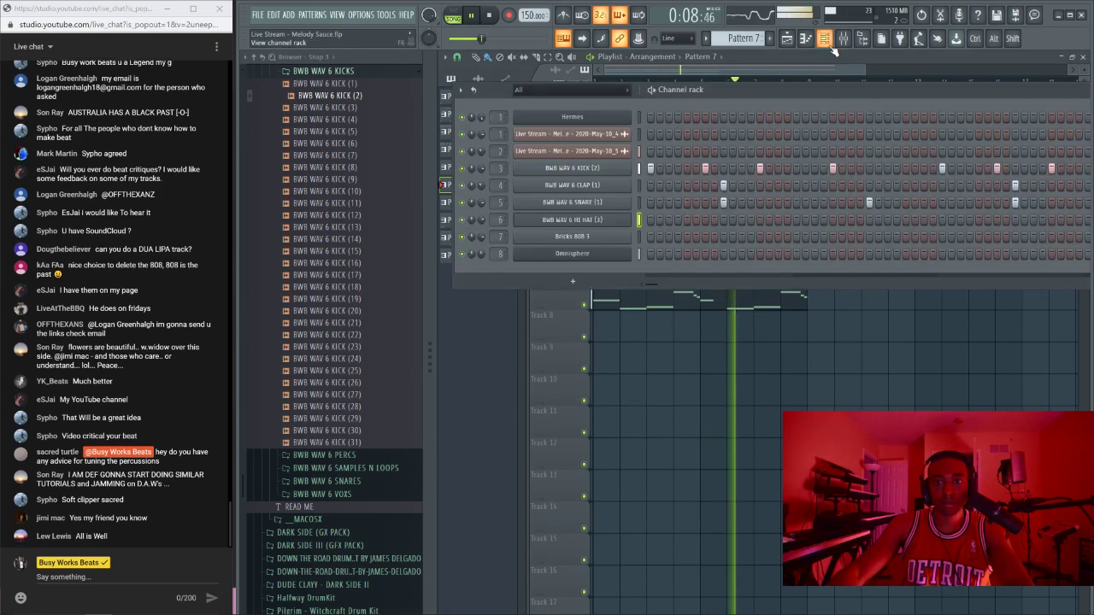
Step: Stop playback and open Pattern 10's Omnisphere notes in the piano roll from the playlist
key(space)
right_click(817, 414)
double_click(634, 288)
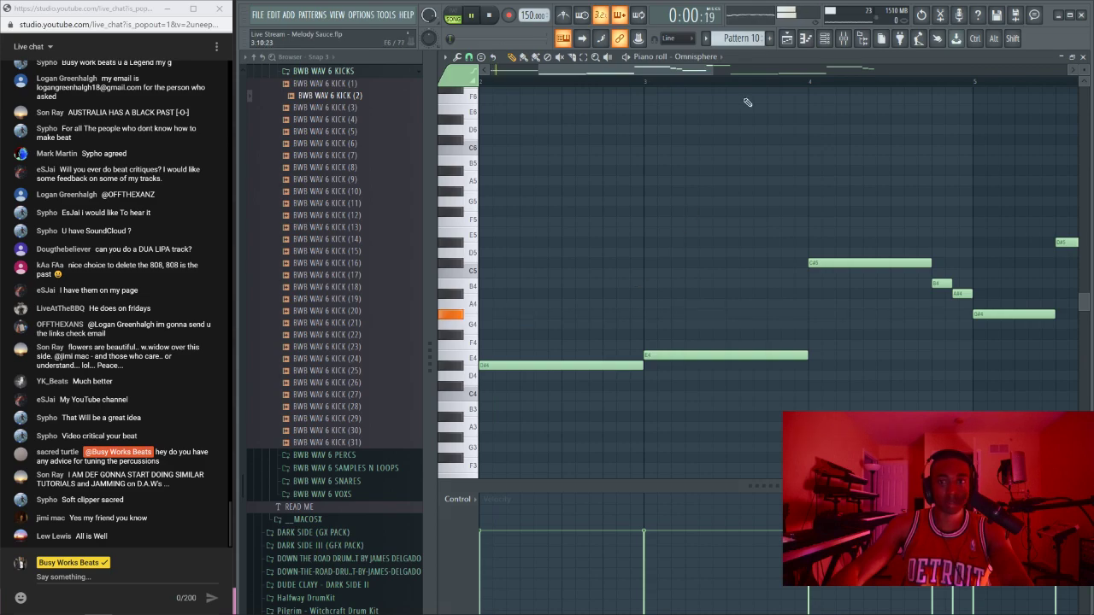
Step: Raise the mixer fader of Insert 8 to about -10.6 dB and return to the piano roll
click(844, 38)
click(576, 344)
key(space)
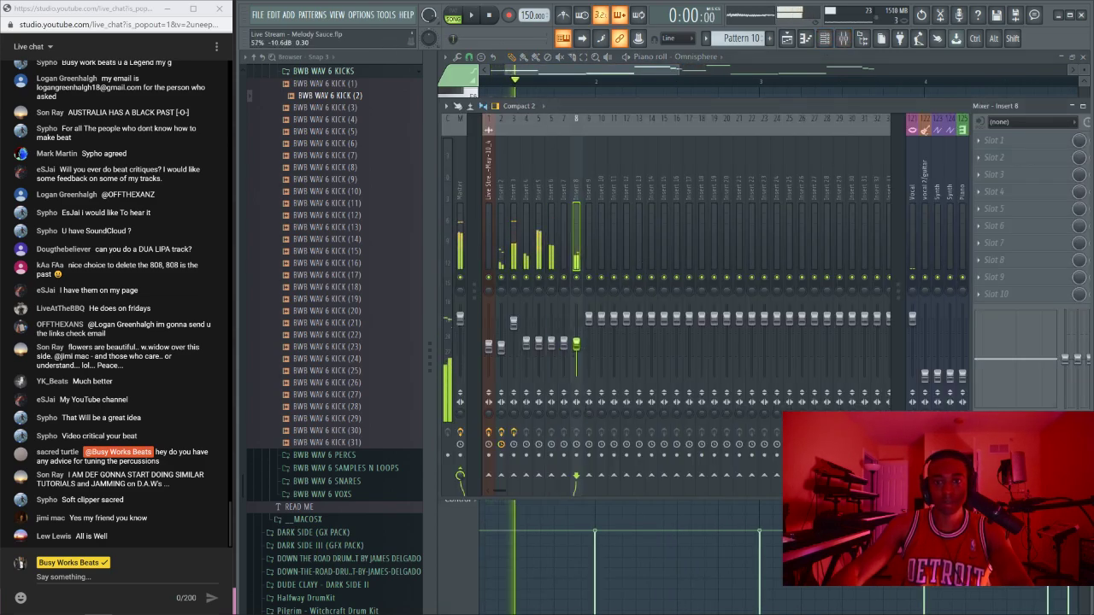
key(F9)
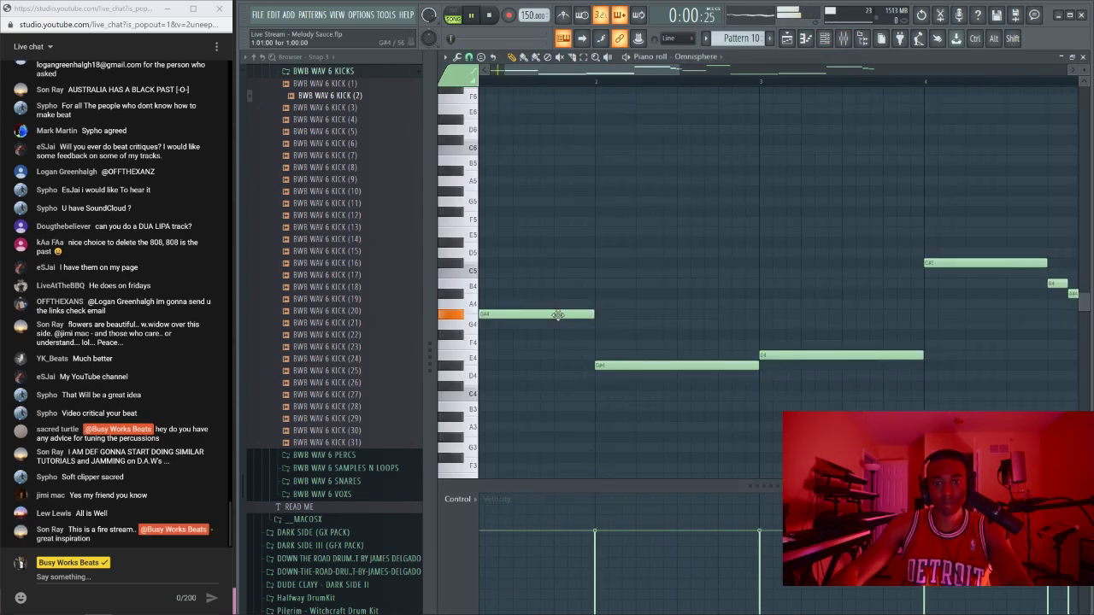
Step: Play the opening of Pattern 10's Omnisphere notes from bar 1 in the piano roll
key(space)
drag(613, 70, 582, 70)
key(space)
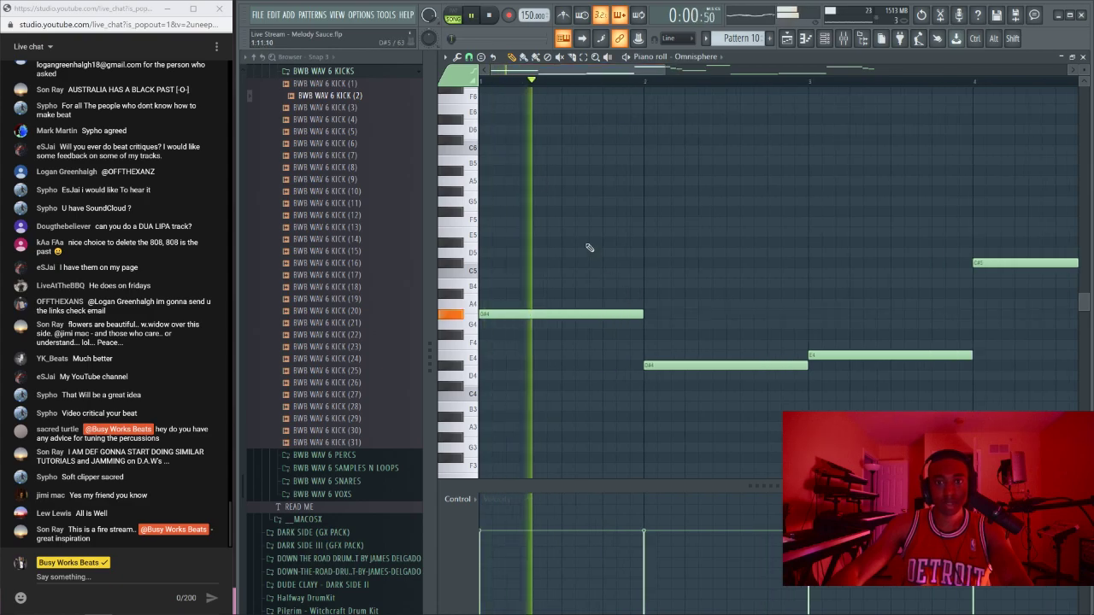
key(space)
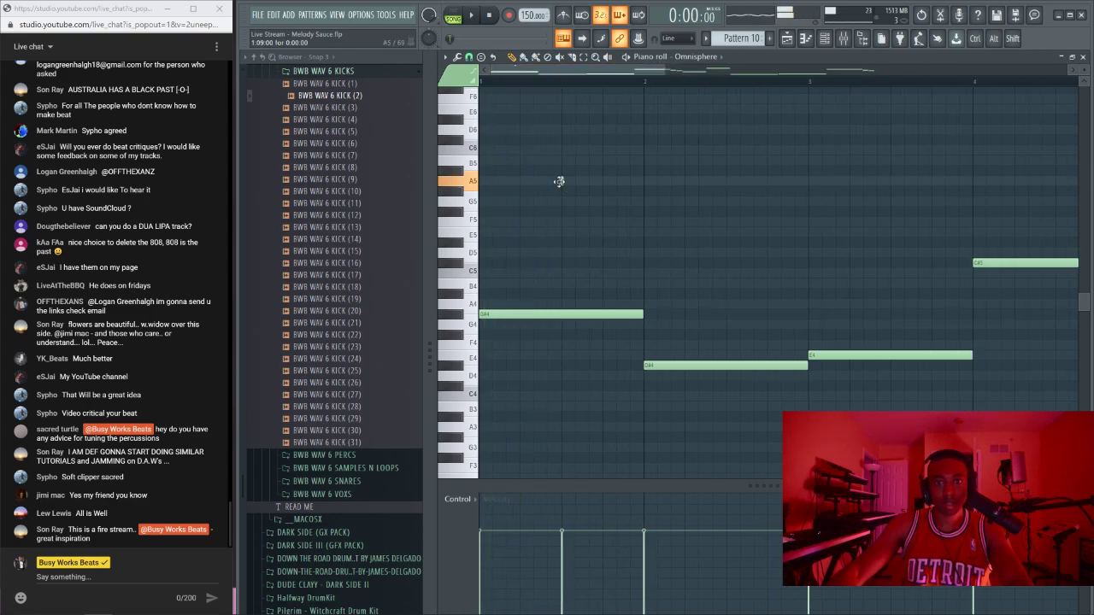
Step: Add a short D#6 note on beat 3 of bar 1 with a C#6 note right after it, and play them
click(562, 119)
key(space)
key(space)
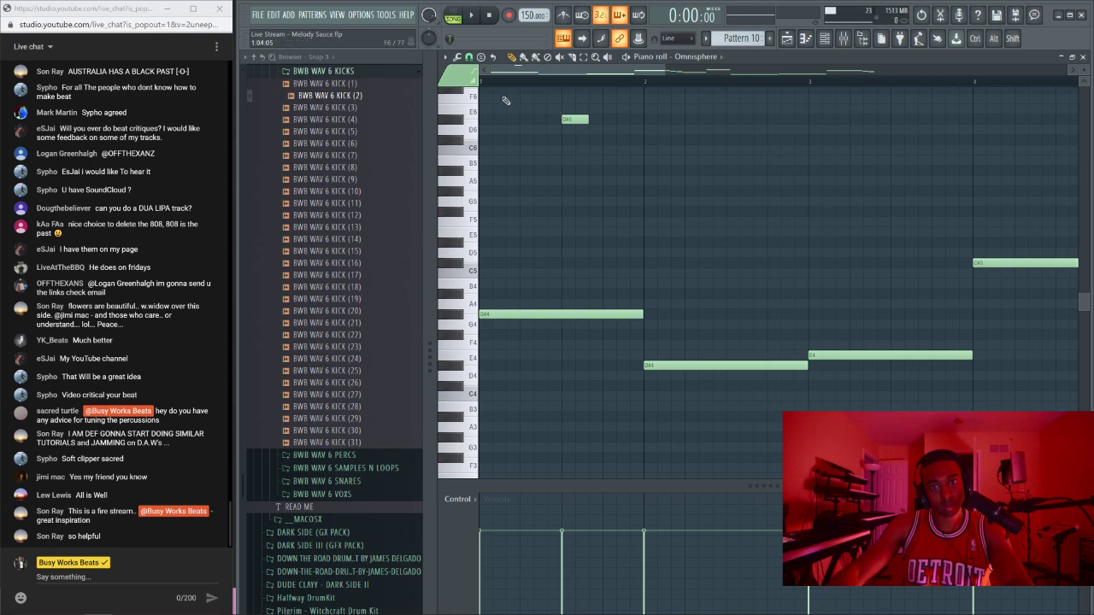
click(469, 57)
click(512, 325)
click(565, 118)
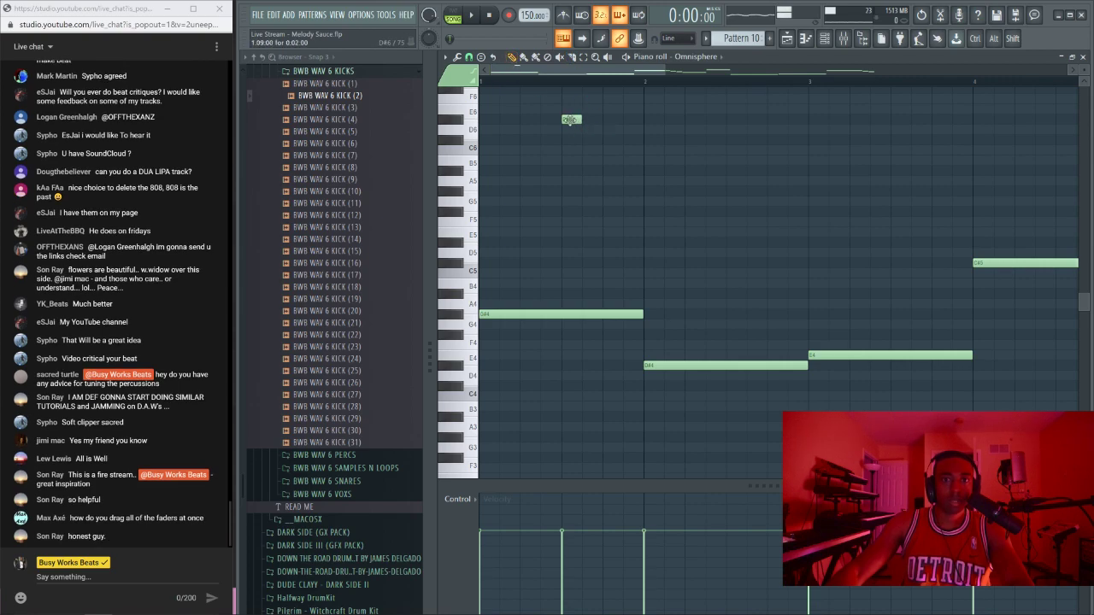
mouse_move(593, 161)
mouse_down()
mouse_move(579, 135)
mouse_move(581, 145)
mouse_up()
key(space)
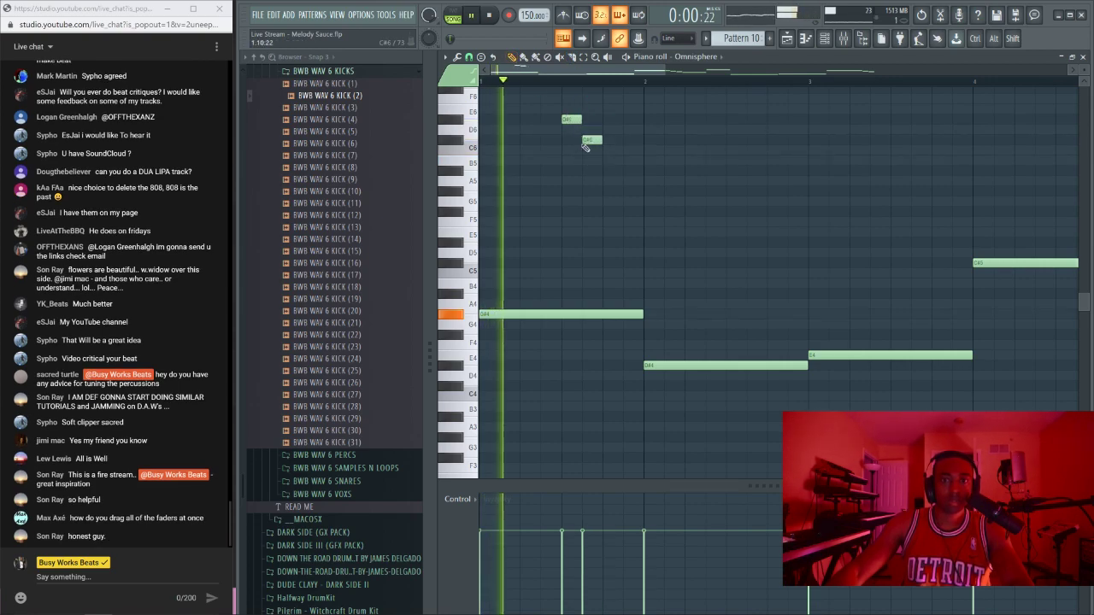
key(space)
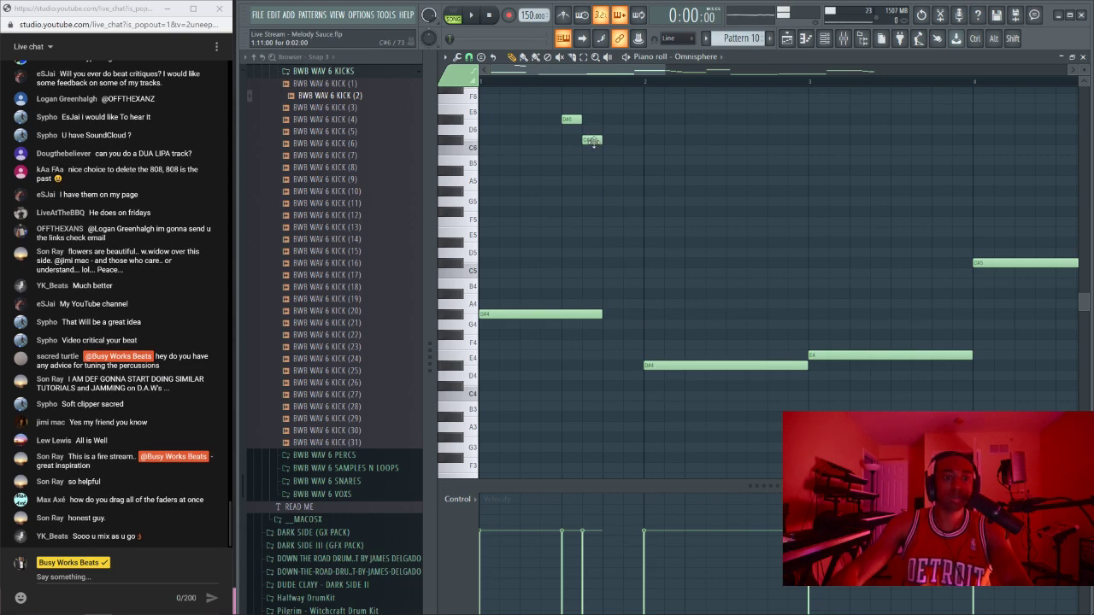
Step: Add an E4 note over the last quarter of bar 1, ending where the D#4 note begins at bar 2
drag(620, 296, 621, 355)
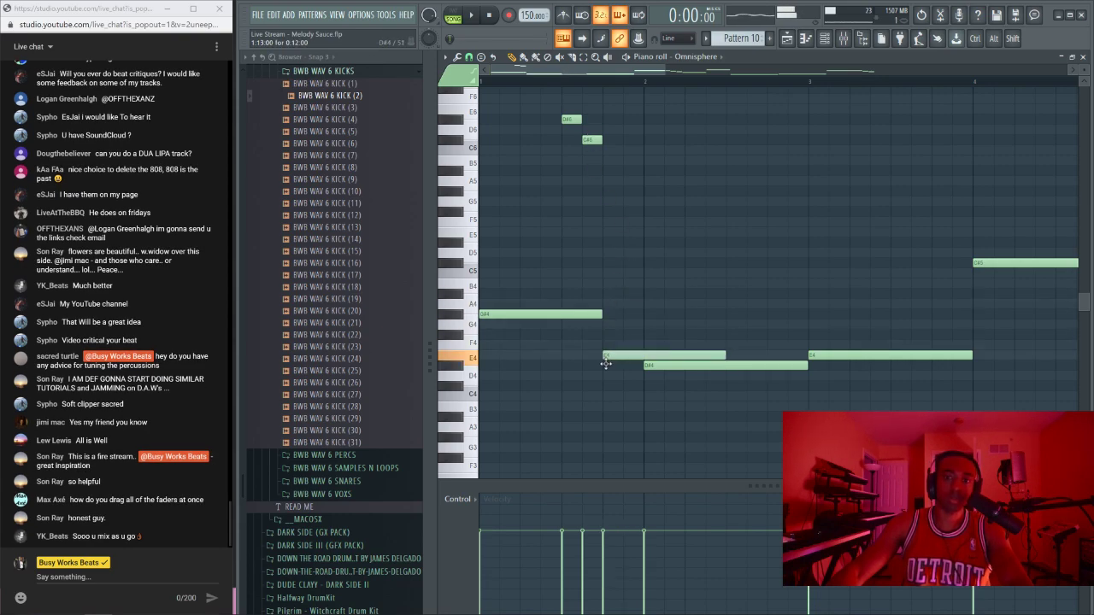
key(space)
drag(706, 353, 643, 355)
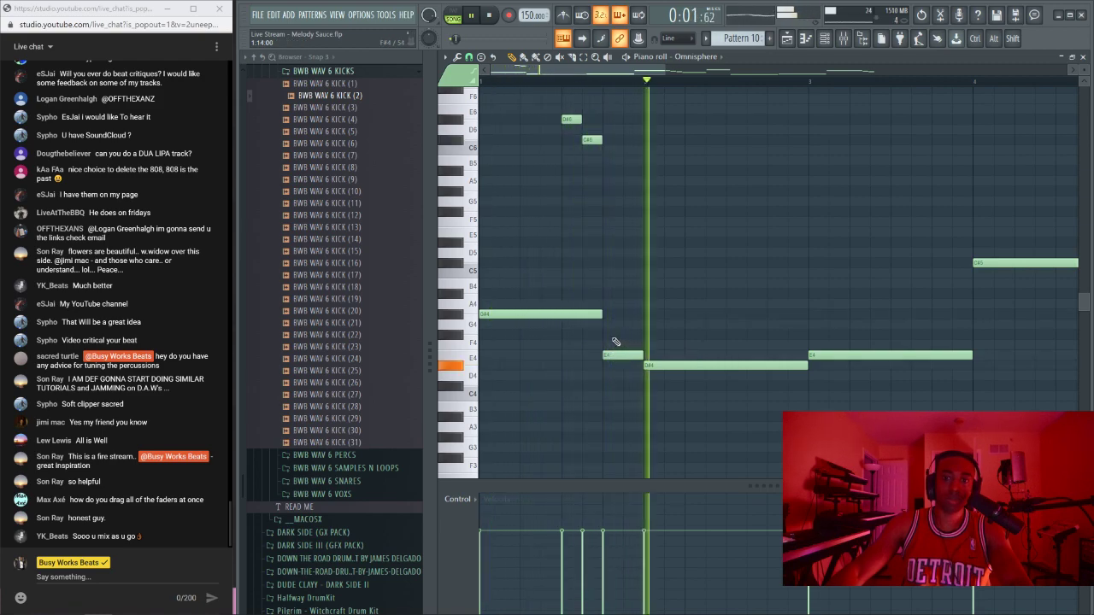
Step: Shorten the opening G#4 note to the first half of bar 1 and play the revised melody
key(space)
key(space)
drag(599, 313, 561, 312)
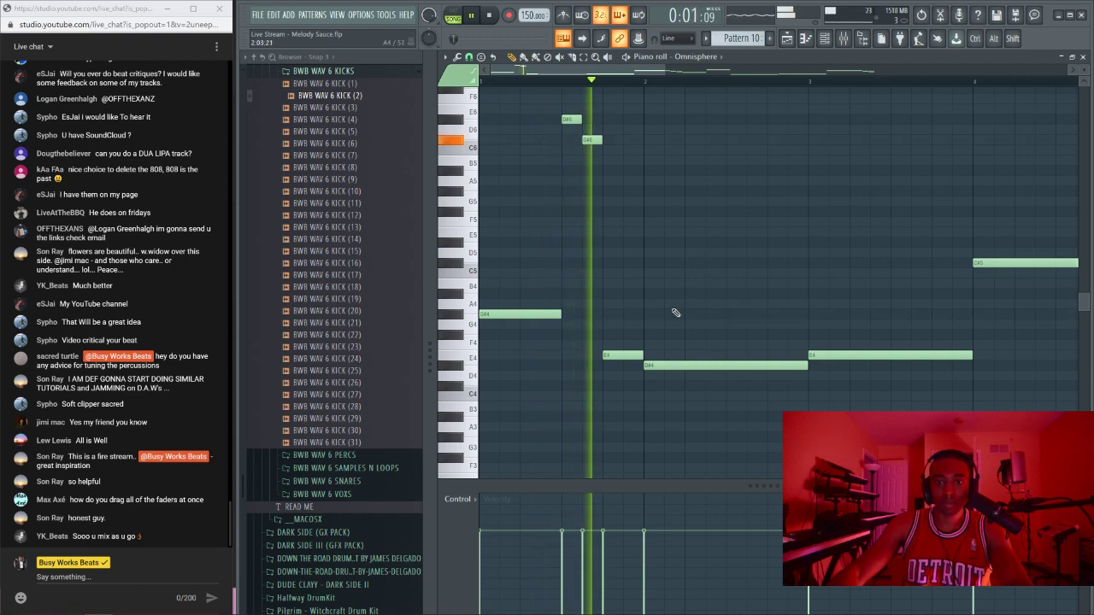
key(space)
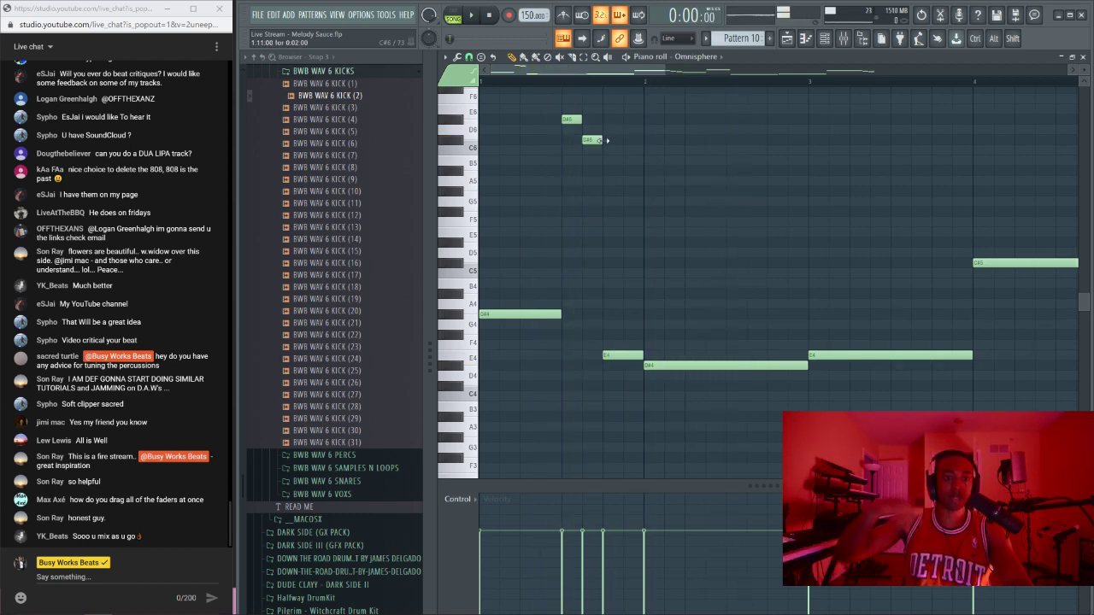
key(space)
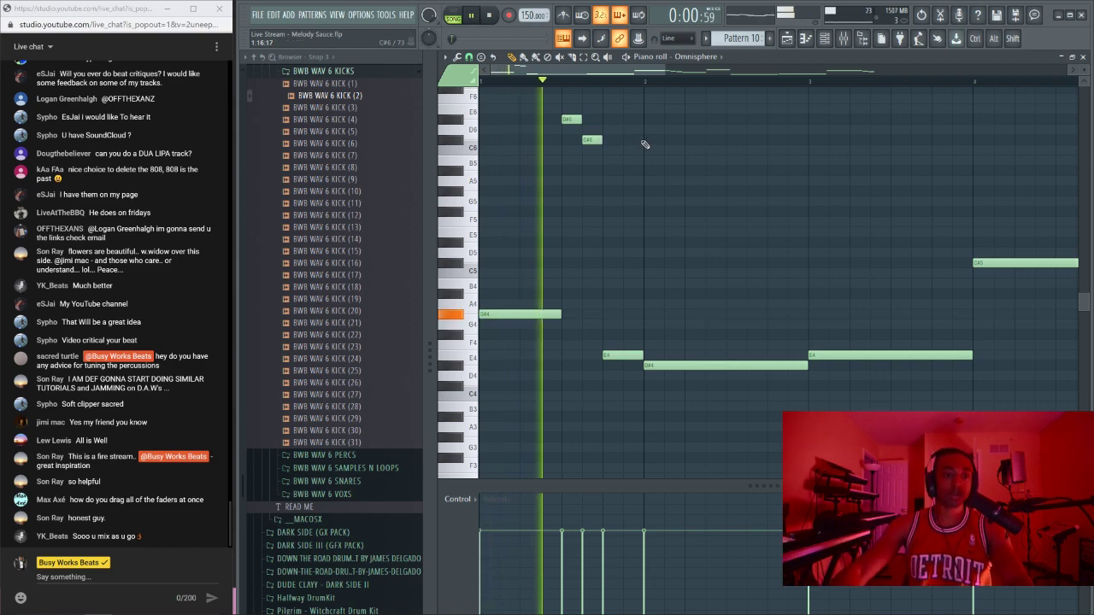
key(space)
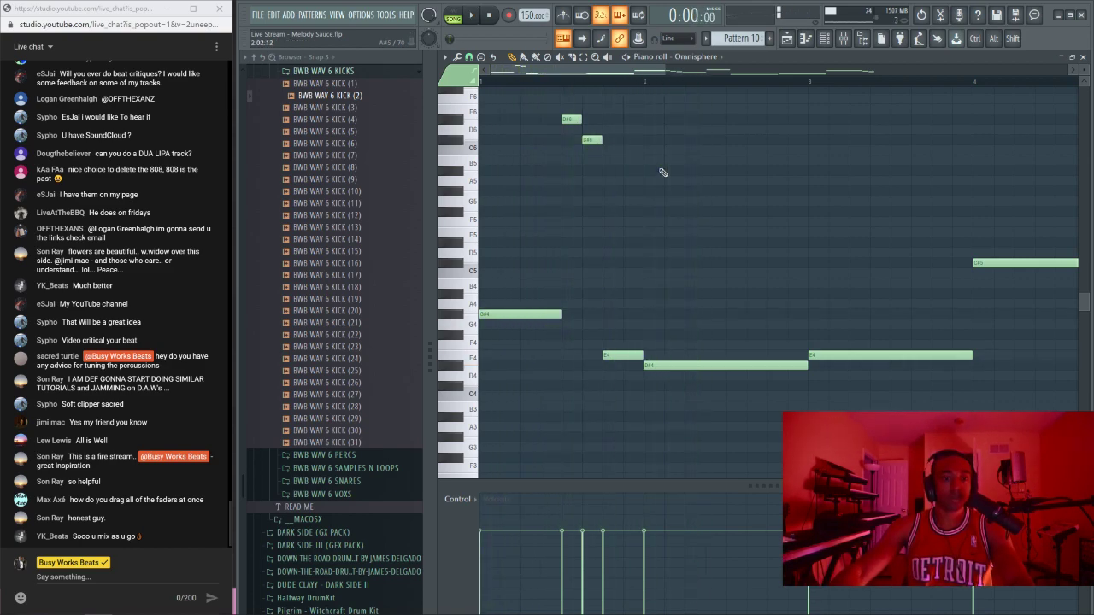
Step: Raise the mixer faders of Inserts 1 to 8 slightly together, and bring Insert 2 up to about -7.7 dB
click(843, 38)
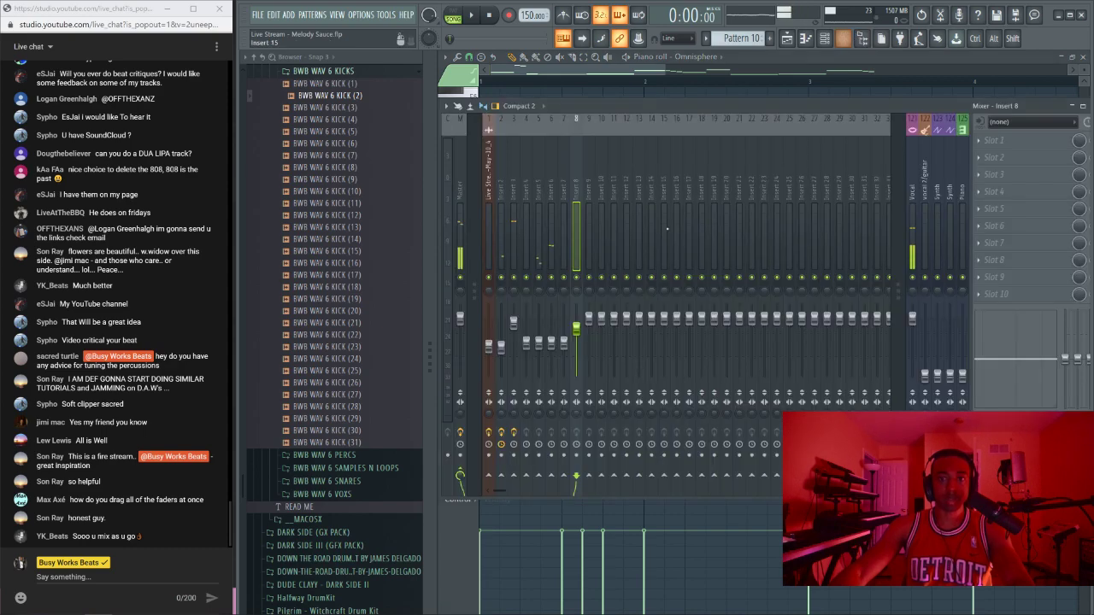
drag(578, 186, 468, 186)
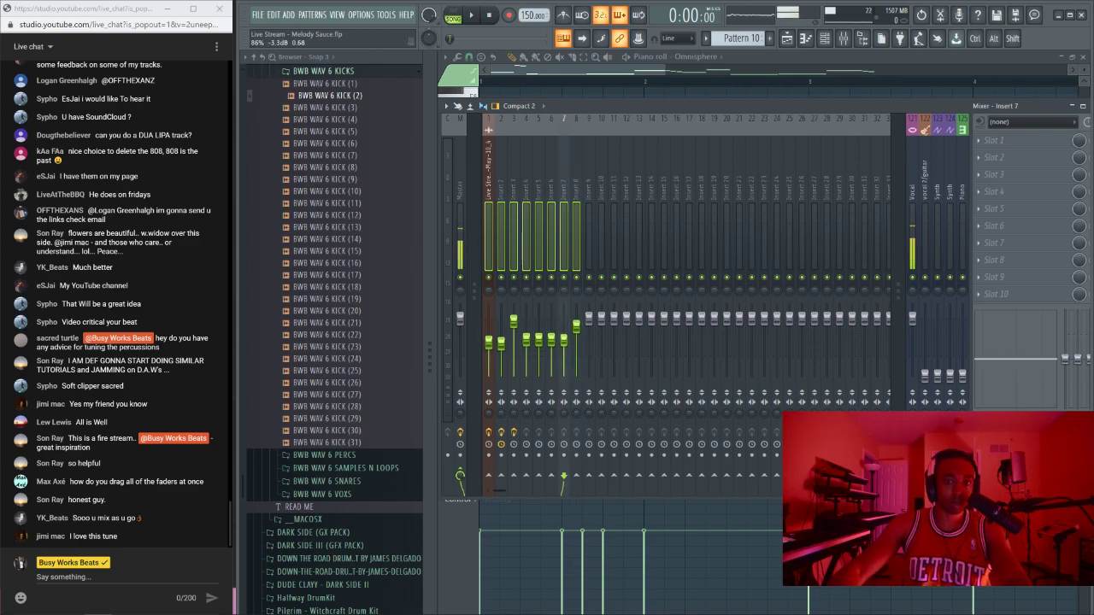
click(588, 192)
key(space)
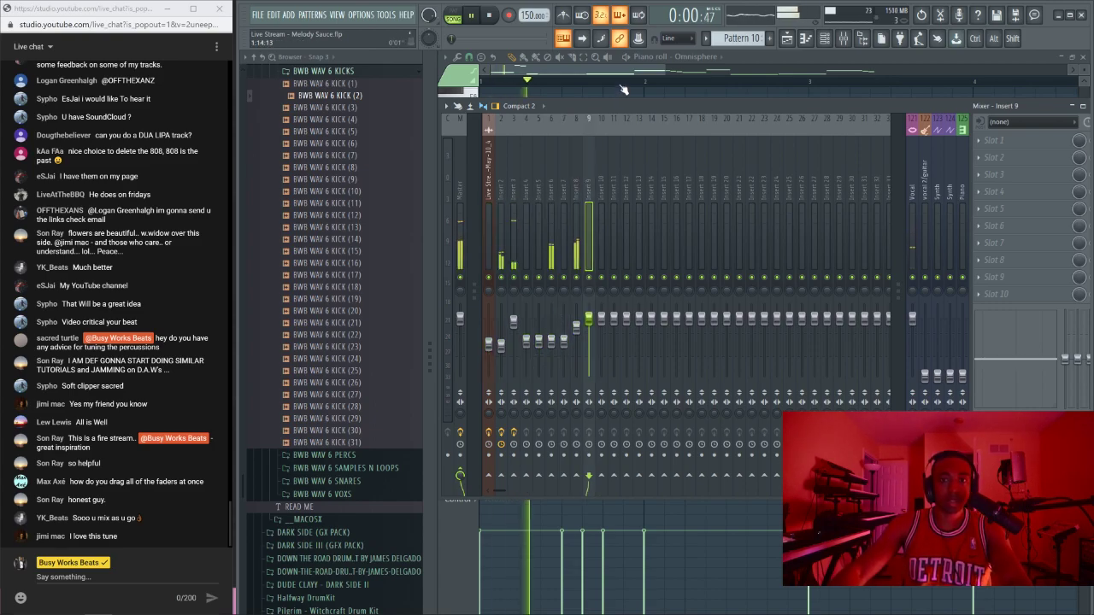
click(624, 86)
key(space)
click(843, 38)
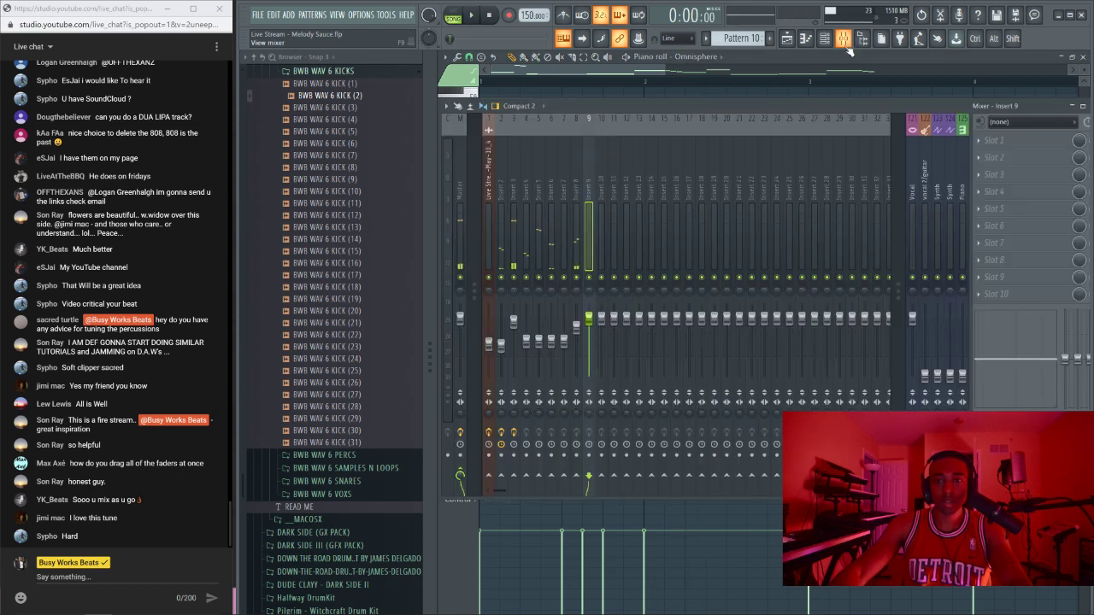
click(502, 335)
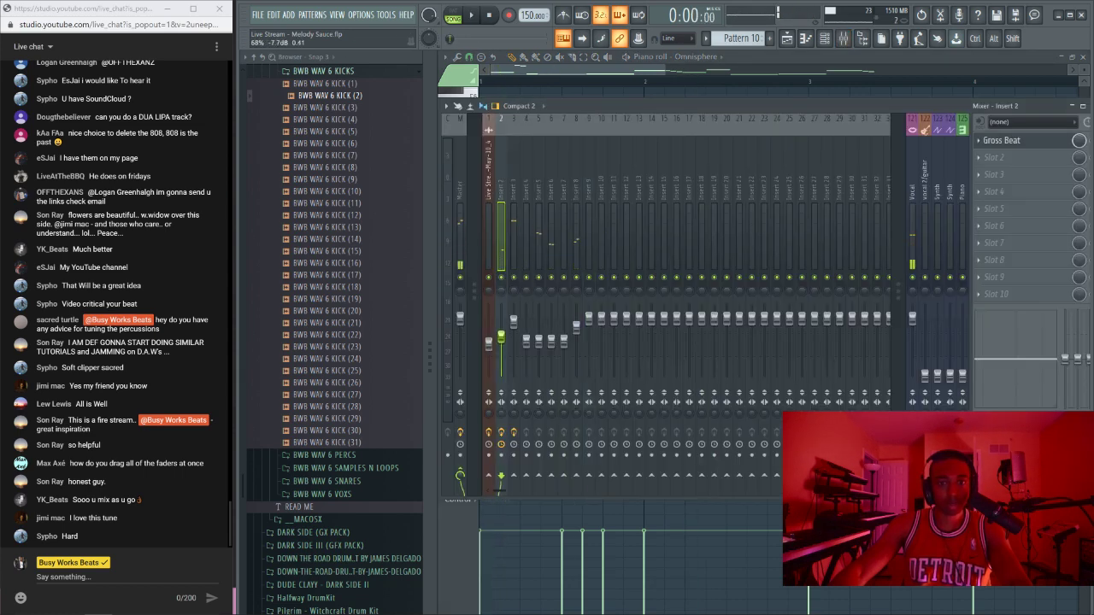
Step: Load RCompressor Stereo into effect slot 2 of Insert 2
click(1017, 157)
scroll(521, 126, down, 5)
scroll(547, 119, down, 1)
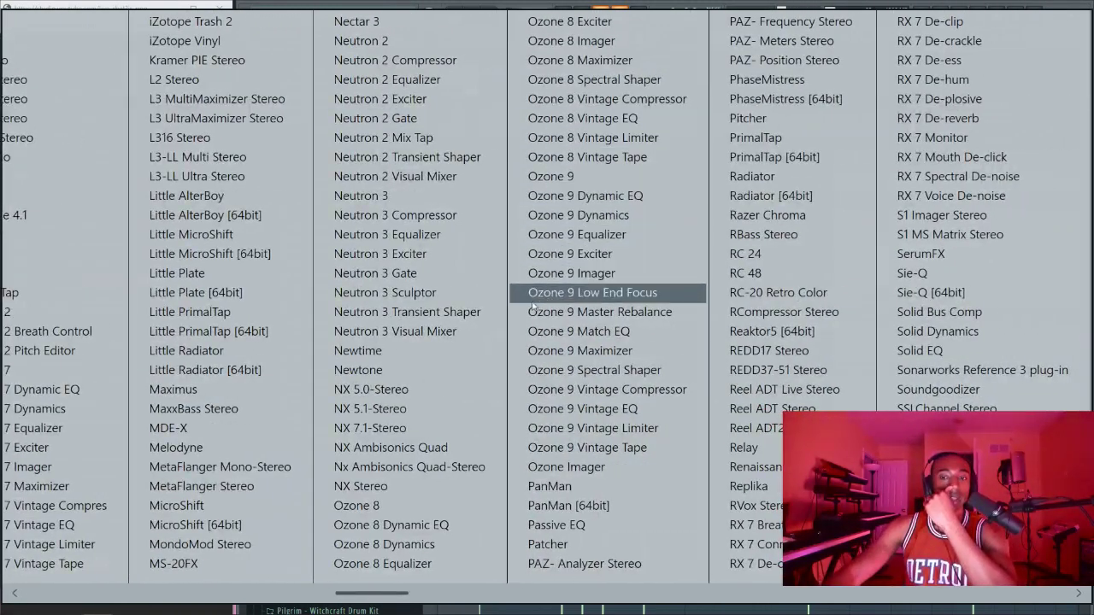
scroll(581, 294, down, 2)
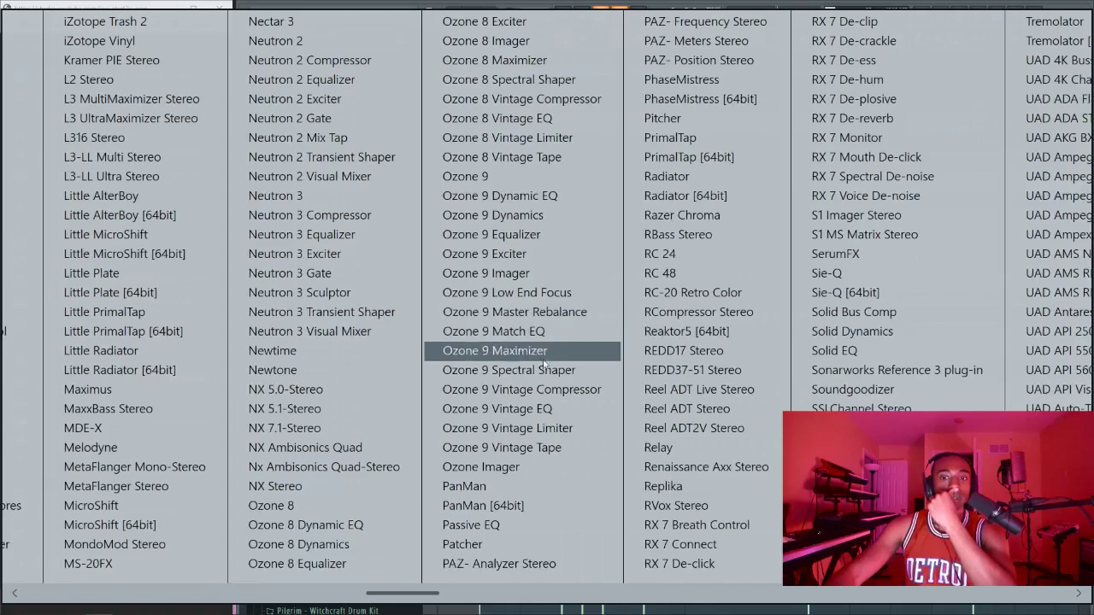
click(690, 313)
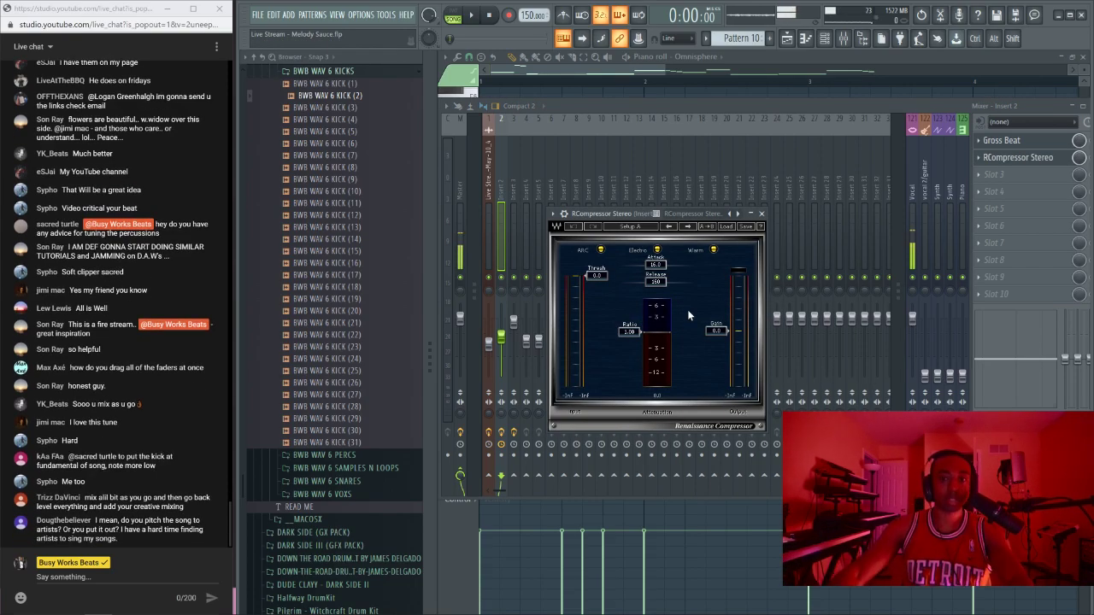
Step: Increase the RCompressor ratio on Insert 2 and lower its threshold to about -15.7 dB
key(space)
drag(630, 332, 629, 341)
key(space)
drag(596, 275, 597, 280)
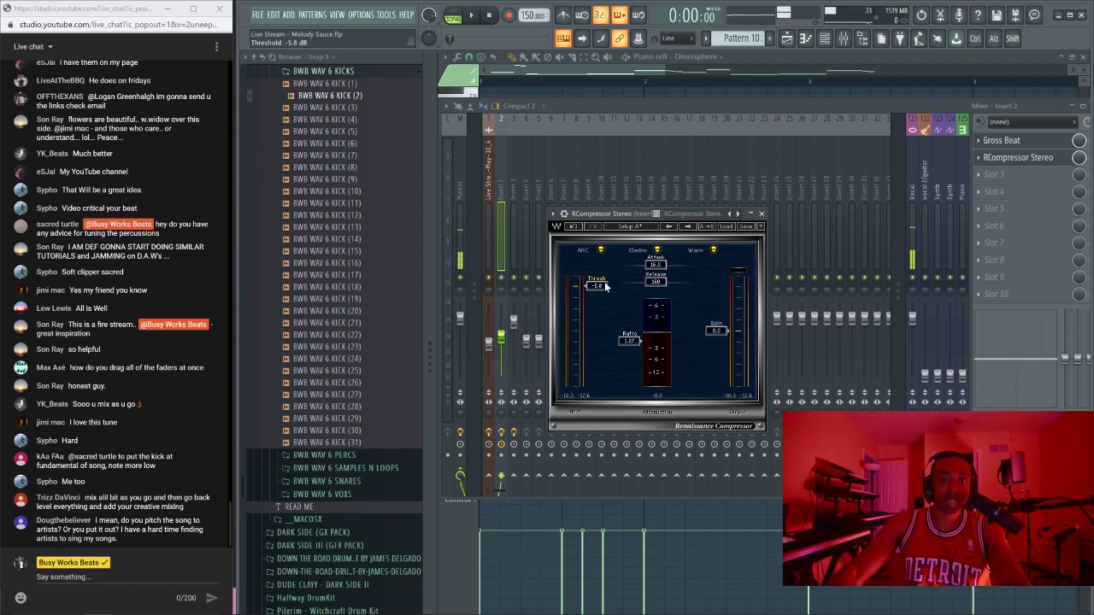
drag(606, 287, 607, 305)
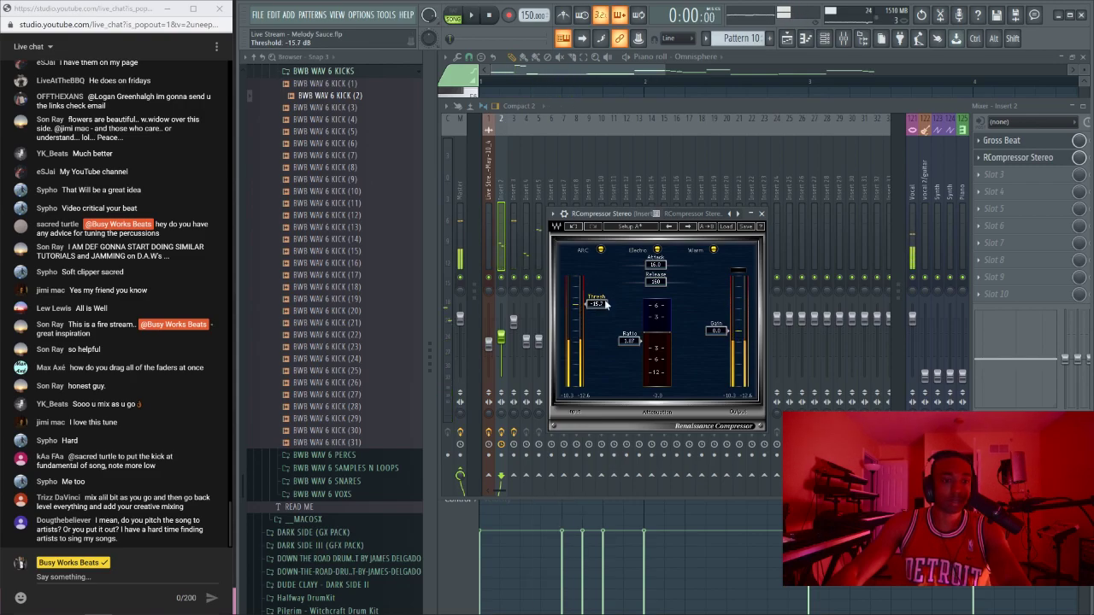
Step: Switch RCompressor from Warm to Smooth and raise its gain to about 4.6 dB during playback
key(space)
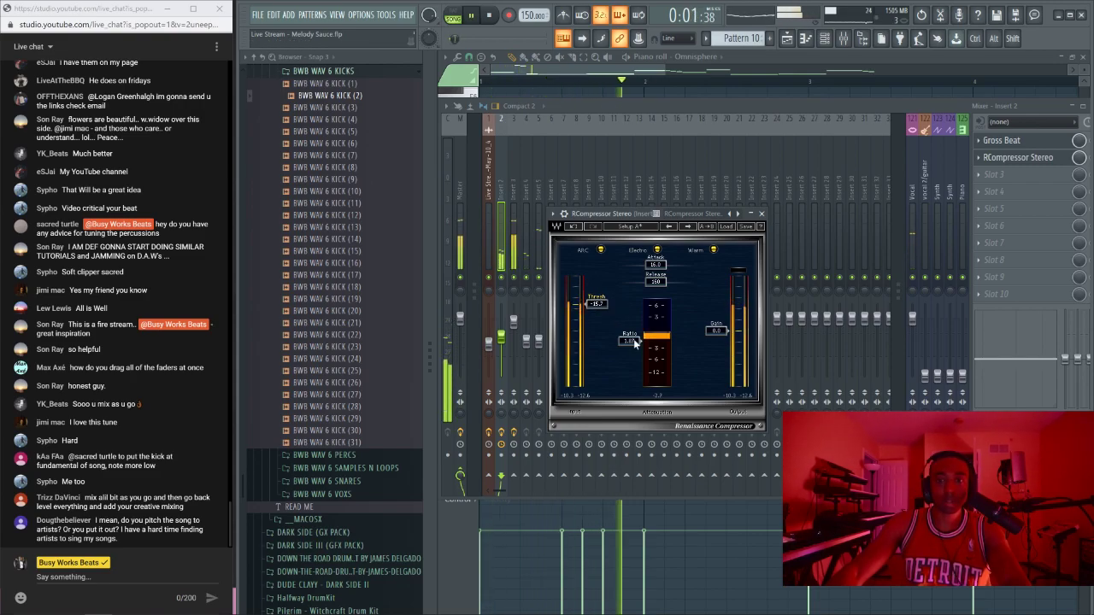
click(714, 250)
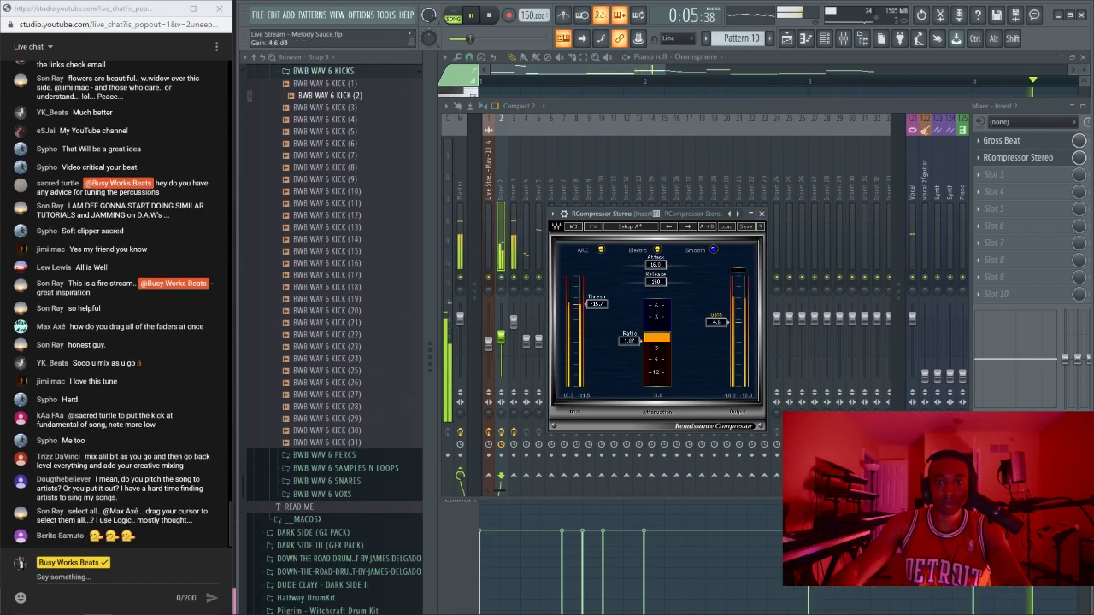
click(761, 226)
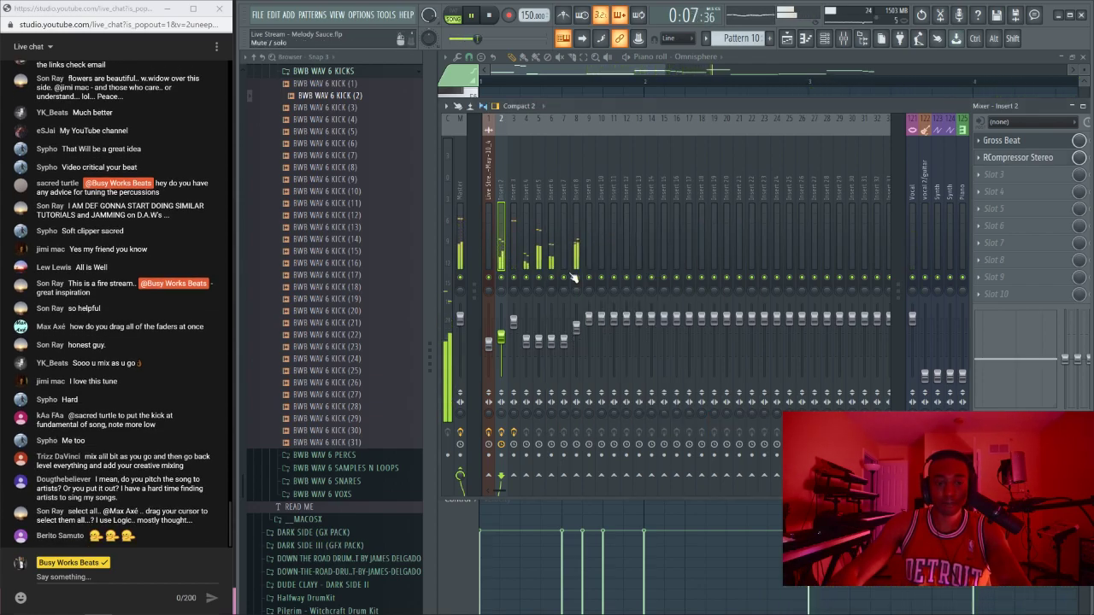
Step: Turn the volume mix of Gross Beat on Insert 2 all the way down
drag(826, 108, 783, 103)
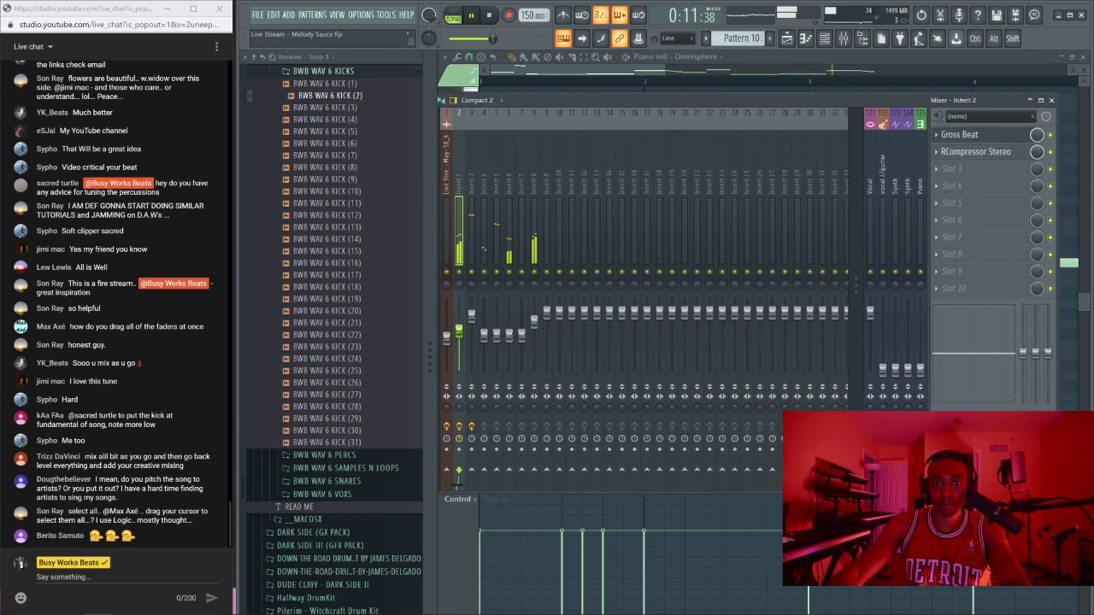
click(1024, 136)
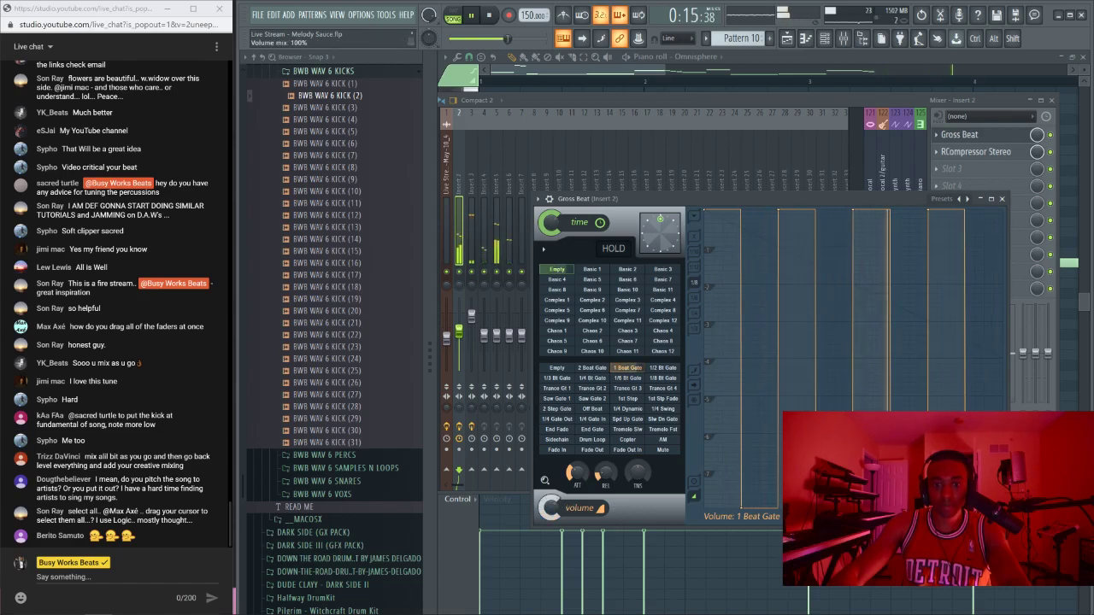
drag(551, 508, 551, 568)
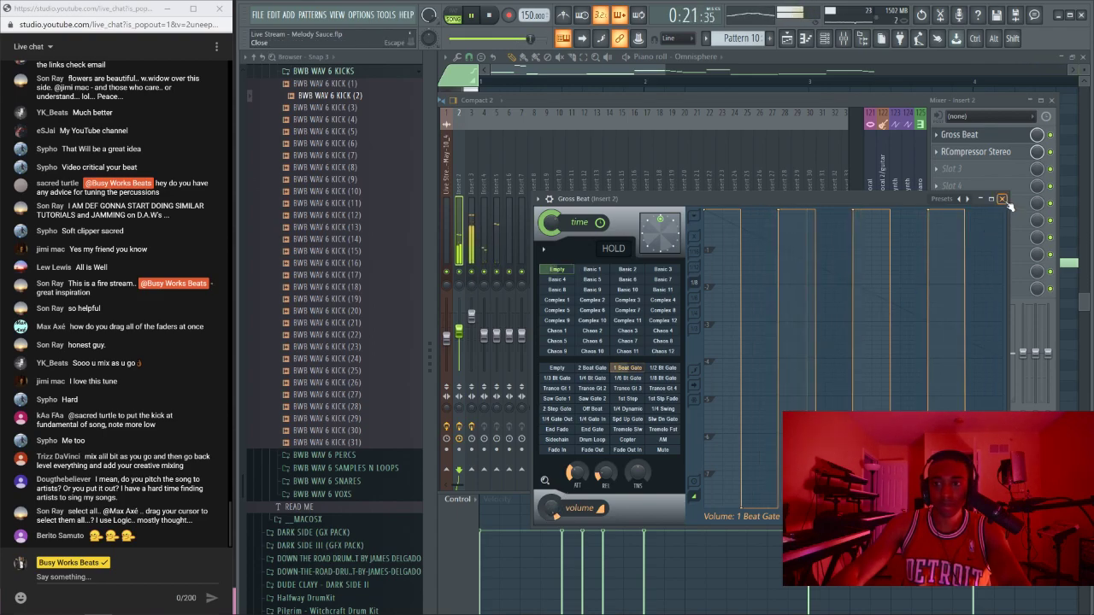
click(1002, 198)
Step: Duplicate the Pattern 11 and Pattern 10 clips on Tracks 5 and 7 so they repeat from bar 9 to bar 17
click(1051, 100)
click(1084, 58)
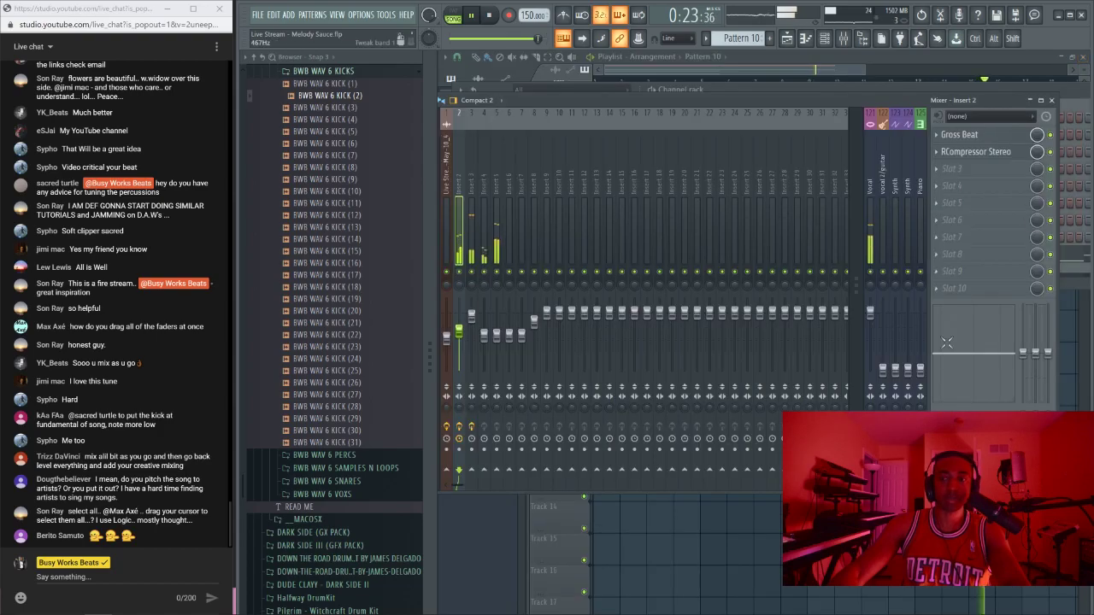
click(1084, 59)
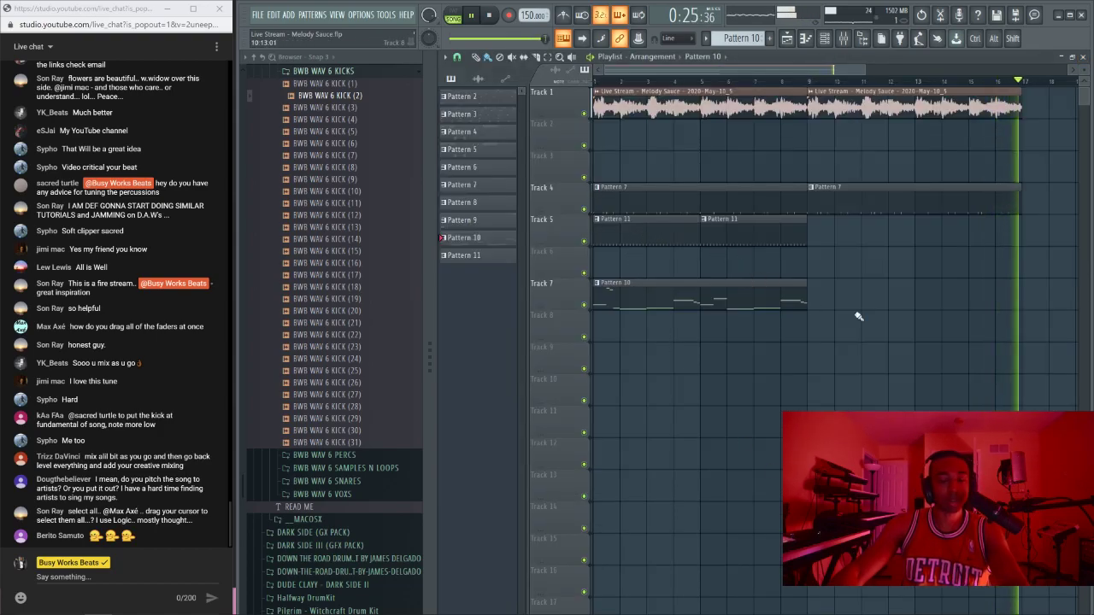
drag(624, 214, 854, 342)
key(ctrl+b)
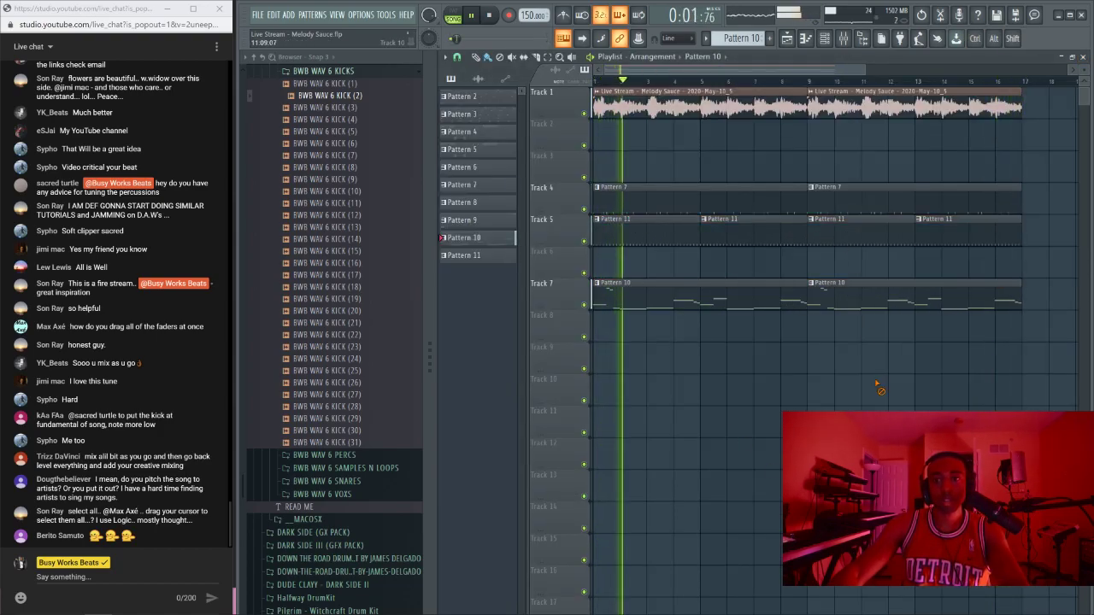
Step: Replace the kick channel's sample with BWB WAV 6 KICK (4)
key(F6)
key(space)
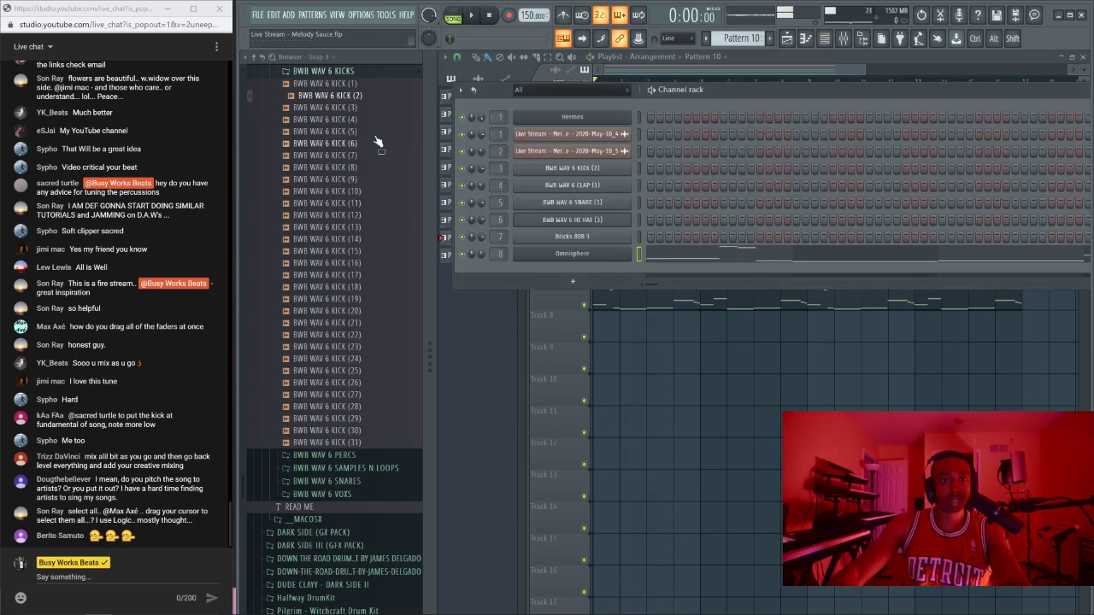
click(351, 122)
key(space)
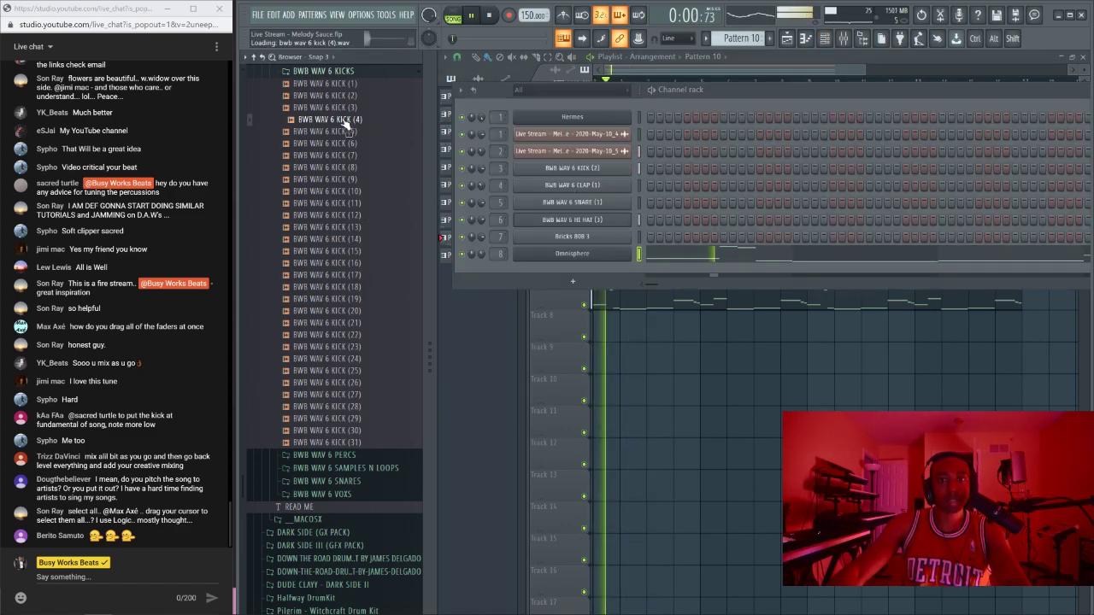
drag(344, 121, 543, 170)
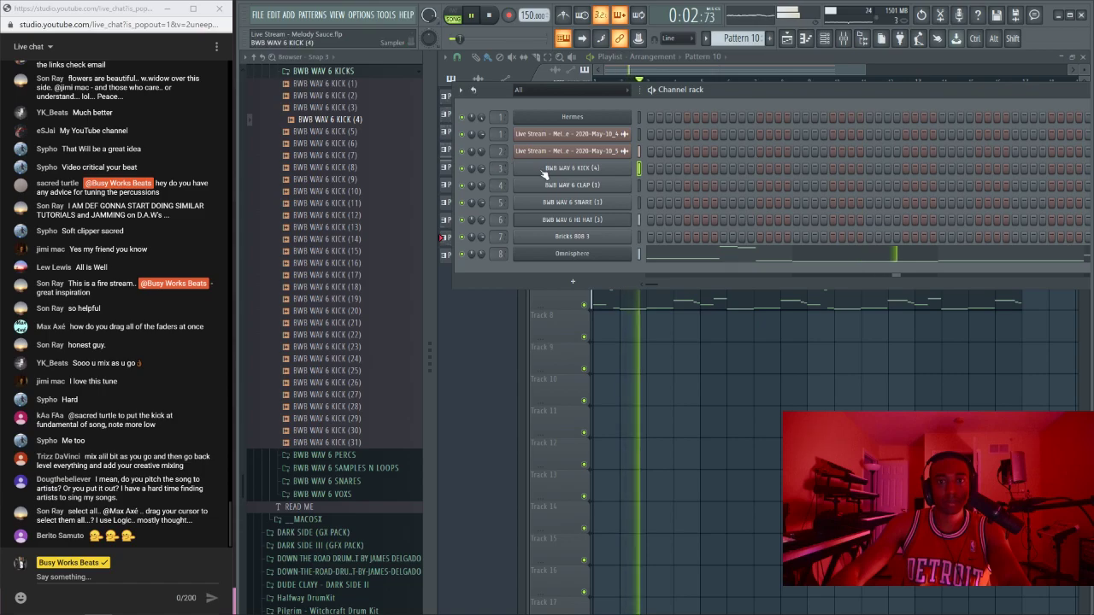
click(544, 169)
Step: Play the beat with the new kick, check the mixer levels around Inserts 3 and 8, and return to the channel rack
click(847, 41)
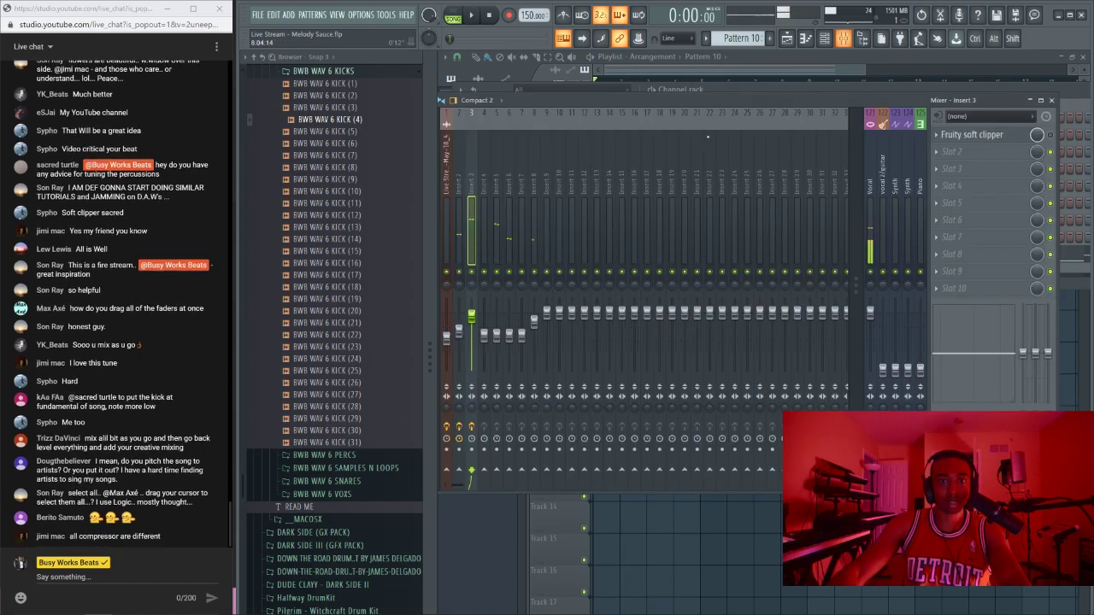
key(space)
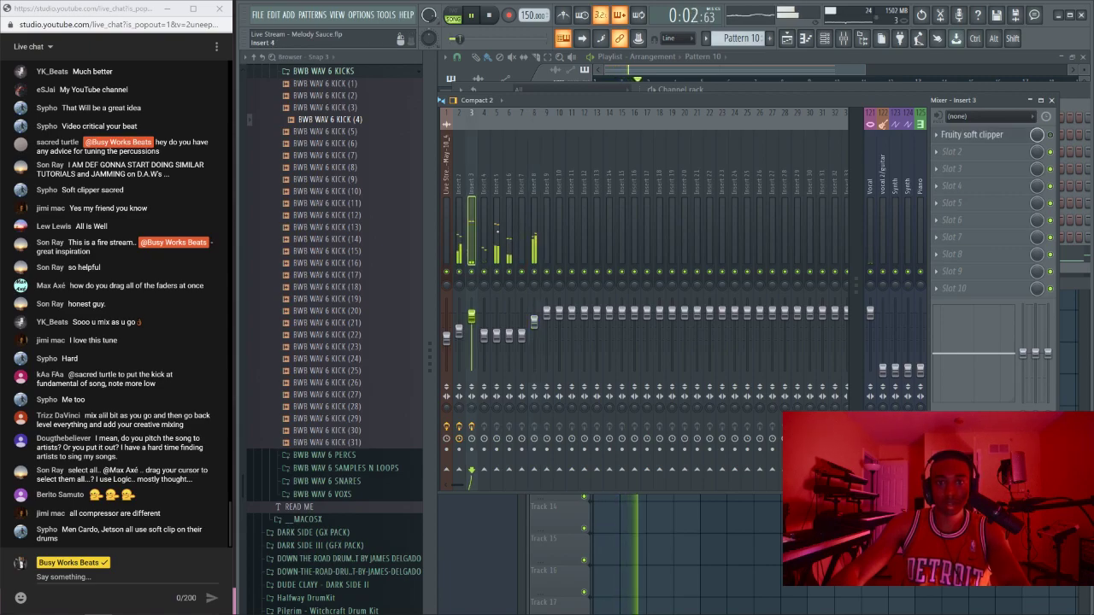
click(547, 224)
click(535, 220)
click(822, 90)
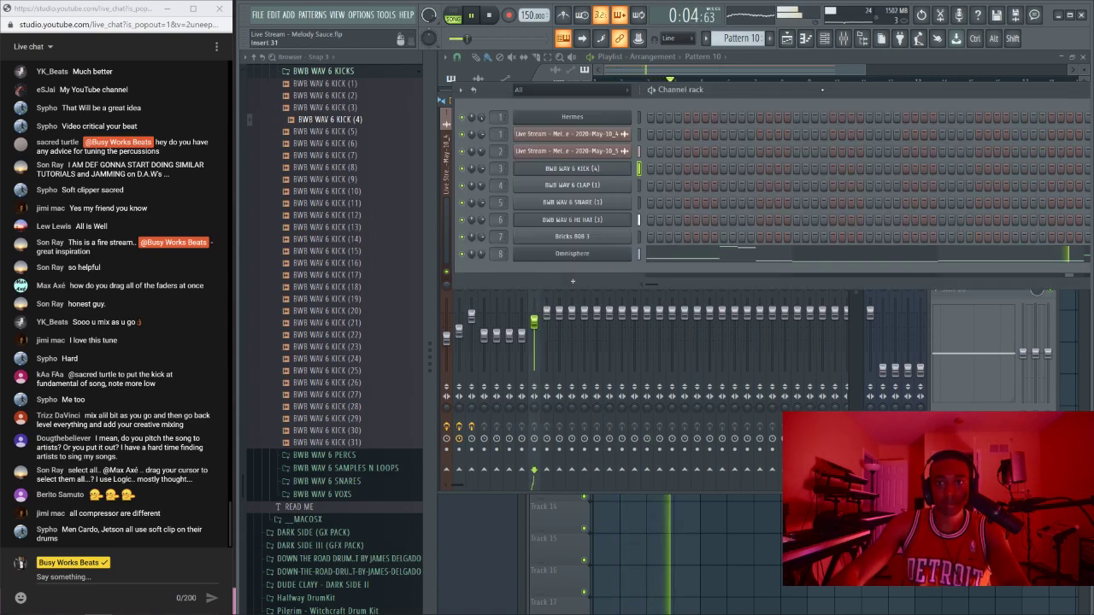
Step: Reset the time shift of the BWB WAV 6 KICK (4) channel, nudge it up slightly, and play the beat
click(572, 168)
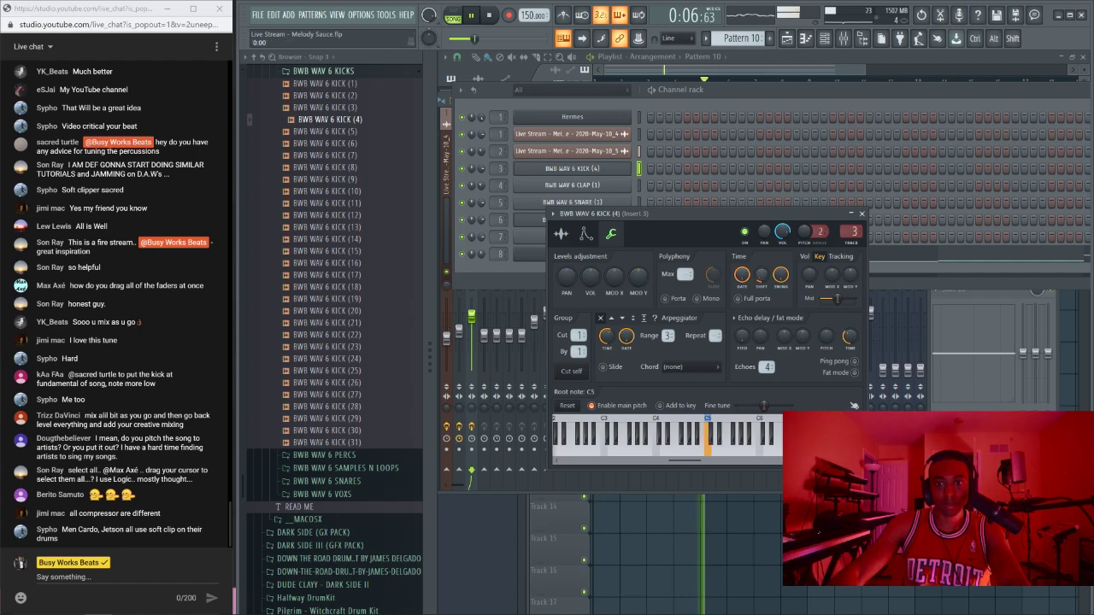
right_click(762, 274)
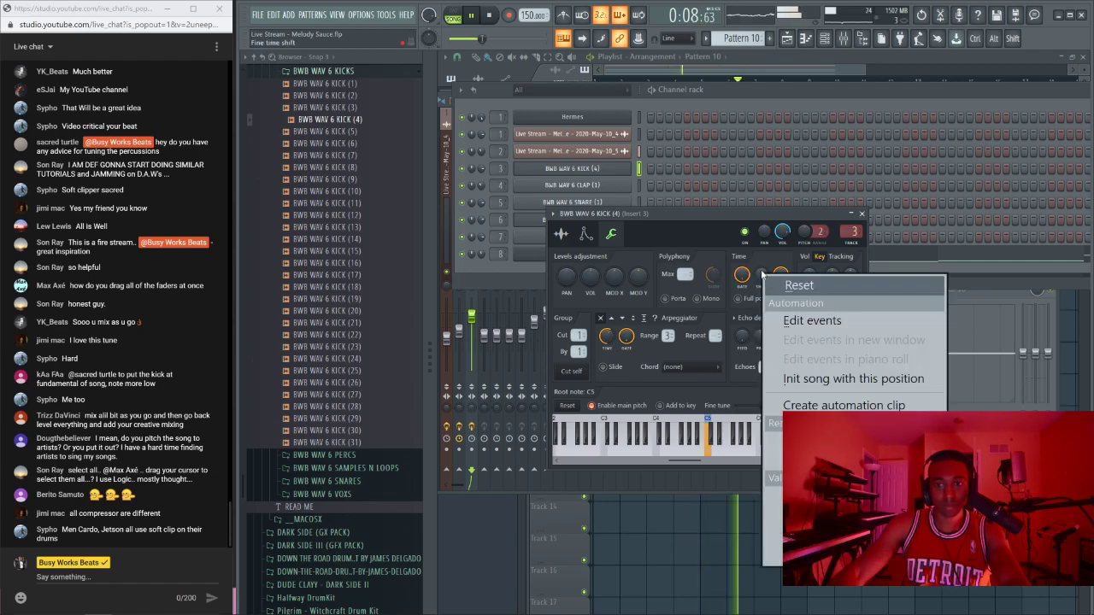
click(793, 286)
drag(762, 275, 762, 266)
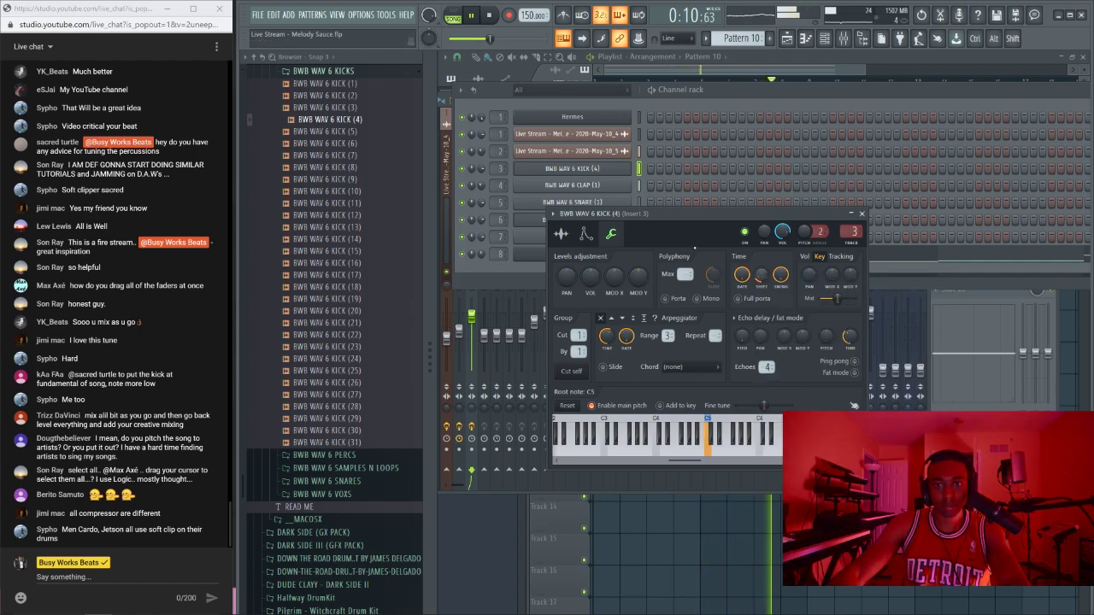
click(862, 213)
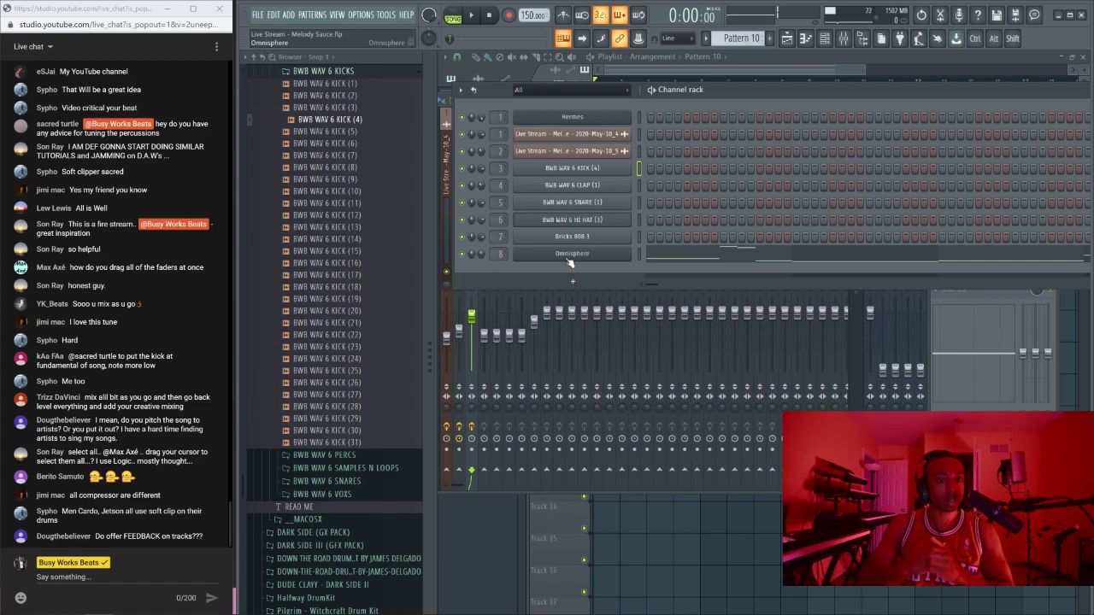
key(space)
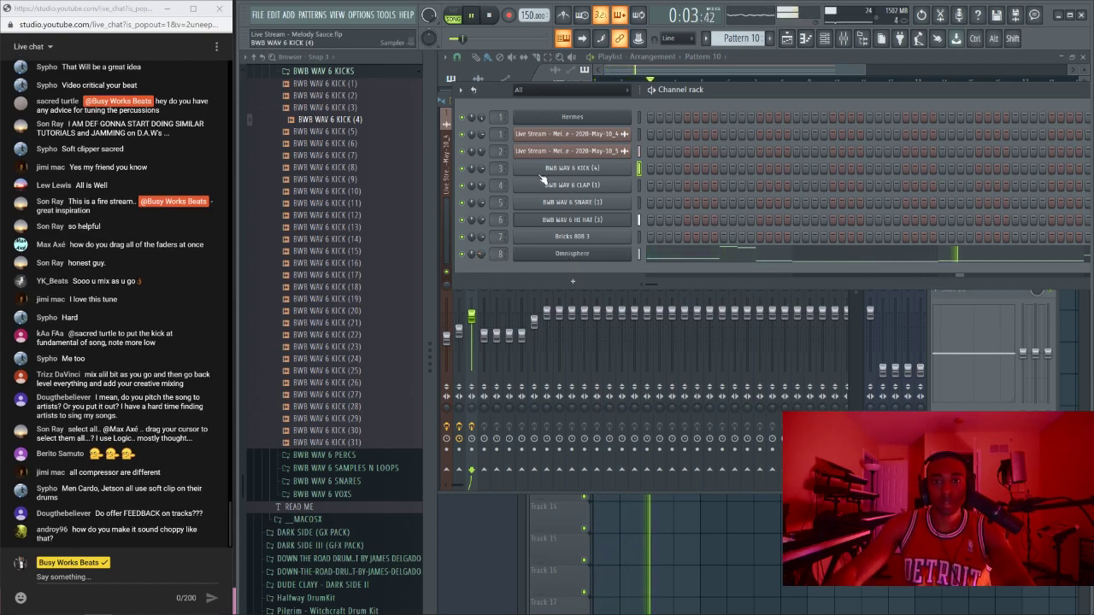
Step: Preview the neighbouring kick samples and replace the kick channel's sample with BWB WAV 6 KICK (5)
click(354, 133)
click(341, 143)
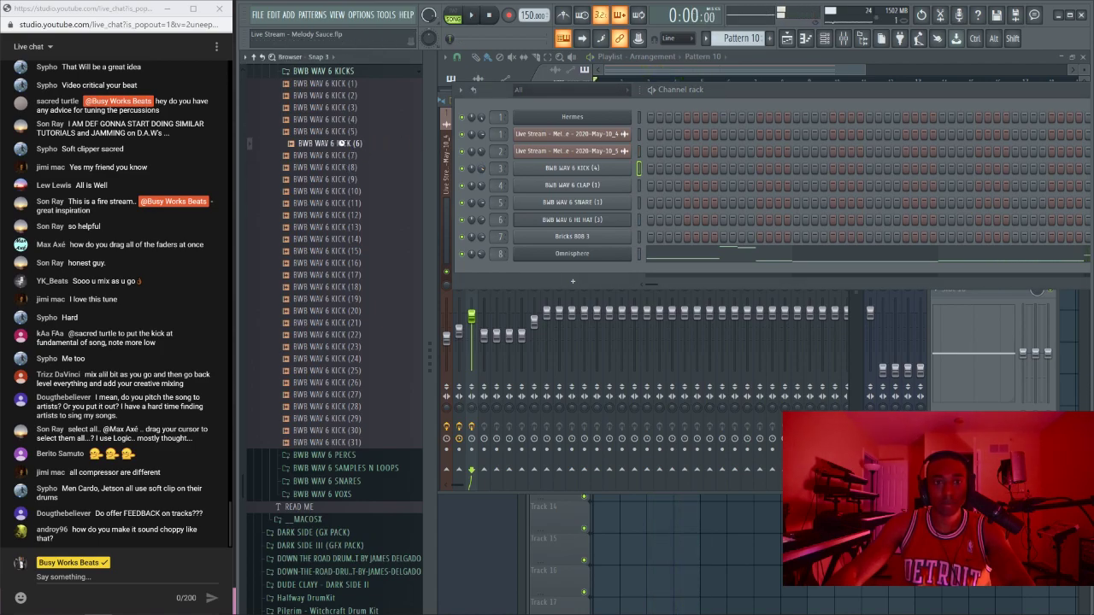
drag(472, 176, 475, 170)
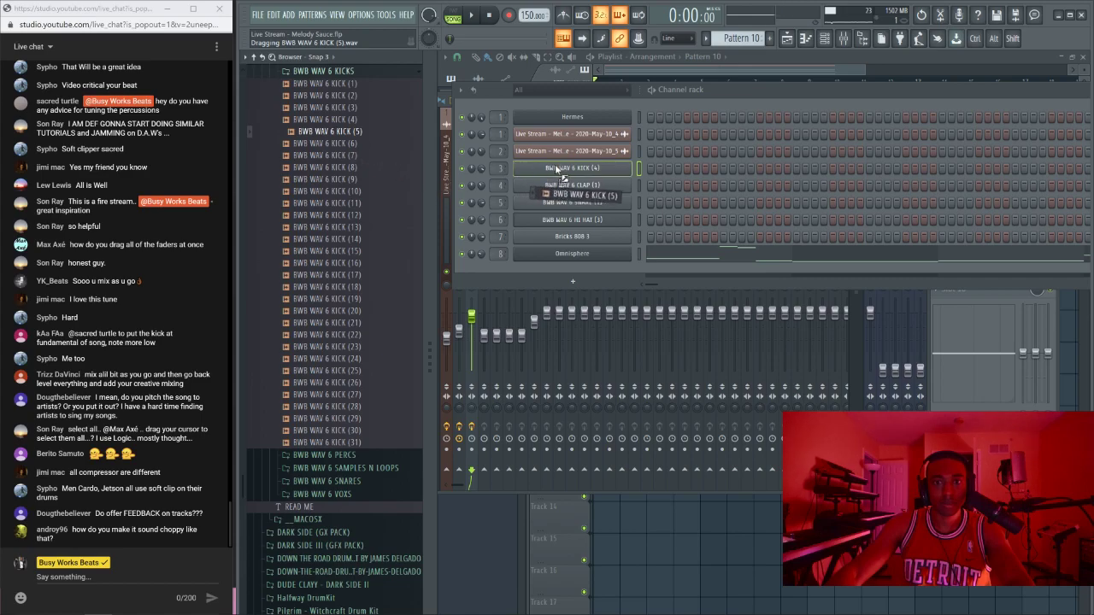
key(space)
key(space)
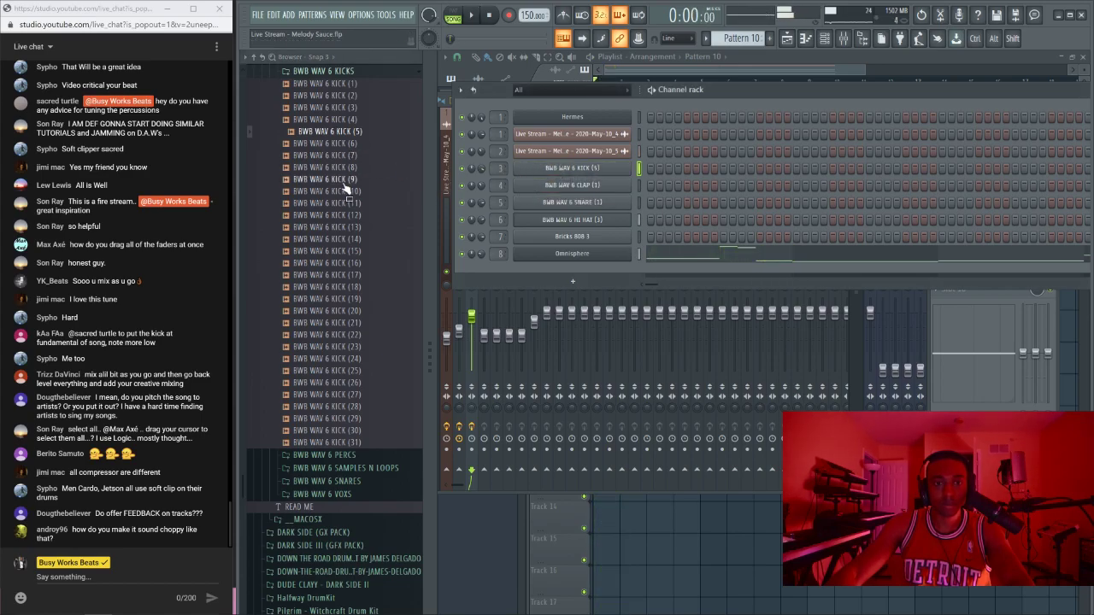
Step: Preview further samples in the BWB WAV 6 KICKS folder, load BWB WAV 6 KICK (19) into the kick channel, and play the beat
click(345, 203)
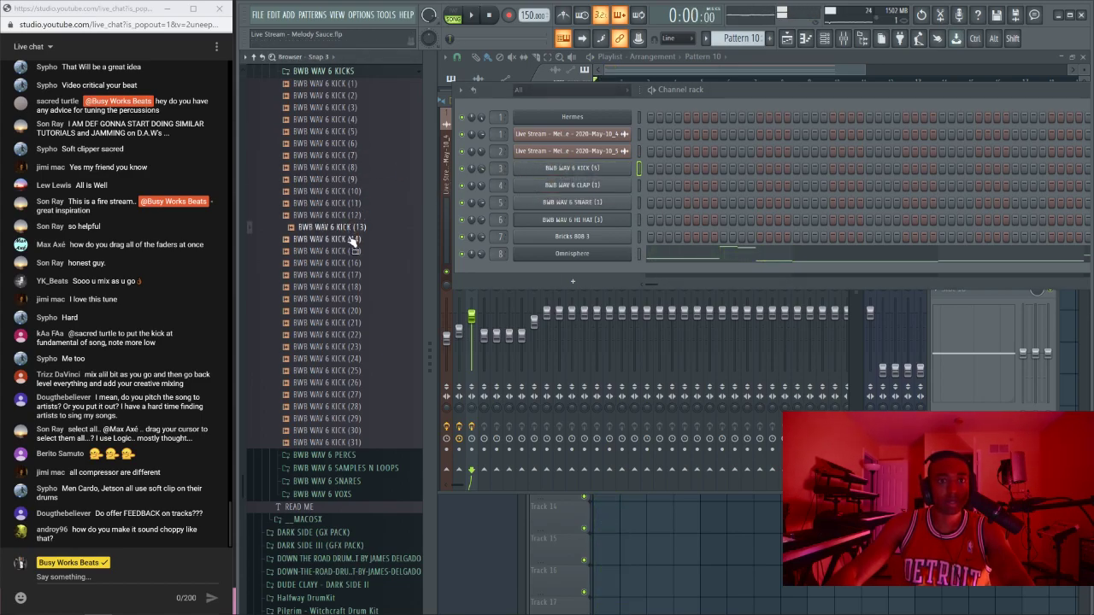
click(346, 239)
click(346, 251)
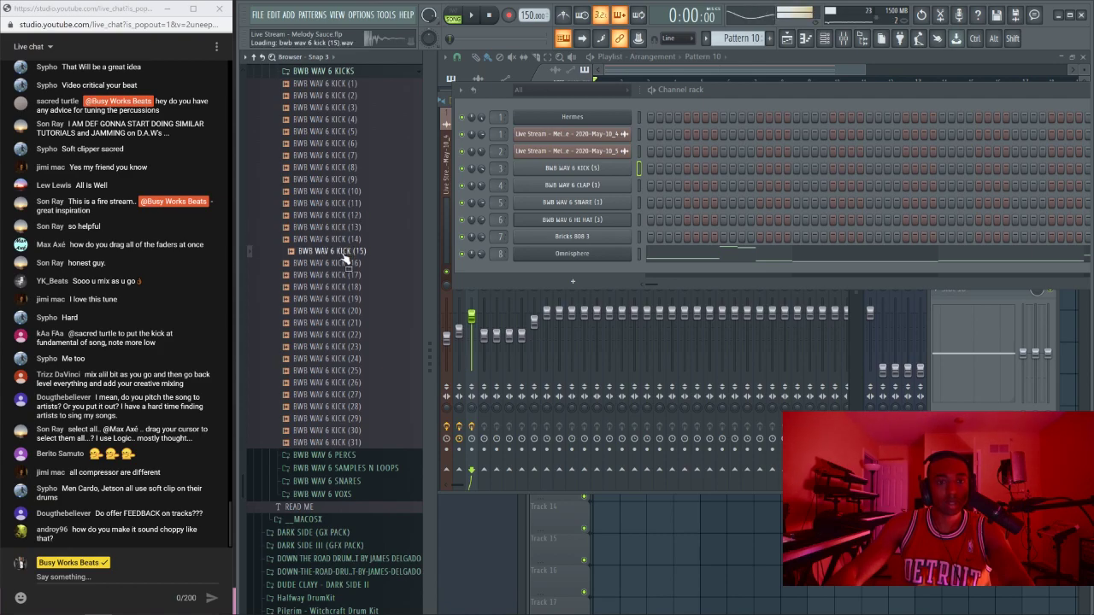
click(346, 264)
click(346, 275)
click(346, 287)
click(346, 299)
click(348, 311)
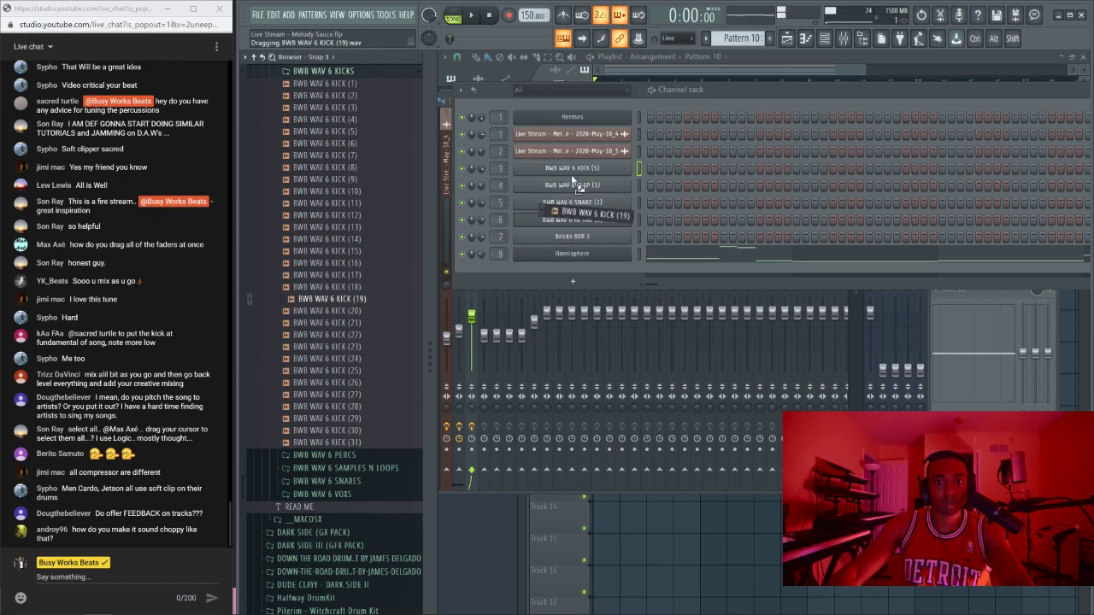
drag(578, 188, 549, 171)
key(space)
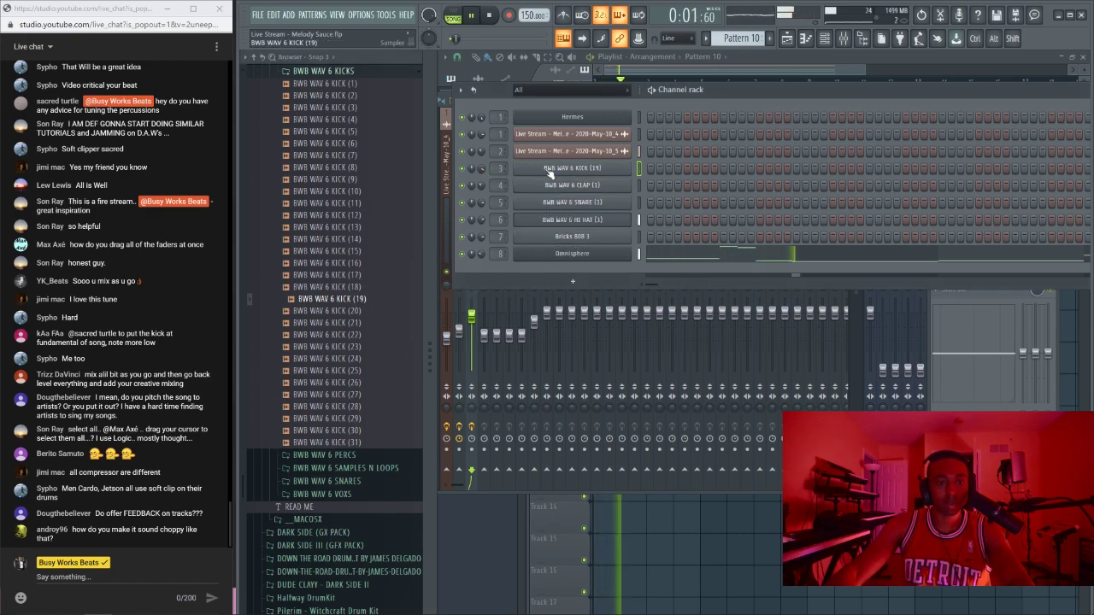
Step: Inspect the kick channel's settings and the Insert 3 mixer level during playback, and stop playback
click(550, 171)
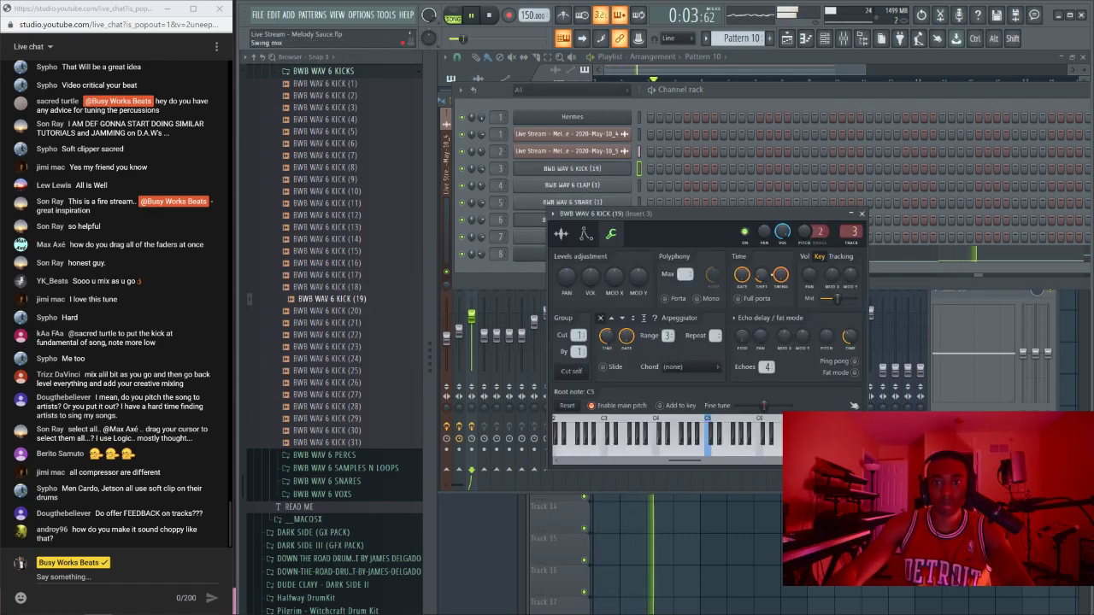
key(F9)
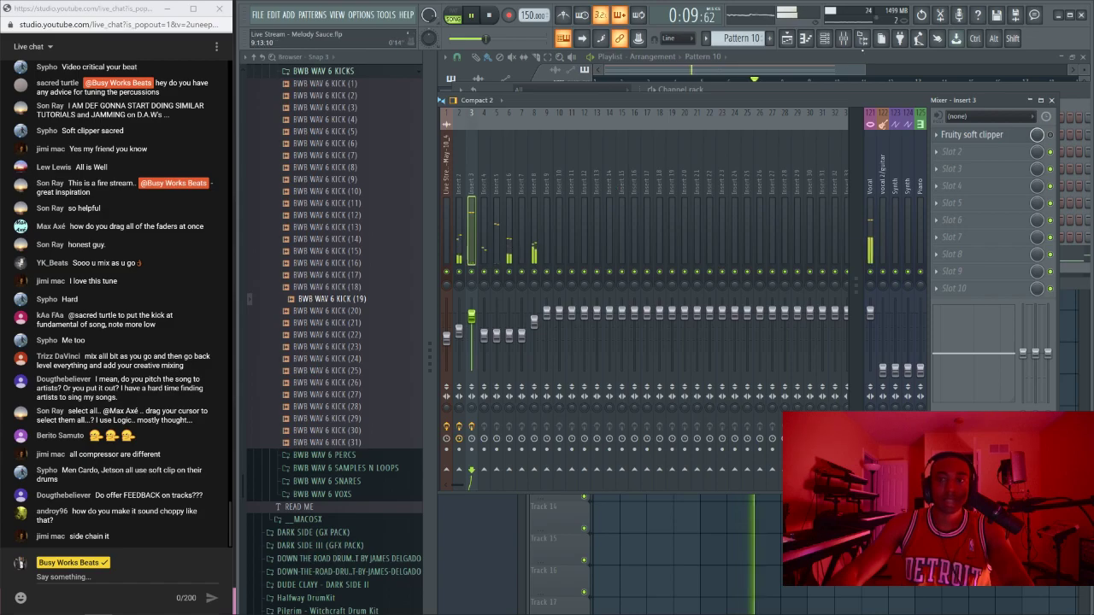
click(1052, 100)
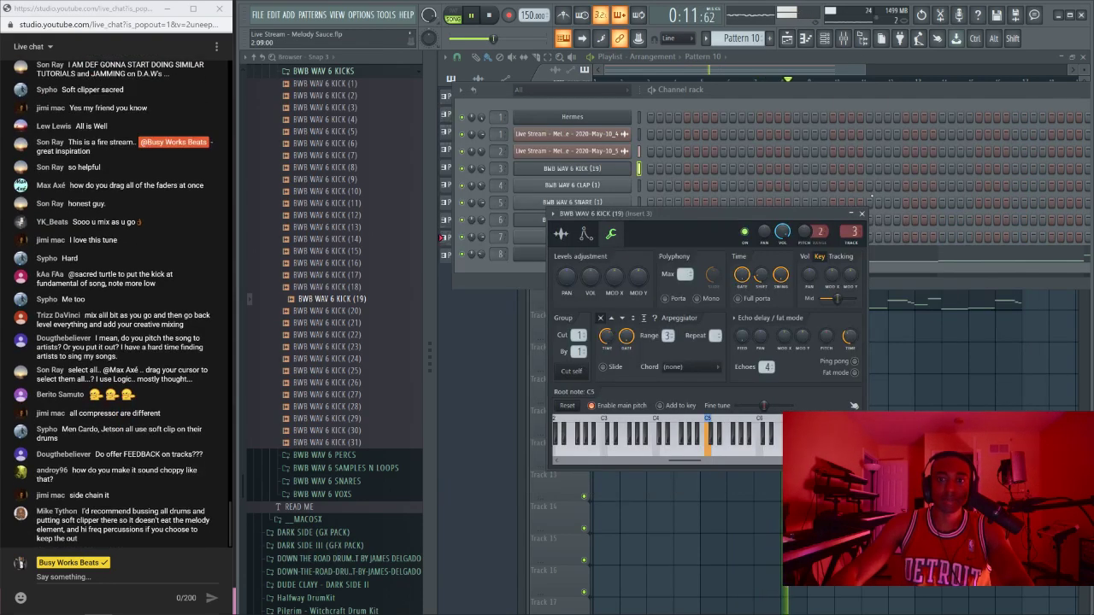
click(862, 215)
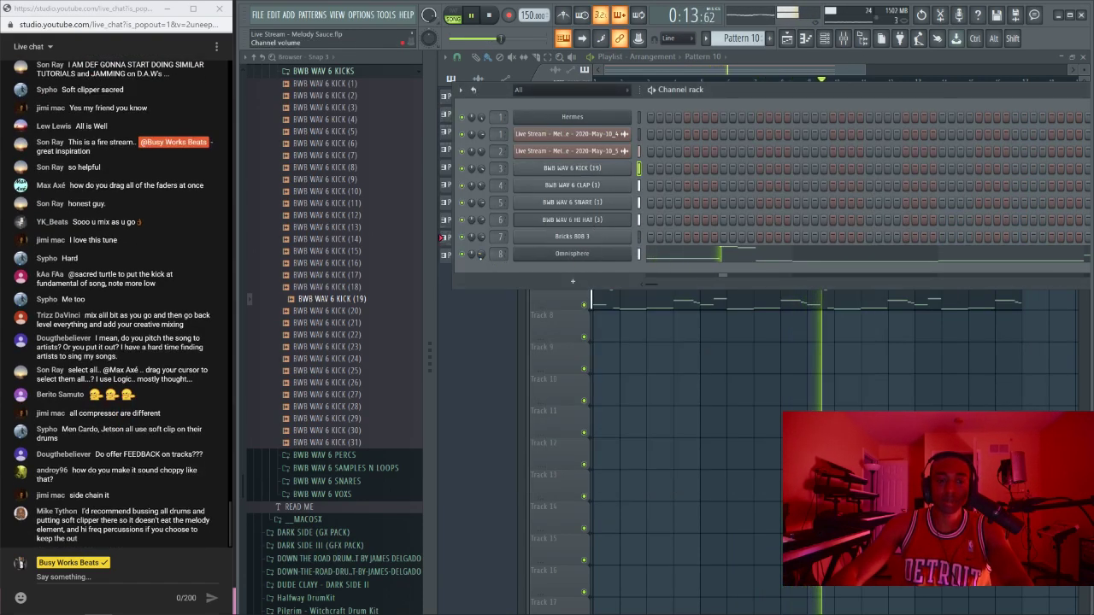
key(space)
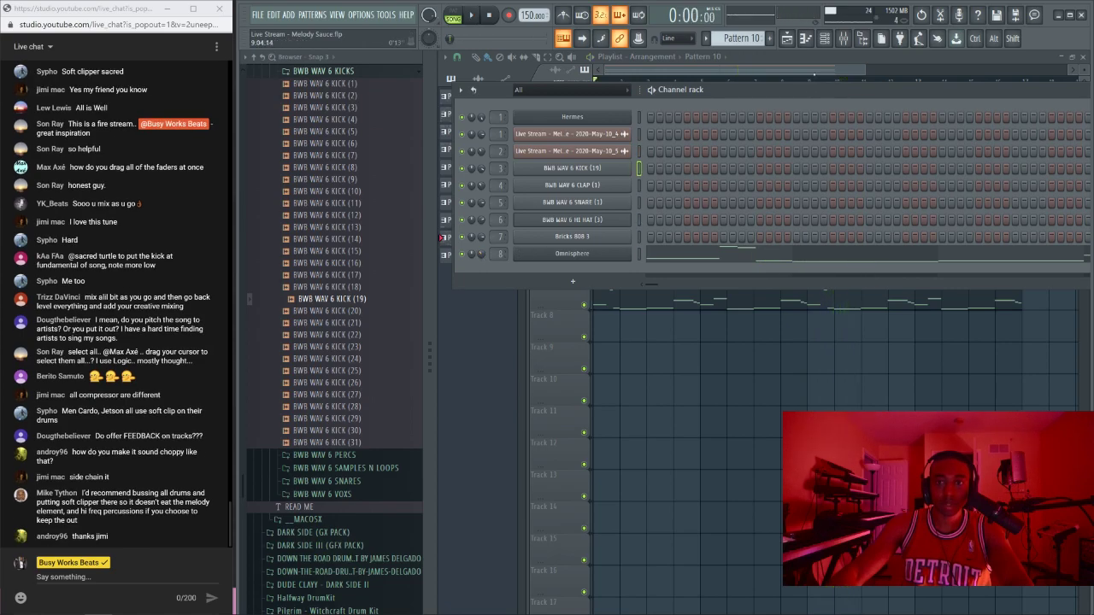
Step: Load MicroShift [64bit] into the first effect slot of Insert 8
click(847, 40)
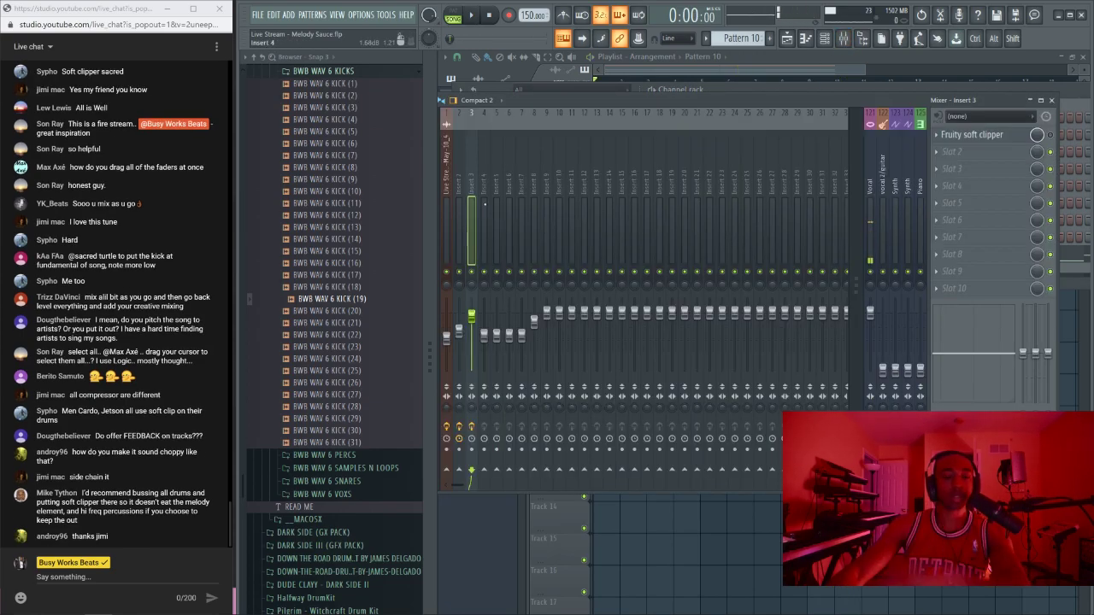
click(483, 477)
click(838, 41)
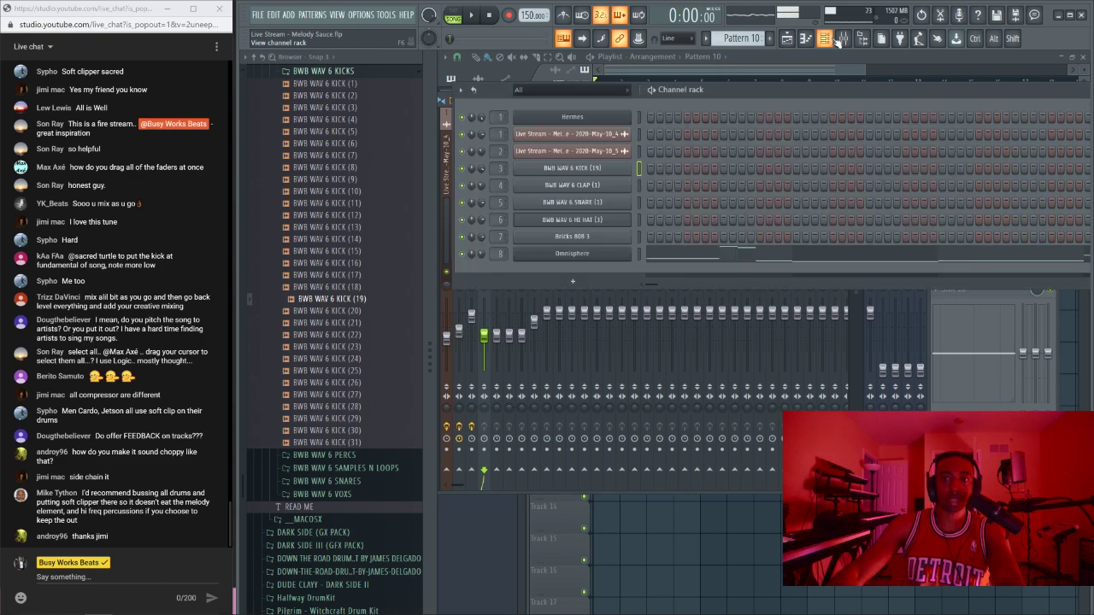
click(999, 408)
click(547, 231)
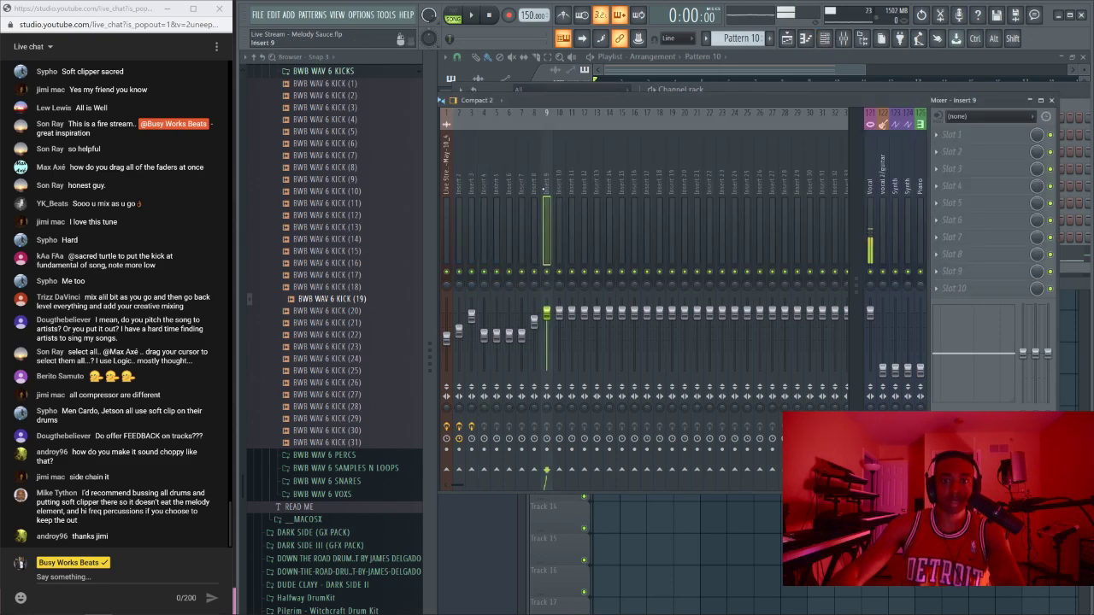
click(534, 231)
click(959, 148)
scroll(257, 213, down, 3)
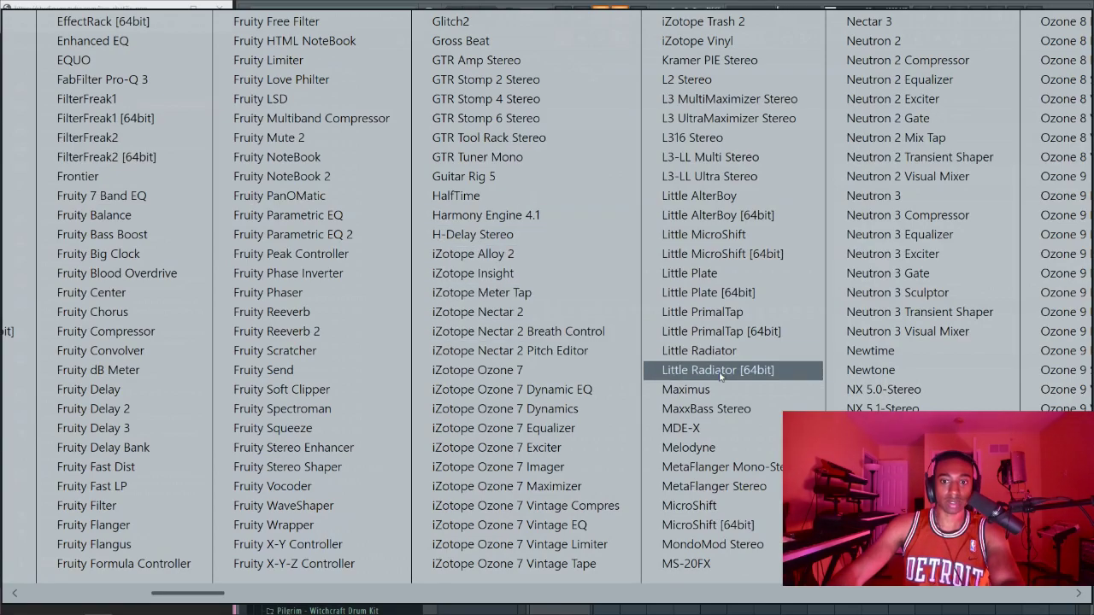
click(707, 525)
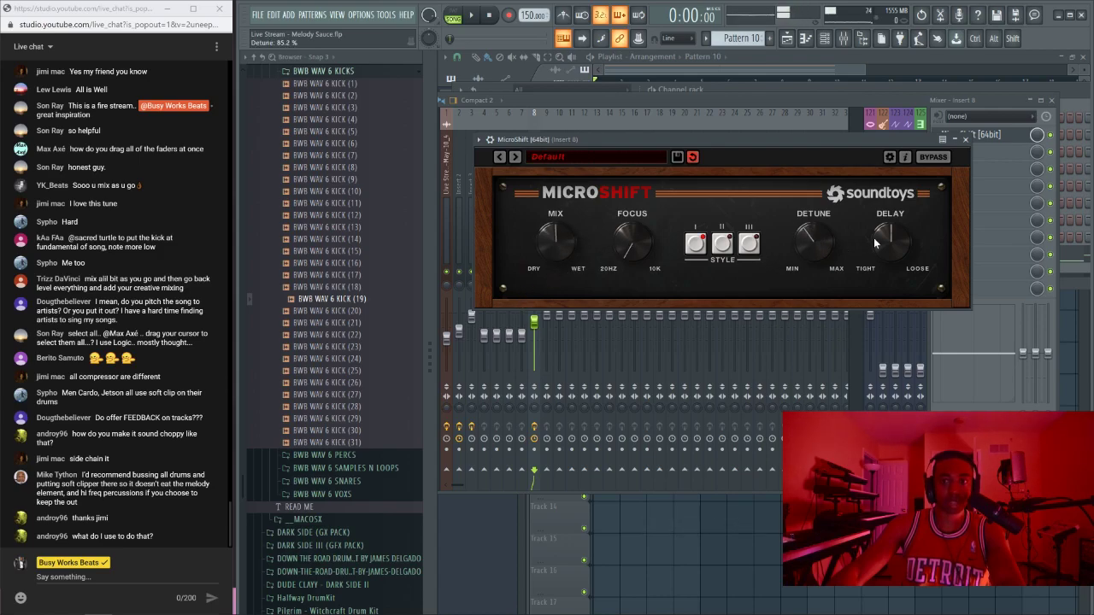
Step: Lower MicroShift's delay to the tight end and raise its detune to 114.7 % while playing the beat
drag(887, 242, 884, 262)
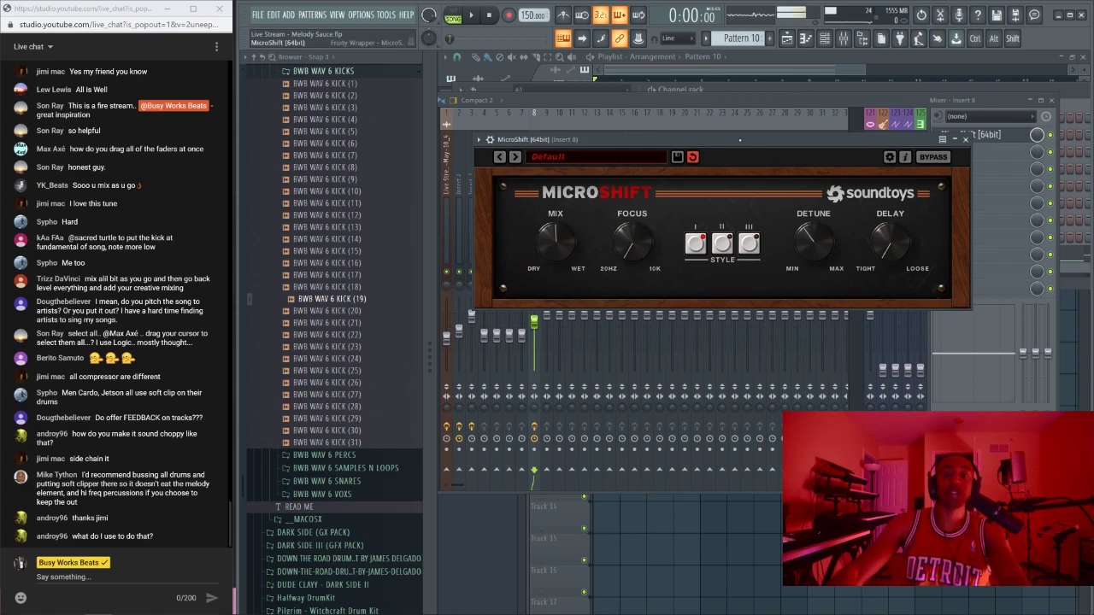
drag(736, 147, 730, 133)
key(space)
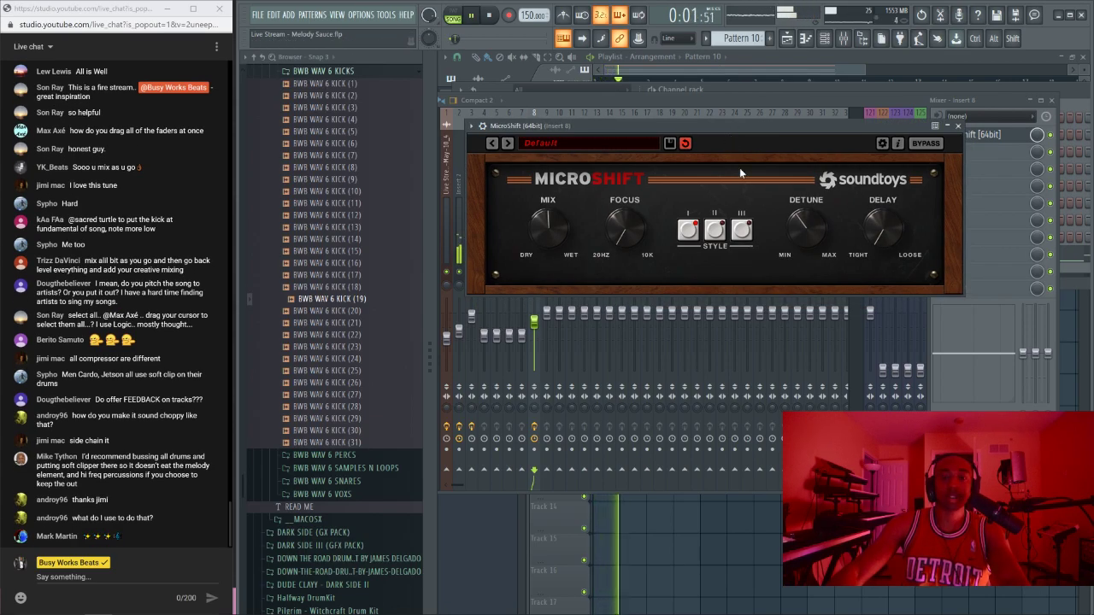
drag(803, 238, 802, 216)
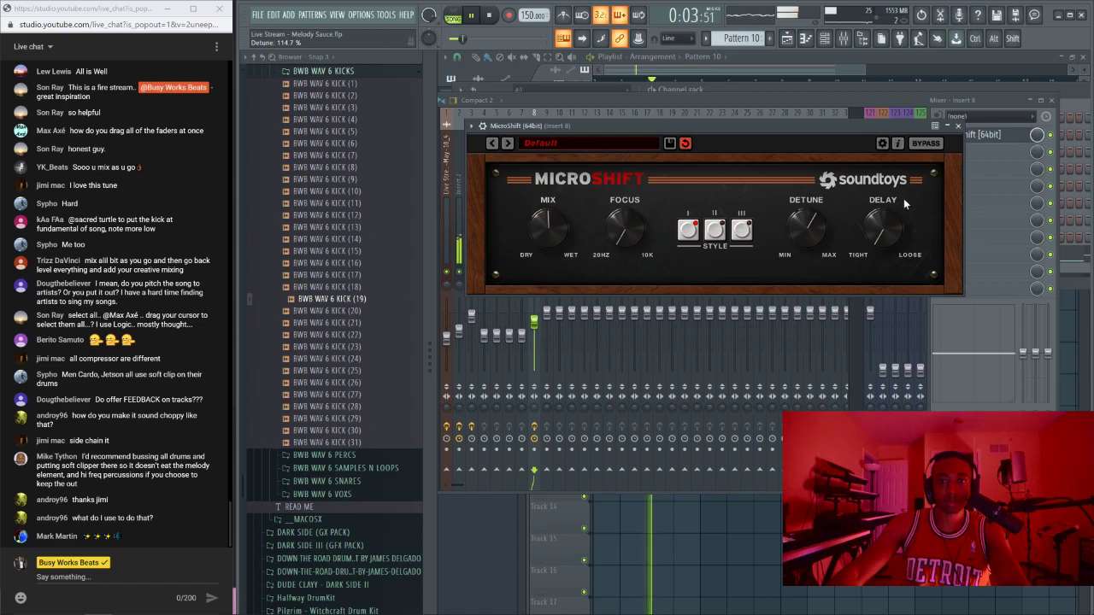
click(965, 132)
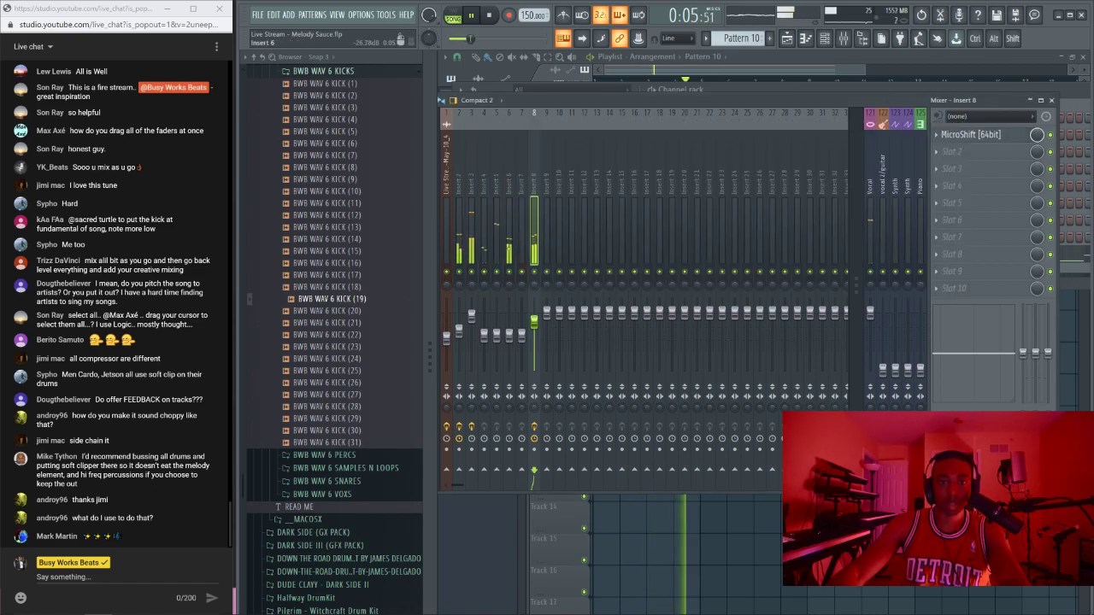
Step: Reverse the polarity of Insert 3, raise the Insert 2 volume slightly, and return to the playlist with playback stopped
click(472, 407)
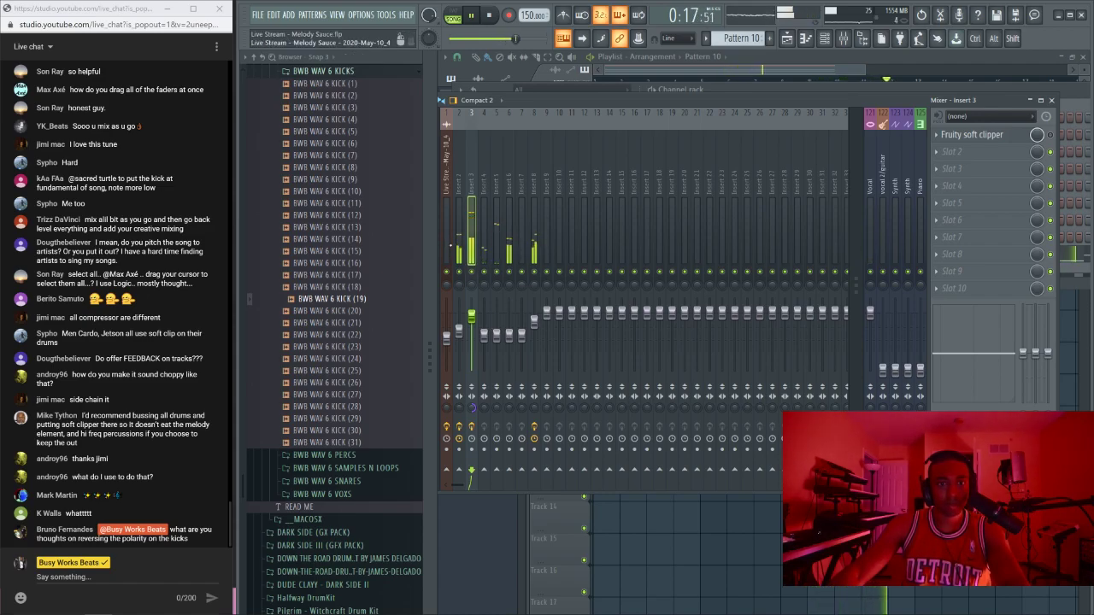
click(465, 333)
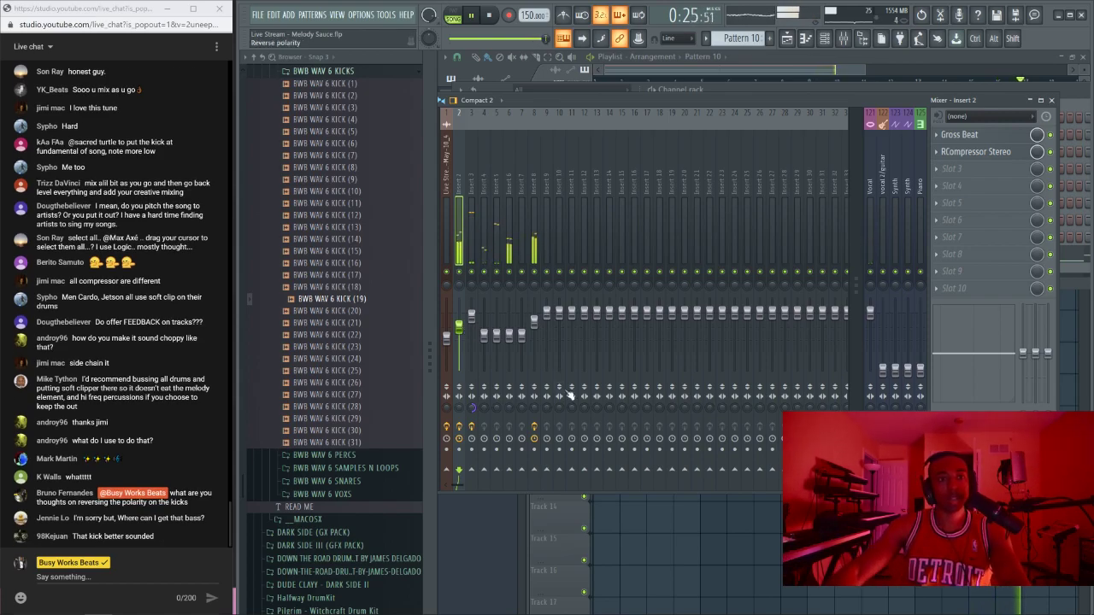
right_click(630, 567)
key(space)
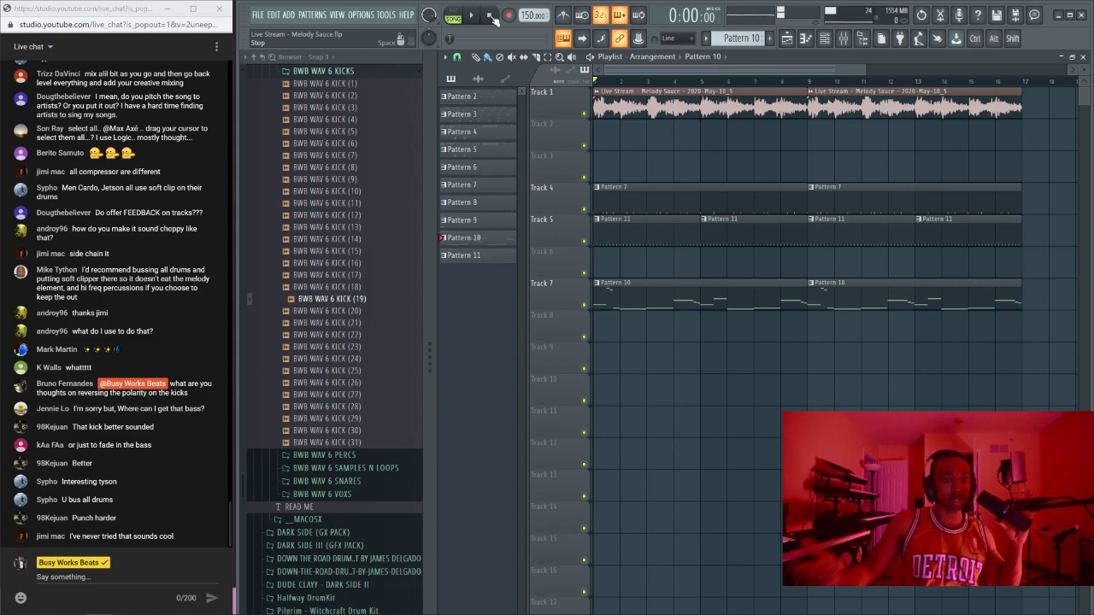
Step: Delete the first Pattern 10 clip on Track 7 and restart playback from the beginning
key(space)
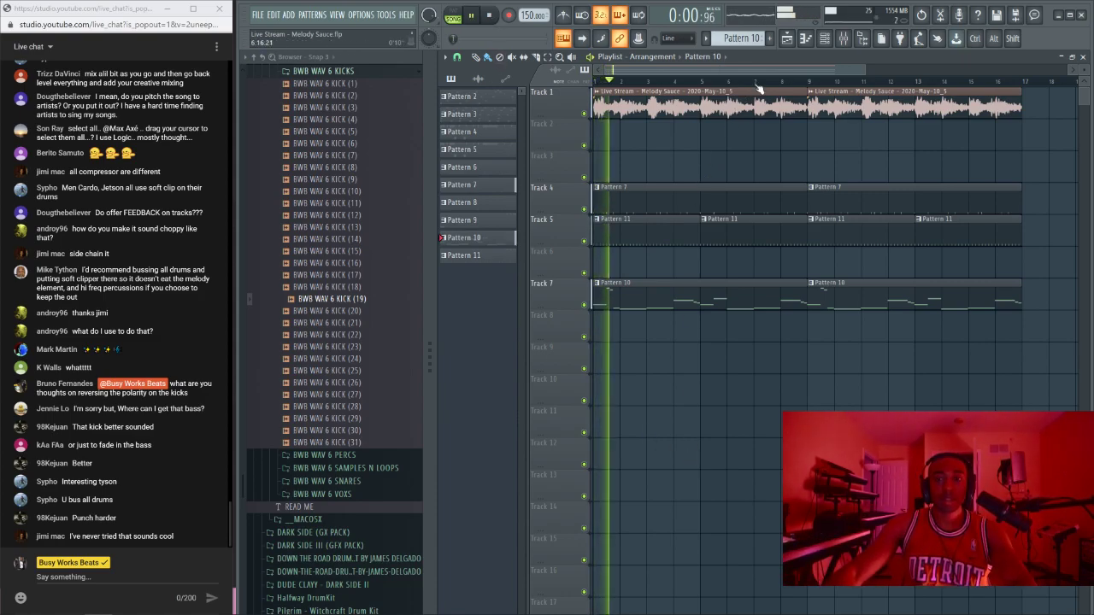
right_click(737, 293)
key(space)
key(space)
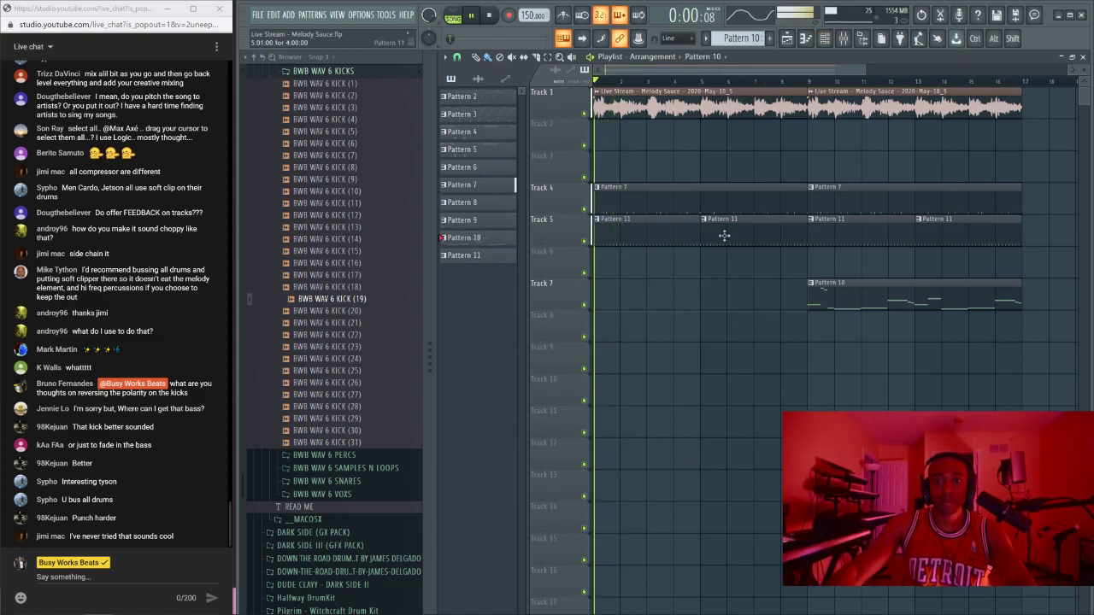
Step: Check the channel rack and mixer levels during playback, shifting the mixer window so the master track shows
click(824, 37)
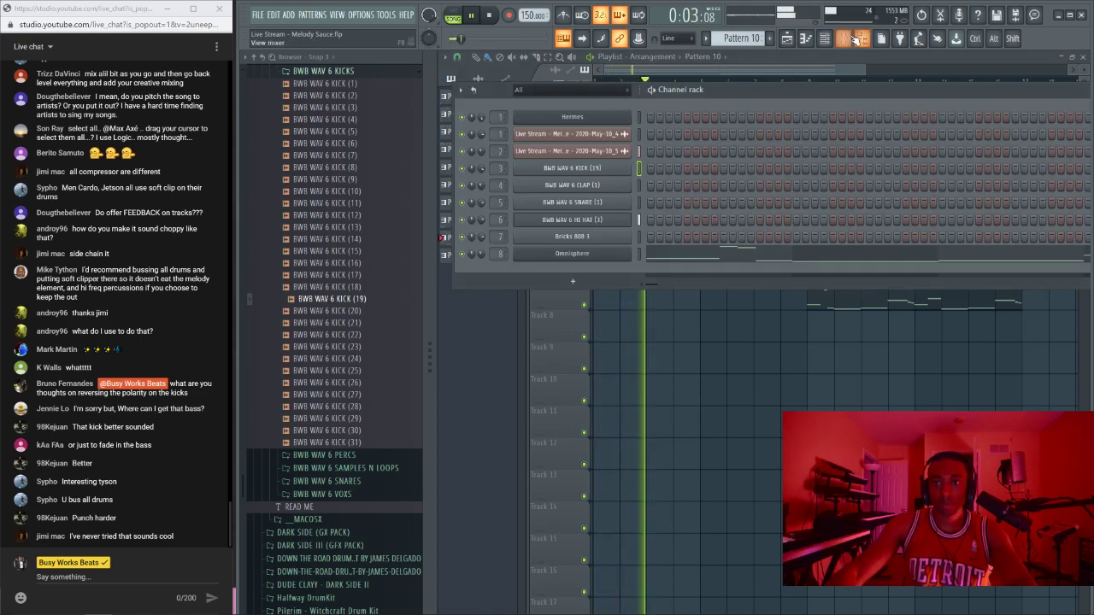
click(844, 38)
drag(771, 96, 801, 95)
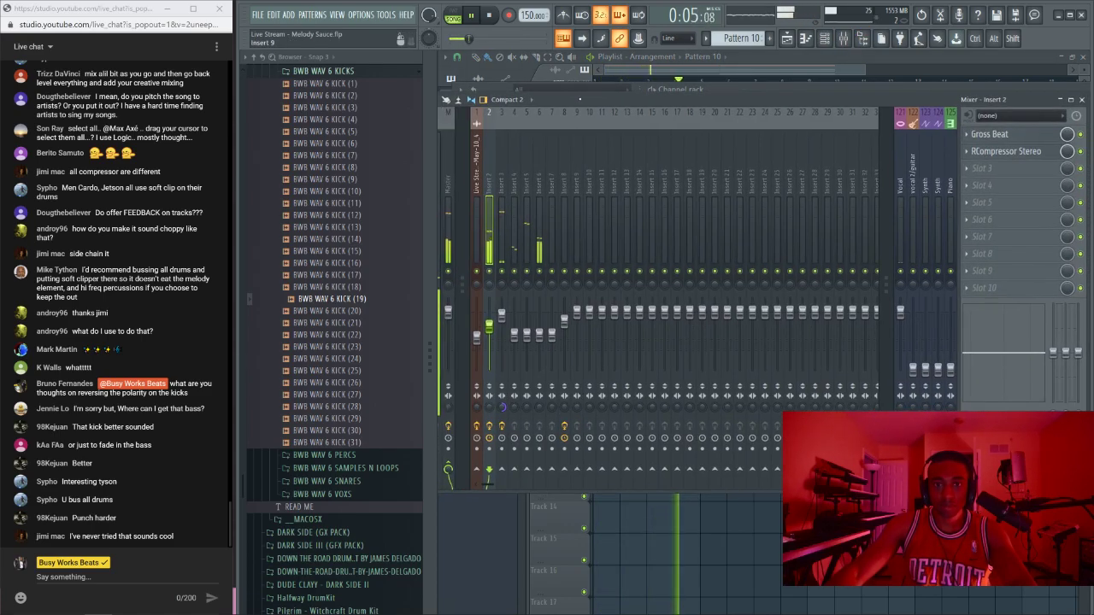
Step: Return to the playlist and change its snap setting
click(630, 505)
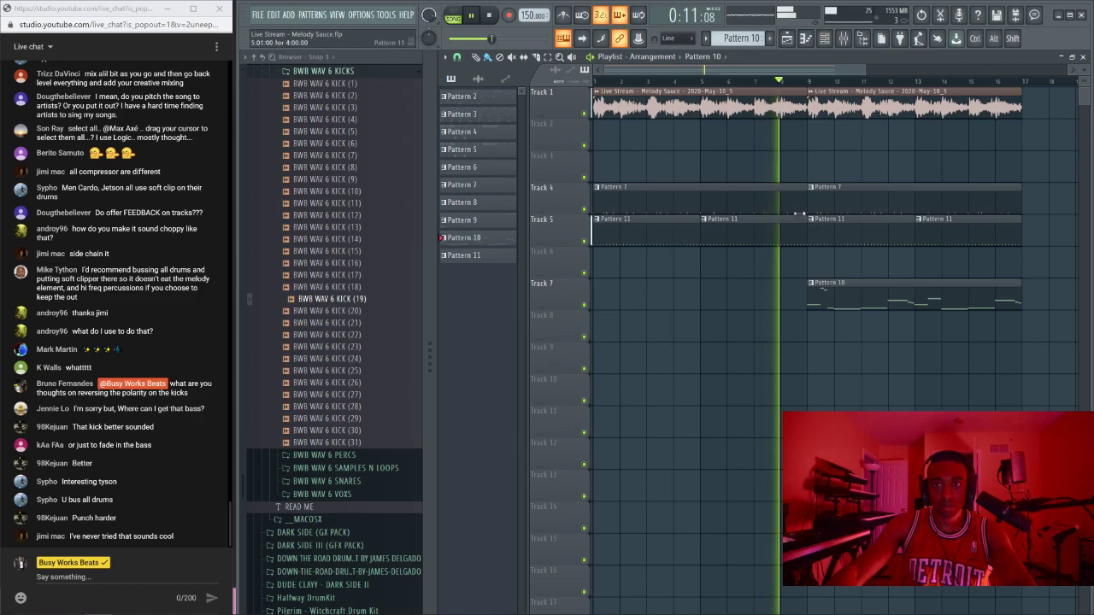
click(458, 57)
click(494, 342)
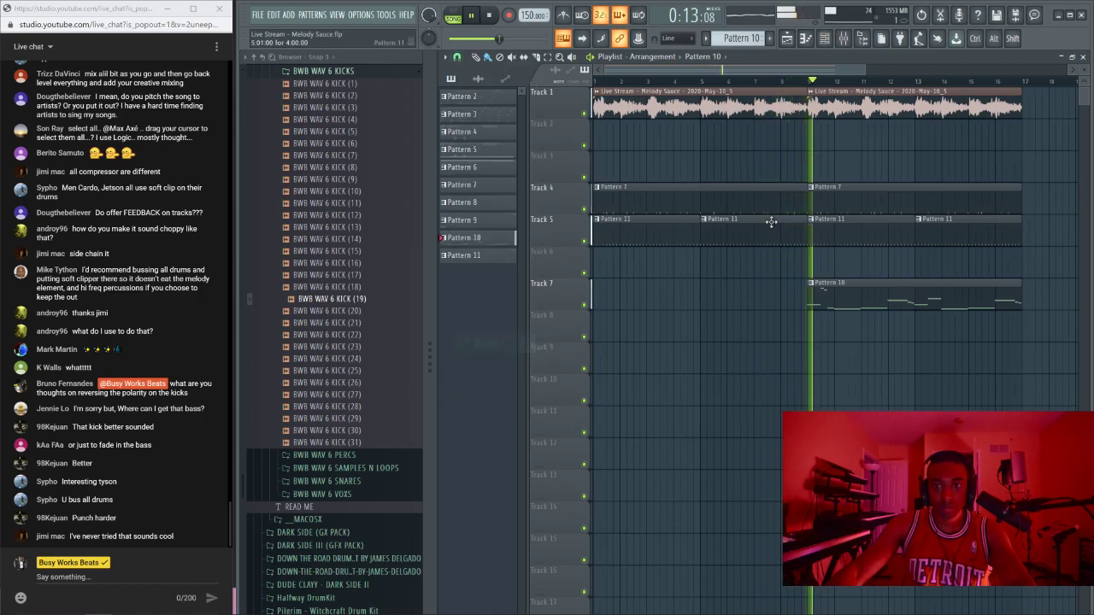
Step: Shorten the first Pattern 7 and Pattern 11 clips to end just before bar 9, and restart playback from the beginning
scroll(806, 88, up, 4)
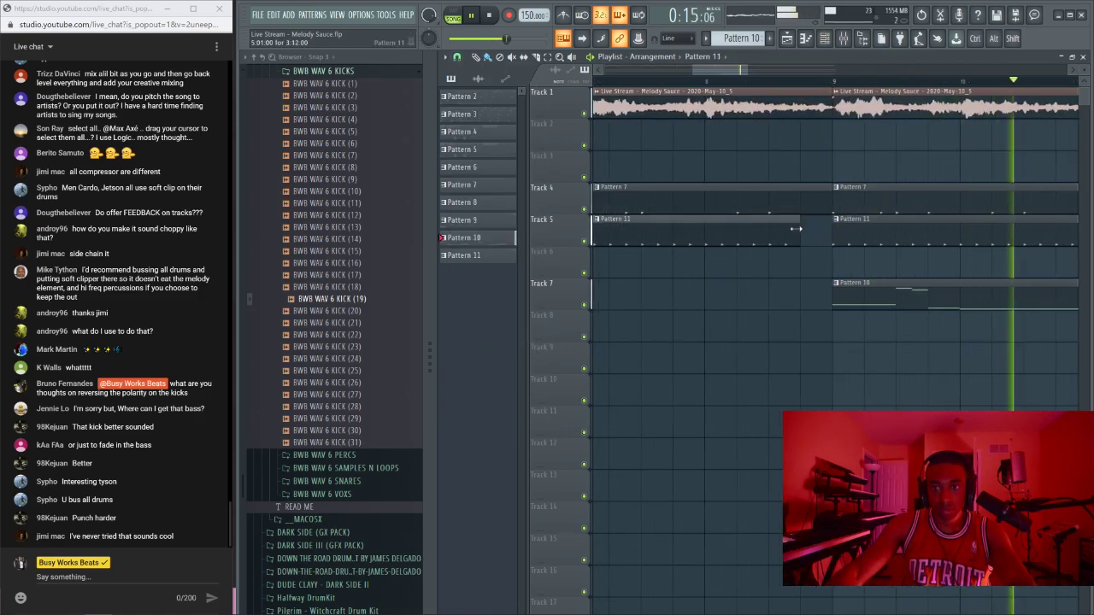
key(space)
scroll(755, 86, down, 5)
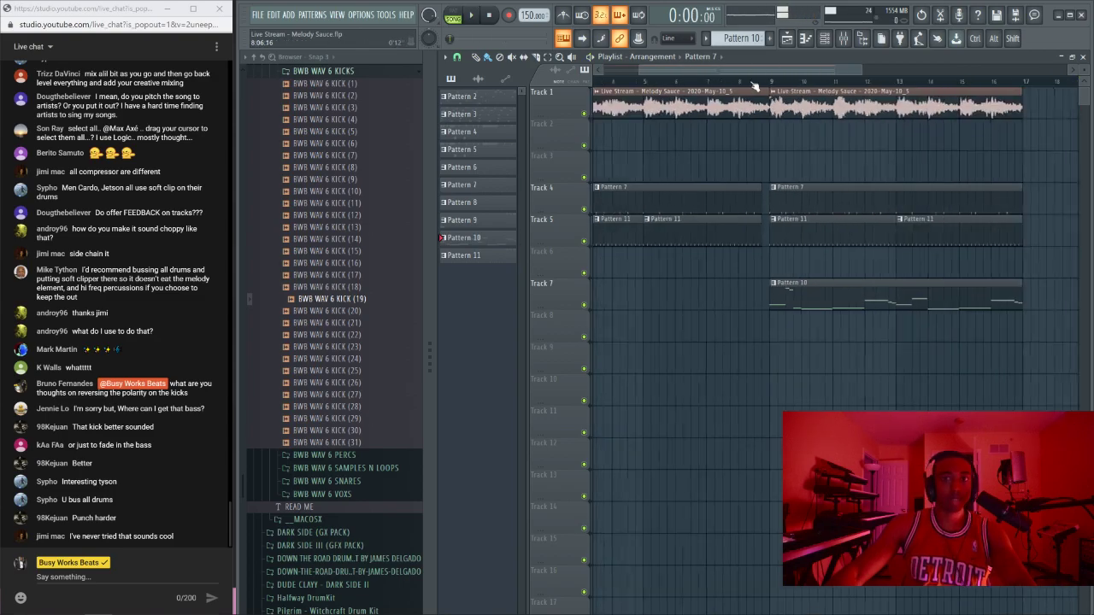
key(space)
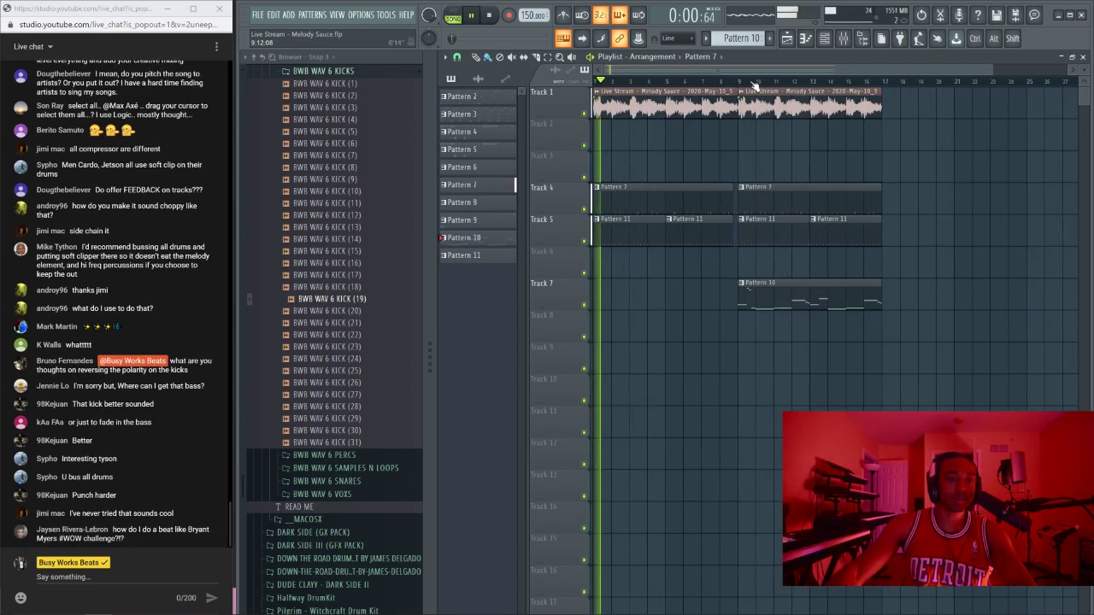
Step: Raise the Insert 8 volume to about -0.5 dB while the beat plays, and return to the playlist with playback stopped
key(F9)
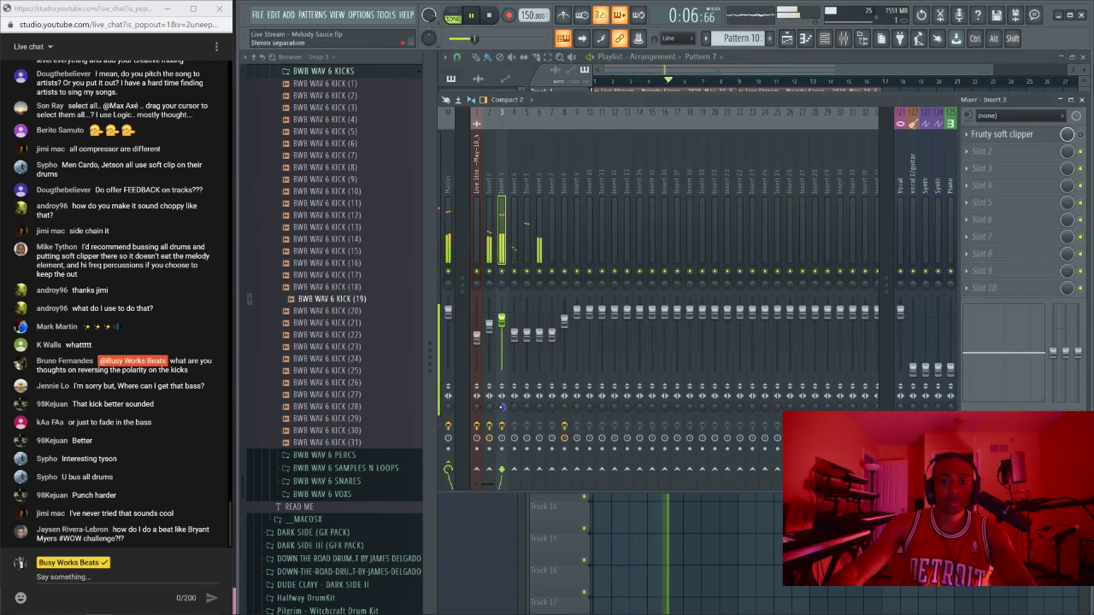
click(491, 229)
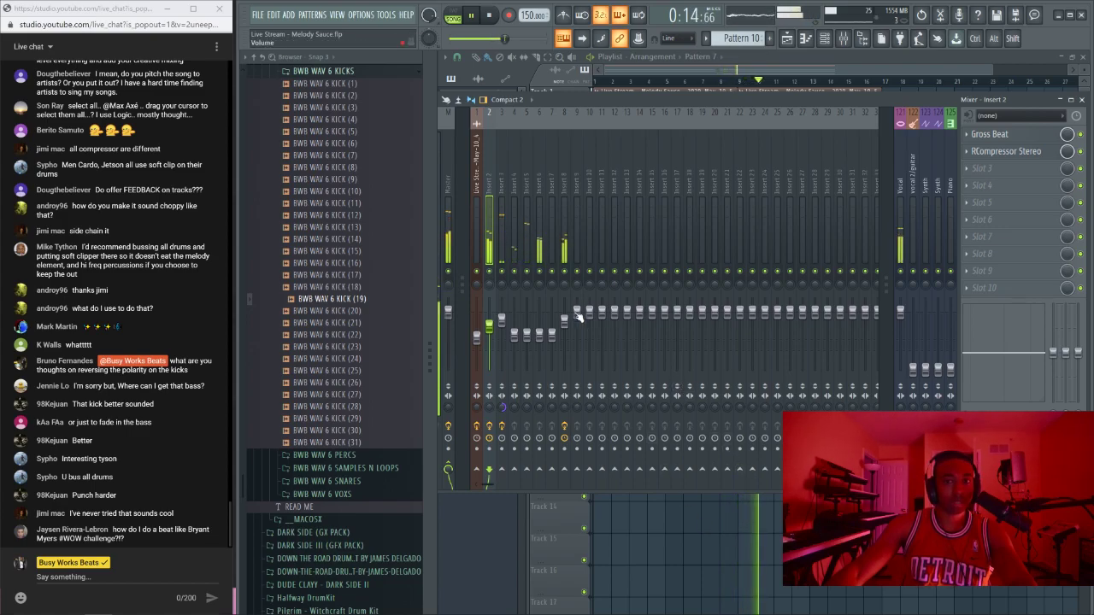
drag(565, 321, 564, 313)
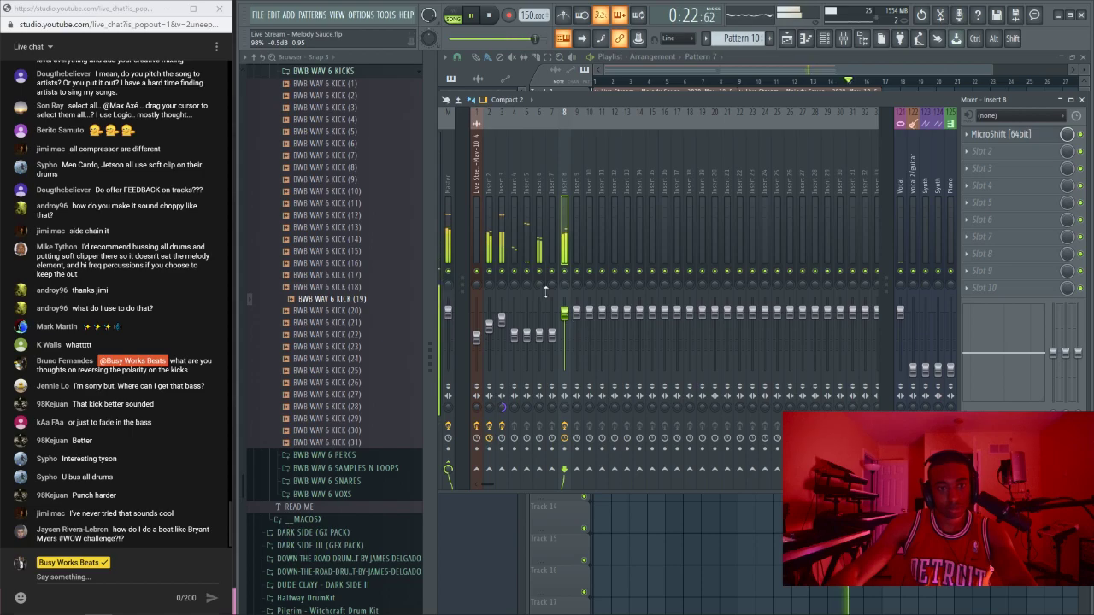
key(space)
key(F9)
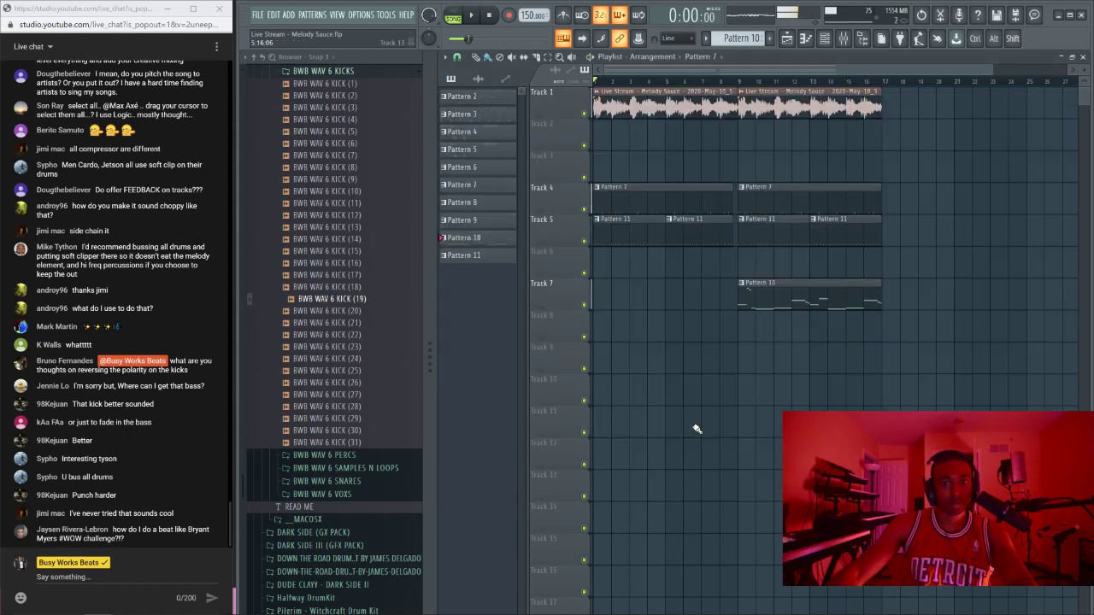
Step: Show the Omnisphere channel's bass patch with the browser hidden, and close the plugin and channel rack
key(F6)
click(610, 257)
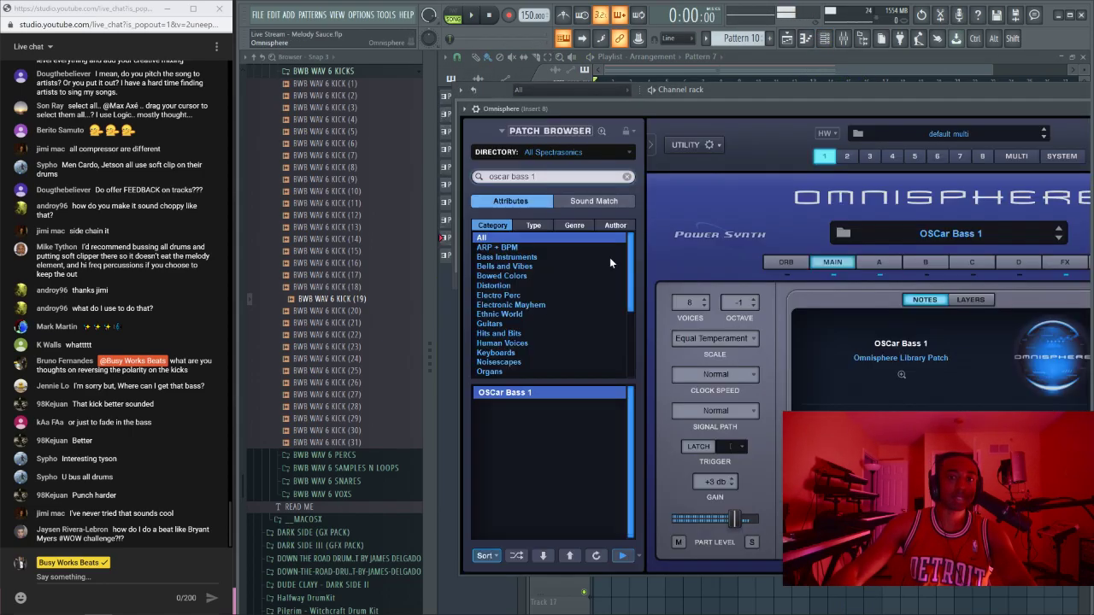
mouse_move(640, 104)
mouse_down()
mouse_move(602, 102)
mouse_move(633, 107)
mouse_up()
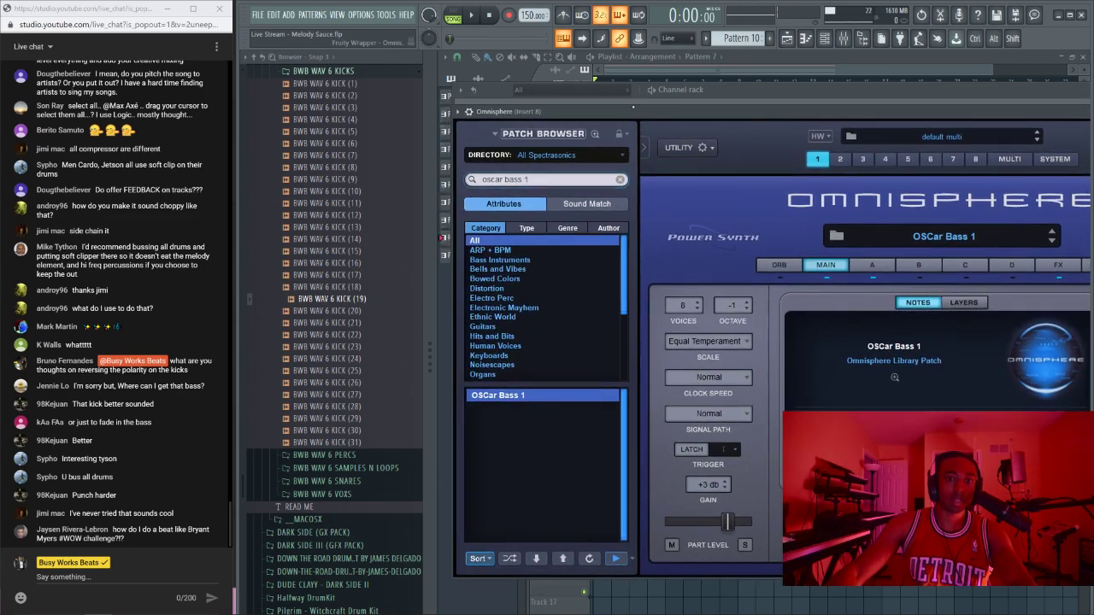
click(865, 41)
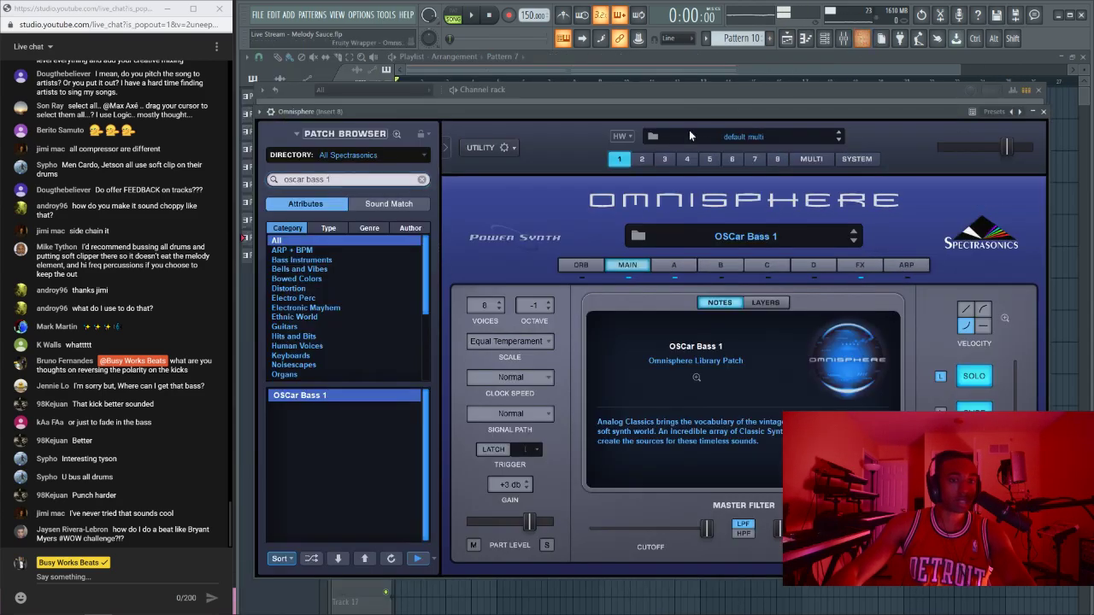
click(1043, 112)
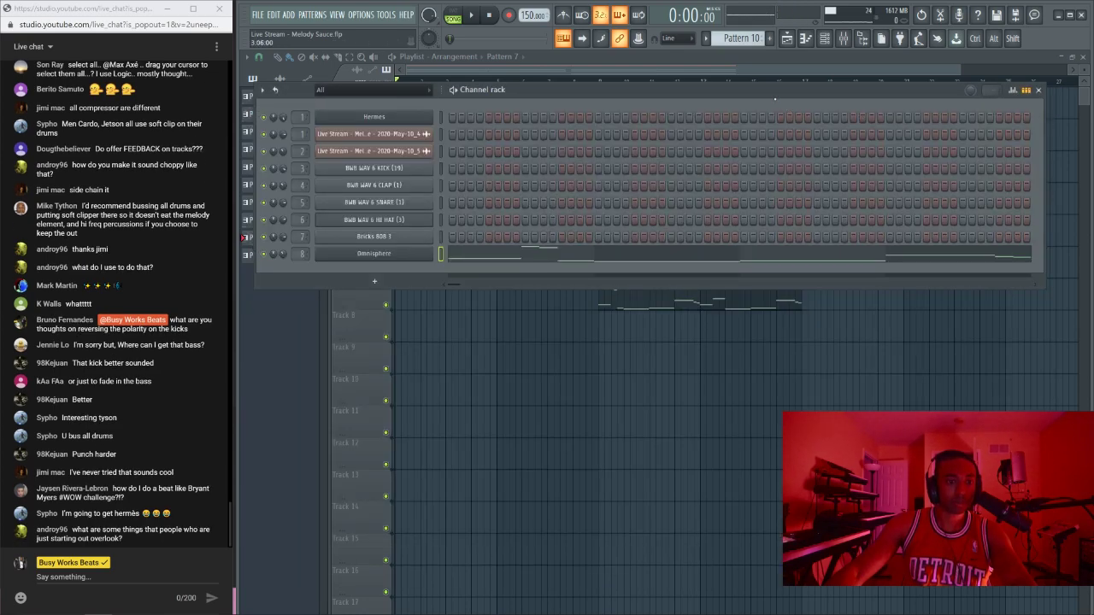
key(F6)
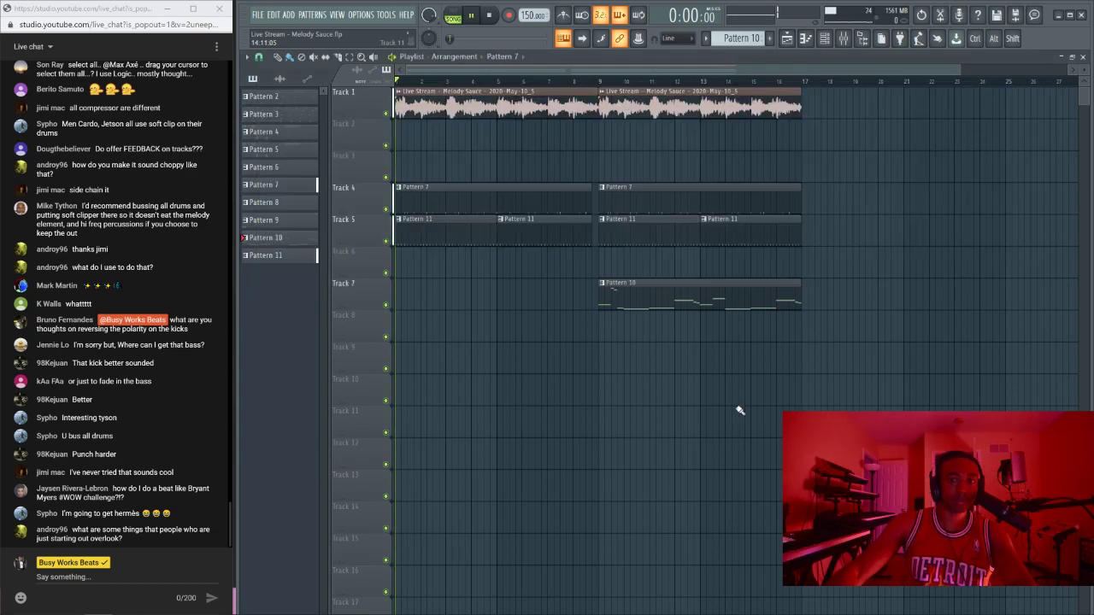
Step: Add Glitch2 to the third effect slot of mixer track Insert 2
key(space)
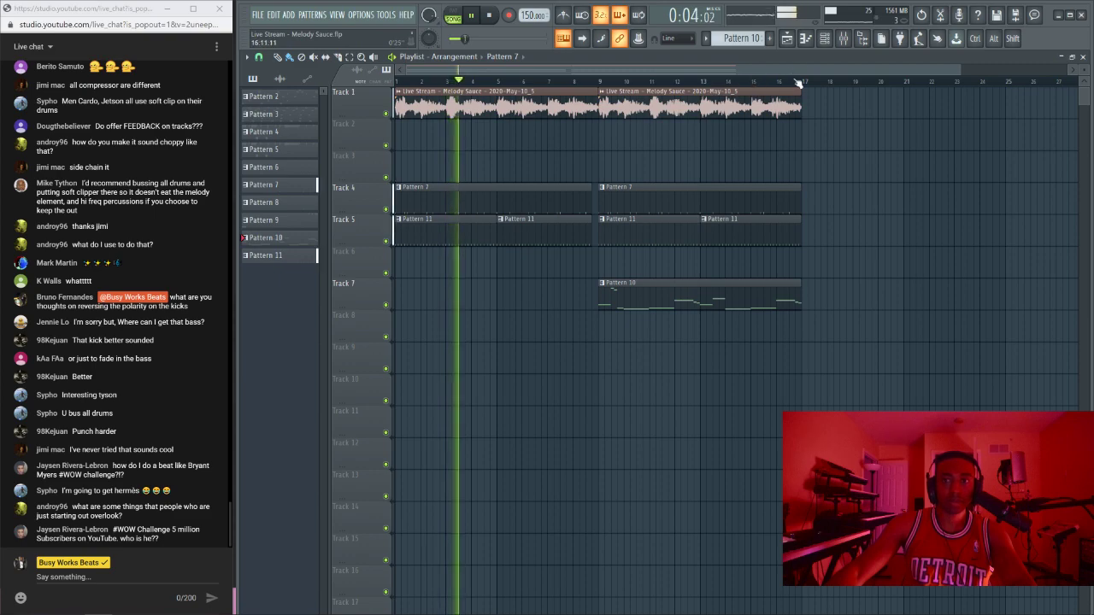
key(F9)
key(space)
drag(332, 189, 293, 190)
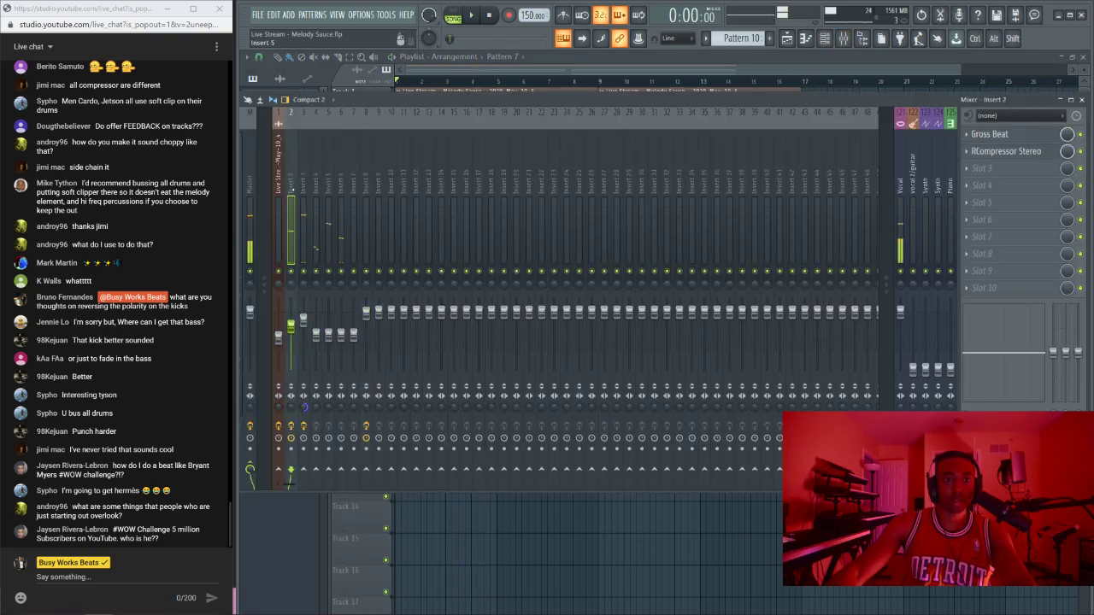
click(970, 205)
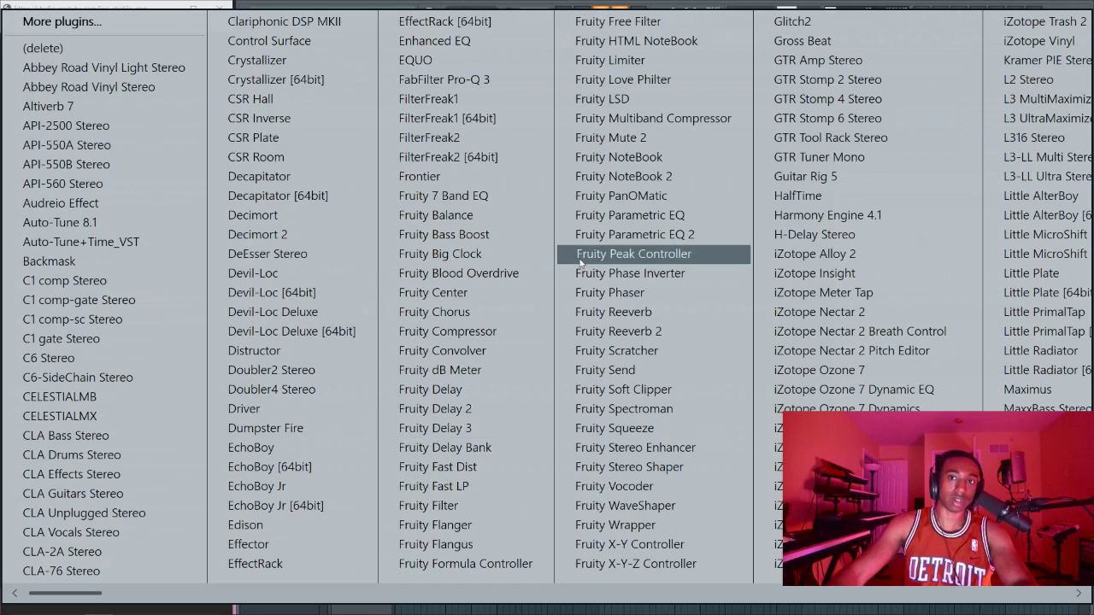
click(789, 22)
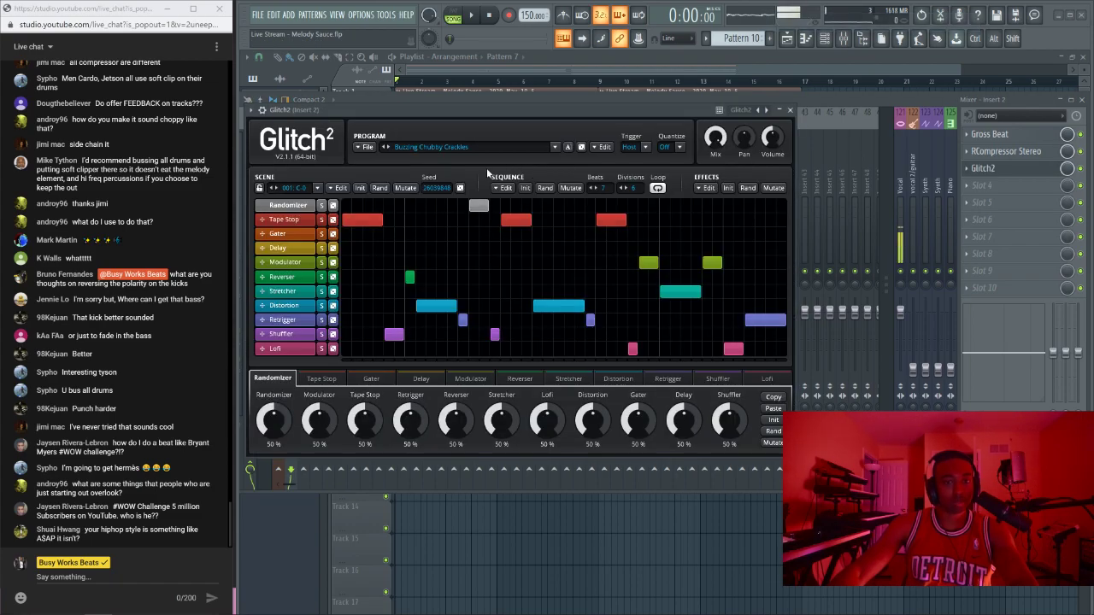
Step: Initialise the Glitch2 program and set its sequence length to 8 beats
click(603, 147)
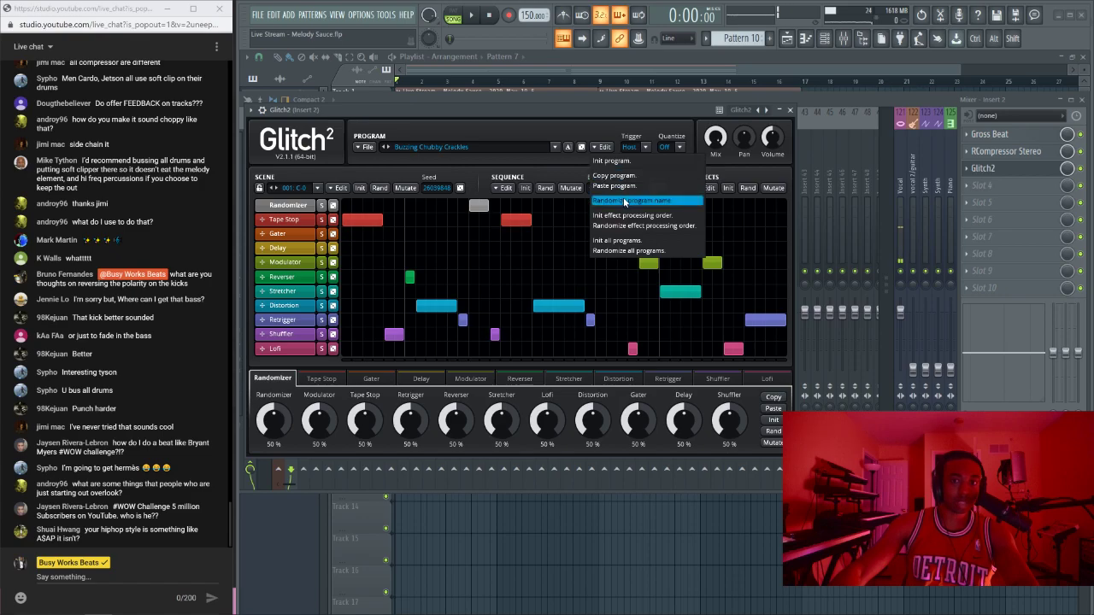
click(611, 161)
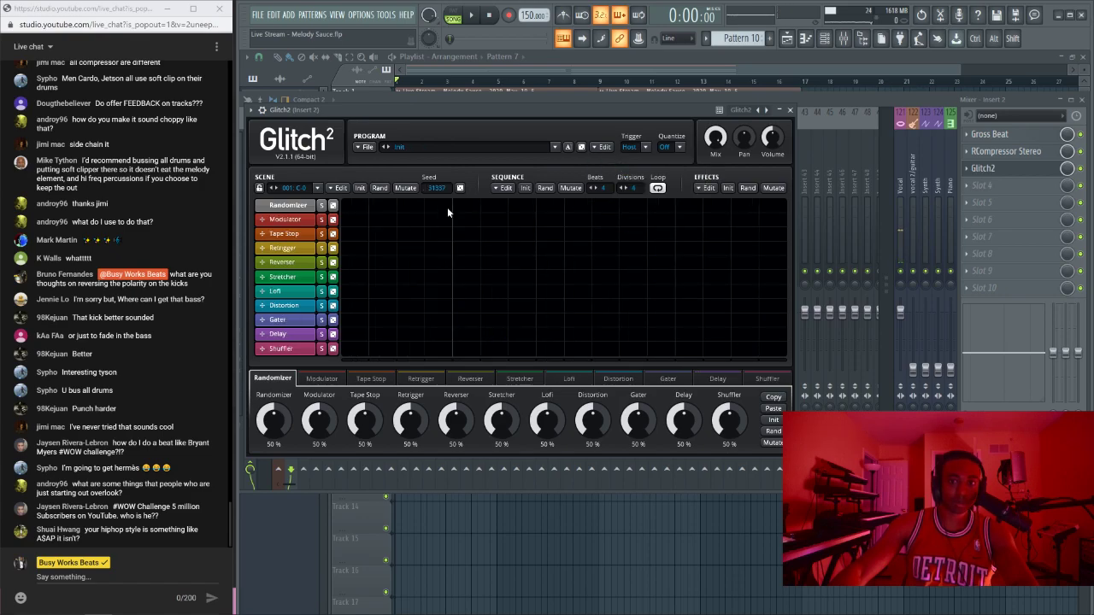
click(597, 187)
drag(603, 189, 603, 164)
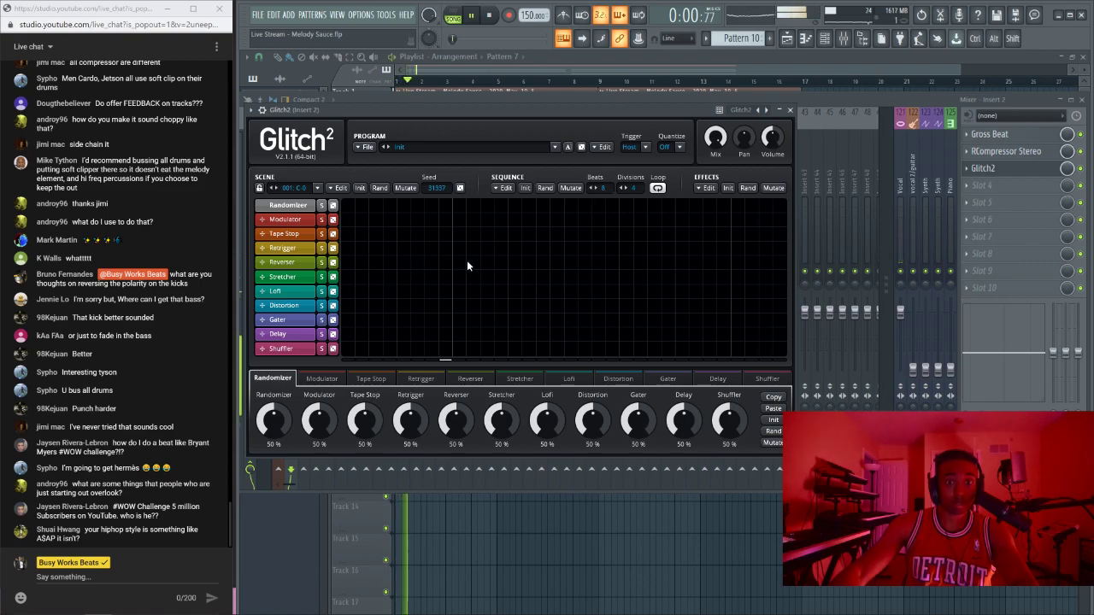
Step: Draw a two-beat Reverser block from beat 3 of the Glitch2 sequence and set its time to 1 beat
drag(459, 263, 562, 264)
key(space)
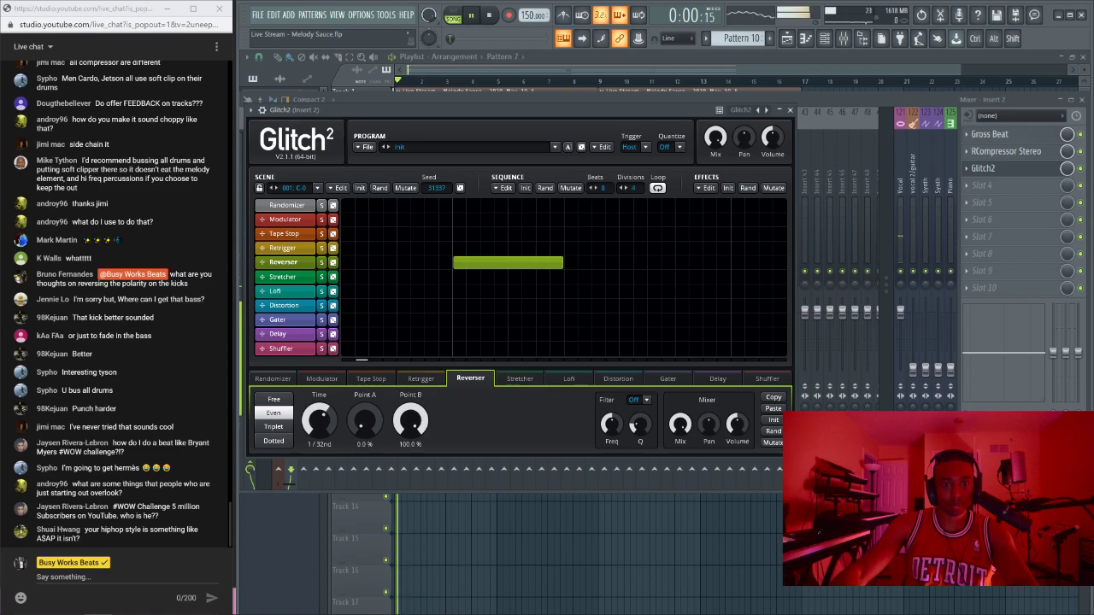
drag(322, 409, 322, 426)
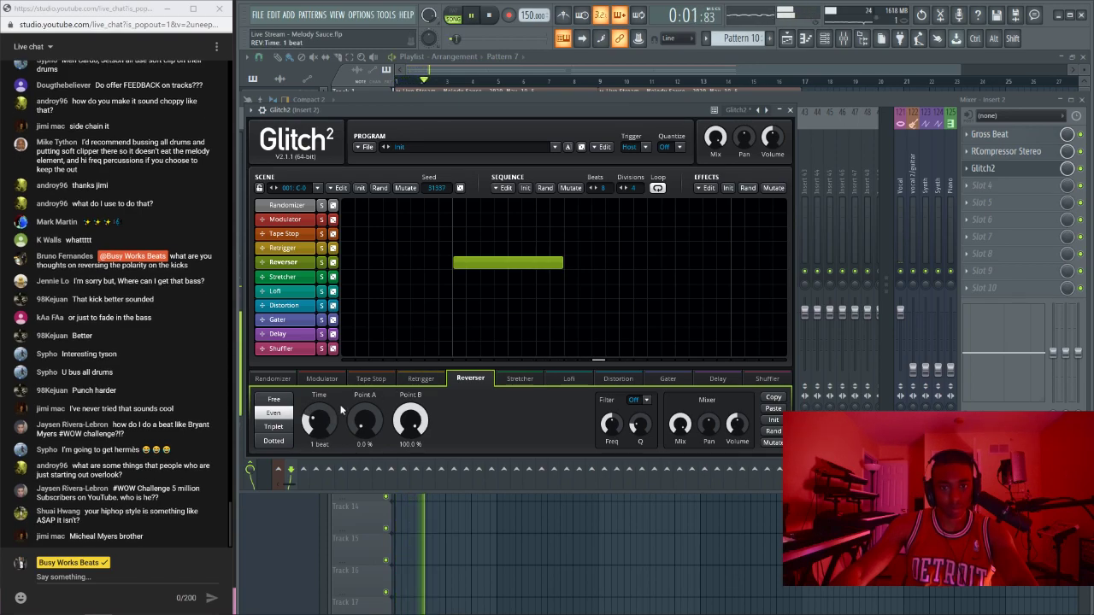
Step: Try a Tape Stop block over the last two beats of the Glitch2 sequence during playback
click(684, 234)
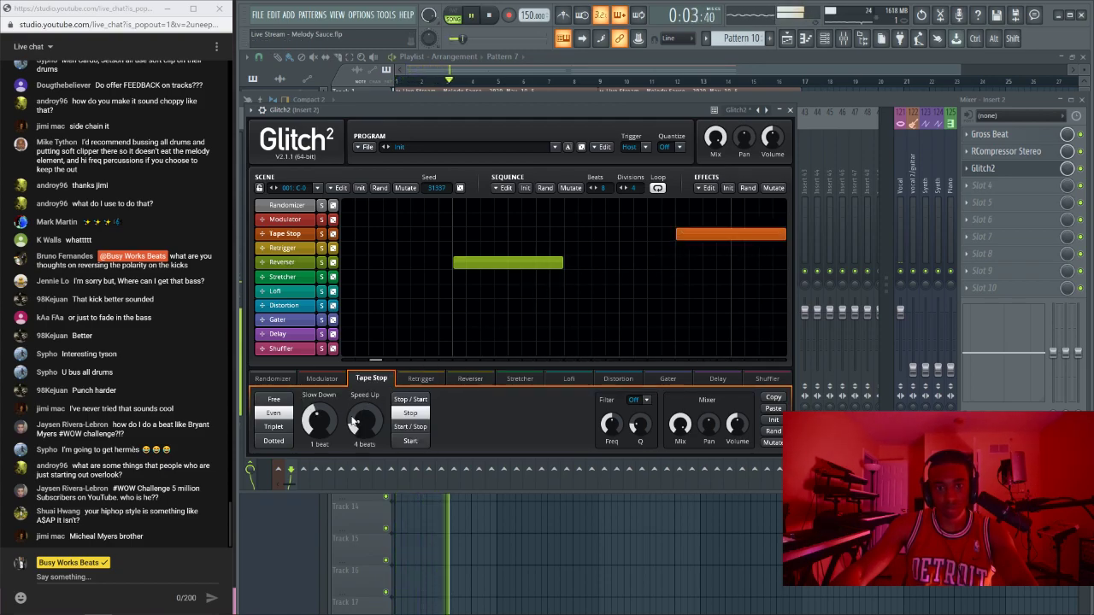
key(space)
right_click(704, 243)
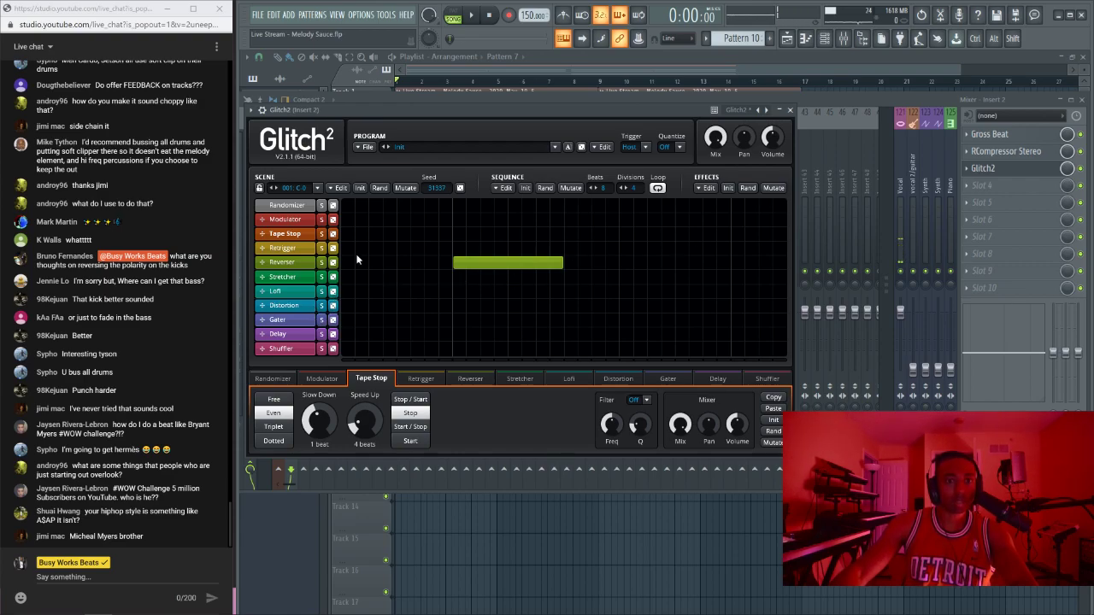
key(space)
click(678, 233)
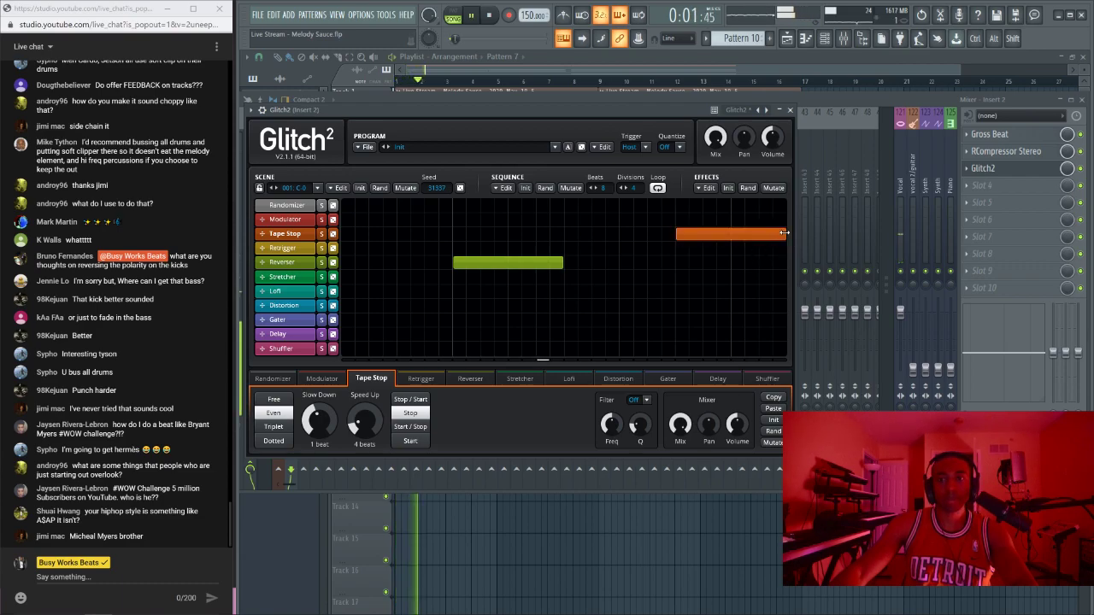
Step: Replace the Tape Stop block with a one-beat Retrigger block at beat 7, using an initial speed of 1/32nd
drag(723, 233, 732, 256)
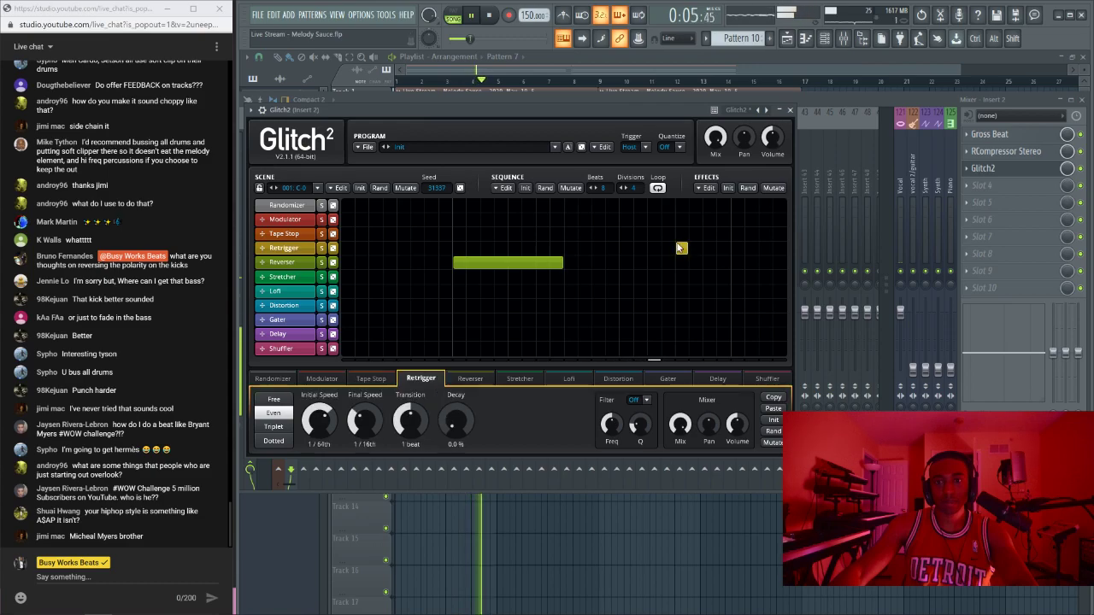
click(680, 248)
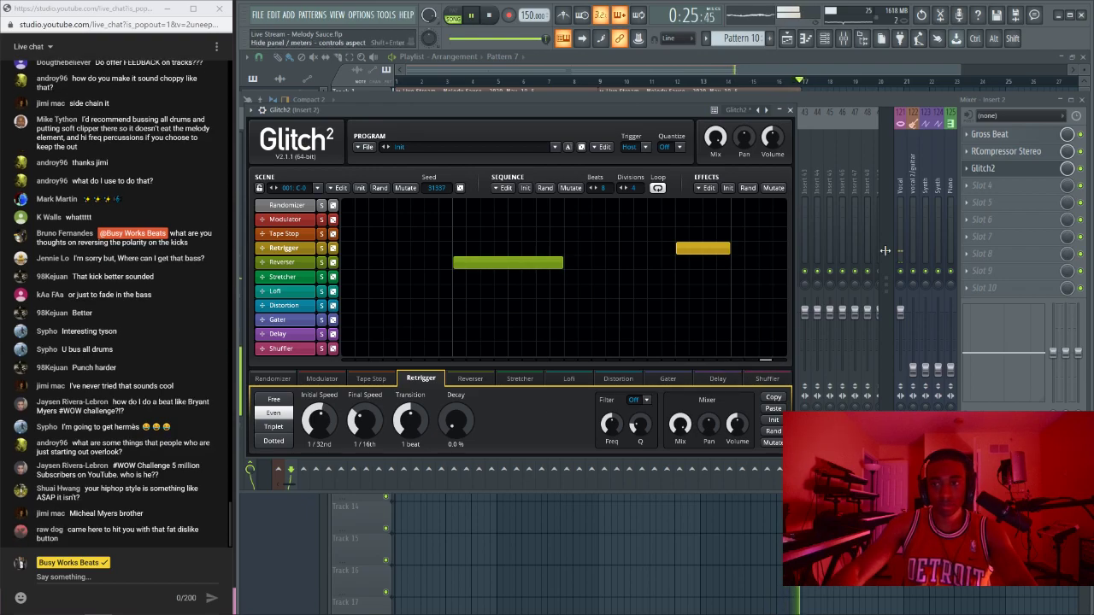
Step: Create an automation clip for the Glitch2 mix level, and start playback with the playlist in view
right_click(1068, 168)
click(983, 302)
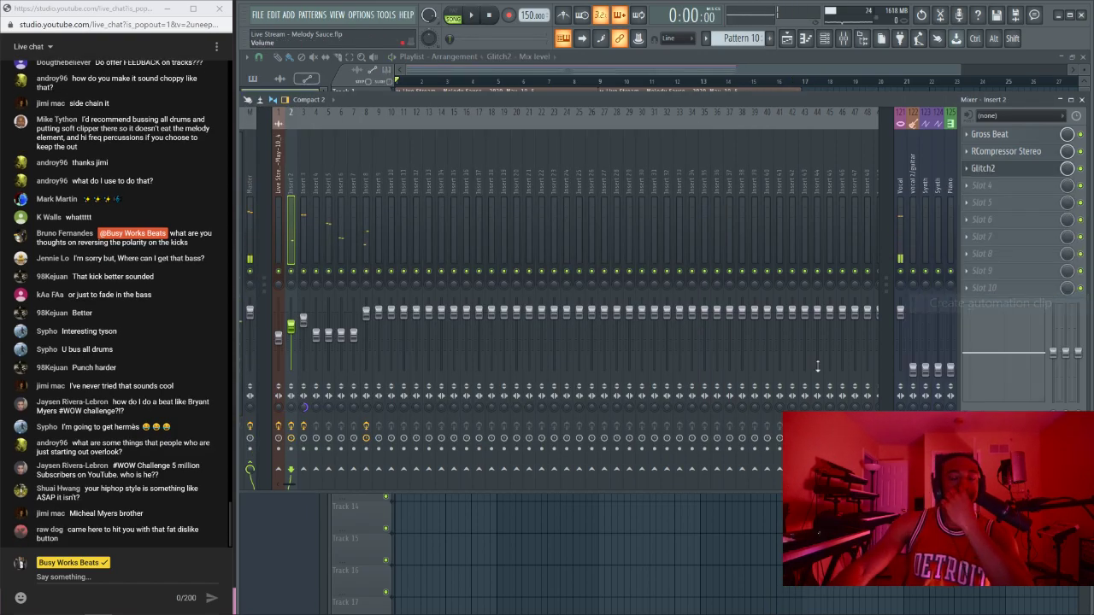
right_click(557, 539)
key(space)
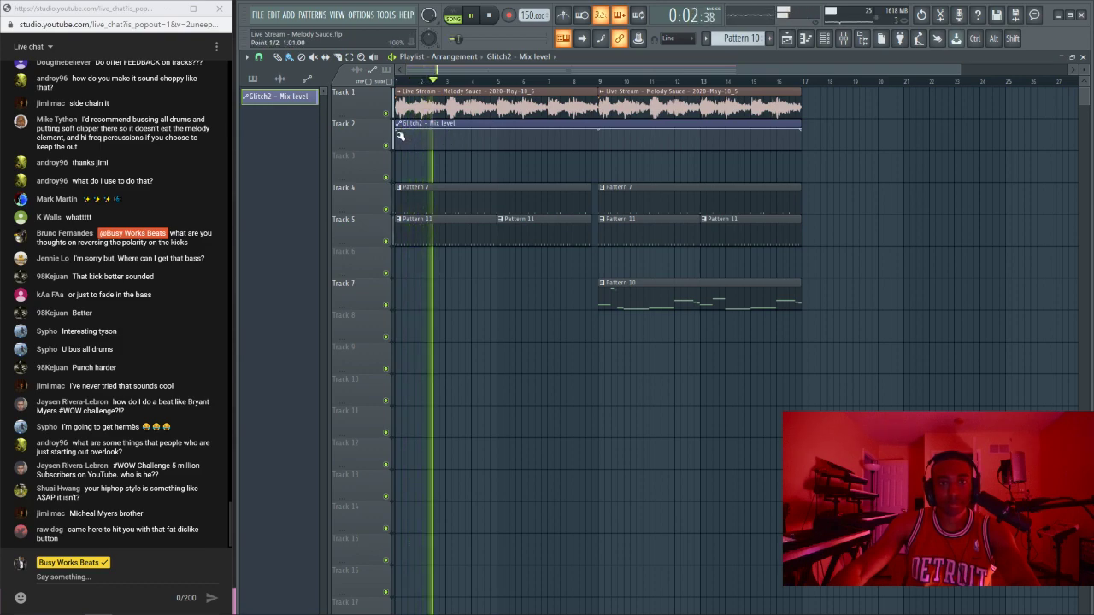
Step: Shape the Glitch2 mix automation as a square wave, at minimum in bars 1 and 3 and maximum in bars 2 and 4
drag(396, 131, 391, 177)
key(space)
key(space)
right_click(423, 149)
right_click(421, 128)
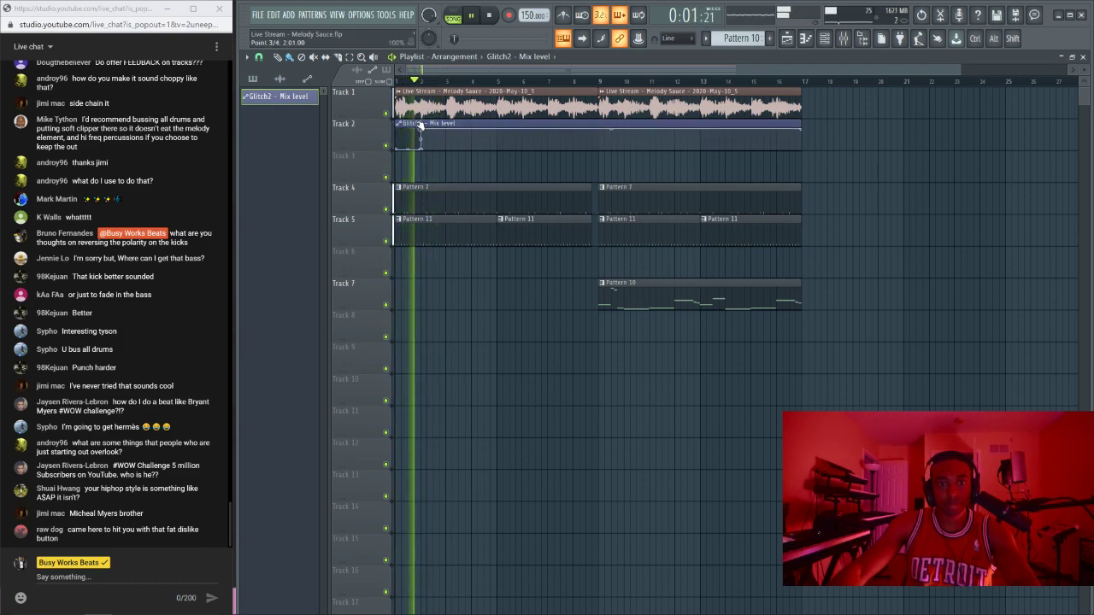
right_click(444, 129)
right_click(445, 150)
right_click(471, 150)
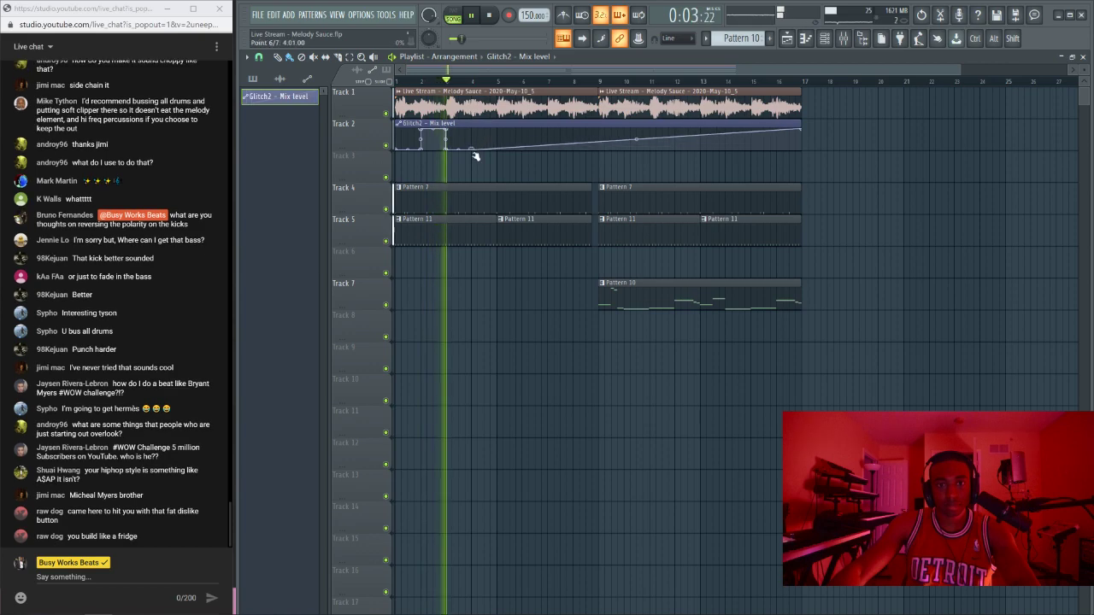
right_click(471, 129)
right_click(496, 129)
right_click(502, 151)
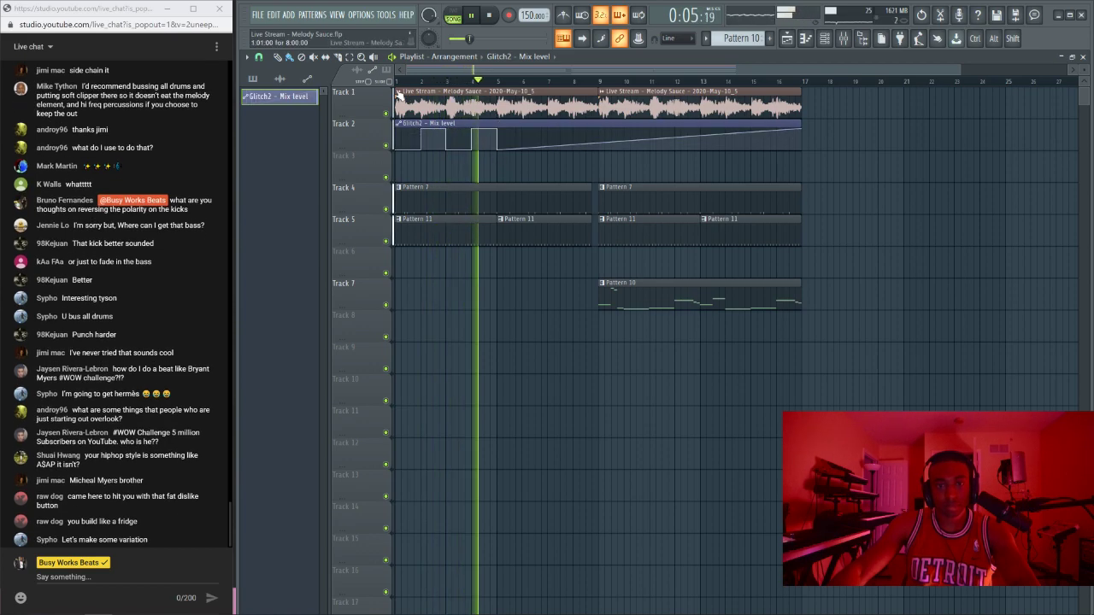
Step: Slice the Glitch2 mix automation clip at bar 5 and delete the remainder after the cut
drag(498, 120, 500, 149)
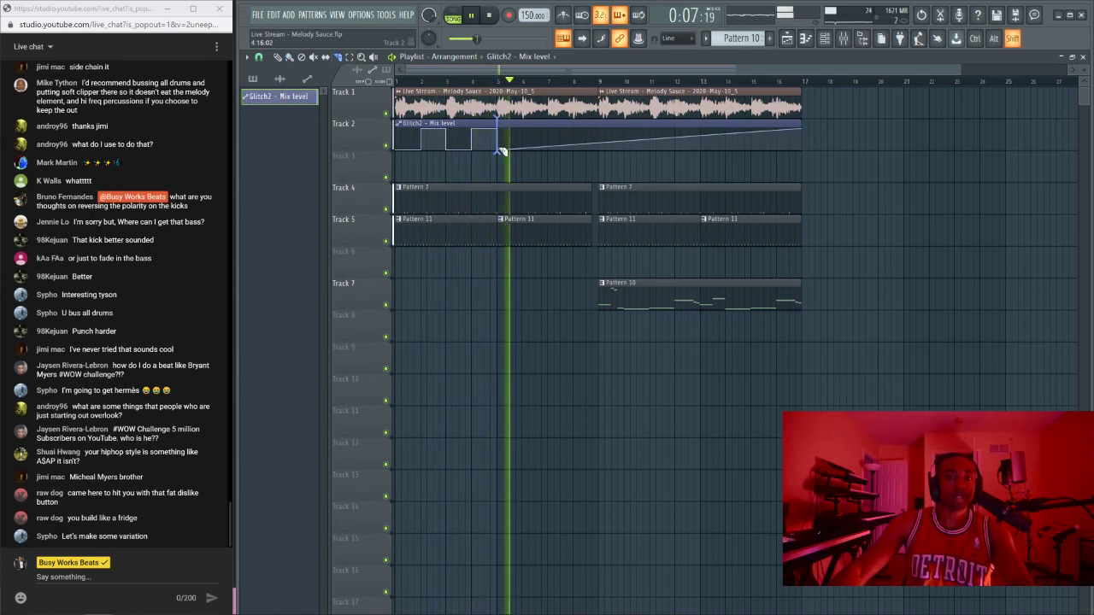
key(space)
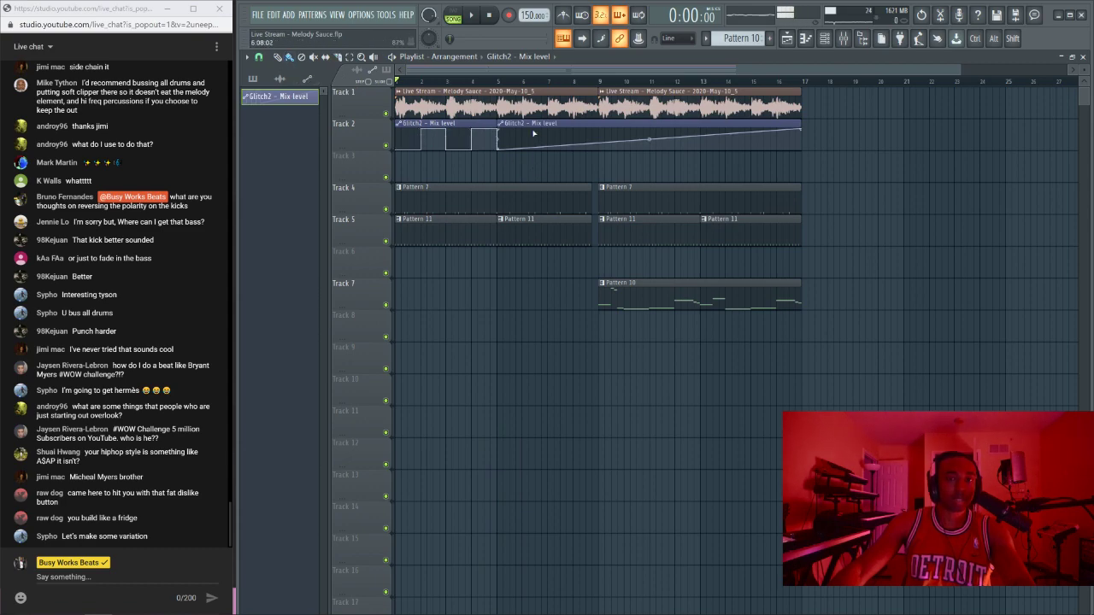
drag(802, 130, 798, 150)
right_click(632, 124)
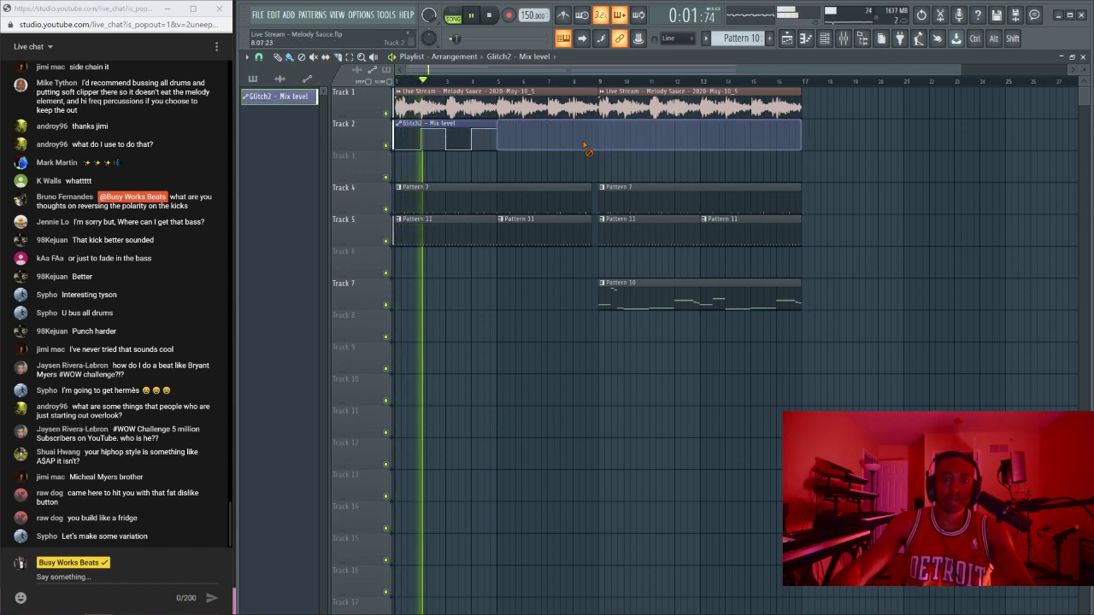
Step: Duplicate the four-bar Glitch2 mix automation clip three times so it fills Track 2 through bar 16
ctrl+drag(517, 147, 395, 145)
key(ctrl+b)
key(ctrl+b)
key(ctrl+b)
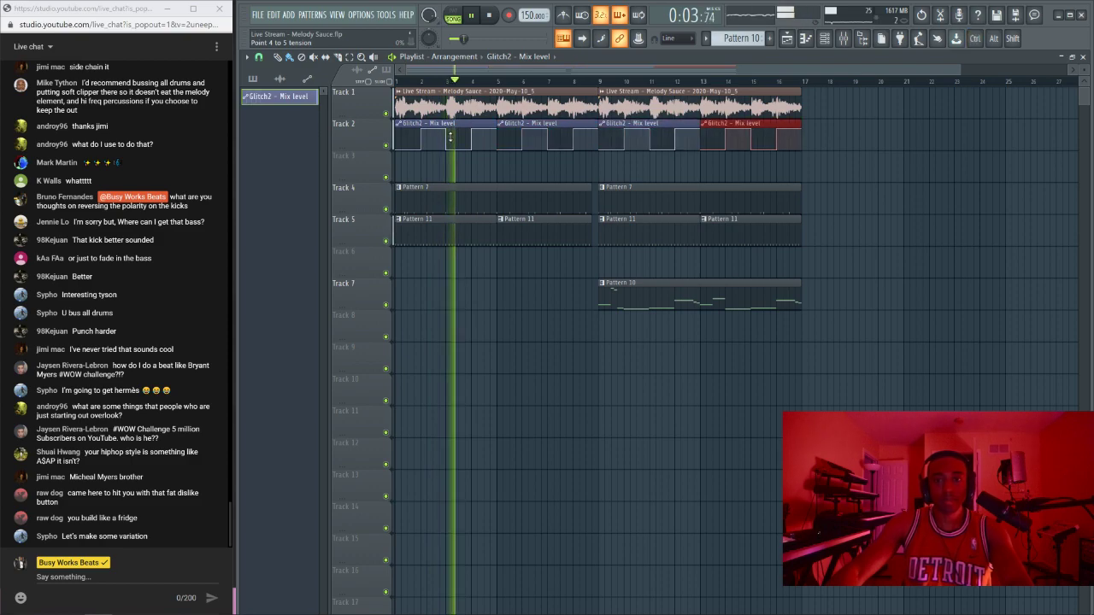
Step: Lower the bar 4 peak of the Glitch2 mix automation to minimum and save the project
click(825, 154)
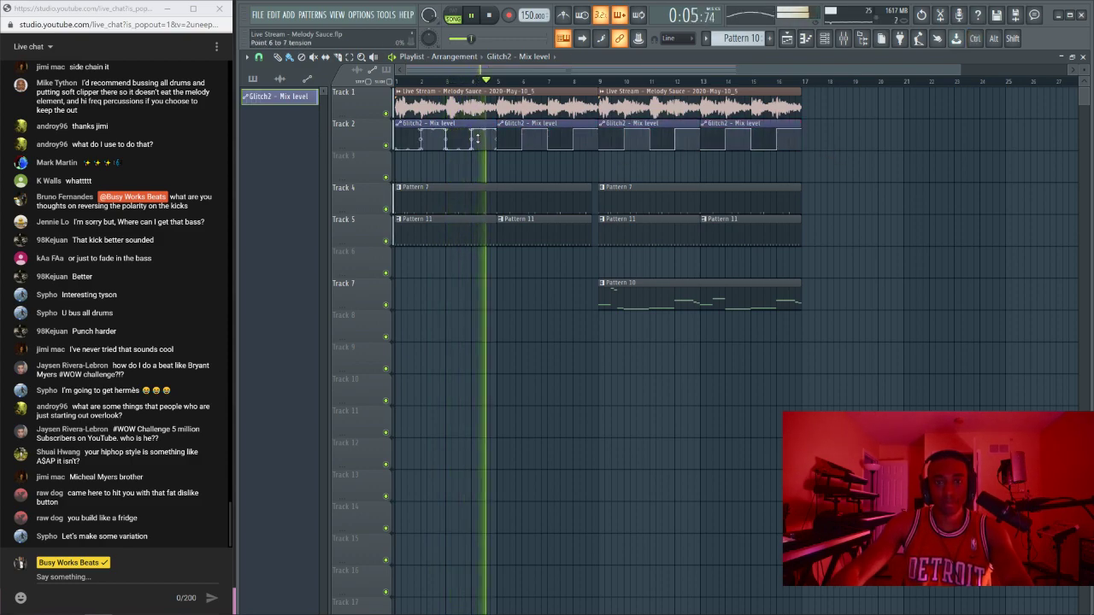
key(space)
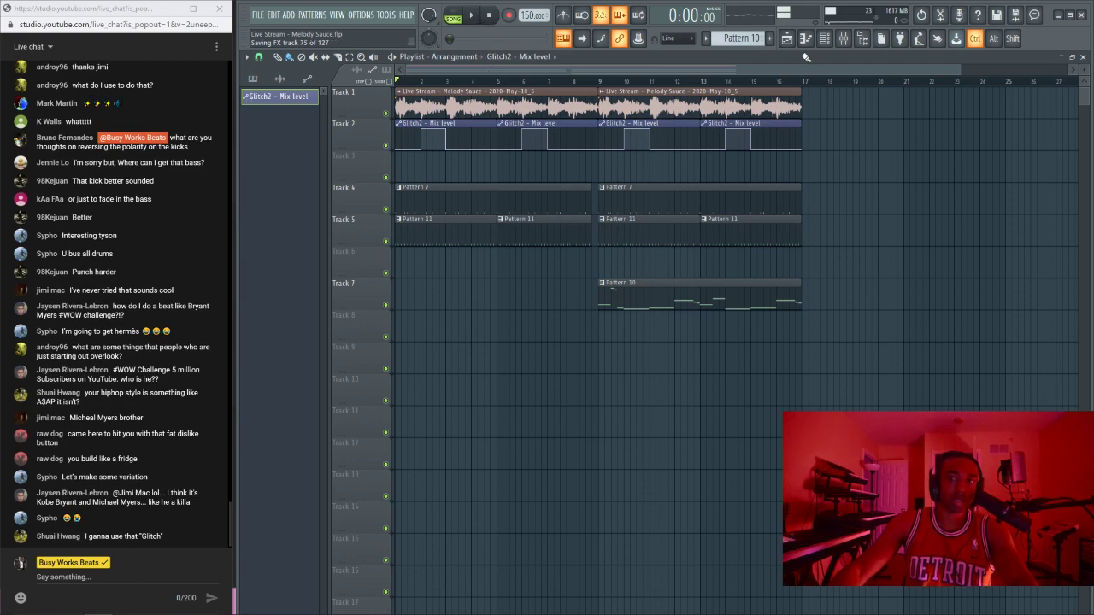
Step: Play back the arrangement from the start and check the mixer levels
click(843, 38)
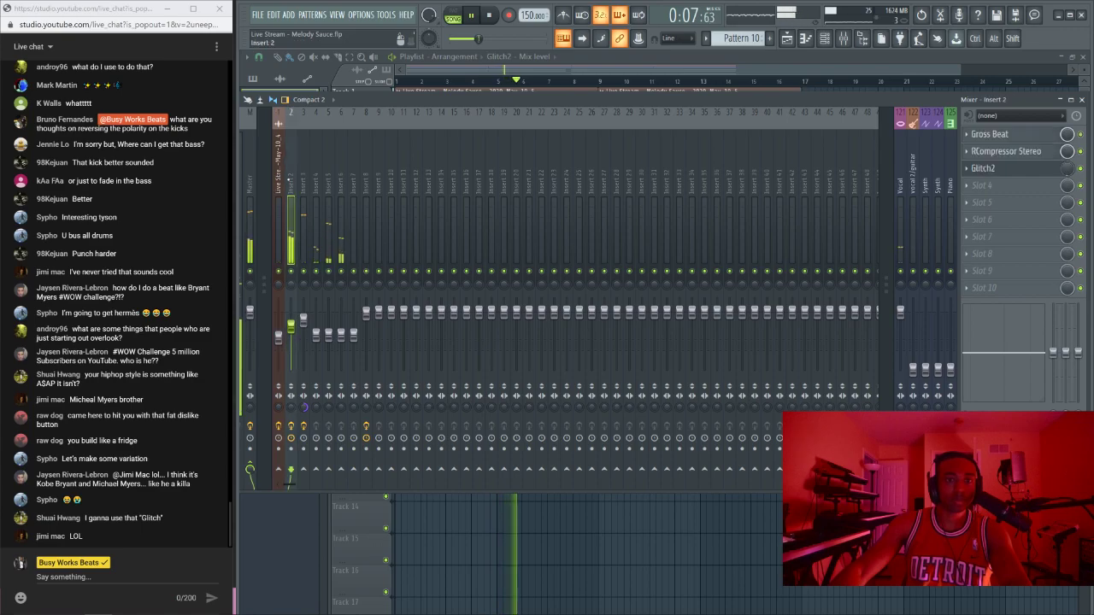
key(F9)
key(space)
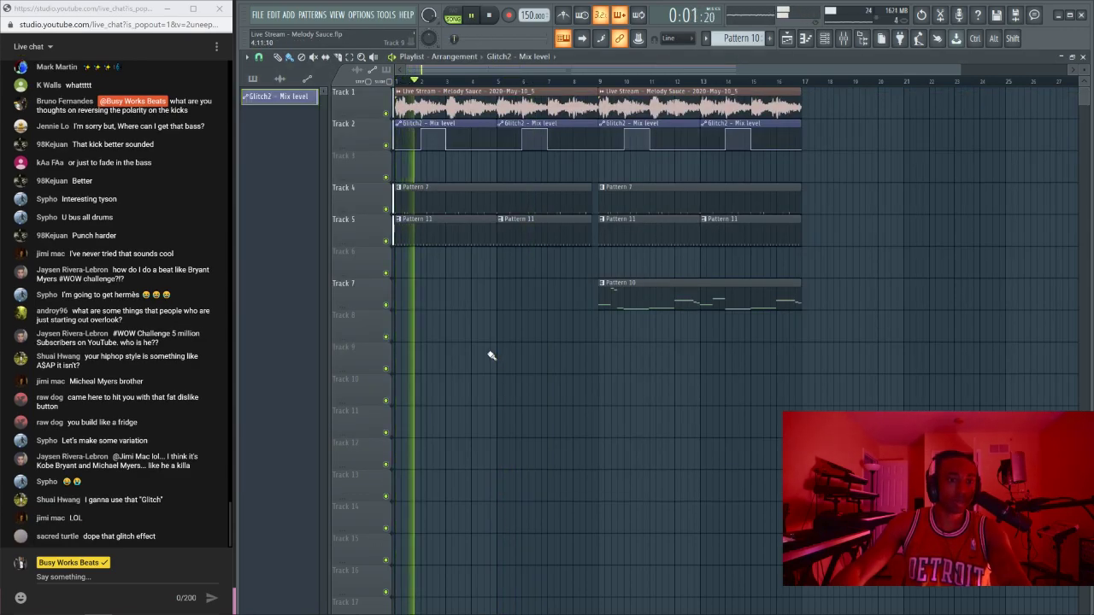
key(space)
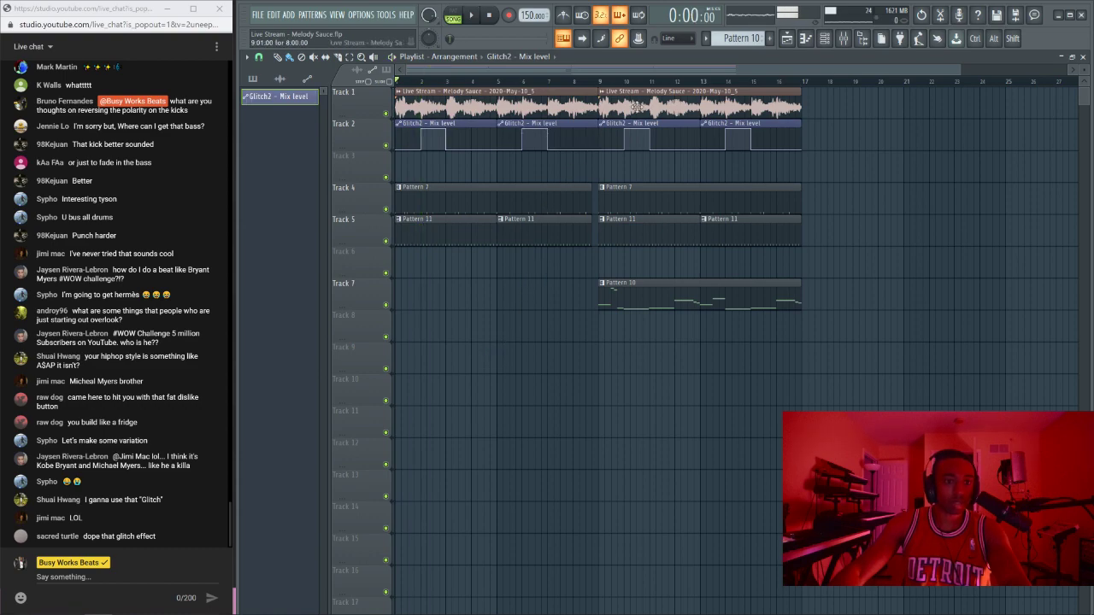
click(834, 47)
key(F6)
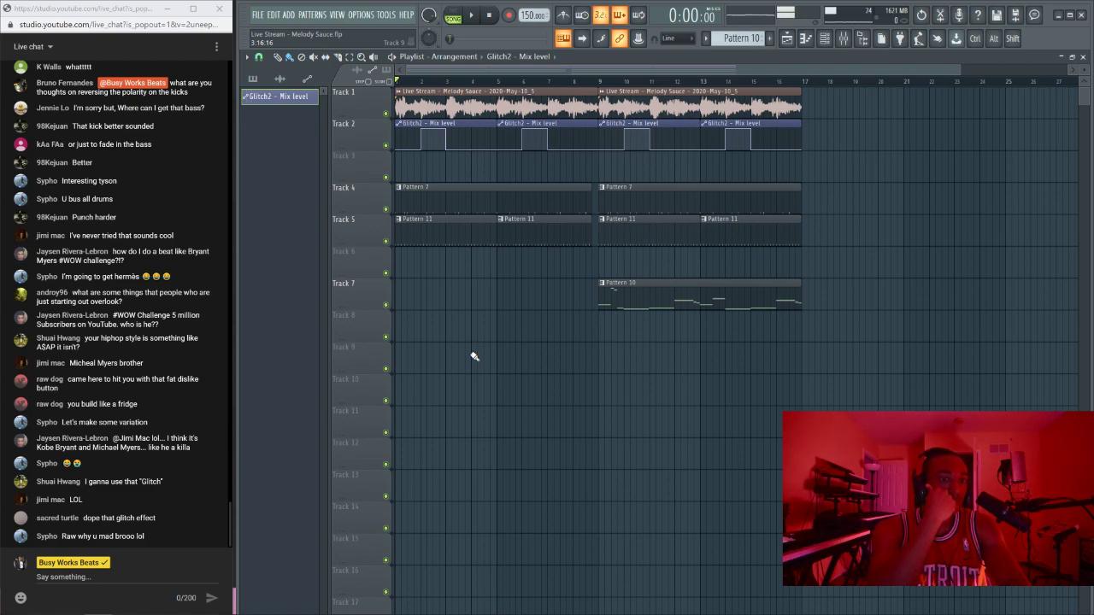
key(space)
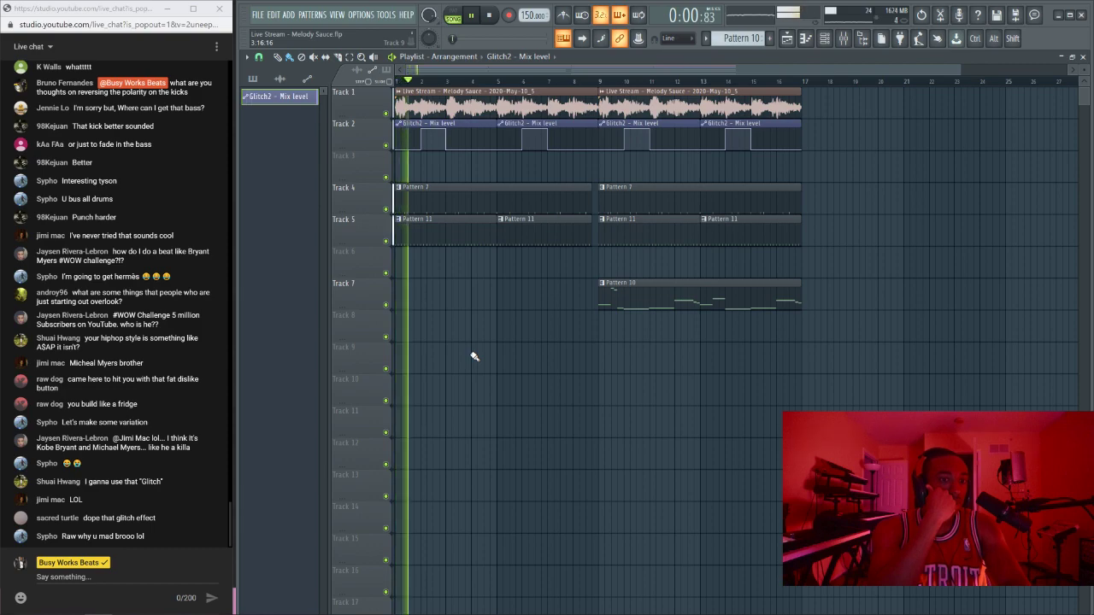
key(space)
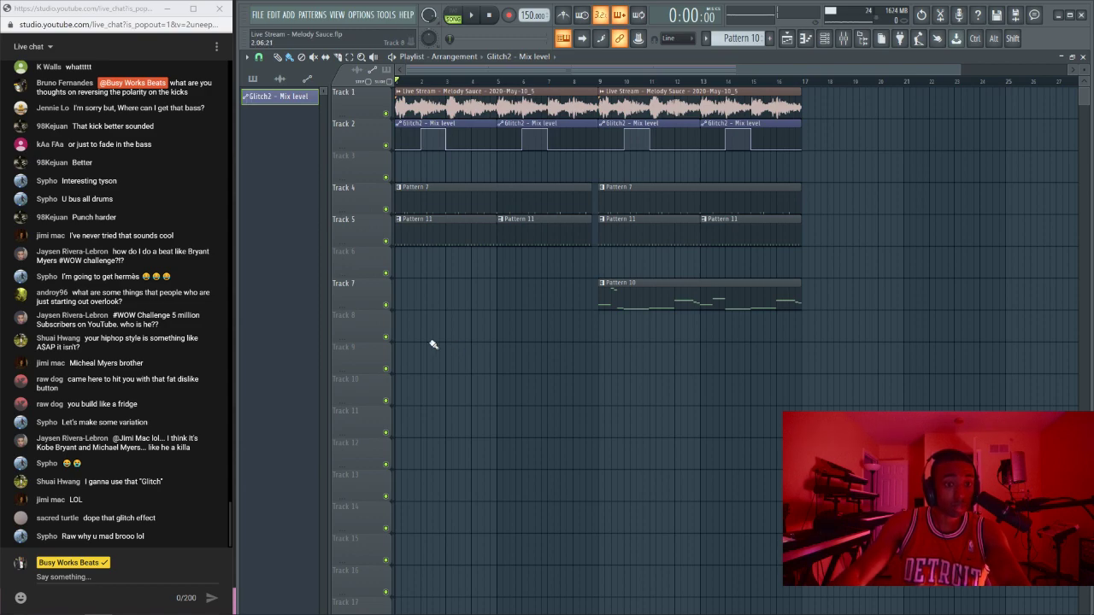
key(space)
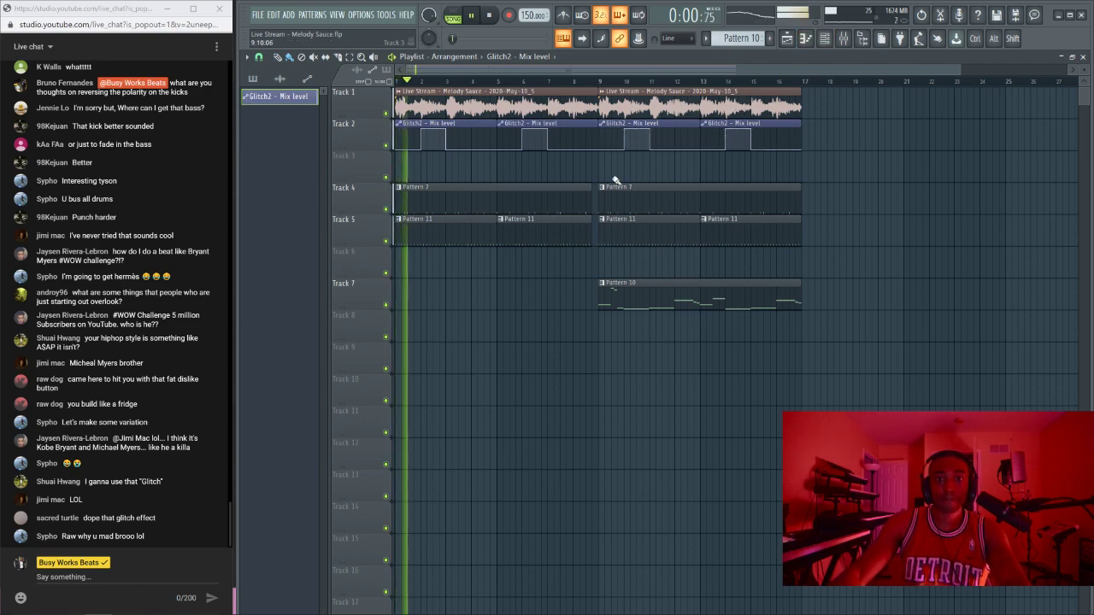
Step: Delete the first Pattern 7 clip from Track 4 and both Glitch2 mix automation clips before bar 9 from Track 2
right_click(507, 197)
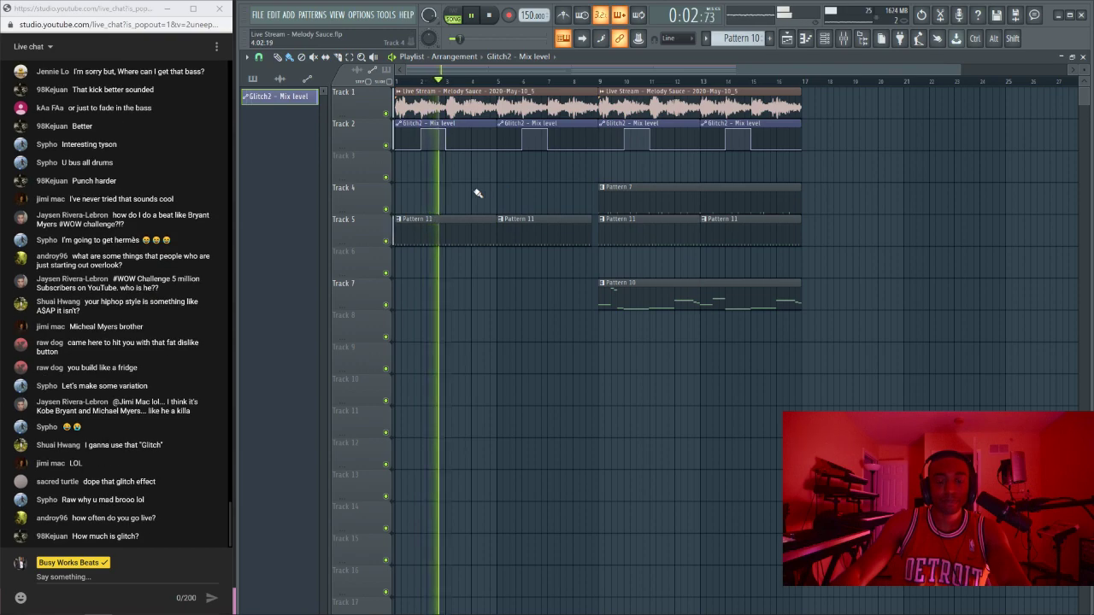
right_click(486, 141)
right_click(541, 143)
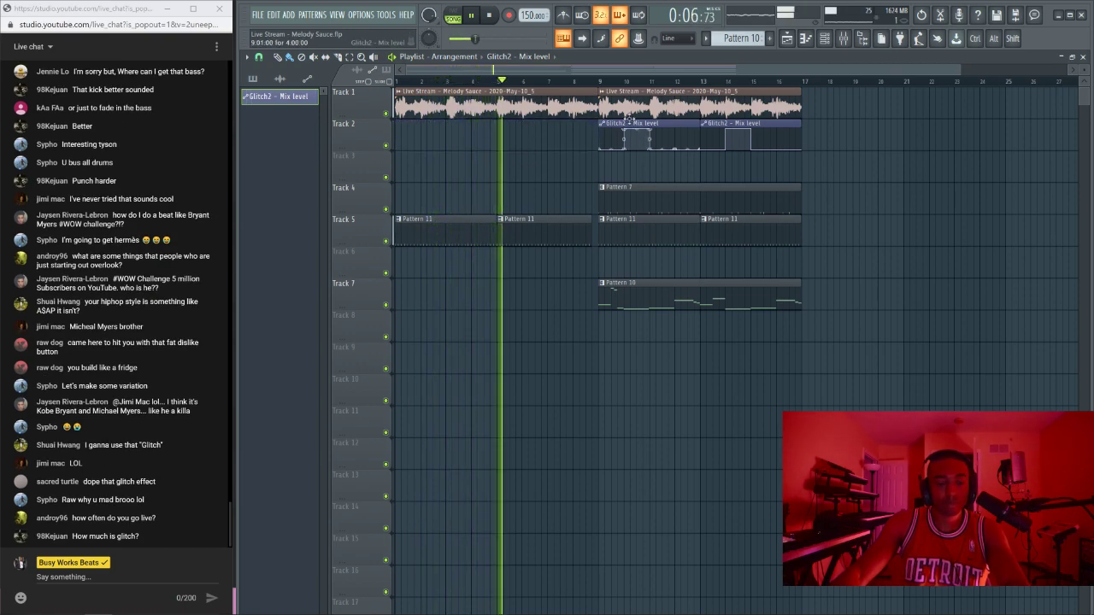
Step: Place a unique copy of the Glitch2 mix automation at bar 1 on Track 2, extended to bar 9 and flattened to minimum
click(395, 131)
click(398, 124)
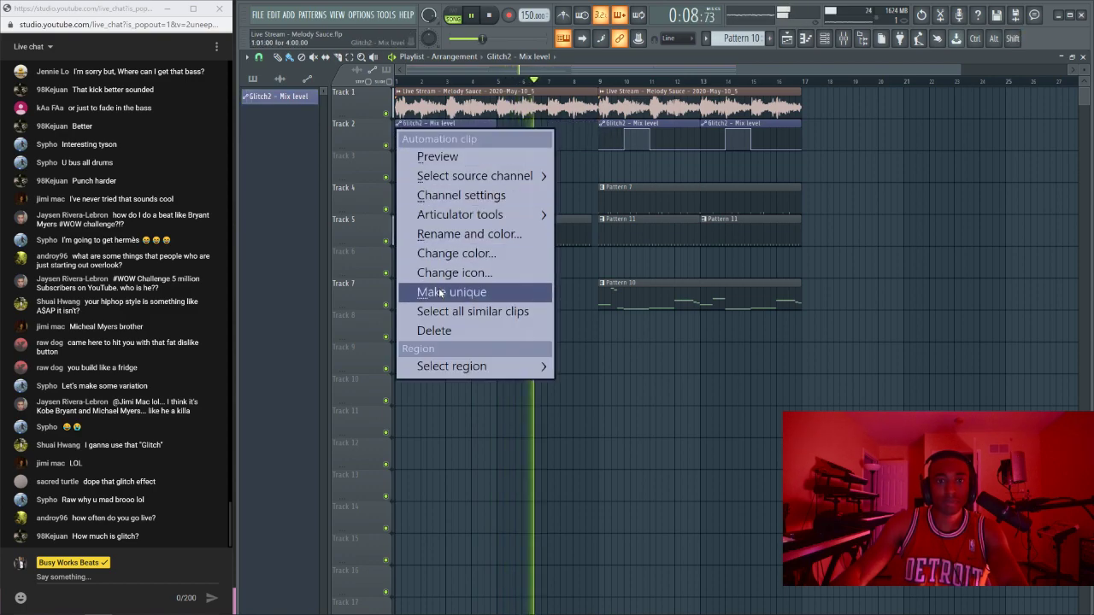
click(454, 292)
key(space)
key(space)
drag(496, 128, 598, 128)
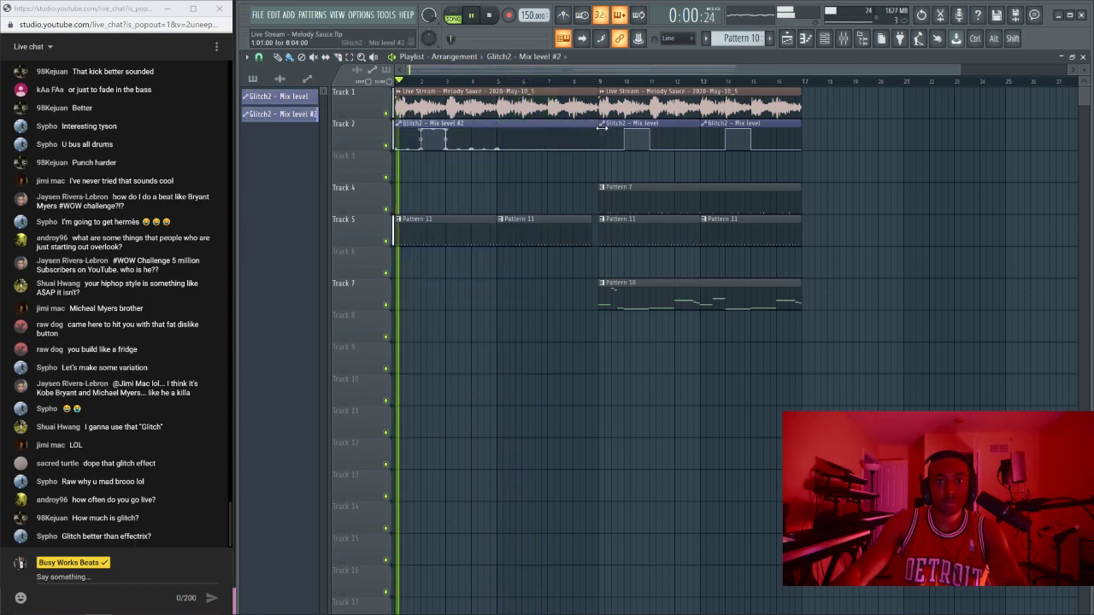
key(space)
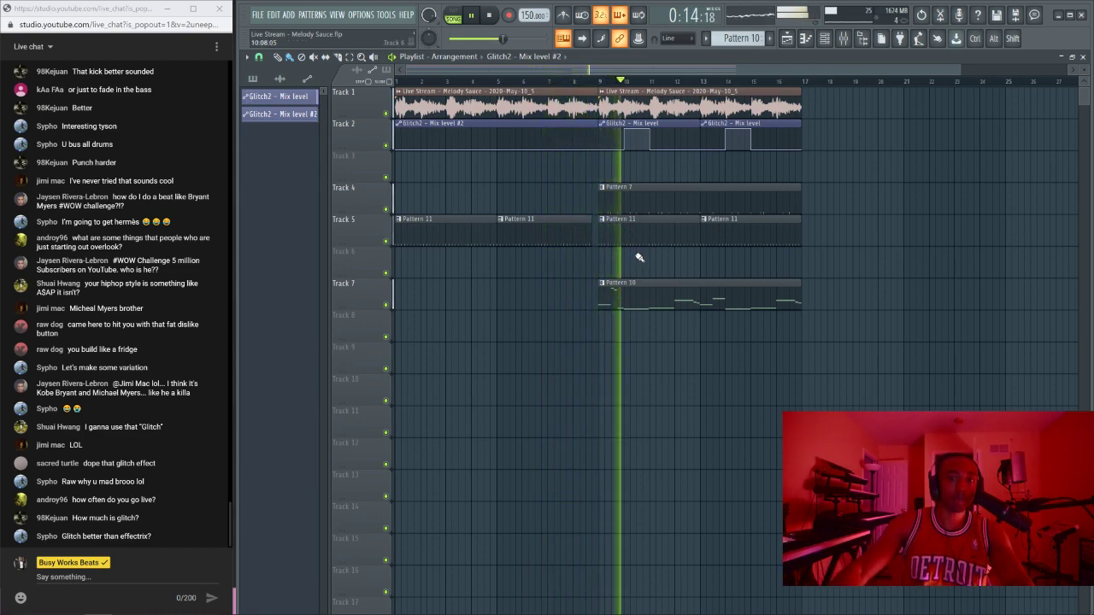
Step: Delete the Pattern 10 clip from Track 7 and play the arrangement from bar 9
click(824, 38)
key(F6)
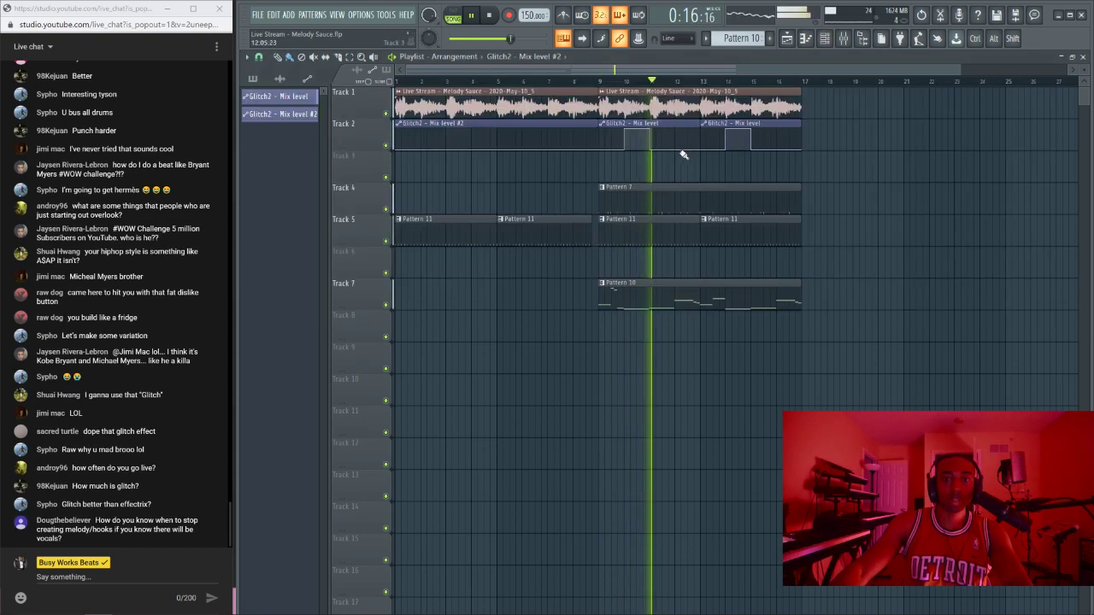
key(space)
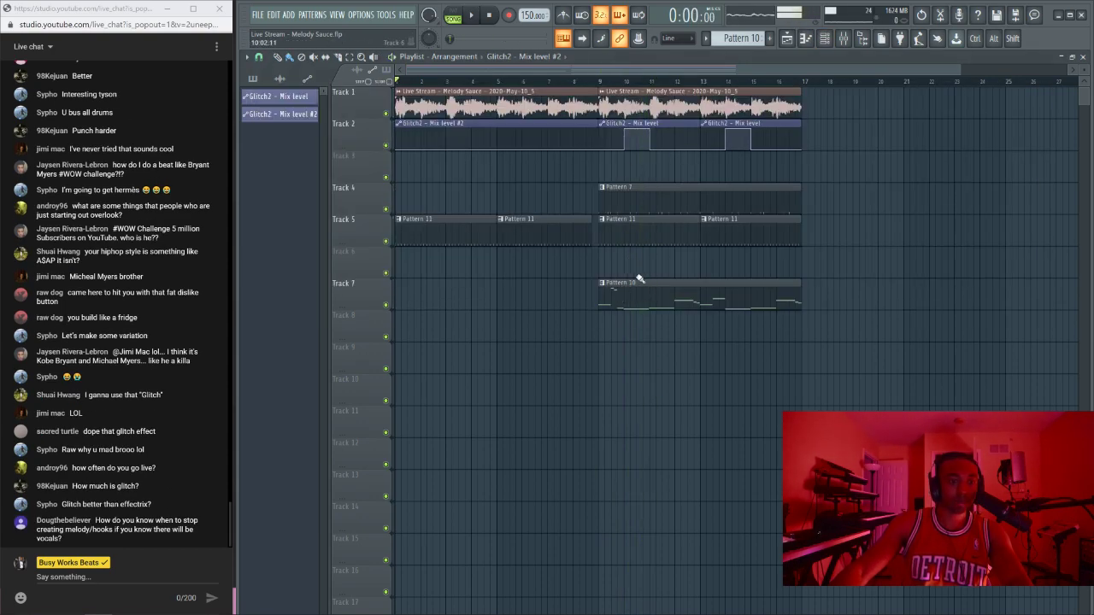
right_click(755, 295)
click(600, 82)
key(space)
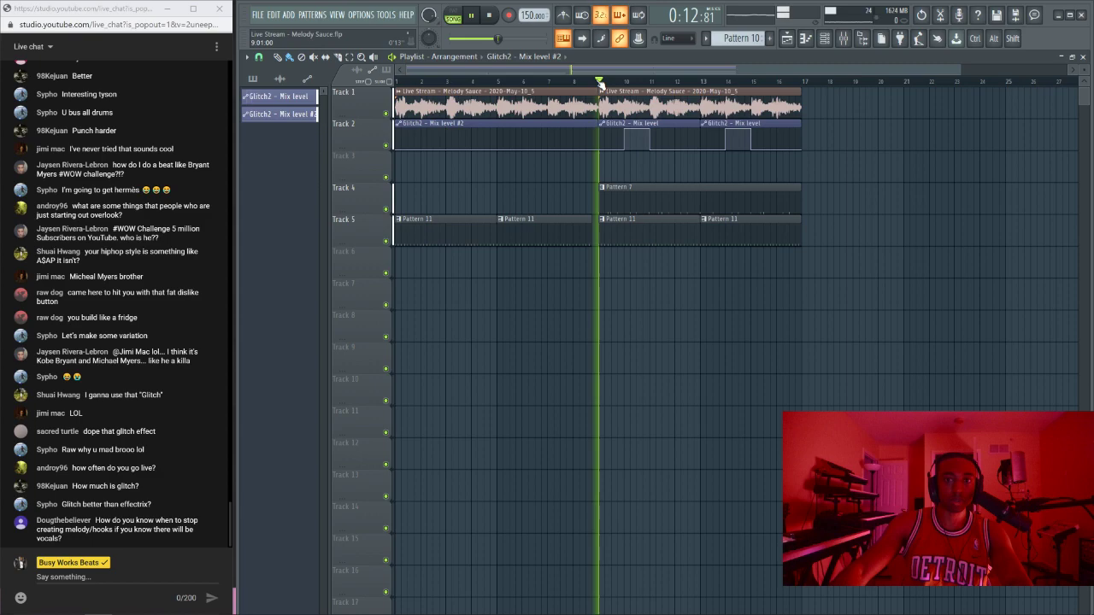
Step: Stop playback and set a playlist time selection covering bars 9 to 16
click(824, 38)
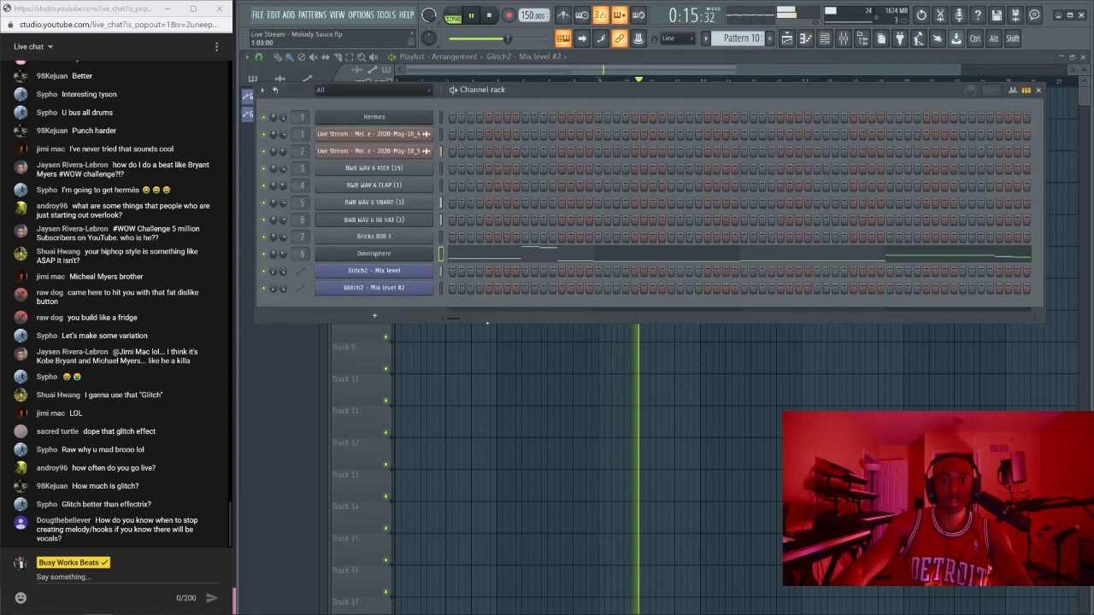
key(F6)
key(space)
drag(604, 85, 778, 98)
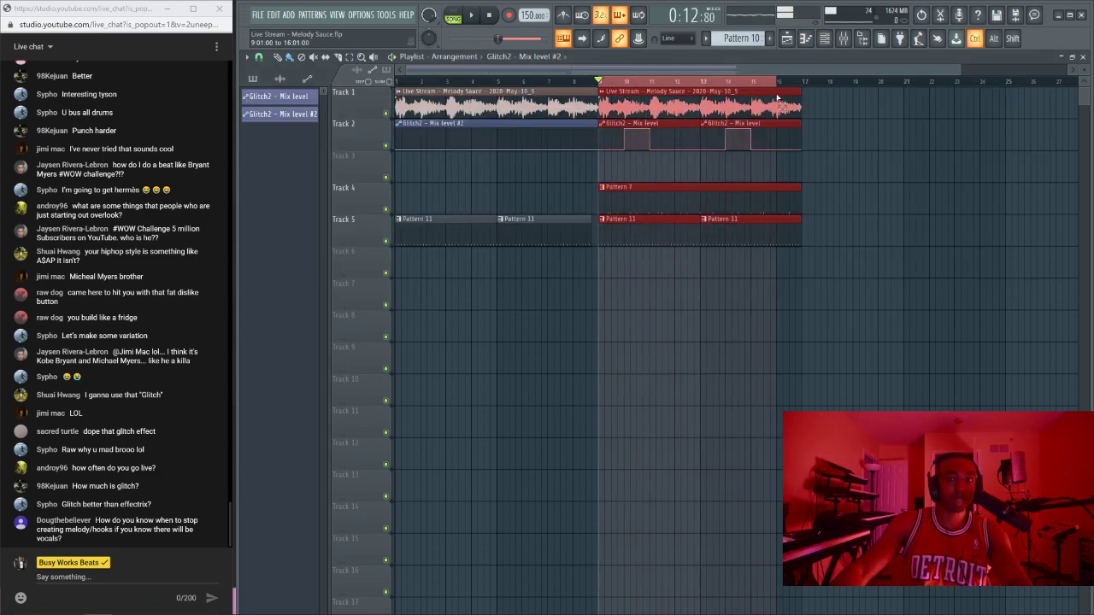
Step: Switch to the empty Pattern 12 and open the Omnisphere channel's piano roll
key(F6)
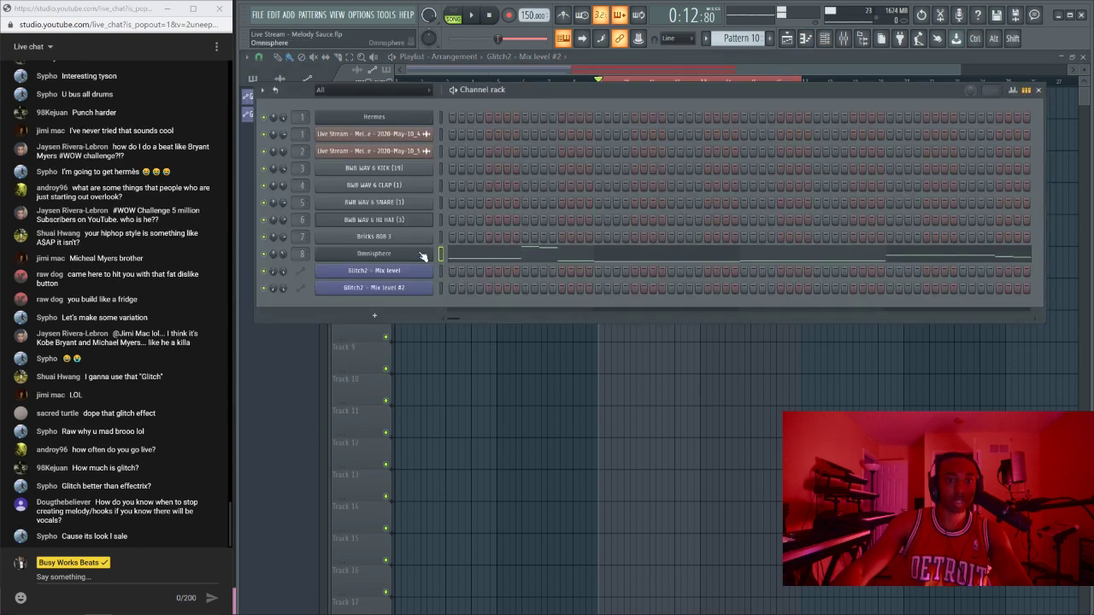
key(KP_Add)
key(KP_Add)
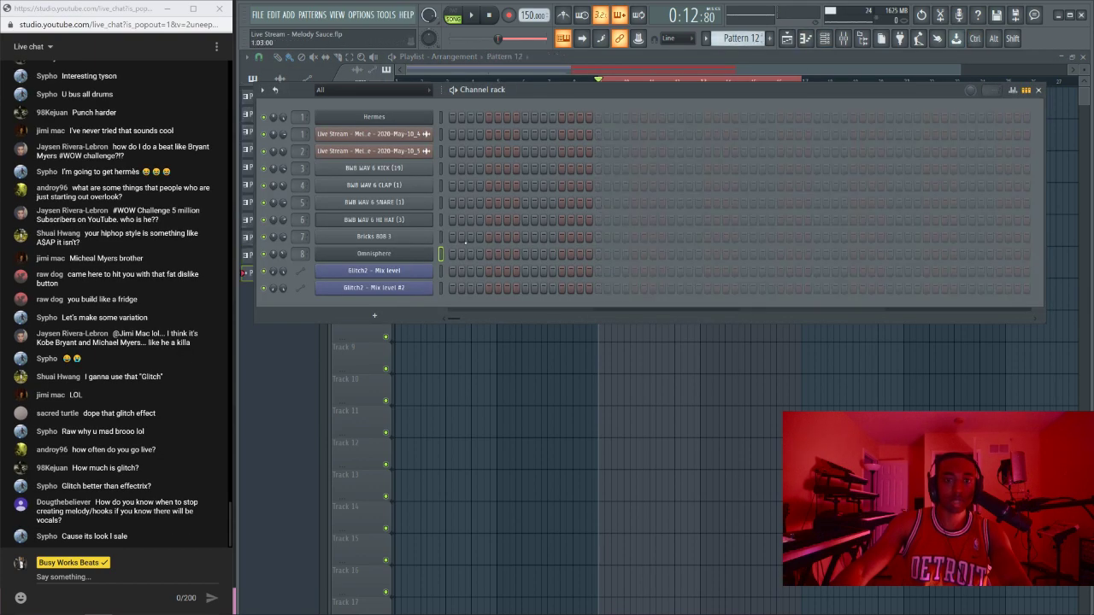
right_click(466, 244)
click(465, 255)
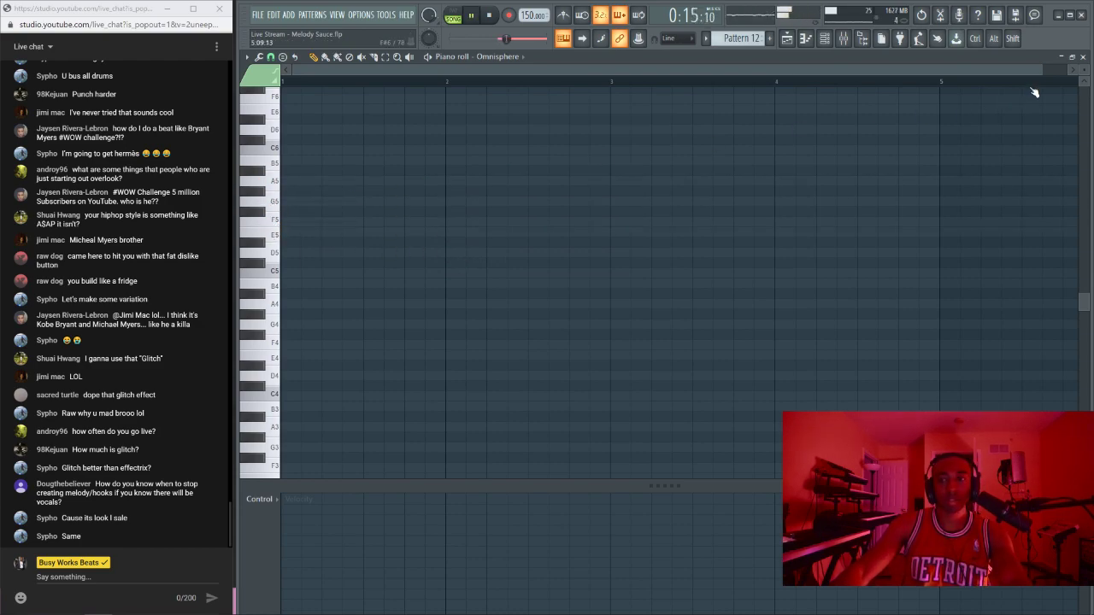
Step: Place a Pattern 12 clip on Track 6 of the playlist at bar 9
click(1083, 57)
key(F5)
click(602, 268)
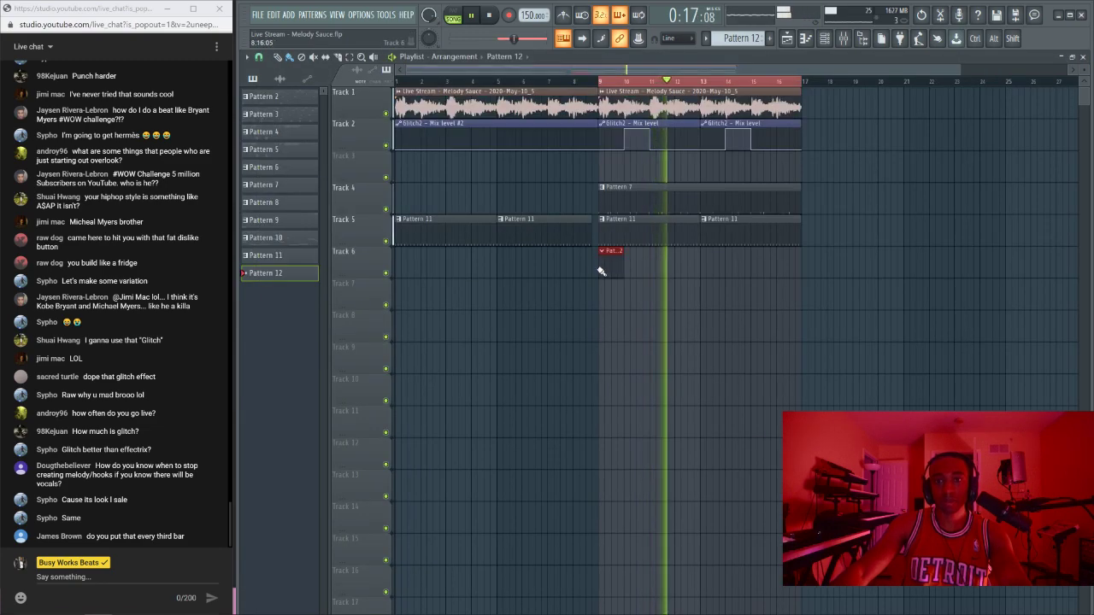
Step: Enter consecutive two-step notes G#5, F#5 and G#4 in Pattern 12's Omnisphere piano roll, starting at bar 1, and audition them
key(space)
key(F6)
right_click(410, 255)
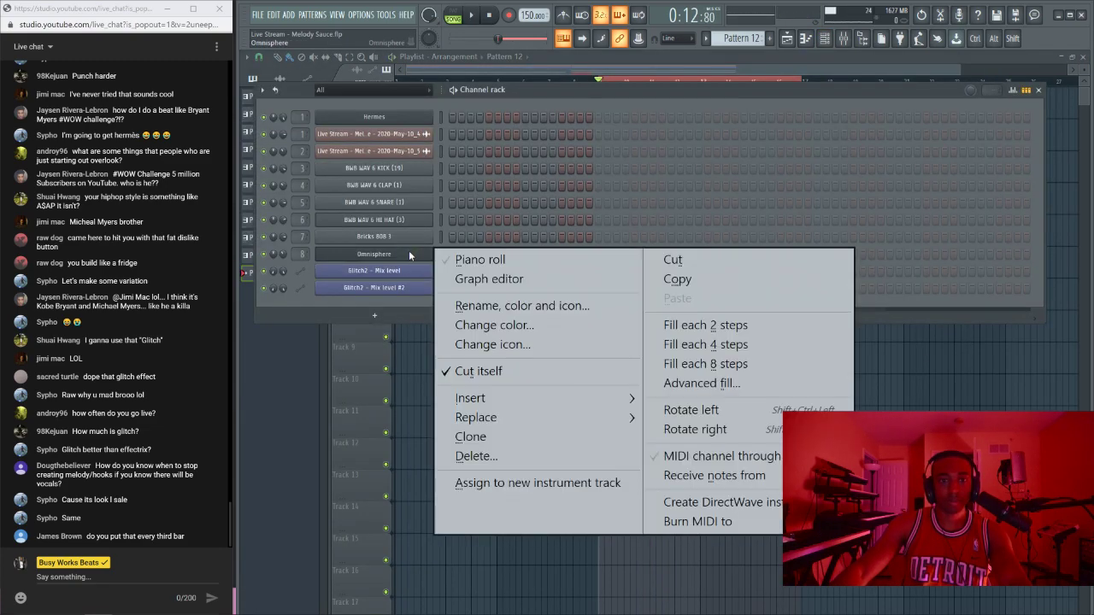
click(478, 259)
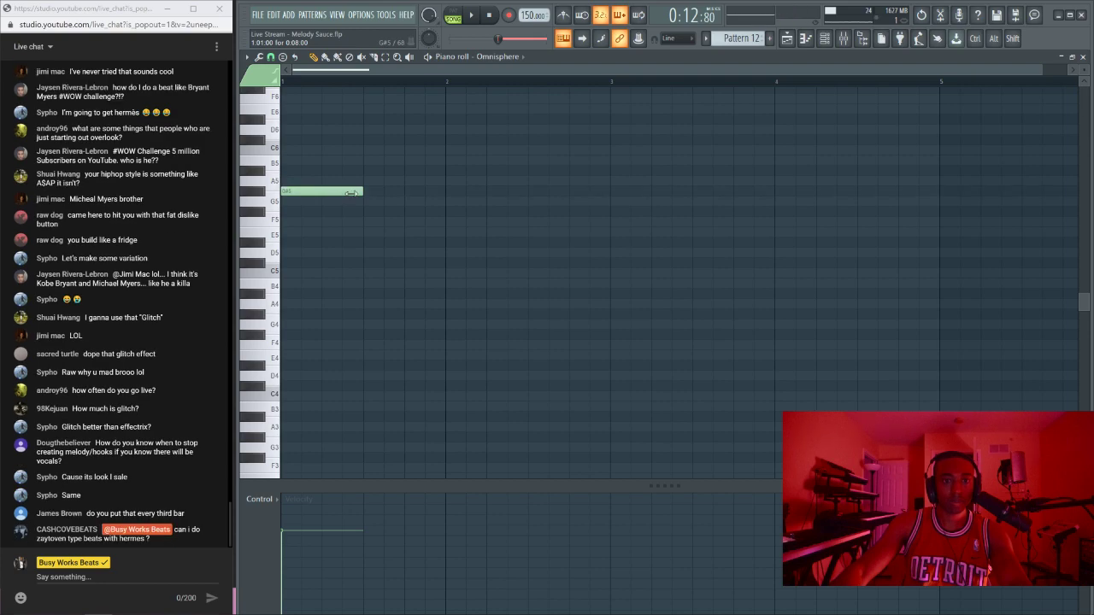
drag(359, 192, 299, 198)
click(304, 219)
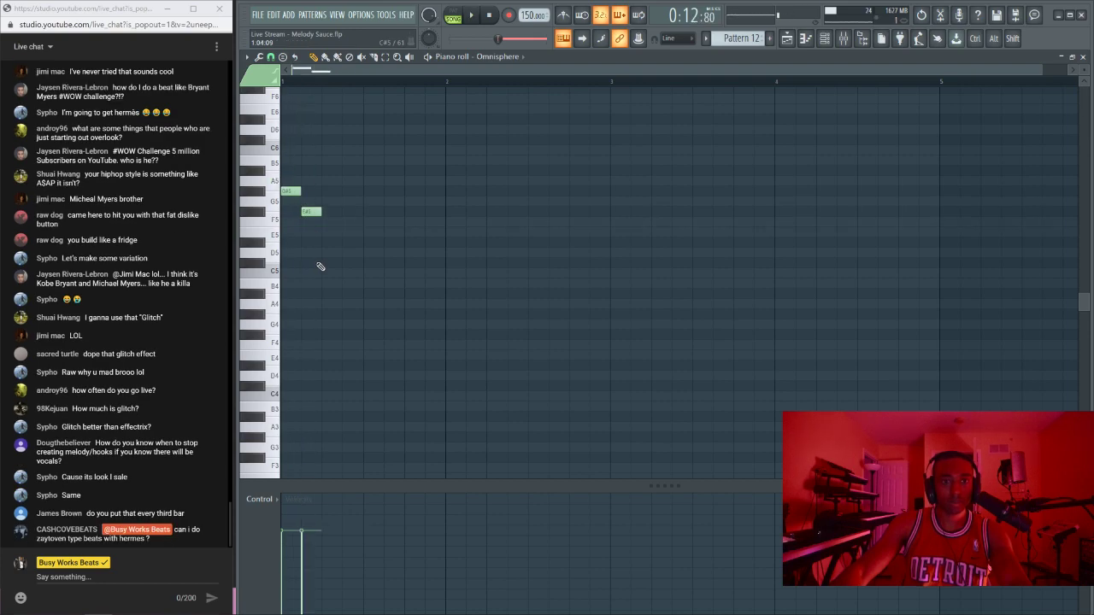
drag(316, 263, 329, 286)
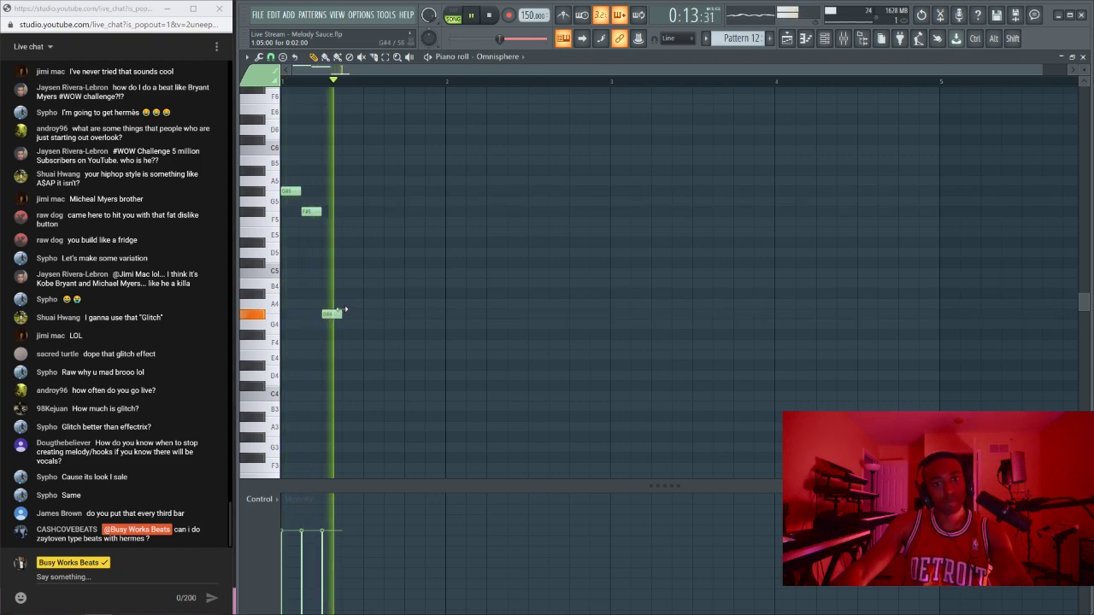
key(space)
key(space)
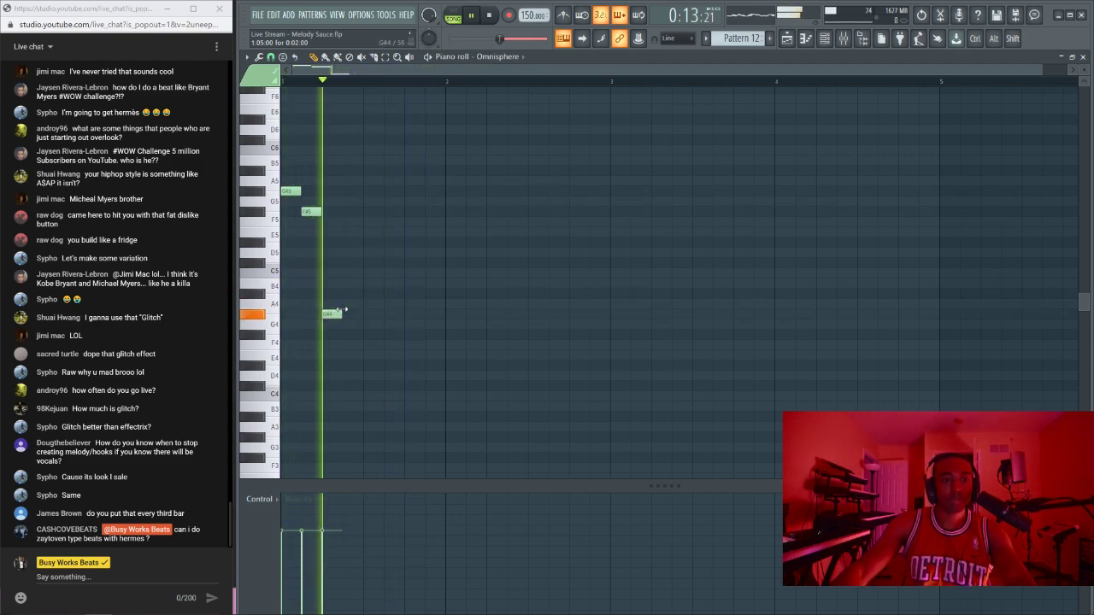
Step: Add consecutive C#6, A#5 and F#5 notes in bar 2, starting at step 3, while auditioning the loop
click(470, 139)
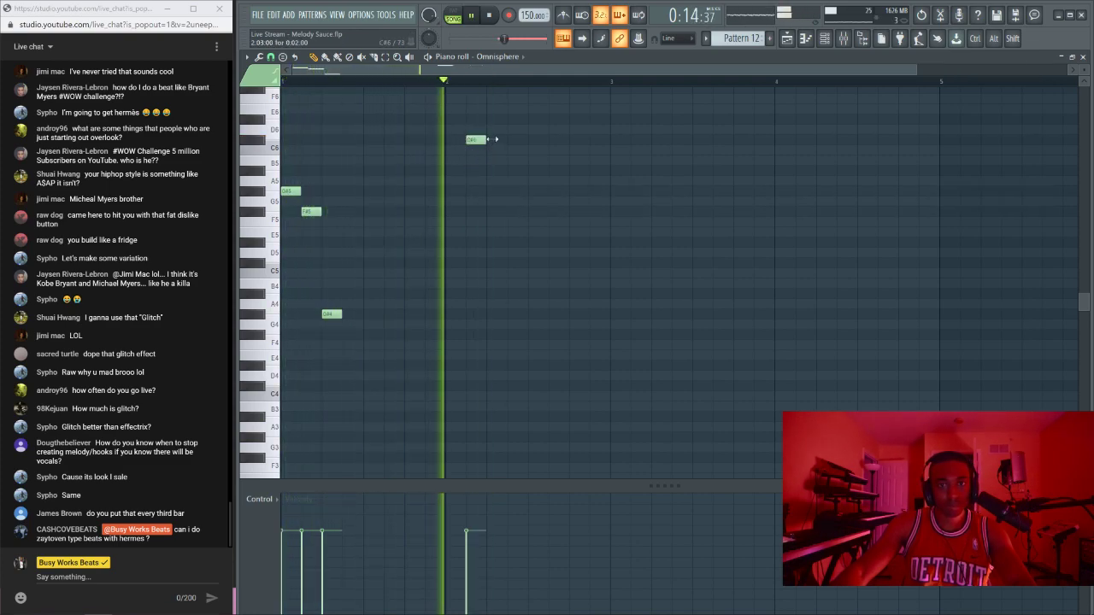
key(space)
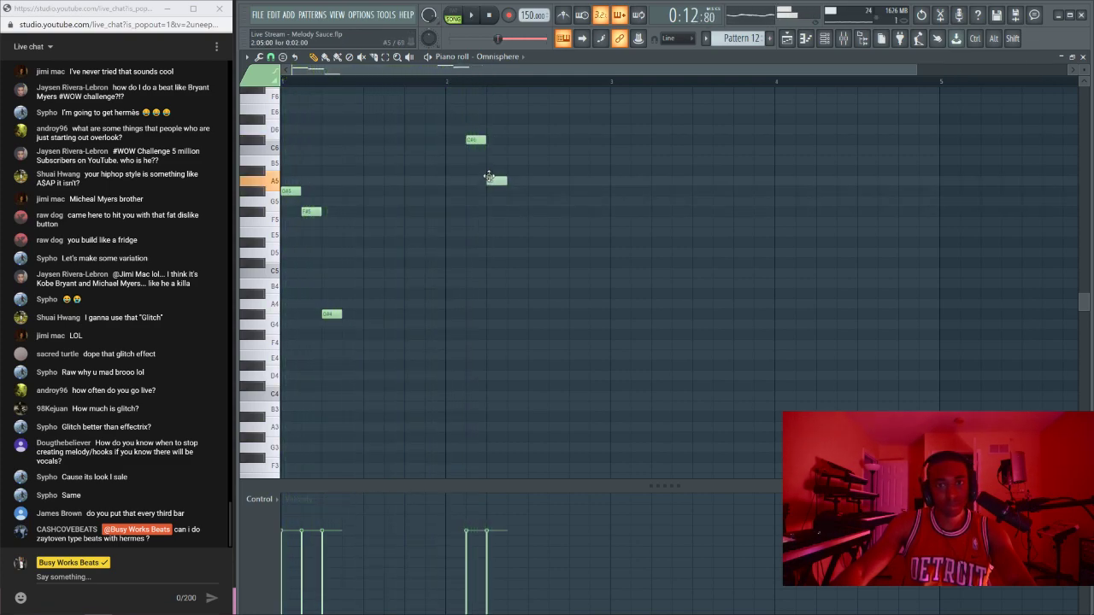
key(space)
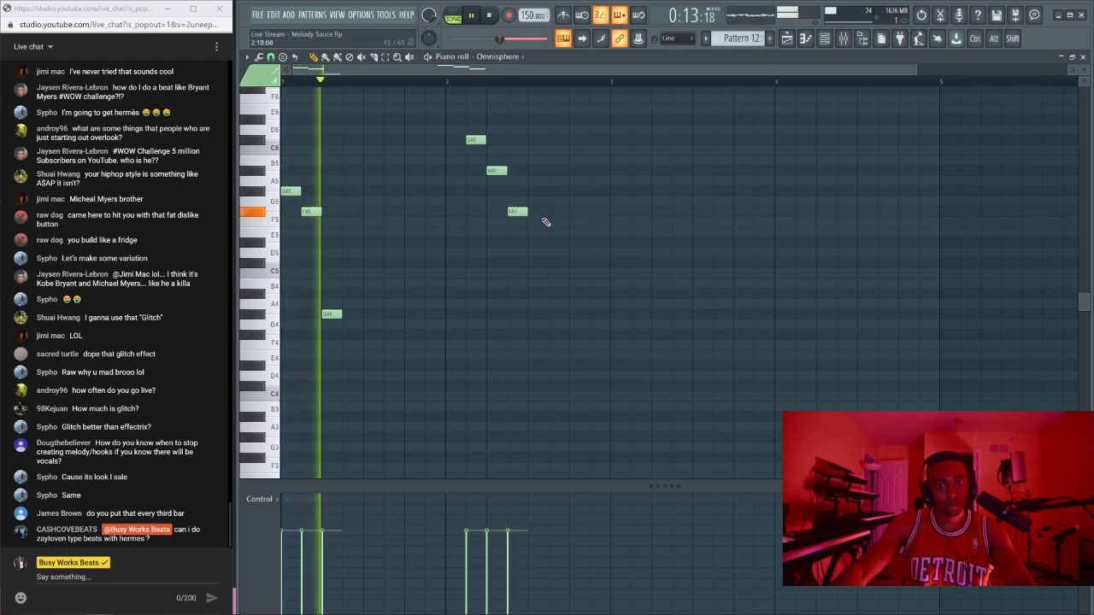
Step: Shorten the A#5 and F#5 notes in bar 2 to less than one step and listen to the result
drag(546, 221, 504, 173)
drag(530, 209, 520, 208)
ctrl+click(555, 240)
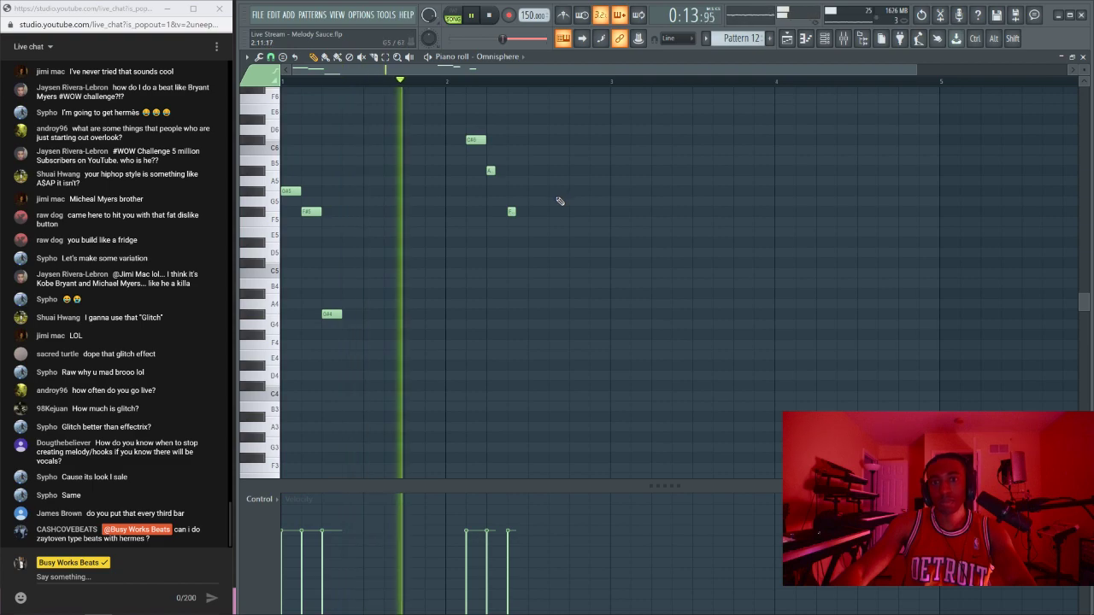
key(space)
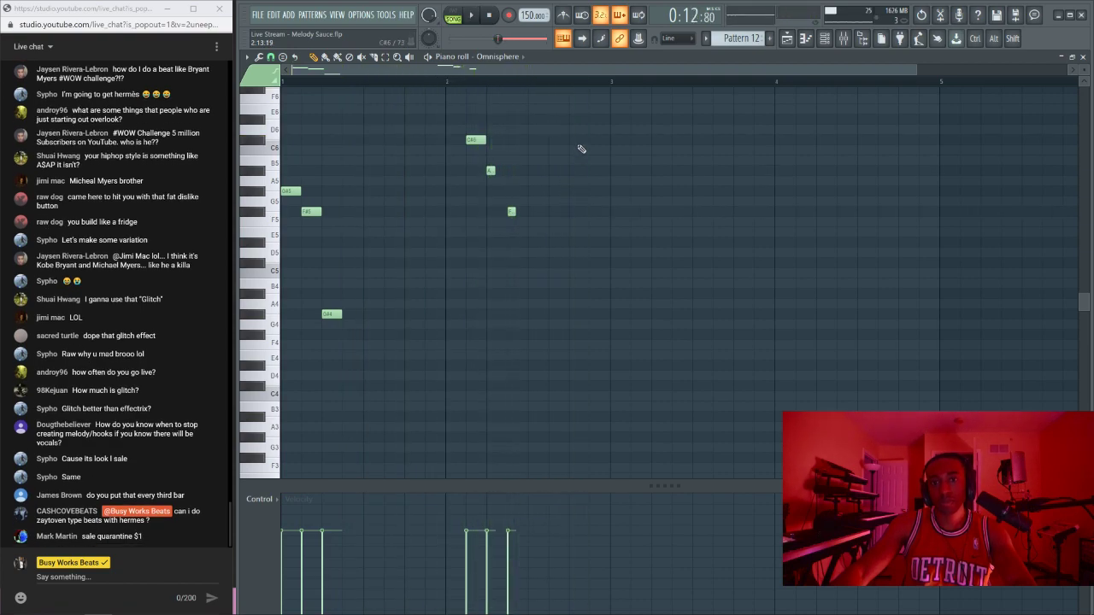
Step: Add a short C#6 note at step 13 of bar 2 and audition it
key(space)
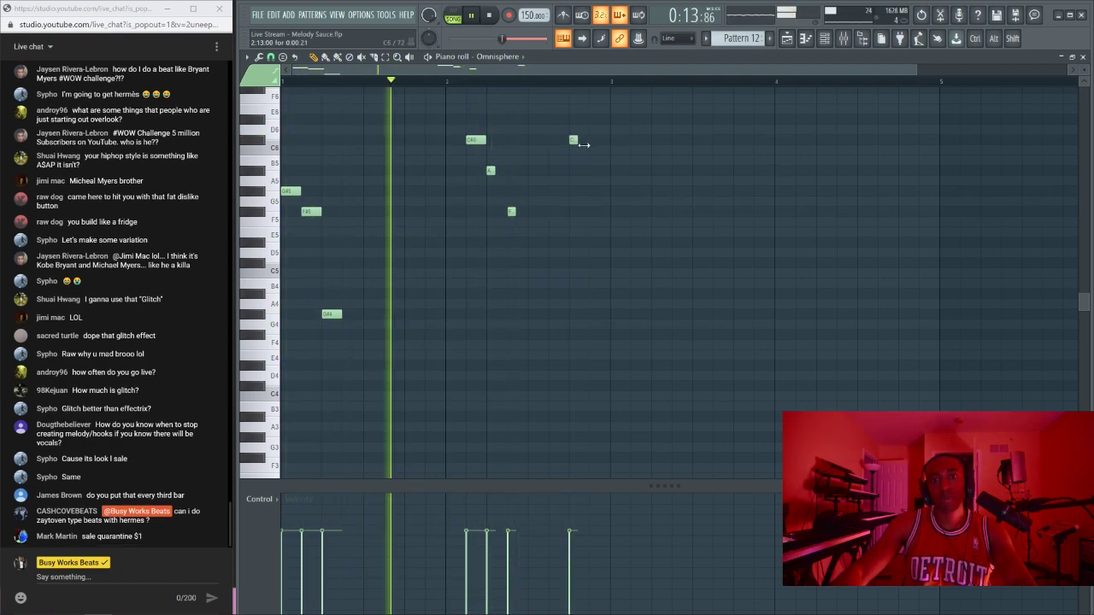
scroll(590, 149, up, 3)
key(space)
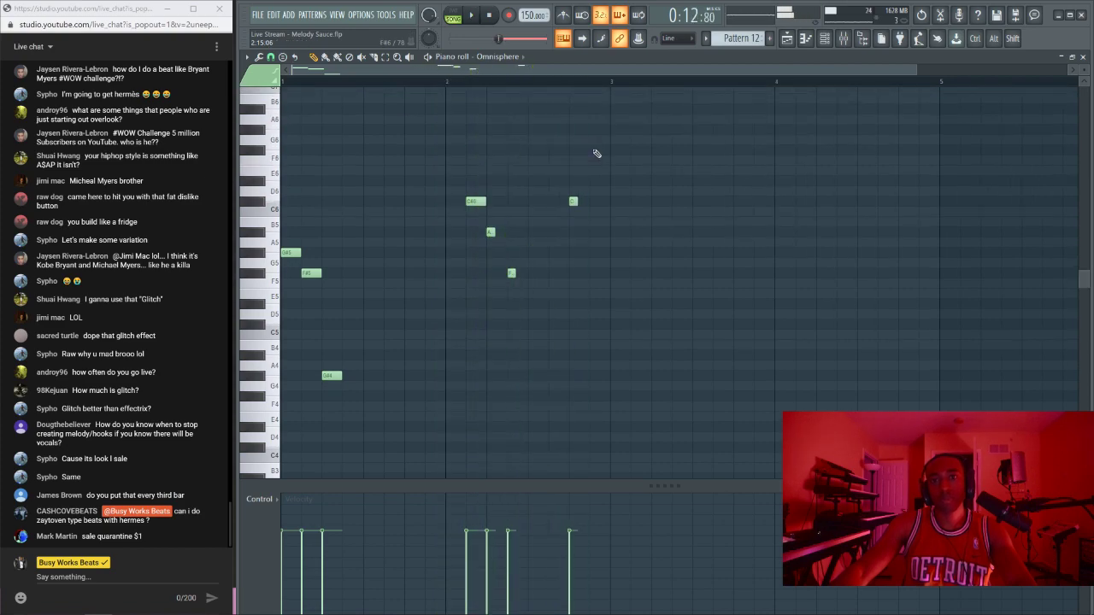
Step: Add a short D#6 note at step 15 of bar 2 in Pattern 12's Omnisphere piano roll and audition the loop
key(space)
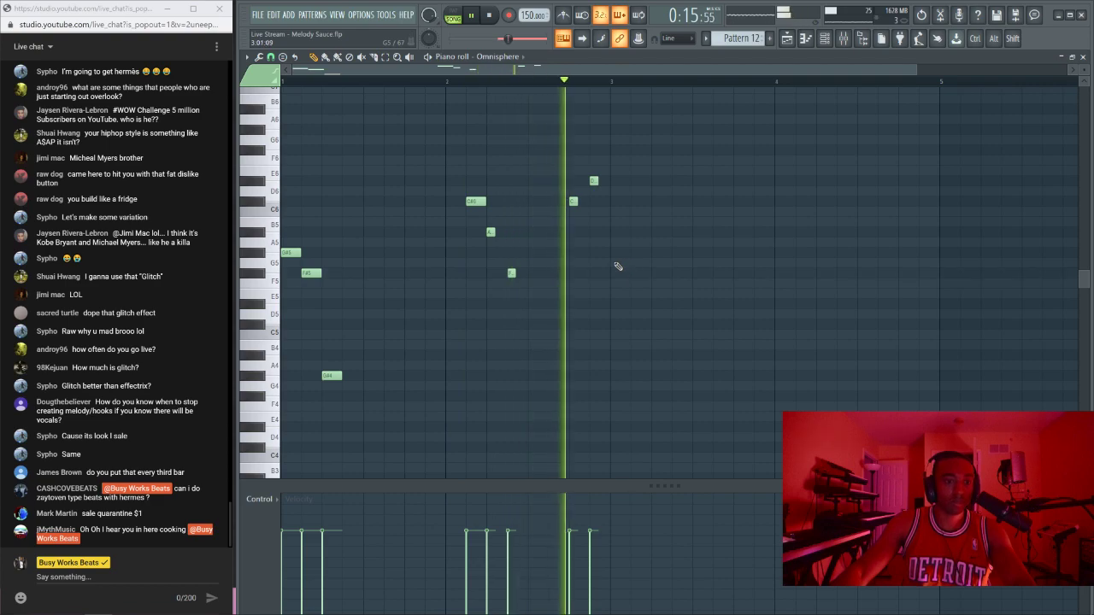
key(space)
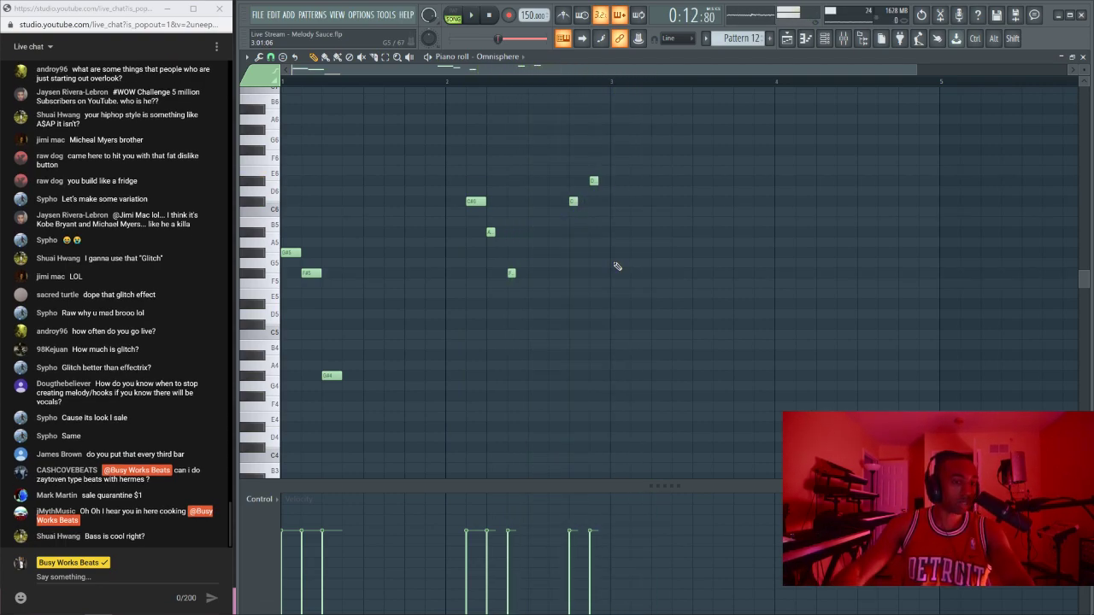
key(space)
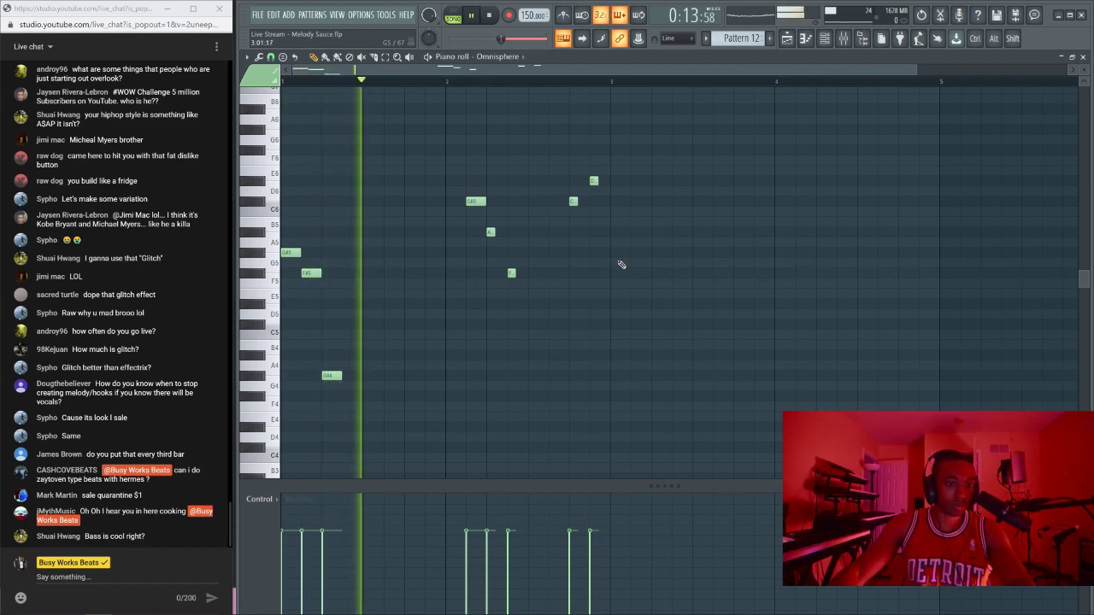
key(space)
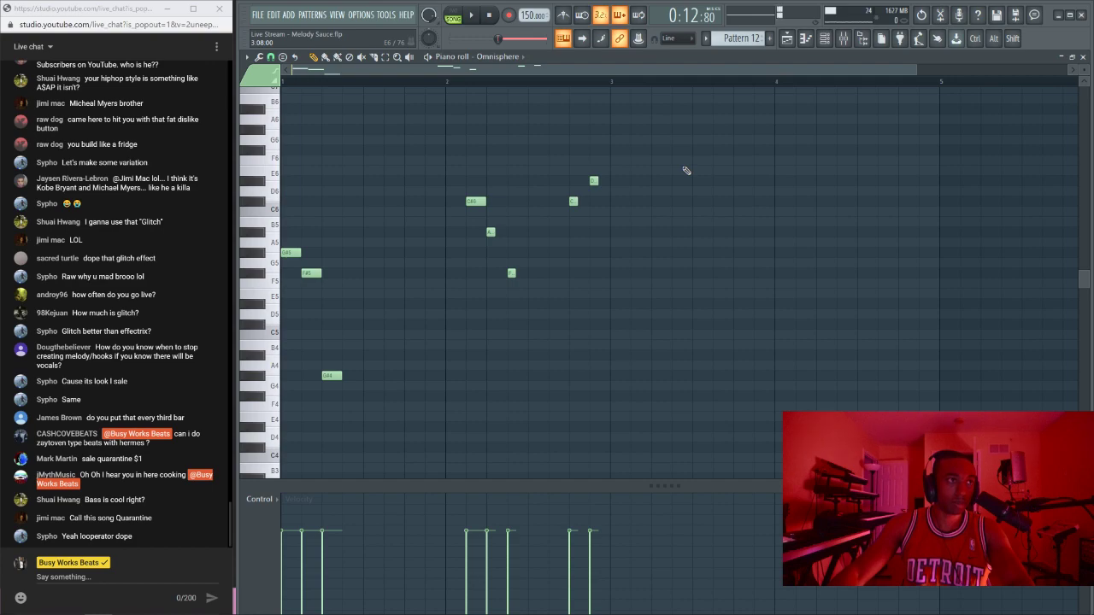
click(822, 41)
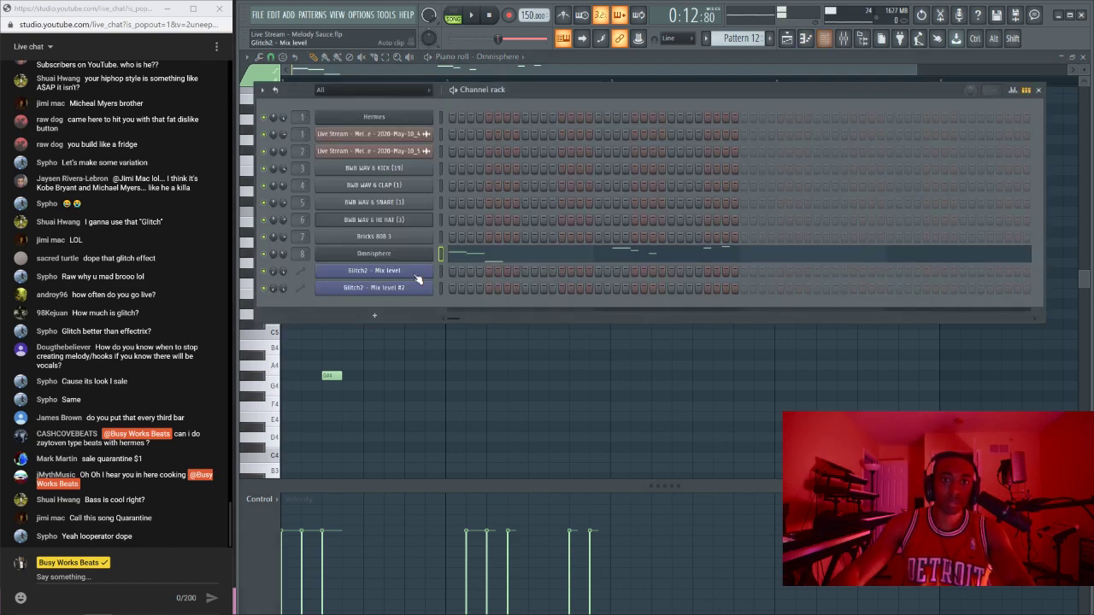
click(374, 316)
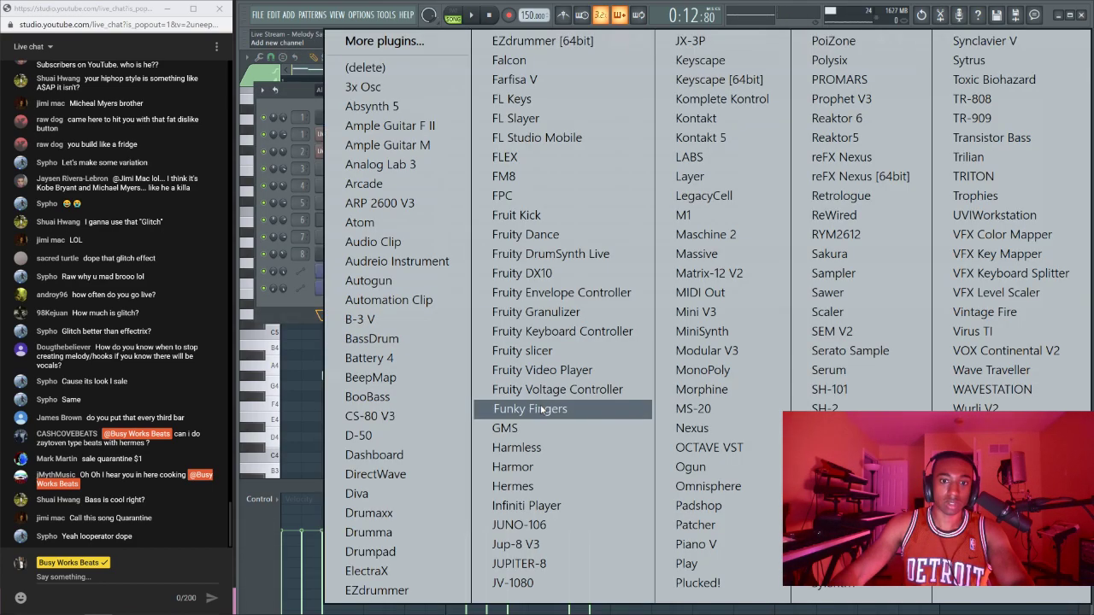
click(306, 356)
Step: Duplicate the whole two-bar Omnisphere melody into bars 3 and 4 while playing the loop
key(space)
key(space)
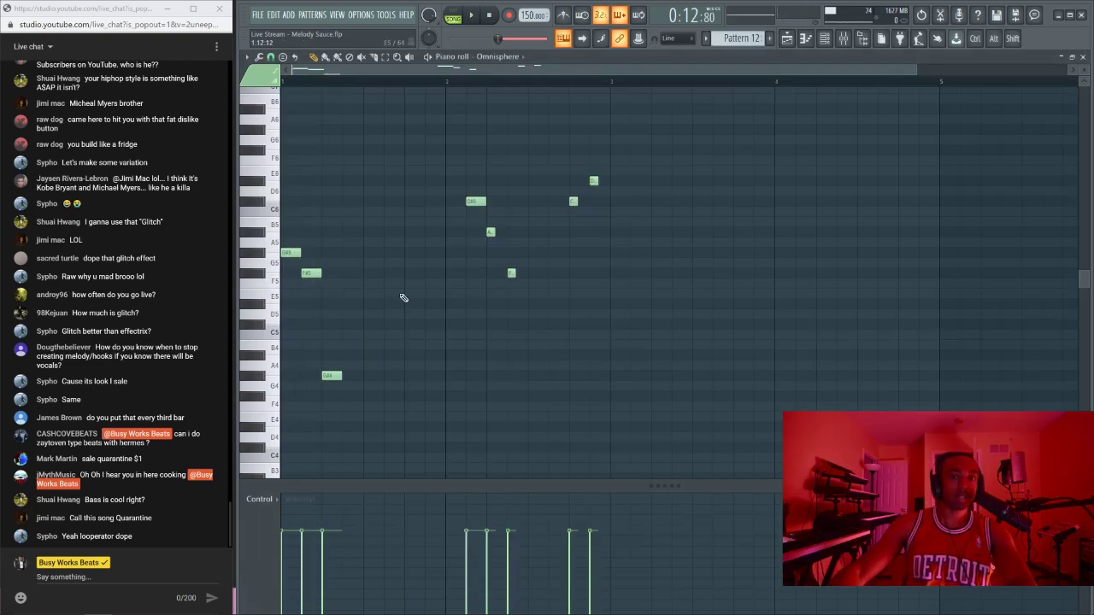
key(space)
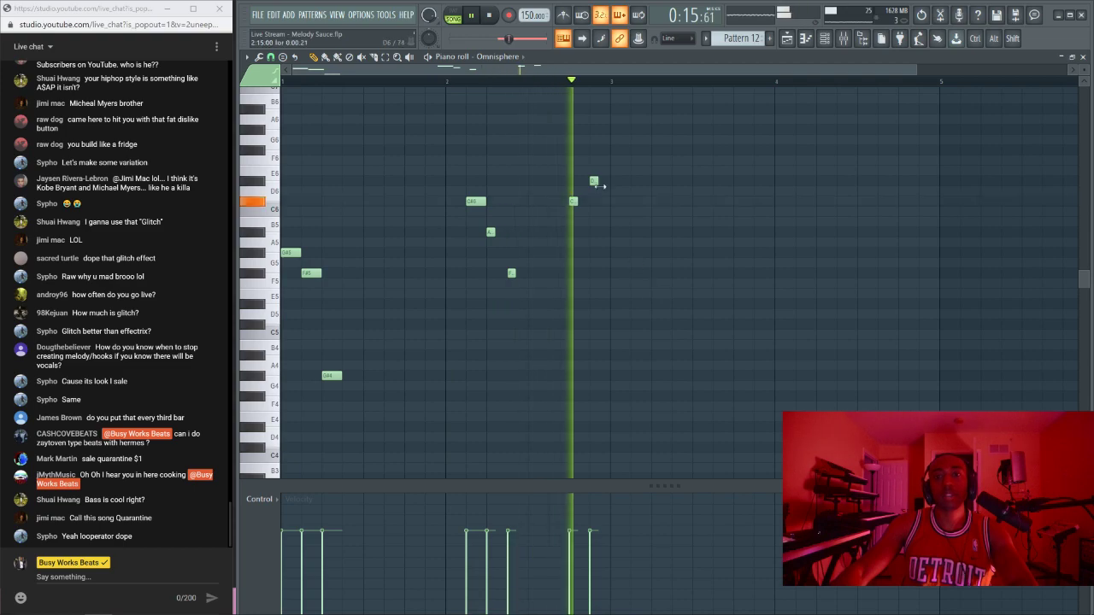
drag(607, 145, 281, 399)
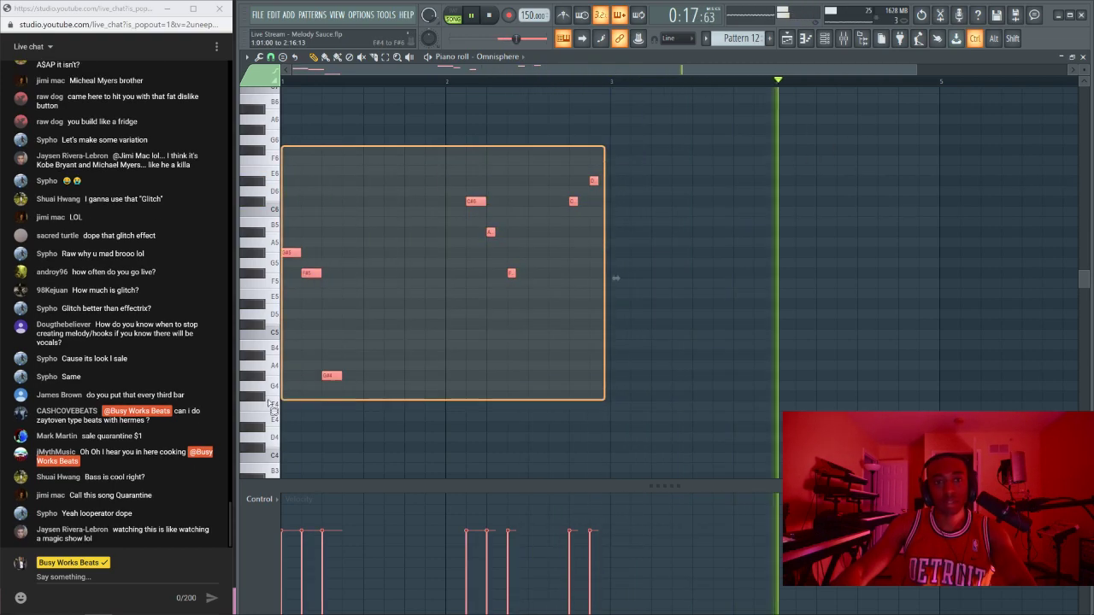
drag(287, 253, 617, 255)
click(628, 219)
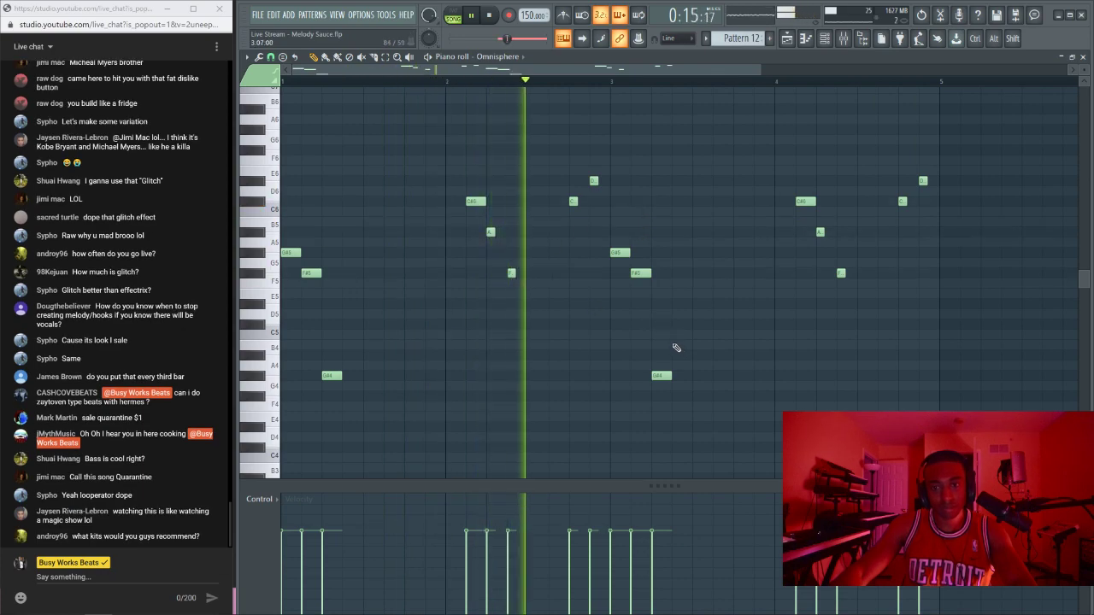
Step: Add a one-step G#3 note at step 7 of bar 3 and check the Omnisphere patch during playback
scroll(676, 350, down, 3)
key(space)
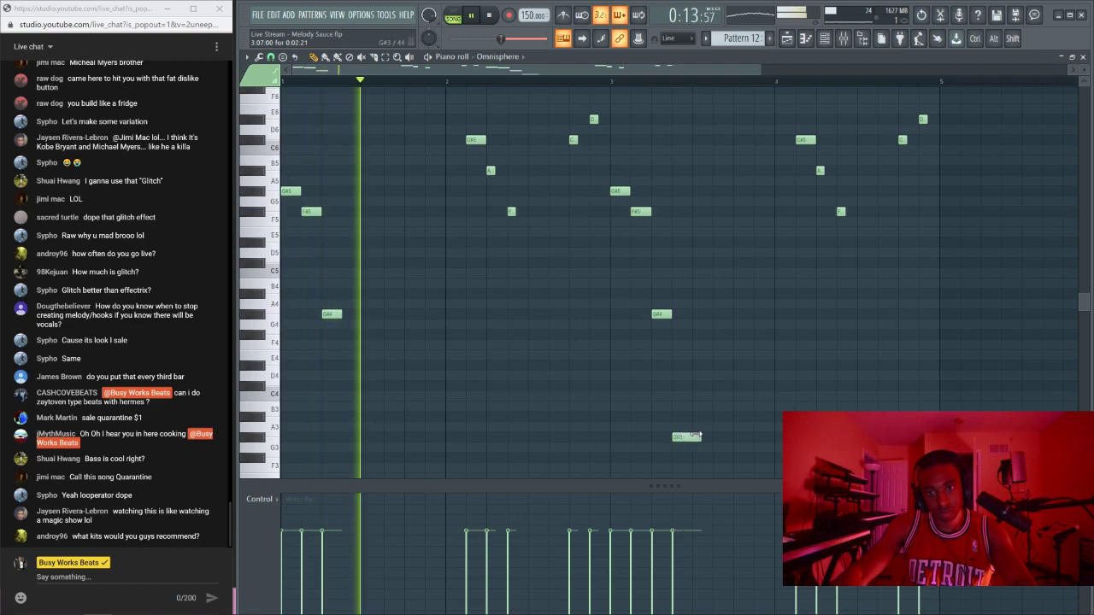
click(1082, 58)
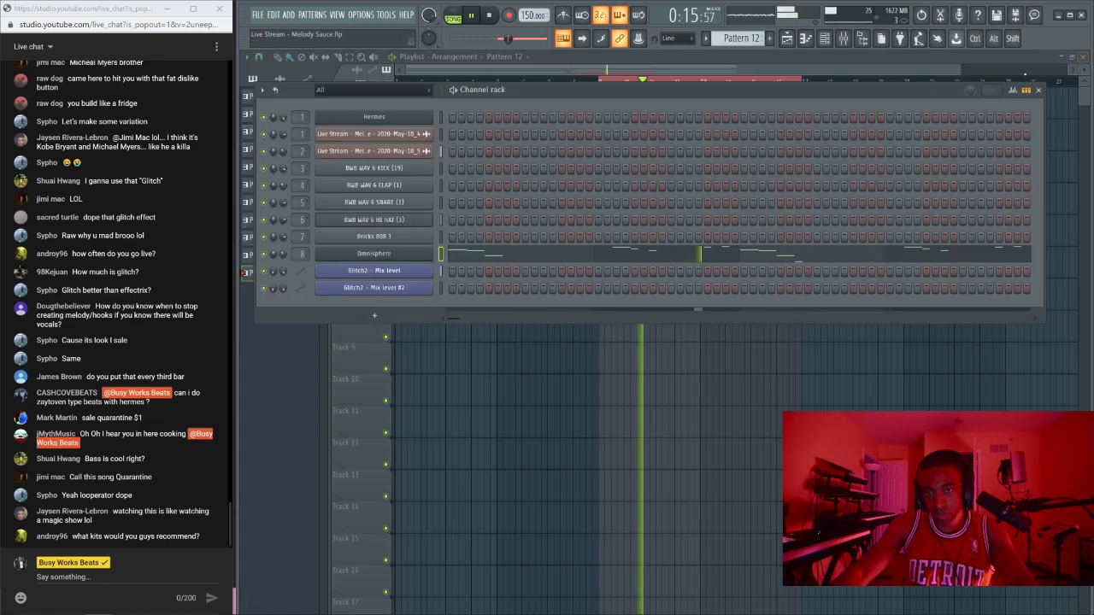
click(370, 253)
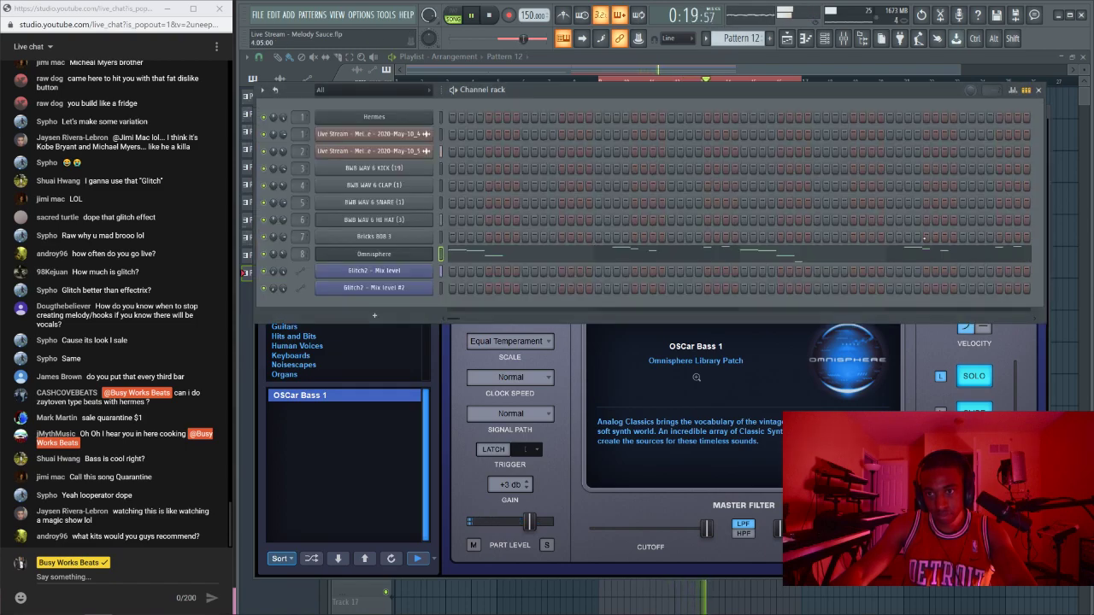
click(931, 252)
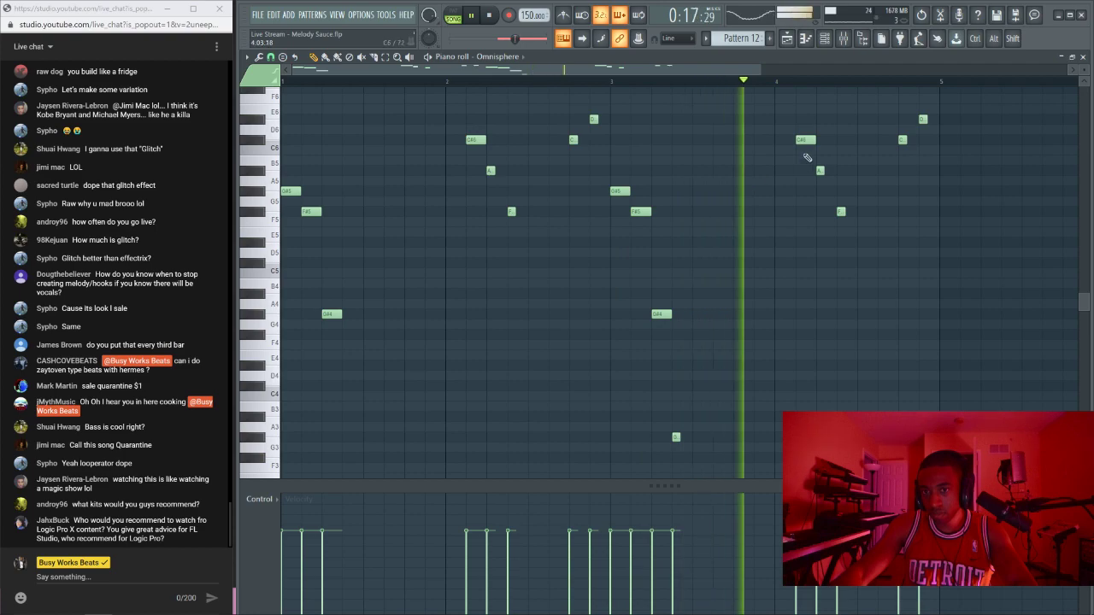
Step: Rewrite bar 4 with short E6, D#6, B5 and A#5 notes at steps 3, 5, 6 and 7, and B5 with a slightly delayed C#6 at step 13
key(space)
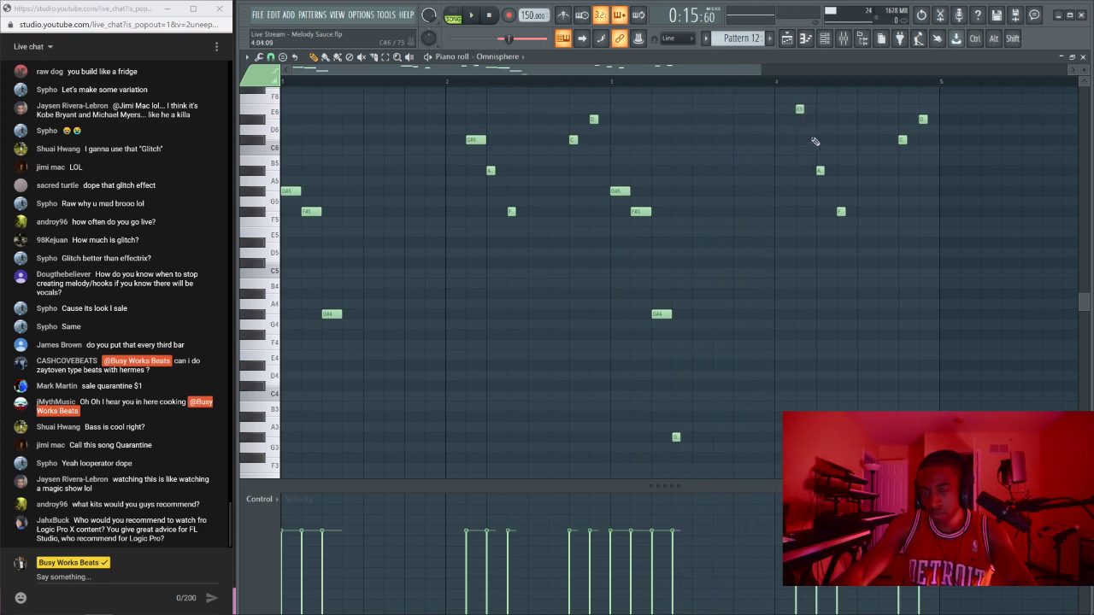
click(271, 56)
click(309, 283)
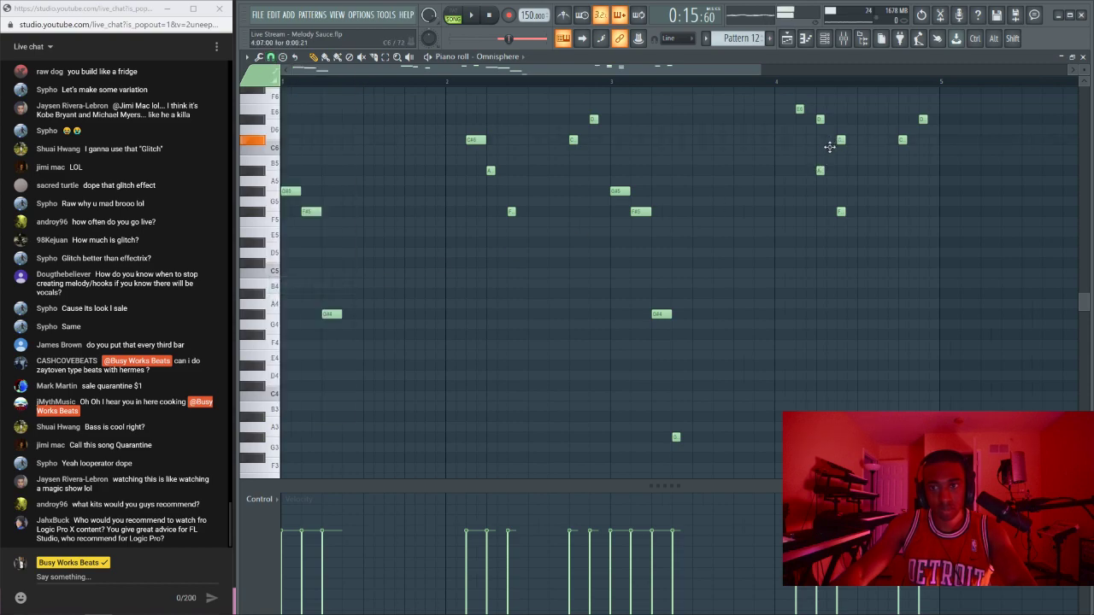
drag(829, 147, 840, 171)
key(space)
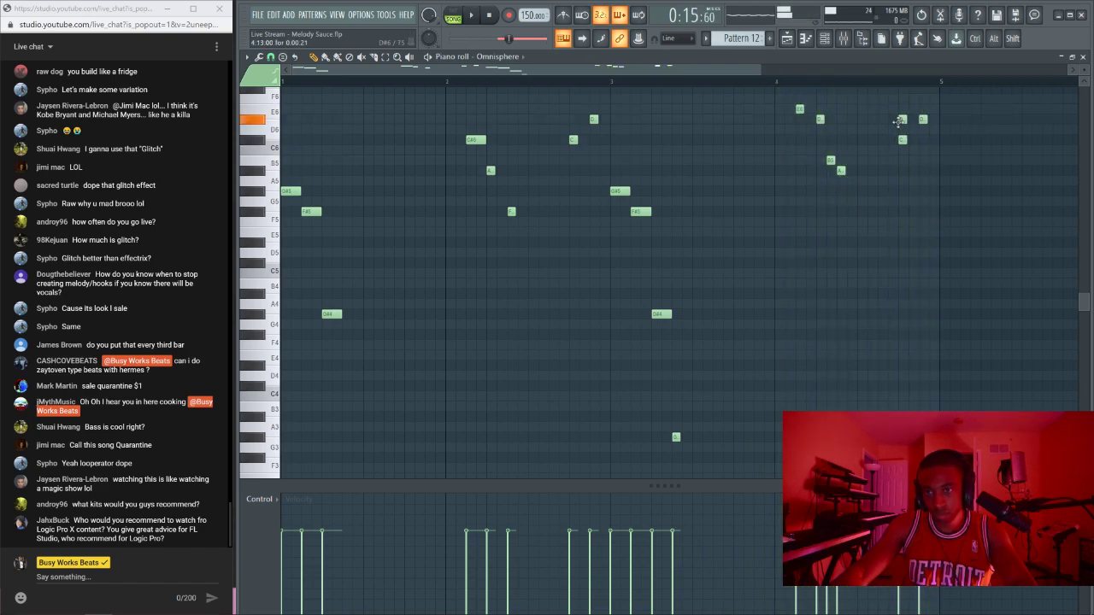
mouse_move(900, 120)
mouse_down()
mouse_move(894, 161)
mouse_move(898, 124)
mouse_move(905, 171)
mouse_move(904, 140)
mouse_up()
key(space)
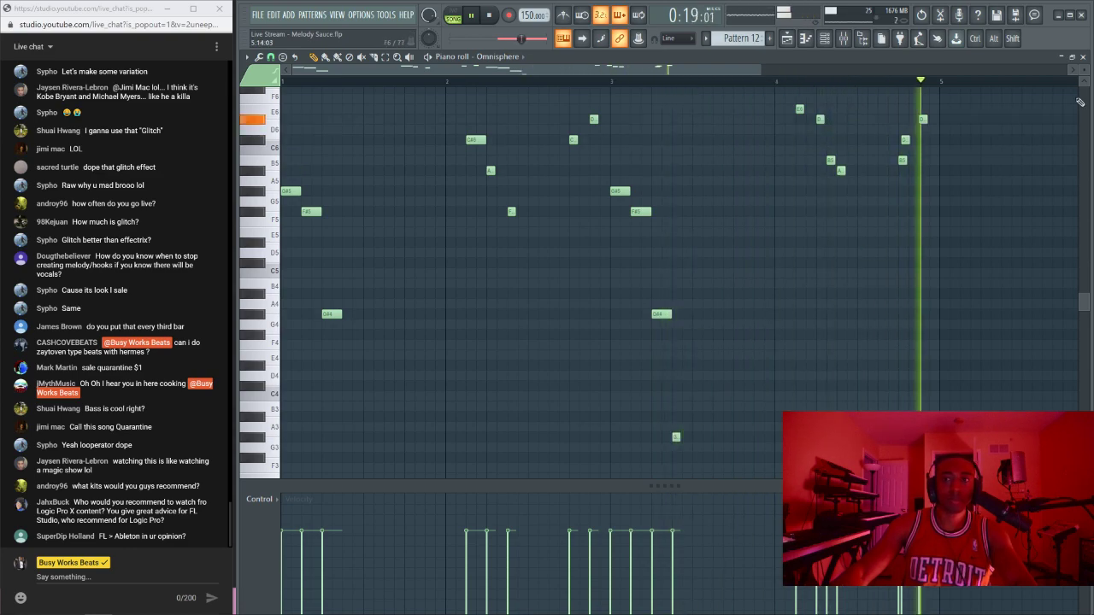
Step: Return to the playlist, clear the time selection over bars 9 to 16, and stop playback
click(1083, 57)
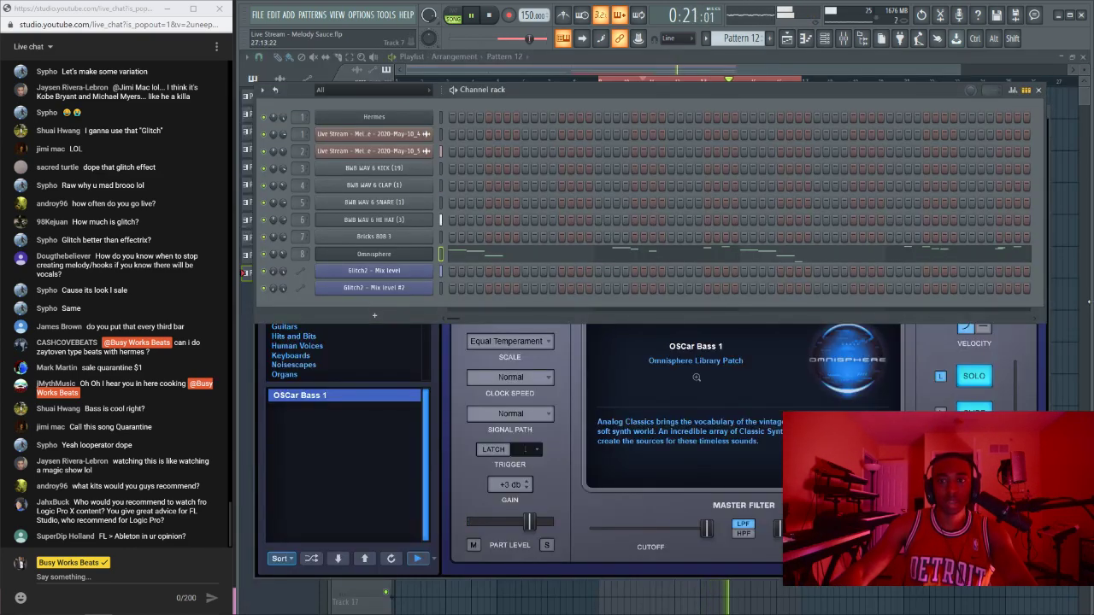
ctrl+click(726, 83)
click(491, 16)
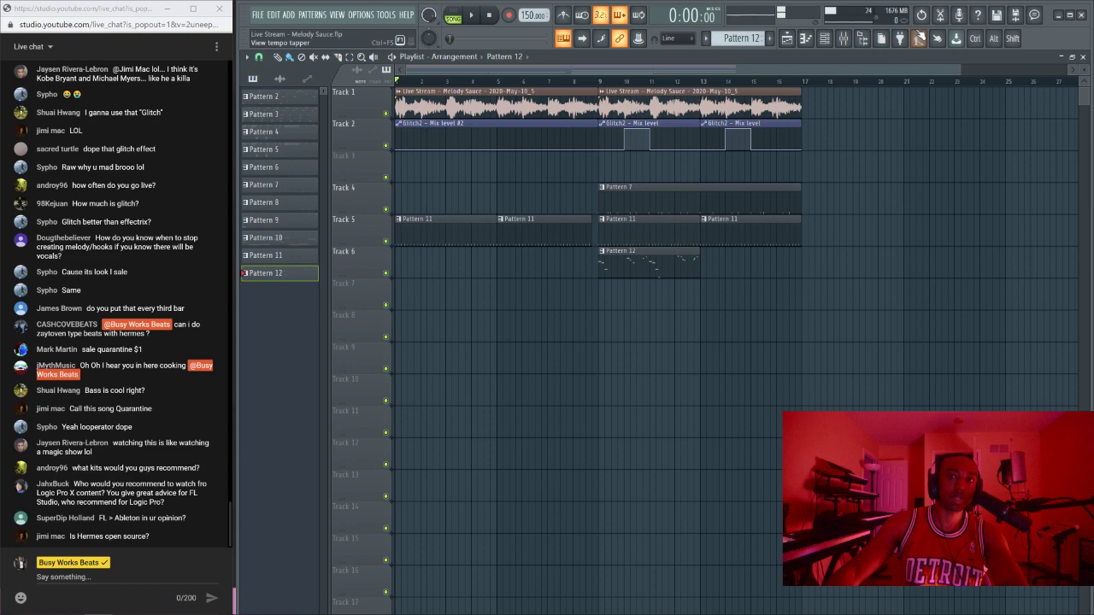
Step: Show the browser, collapse its expanded sample kit folders to the top level, and hide it again
click(862, 37)
scroll(333, 210, down, 1)
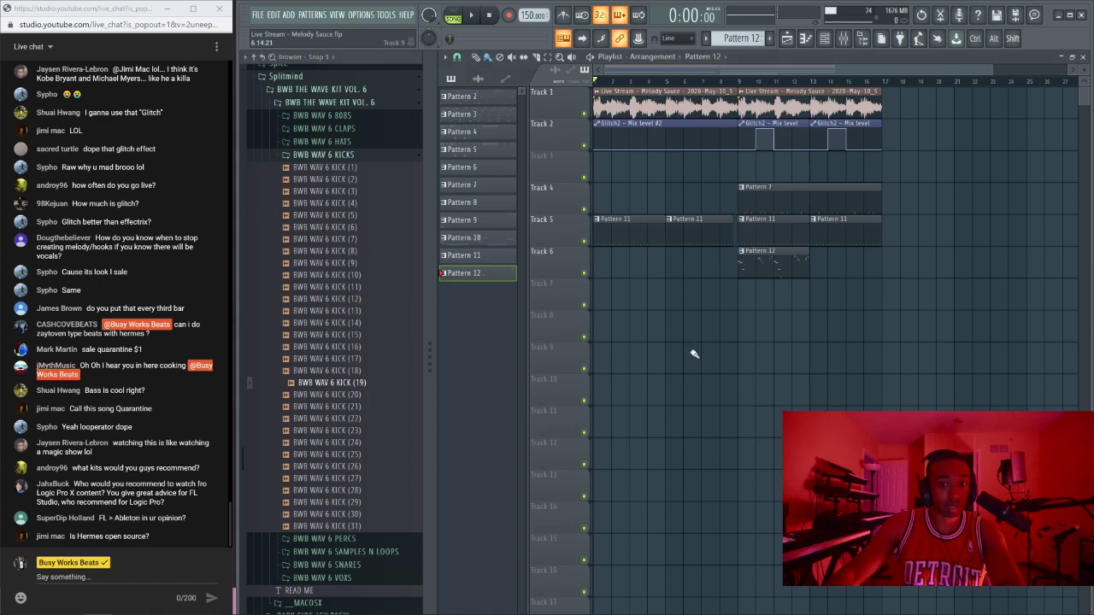
click(254, 57)
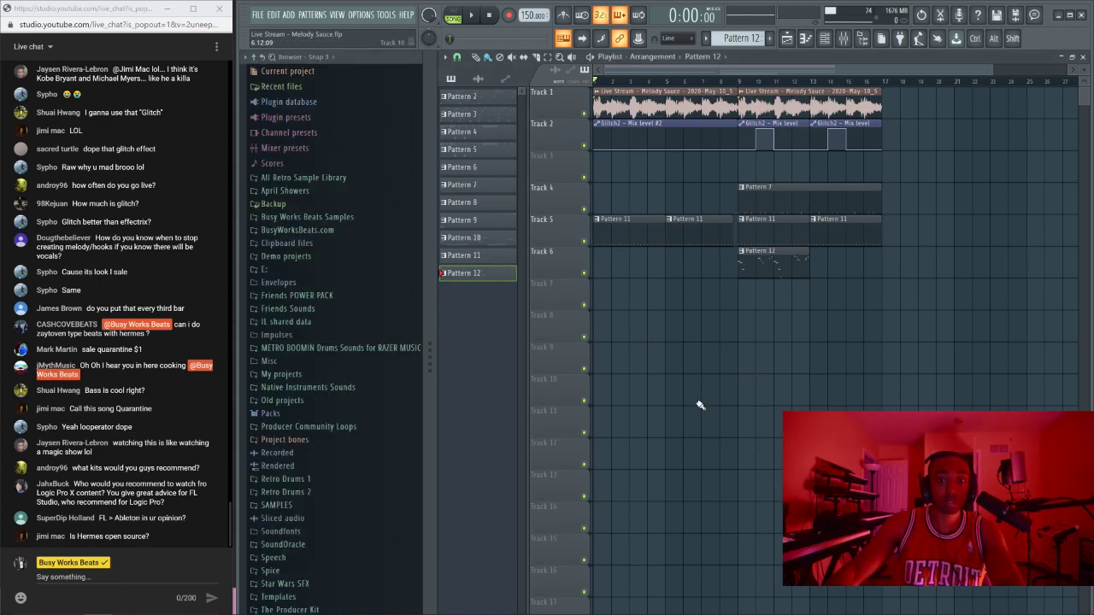
click(864, 38)
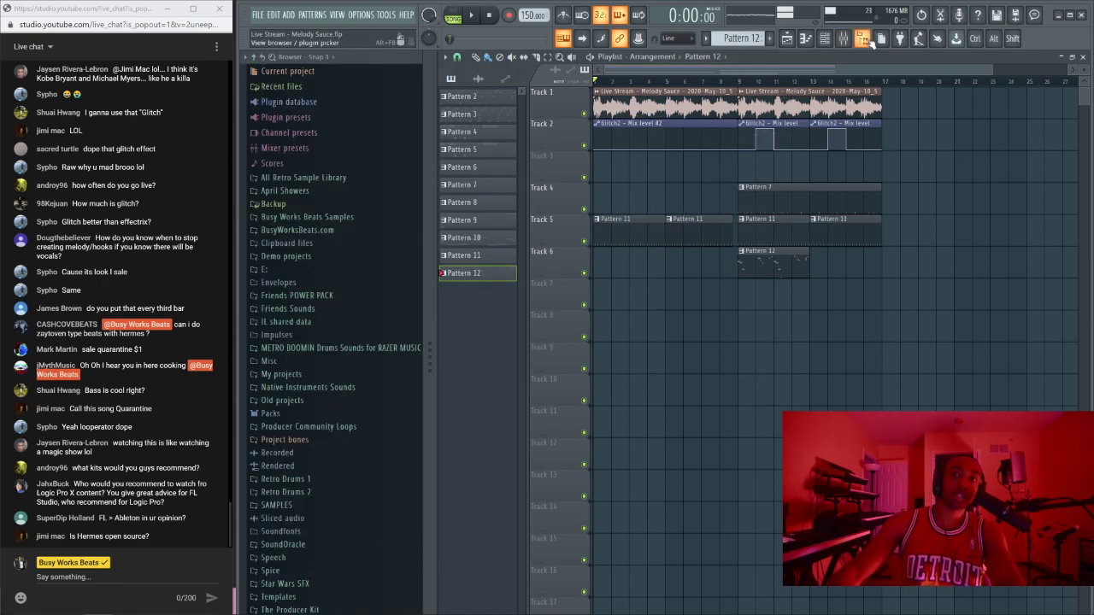
Step: Listen to the arrangement's opening bars and check the mixer levels
key(space)
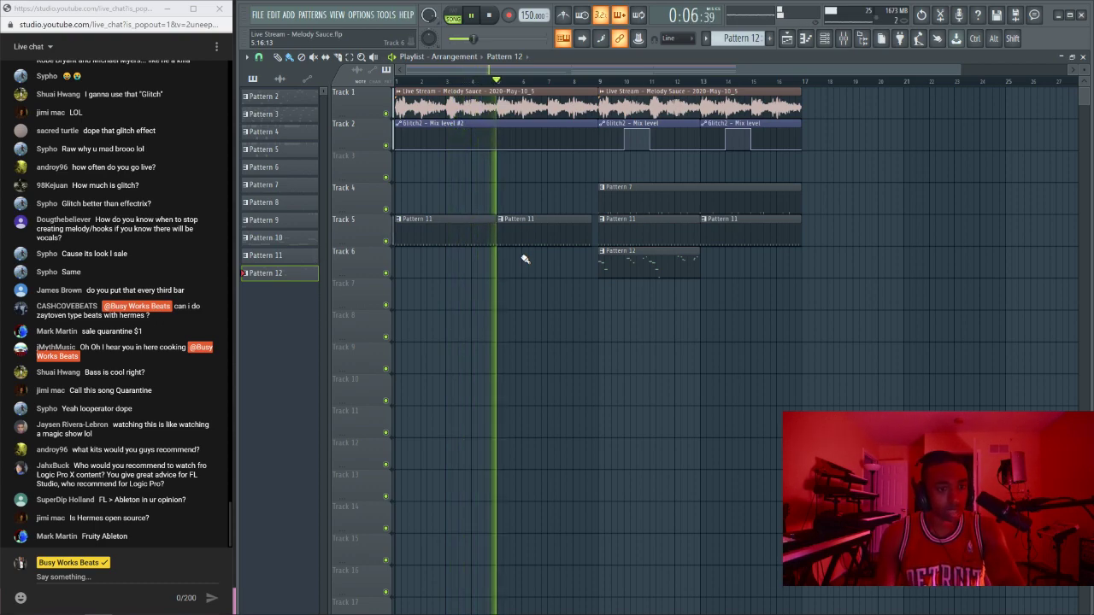
key(space)
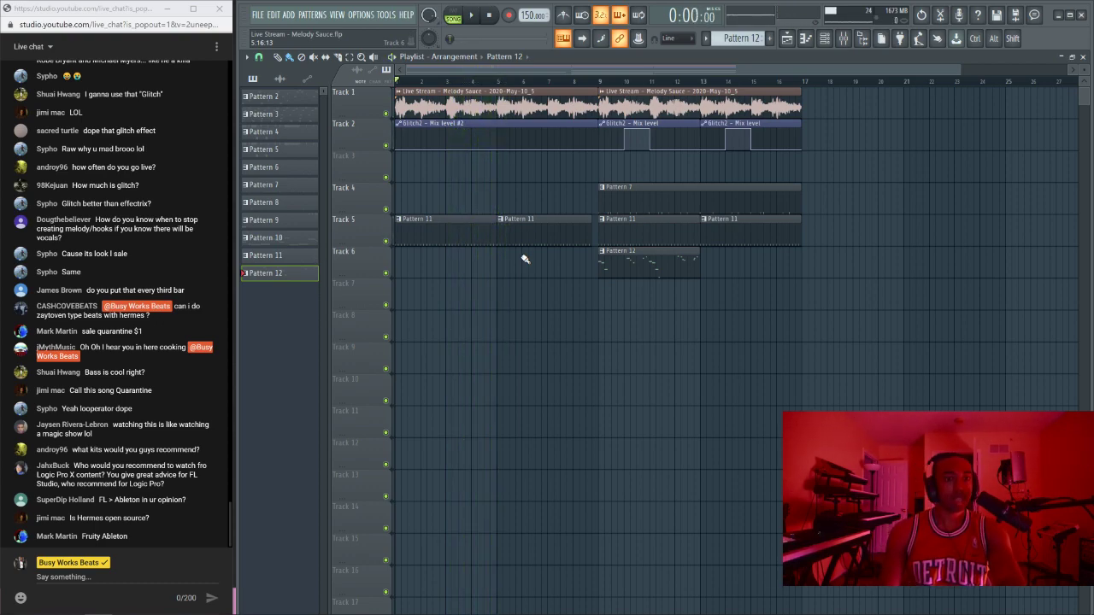
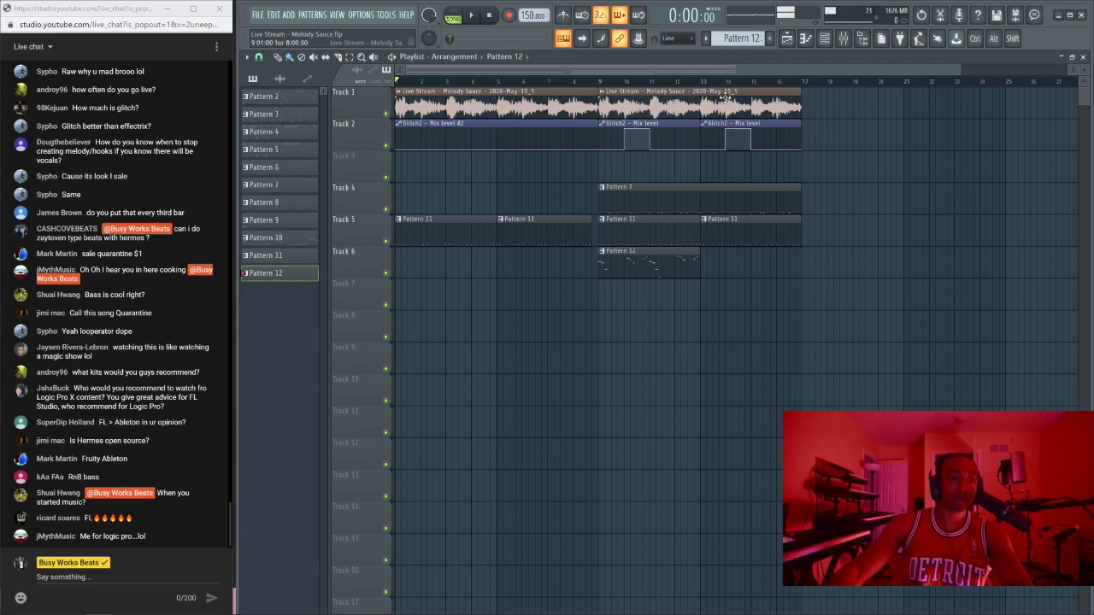
click(844, 47)
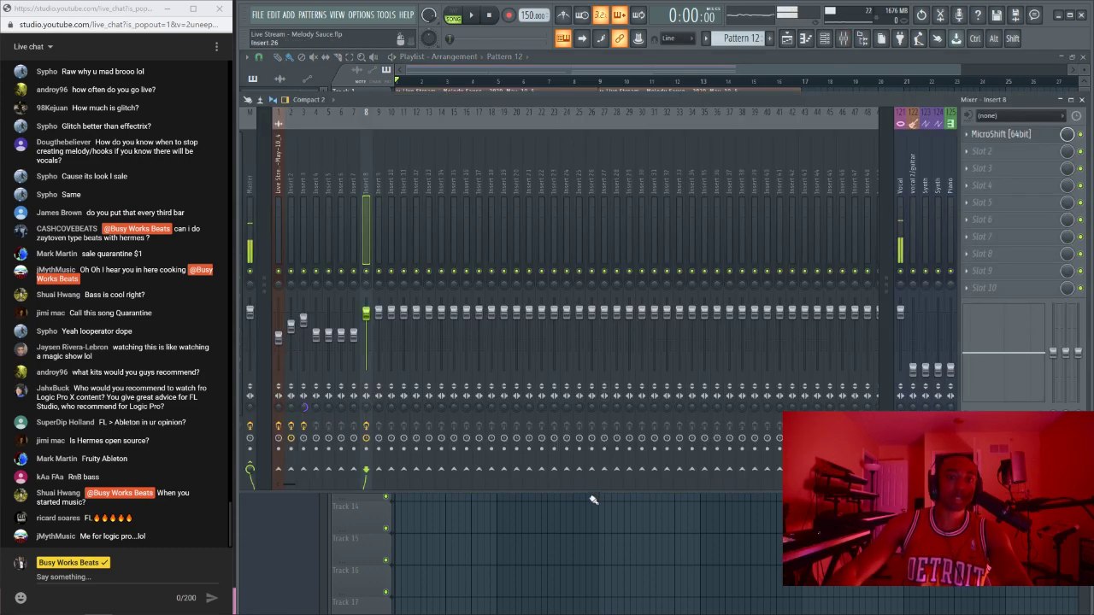
key(F9)
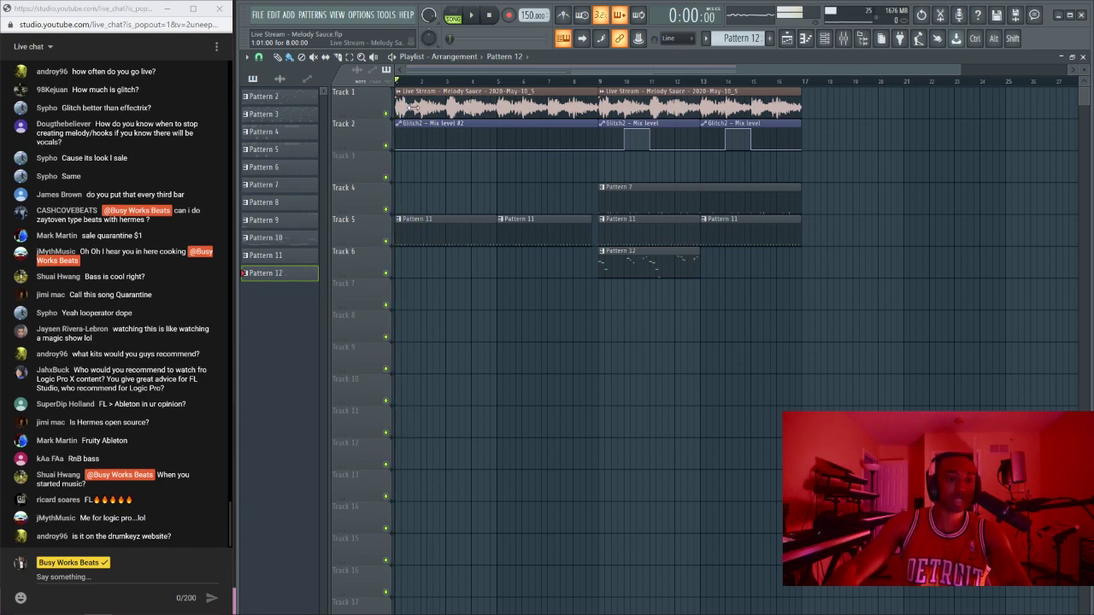
Step: Try the Track 1 melody clip's time-stretching pitch at +200 and -400 cents, replaying the song from the start to compare
key(space)
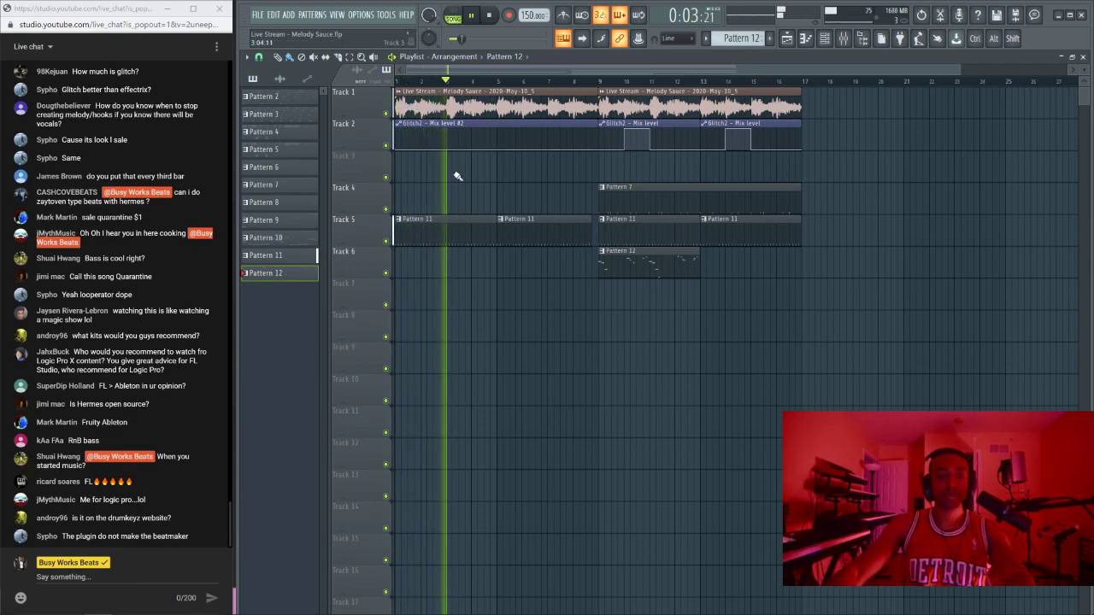
click(396, 91)
click(440, 164)
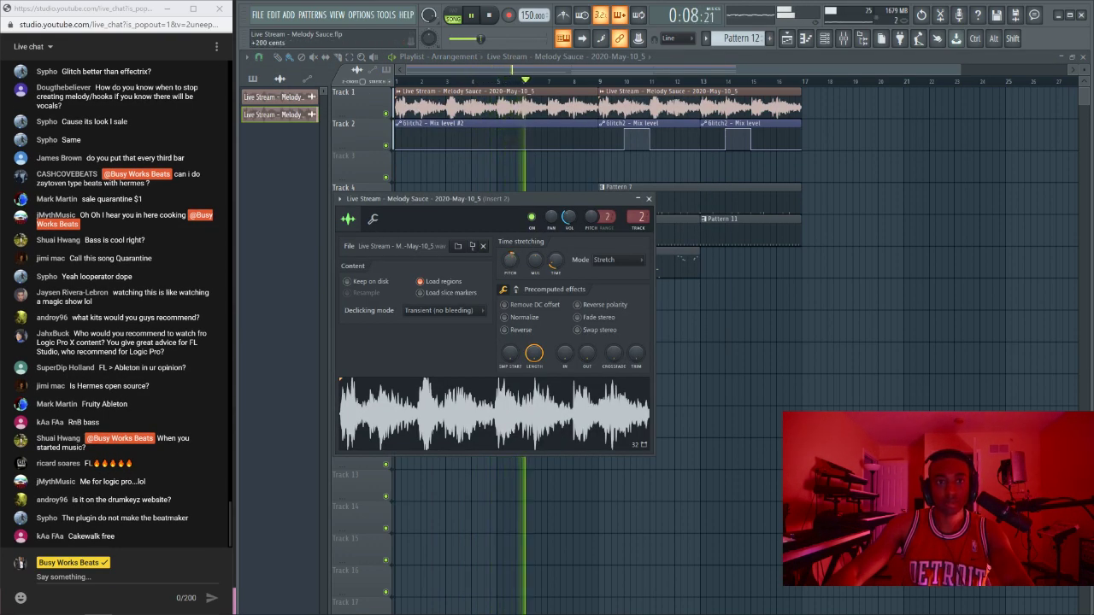
drag(510, 260, 510, 252)
key(space)
key(space)
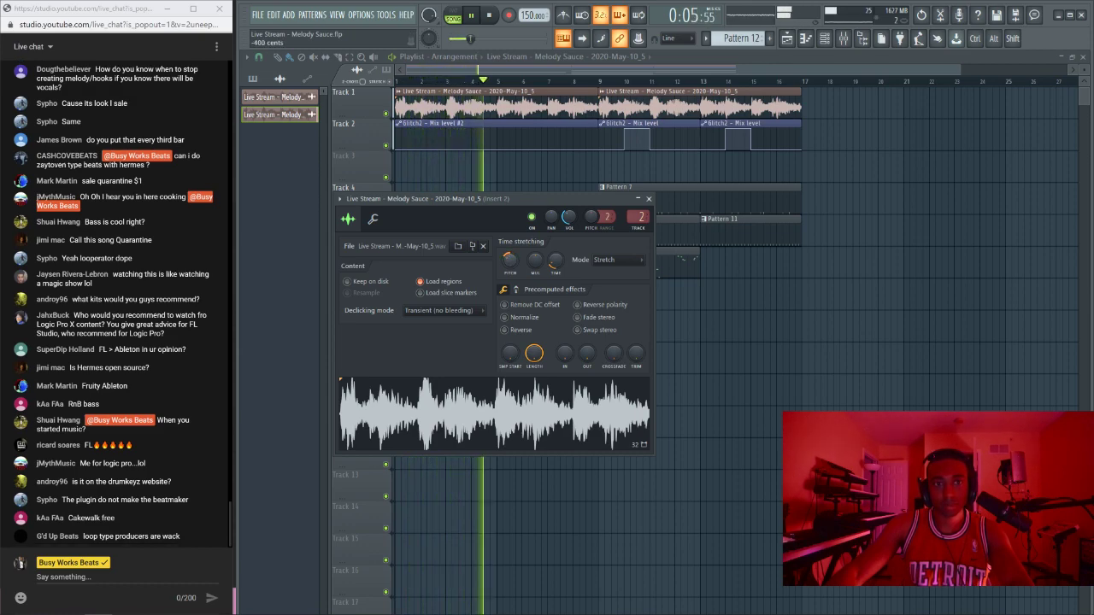
key(space)
key(space)
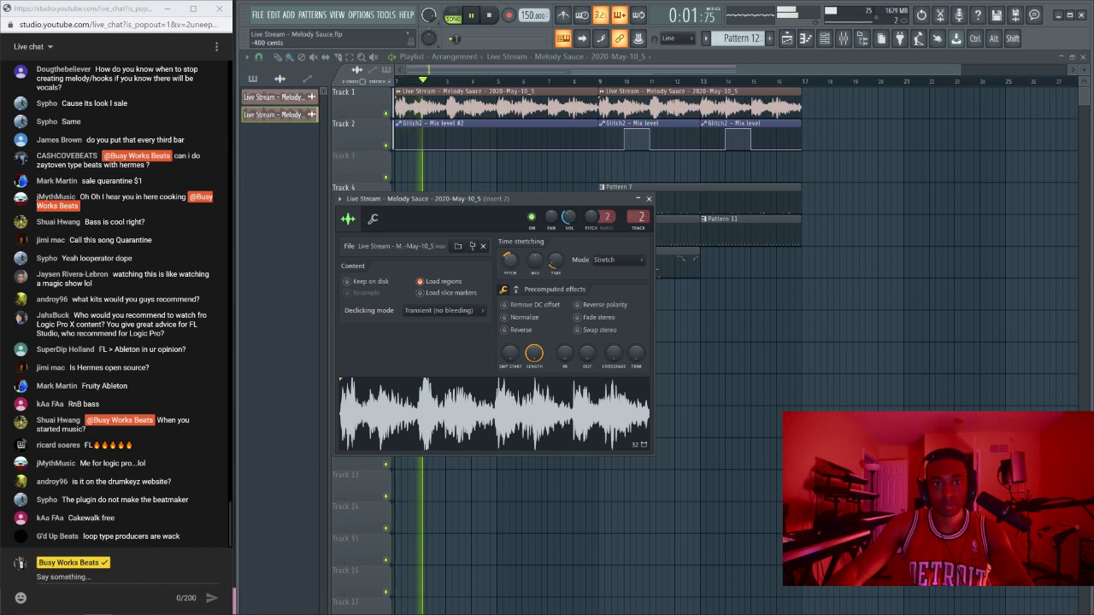
key(space)
key(space)
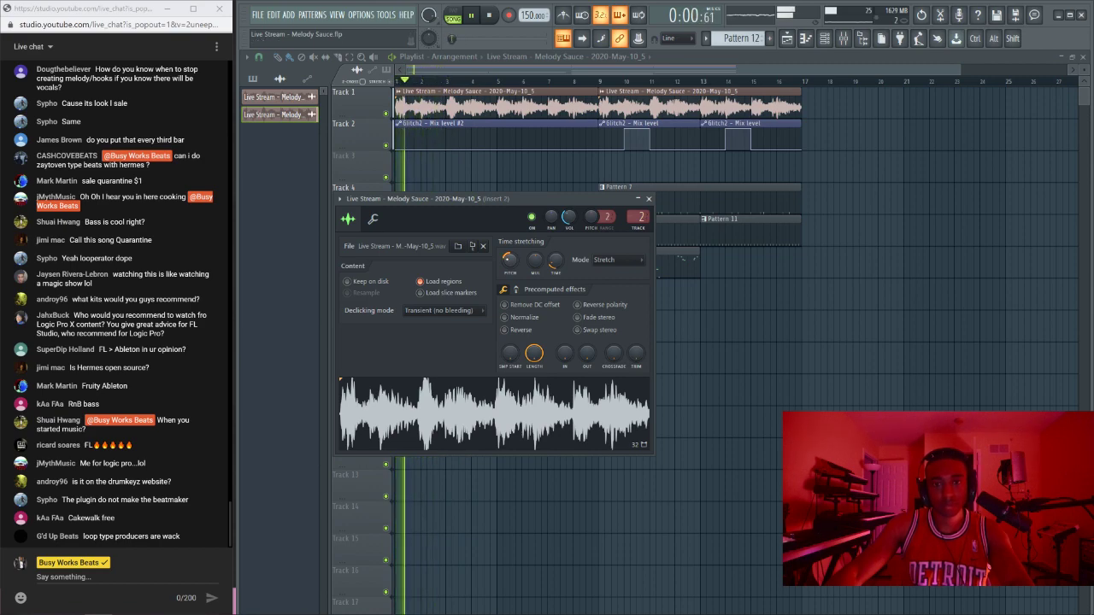
click(649, 200)
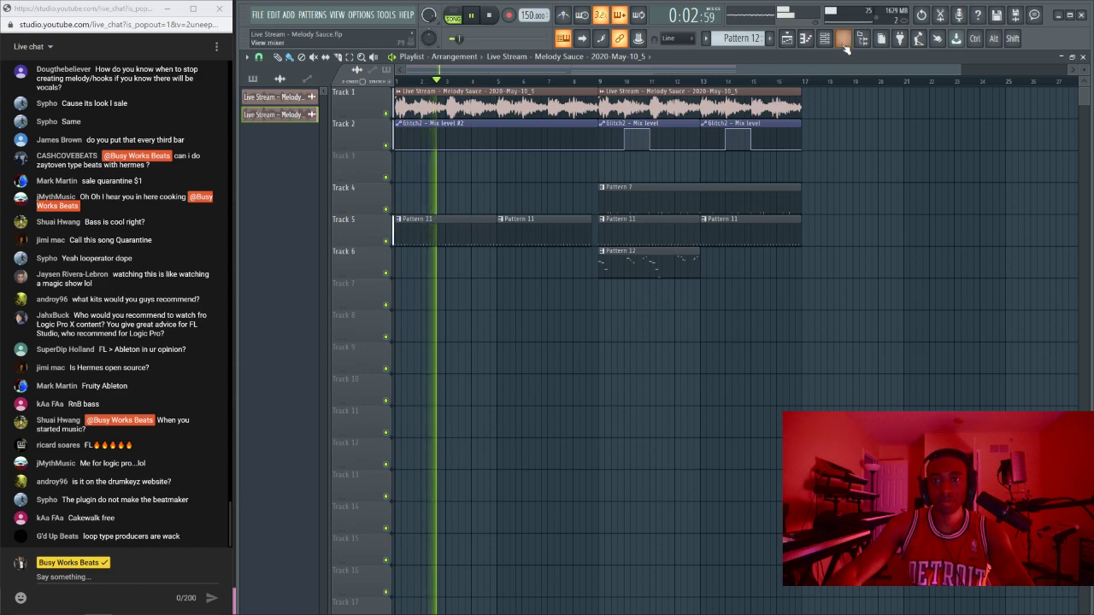
Step: Mute the Vocal track in the mixer while the song plays
key(F9)
click(901, 271)
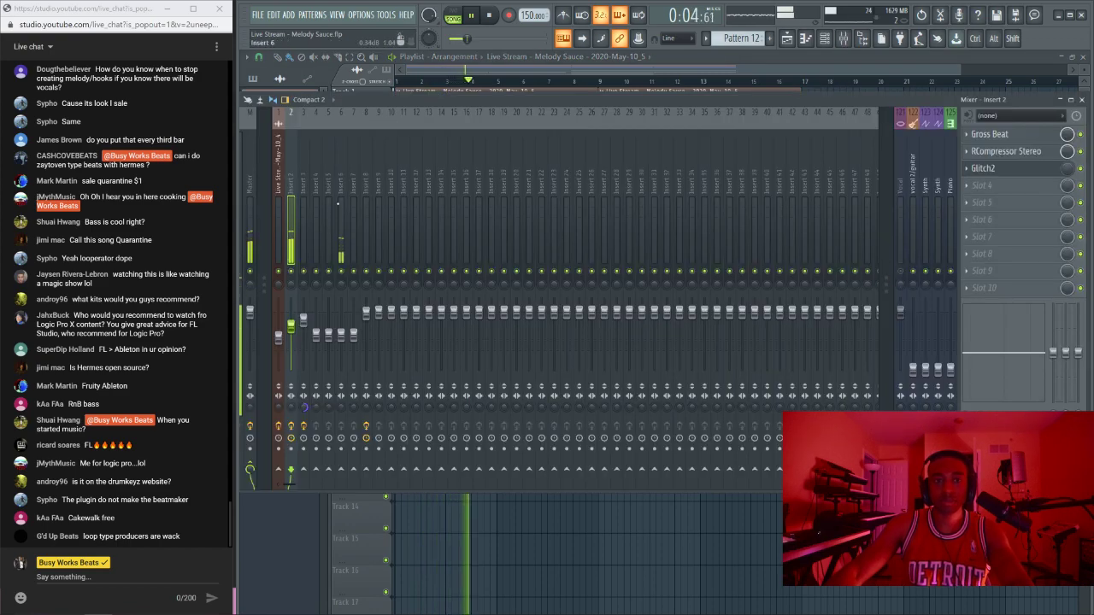
Step: Add Fruity Delay 3 to Insert 6 and turn down its feedback and wet levels while replaying the song from the start
click(341, 231)
click(993, 148)
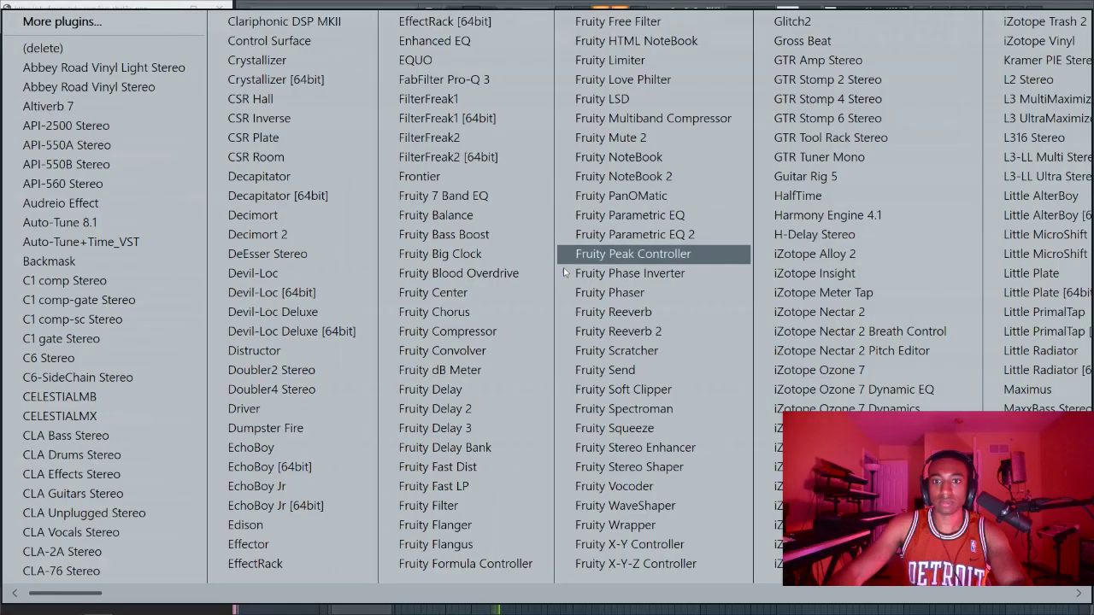
click(467, 428)
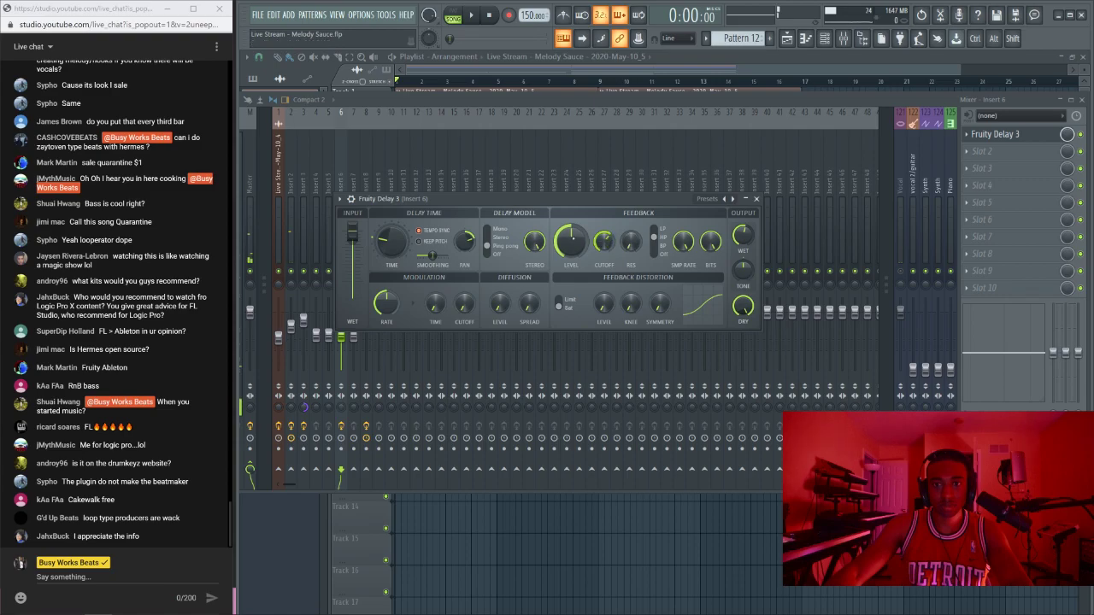
drag(573, 243, 573, 292)
key(space)
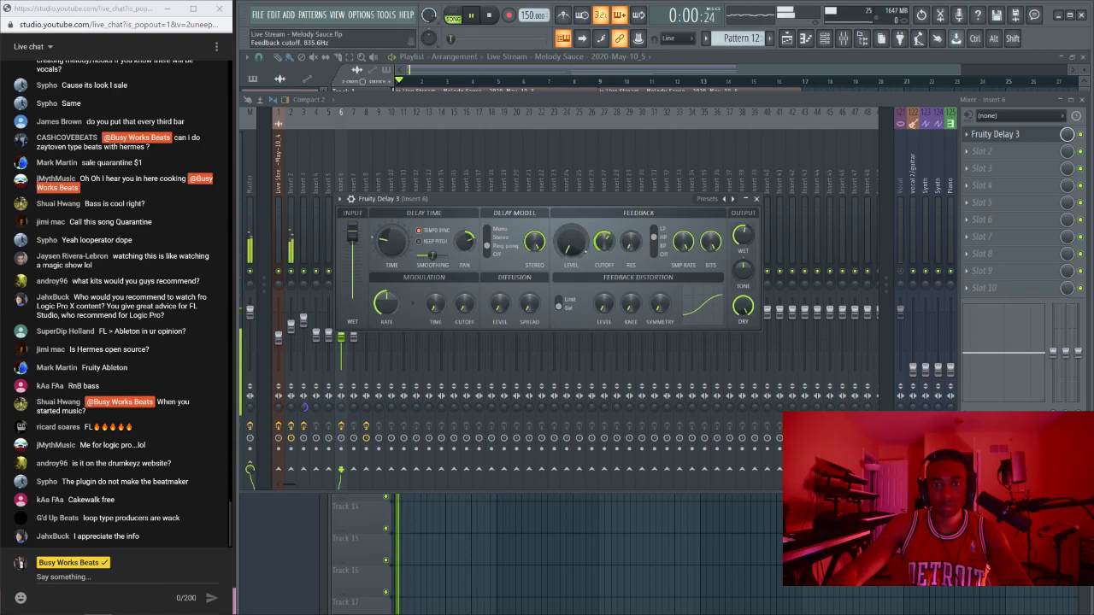
key(space)
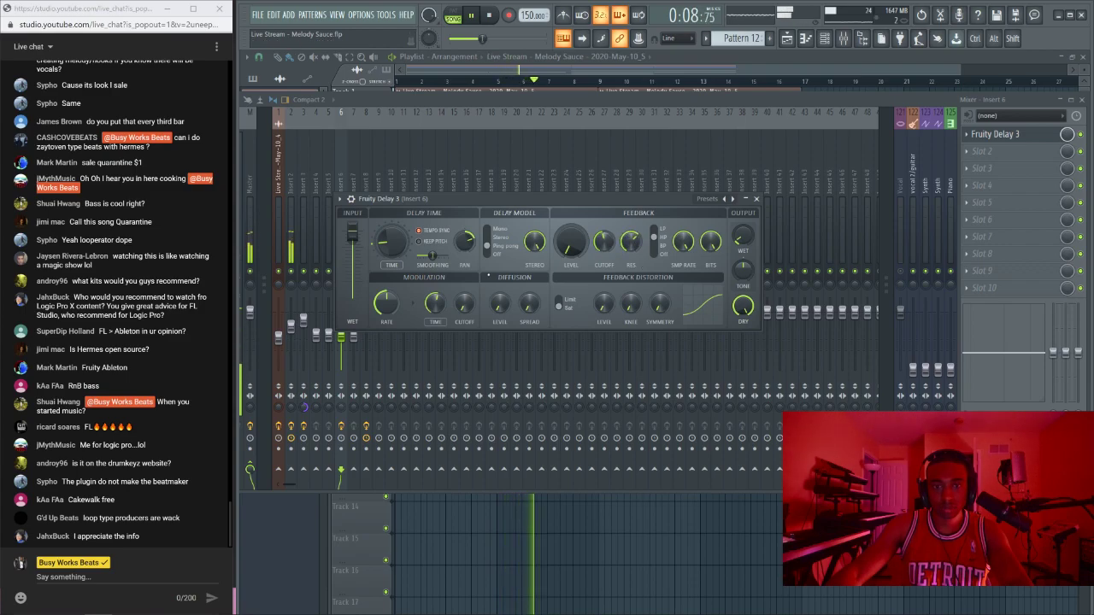
click(756, 199)
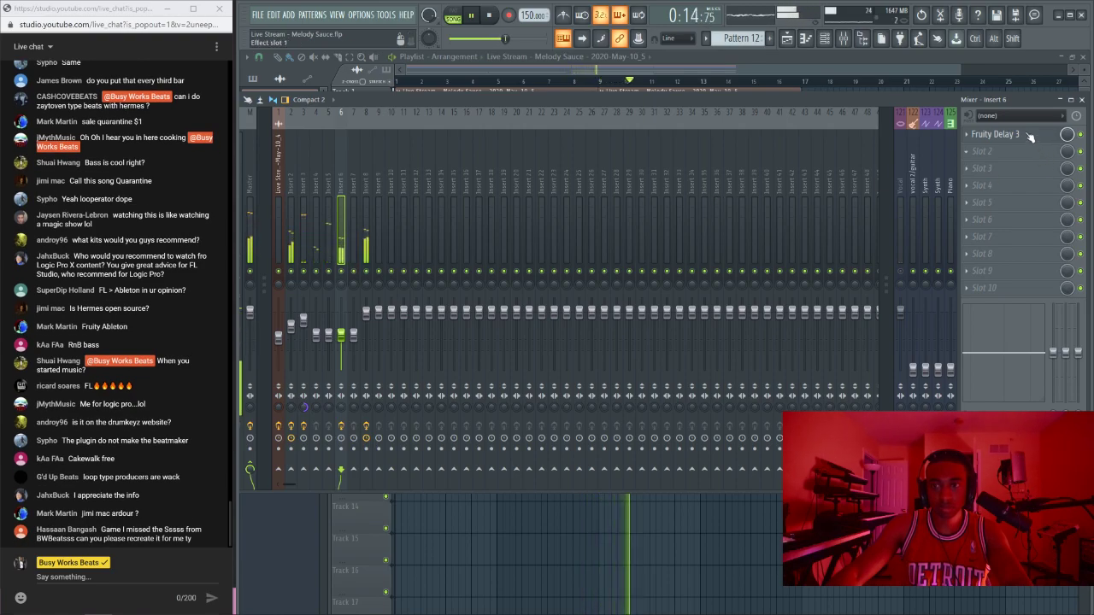
Step: Check the playlist, the channel rack and the effects on mixer Inserts 3 and 1 while the song plays
click(1030, 137)
key(F5)
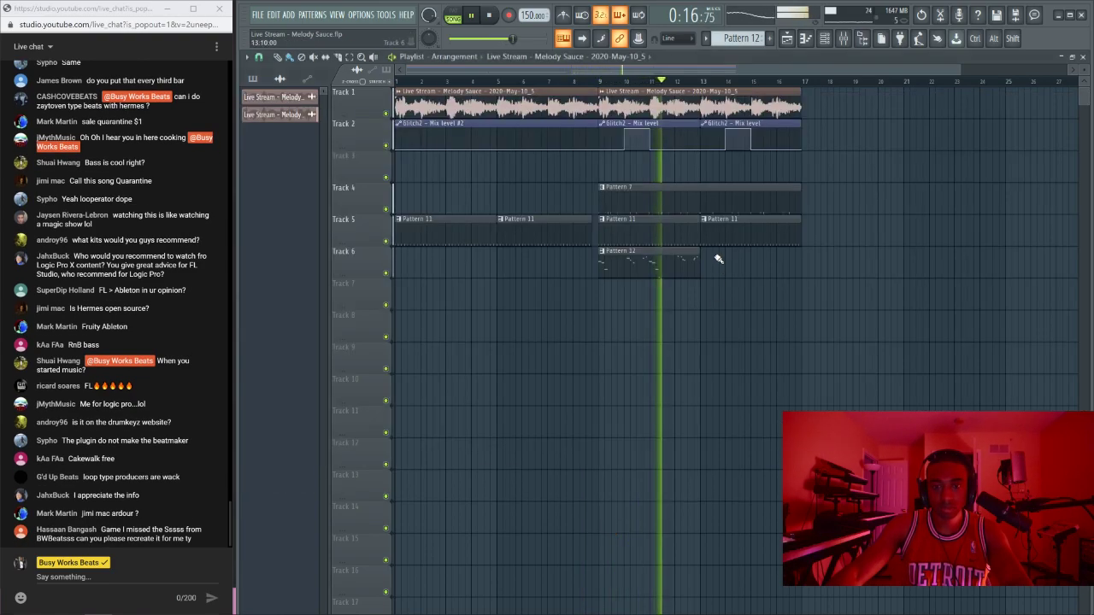
key(F6)
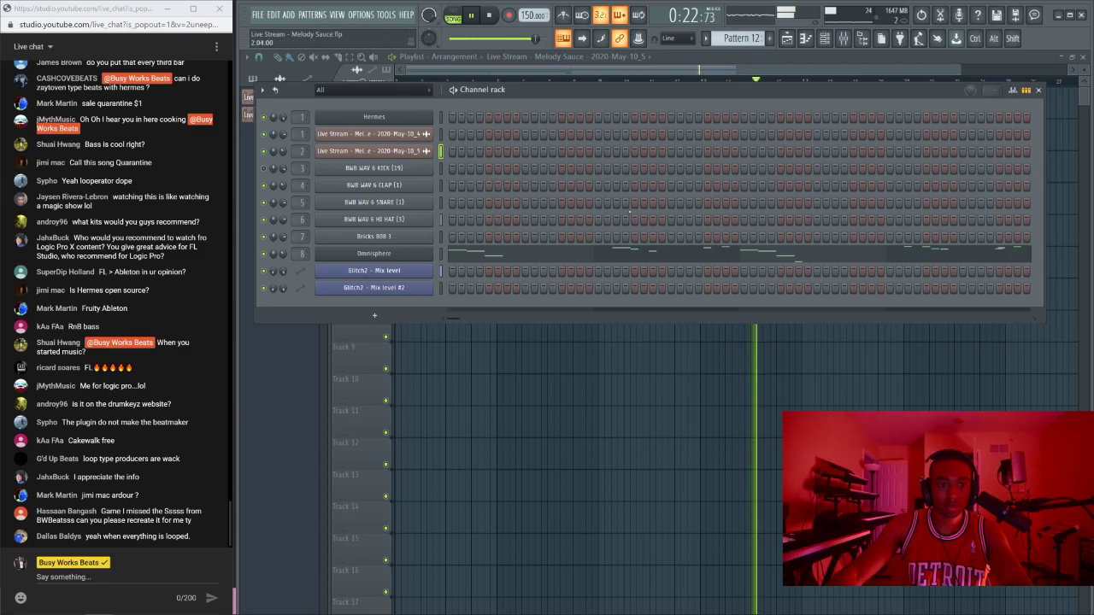
key(F9)
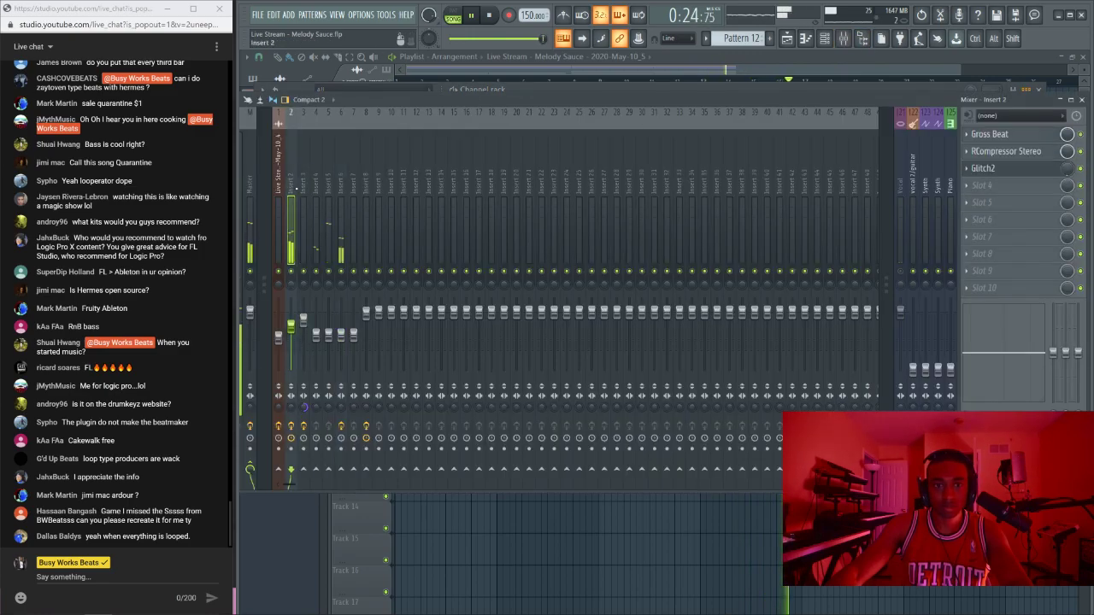
click(303, 188)
click(278, 189)
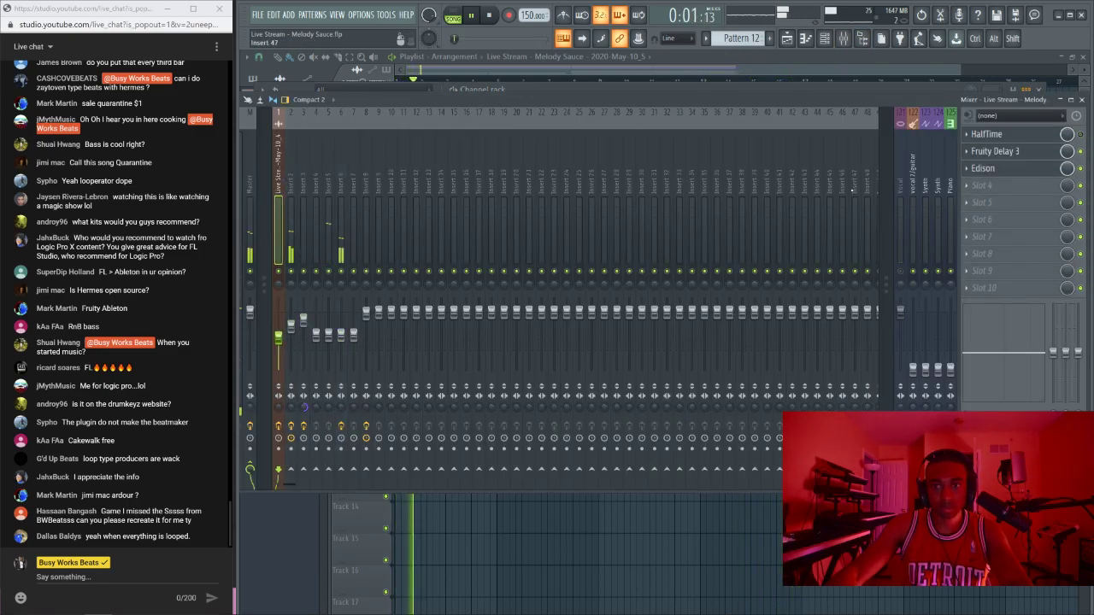
Step: Load Ozone 9 Dynamic EQ into effect slot 4 of mixer Insert 2
click(291, 189)
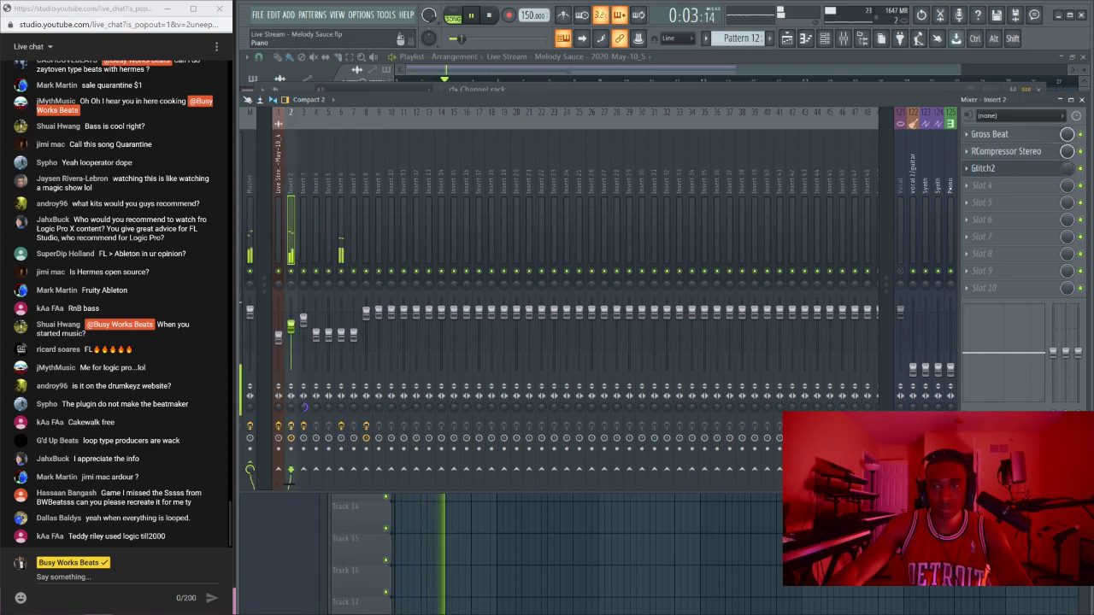
click(985, 186)
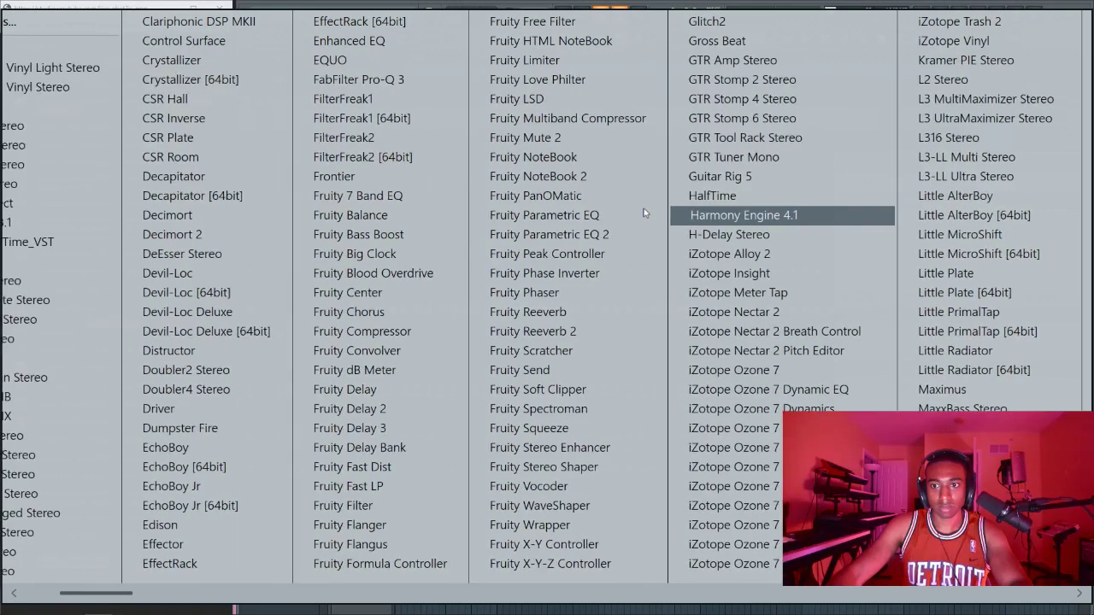
scroll(558, 202, down, 1)
scroll(563, 201, right, 5)
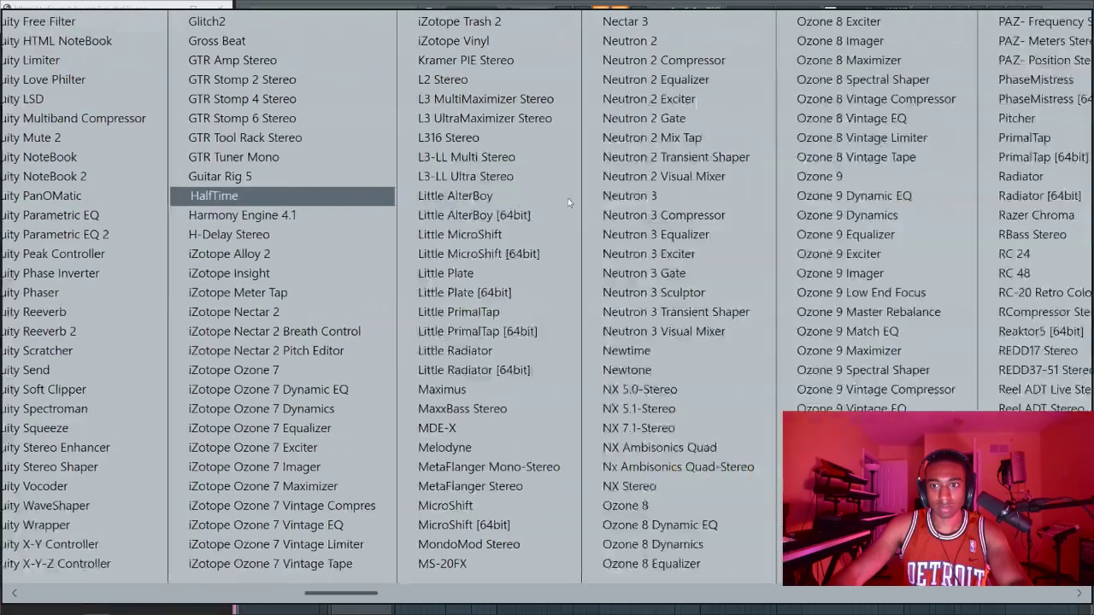
click(688, 205)
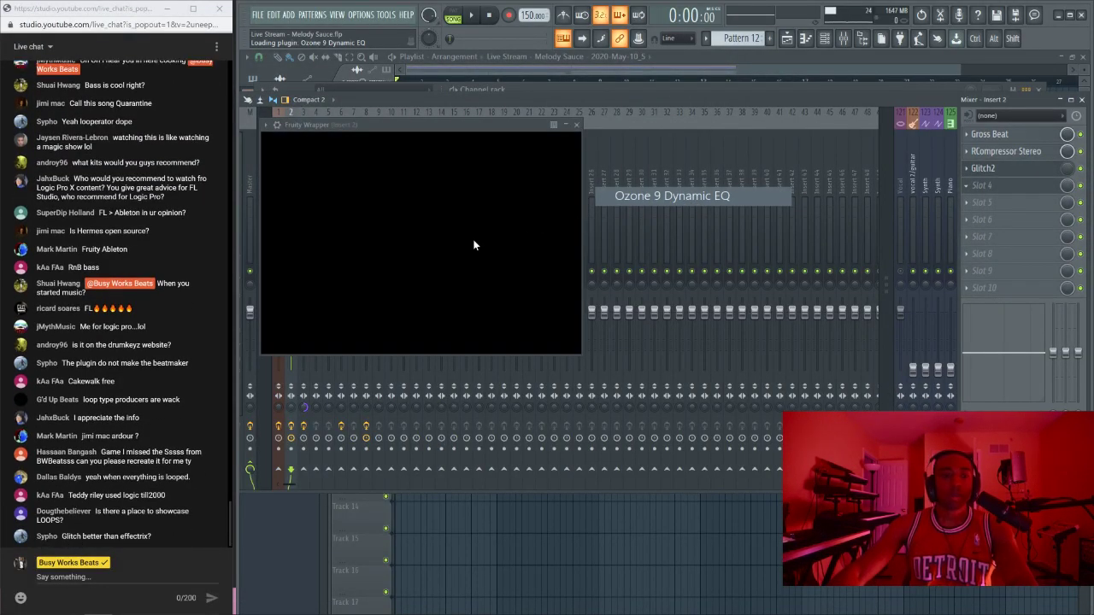
Step: Cut Insert 2's low end with Dynamic EQ bands 2, 3 and 5, band 2 at about 97 Hz, and move the EQ above RCompressor
key(space)
drag(371, 262, 354, 292)
drag(408, 267, 395, 303)
drag(486, 261, 348, 310)
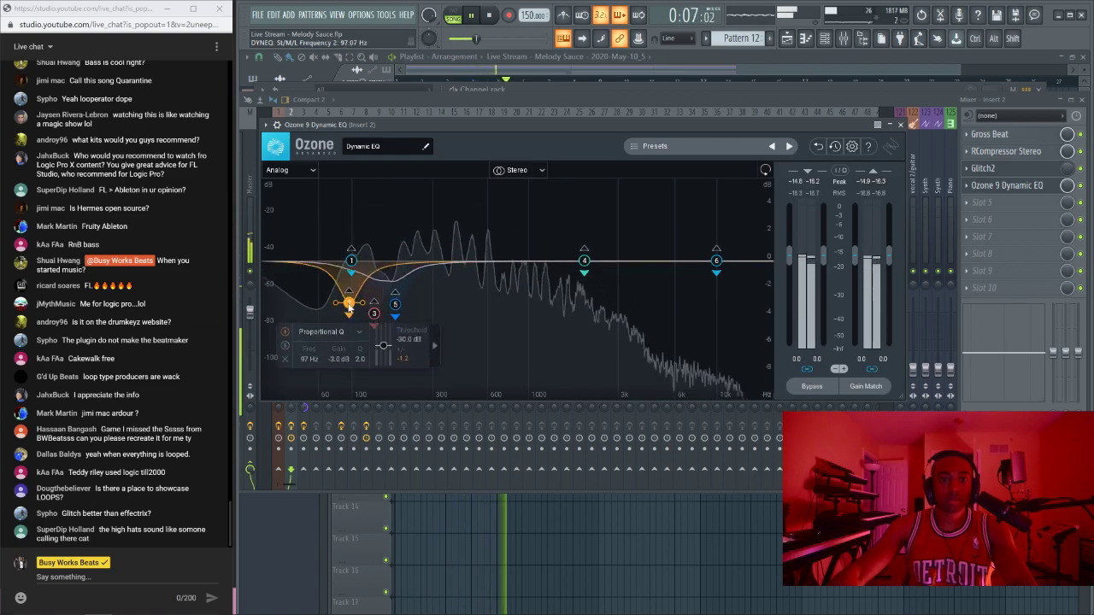
click(900, 126)
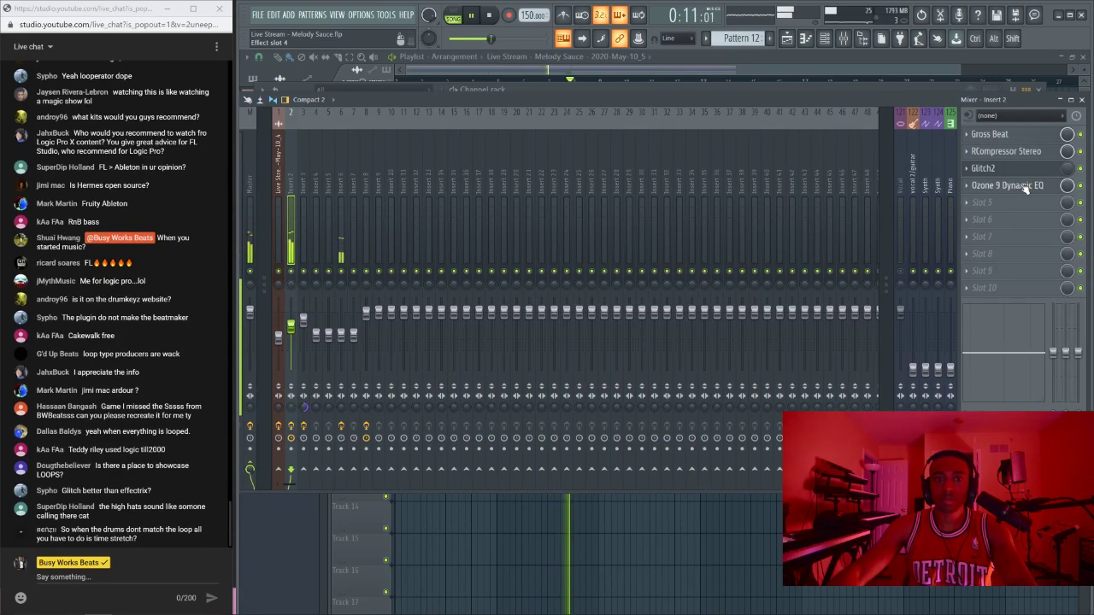
drag(1026, 186, 1027, 154)
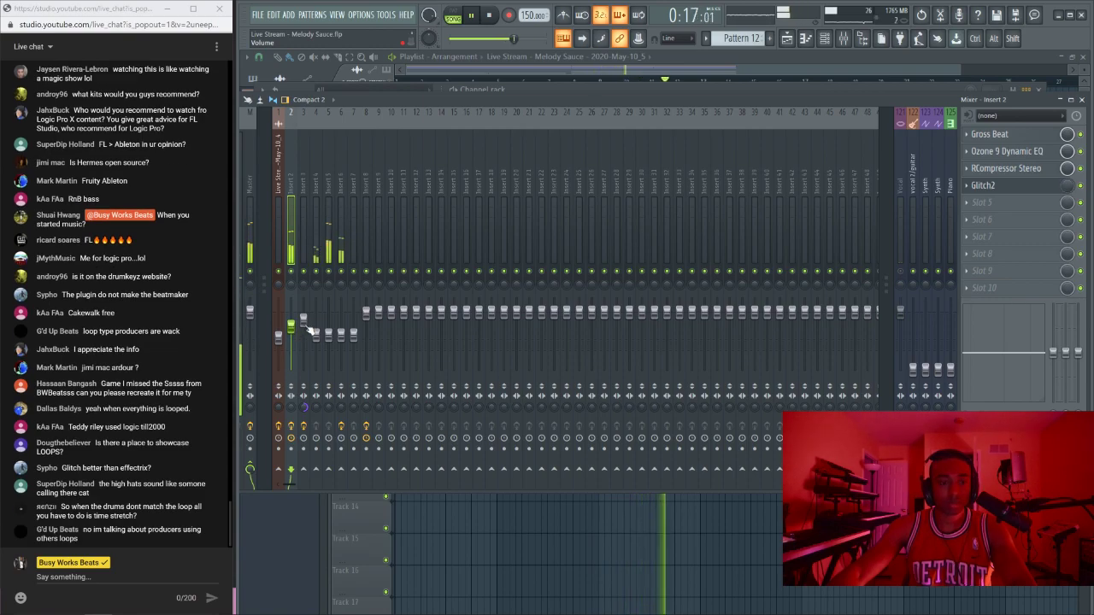
Step: Raise the feedback level of Insert 6's Fruity Delay 3 slightly while replaying the song from the start
key(F9)
key(F9)
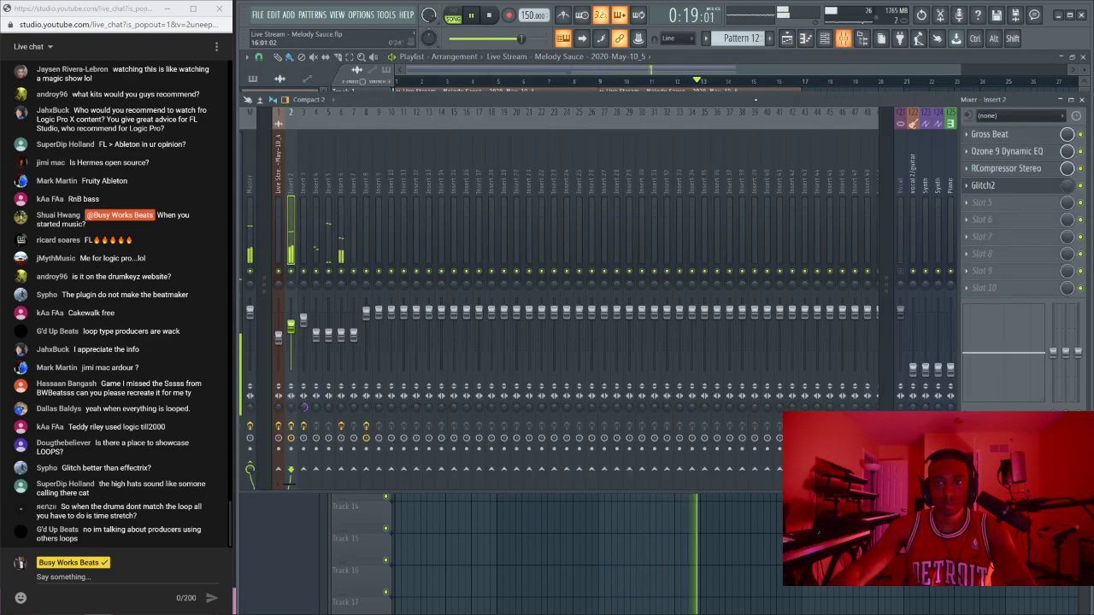
click(996, 134)
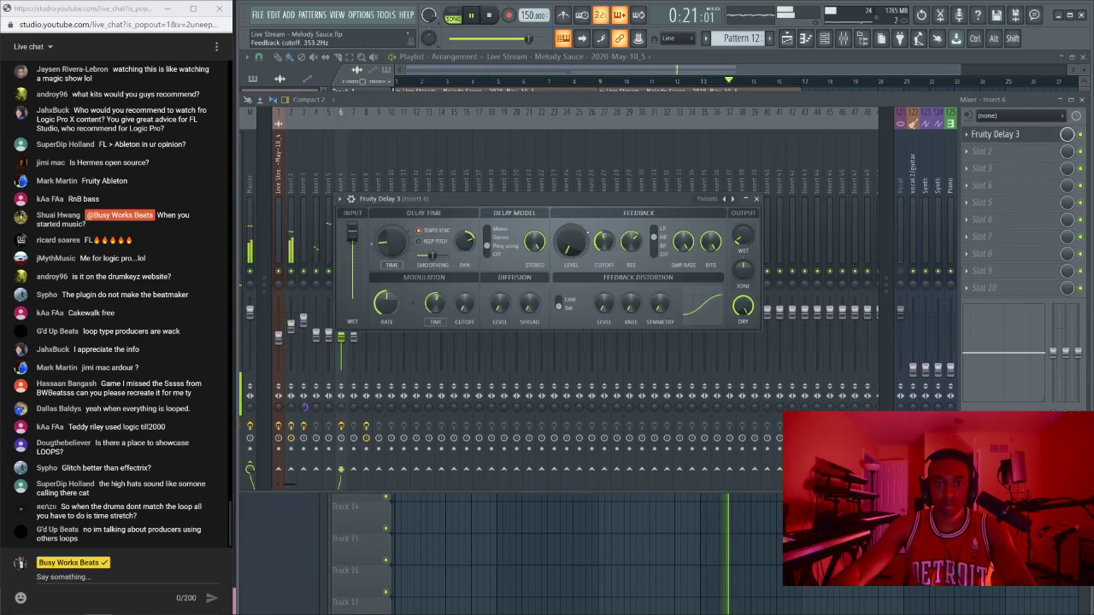
key(space)
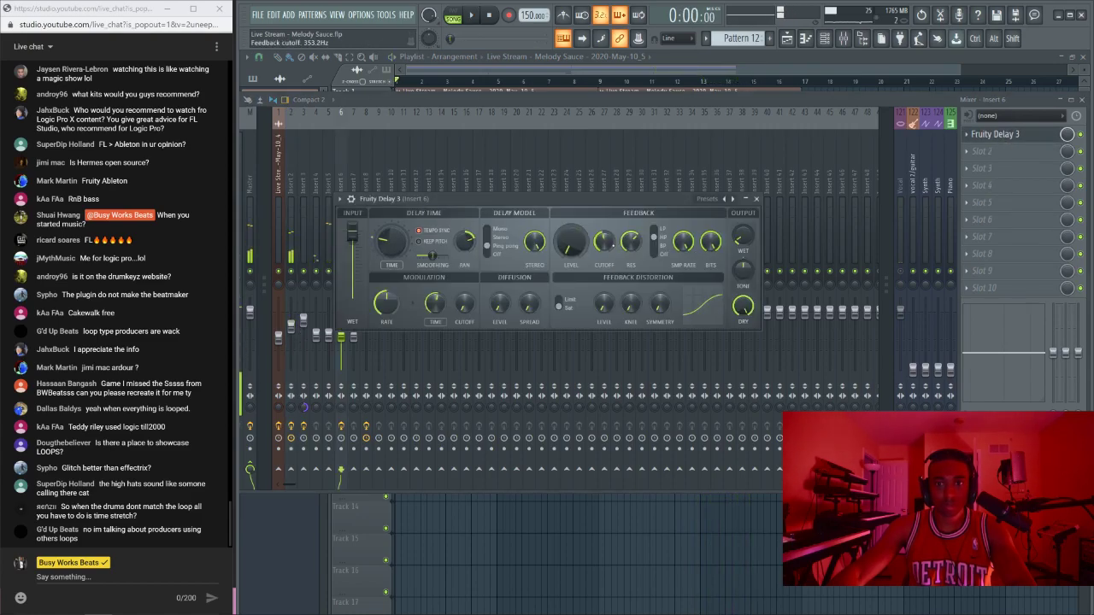
key(space)
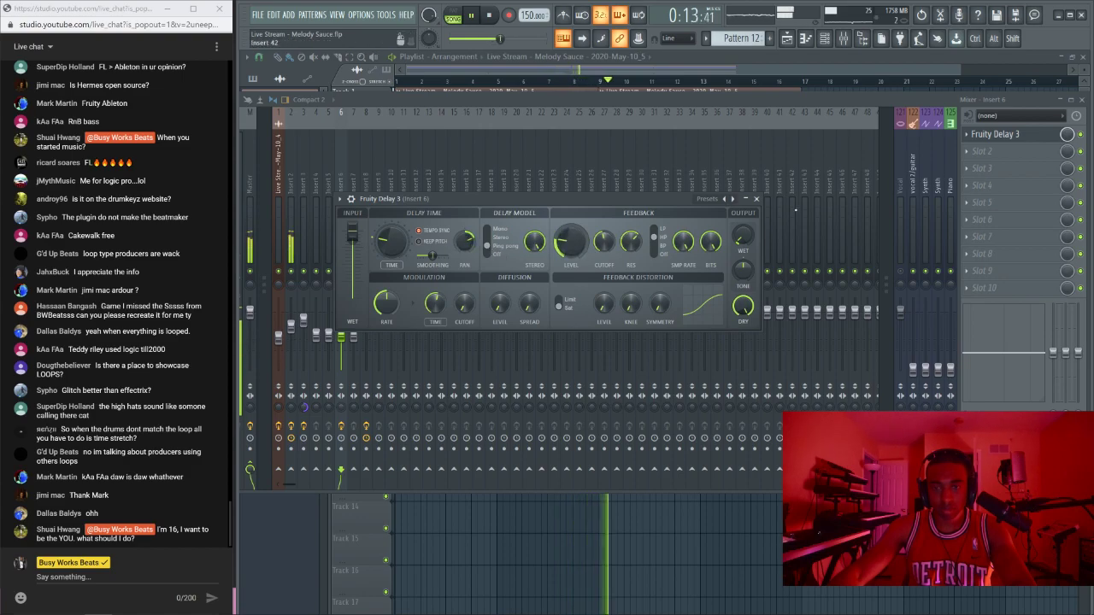
click(757, 199)
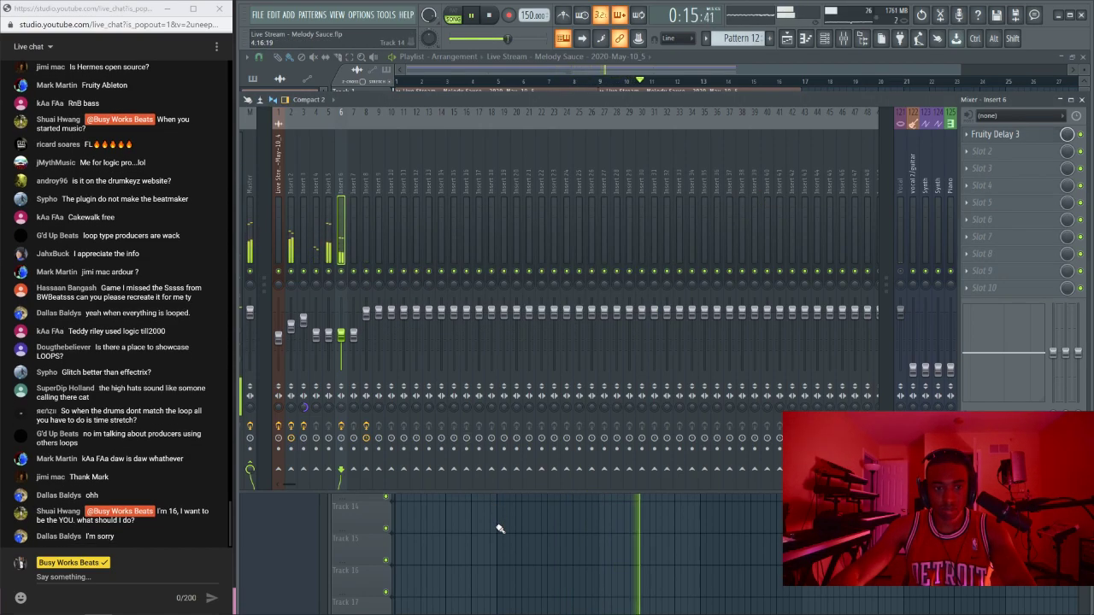
Step: Raise Insert 5's volume to about -2.9 dB and delete the Pattern 12 clip from Track 6
click(329, 322)
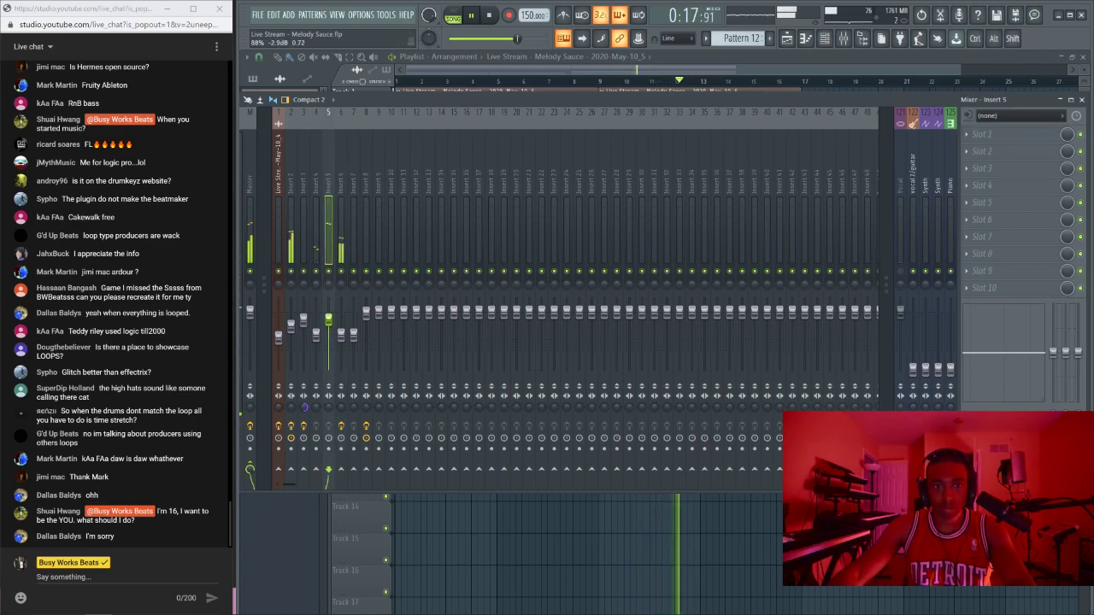
click(825, 41)
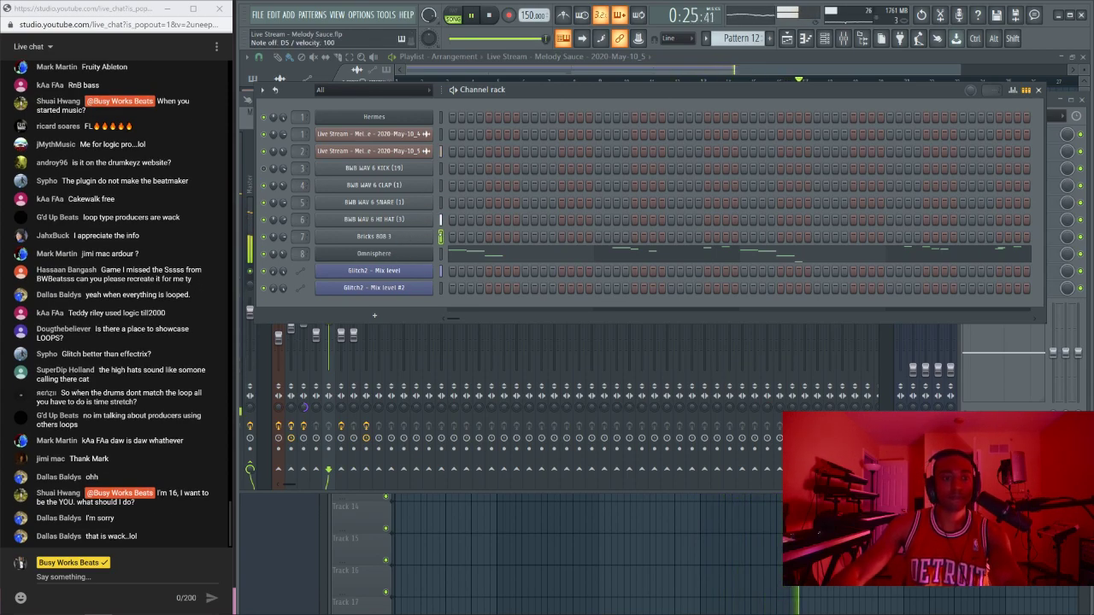
click(484, 520)
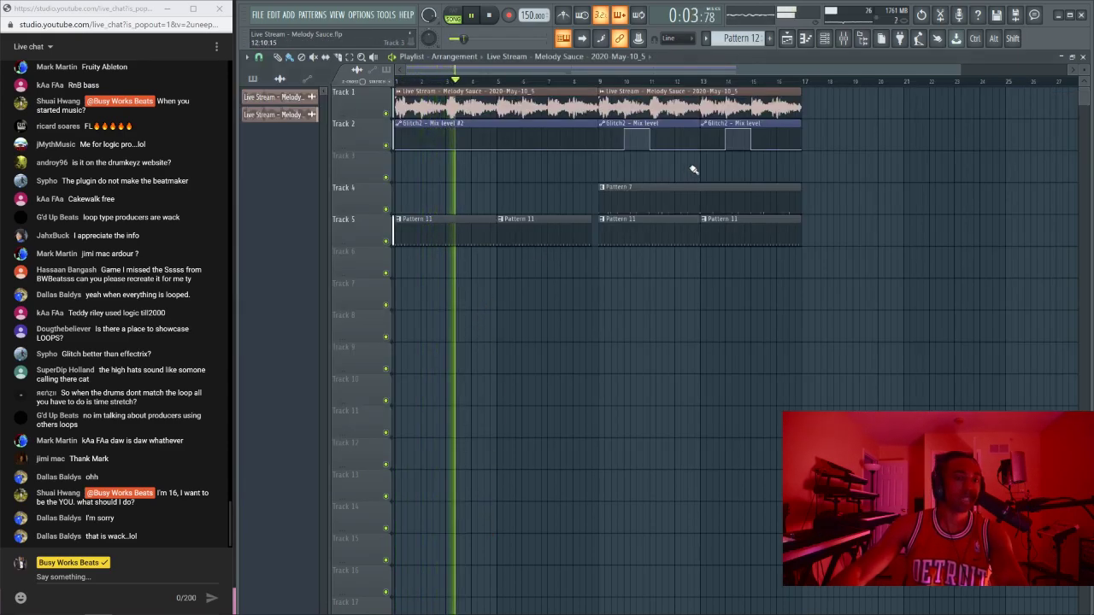
key(space)
Step: Look over the mixer levels and briefly replay the arrangement's opening
click(844, 39)
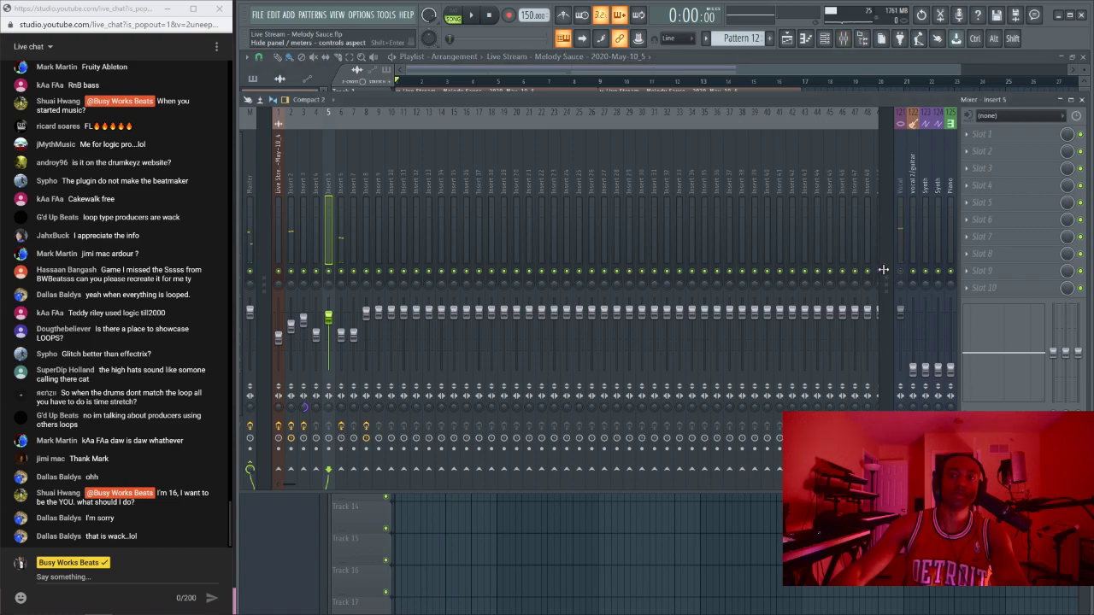
right_click(646, 566)
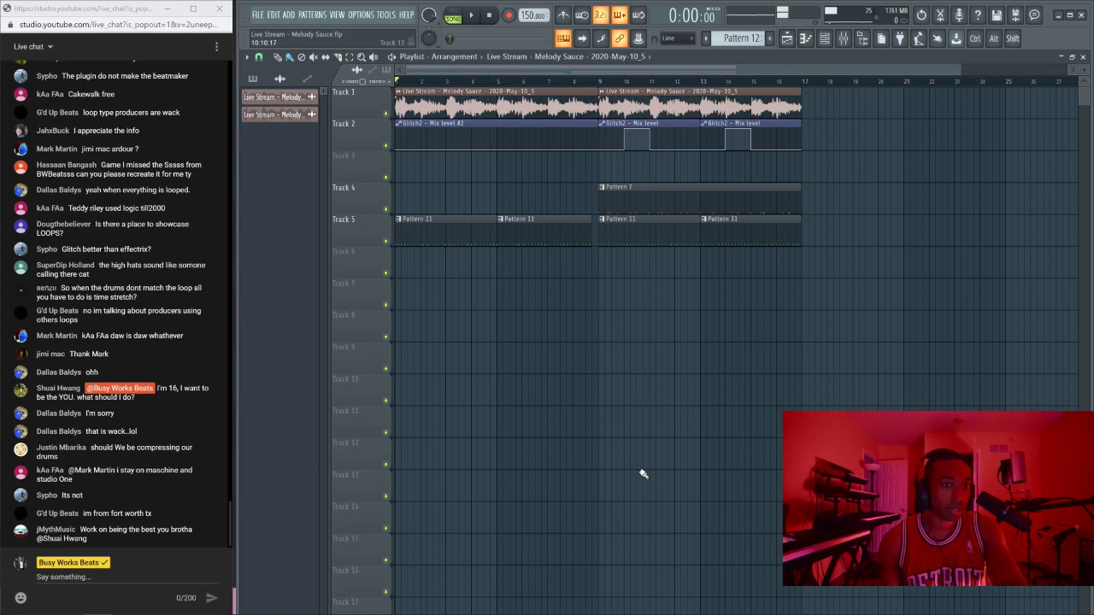
key(space)
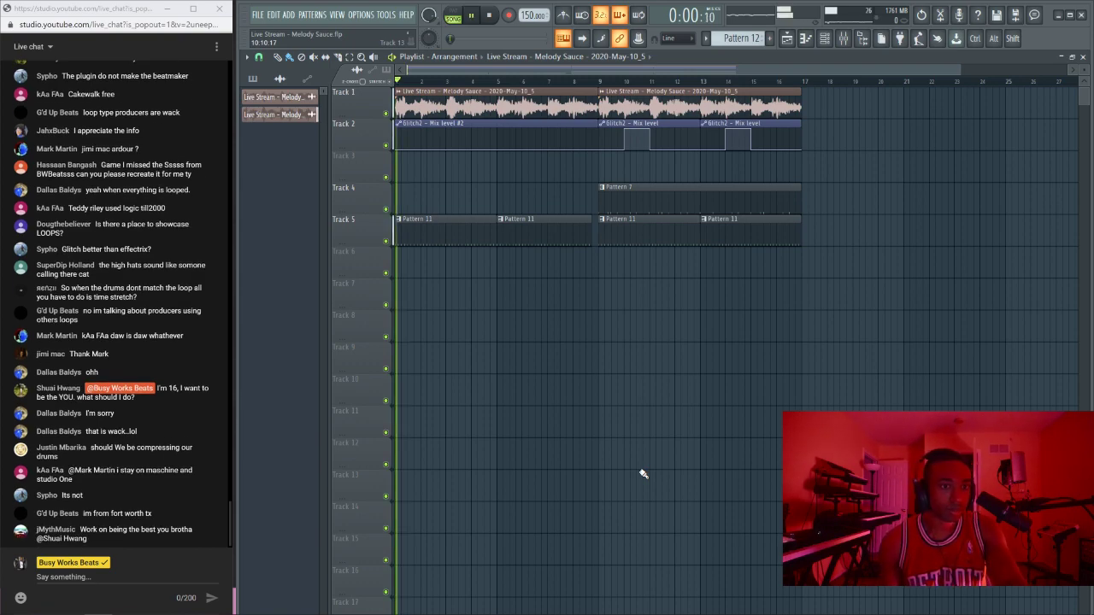
key(space)
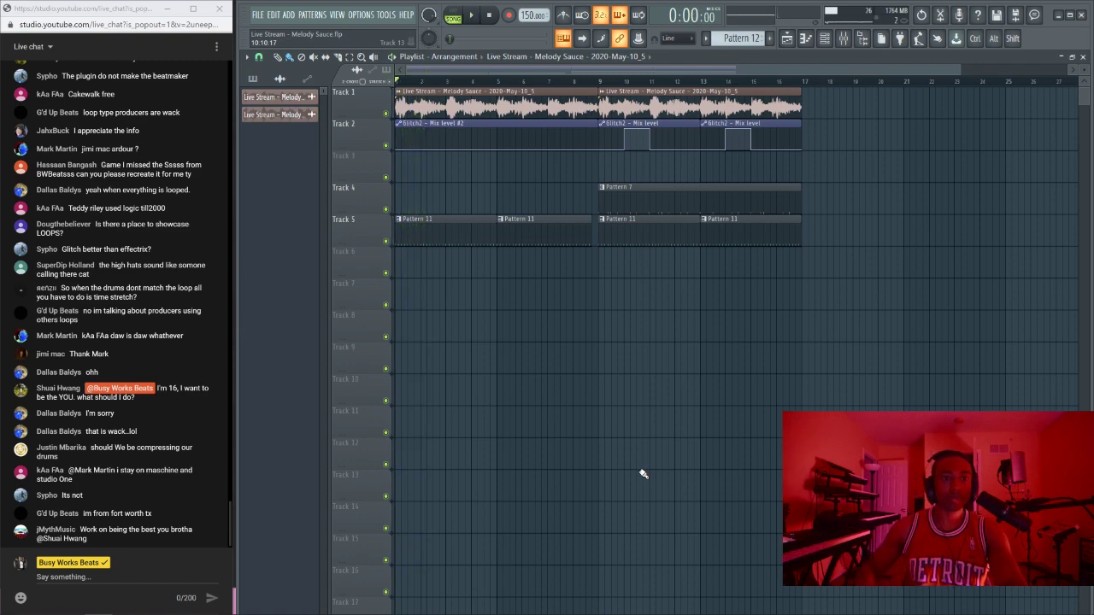
Step: Delete every clip from the playlist and switch the channel rack to the empty Pattern 13
key(ctrl+a)
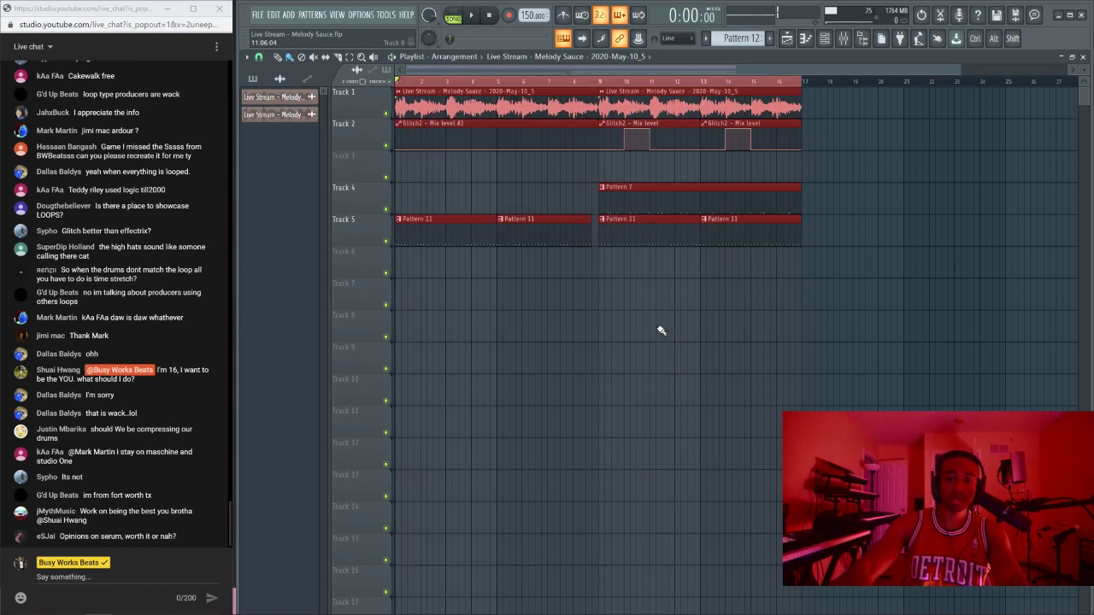
key(Delete)
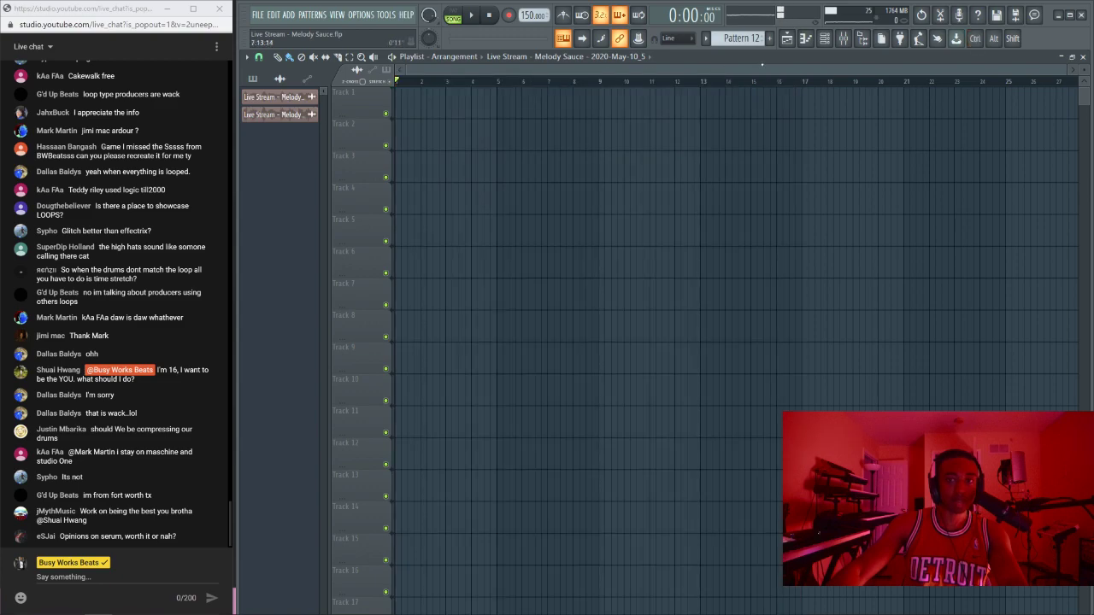
click(823, 39)
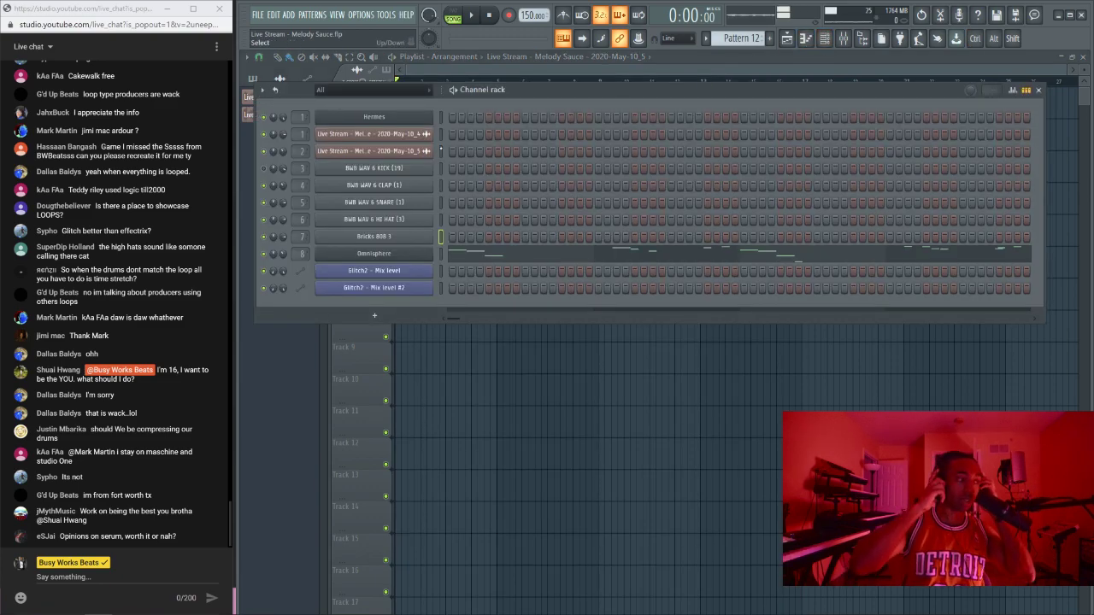
click(769, 38)
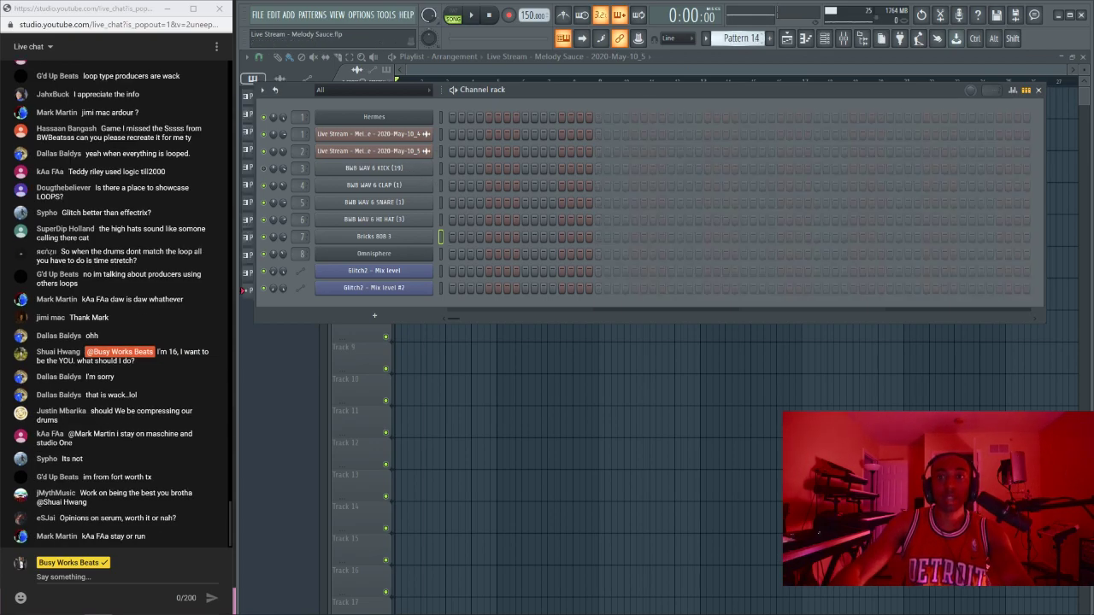
Step: Delete both audio clips, the drum samples, Bricks 808 1, Omnisphere and the Glitch2 automation channels, keeping only Hermes
right_click(374, 134)
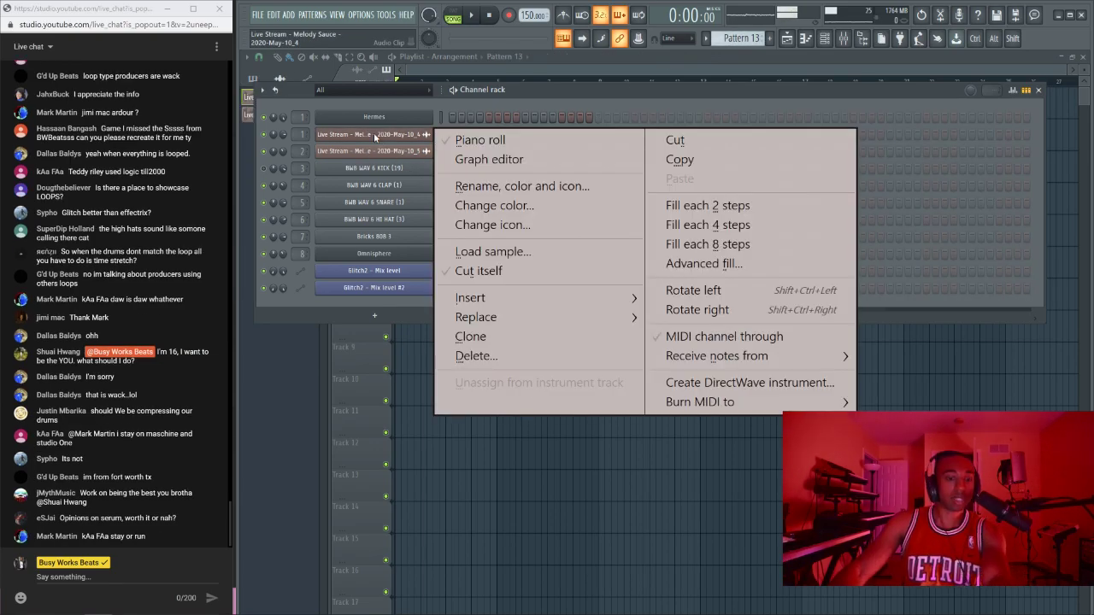
click(476, 356)
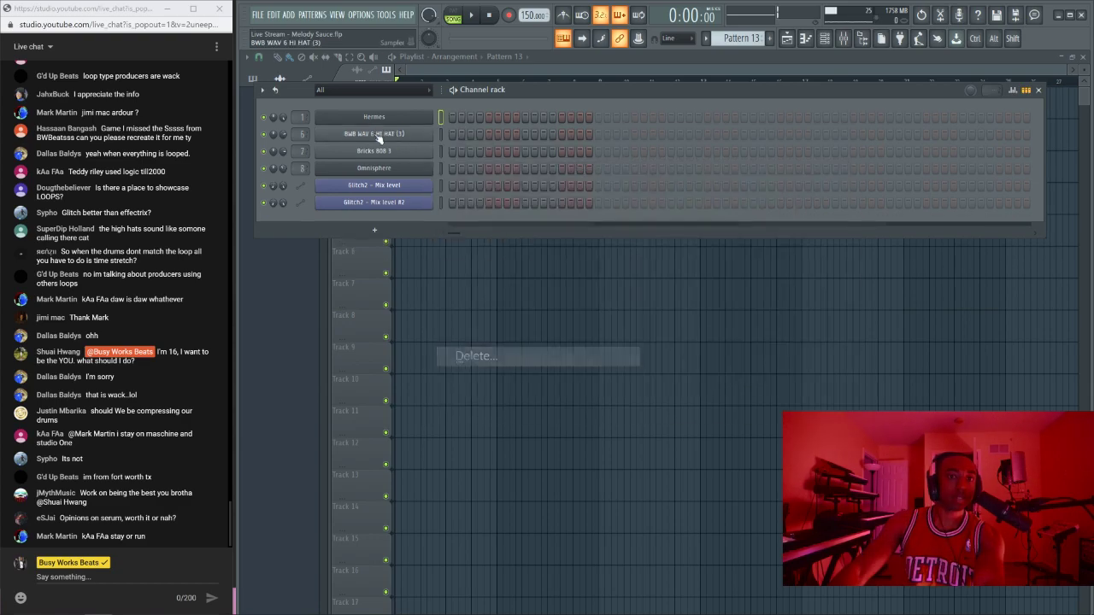
right_click(377, 135)
key(d)
right_click(373, 134)
key(d)
right_click(373, 133)
key(d)
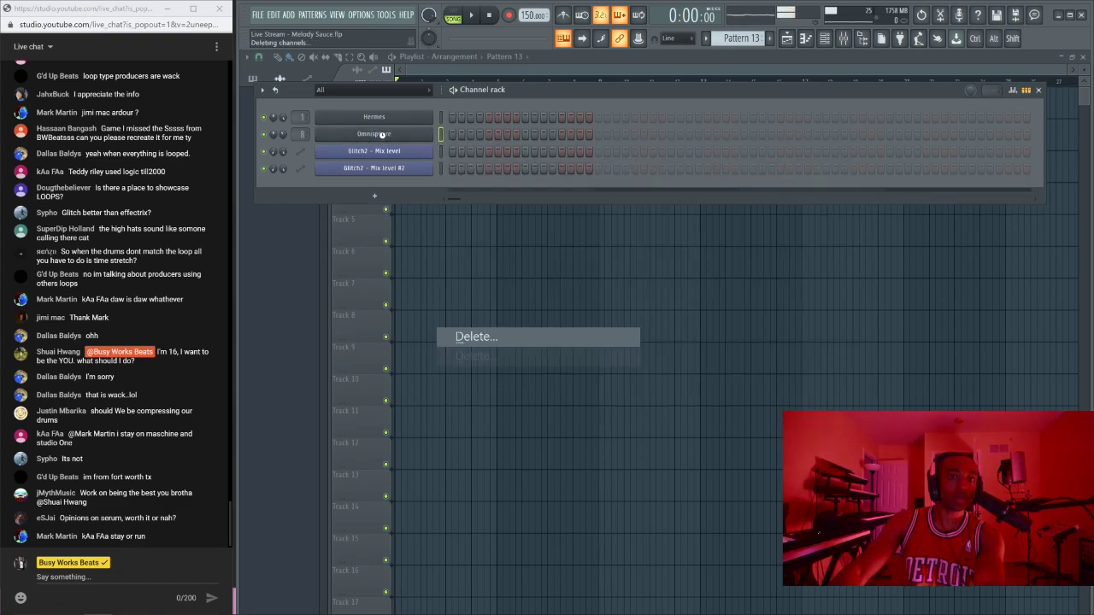
right_click(382, 134)
click(476, 337)
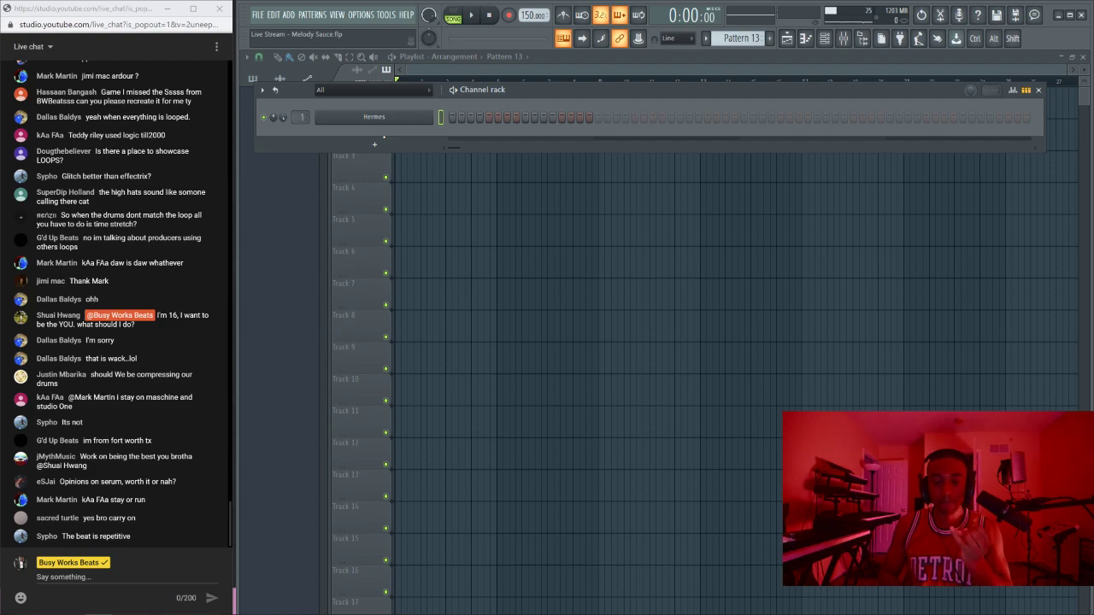
Step: Load the Guitar - Emotion preset from the Guitars folder in the Hermes instrument
click(370, 120)
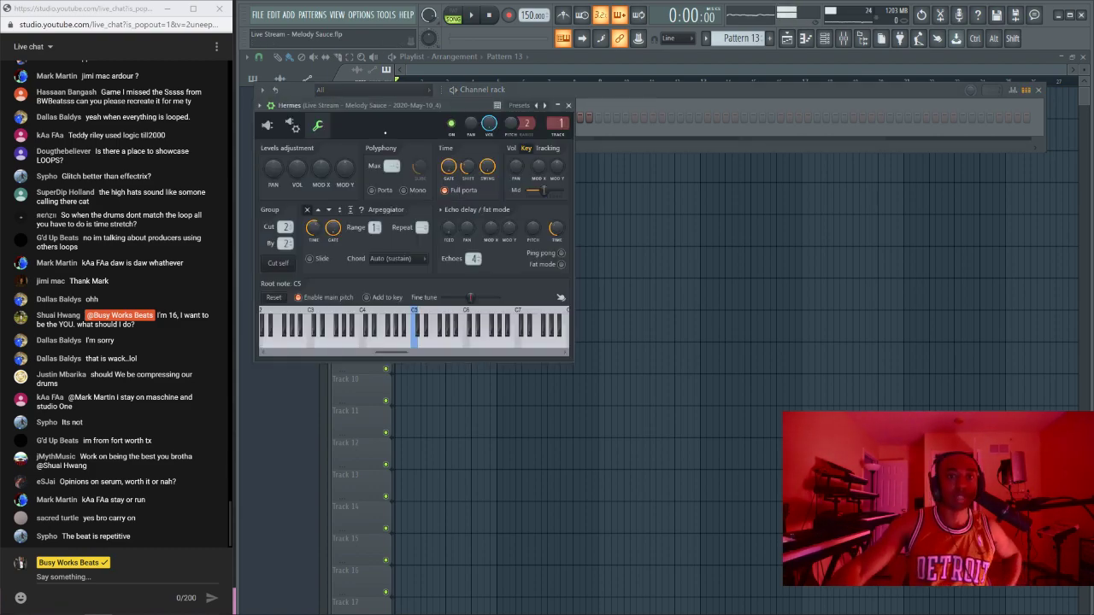
click(268, 126)
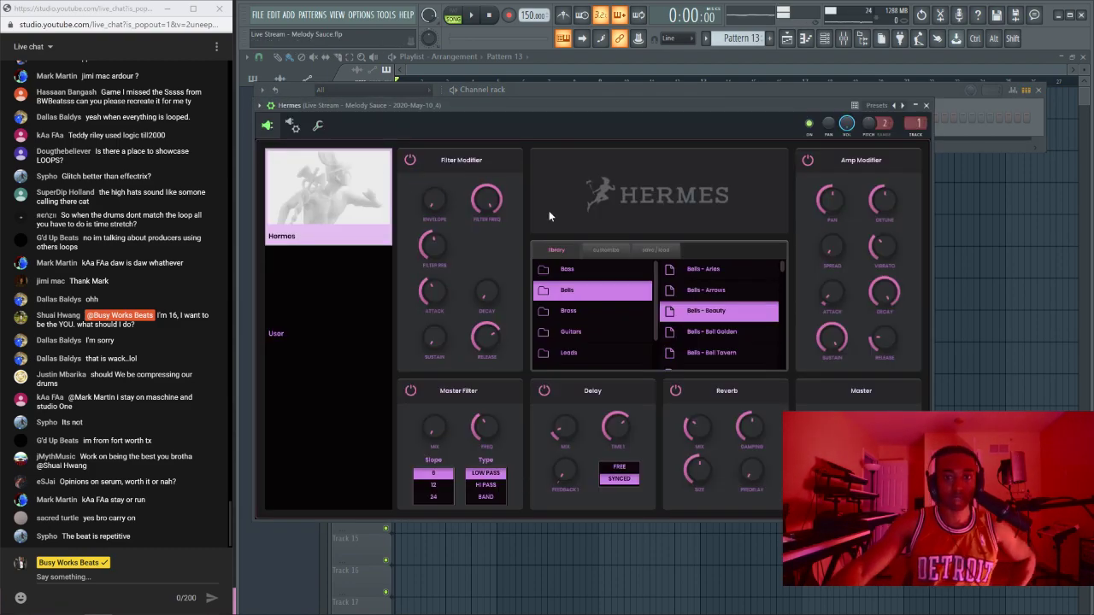
scroll(588, 302, down, 2)
click(584, 299)
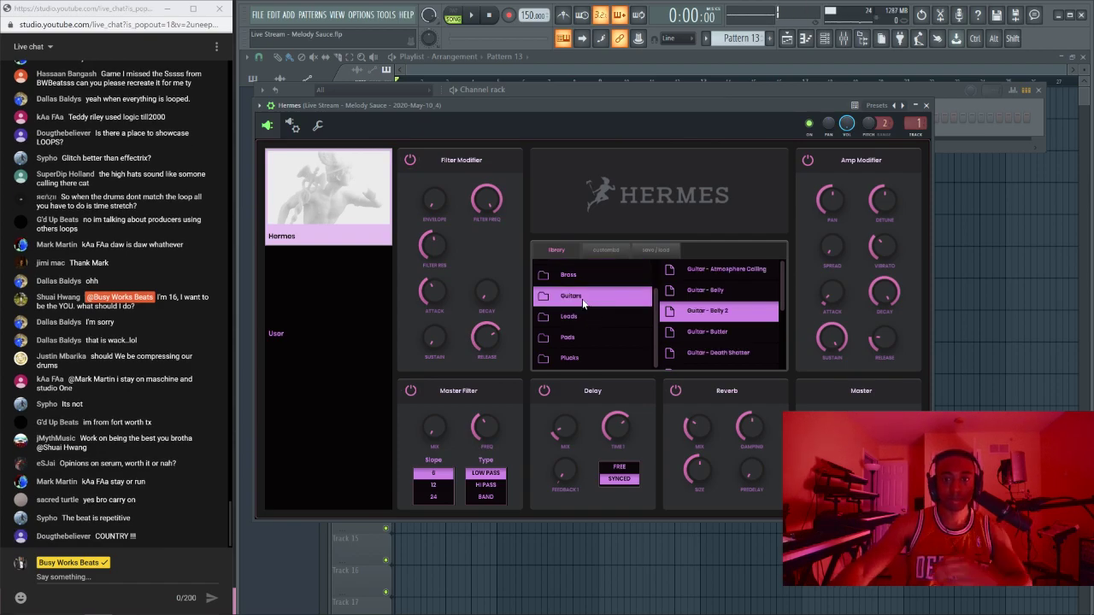
scroll(719, 322, down, 2)
click(730, 324)
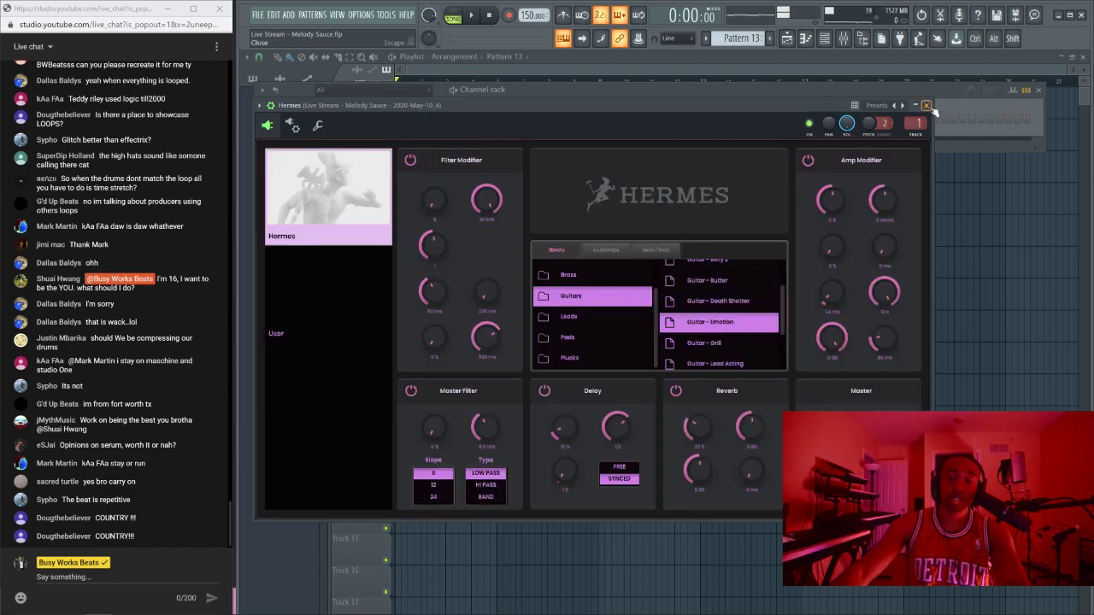
click(926, 106)
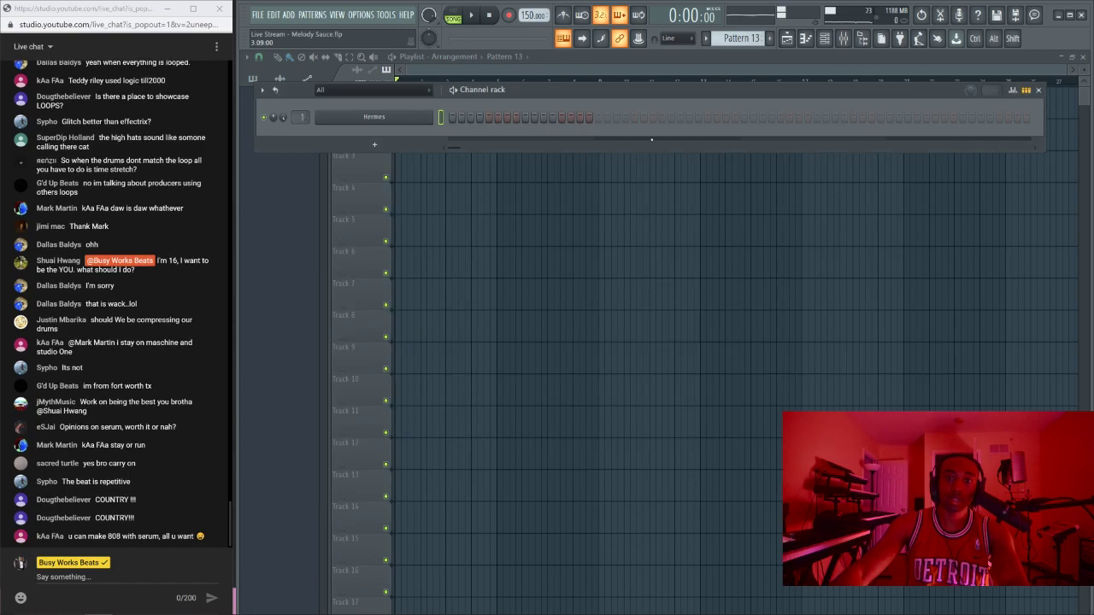
click(380, 120)
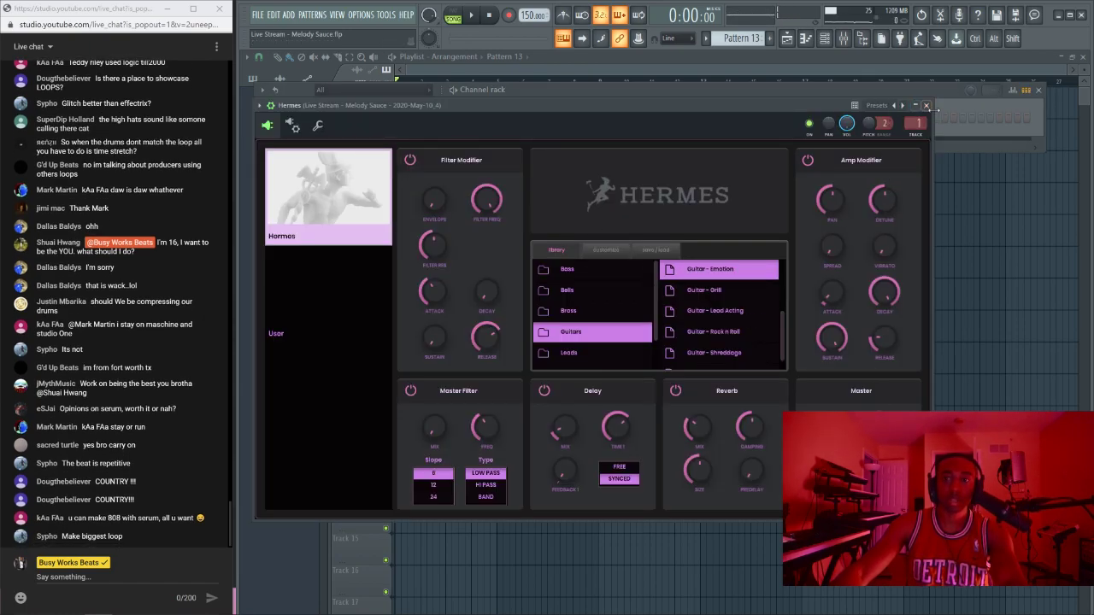
click(926, 105)
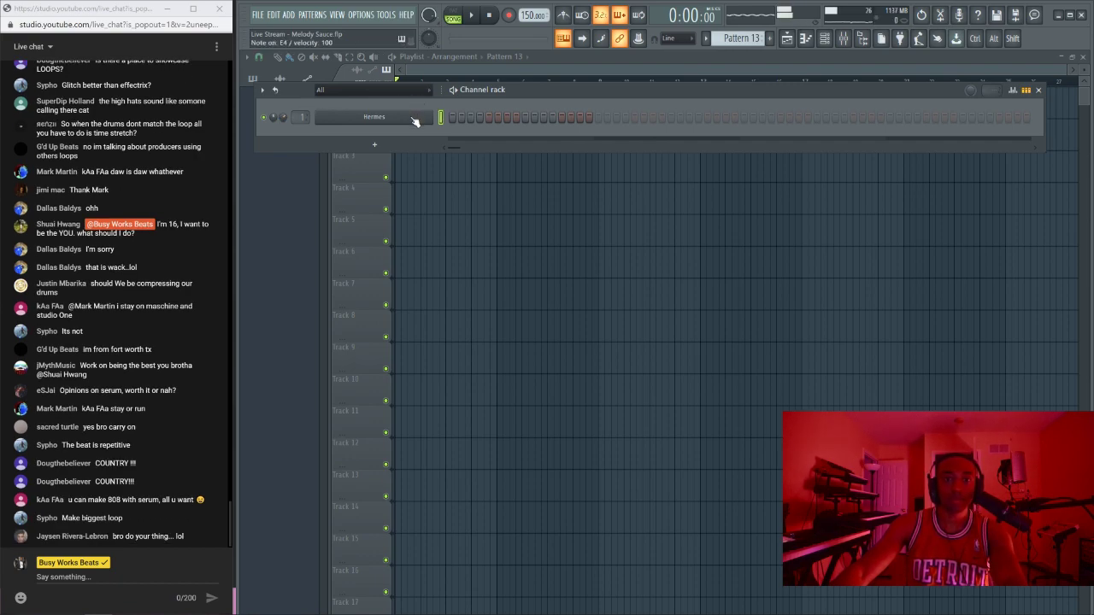
Step: Start a Hermes melody in Pattern 13's piano roll with consecutive notes D4, G#4, G4, D4 and G3 from bar 1
right_click(413, 121)
click(440, 125)
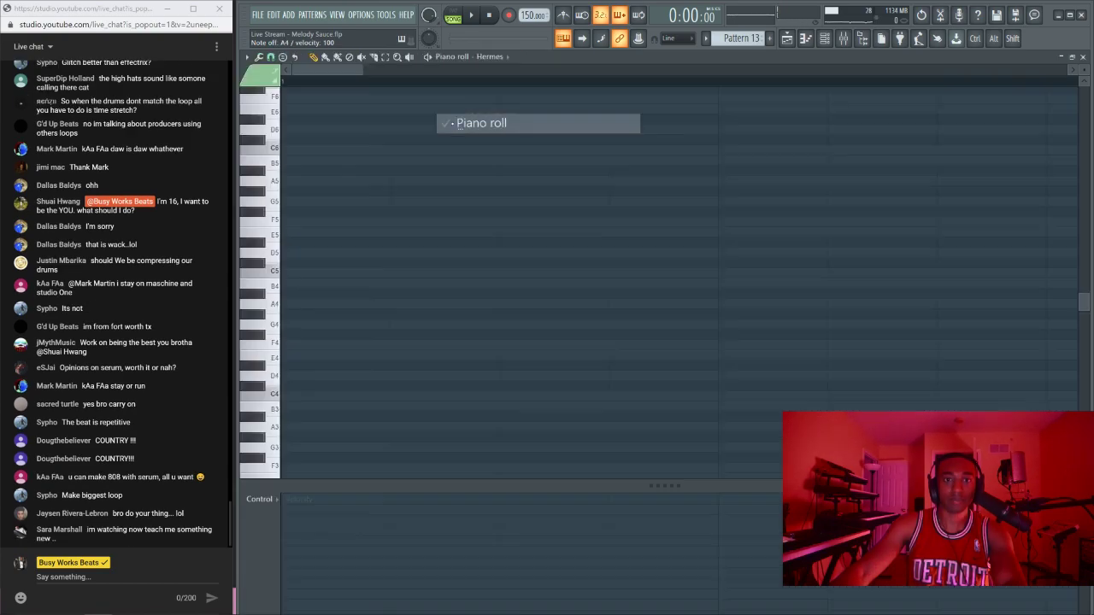
scroll(284, 240, down, 4)
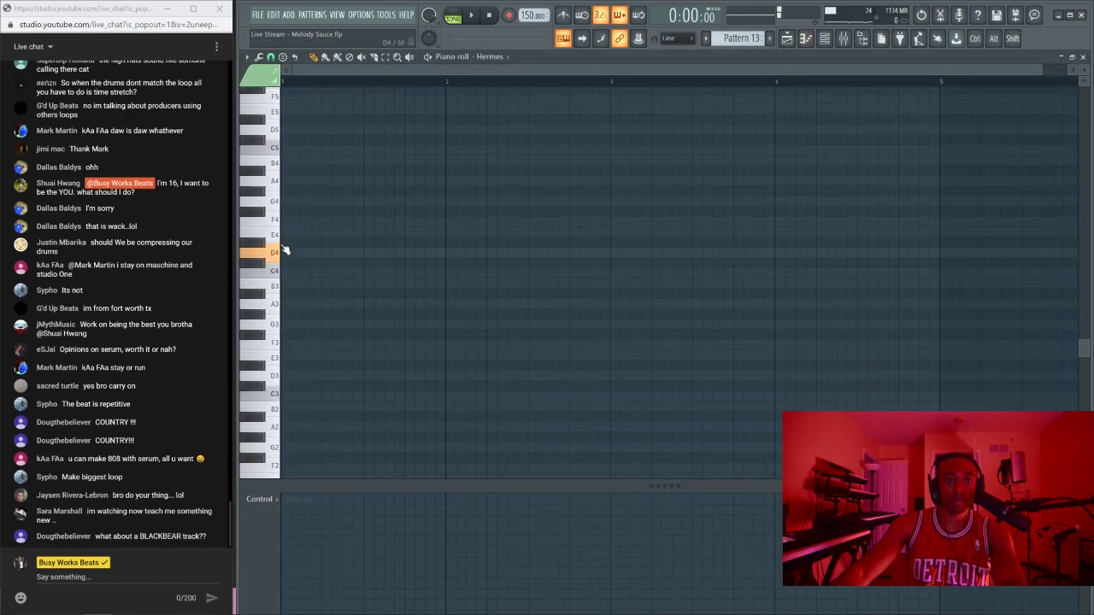
click(284, 252)
drag(298, 254, 306, 254)
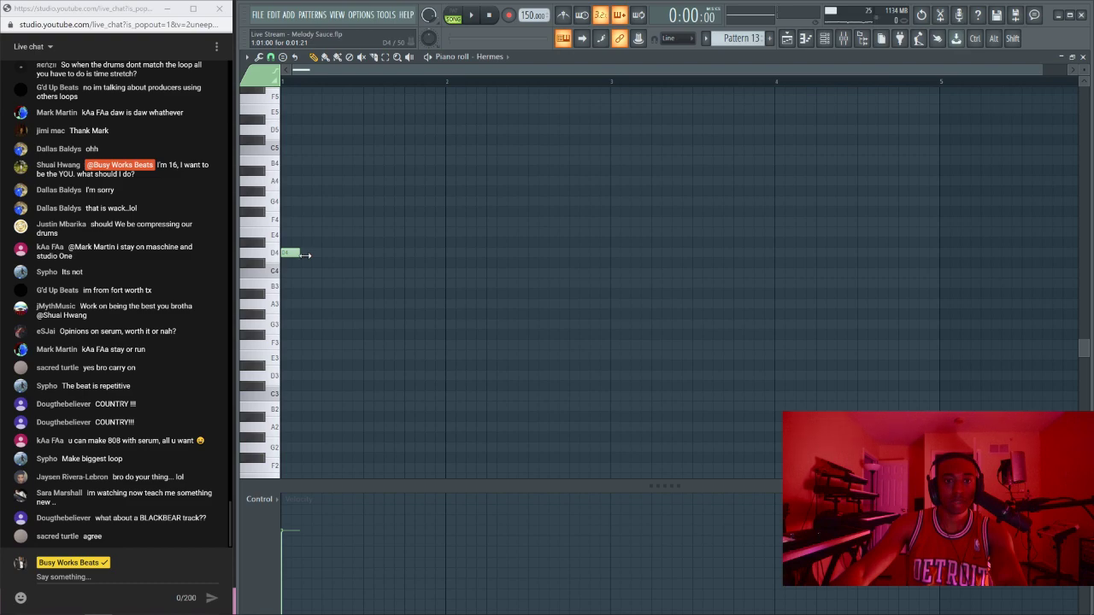
click(301, 190)
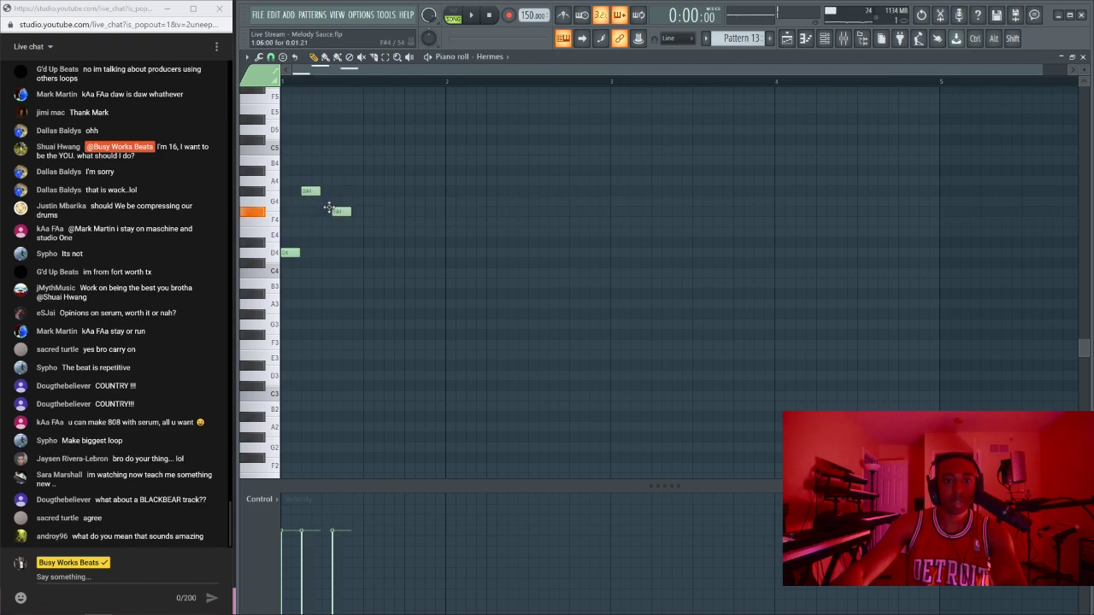
drag(328, 207, 322, 193)
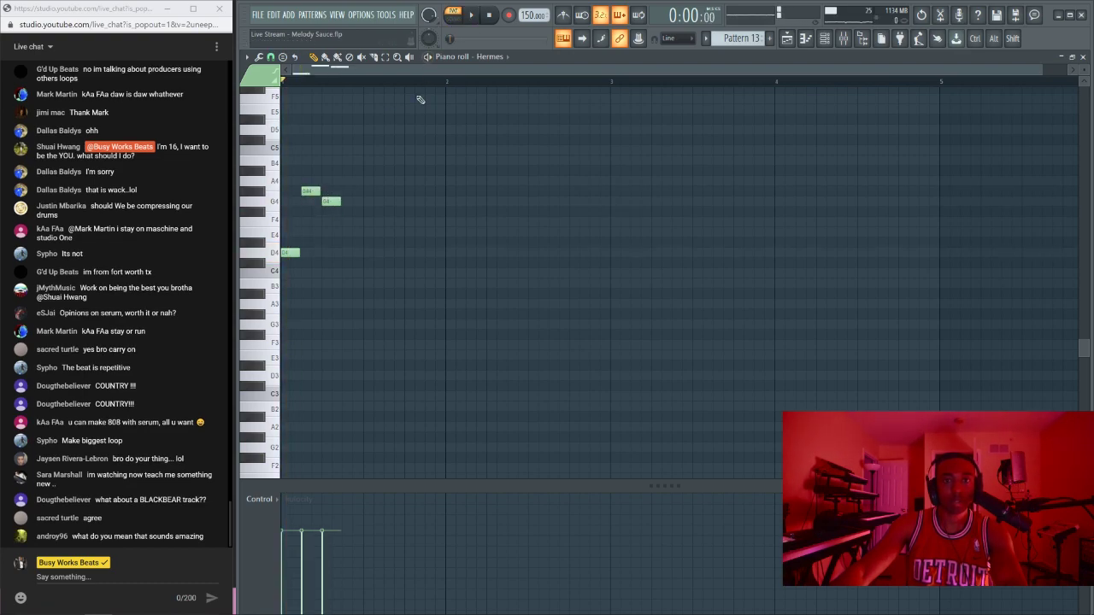
key(space)
click(350, 253)
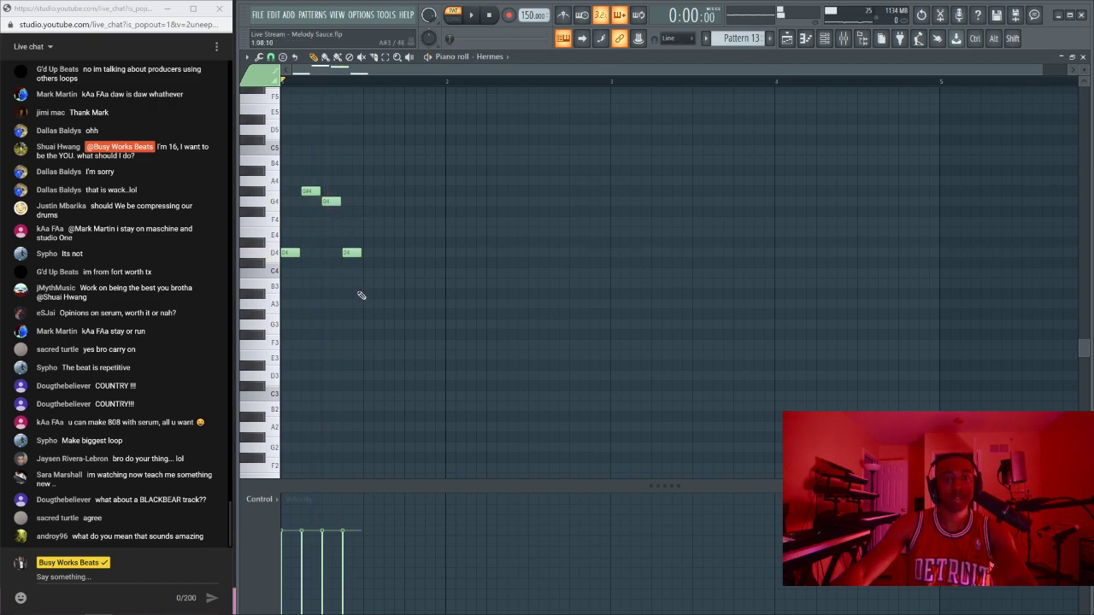
drag(365, 304, 364, 325)
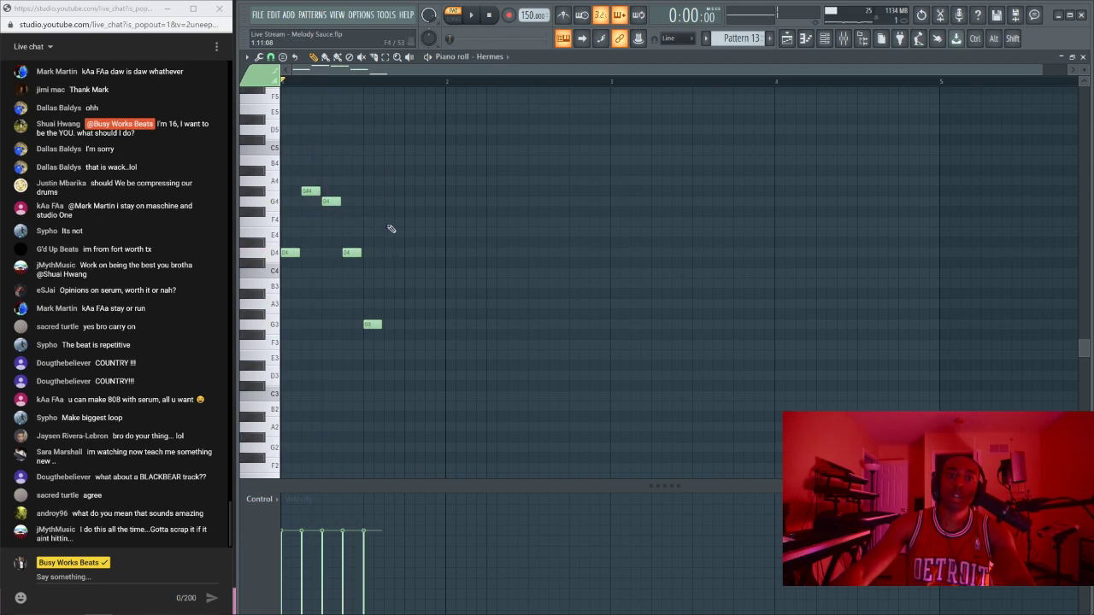
key(space)
Step: Duplicate the G#4, G4 and D4 notes and place the copies right after G3 to complete bar 1
drag(302, 156, 367, 266)
key(space)
key(ctrl+b)
key(space)
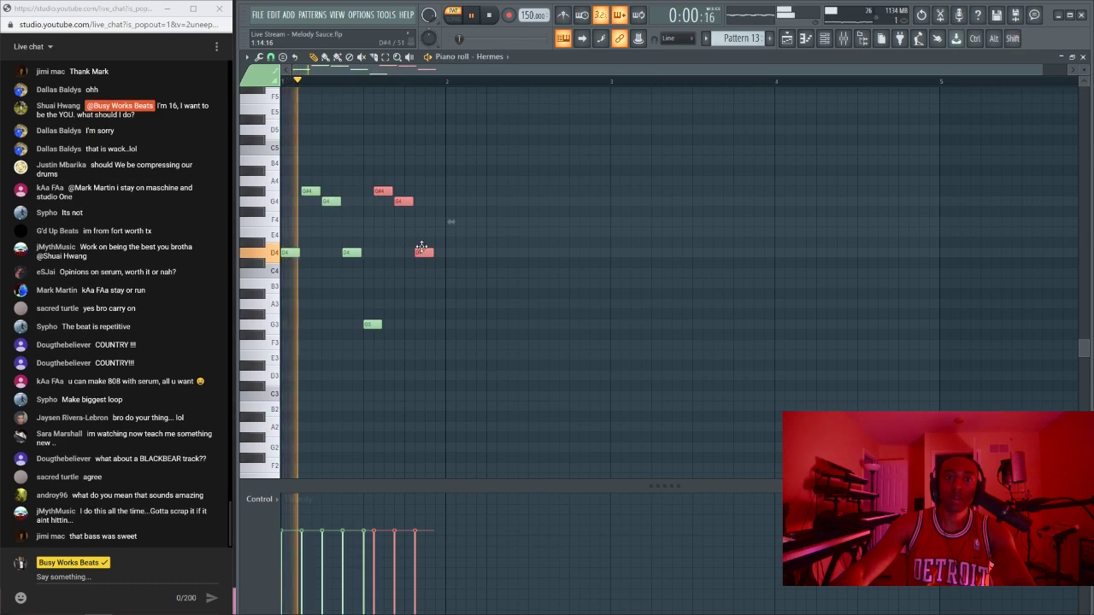
key(space)
Step: Repeat the one-bar Hermes melody across bars 1 to 4 and play the pattern
drag(535, 374, 277, 182)
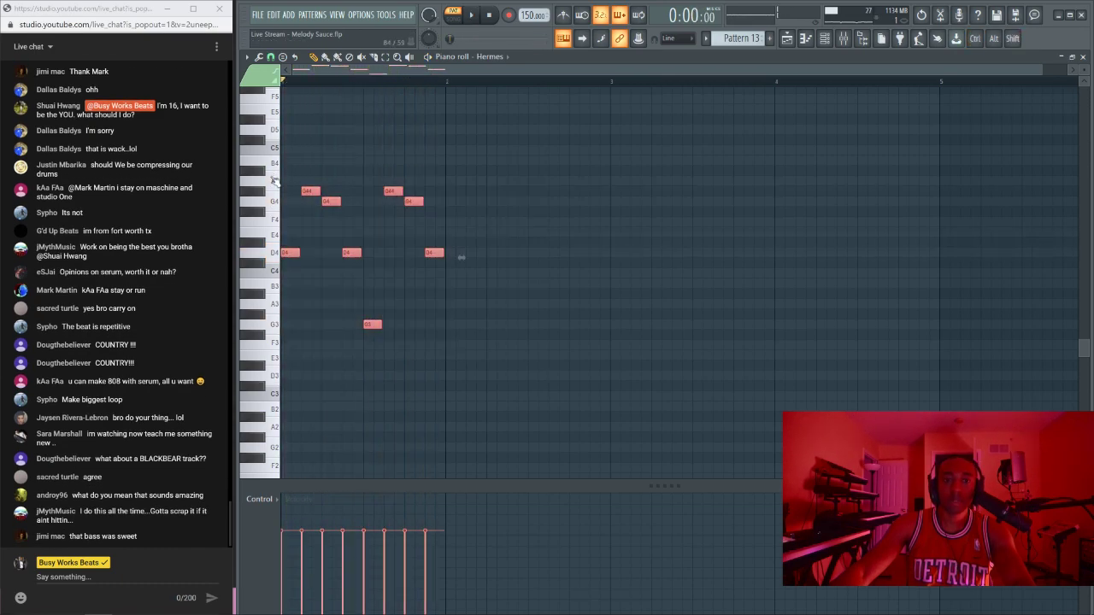
key(ctrl+b)
drag(655, 378, 283, 105)
key(ctrl+b)
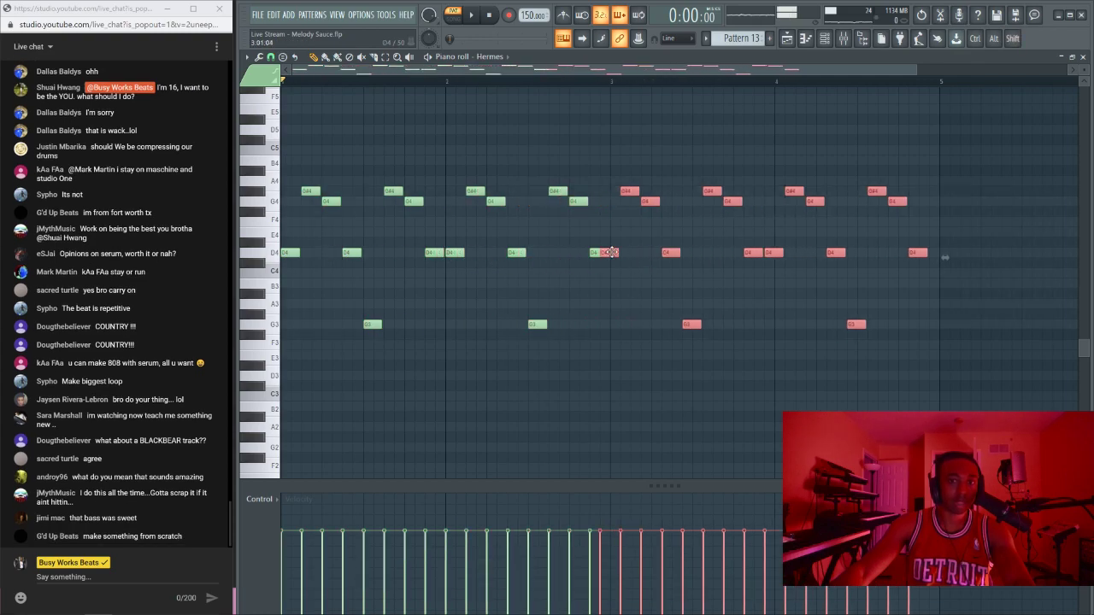
key(ctrl+d)
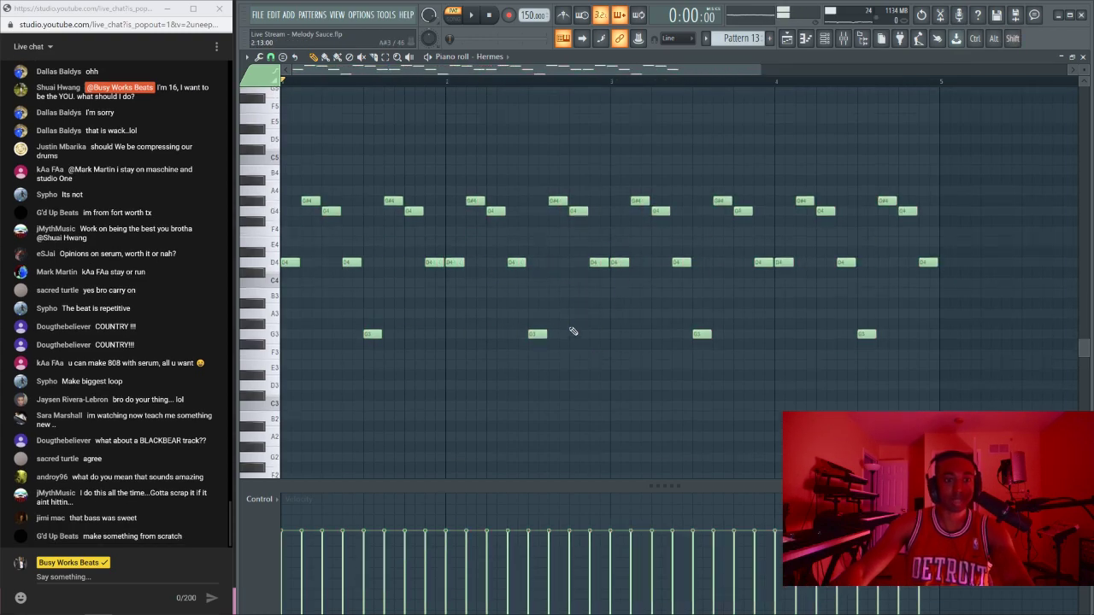
key(space)
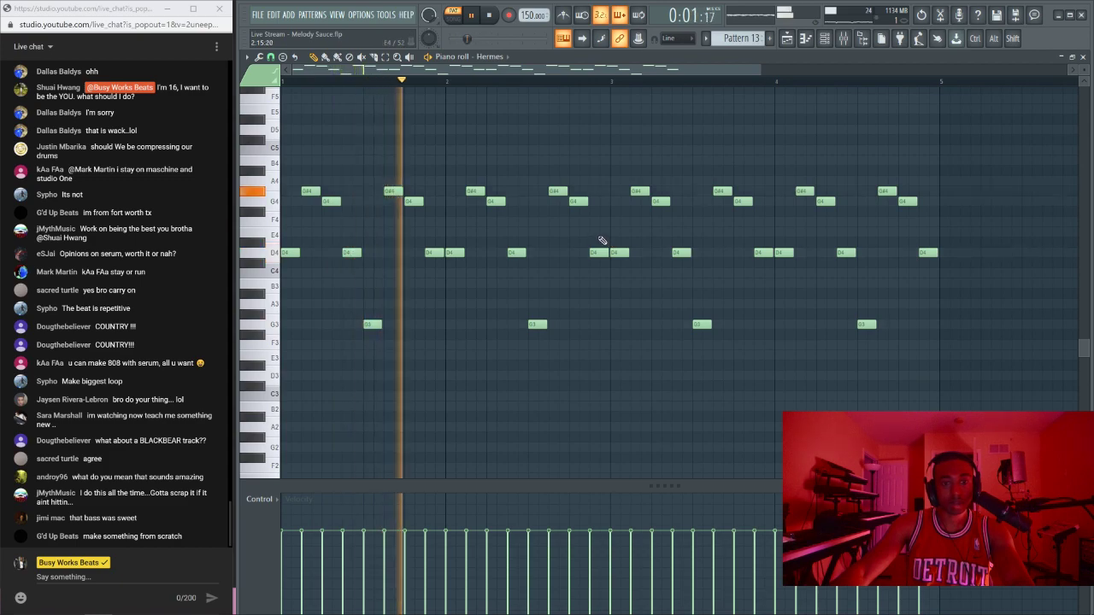
key(space)
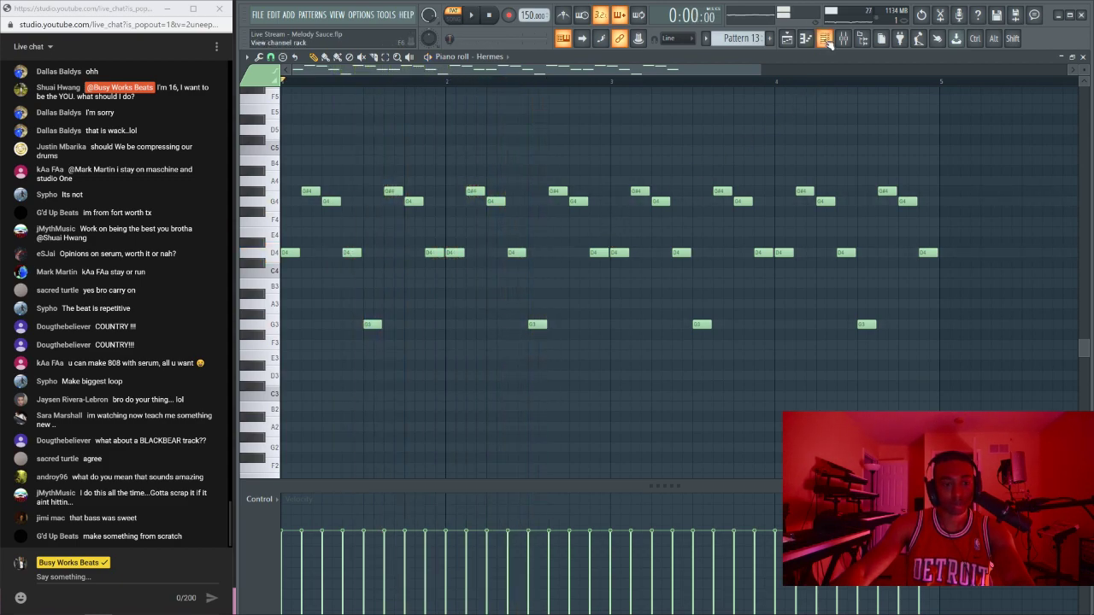
Step: Switch the Hermes instrument to the Bells - Palace preset from the Bells folder
click(825, 38)
click(376, 115)
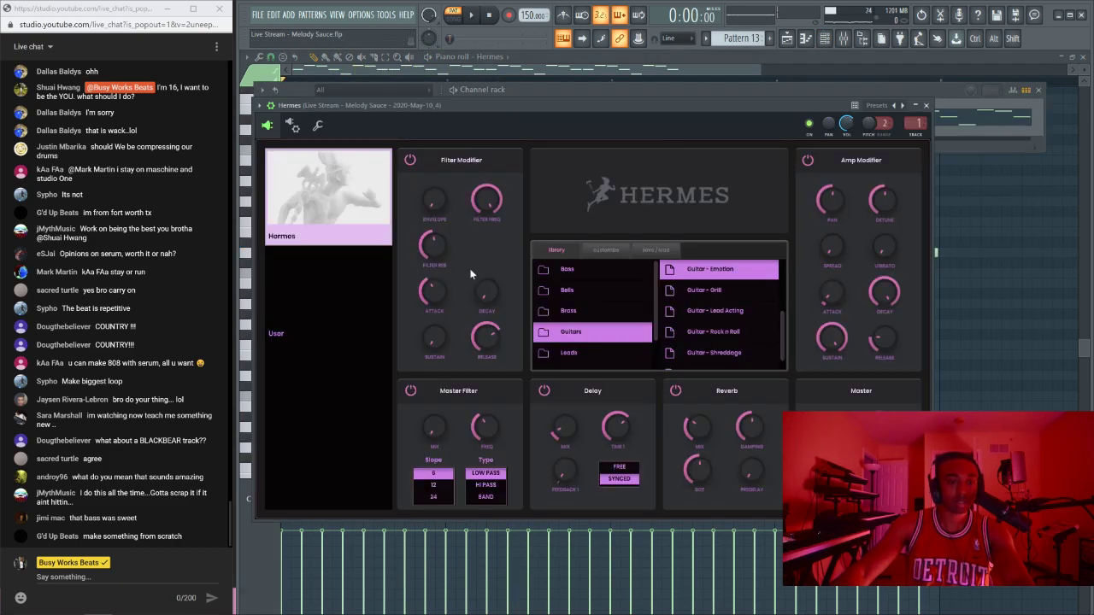
scroll(594, 291, down, 1)
scroll(597, 299, up, 1)
click(587, 289)
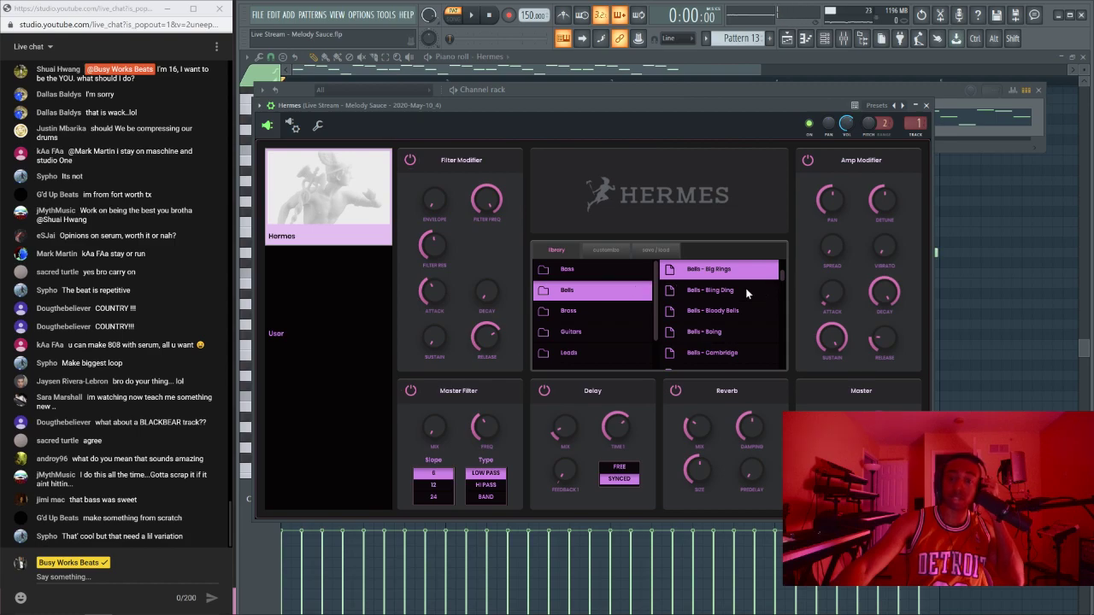
scroll(745, 288, down, 3)
scroll(740, 305, down, 4)
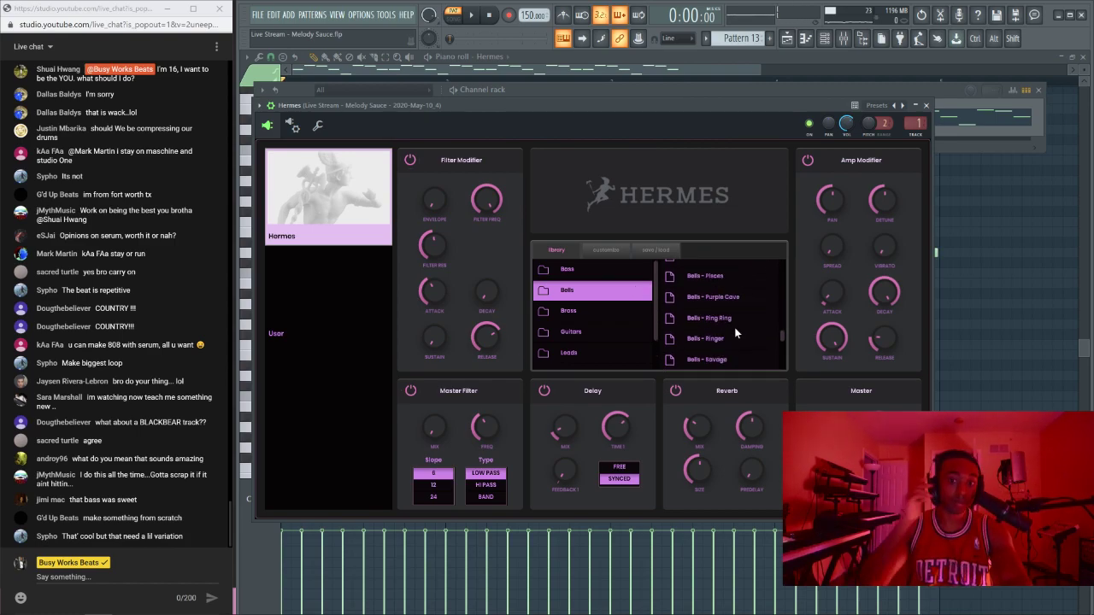
scroll(731, 338, down, 4)
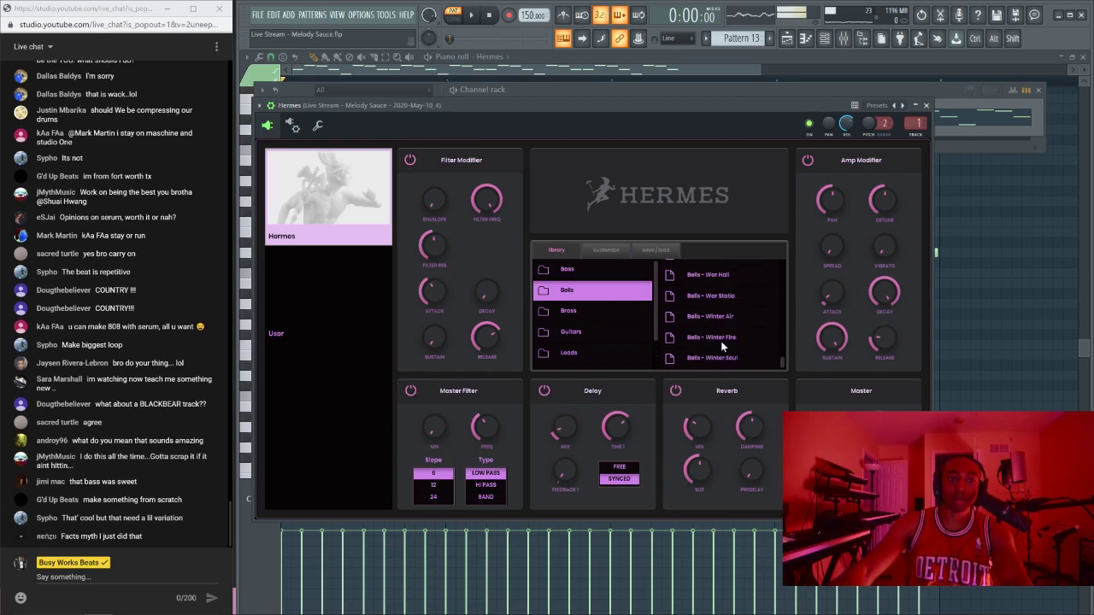
scroll(722, 347, up, 3)
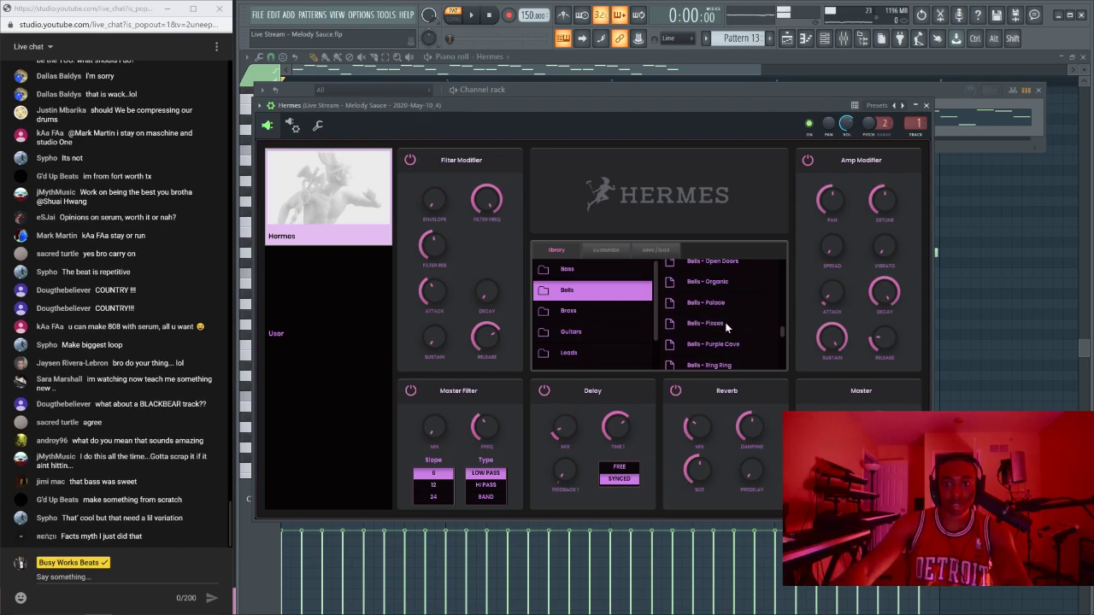
click(726, 301)
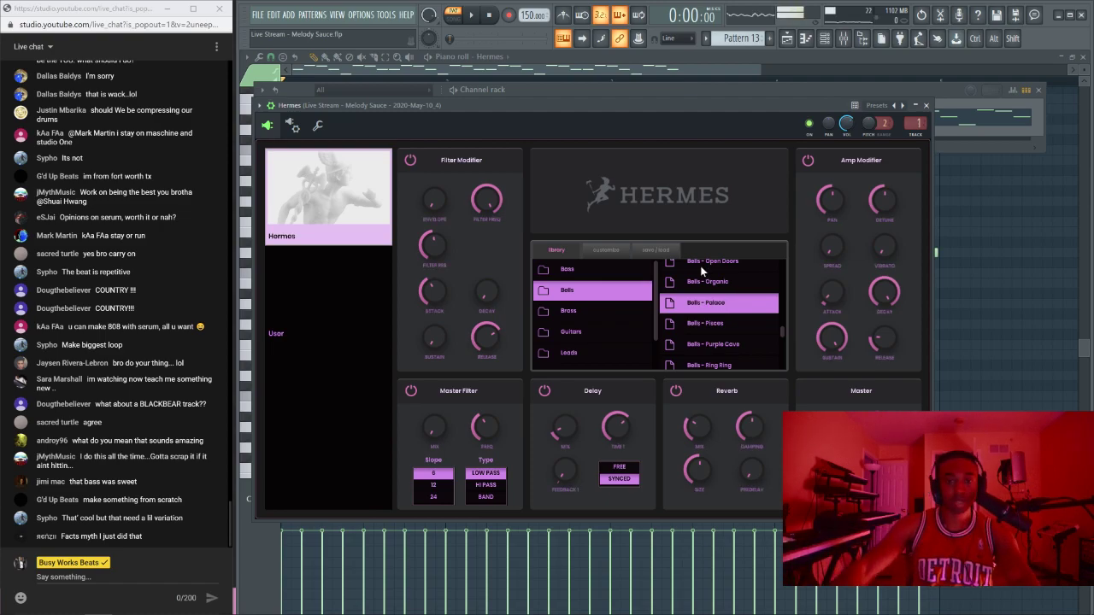
Step: Raise Hermes's Amp Modifier spread and set its vibrato depth to about 1.1 ms while the pattern plays
key(space)
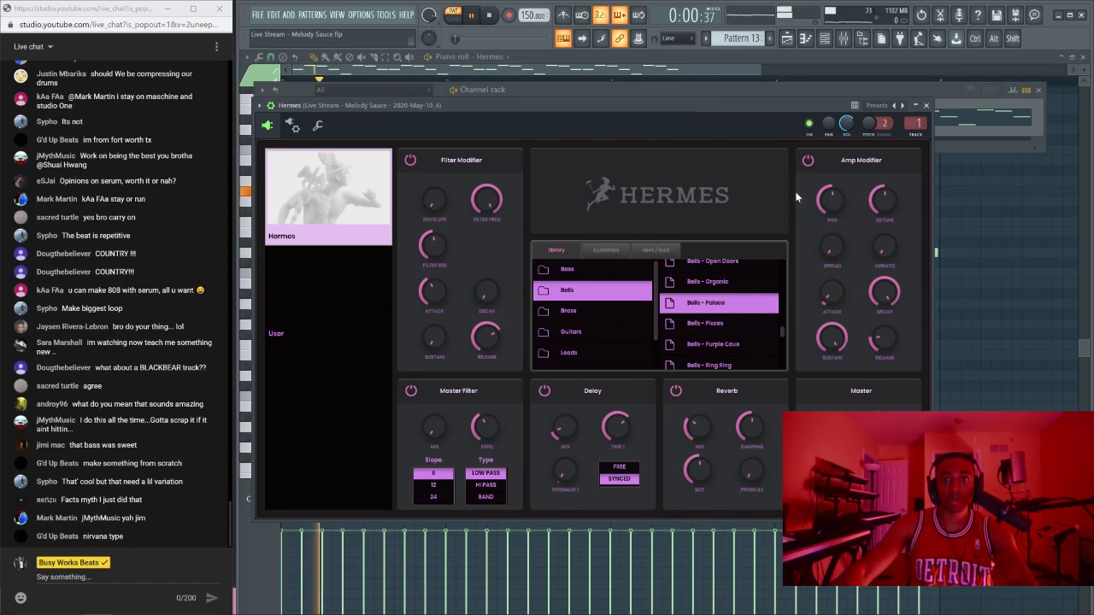
drag(822, 230, 806, 150)
drag(885, 245, 929, 159)
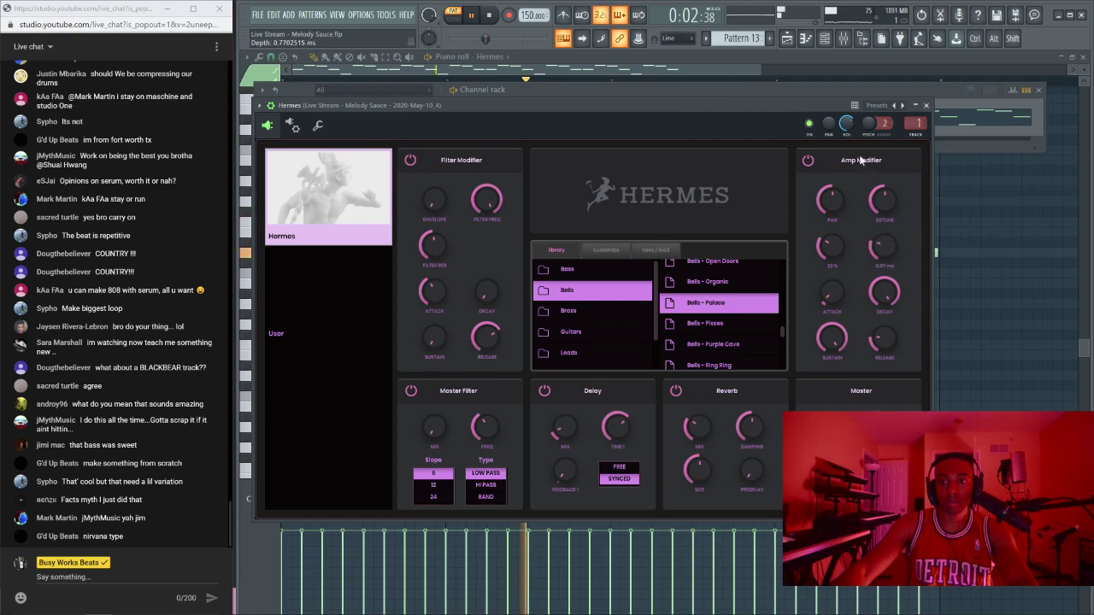
drag(828, 249, 826, 259)
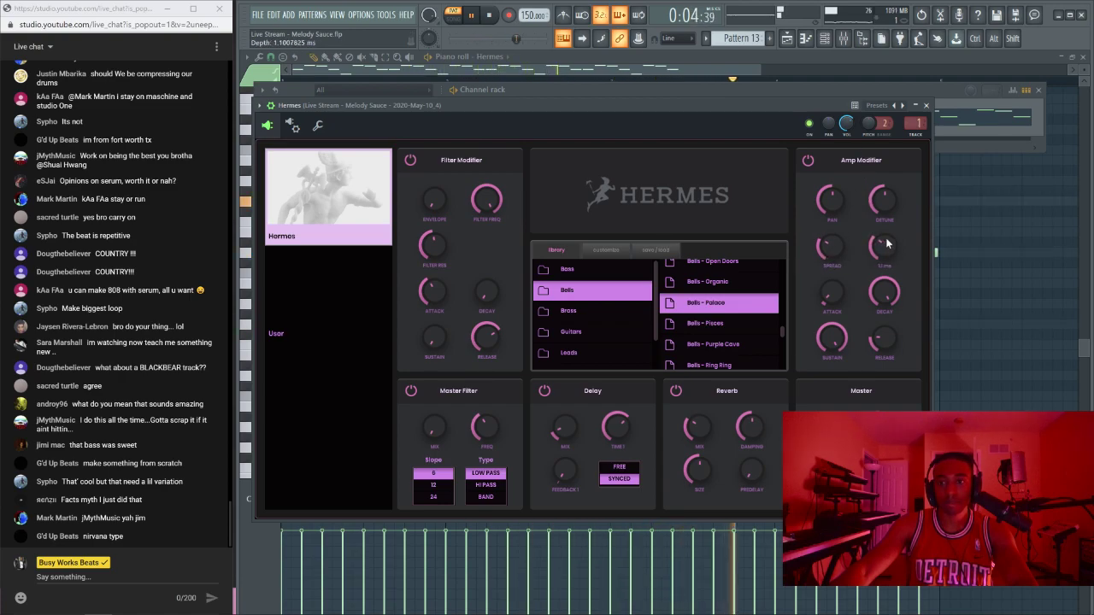
click(936, 244)
Step: Add a rising lower line of G3, A3, A#3 and C4 notes in bar 1 beneath the Hermes melody
scroll(445, 277, down, 3)
scroll(376, 304, up, 3)
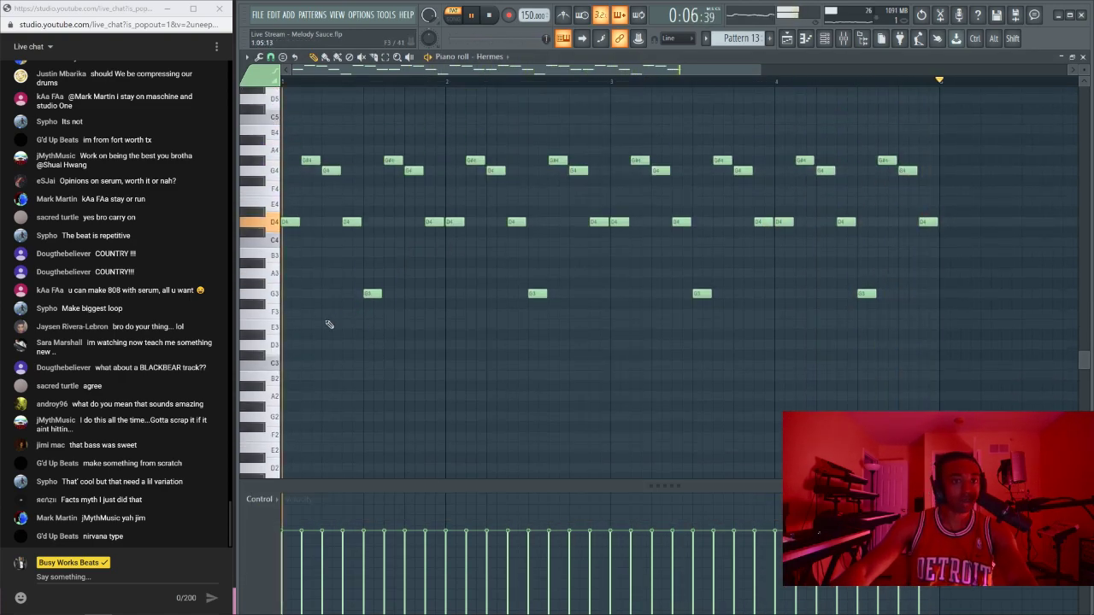
click(289, 335)
key(space)
drag(284, 334, 348, 259)
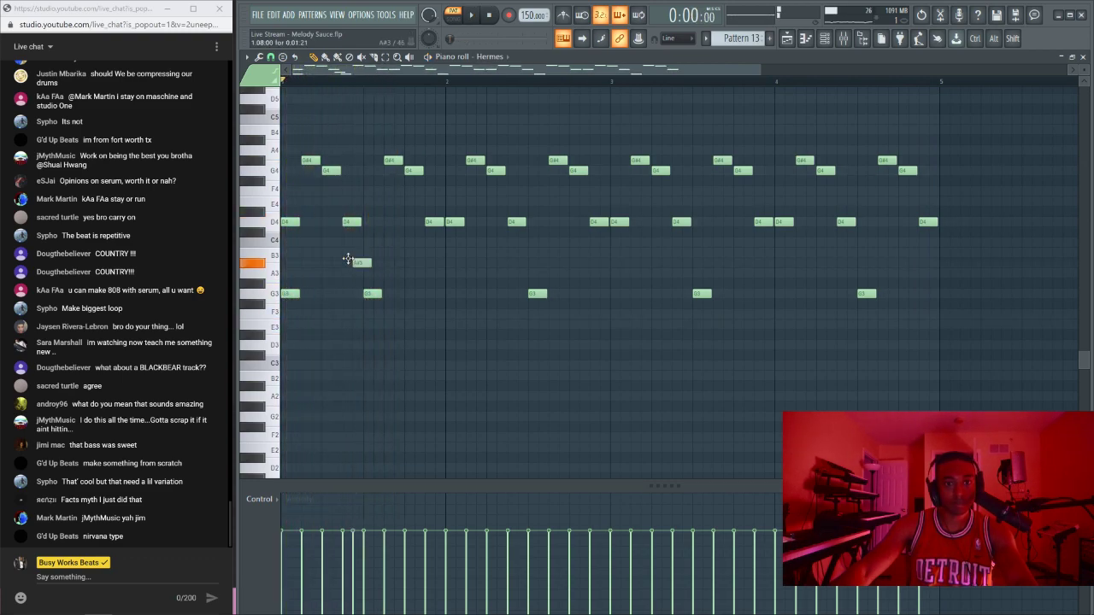
key(space)
key(space)
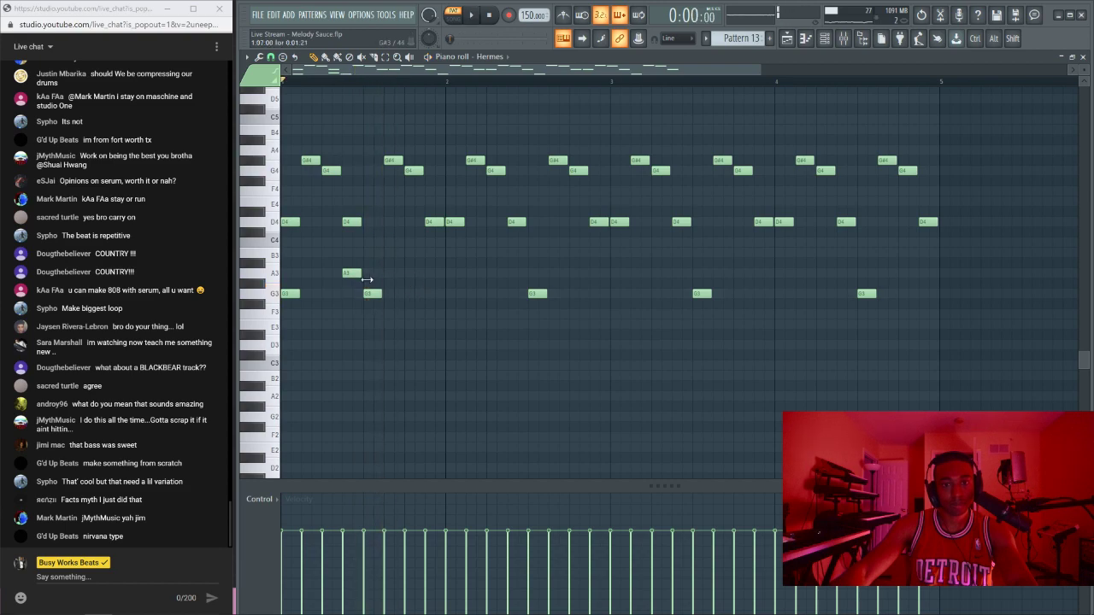
key(space)
drag(348, 272, 285, 302)
key(space)
key(space)
Step: Duplicate the four-note lower line into bar 2 at the same pitches, starting on G3, and play it back
key(ctrl+d)
key(space)
drag(439, 239, 451, 293)
key(space)
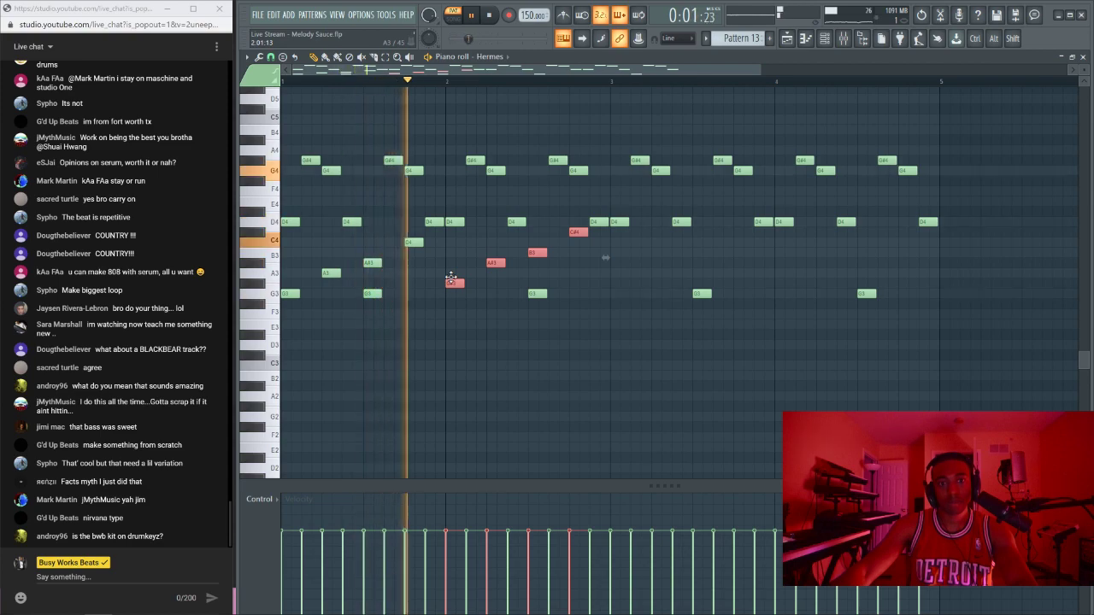
key(space)
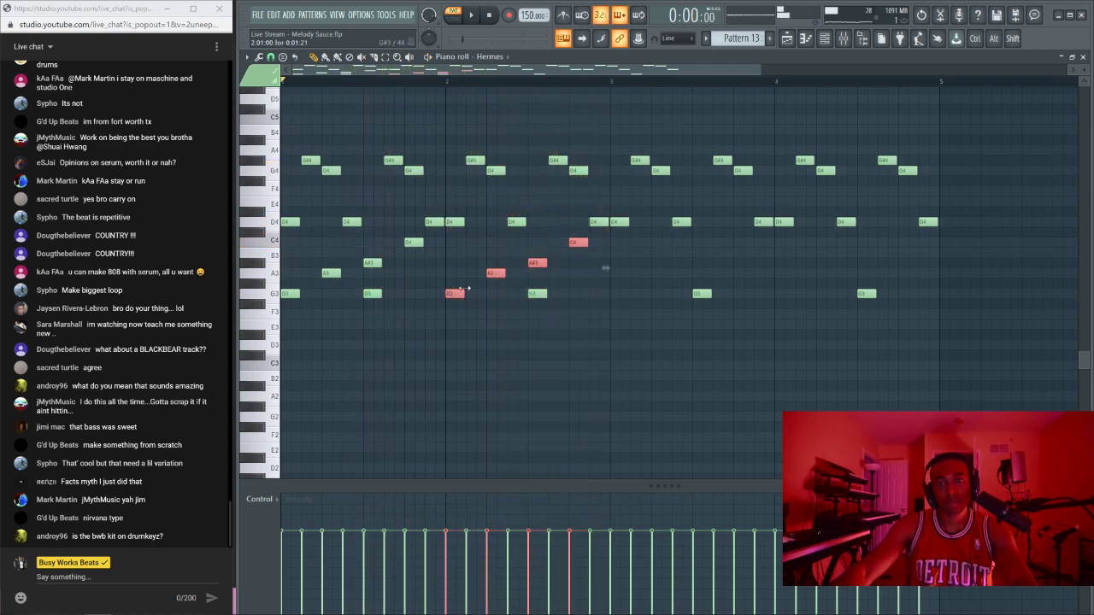
key(space)
key(ctrl+d)
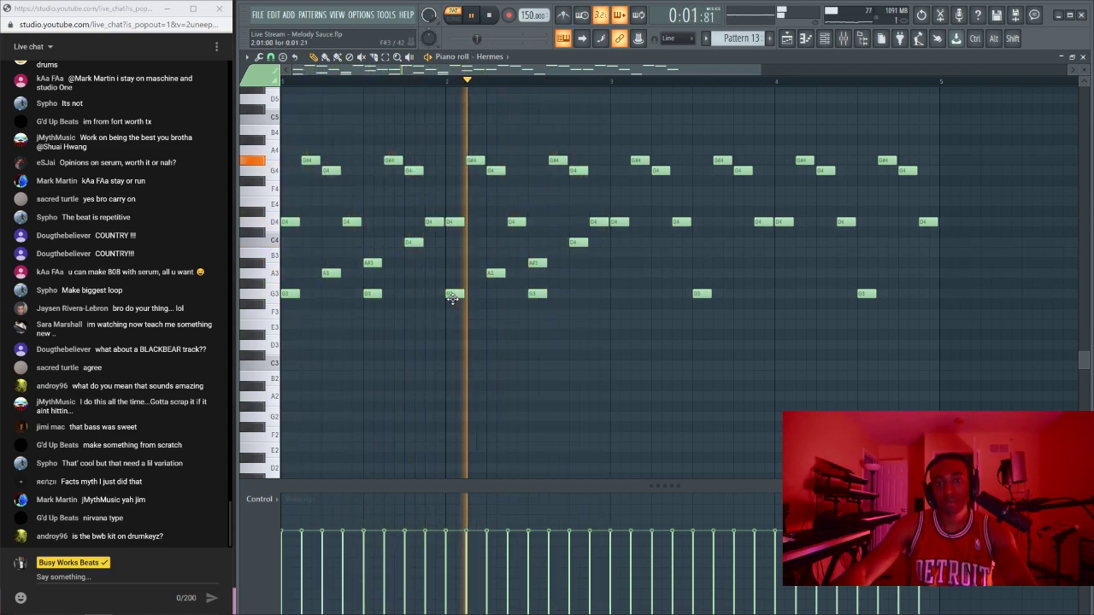
Step: Copy bar 2's G3, A3, A#3 and C4 notes into bars 3 and 4
ctrl+shift+click(578, 242)
ctrl+shift+click(536, 264)
ctrl+shift+click(496, 272)
ctrl+shift+click(454, 291)
shift+drag(455, 289, 780, 294)
key(ctrl+d)
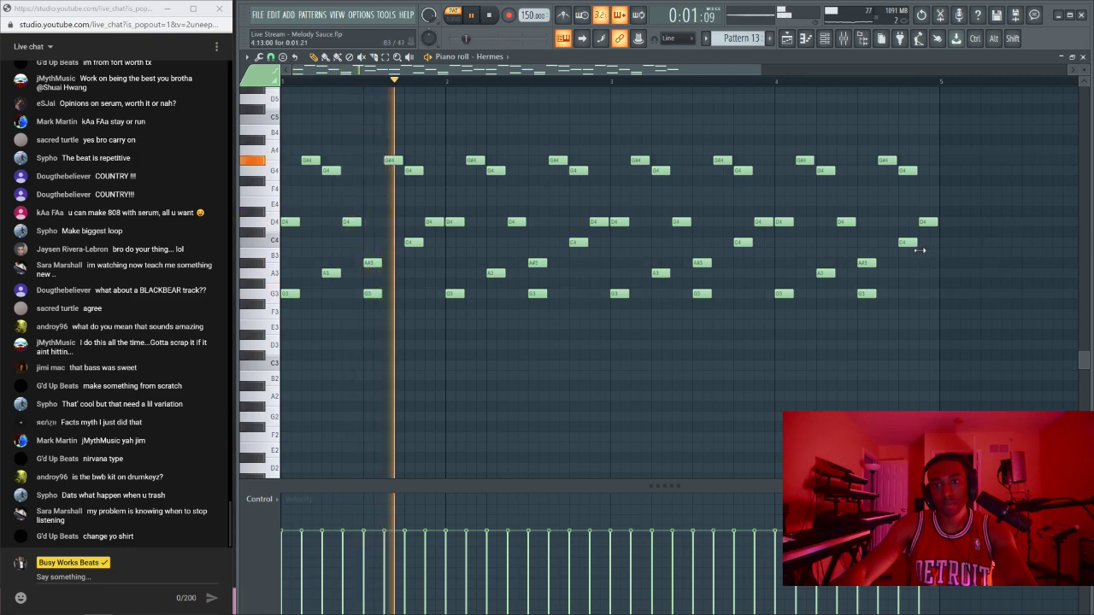
Step: Try lowering all of the G3, A3, A#3 and C4 lower-line notes by one octave and listen
key(space)
ctrl+shift+drag(905, 243, 911, 236)
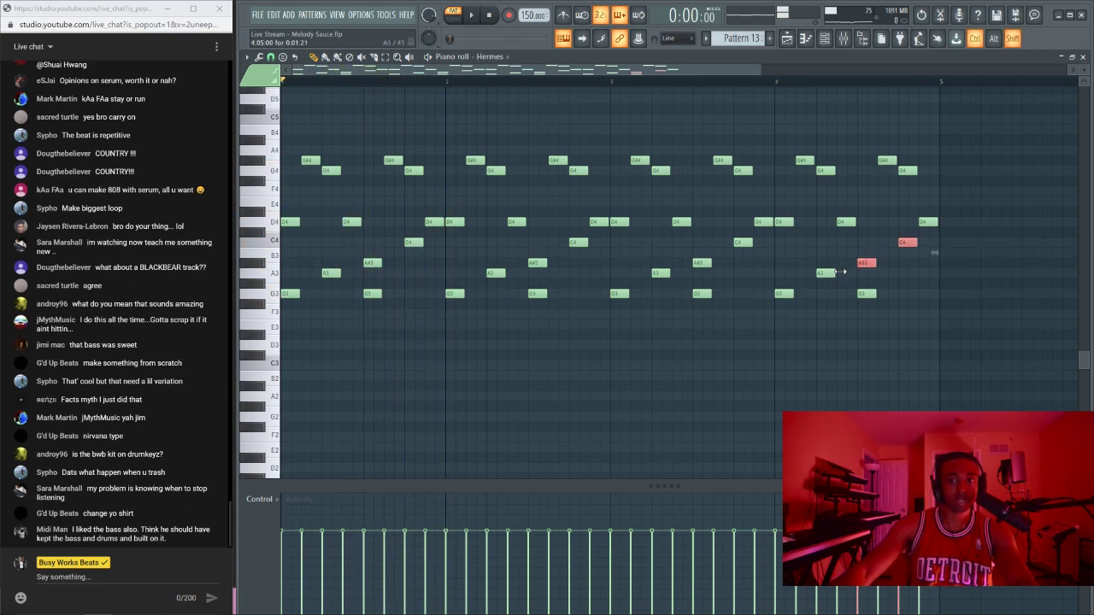
ctrl+shift+click(742, 243)
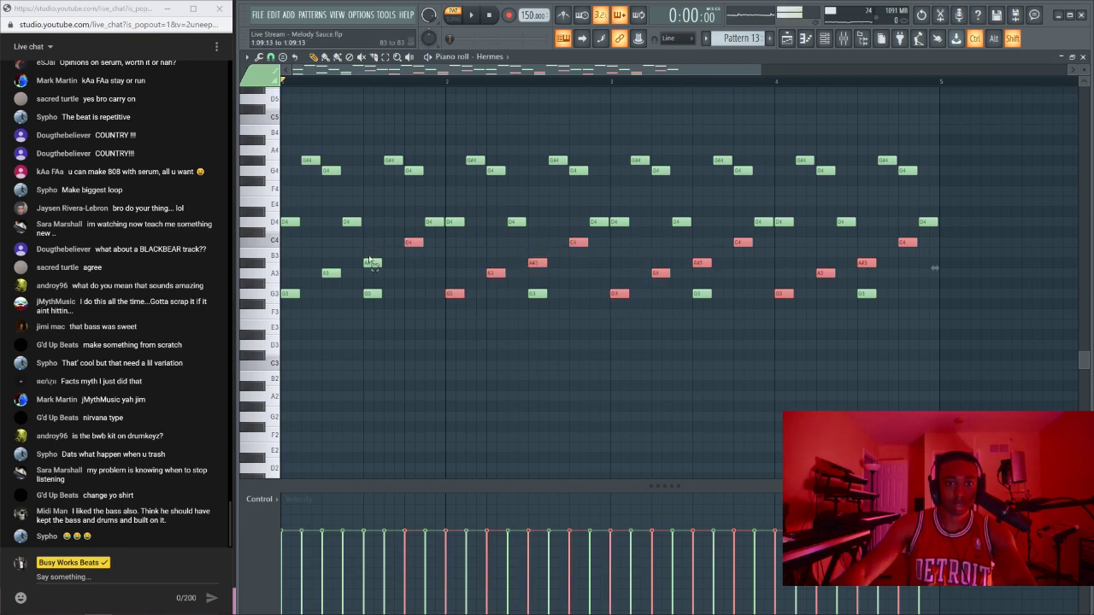
ctrl+shift+drag(318, 280, 283, 306)
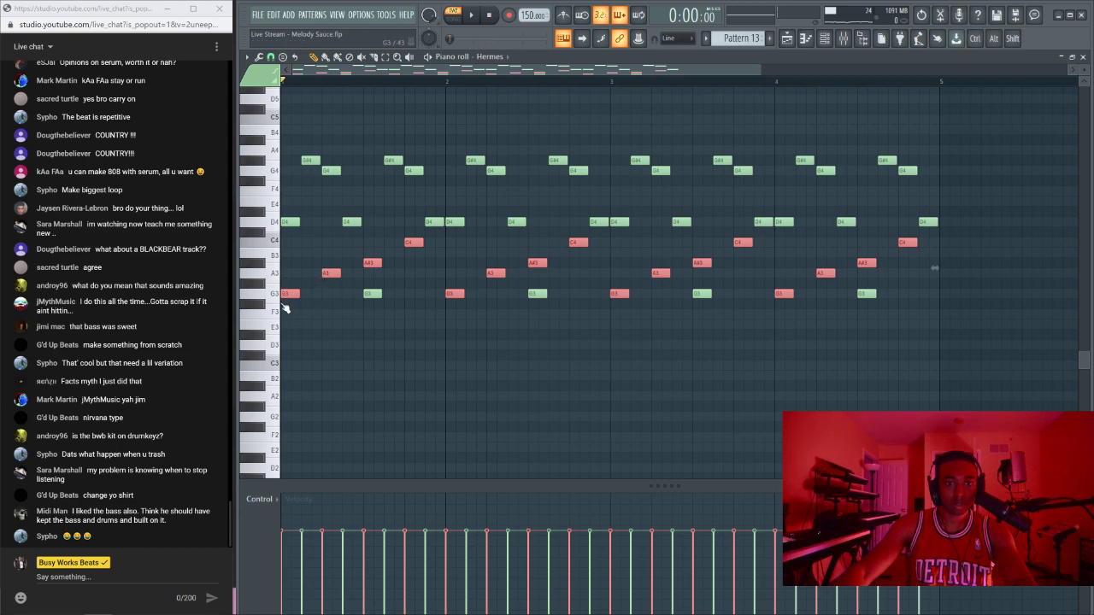
key(ctrl+Down)
key(space)
key(space)
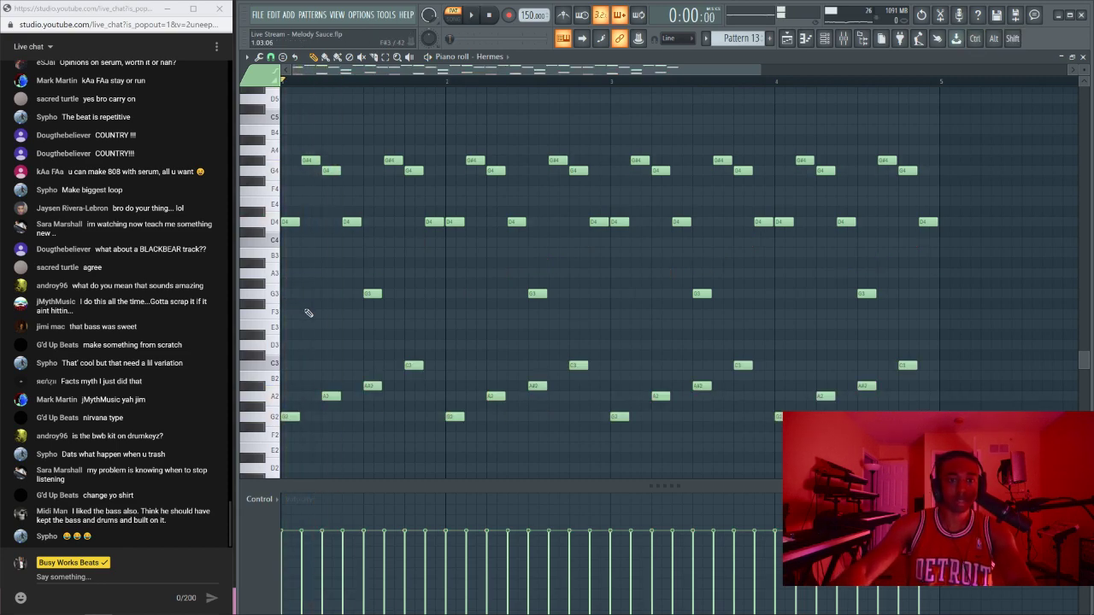
Step: Undo the lower line's octave shift, raise the upper Hermes melody by one octave instead, and play the pattern
key(ctrl+z)
key(space)
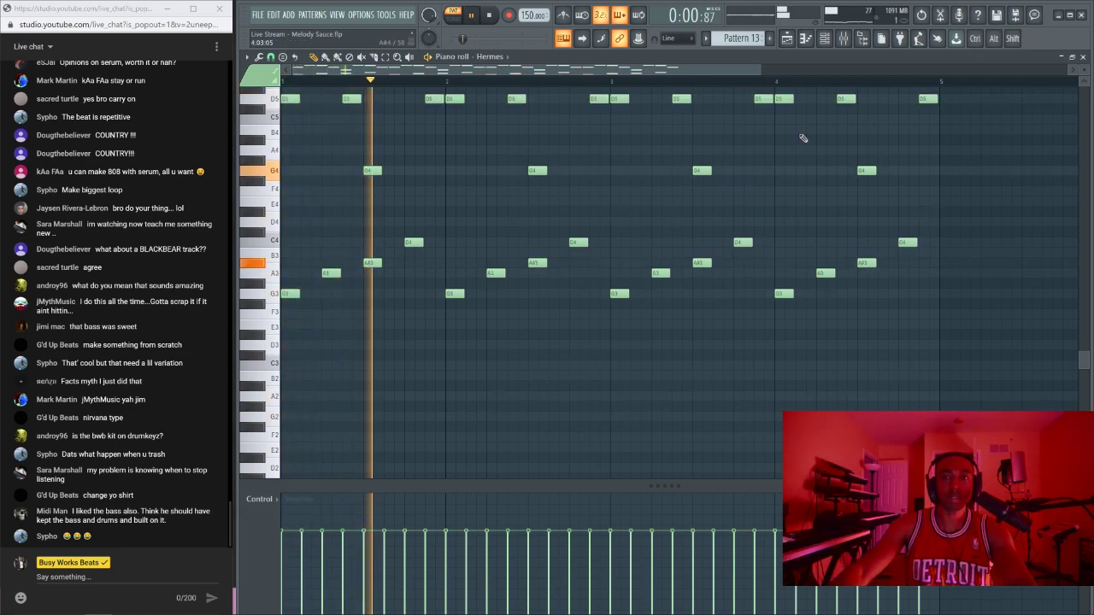
Step: Browse Hermes's Bells folder and load the Bells - Snake preset
click(825, 39)
click(398, 123)
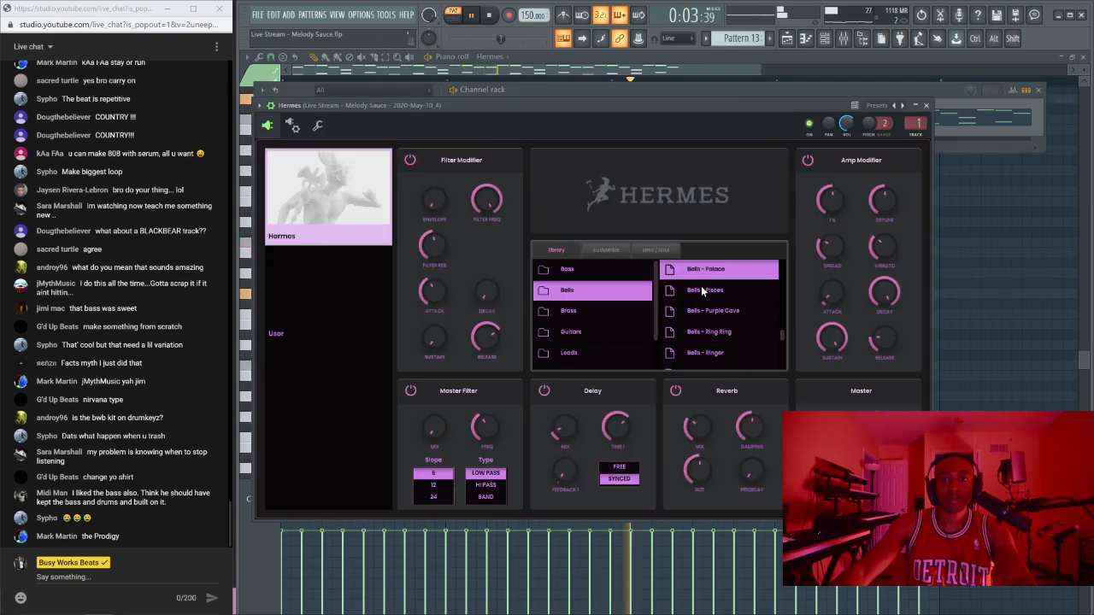
scroll(701, 286, down, 4)
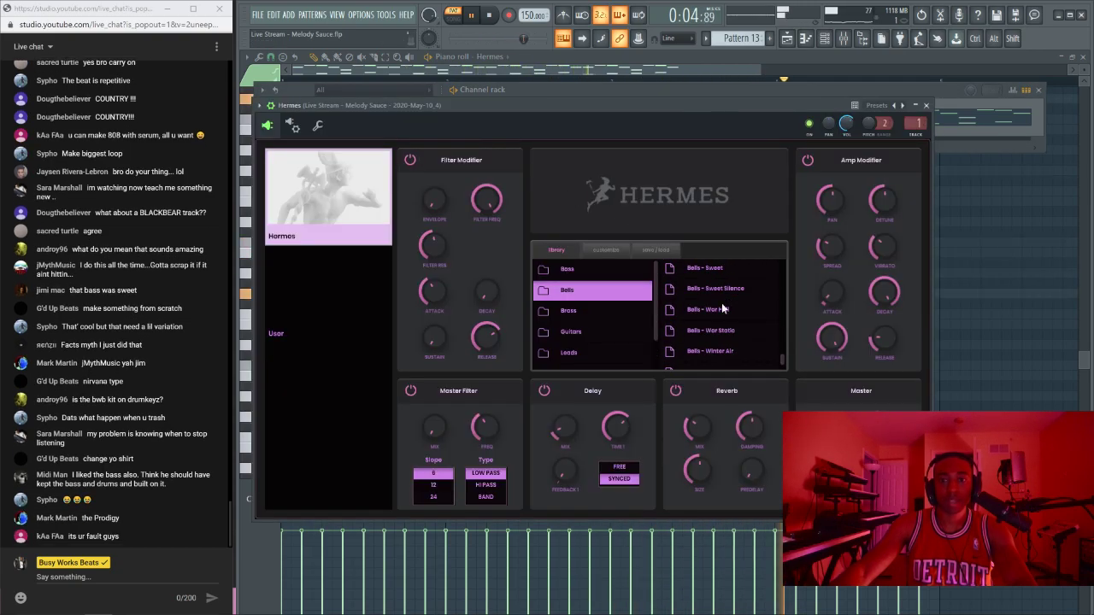
click(952, 276)
key(space)
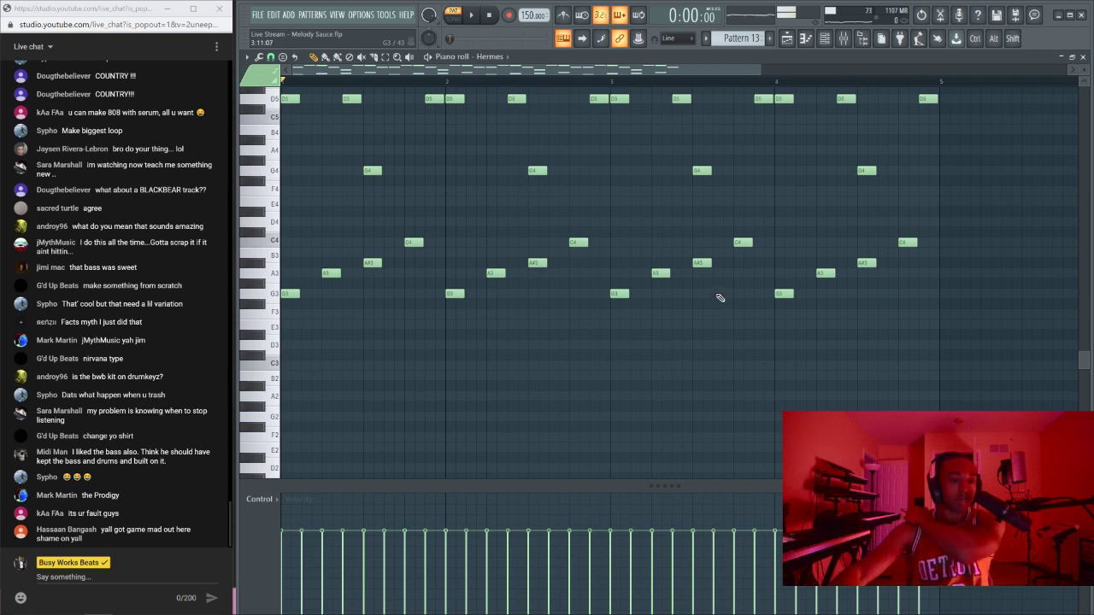
key(F6)
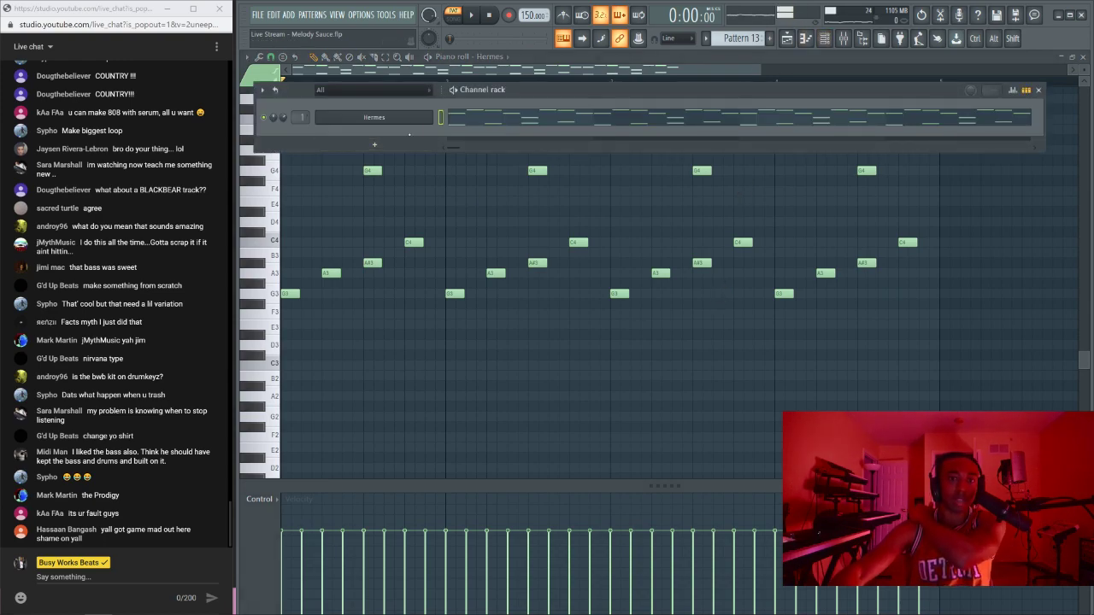
click(414, 121)
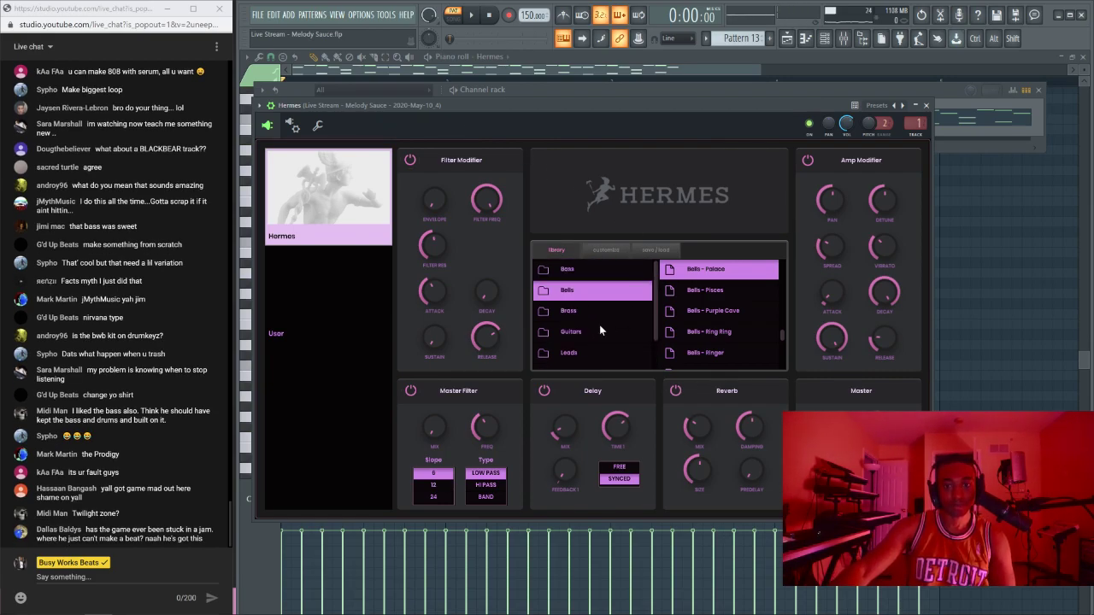
scroll(726, 310, down, 3)
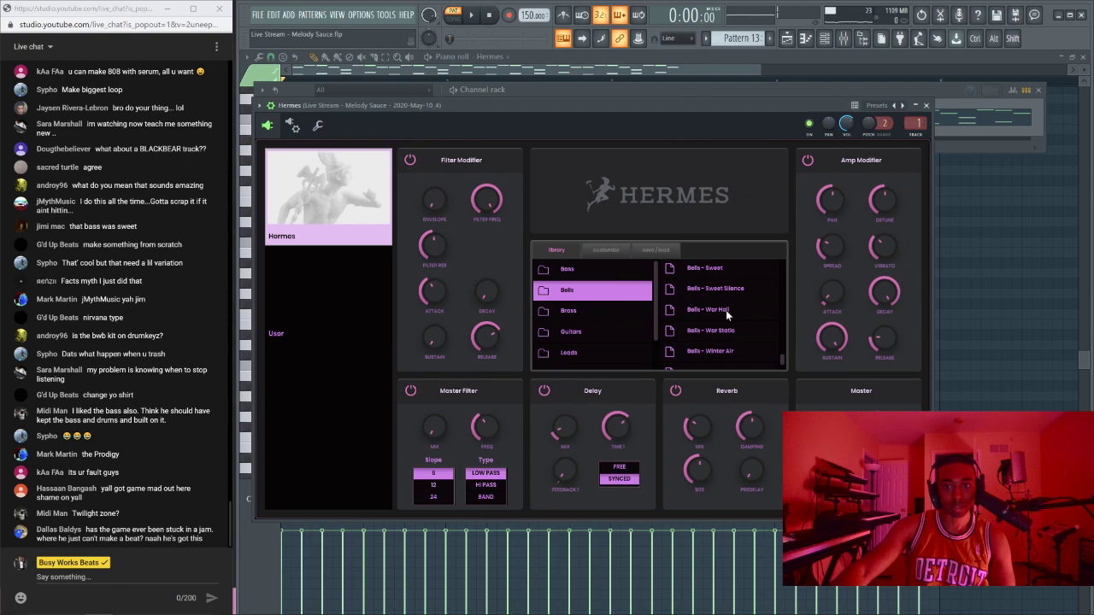
scroll(729, 315, up, 2)
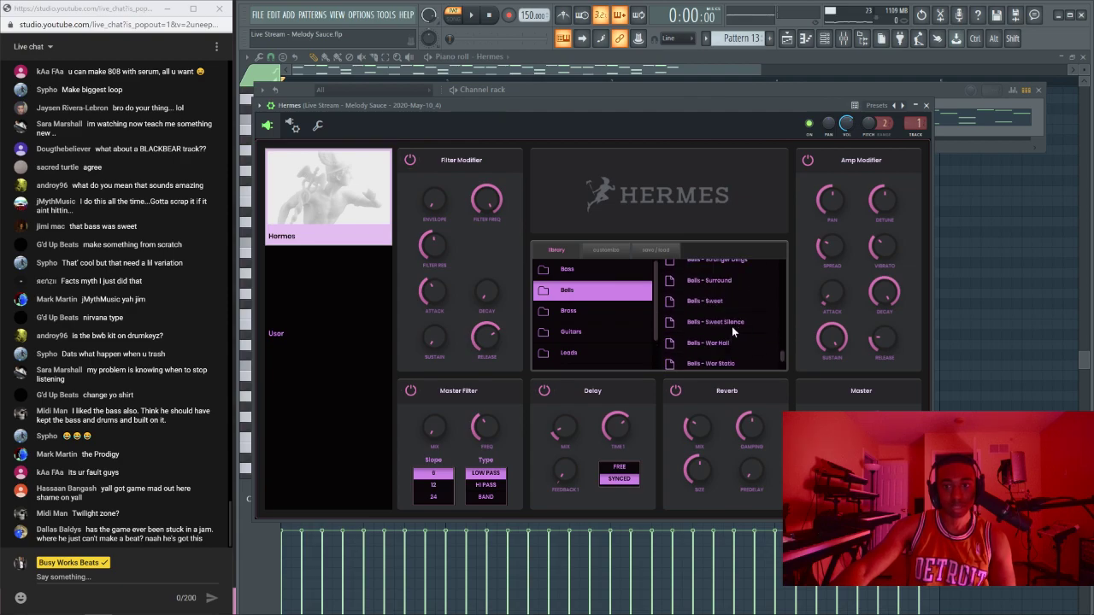
scroll(732, 321, up, 3)
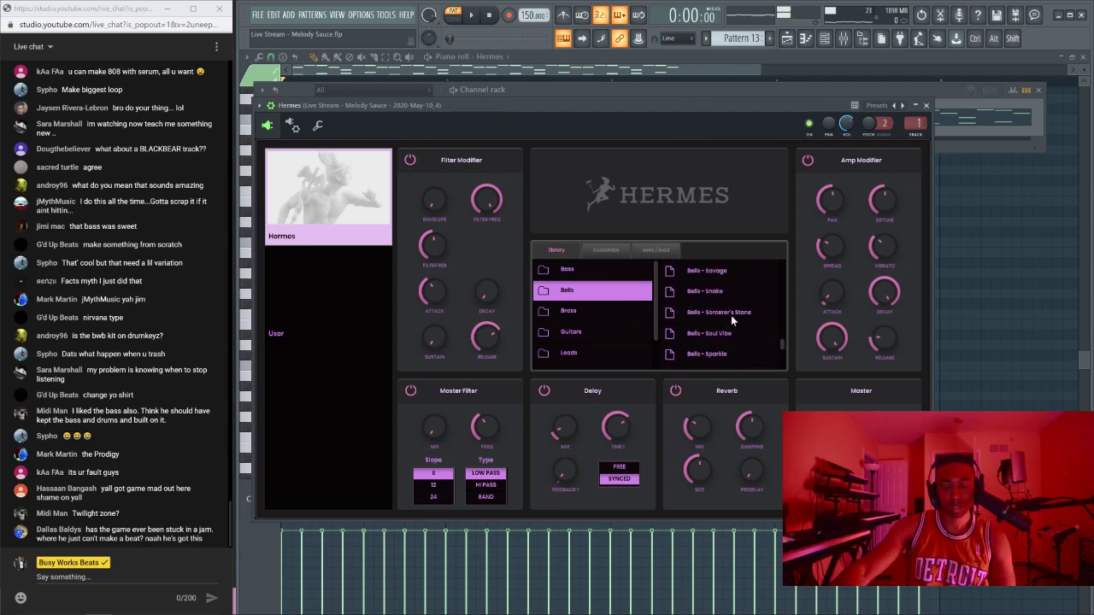
click(724, 290)
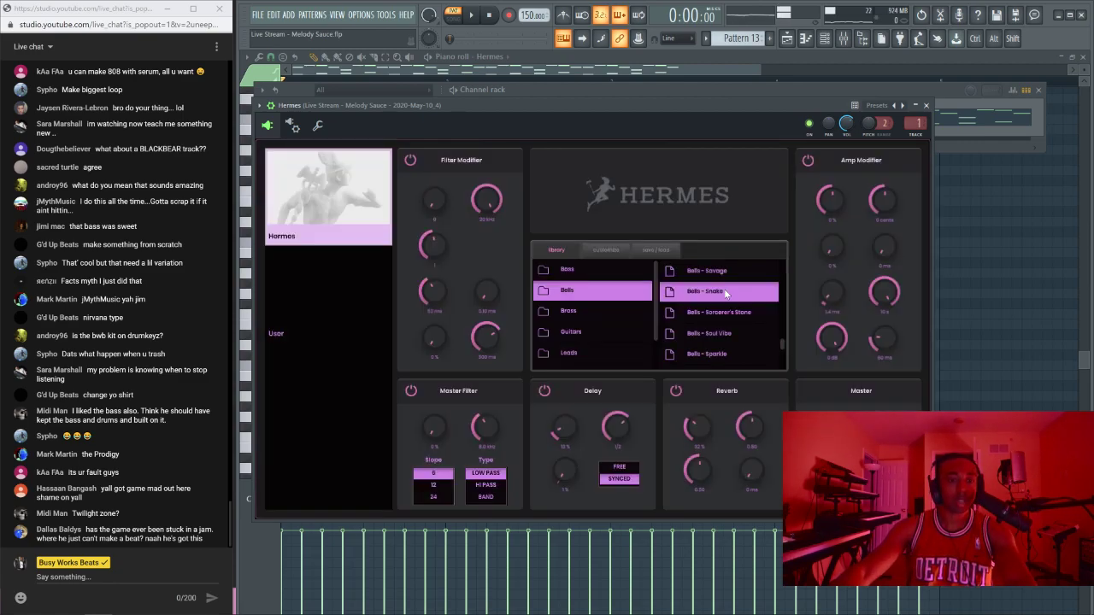
Step: Increase the Amp Modifier release in Hermes, reposition the plugin window lower, and audition the pattern
click(793, 93)
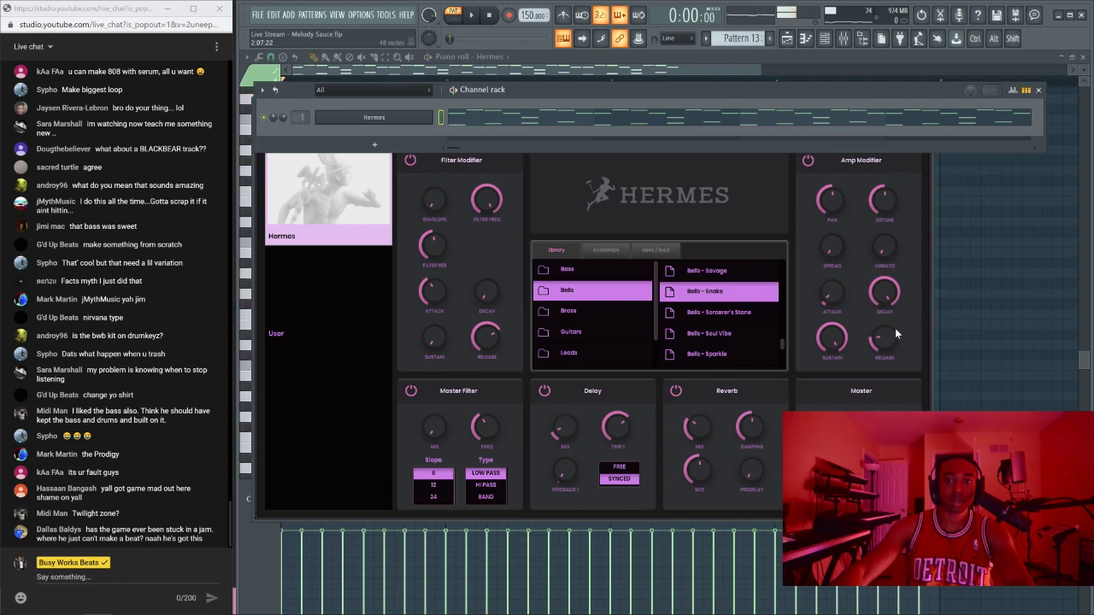
drag(888, 337, 888, 331)
key(space)
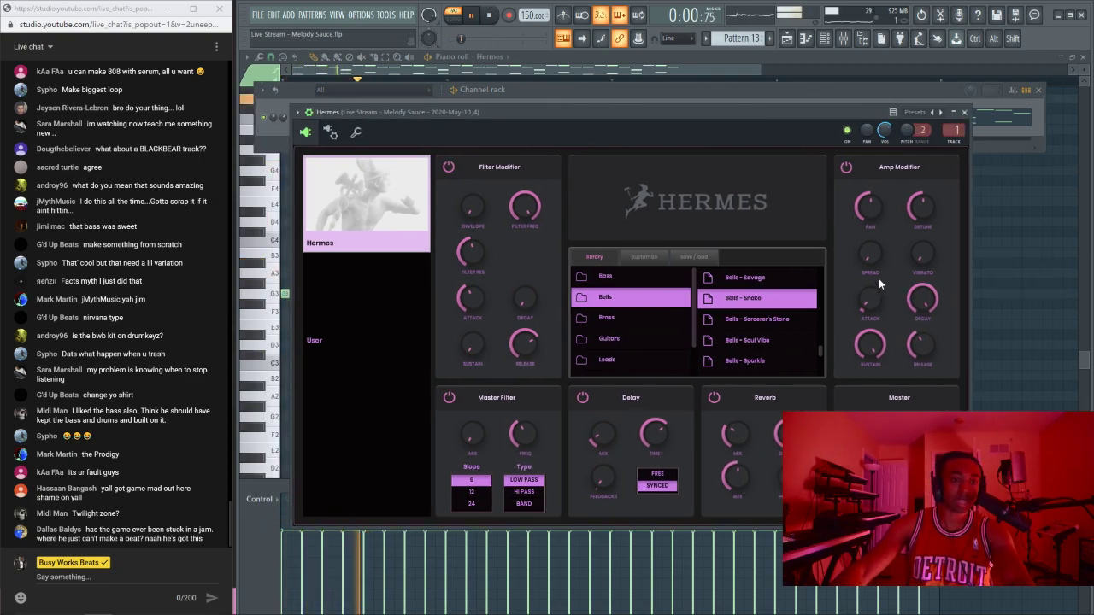
key(space)
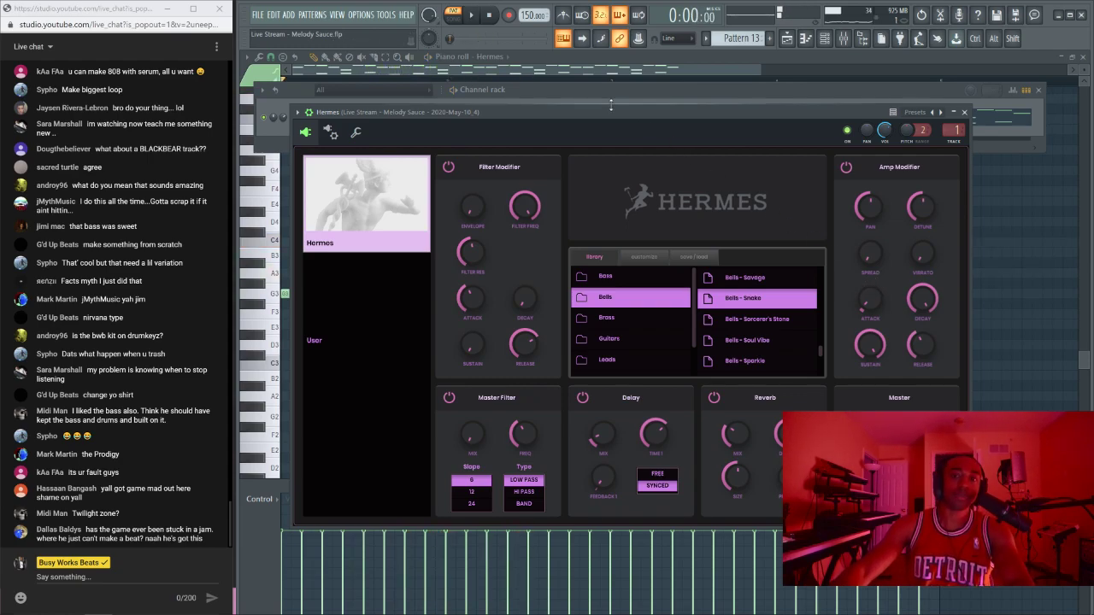
drag(610, 110, 613, 169)
key(space)
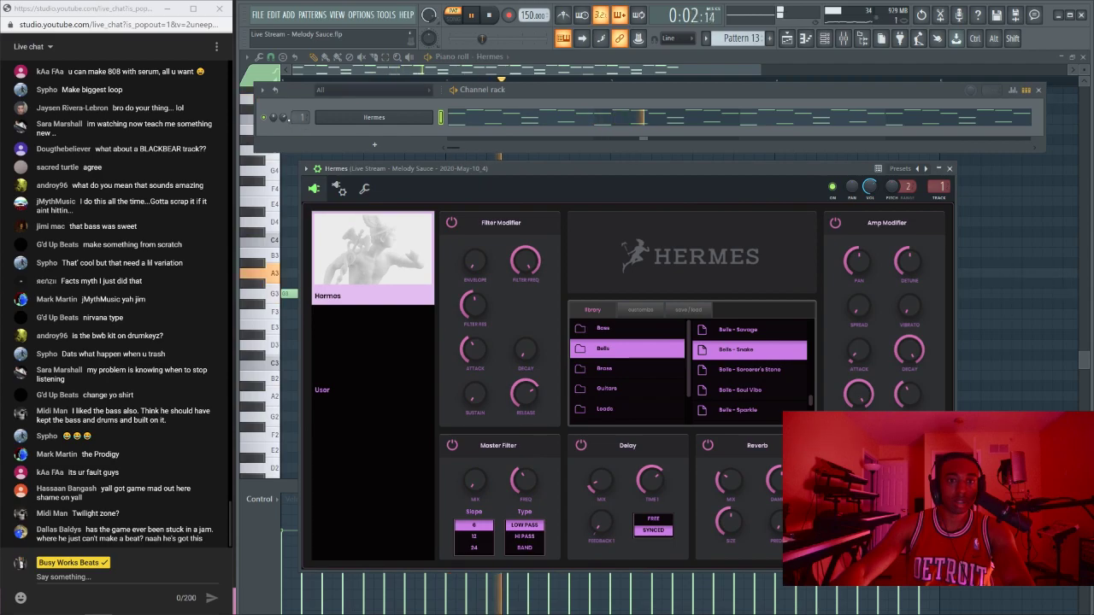
key(space)
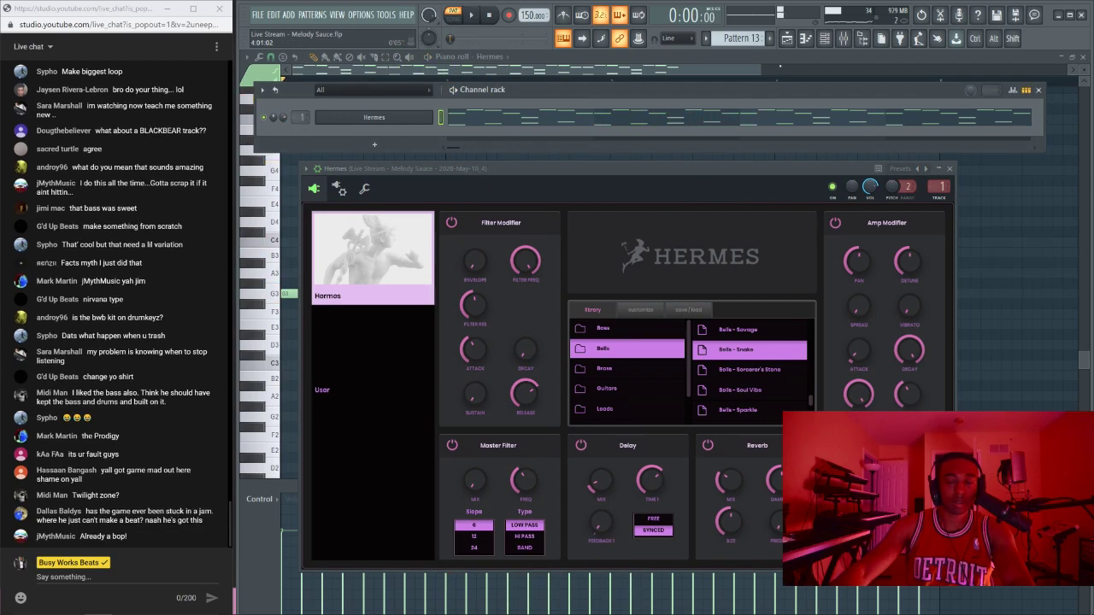
Step: Check the HalfTime effect's settings on Hermes's mixer track while the pattern plays
click(844, 39)
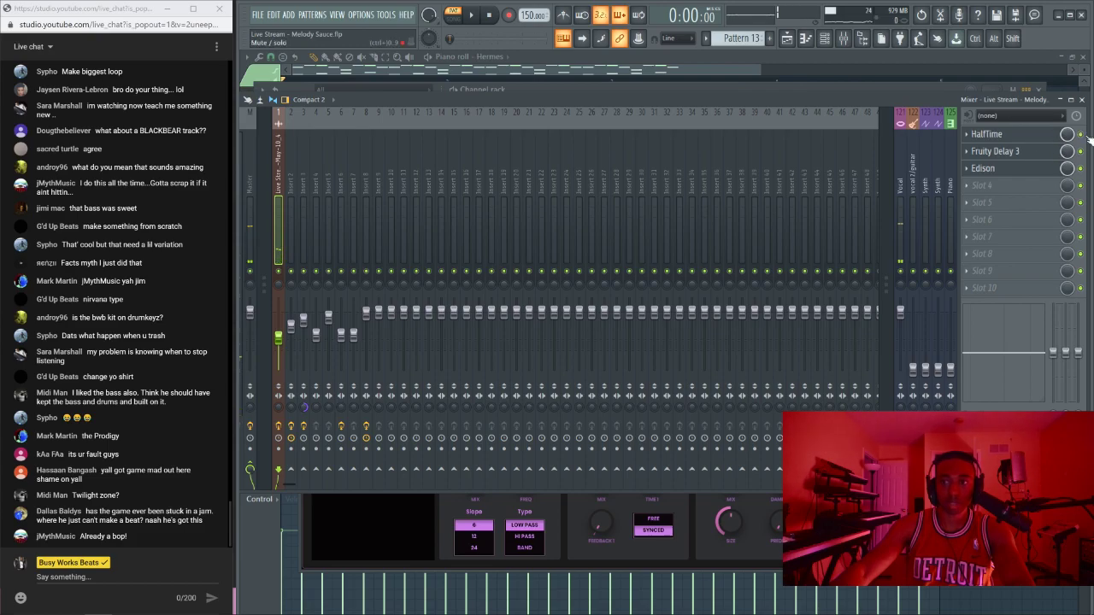
key(space)
click(1041, 136)
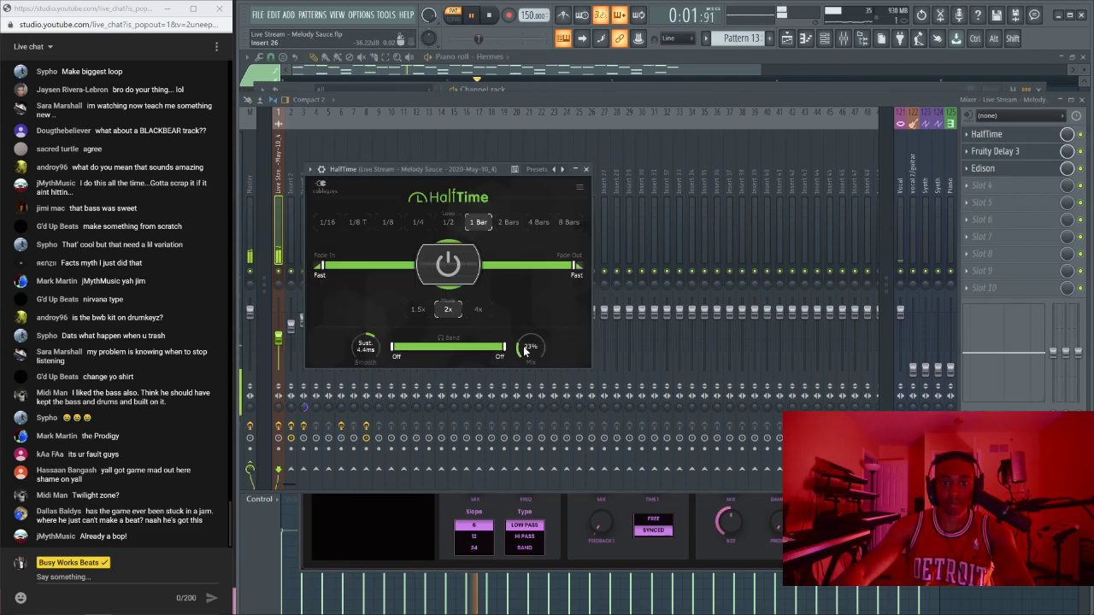
click(987, 533)
key(space)
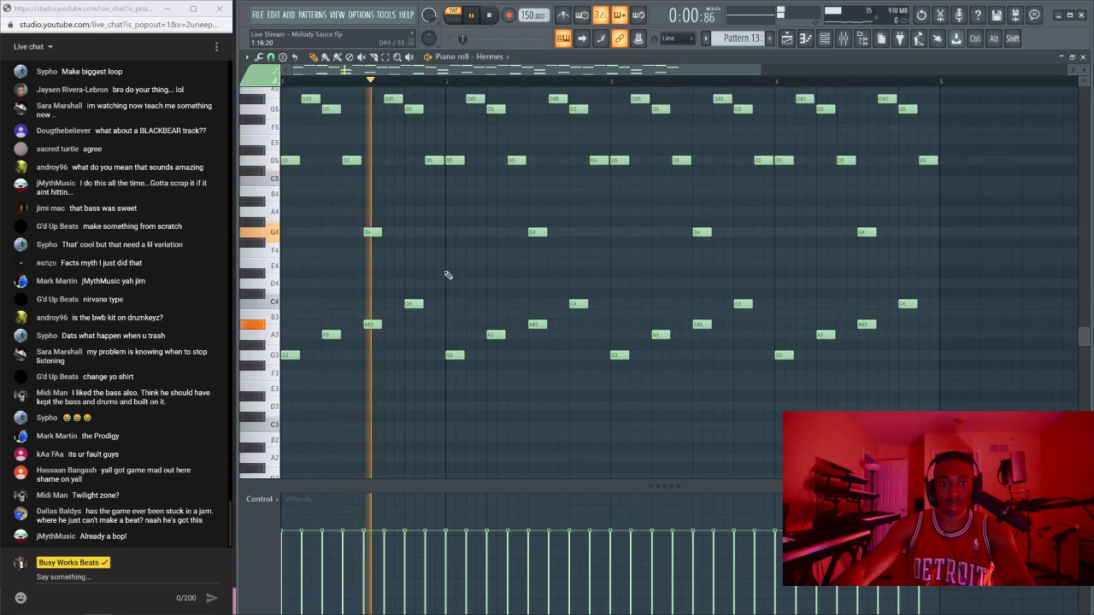
Step: Move the last lower-line note in bars 2 and 4 up from C4 to D4 while the pattern plays
key(space)
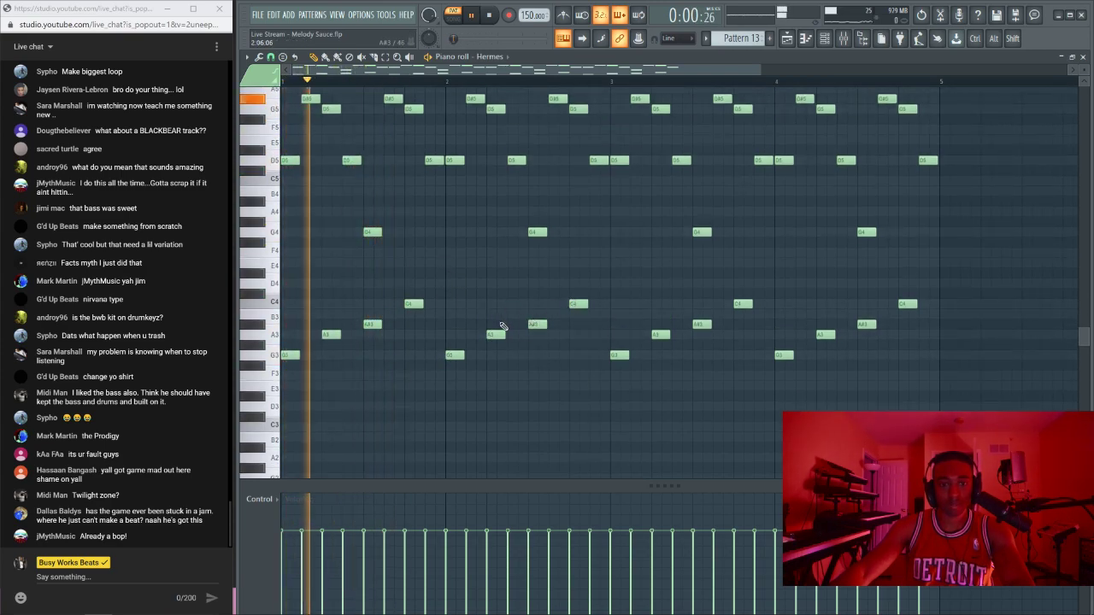
drag(572, 303, 576, 285)
key(space)
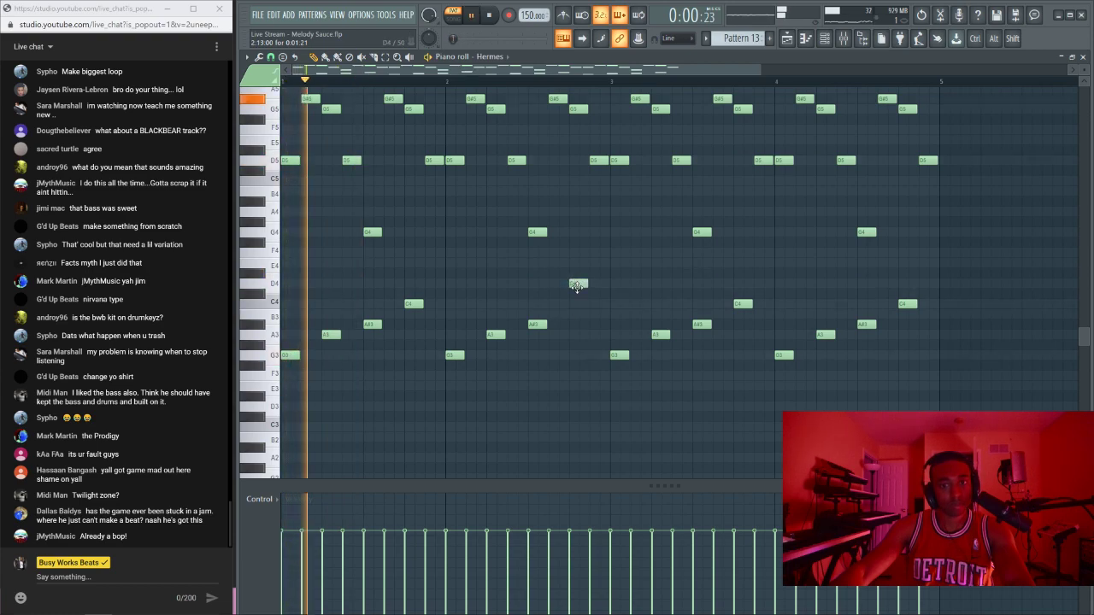
drag(908, 303, 905, 283)
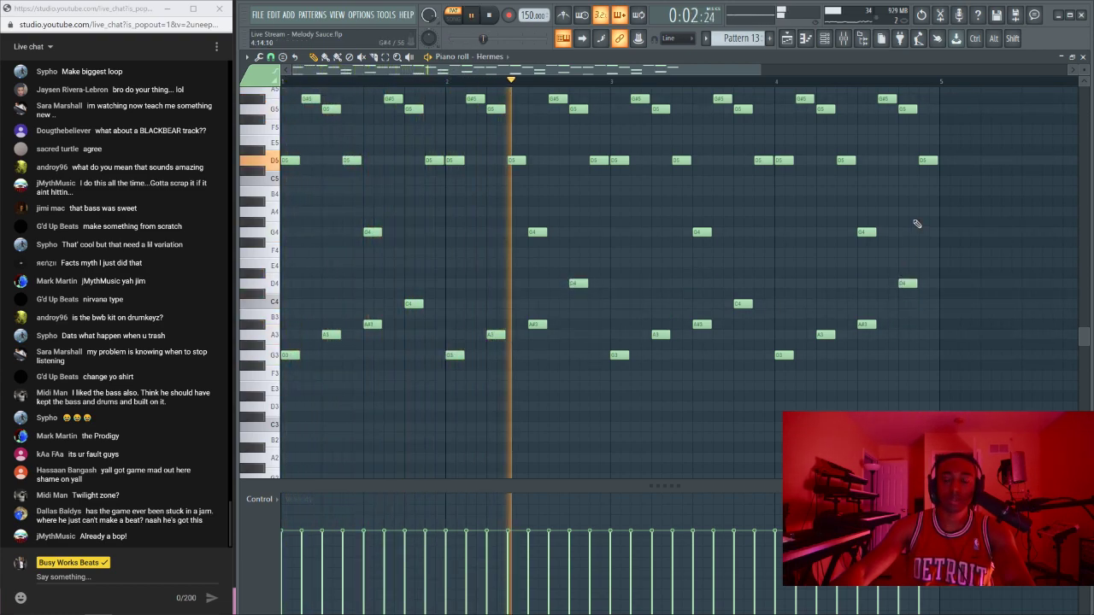
key(space)
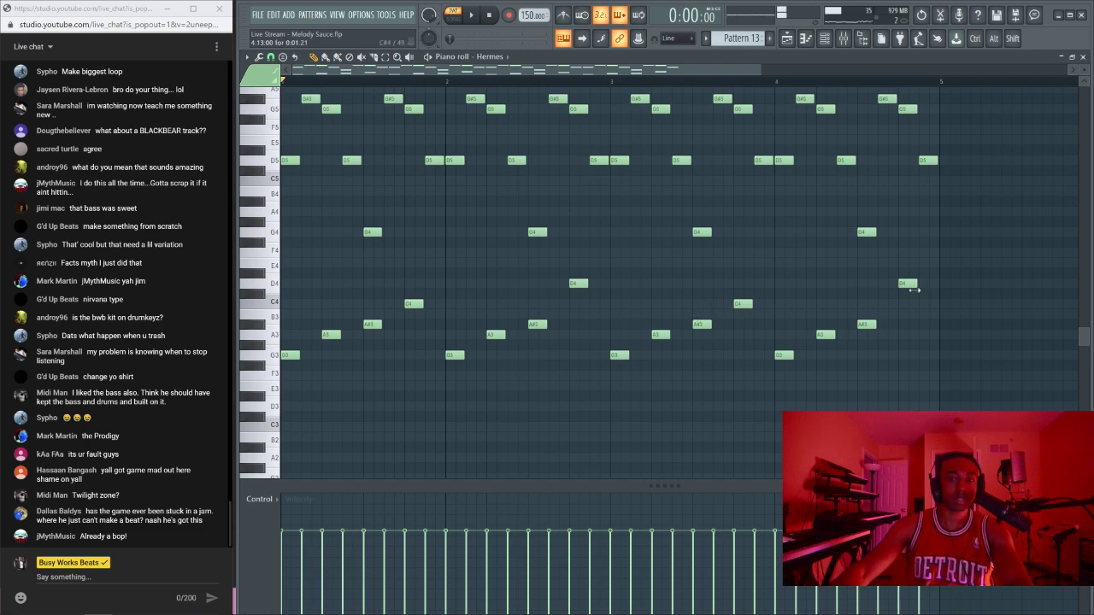
Step: Delete the entire lower line from all four bars and play the remaining melody
drag(925, 277, 249, 374)
key(Delete)
key(space)
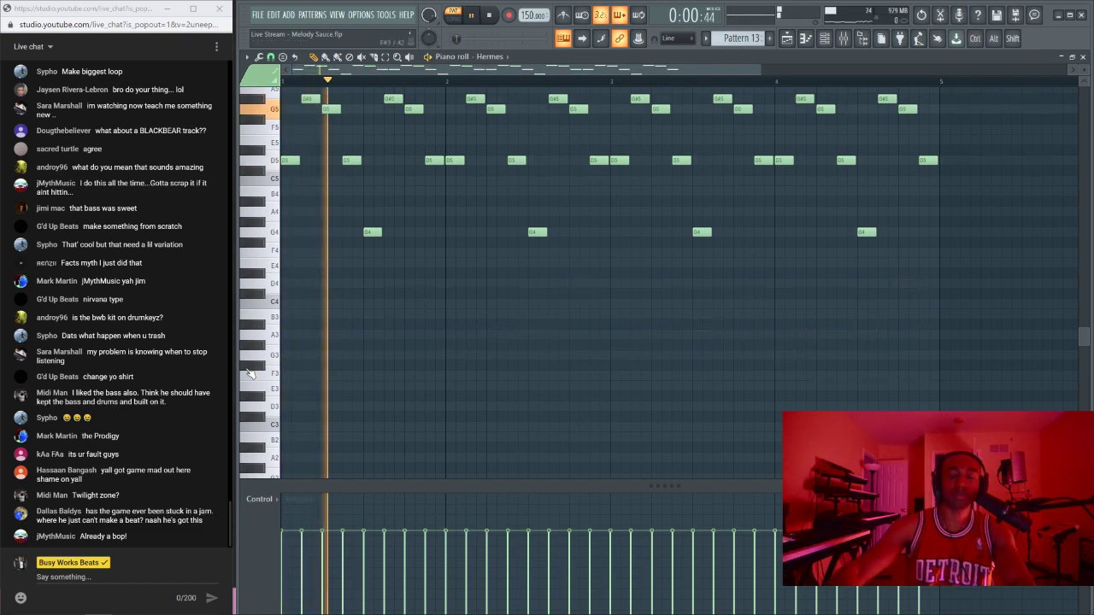
Step: Add a high D6 note above the last D5 of bar 1 and play the pattern
scroll(342, 325, up, 4)
key(space)
click(425, 231)
drag(425, 230, 427, 221)
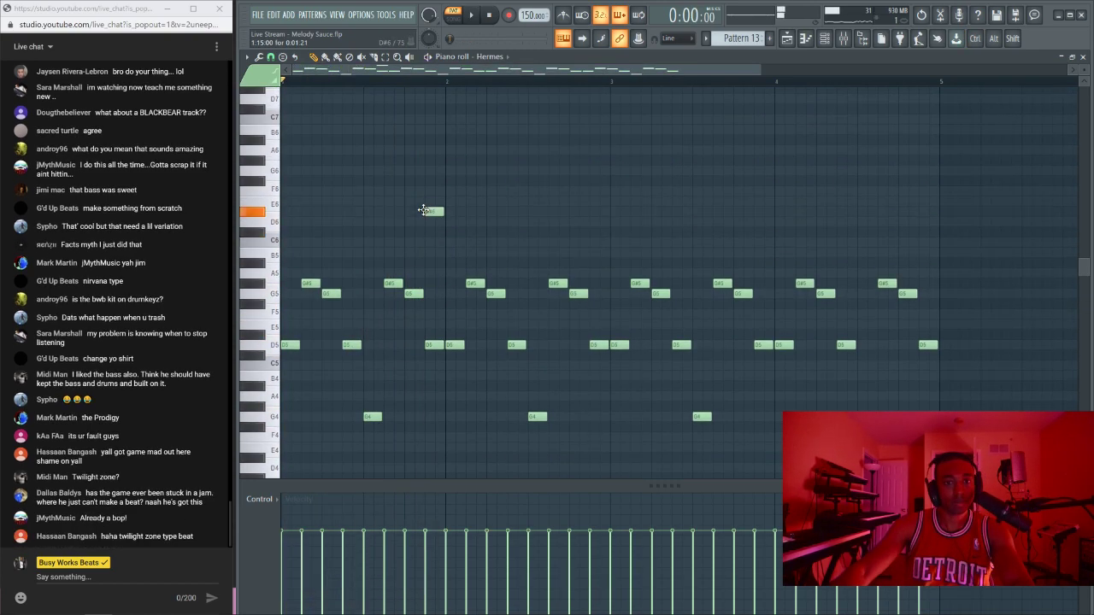
key(space)
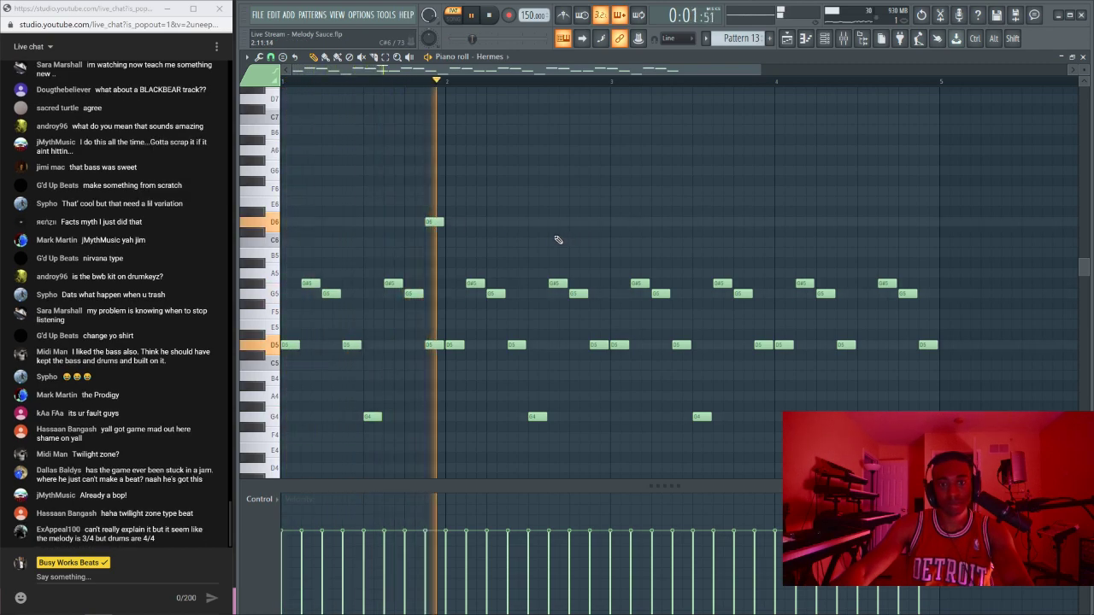
Step: Shift the D6 note one note earlier, above bar 1's last G5, and add matching D6 notes in bars 2 and 3
key(space)
key(space)
drag(430, 221, 409, 221)
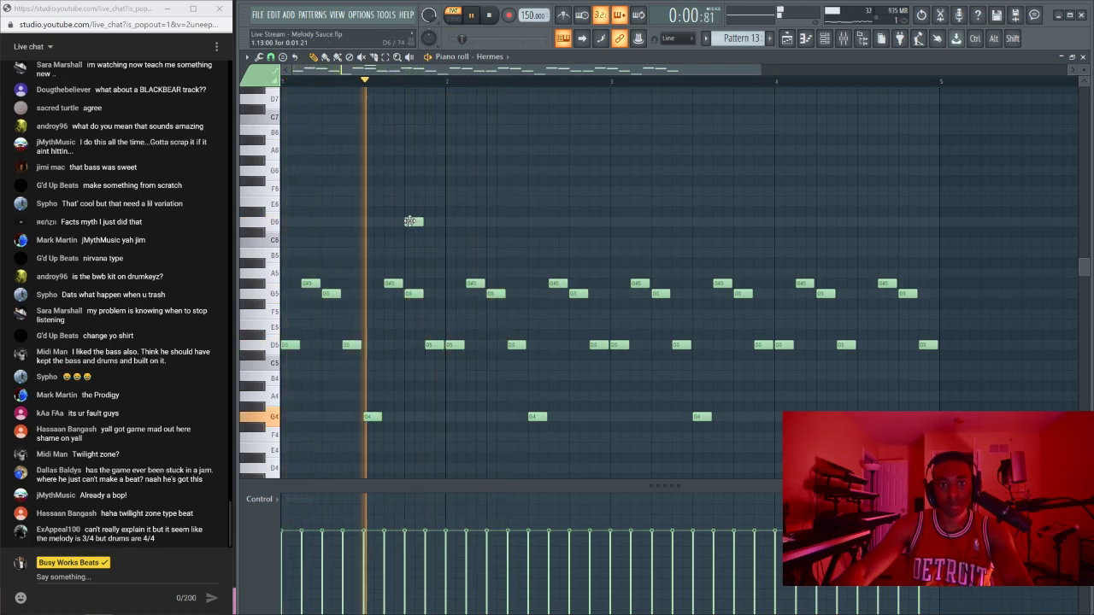
click(577, 222)
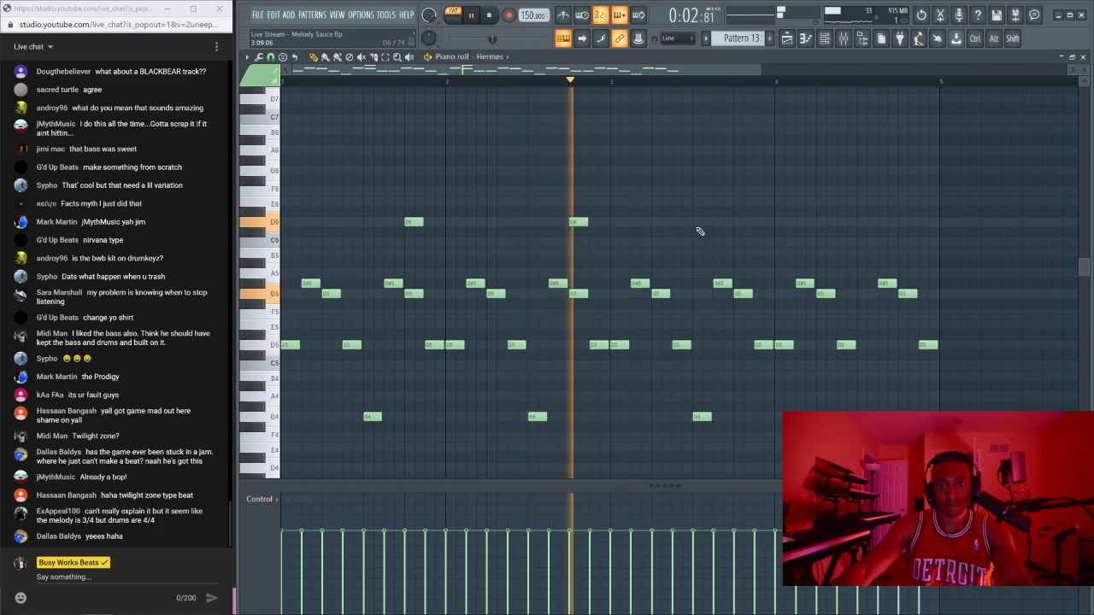
click(737, 223)
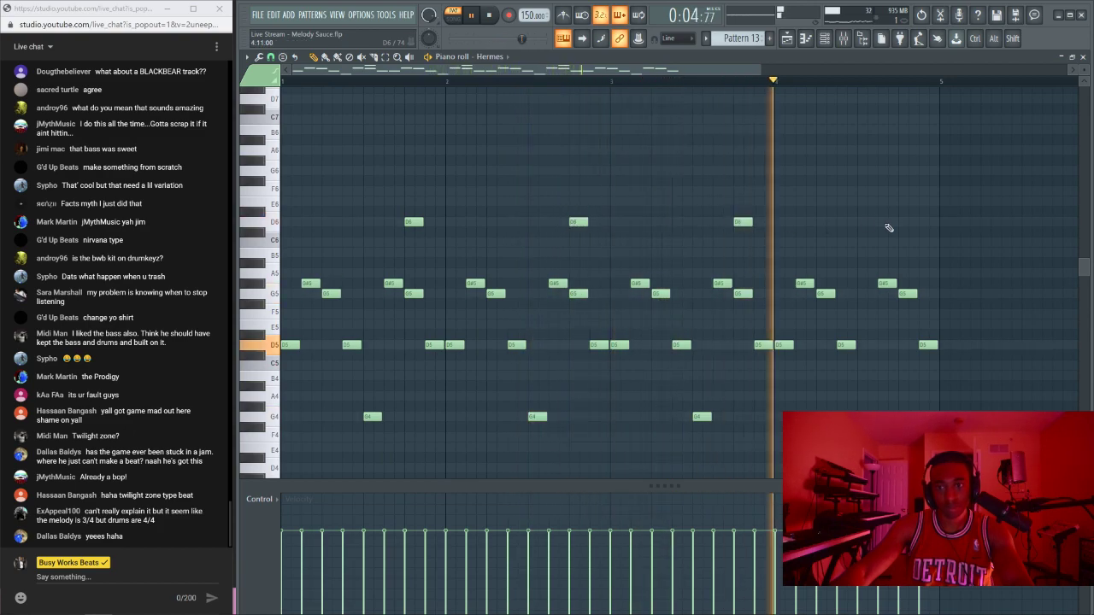
Step: Add a D6 note near the end of bar 4 and set the HalfTime mix on mixer track 1 to 64%
click(906, 223)
click(849, 41)
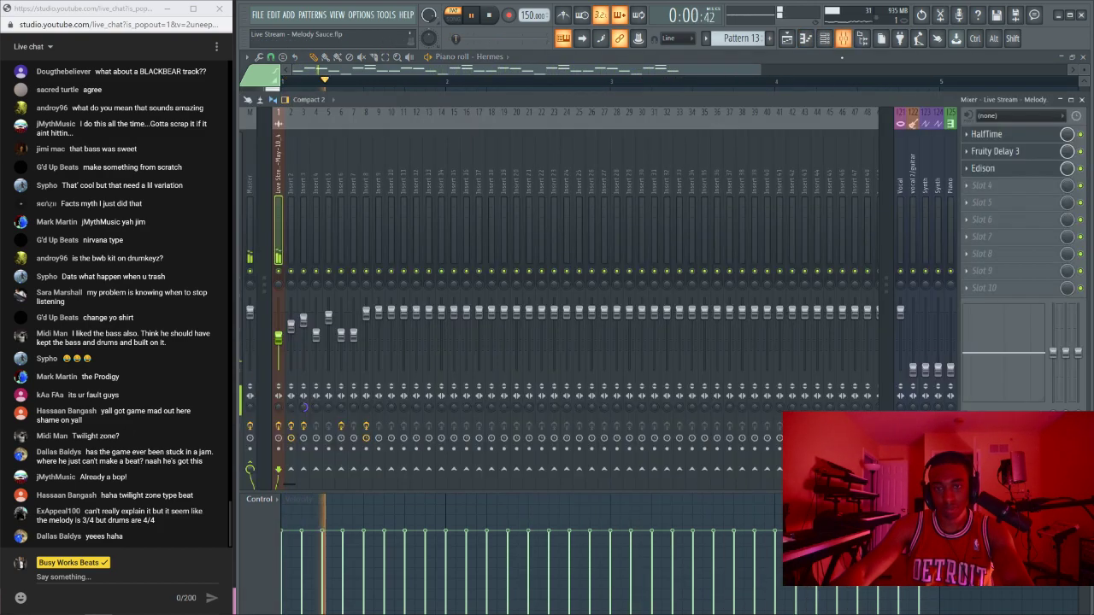
click(1041, 137)
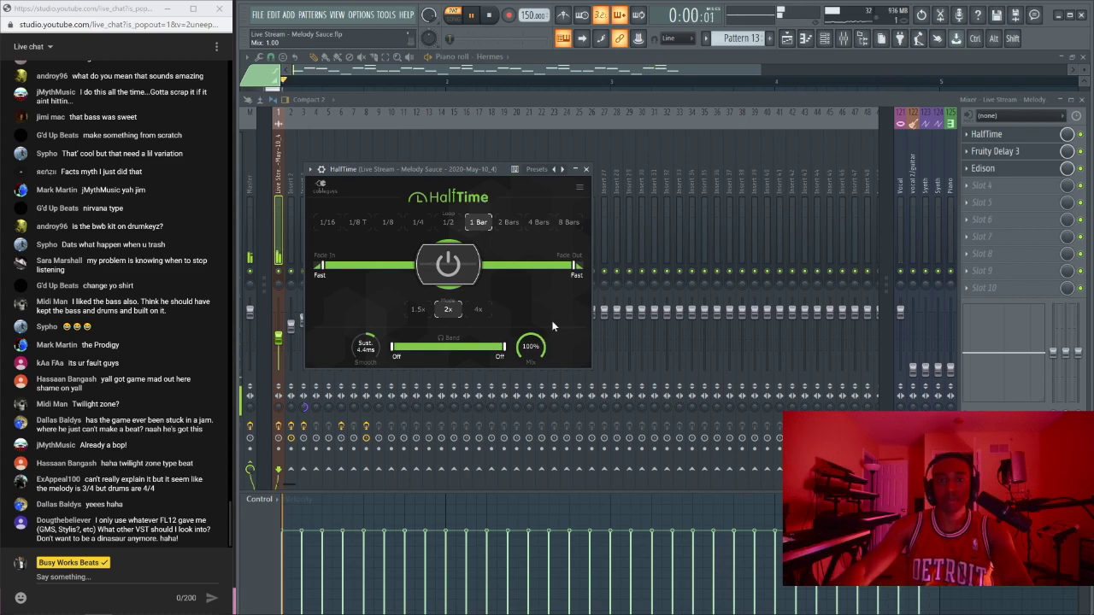
drag(538, 341, 538, 380)
Step: Close the piano roll and the Hermes window, and raise the volume of mixer track 1 to about 88%
click(581, 84)
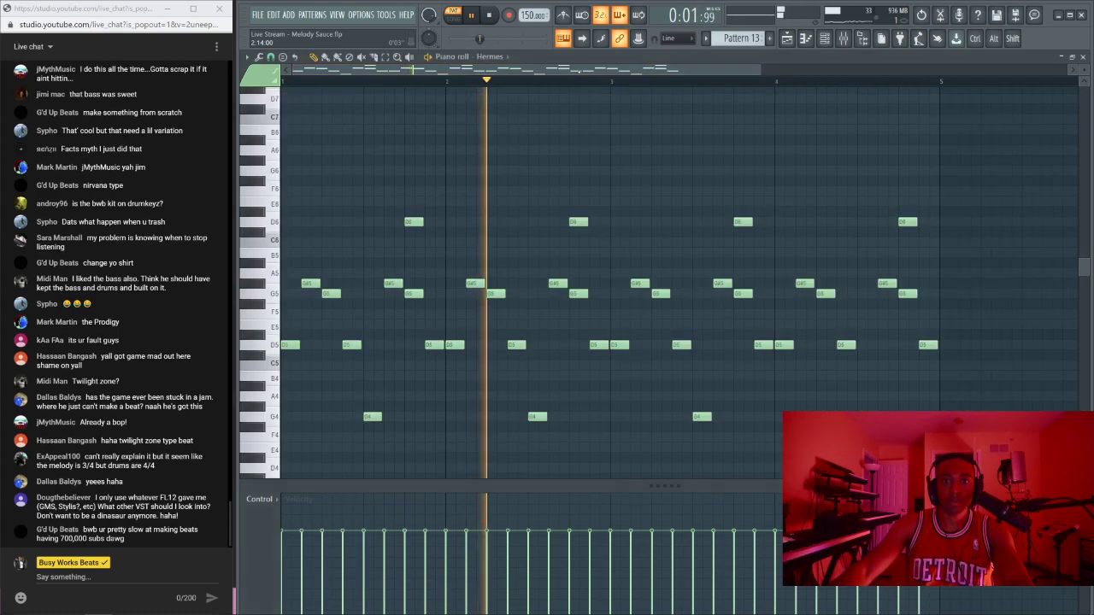
click(1083, 58)
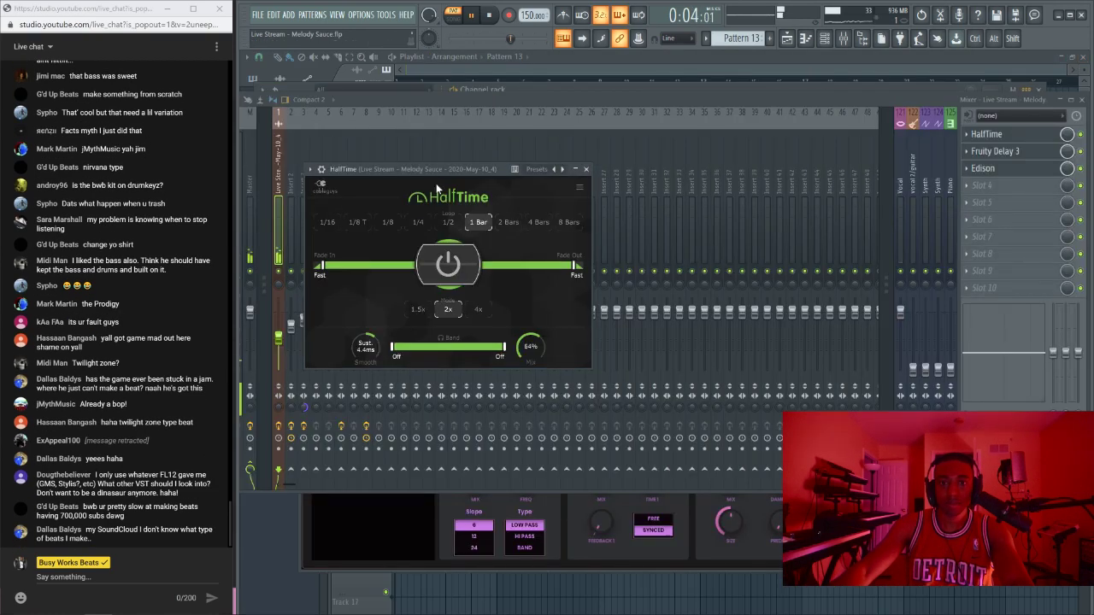
key(Tab)
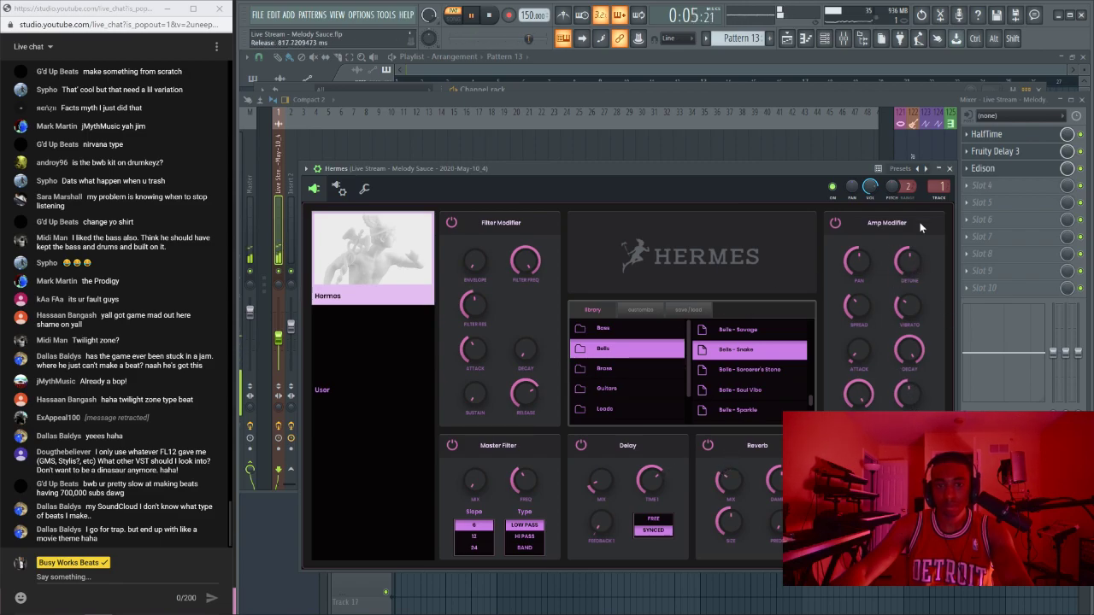
click(950, 169)
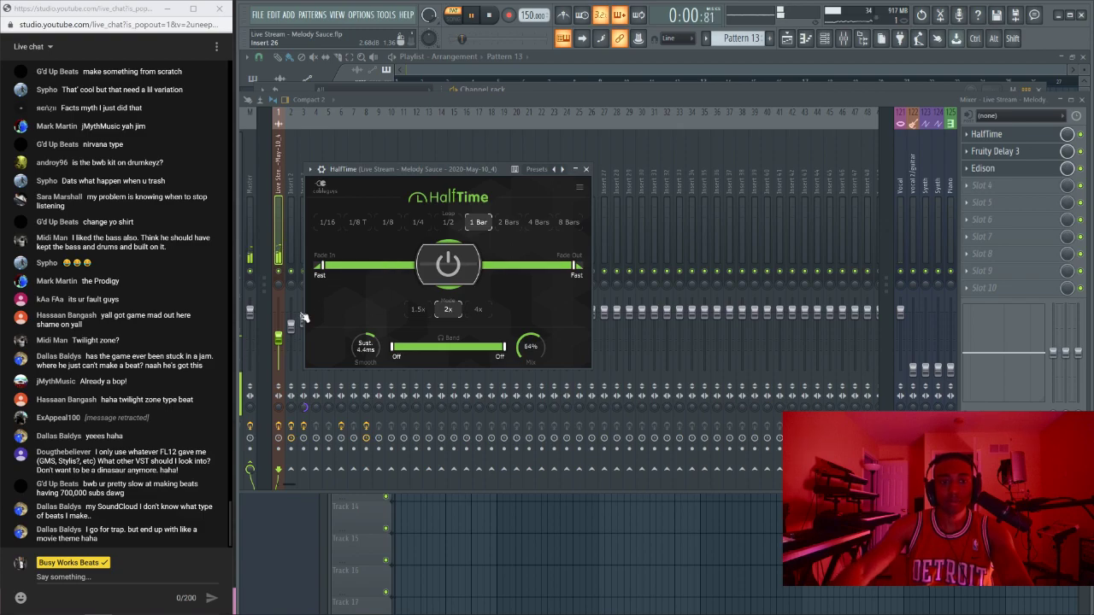
drag(278, 338, 278, 325)
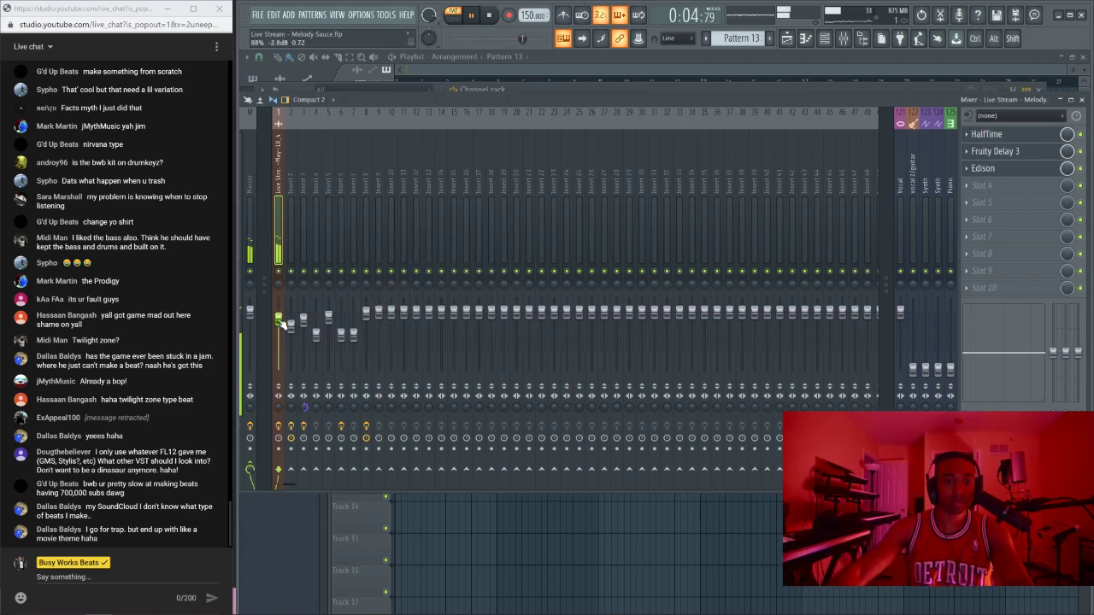
Step: Review the Fruity Delay 3 settings on mixer track 1 and the Hermes instrument, and play the pattern
key(F9)
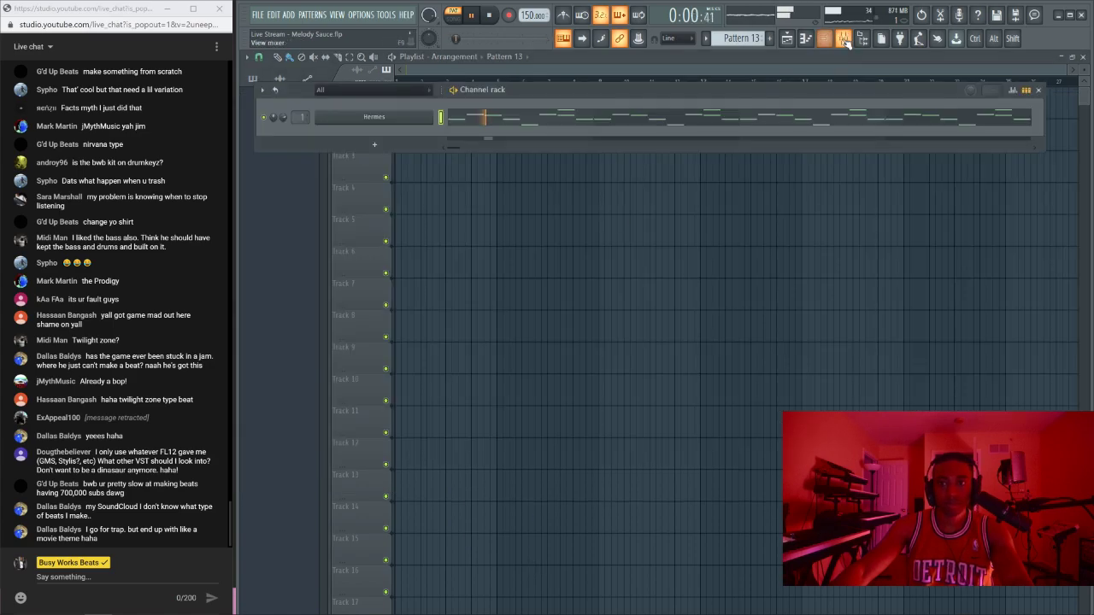
click(844, 39)
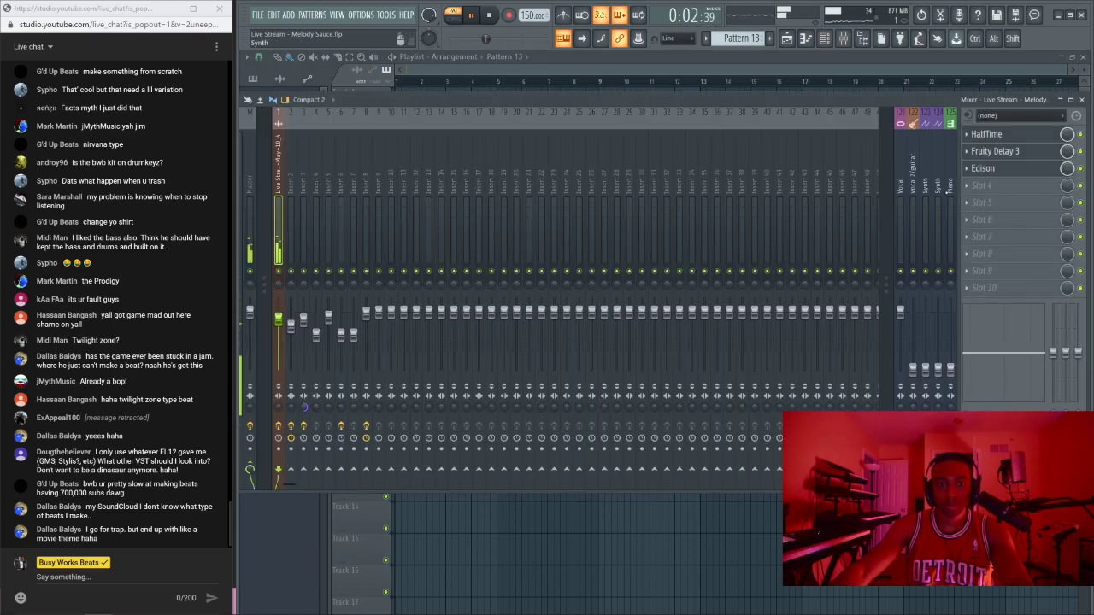
click(1006, 152)
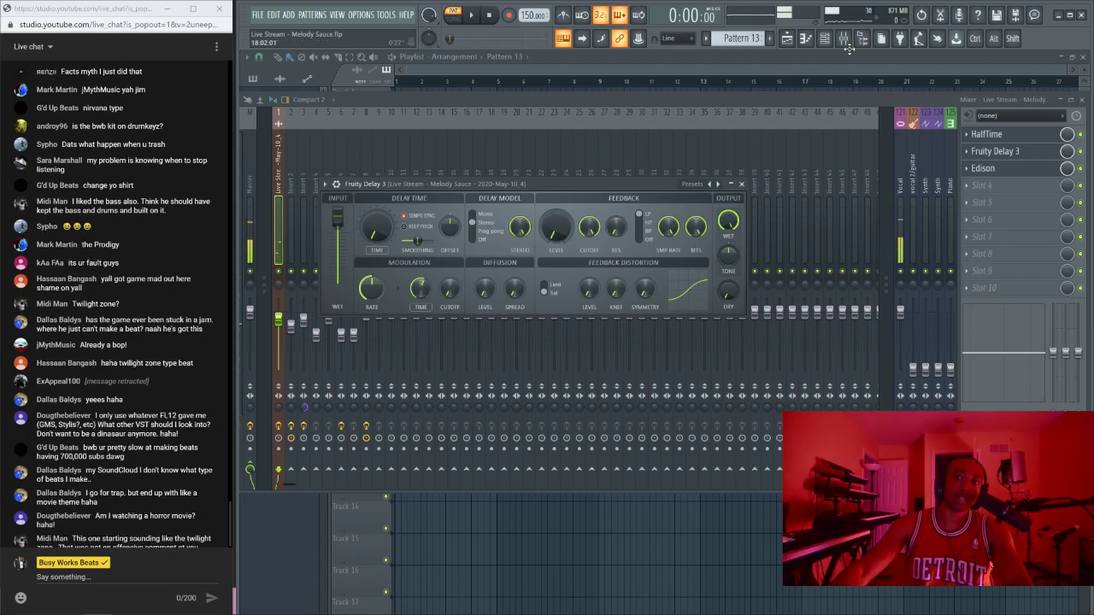
click(826, 40)
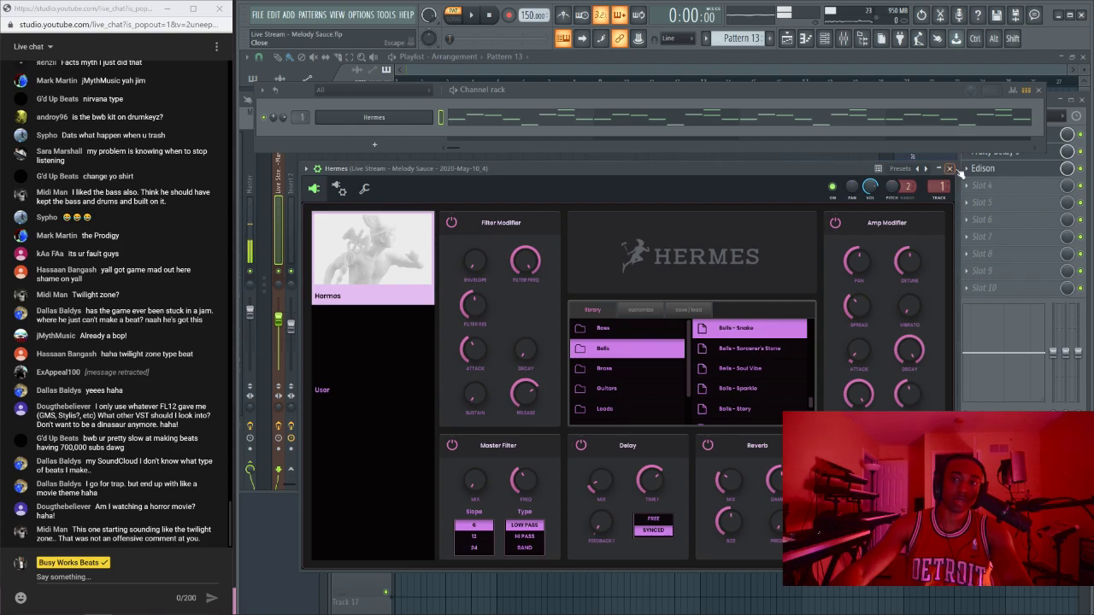
click(951, 168)
key(space)
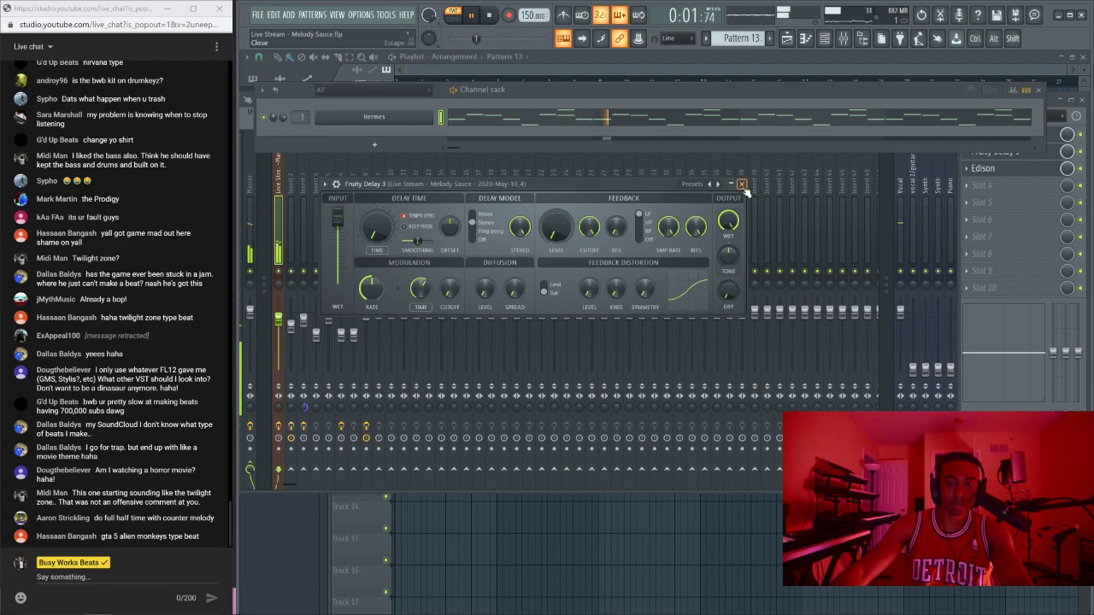
click(741, 184)
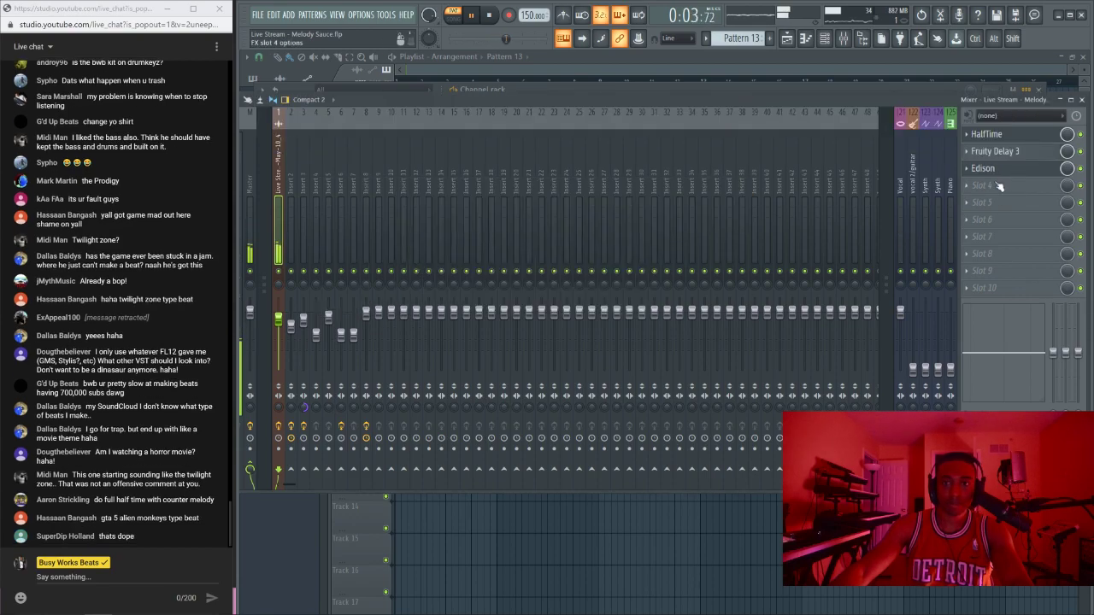
Step: Raise the shift values of three separate steps of the Hermes channel in the graph editor and restart playback
click(740, 90)
click(1017, 92)
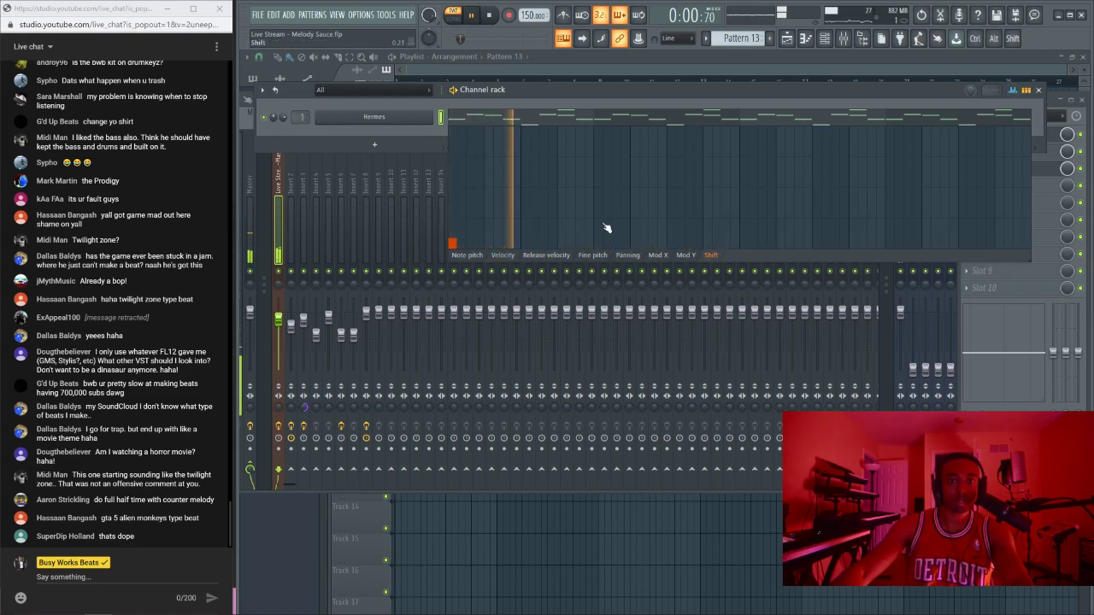
click(636, 227)
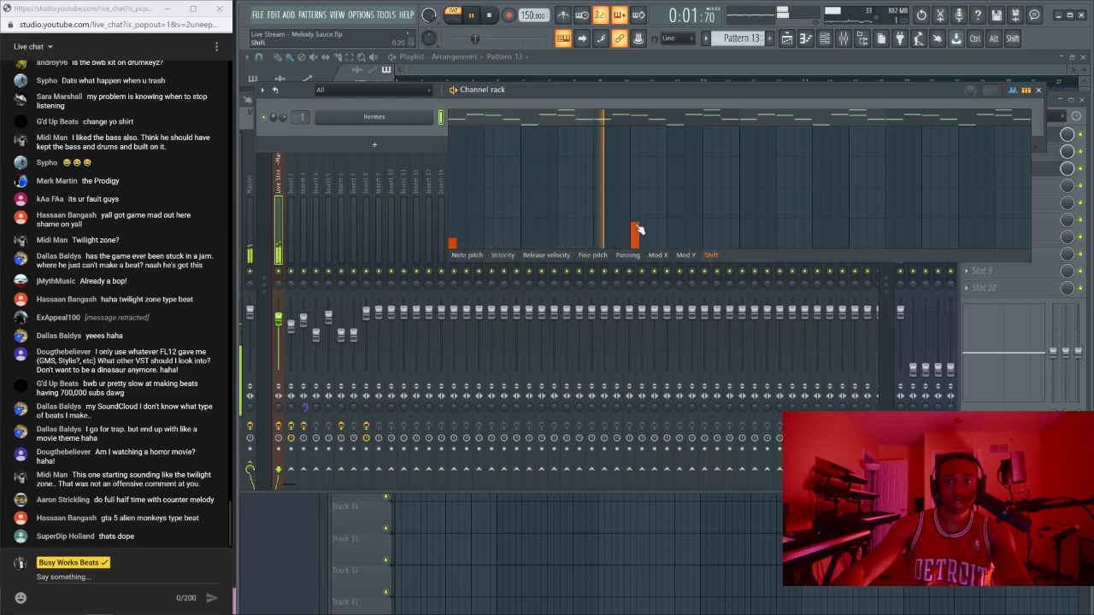
click(744, 229)
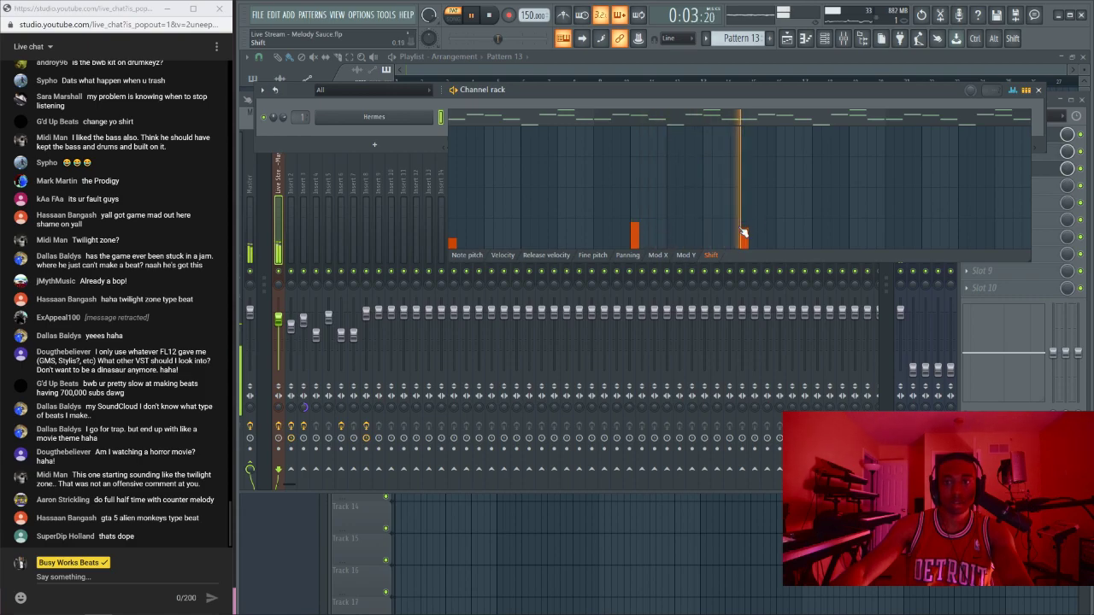
click(926, 228)
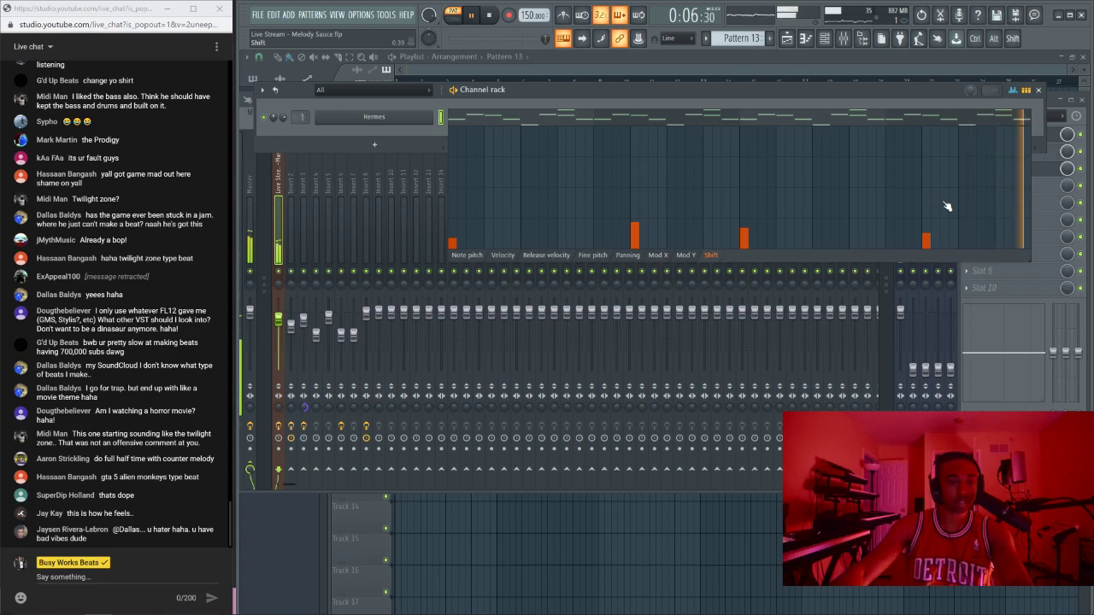
click(1013, 90)
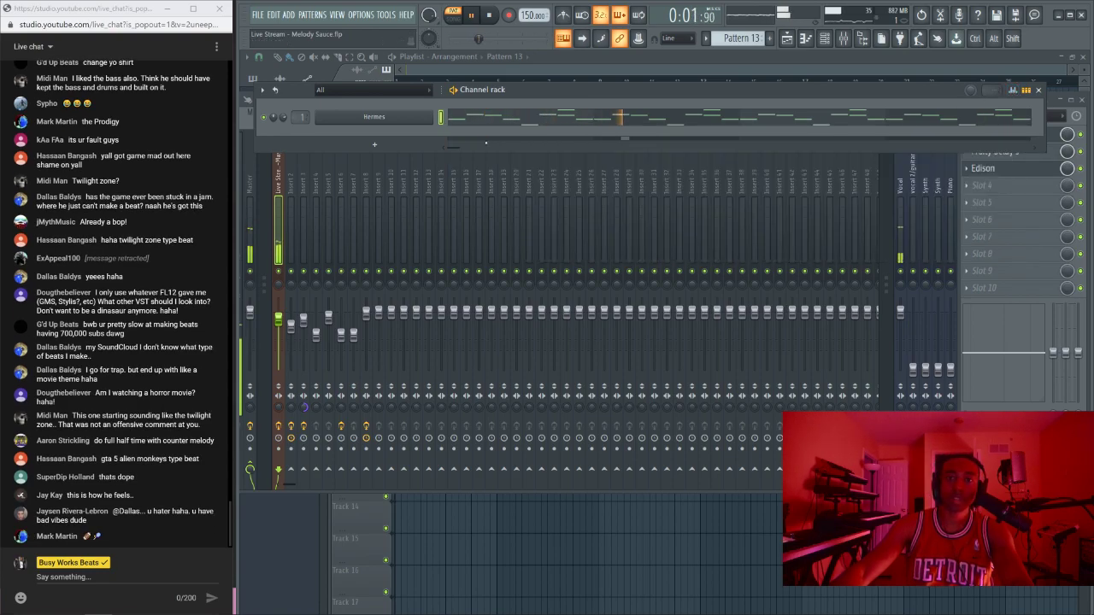
key(space)
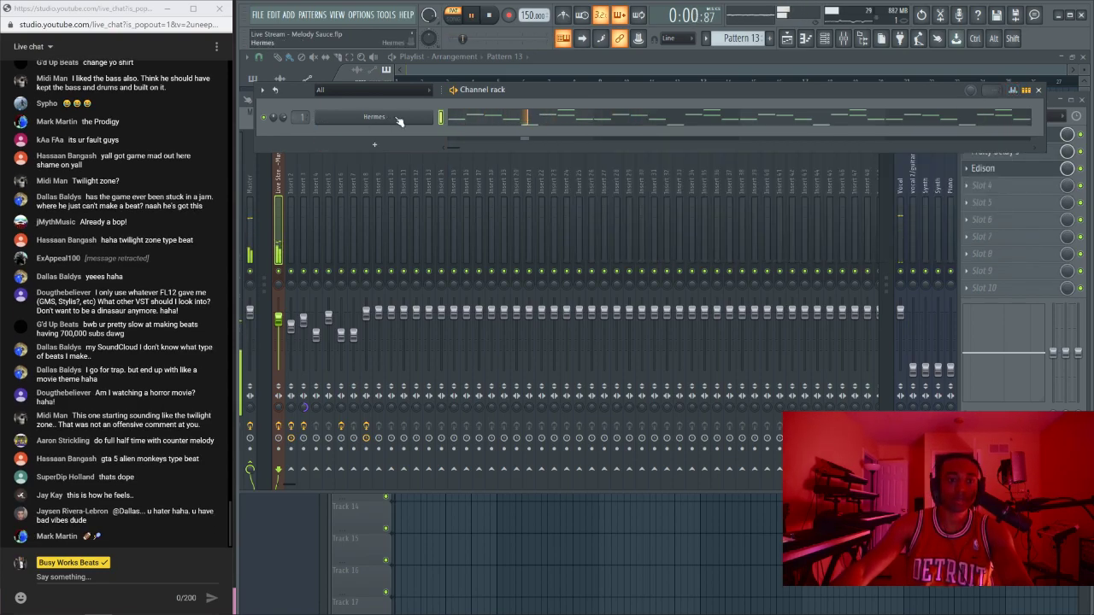
Step: Check Fruity Delay 3 on mixer track 1 and clear the old recording in Edison with a new empty sample
click(987, 170)
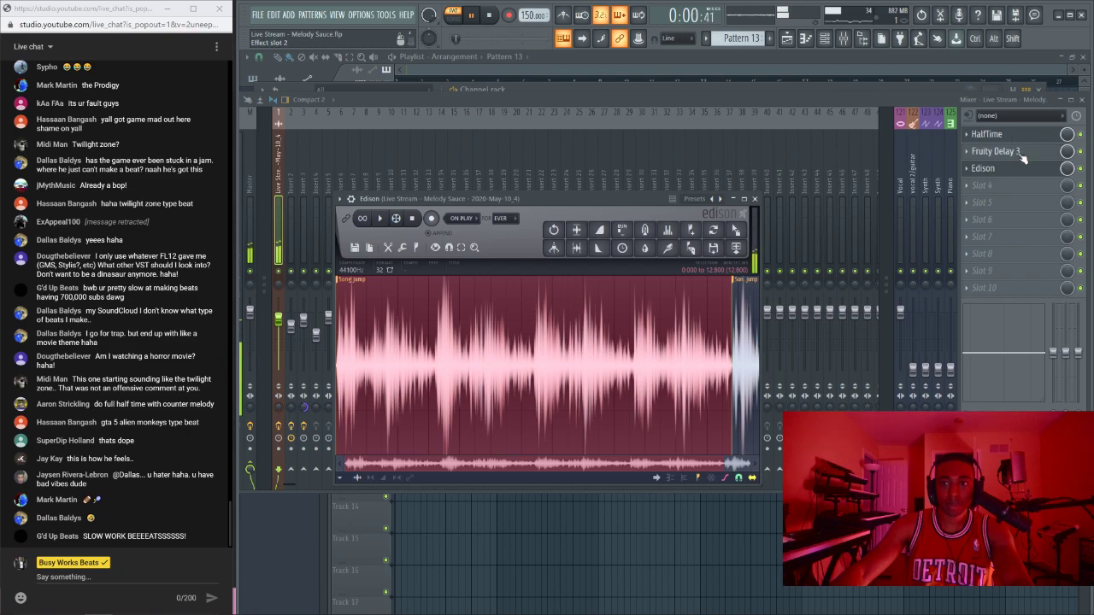
click(1019, 154)
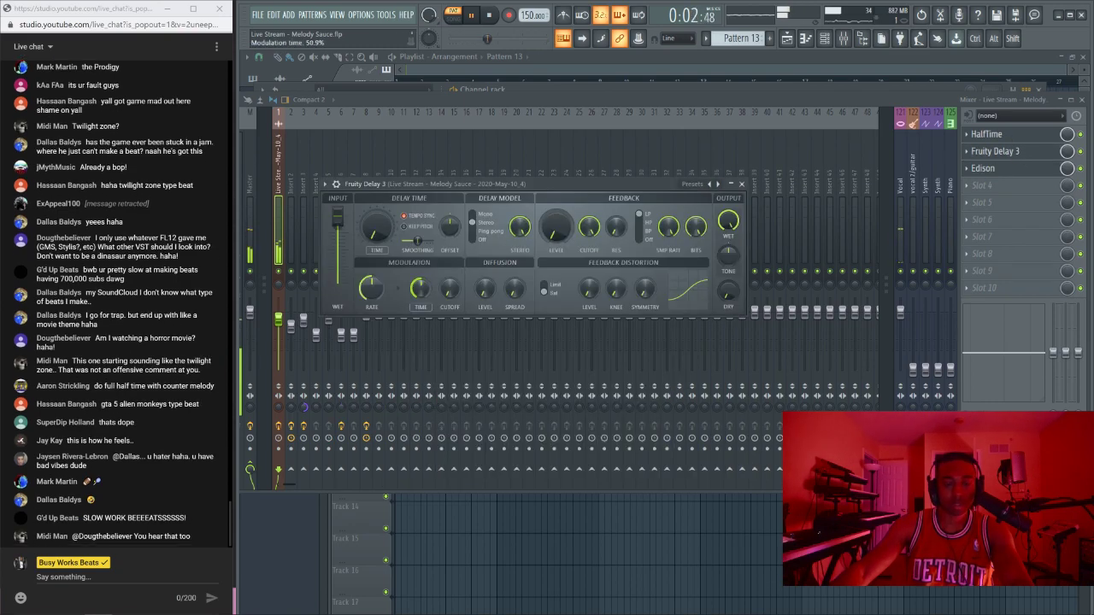
click(742, 185)
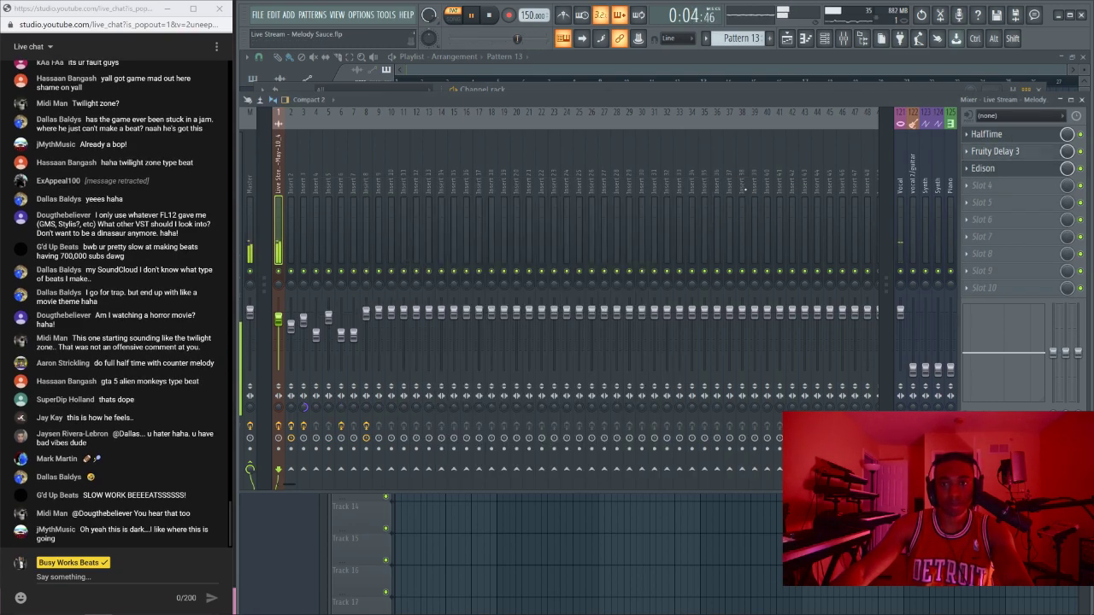
click(1009, 170)
click(357, 254)
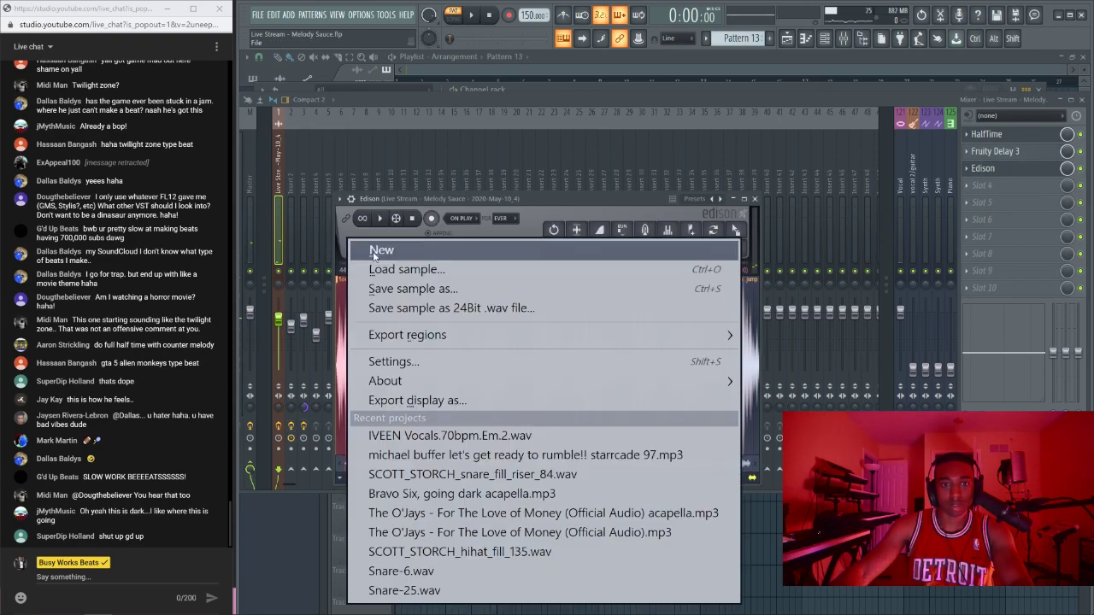
click(374, 253)
Step: Record the playing Hermes pattern in Edison and send the recording to playlist track 1 as an audio clip
click(480, 15)
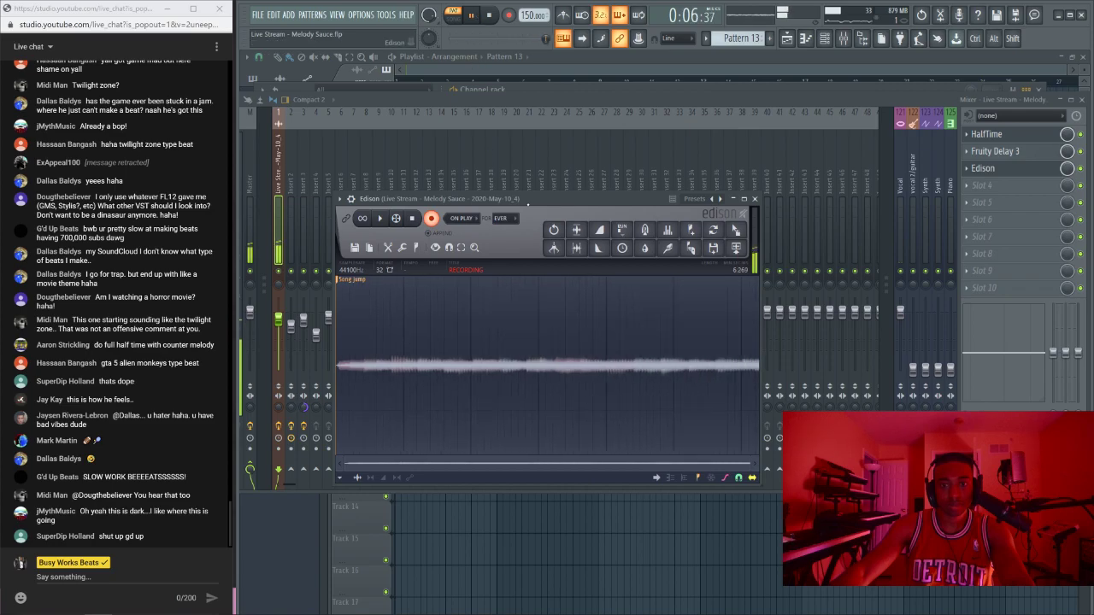
click(413, 218)
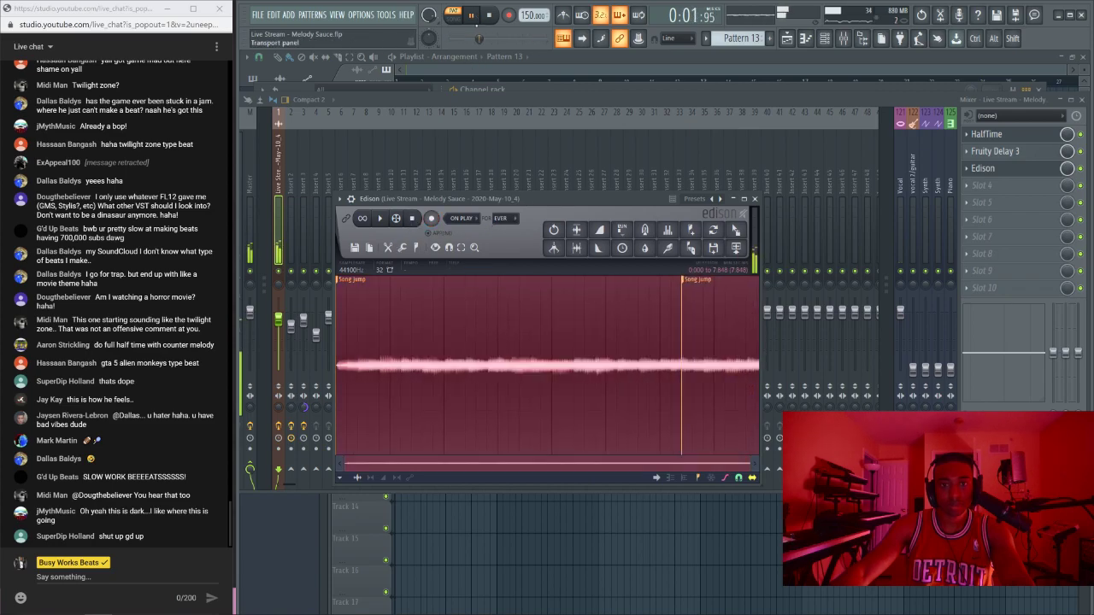
click(740, 251)
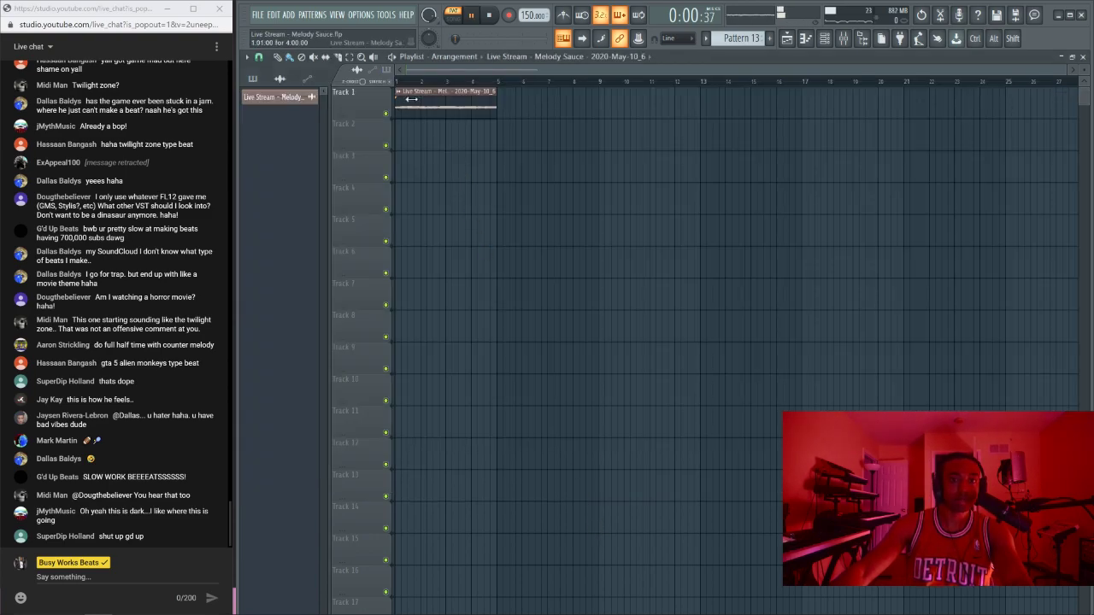
Step: Switch playback to song mode and route the recorded audio clip to mixer track 2
click(453, 15)
click(824, 38)
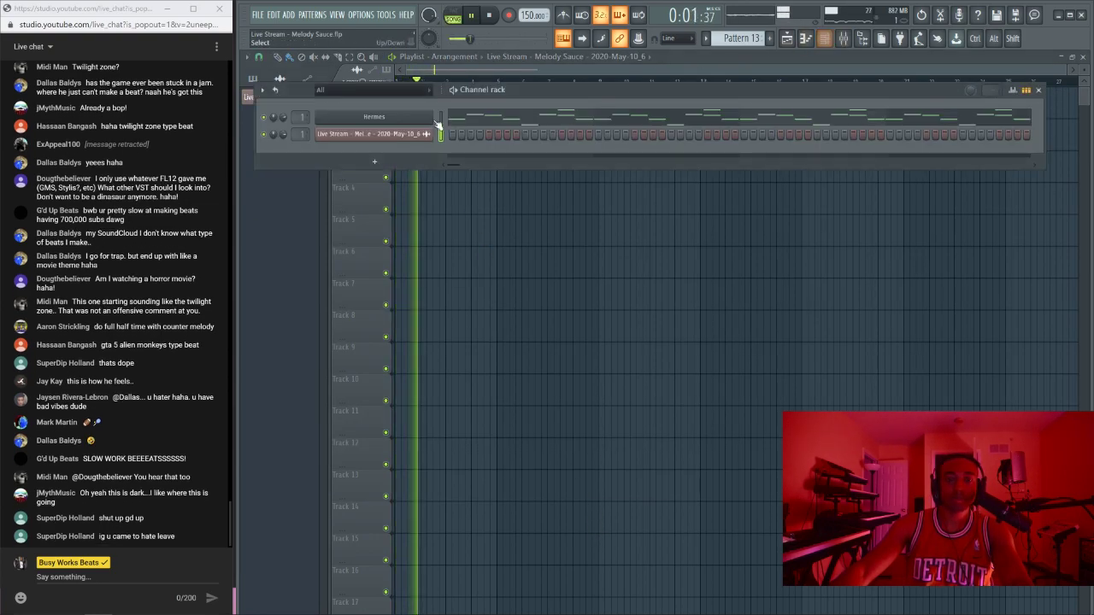
drag(299, 134, 283, 128)
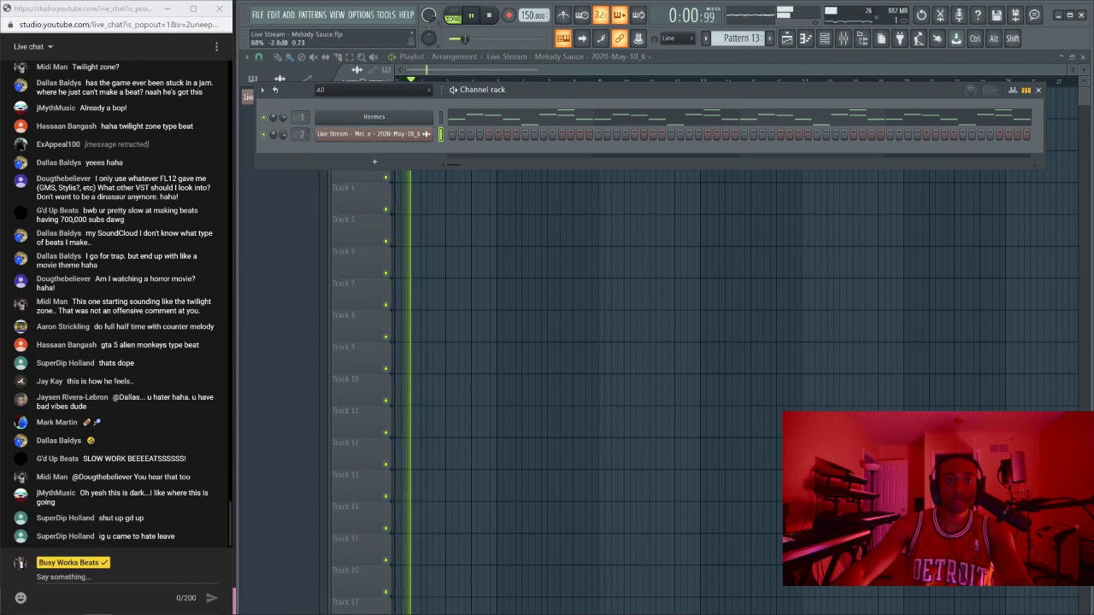
key(F6)
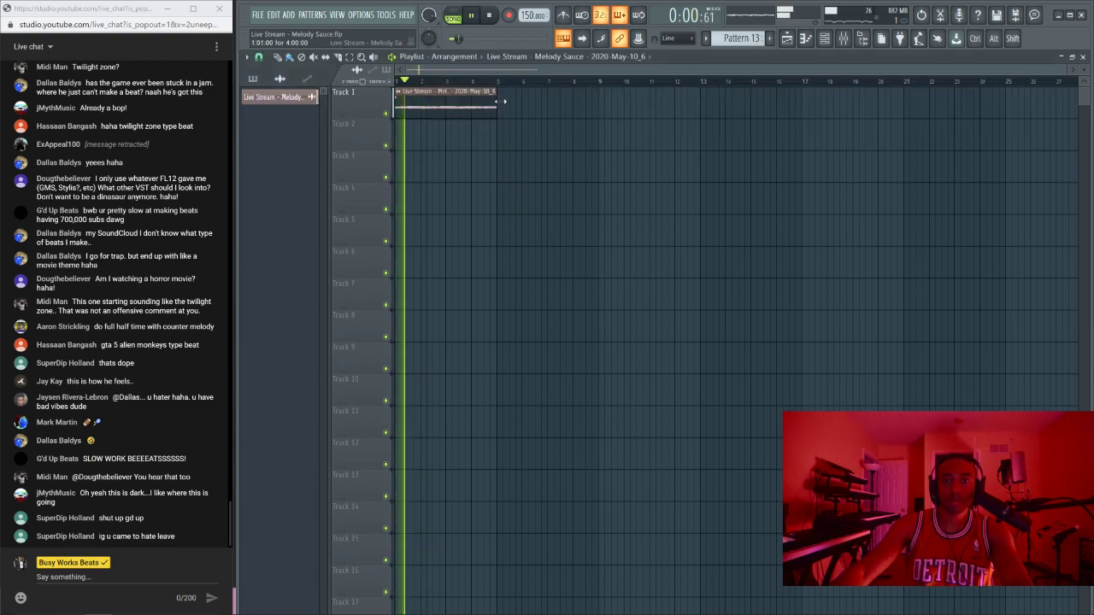
key(space)
Step: Play the recorded clip through mixer Insert 2 and inspect the Glitch2 effect on that track
click(843, 38)
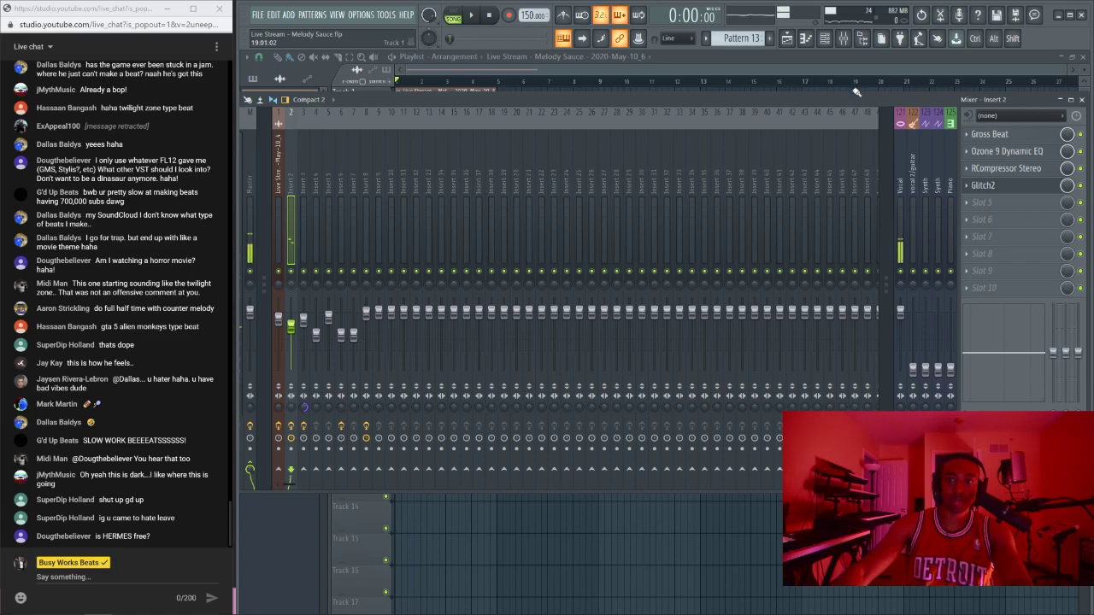
drag(856, 92, 823, 88)
drag(1055, 137, 981, 137)
drag(881, 94, 932, 92)
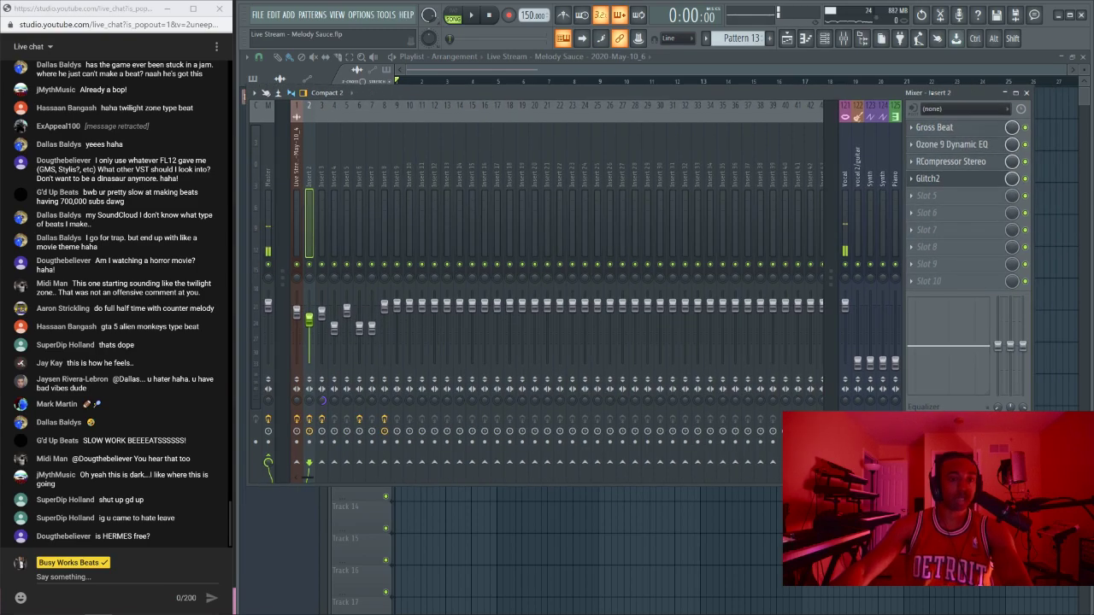
key(space)
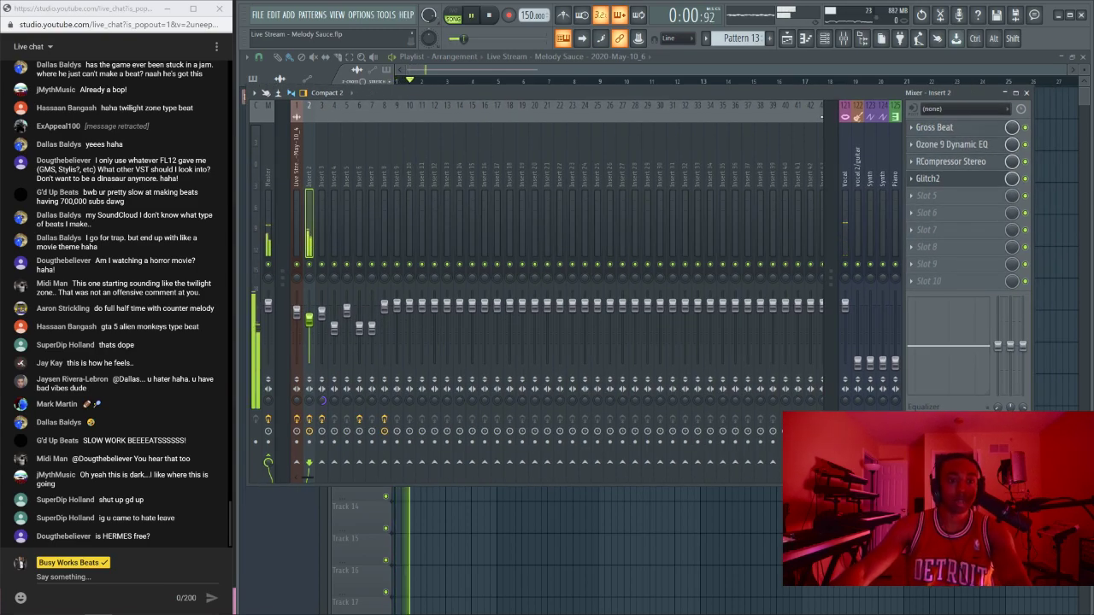
key(space)
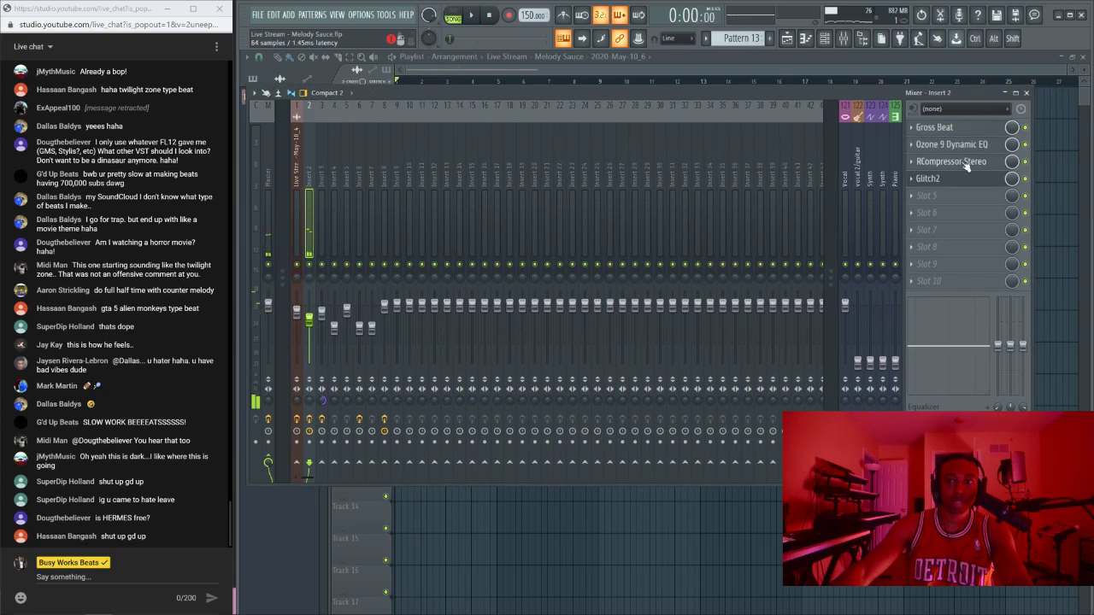
click(961, 180)
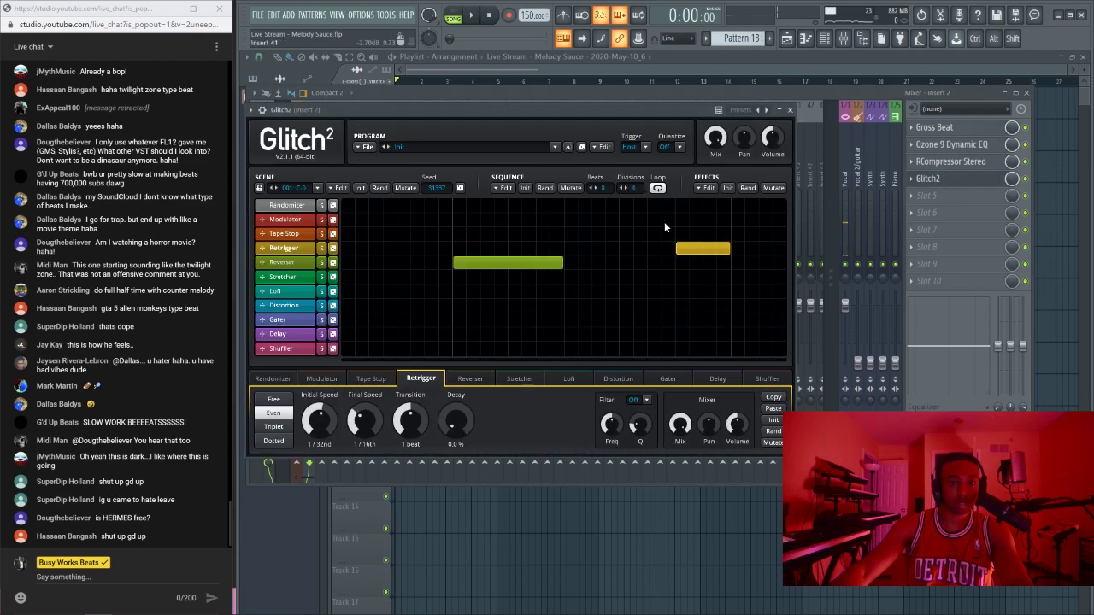
click(791, 110)
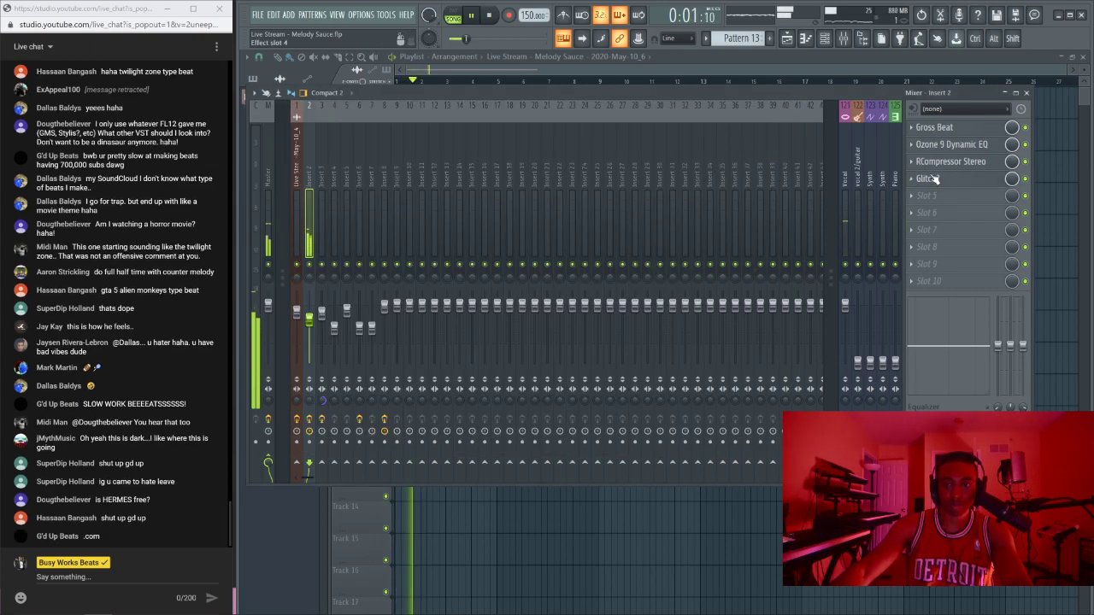
Step: Examine the Glitch2 sequence on mixer Insert 2 and replay the recorded clip through the effects
click(1043, 224)
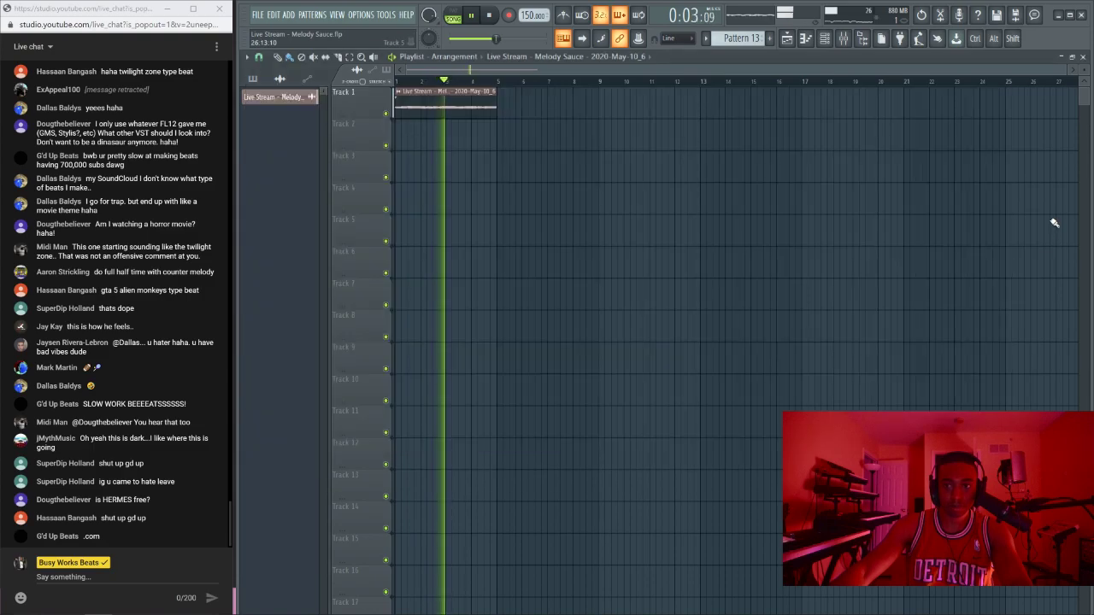
key(space)
click(844, 39)
click(958, 181)
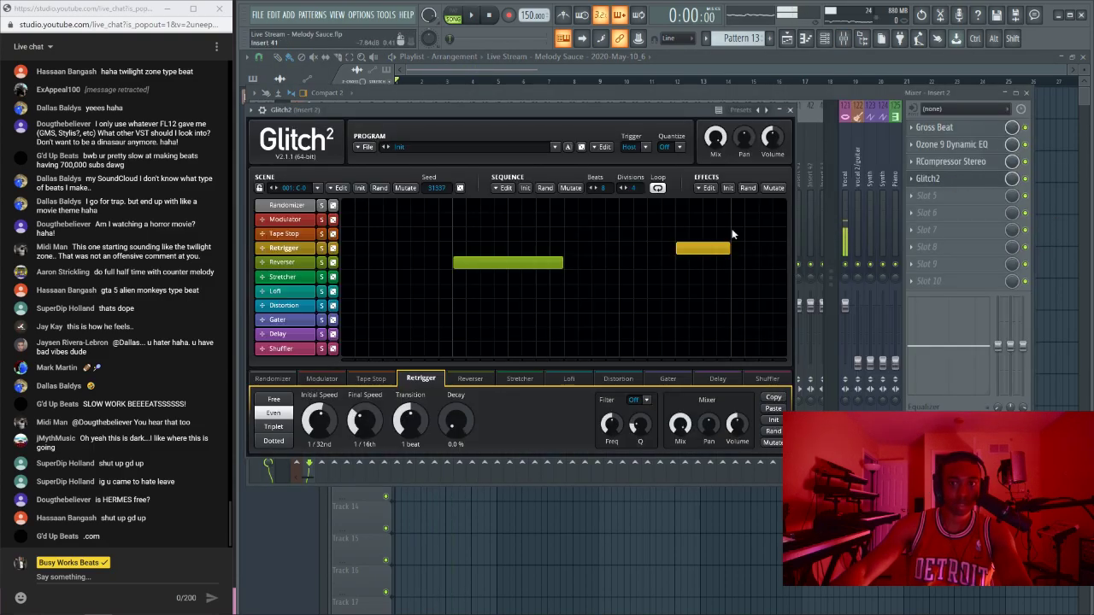
click(790, 109)
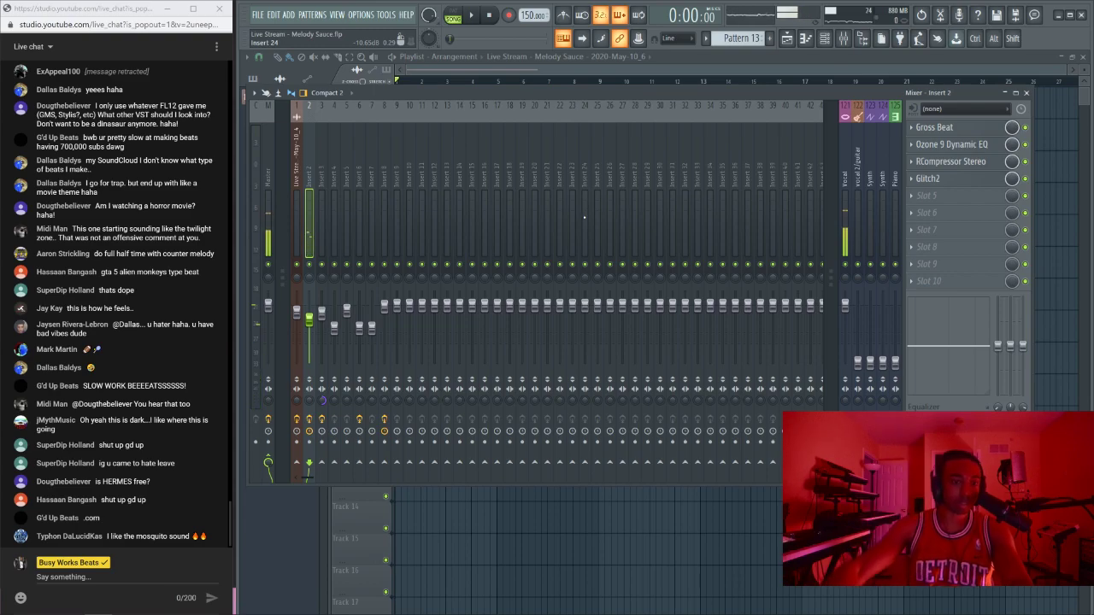
key(space)
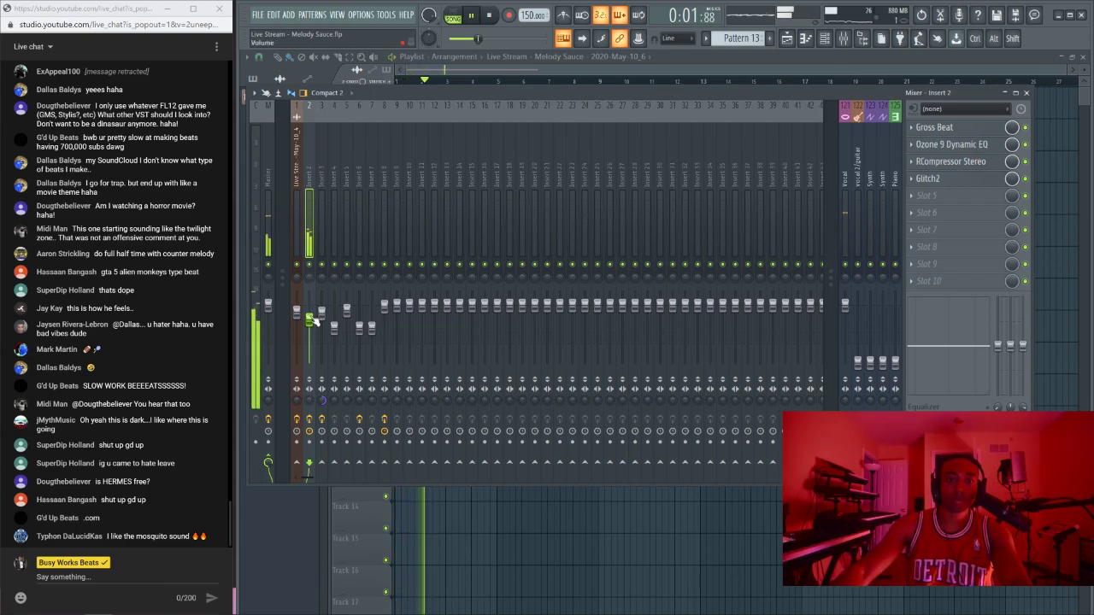
Step: Try lengthening the recorded audio clip on playlist track 1 to eight bars and play it
key(F9)
key(ctrl+a)
key(space)
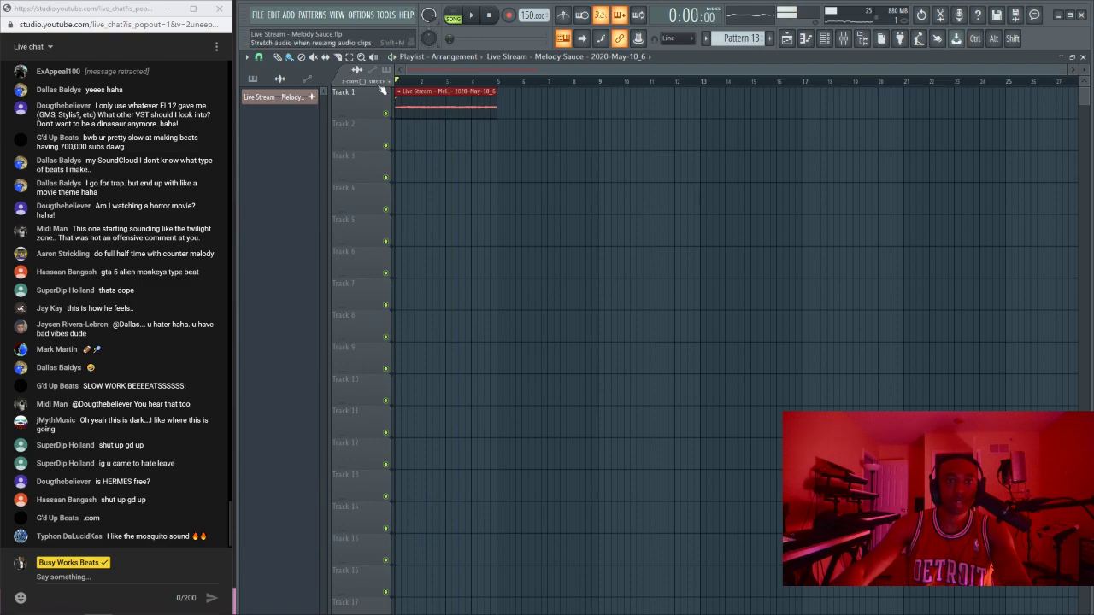
drag(490, 104, 534, 109)
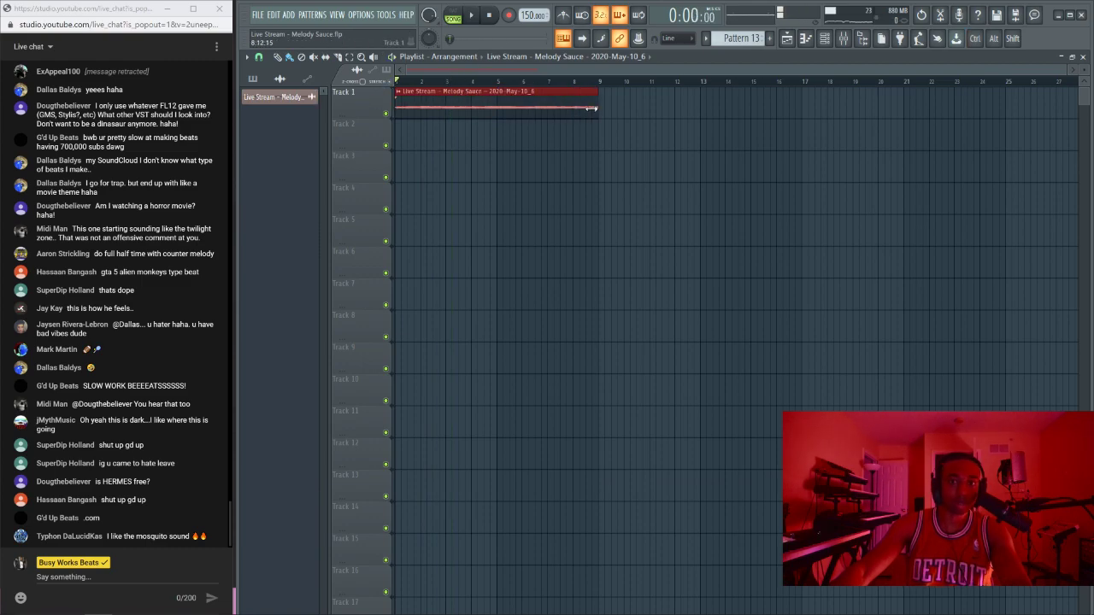
key(space)
Step: Set the recorded clip's time stretching mode to Stretch in its channel settings and listen to it
right_click(399, 99)
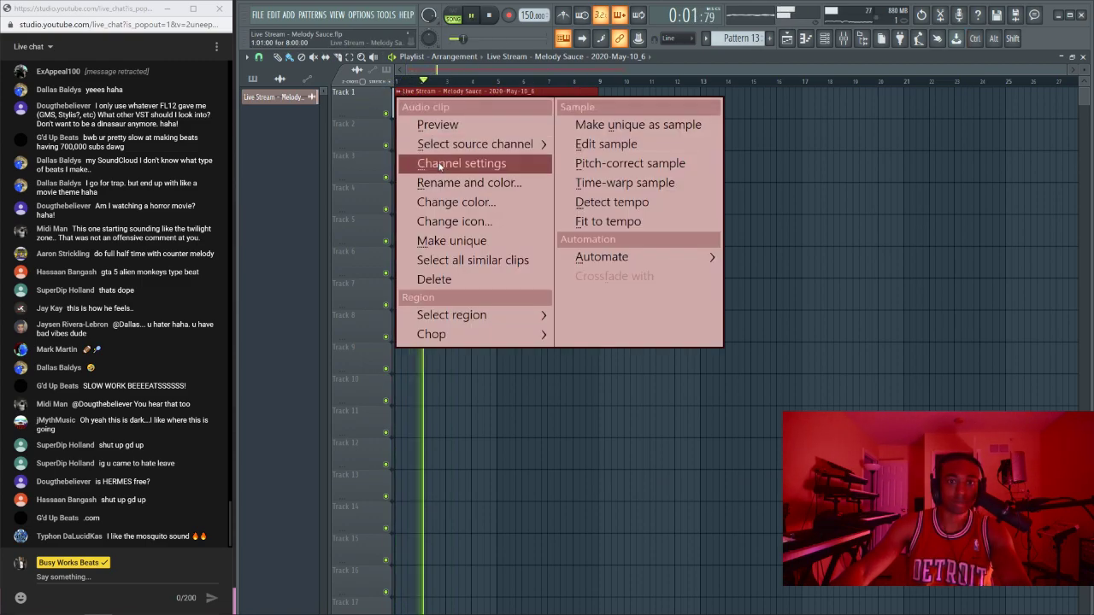
click(439, 167)
click(633, 275)
click(632, 326)
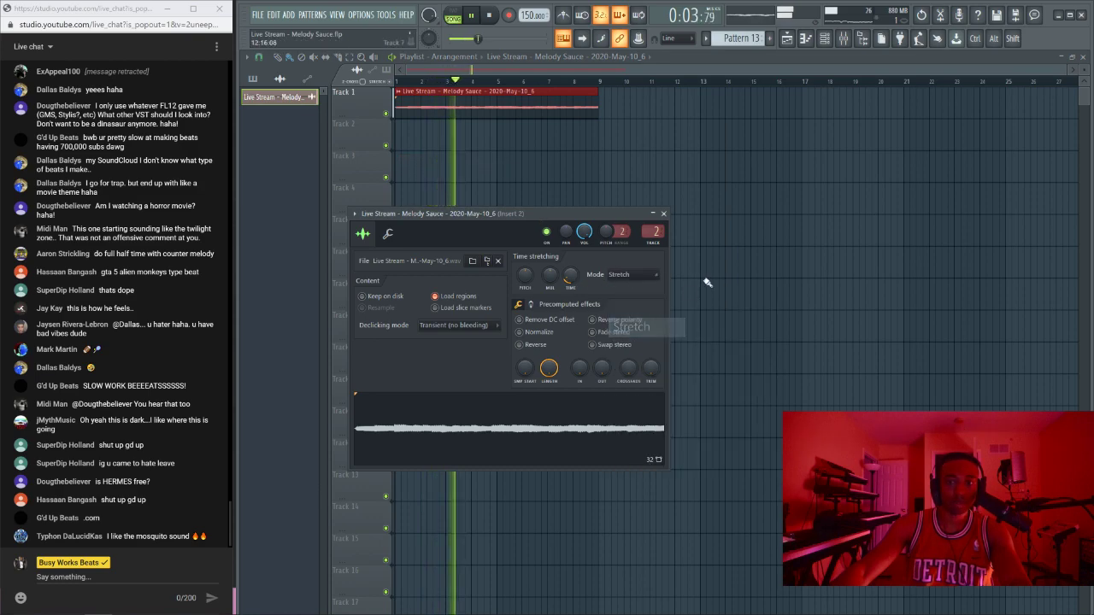
key(space)
key(space)
right_click(750, 260)
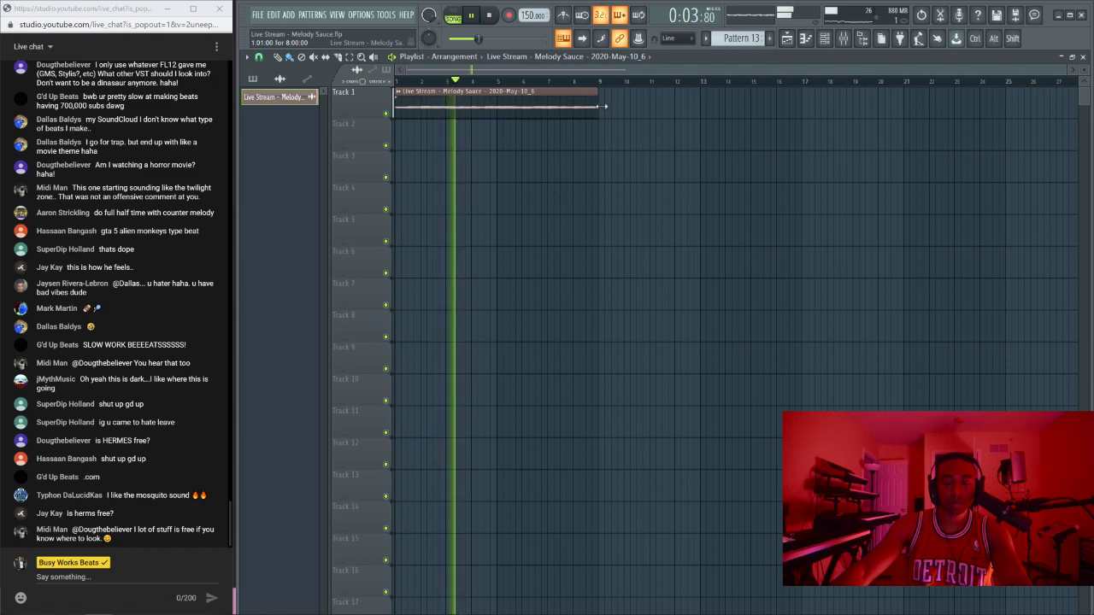
Step: Resize the audio clip on playlist track 1 back to four bars and play it
key(space)
drag(606, 106, 489, 110)
key(space)
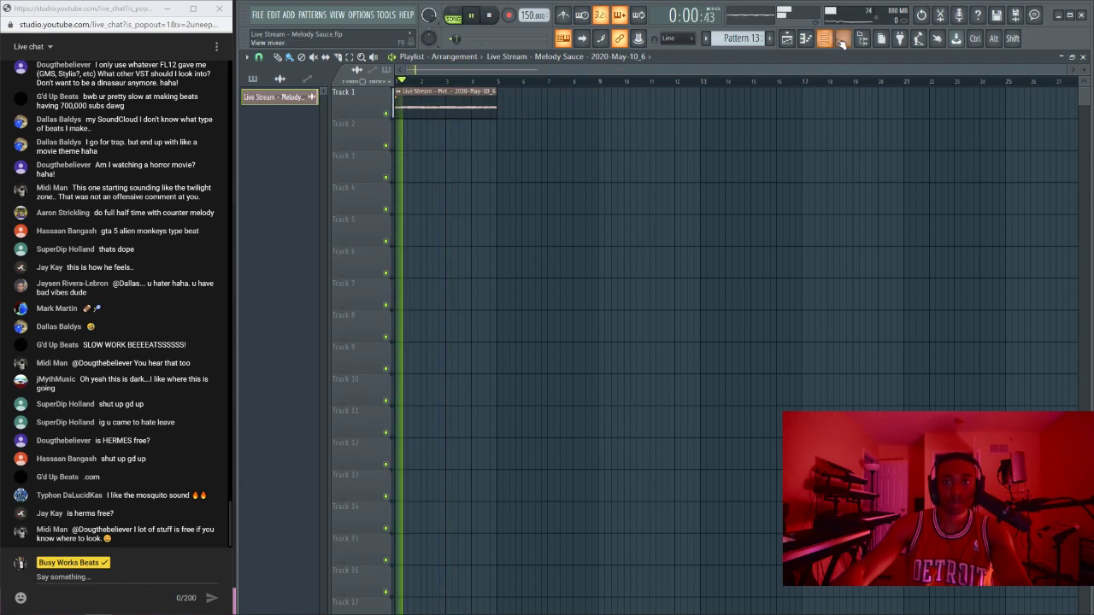
Step: Add Edison to slot 5 of mixer Insert 2 and set it to record on play
key(F9)
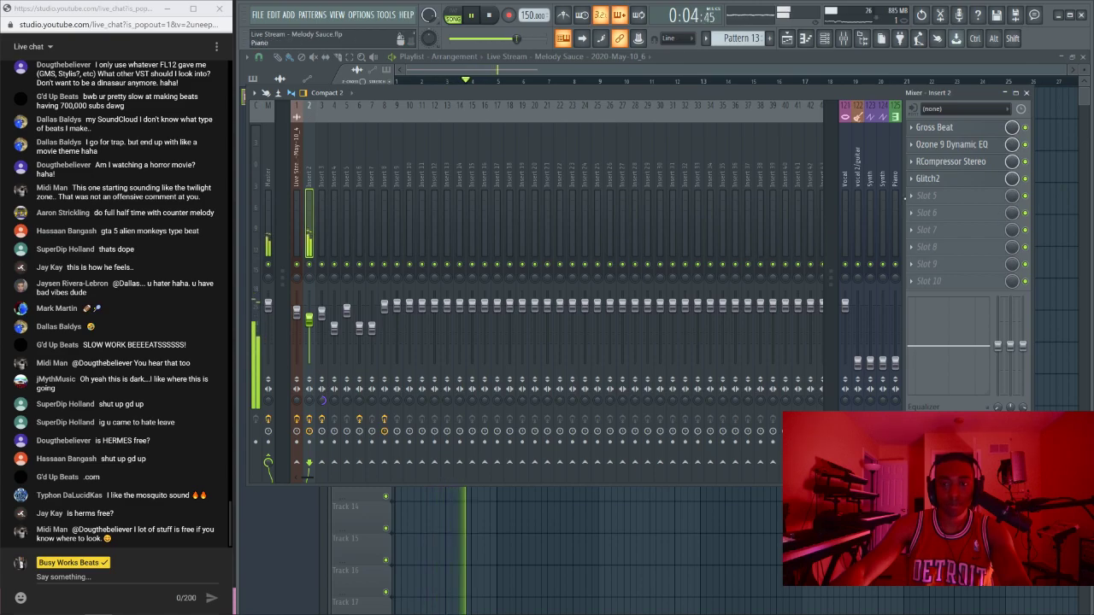
key(space)
click(940, 198)
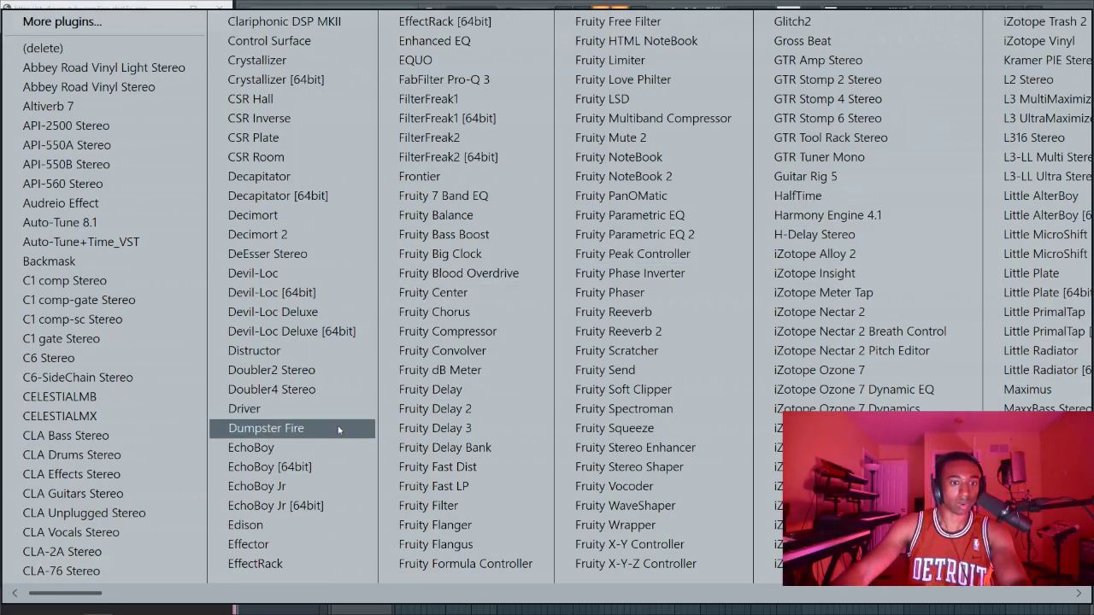
click(247, 525)
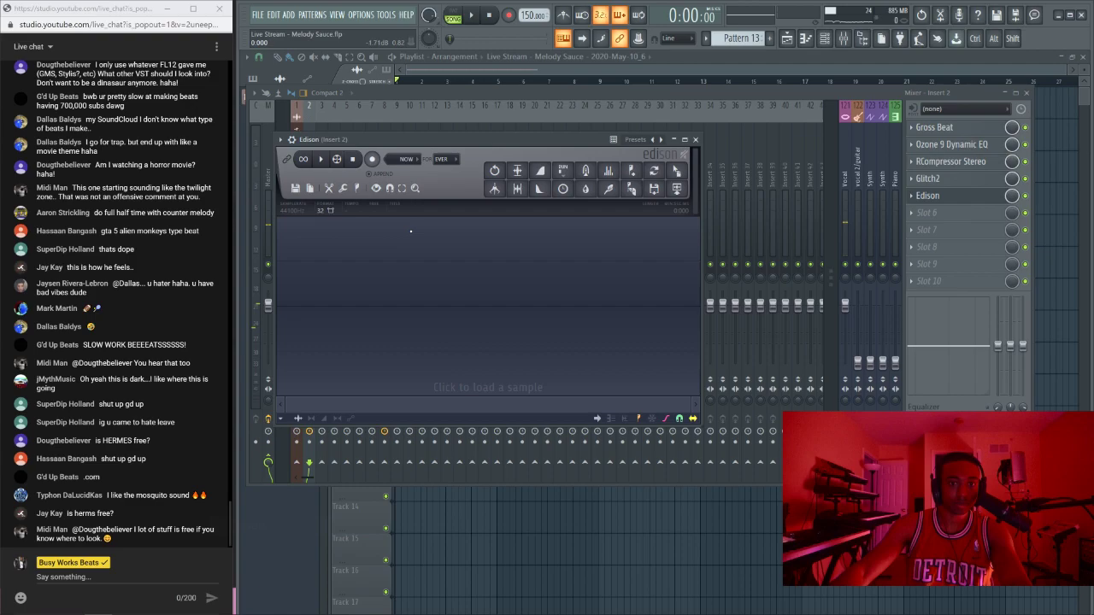
click(412, 160)
click(428, 233)
key(F5)
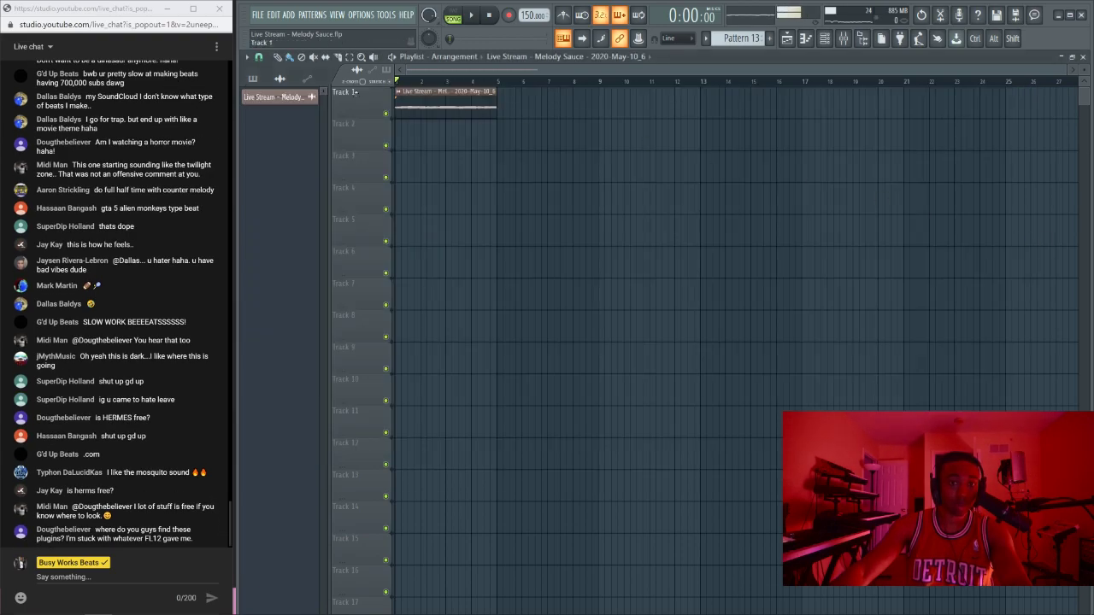
right_click(356, 91)
click(701, 301)
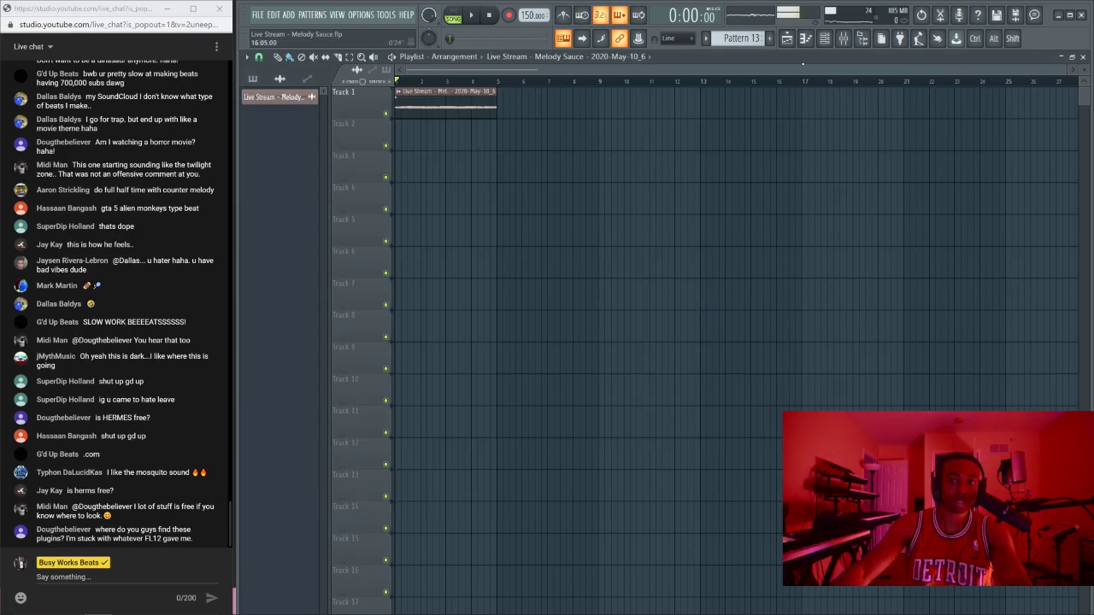
Step: Record the processed clip in Edison and send its first full loop to playlist track 2 as an audio clip
click(845, 40)
click(981, 198)
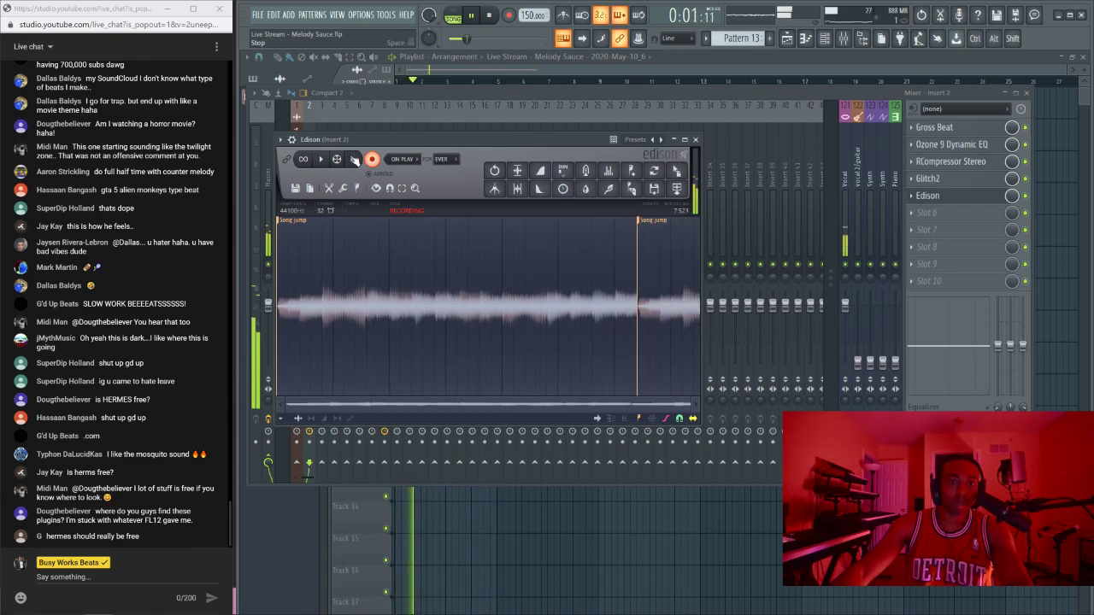
key(space)
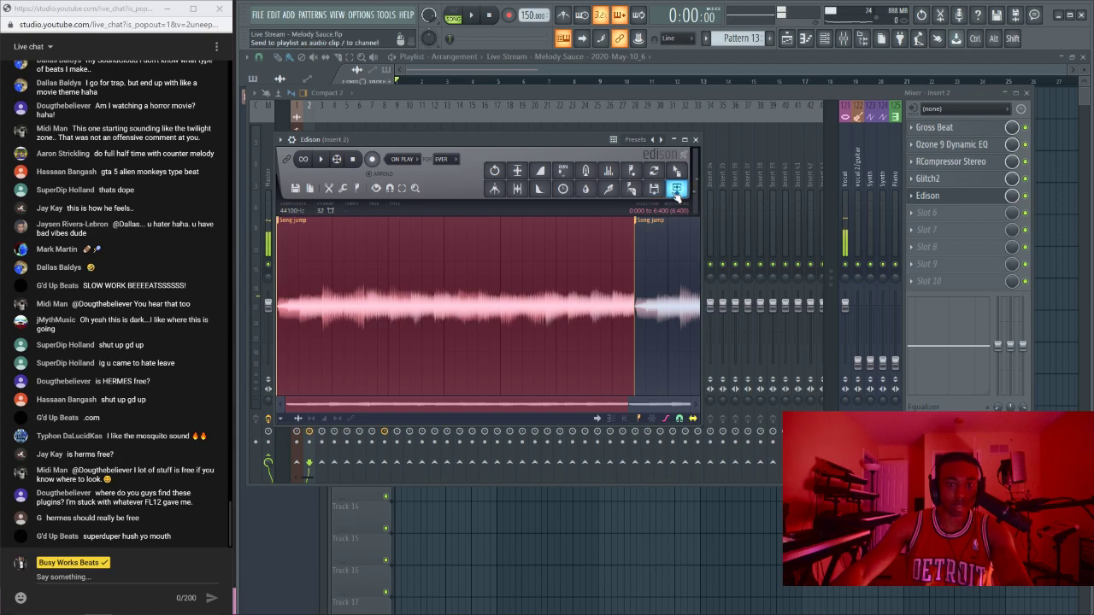
click(677, 189)
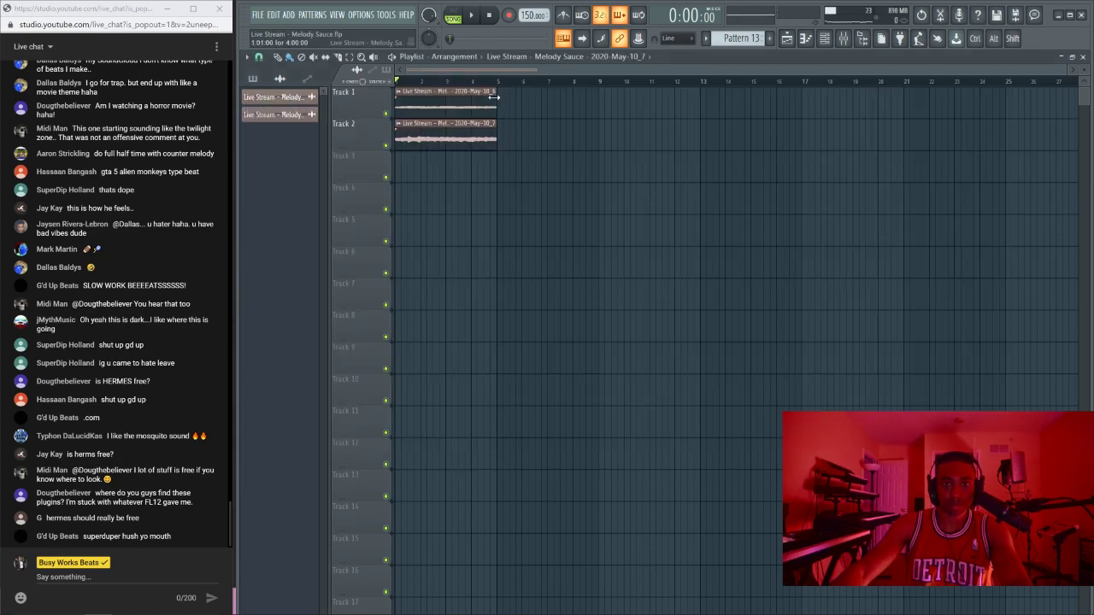
Step: Play the new recording, route it to mixer track 3 and reset that track's stereo separation
key(space)
key(F6)
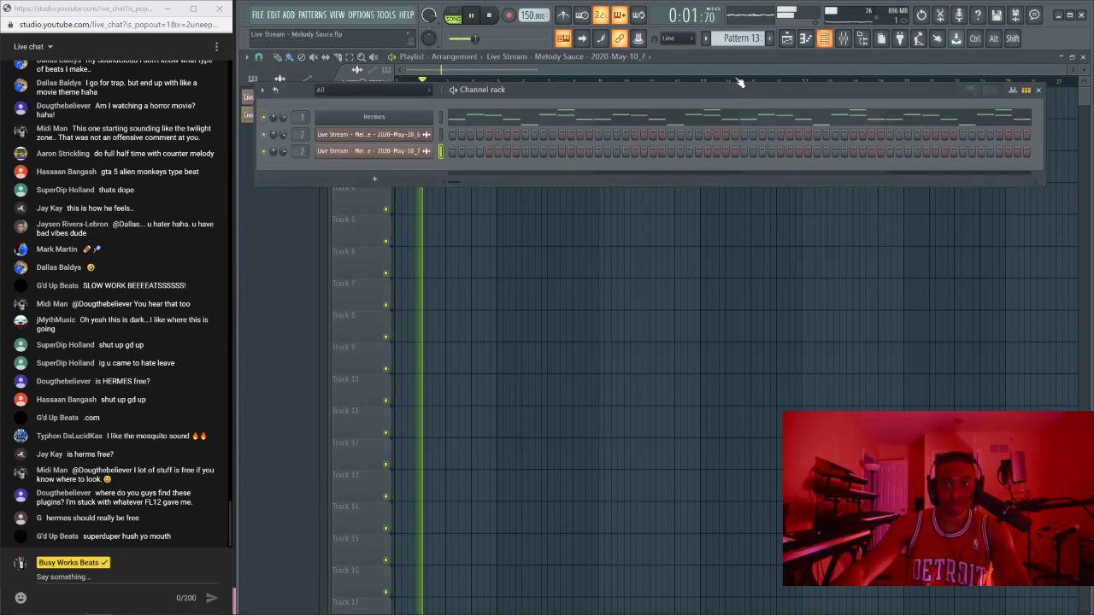
key(space)
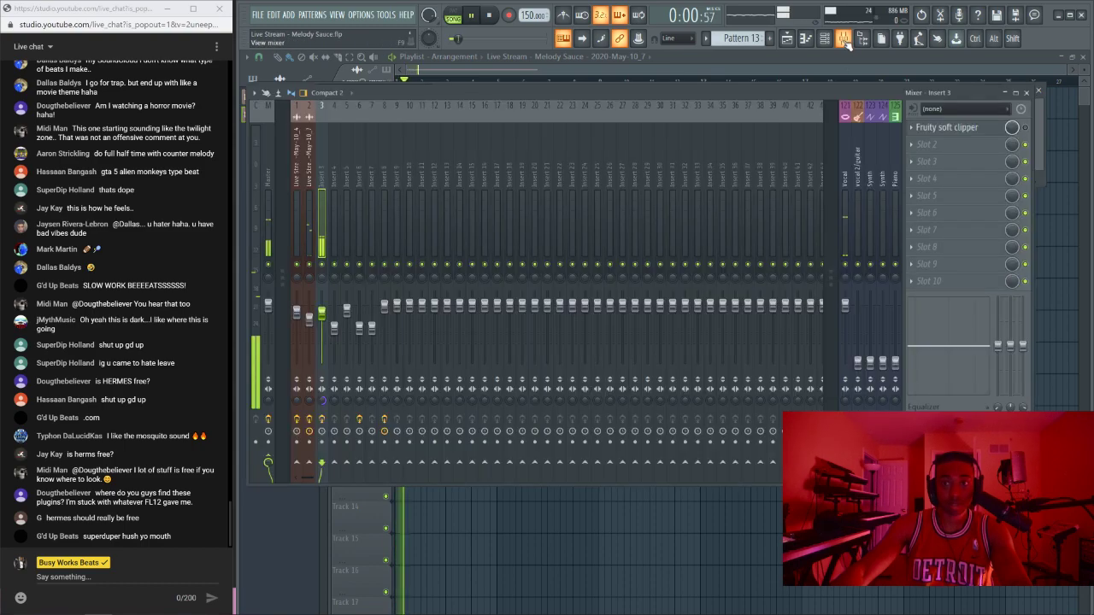
key(F9)
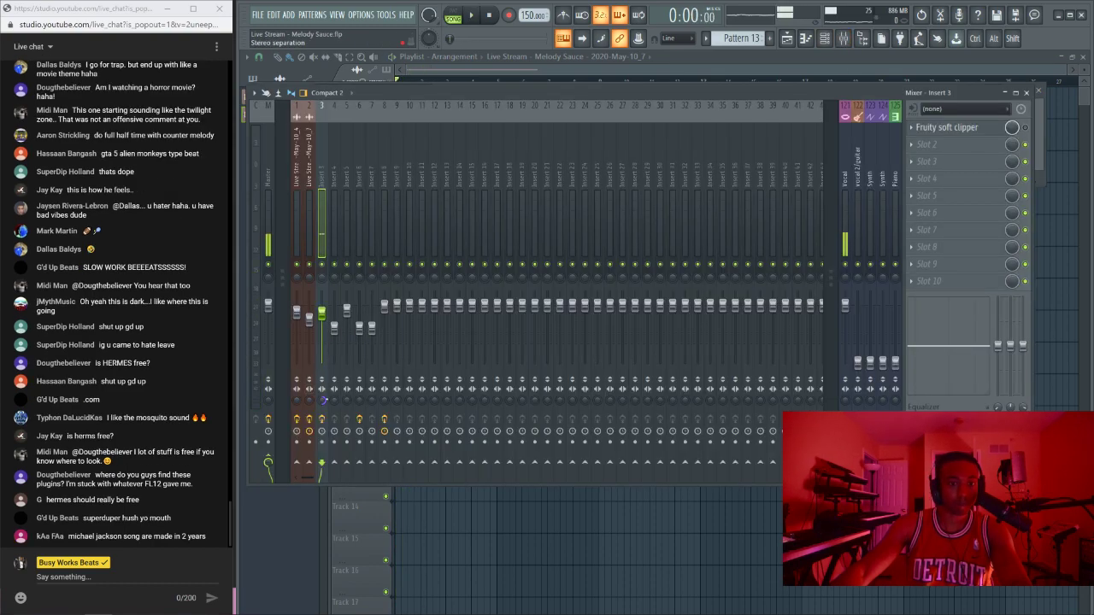
right_click(323, 401)
Step: Reset mixer tracks 2 and 1 to their defaults, removing all their plugins
click(308, 222)
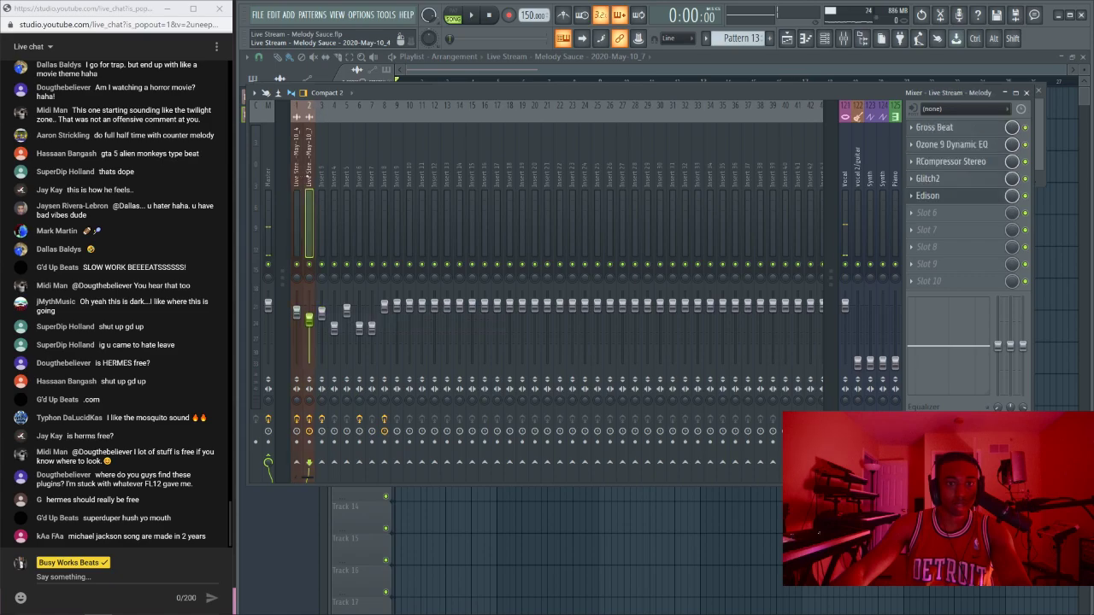
right_click(313, 224)
click(402, 279)
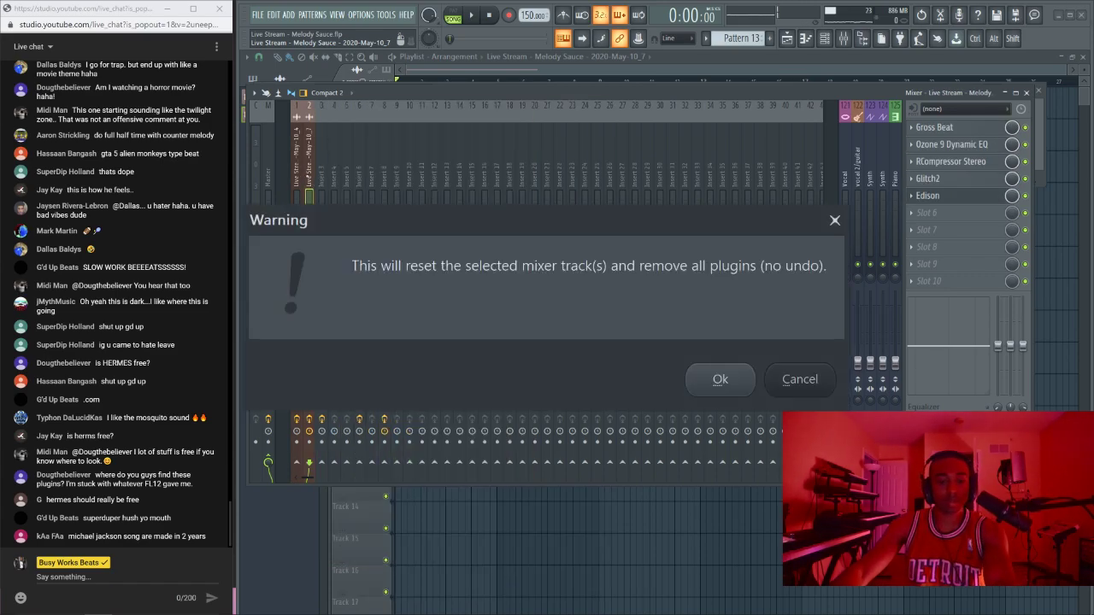
key(Return)
right_click(297, 164)
click(359, 277)
key(Return)
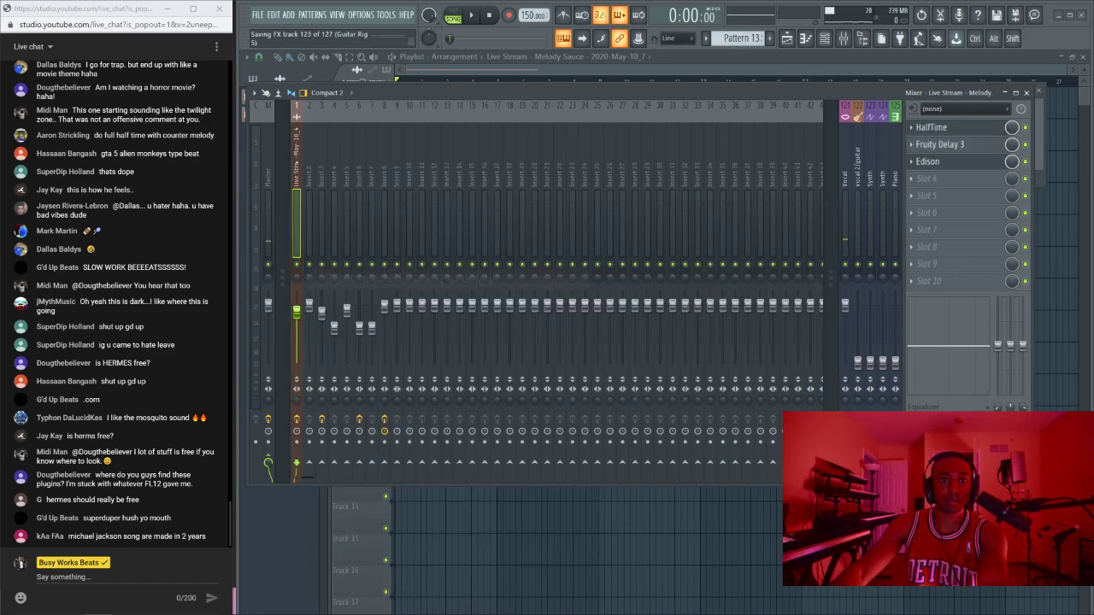
Step: Replace the Fruity soft clipper in slot 1 of Insert 3 with the UAD AKG BX 20 reverb
click(322, 159)
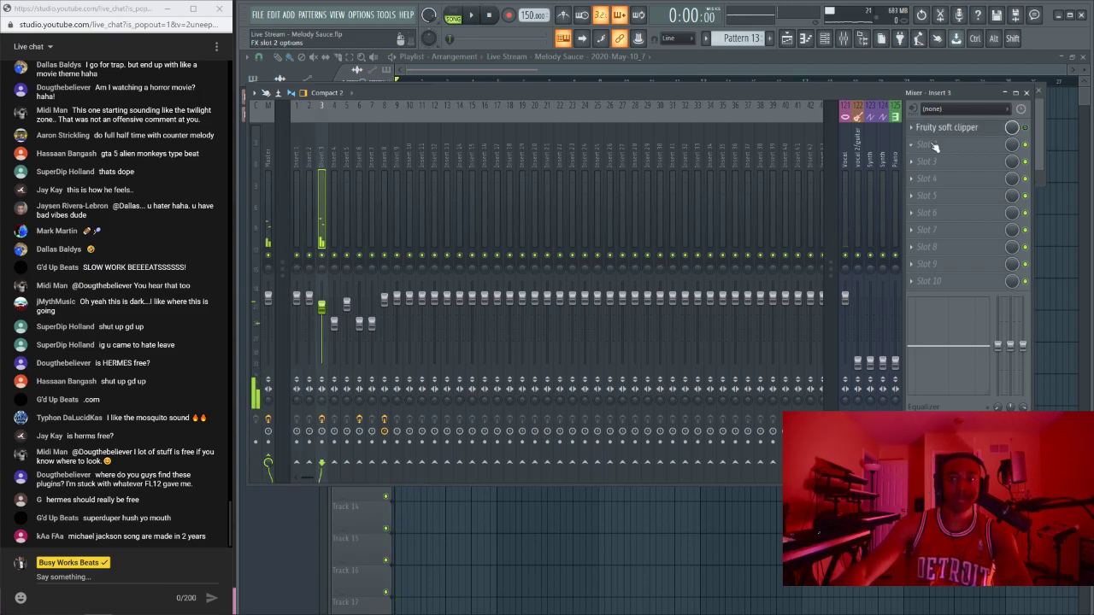
click(917, 134)
scroll(770, 188, right, 10)
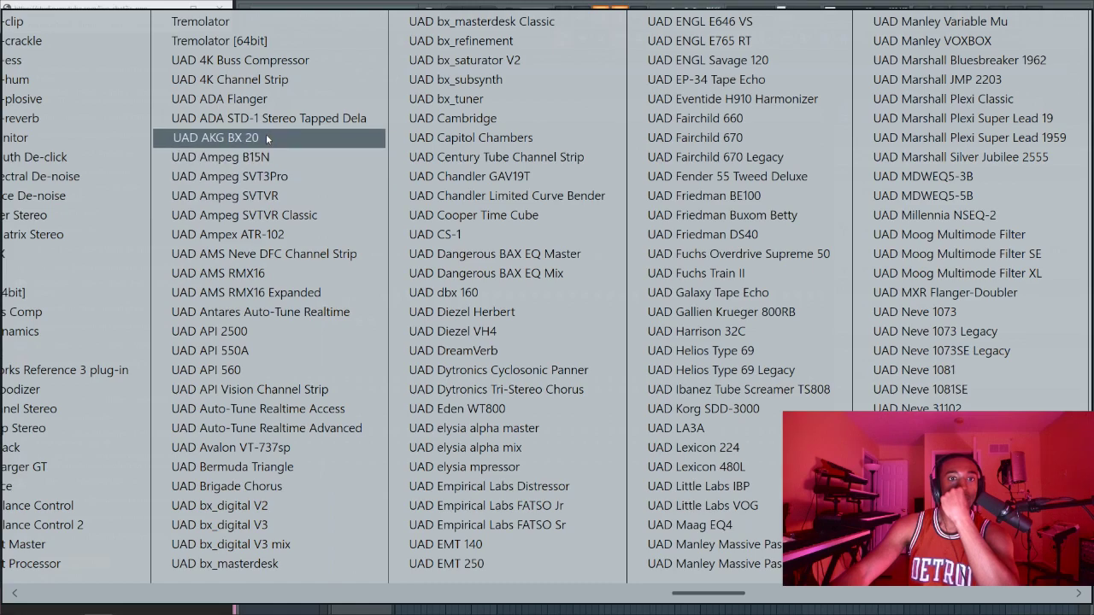
click(239, 137)
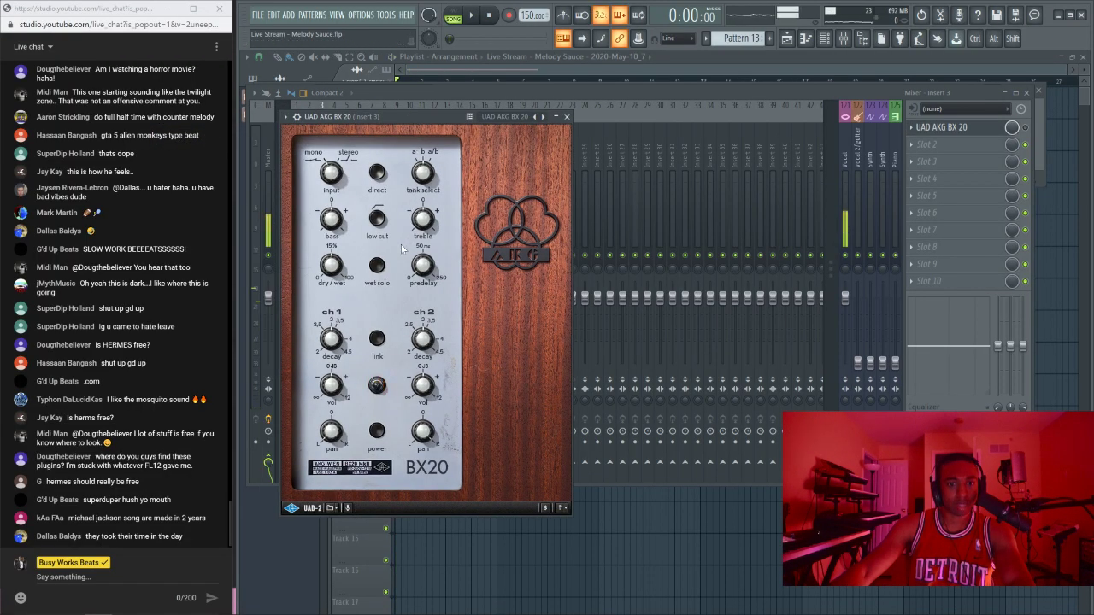
Step: Set the BX 20 reverb's input to mono and adjust its dry/wet mix while the recording plays
drag(332, 172, 321, 189)
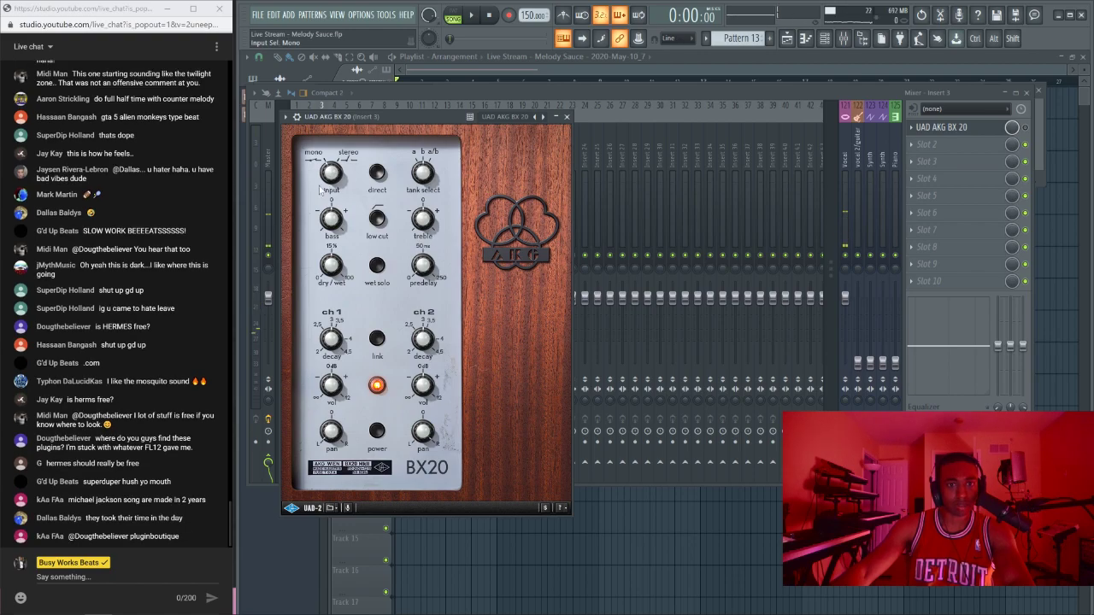
drag(364, 117, 560, 127)
key(space)
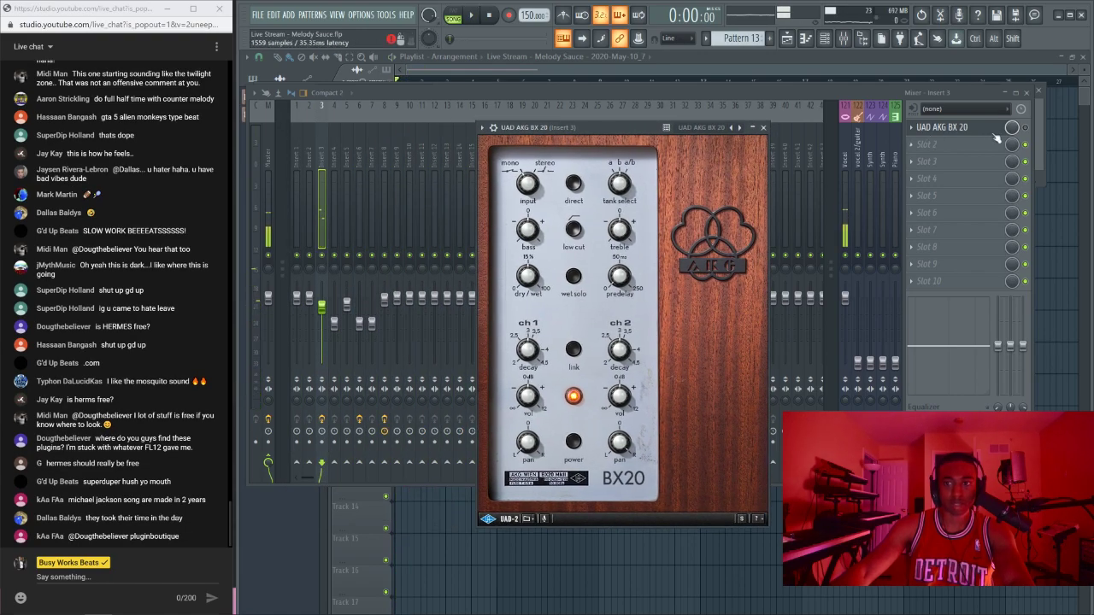
key(space)
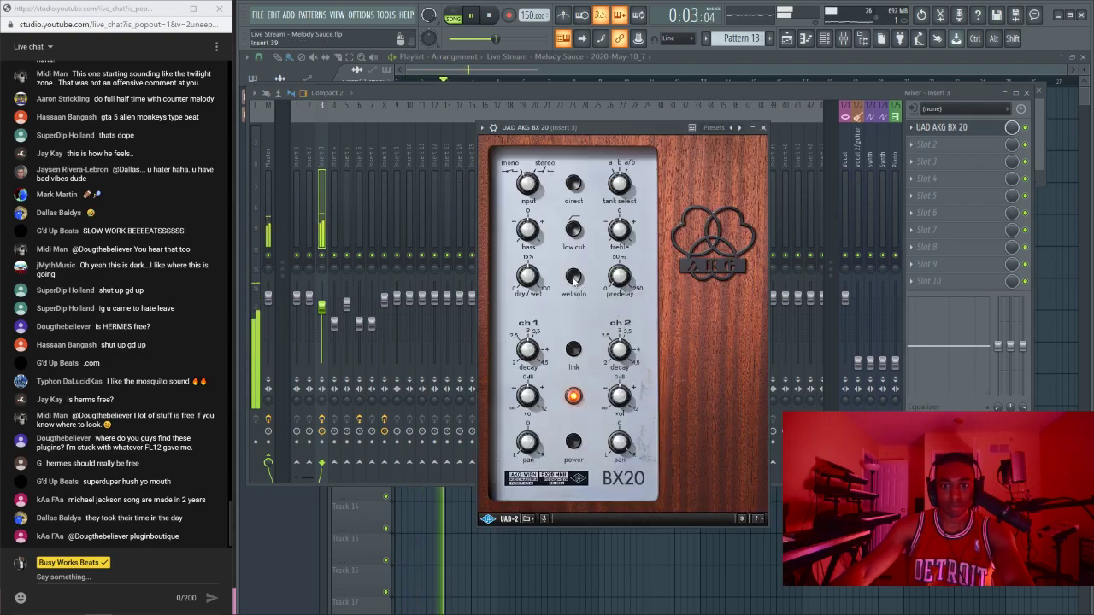
mouse_move(522, 275)
mouse_down()
mouse_move(520, 244)
mouse_move(530, 294)
mouse_up()
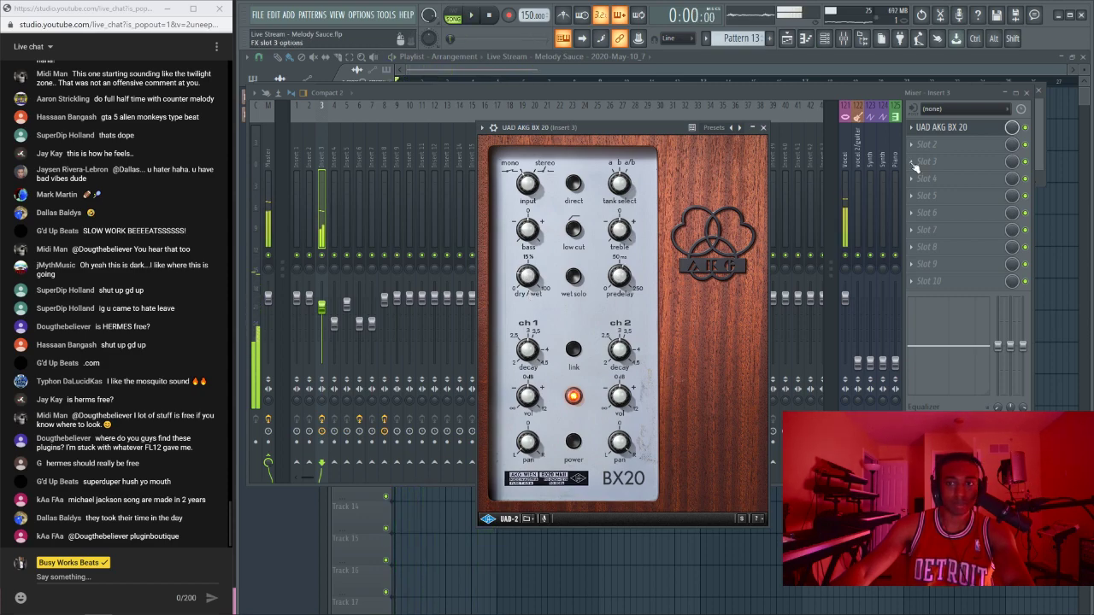
Step: Add the UAD EP-34 Tape Echo to slot 2 of Insert 3
click(932, 145)
scroll(938, 145, down, 3)
scroll(680, 224, right, 10)
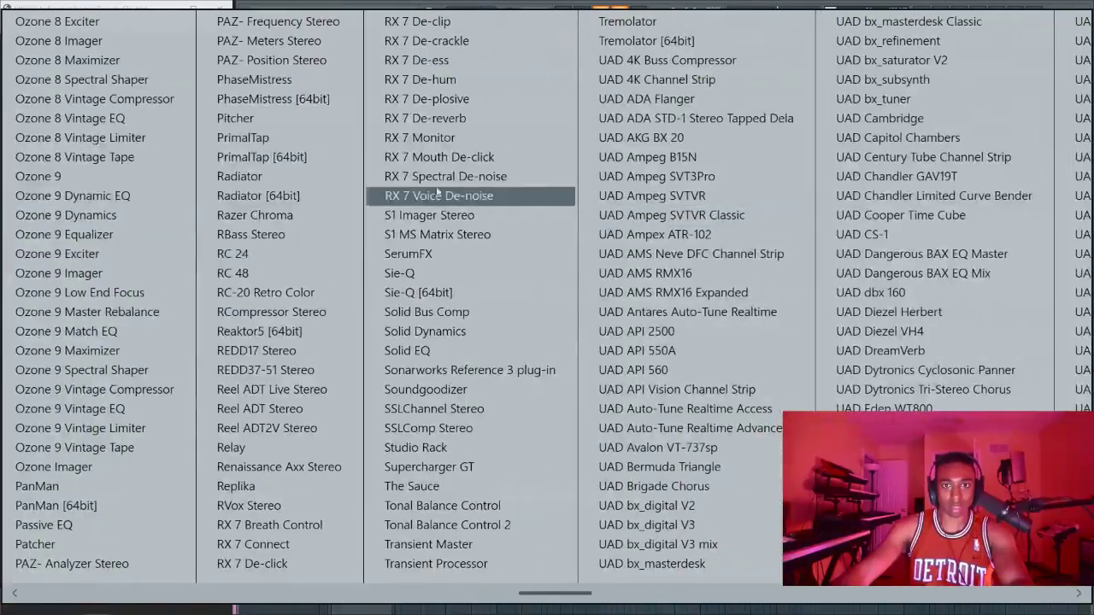
scroll(421, 203, right, 5)
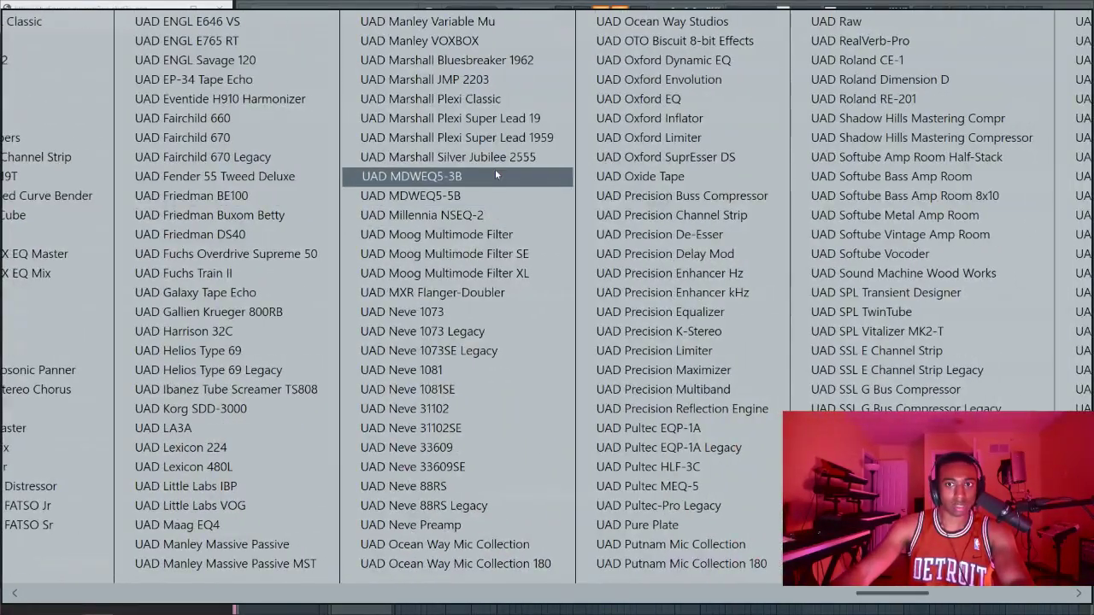
scroll(495, 171, right, 4)
scroll(495, 171, left, 4)
scroll(282, 175, left, 2)
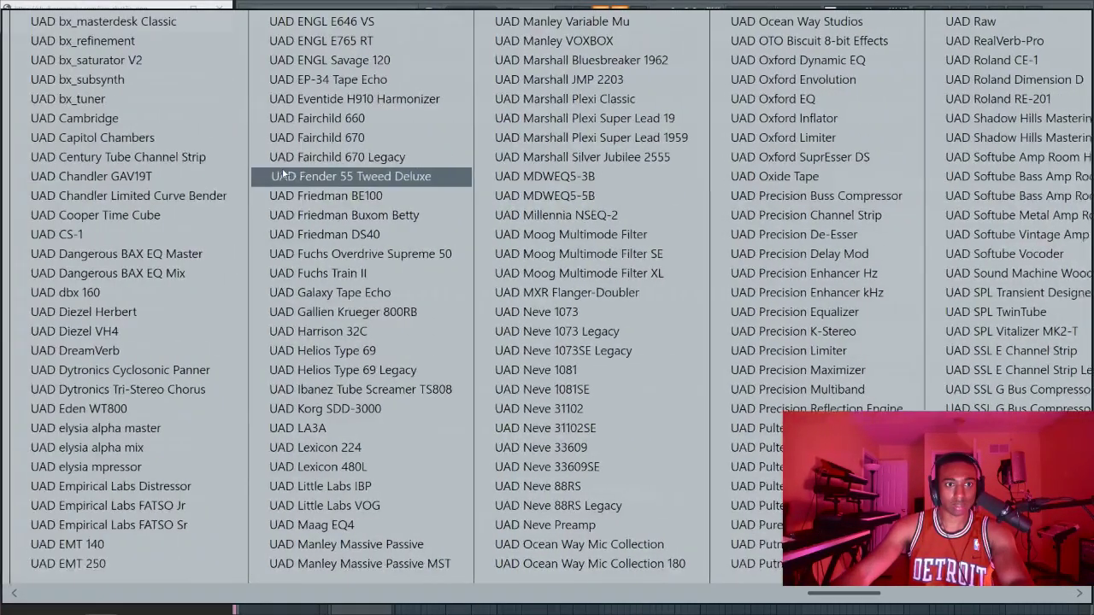
click(337, 80)
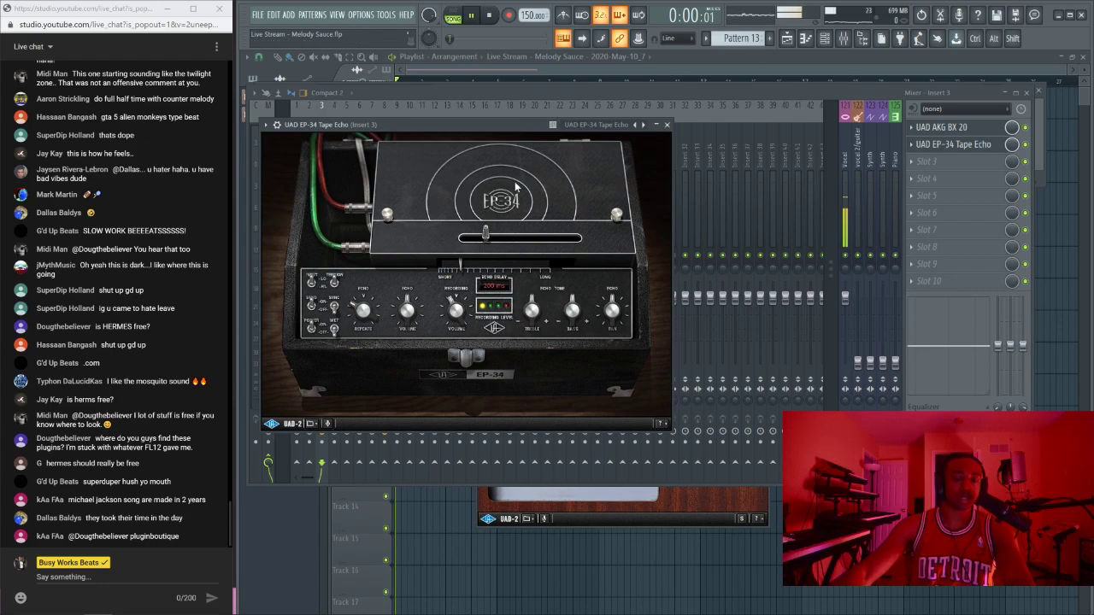
Step: Adjust the tape echo's repeats and set its echo volume to 33%, then lower the Insert 3 fader to about 84%
drag(475, 124, 496, 128)
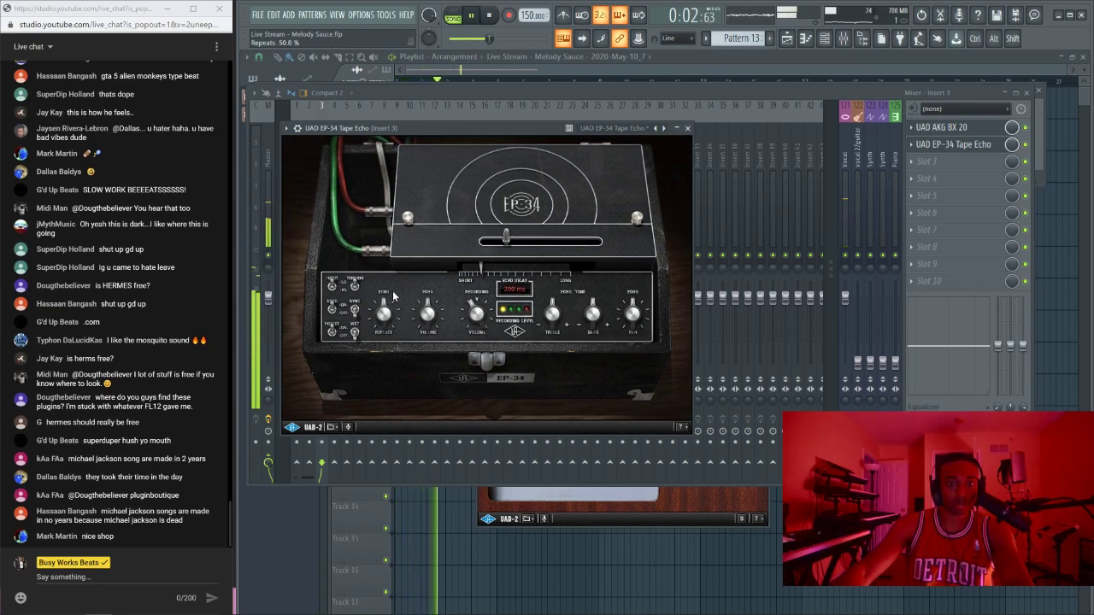
key(space)
drag(393, 291, 390, 327)
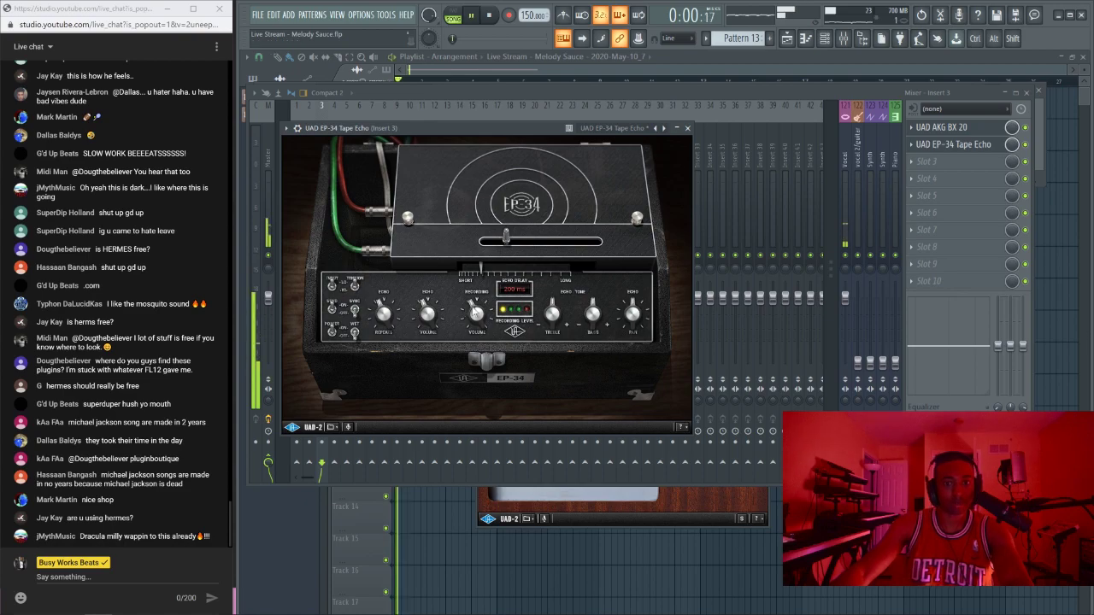
scroll(425, 325, down, 4)
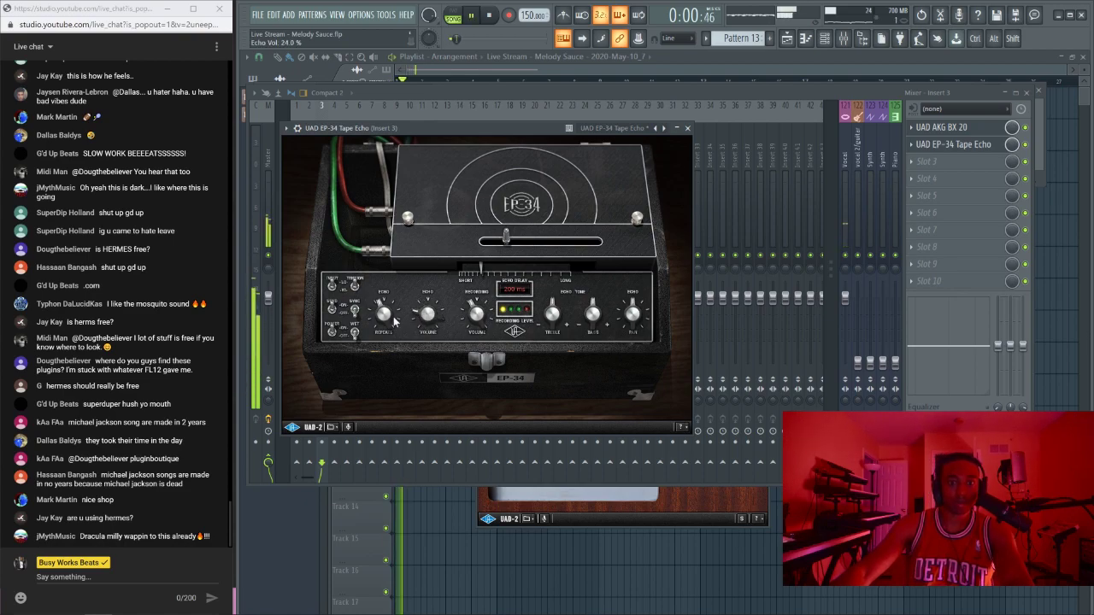
scroll(427, 313, up, 4)
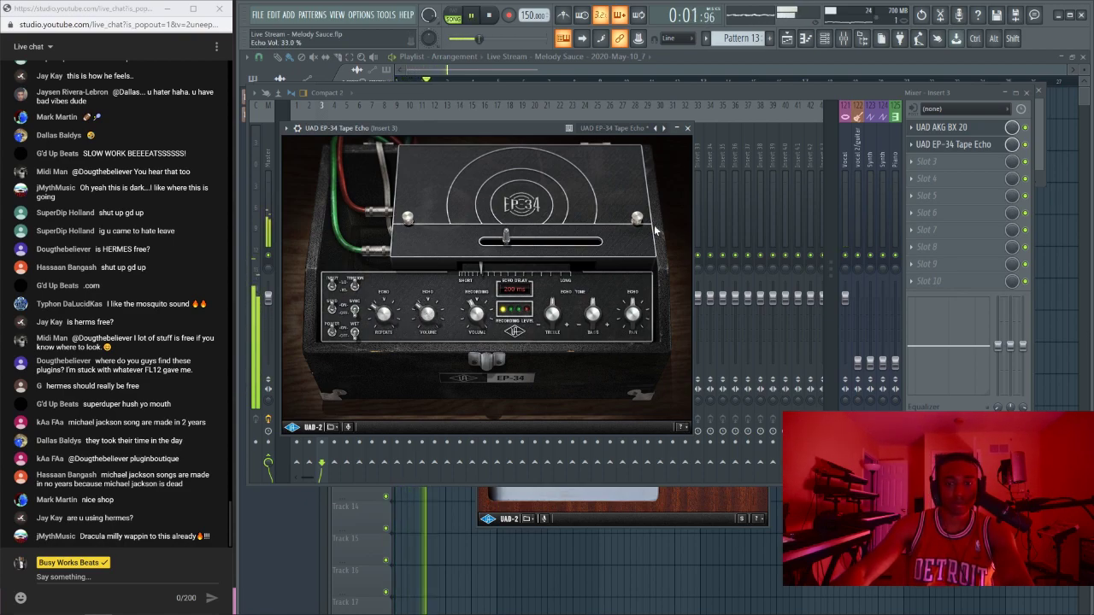
click(688, 127)
drag(322, 306, 322, 308)
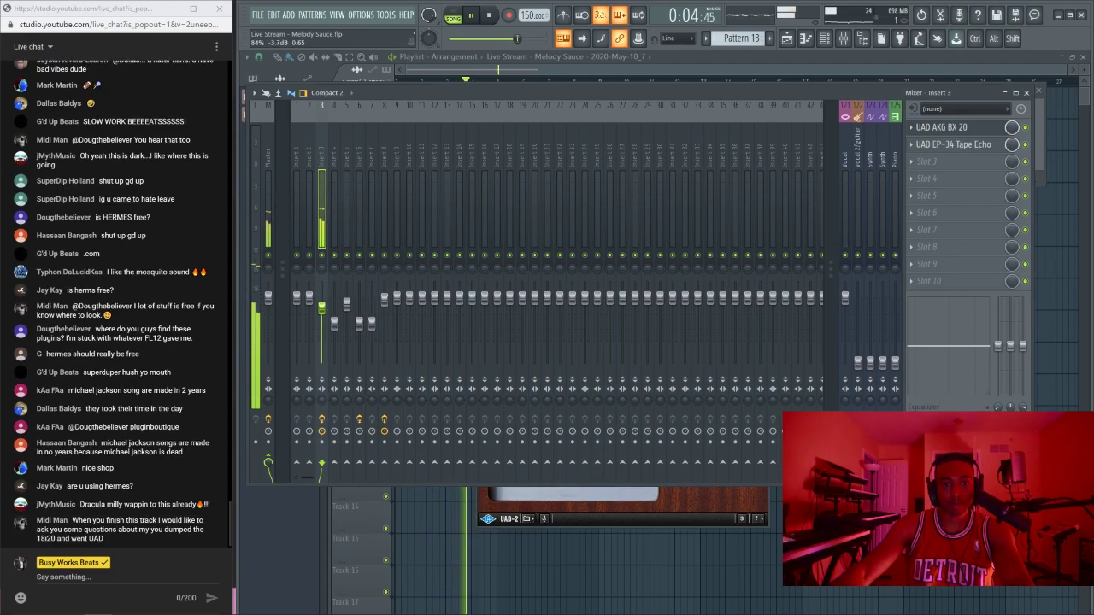
Step: Add the UAD Precision Delay Mod to slot 3 of Insert 3
click(936, 162)
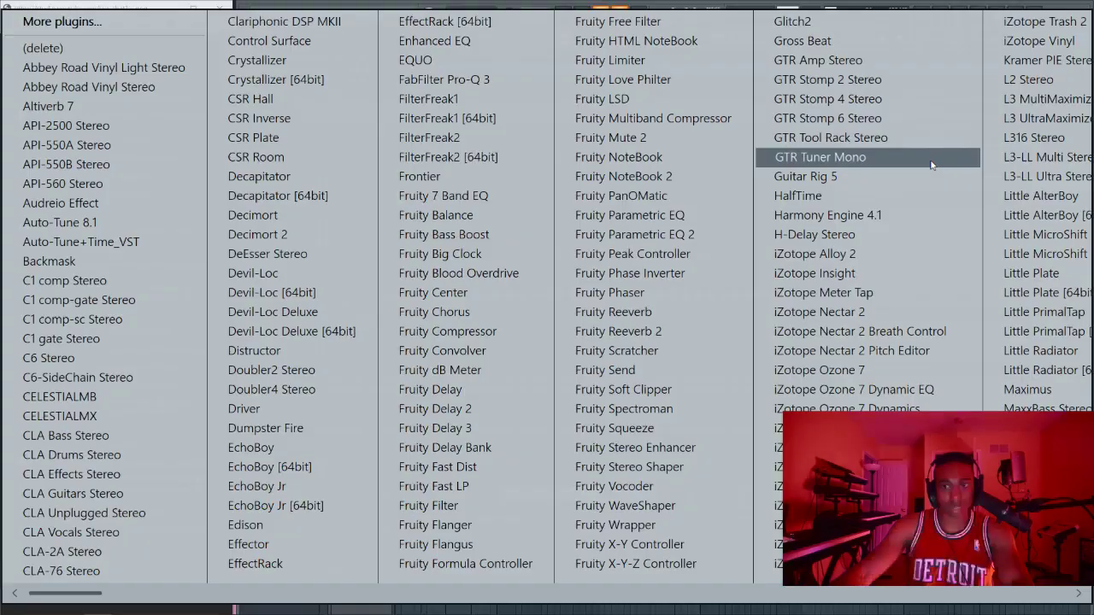
scroll(650, 240, down, 10)
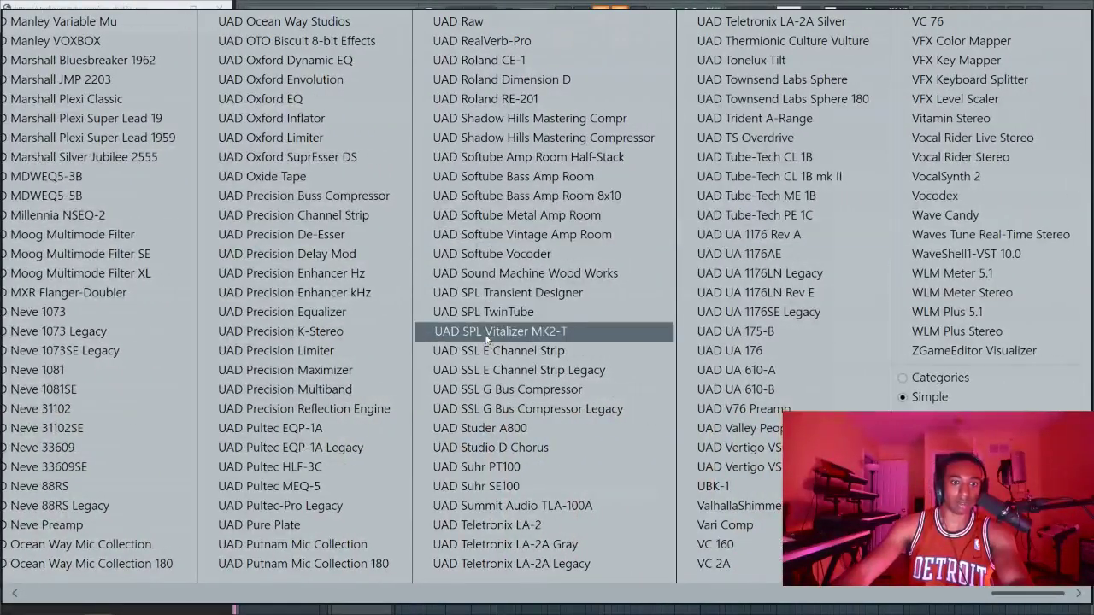
click(353, 255)
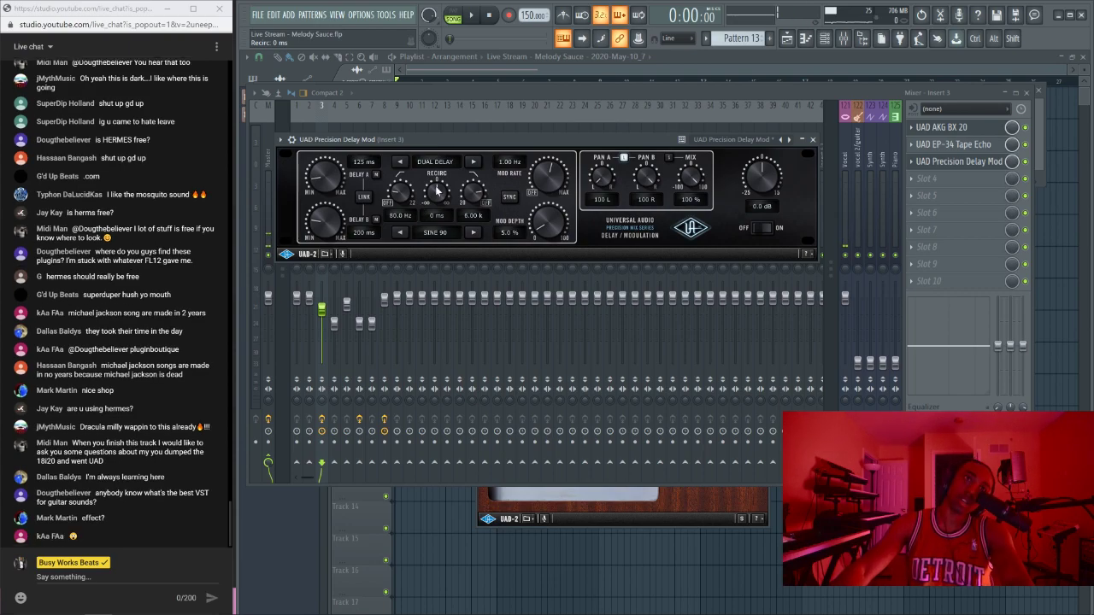
Step: Set Delay A and Delay B to 0.14 ms with 0% mod depth, and pan them 25 L and 25 R
drag(325, 176, 319, 215)
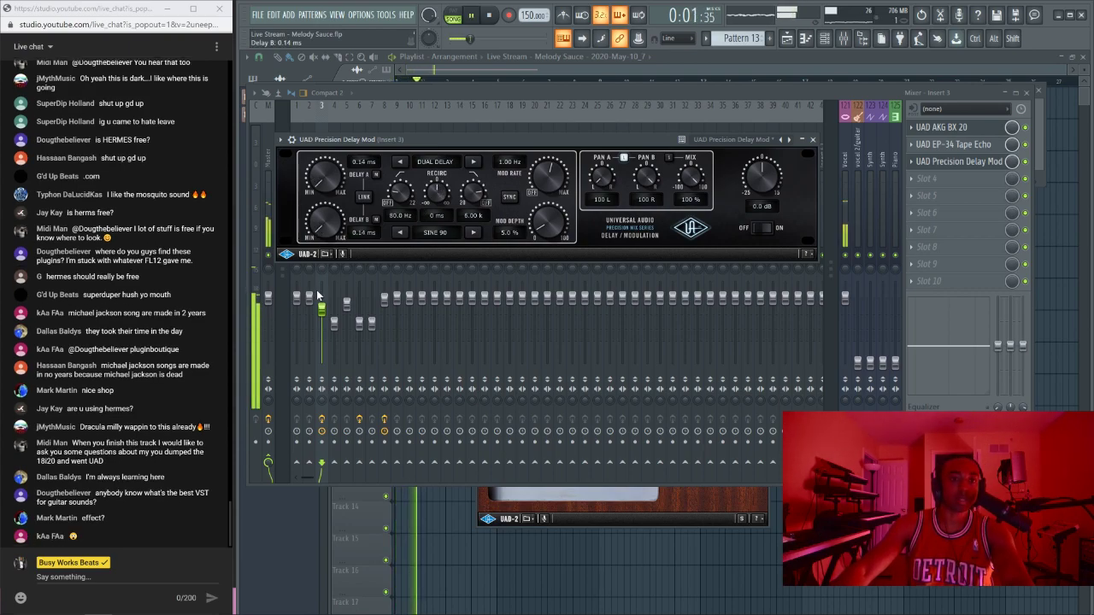
drag(547, 221, 547, 189)
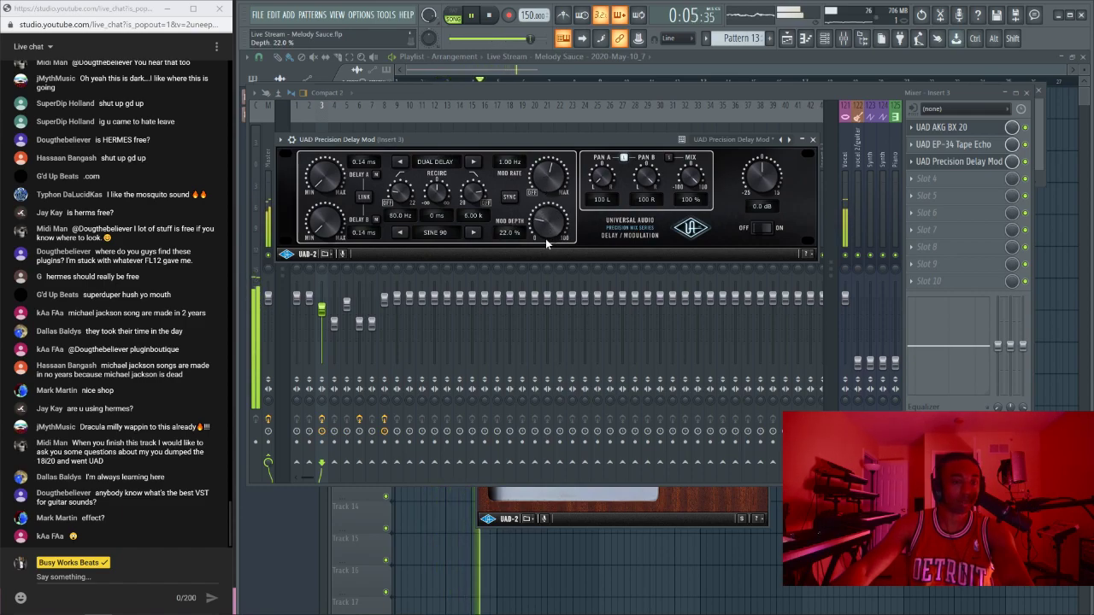
drag(546, 240, 544, 231)
drag(326, 232, 328, 218)
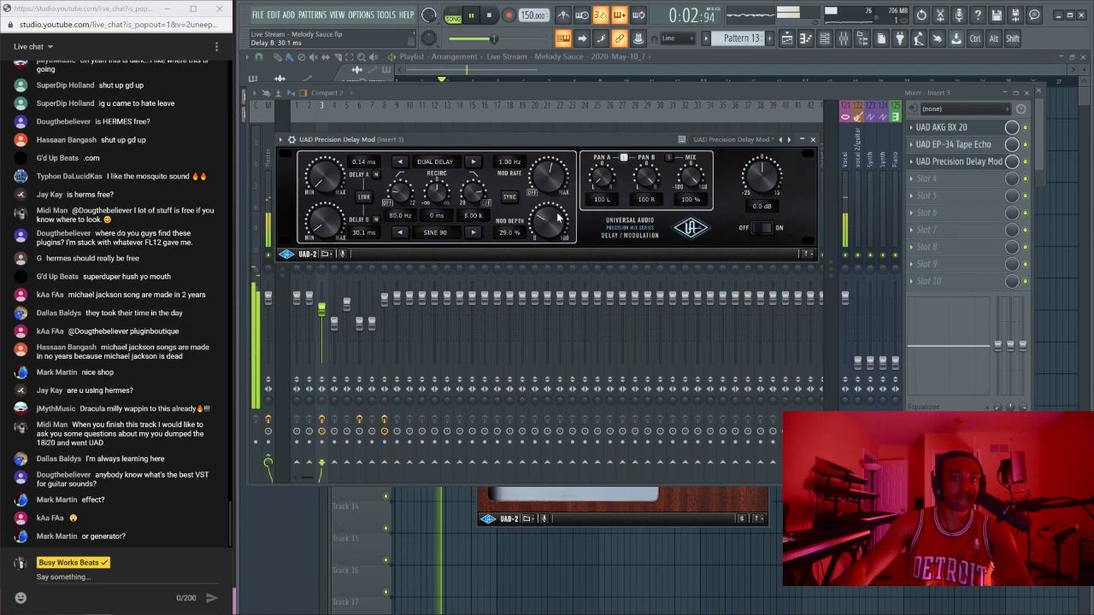
drag(555, 217, 555, 248)
drag(332, 221, 328, 215)
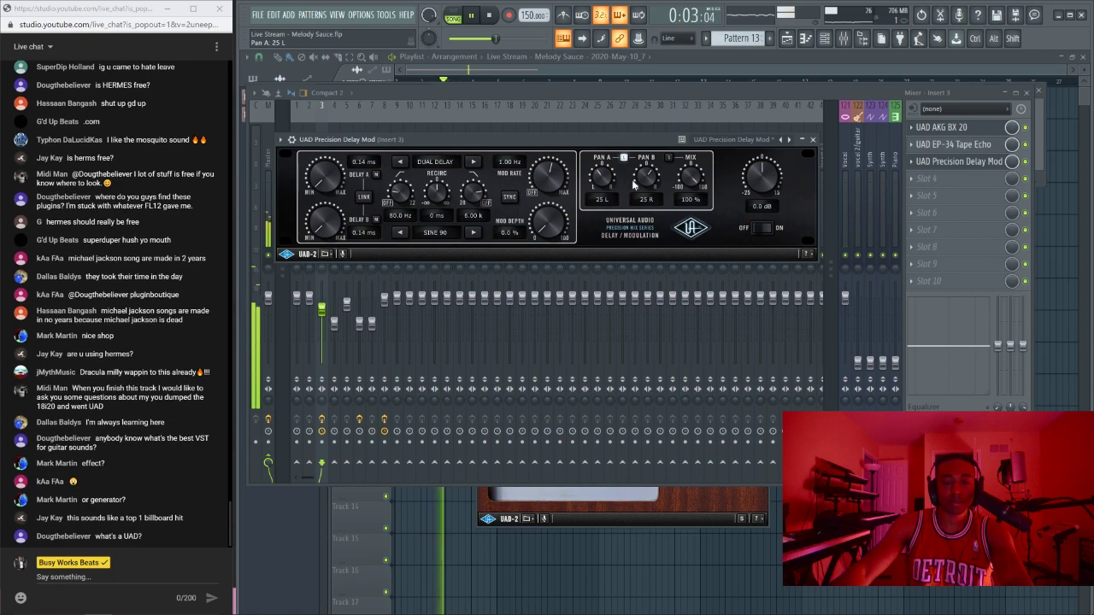
Step: Switch the Precision Delay Mod to Ping Pong mode and turn off its low and high filters
click(456, 165)
click(447, 192)
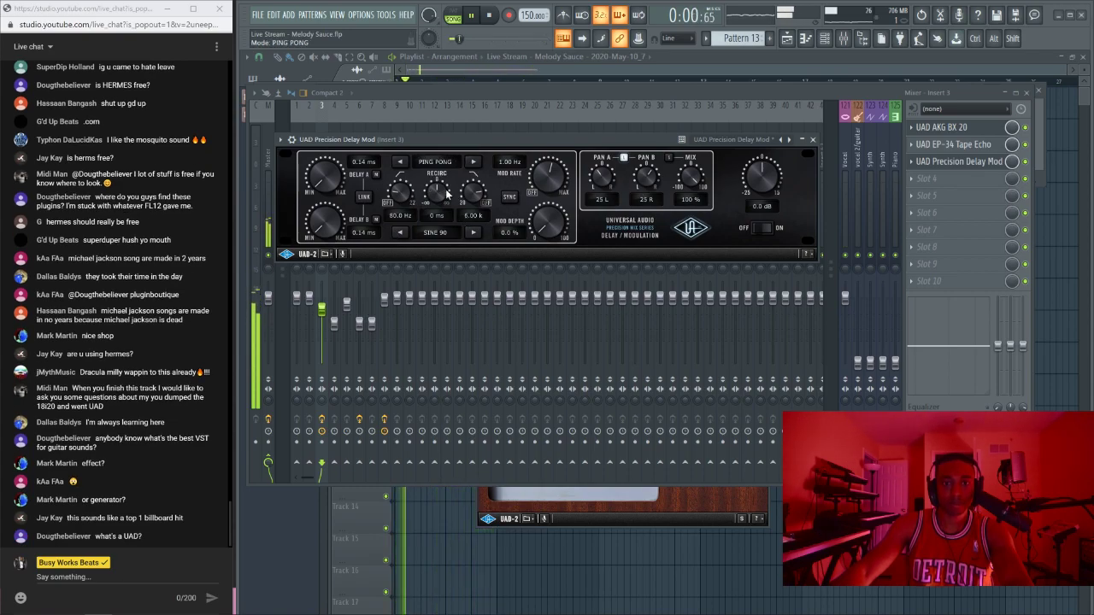
drag(398, 193, 399, 283)
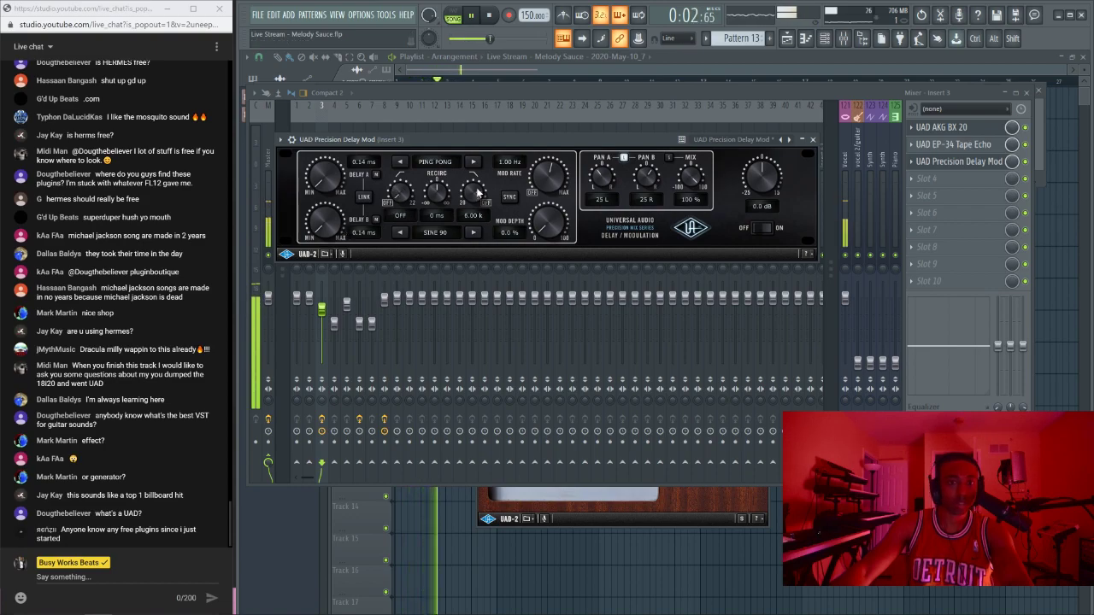
drag(474, 194, 509, 224)
Step: Set Delay B to about 185 ms and the delay mix to 80.9%
drag(329, 224, 330, 203)
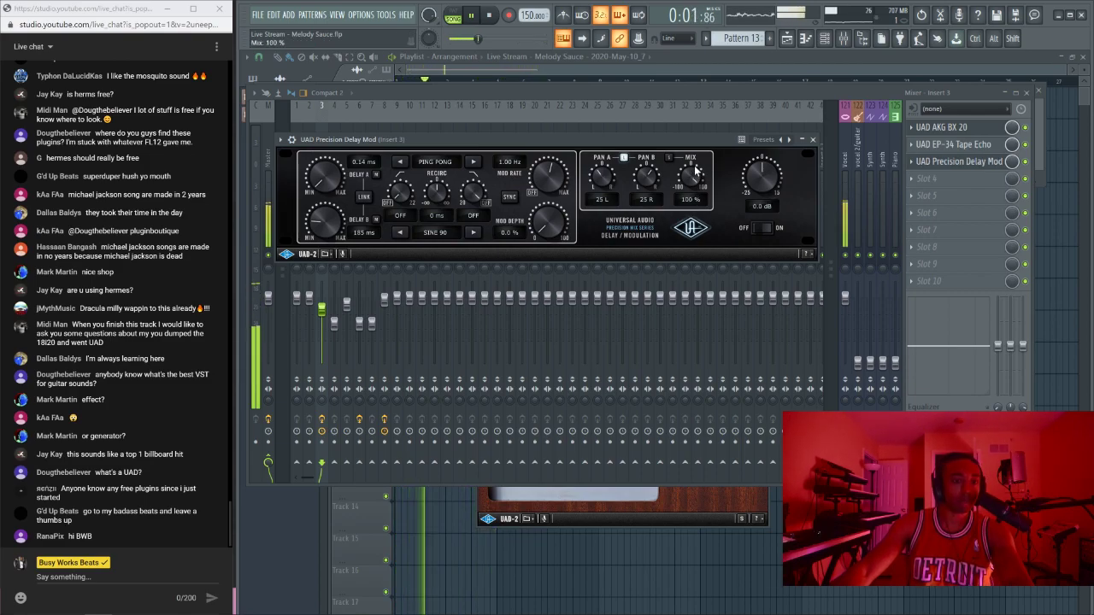
drag(697, 174, 696, 180)
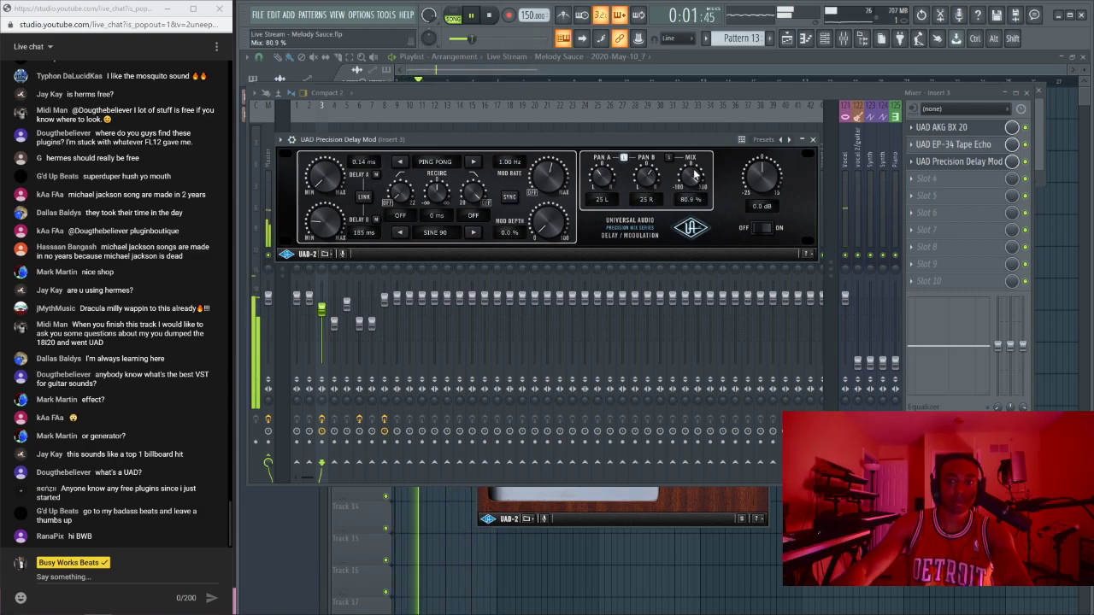
click(813, 139)
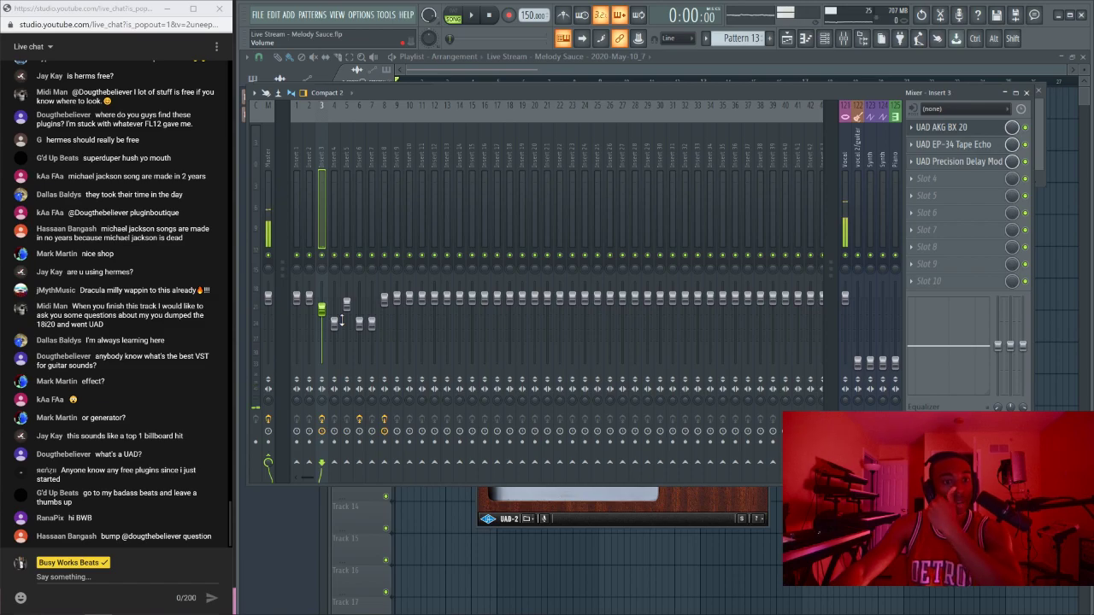
Step: Play the recording on Track 1 of the playlist to check how it sounds through the effects
key(space)
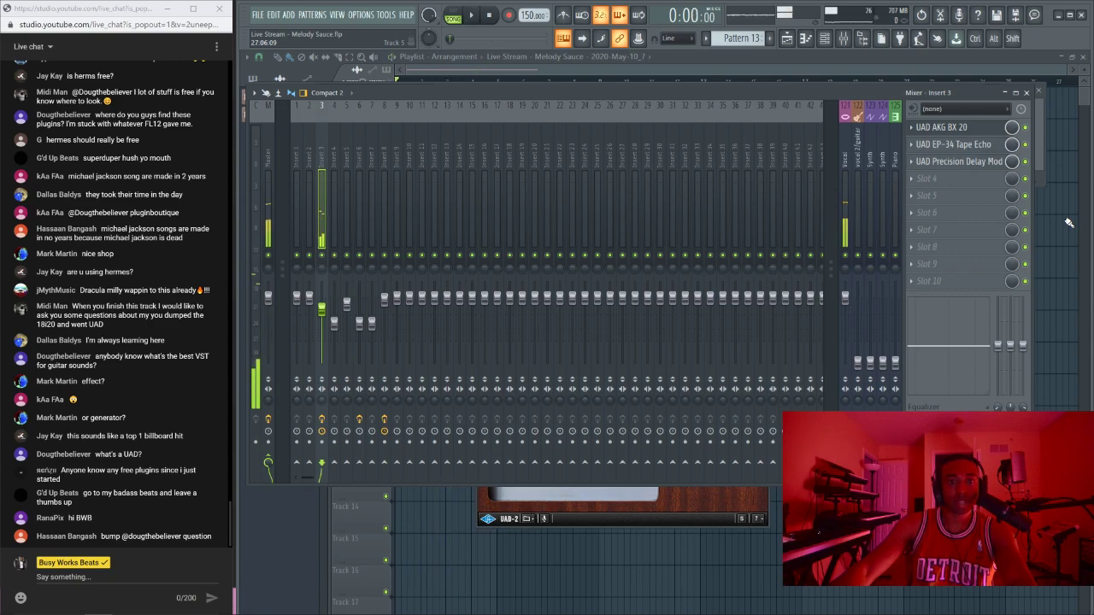
key(F9)
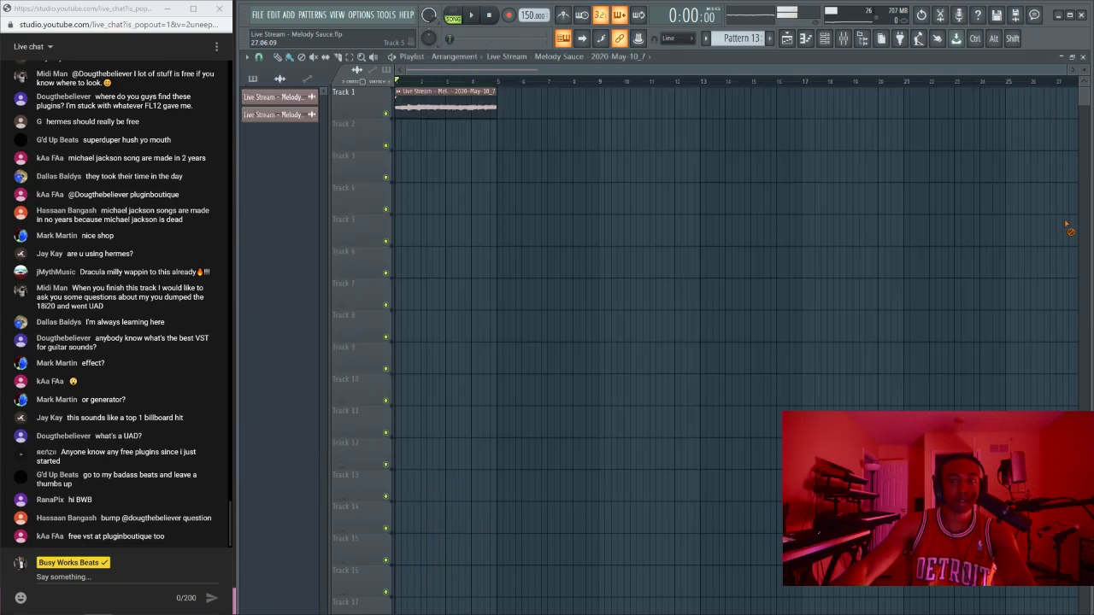
click(827, 40)
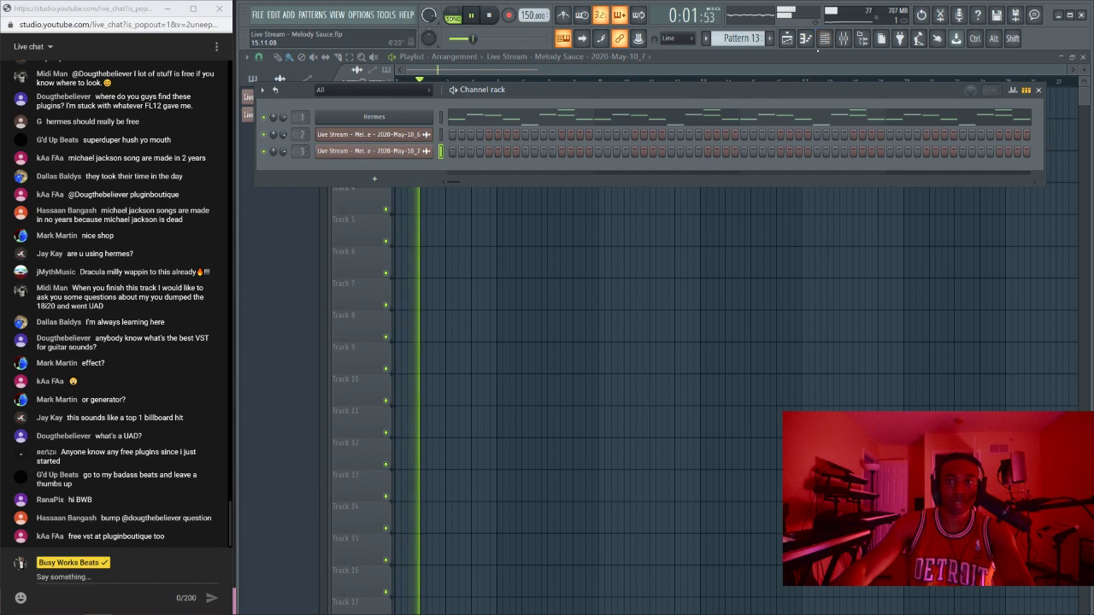
key(F6)
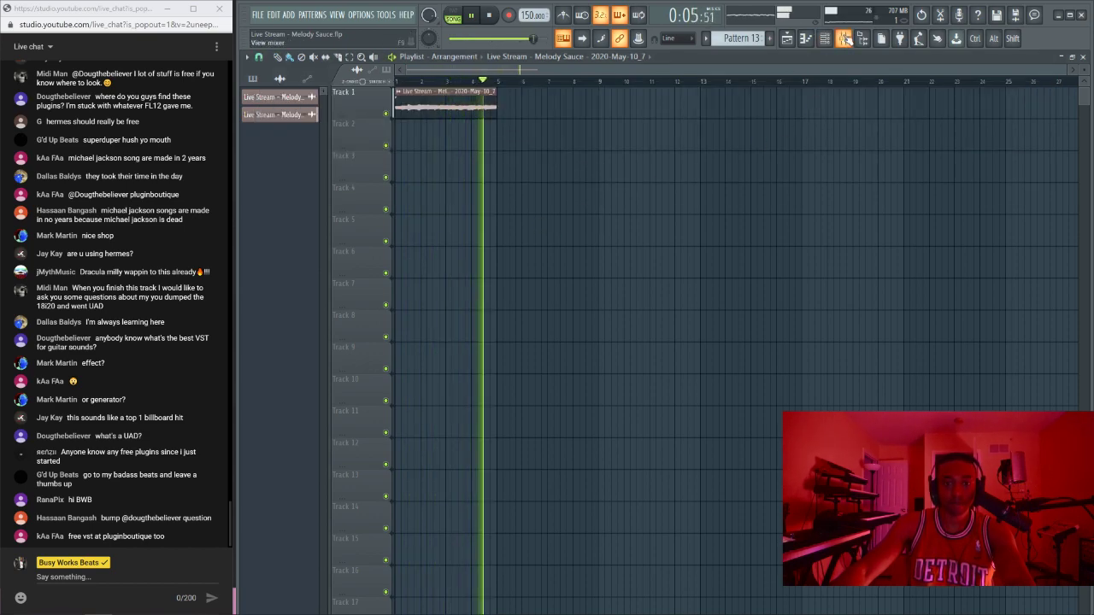
key(space)
key(space)
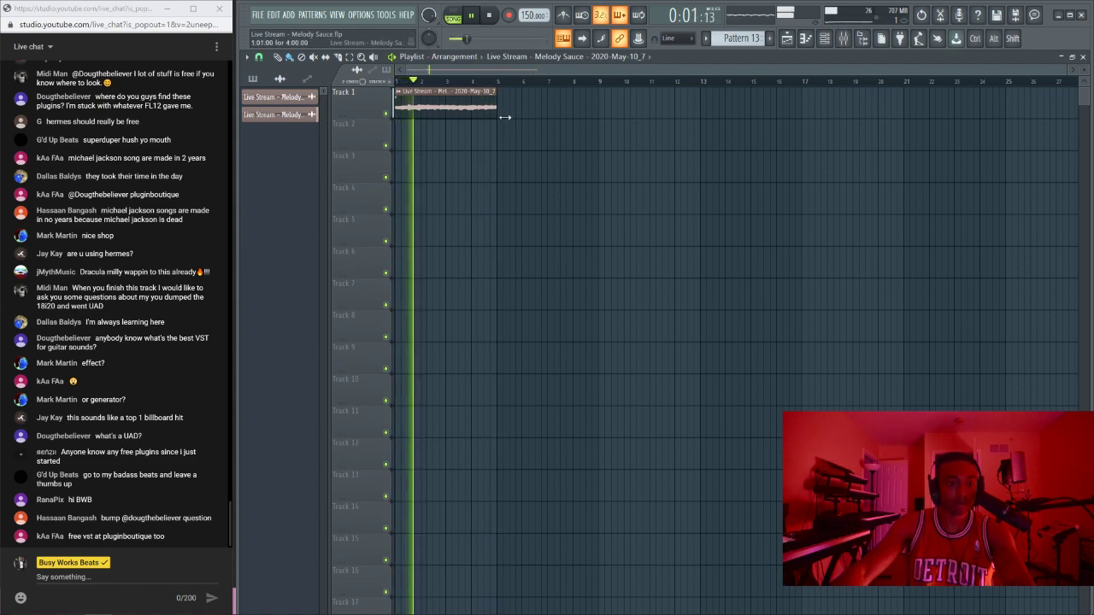
key(space)
Step: Duplicate the melody audio clip on Track 1 so the copy follows at bar 5, and play it back
click(487, 106)
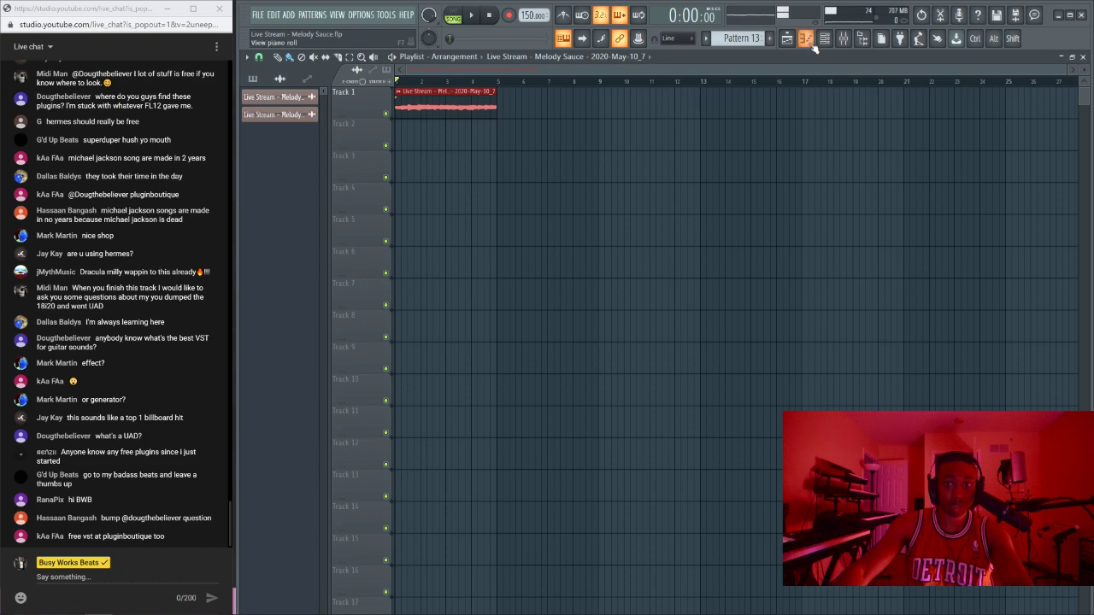
key(ctrl+b)
key(space)
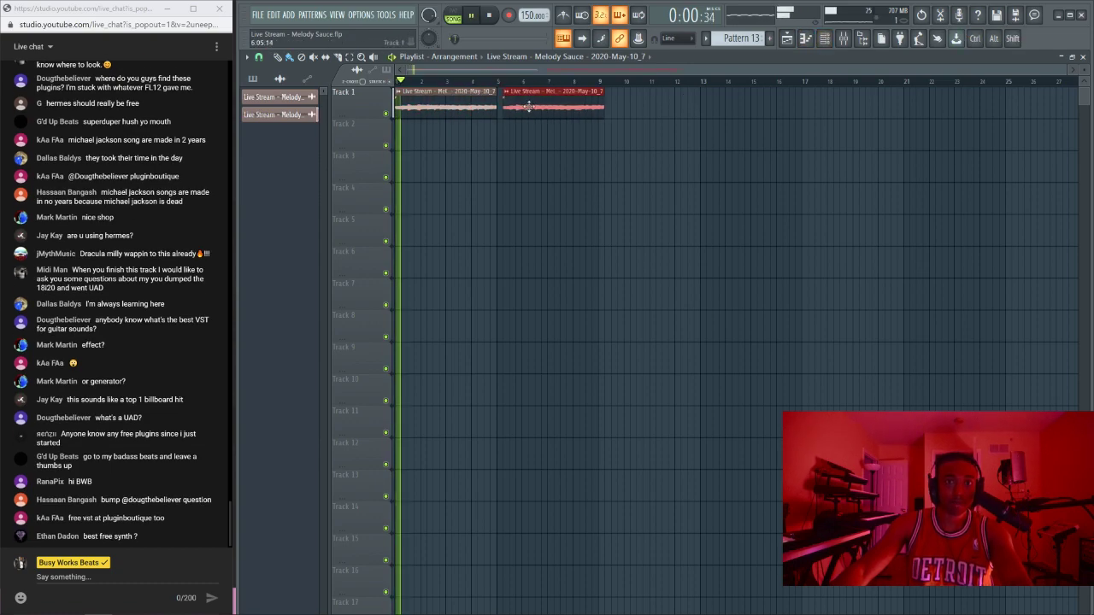
Step: Add Gross Beat to slot 4 of Insert 3
key(F6)
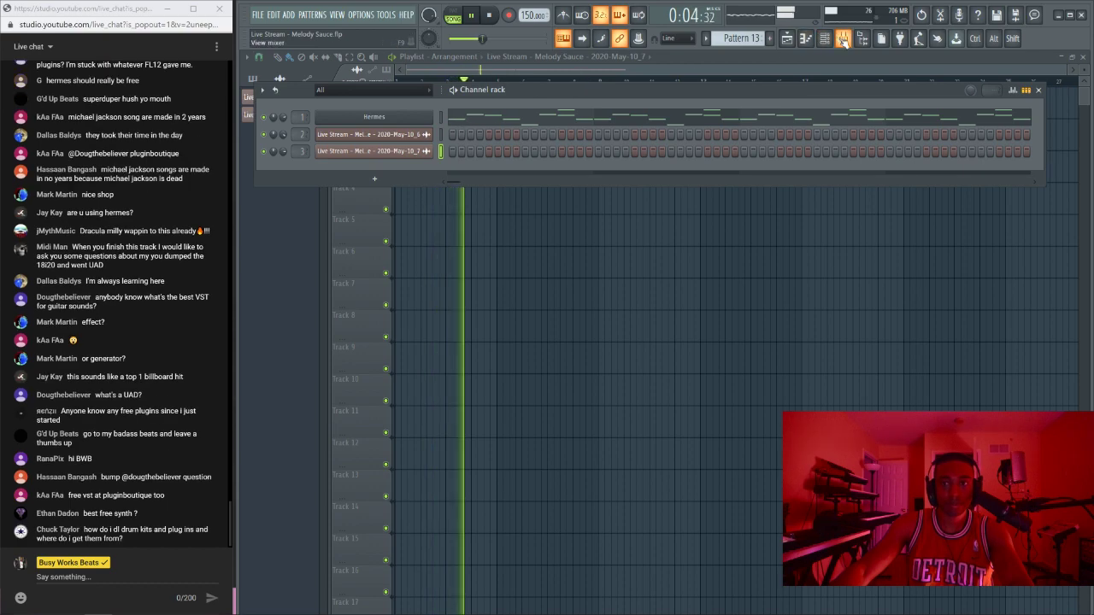
key(F9)
click(928, 180)
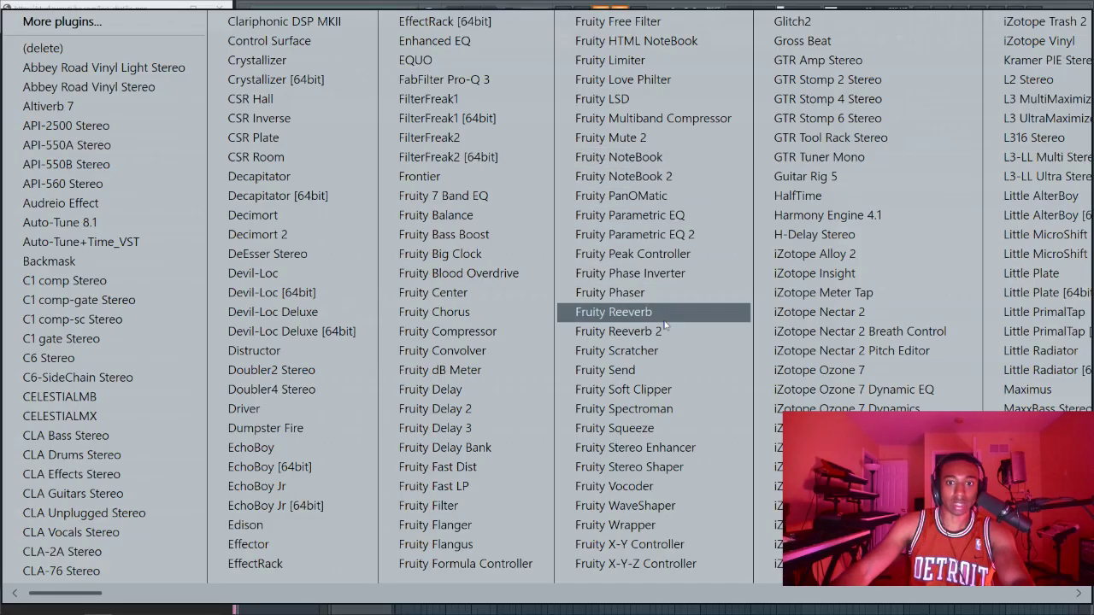
click(802, 40)
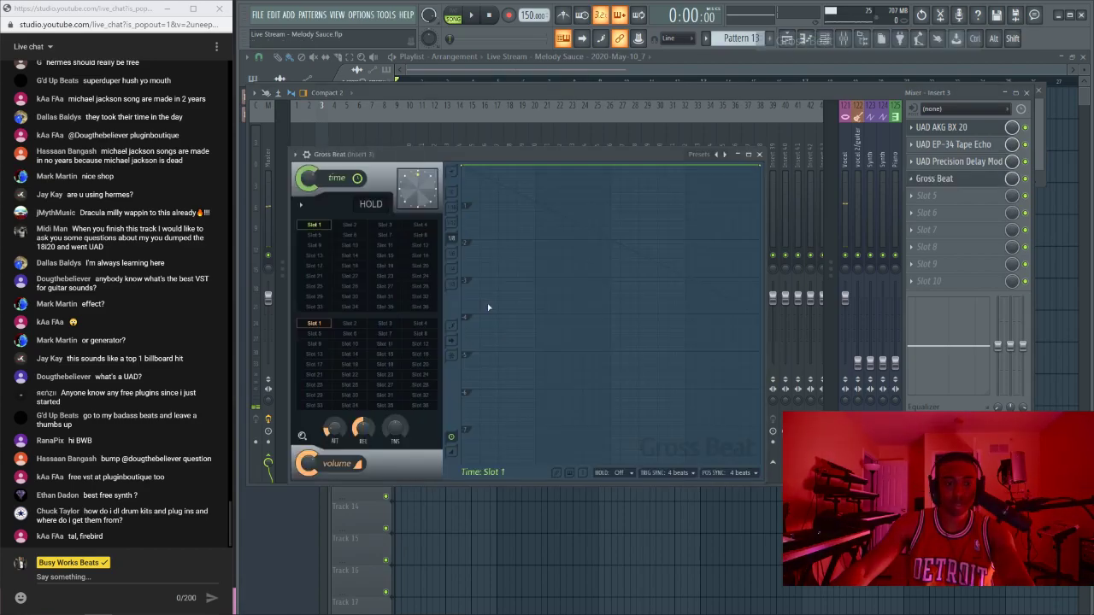
Step: Shape the first beat of Gross Beat's volume Slot 1 as a Single curve rising from about half to full level
click(316, 323)
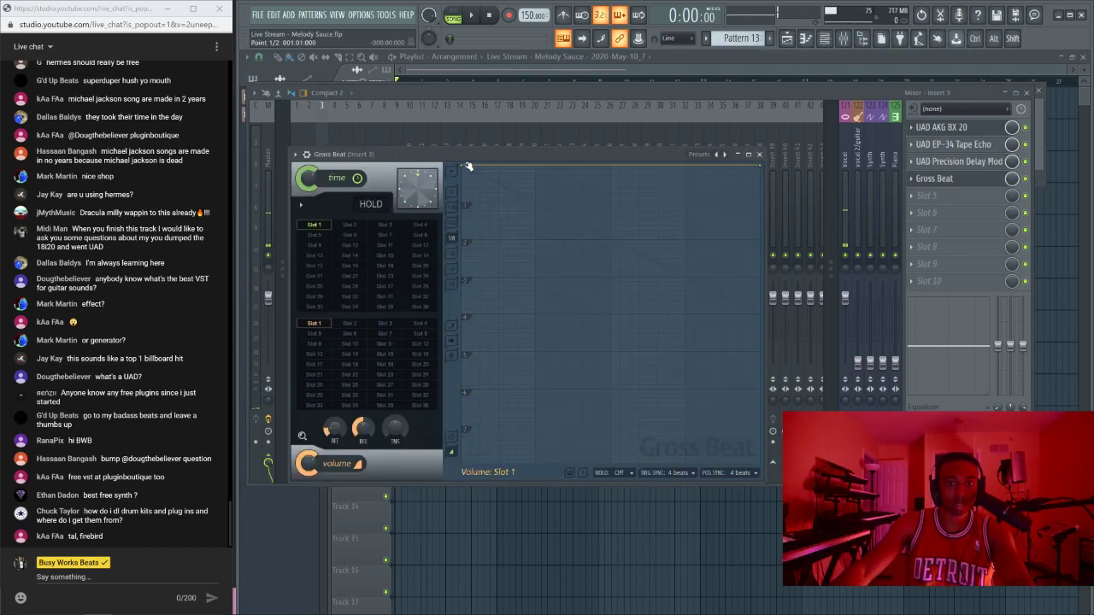
drag(464, 165, 464, 309)
right_click(536, 166)
right_click(537, 167)
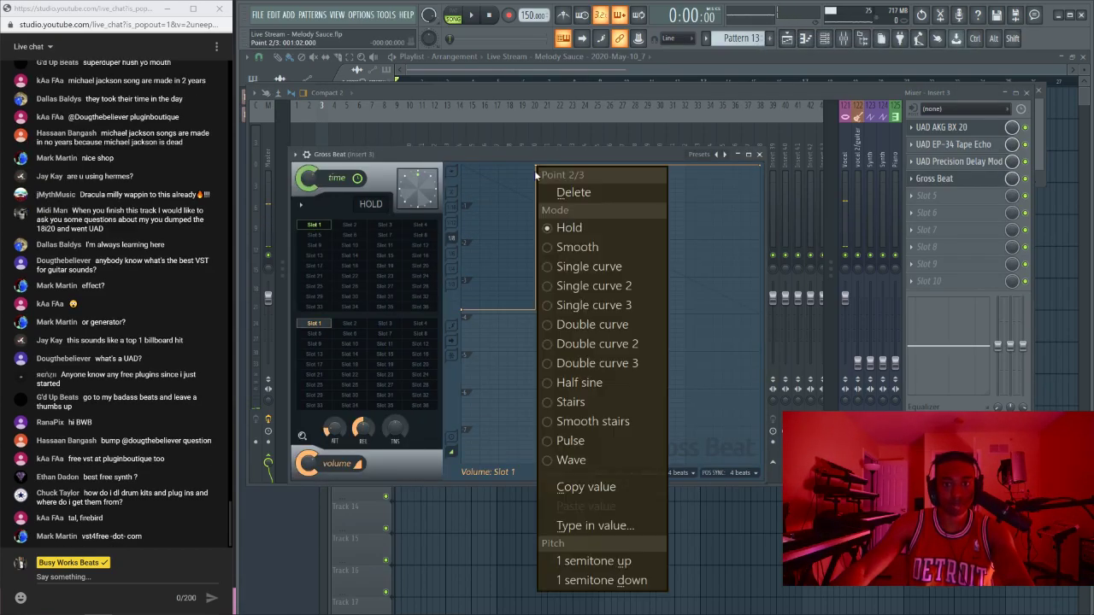
click(585, 266)
drag(498, 257, 505, 295)
key(space)
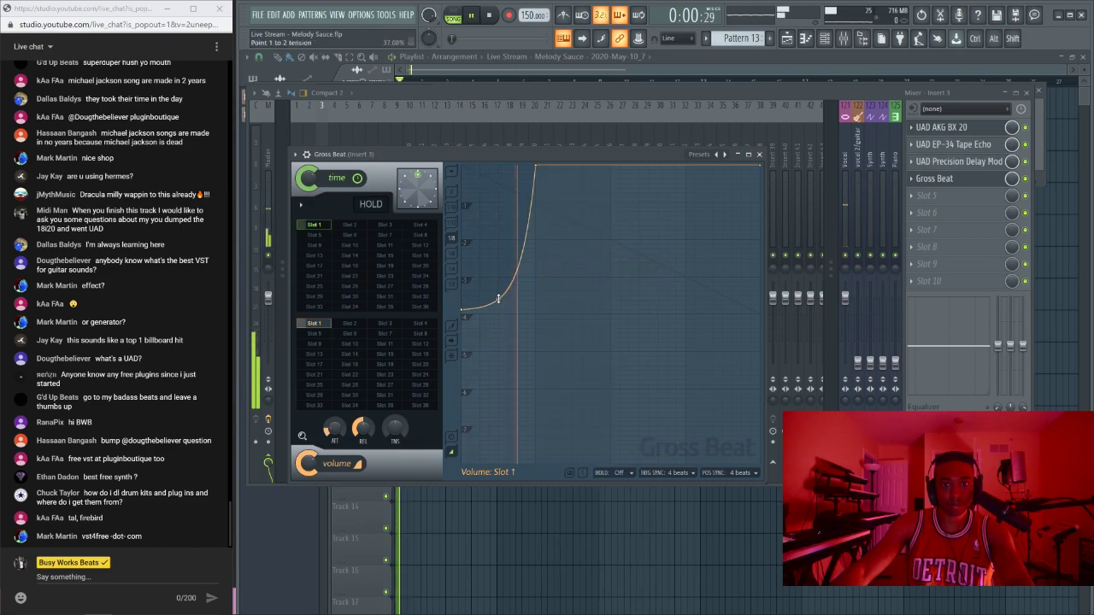
Step: Add falling volume curves over beats two and three in Gross Beat, and reshape the first beat to fall from full level
click(609, 290)
right_click(610, 165)
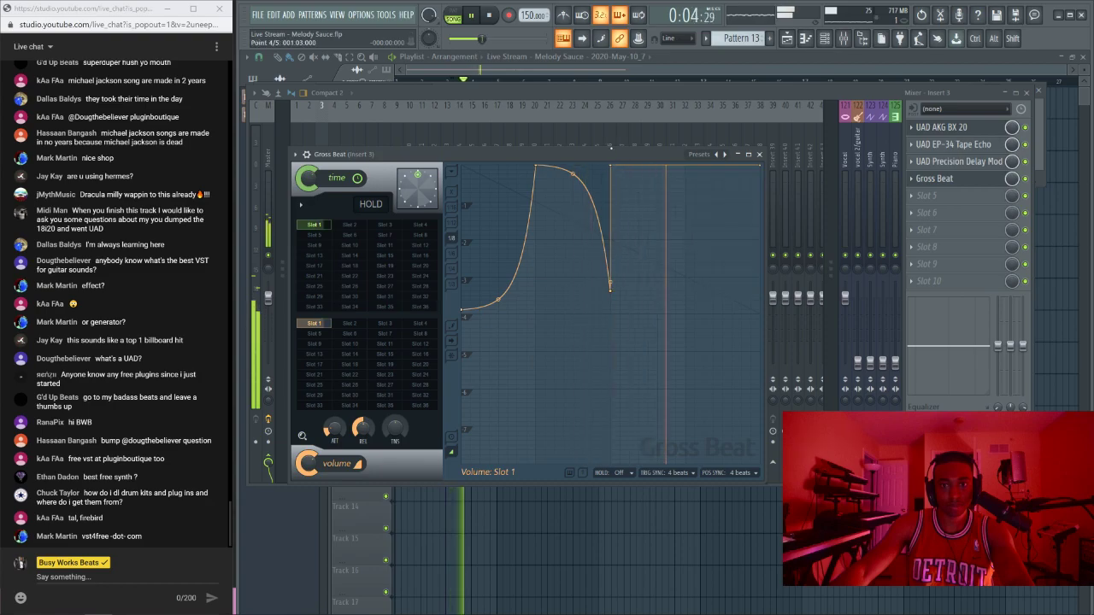
right_click(686, 299)
key(space)
mouse_move(542, 170)
mouse_down()
mouse_move(547, 299)
mouse_move(535, 168)
mouse_up()
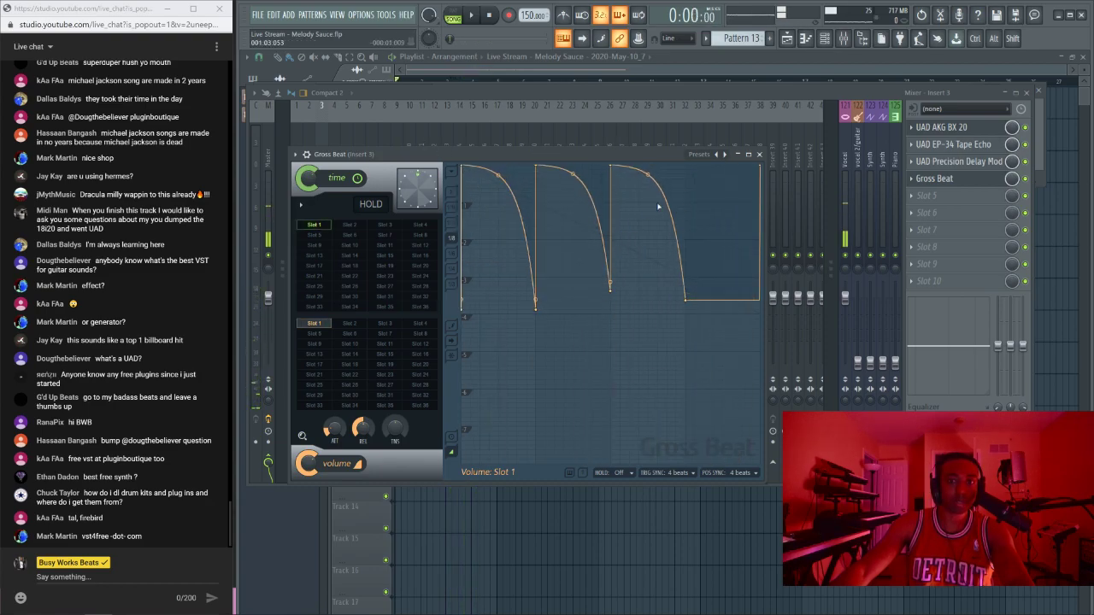
Step: Add a matching falling curve on the fourth beat of the volume envelope and adjust its tension while playing
key(space)
right_click(685, 165)
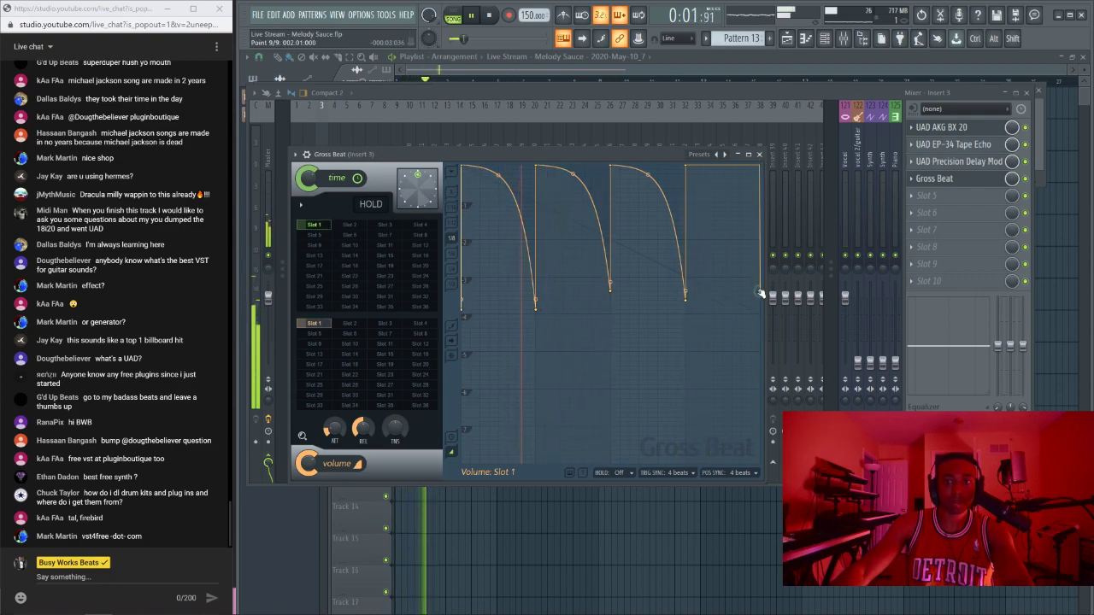
right_click(760, 293)
click(797, 278)
drag(723, 228, 723, 168)
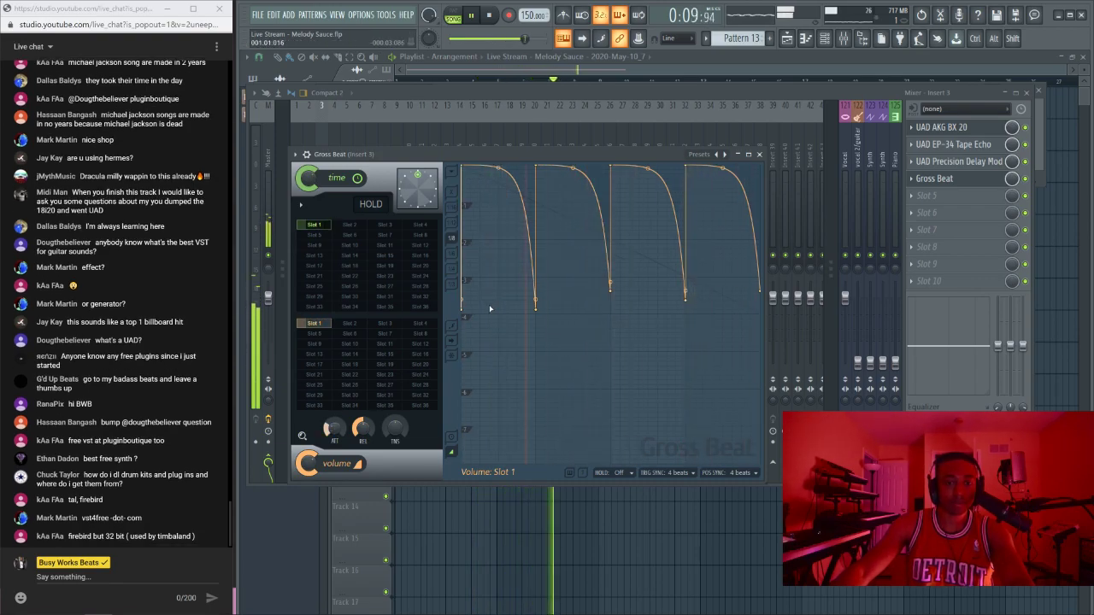
Step: Lower the end points of all four falling volume curves in Gross Beat almost to silence while playing, and close the plugin and mixer
key(space)
drag(535, 305, 542, 453)
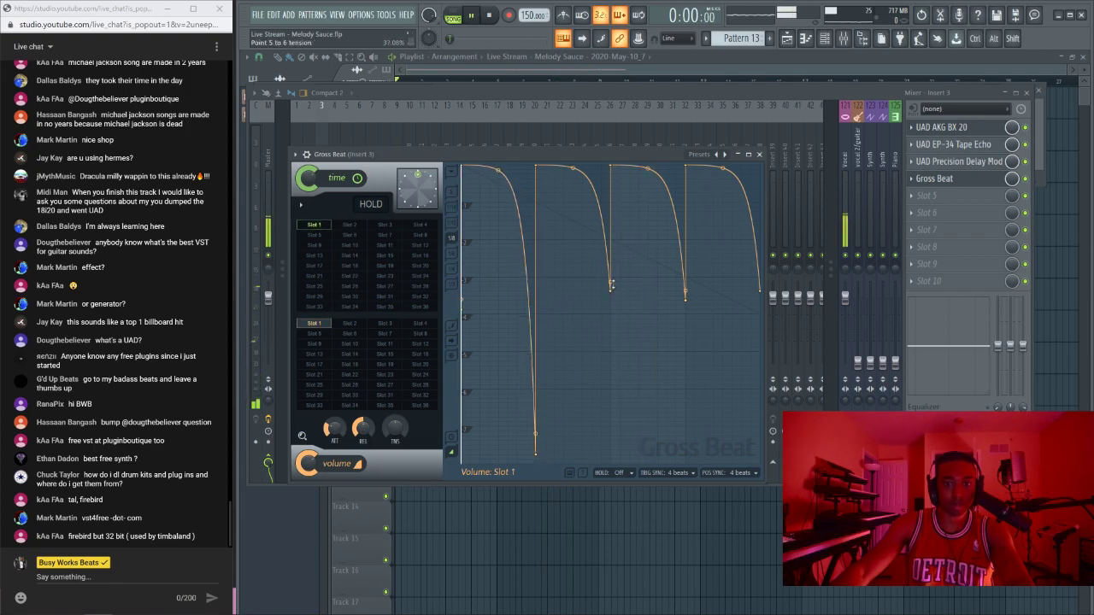
key(space)
drag(610, 286, 610, 441)
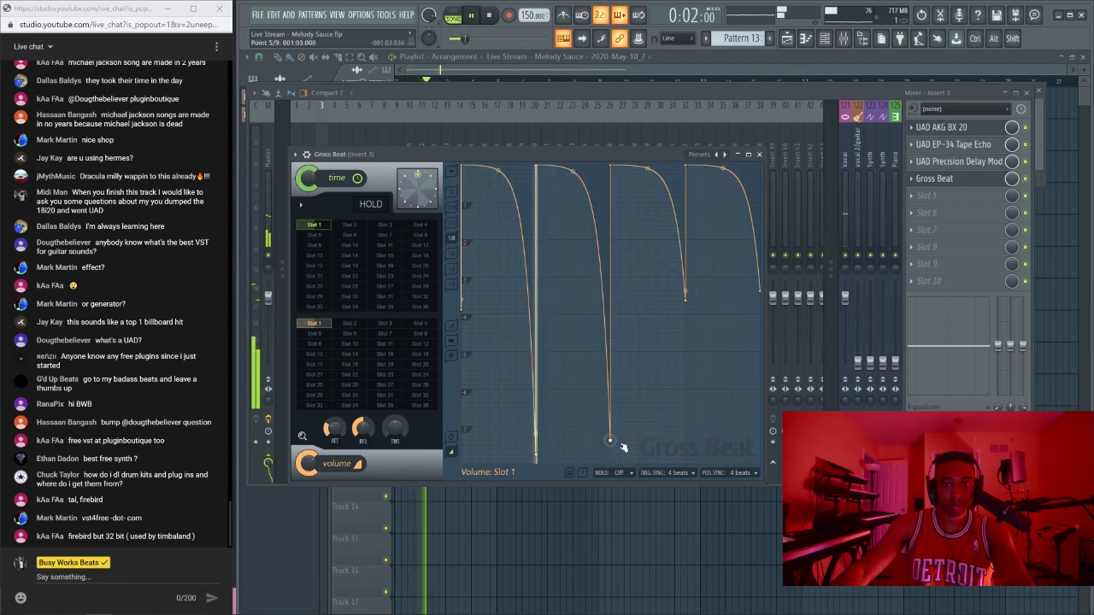
drag(685, 295, 685, 442)
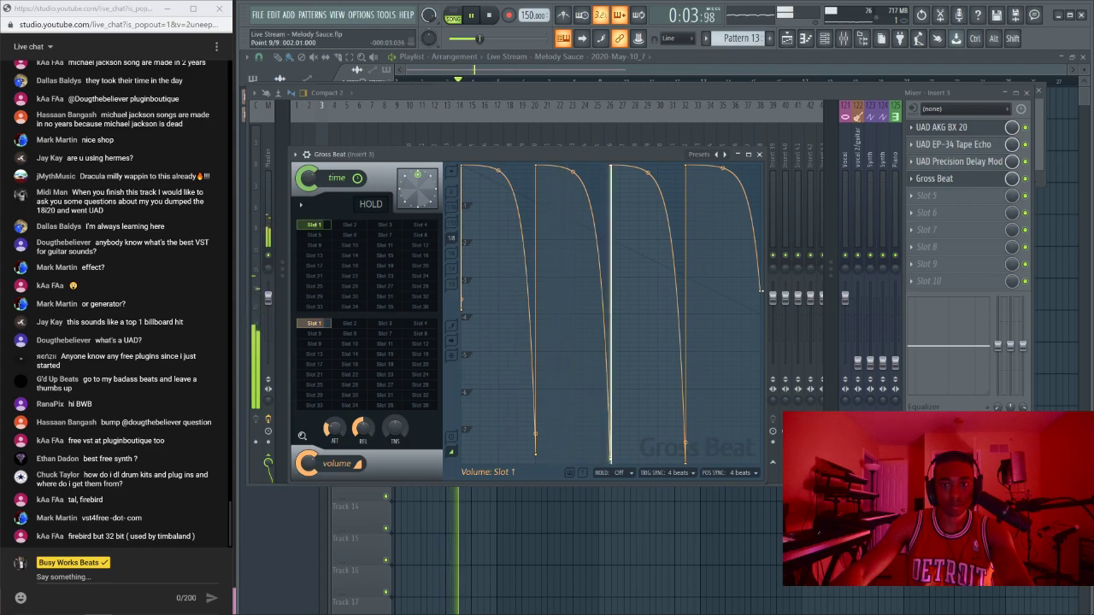
drag(761, 291, 760, 441)
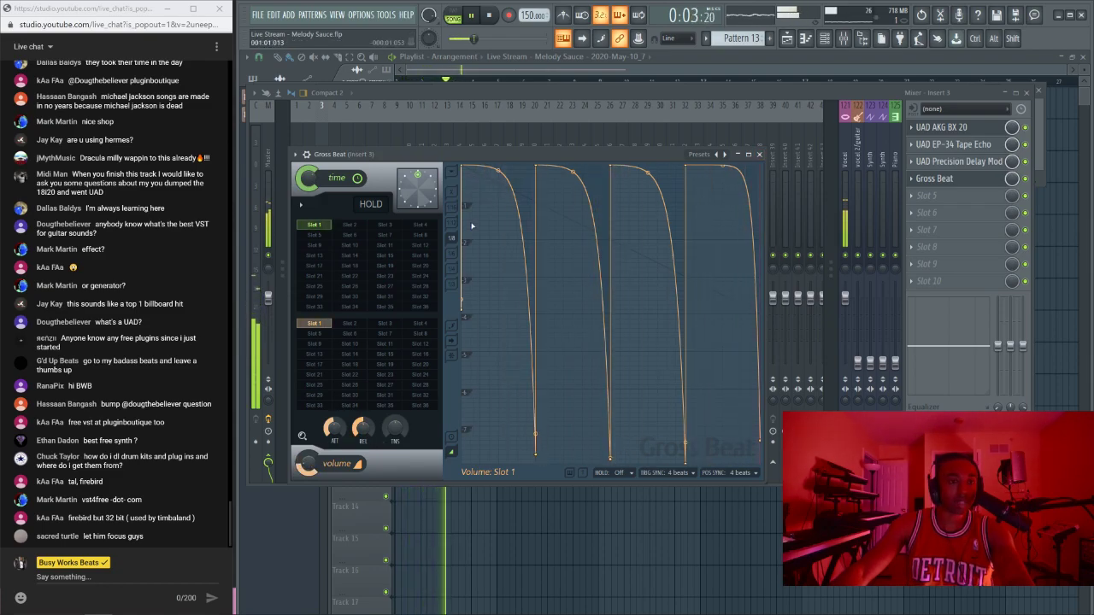
key(Escape)
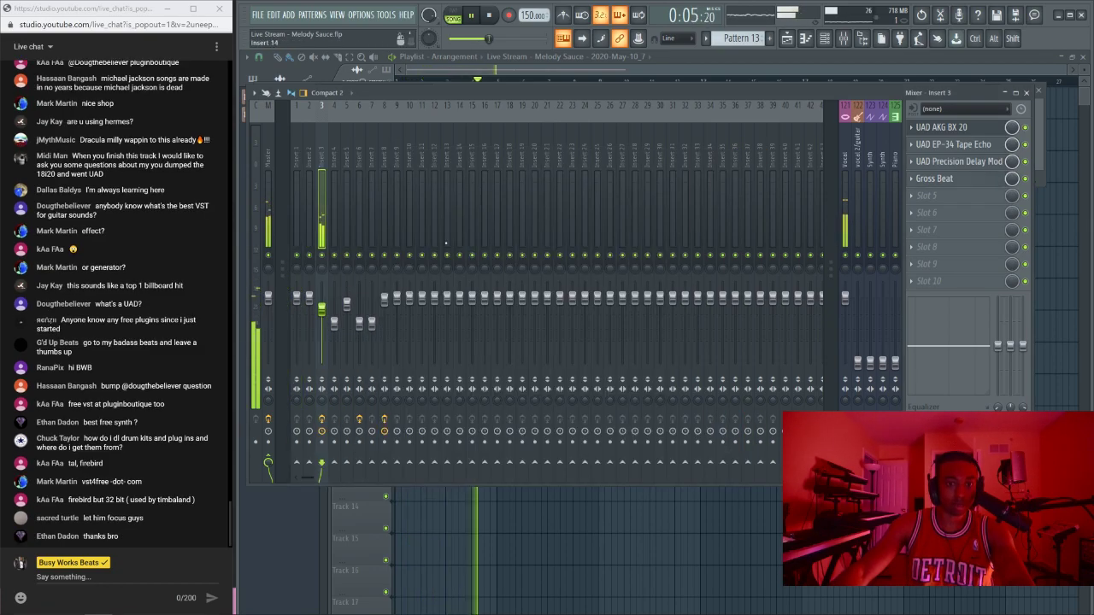
click(1026, 92)
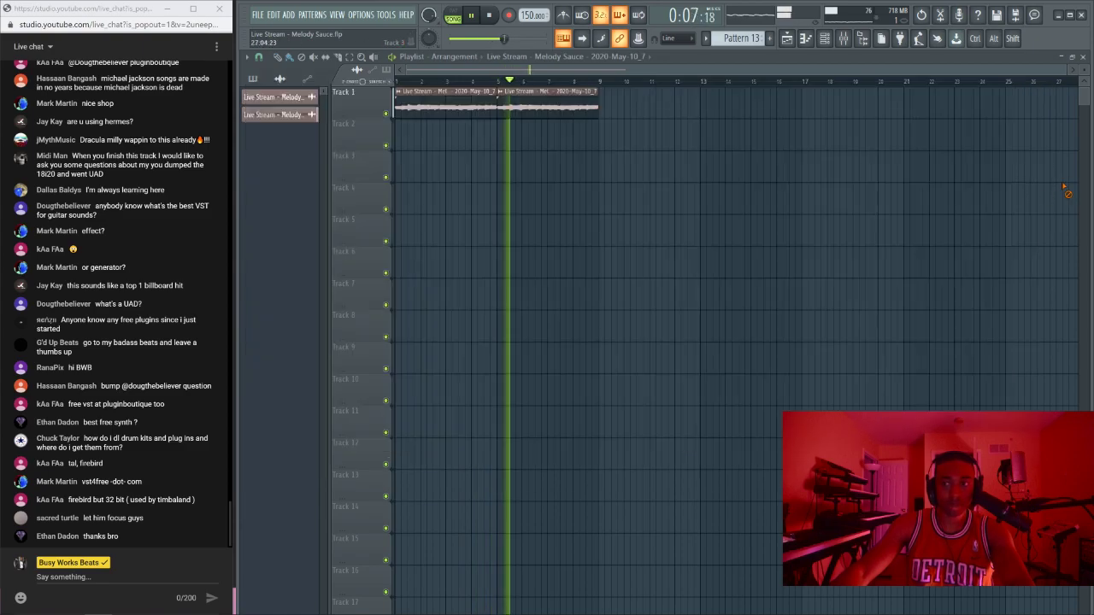
Step: Make the second audio clip on Track 1 unique
click(507, 91)
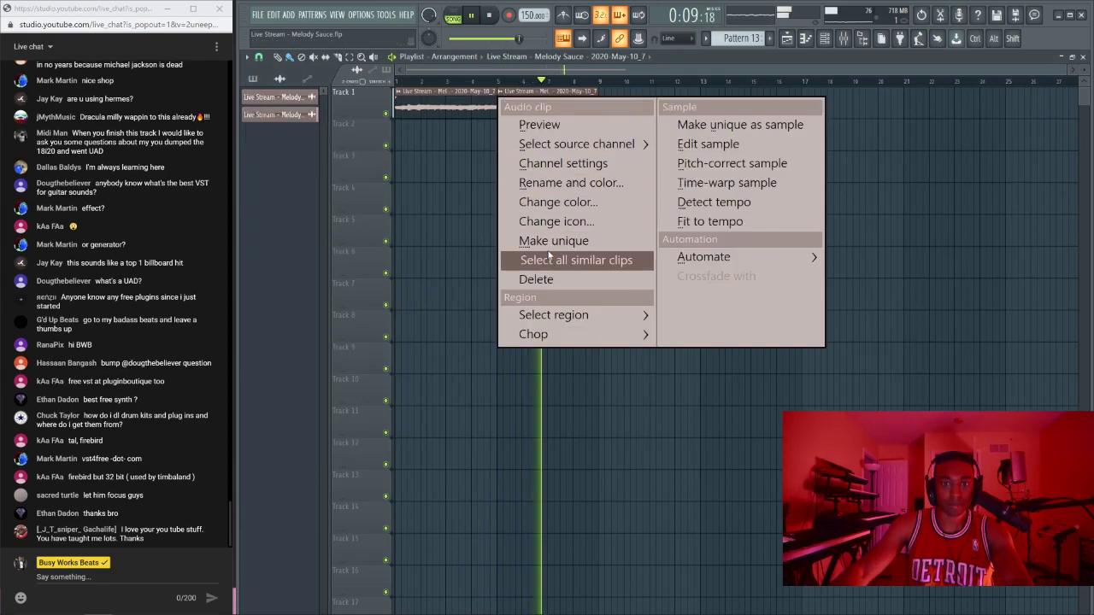
click(553, 240)
key(space)
Step: Enable Reverse in the second clip's channel settings and play it back
right_click(503, 93)
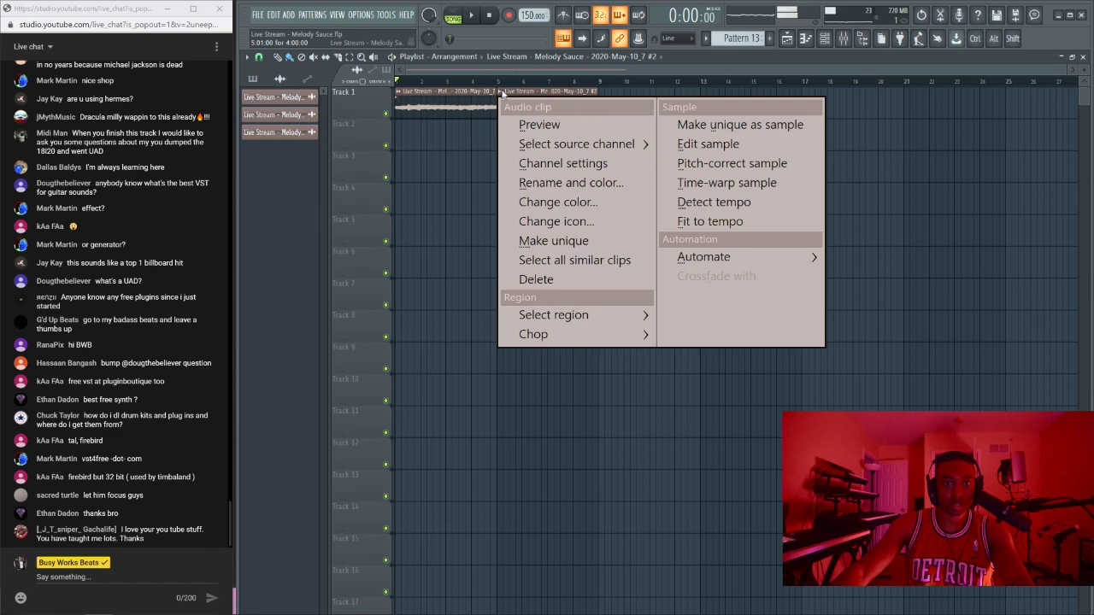
click(563, 163)
click(460, 245)
key(space)
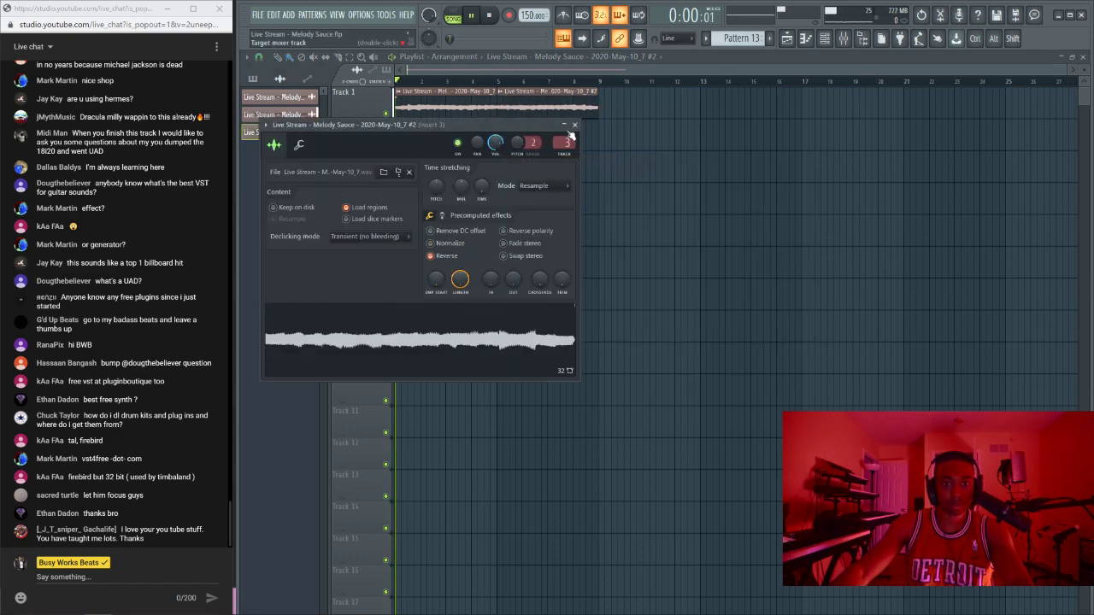
click(575, 125)
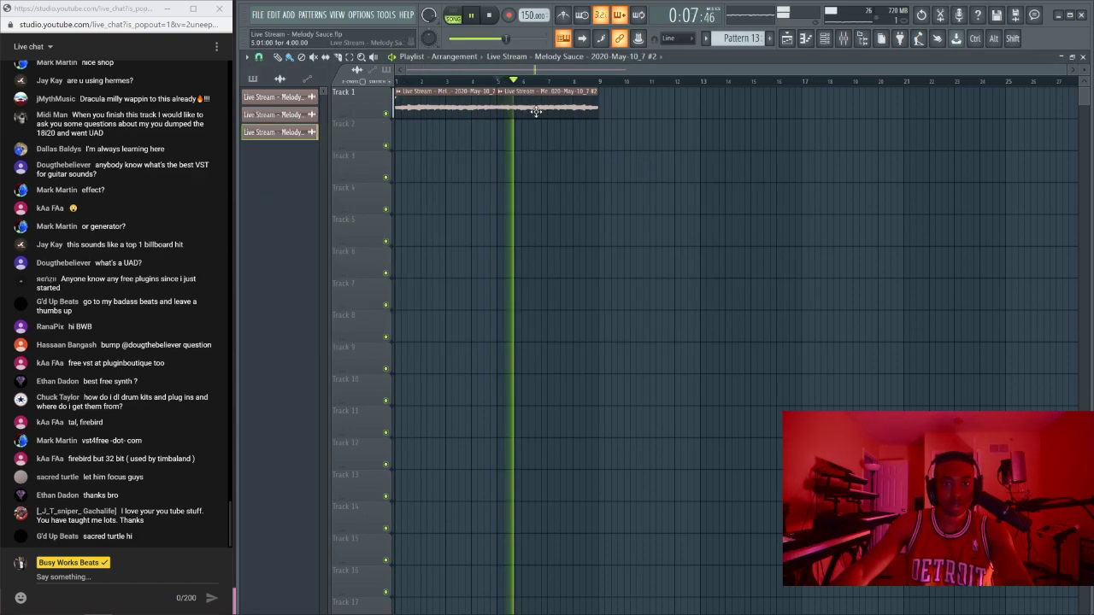
Step: Turn off Reverse for the second clip and raise its pitch in the channel settings
key(space)
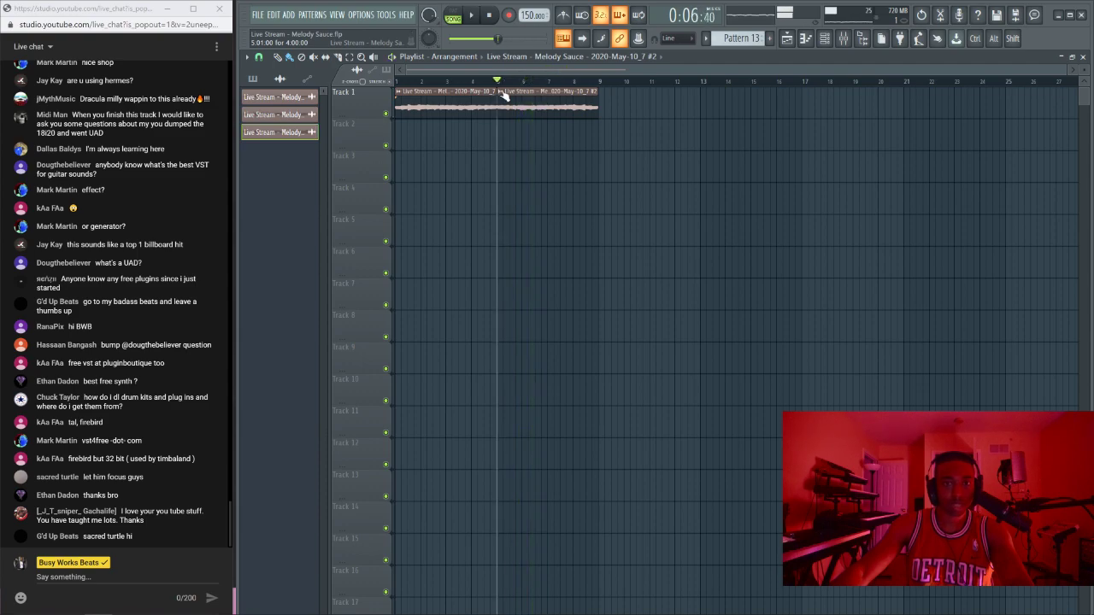
right_click(502, 94)
click(564, 163)
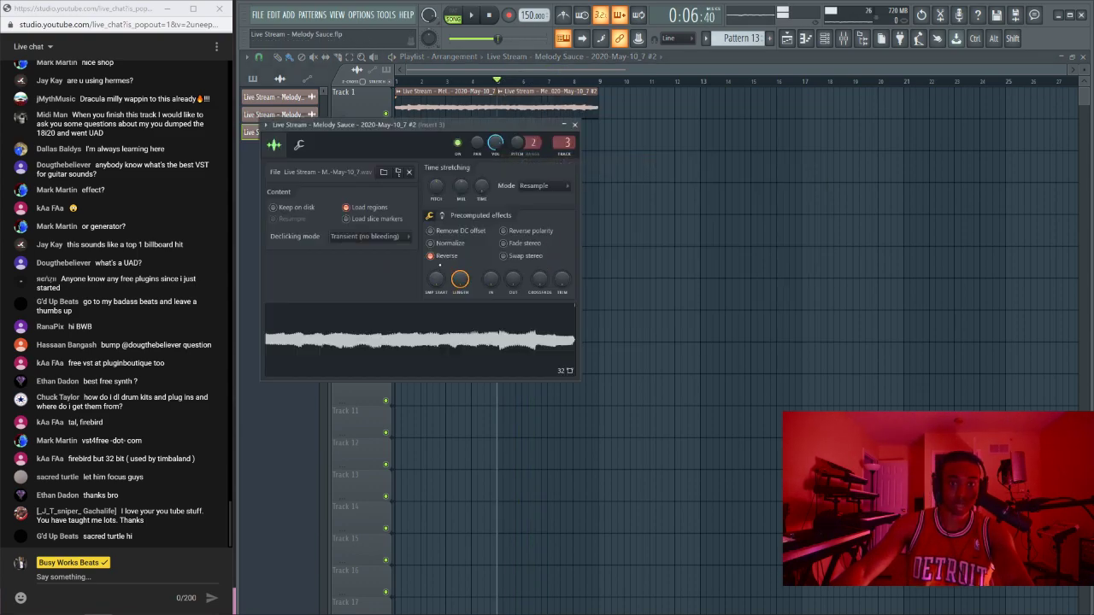
click(440, 256)
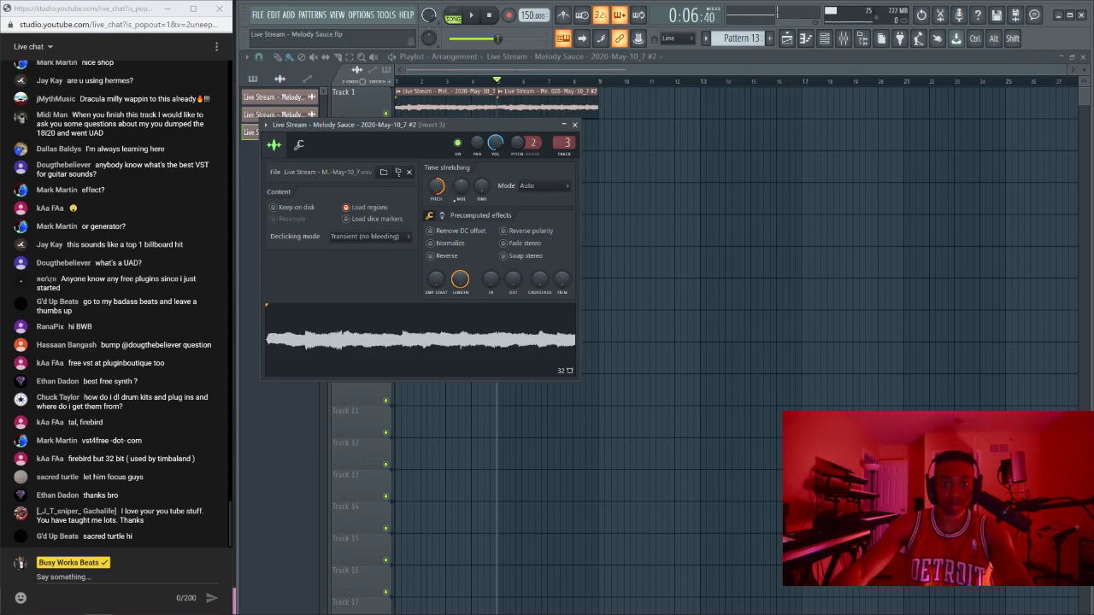
Step: Set the second clip's time-stretching mode to e3 generic during playback and close its channel settings
key(space)
click(544, 186)
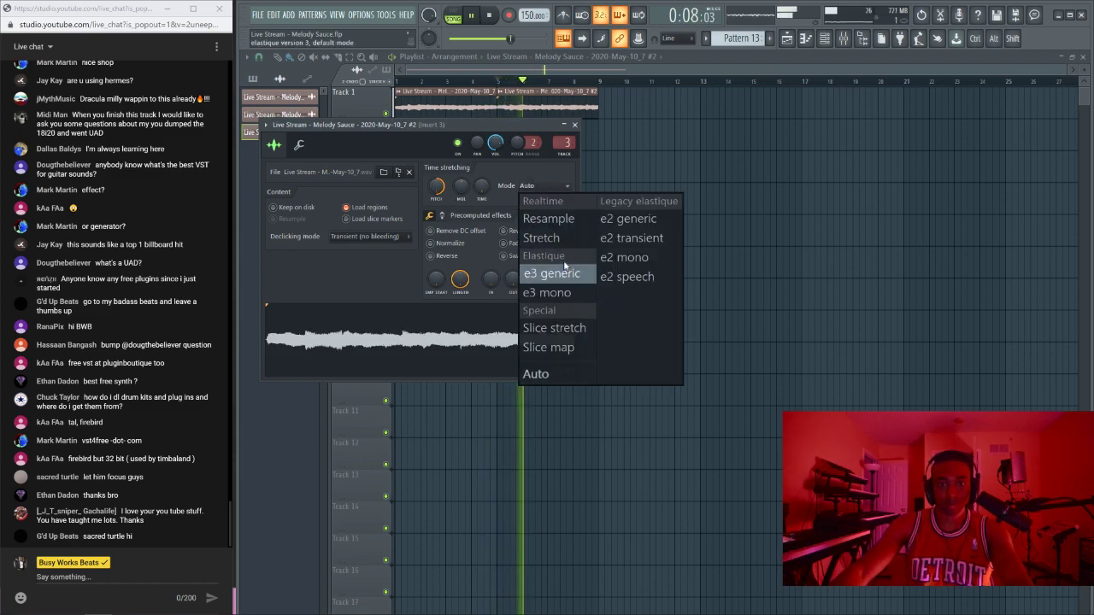
click(552, 274)
click(575, 125)
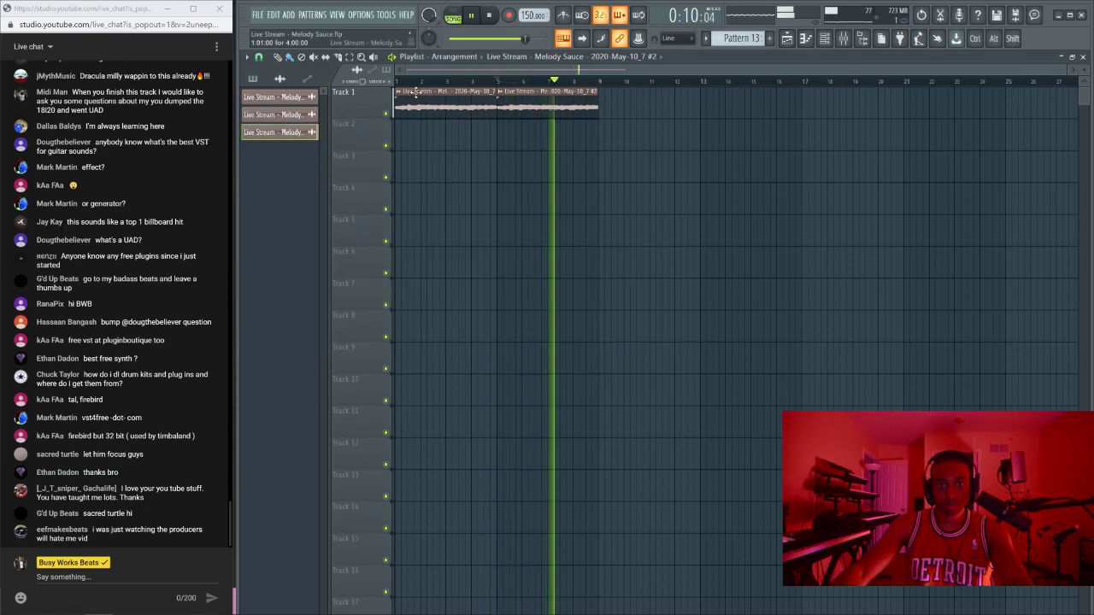
Step: Play the arrangement from the beginning to audition the pitched-up second clip
click(490, 16)
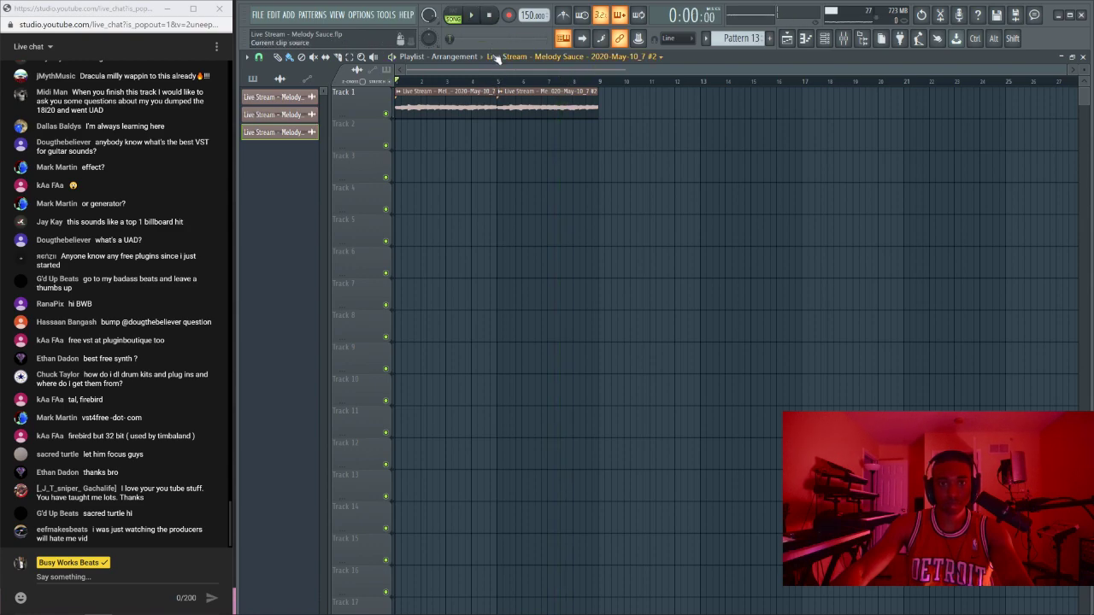
key(space)
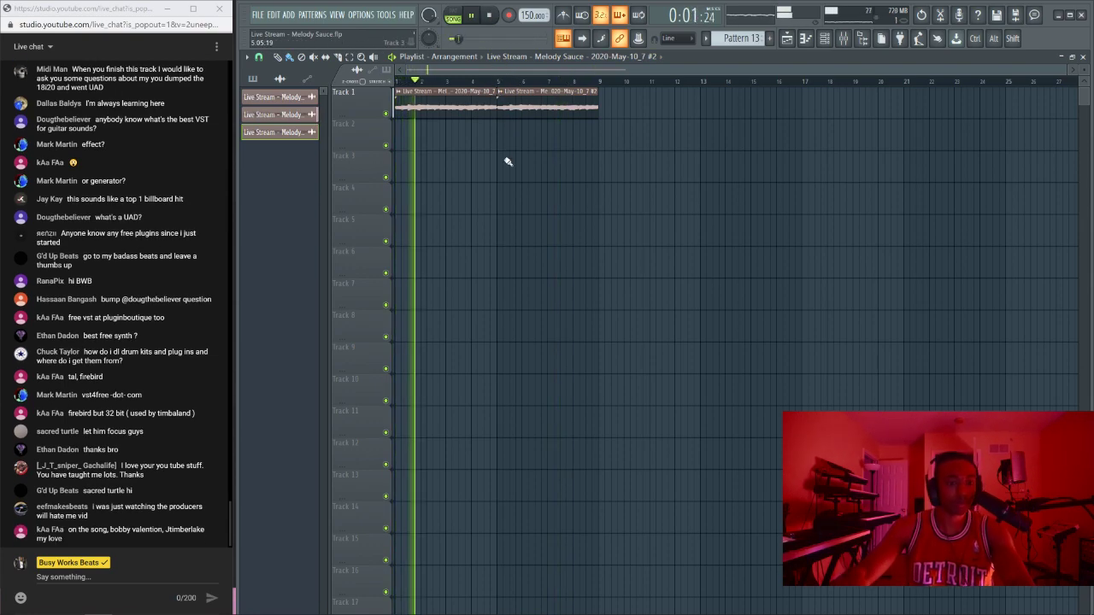
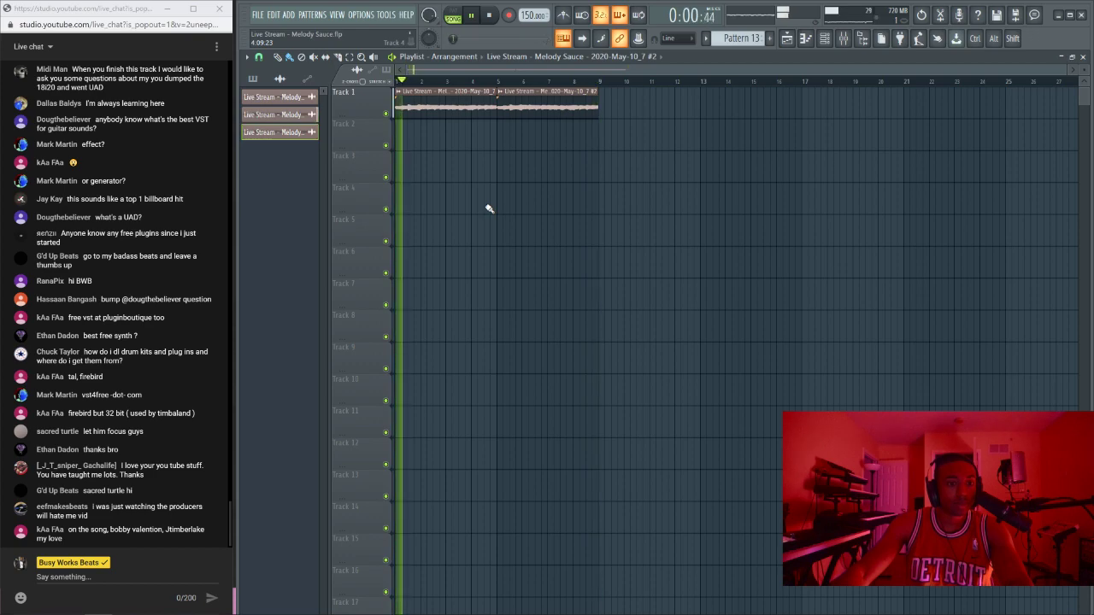
key(space)
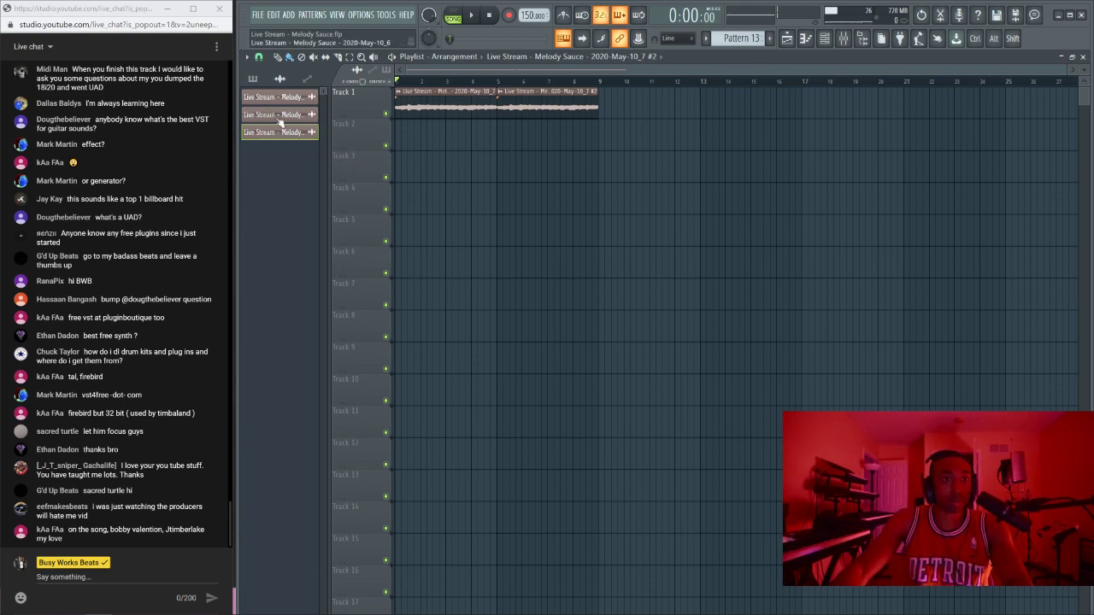
Step: Switch to YouTube Studio to check the live stream dashboard, and return to FL Studio
mouse_move(73, 604)
click(76, 575)
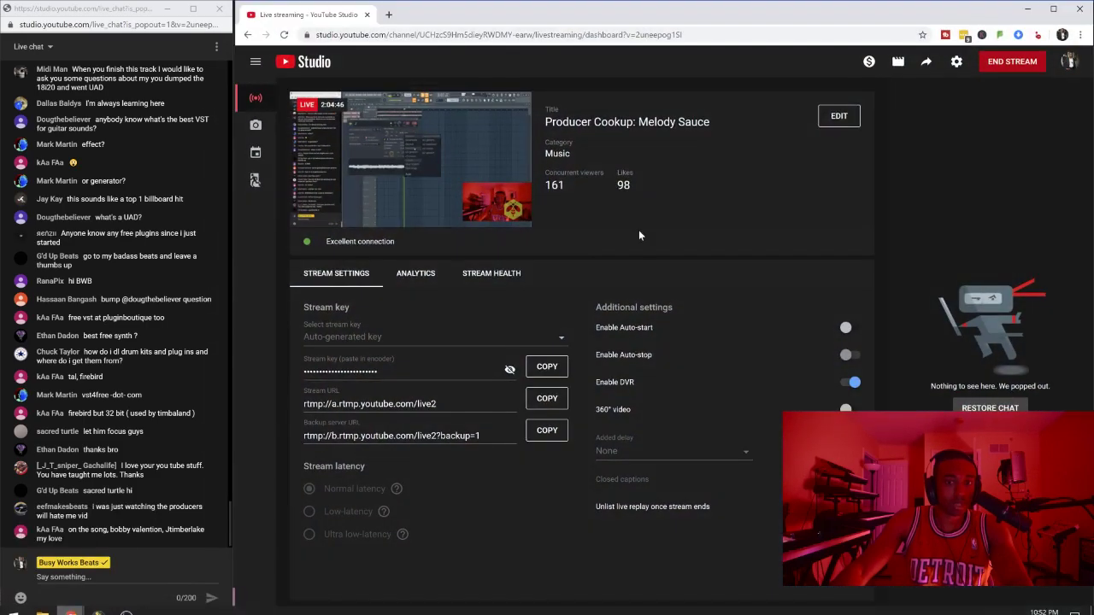
click(1031, 7)
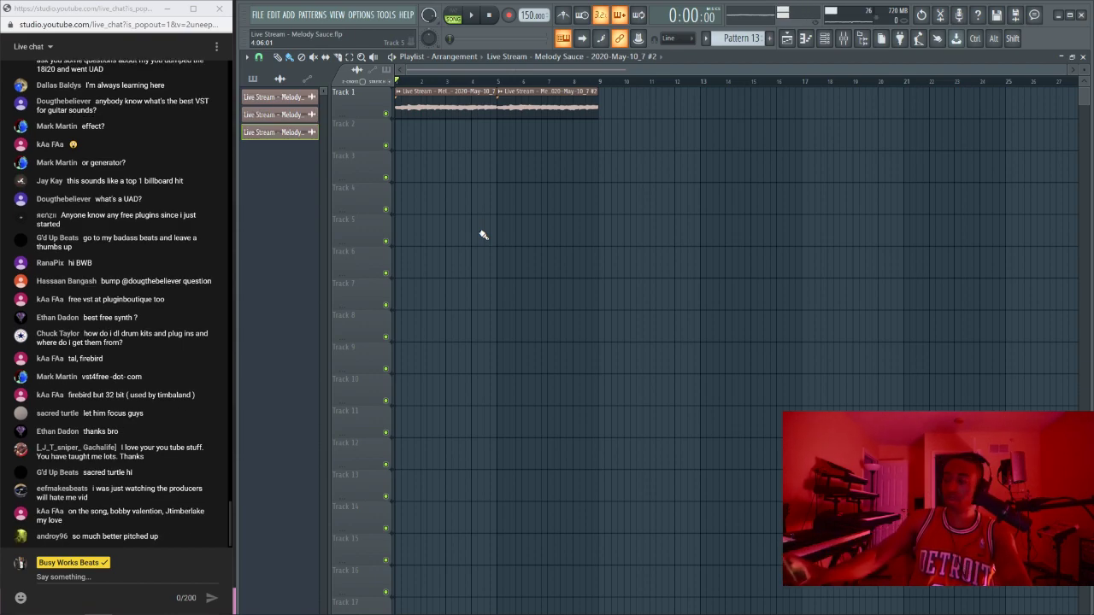
Step: Replay the arrangement several times and look over Insert 3's effect chain in the mixer
key(space)
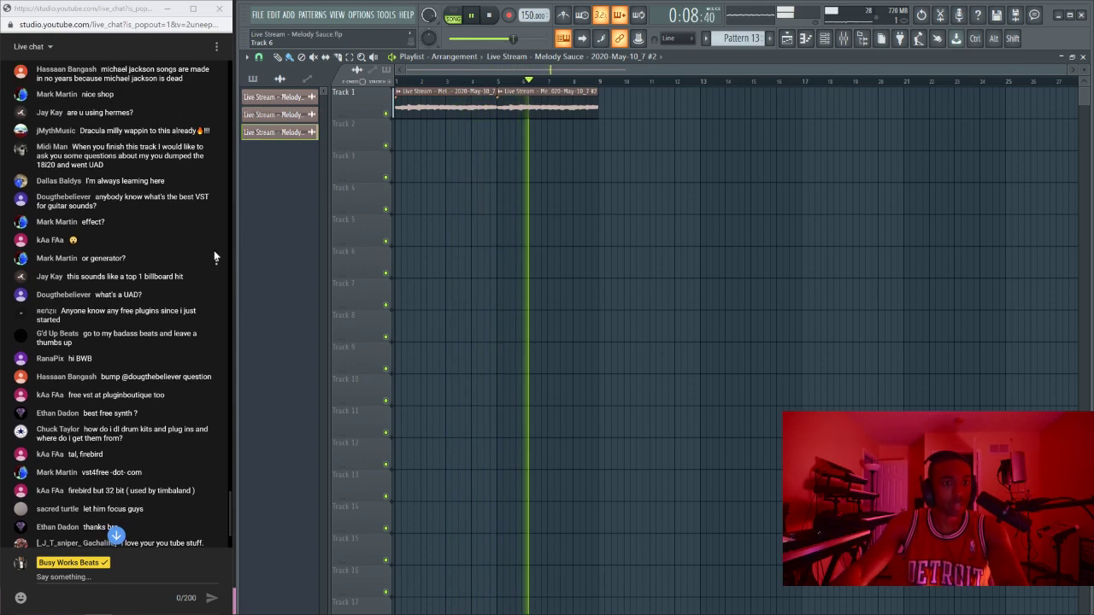
key(space)
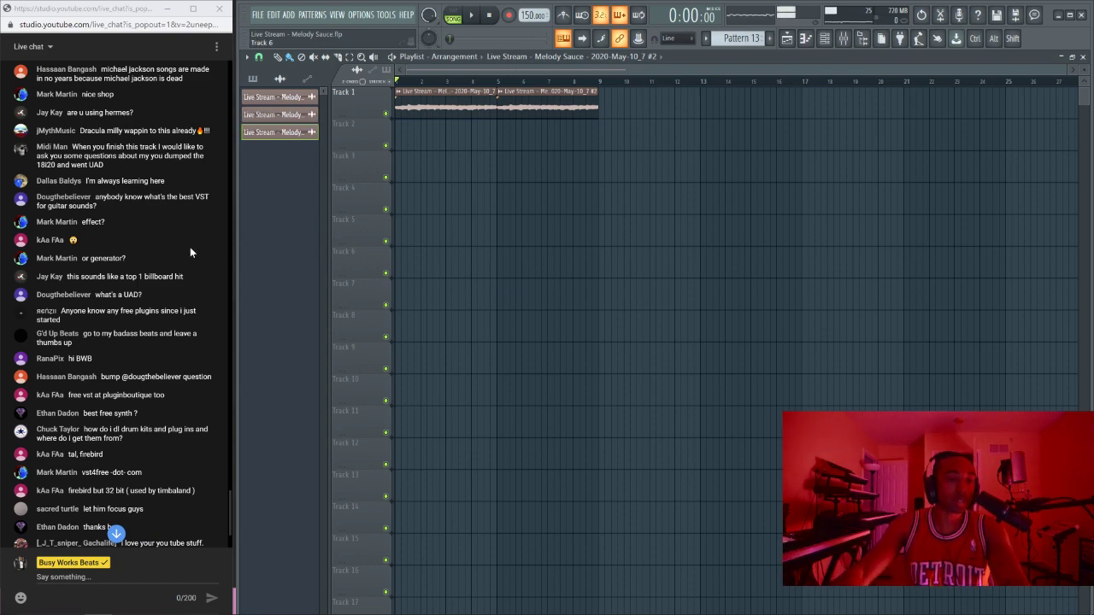
key(space)
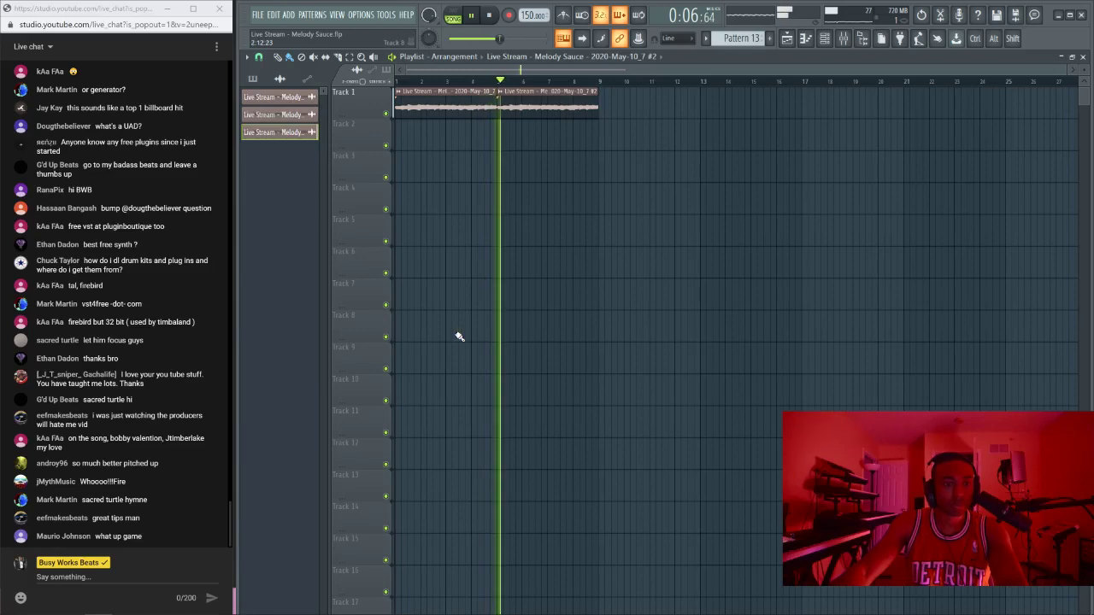
key(space)
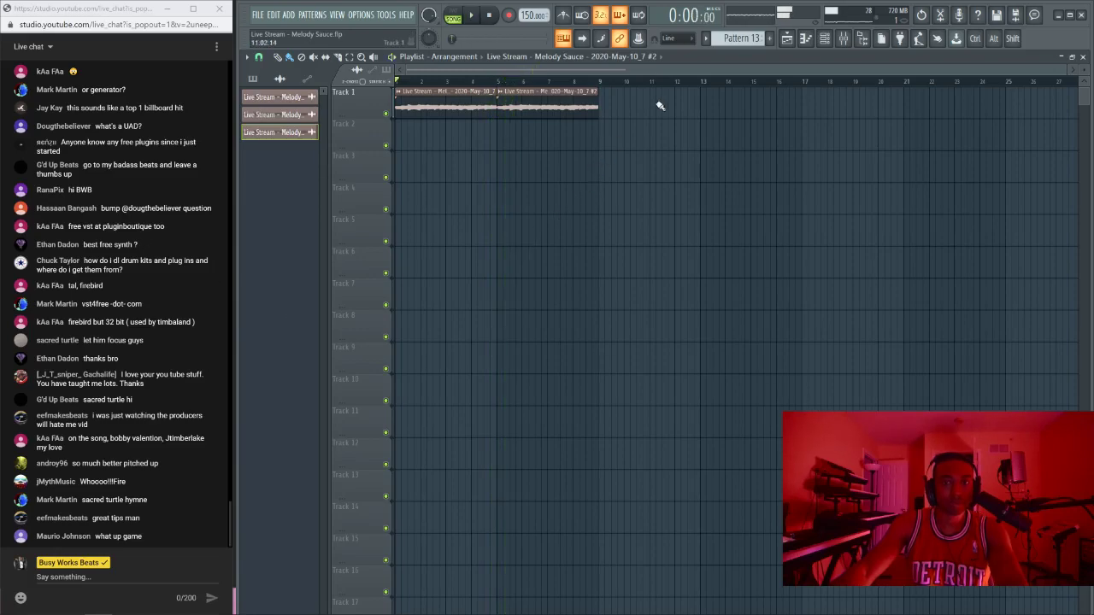
click(843, 39)
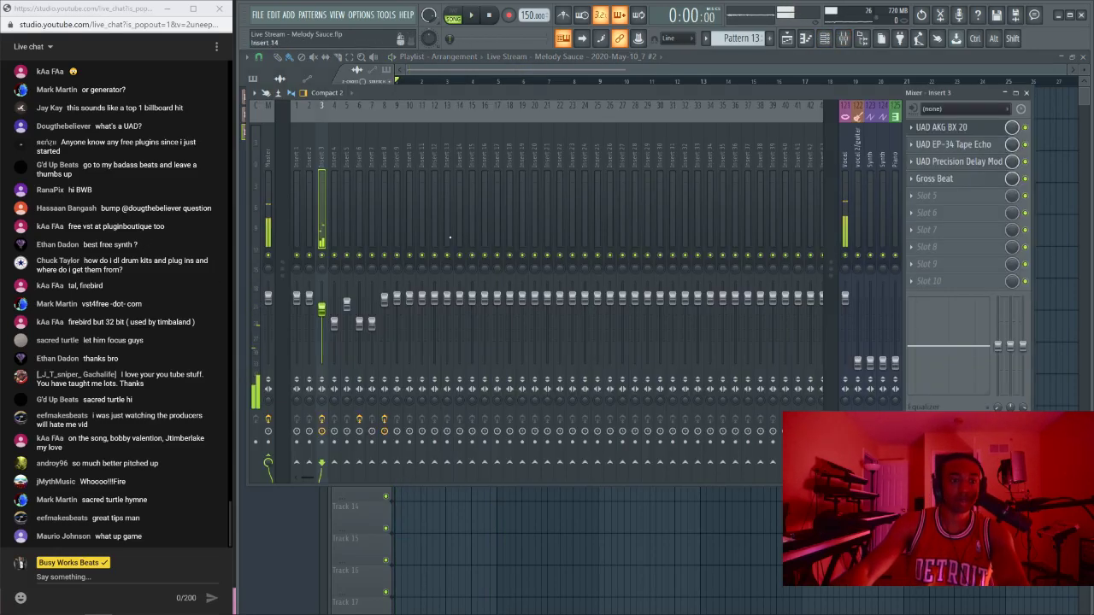
key(F9)
key(space)
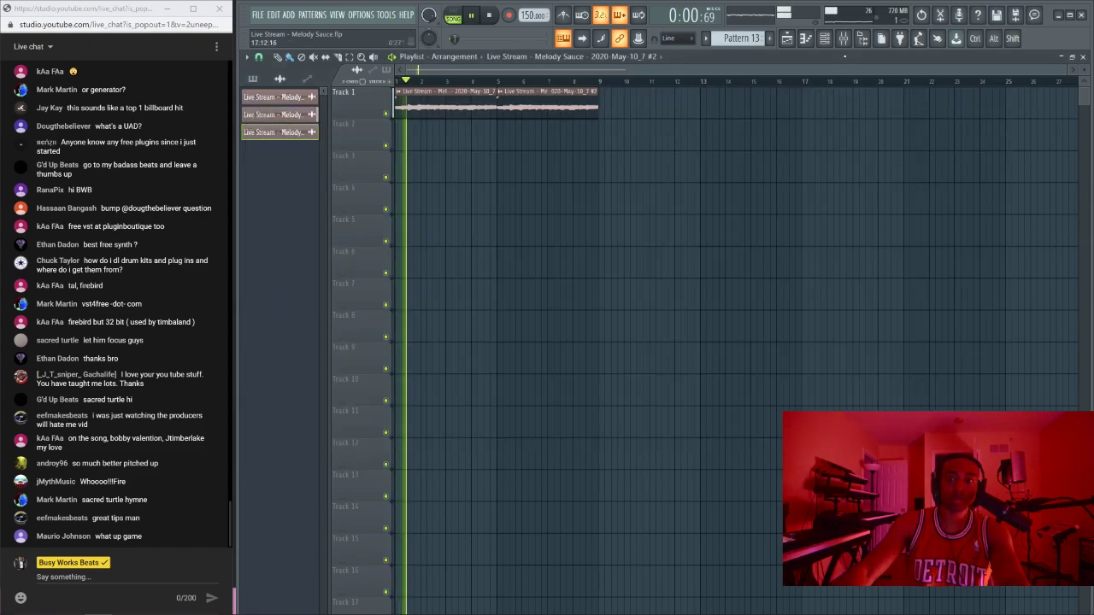
Step: Show the sample browser, stop playback and delete both audio clips from Track 1
click(862, 40)
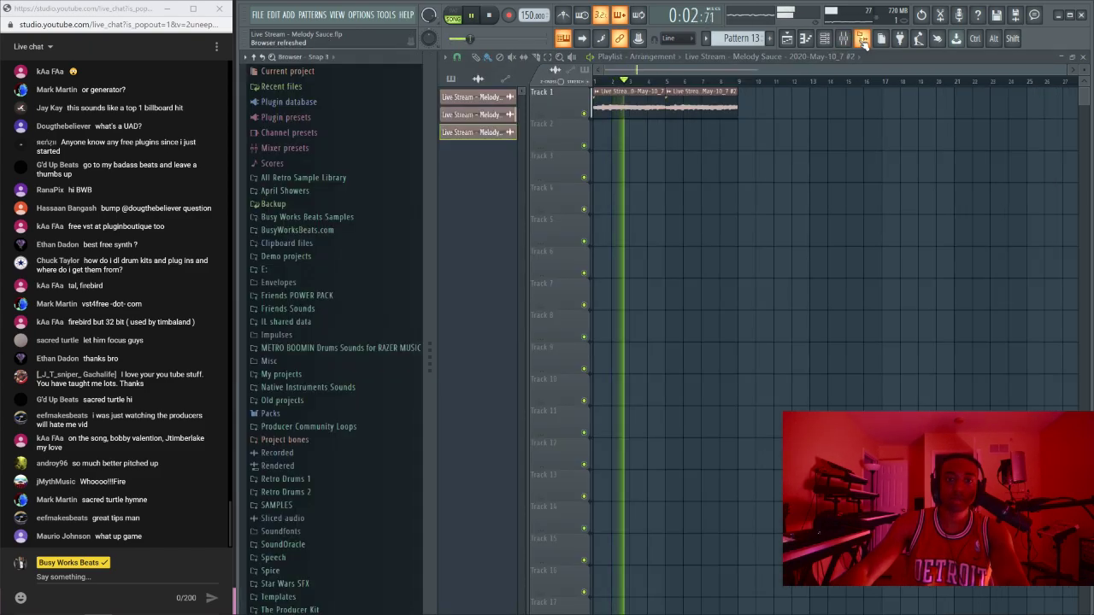
key(space)
right_click(711, 108)
right_click(632, 106)
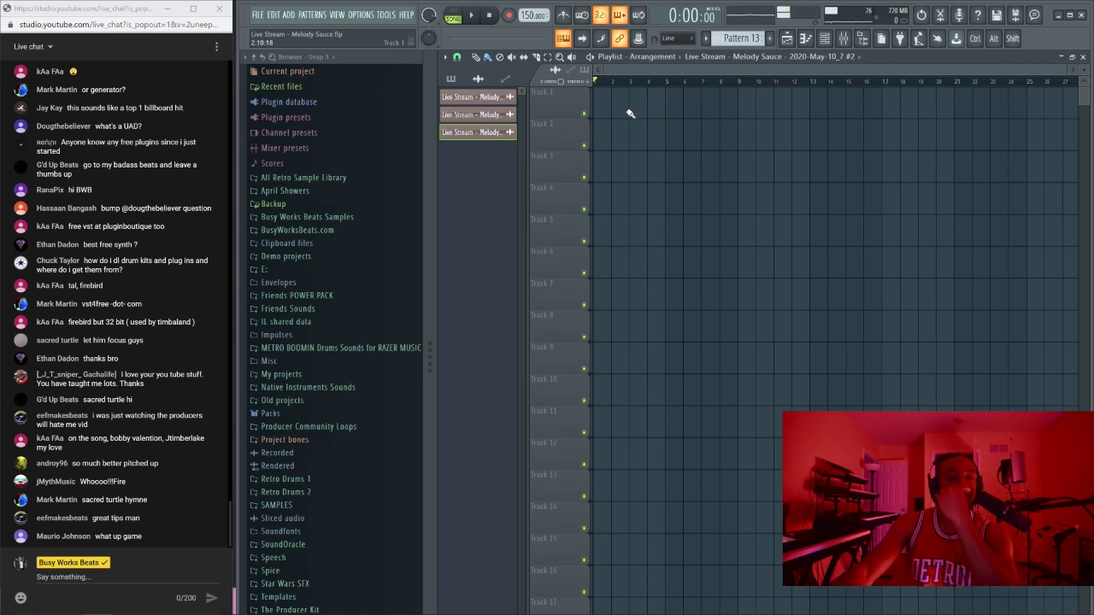
Step: Look through the Friends Sounds and Friends POWER PACK folders in the sample browser
click(315, 312)
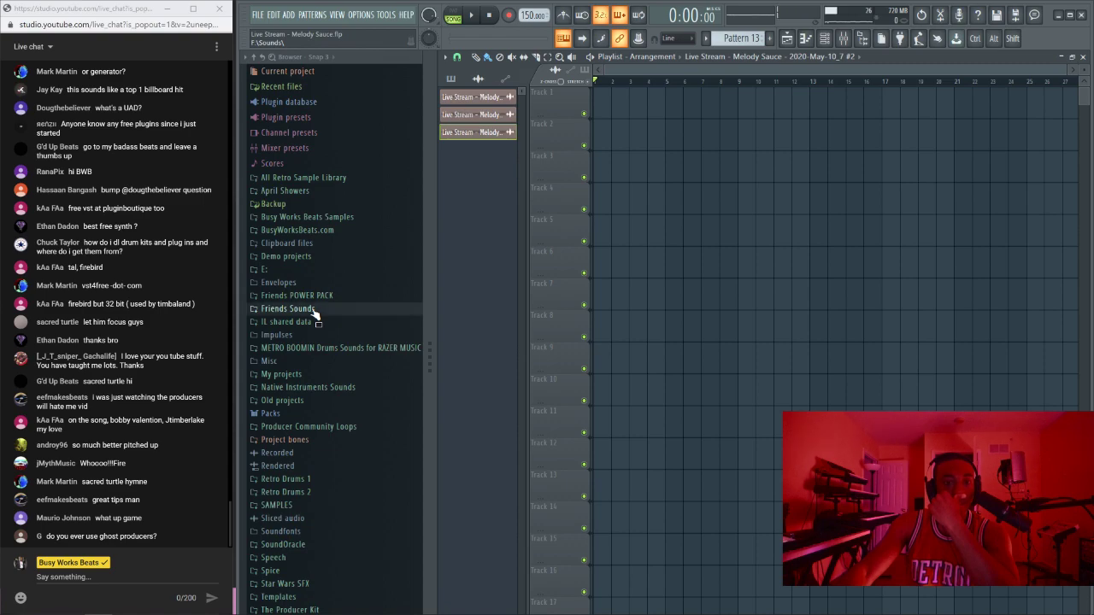
click(313, 310)
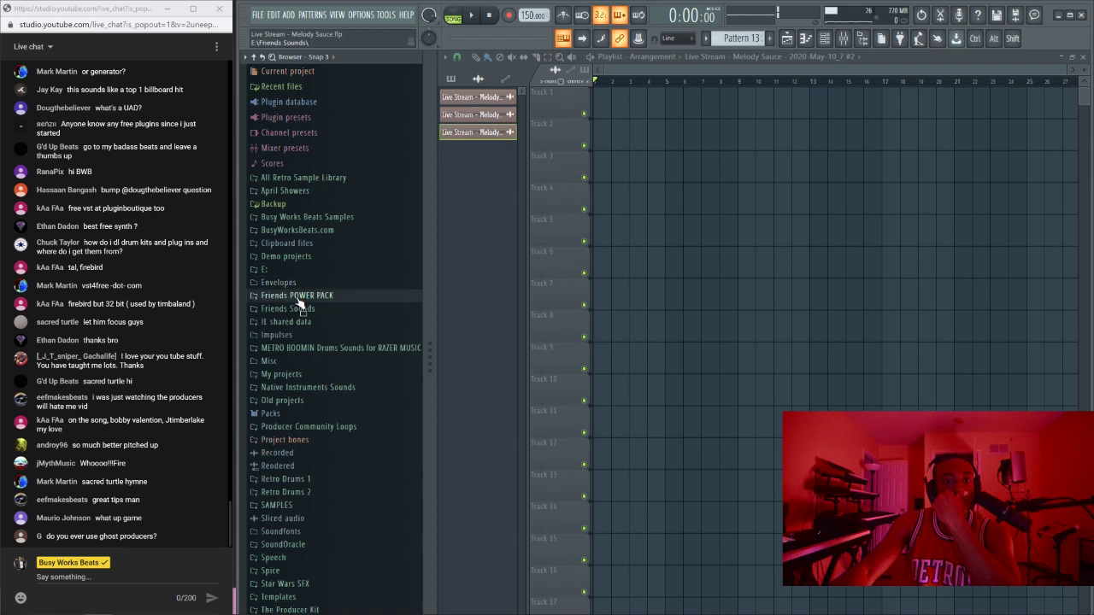
click(300, 310)
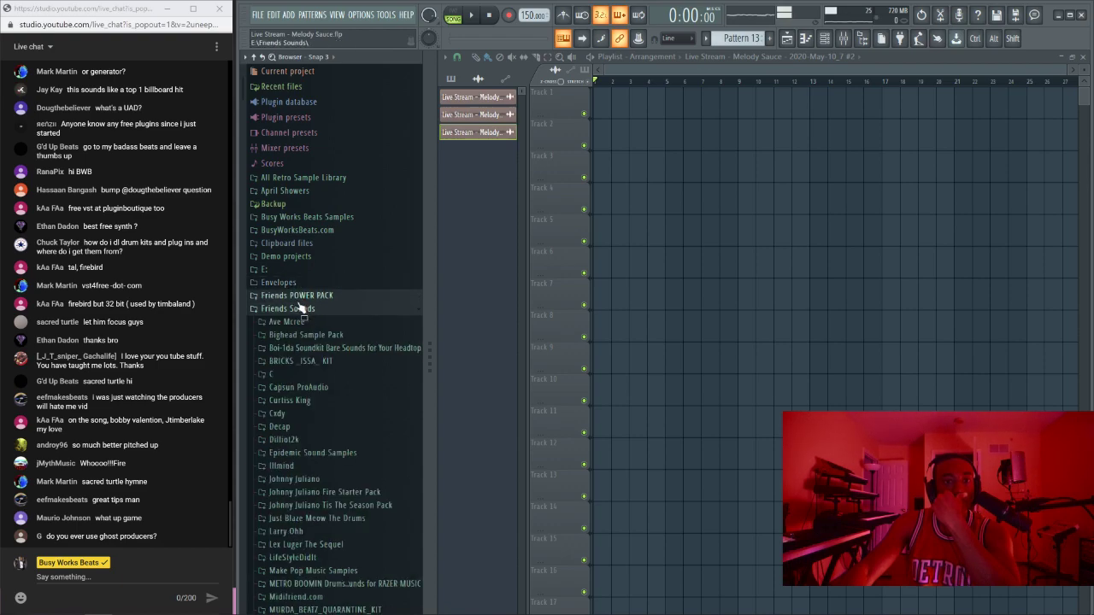
Step: Try to point the Friends POWER PACK browser search folder to the F: drive in the file settings, and collapse the Friends Sounds folder
click(362, 17)
click(385, 112)
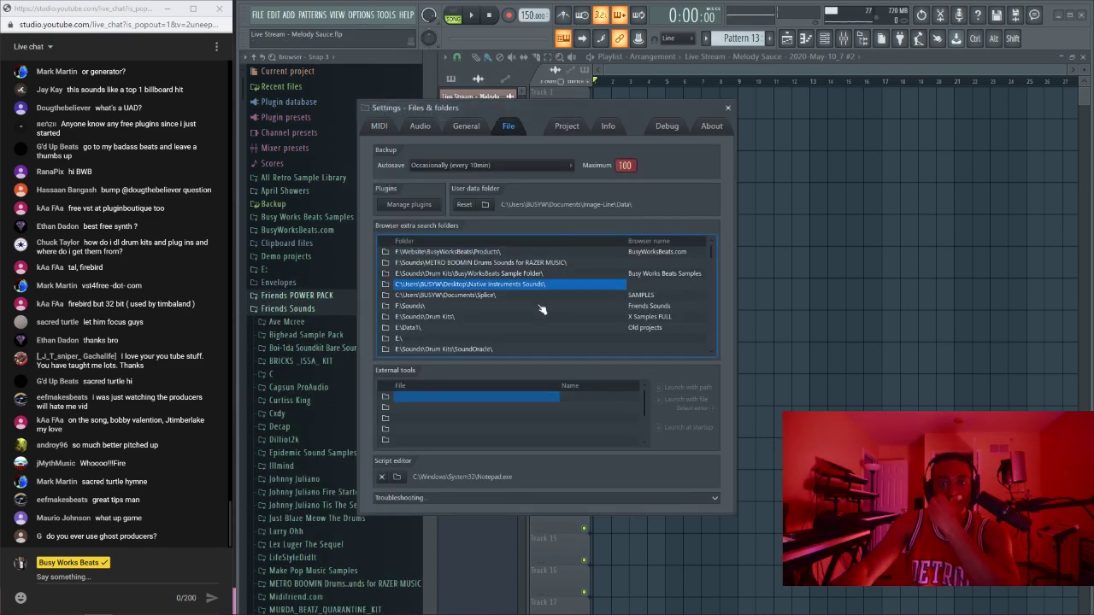
scroll(538, 312, down, 3)
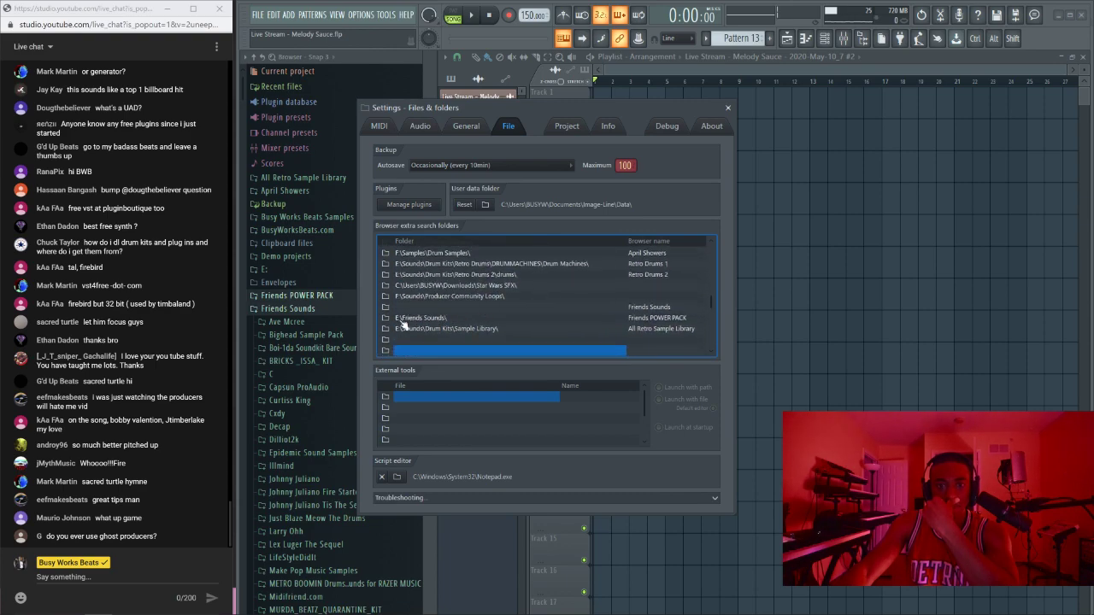
click(403, 320)
text(F)
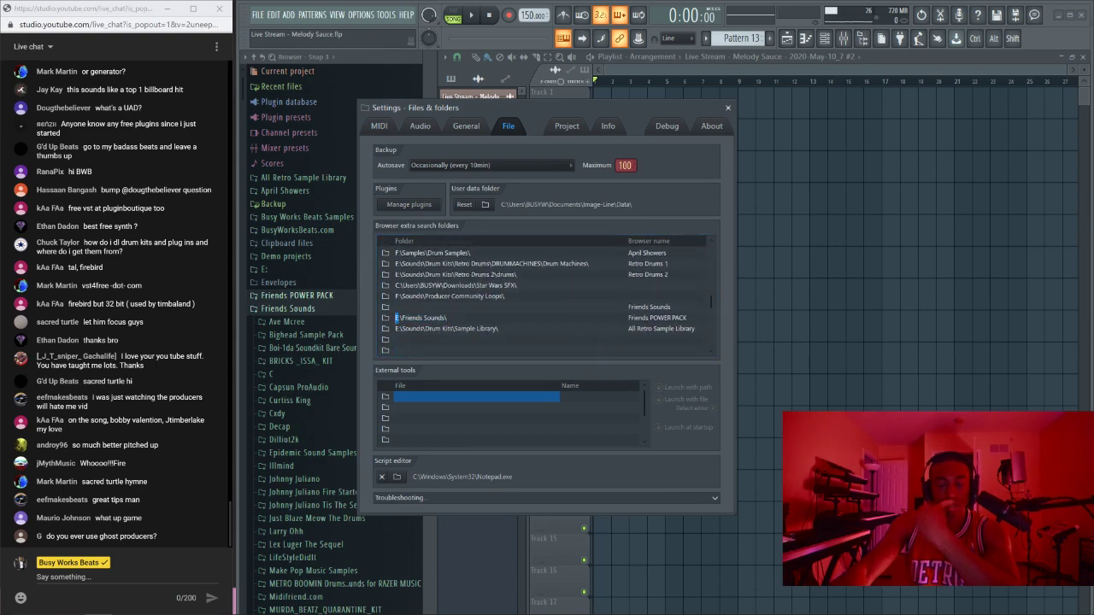
click(729, 108)
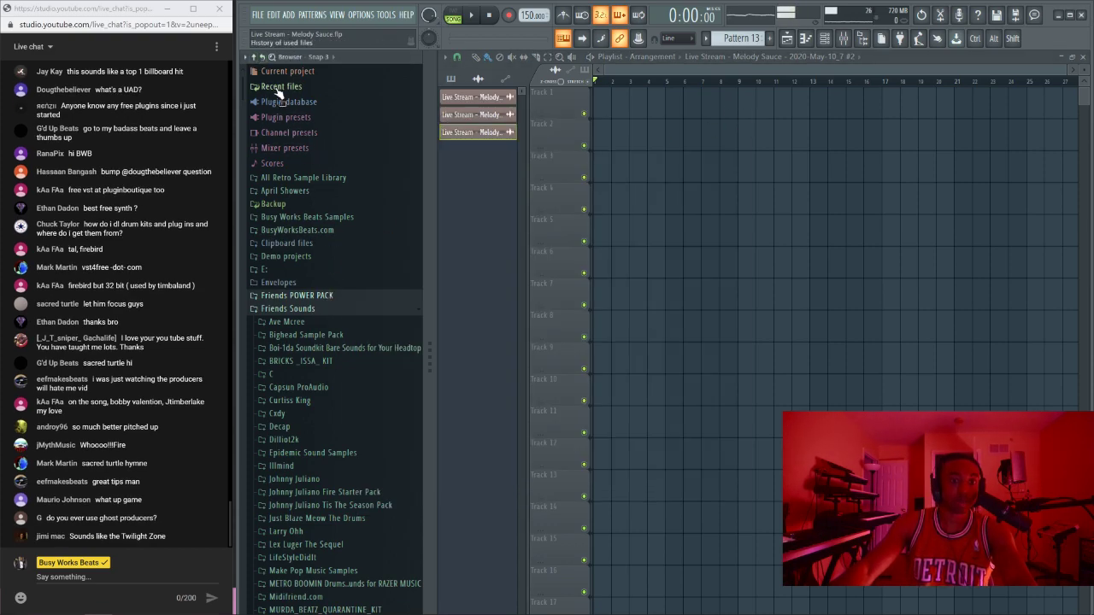
click(288, 307)
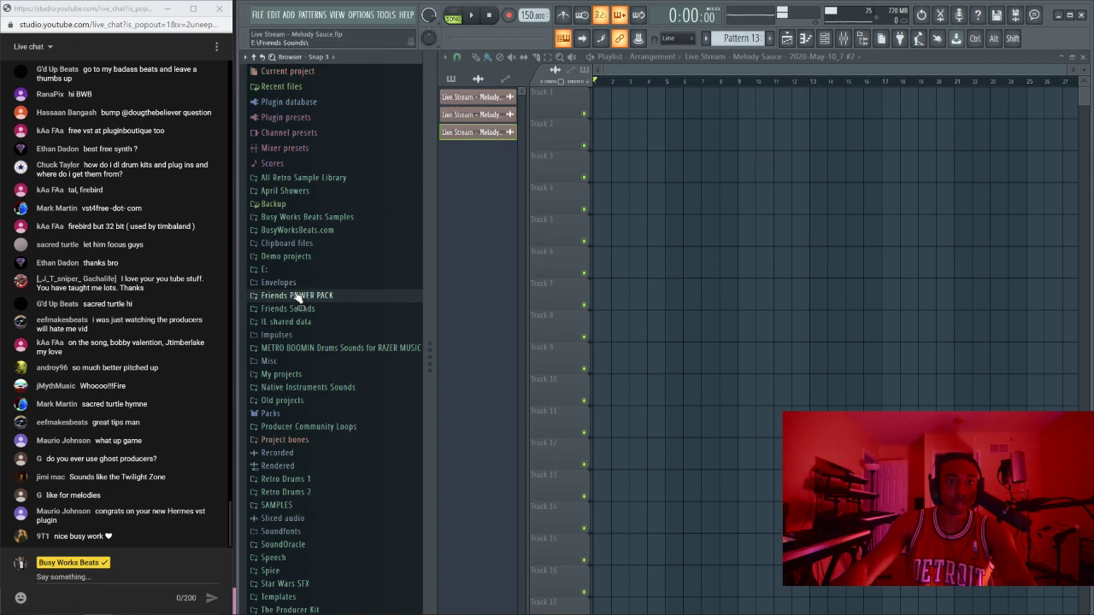
Step: Commit F:\Friends Sounds\ as the Friends POWER PACK search path in the file settings and close them
click(360, 14)
click(393, 110)
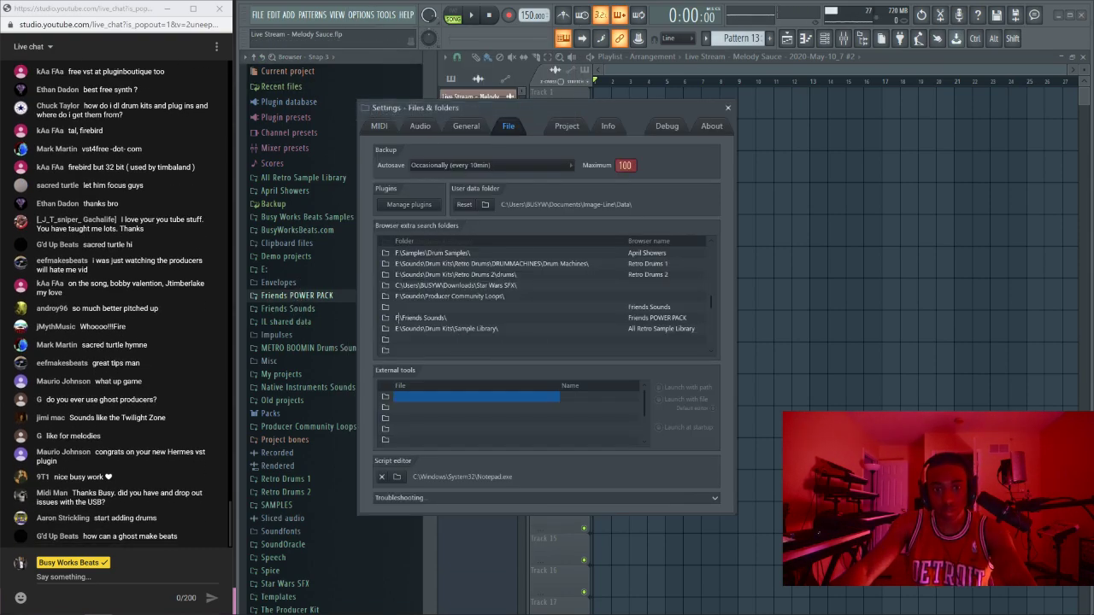
click(446, 318)
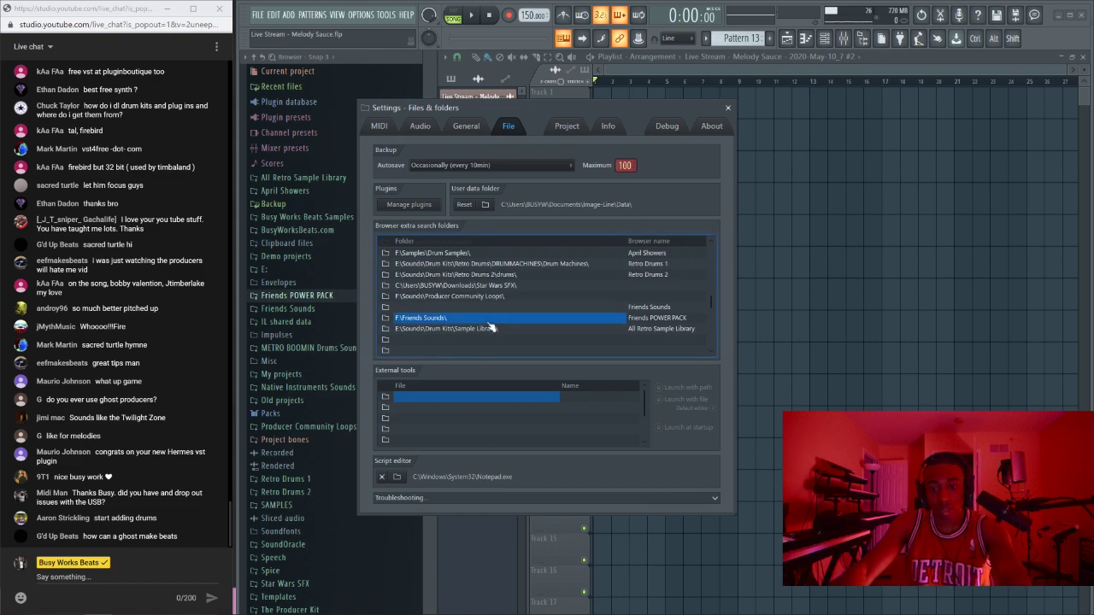
click(728, 108)
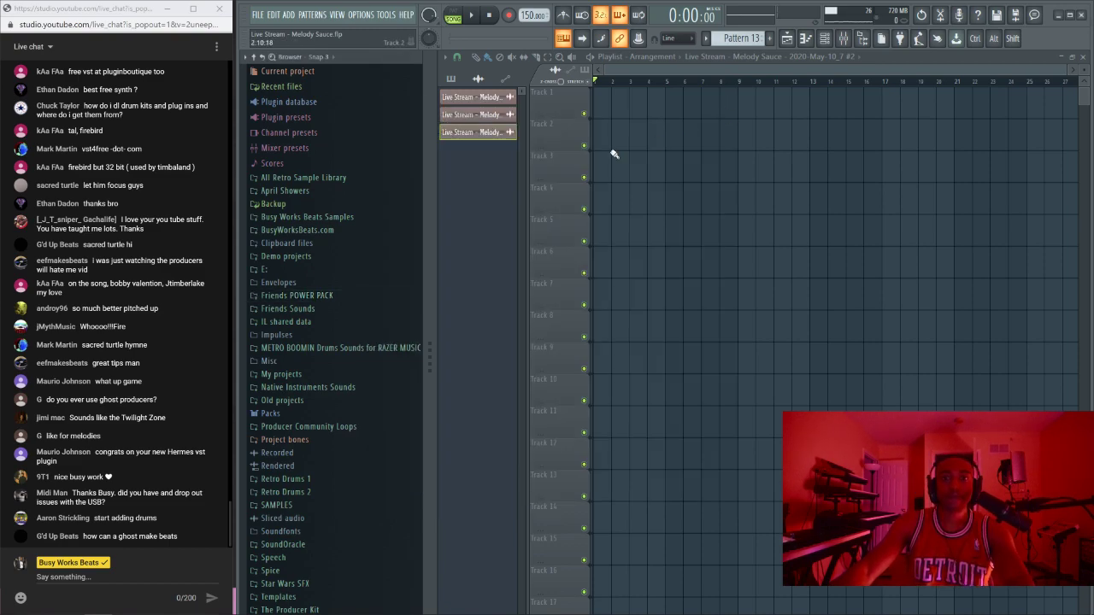
Step: Refresh the sample browser and check the contents of the Friends POWER PACK and Friends Sounds folders
click(299, 297)
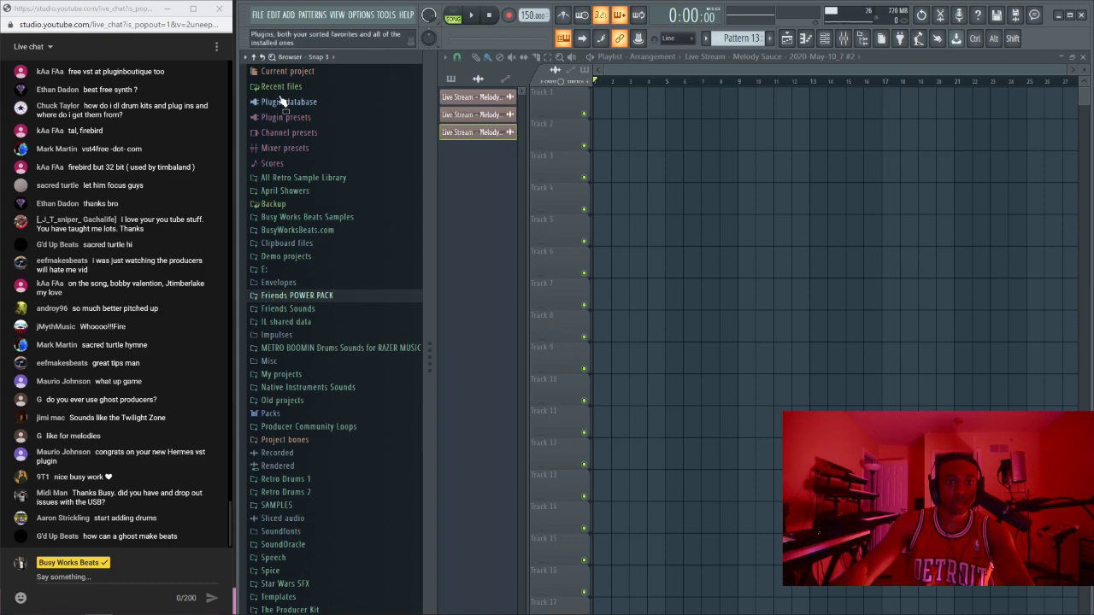
key(ctrl+f)
click(56, 56)
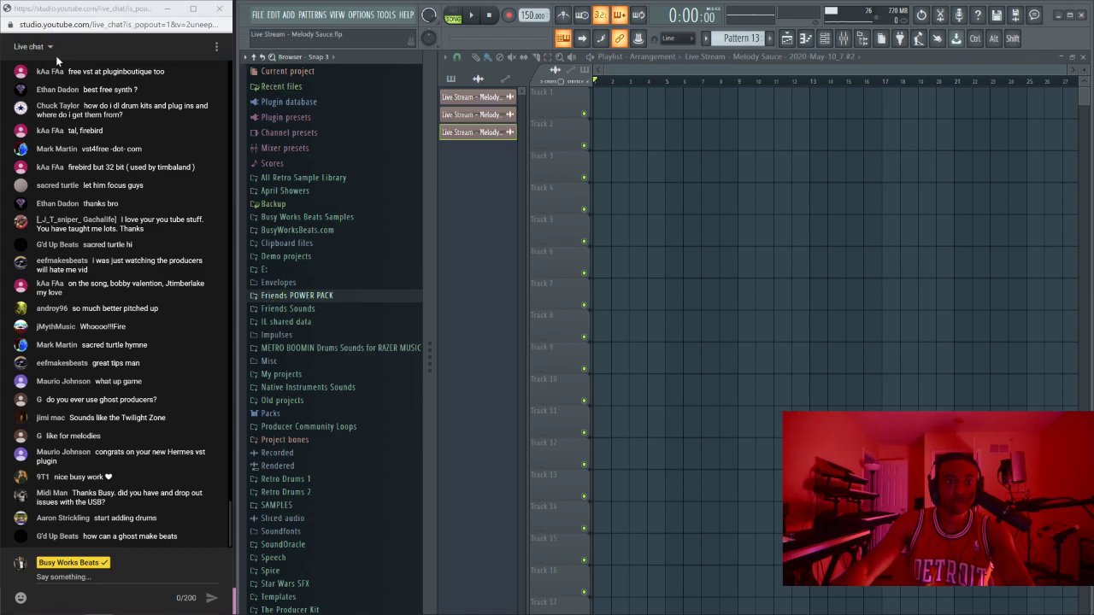
click(265, 57)
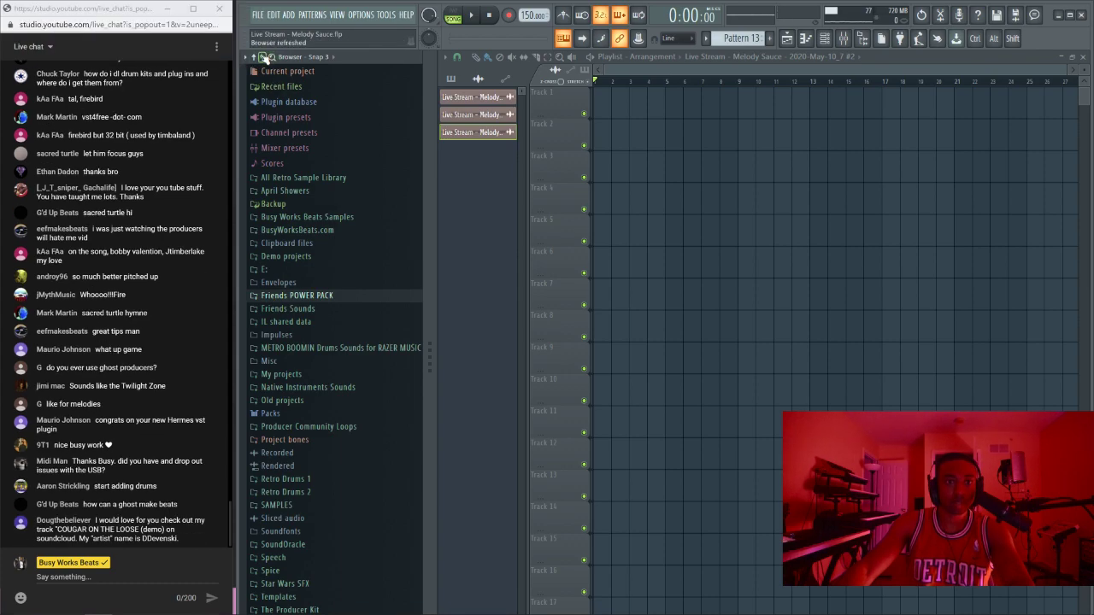
click(287, 309)
click(288, 311)
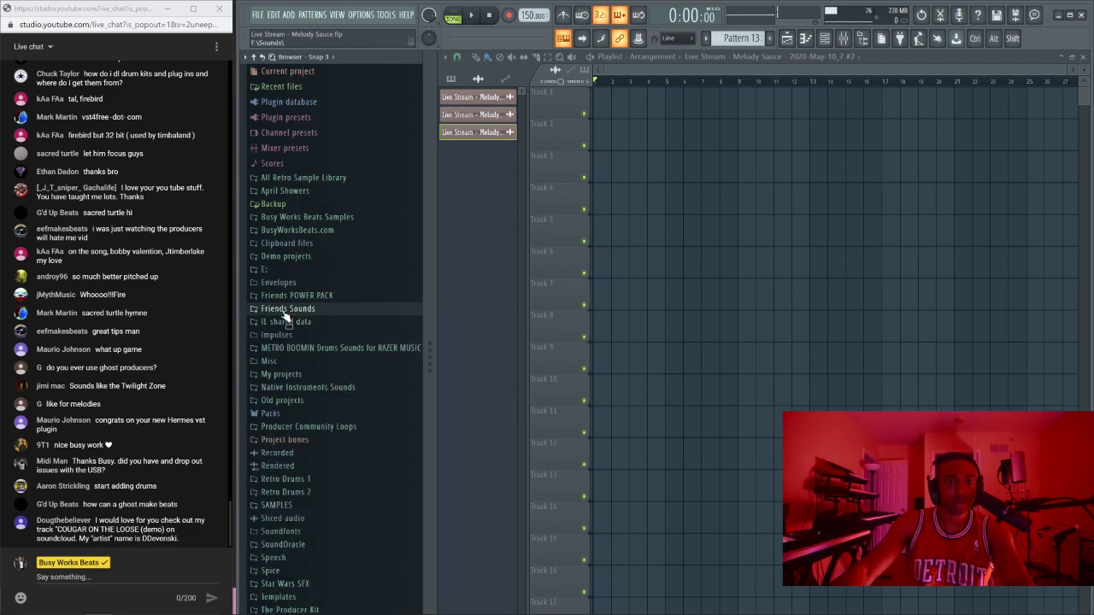
Step: Switch to OBS, hide the "screen full" source and show it again, and return to FL Studio
click(371, 16)
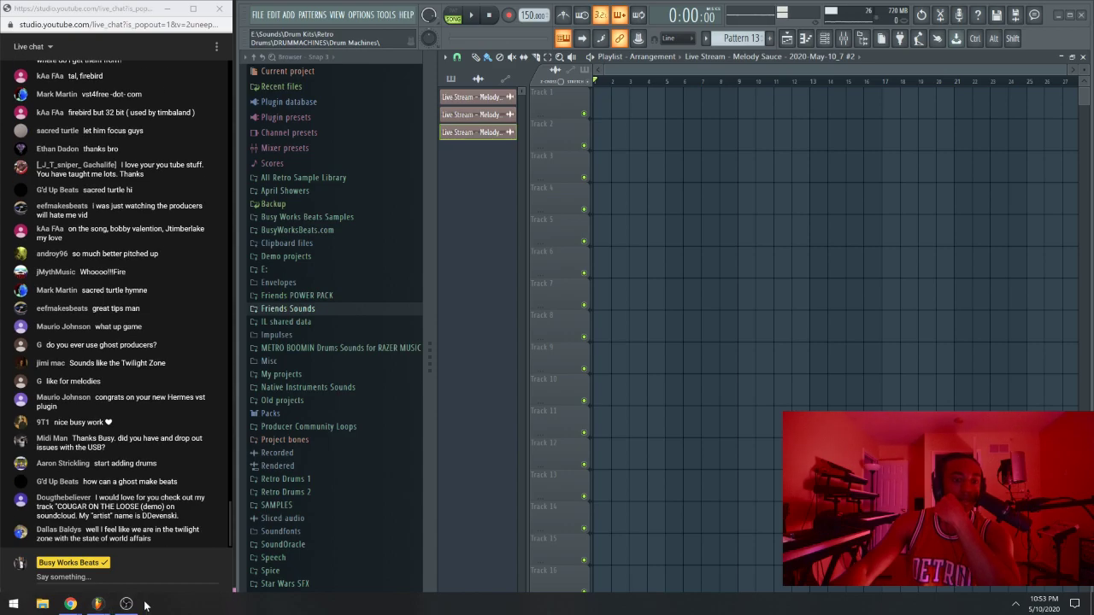
click(127, 604)
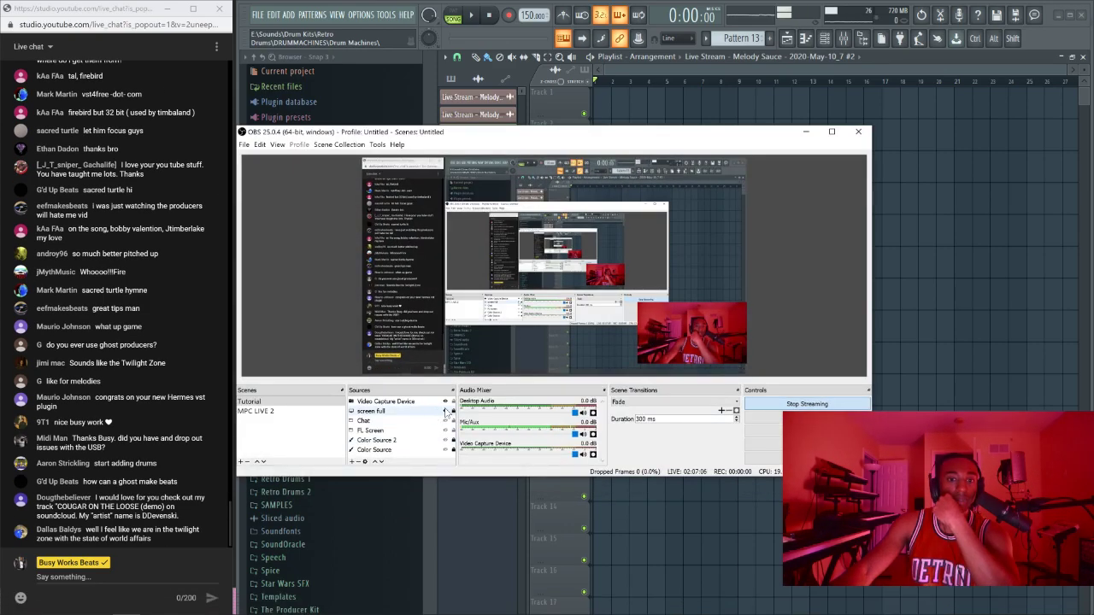
click(446, 412)
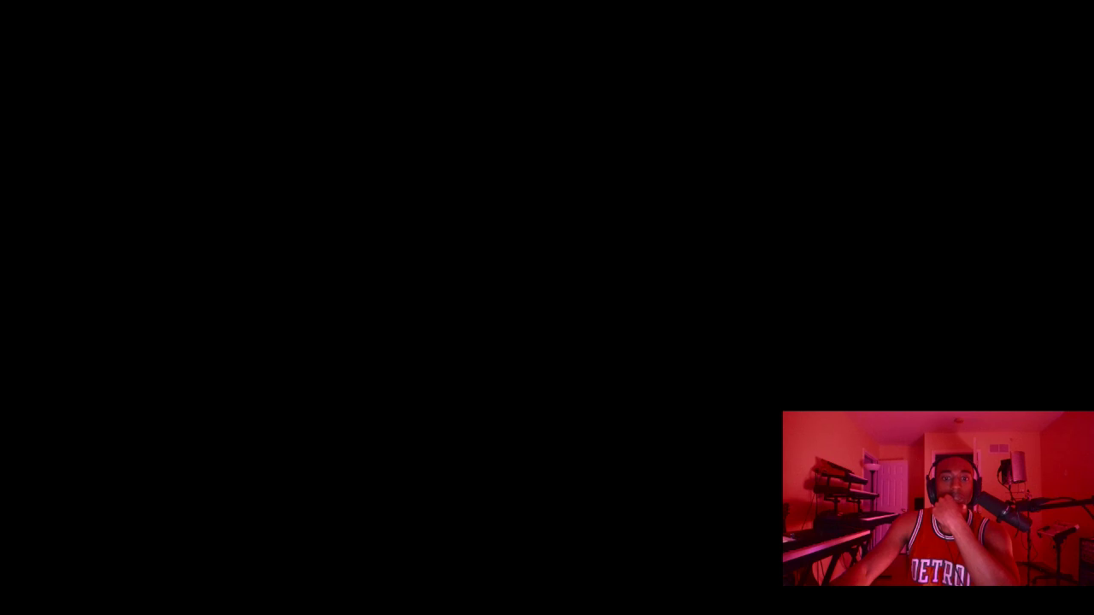
click(446, 413)
click(826, 131)
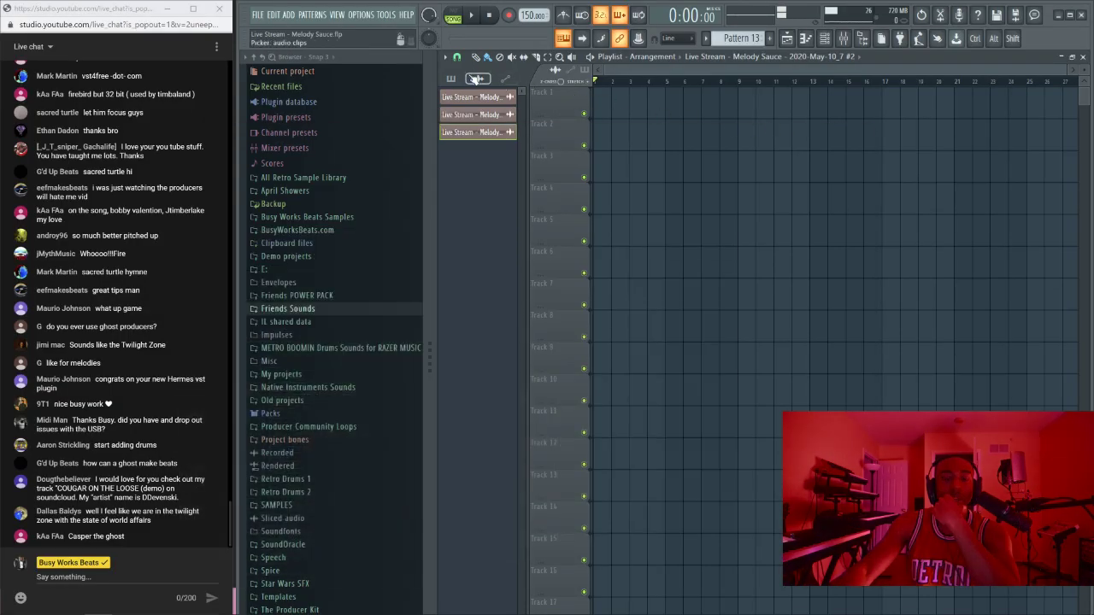
Step: Delete the Hermes channel and the three live stream audio clip channels from the channel rack, and hide the rack
click(834, 39)
right_click(581, 124)
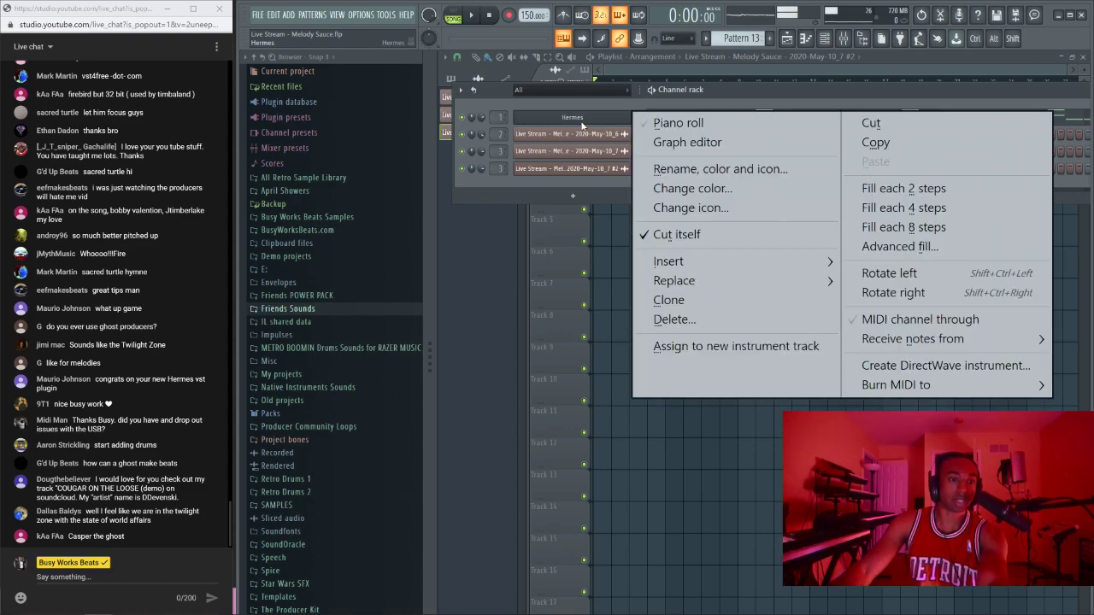
key(d)
right_click(587, 127)
key(d)
right_click(587, 127)
key(d)
right_click(586, 126)
key(d)
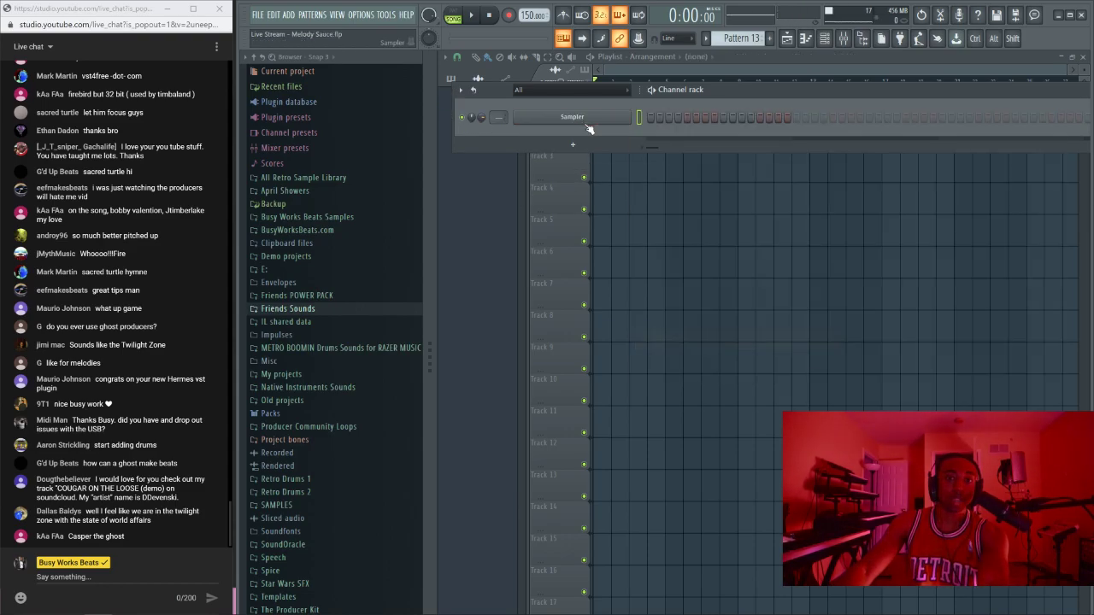
key(F6)
Step: Set the Friends POWER PACK search folder path to H:\Friends Sounds\ in the file settings and close them
click(373, 15)
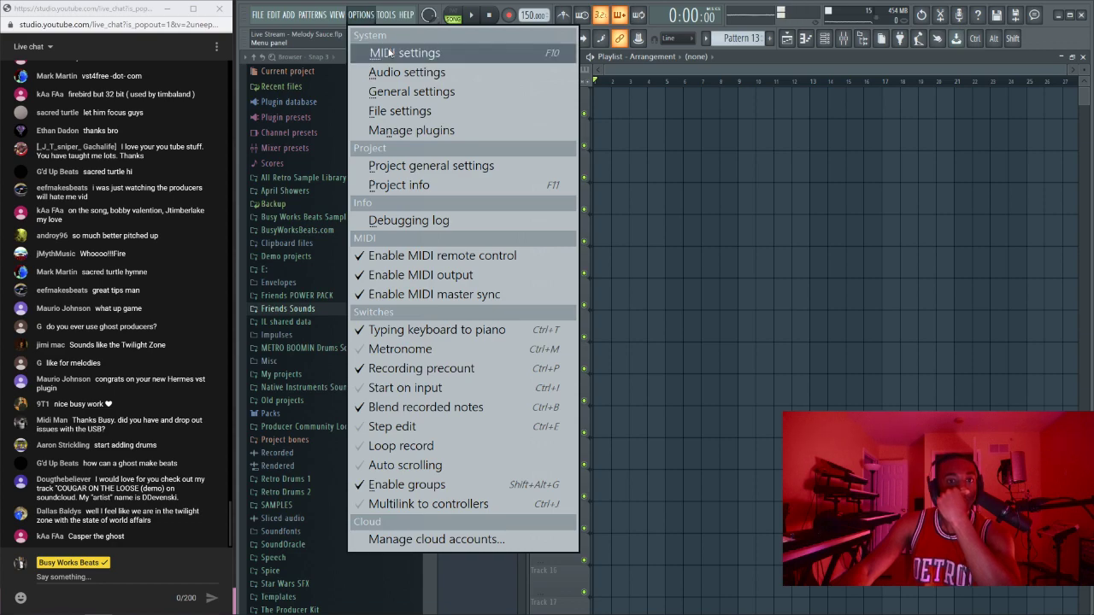
click(415, 130)
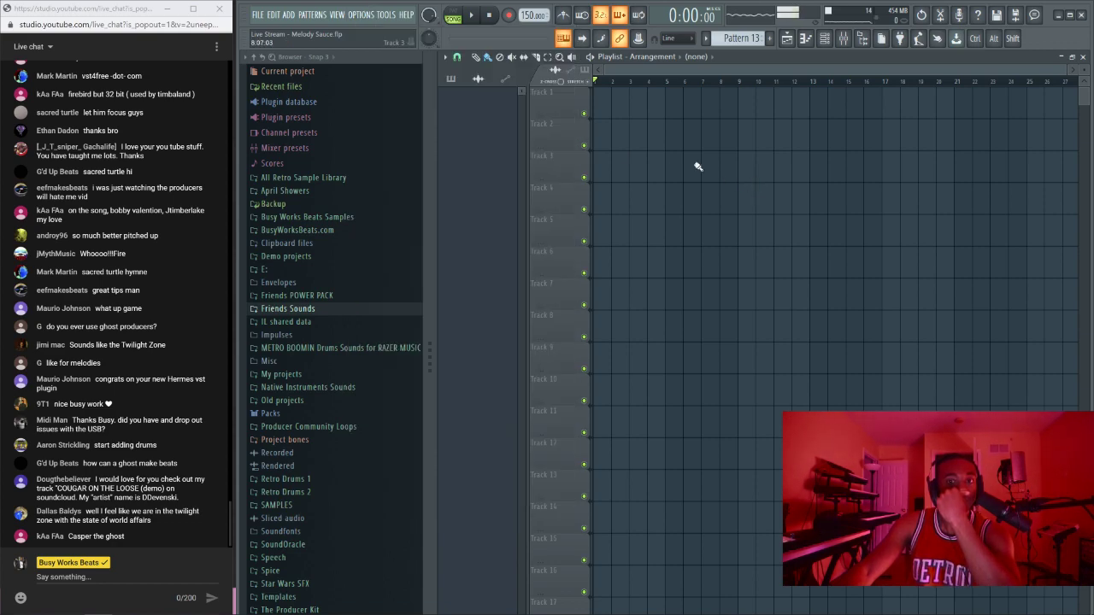
click(360, 15)
click(410, 108)
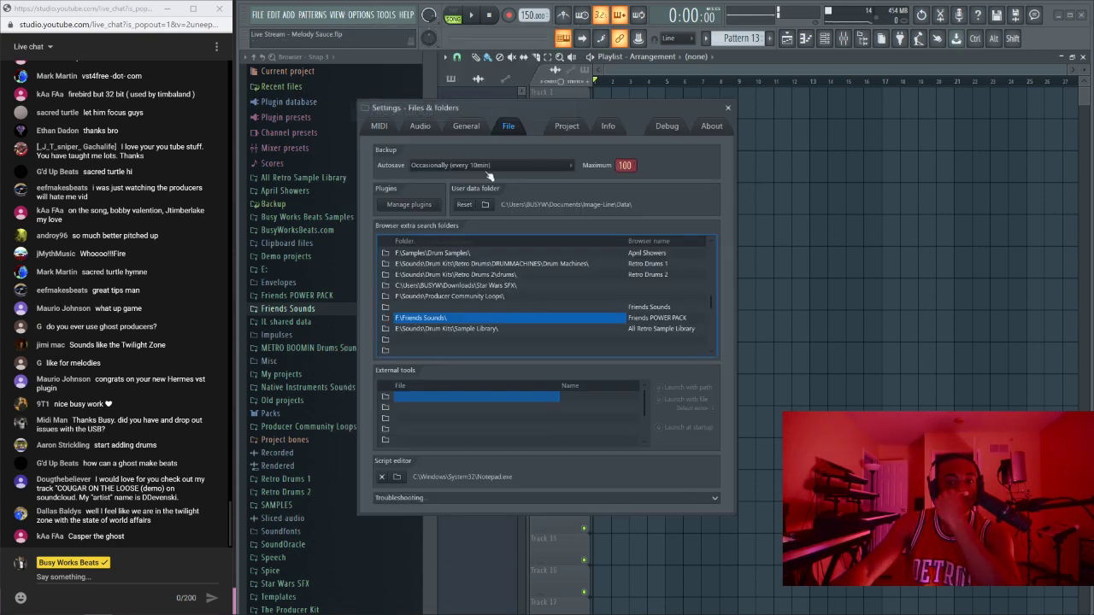
click(406, 319)
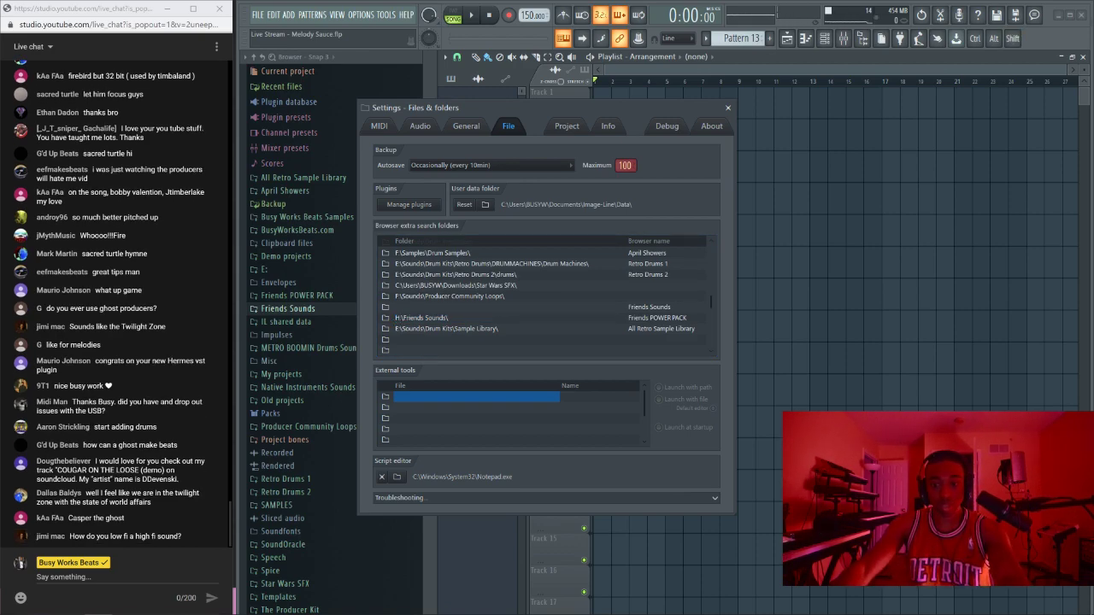
key(Return)
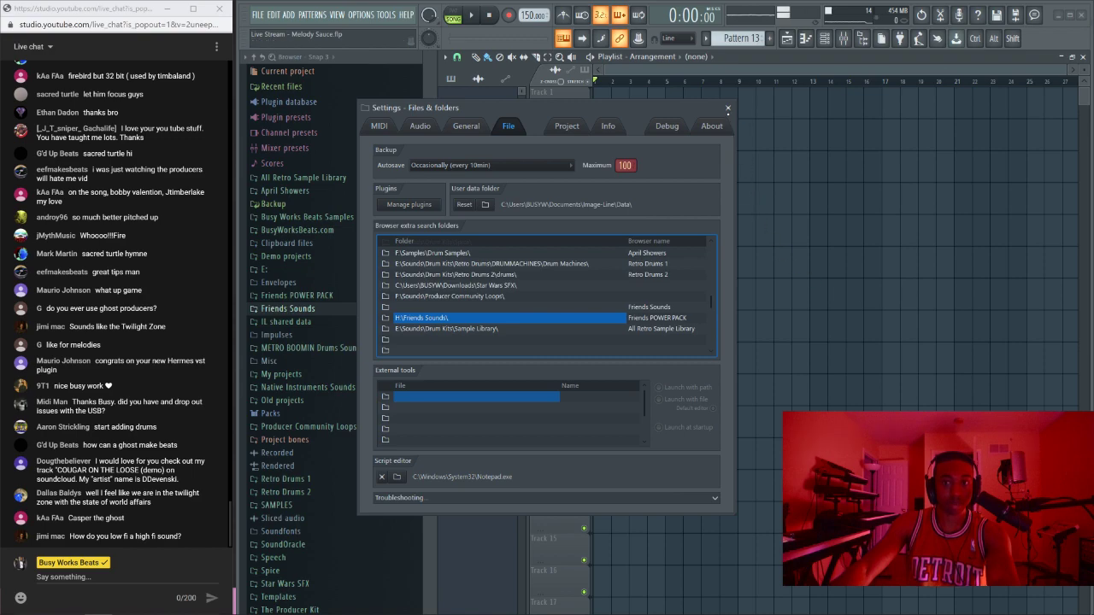
click(728, 108)
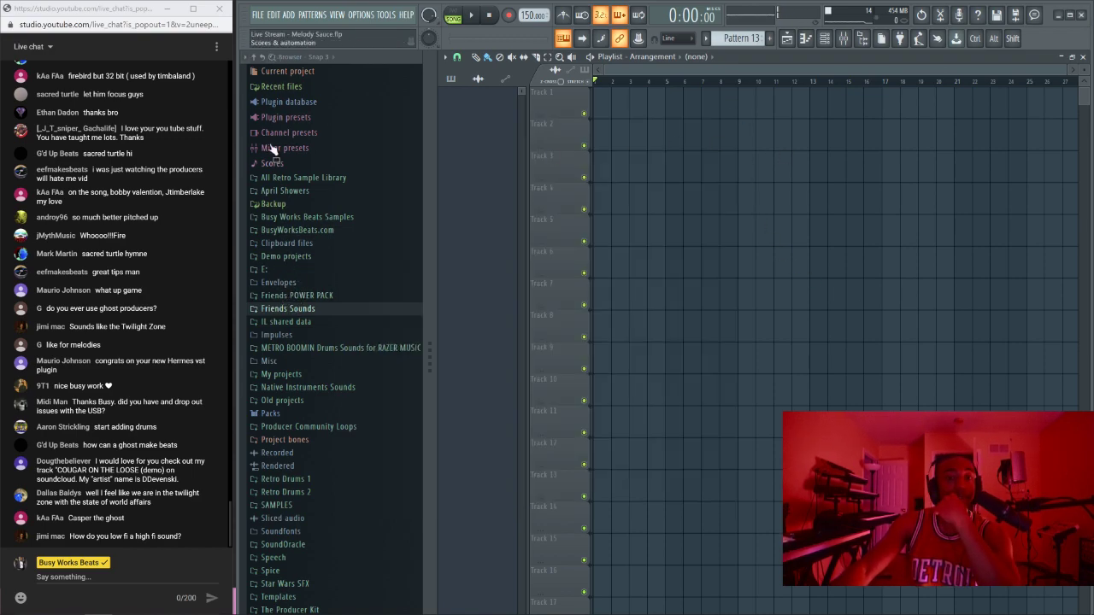
Step: Browse the 7FootG folder in Friends POWER PACK, previewing a loop each from Game Loop Pack 2 and Game RF Pack
click(291, 297)
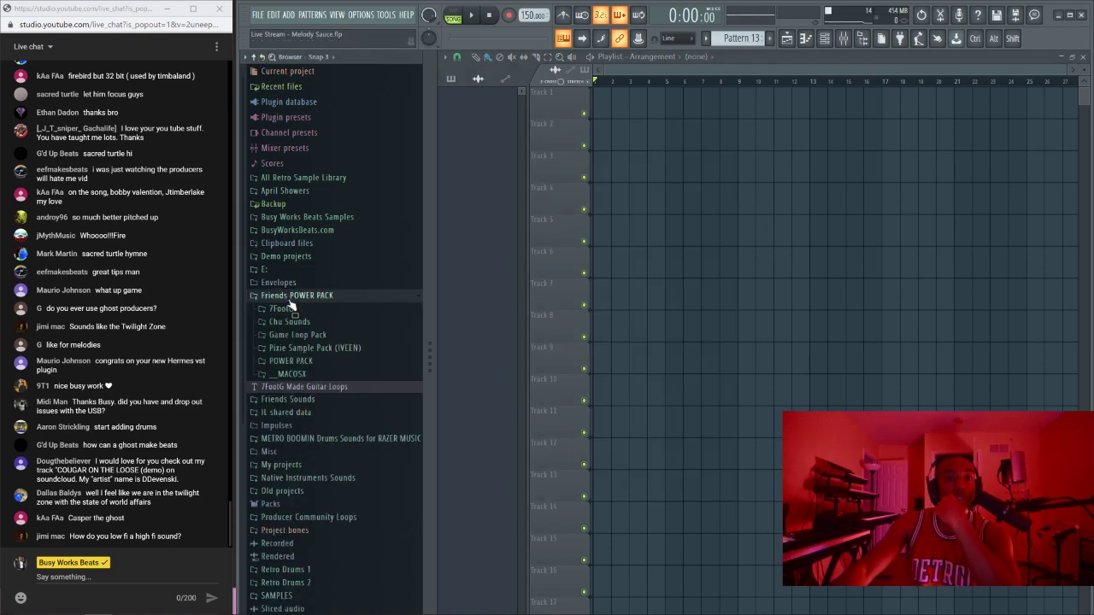
click(308, 309)
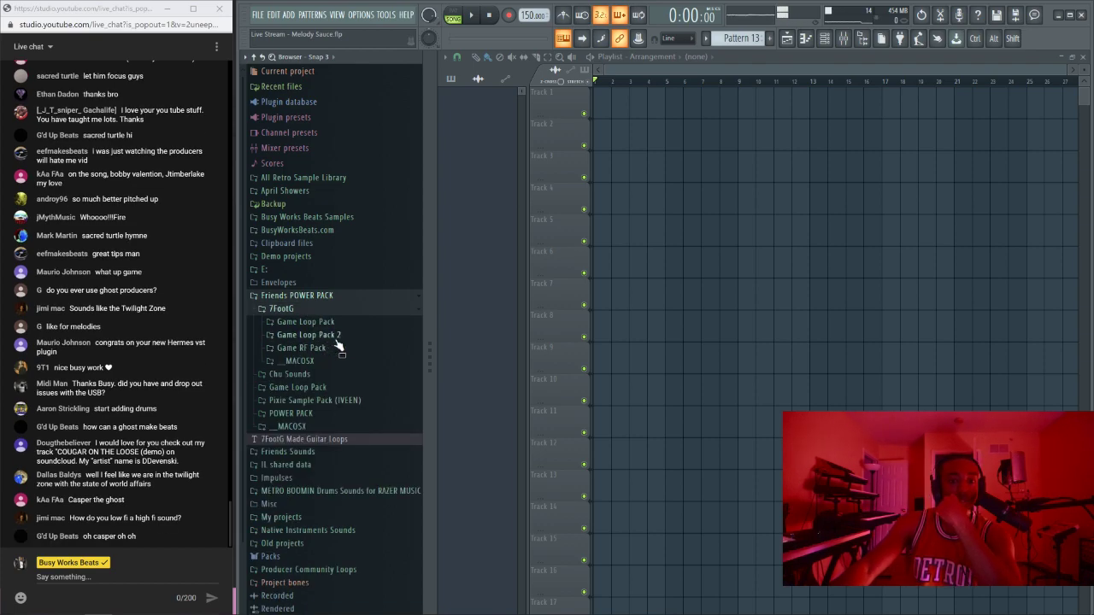
click(338, 340)
click(336, 359)
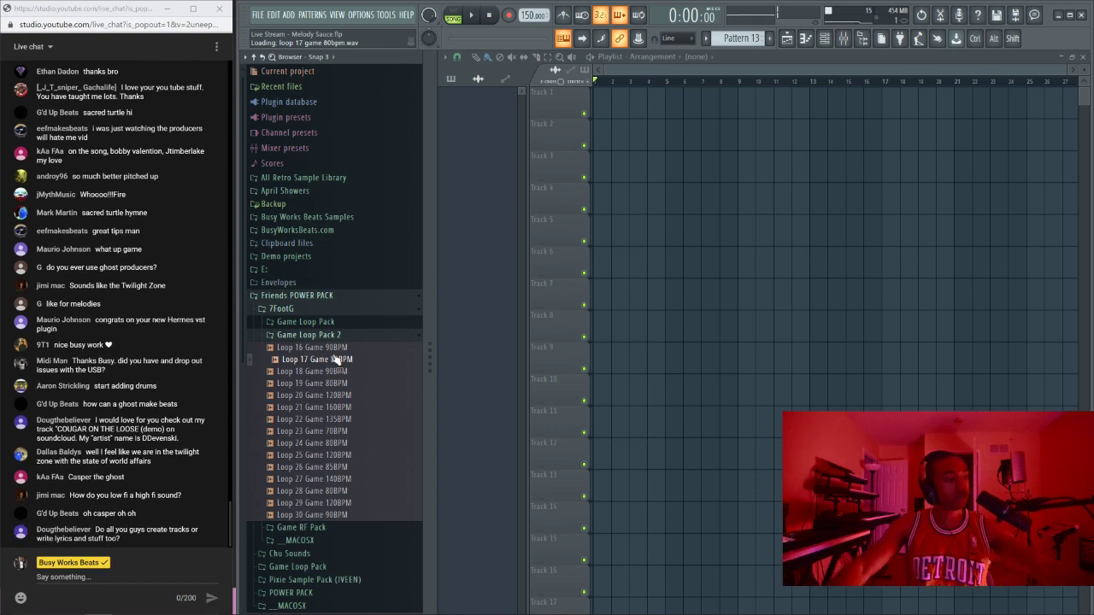
click(352, 336)
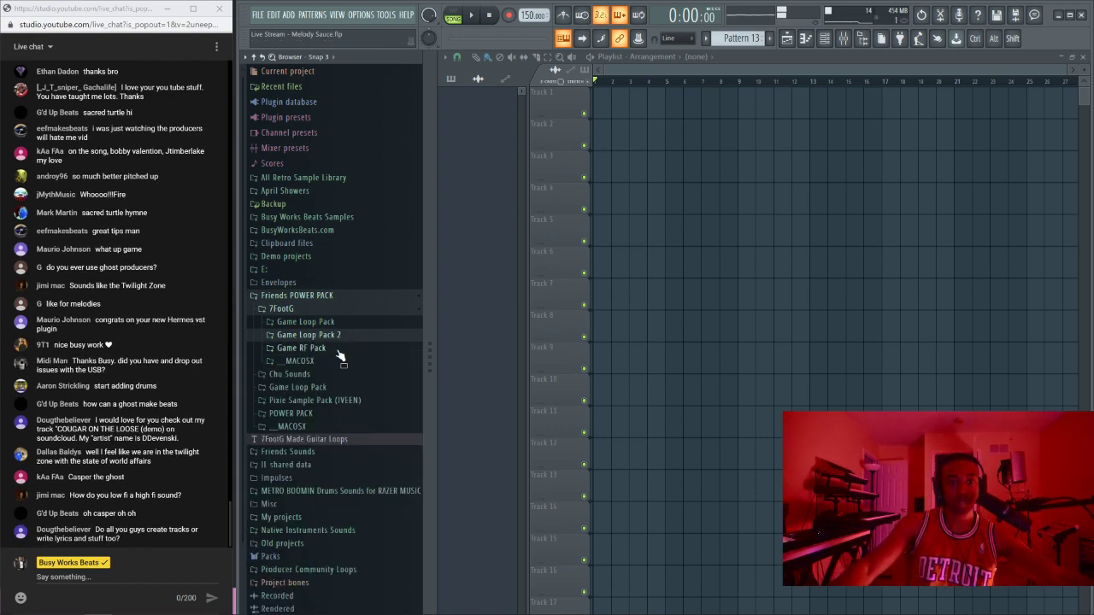
click(338, 349)
click(330, 253)
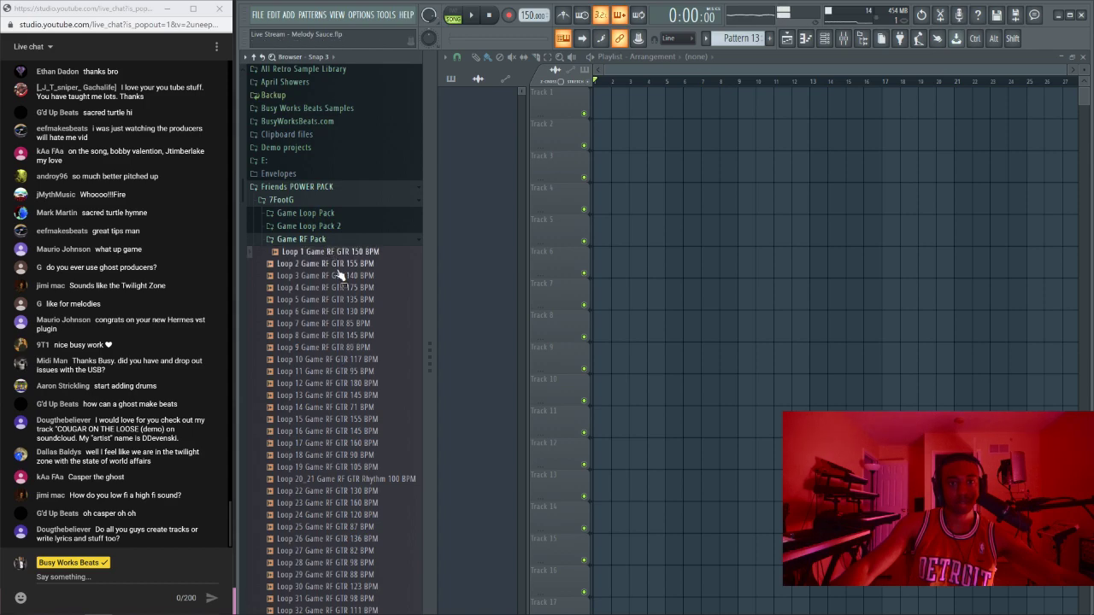
Step: Preview several loops in Game Loop Pack 2 and place Loop 23 Game 70BPM at the start of Track 1
click(330, 227)
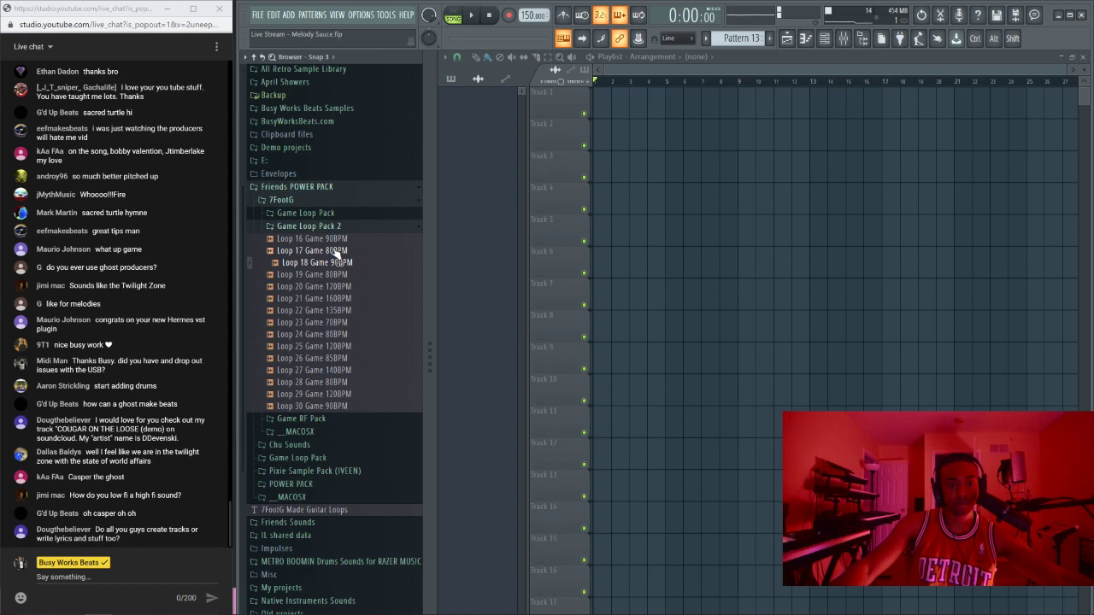
click(337, 252)
click(340, 312)
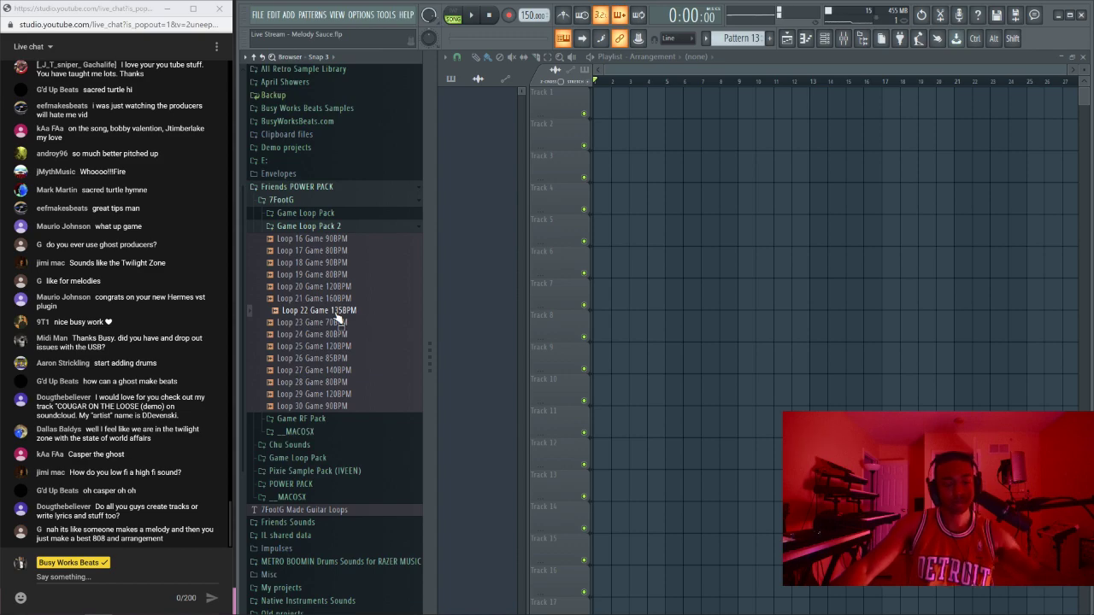
click(339, 325)
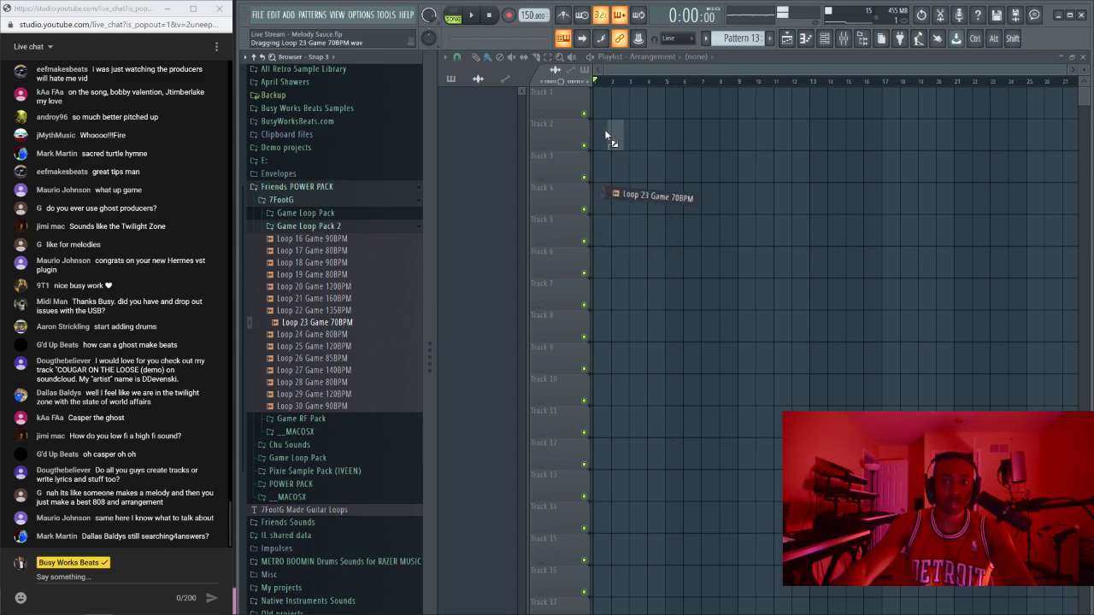
drag(605, 135, 598, 101)
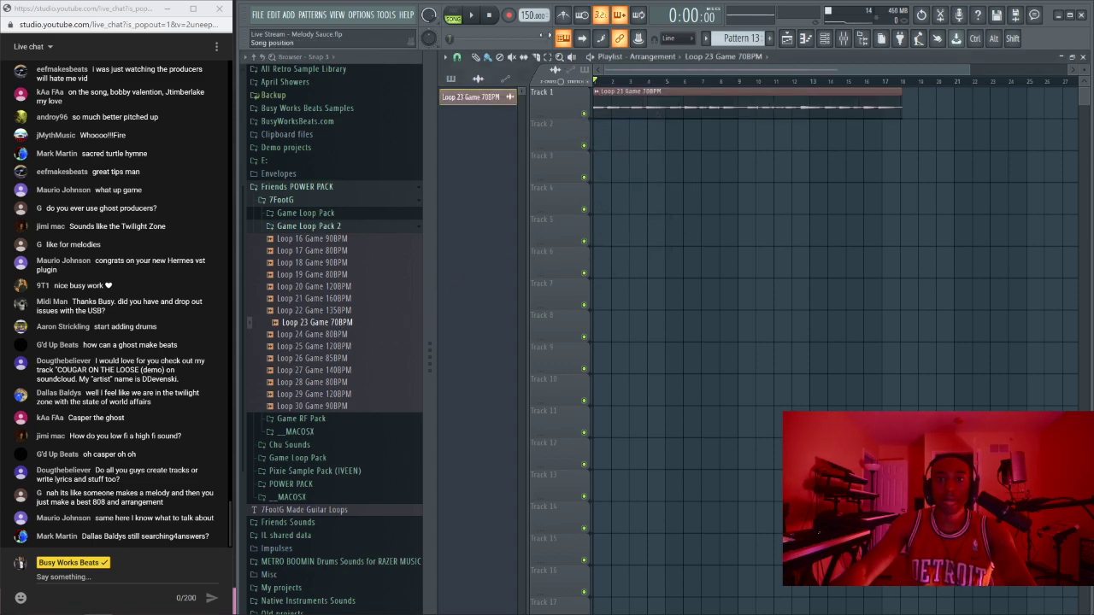
Step: Set the project tempo to 140 BPM and the Loop 23 clip's time-stretching mode to Stretch
drag(529, 15, 528, 29)
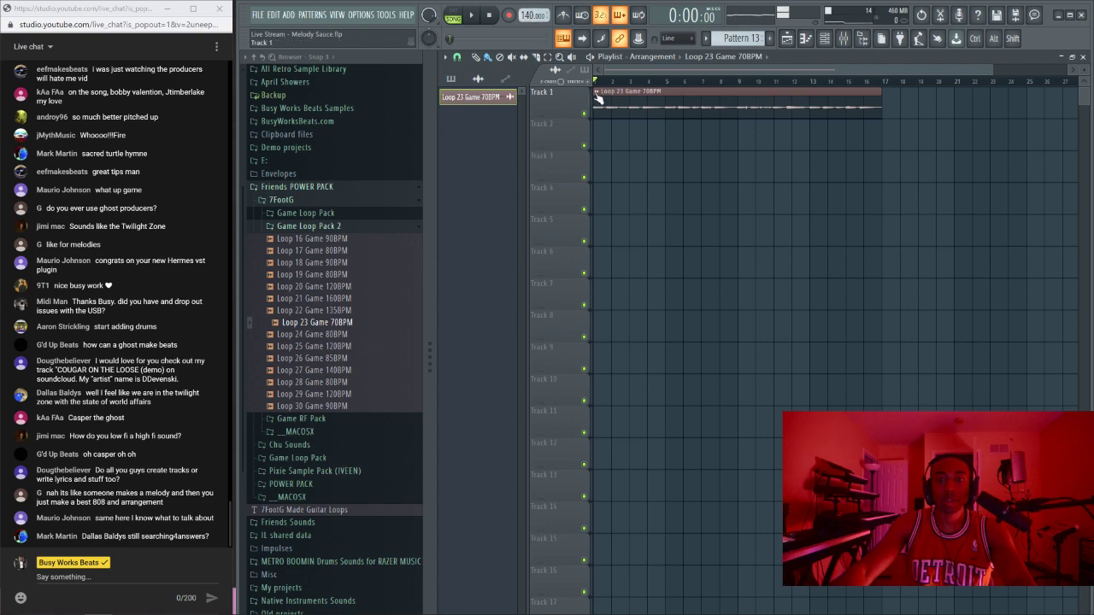
click(599, 99)
click(649, 160)
click(784, 218)
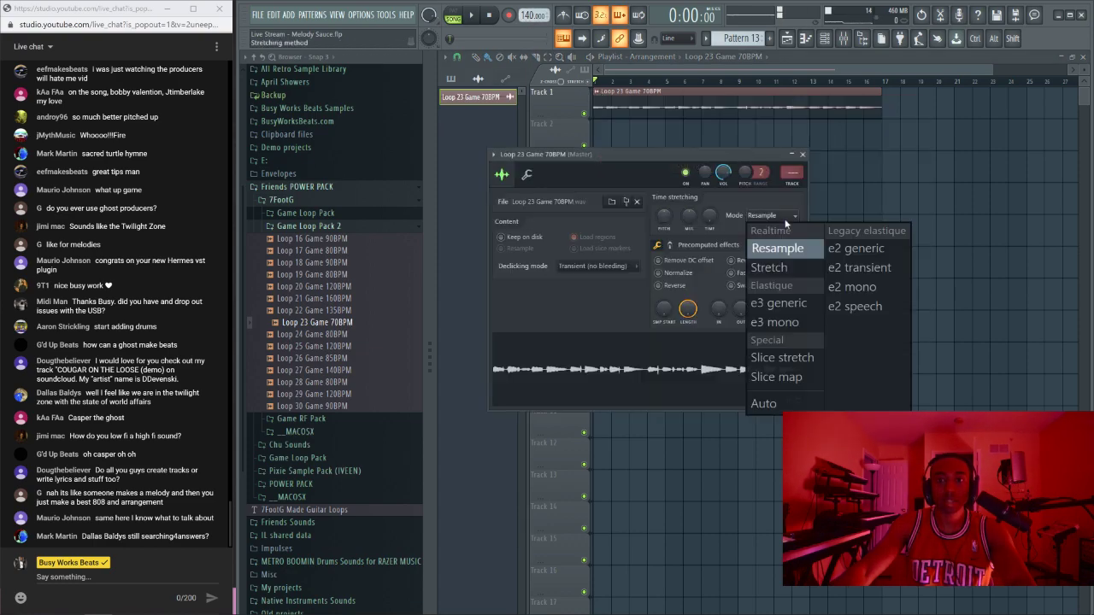
click(778, 268)
click(802, 154)
Step: Normalize the Loop 23 channel, route it to mixer insert 1 and play the loop
key(space)
click(825, 40)
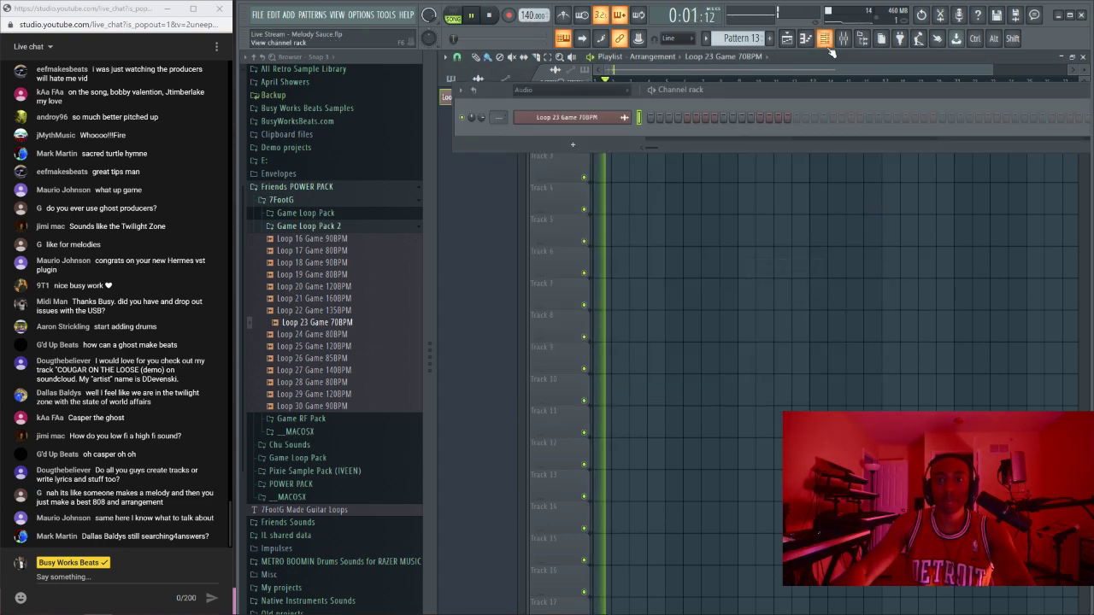
key(space)
click(567, 117)
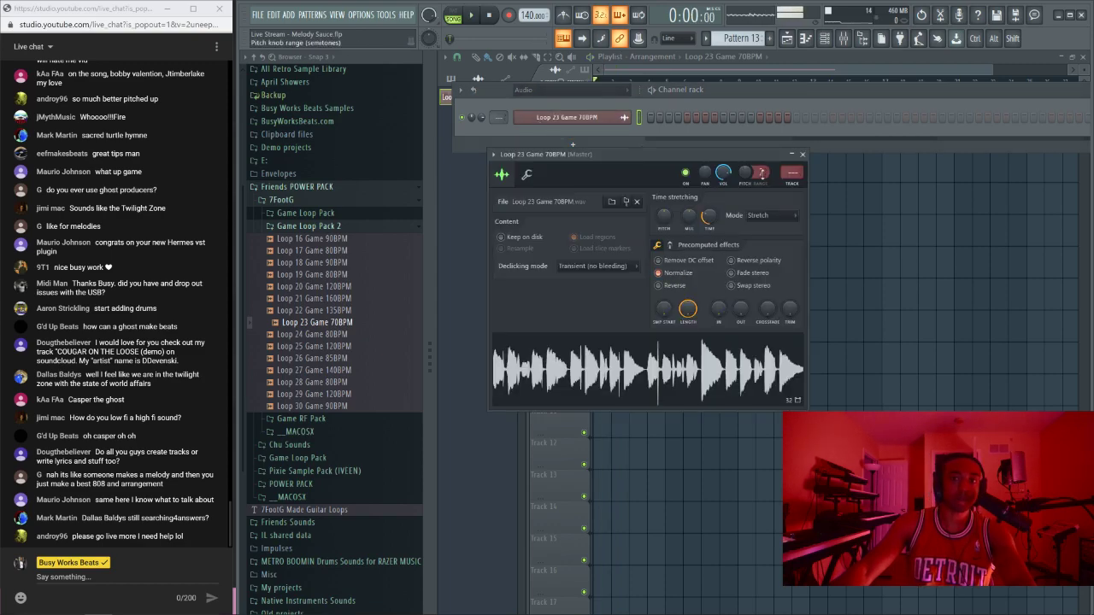
click(801, 155)
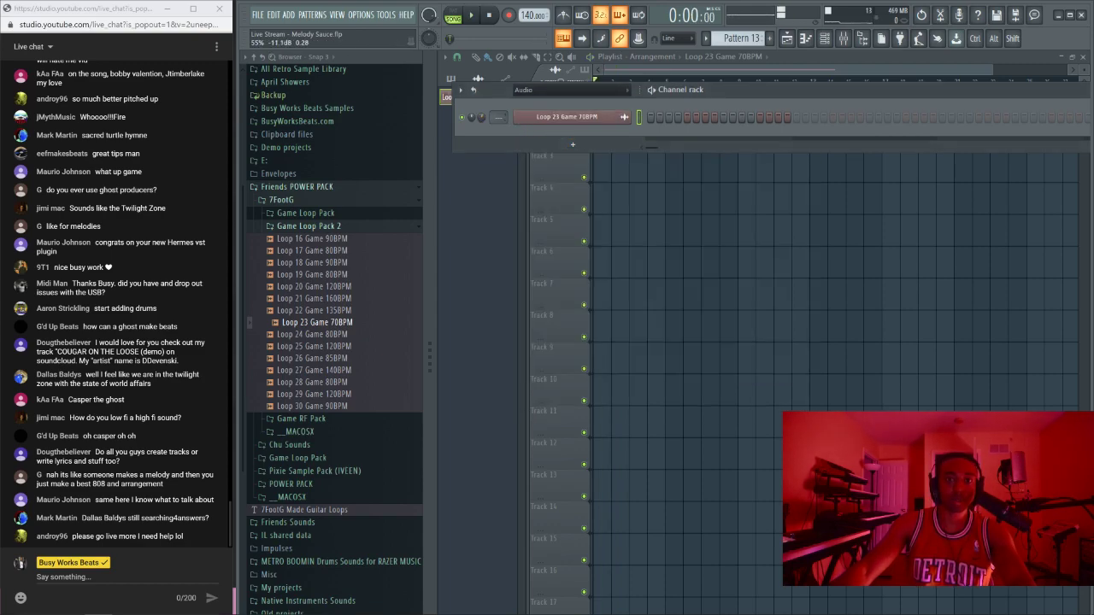
key(space)
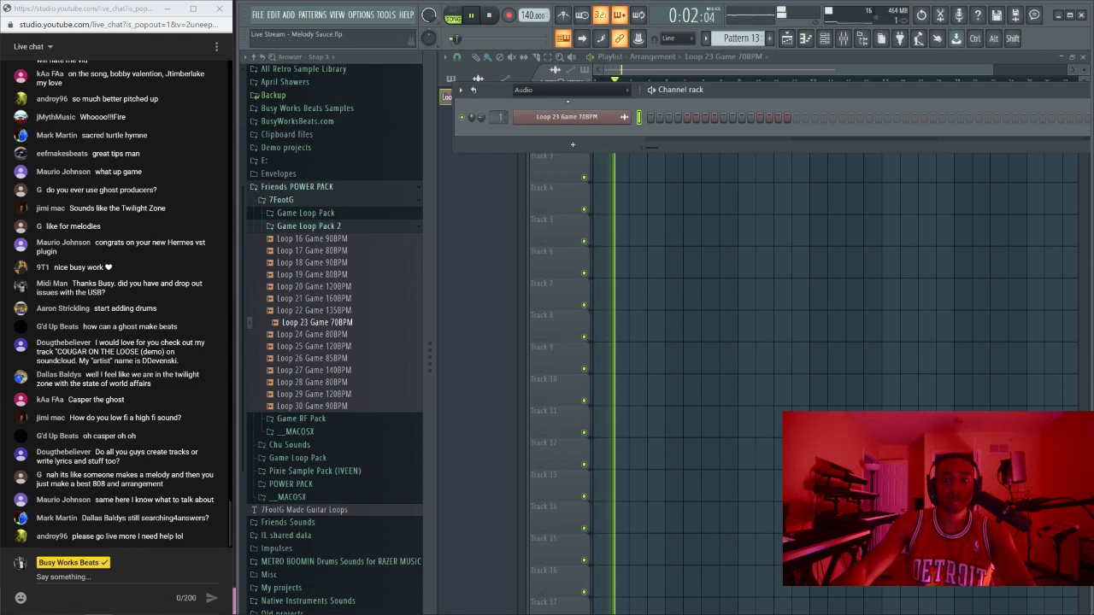
Step: Hide the browser to widen the workspace and bring up the mixer while the loop plays
key(F6)
click(845, 41)
click(846, 41)
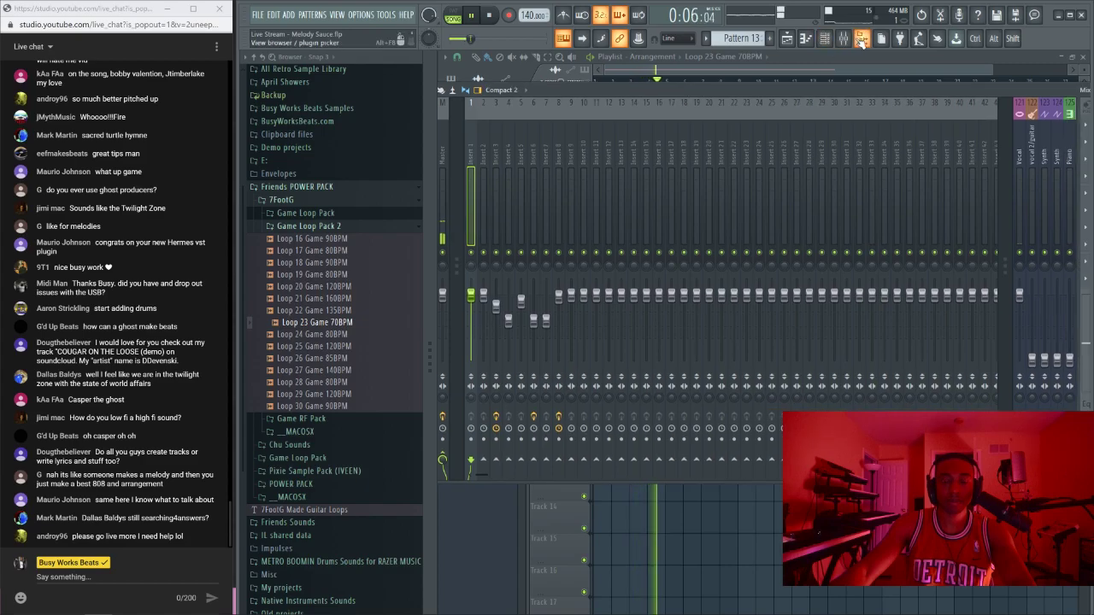
click(861, 41)
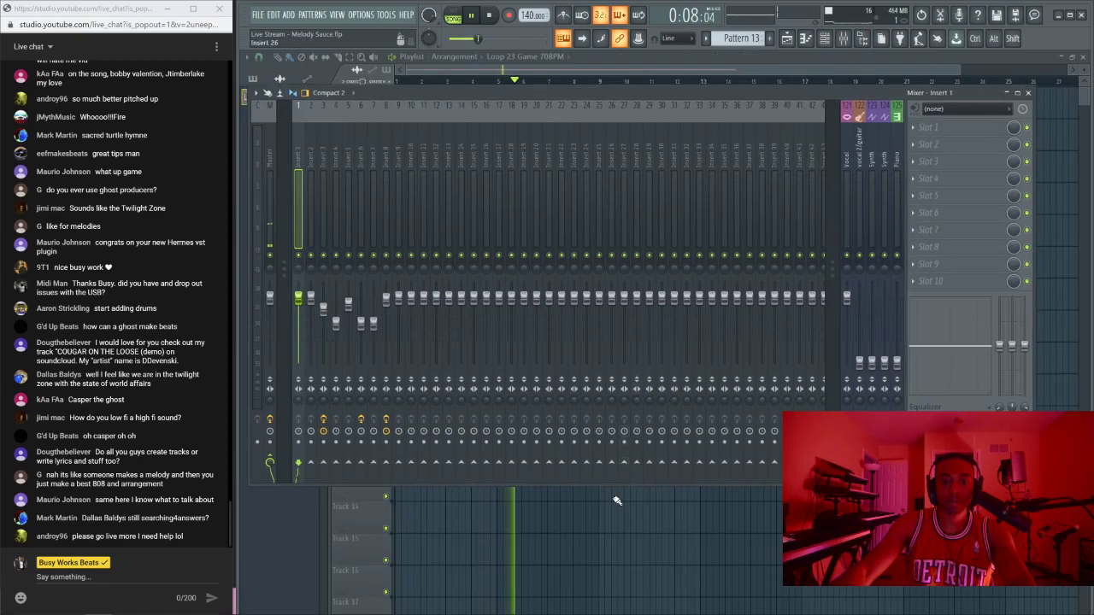
click(835, 47)
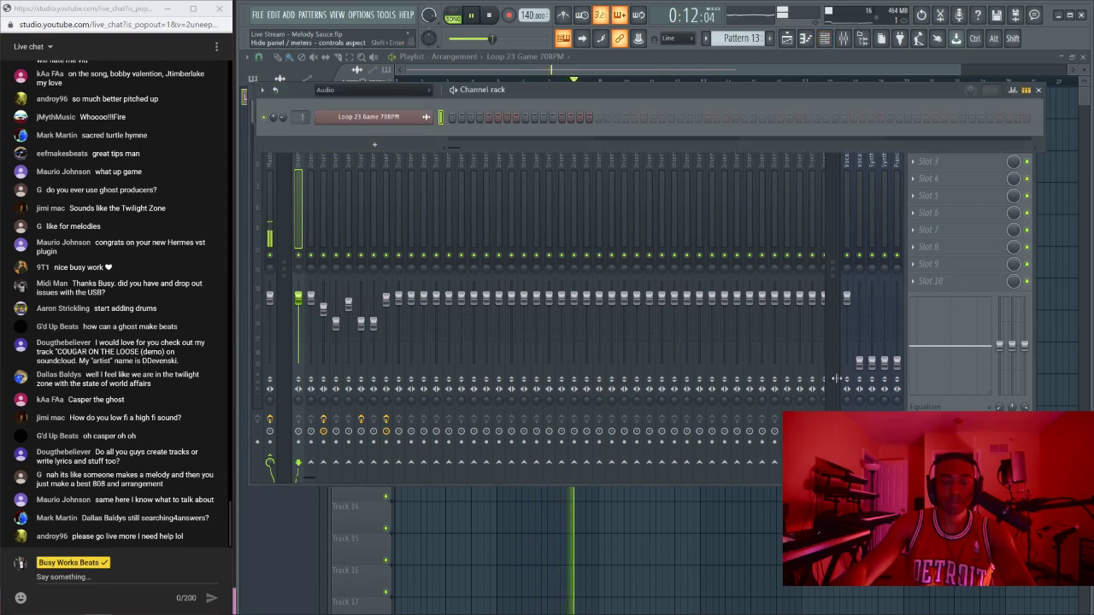
click(745, 542)
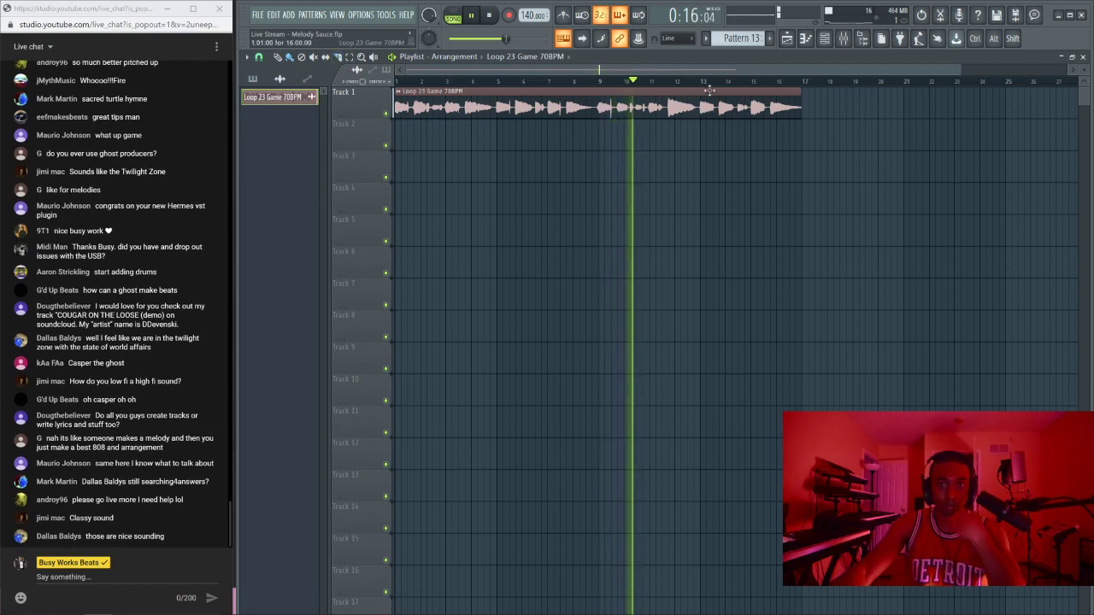
key(F9)
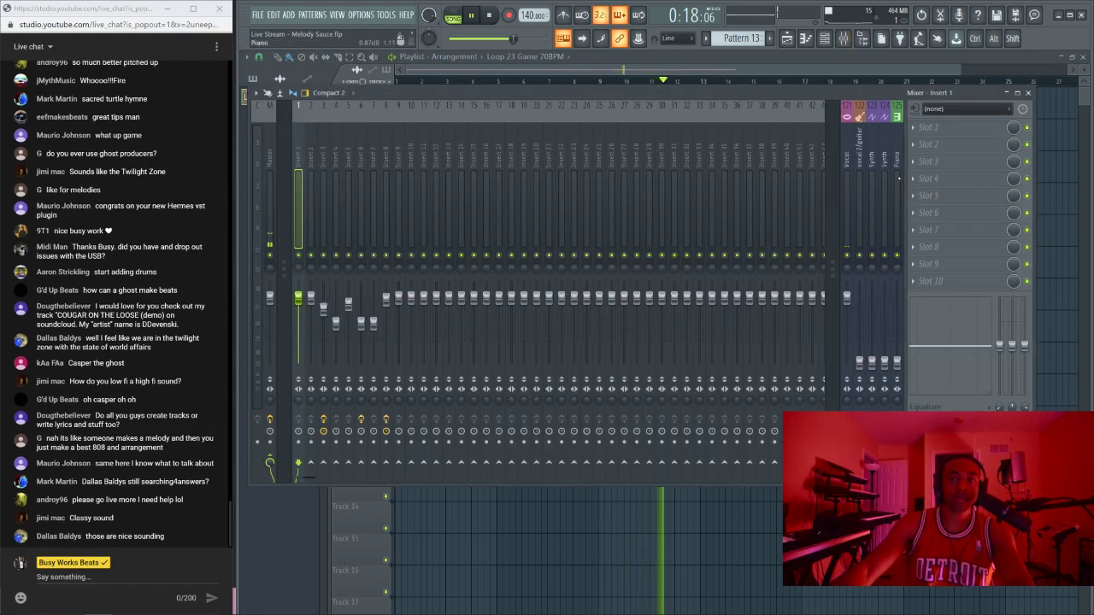
Step: Load Ozone 9 Dynamic EQ into the first effect slot of mixer insert 1
click(924, 131)
scroll(630, 221, down, 2)
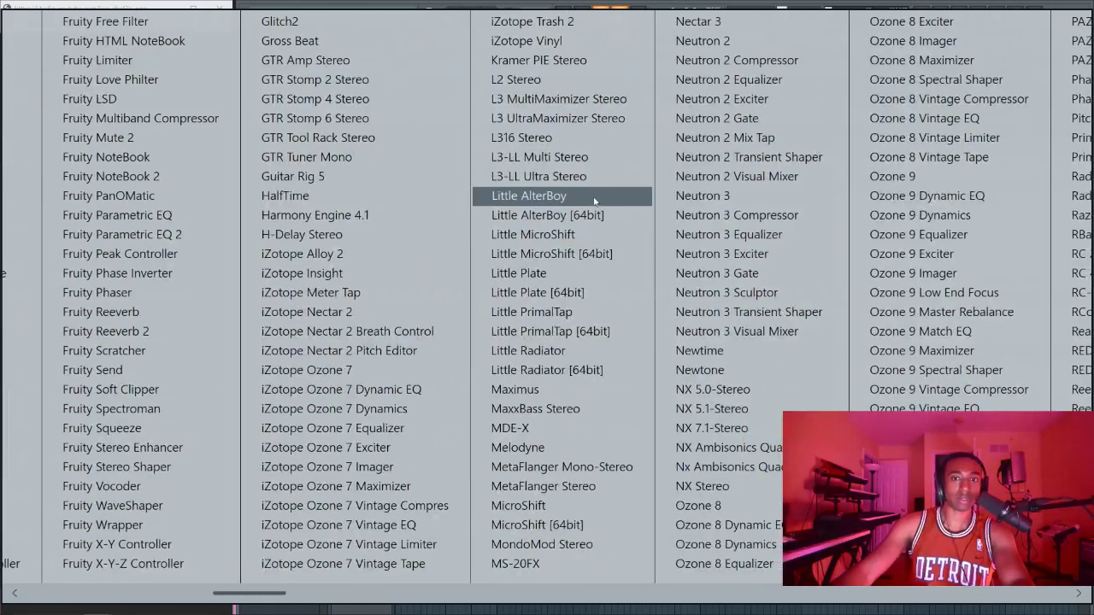
scroll(504, 215, right, 6)
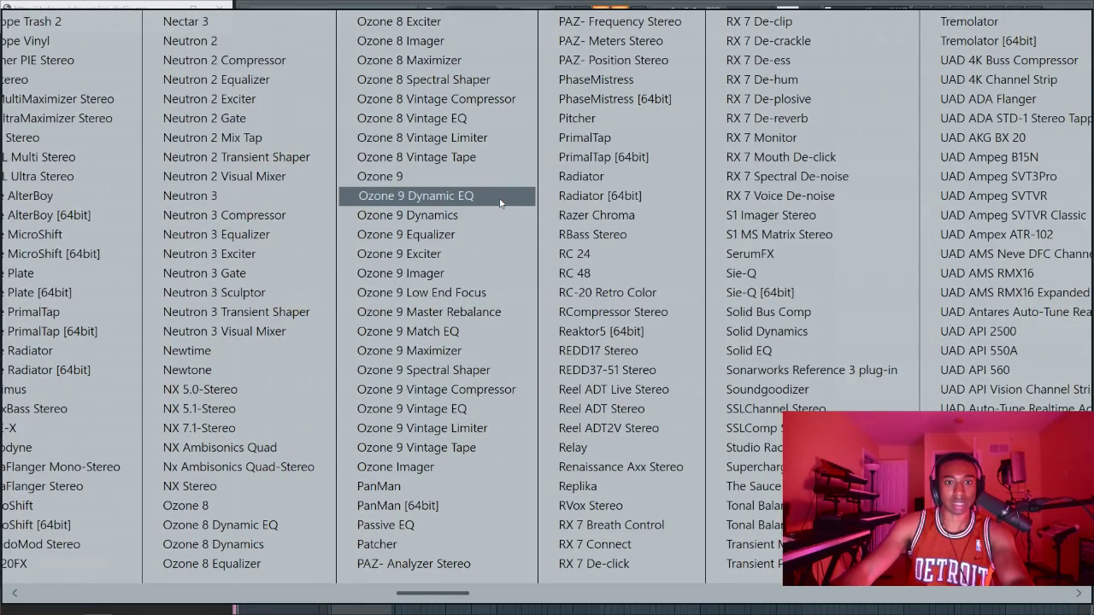
click(419, 195)
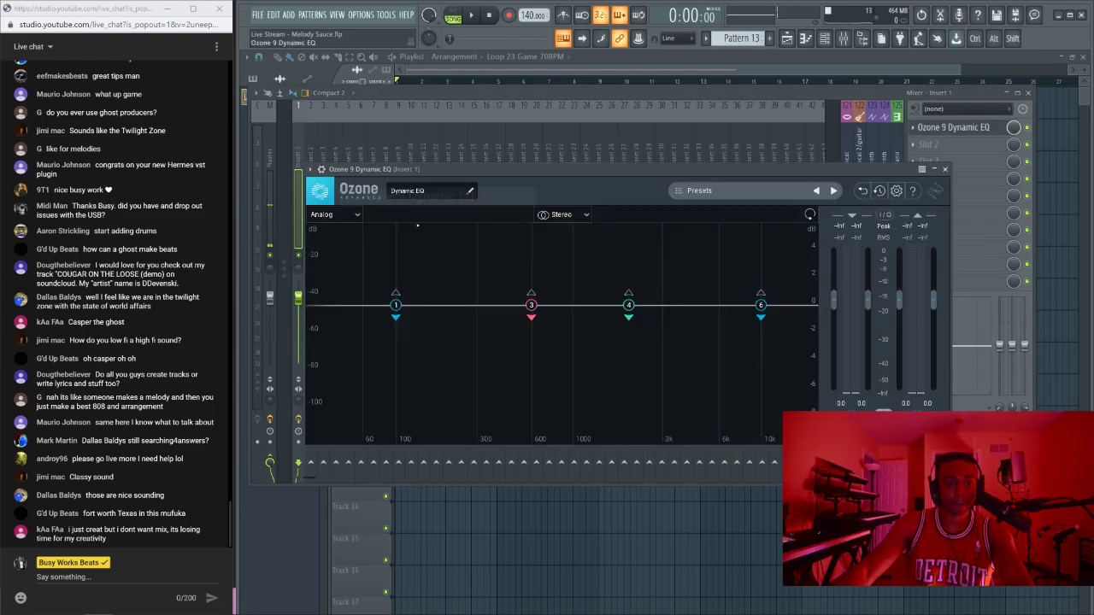
Step: Add a dynamic EQ cut at about 162 Hz with -2.8 dB gain and a -54.4 dB threshold
drag(414, 309, 430, 345)
key(space)
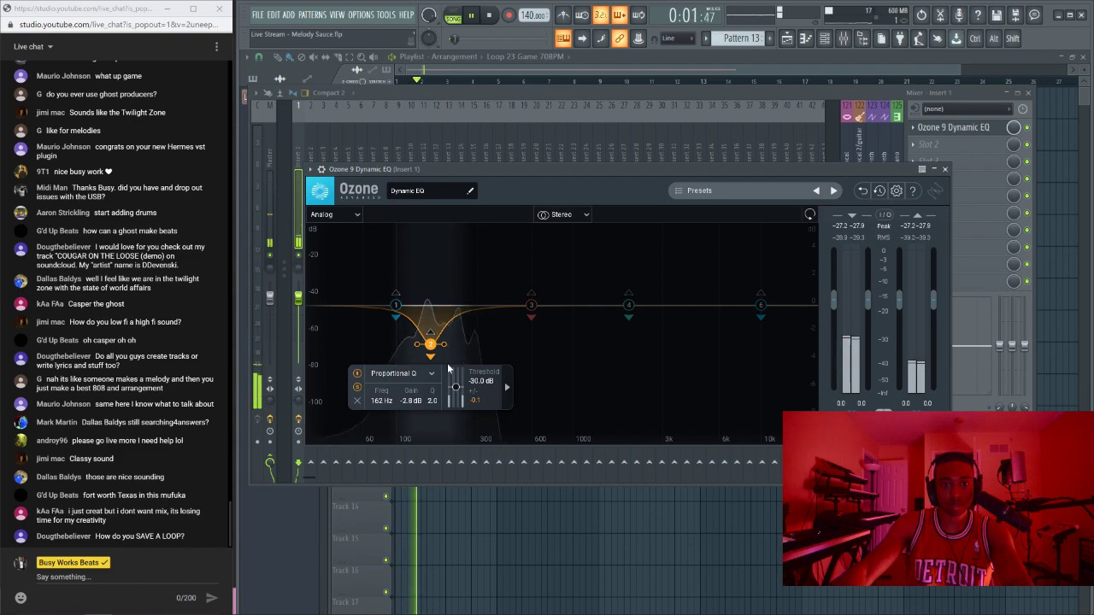
drag(456, 388, 455, 396)
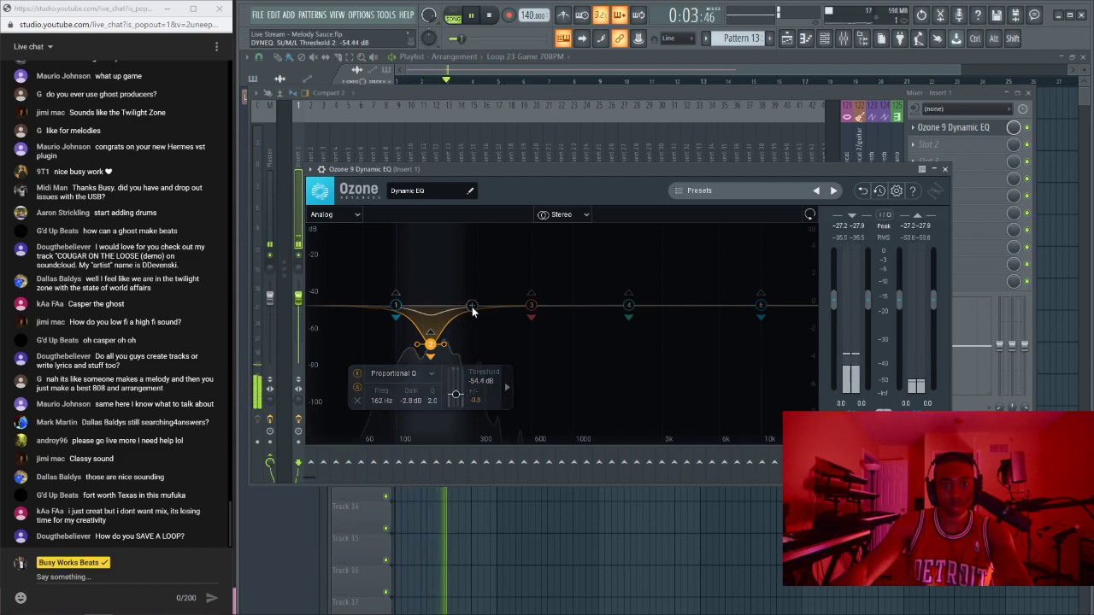
Step: Add another dynamic EQ cut at about 284 Hz with -3.1 dB gain and a -52.1 dB threshold
drag(473, 310, 474, 351)
click(397, 278)
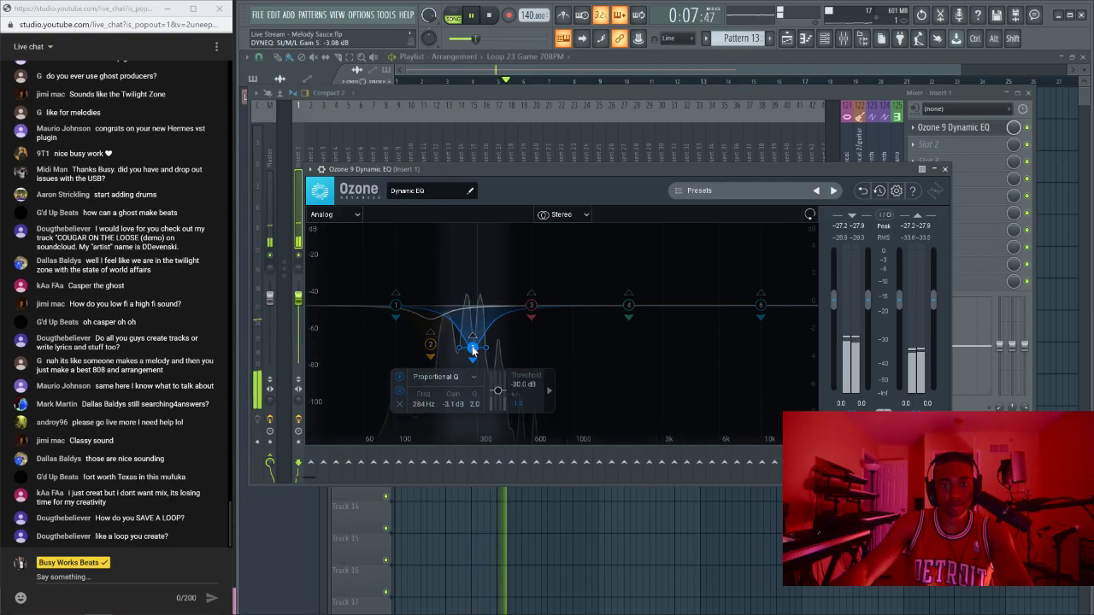
drag(497, 390, 498, 397)
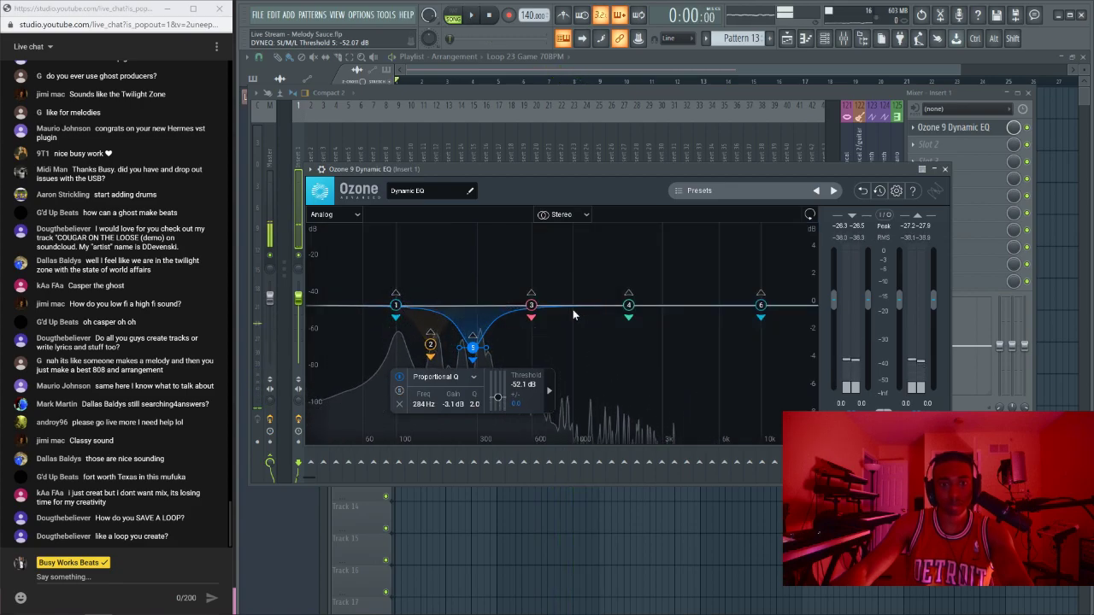
Step: Move EQ band 3 to about 95 Hz at -3.9 dB with a -56.9 dB threshold, and close the EQ
key(space)
drag(530, 305, 393, 359)
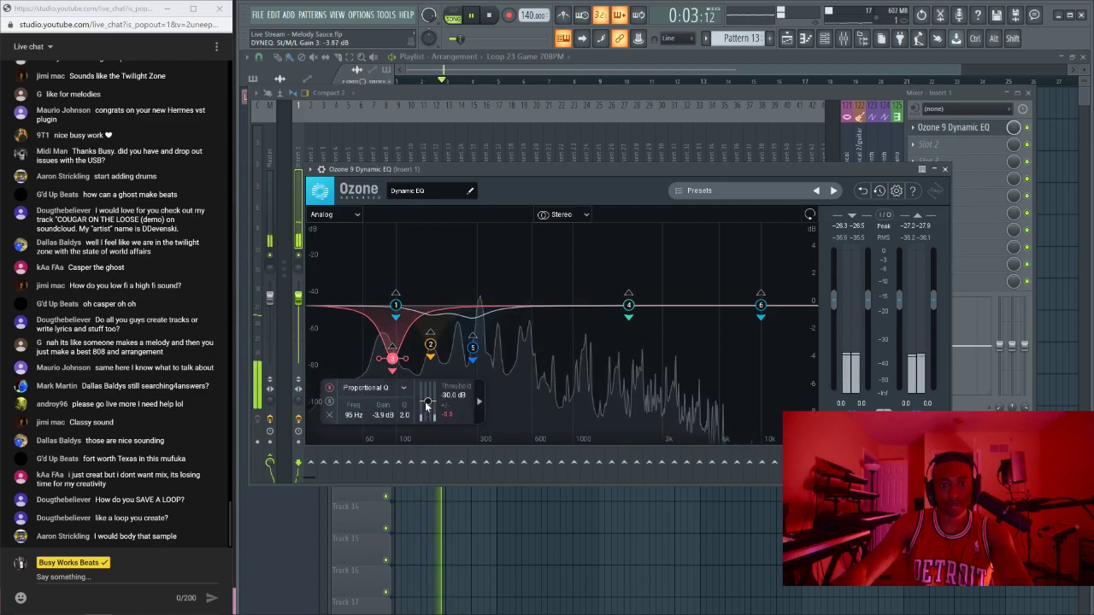
drag(427, 396, 429, 412)
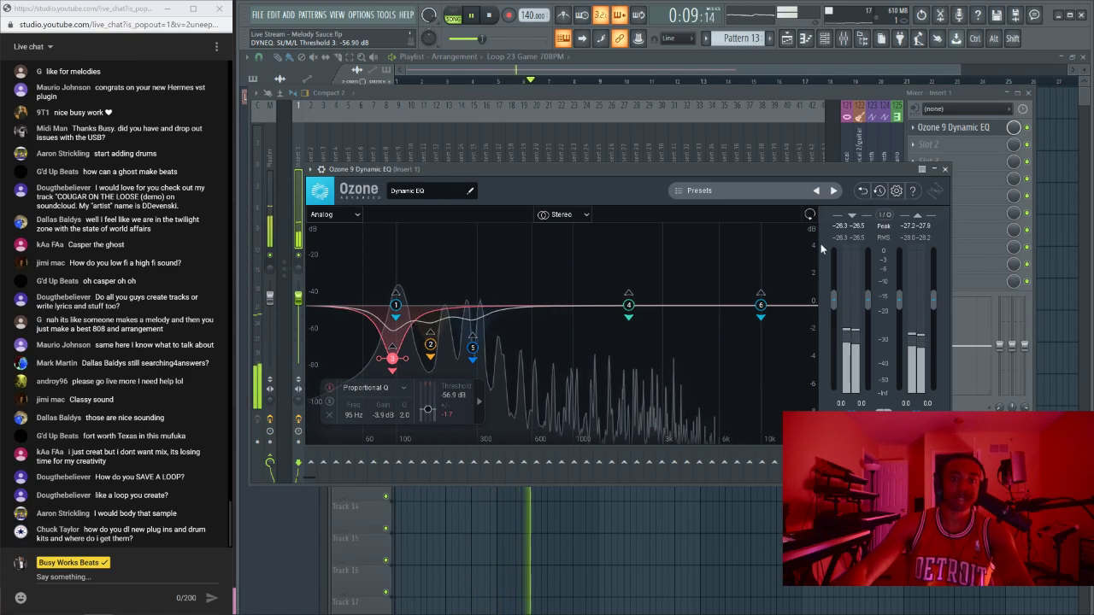
click(945, 169)
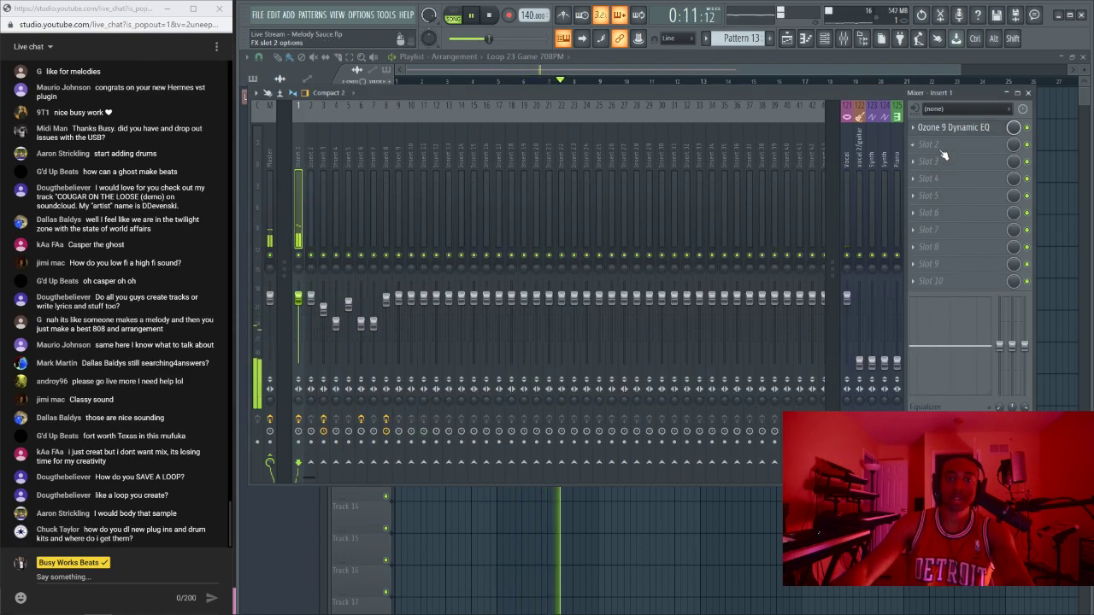
Step: Load RCompressor Stereo into the second effect slot of mixer insert 1
click(942, 150)
scroll(705, 304, down, 10)
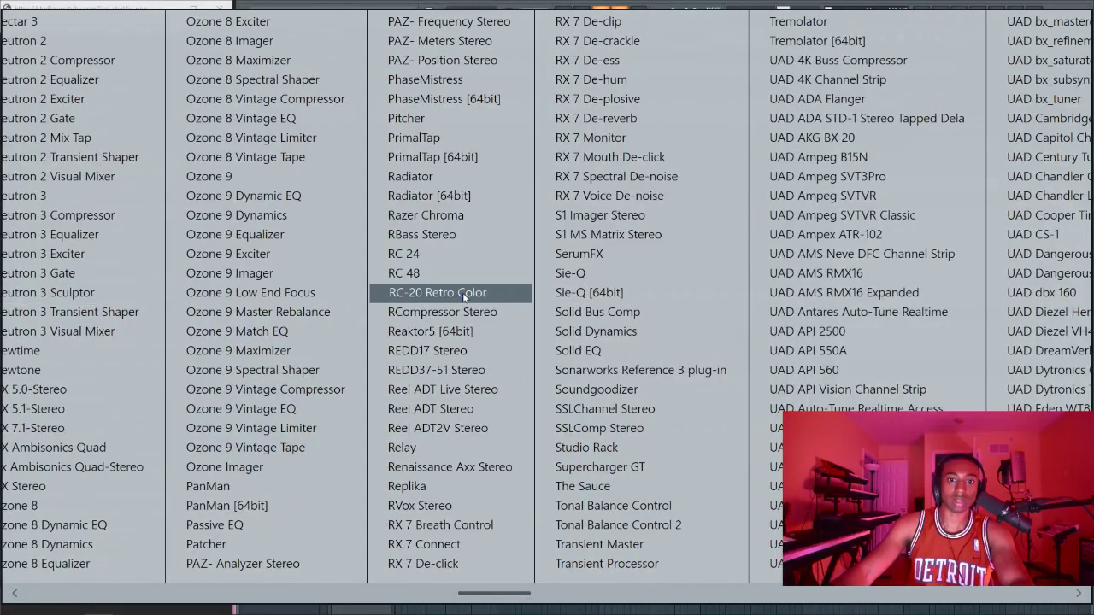
click(473, 313)
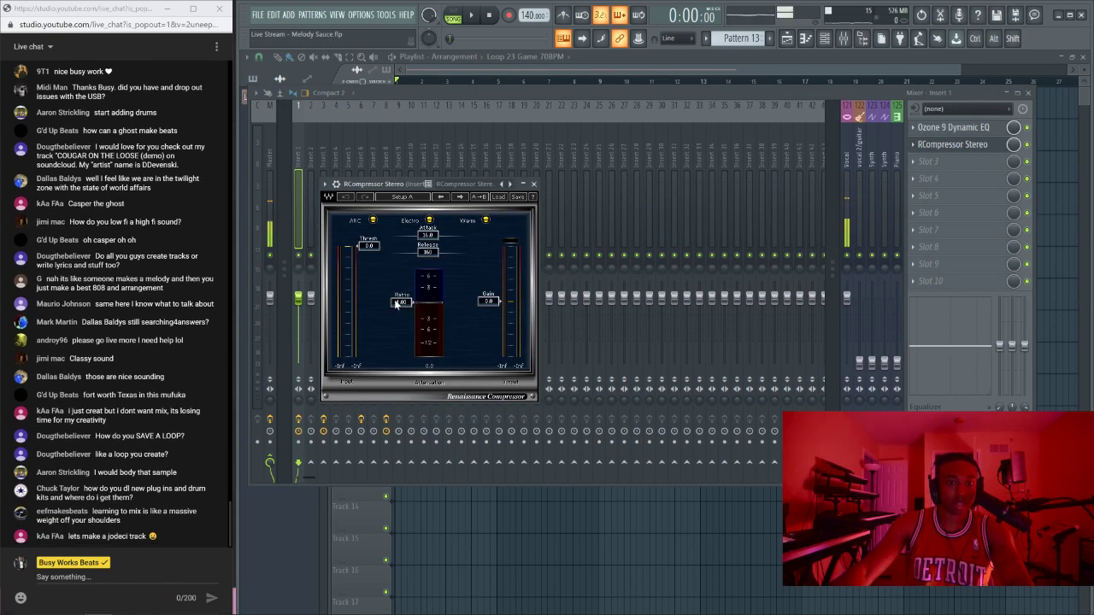
Step: Set the compressor to about 1.55 ratio, -26.1 dB threshold, Smooth character and 4.7 dB gain, and close it
key(space)
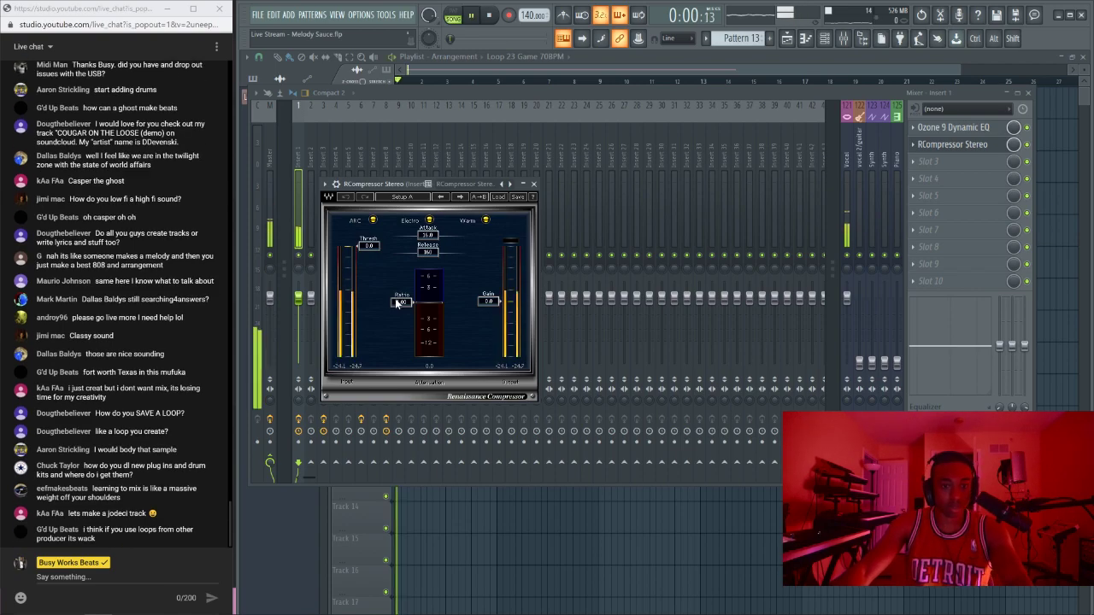
drag(394, 300, 394, 309)
drag(357, 246, 357, 294)
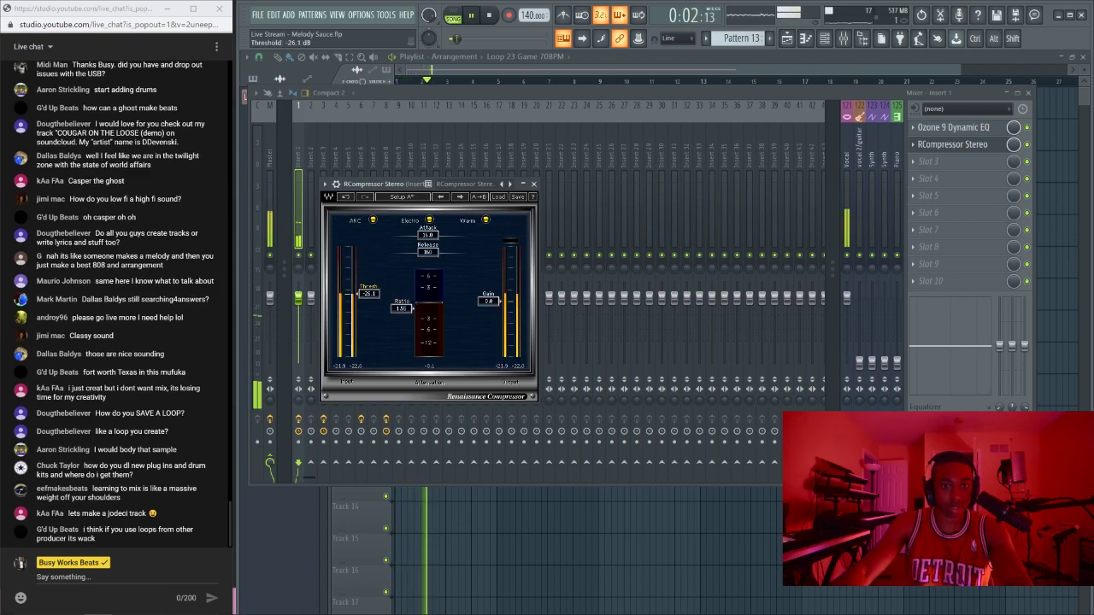
click(479, 221)
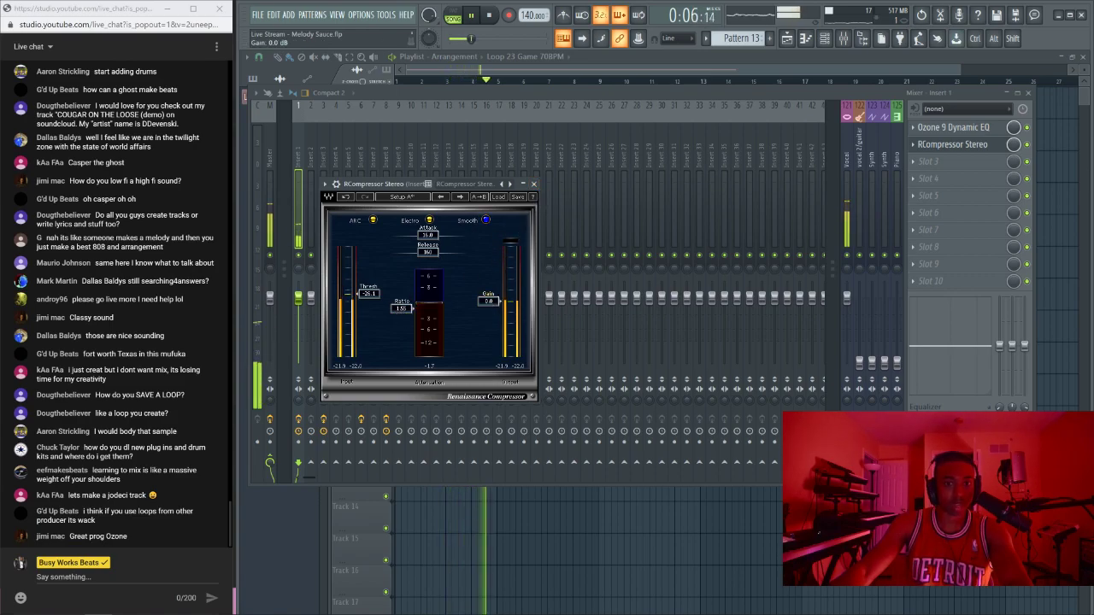
drag(488, 296, 488, 292)
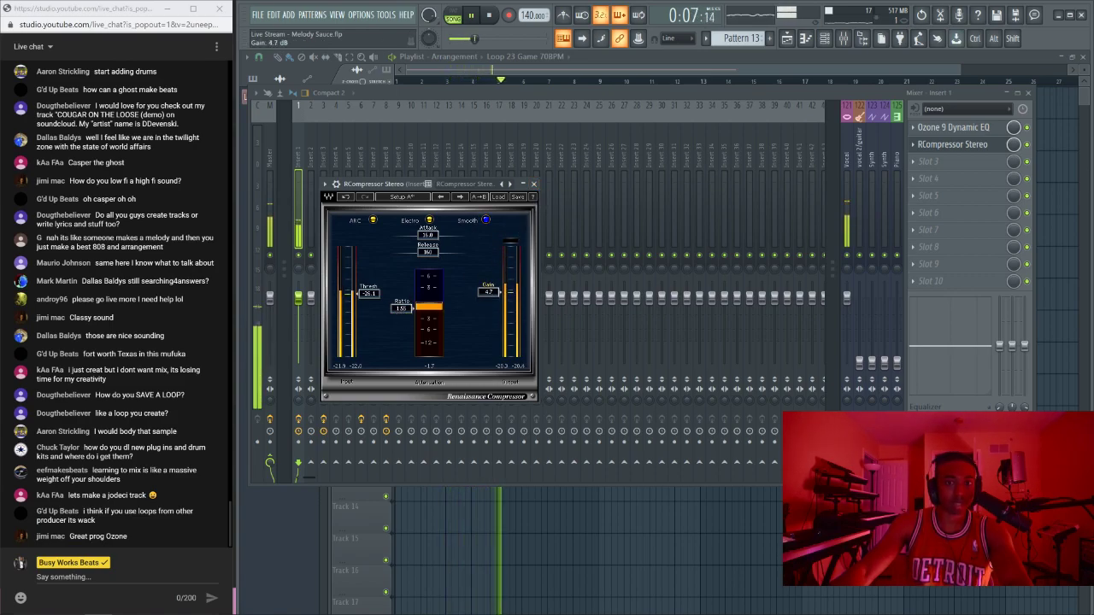
click(534, 184)
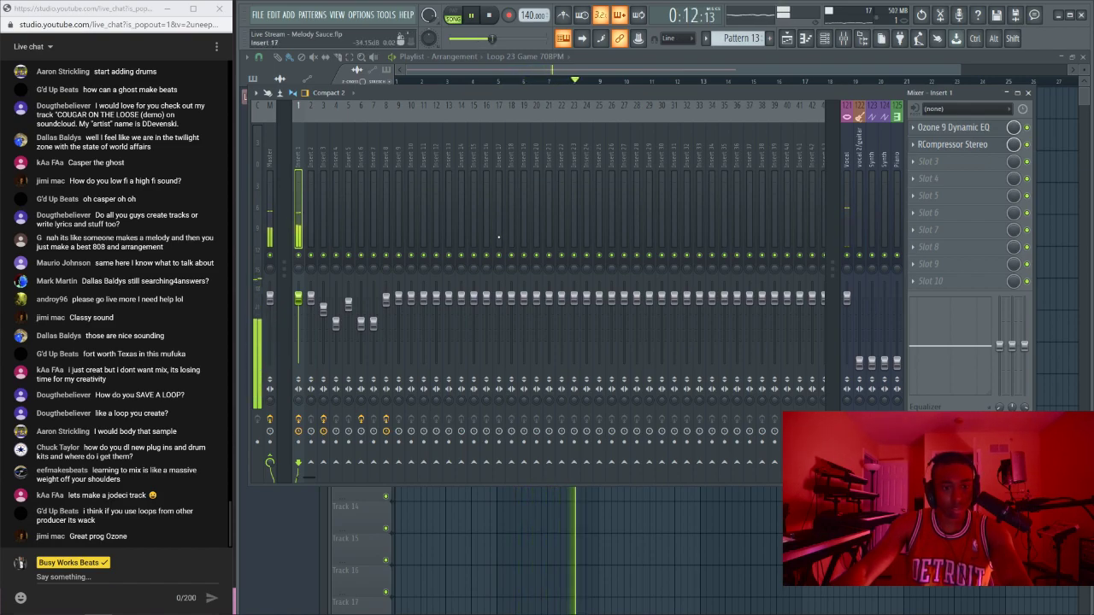
Step: Reopen the Ozone 9 Dynamic EQ, lower band 1 to about -0.2 dB and set band 3's gain to -5 dB
click(965, 128)
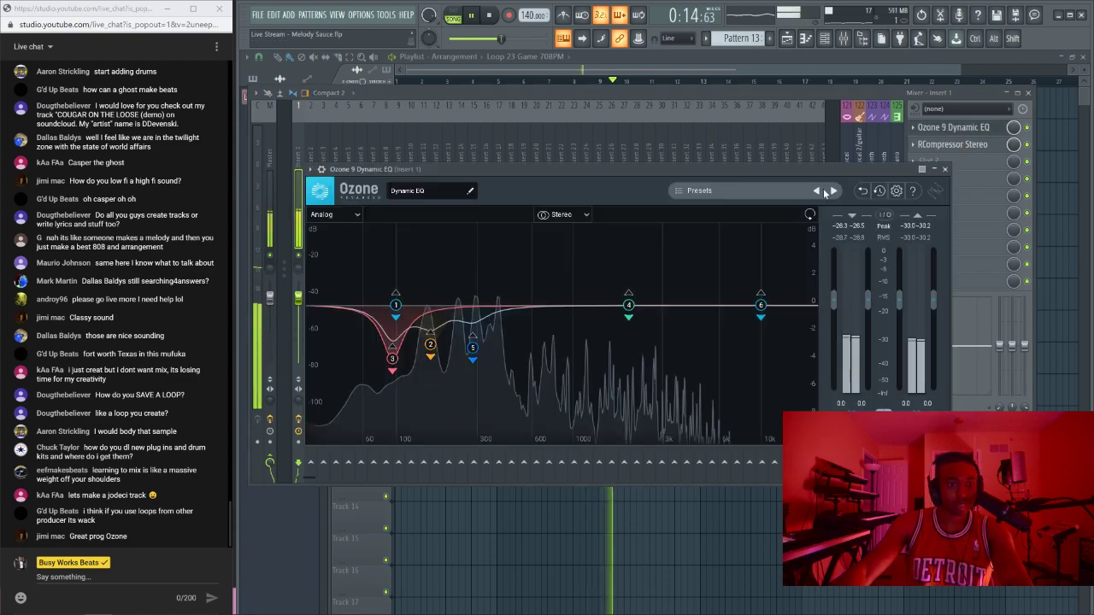
click(396, 315)
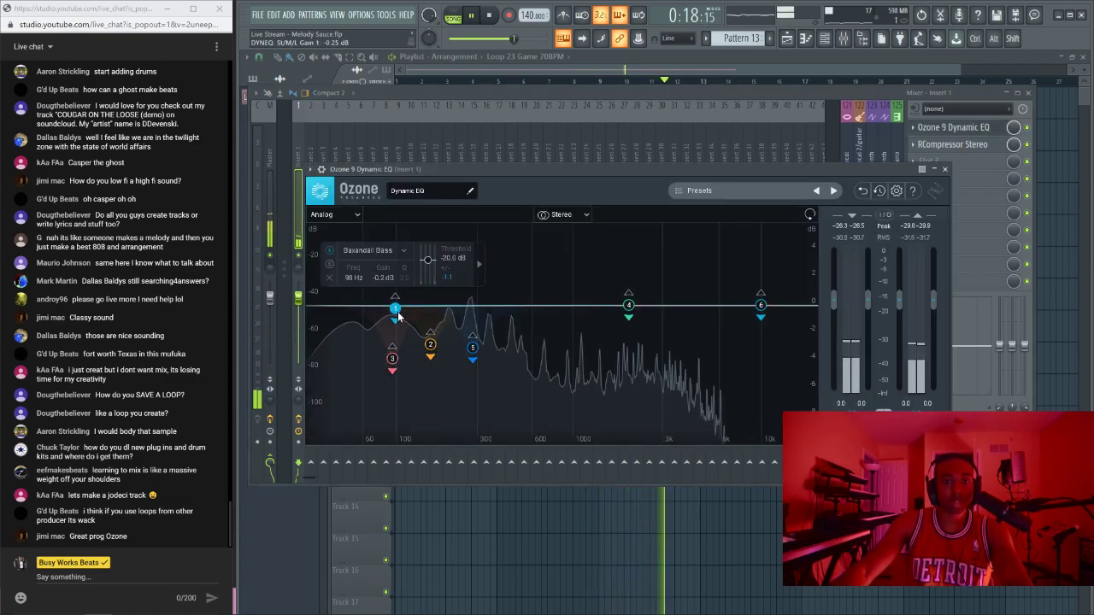
click(392, 358)
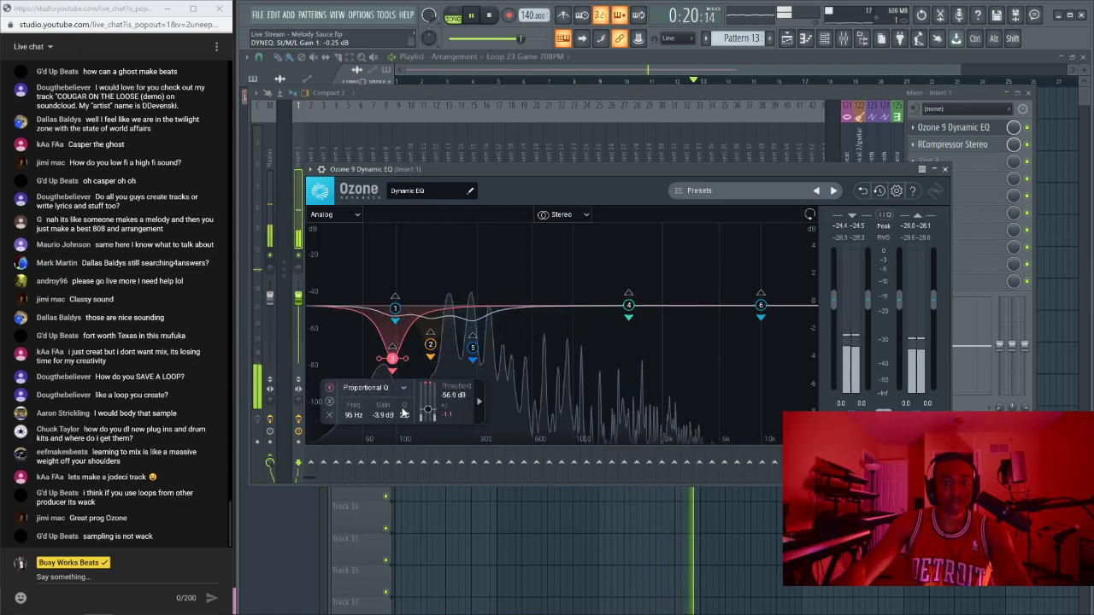
double_click(402, 414)
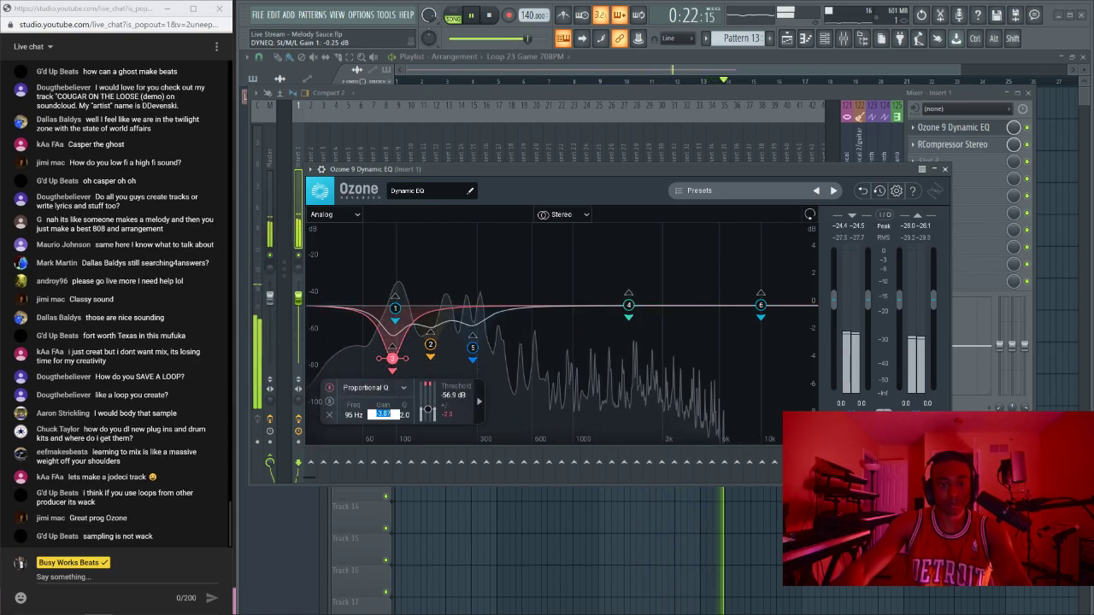
text(-5)
key(Return)
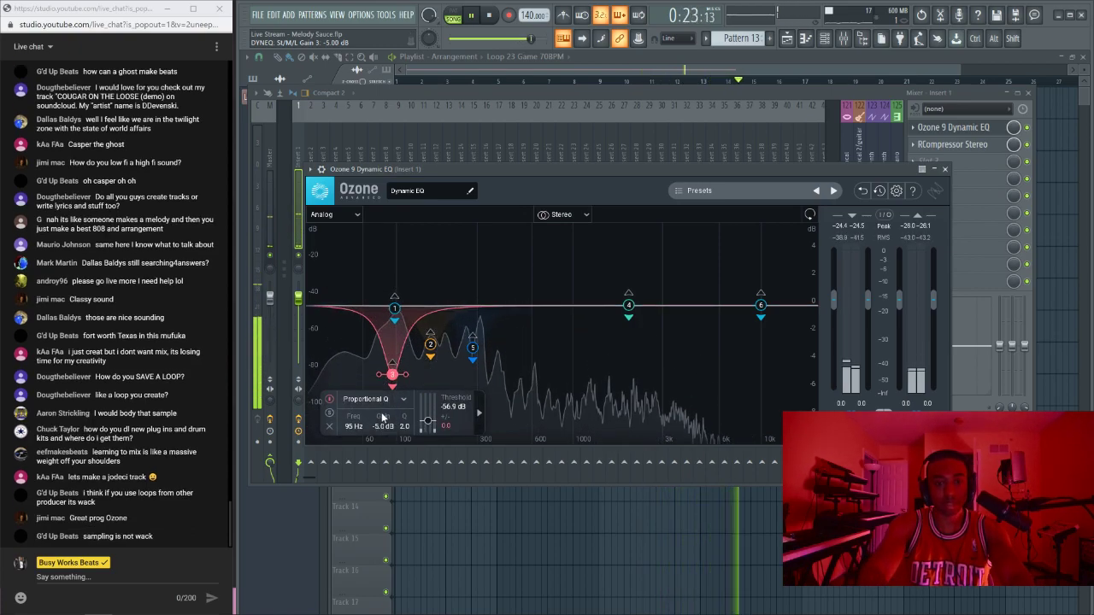
Step: Set the gain of EQ band 2 at 162 Hz to -3 dB
click(430, 345)
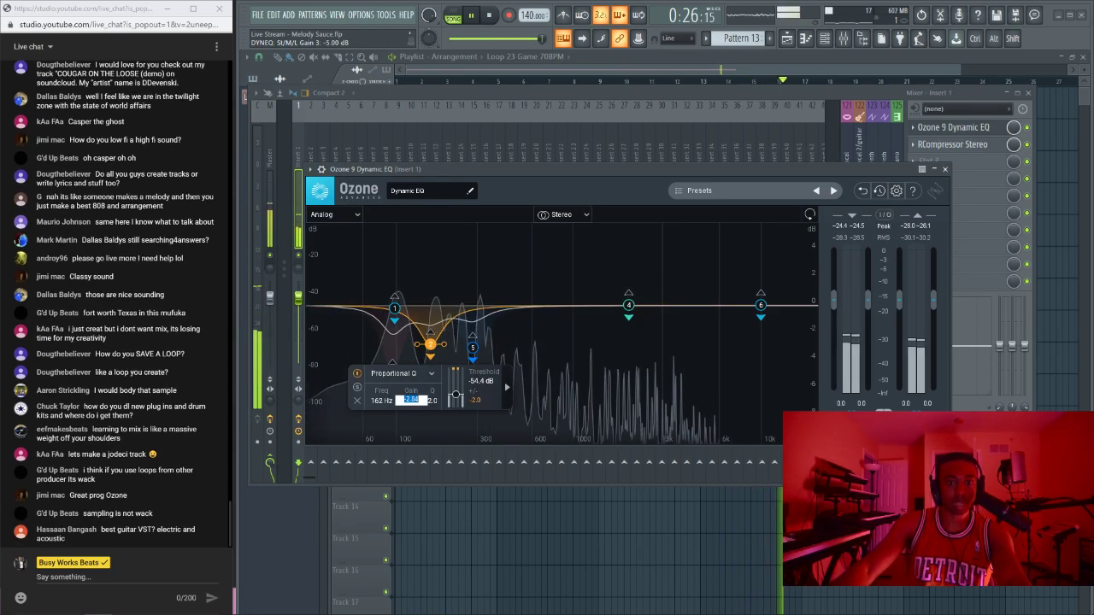
click(411, 399)
text(-3)
key(Return)
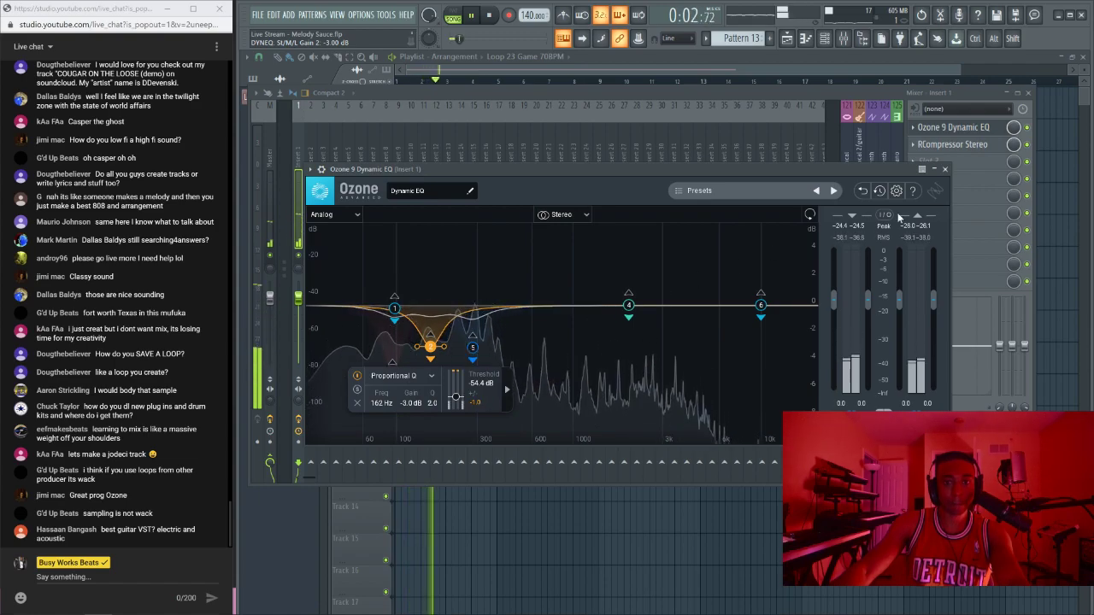
Step: Close the Dynamic EQ and hide the mixer, and restart playback of the arrangement from the beginning
click(945, 169)
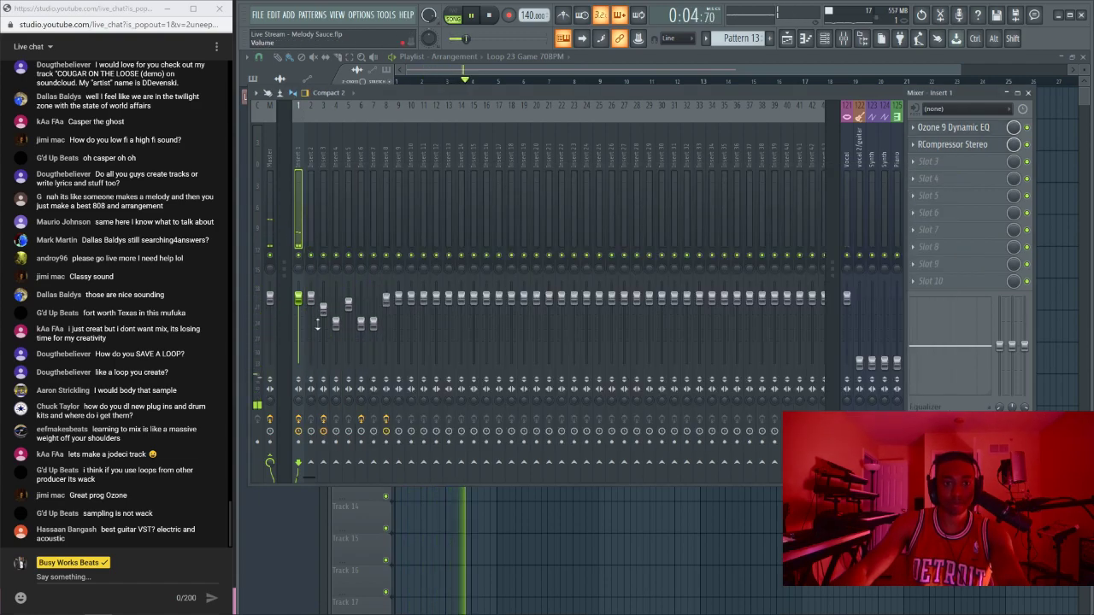
key(F9)
key(space)
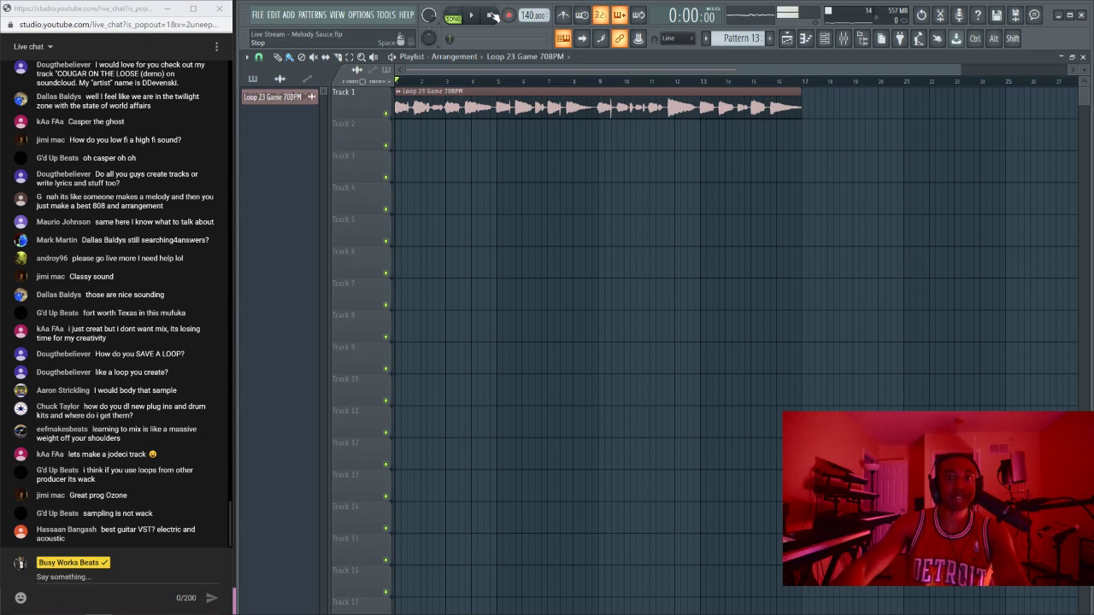
key(space)
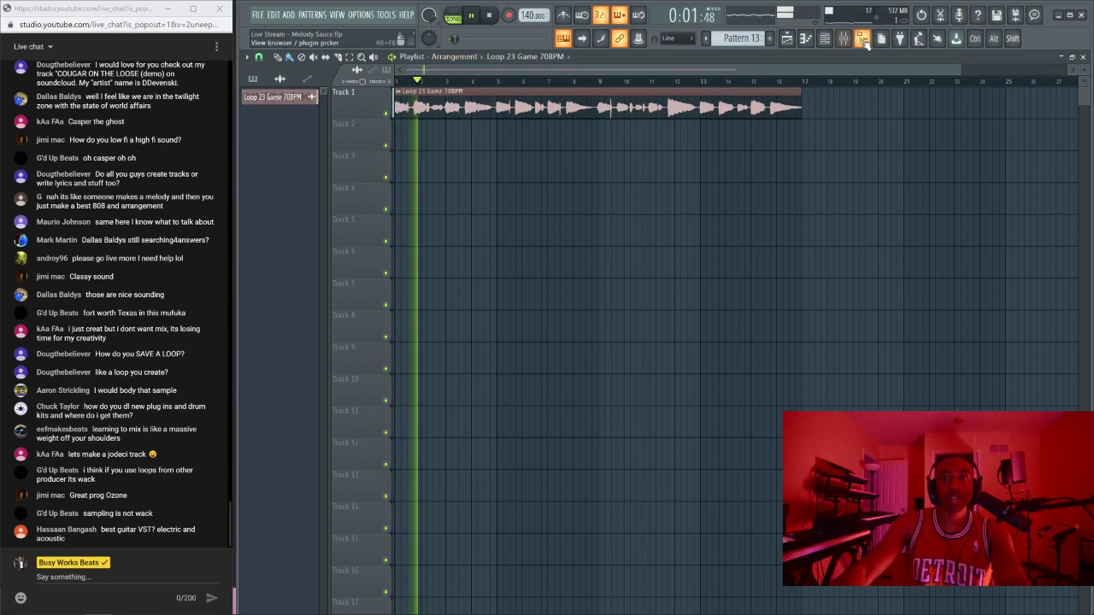
Step: Play the loop while looking through the sample pack folders inside Friends Sounds in the browser, and stop playback
key(alt+F8)
click(329, 227)
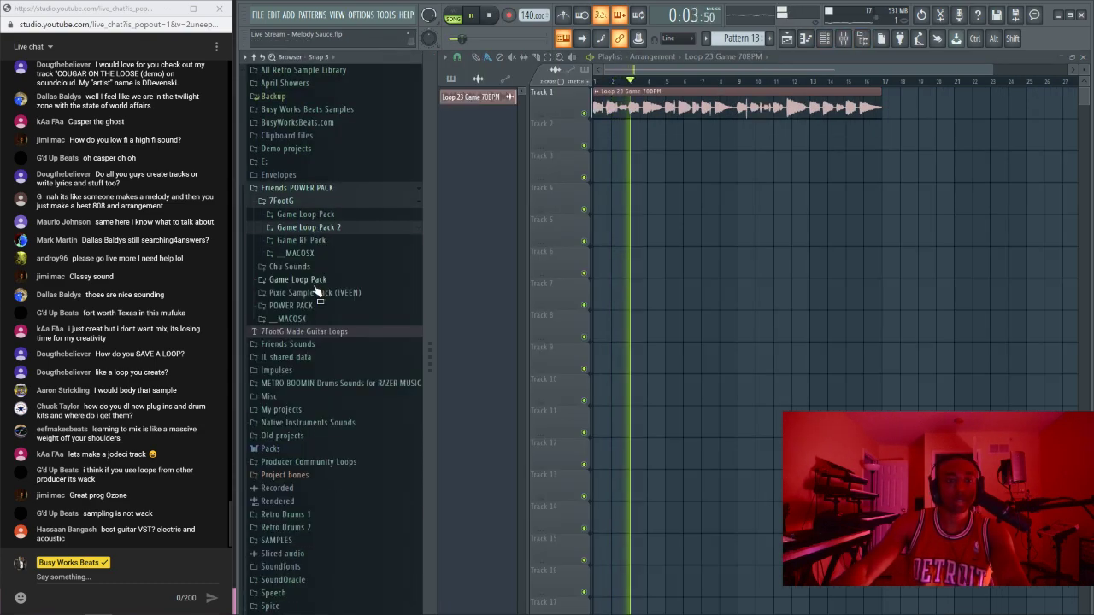
click(312, 343)
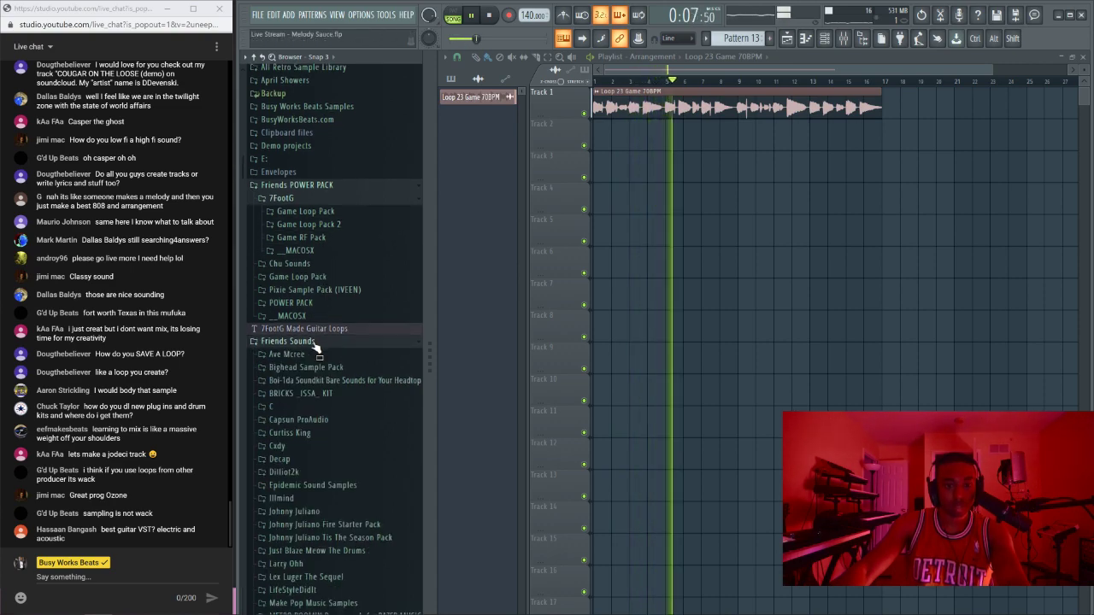
scroll(312, 382, down, 4)
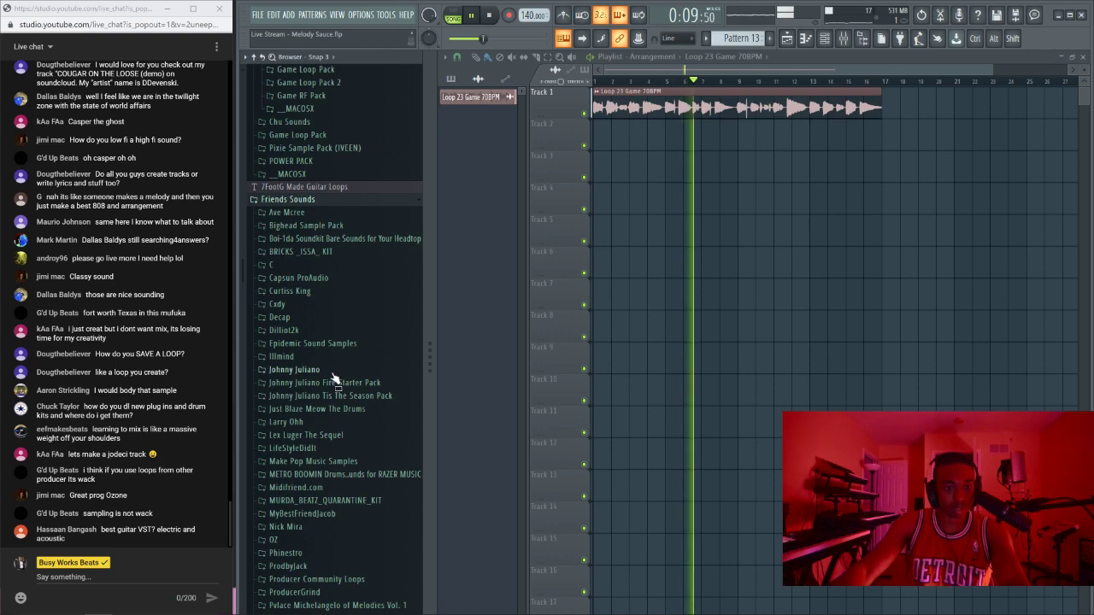
scroll(325, 378, down, 5)
scroll(334, 378, down, 6)
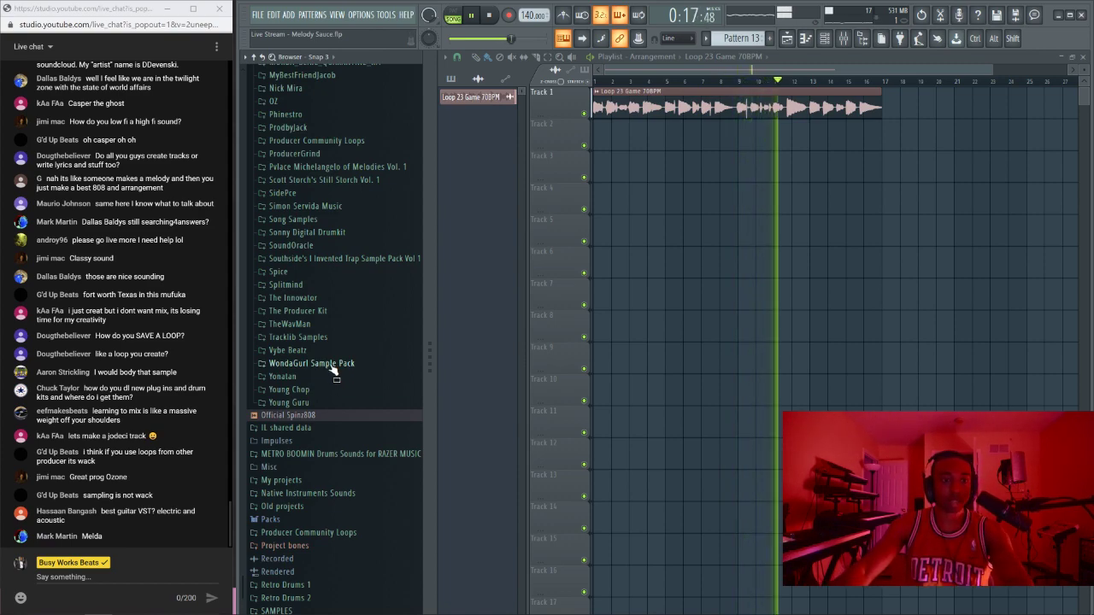
key(space)
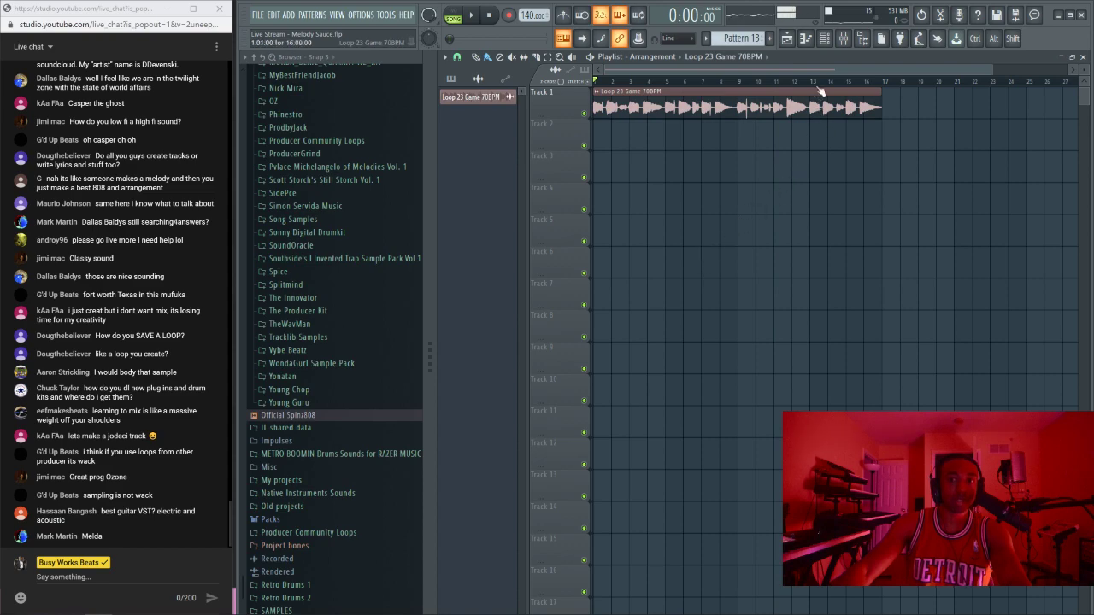
Step: Open the Loop 23 Game 70BPM sample in Edison and set its 2.168 to 8.069 selection as a loop
click(822, 43)
click(611, 119)
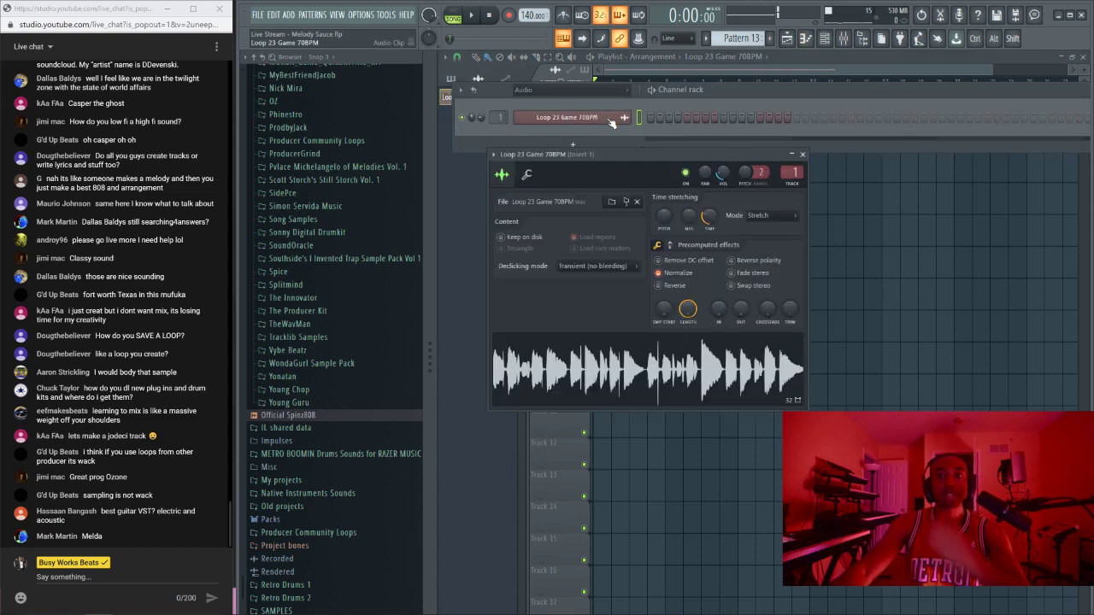
right_click(581, 376)
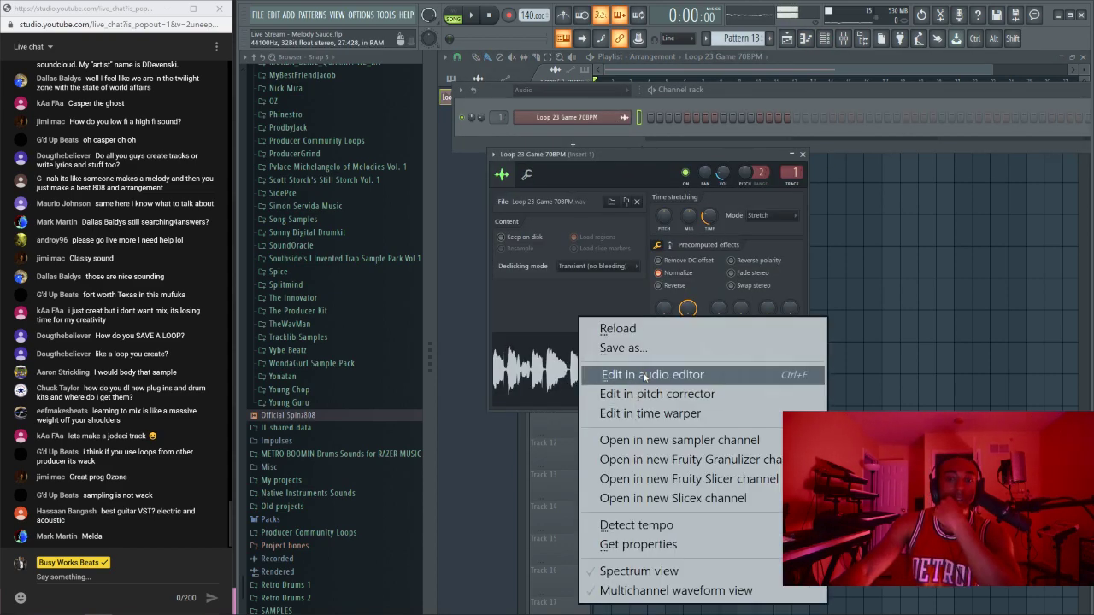
click(647, 376)
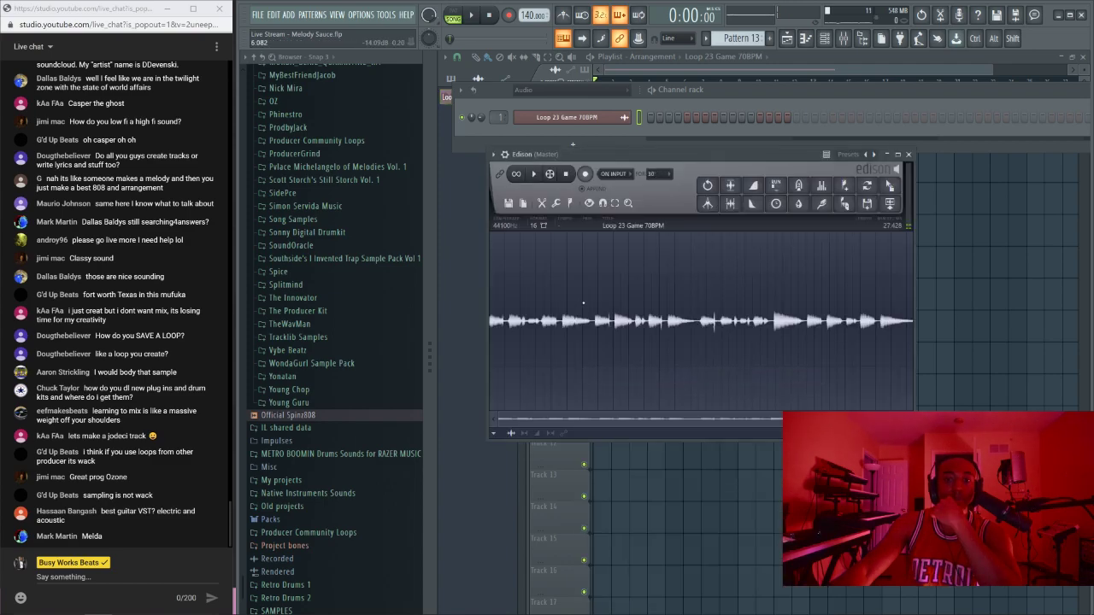
click(571, 204)
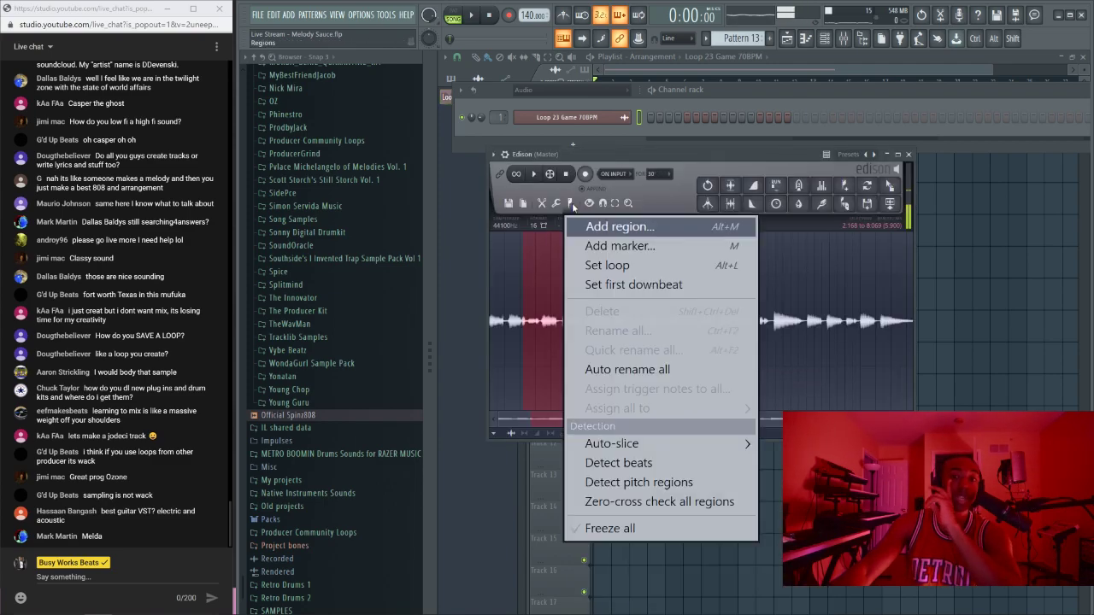
click(594, 265)
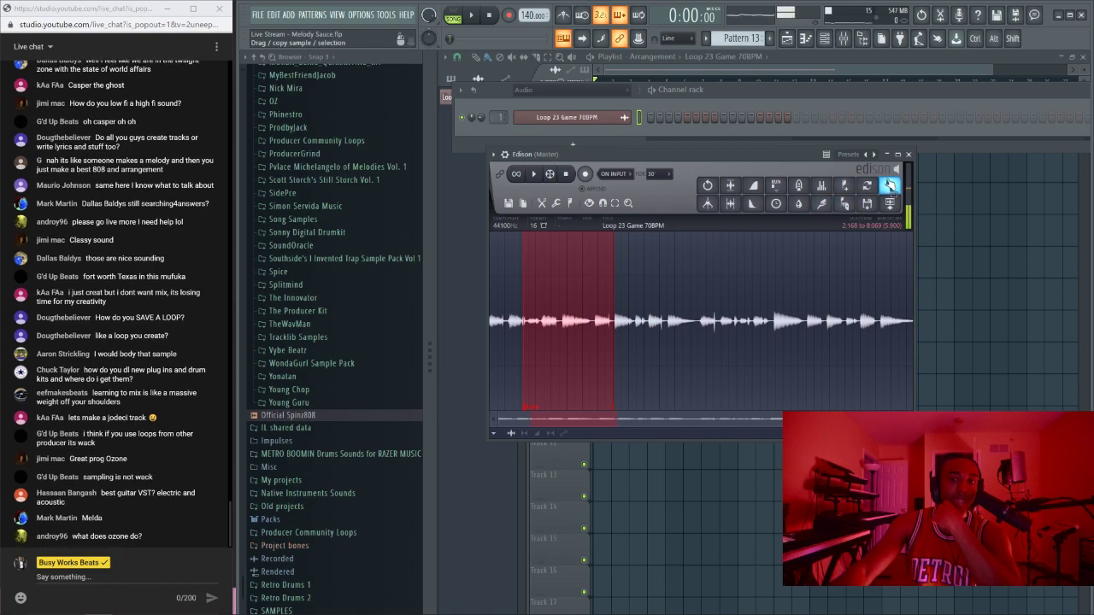
Step: Load the looped selection into Edison as its own sample and display its full length
drag(889, 185, 528, 155)
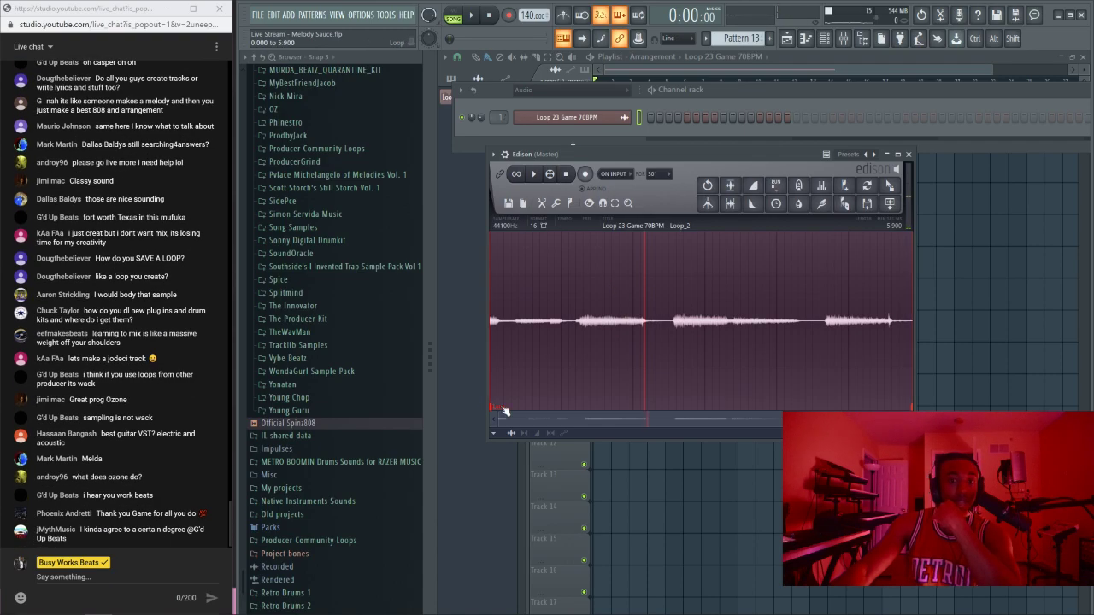
click(510, 204)
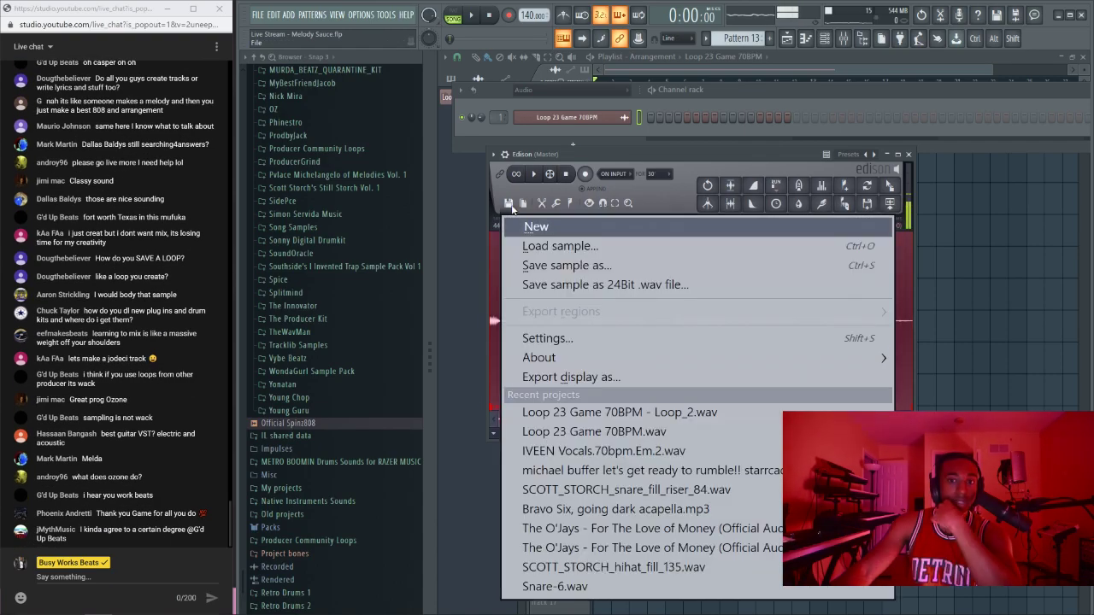
click(523, 203)
click(510, 204)
click(629, 203)
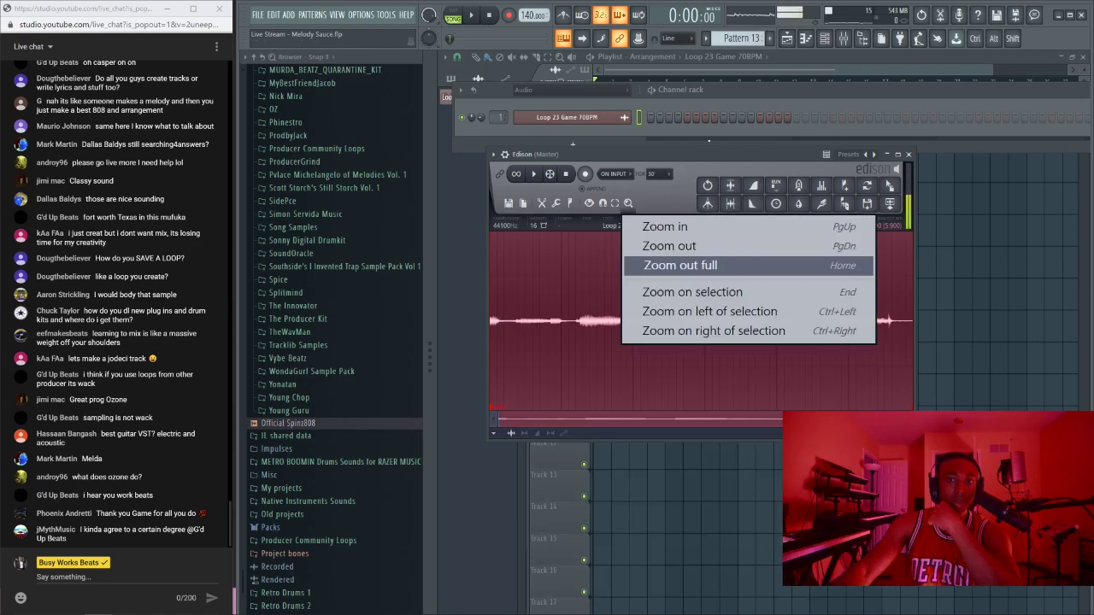
click(667, 264)
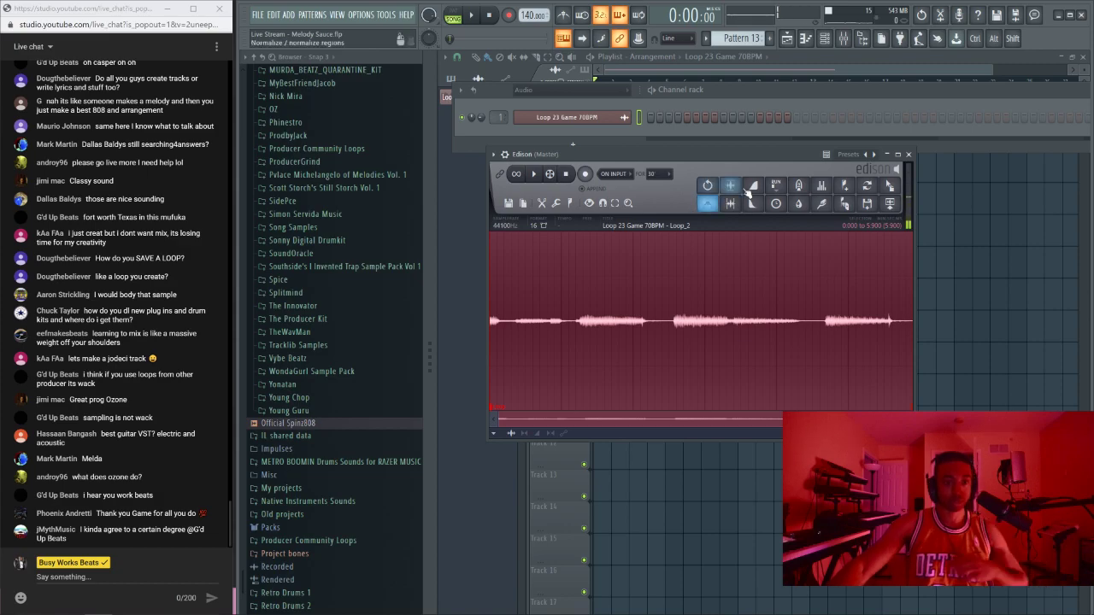
Step: Copy the Loop_2 sample from Edison into a new channel in the channel rack, and close Edison
drag(892, 204, 655, 176)
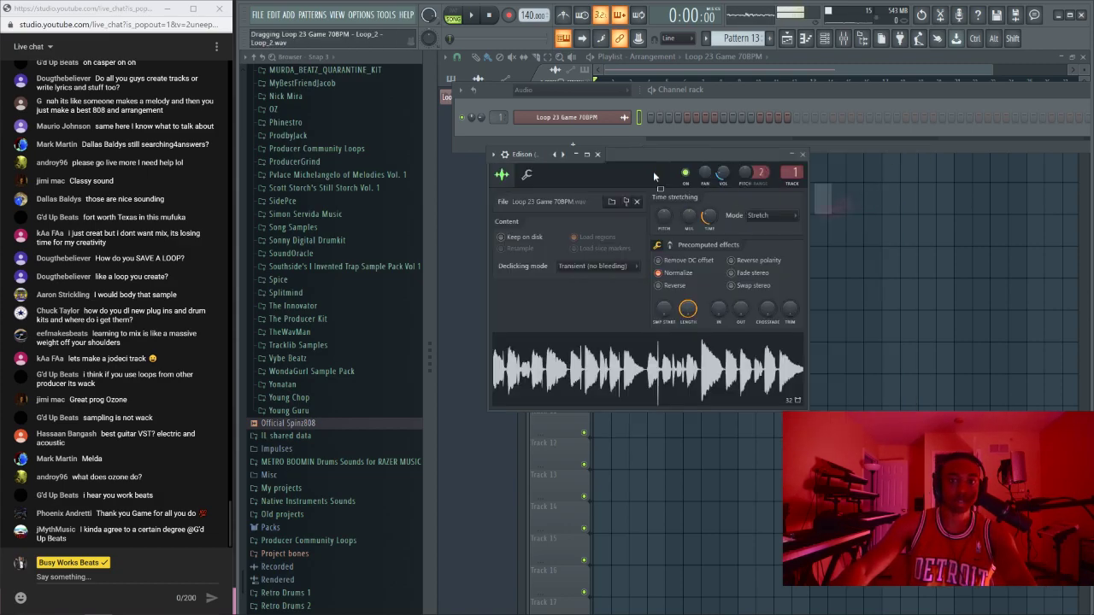
drag(568, 126, 569, 127)
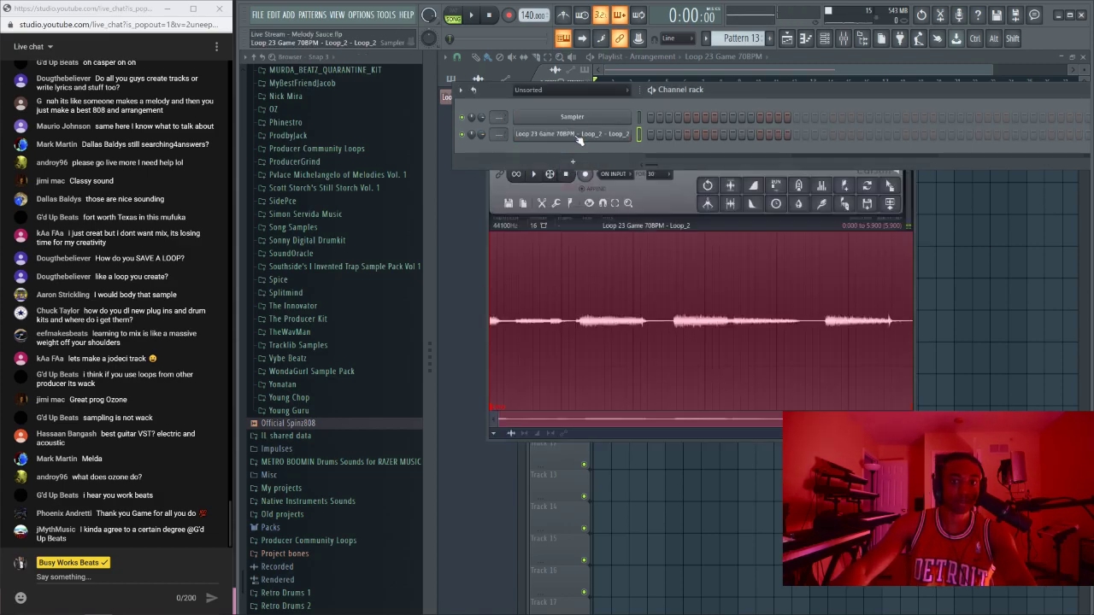
click(914, 176)
click(908, 155)
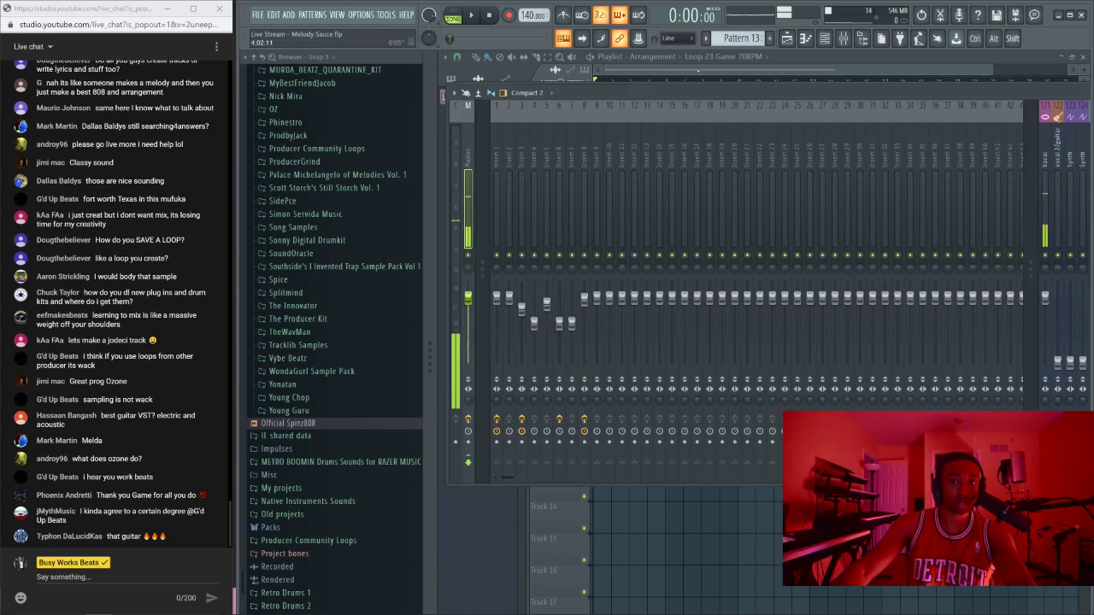
Step: Open the Loop_2 channel's sampler settings to audition the sample, and delete that channel
click(826, 40)
click(578, 135)
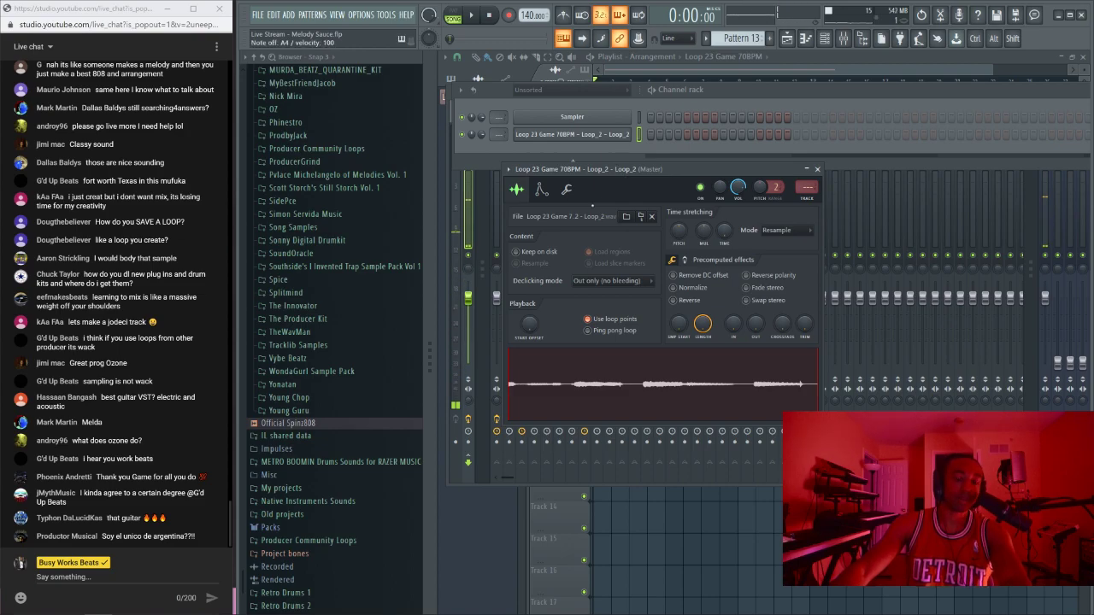
click(481, 135)
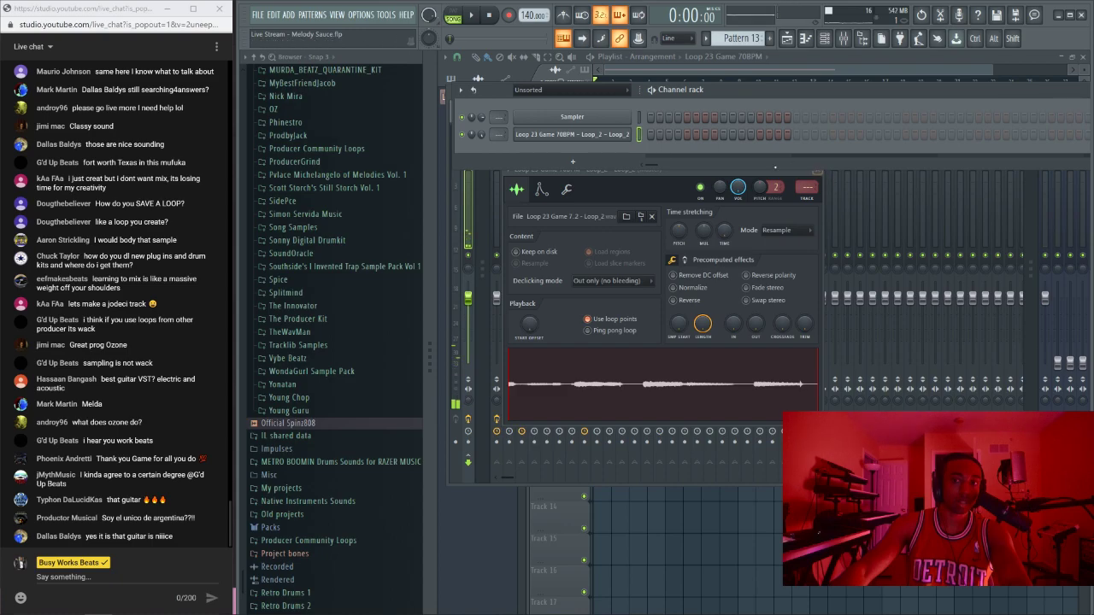
right_click(624, 145)
click(684, 354)
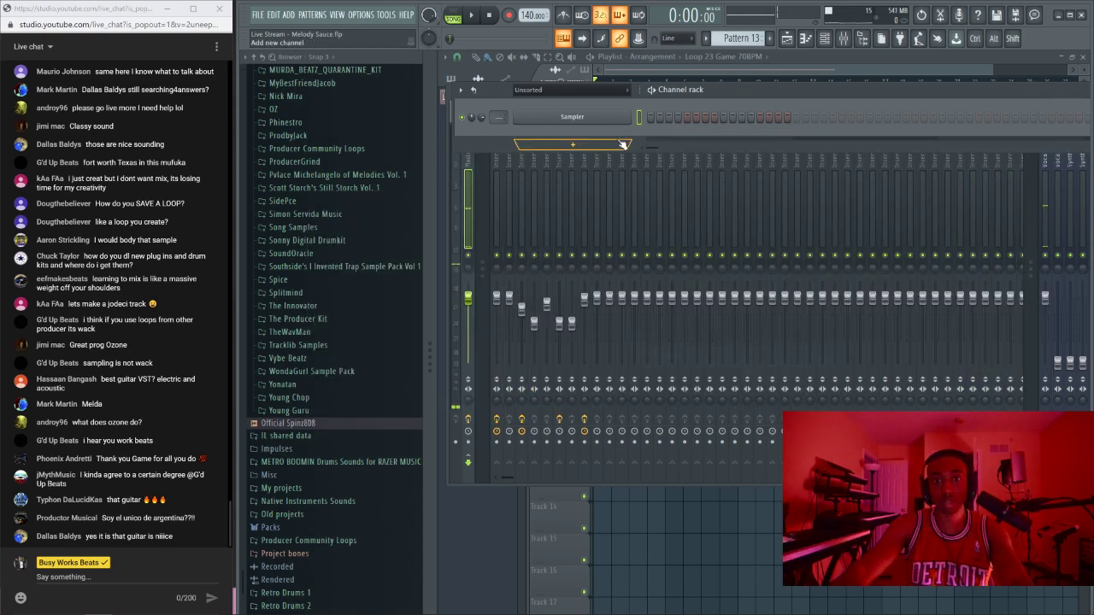
Step: Show all channels in the channel rack, play the arrangement, and select mixer insert 1 with the browser hidden
click(528, 89)
click(526, 107)
key(space)
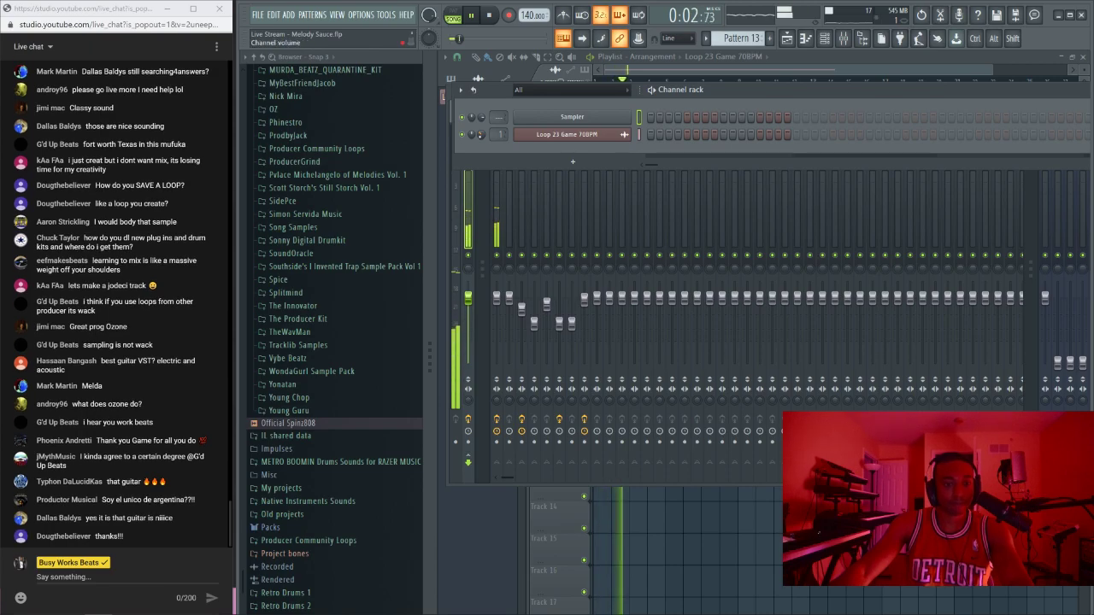
click(497, 206)
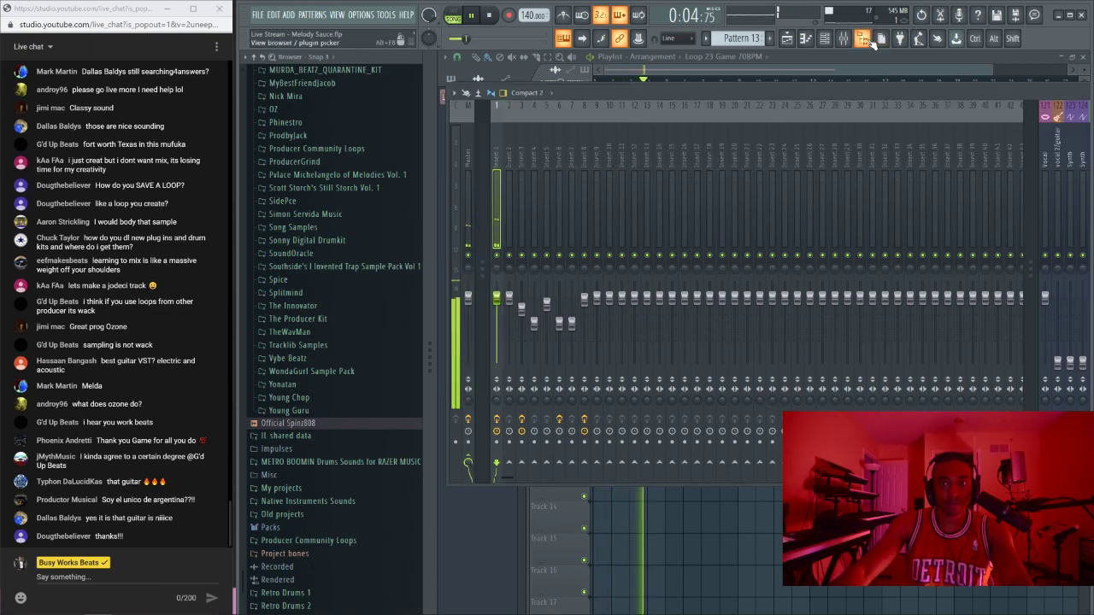
click(865, 39)
click(933, 161)
scroll(758, 237, down, 8)
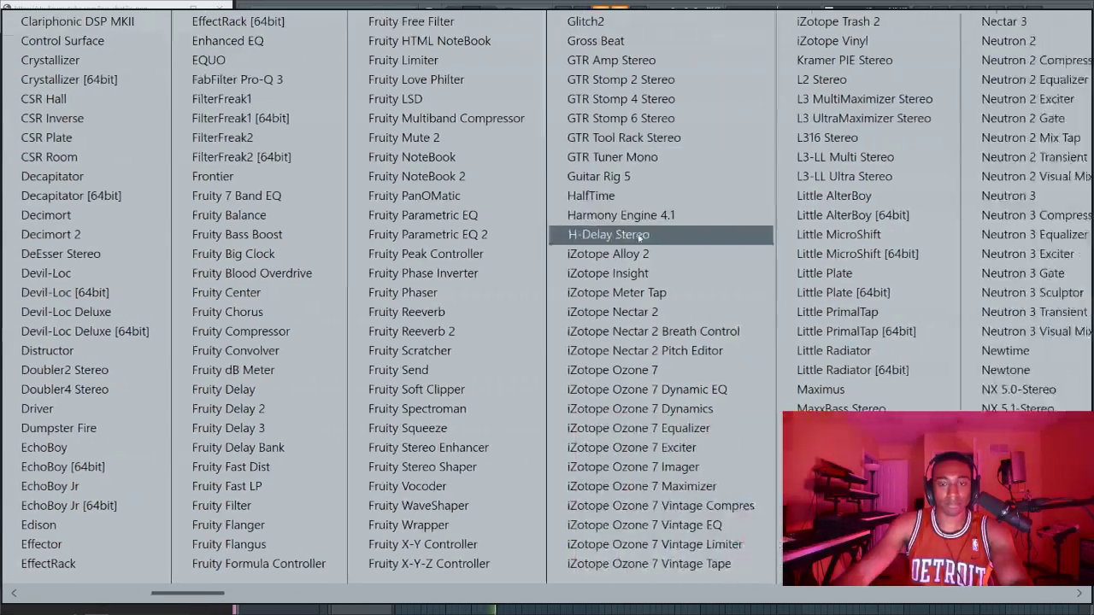
scroll(620, 283, down, 5)
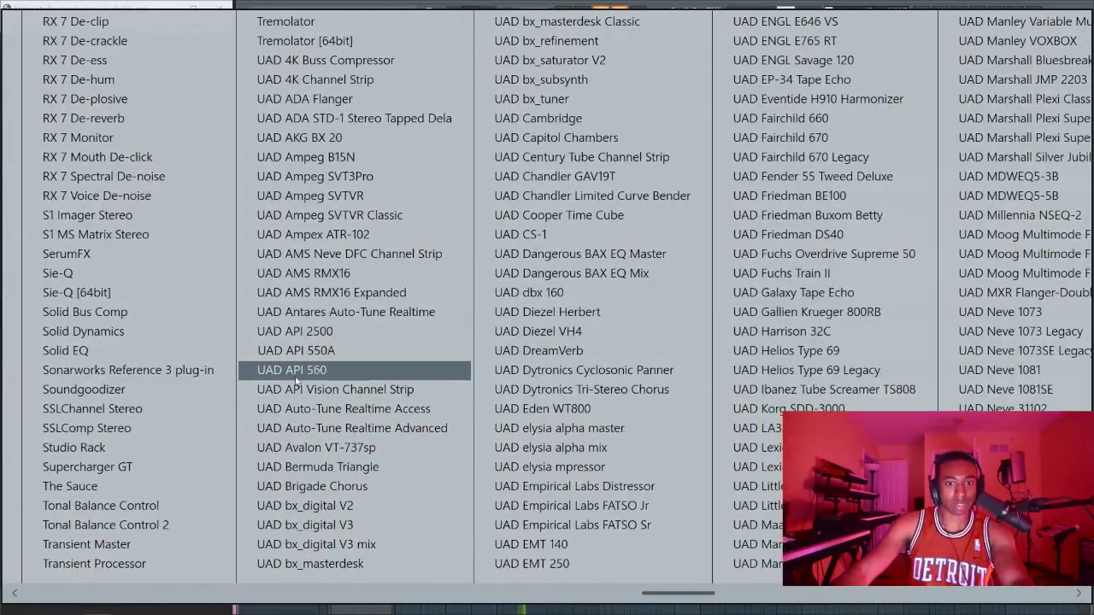
scroll(275, 401, up, 2)
key(Escape)
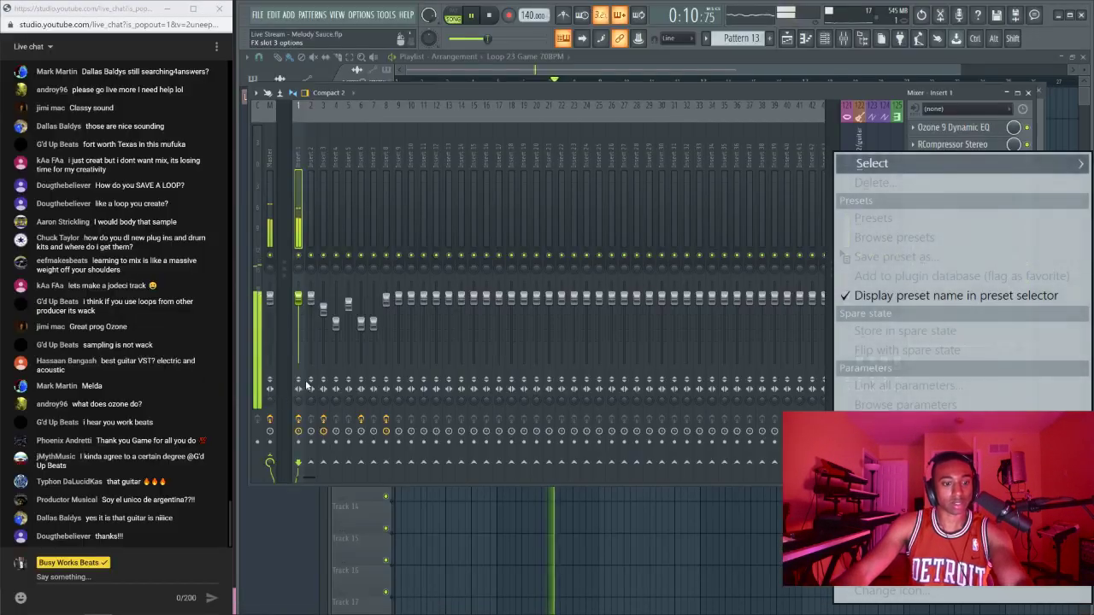
Step: Reopen insert 1's Ozone 9 Dynamic EQ and move band 1 to about 69 Hz and -3.2 dB with the Baxandall Bass shape
click(954, 128)
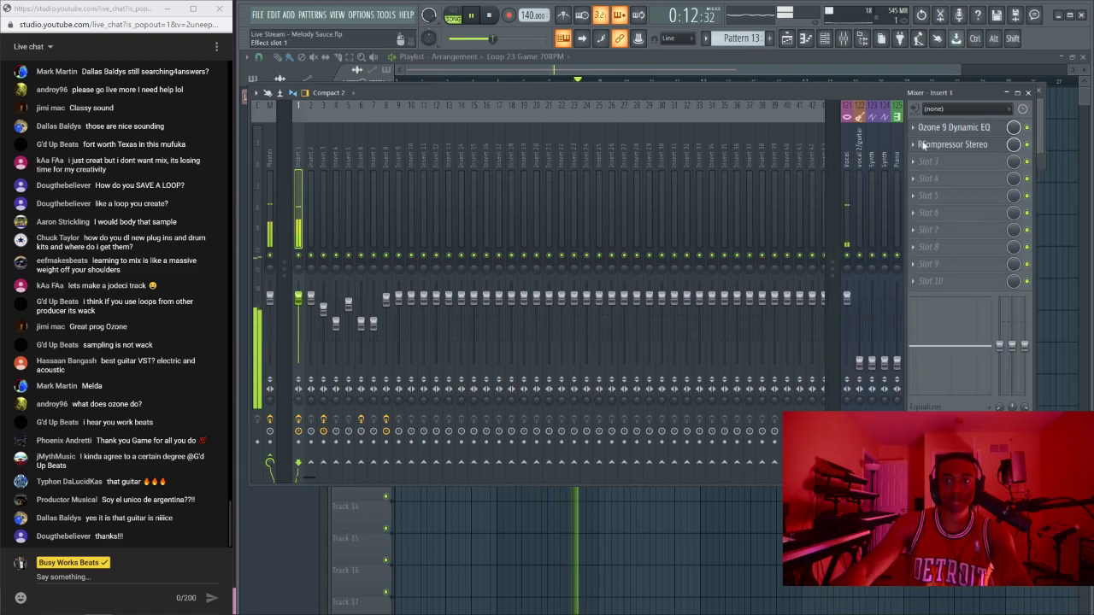
click(949, 127)
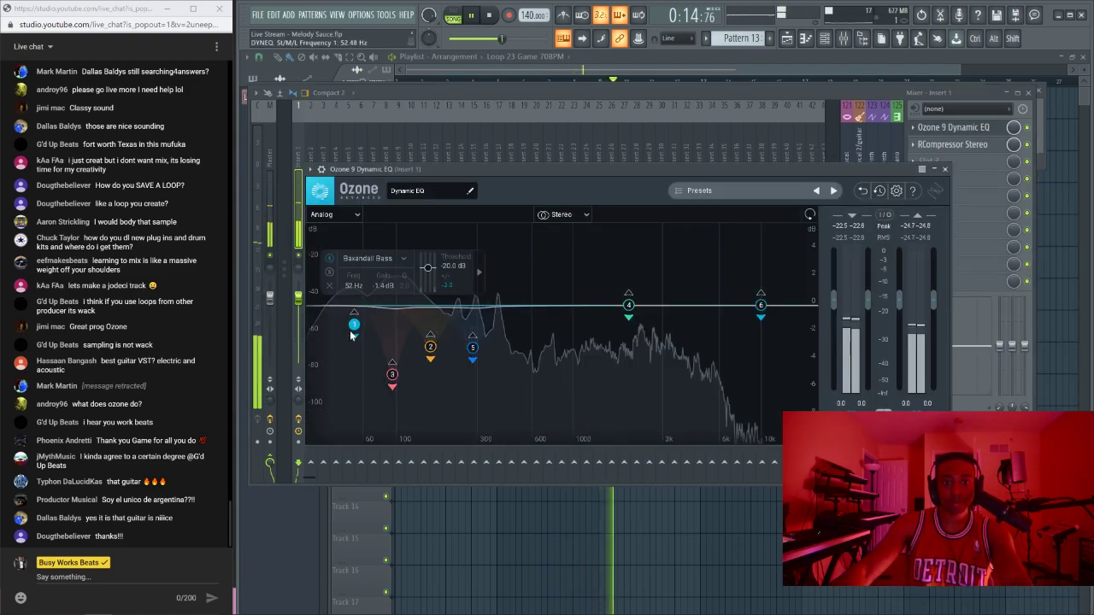
drag(354, 324, 378, 344)
click(359, 380)
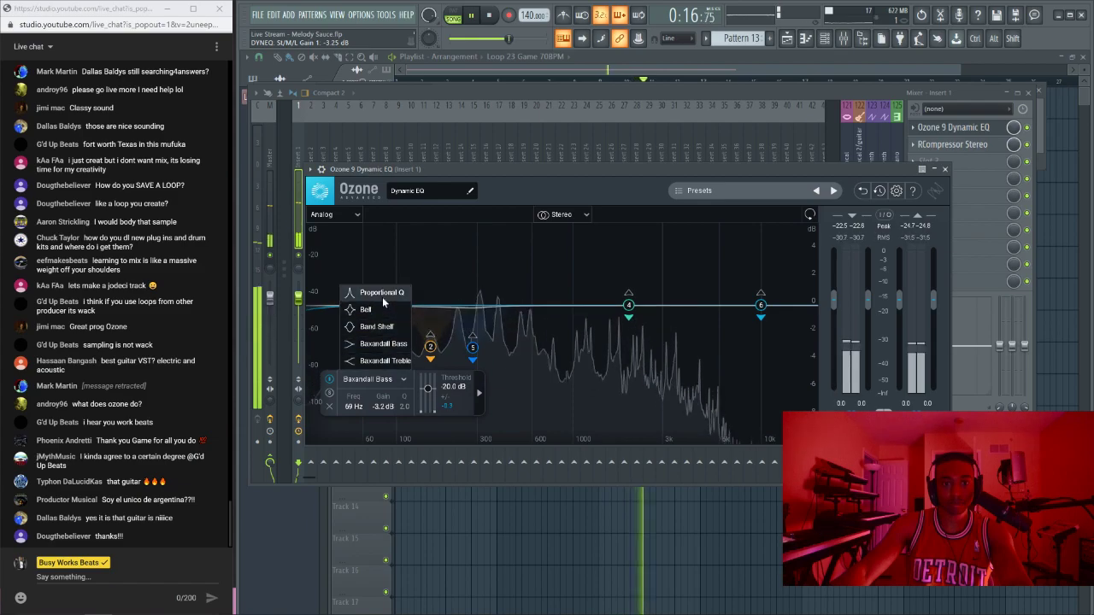
click(383, 344)
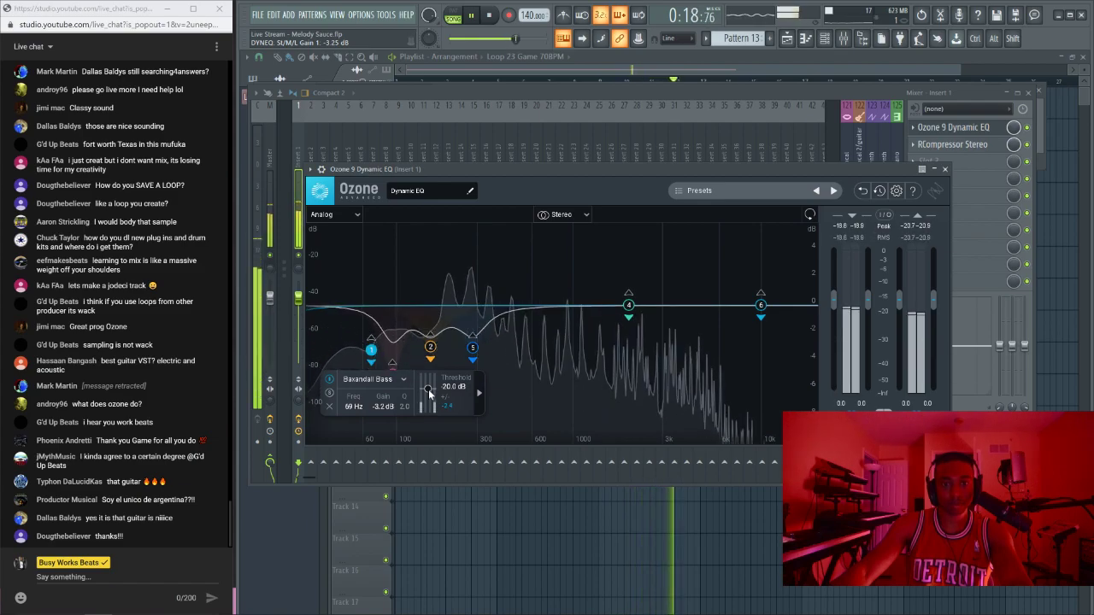
Step: Set EQ band 1's threshold to about -87 dB and gain to -6 dB, and move the band to about 973 Hz and -3.6 dB
drag(430, 392, 429, 407)
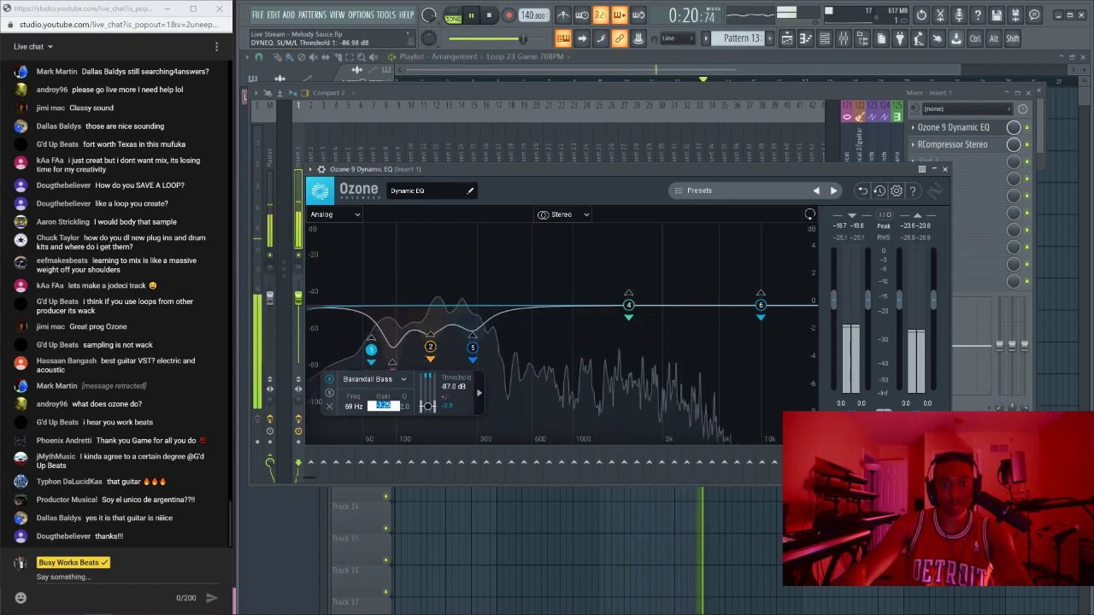
text(-6)
key(Return)
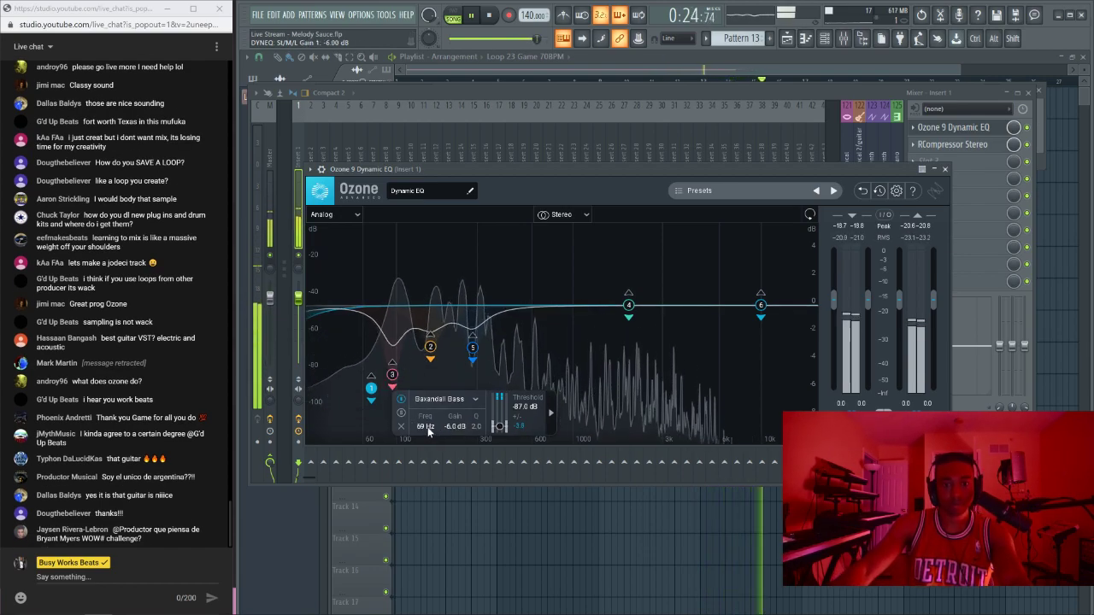
drag(376, 390, 571, 357)
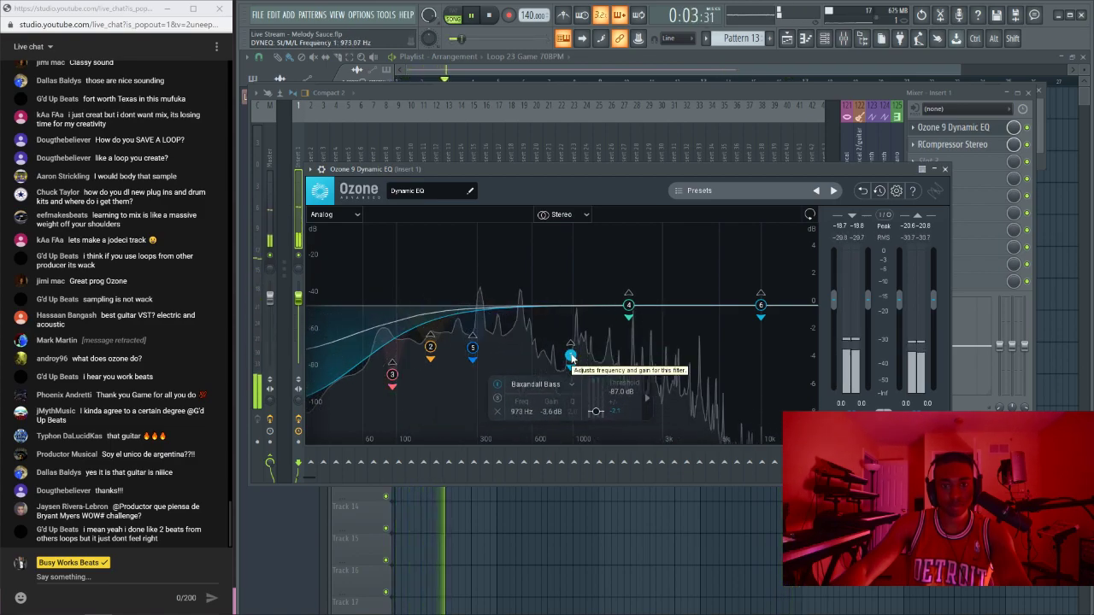
Step: Close the Dynamic EQ and load UAD Cooper Time Cube into effect slot 3 of mixer insert 1
click(944, 169)
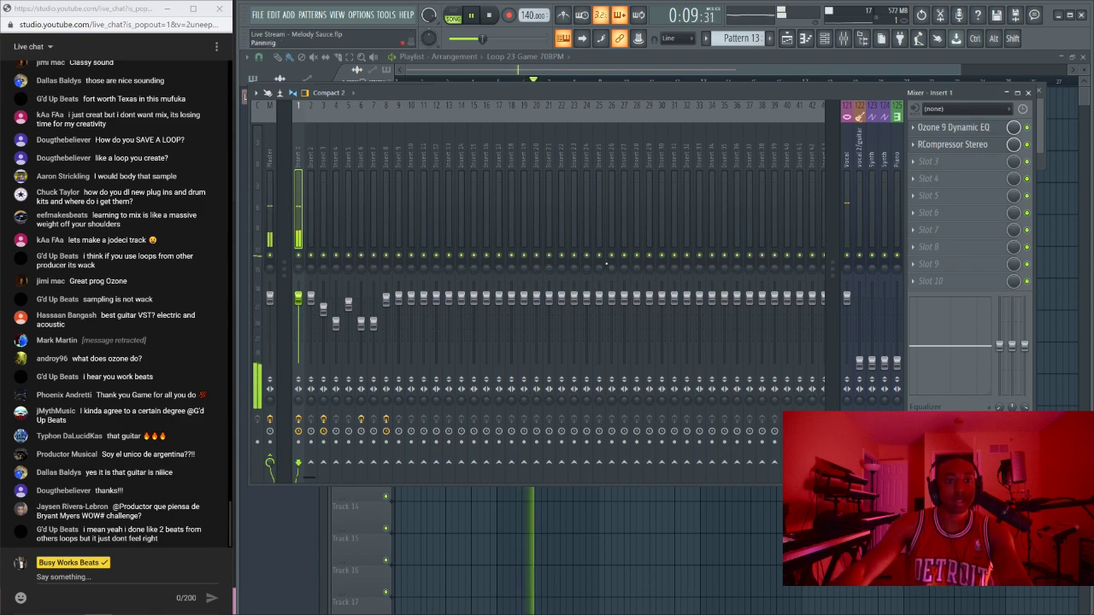
click(966, 176)
scroll(969, 163, down, 6)
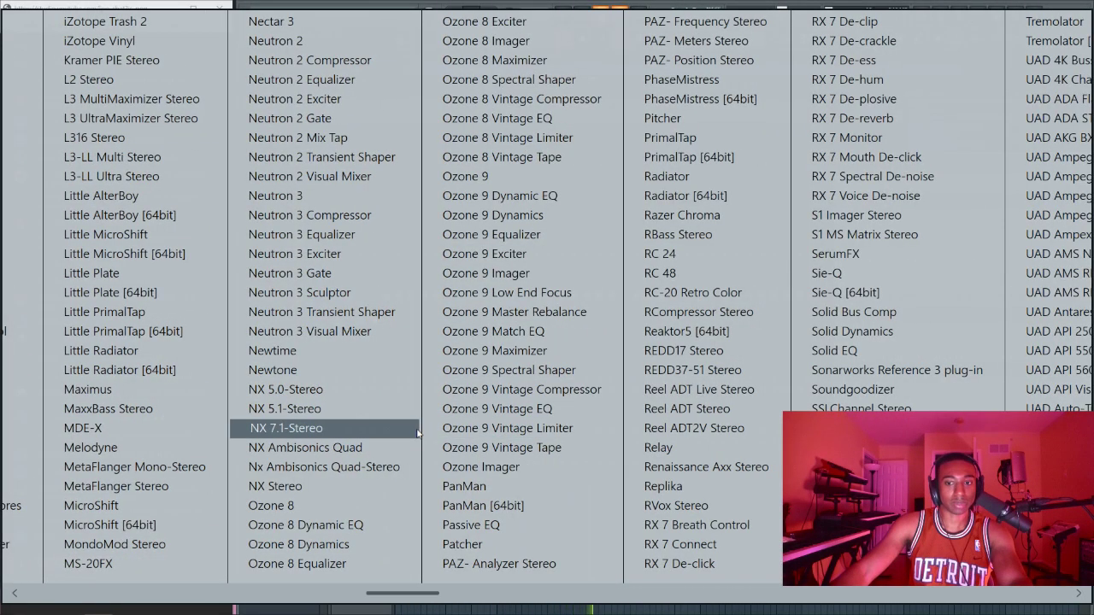
scroll(416, 434, down, 2)
scroll(413, 368, down, 3)
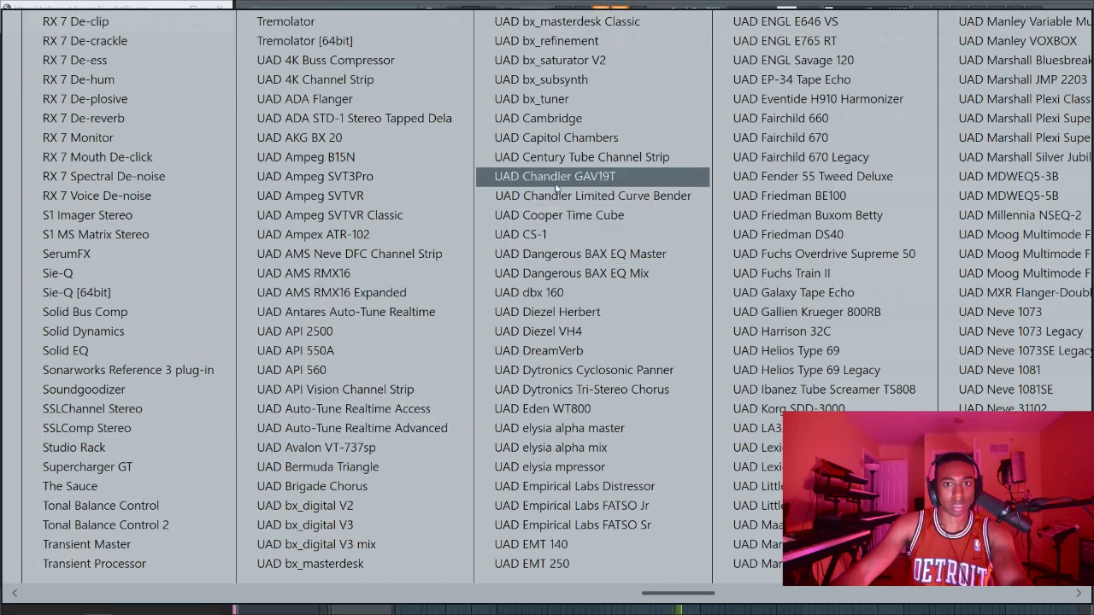
click(592, 216)
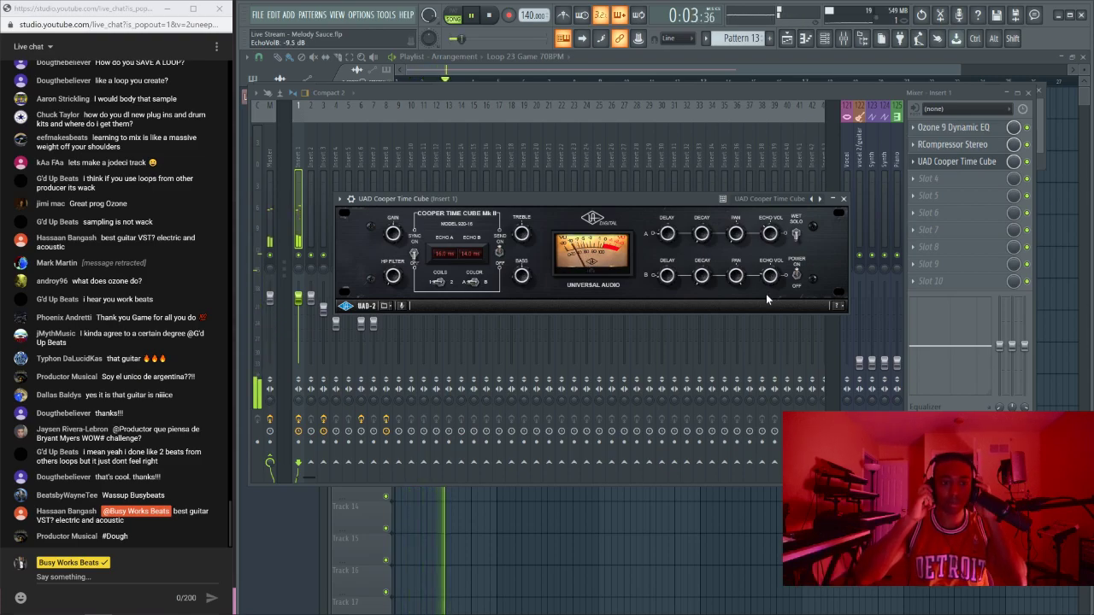
click(843, 199)
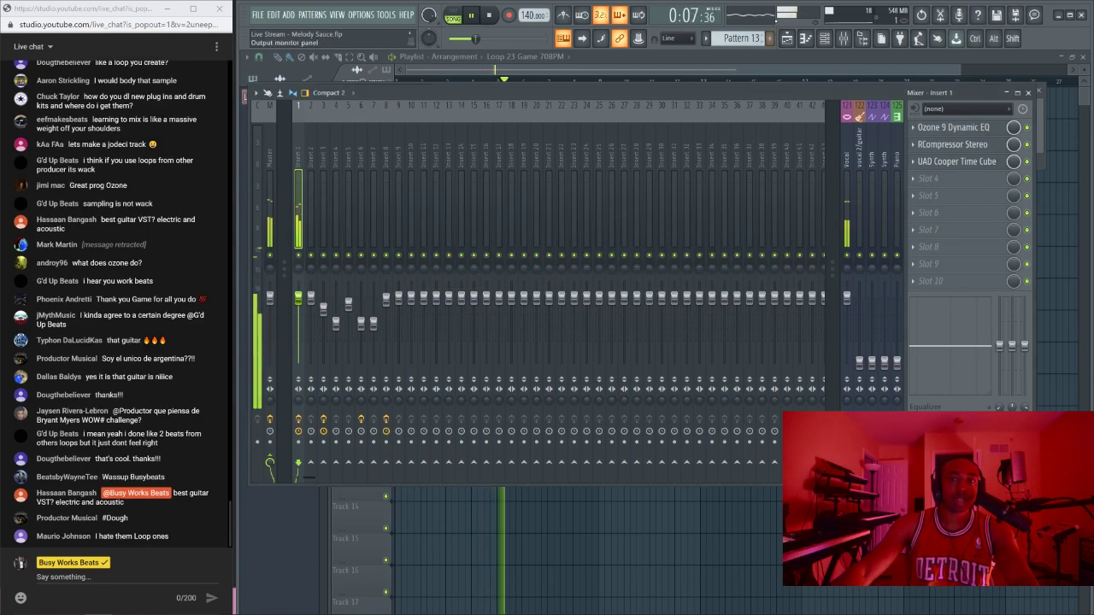
click(826, 39)
click(374, 160)
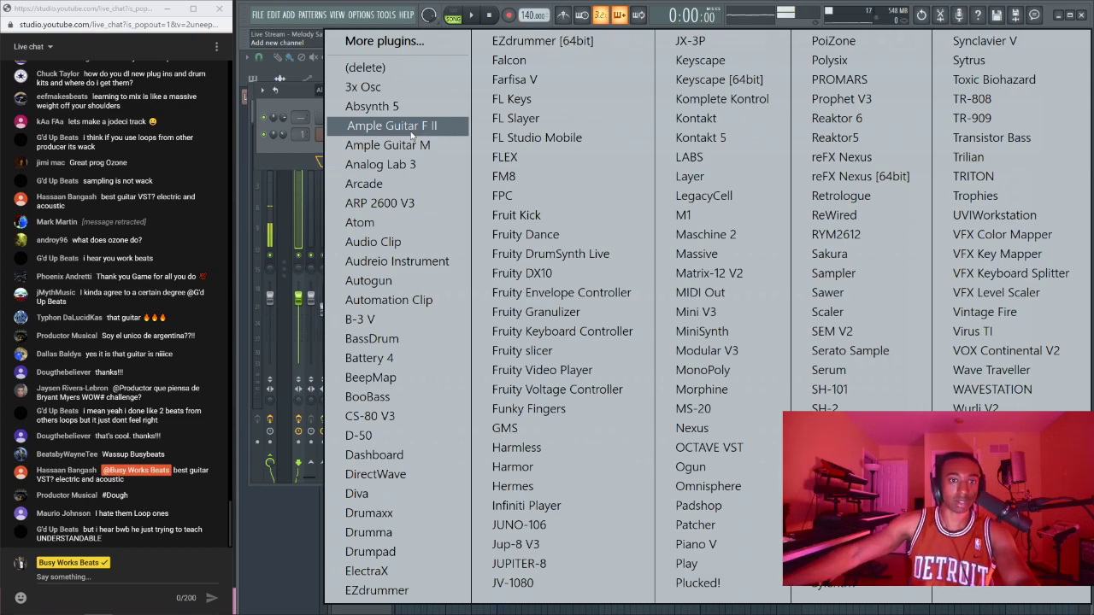
click(277, 157)
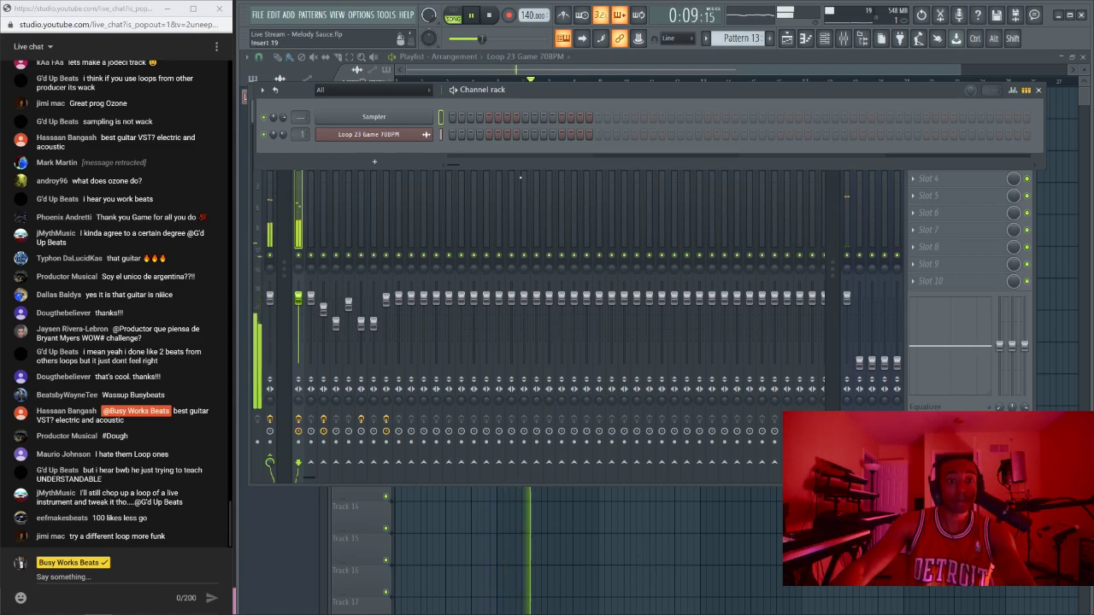
click(1075, 279)
click(863, 38)
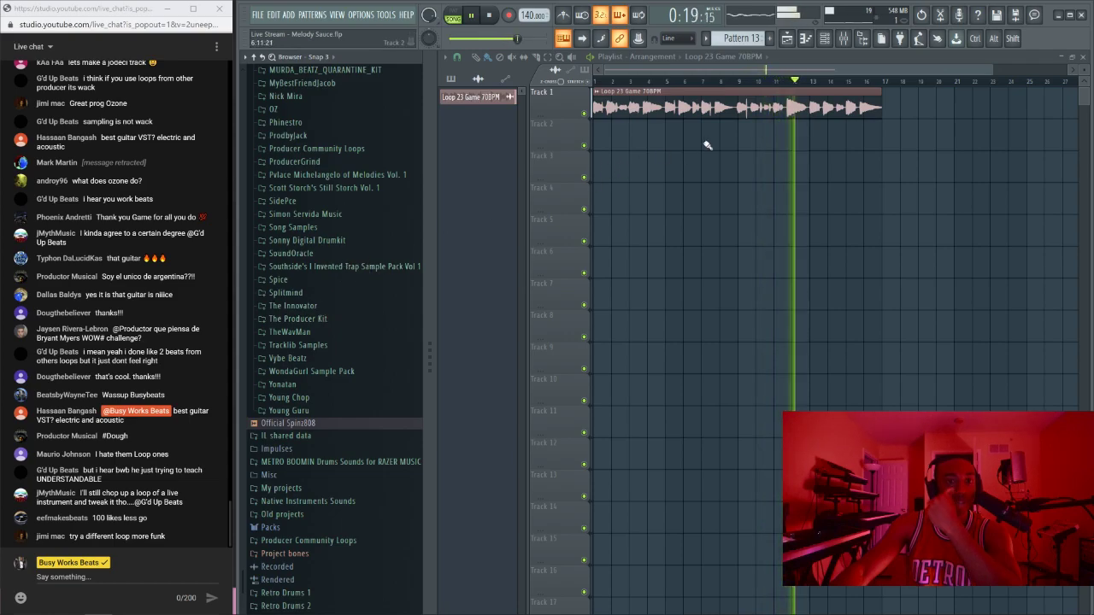
Step: Load Fruity Delay 3 into effect slot 4 of mixer insert 1 with its output wet level at 23.2%
click(845, 39)
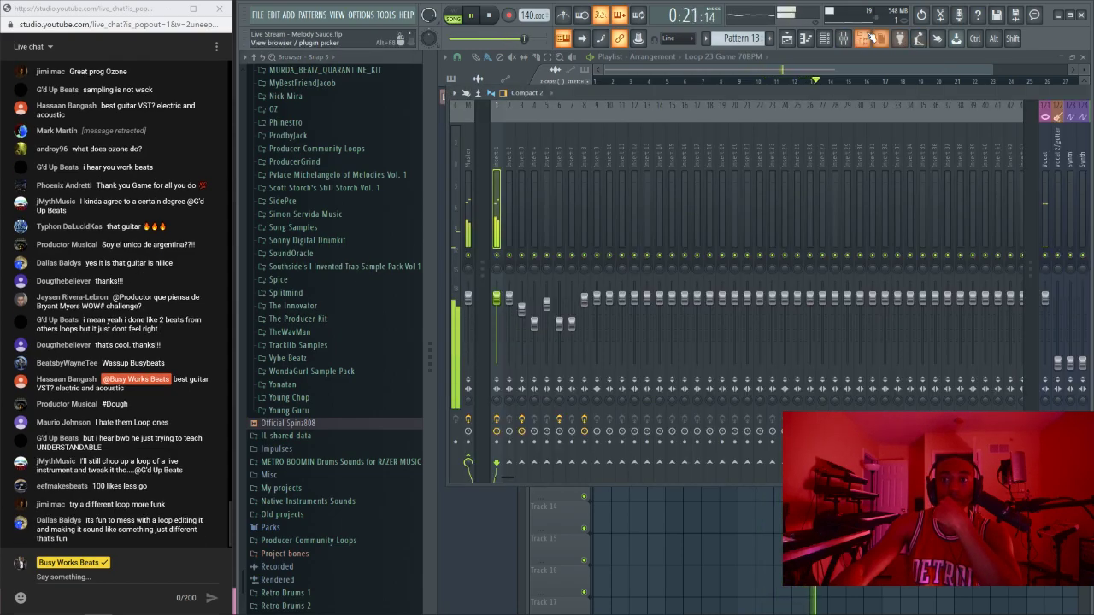
click(868, 38)
click(945, 183)
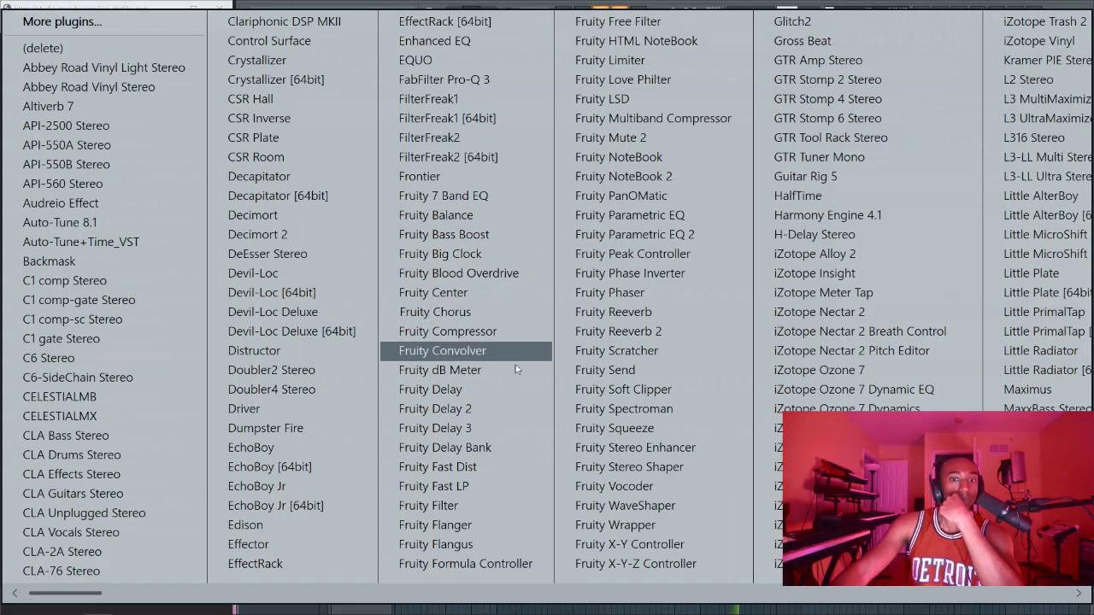
click(513, 437)
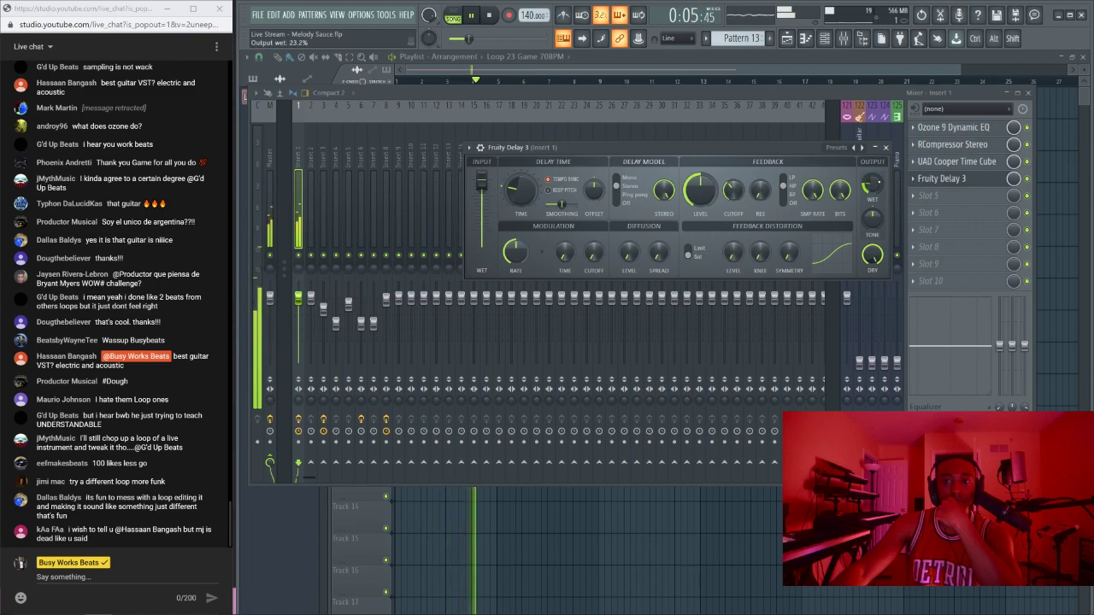
click(886, 147)
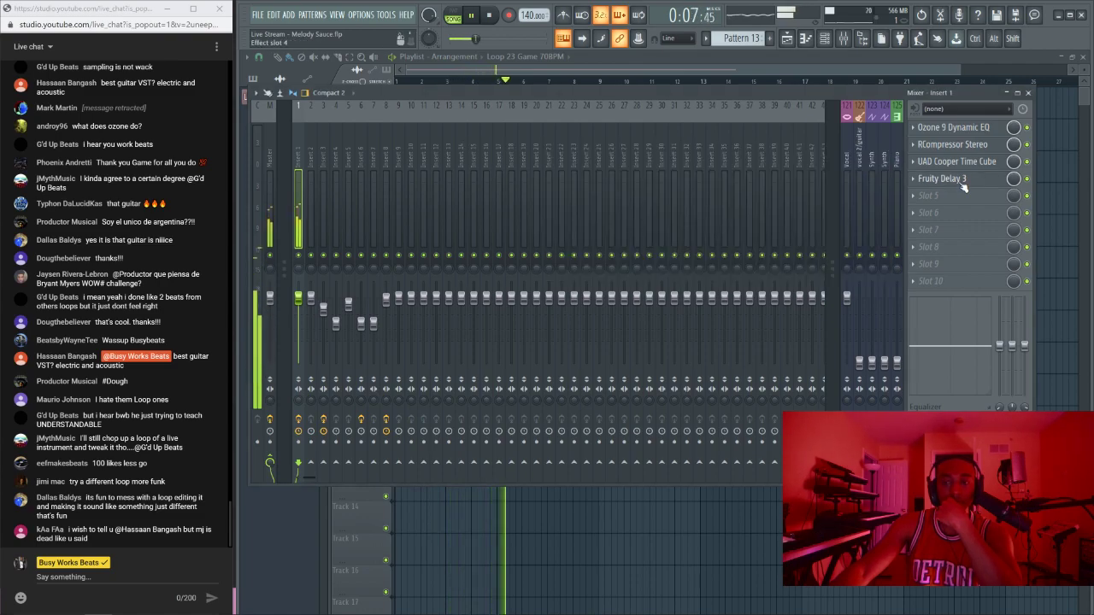
Step: Close the mixer, show the browser, and search the Friends Sounds folder for "snap"
click(1041, 190)
click(844, 39)
click(850, 40)
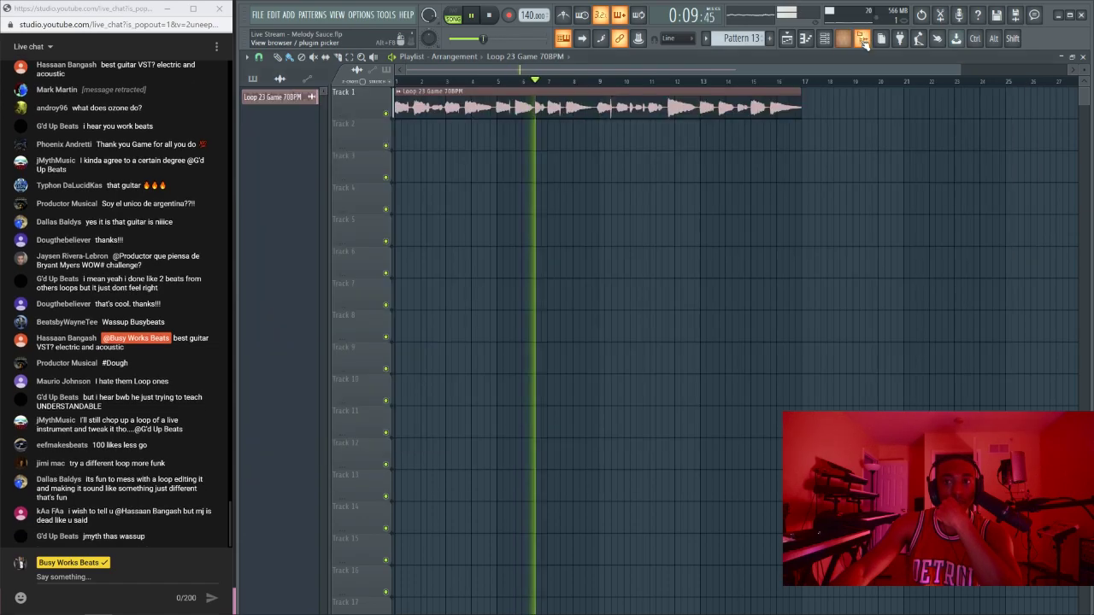
click(863, 39)
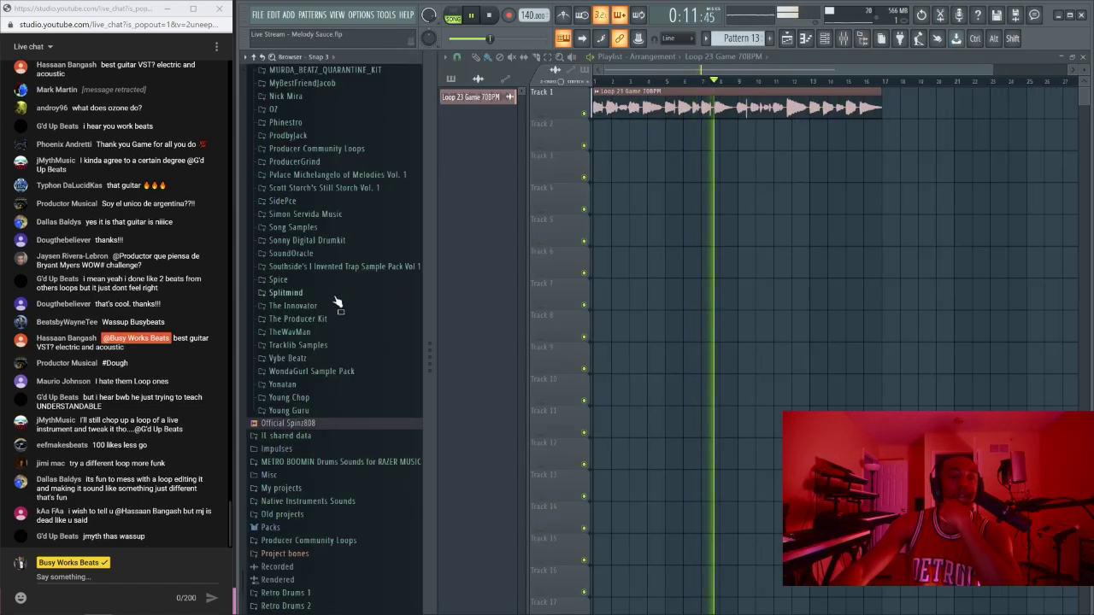
scroll(338, 303, up, 8)
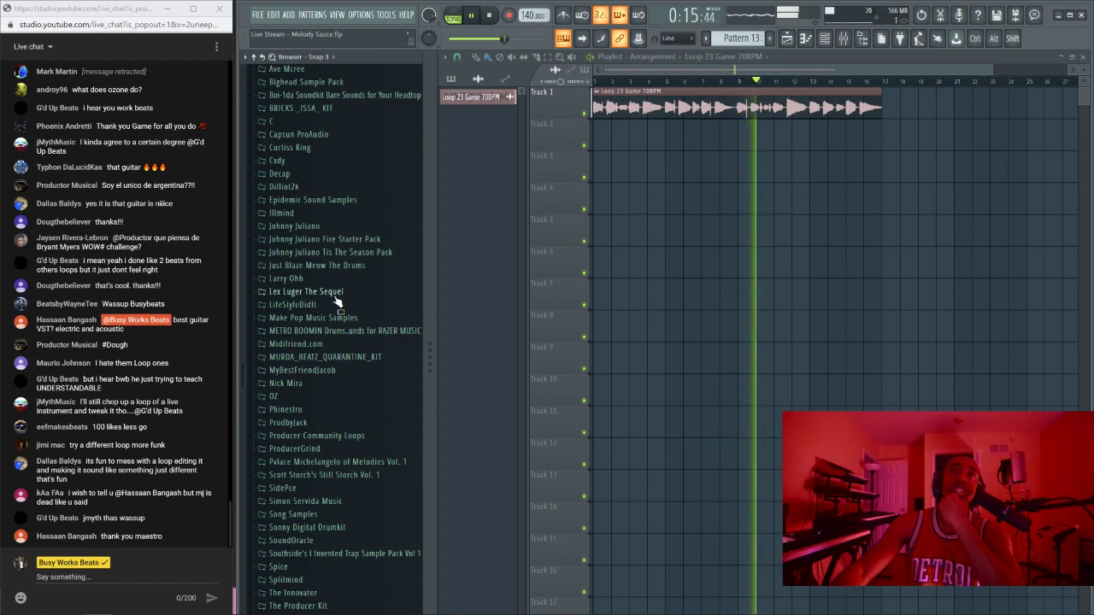
scroll(338, 303, up, 4)
right_click(315, 198)
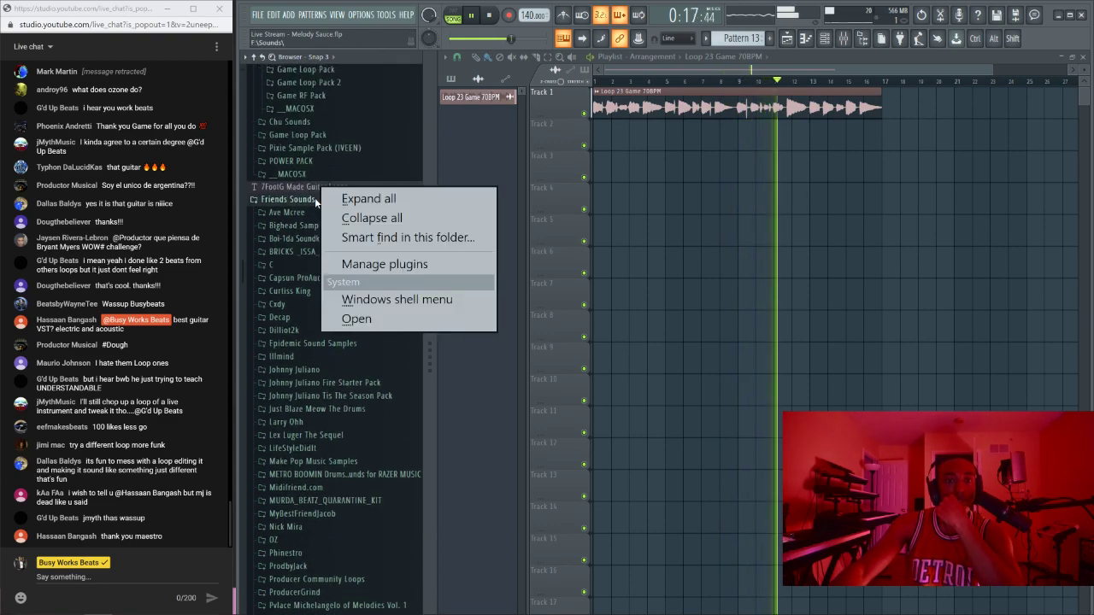
click(376, 237)
text(sn)
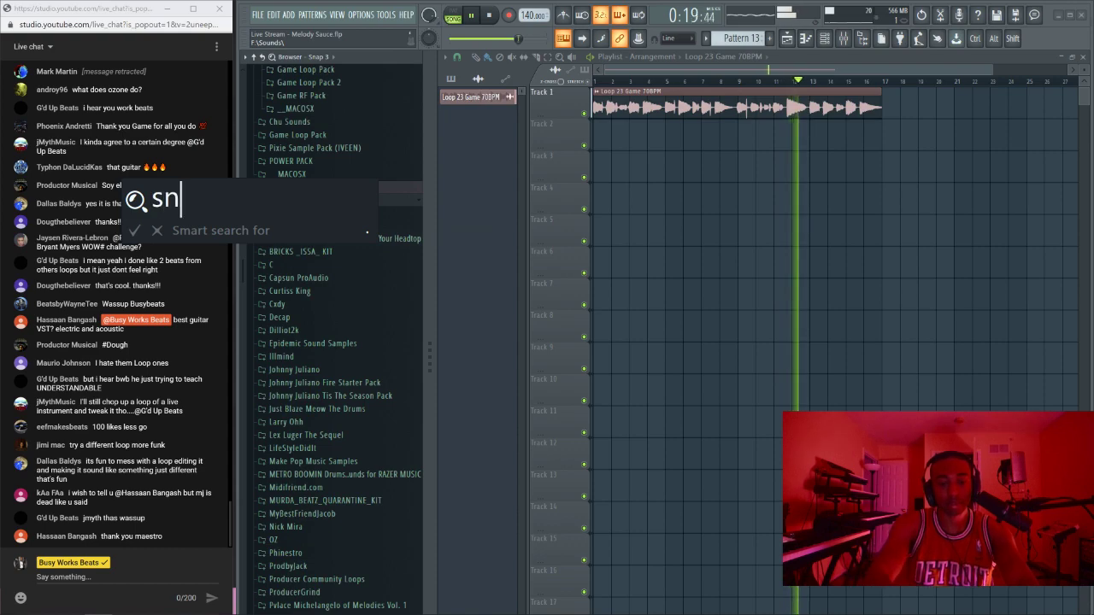
text(ap)
key(Return)
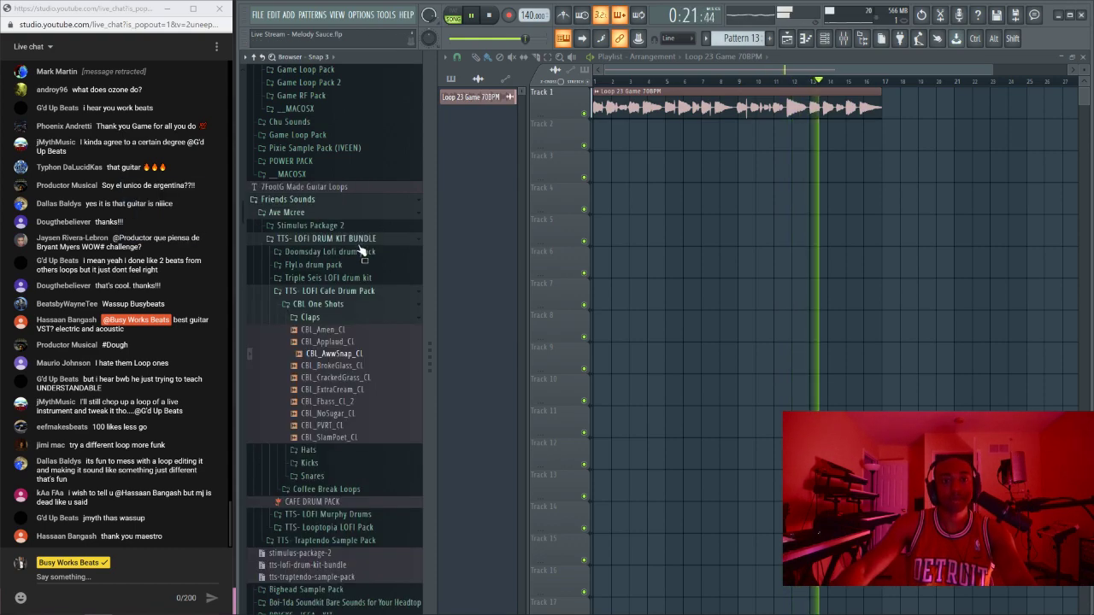
Step: Audition CBL_AwwSnap_Cl and advance through the search matches to the samples in the BOI1DA_snaps folder
click(341, 358)
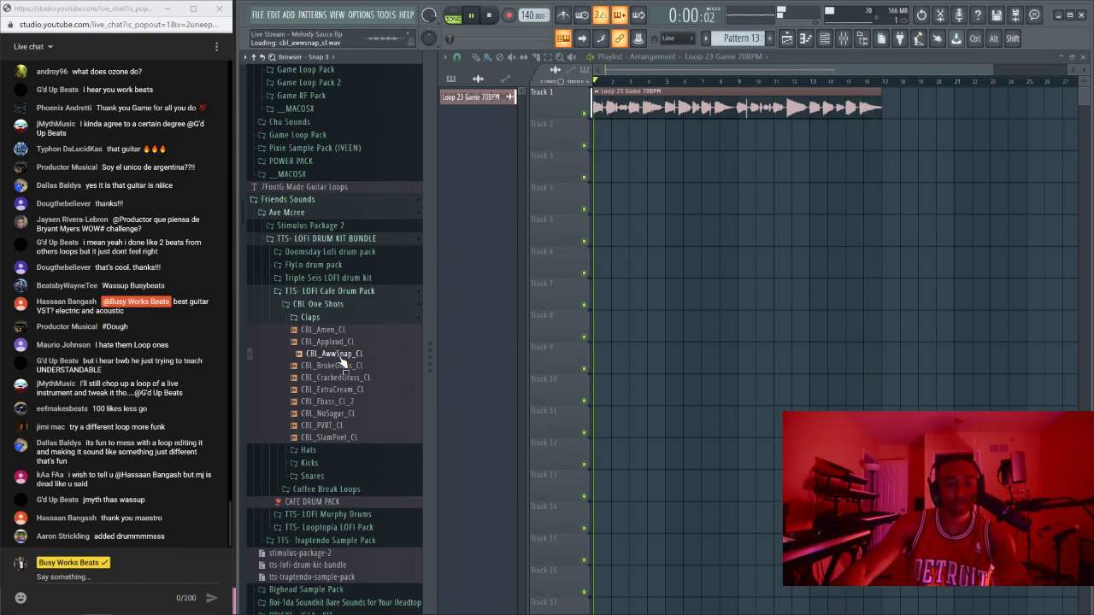
key(F3)
click(332, 302)
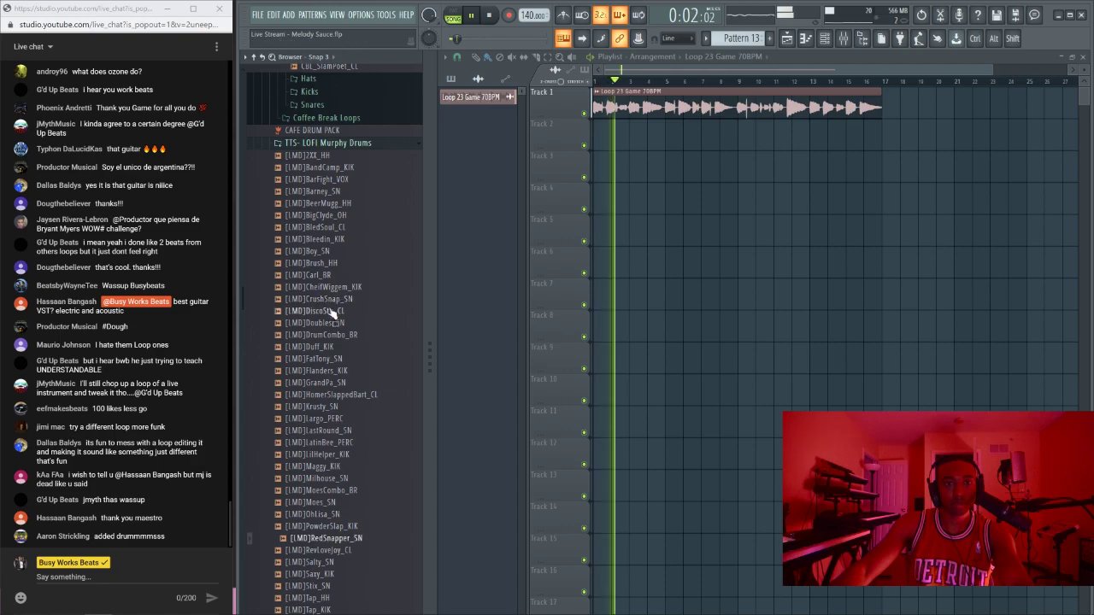
scroll(333, 547, down, 5)
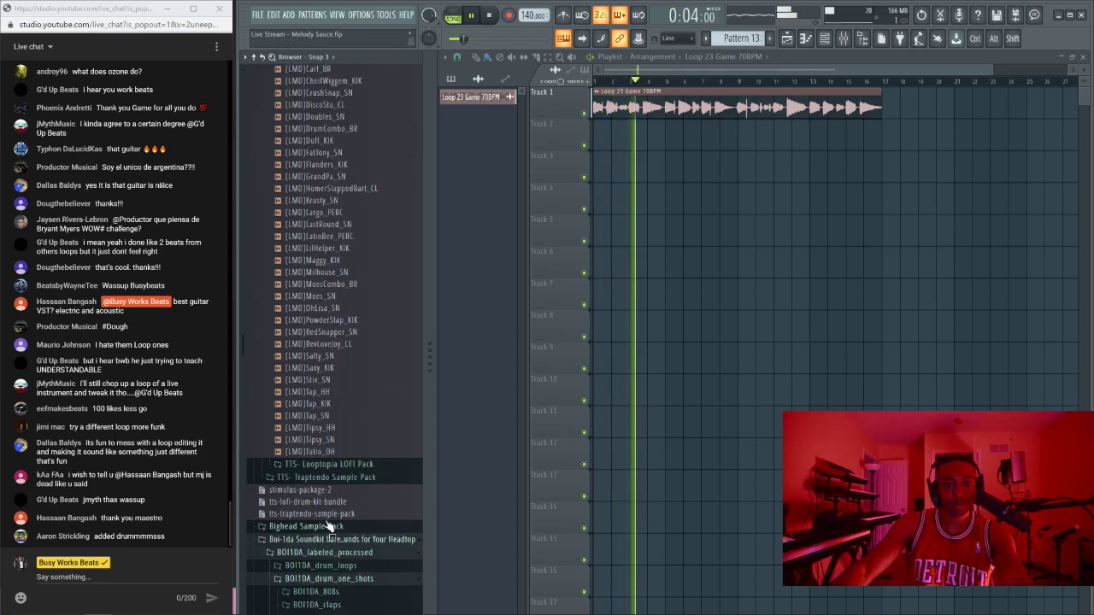
scroll(338, 551, down, 1)
scroll(340, 513, down, 10)
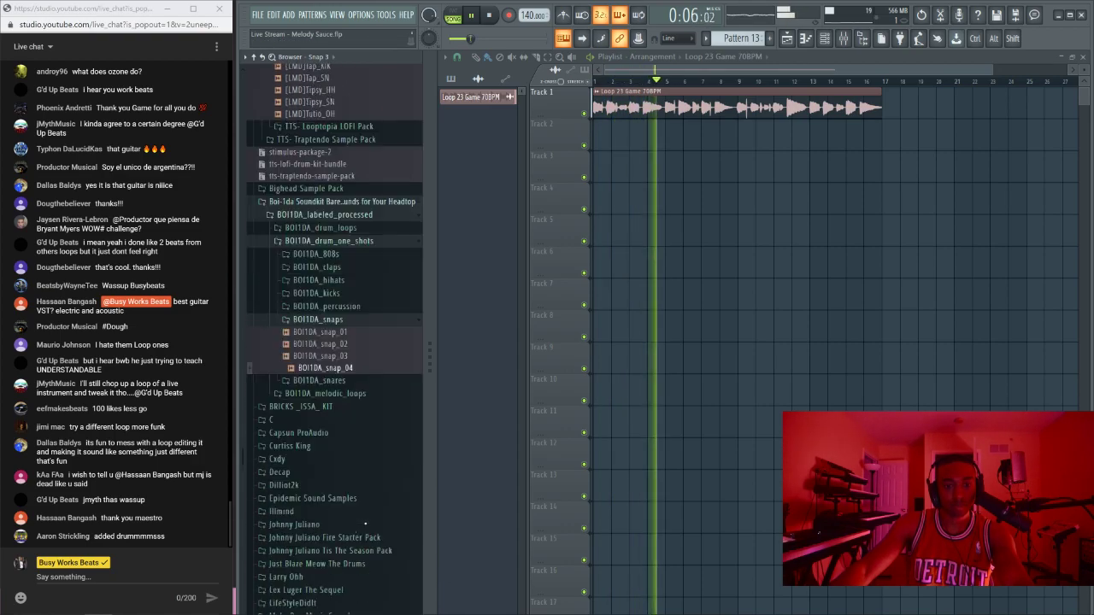
Step: Audition the samples BOI1DA_snap_01 through BOI1DA_snap_04, and replay BOI1DA_snap_03
click(335, 108)
click(340, 120)
click(342, 131)
click(344, 144)
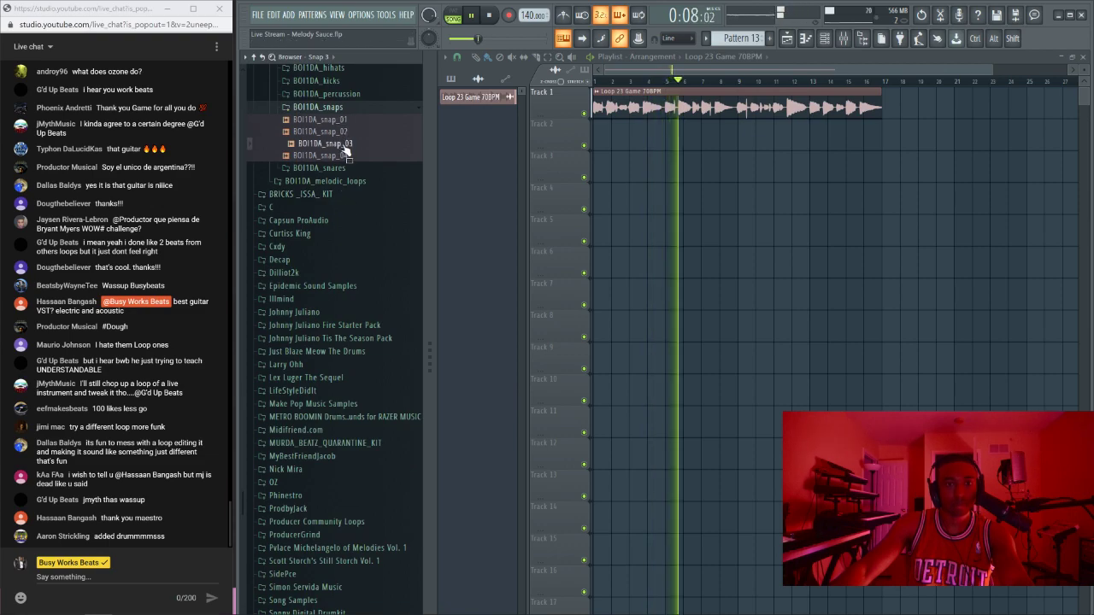
click(346, 156)
scroll(350, 170, up, 4)
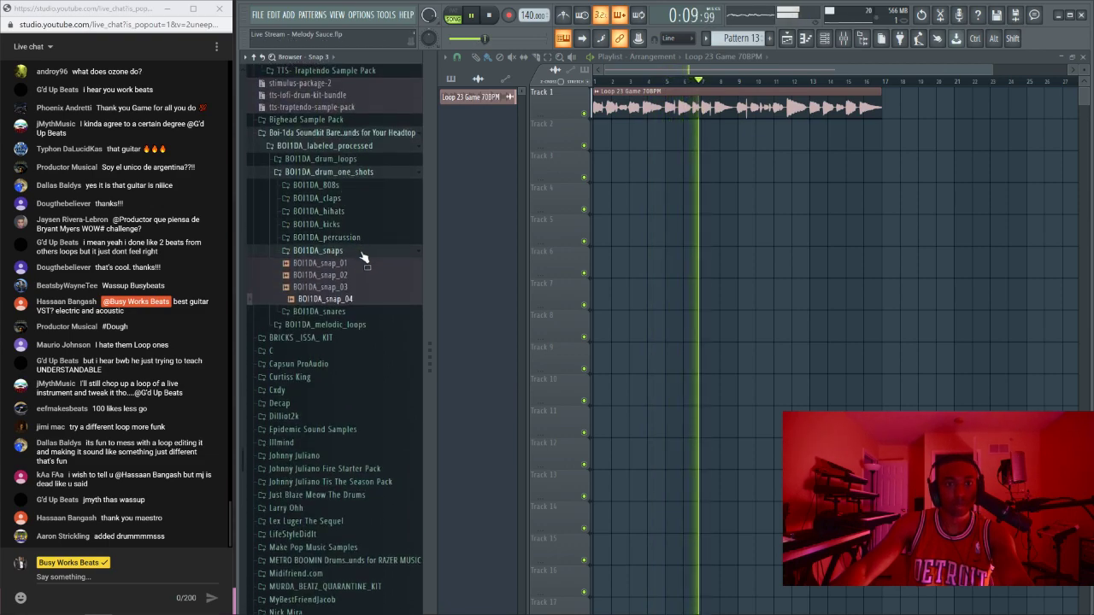
click(347, 287)
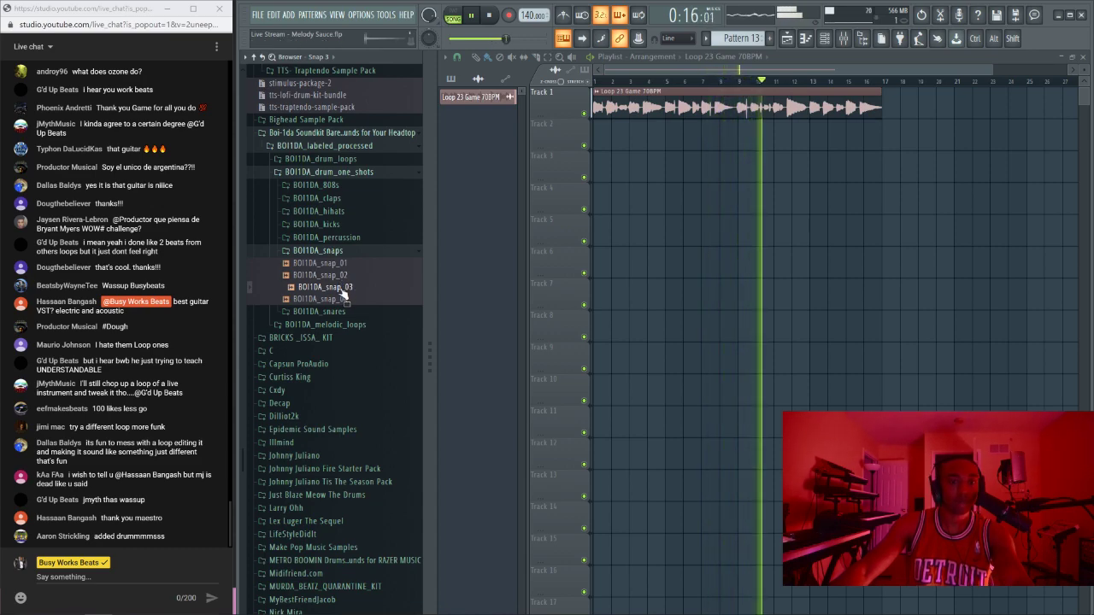
Step: Load BOI1DA_snap_03 into a new channel routed to mixer track 2, and place snaps on steps 9 and 25 of Pattern 13
right_click(346, 287)
click(369, 305)
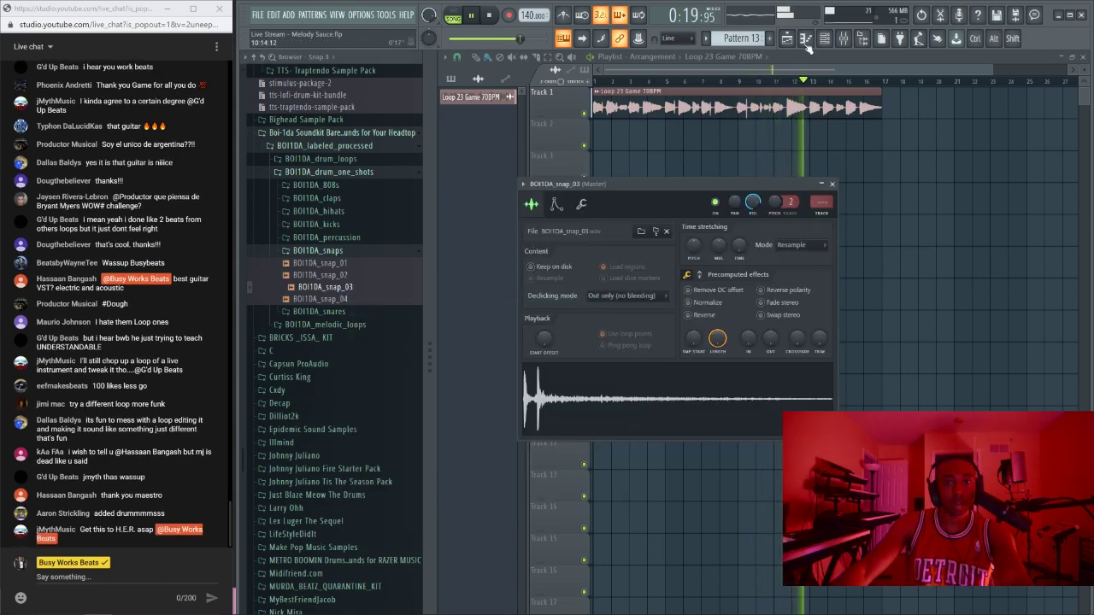
click(825, 39)
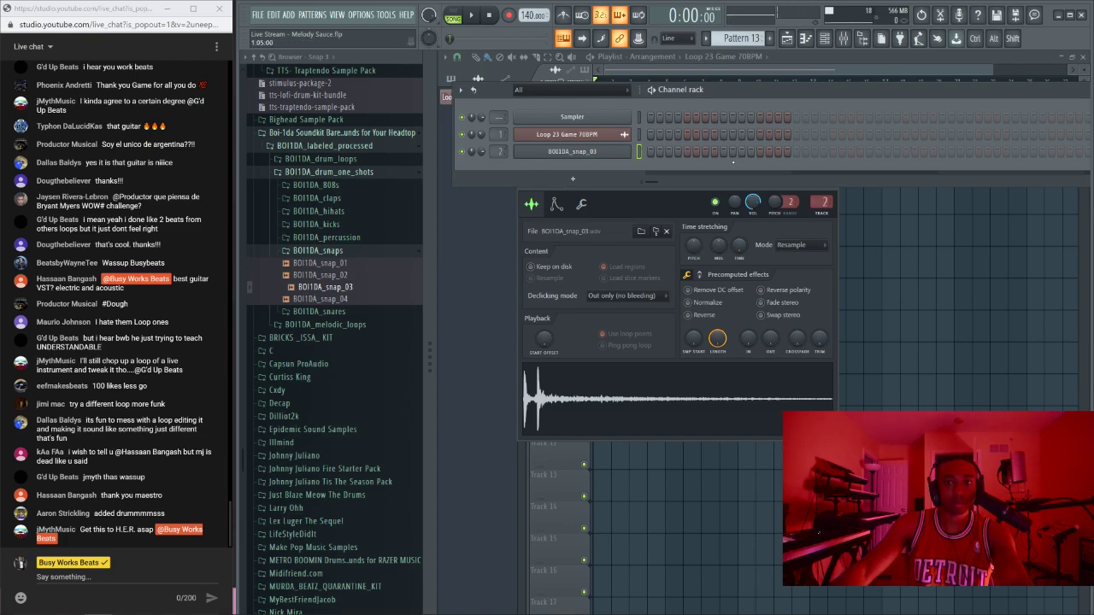
key(space)
click(955, 247)
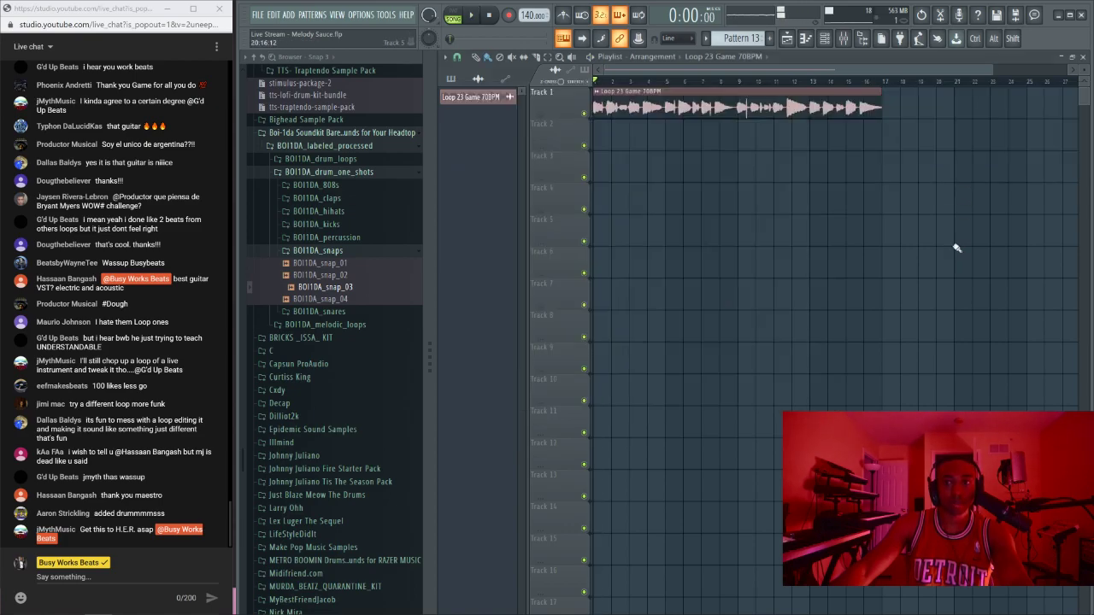
Step: Place Pattern 13 at bar 1 of playlist Track 2 and play the arrangement
click(608, 135)
right_click(614, 133)
click(451, 79)
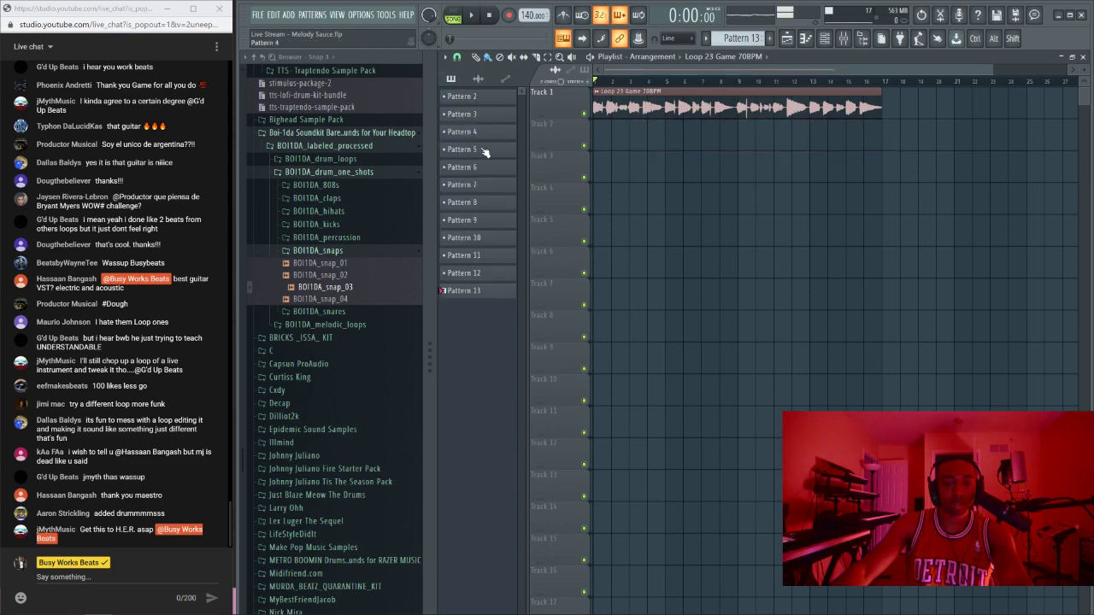
drag(476, 295, 596, 140)
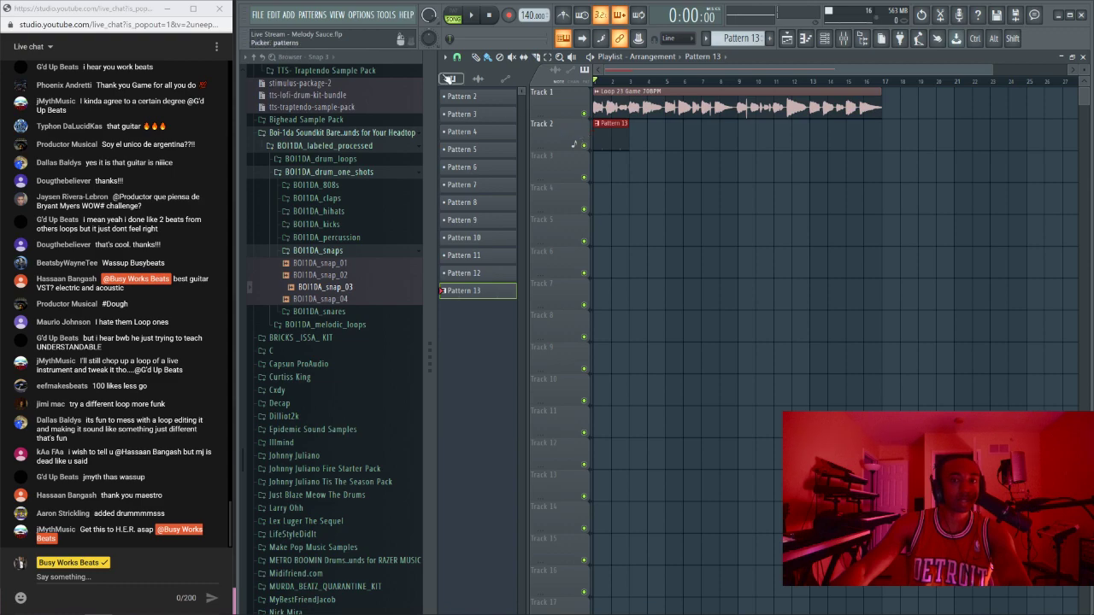
click(460, 59)
click(483, 362)
key(space)
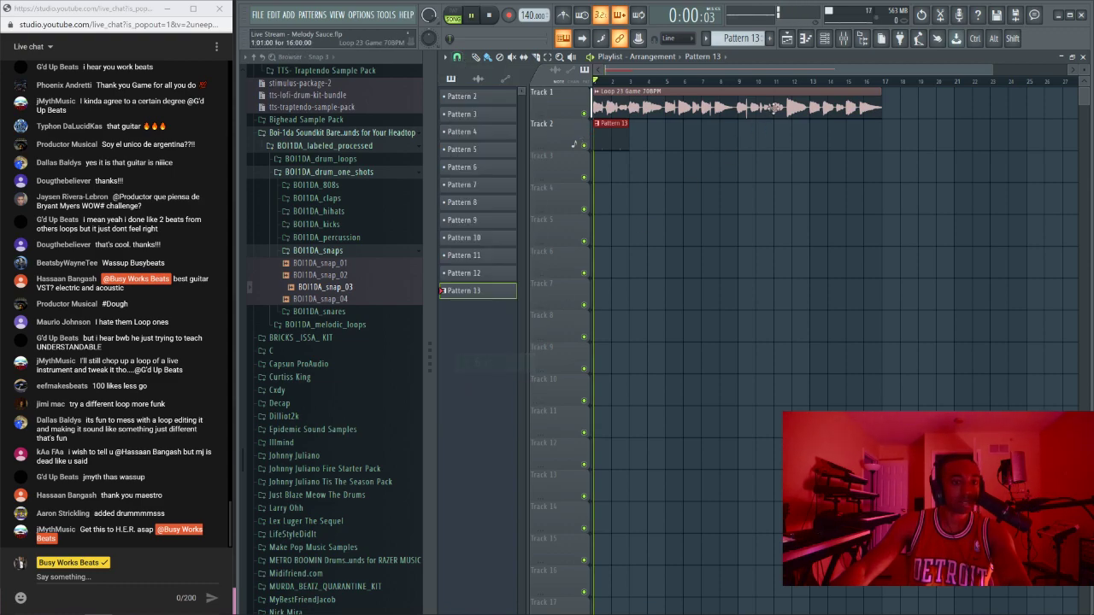
Step: Extend Pattern 13 to four bars of snaps with the browser hidden, and repeat it along Track 2 up to bar 17
click(824, 39)
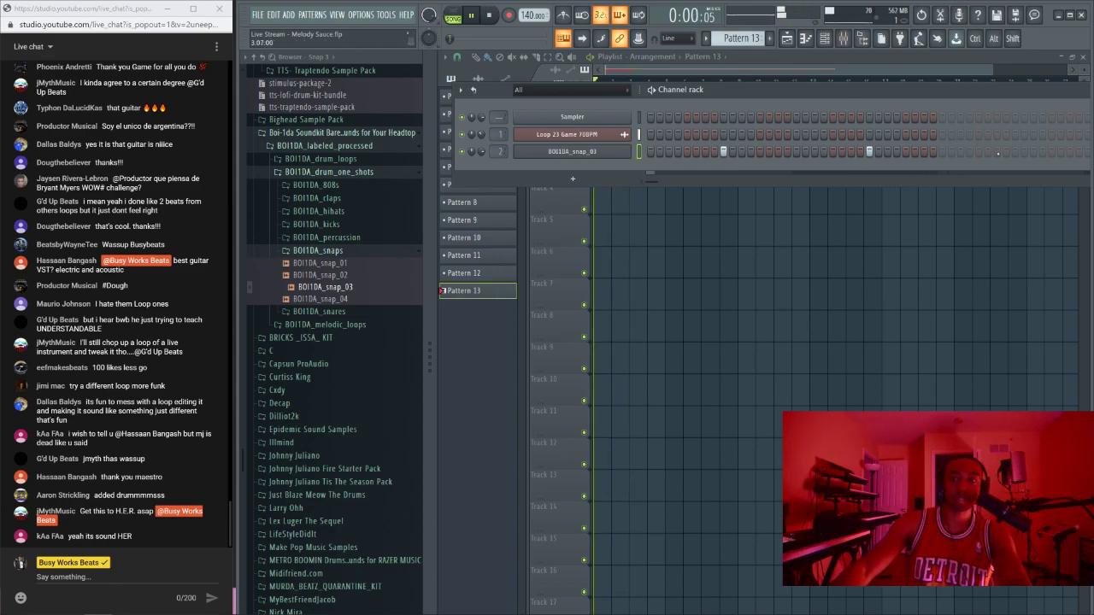
click(861, 39)
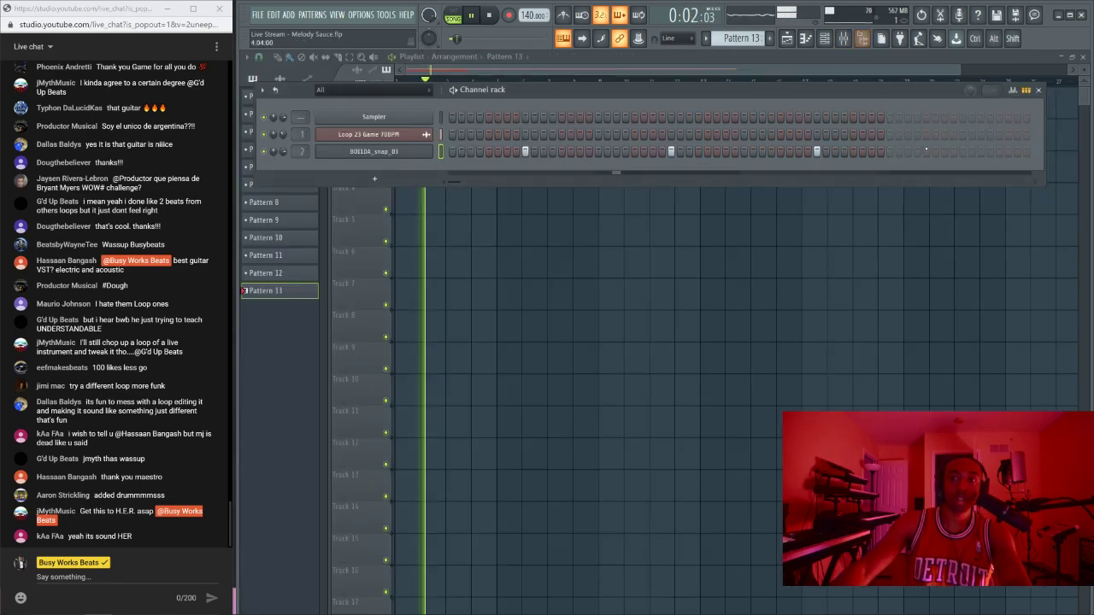
key(F6)
click(527, 136)
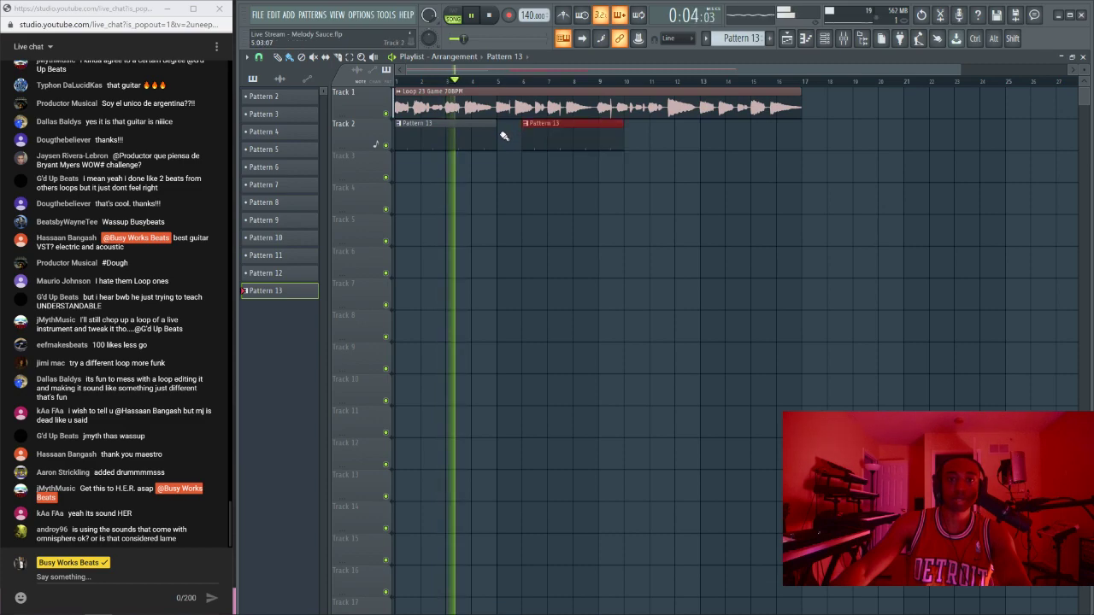
drag(547, 133, 447, 150)
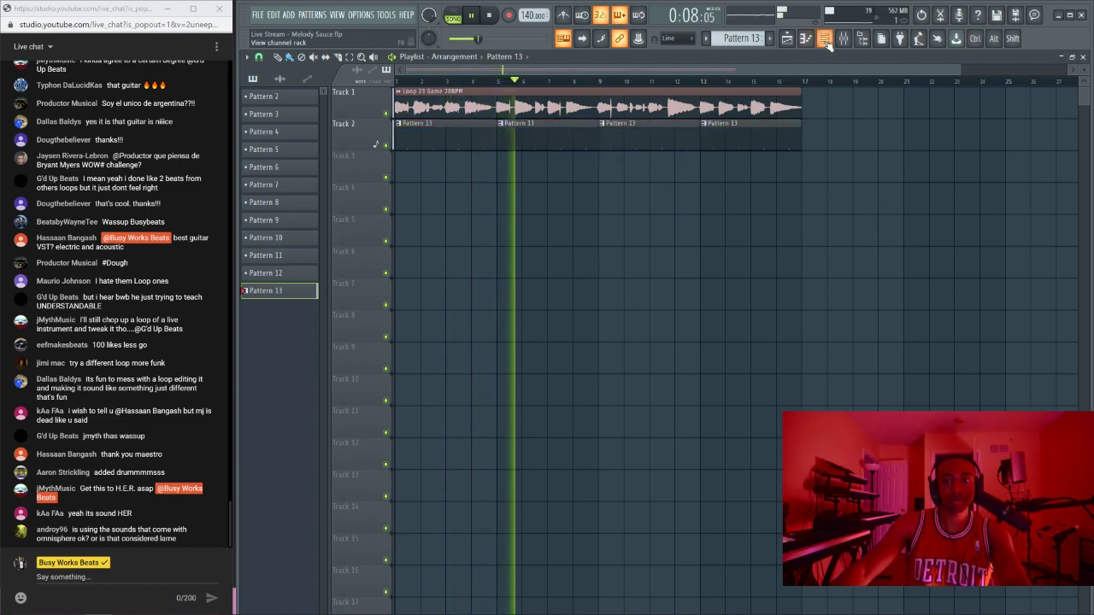
Step: Audition BOI1DA_kick_01 from the BOI1DA_kicks folder and load it into a new channel routed to mixer track 3
click(825, 39)
click(861, 39)
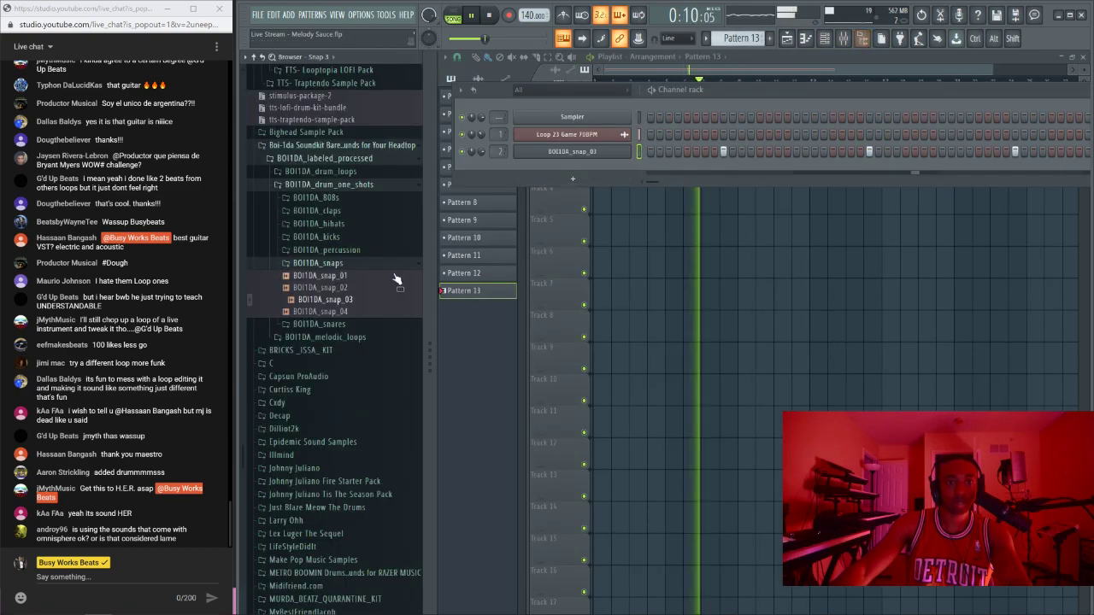
click(337, 238)
click(353, 250)
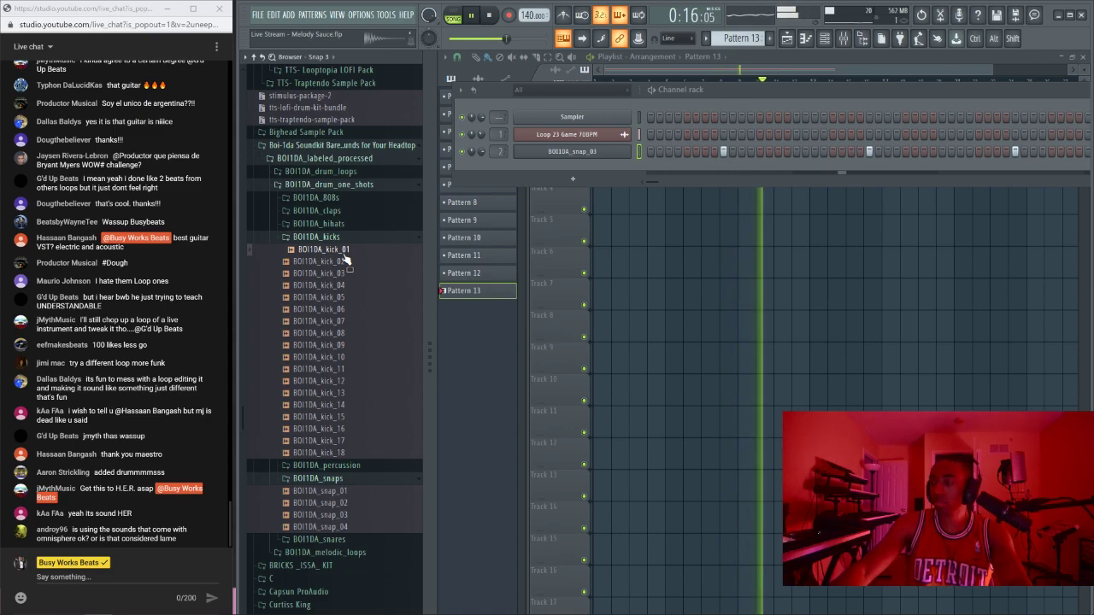
right_click(343, 254)
click(426, 268)
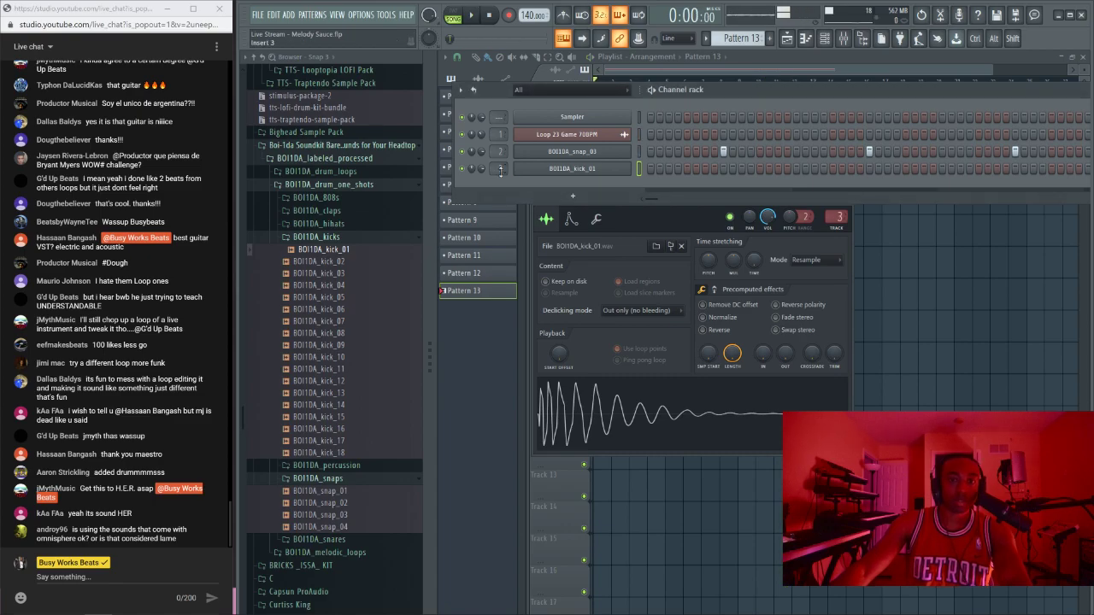
right_click(967, 298)
right_click(643, 169)
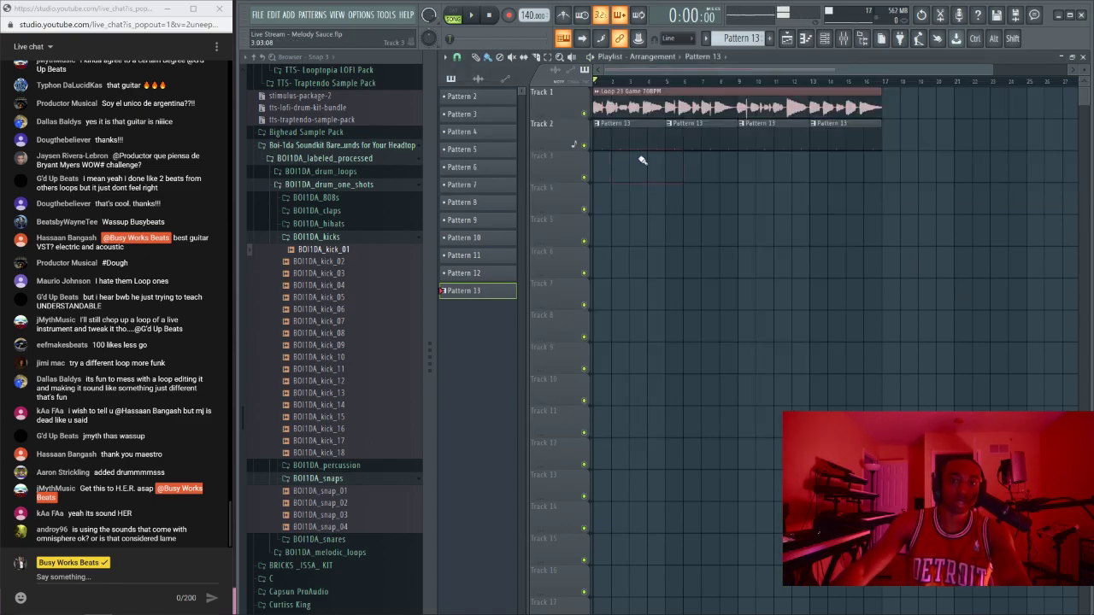
Step: Create Pattern 14 with a kick on step 1, place it at bars 1 and 2 of playlist Track 3, and play it
click(828, 46)
key(F4)
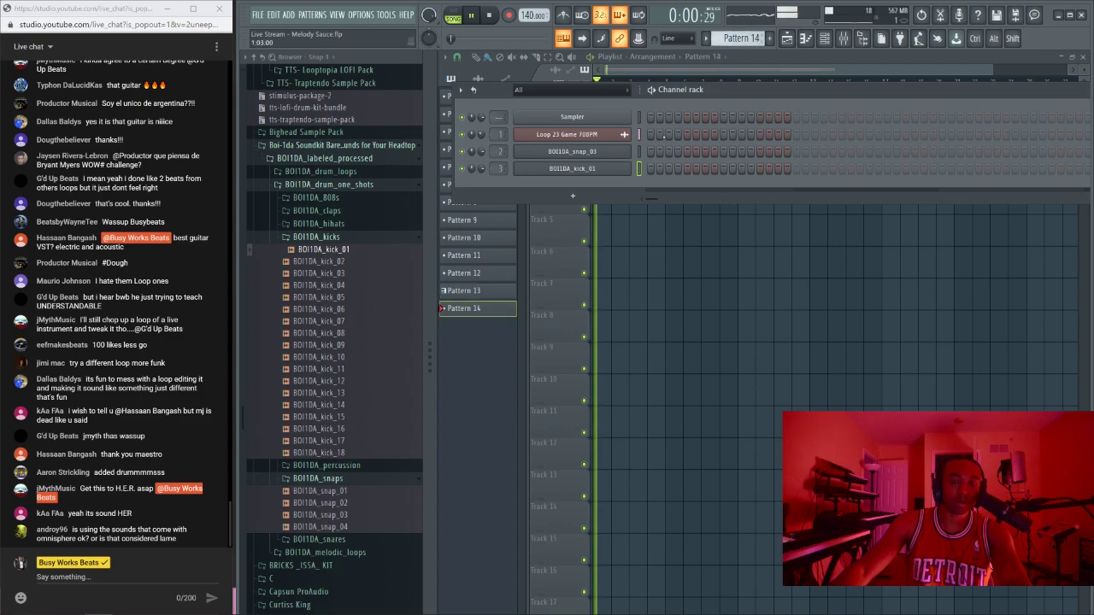
right_click(644, 224)
drag(606, 167, 624, 167)
key(space)
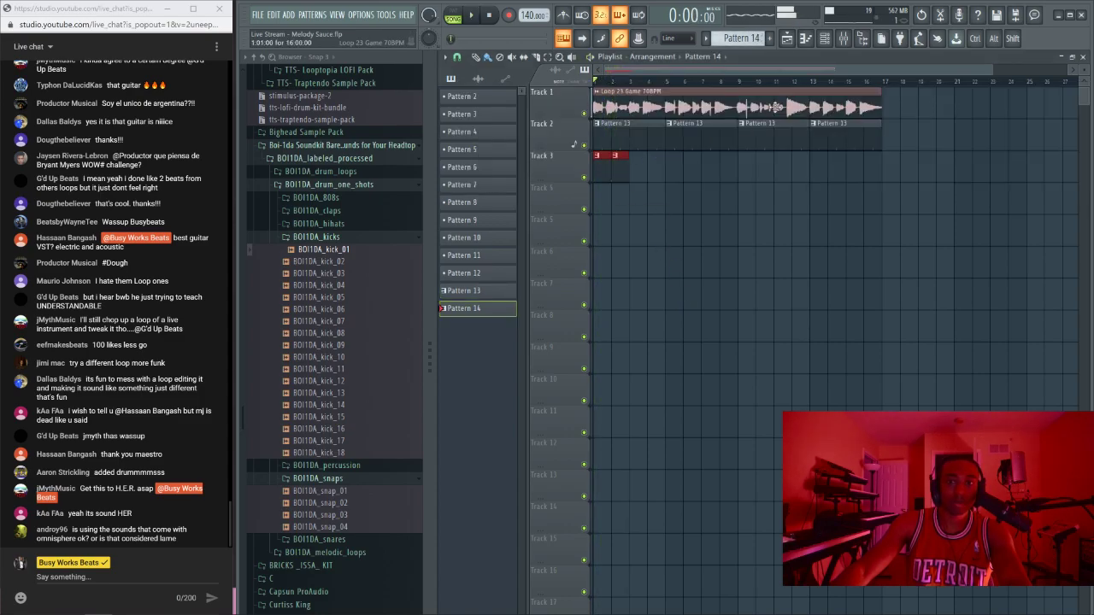
click(825, 42)
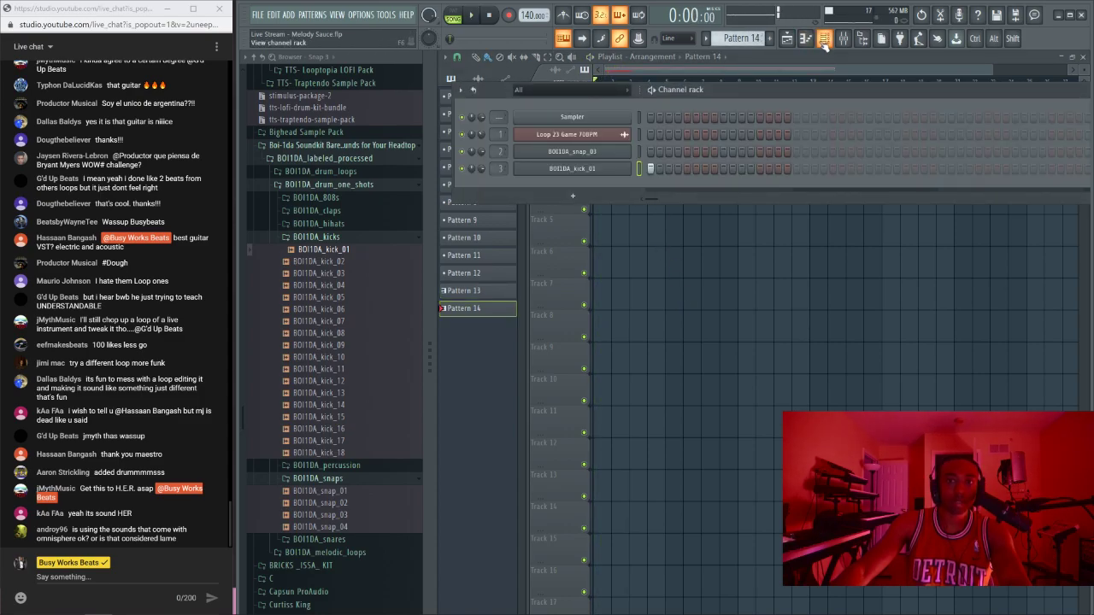
click(604, 170)
right_click(865, 235)
key(space)
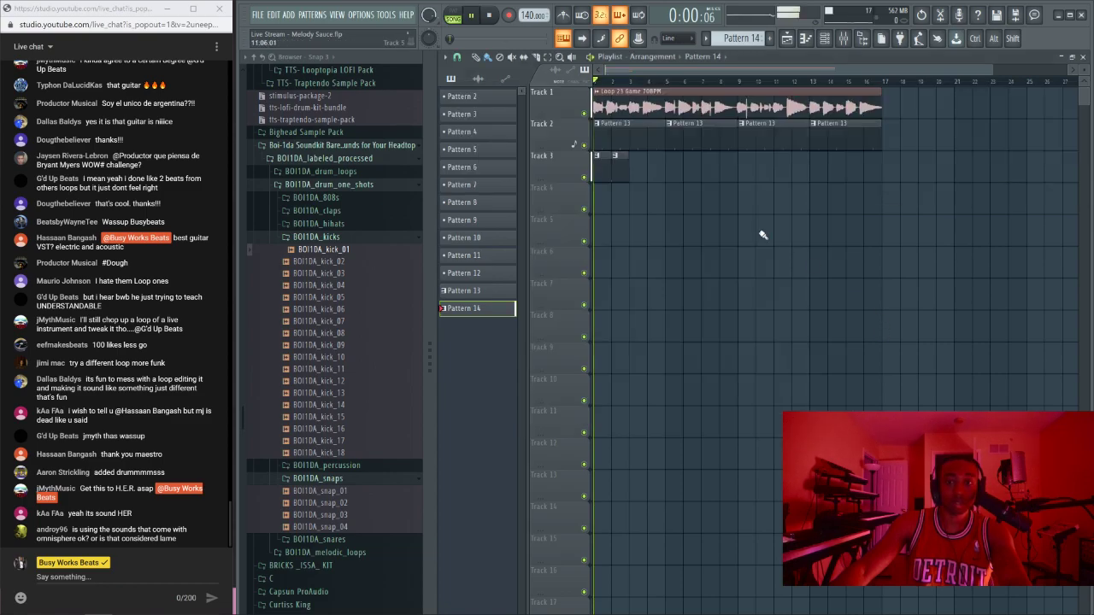
Step: Reroute the BOI1DA_kick_01 channel to mixer track 4, keep all channels displayed, and play the arrangement
click(827, 43)
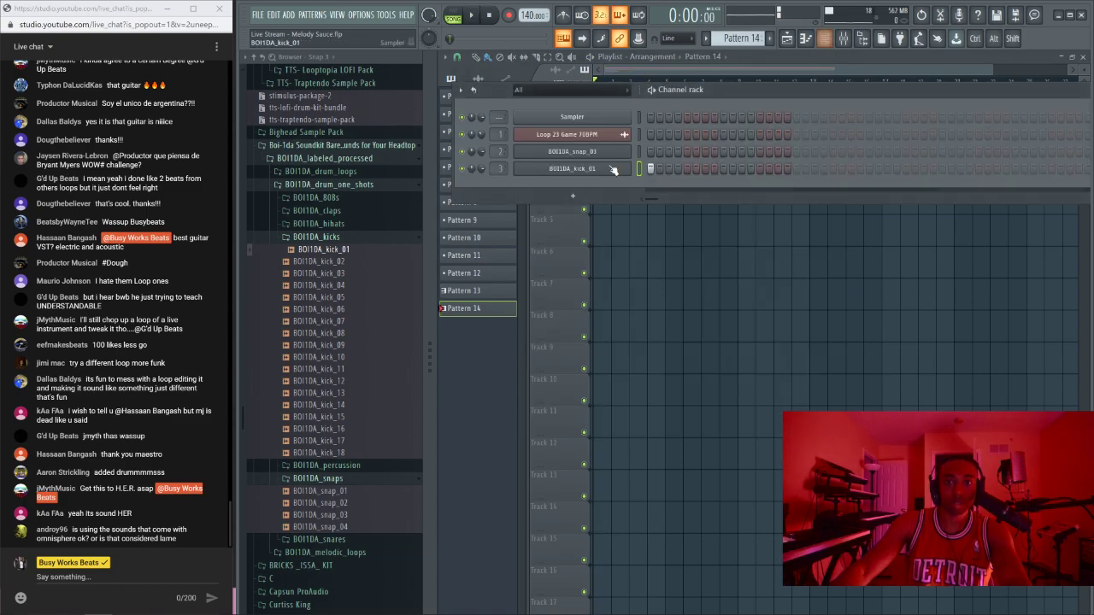
click(539, 89)
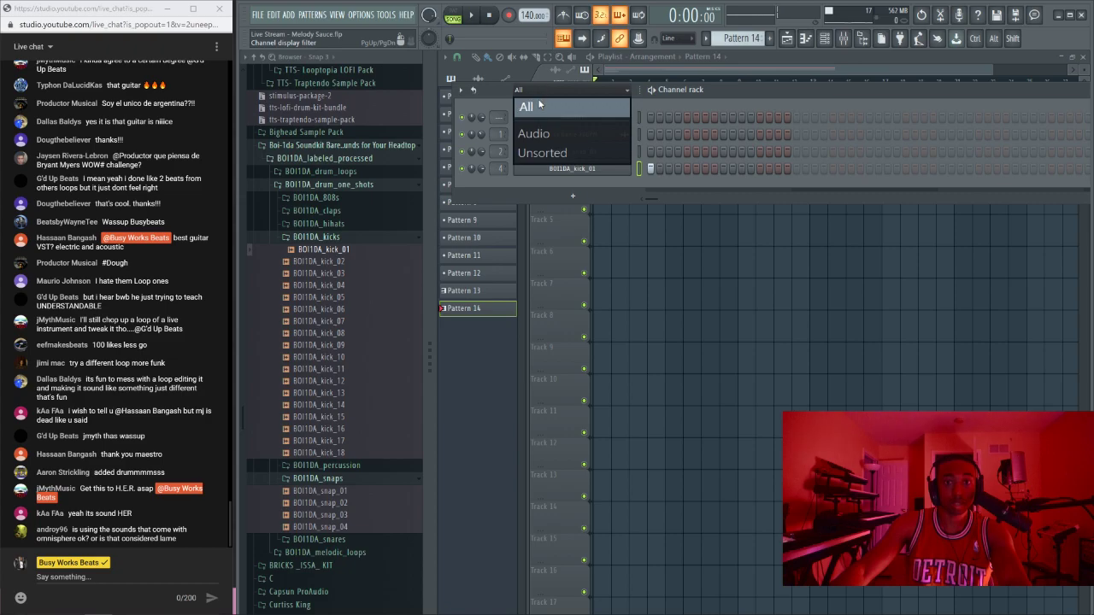
click(539, 105)
key(space)
key(space)
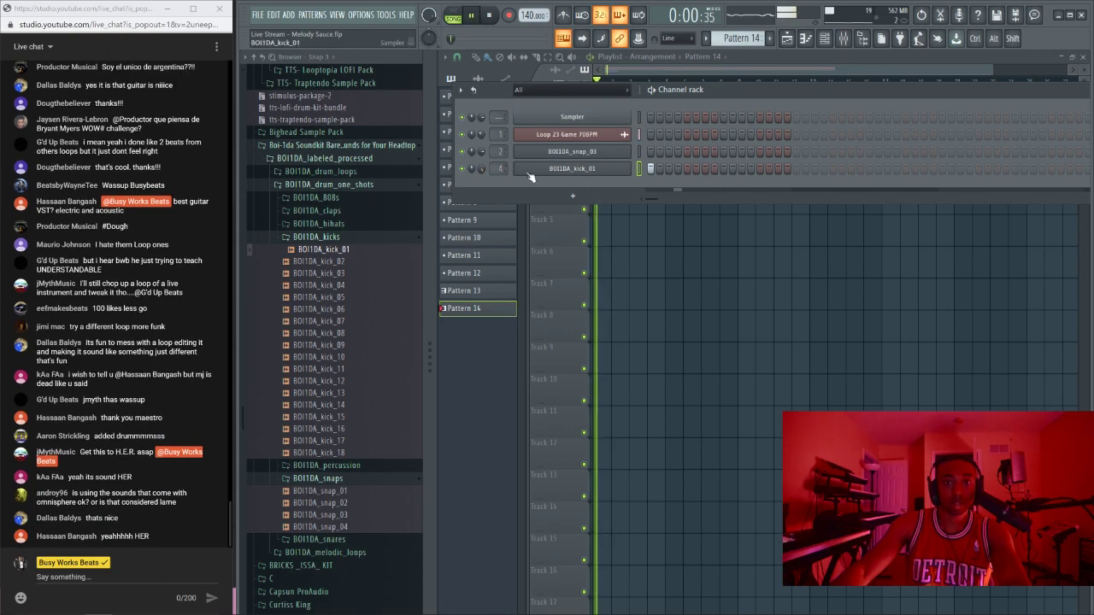
Step: Reset the volume fader of mixer track 4 to its default level and play the kick with the loop
click(563, 171)
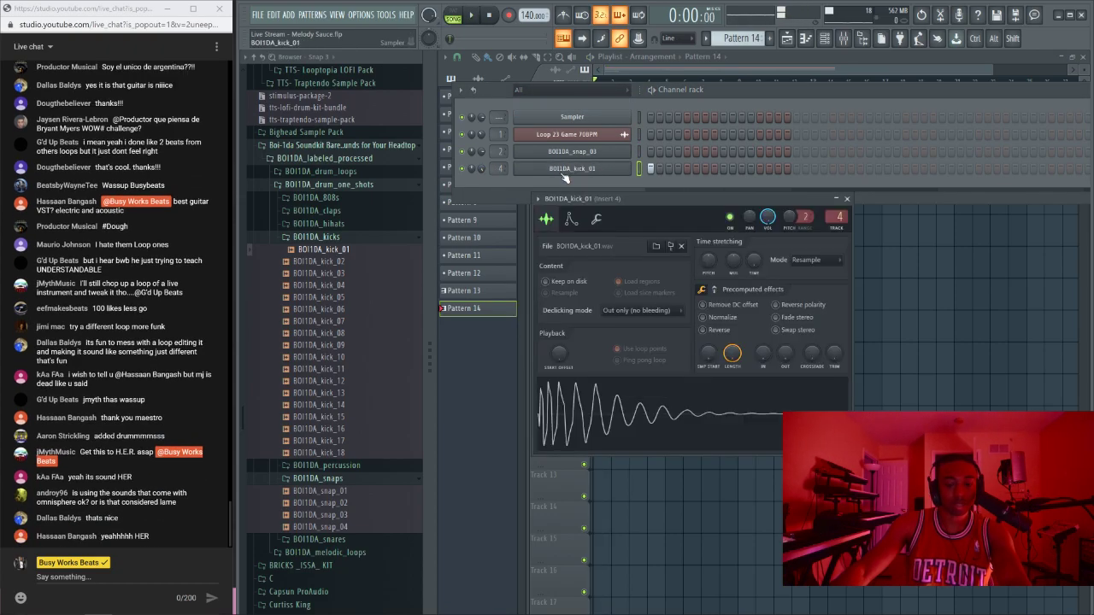
click(846, 42)
right_click(537, 321)
click(547, 308)
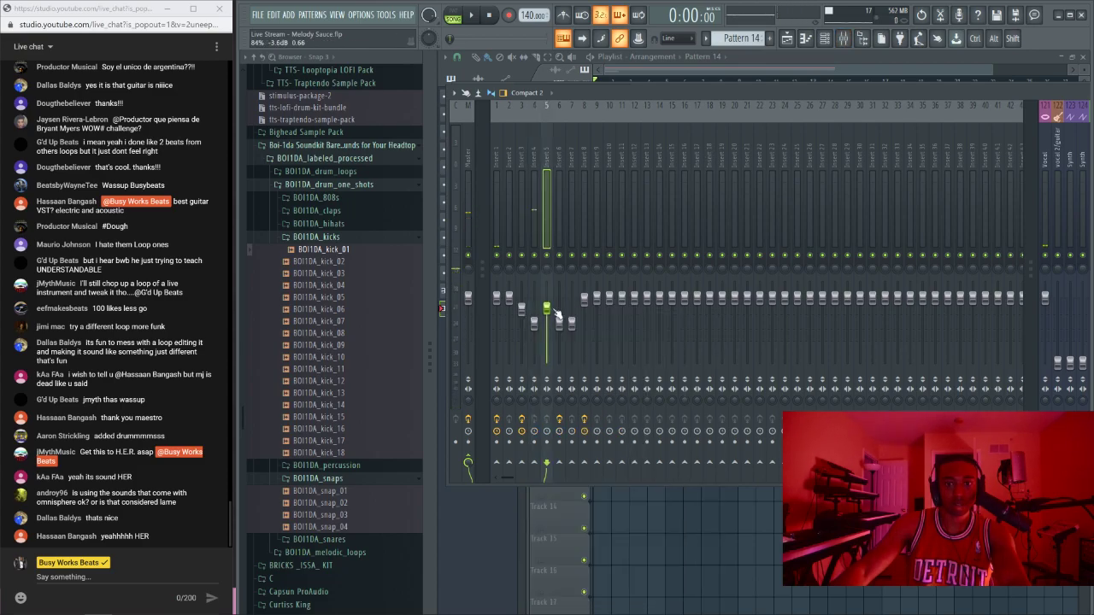
right_click(533, 325)
click(564, 318)
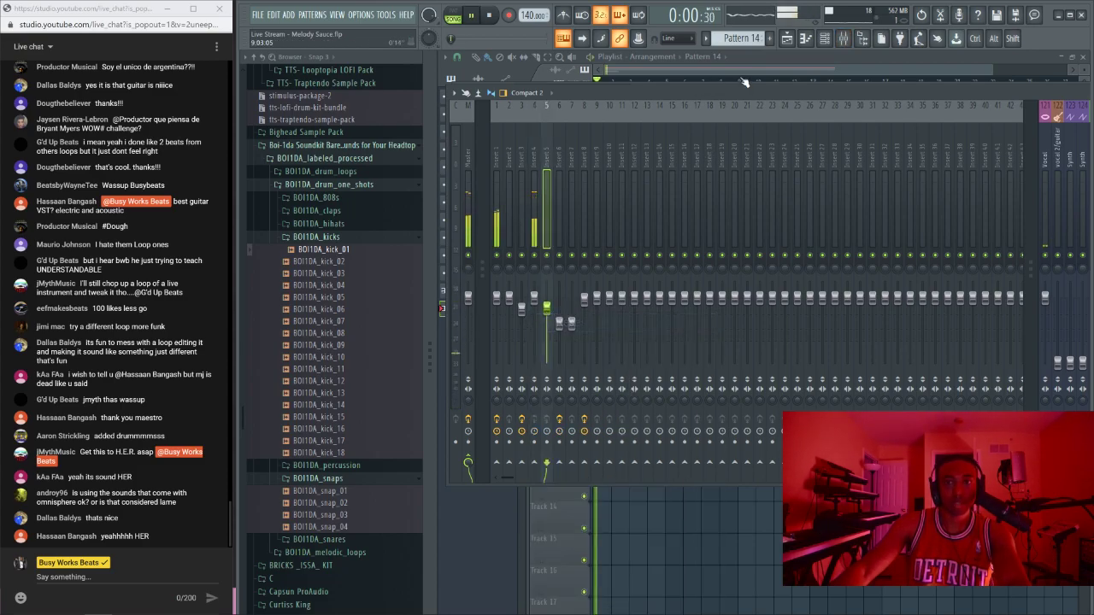
Step: Hide the mixer and browser, and extend Pattern 14's kicks to four bars on steps 1, 7, 17, 23, 33, 39, 49 and 55
click(824, 40)
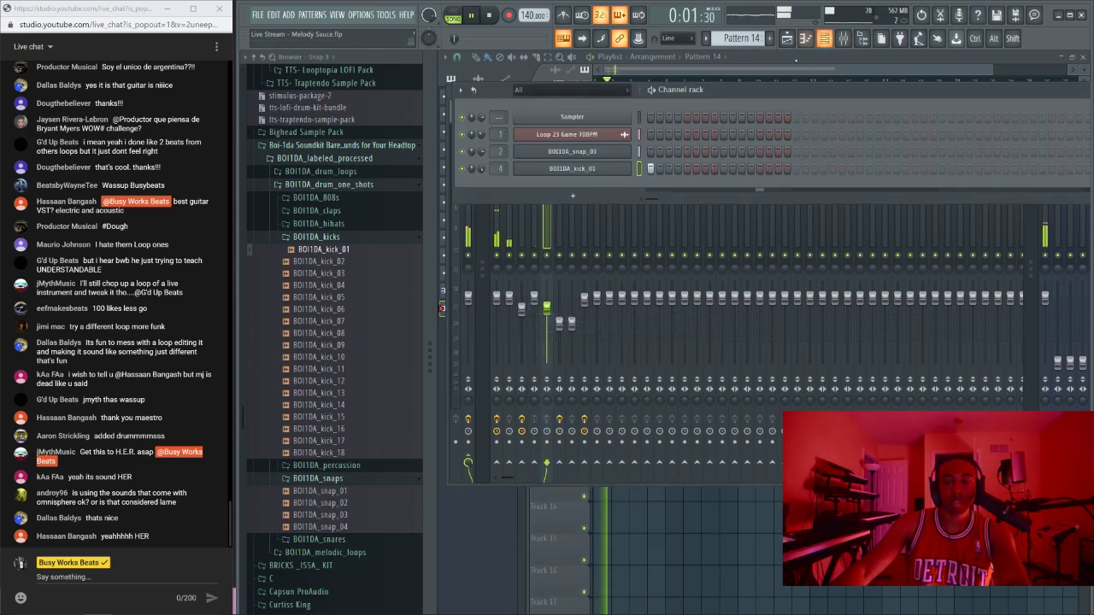
click(743, 501)
click(826, 38)
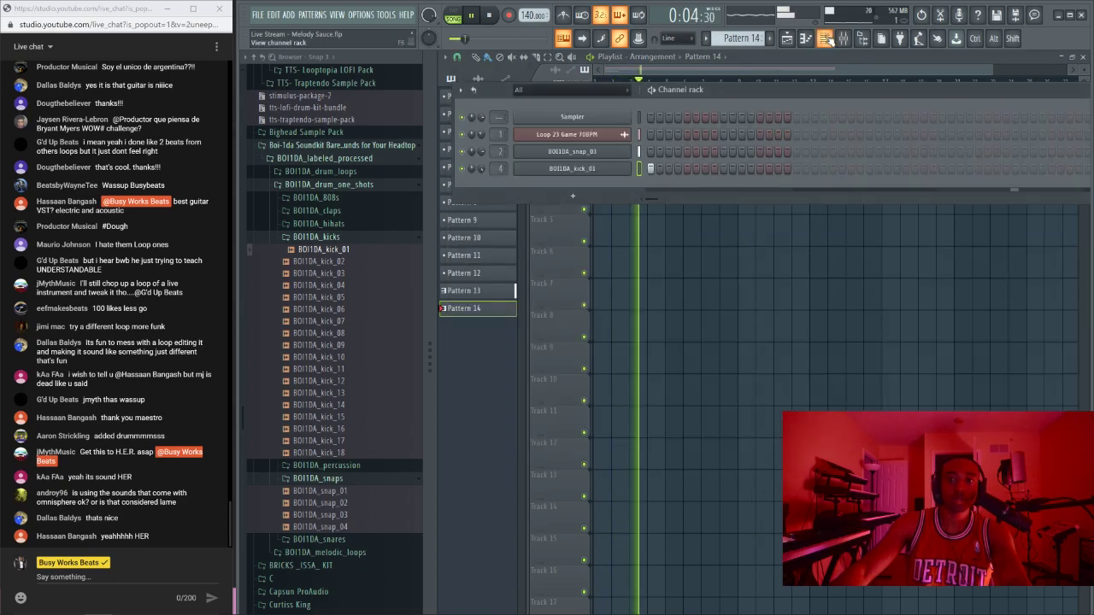
click(862, 39)
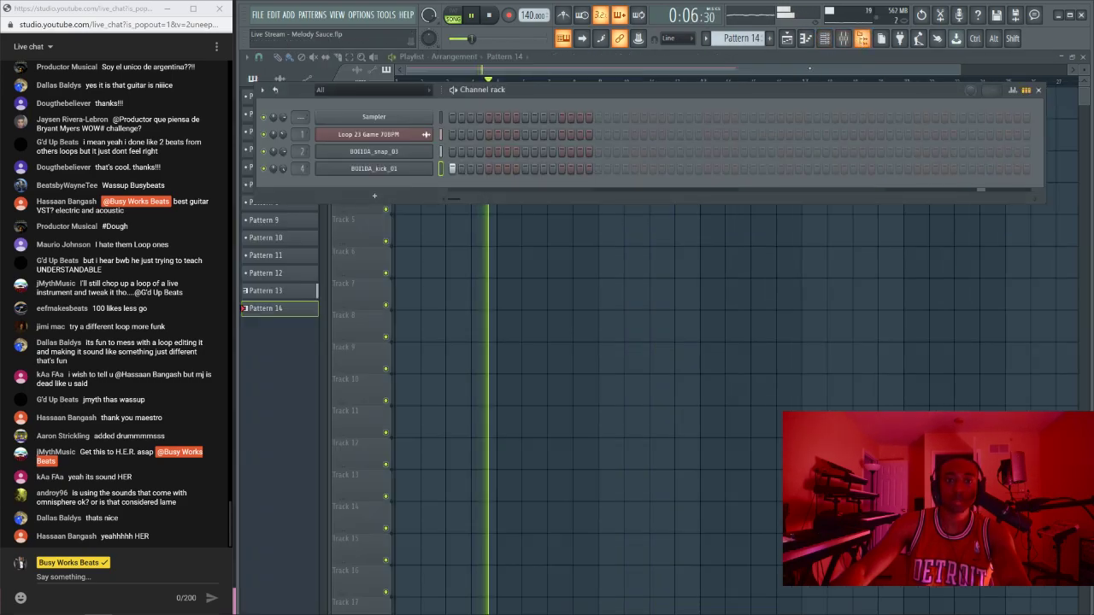
key(space)
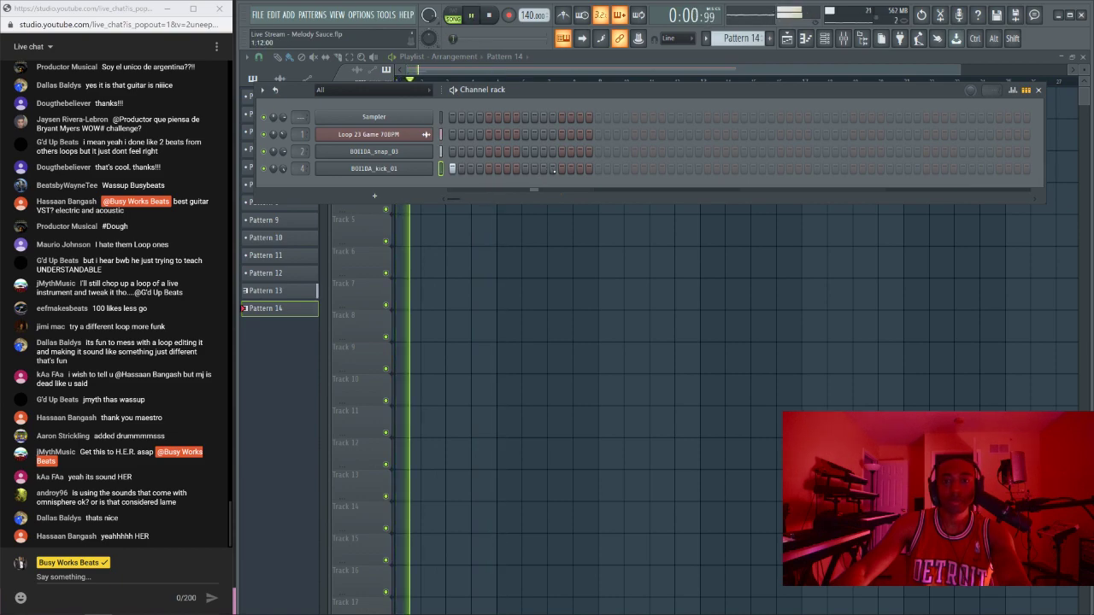
key(space)
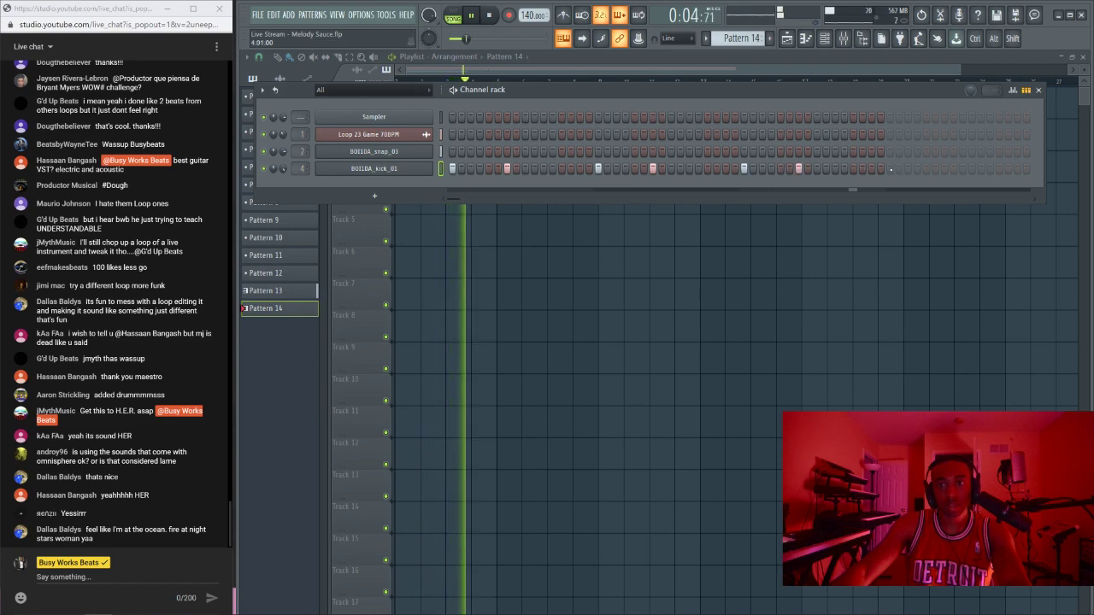
key(space)
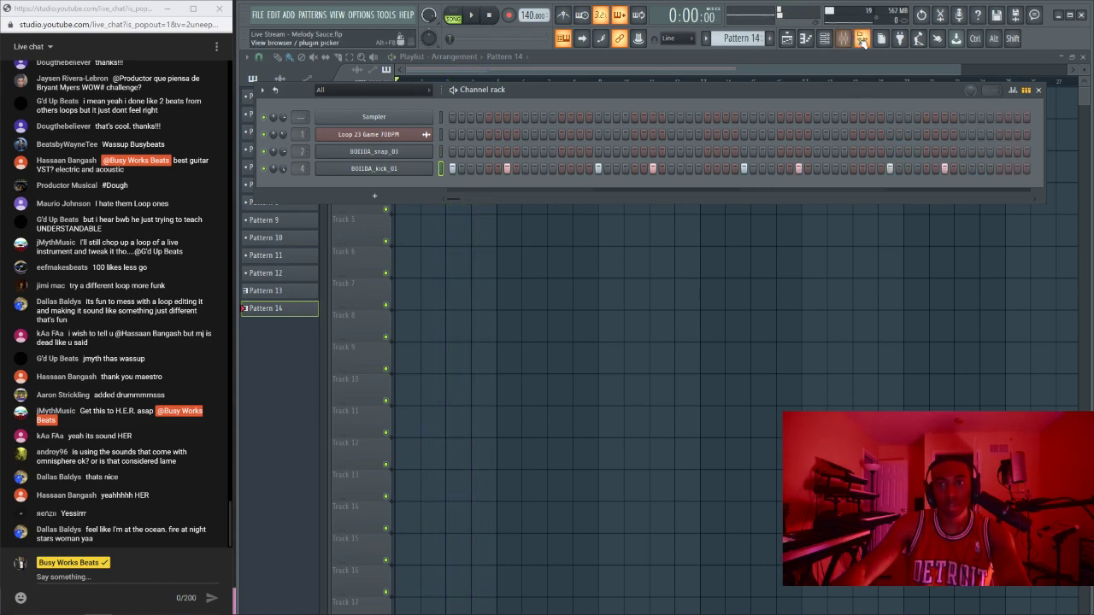
Step: Audition hi-hat samples in the BOI1DA_hihats folder and load BOI1DA_hihat_04 into a new channel
click(862, 40)
click(334, 224)
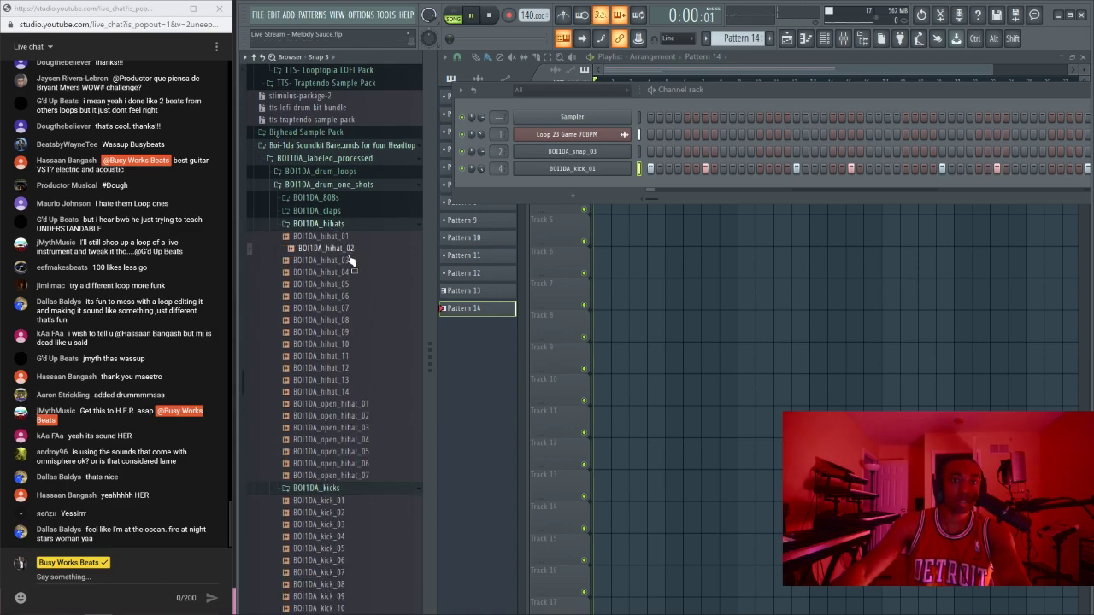
click(348, 272)
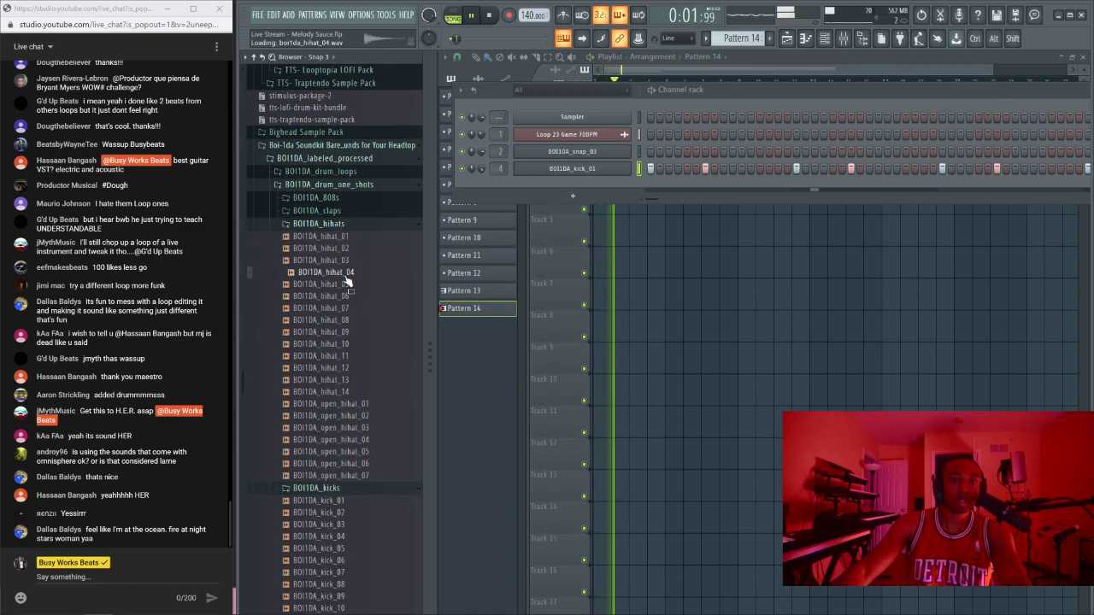
right_click(348, 282)
click(379, 288)
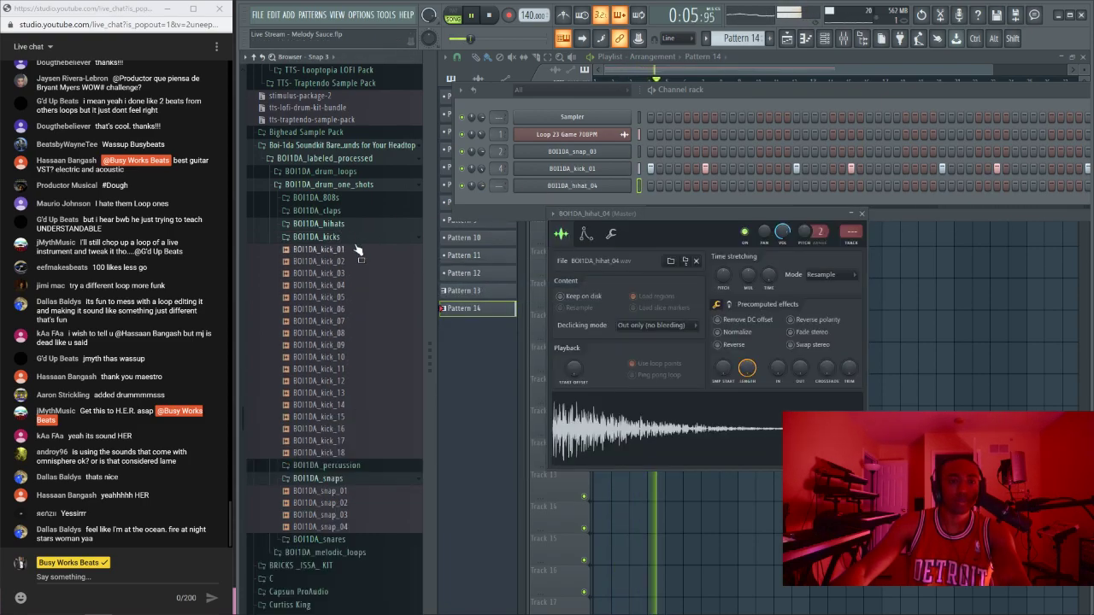
Step: Audition samples in the BOI1DA_percussion folder, including BOI1DA_percussion_roll_02 and BOI1DA_percussion_16
click(336, 226)
click(347, 250)
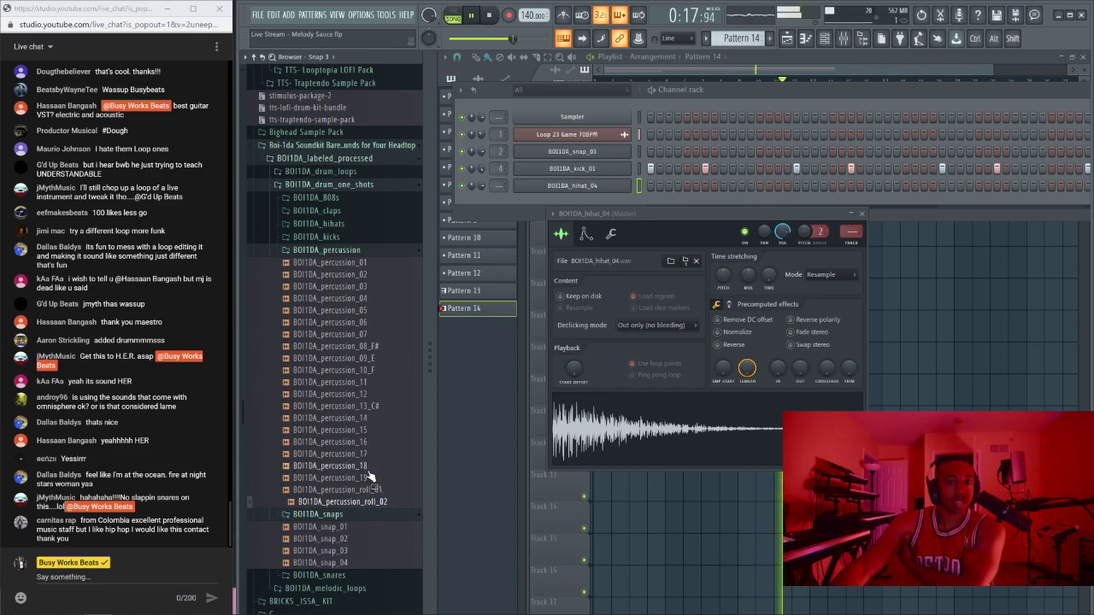
click(359, 441)
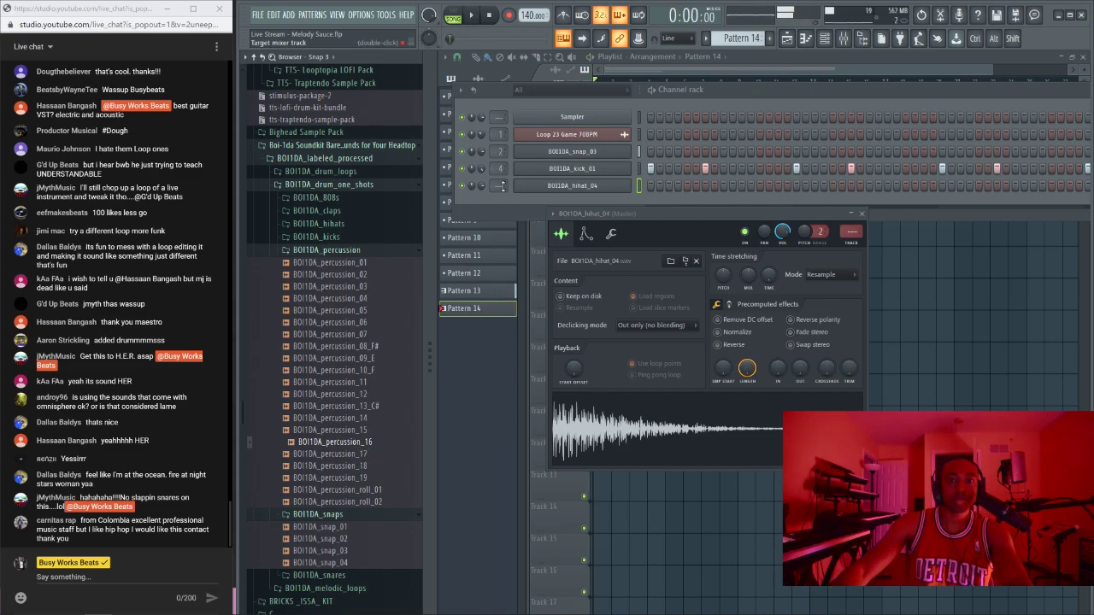
Step: Route BOI1DA_hihat_04 to mixer track 5 and sequence syncopated hi-hats across all four bars of Pattern 14, with the browser hidden
key(space)
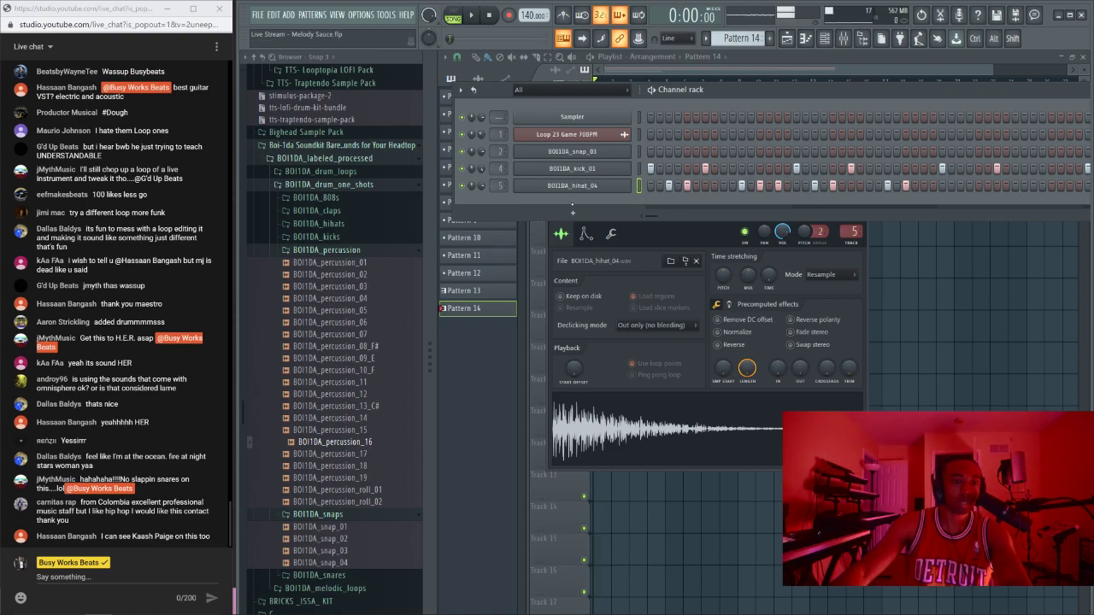
key(space)
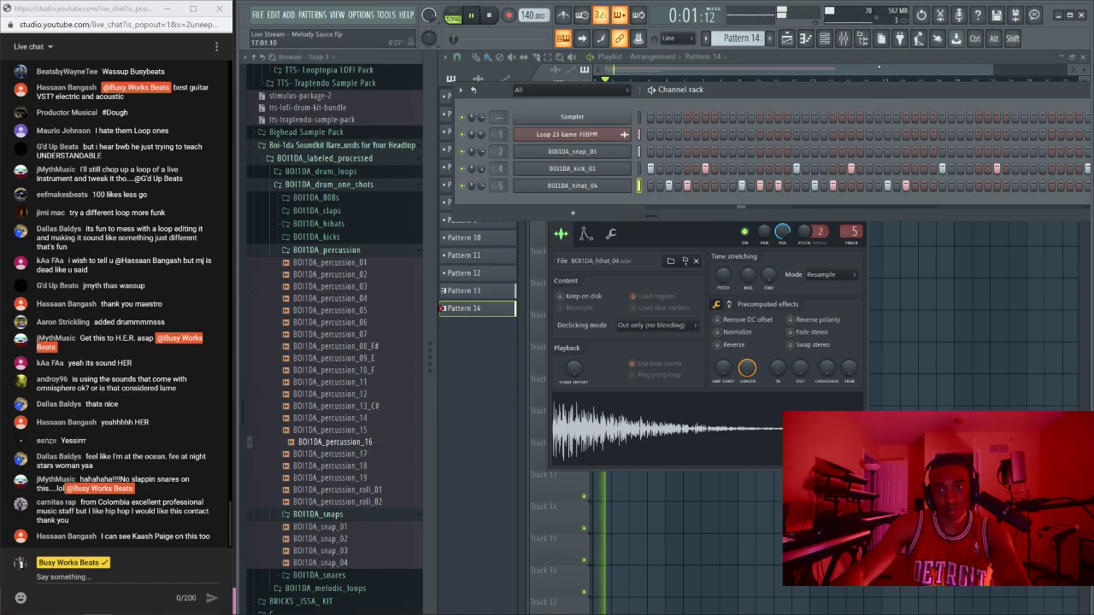
click(862, 39)
key(space)
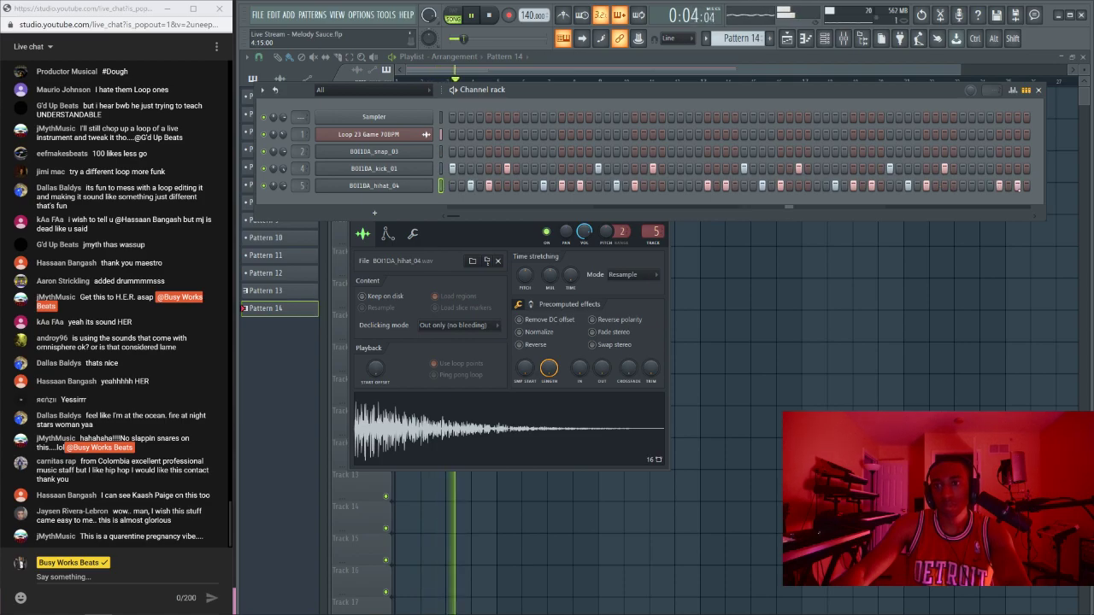
Step: Repeat the four-bar Pattern 14 along playlist Track 3 up to bar 17 and save the project
click(842, 278)
click(527, 171)
drag(568, 166, 467, 169)
key(ctrl+b)
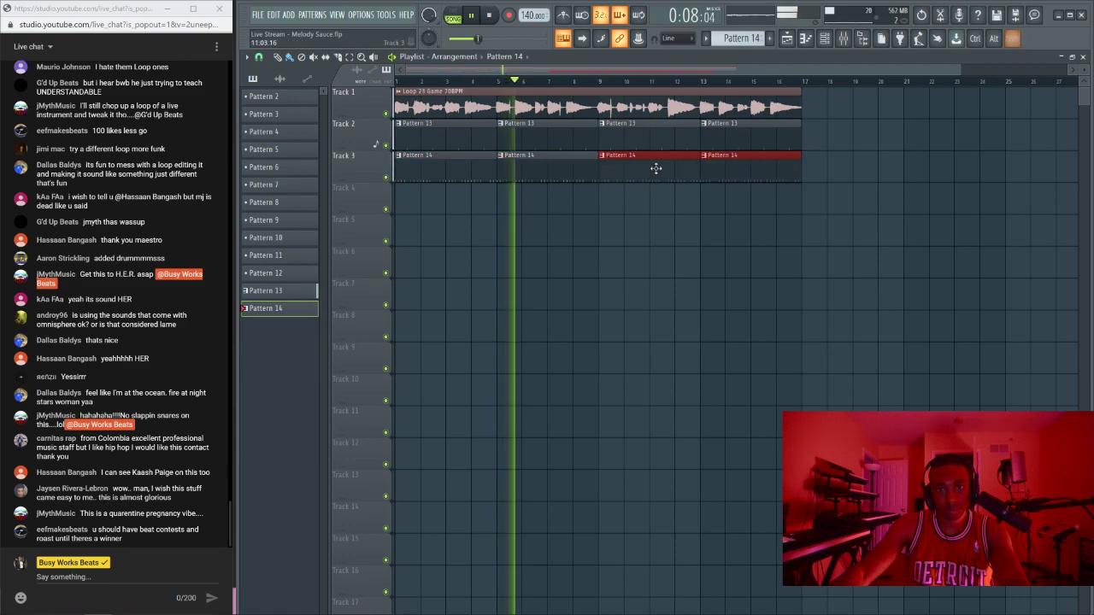
key(ctrl+s)
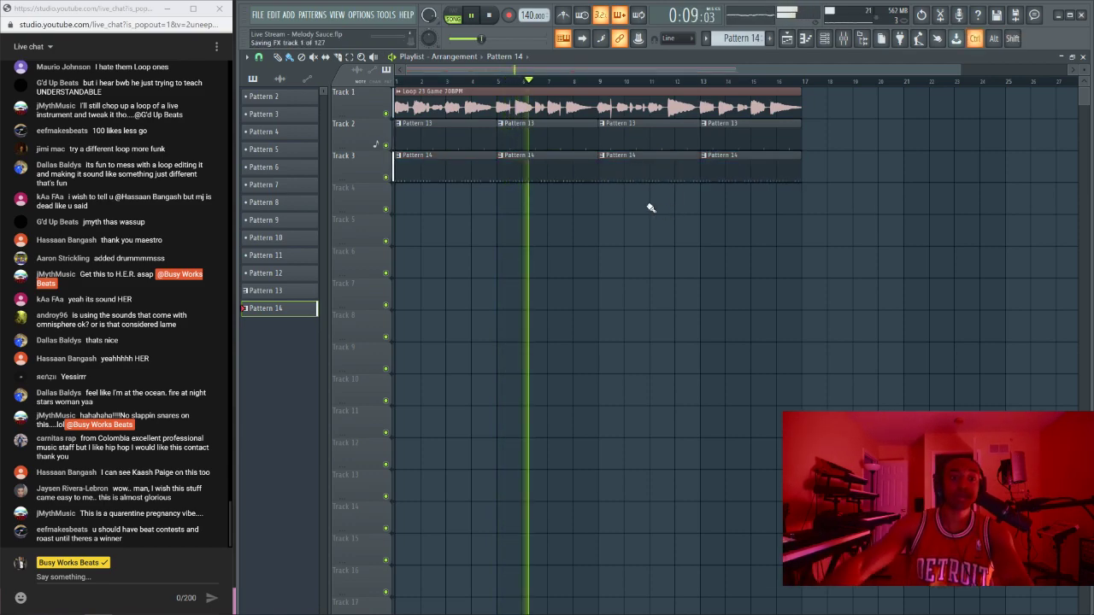
Step: Replay the arrangement and open the miscellaneous settings of the BOI1DA_snap_03 channel
click(826, 39)
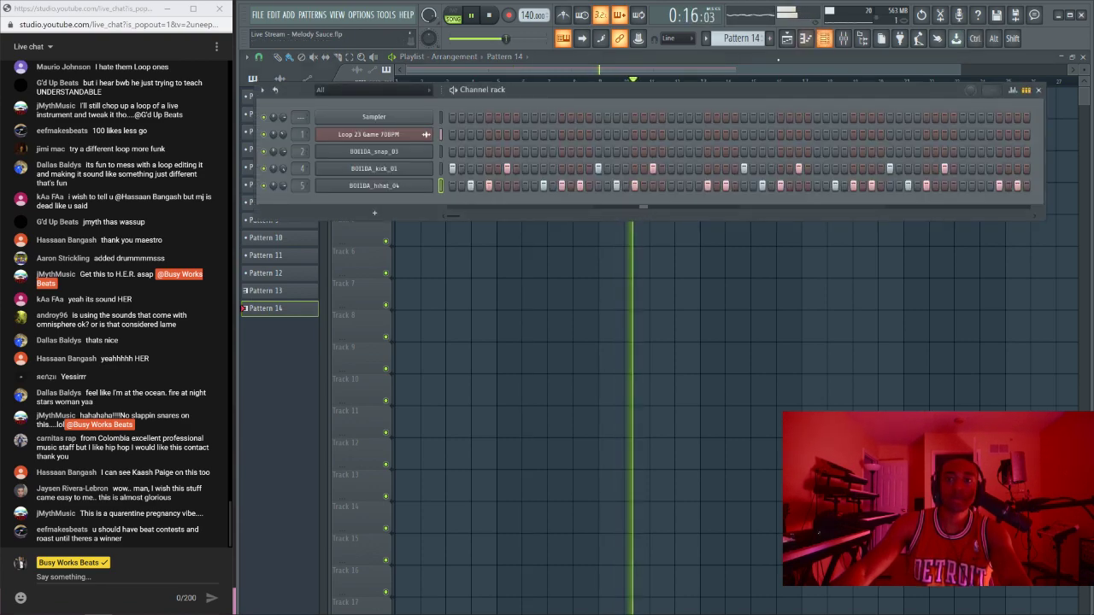
key(space)
click(390, 152)
key(space)
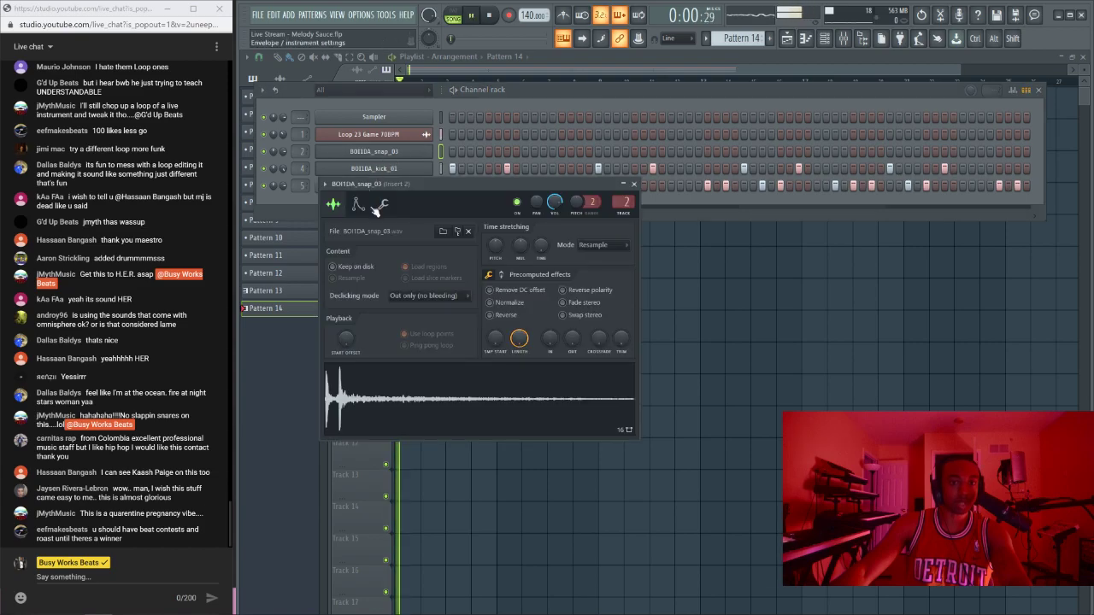
click(382, 204)
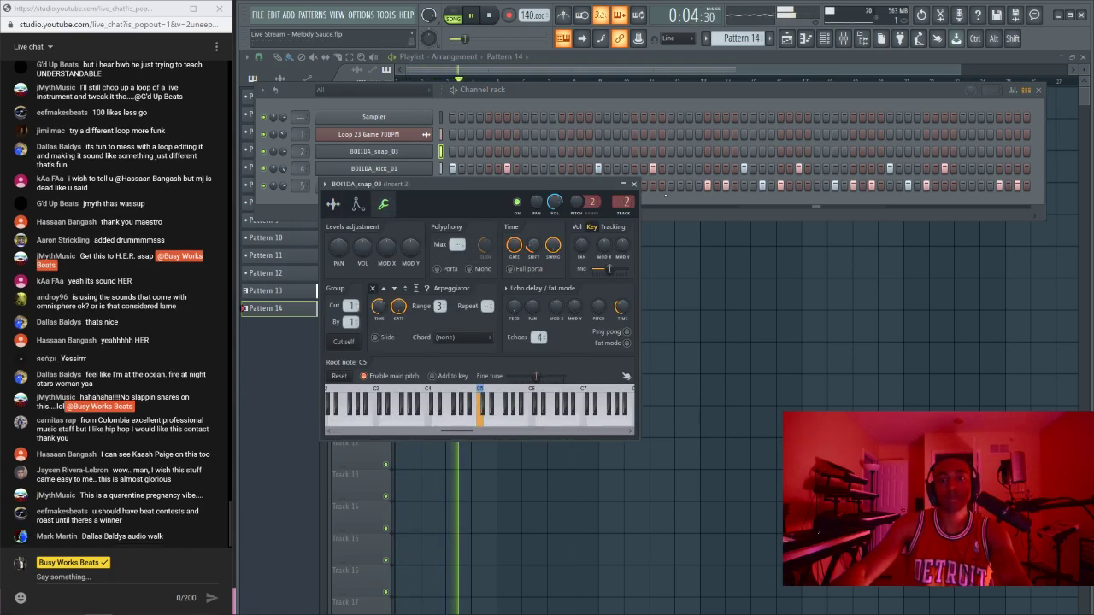
Step: Replay the arrangement, check the miscellaneous settings of the BOI1DA_hihat_04 channel, close them and save the project
click(598, 169)
key(space)
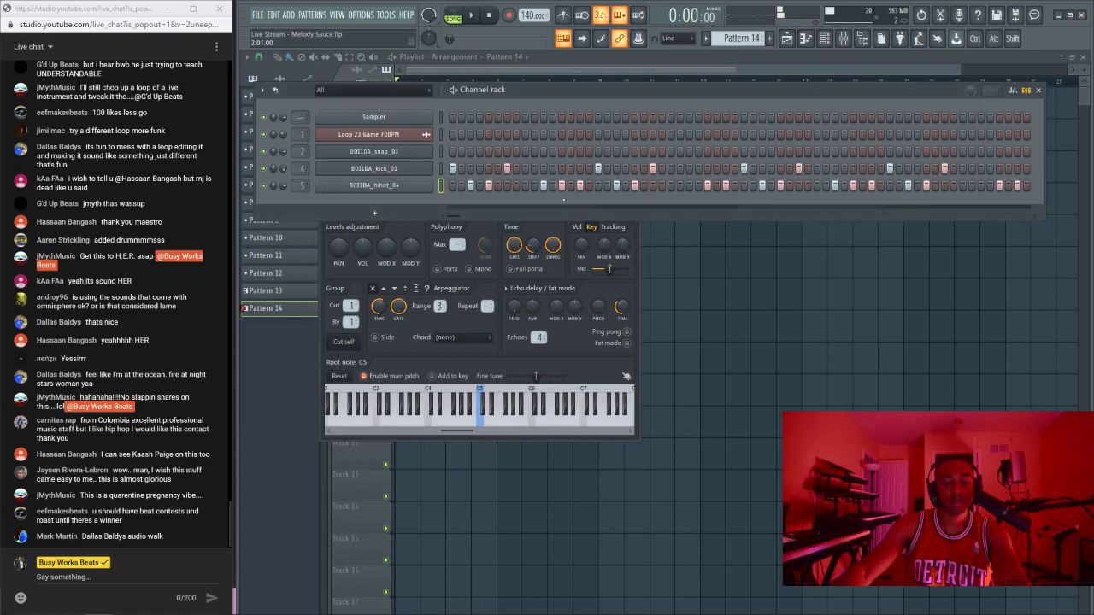
key(space)
click(374, 185)
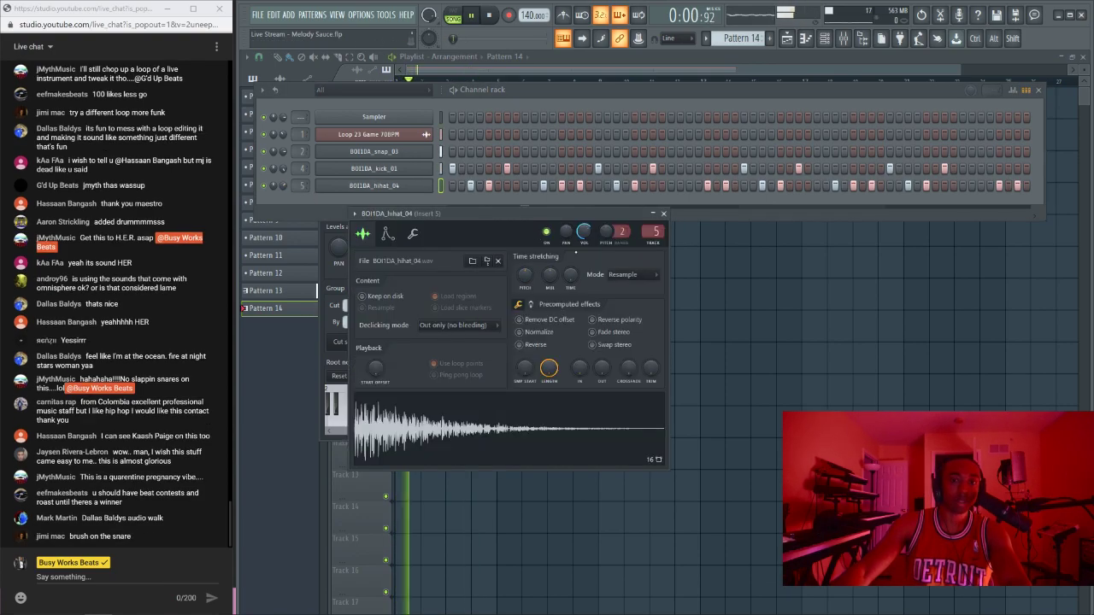
click(412, 233)
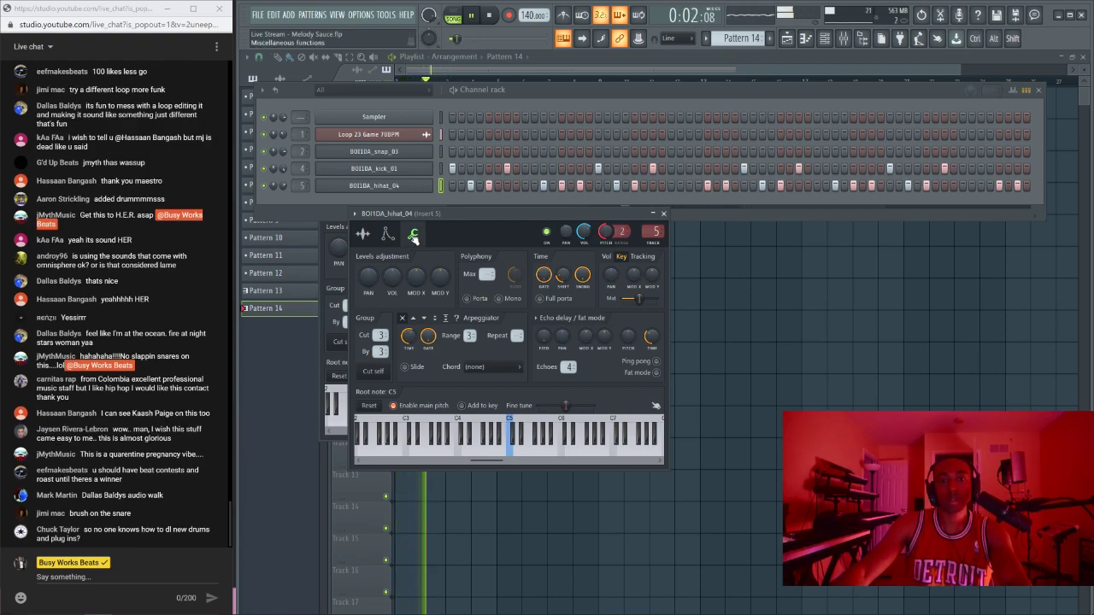
click(663, 214)
right_click(658, 267)
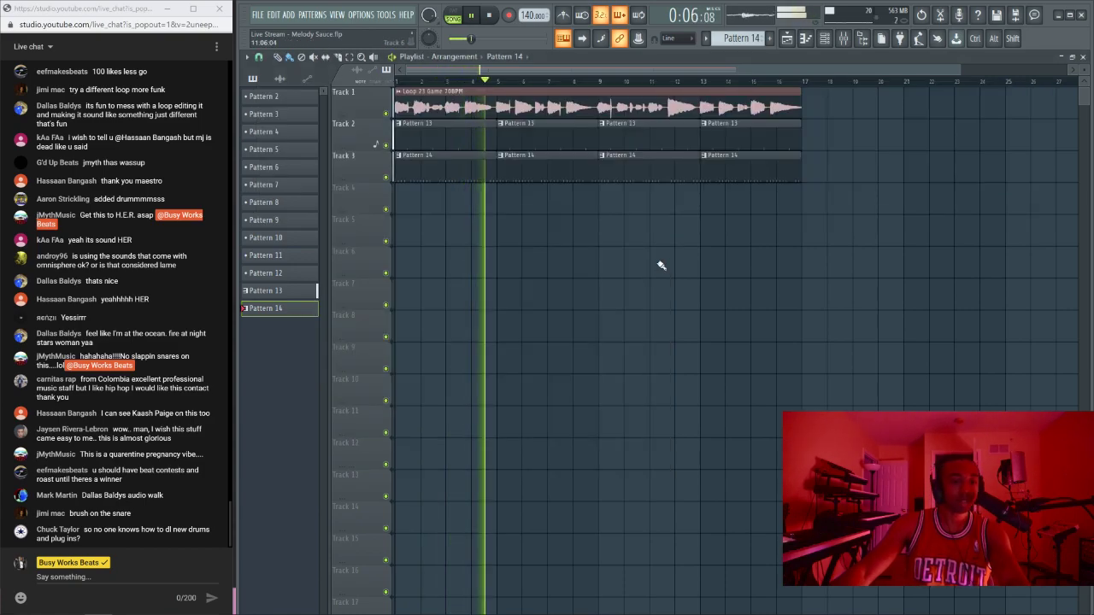
key(ctrl+s)
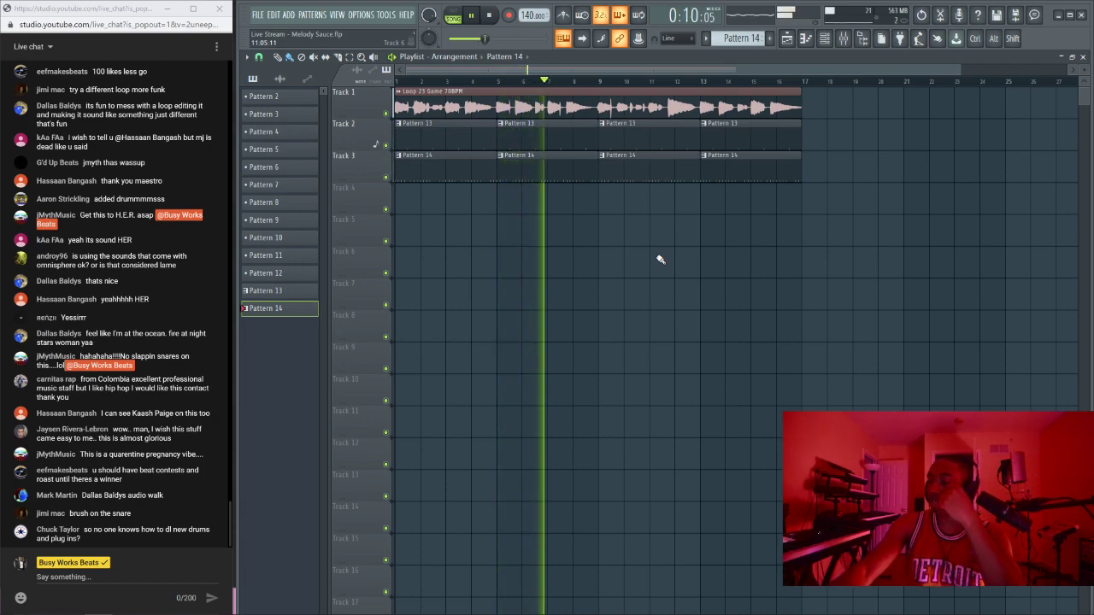
Step: Show the browser, collapse the Boi-1da Soundkit folder with its percussion and drum one-shots subfolders, and stop playback
click(825, 38)
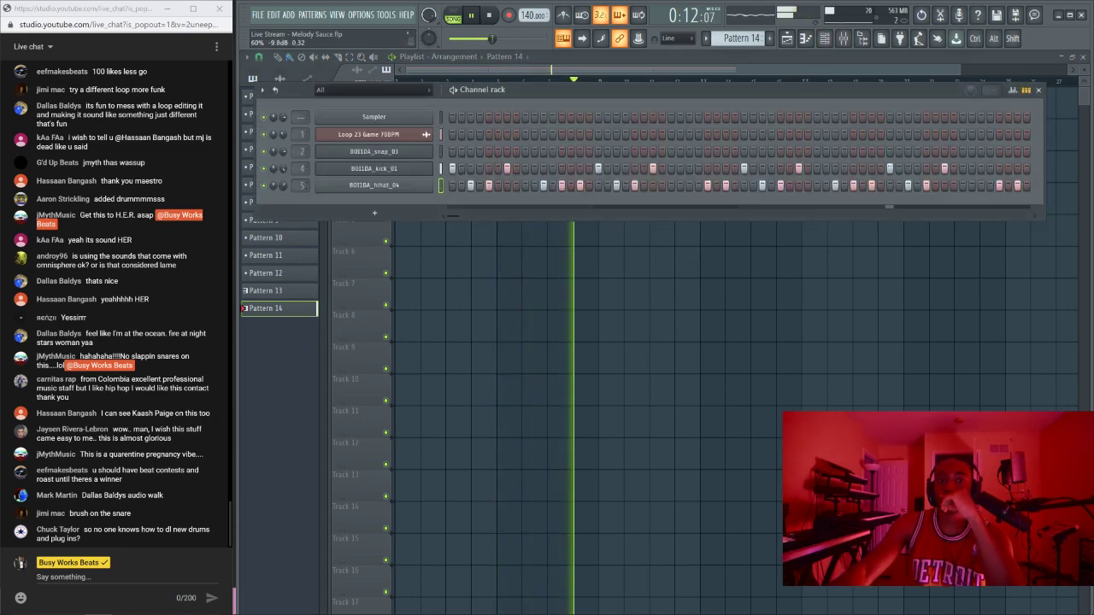
key(F6)
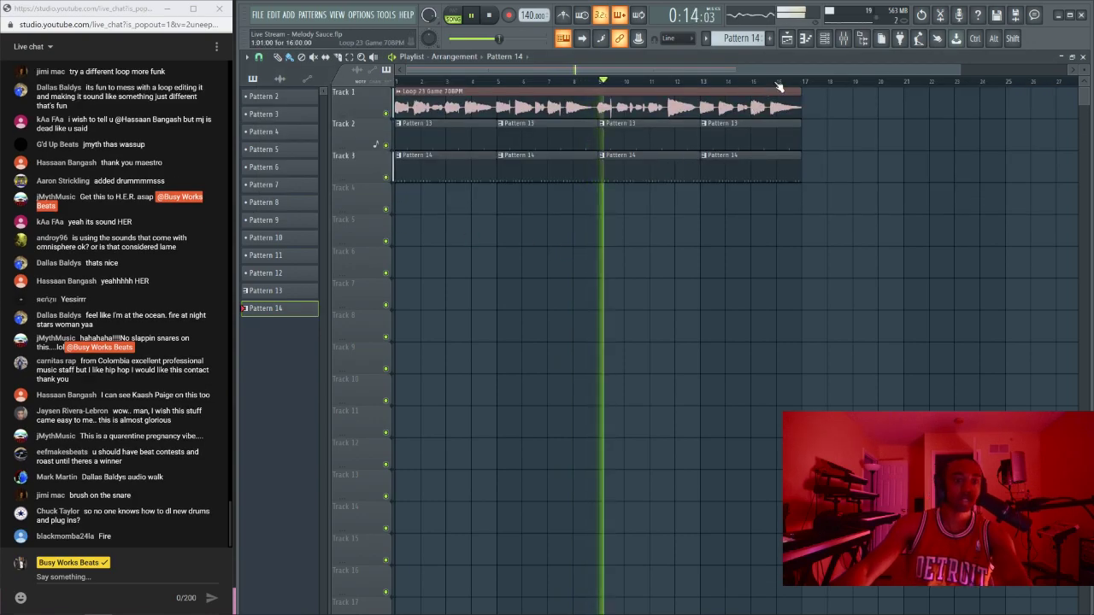
click(862, 38)
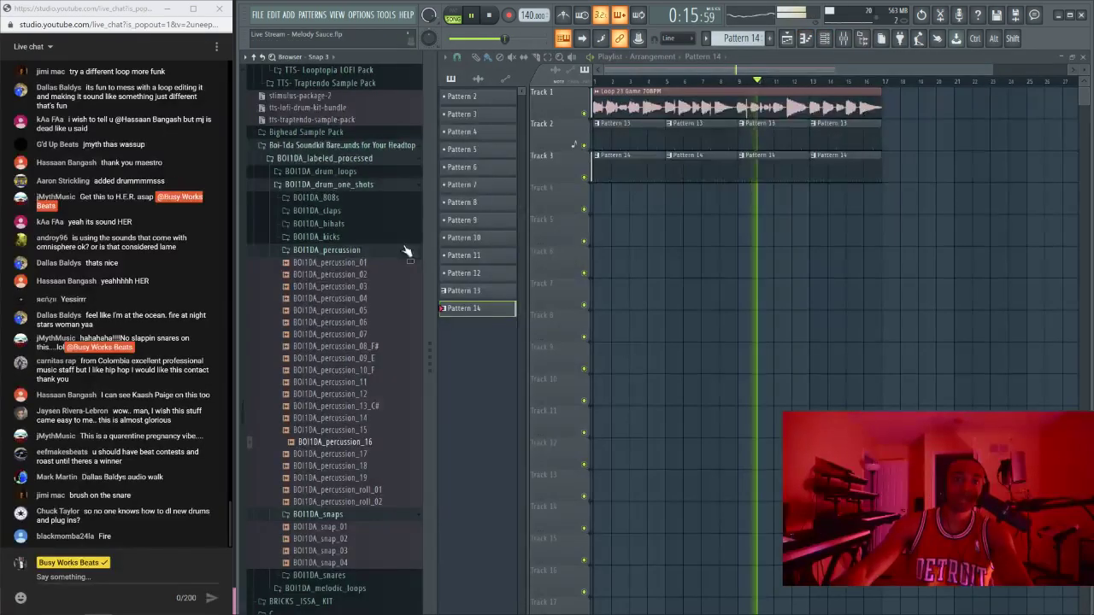
click(336, 263)
scroll(359, 329, up, 4)
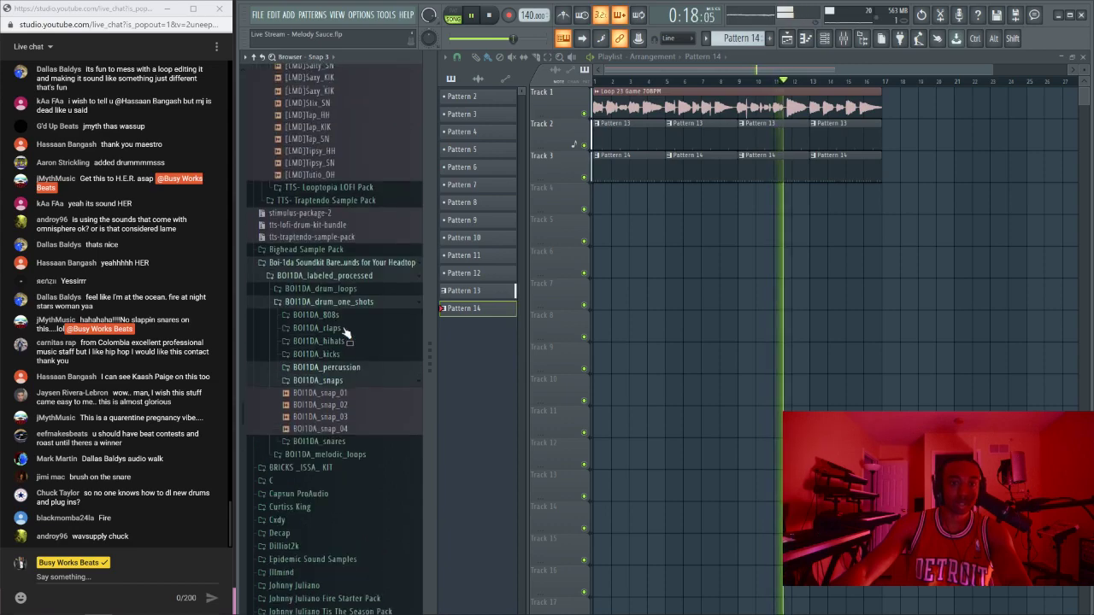
click(359, 328)
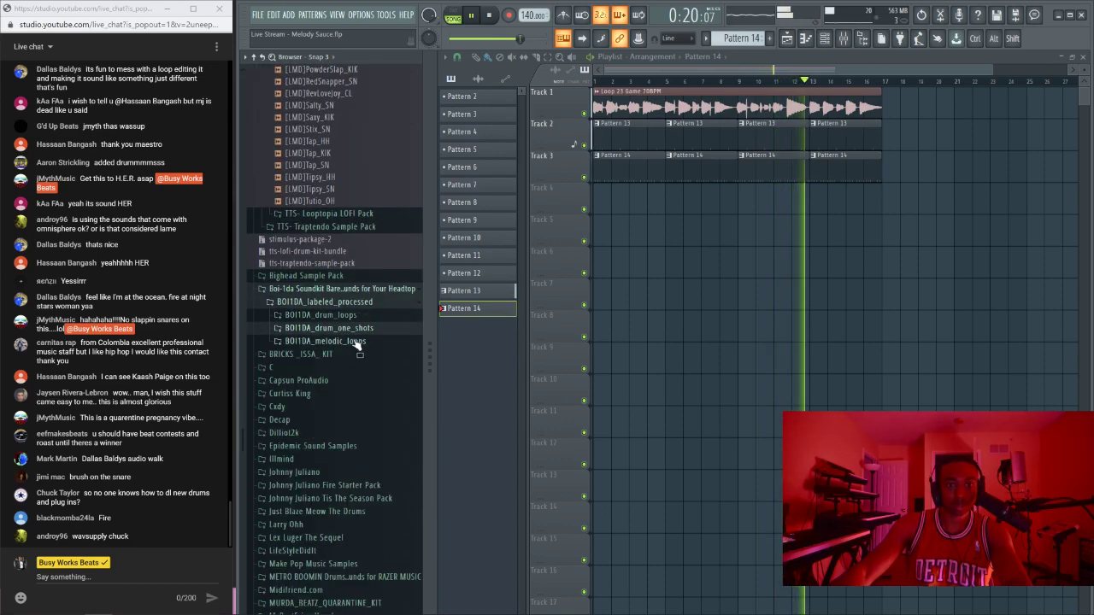
click(340, 304)
key(space)
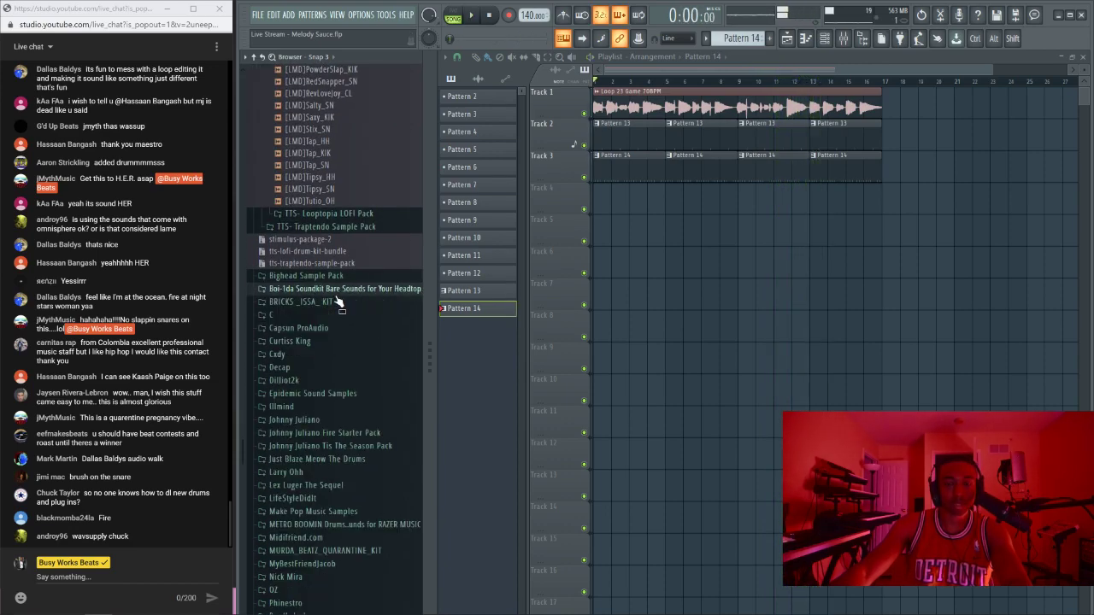
Step: Restart playback and open the SCOTT_STORCH_fx folder inside Scott Storch's Still Storch Vol. 1
key(space)
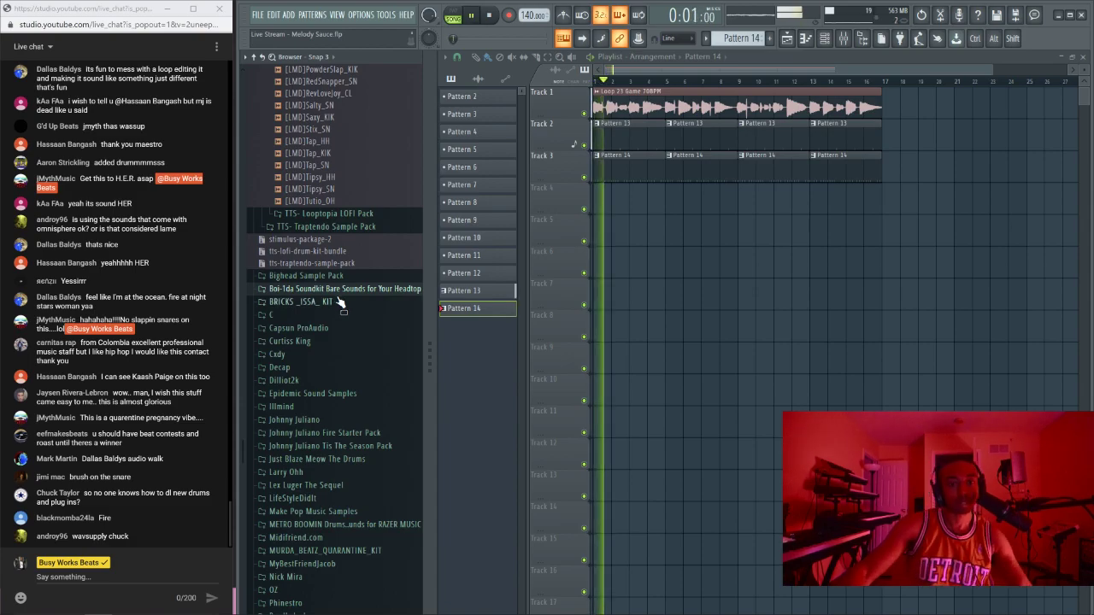
scroll(338, 317, up, 4)
scroll(337, 316, down, 10)
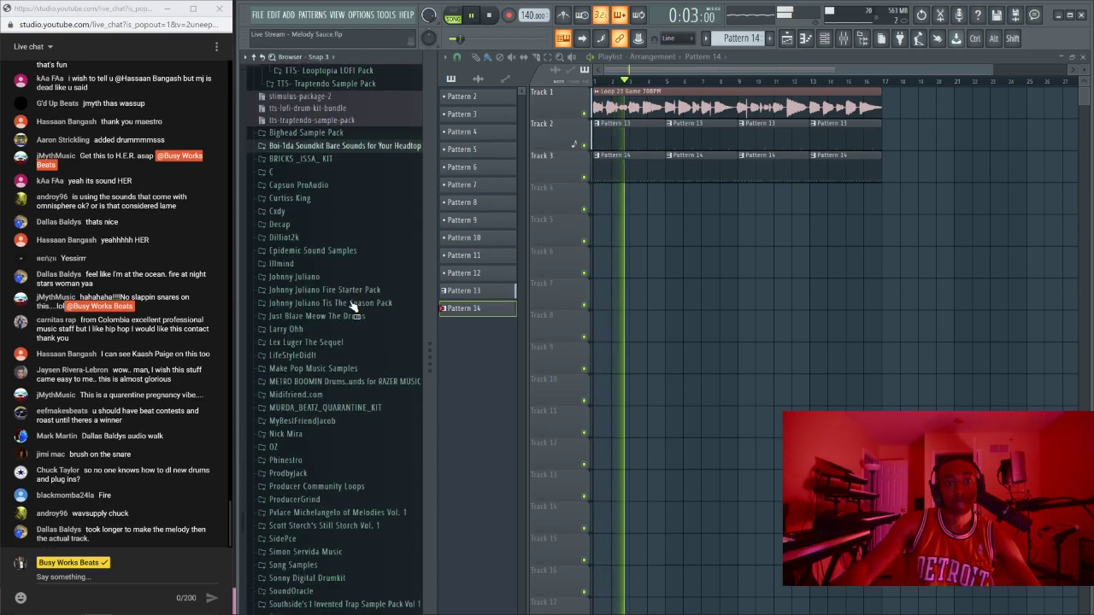
scroll(344, 373, down, 8)
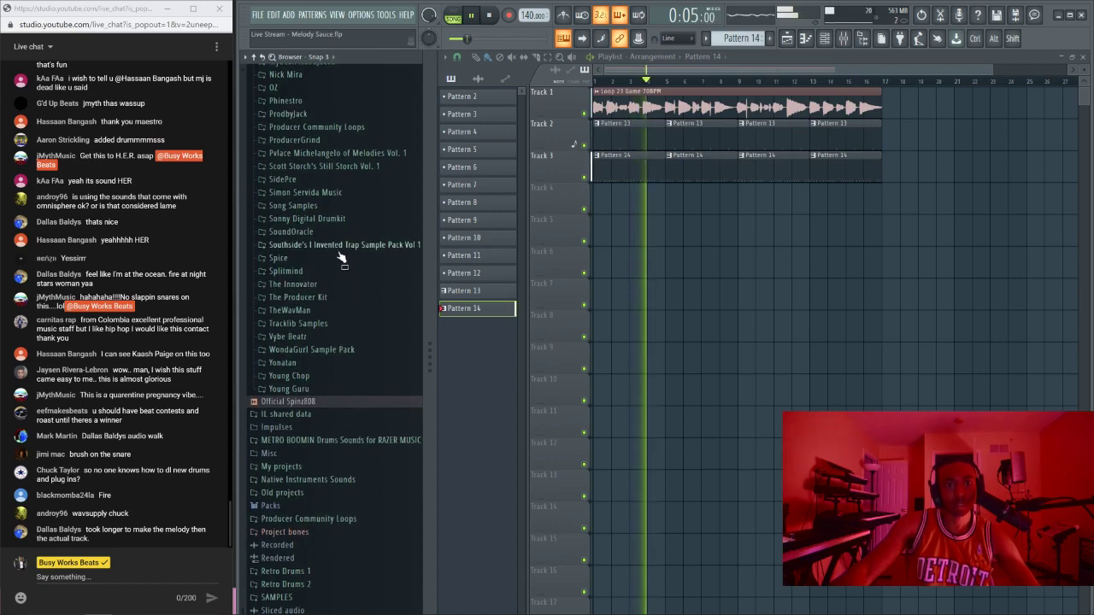
click(338, 167)
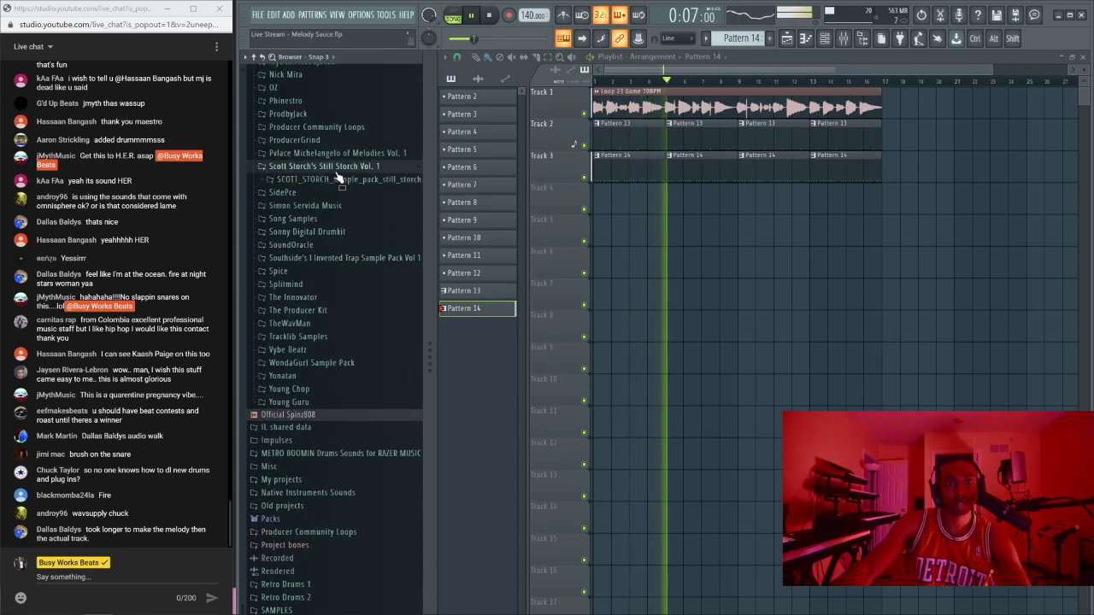
click(342, 180)
click(344, 206)
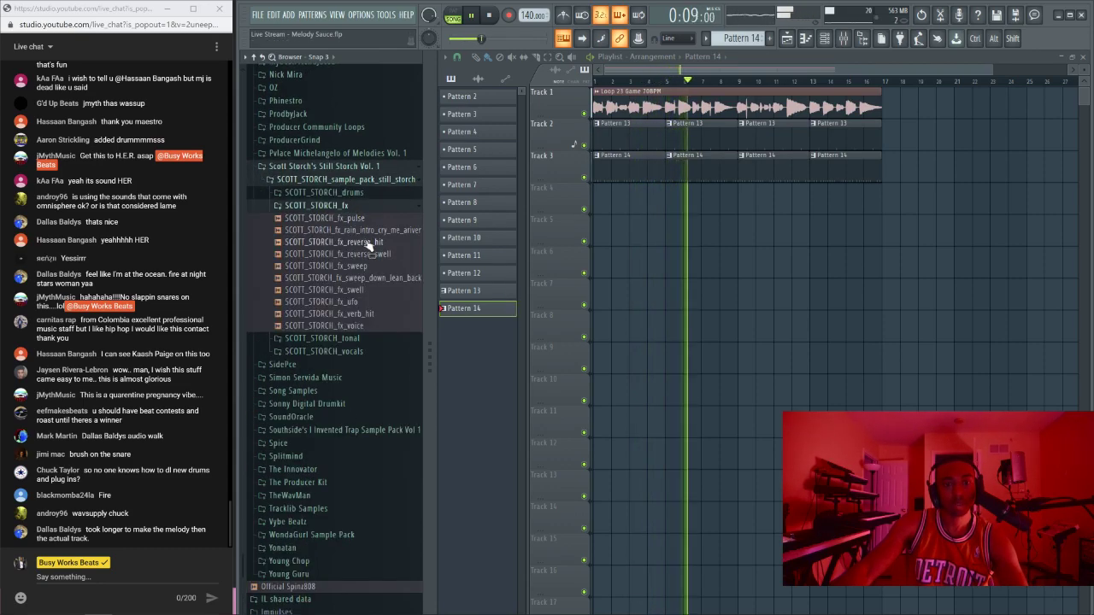
Step: Audition the reverse effects and place SCOTT_STORCH_fx_reverse_swell at bar 1 of playlist Track 5, with playback stopped
click(372, 255)
drag(372, 259, 598, 229)
click(379, 243)
click(381, 254)
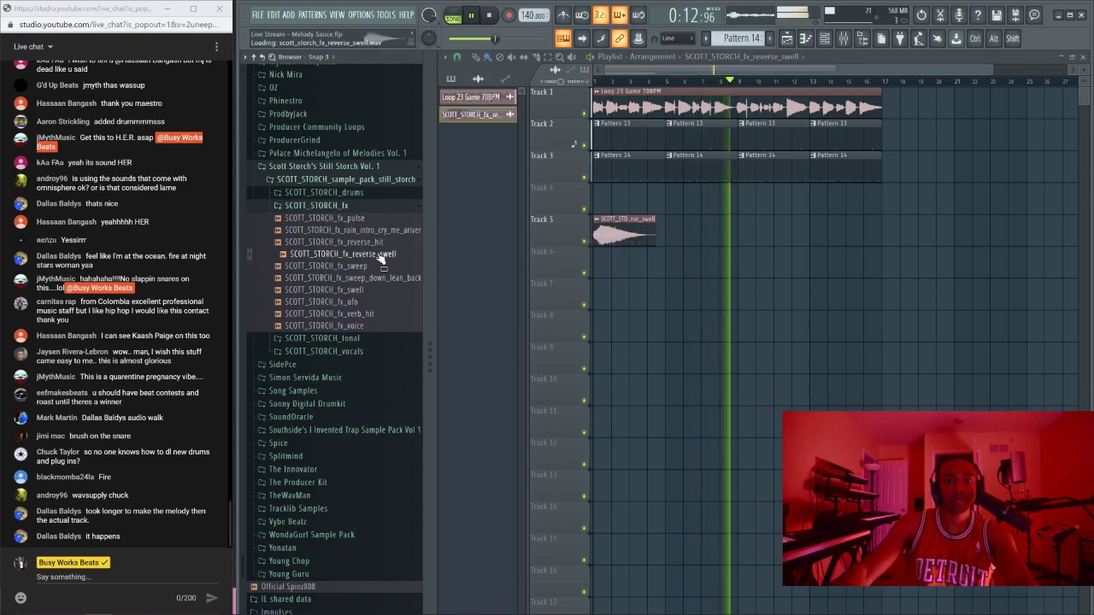
key(space)
Step: Place a second SCOTT_STORCH_fx_reverse_swell clip at bar 14 of Track 5 and make it unique
drag(372, 261, 834, 223)
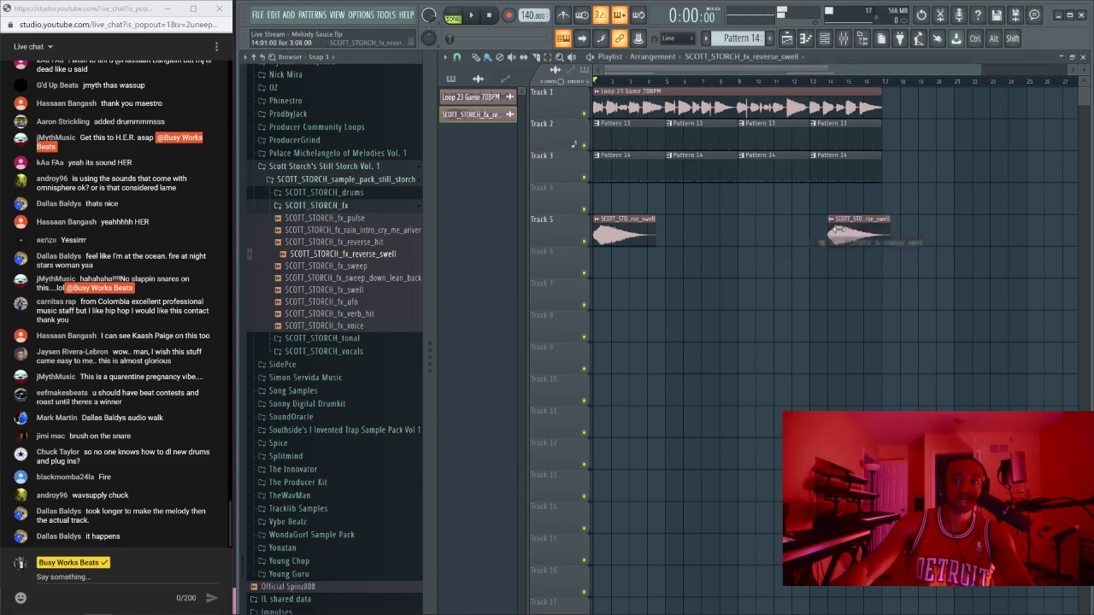
right_click(836, 224)
click(837, 368)
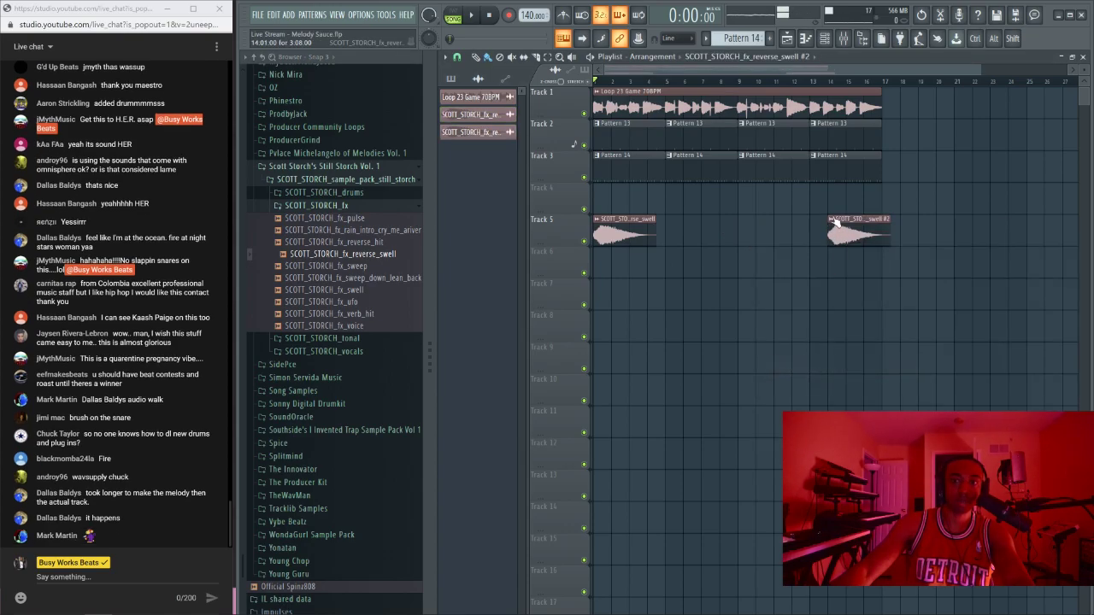
Step: Reverse the sample of the second swell clip and shift the clip earlier so it ends around bar 17
right_click(855, 220)
click(861, 292)
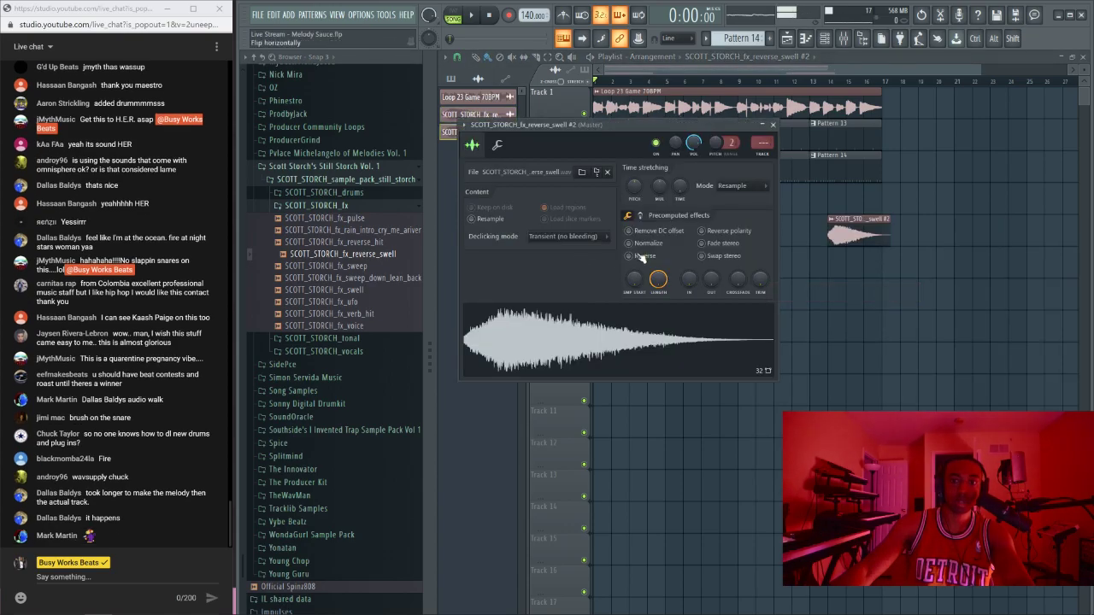
click(639, 257)
click(773, 125)
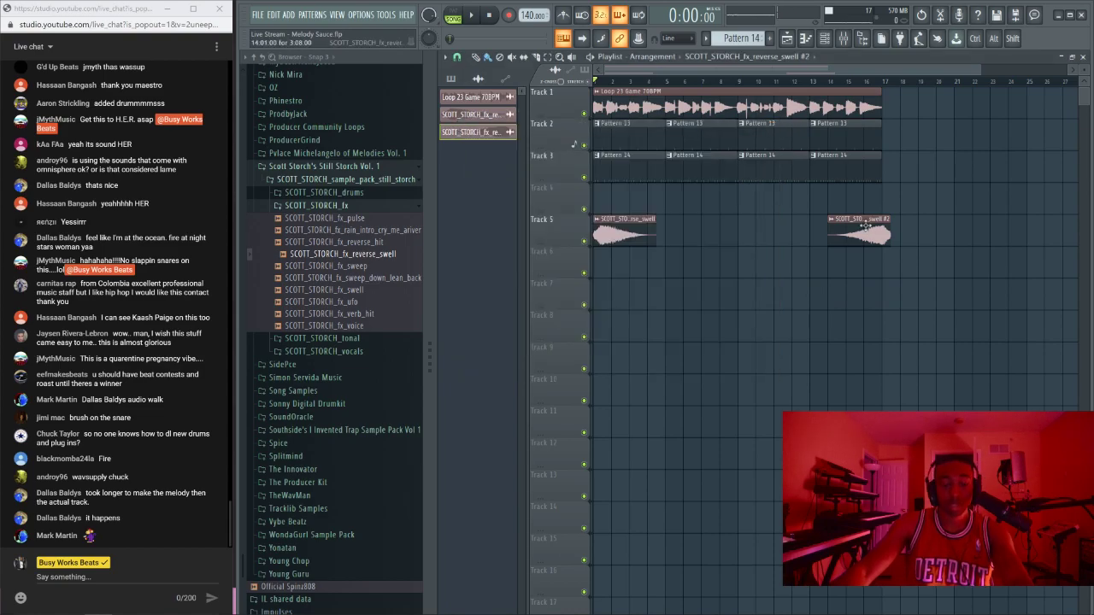
drag(871, 221, 864, 220)
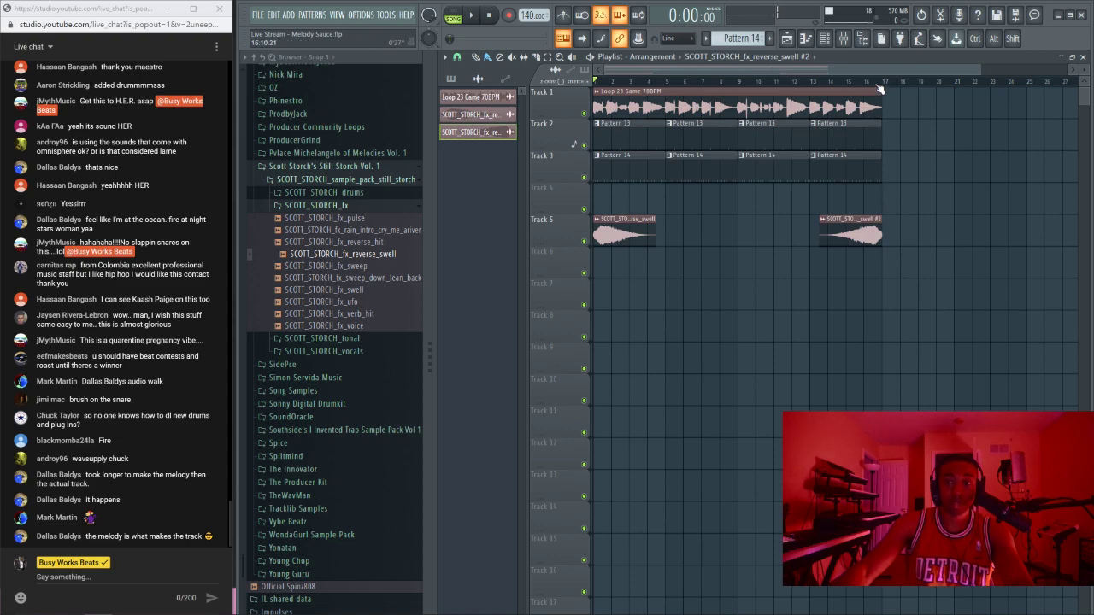
Step: Undo the trims to the reversed swell and nudge the full-length clip so it ends exactly at bar 17
scroll(880, 89, up, 5)
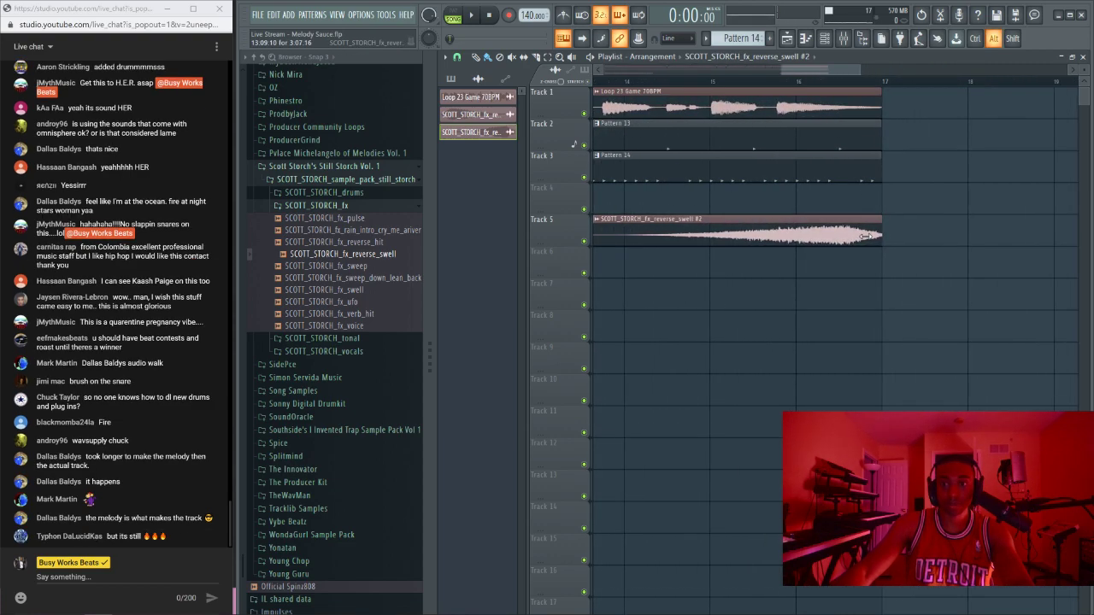
key(ctrl+z)
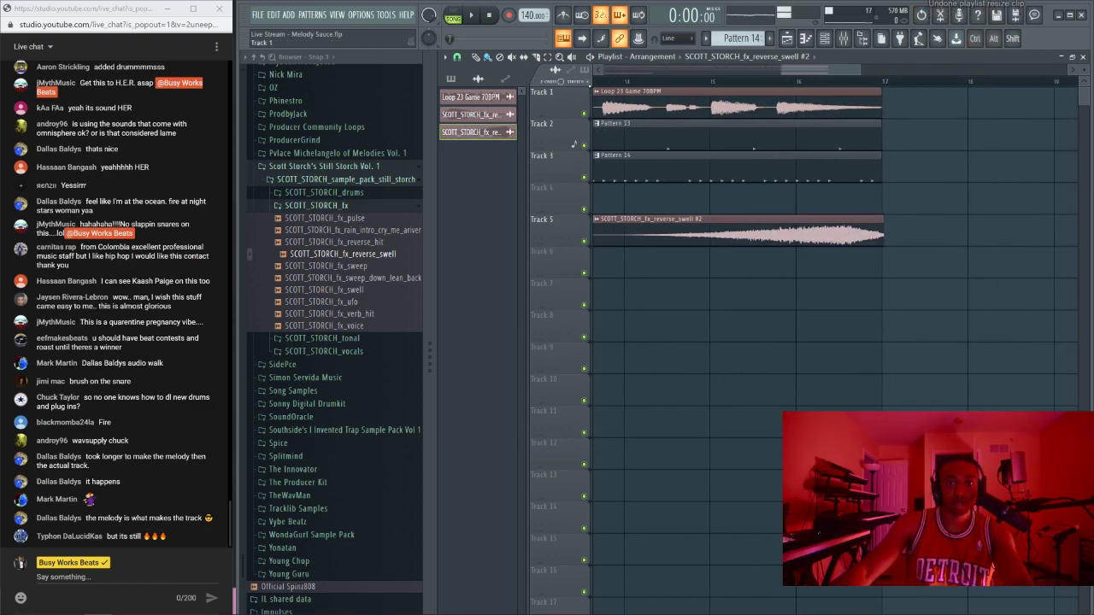
drag(879, 231, 875, 231)
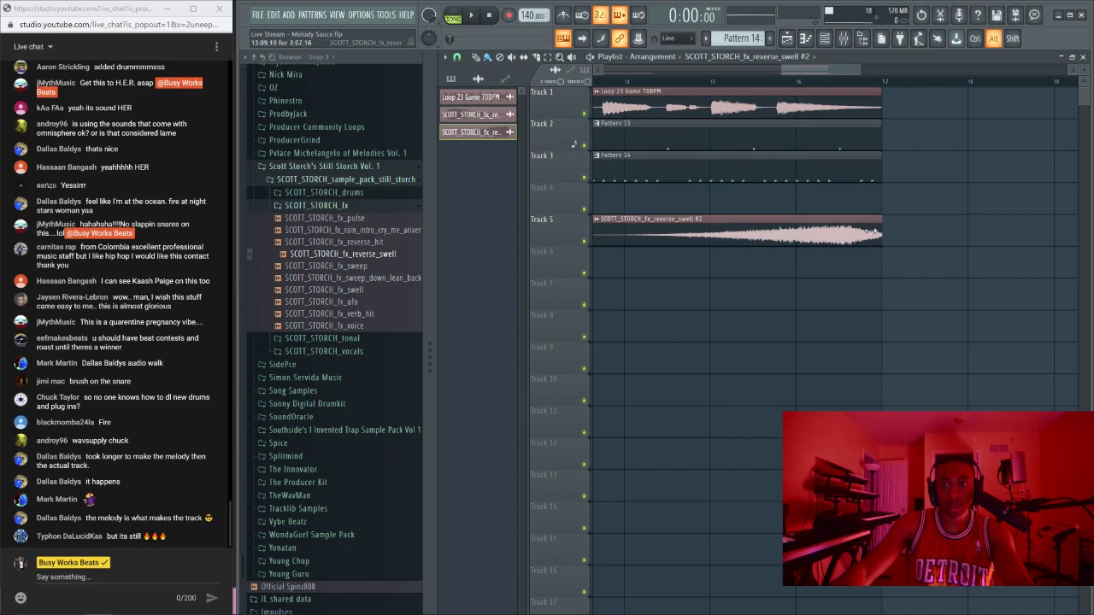
key(ctrl+z)
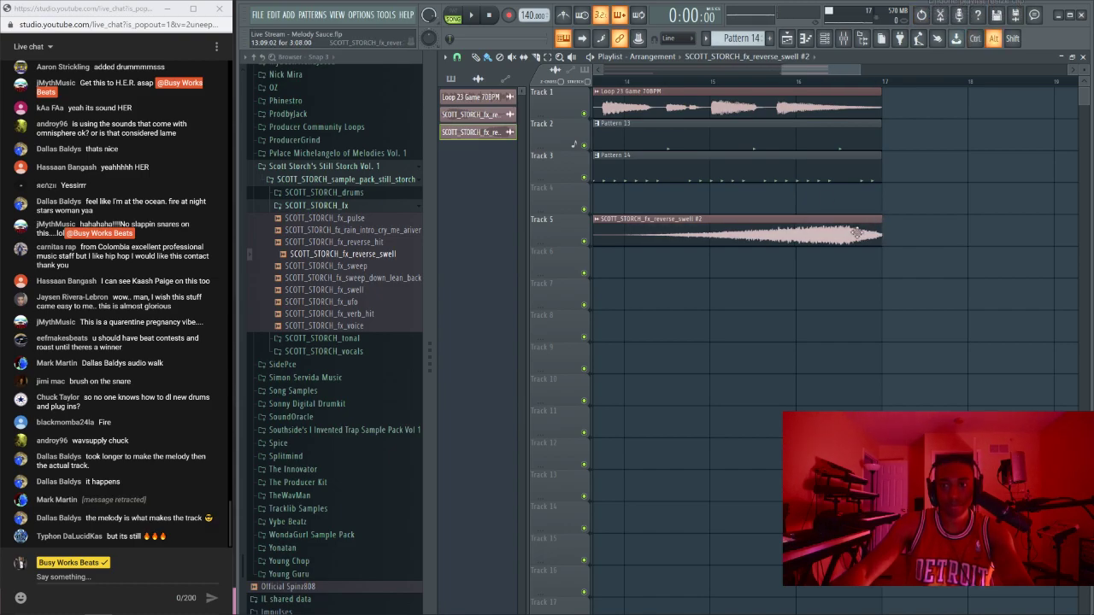
Step: Route both SCOTT_STORCH_fx_reverse_swell channels to mixer track 6, show all channels in the channel rack and start playback
key(F6)
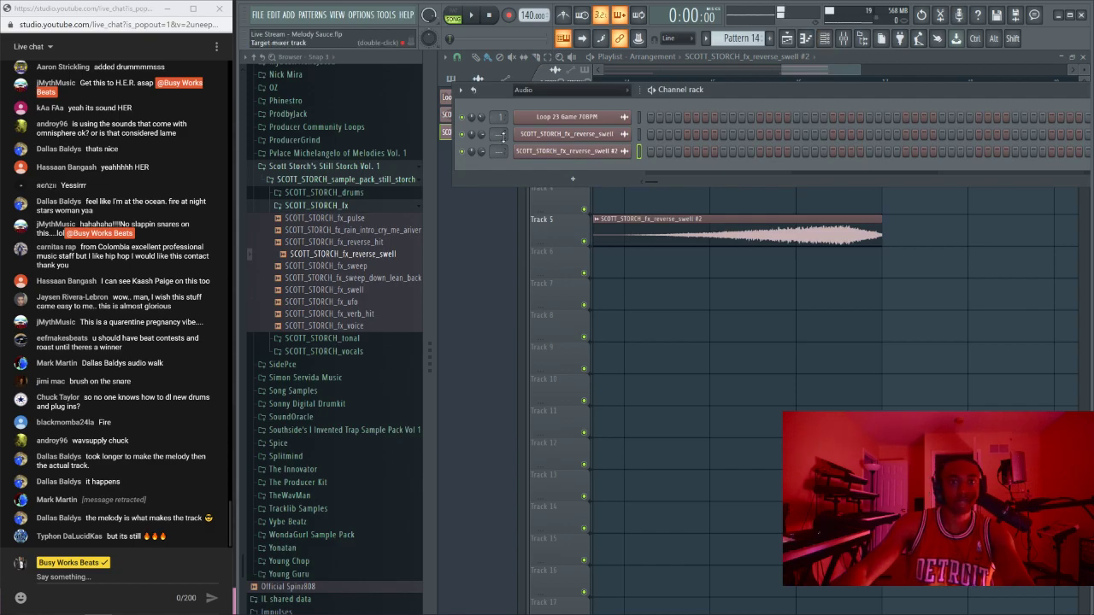
click(523, 90)
click(528, 107)
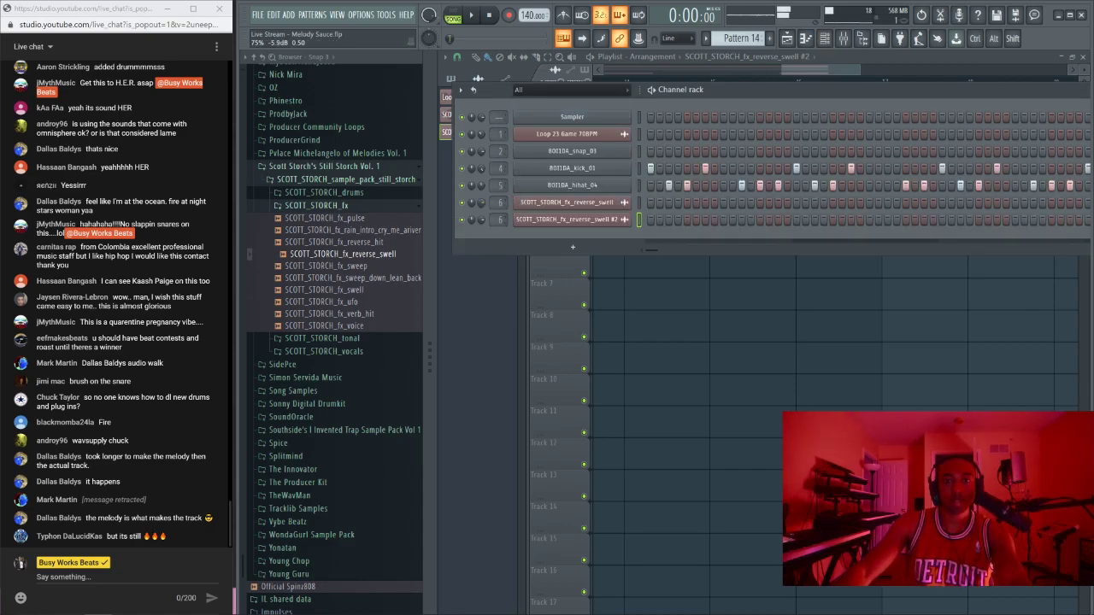
key(F6)
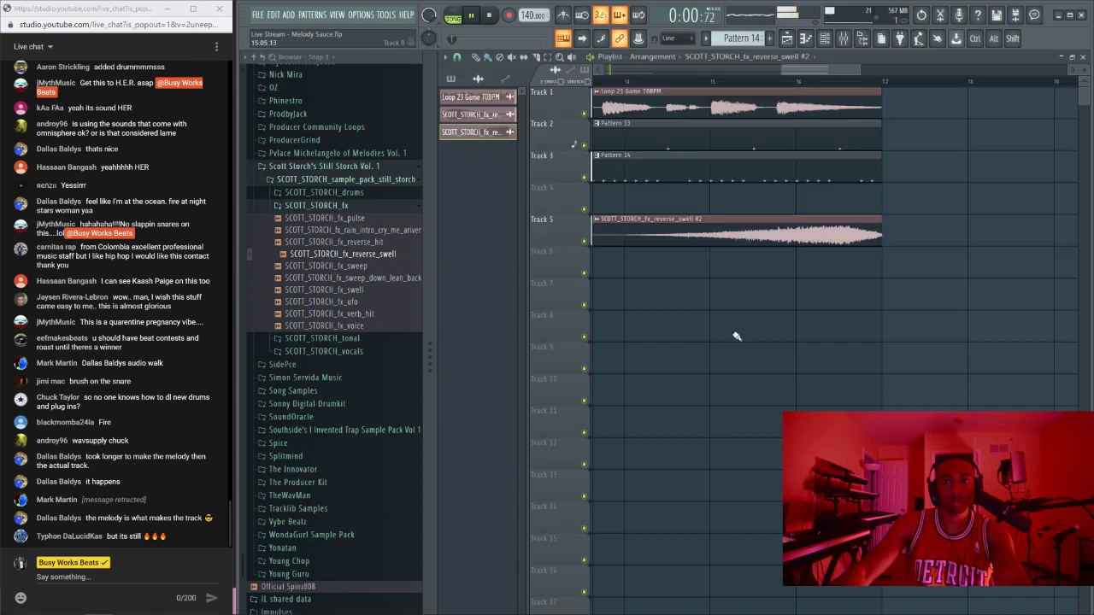
Step: Save the project while playing the arrangement and review the clips leading into the reversed swell
click(824, 43)
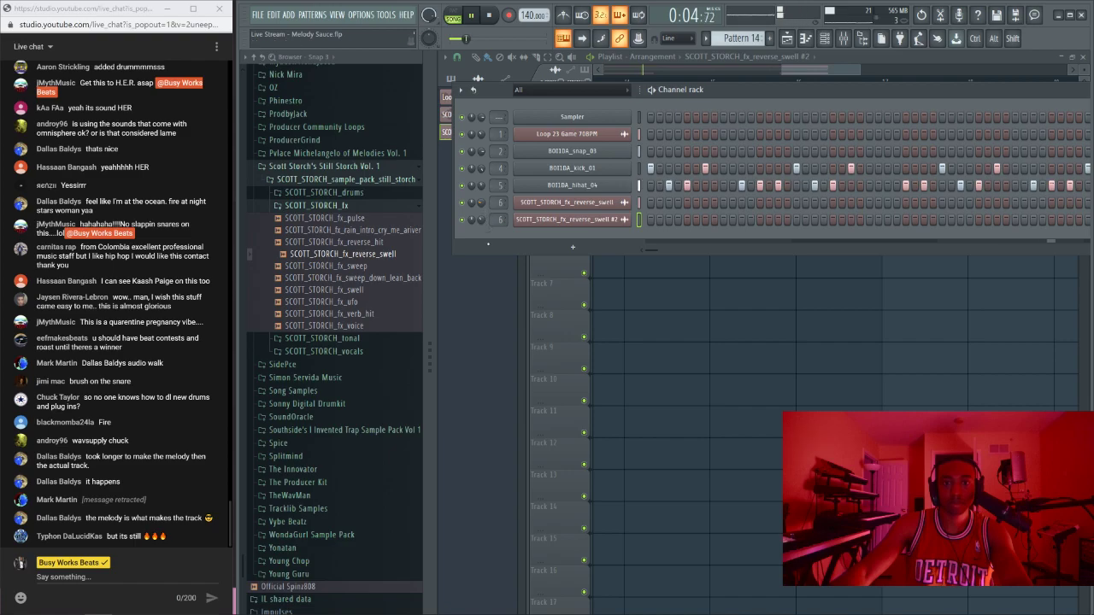
key(F6)
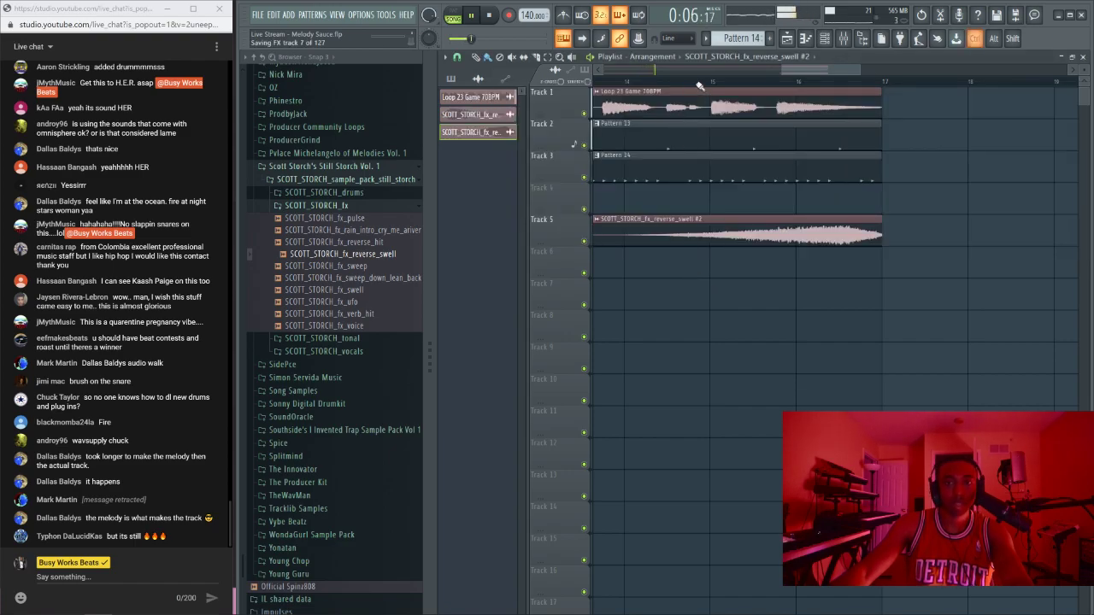
scroll(700, 87, up, 1)
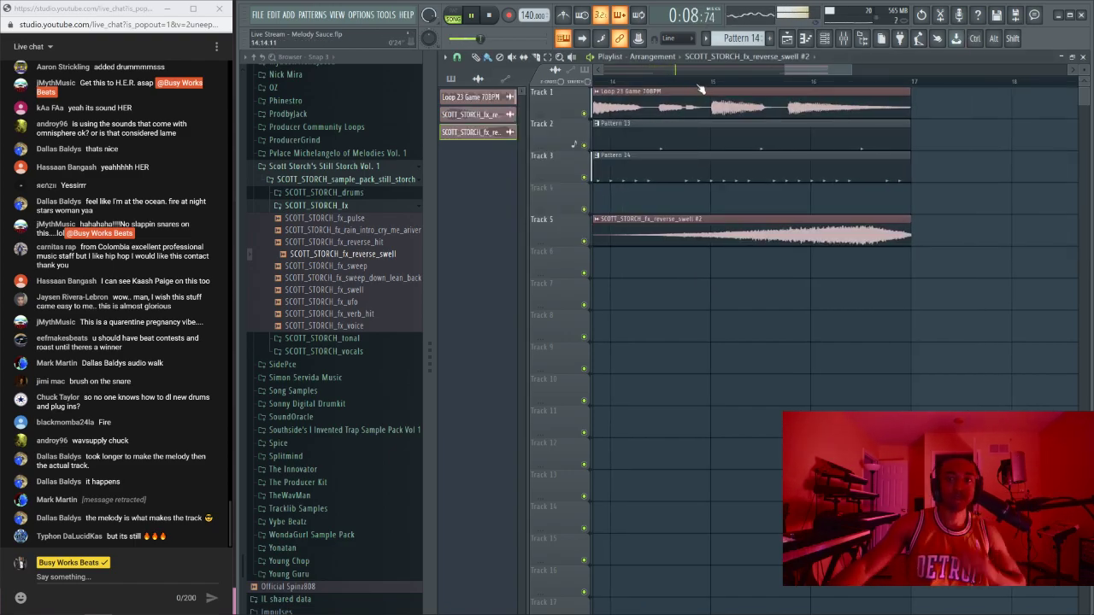
click(831, 38)
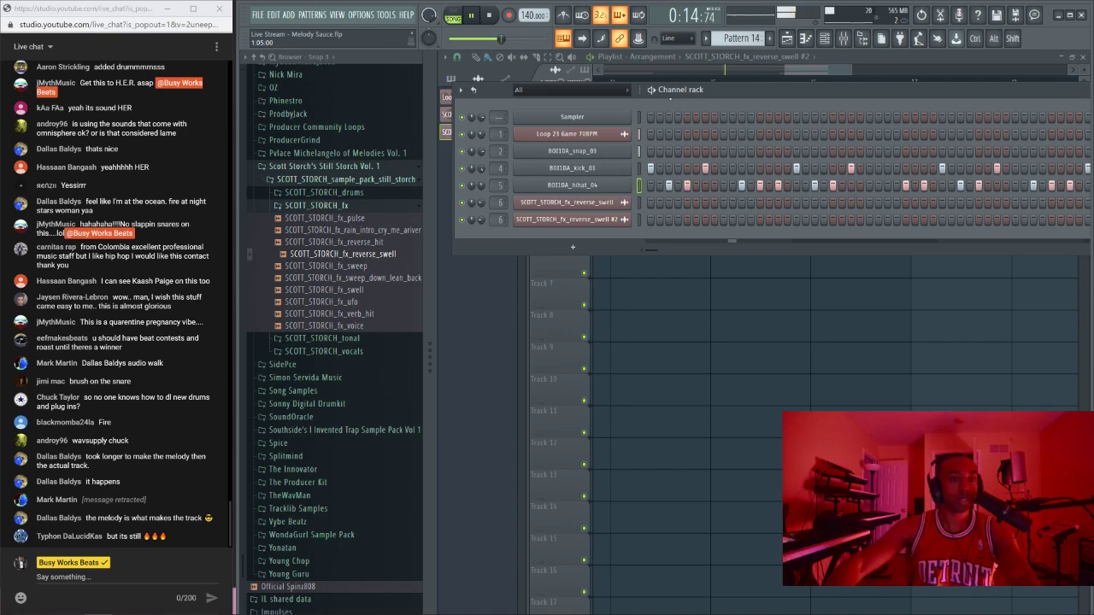
right_click(715, 286)
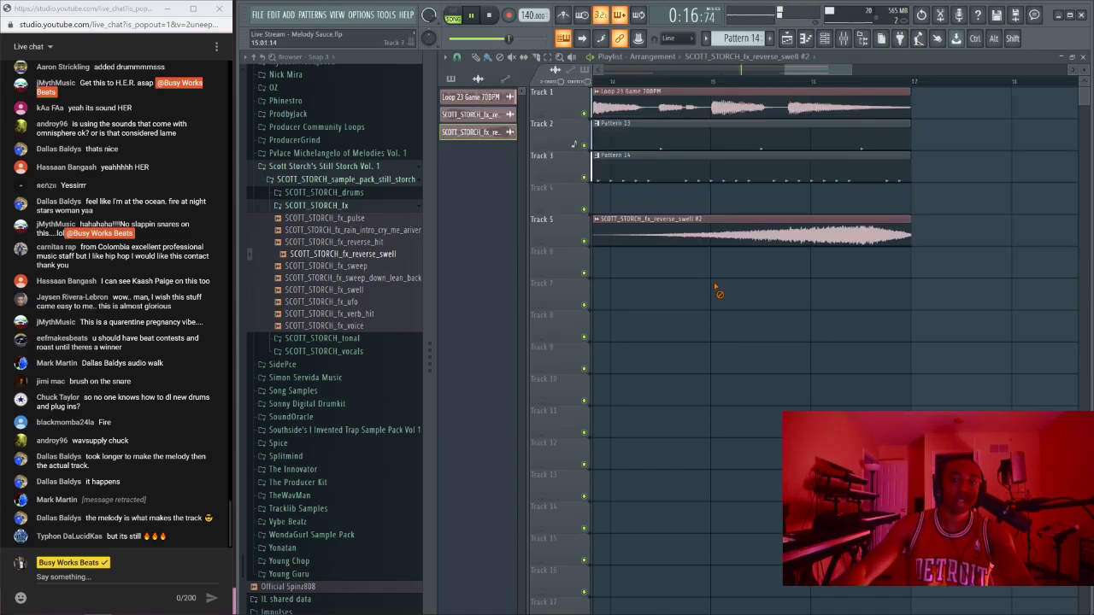
scroll(707, 90, down, 5)
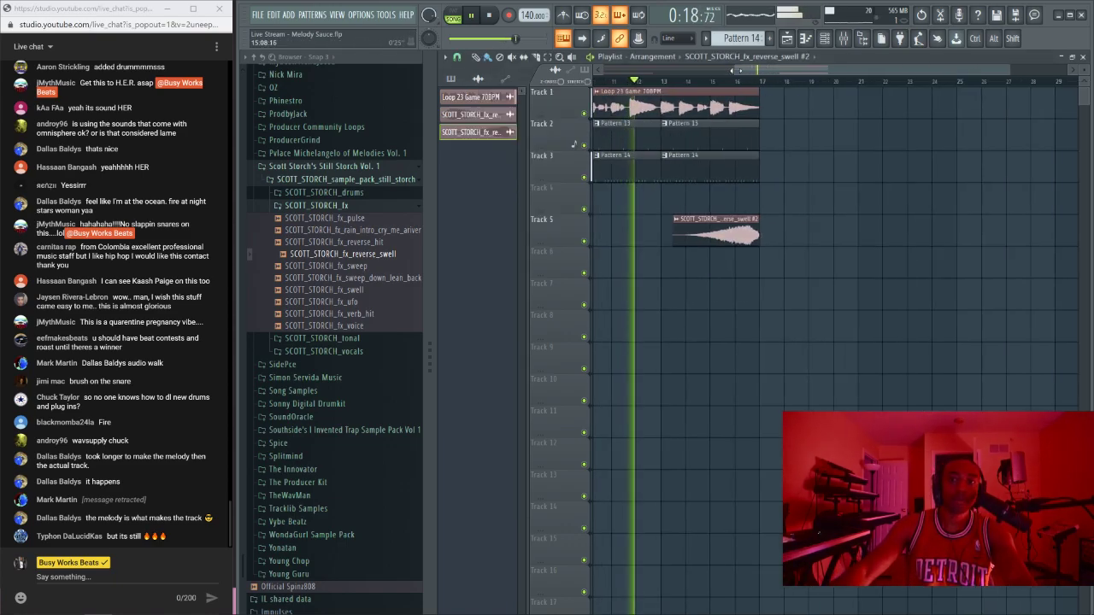
Step: Review the whole arrangement from bar 1 to bar 17 during playback and save the project
click(701, 70)
drag(701, 70, 666, 70)
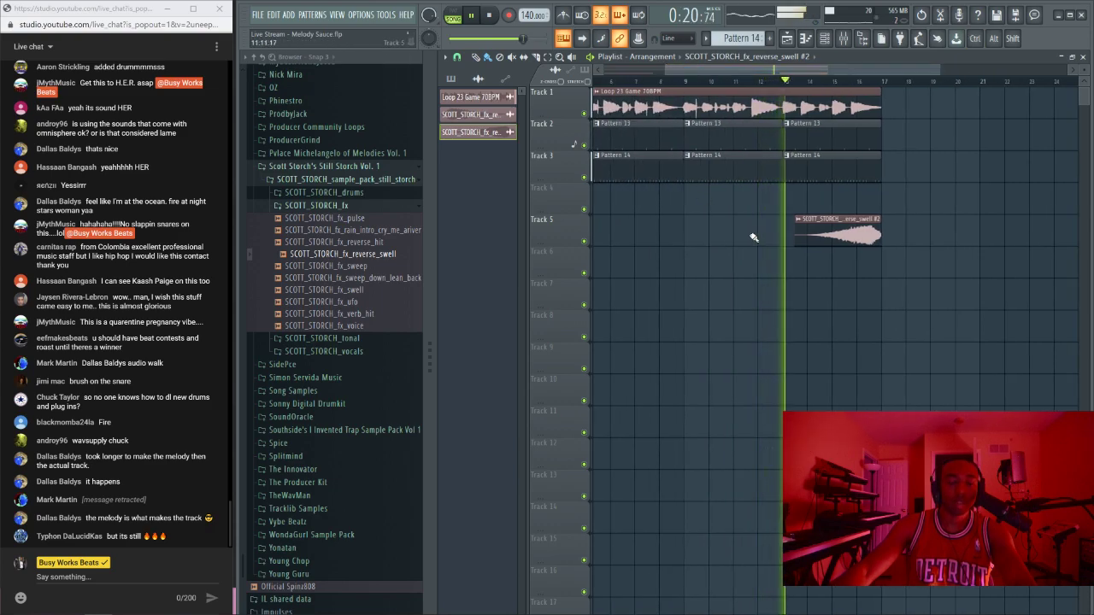
scroll(727, 94, left, 2)
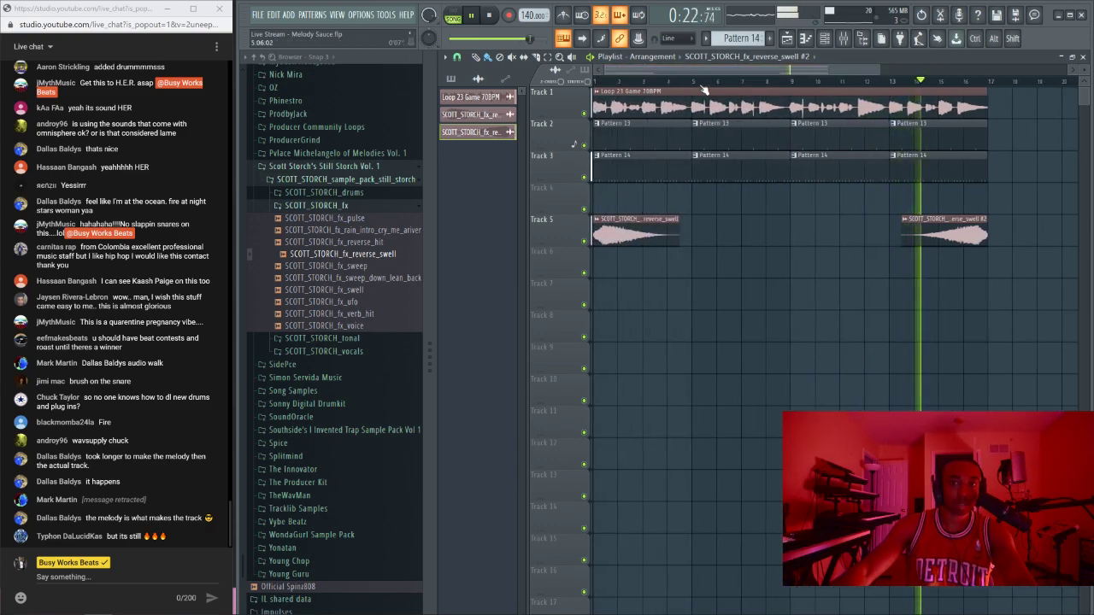
scroll(702, 88, down, 2)
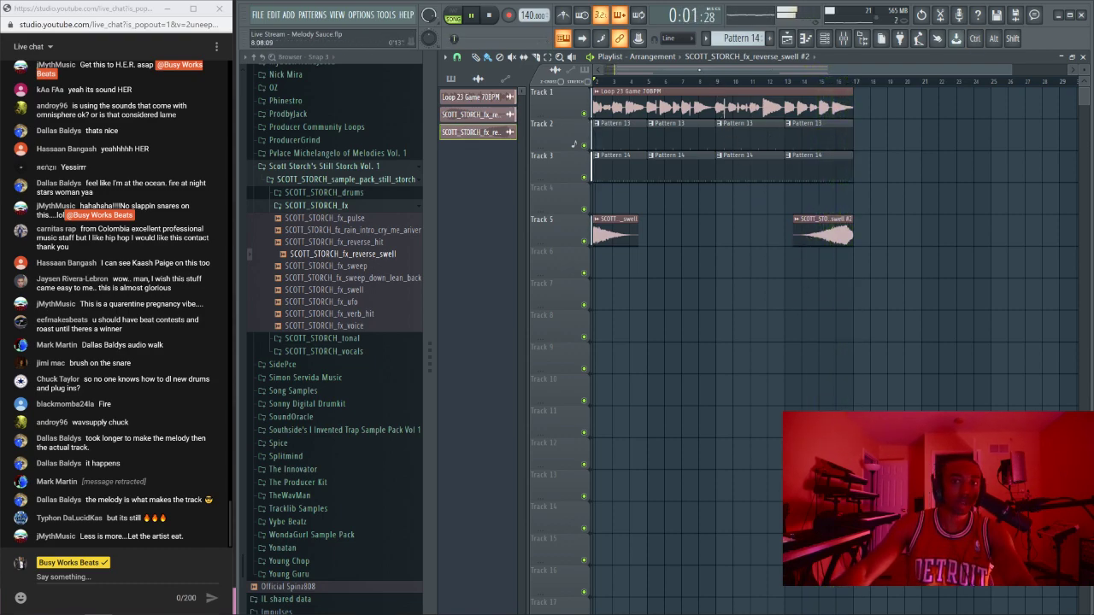
drag(699, 70, 684, 69)
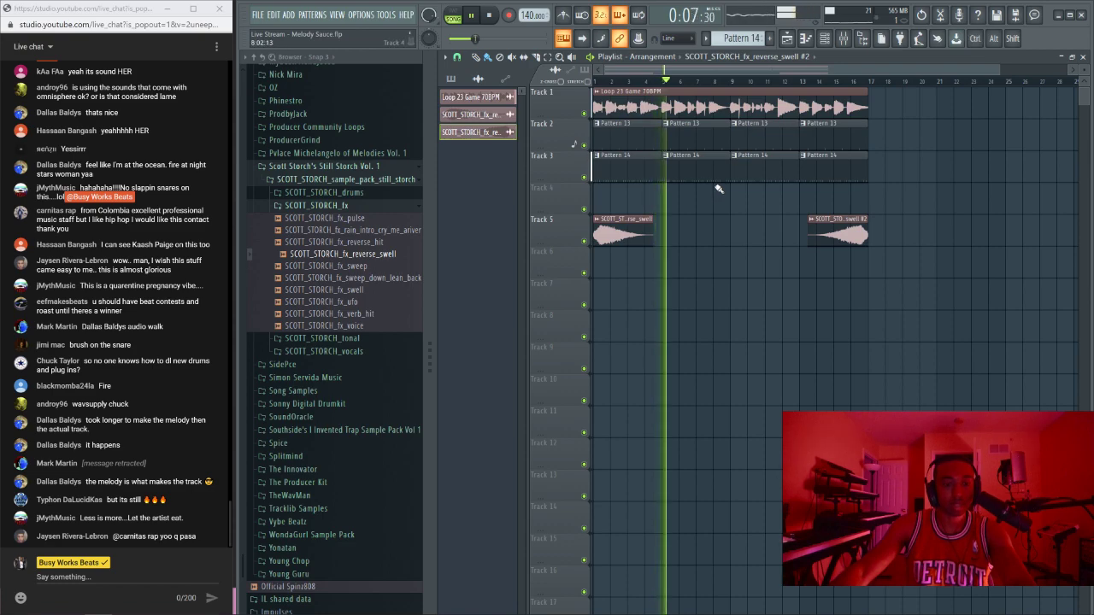
key(ctrl+s)
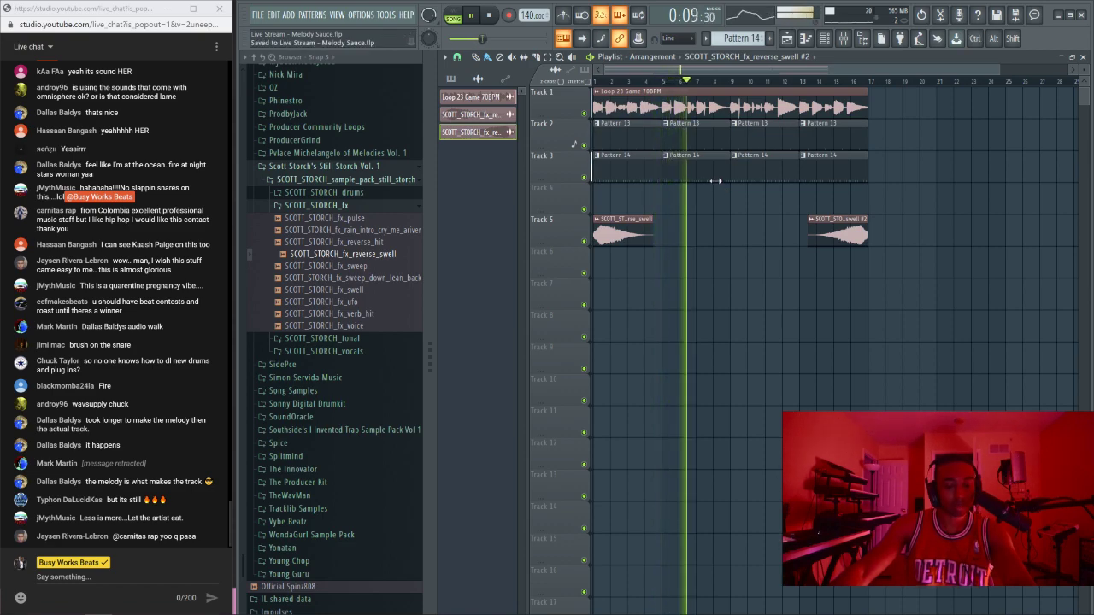
Step: Check the track levels in the mixer during playback, stop the song and return to the playlist
click(843, 40)
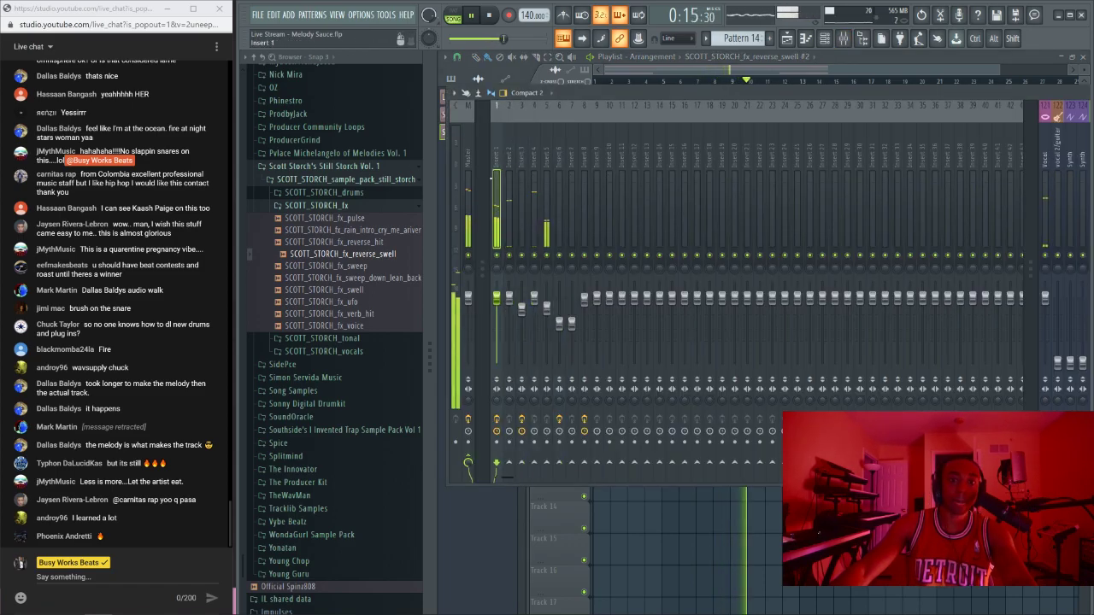
key(space)
right_click(664, 522)
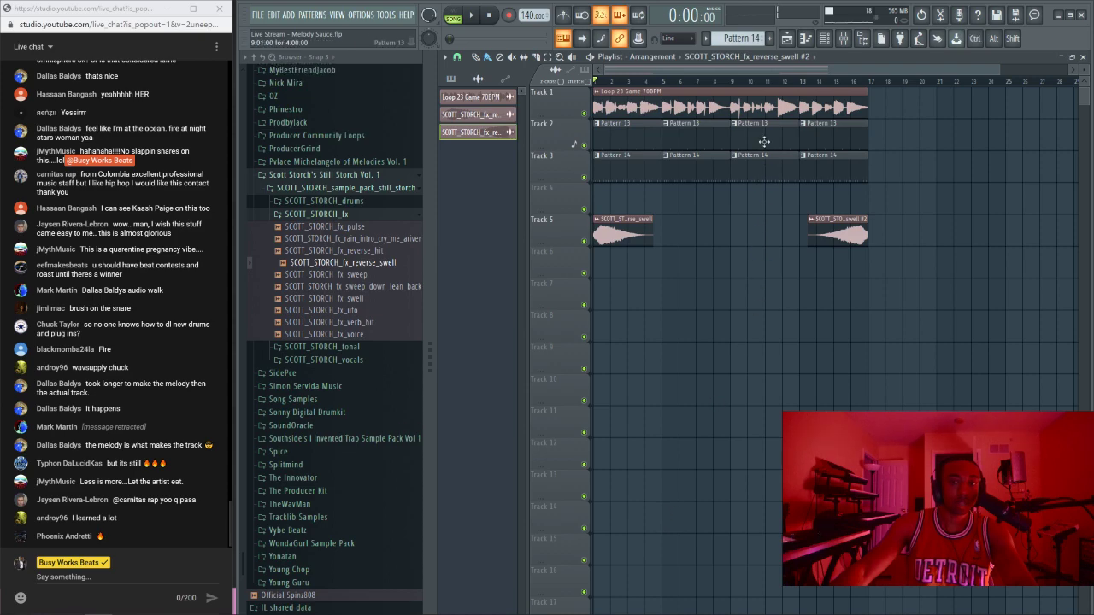